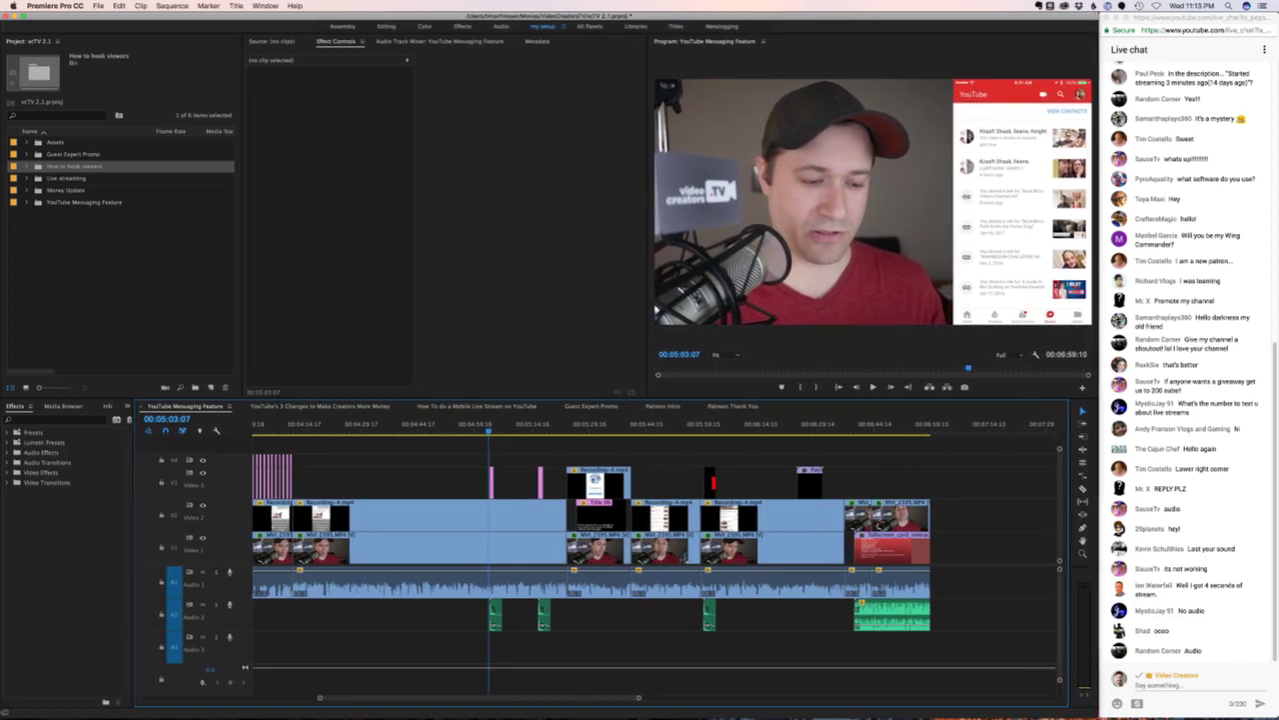
# - Add the iMic USB audio system Audio as a layer of Wirecast's Screen shot, then return to Premiere
pyautogui.hotkey('ctrl', 'Up')
pyautogui.click(828, 157)
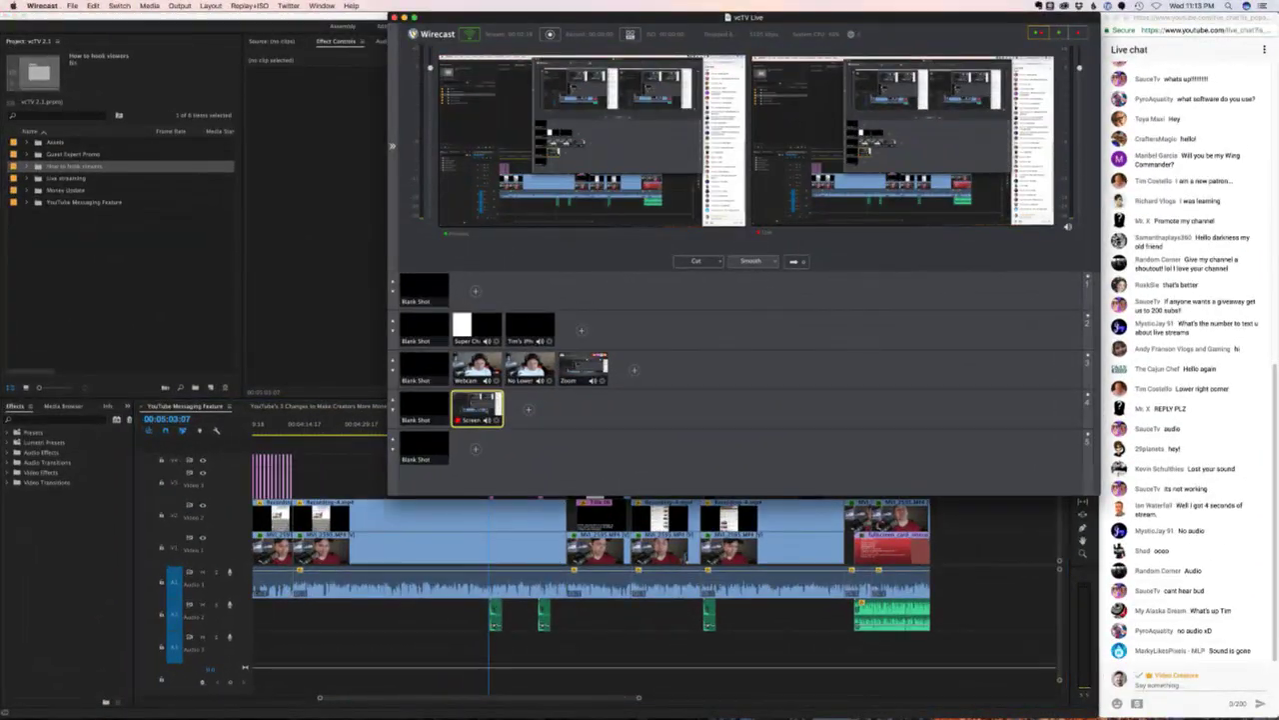
pyautogui.click(425, 33)
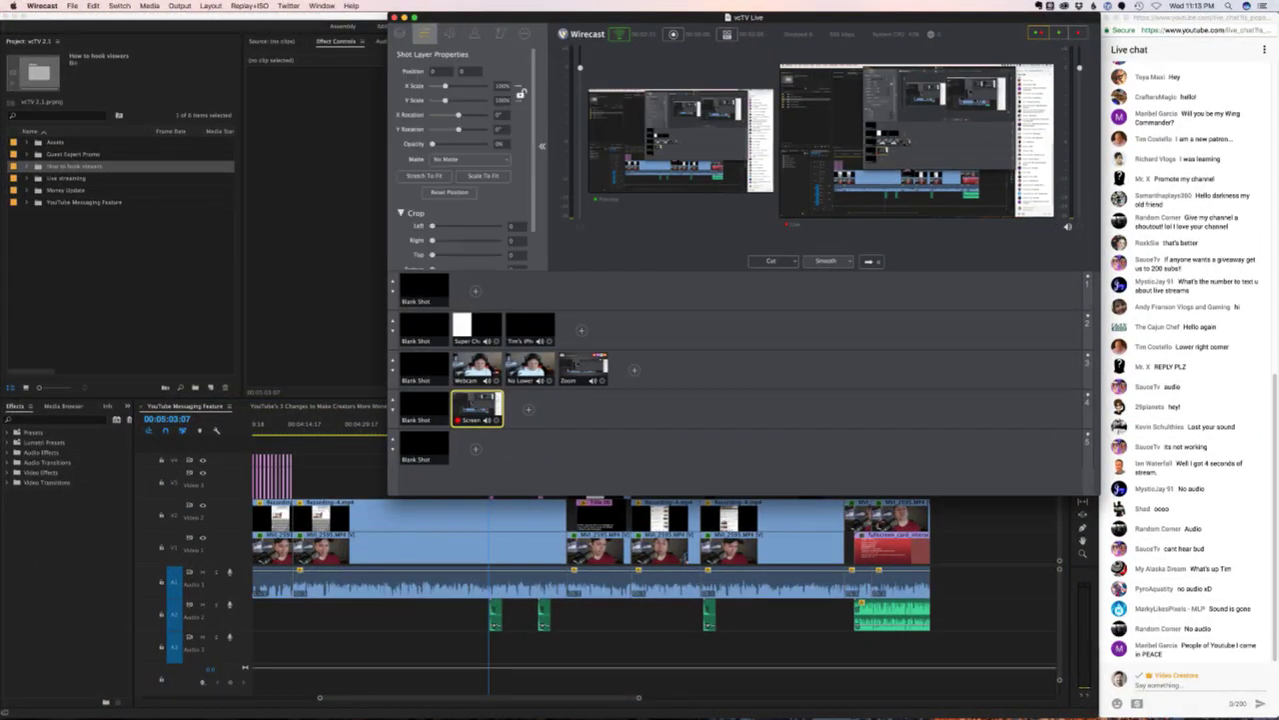
pyautogui.click(400, 33)
pyautogui.click(443, 91)
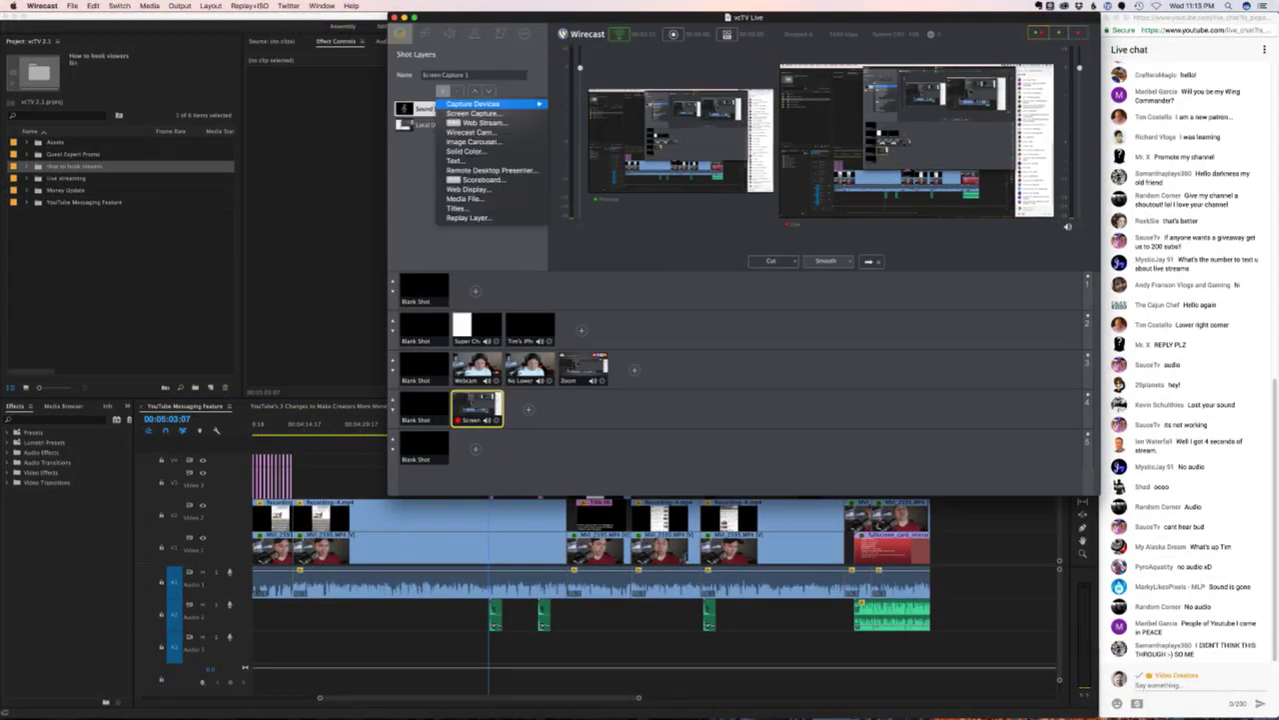
pyautogui.moveTo(490, 104)
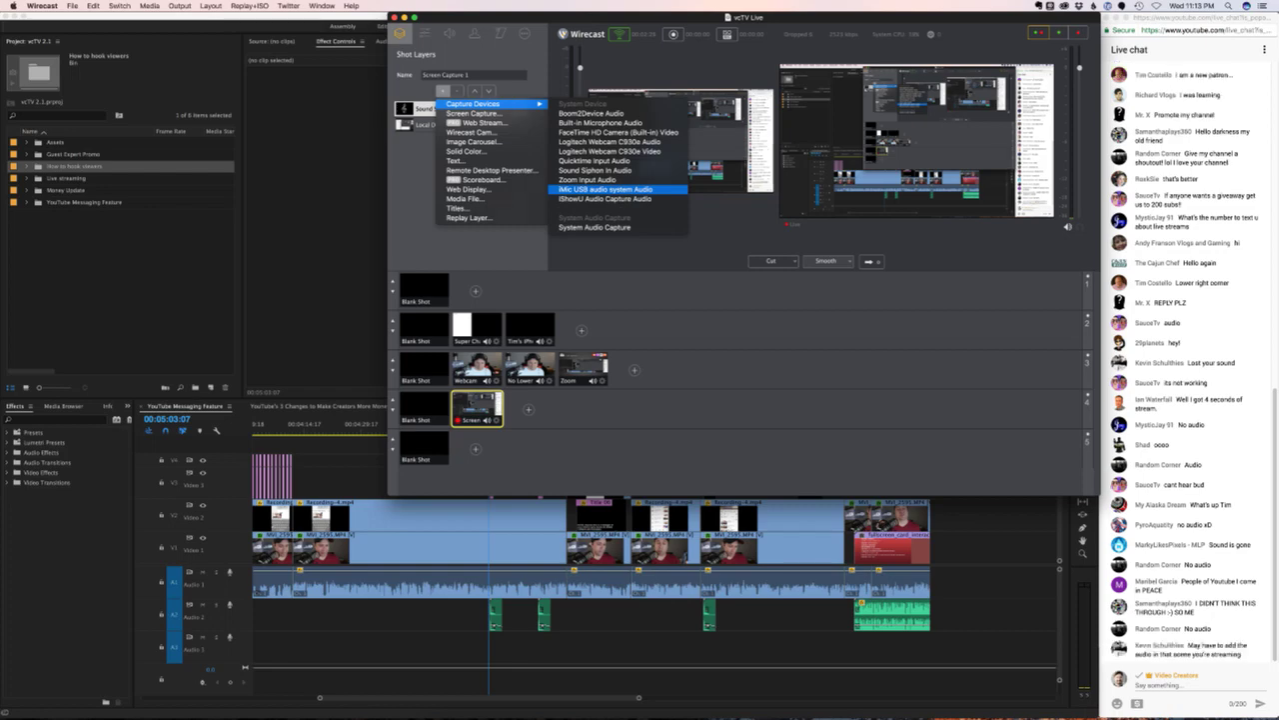
pyautogui.click(605, 189)
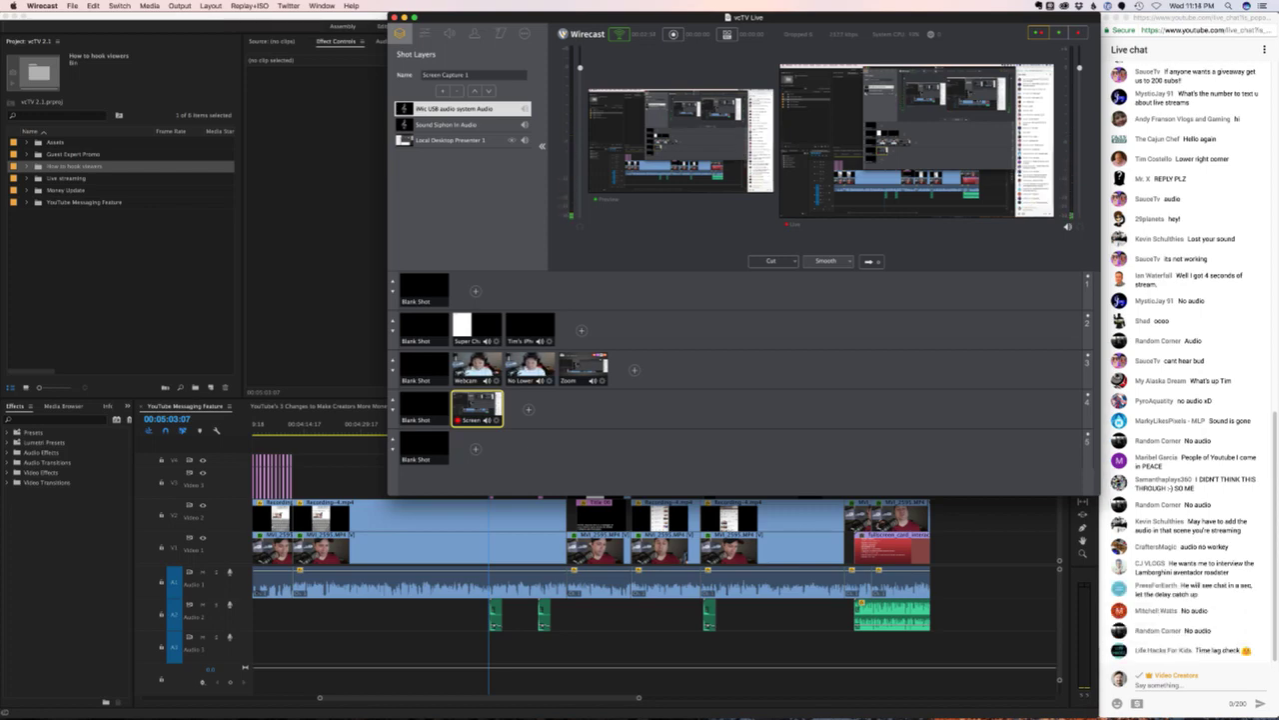
pyautogui.press('super+Tab')
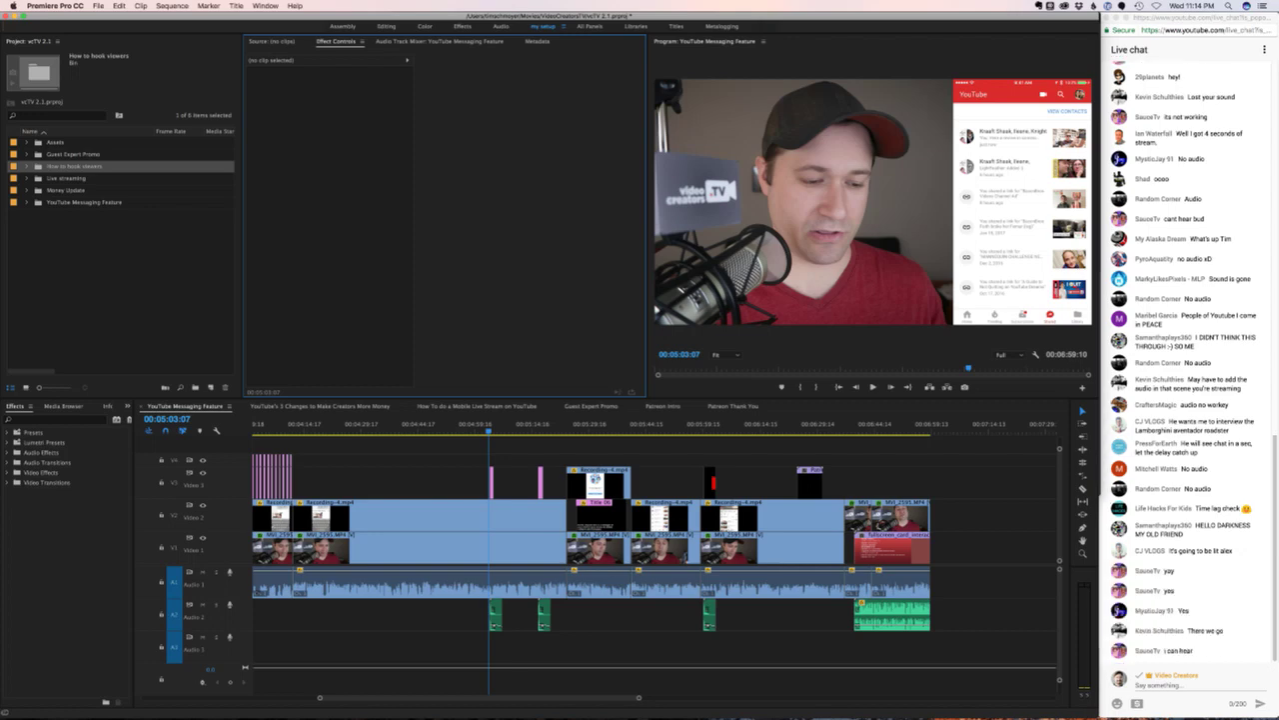
# - Preview MVI_0264.MP4 in the Source monitor, then create a new sequence from the clip
pyautogui.press('space')
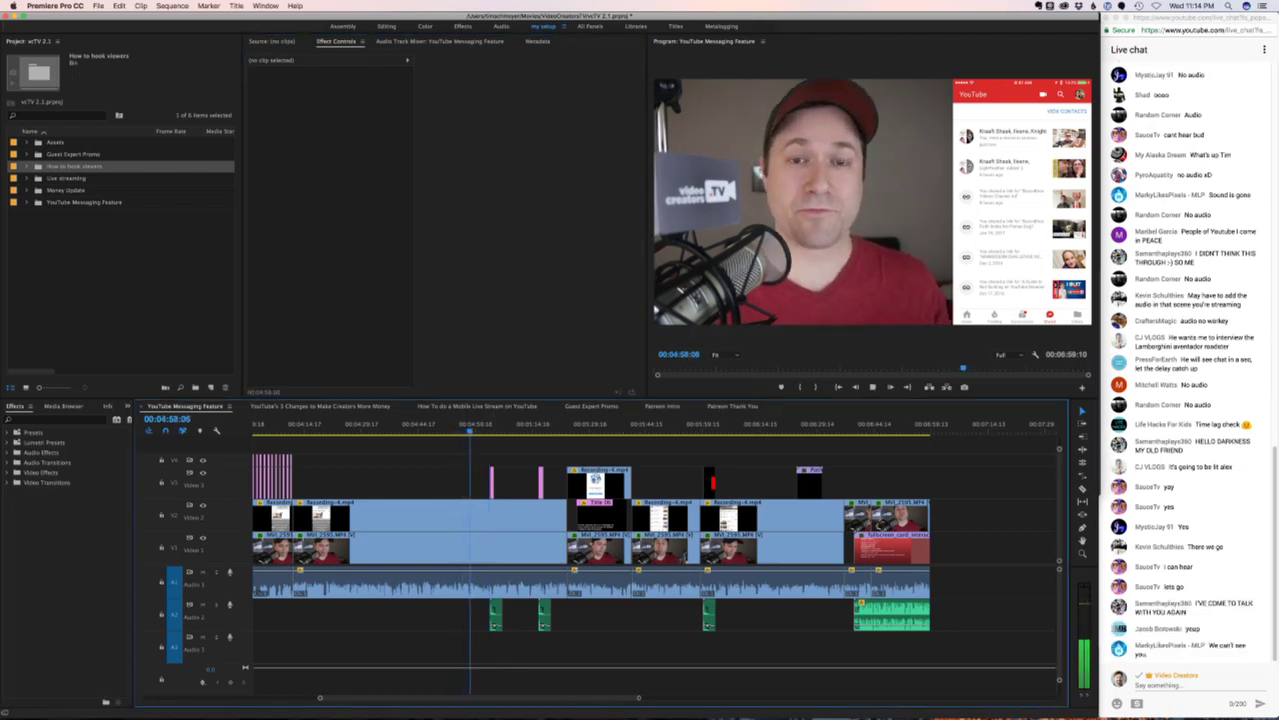
pyautogui.press('space')
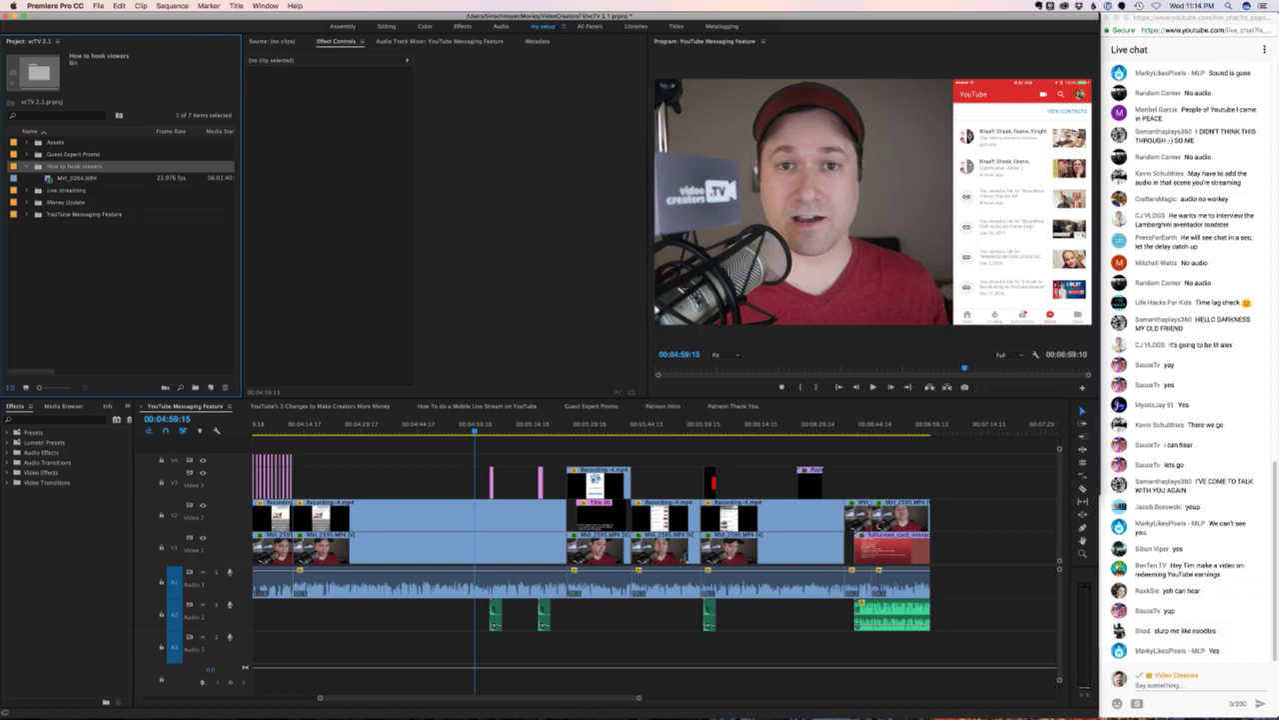
pyautogui.click(75, 177)
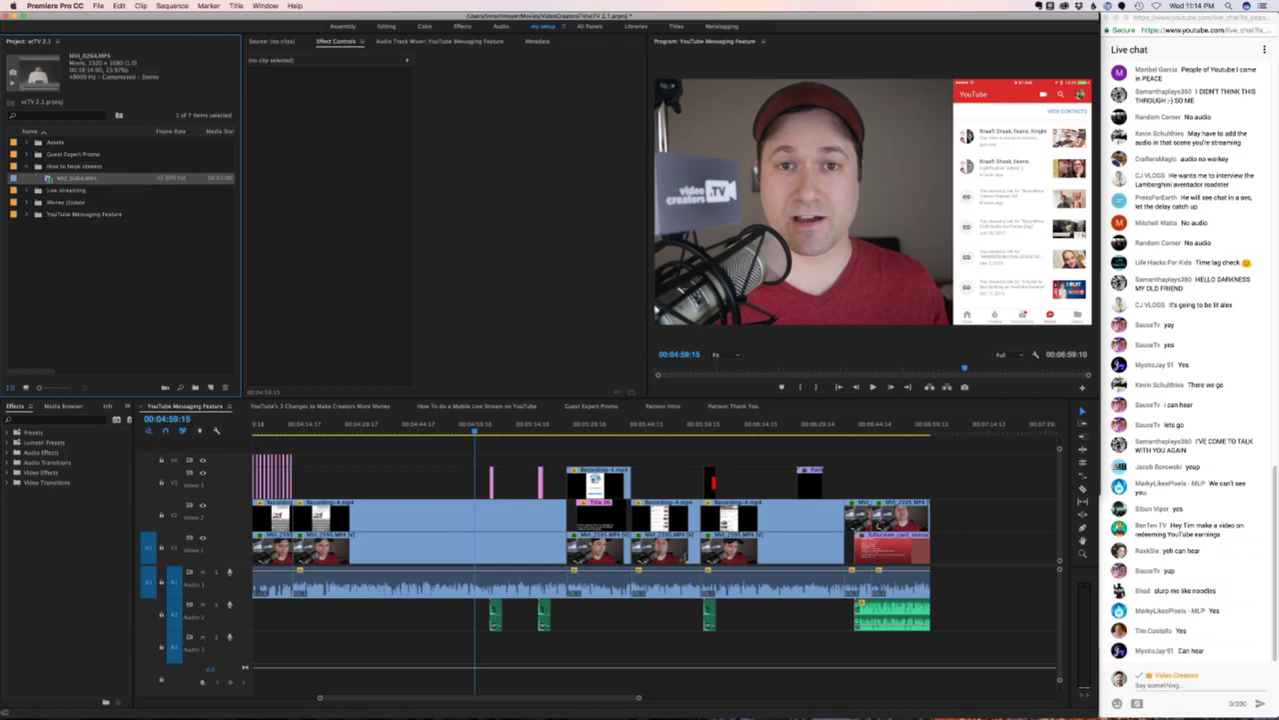
pyautogui.doubleClick(75, 177)
pyautogui.moveTo(252, 369); pyautogui.dragTo(589, 369)
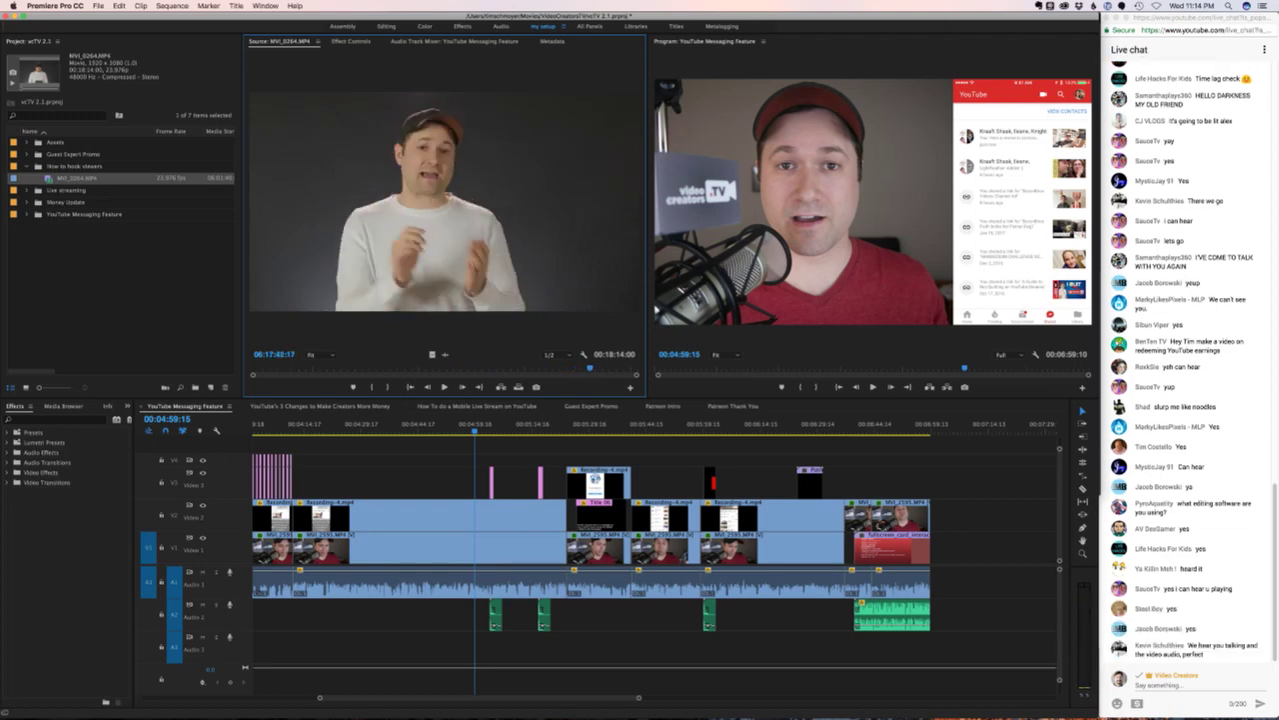
pyautogui.hotkey('shift', '1')
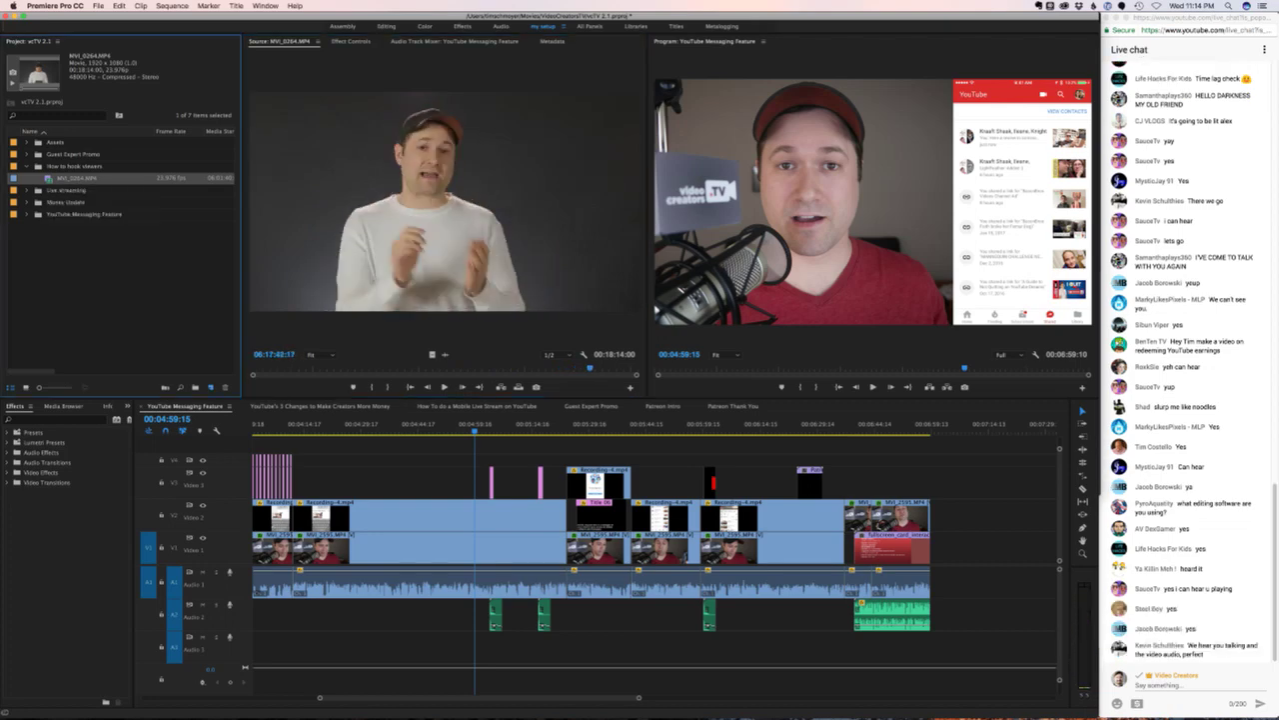
pyautogui.press('super+n')
# - Name the new sequence 'How to hook viewers'
pyautogui.press('Return')
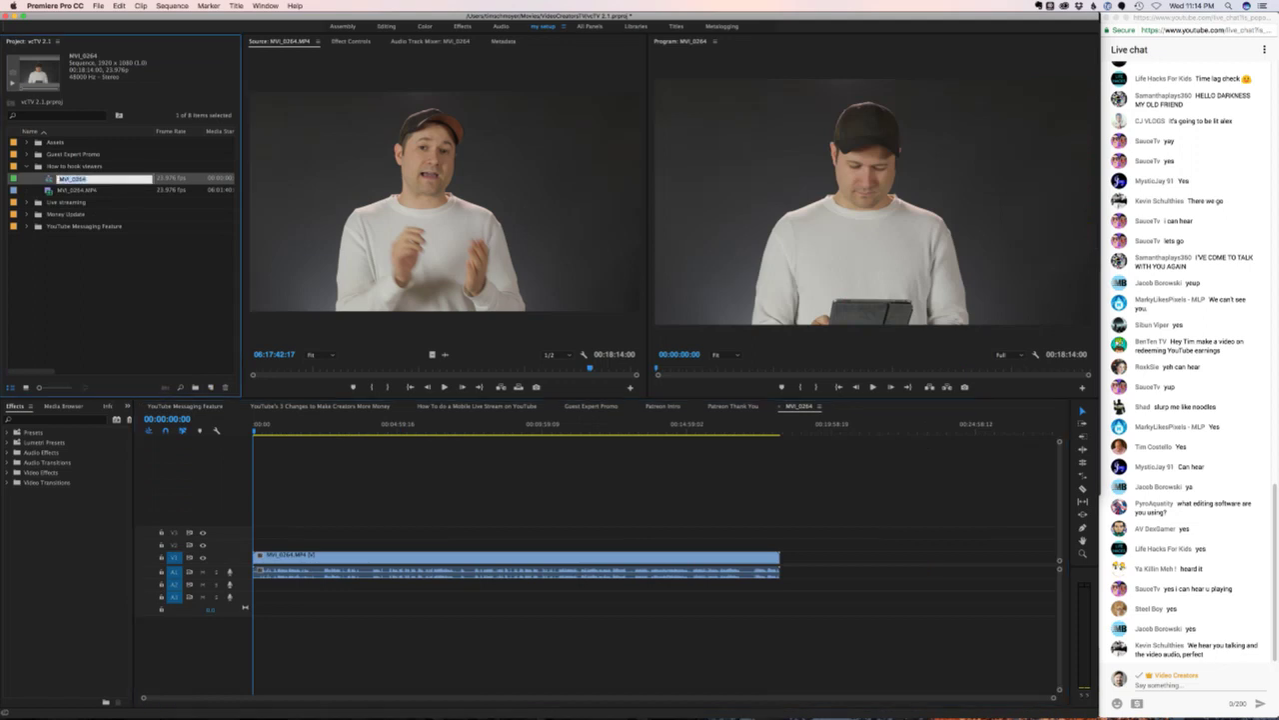
pyautogui.write('Pit')
pyautogui.press('Return')
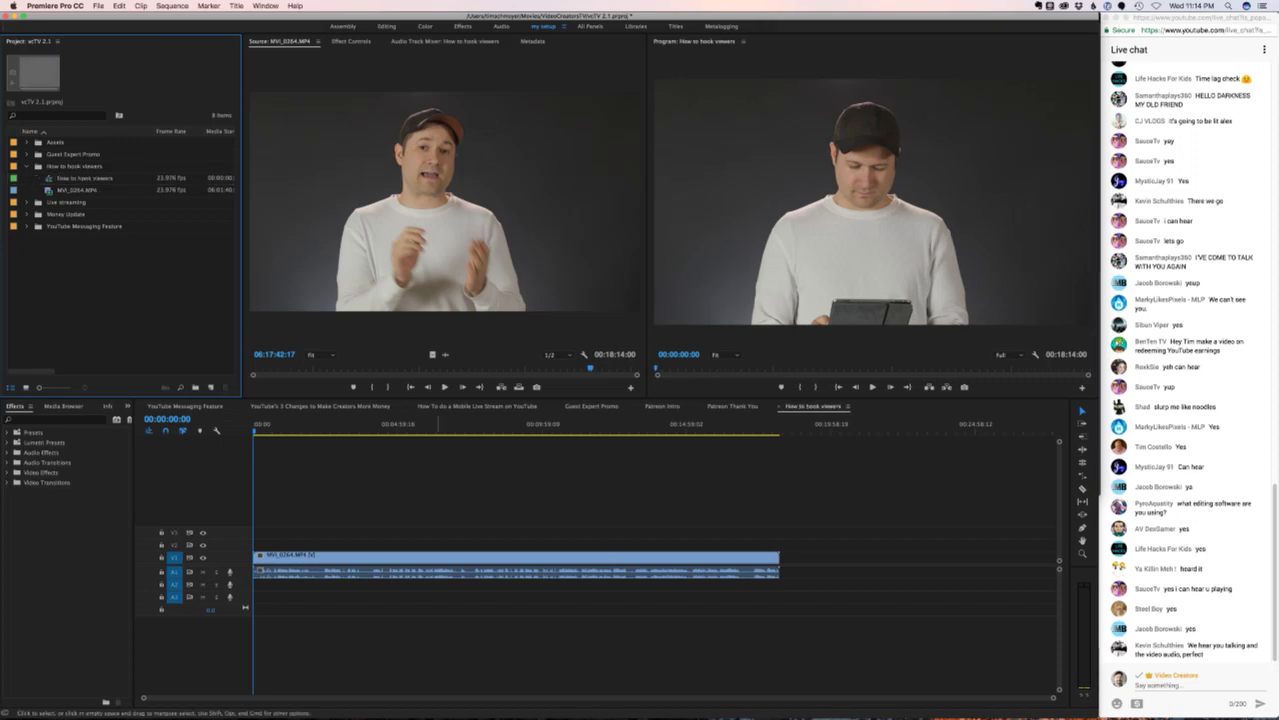
# - Make the timeline tracks taller, adjust the zoom, and place the playhead near 00:02:34
pyautogui.hotkey('shift', '=')
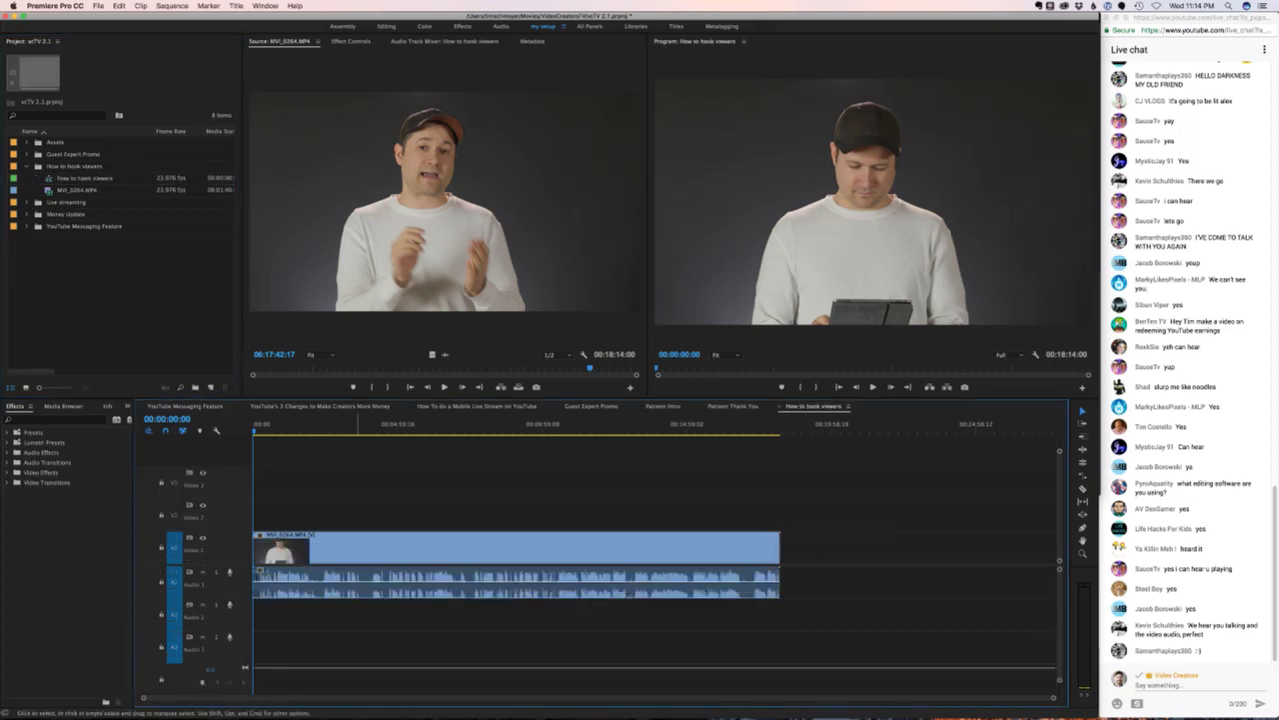
pyautogui.press('=')
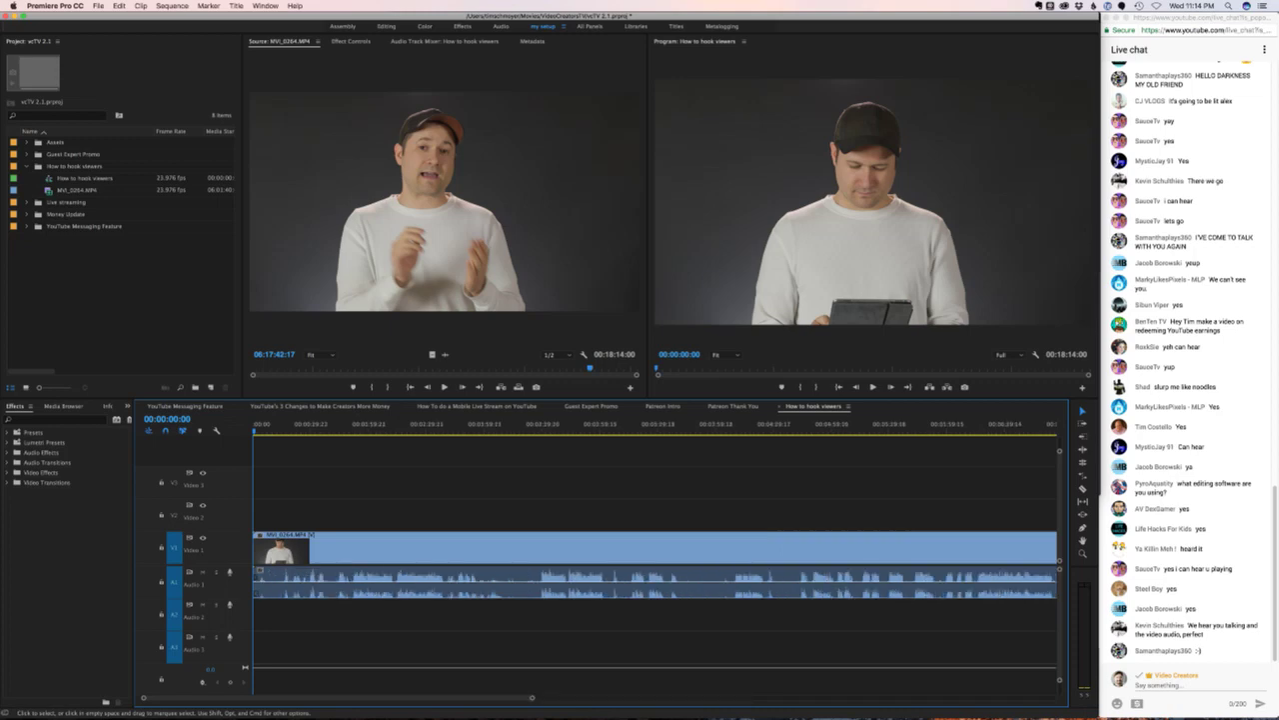
pyautogui.press('-')
pyautogui.click(401, 427)
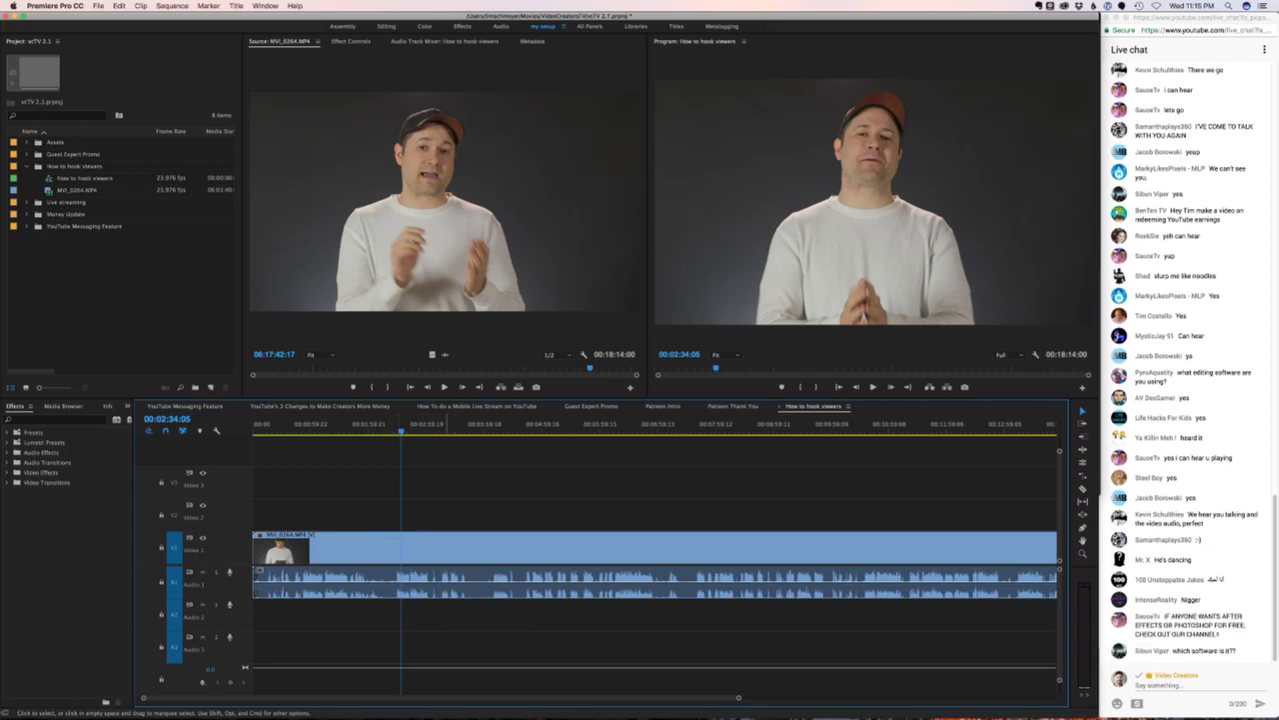
# - Play from 00:02:26:11 and search the Effects panel for 'fill lef'
pyautogui.moveTo(401, 427)
pyautogui.mouseDown()
pyautogui.moveTo(381, 427)
pyautogui.moveTo(392, 427)
pyautogui.mouseUp()
pyautogui.press('space')
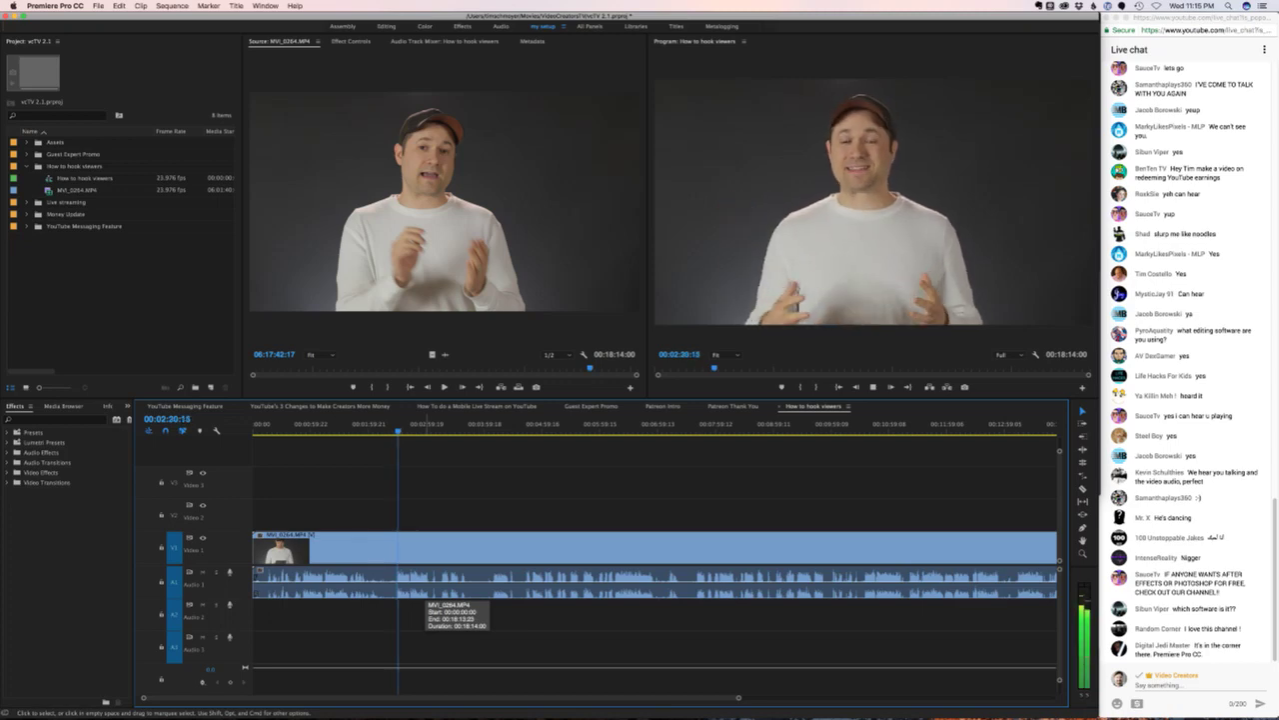
pyautogui.click(60, 419)
pyautogui.write('fill left')
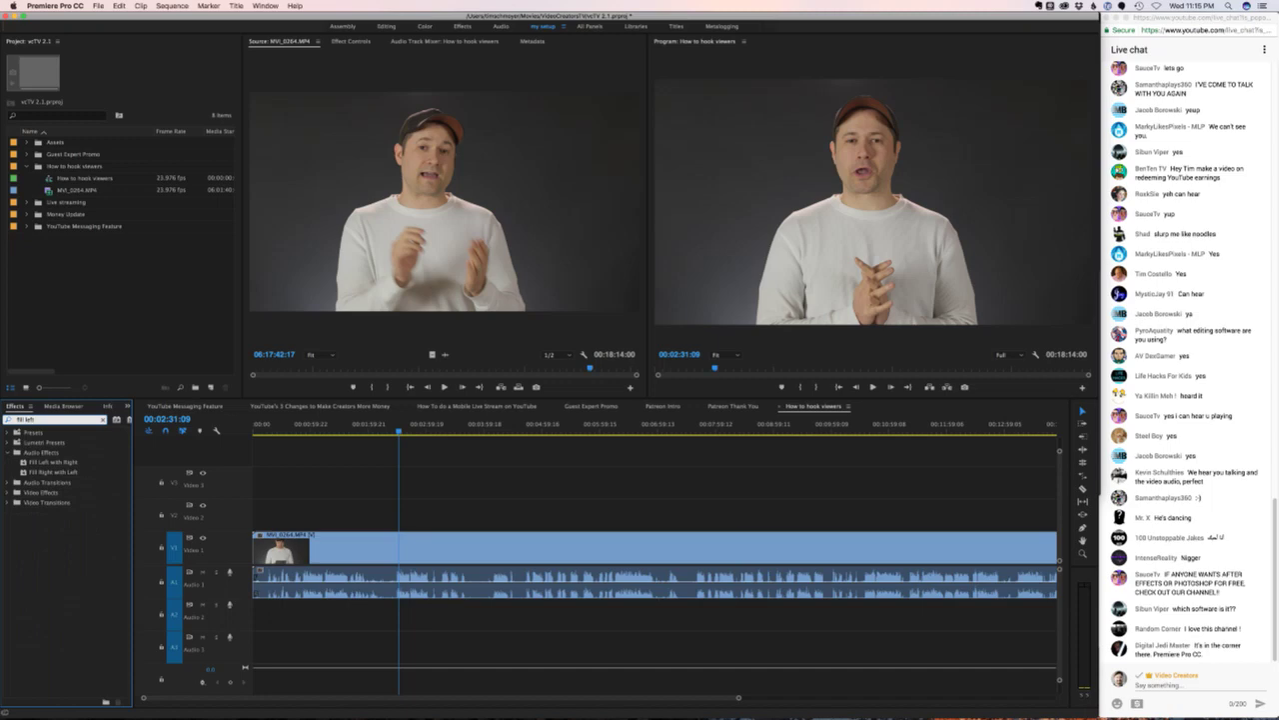
# - Audition the Fill Left with Right and Fill Right with Left effects, then undo the last change
pyautogui.moveTo(53, 462); pyautogui.dragTo(600, 582)
pyautogui.press('space')
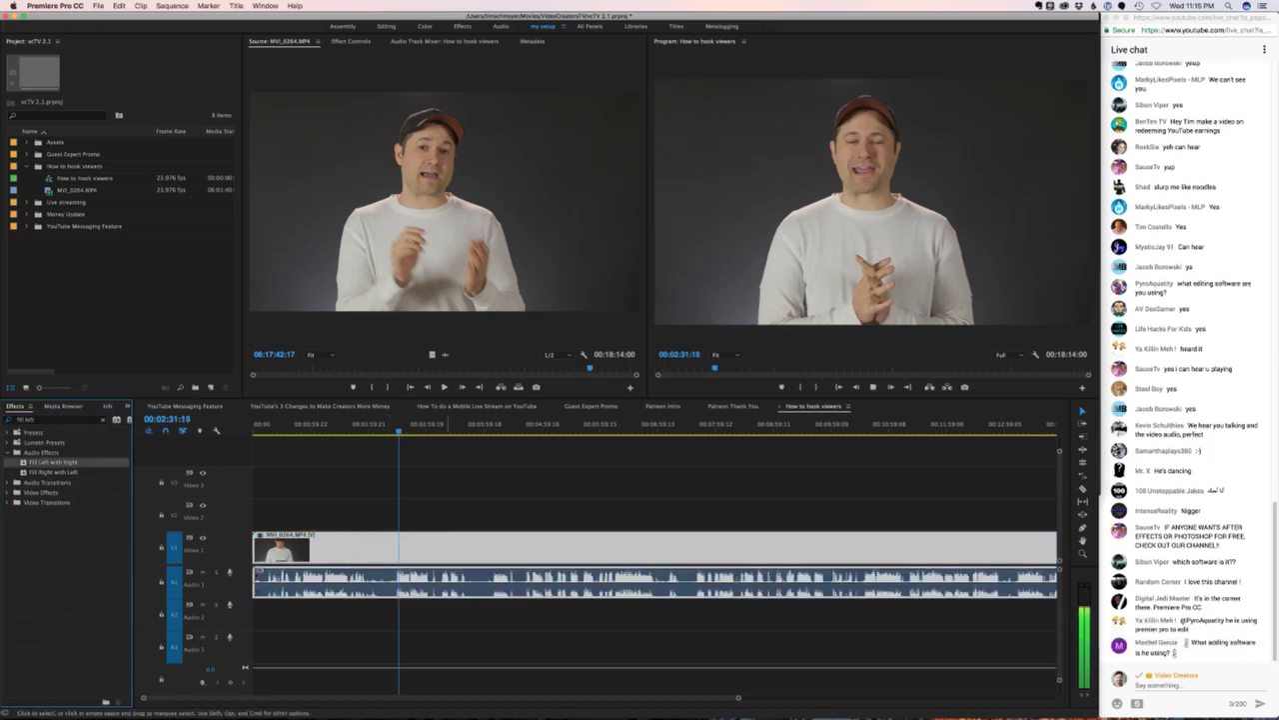
pyautogui.press('space')
pyautogui.click(53, 472)
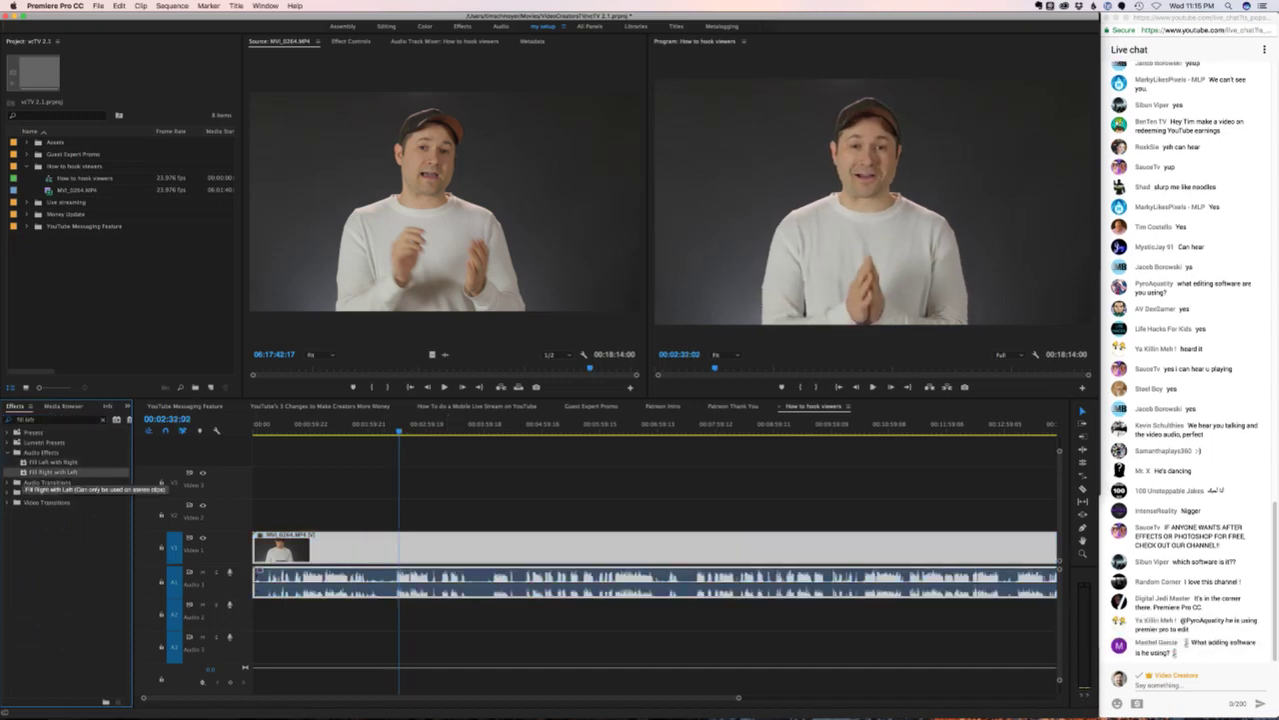
pyautogui.press('space')
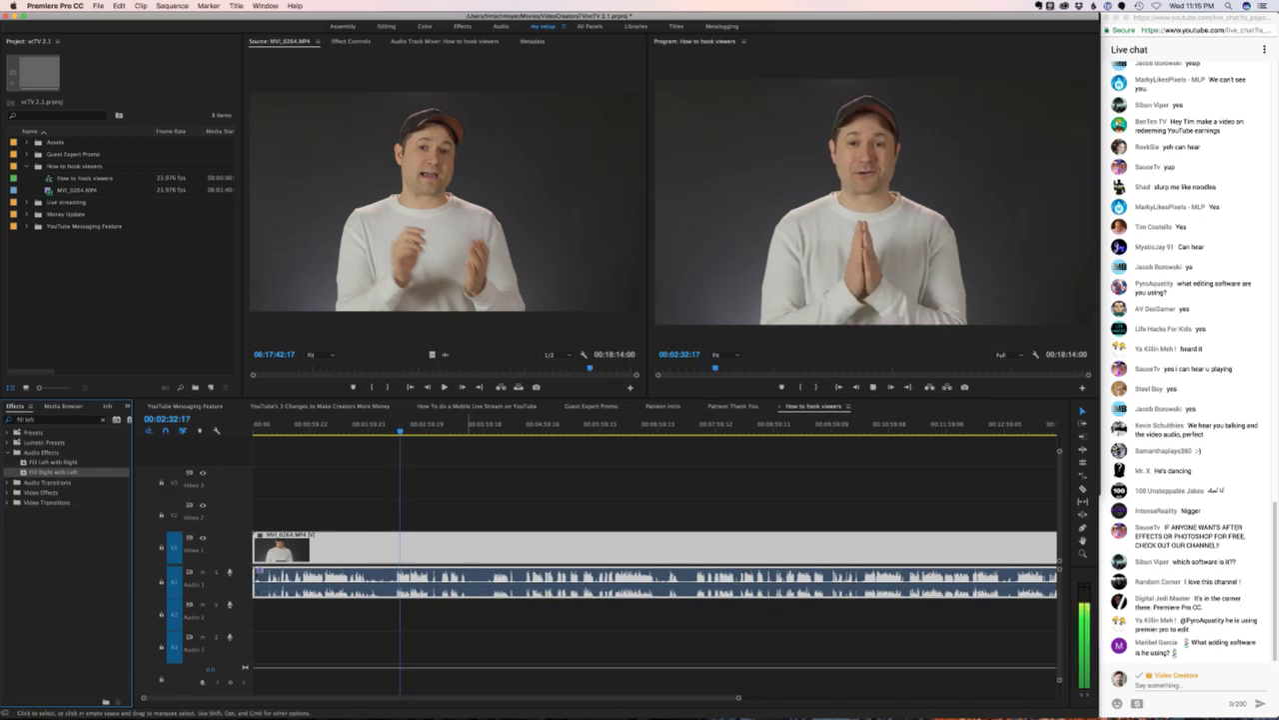
pyautogui.press('space')
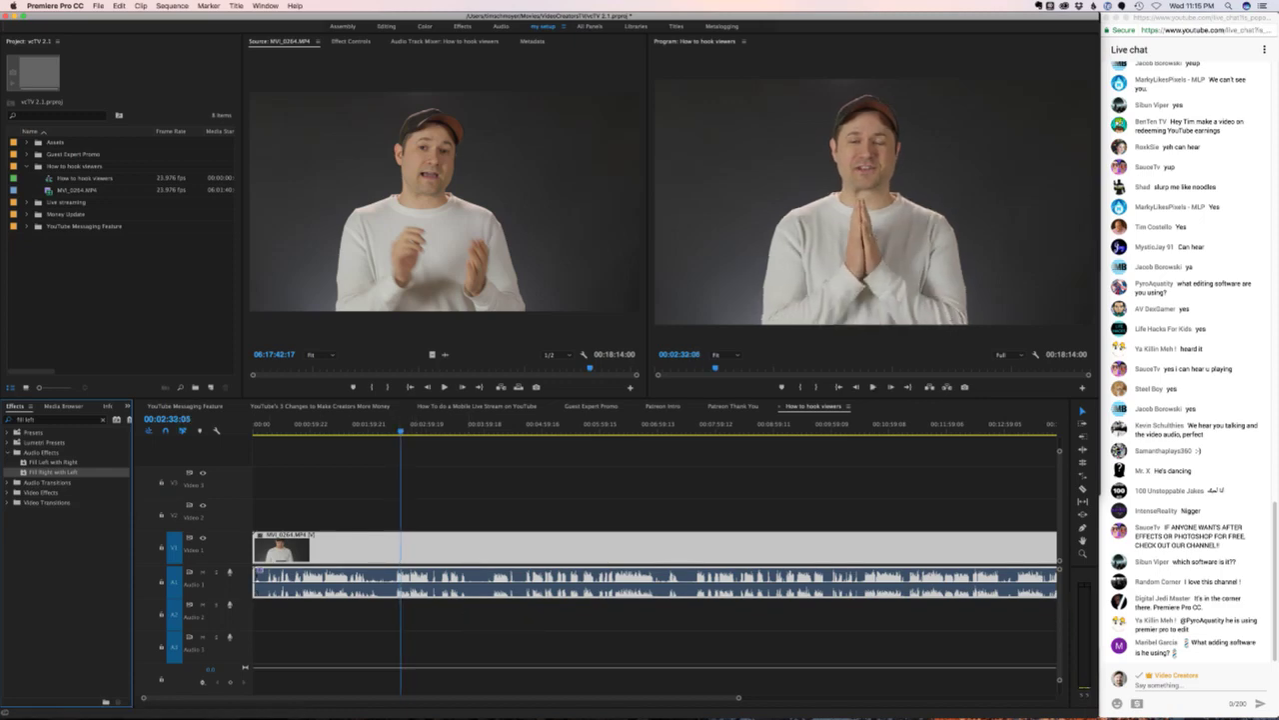
pyautogui.press('j')
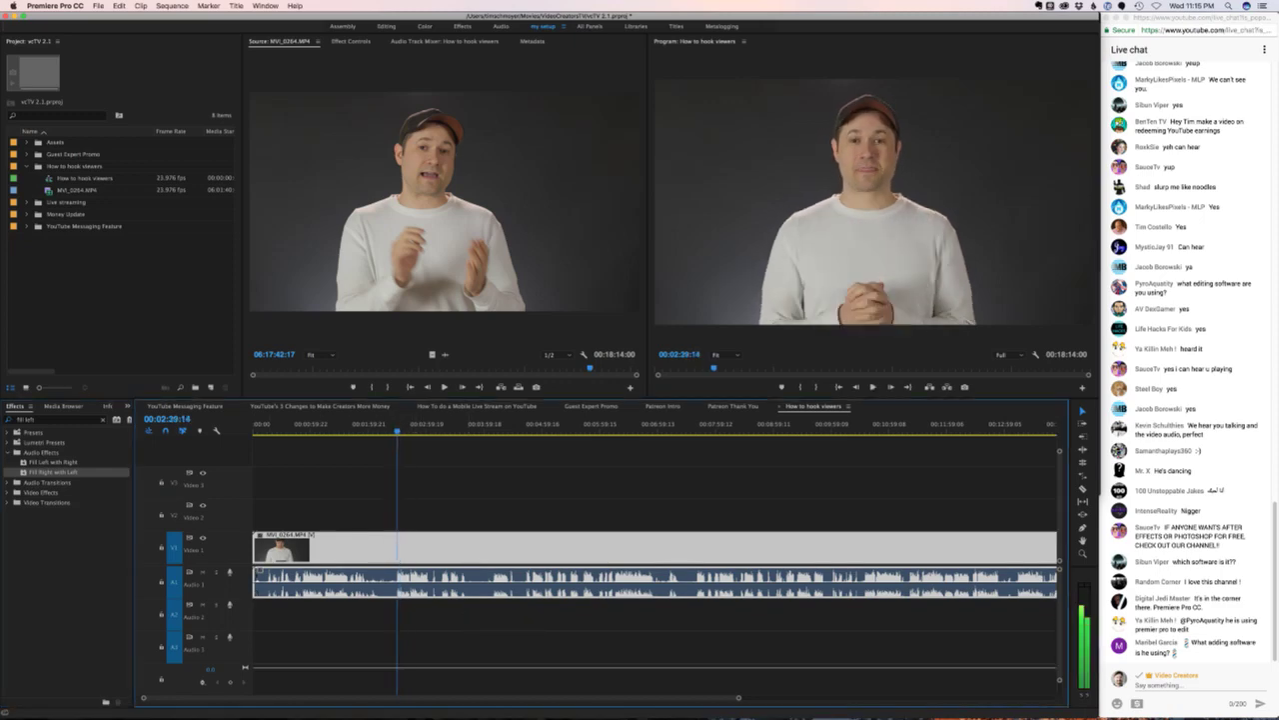
pyautogui.press('super+z')
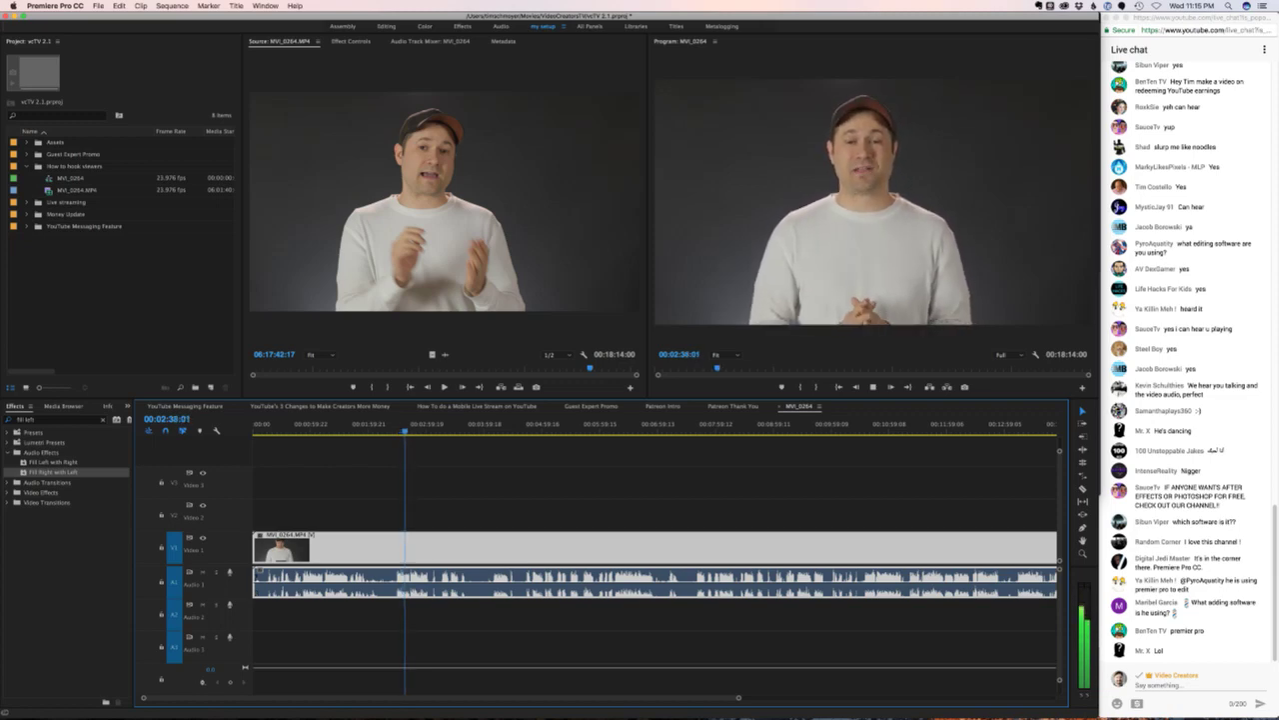
# - Listen to the sequence with the Fill Left with Right effect selected
pyautogui.press('space')
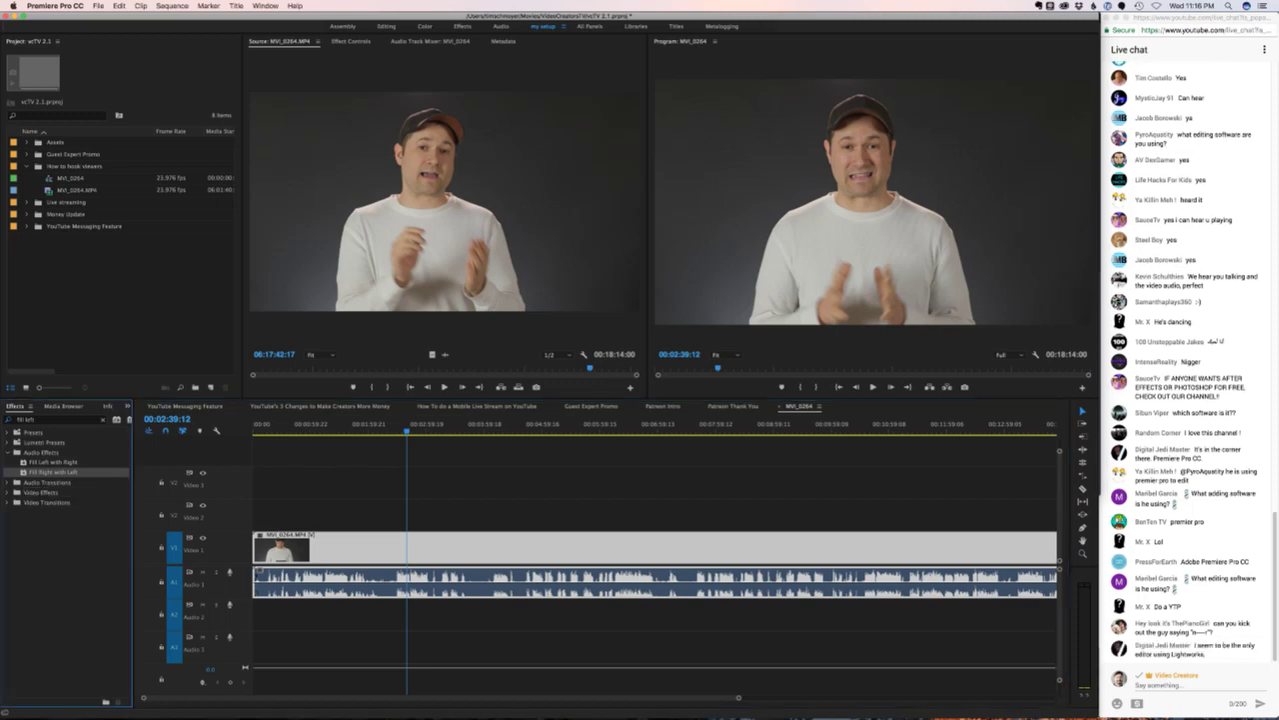
pyautogui.click(52, 462)
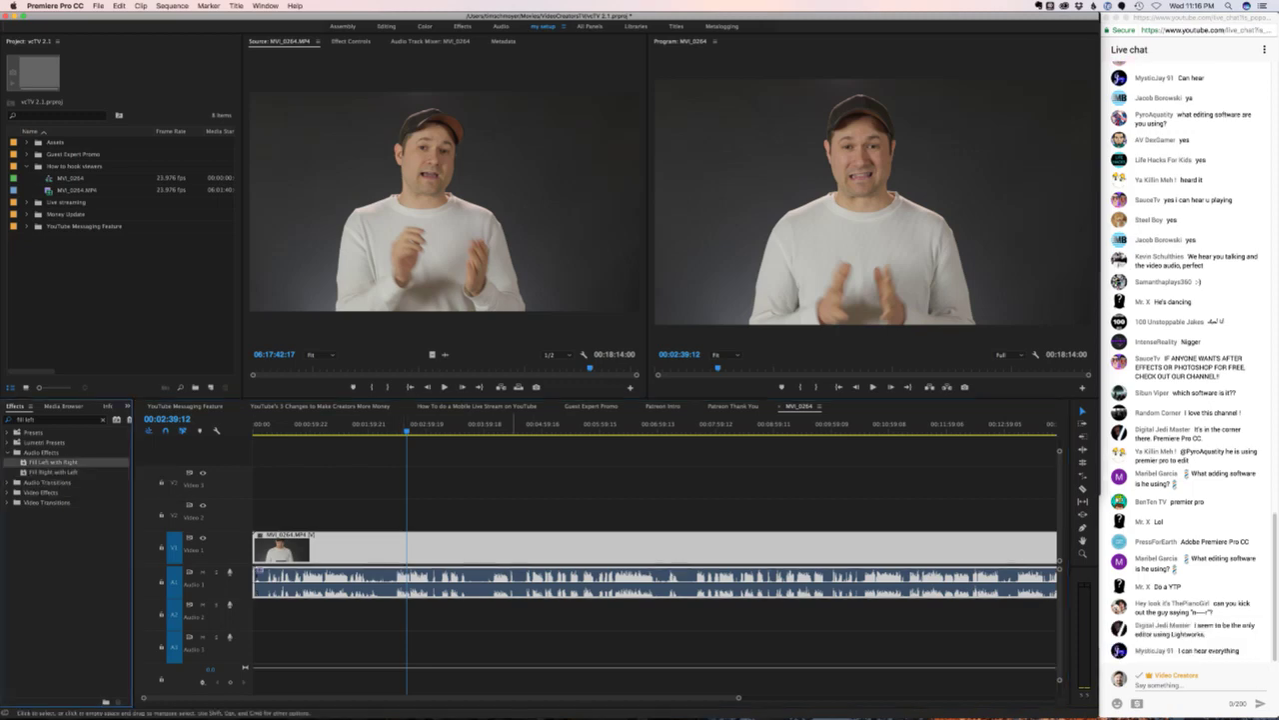
pyautogui.press('space')
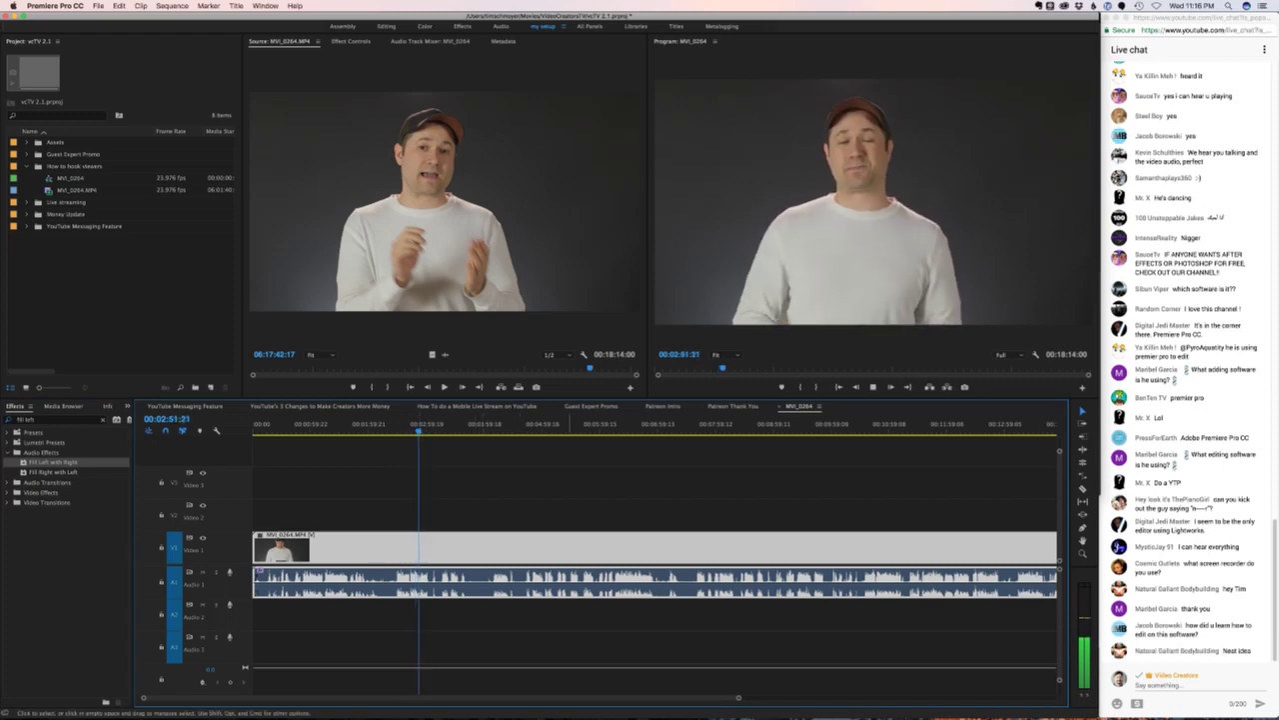
pyautogui.press('space')
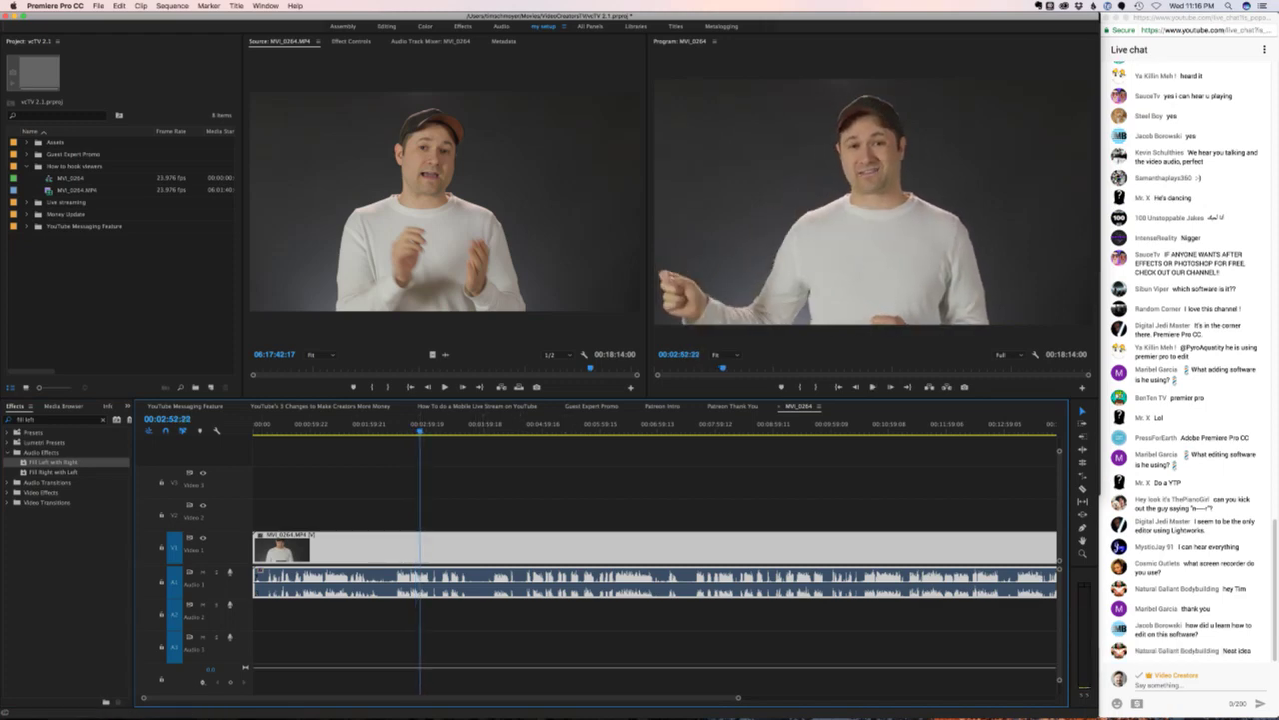
# - Apply Fill Right with Left to the A1 interview audio, check playback, and return to the start
pyautogui.click(50, 472)
pyautogui.moveTo(50, 471); pyautogui.dragTo(260, 574)
pyautogui.press('space')
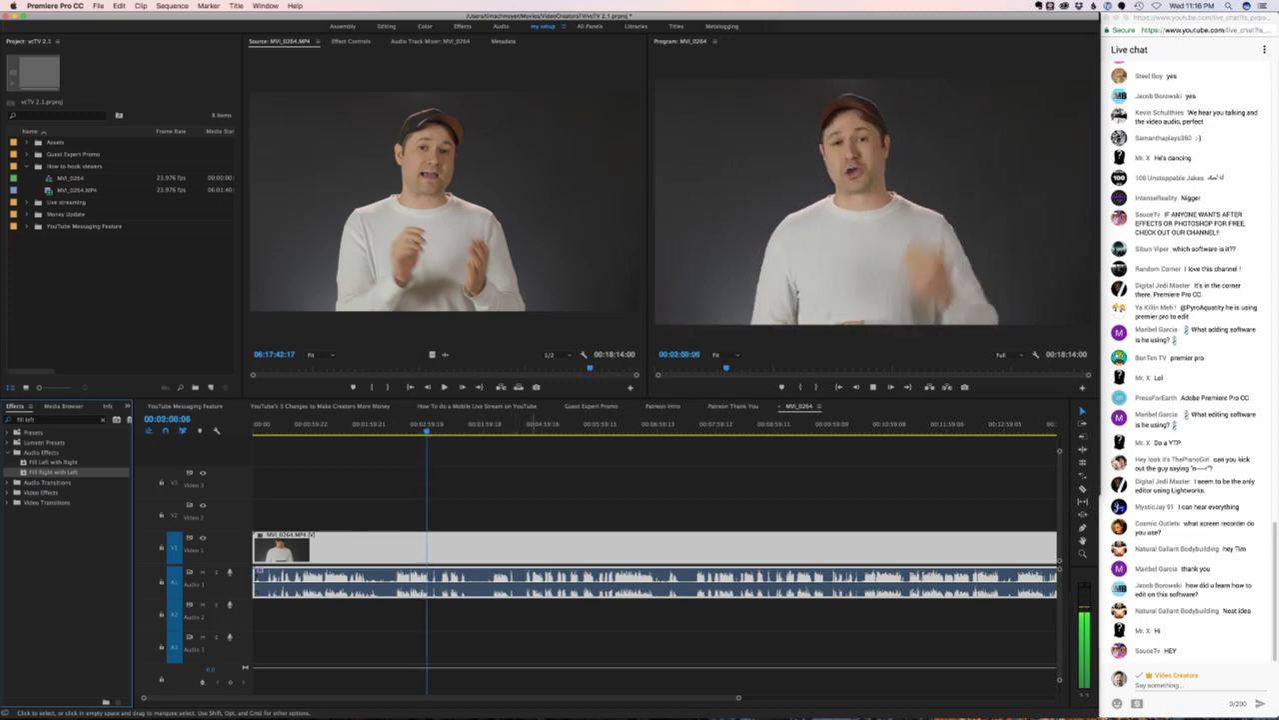
pyautogui.click(559, 548)
pyautogui.press('Home')
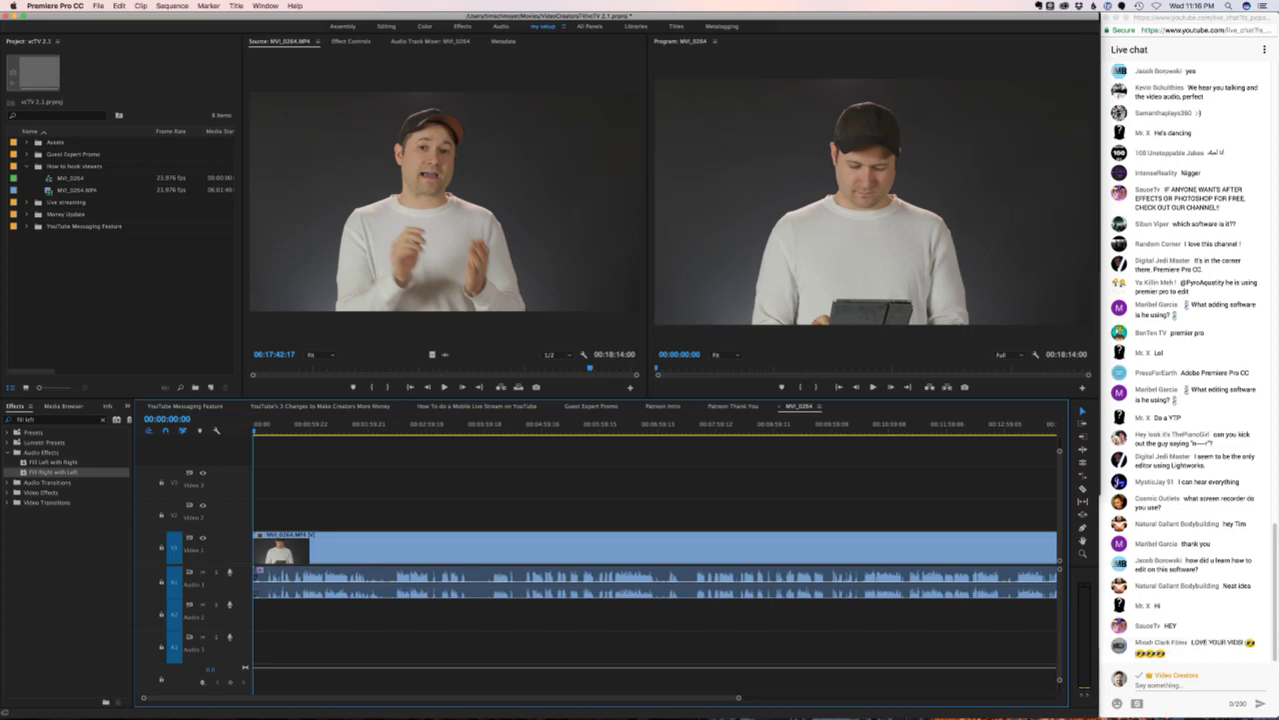
pyautogui.click(1199, 428)
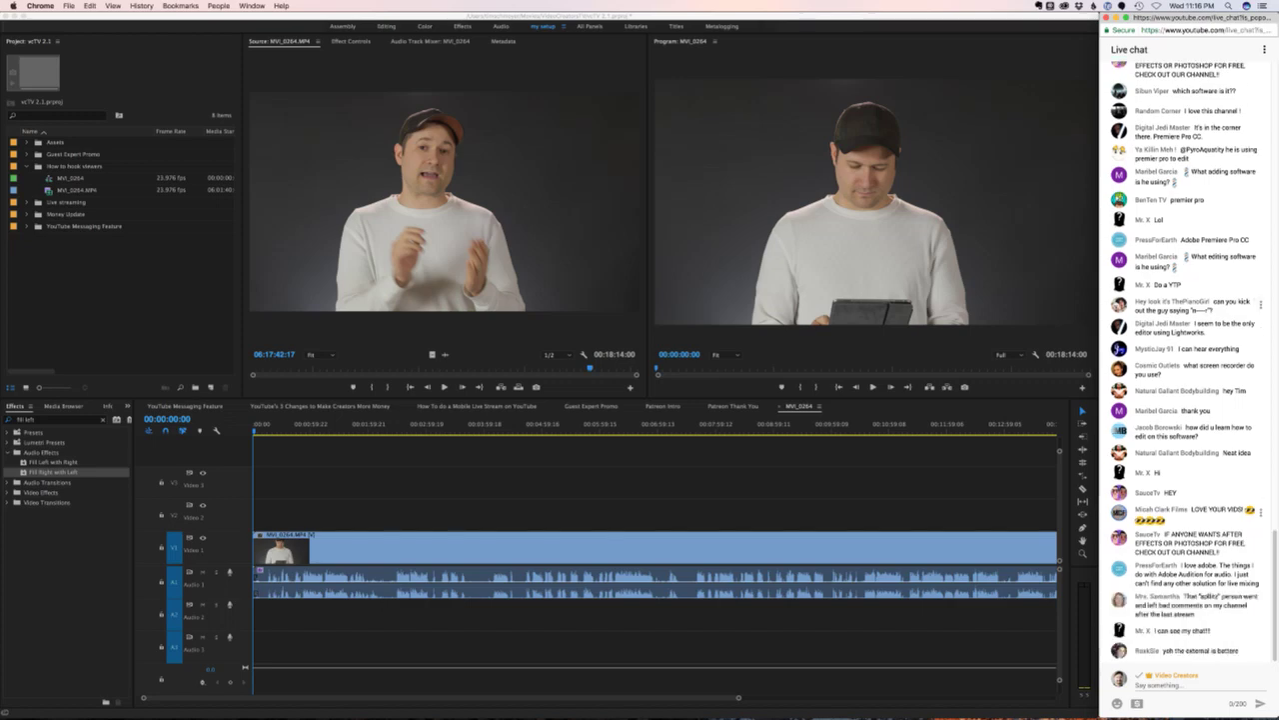
pyautogui.scroll(1, 1186, 360)
pyautogui.scroll(-1, 1186, 360)
pyautogui.click(1262, 305)
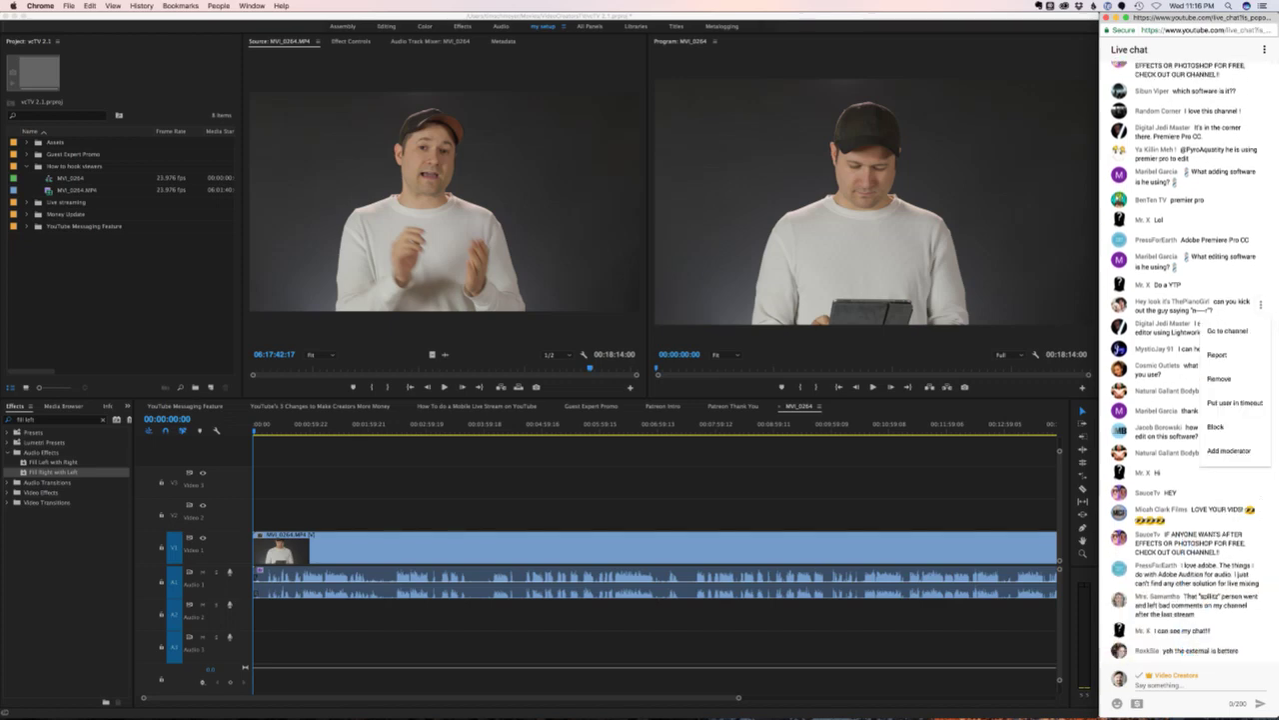
pyautogui.click(1235, 449)
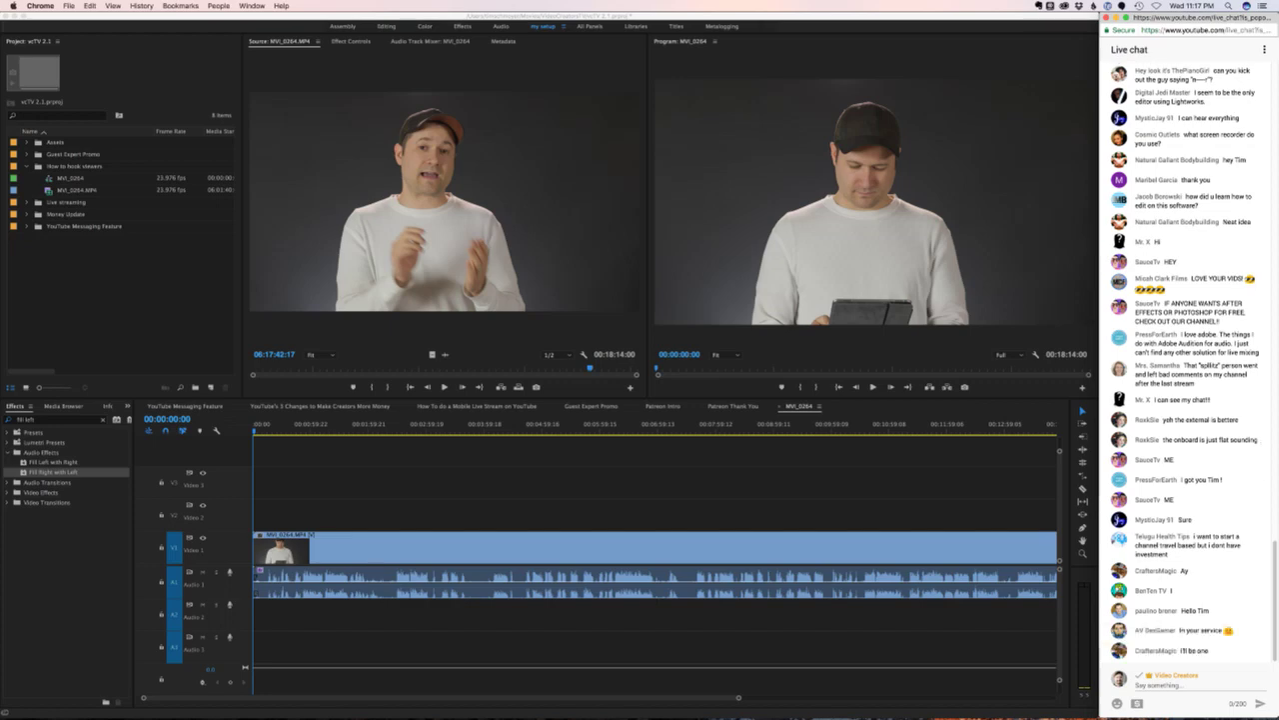
# - Rename the MVI_0264 sequence in the Project panel to 'How to hook viewers', leaving the clip name unchanged
pyautogui.click(70, 177)
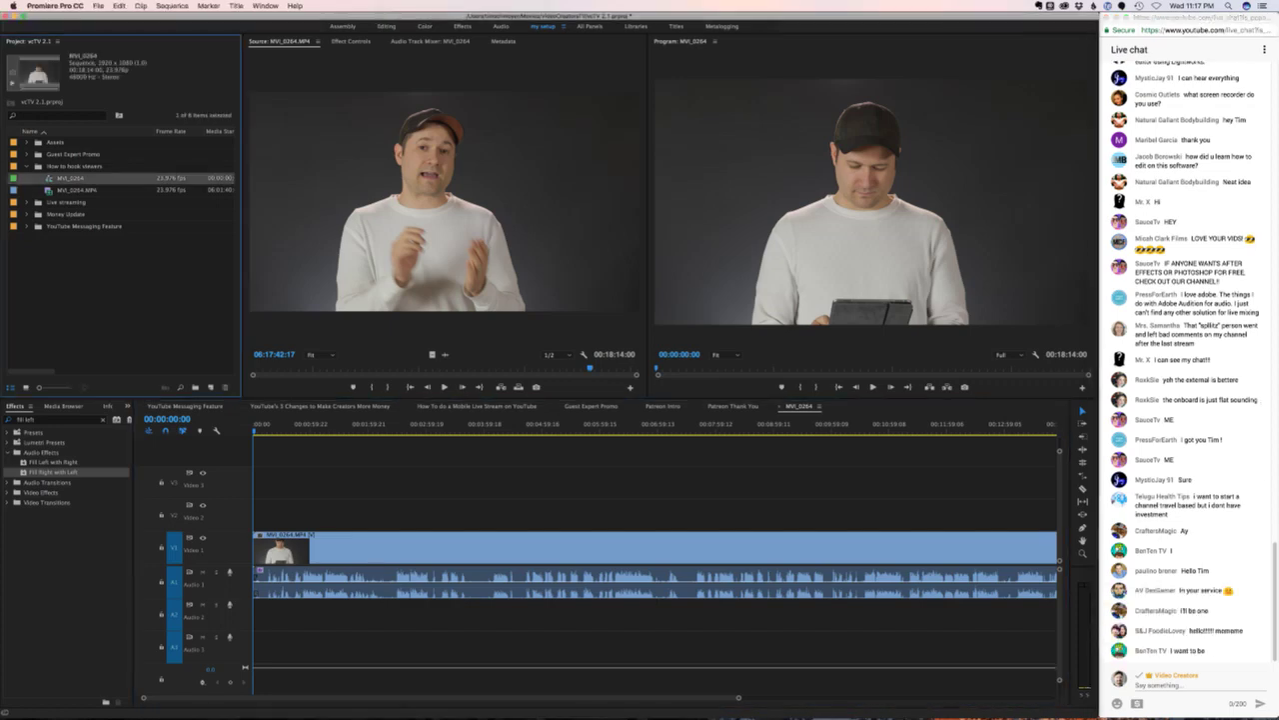
pyautogui.press('Return')
pyautogui.write('How to ho')
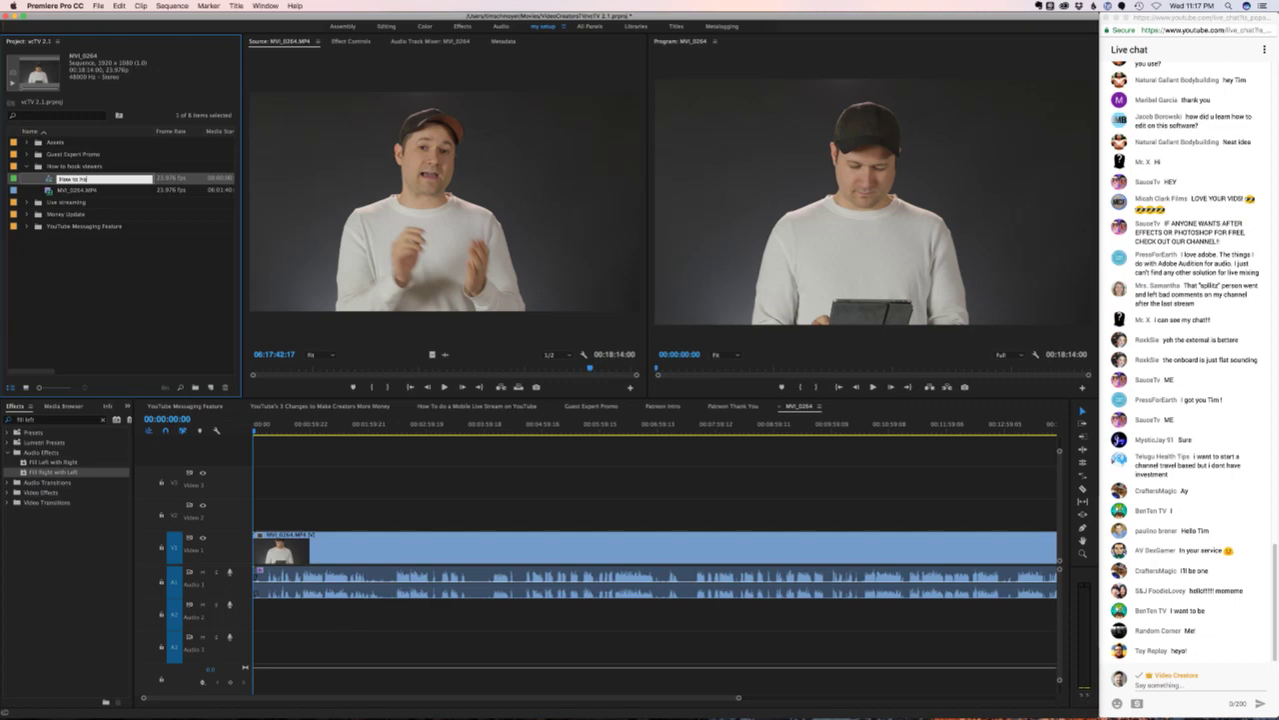
pyautogui.write('ok s')
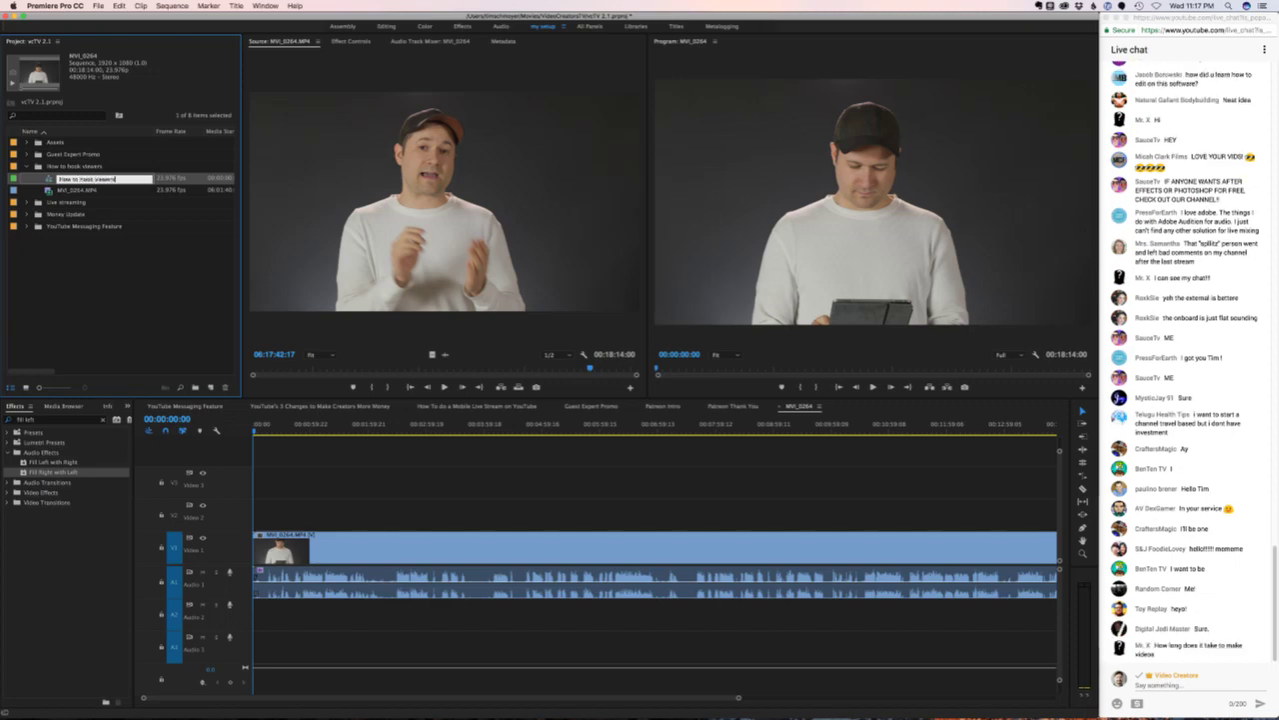
pyautogui.press('Tab')
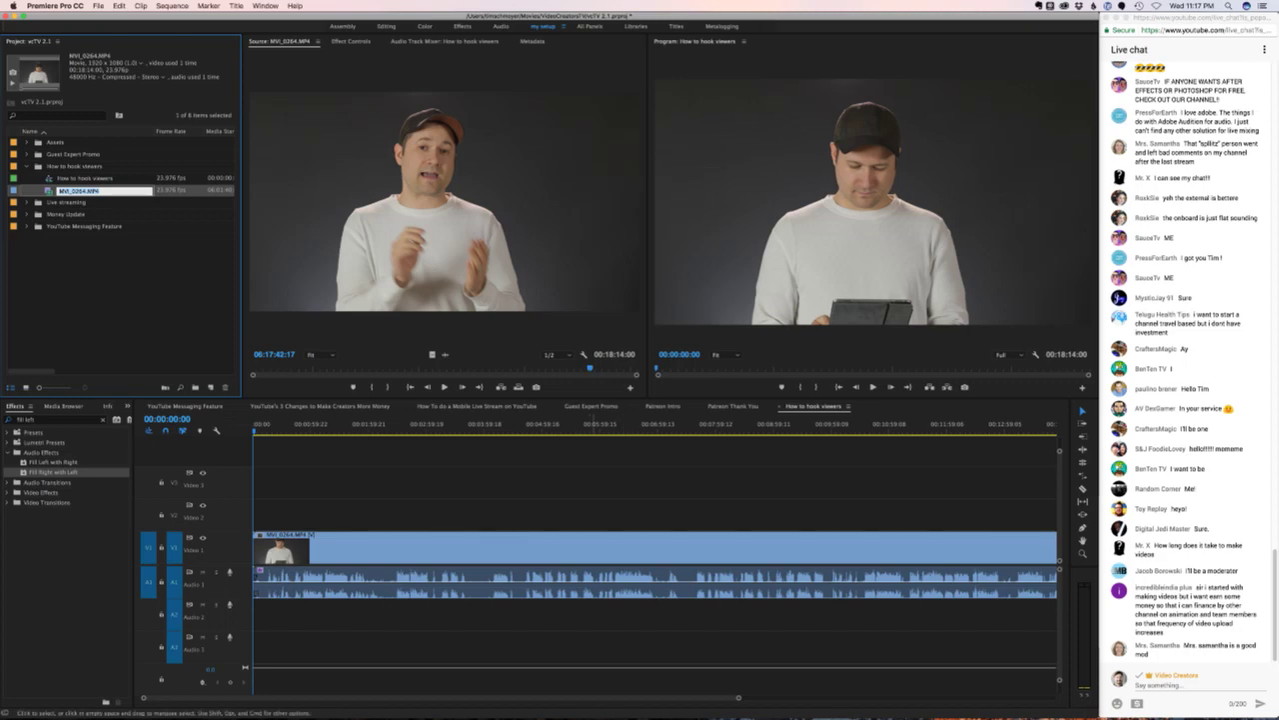
pyautogui.press('Return')
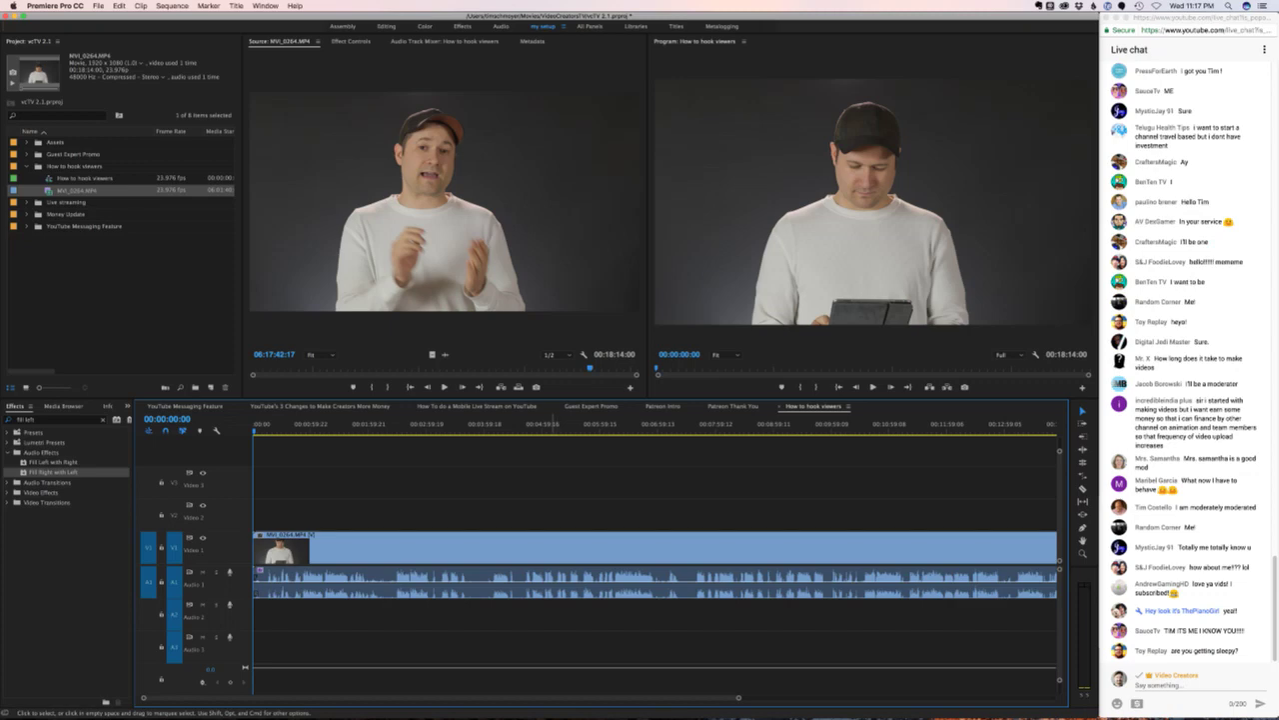
pyautogui.click(1189, 599)
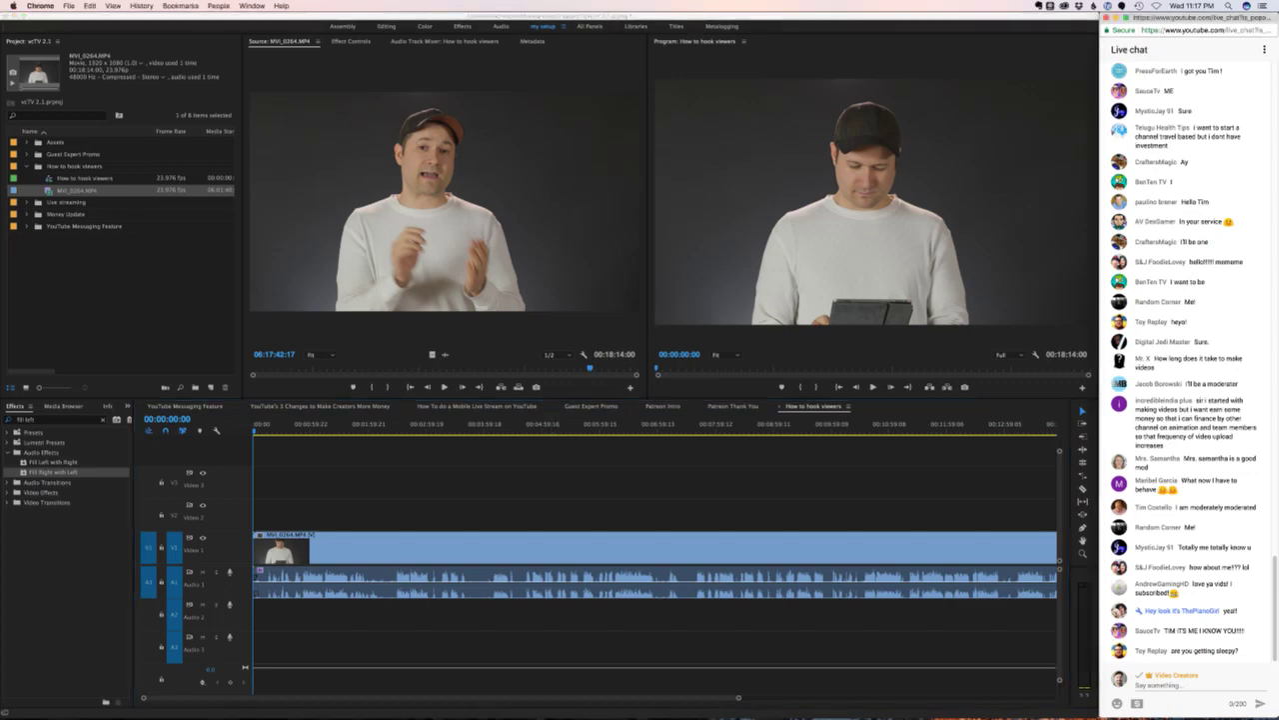
pyautogui.click(1261, 650)
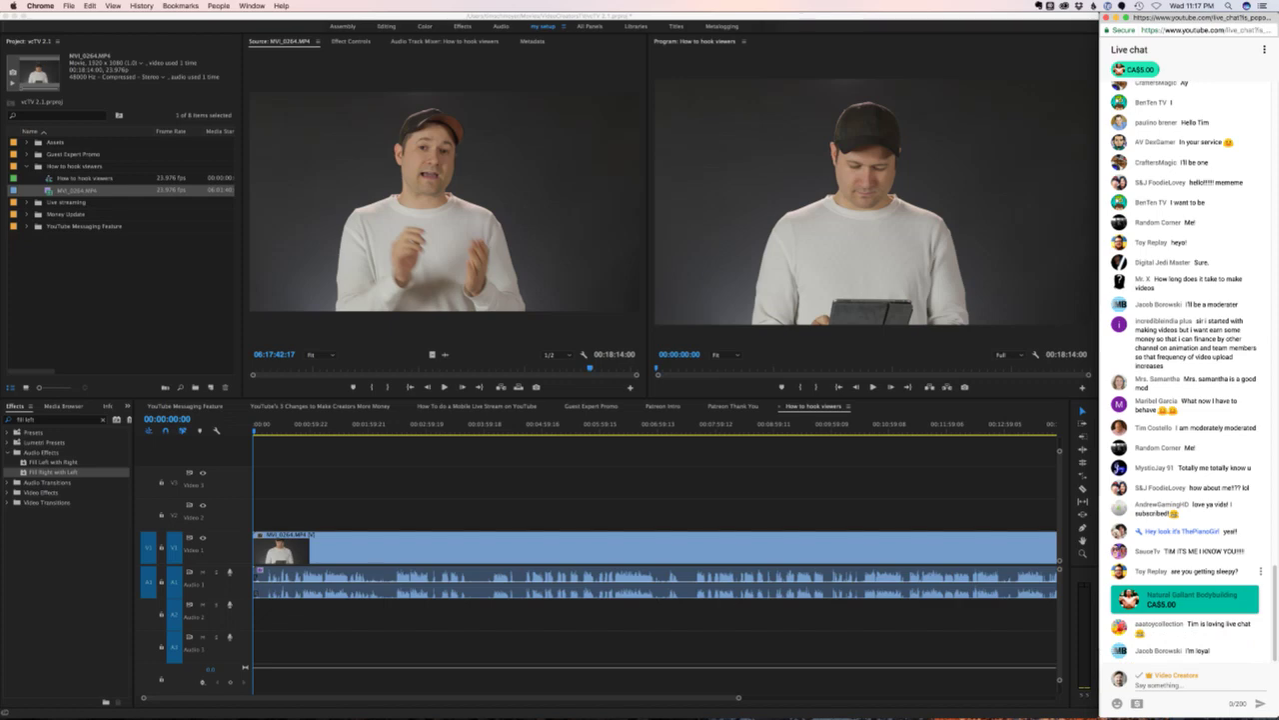
pyautogui.click(1261, 571)
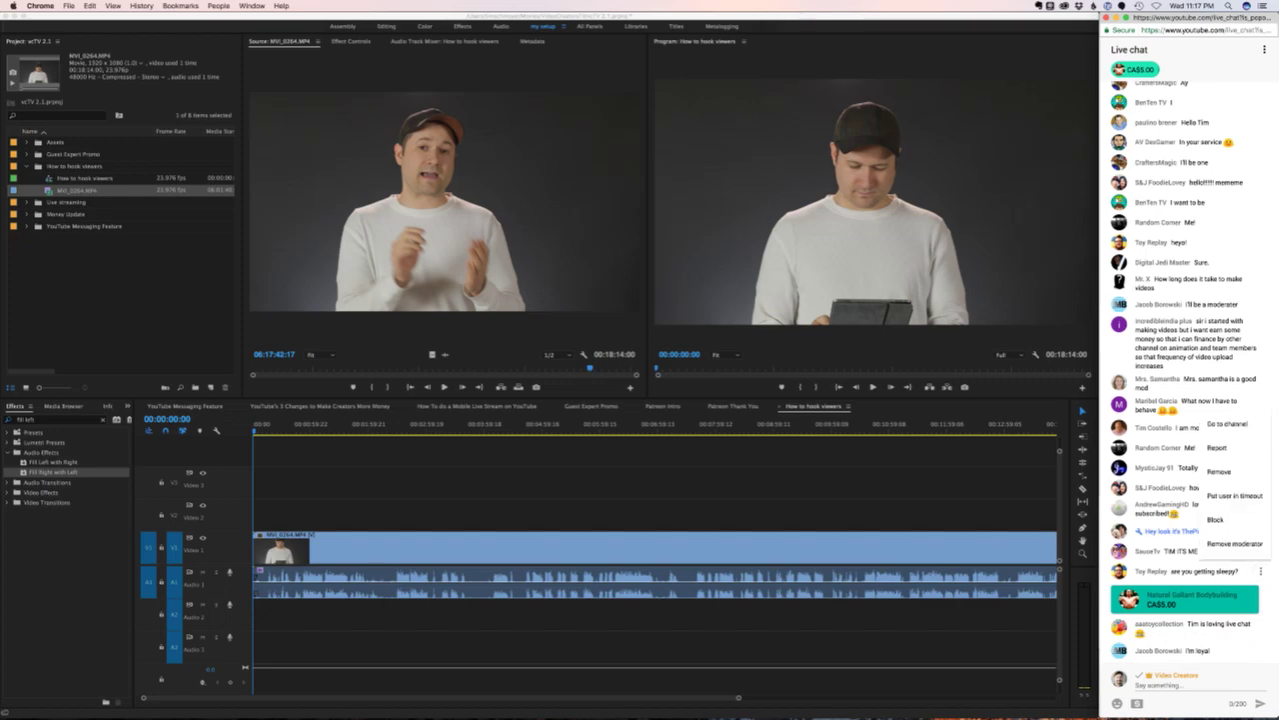
pyautogui.press('Escape')
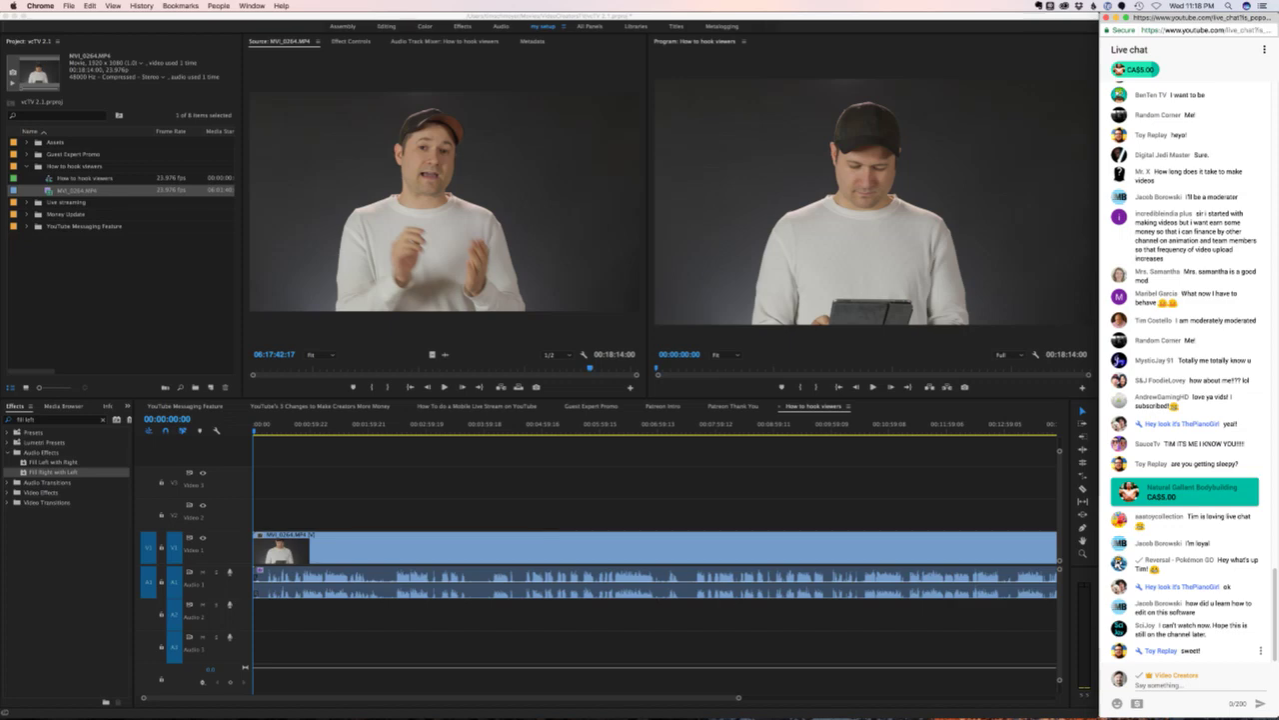
pyautogui.press('super+Tab')
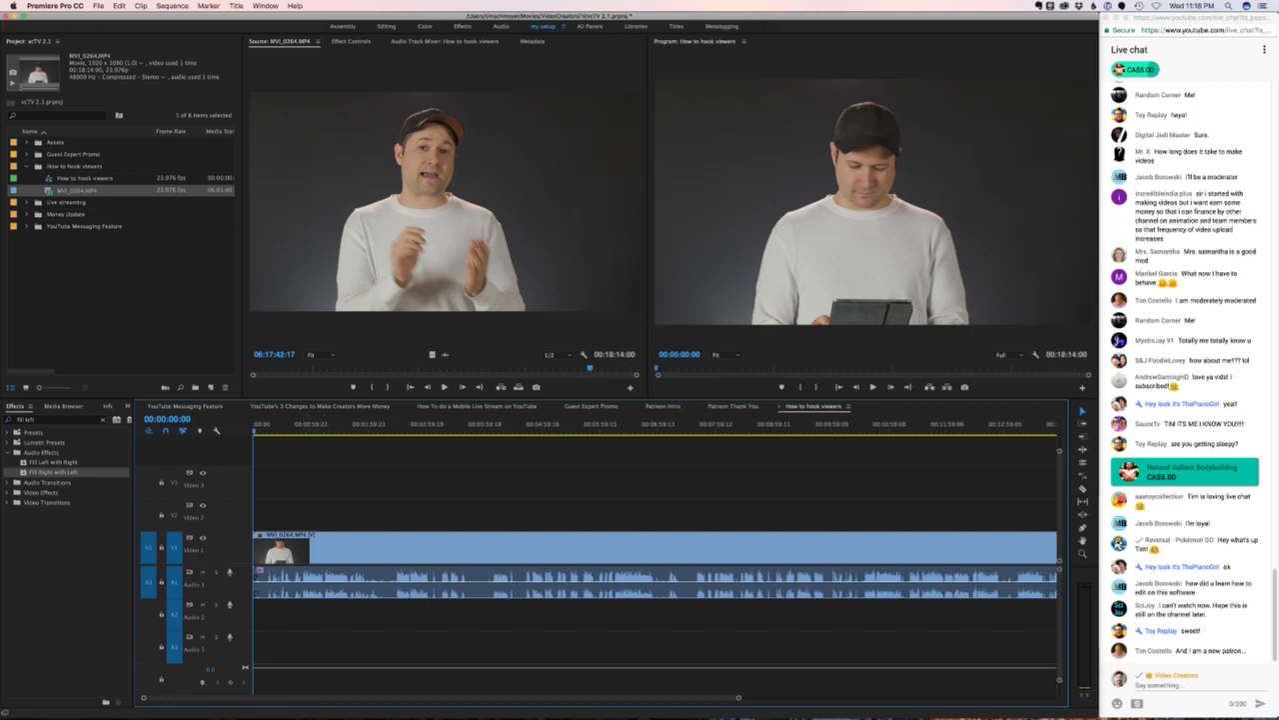
pyautogui.click(300, 424)
pyautogui.press('space')
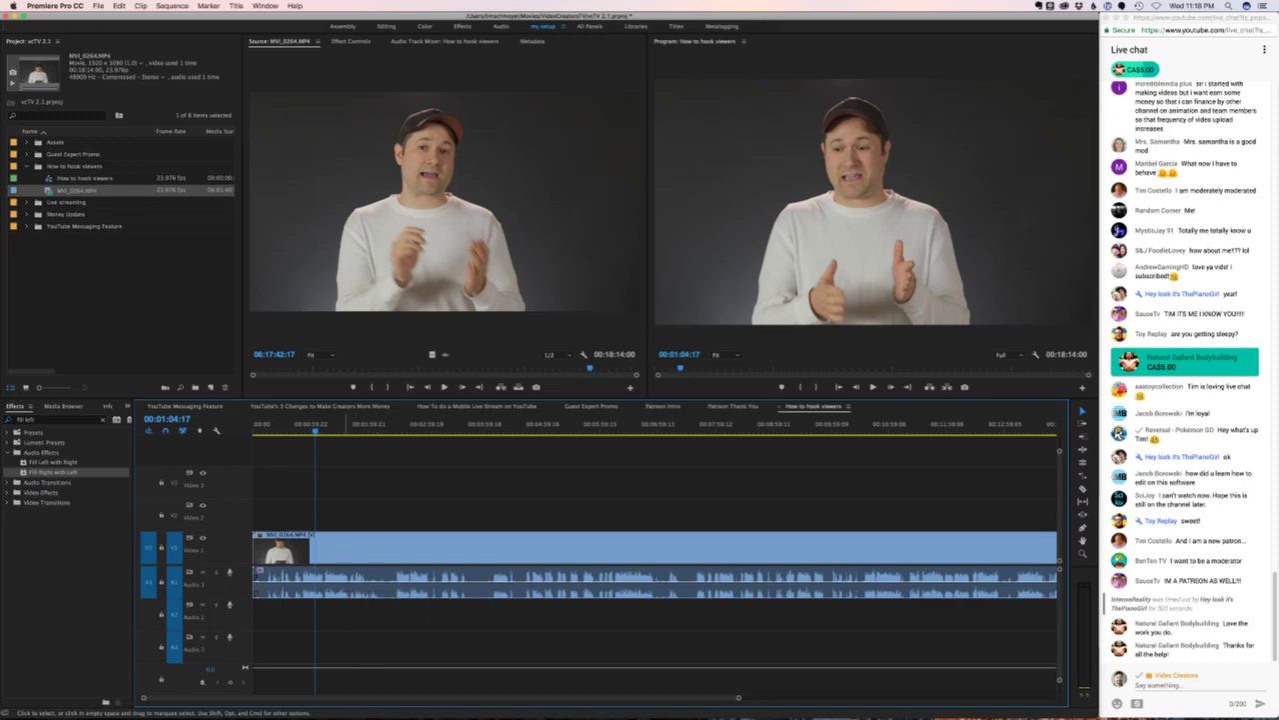
pyautogui.moveTo(315, 431); pyautogui.dragTo(325, 431)
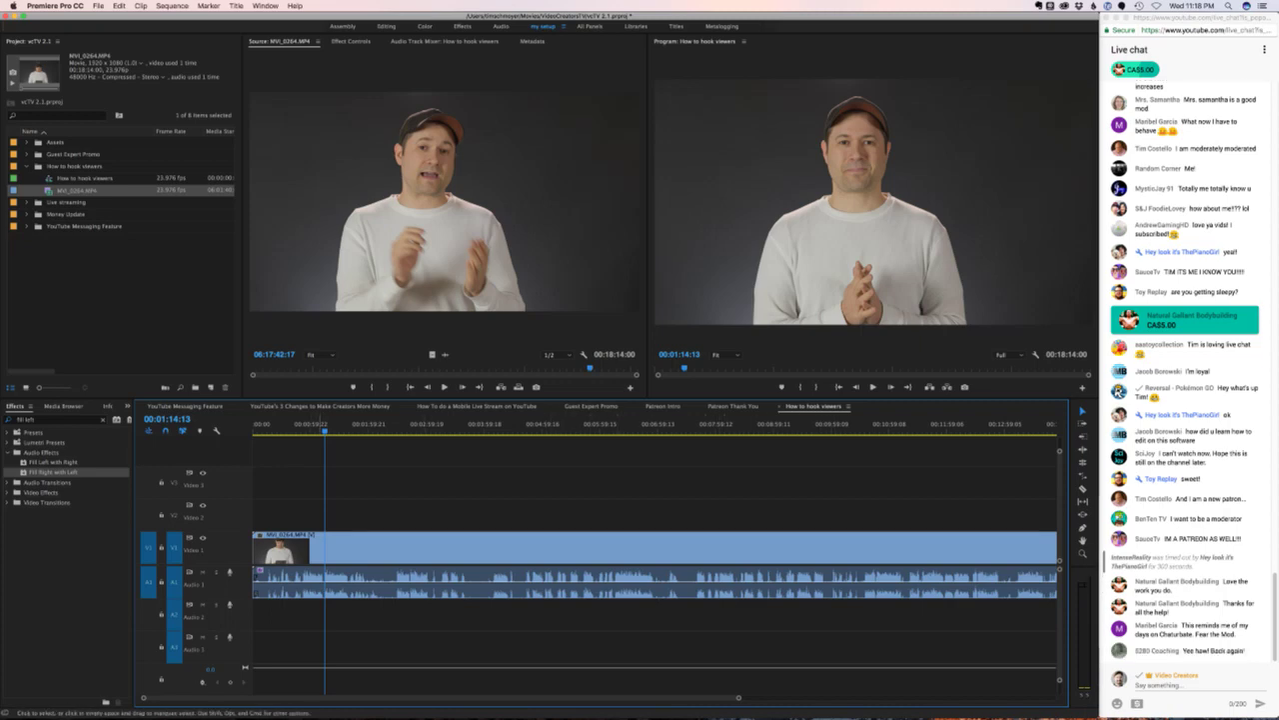
pyautogui.press('space')
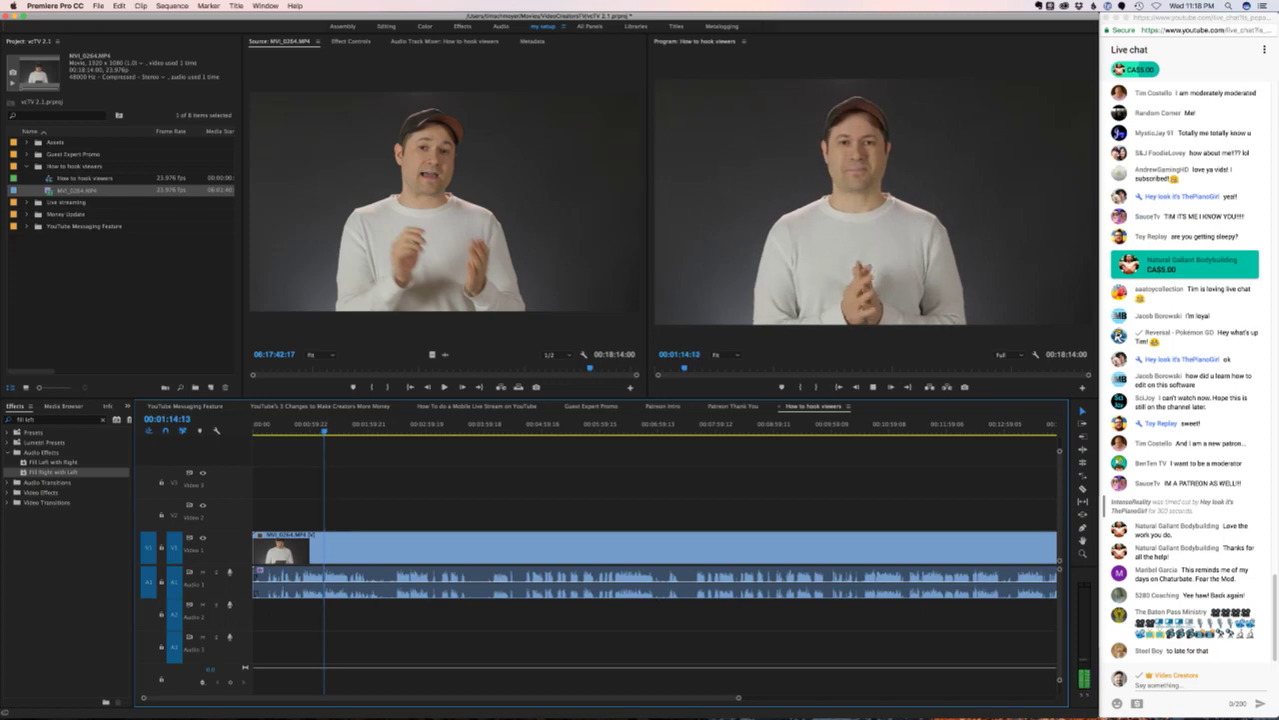
pyautogui.press('space')
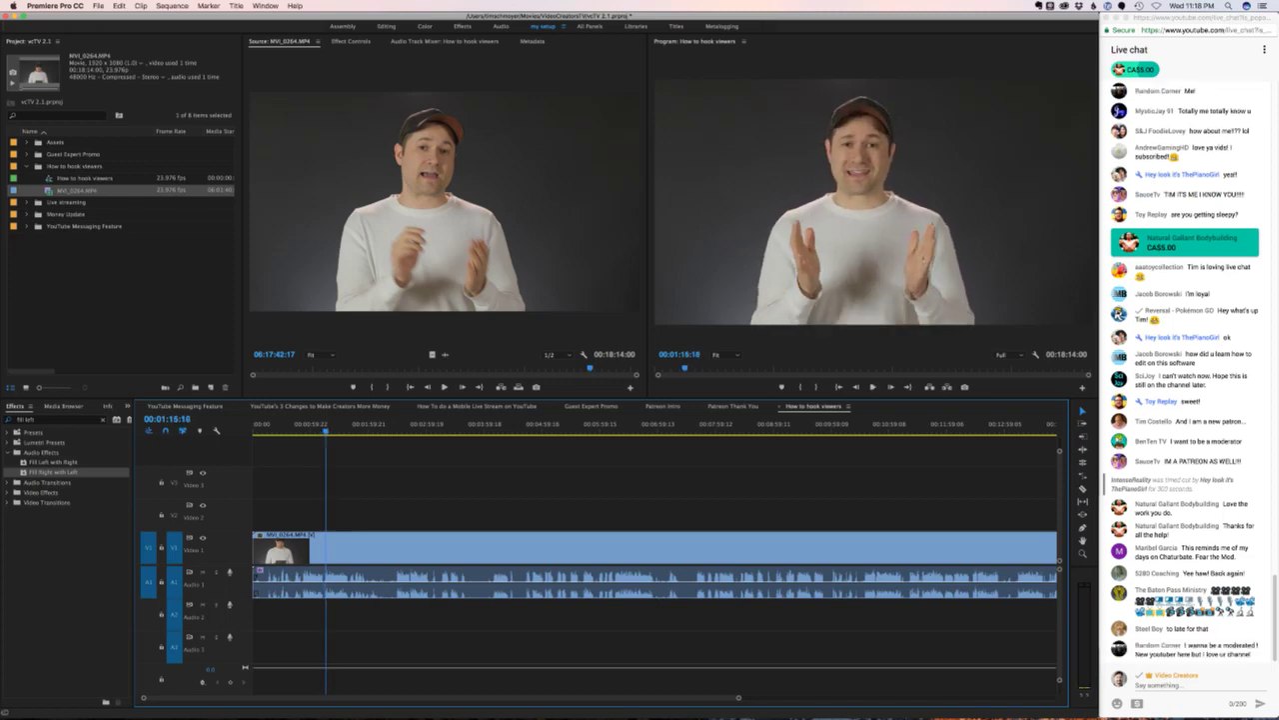
pyautogui.click(323, 423)
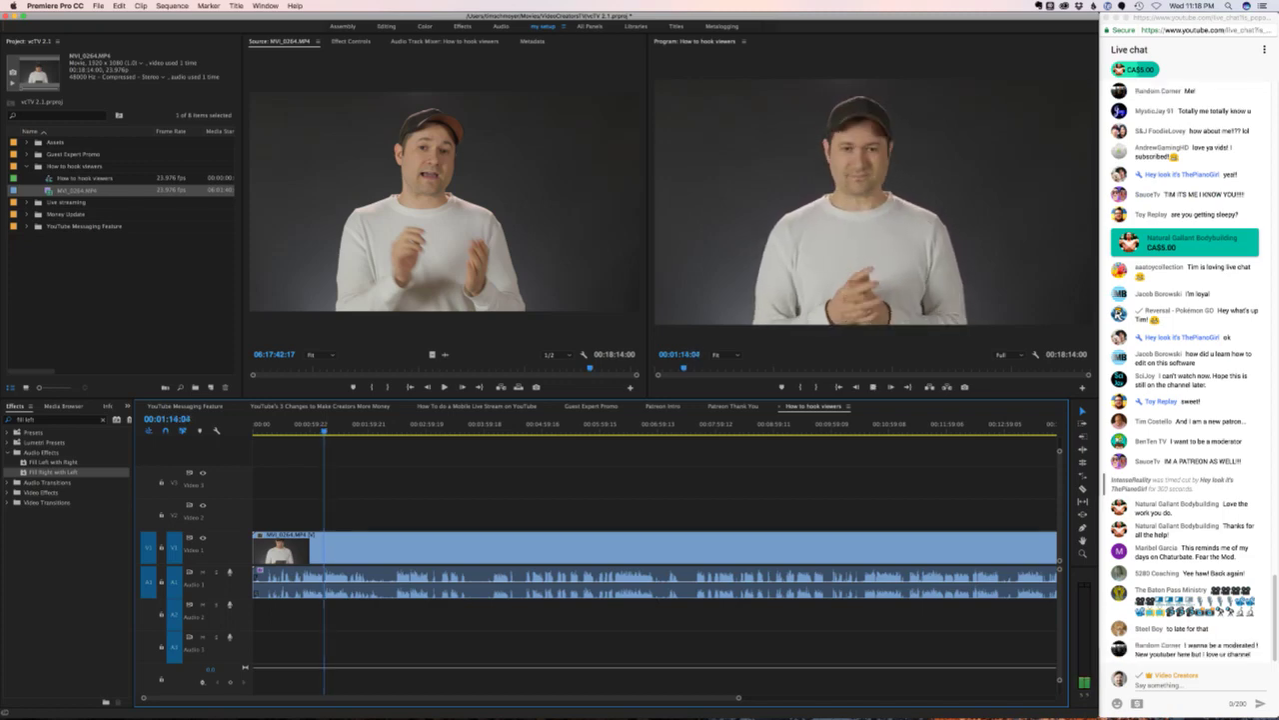
# - Cut the interview at 00:01:15:02, ripple-delete the opening, and play from the start
pyautogui.press('=')
pyautogui.press('=')
pyautogui.press('=')
pyautogui.press('space')
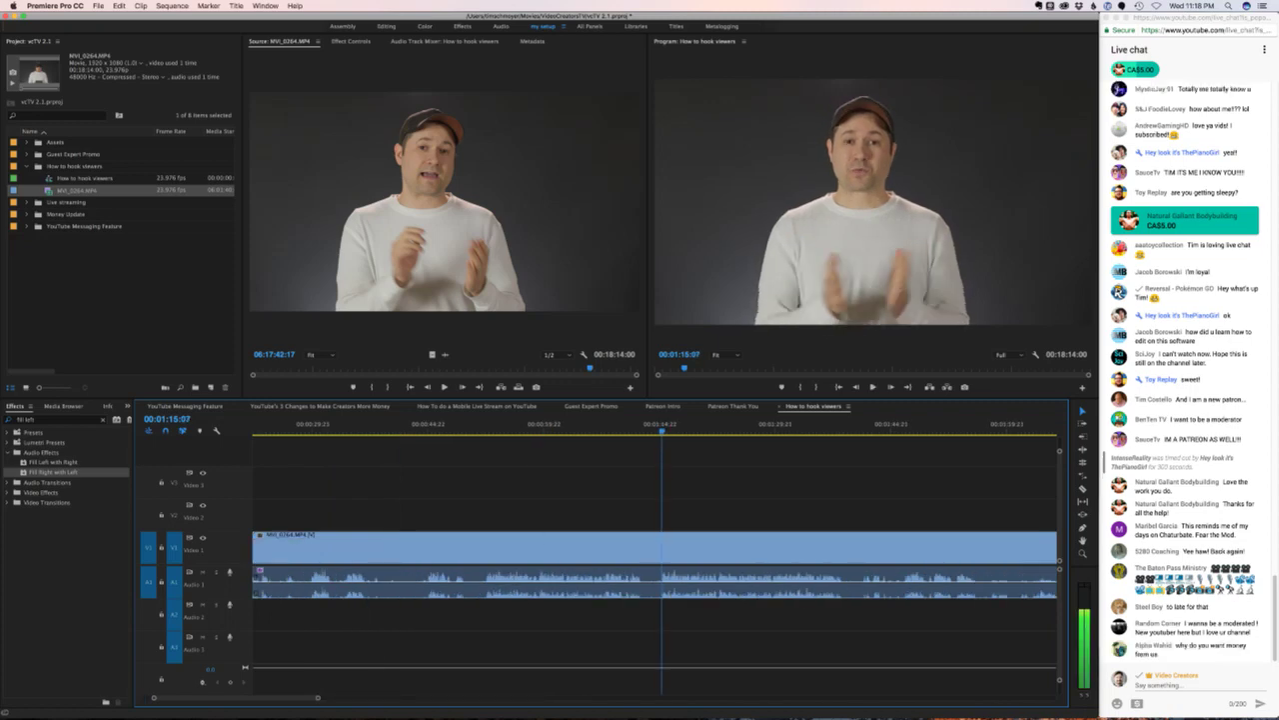
pyautogui.press('Left')
pyautogui.press('Left')
pyautogui.press('super+k')
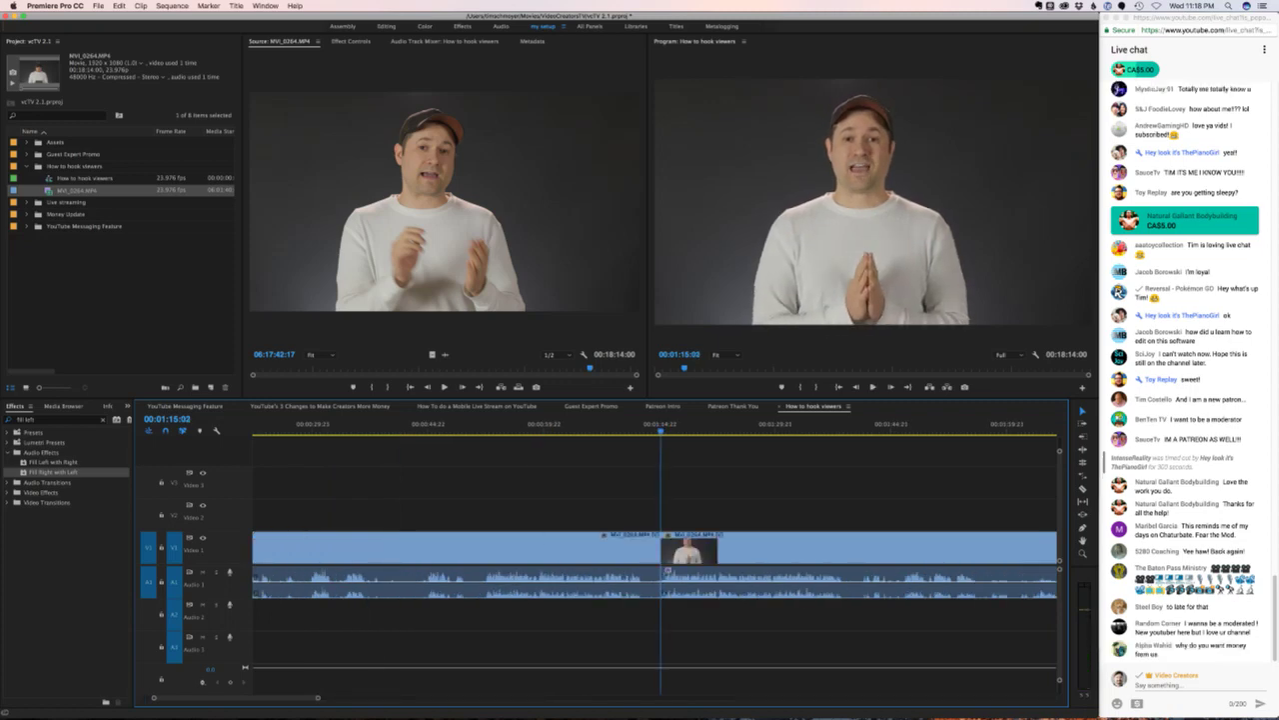
pyautogui.click(458, 579)
pyautogui.hotkey('shift', 'Delete')
pyautogui.press('Home')
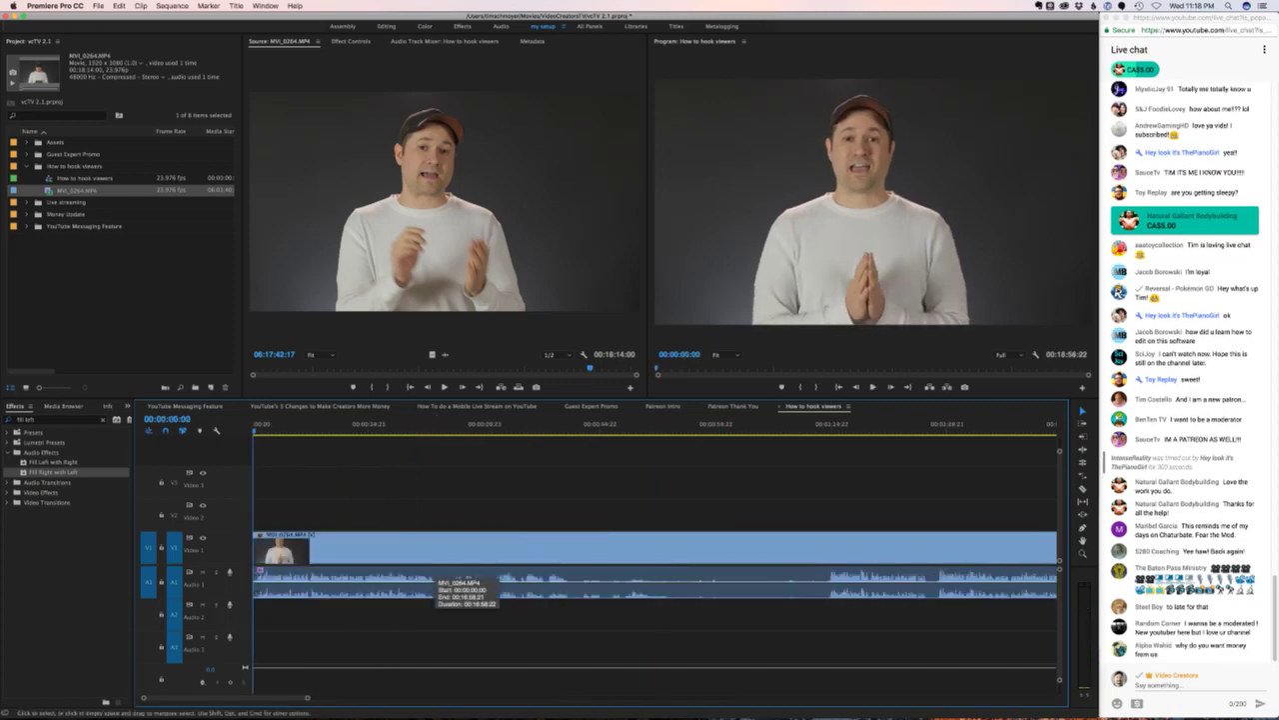
pyautogui.press('space')
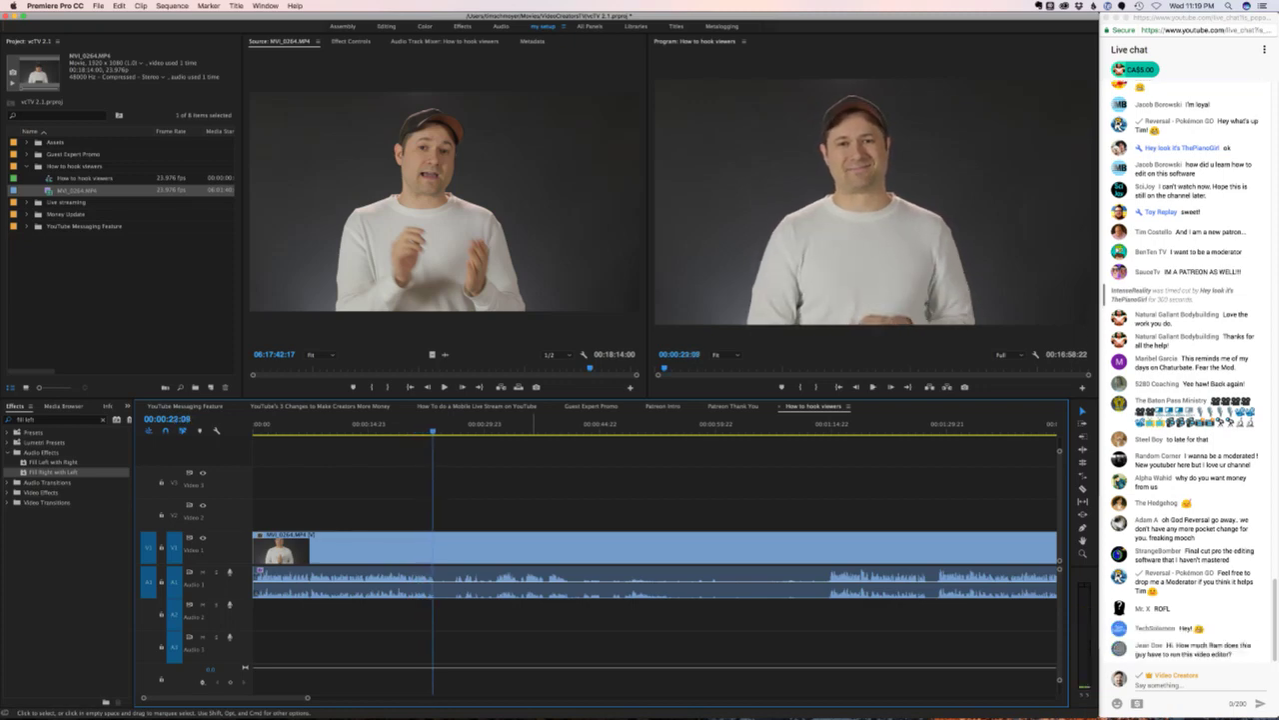
# - Split the interview at 00:00:23:08 and 00:01:28:19, delete the middle piece, then open the mobile live-stream sequence
pyautogui.press('super+k')
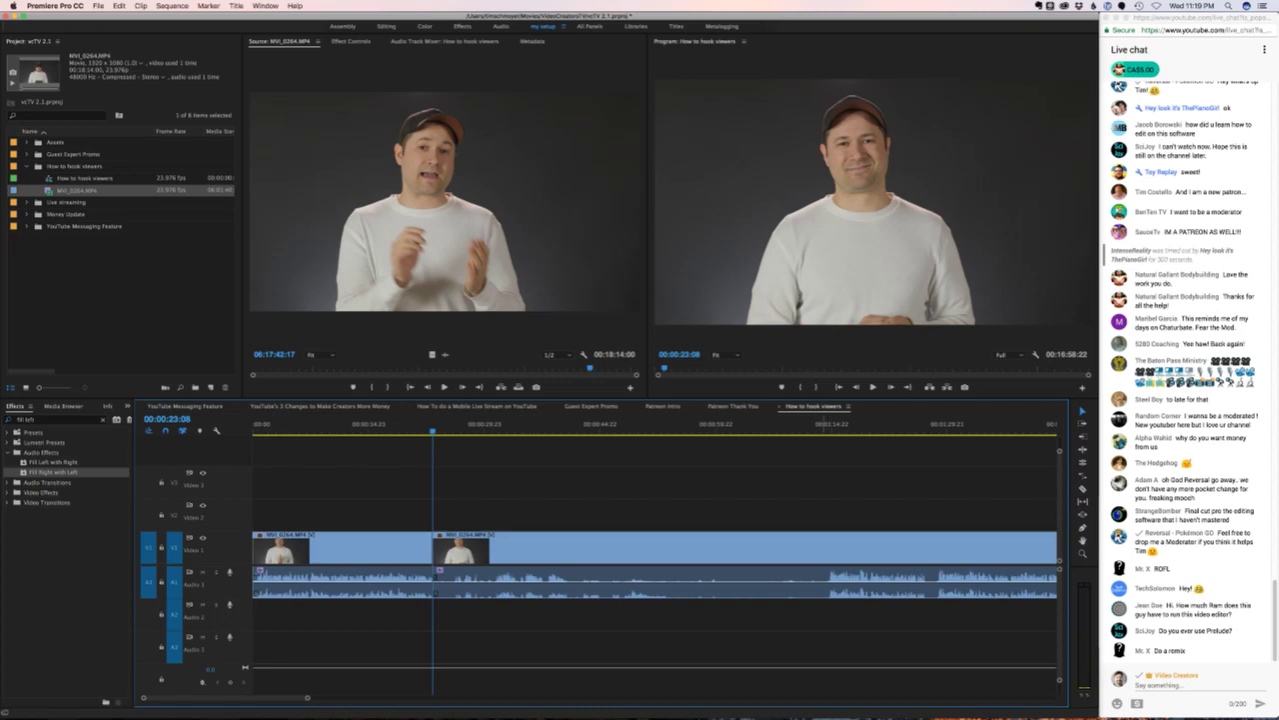
pyautogui.click(929, 428)
pyautogui.press('space')
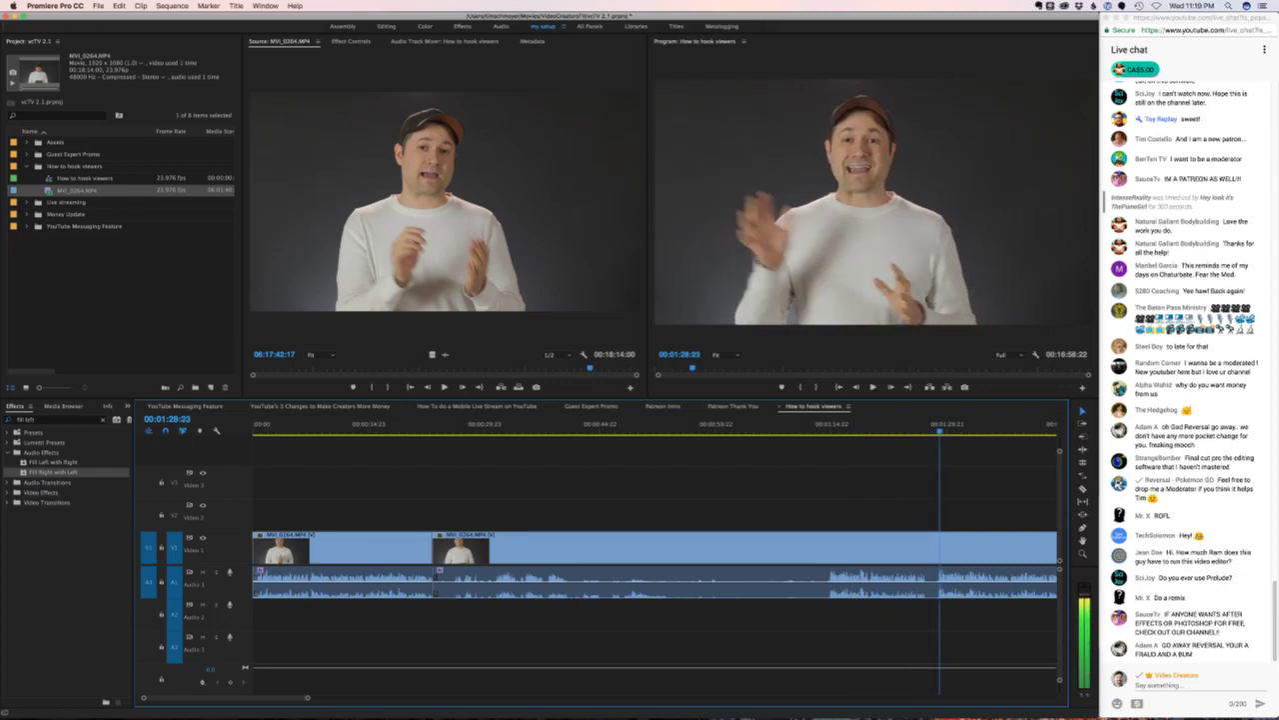
pyautogui.press('super+k')
pyautogui.click(684, 547)
pyautogui.press('Delete')
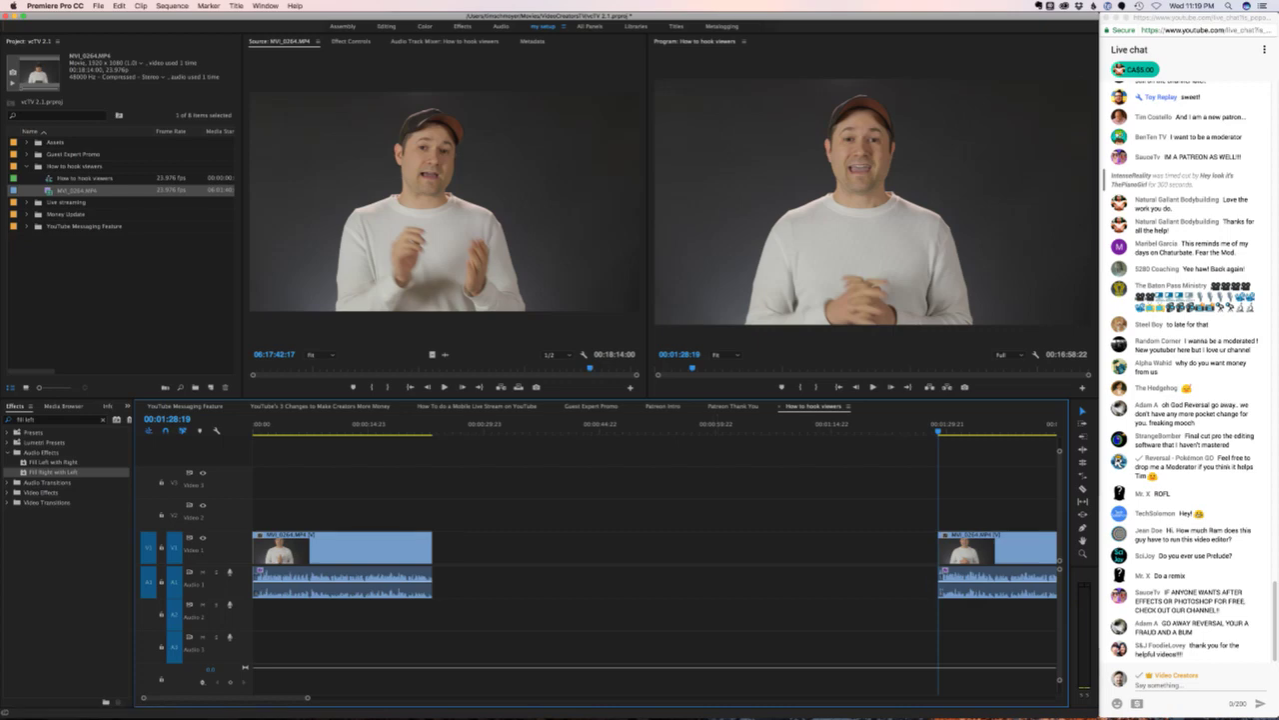
pyautogui.click(477, 406)
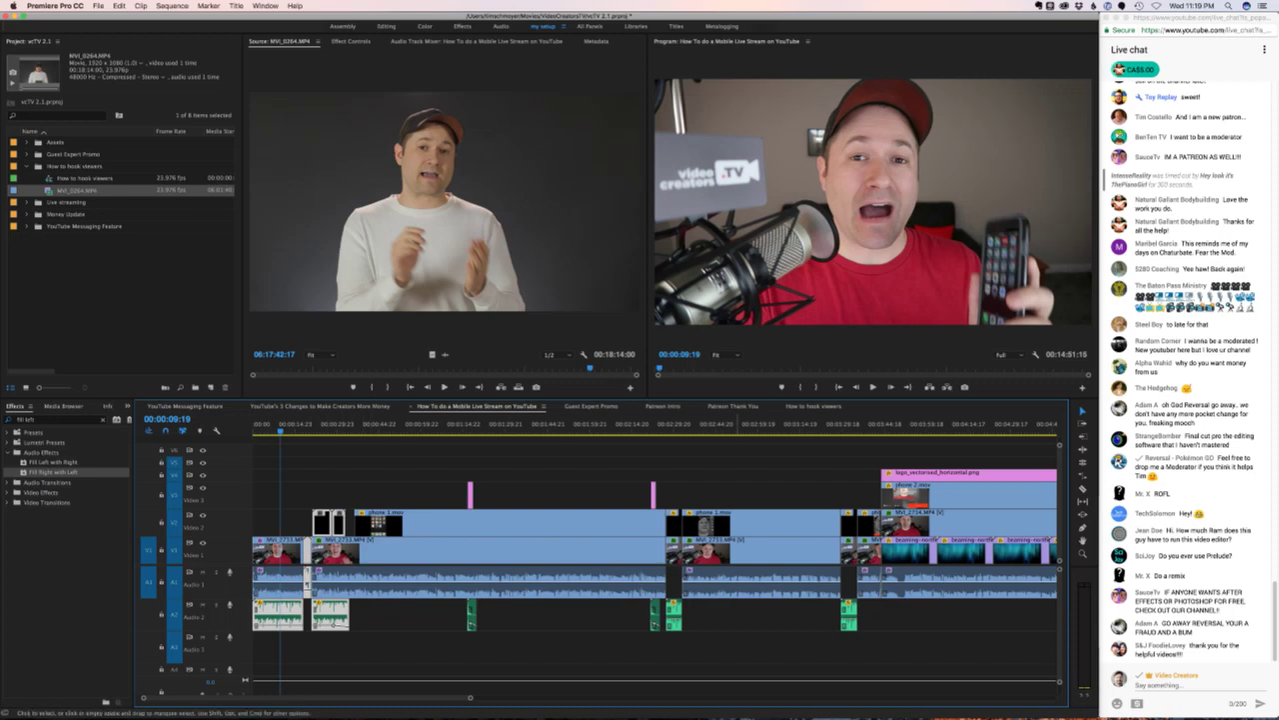
# - Move the A2 music clip under the opening and delete the gap after the title
pyautogui.click(813, 406)
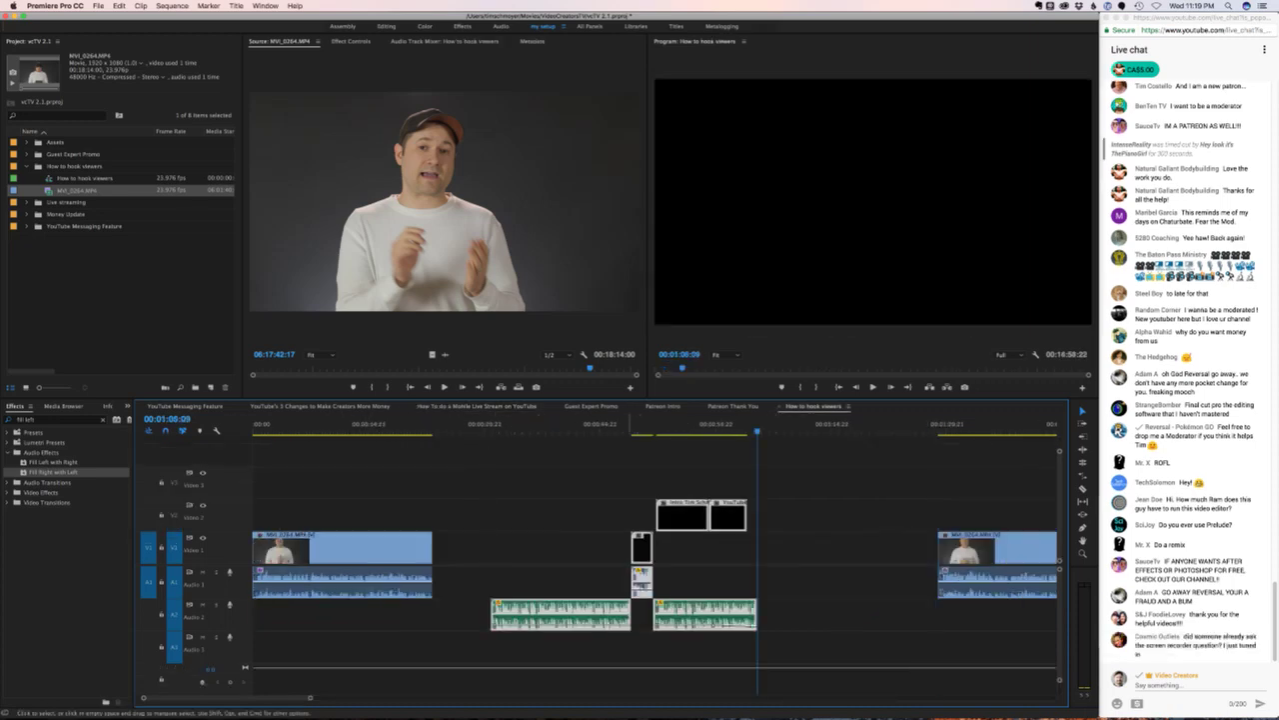
pyautogui.moveTo(561, 615); pyautogui.dragTo(431, 614)
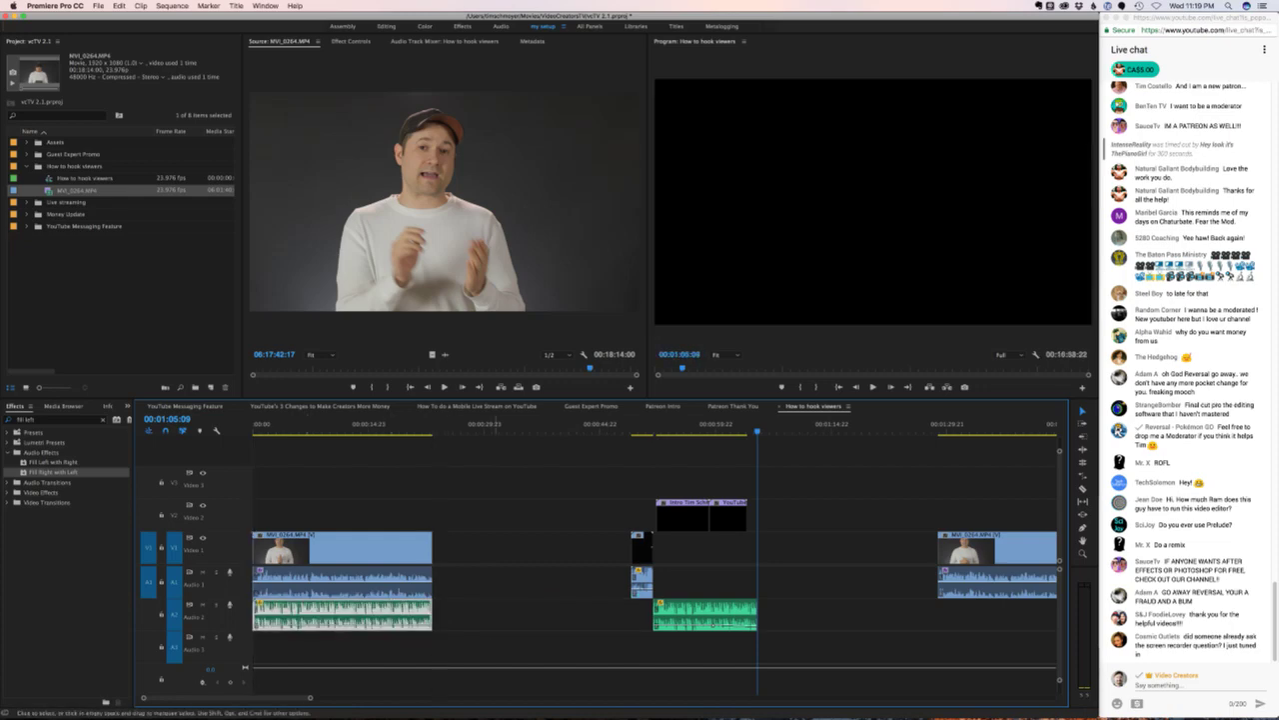
pyautogui.click(530, 547)
pyautogui.press('Delete')
# - Slide the rest of the interview left with Track Select Forward to follow the title, then play
pyautogui.press('a')
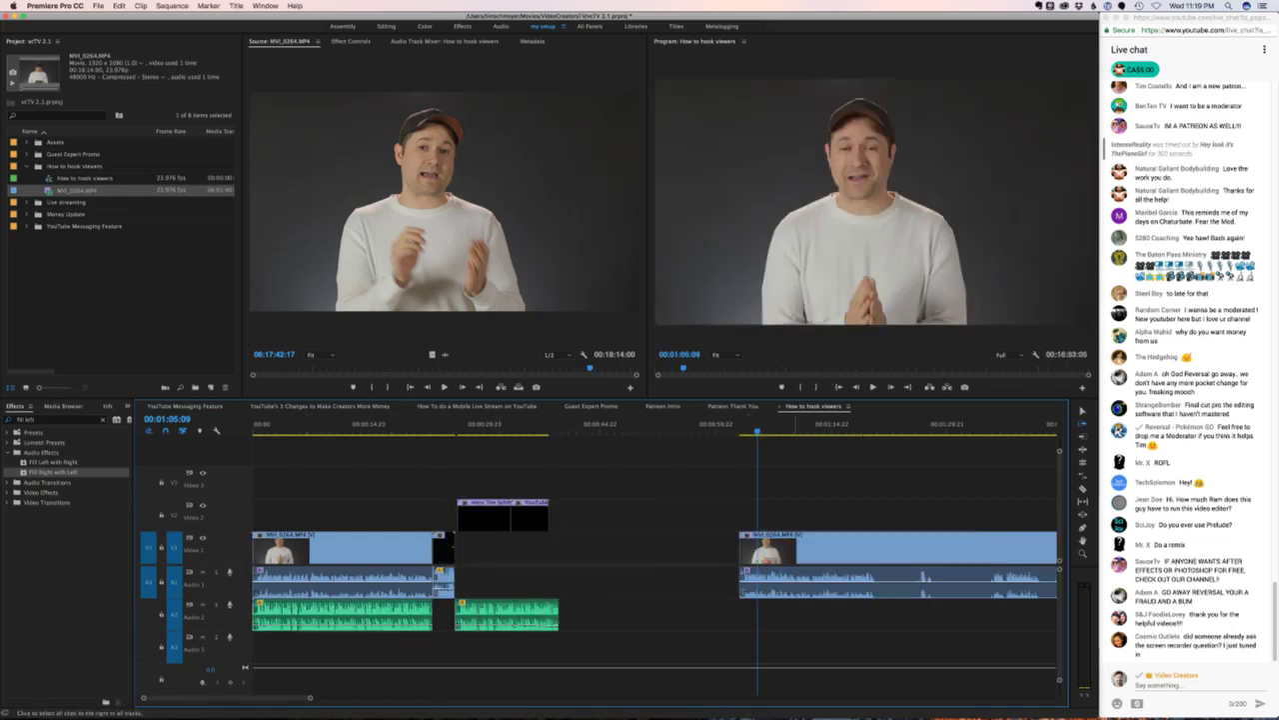
pyautogui.click(899, 548)
pyautogui.moveTo(820, 547); pyautogui.dragTo(560, 550)
pyautogui.press('space')
pyautogui.press('Home')
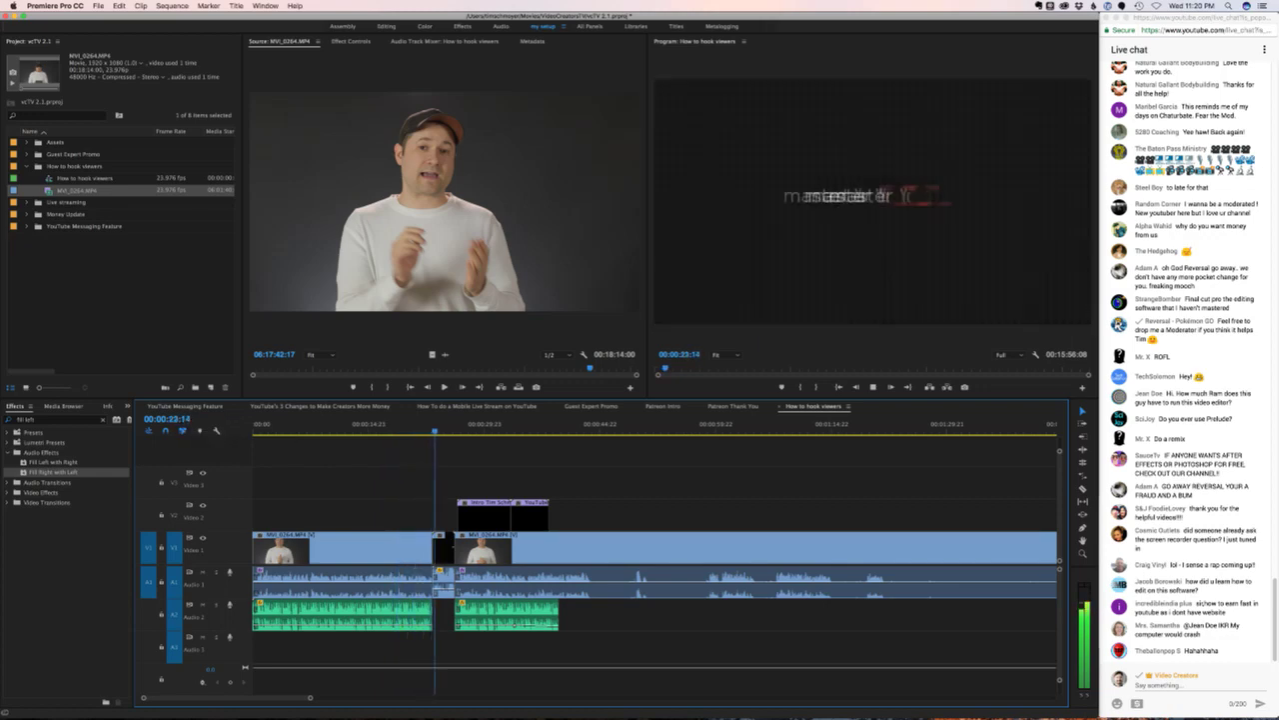
pyautogui.moveTo(433, 430)
pyautogui.mouseDown()
pyautogui.moveTo(341, 430)
pyautogui.moveTo(450, 429)
pyautogui.mouseUp()
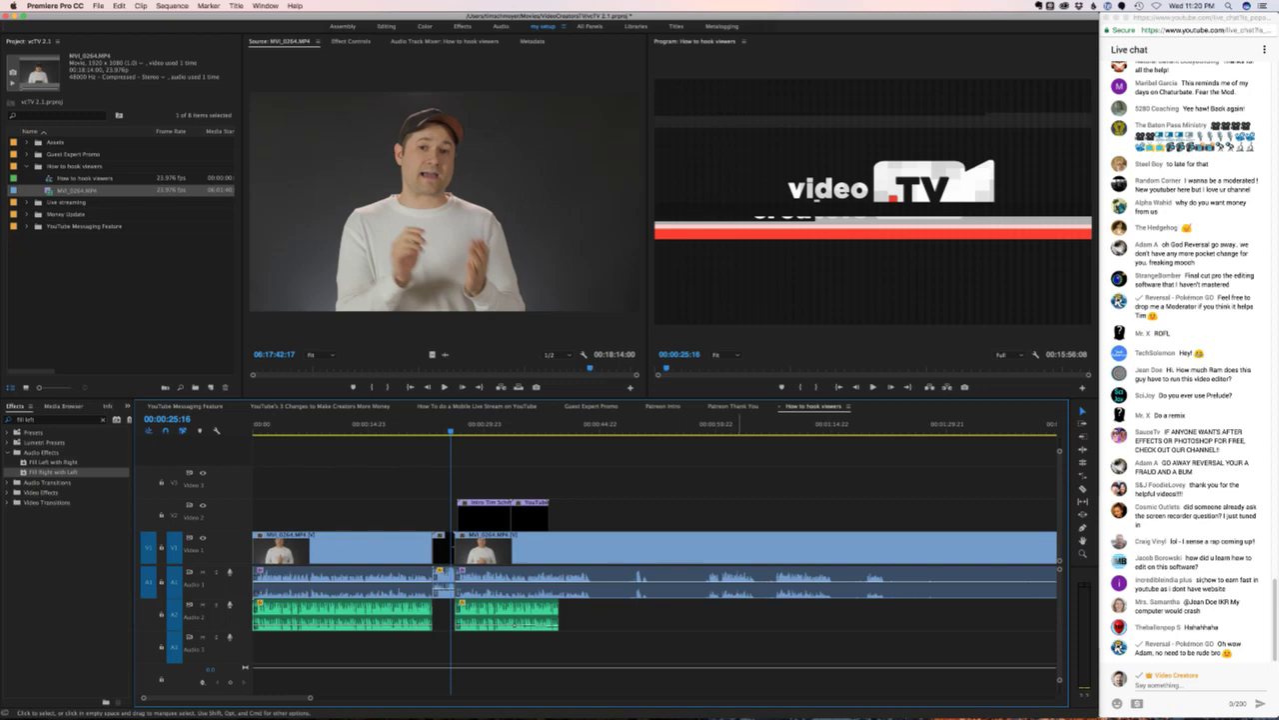
pyautogui.click(379, 426)
pyautogui.press('space')
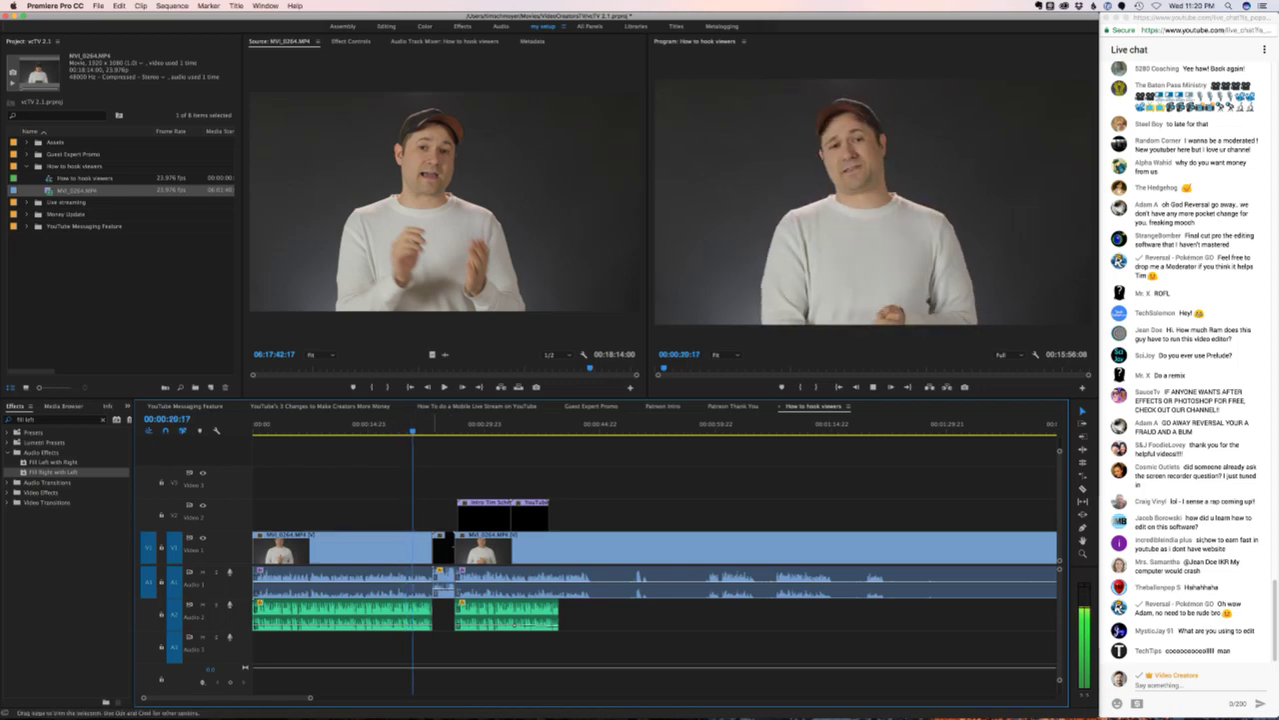
pyautogui.press('space')
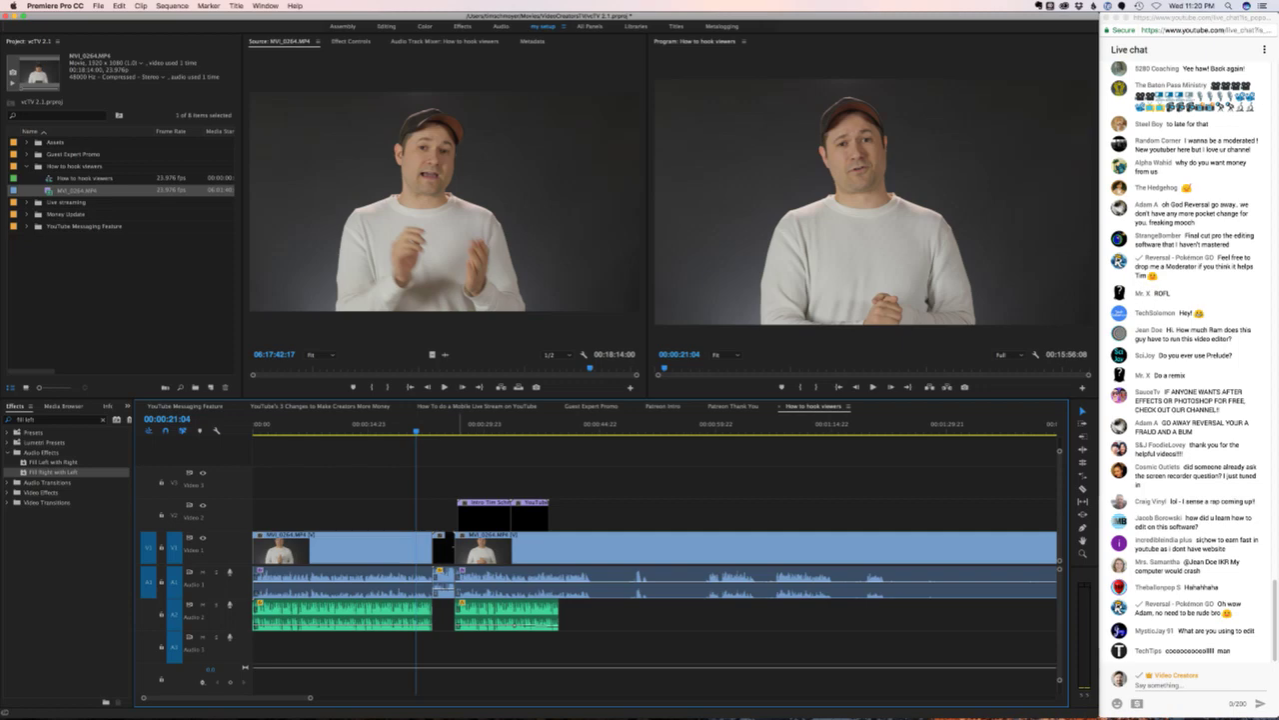
pyautogui.press('space')
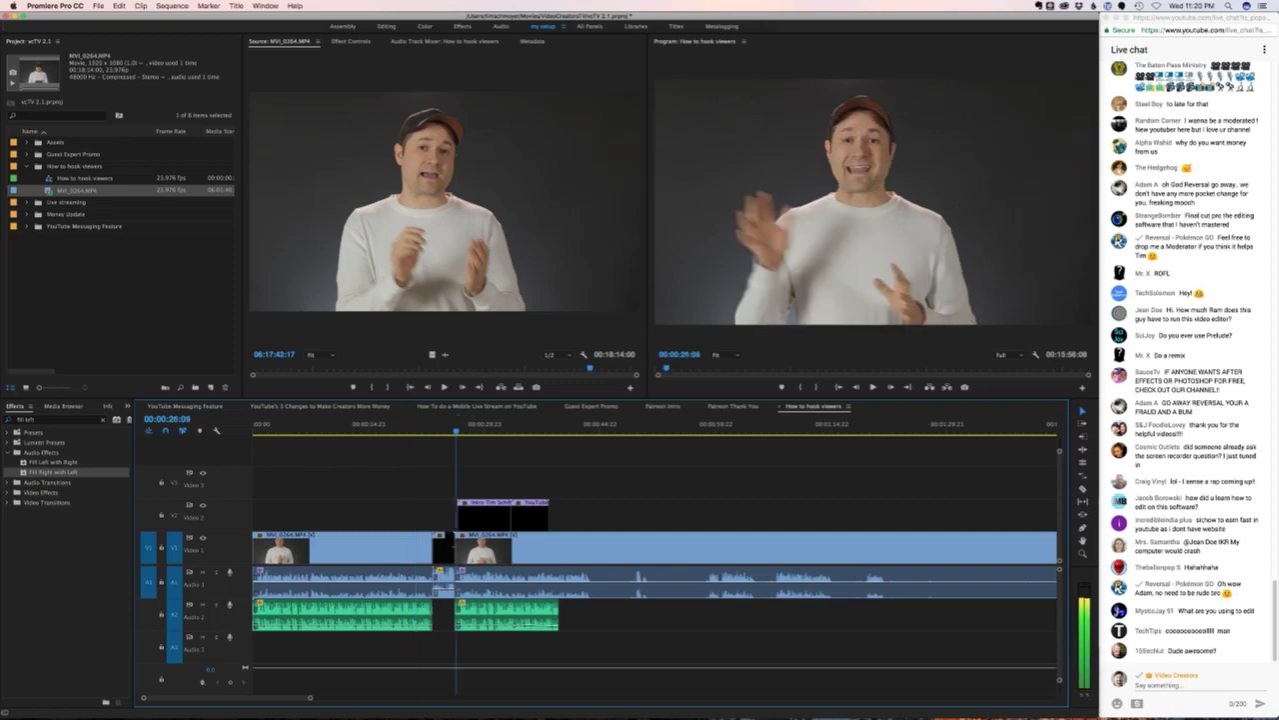
pyautogui.press('space')
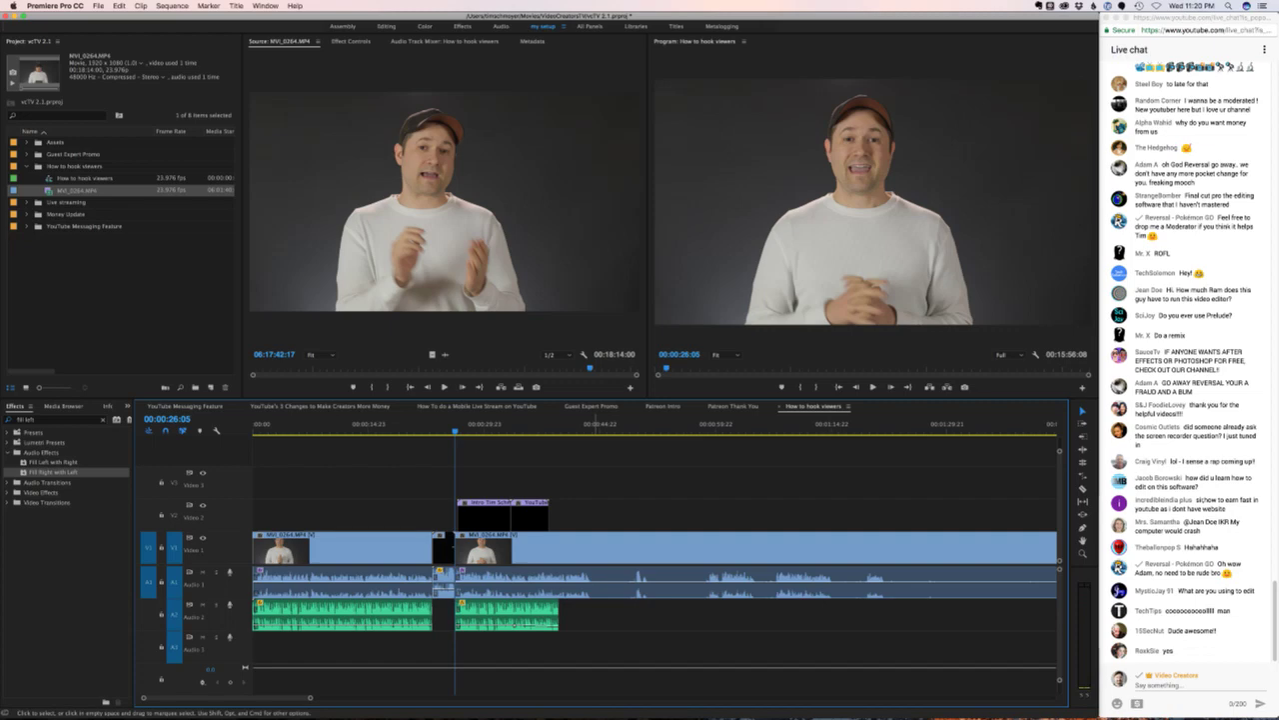
pyautogui.press('space')
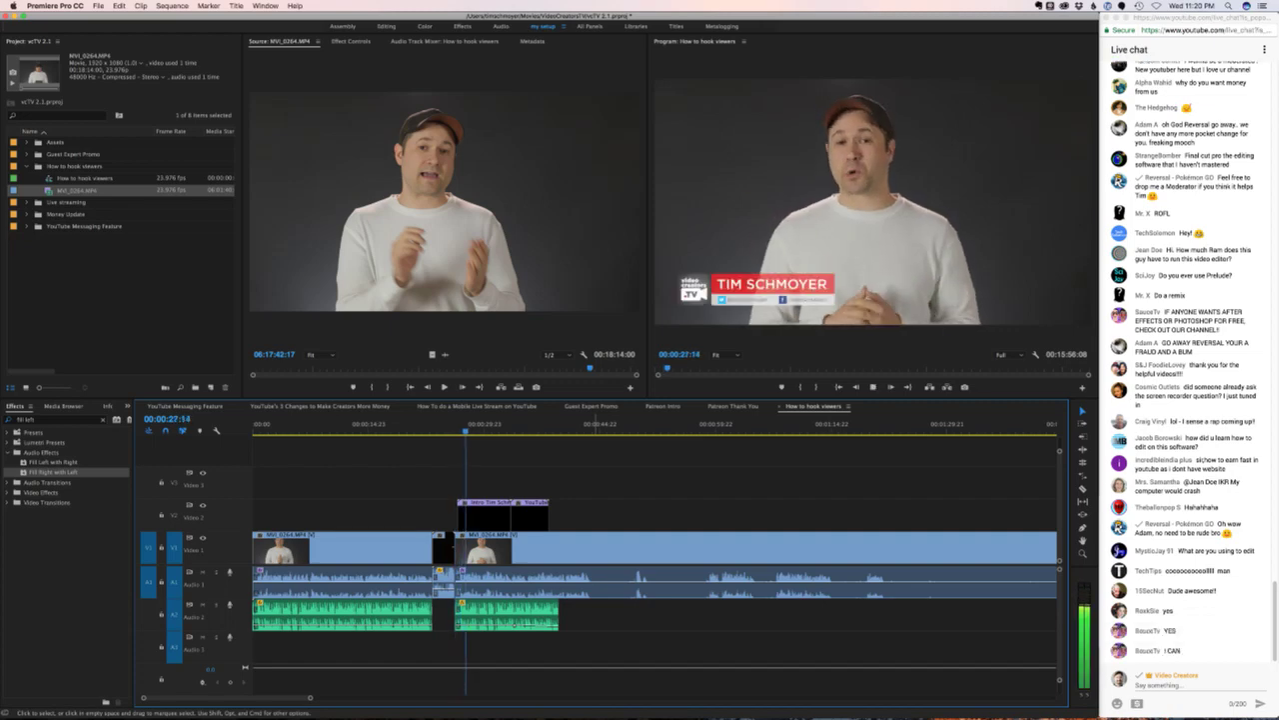
pyautogui.press('space')
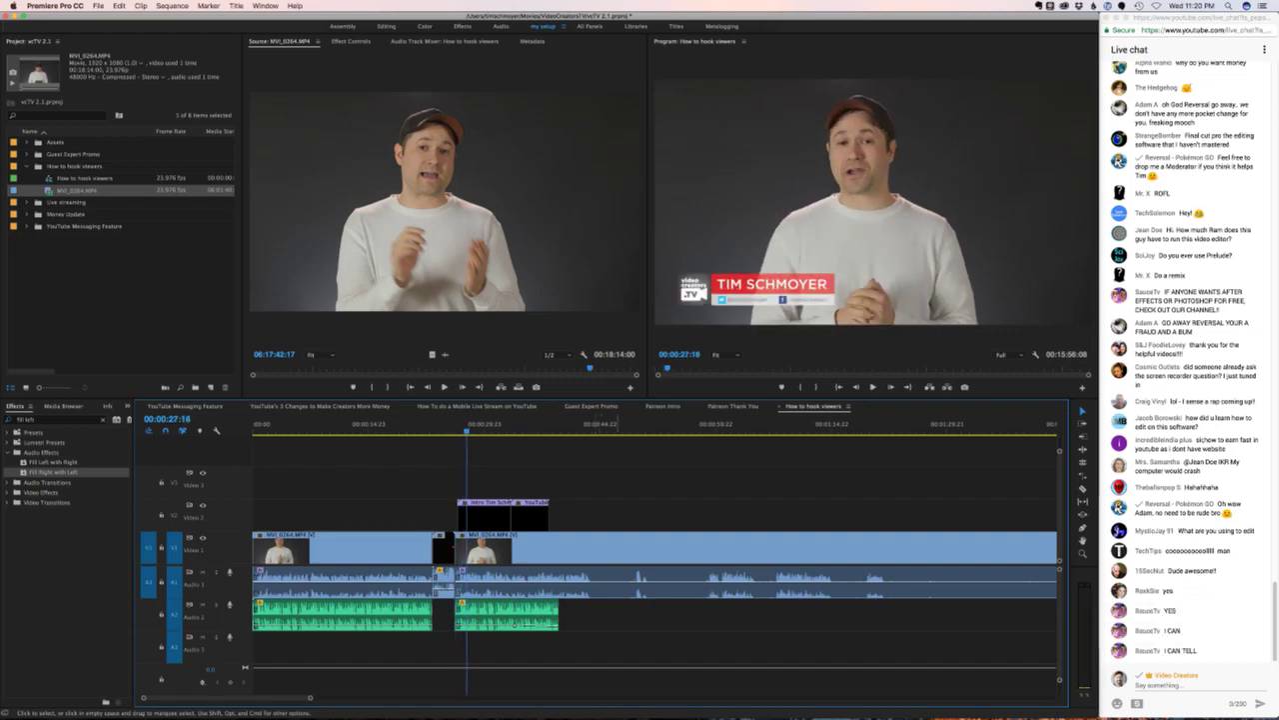
pyautogui.press('j')
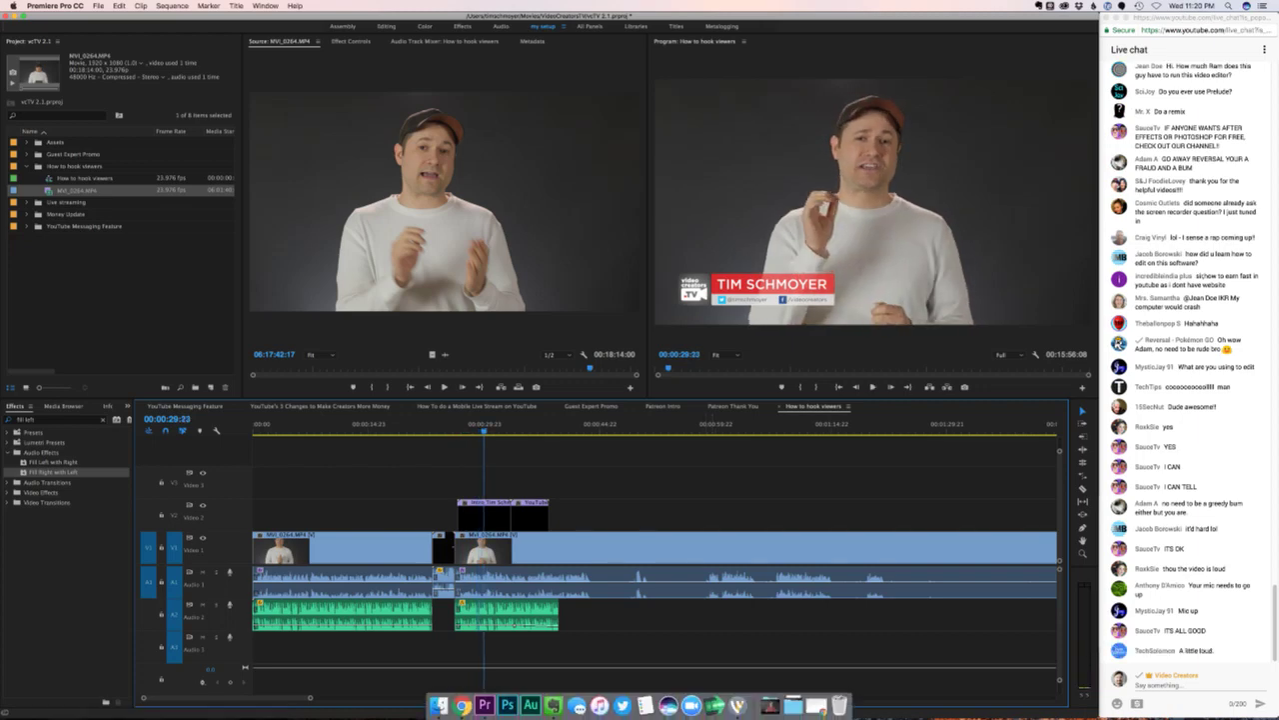
# - Lower the Wirecast Sound Siphon In Audio layer volume to about -2.31 dB and return to Premiere
pyautogui.click(721, 692)
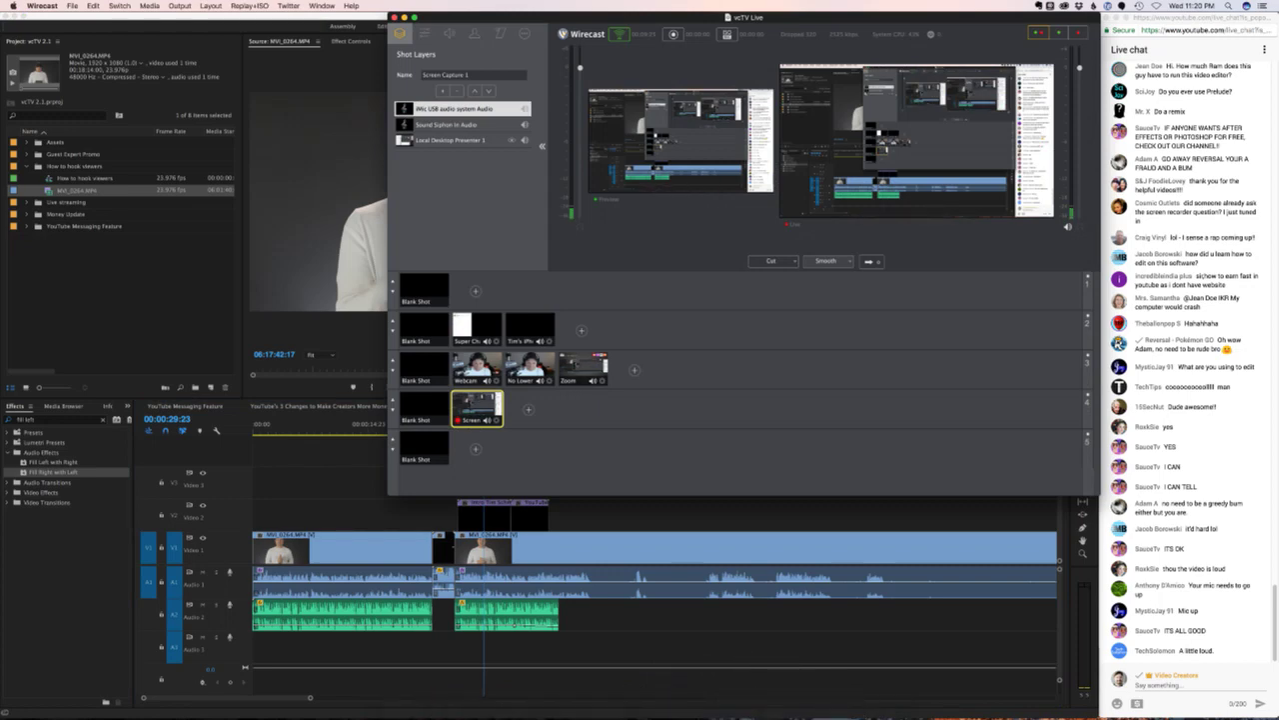
pyautogui.click(470, 124)
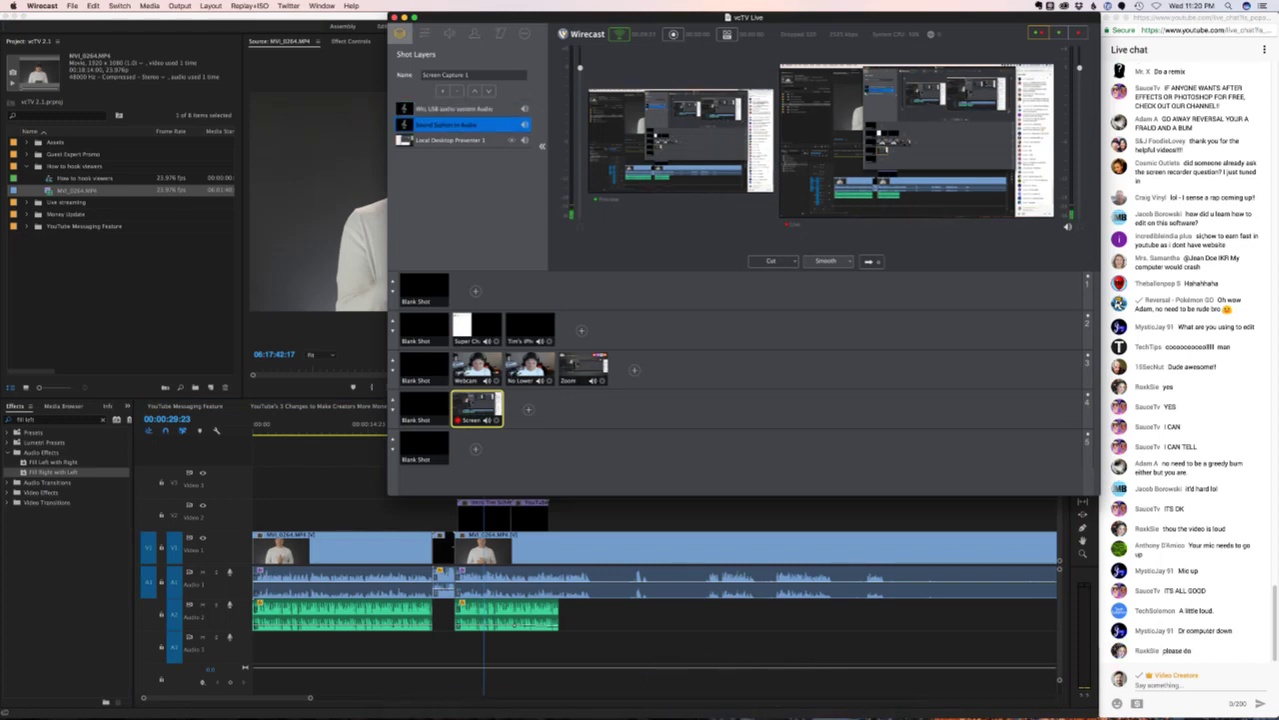
pyautogui.click(424, 33)
pyautogui.click(450, 33)
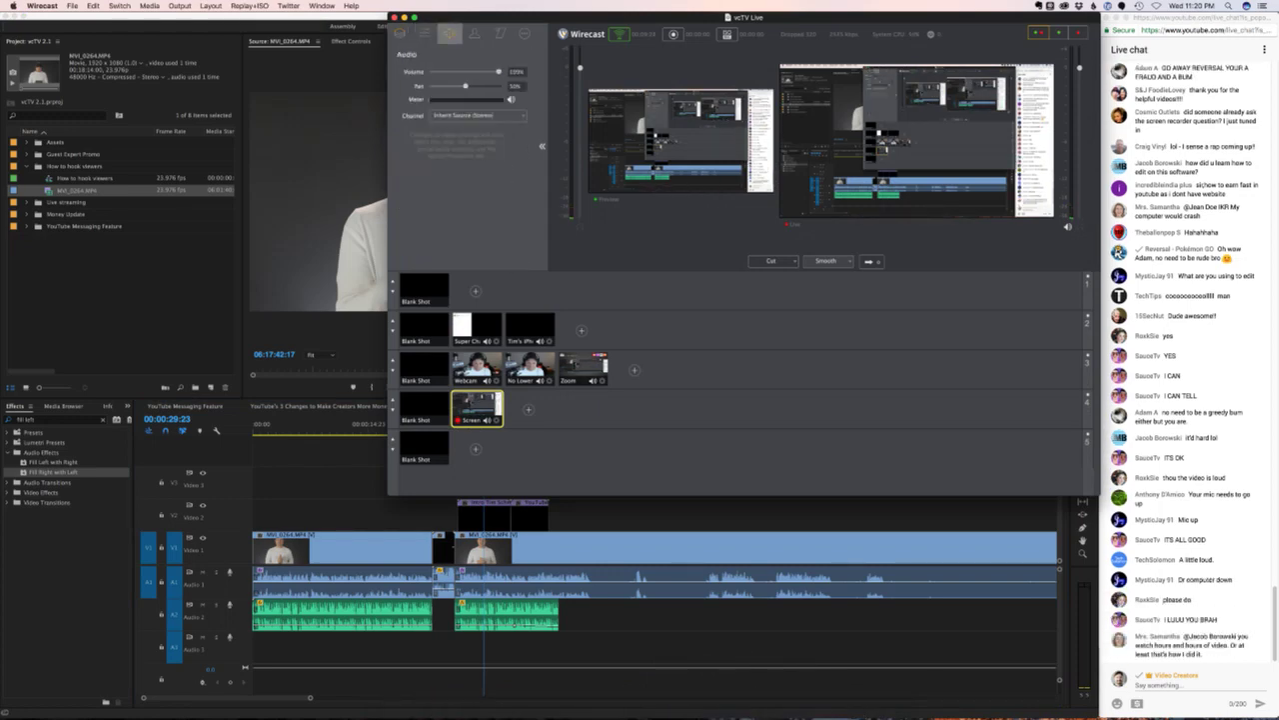
pyautogui.moveTo(498, 72)
pyautogui.mouseDown()
pyautogui.moveTo(477, 73)
pyautogui.moveTo(489, 72)
pyautogui.mouseUp()
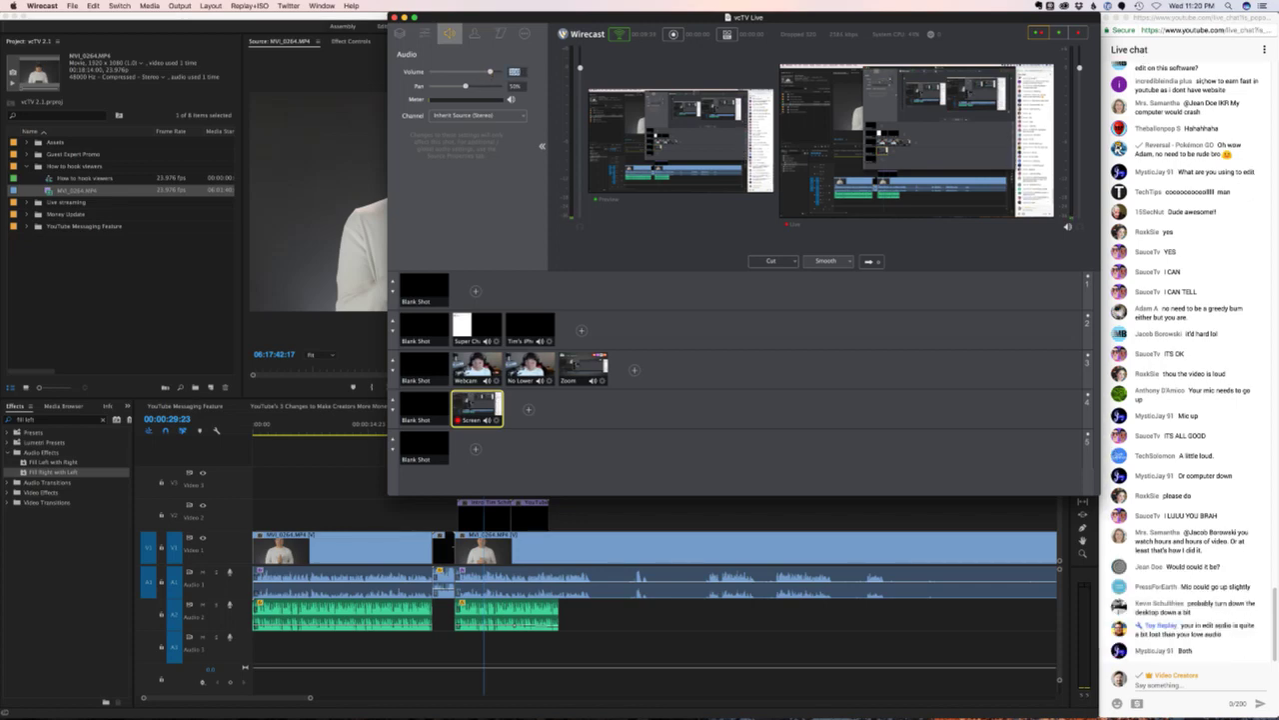
pyautogui.press('super+Tab')
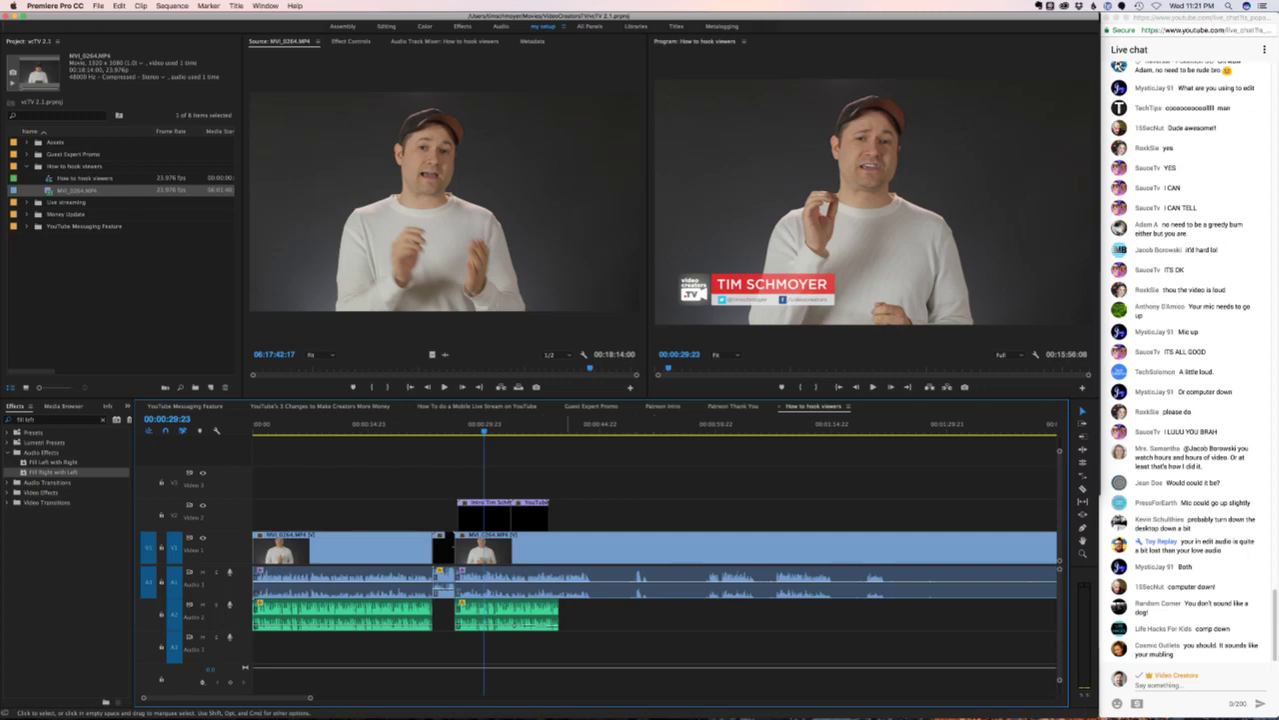
pyautogui.press('j')
pyautogui.press('j')
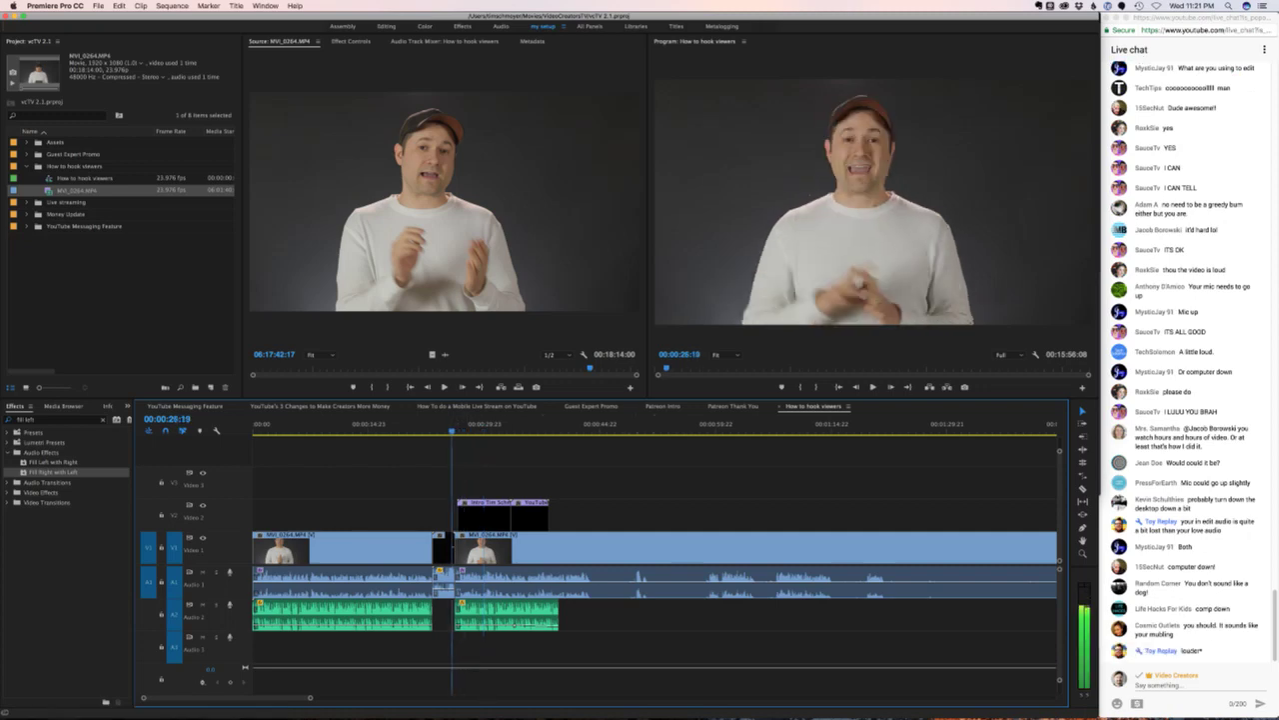
pyautogui.press('space')
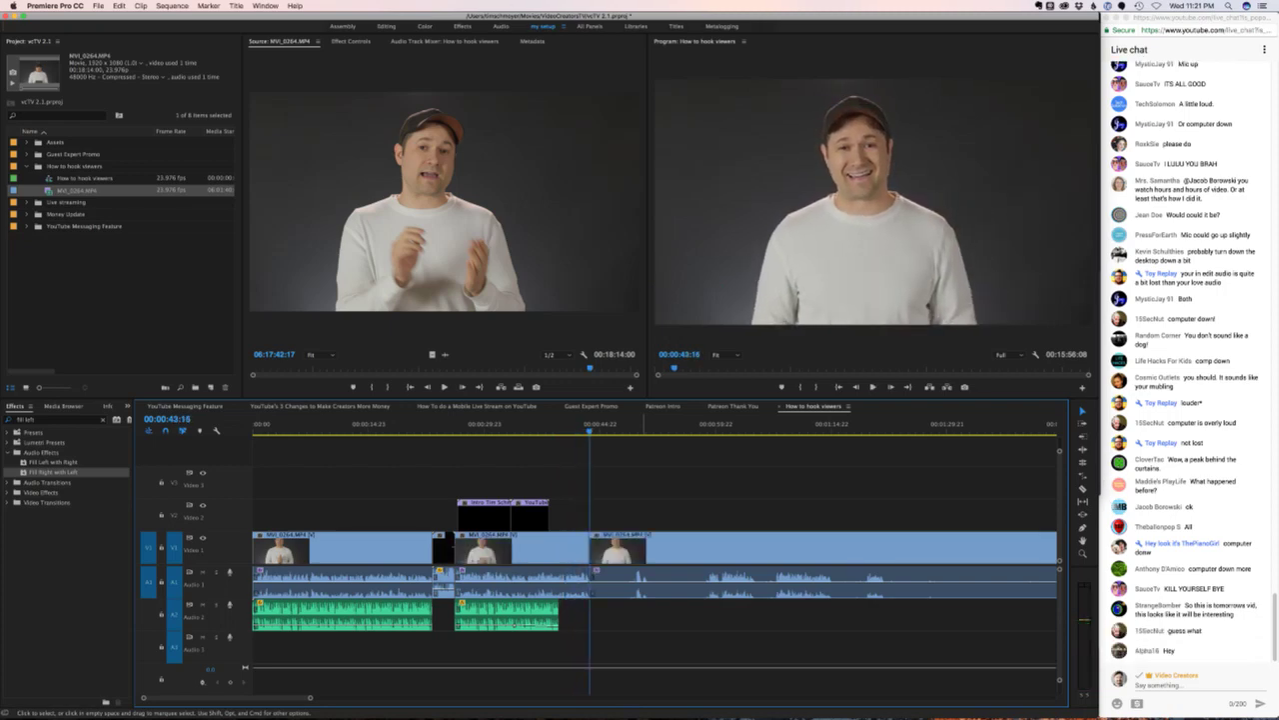
# - Cut the interview near 00:00:43 and ripple-delete the unwanted section
pyautogui.press('-')
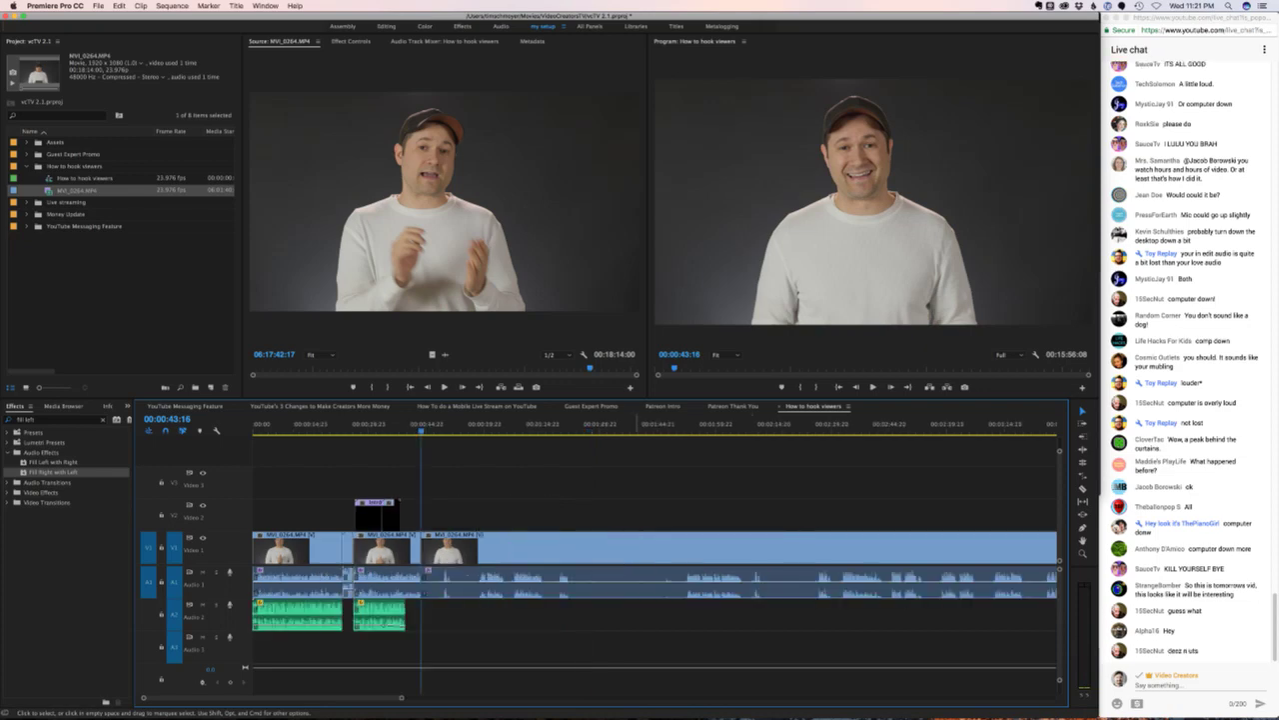
pyautogui.moveTo(518, 424); pyautogui.dragTo(486, 424)
pyautogui.press('space')
pyautogui.press('space')
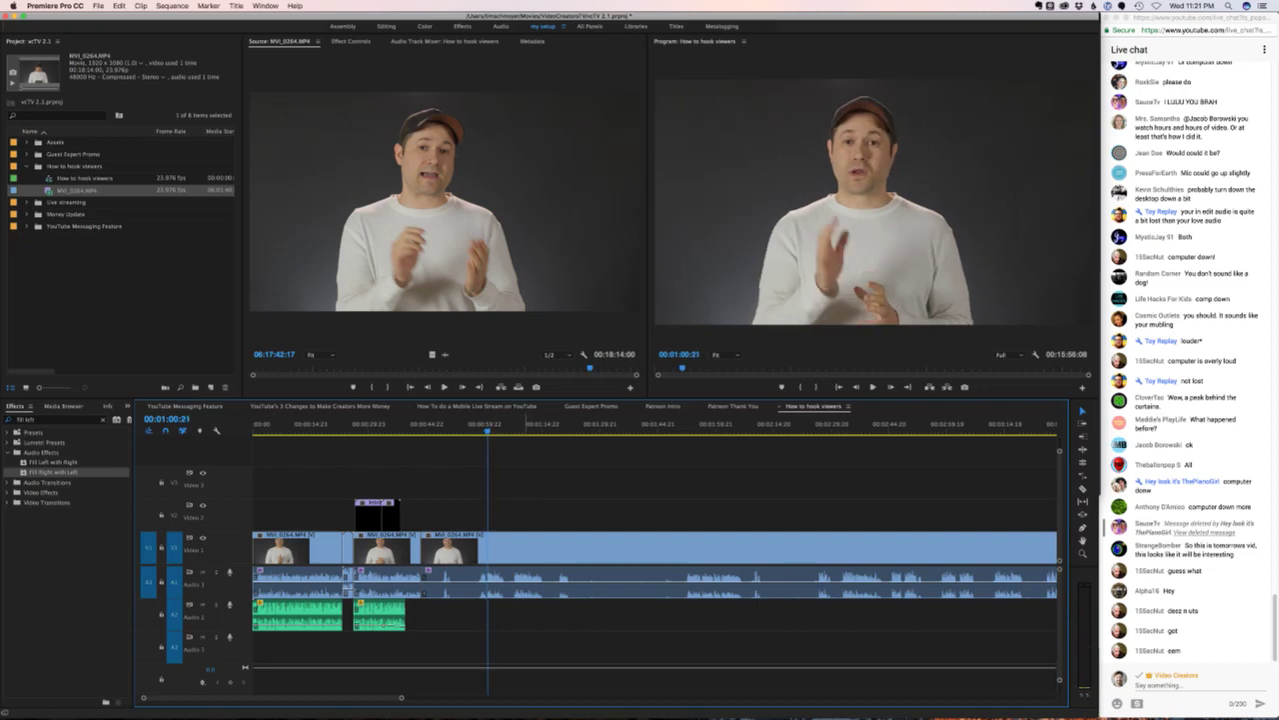
pyautogui.press('=')
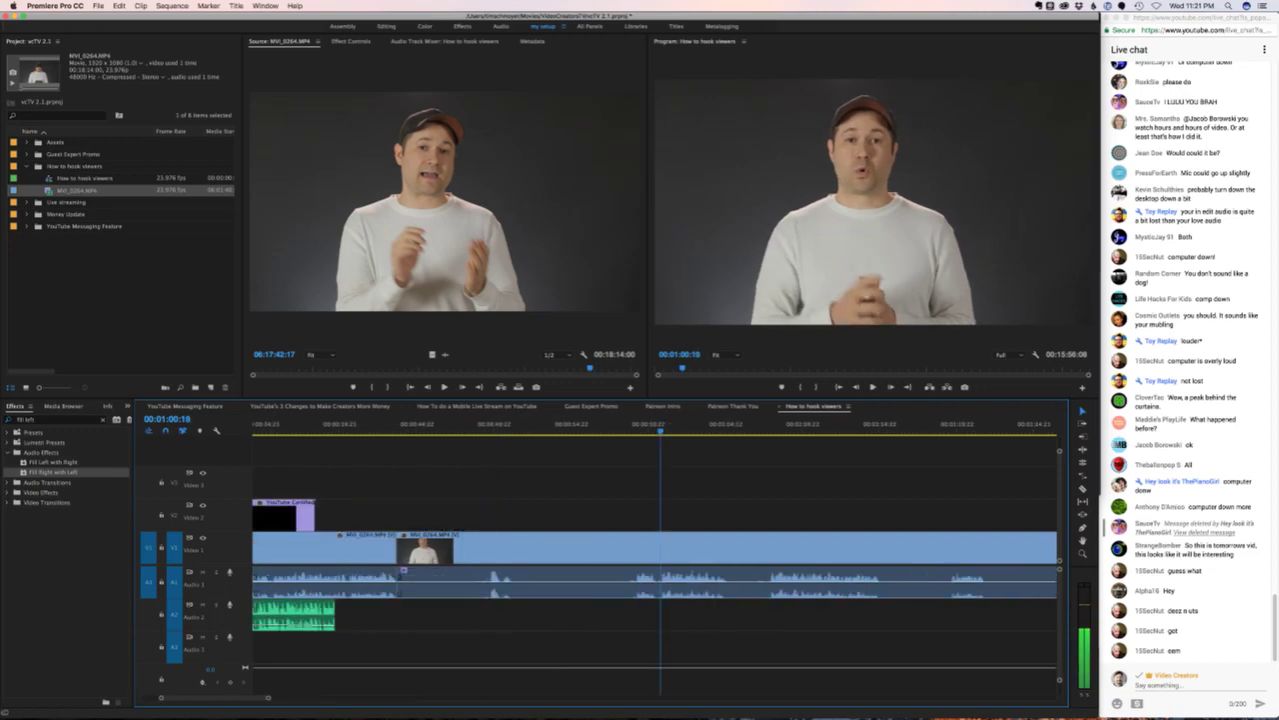
pyautogui.press('super+k')
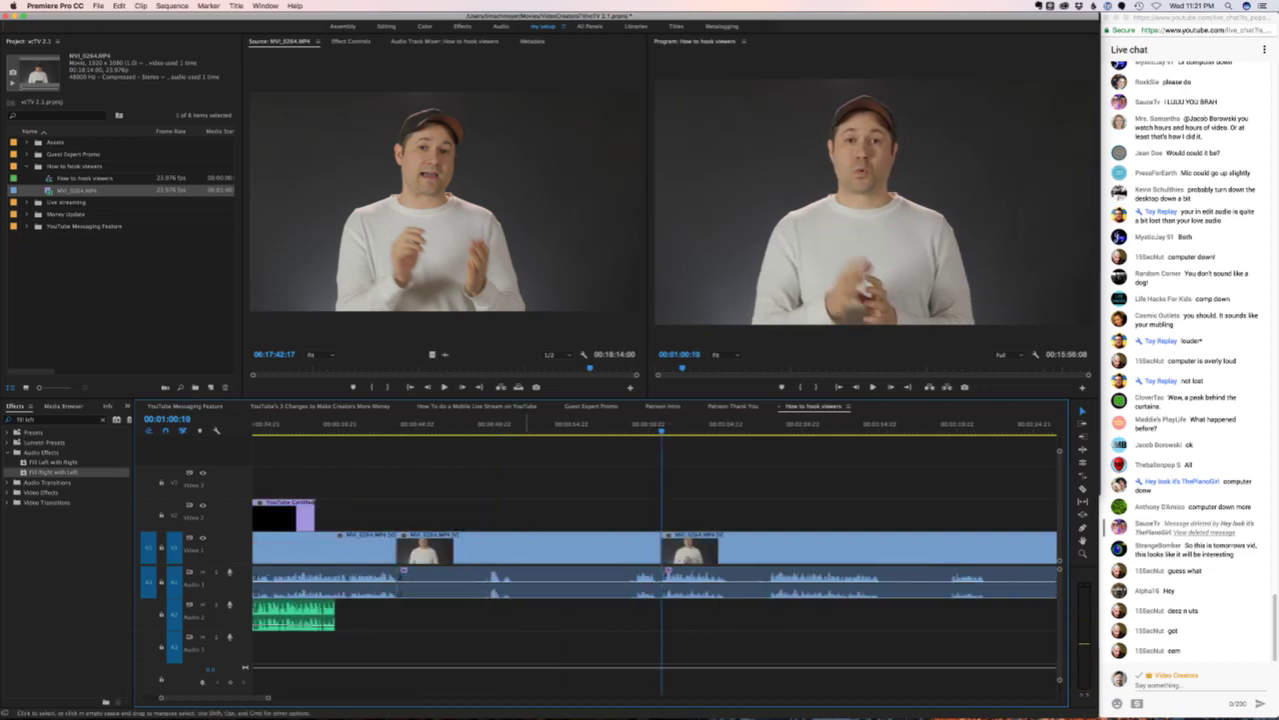
pyautogui.keyDown('shift'); pyautogui.click(530, 548); pyautogui.keyUp('shift')
pyautogui.hotkey('shift', 'Delete')
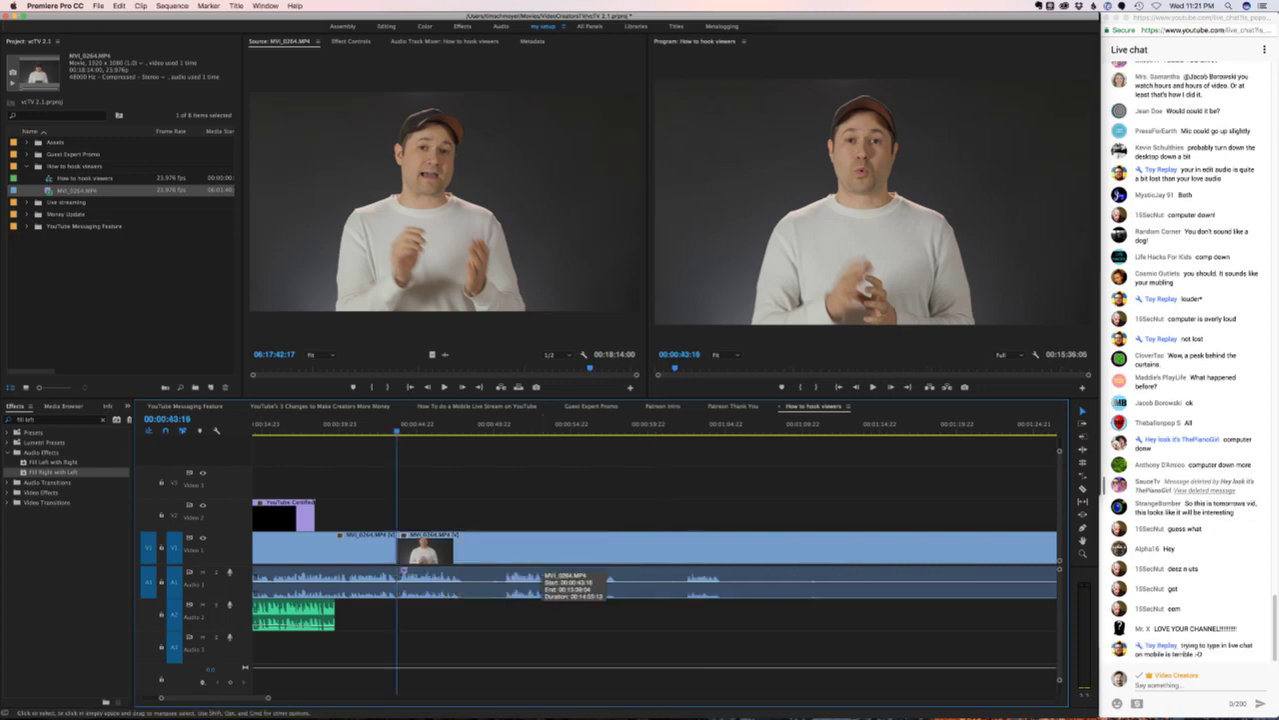
# - Review the cut near 00:00:43:10, slide the later clip 11 frames earlier, and shorten the audio crossfade
pyautogui.press('Right')
pyautogui.press('Right')
pyautogui.press('=')
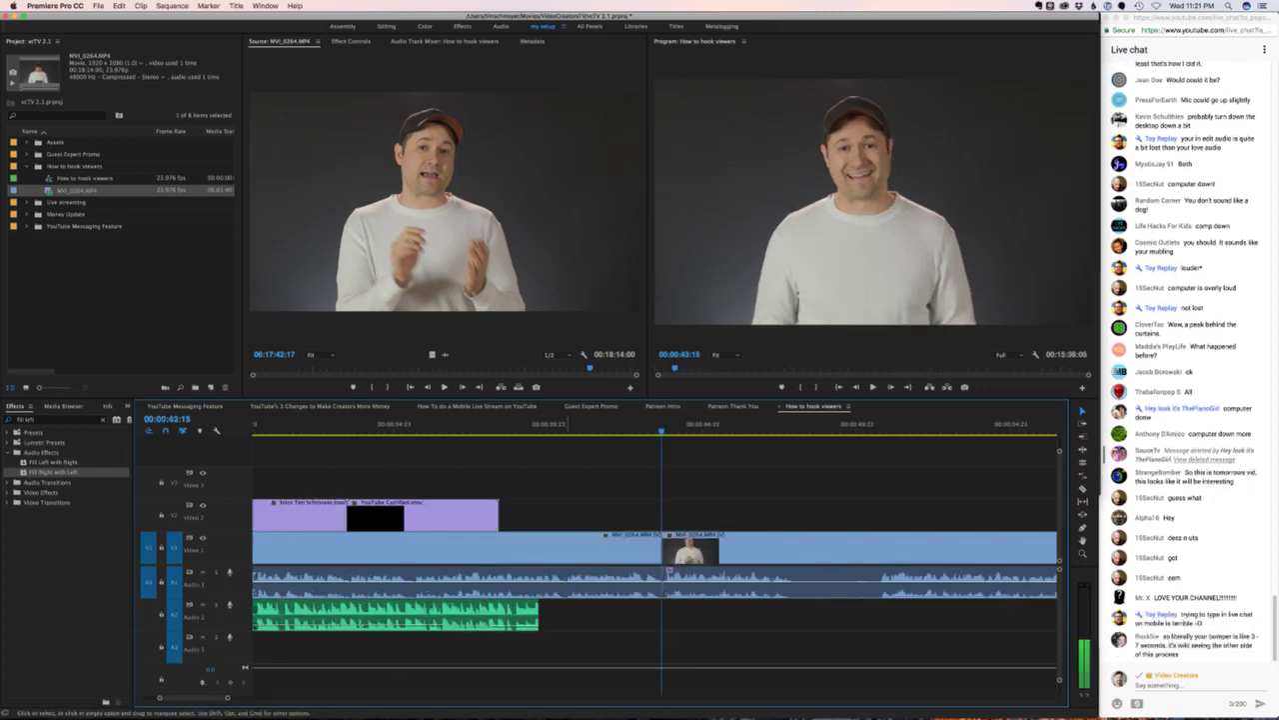
pyautogui.click(632, 423)
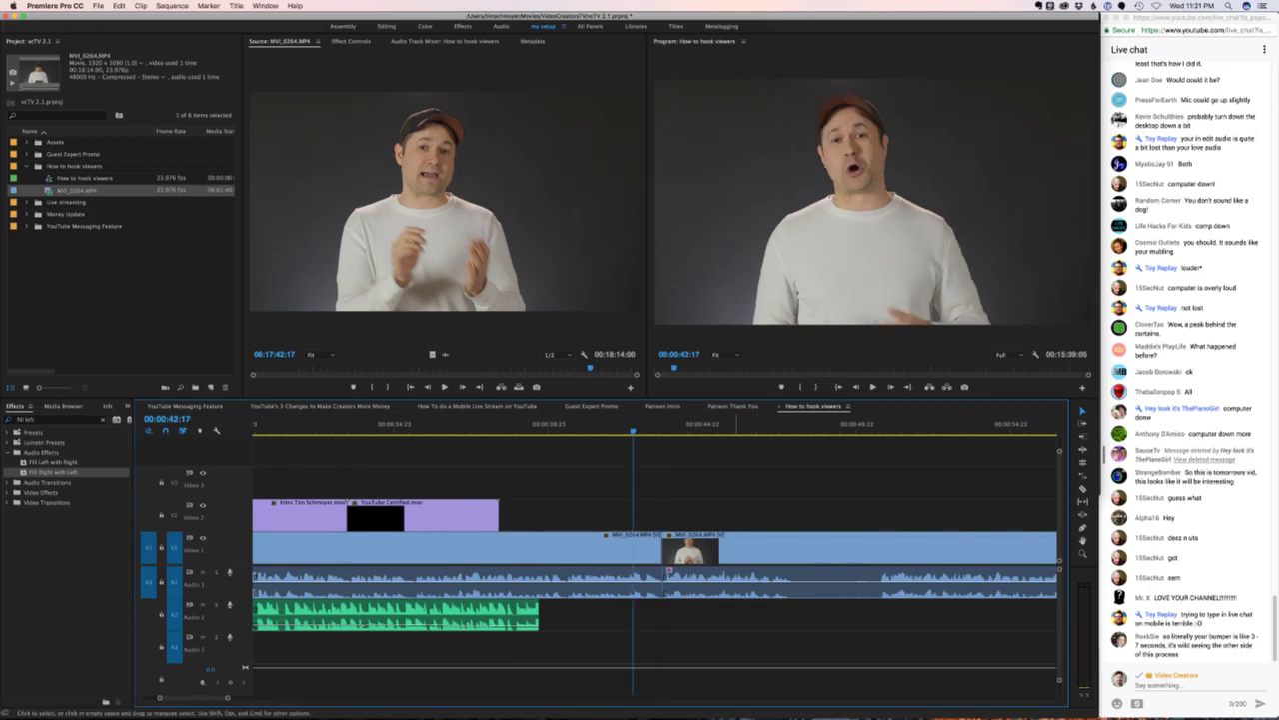
pyautogui.press('space')
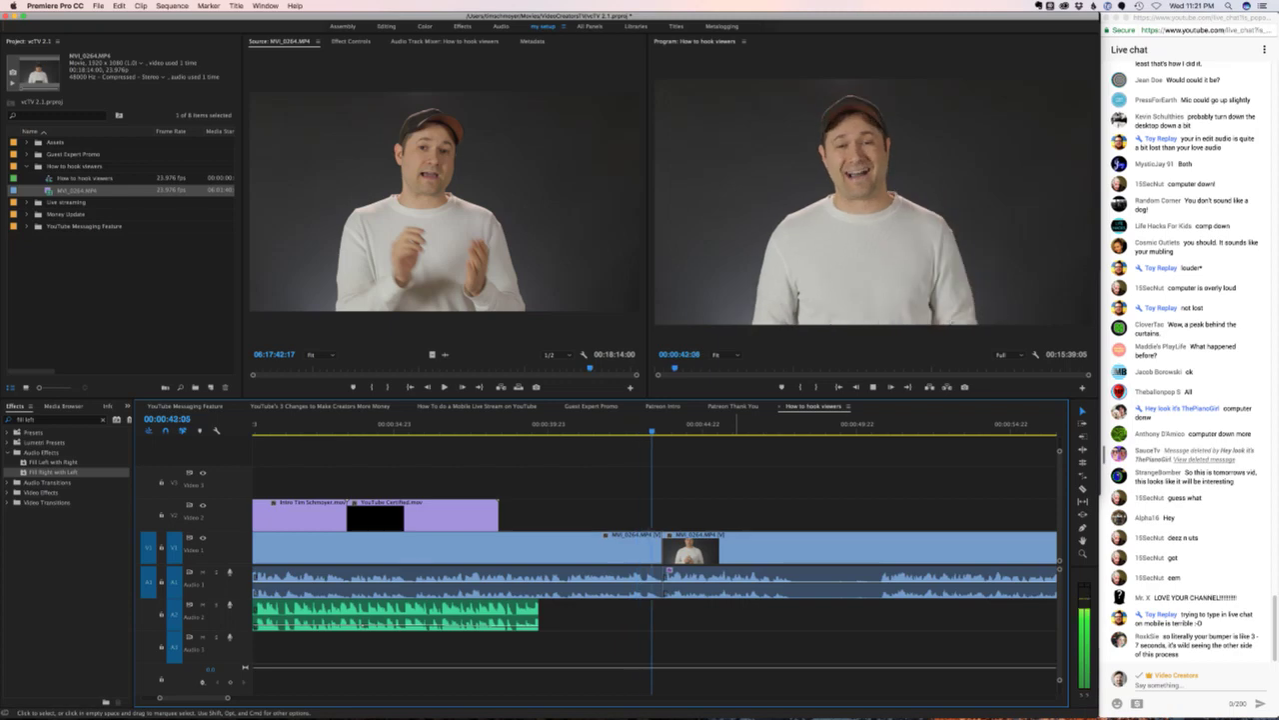
pyautogui.click(662, 424)
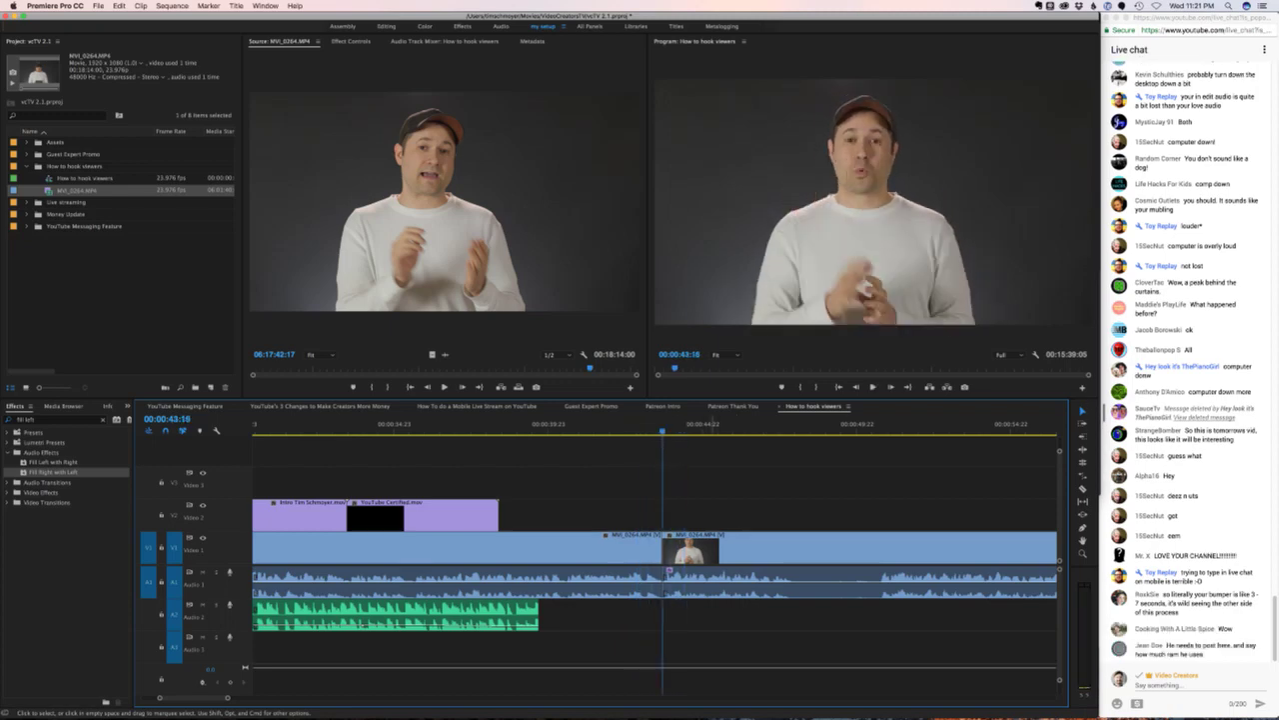
pyautogui.press('Left')
pyautogui.press('Left')
pyautogui.press('Left')
pyautogui.press('Left')
pyautogui.press('Left')
pyautogui.press('Left')
pyautogui.press('Left')
pyautogui.press('Left')
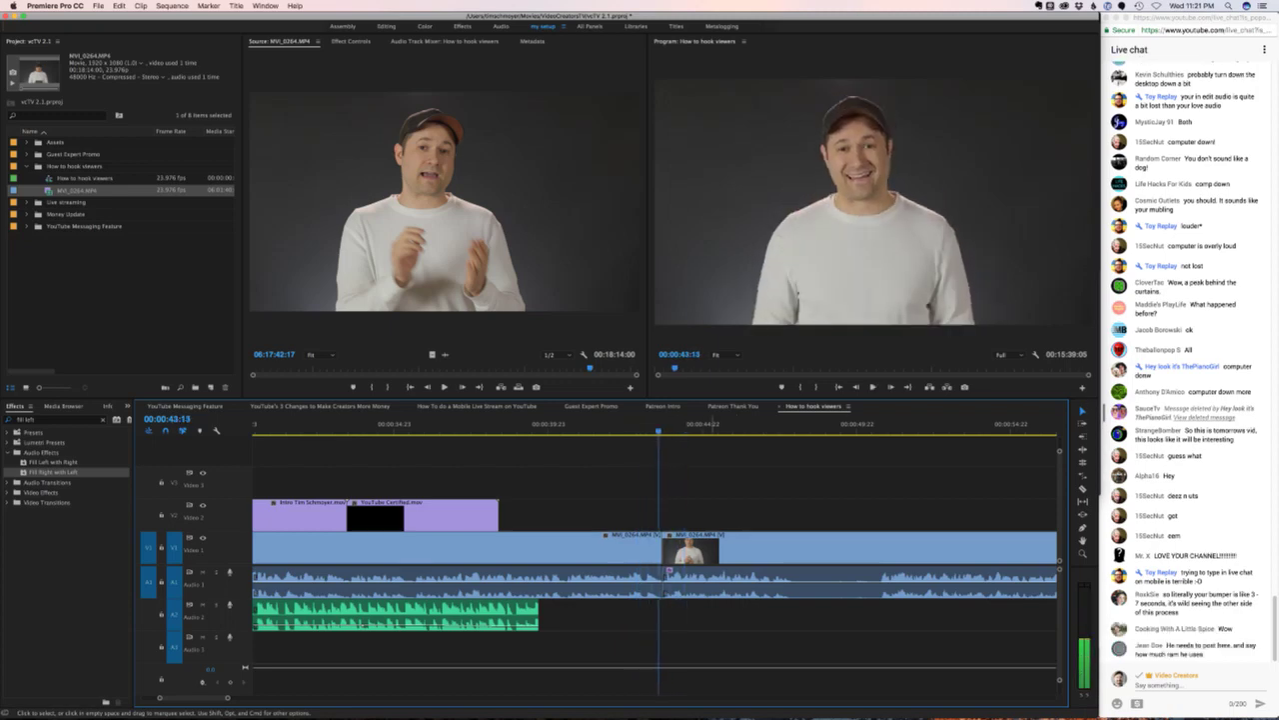
pyautogui.moveTo(801, 572); pyautogui.dragTo(788, 571)
pyautogui.moveTo(655, 581); pyautogui.dragTo(655, 582)
pyautogui.press('space')
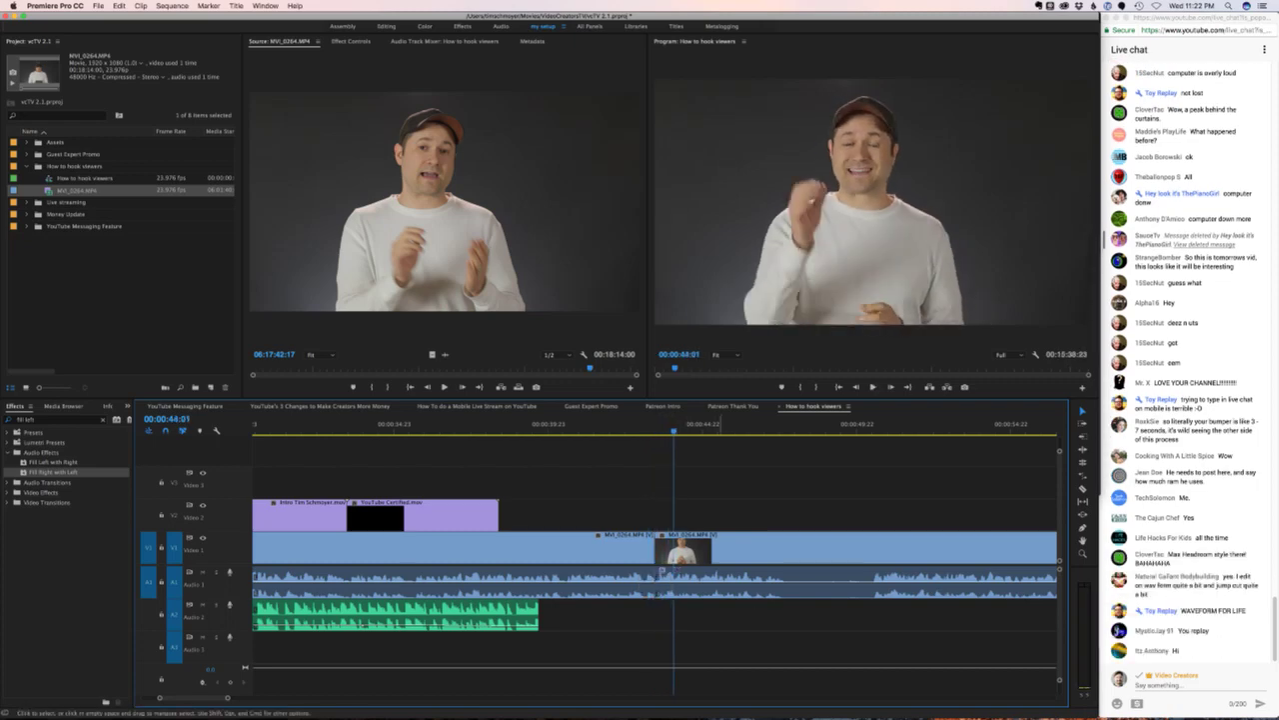
# - Ripple-trim the cut by 18 frames and move the following clip's audio down to track A2
pyautogui.moveTo(655, 582); pyautogui.dragTo(668, 571)
pyautogui.press('space')
pyautogui.click(667, 572)
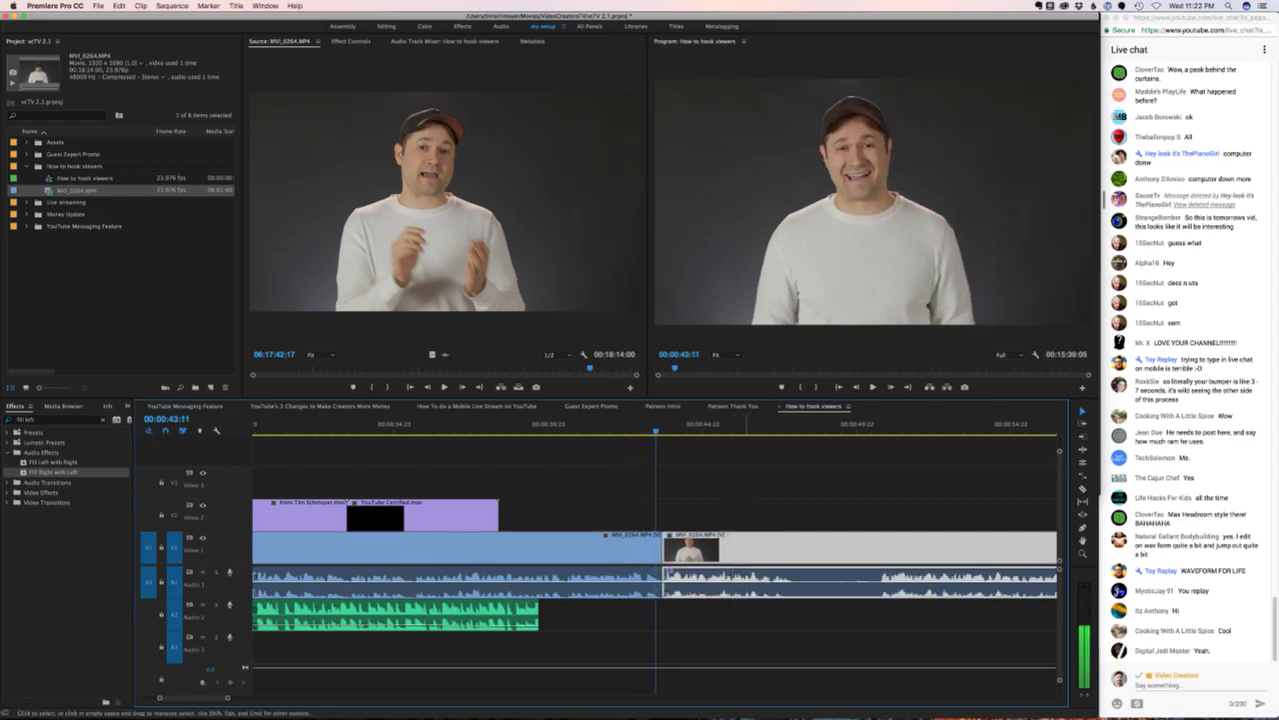
pyautogui.moveTo(667, 572); pyautogui.dragTo(663, 607)
pyautogui.click(661, 604)
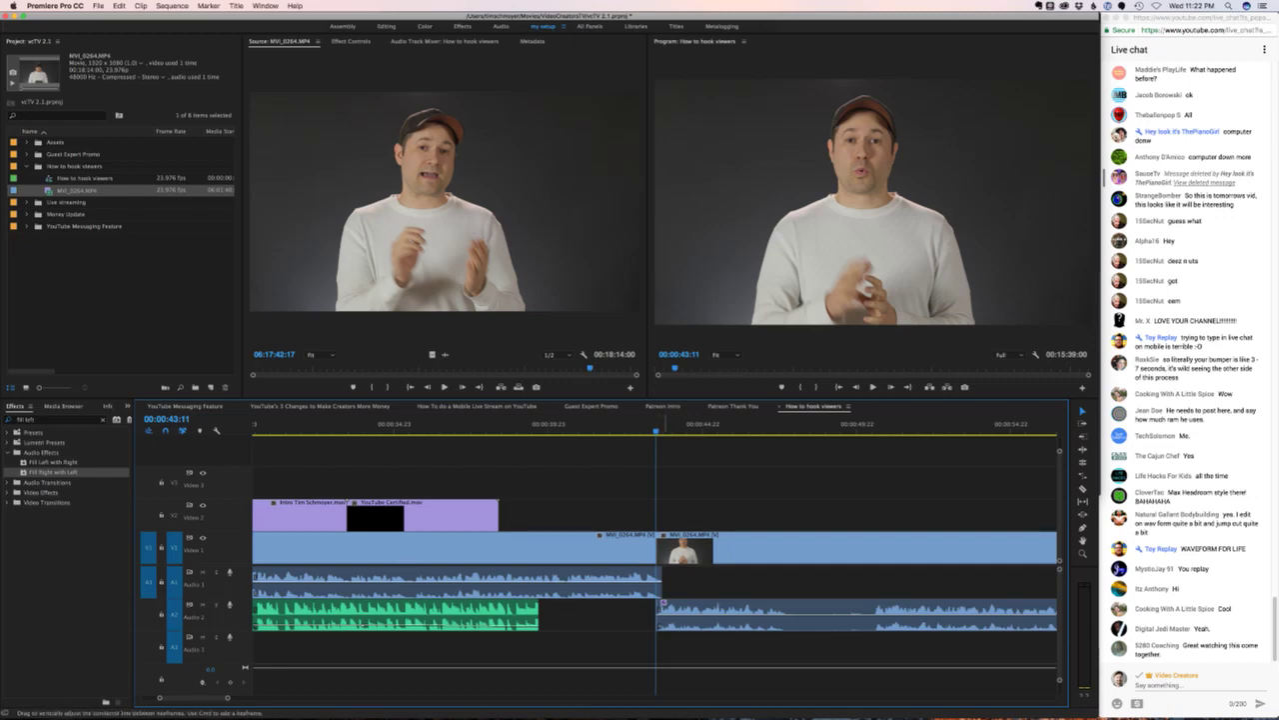
# - Cut the interview at 47:17 and 50:12 and ripple delete the piece between
pyautogui.press('space')
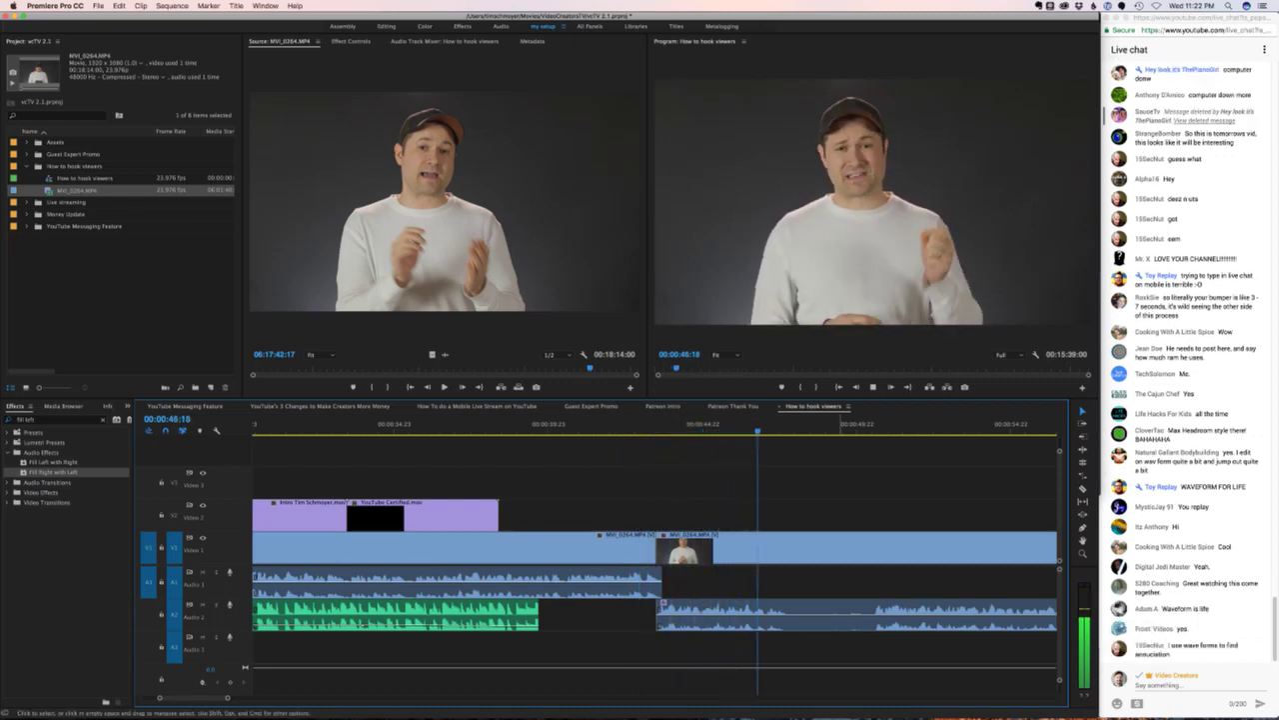
pyautogui.press('space')
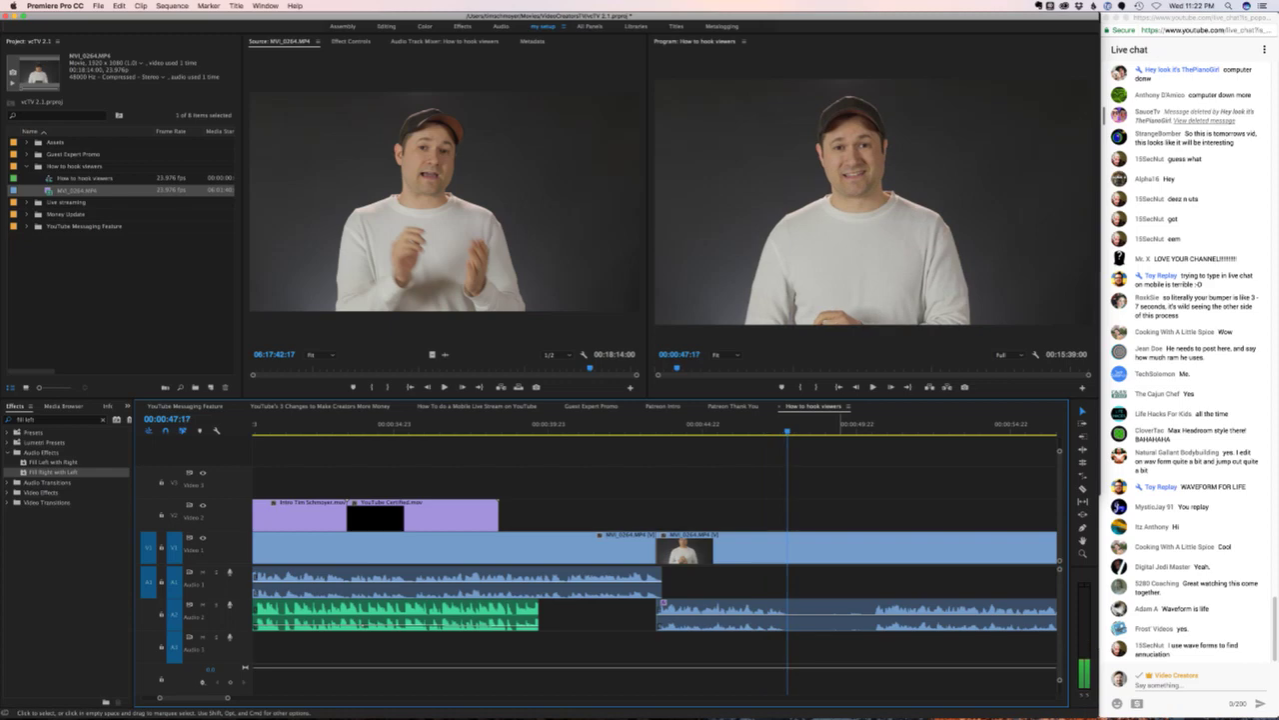
pyautogui.press('super+k')
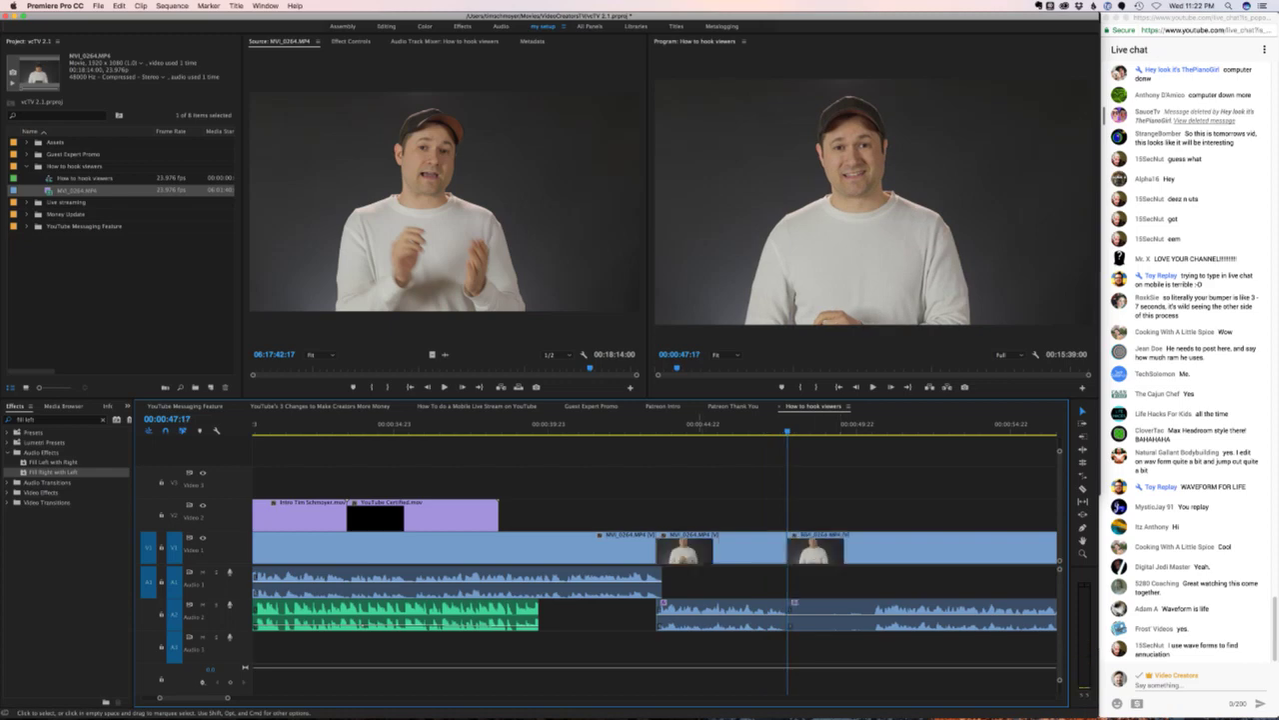
pyautogui.press('-')
pyautogui.moveTo(724, 431); pyautogui.dragTo(768, 430)
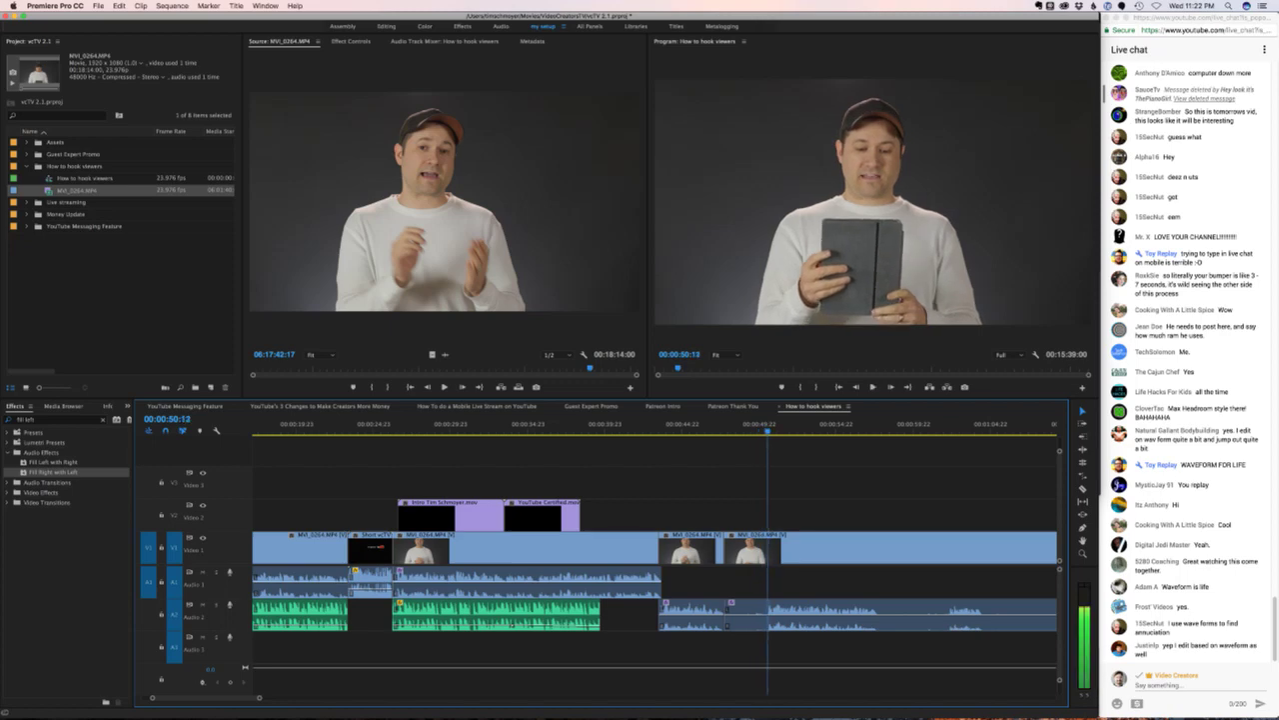
pyautogui.press('cmd+k')
pyautogui.click(746, 547)
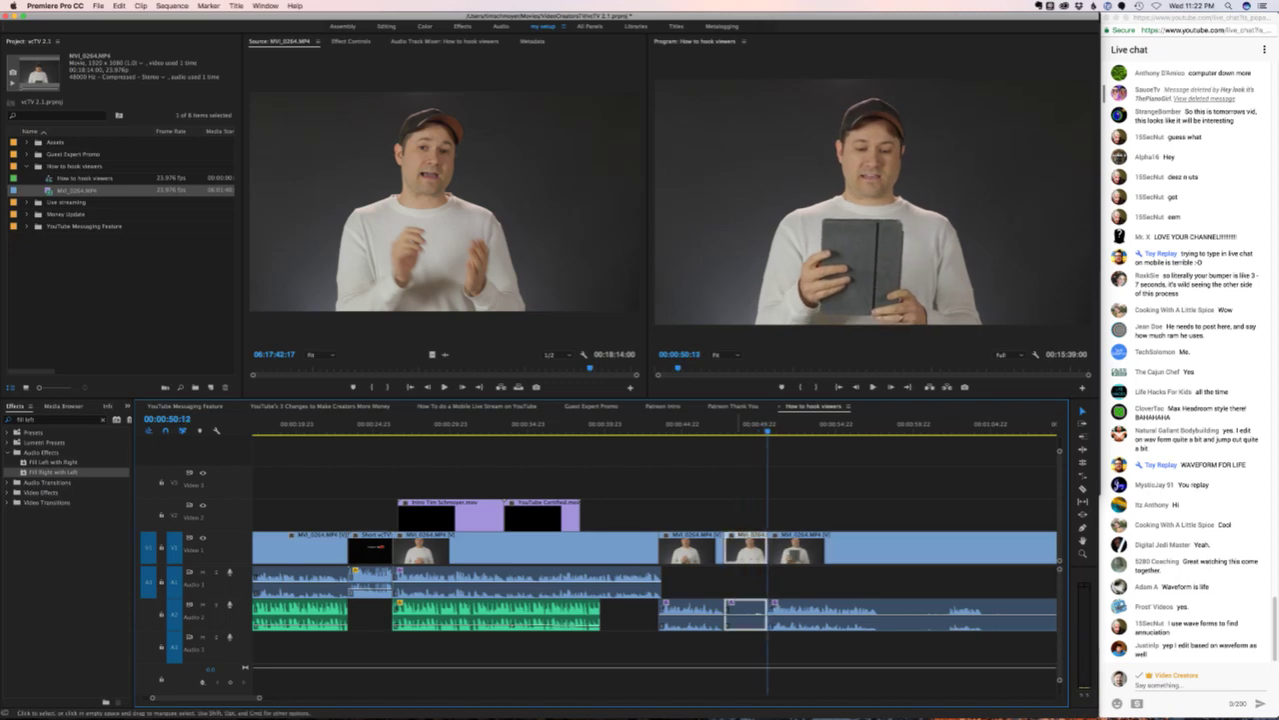
pyautogui.hotkey('shift', 'Delete')
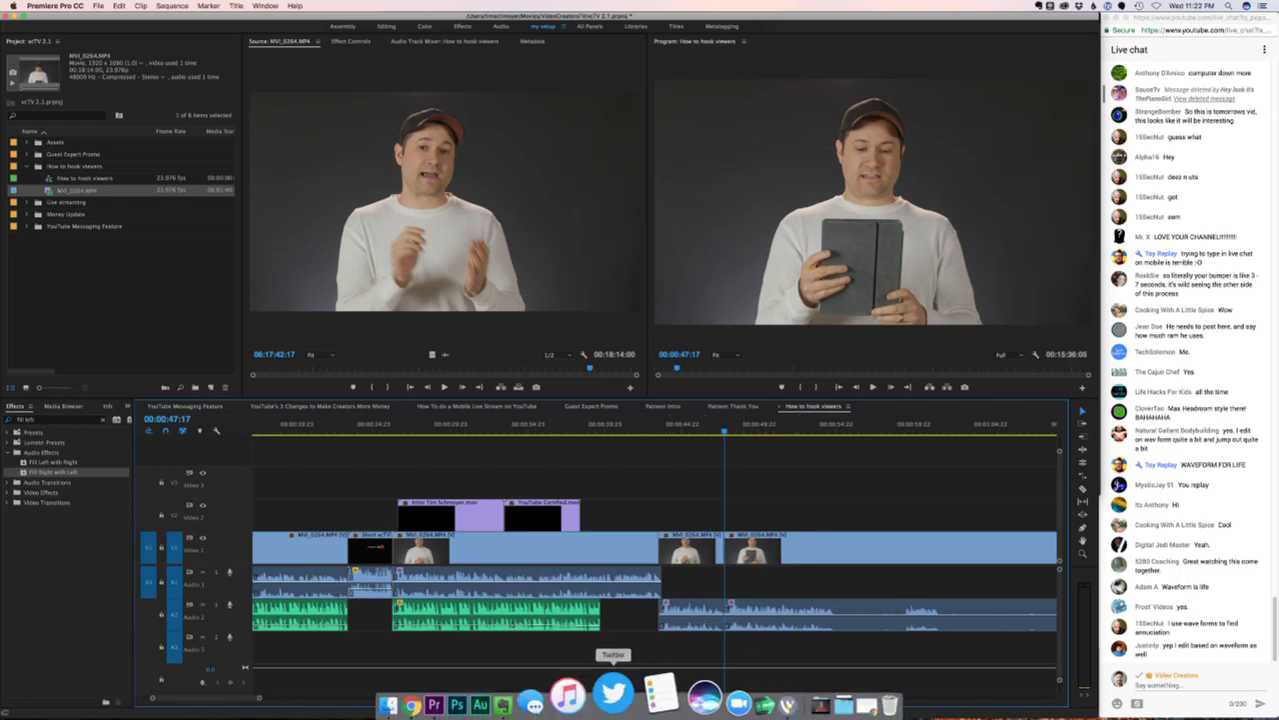
# - In the video ideas note, choose Save As for the embedded comment image
pyautogui.click(562, 694)
pyautogui.click(861, 132)
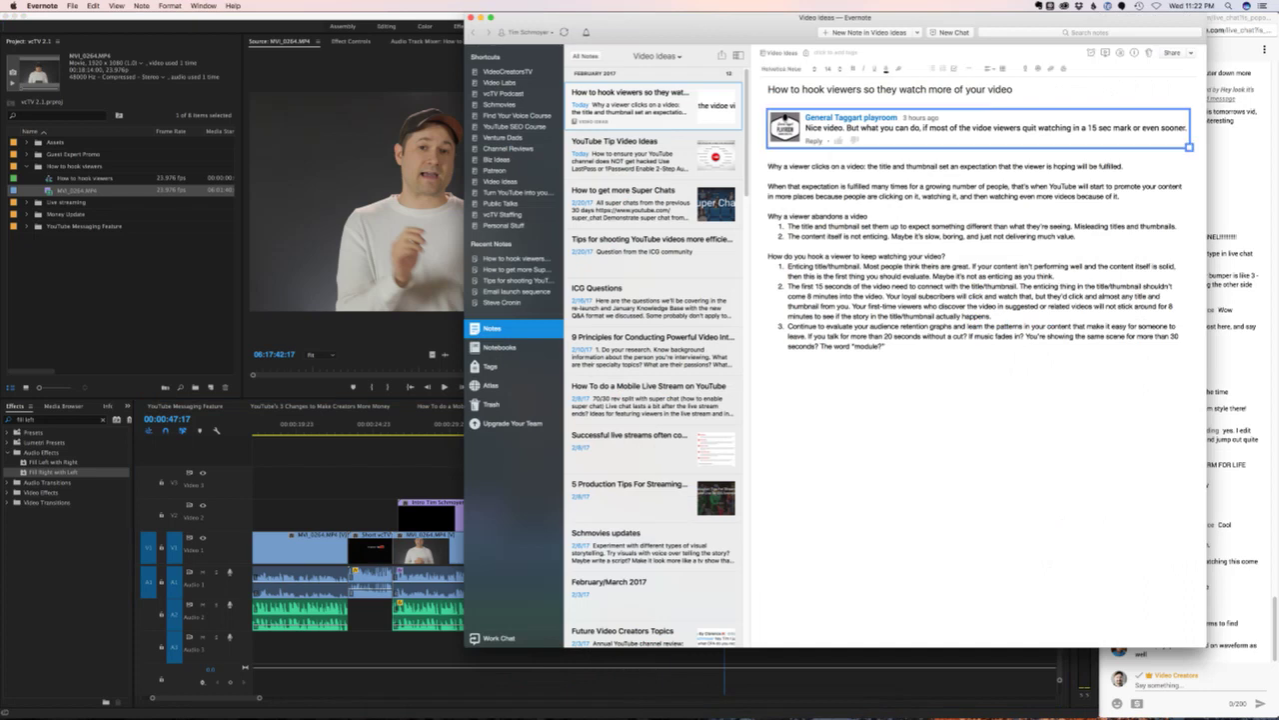
pyautogui.rightClick(861, 132)
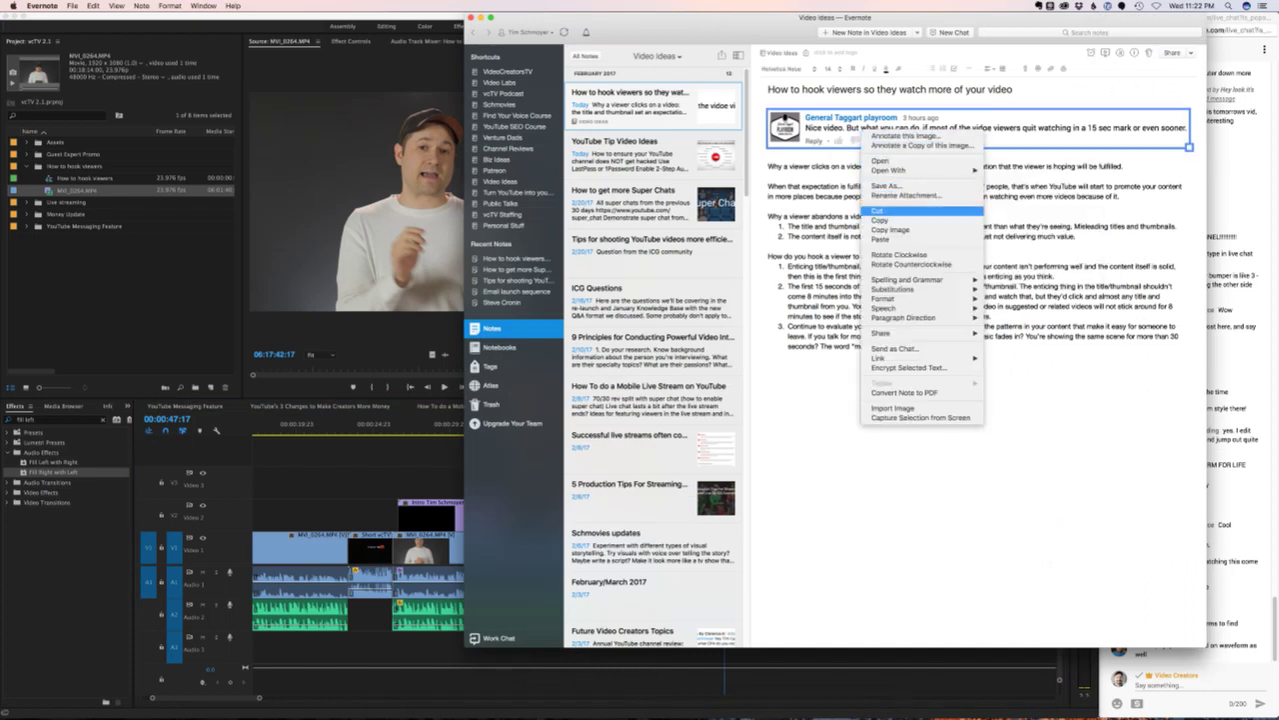
pyautogui.click(885, 186)
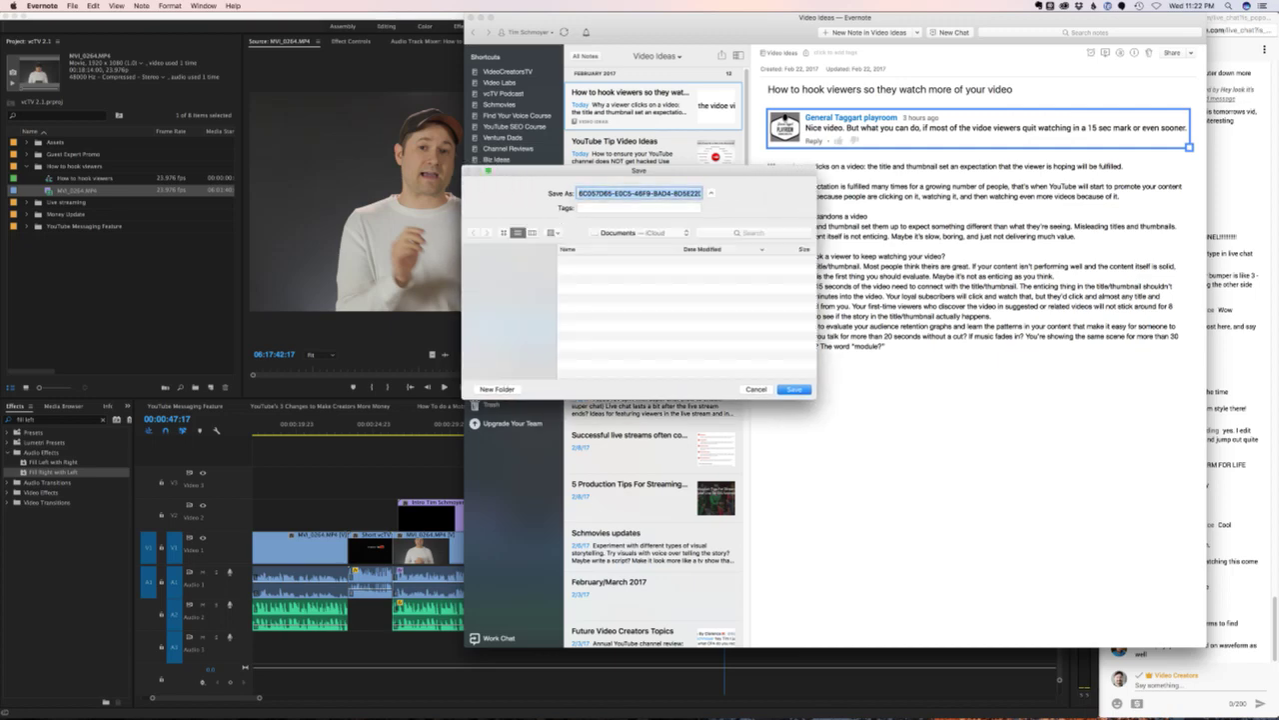
# - Save it as 'yt question' in Movies > VideoCreatorsTV > How to hook viewers
pyautogui.click(495, 288)
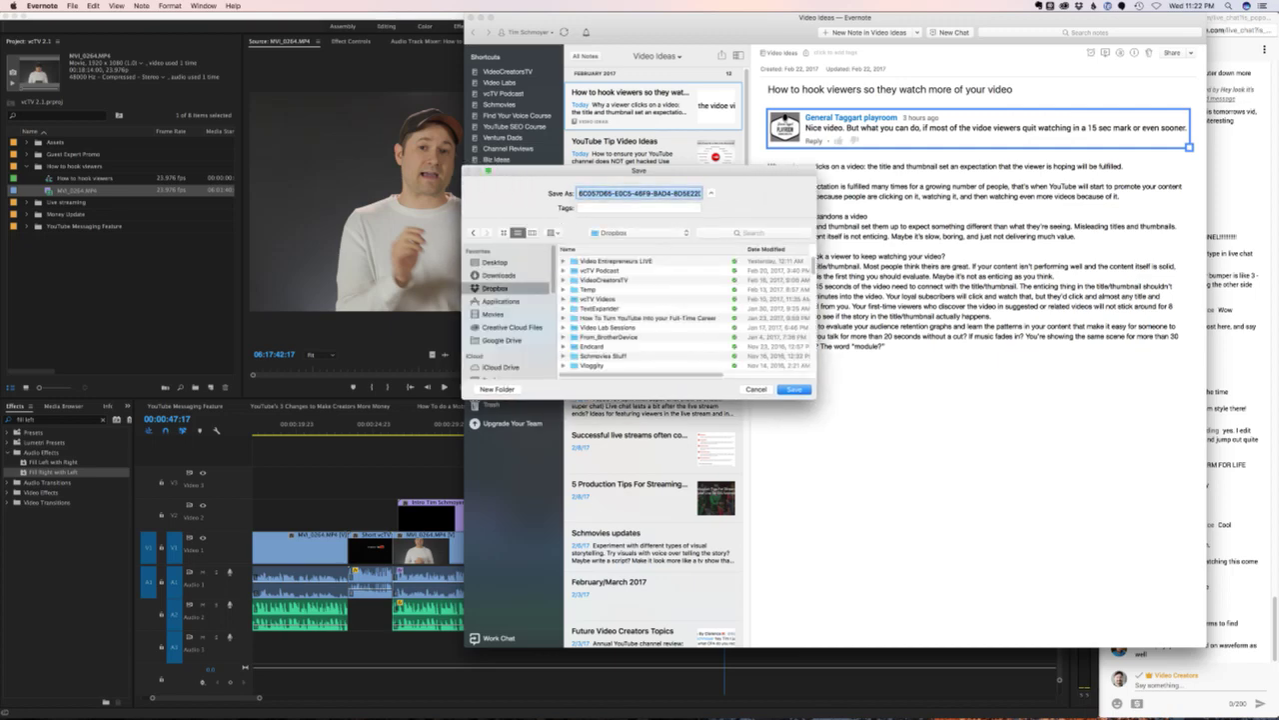
pyautogui.click(494, 314)
pyautogui.doubleClick(604, 261)
pyautogui.doubleClick(609, 289)
pyautogui.press('Tab')
pyautogui.press('Right')
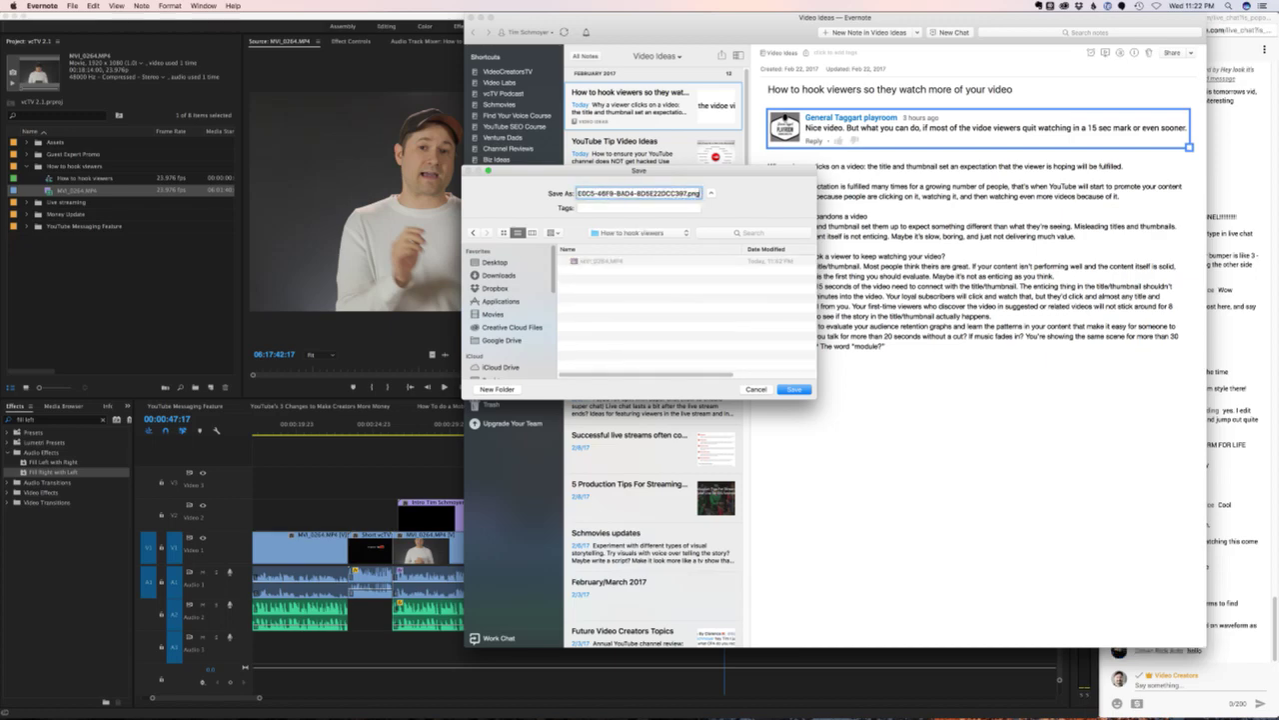
pyautogui.press('super+a')
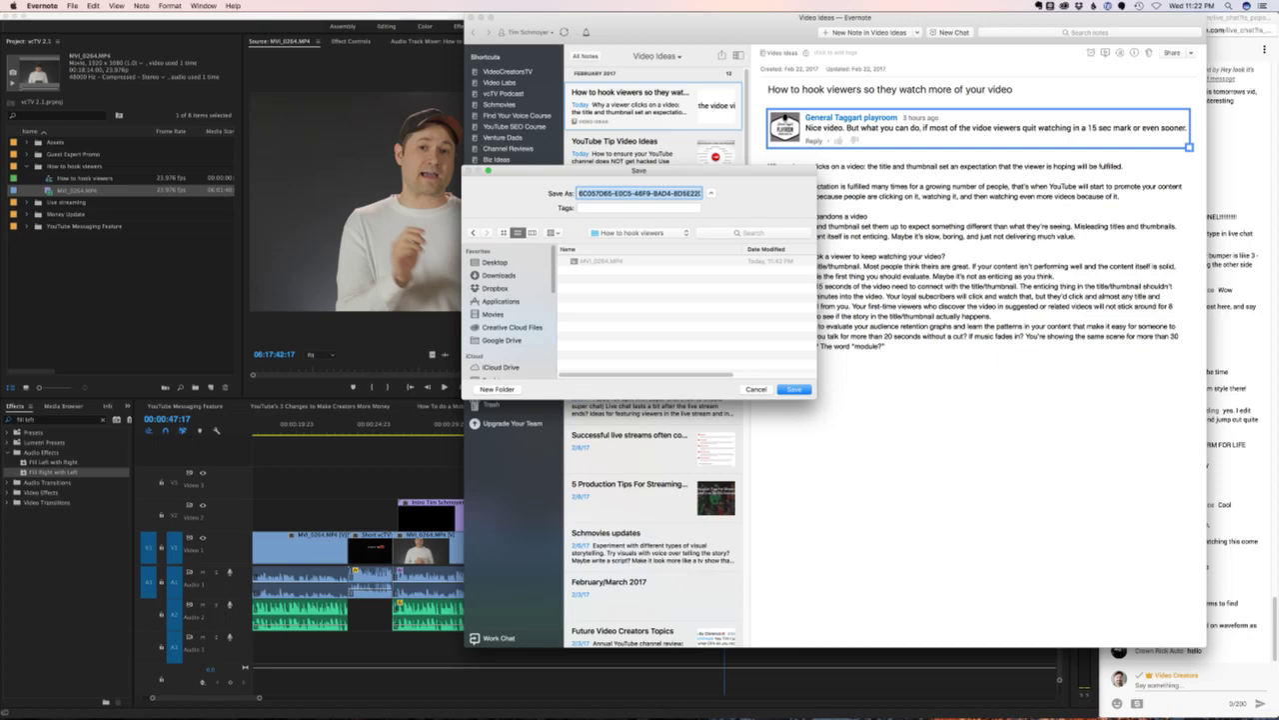
pyautogui.write('yt quests.png')
pyautogui.press('Return')
# - Import yt question.png from the How to hook viewers folder with Cmd+I
pyautogui.press('super+Tab')
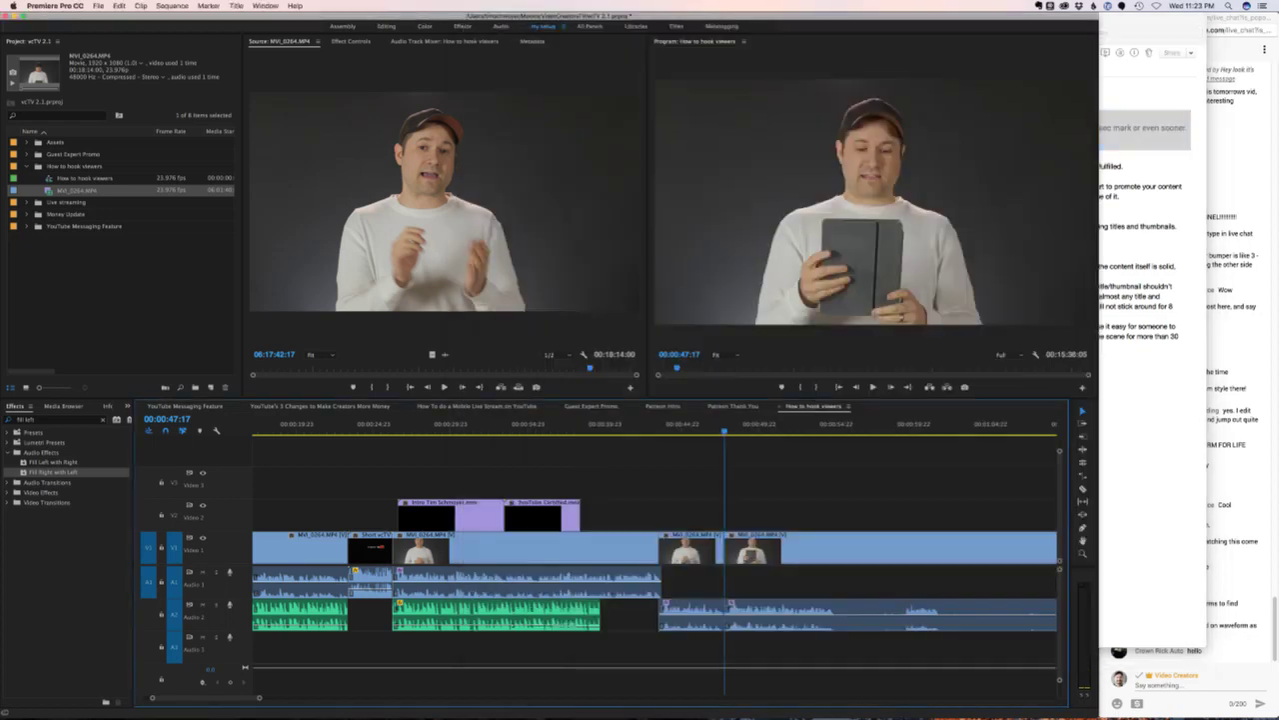
pyautogui.press('super+i')
pyautogui.click(610, 148)
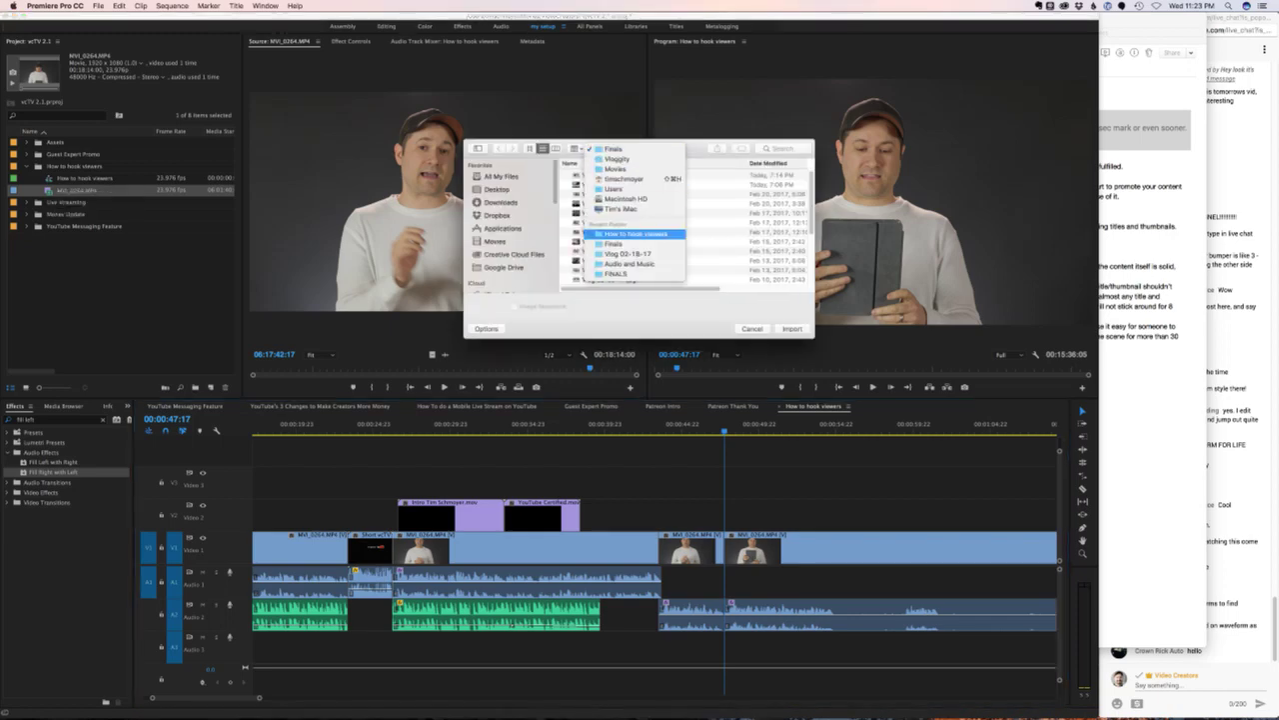
pyautogui.click(635, 233)
pyautogui.click(604, 185)
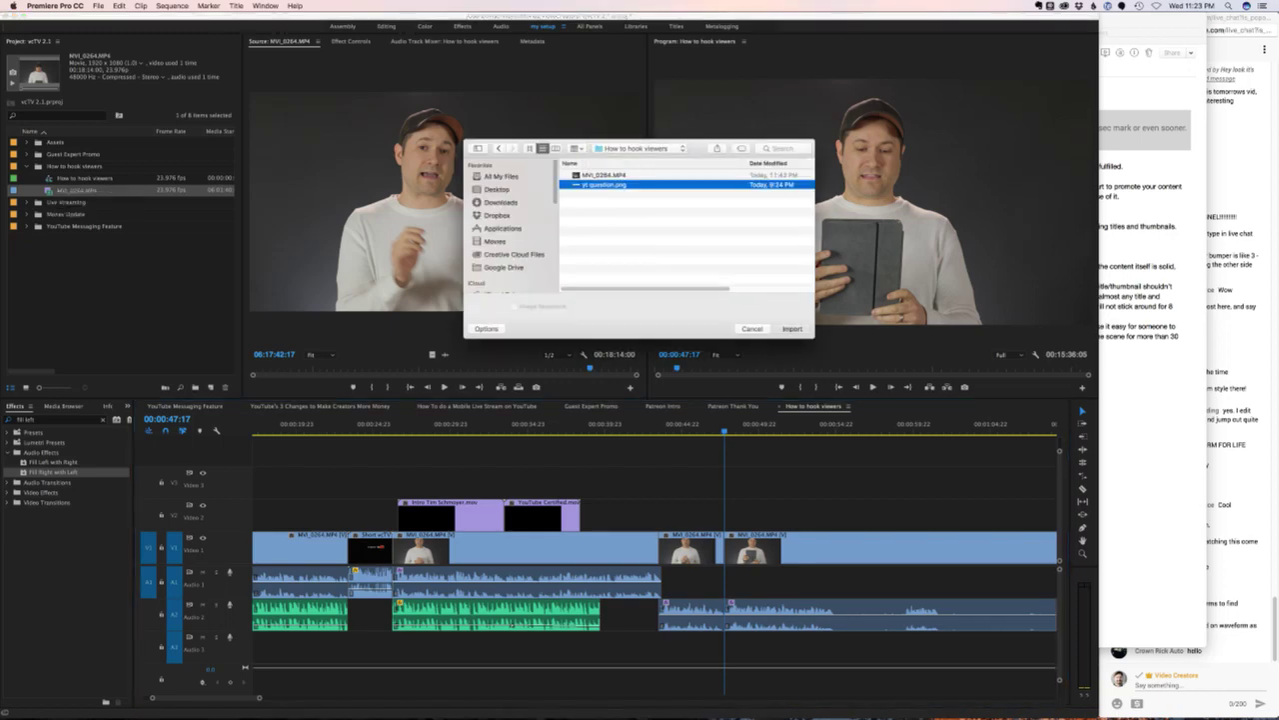
pyautogui.press('Return')
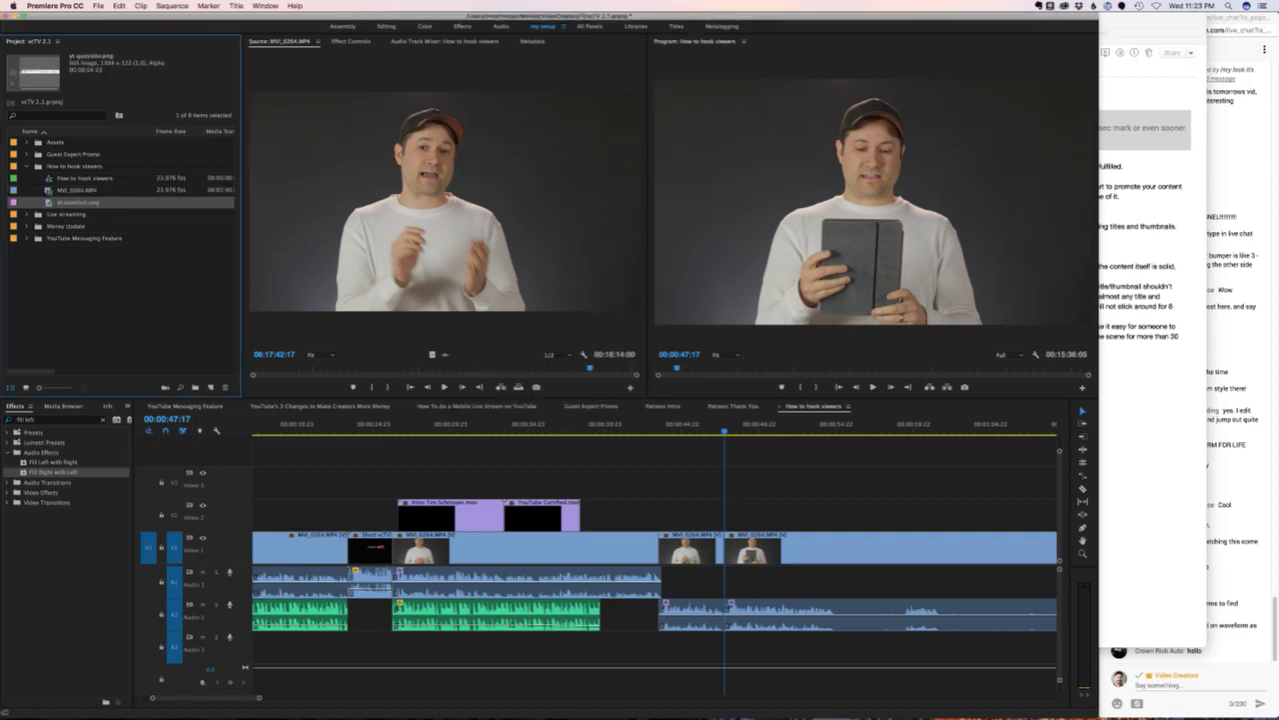
# - Create a white 1920x1080 colour matte named 'White Matte' in the How to hook viewers bin
pyautogui.press('super+Tab')
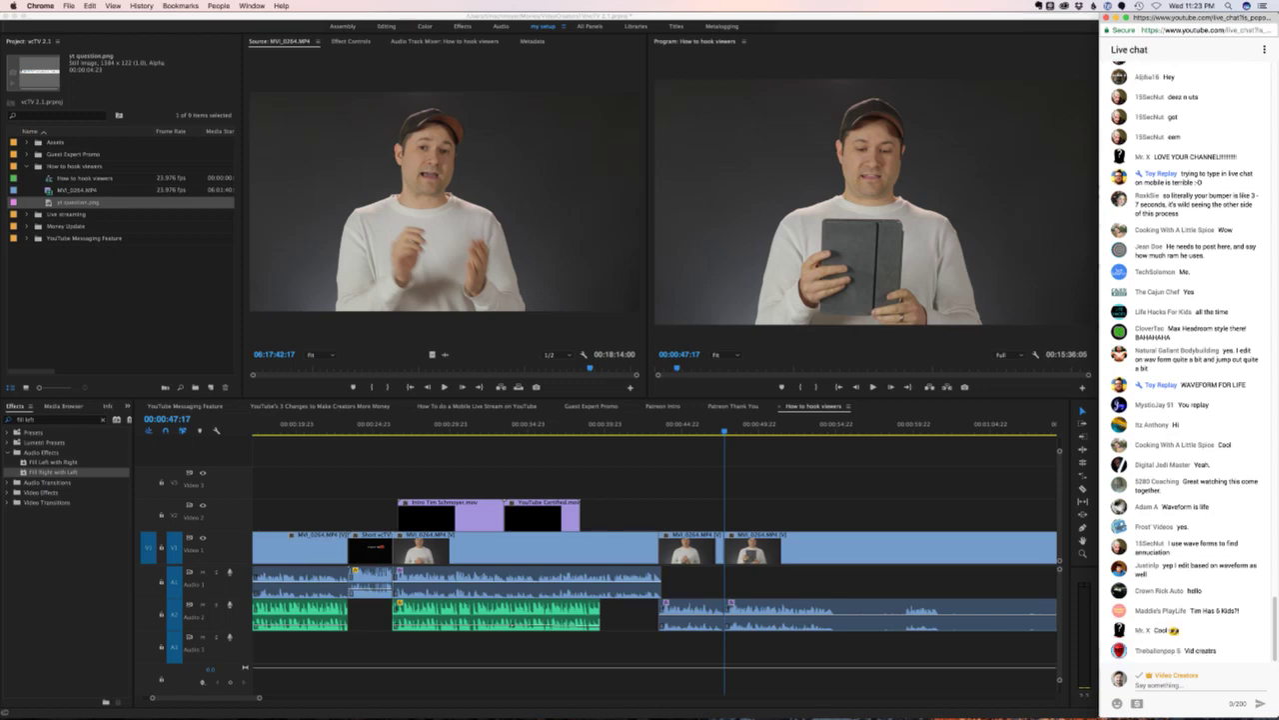
pyautogui.press('super+Tab')
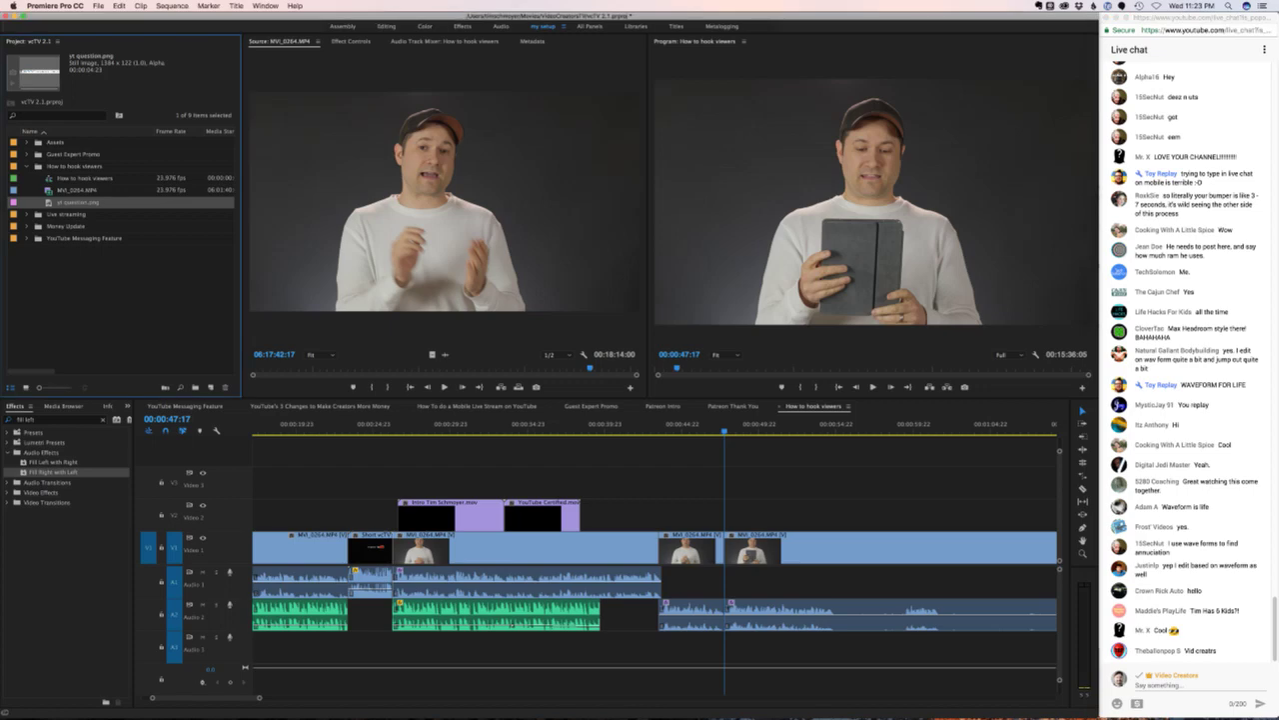
pyautogui.click(75, 166)
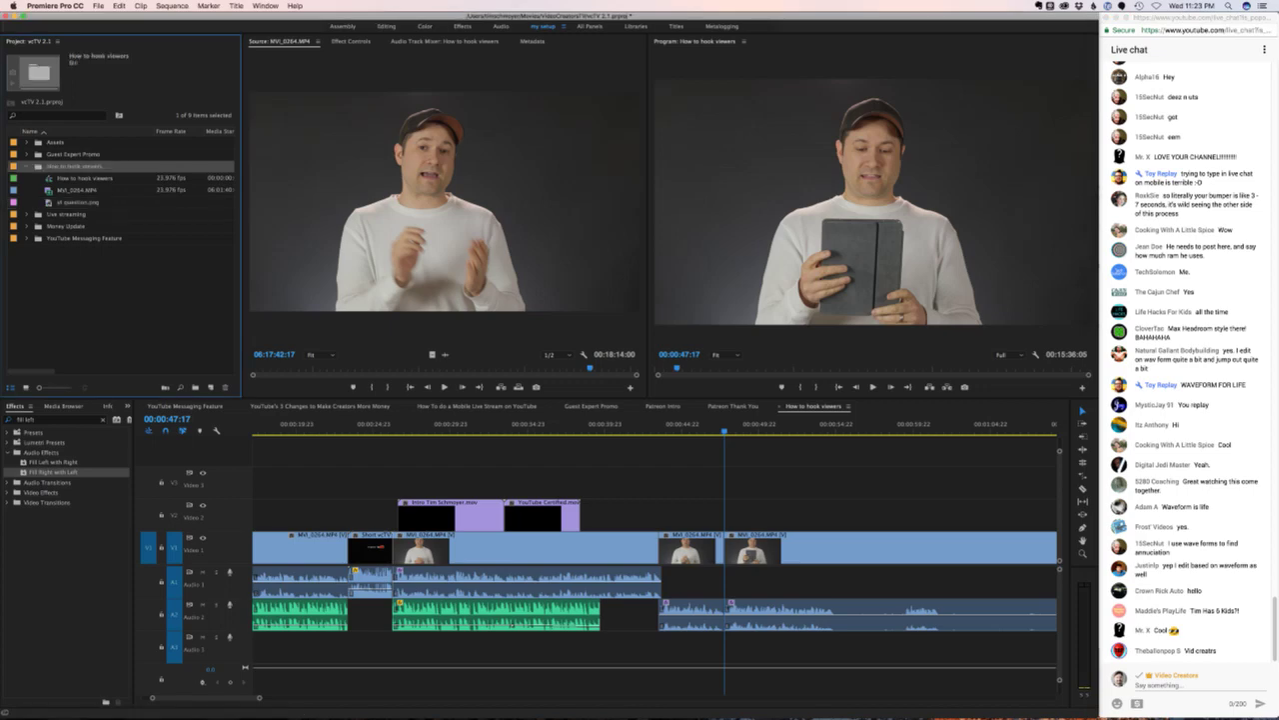
pyautogui.click(209, 387)
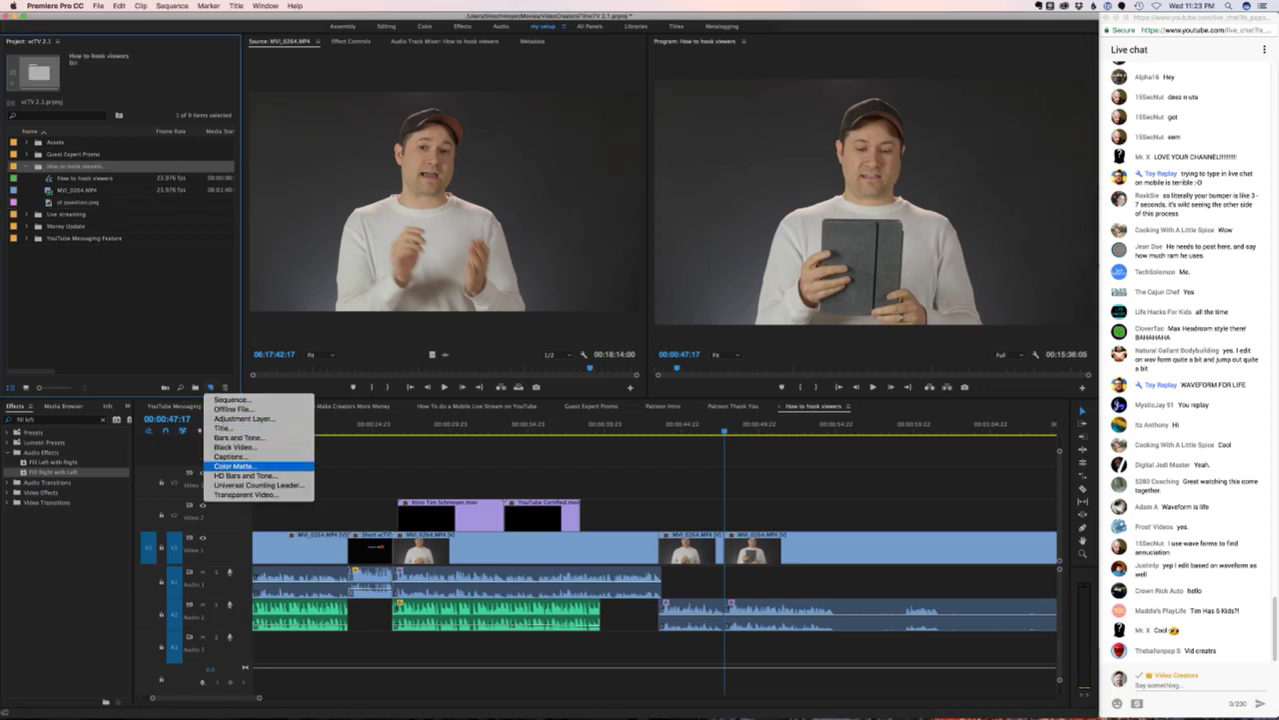
pyautogui.click(233, 466)
pyautogui.click(613, 403)
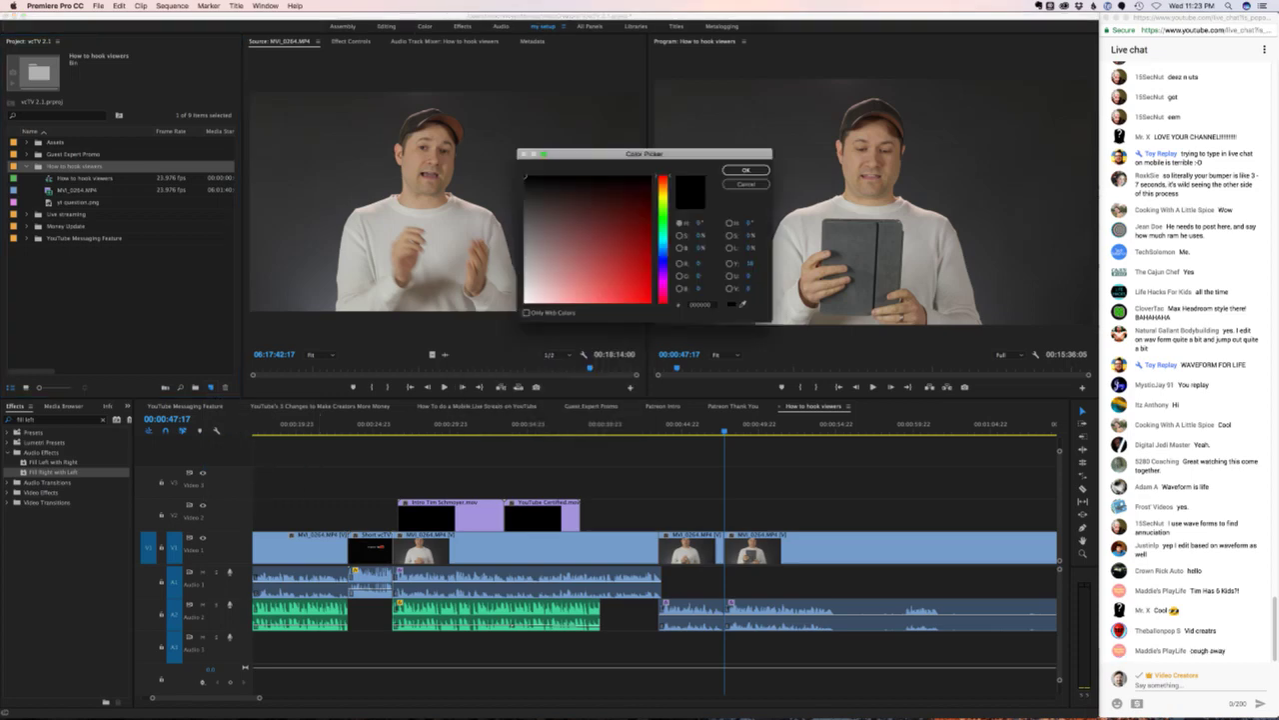
pyautogui.press('Return')
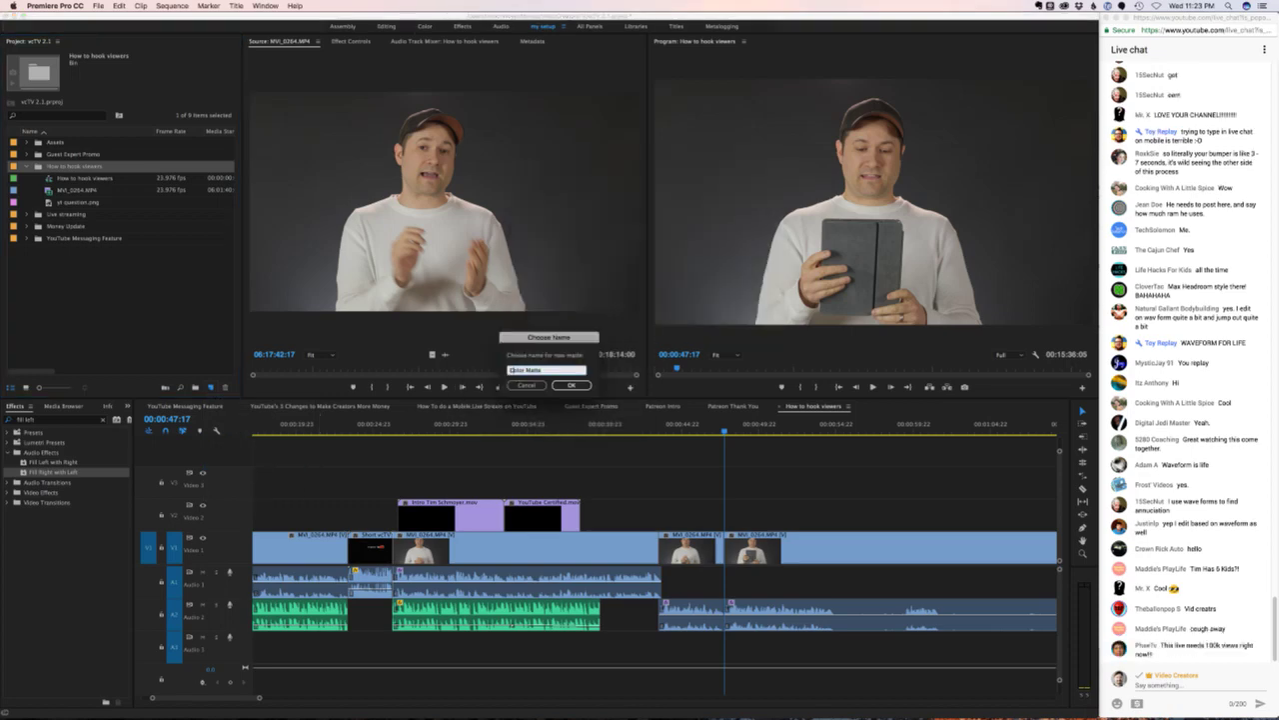
pyautogui.write('White Matte')
pyautogui.press('Return')
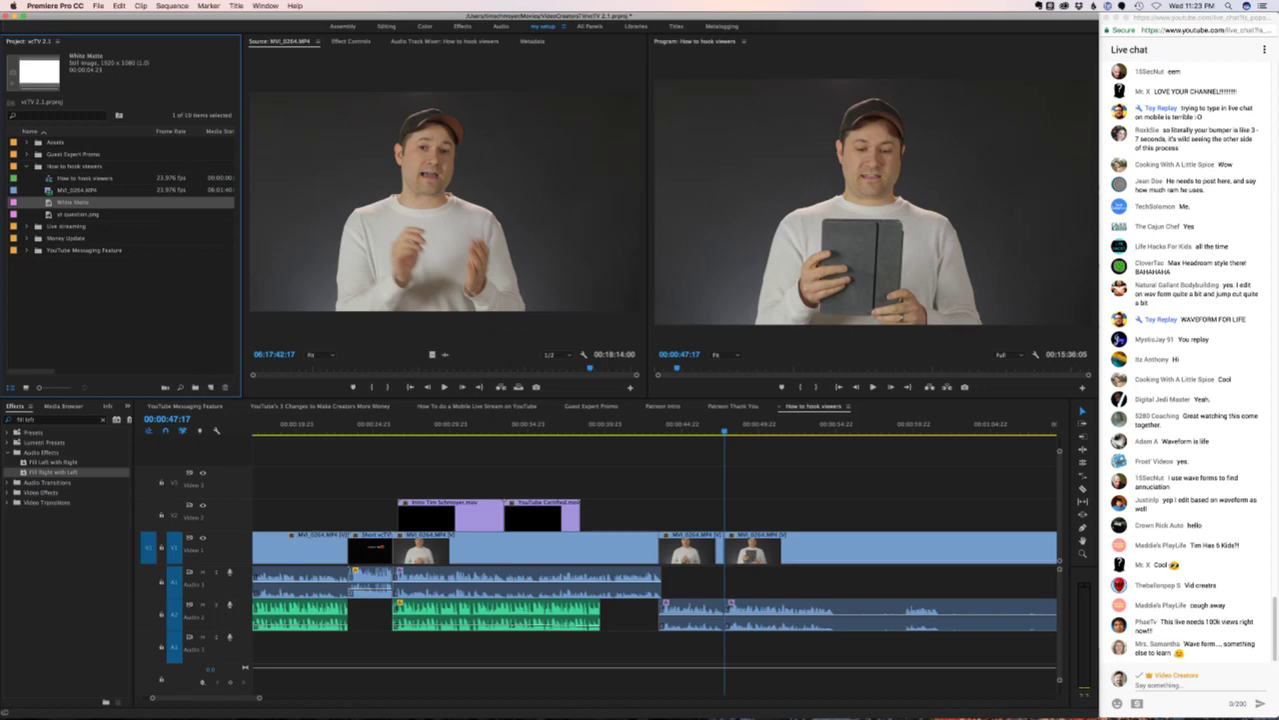
# - Place White Matte on V2 and yt question.png on V3 at the playhead
pyautogui.moveTo(72, 202); pyautogui.dragTo(828, 515)
pyautogui.click(75, 214)
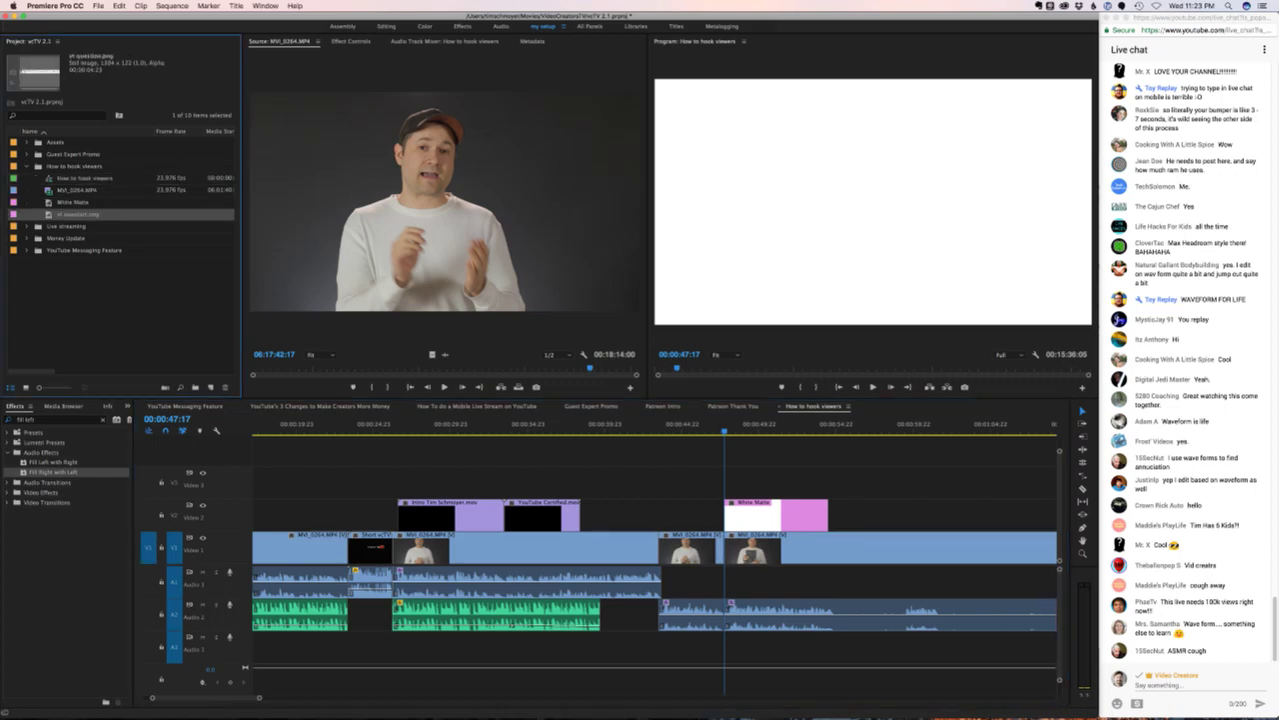
pyautogui.moveTo(75, 213); pyautogui.dragTo(739, 484)
pyautogui.moveTo(762, 482); pyautogui.dragTo(765, 481)
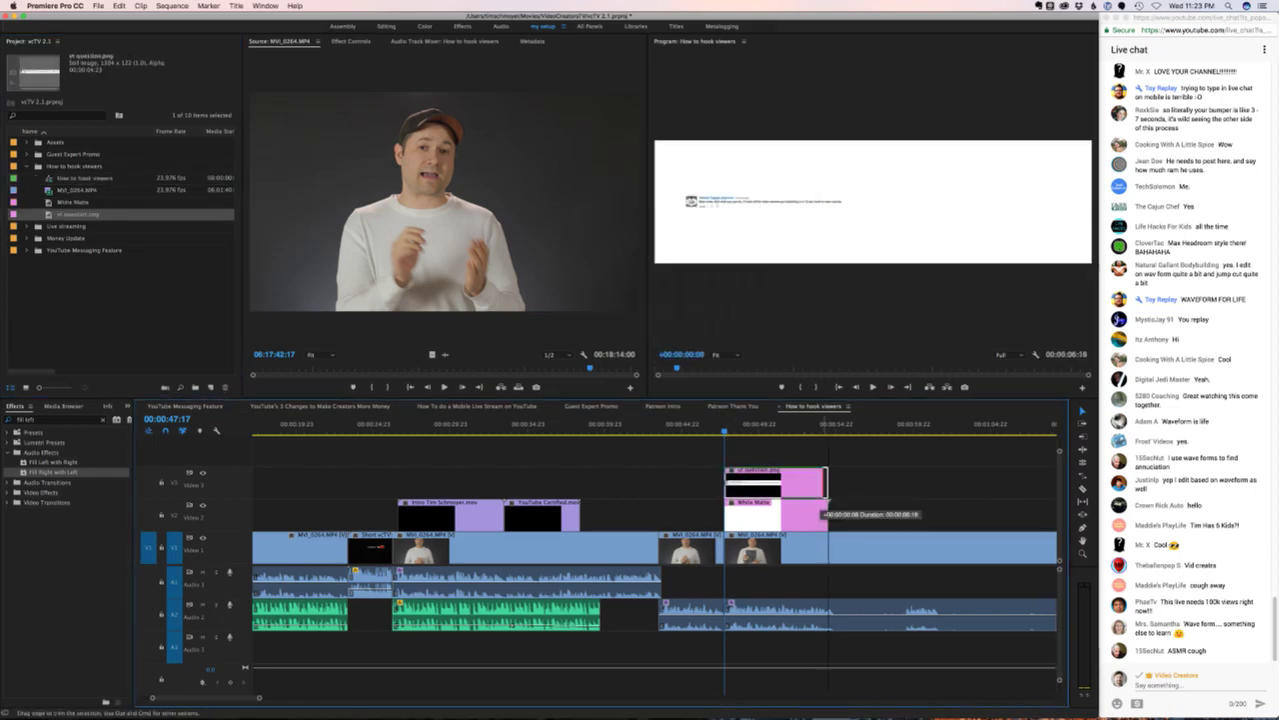
# - Scale the card to 124 and shift the card and matte five frames earlier
pyautogui.hotkey('shift', '5')
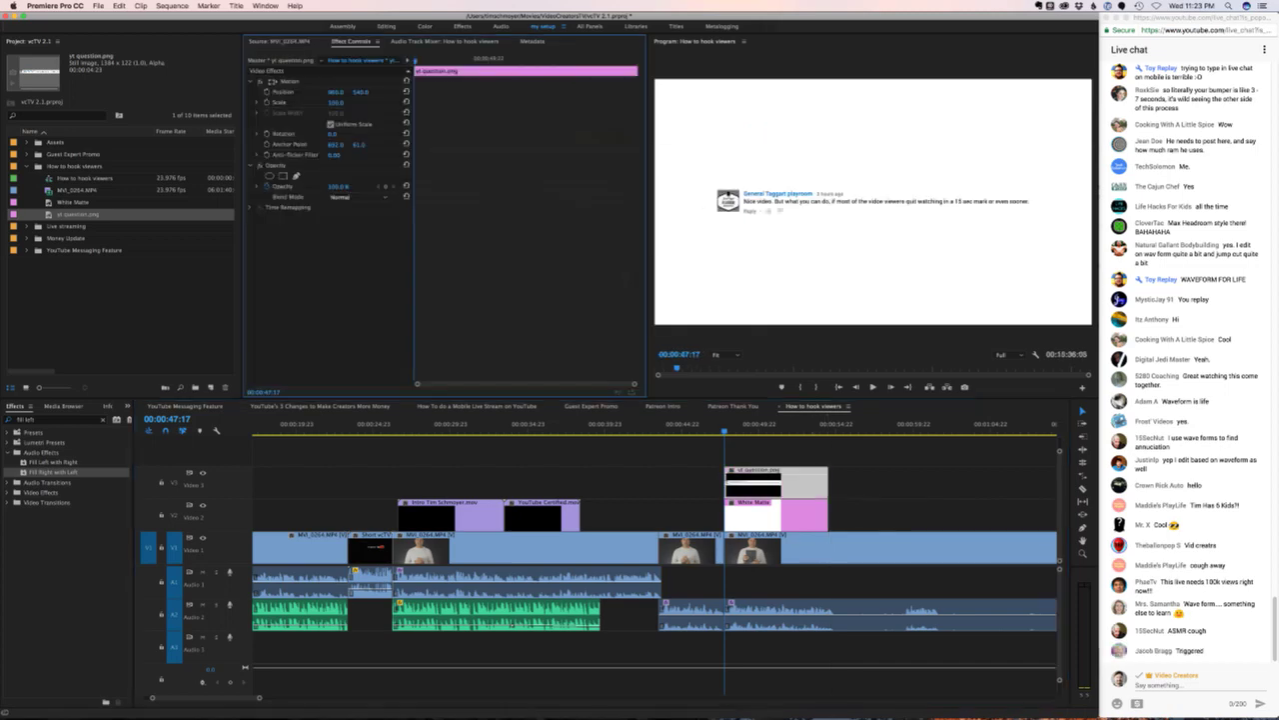
pyautogui.moveTo(336, 102); pyautogui.dragTo(351, 102)
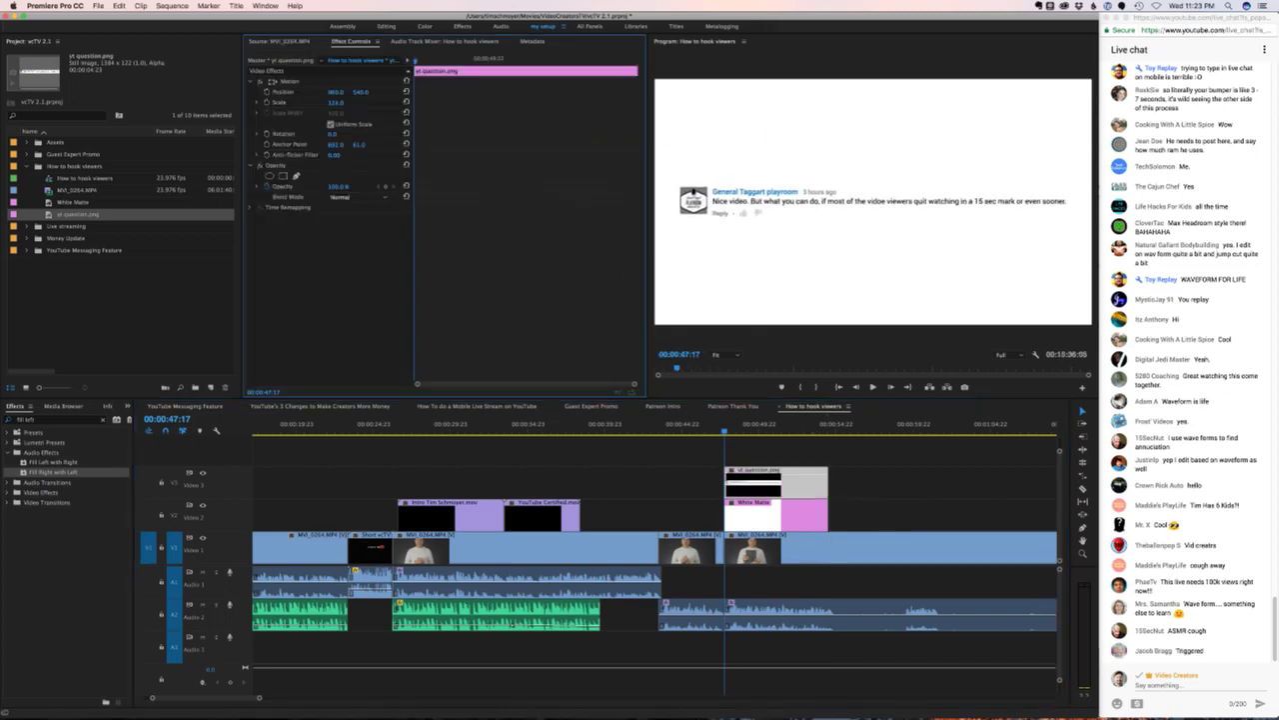
pyautogui.press('j')
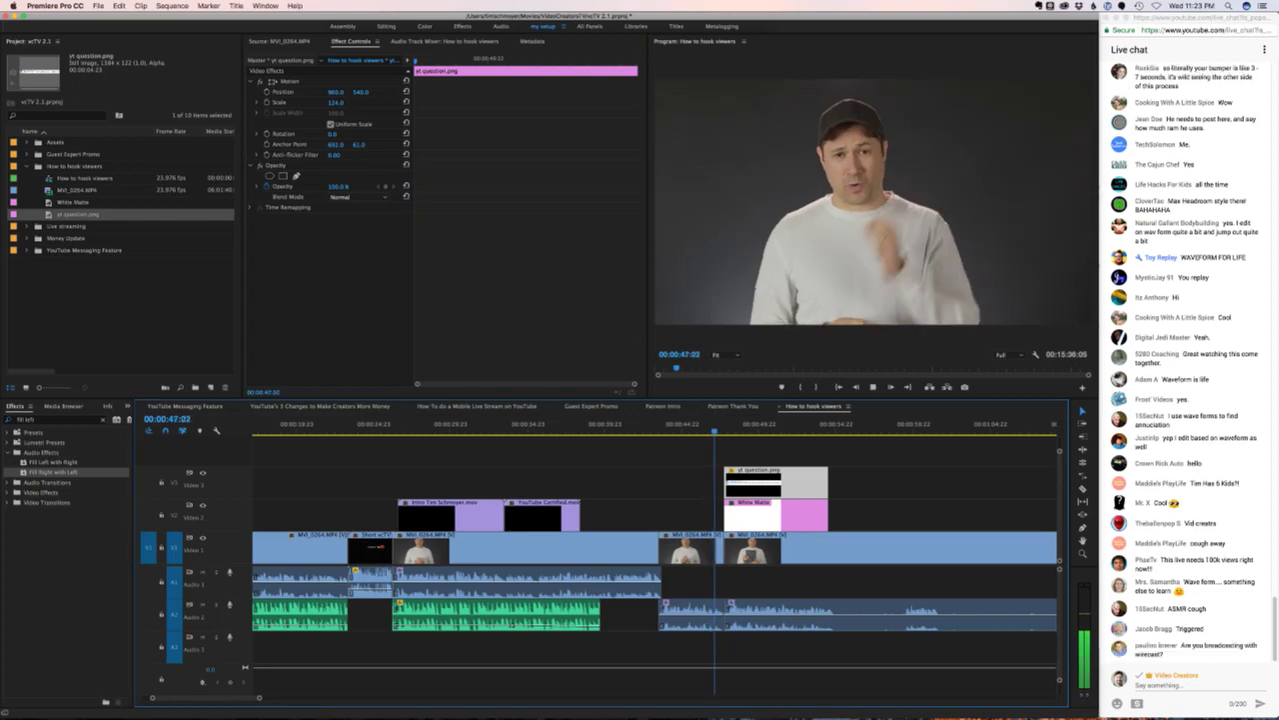
pyautogui.press('k')
pyautogui.moveTo(895, 488); pyautogui.dragTo(810, 508)
pyautogui.press('l')
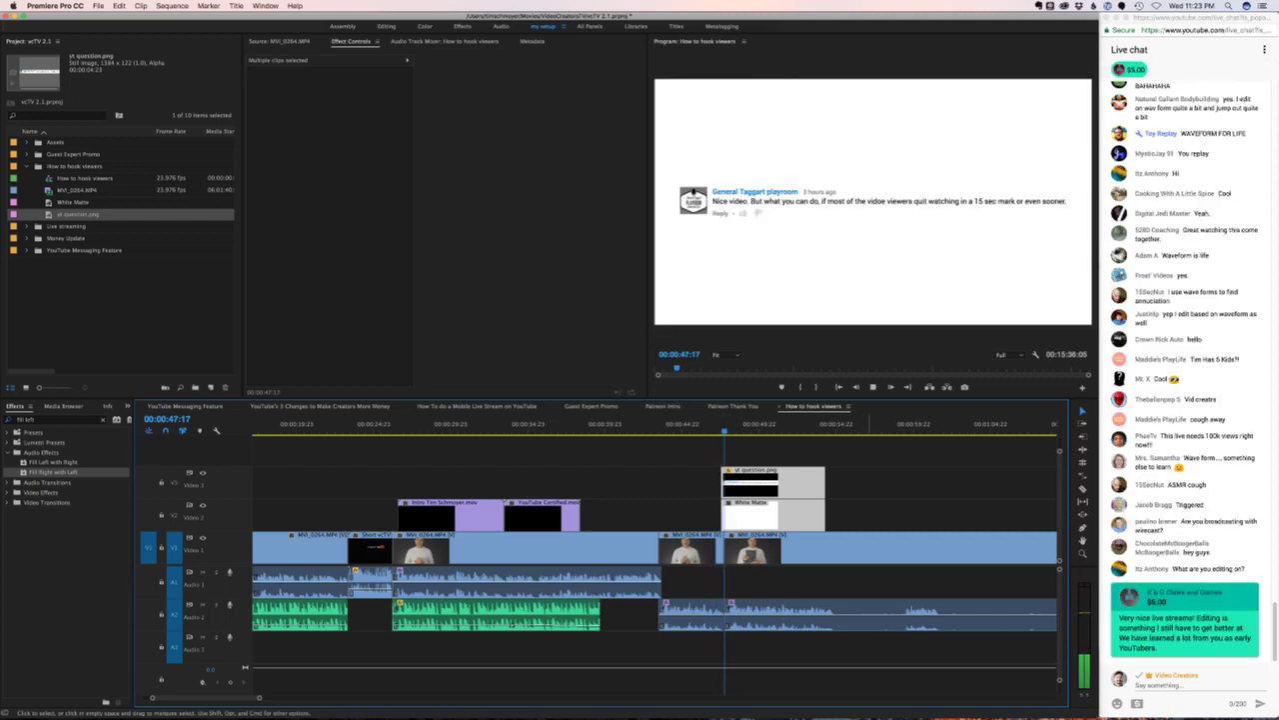
pyautogui.press('super+shift+a')
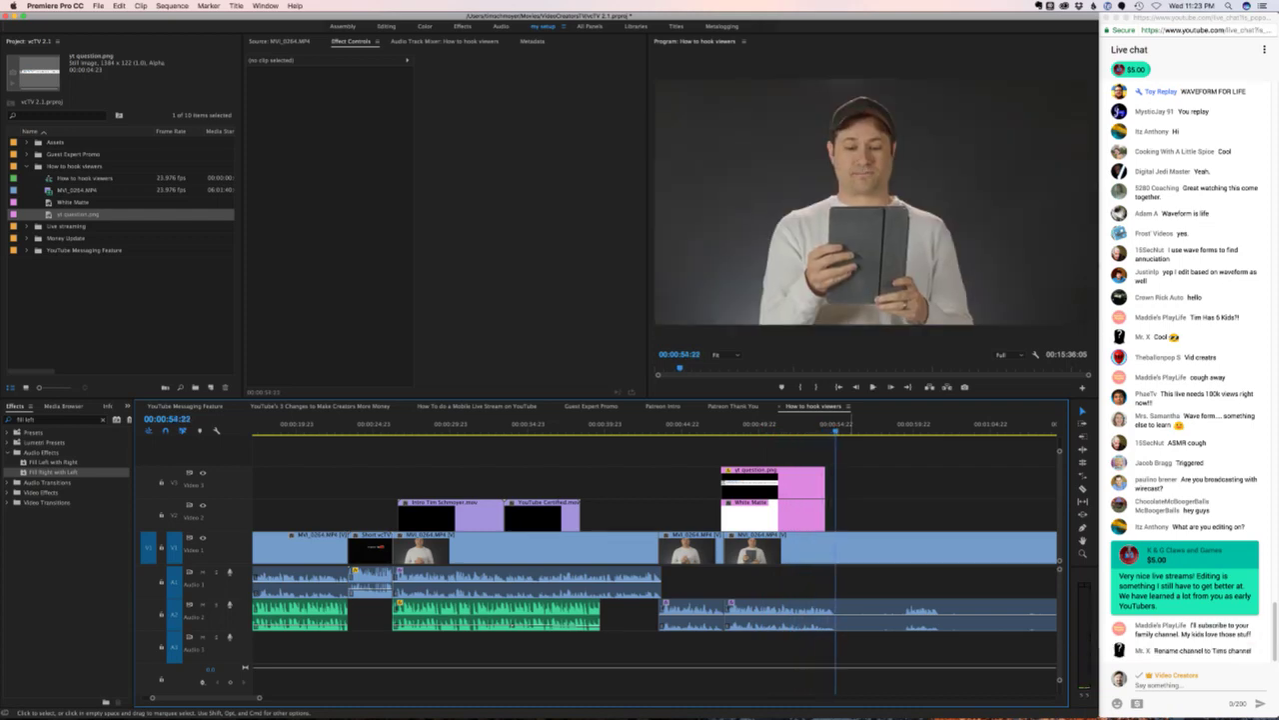
# - Review the interview around 2:50–3:03 and split it at about 2:52
pyautogui.press('-')
pyautogui.press('-')
pyautogui.press('-')
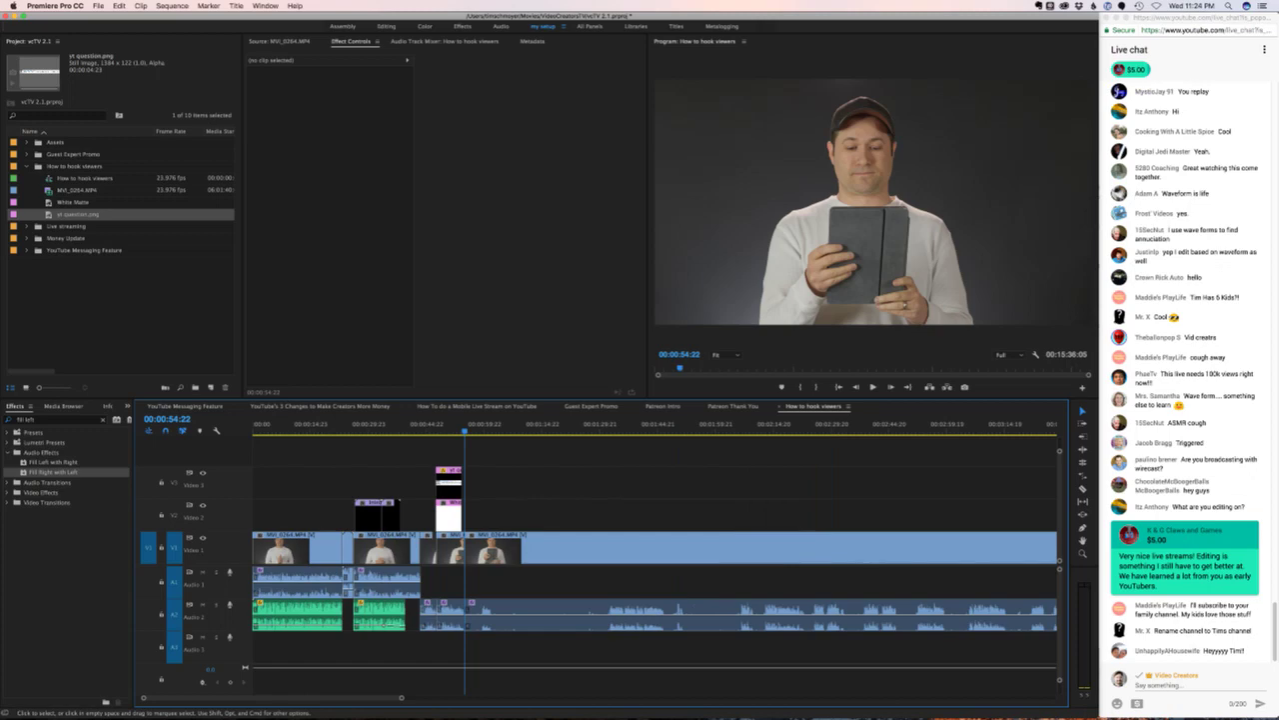
pyautogui.click(910, 424)
pyautogui.press('space')
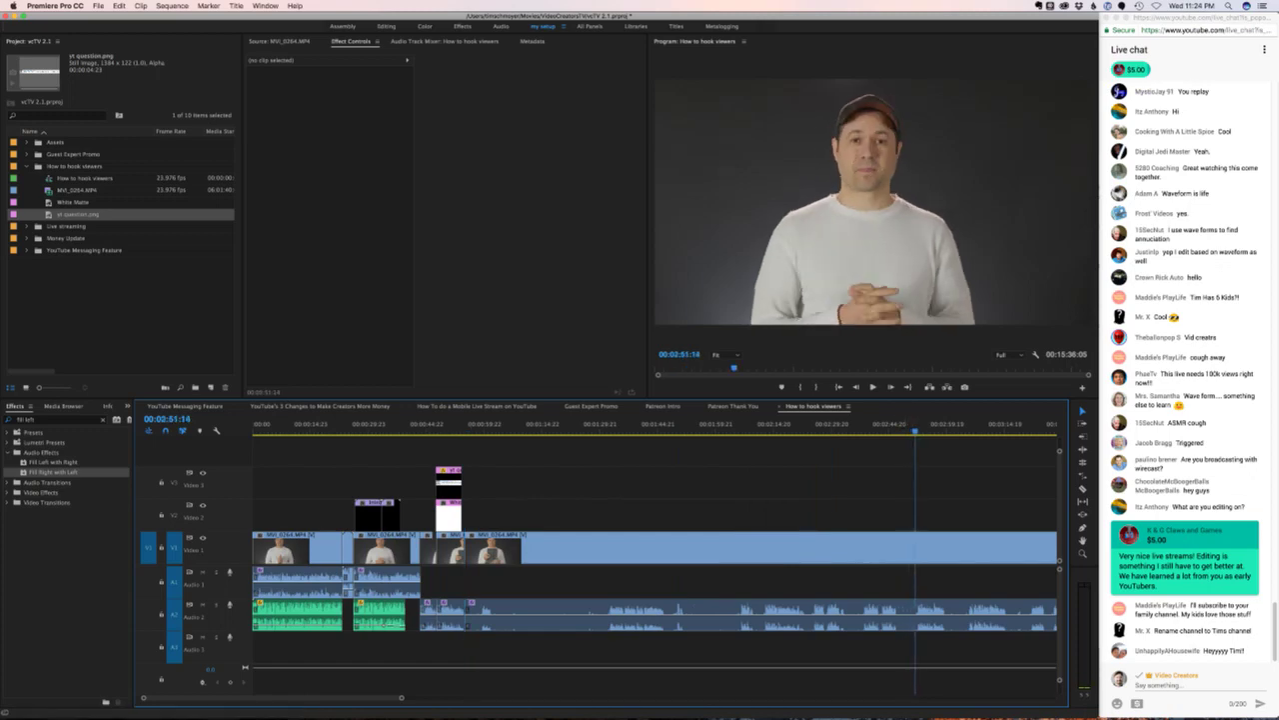
pyautogui.click(961, 424)
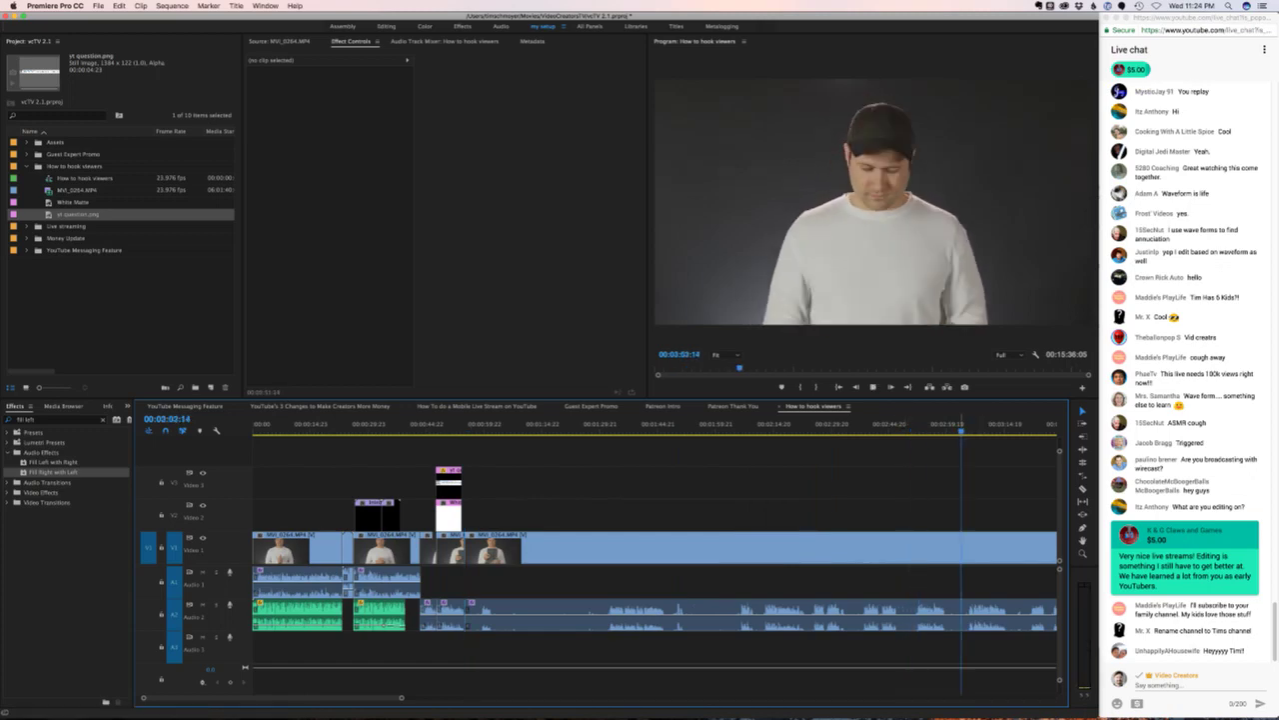
pyautogui.scroll(-1, 655, 559)
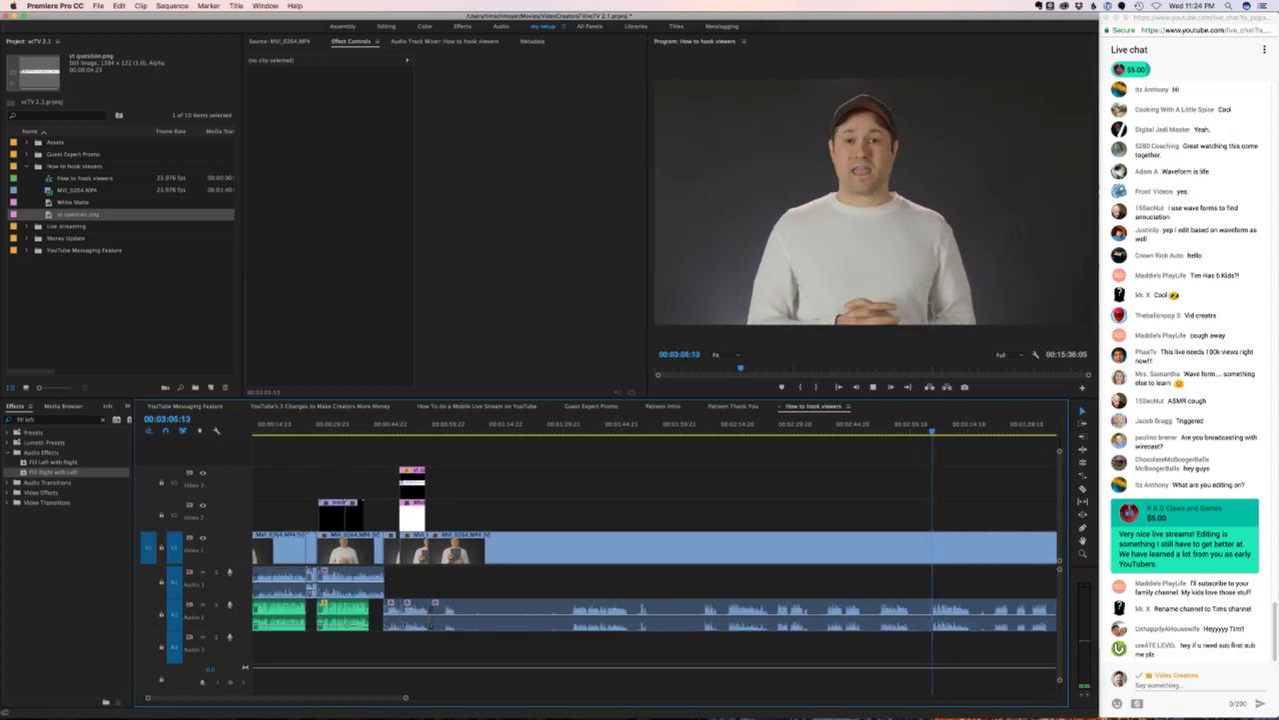
pyautogui.press('space')
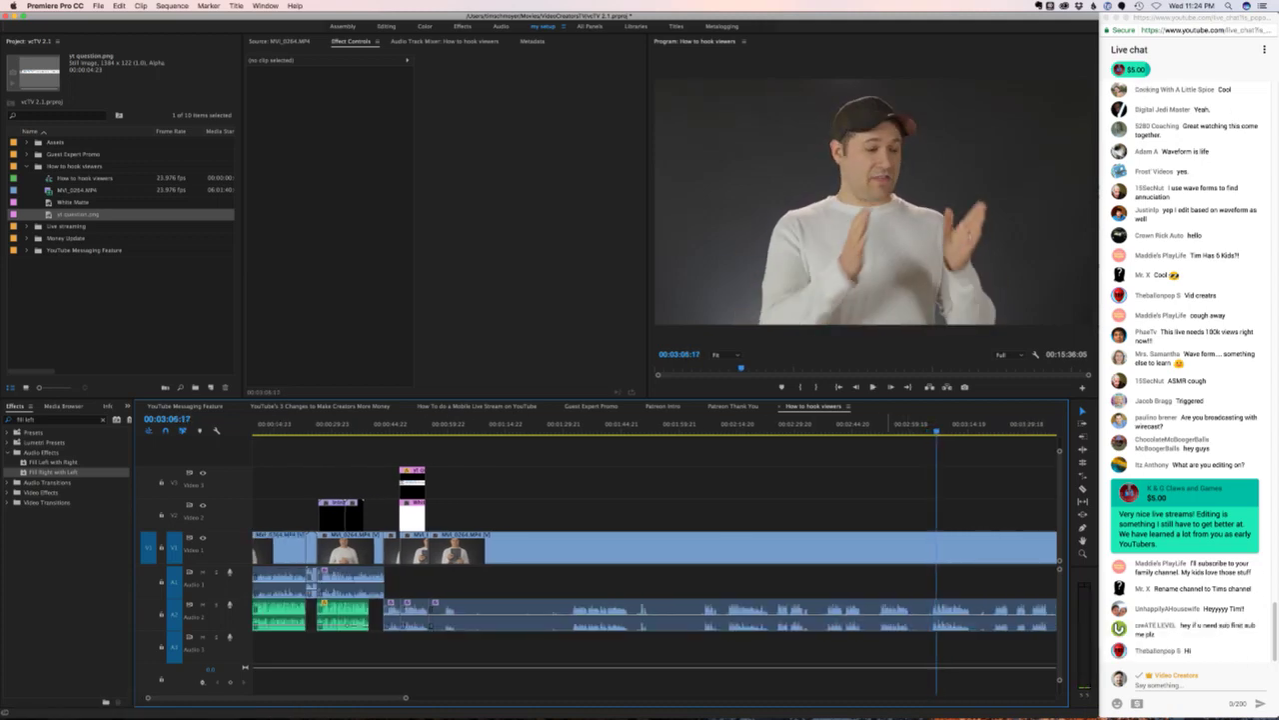
pyautogui.click(880, 424)
pyautogui.press('space')
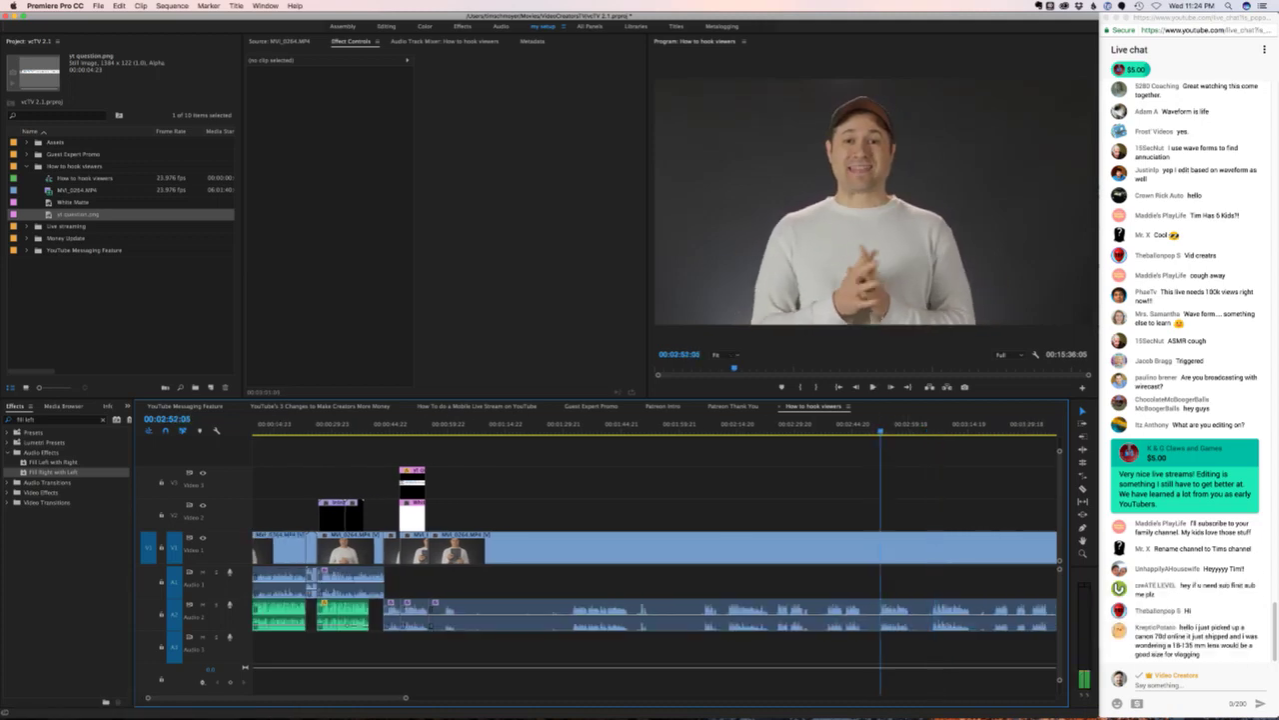
pyautogui.press('super+k')
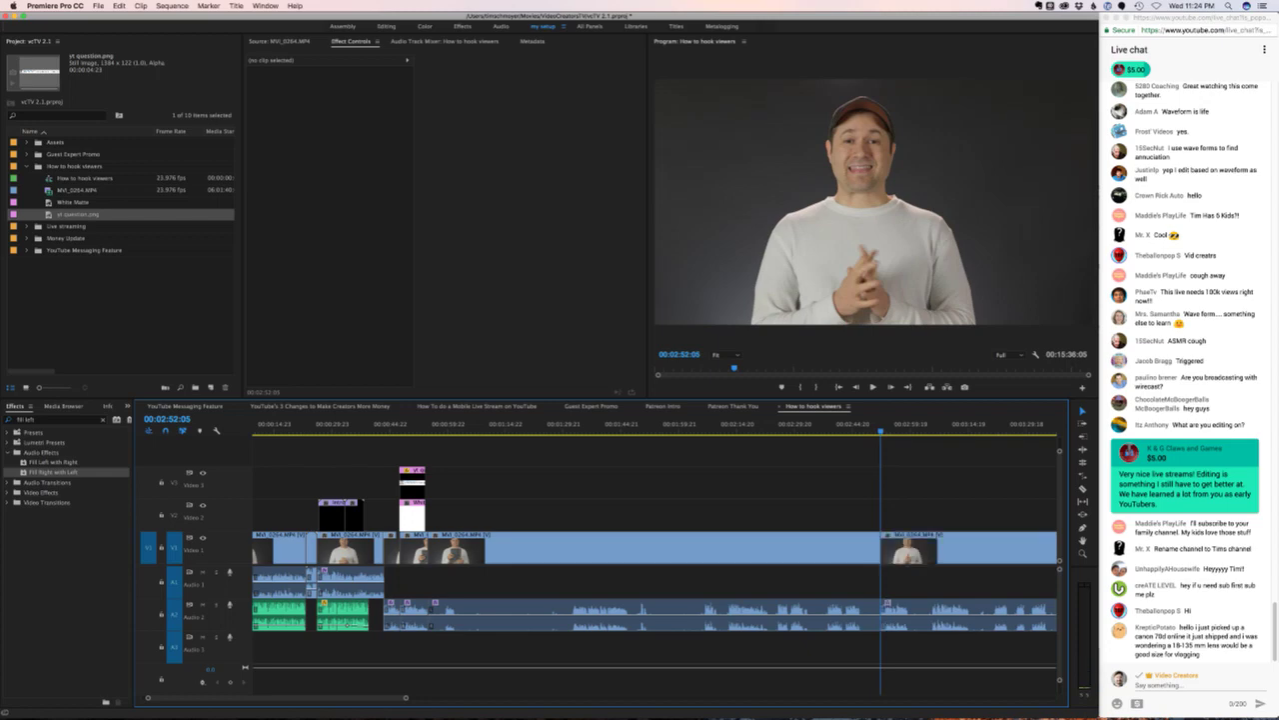
# - Select the portion before the cut, then deselect and return to 00:00:54:22
pyautogui.click(650, 548)
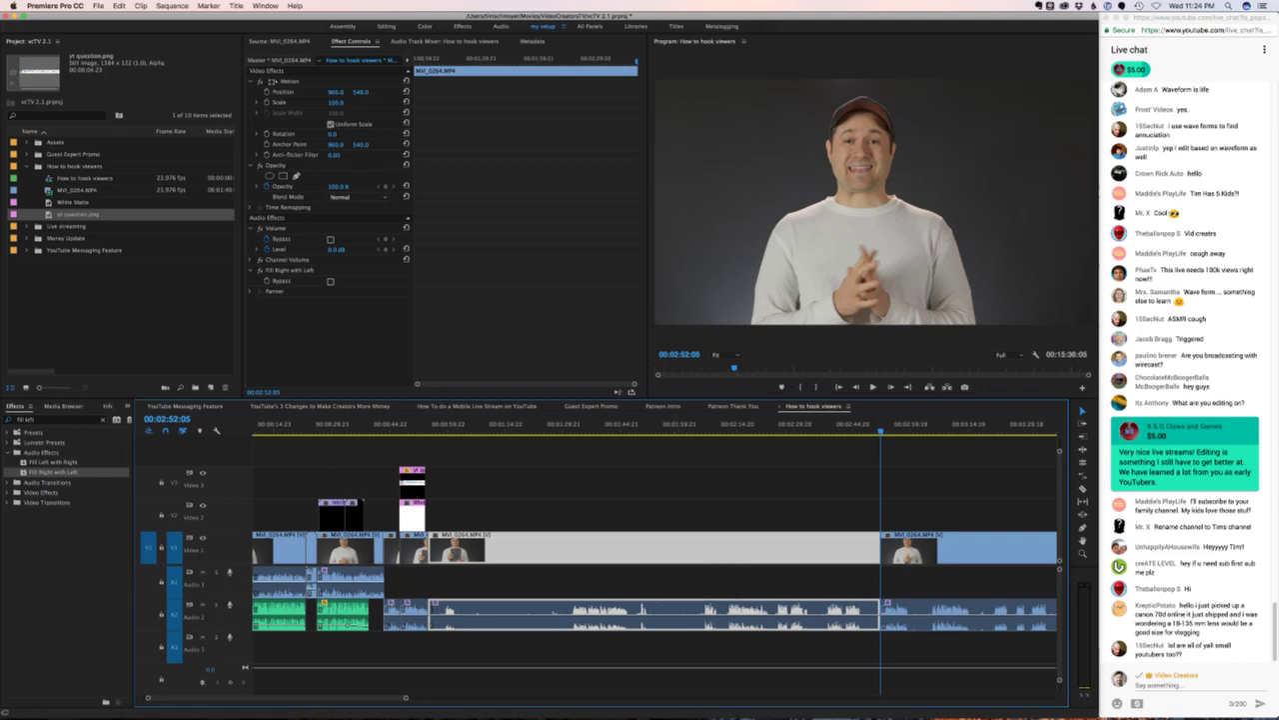
pyautogui.press('super+Tab')
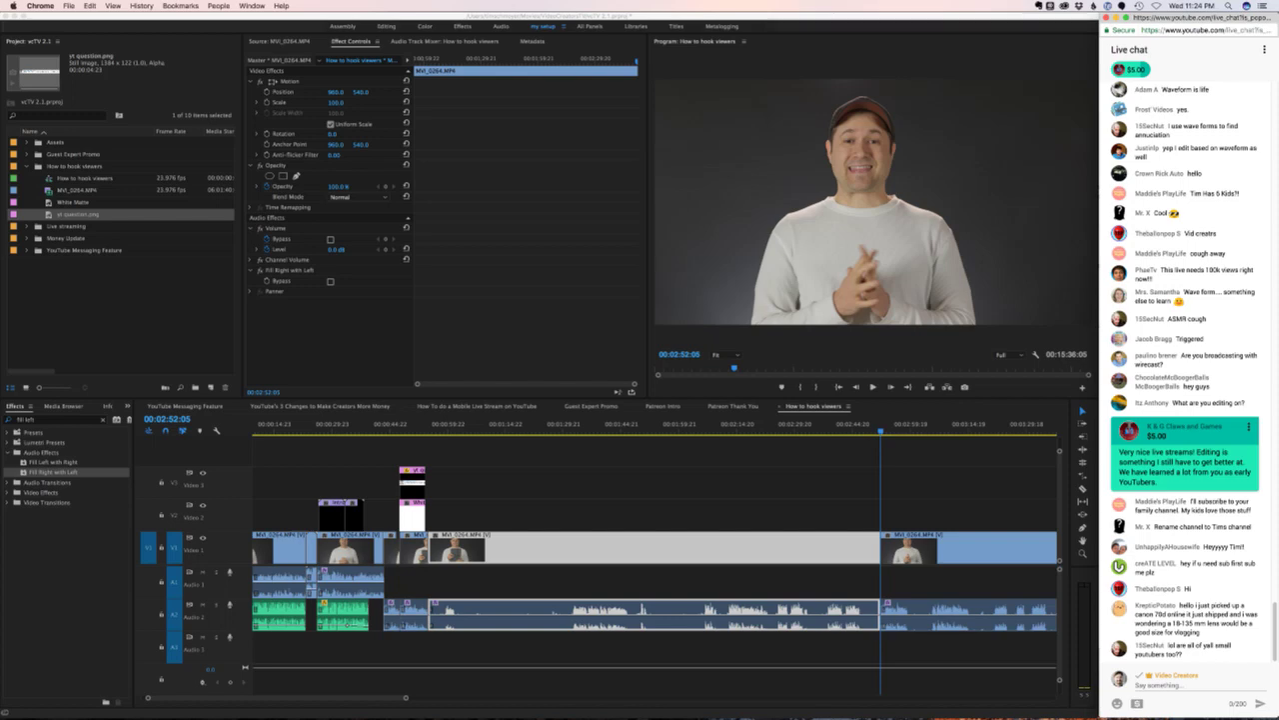
pyautogui.press('super+Tab')
pyautogui.press('super+shift+a')
pyautogui.press('Up')
pyautogui.press('Up')
pyautogui.press('Up')
pyautogui.press('Up')
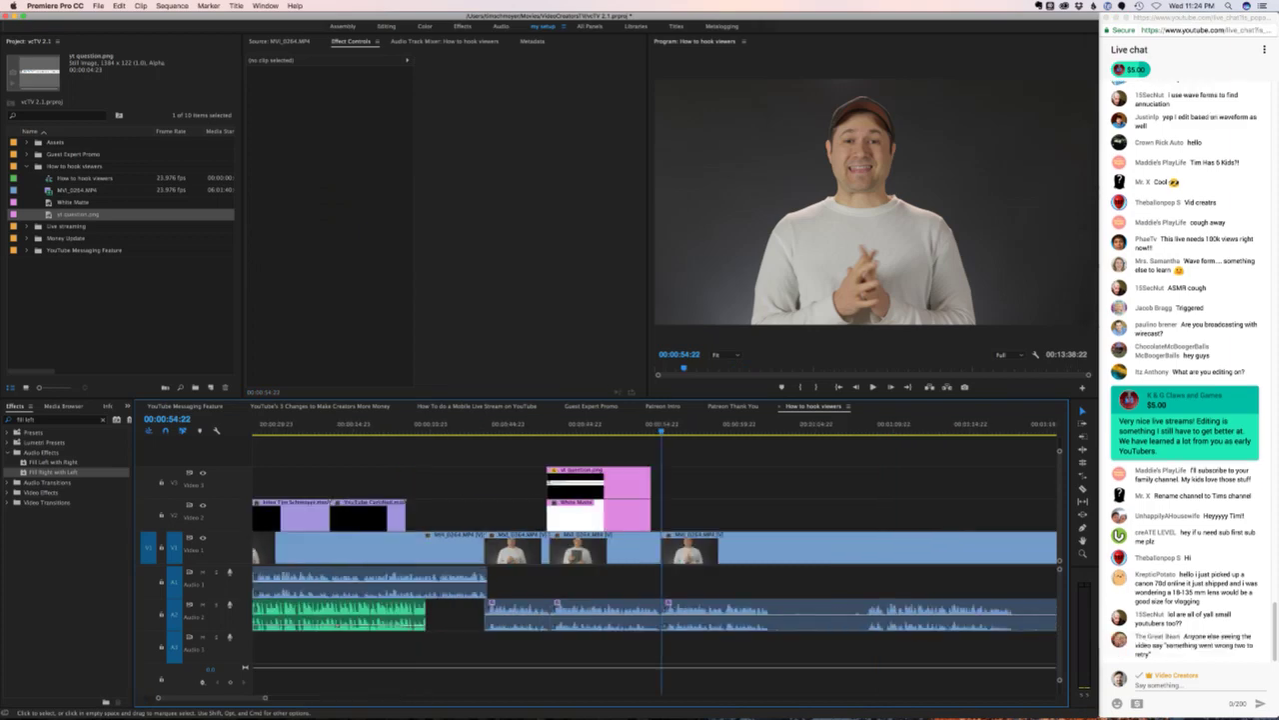
# - Extend the question card clips to the playhead and review, stopping at 00:00:47:02
pyautogui.press('Right')
pyautogui.press('Right')
pyautogui.press('Right')
pyautogui.press('Right')
pyautogui.press('Right')
pyautogui.press('Right')
pyautogui.press('Right')
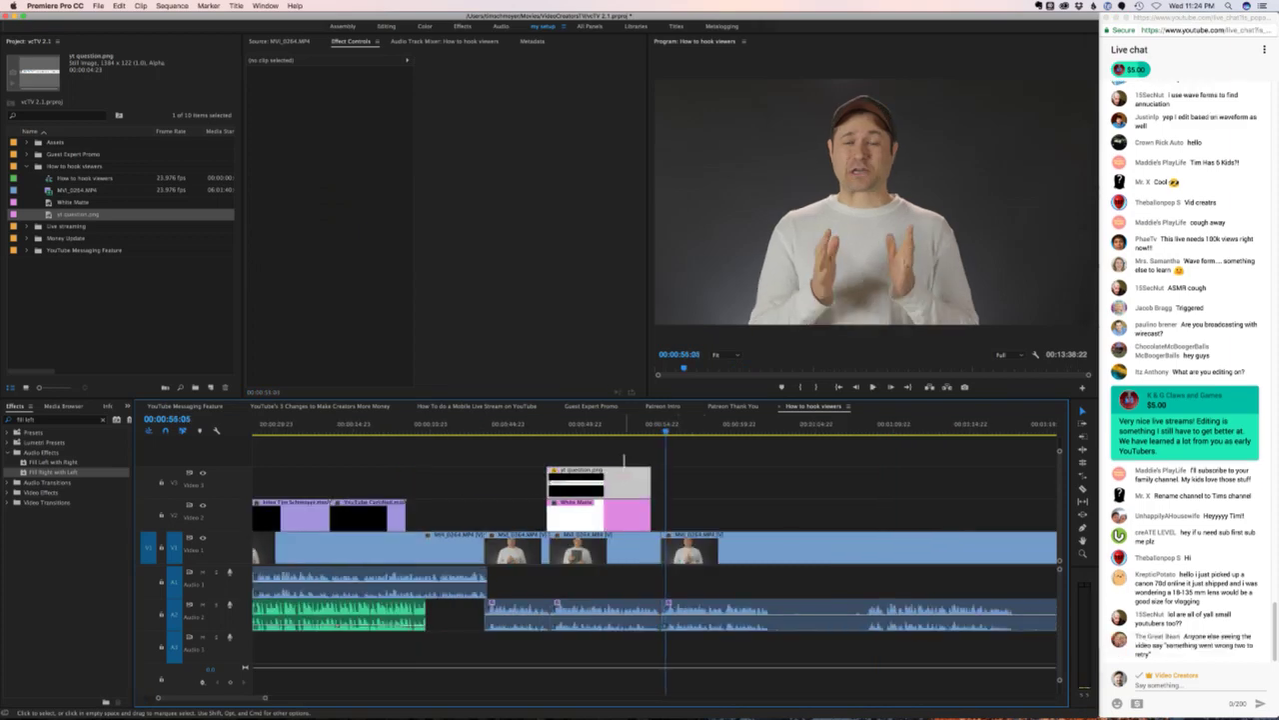
pyautogui.moveTo(650, 490); pyautogui.dragTo(665, 489)
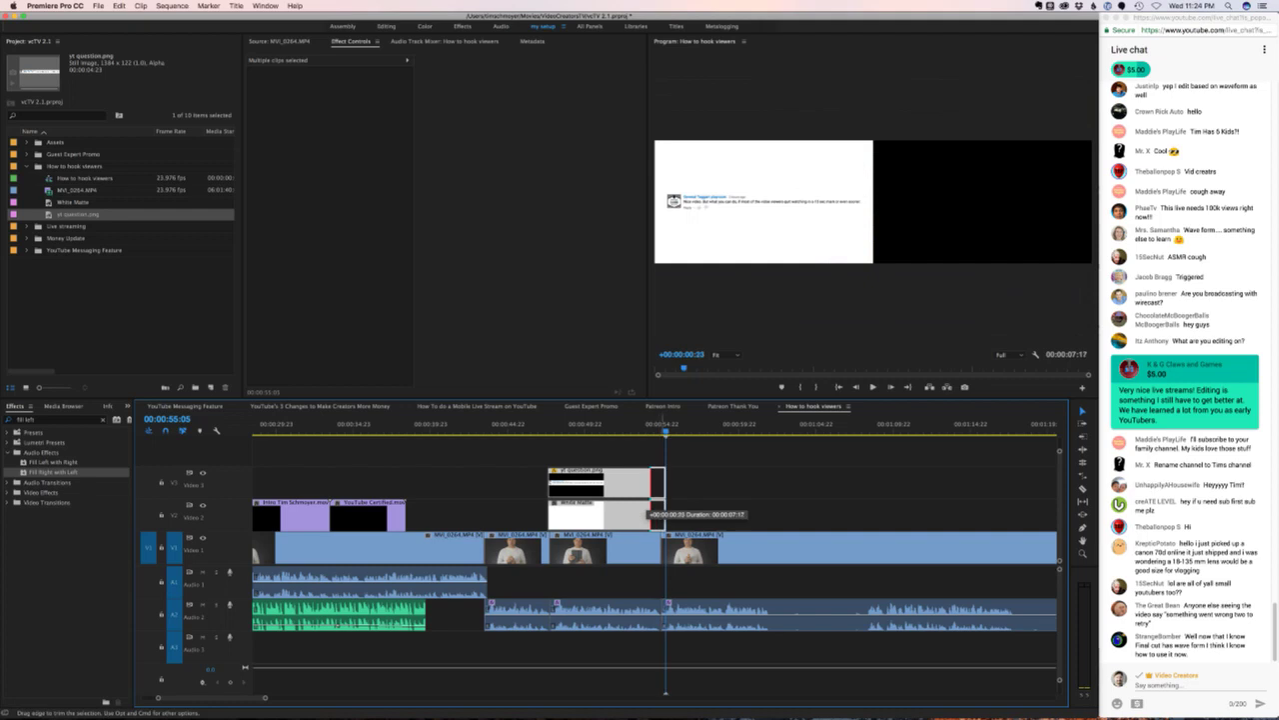
pyautogui.press('super+shift+a')
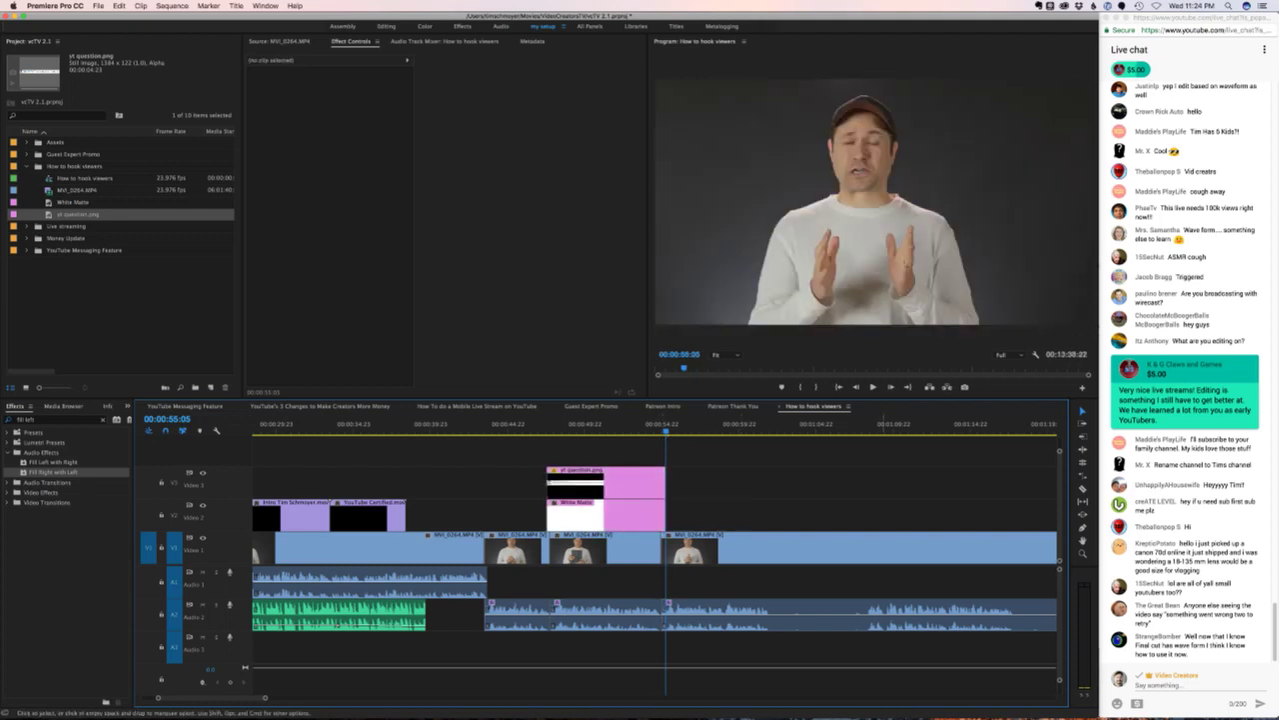
pyautogui.click(545, 430)
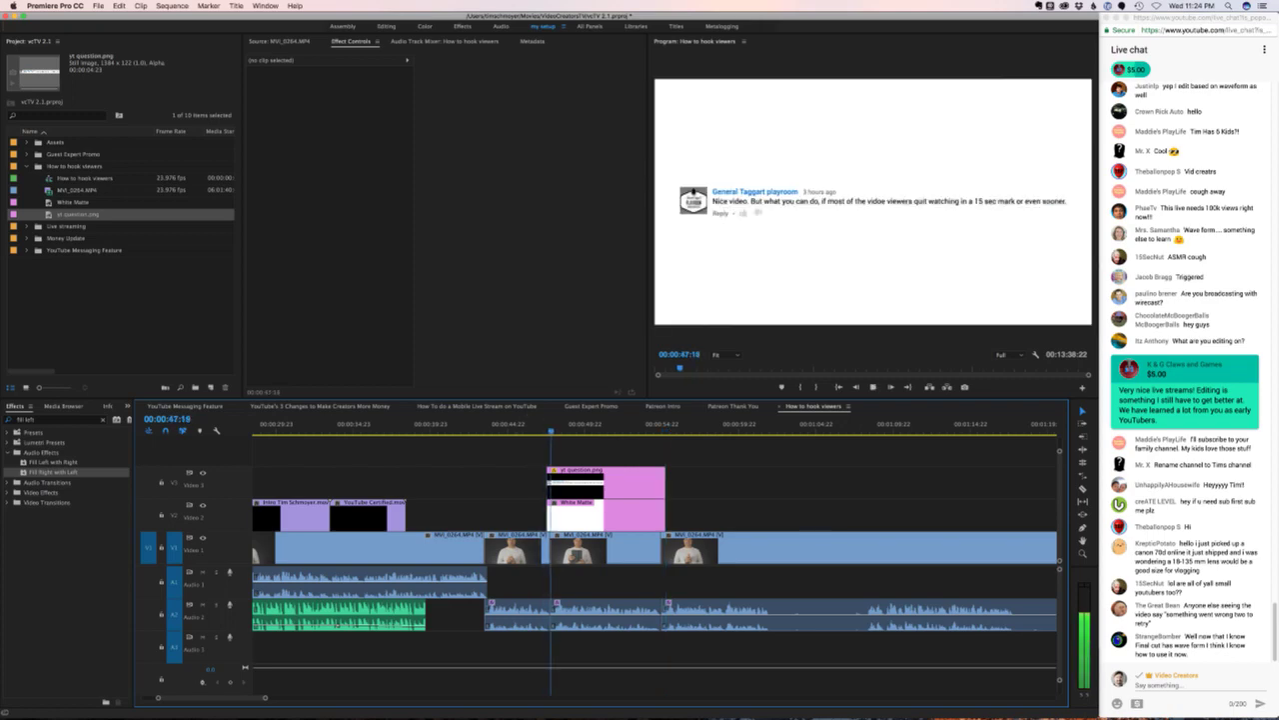
pyautogui.click(544, 429)
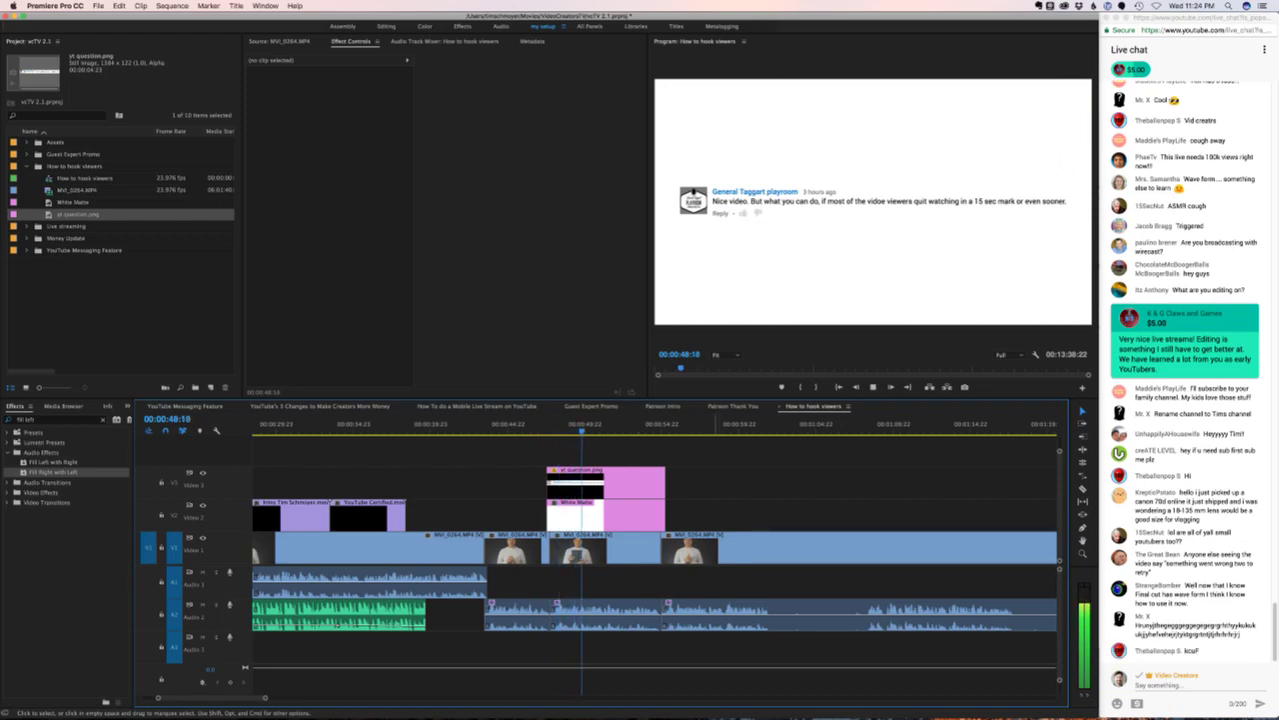
pyautogui.click(536, 430)
pyautogui.press('space')
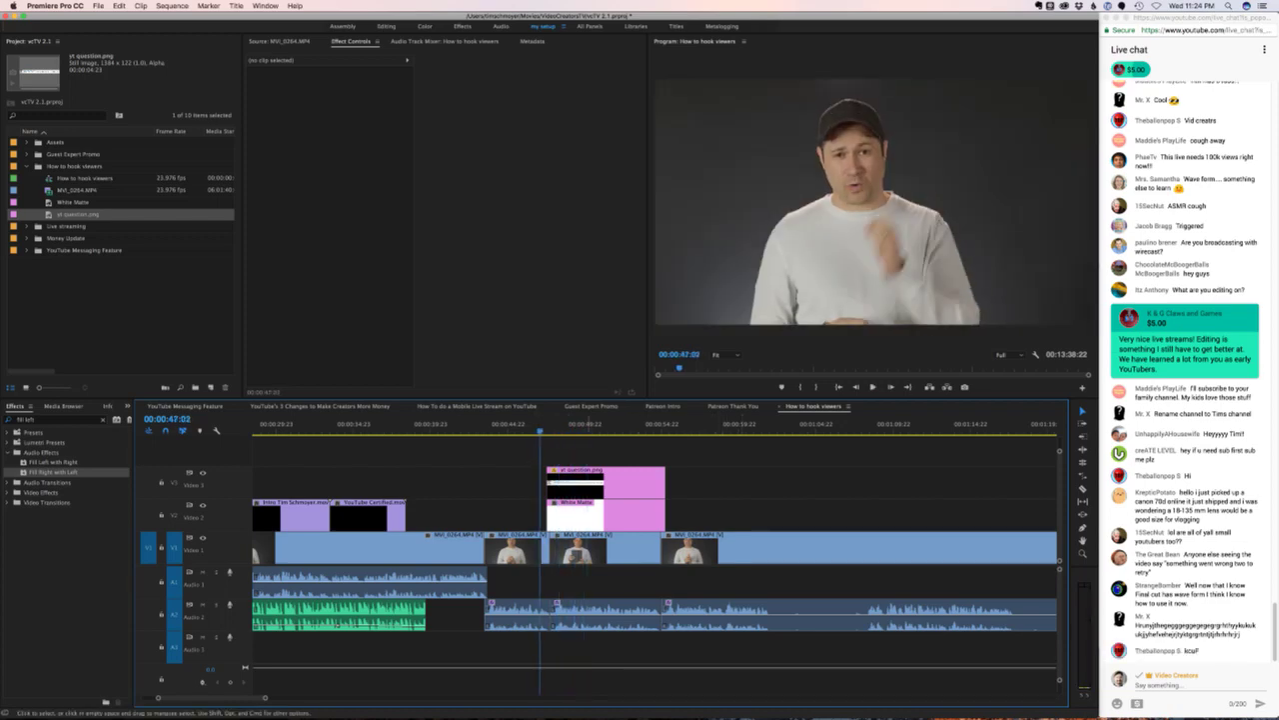
# - Lengthen the card and White Matte further and move them to start at 00:00:47:02
pyautogui.moveTo(690, 514); pyautogui.dragTo(740, 499)
pyautogui.click(759, 499)
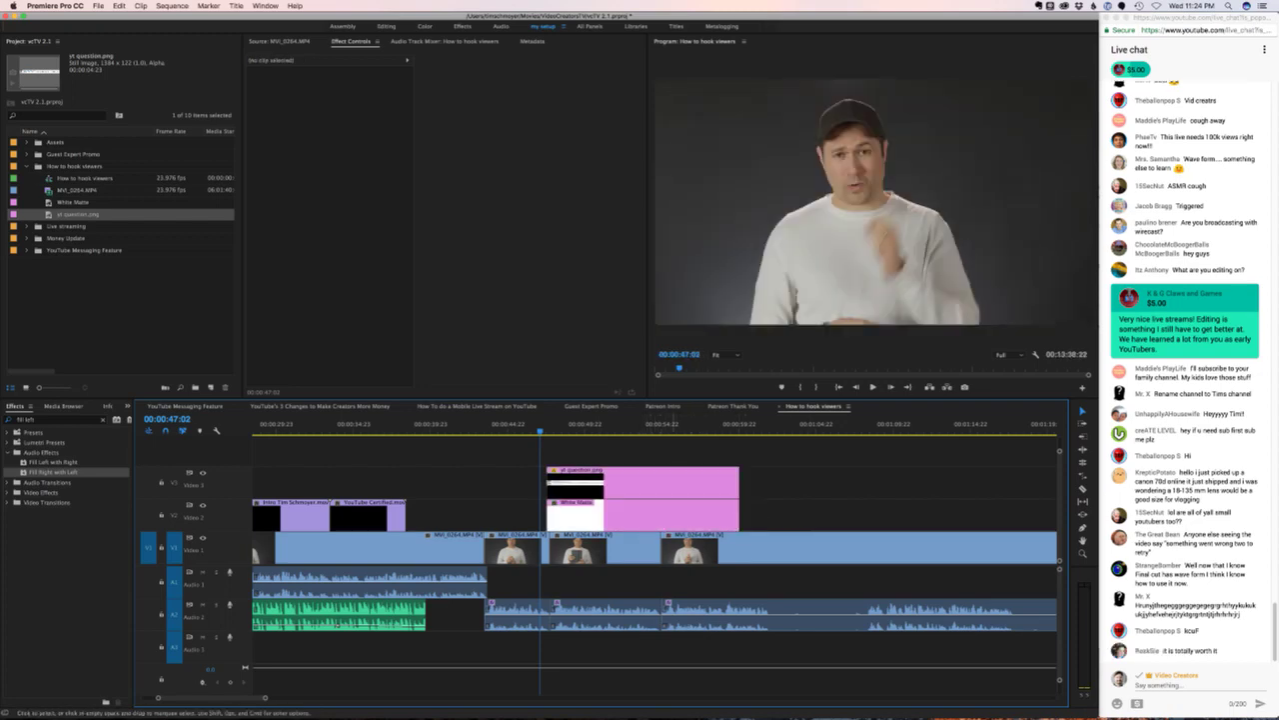
pyautogui.moveTo(678, 449); pyautogui.dragTo(672, 502)
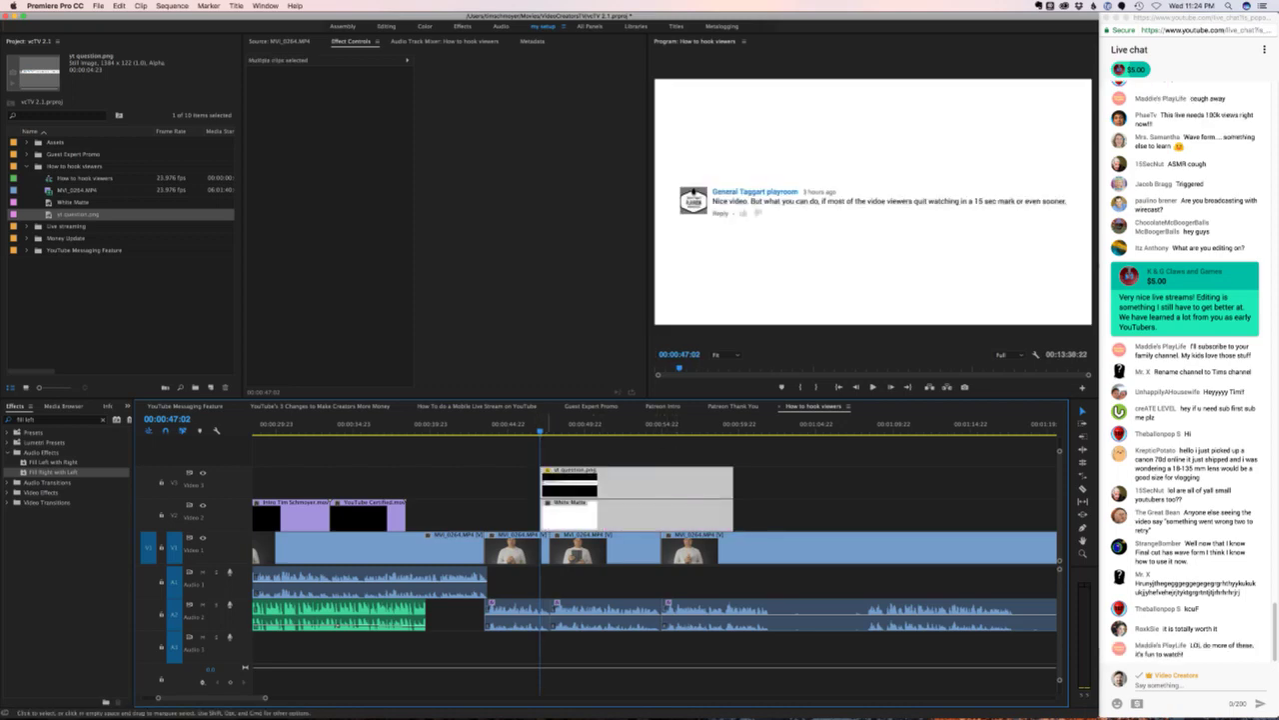
pyautogui.click(759, 500)
pyautogui.moveTo(664, 450); pyautogui.dragTo(660, 513)
pyautogui.rightClick(672, 505)
# - Nest the card and White Matte into a sequence named 'YT Question'
pyautogui.click(700, 507)
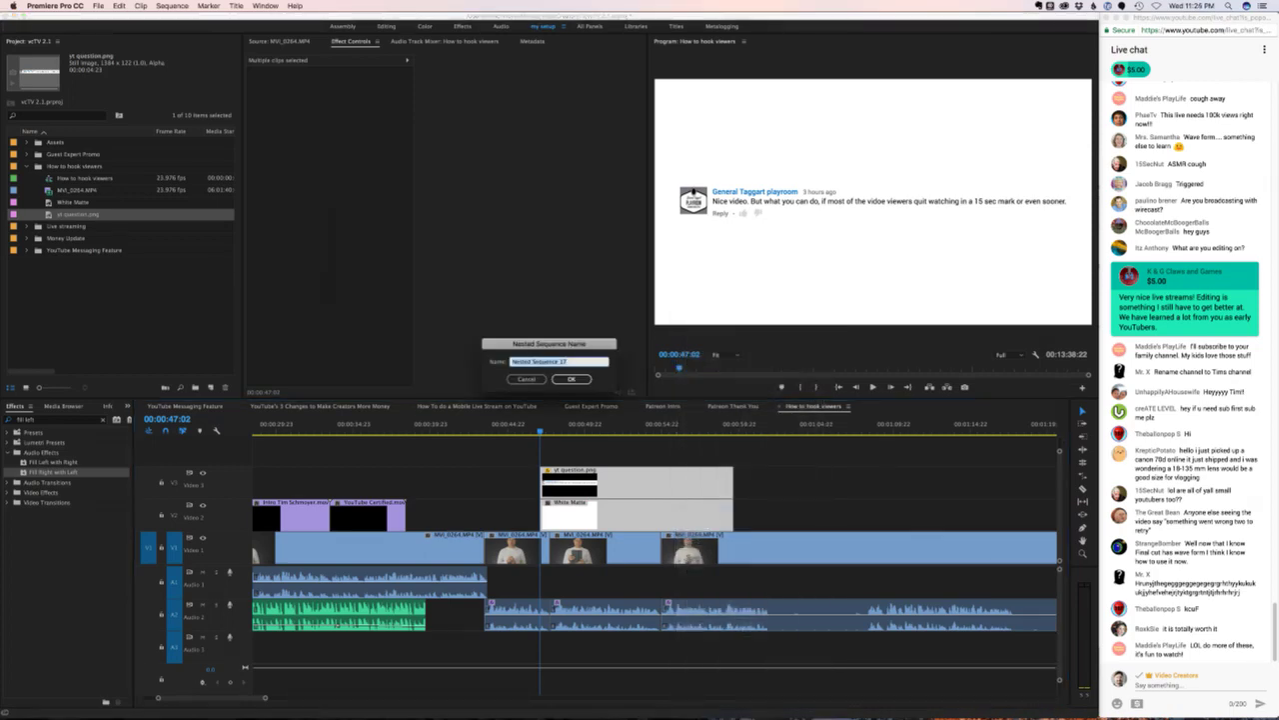
pyautogui.write('YT Question')
pyautogui.press('Return')
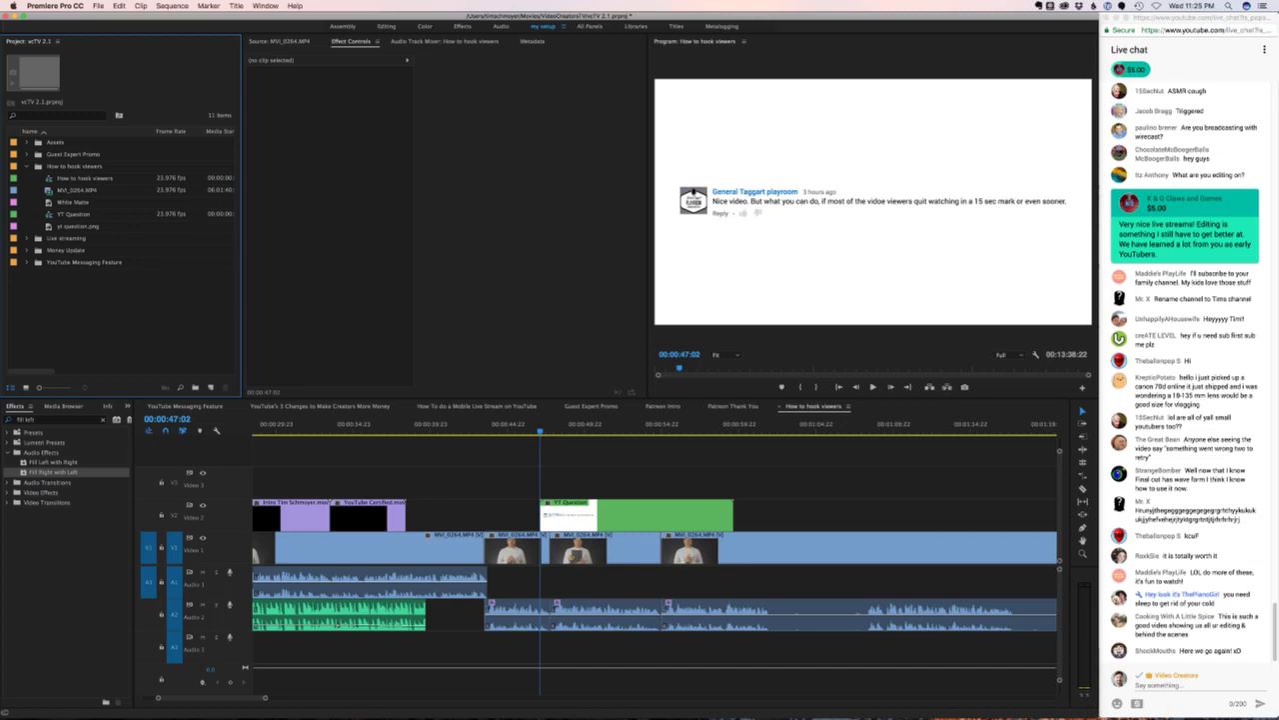
# - Select the YT Question clip, review its start, and return to the 00:00:47:17 edit point
pyautogui.click(72, 214)
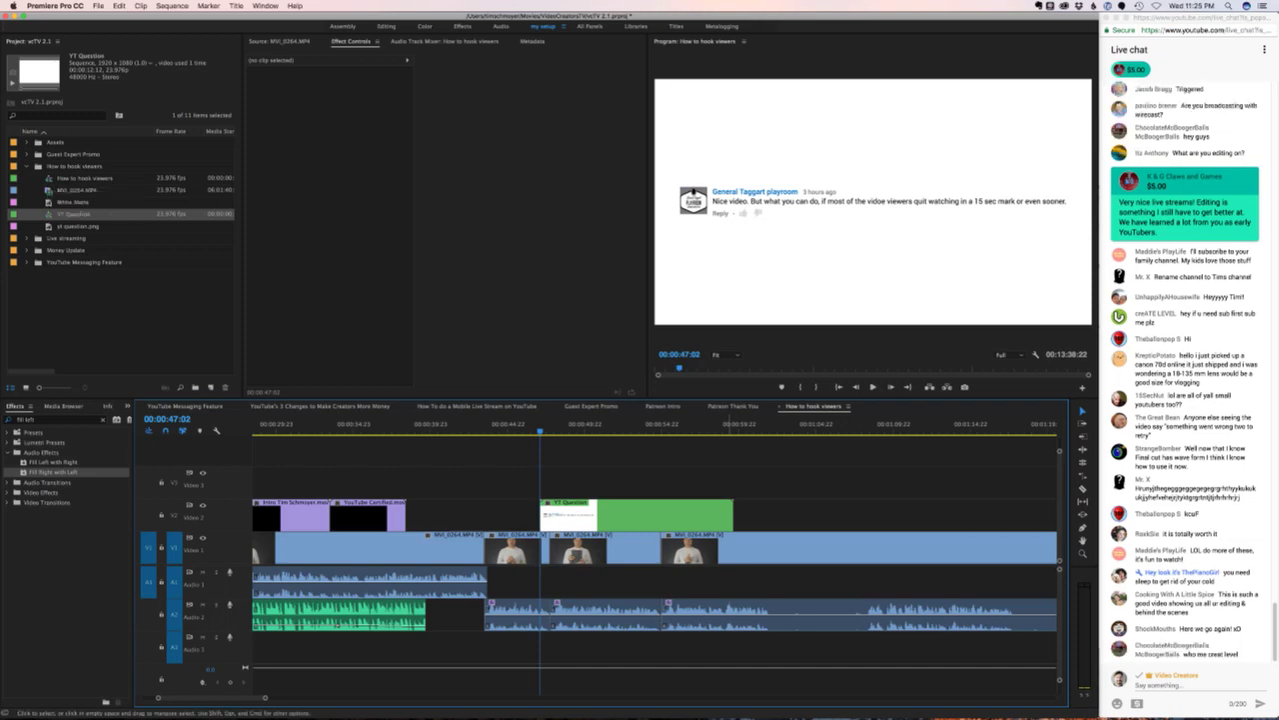
pyautogui.click(660, 515)
pyautogui.press('space')
pyautogui.press('space')
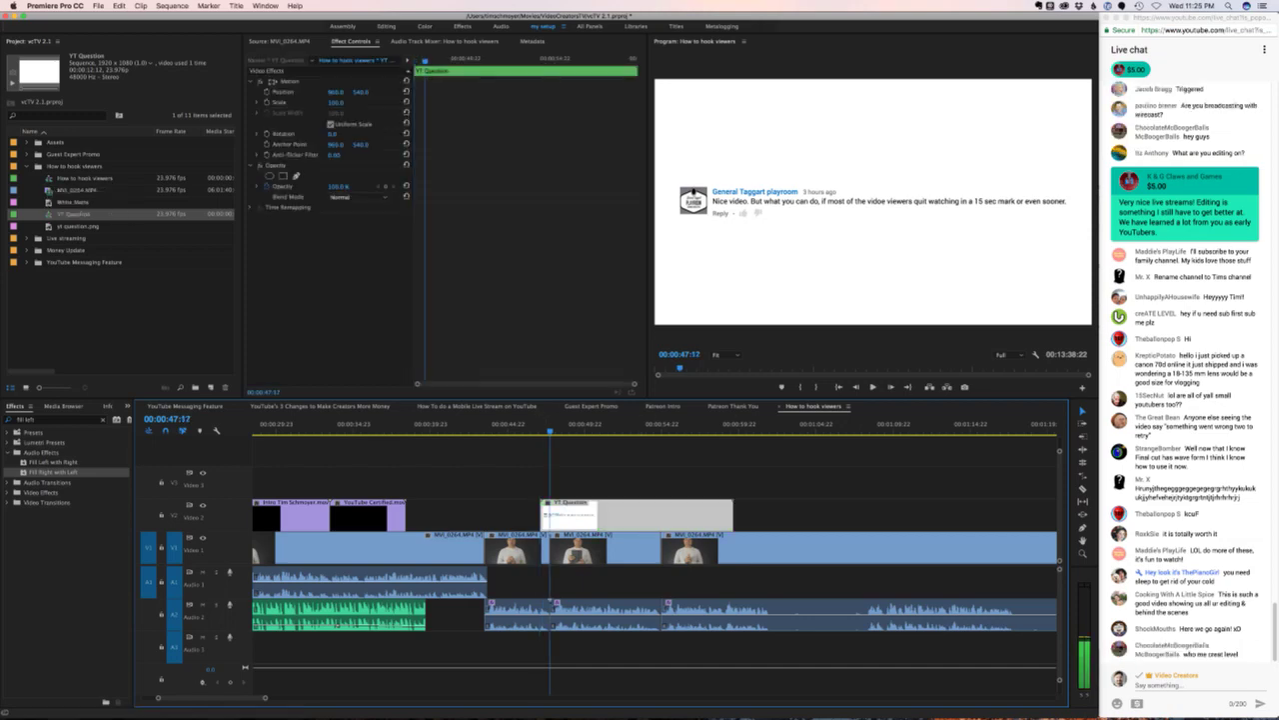
pyautogui.press('Right')
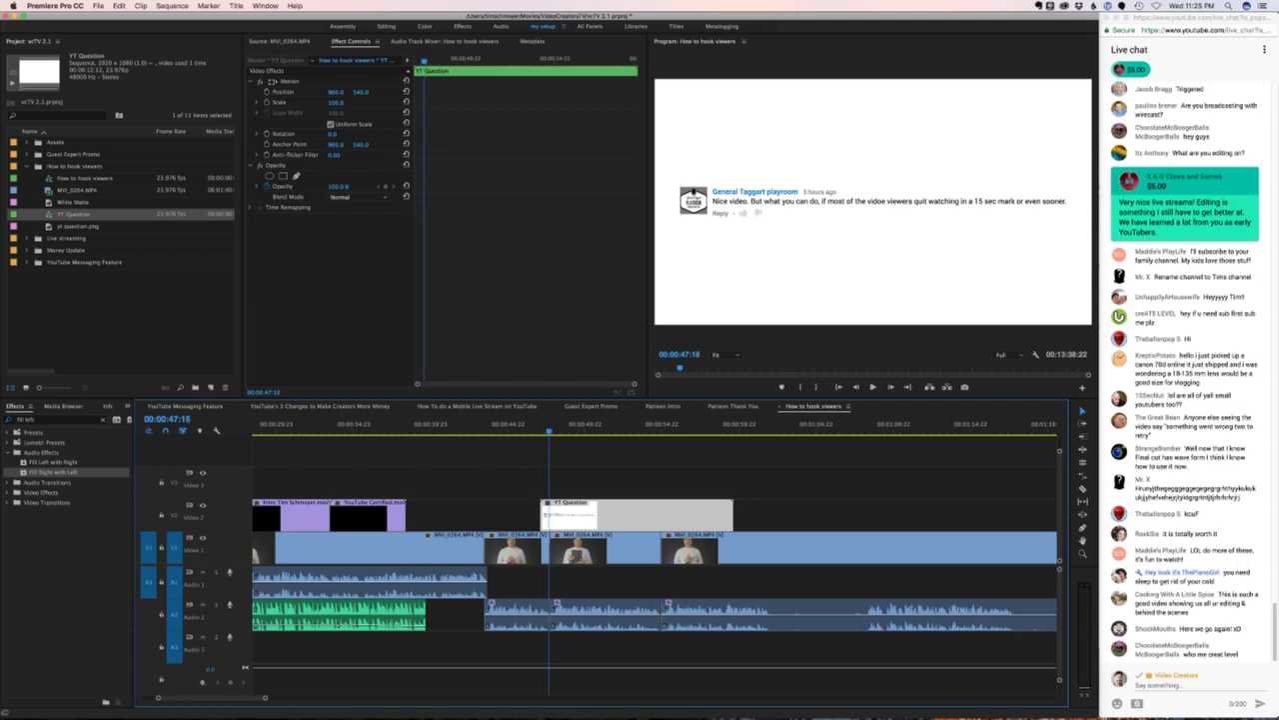
pyautogui.press('space')
pyautogui.press('Up')
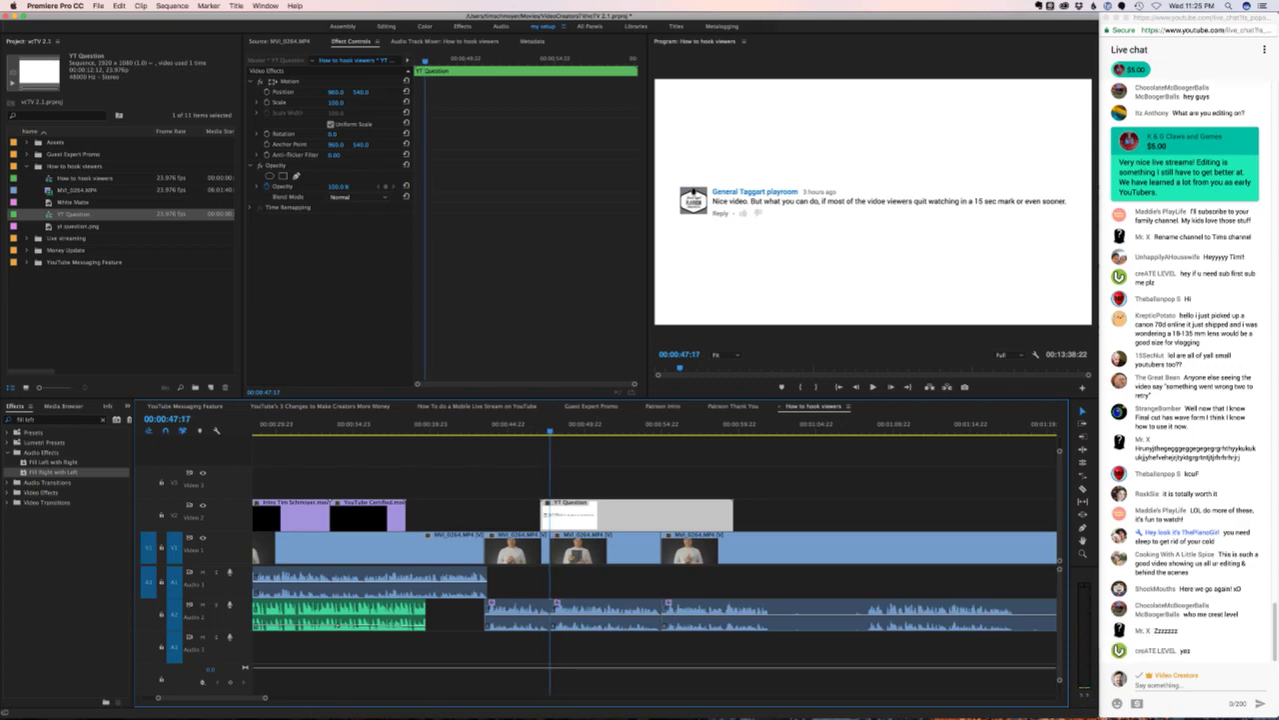
pyautogui.click(170, 419)
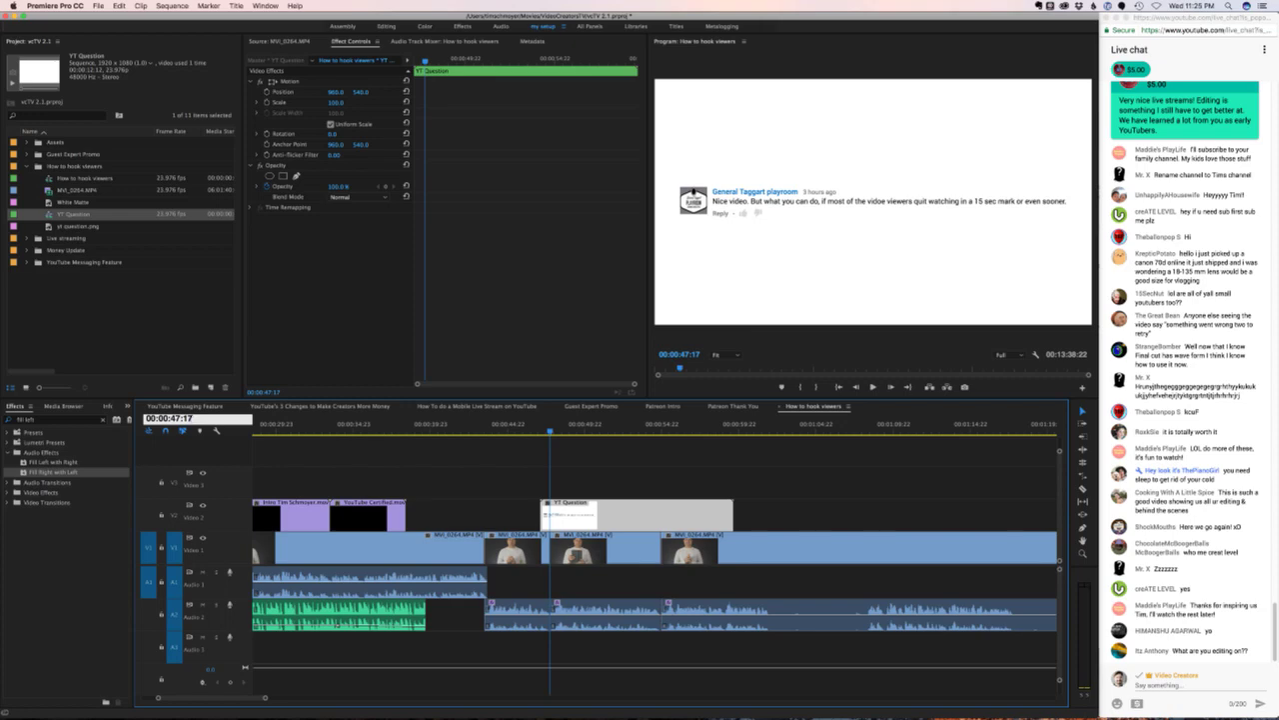
# - Keyframe the card's Position so it slides in from off-screen left (X -812) from 00:00:47:05
pyautogui.write('05')
pyautogui.press('Return')
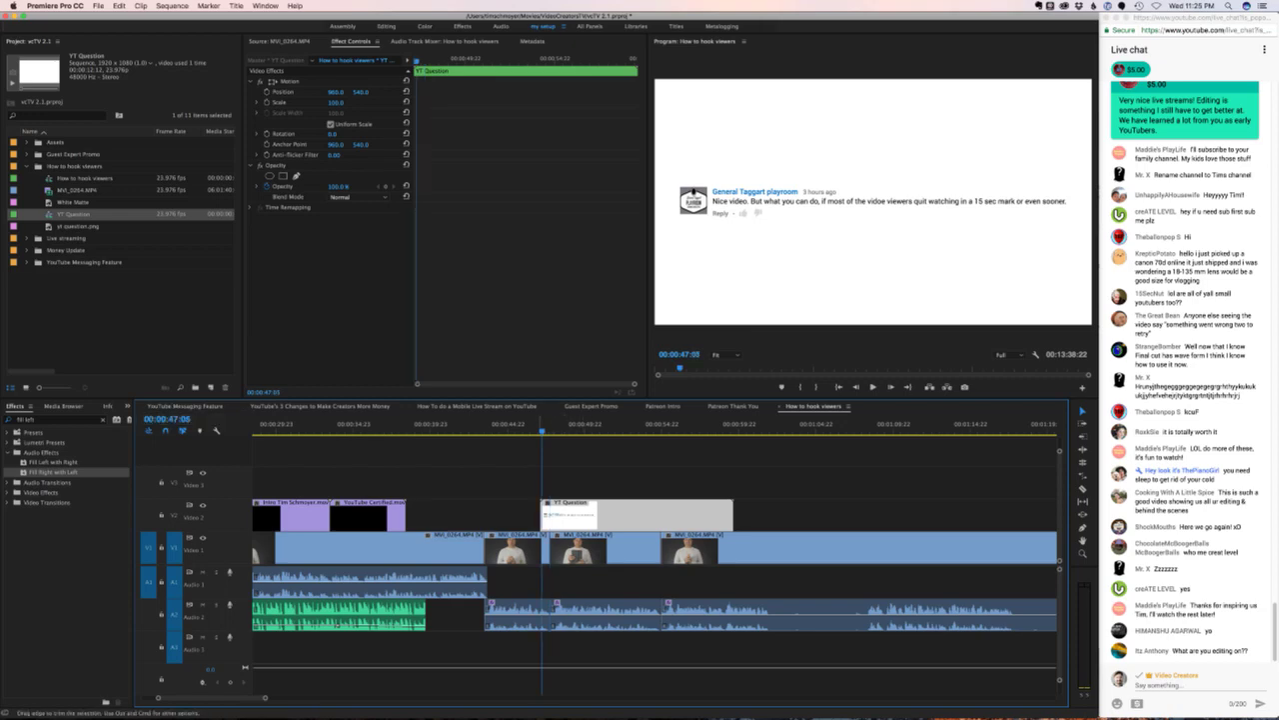
pyautogui.press('super+shift+a')
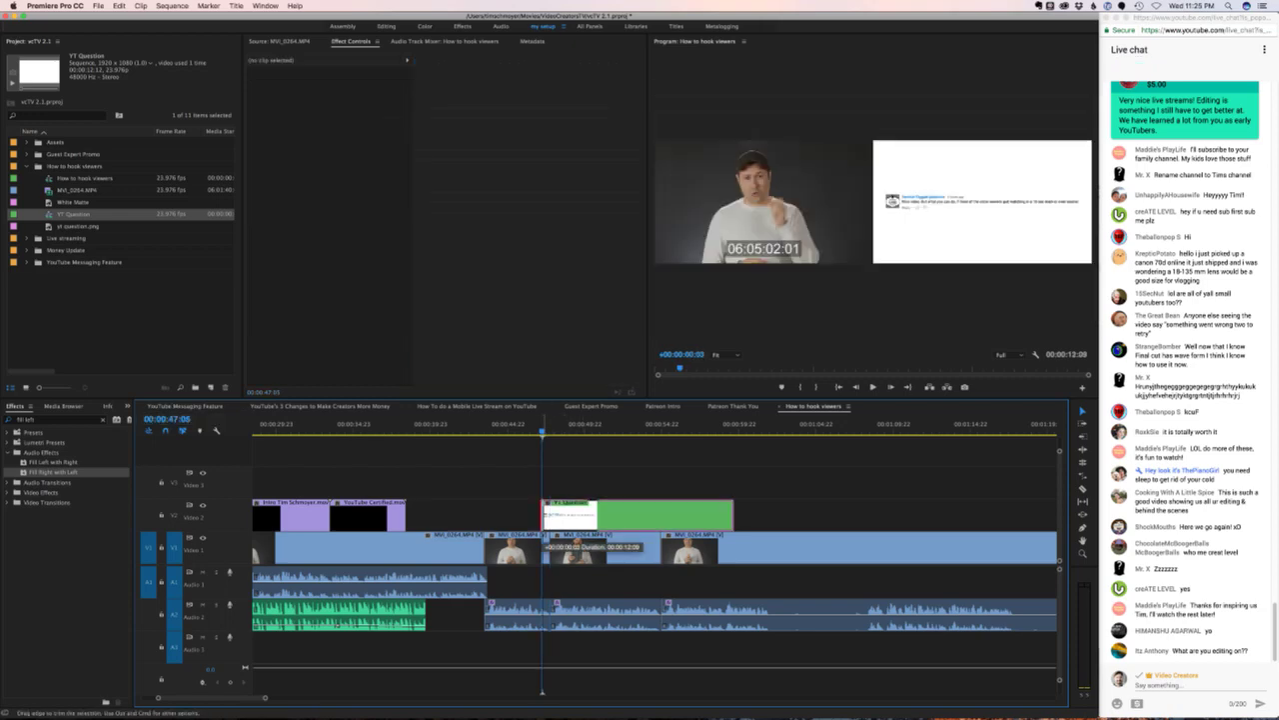
pyautogui.press('d')
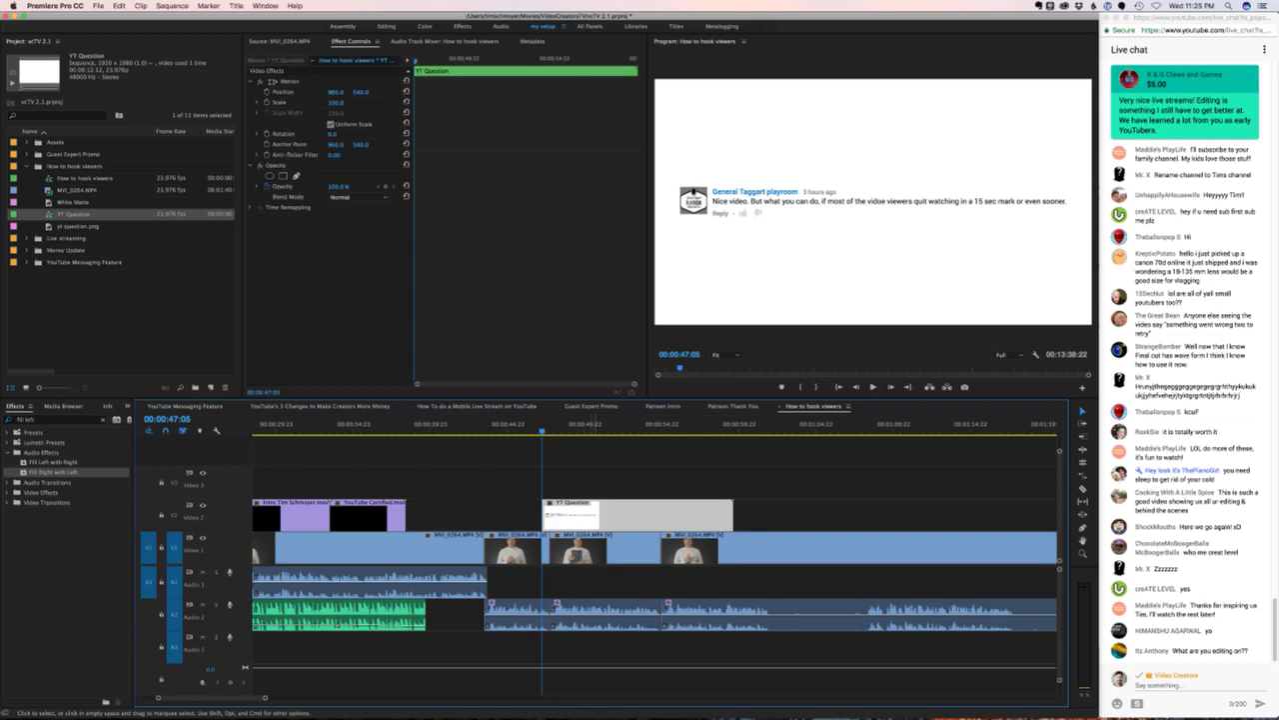
pyautogui.press('space')
pyautogui.press('space')
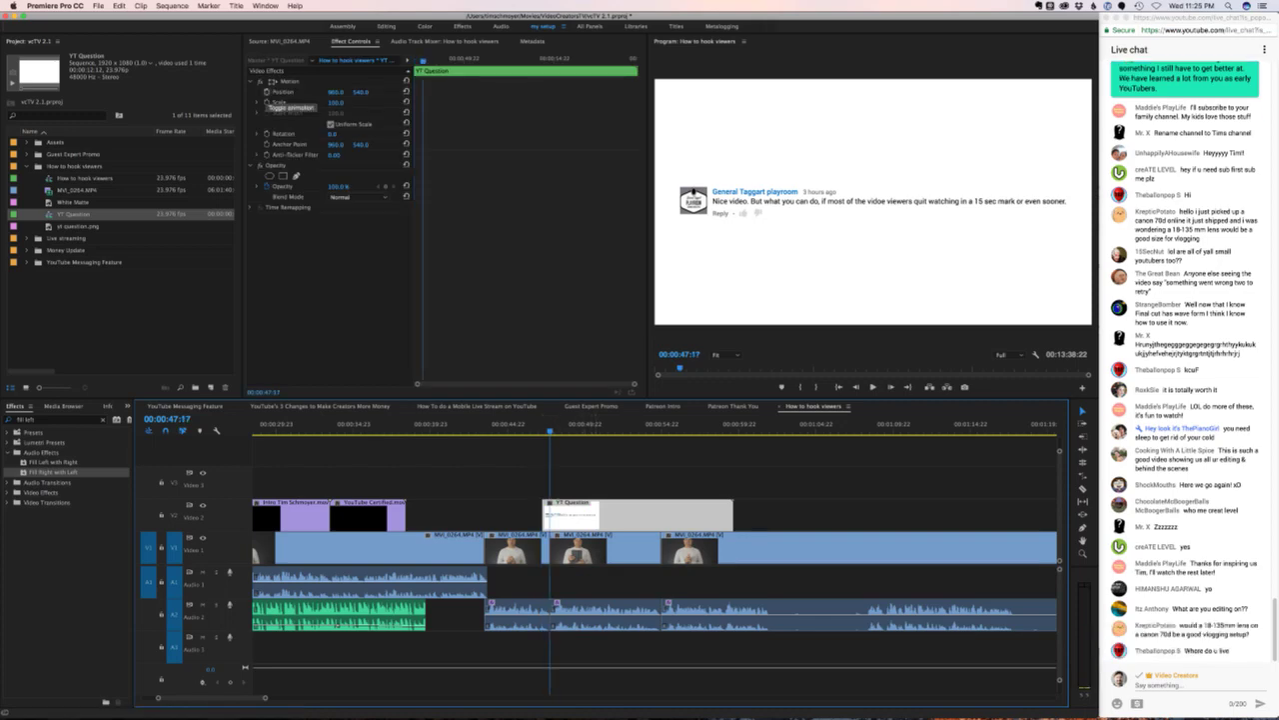
pyautogui.click(266, 91)
pyautogui.press('Left')
pyautogui.press('Left')
pyautogui.press('Left')
pyautogui.press('Left')
pyautogui.press('Left')
pyautogui.press('Left')
pyautogui.press('Left')
pyautogui.press('Left')
pyautogui.press('Left')
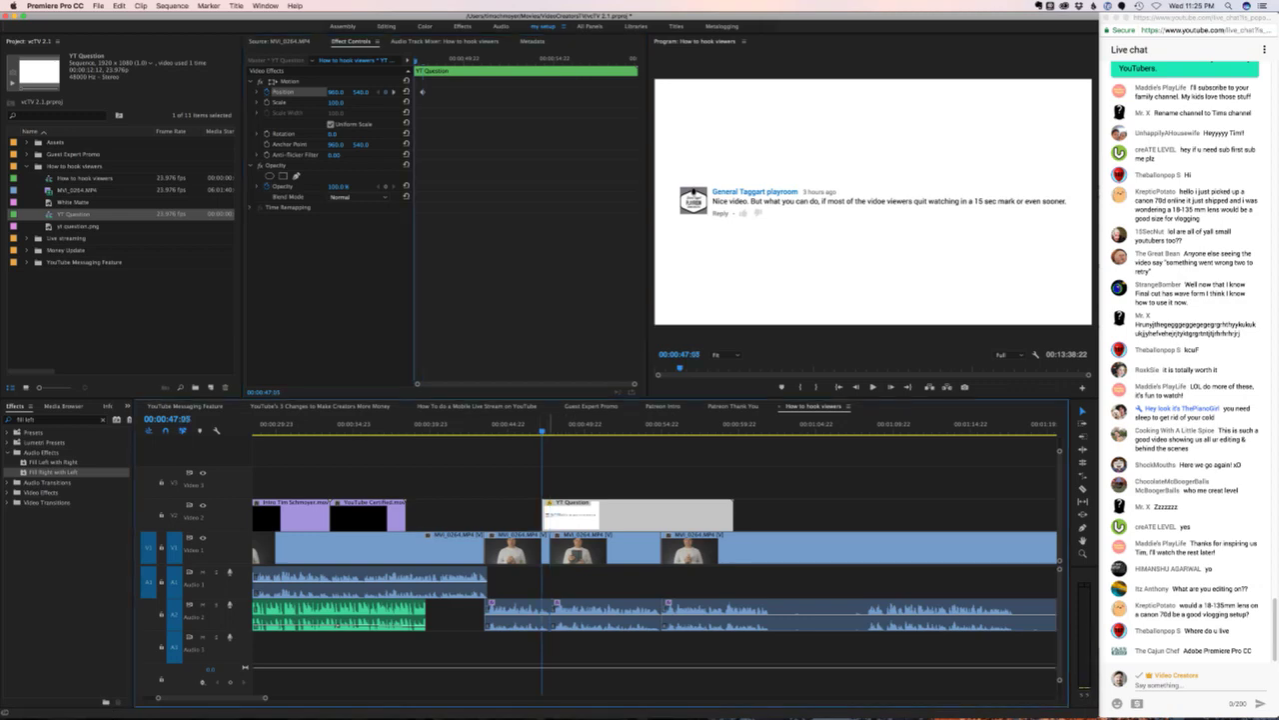
pyautogui.moveTo(336, 91); pyautogui.dragTo(252, 91)
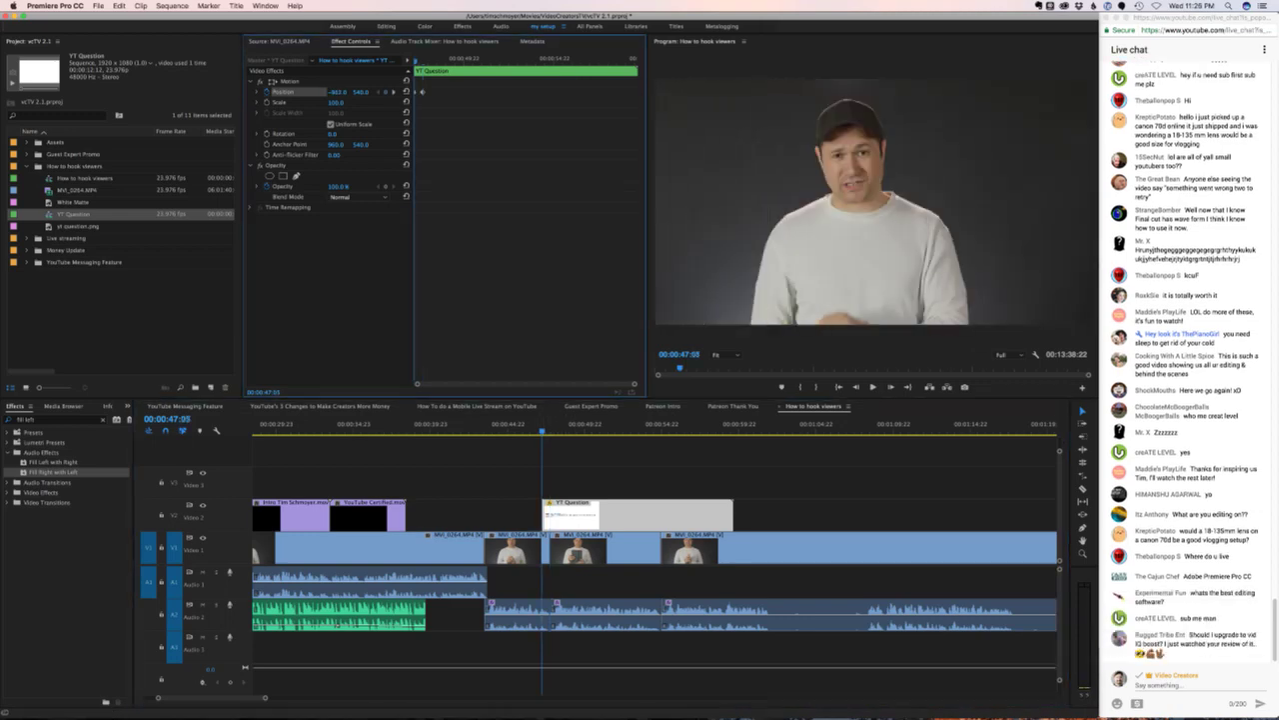
pyautogui.press('Left')
pyautogui.press('space')
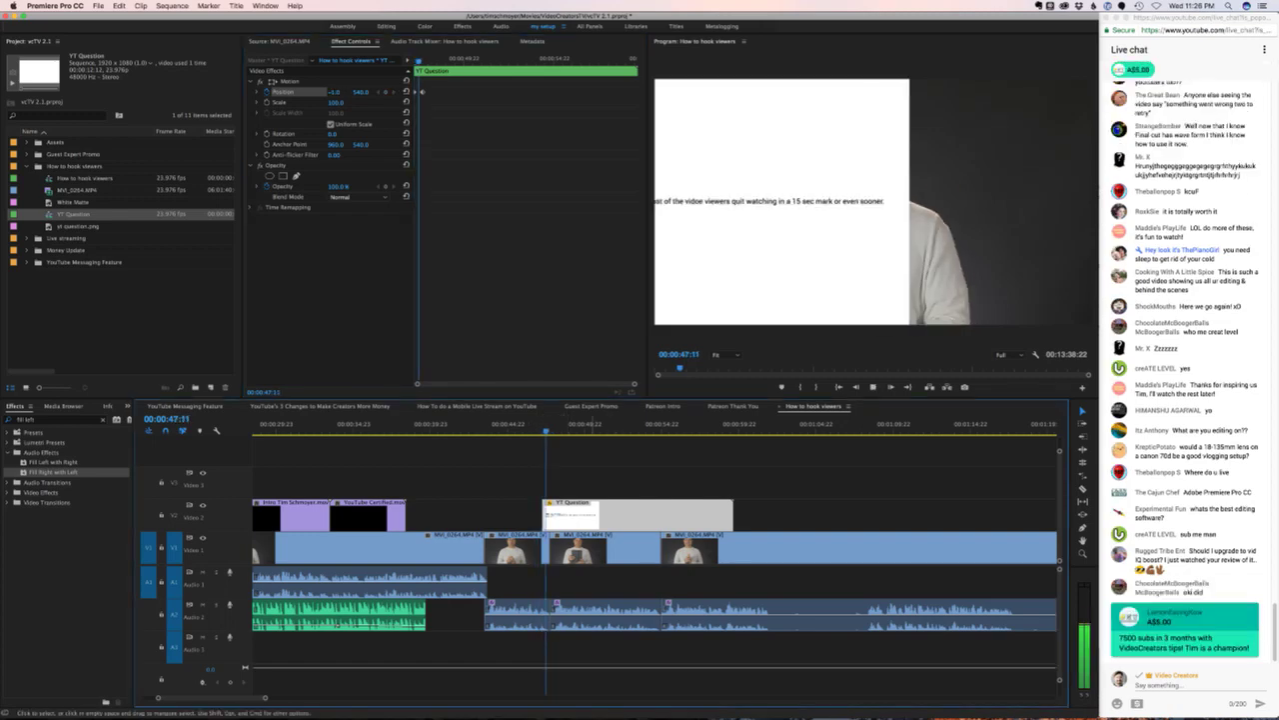
pyautogui.press('space')
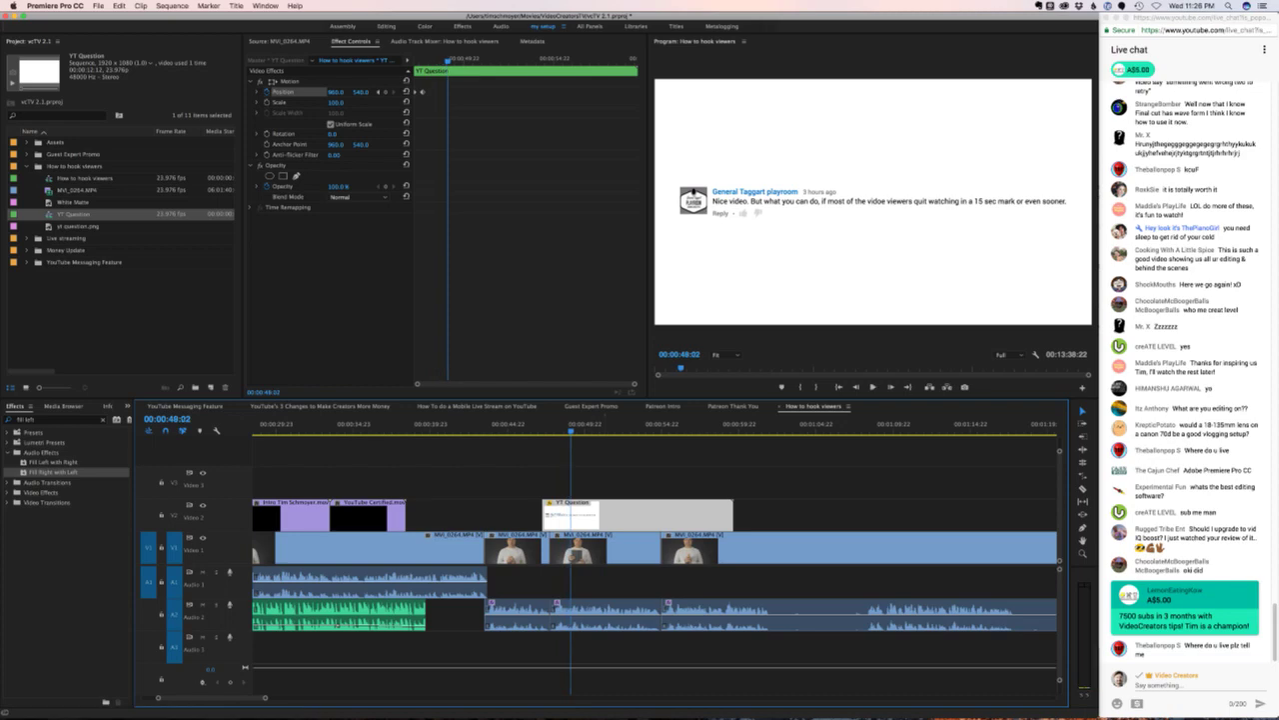
# - Place the card fully centred (X 960) by 00:00:47:12 and preview the quicker slide-in
pyautogui.press('Left')
pyautogui.press('Left')
pyautogui.press('Left')
pyautogui.press('Left')
pyautogui.press('Left')
pyautogui.press('Left')
pyautogui.press('Left')
pyautogui.press('Left')
pyautogui.press('Left')
pyautogui.press('Left')
pyautogui.press('Left')
pyautogui.press('Left')
pyautogui.press('Left')
pyautogui.press('Left')
pyautogui.press('Left')
pyautogui.press('Left')
pyautogui.press('Left')
pyautogui.press('Left')
pyautogui.press('Left')
pyautogui.press('Left')
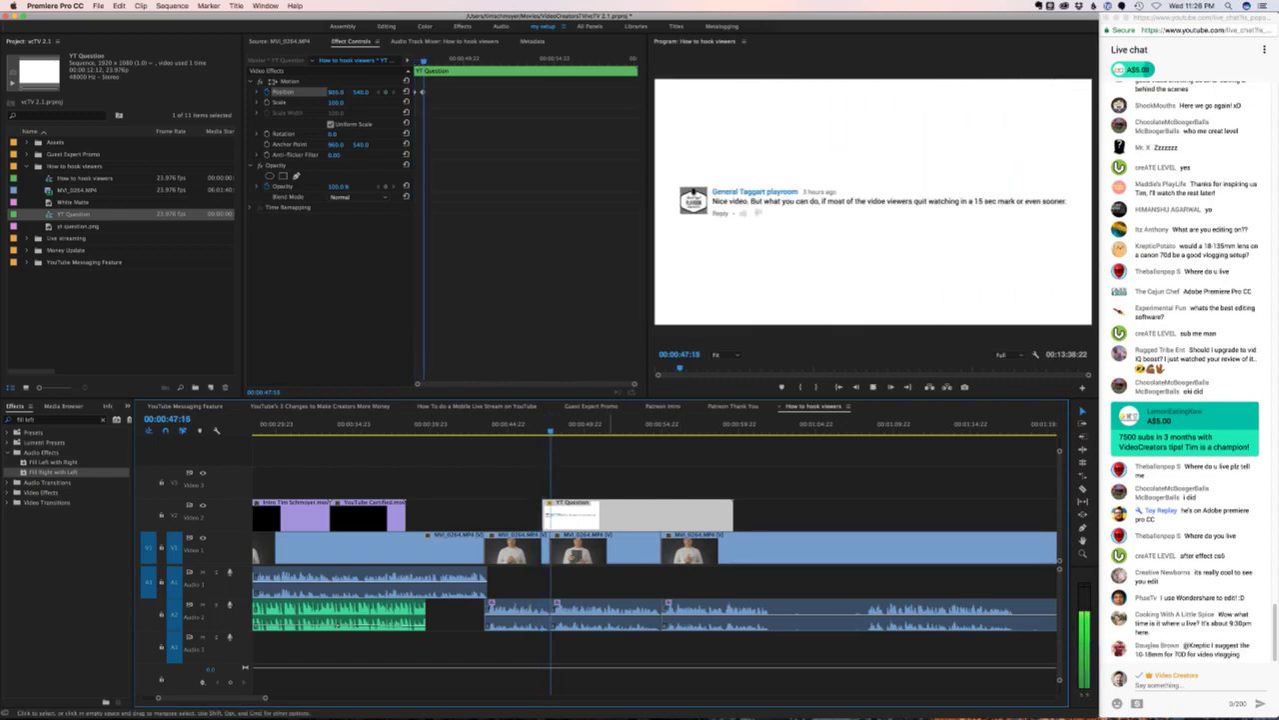
pyautogui.press('Left')
pyautogui.press('Left')
pyautogui.press('Left')
pyautogui.press('Left')
pyautogui.press('Left')
pyautogui.press('Left')
pyautogui.press('Left')
pyautogui.press('Left')
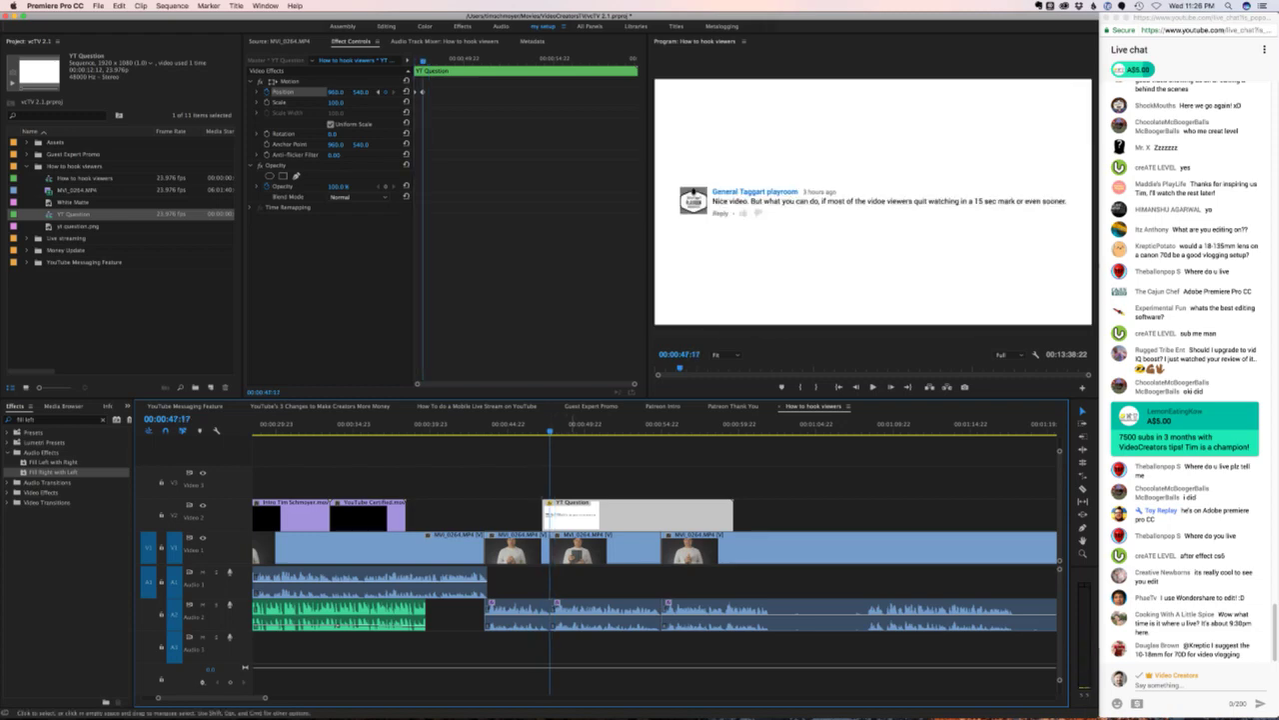
pyautogui.press('Left')
pyautogui.press('Left')
pyautogui.press('Left')
pyautogui.press('Left')
pyautogui.press('Left')
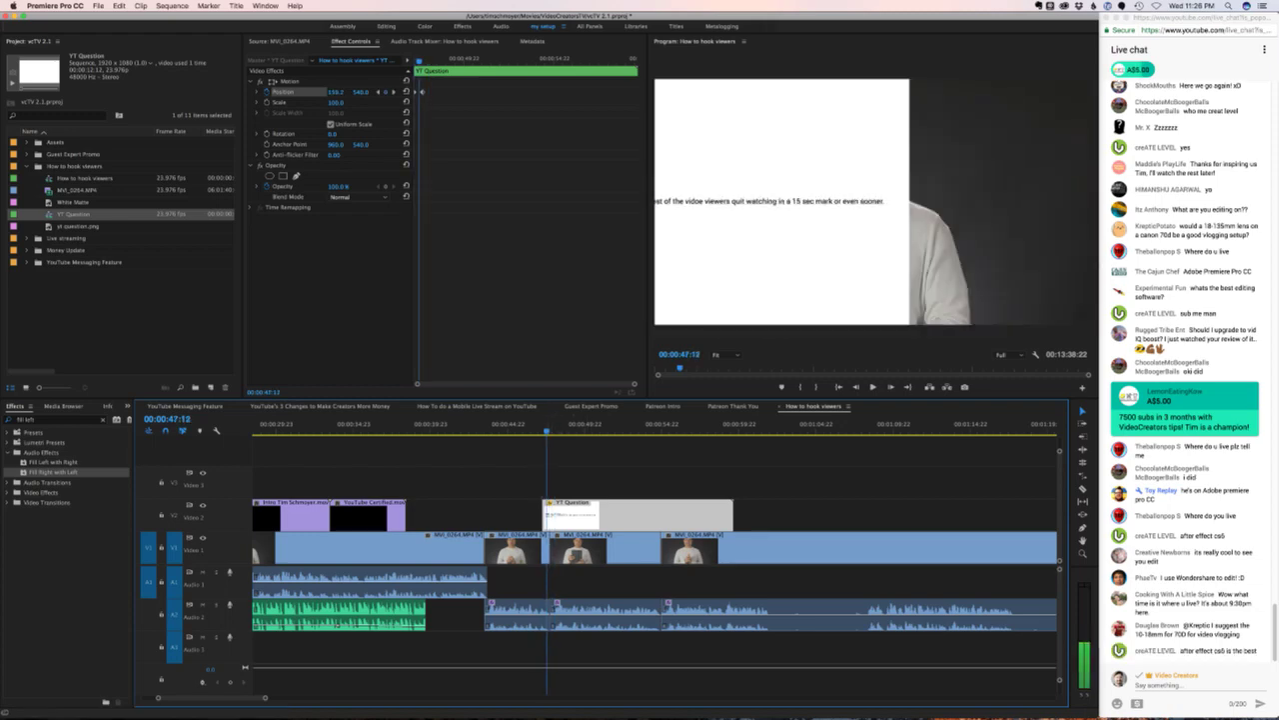
pyautogui.click(406, 91)
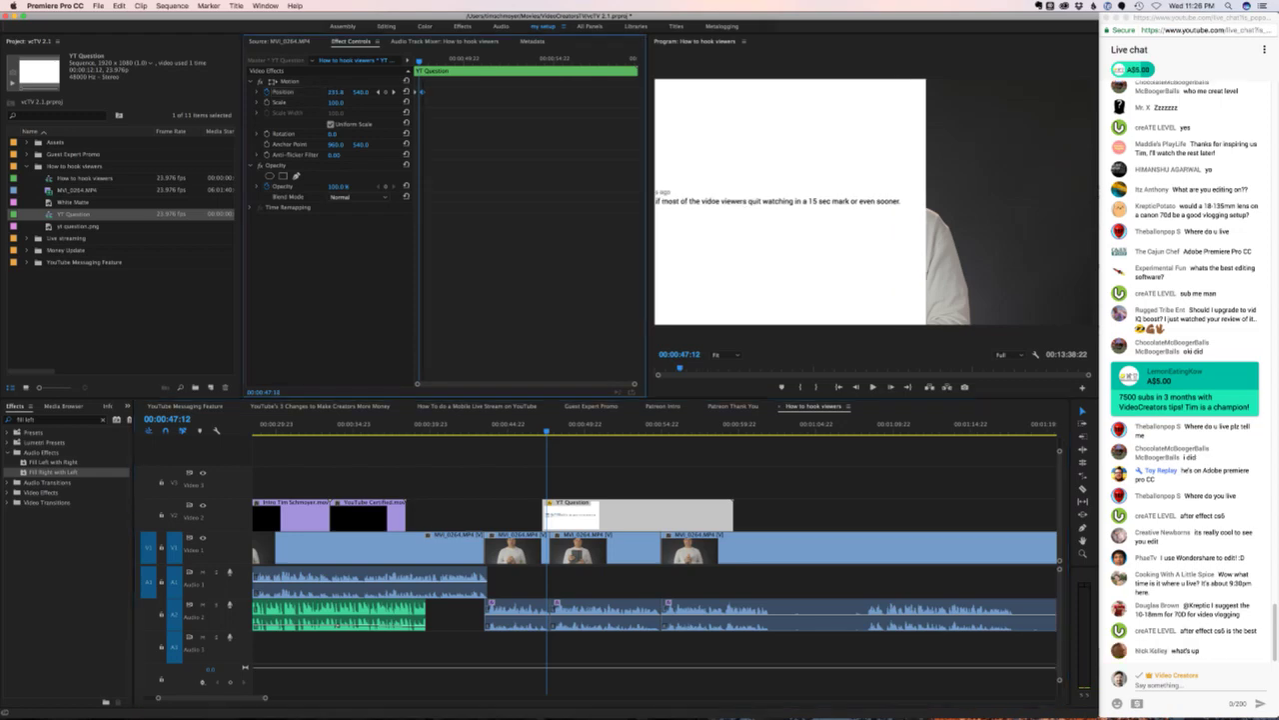
pyautogui.press('space')
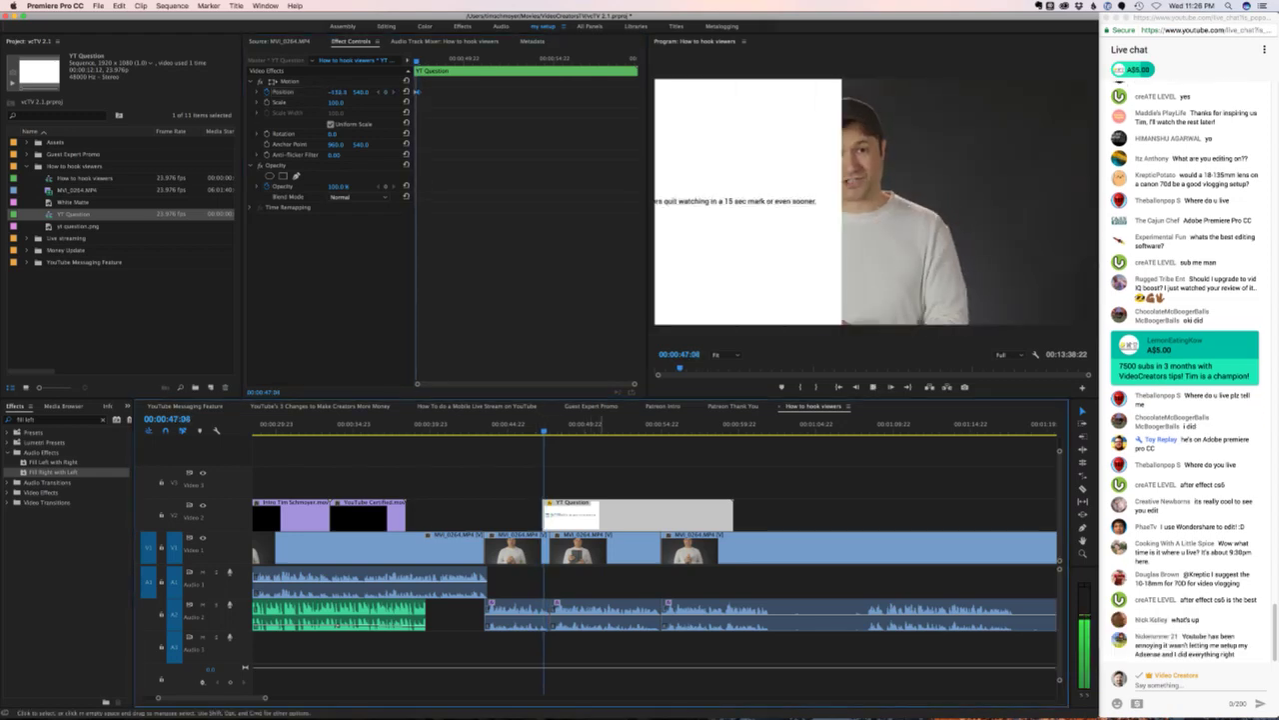
pyautogui.press('space')
pyautogui.press('Up')
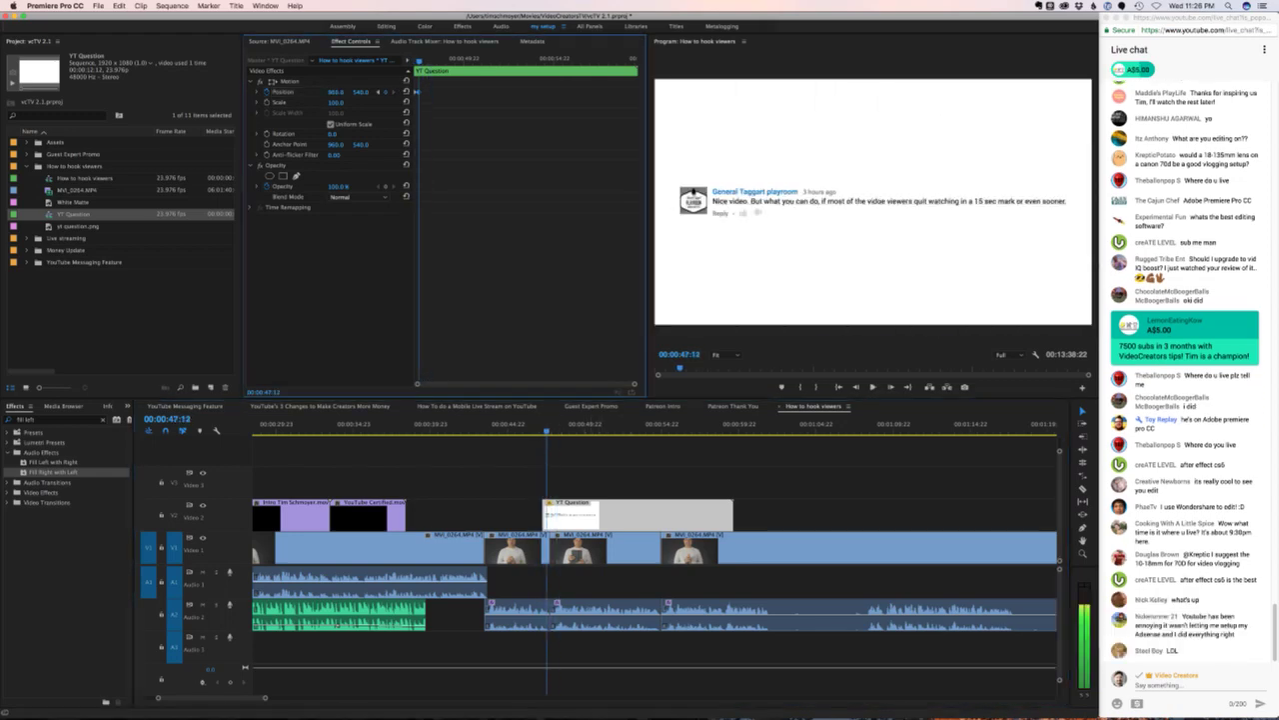
pyautogui.press('Right')
pyautogui.press('Right')
pyautogui.press('Right')
pyautogui.press('Right')
pyautogui.press('Right')
pyautogui.press('Right')
pyautogui.press('Right')
pyautogui.press('Right')
pyautogui.press('Right')
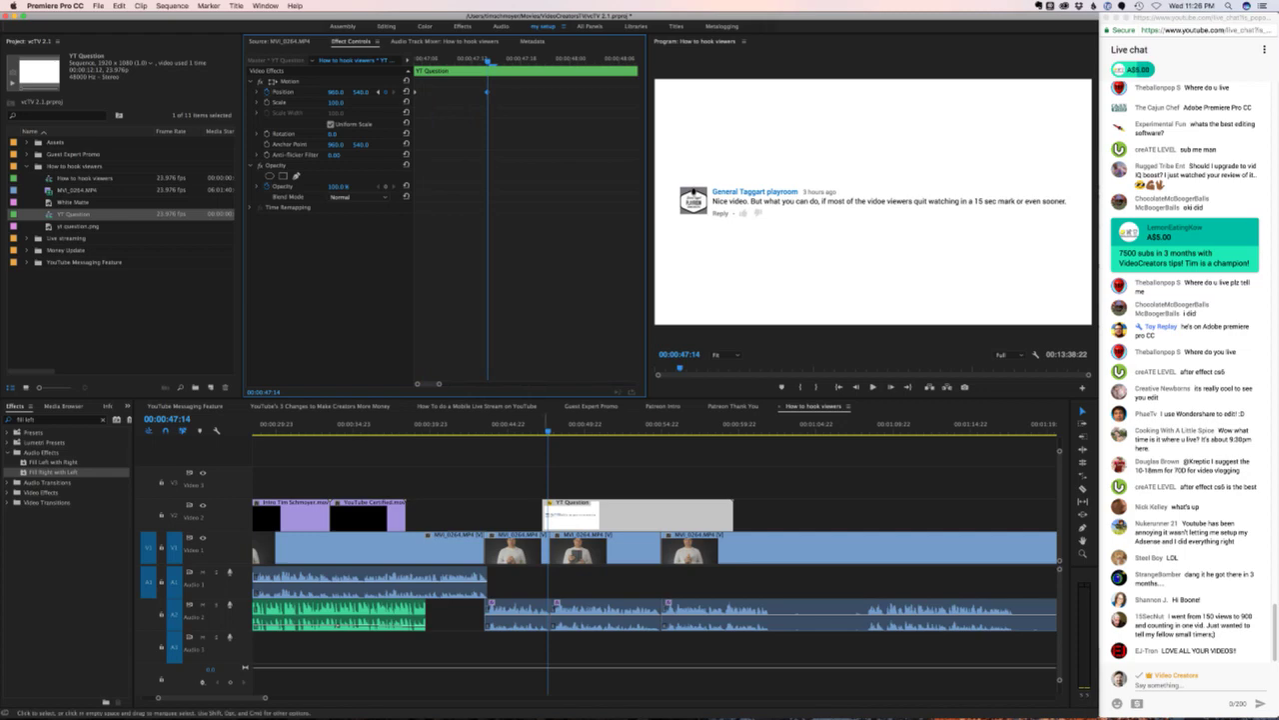
pyautogui.press('space')
pyautogui.press('space')
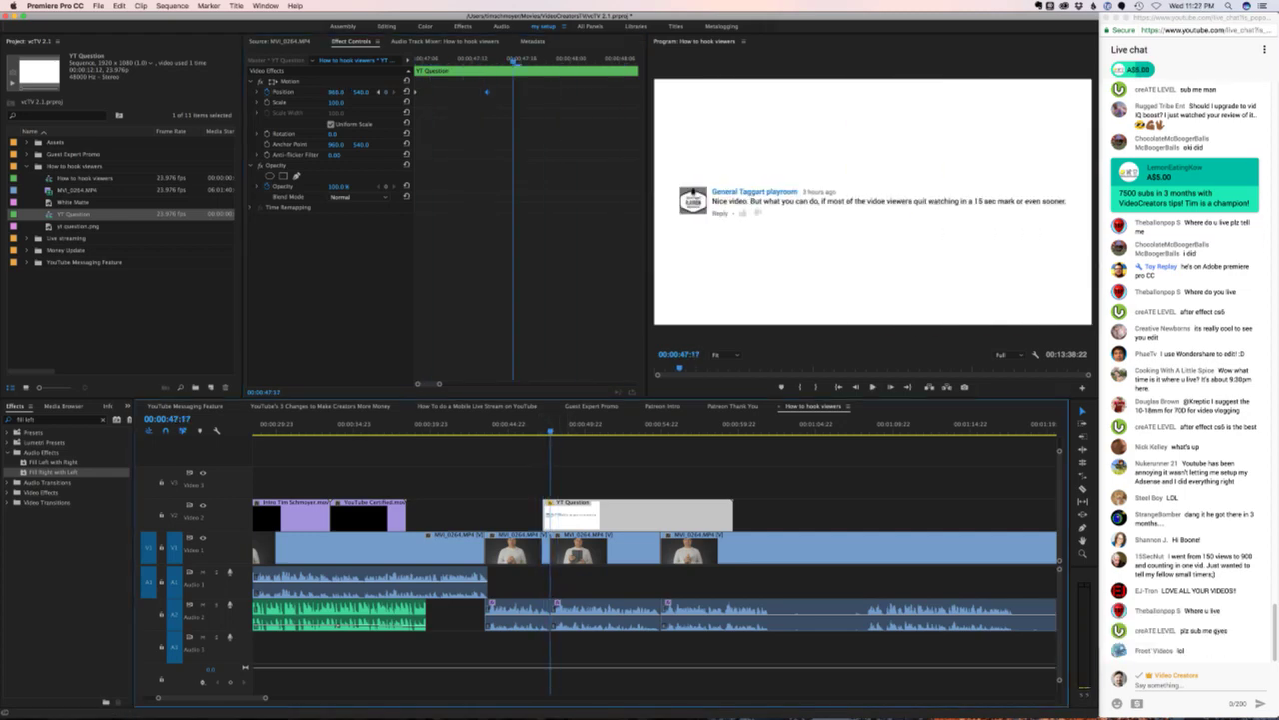
# - Apply Ease In/Ease Out temporal interpolation to the card's Position keyframes
pyautogui.rightClick(488, 95)
pyautogui.moveTo(544, 177)
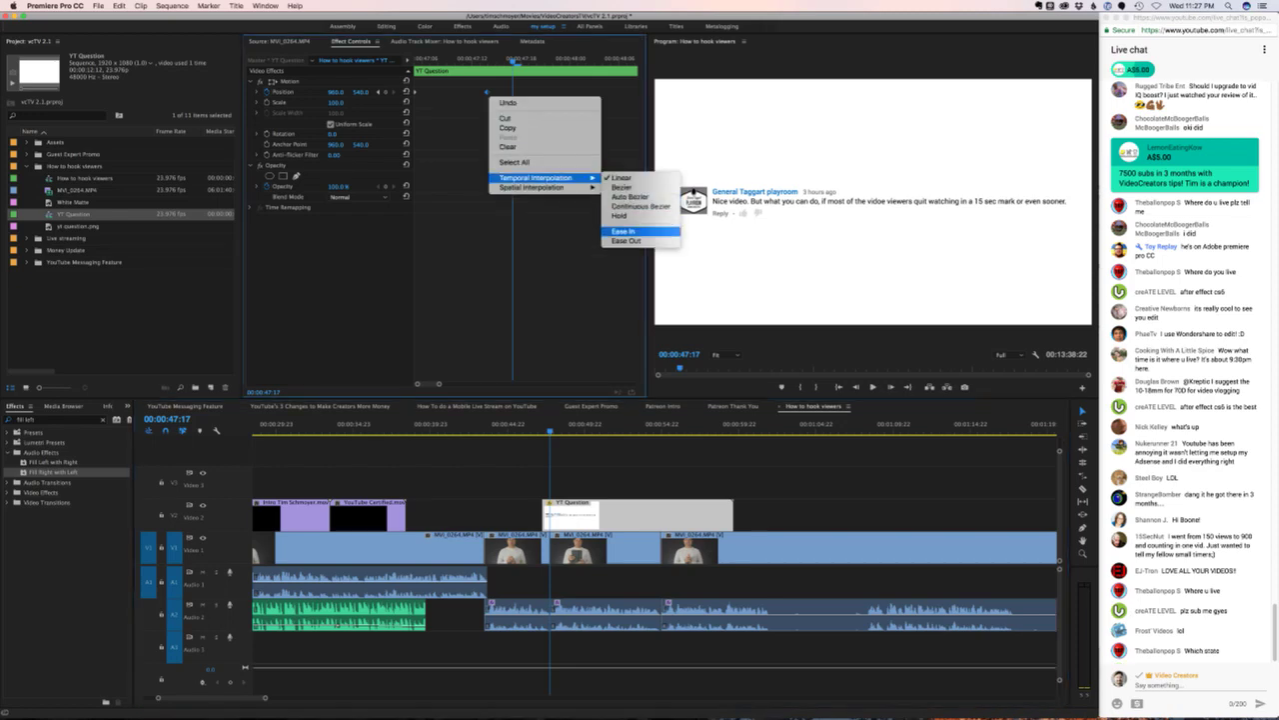
pyautogui.click(624, 231)
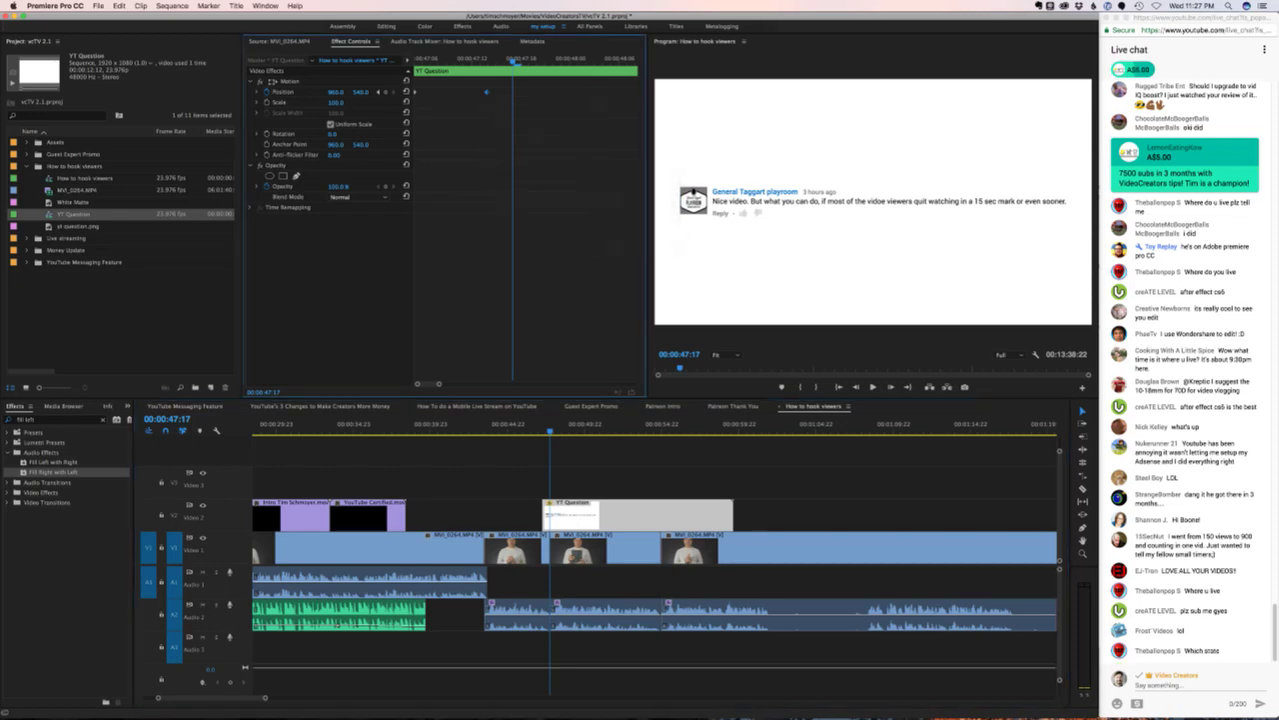
pyautogui.rightClick(482, 97)
pyautogui.press('Escape')
pyautogui.rightClick(416, 94)
pyautogui.moveTo(470, 177)
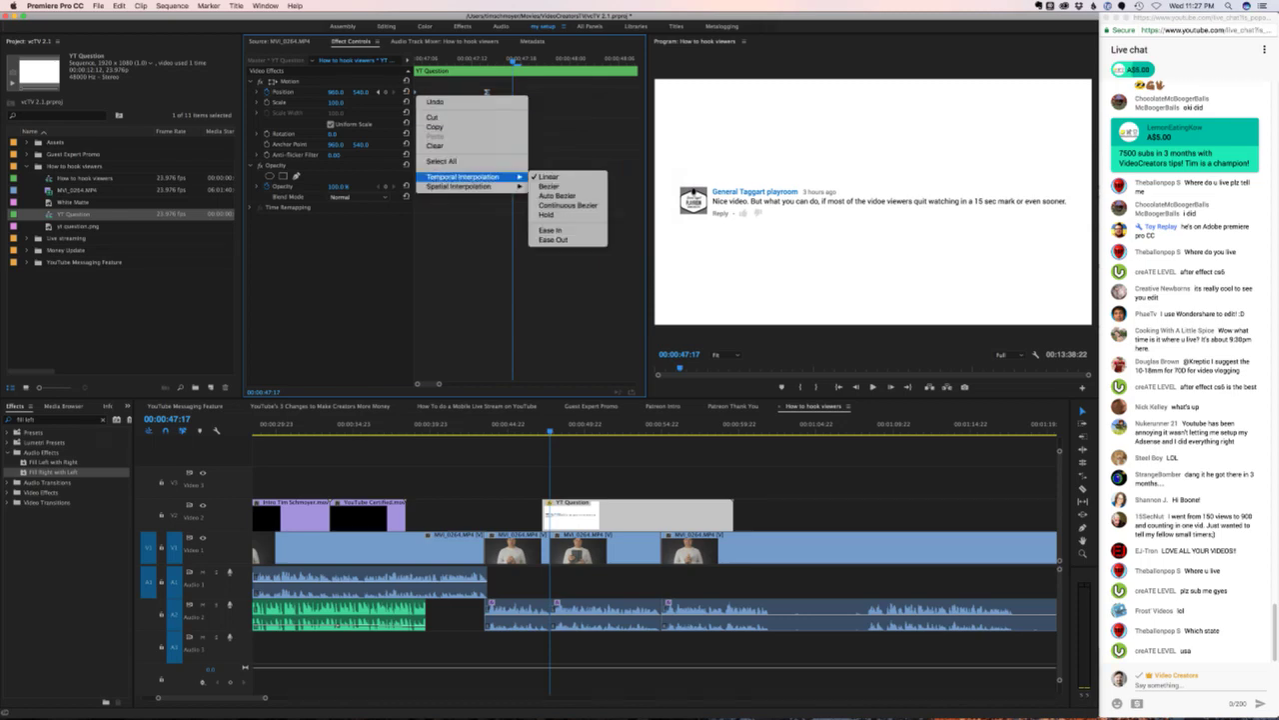
pyautogui.click(560, 238)
# - Replay the eased slide-in of the YT Question card twice
pyautogui.press('space')
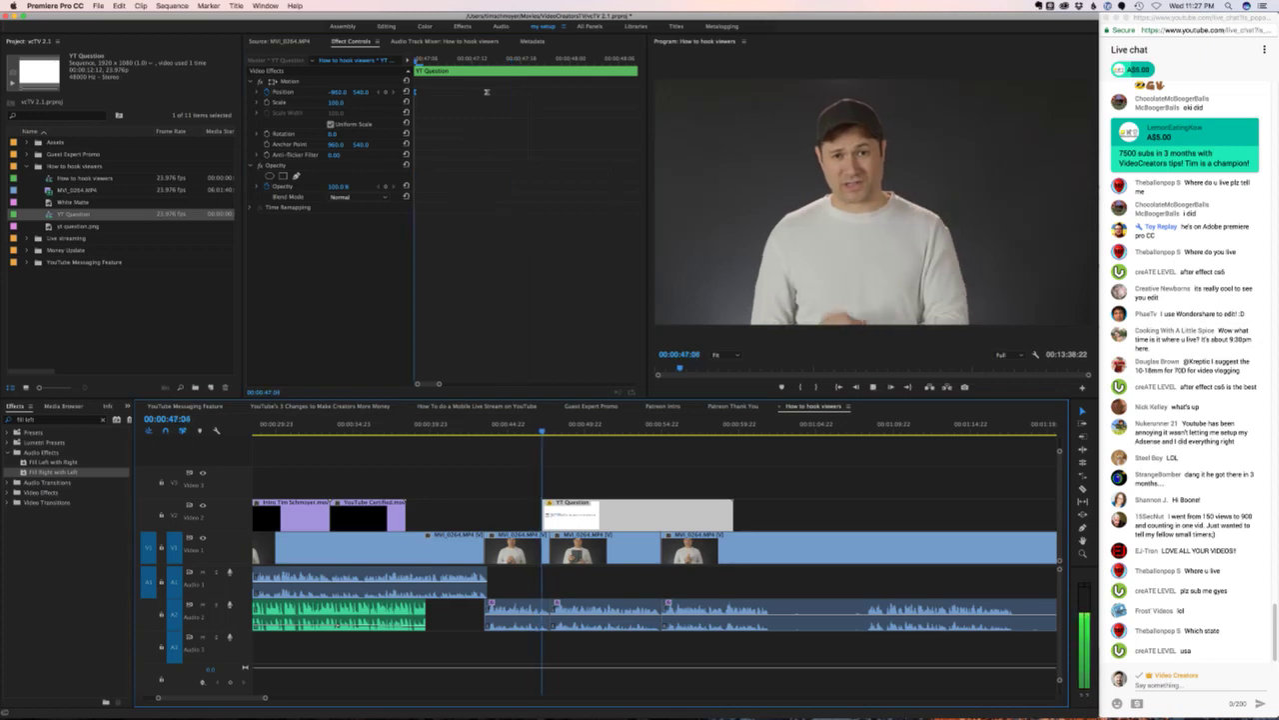
pyautogui.press('space')
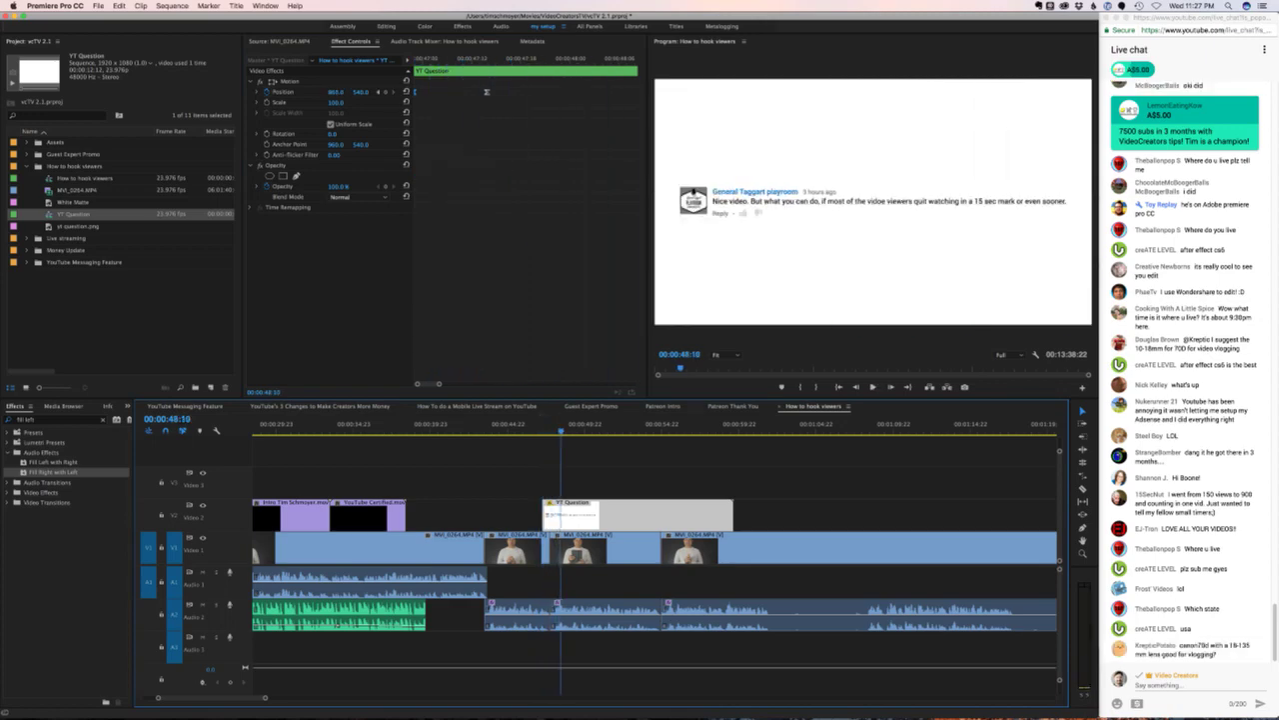
pyautogui.hotkey('shift', 'k')
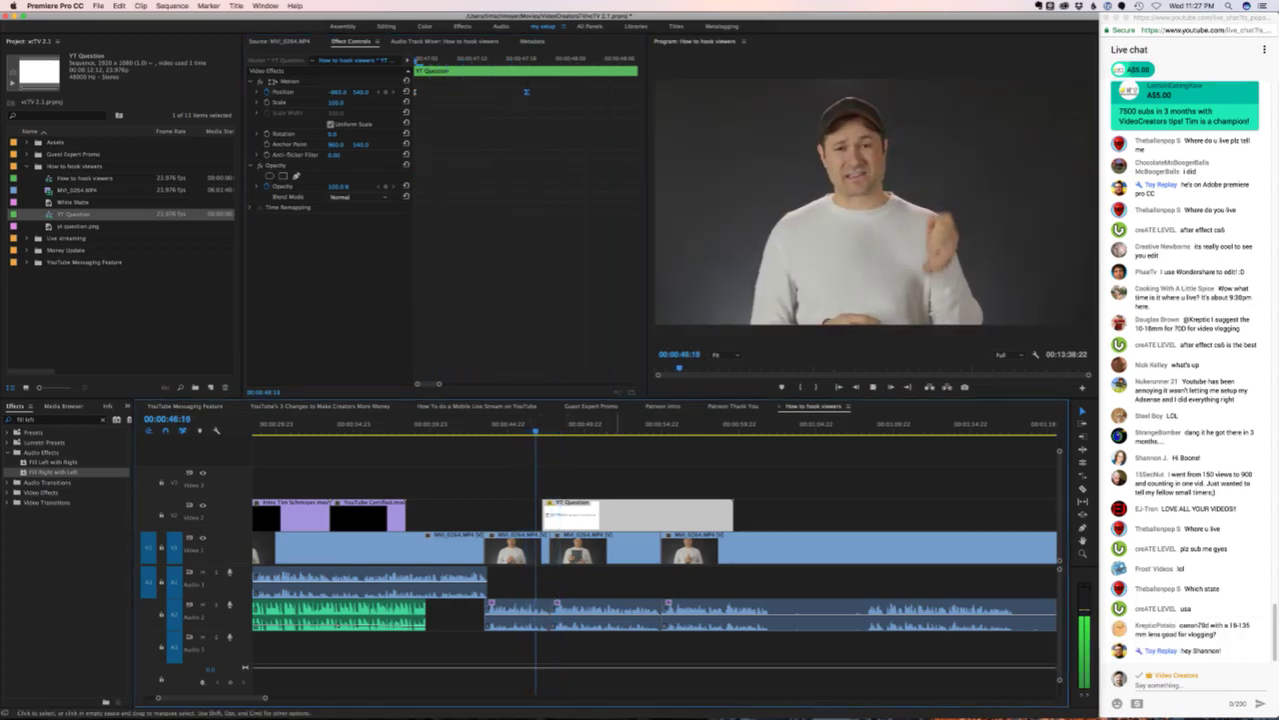
pyautogui.press('space')
pyautogui.hotkey('shift', 'k')
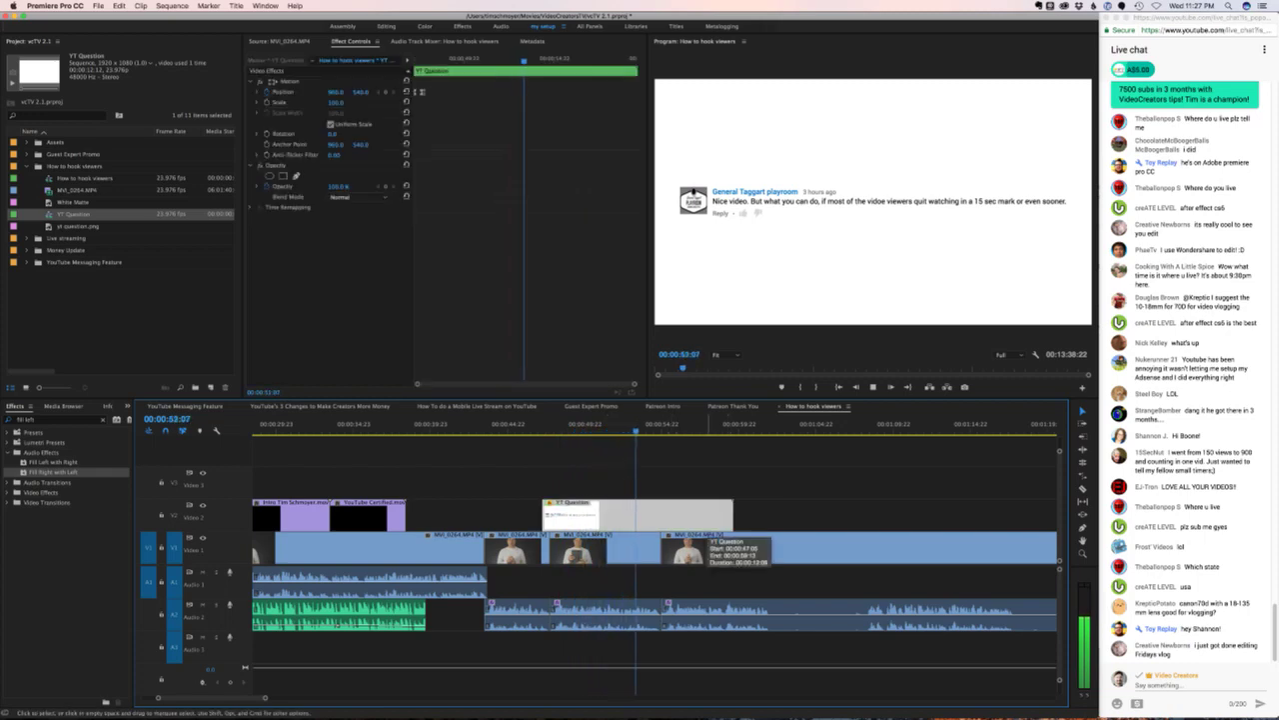
# - Add a Position keyframe at X -962 so the card slides off to the left
pyautogui.press('space')
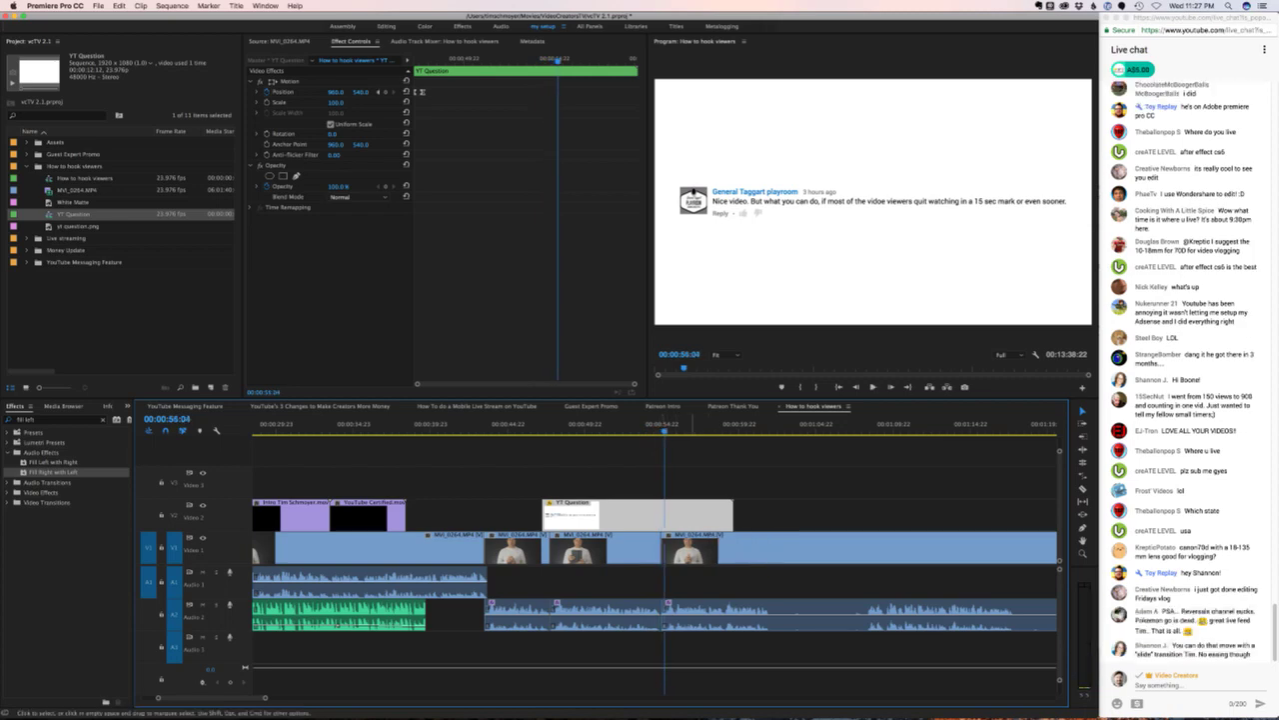
pyautogui.click(283, 91)
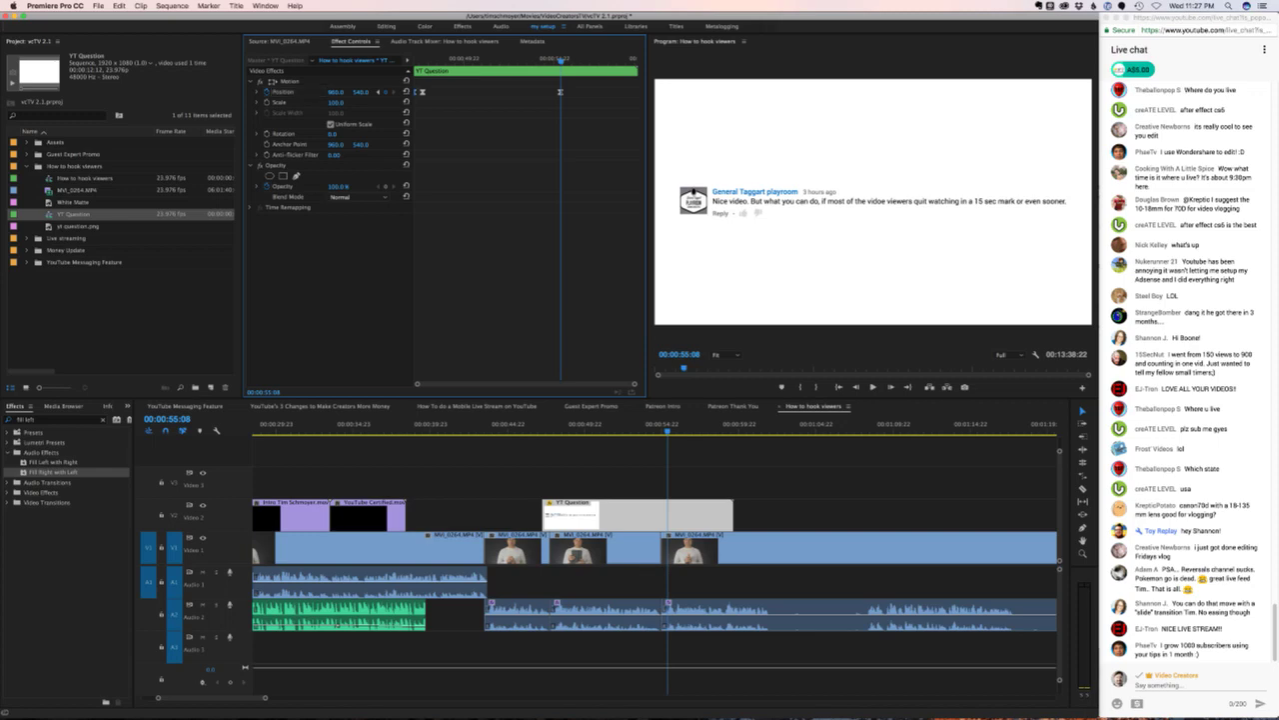
pyautogui.write('-962')
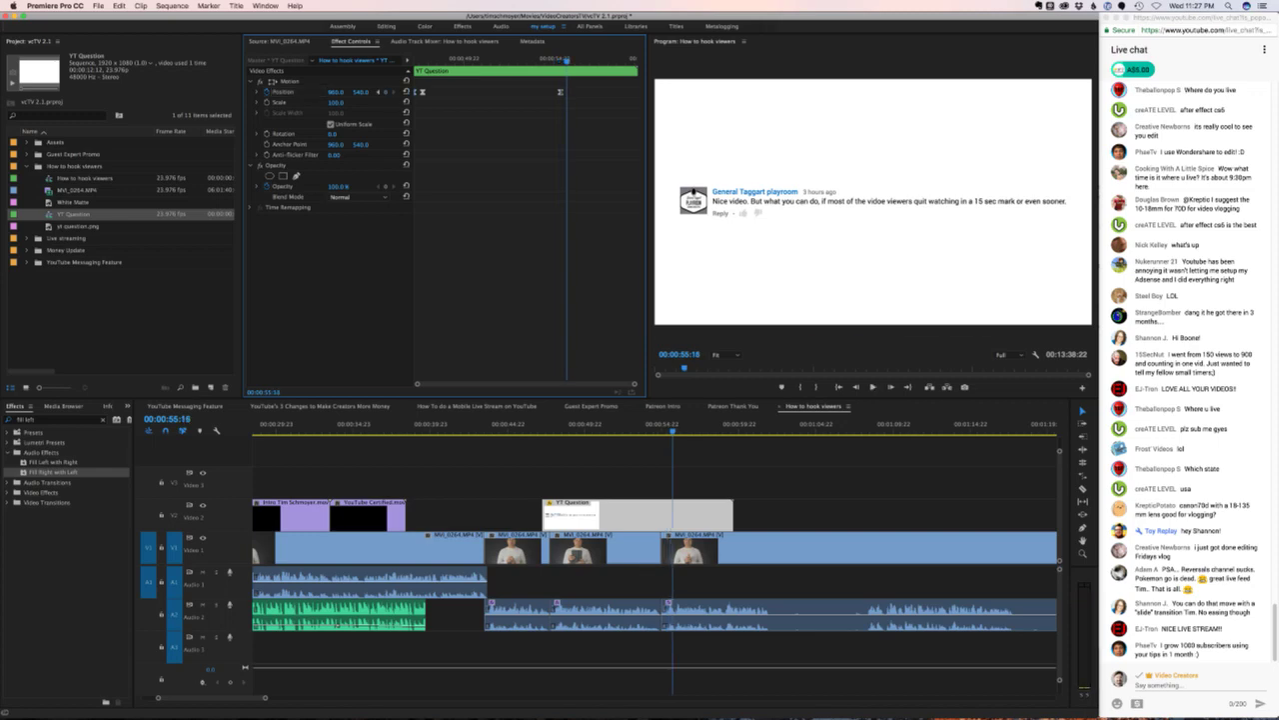
pyautogui.press('Return')
# - Trim the YT Question clip's end back to the playhead right after it leaves
pyautogui.moveTo(733, 515); pyautogui.dragTo(671, 514)
pyautogui.press('space')
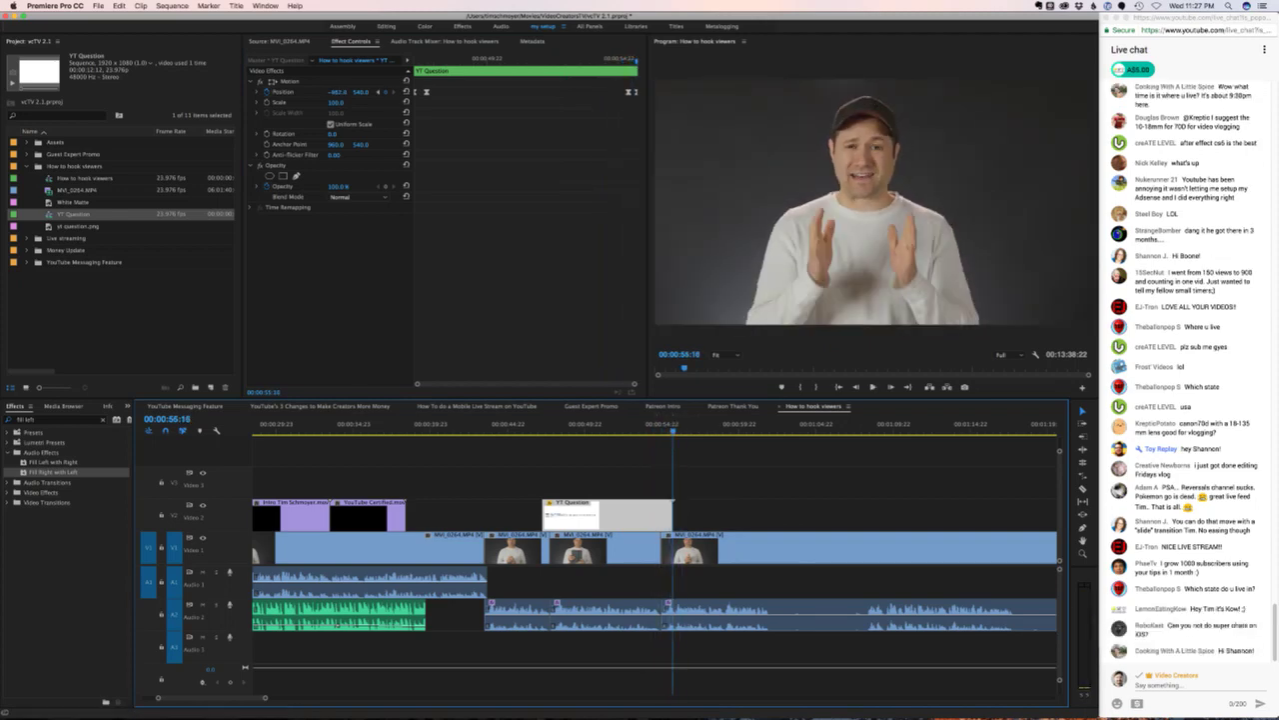
pyautogui.moveTo(670, 545); pyautogui.dragTo(676, 545)
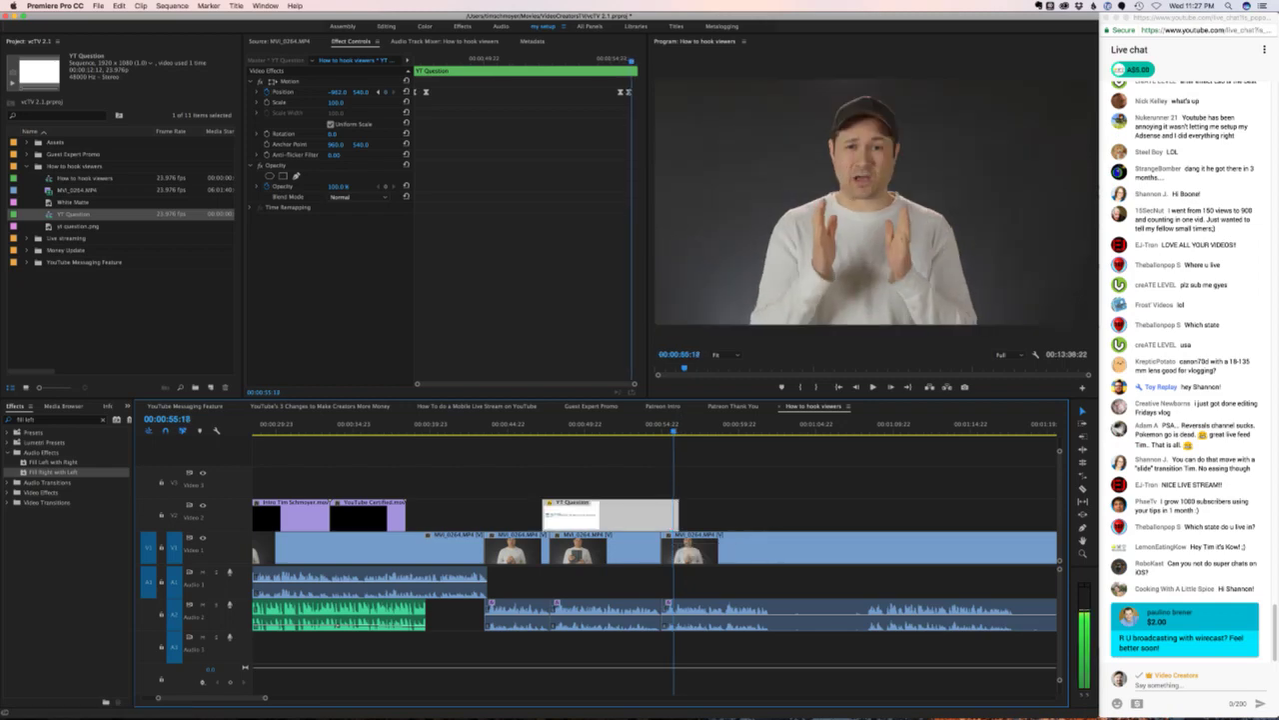
pyautogui.press('Right')
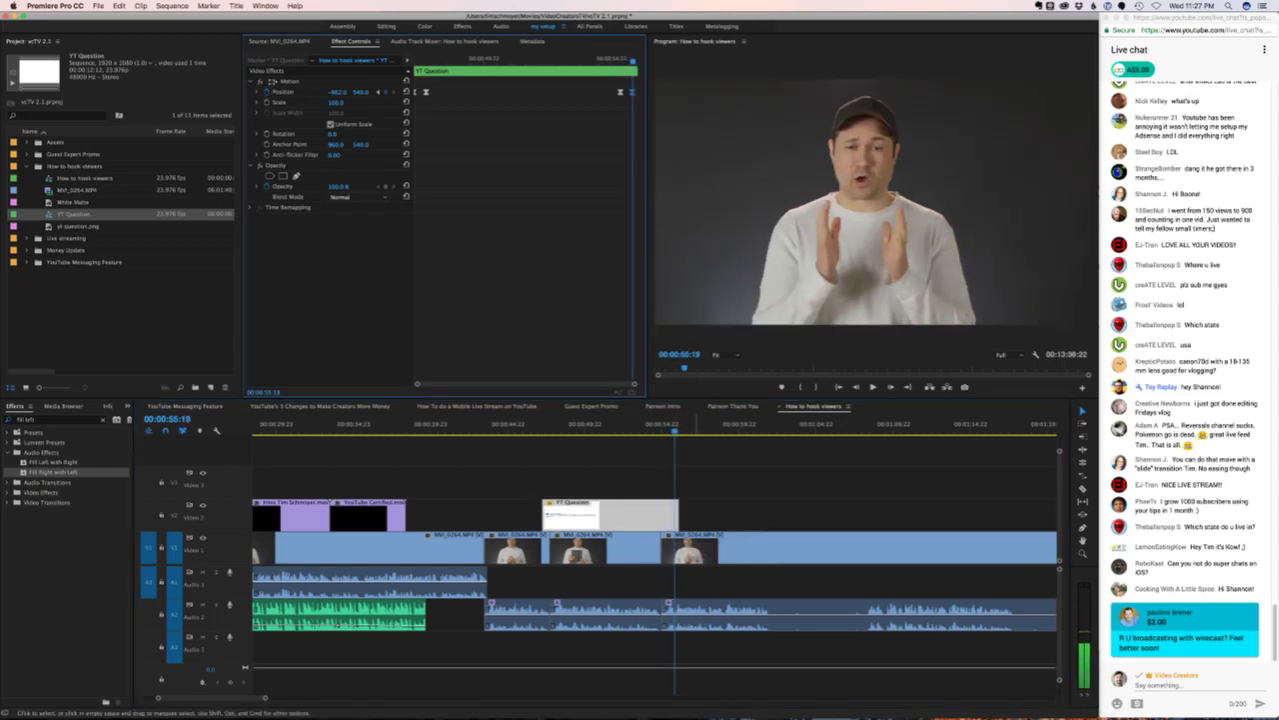
pyautogui.moveTo(679, 515); pyautogui.dragTo(675, 515)
pyautogui.press('Up')
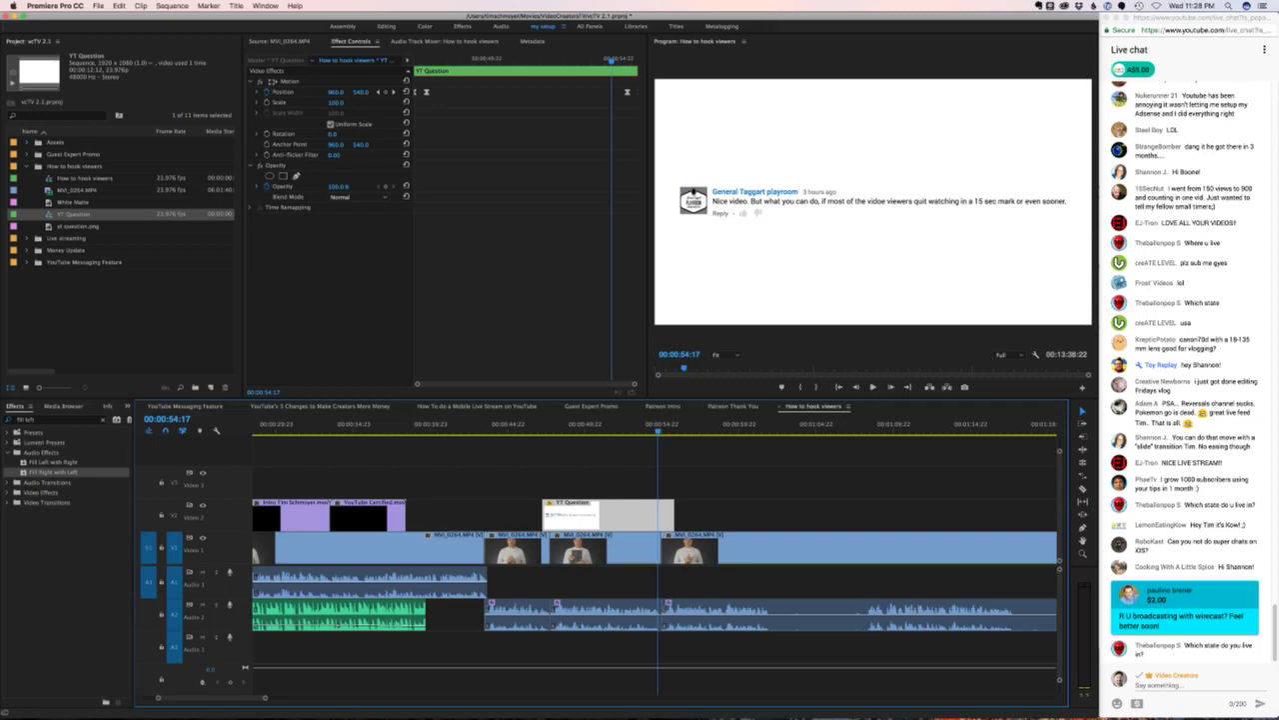
pyautogui.press('super+Tab')
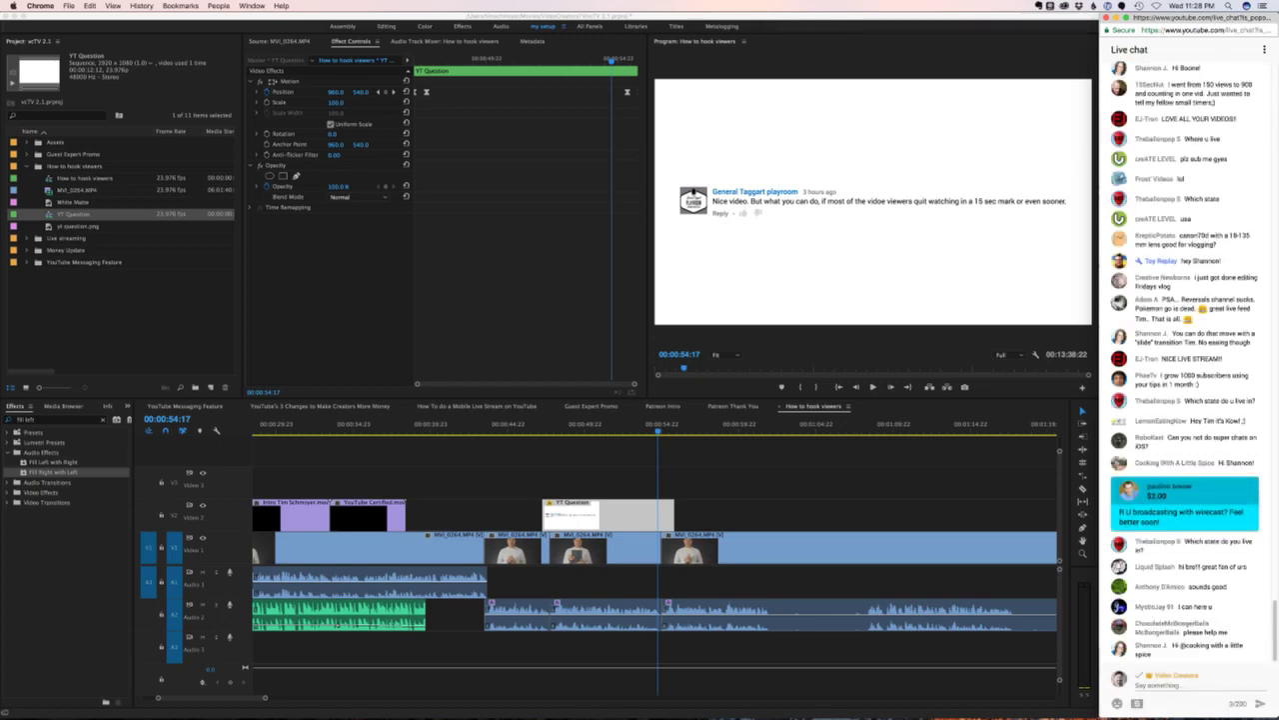
pyautogui.press('super+Tab')
pyautogui.press('j')
pyautogui.press('l')
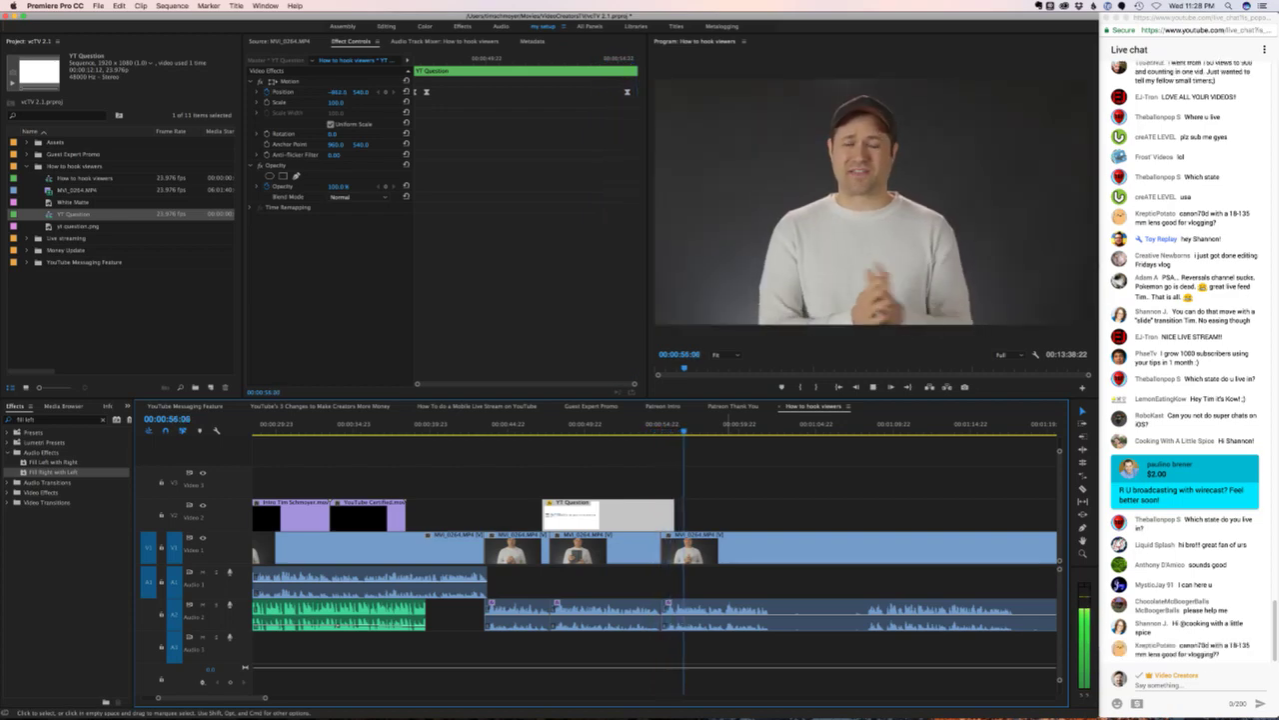
pyautogui.press('super+shift+a')
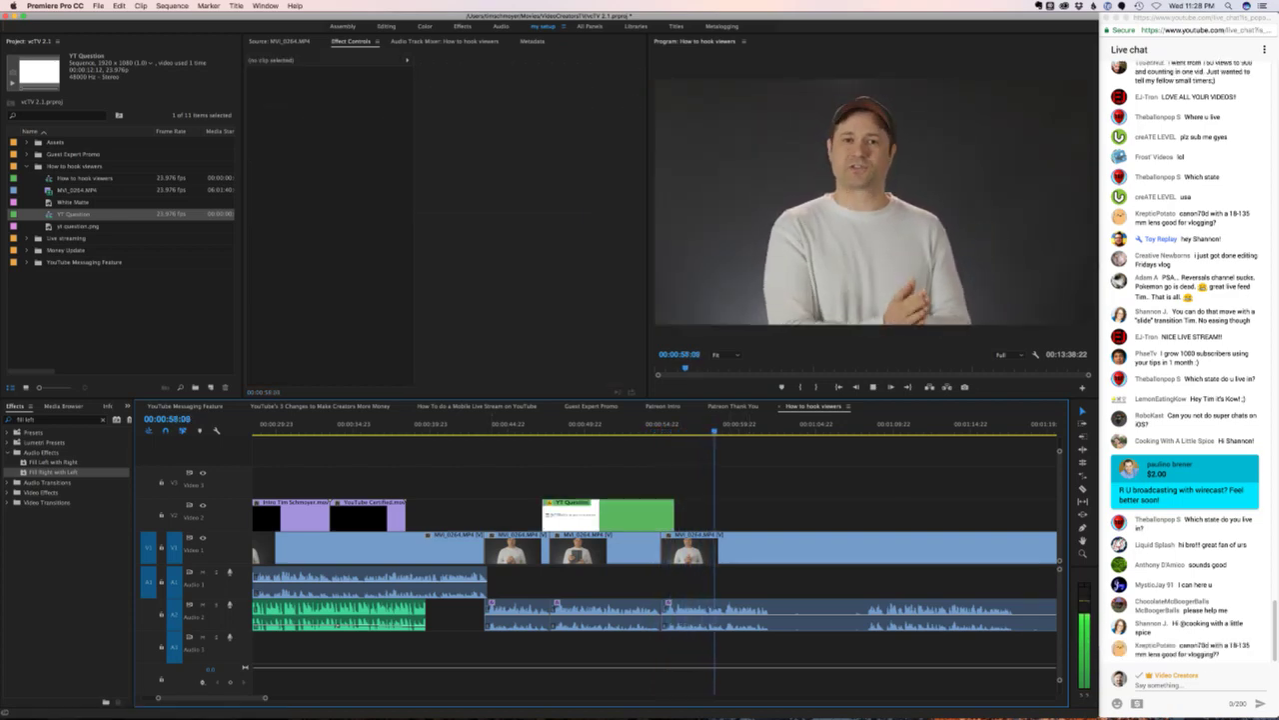
pyautogui.press('k')
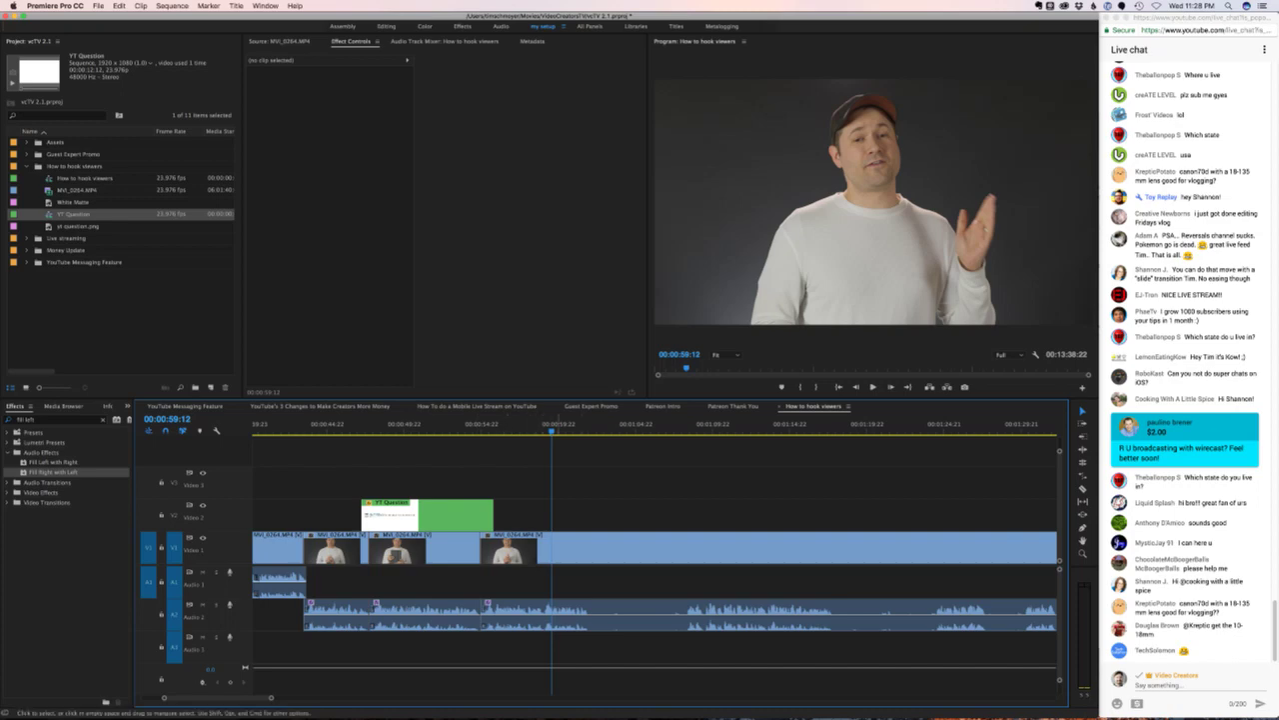
pyautogui.press('space')
pyautogui.press('space')
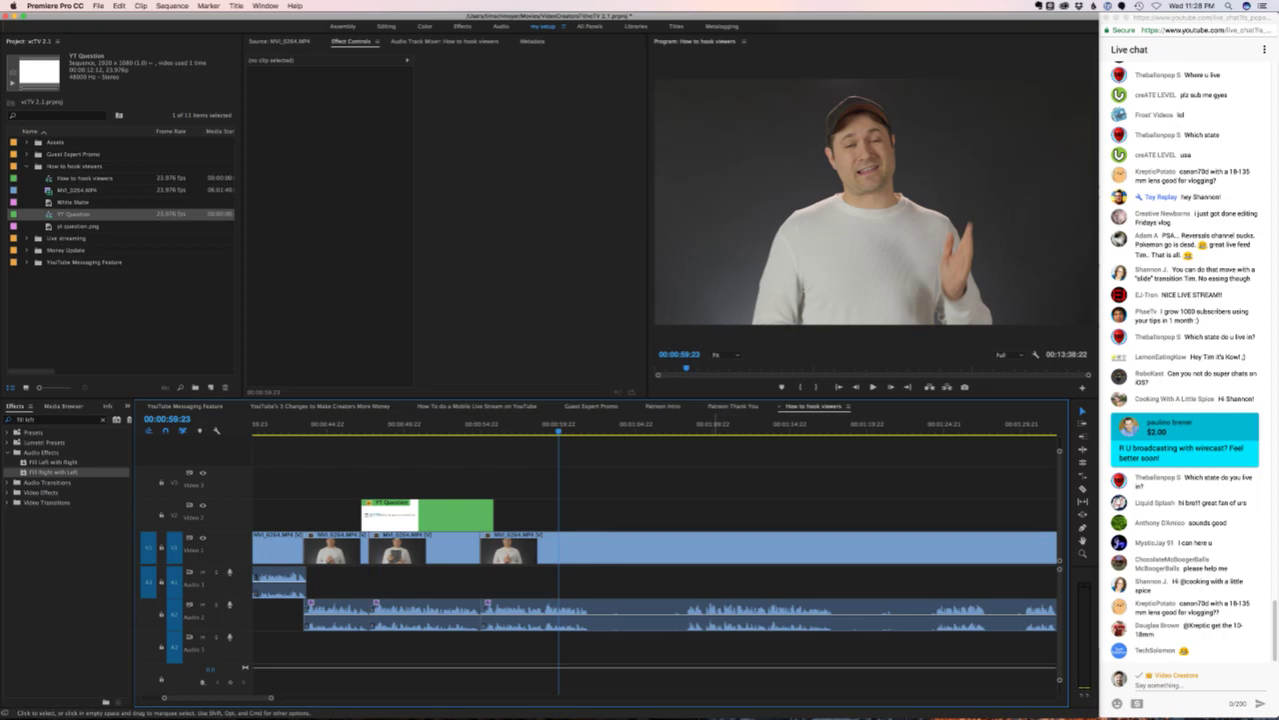
pyautogui.press('space')
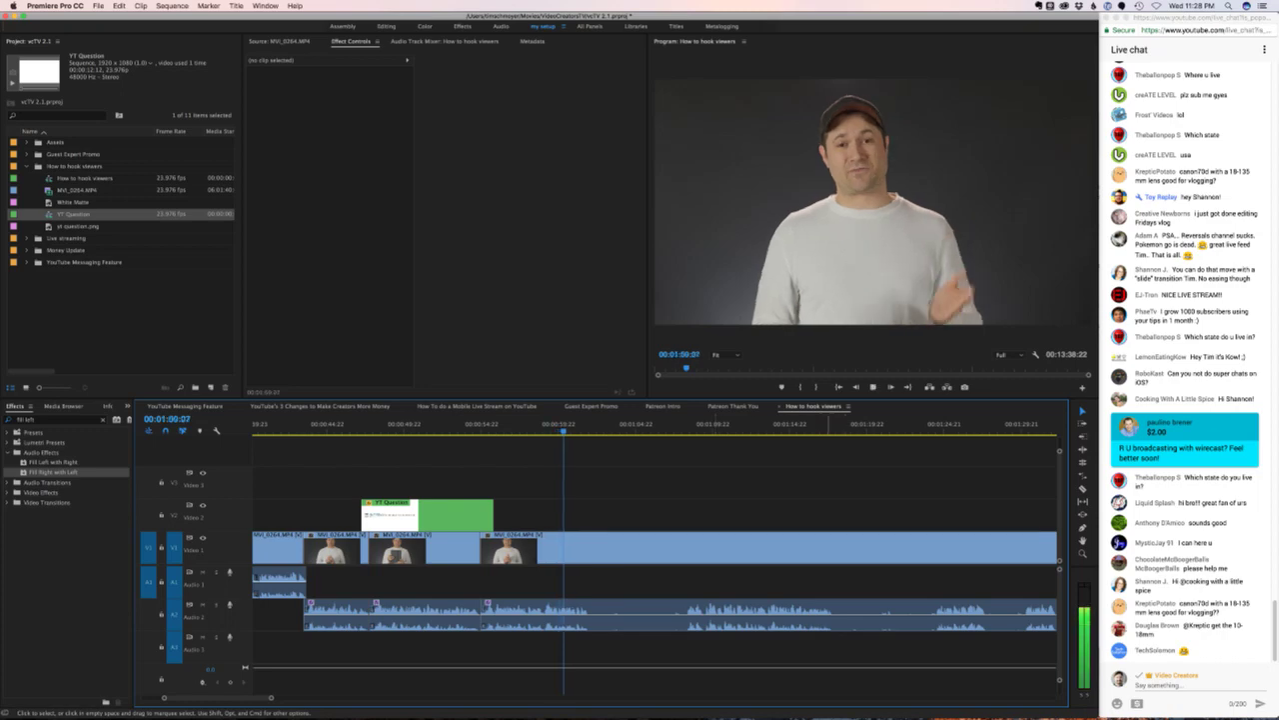
pyautogui.press('space')
pyautogui.click(1189, 583)
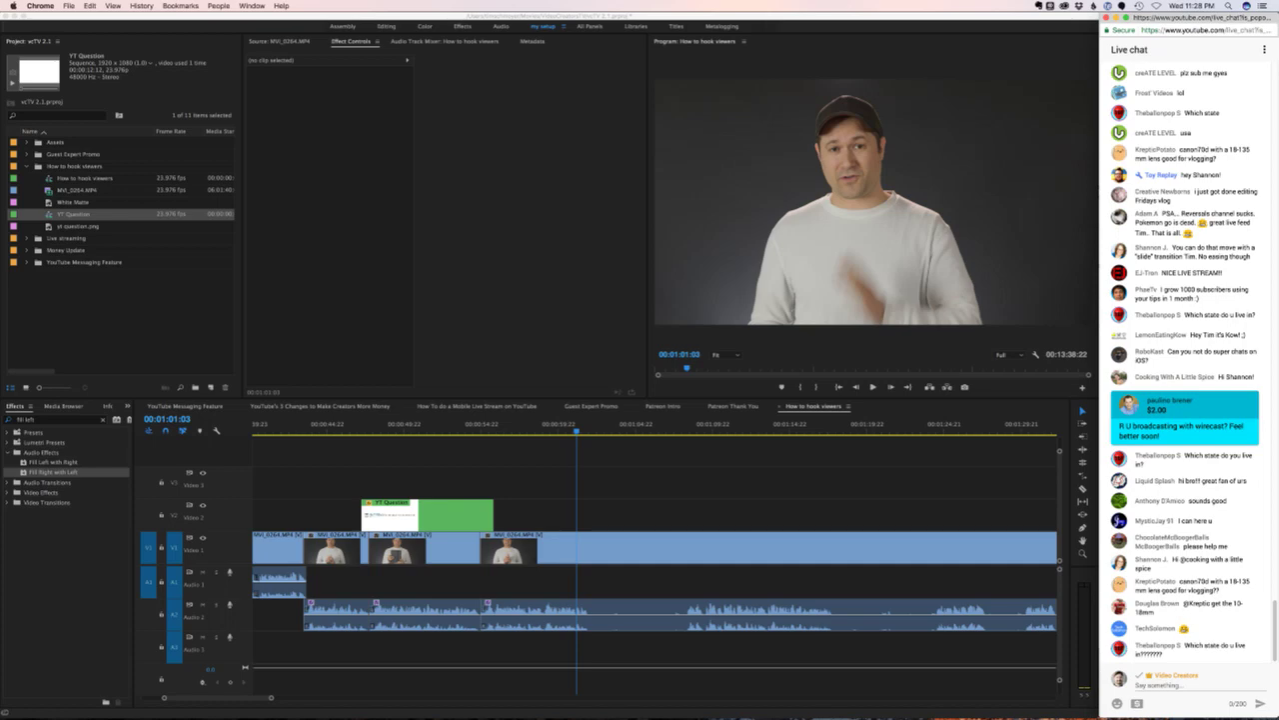
pyautogui.press('super+Tab')
pyautogui.press('space')
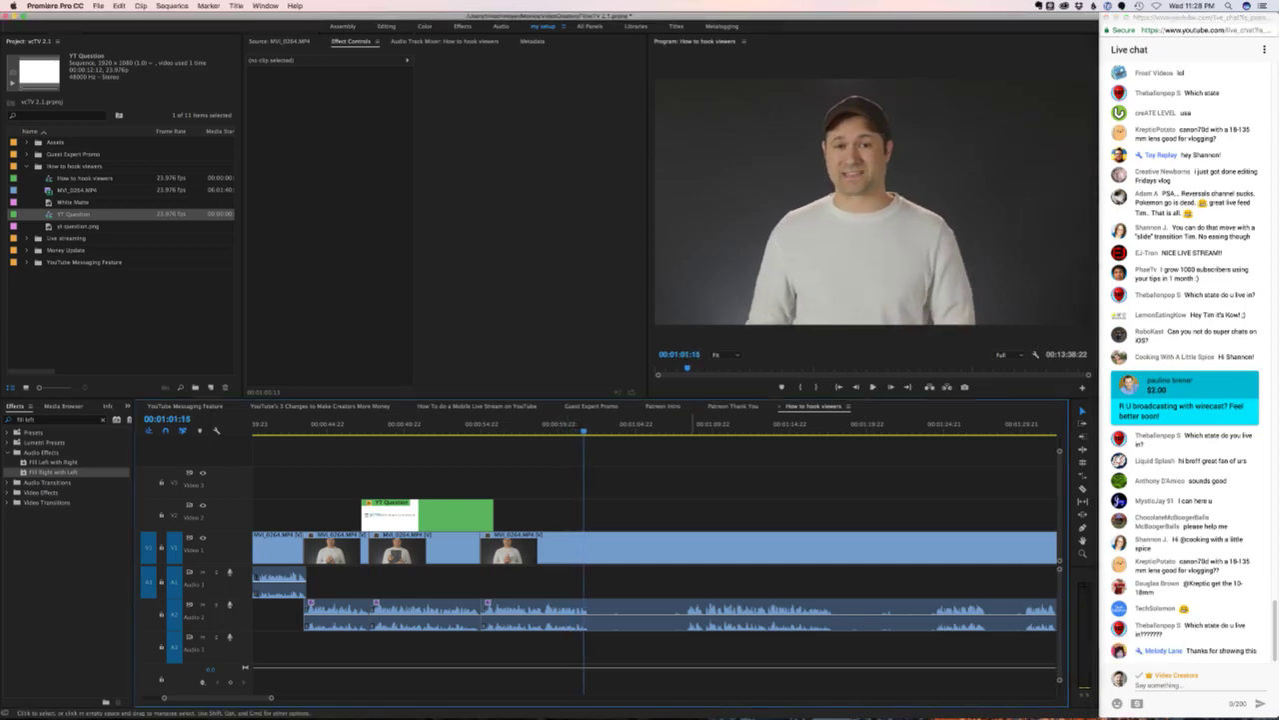
pyautogui.press('space')
pyautogui.press('super+k')
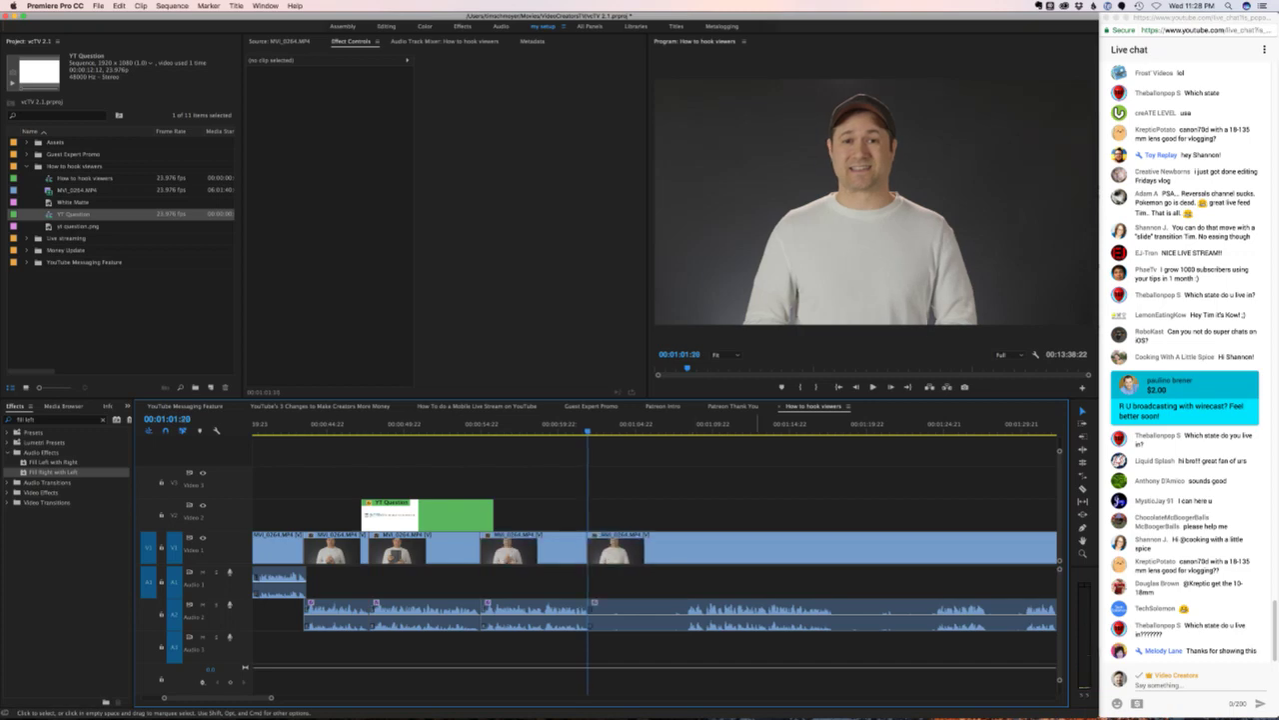
pyautogui.press('Down')
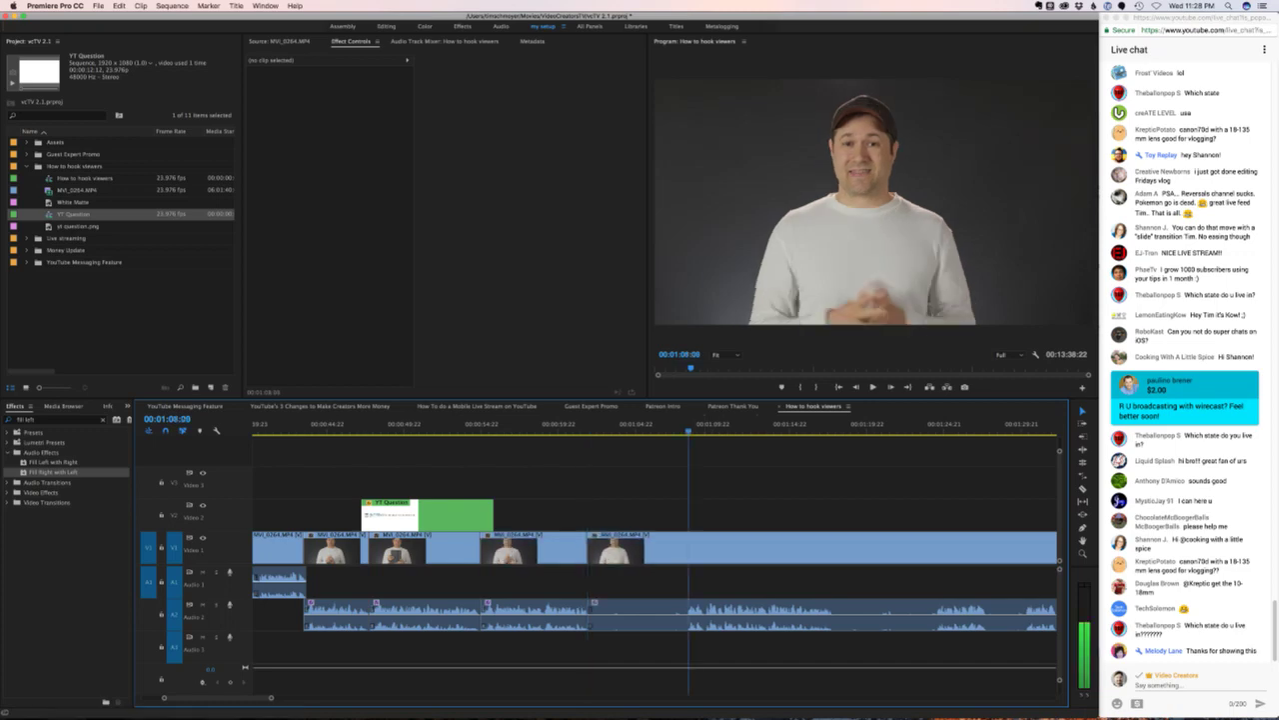
pyautogui.press('Left')
pyautogui.press('Left')
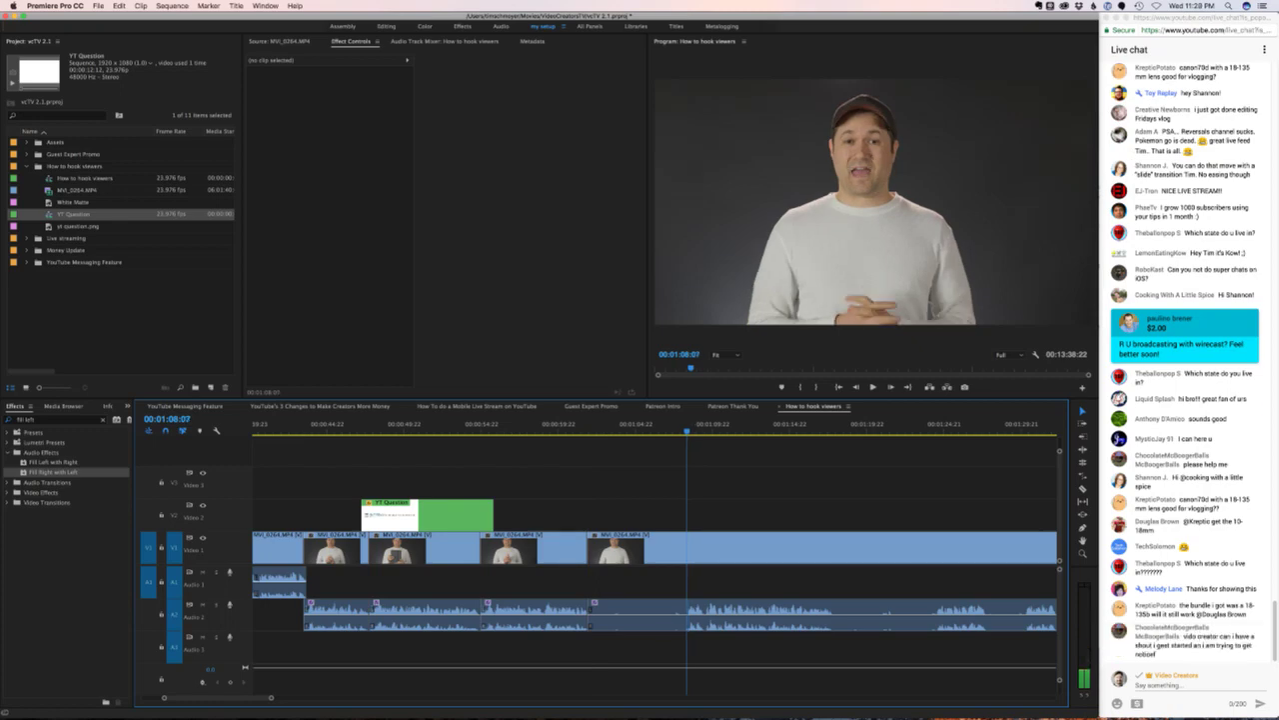
pyautogui.press('Right')
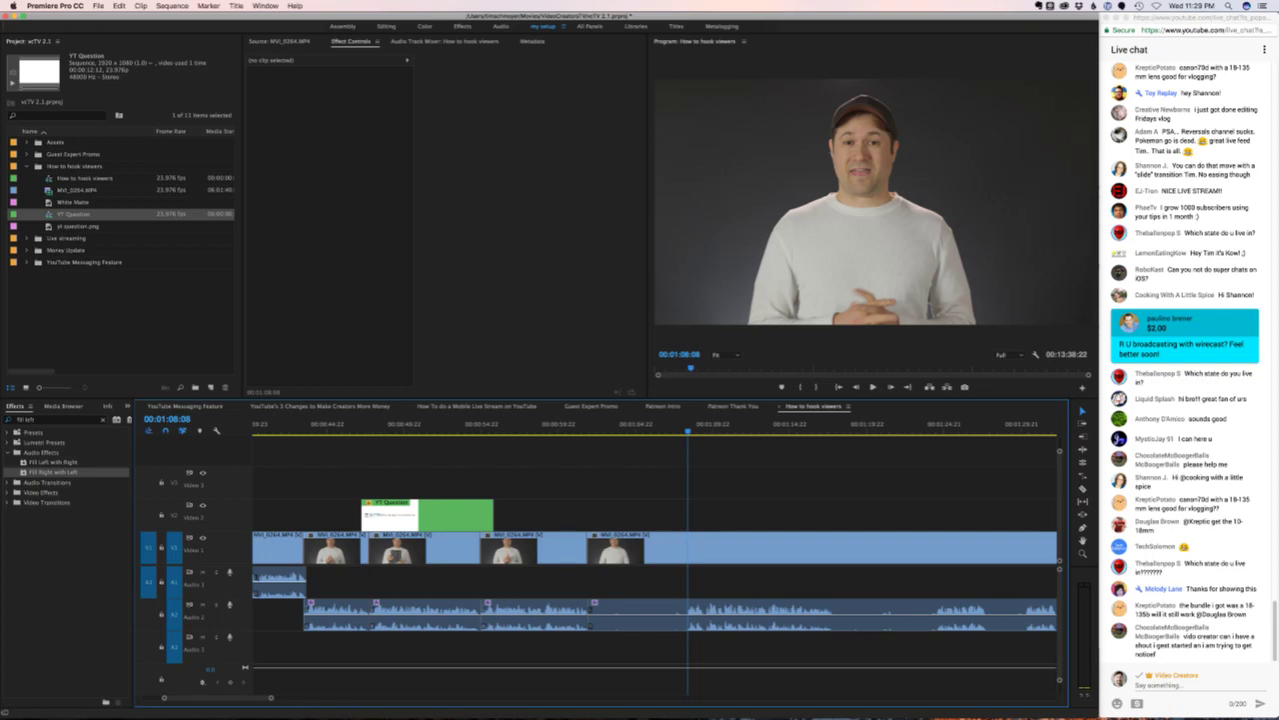
pyautogui.press('super+s')
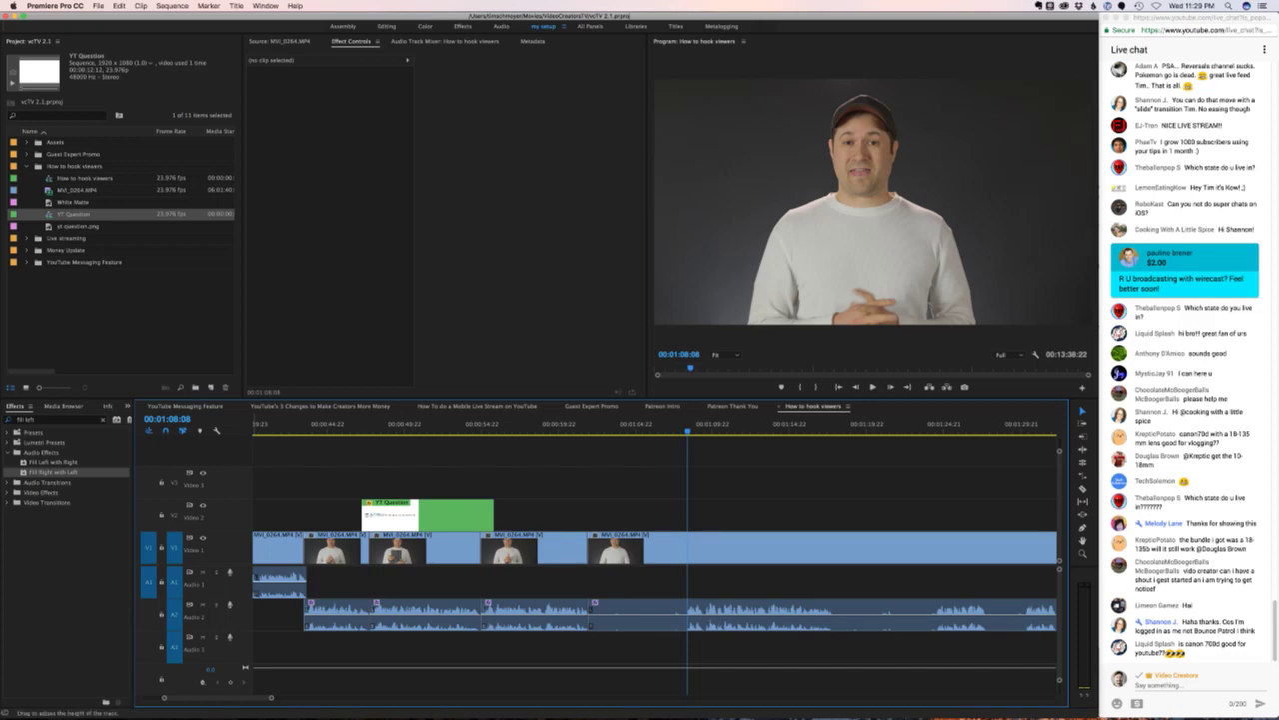
pyautogui.hscroll(5, 655, 560)
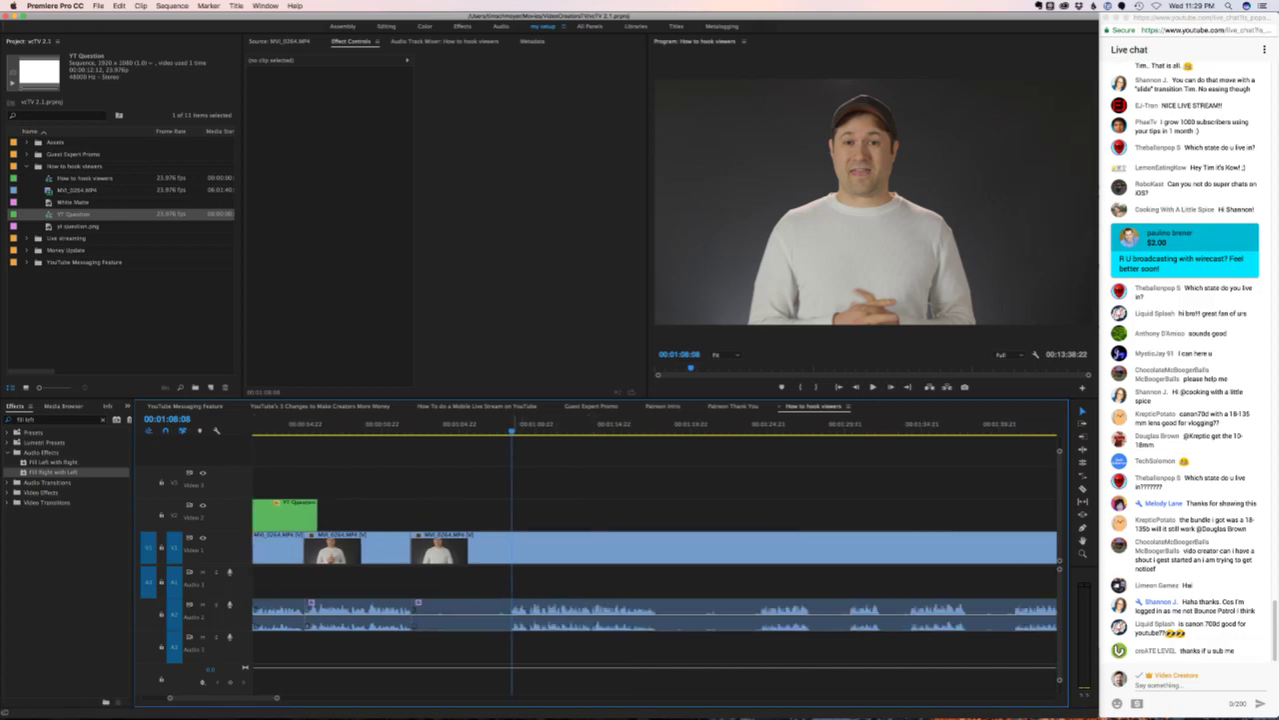
pyautogui.press('space')
pyautogui.press('space')
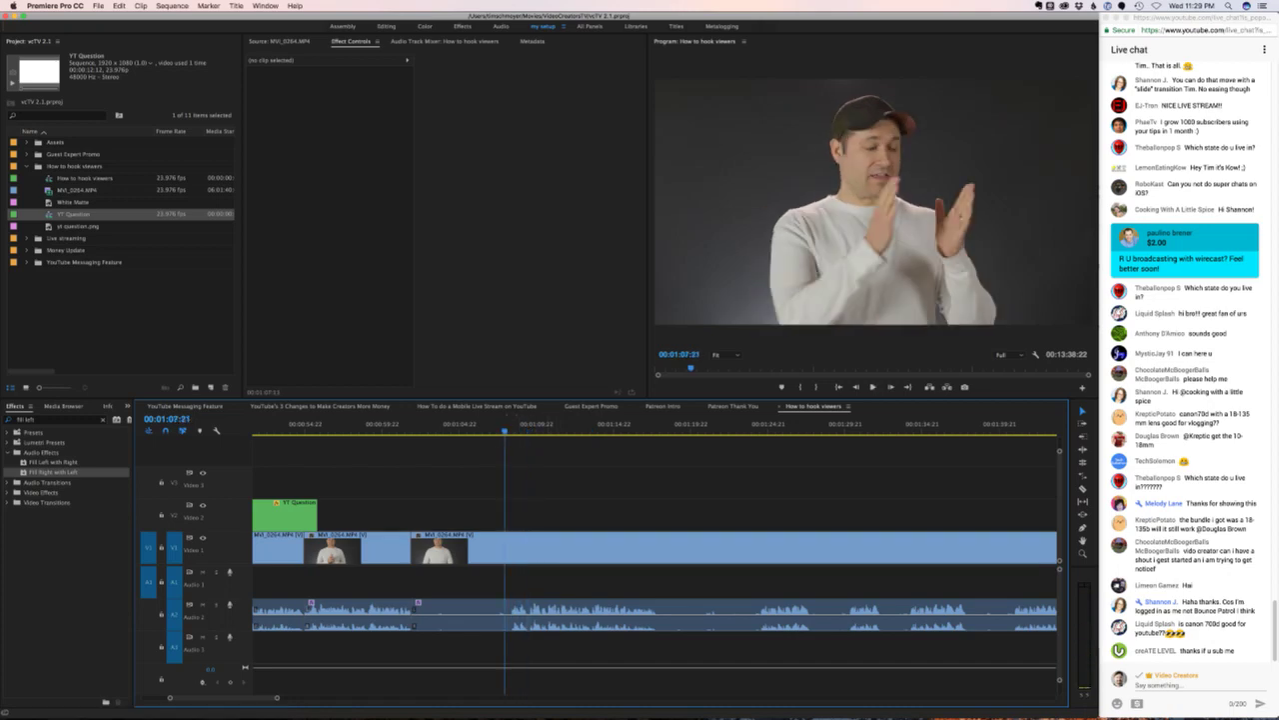
pyautogui.press('Left')
pyautogui.press('Left')
pyautogui.press('Left')
pyautogui.press('super+k')
pyautogui.click(460, 547)
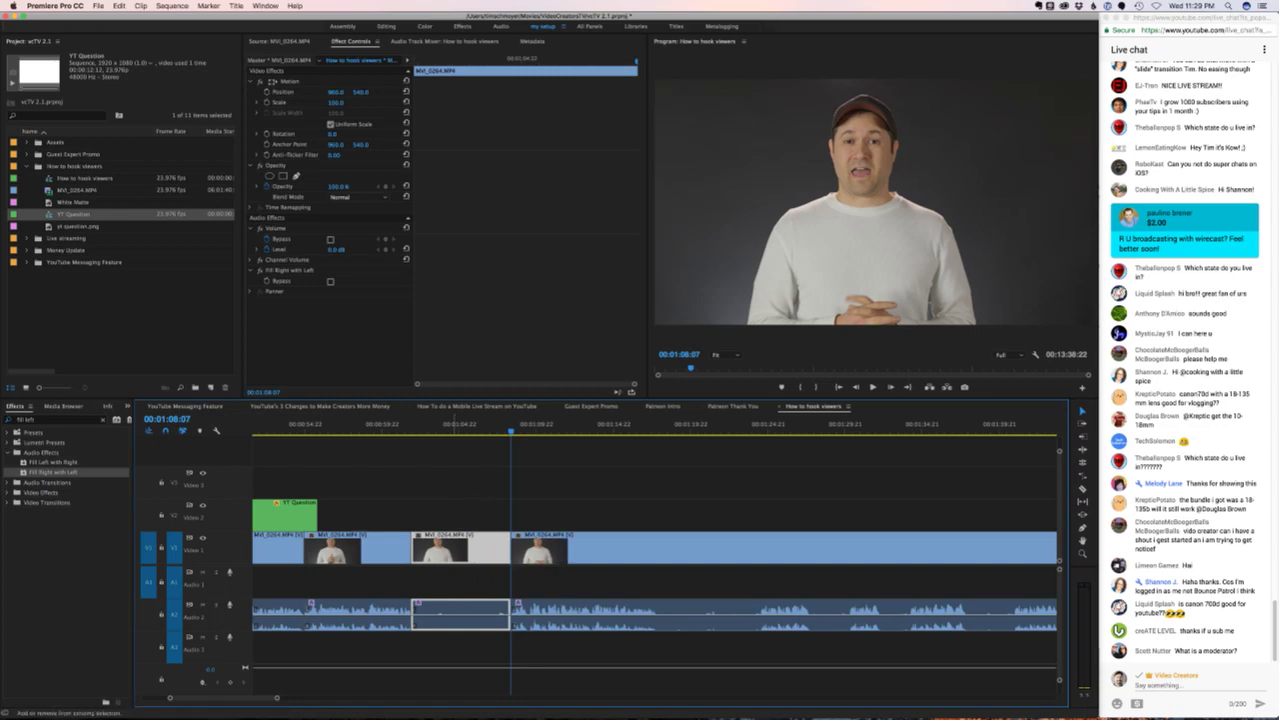
pyautogui.hotkey('alt', 'Delete')
pyautogui.press('Up')
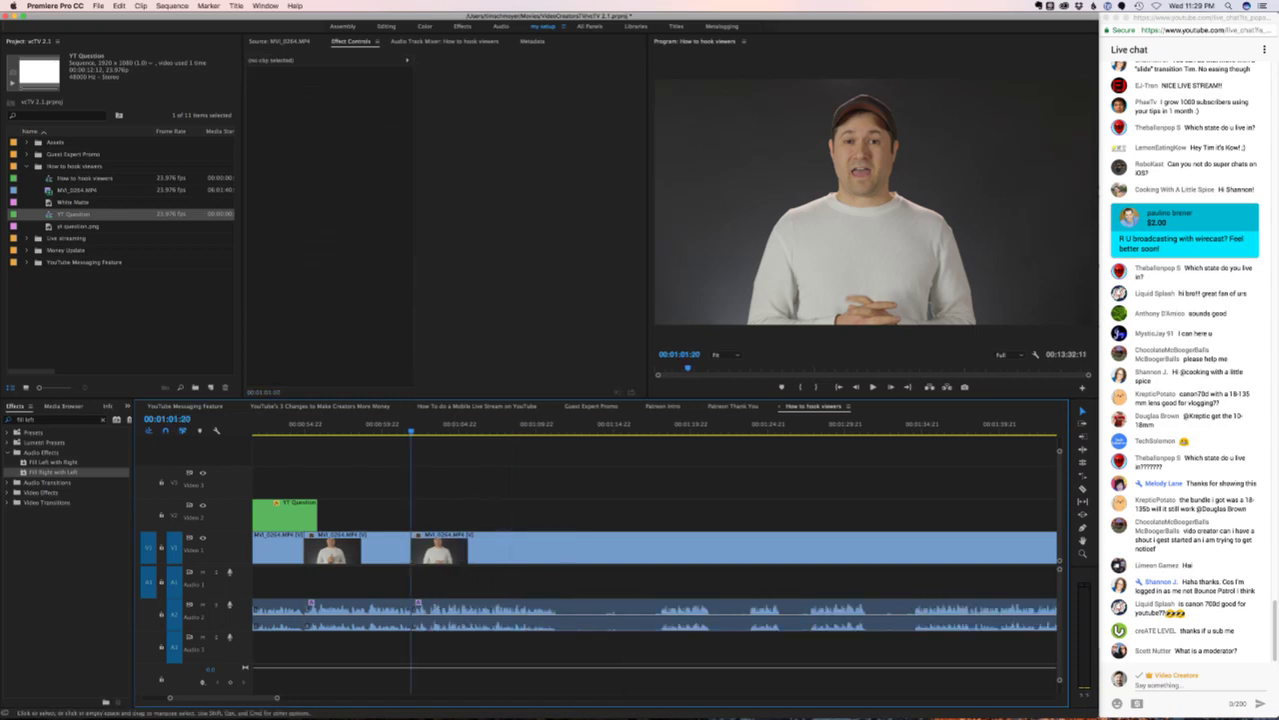
pyautogui.hscroll(-1, 655, 539)
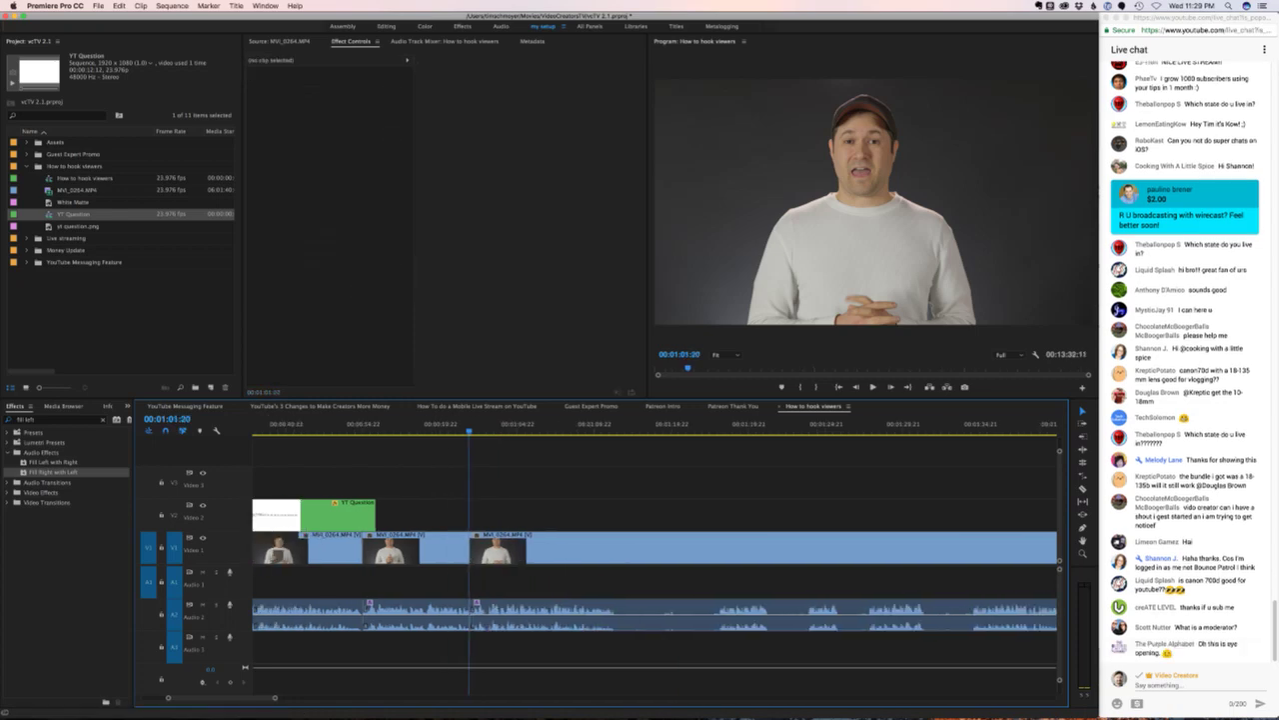
pyautogui.hscroll(-1, 654, 540)
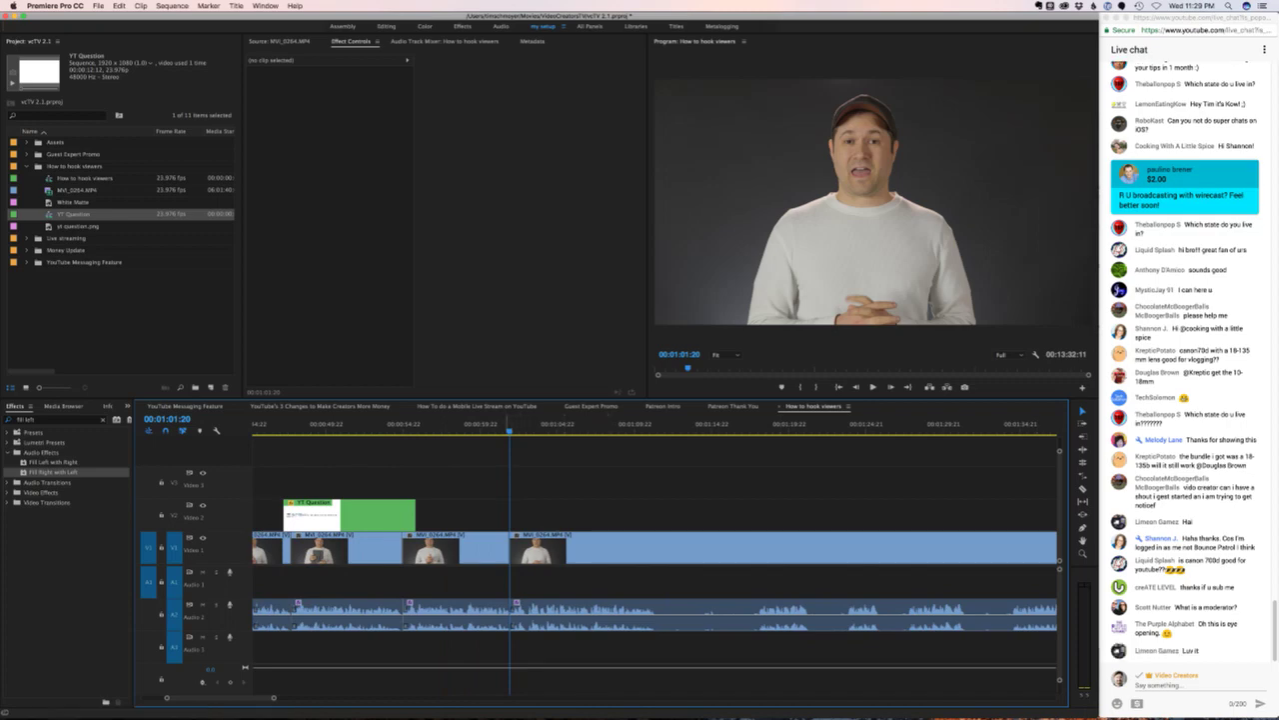
pyautogui.click(505, 425)
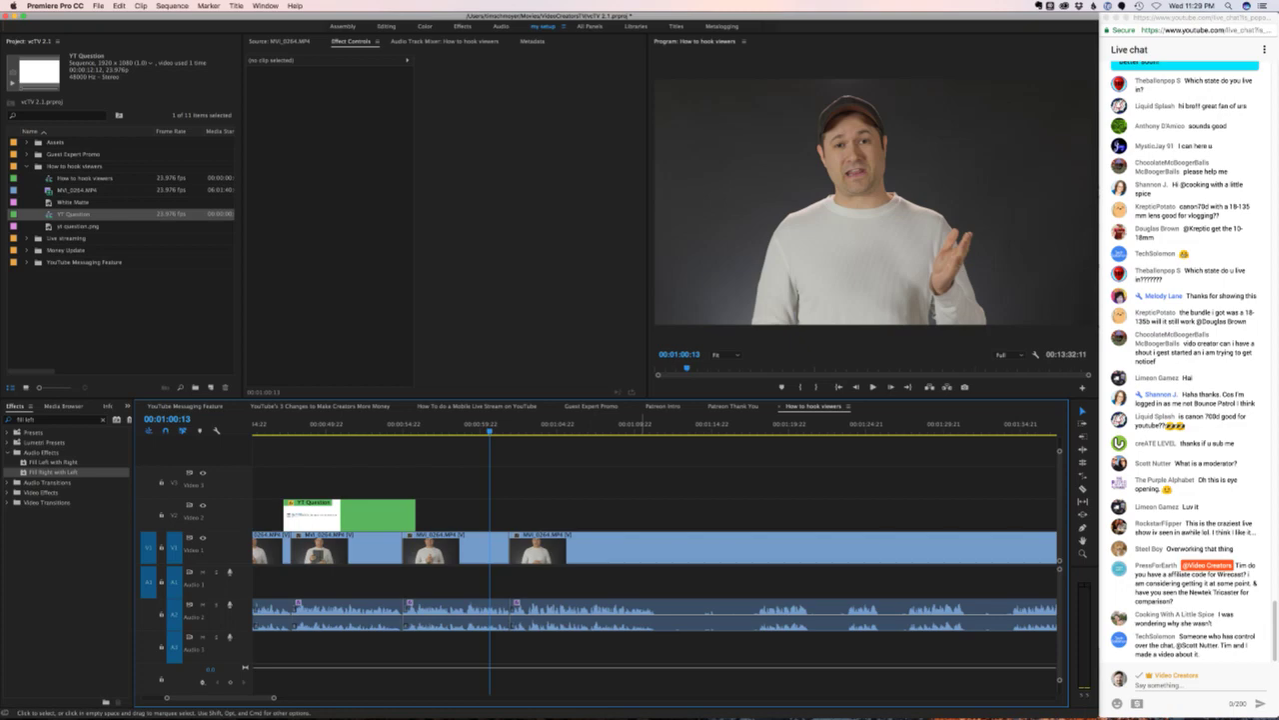
pyautogui.press('space')
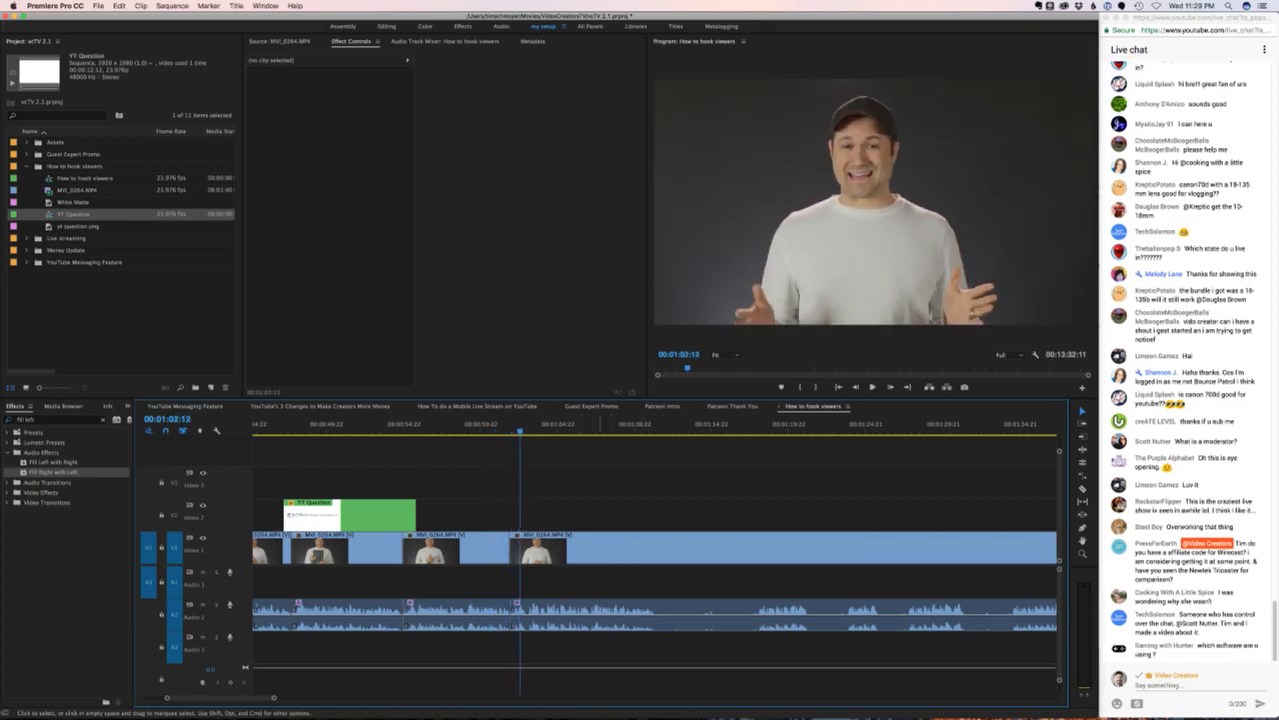
pyautogui.press('space')
pyautogui.press('=')
# - Add an audio crossfade at the cut, then undo it and replay the cut
pyautogui.press('Left')
pyautogui.press('Left')
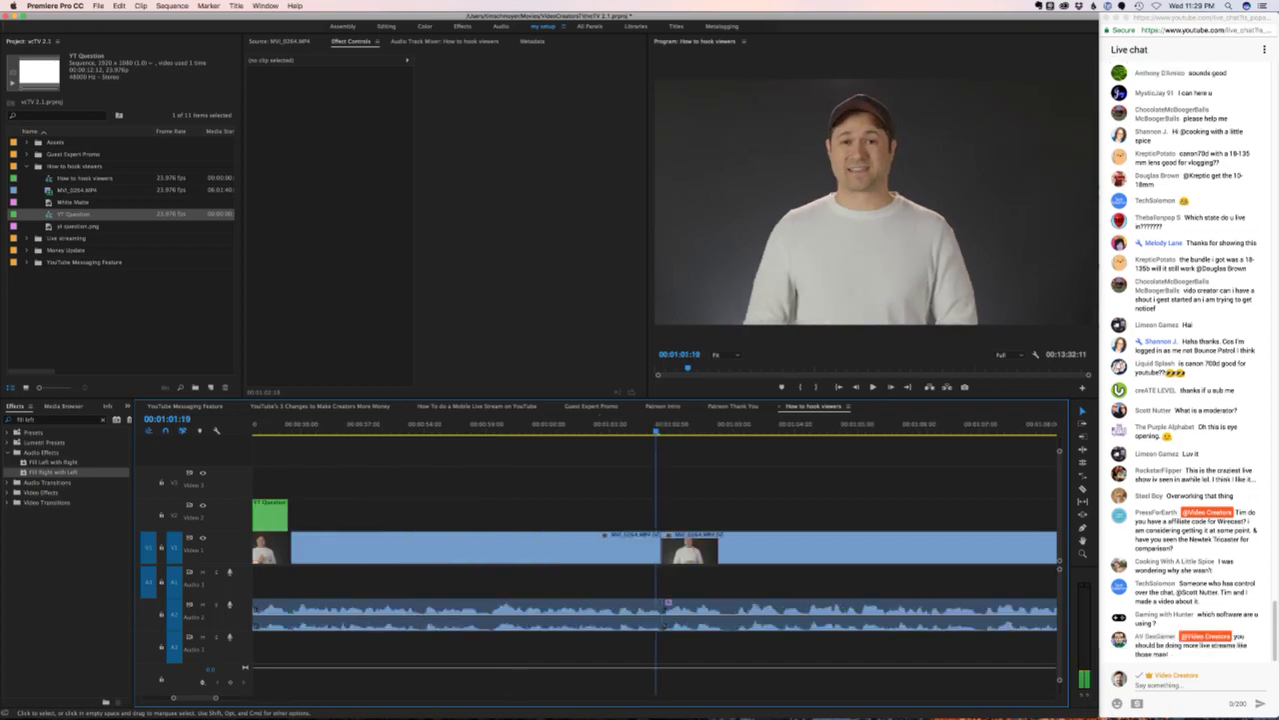
pyautogui.press('Right')
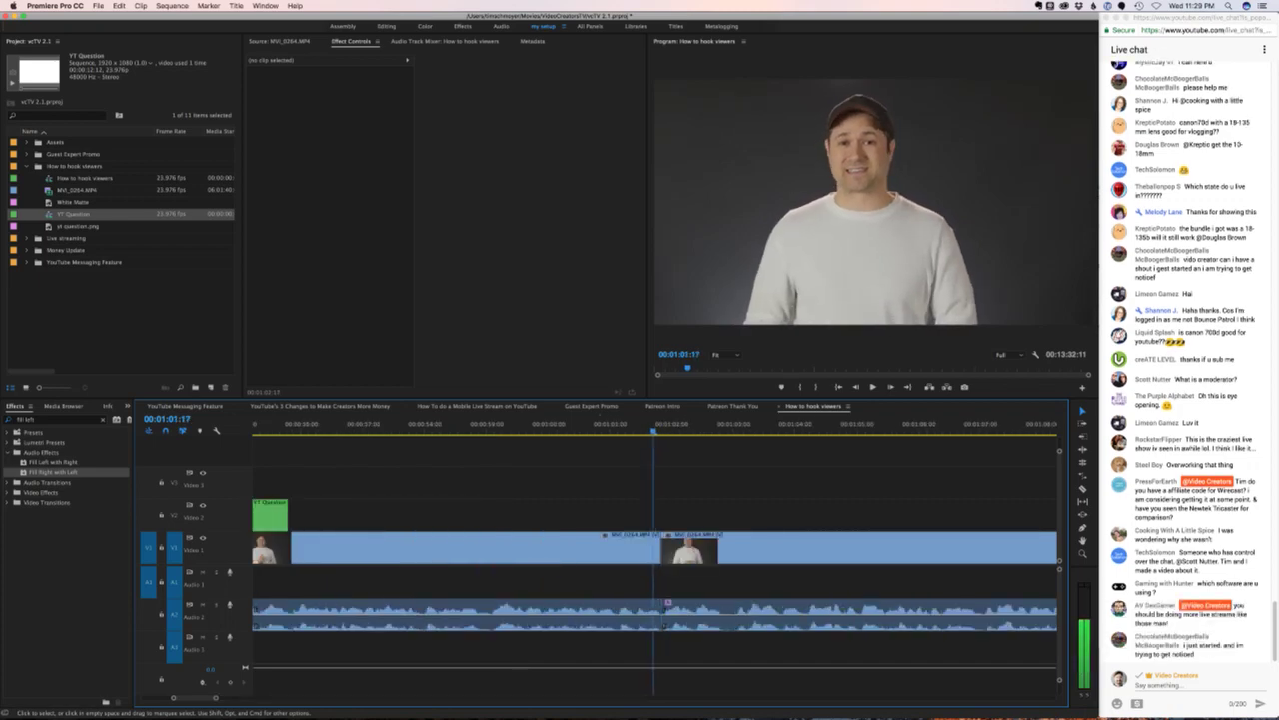
pyautogui.press('Right')
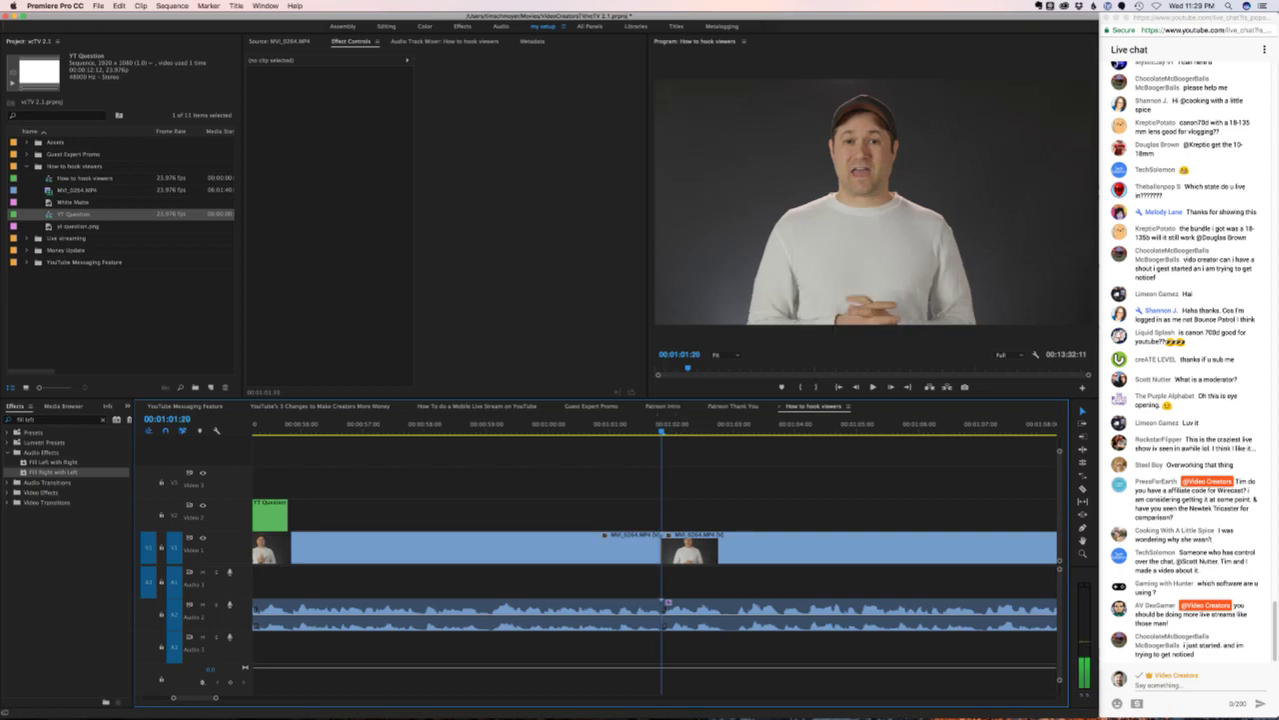
pyautogui.press('super+shift+d')
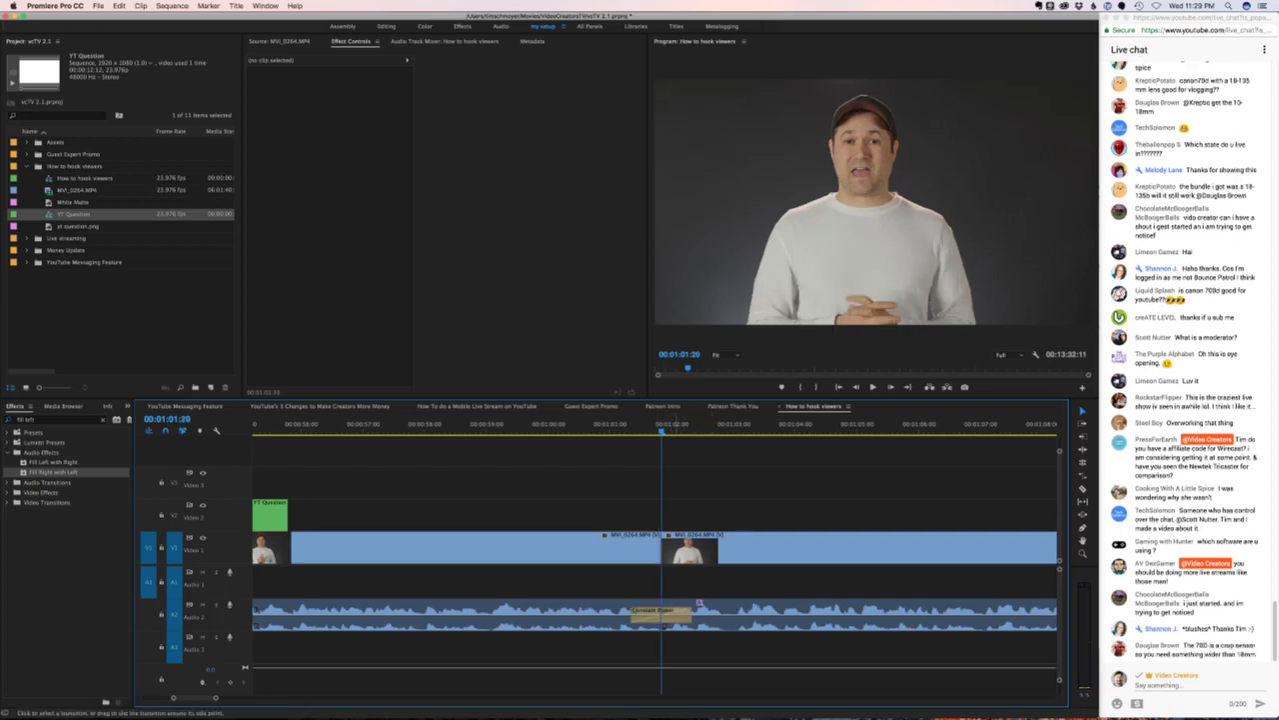
pyautogui.press('super+z')
pyautogui.hotkey('shift', 'Left')
pyautogui.hotkey('shift', 'Left')
pyautogui.press('Left')
pyautogui.press('Left')
pyautogui.press('Left')
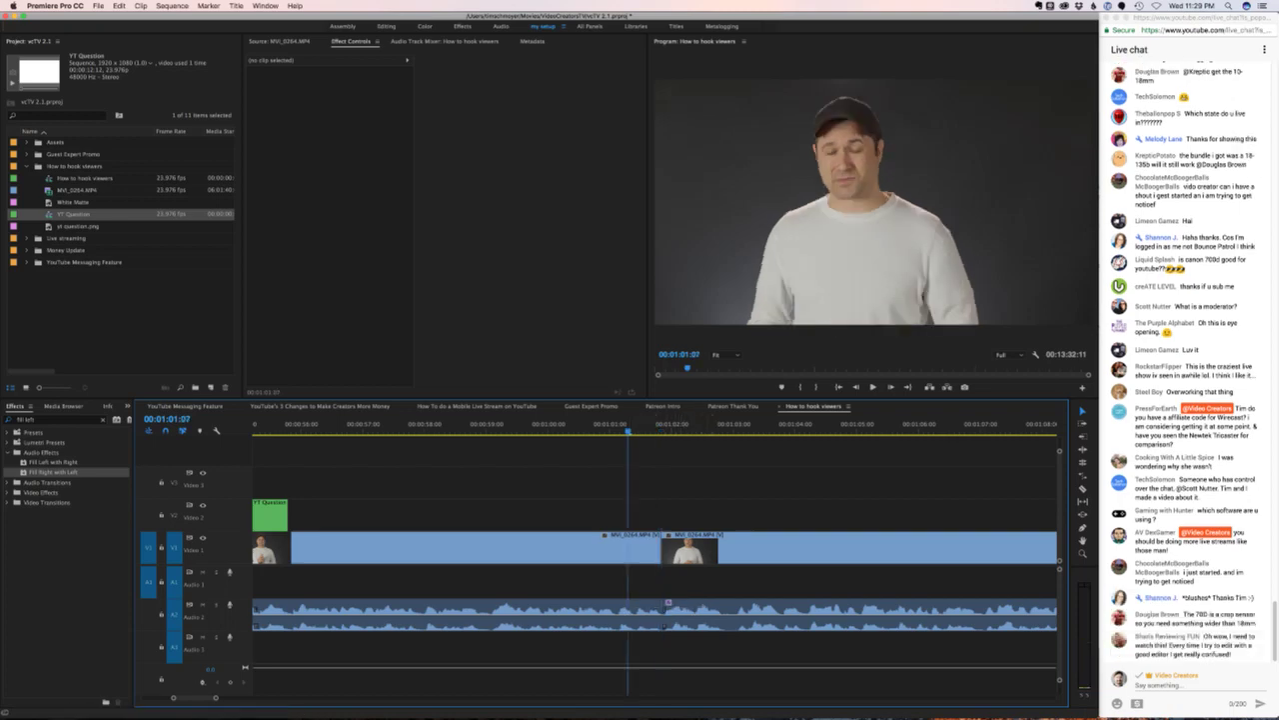
pyautogui.press('Right')
pyautogui.press('Right')
pyautogui.press('Right')
pyautogui.press('Right')
pyautogui.press('Right')
pyautogui.press('Right')
pyautogui.press('Right')
pyautogui.press('Right')
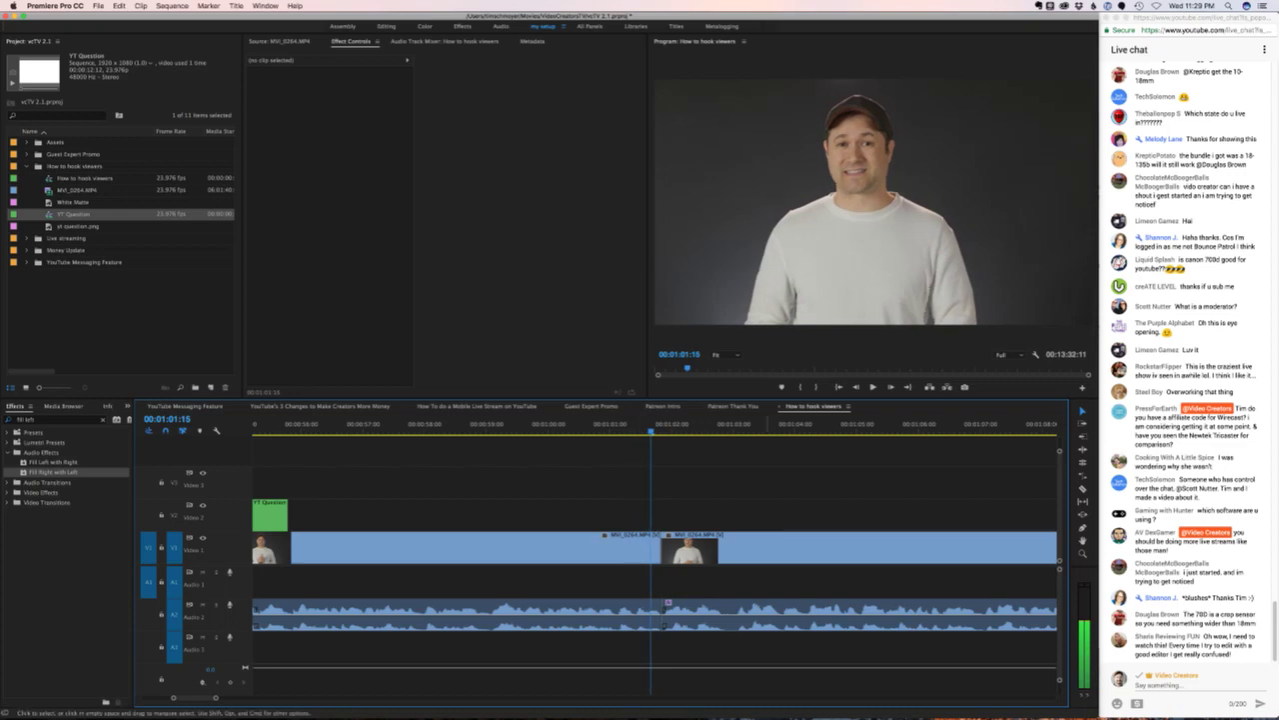
# - Alt-drag the clip after the cut slightly left so its audio overlaps on A1, and play it
pyautogui.click(859, 547)
pyautogui.moveTo(860, 548); pyautogui.dragTo(850, 550)
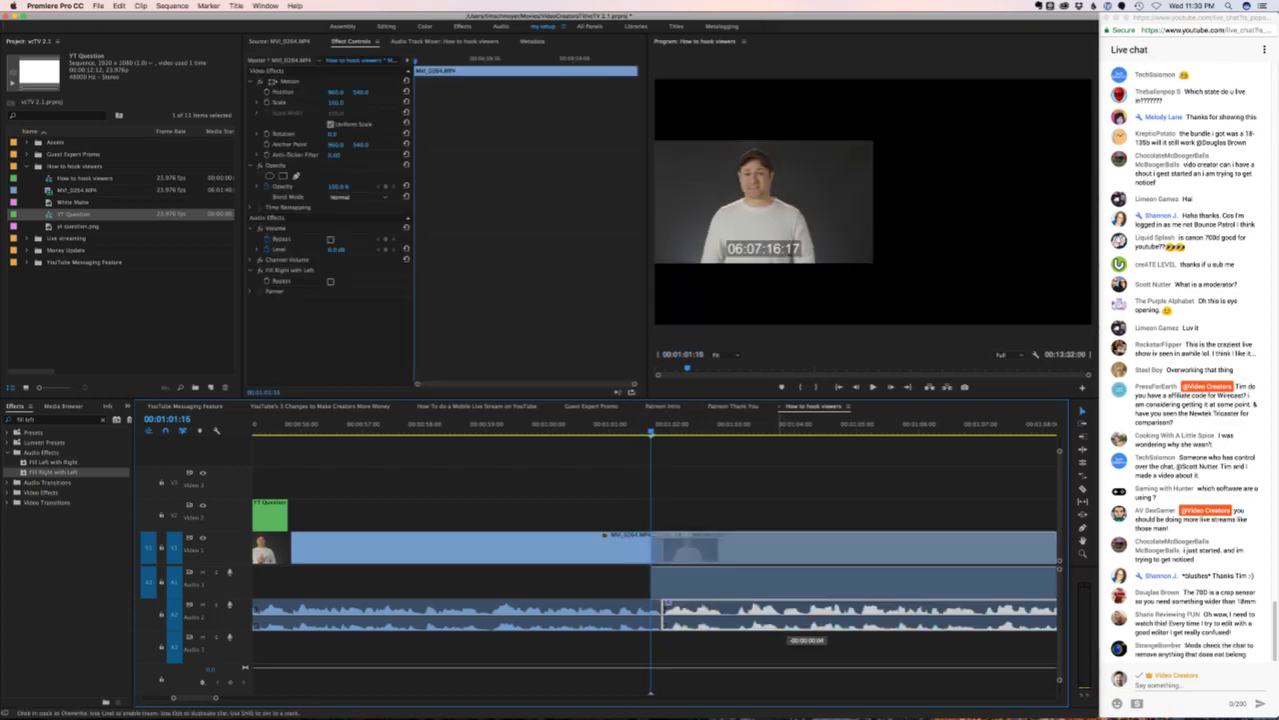
pyautogui.hotkey('shift', 'Left')
pyautogui.hotkey('shift', 'Left')
pyautogui.hotkey('shift', 'Left')
pyautogui.press('space')
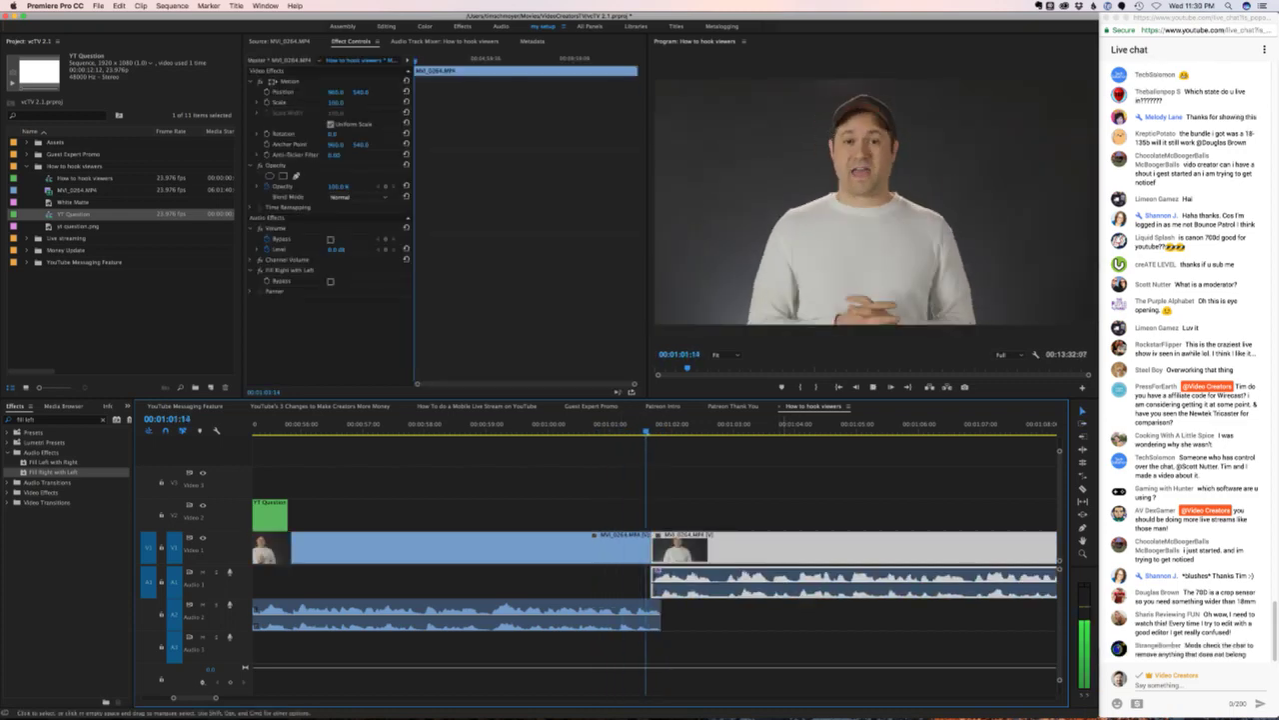
pyautogui.press('space')
# - Undo and redo the nudge to compare both versions, then review the edit
pyautogui.press('super+z')
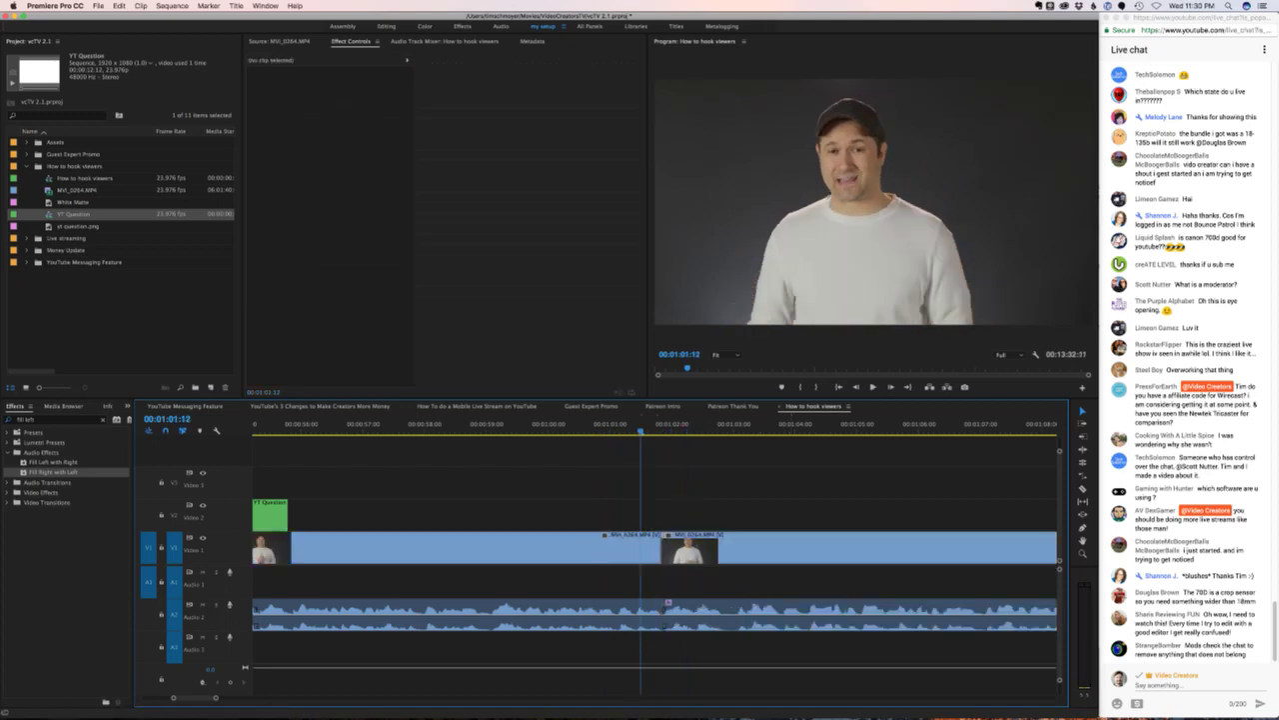
pyautogui.press('space')
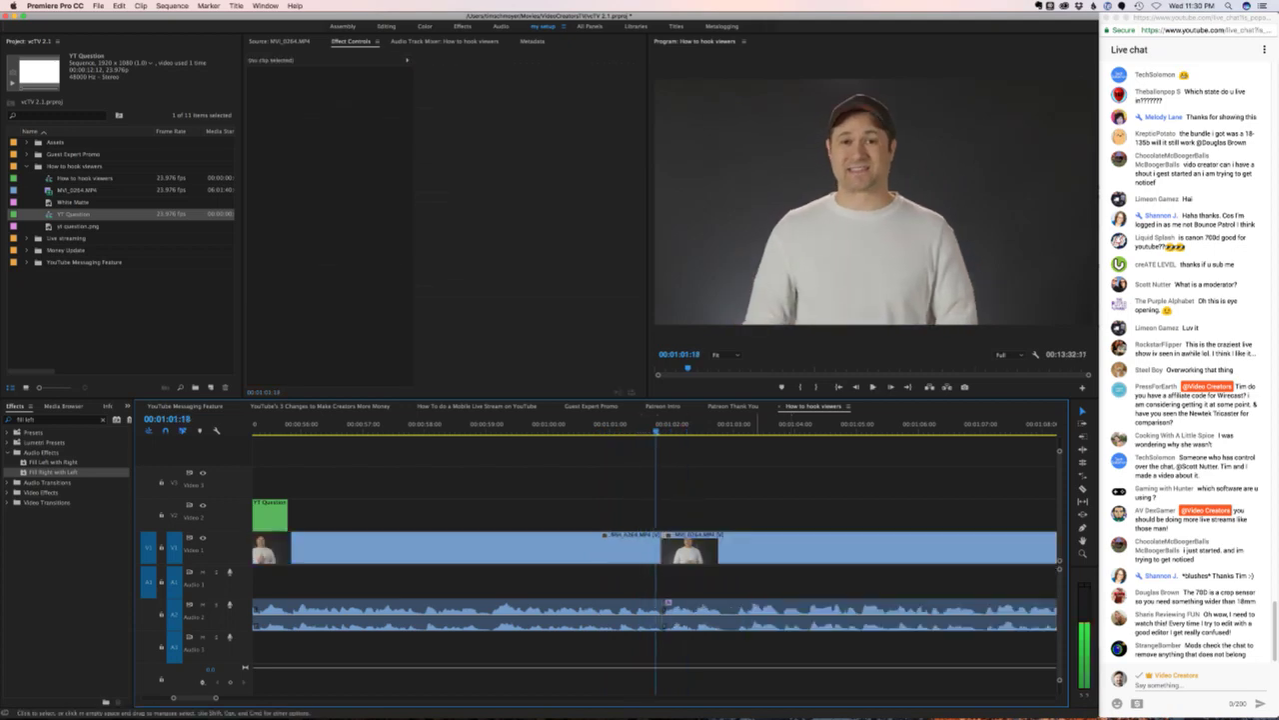
pyautogui.press('super+shift+z')
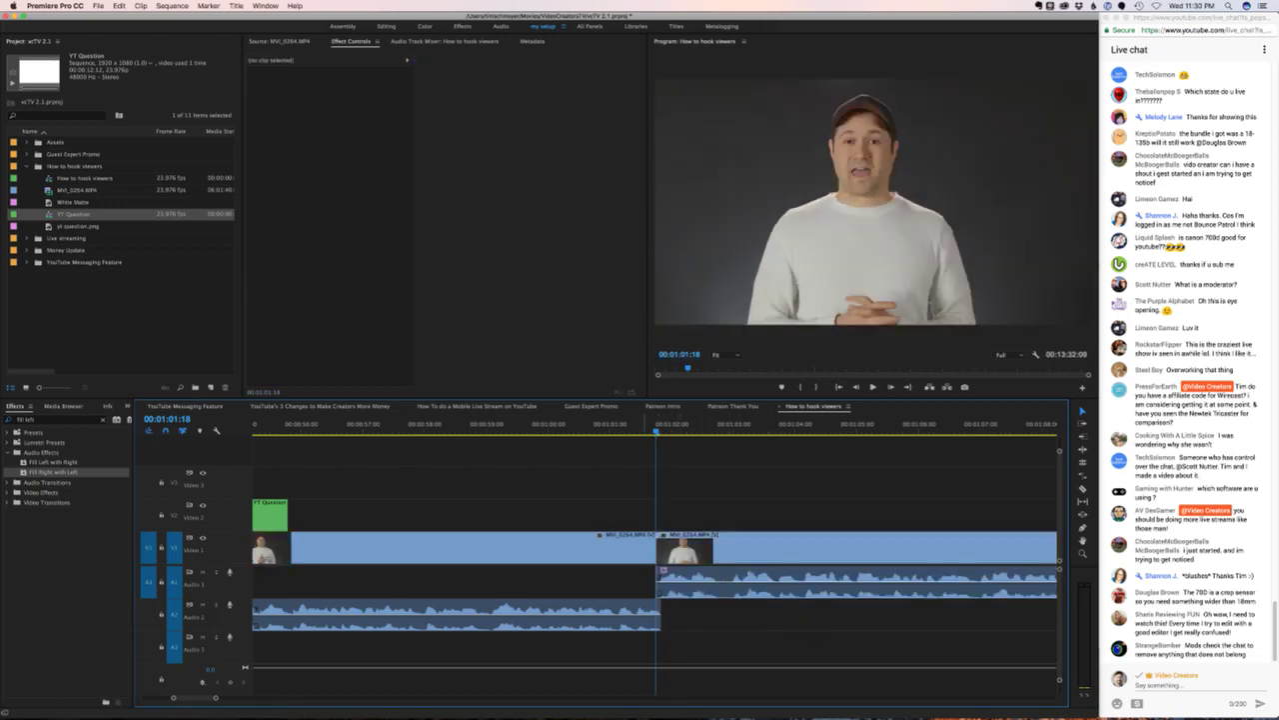
pyautogui.click(638, 424)
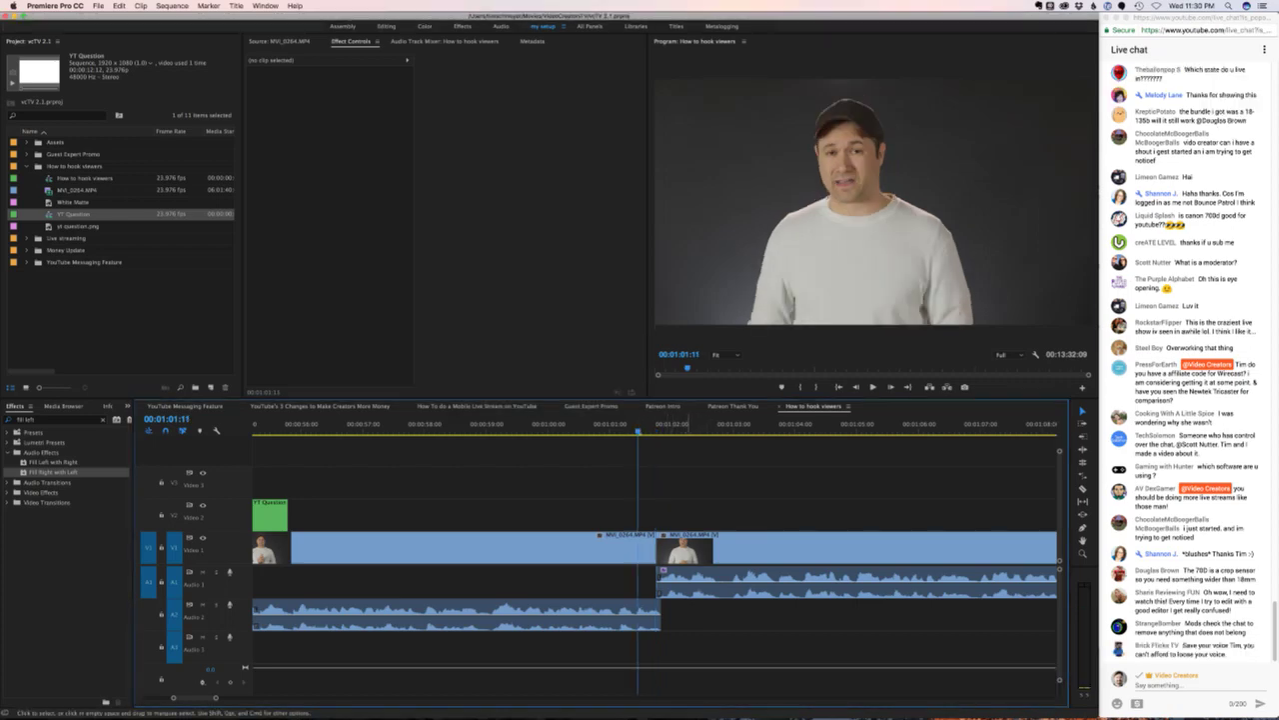
pyautogui.press('space')
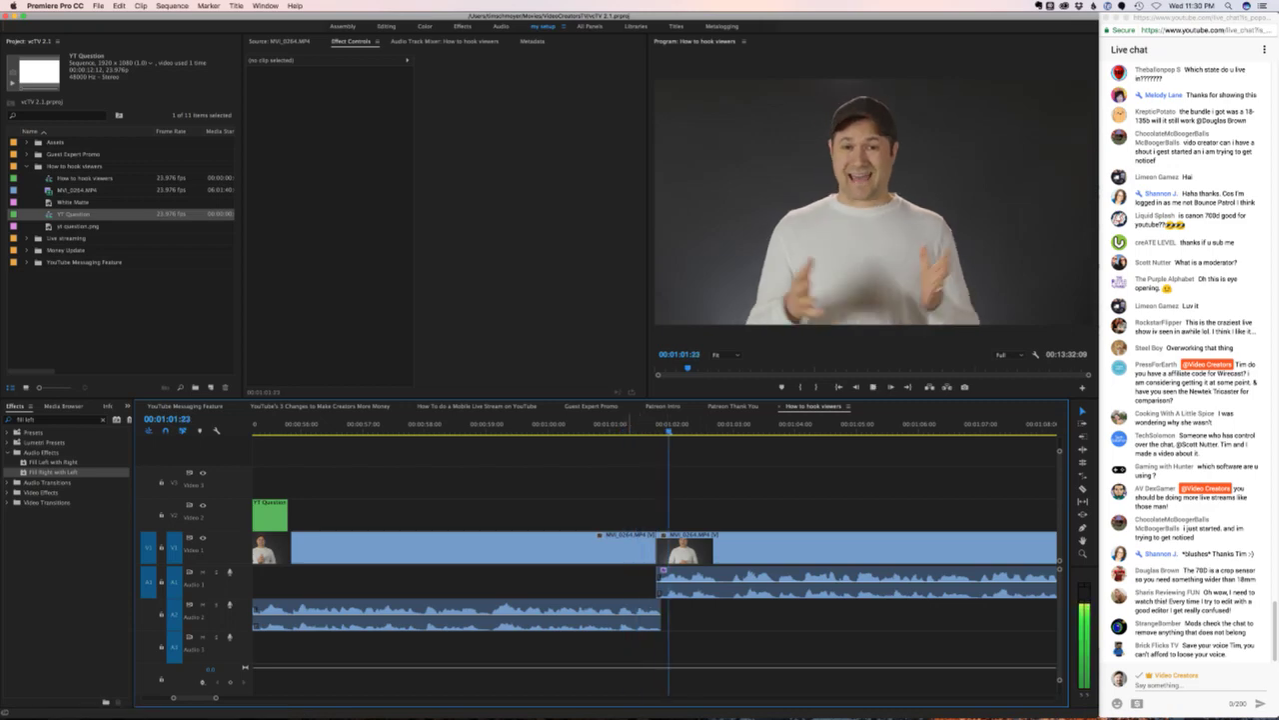
pyautogui.click(520, 423)
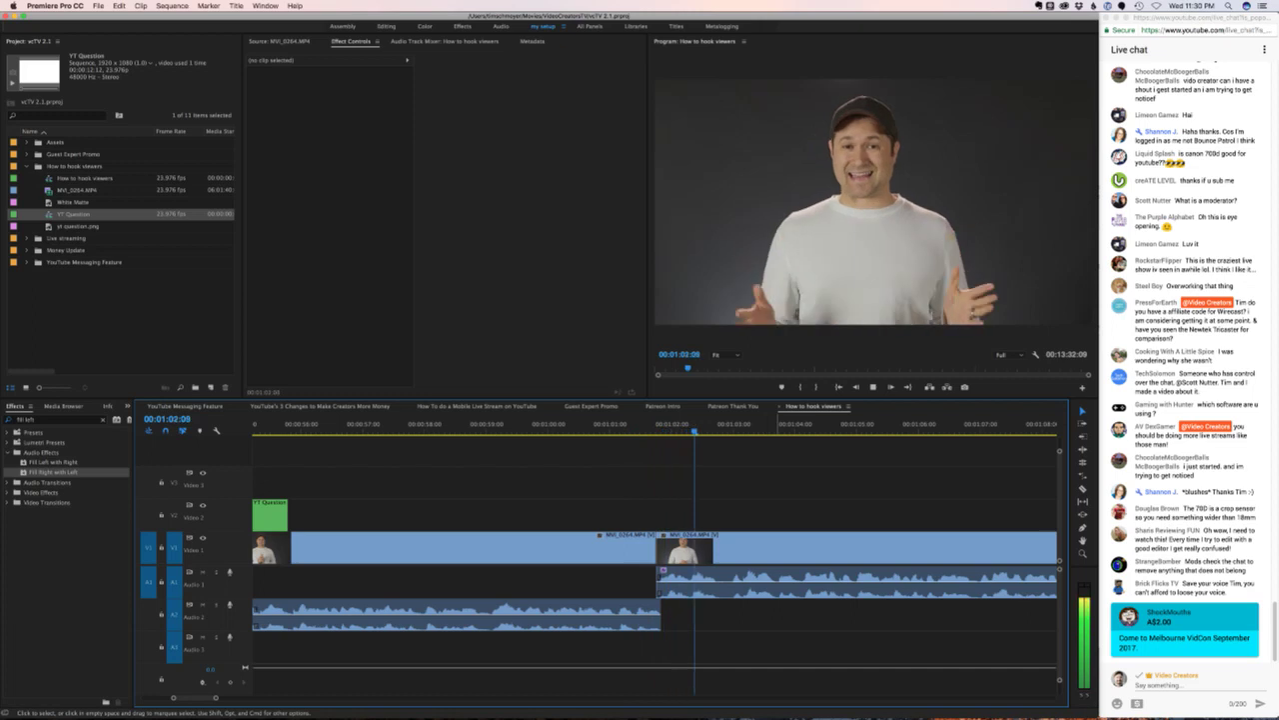
pyautogui.press('-')
pyautogui.press('-')
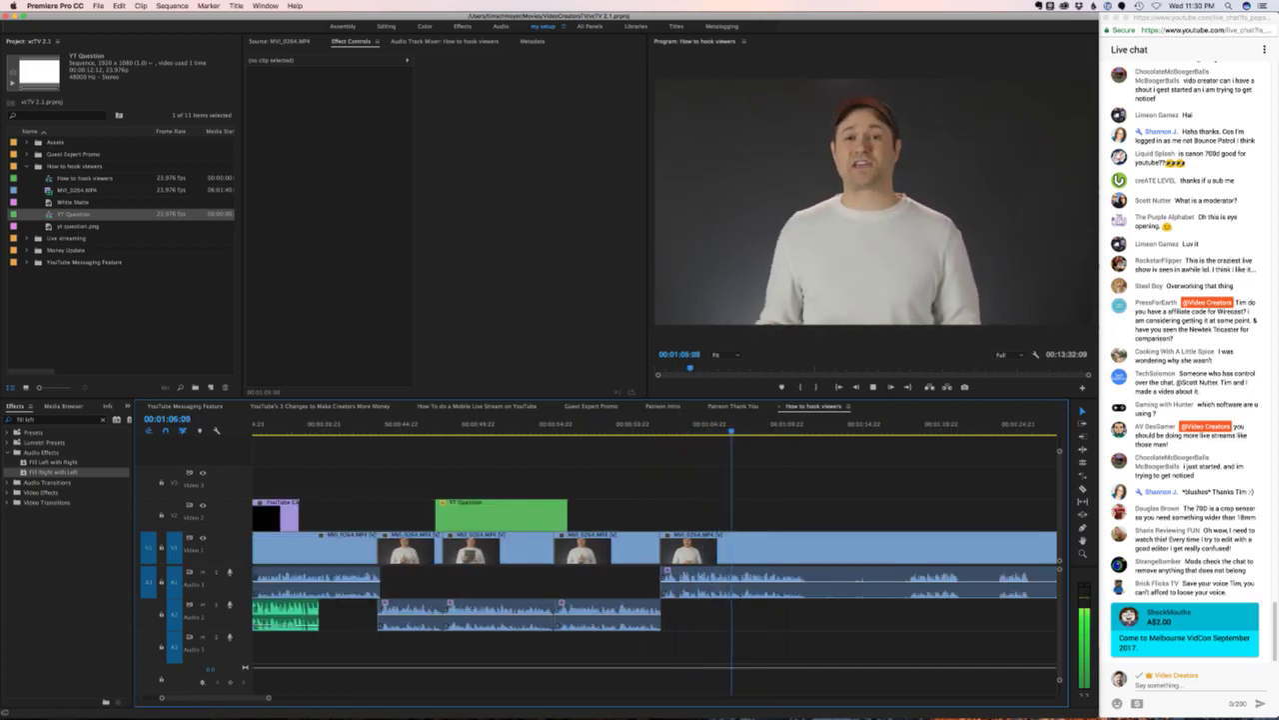
# - Add edits to the interview clip at 01:11:01 and 01:34:08
pyautogui.hscroll(5, 655, 560)
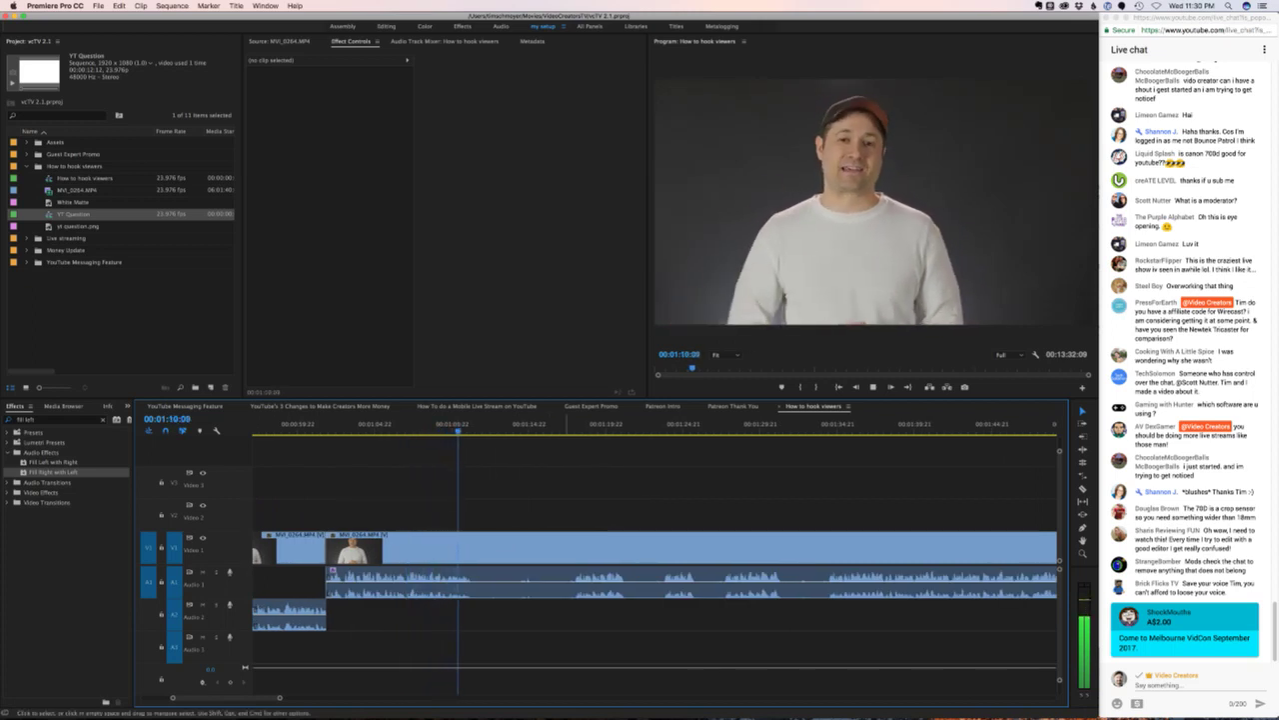
pyautogui.press('space')
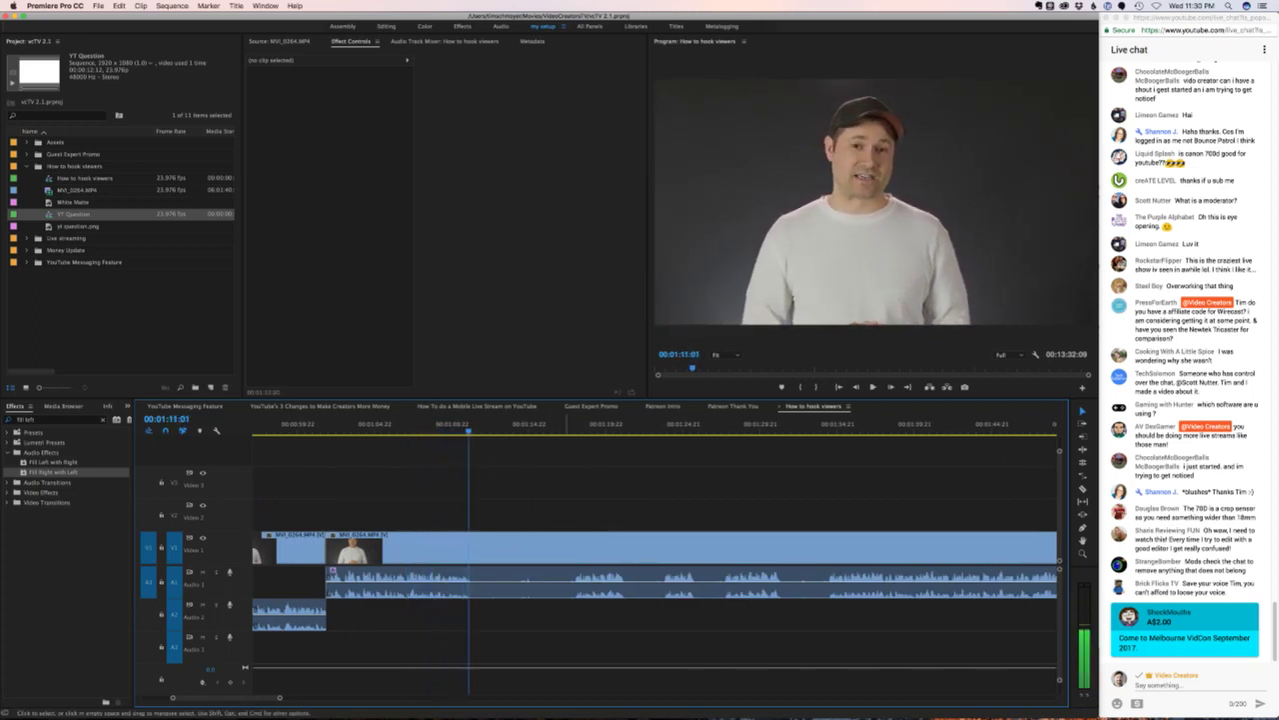
pyautogui.press('super+k')
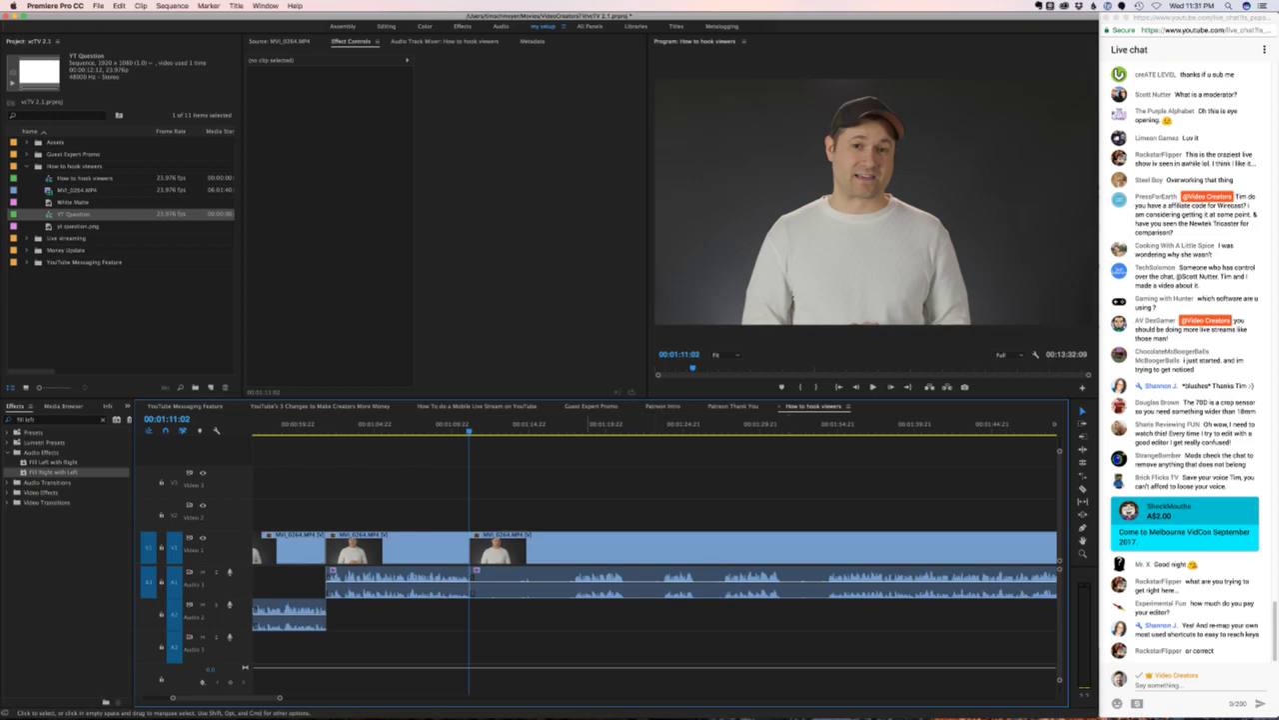
pyautogui.press('space')
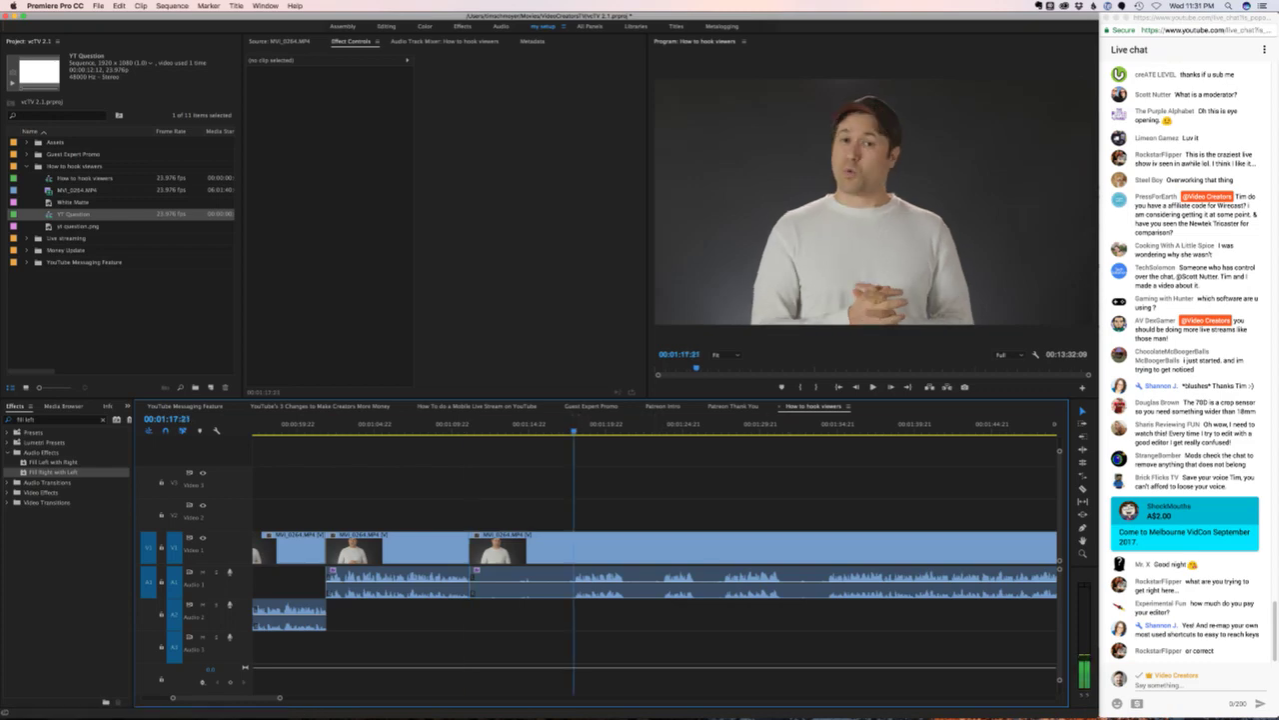
pyautogui.press('space')
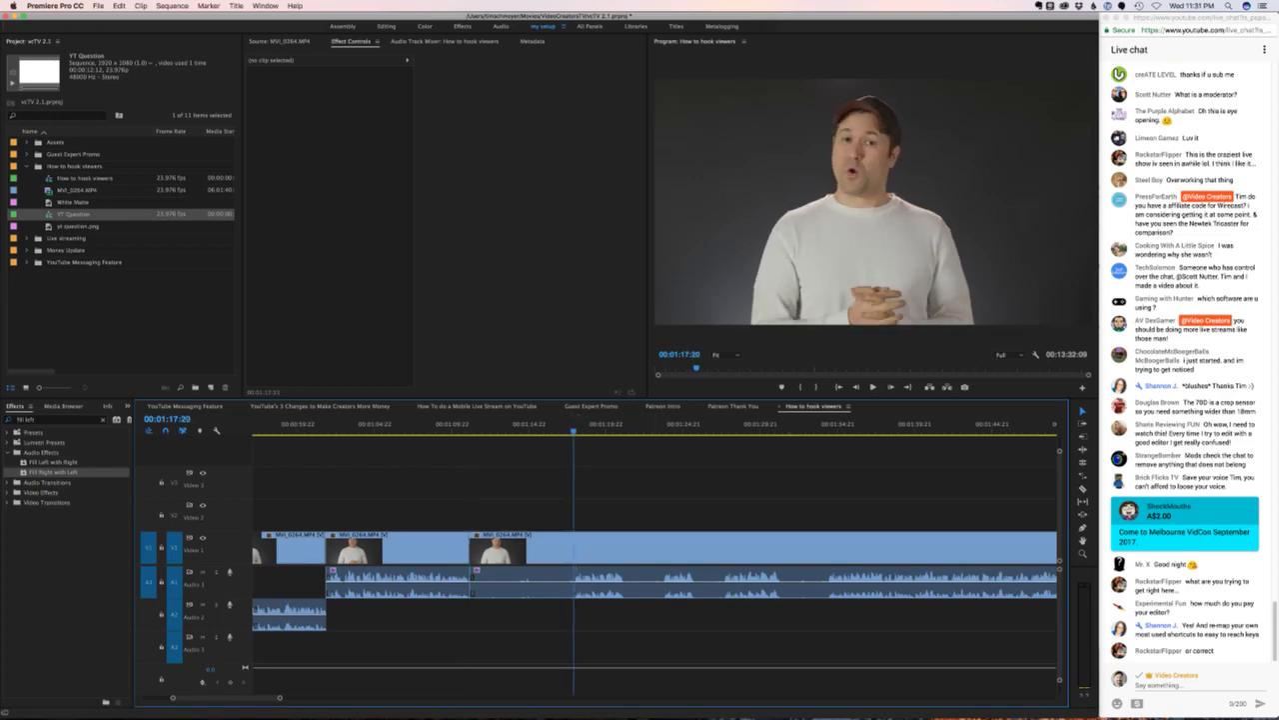
pyautogui.press('l')
pyautogui.press('l')
pyautogui.press('l')
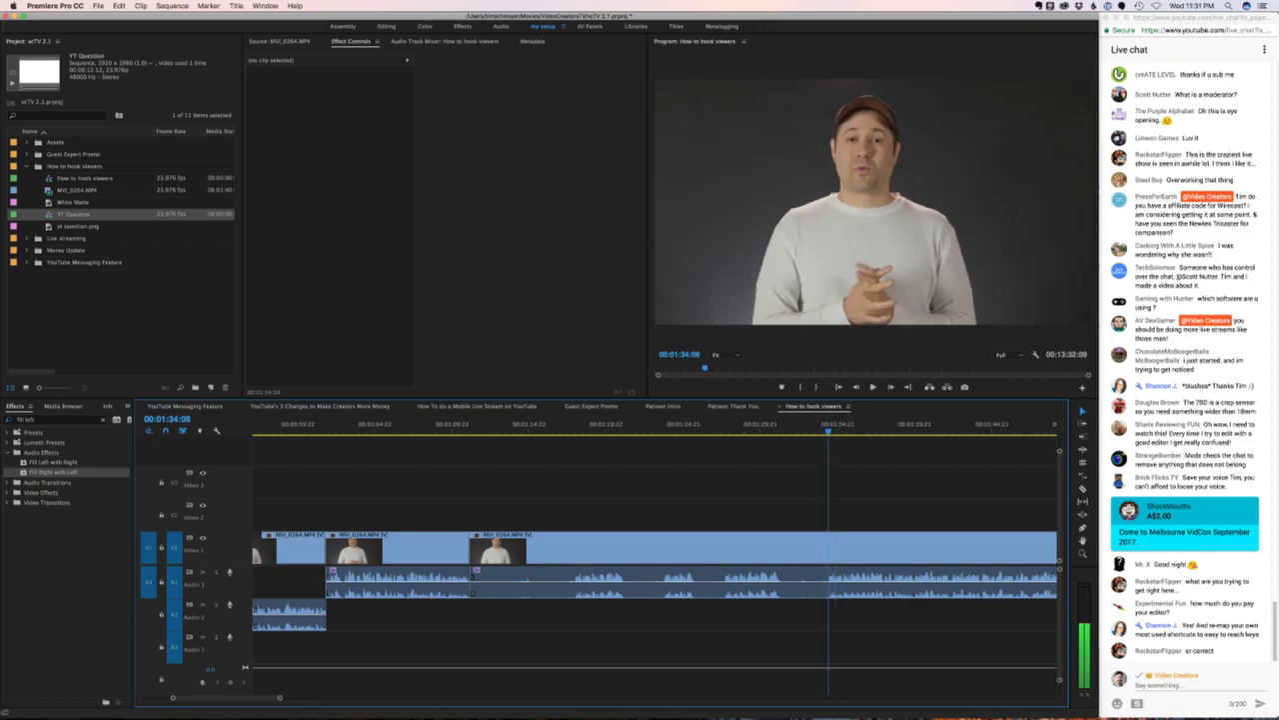
pyautogui.press('super+k')
# - Ripple delete the 23-second middle piece and play back the new edit
pyautogui.click(708, 549)
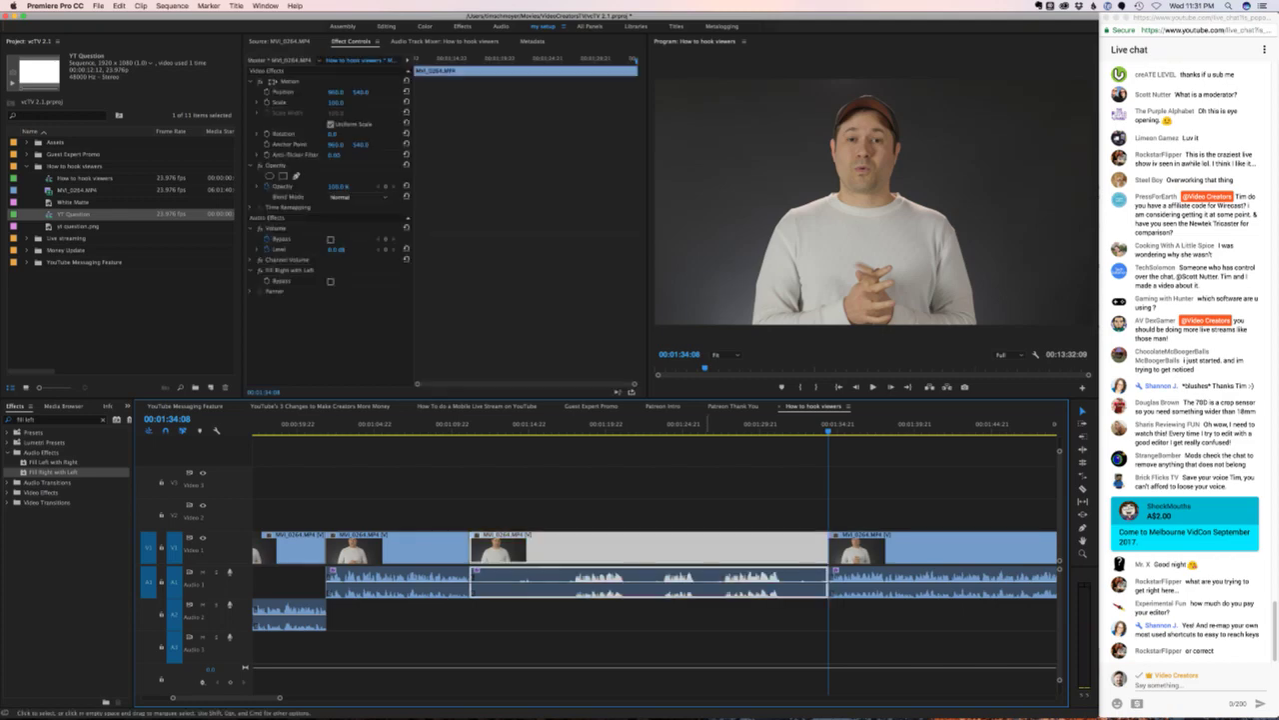
pyautogui.hotkey('alt', 'BackSpace')
pyautogui.press('Up')
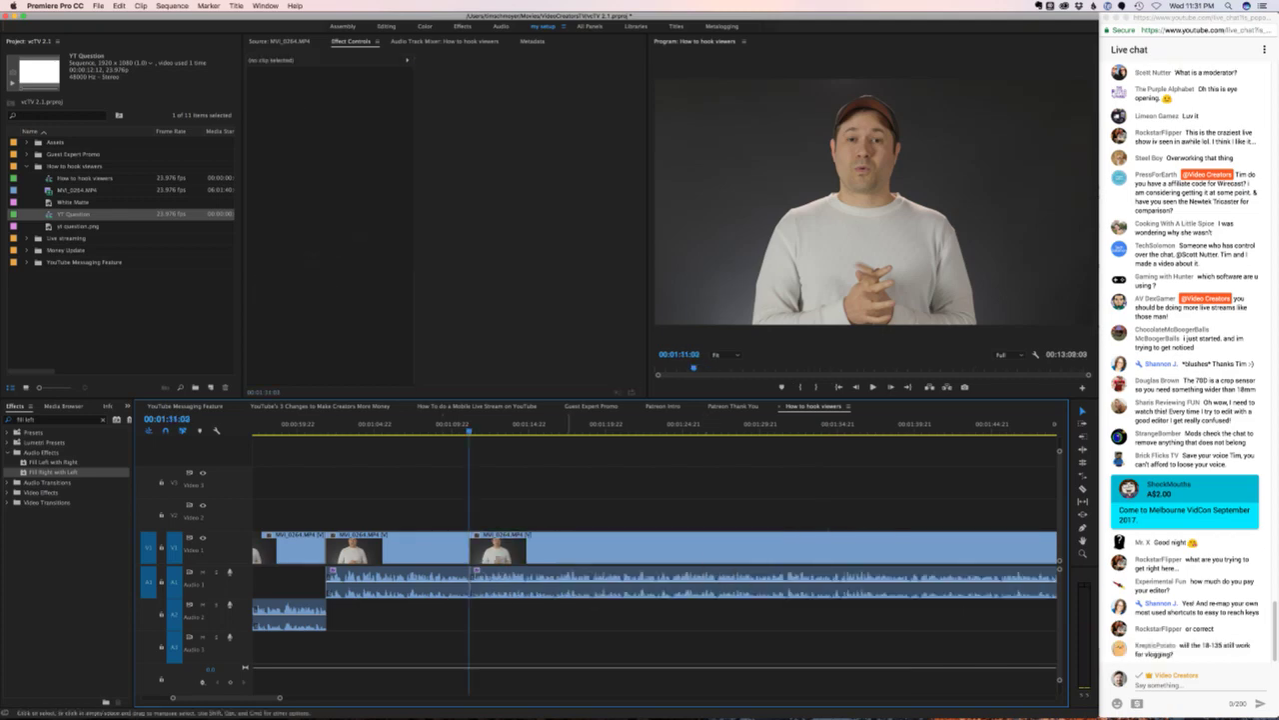
pyautogui.click(460, 425)
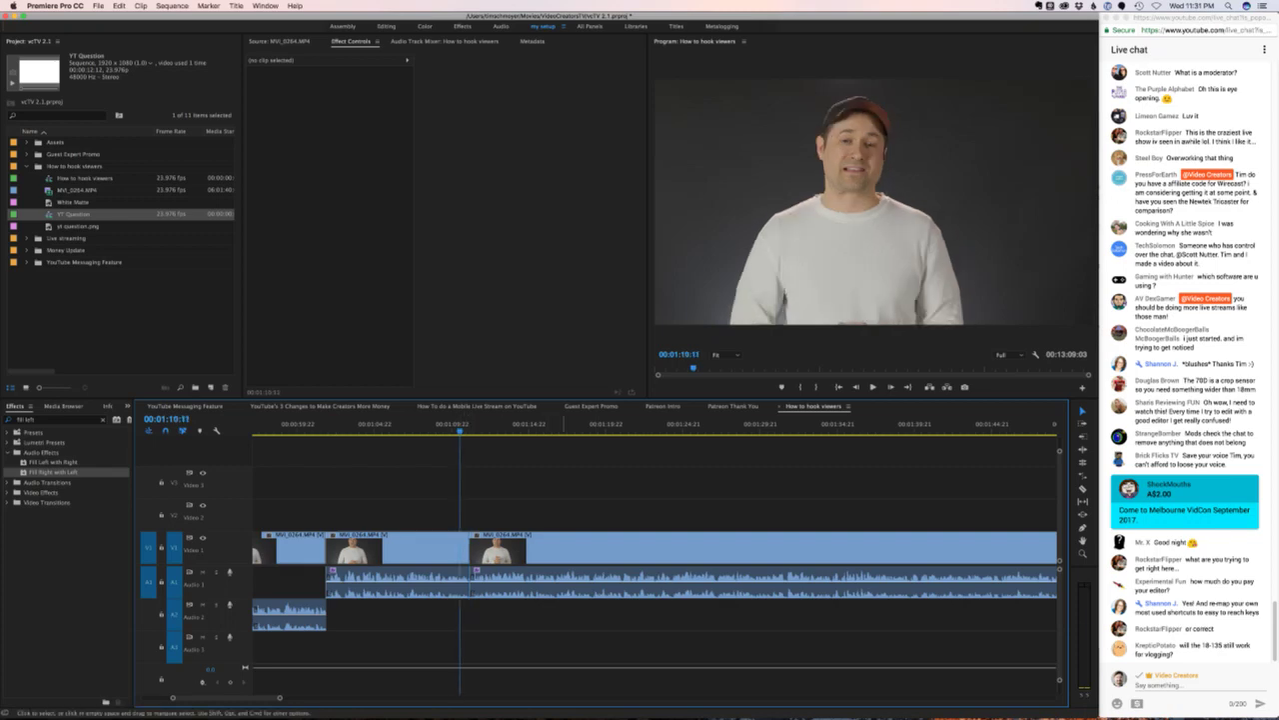
pyautogui.press('space')
pyautogui.press('=')
pyautogui.press('-')
pyautogui.press('\\')
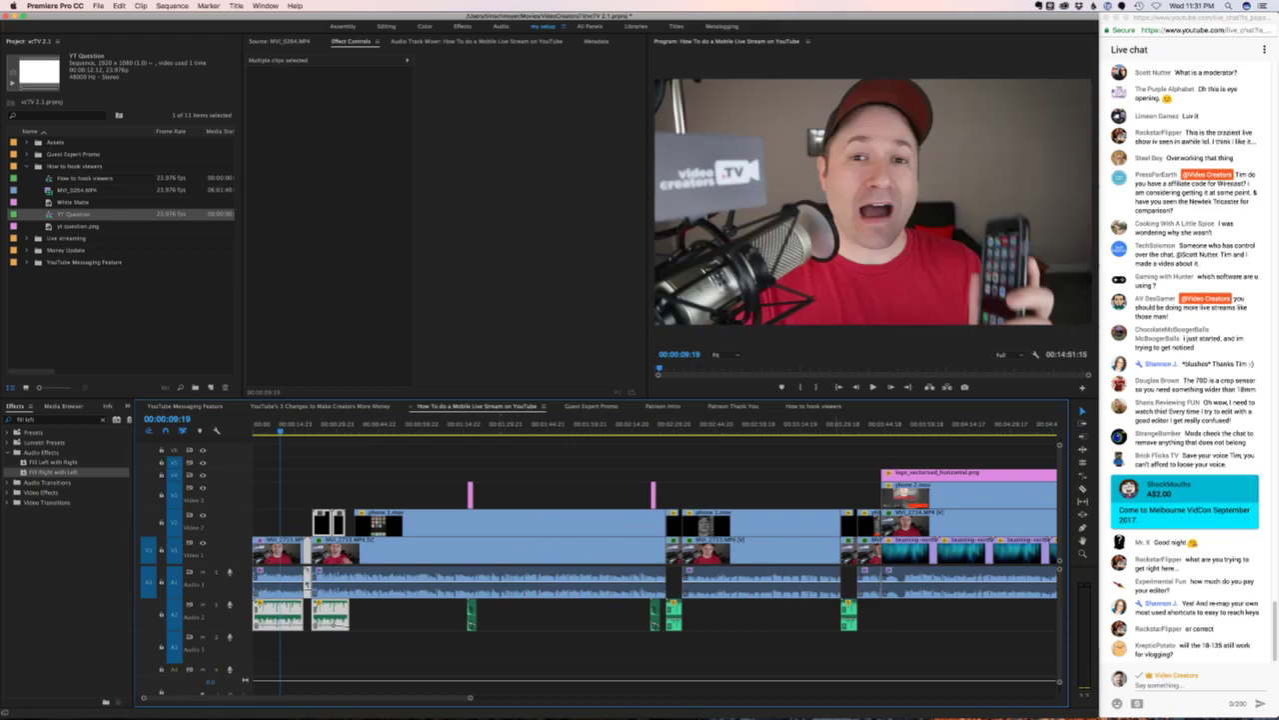
pyautogui.press('\\')
pyautogui.press('j')
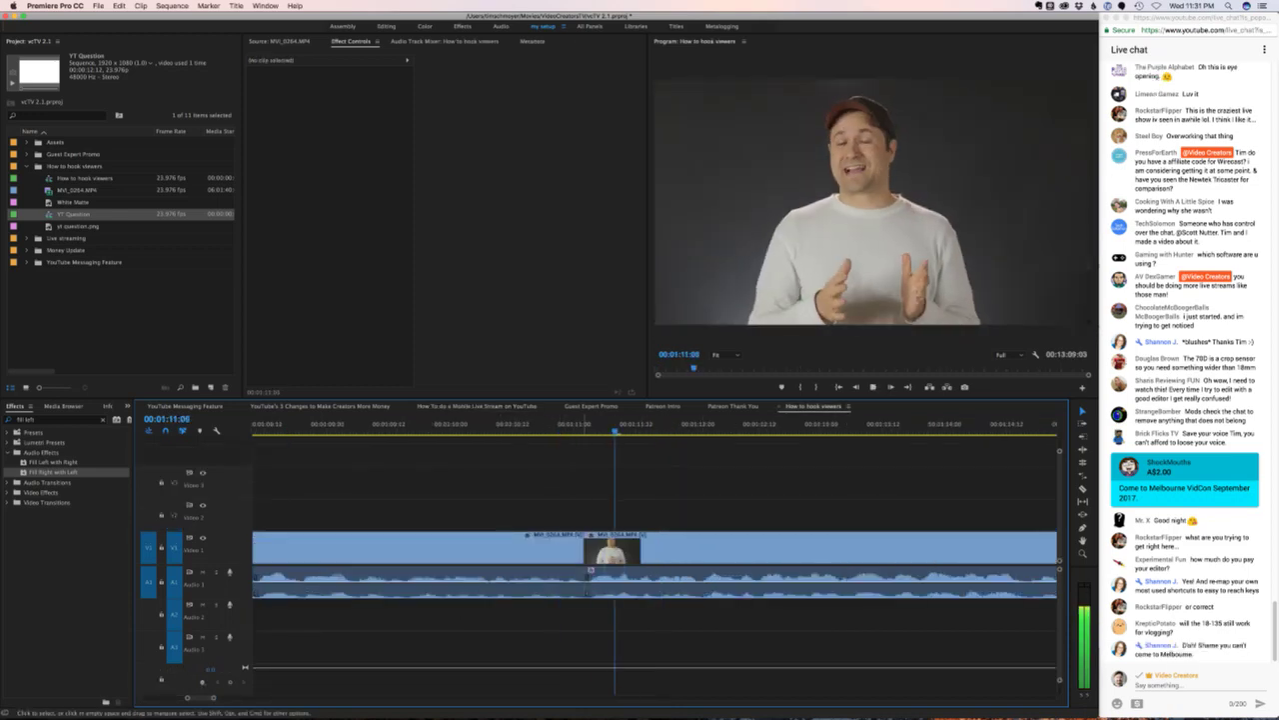
pyautogui.press('l')
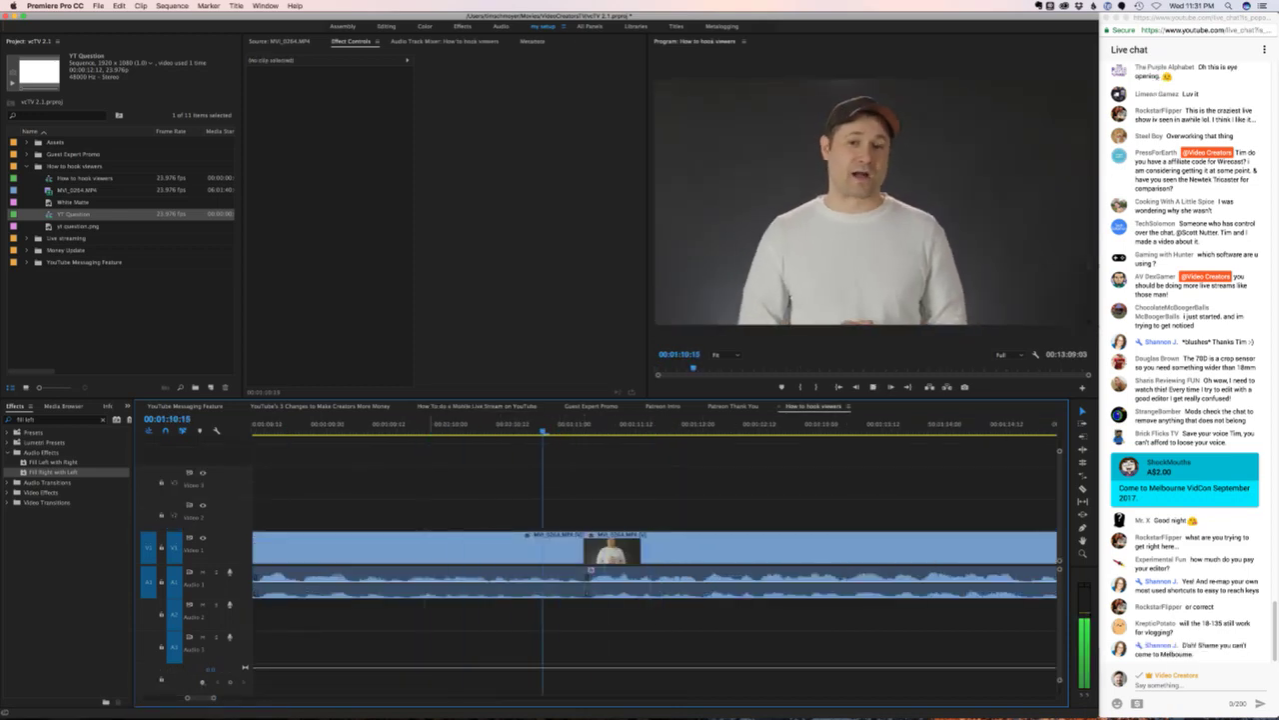
pyautogui.press('k')
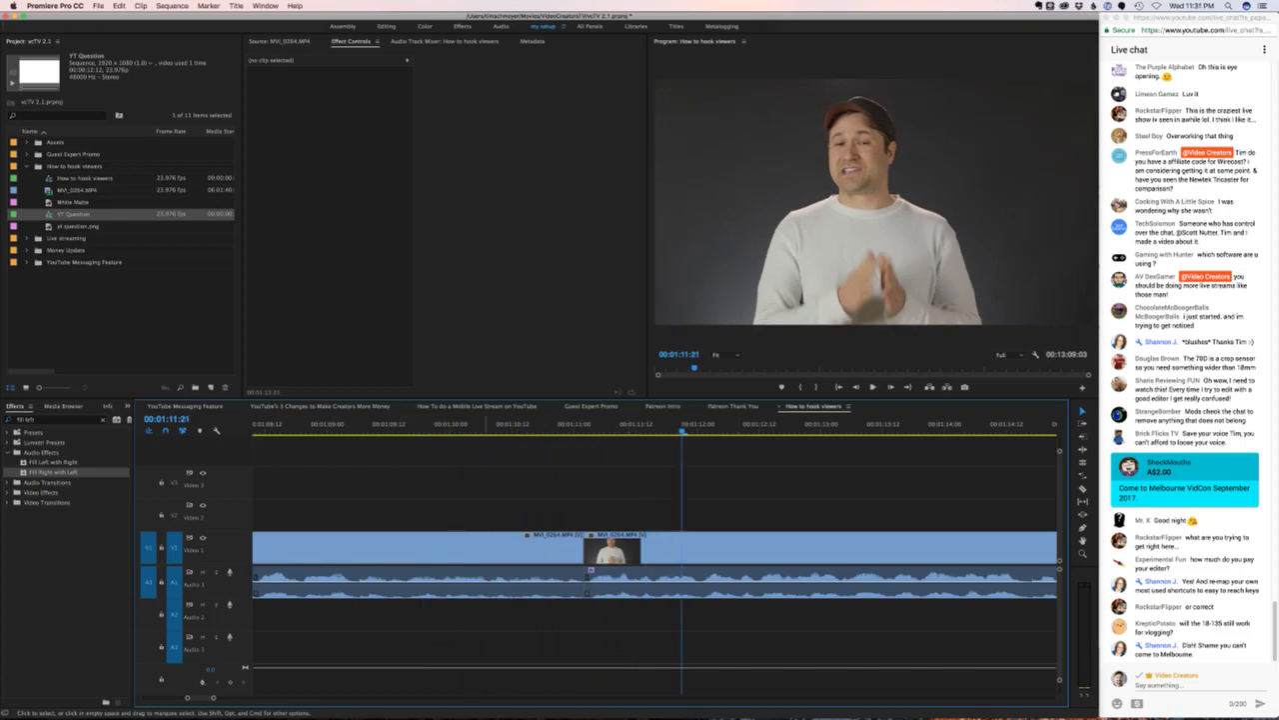
pyautogui.hotkey('shift', 'k')
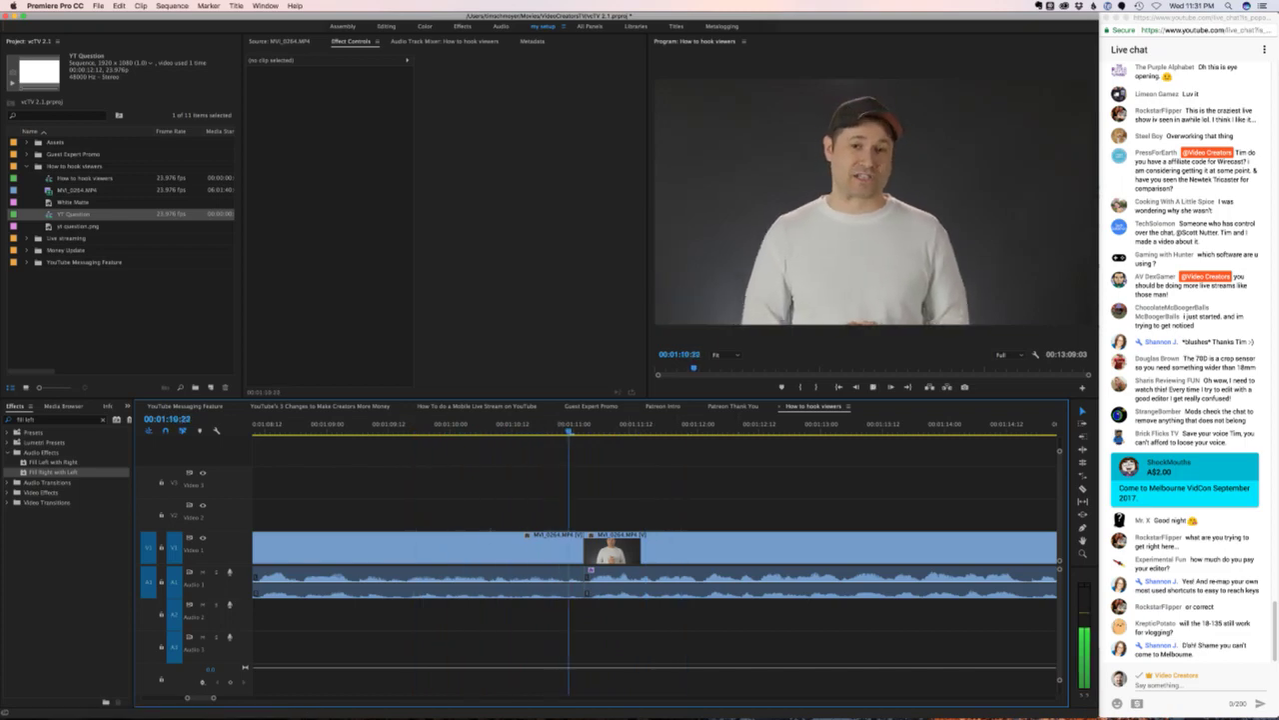
pyautogui.press('Up')
pyautogui.press('Up')
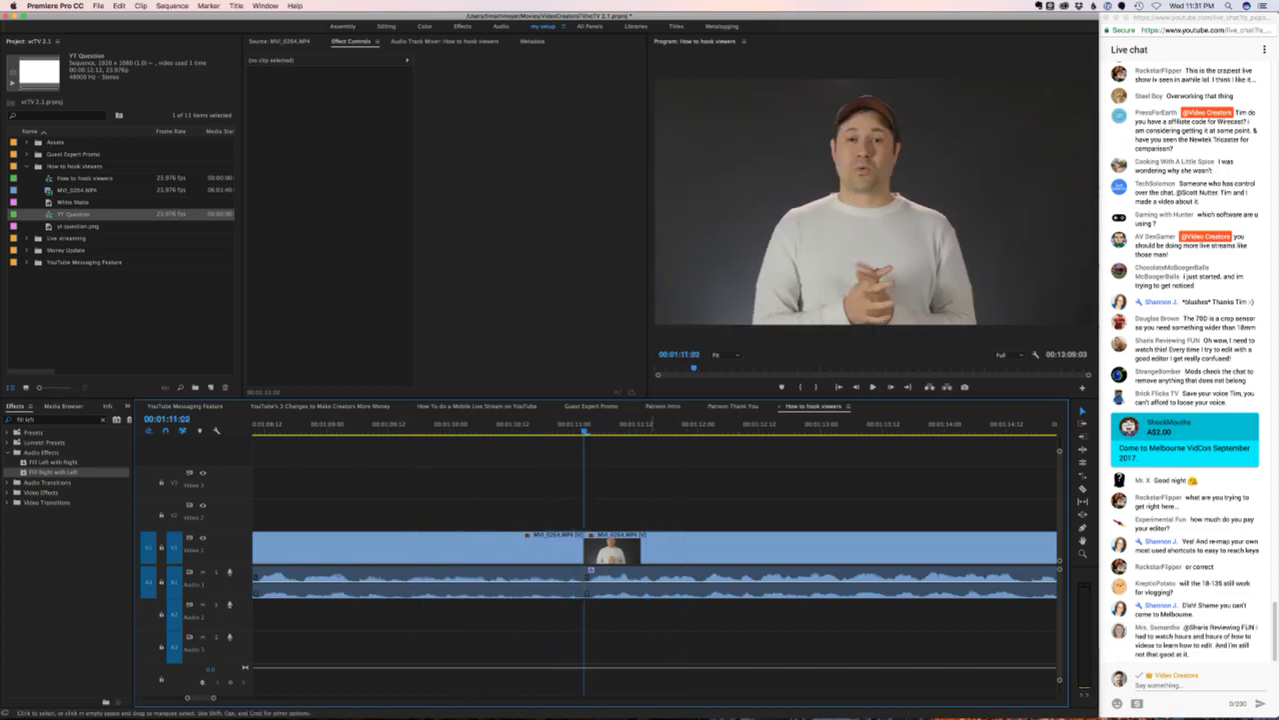
pyautogui.press('super+shift+d')
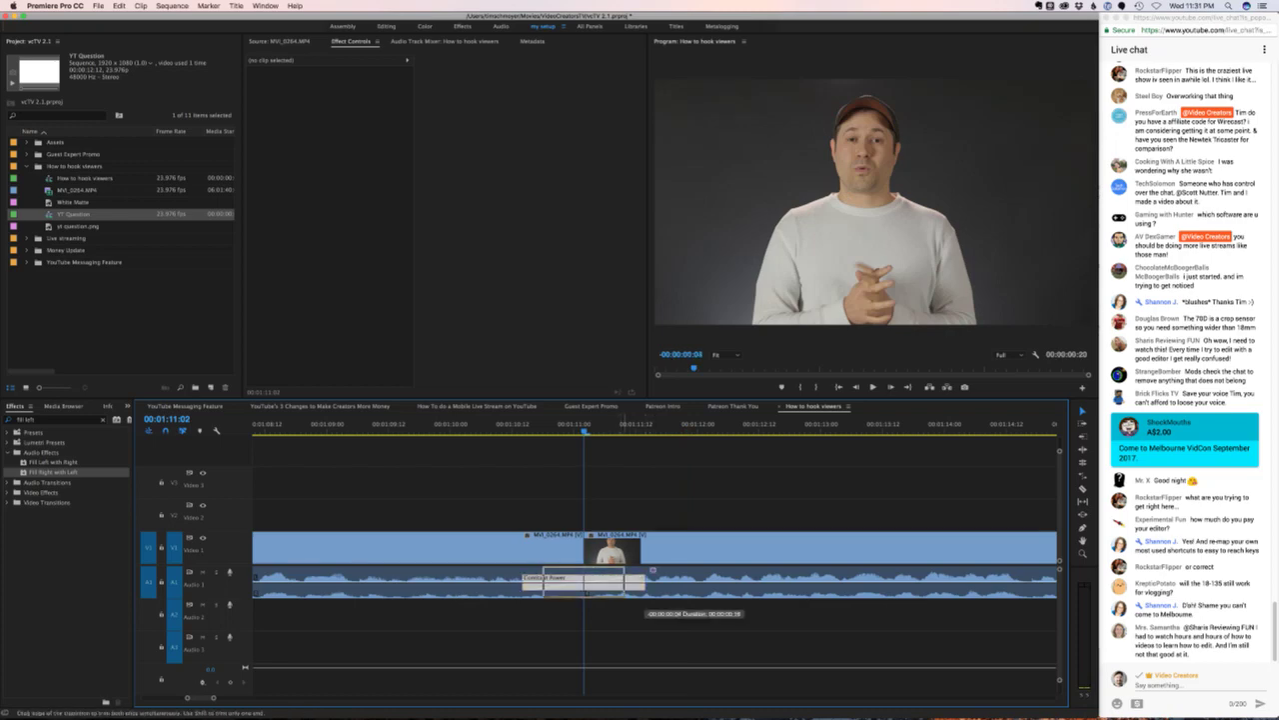
pyautogui.click(577, 586)
pyautogui.hotkey('shift', 'k')
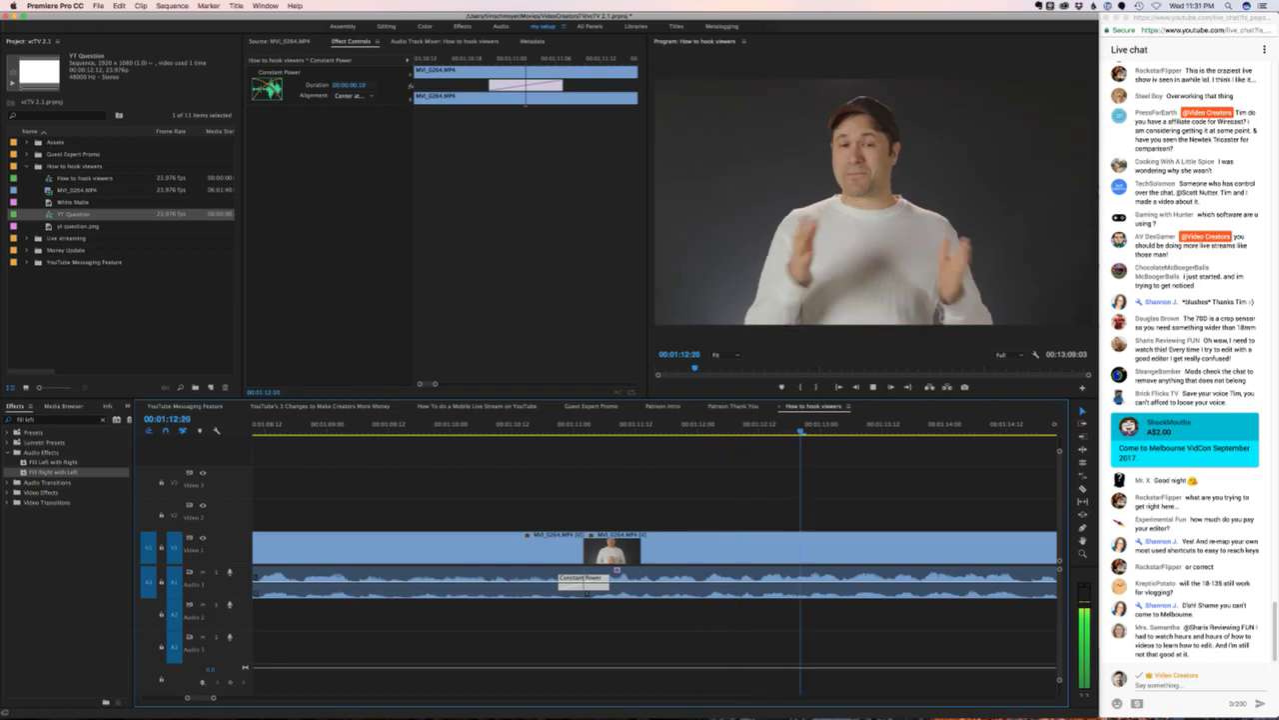
pyautogui.press('-')
pyautogui.press('-')
pyautogui.press('-')
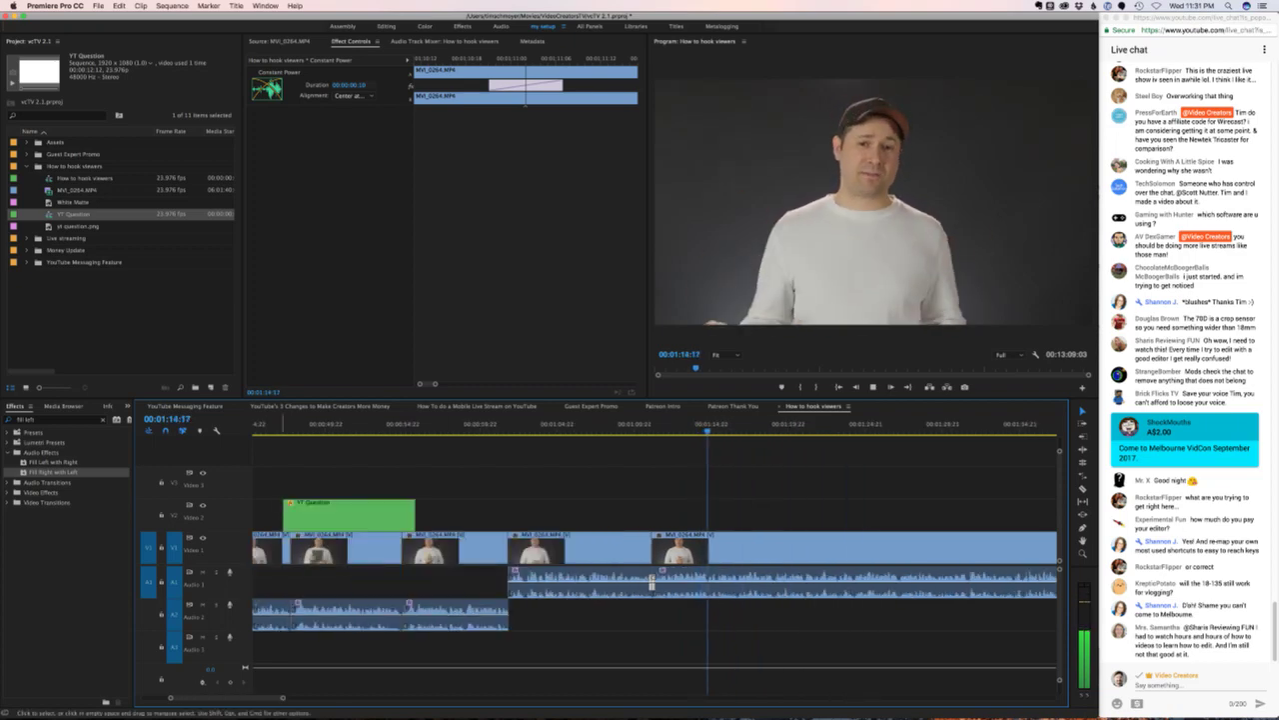
pyautogui.hscroll(5, 655, 565)
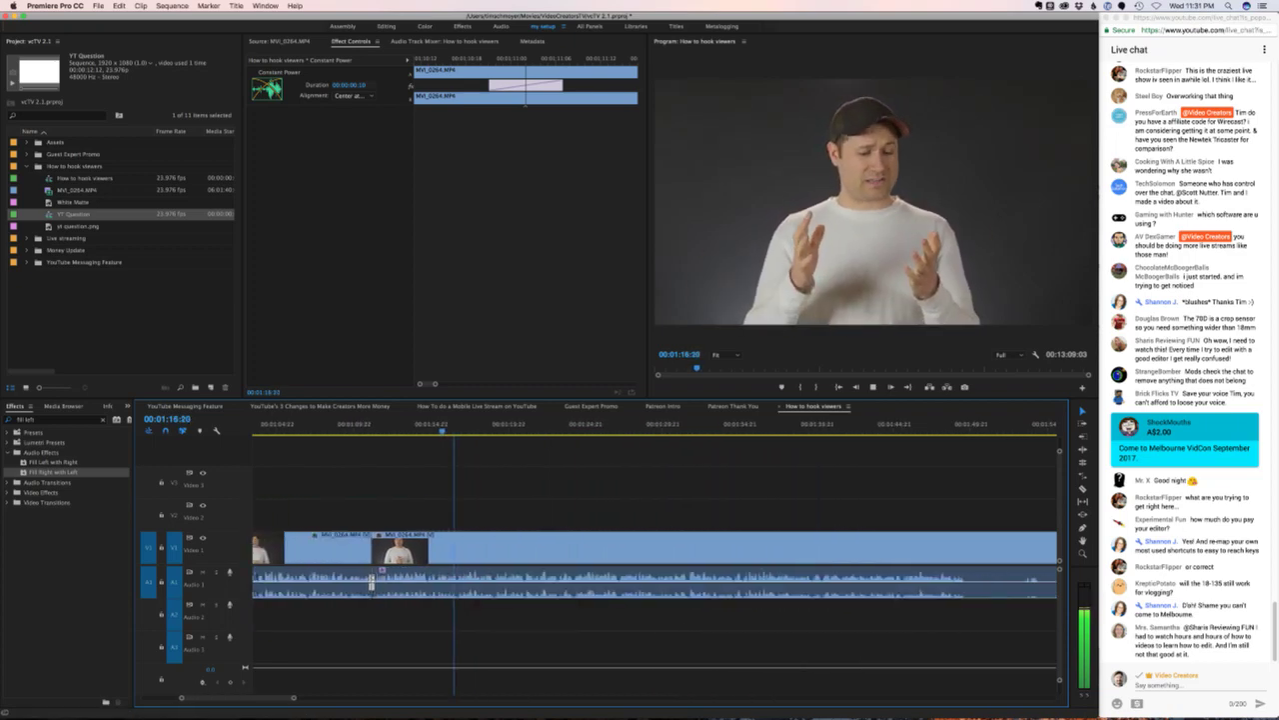
pyautogui.hscroll(2, 655, 565)
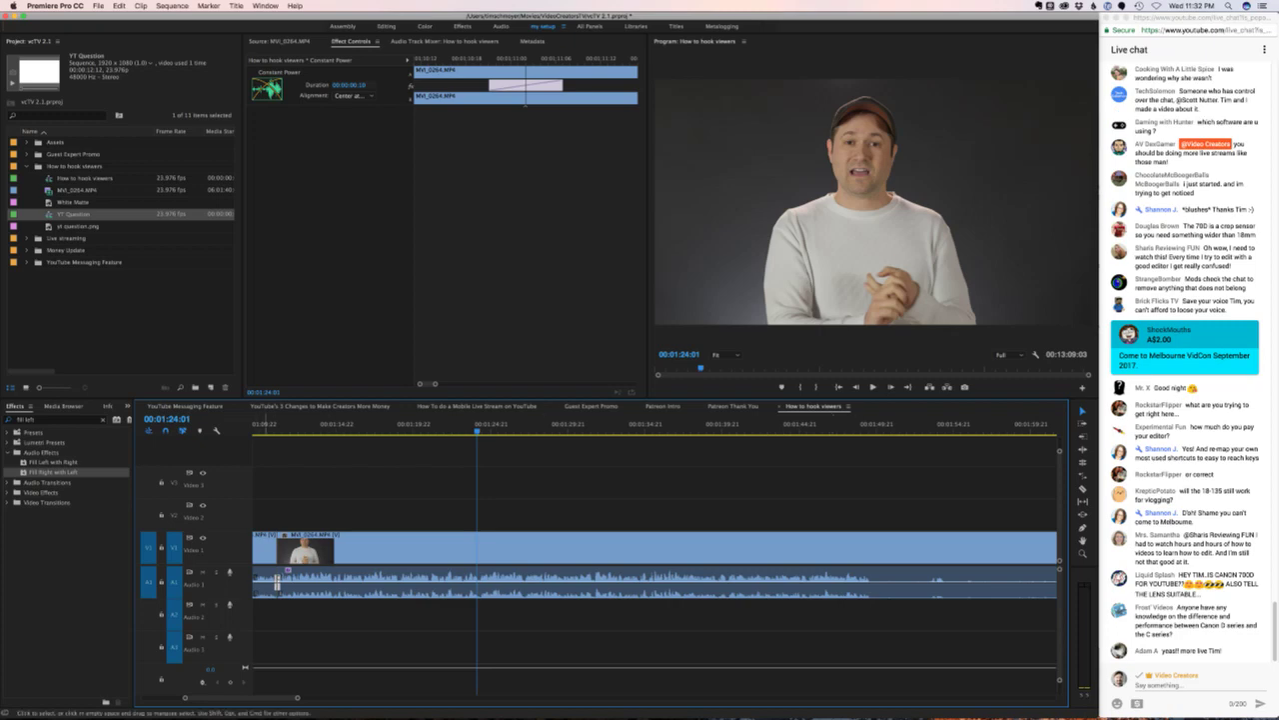
pyautogui.hscroll(2, 655, 560)
pyautogui.hscroll(-1, 655, 560)
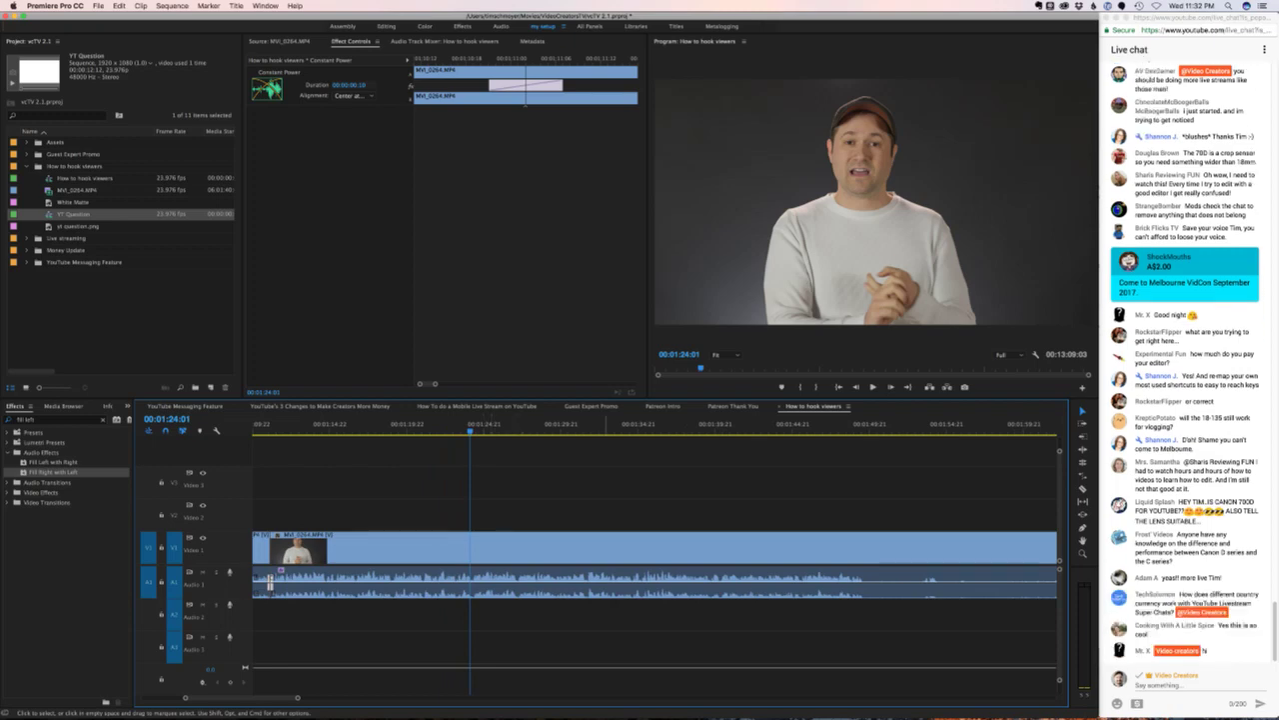
pyautogui.press('super+shift+a')
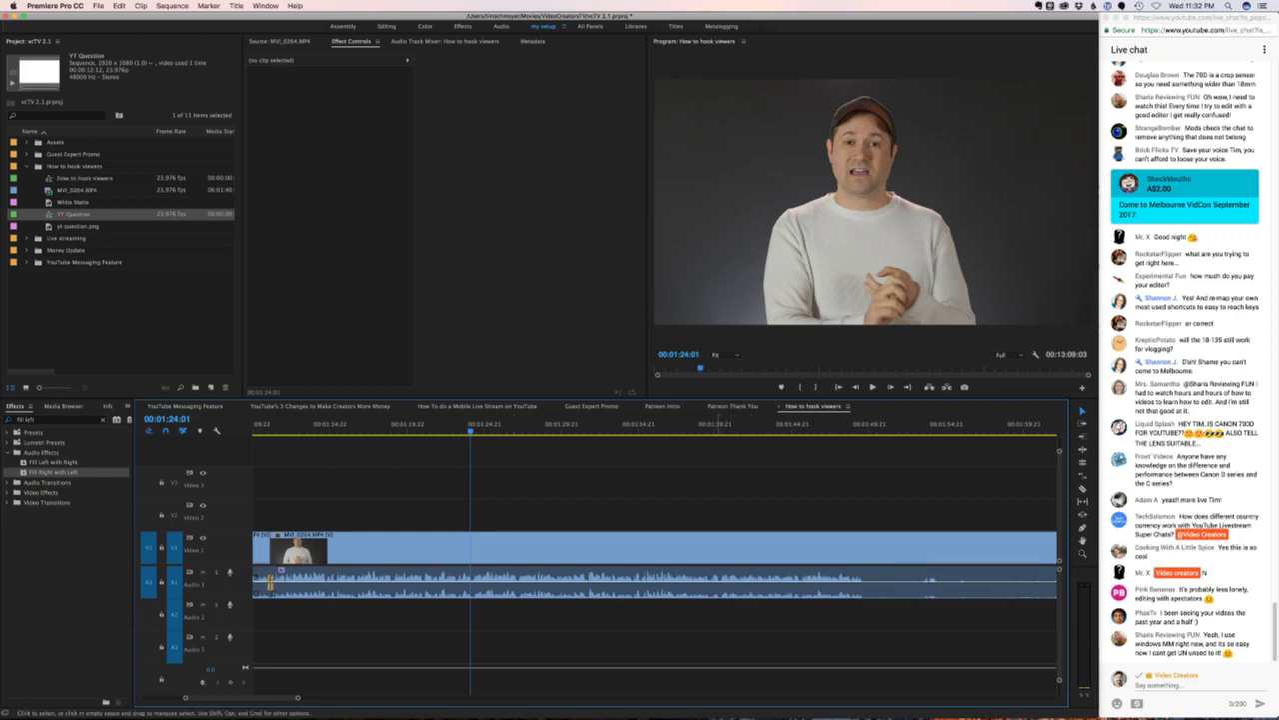
# - Play through the interview and add an edit at 00:01:49:11
pyautogui.press('space')
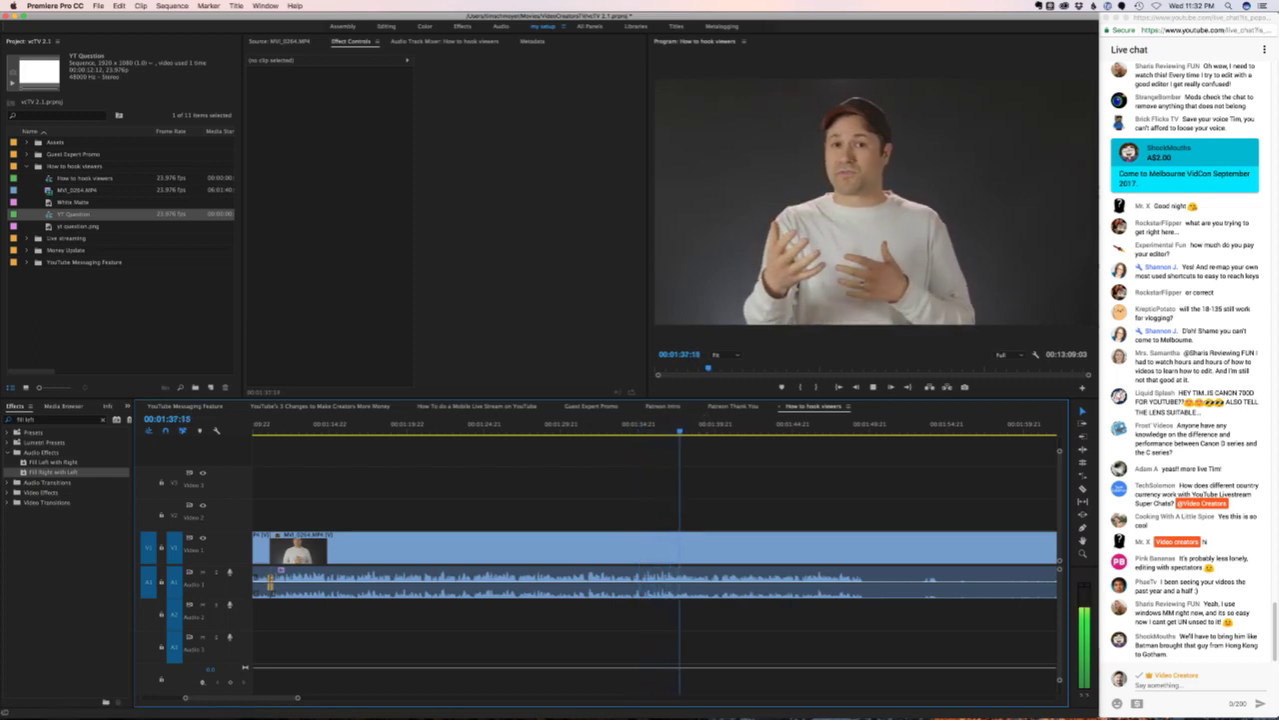
pyautogui.hscroll(5, 655, 560)
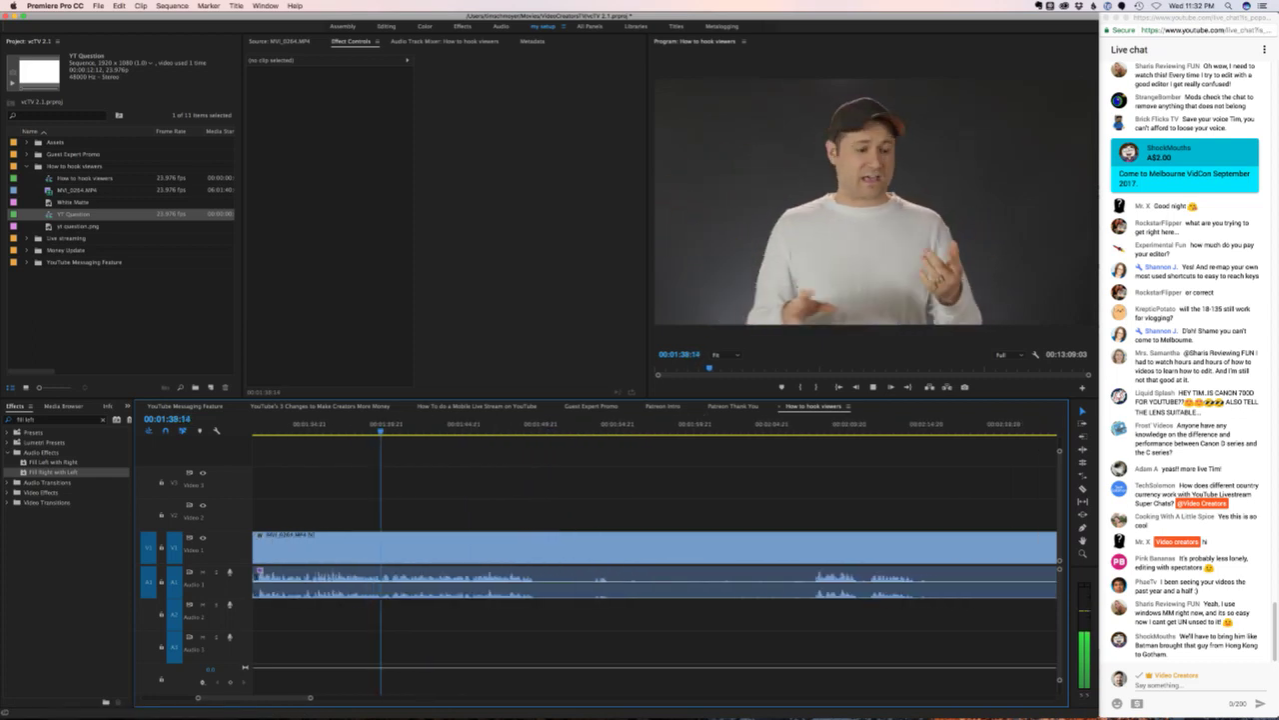
pyautogui.hscroll(2, 655, 560)
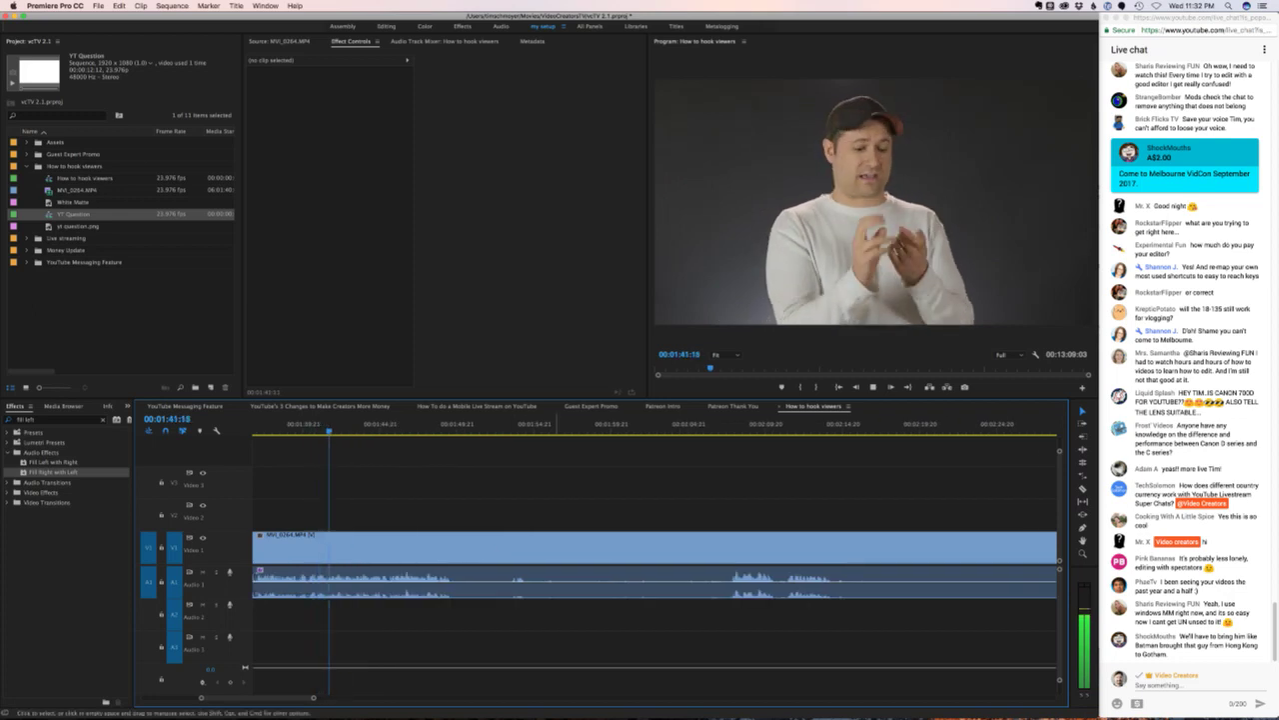
pyautogui.press('-')
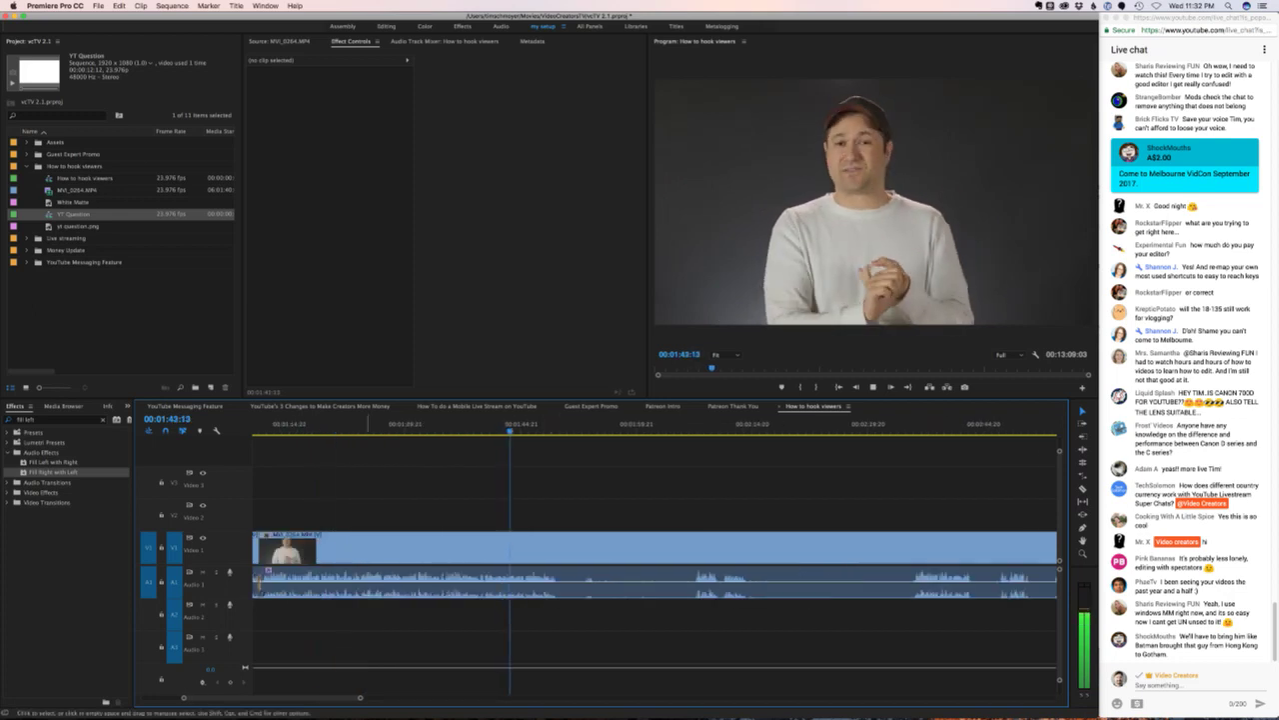
pyautogui.hscroll(1, 654, 560)
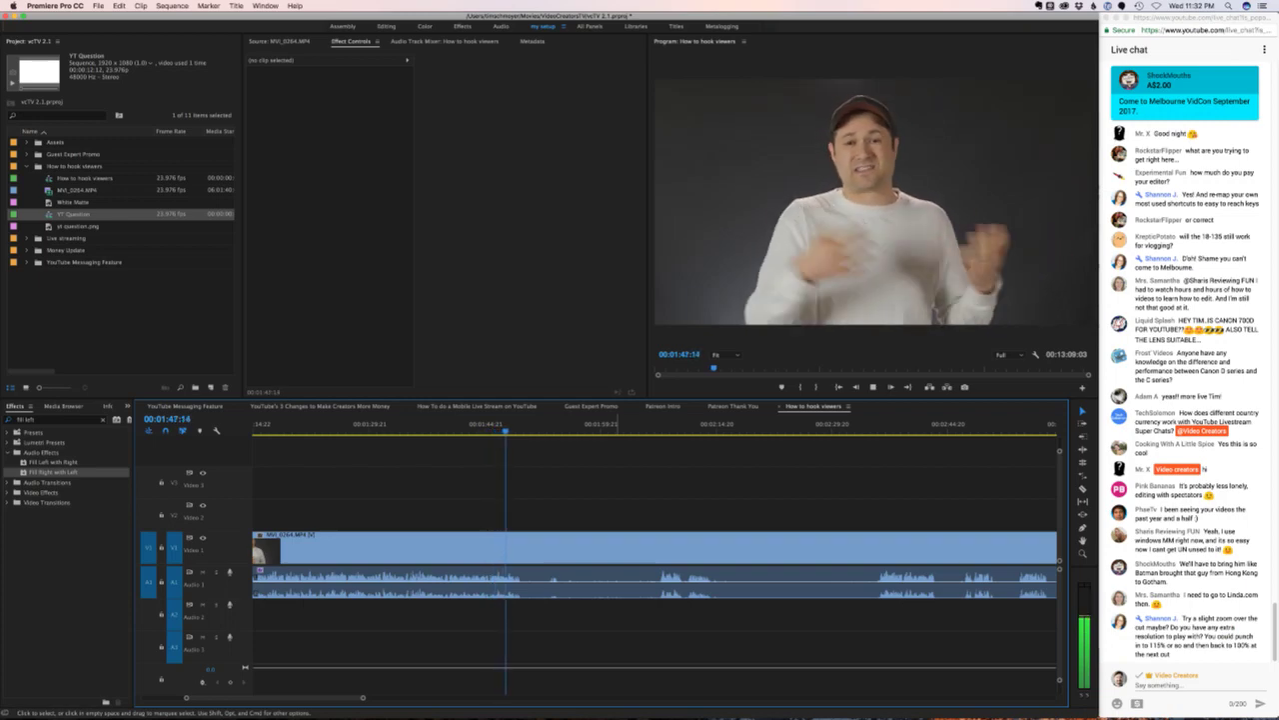
pyautogui.press('space')
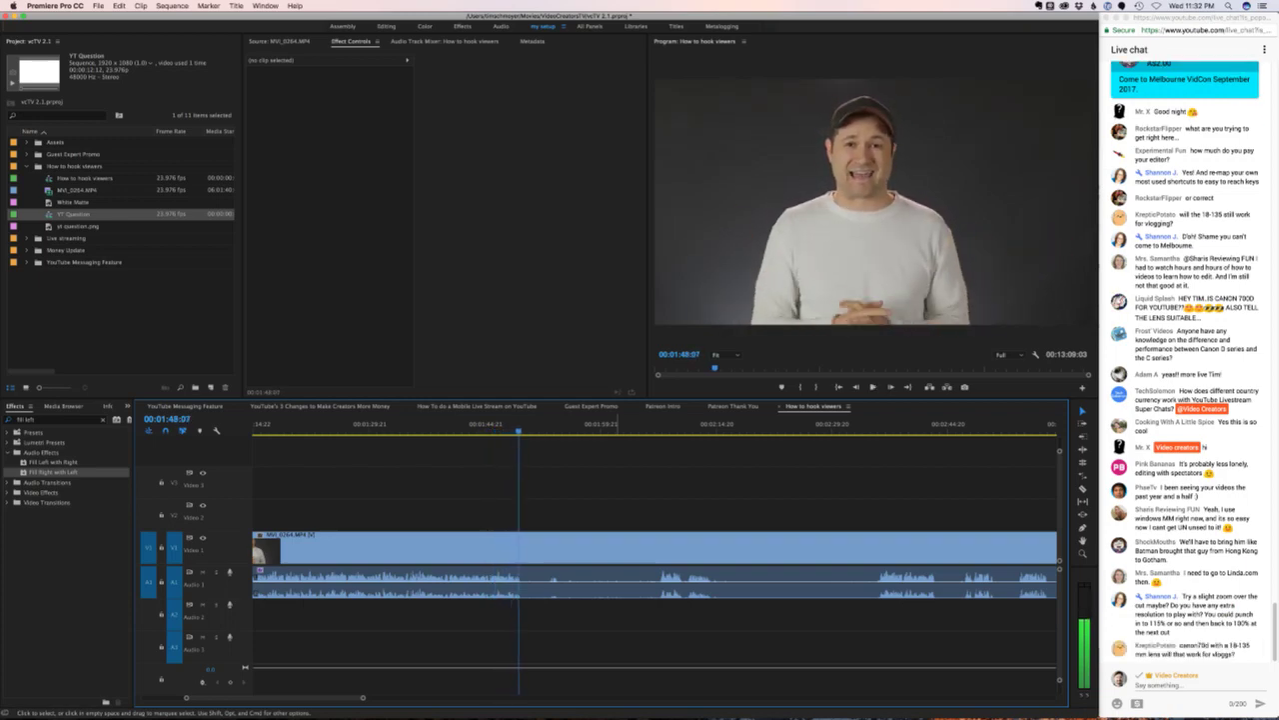
pyautogui.press('super+k')
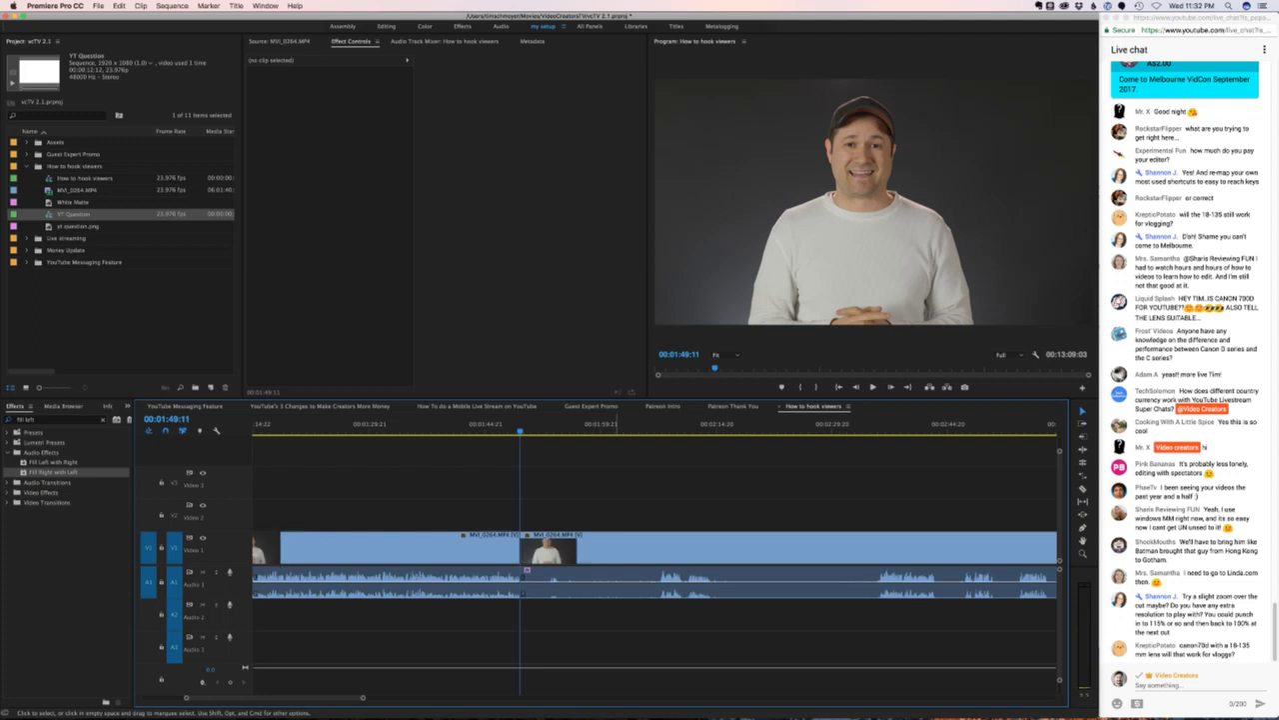
# - Find the end of the unwanted section and add an edit at 00:02:36:01
pyautogui.press('space')
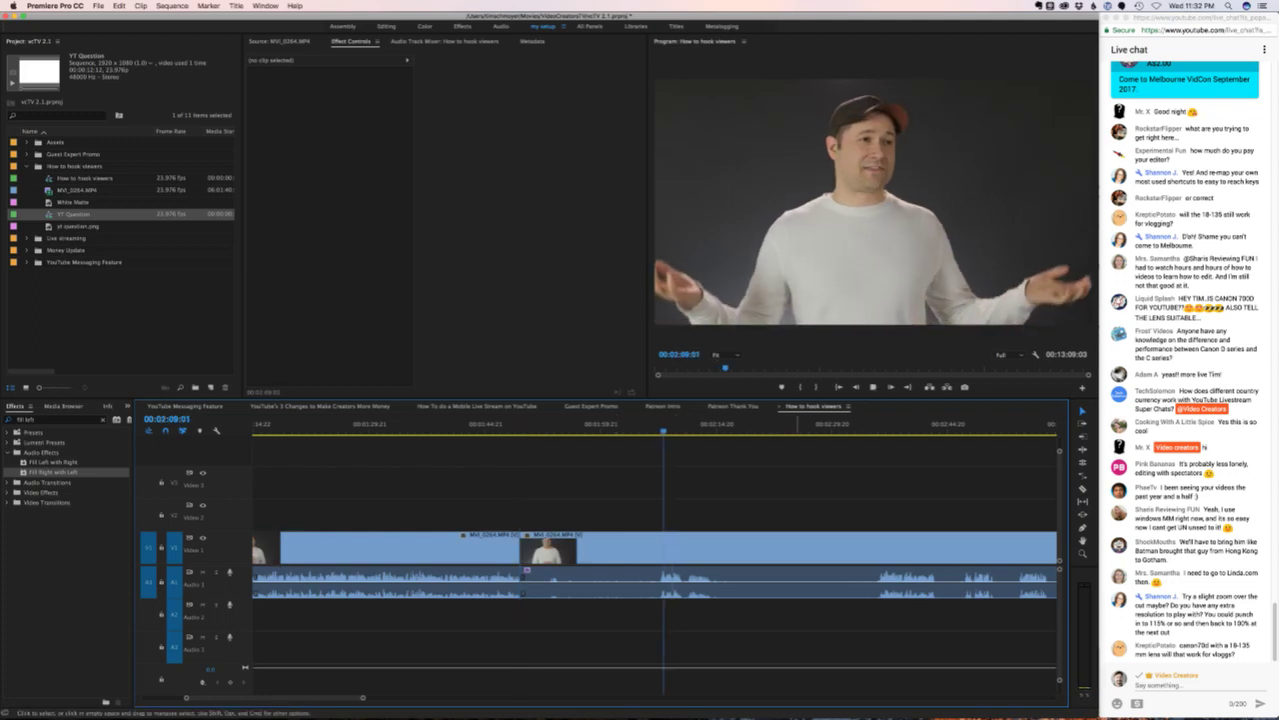
pyautogui.press('space')
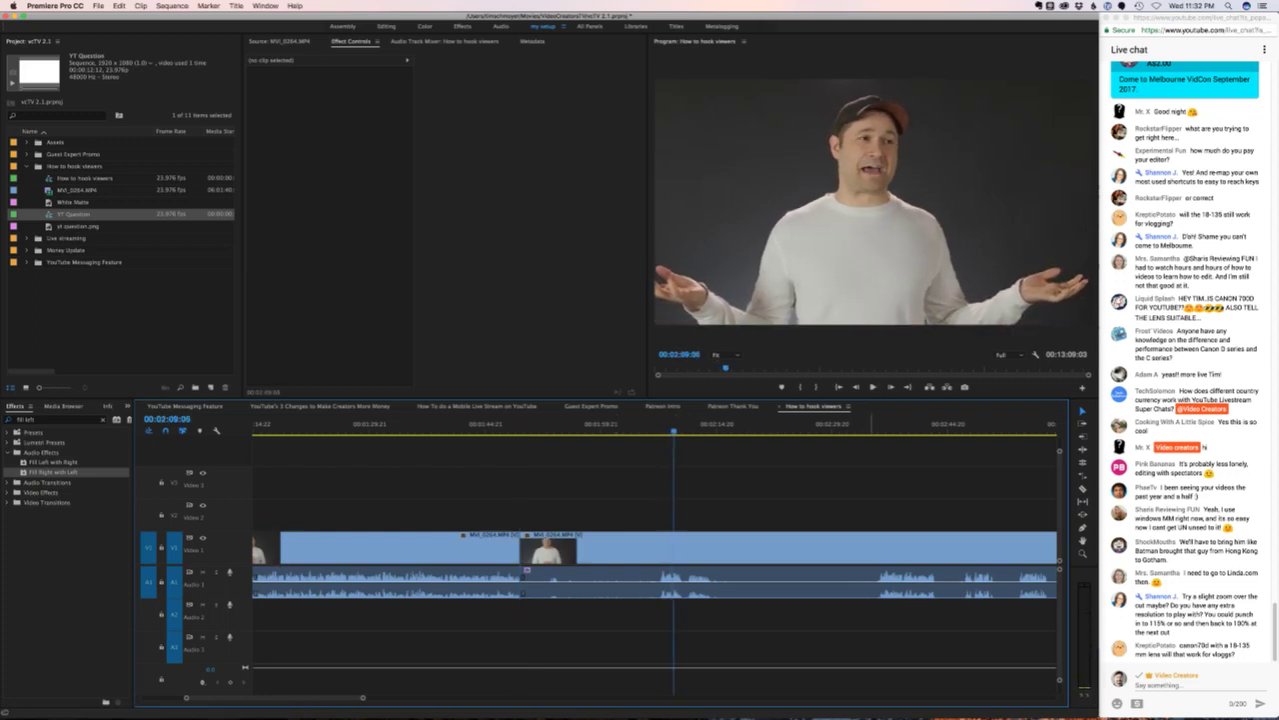
pyautogui.hscroll(3, 654, 560)
pyautogui.hscroll(6, 655, 560)
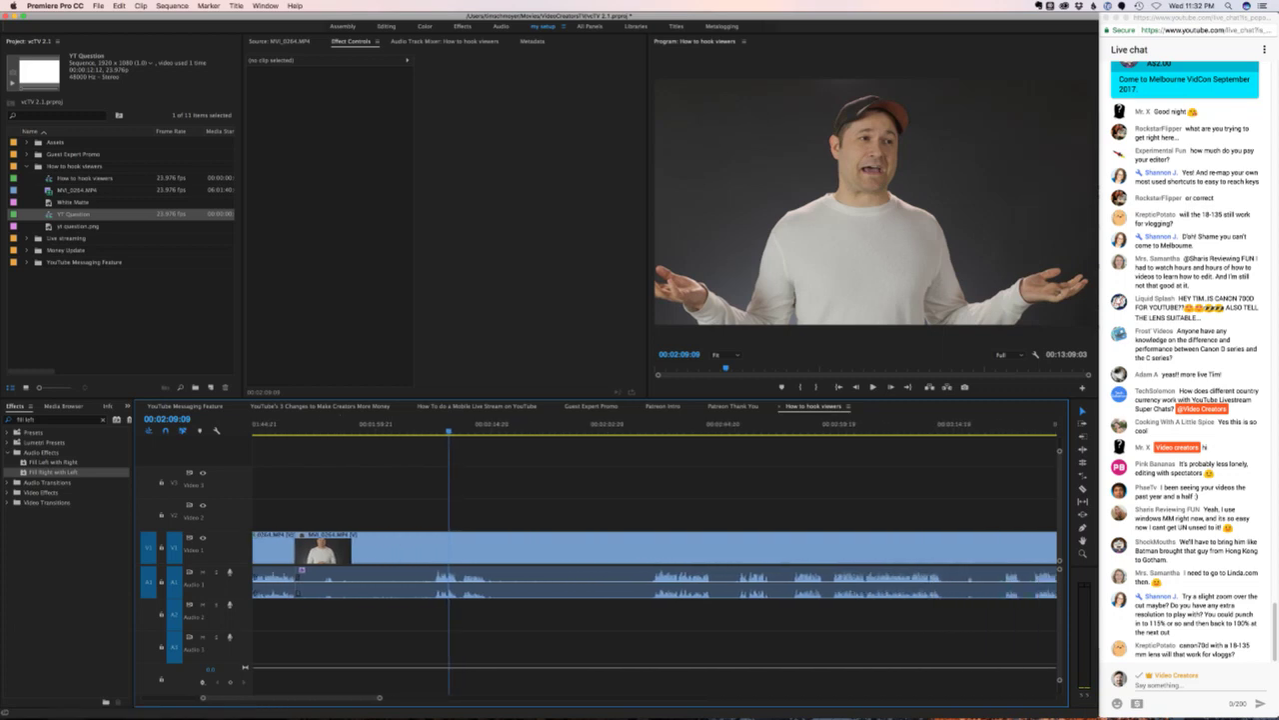
pyautogui.click(826, 424)
pyautogui.press('space')
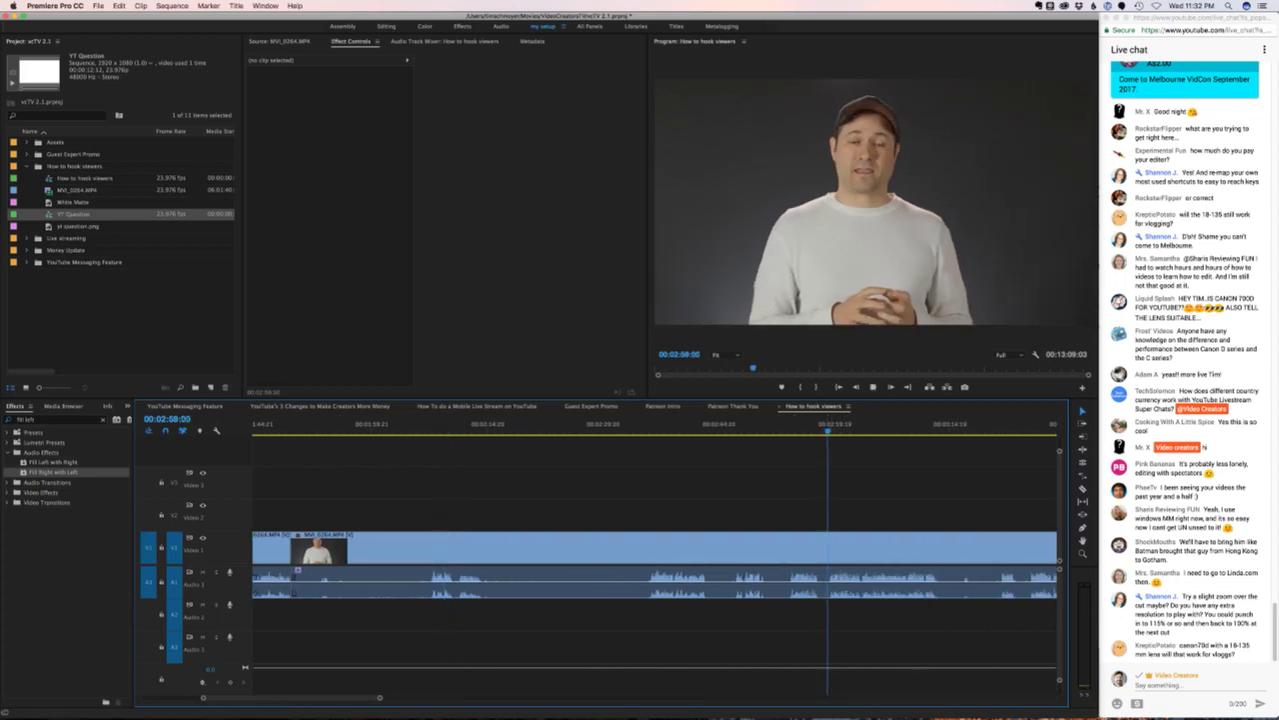
pyautogui.press('space')
pyautogui.click(790, 423)
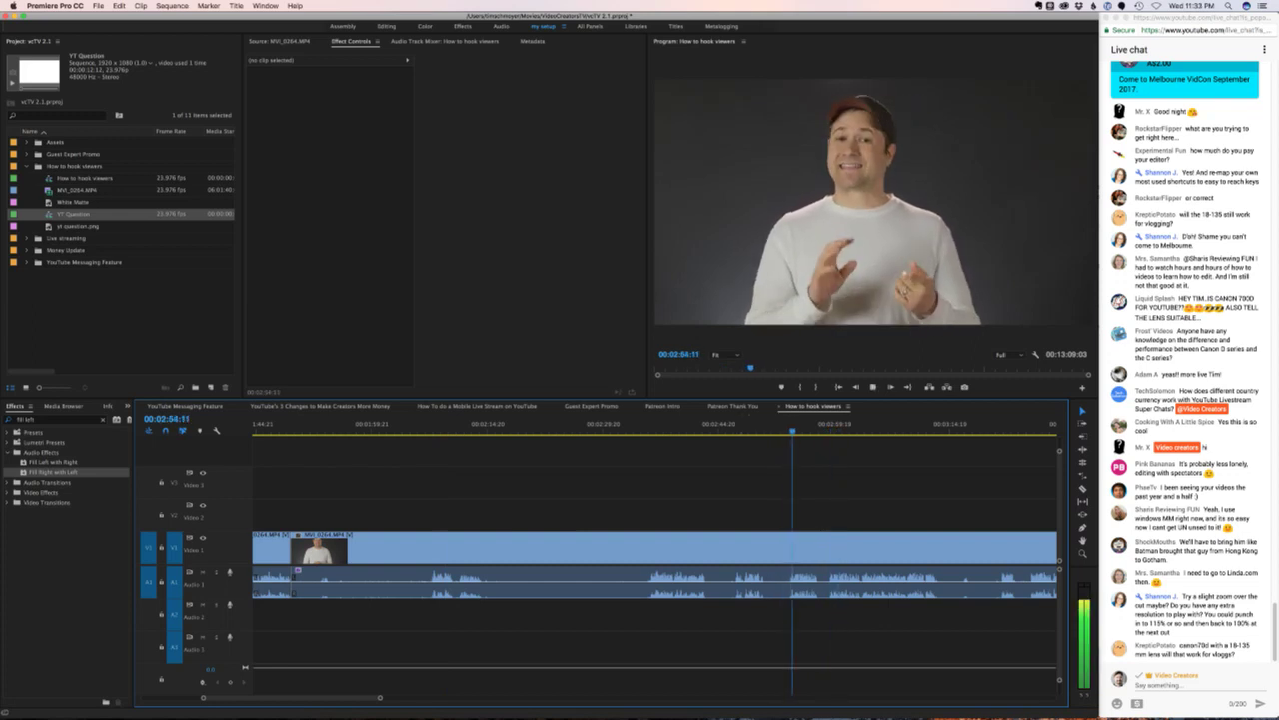
pyautogui.click(649, 424)
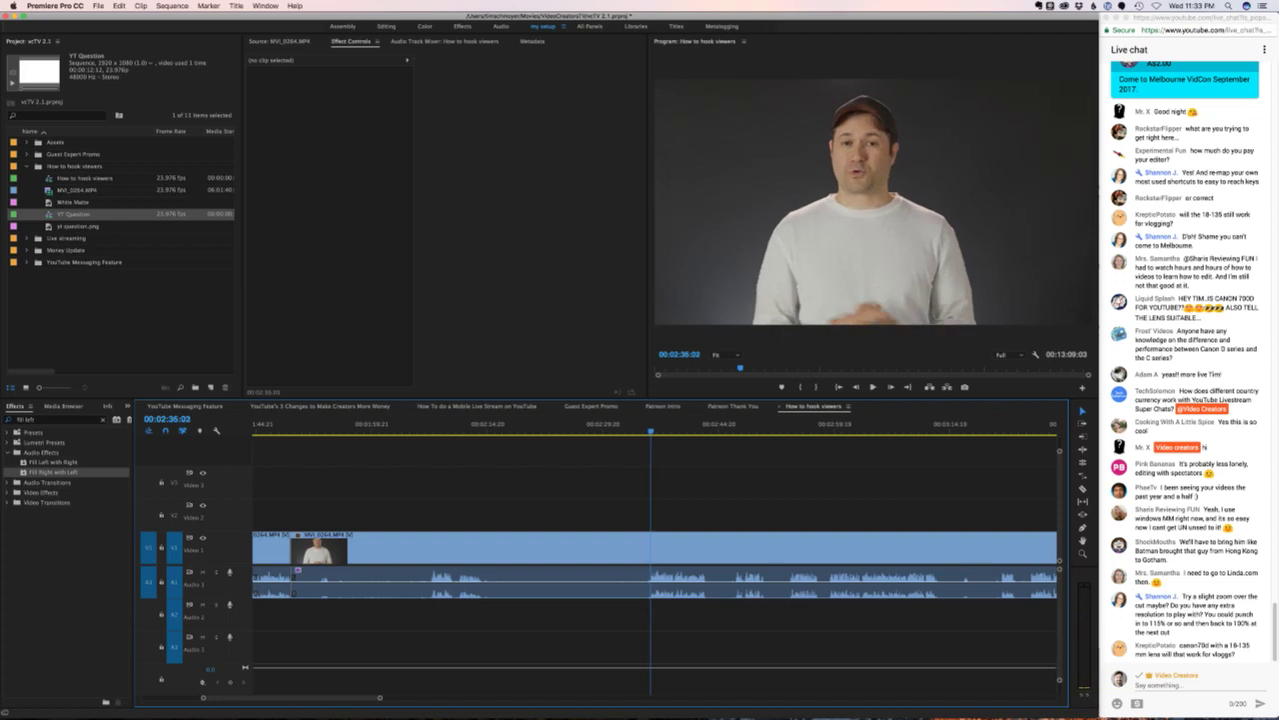
pyautogui.press('space')
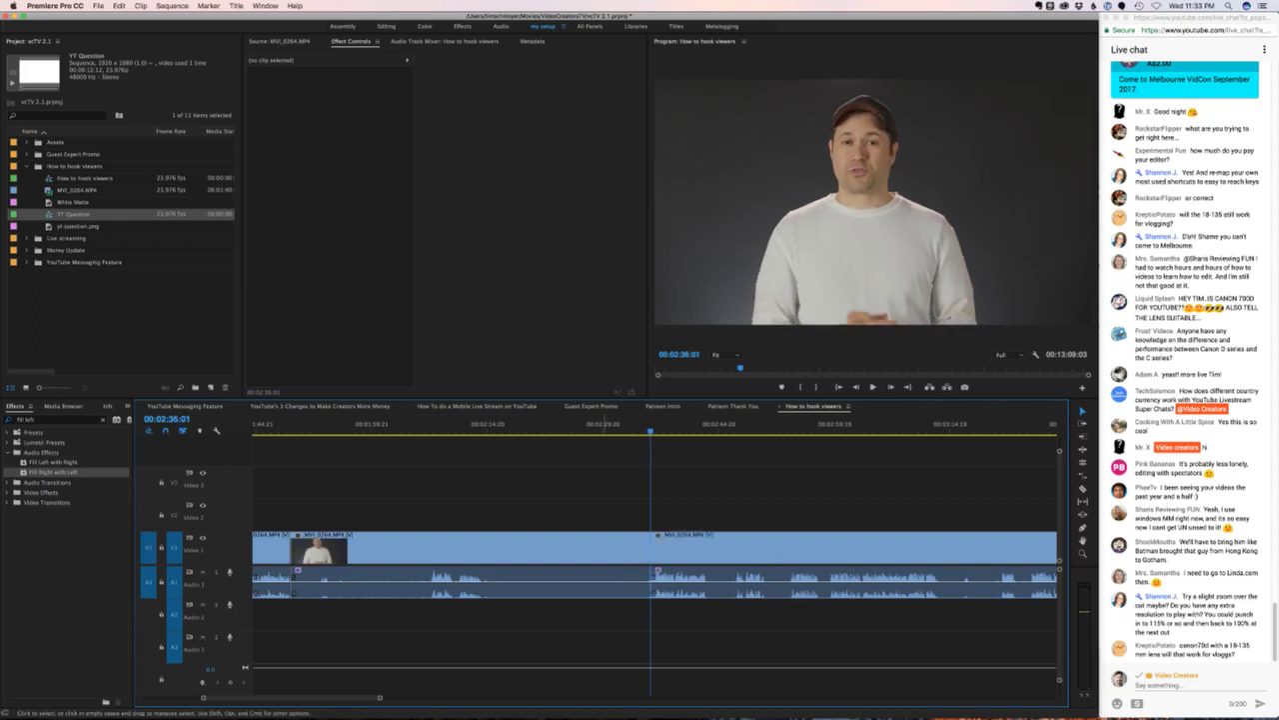
pyautogui.press('super+k')
# - Ripple delete the section between the two cuts and play around the new edit
pyautogui.click(605, 561)
pyautogui.hotkey('alt', 'BackSpace')
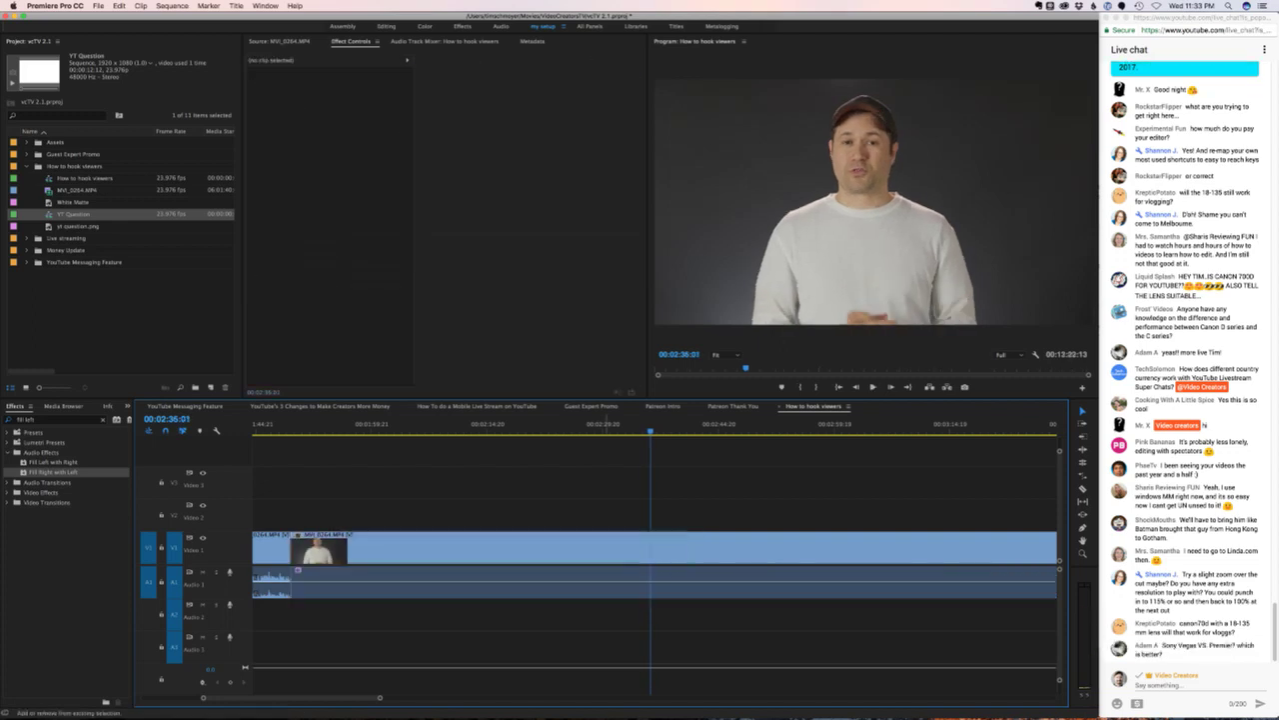
pyautogui.press('Up')
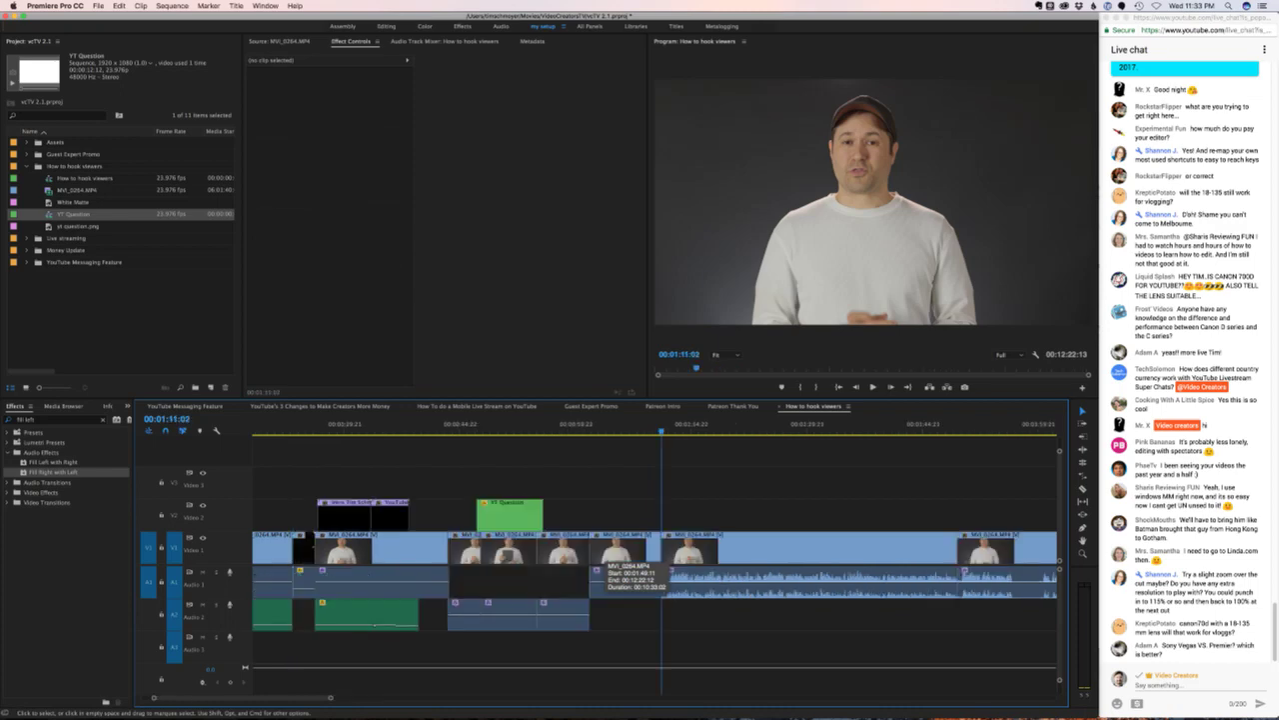
pyautogui.press('Down')
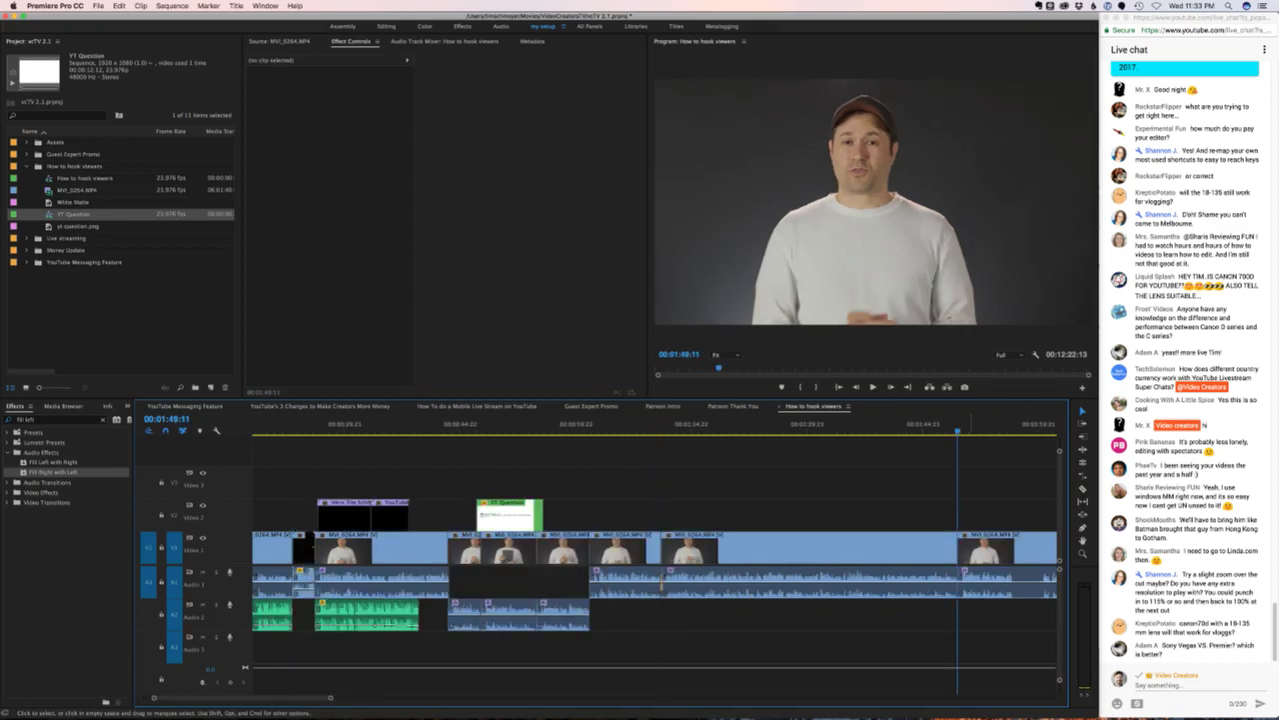
pyautogui.hotkey('shift', 'k')
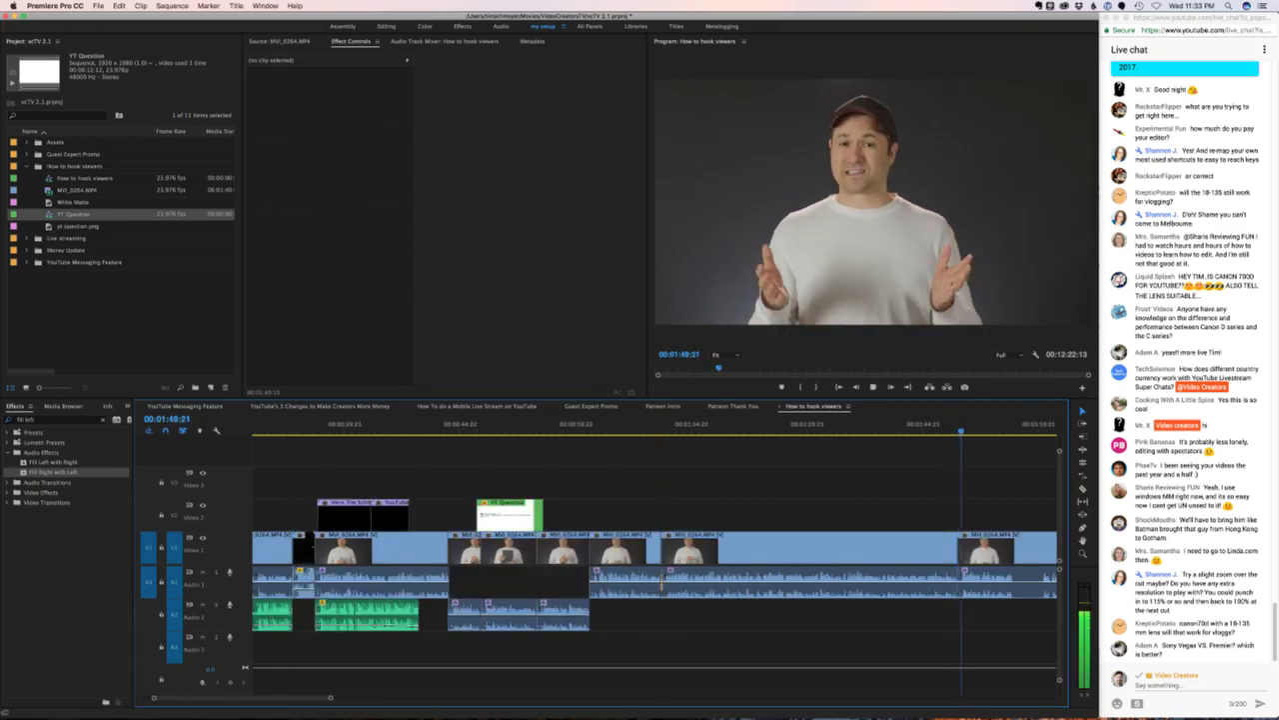
pyautogui.press('=')
pyautogui.hotkey('shift', 'k')
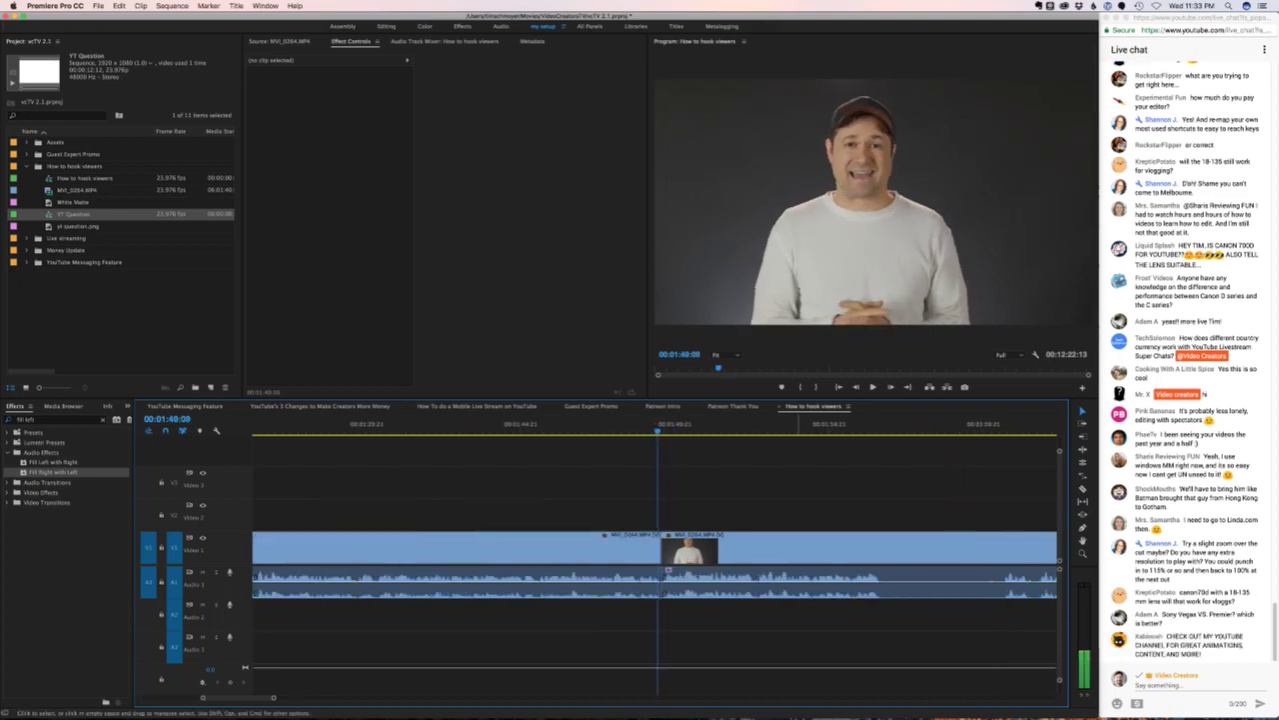
pyautogui.press('d')
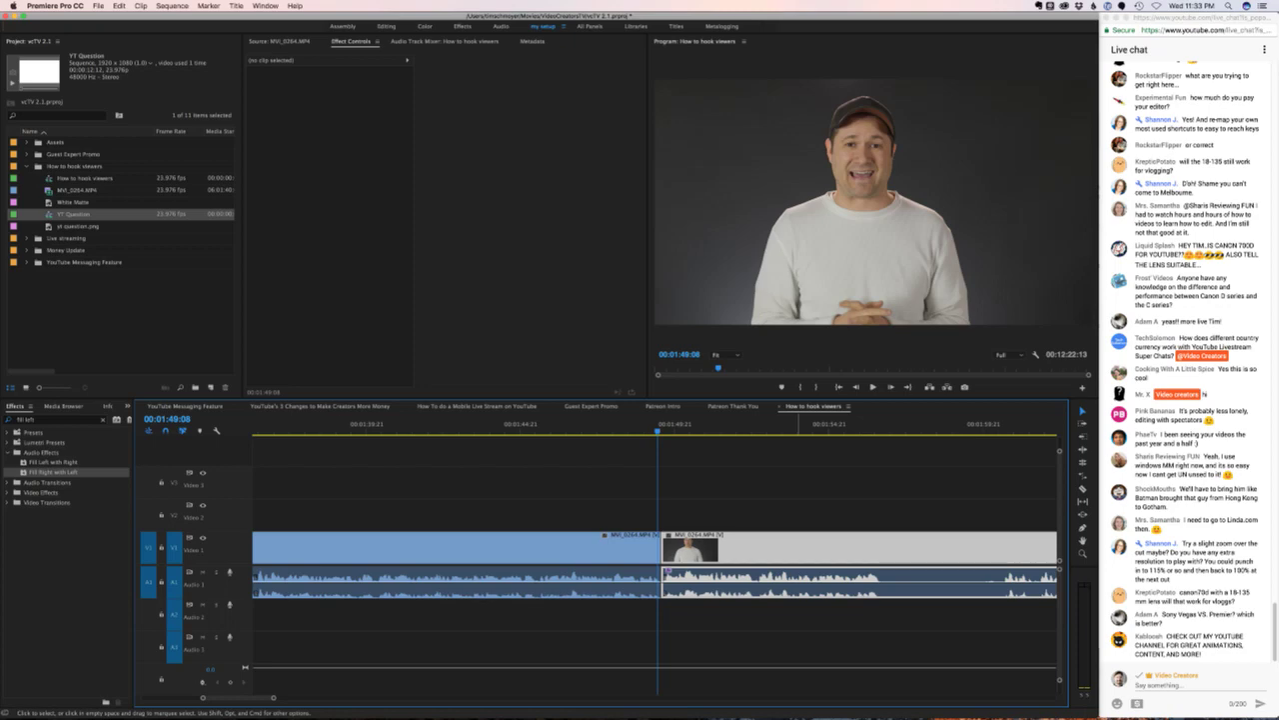
# - Drag the post-cut clip's audio from A1 down to A2 and review the edit from 00:01:47:22
pyautogui.moveTo(759, 584); pyautogui.dragTo(760, 614)
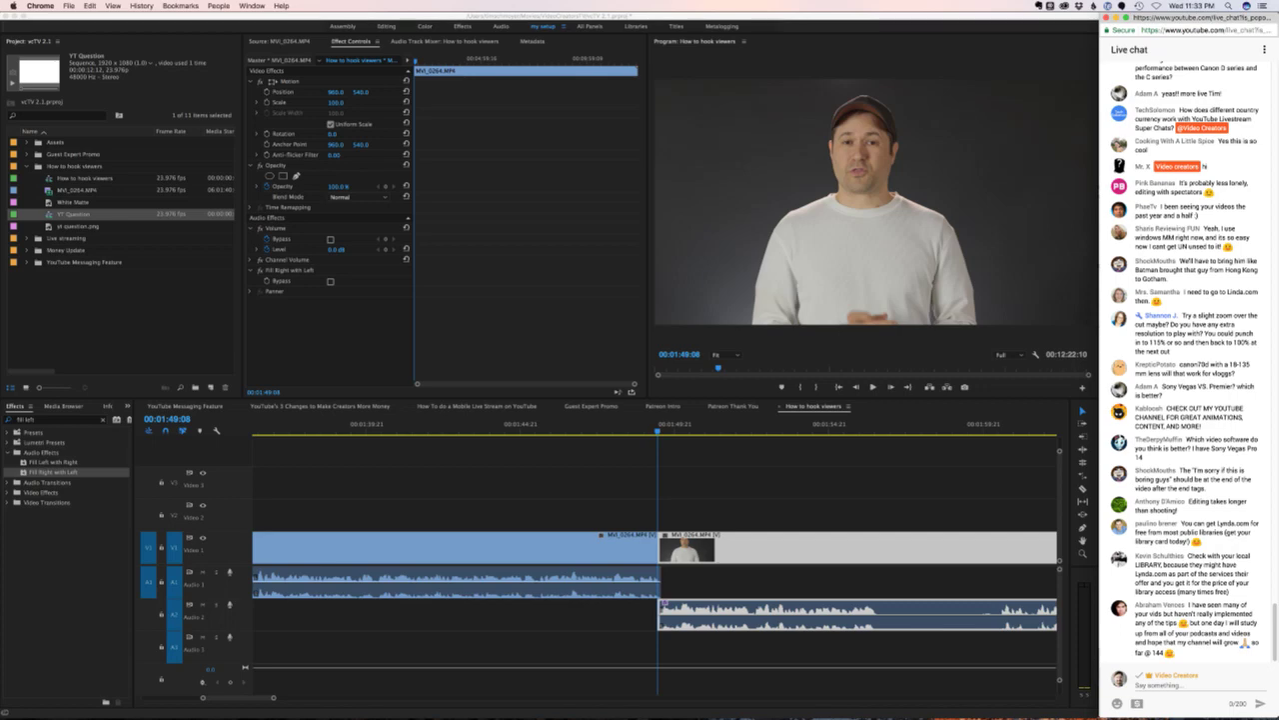
pyautogui.click(631, 423)
pyautogui.press('space')
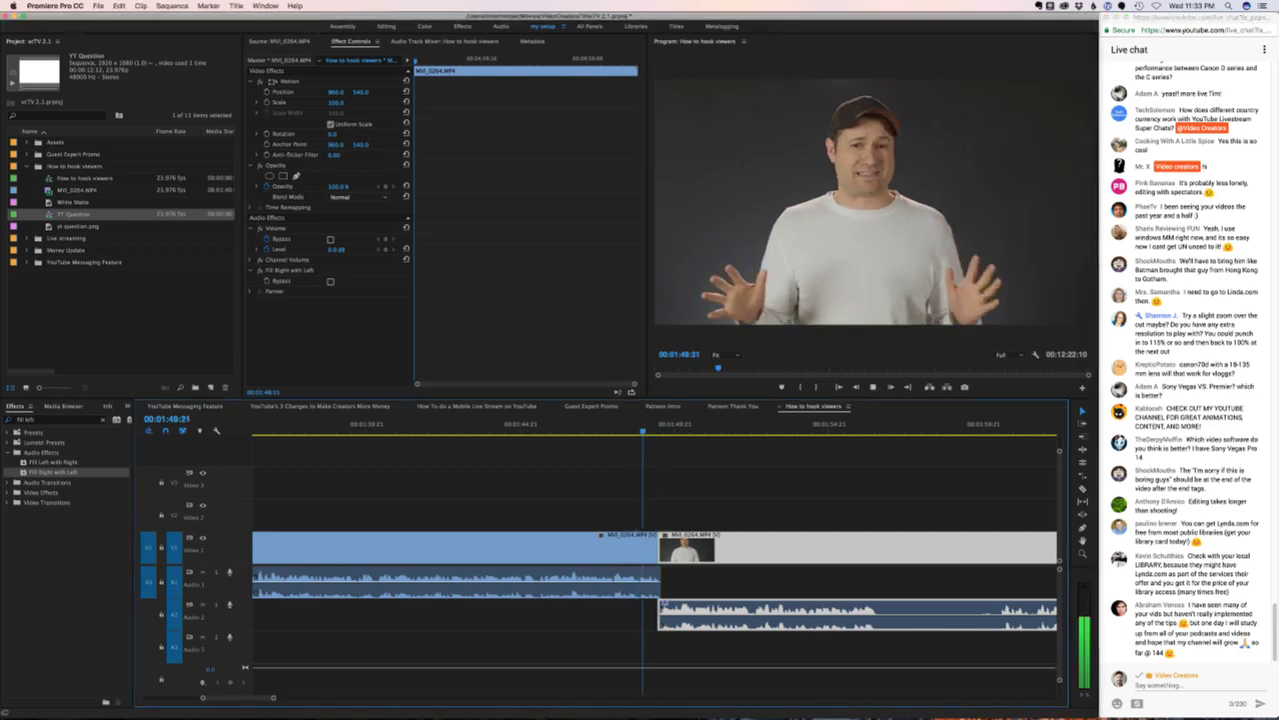
pyautogui.click(614, 424)
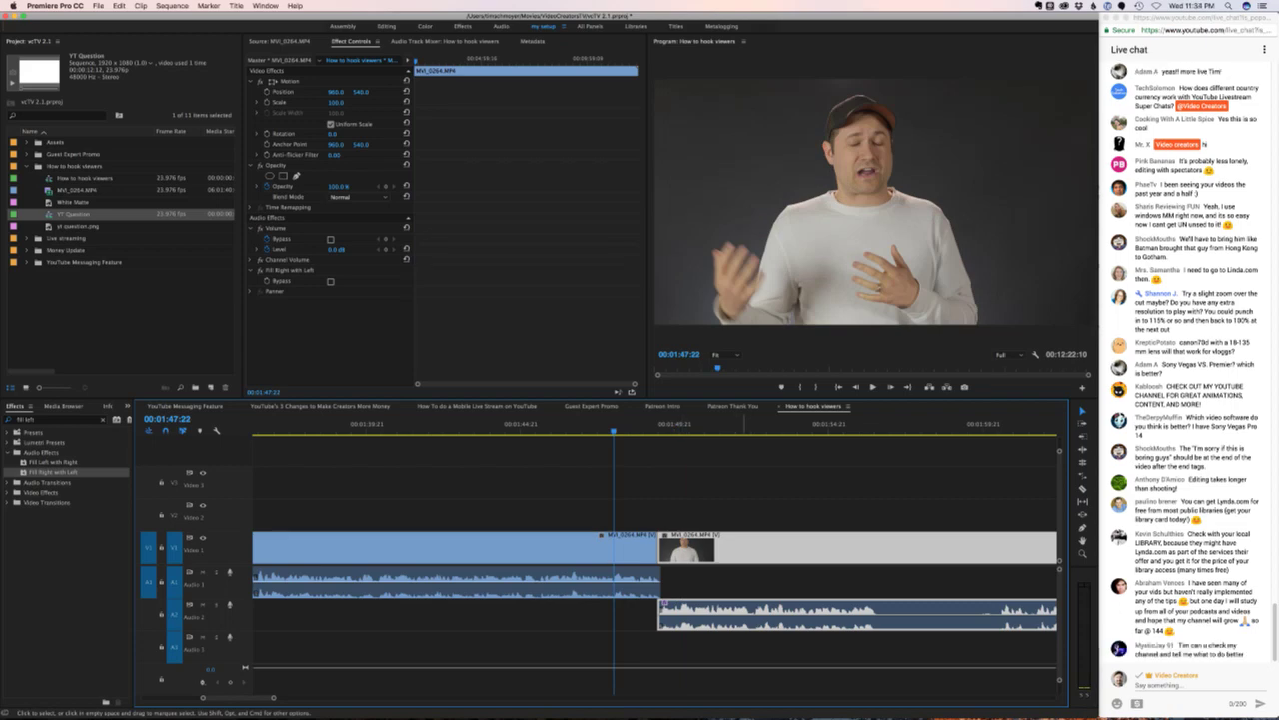
pyautogui.press('space')
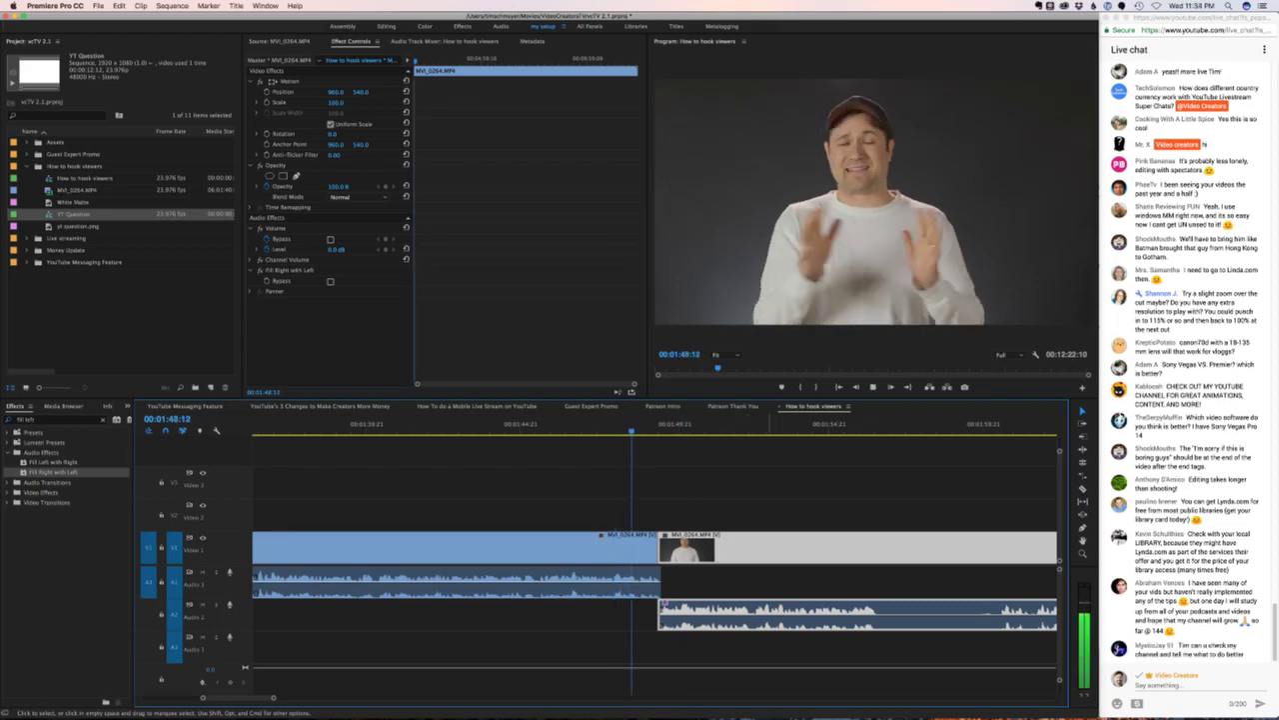
pyautogui.press('-')
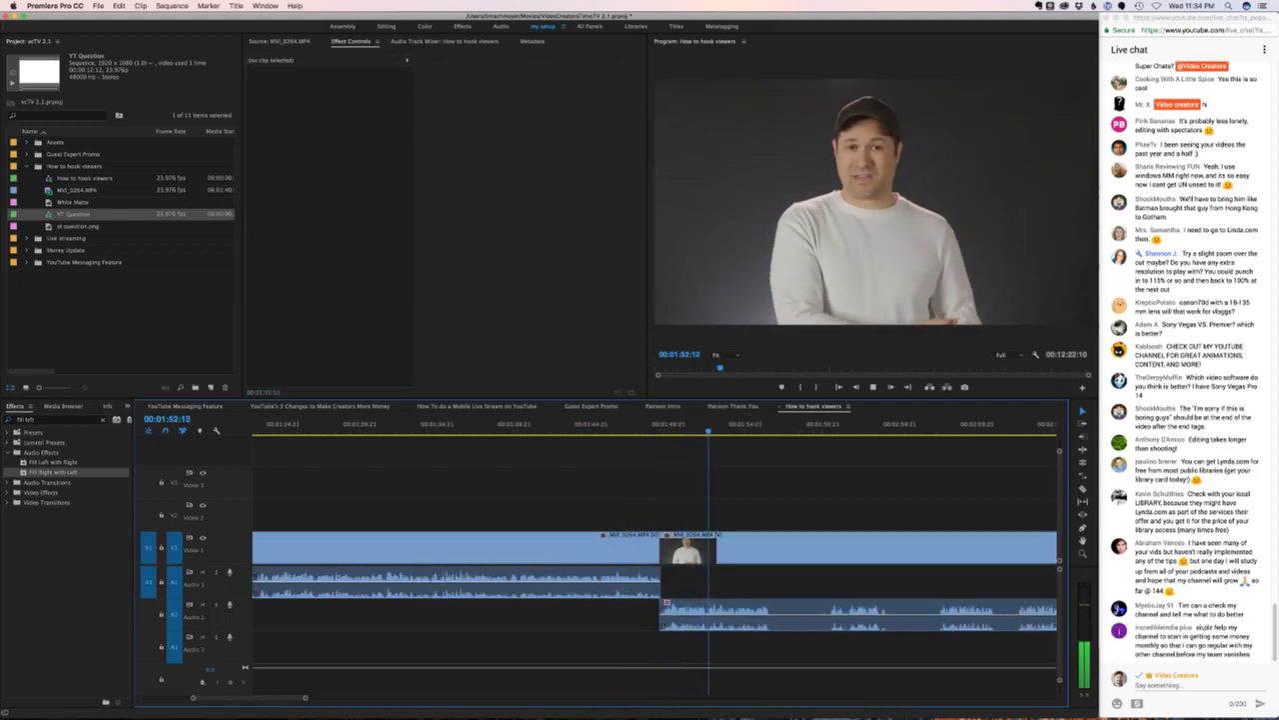
# - Ripple delete an unwanted interview stretch, keep the following audio on A1, and play it back
pyautogui.scroll(-4, 655, 579)
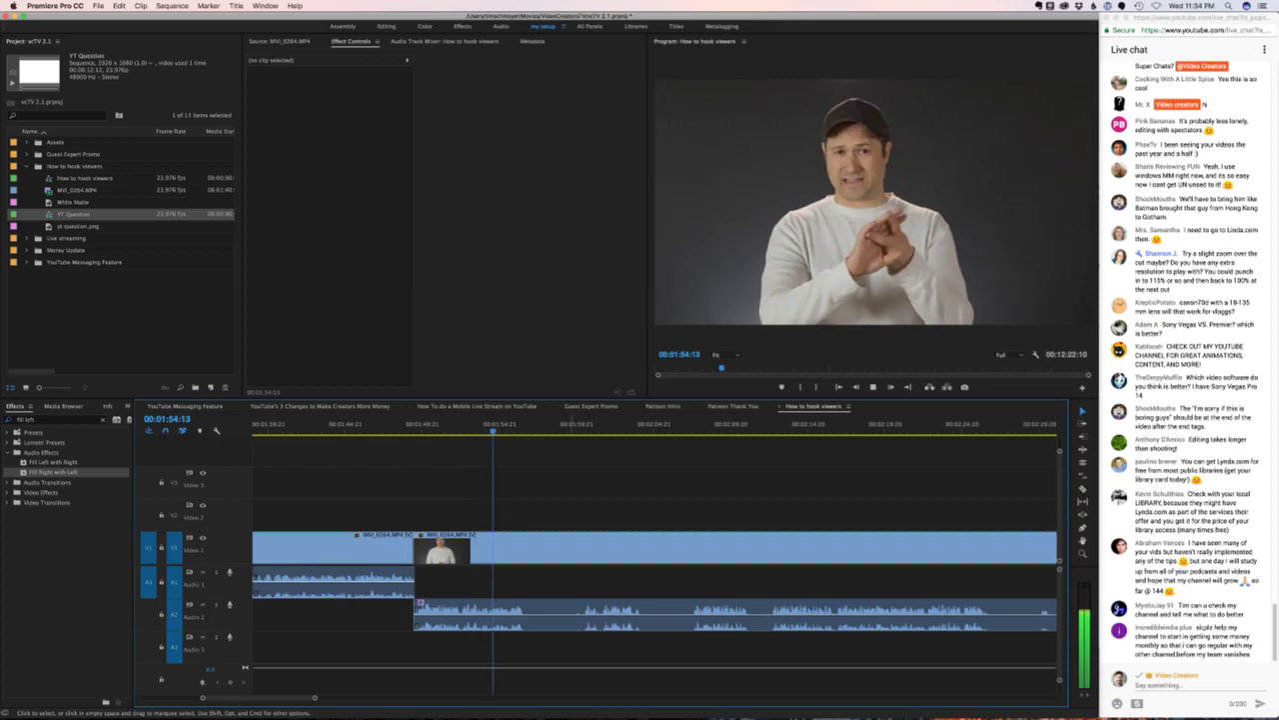
pyautogui.press('space')
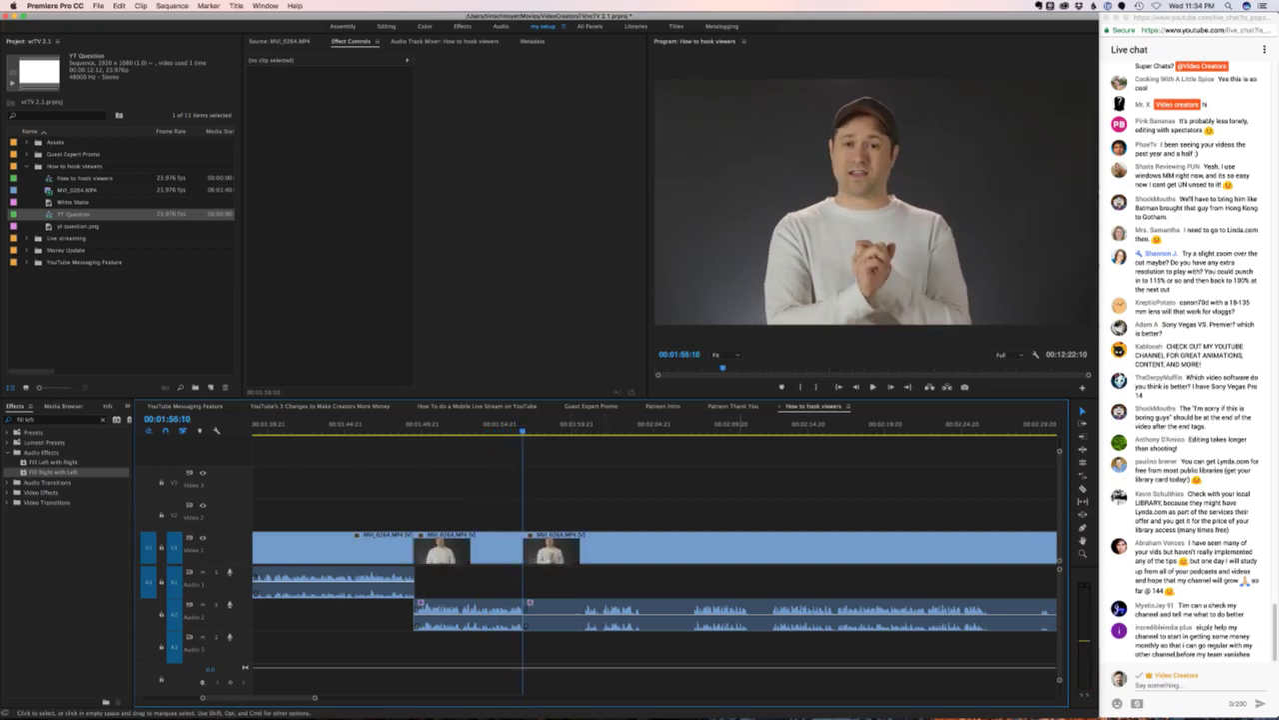
pyautogui.click(767, 424)
pyautogui.press('space')
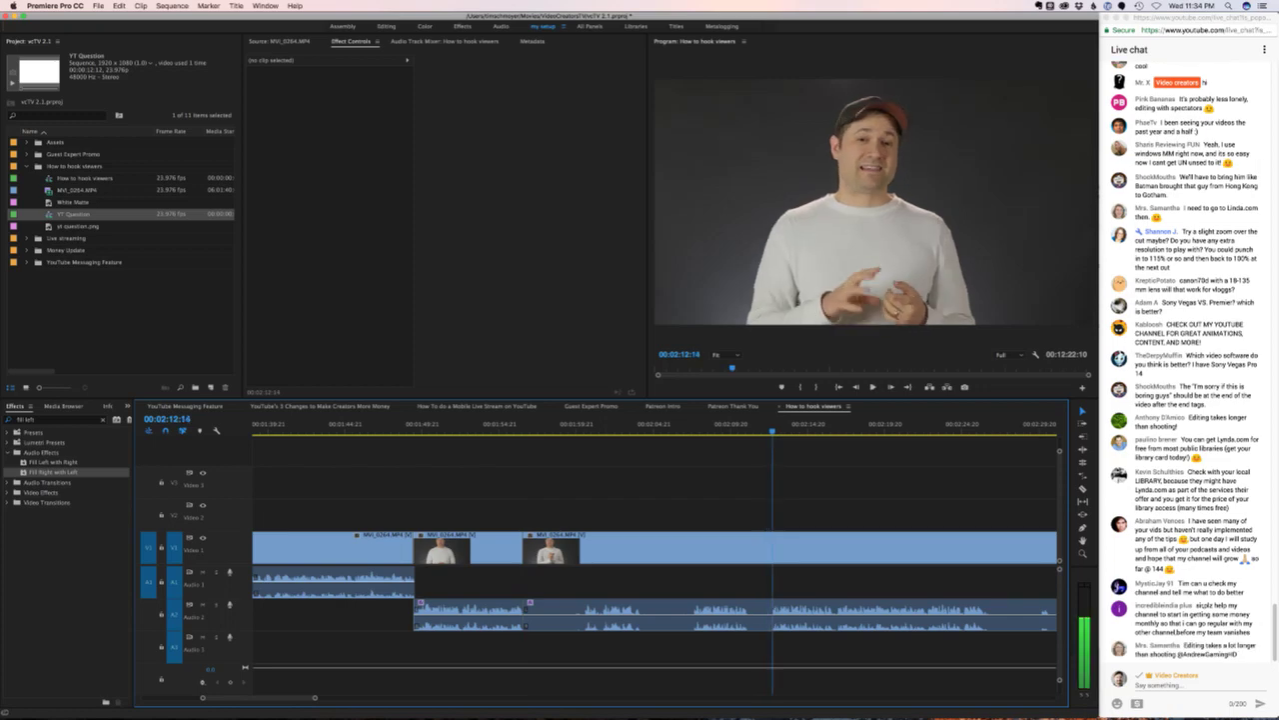
pyautogui.click(690, 548)
pyautogui.hotkey('alt', 'BackSpace')
pyautogui.hotkey('ctrl', 'z')
pyautogui.press('space')
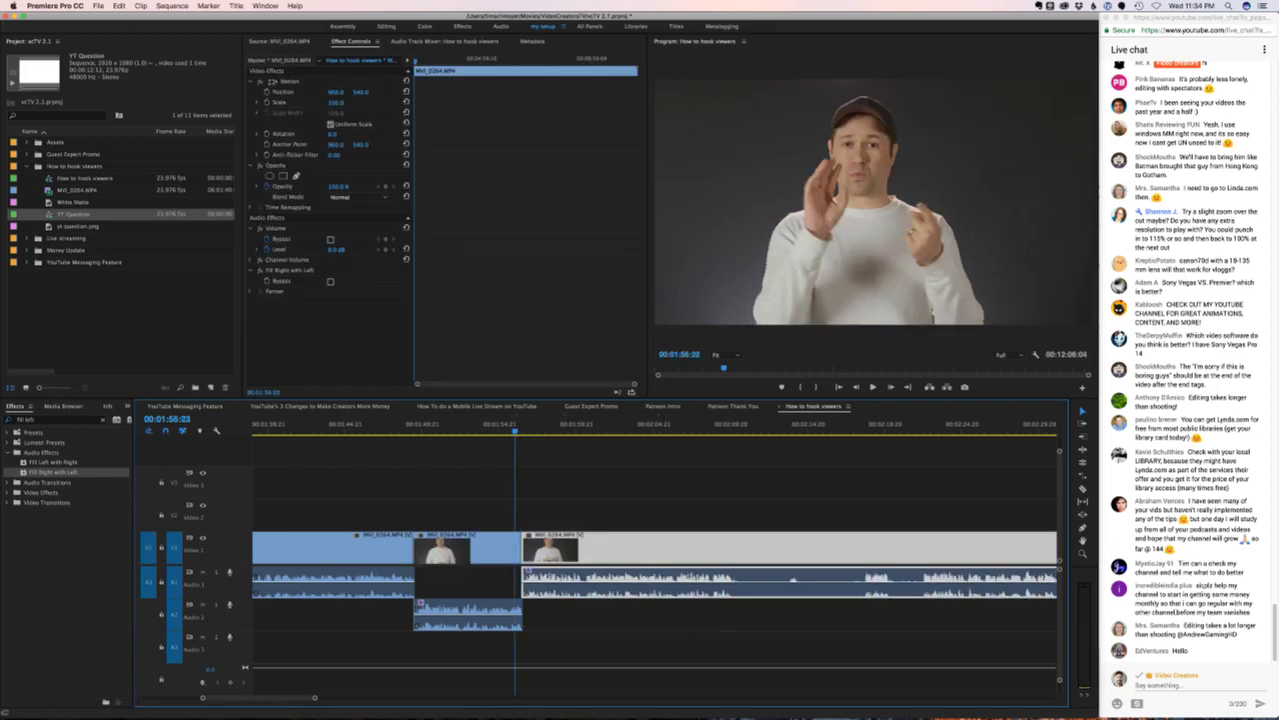
pyautogui.hotkey('ctrl', 'shift', 'a')
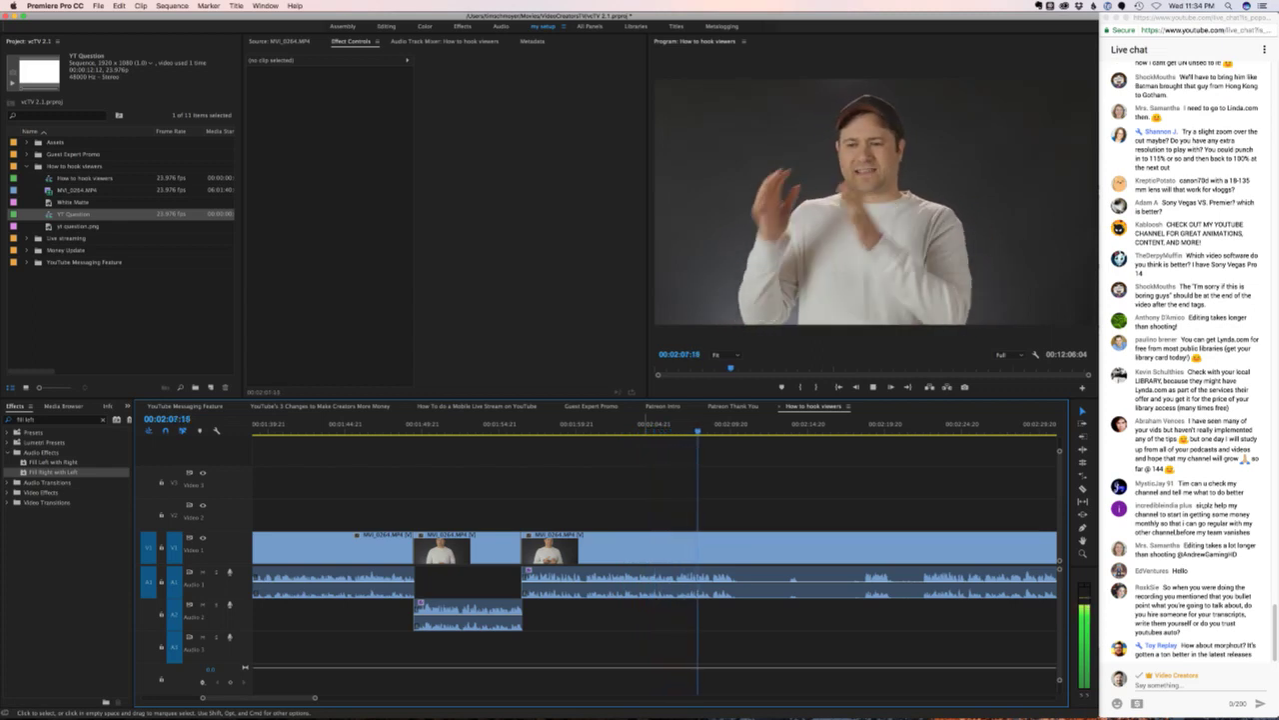
# - Cut out the next unwanted stretch between two new edits near 00:02:09 and close the gap
pyautogui.press('space')
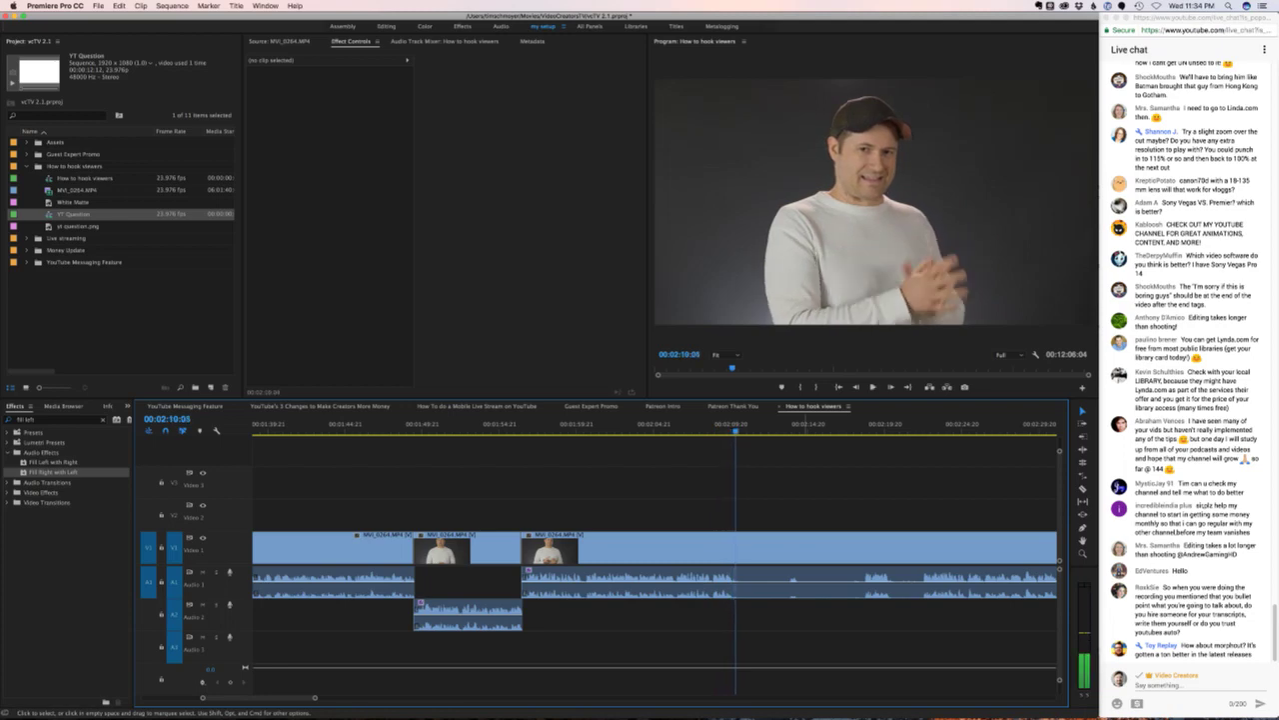
pyautogui.press('super+k')
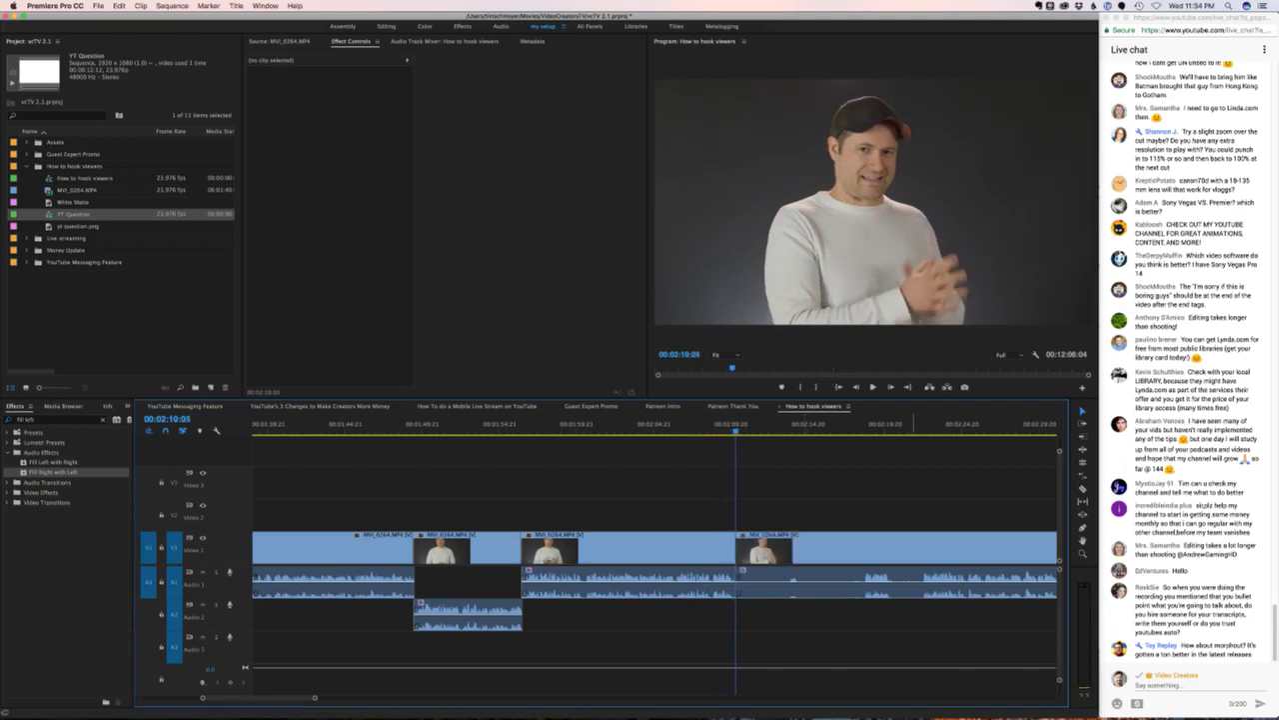
pyautogui.click(911, 424)
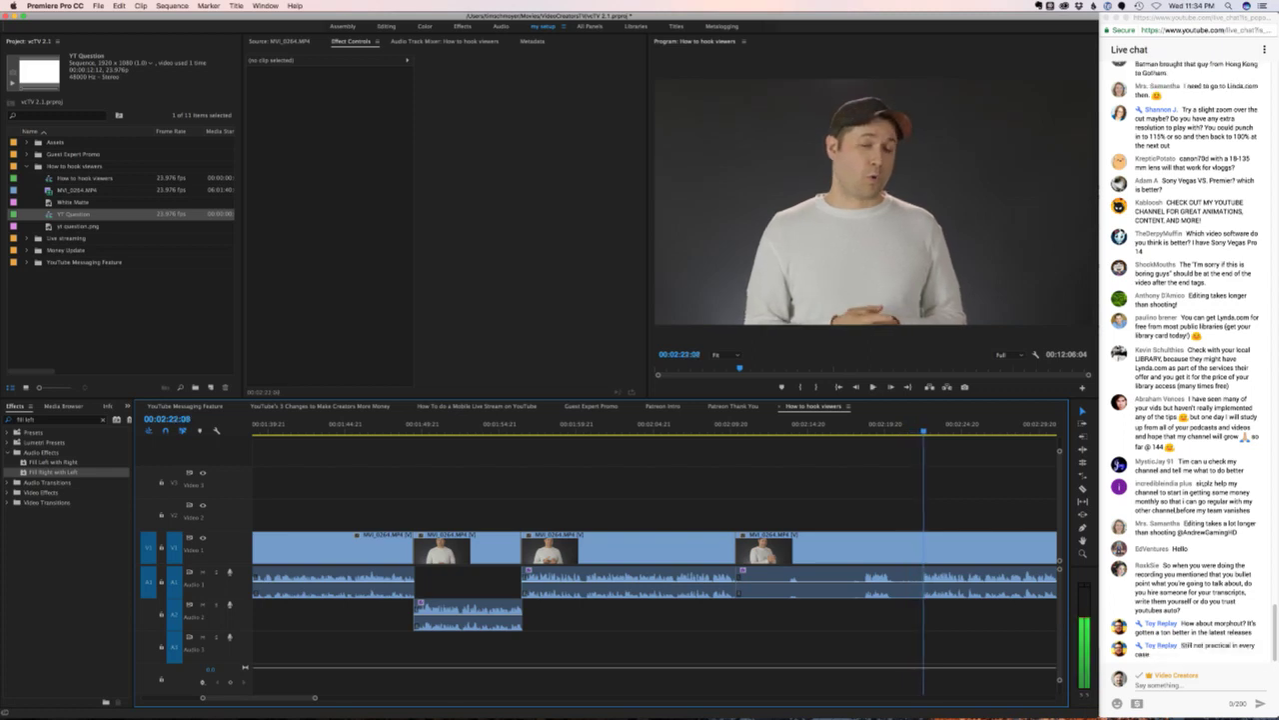
pyautogui.press('super+k')
pyautogui.click(830, 548)
pyautogui.hotkey('alt', 'Delete')
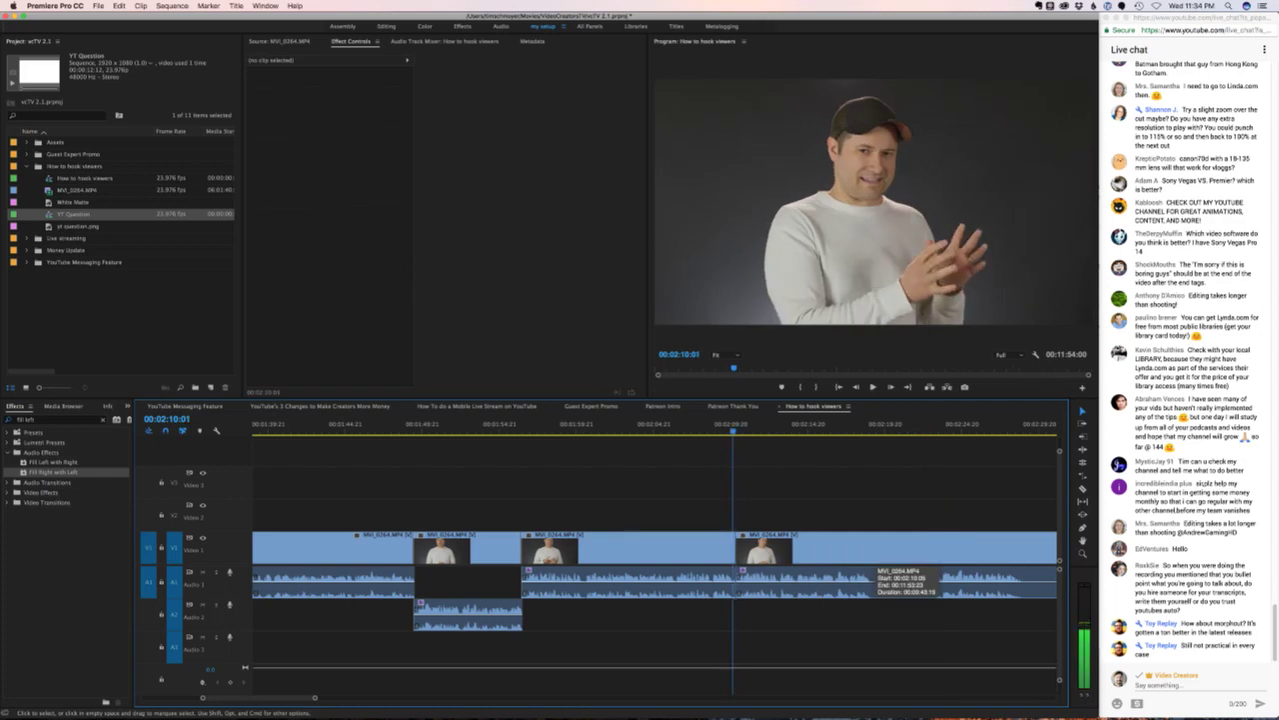
# - Offset the next clip's audio onto A2 as a split edit and preview it
pyautogui.moveTo(873, 580); pyautogui.dragTo(873, 612)
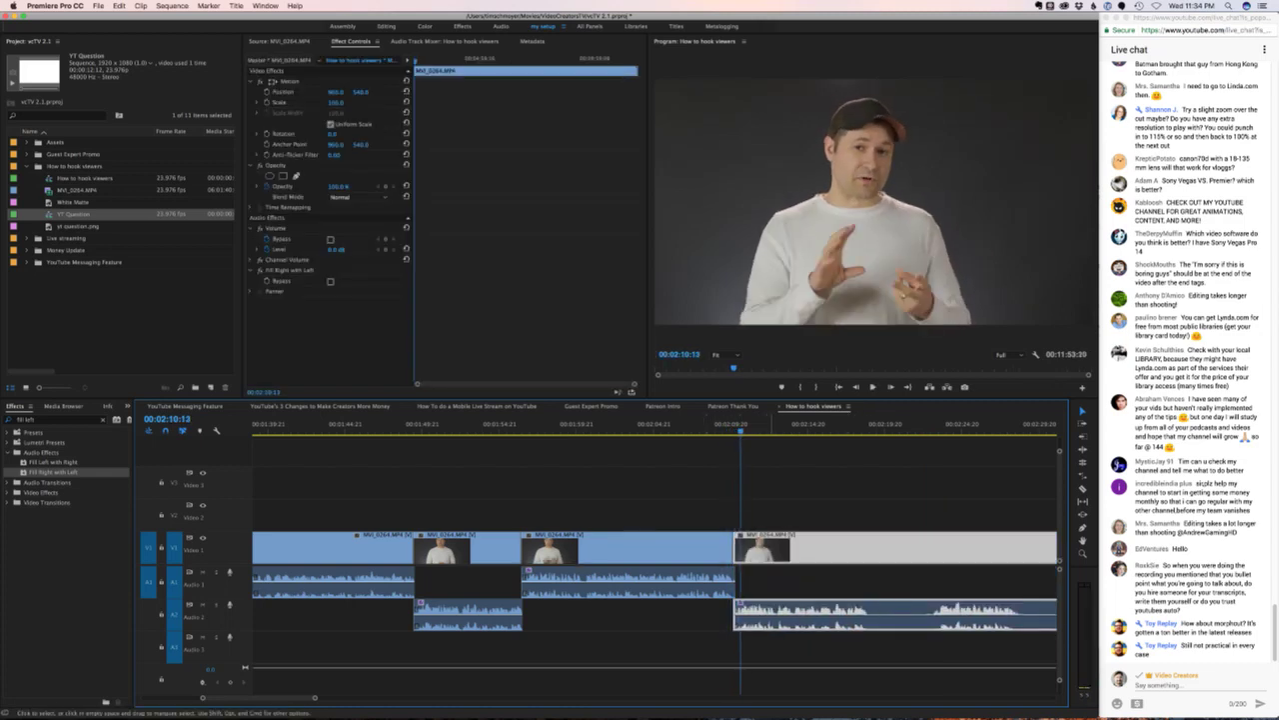
pyautogui.press('super+z')
pyautogui.moveTo(815, 582); pyautogui.dragTo(814, 613)
pyautogui.press('space')
pyautogui.click(708, 425)
pyautogui.press('space')
pyautogui.click(826, 500)
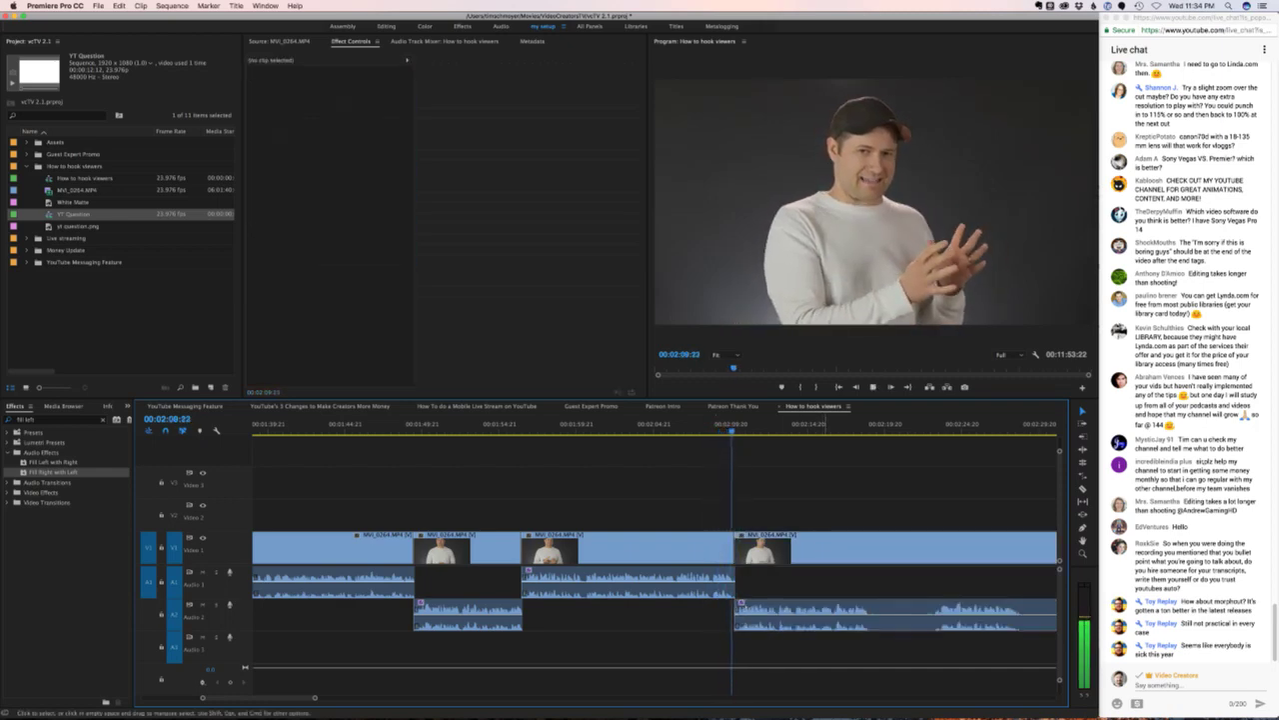
pyautogui.hscroll(8, 655, 560)
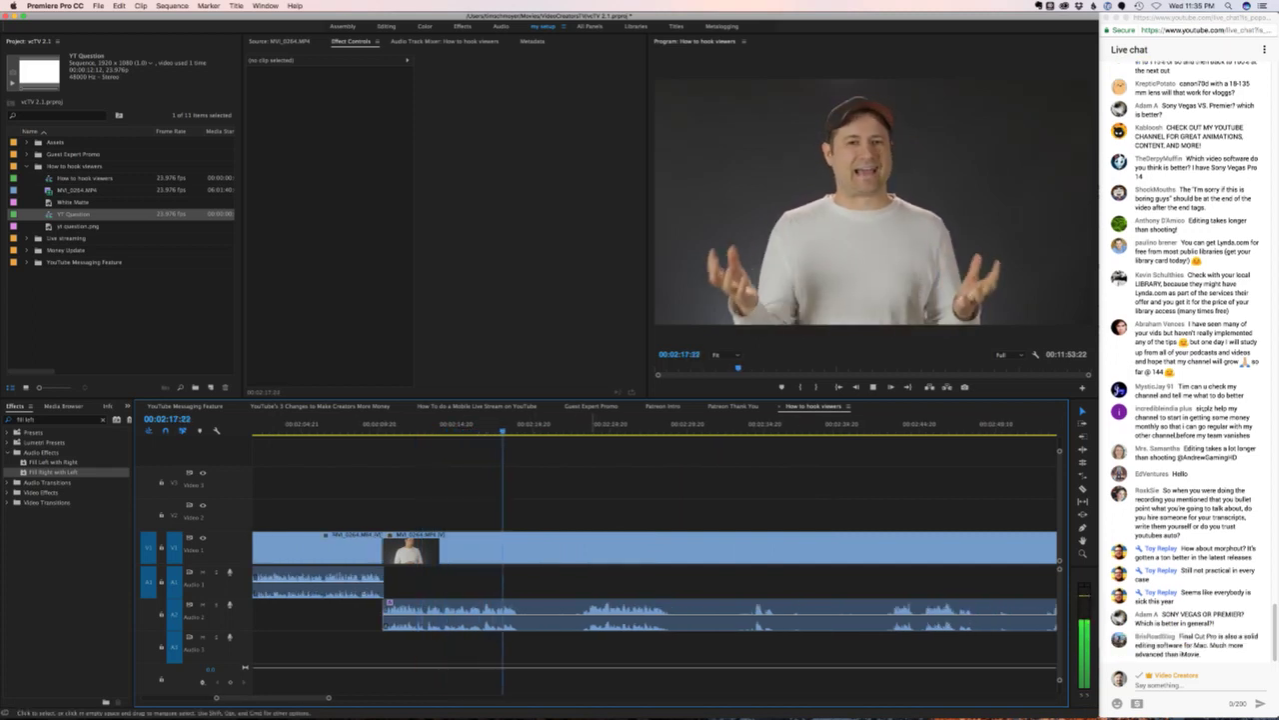
# - Cut at the pause and ripple trim the previous edit to the playhead with Q
pyautogui.press('space')
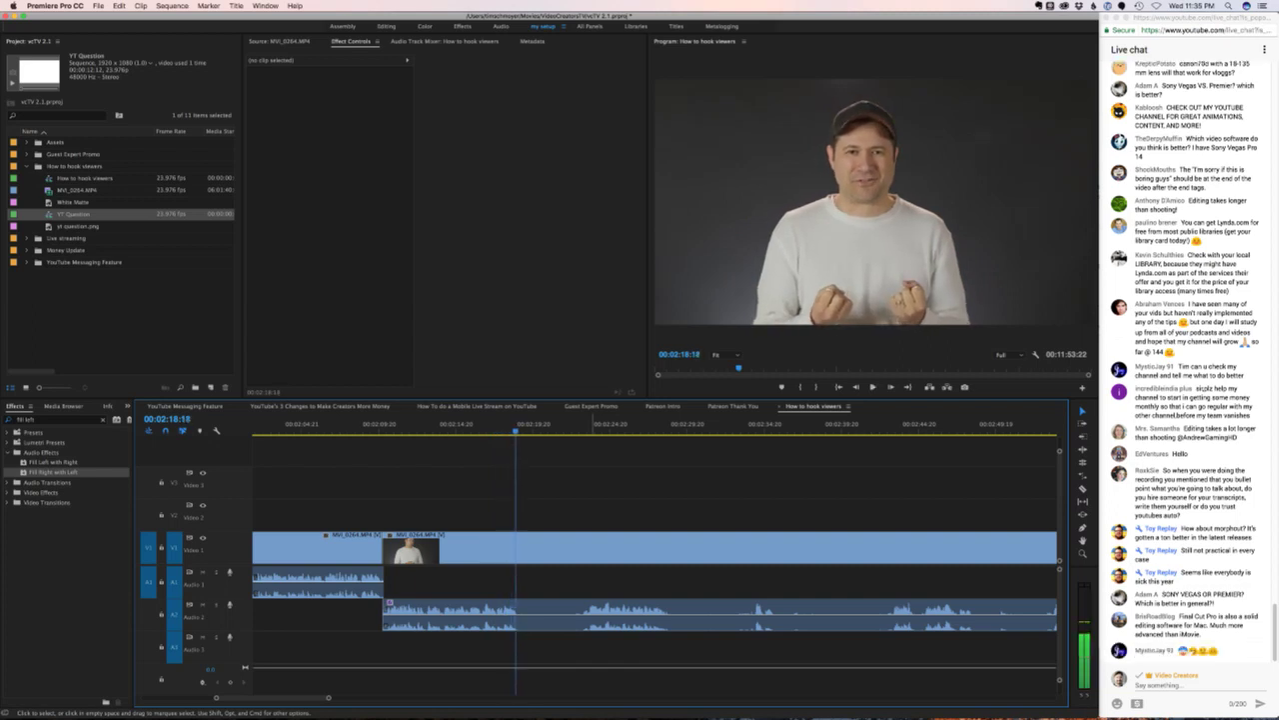
pyautogui.press('super+k')
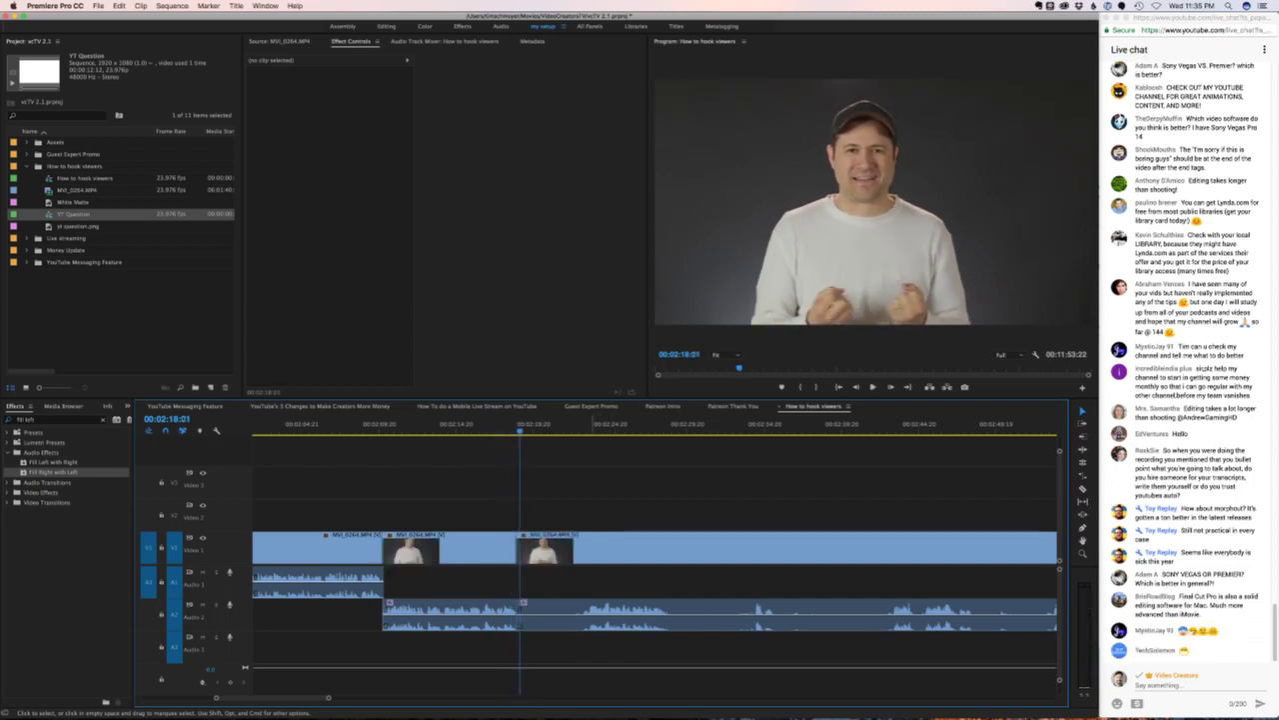
pyautogui.press('space')
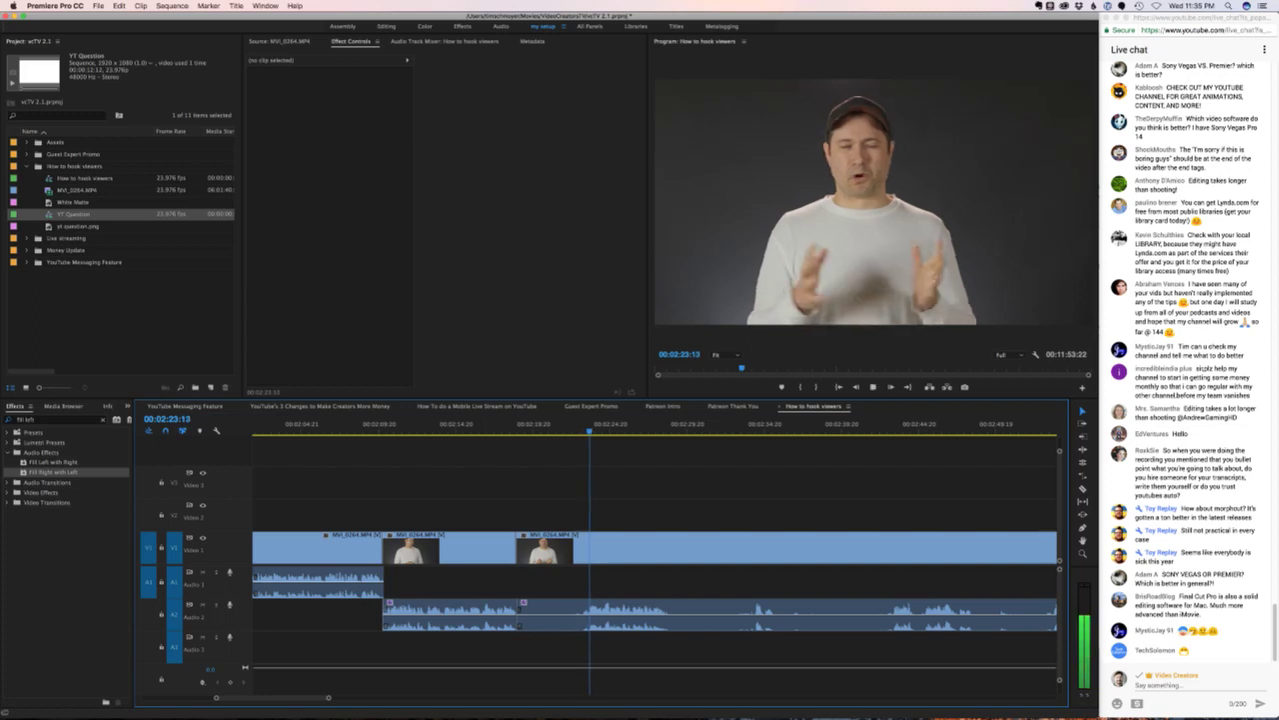
pyautogui.press('Left')
pyautogui.press('Left')
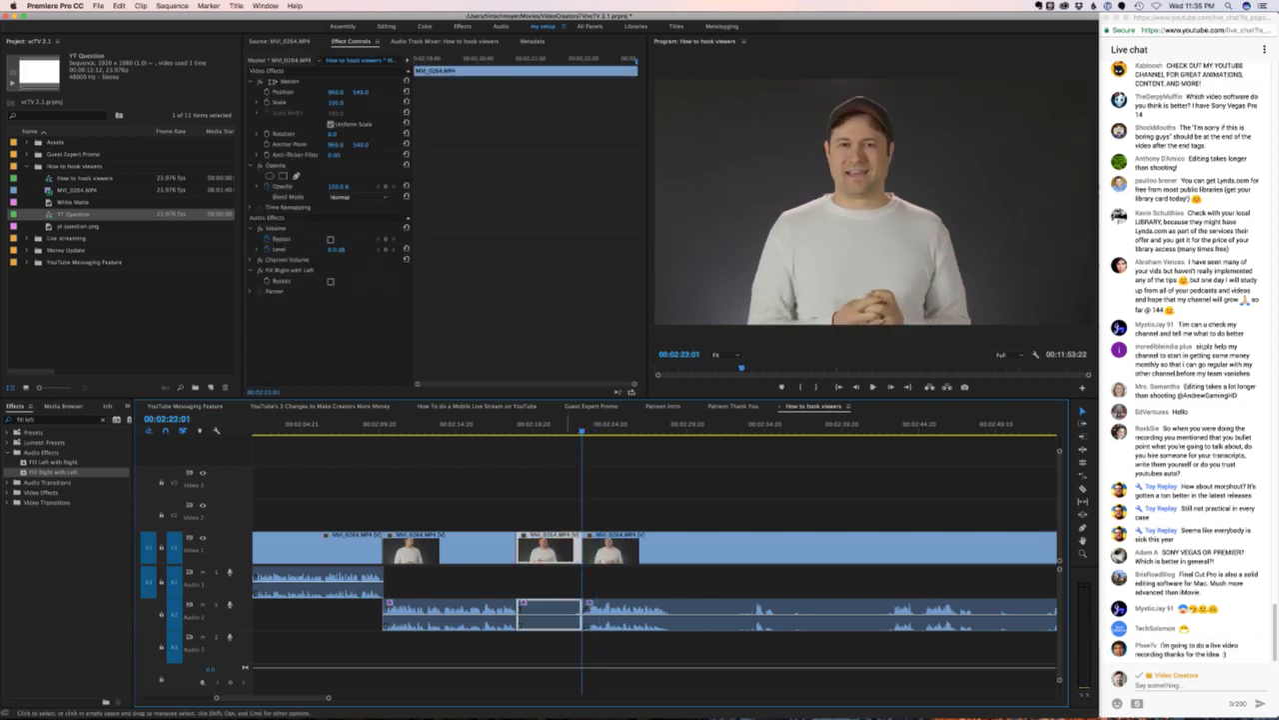
pyautogui.press('Up')
pyautogui.hotkey('shift', 'k')
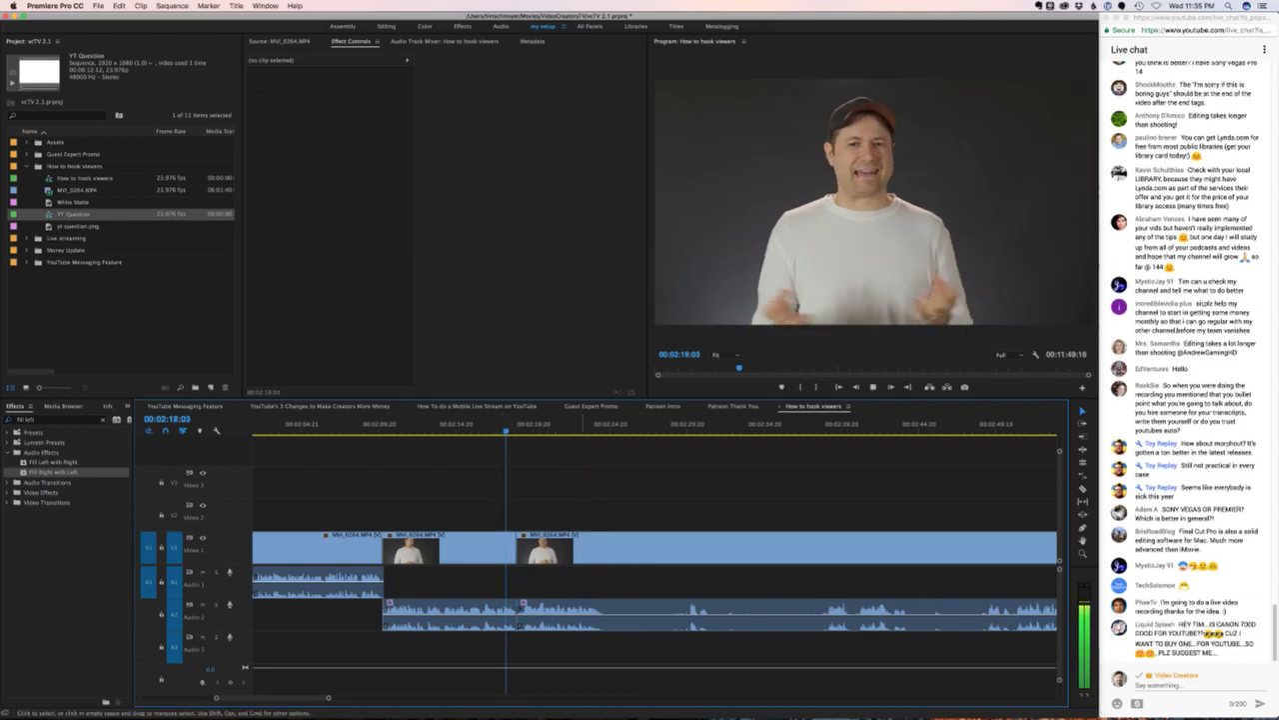
pyautogui.press('k')
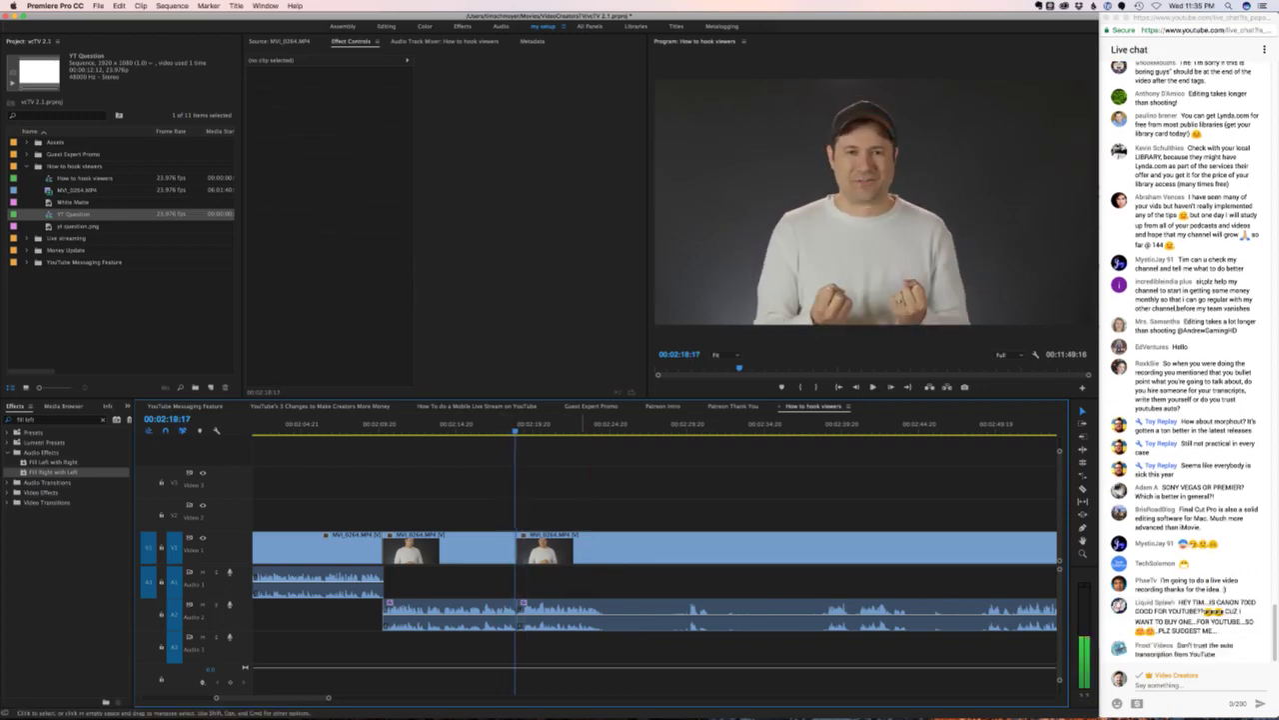
# - Move the following clip's audio back up to A1 and preview the edit
pyautogui.click(780, 548)
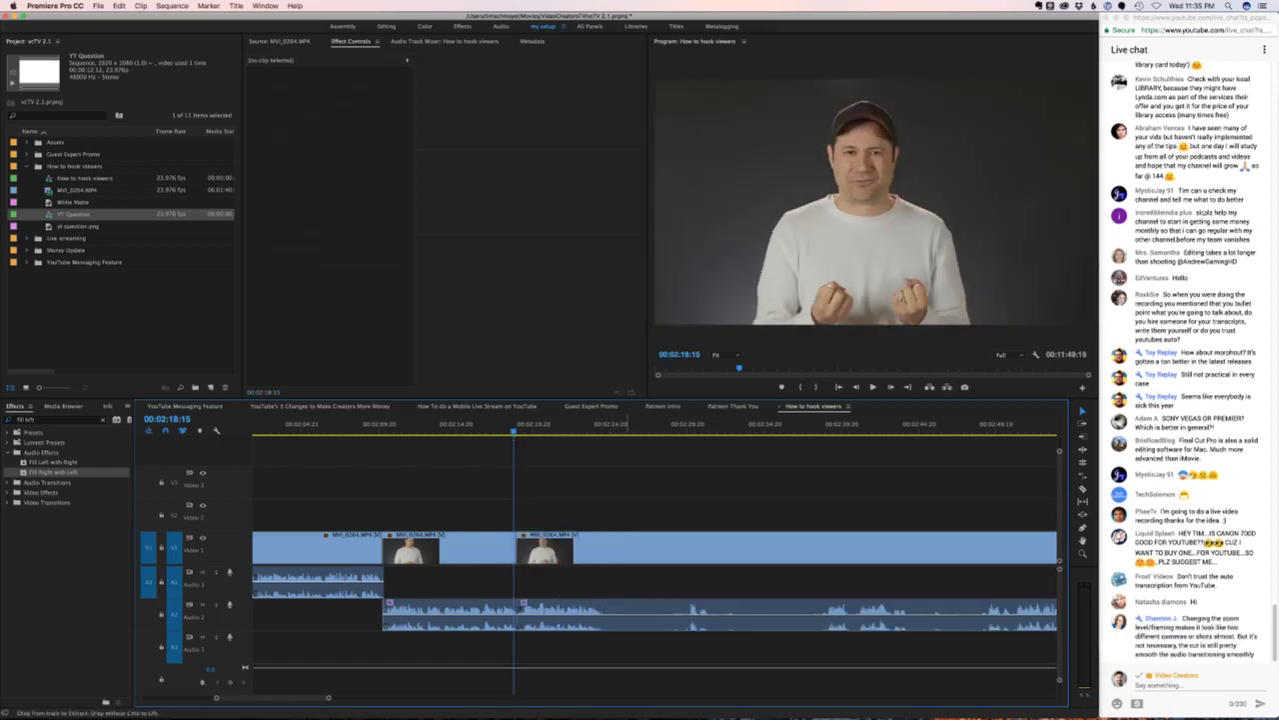
pyautogui.hotkey('alt', 'Up')
pyautogui.hotkey('shift', 'k')
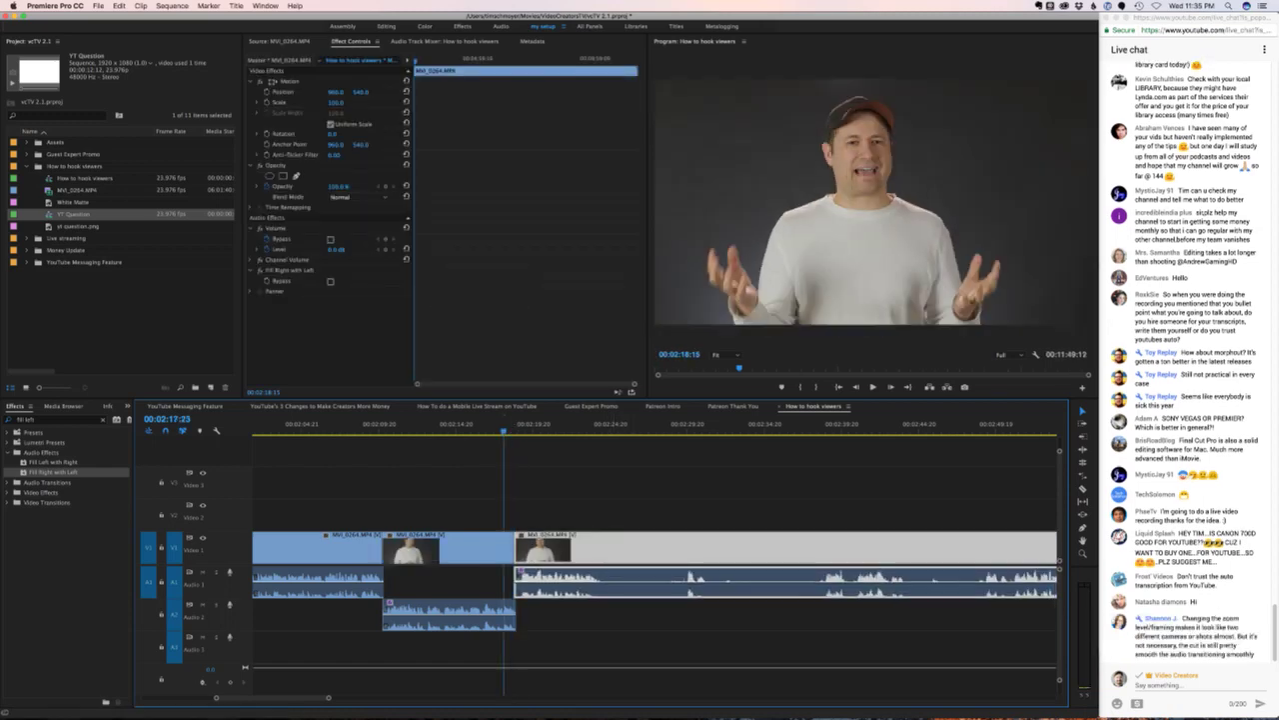
pyautogui.press('super+shift+a')
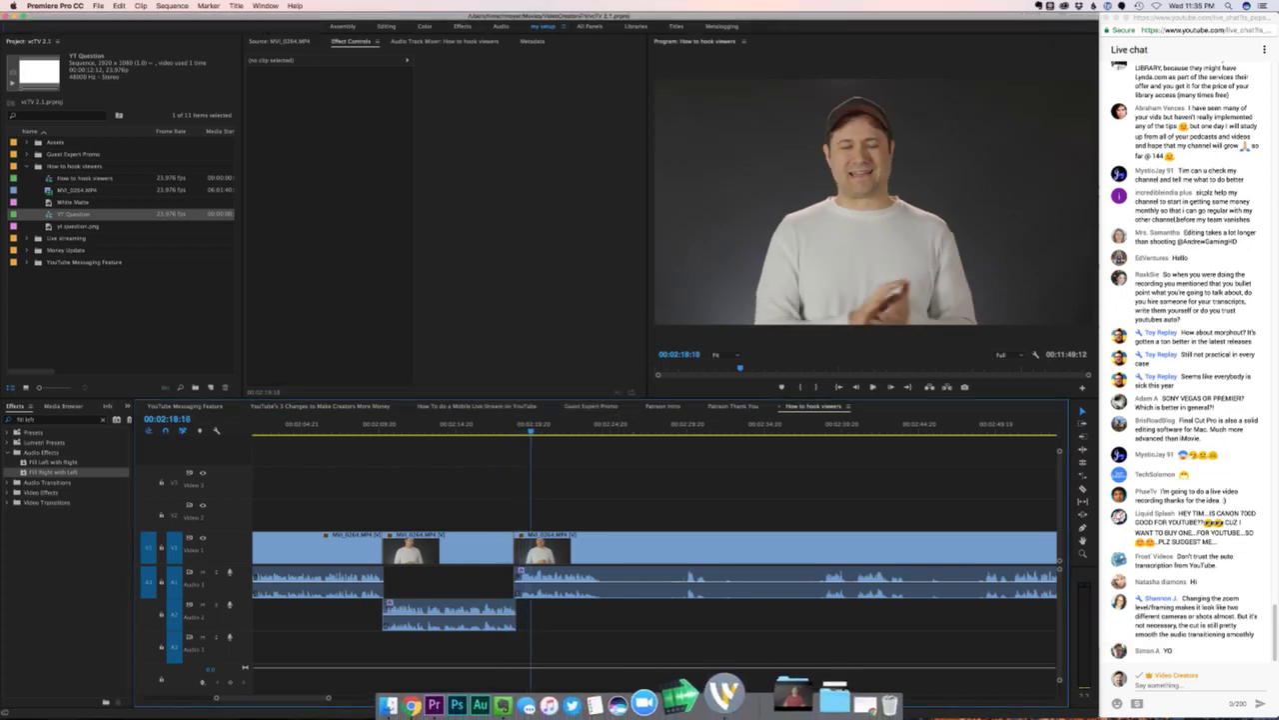
pyautogui.click(735, 691)
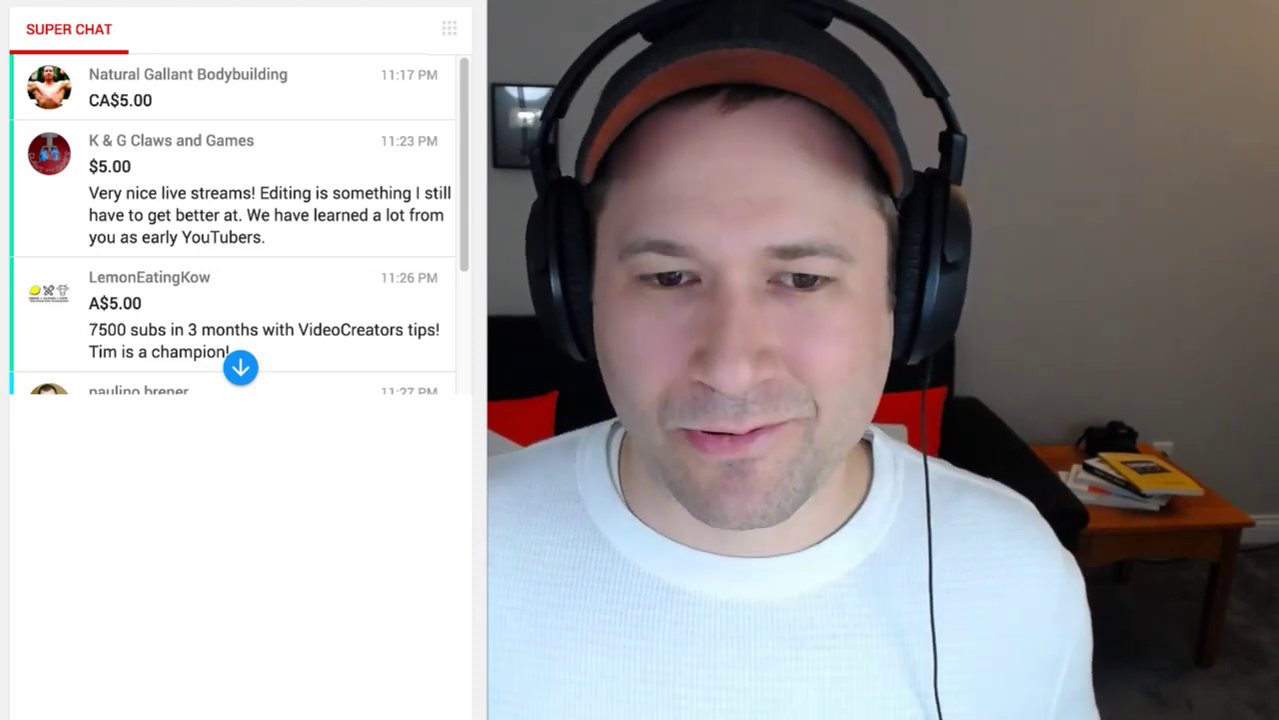
pyautogui.moveTo(462, 212); pyautogui.dragTo(468, 97)
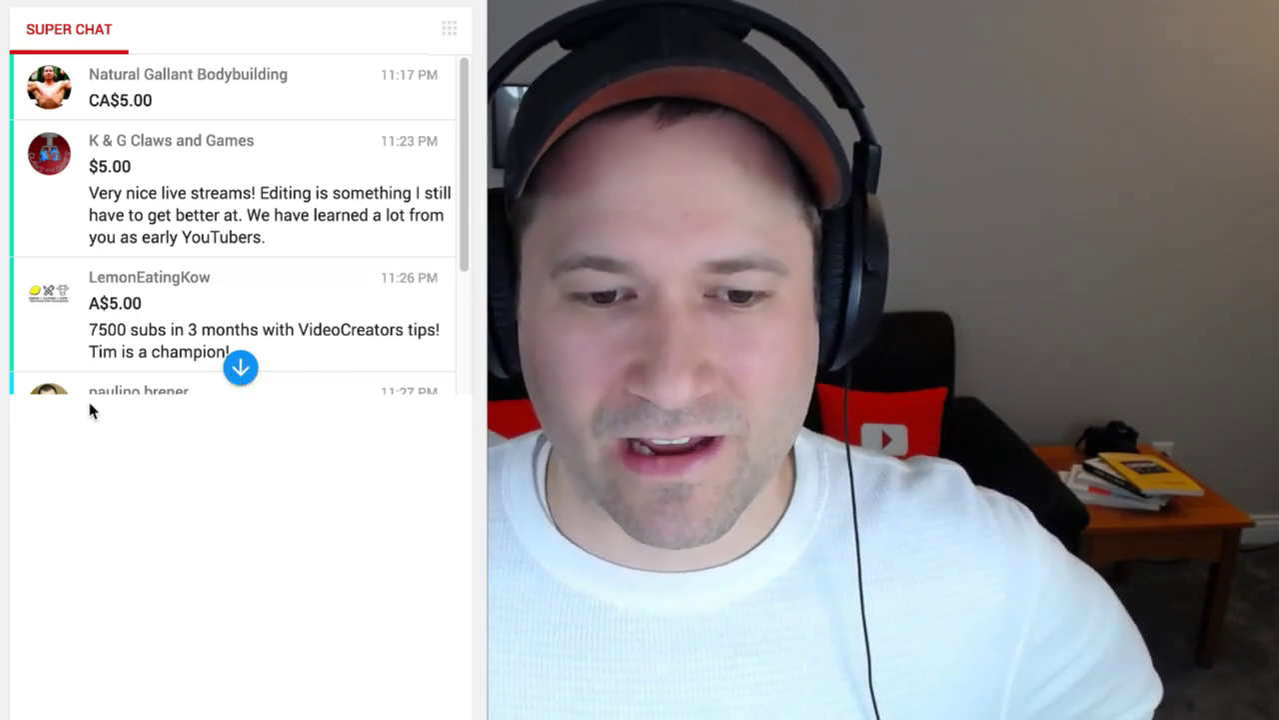
pyautogui.scroll(-2, 456, 300)
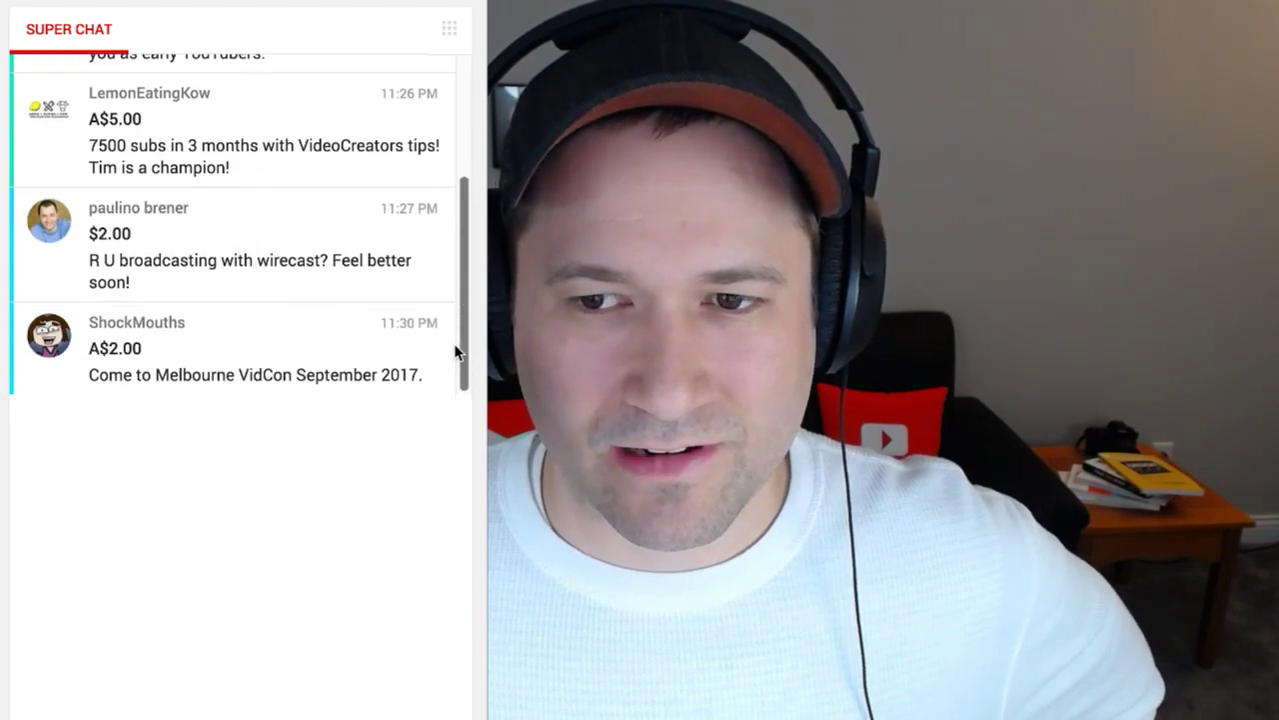
pyautogui.scroll(3, 477, 245)
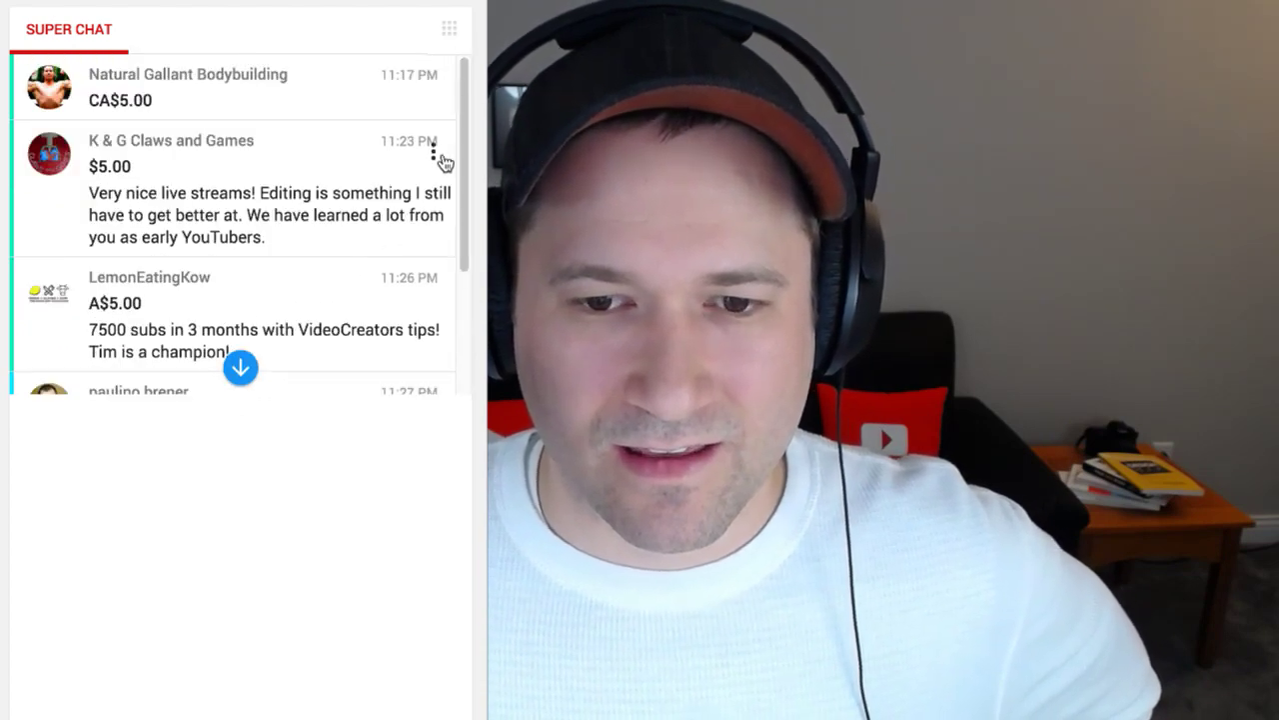
pyautogui.scroll(-2, 457, 380)
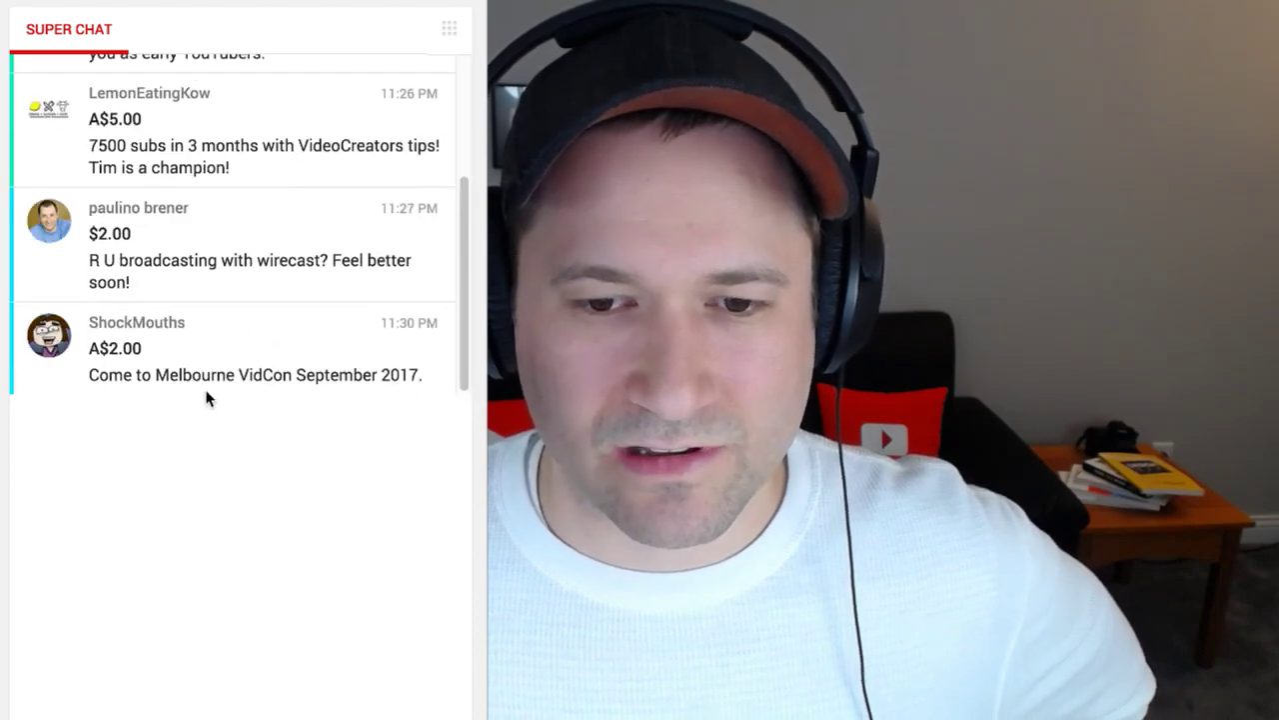
pyautogui.moveTo(466, 206); pyautogui.dragTo(463, 382)
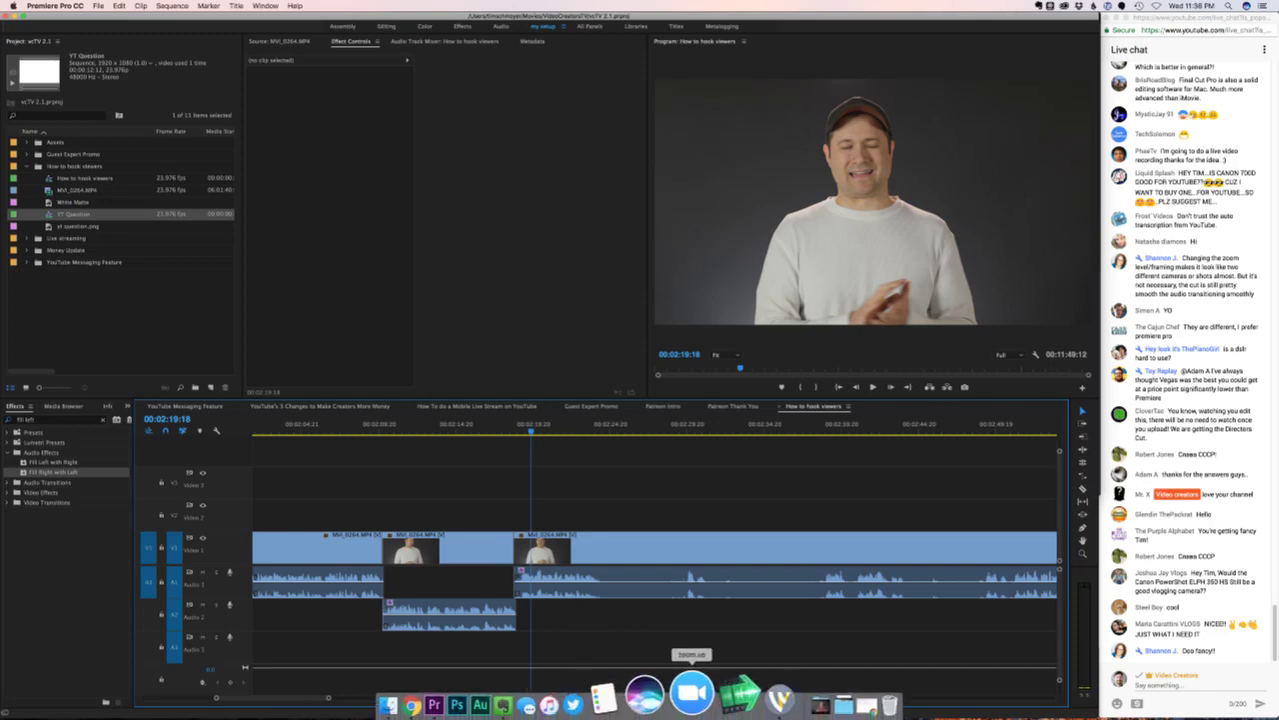
# - Bring up Wirecast from the Dock, then switch to Chrome showing the live chat
pyautogui.click(745, 697)
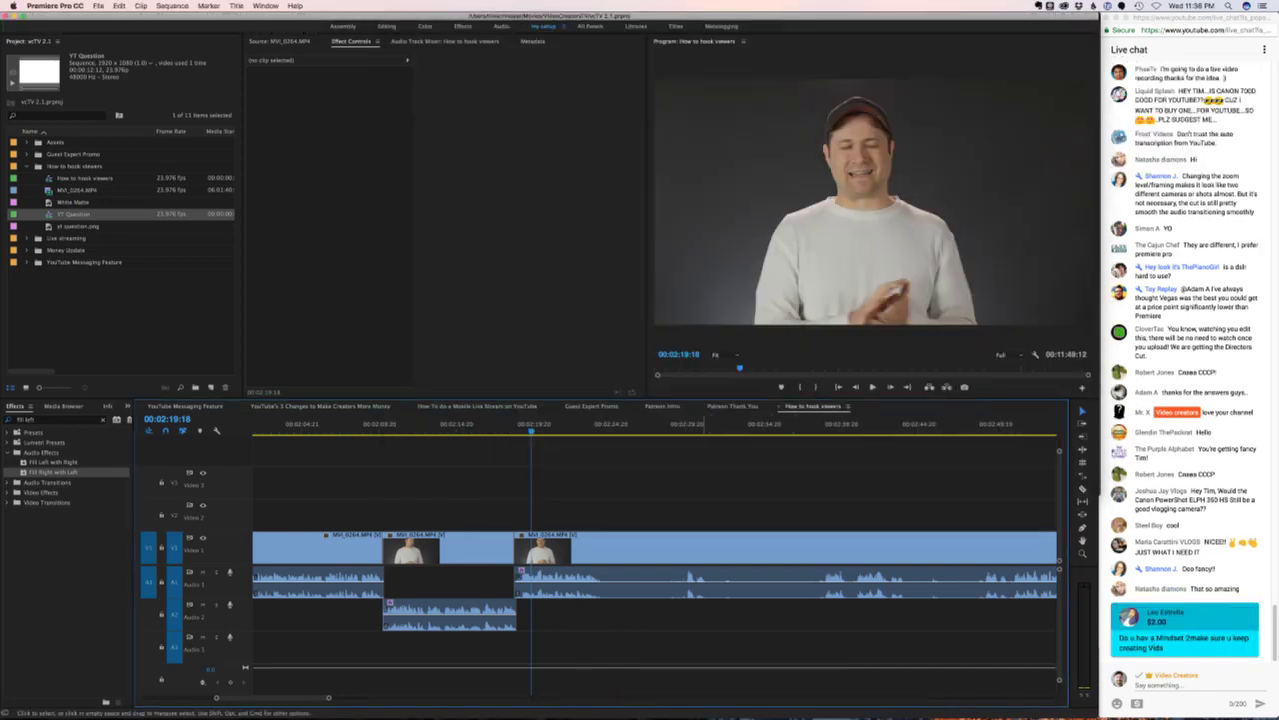
pyautogui.press('super+Tab')
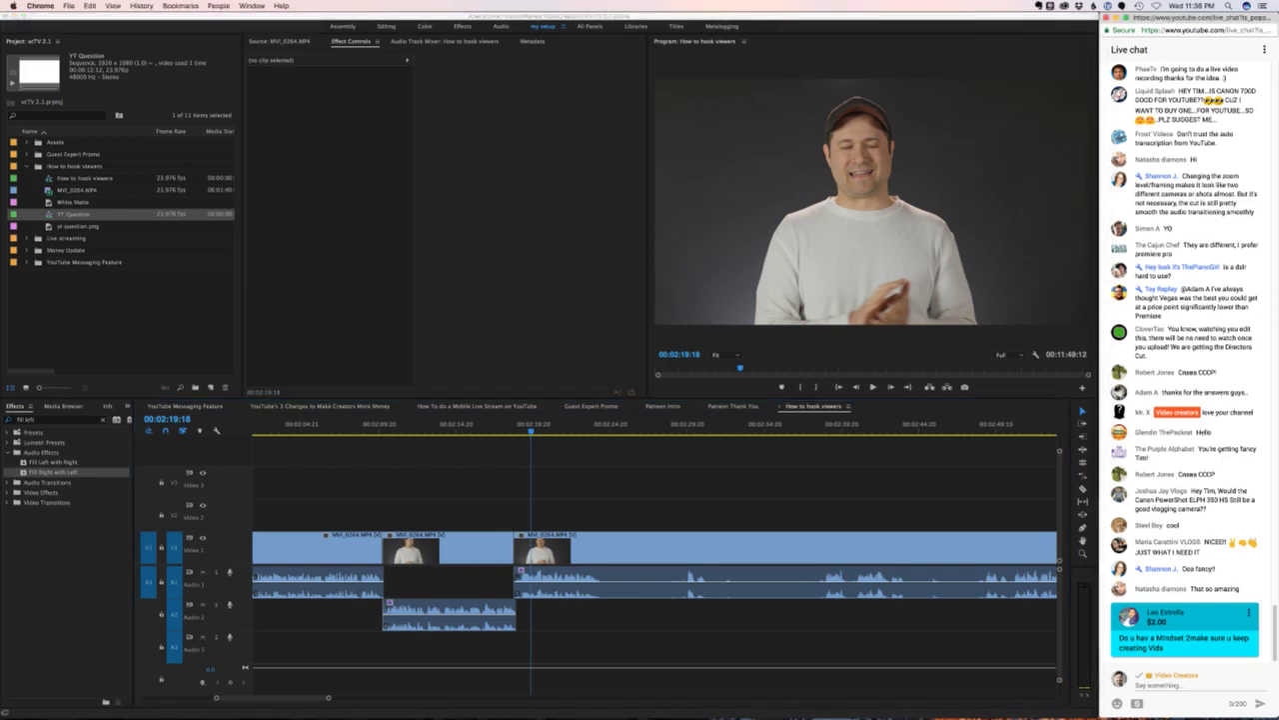
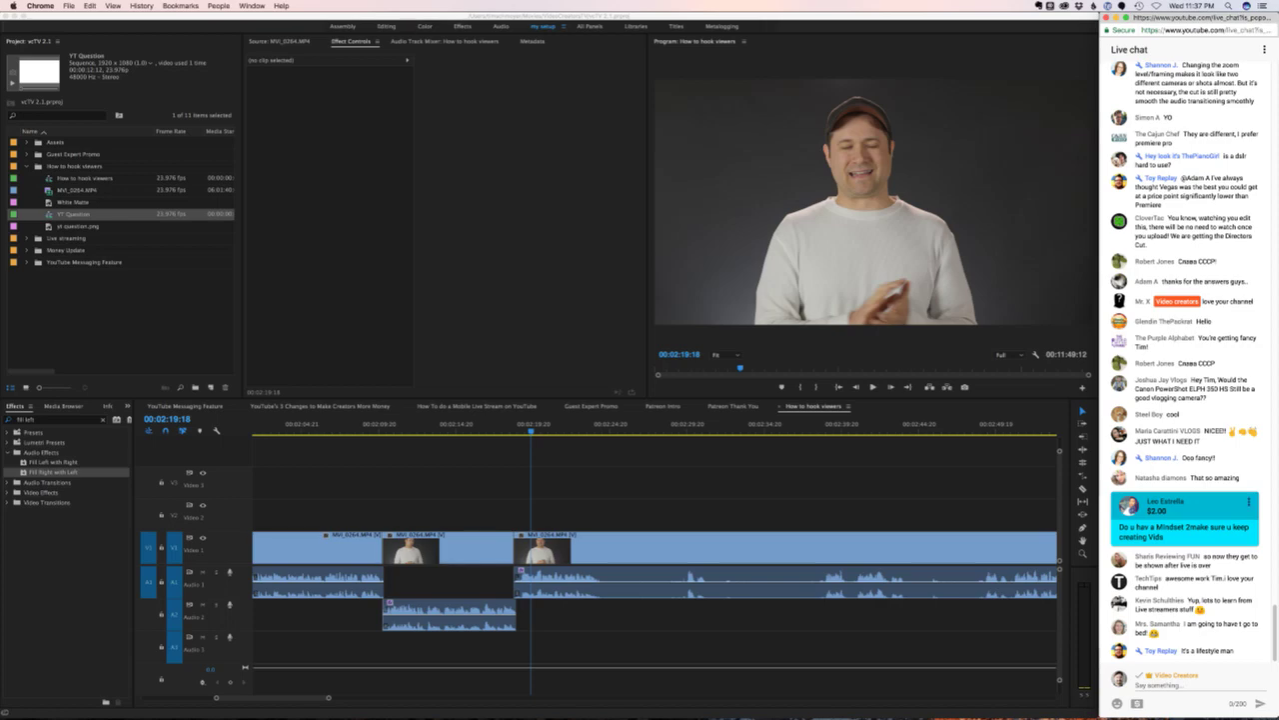
# - Replay the 'How to hook viewers' cut, then open the $20 Super Chat's options in live chat
pyautogui.press('super+Tab')
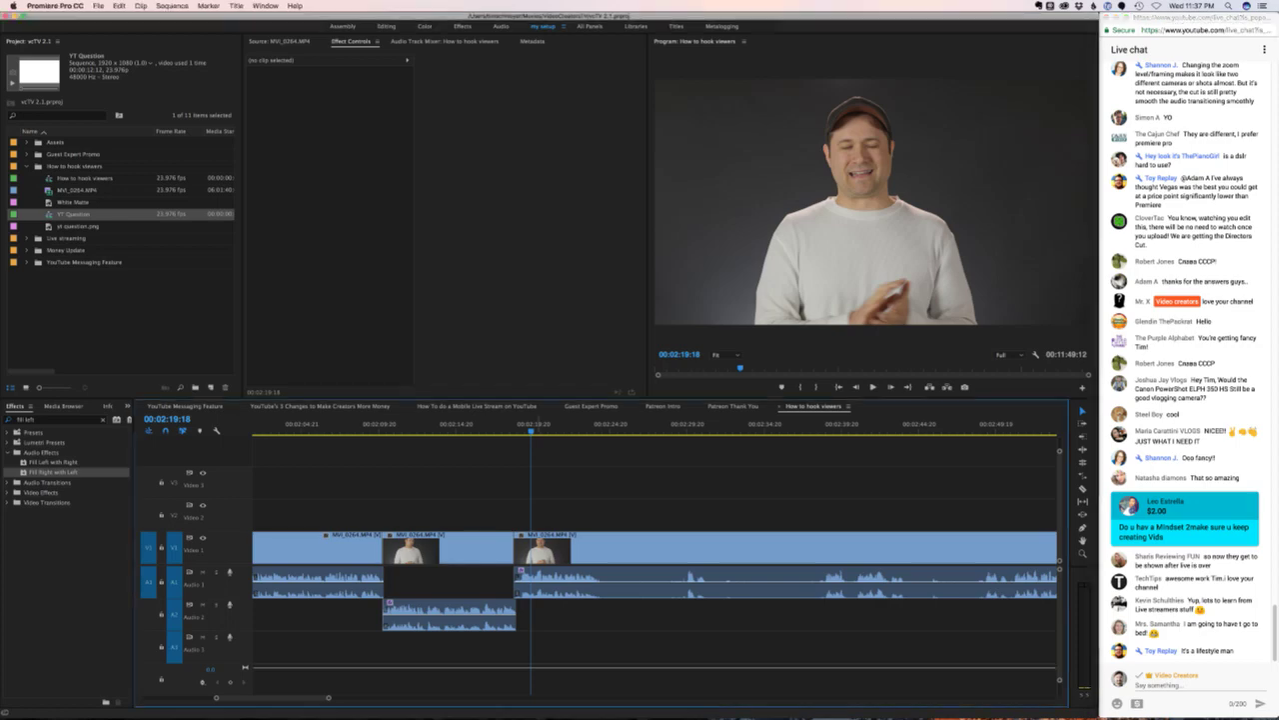
pyautogui.press('space')
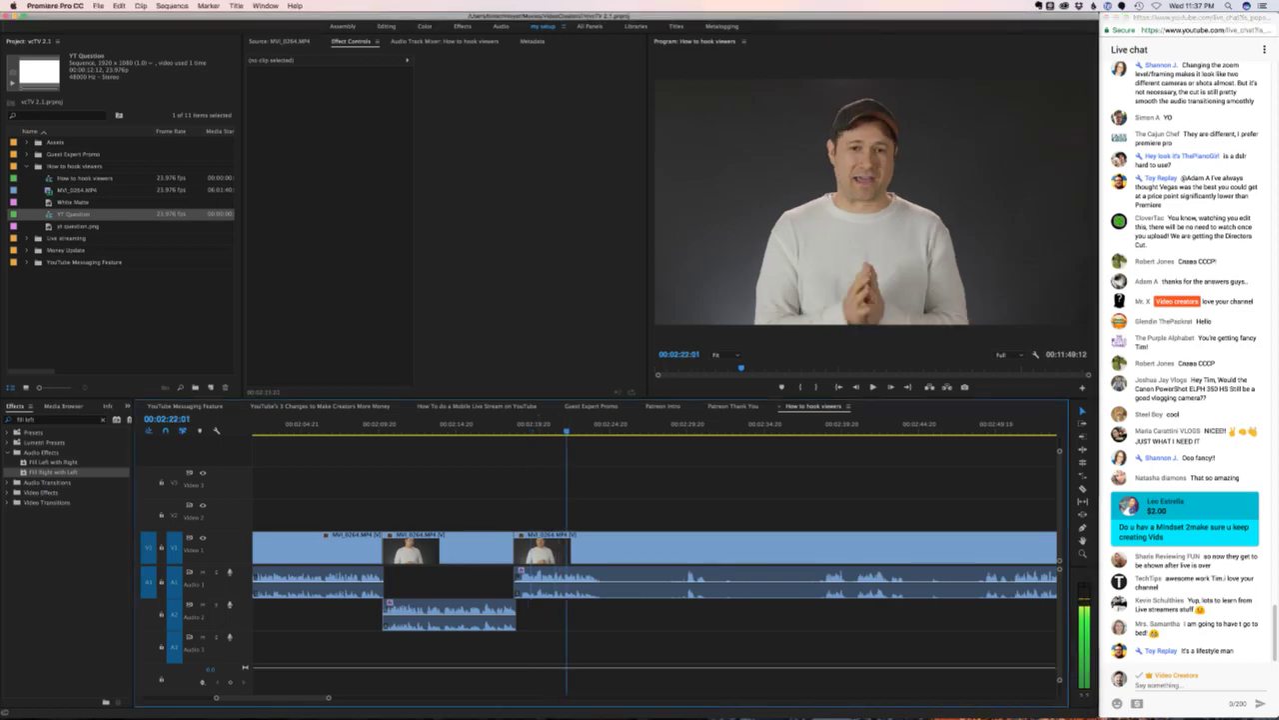
pyautogui.press('j')
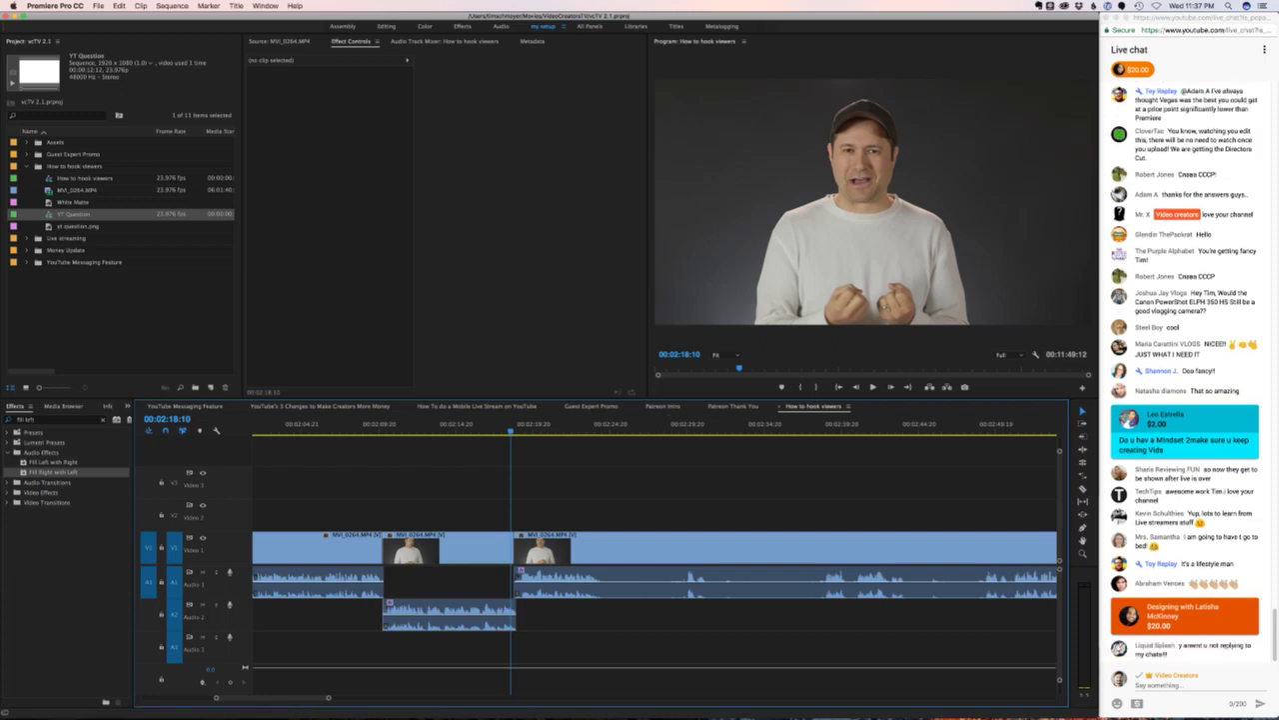
pyautogui.click(1227, 645)
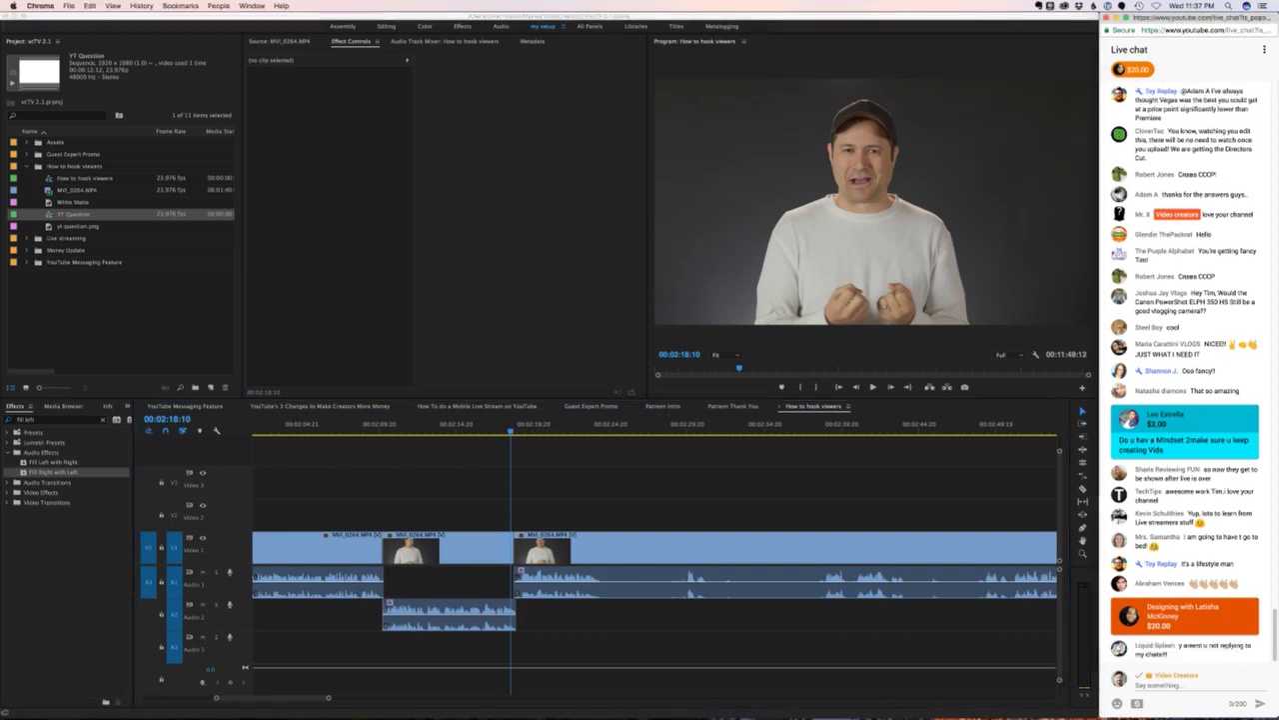
pyautogui.click(1249, 567)
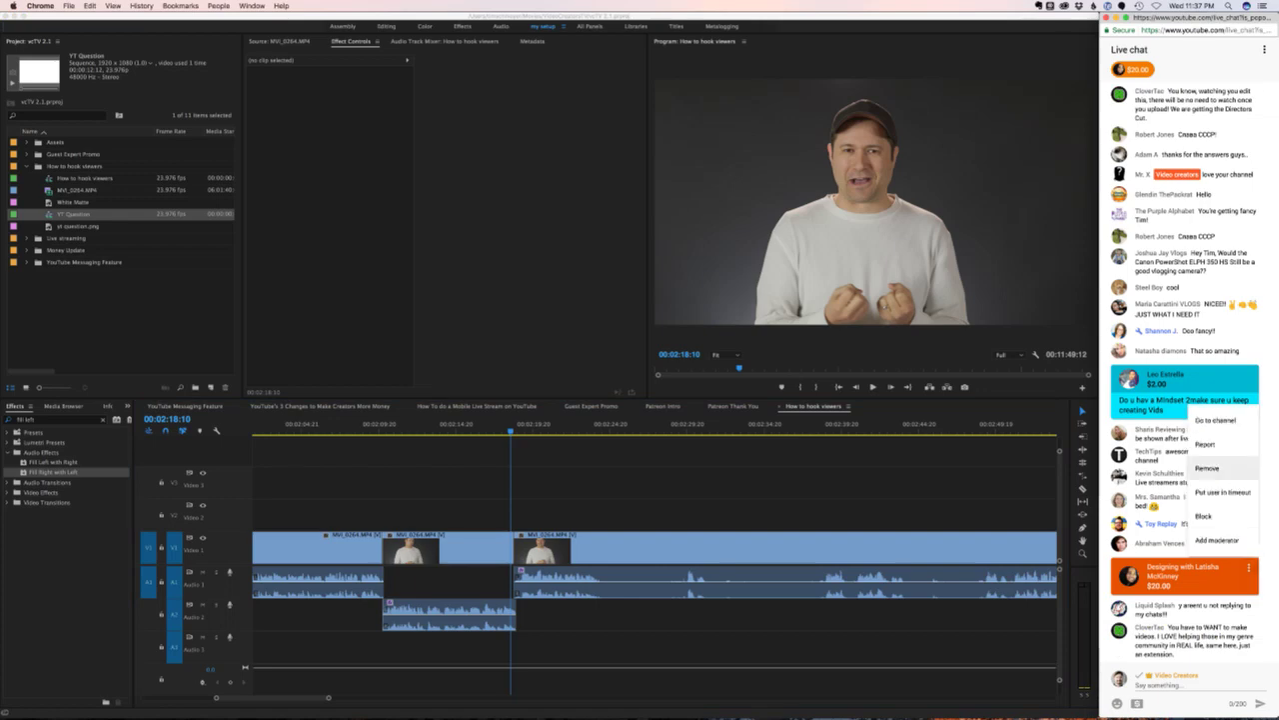
# - Visit the $20 Super Chat sender's channel, browse its Videos tab, then return to Premiere
pyautogui.click(1216, 420)
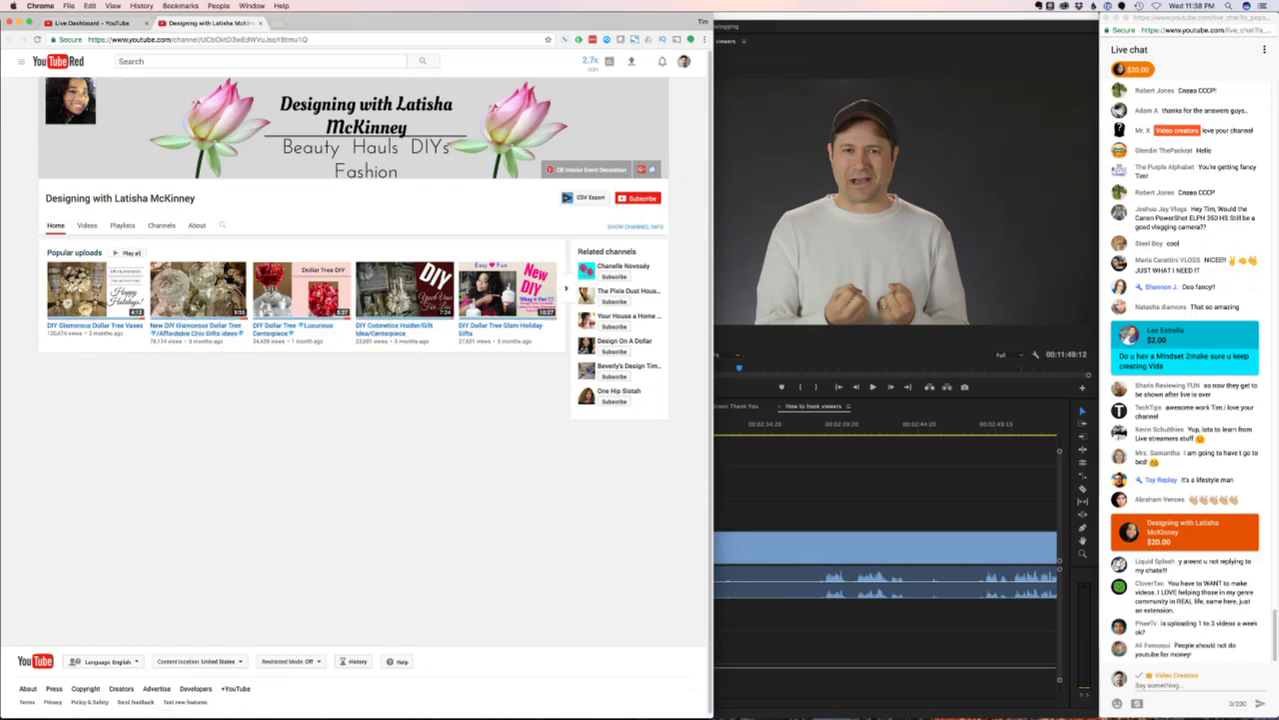
pyautogui.click(87, 225)
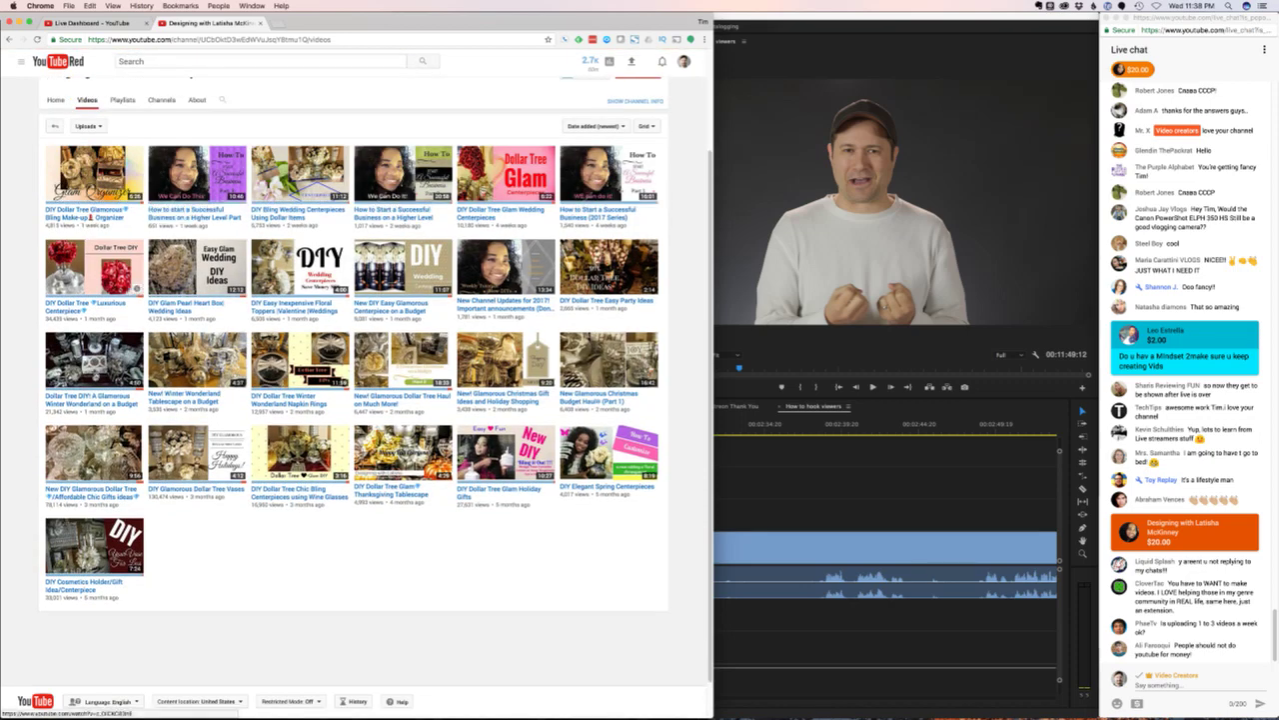
pyautogui.click(10, 39)
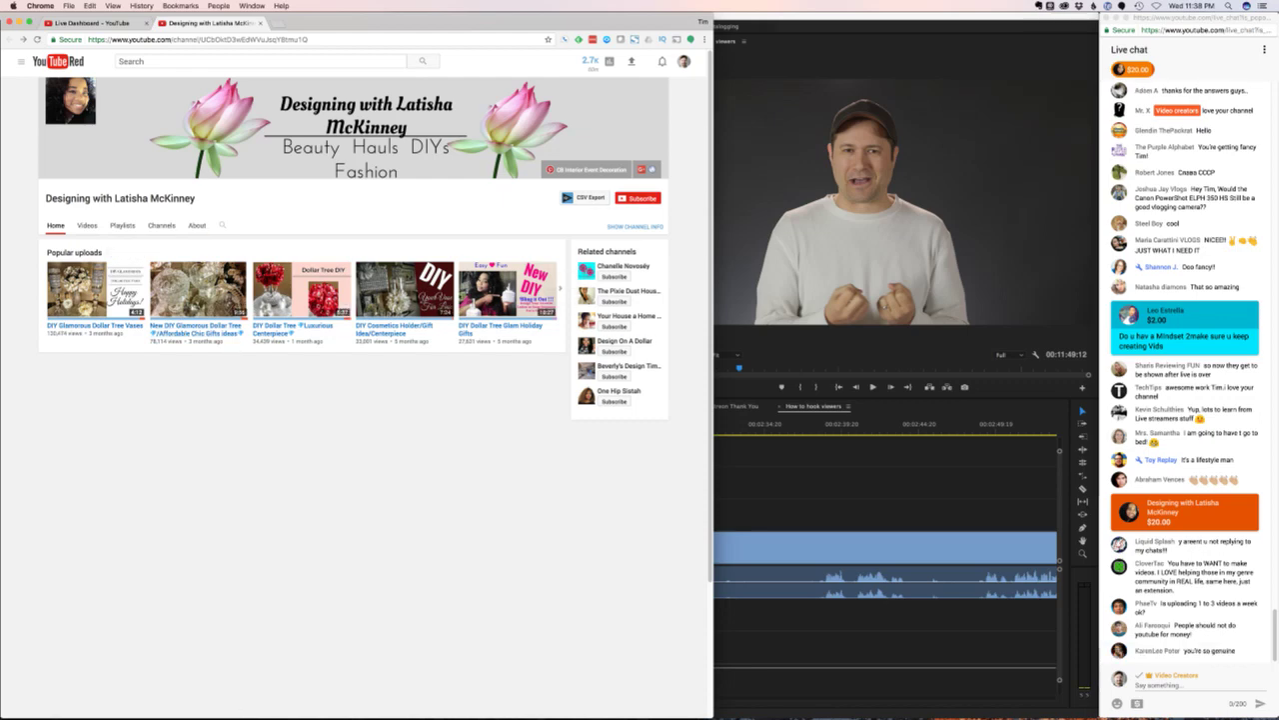
pyautogui.press('super+w')
# - Play the sequence and add an edit at 00:02:24
pyautogui.press('super+Tab')
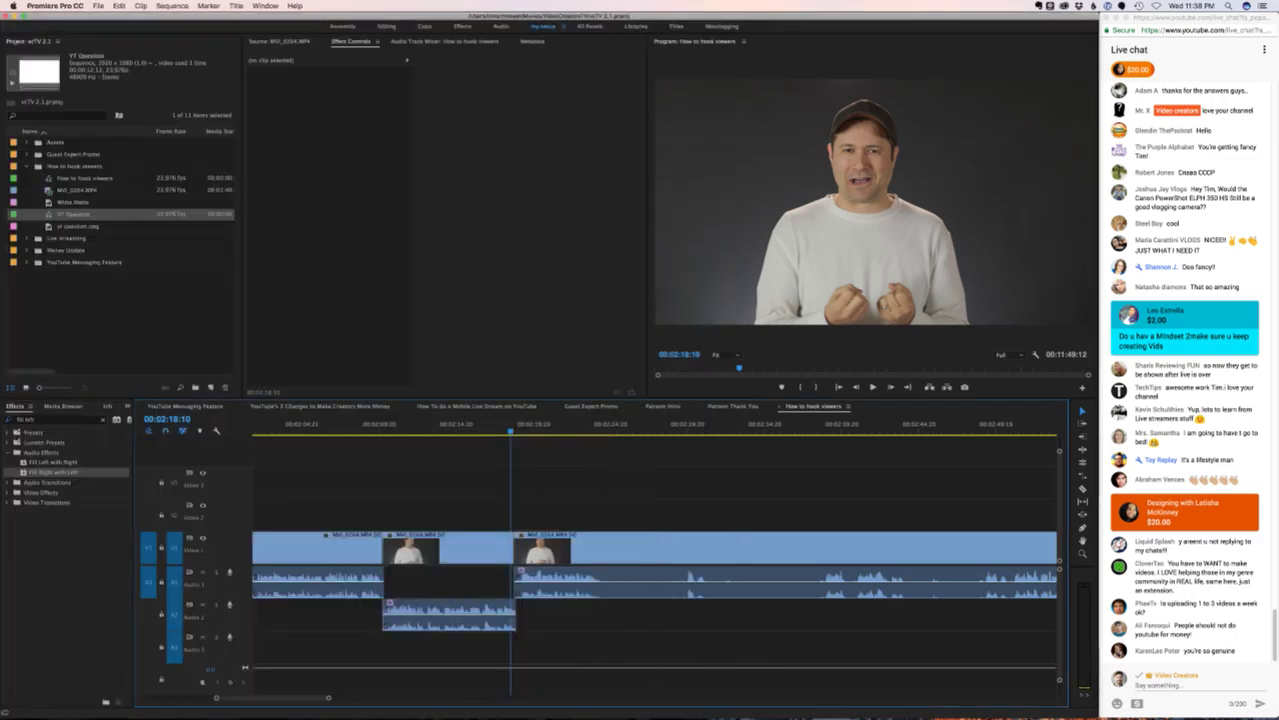
pyautogui.press('space')
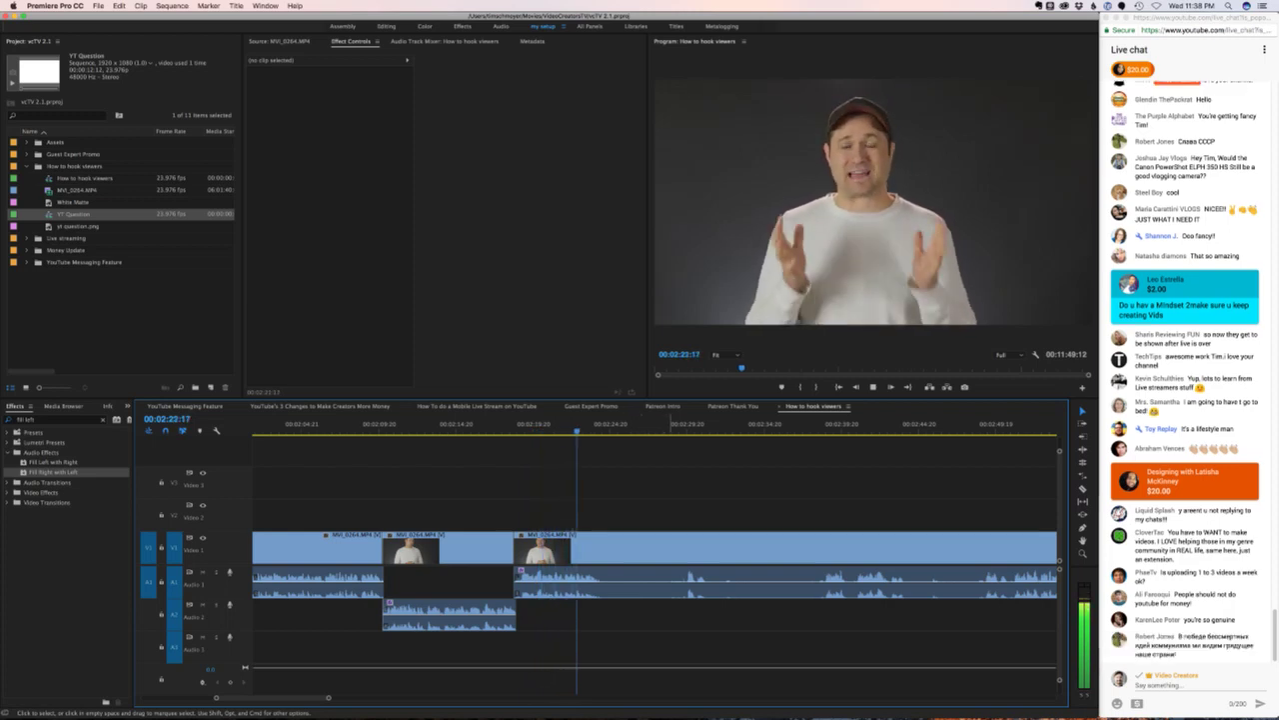
pyautogui.press('space')
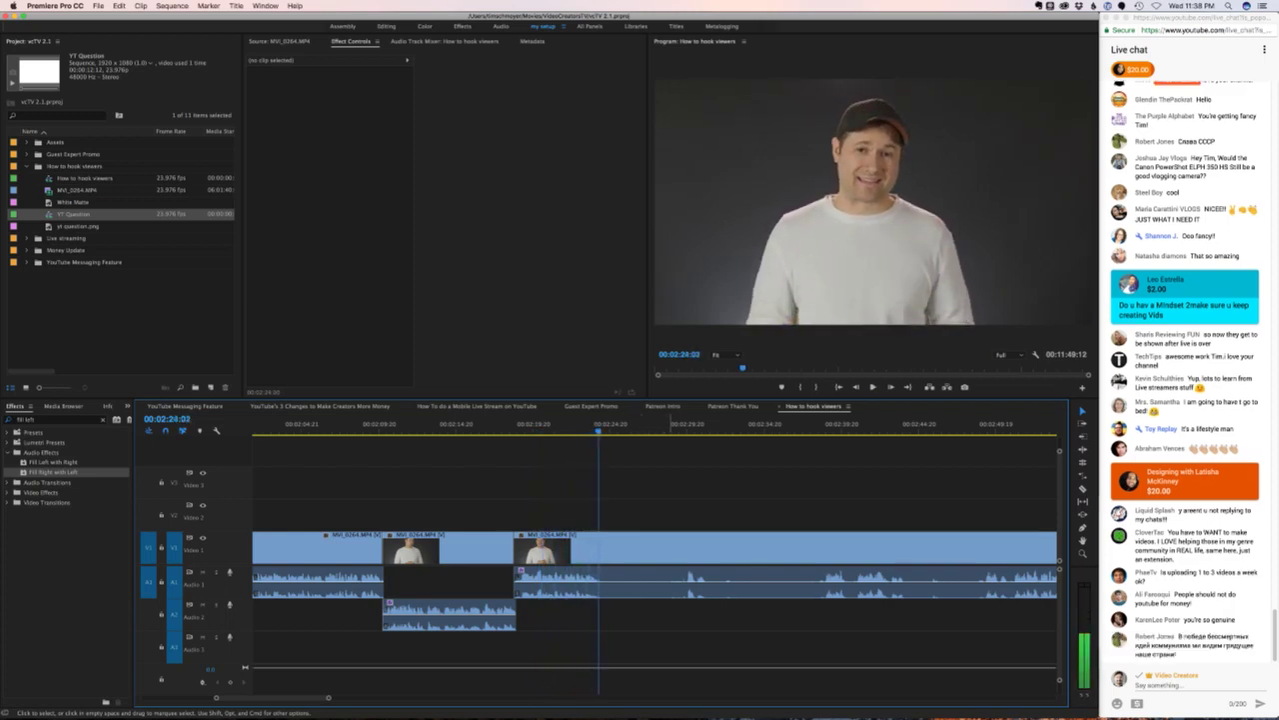
pyautogui.press('super+k')
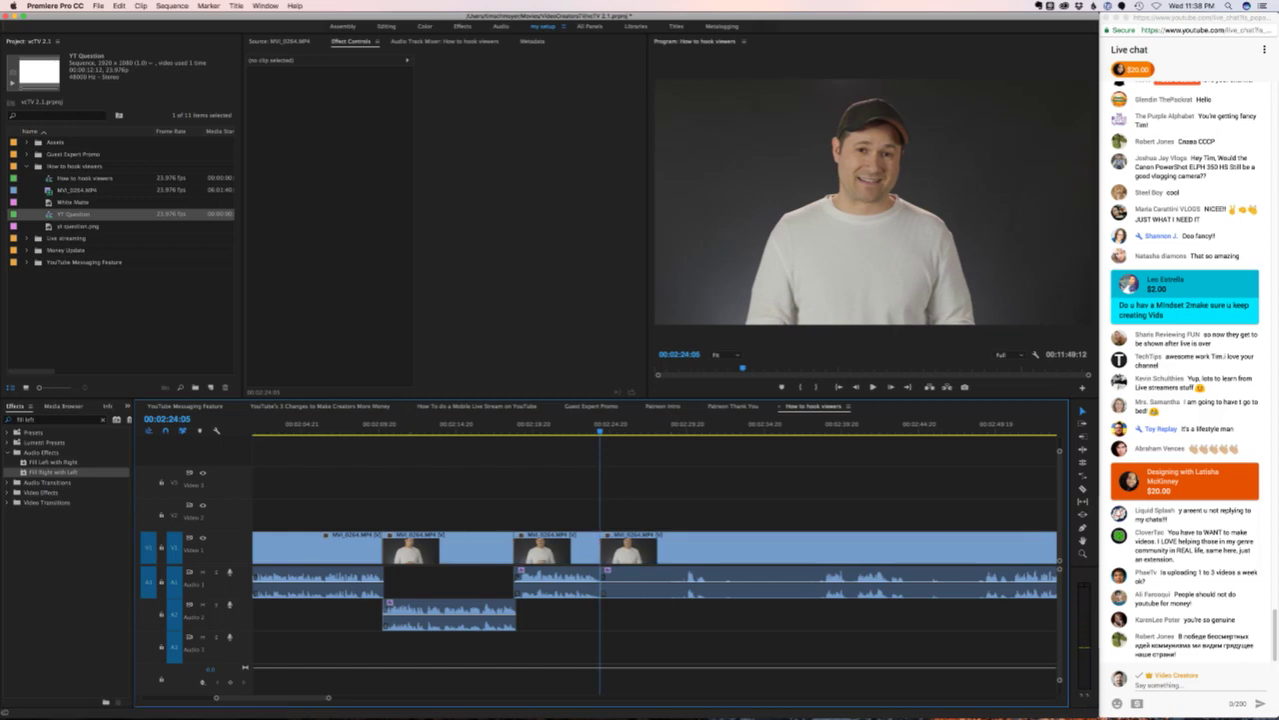
# - Scrub forward to 00:03:01 and add a second edit there
pyautogui.hscroll(5, 655, 557)
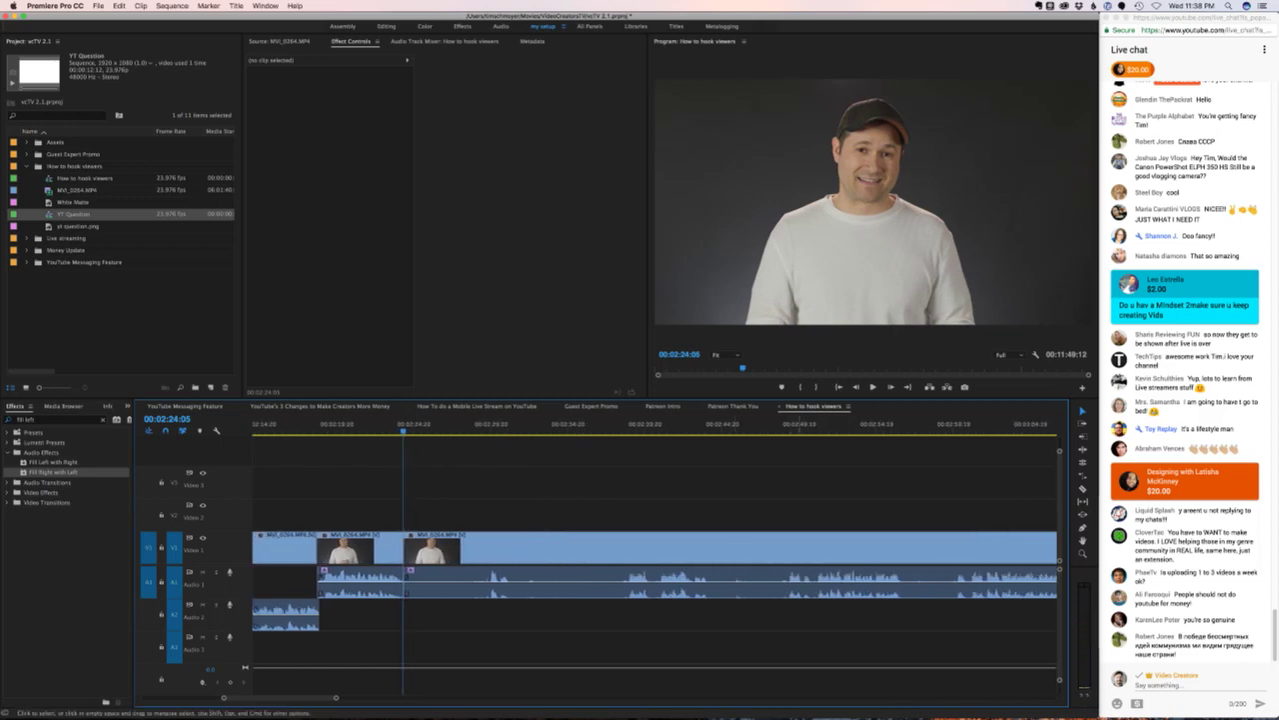
pyautogui.click(812, 423)
pyautogui.press('space')
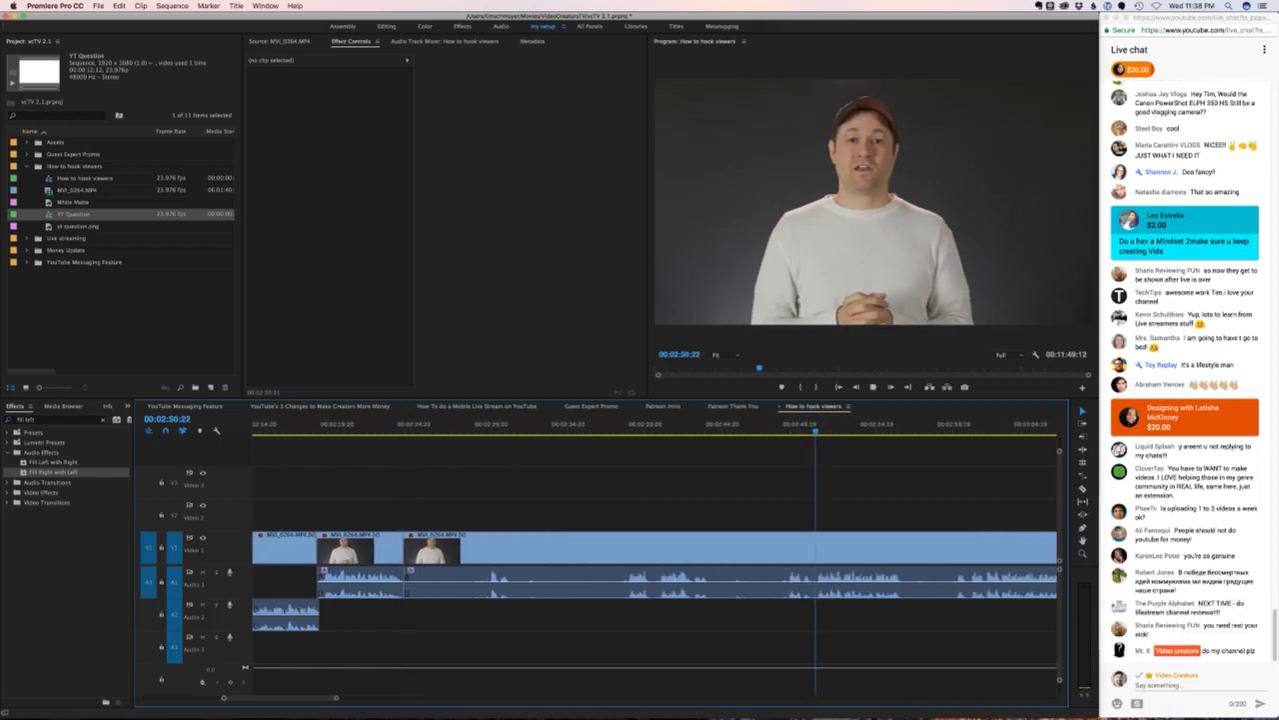
pyautogui.press('space')
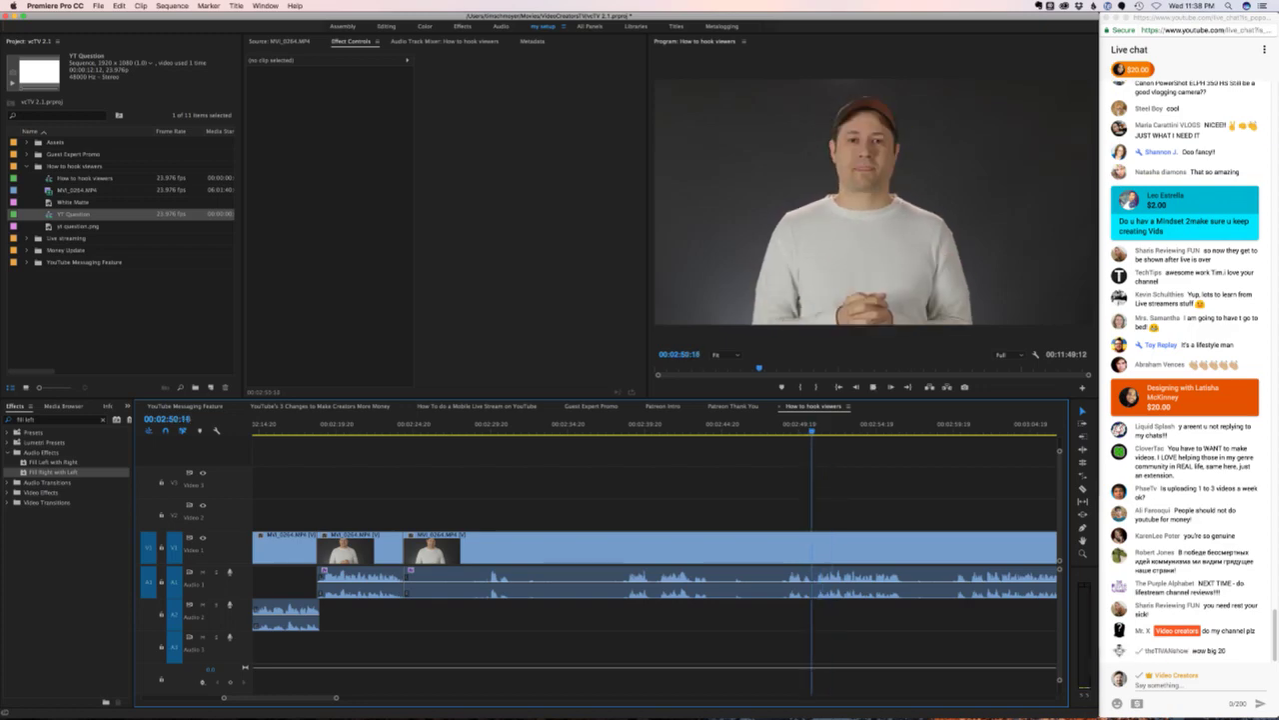
pyautogui.press('space')
pyautogui.moveTo(823, 431); pyautogui.dragTo(972, 430)
pyautogui.press('super+k')
# - Ripple-delete the stretch before 00:03:01 and move the next clip's audio down to A2
pyautogui.click(748, 548)
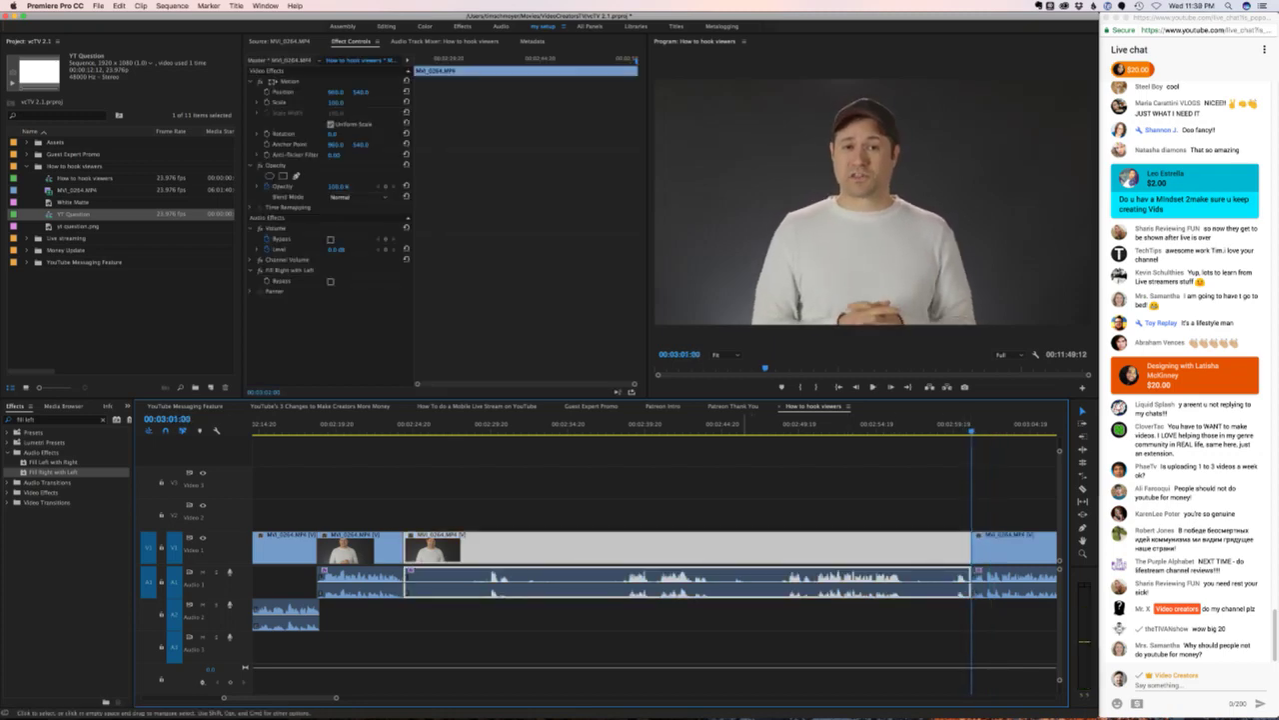
pyautogui.hotkey('alt', 'BackSpace')
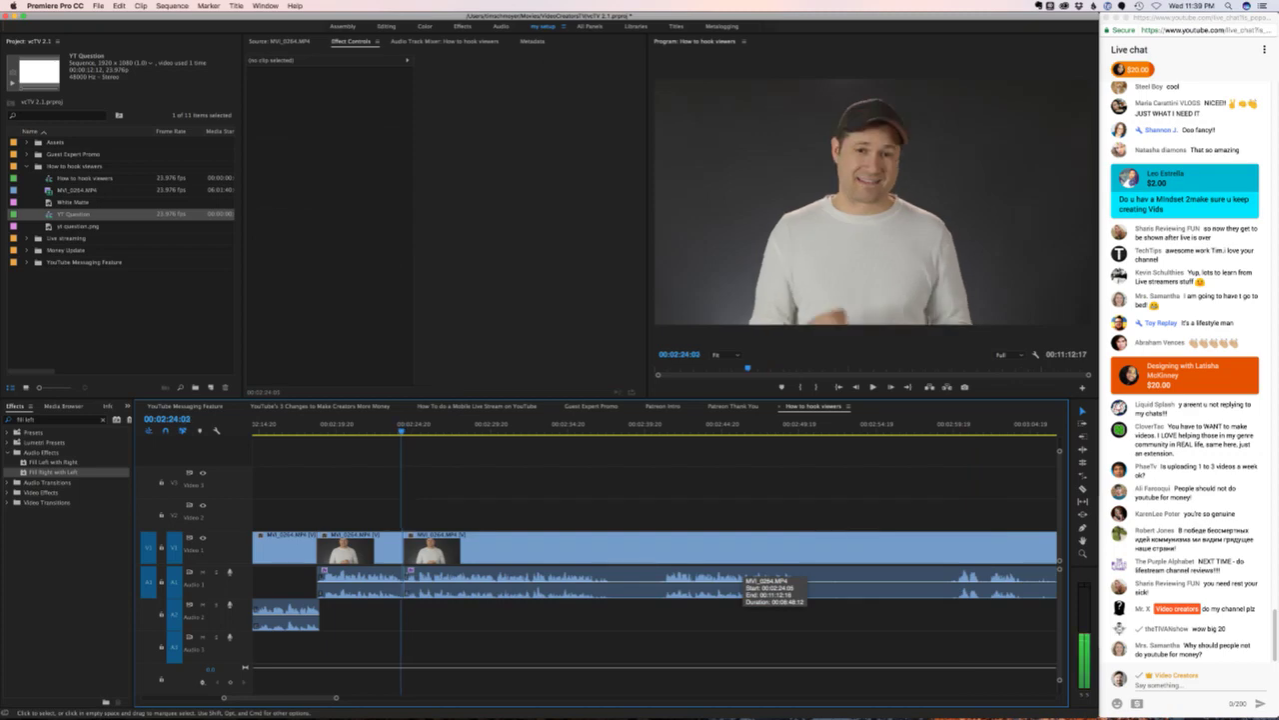
pyautogui.moveTo(745, 583); pyautogui.dragTo(745, 615)
pyautogui.press('space')
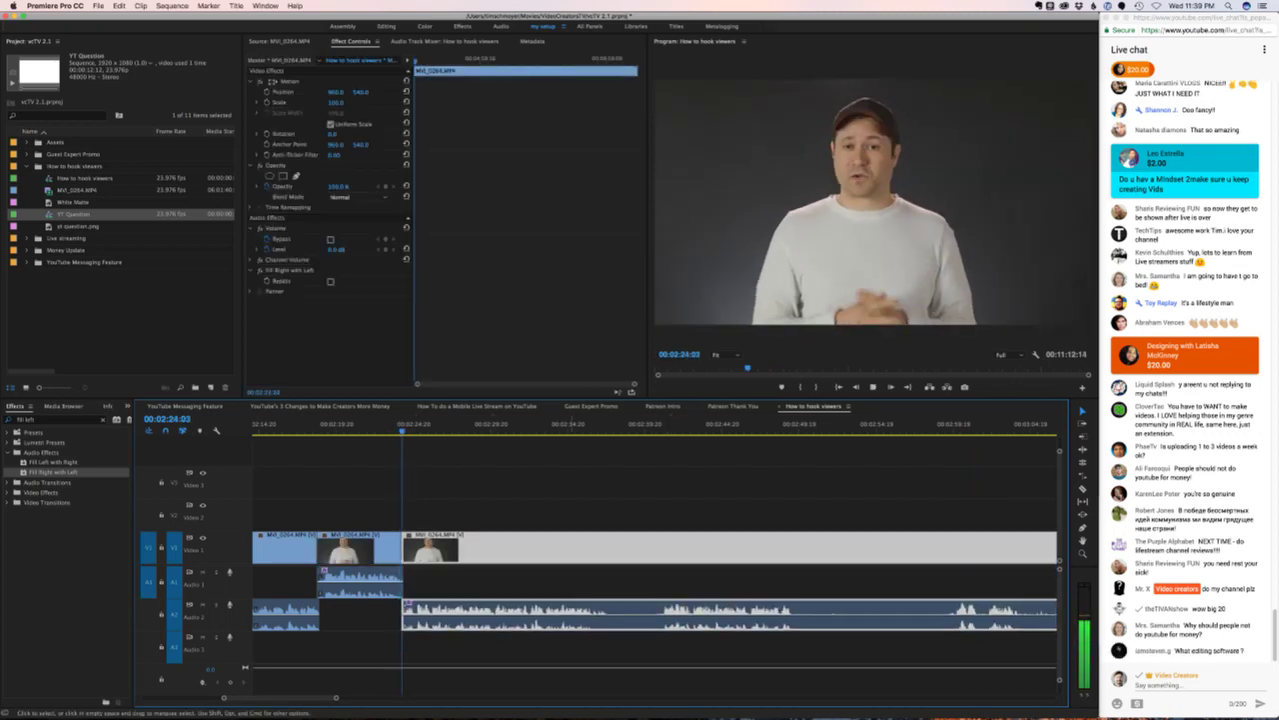
# - Review the cut, then split at 00:02:41:01 and ripple-delete the segment between the cuts
pyautogui.press('super+shift+a')
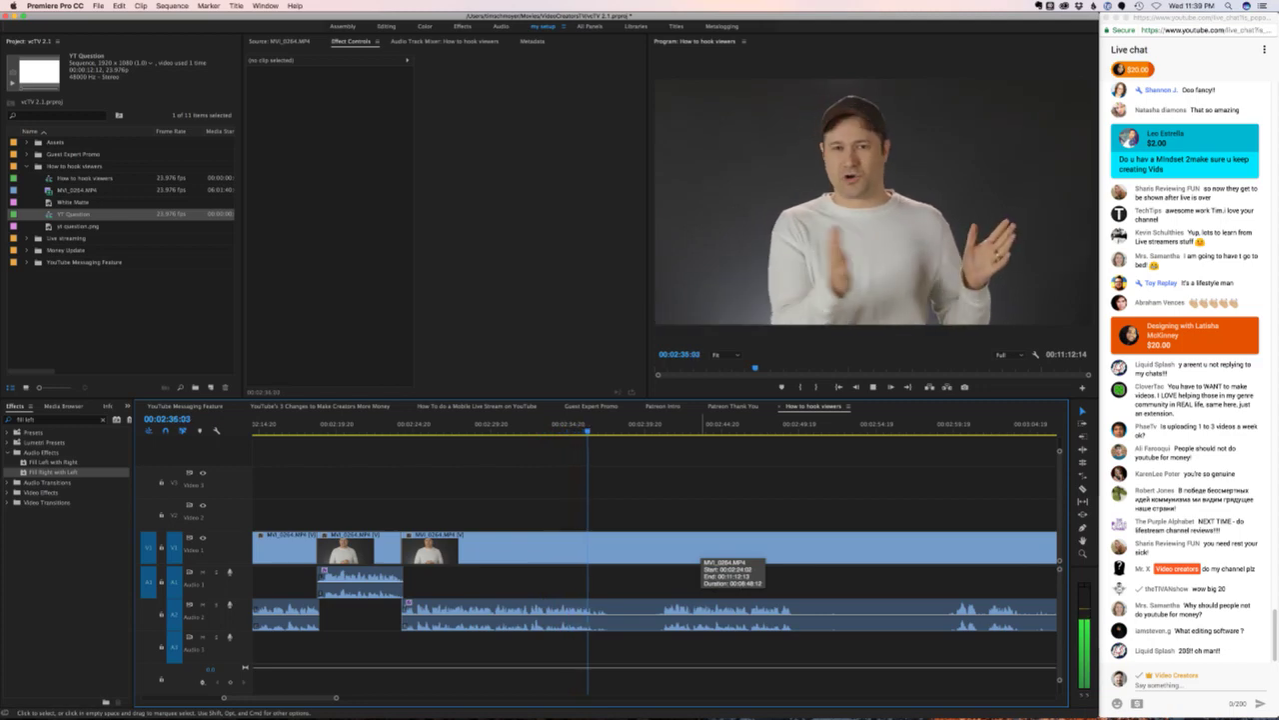
pyautogui.press('space')
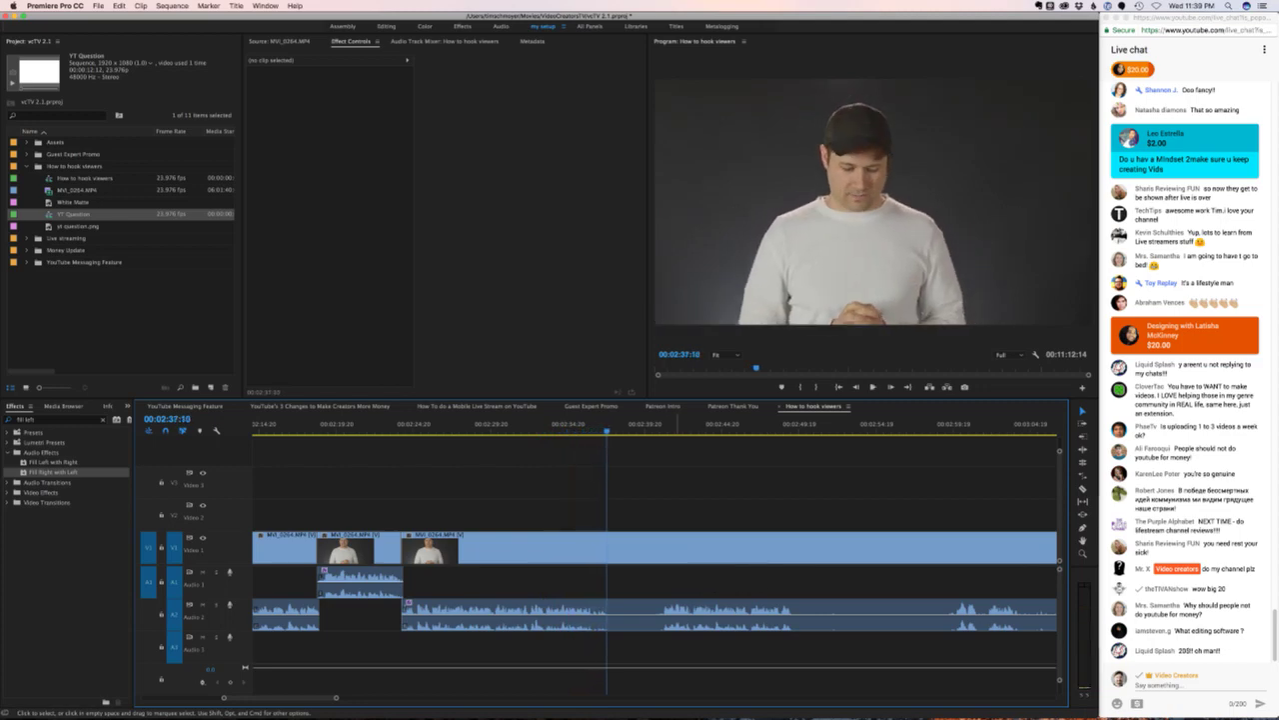
pyautogui.click(669, 424)
pyautogui.press('Left')
pyautogui.press('Left')
pyautogui.press('Left')
pyautogui.press('Left')
pyautogui.press('Left')
pyautogui.press('Left')
pyautogui.press('Left')
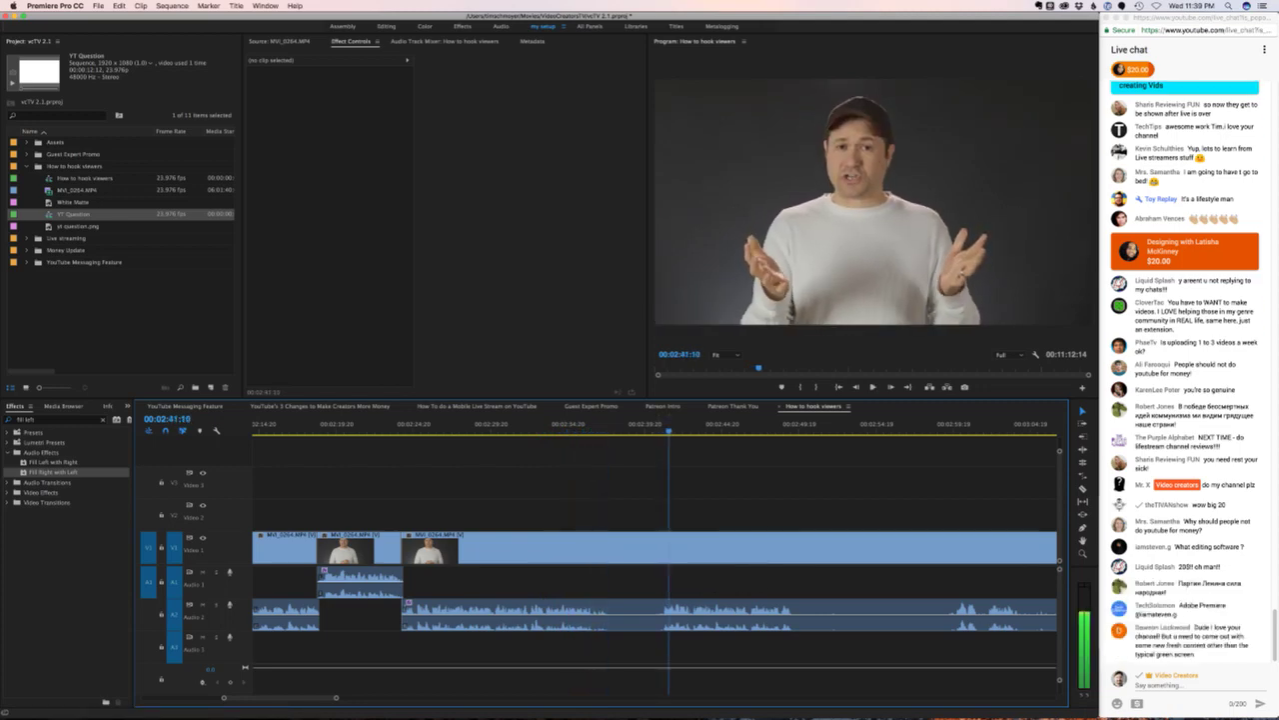
pyautogui.press('Left')
pyautogui.press('Left')
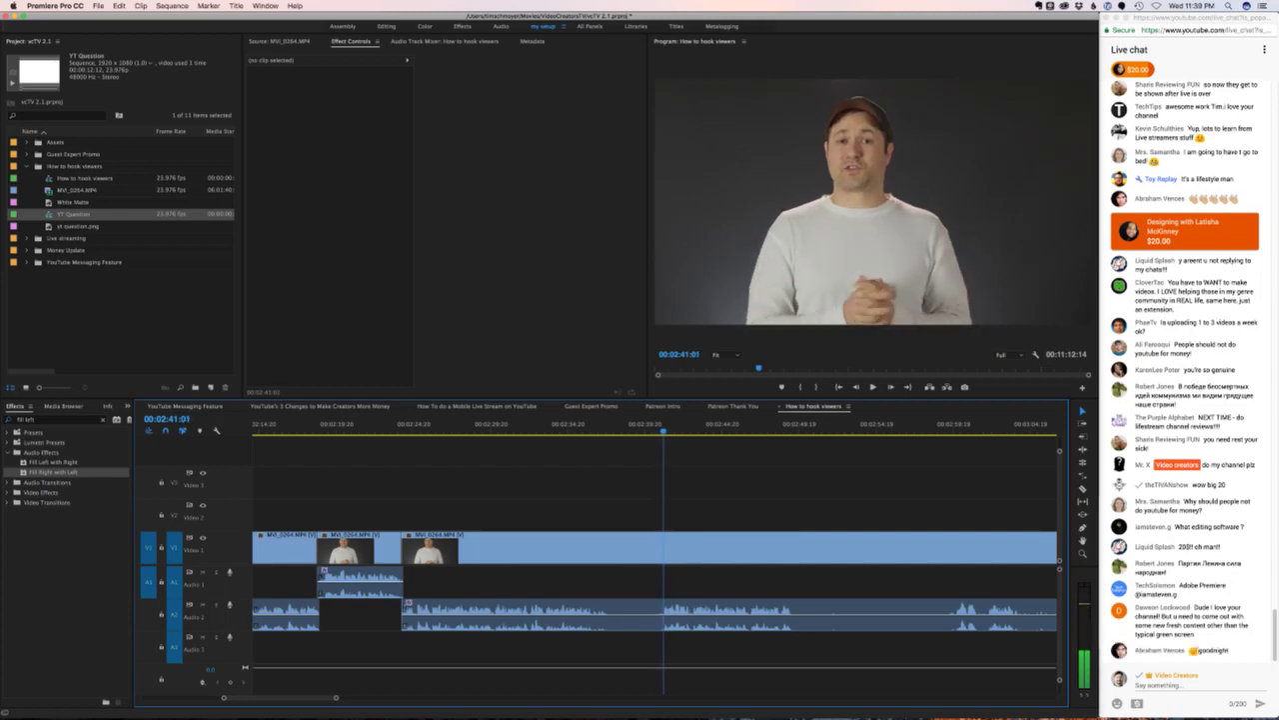
pyautogui.press('super+k')
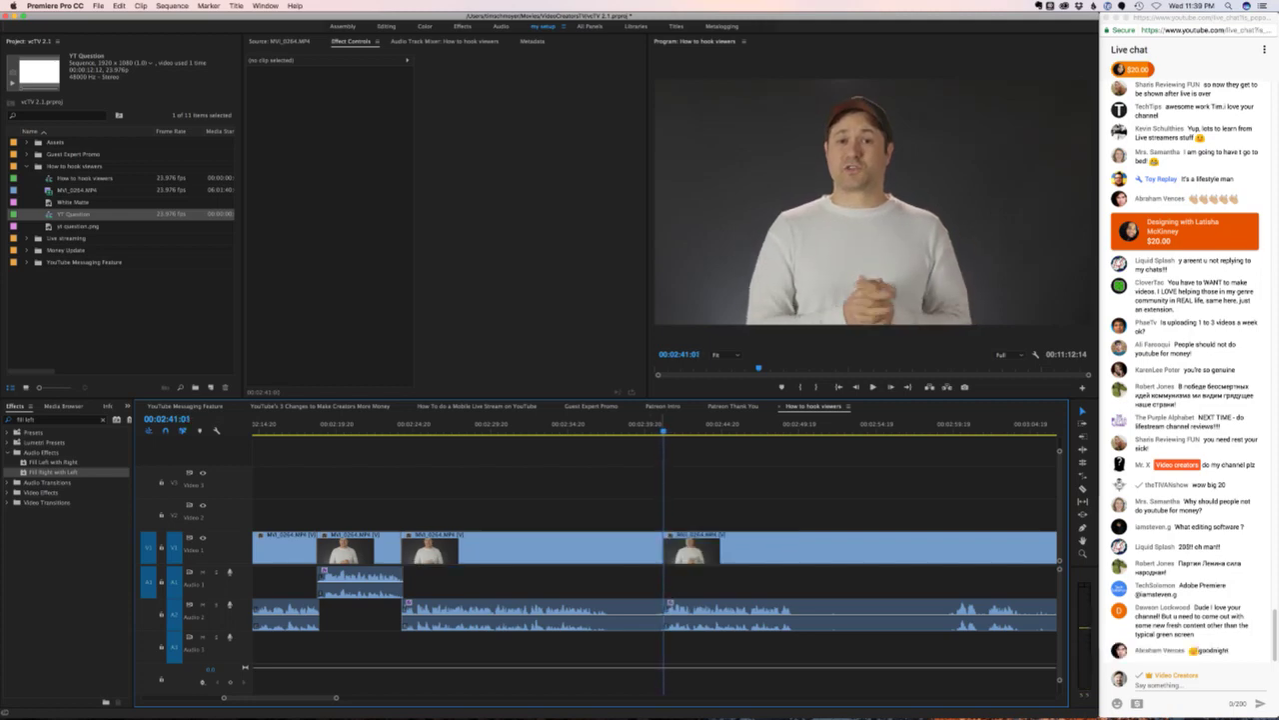
pyautogui.click(592, 549)
pyautogui.hotkey('shift', 'Delete')
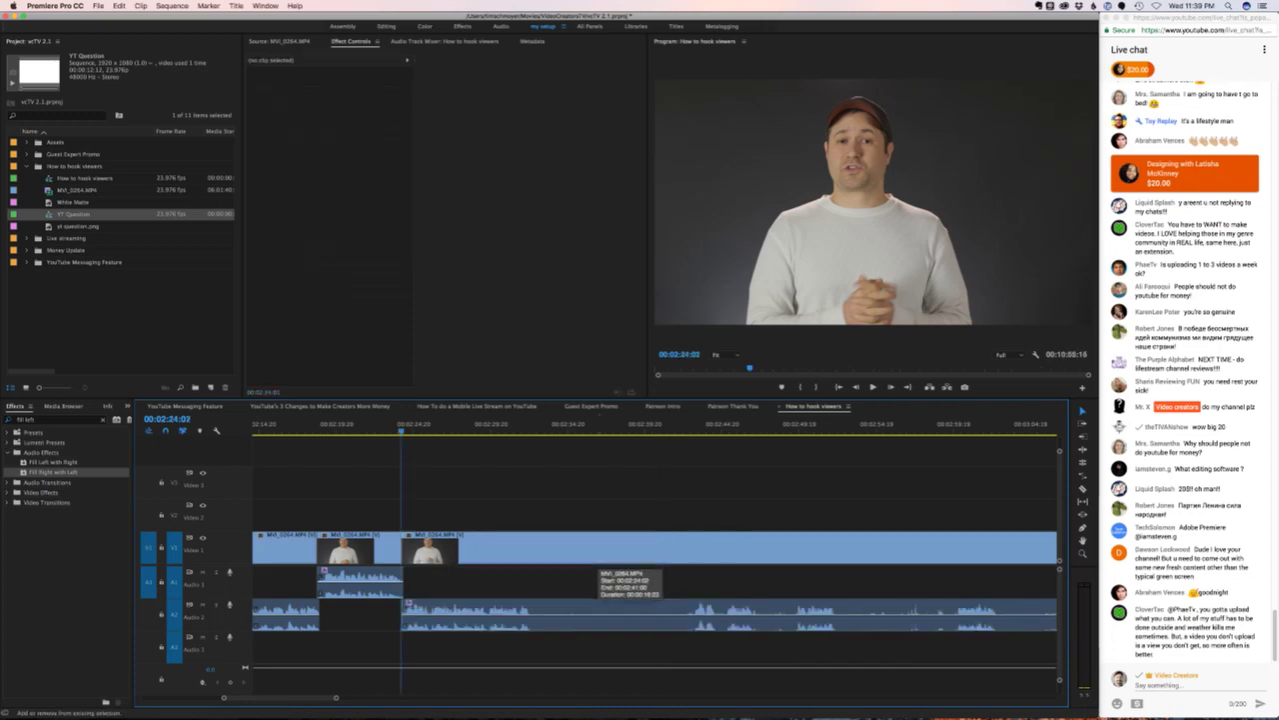
# - Play back the tightened cut, undo the last change, and adjust the timeline zoom
pyautogui.press('Up')
pyautogui.press('space')
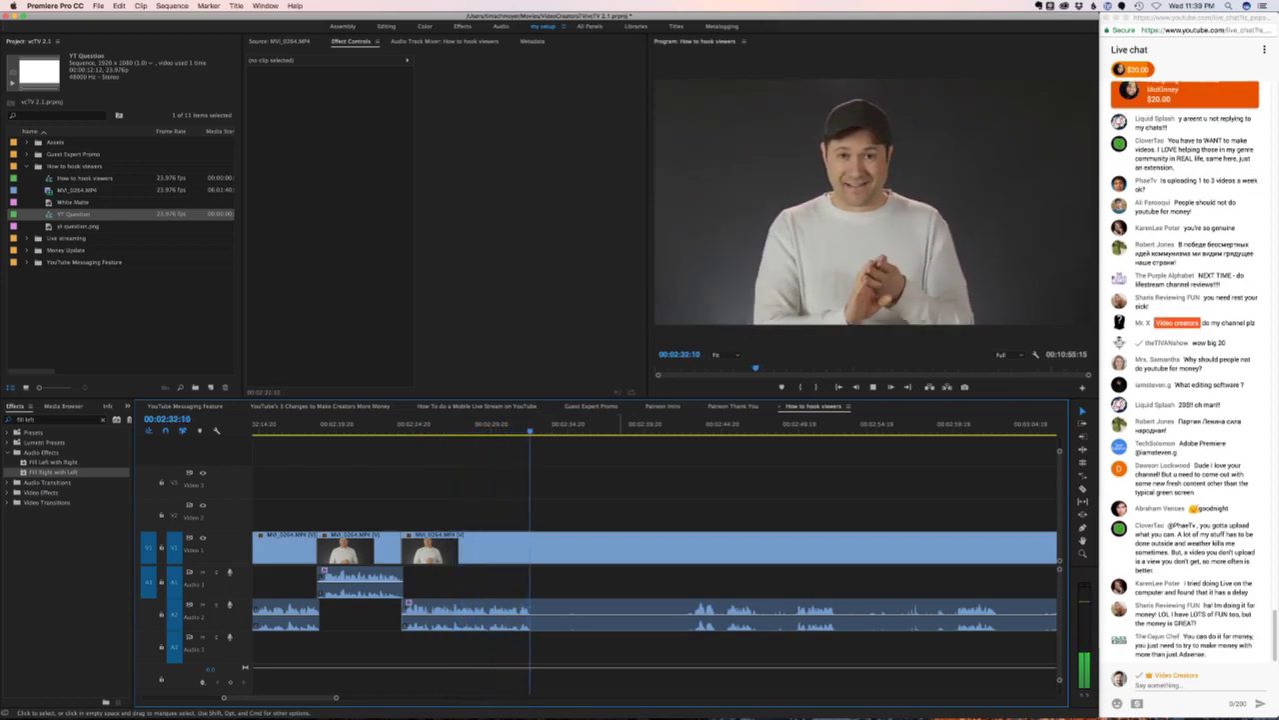
pyautogui.press('space')
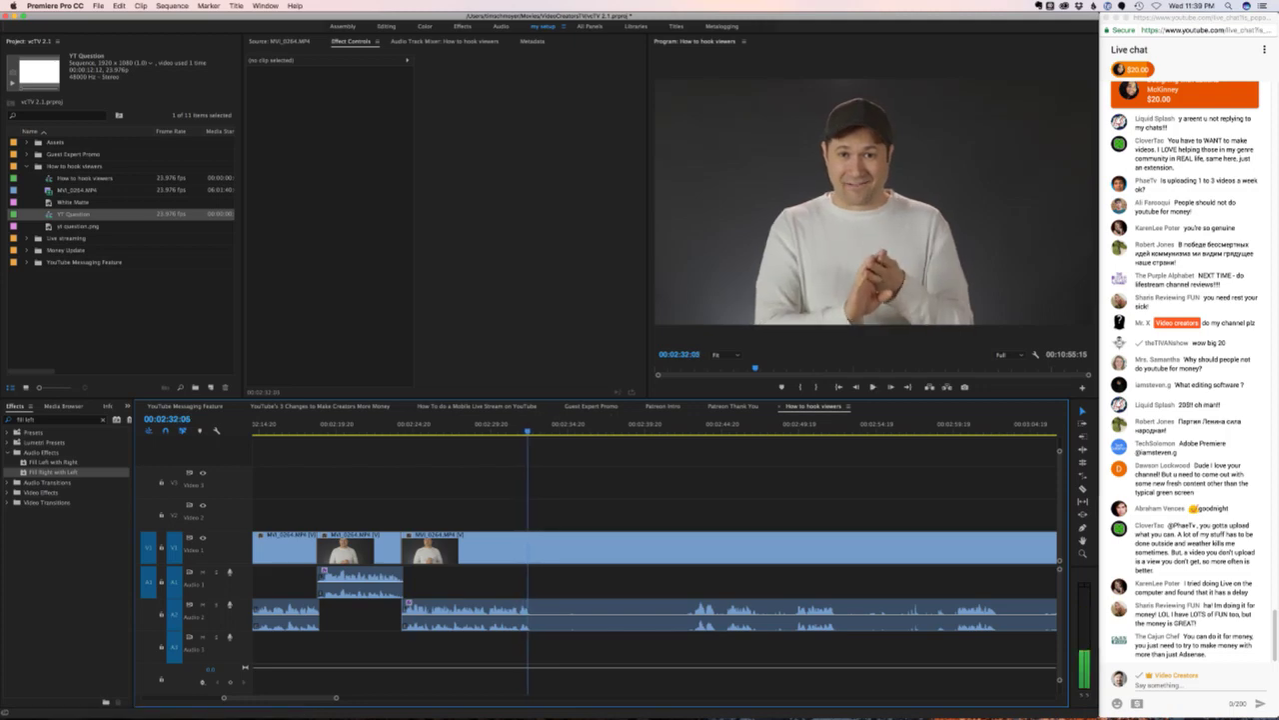
pyautogui.press('super+z')
pyautogui.press('super+z')
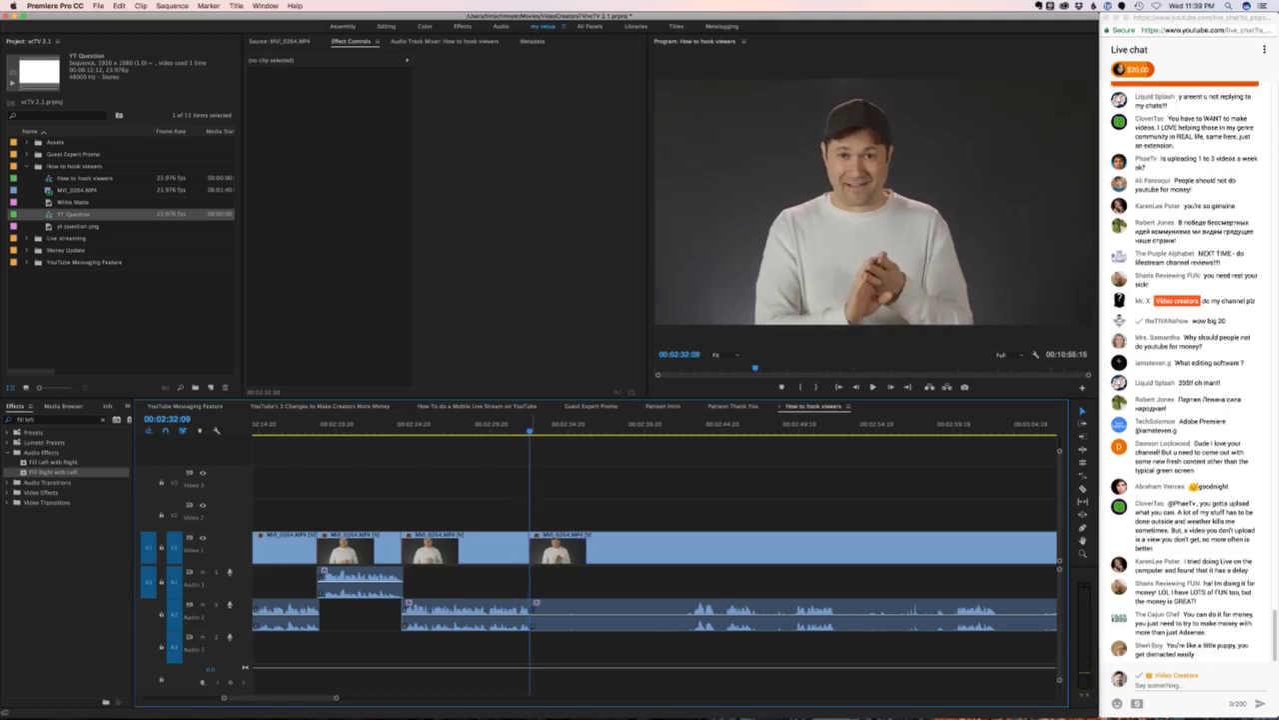
pyautogui.press('=')
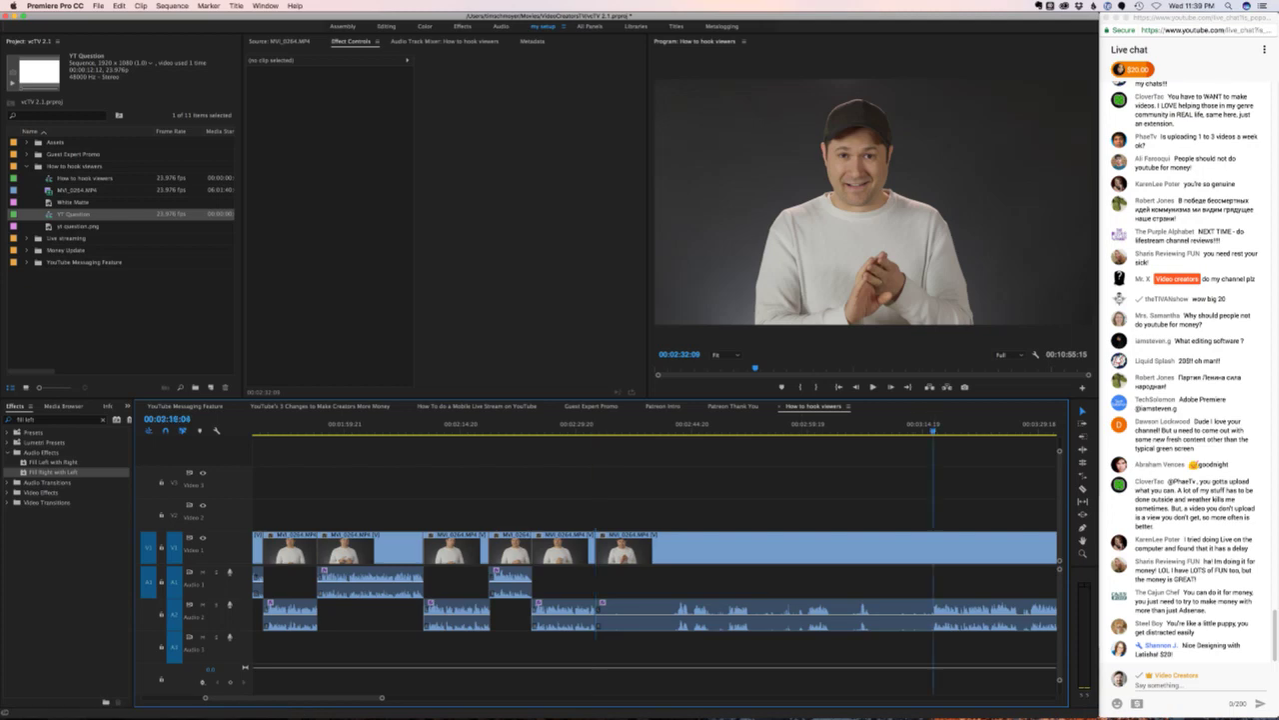
pyautogui.press('Down')
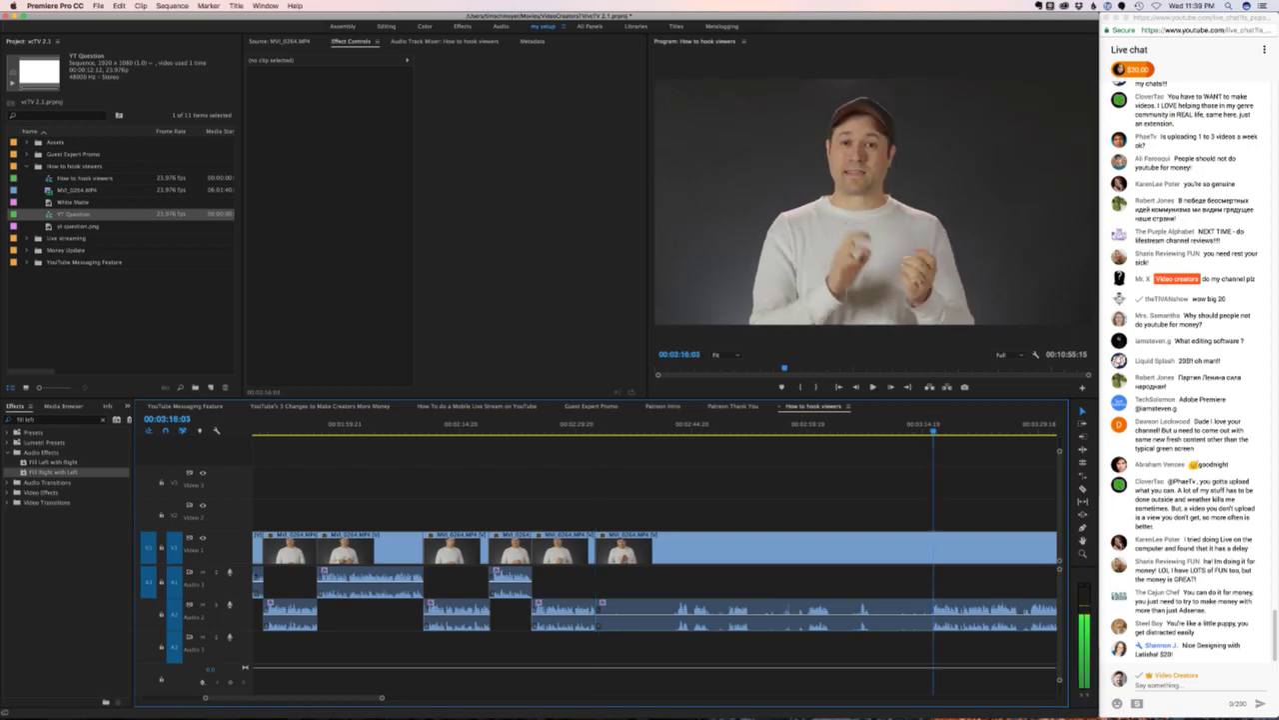
# - Move the MVI_0264 clip's audio at 02:32:07 from A2 up to A1 and play it back
pyautogui.click(861, 560)
pyautogui.press('Up')
pyautogui.press('Left')
pyautogui.press('Left')
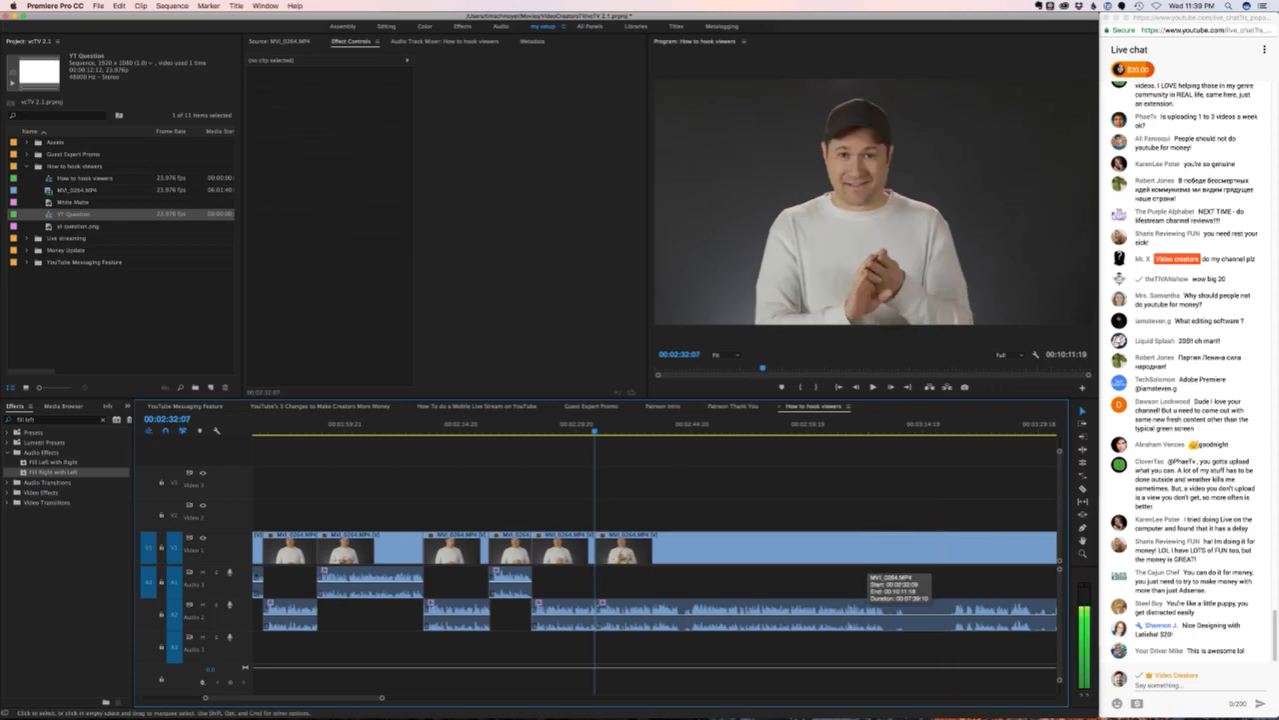
pyautogui.moveTo(866, 574); pyautogui.dragTo(864, 583)
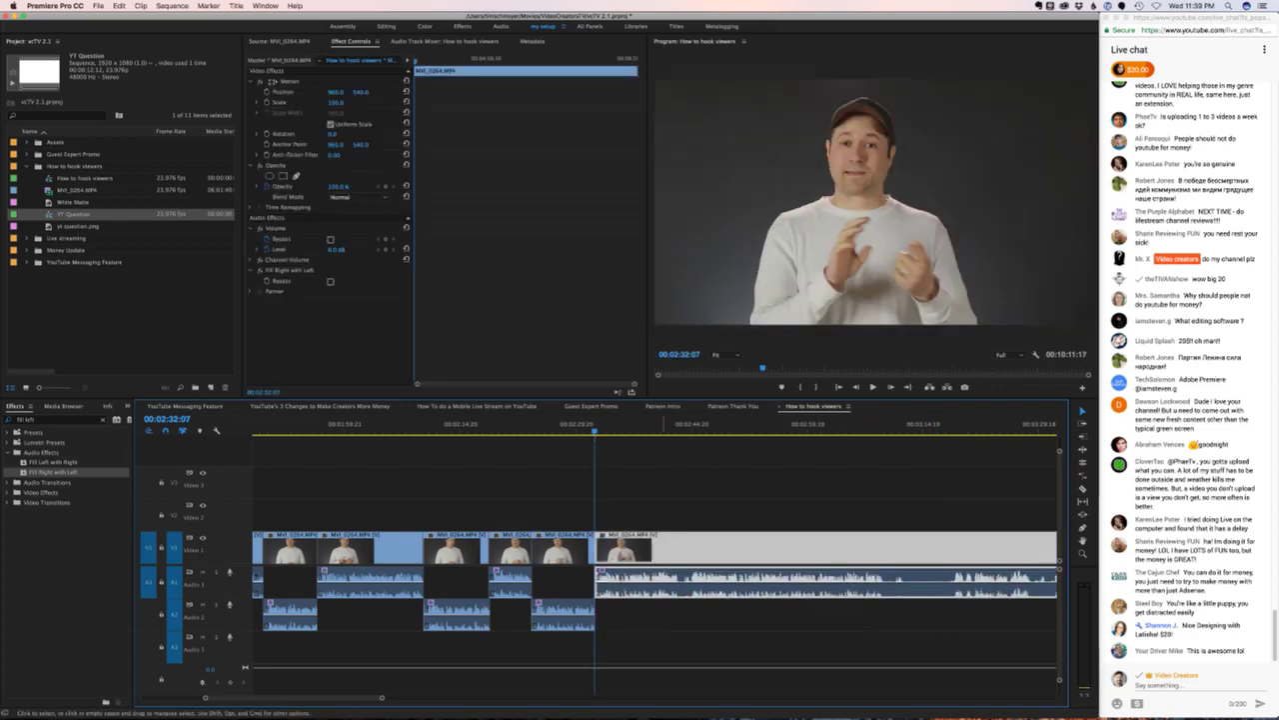
pyautogui.press('space')
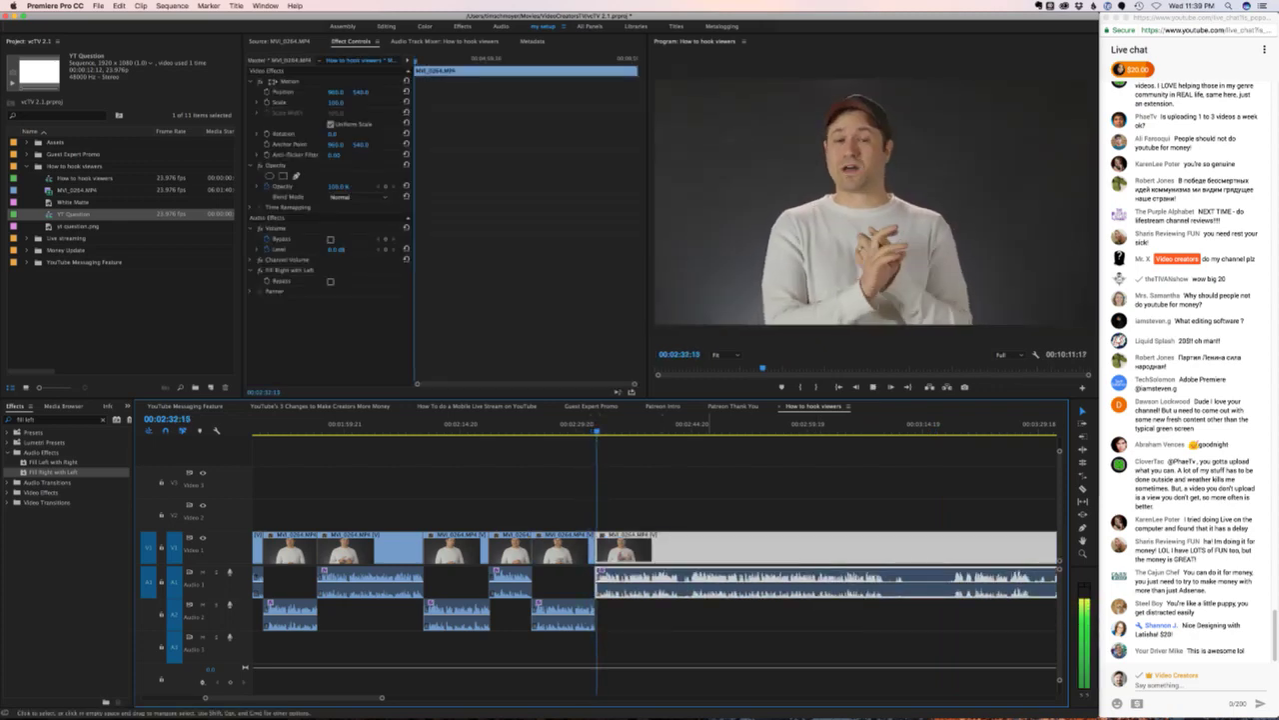
pyautogui.press('super+shift+a')
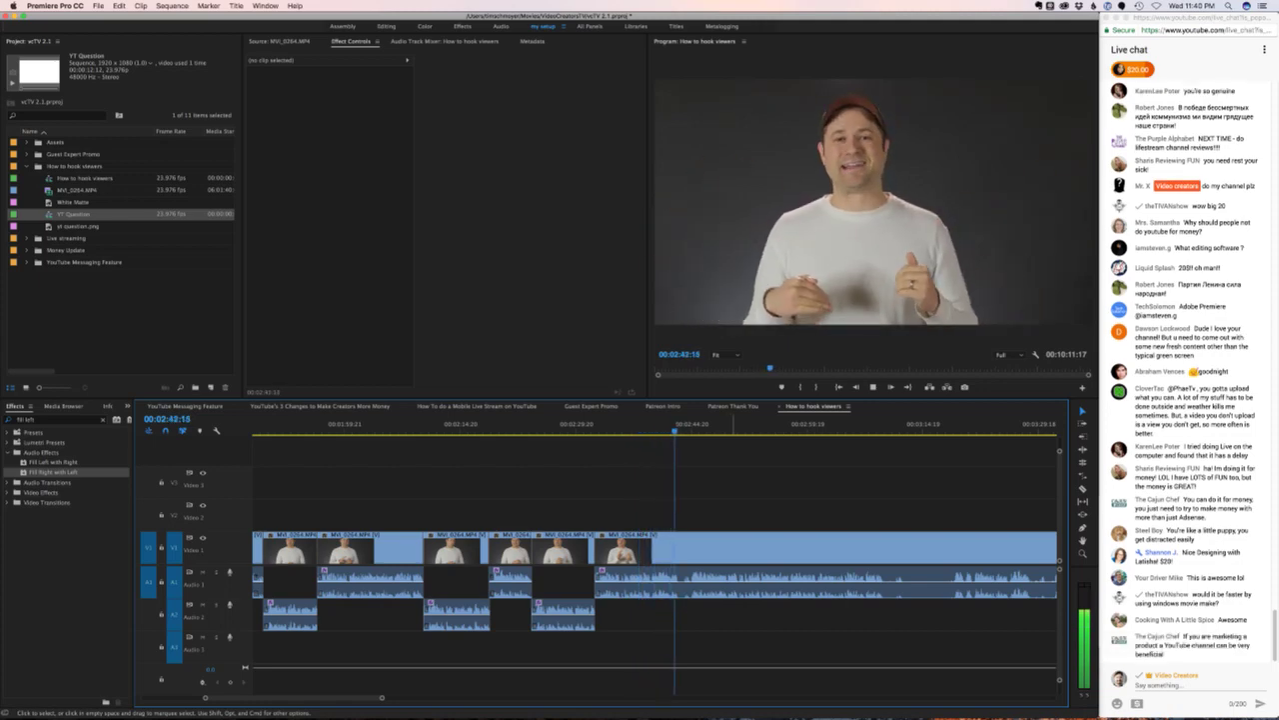
# - Split at 02:43:00 and ripple-trim away the pause up to the next usable take
pyautogui.click(668, 426)
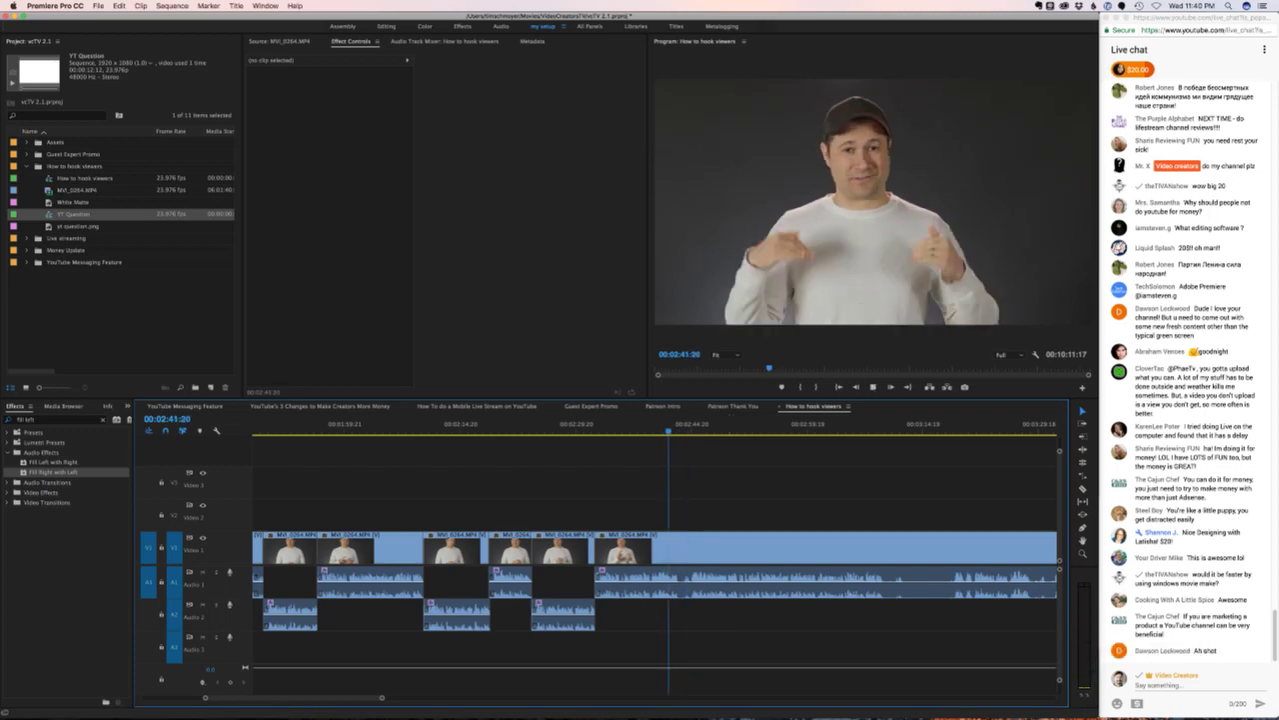
pyautogui.press('space')
pyautogui.press('Right')
pyautogui.press('Right')
pyautogui.press('super+k')
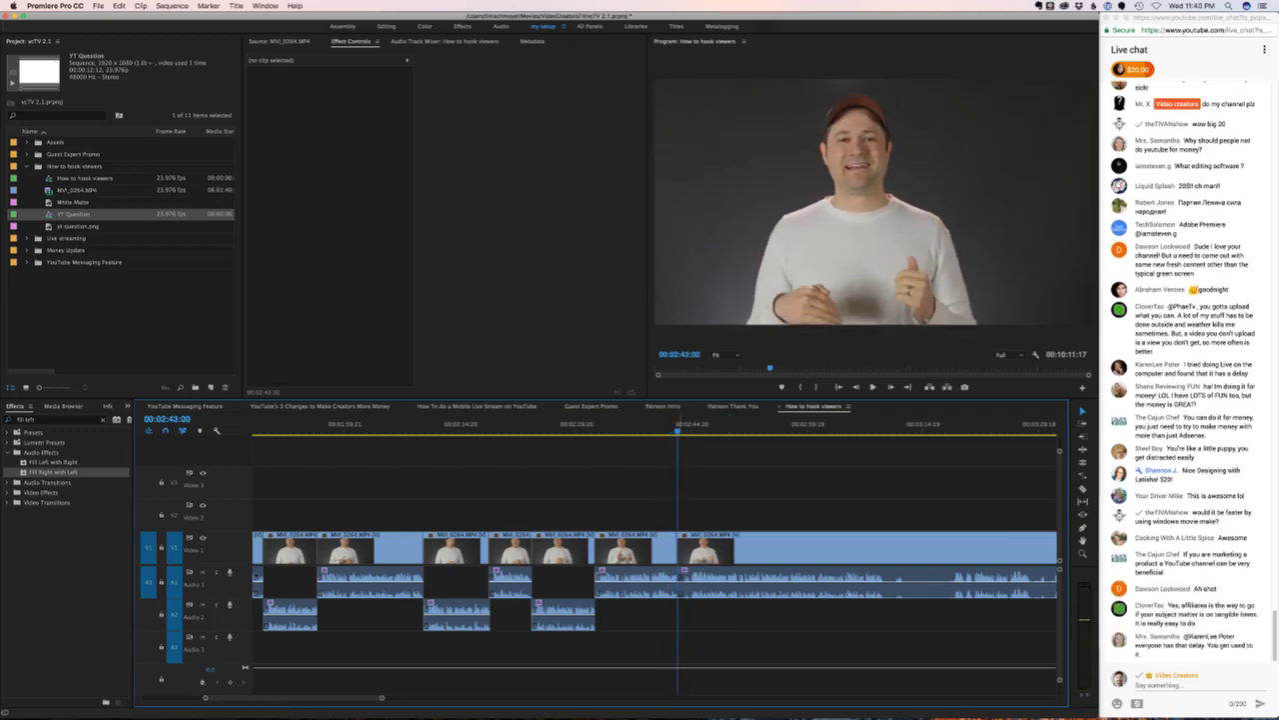
pyautogui.press('space')
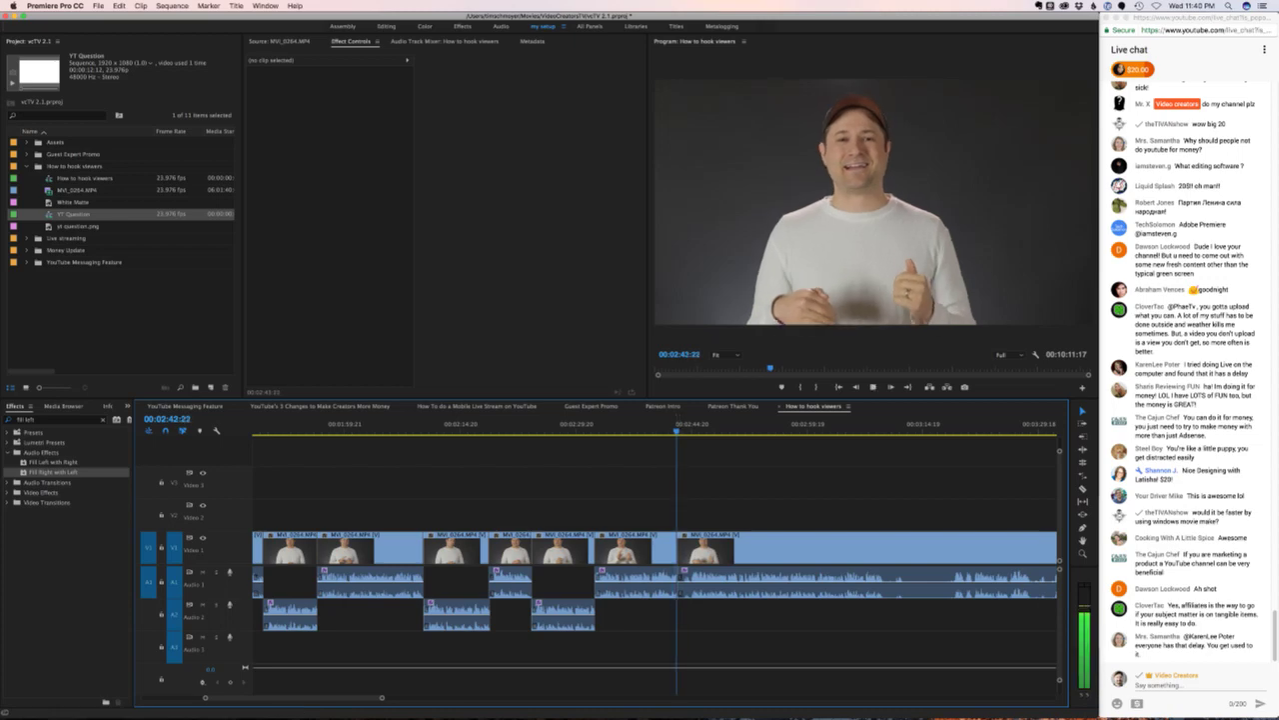
pyautogui.press('space')
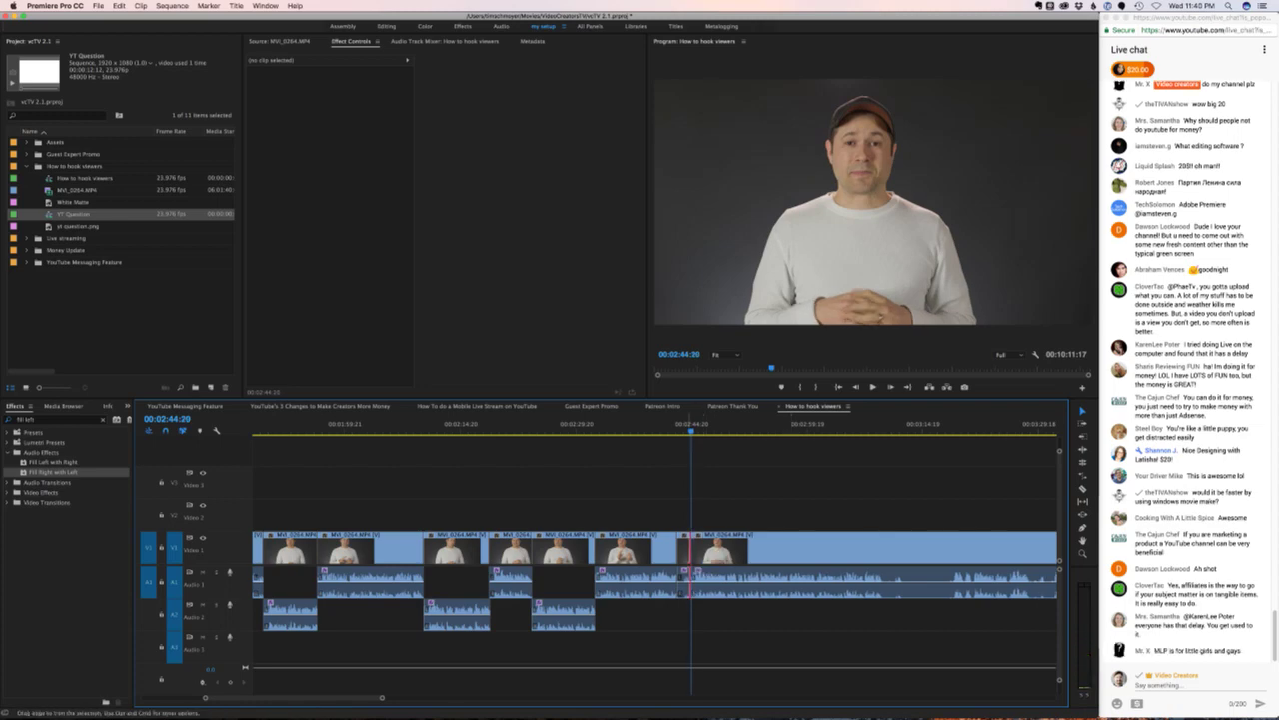
pyautogui.press('q')
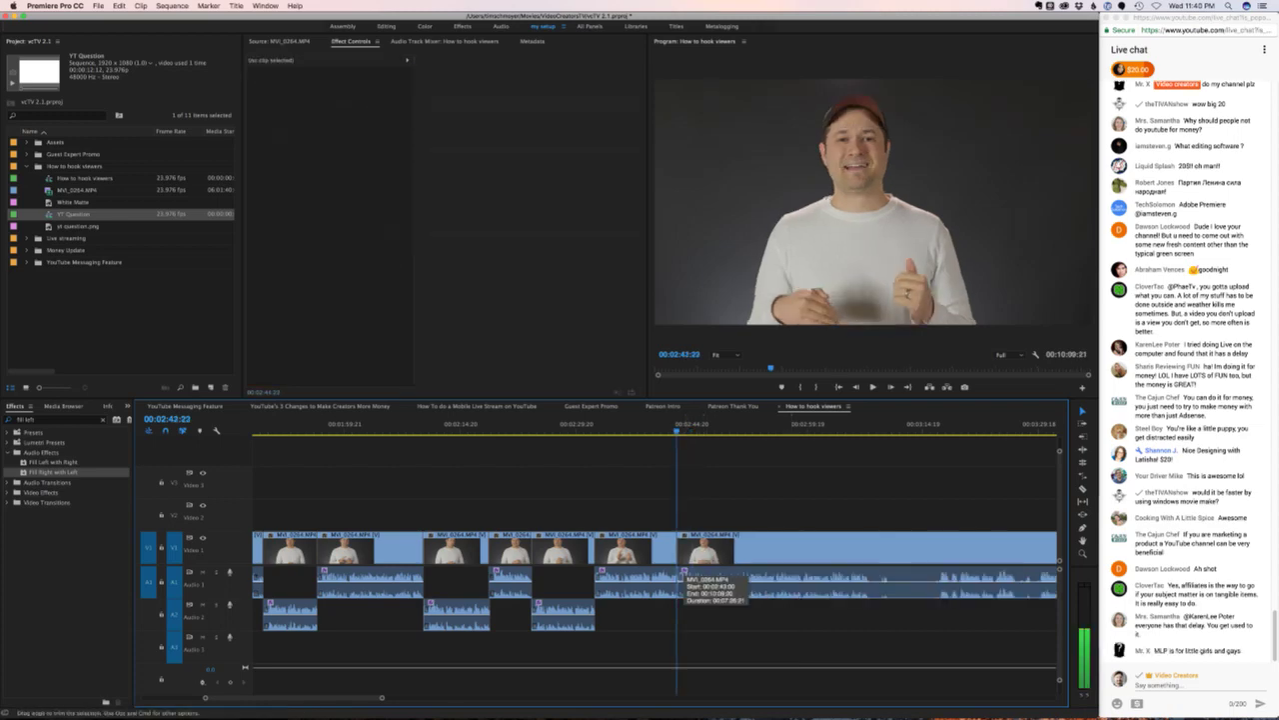
# - Move the following clip's audio down to track A2 and play back the edit
pyautogui.moveTo(710, 578); pyautogui.dragTo(709, 598)
pyautogui.press('space')
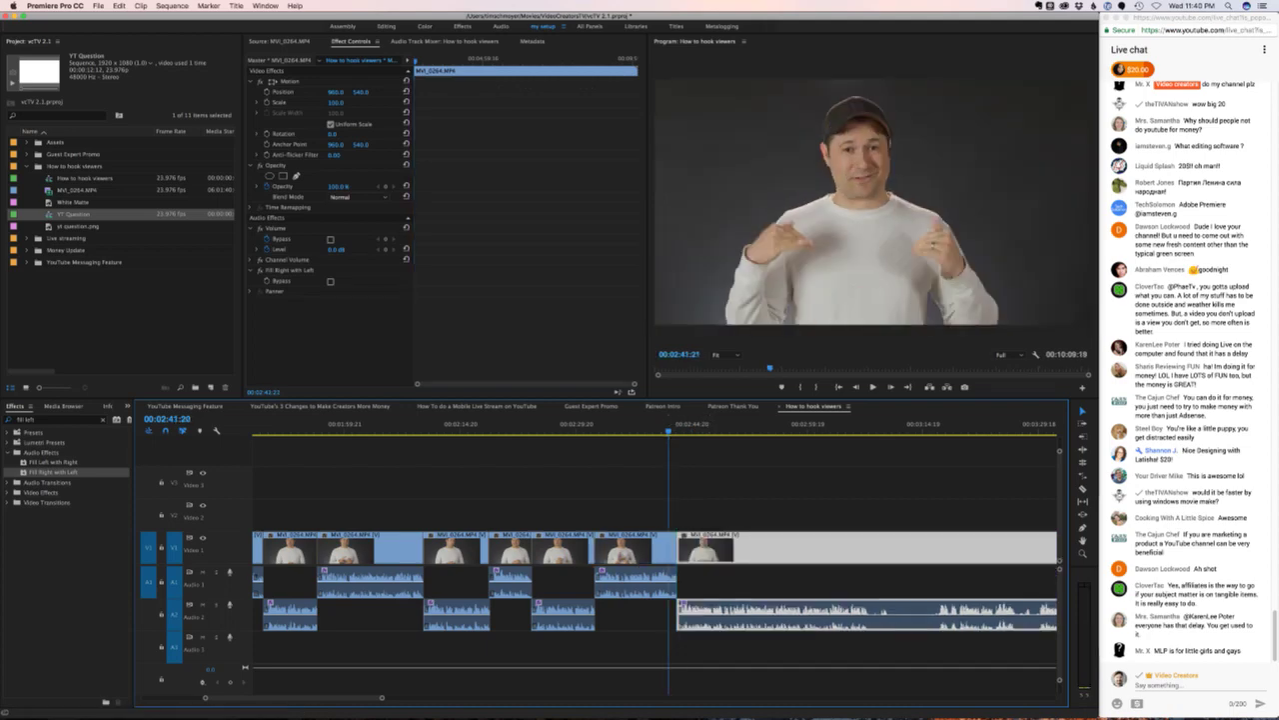
pyautogui.press('shift+super+a')
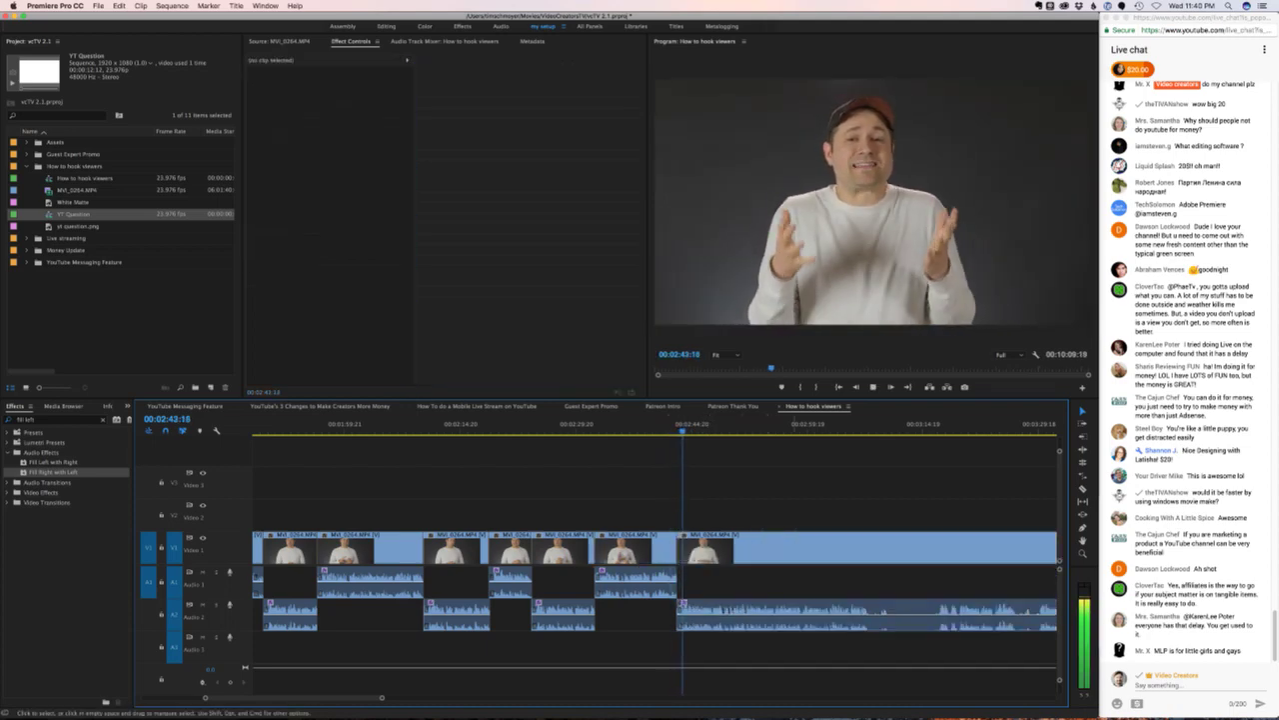
pyautogui.hscroll(5, 655, 560)
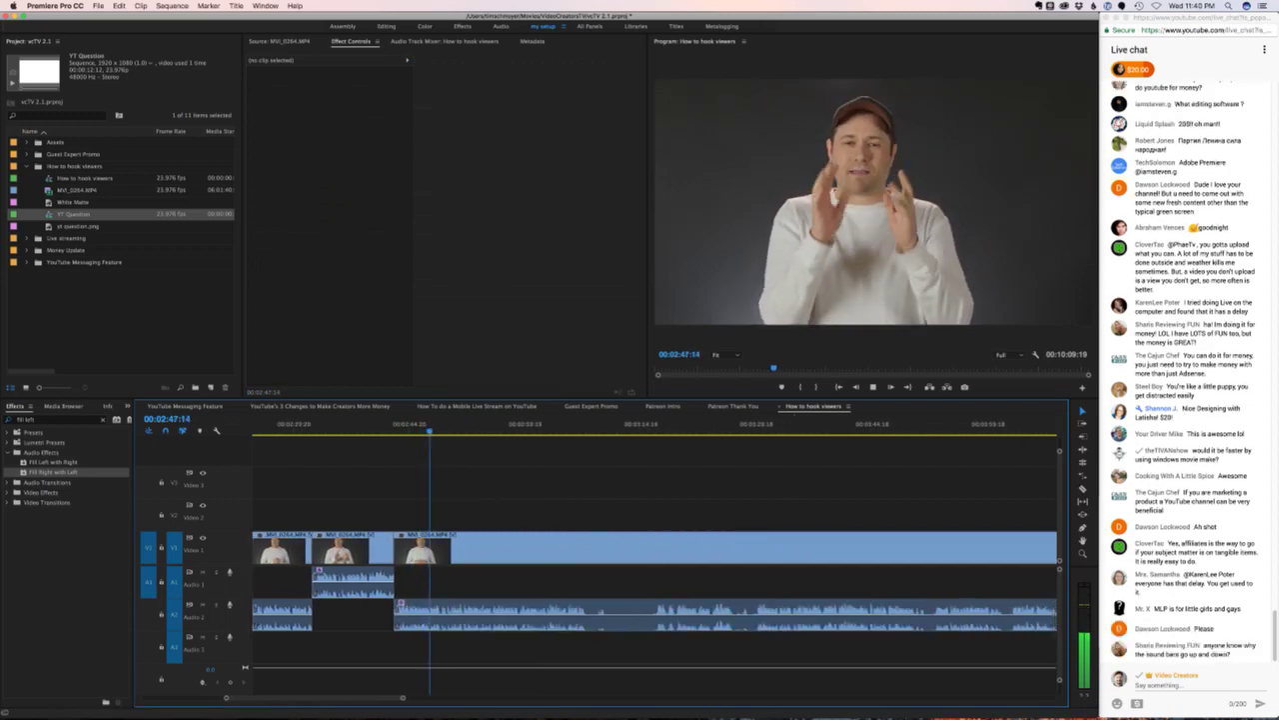
pyautogui.hscroll(1, 655, 560)
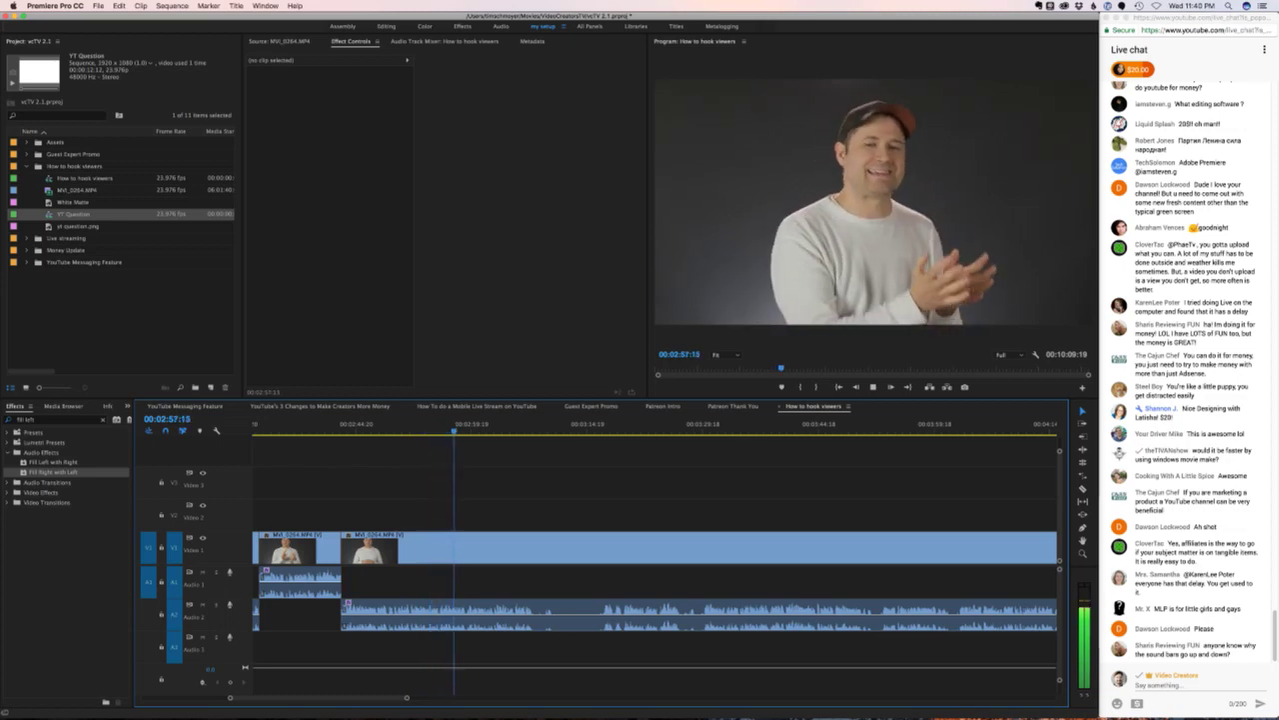
# - Split at 03:07:17 and play ahead to the next take at 03:29:22
pyautogui.press('super+Tab')
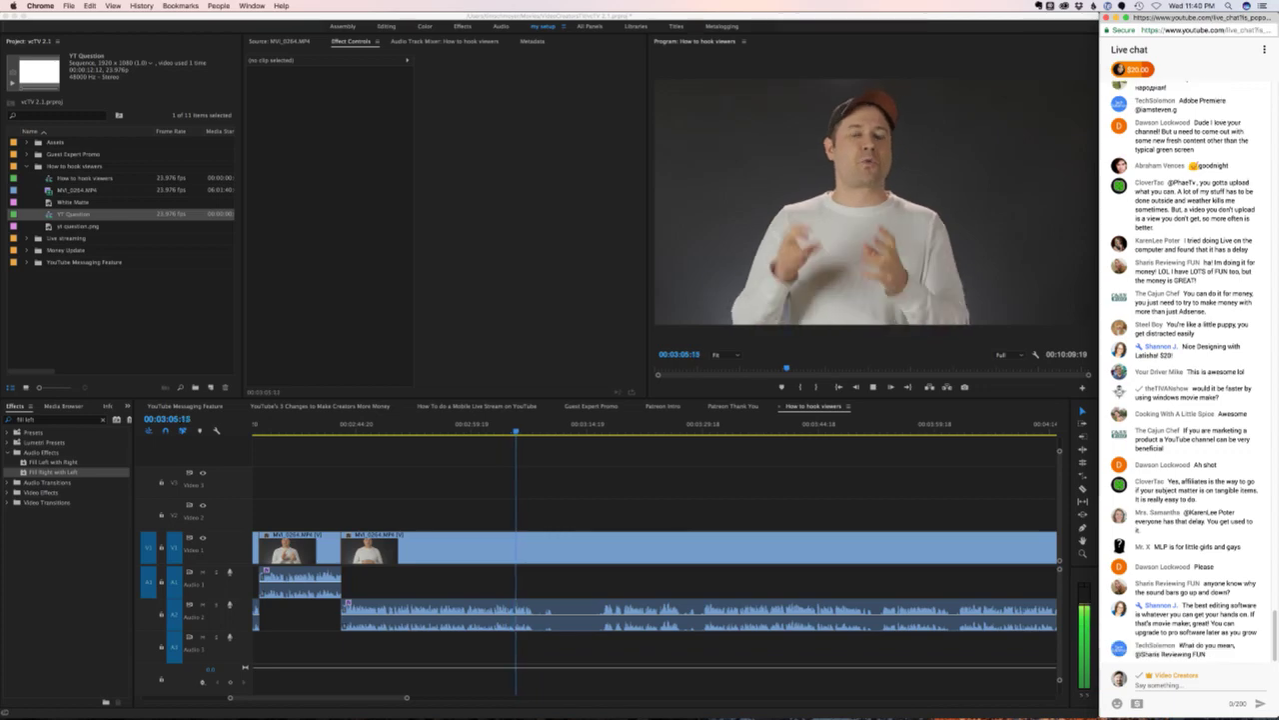
pyautogui.press('super+Tab')
pyautogui.press('space')
pyautogui.press('super+k')
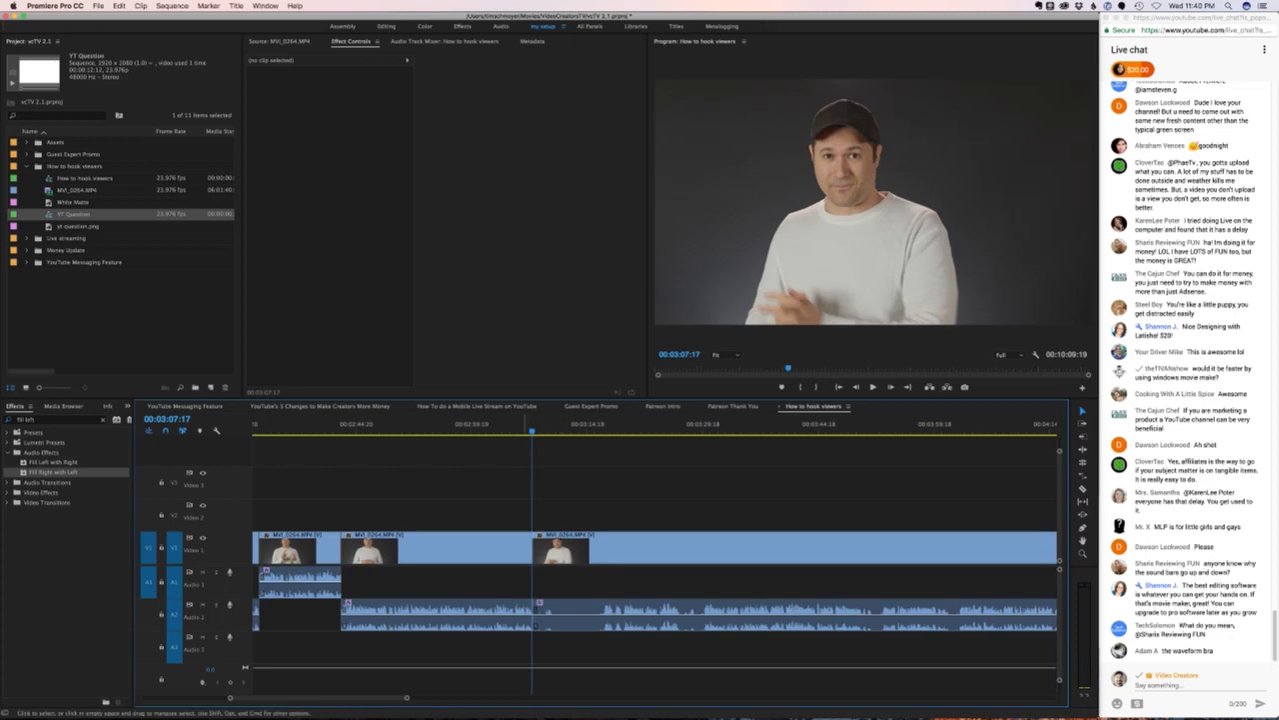
pyautogui.moveTo(531, 423); pyautogui.dragTo(593, 424)
pyautogui.press('space')
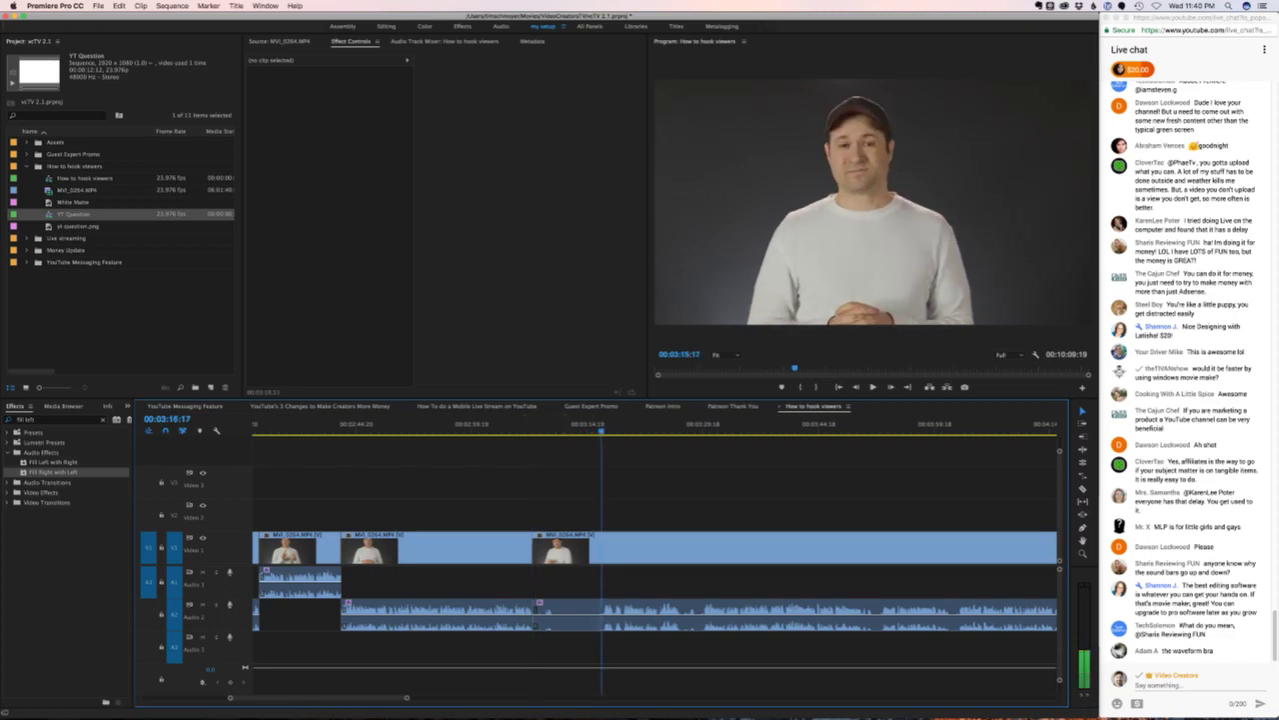
pyautogui.click(697, 424)
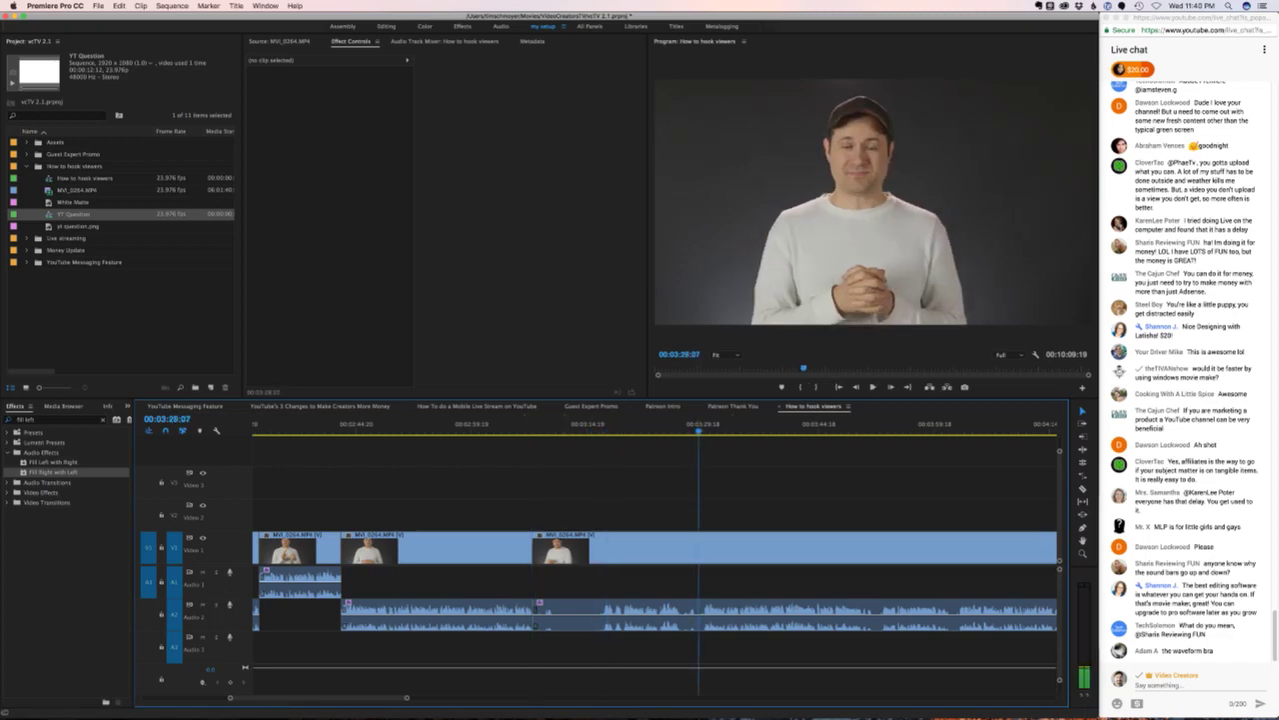
pyautogui.press('space')
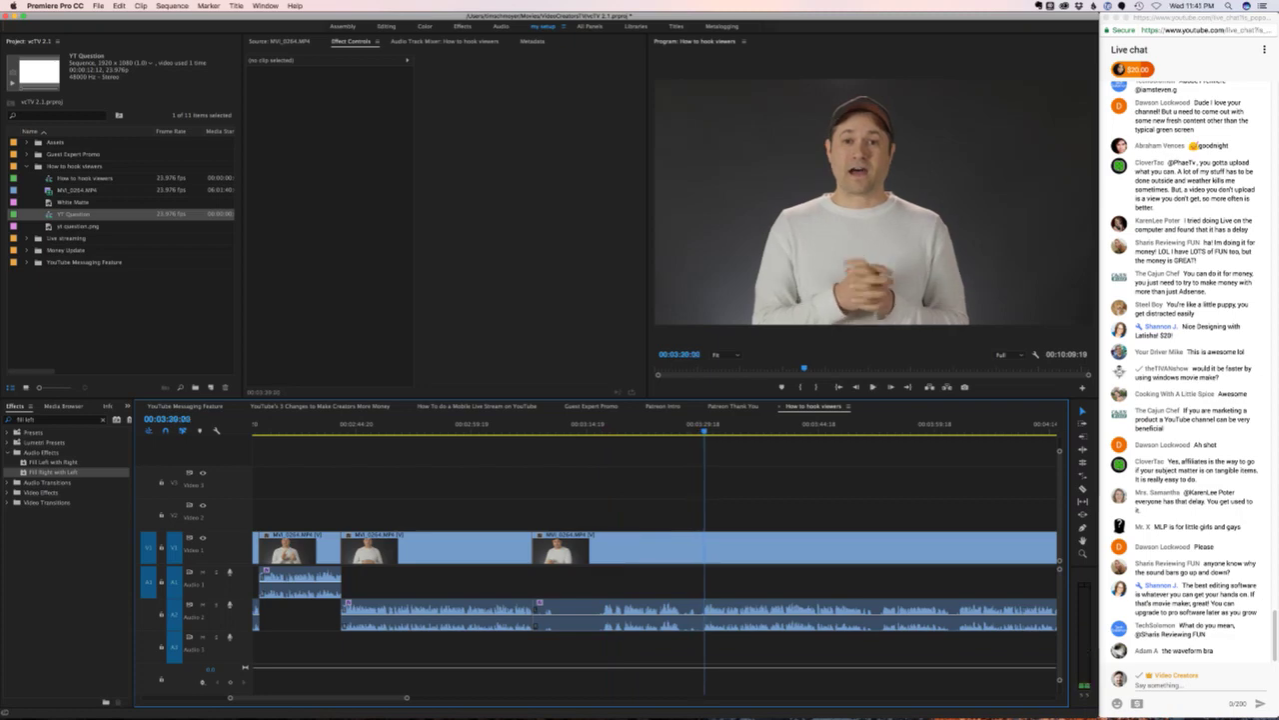
# - Ripple-delete the section after the 03:07 cut and move the next clip's audio from A2 to A1
pyautogui.click(645, 555)
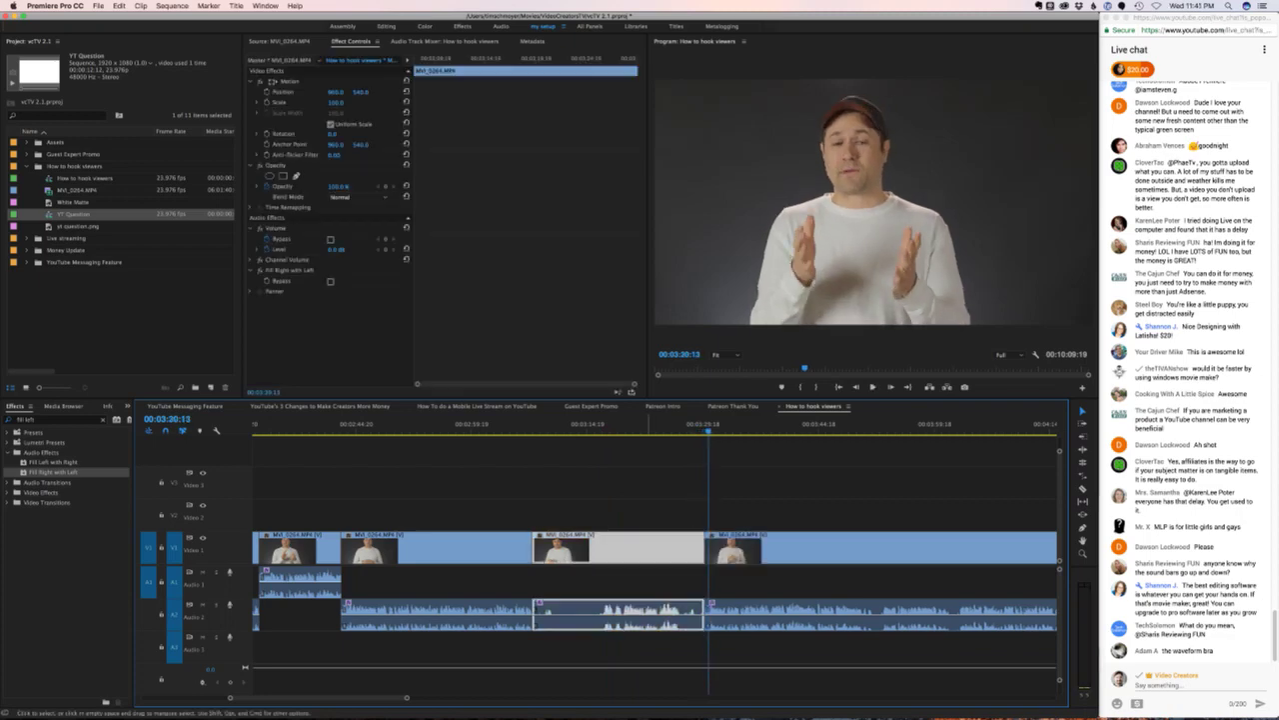
pyautogui.hotkey('shift', 'Delete')
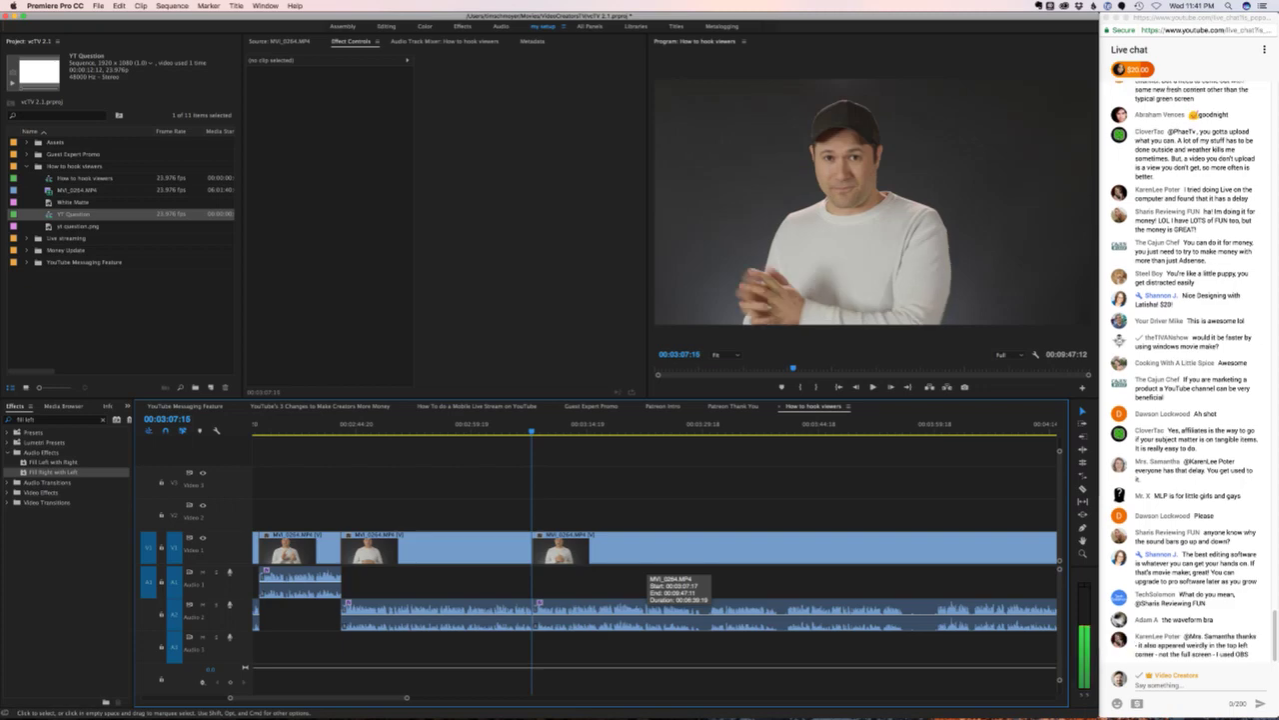
pyautogui.click(660, 628)
pyautogui.moveTo(652, 628); pyautogui.dragTo(652, 600)
pyautogui.press('space')
pyautogui.press('super+shift+a')
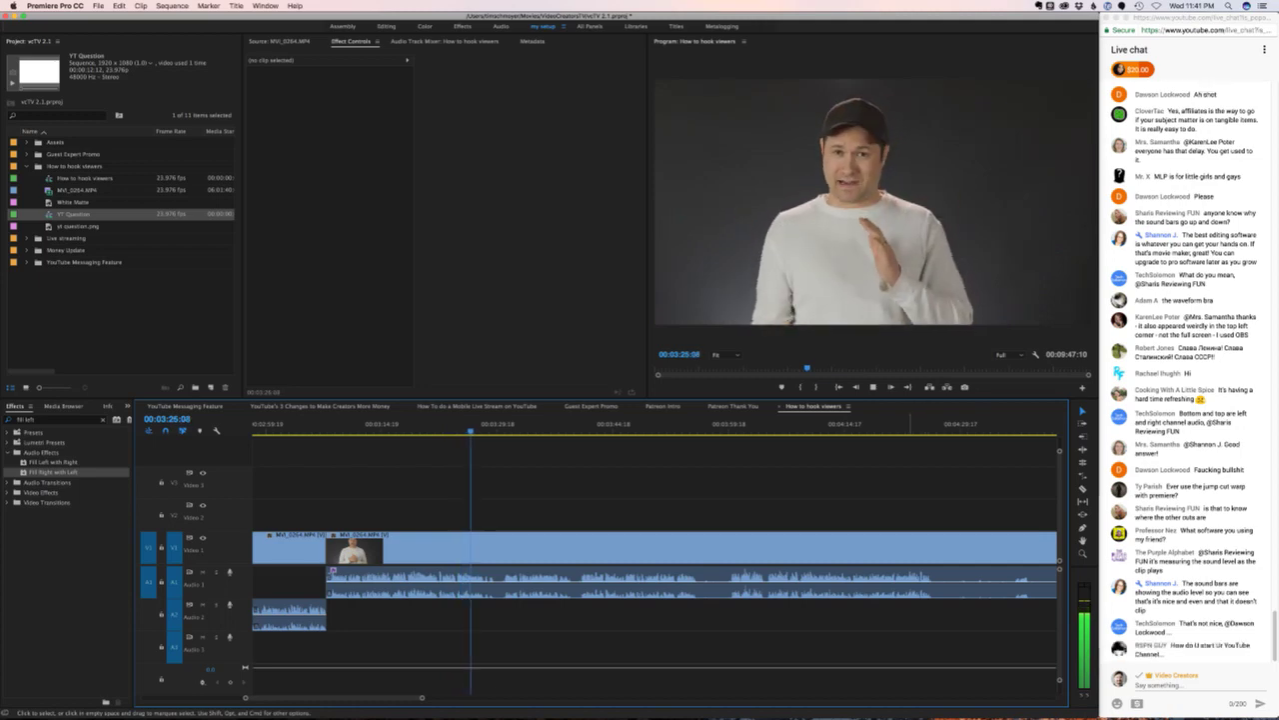
# - Make a live chat participant a channel moderator, then resume playback in Premiere
pyautogui.press('super+Tab')
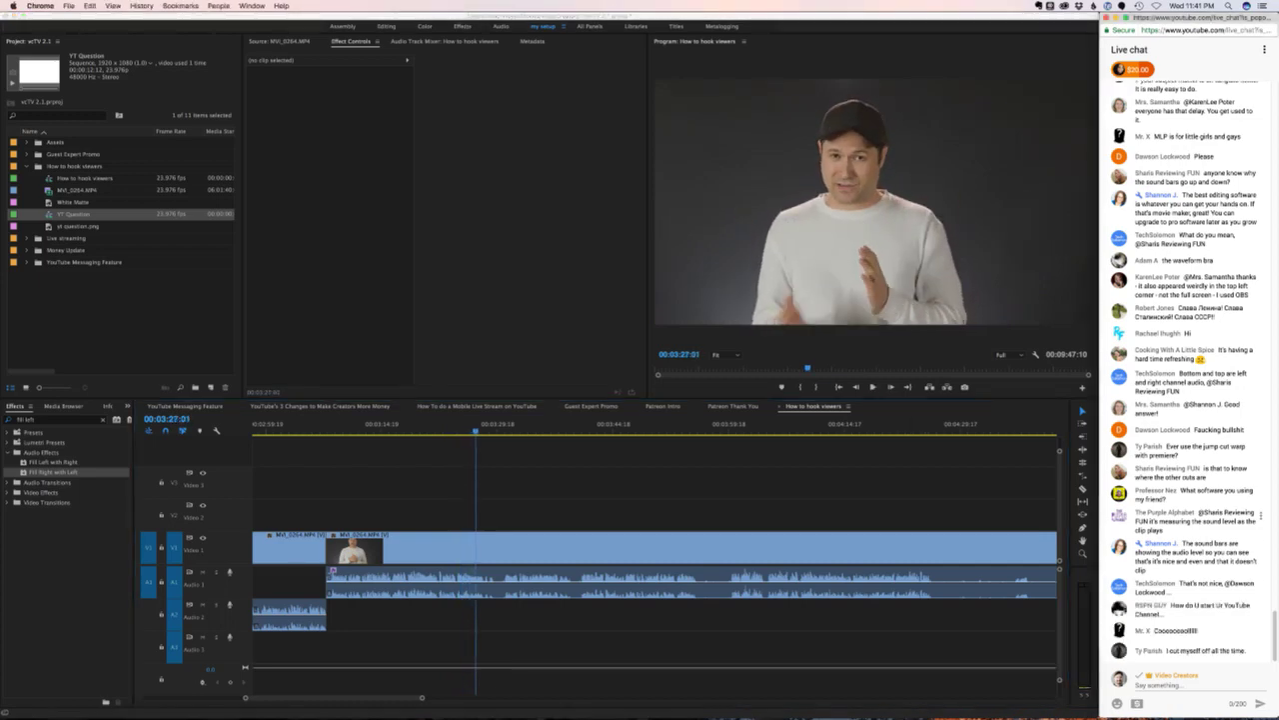
pyautogui.click(1262, 516)
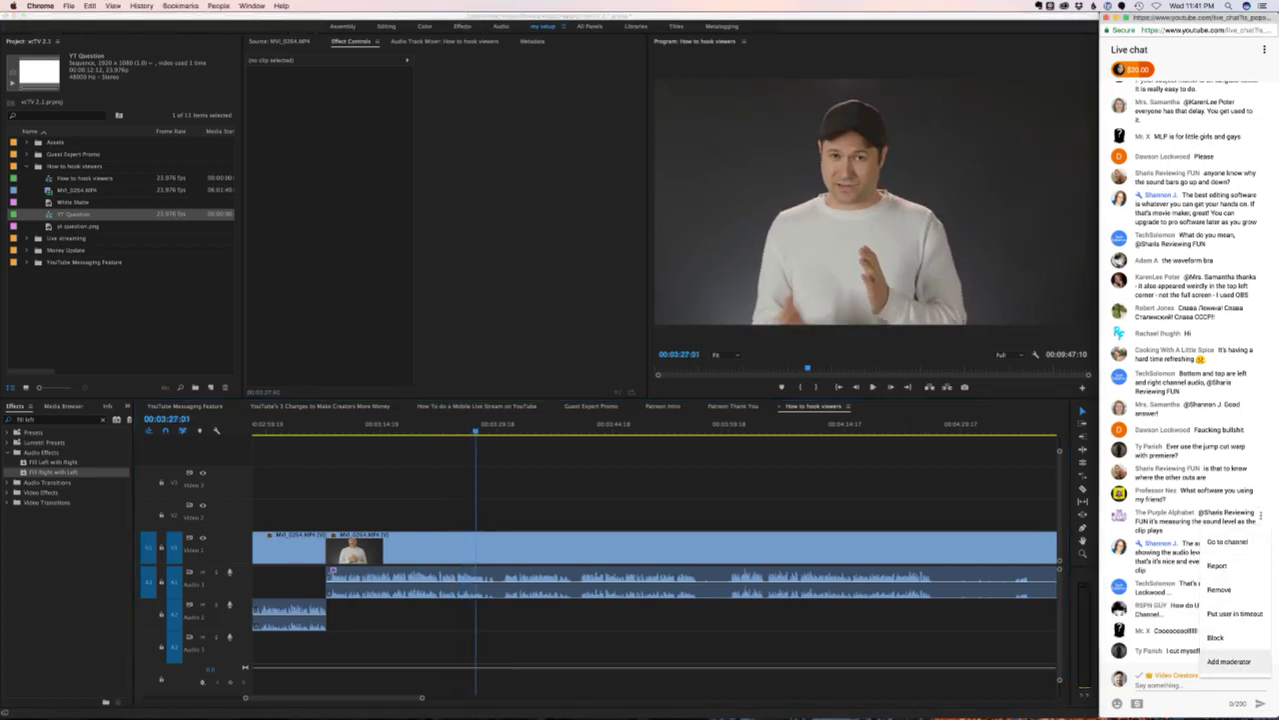
pyautogui.click(1235, 662)
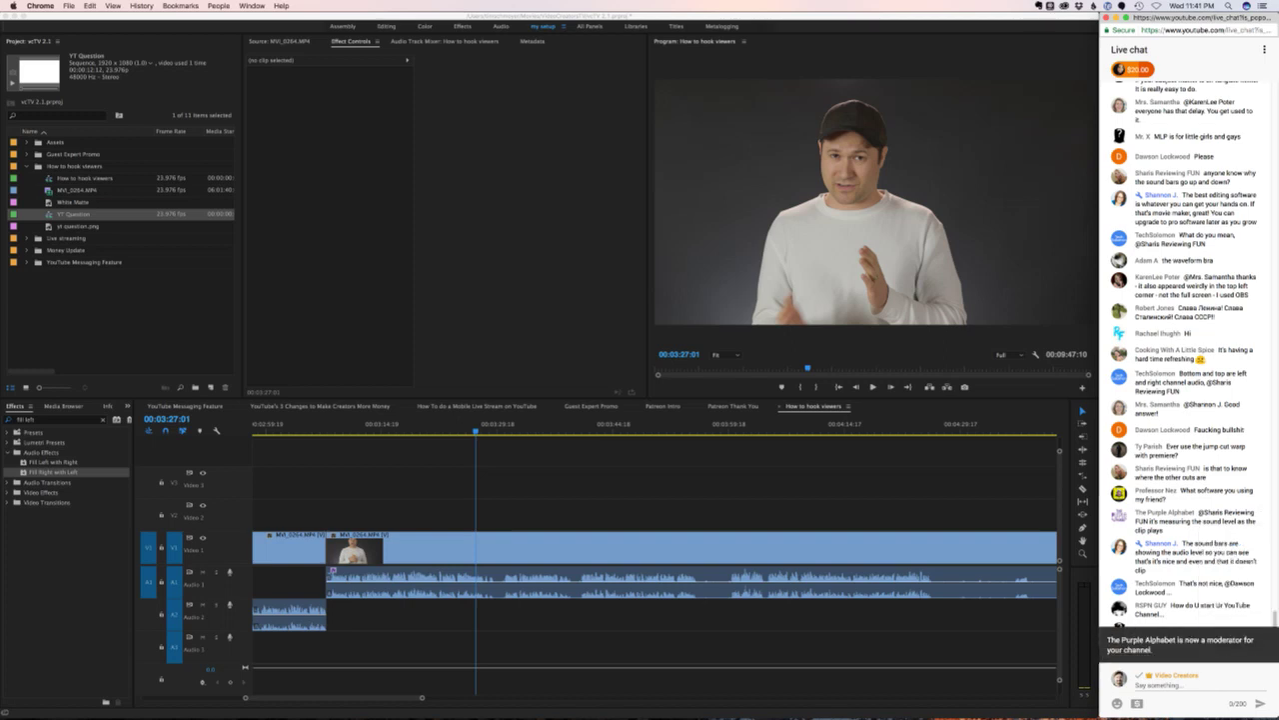
pyautogui.press('space')
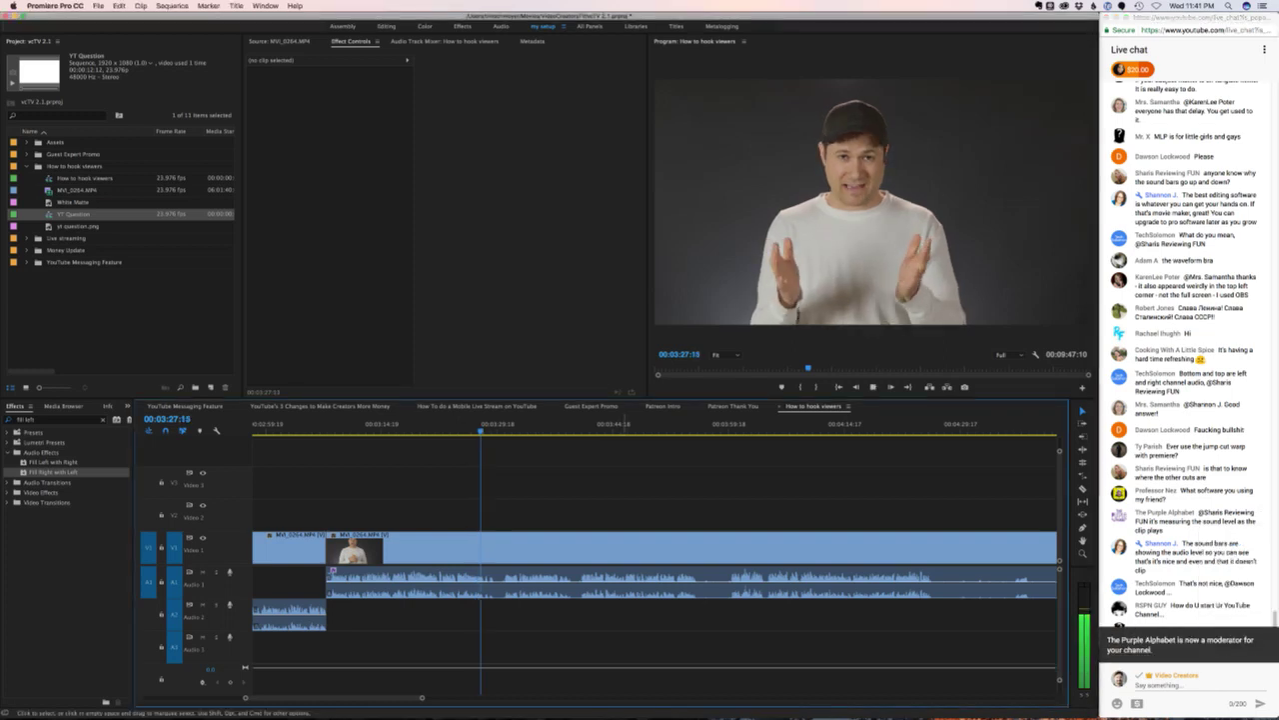
pyautogui.press('space')
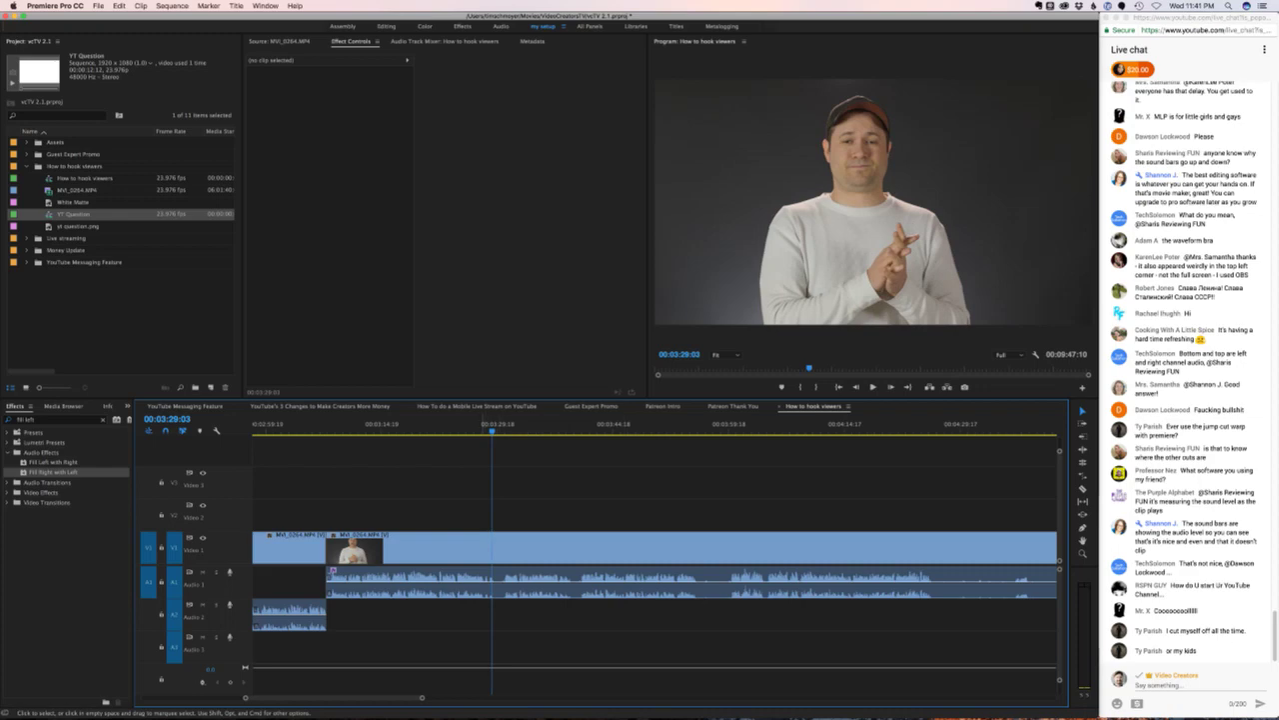
pyautogui.press('space')
pyautogui.press('space')
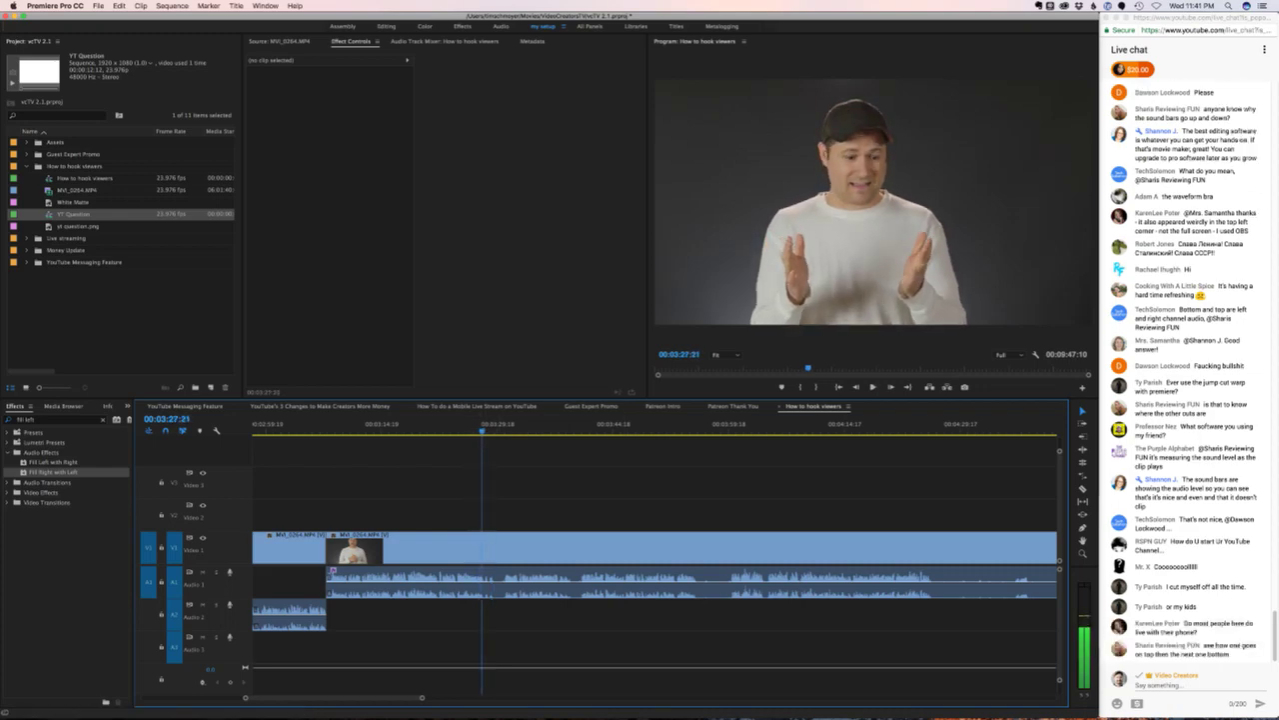
pyautogui.press('super+k')
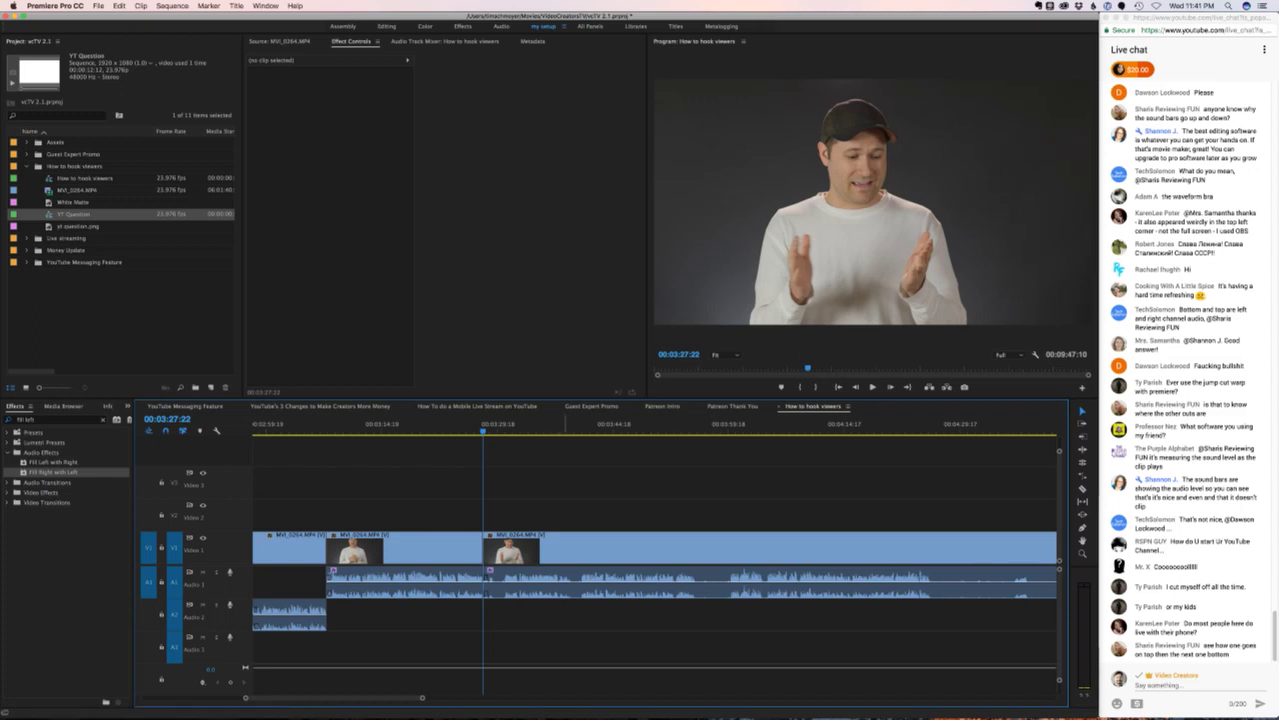
pyautogui.click(568, 425)
pyautogui.press('space')
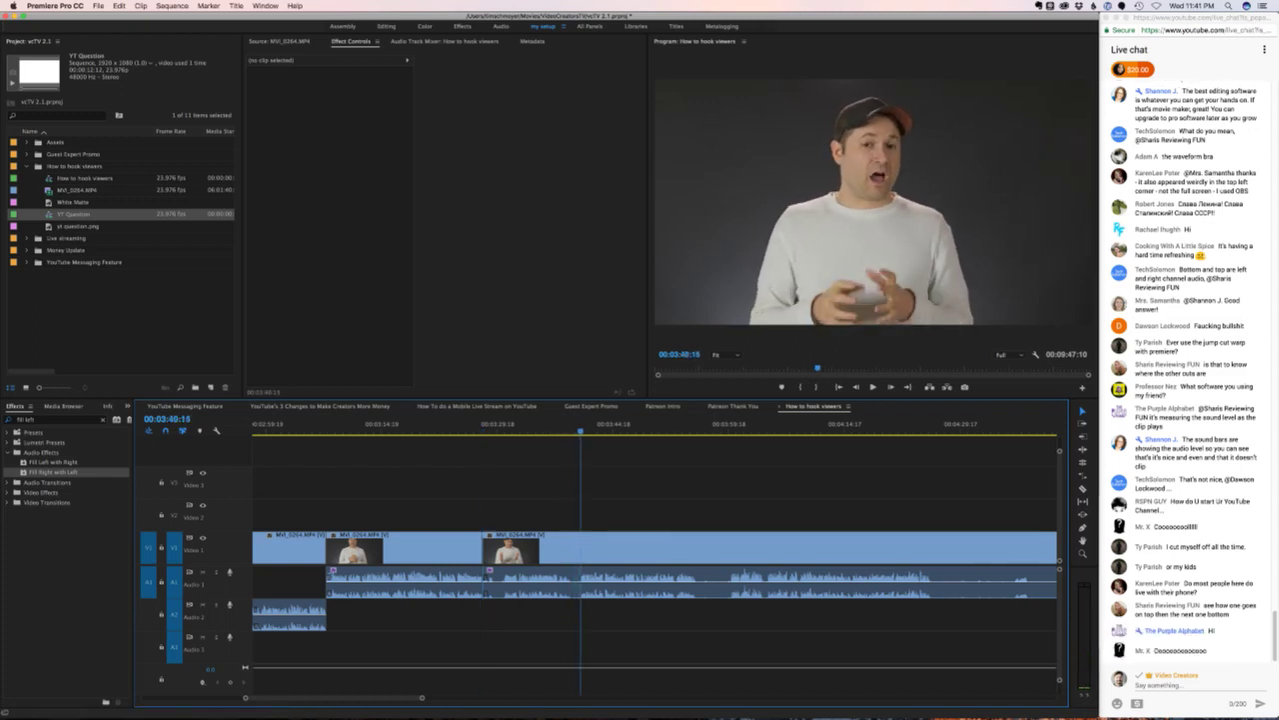
pyautogui.press('space')
pyautogui.moveTo(571, 424); pyautogui.dragTo(481, 424)
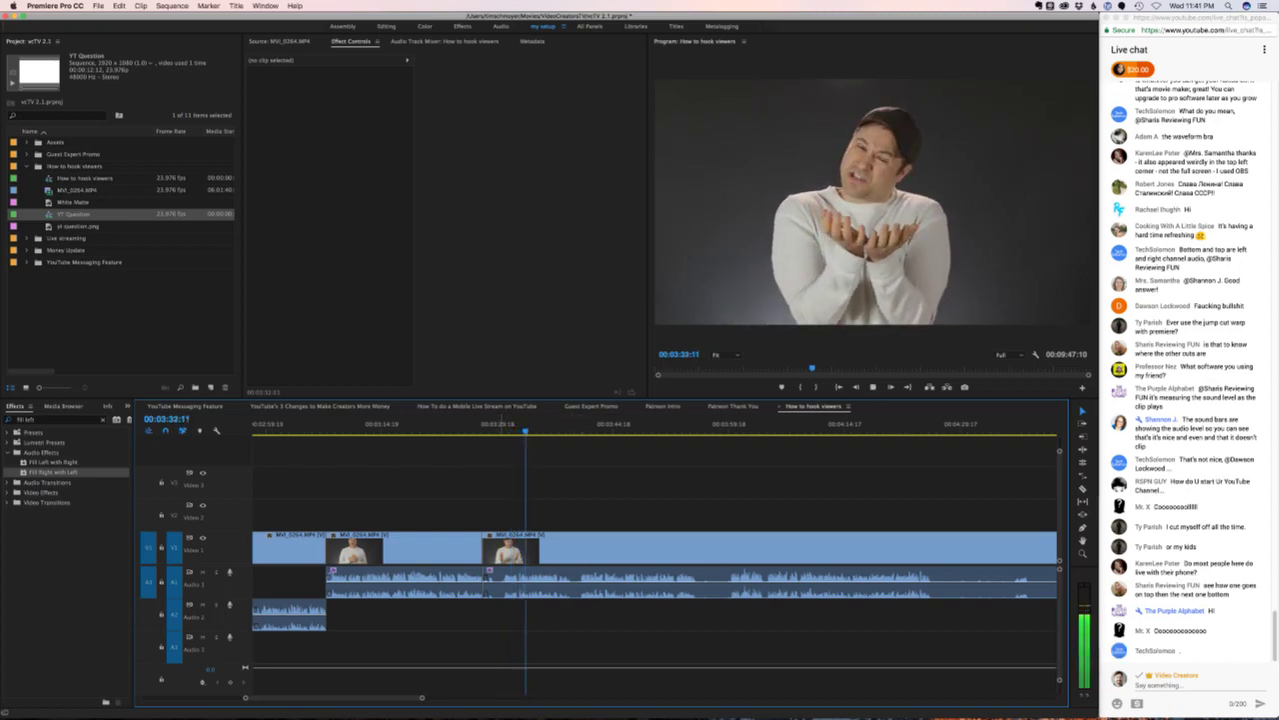
pyautogui.click(499, 425)
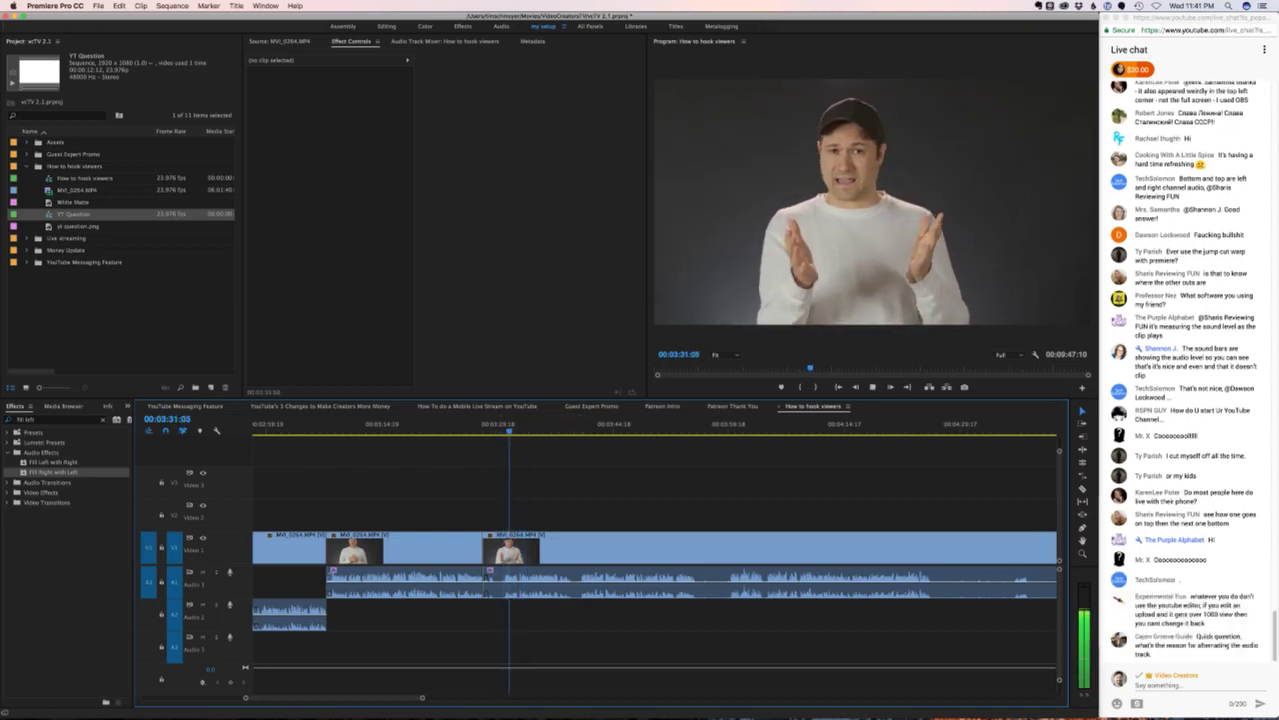
pyautogui.click(471, 425)
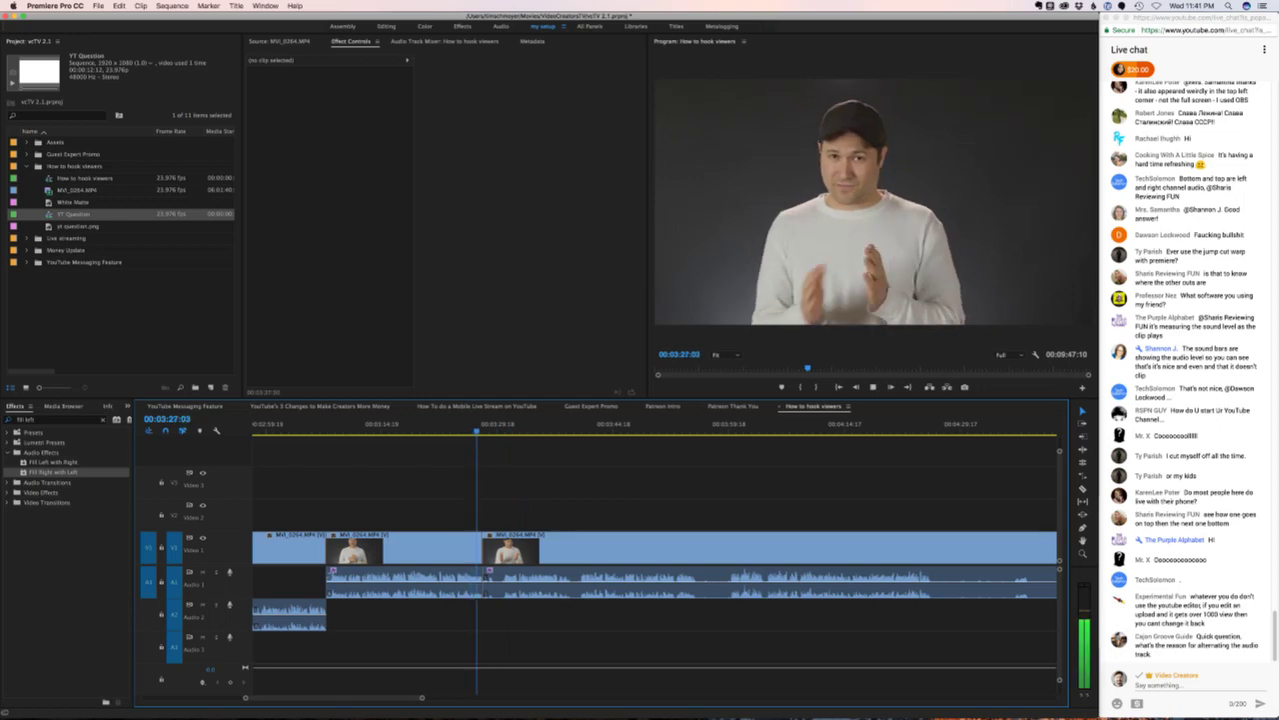
pyautogui.press('space')
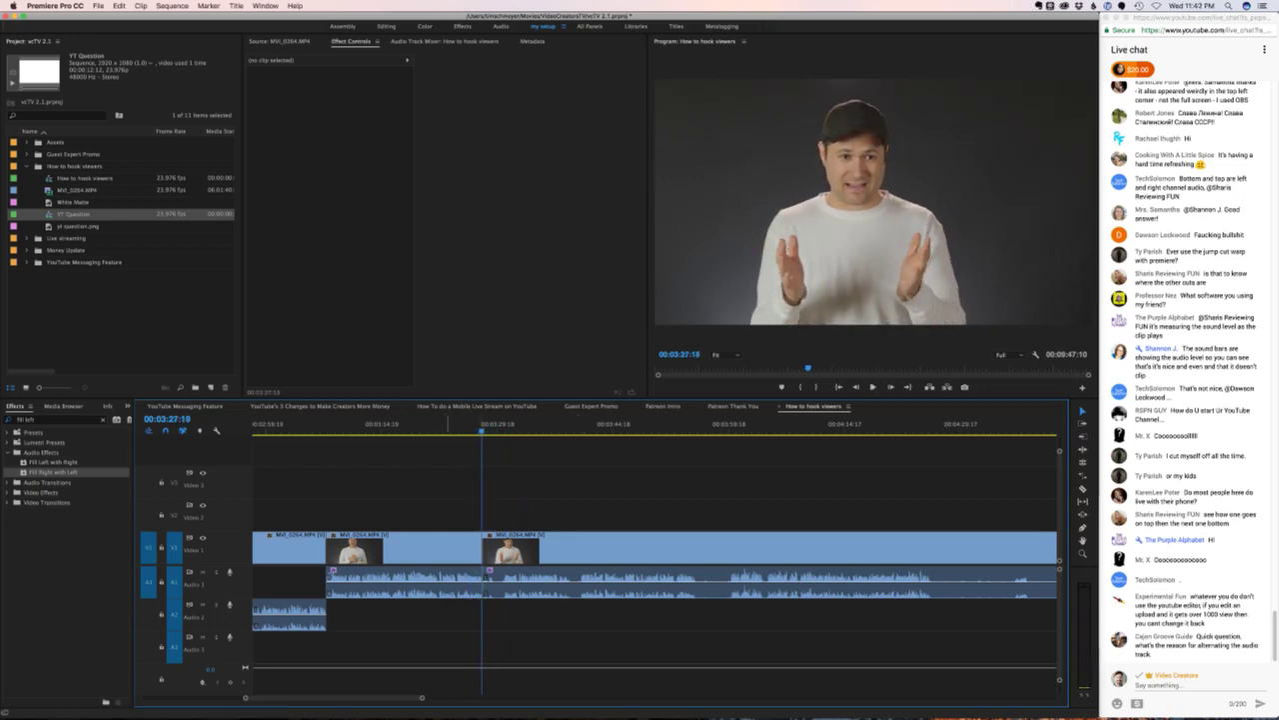
pyautogui.click(422, 425)
pyautogui.press('space')
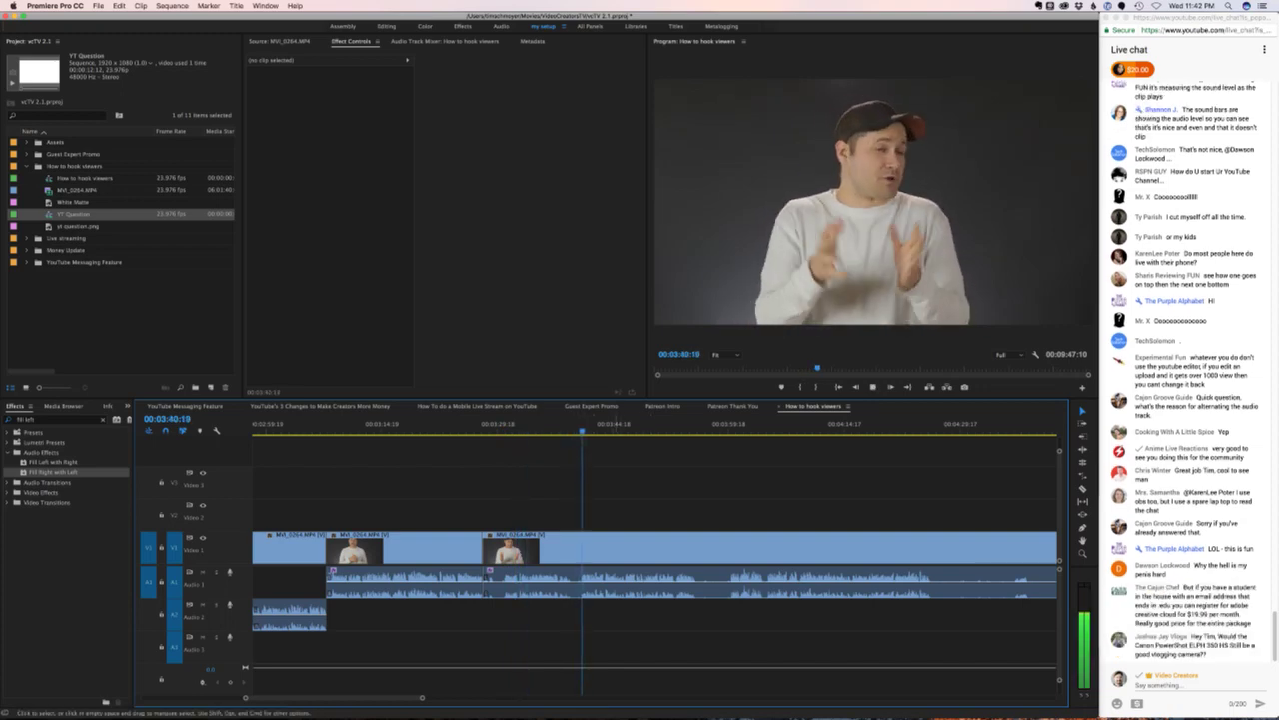
pyautogui.click(518, 426)
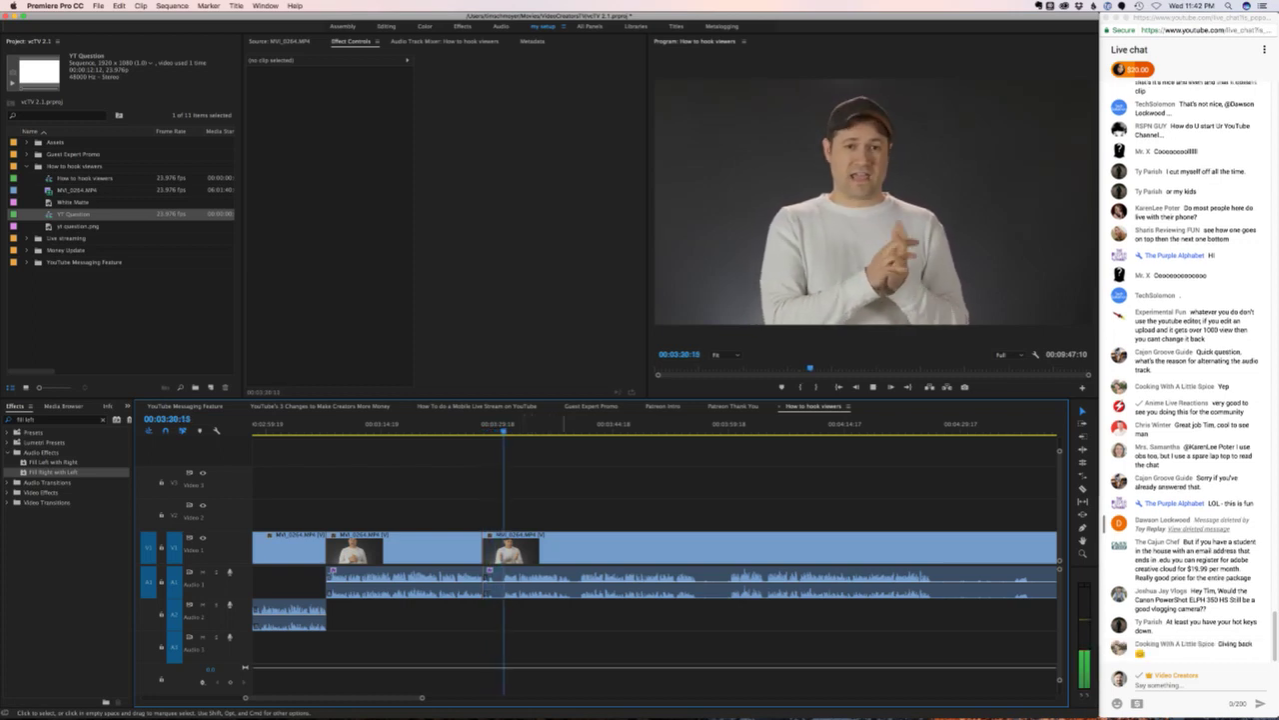
pyautogui.press('space')
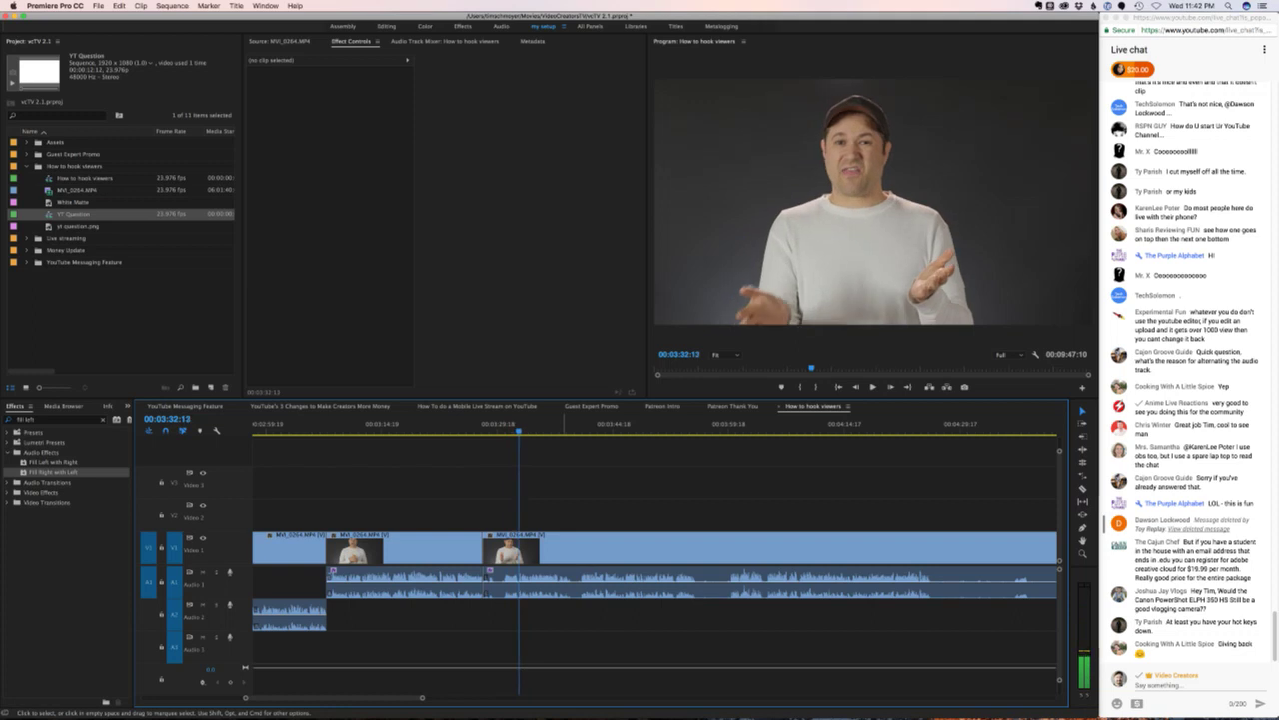
pyautogui.click(505, 560)
# - Move the audio of the clip starting at 03:27:23 down to A2 and review the edit with J, K, L
pyautogui.keyDown('shift'); pyautogui.click(505, 569); pyautogui.keyUp('shift')
pyautogui.press('Up')
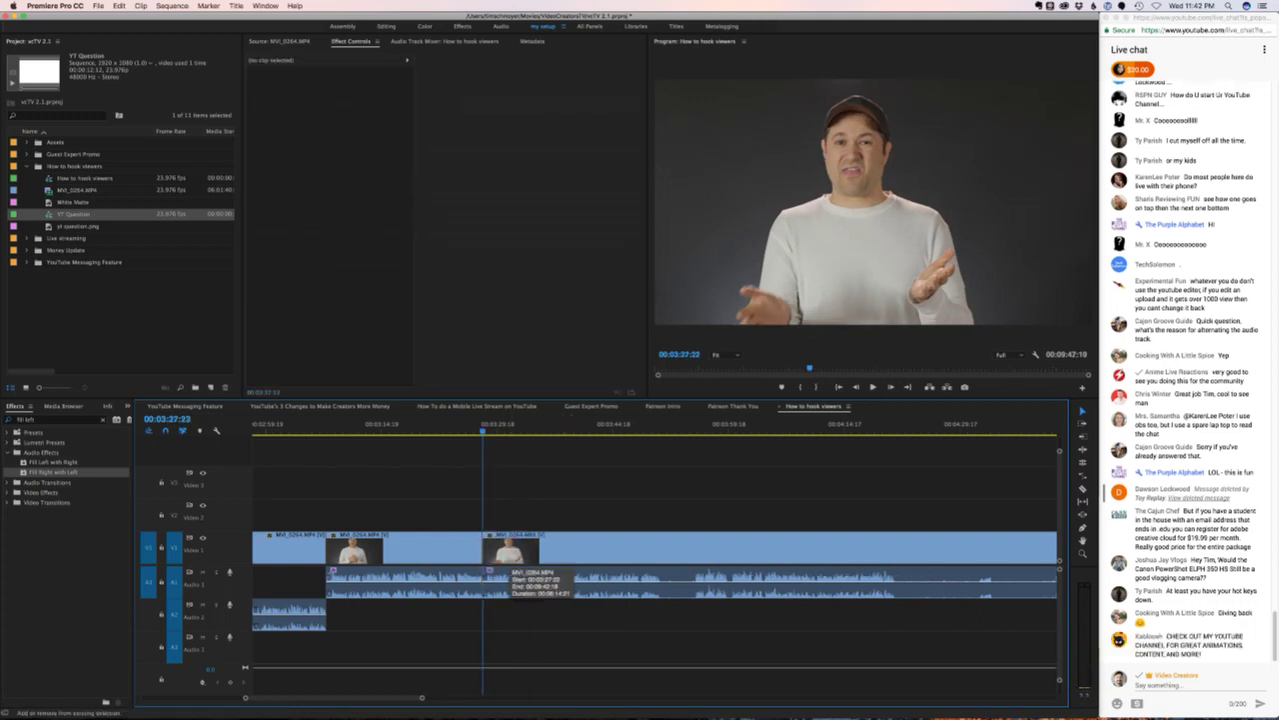
pyautogui.press('space')
pyautogui.moveTo(504, 572); pyautogui.dragTo(519, 608)
pyautogui.press('space')
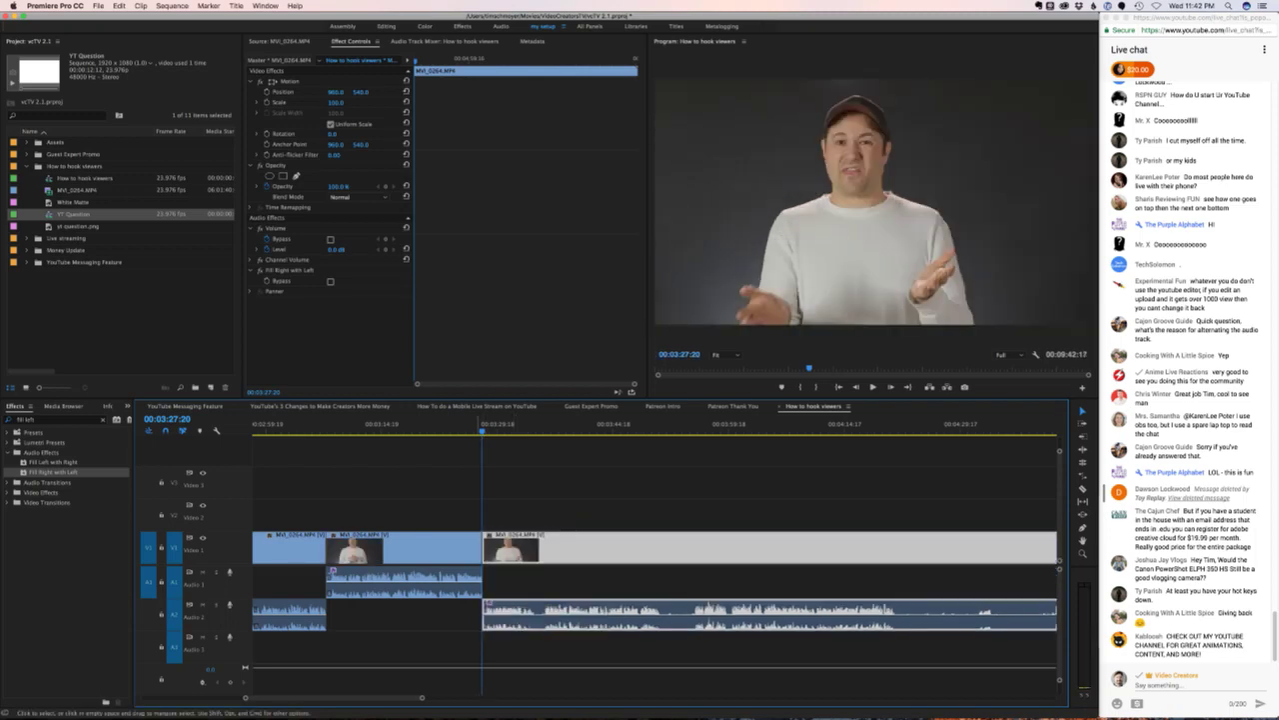
pyautogui.press('j')
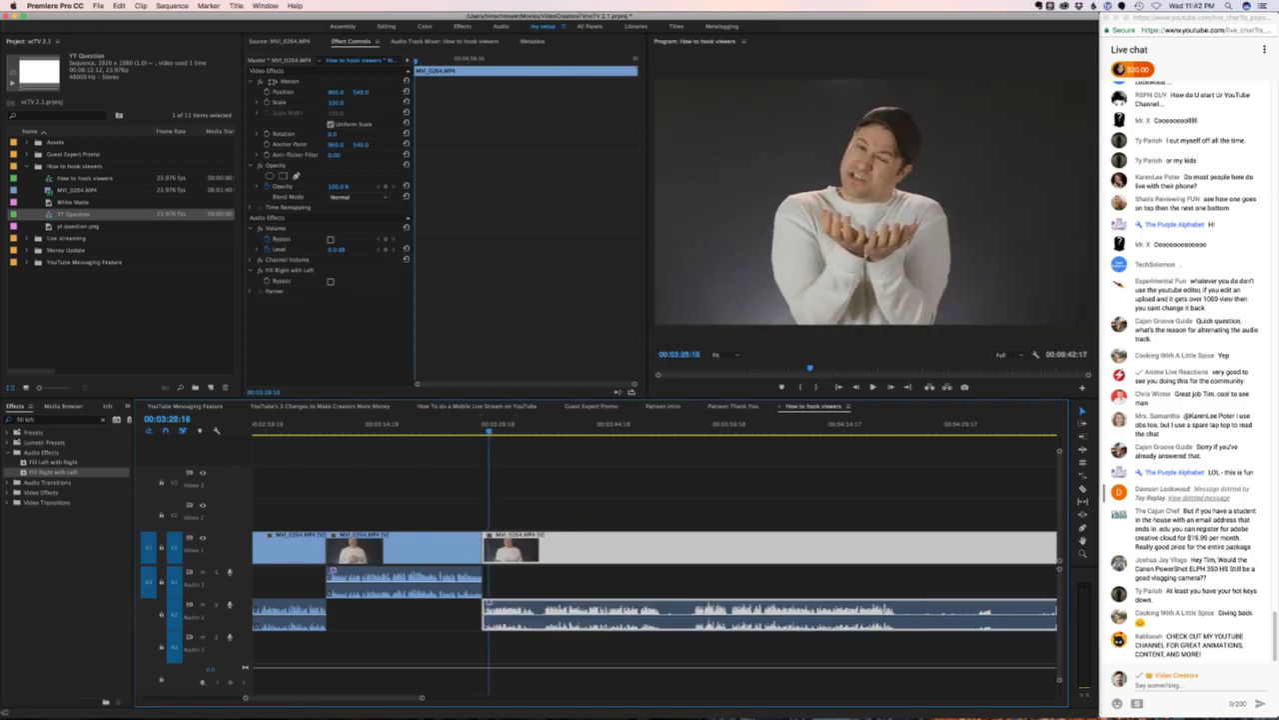
pyautogui.press('k')
pyautogui.press('l')
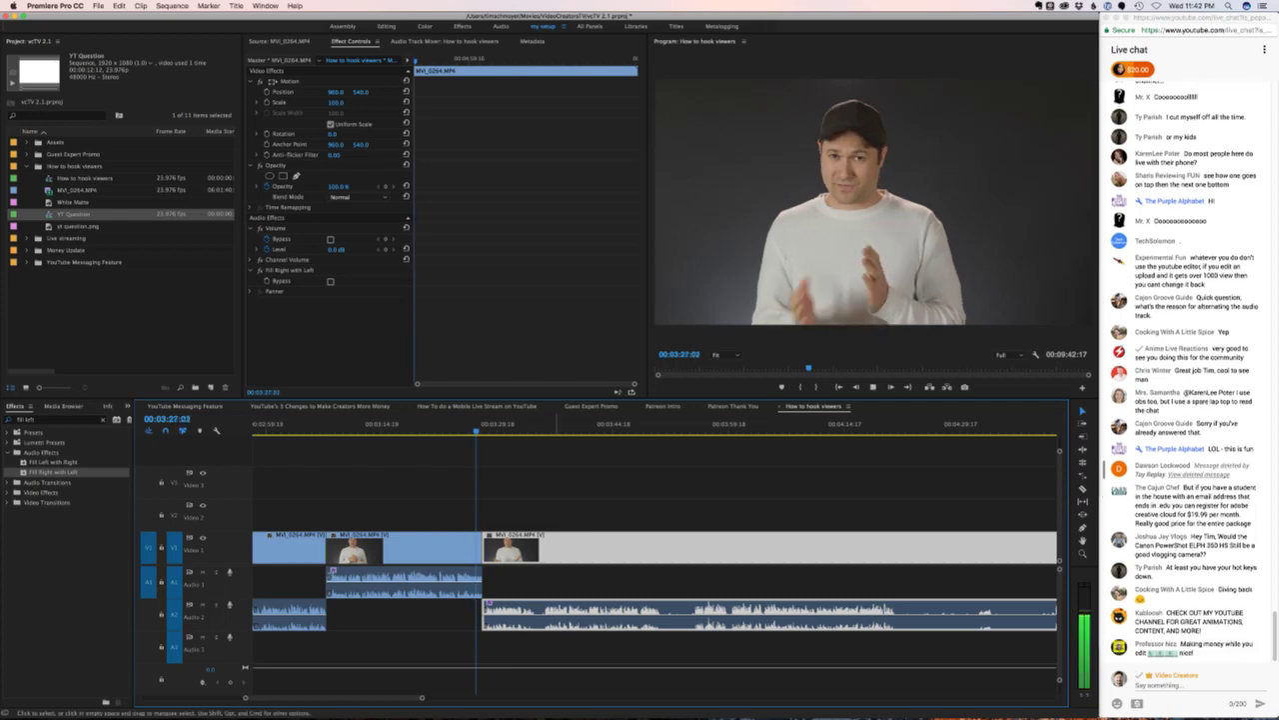
pyautogui.press('super+shift+a')
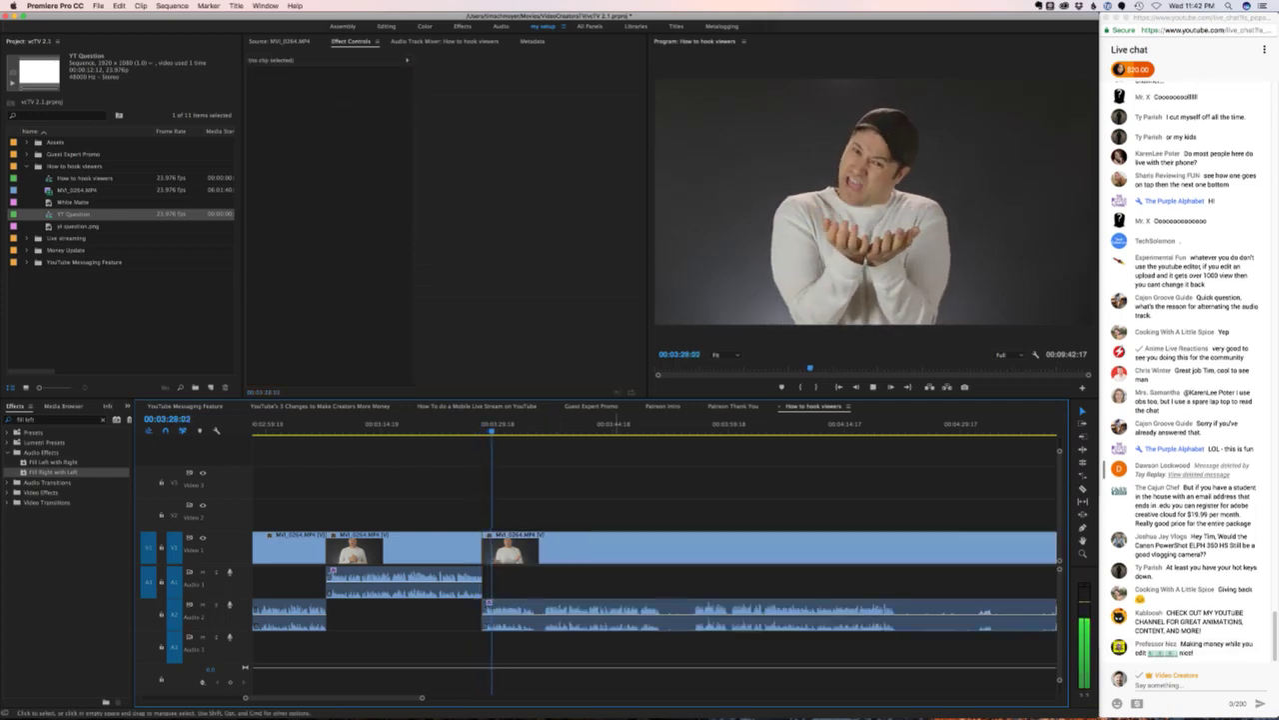
pyautogui.press('k')
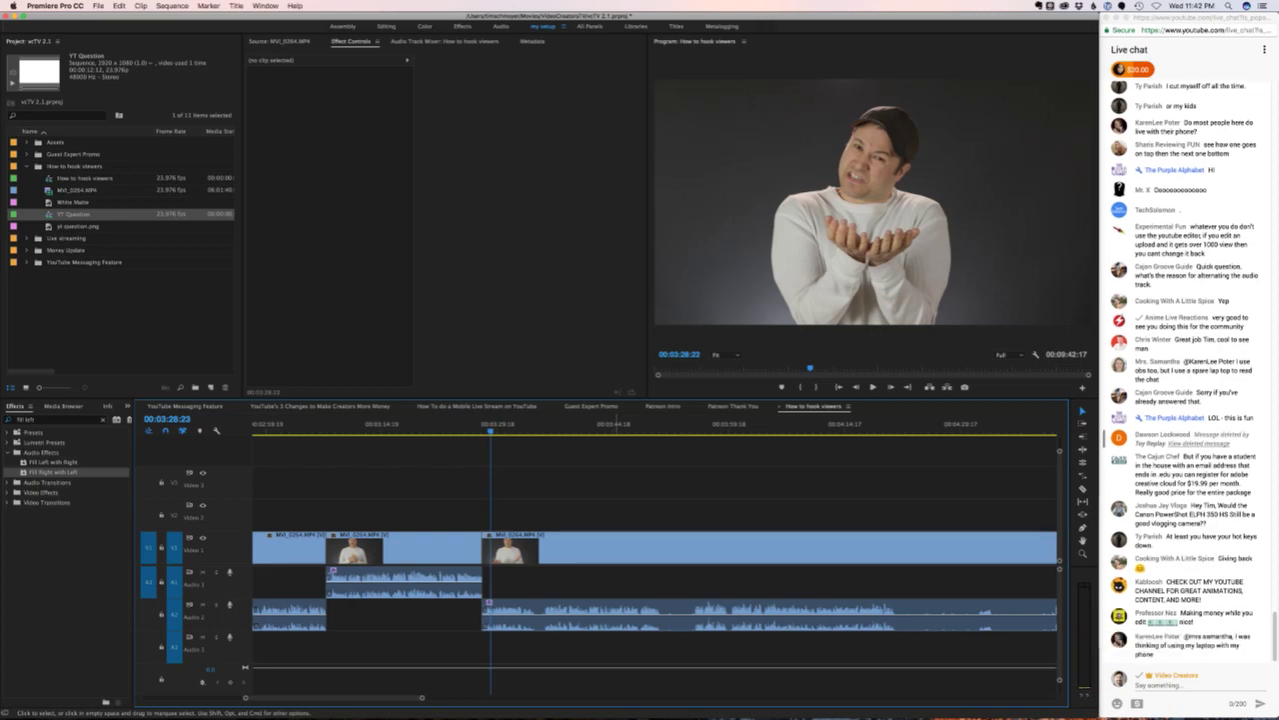
# - Export the current frame as a still image, then shuttle back and forth across the edit
pyautogui.hotkey('shift', 'e')
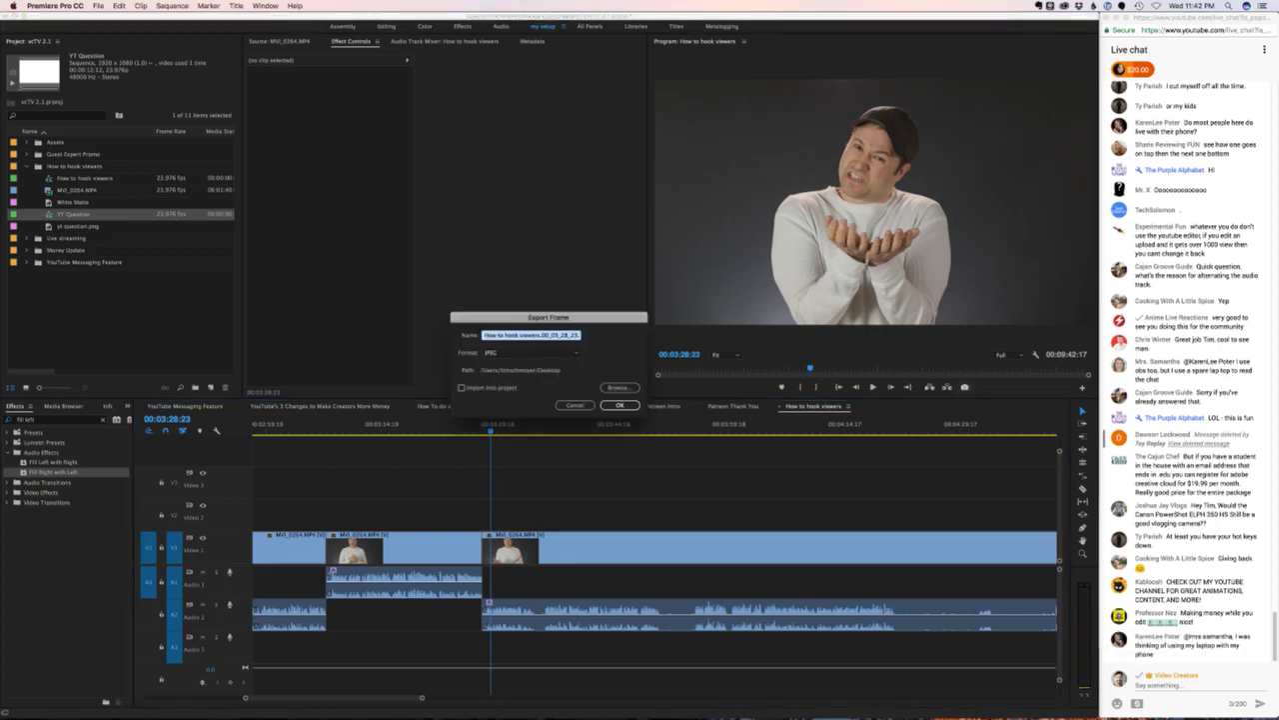
pyautogui.press('Return')
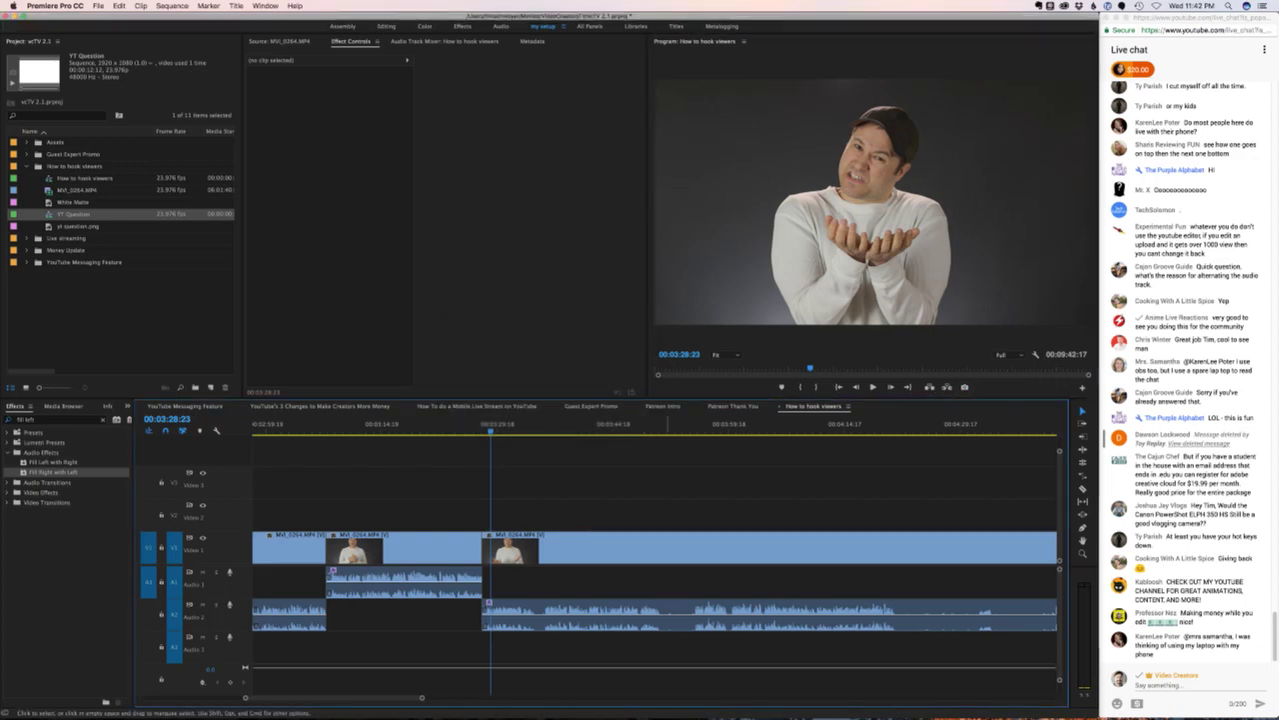
pyautogui.press('j')
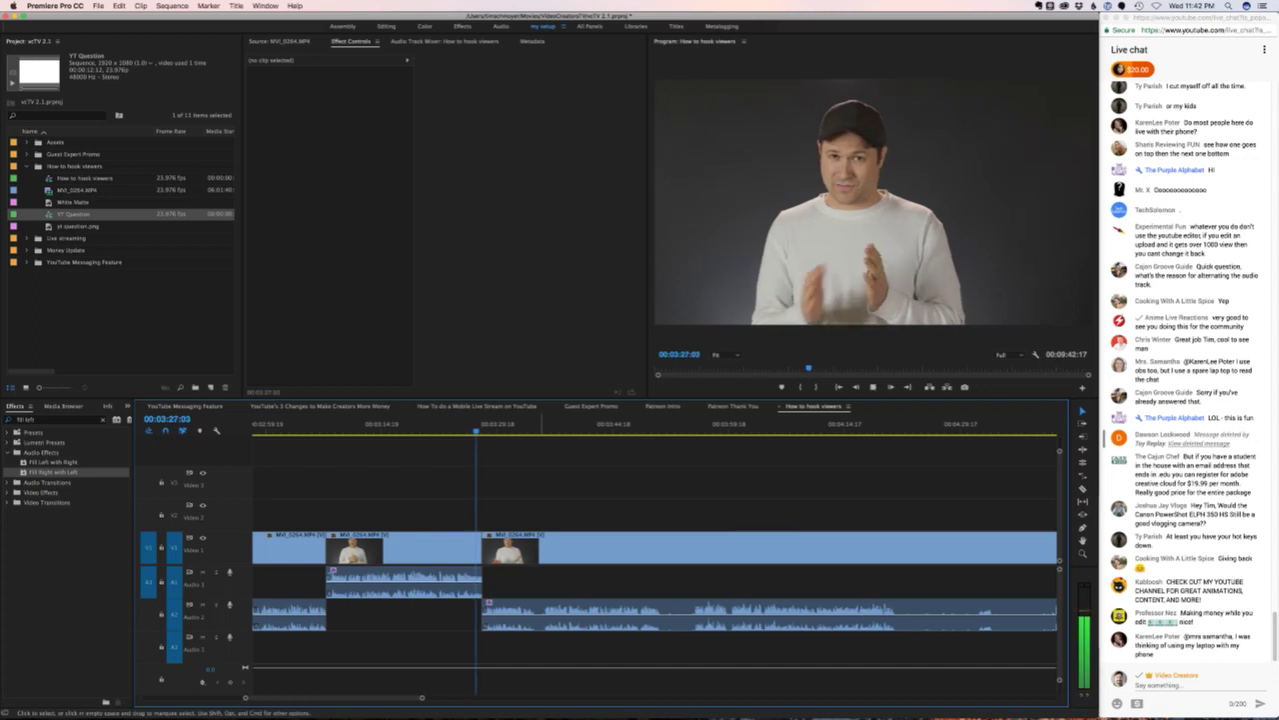
pyautogui.press('l')
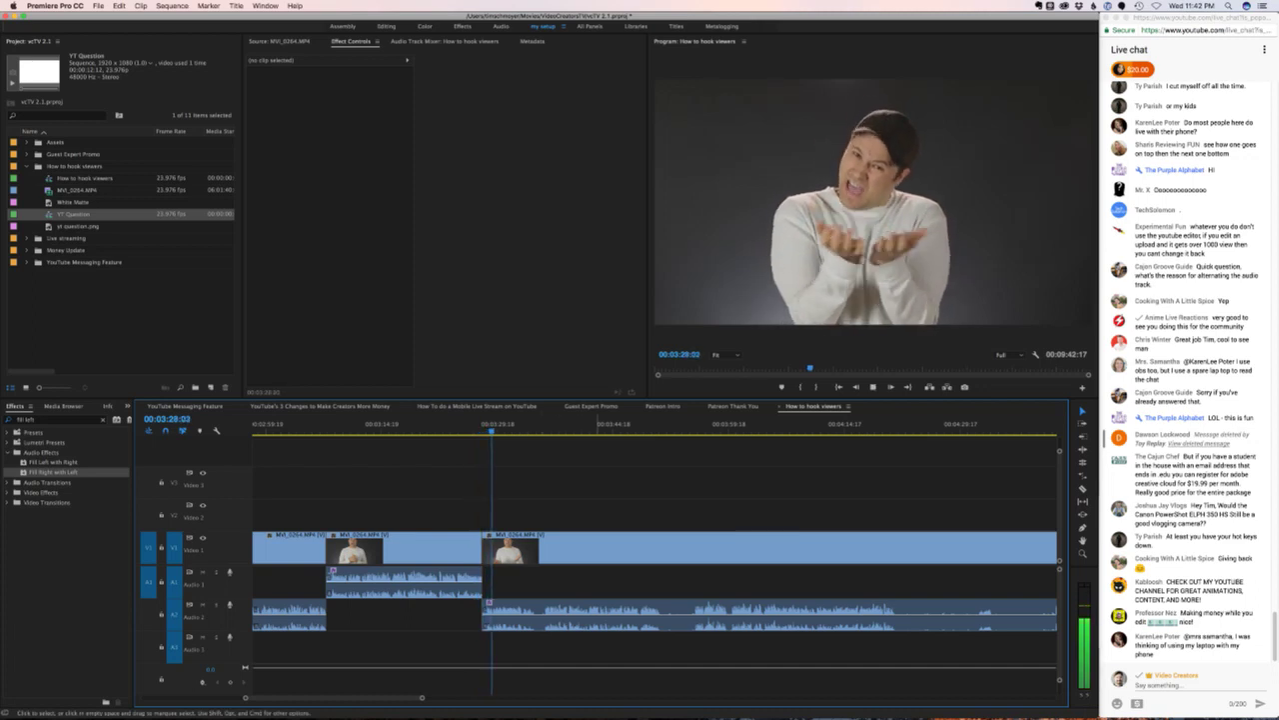
pyautogui.press('k')
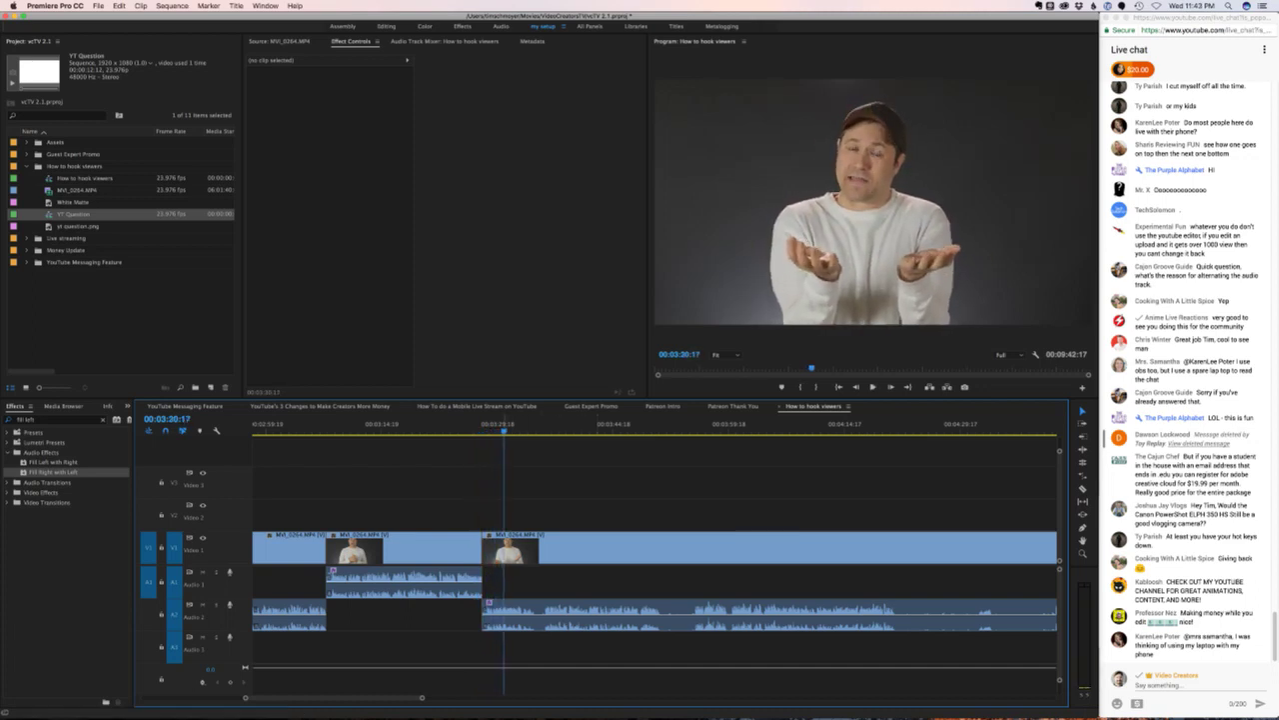
pyautogui.press('j')
pyautogui.press('k')
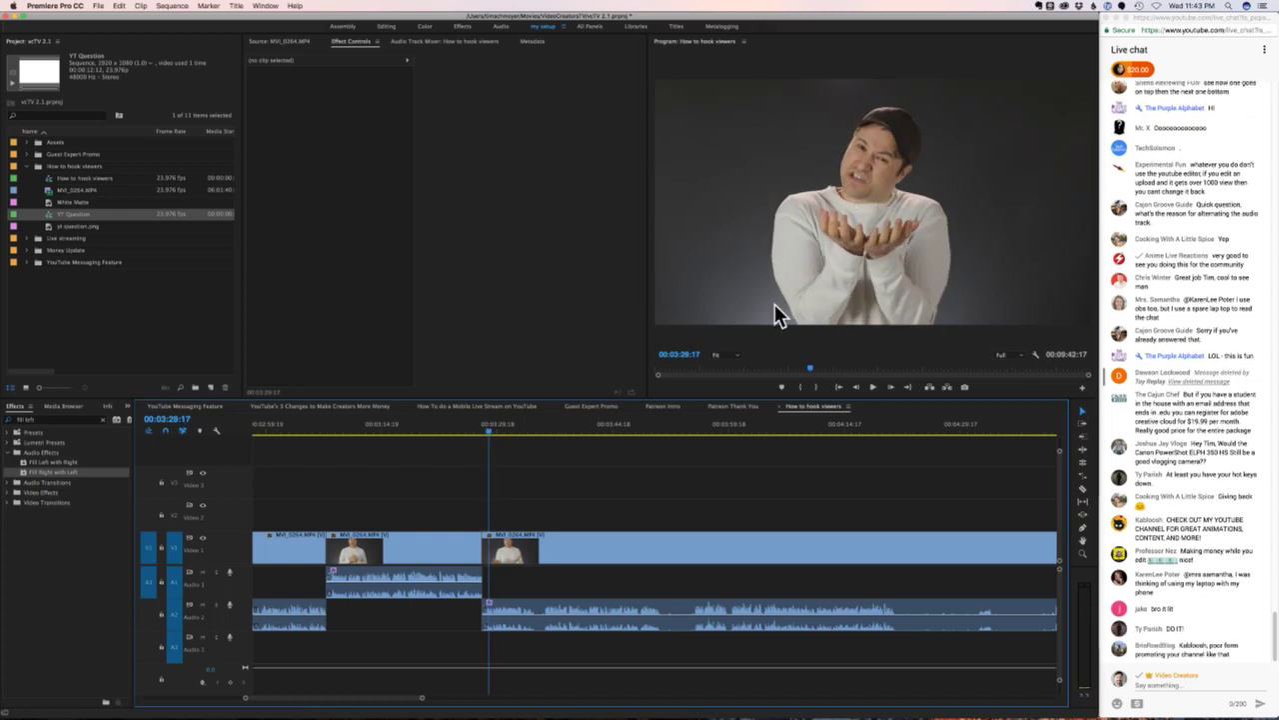
# - Add an edit at 03:34:05 and replay the section that follows
pyautogui.press('Up')
pyautogui.press('space')
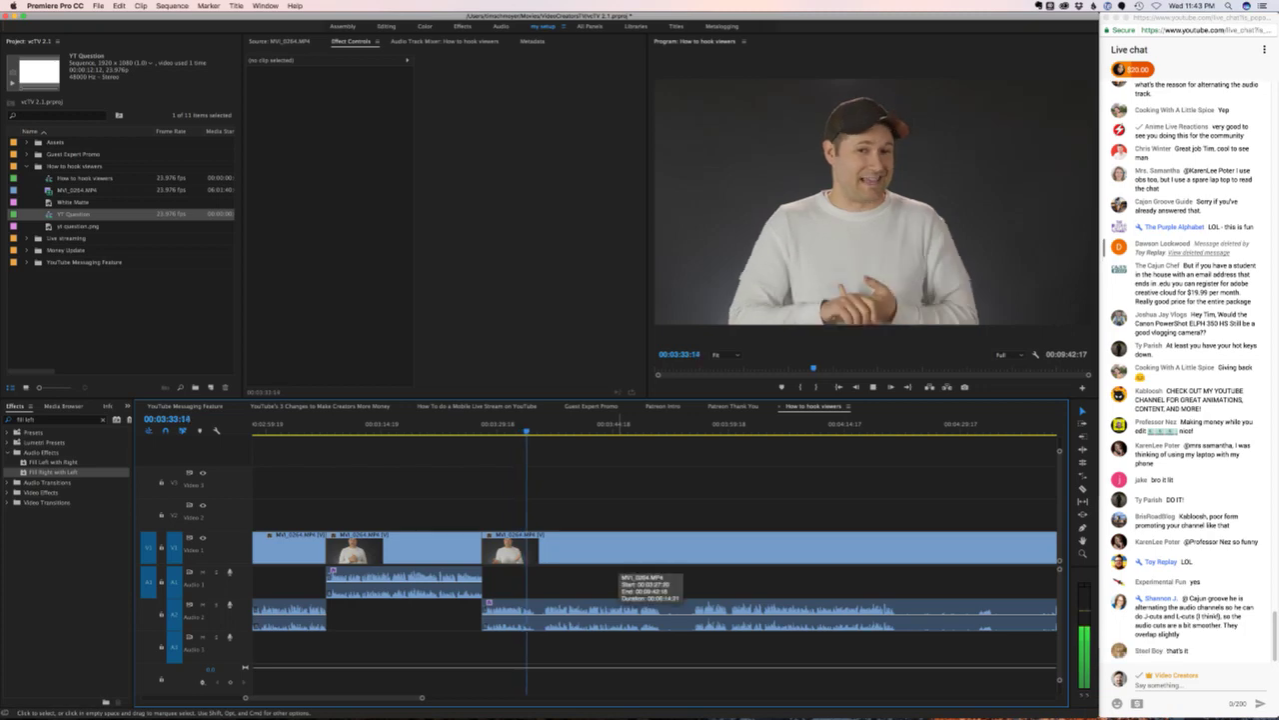
pyautogui.press('space')
pyautogui.press('super+k')
pyautogui.press('space')
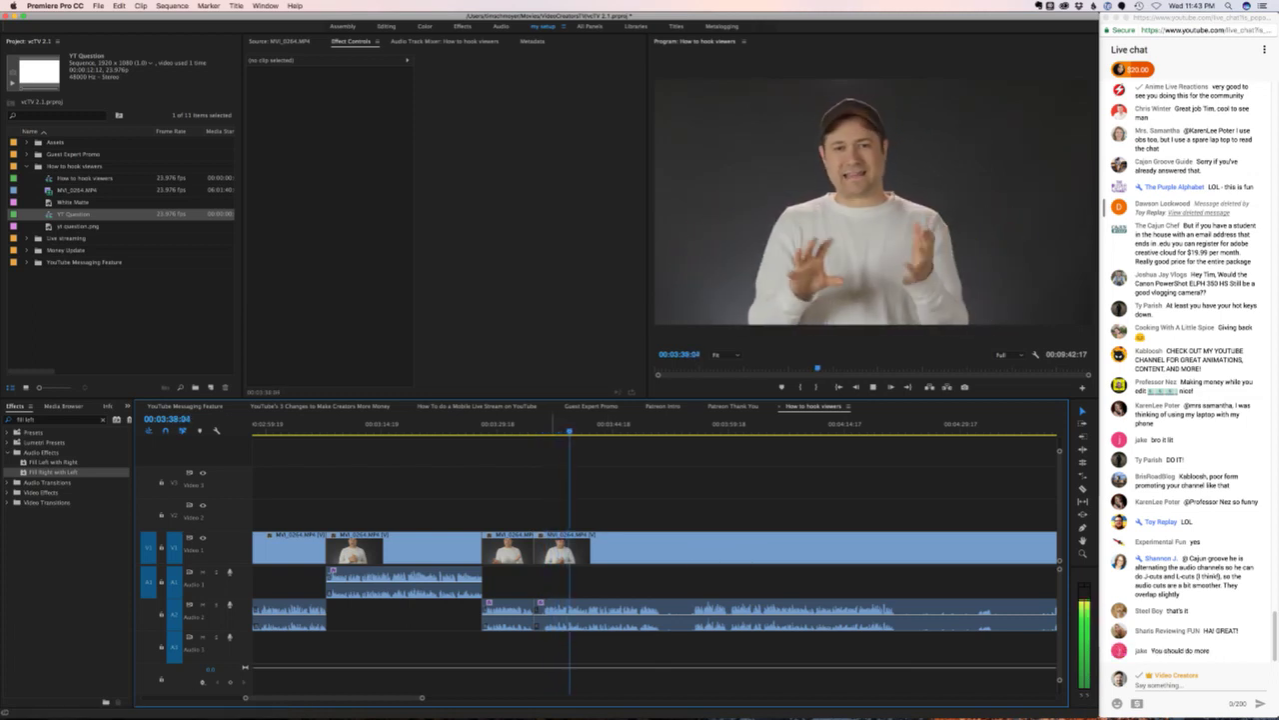
pyautogui.press('Left')
pyautogui.press('Left')
pyautogui.press('Left')
pyautogui.press('Left')
pyautogui.press('Left')
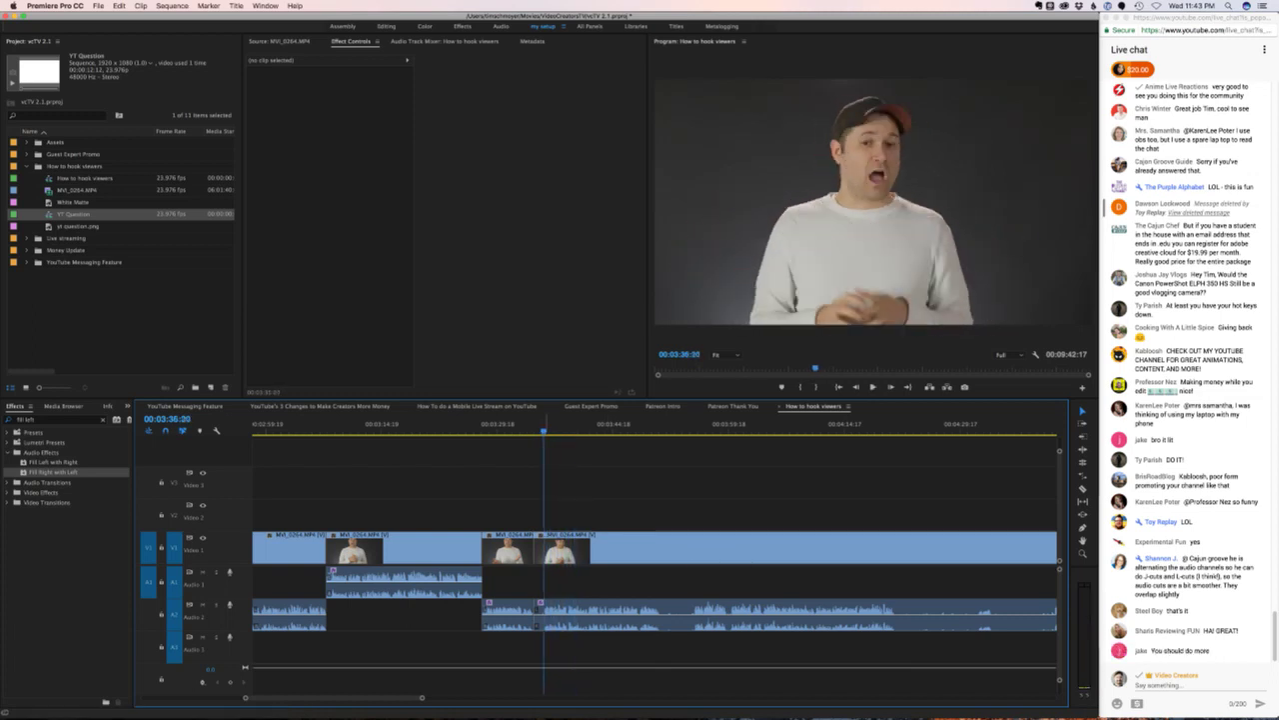
pyautogui.press('Left')
pyautogui.press('Left')
pyautogui.press('Left')
pyautogui.press('Left')
pyautogui.press('Left')
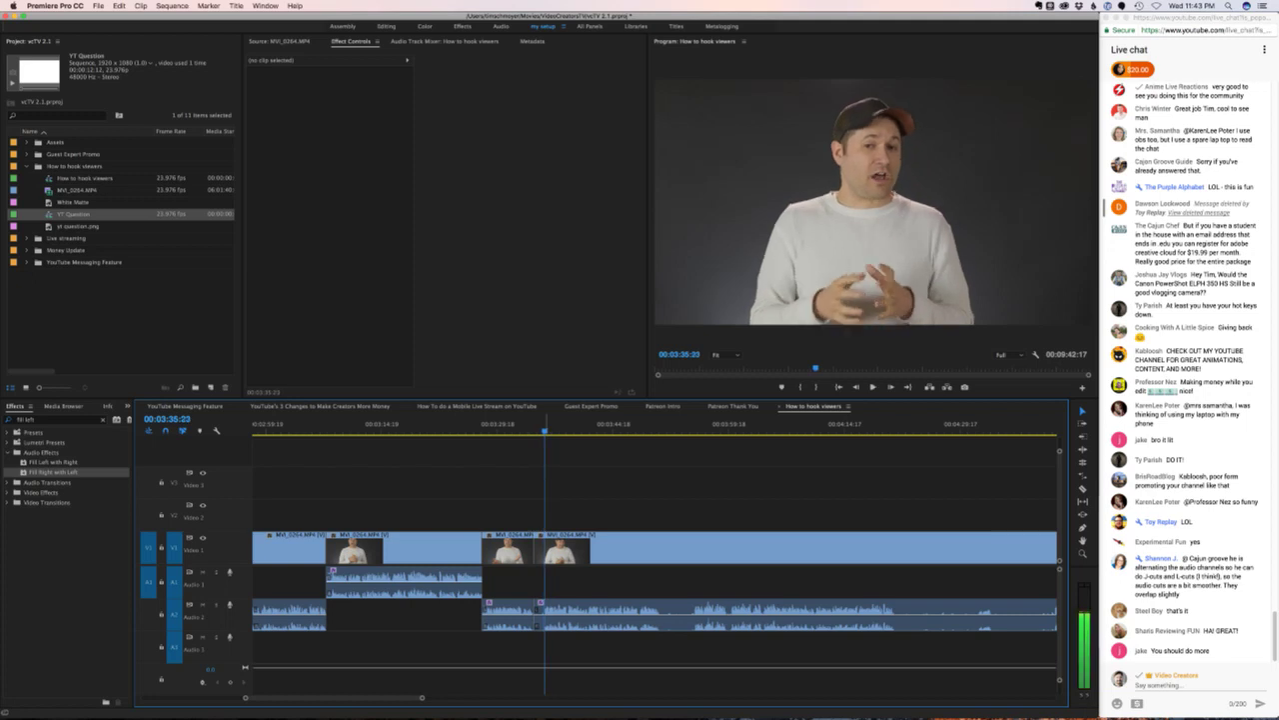
# - Ripple-delete the short piece between the cuts and move the next clip's audio onto A1
pyautogui.click(537, 612)
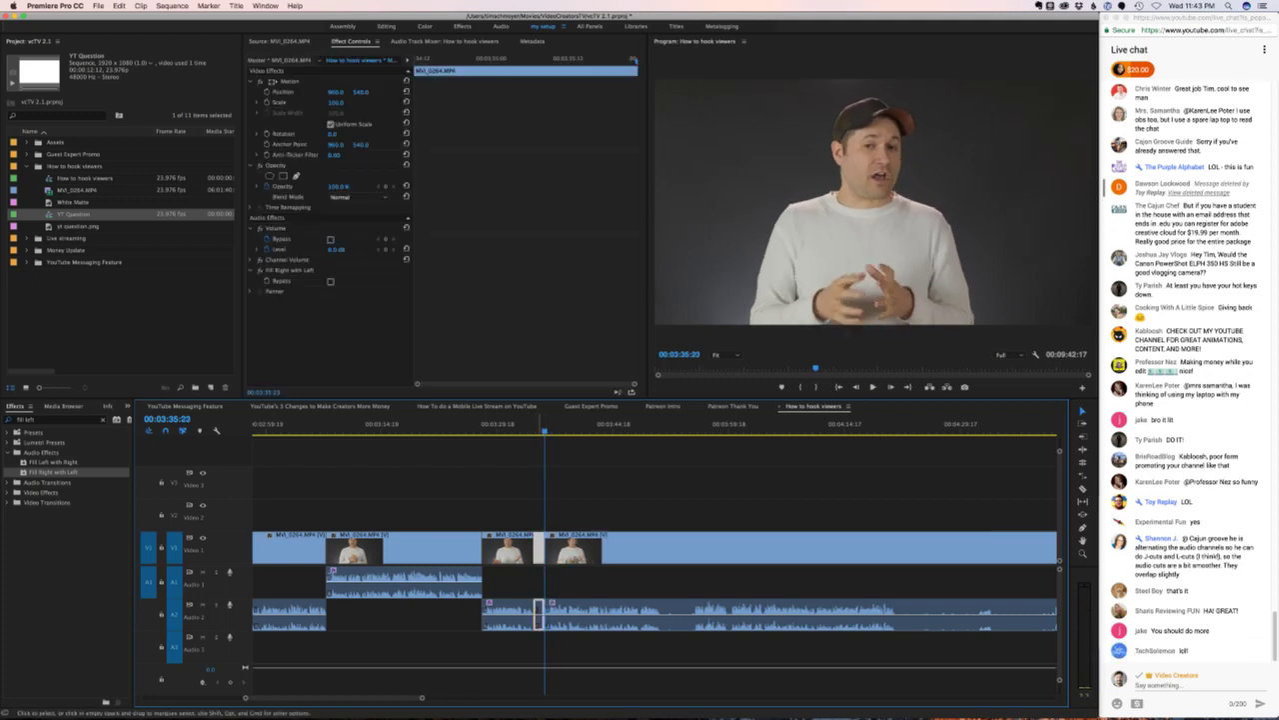
pyautogui.hotkey('shift', 'Delete')
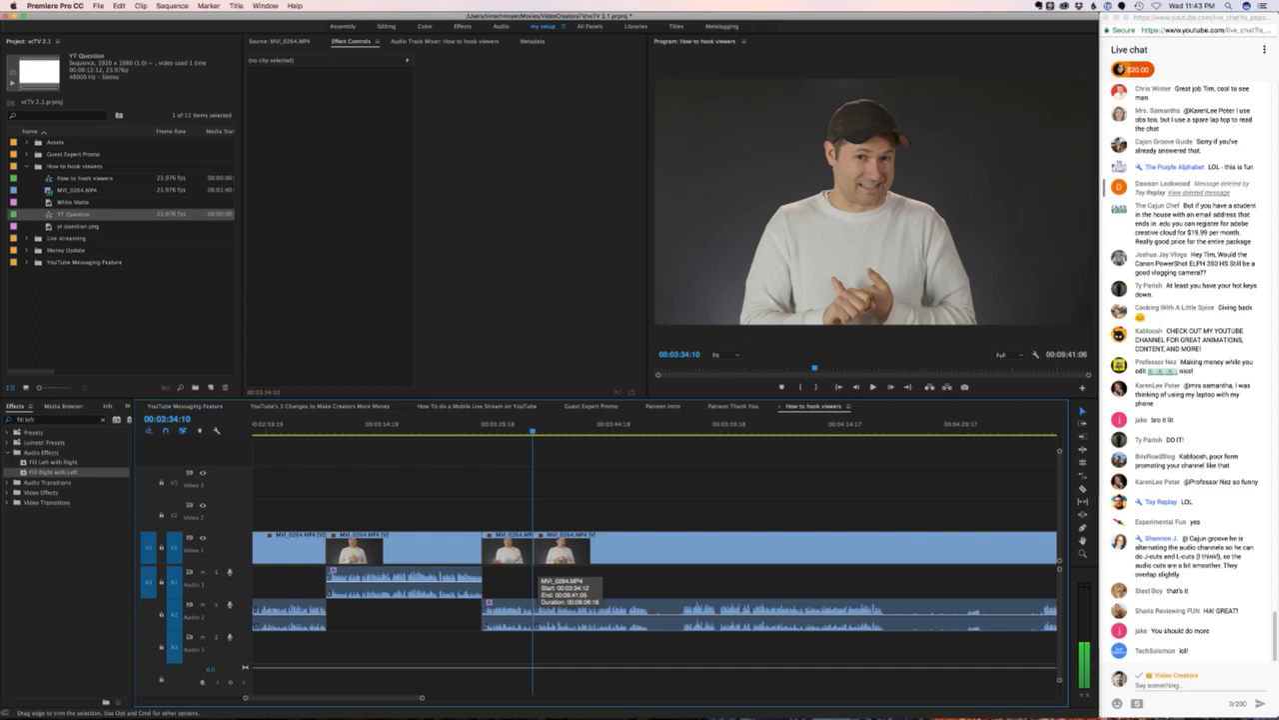
pyautogui.moveTo(599, 615); pyautogui.dragTo(600, 625)
pyautogui.press('j')
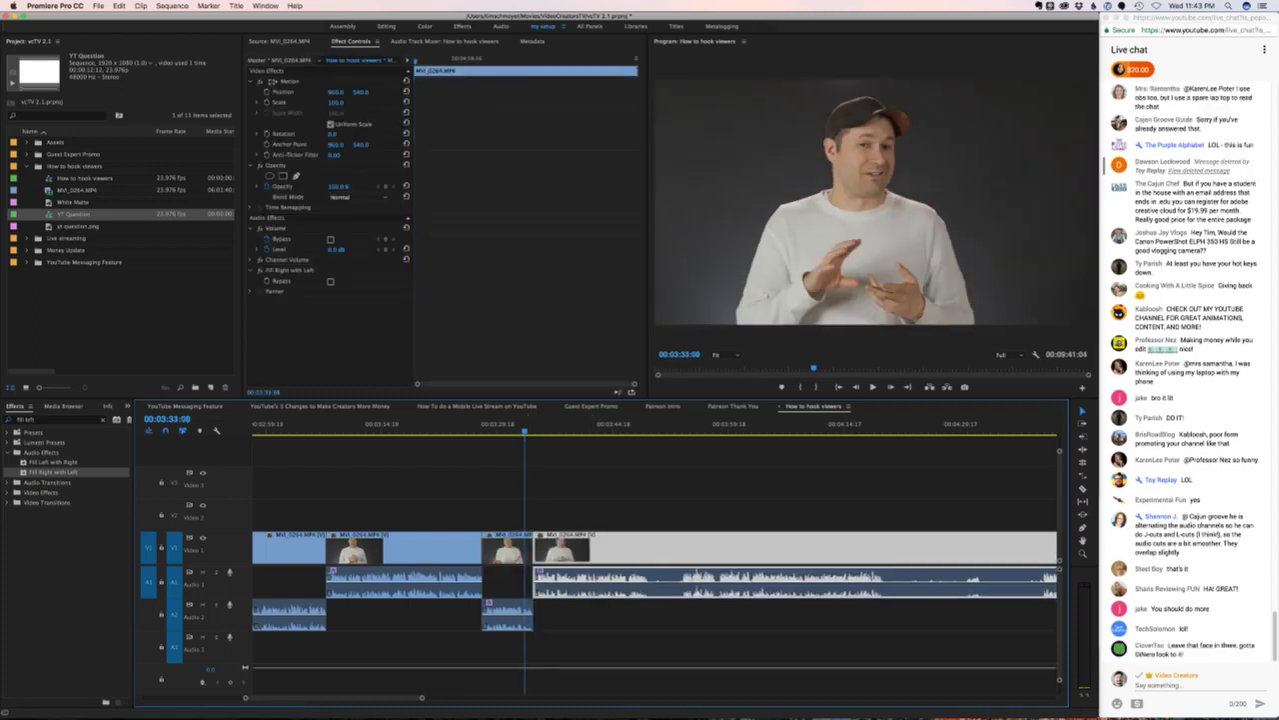
pyautogui.press('super+shift+a')
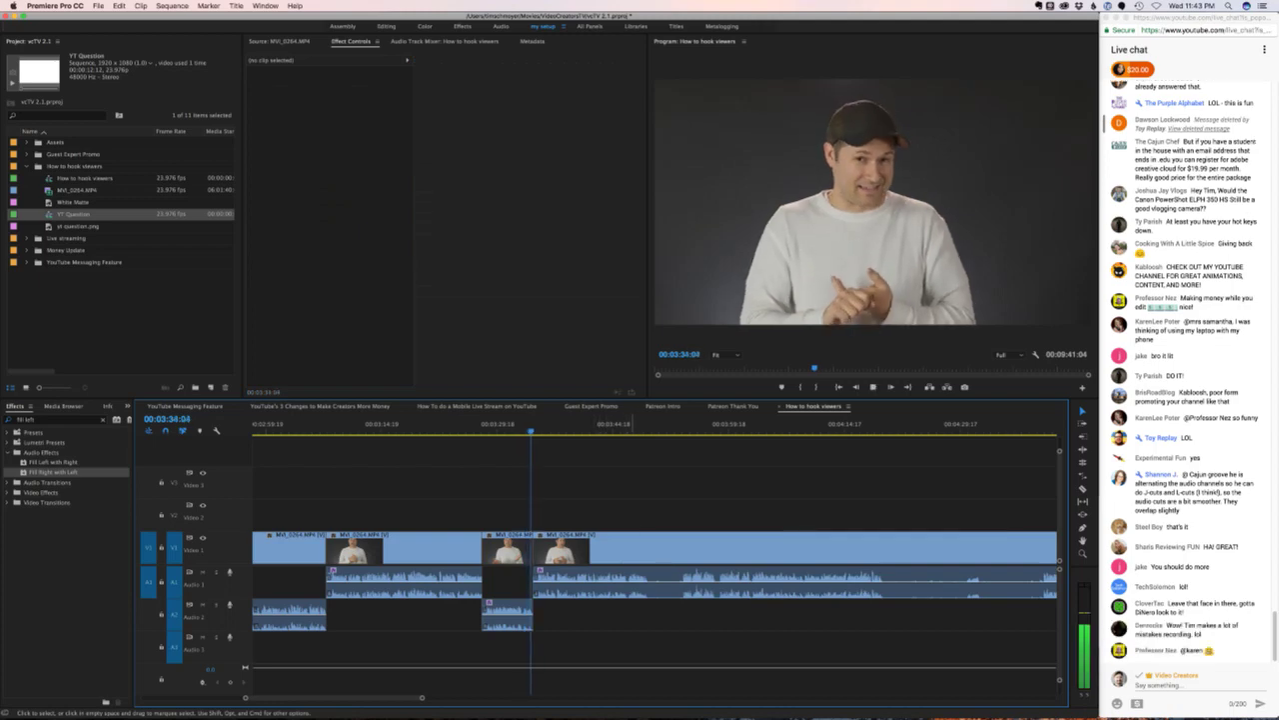
# - Replay the new cut, then add an edit near 00:03:48 where the speaker presses his hands together
pyautogui.press('space')
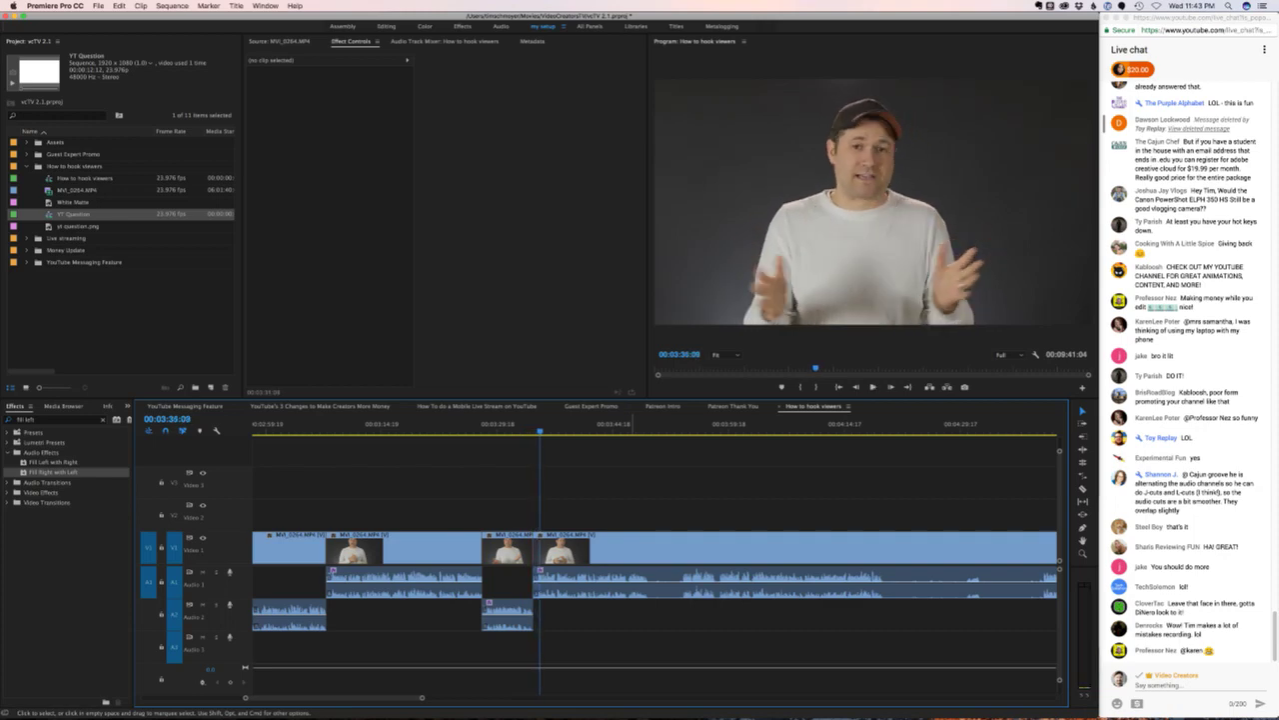
pyautogui.press('space')
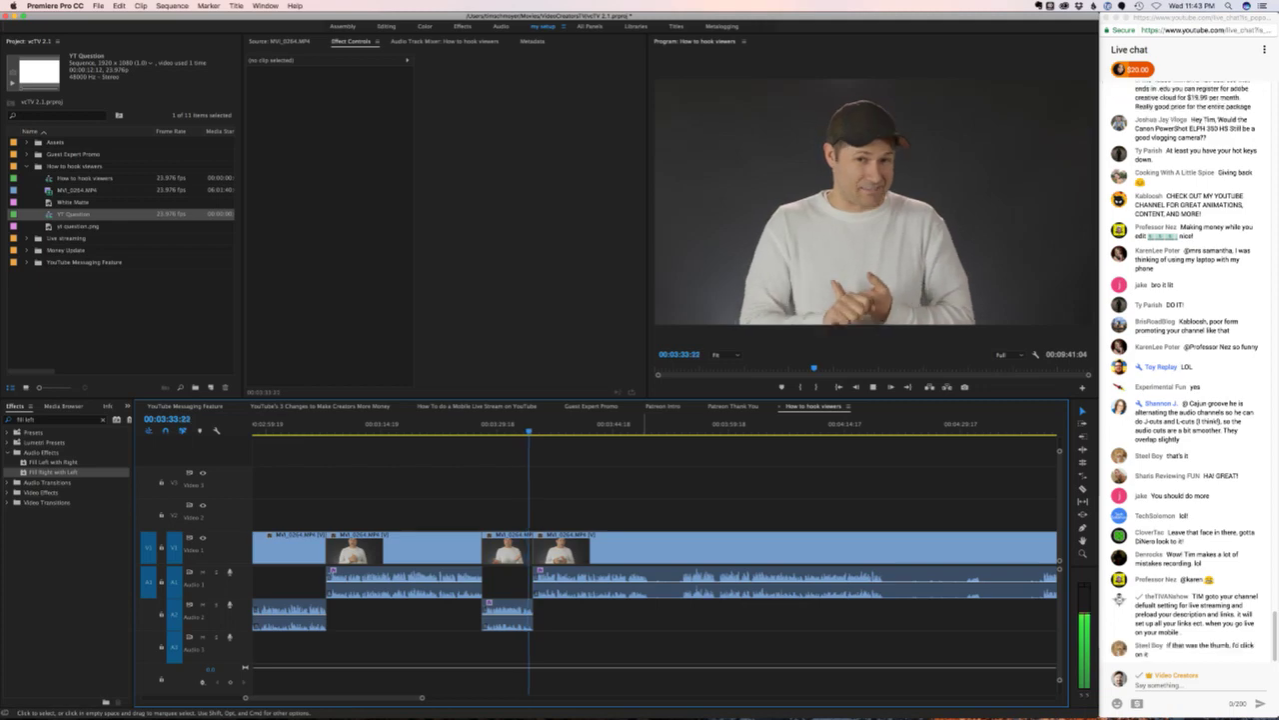
pyautogui.press('space')
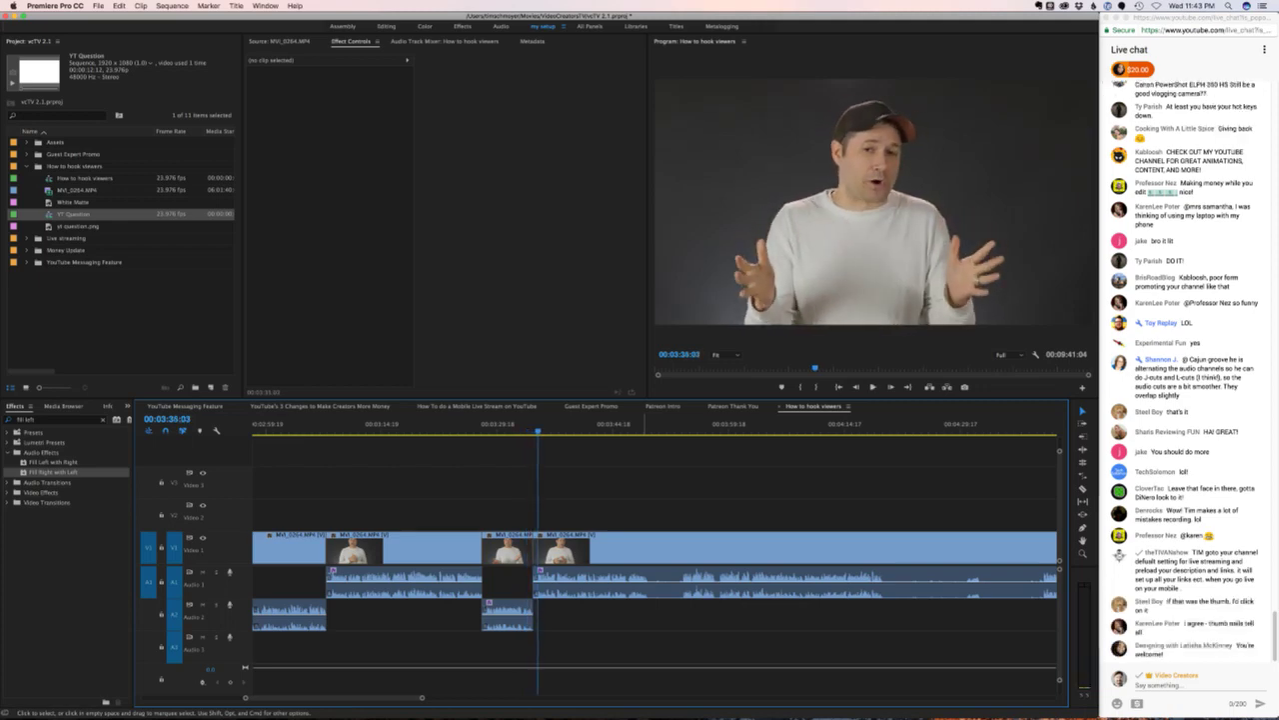
pyautogui.press('space')
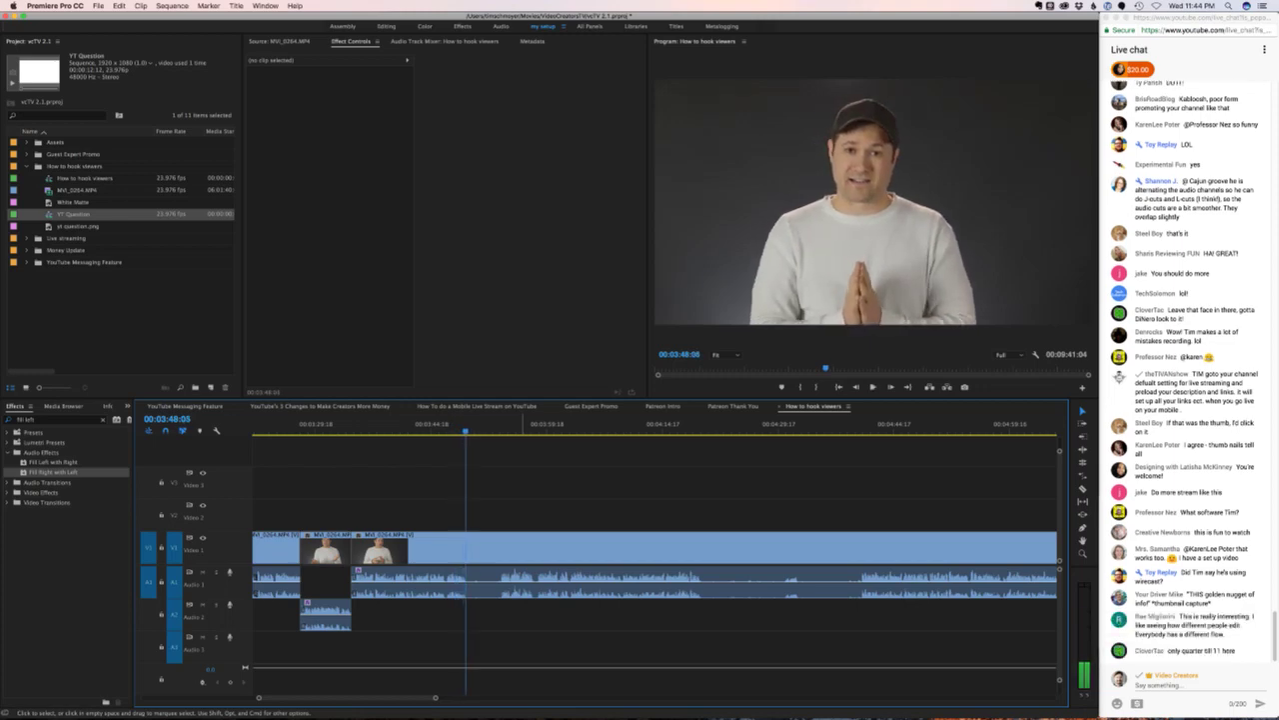
pyautogui.press('space')
pyautogui.press('super+k')
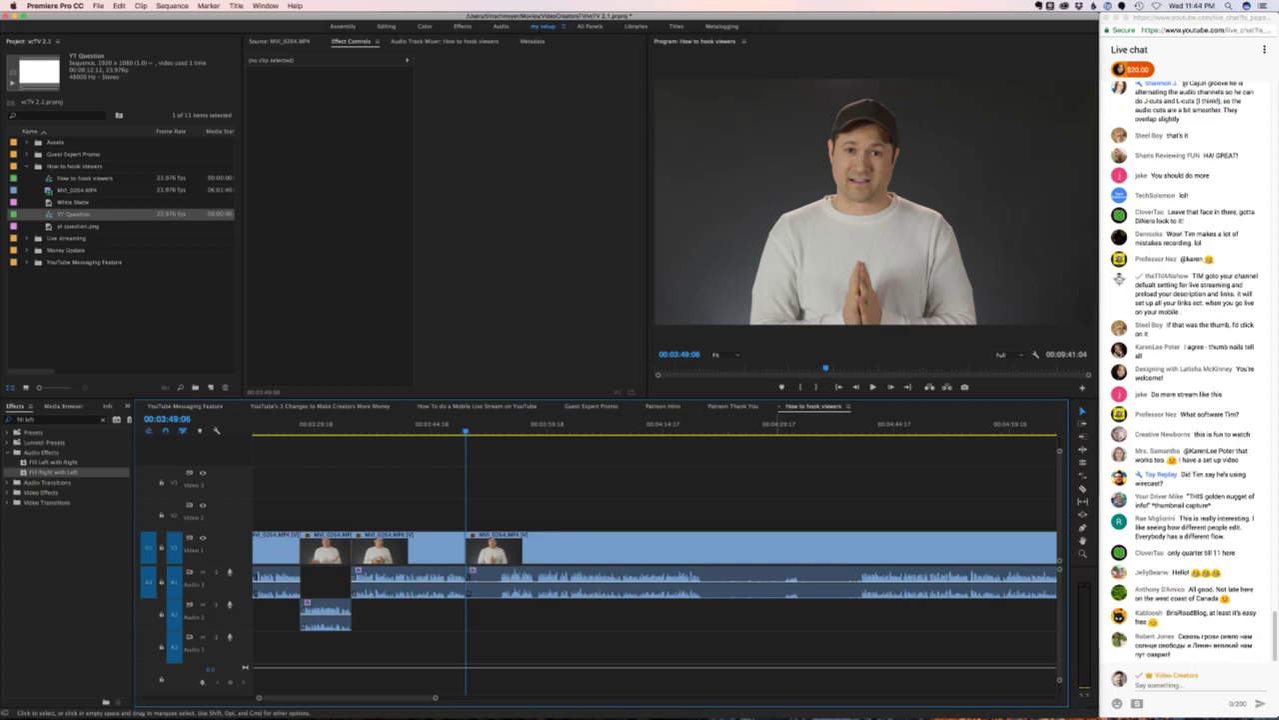
# - Play from the new cut, undo a stray paste, and move the 03:48:04 clip's audio onto A2
pyautogui.scroll(5, 1188, 380)
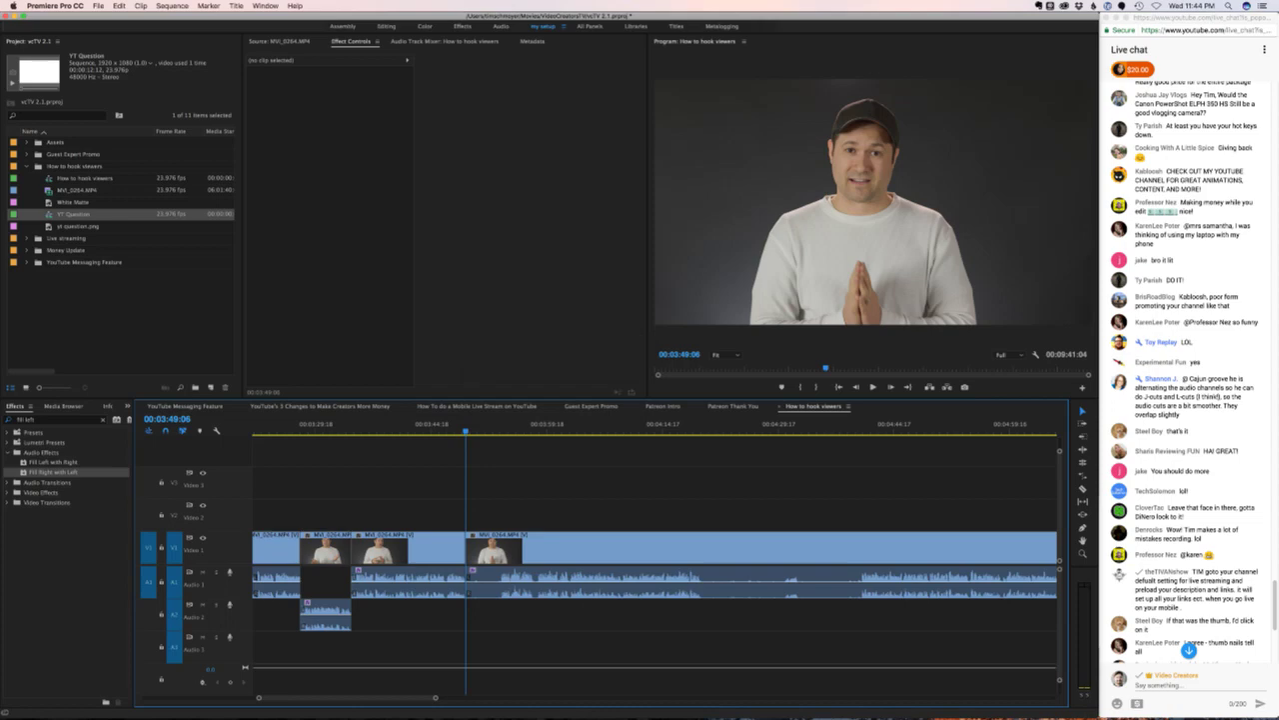
pyautogui.scroll(-3, 1188, 380)
pyautogui.scroll(-4, 1188, 380)
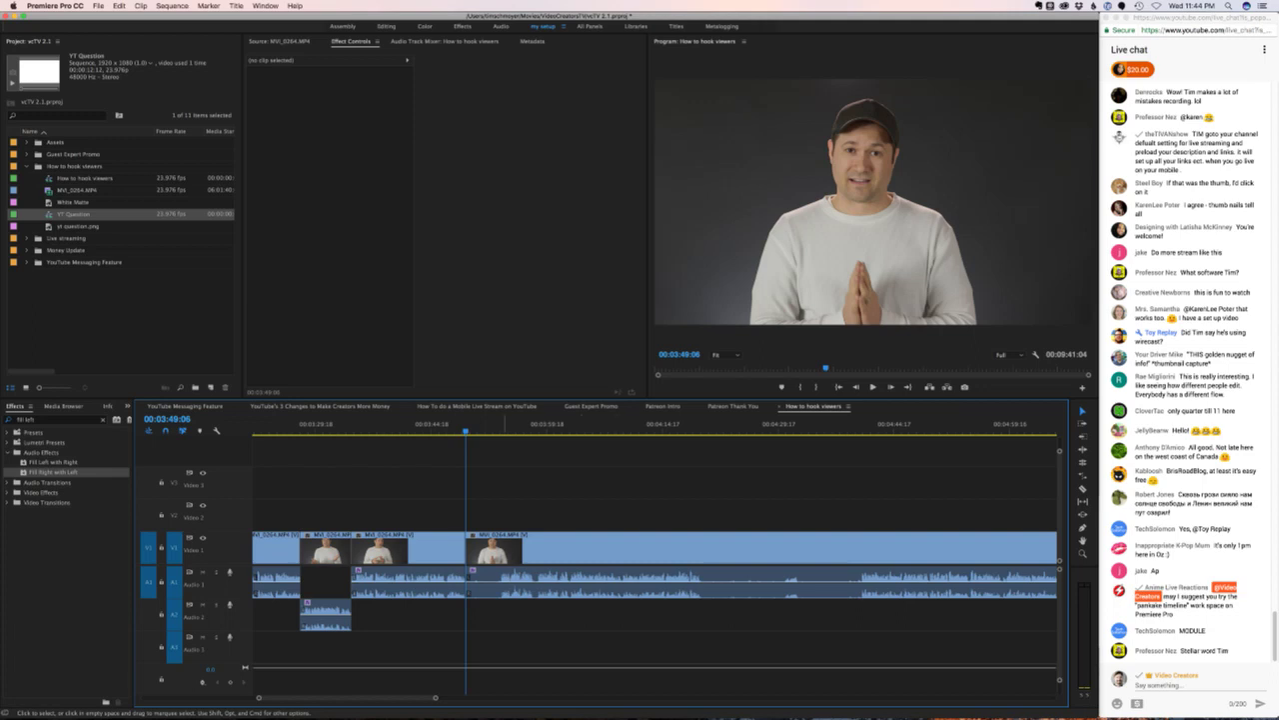
pyautogui.press('space')
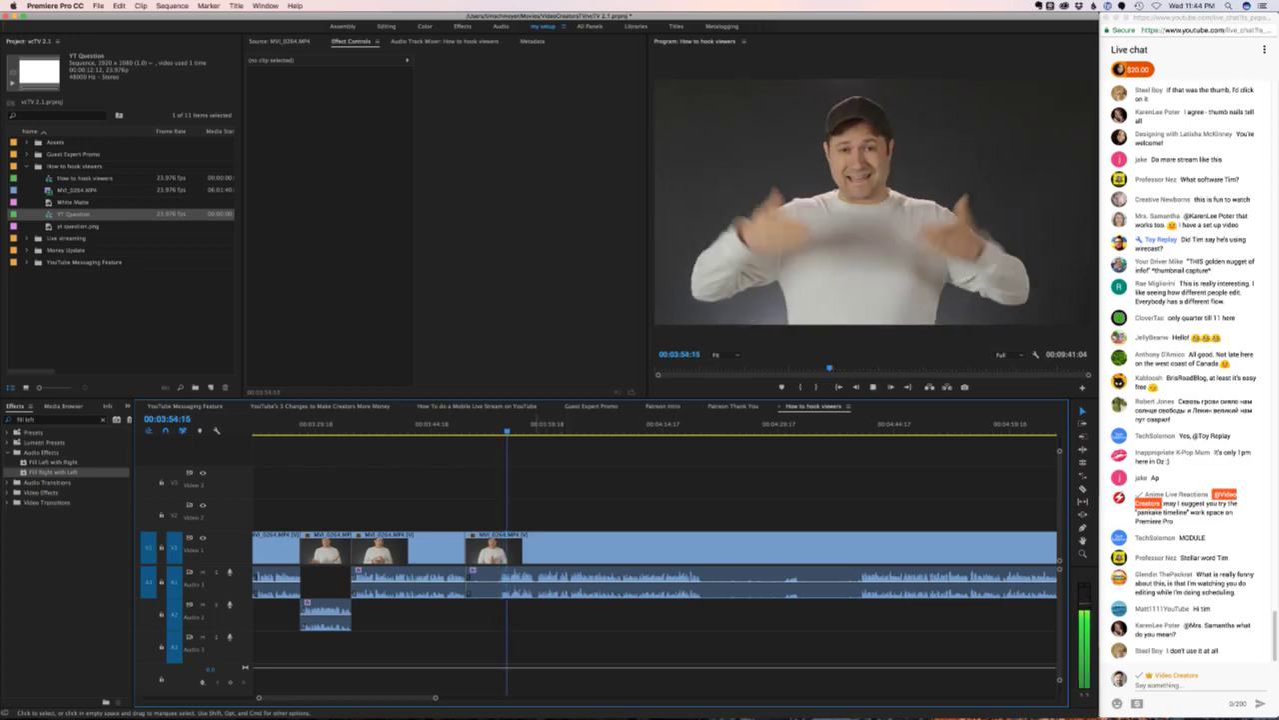
pyautogui.press('space')
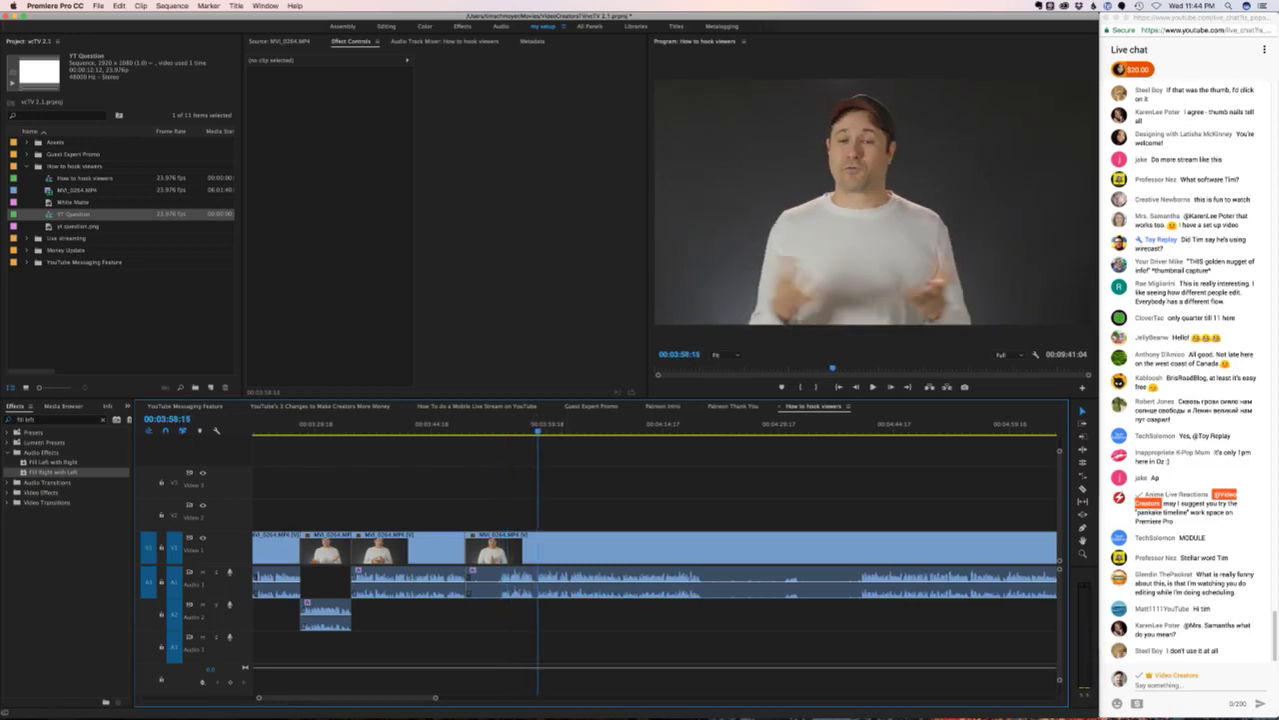
pyautogui.press('super+v')
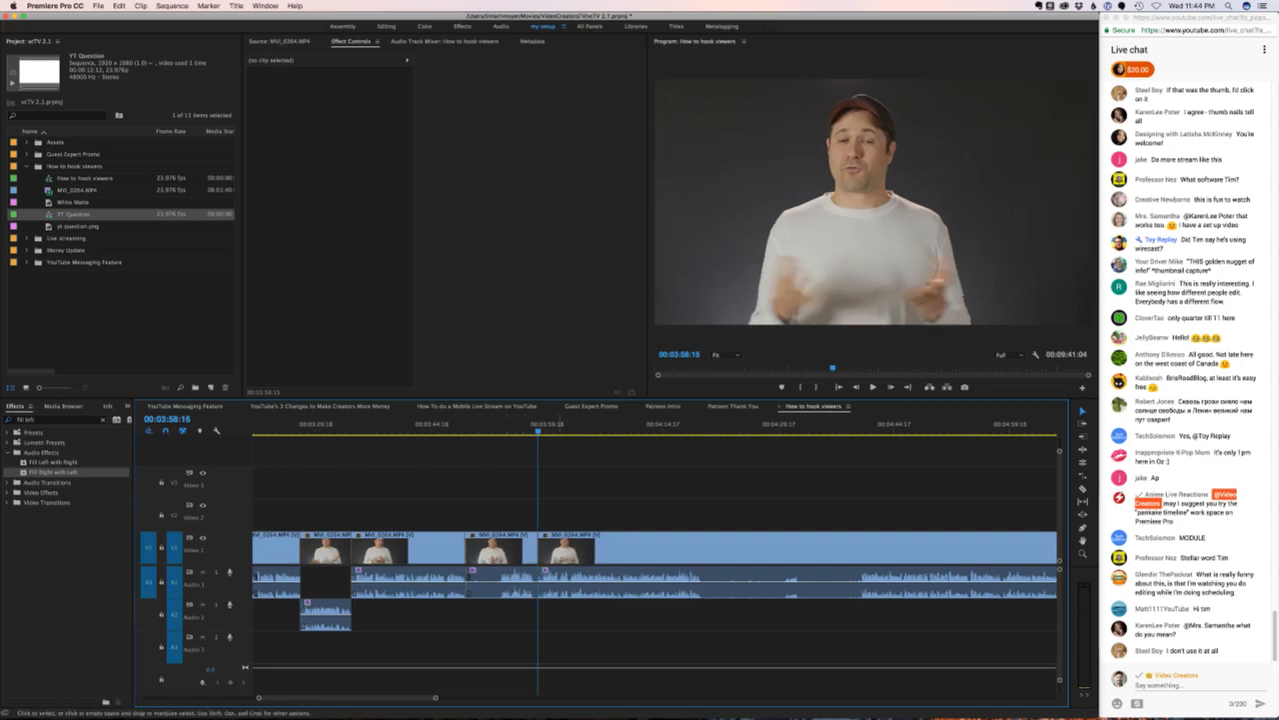
pyautogui.click(505, 585)
pyautogui.hotkey('ctrl', 'z')
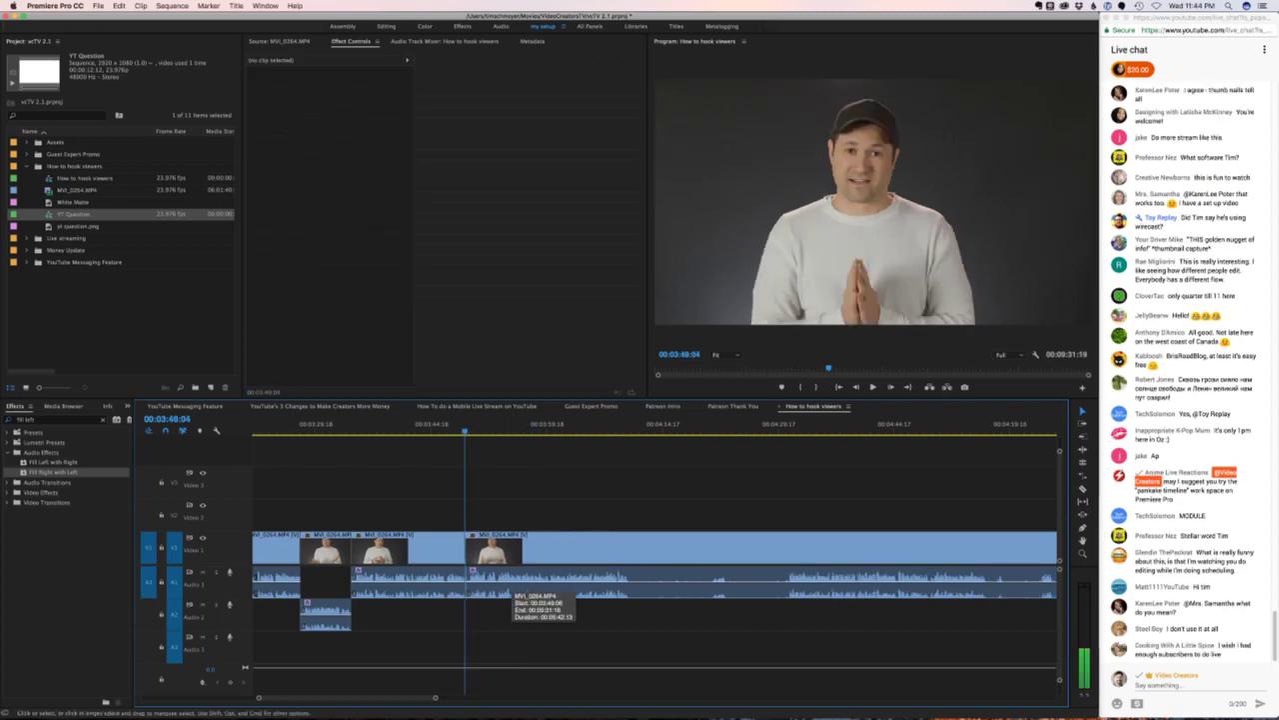
pyautogui.moveTo(508, 592); pyautogui.dragTo(511, 614)
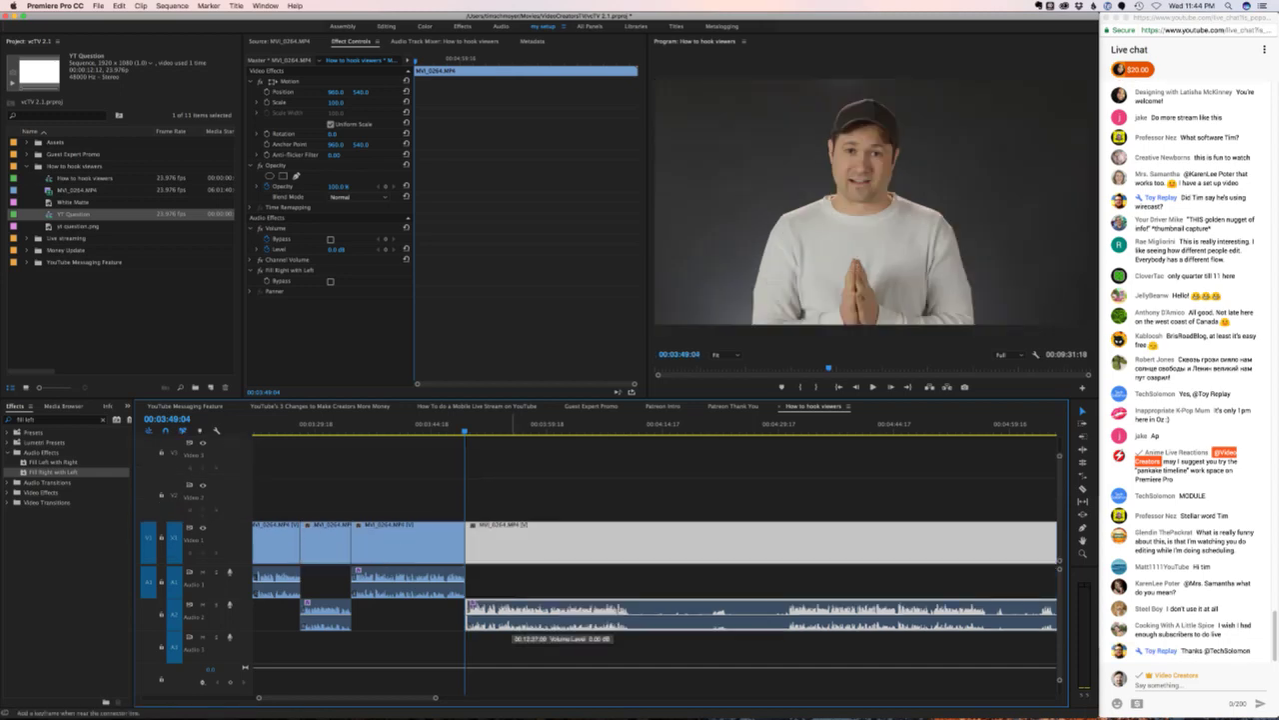
# - Slide the MVI_0264.MP4 clip after the 03:48 cut to the playhead, then one frame earlier
pyautogui.press('=')
pyautogui.press('=')
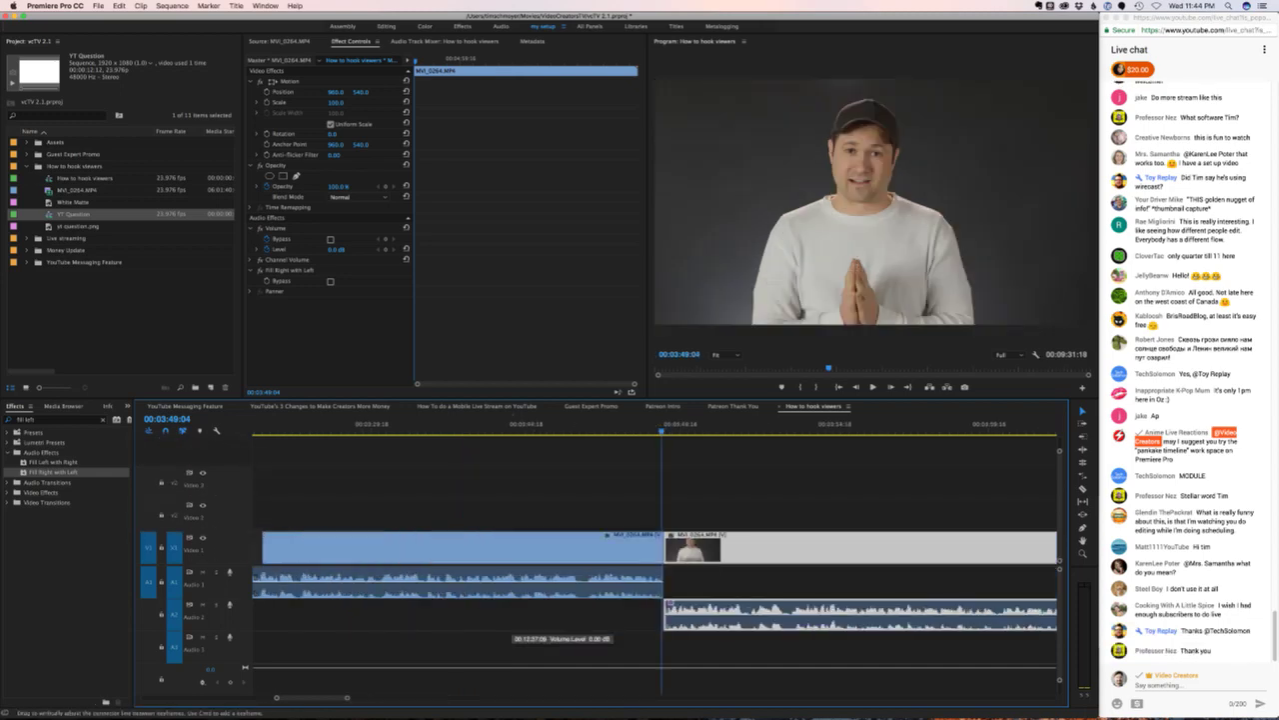
pyautogui.moveTo(685, 604)
pyautogui.mouseDown()
pyautogui.moveTo(640, 604)
pyautogui.moveTo(667, 604)
pyautogui.mouseUp()
pyautogui.press('super+shift+a')
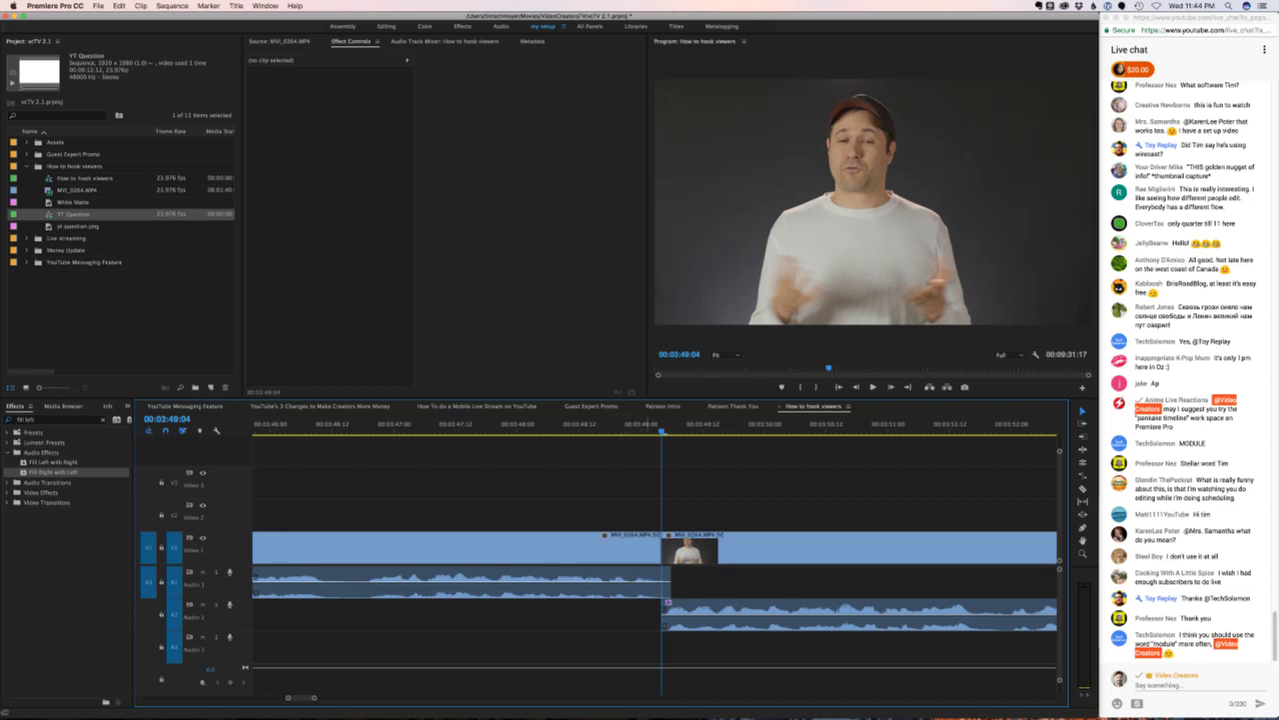
pyautogui.press('-')
pyautogui.press('=')
pyautogui.press('=')
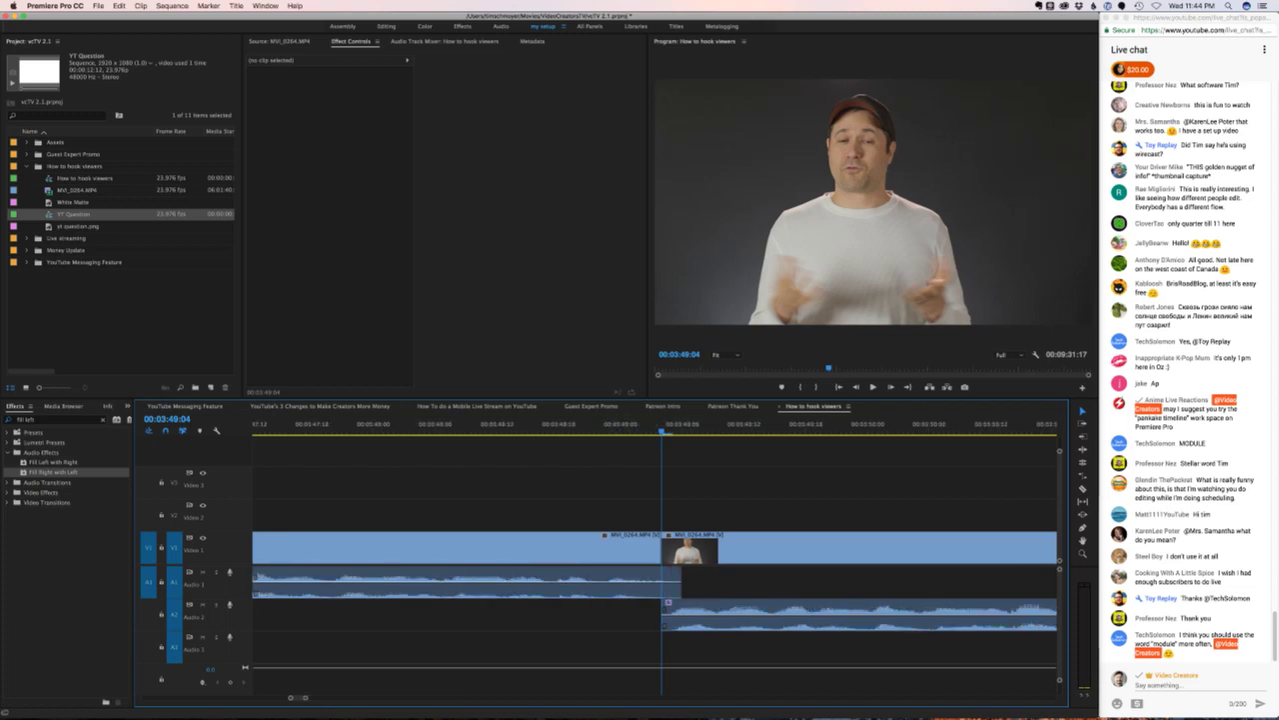
pyautogui.press('Left')
pyautogui.moveTo(740, 557); pyautogui.dragTo(726, 557)
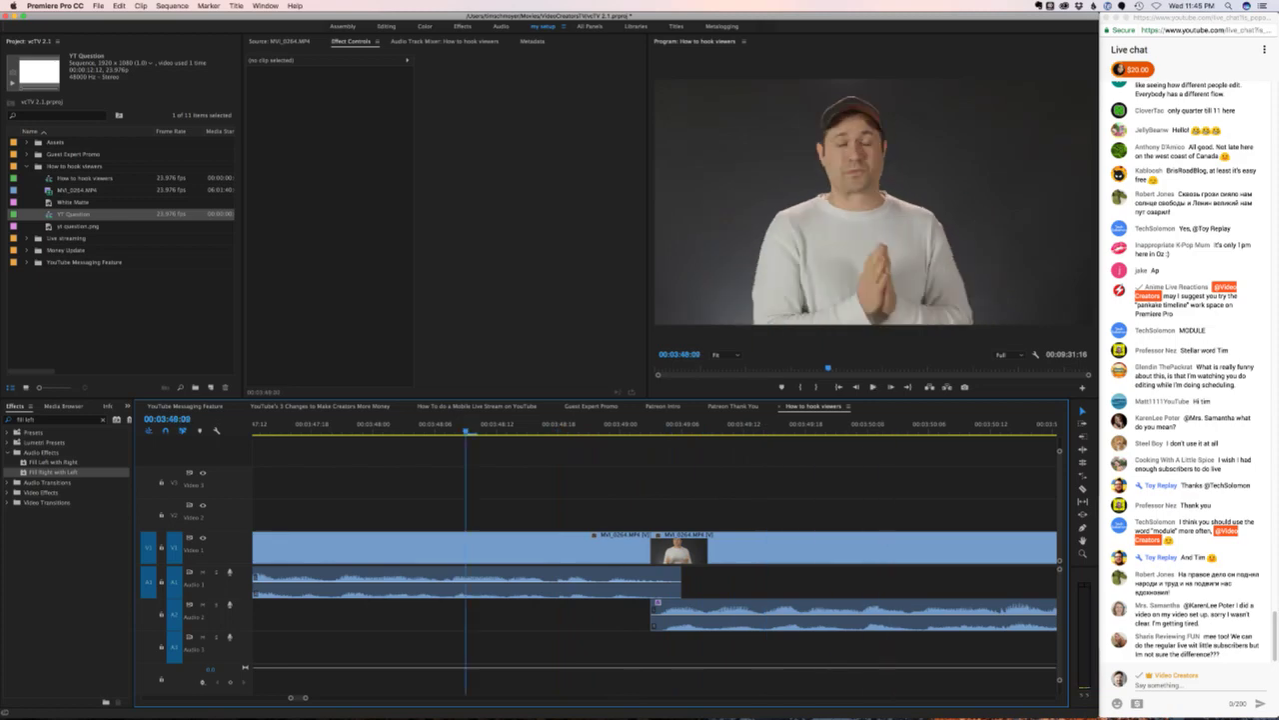
pyautogui.press('-')
pyautogui.press('-')
pyautogui.press('-')
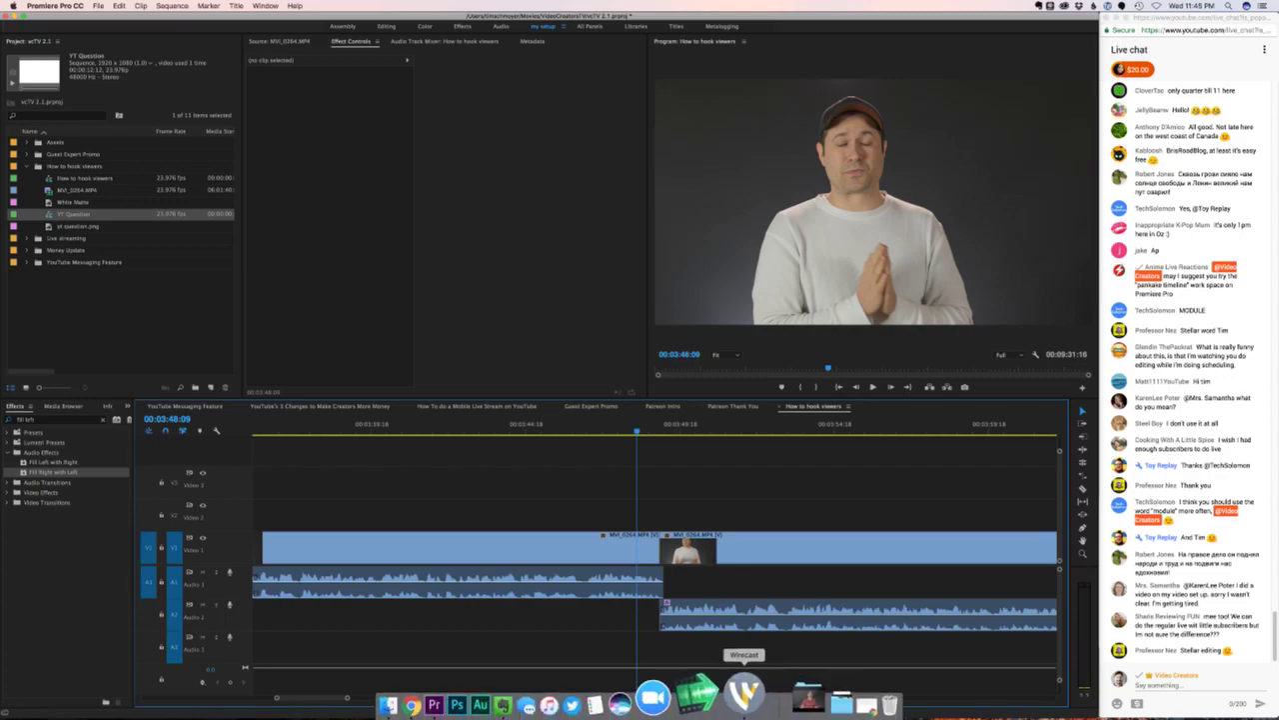
pyautogui.click(745, 691)
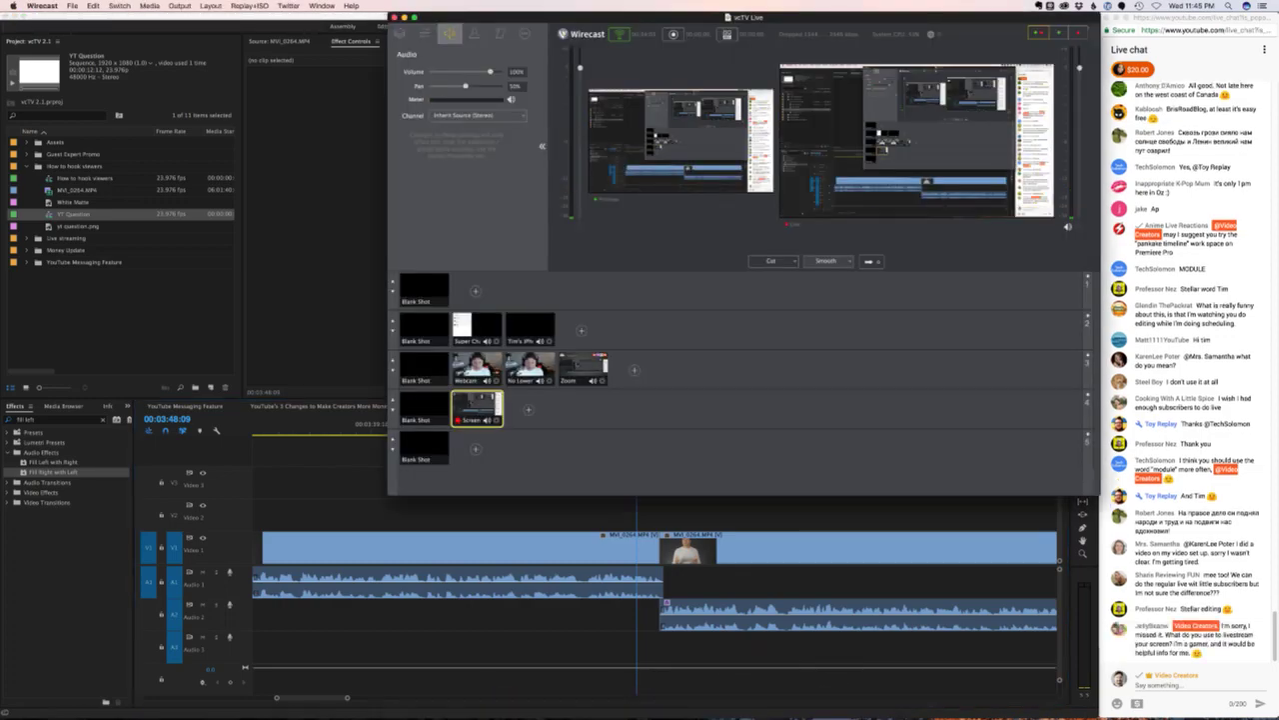
# - Take Wirecast's No Lower webcam shot live, then return to Premiere with the playhead before the cut
pyautogui.click(530, 367)
pyautogui.click(869, 260)
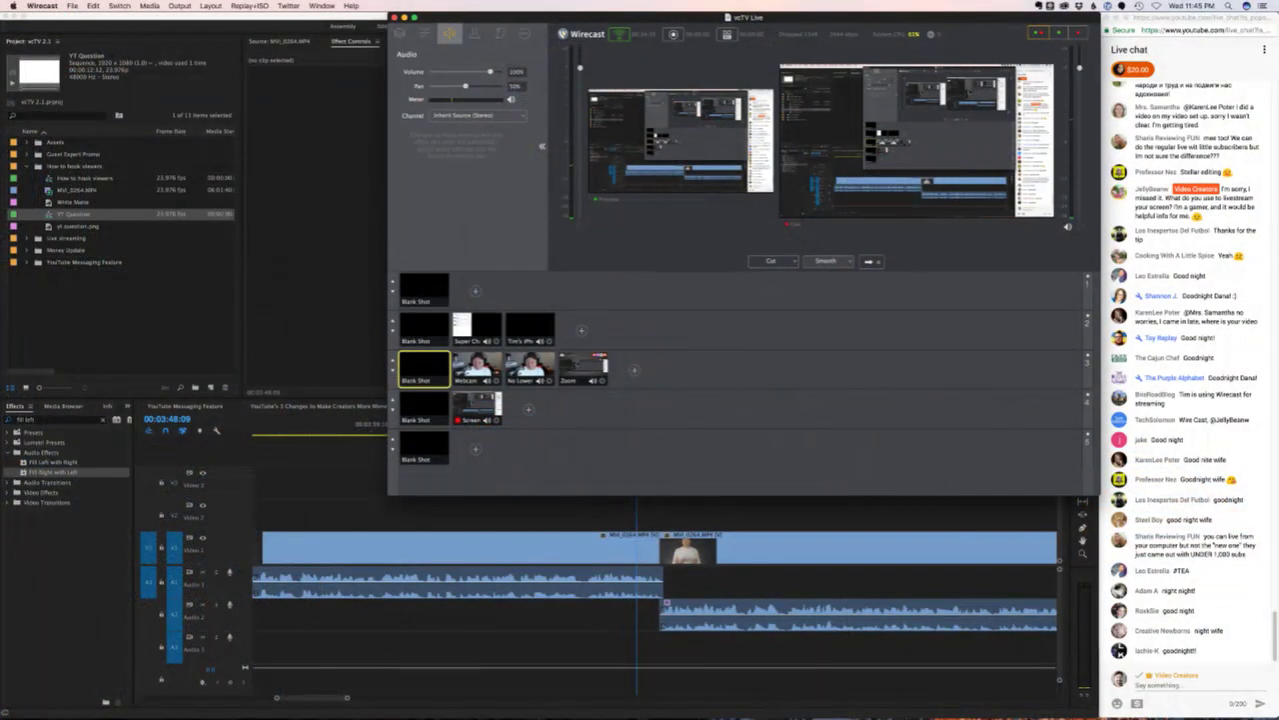
pyautogui.press('super+Tab')
pyautogui.click(616, 431)
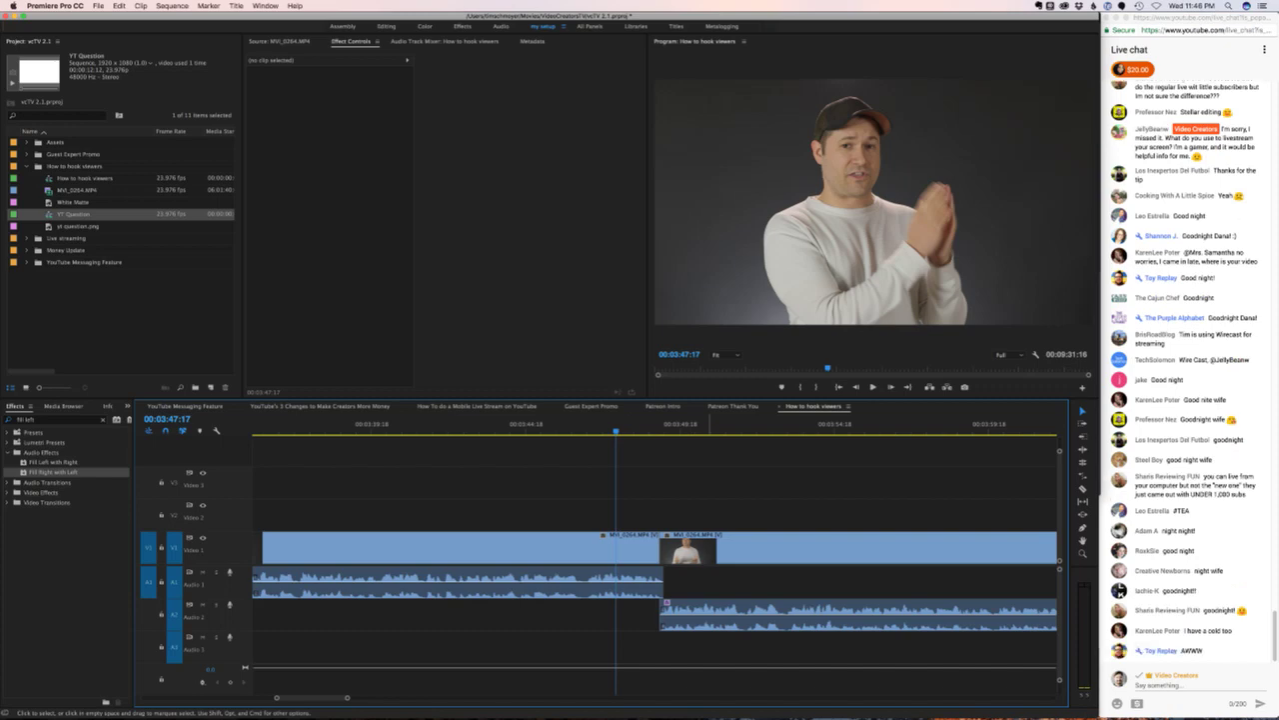
# - Play to 00:04:10:04 and split the long clip there
pyautogui.press('space')
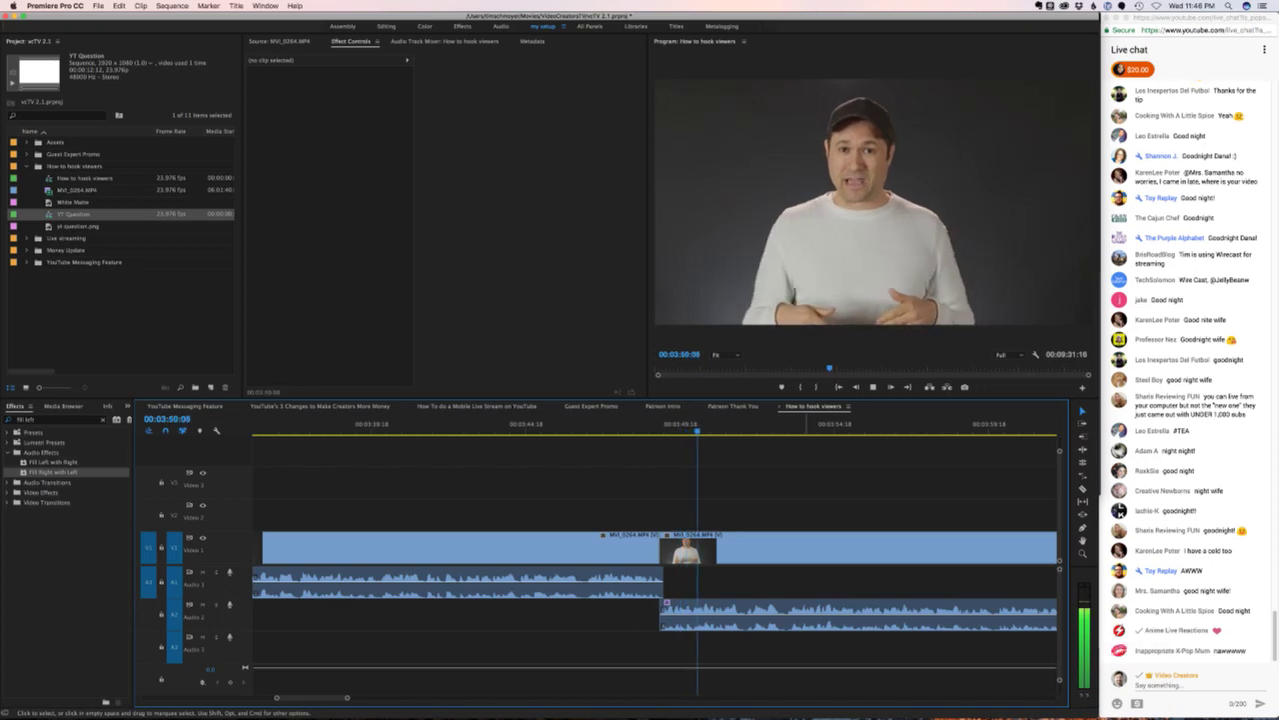
pyautogui.press('-')
pyautogui.hscroll(5, 655, 560)
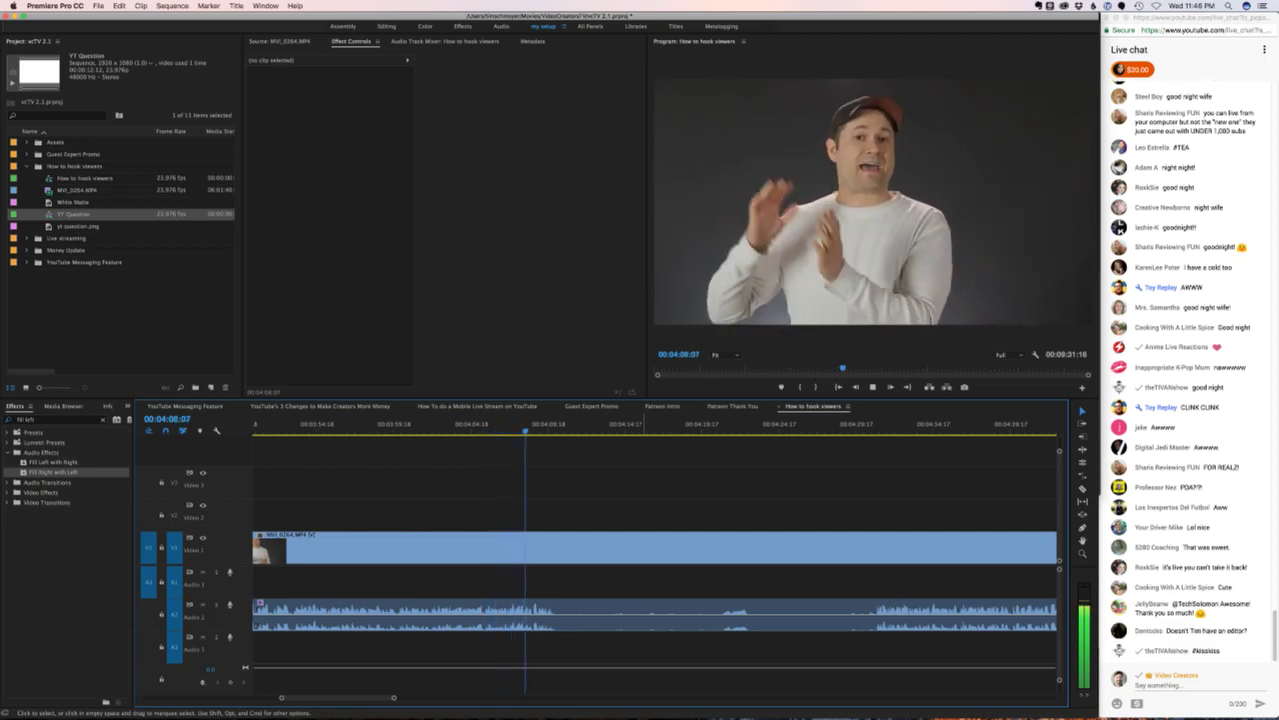
pyautogui.press('space')
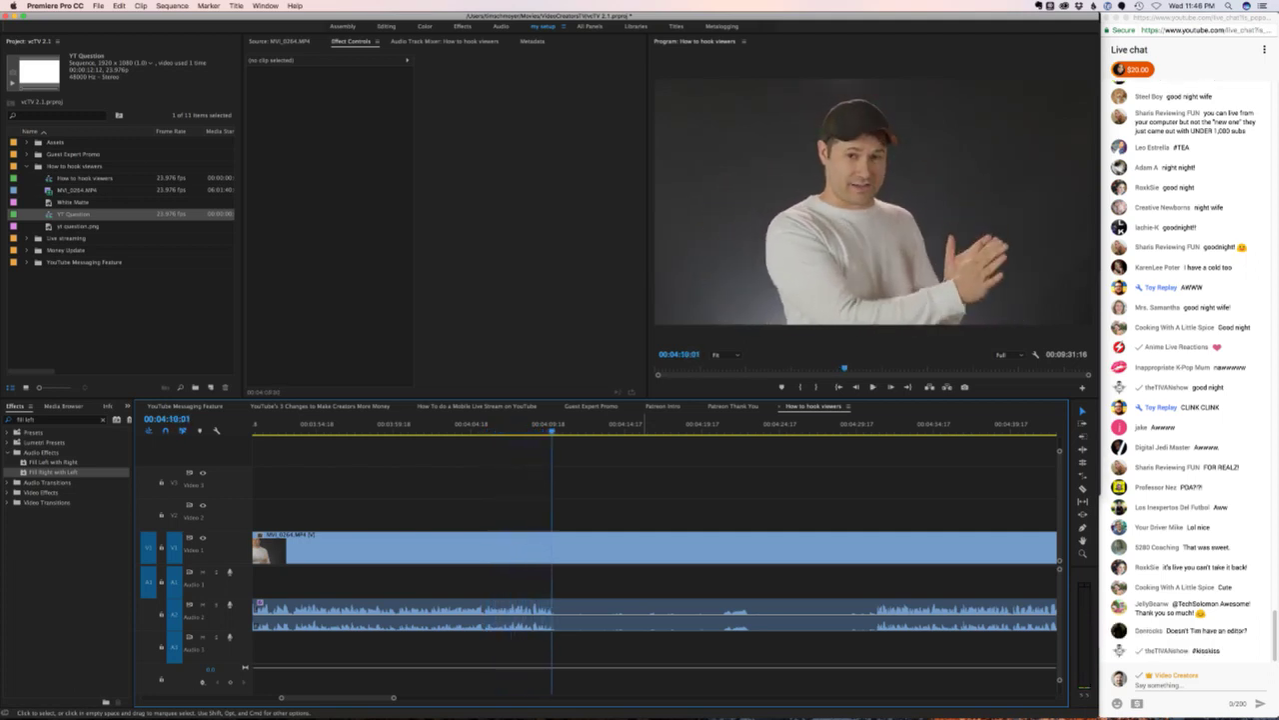
pyautogui.press('Right')
pyautogui.press('Right')
pyautogui.press('super+k')
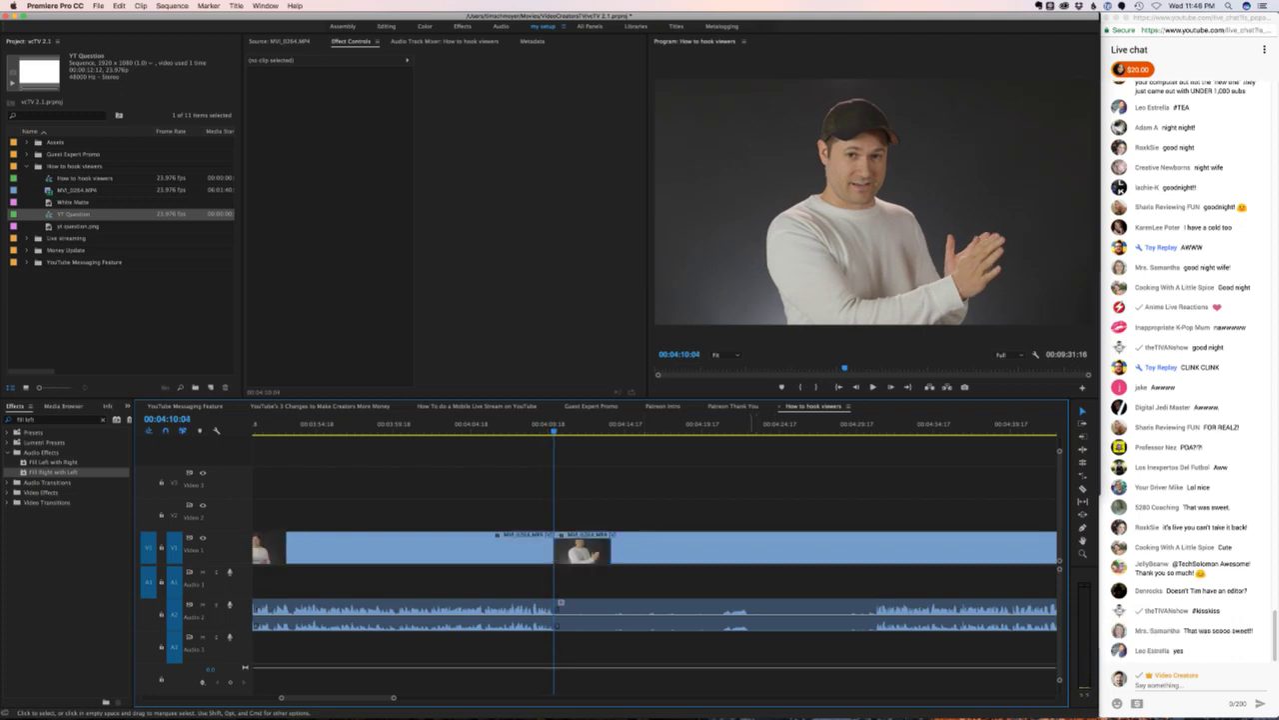
# - Move past the next edit and add a second cut at 00:04:30:23
pyautogui.press('Down')
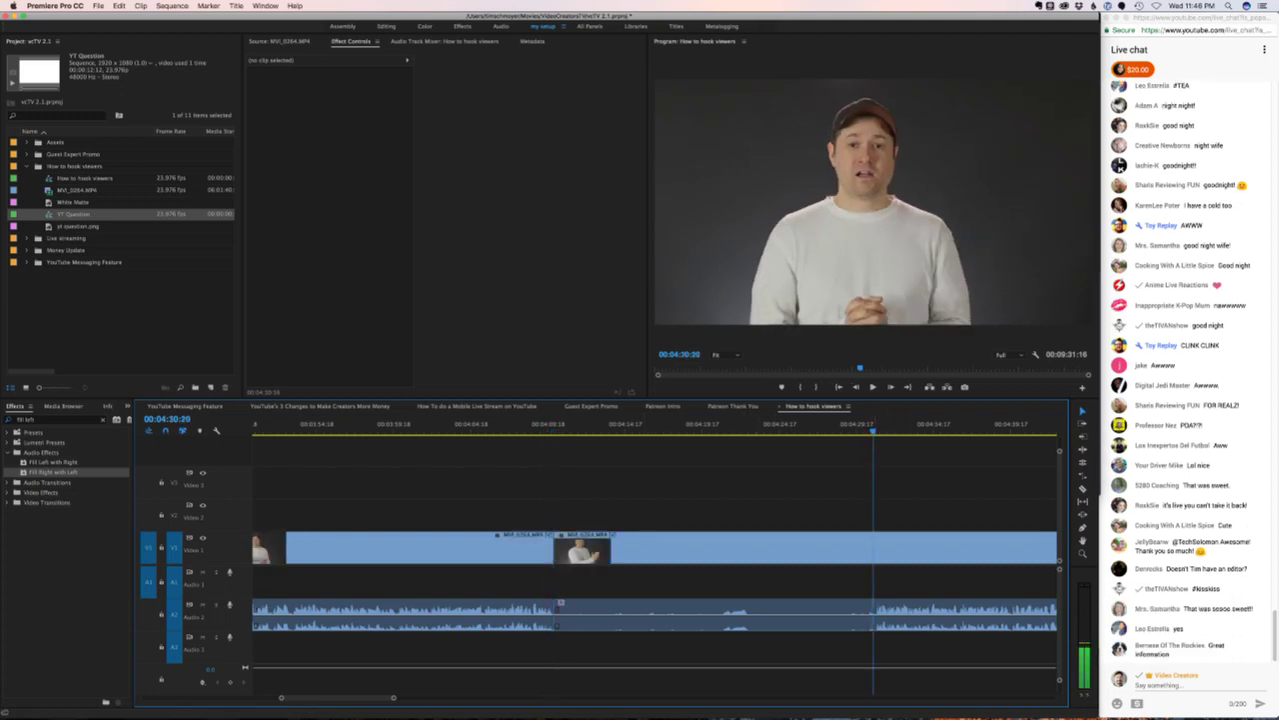
pyautogui.press('space')
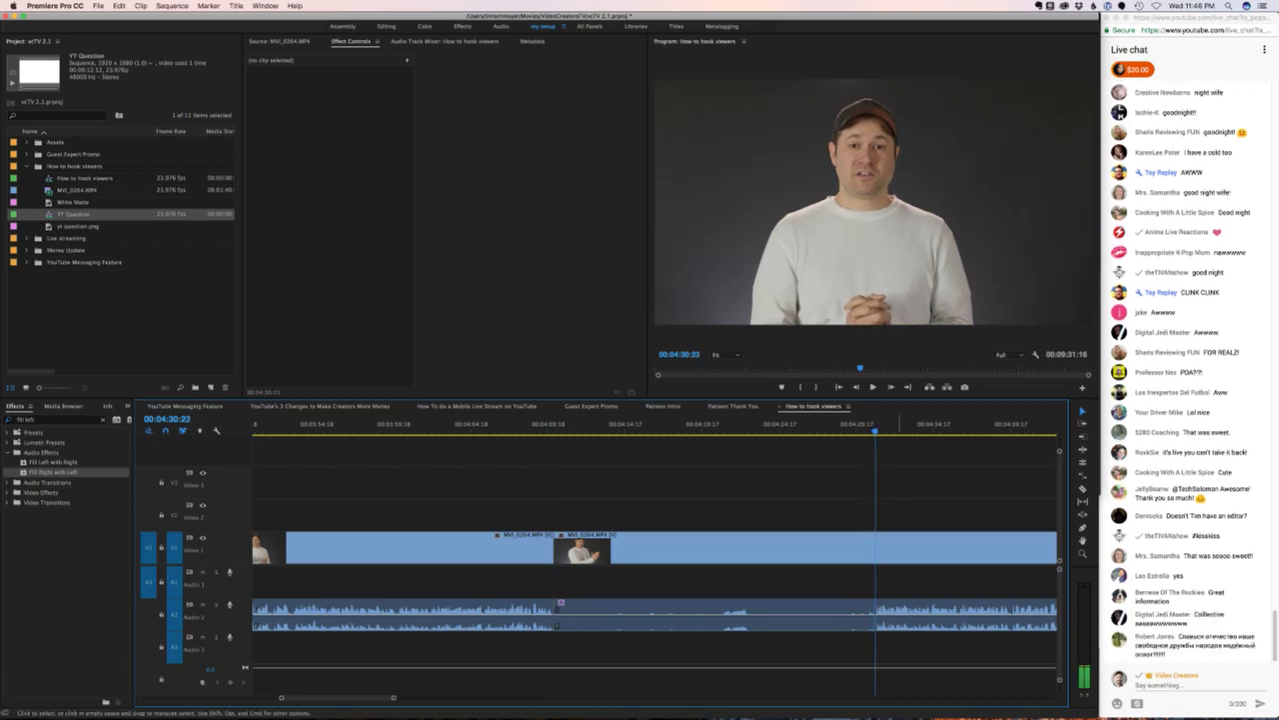
pyautogui.press('space')
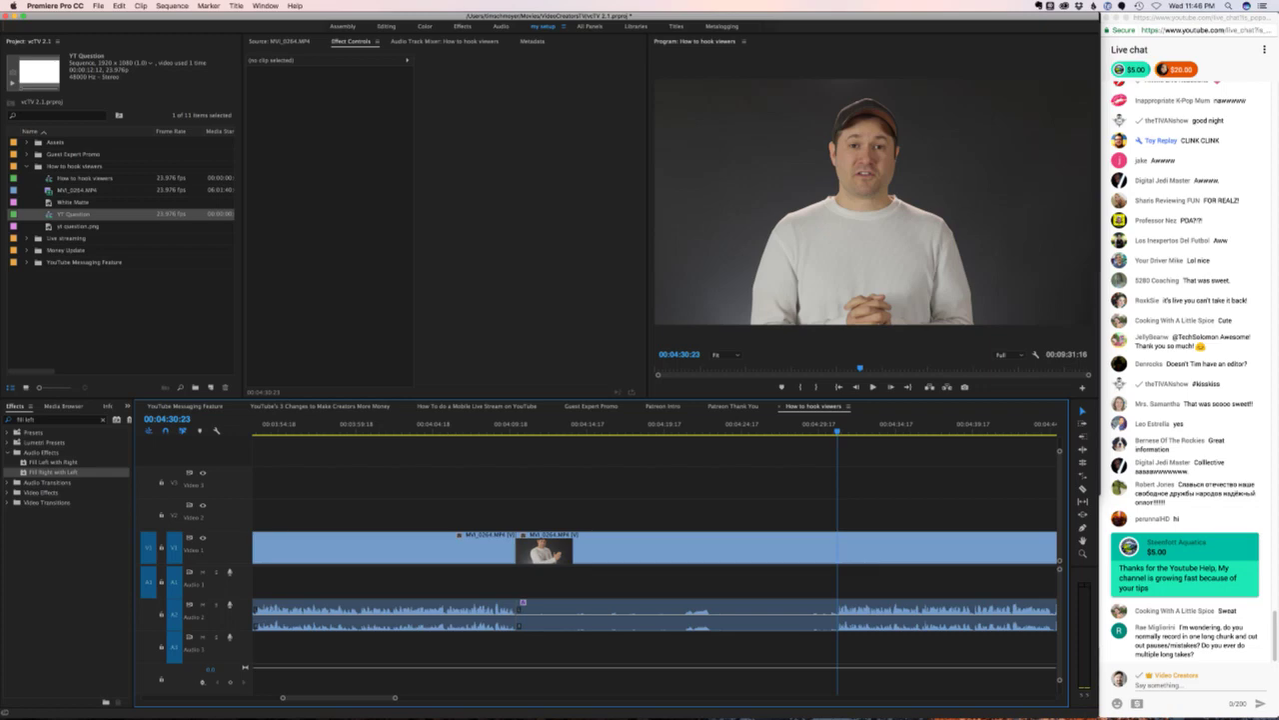
pyautogui.press('super+Tab')
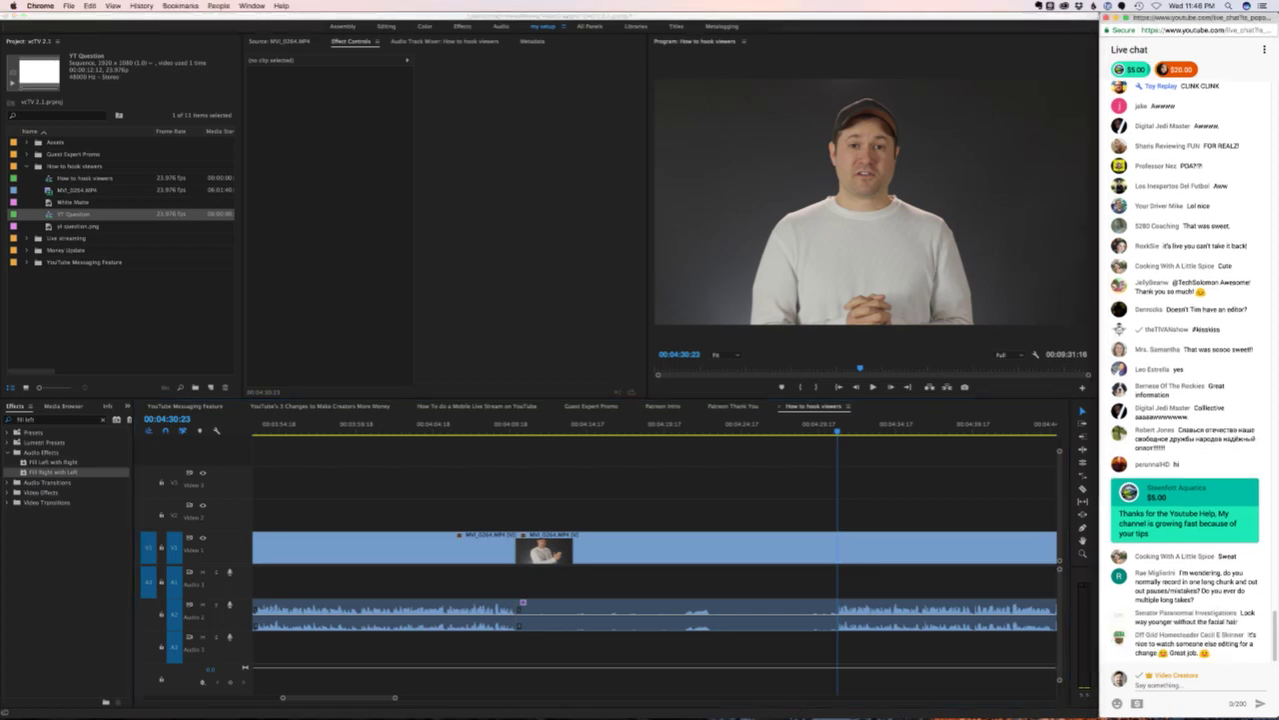
pyautogui.press('super+Tab')
pyautogui.press('Left')
pyautogui.press('super+k')
pyautogui.press('d')
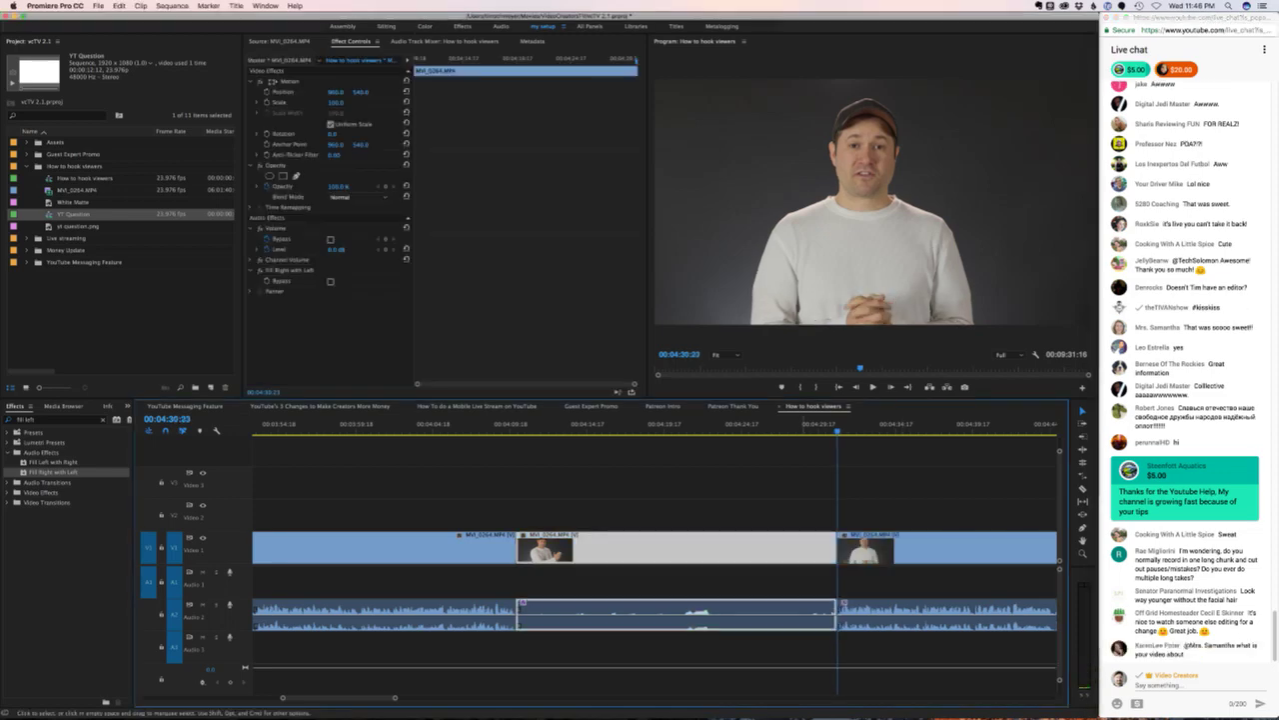
pyautogui.hotkey('alt', 'BackSpace')
pyautogui.press('Left')
pyautogui.press('Left')
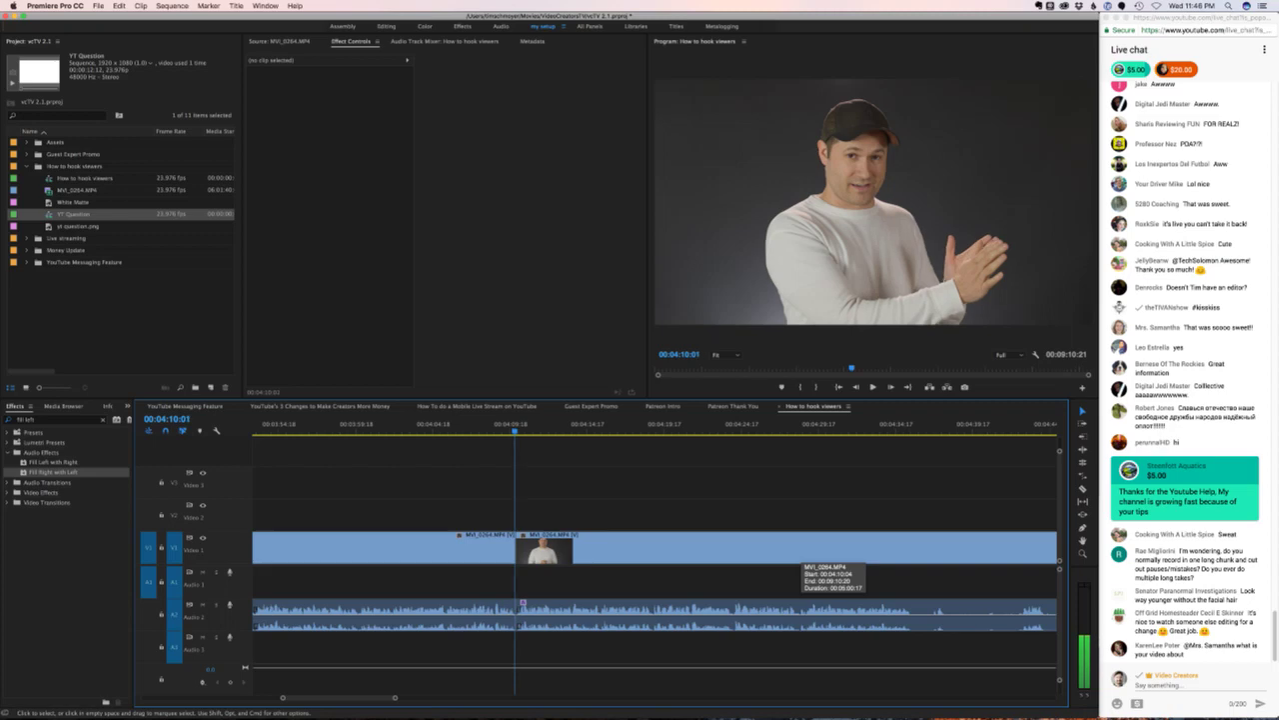
pyautogui.moveTo(521, 604); pyautogui.dragTo(522, 582)
pyautogui.click(503, 500)
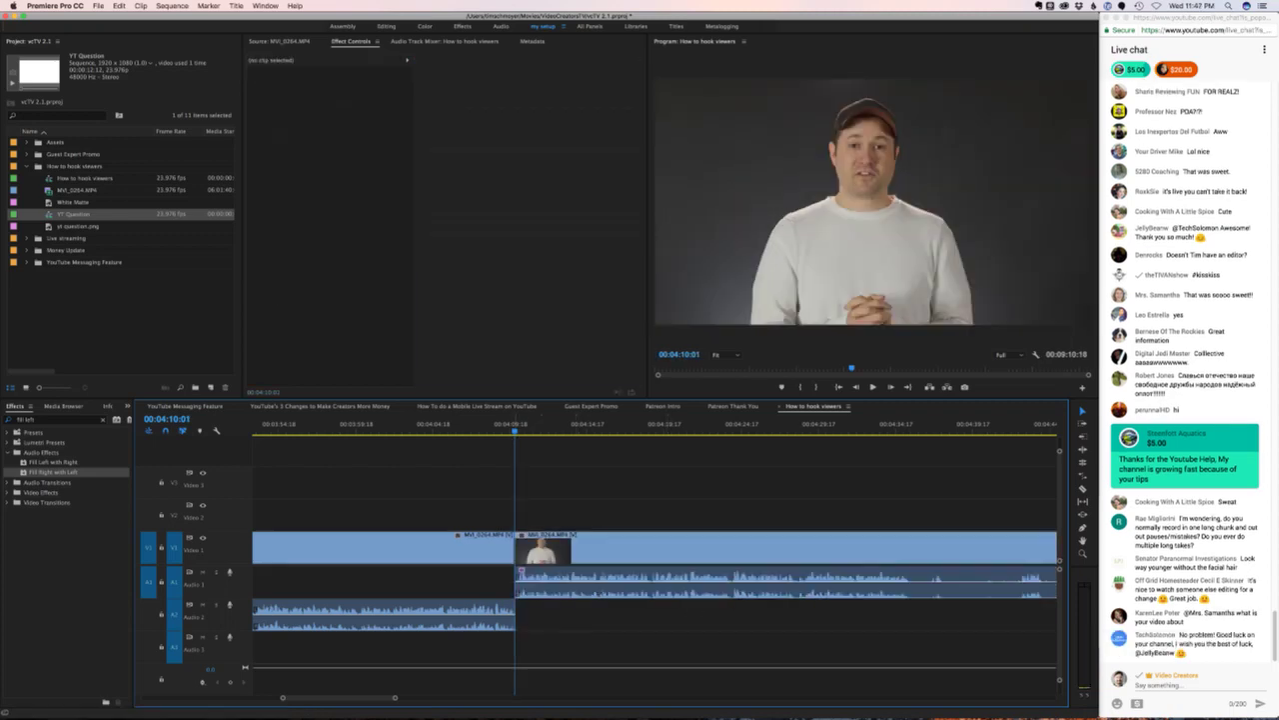
pyautogui.click(503, 424)
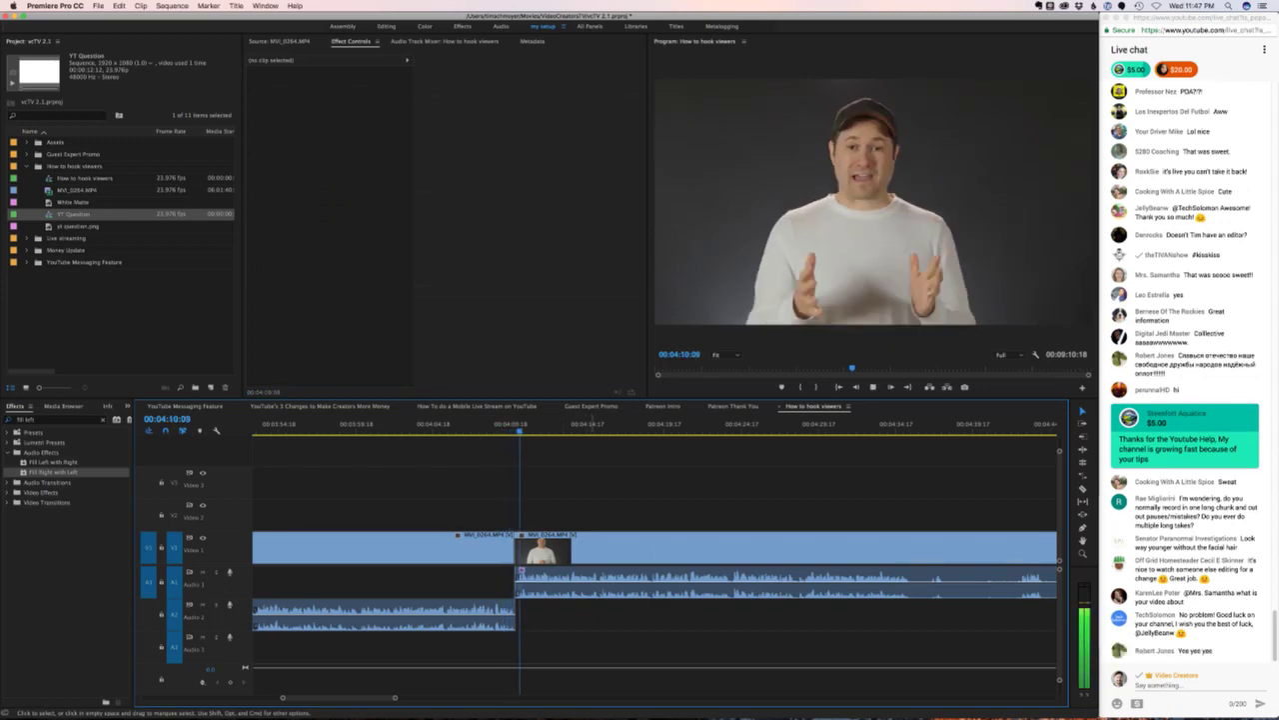
pyautogui.press('space')
pyautogui.moveTo(521, 424); pyautogui.dragTo(488, 424)
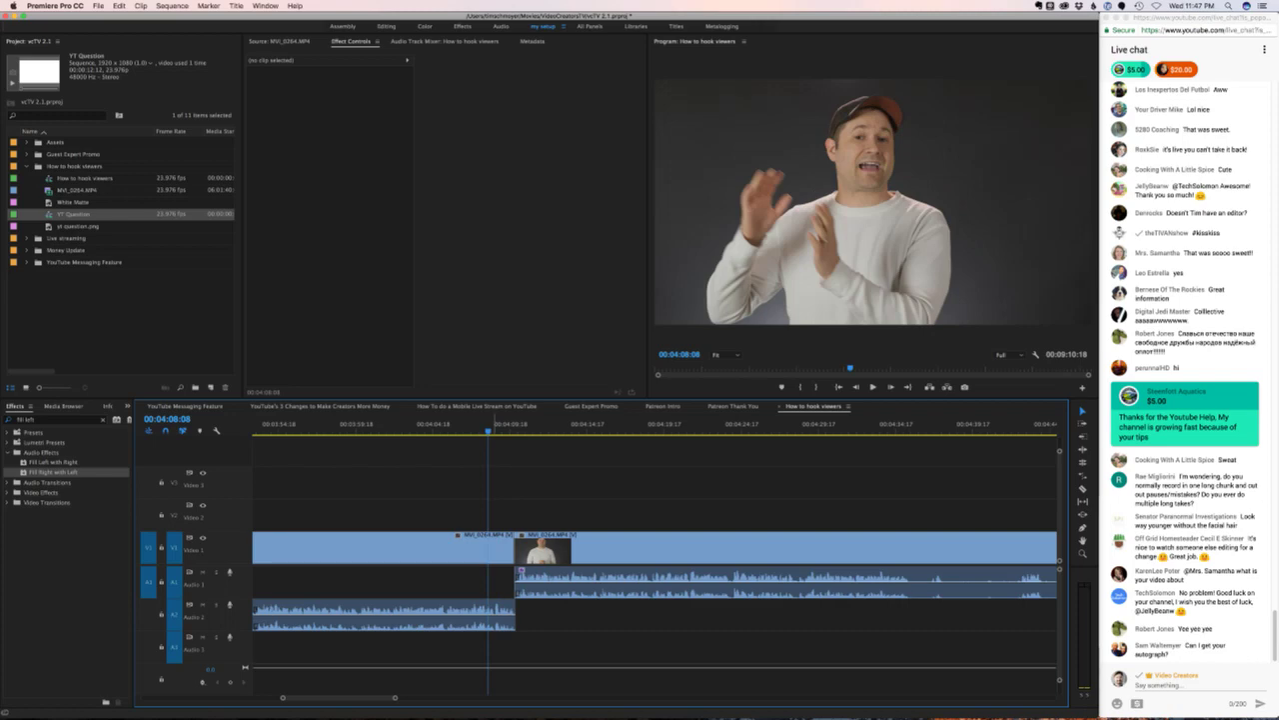
pyautogui.press('space')
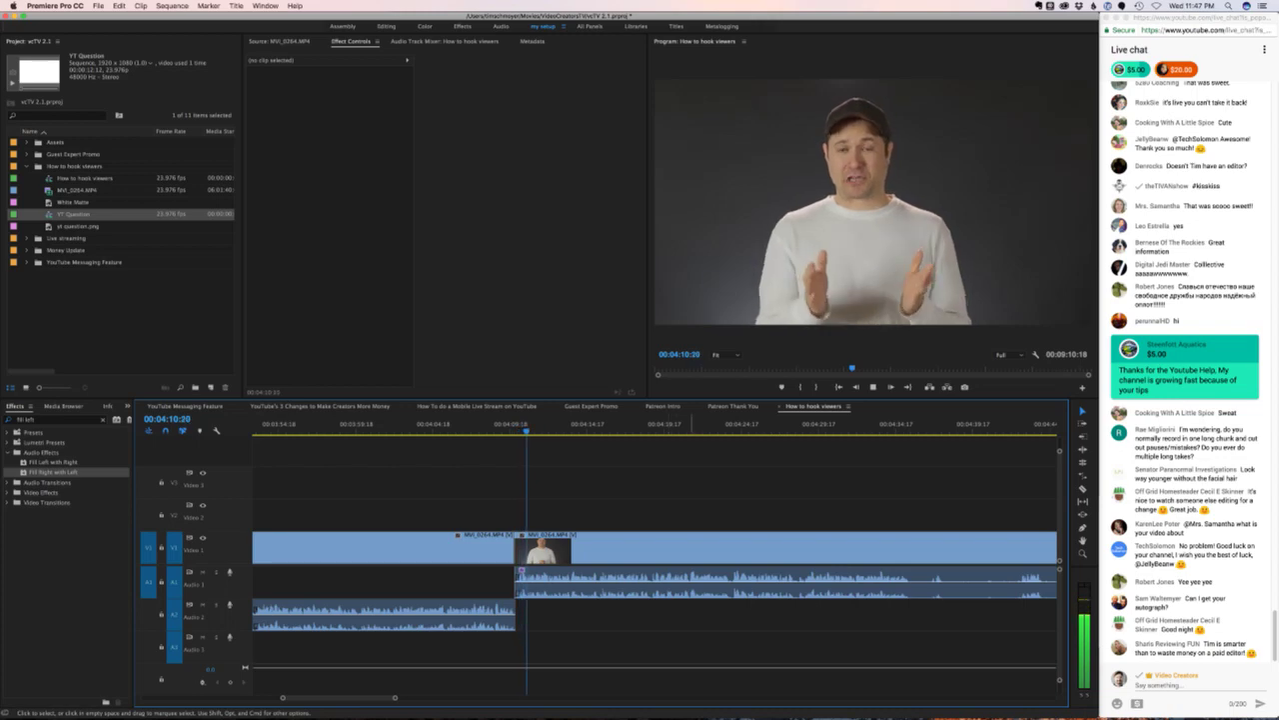
pyautogui.press('-')
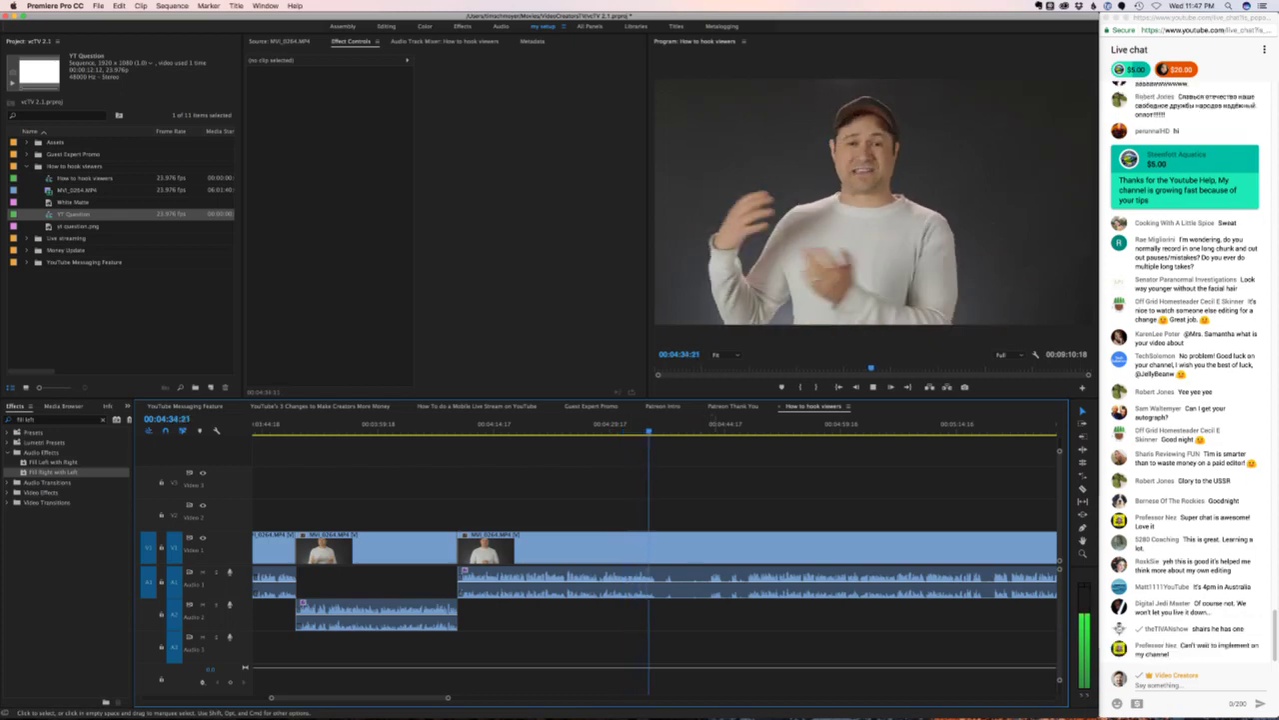
# - Split the footage at 04:35:13 and 04:47:17 and ripple-delete the piece between
pyautogui.press('space')
pyautogui.press('super+k')
pyautogui.click(749, 427)
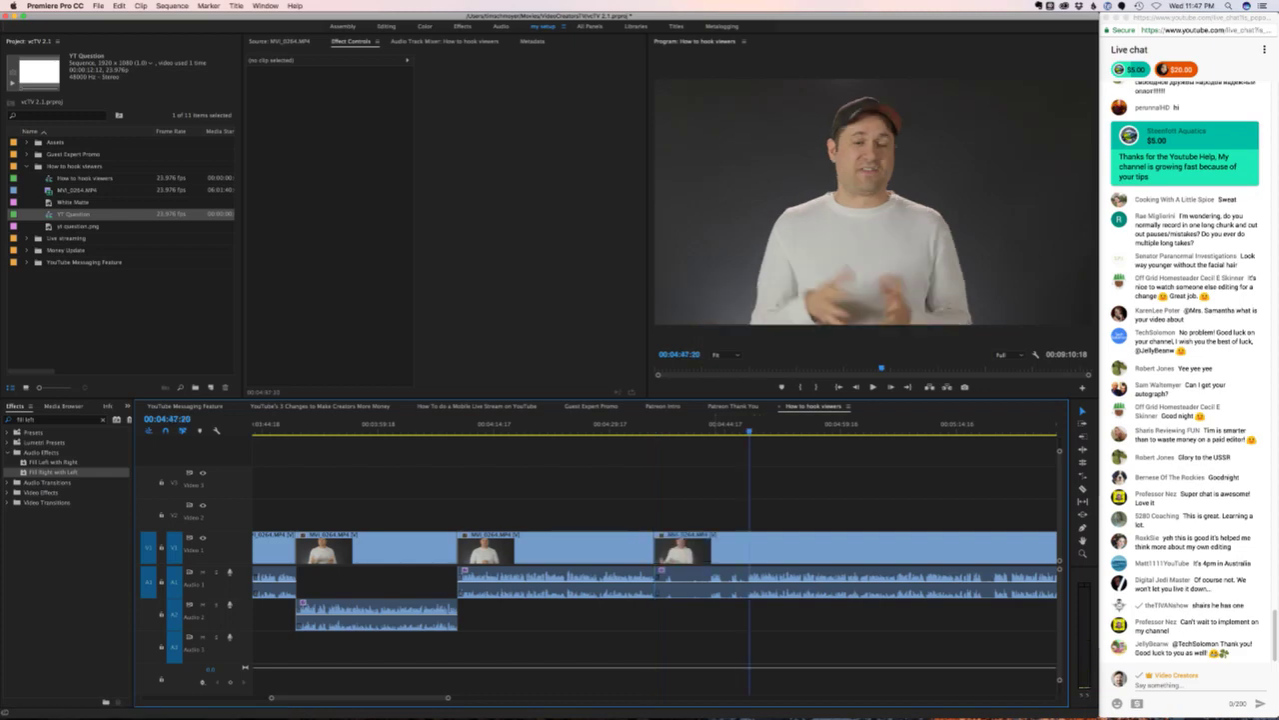
pyautogui.press('Left')
pyautogui.press('Left')
pyautogui.press('Left')
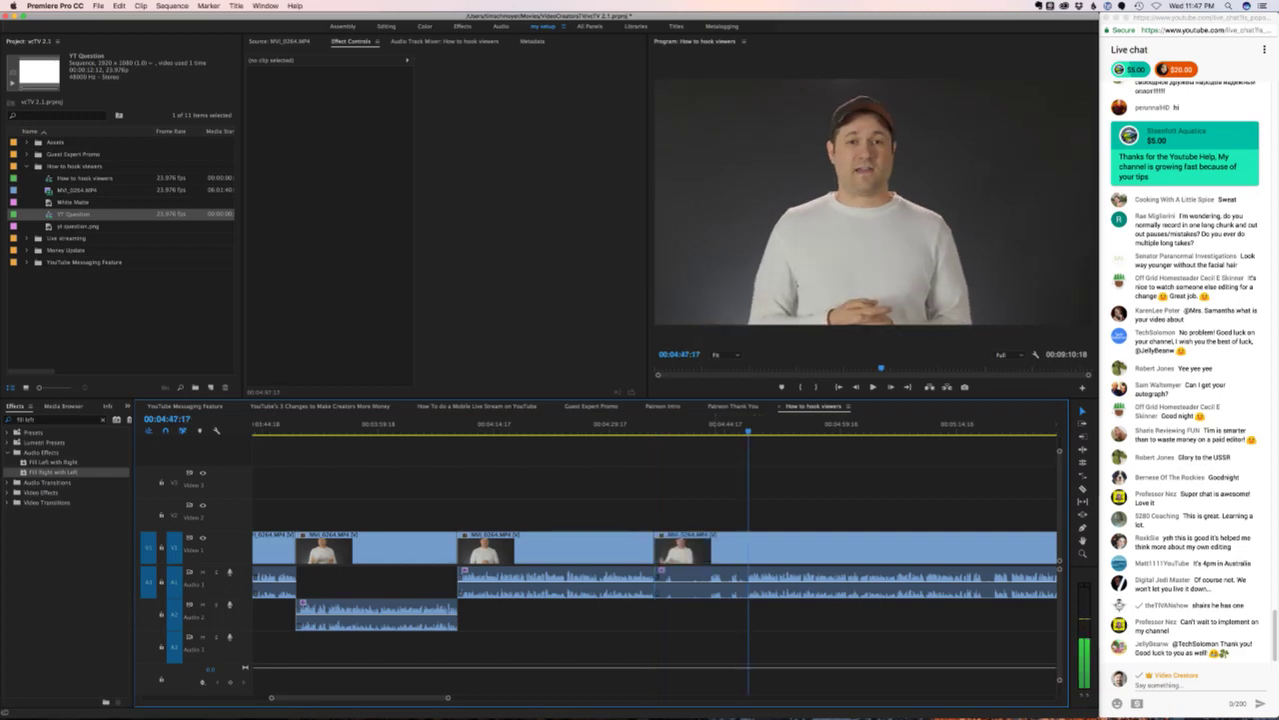
pyautogui.press('super+k')
pyautogui.click(700, 550)
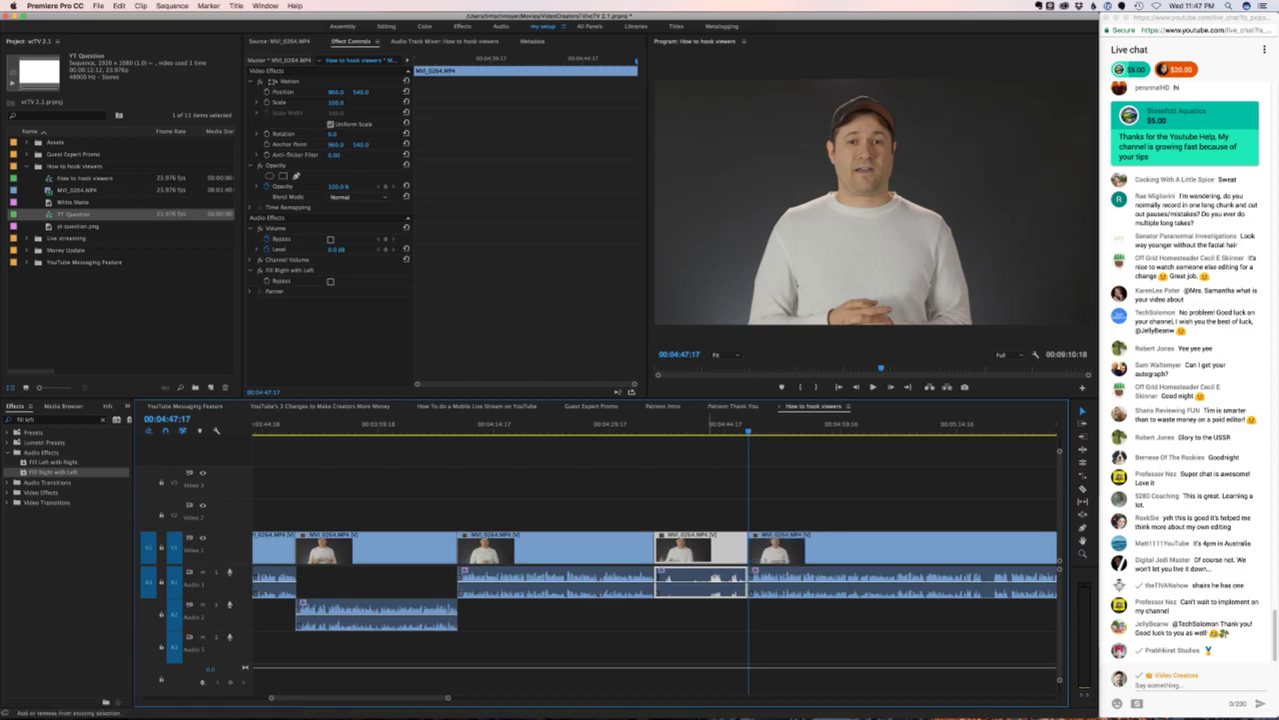
pyautogui.hotkey('alt', 'BackSpace')
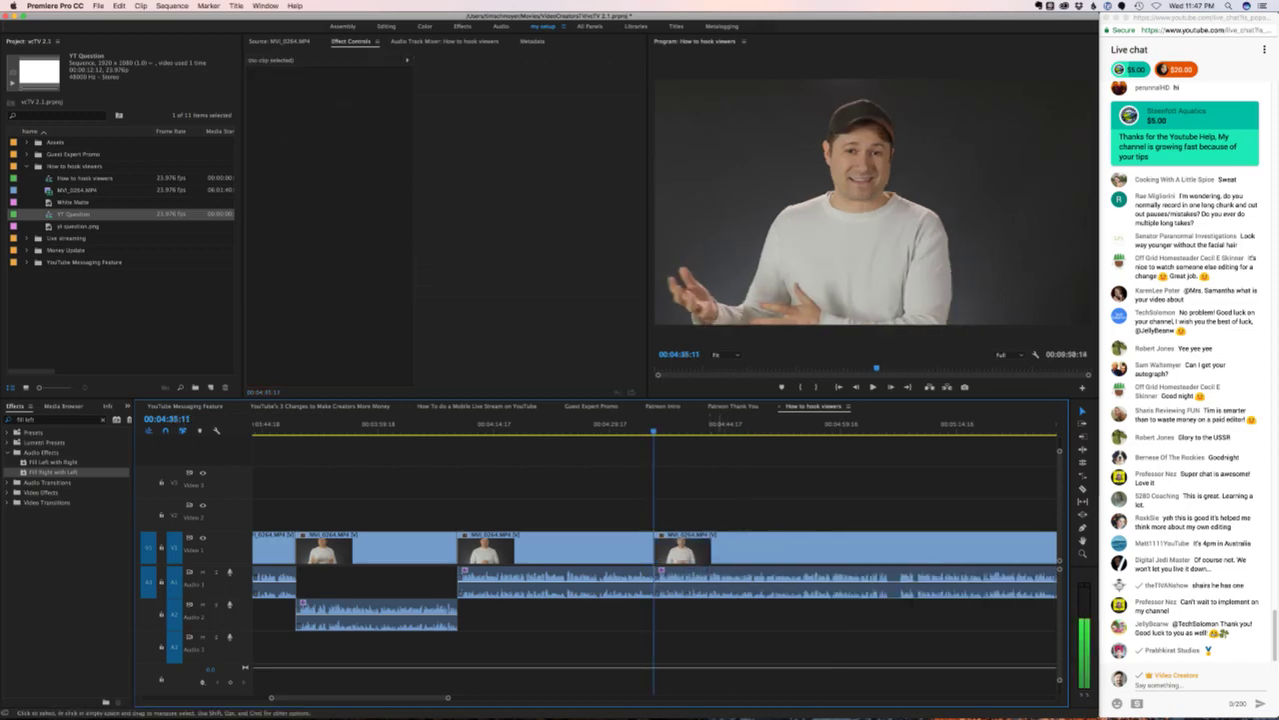
# - Move the next clip's audio down to track A2 and review the change
pyautogui.moveTo(720, 580); pyautogui.dragTo(728, 610)
pyautogui.press('space')
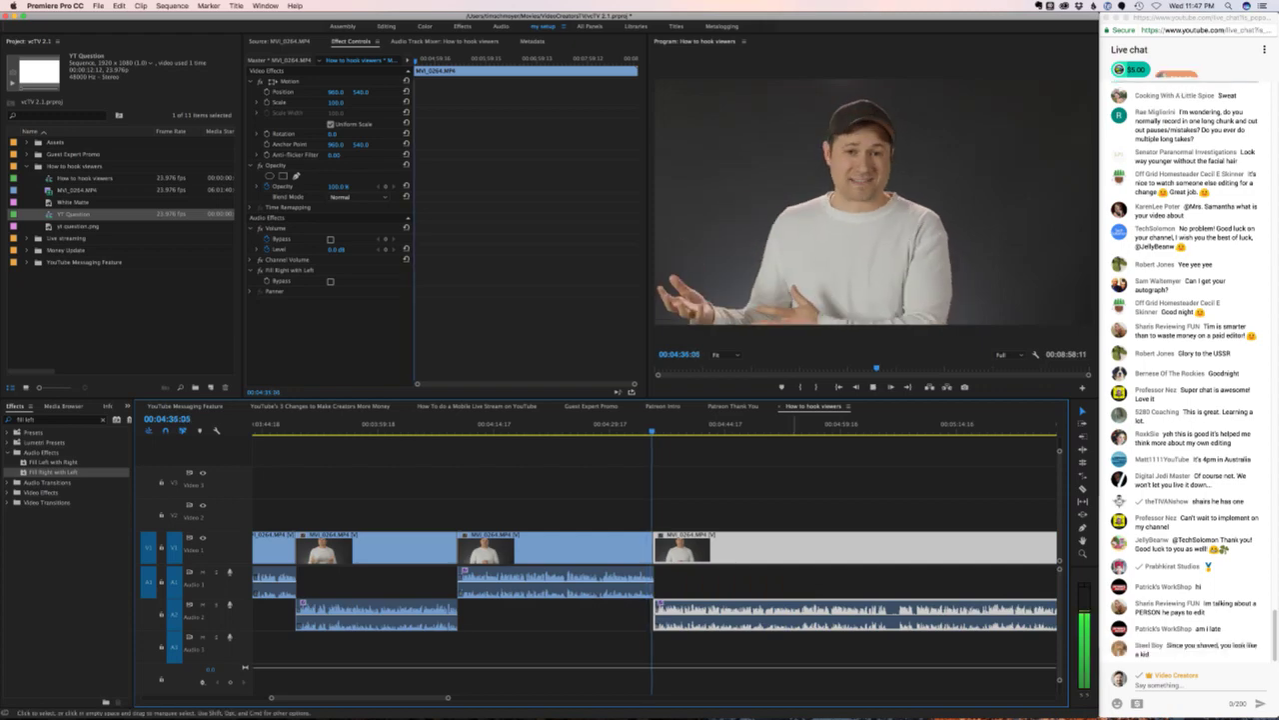
pyautogui.press('super+shift+a')
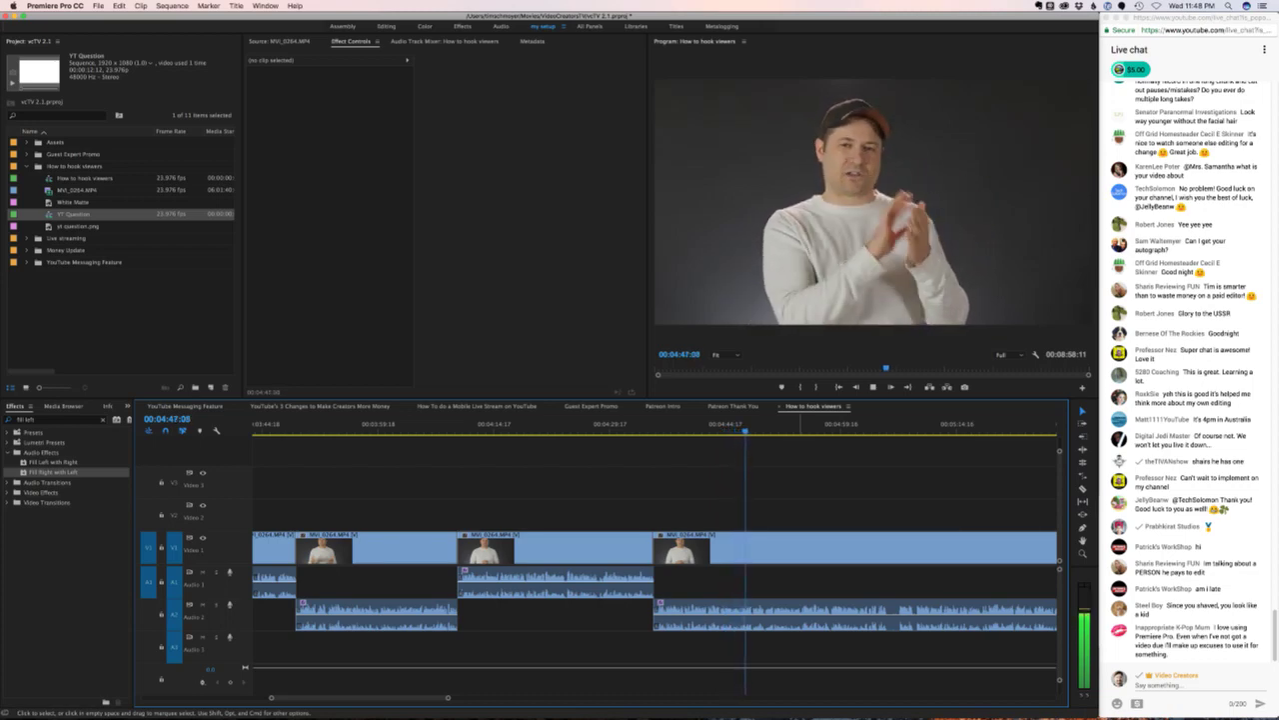
pyautogui.hscroll(5, 655, 560)
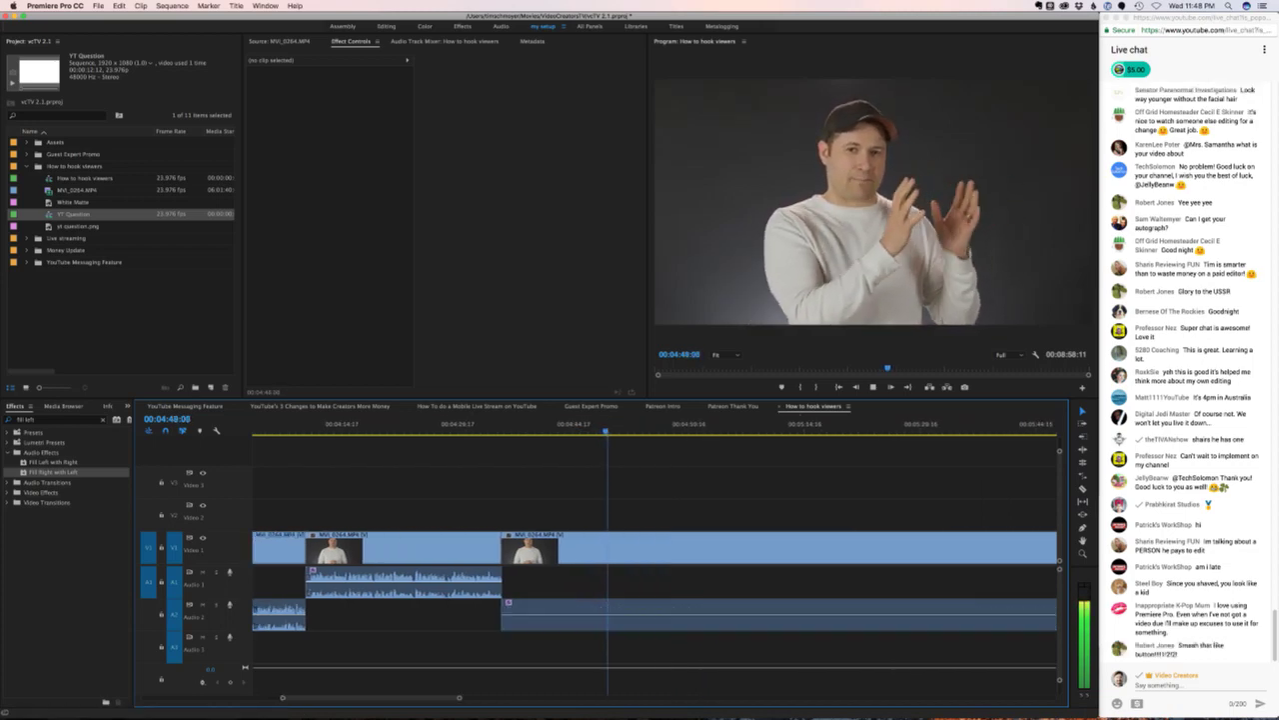
pyautogui.hscroll(2, 654, 560)
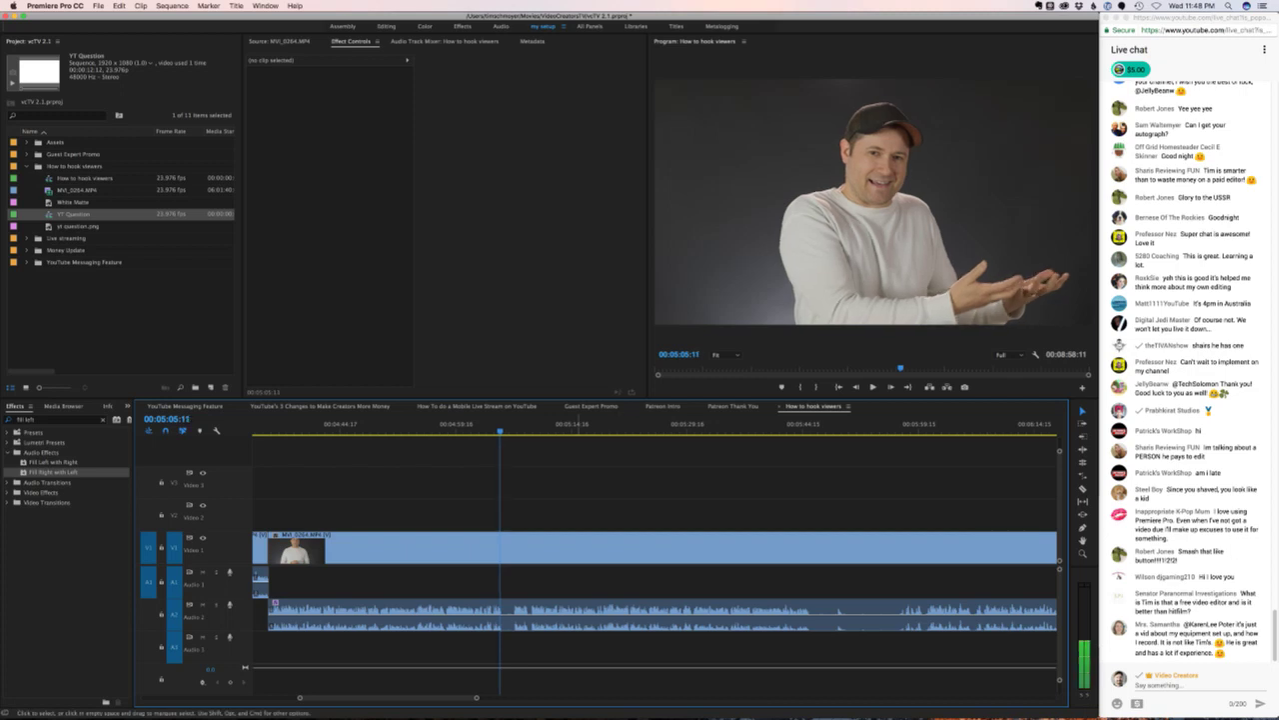
# - Split near 05:05 and ripple-delete the short unwanted piece
pyautogui.press('super+k')
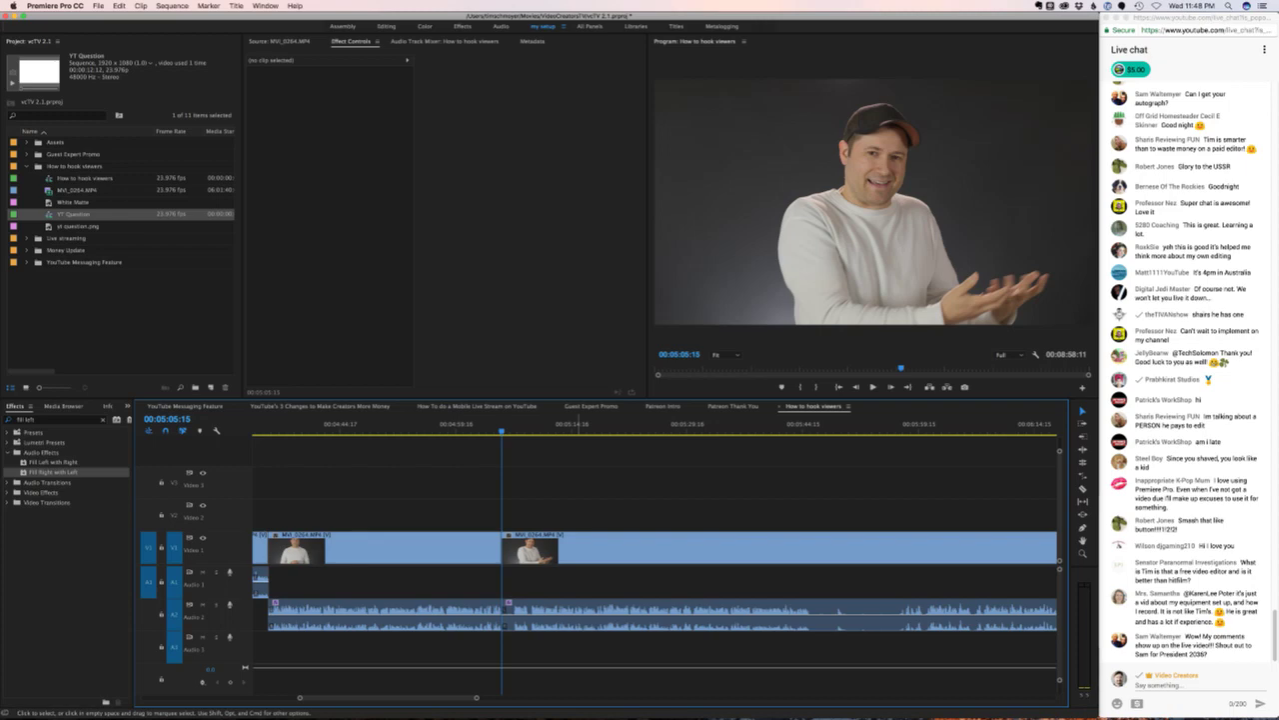
pyautogui.press('space')
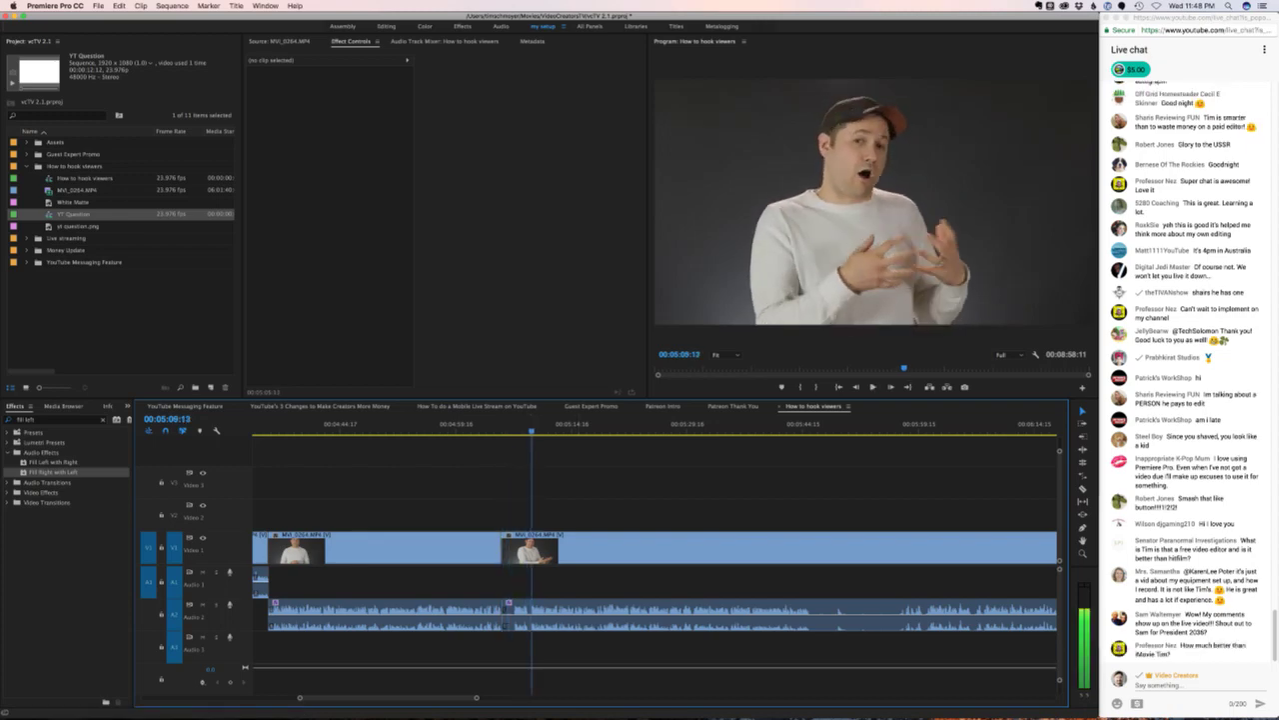
pyautogui.click(517, 548)
pyautogui.press('Up')
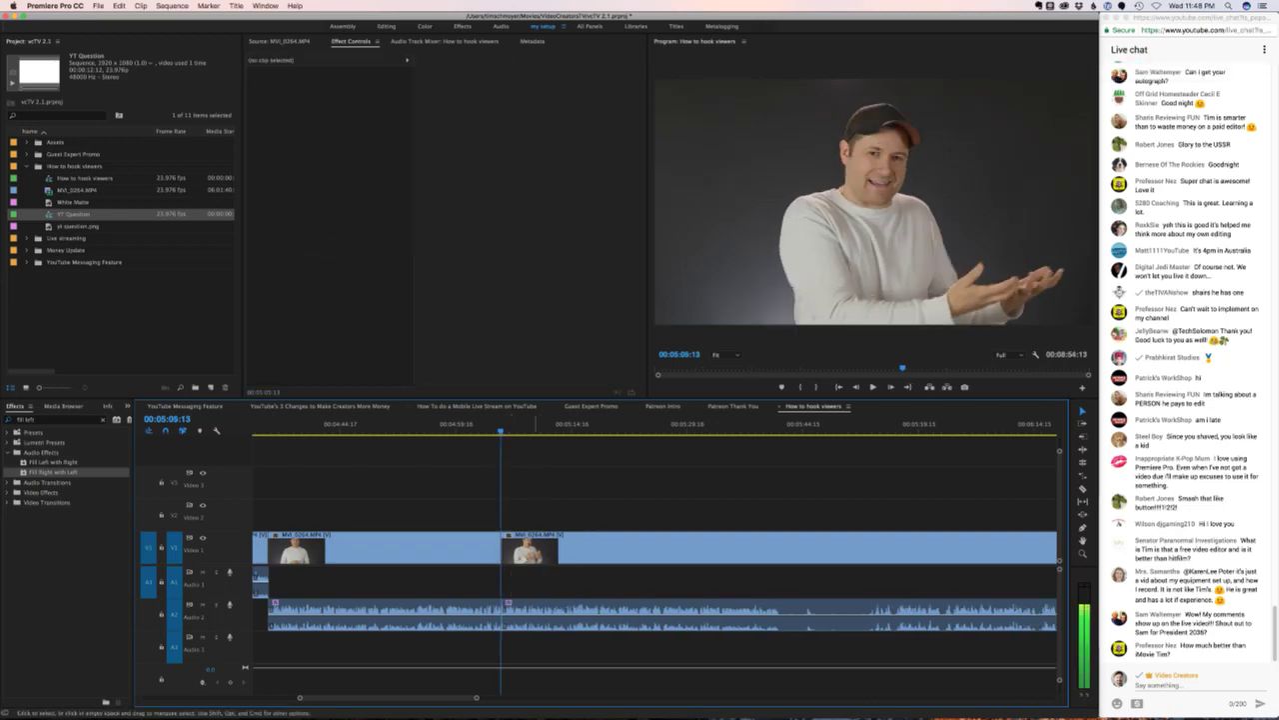
pyautogui.hotkey('alt', 'BackSpace')
pyautogui.press('j')
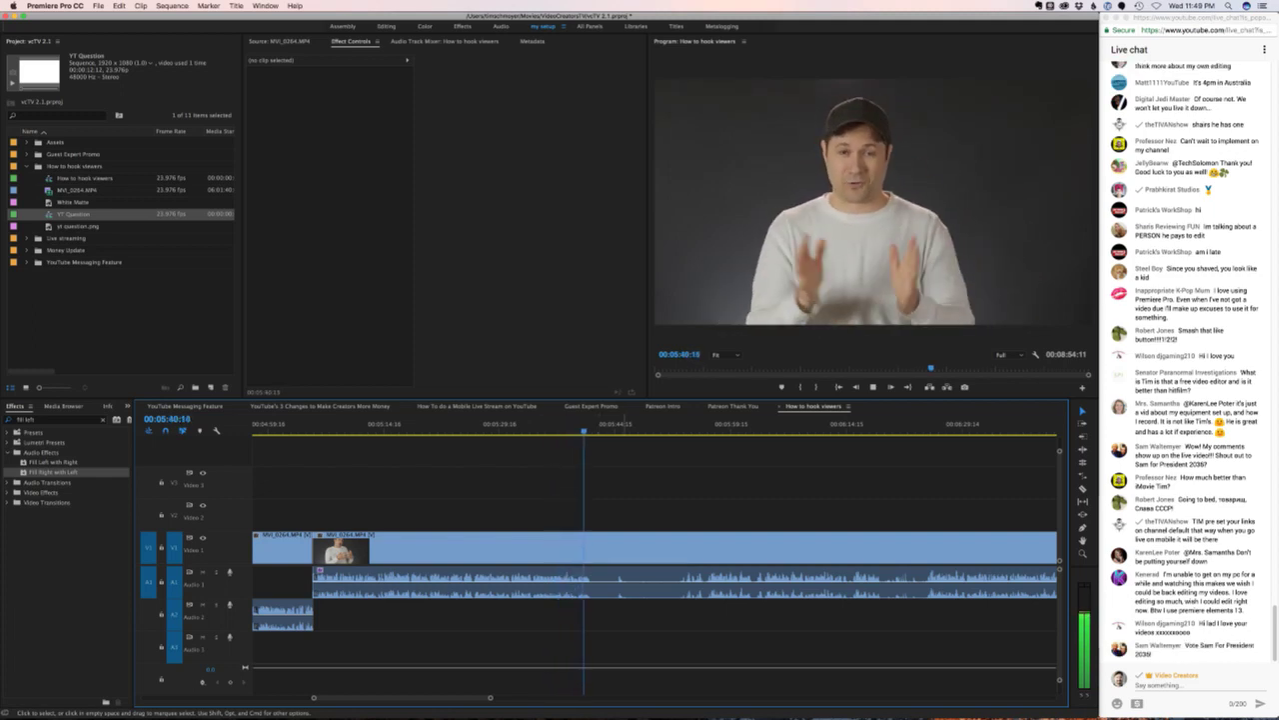
# - Stop playback at 00:05:41:08 and add an edit to MVI_0264.MP4 there
pyautogui.press('space')
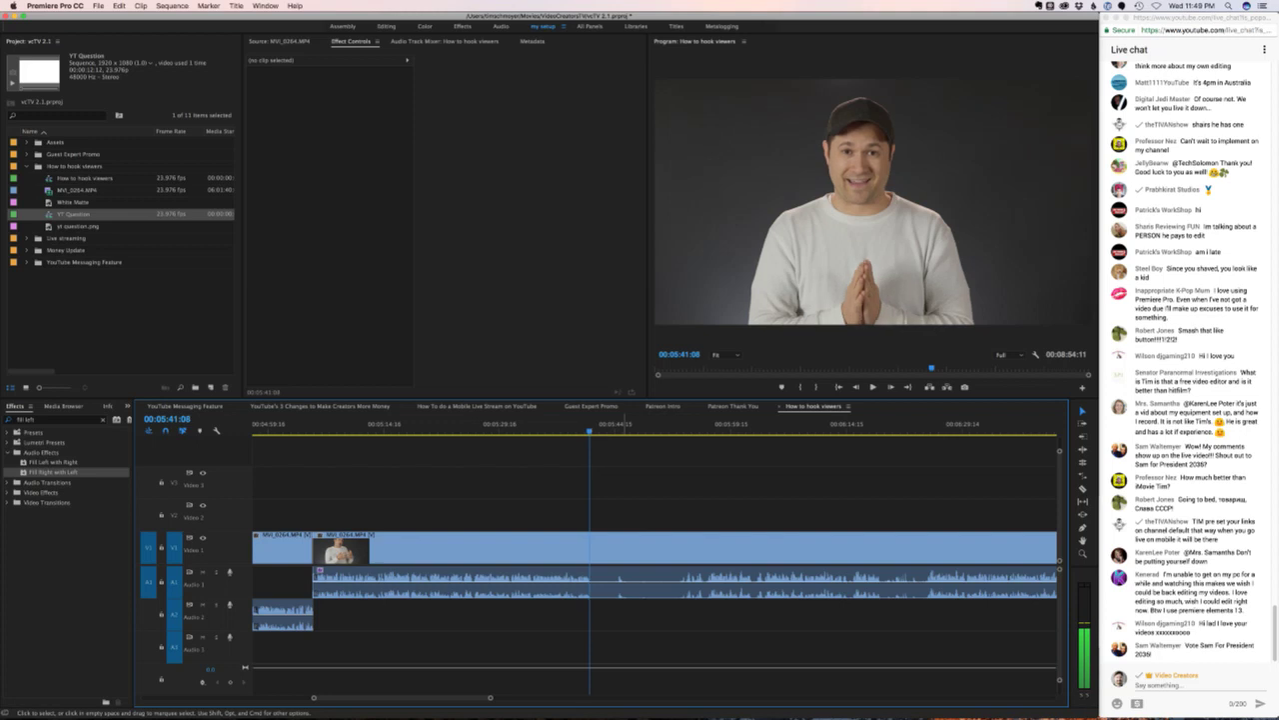
pyautogui.press('super+k')
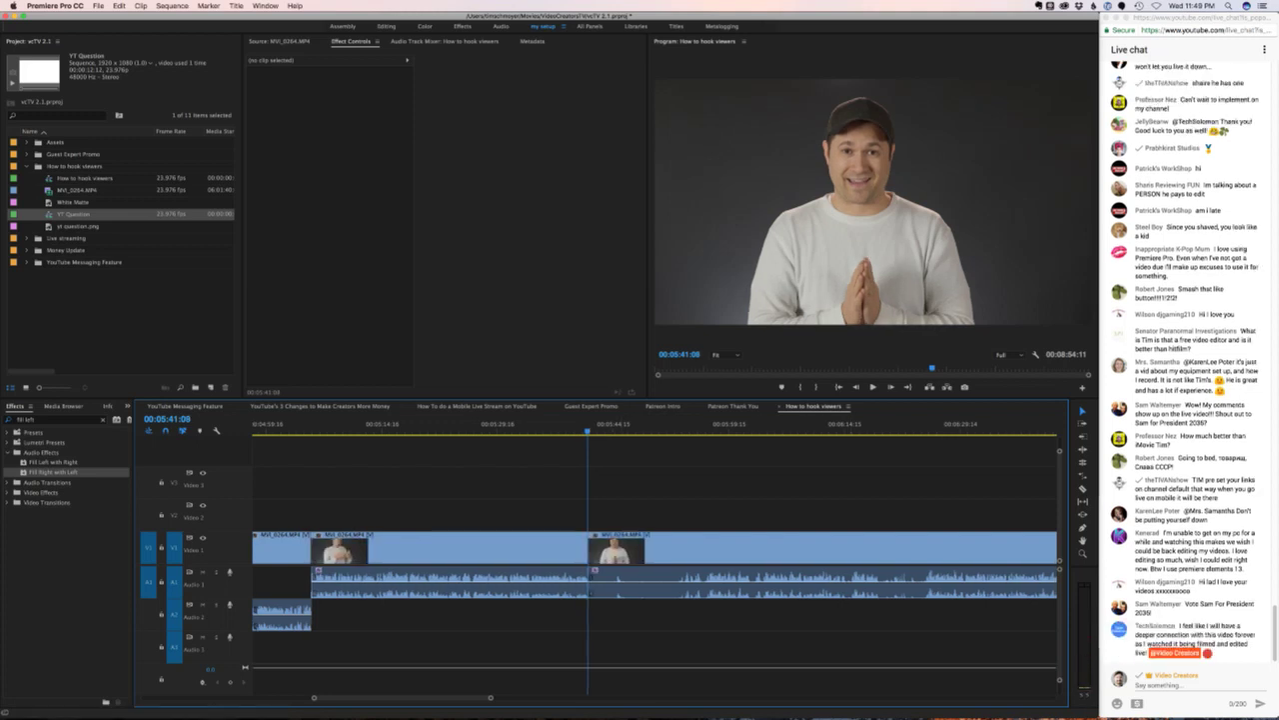
pyautogui.hscroll(5, 655, 560)
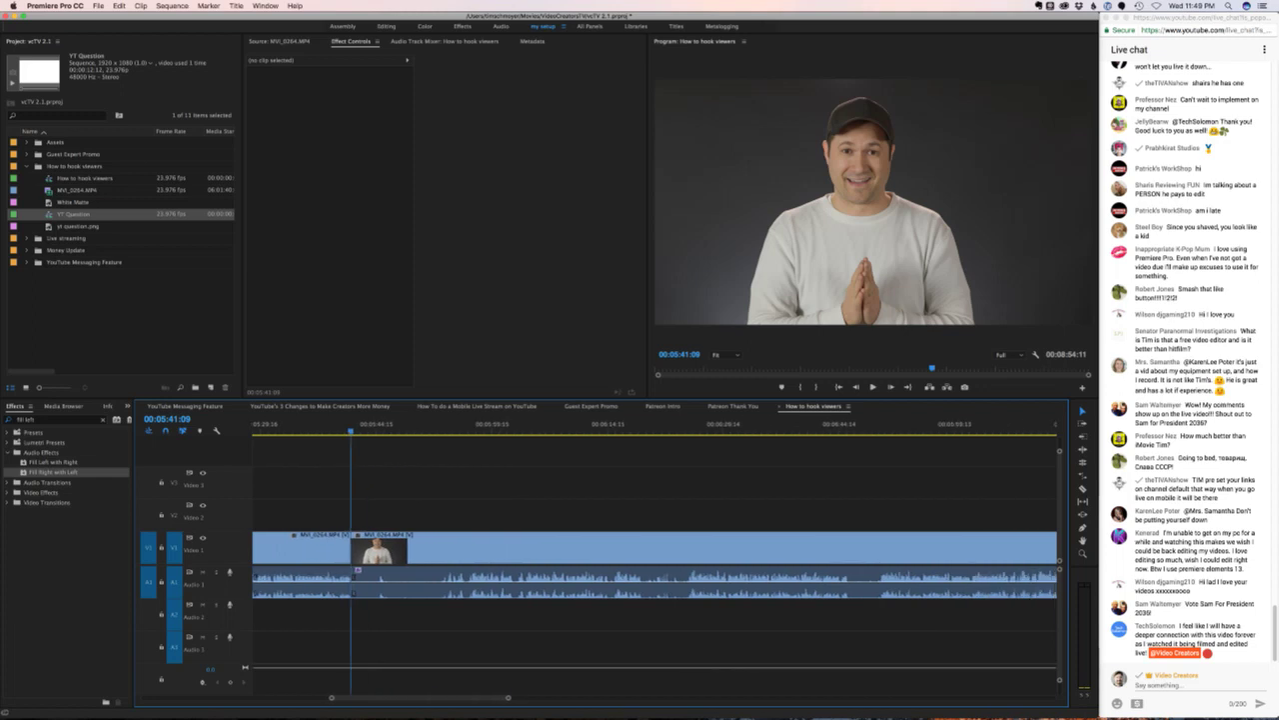
pyautogui.hscroll(1, 655, 559)
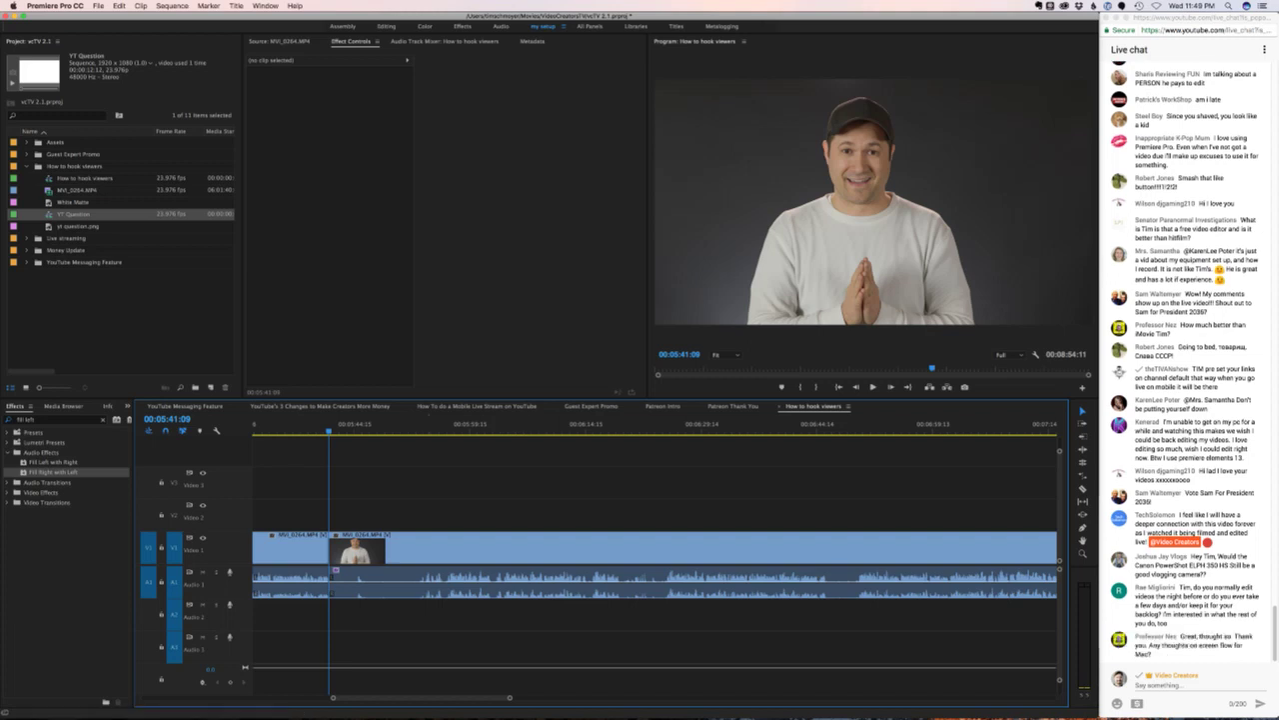
# - Clear the highlighted text in the live-chat browser window
pyautogui.press('super+Tab')
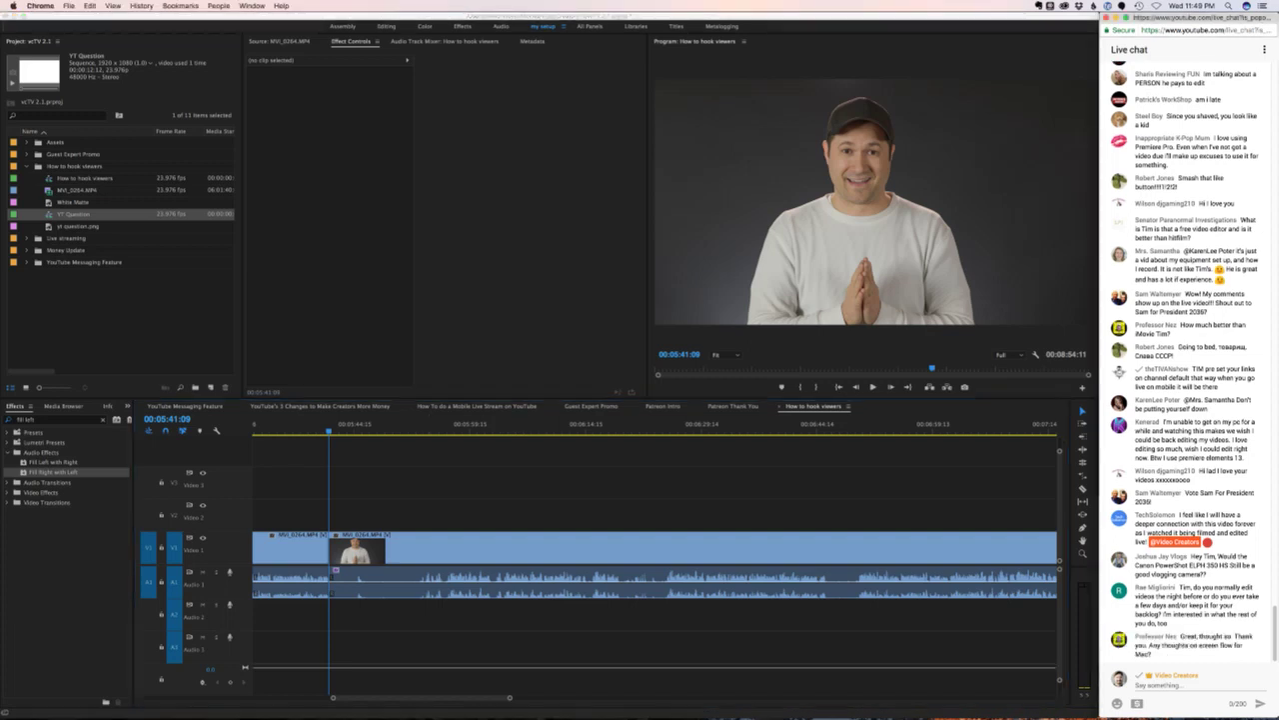
pyautogui.moveTo(1182, 376); pyautogui.dragTo(1209, 376)
pyautogui.click(1210, 376)
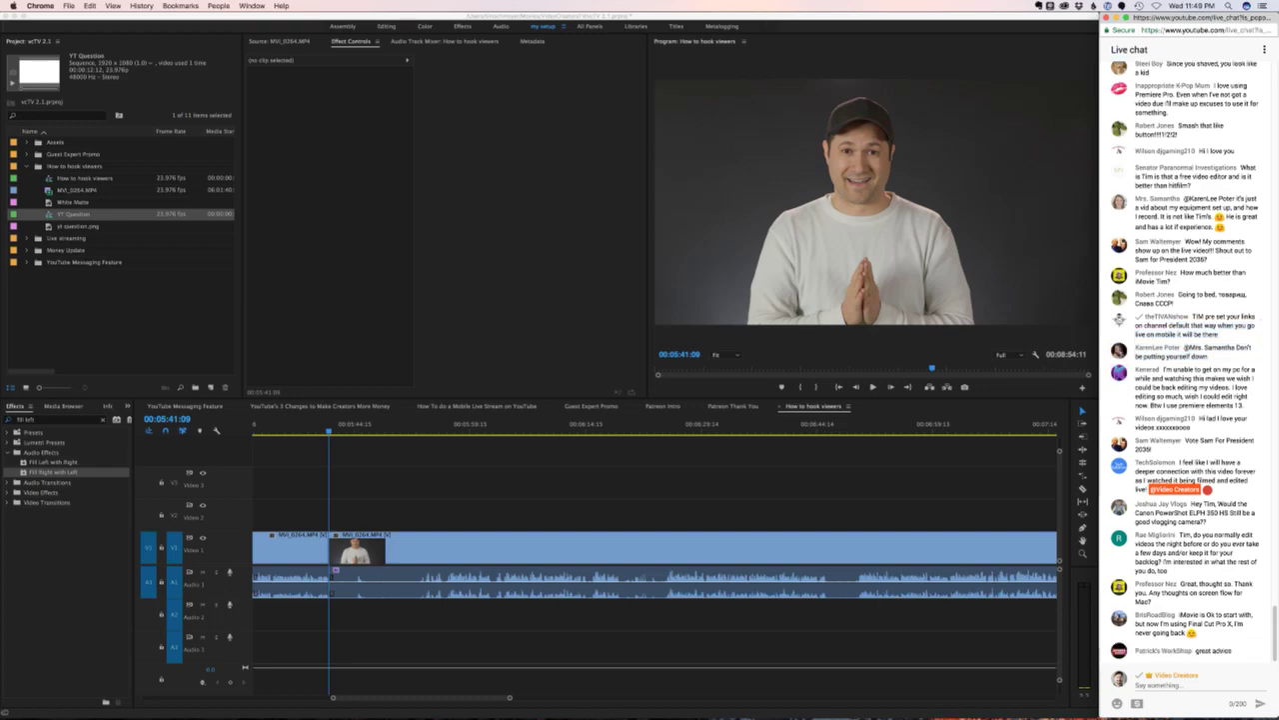
pyautogui.press('super+Tab')
# - Split at 00:06:25:05 and ripple-delete the stretch back to the 05:41 edit
pyautogui.click(430, 424)
pyautogui.press('space')
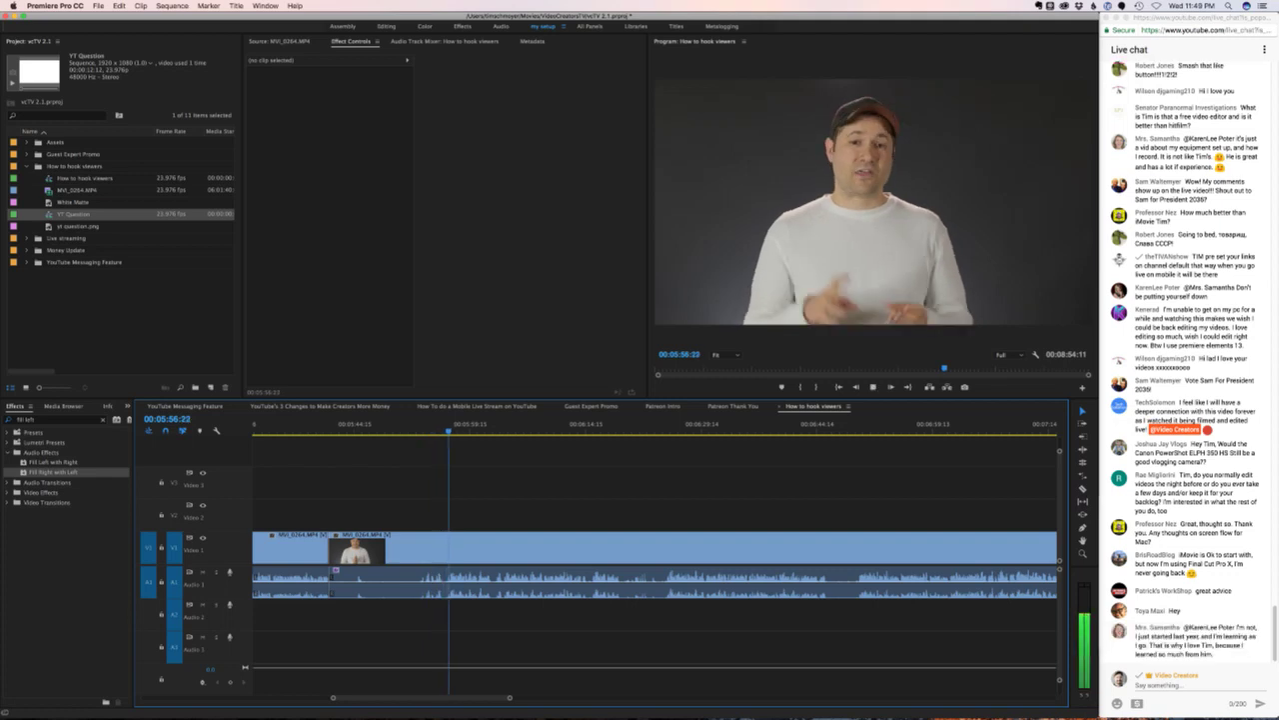
pyautogui.click(673, 424)
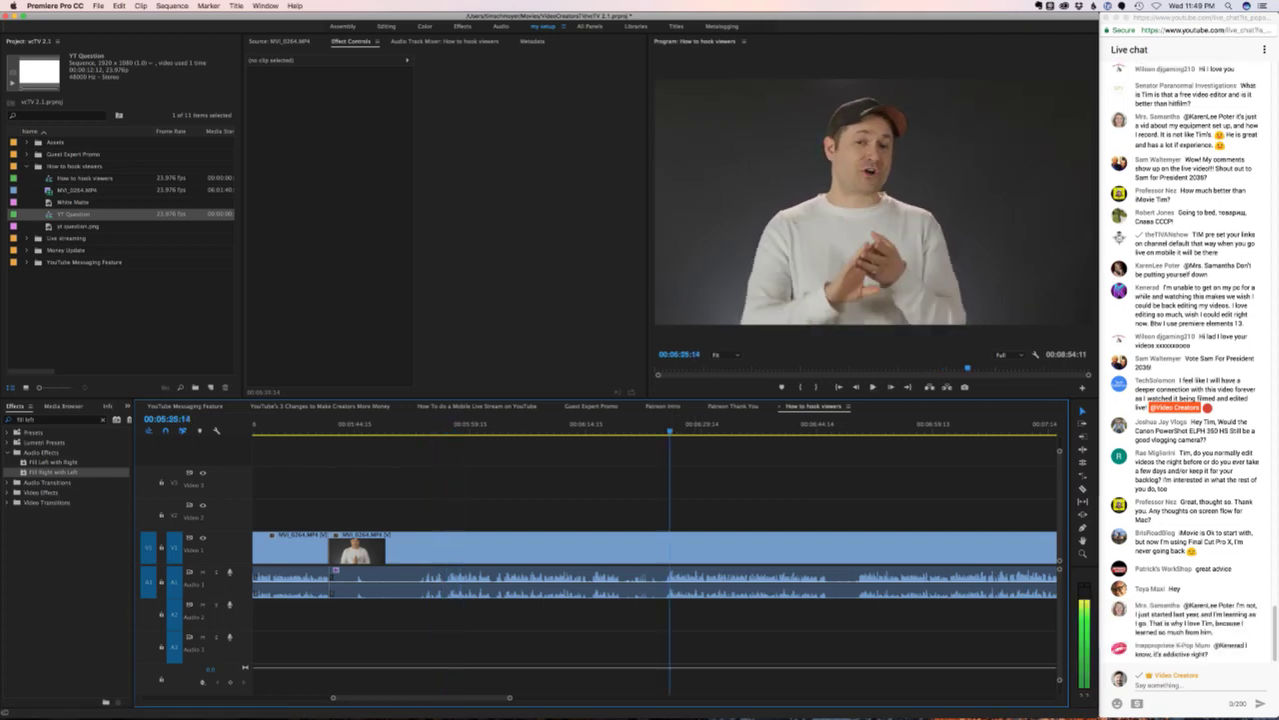
pyautogui.click(855, 424)
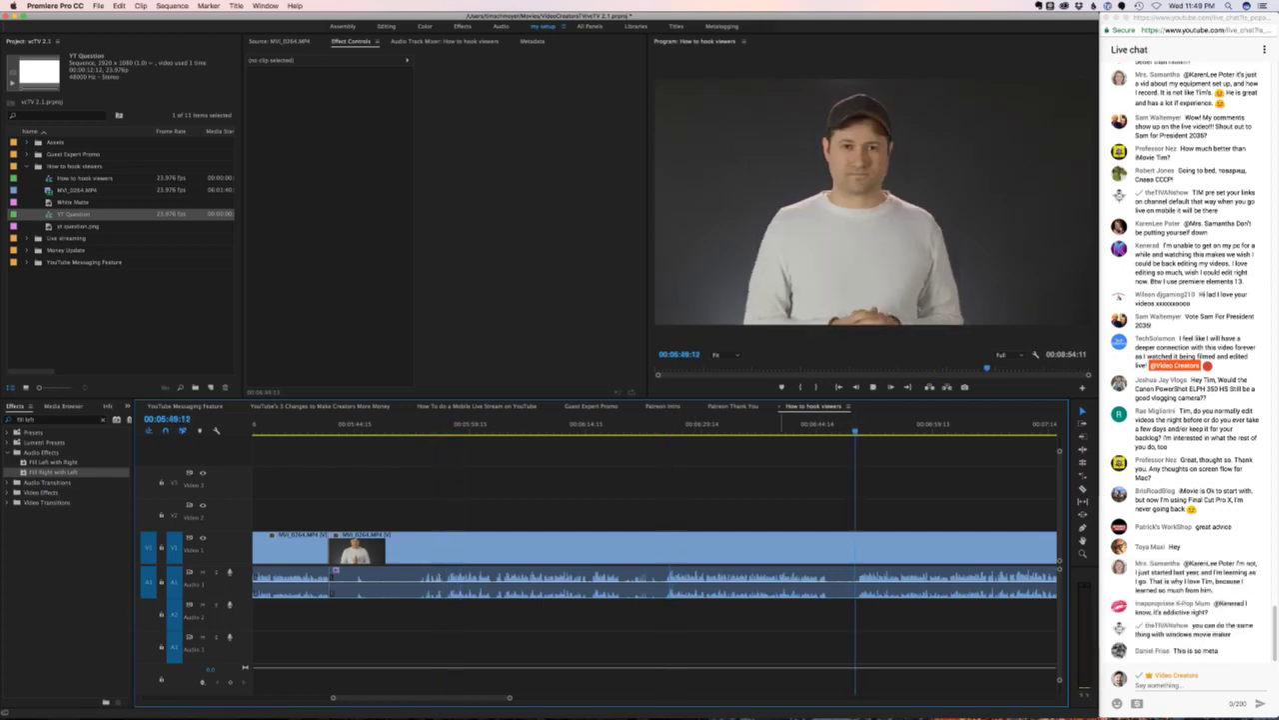
pyautogui.click(665, 424)
pyautogui.press('space')
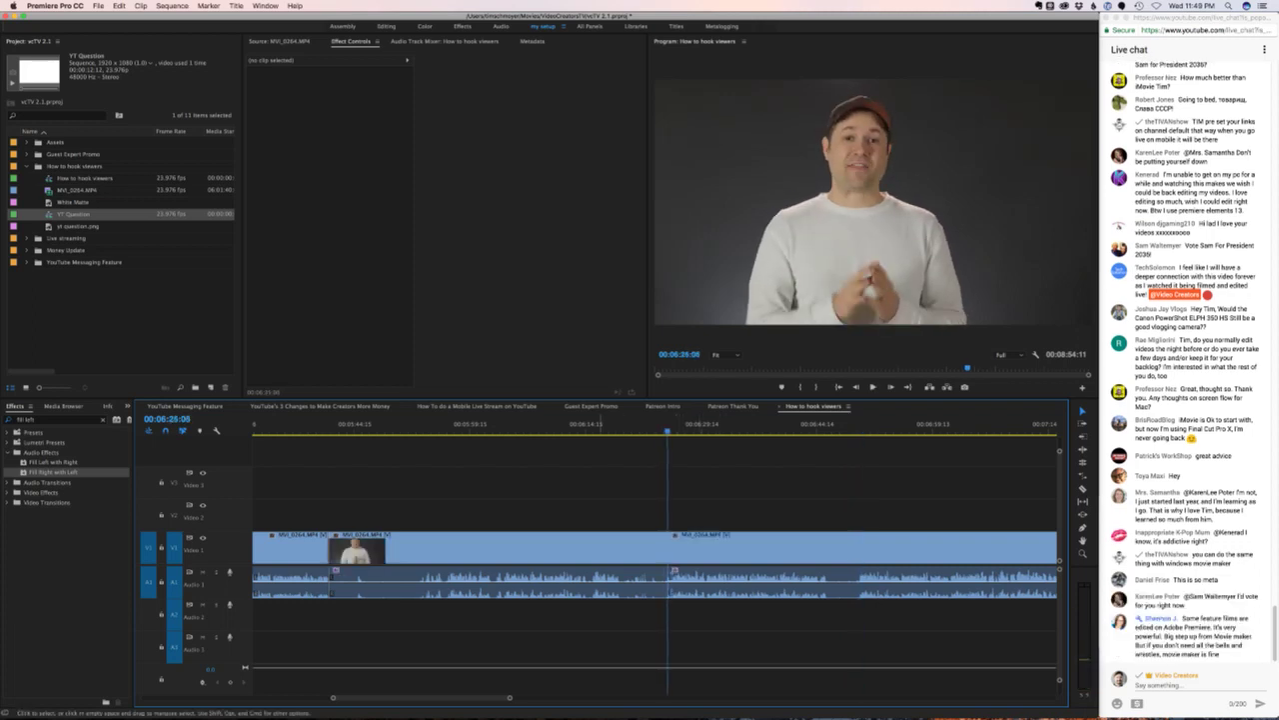
pyautogui.press('super+k')
pyautogui.click(500, 548)
pyautogui.hotkey('shift', 'Delete')
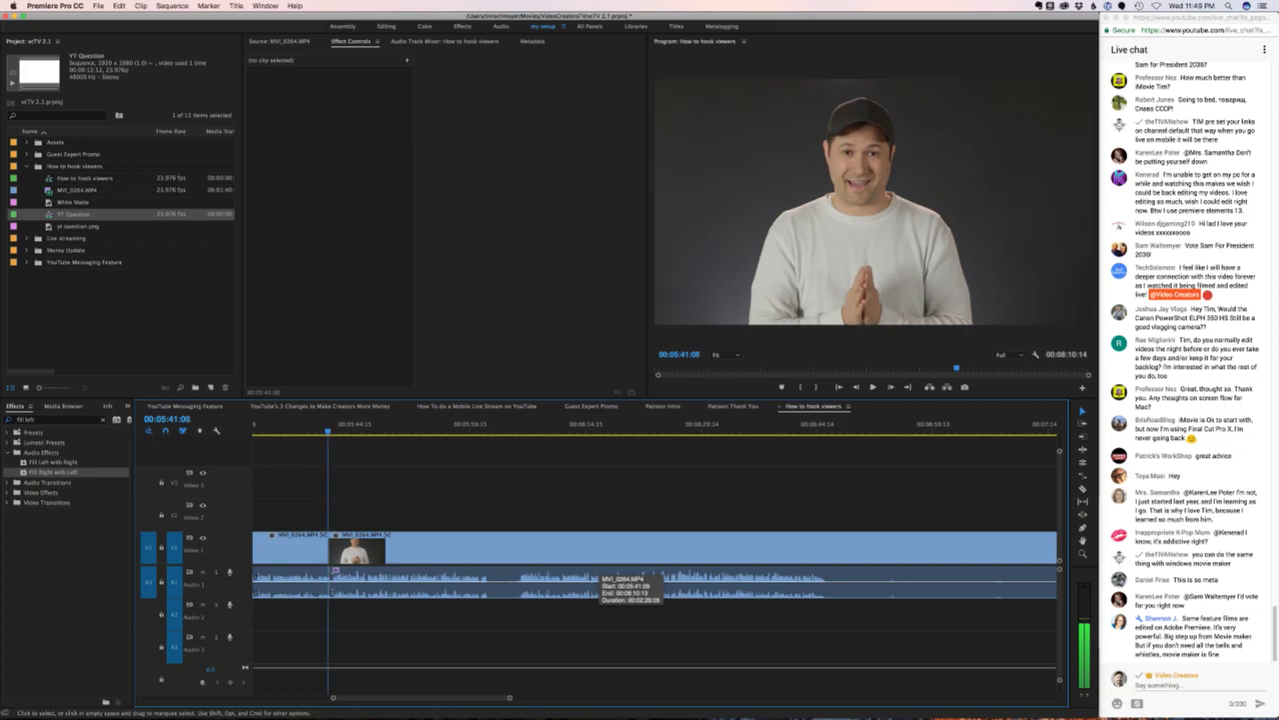
pyautogui.press('-')
pyautogui.press('-')
pyautogui.press('-')
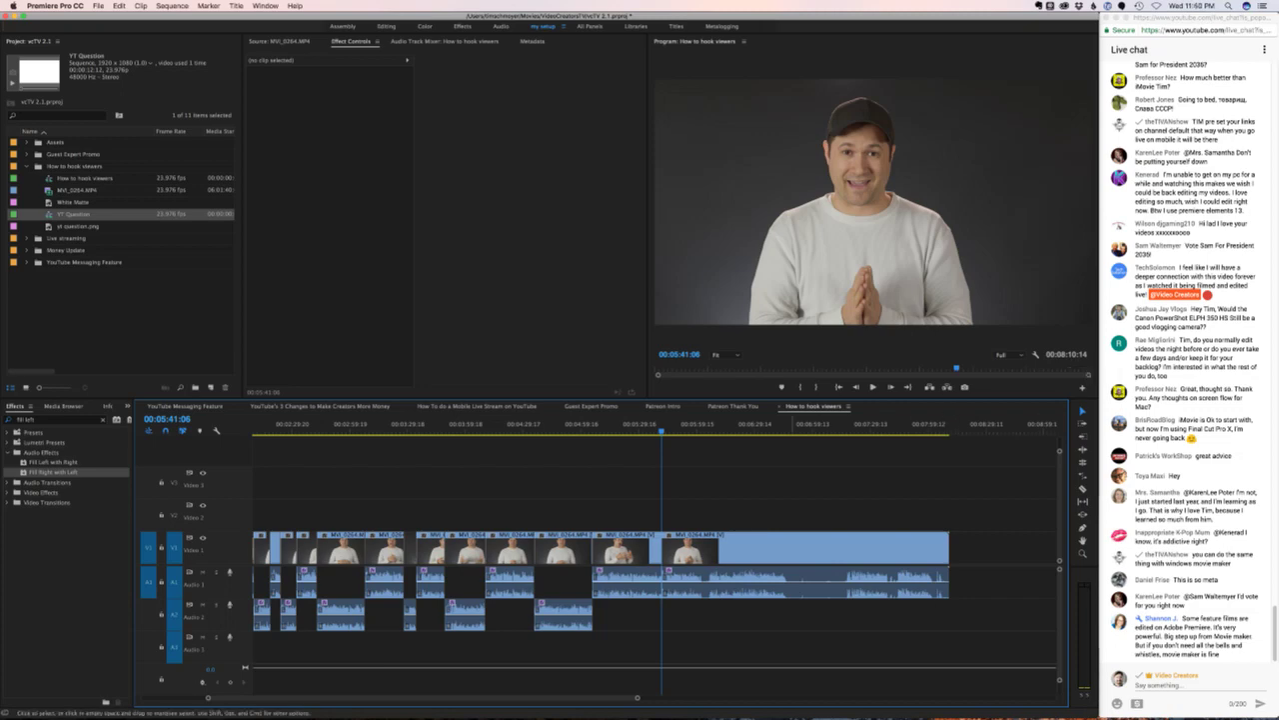
# - Try moving the later clip's audio to A2, preview it, then undo
pyautogui.press('=')
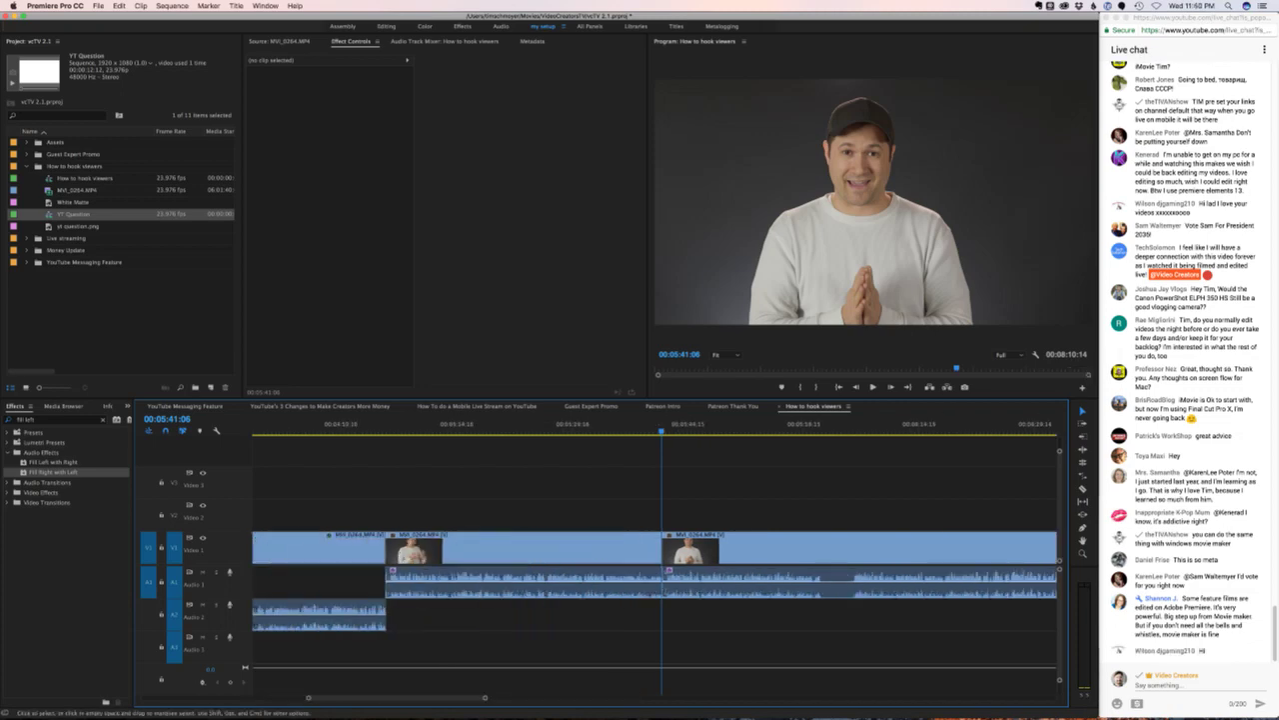
pyautogui.press('=')
pyautogui.moveTo(672, 580); pyautogui.dragTo(672, 614)
pyautogui.hotkey('shift', 'k')
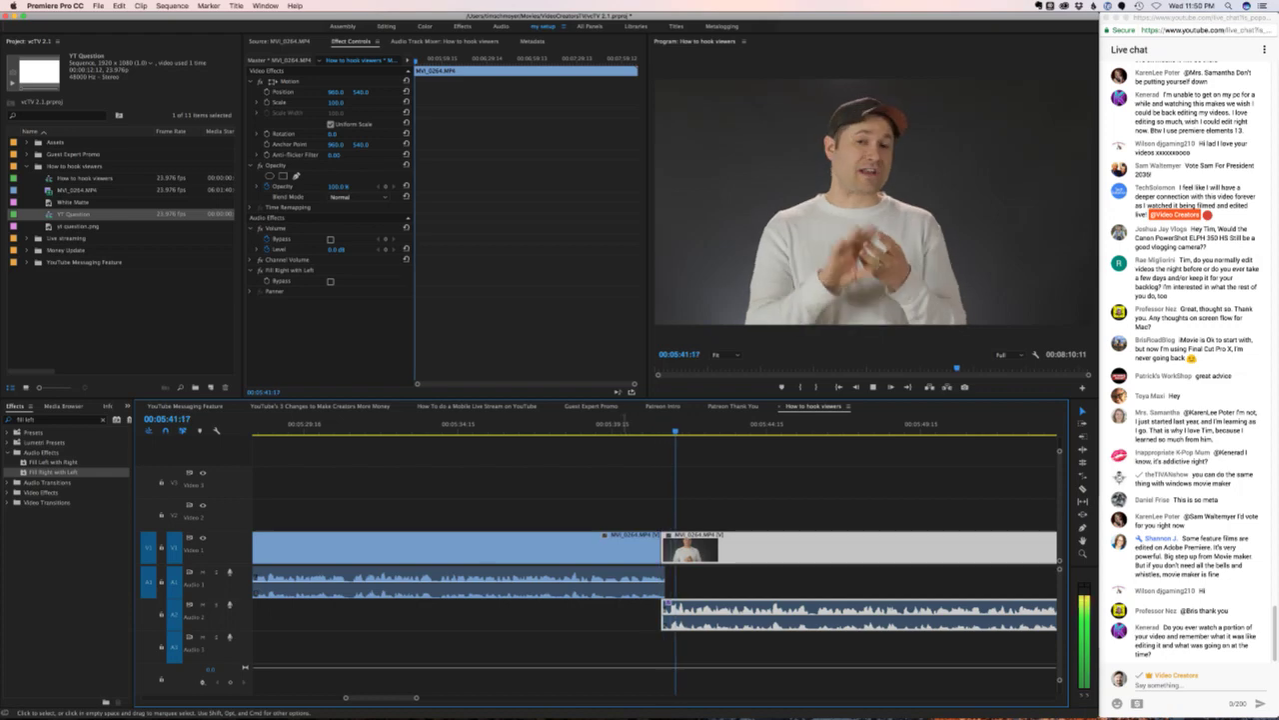
pyautogui.press('super+z')
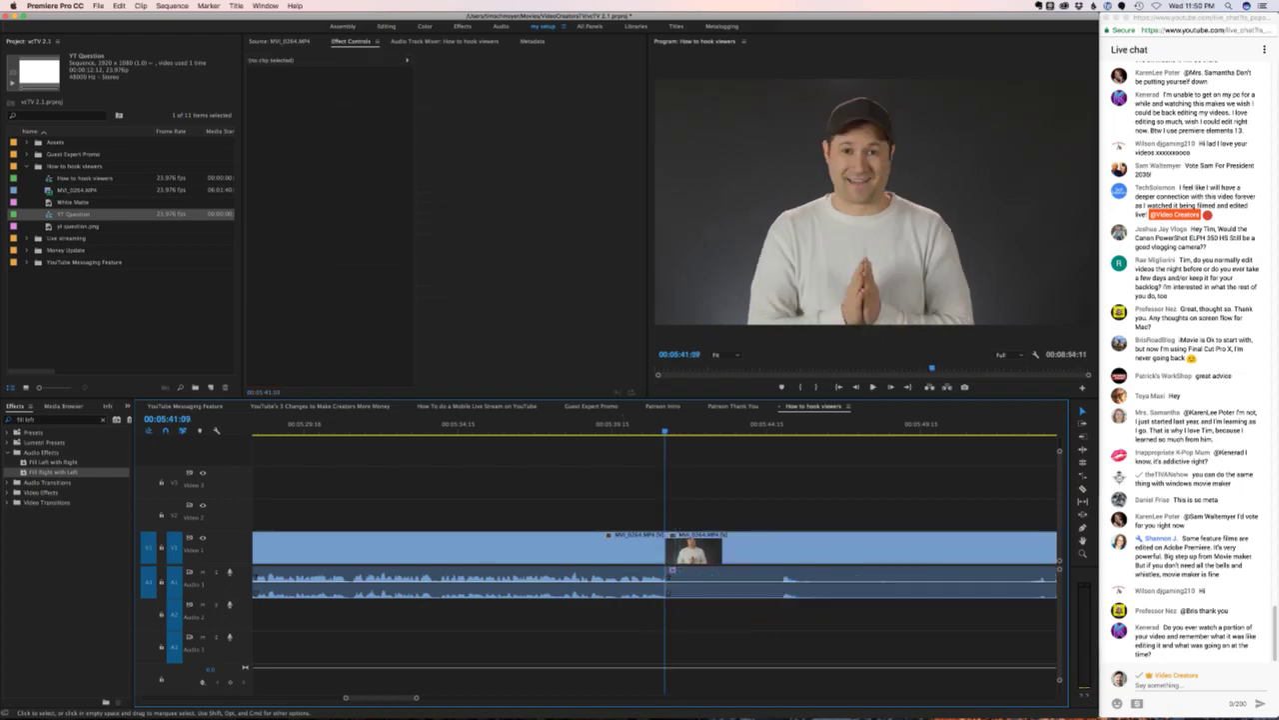
# - Split MVI_0264.MP4 at the playhead and drop the audio after the cut onto A2
pyautogui.press('Up')
pyautogui.press('space')
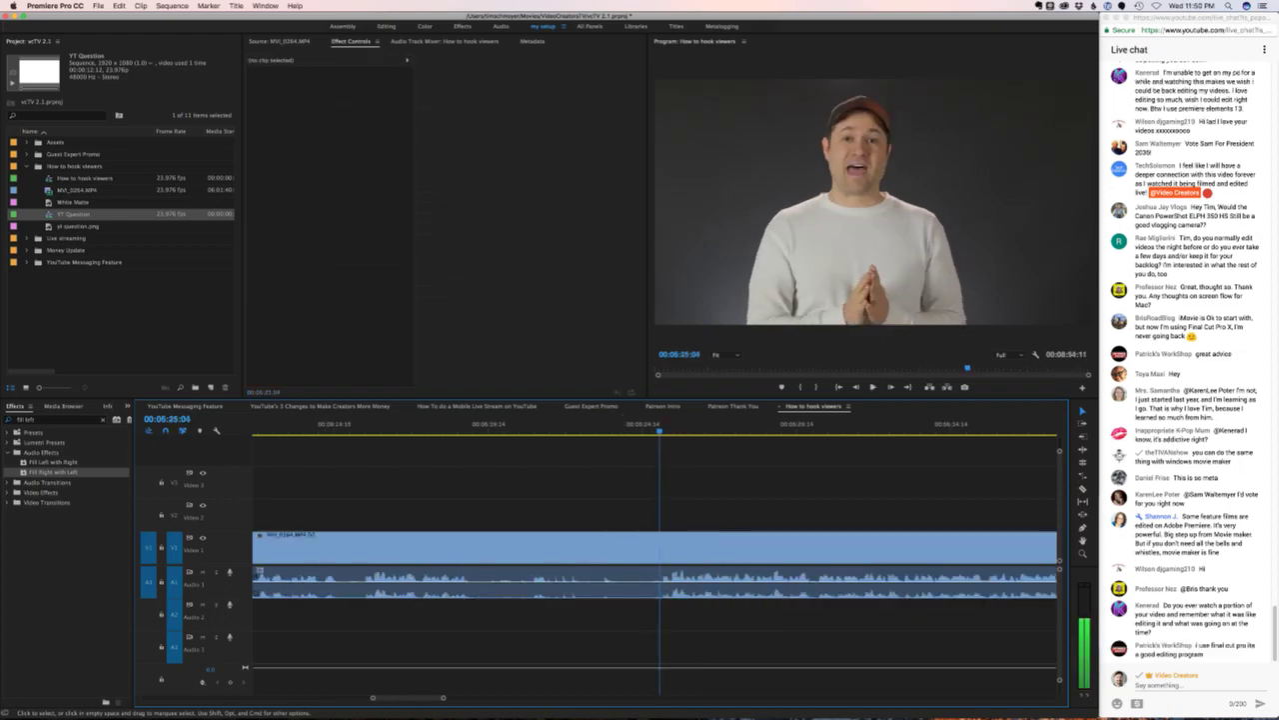
pyautogui.press('super+k')
pyautogui.moveTo(666, 571); pyautogui.dragTo(662, 575)
pyautogui.moveTo(664, 590); pyautogui.dragTo(664, 608)
pyautogui.press('space')
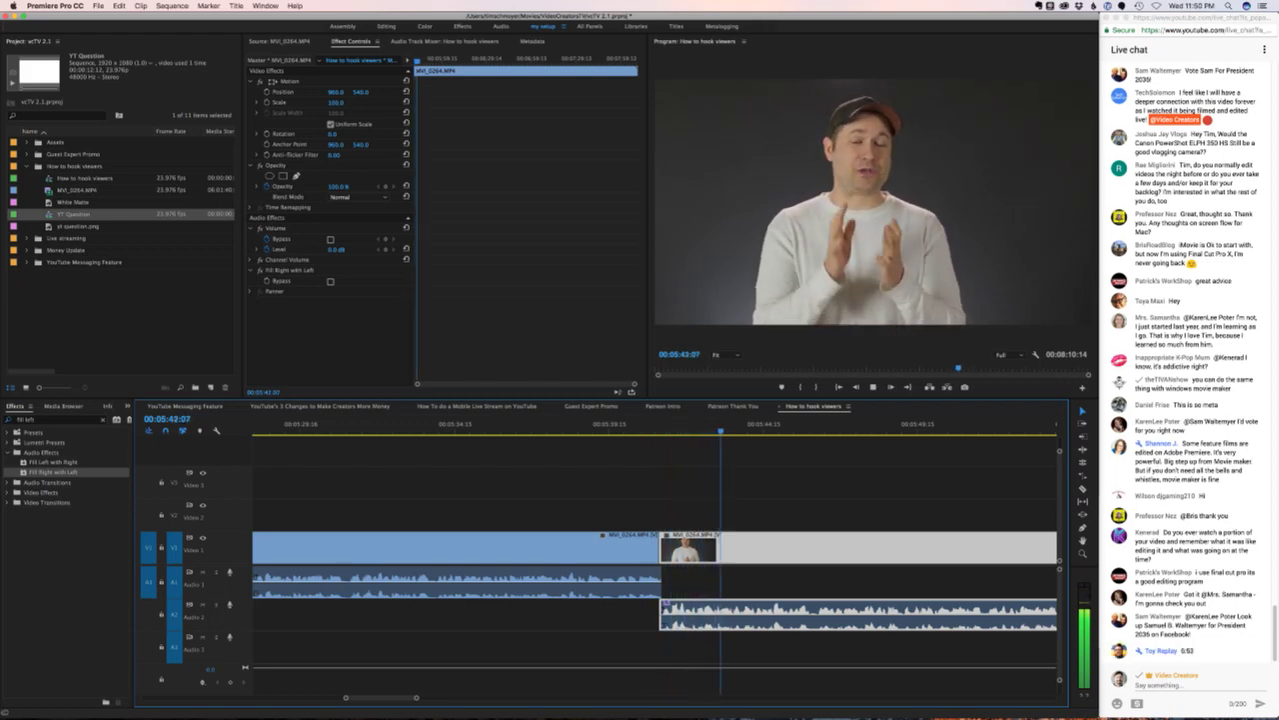
pyautogui.press('-')
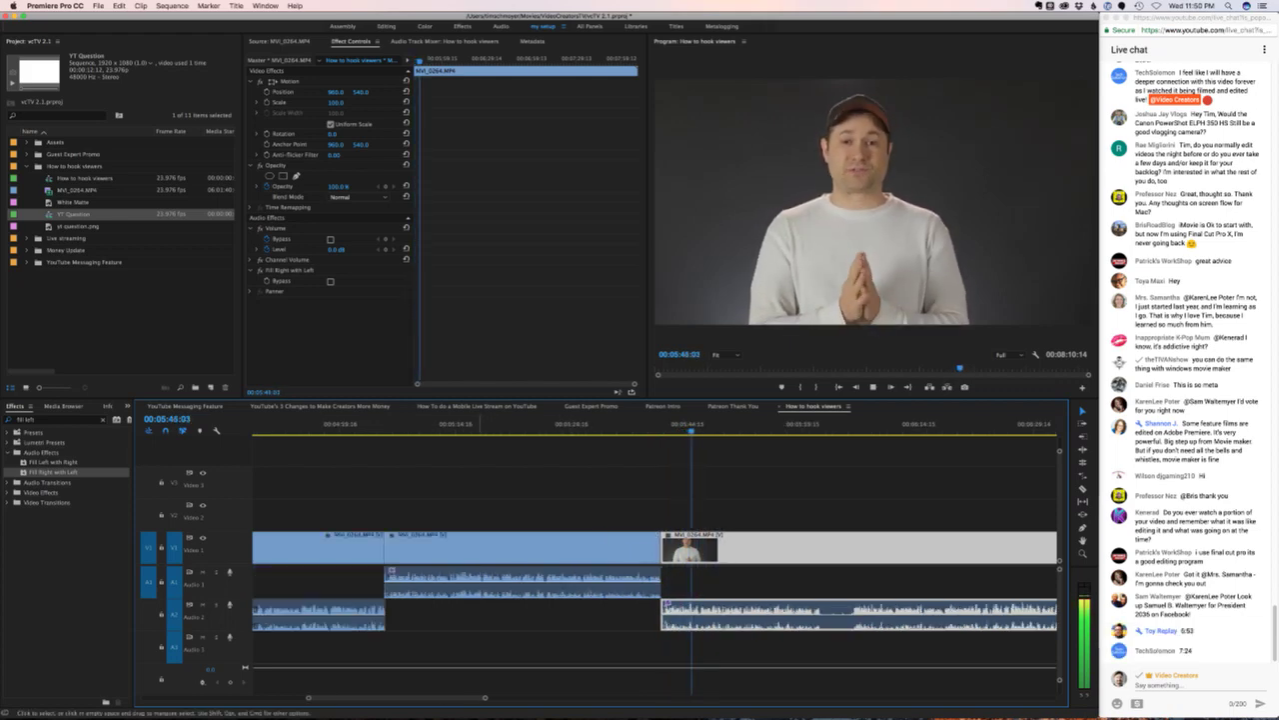
pyautogui.hscroll(3, 654, 560)
pyautogui.hscroll(3, 655, 560)
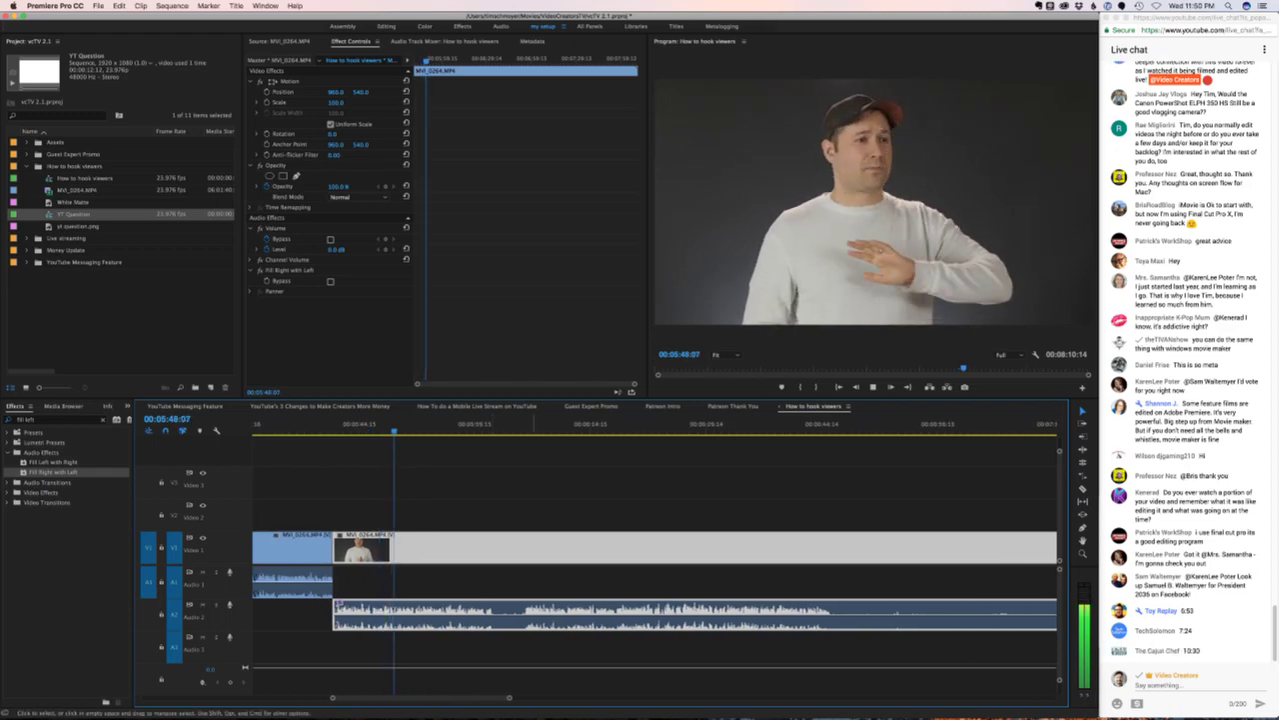
pyautogui.press('super+shift+a')
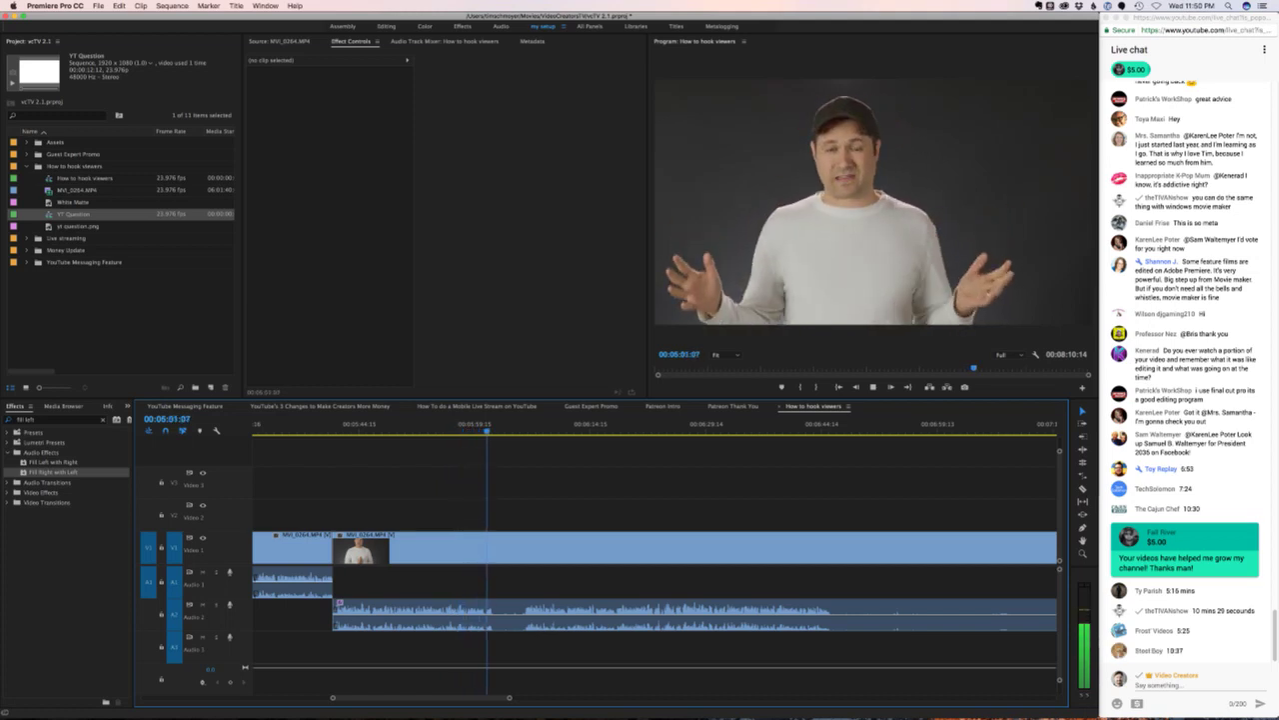
# - Stop playback, zoom in on the playhead and enlarge the V1 track
pyautogui.press('space')
pyautogui.press('Right')
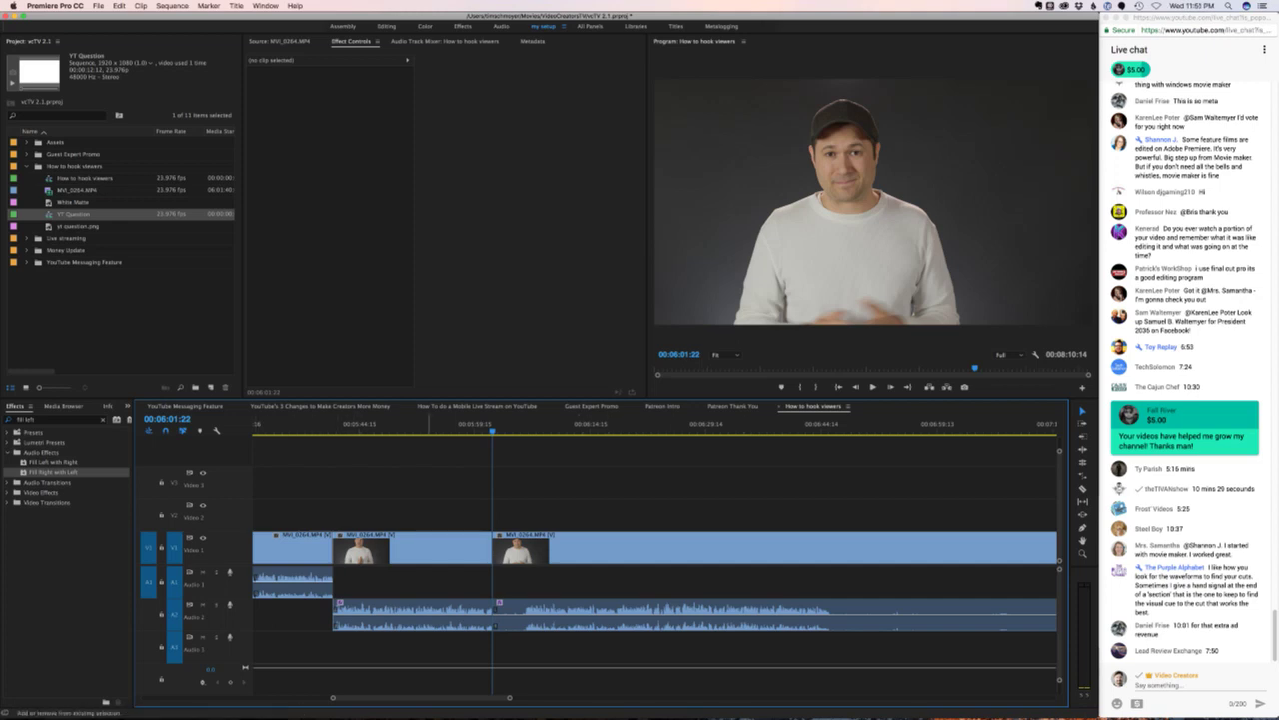
pyautogui.press('=')
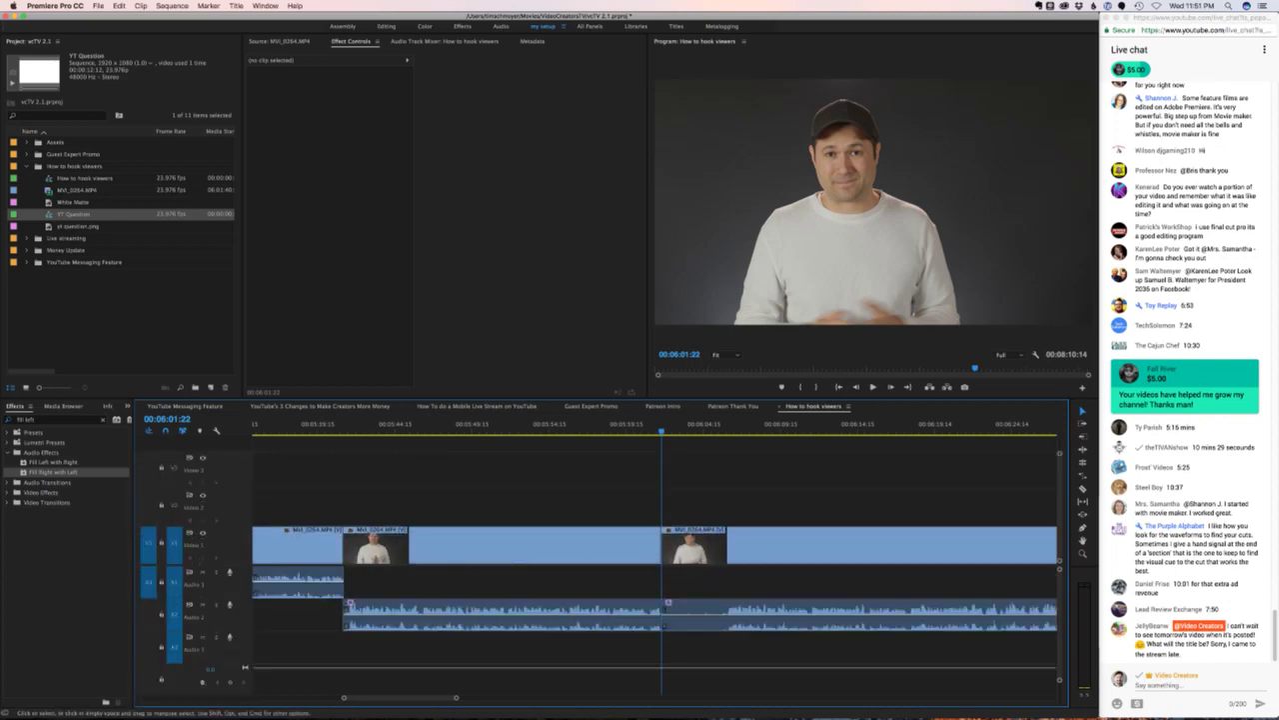
pyautogui.press('super+equal')
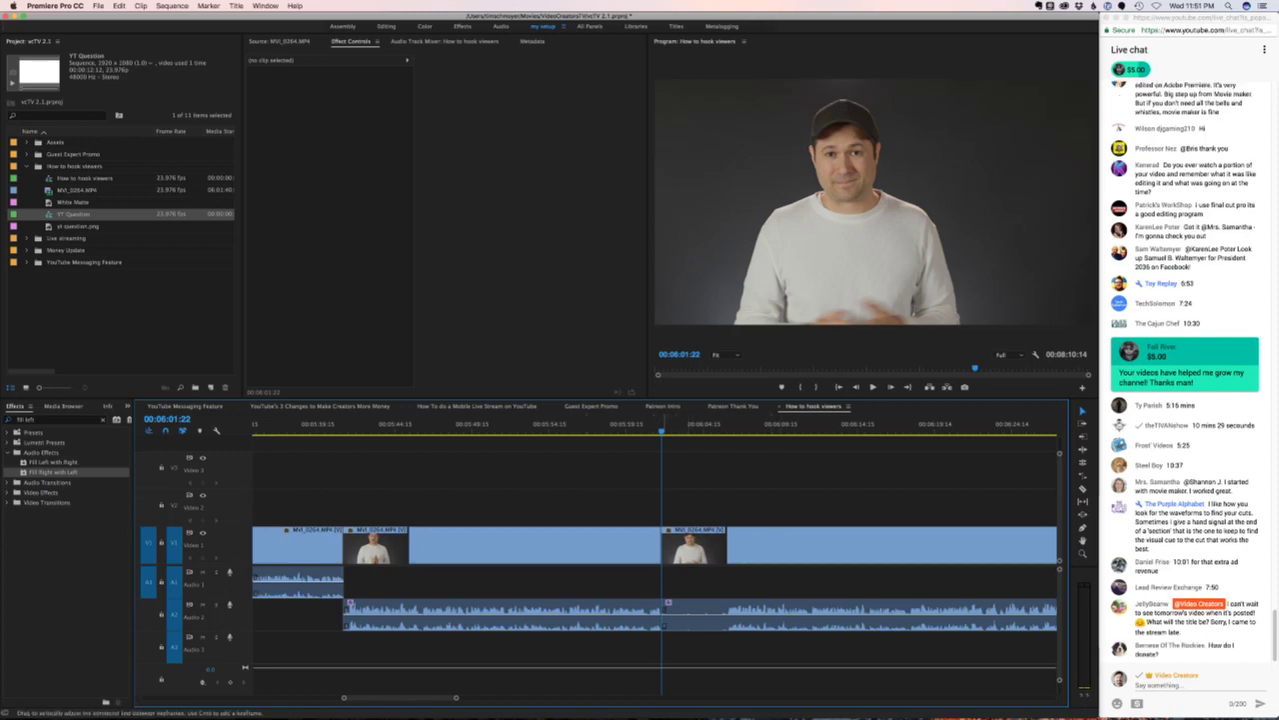
# - Trim three frames at the next edit near 06:01 and play back the tightened cut
pyautogui.press('Down')
pyautogui.press('space')
pyautogui.press('space')
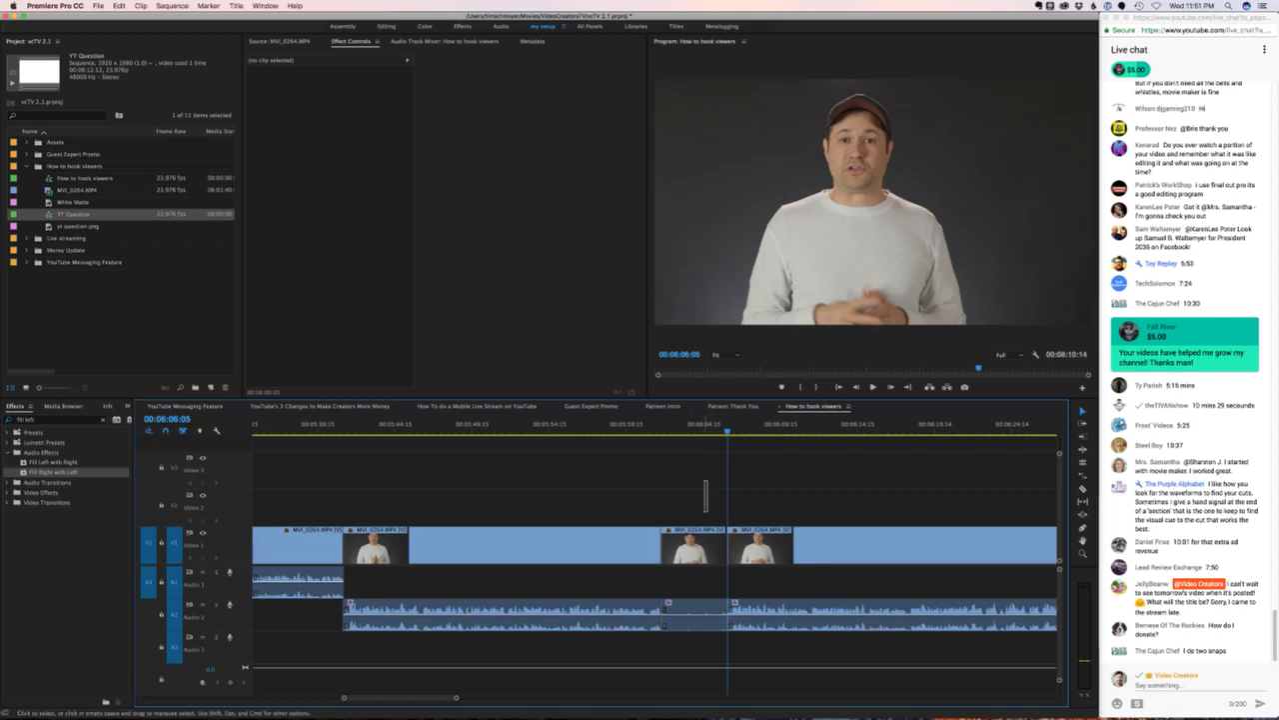
pyautogui.press('Up')
pyautogui.press('Left')
pyautogui.press('Left')
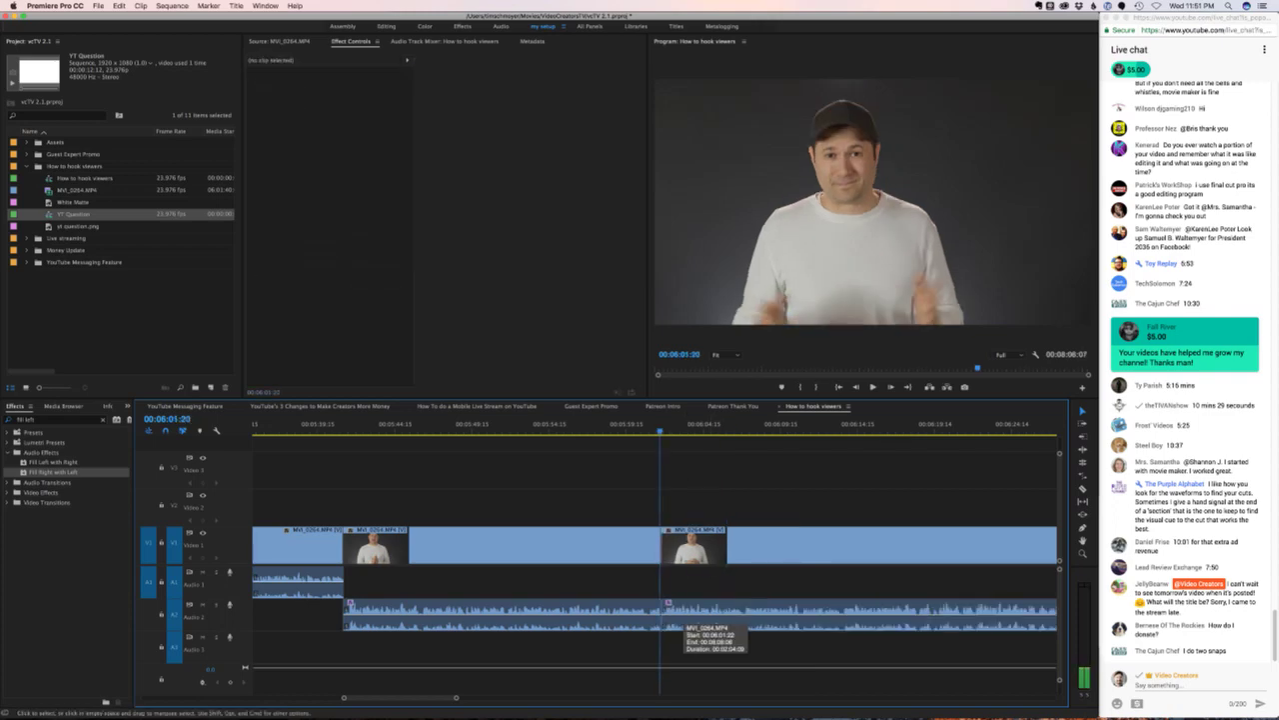
pyautogui.press('super+z')
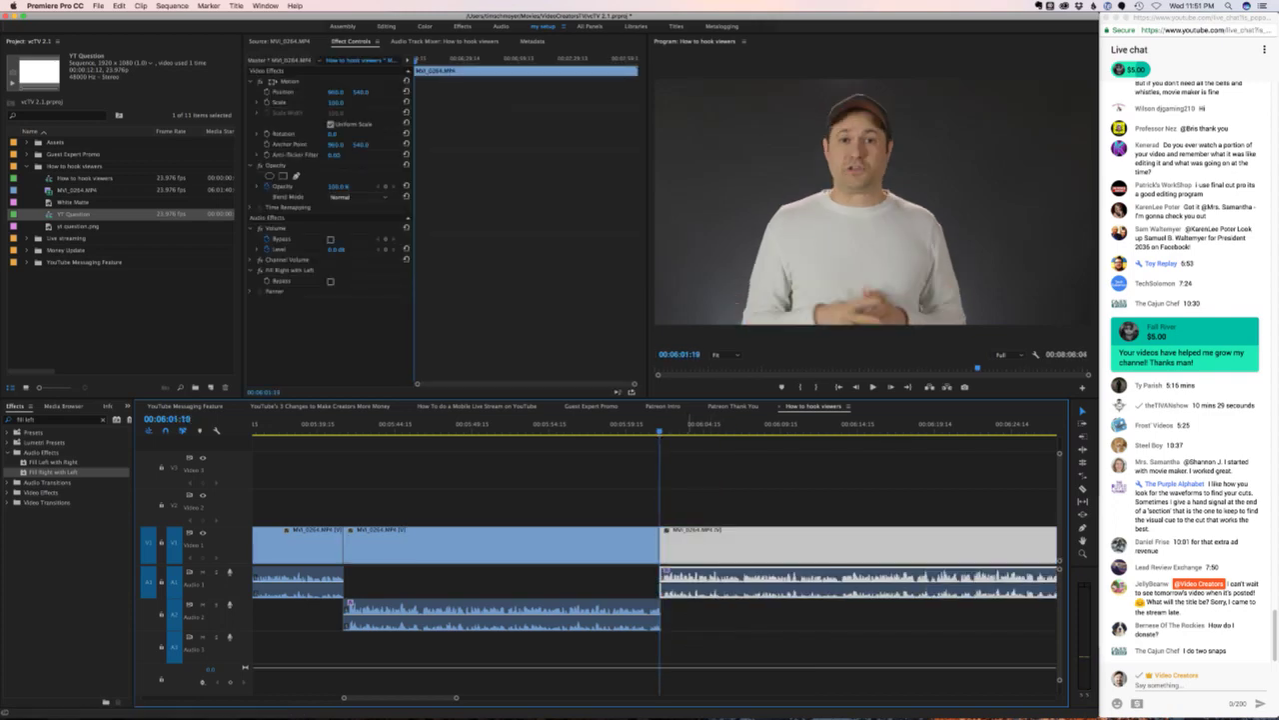
pyautogui.press('space')
pyautogui.press('super+shift+a')
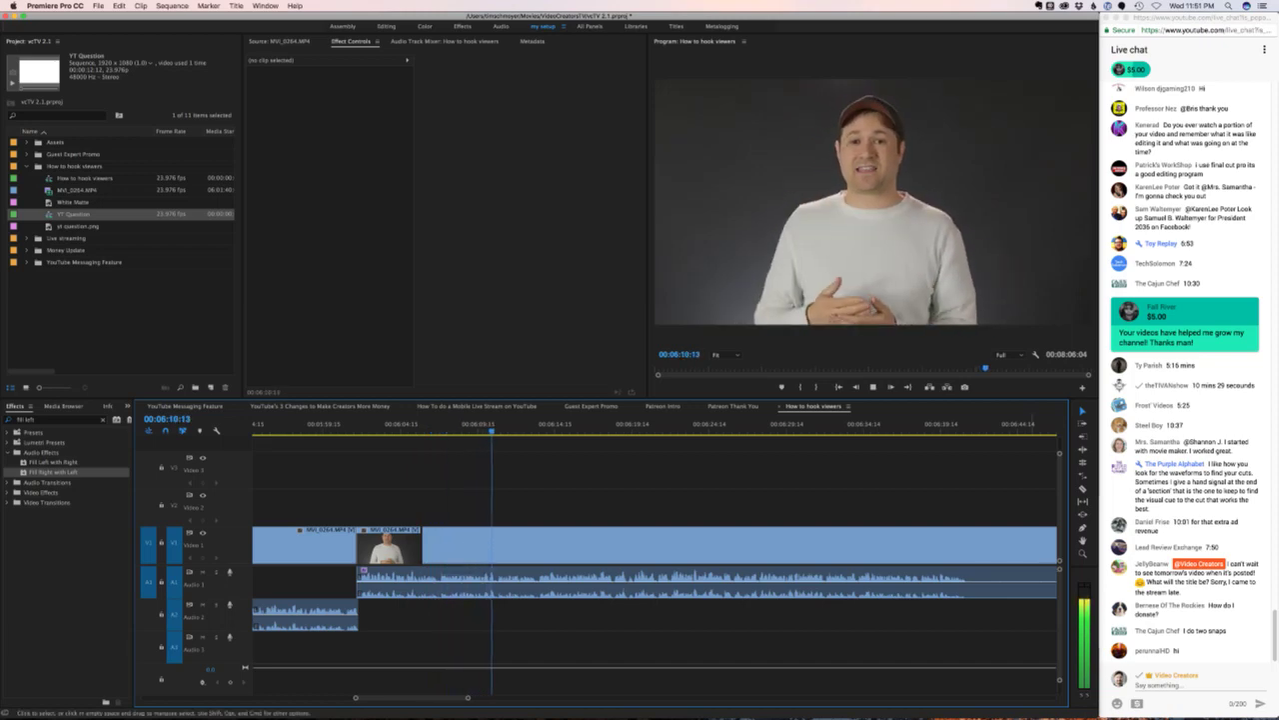
pyautogui.press('space')
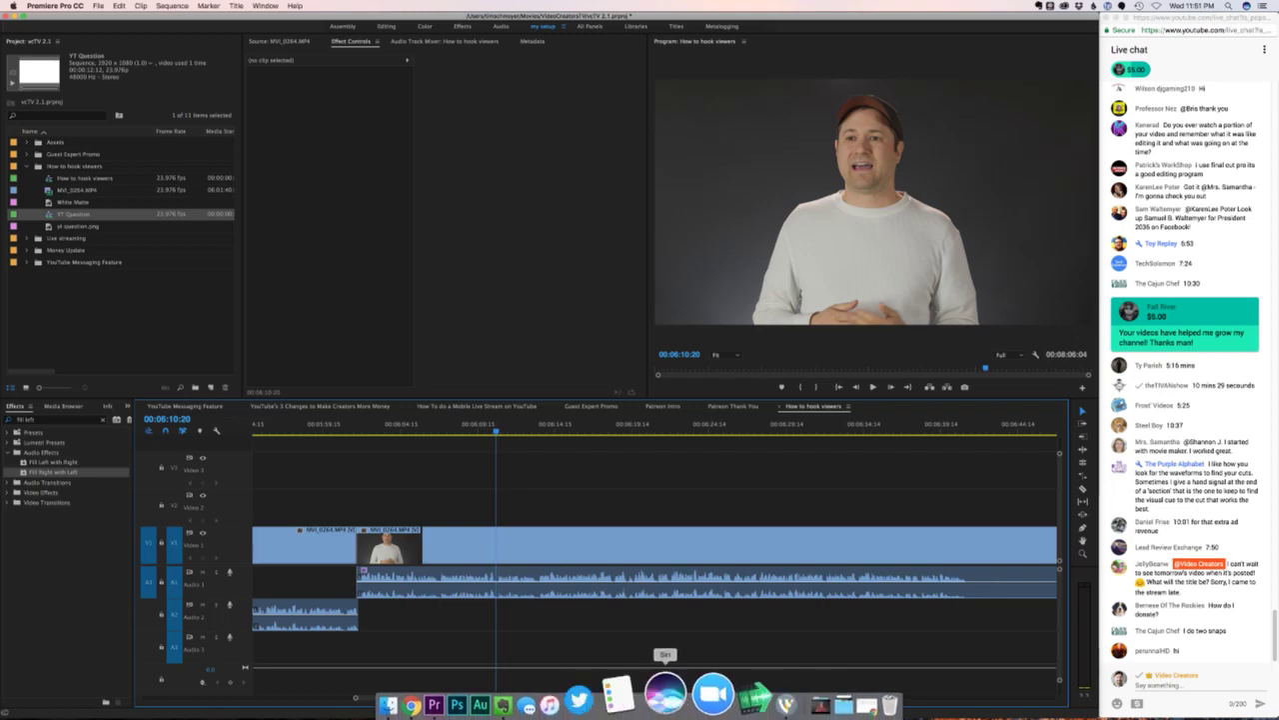
pyautogui.click(540, 694)
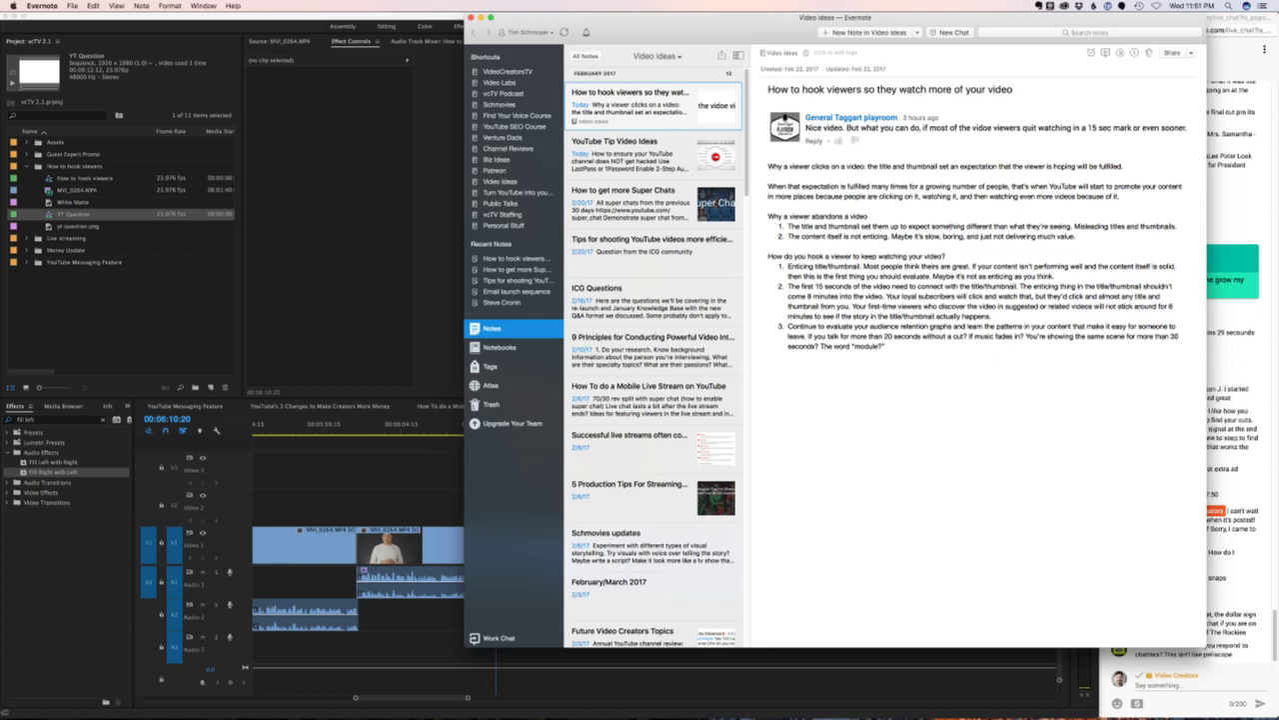
pyautogui.moveTo(1014, 89); pyautogui.dragTo(863, 89)
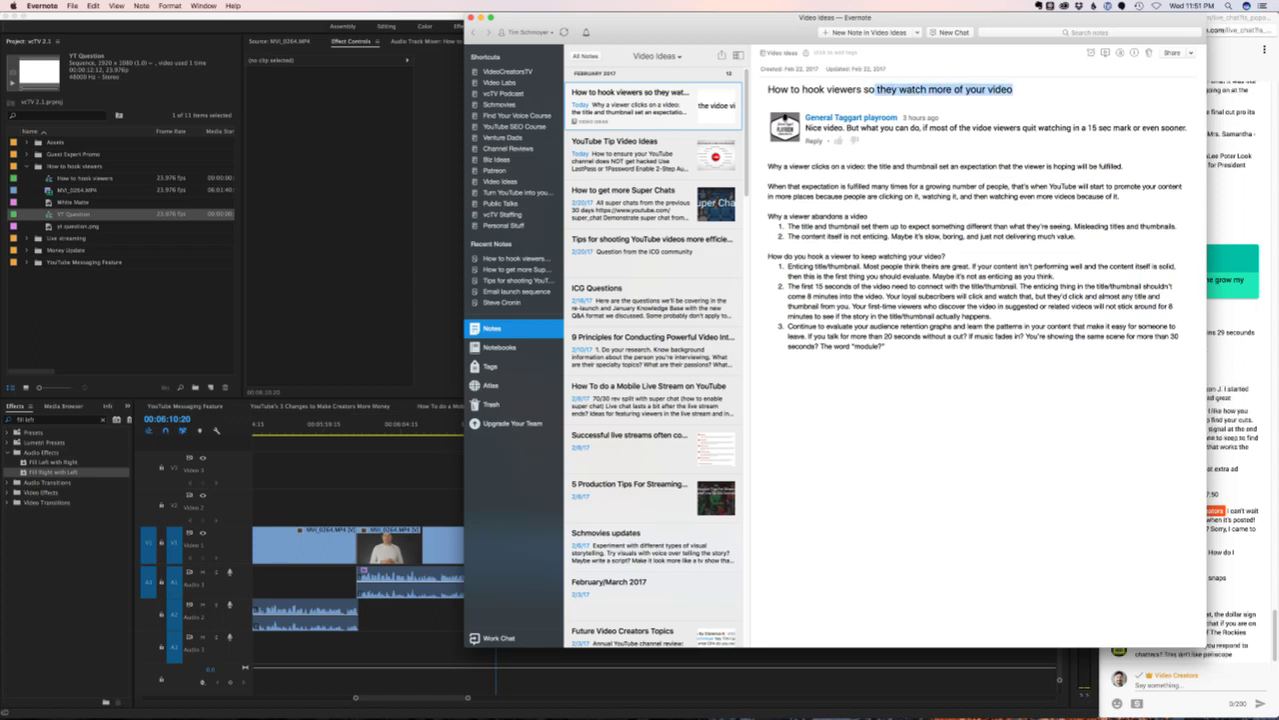
pyautogui.click(876, 89)
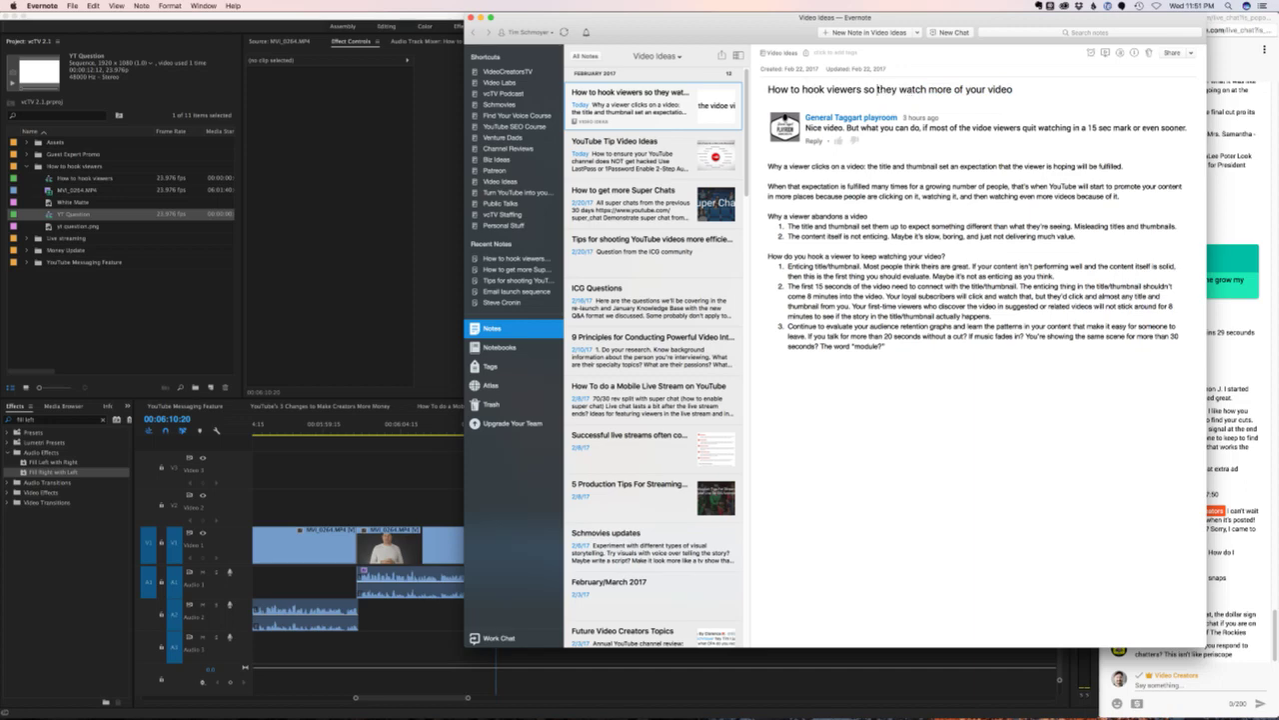
pyautogui.press('super+Tab')
pyautogui.press('space')
pyautogui.press('super+Tab')
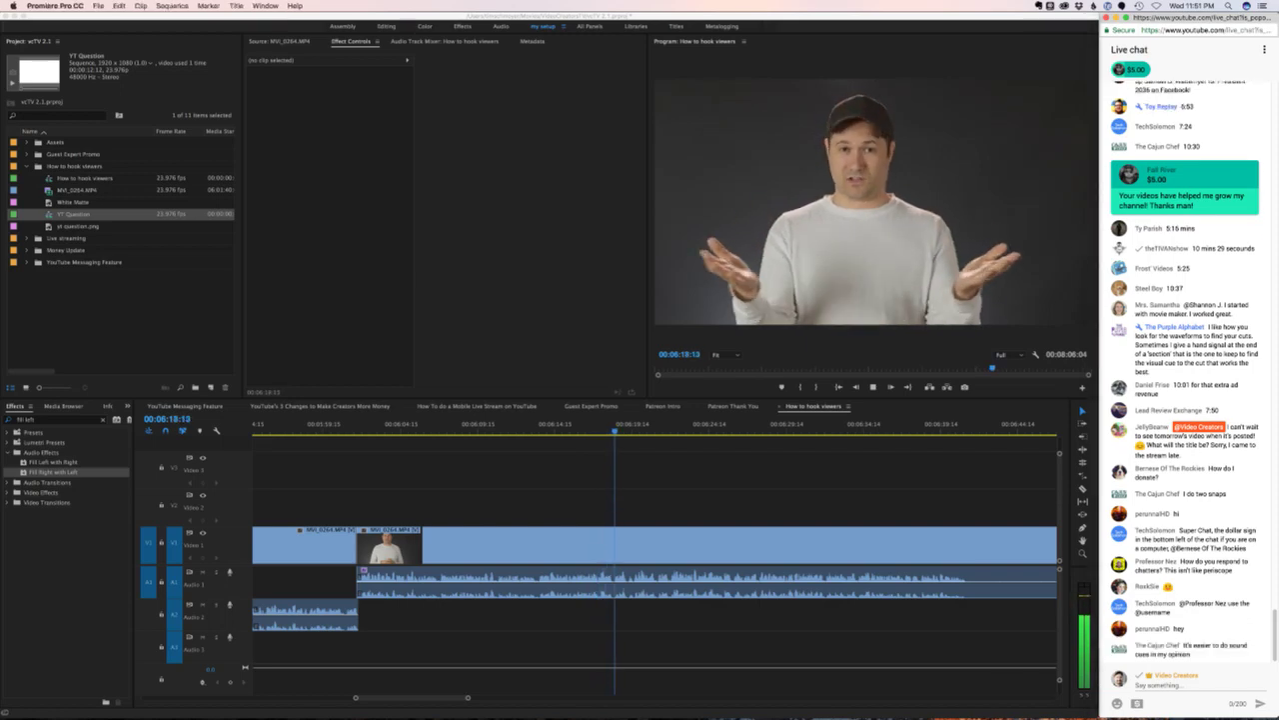
pyautogui.press('super+Tab')
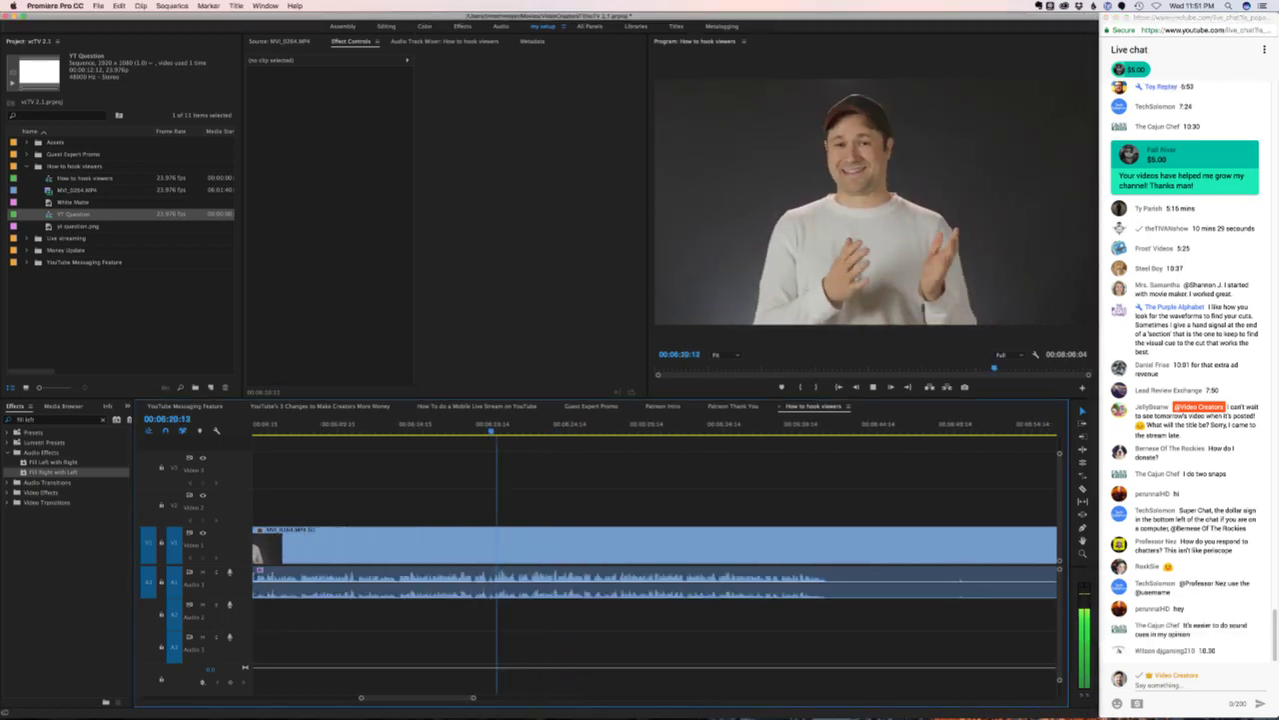
pyautogui.press('space')
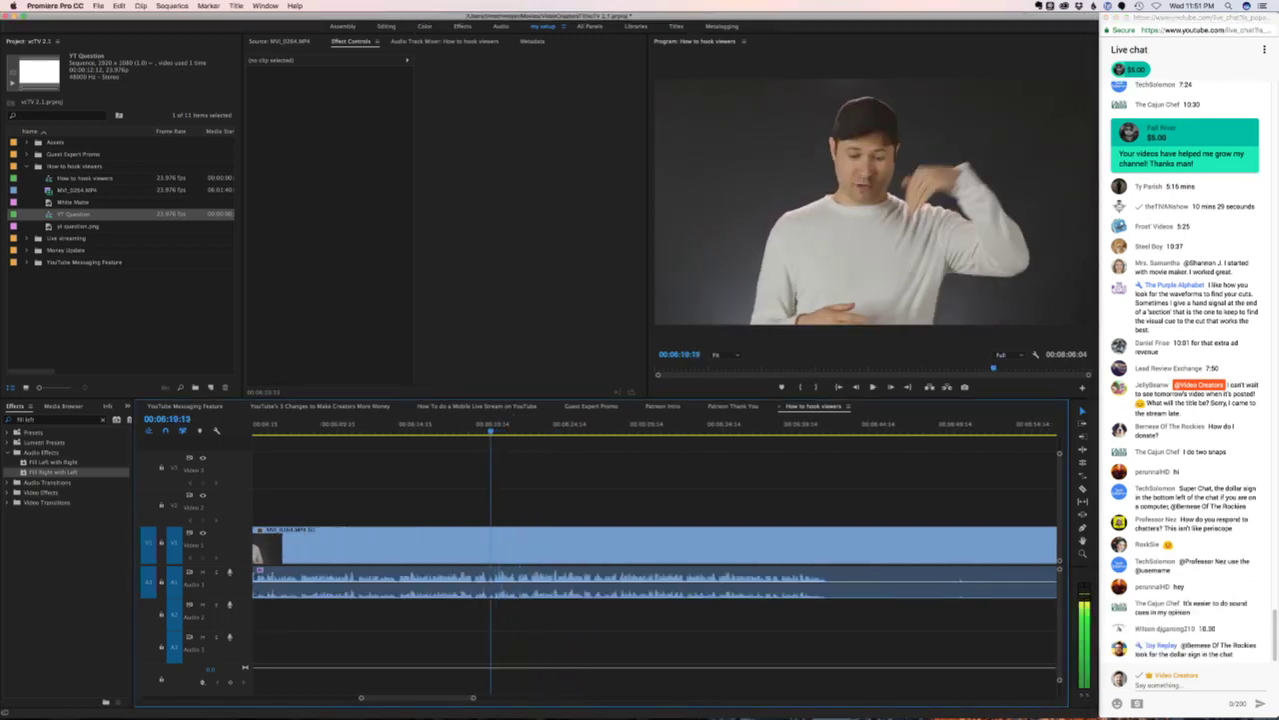
pyautogui.hotkey('shift', 'Left')
pyautogui.hotkey('shift', 'Left')
pyautogui.hotkey('shift', 'Left')
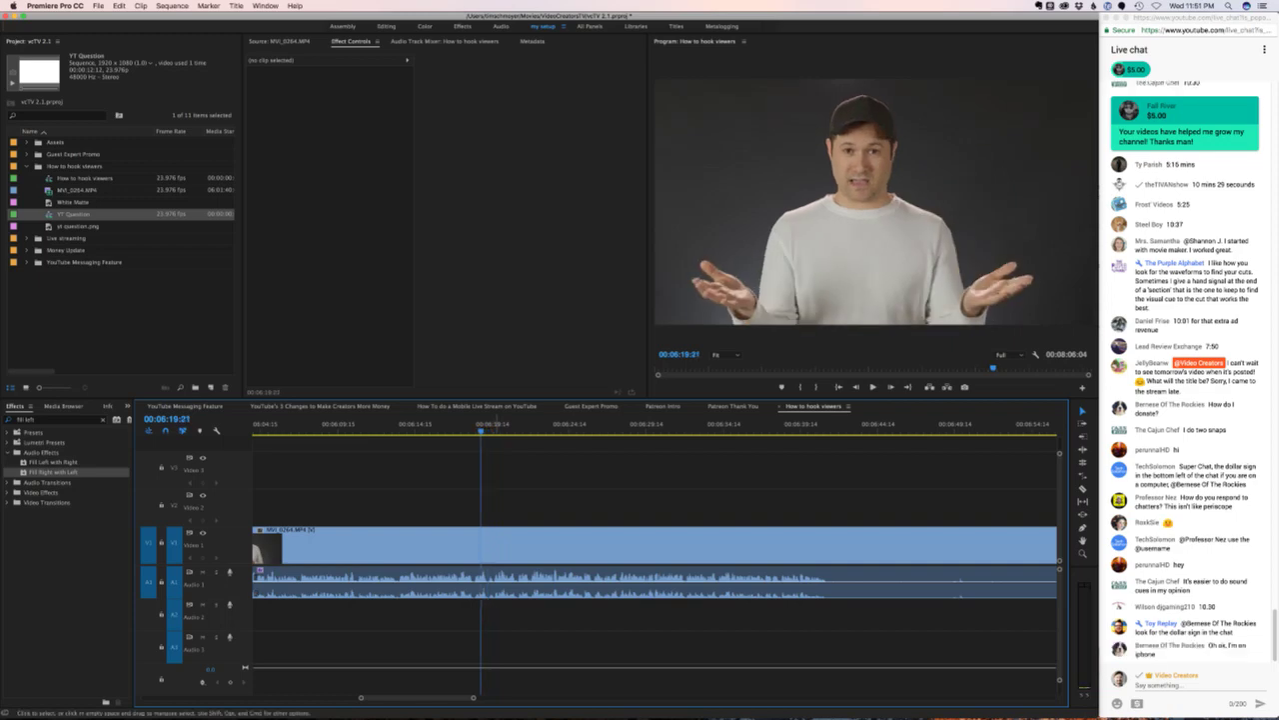
pyautogui.press('space')
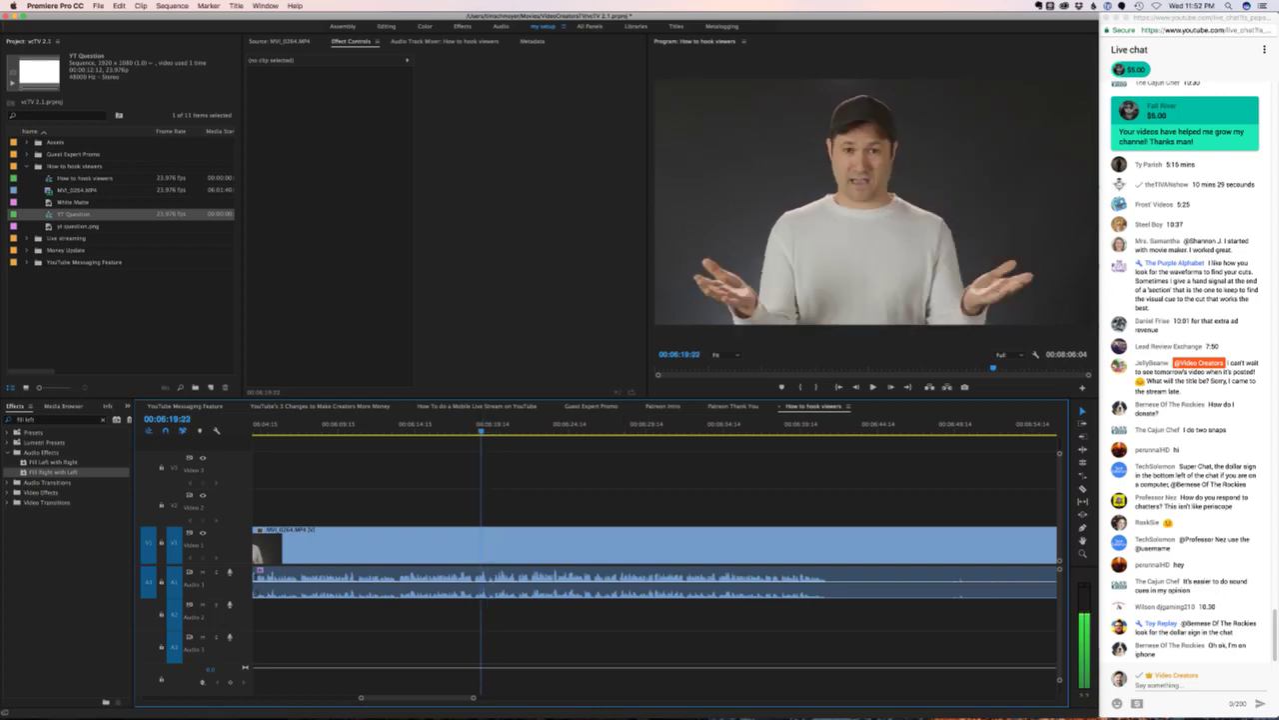
# - Cut a short piece, open a gap, and paste seven copies of it as a stutter
pyautogui.press('=')
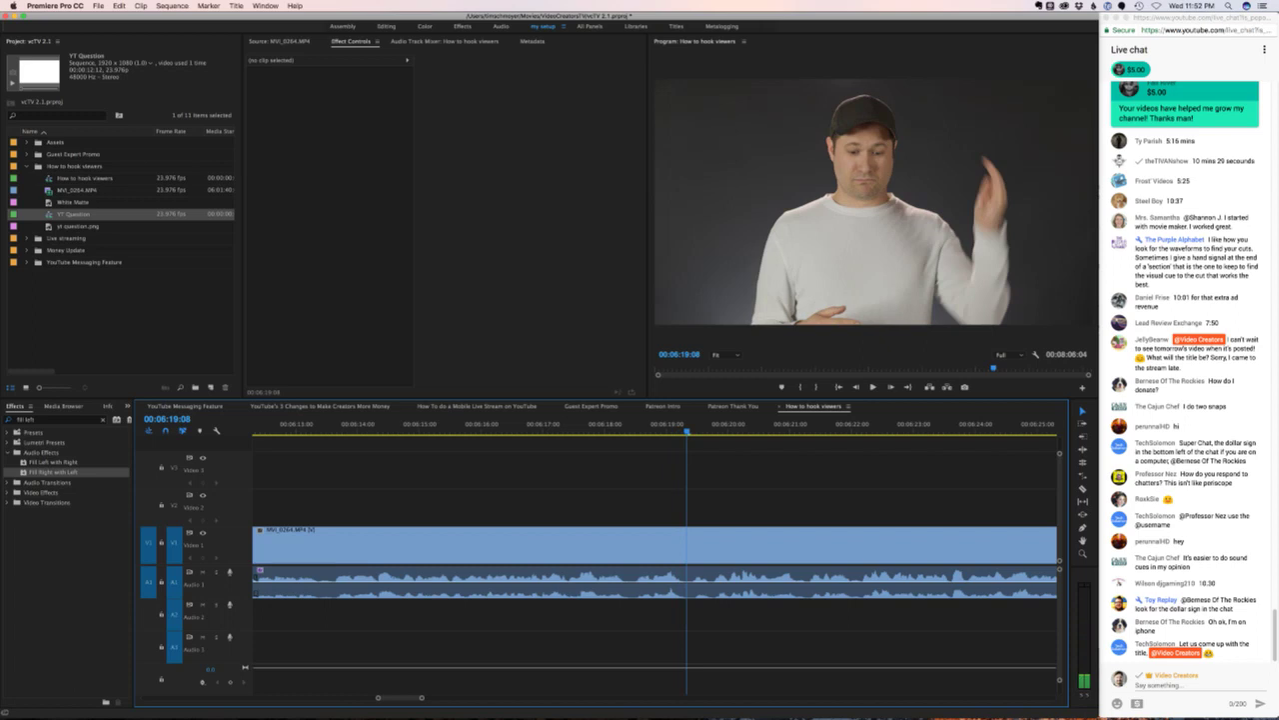
pyautogui.press('super+k')
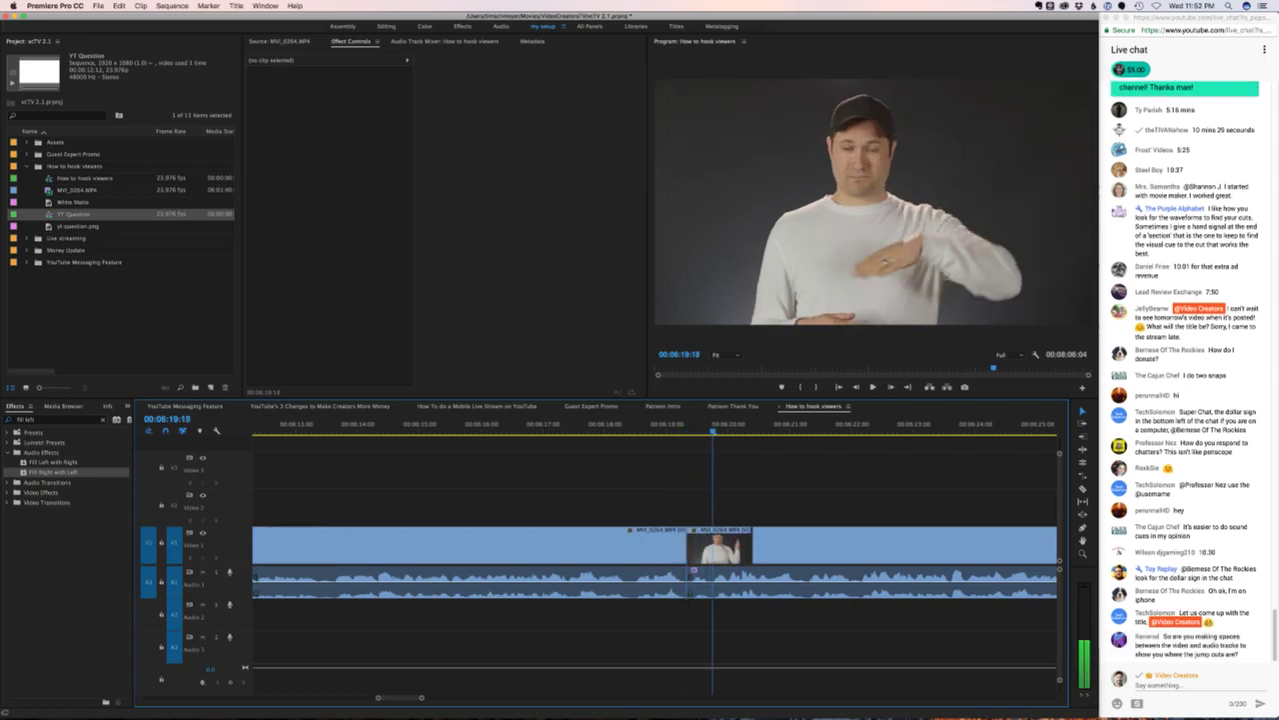
pyautogui.press('space')
pyautogui.press('super+k')
pyautogui.moveTo(719, 545); pyautogui.dragTo(955, 544)
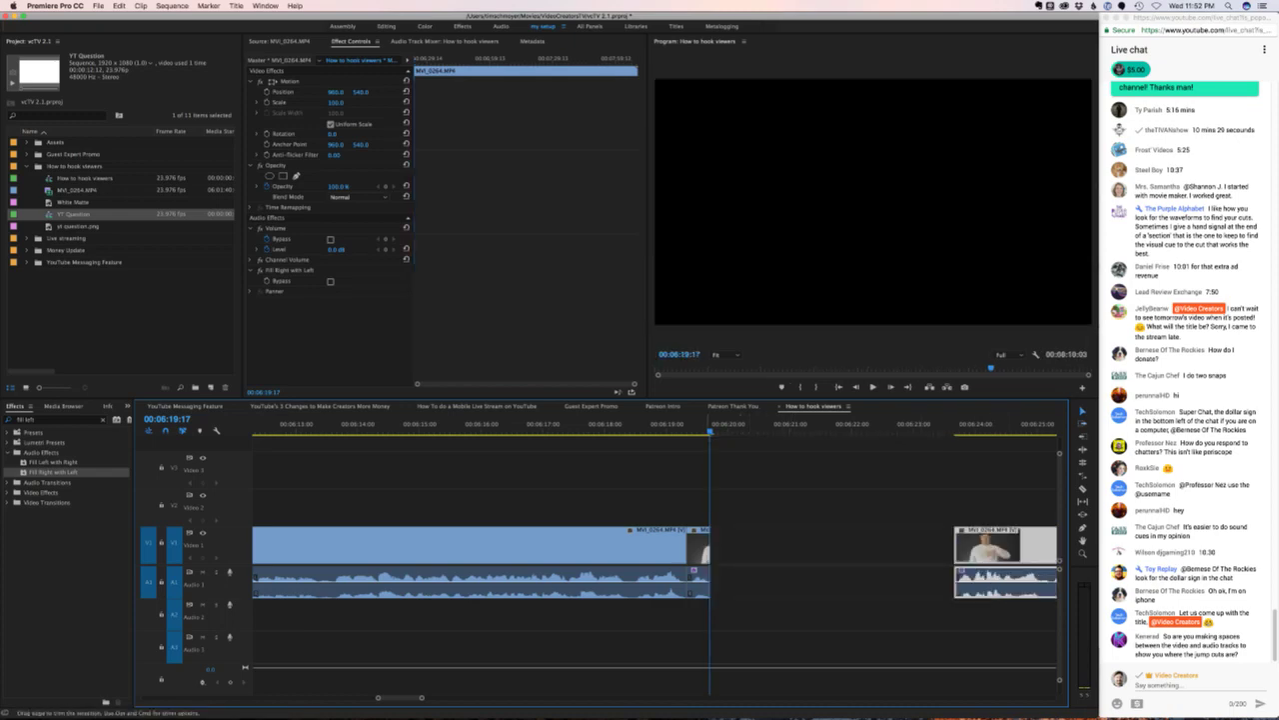
pyautogui.press('super+v')
pyautogui.press('super+v')
pyautogui.press('super+v')
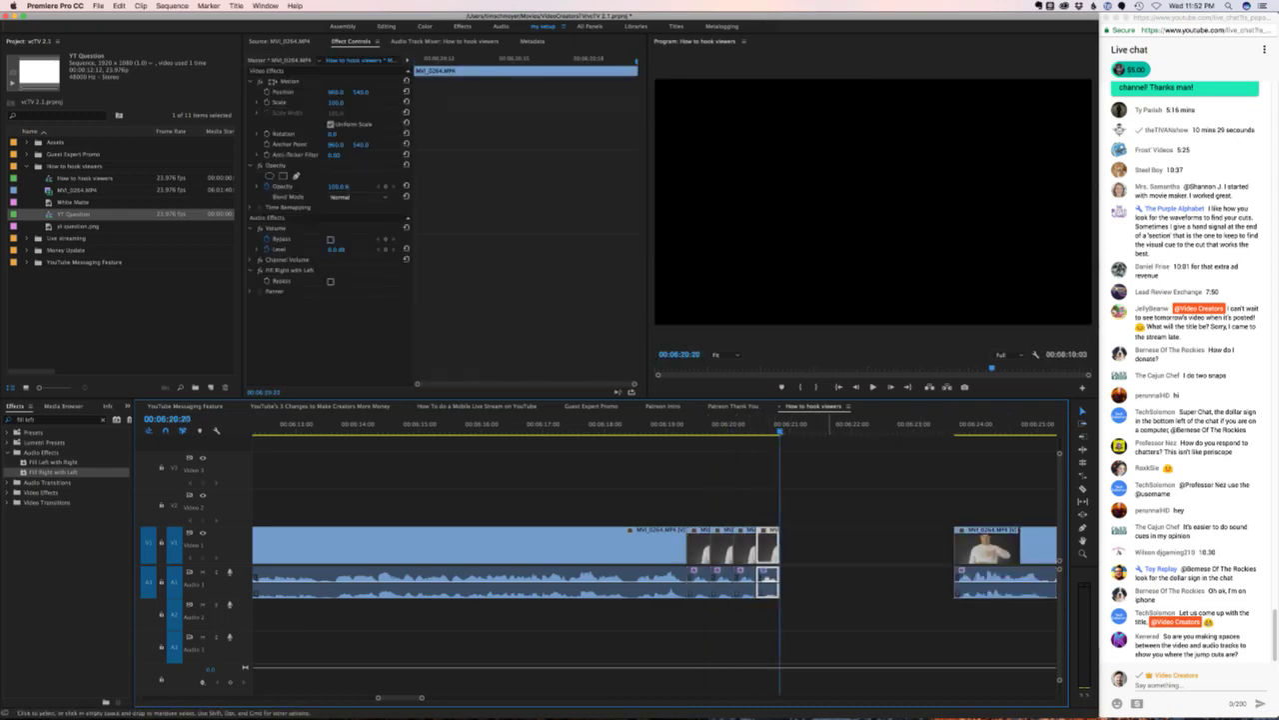
pyautogui.press('super+v')
pyautogui.press('super+v')
pyautogui.press('super+v')
pyautogui.press('super+v')
# - Delete the gap after the stutter clips, review, then undo the removal
pyautogui.press('space')
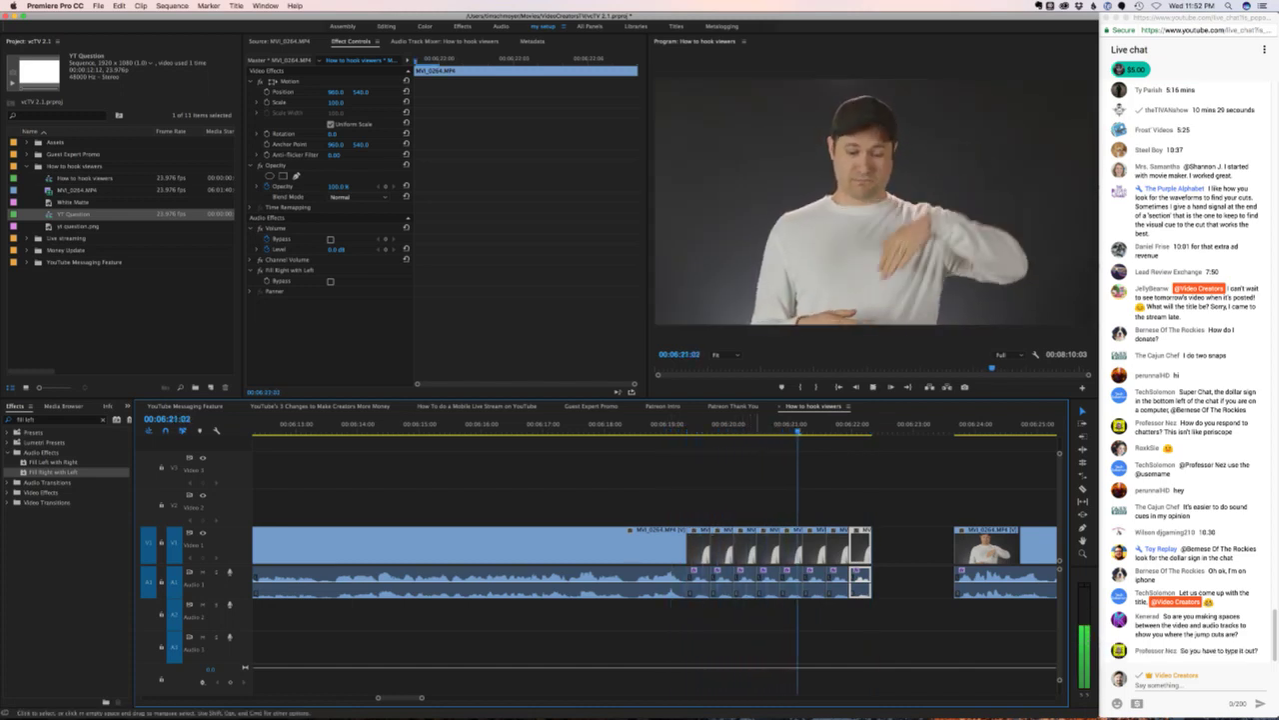
pyautogui.press('space')
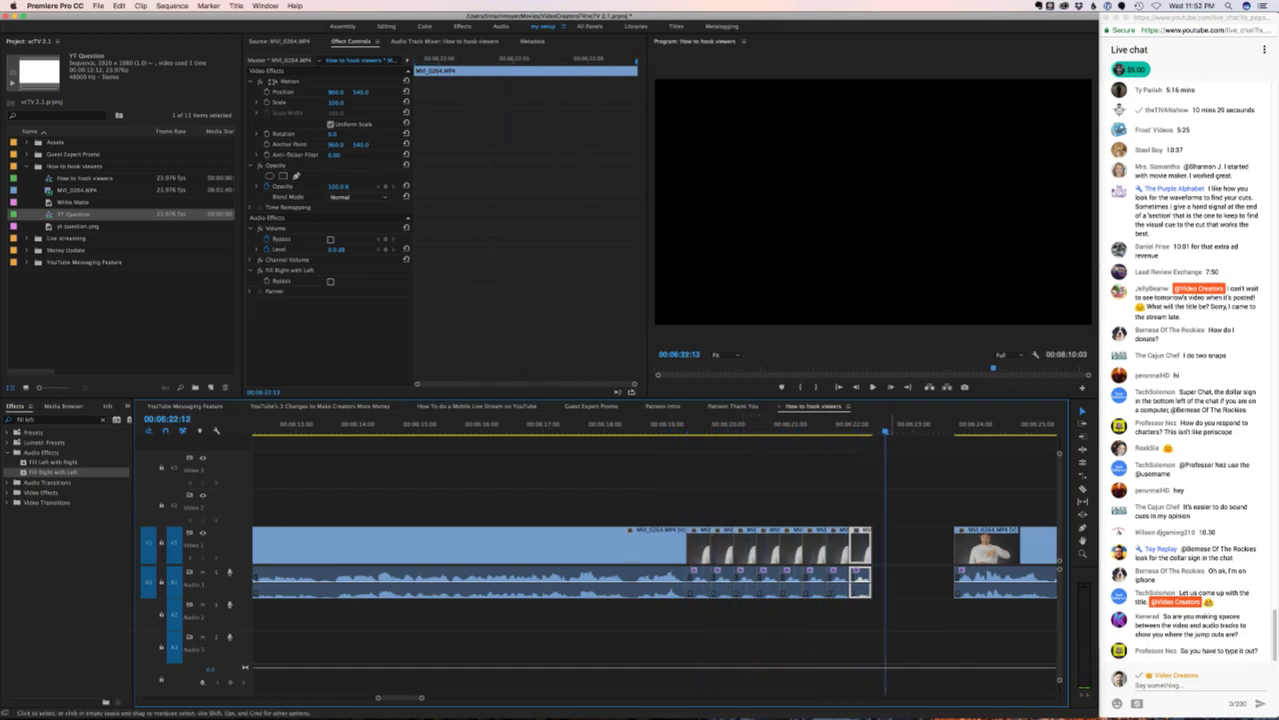
pyautogui.click(912, 544)
pyautogui.press('Delete')
pyautogui.press('space')
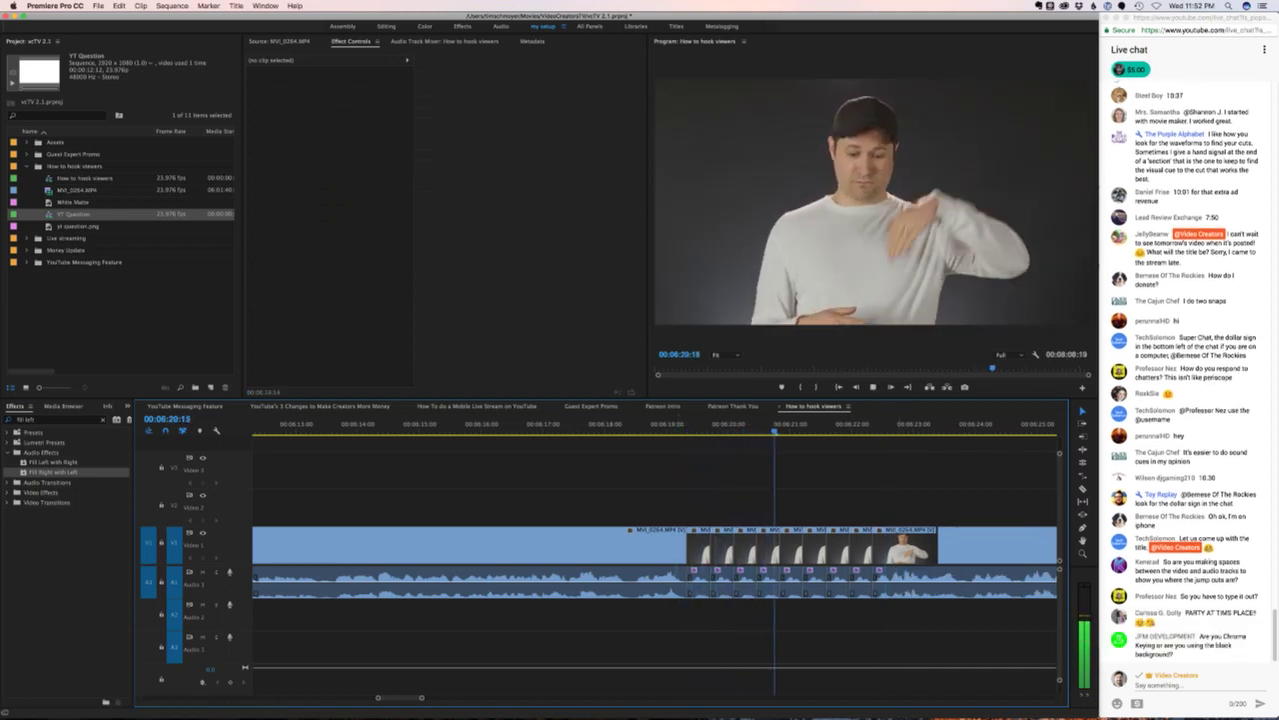
pyautogui.click(680, 424)
pyautogui.press('cmd+z')
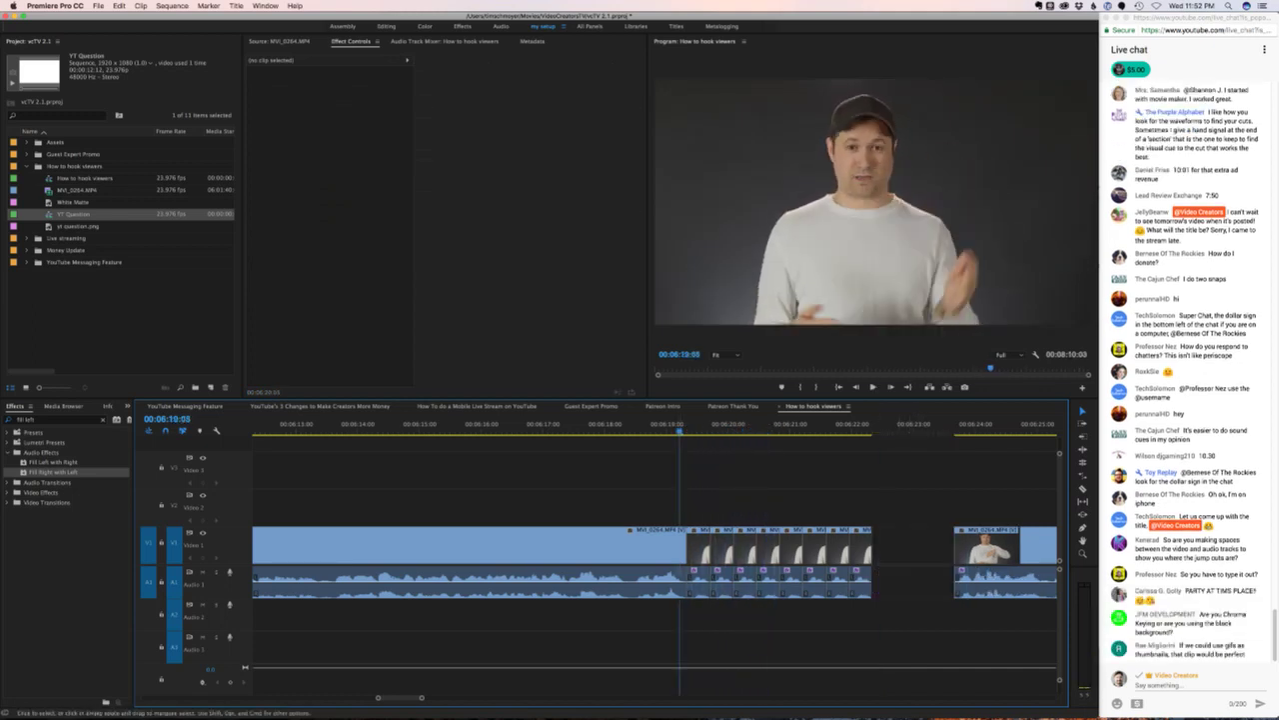
# - Delete the last four and then two more short stutter clips, leaving the gap
pyautogui.moveTo(917, 496); pyautogui.dragTo(783, 600)
pyautogui.press('Delete')
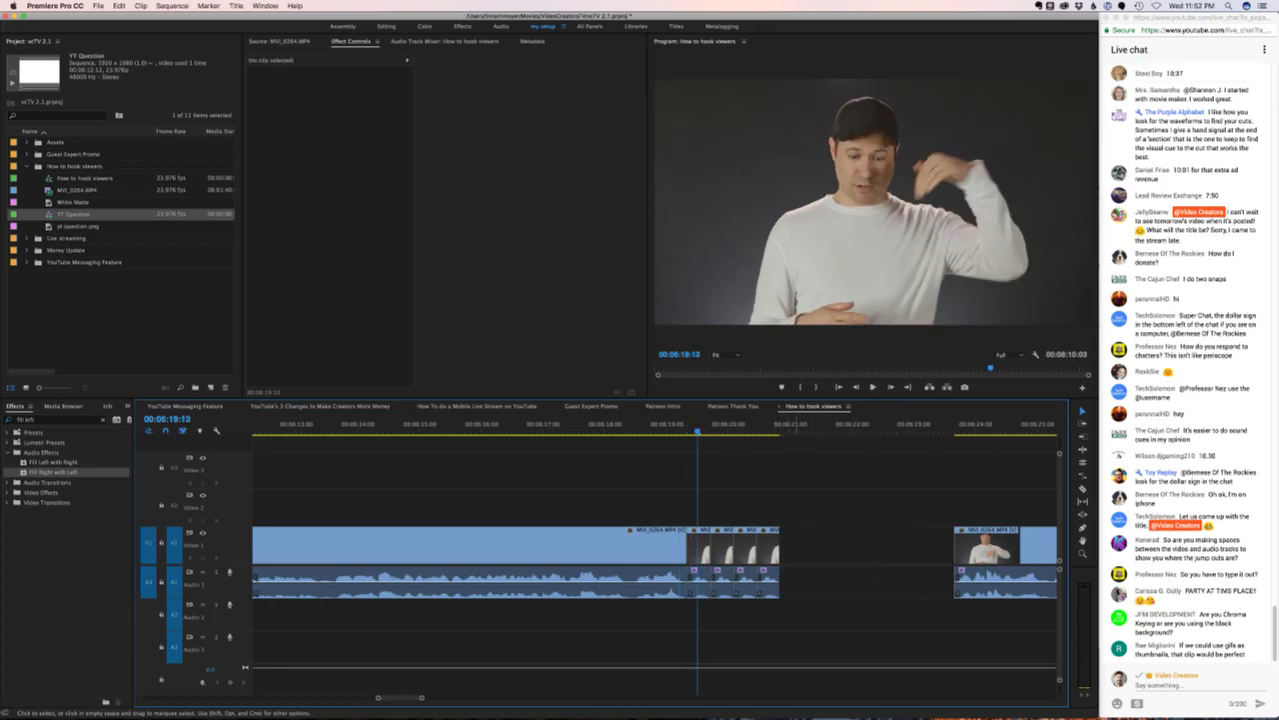
pyautogui.moveTo(776, 505); pyautogui.dragTo(734, 600)
pyautogui.press('Delete')
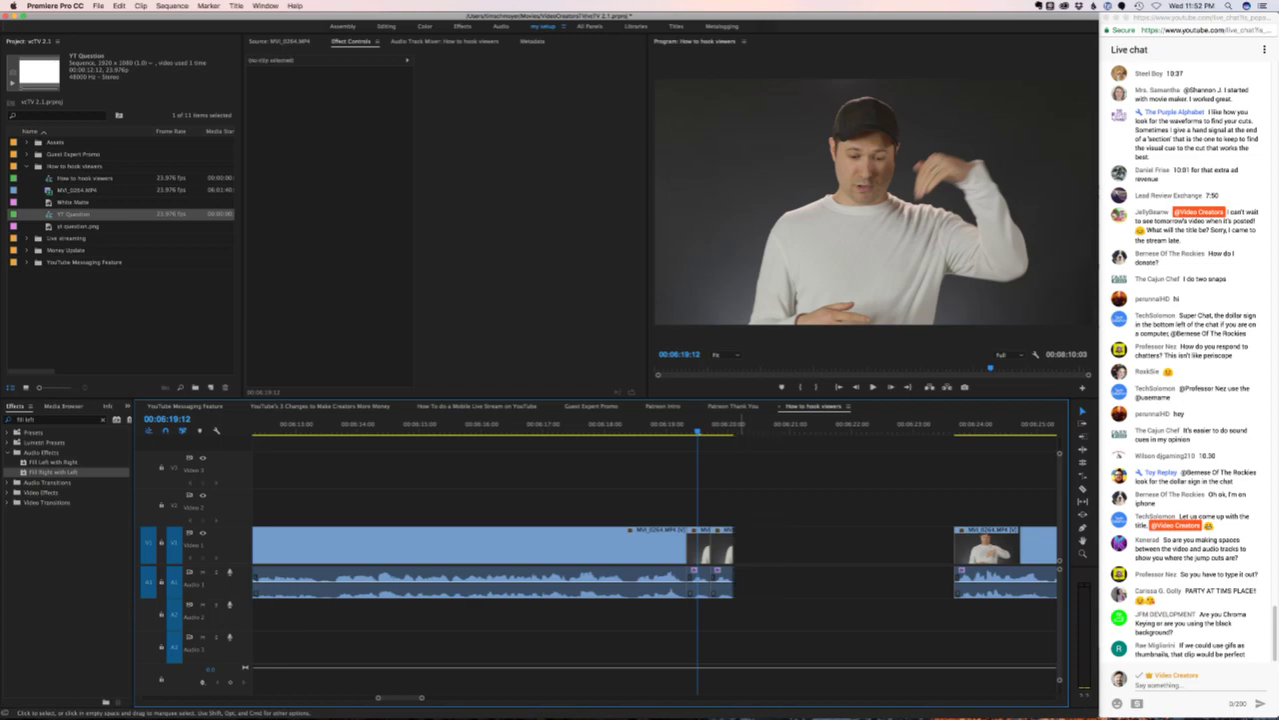
pyautogui.press('space')
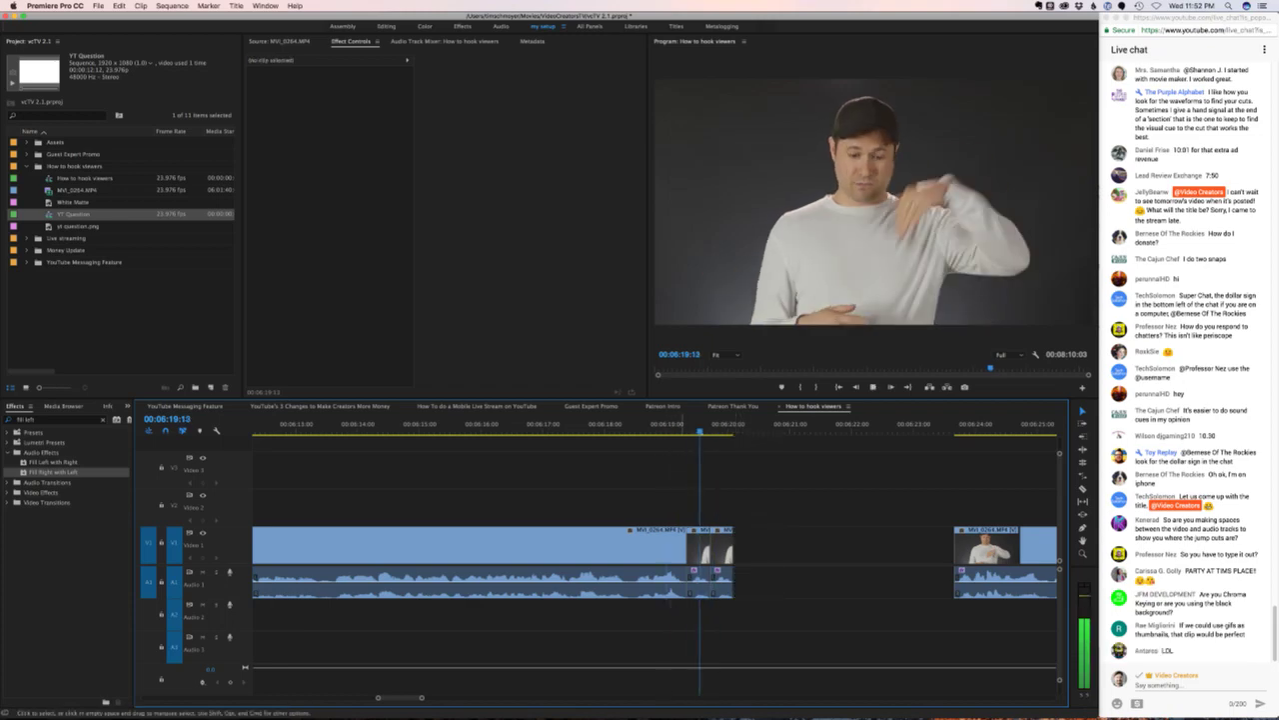
# - Set the short clip after the stutter to 50% speed via Speed/Duration
pyautogui.click(722, 548)
pyautogui.rightClick(722, 548)
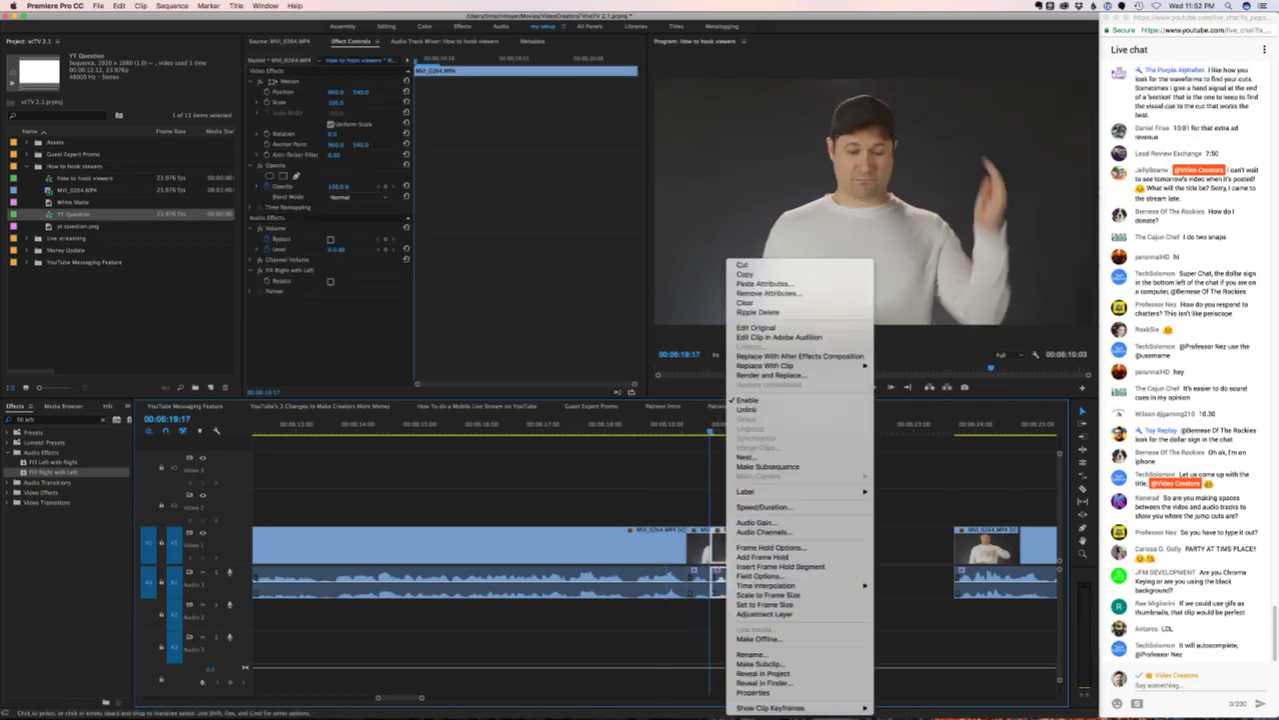
pyautogui.click(789, 507)
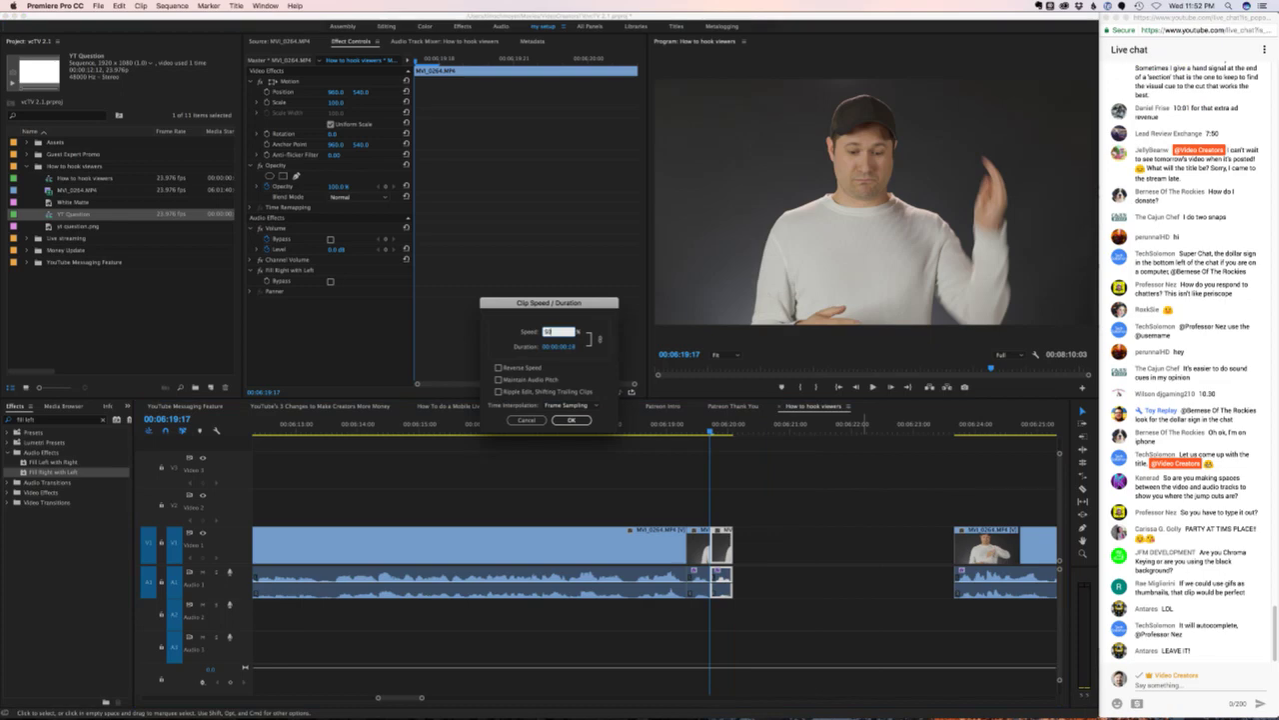
pyautogui.write('50')
pyautogui.press('Return')
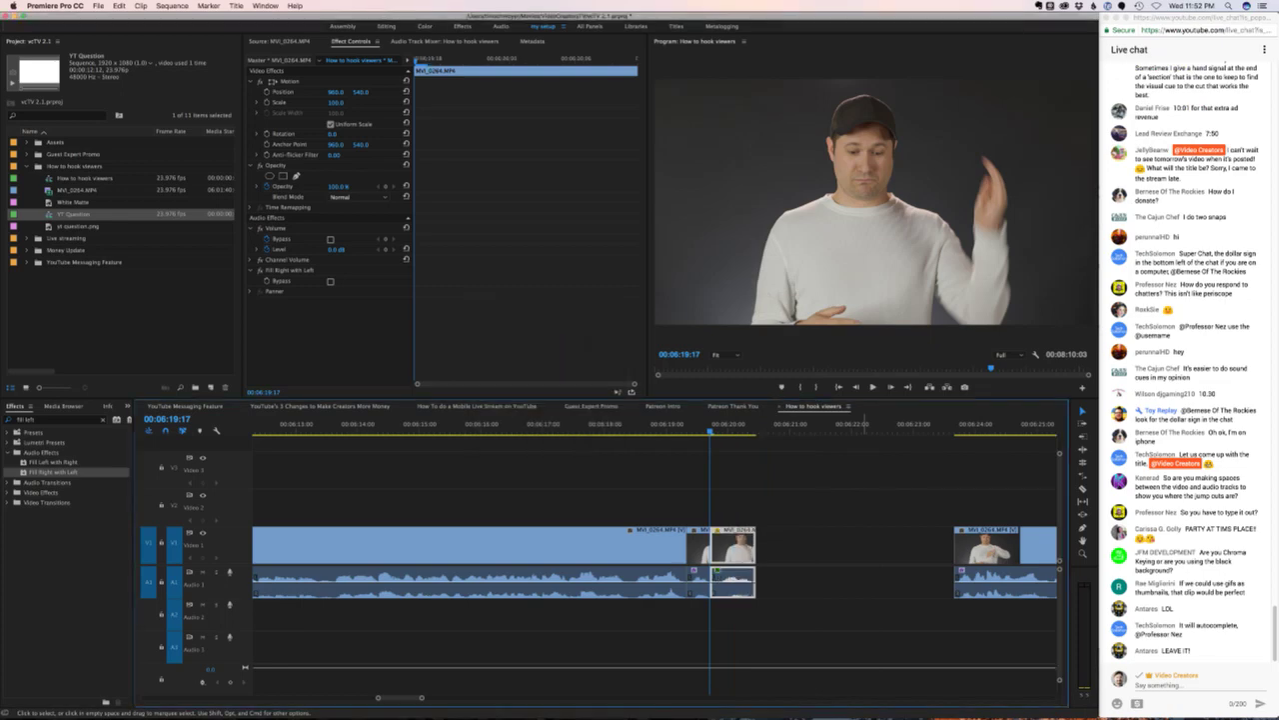
# - Undo the accidentally pasted clip copies and reselect the short clip
pyautogui.hotkey('ctrl', 'v')
pyautogui.hotkey('ctrl', 'v')
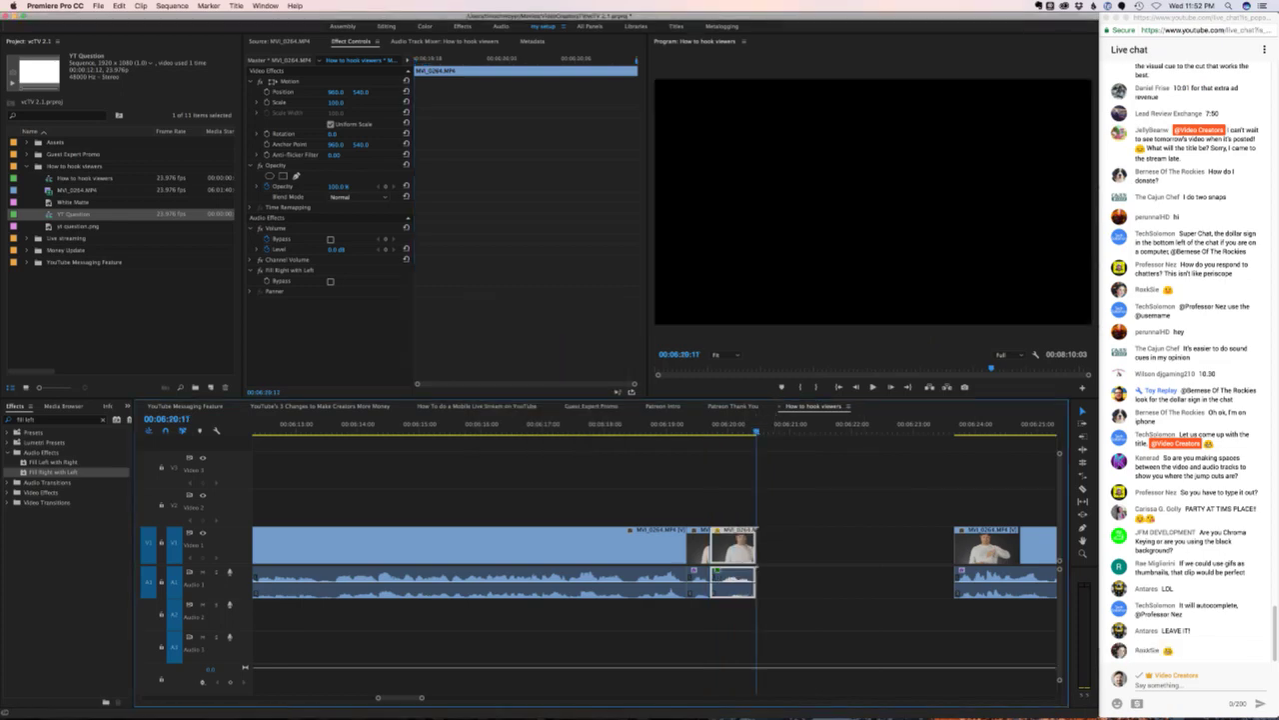
pyautogui.hotkey('ctrl', 'z')
pyautogui.hotkey('ctrl', 'z')
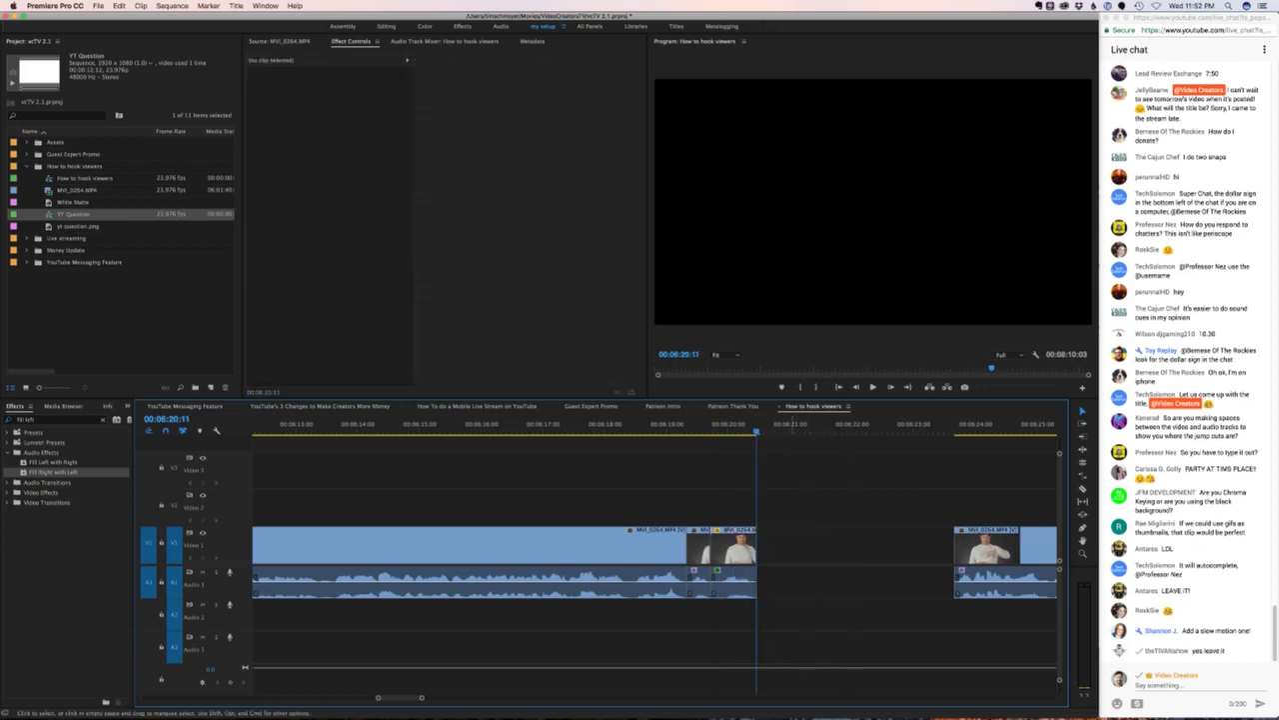
pyautogui.press('Up')
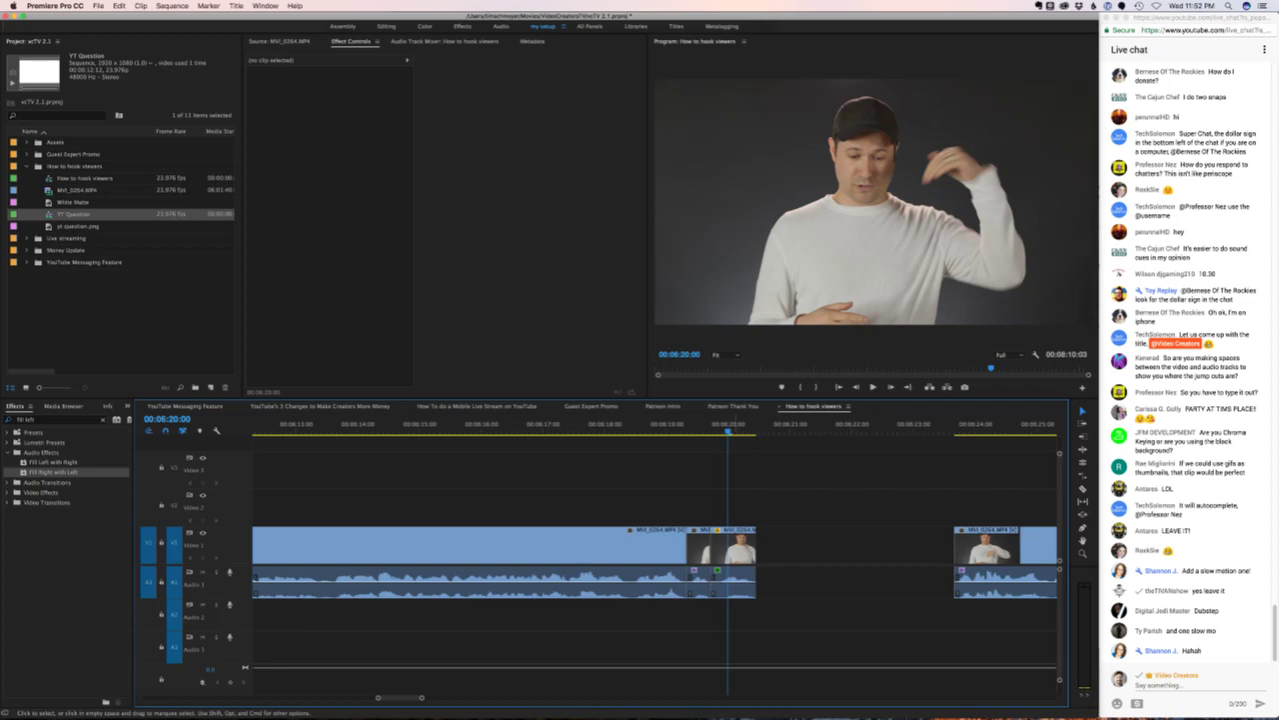
pyautogui.press('d')
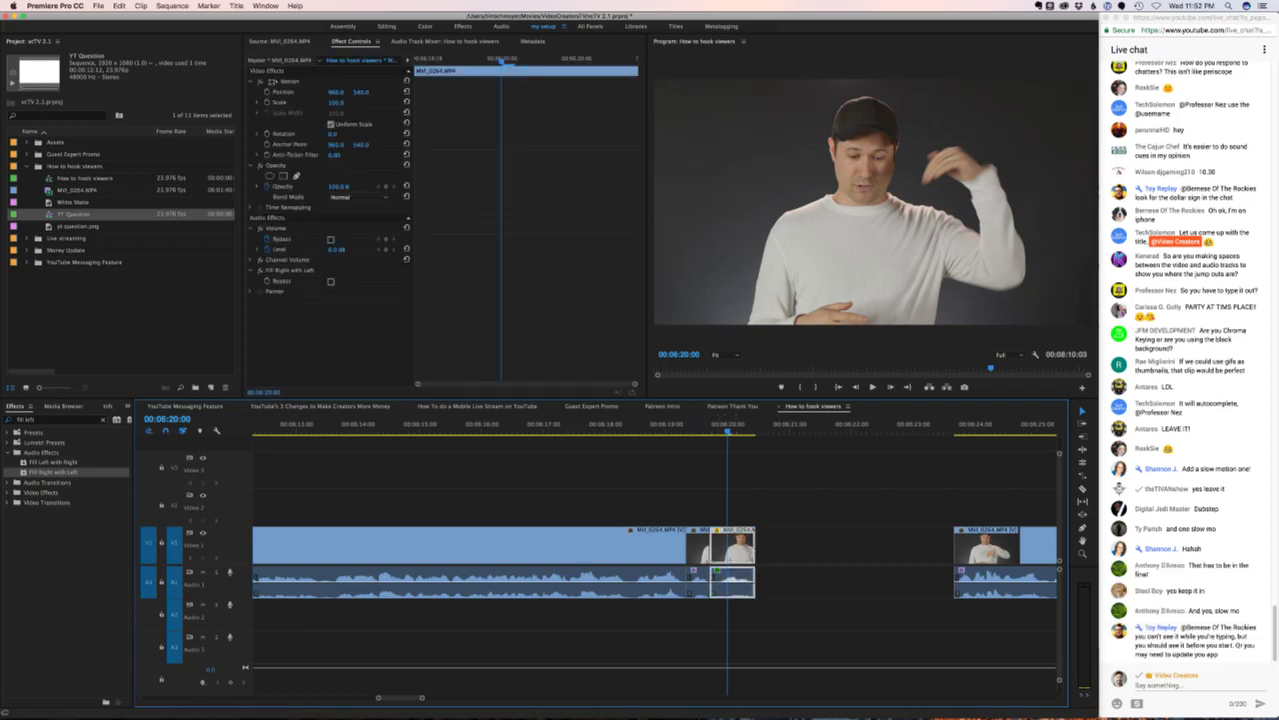
pyautogui.click(103, 420)
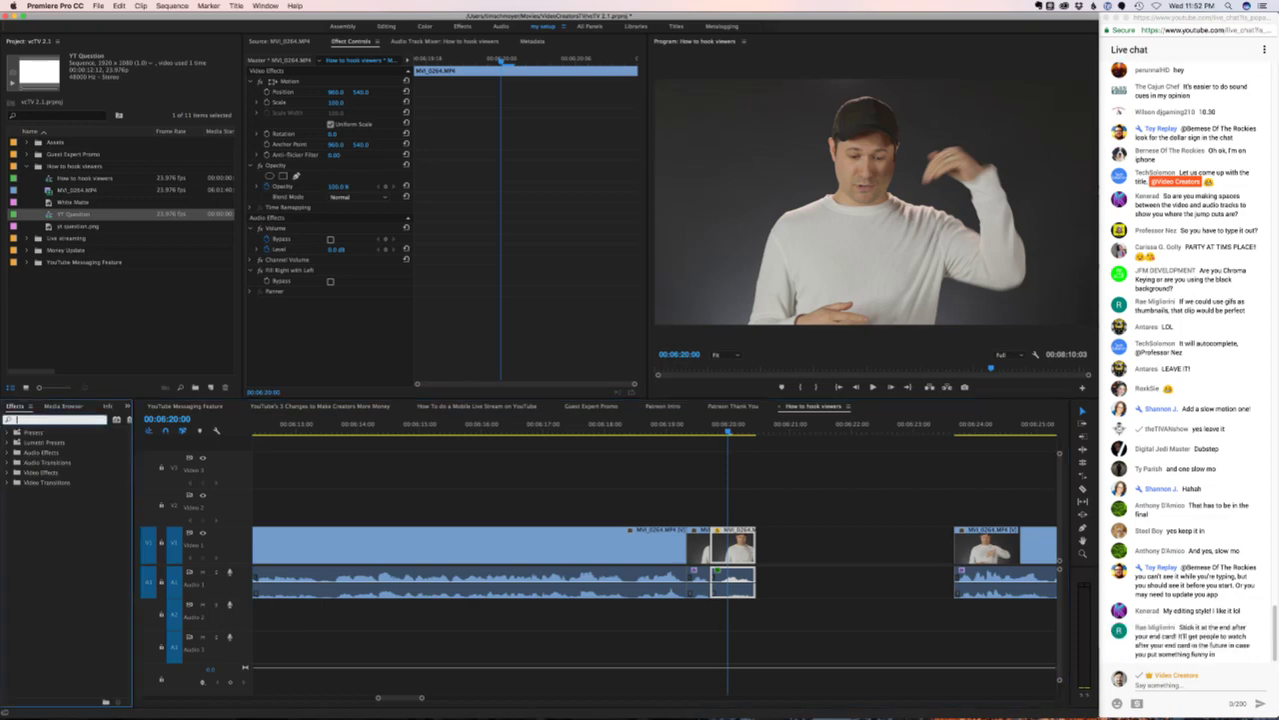
# - Apply the Black & White effect to the slowed clip and set its Scale to 116
pyautogui.write('black wh')
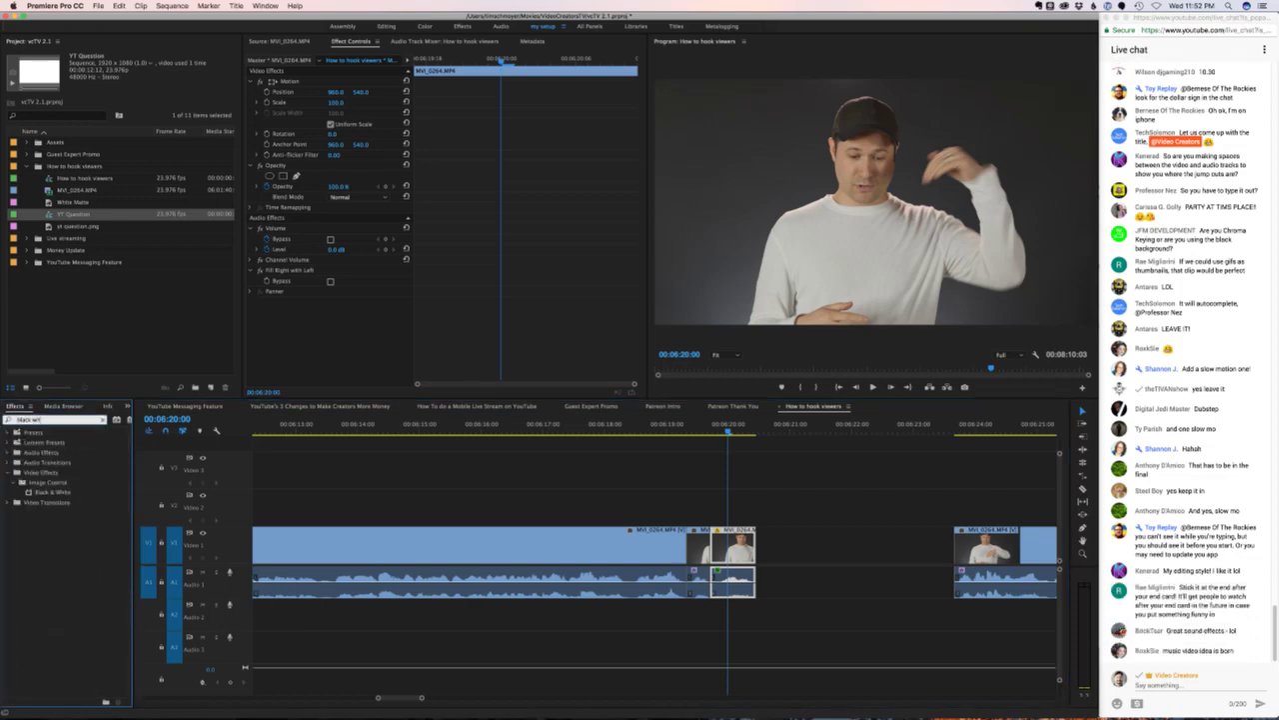
pyautogui.moveTo(52, 492); pyautogui.dragTo(733, 548)
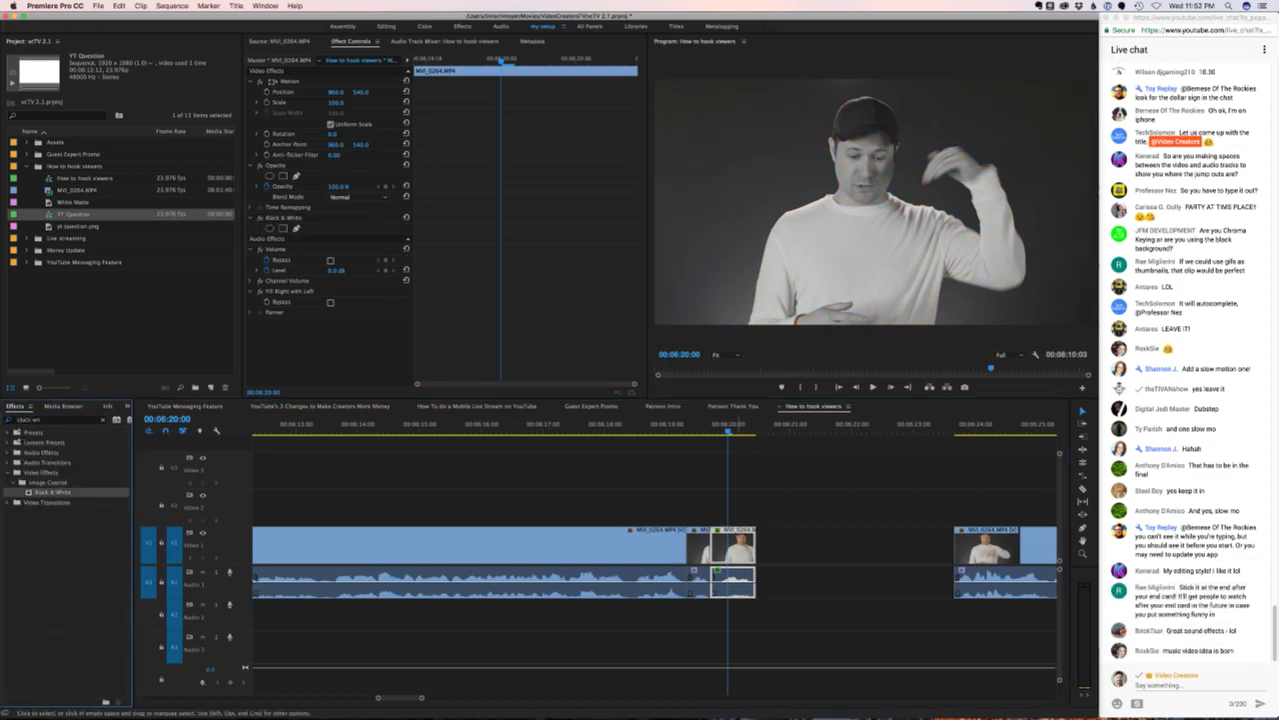
pyautogui.click(338, 102)
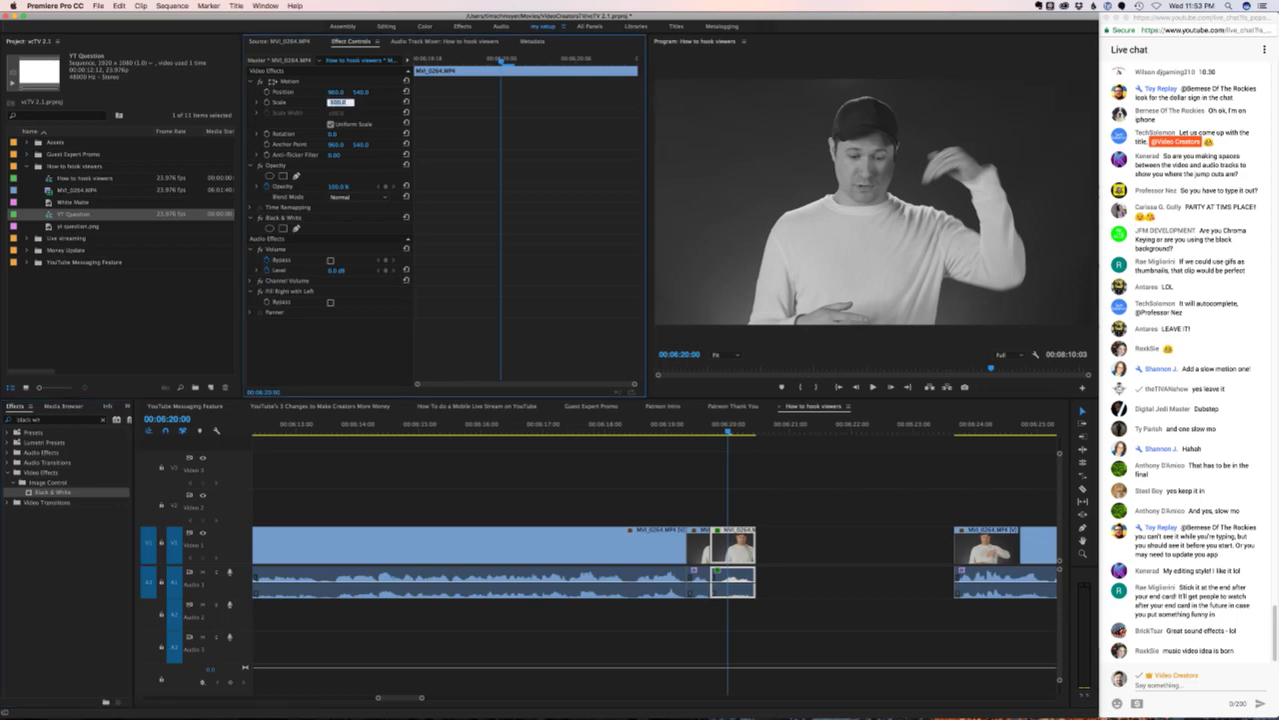
pyautogui.write('116')
pyautogui.press('Return')
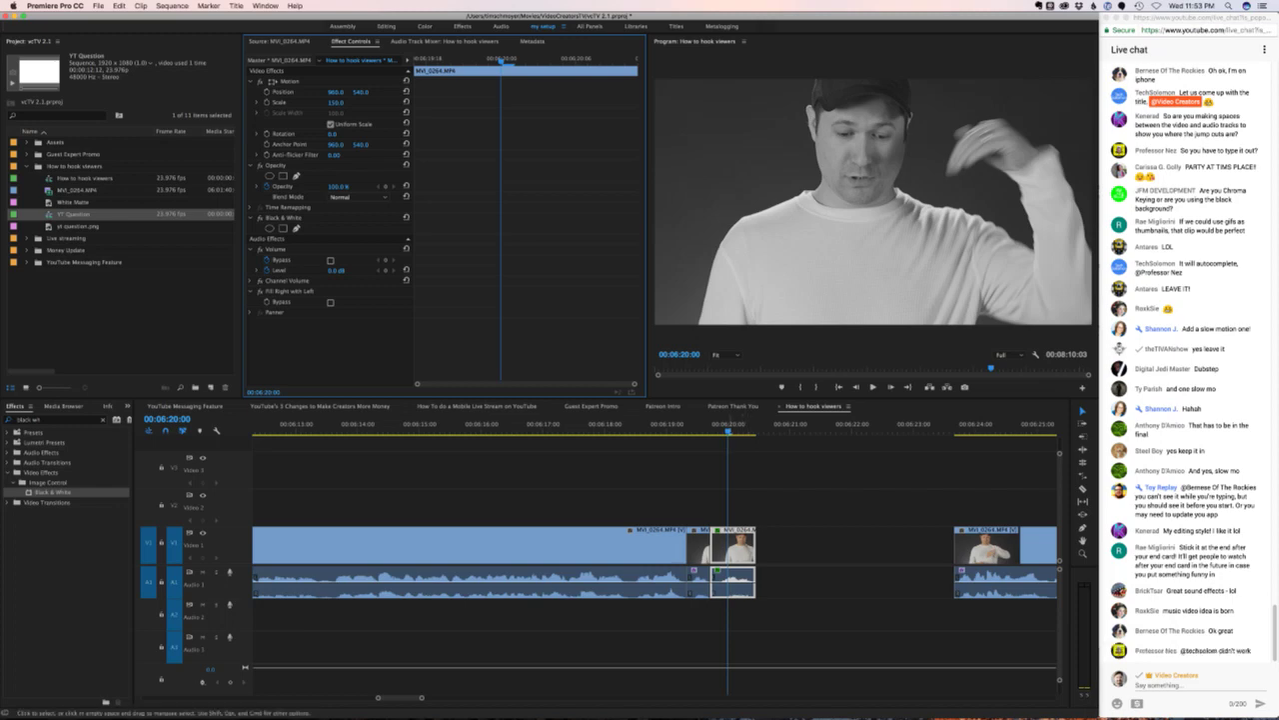
# - Ripple-delete the gap after the clip and play back the black-and-white result
pyautogui.click(855, 544)
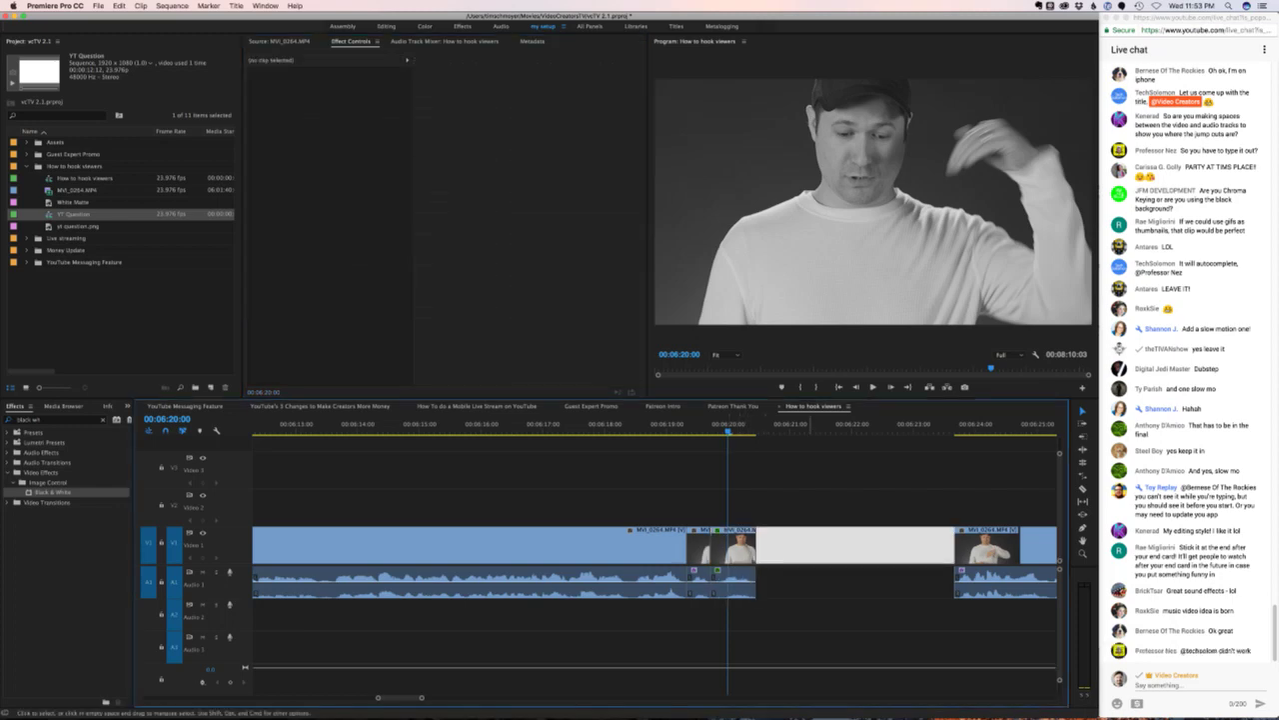
pyautogui.press('Delete')
pyautogui.press('space')
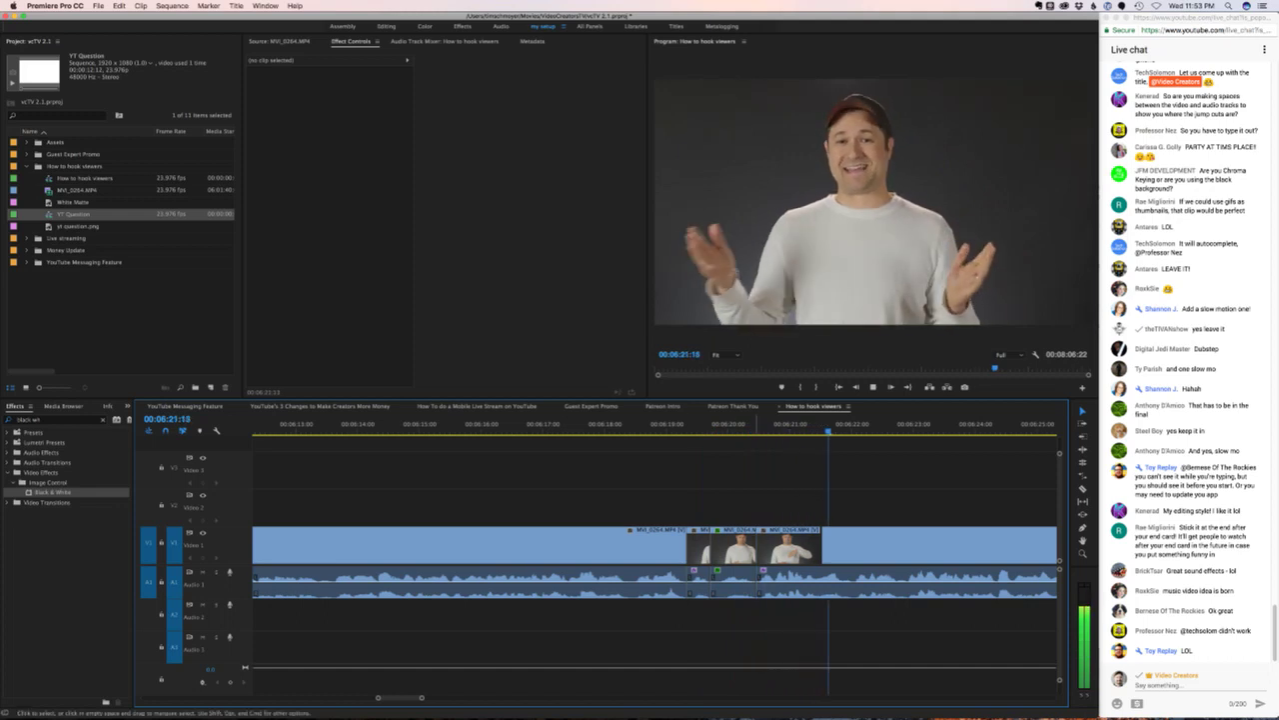
pyautogui.press('space')
pyautogui.click(671, 424)
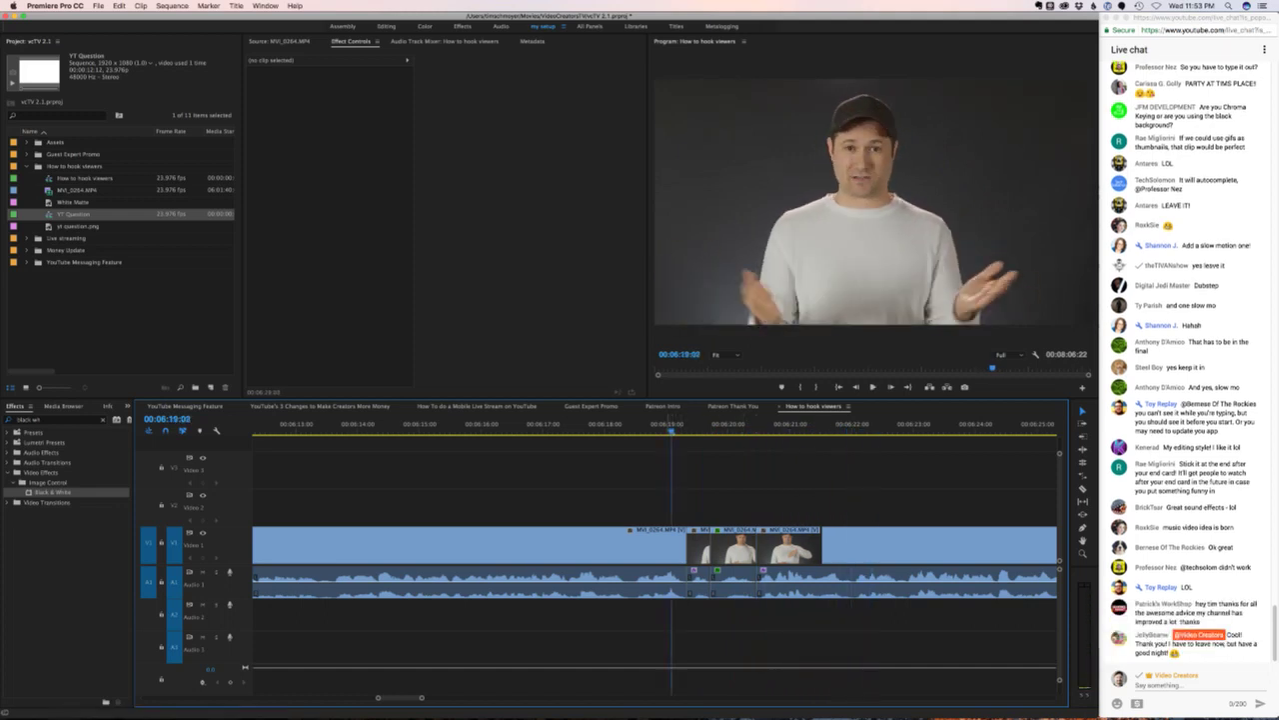
pyautogui.press('space')
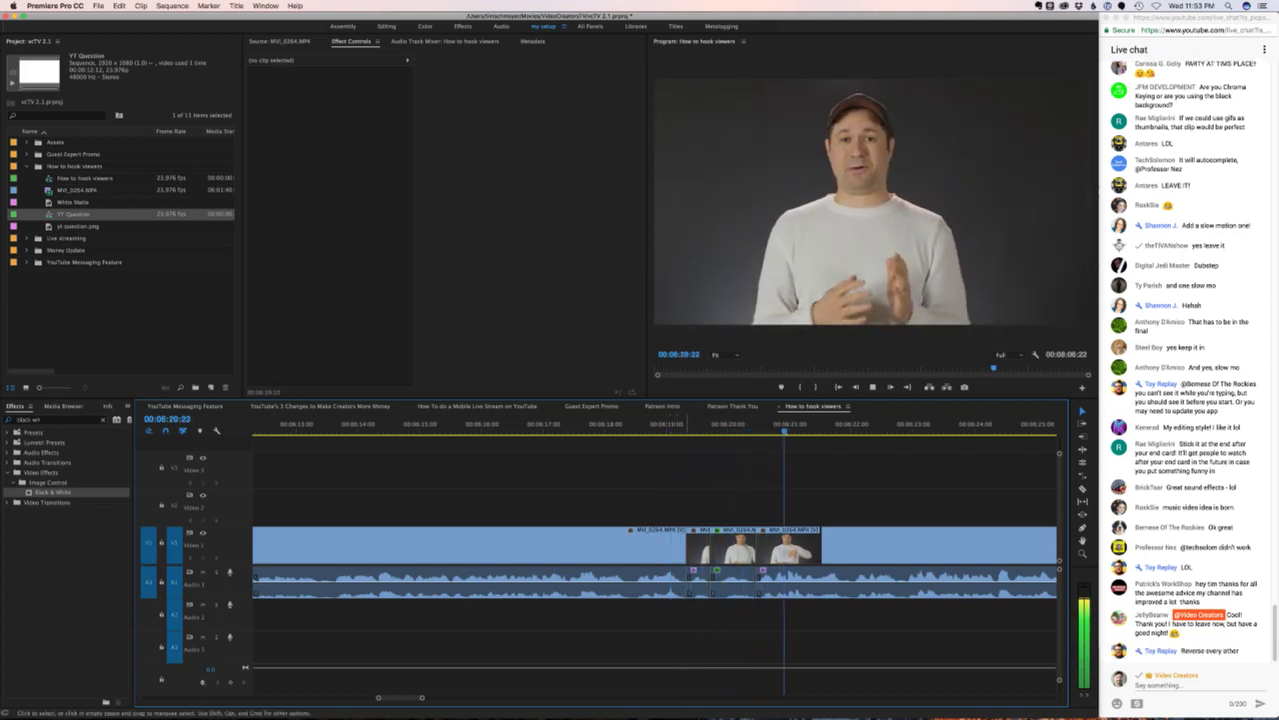
pyautogui.press('space')
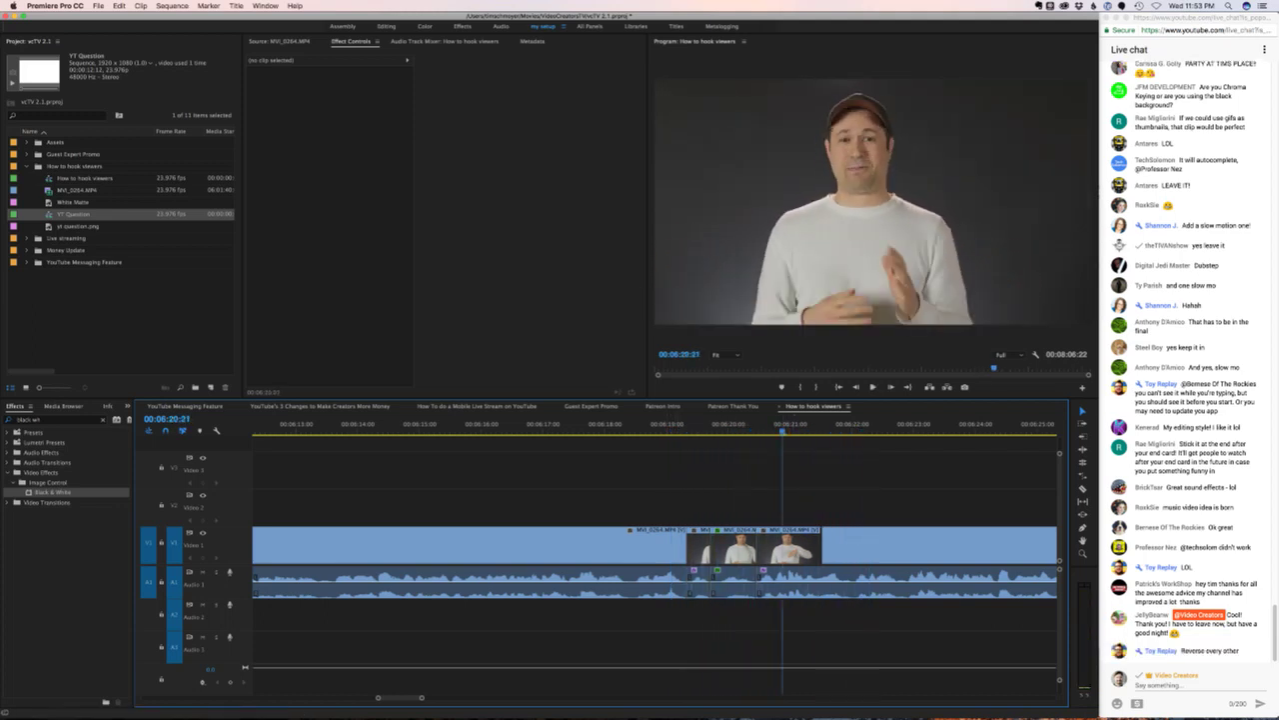
pyautogui.click(638, 424)
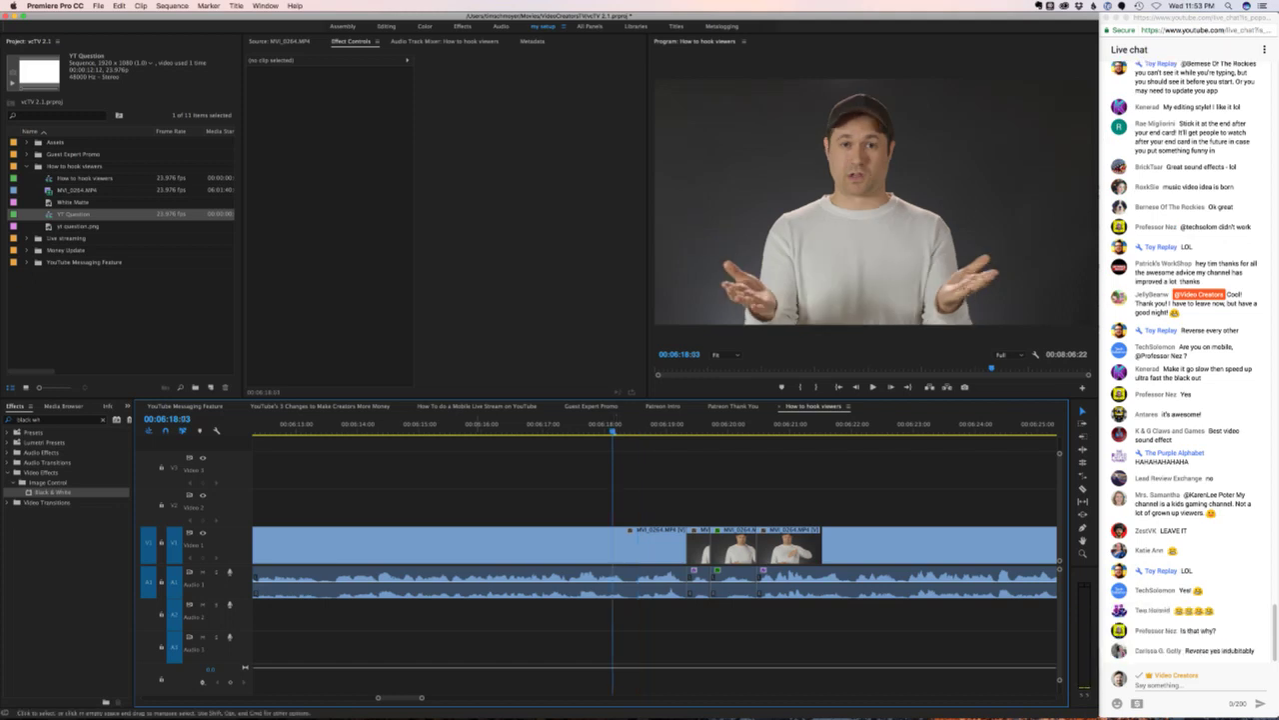
pyautogui.hscroll(5, 655, 559)
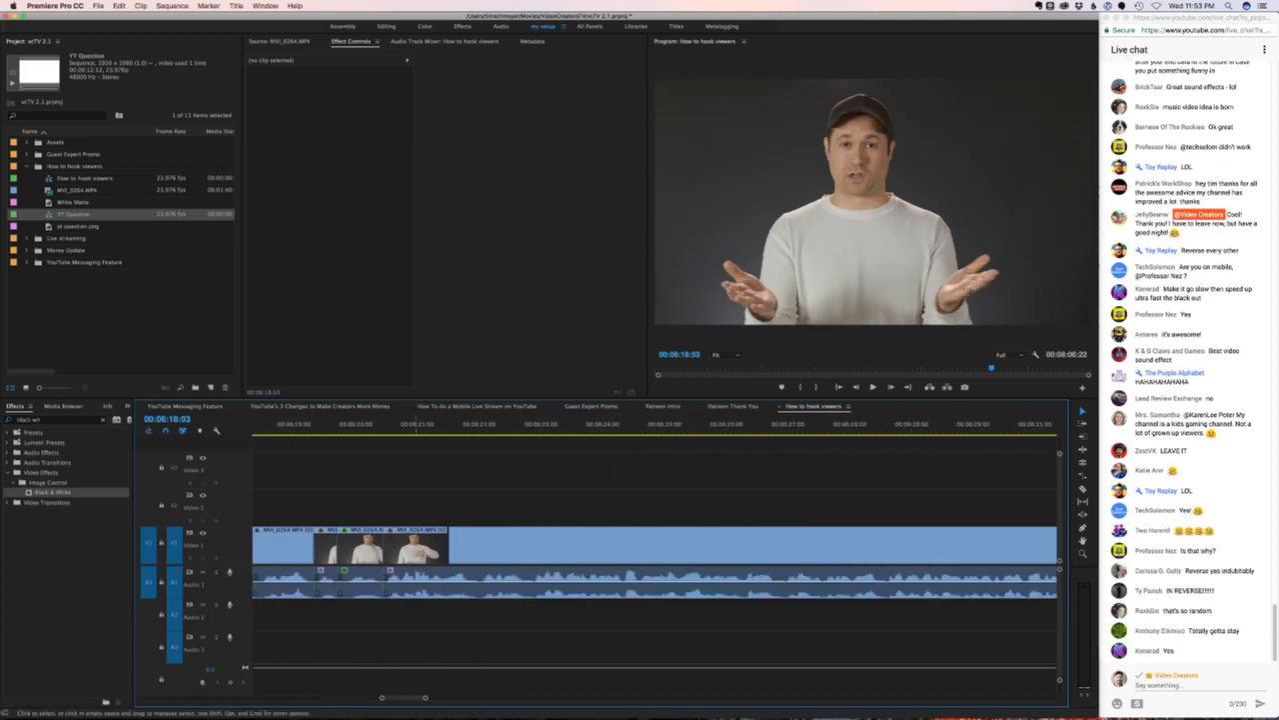
pyautogui.press('space')
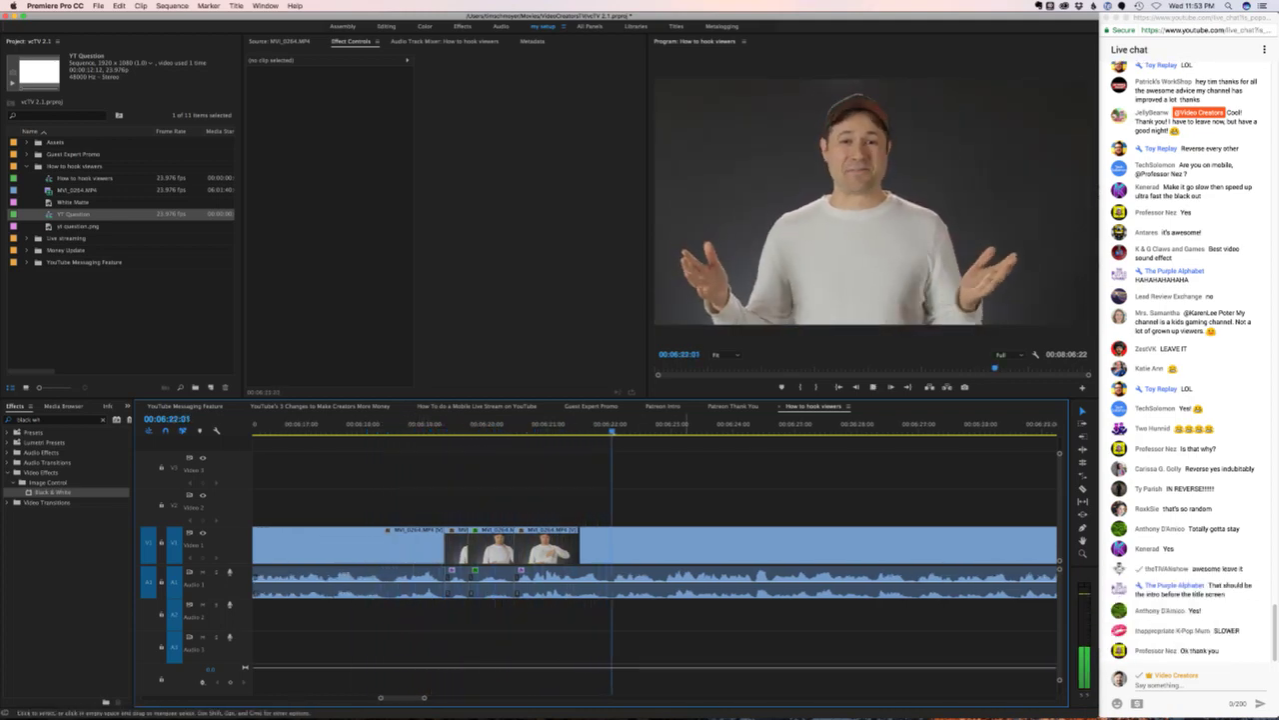
pyautogui.press('space')
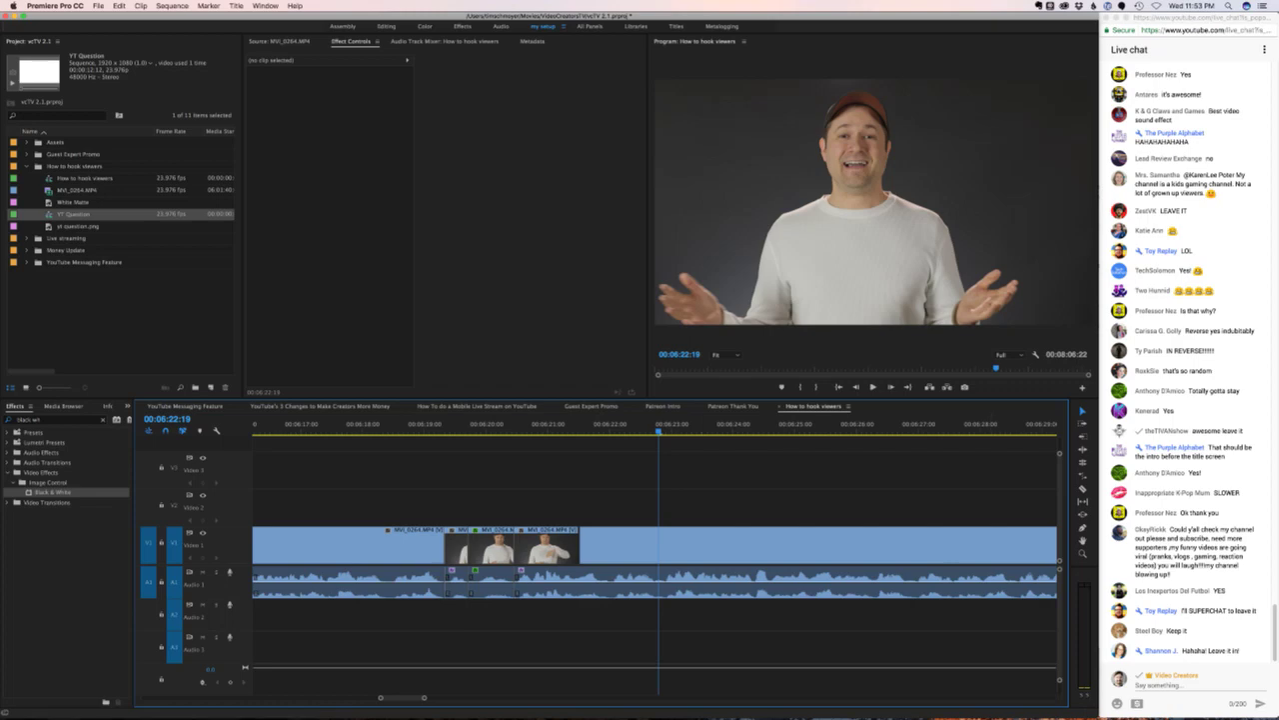
# - Paste a copy of the black-and-white clip further along and set its speed to 33%
pyautogui.click(350, 544)
pyautogui.press('super+z')
pyautogui.press('super+z')
pyautogui.press('super+z')
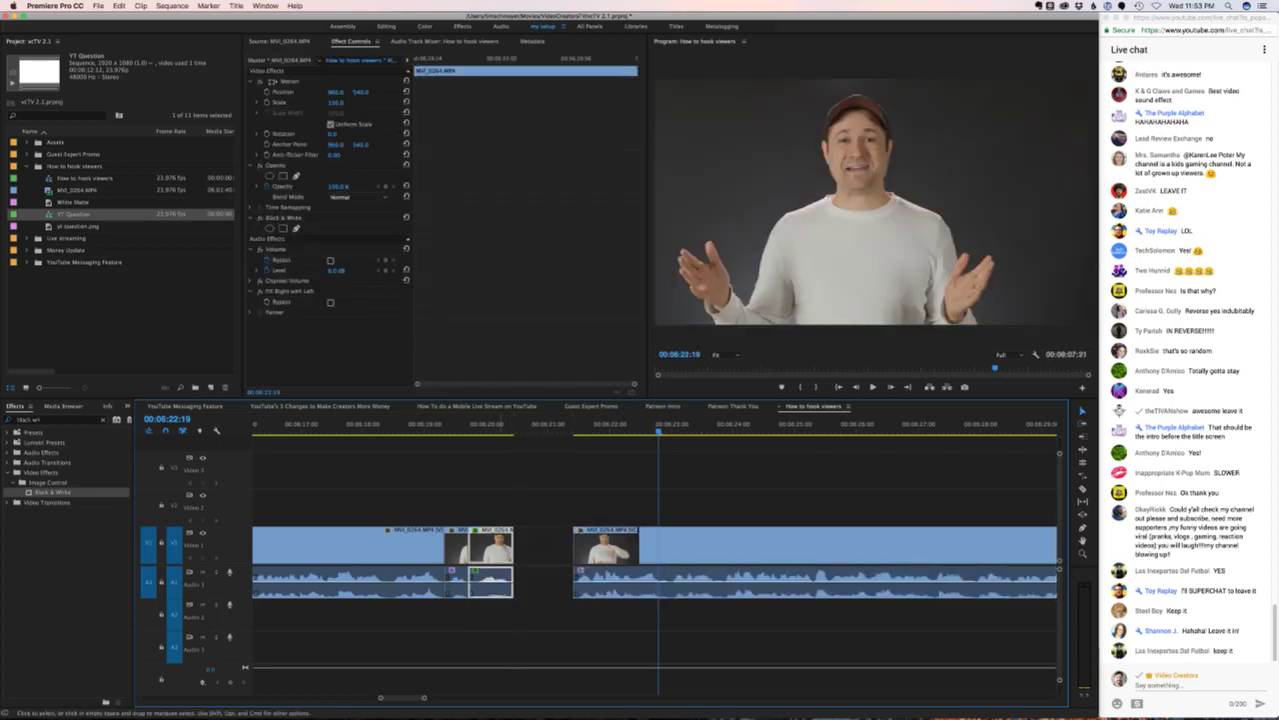
pyautogui.rightClick(490, 544)
pyautogui.click(560, 508)
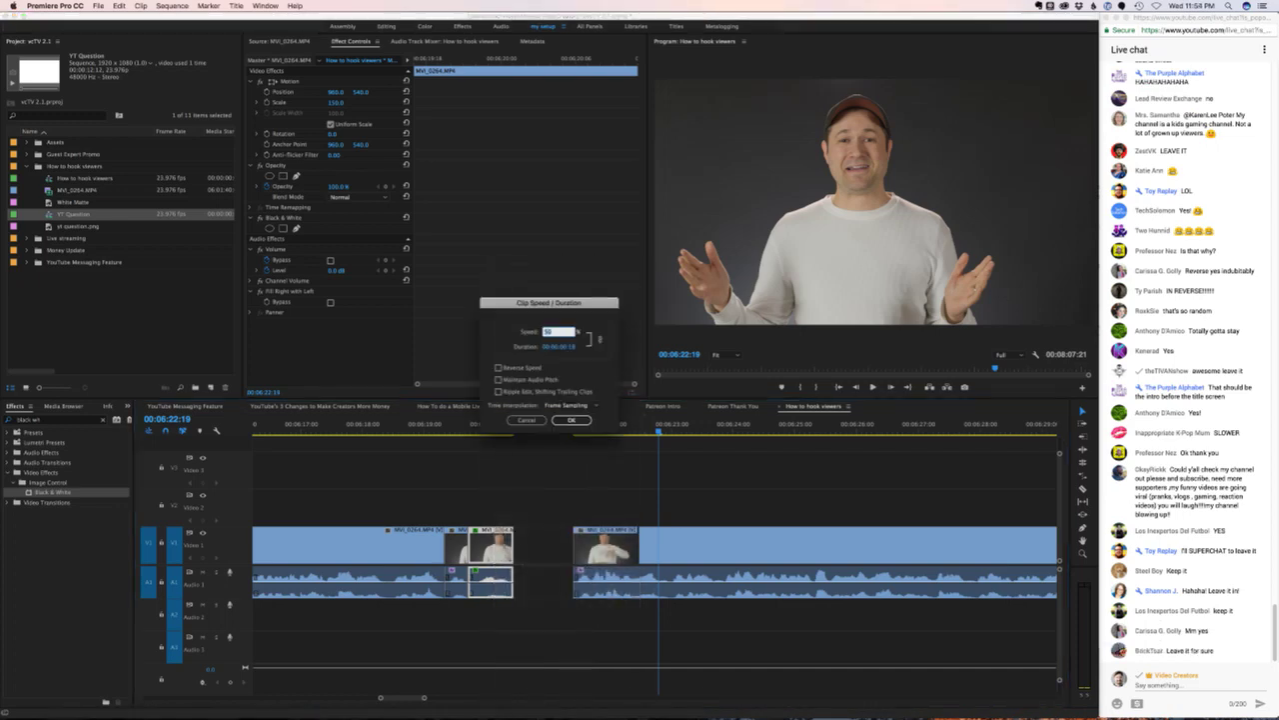
pyautogui.write('33')
pyautogui.press('Return')
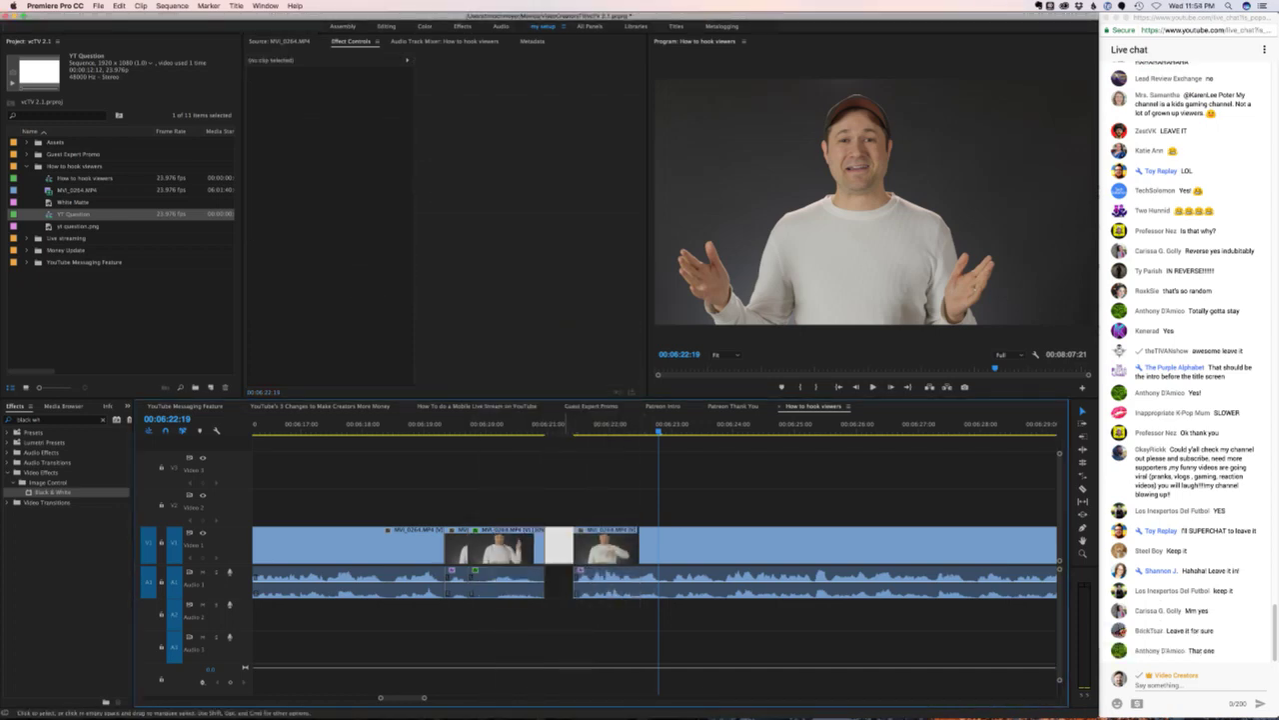
# - Ripple-delete the selected empty gap and play back the edited section
pyautogui.press('Delete')
pyautogui.press('space')
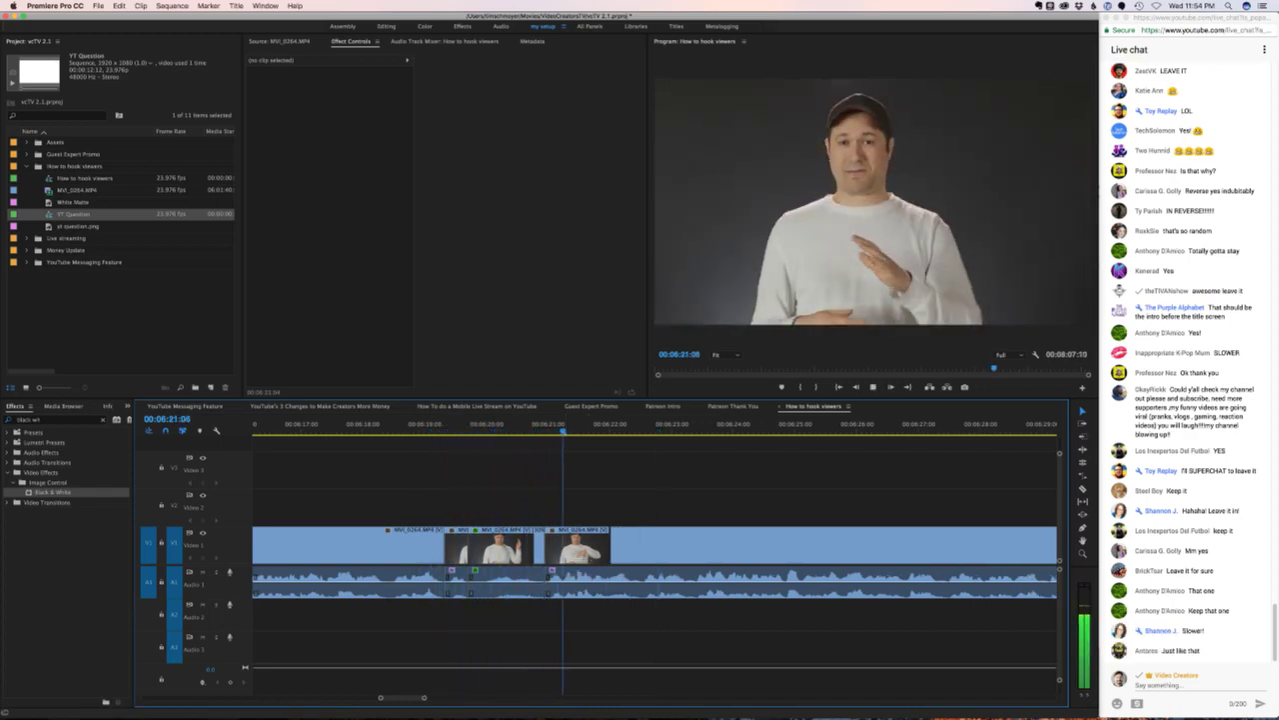
pyautogui.press('space')
# - Slow the middle clip to 50%, review it, and push the following clip right to open a gap
pyautogui.rightClick(499, 546)
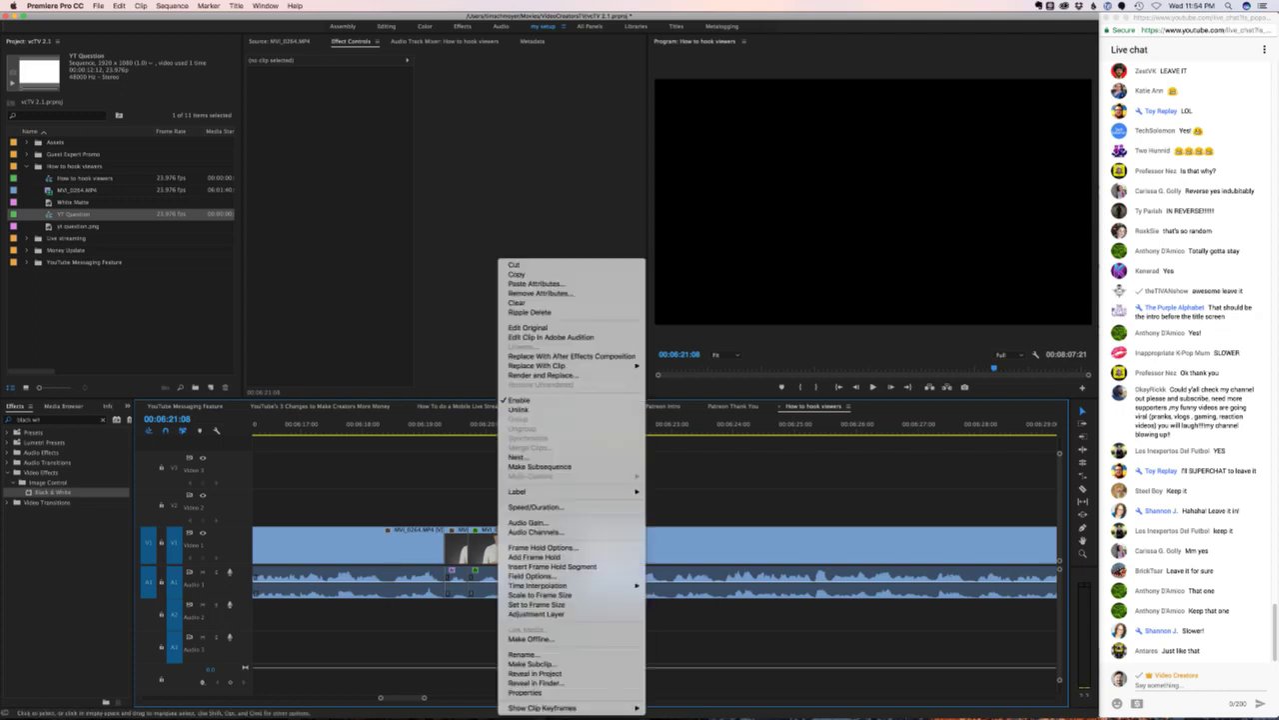
pyautogui.click(535, 506)
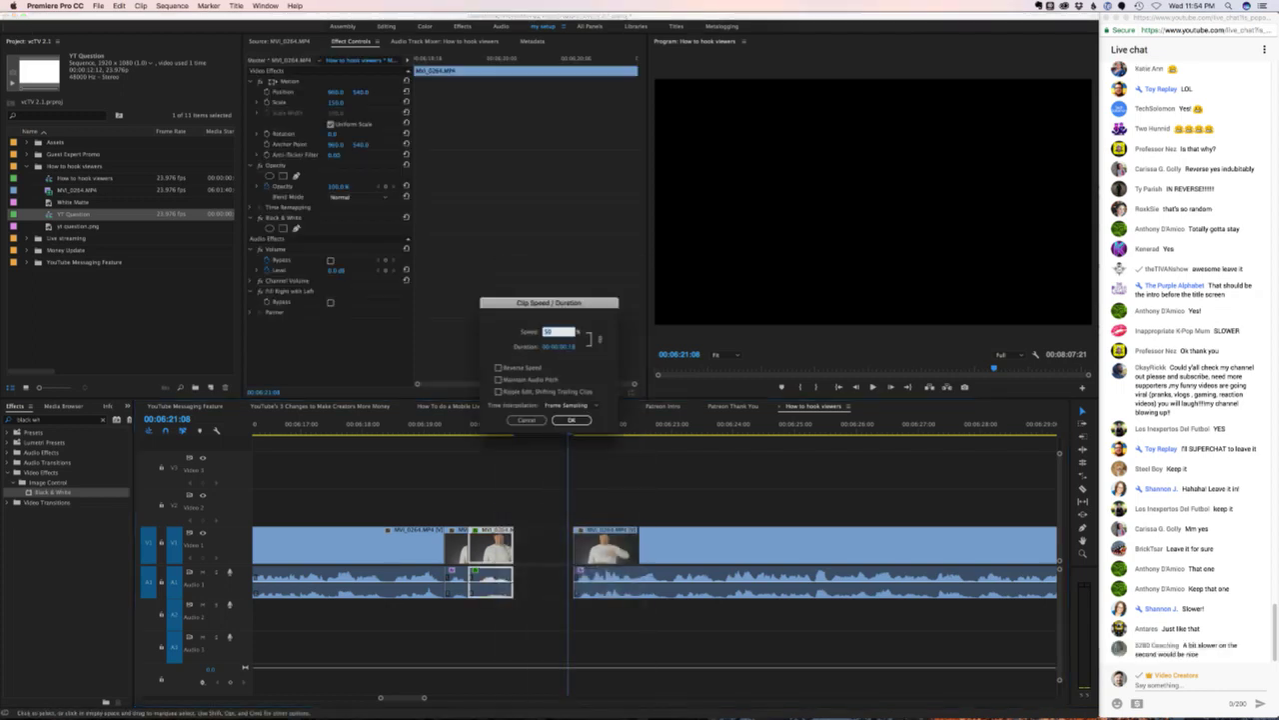
pyautogui.press('Return')
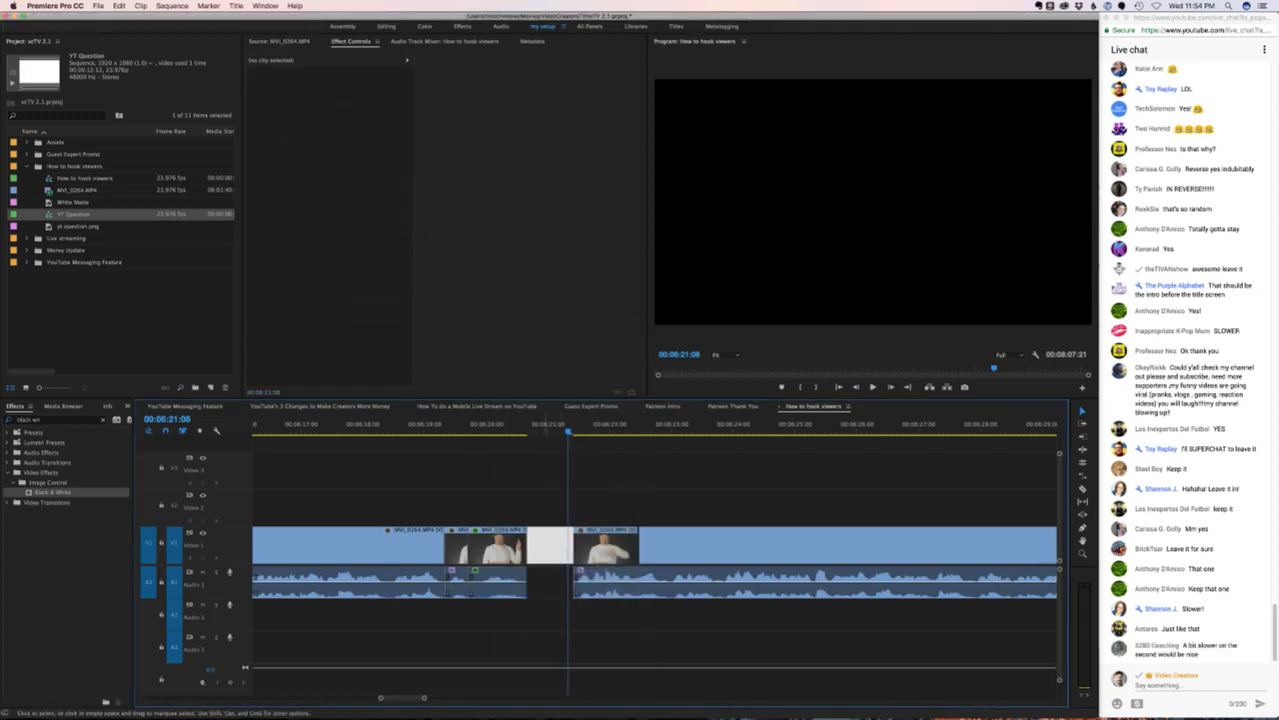
pyautogui.press('space')
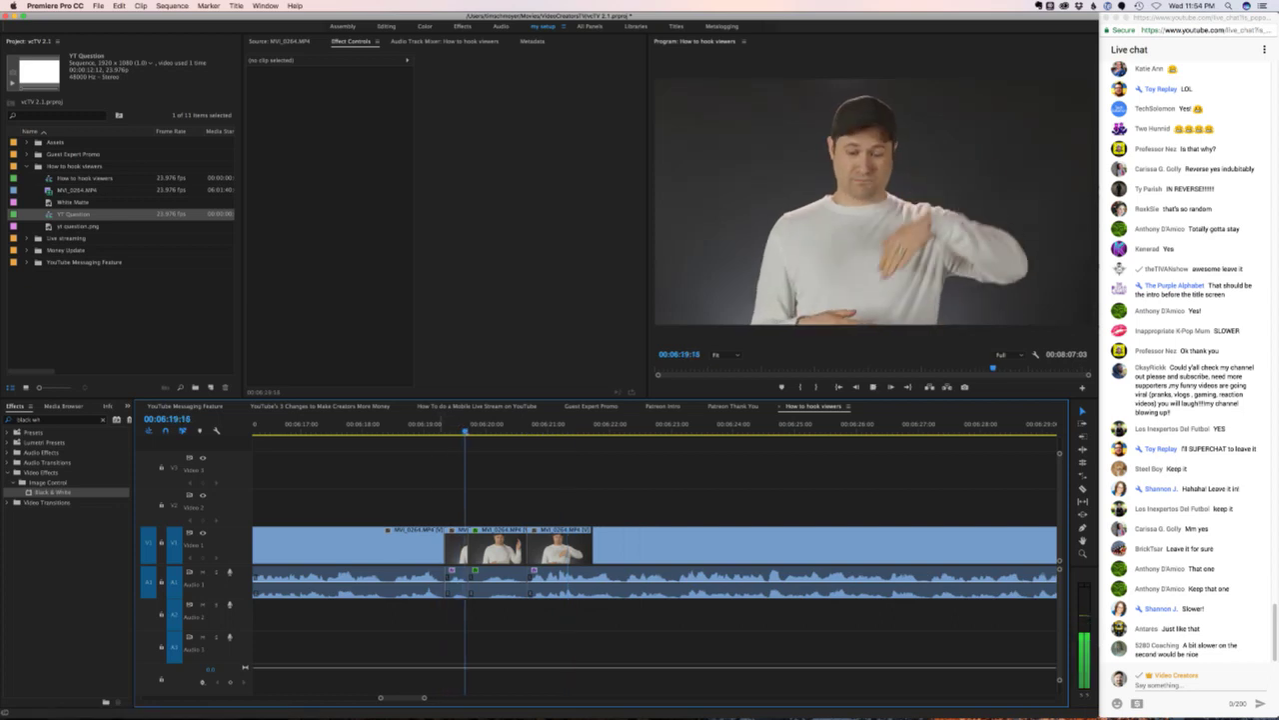
pyautogui.press('space')
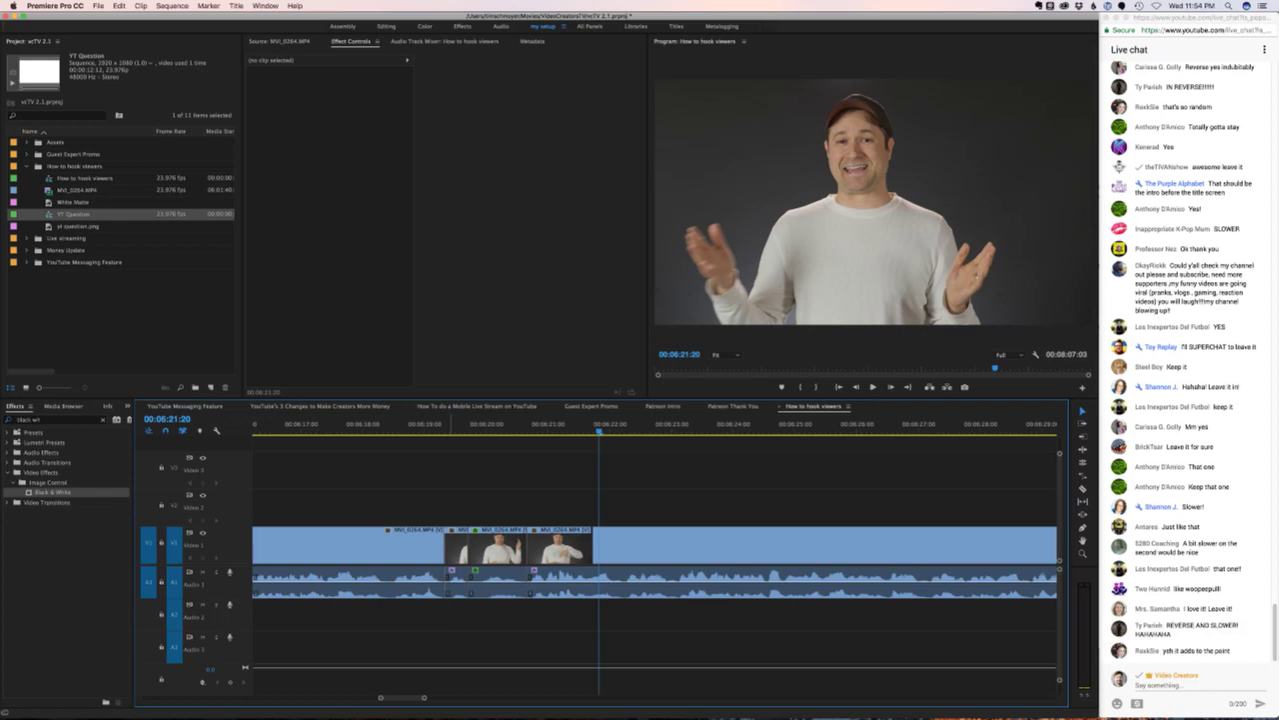
pyautogui.moveTo(560, 545); pyautogui.dragTo(790, 545)
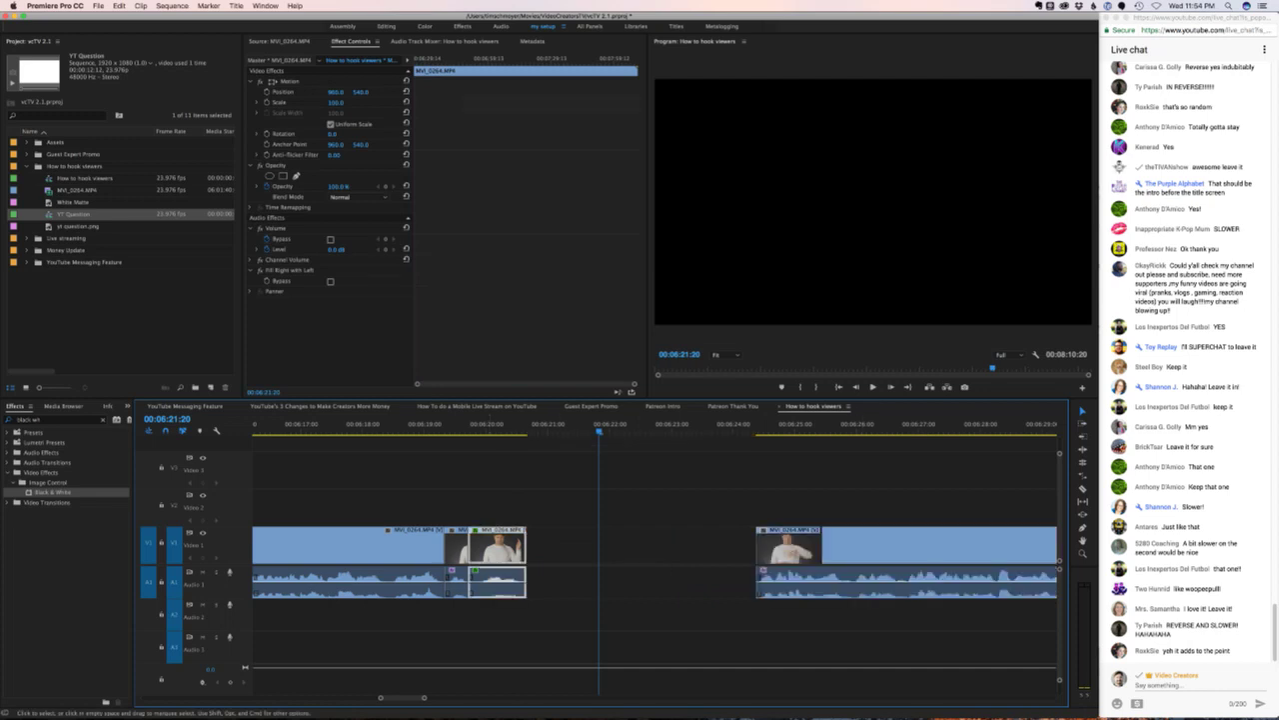
# - Paste a copy of the clip into the gap and retime it to fill the gap
pyautogui.click(599, 544)
pyautogui.moveTo(550, 424); pyautogui.dragTo(528, 425)
pyautogui.press('cmd+v')
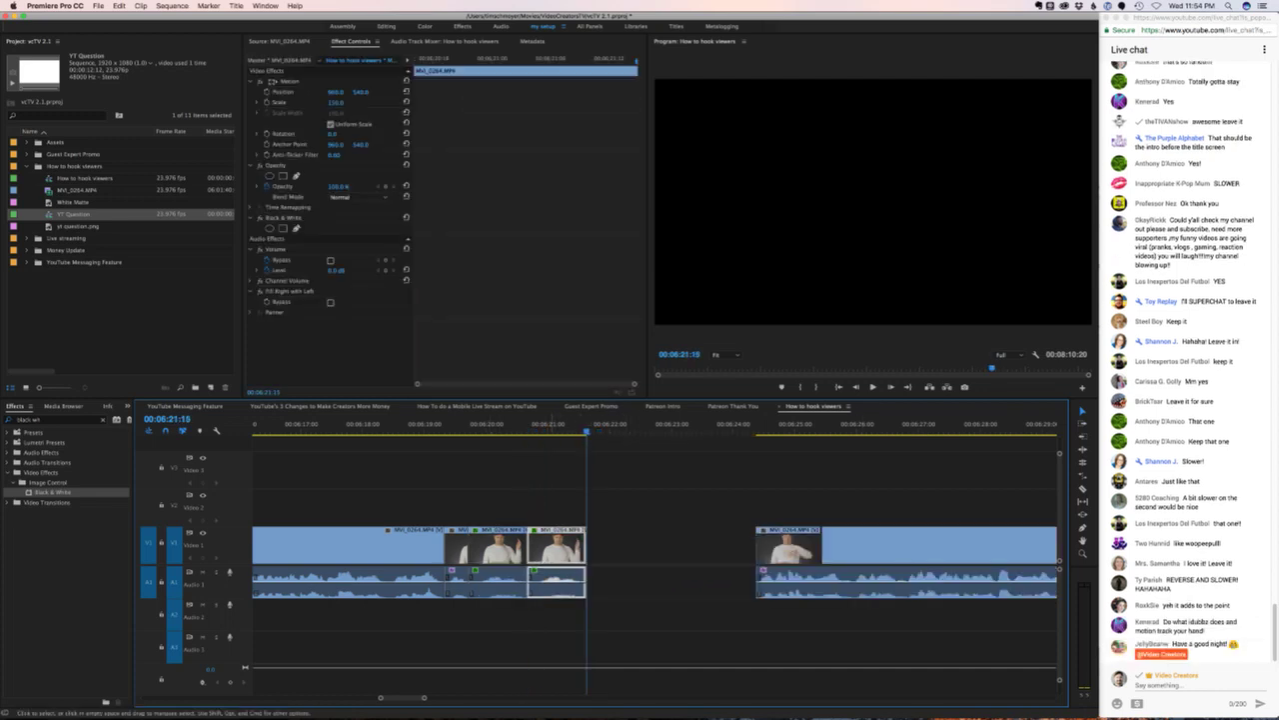
pyautogui.rightClick(570, 547)
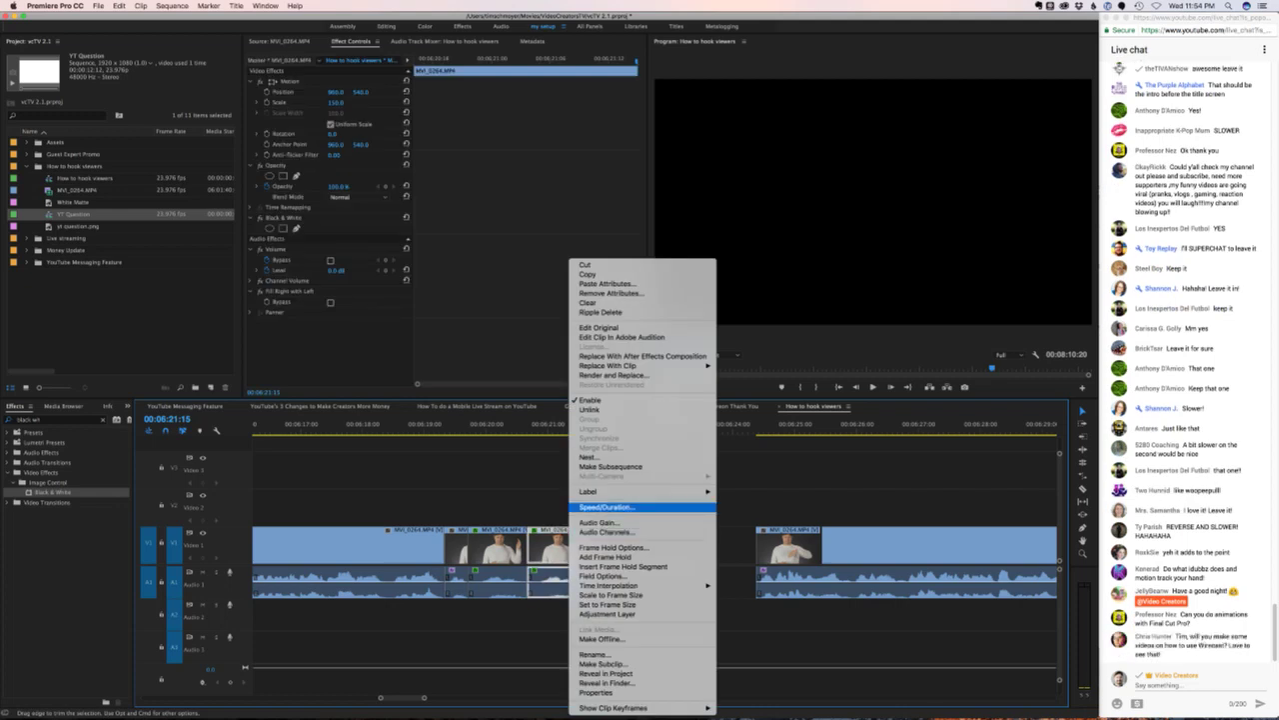
pyautogui.click(607, 507)
pyautogui.click(571, 420)
# - Close up the leftover empty gap and play back the edited section
pyautogui.press('Delete')
pyautogui.click(435, 428)
pyautogui.press('space')
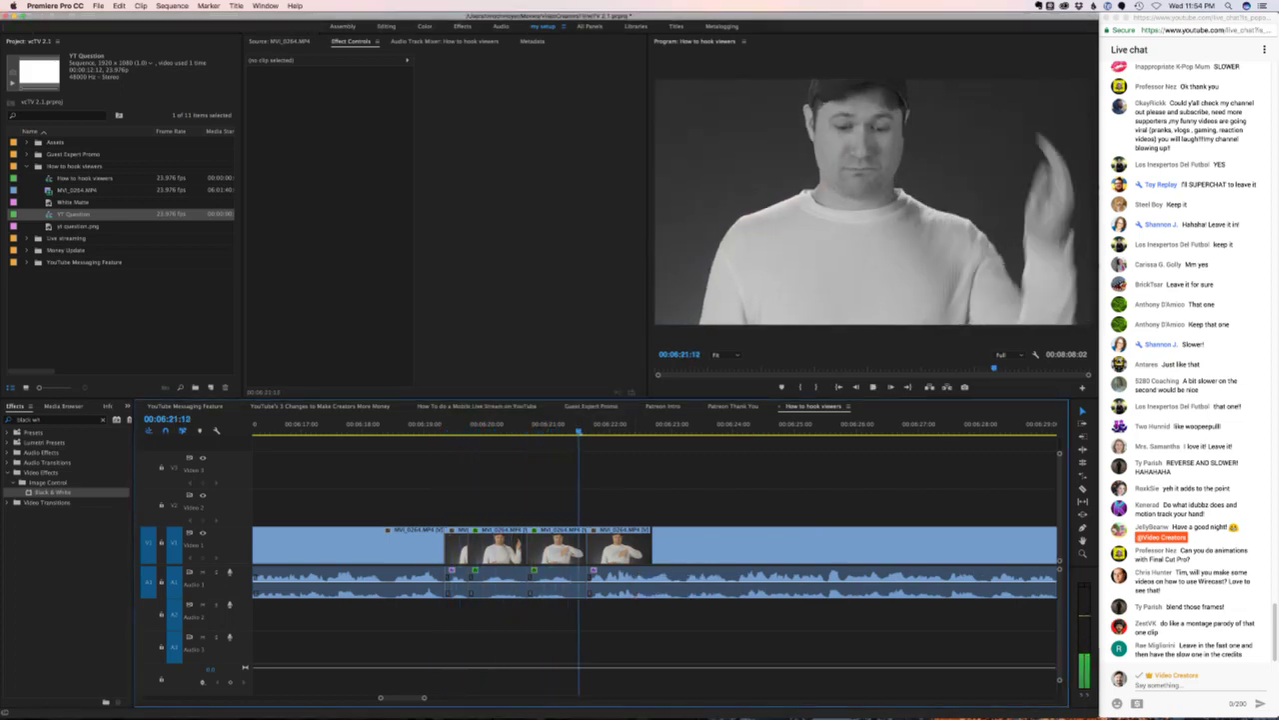
pyautogui.press('space')
# - Delete the third copy of the clip, then switch to the browser's live chat
pyautogui.click(557, 583)
pyautogui.press('Delete')
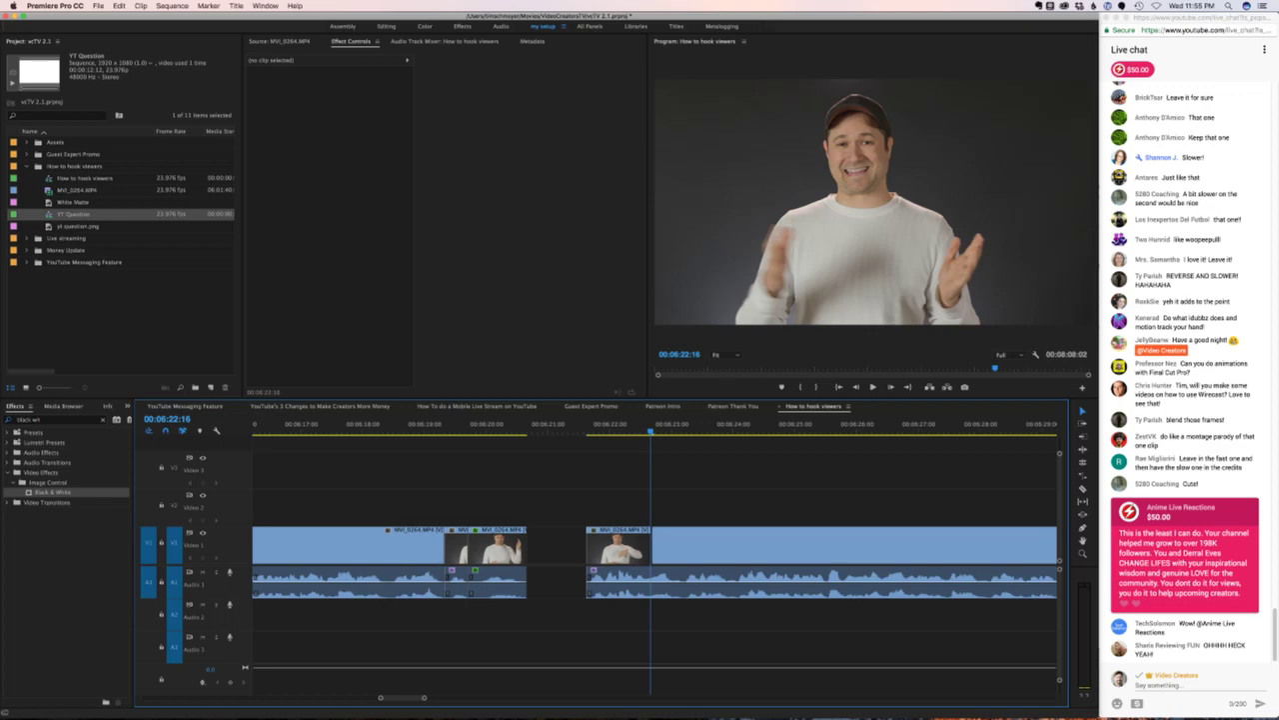
pyautogui.press('super+Tab')
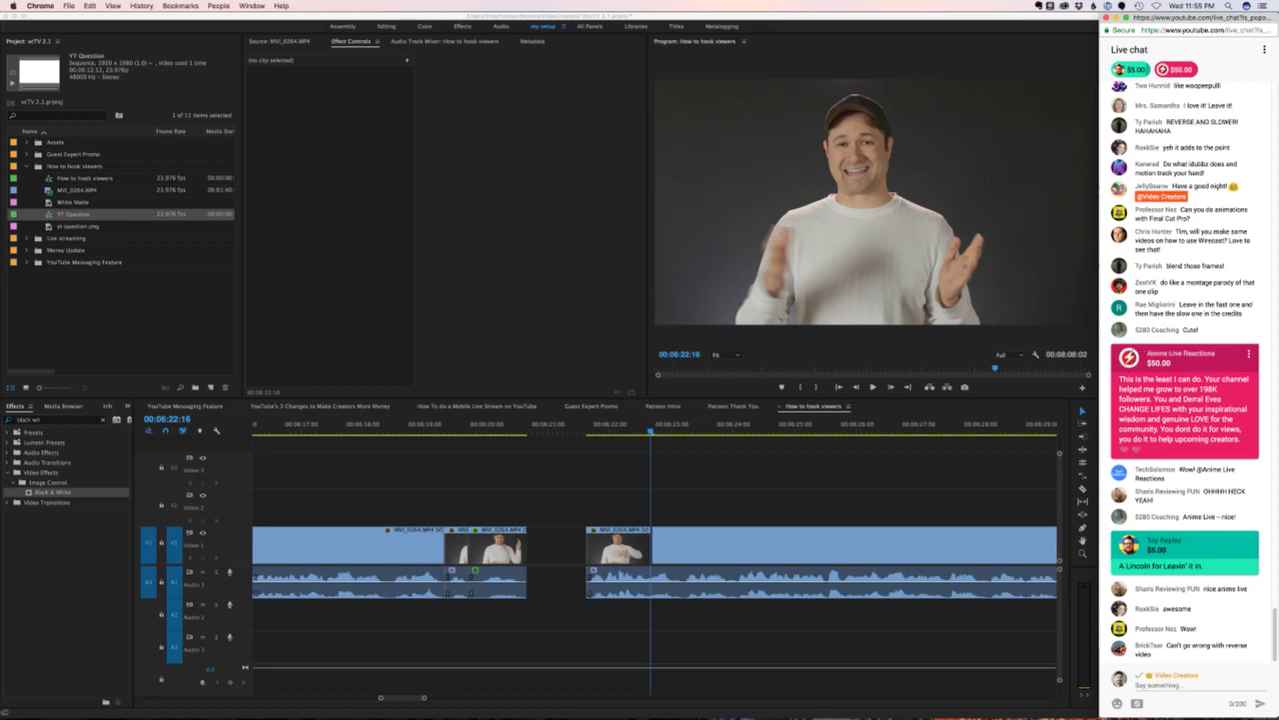
# - Read the Super Chat messages, then return to Premiere and select the clip after the gap
pyautogui.moveTo(1167, 353); pyautogui.dragTo(1214, 361)
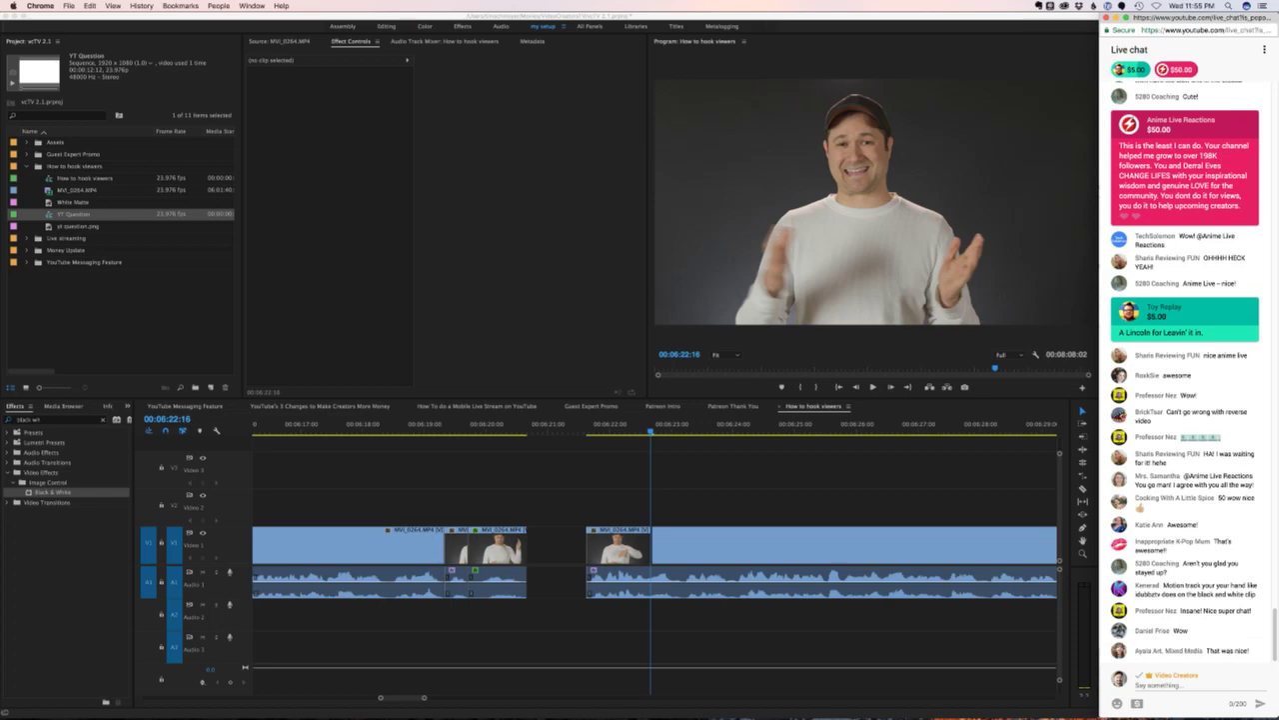
pyautogui.click(799, 546)
pyautogui.click(800, 546)
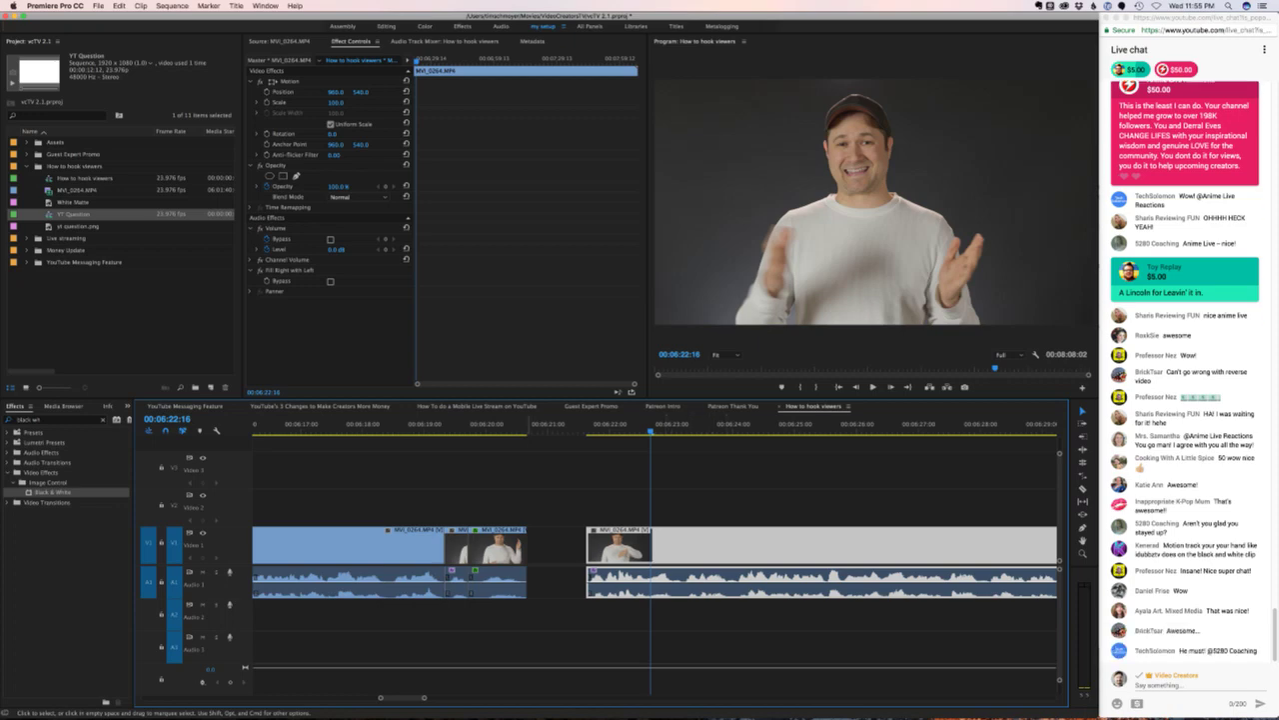
# - Preview the footage around the empty gap with J, L and K playback
pyautogui.click(543, 430)
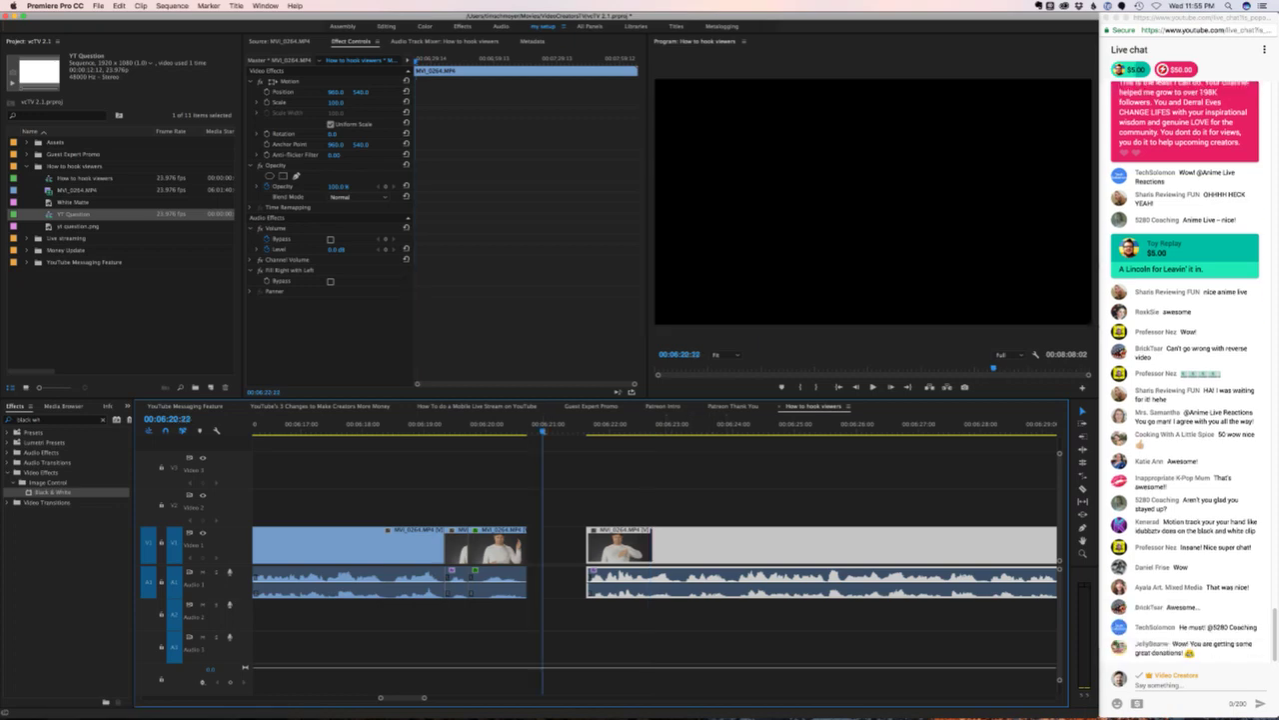
pyautogui.press('Left')
pyautogui.press('Left')
pyautogui.press('Left')
pyautogui.press('Left')
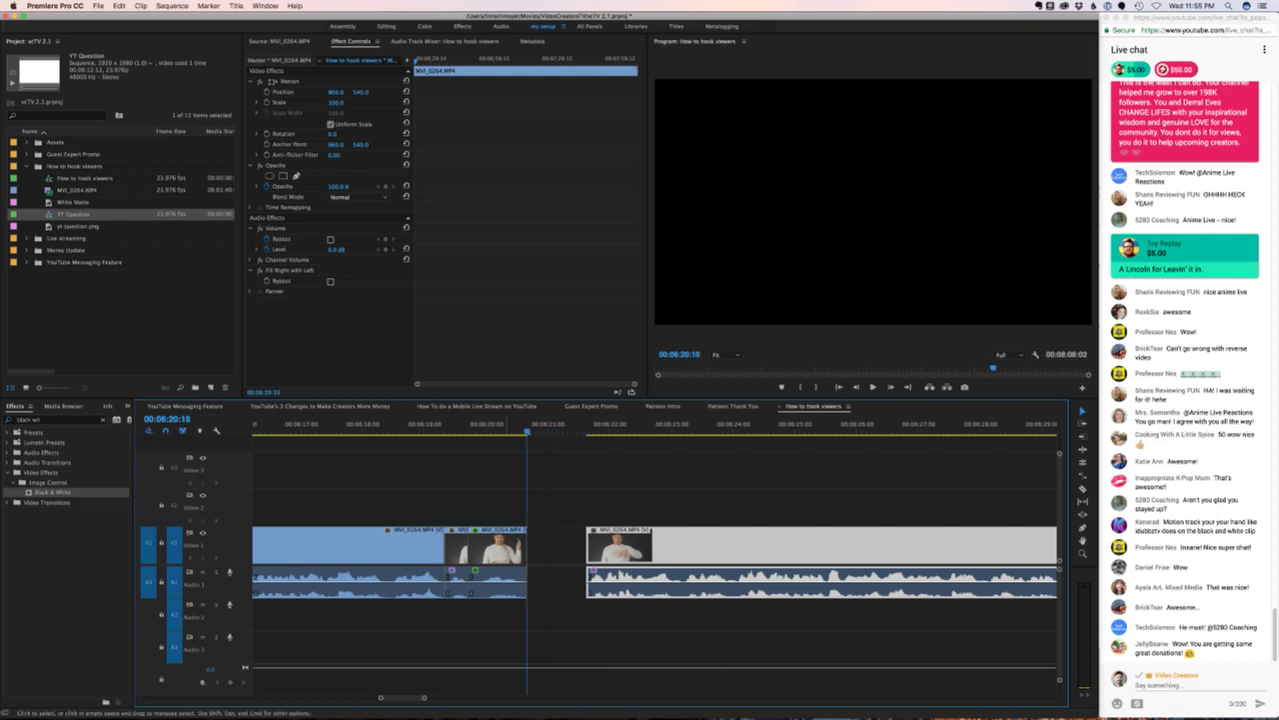
pyautogui.press('j')
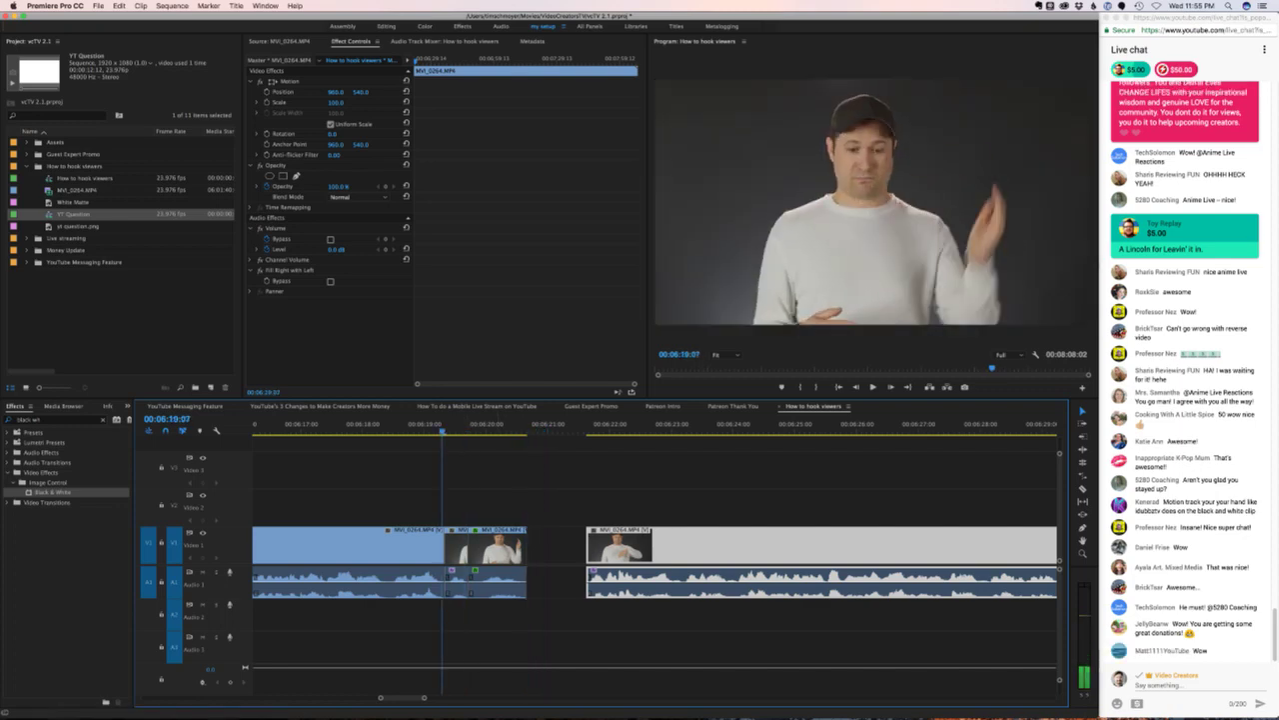
pyautogui.press('l')
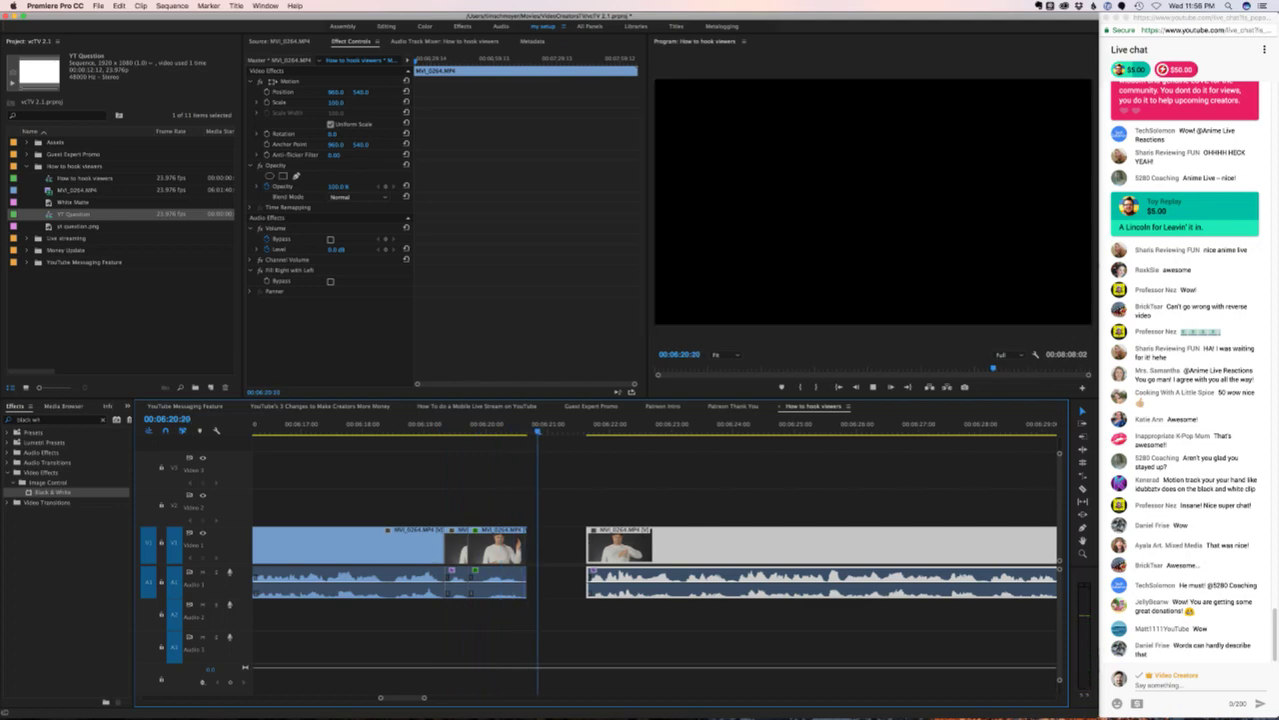
pyautogui.press('k')
# - Copy the short clip before the gap and paste it into the gap
pyautogui.click(456, 546)
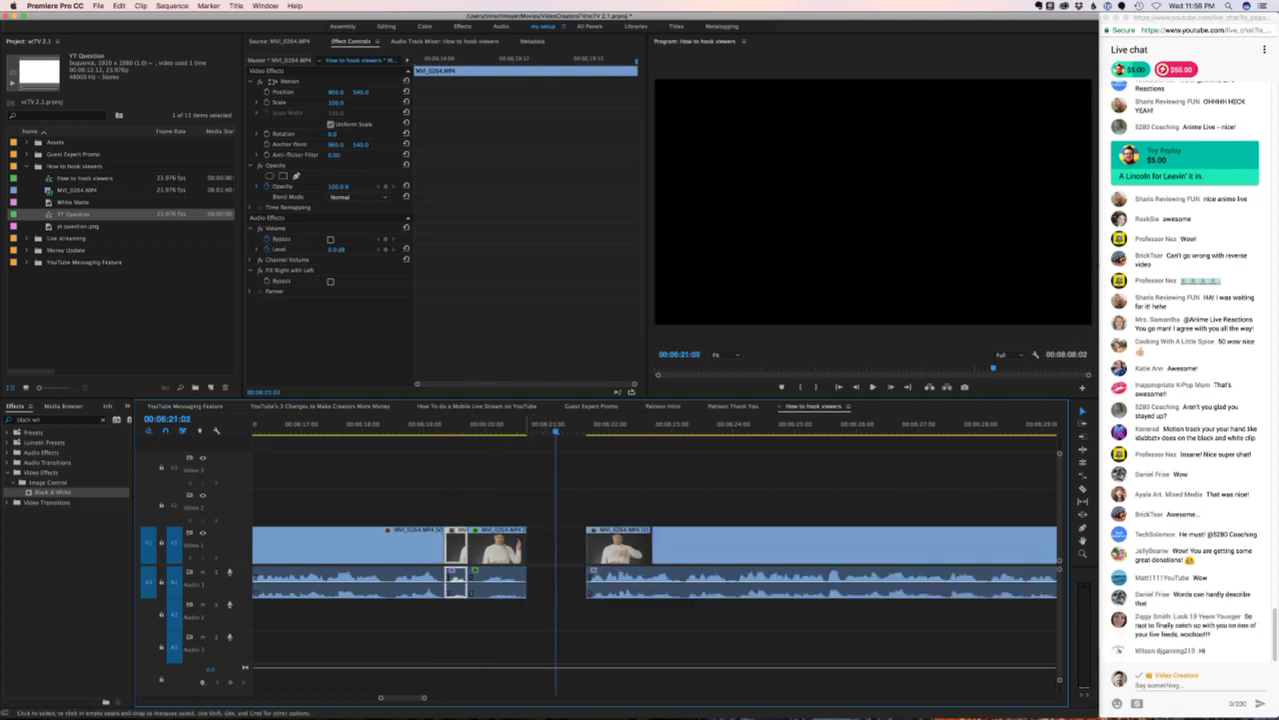
pyautogui.moveTo(556, 431); pyautogui.dragTo(526, 430)
pyautogui.press('super+v')
pyautogui.click(568, 482)
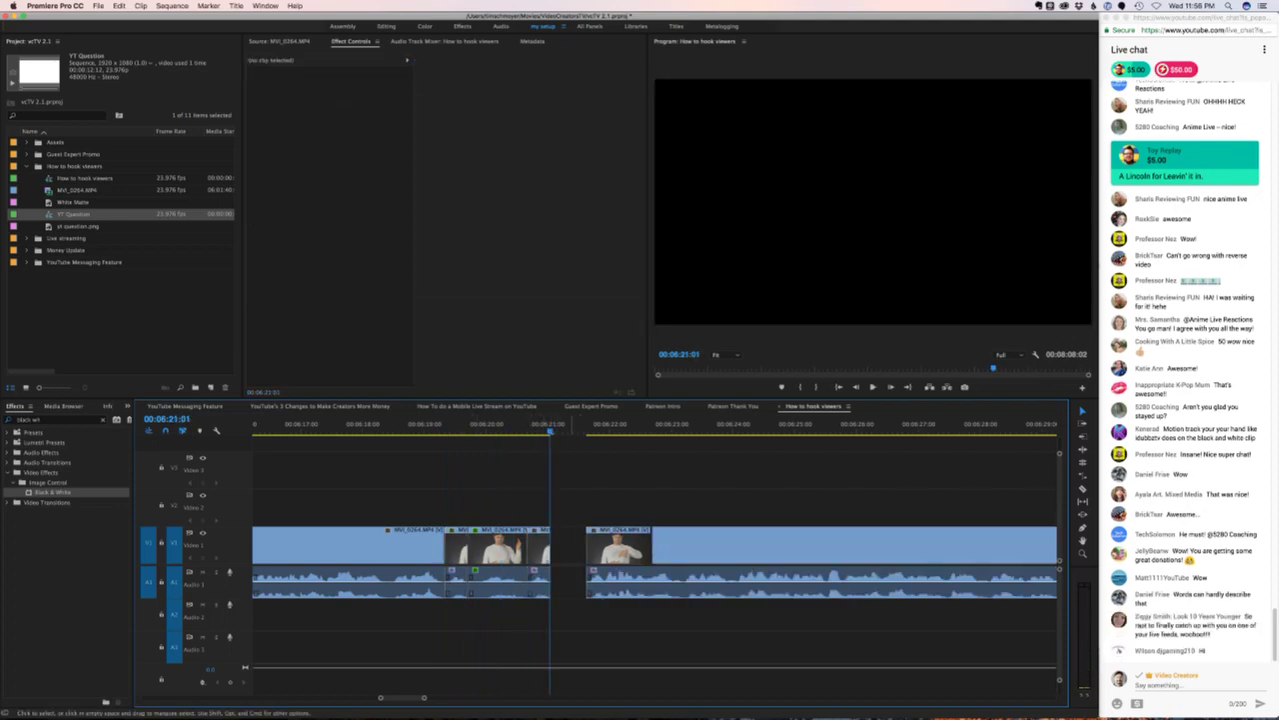
pyautogui.press('super+v')
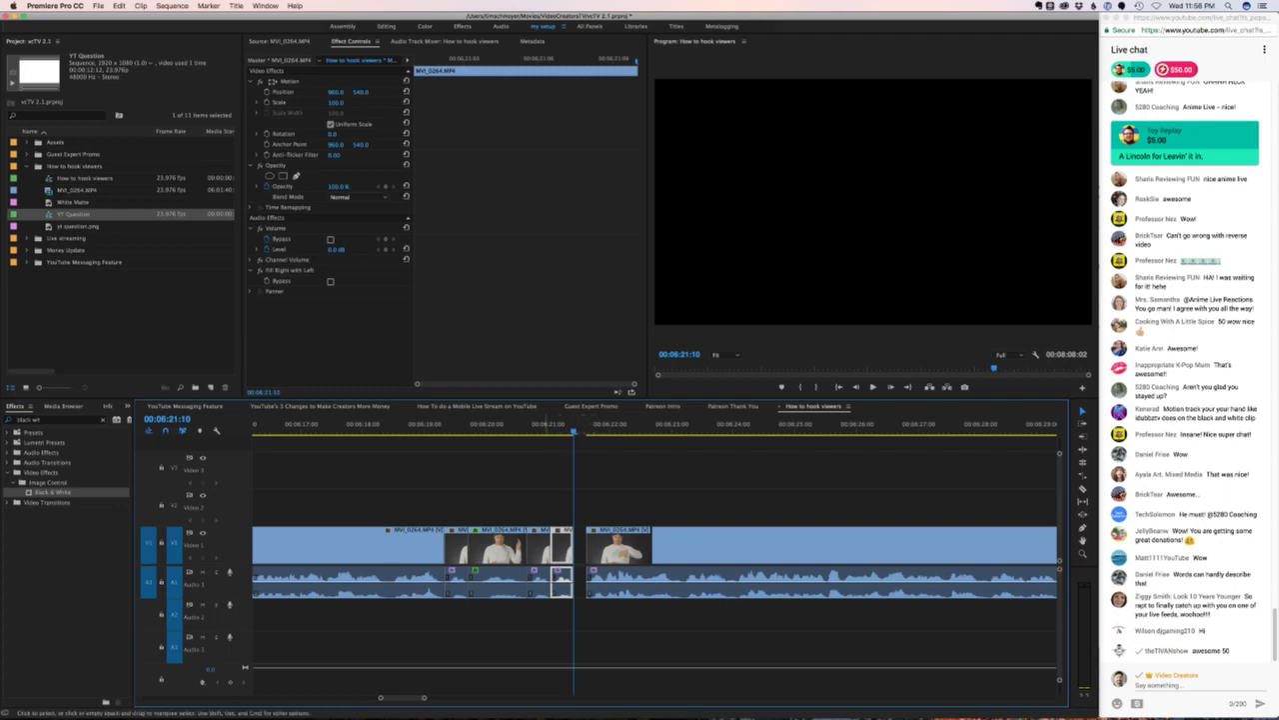
# - Set the pasted copy to Reverse Speed and play back the reverse gag
pyautogui.rightClick(543, 548)
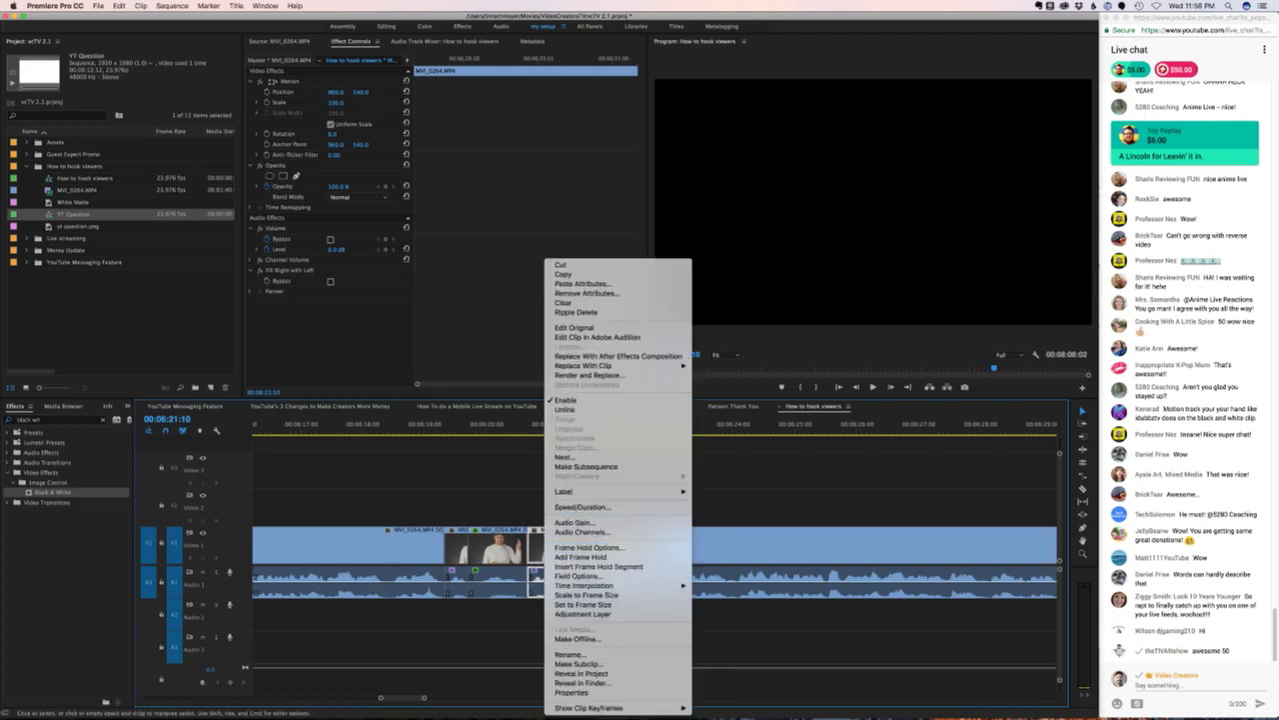
pyautogui.click(580, 507)
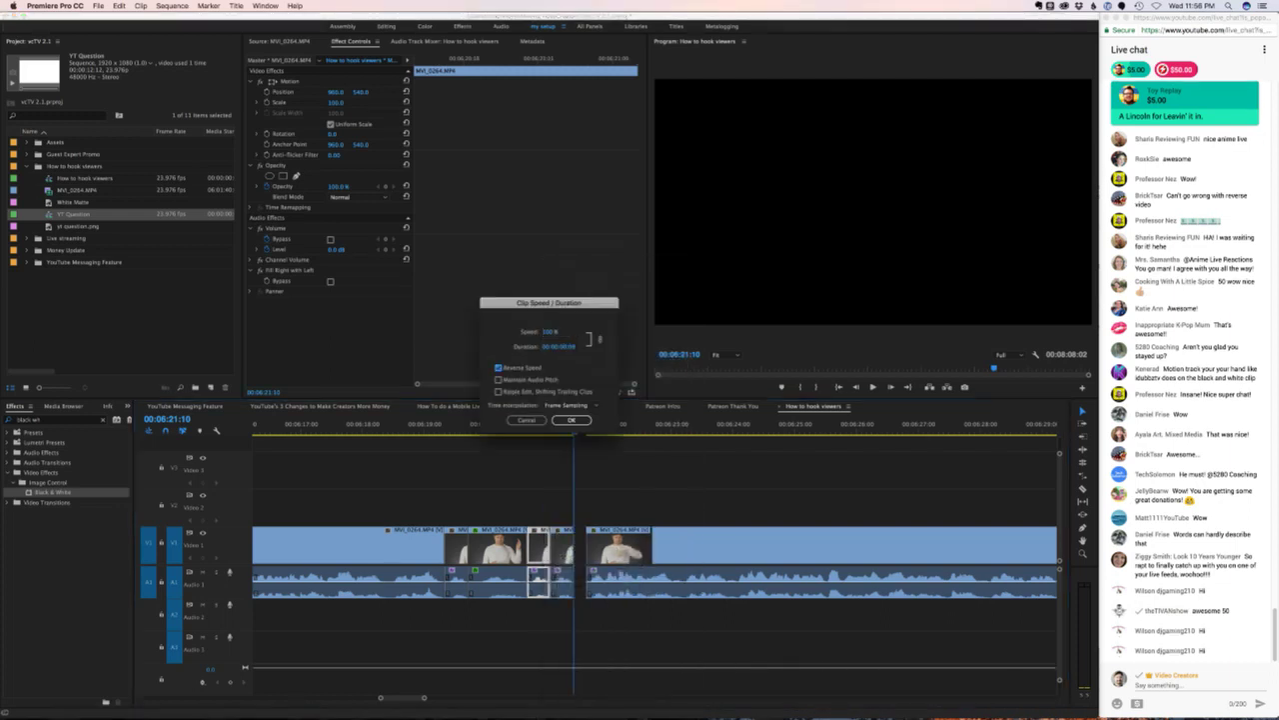
pyautogui.click(571, 420)
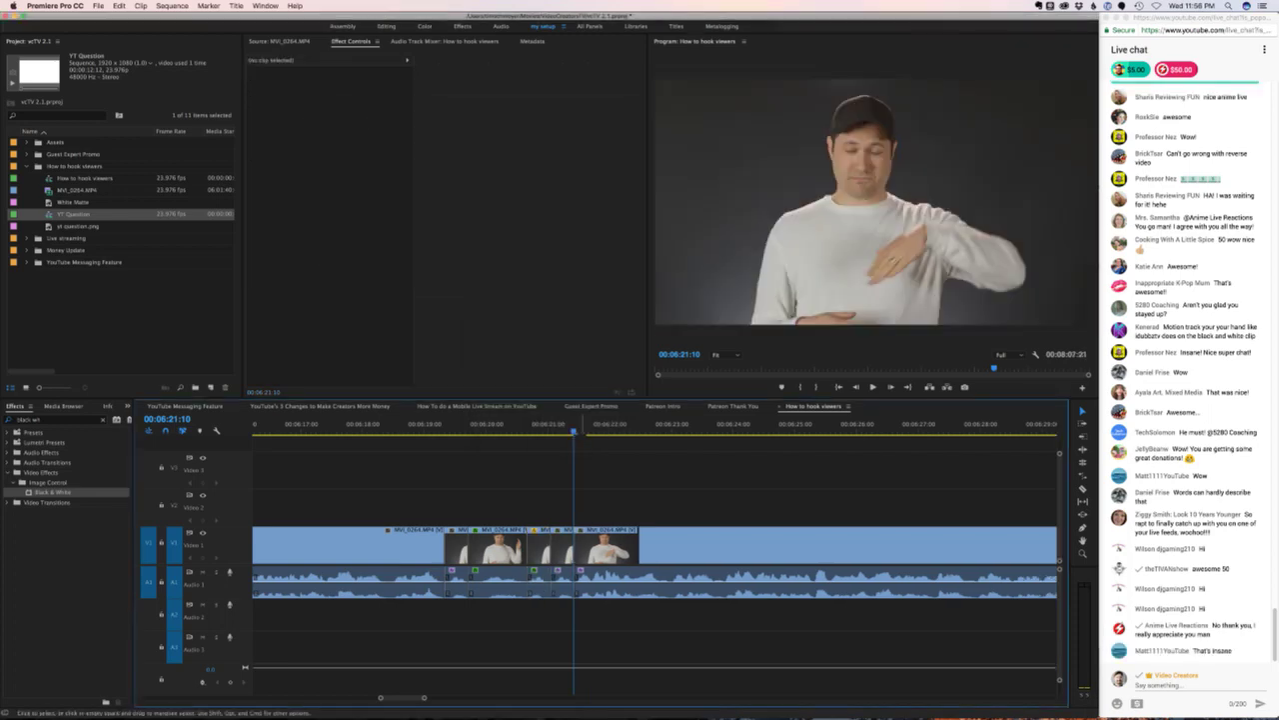
pyautogui.click(411, 427)
pyautogui.press('space')
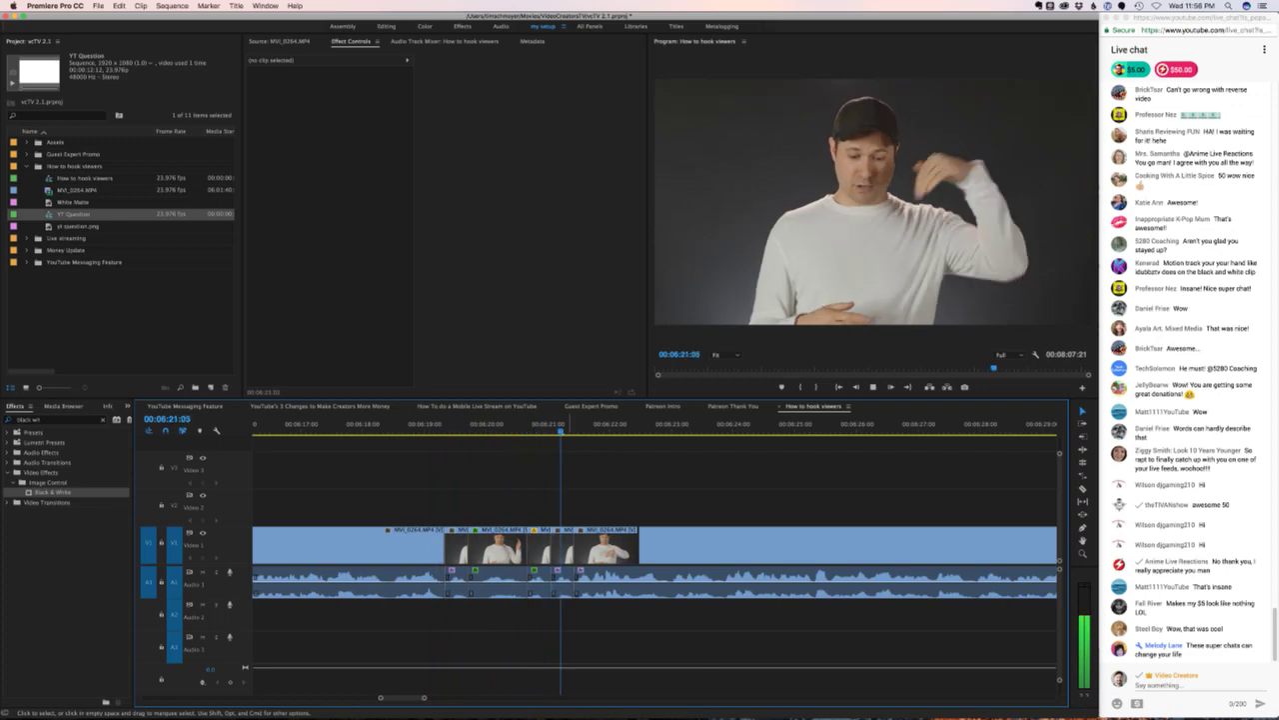
pyautogui.press('space')
pyautogui.click(587, 428)
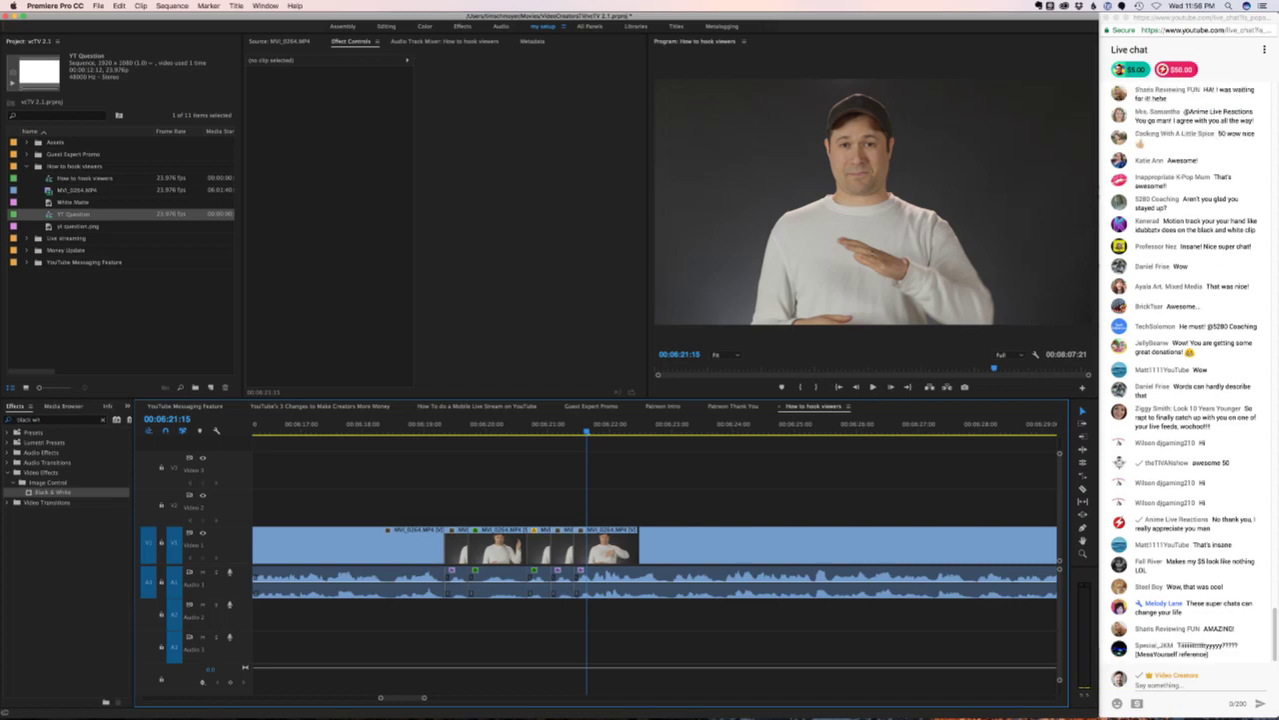
# - Check a viewer's message in the live chat, then return to Premiere Pro
pyautogui.press('super+Tab')
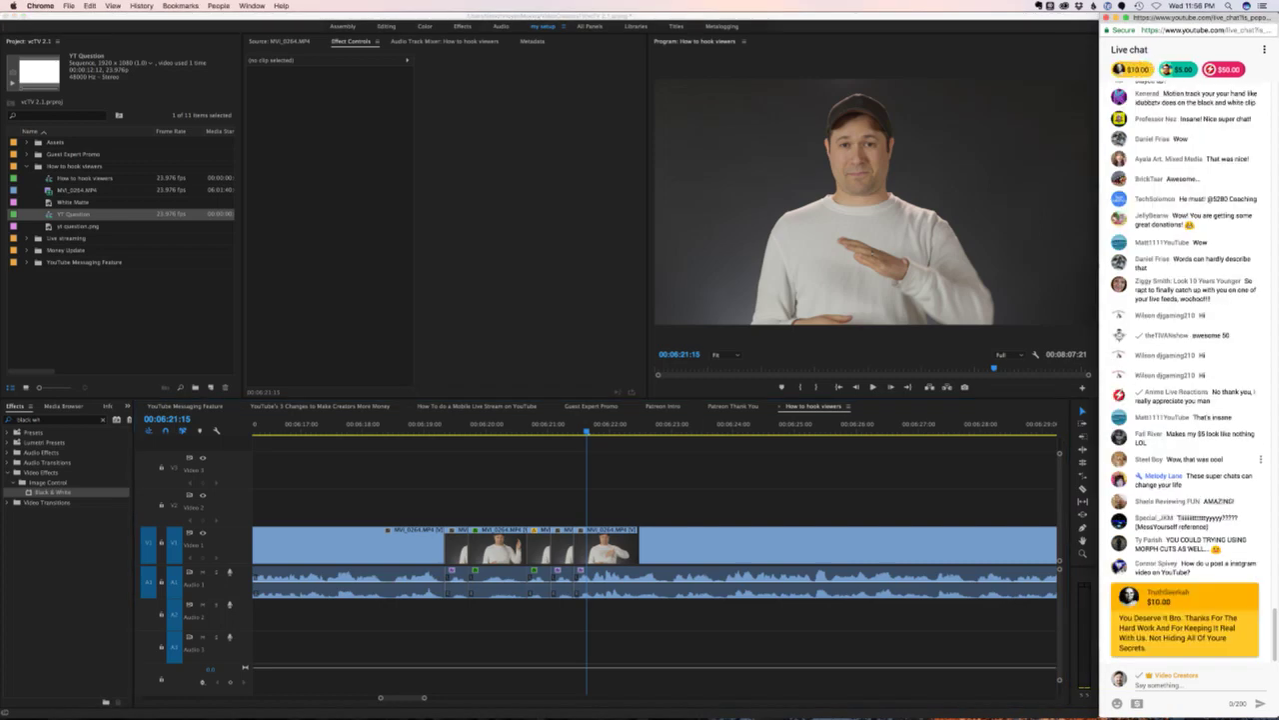
pyautogui.moveTo(1167, 414); pyautogui.dragTo(1242, 414)
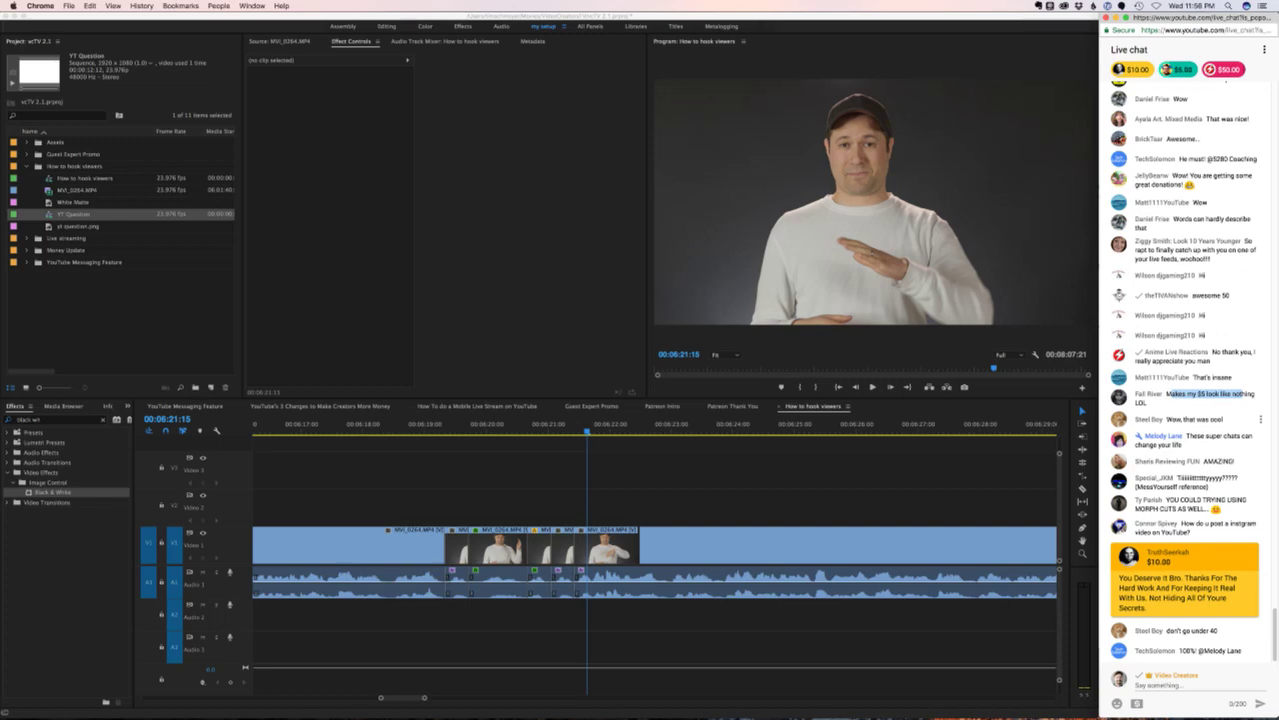
pyautogui.click(1205, 374)
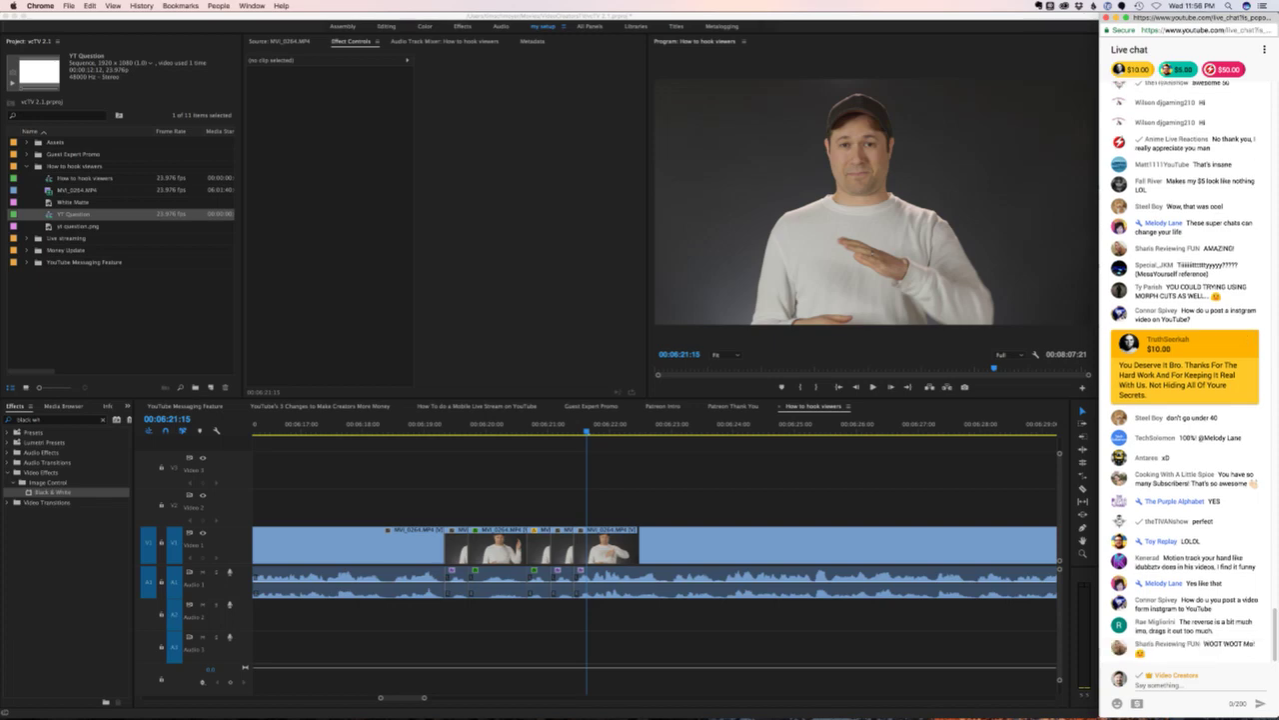
pyautogui.press('super+Tab')
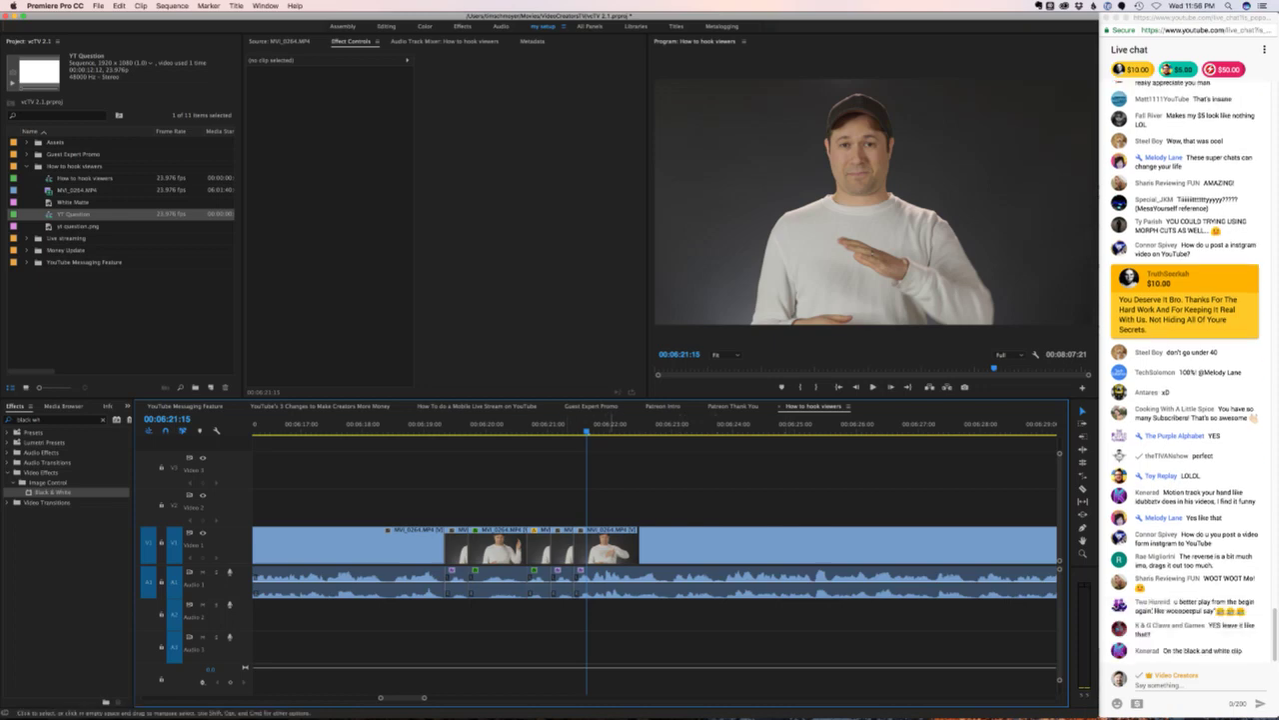
# - Replay the gag section from 00:06:19:03, stopping at 00:06:22:01
pyautogui.press('j')
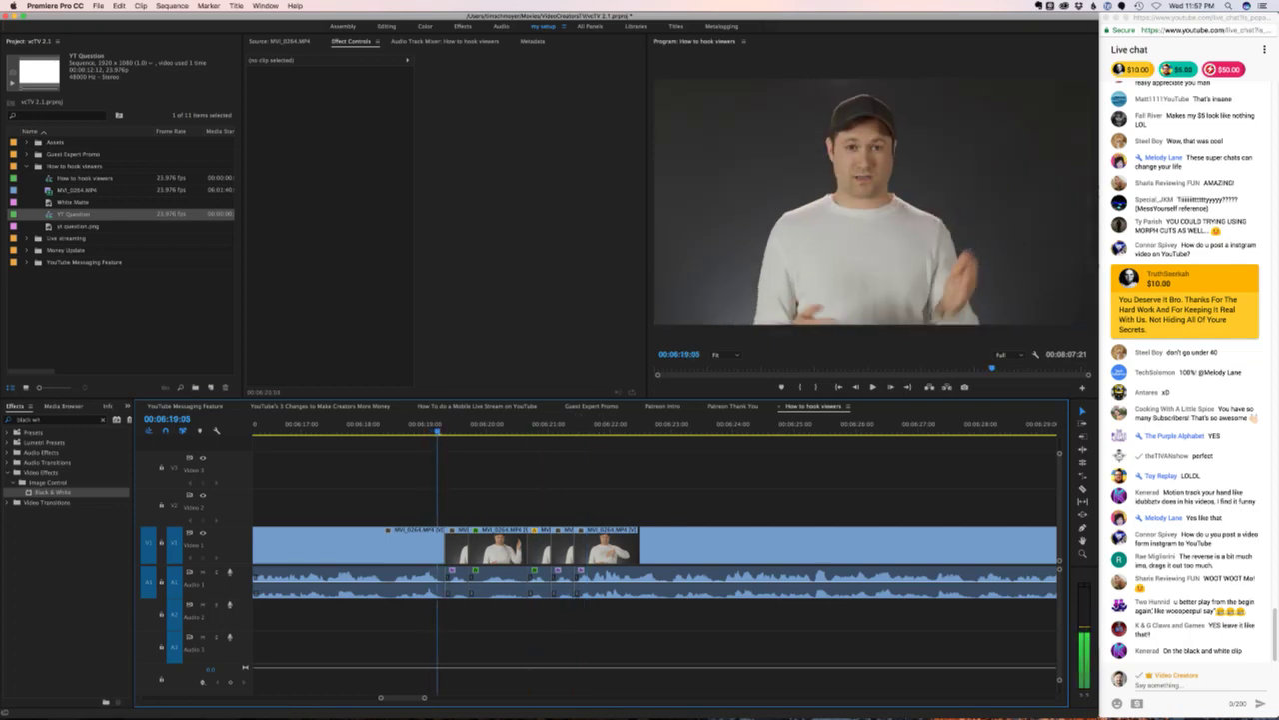
pyautogui.press('k')
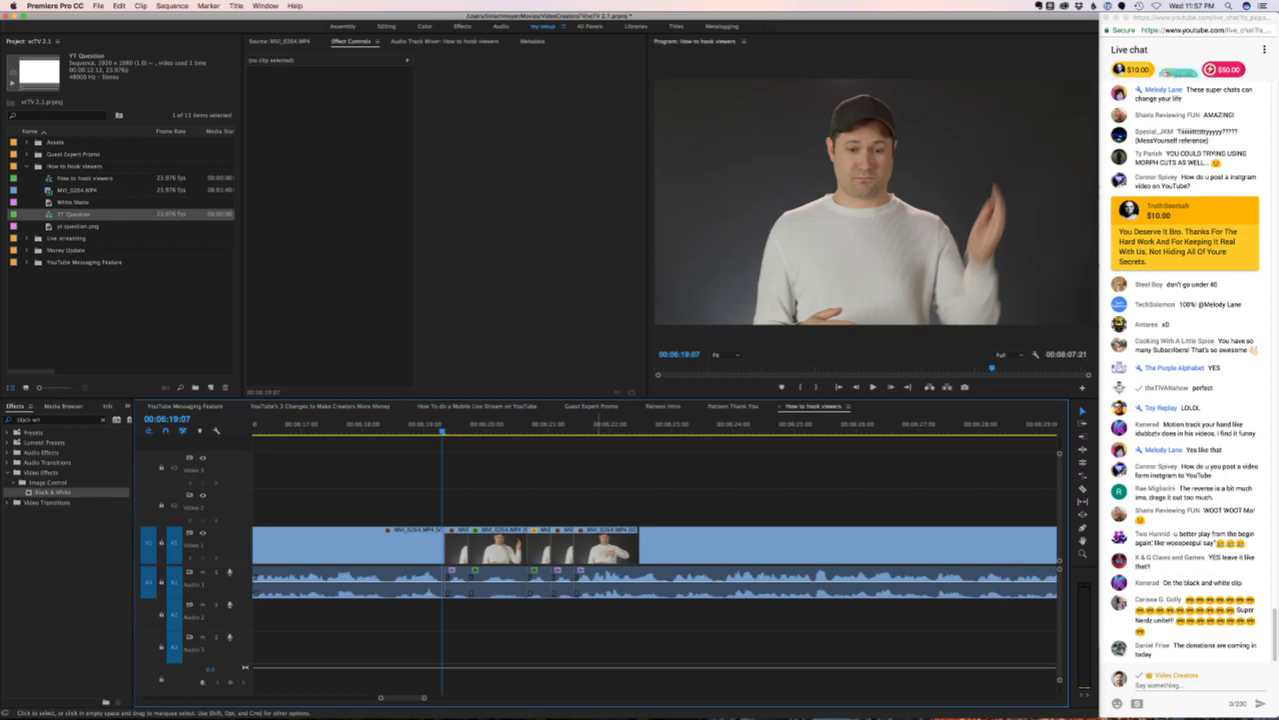
pyautogui.press('space')
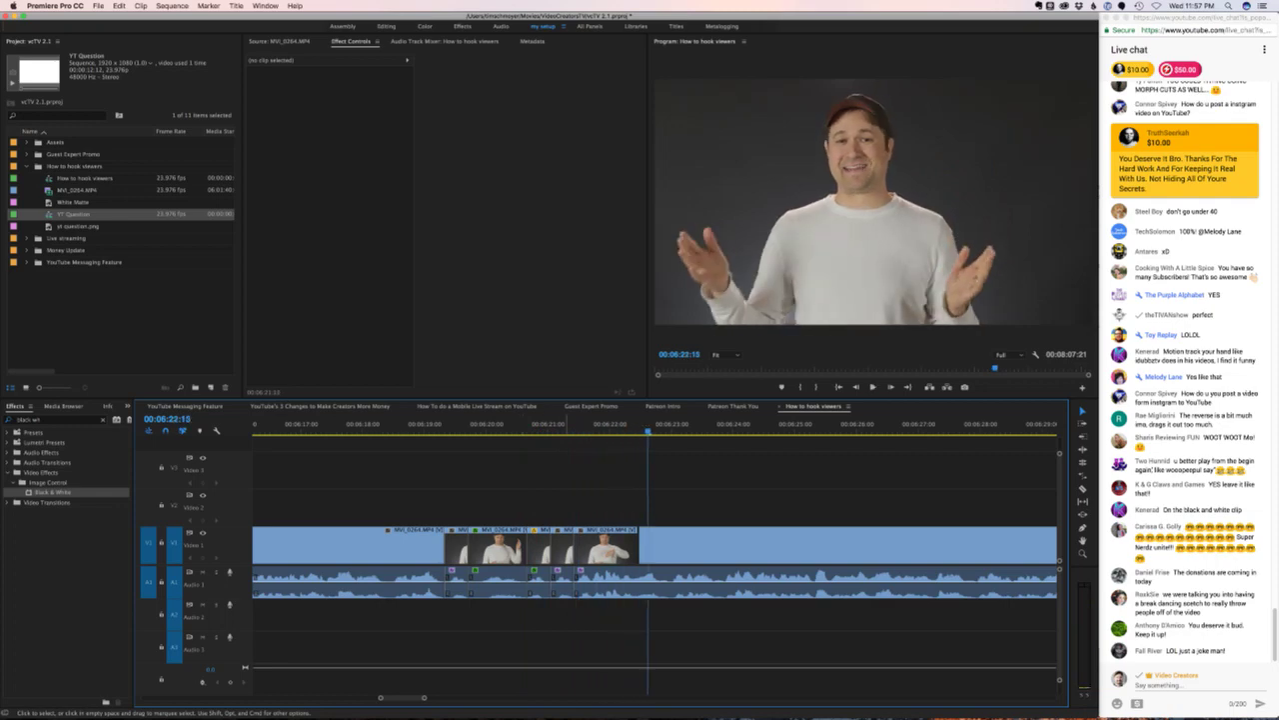
pyautogui.press('space')
pyautogui.moveTo(526, 425); pyautogui.dragTo(434, 425)
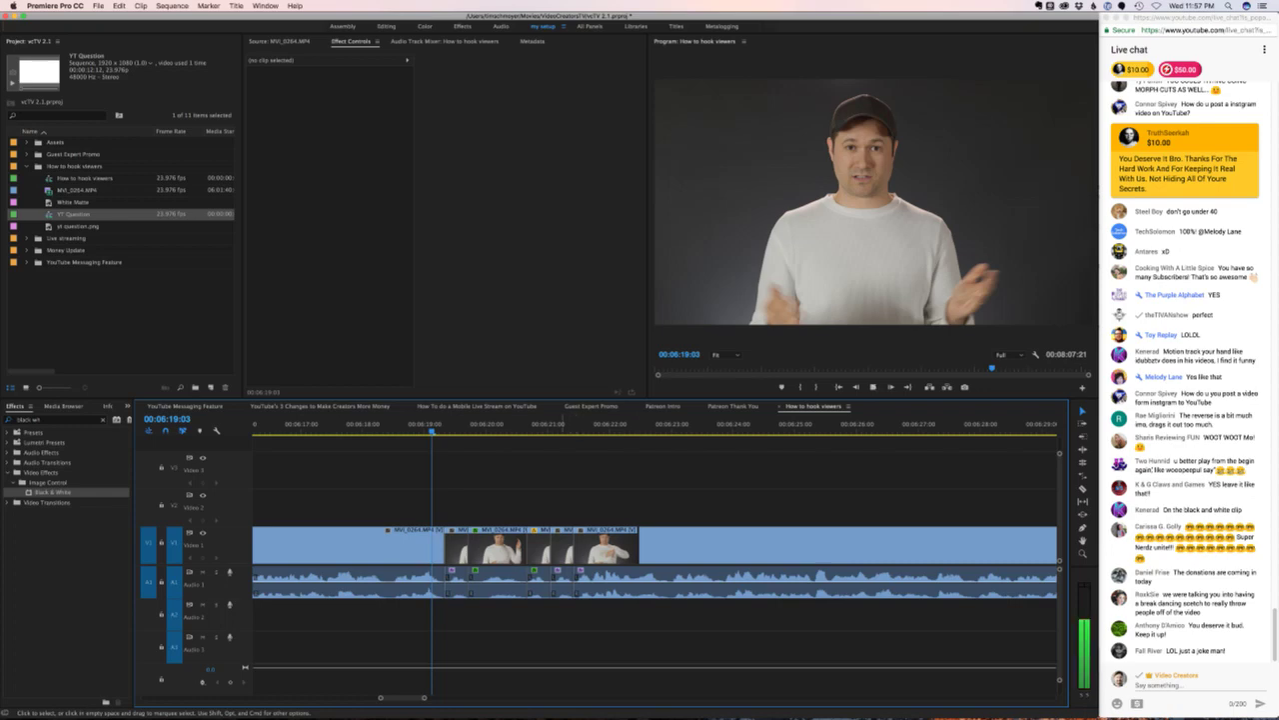
pyautogui.press('space')
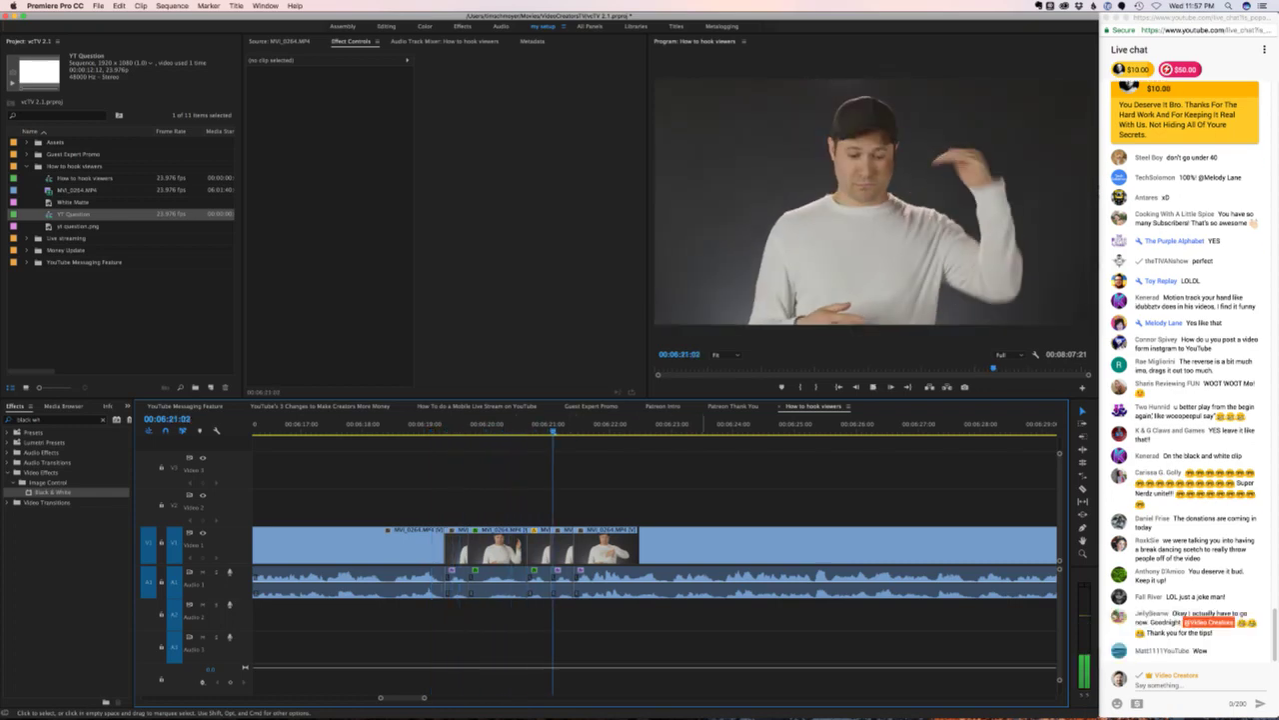
pyautogui.press('space')
# - Select the middle gag clips together, then bring the live chat forward
pyautogui.moveTo(557, 556); pyautogui.dragTo(557, 556)
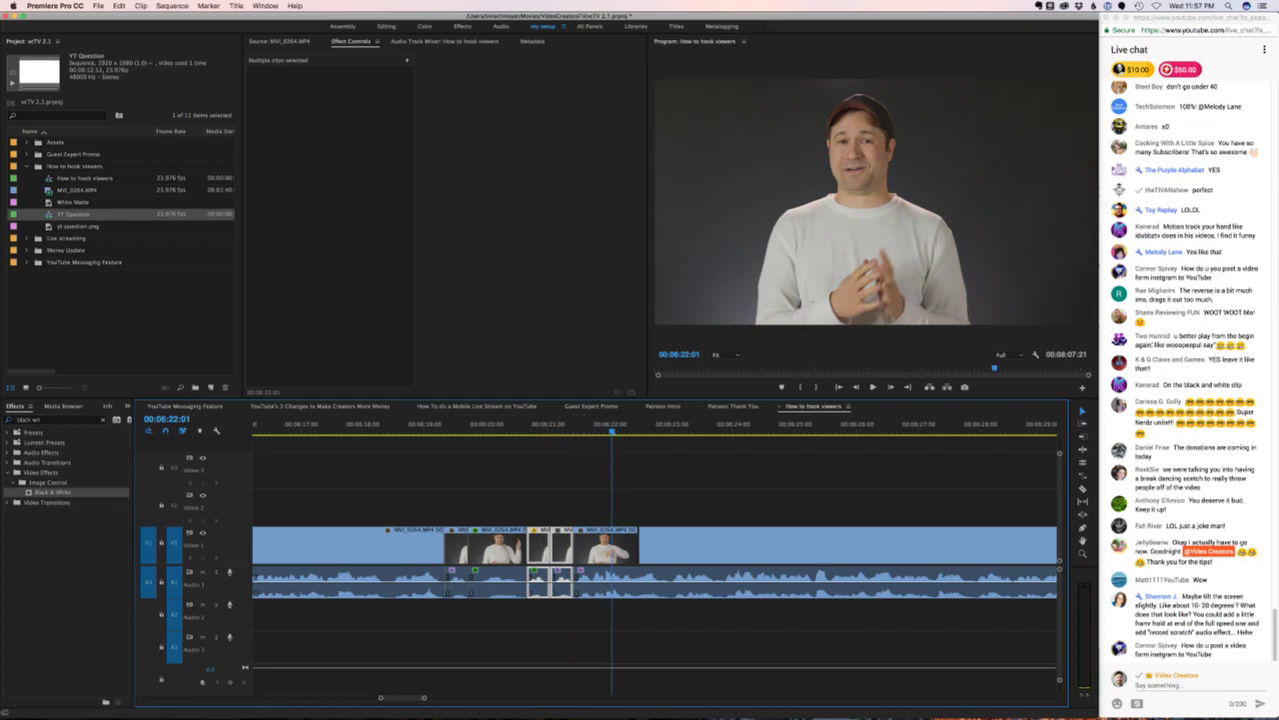
pyautogui.hscroll(5, 655, 560)
pyautogui.hscroll(-2, 655, 560)
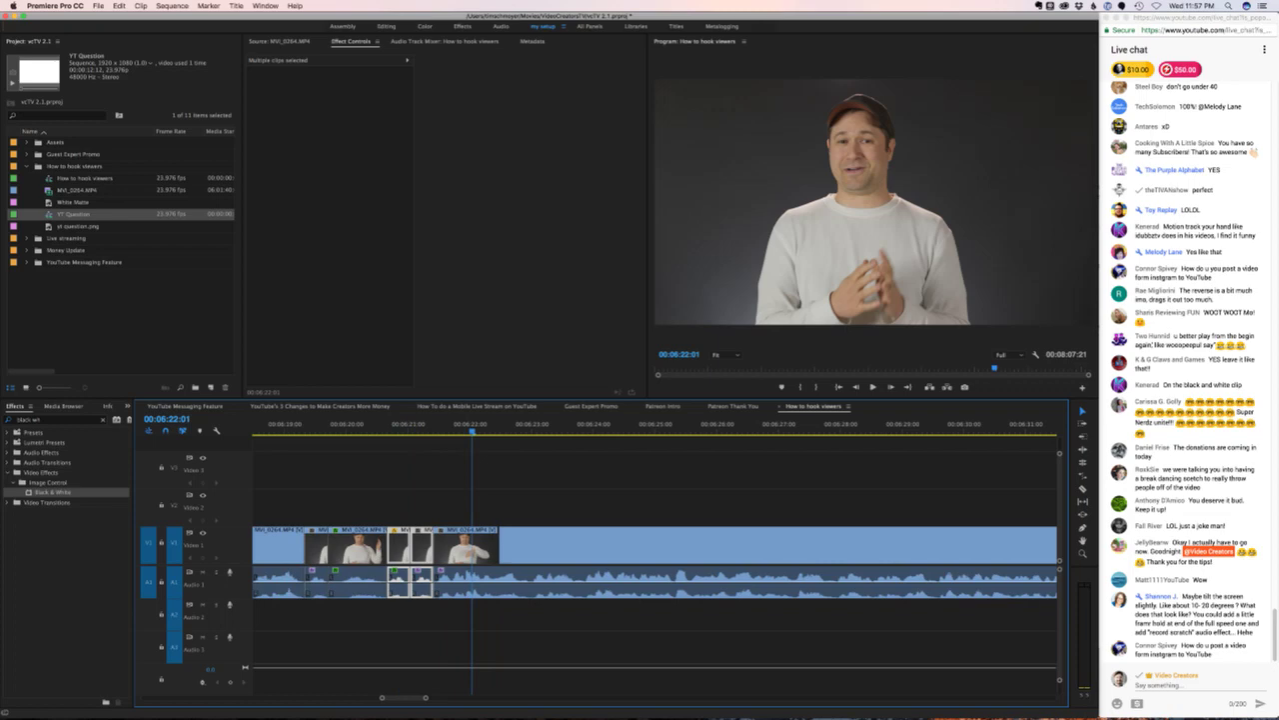
pyautogui.hscroll(-3, 655, 560)
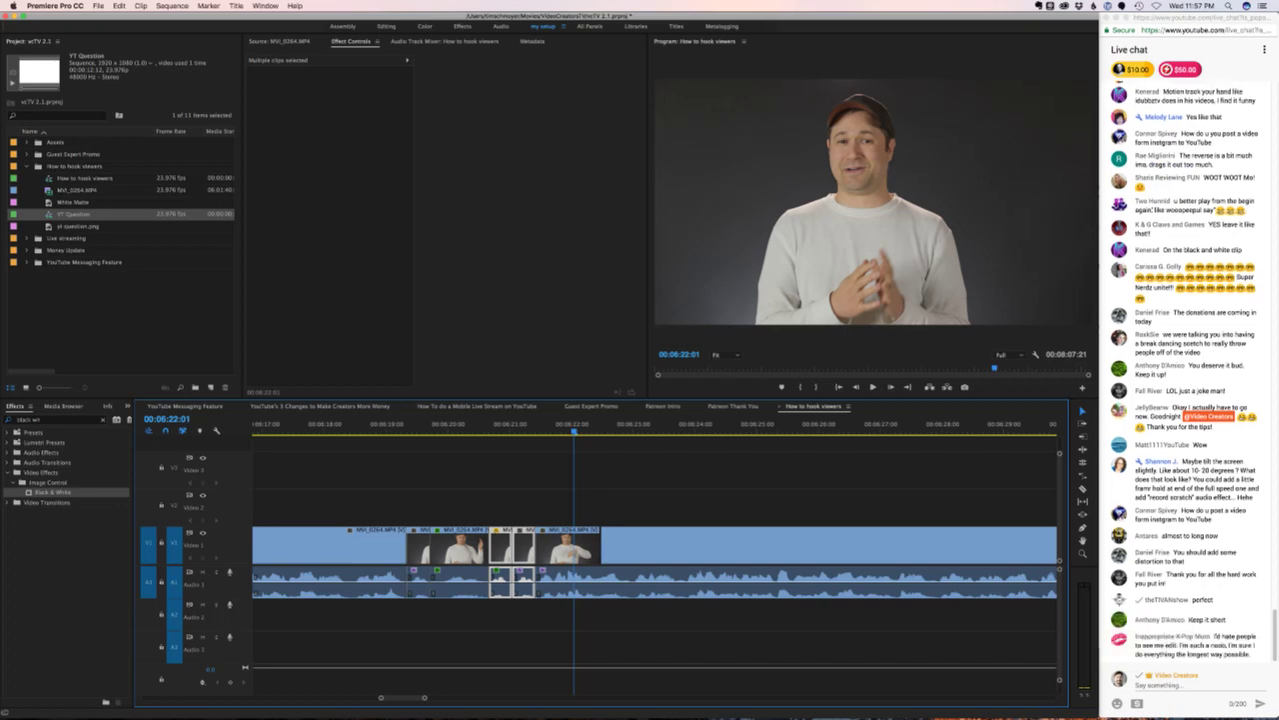
pyautogui.click(1200, 489)
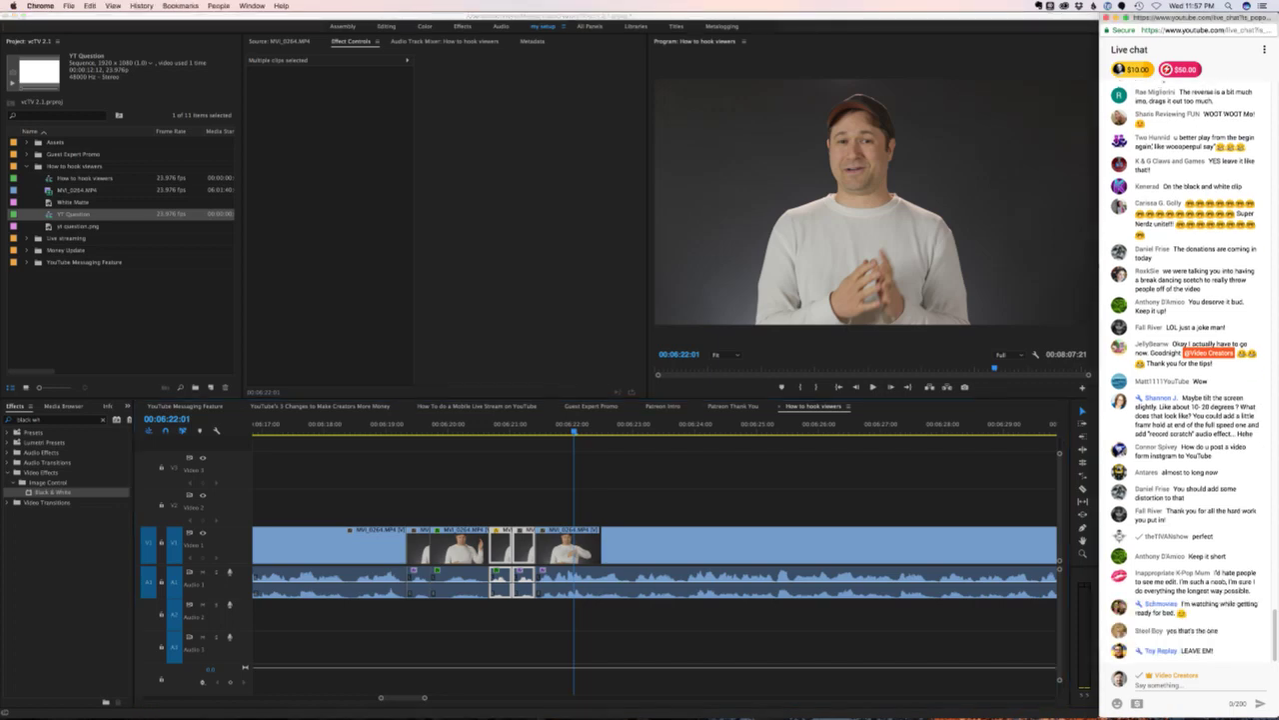
# - Search the Import dialog for 'scratch' files
pyautogui.click(120, 320)
pyautogui.press('super+i')
pyautogui.write('scratc')
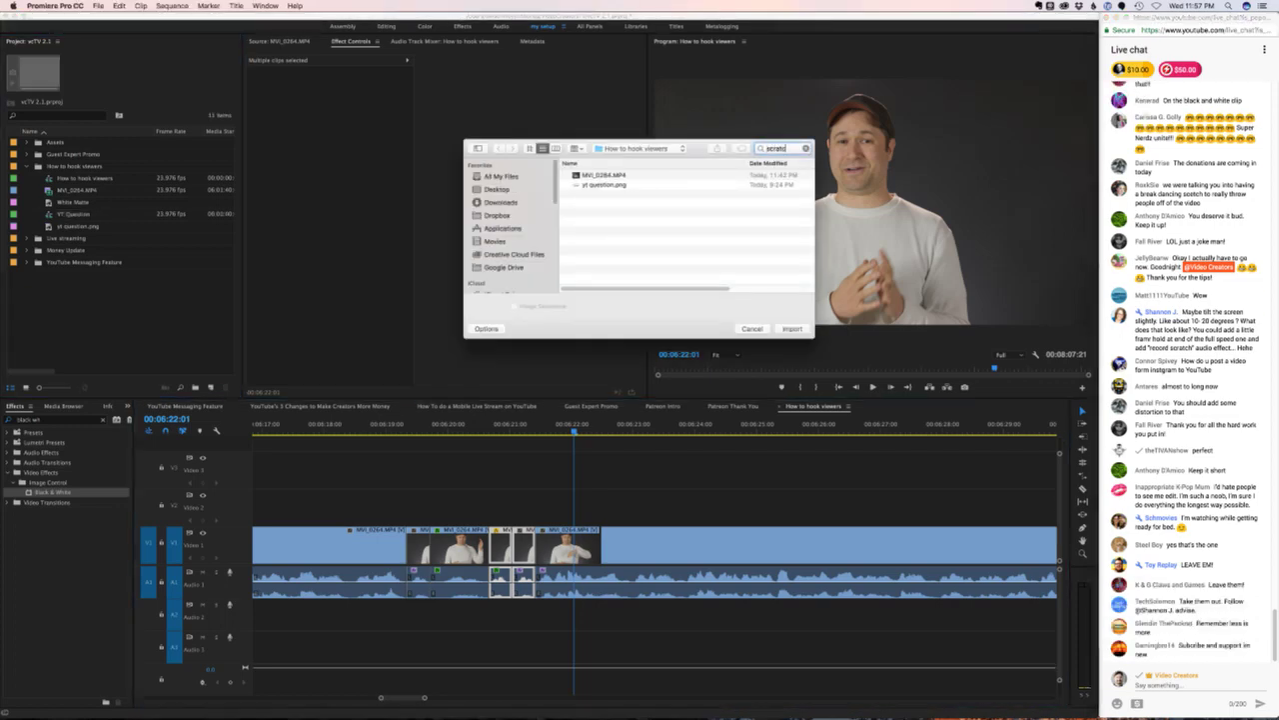
pyautogui.write('h')
pyautogui.press('Return')
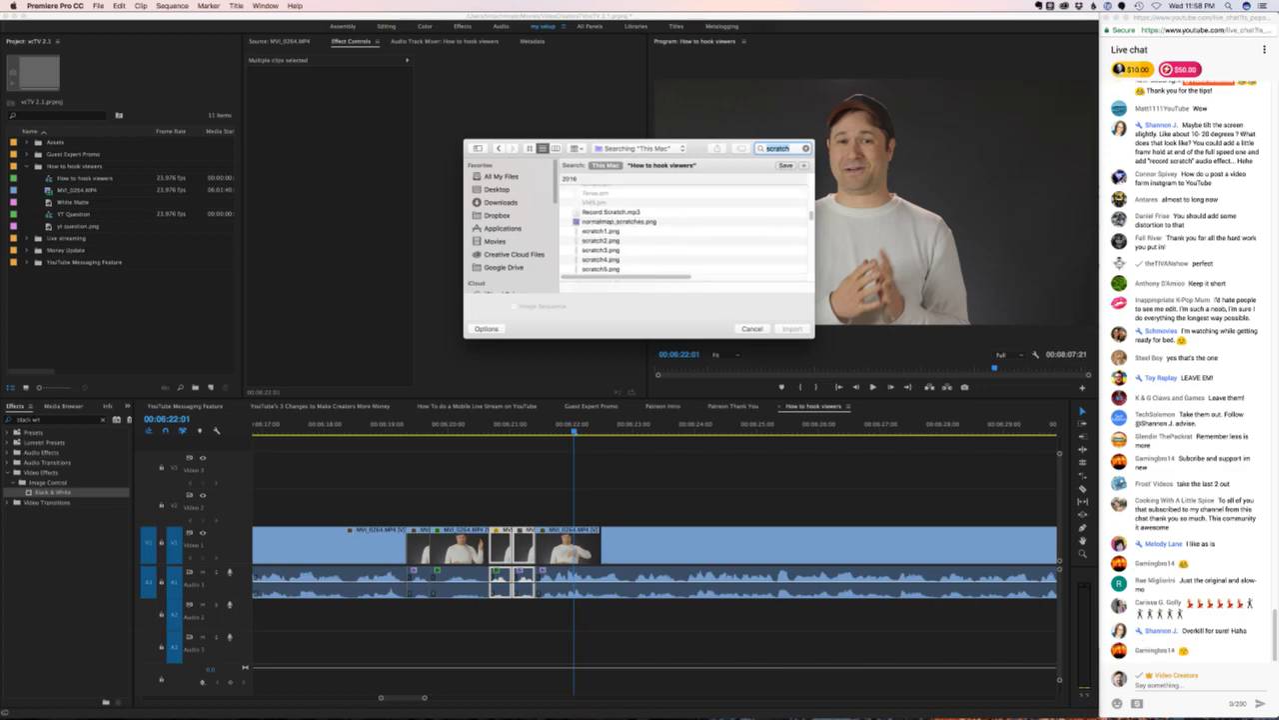
# - Preview Record Scratch.mp3 and import it into the project
pyautogui.click(610, 212)
pyautogui.press('space')
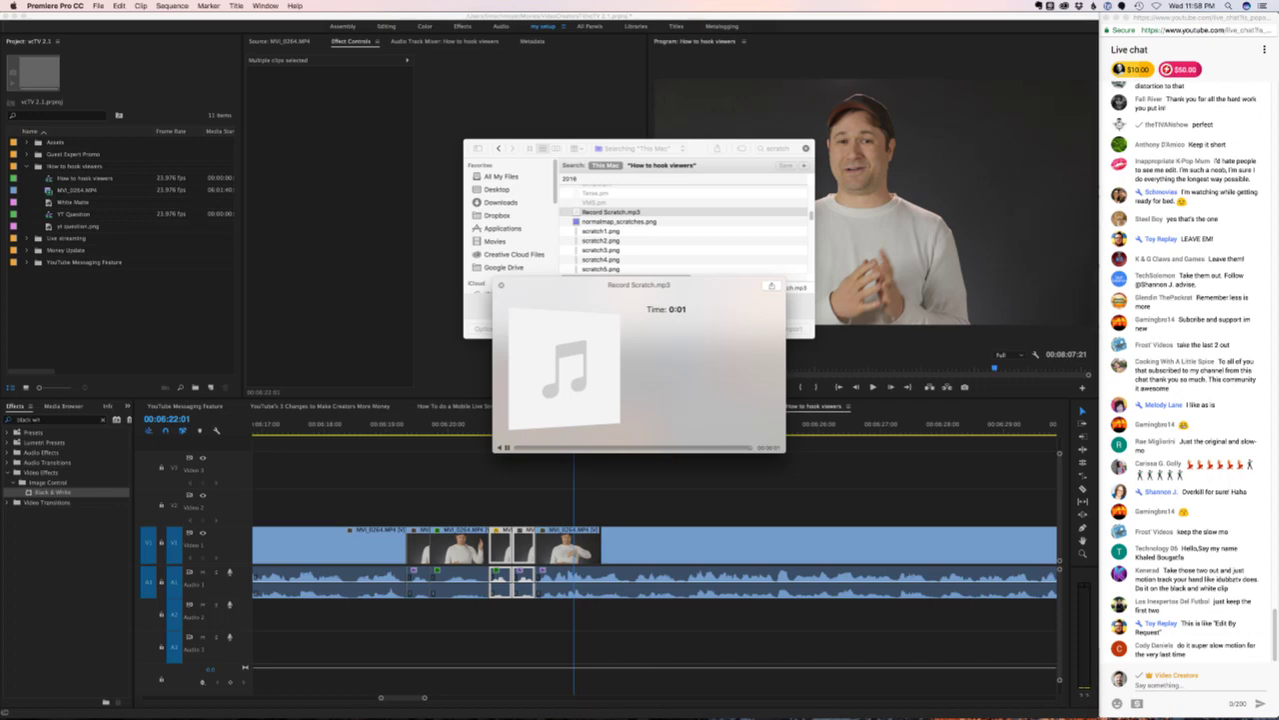
pyautogui.press('space')
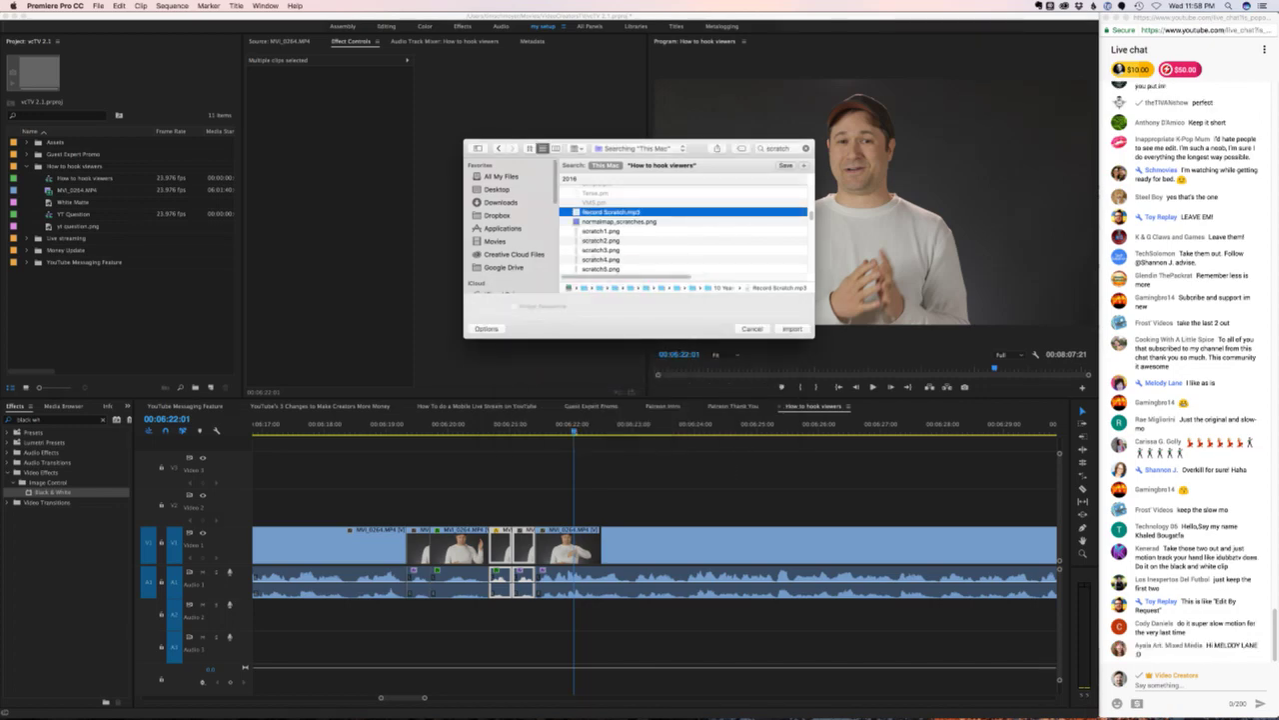
pyautogui.press('space')
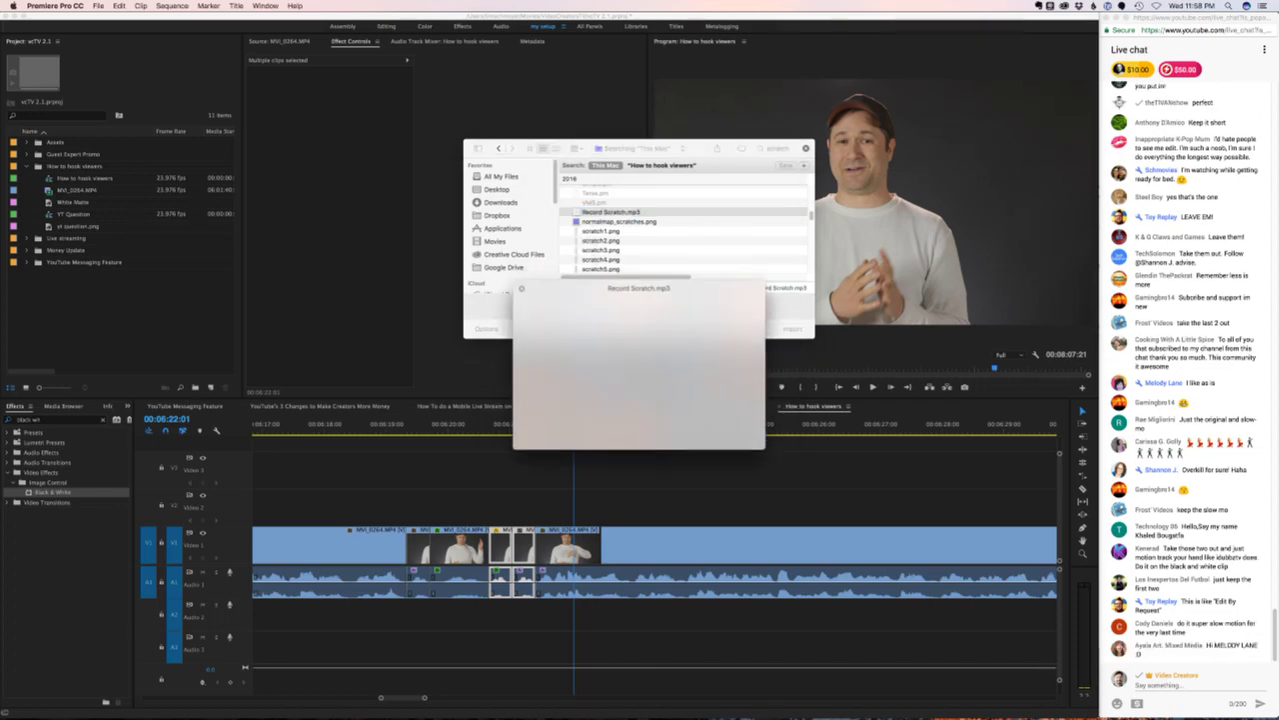
pyautogui.press('space')
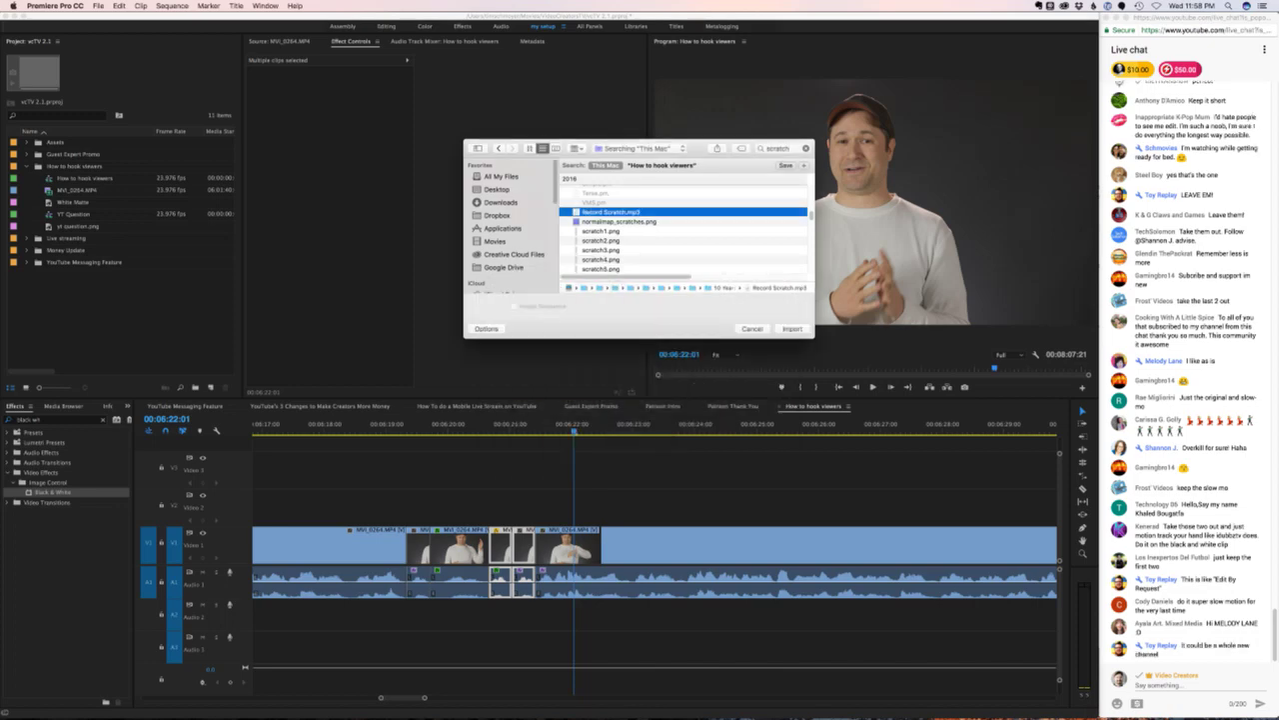
pyautogui.press('Return')
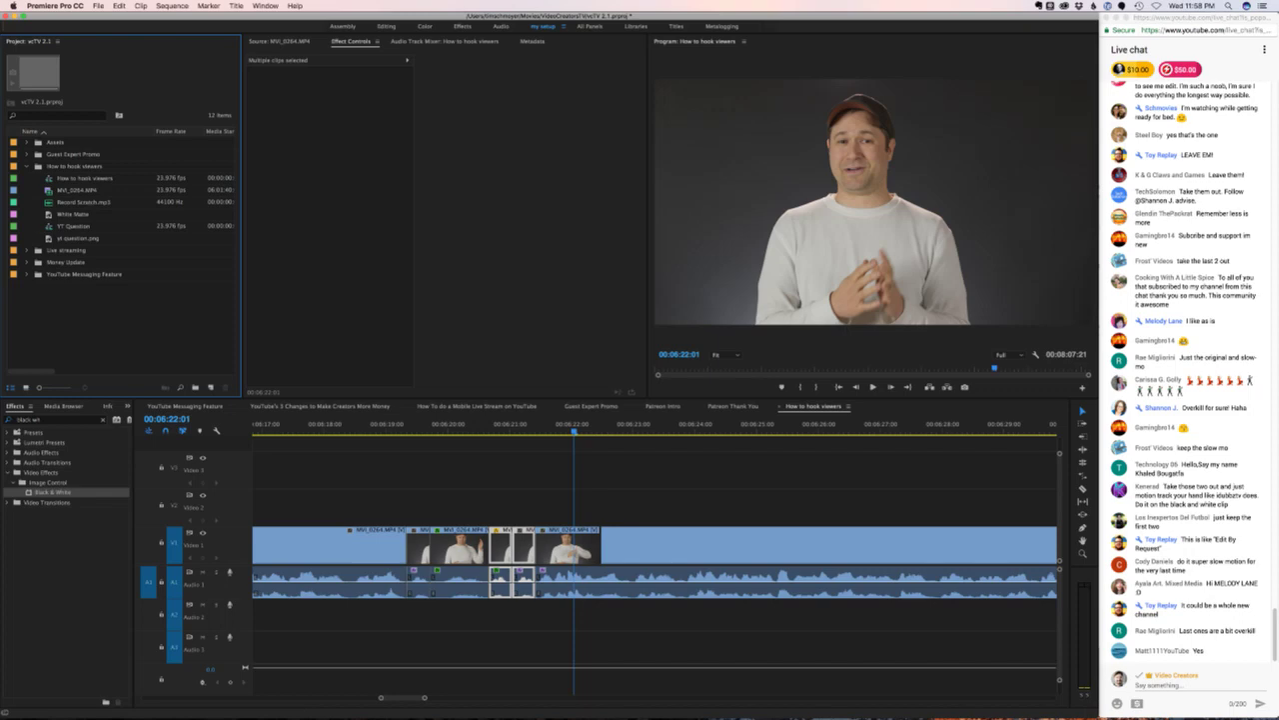
# - Scroll up the project panel, then switch to and scroll the live chat
pyautogui.scroll(4, 1184, 370)
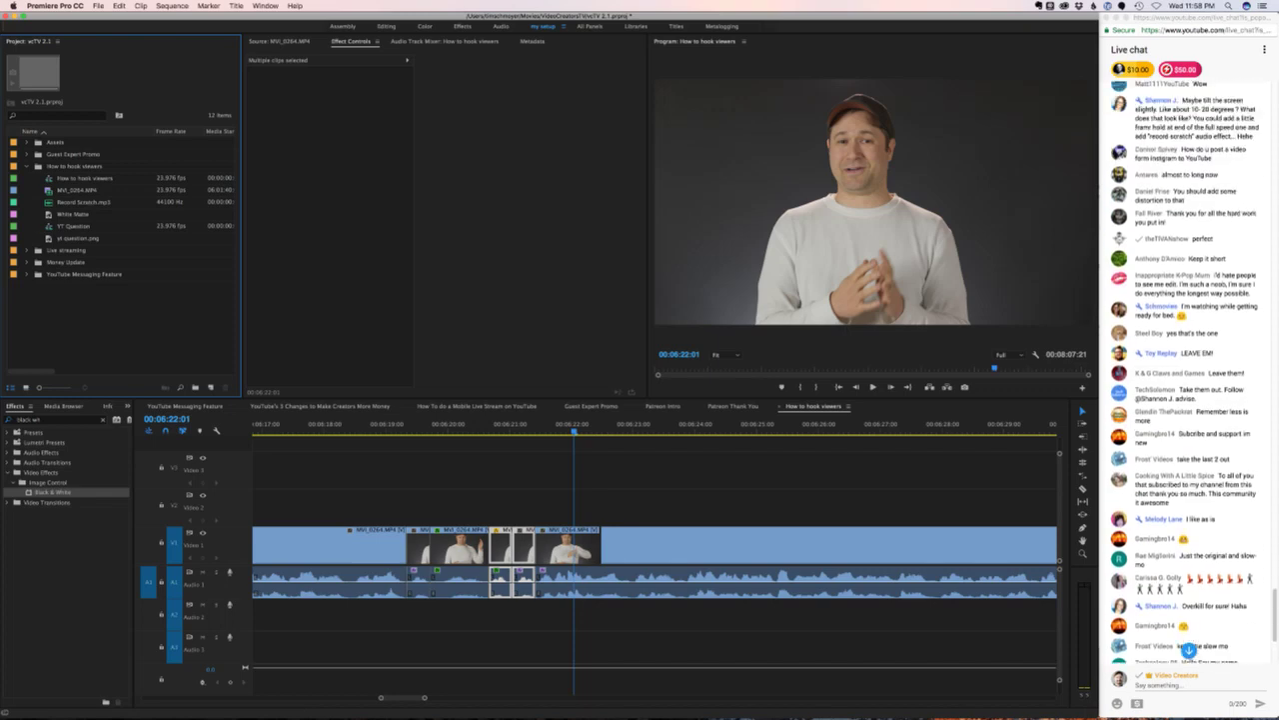
pyautogui.scroll(1, 1185, 369)
pyautogui.click(1230, 333)
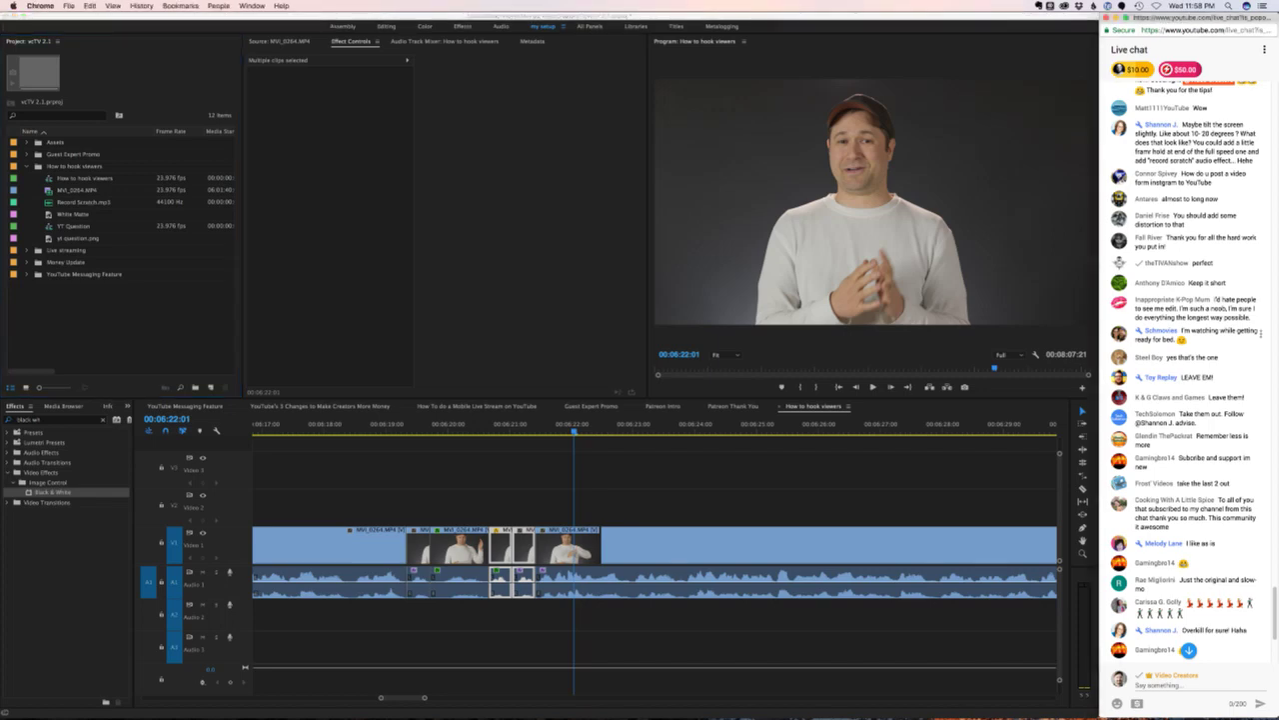
pyautogui.scroll(2, 1230, 340)
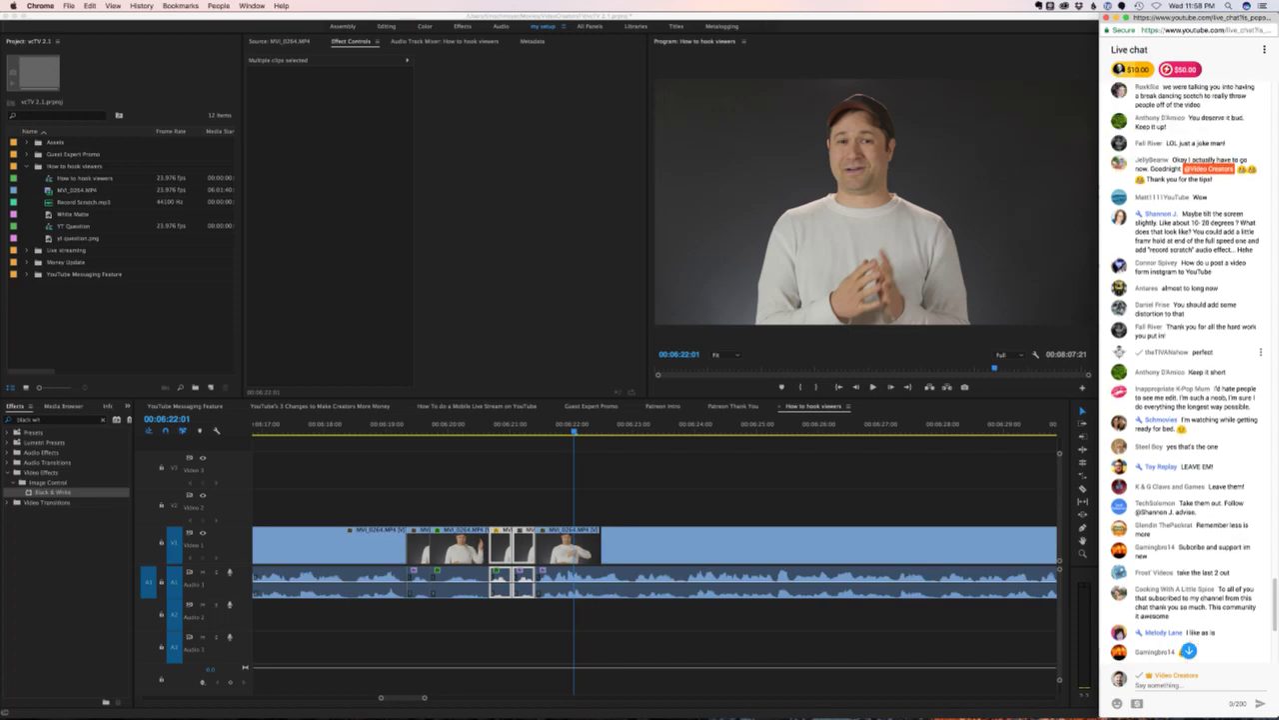
# - Scroll through the newest live chat messages, then switch back to Premiere Pro
pyautogui.scroll(1, 1230, 360)
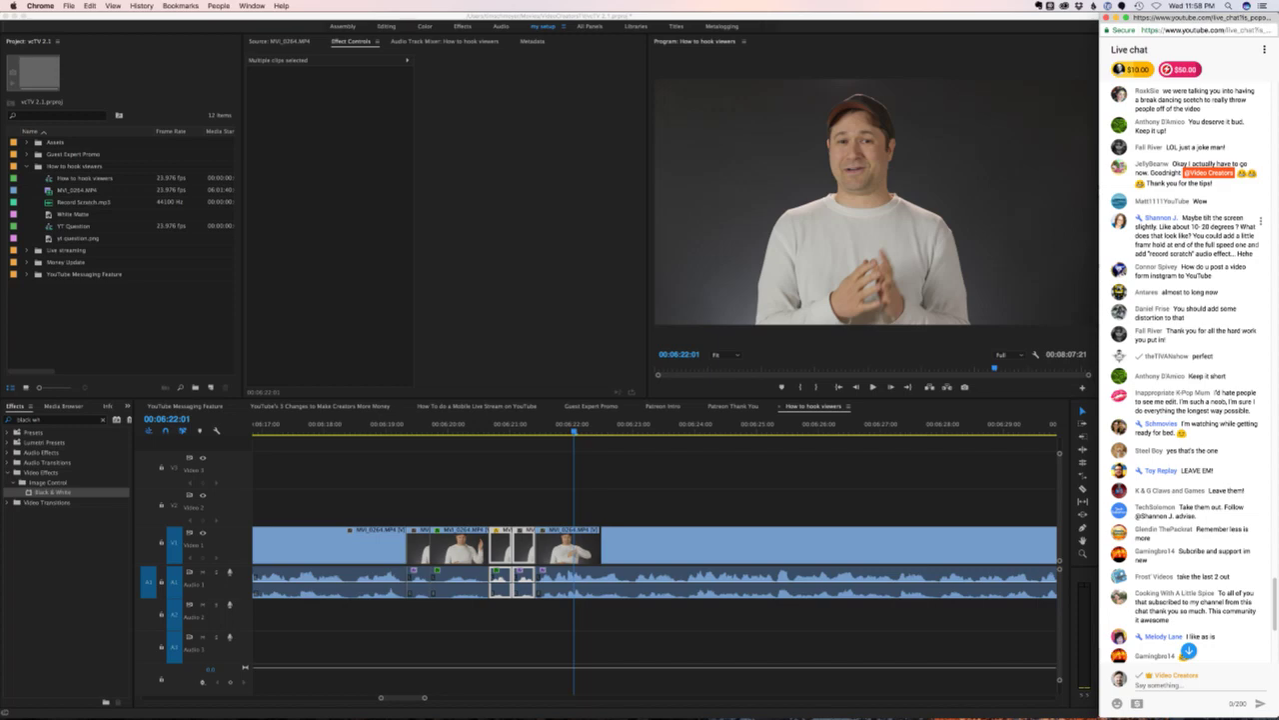
pyautogui.scroll(-5, 1189, 458)
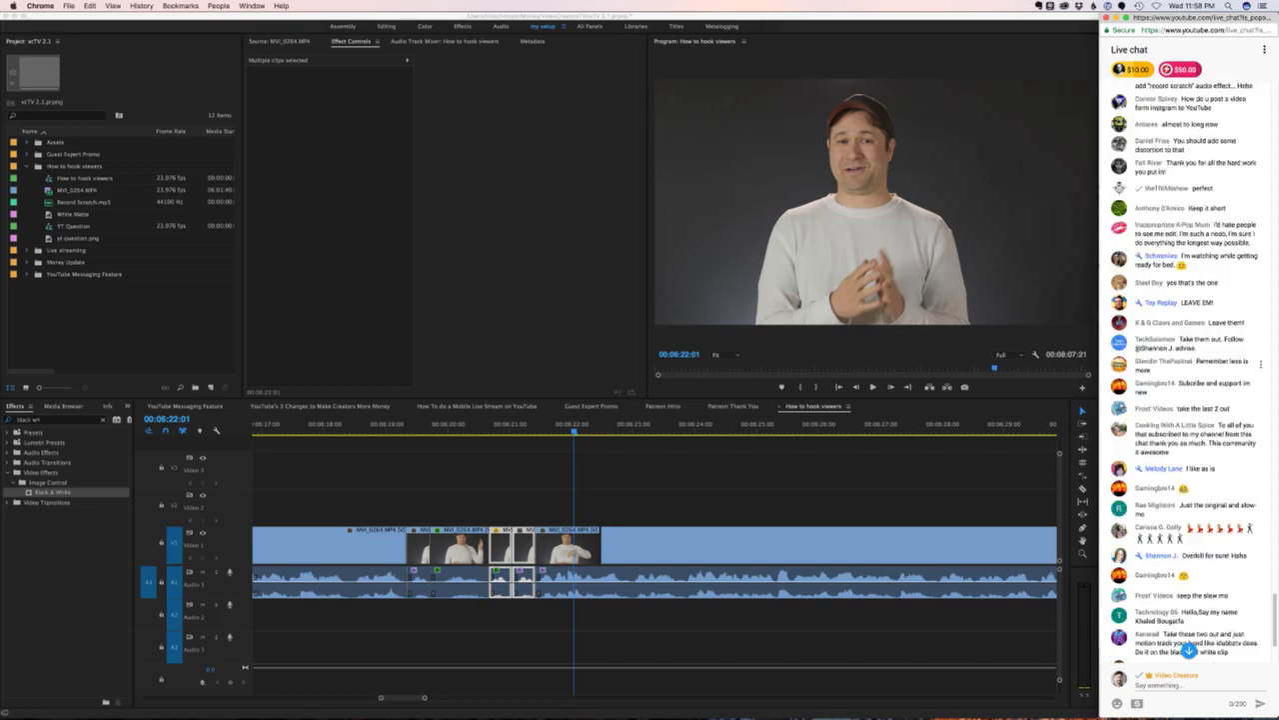
pyautogui.press('super+Tab')
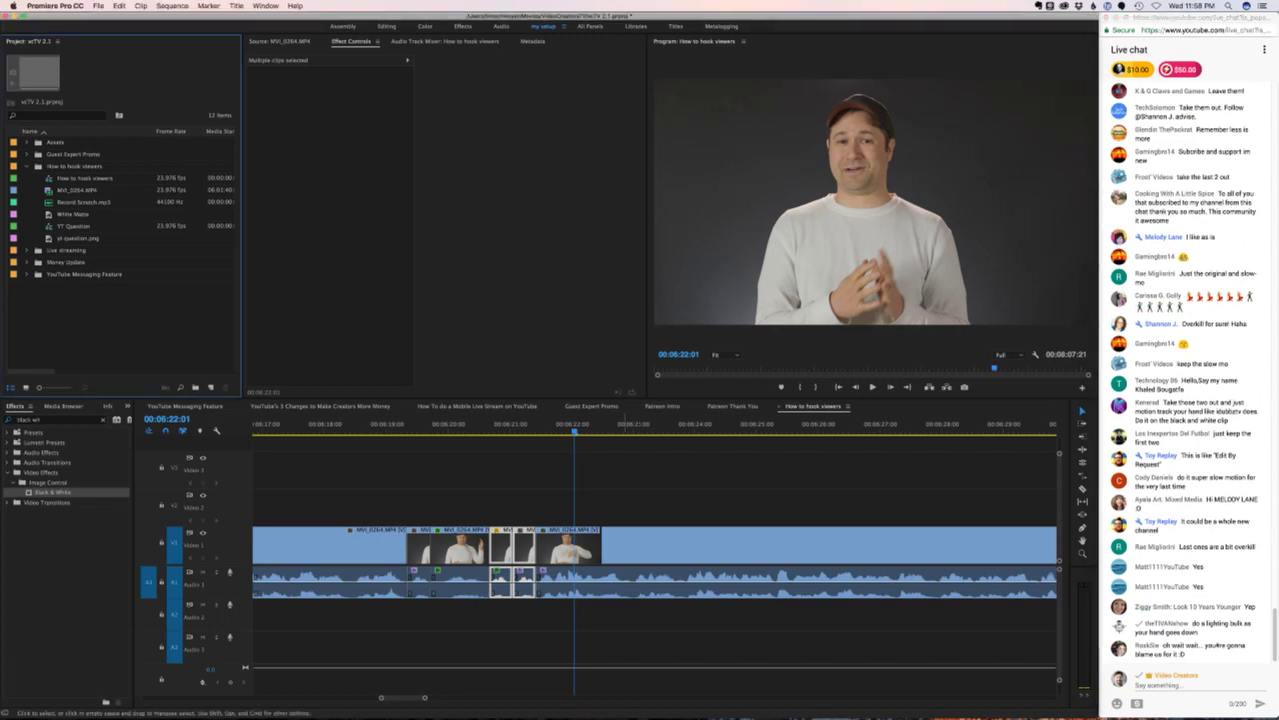
# - Stop at 00:06:21:10, push later clips right, and extend the clip about 11 frames
pyautogui.moveTo(573, 429); pyautogui.dragTo(411, 430)
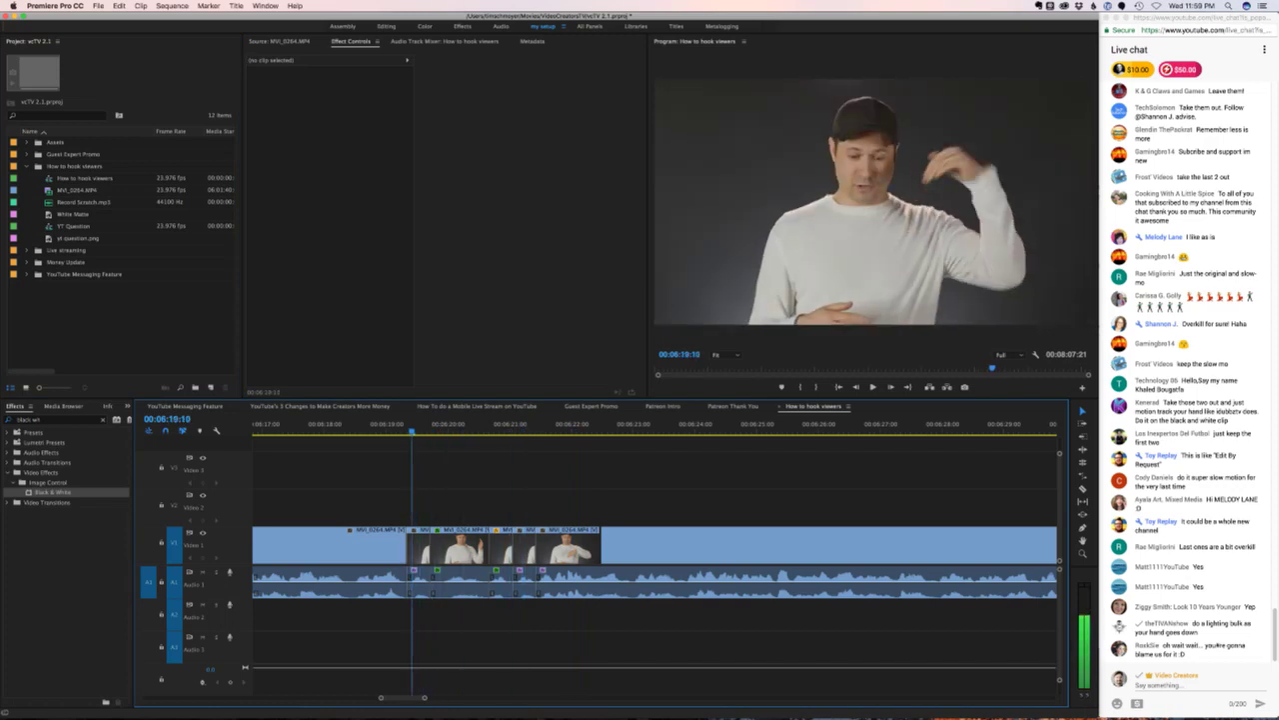
pyautogui.press('space')
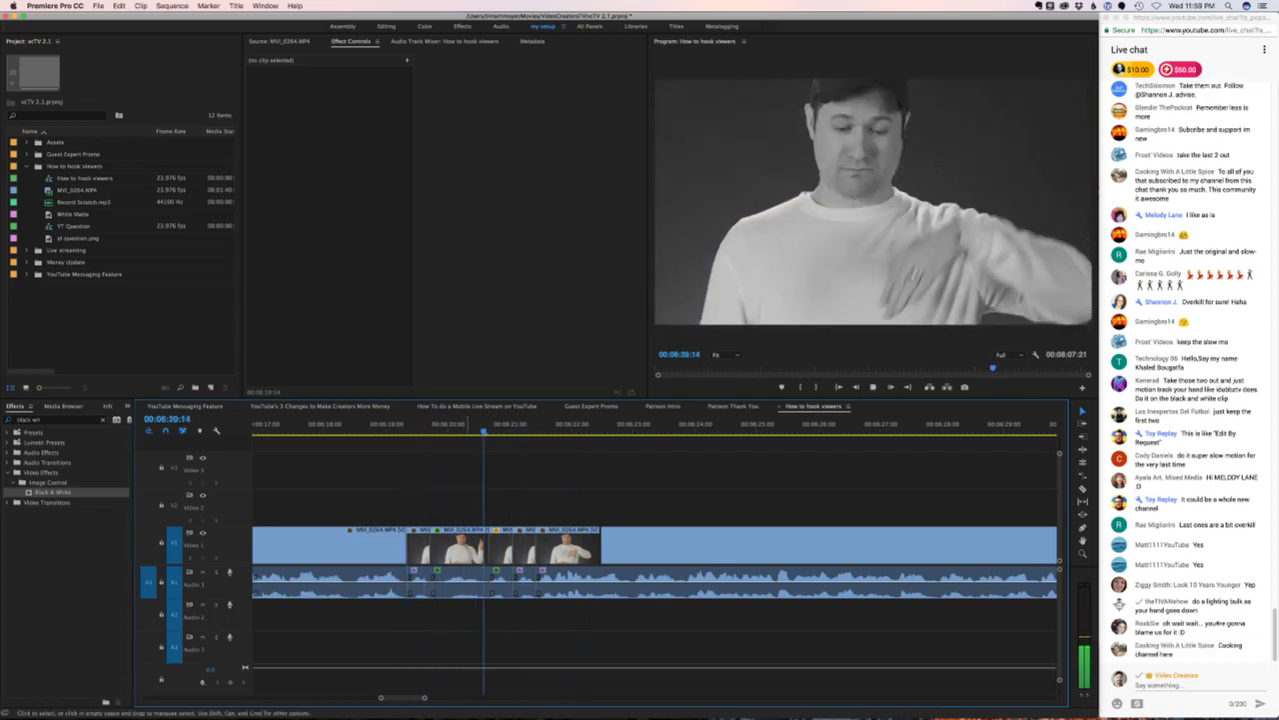
pyautogui.press('space')
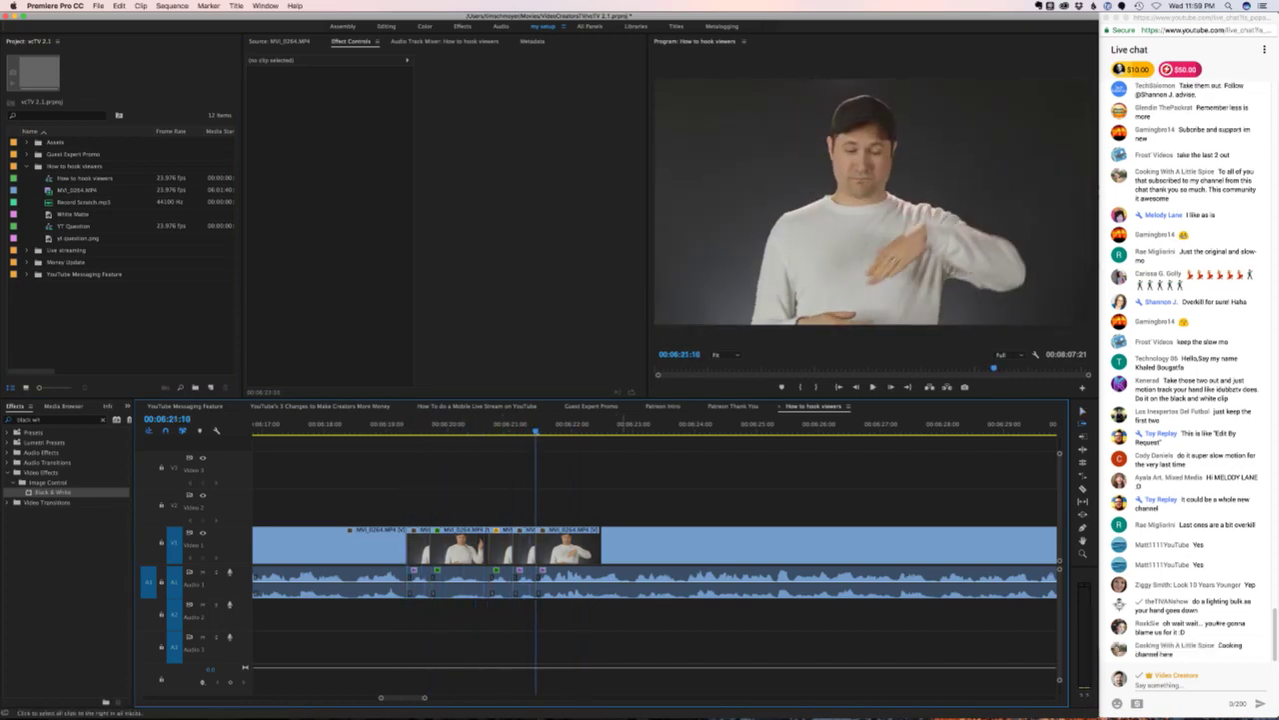
pyautogui.click(552, 554)
pyautogui.press('v')
pyautogui.moveTo(552, 554); pyautogui.dragTo(651, 556)
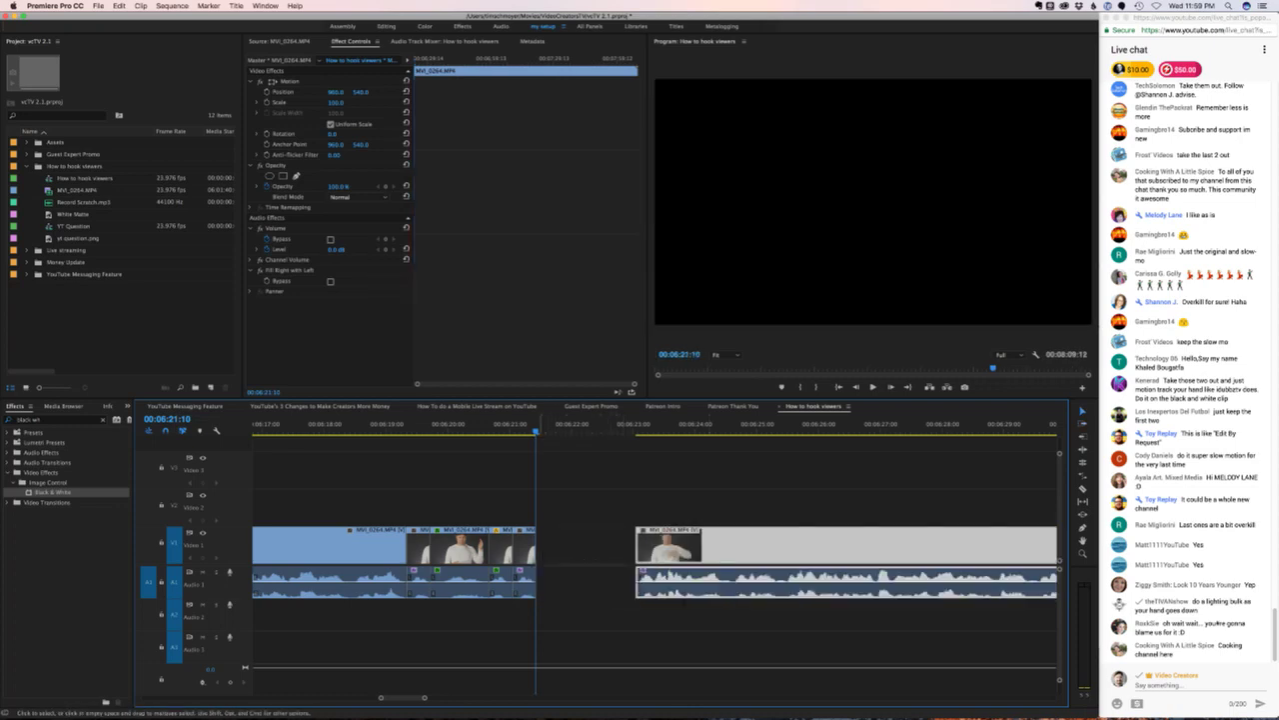
pyautogui.moveTo(536, 556); pyautogui.dragTo(563, 560)
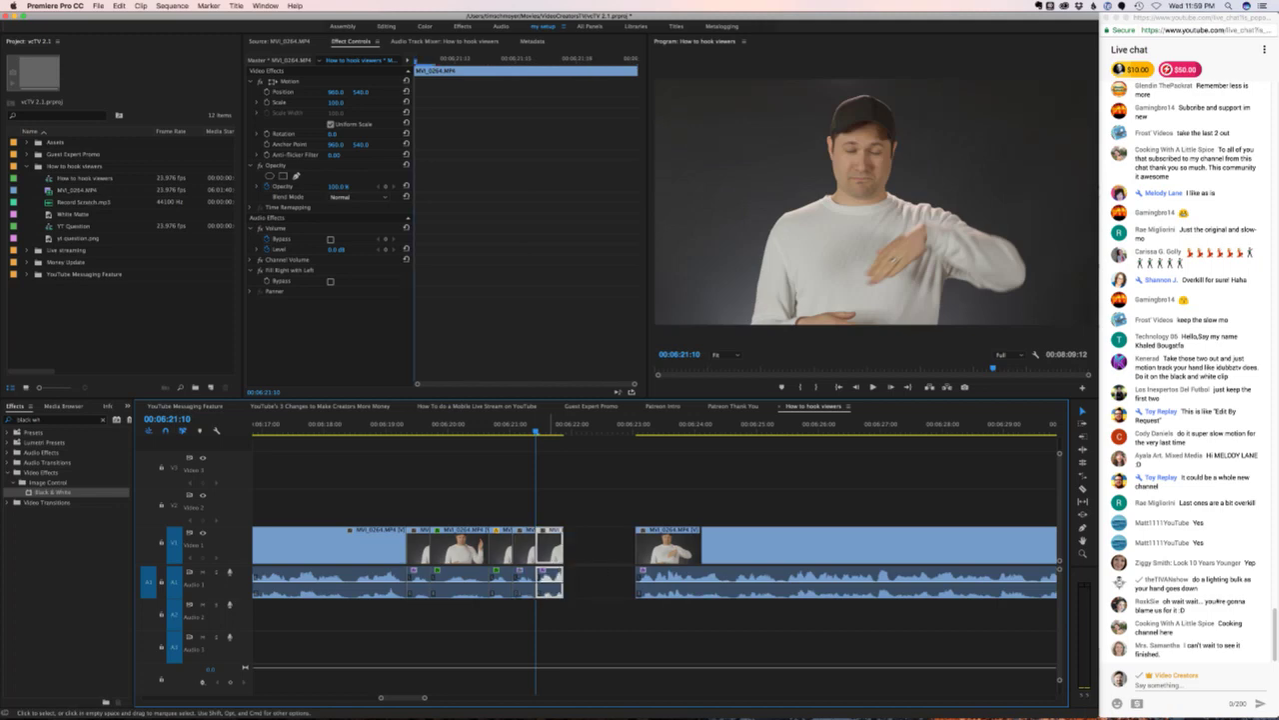
# - Add a frame hold on the clip's In Point and delete the audio beneath it
pyautogui.rightClick(550, 548)
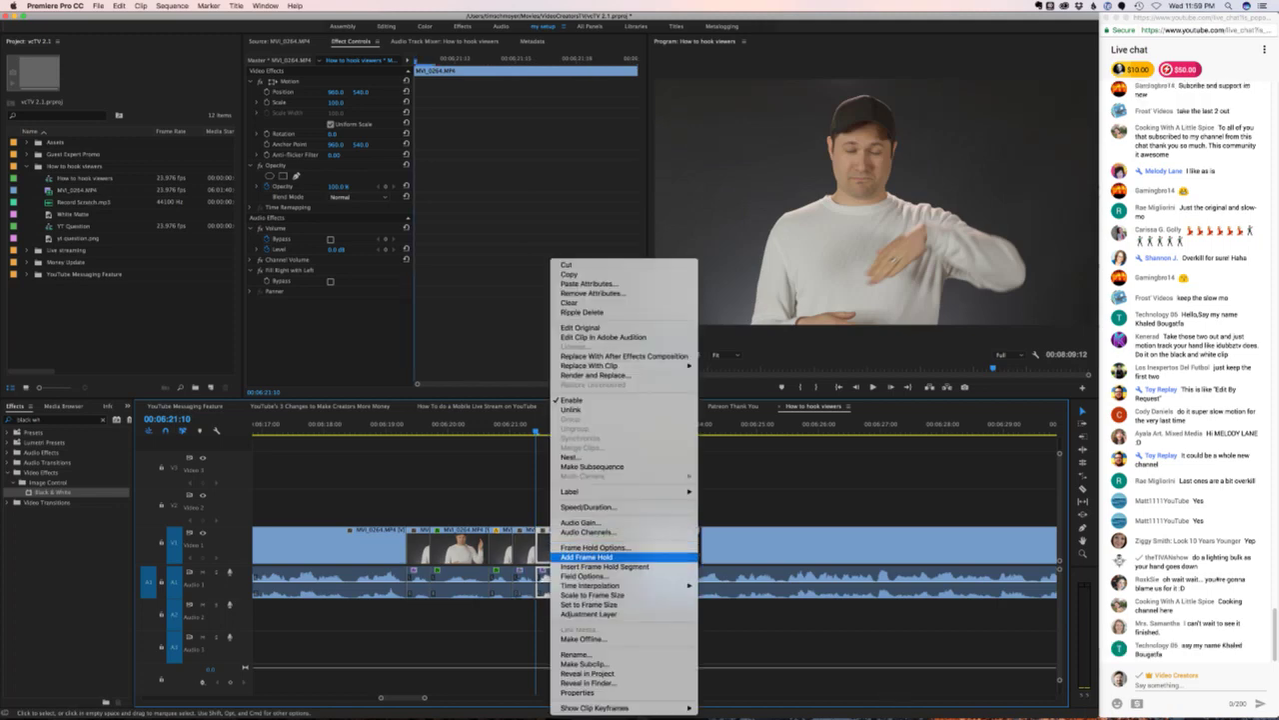
pyautogui.click(580, 557)
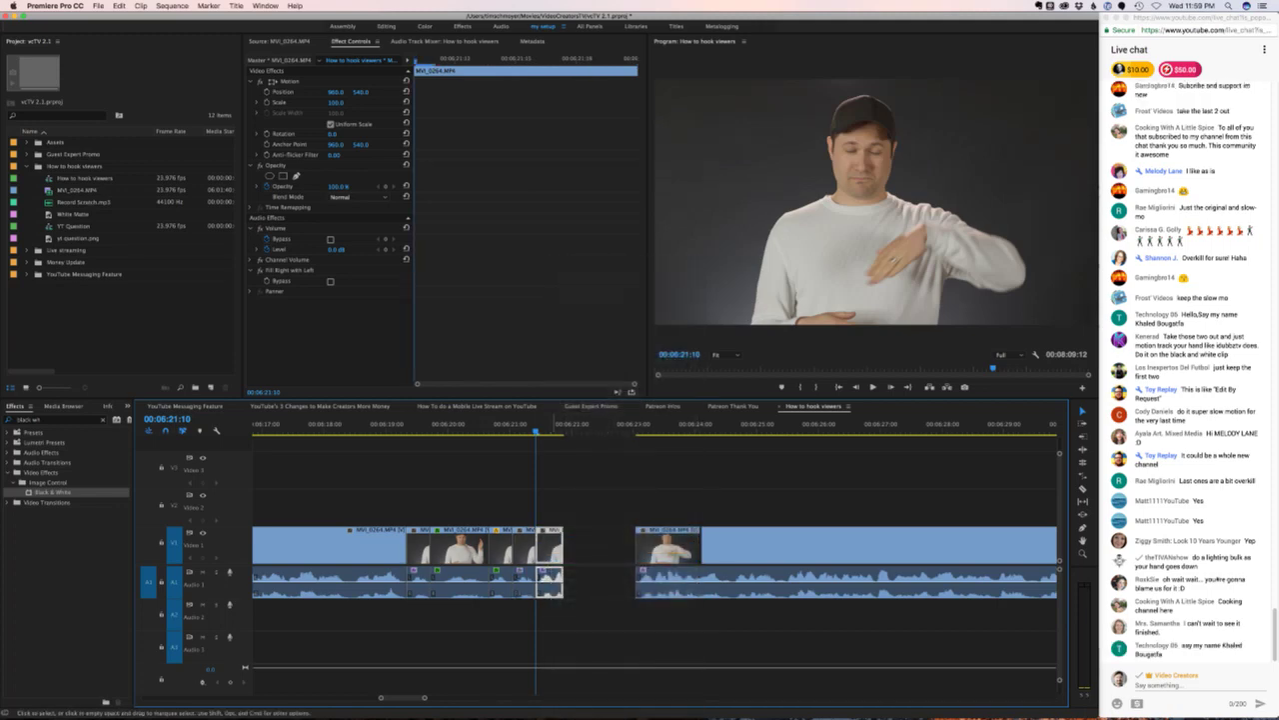
pyautogui.rightClick(553, 548)
pyautogui.click(597, 547)
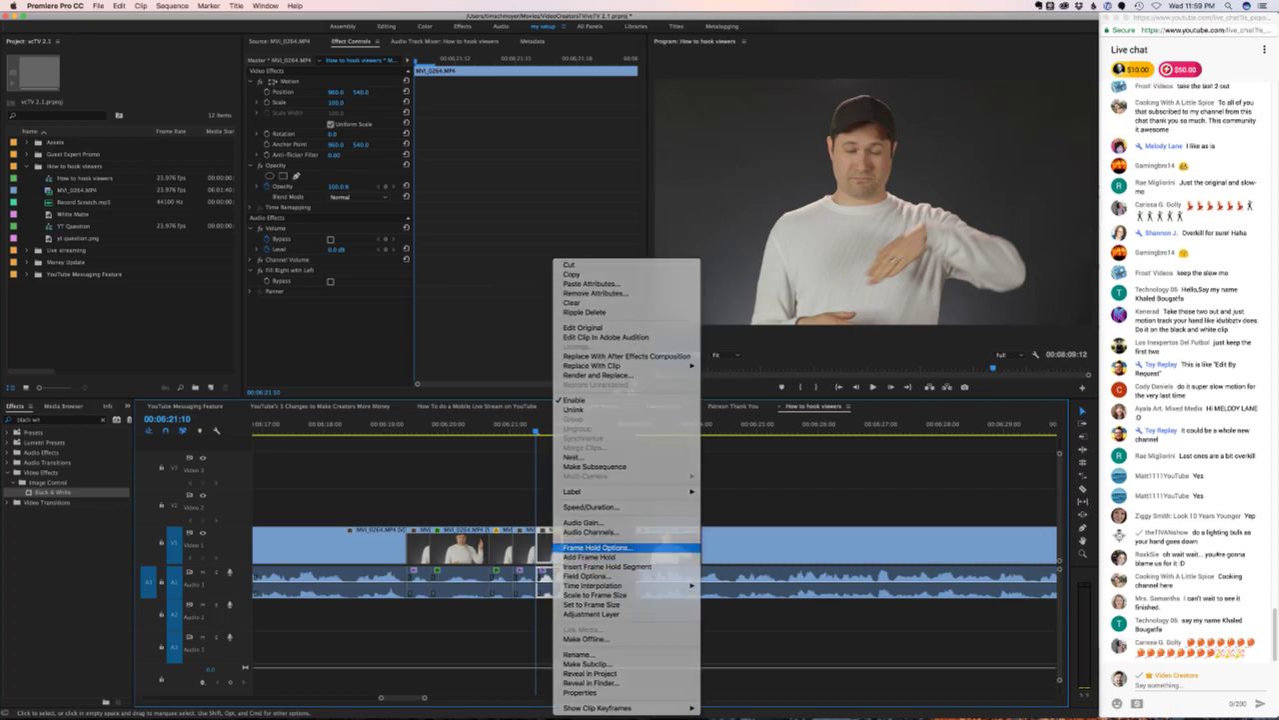
pyautogui.click(540, 362)
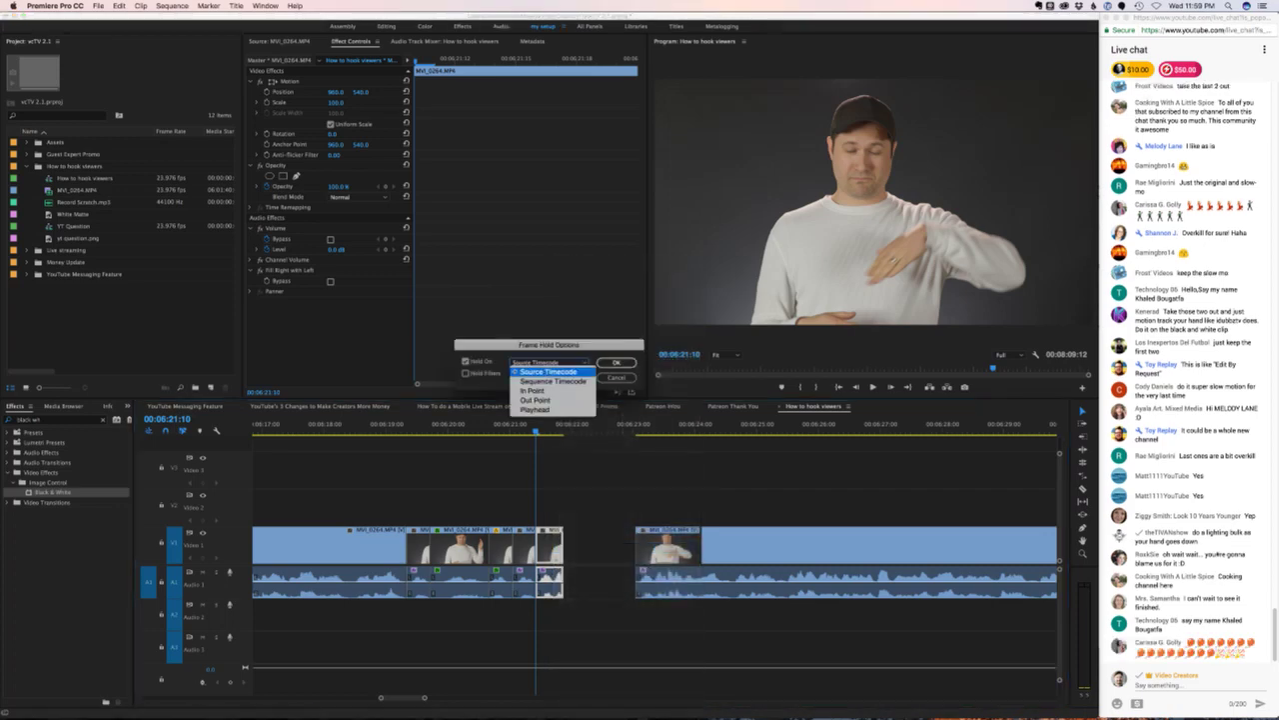
pyautogui.click(535, 390)
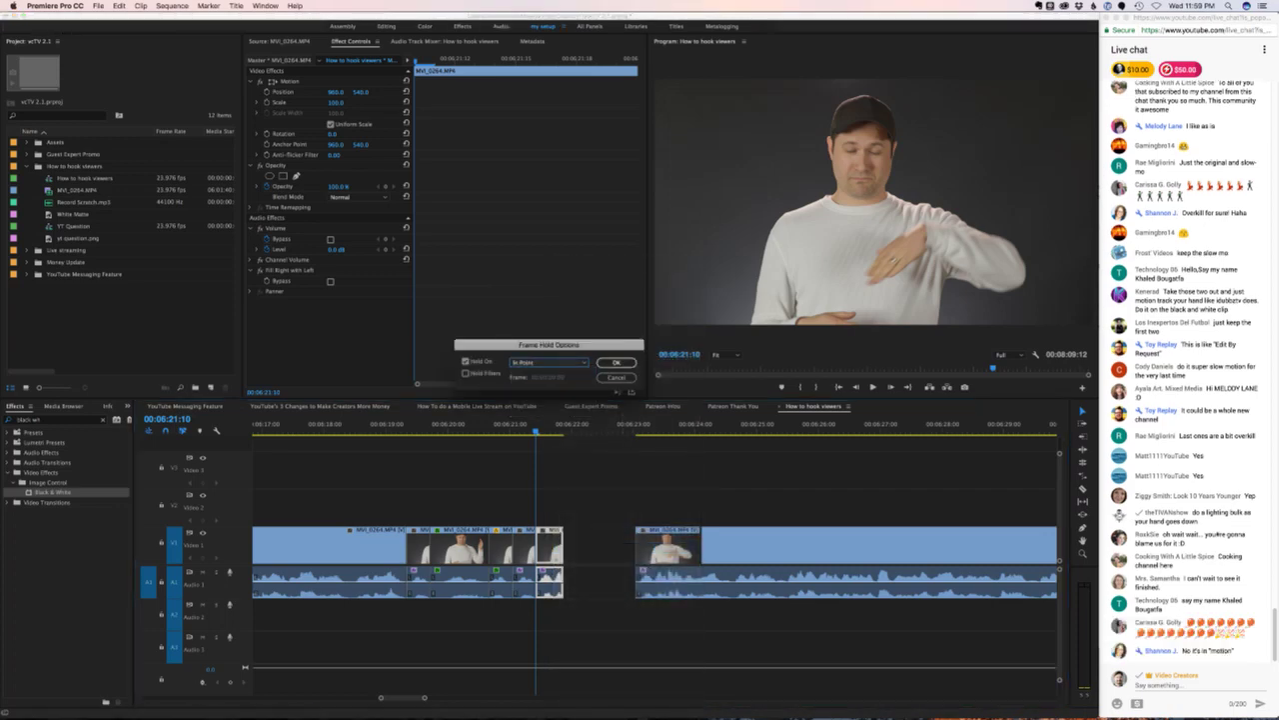
pyautogui.click(616, 361)
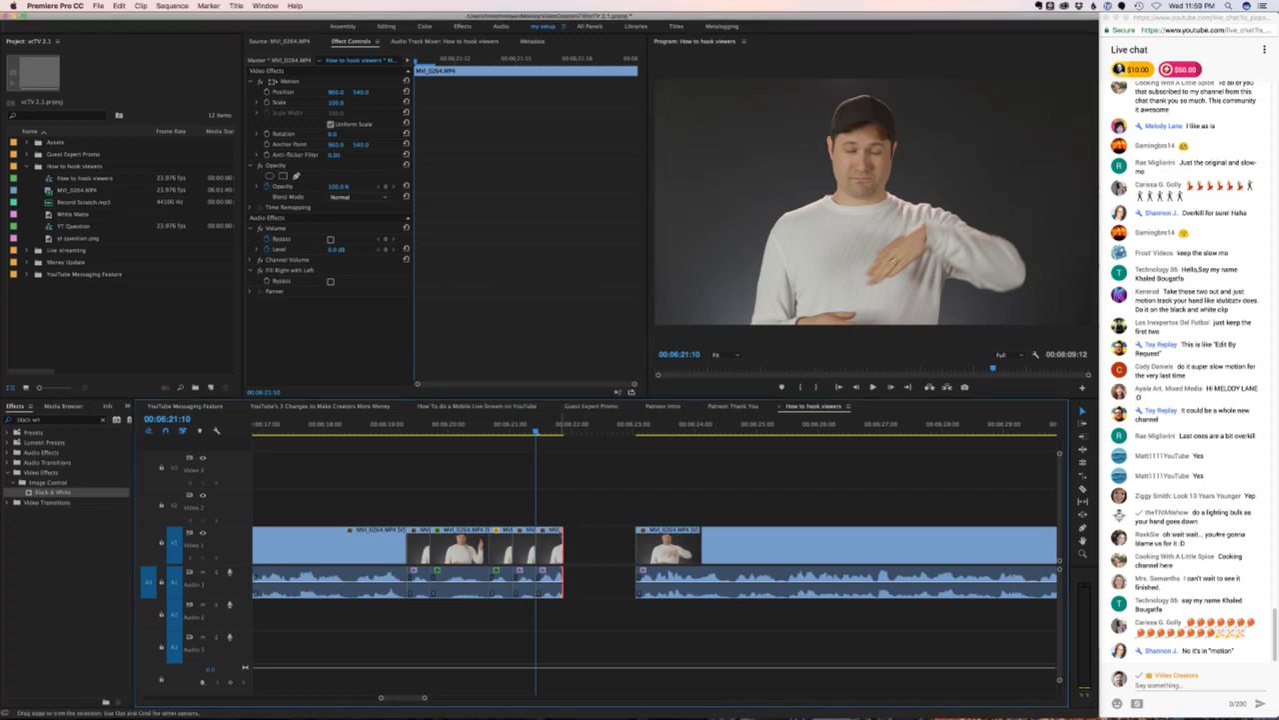
pyautogui.press('Delete')
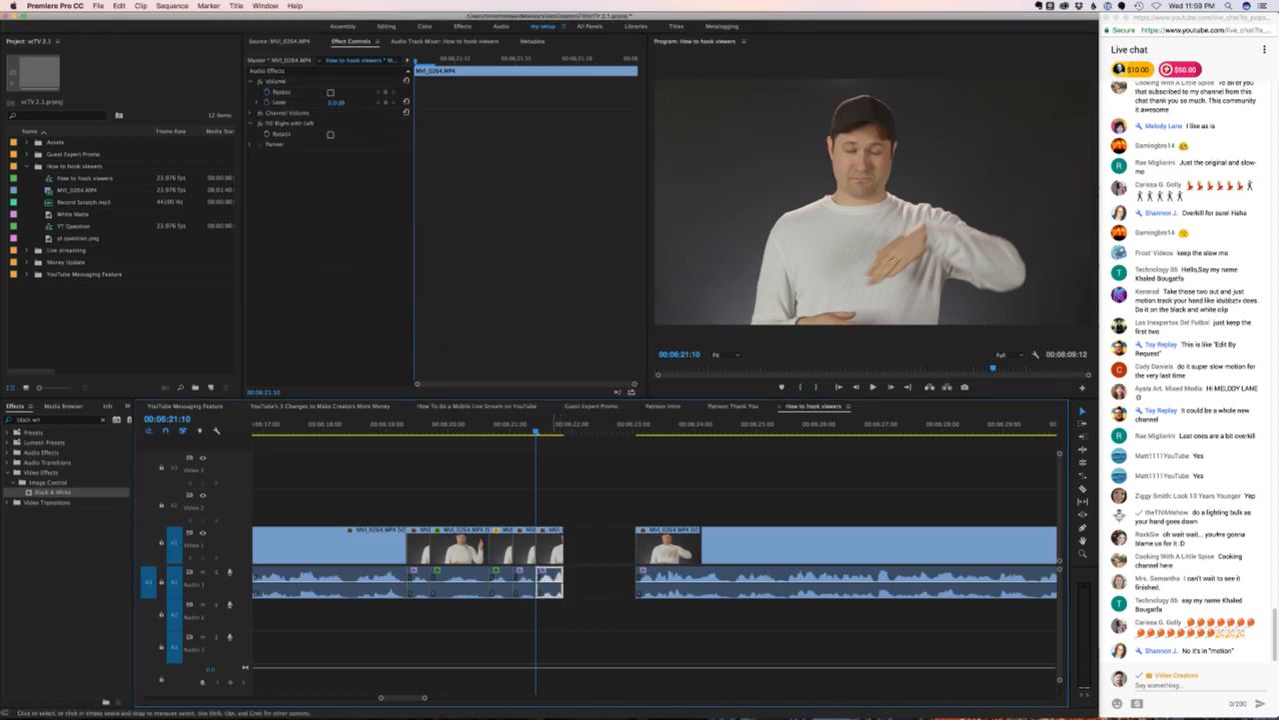
# - Place Record Scratch.mp3 on audio track A2, shift it slightly earlier, and lower its volume to about -16.93 dB
pyautogui.moveTo(85, 202); pyautogui.dragTo(540, 616)
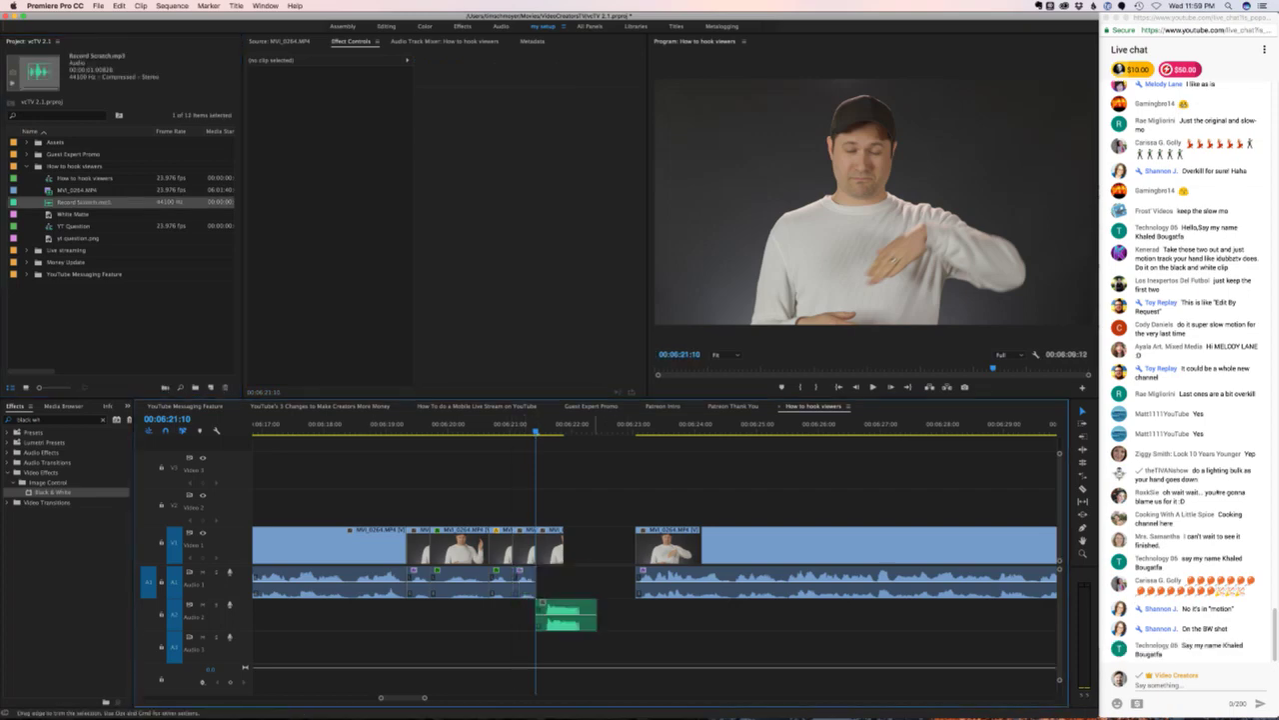
pyautogui.press('=')
pyautogui.moveTo(667, 603); pyautogui.dragTo(628, 602)
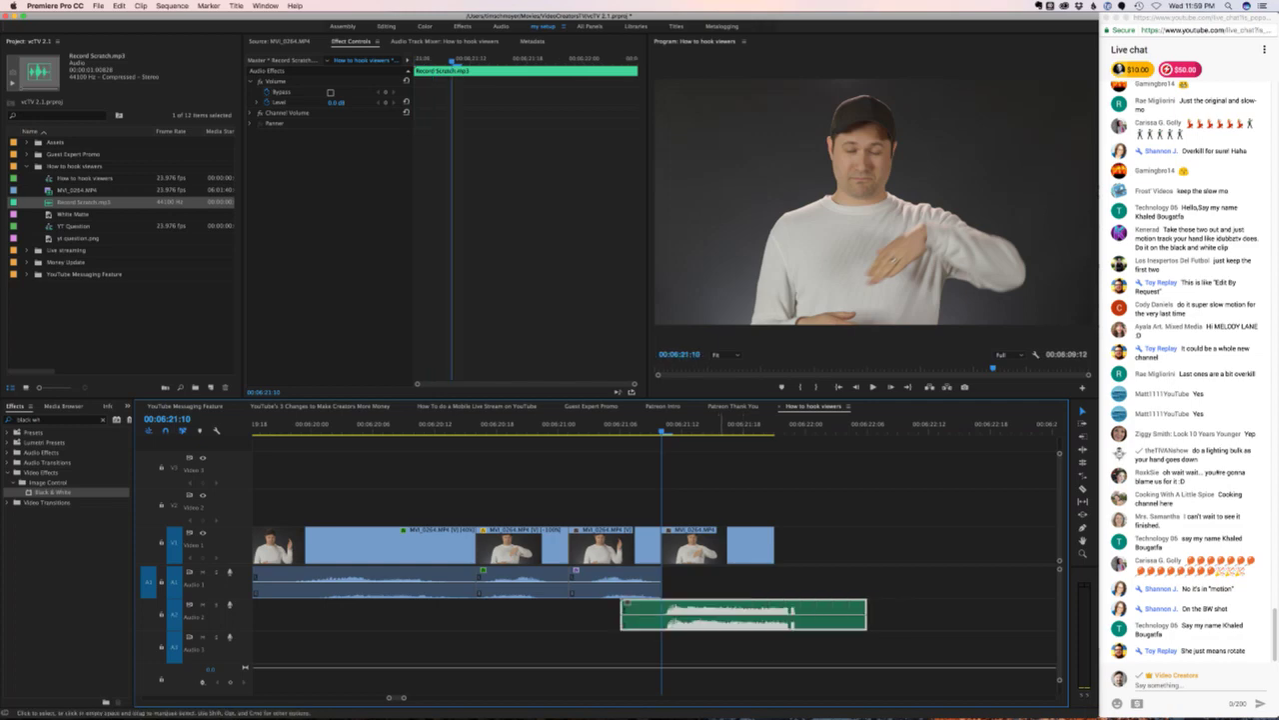
pyautogui.moveTo(720, 619); pyautogui.dragTo(709, 620)
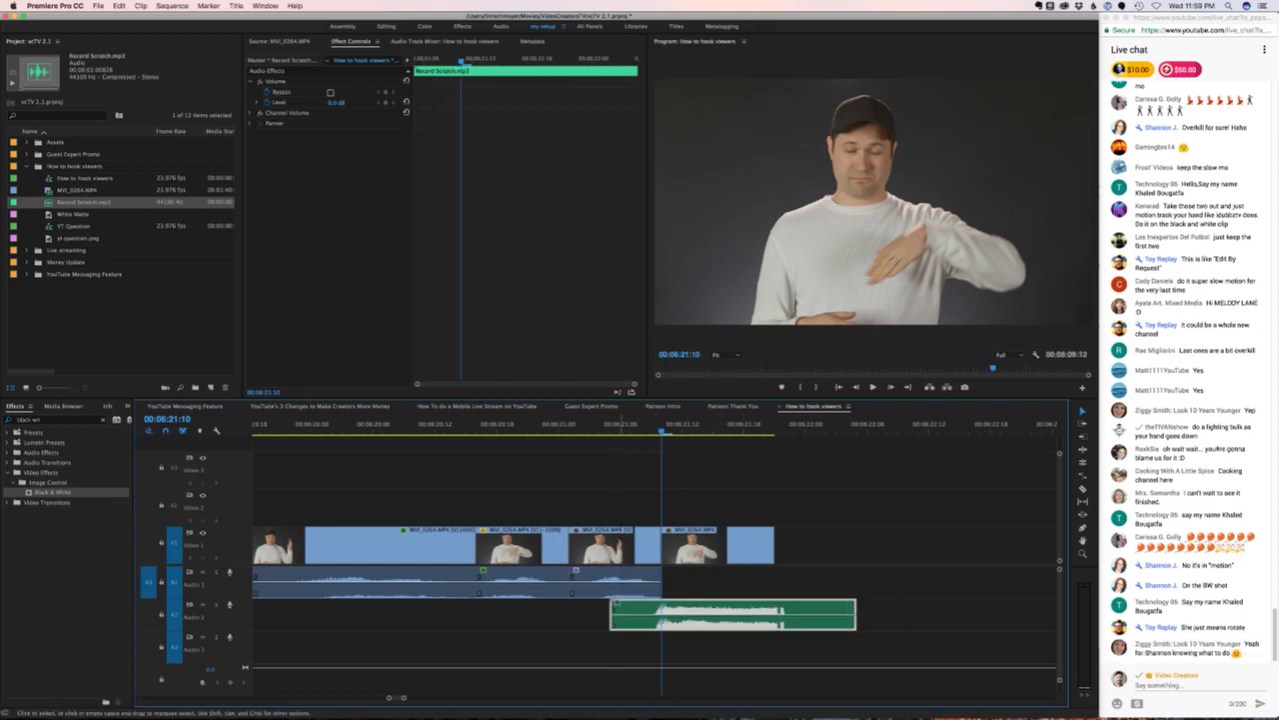
pyautogui.click(742, 423)
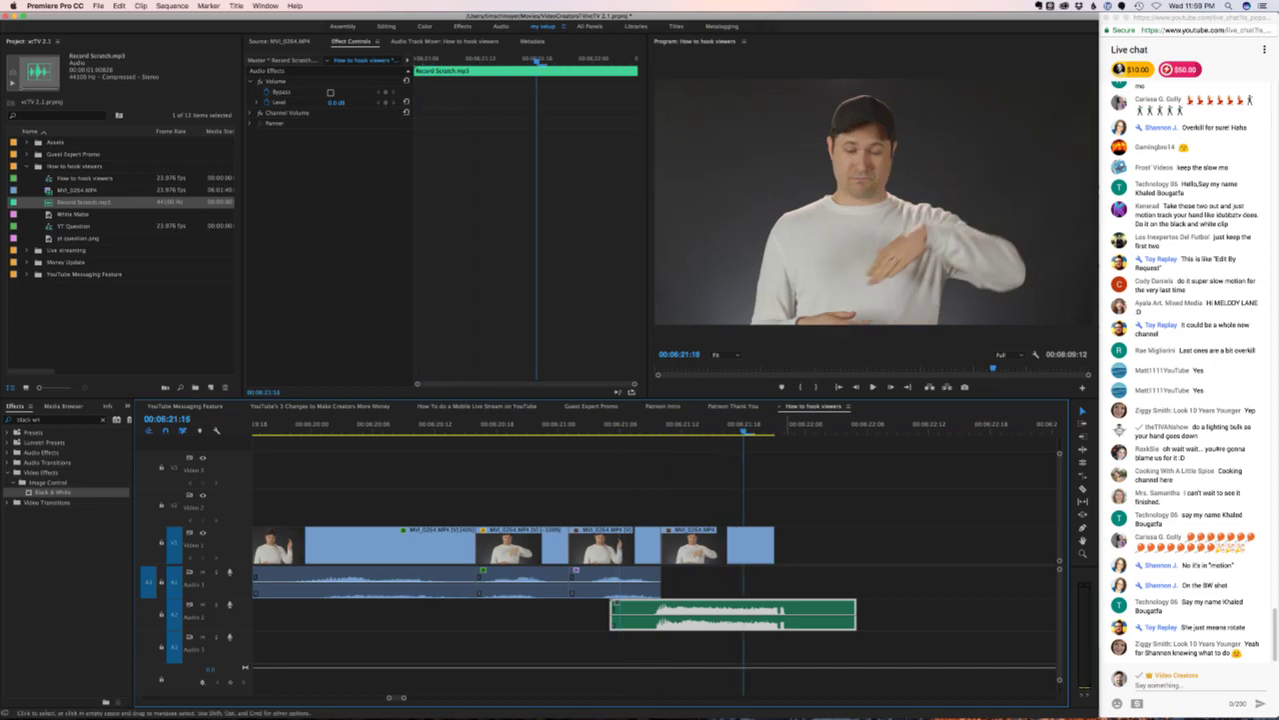
pyautogui.moveTo(789, 615); pyautogui.dragTo(790, 627)
# - Extend the end of the frozen V1 clip to the playhead and preview the result
pyautogui.click(900, 544)
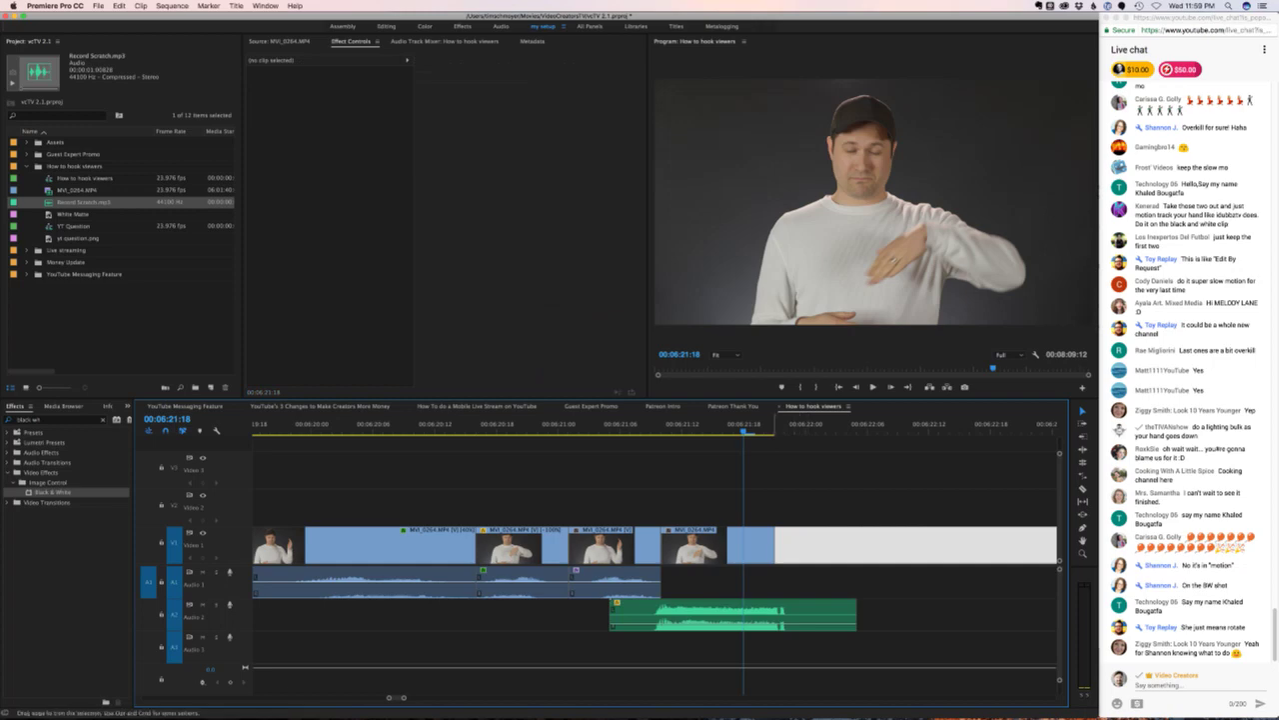
pyautogui.press('space')
pyautogui.press('space')
pyautogui.press('Left')
pyautogui.press('Left')
pyautogui.press('Left')
pyautogui.press('Left')
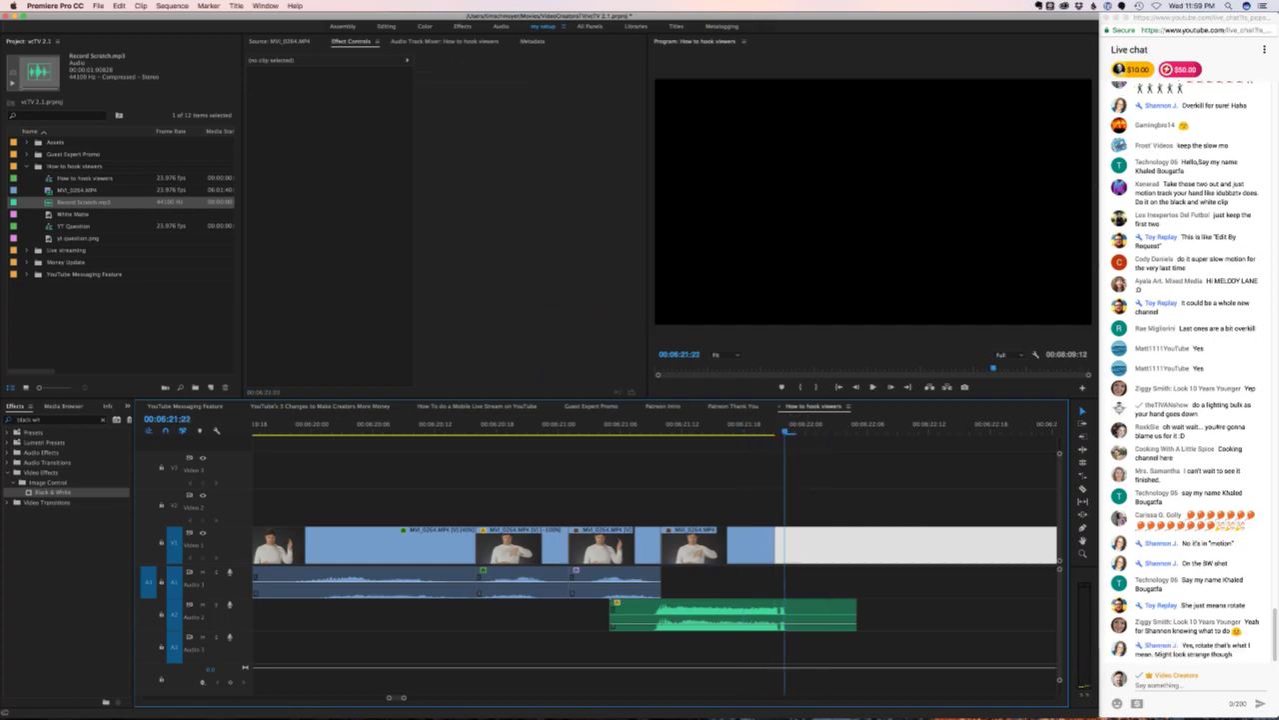
pyautogui.moveTo(775, 544); pyautogui.dragTo(784, 544)
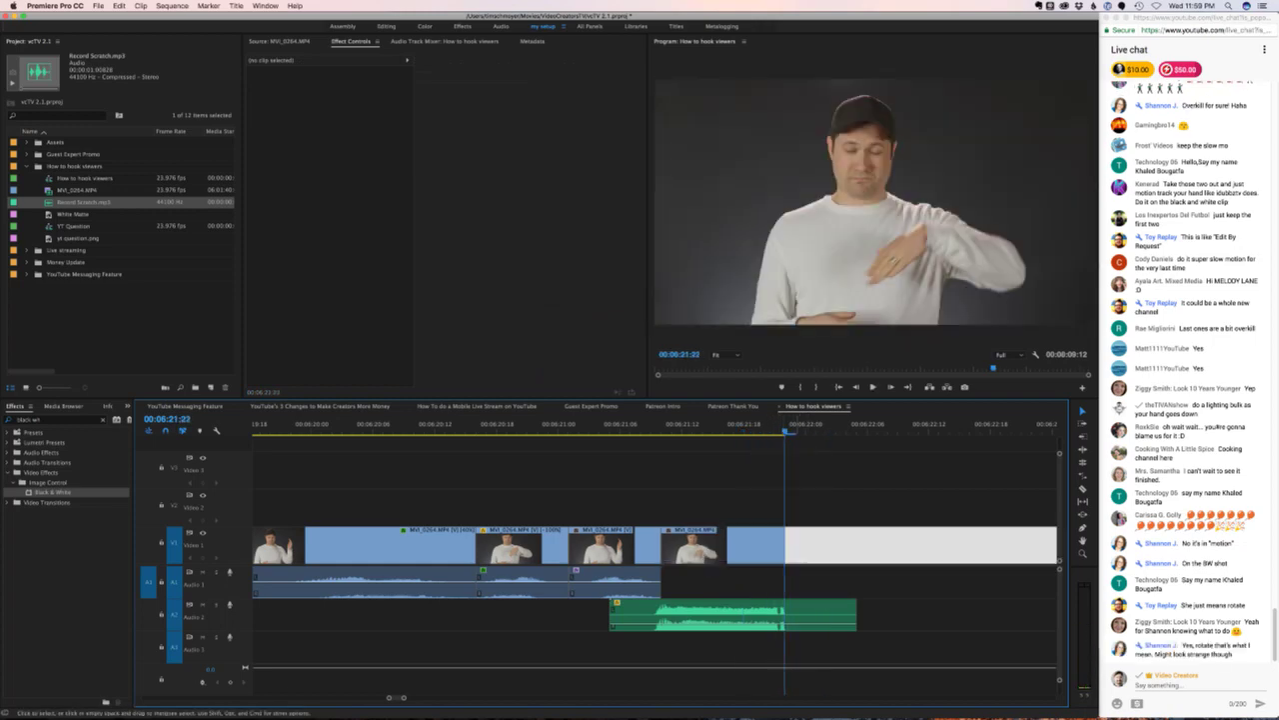
pyautogui.press('space')
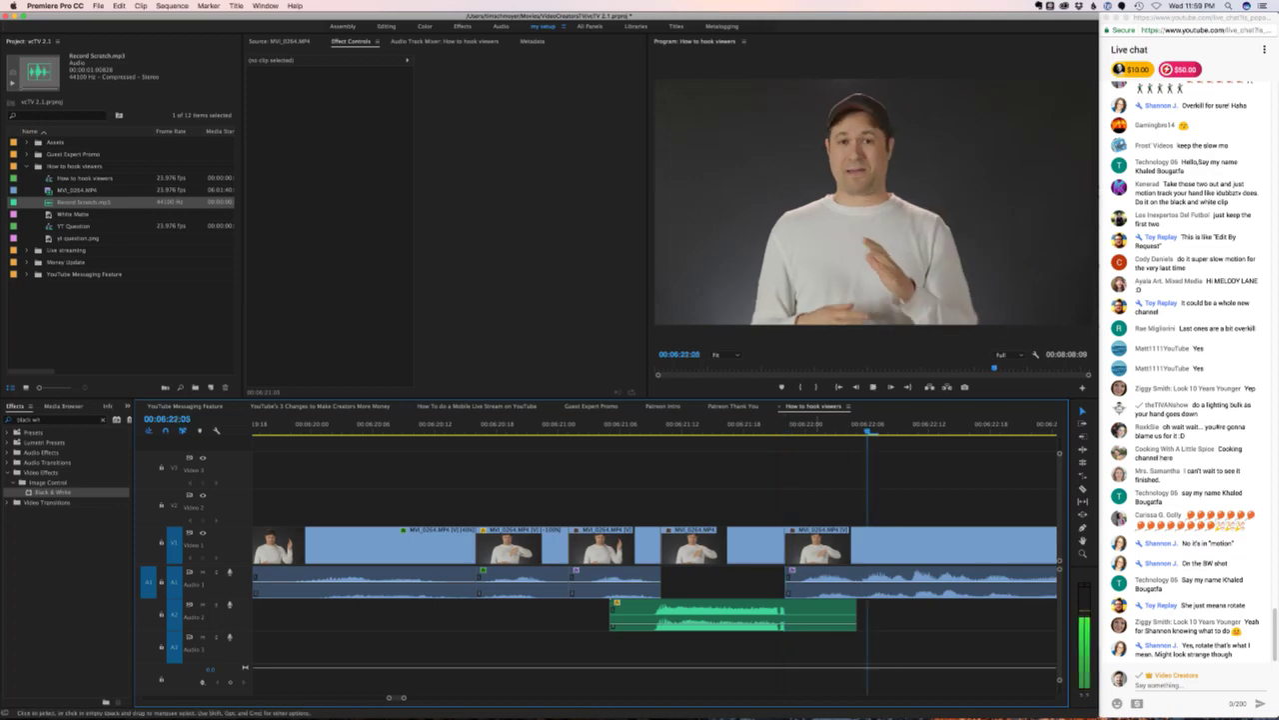
pyautogui.press('space')
# - Set the playhead to 00:06:21:11 and select the frozen clip on V1
pyautogui.click(527, 423)
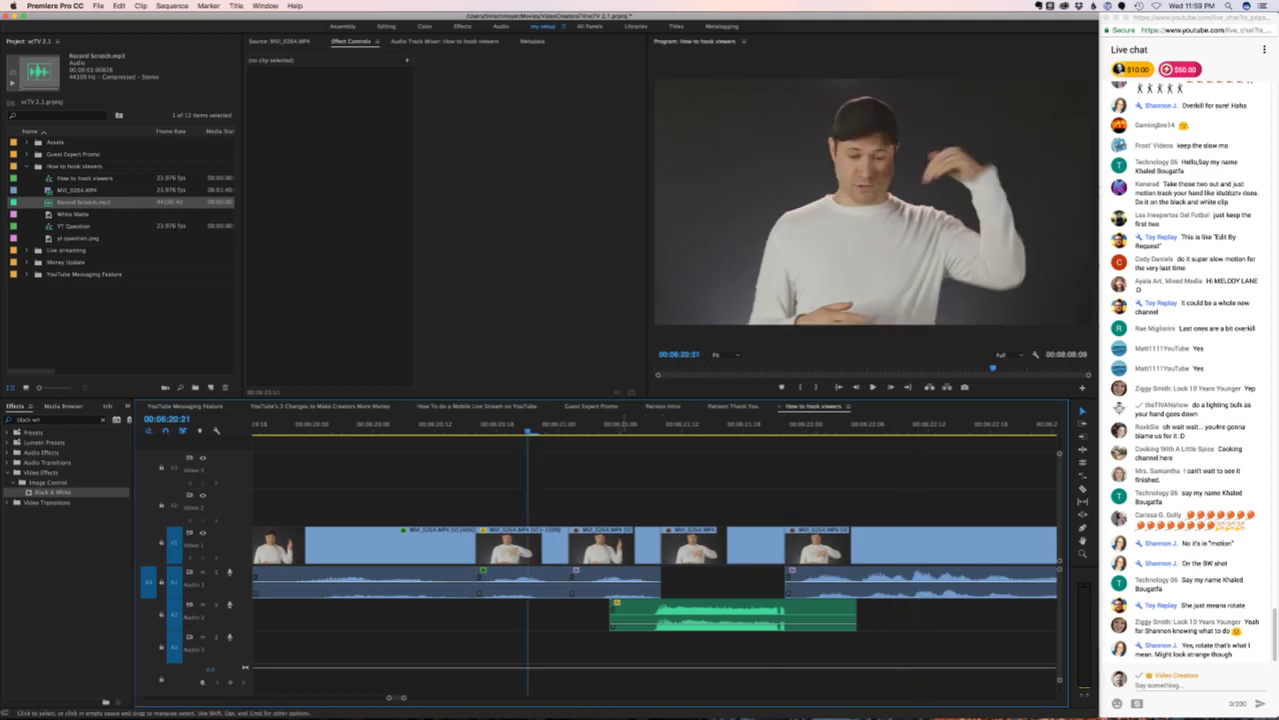
pyautogui.click(672, 424)
pyautogui.click(699, 545)
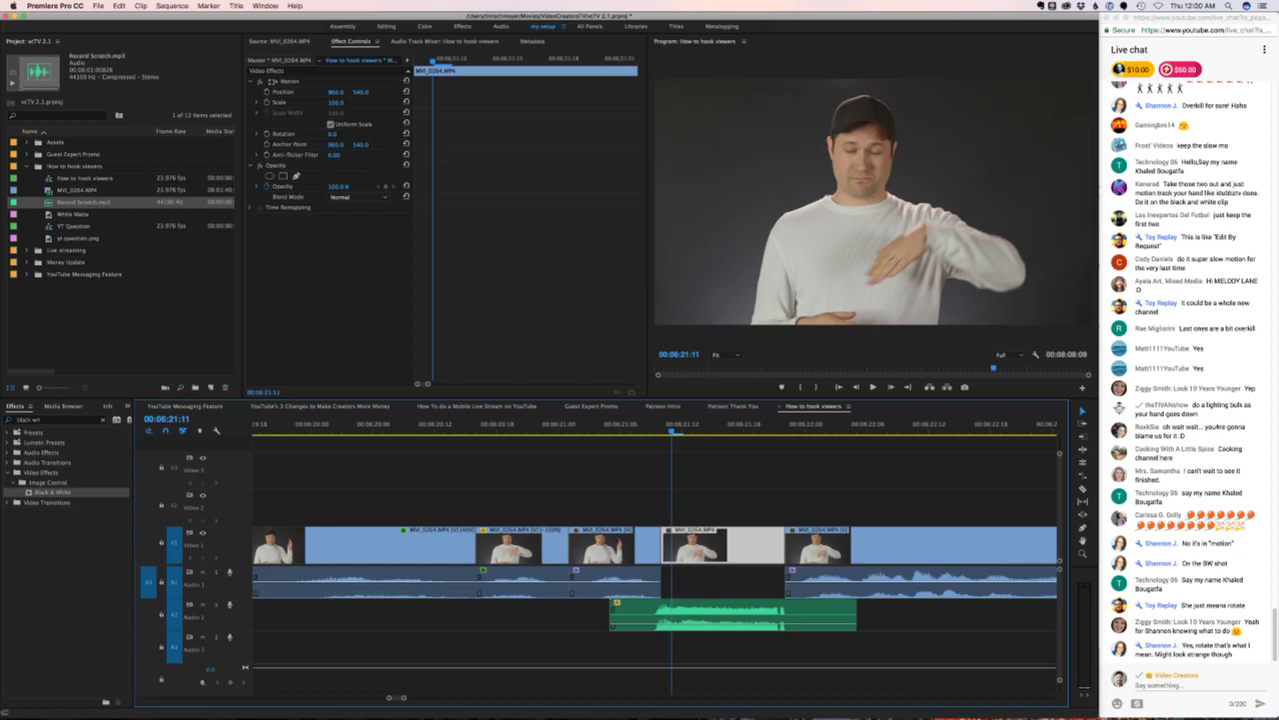
pyautogui.press('Left')
pyautogui.press('Left')
pyautogui.press('Left')
pyautogui.press('Left')
pyautogui.press('Left')
pyautogui.press('Left')
pyautogui.press('Left')
pyautogui.press('Left')
pyautogui.press('Left')
pyautogui.press('Left')
pyautogui.press('Left')
pyautogui.press('Left')
pyautogui.press('Left')
pyautogui.press('Left')
pyautogui.press('Left')
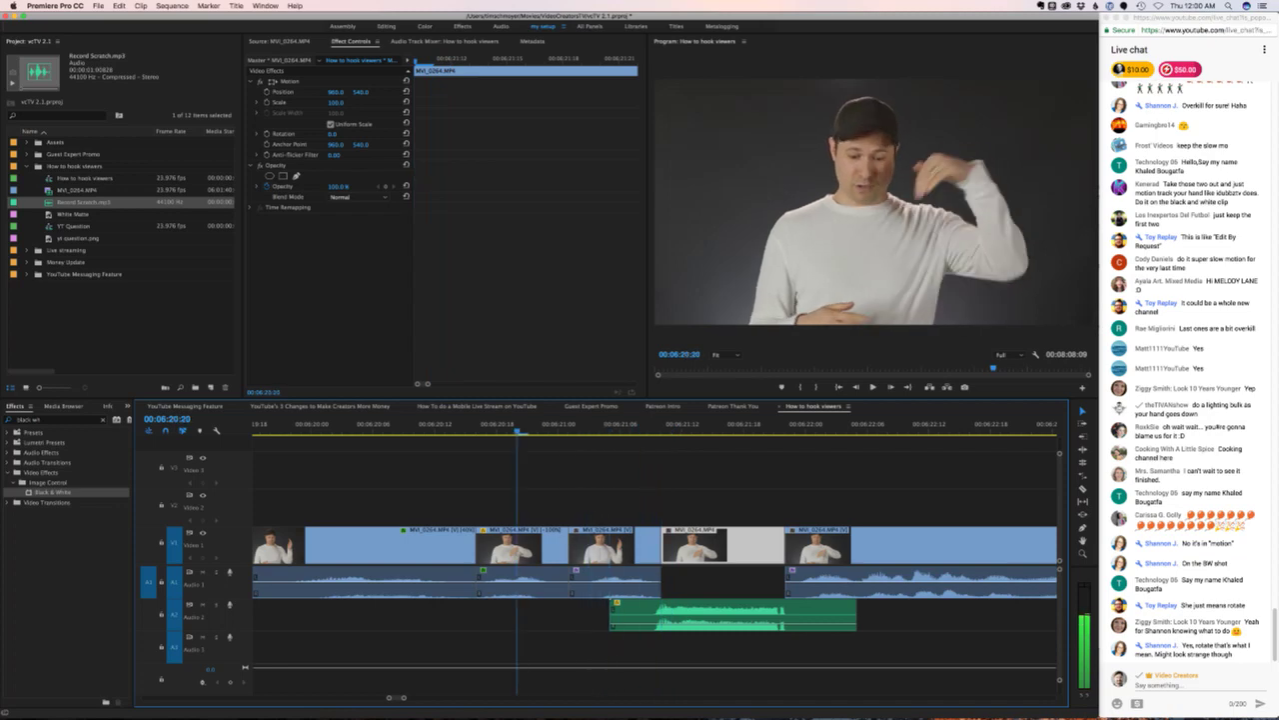
pyautogui.press('Right')
pyautogui.press('Right')
pyautogui.press('Right')
pyautogui.press('Right')
pyautogui.press('Right')
pyautogui.press('Right')
pyautogui.press('Right')
pyautogui.press('Right')
pyautogui.press('Right')
pyautogui.press('Right')
pyautogui.press('Right')
pyautogui.press('Right')
pyautogui.press('Right')
pyautogui.press('Right')
pyautogui.press('Right')
pyautogui.press('Right')
pyautogui.press('Right')
pyautogui.press('Right')
pyautogui.press('Right')
pyautogui.press('Right')
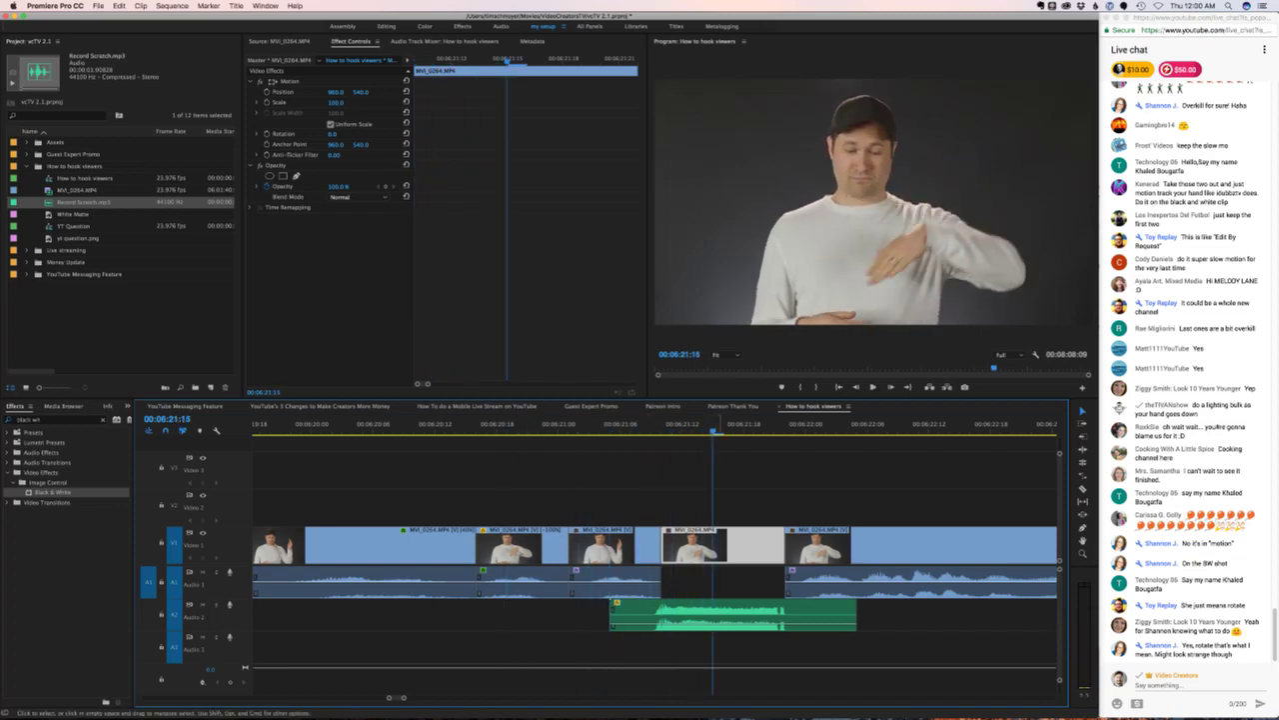
pyautogui.press('Right')
pyautogui.press('Right')
pyautogui.press('Right')
pyautogui.press('Right')
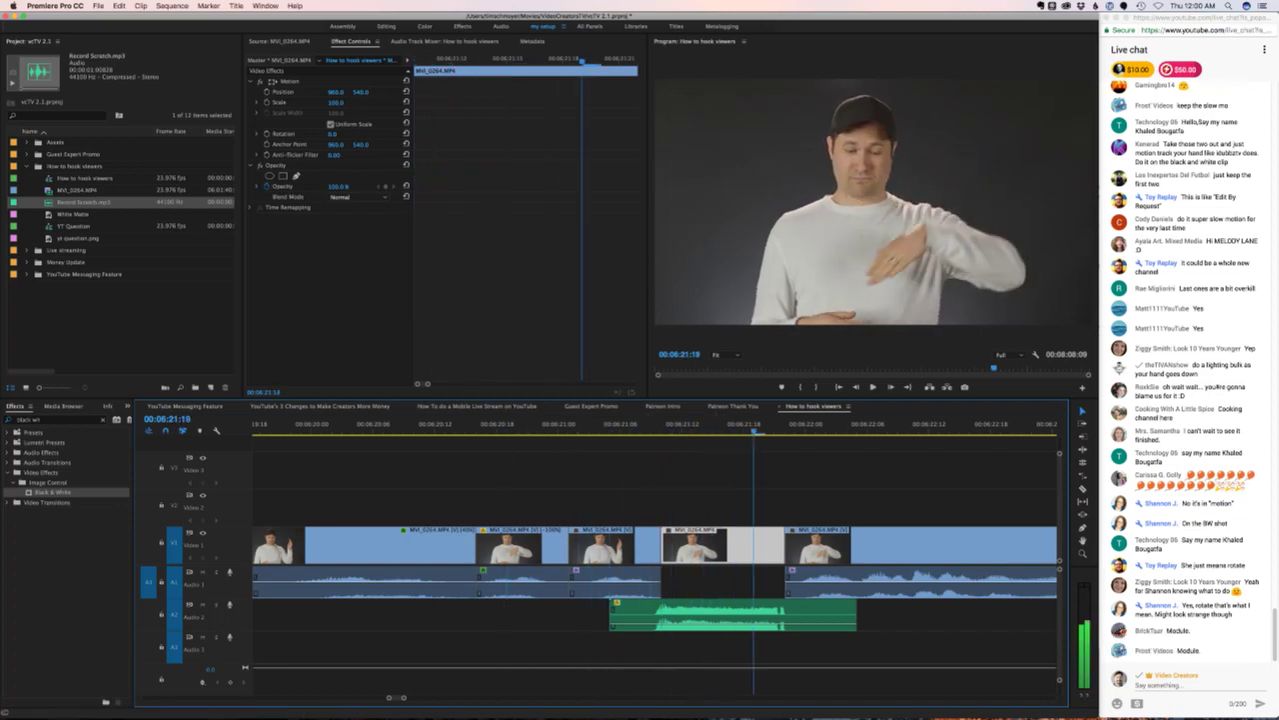
pyautogui.press('Left')
pyautogui.press('Left')
pyautogui.press('Left')
pyautogui.press('Left')
pyautogui.press('Left')
pyautogui.press('Left')
pyautogui.press('Left')
pyautogui.press('Left')
pyautogui.press('Left')
pyautogui.press('Left')
pyautogui.press('Left')
pyautogui.press('Left')
pyautogui.press('Left')
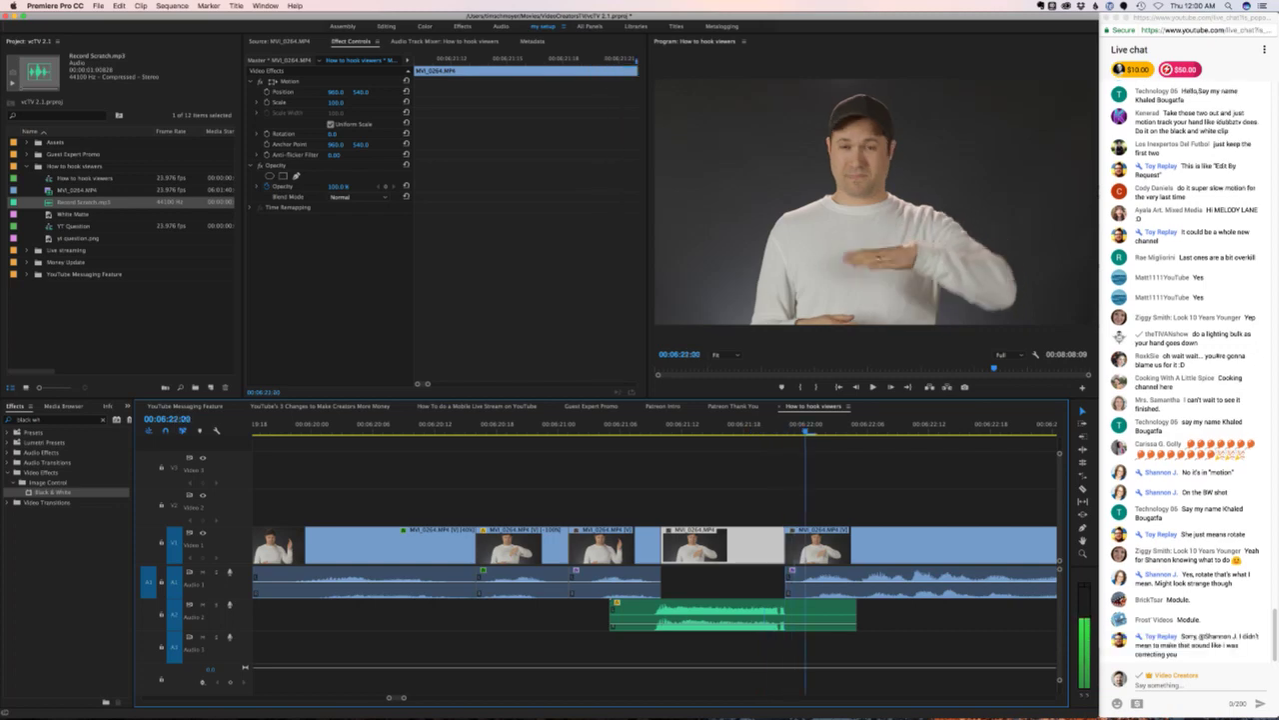
pyautogui.press('Left')
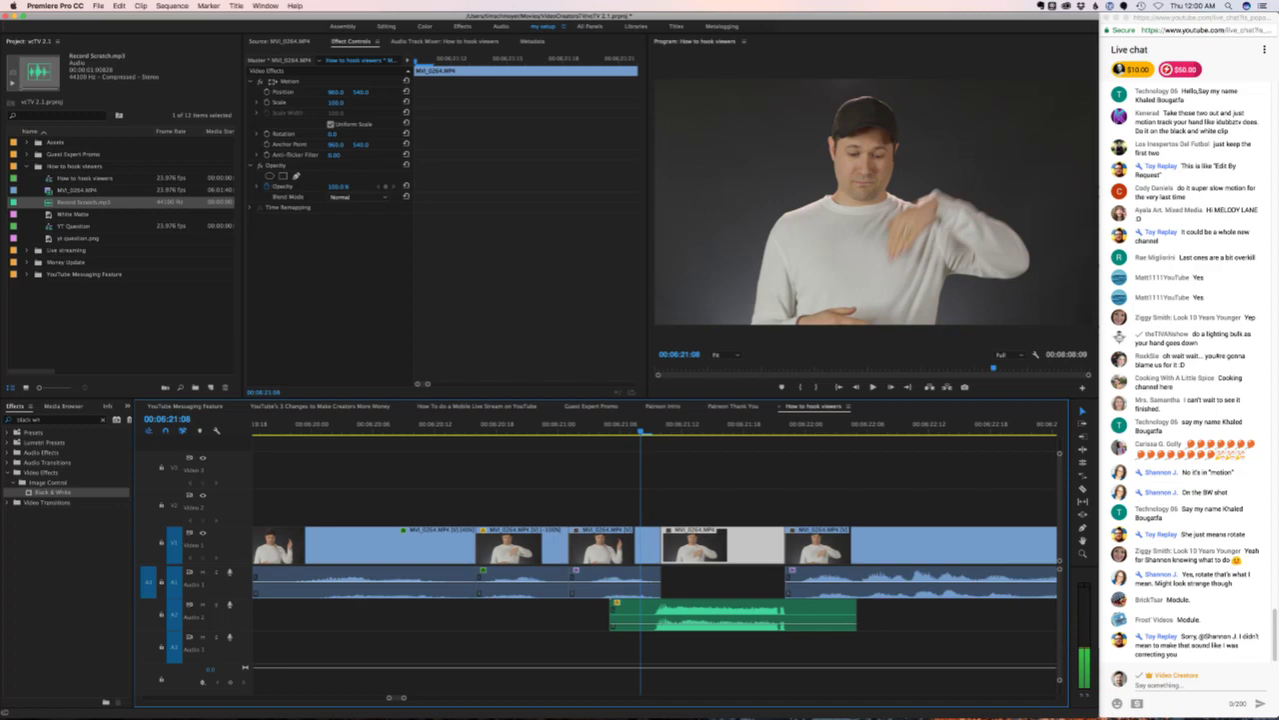
pyautogui.press('Right')
pyautogui.press('Right')
pyautogui.press('space')
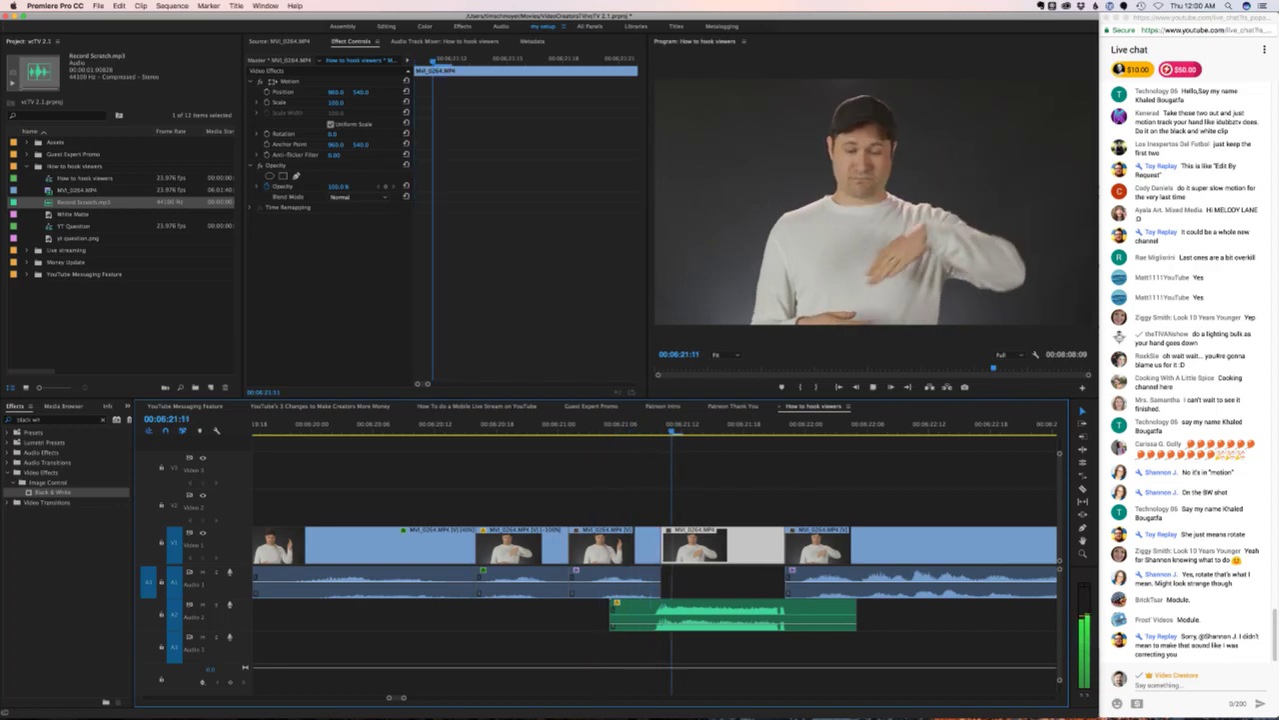
pyautogui.press('space')
pyautogui.press('Left')
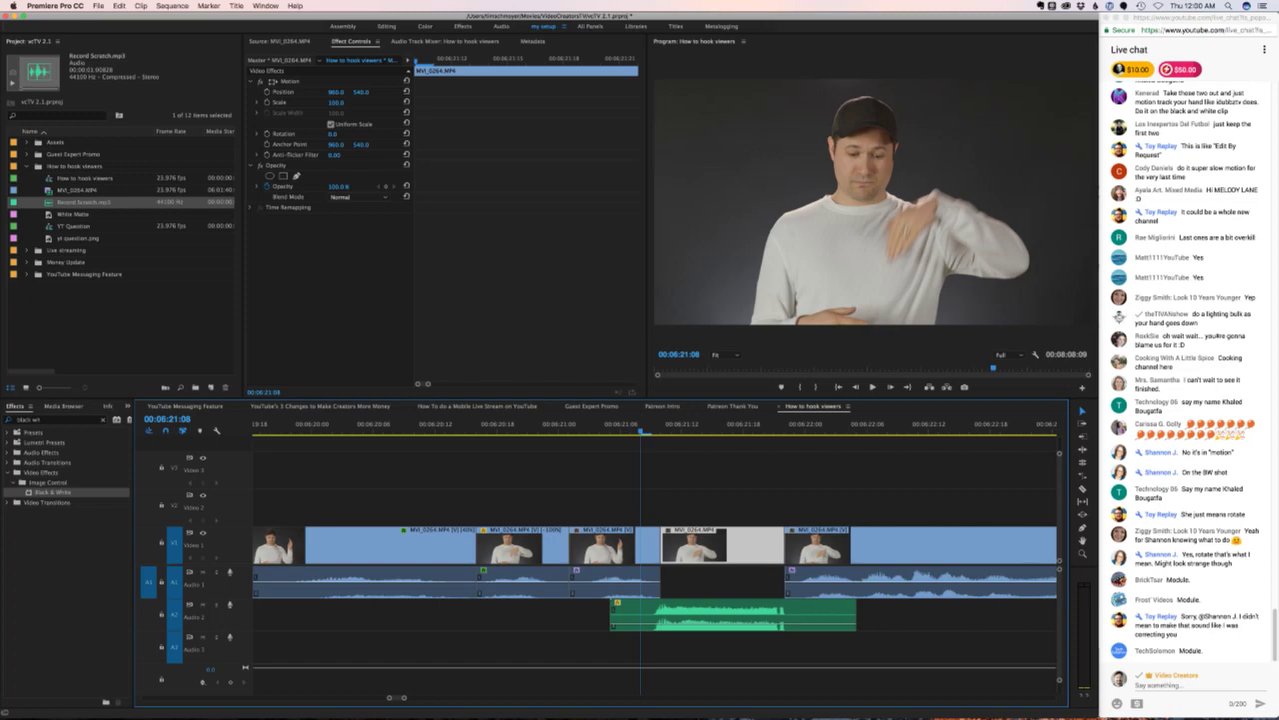
# - Set the frozen clip's Motion rotation to 120°
pyautogui.click(335, 133)
pyautogui.write('120')
pyautogui.press('Return')
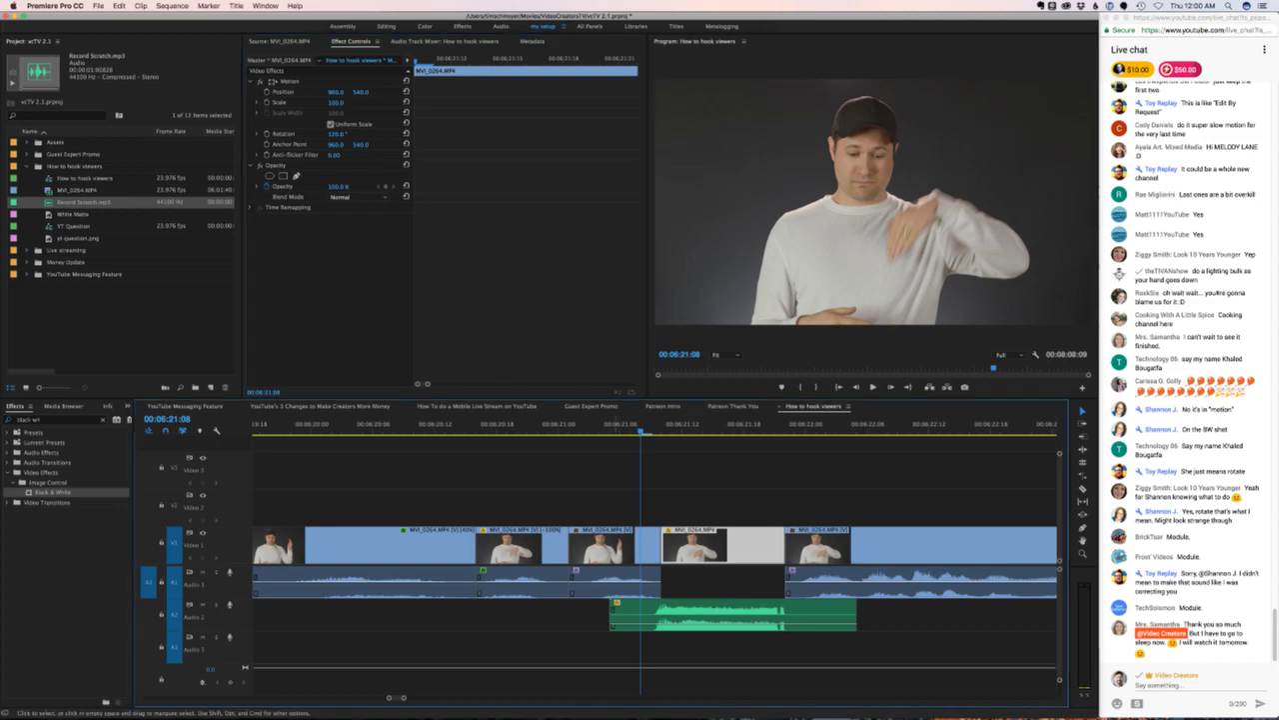
# - Apply the Black & White effect to the frozen clip and play it back
pyautogui.click(548, 425)
pyautogui.moveTo(53, 492); pyautogui.dragTo(720, 545)
pyautogui.press('space')
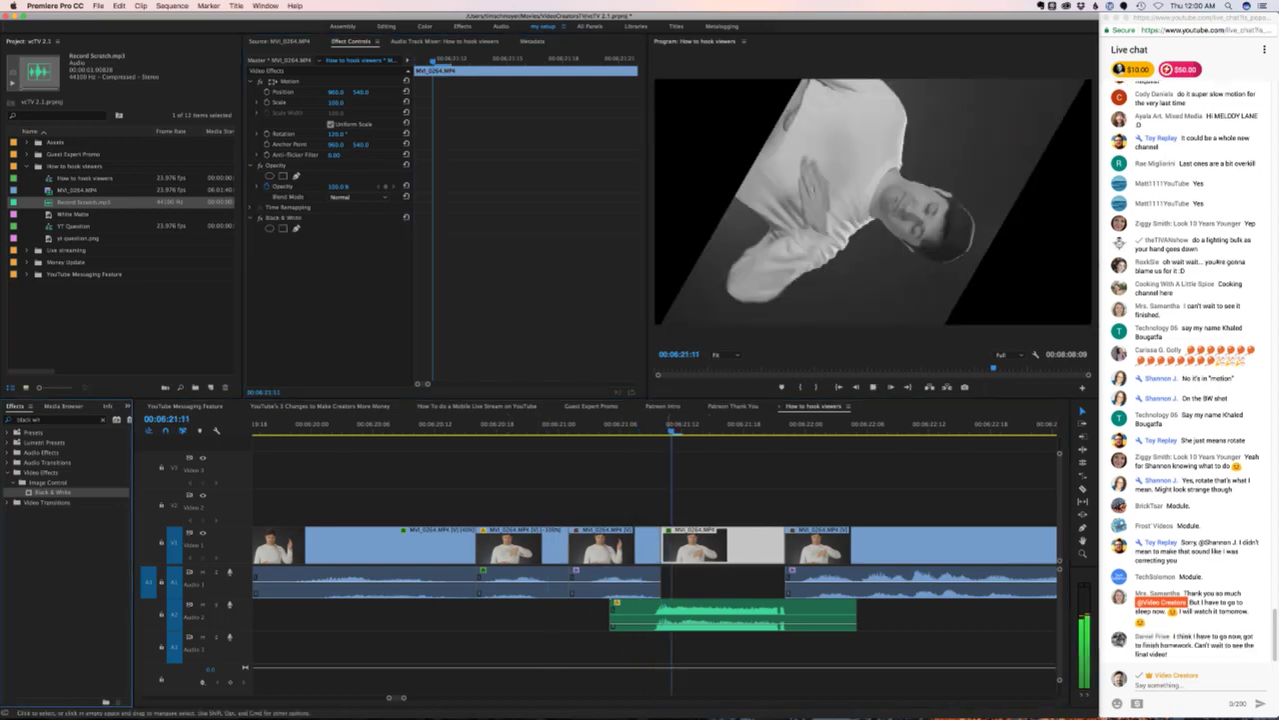
pyautogui.press('space')
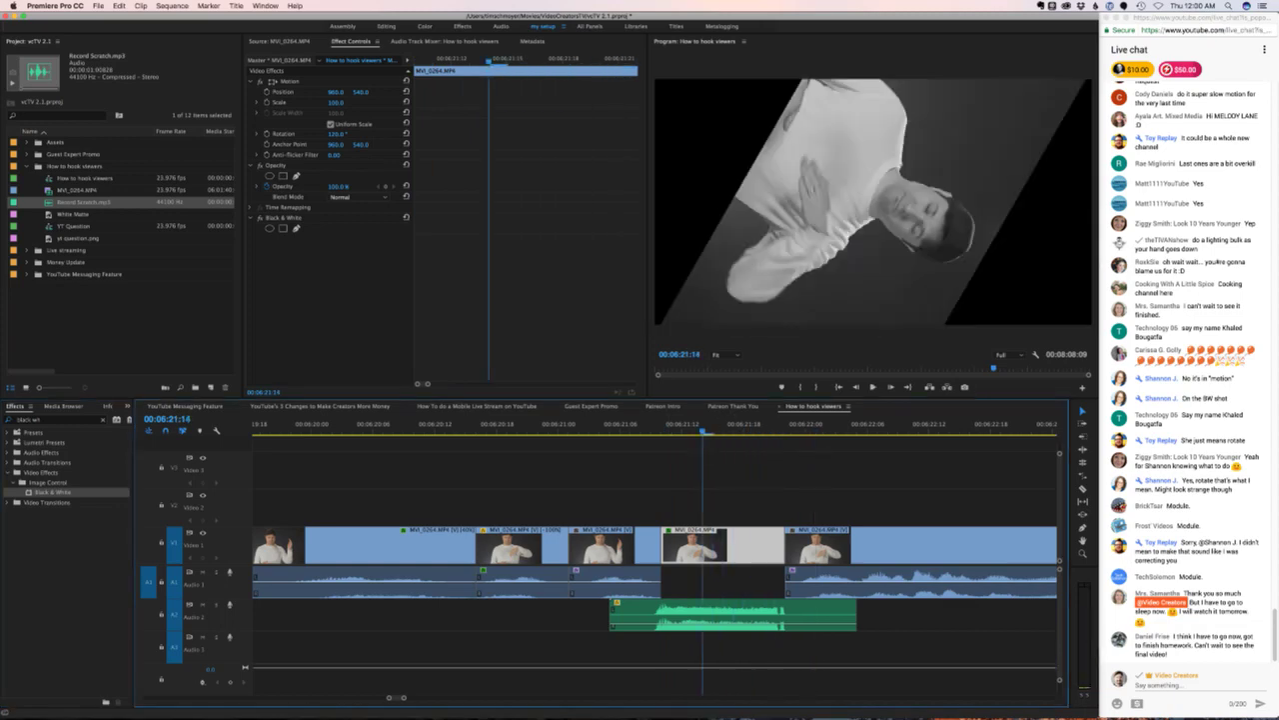
pyautogui.scroll(5, 1189, 379)
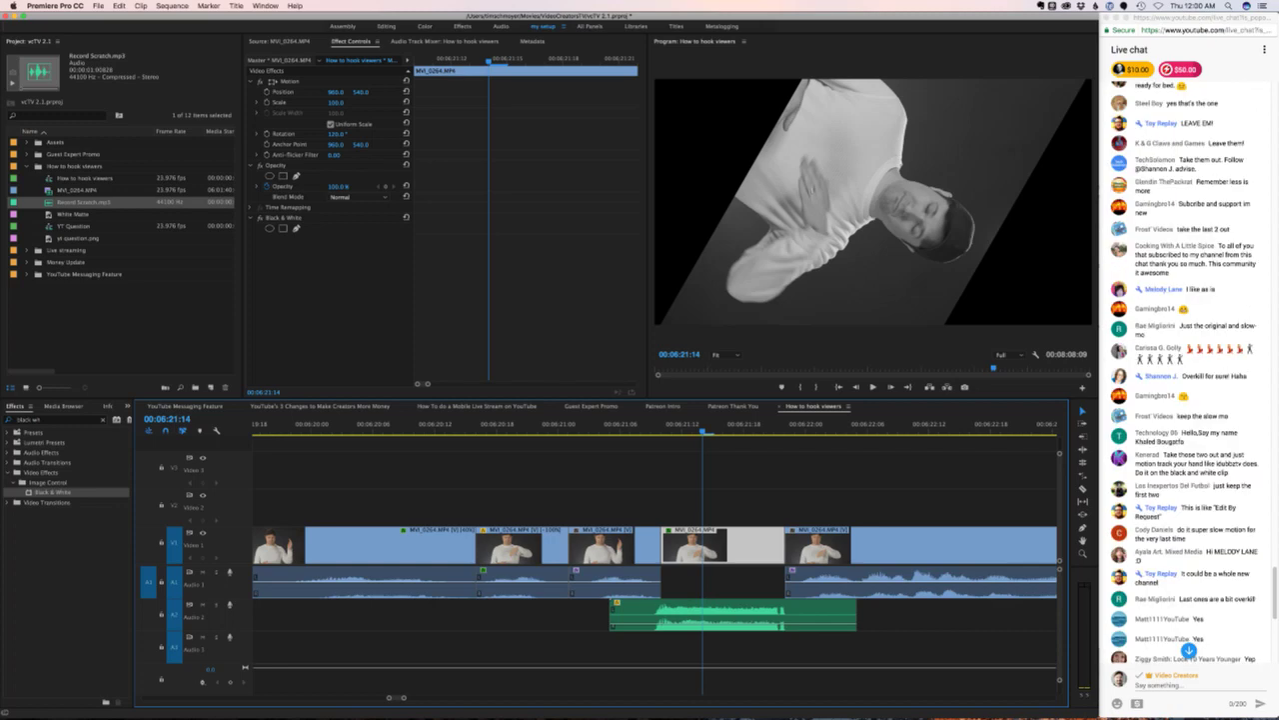
pyautogui.scroll(-5, 1190, 380)
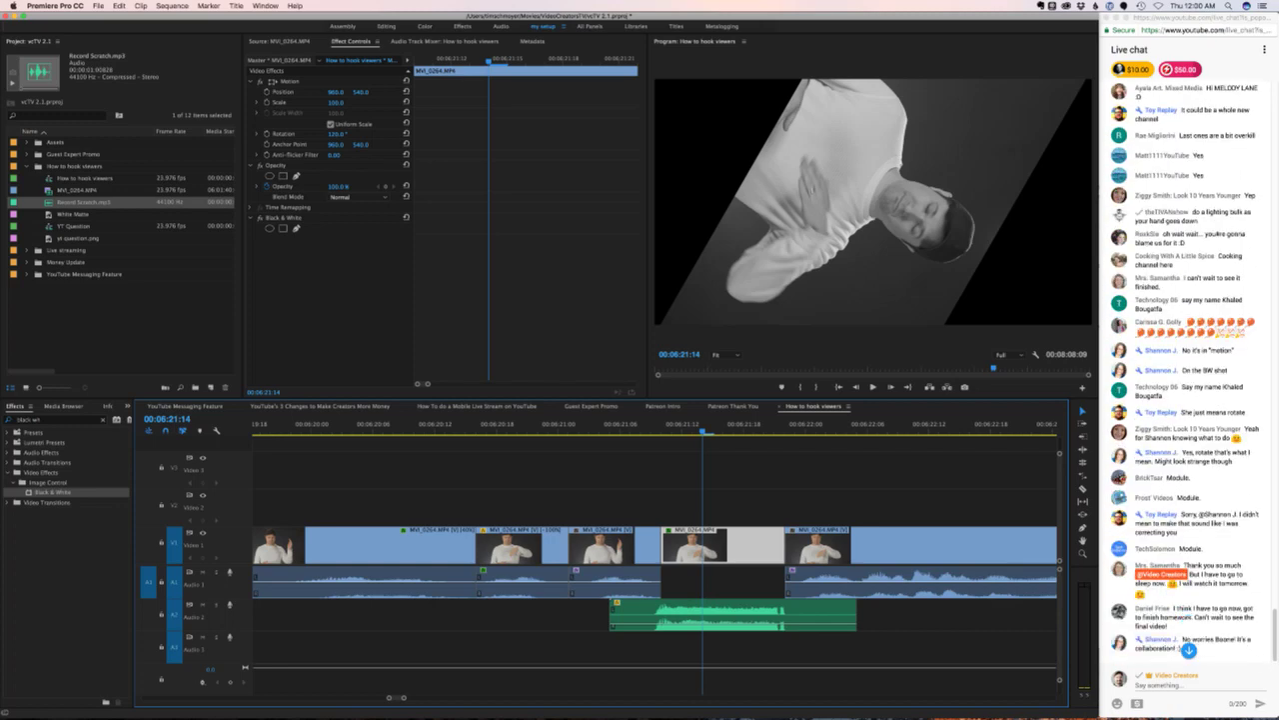
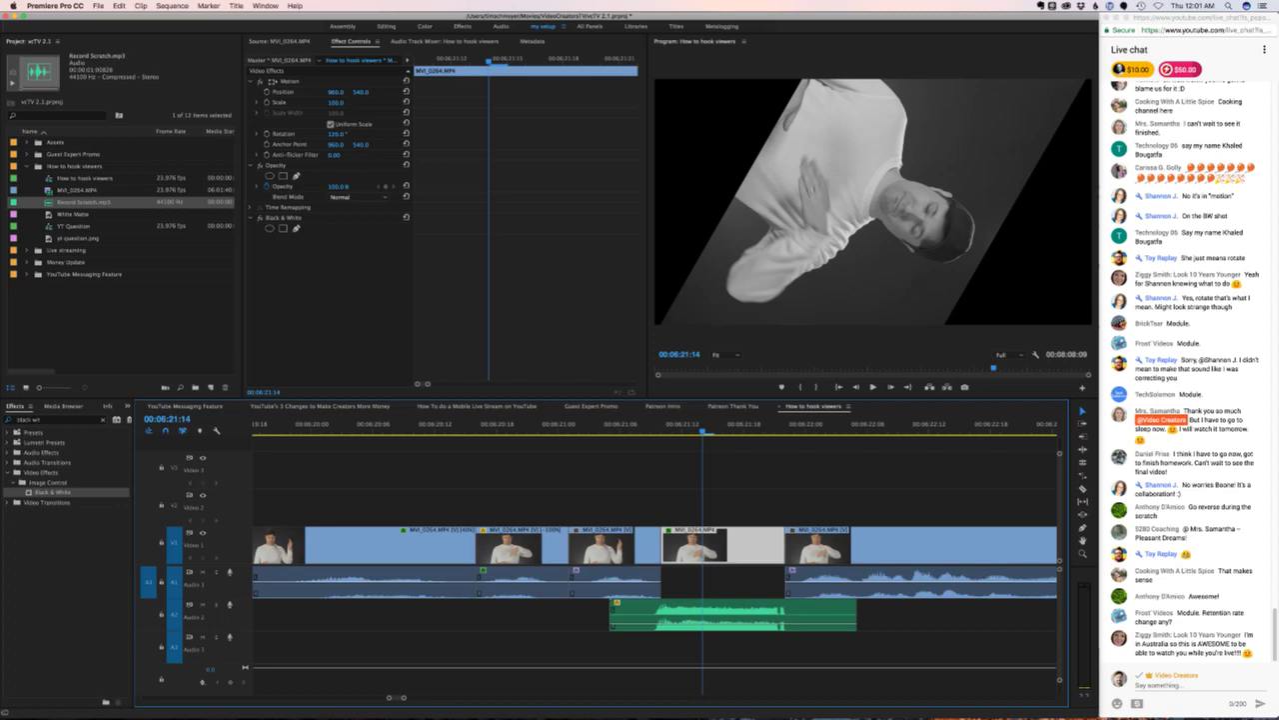
# - Check the live chat browser, then launch Skype from the system search
pyautogui.press('super+Tab')
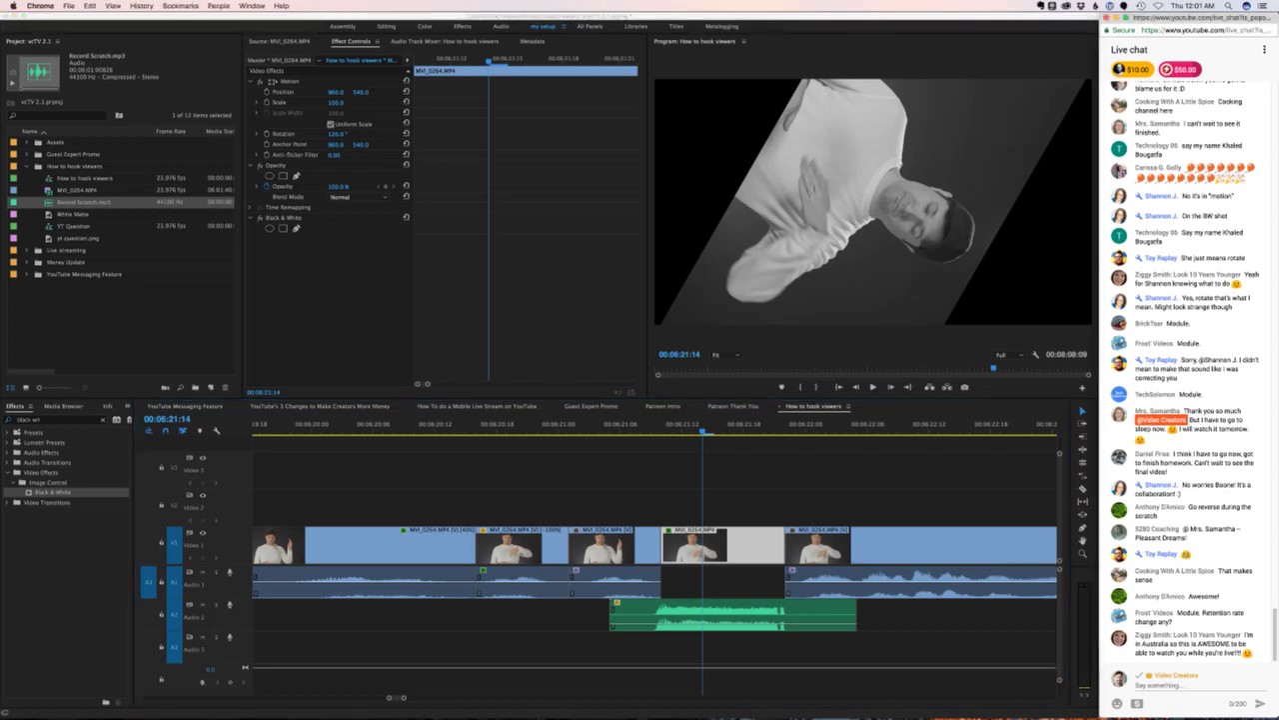
pyautogui.press('super+Tab')
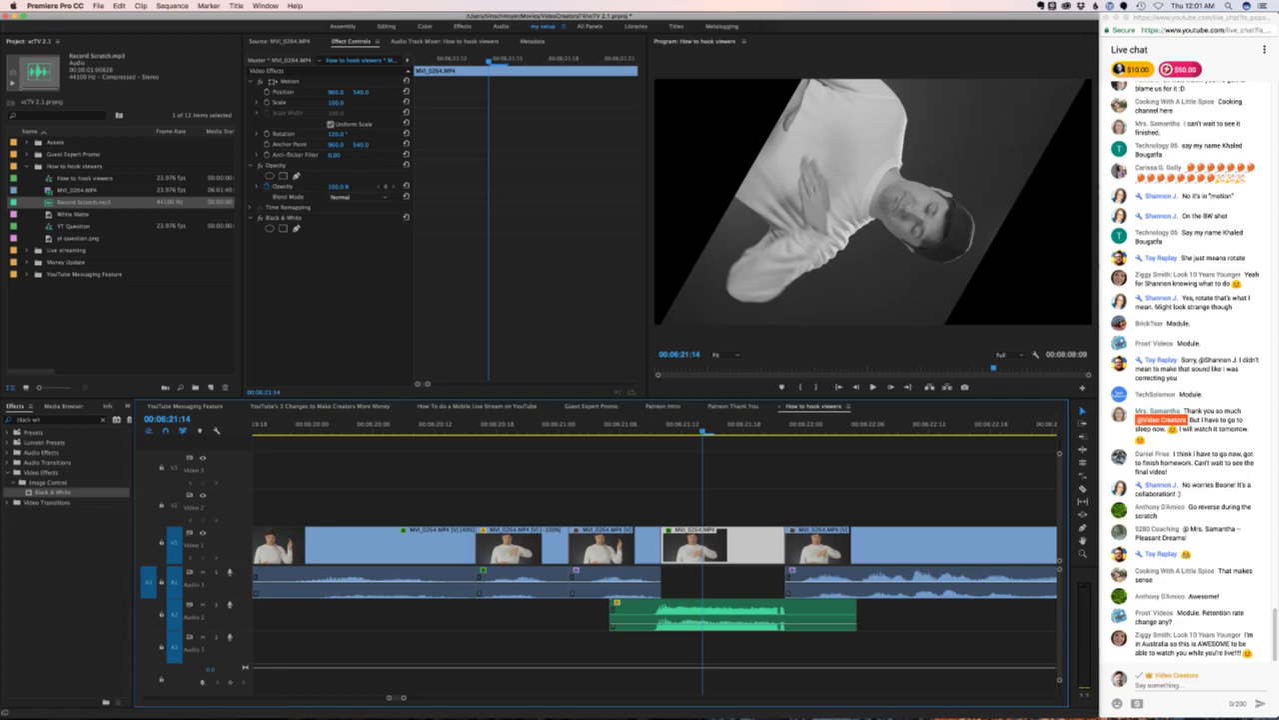
pyautogui.press('super+Tab')
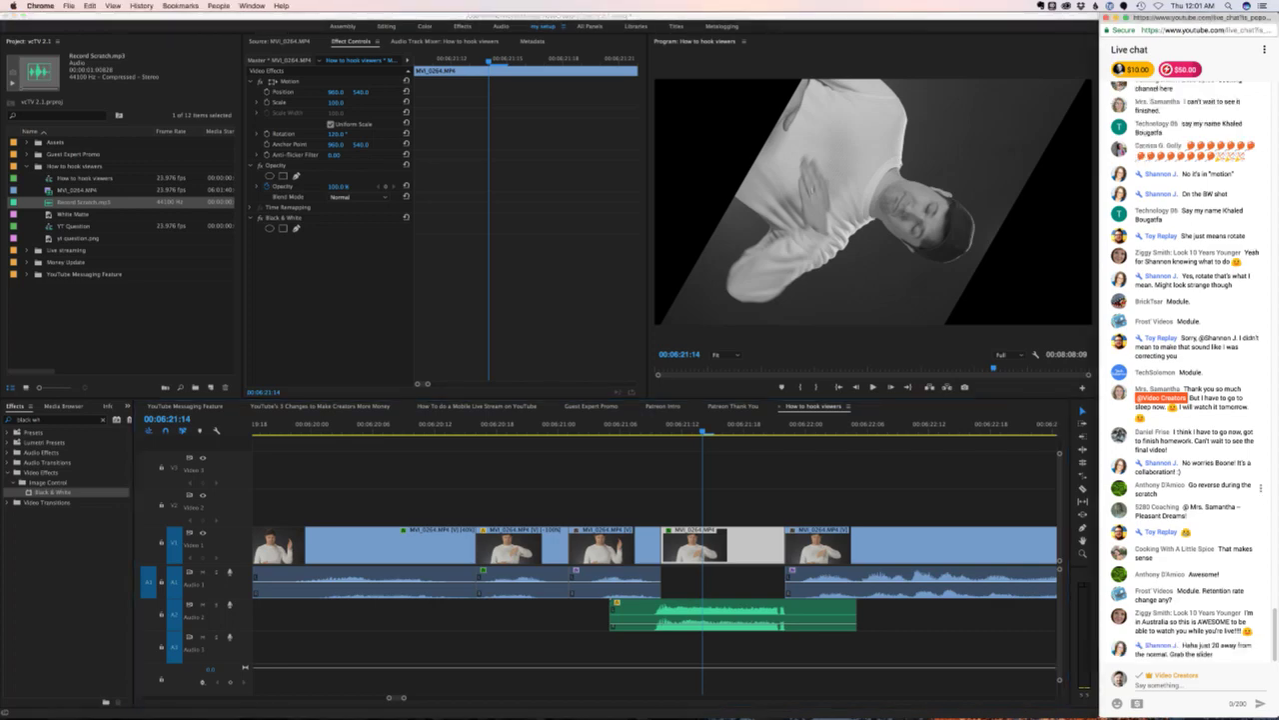
pyautogui.press('super+space')
pyautogui.write('skype')
pyautogui.press('Return')
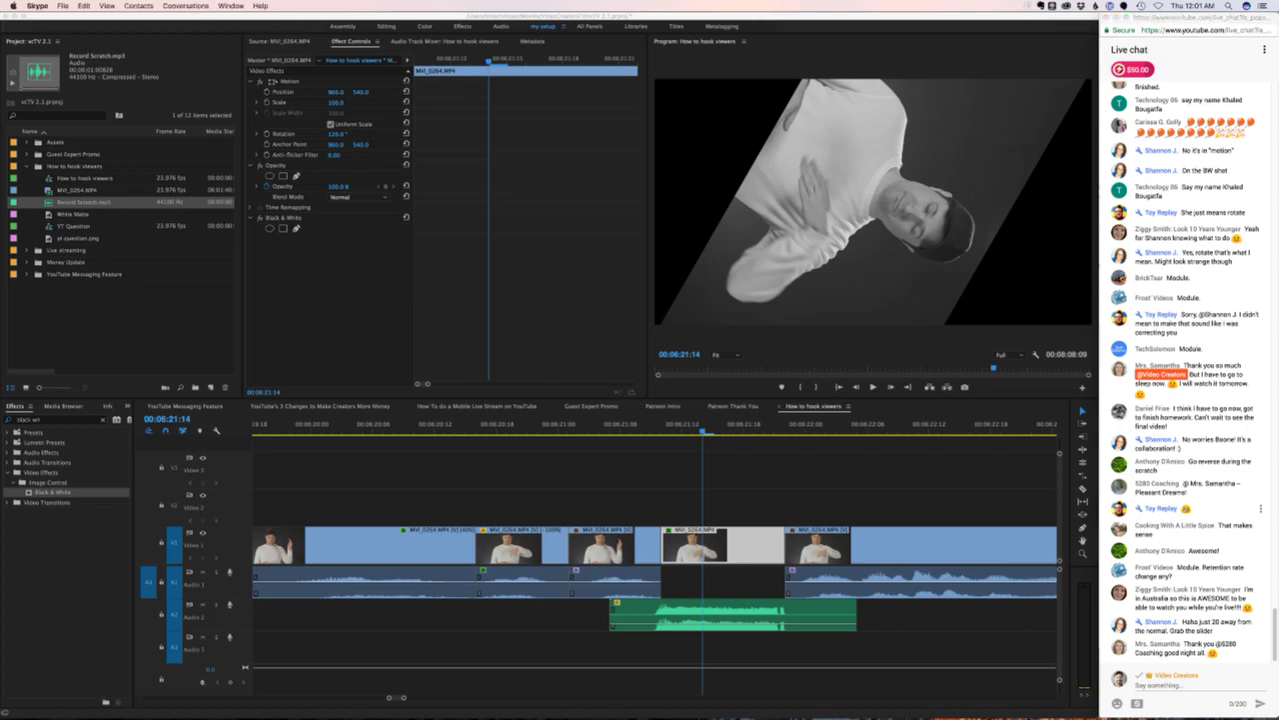
# - Reset the clip's Rotation to 0°, then scrub it to about -23°
pyautogui.click(338, 133)
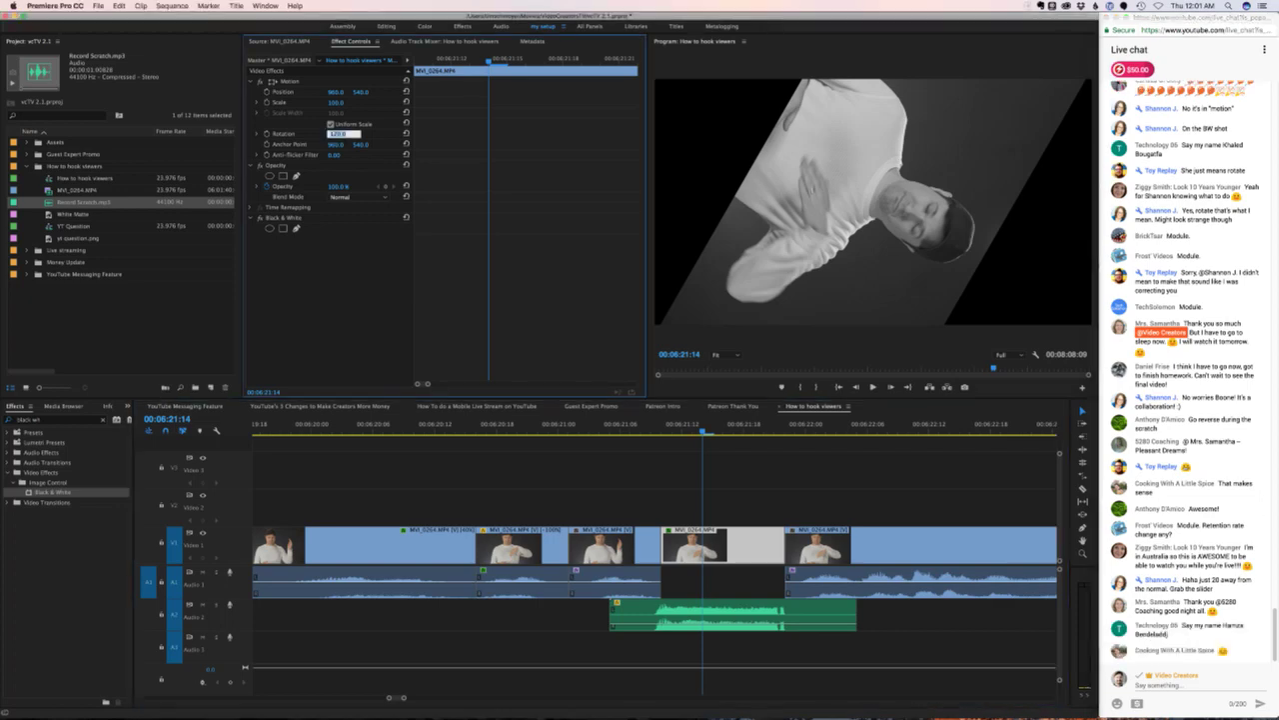
pyautogui.write('0')
pyautogui.press('Return')
pyautogui.moveTo(333, 133); pyautogui.dragTo(311, 133)
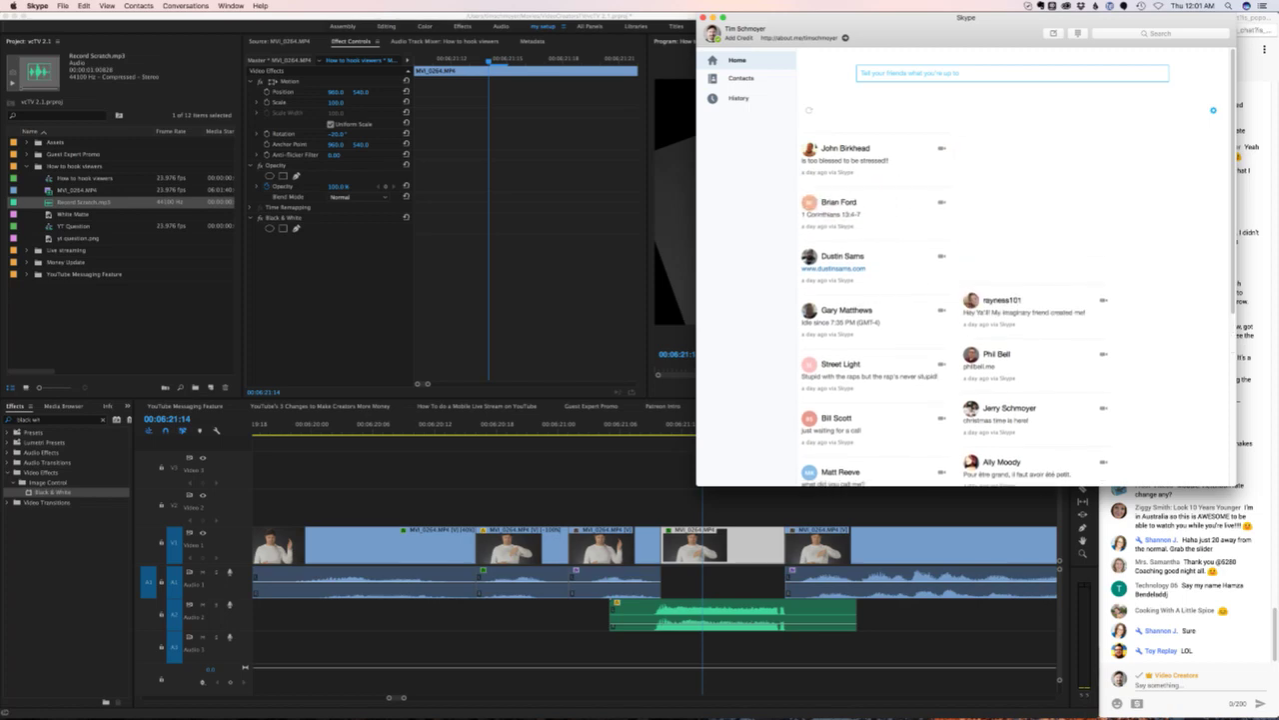
pyautogui.click(741, 78)
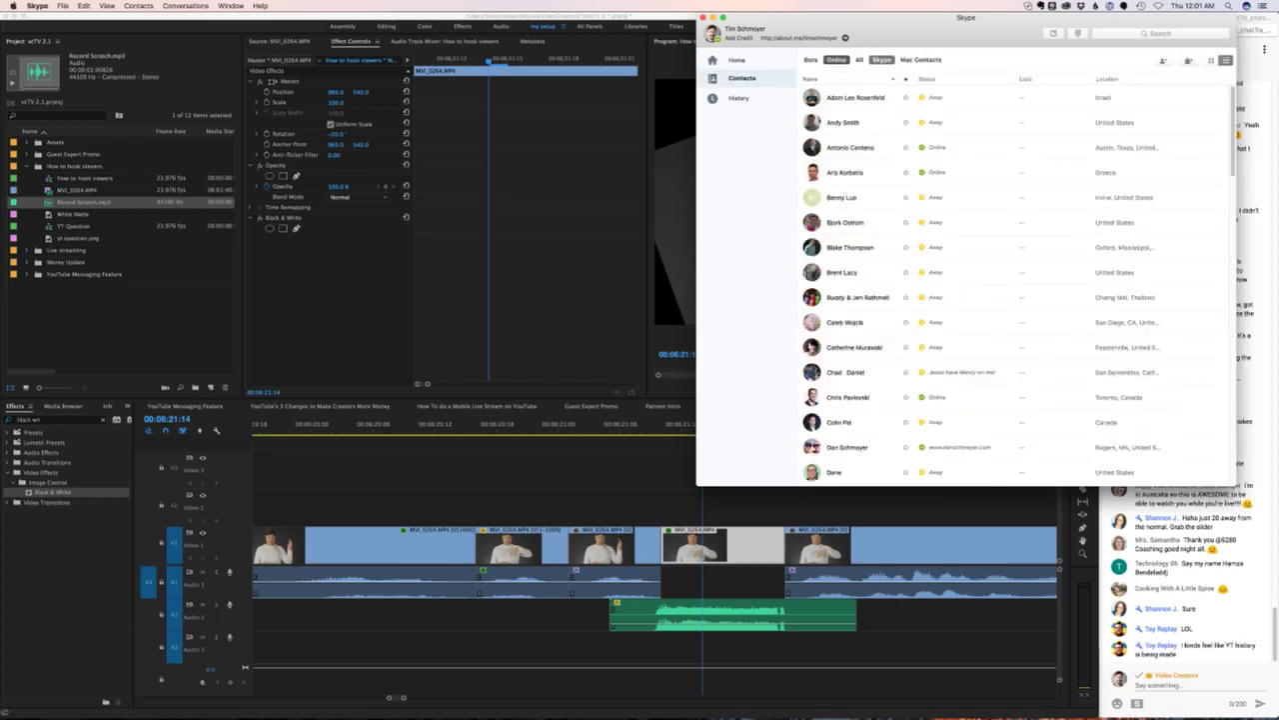
pyautogui.click(1160, 33)
pyautogui.write('shannon')
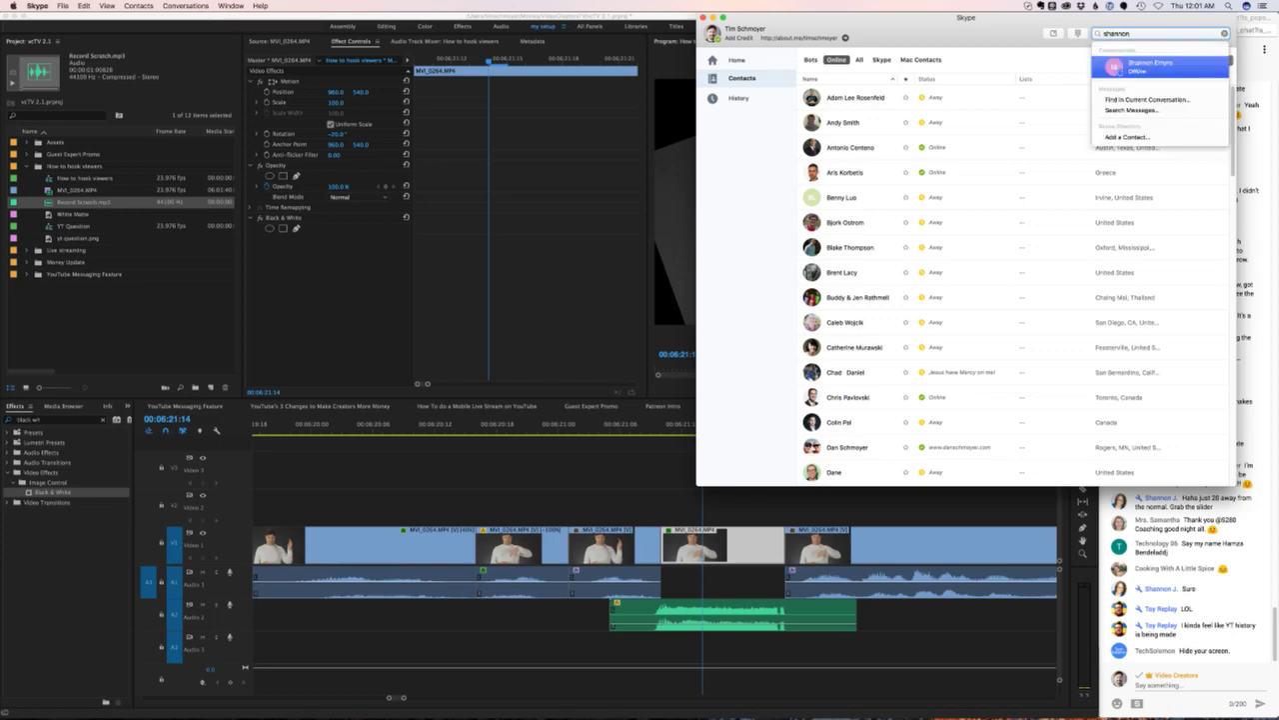
pyautogui.press('Escape')
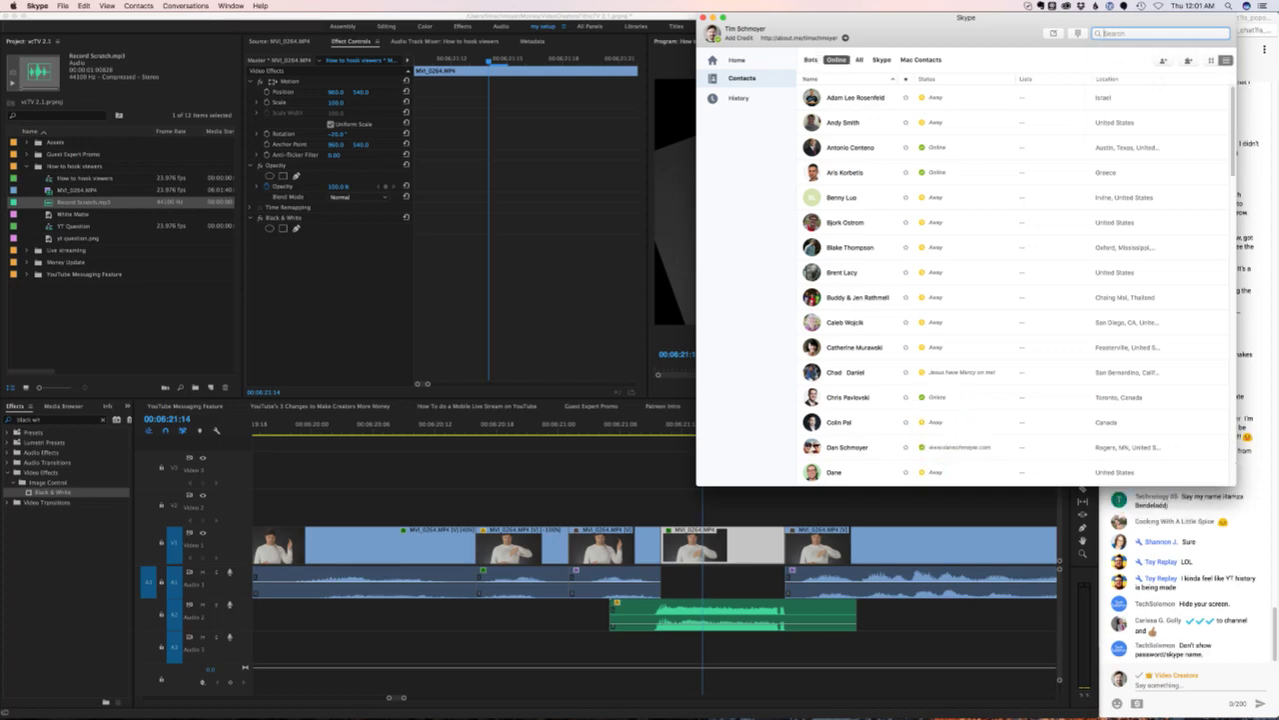
pyautogui.press('super+Tab')
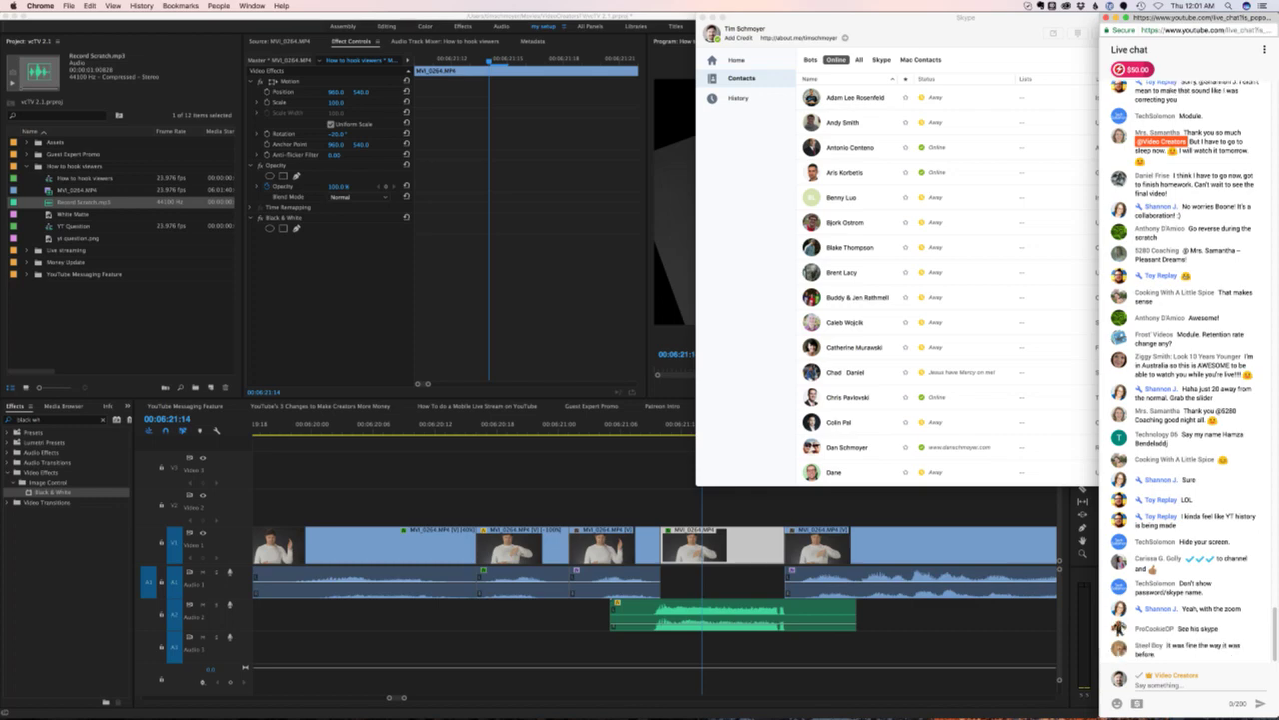
pyautogui.press('super+Tab')
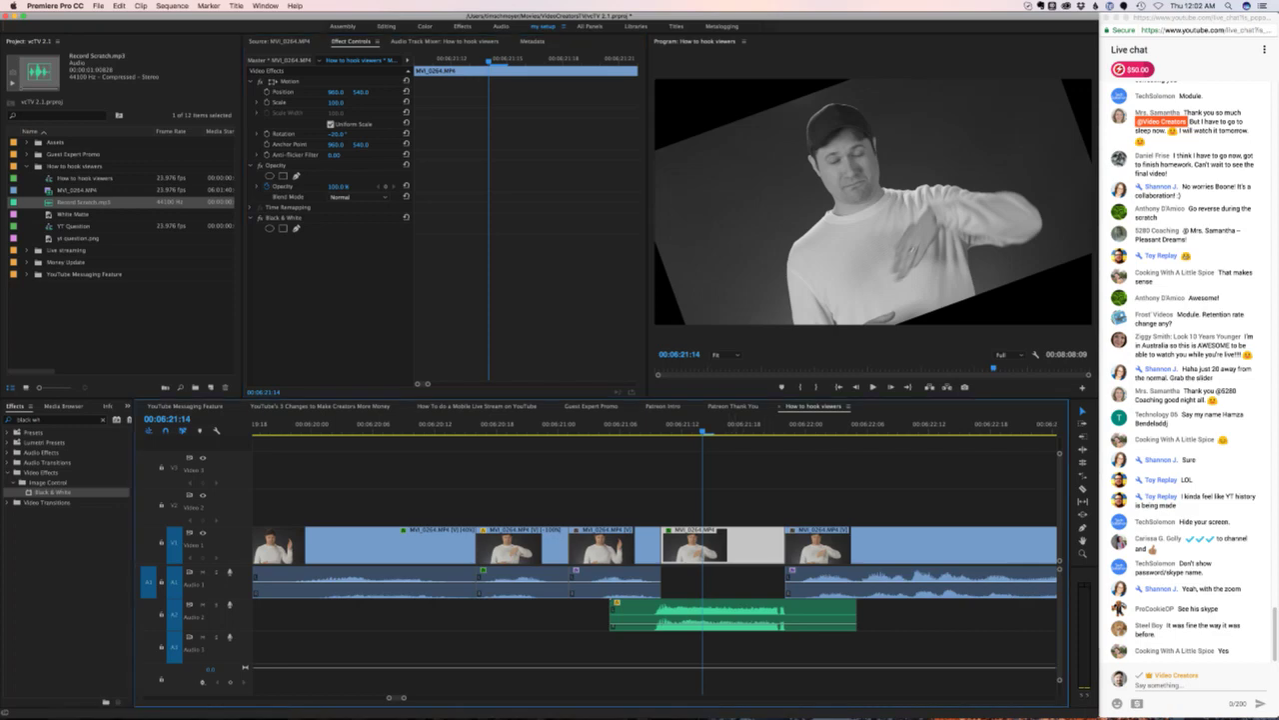
# - Scale the tilted clip to 160% and play the sequence to preview it
pyautogui.moveTo(336, 102); pyautogui.dragTo(395, 102)
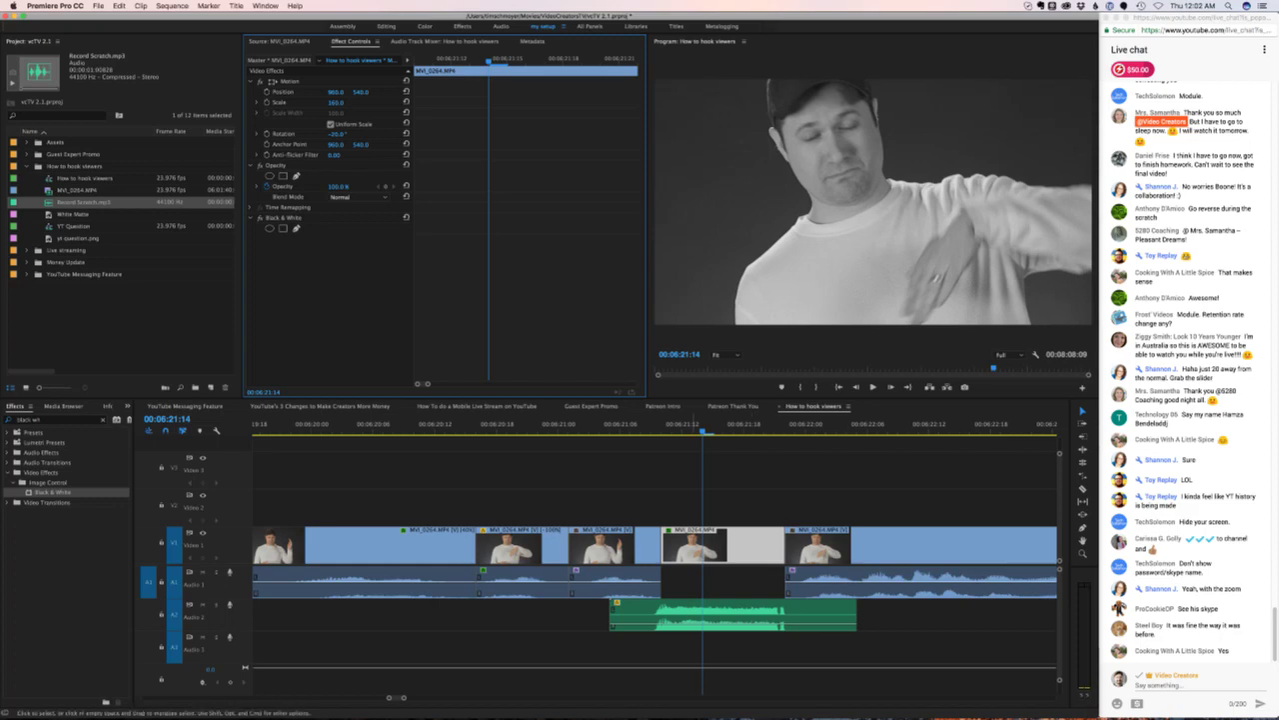
pyautogui.moveTo(699, 424); pyautogui.dragTo(435, 425)
pyautogui.press('space')
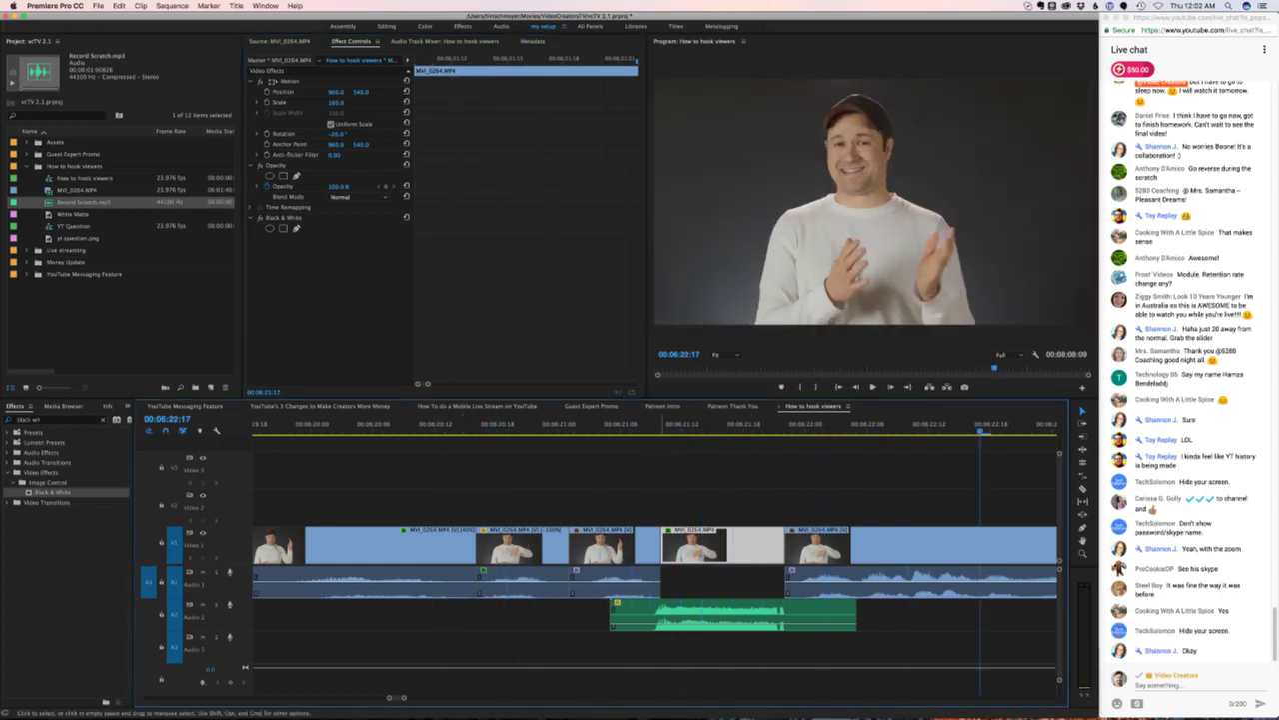
pyautogui.click(682, 425)
# - Step through frames around the clip, then expand the Assets media bin
pyautogui.press('Right')
pyautogui.press('Right')
pyautogui.press('Left')
pyautogui.press('Left')
pyautogui.press('Left')
pyautogui.press('Left')
pyautogui.press('Left')
pyautogui.press('Right')
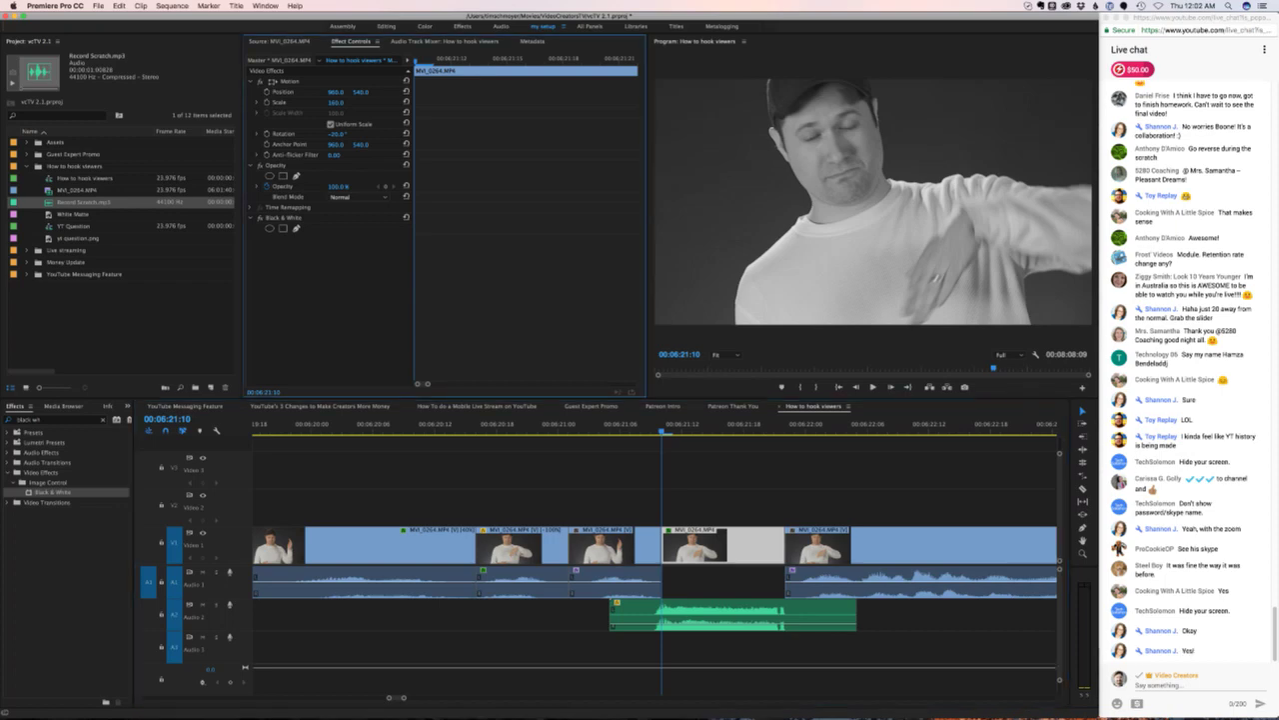
pyautogui.click(28, 142)
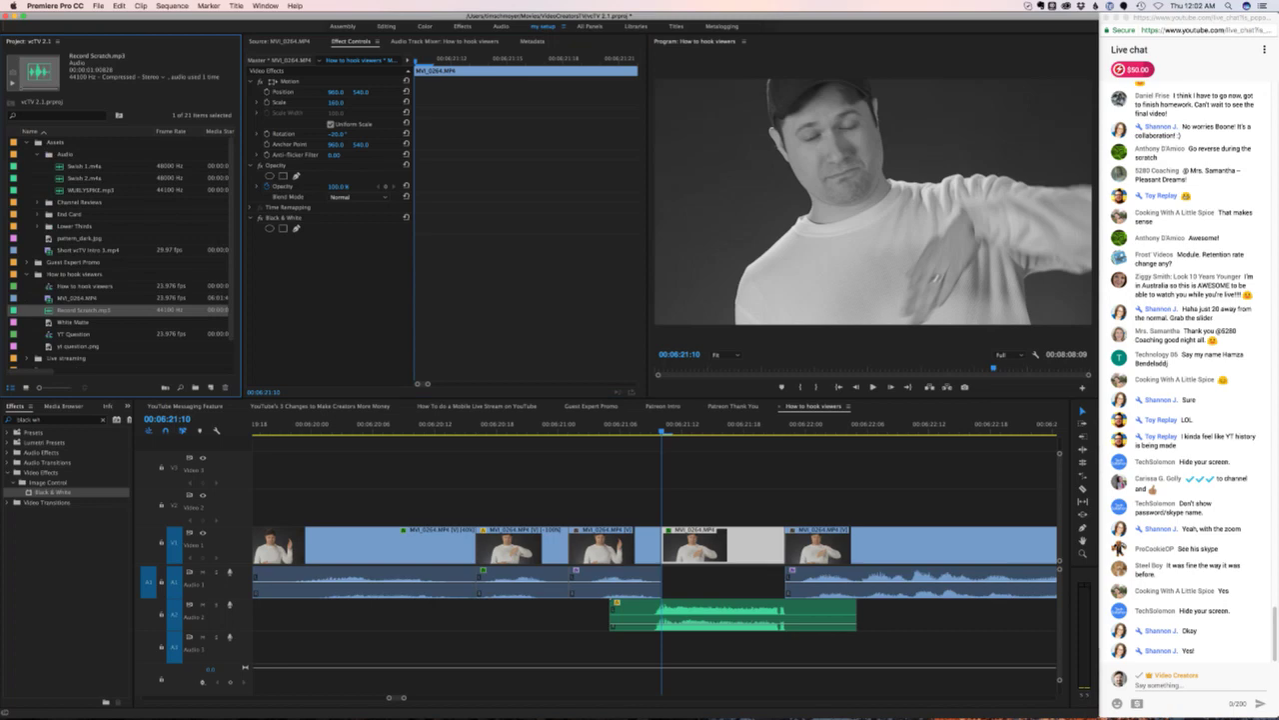
# - Place pattern_dark.jpg on V2 above the clip and trim its end at the playhead
pyautogui.click(80, 238)
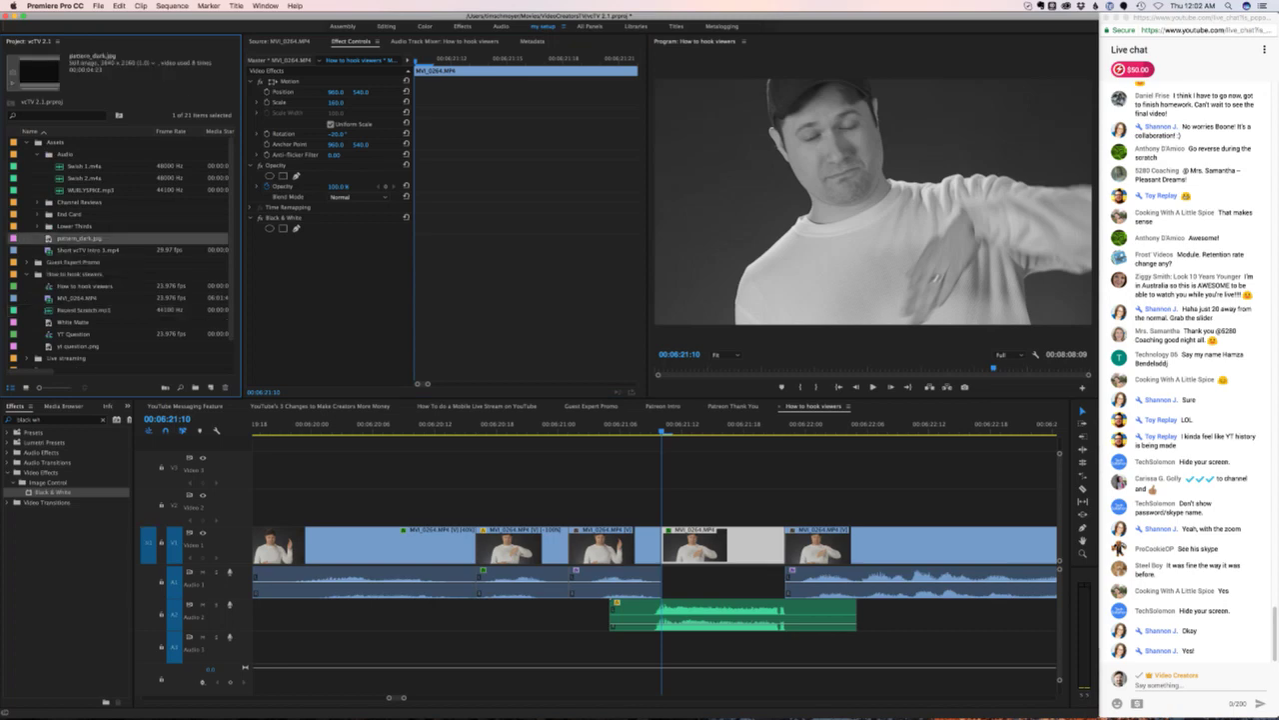
pyautogui.moveTo(606, 465); pyautogui.dragTo(665, 507)
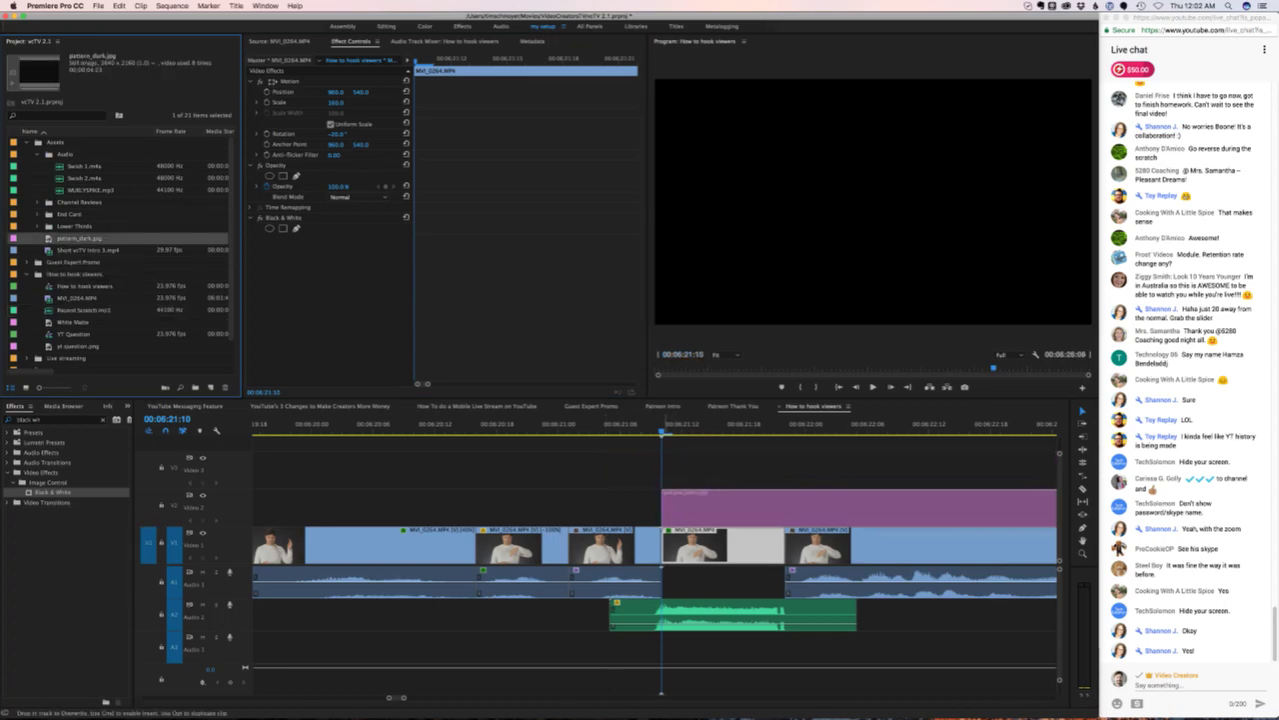
pyautogui.click(785, 509)
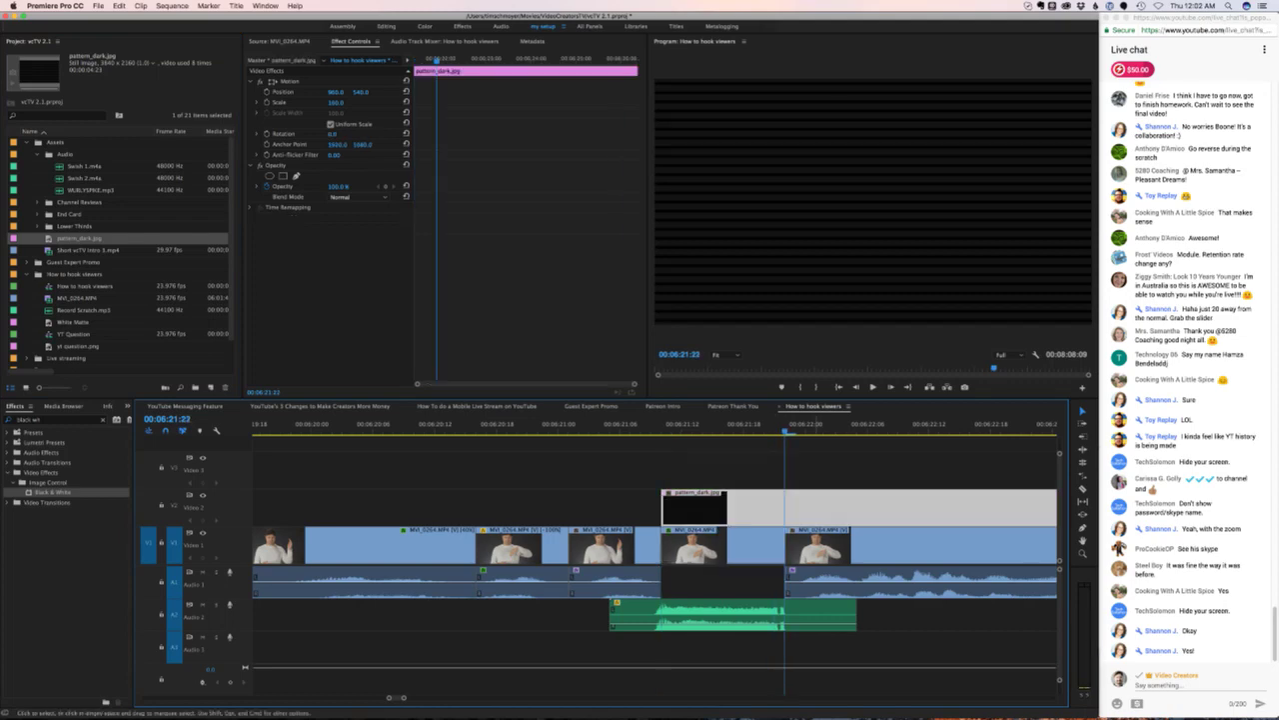
pyautogui.hotkey('alt', 'w')
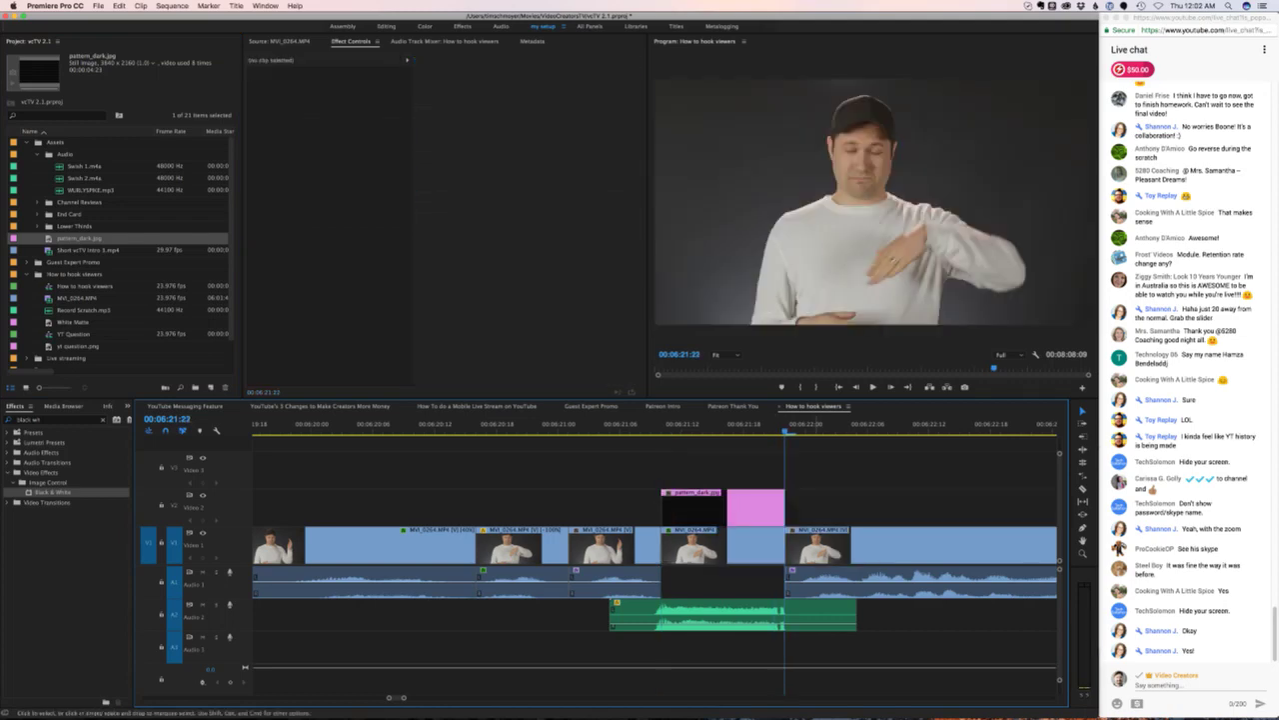
pyautogui.press('Left')
pyautogui.press('Left')
pyautogui.press('Left')
pyautogui.press('Left')
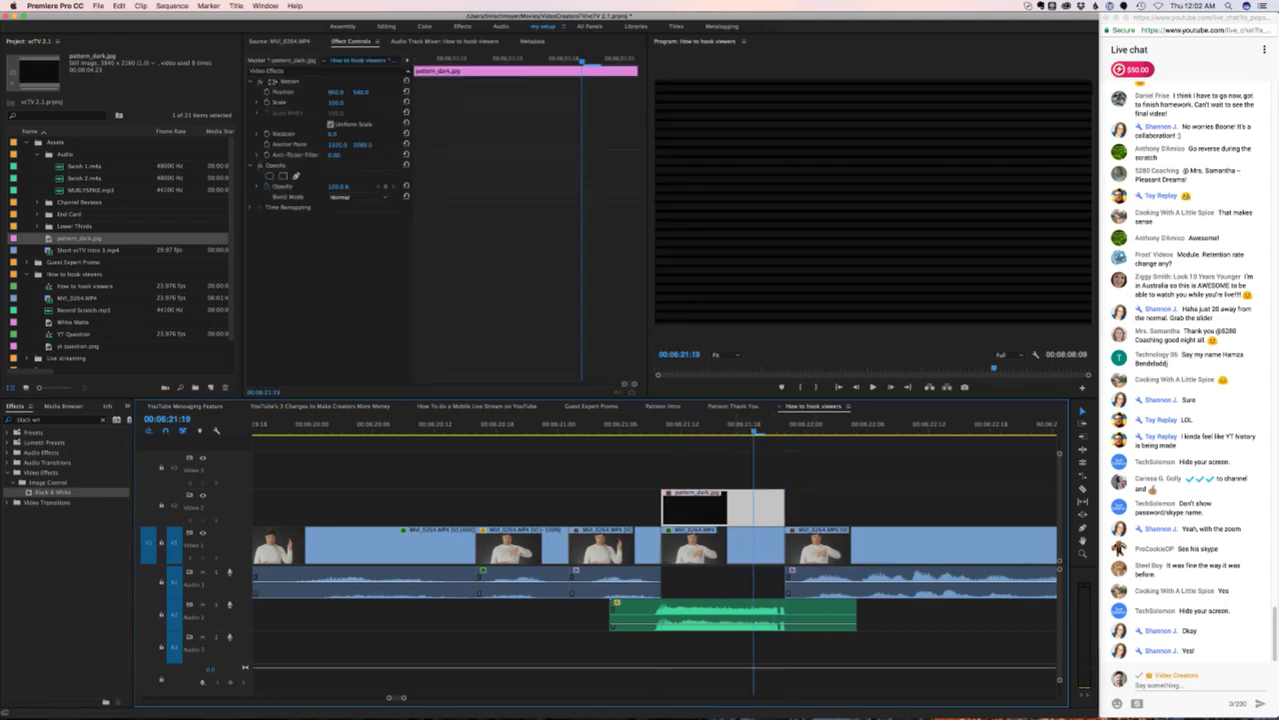
# - Set the pattern overlay's Opacity to 80%
pyautogui.click(338, 186)
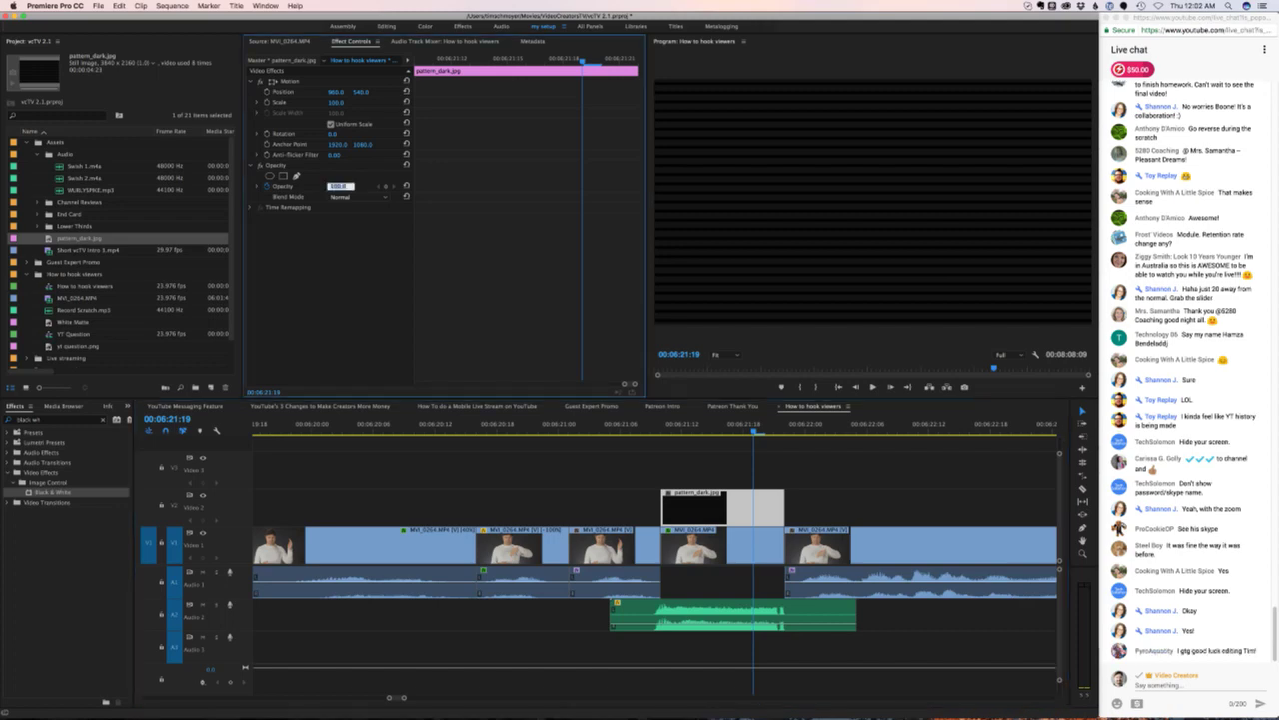
pyautogui.write('30')
pyautogui.press('Return')
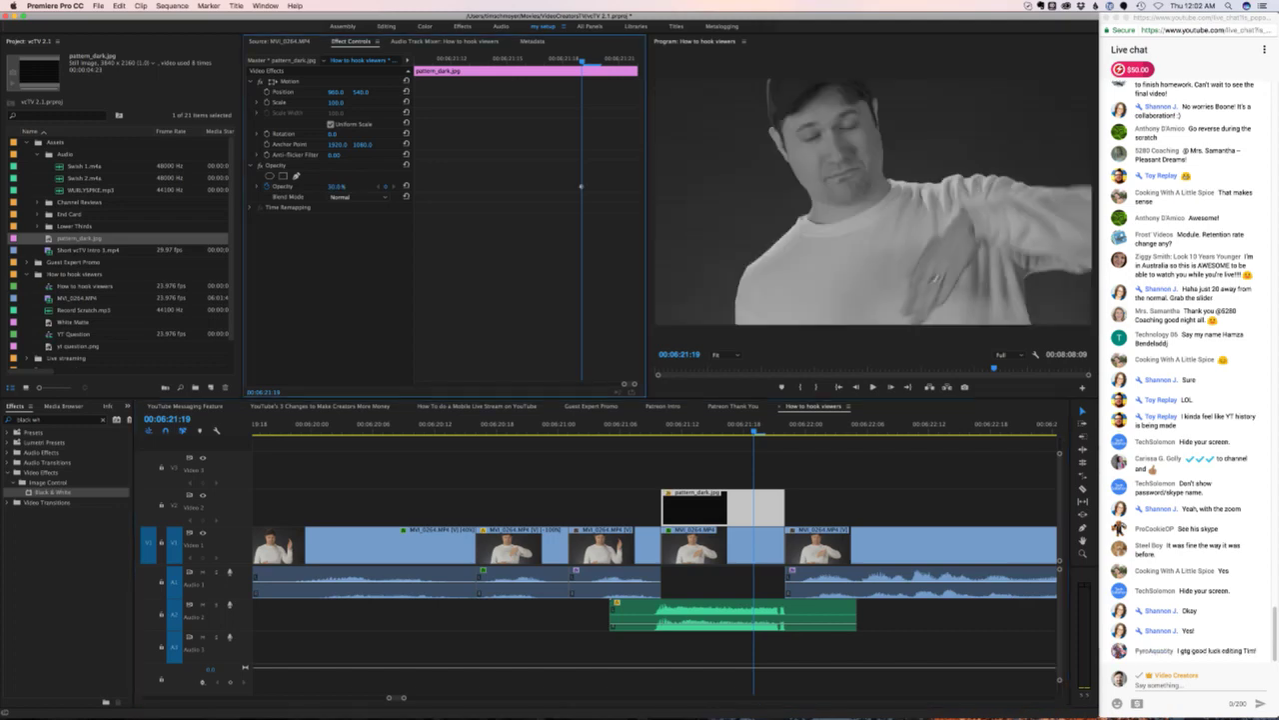
pyautogui.moveTo(338, 186); pyautogui.dragTo(358, 186)
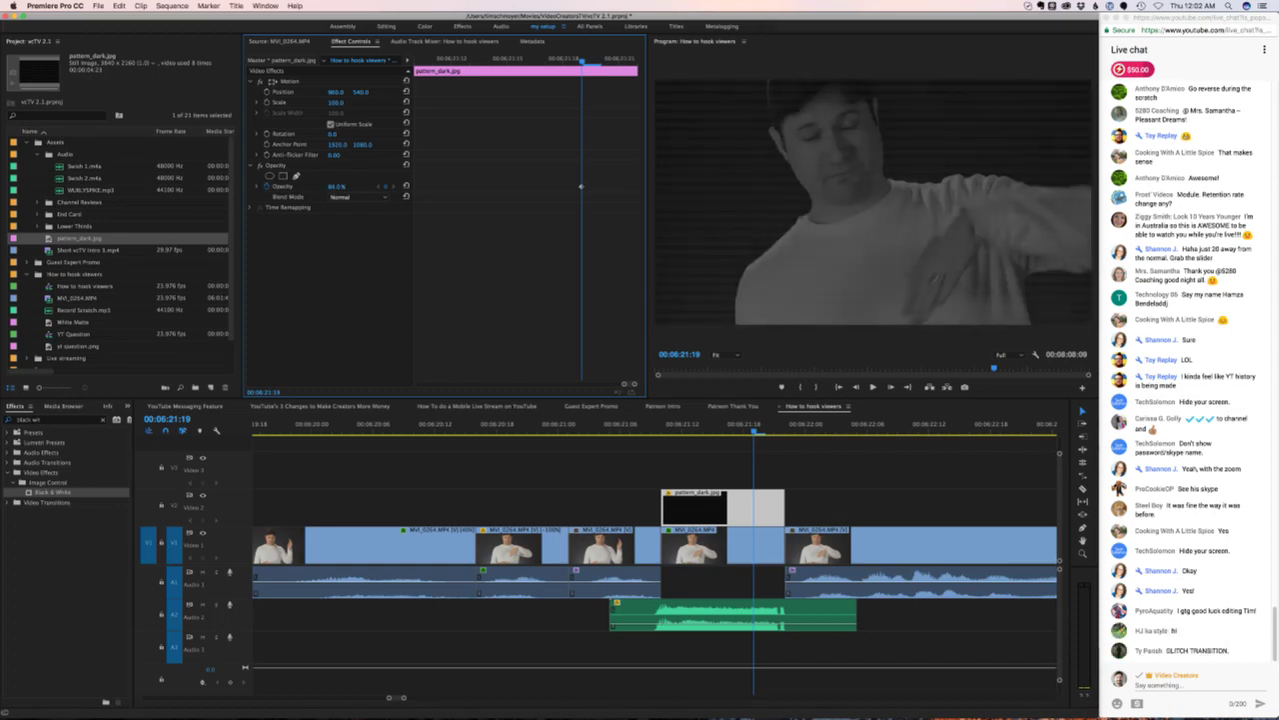
pyautogui.moveTo(358, 186); pyautogui.dragTo(352, 186)
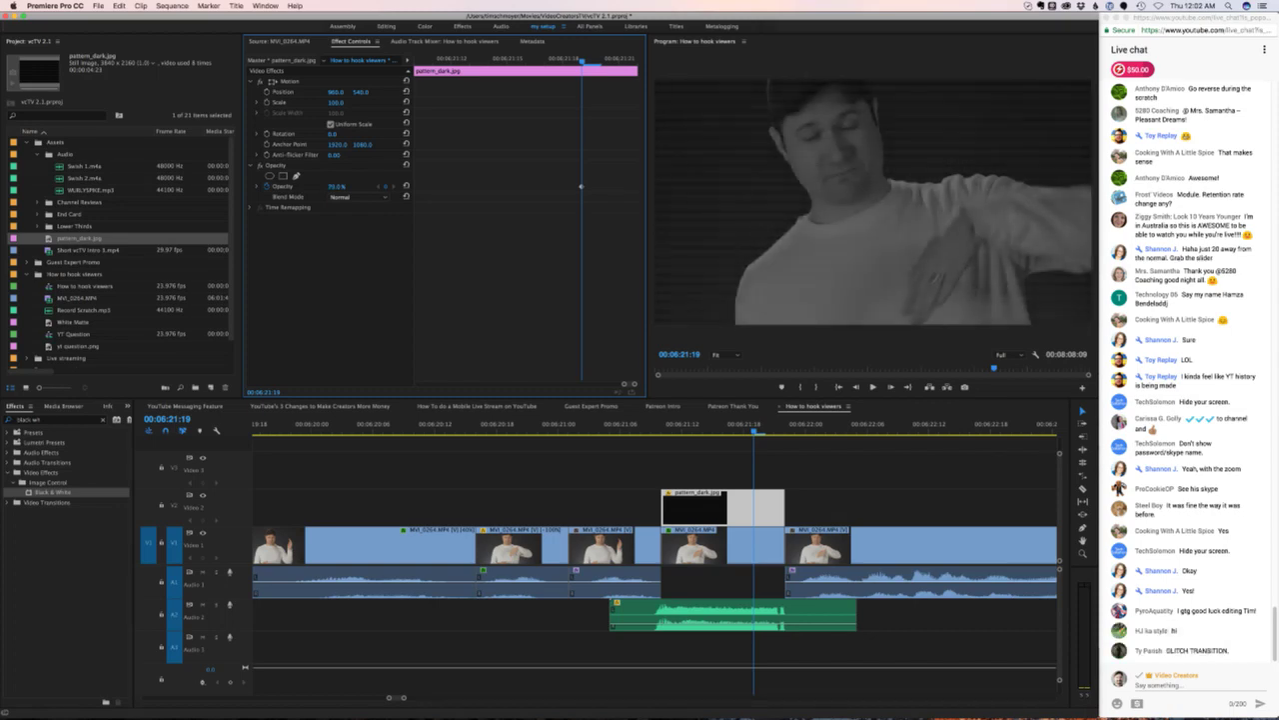
pyautogui.click(336, 186)
pyautogui.write('80')
pyautogui.press('Return')
pyautogui.click(1200, 612)
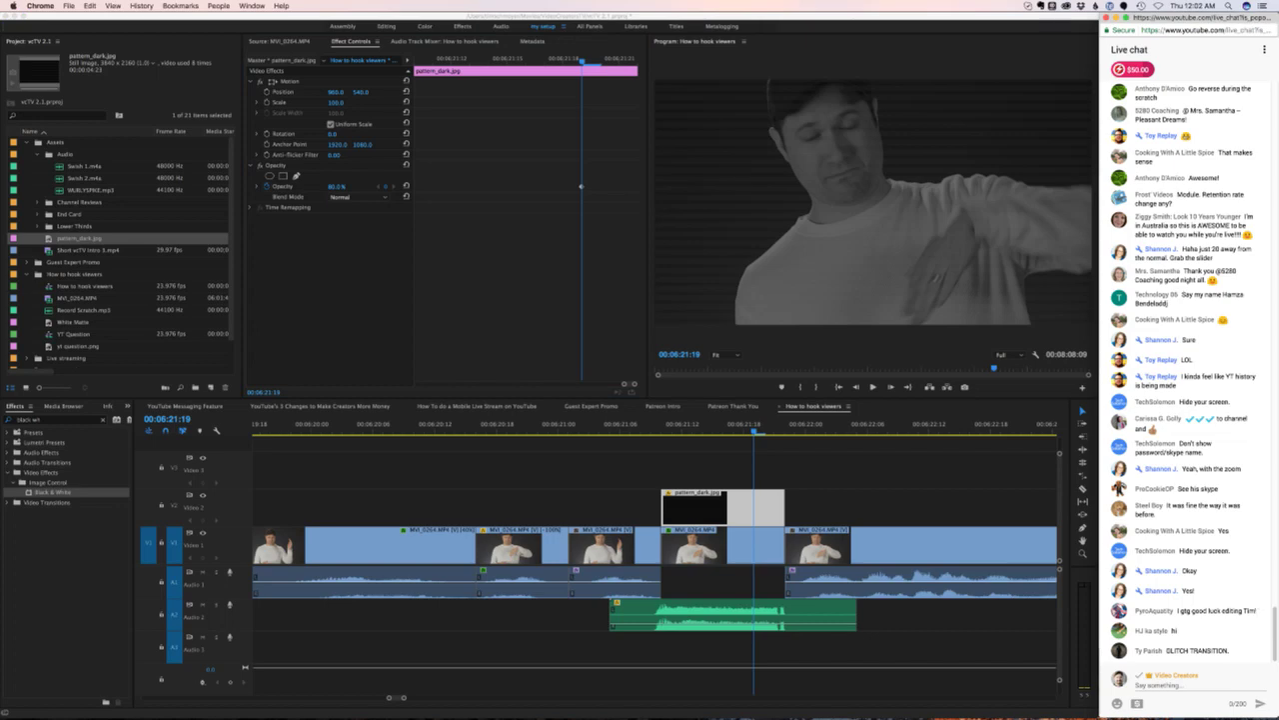
# - Back in Premiere, shuttle through the overlay section with J, K and L
pyautogui.press('super+Tab')
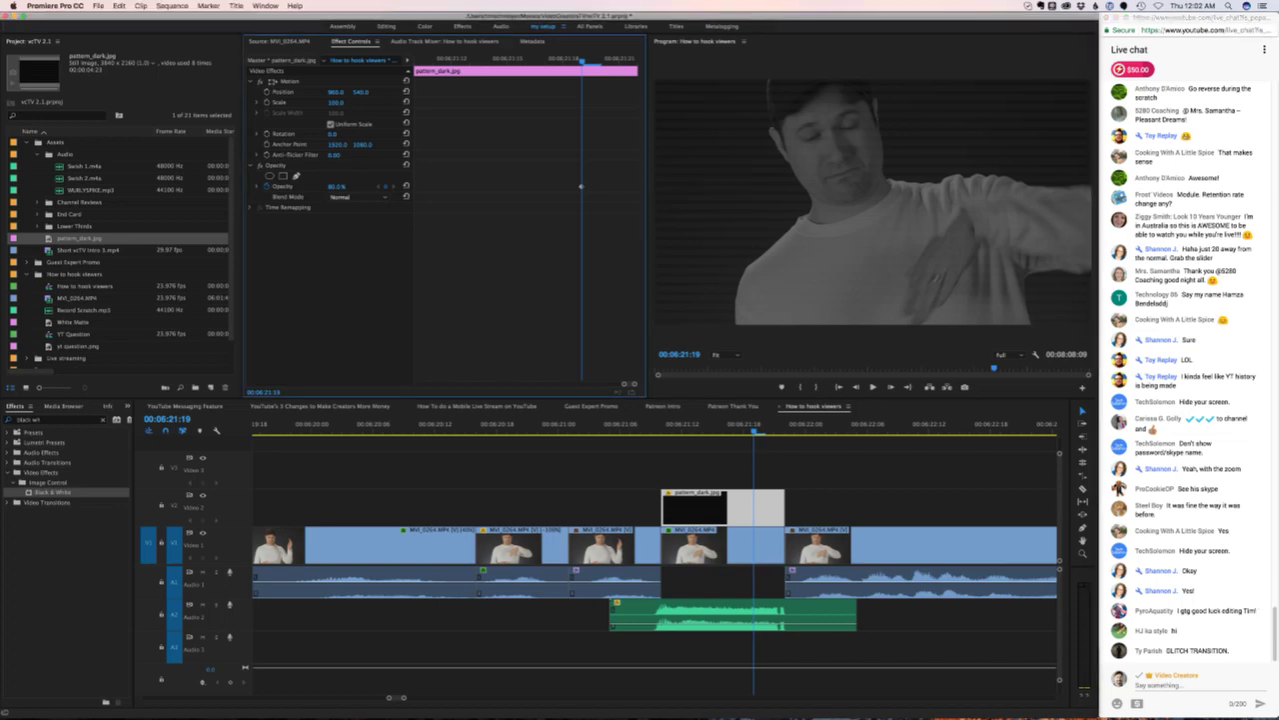
pyautogui.press('Left')
pyautogui.press('Left')
pyautogui.press('Left')
pyautogui.press('Left')
pyautogui.press('Left')
pyautogui.press('Left')
pyautogui.press('Left')
pyautogui.press('Left')
pyautogui.press('Right')
pyautogui.press('Right')
pyautogui.press('Right')
pyautogui.press('Right')
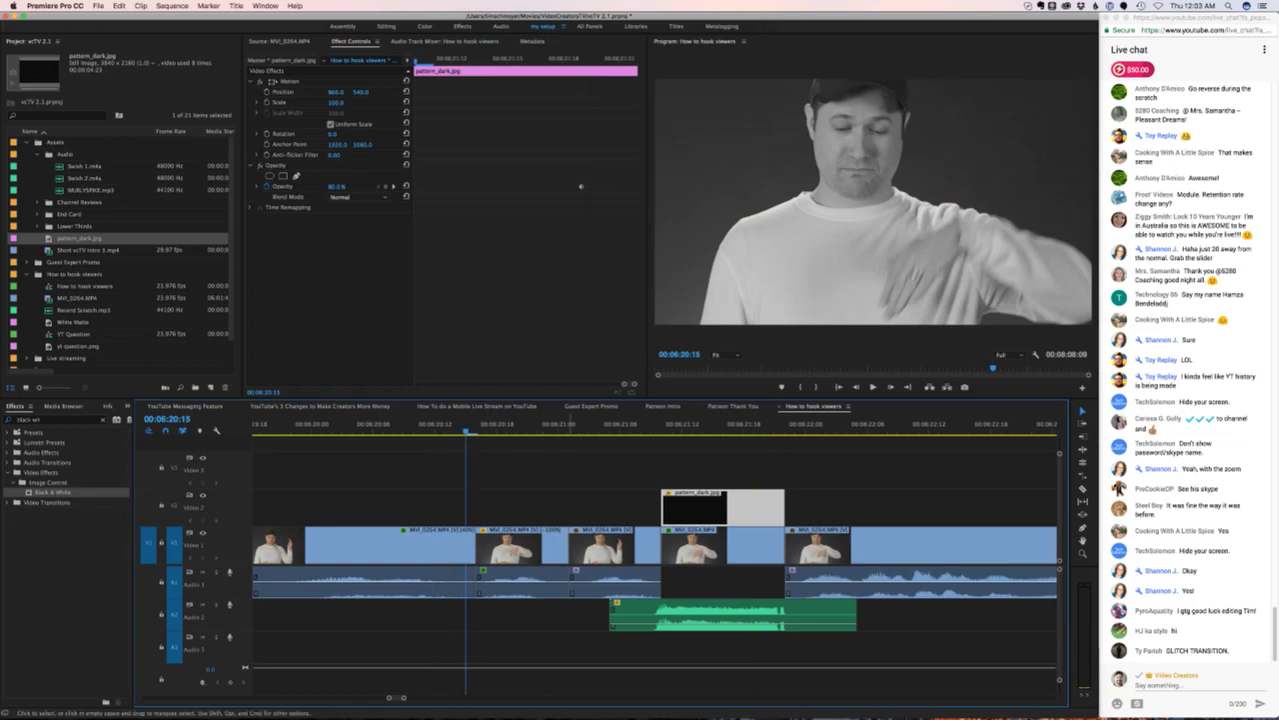
pyautogui.press('j')
pyautogui.press('l')
pyautogui.press('k')
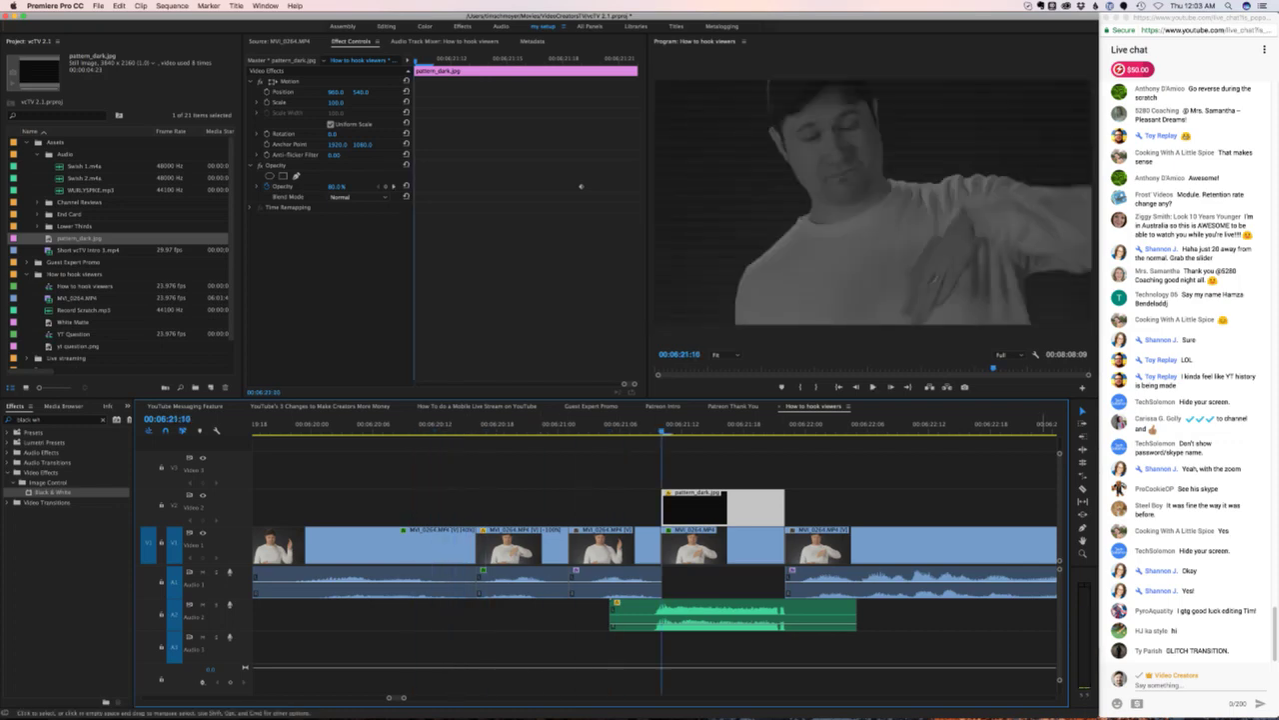
pyautogui.press('j')
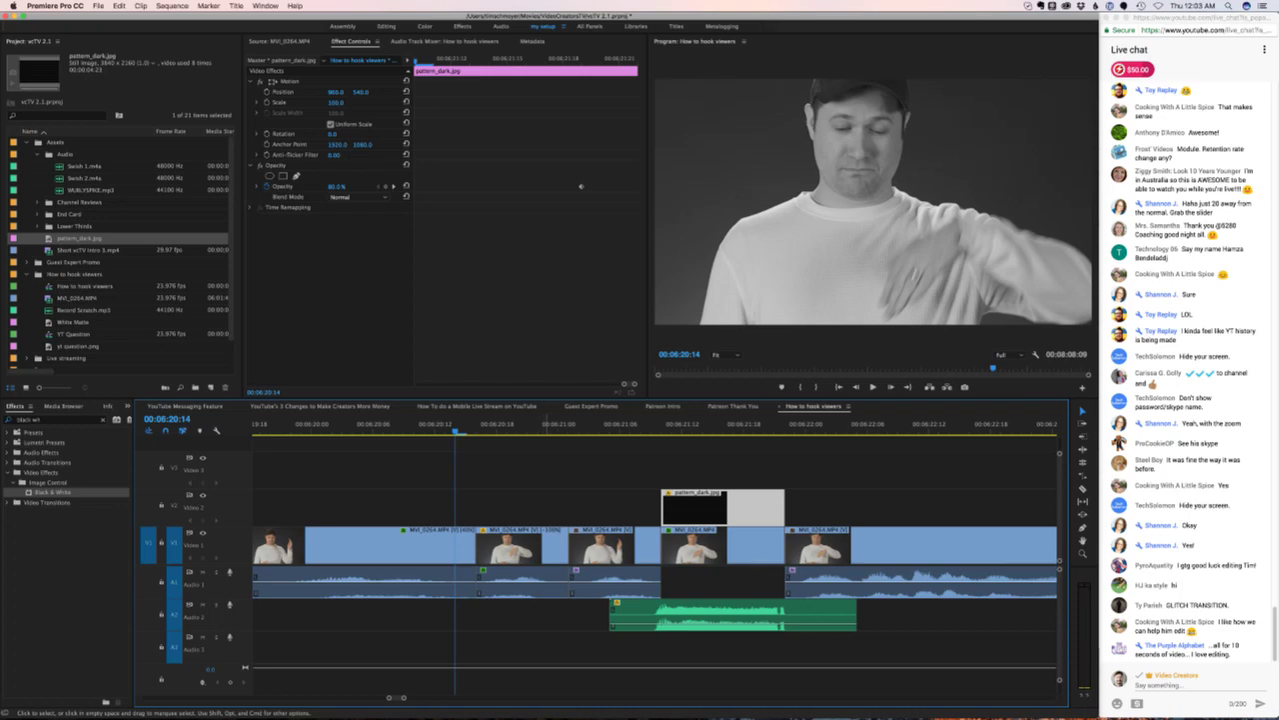
pyautogui.press('Left')
pyautogui.press('Left')
pyautogui.press('Left')
pyautogui.press('Left')
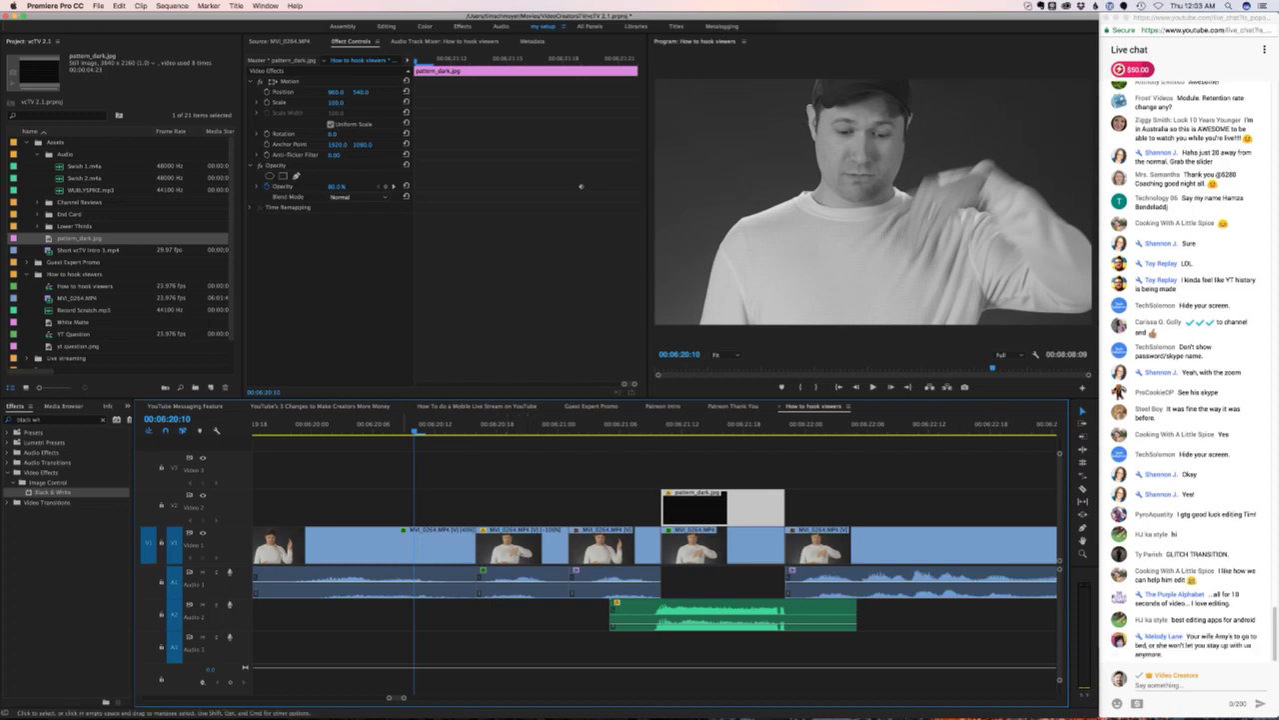
# - Zoom out the timeline, review the glitch section, deselect the overlay and replay from earlier
pyautogui.press('-')
pyautogui.press('-')
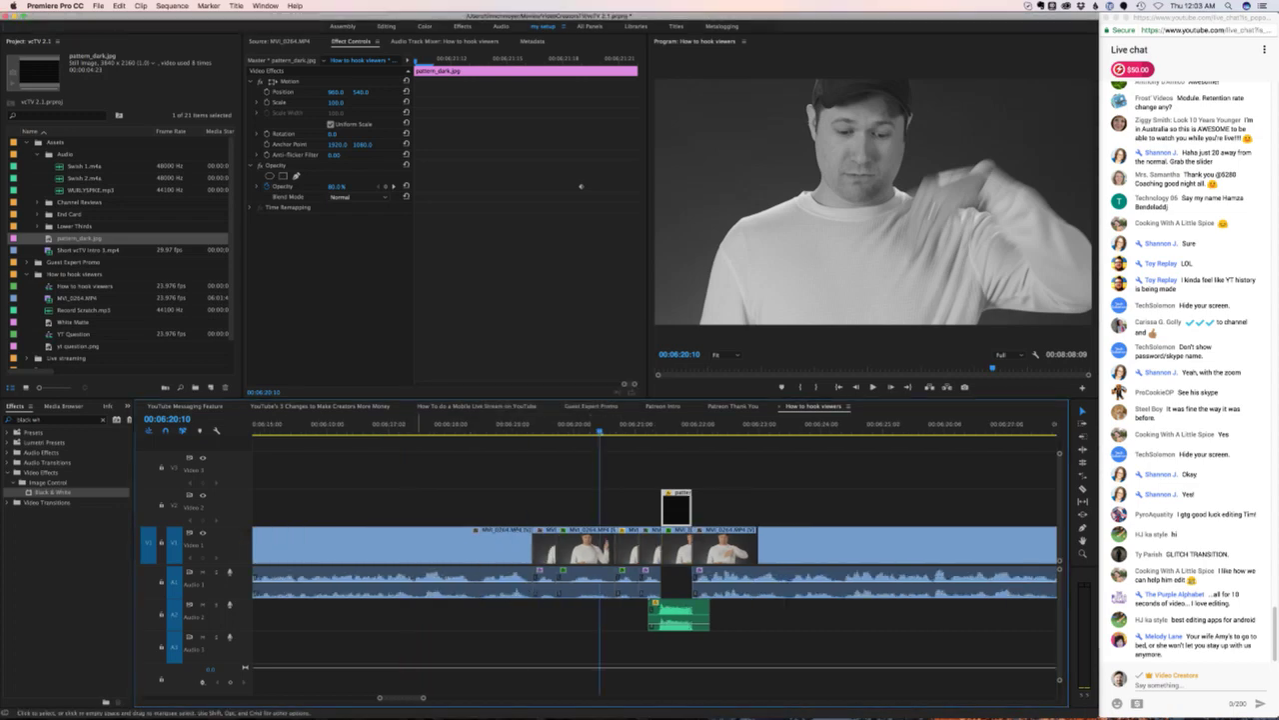
pyautogui.hscroll(5, 599, 560)
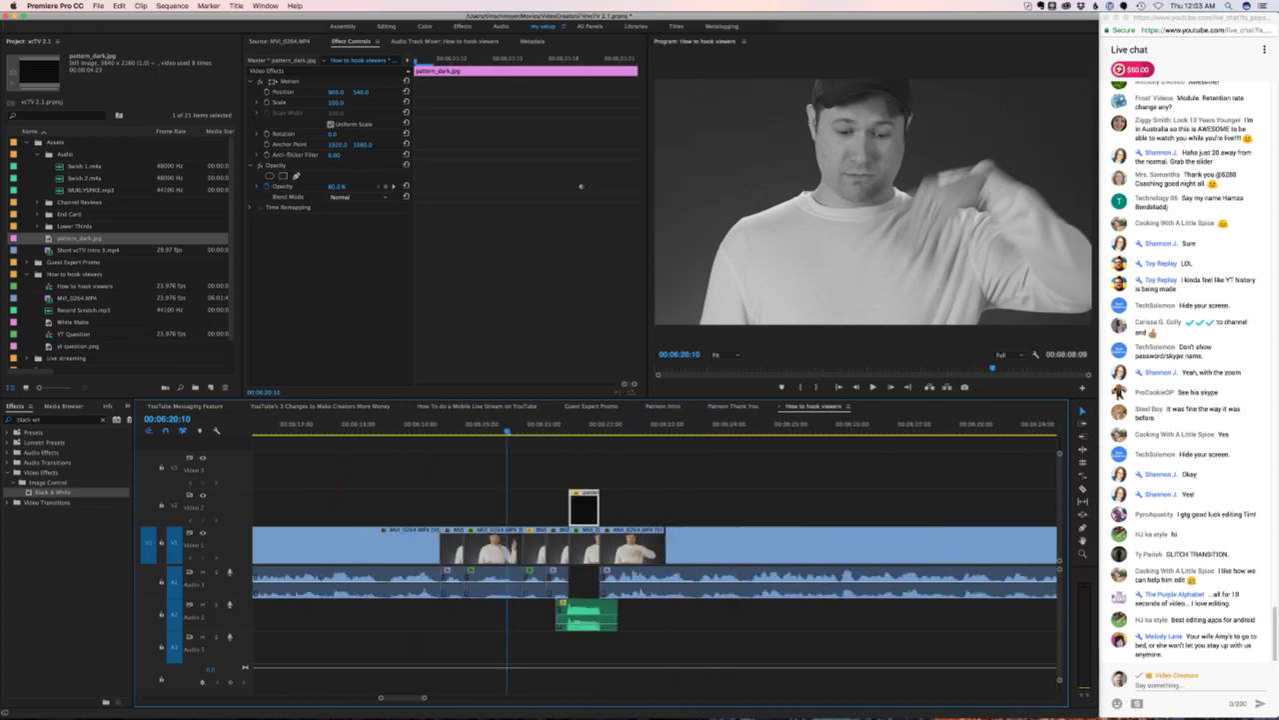
pyautogui.press('j')
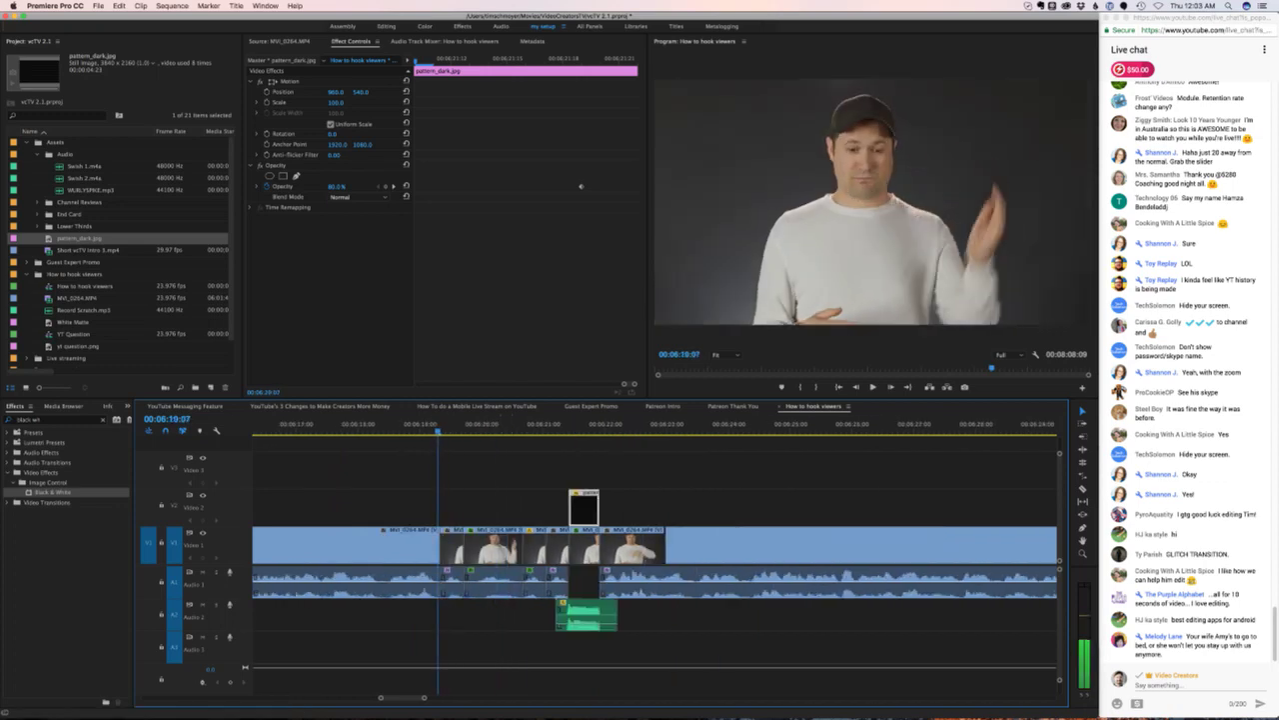
pyautogui.press('l')
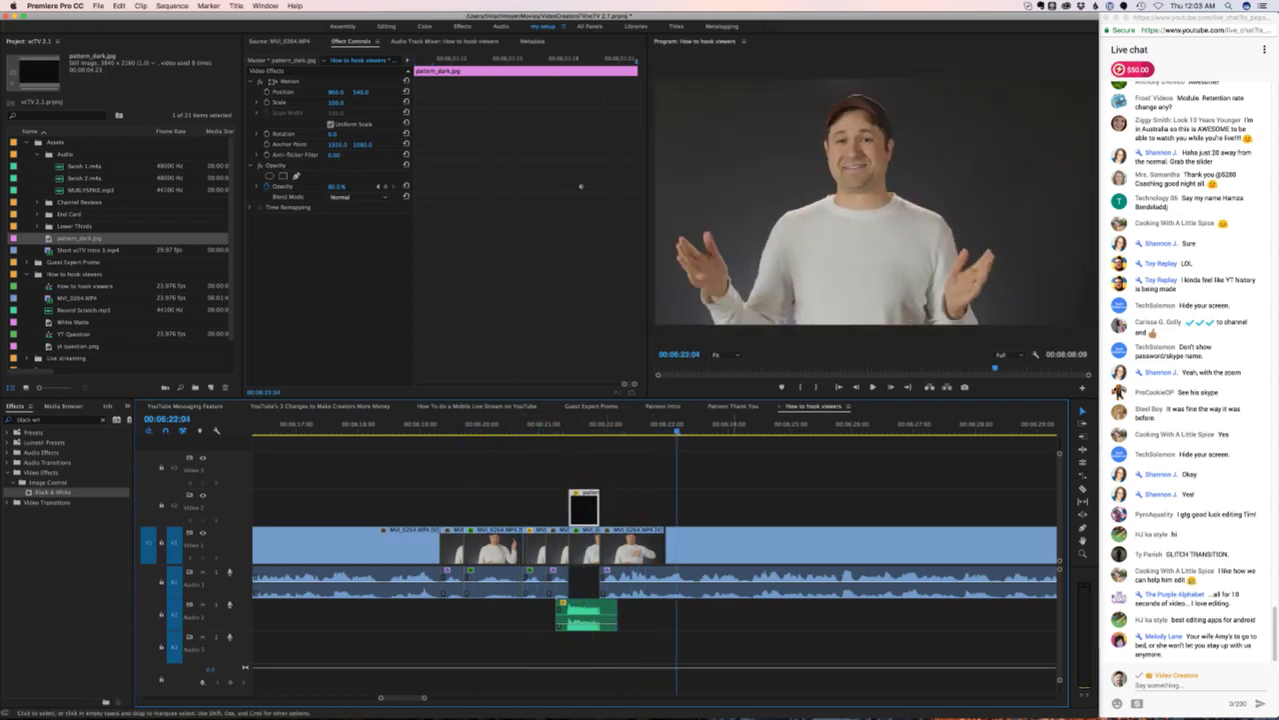
pyautogui.click(707, 420)
pyautogui.click(402, 425)
pyautogui.press('space')
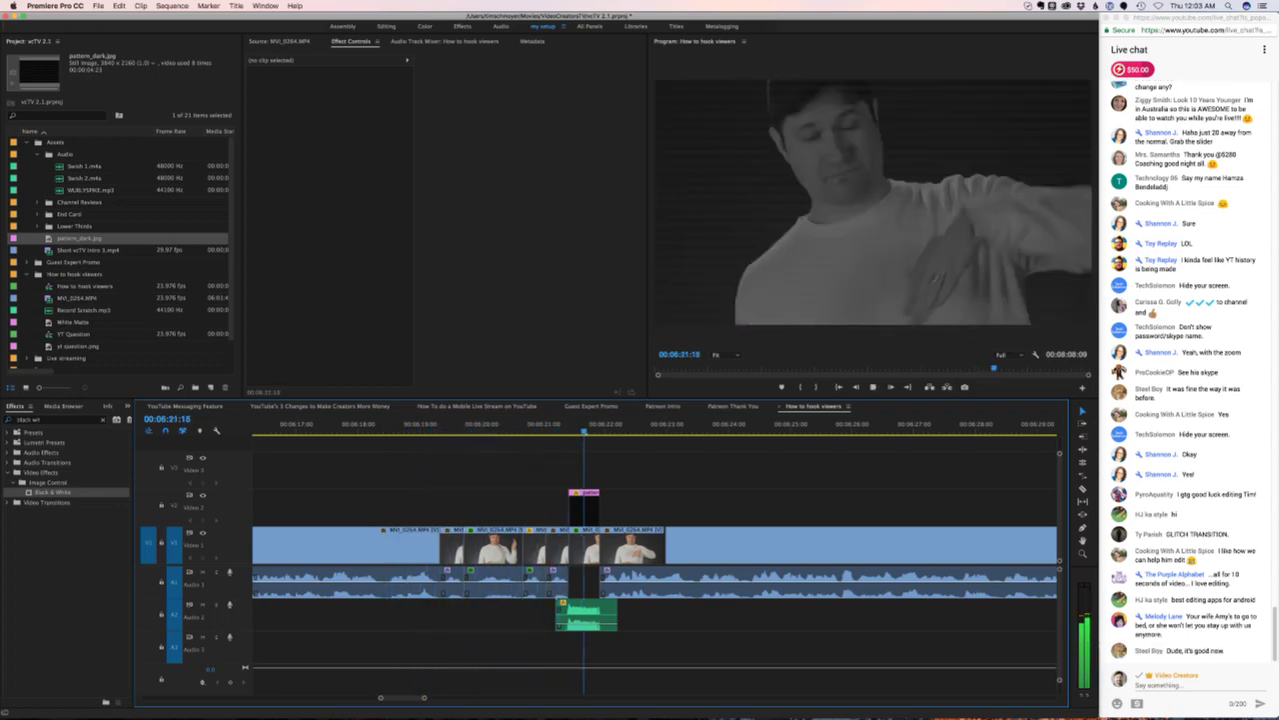
pyautogui.press('space')
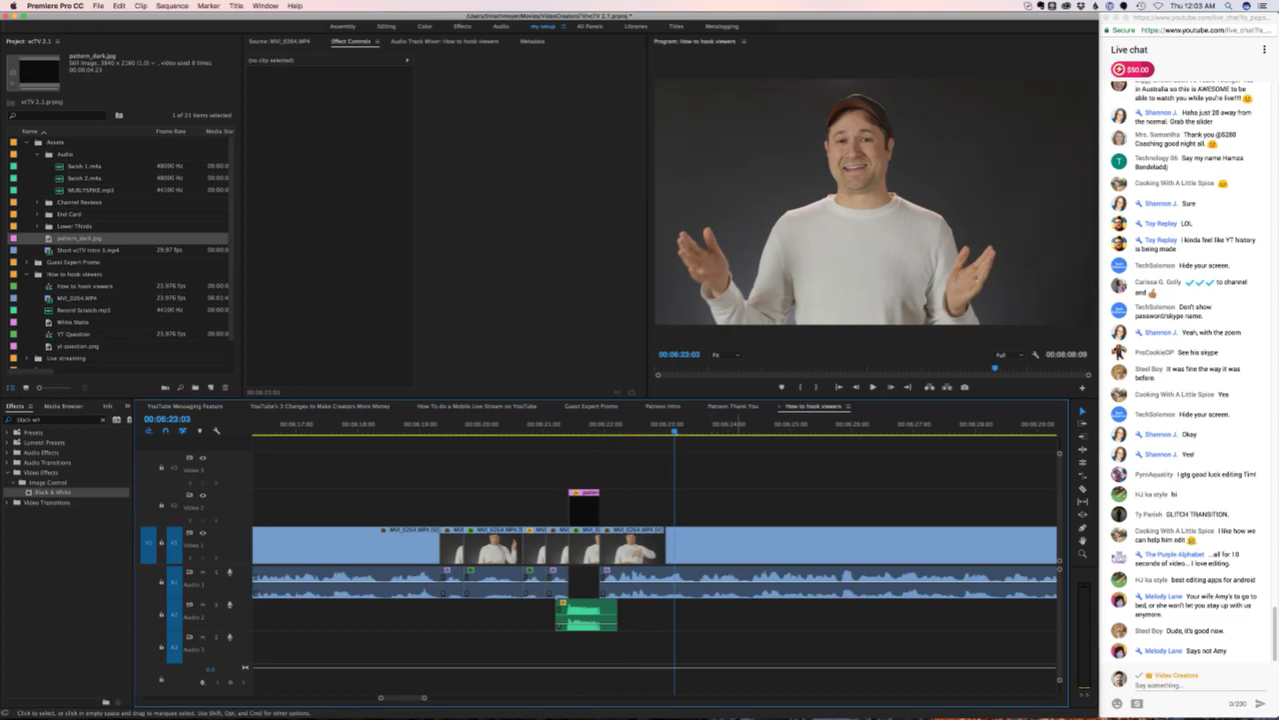
# - Jump back to 06:21:11 and play the glitch section again
pyautogui.press('super+Tab')
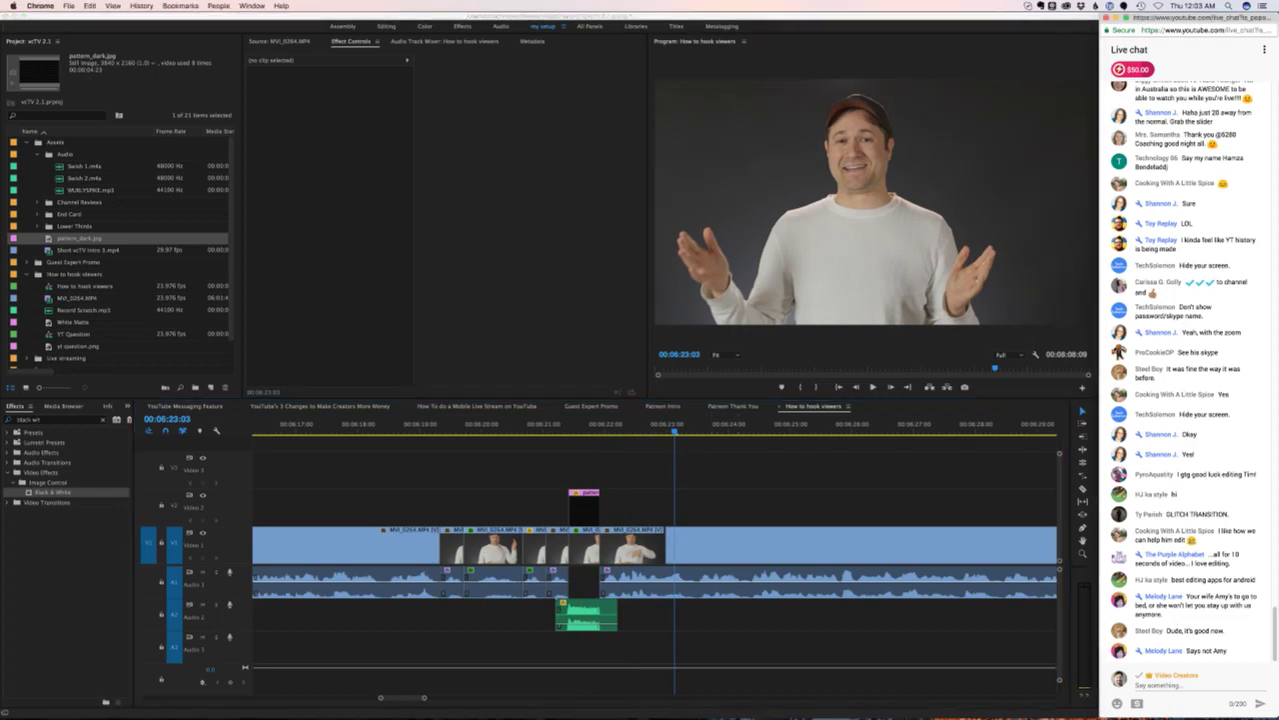
pyautogui.press('super+Tab')
pyautogui.press('Up')
pyautogui.press('space')
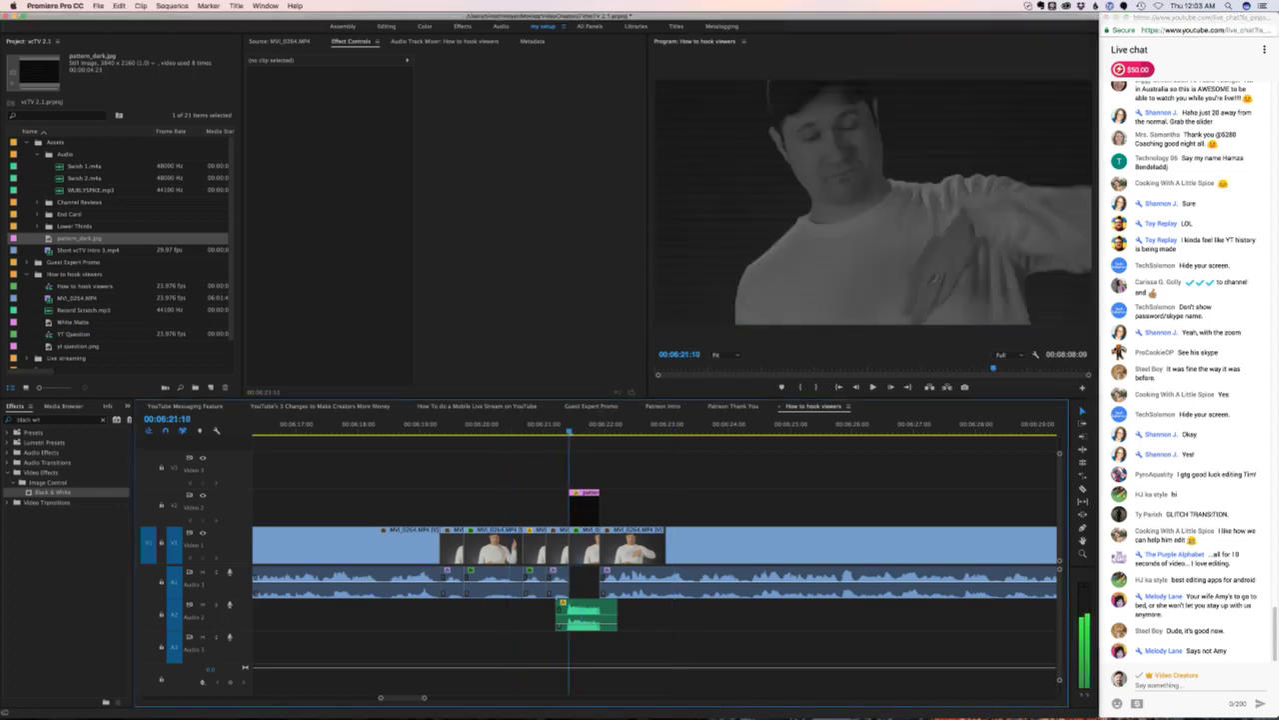
# - Search the Effects panel for 'glit', then clear the search
pyautogui.click(60, 419)
pyautogui.press('super+a')
pyautogui.press('BackSpace')
pyautogui.write('glit')
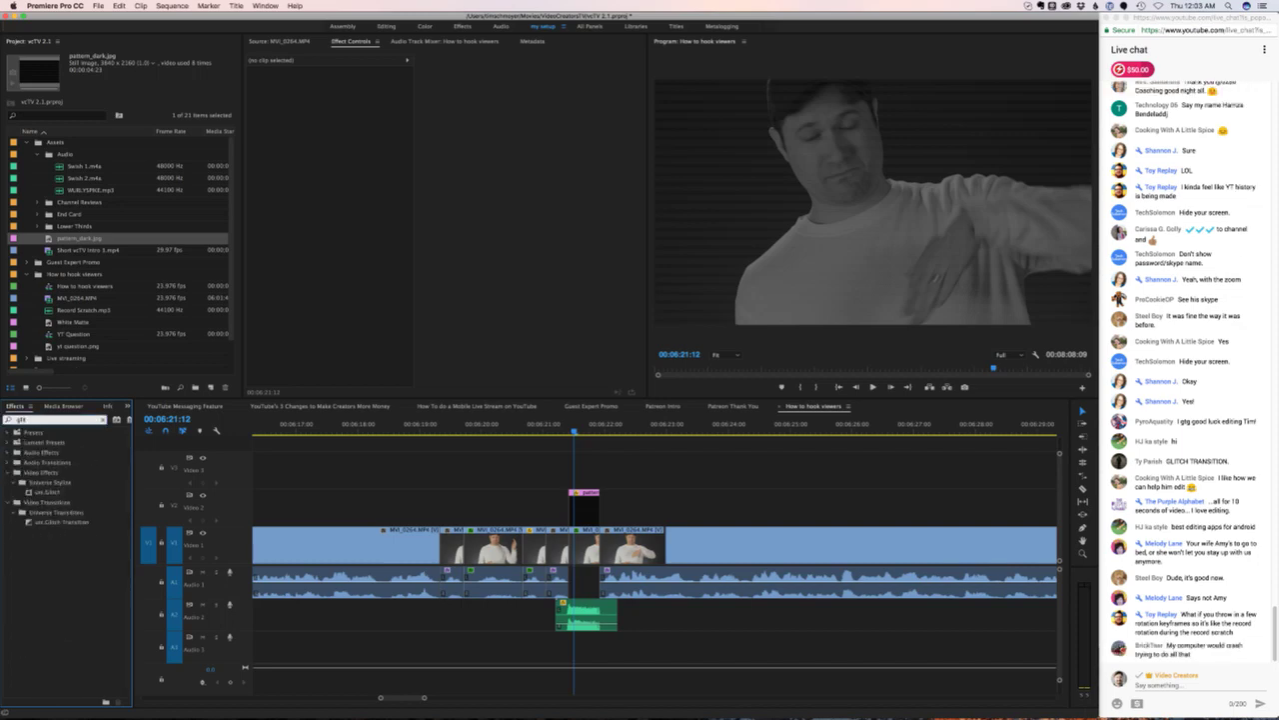
pyautogui.press('super+a')
pyautogui.press('BackSpace')
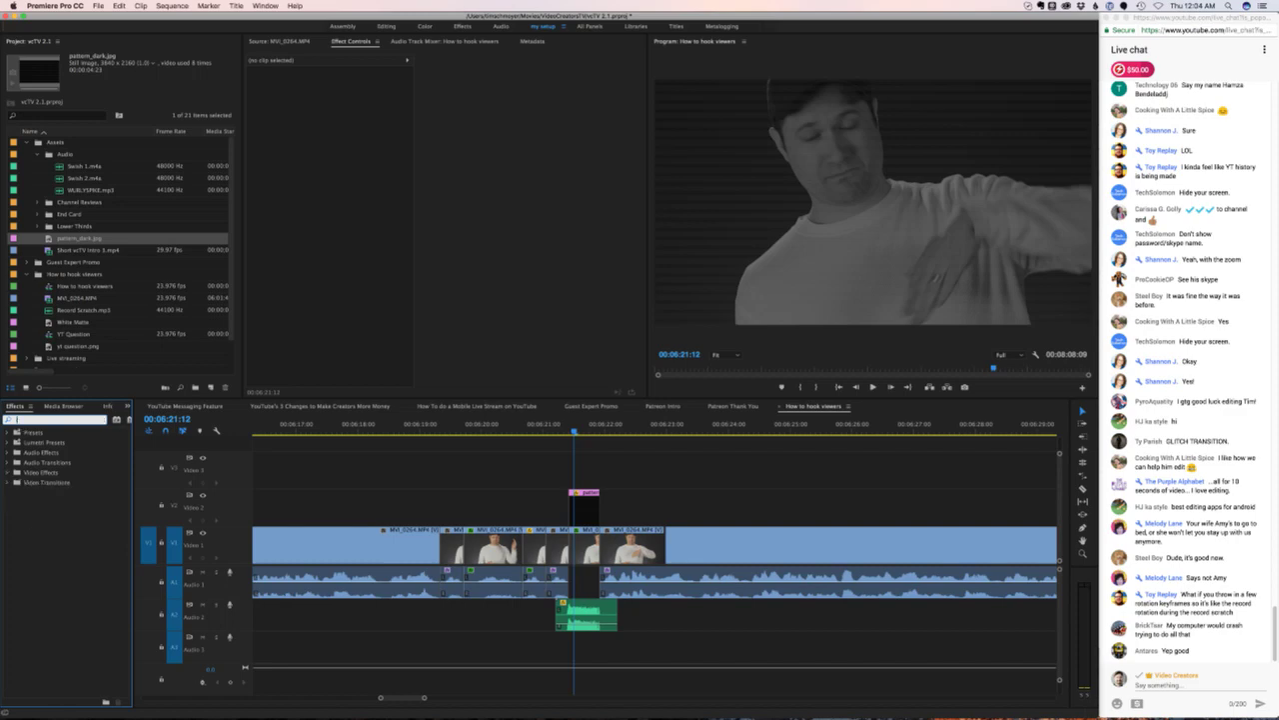
# - Step the playhead back and select the black-and-white MVI_0264.MP4 clip under it
pyautogui.hotkey('shift', '3')
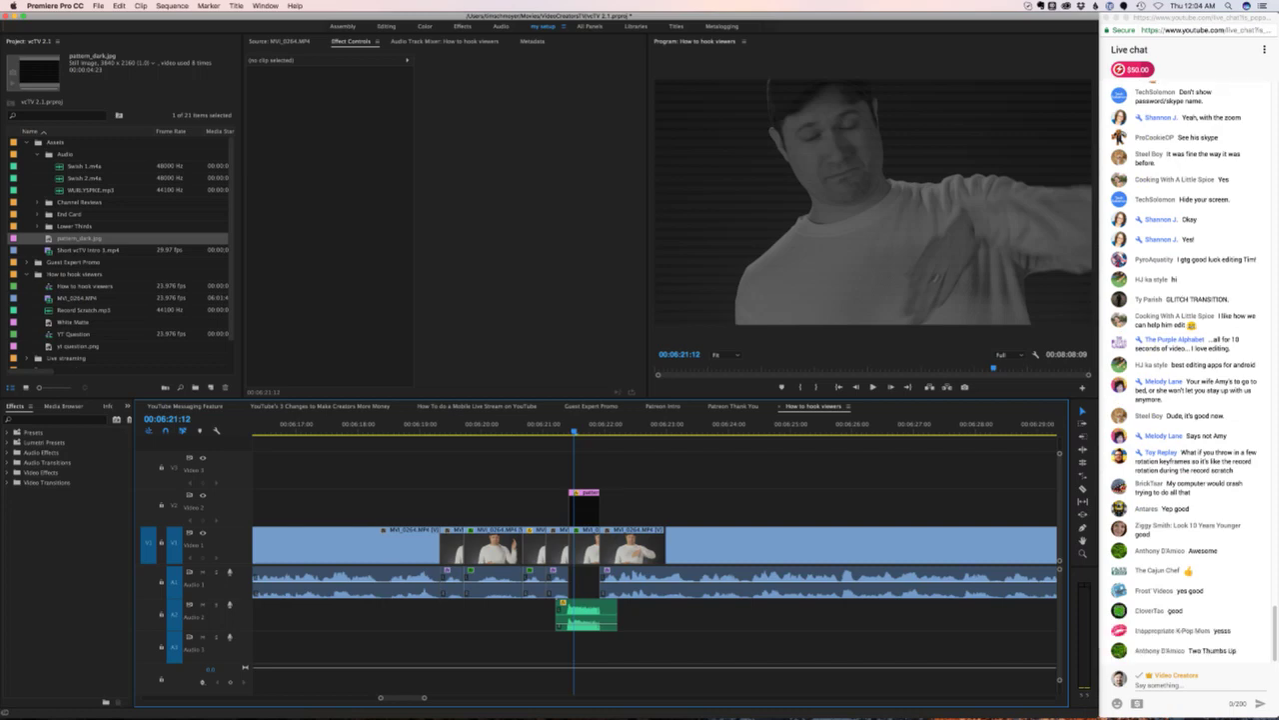
pyautogui.press('Left')
pyautogui.press('Left')
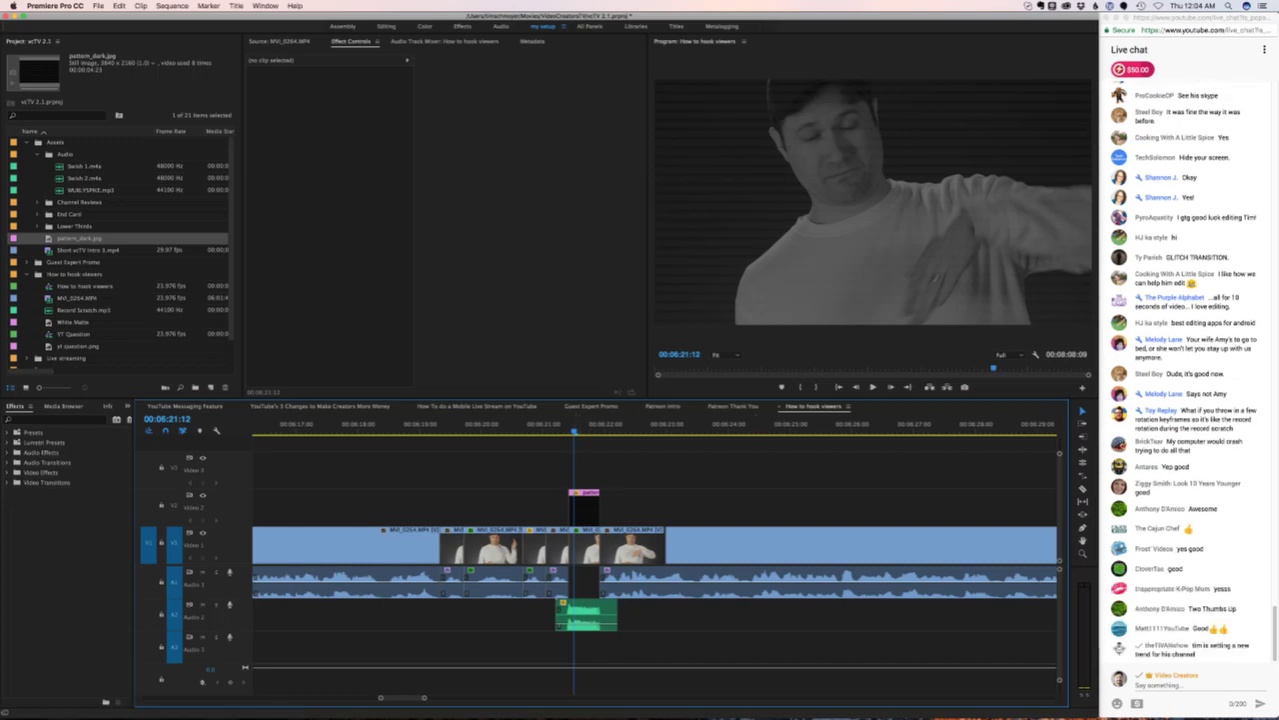
pyautogui.press('d')
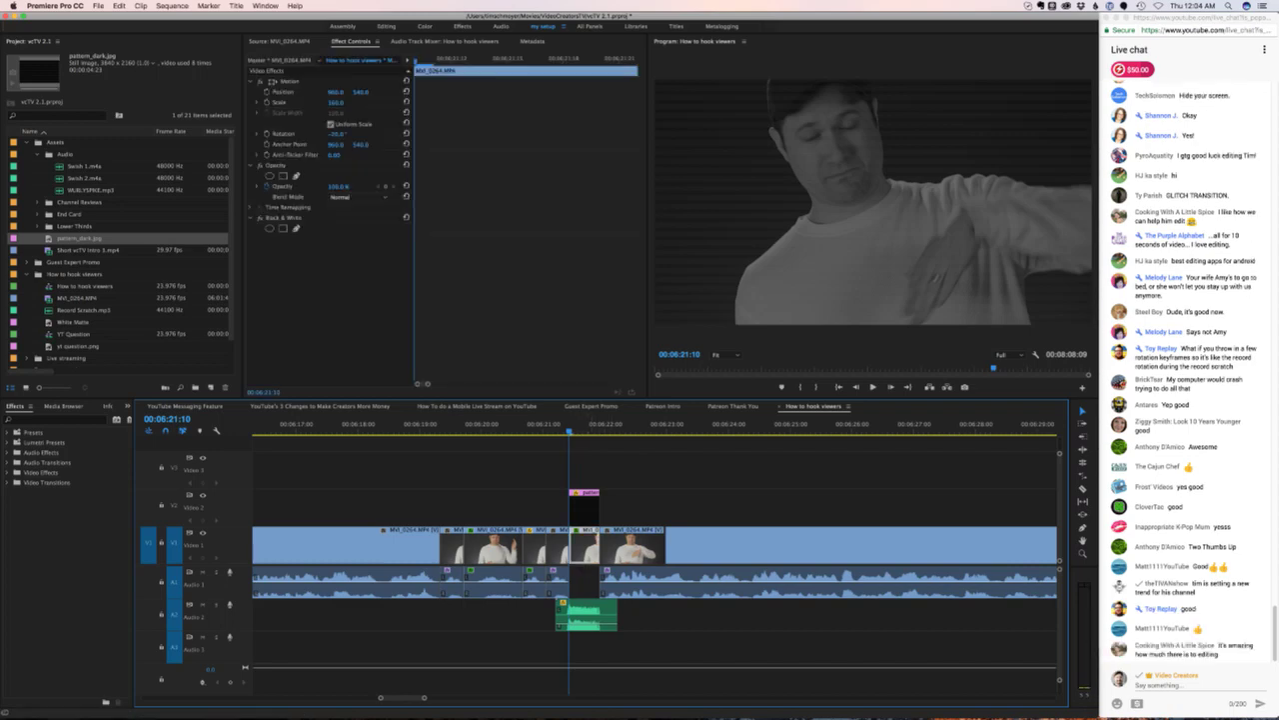
# - Try a Rotation of -3° on the glitch segment, then undo it
pyautogui.click(284, 133)
pyautogui.press('Right')
pyautogui.press('Right')
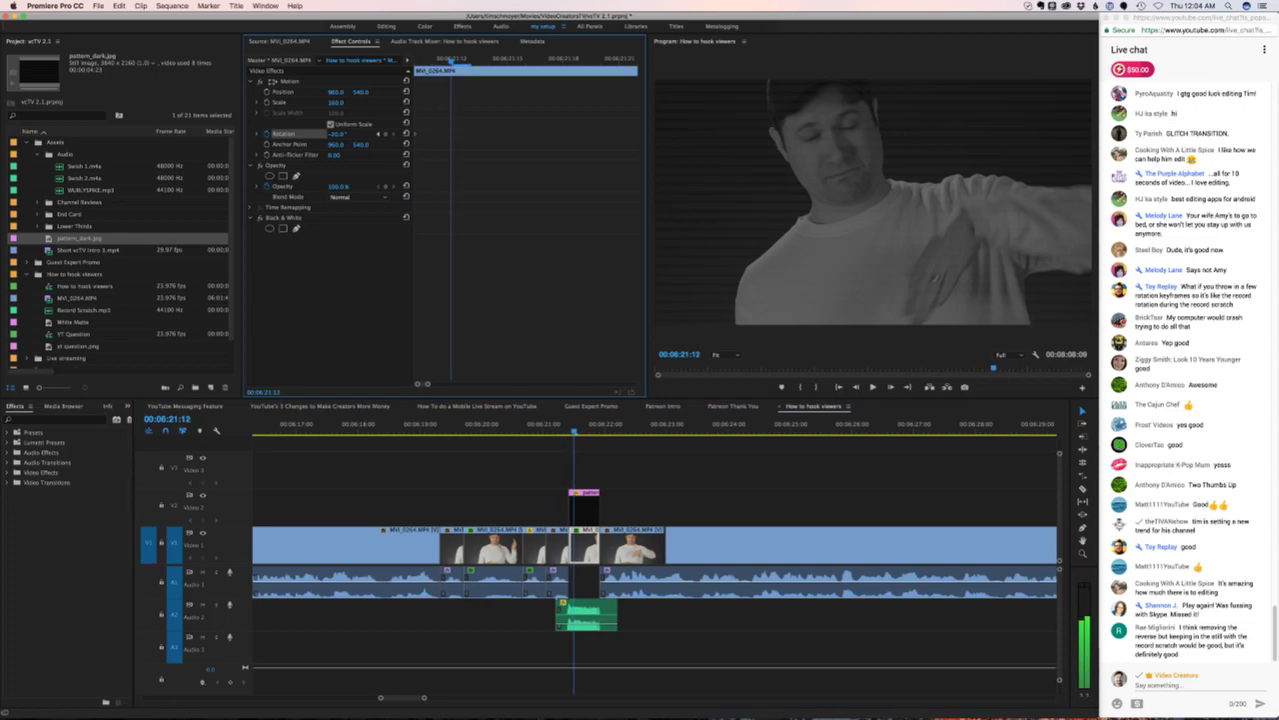
pyautogui.write('-3')
pyautogui.press('Return')
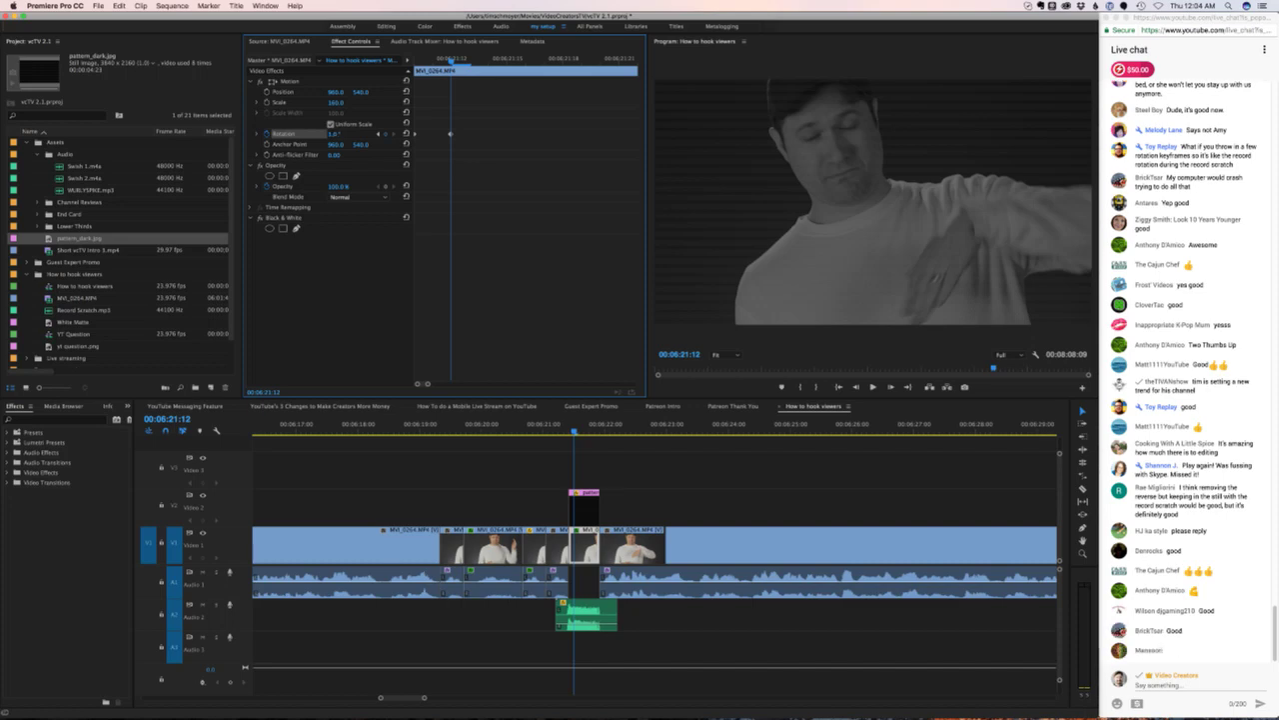
pyautogui.press('super+z')
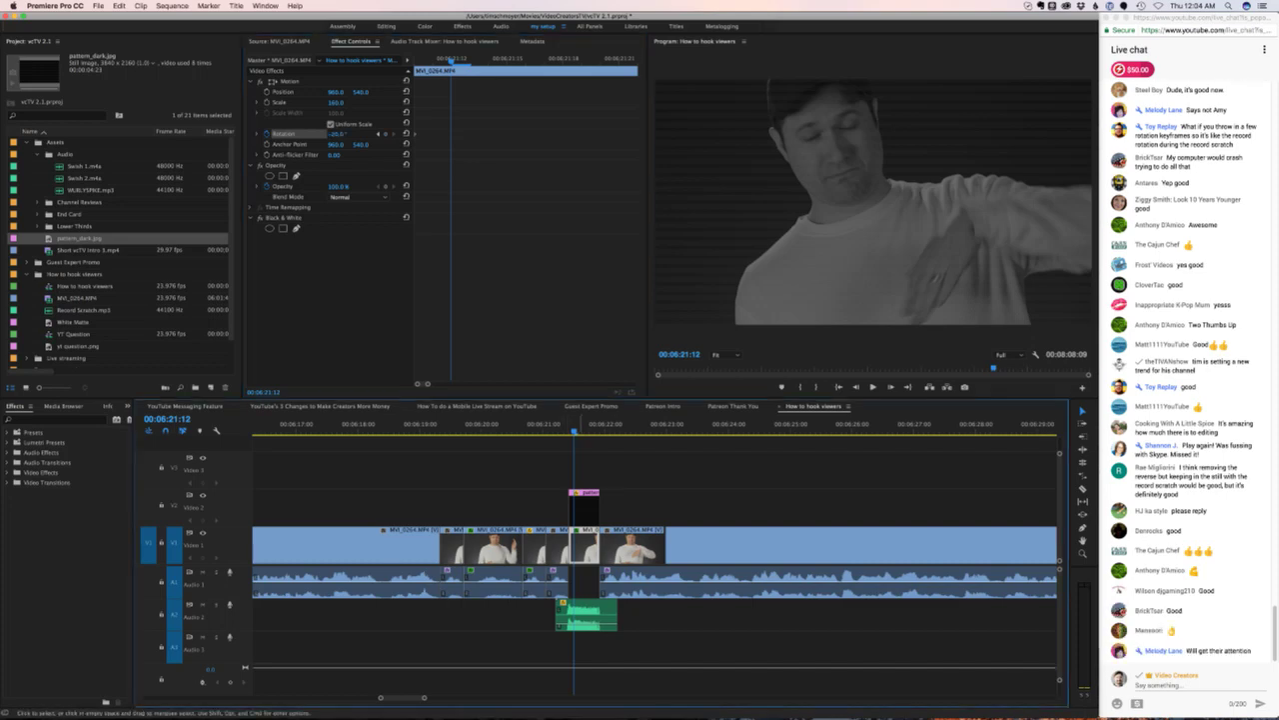
# - Set Rotation to -10°, test larger angles by scrubbing, and undo back to -10°
pyautogui.hotkey('shift', '5')
pyautogui.click(338, 133)
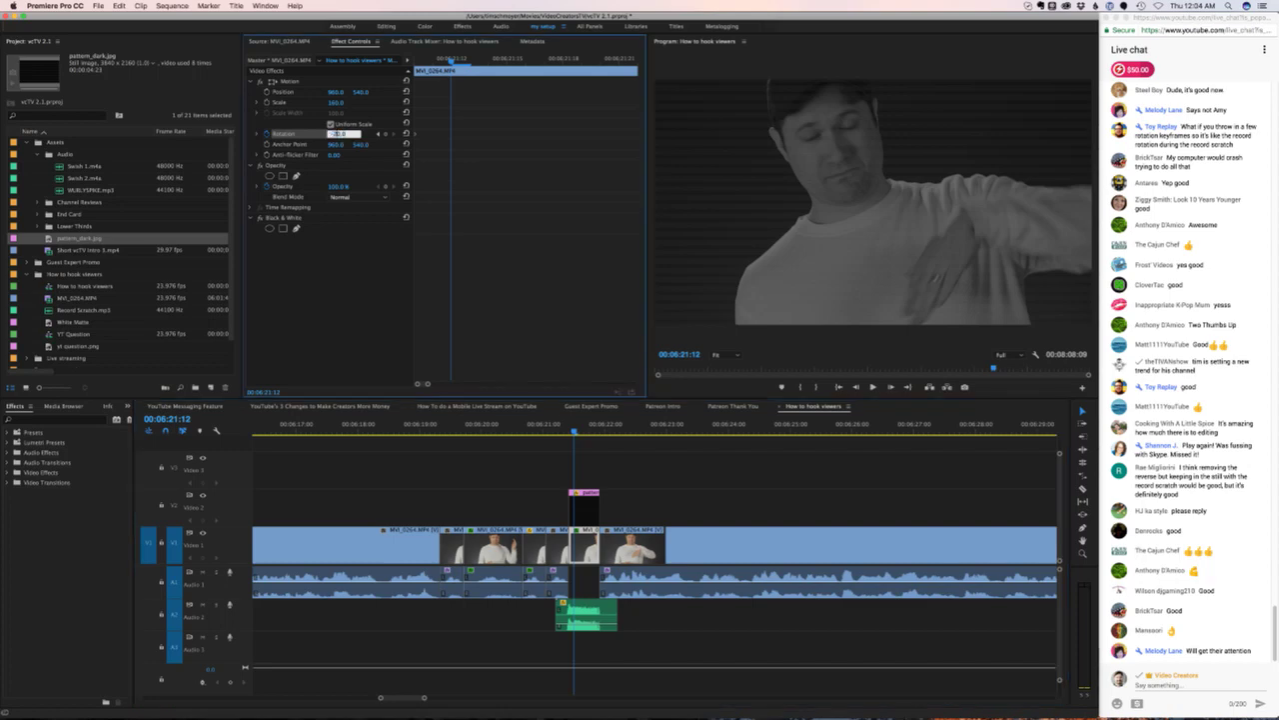
pyautogui.write('-10')
pyautogui.press('Return')
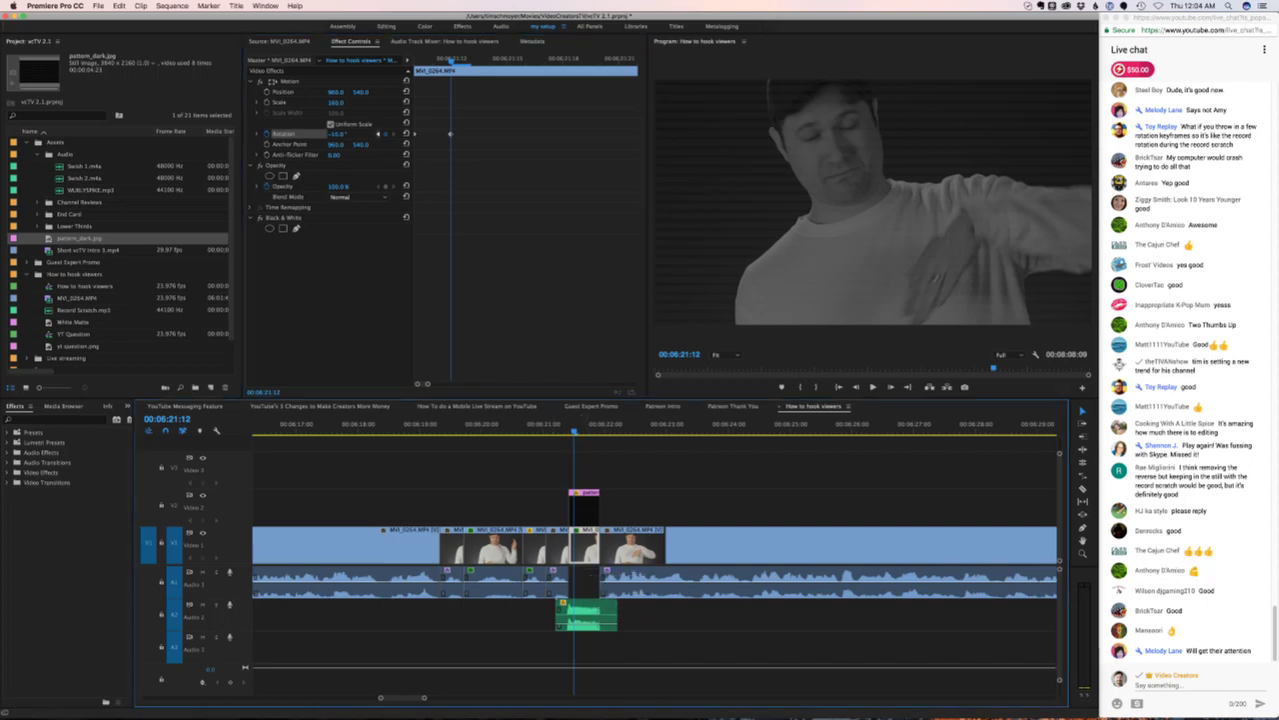
pyautogui.moveTo(337, 133)
pyautogui.mouseDown()
pyautogui.moveTo(400, 133)
pyautogui.moveTo(350, 133)
pyautogui.mouseUp()
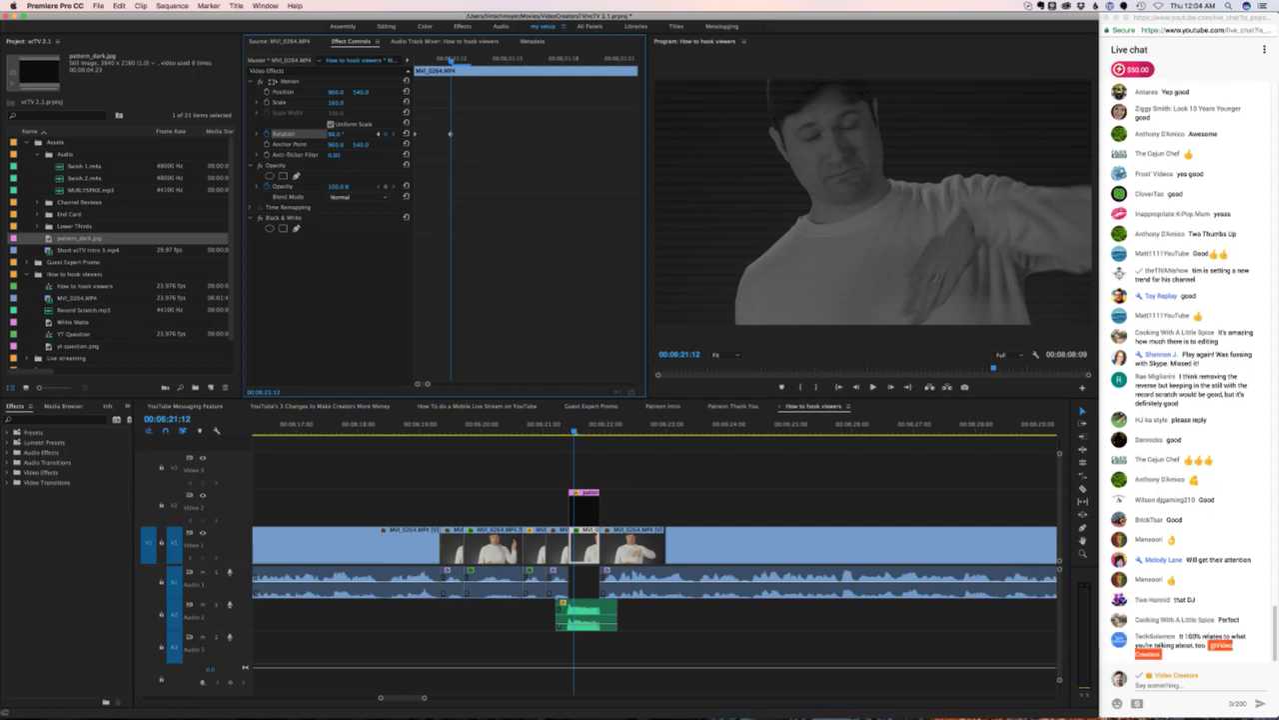
pyautogui.hotkey('ctrl', 'z')
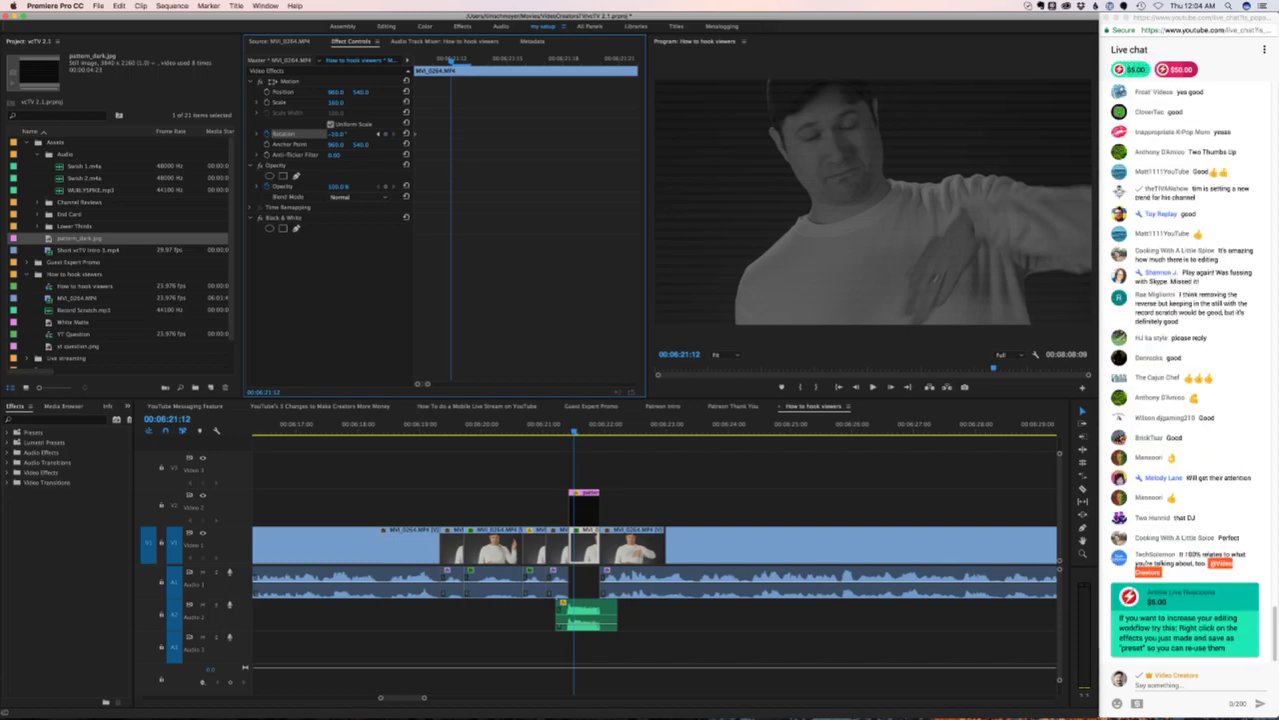
# - Replay the section from about 06:19, park at 06:21:16, and open the $50.00 Super Chat
pyautogui.moveTo(574, 431)
pyautogui.mouseDown()
pyautogui.moveTo(556, 431)
pyautogui.moveTo(572, 431)
pyautogui.mouseUp()
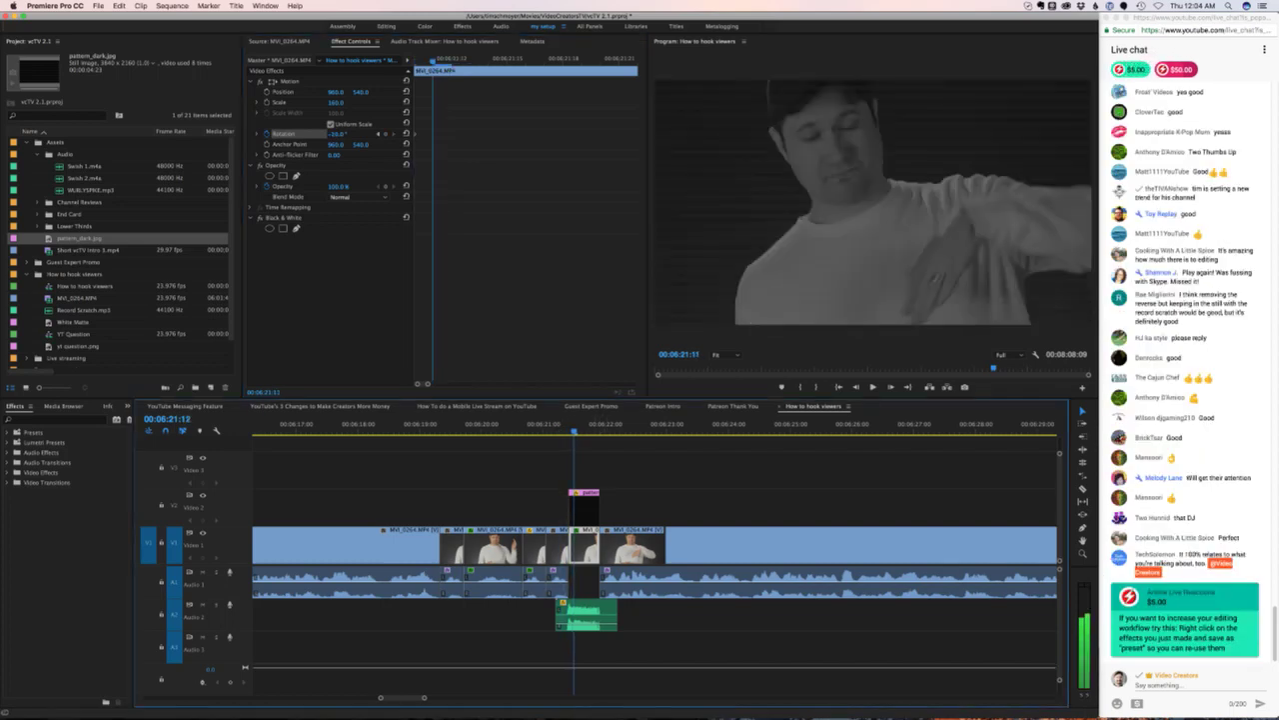
pyautogui.press('Right')
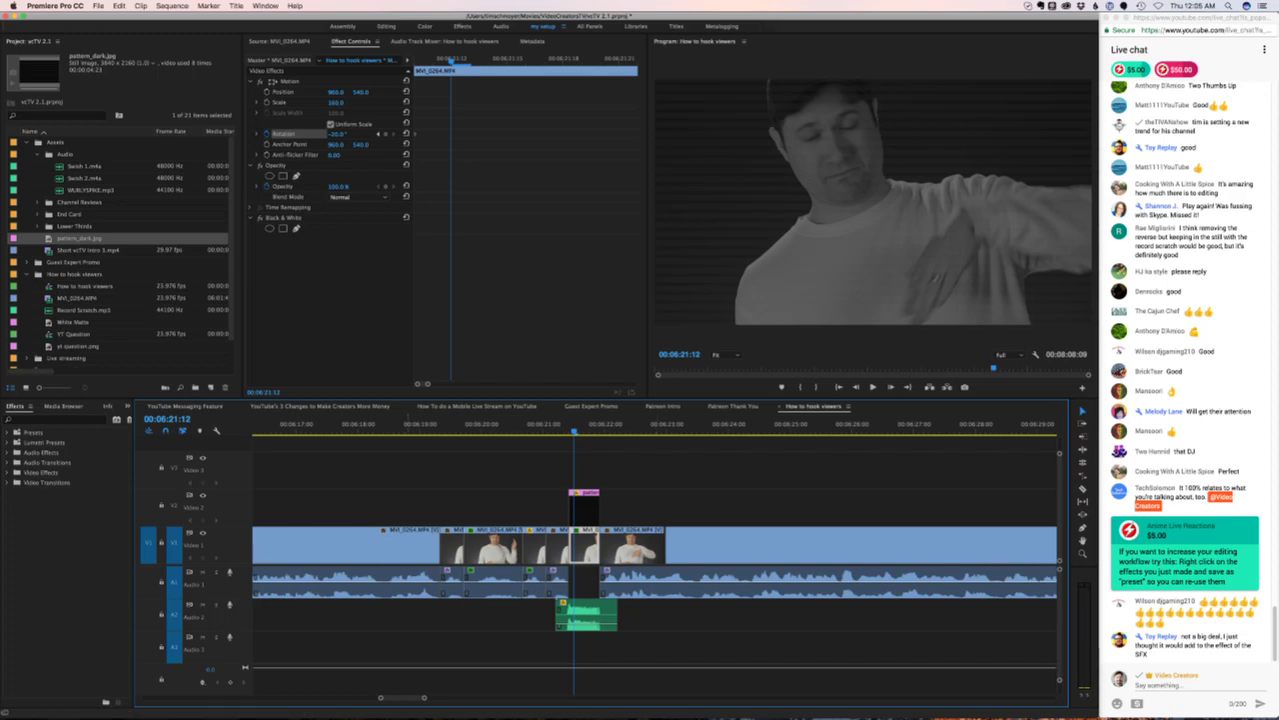
pyautogui.click(430, 424)
pyautogui.press('space')
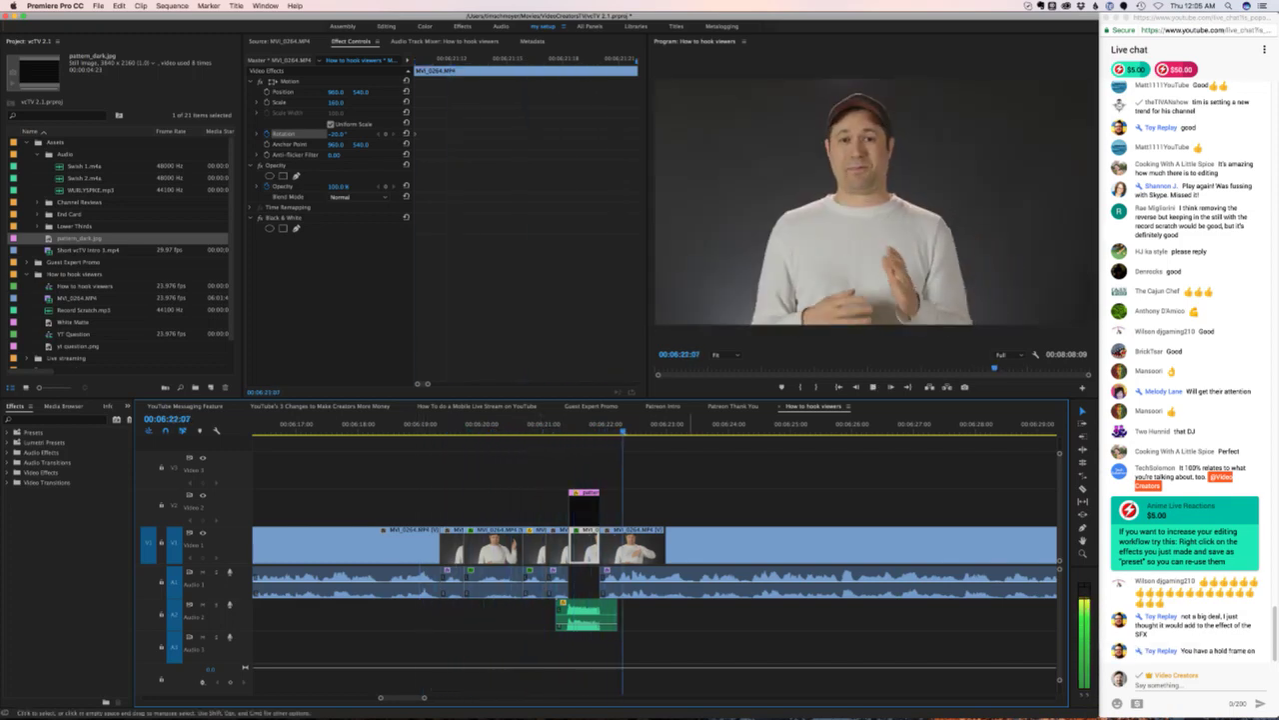
pyautogui.press('space')
pyautogui.click(584, 426)
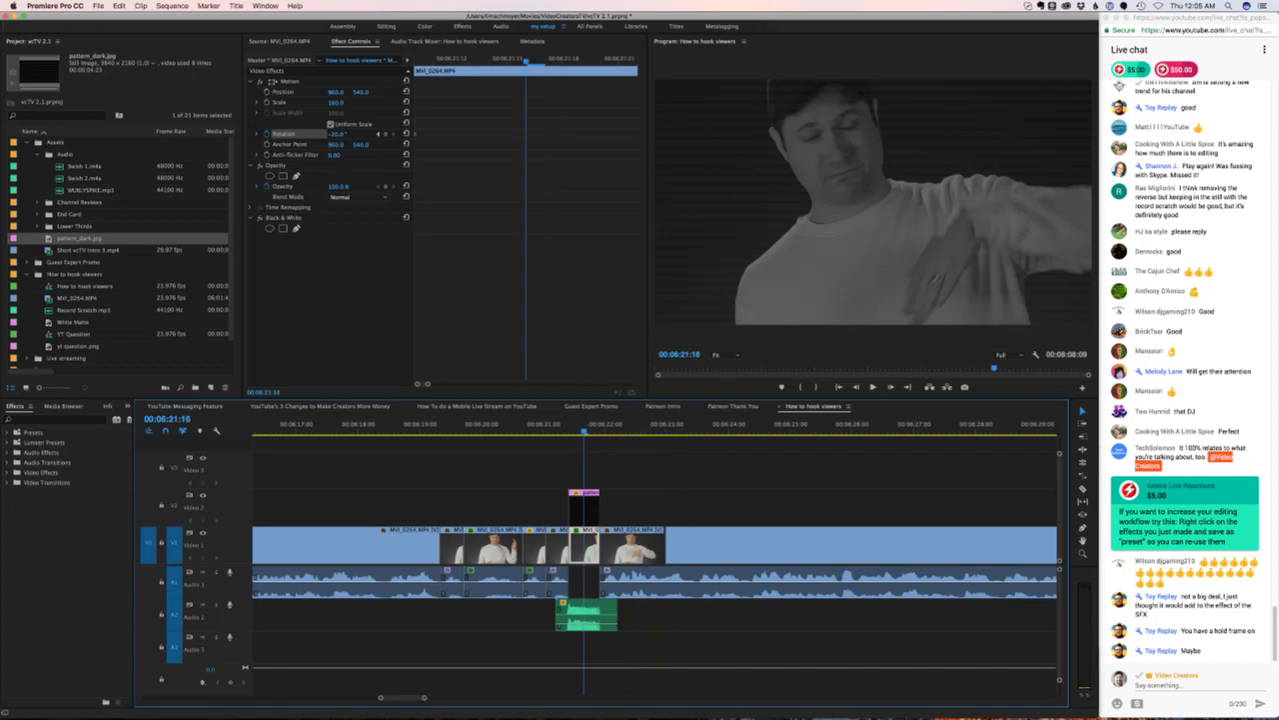
pyautogui.press('Left')
pyautogui.press('Left')
pyautogui.click(1176, 69)
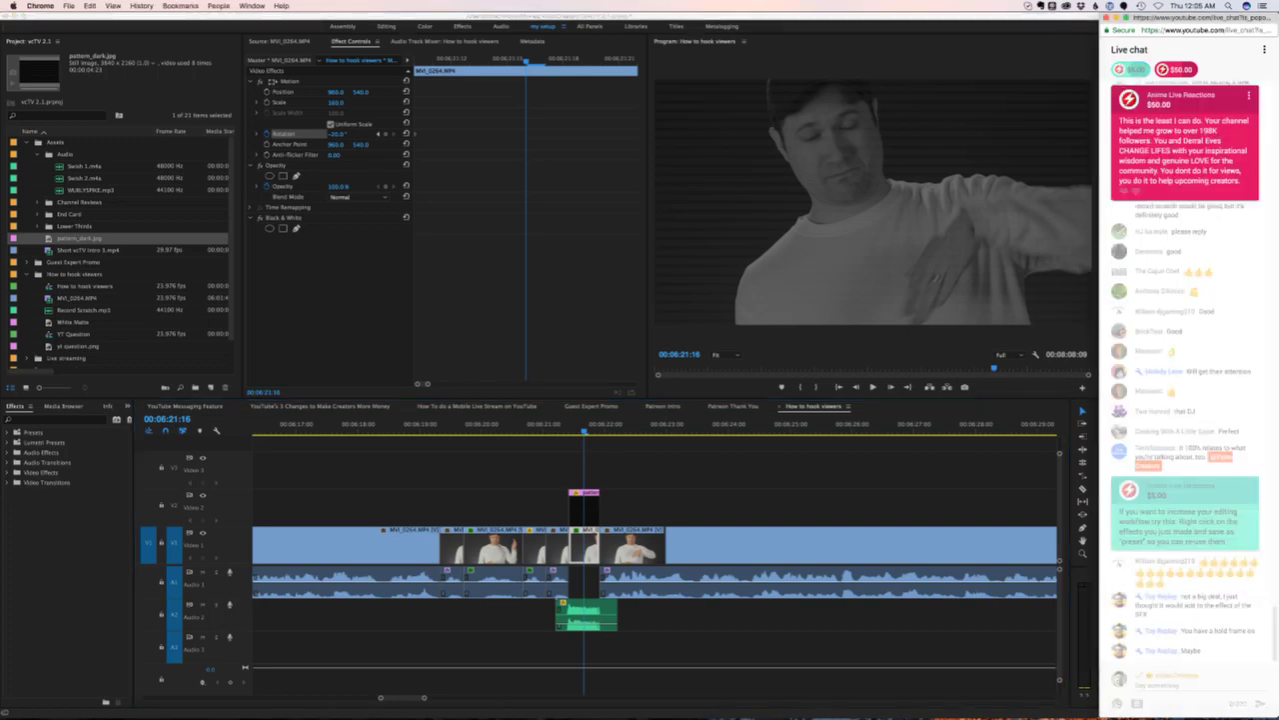
# - Check the $5.00 and $50.00 Super Chats and visit the sender's YouTube channel
pyautogui.click(1132, 69)
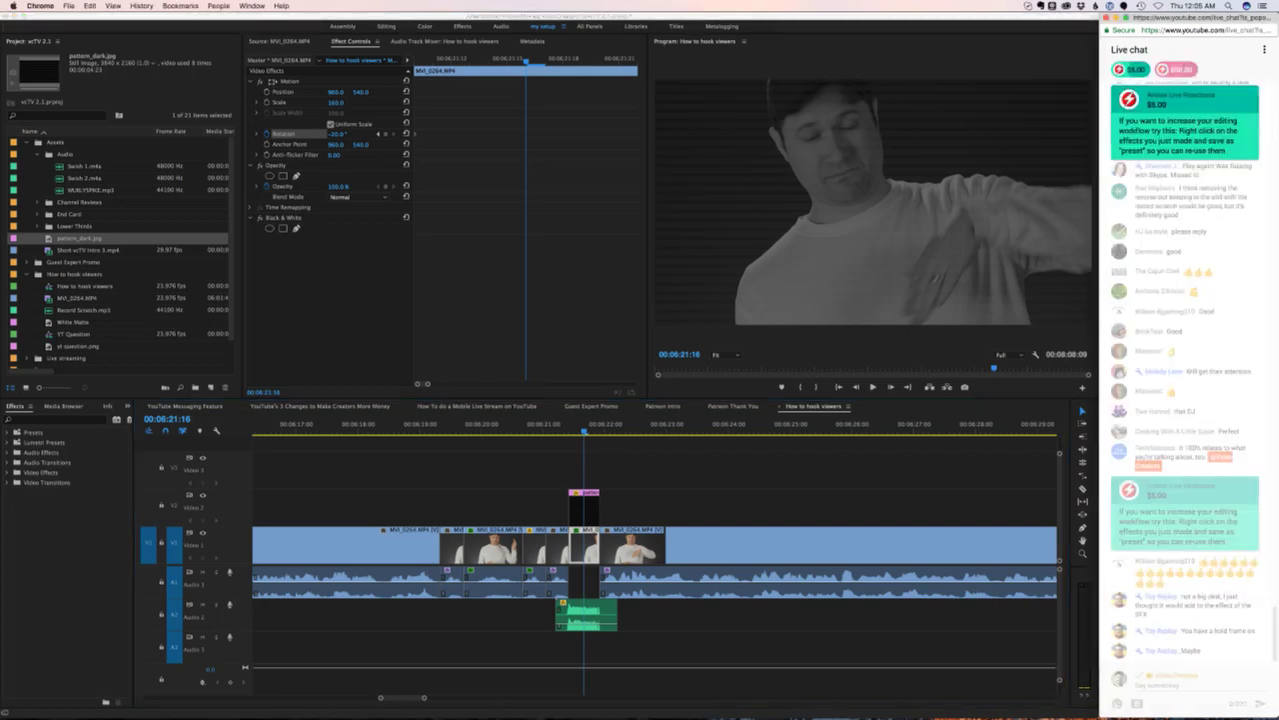
pyautogui.click(1175, 69)
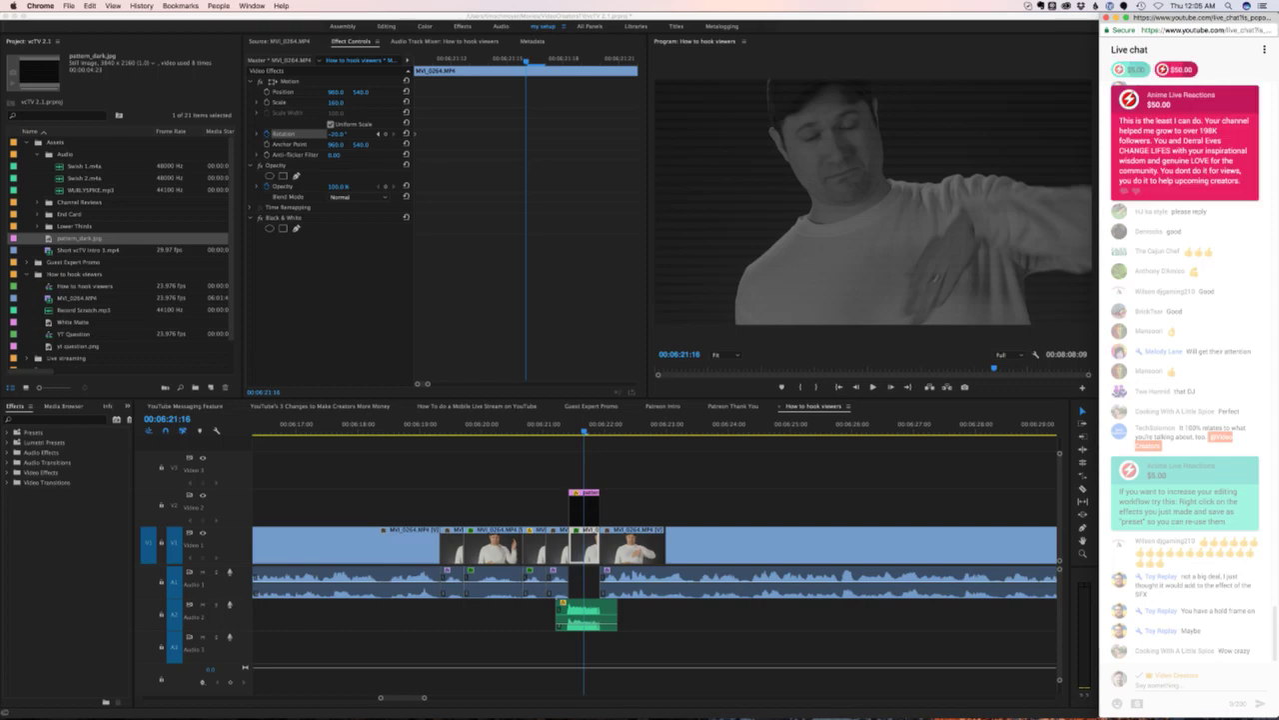
pyautogui.click(1249, 94)
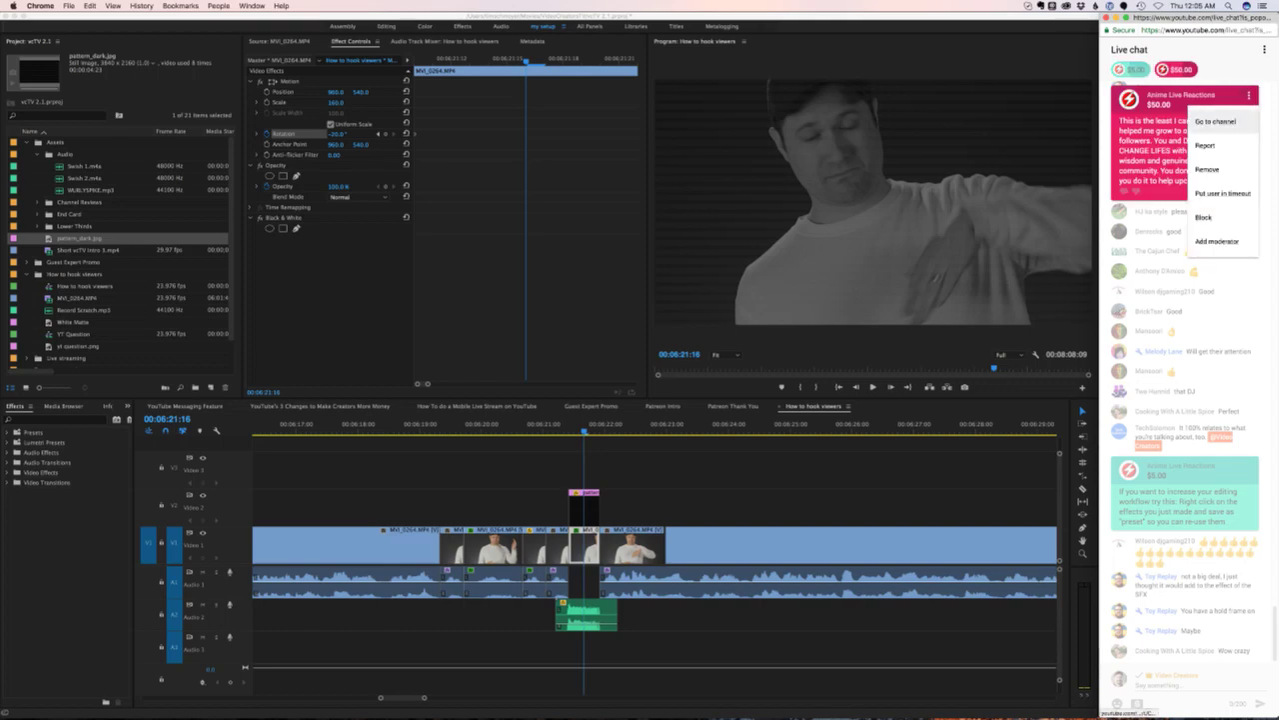
pyautogui.click(1222, 122)
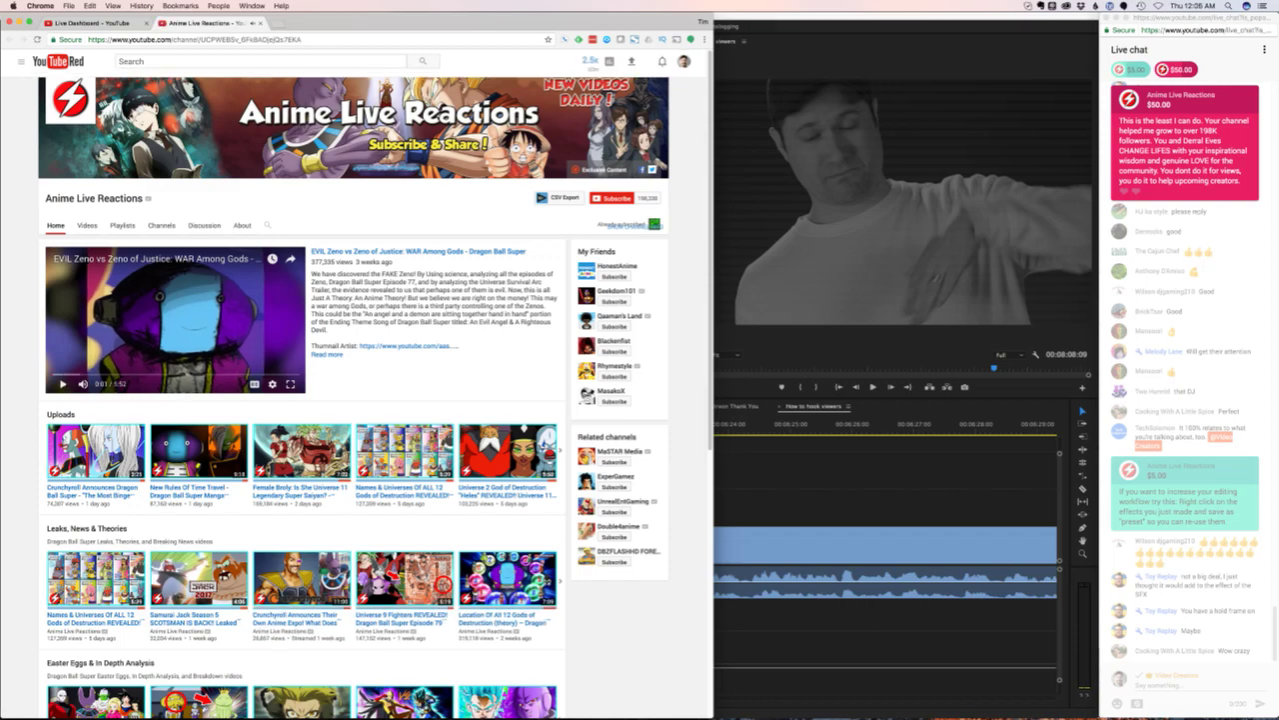
# - Browse the channel's Home page and its Videos grid
pyautogui.scroll(-3, 376, 400)
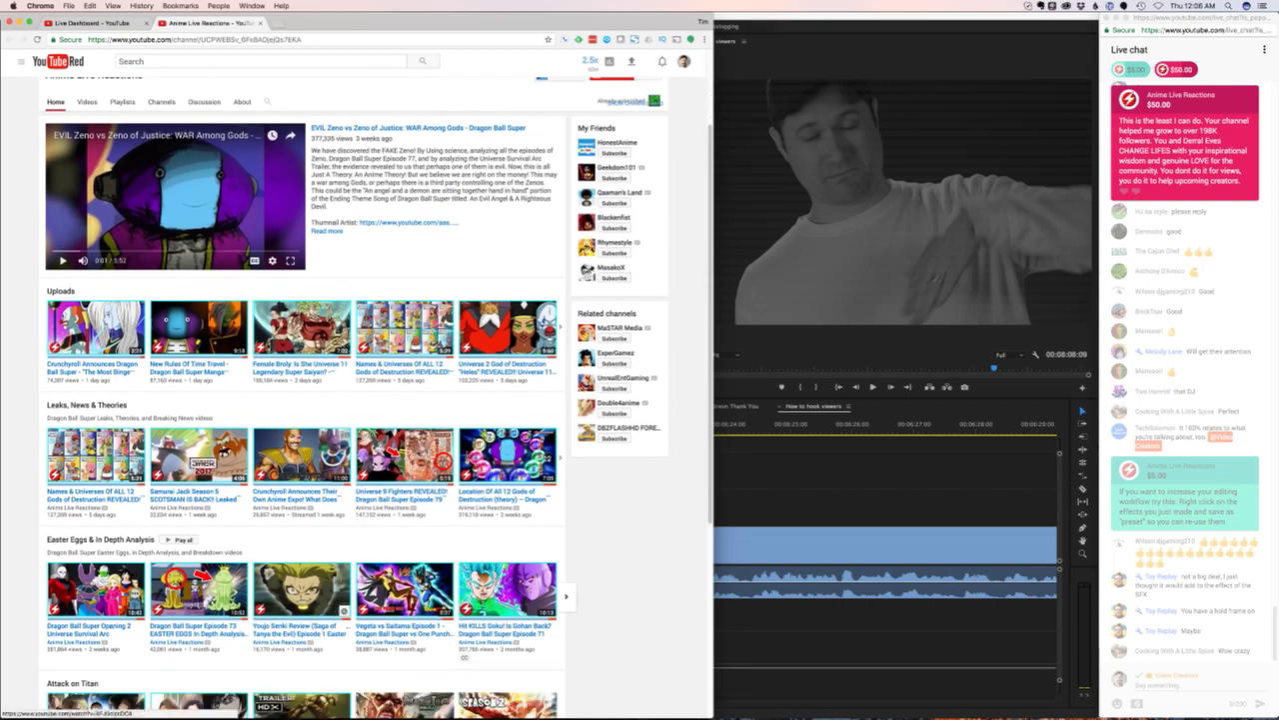
pyautogui.scroll(-2, 300, 400)
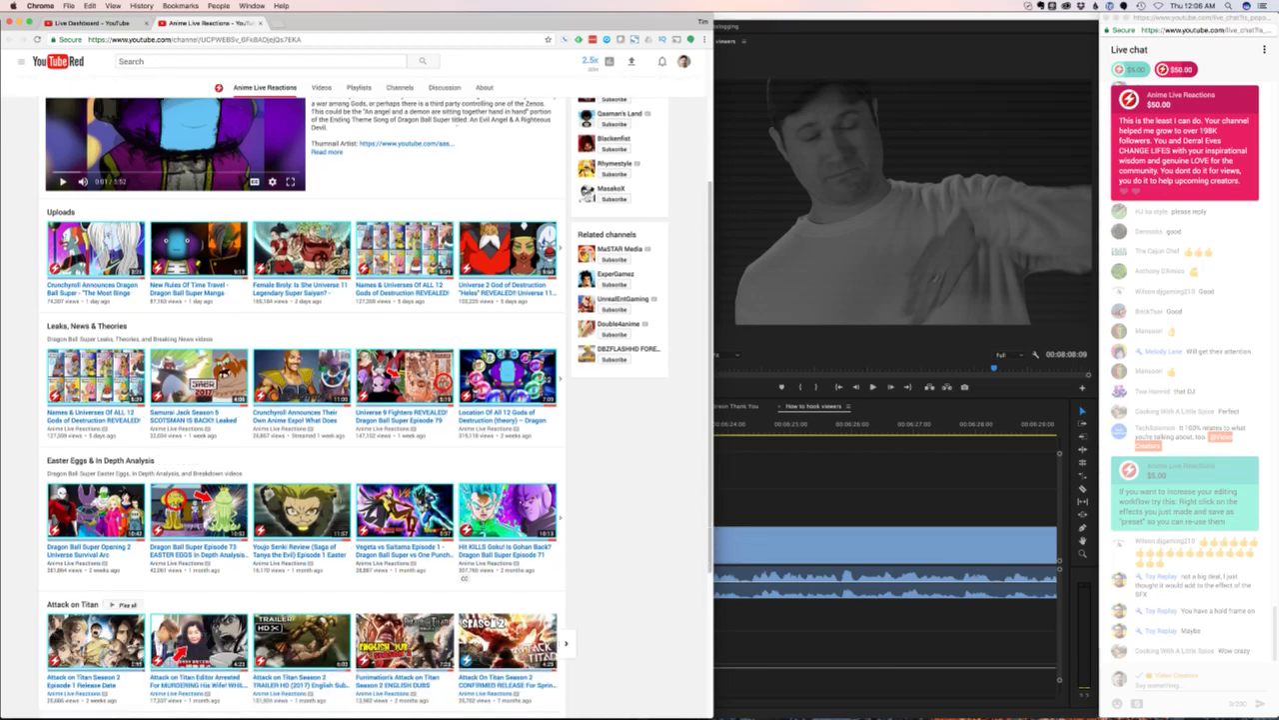
pyautogui.scroll(-3, 300, 400)
pyautogui.scroll(10, 300, 400)
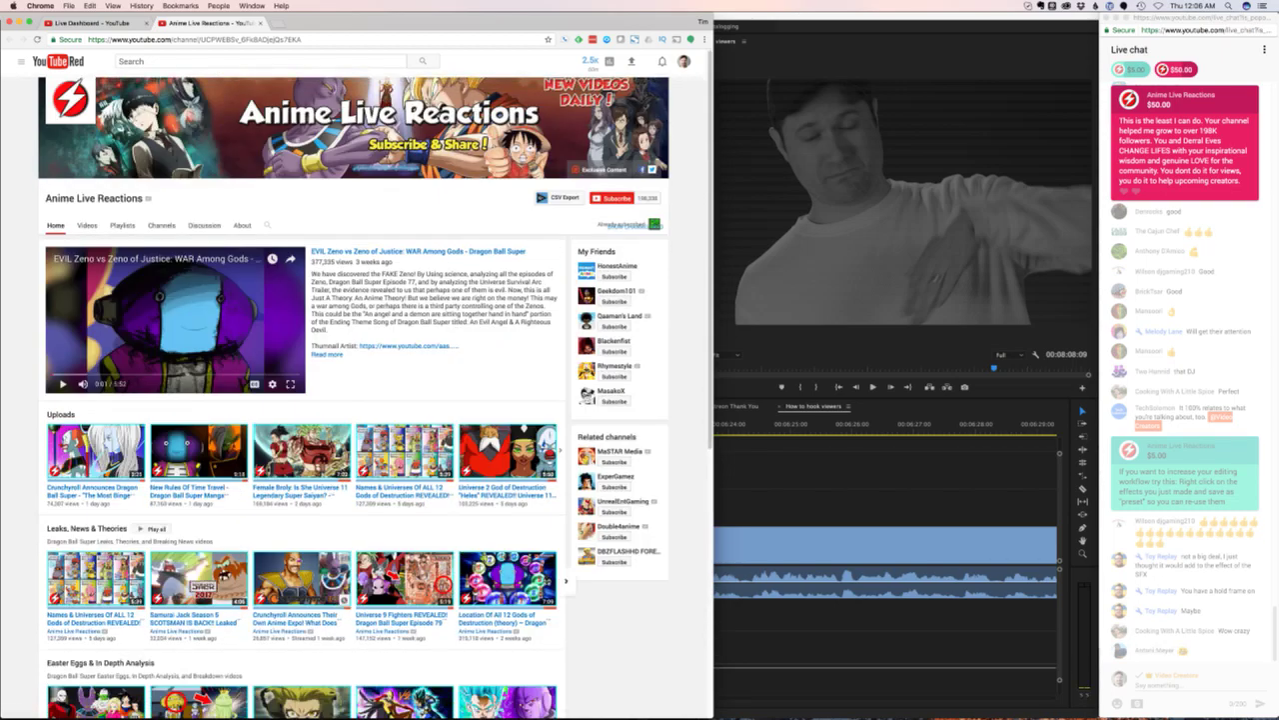
pyautogui.click(87, 225)
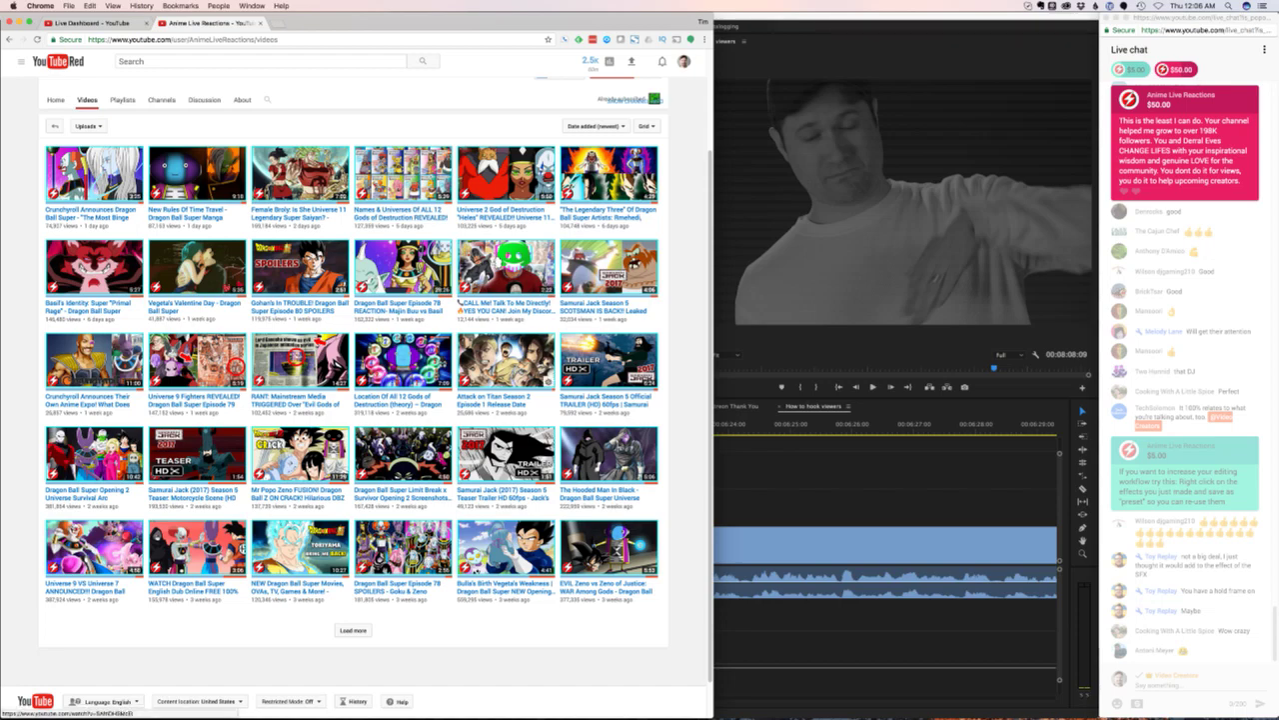
pyautogui.scroll(3, 354, 389)
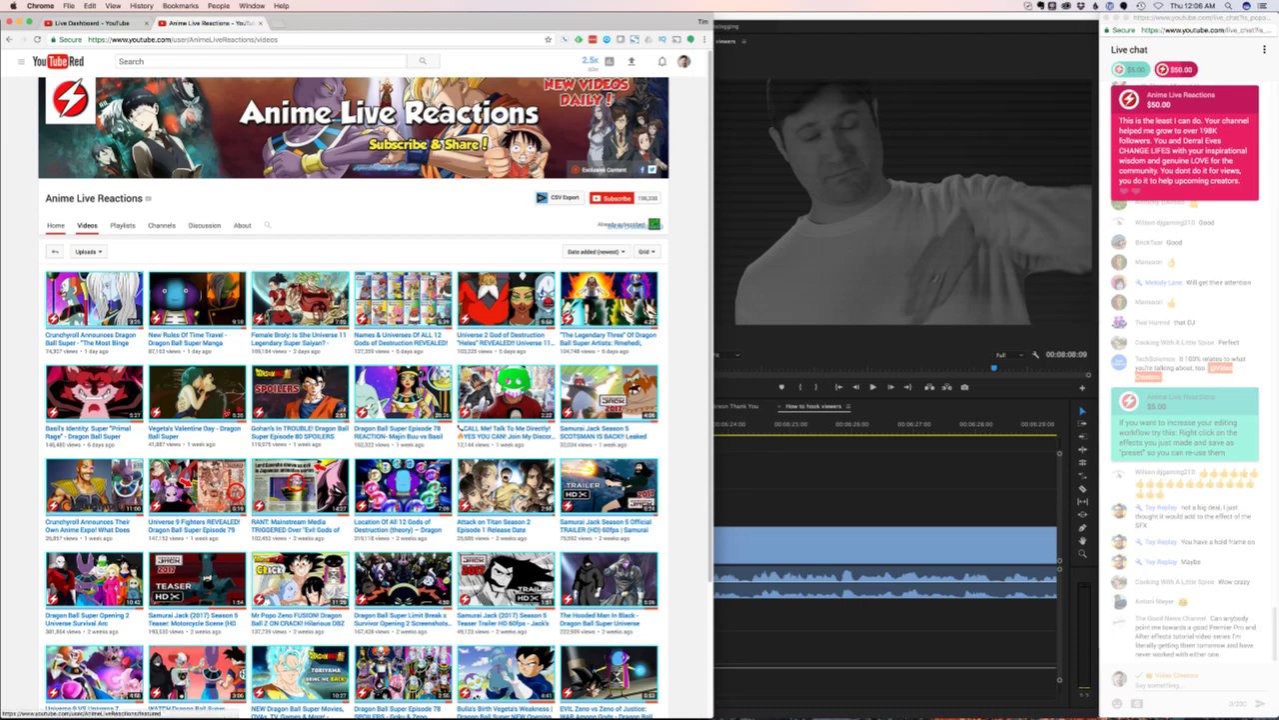
pyautogui.click(56, 225)
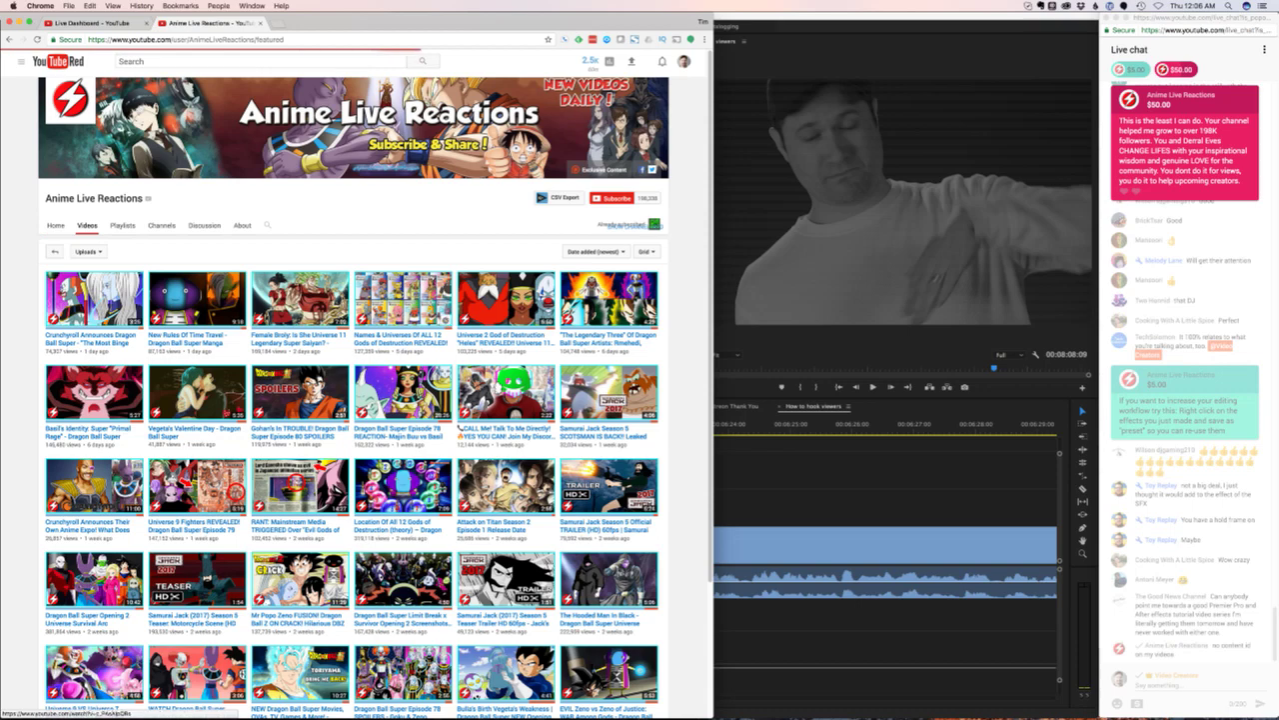
pyautogui.scroll(-1, 375, 400)
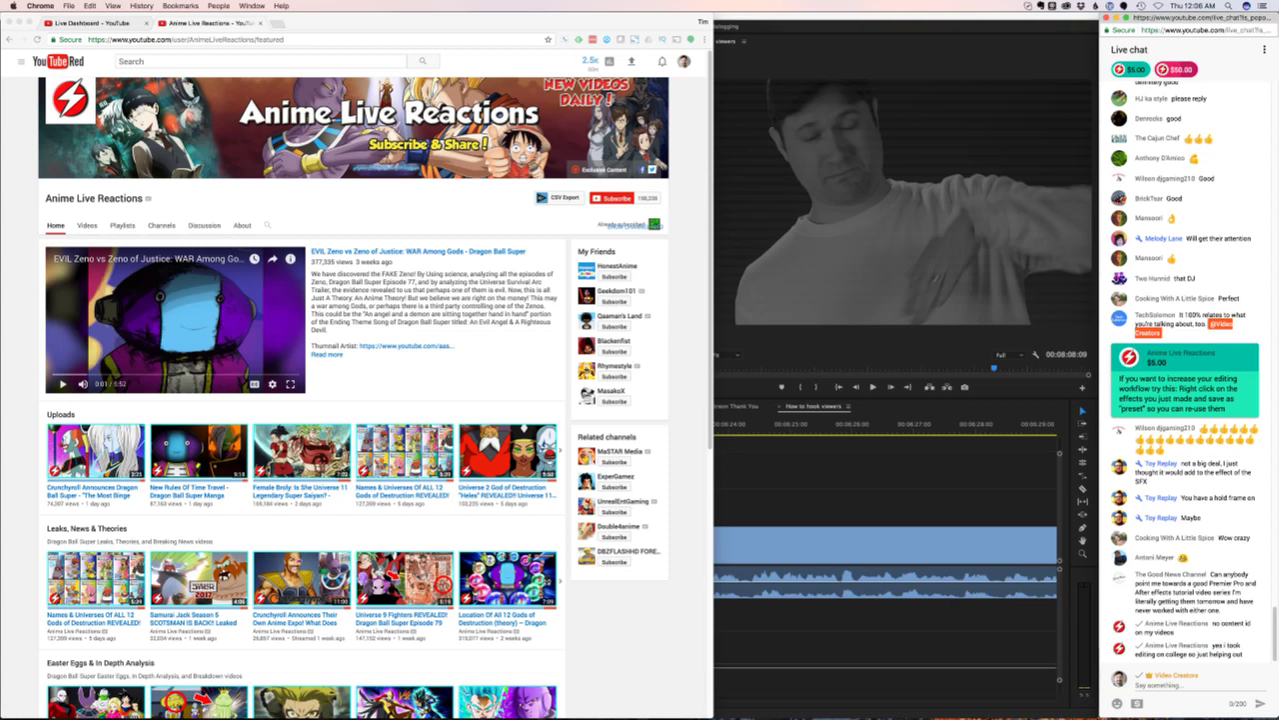
# - Seek through the featured video, then close the channel tab and return to Premiere
pyautogui.click(92, 365)
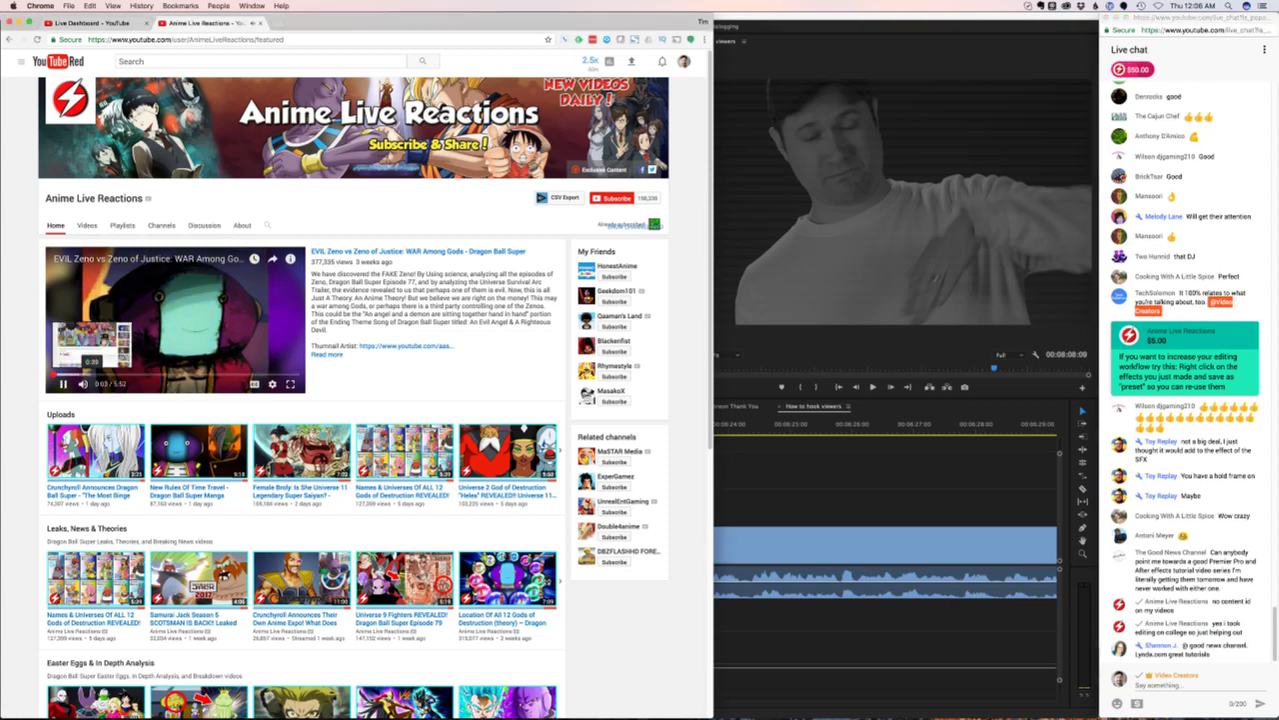
pyautogui.click(205, 376)
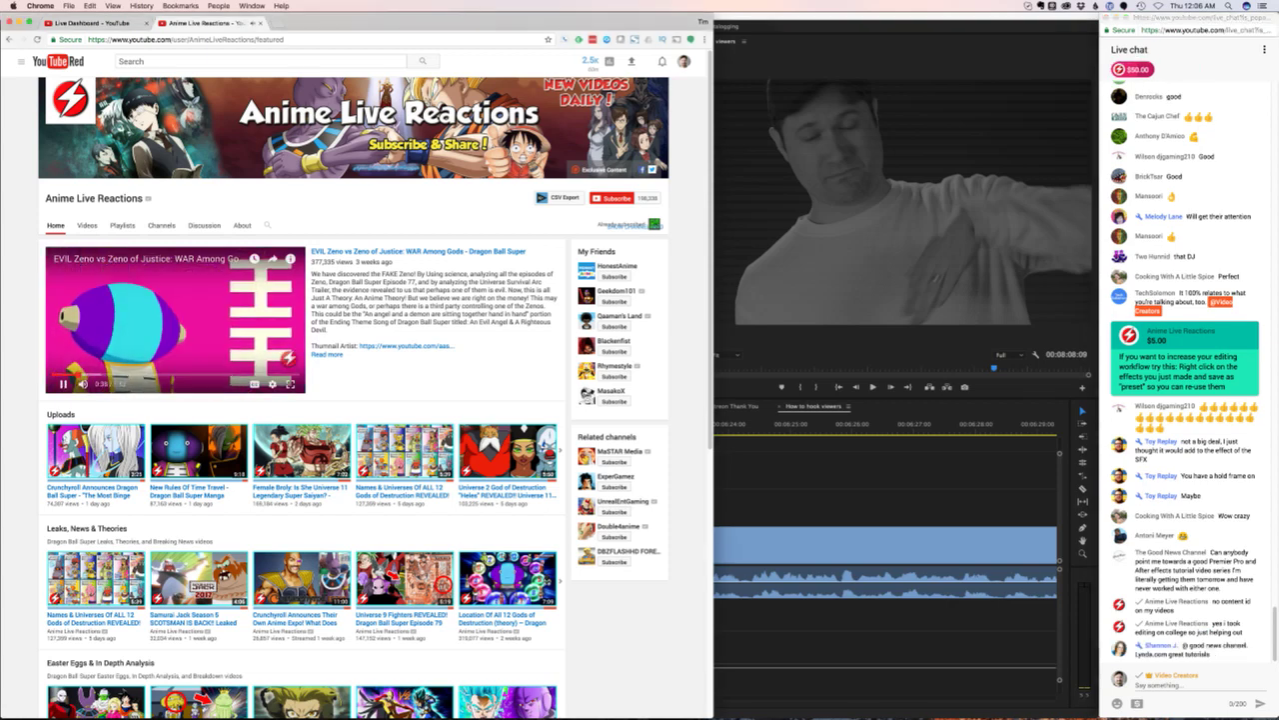
pyautogui.click(91, 383)
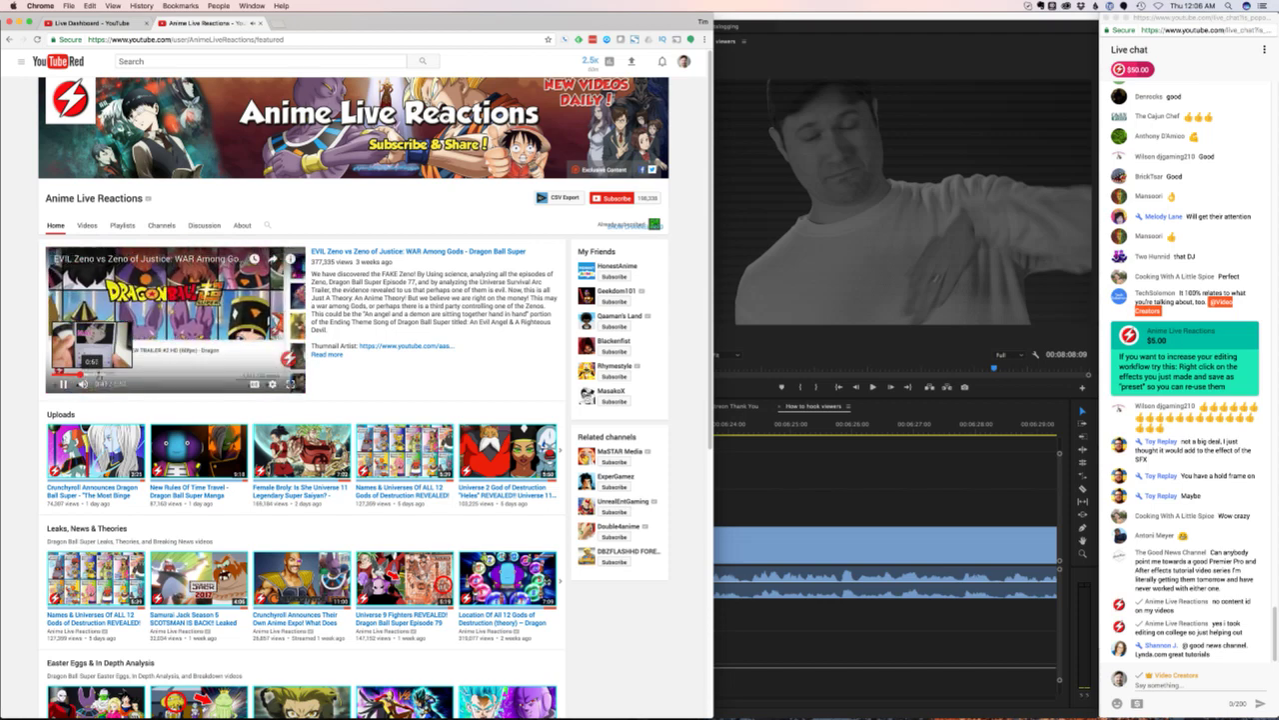
pyautogui.click(66, 370)
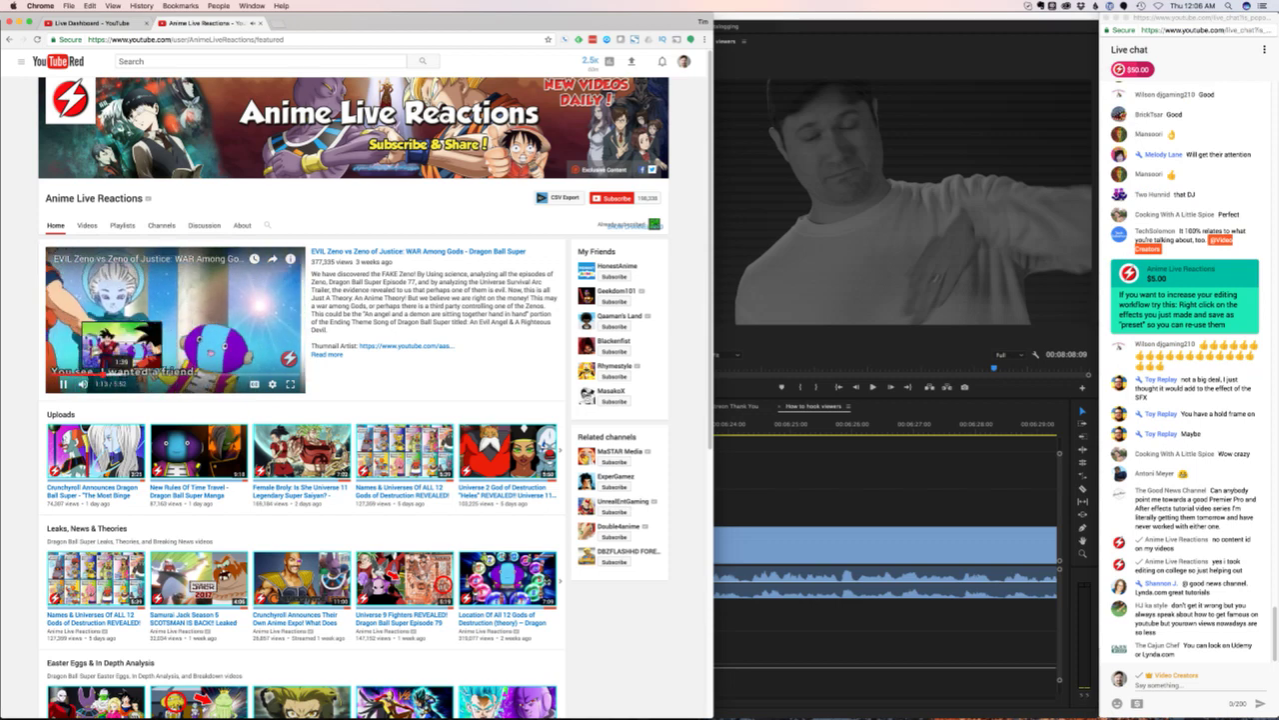
pyautogui.click(120, 372)
pyautogui.click(135, 372)
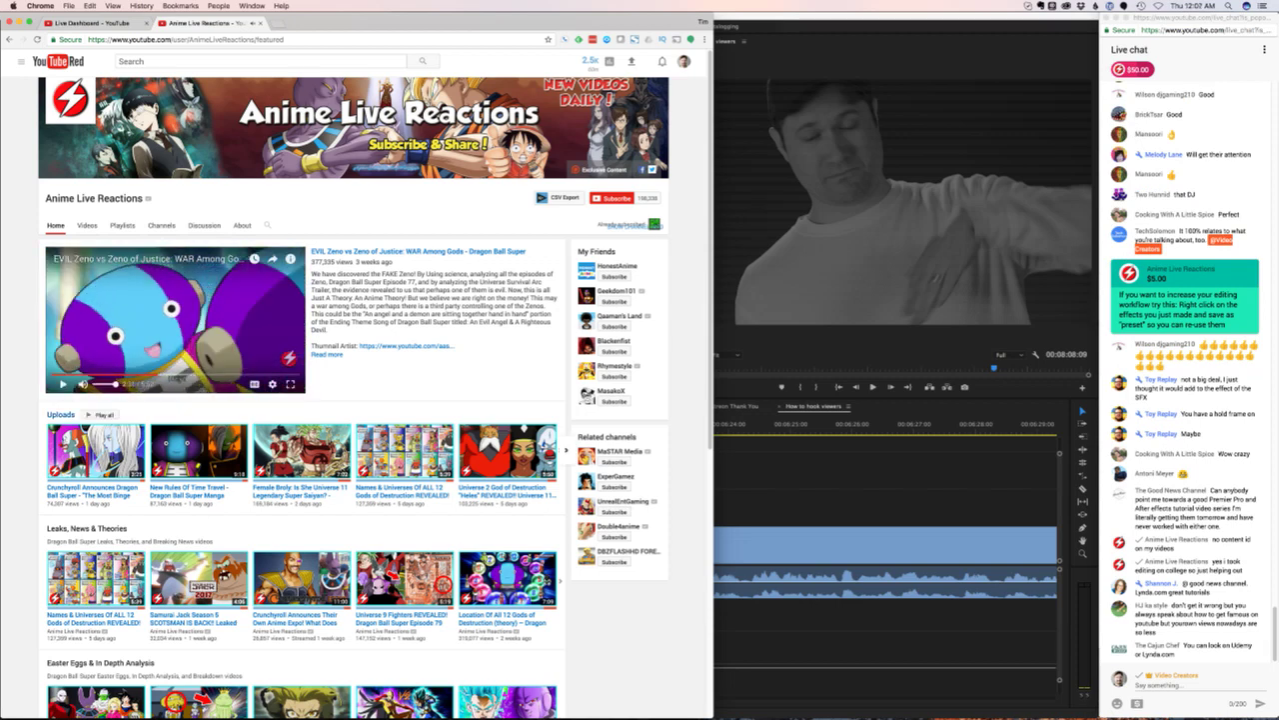
pyautogui.scroll(-1, 400, 450)
pyautogui.scroll(1, 400, 450)
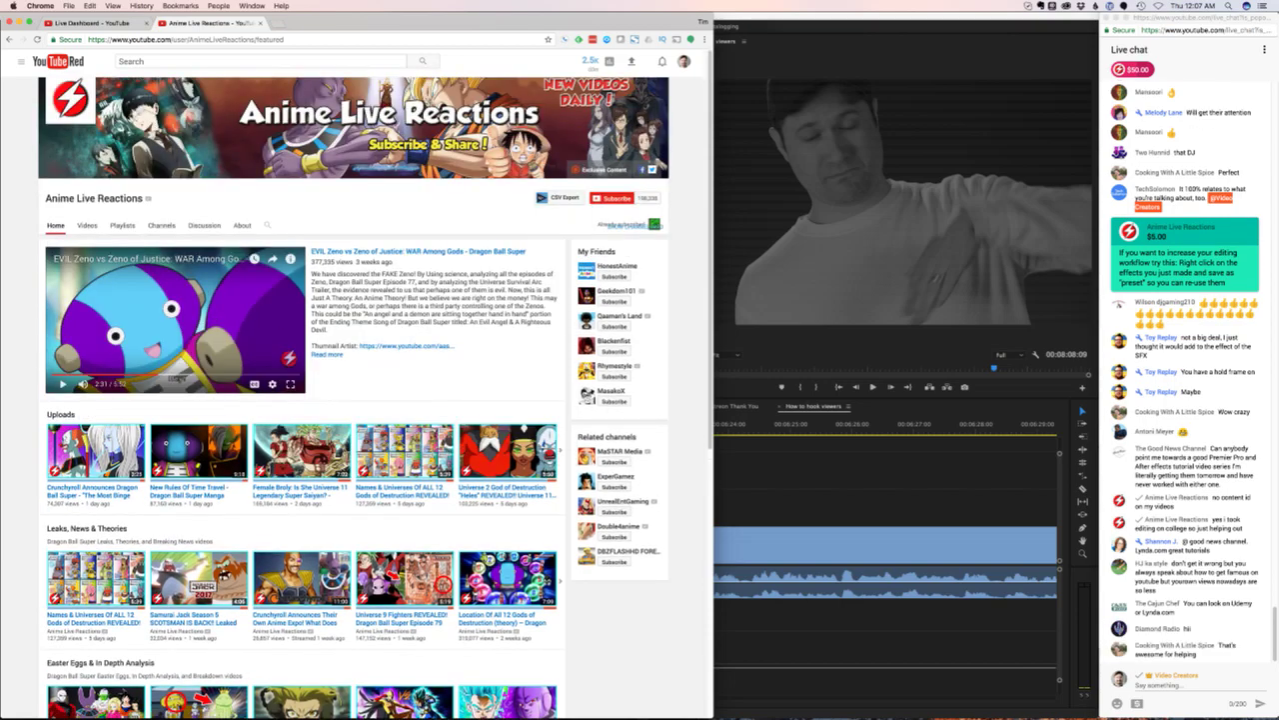
pyautogui.press('super+w')
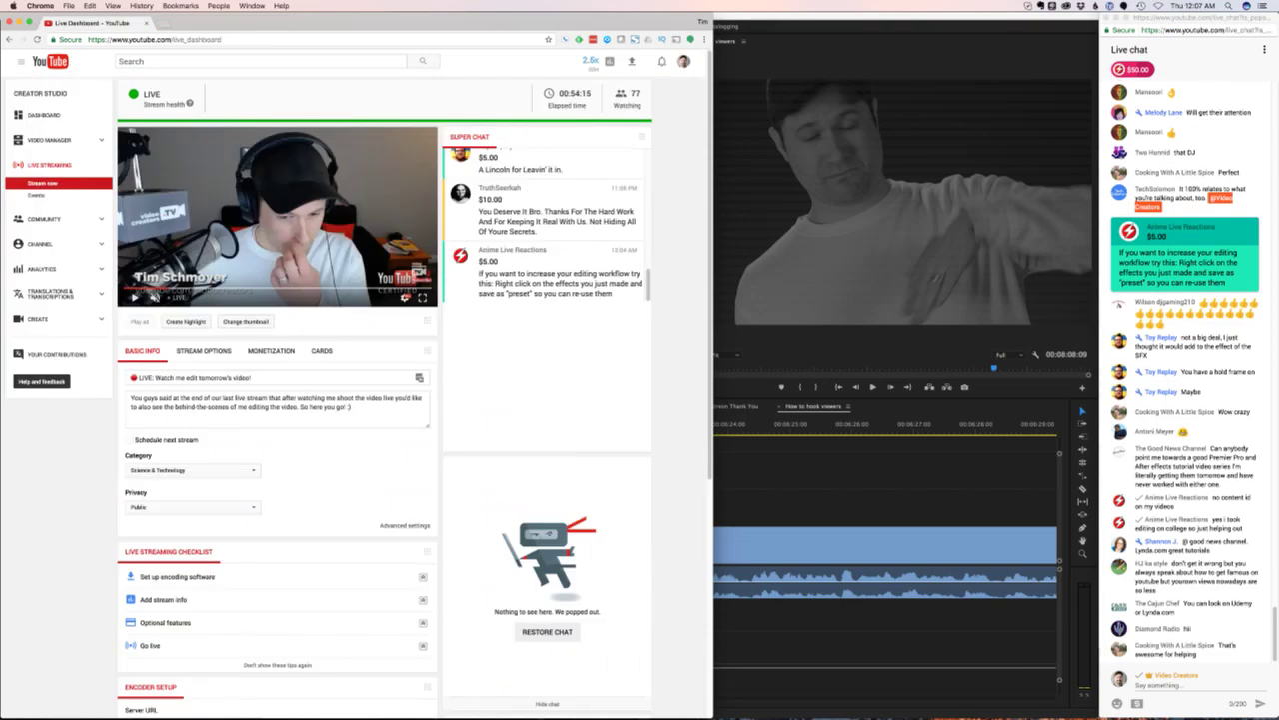
pyautogui.press('super+Tab')
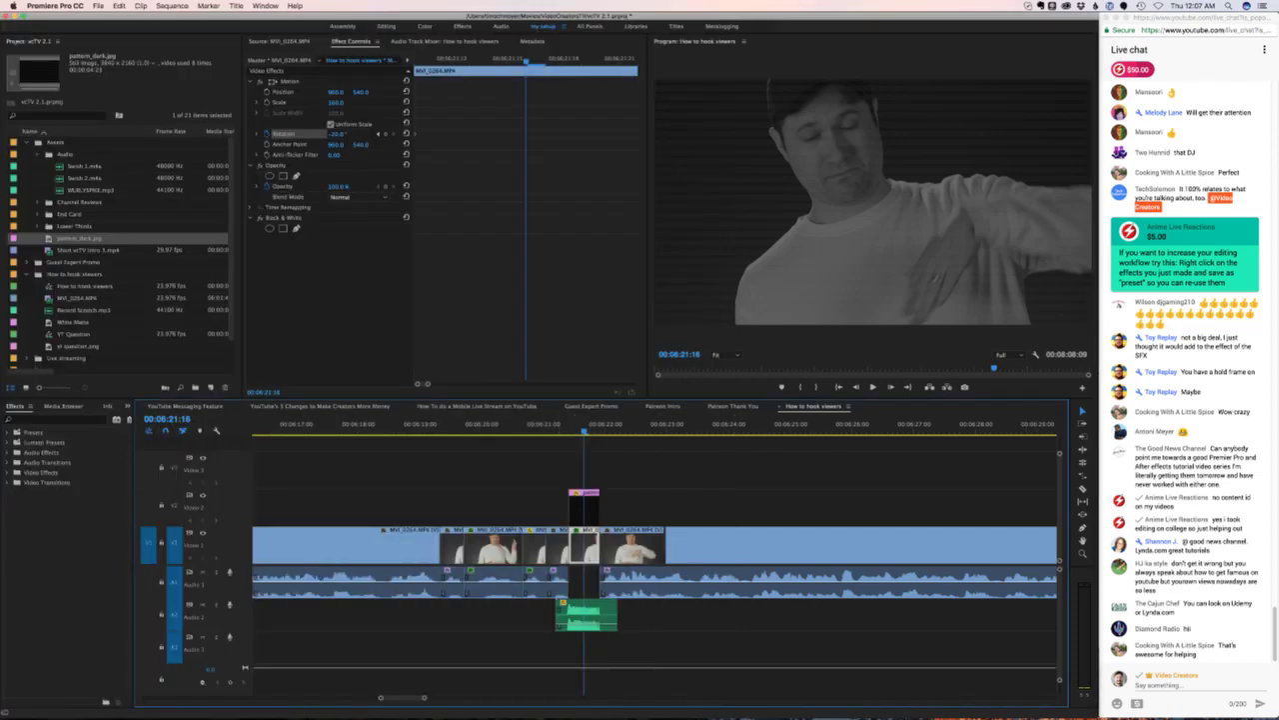
# - Open Skype and look up a viewer's name via Add a Contact, scrolling the results
pyautogui.press('super+Tab')
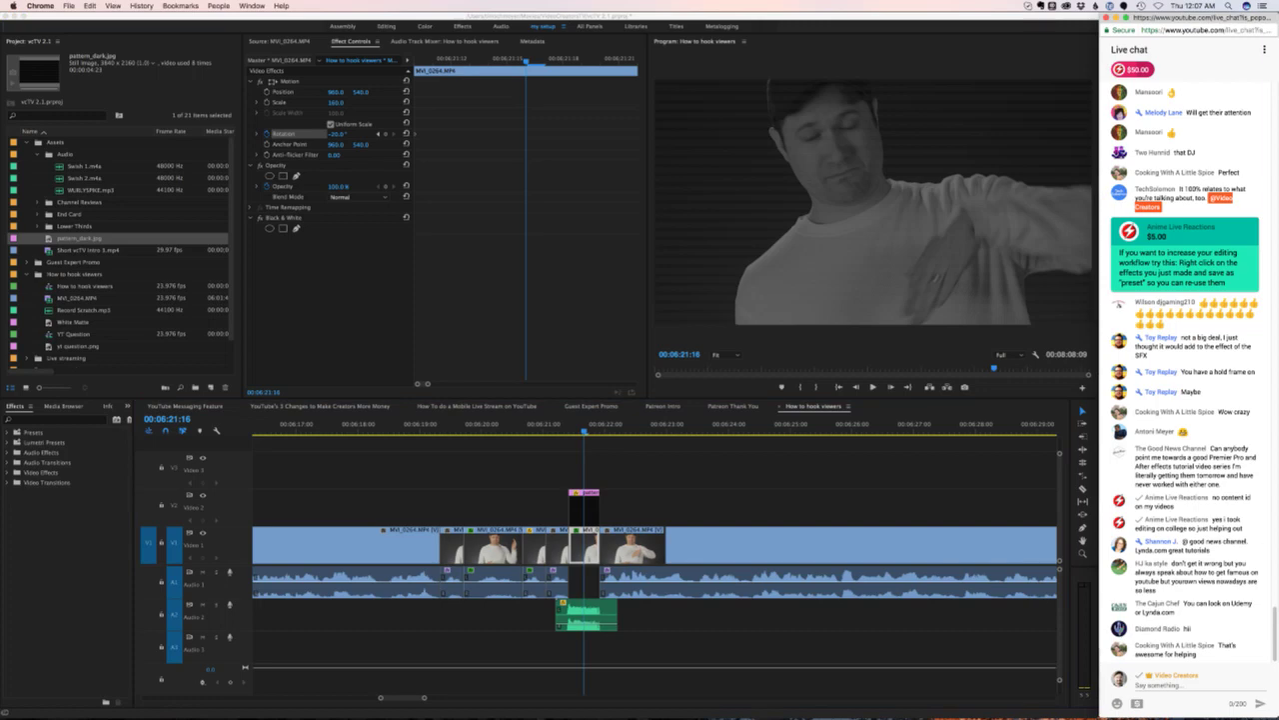
pyautogui.click(753, 690)
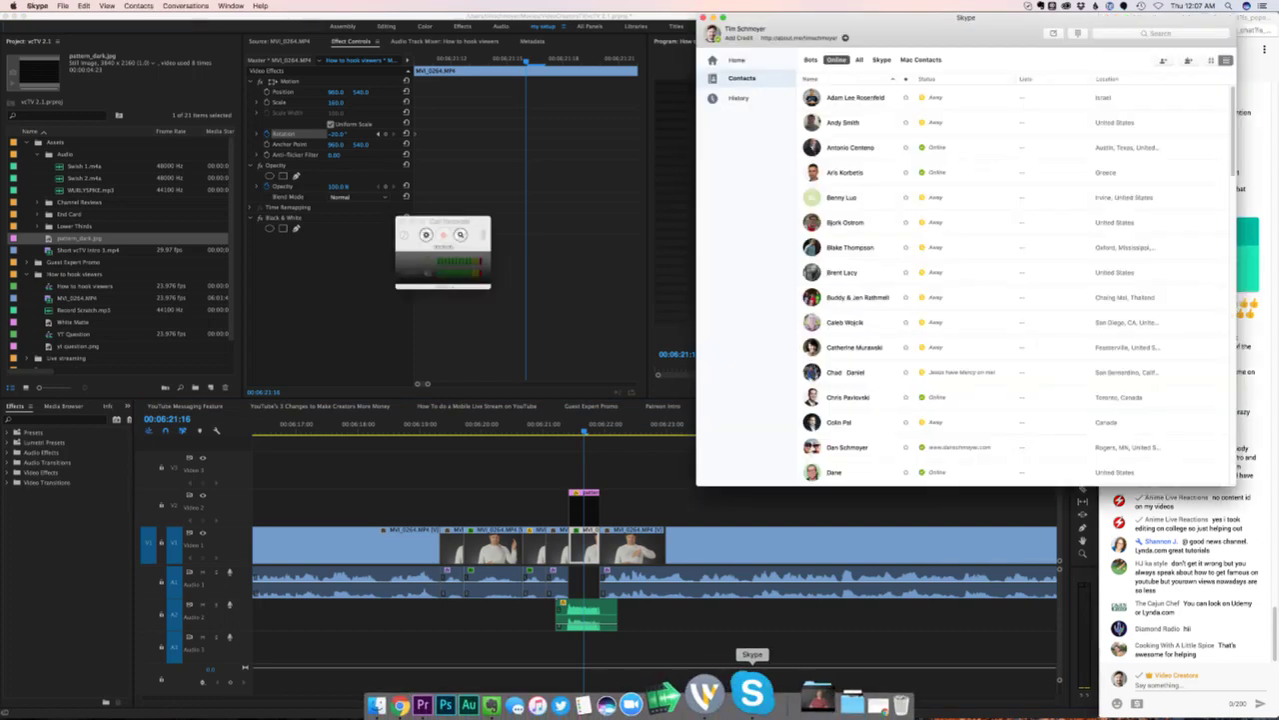
pyautogui.click(1159, 33)
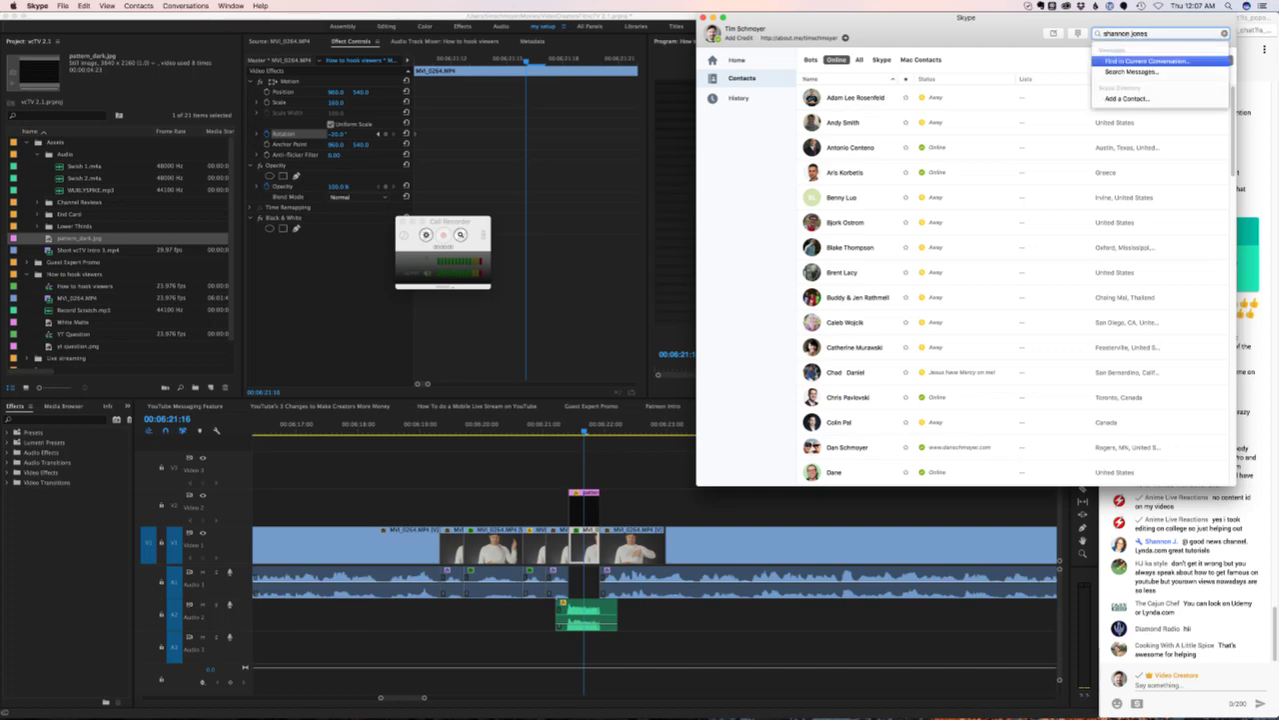
pyautogui.press('Up')
pyautogui.press('Down')
pyautogui.press('Up')
pyautogui.press('Return')
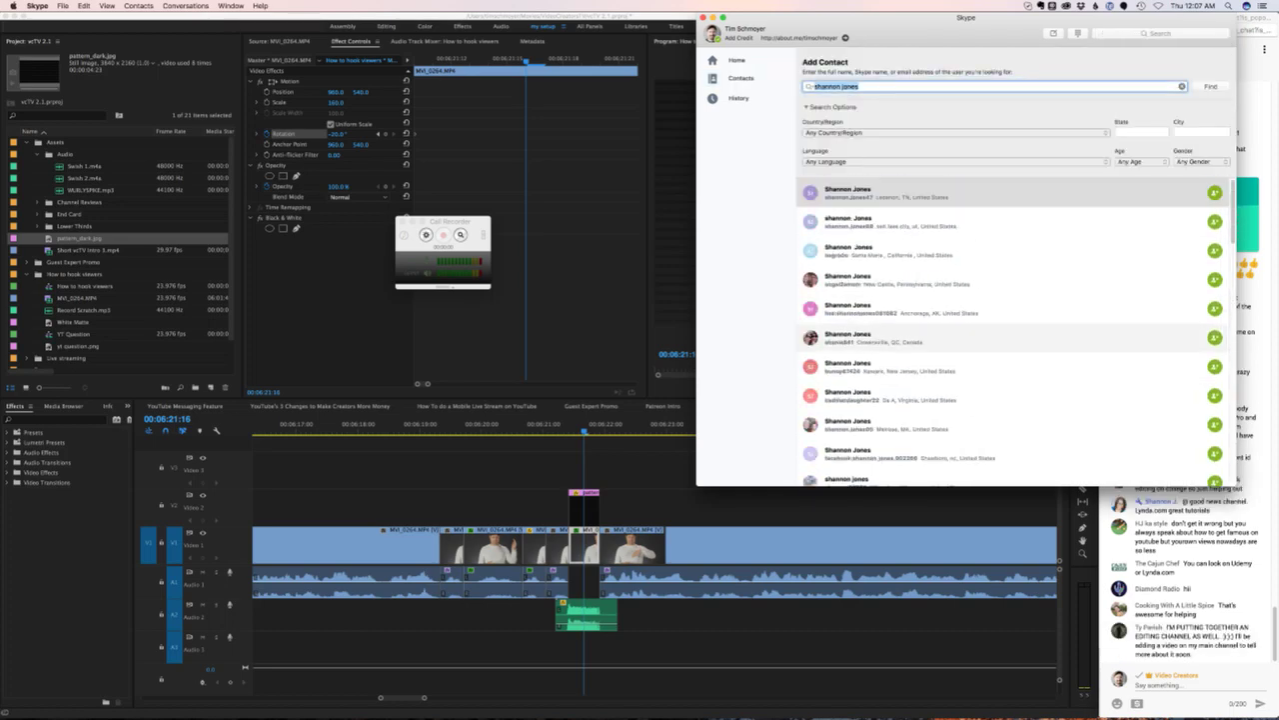
pyautogui.scroll(-5, 1014, 330)
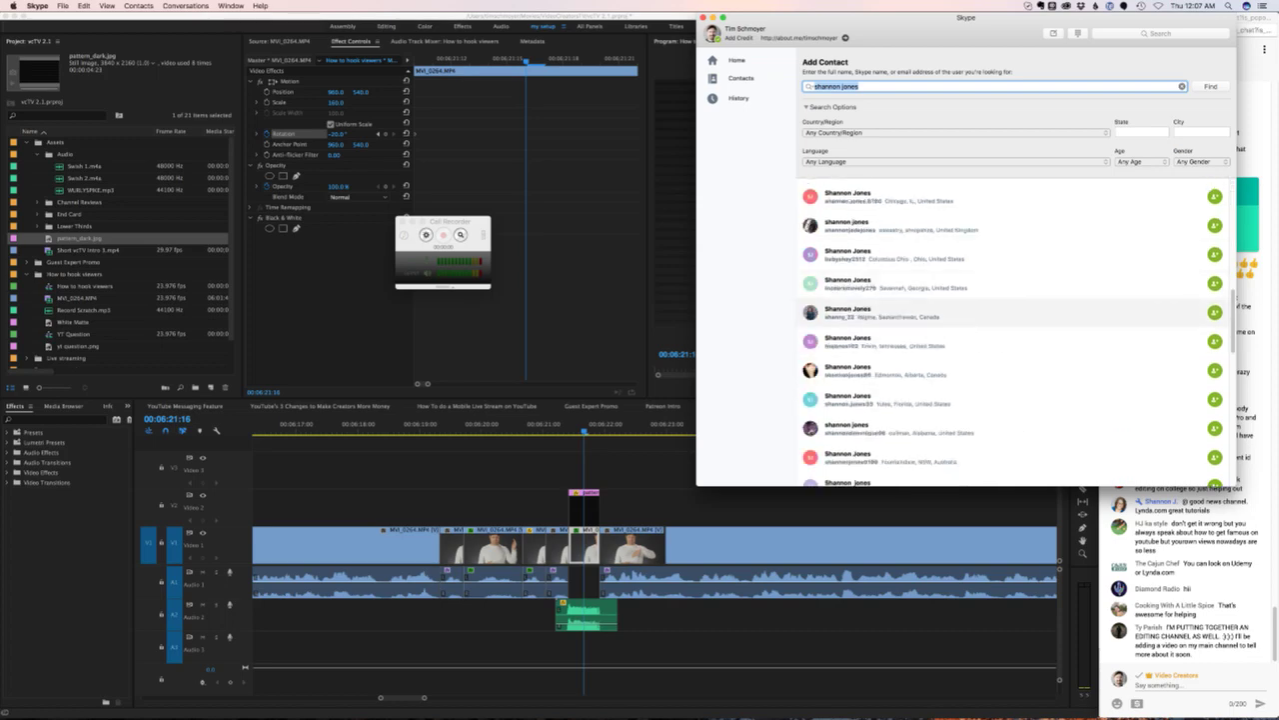
pyautogui.scroll(-5, 1015, 320)
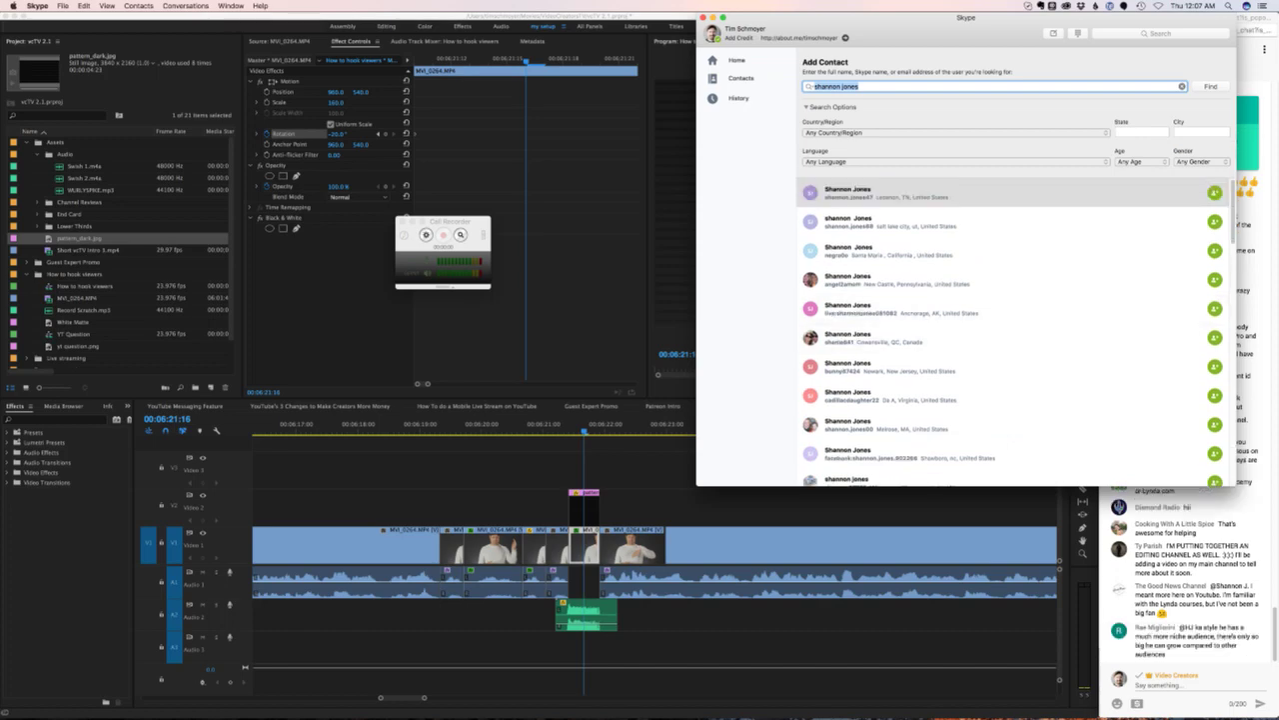
# - Search another person's name, clear the search, and return to Skype's Home feed
pyautogui.write('tim schmoyer')
pyautogui.press('Return')
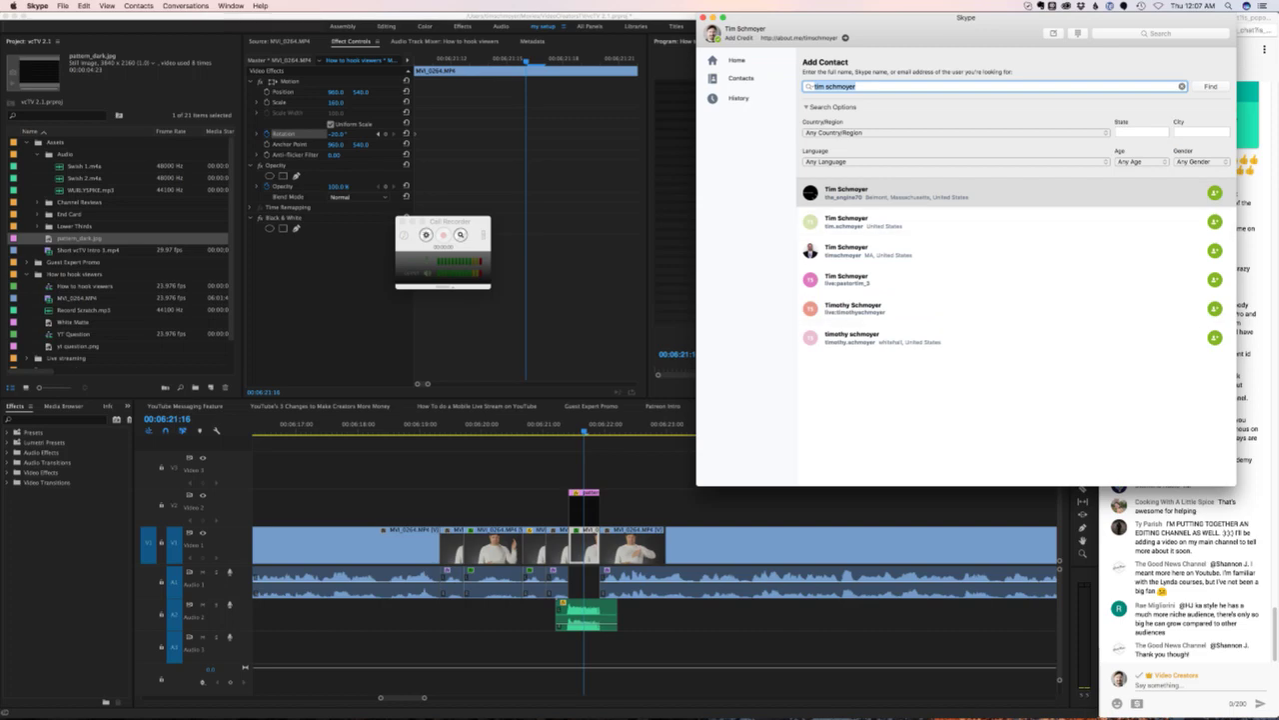
pyautogui.press('BackSpace')
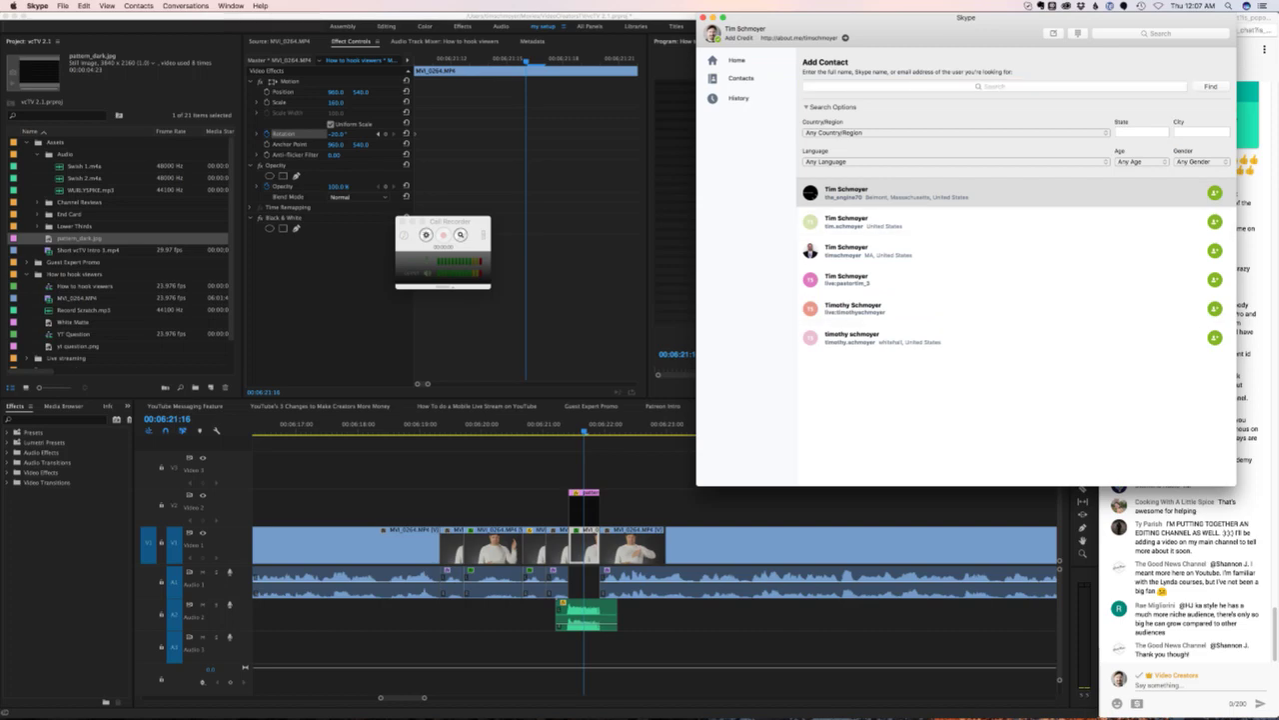
pyautogui.click(736, 60)
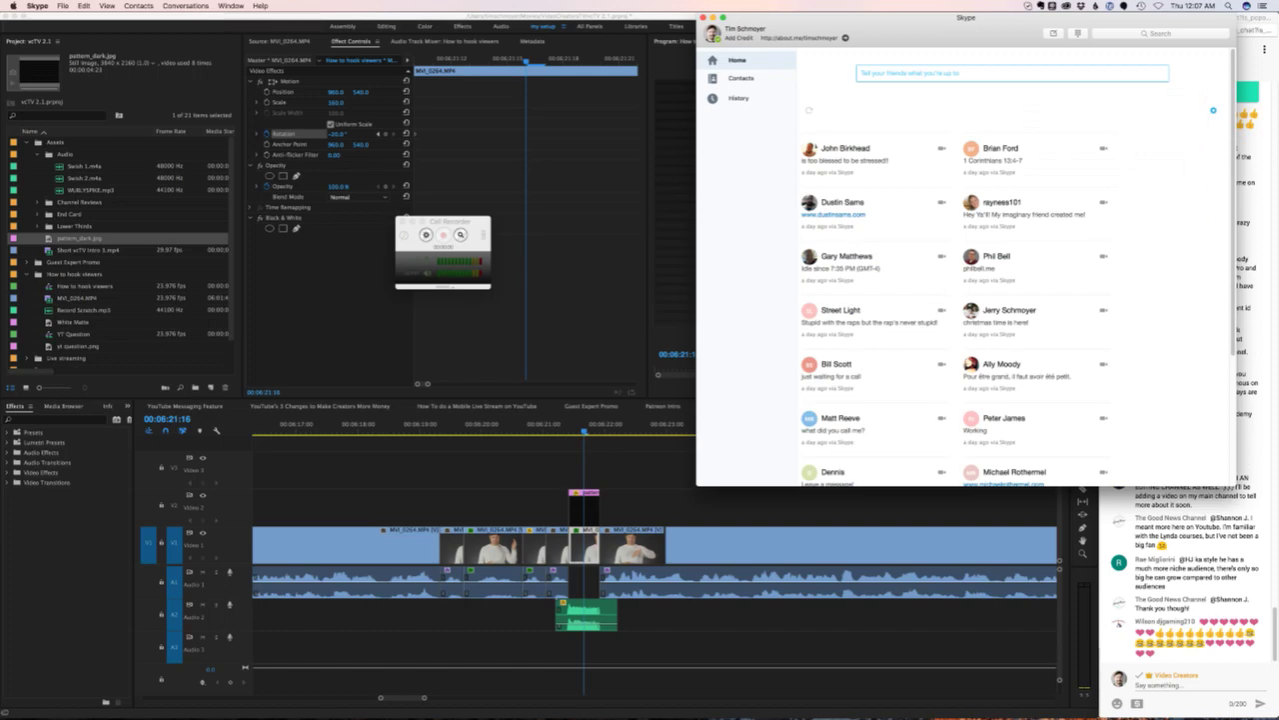
pyautogui.press('super+Tab')
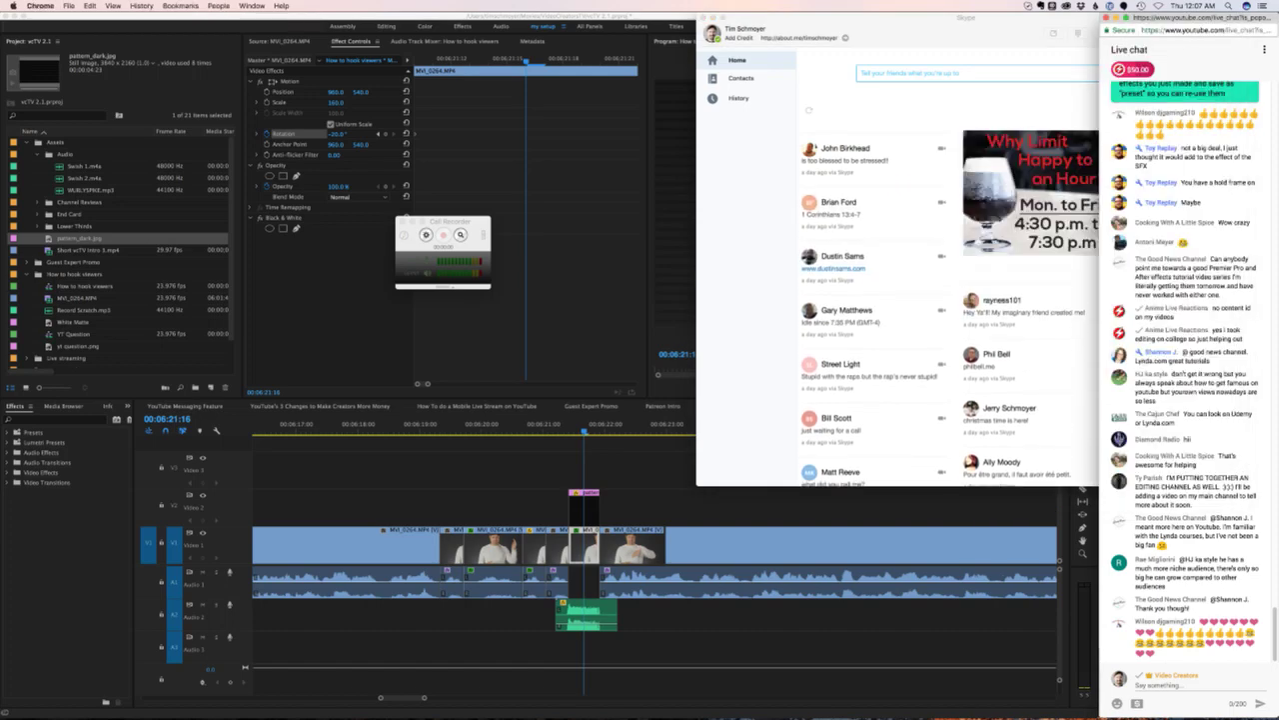
# - Select MVI_0264 at 06:21:12, drag its Rotation to set a keyframe, check it, then deselect
pyautogui.press('super+Tab')
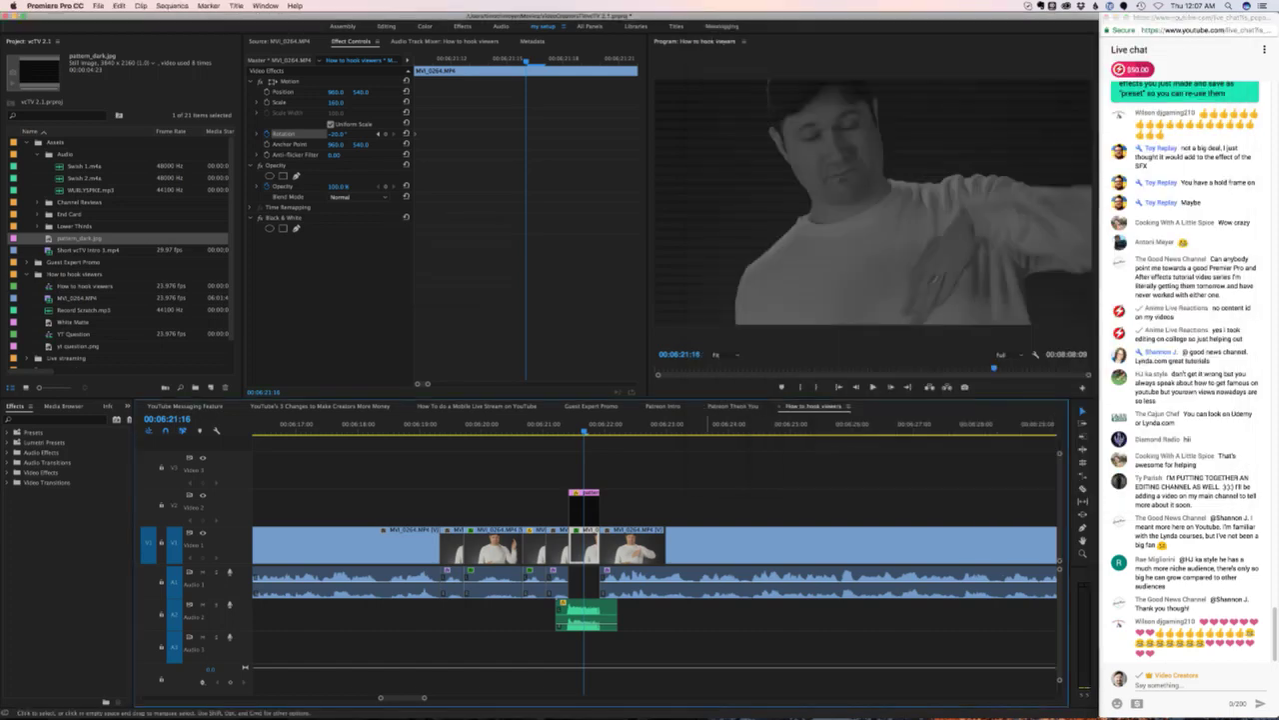
pyautogui.press('super+shift+a')
pyautogui.click(584, 545)
pyautogui.press('Left')
pyautogui.press('Left')
pyautogui.press('Left')
pyautogui.press('Left')
pyautogui.press('Left')
pyautogui.press('Left')
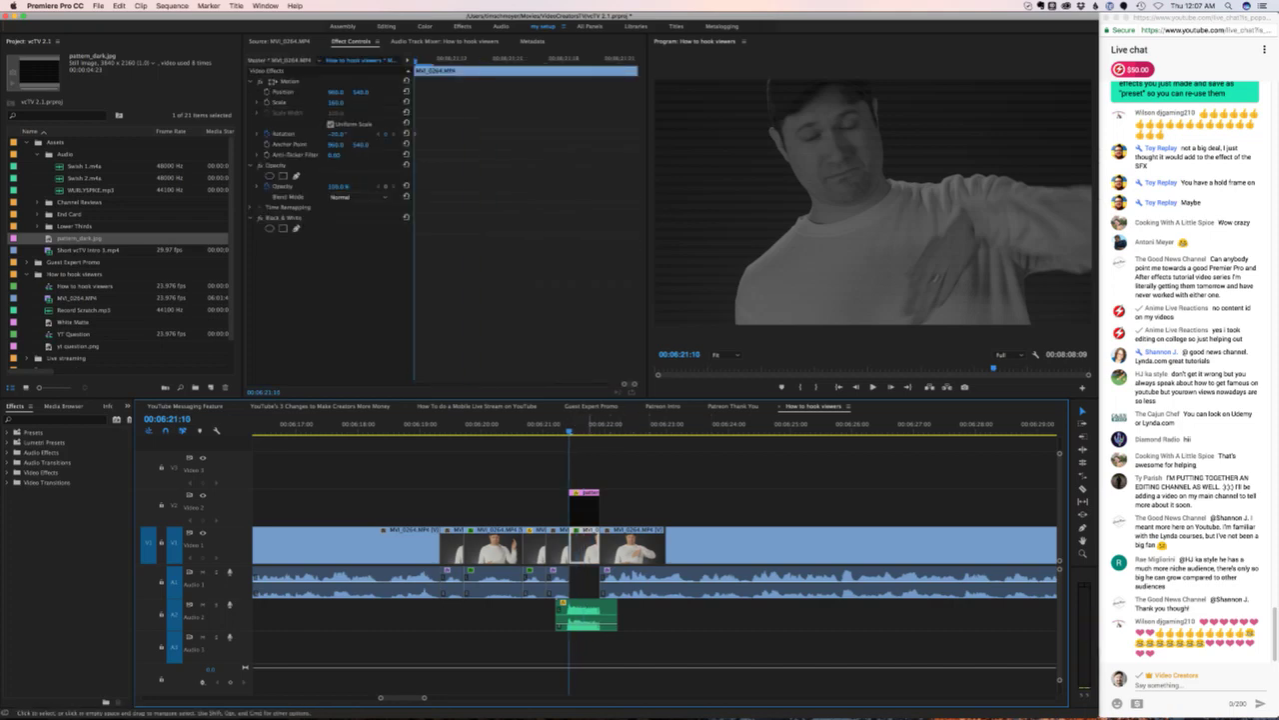
pyautogui.press('Right')
pyautogui.press('Right')
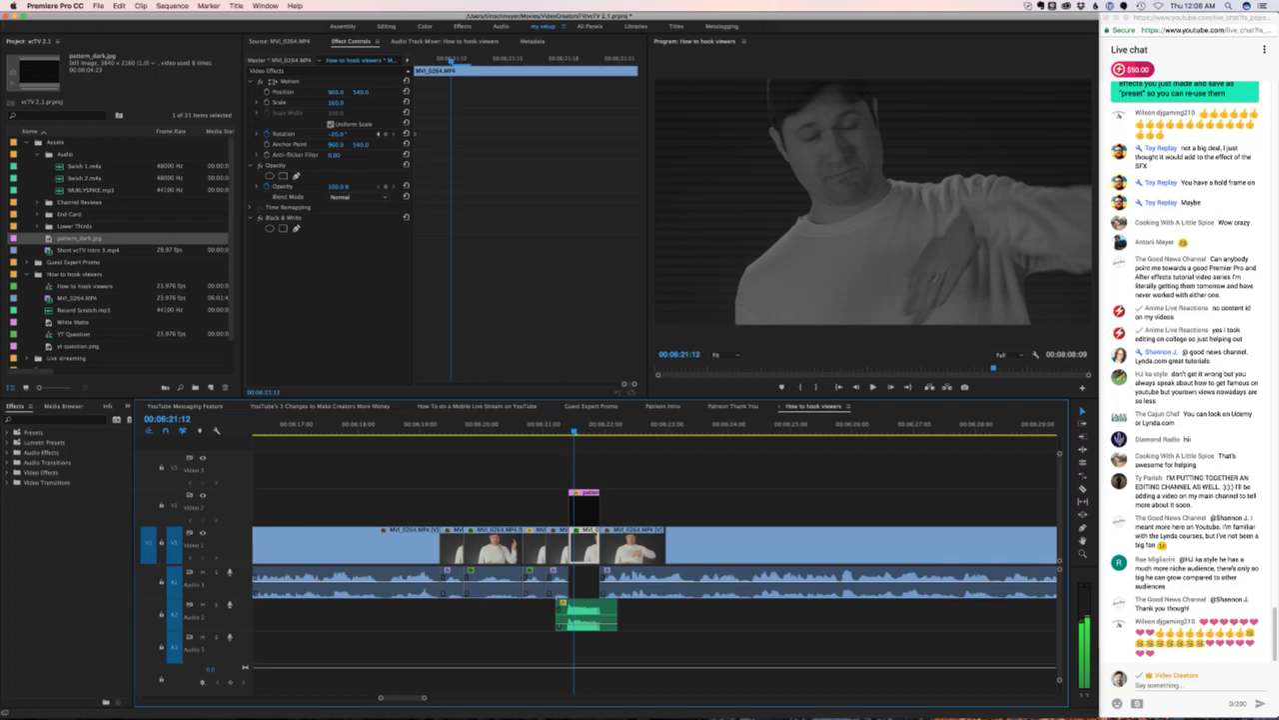
pyautogui.moveTo(337, 134); pyautogui.dragTo(395, 134)
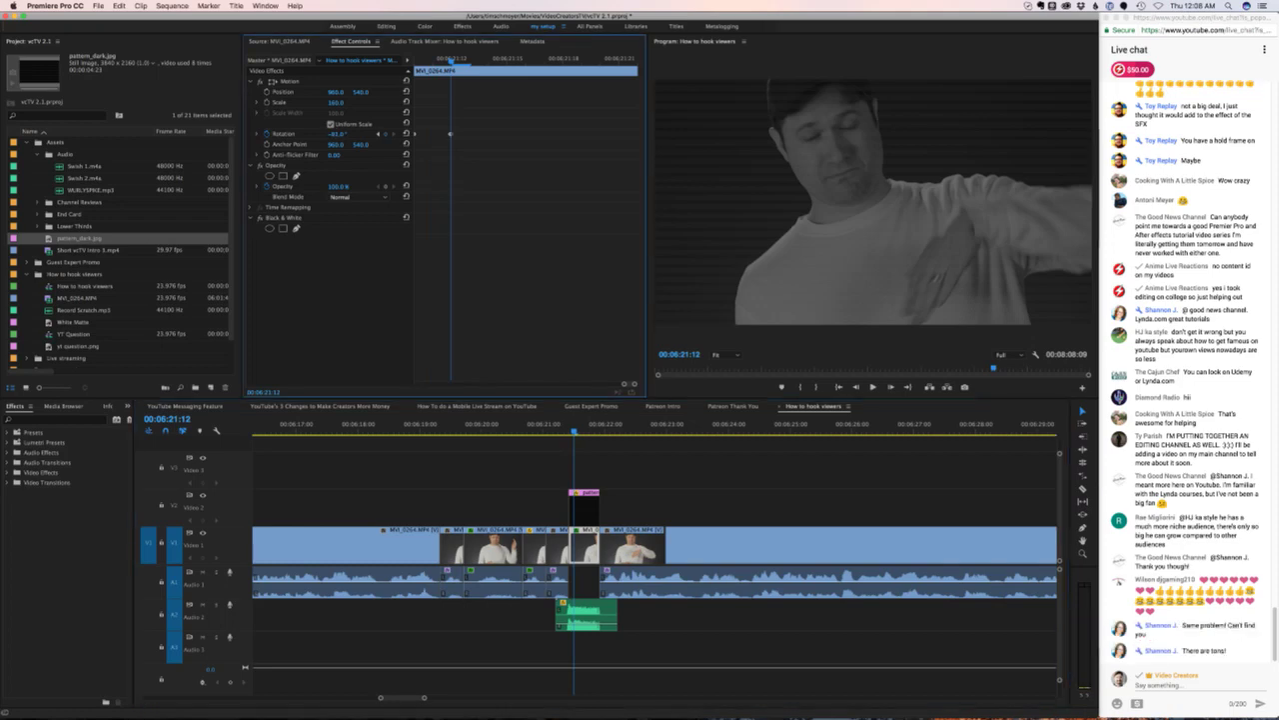
pyautogui.press('Left')
pyautogui.press('Left')
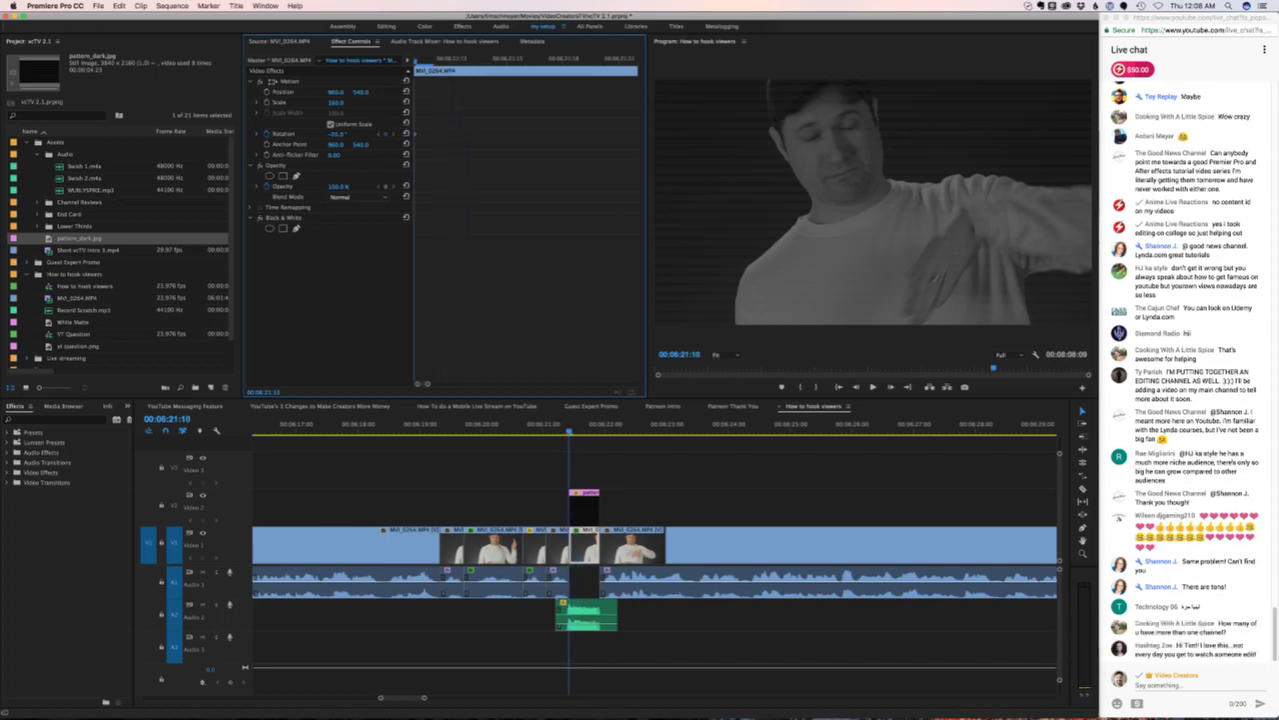
pyautogui.click(694, 486)
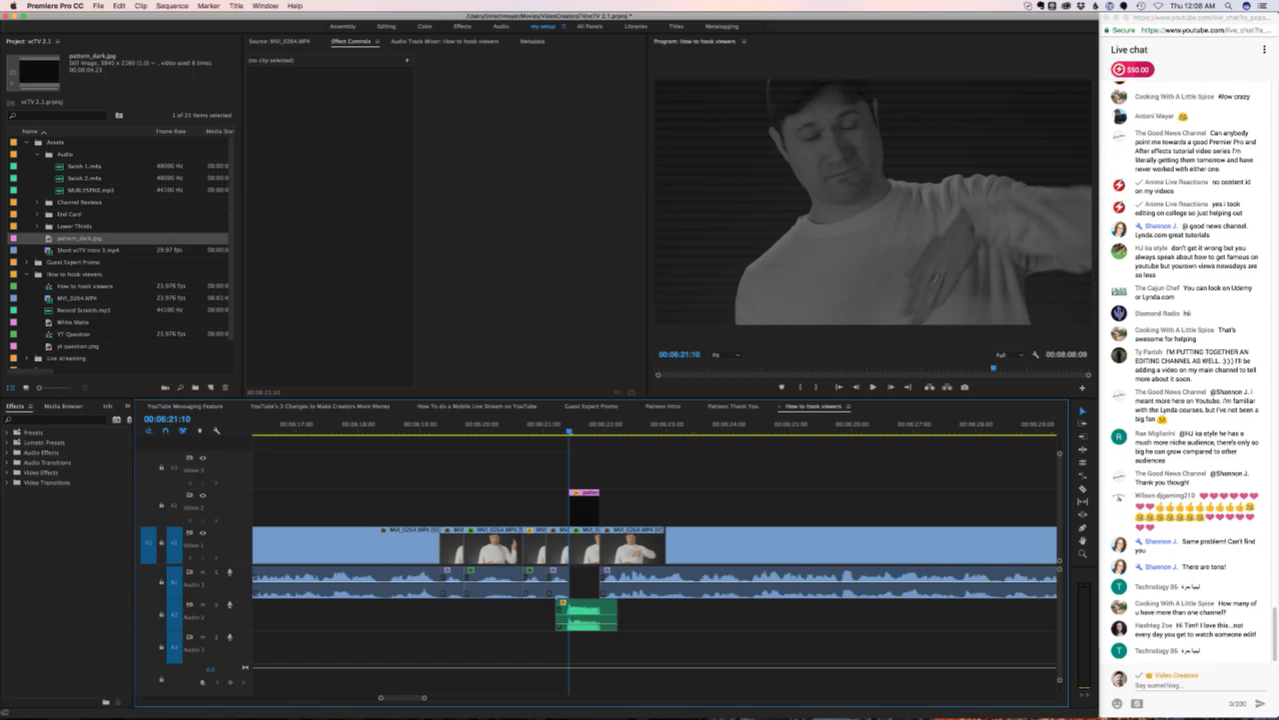
pyautogui.press('super+Tab')
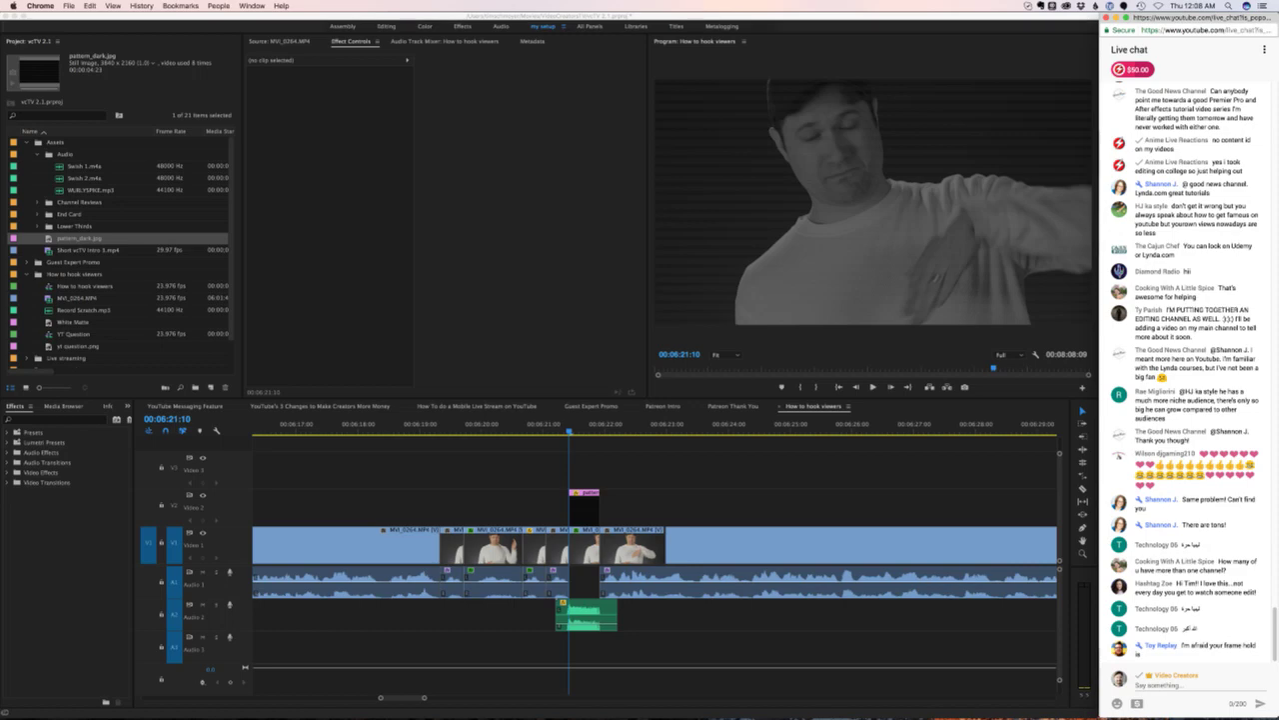
pyautogui.press('super+Tab')
pyautogui.press('space')
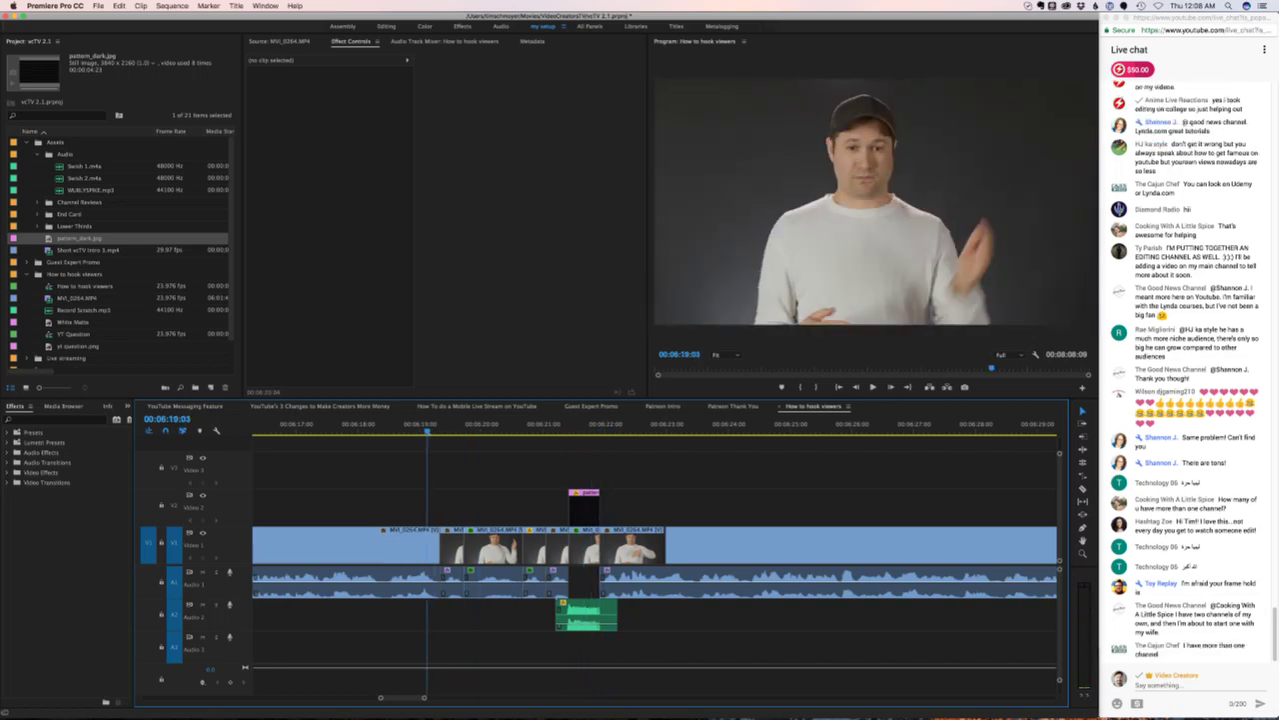
pyautogui.press('=')
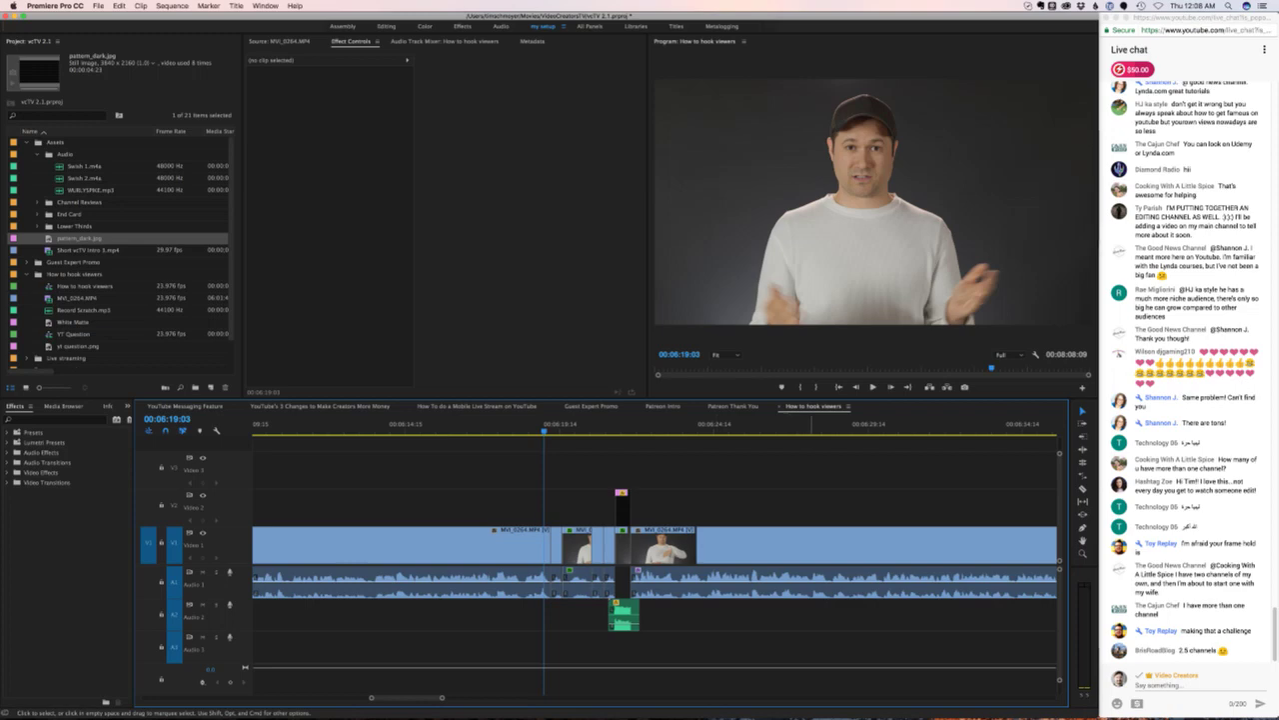
pyautogui.press('space')
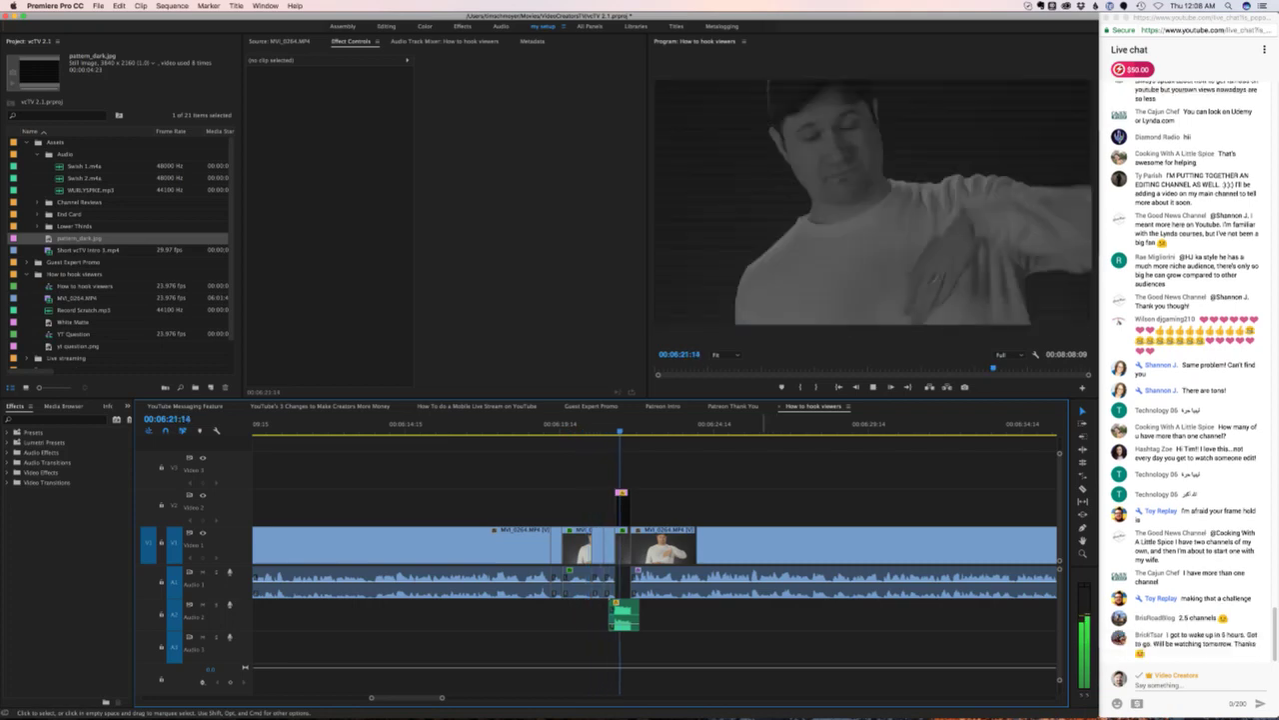
pyautogui.click(407, 423)
pyautogui.press('-')
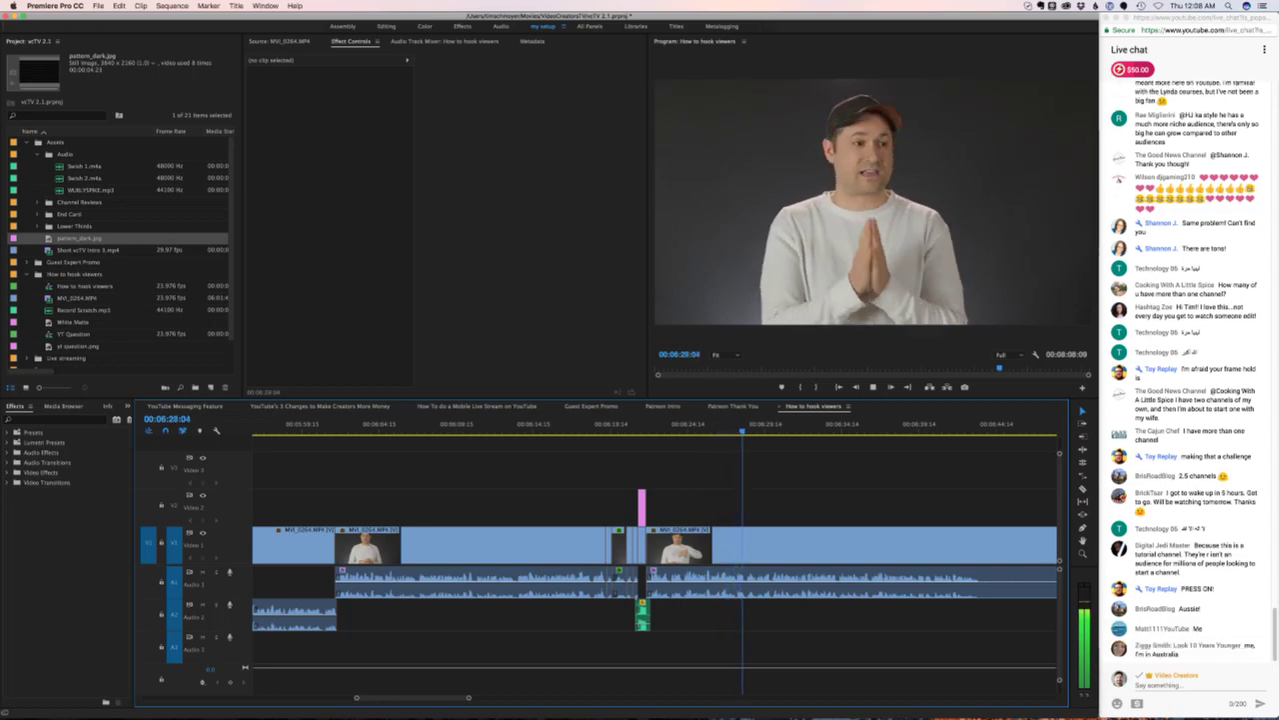
pyautogui.hscroll(5, 654, 560)
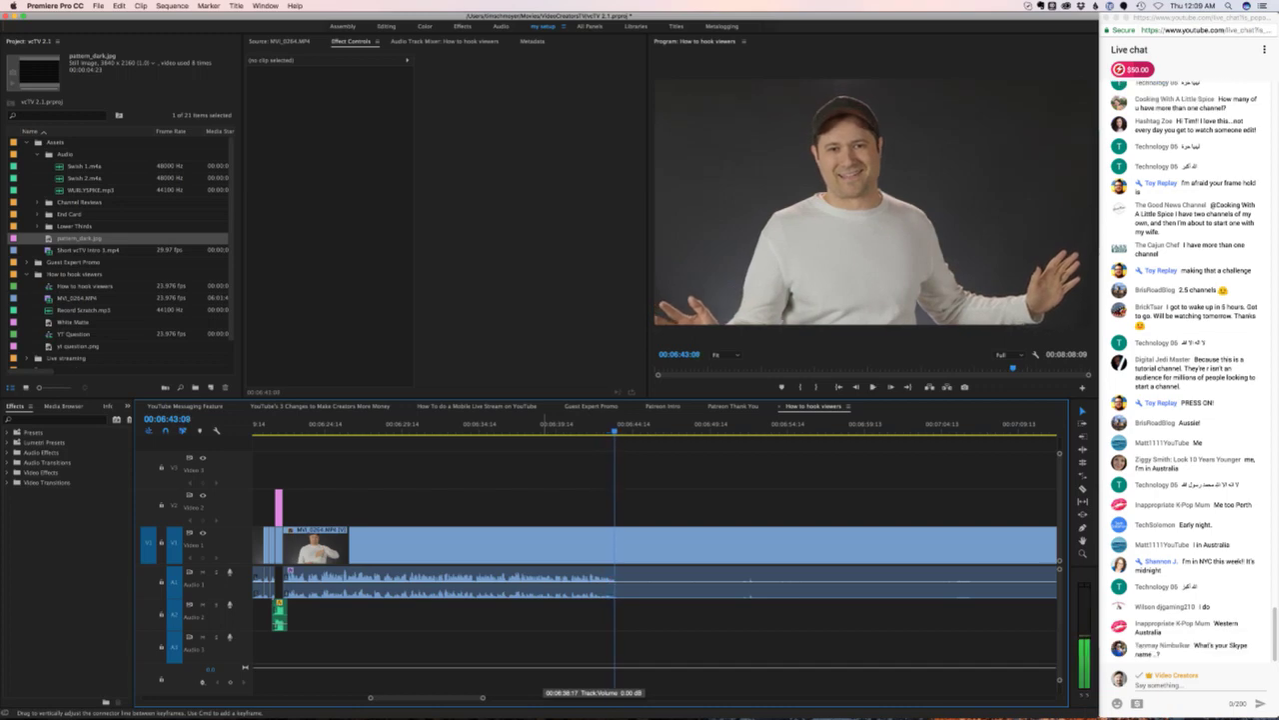
# - Cut MVI_0264 at 06:43:10 and about 07:17, then ripple-delete the piece between
pyautogui.press('super+k')
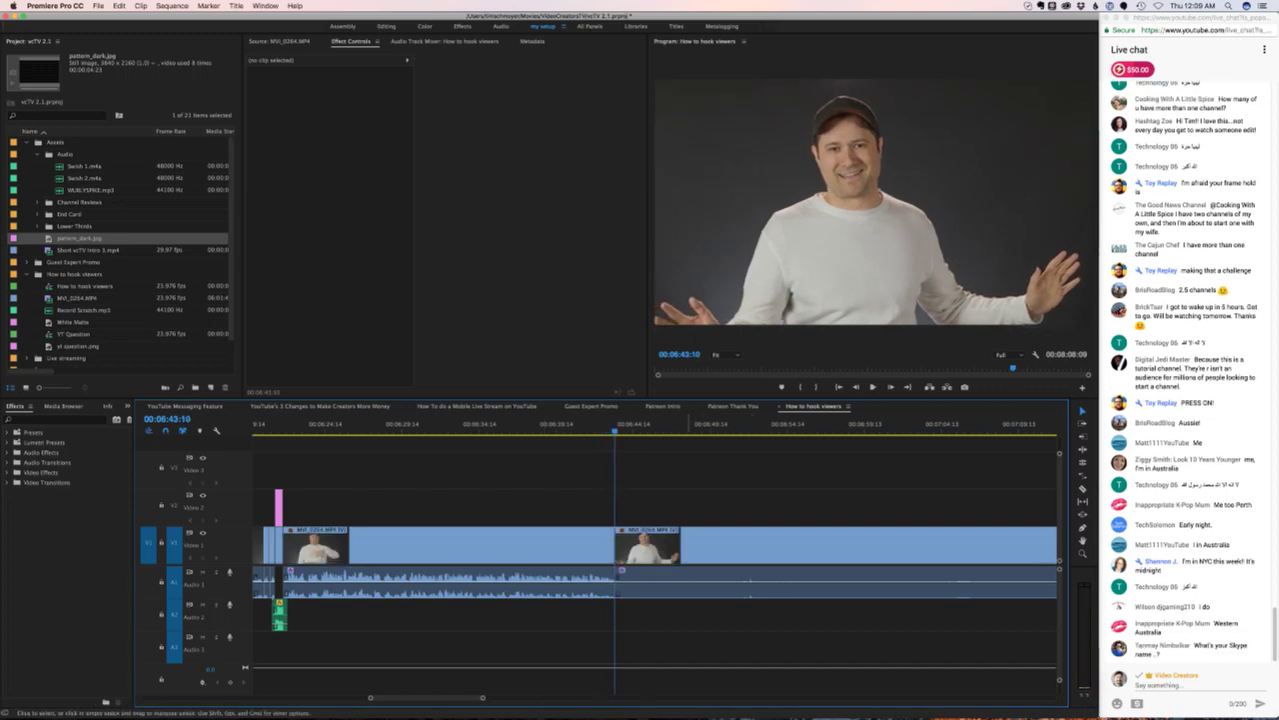
pyautogui.hscroll(5, 654, 540)
pyautogui.click(574, 423)
pyautogui.press('space')
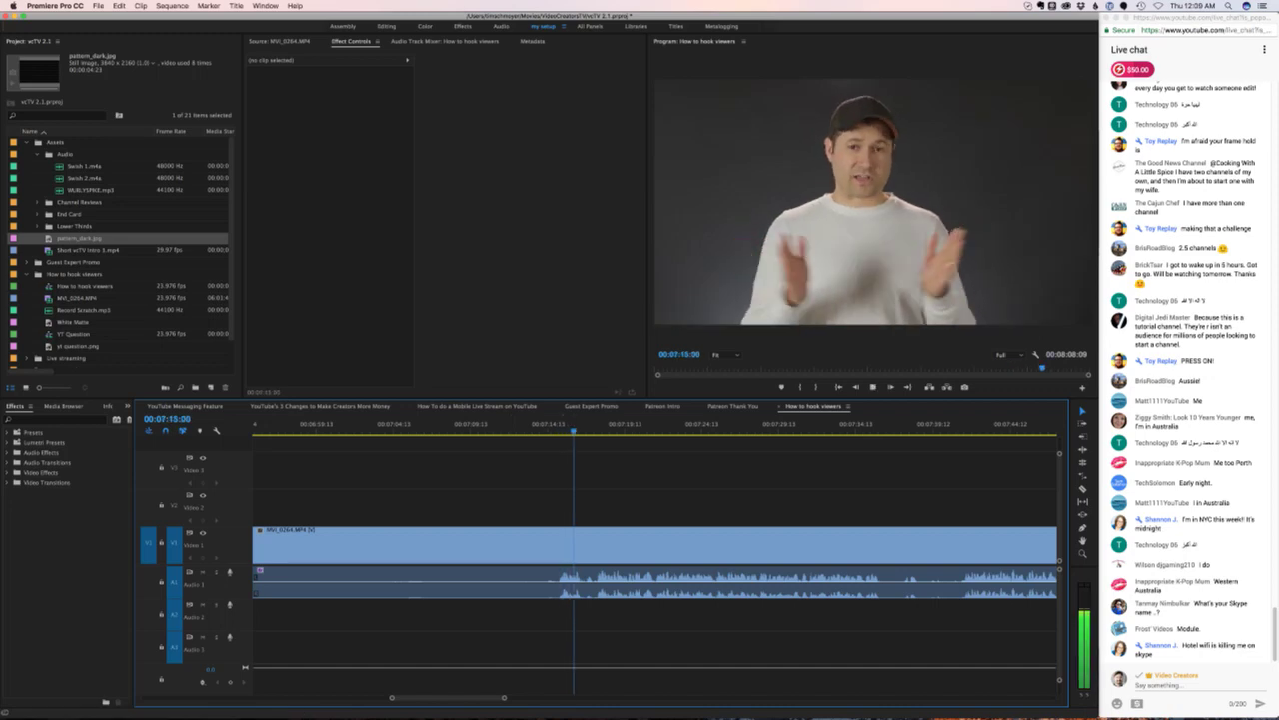
pyautogui.press('space')
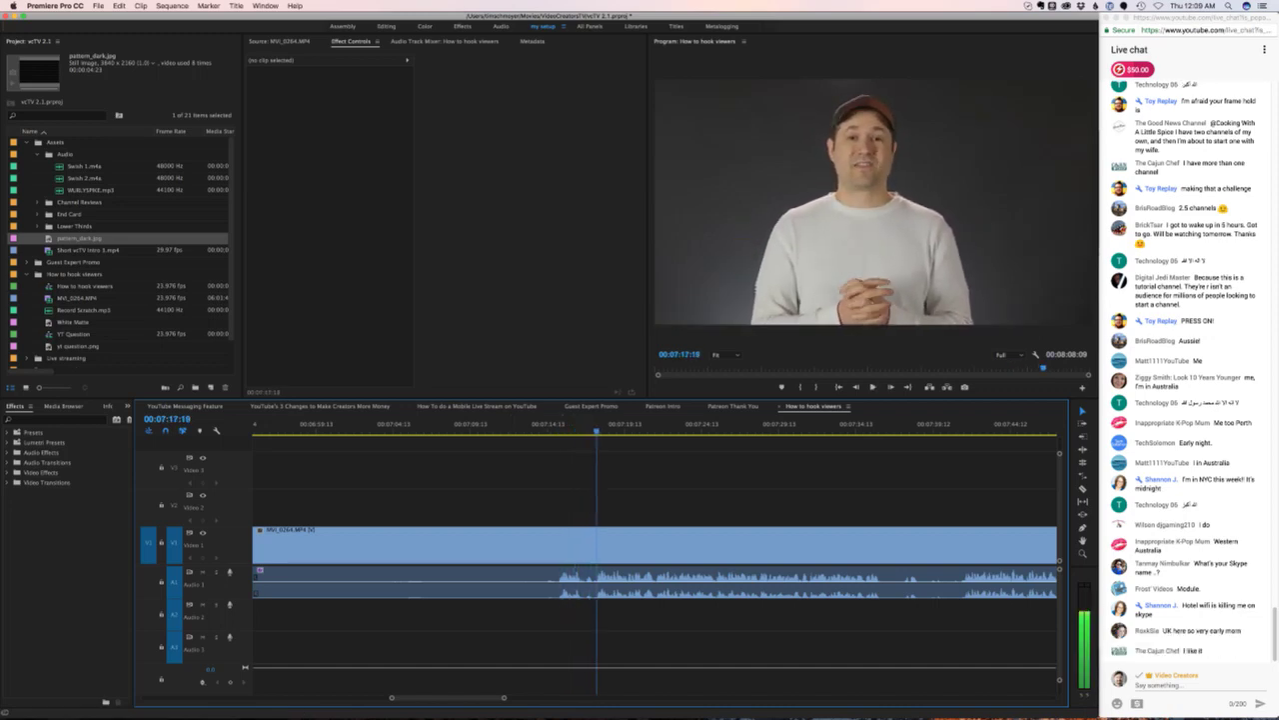
pyautogui.press('super+k')
pyautogui.click(420, 545)
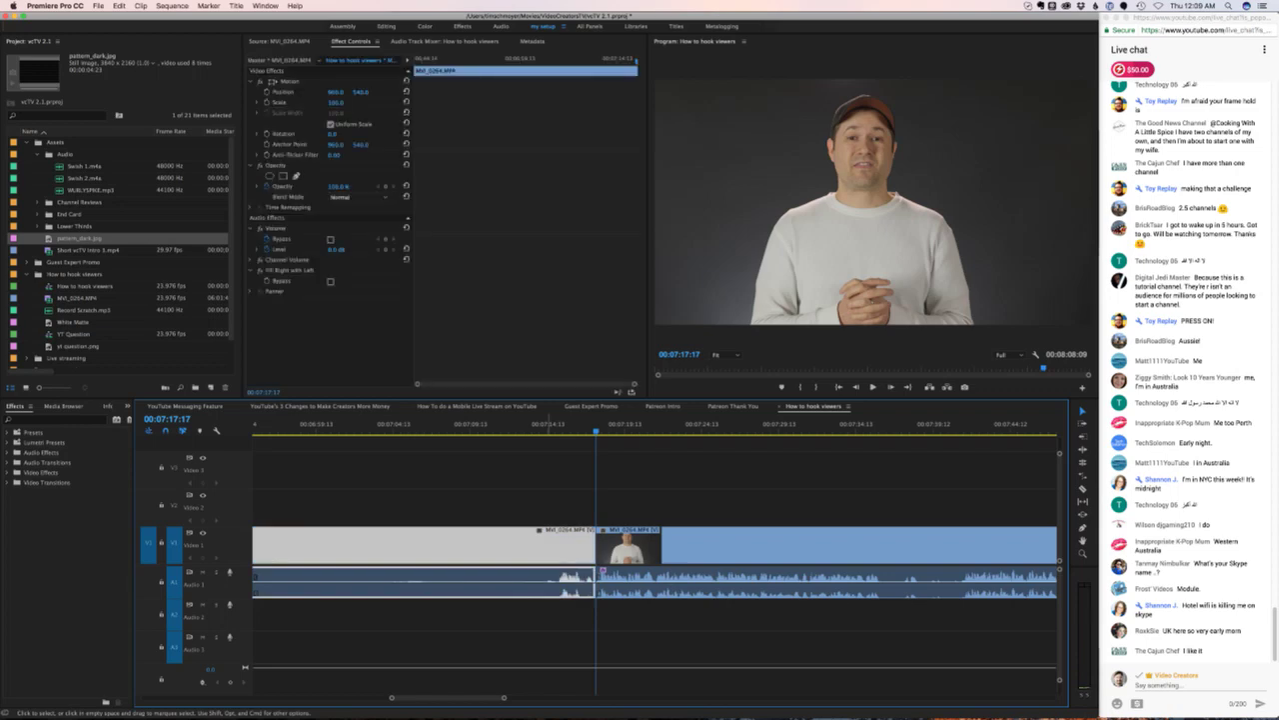
pyautogui.hotkey('alt', 'Delete')
pyautogui.press('-')
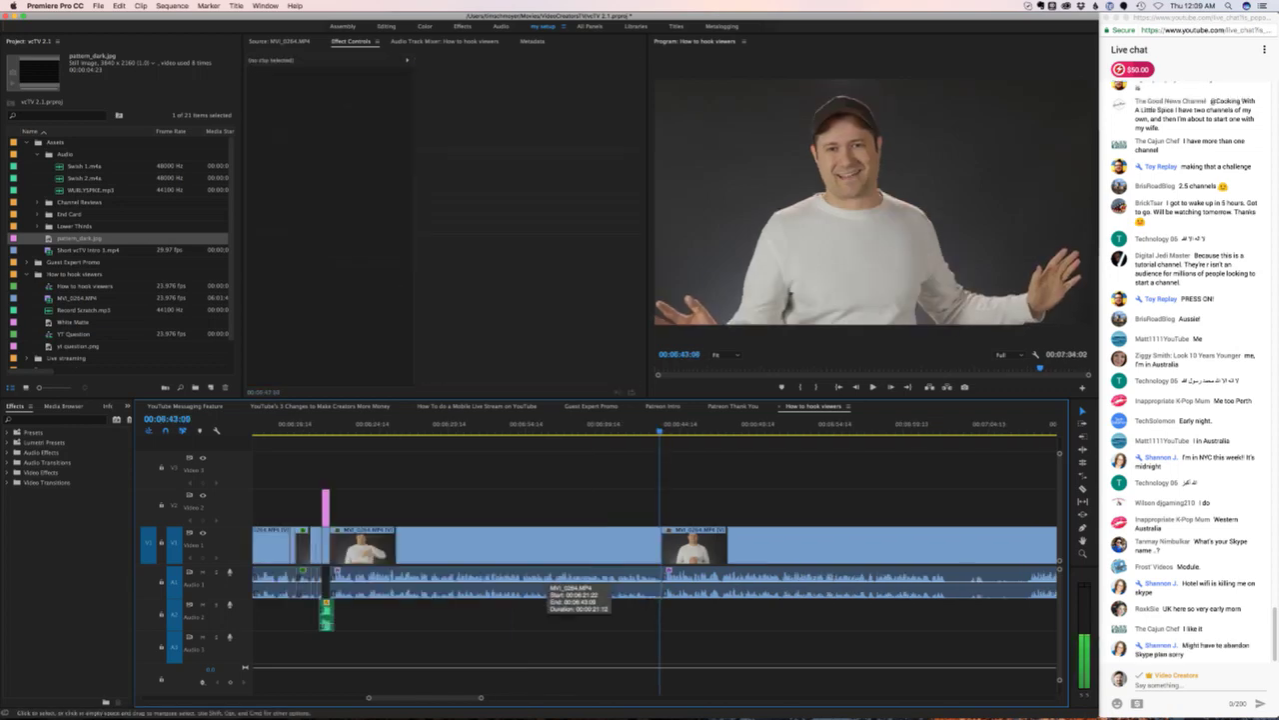
# - Drop the later clip's audio onto Audio 2, check playback, undo, and redo it from the cut point
pyautogui.moveTo(736, 590); pyautogui.dragTo(734, 606)
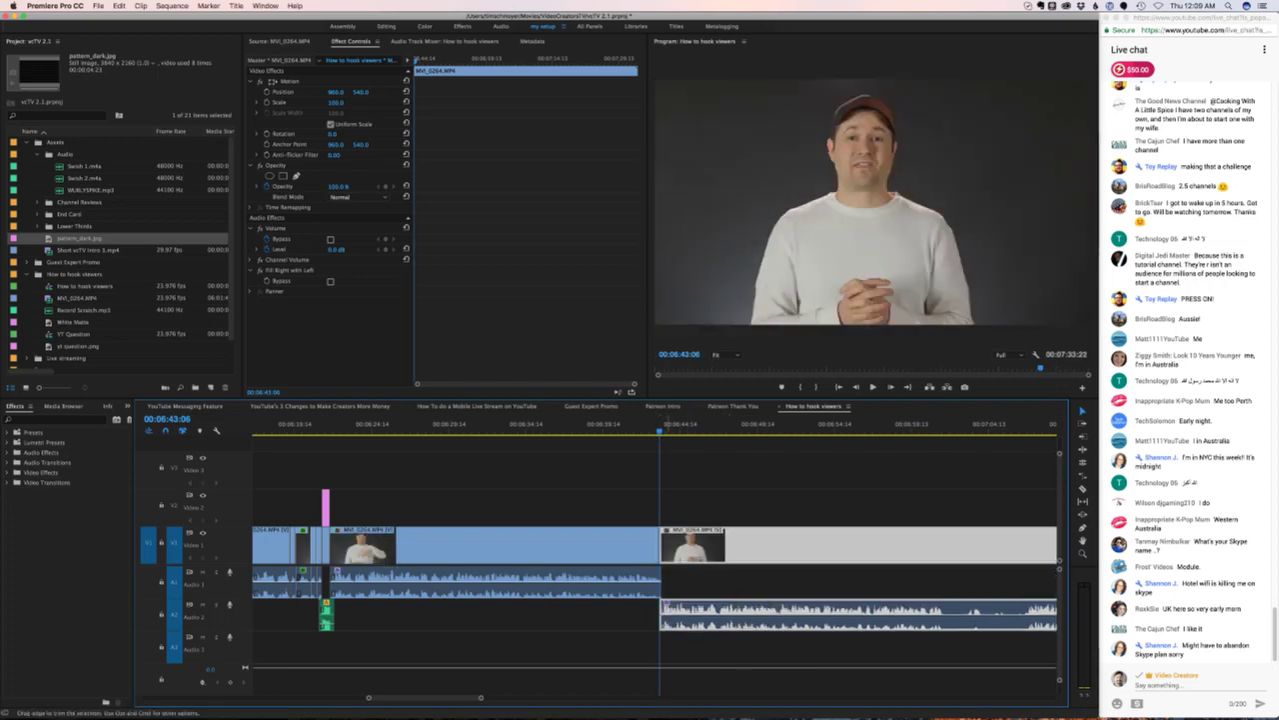
pyautogui.click(644, 428)
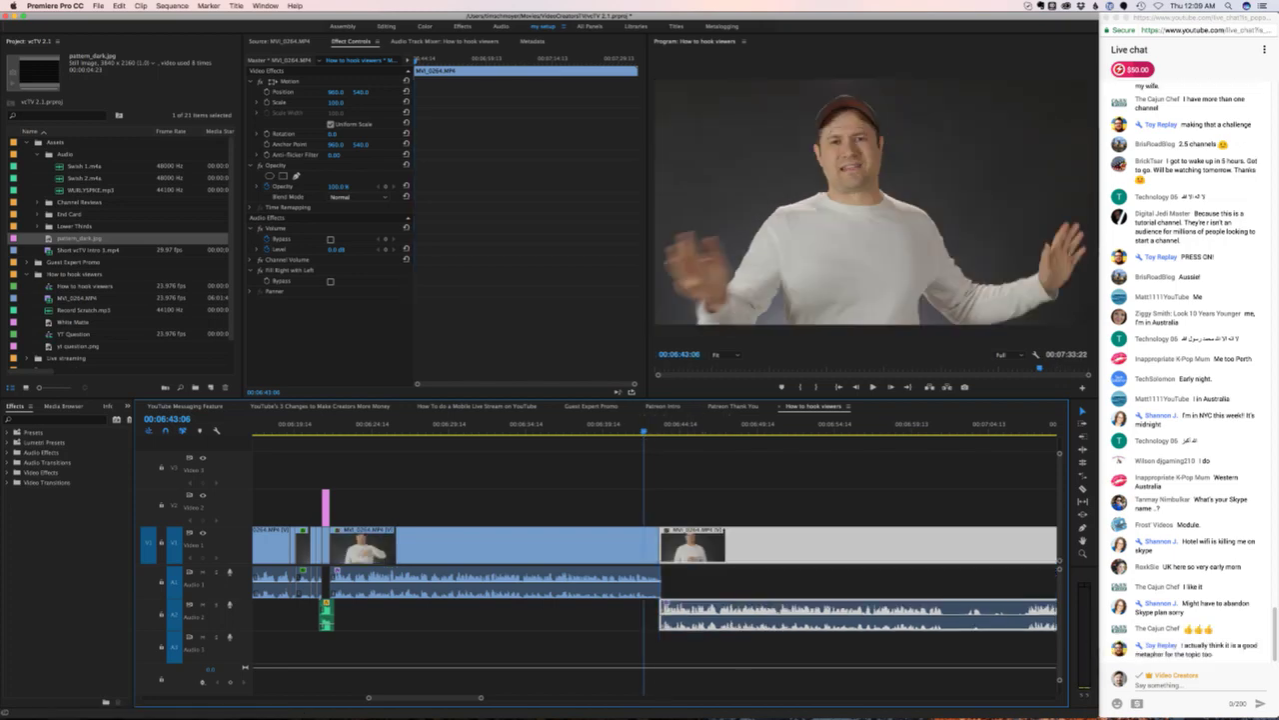
pyautogui.press('super+shift+a')
pyautogui.press('j')
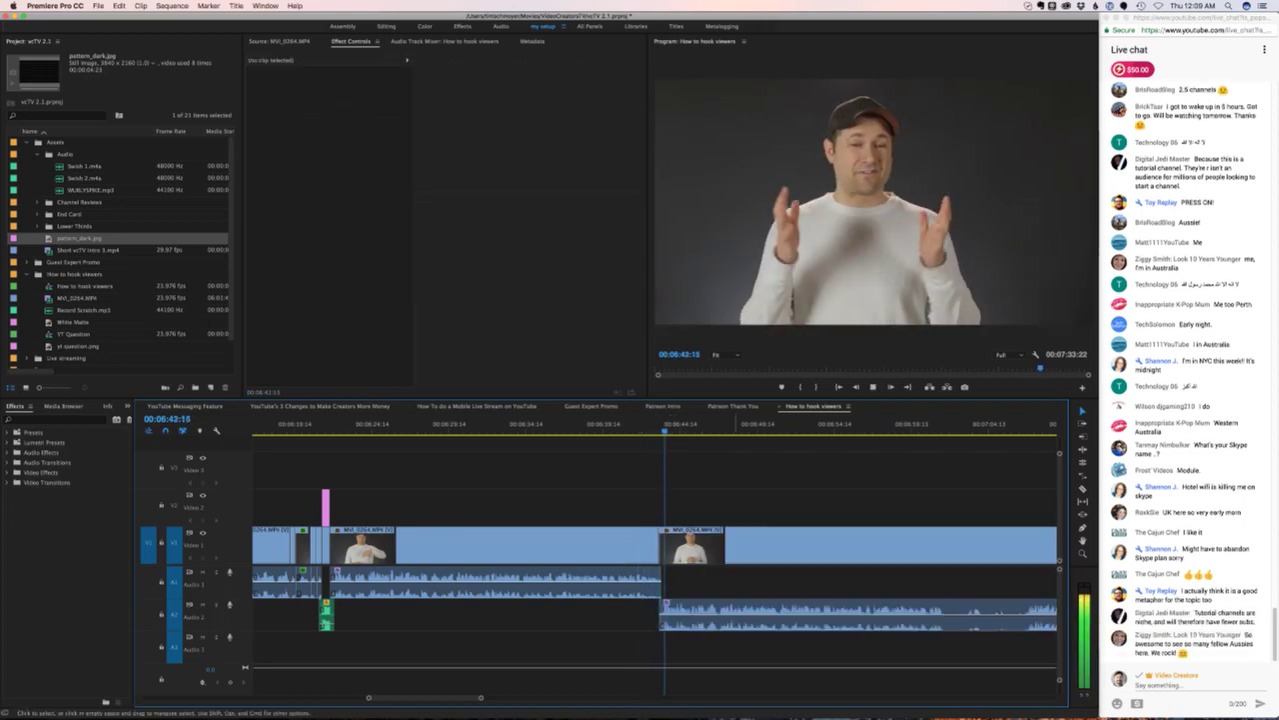
pyautogui.press('super+z')
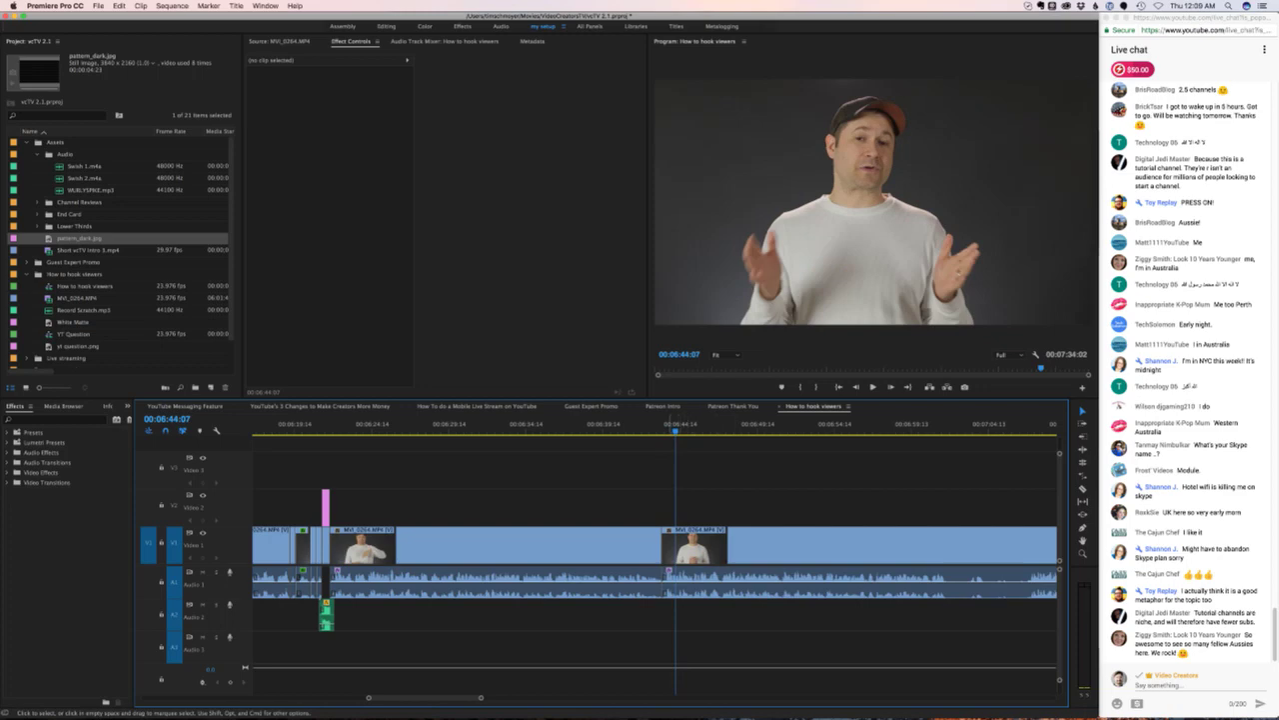
pyautogui.press('Left')
pyautogui.press('Left')
pyautogui.press('Left')
pyautogui.press('Left')
pyautogui.press('Left')
pyautogui.press('Left')
pyautogui.press('Left')
pyautogui.press('Left')
pyautogui.press('Left')
pyautogui.press('Left')
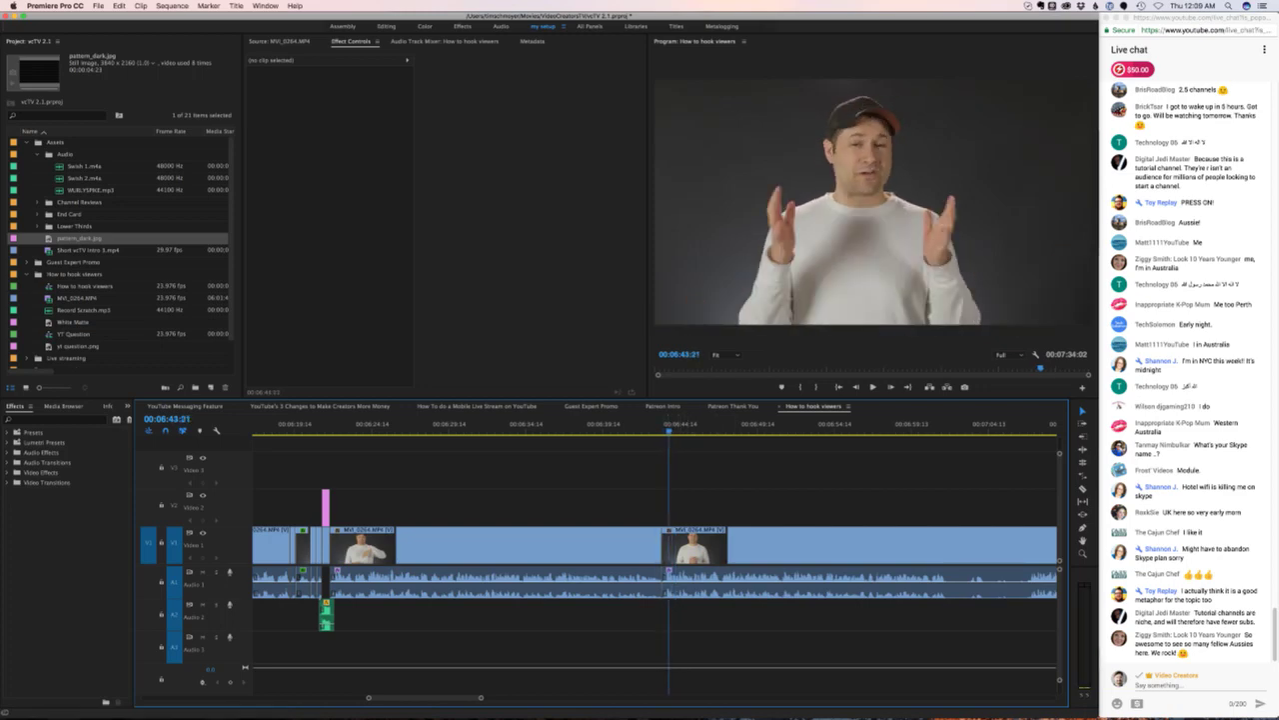
pyautogui.press('Left')
pyautogui.press('Left')
pyautogui.press('Left')
pyautogui.press('Left')
pyautogui.press('Left')
pyautogui.press('Left')
pyautogui.press('Left')
pyautogui.press('Left')
pyautogui.press('Left')
pyautogui.press('Left')
pyautogui.press('Left')
pyautogui.press('Left')
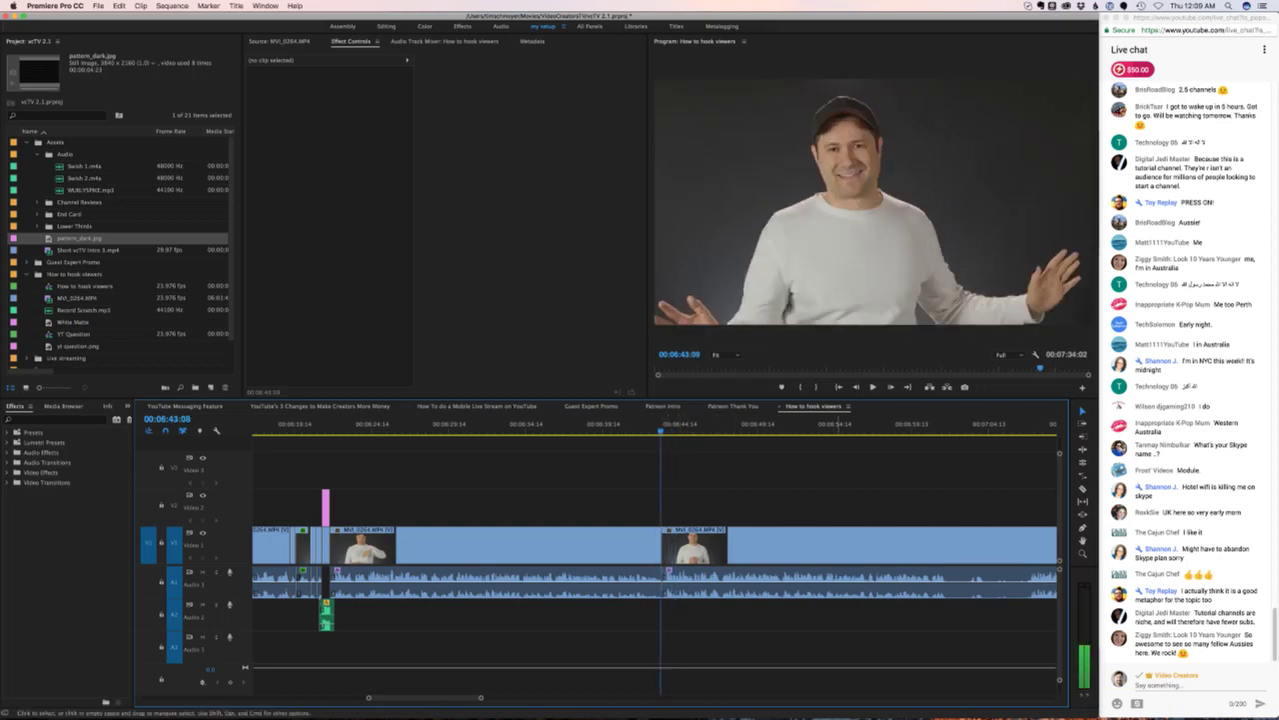
pyautogui.moveTo(770, 583); pyautogui.dragTo(768, 612)
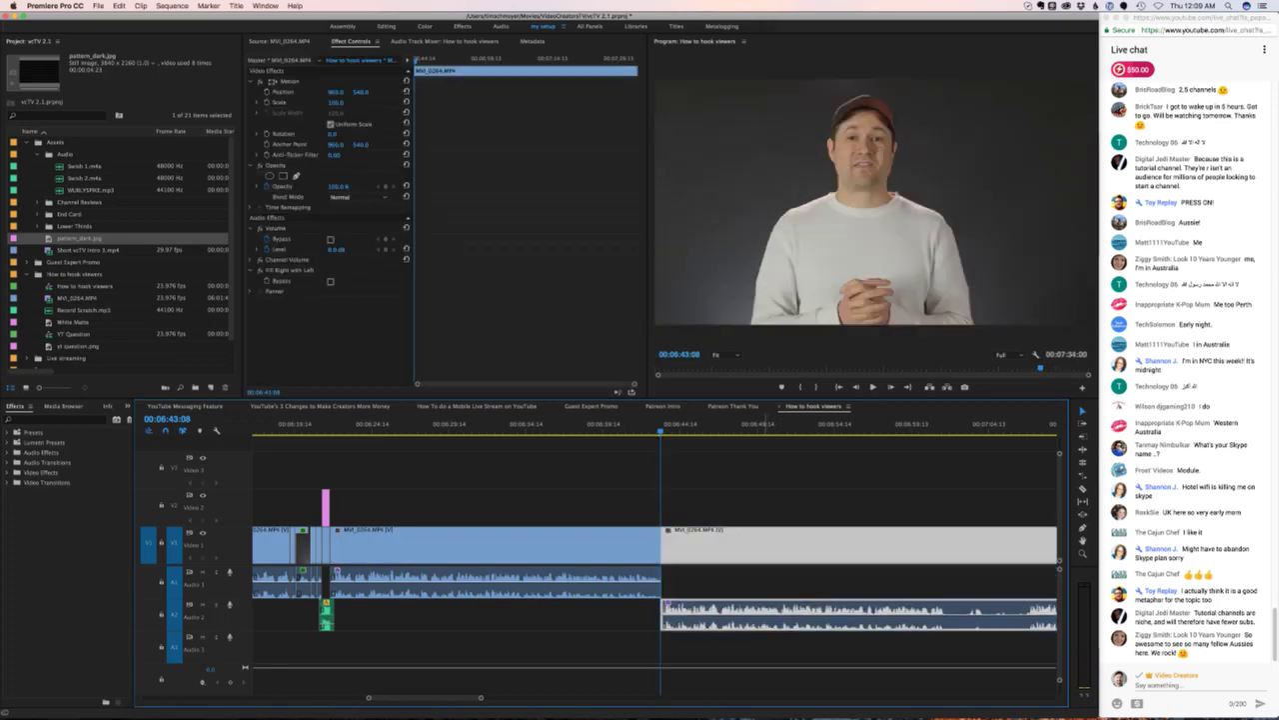
# - Open the new contact's Skype chat and send a message asking if they are really that person
pyautogui.moveTo(748, 693)
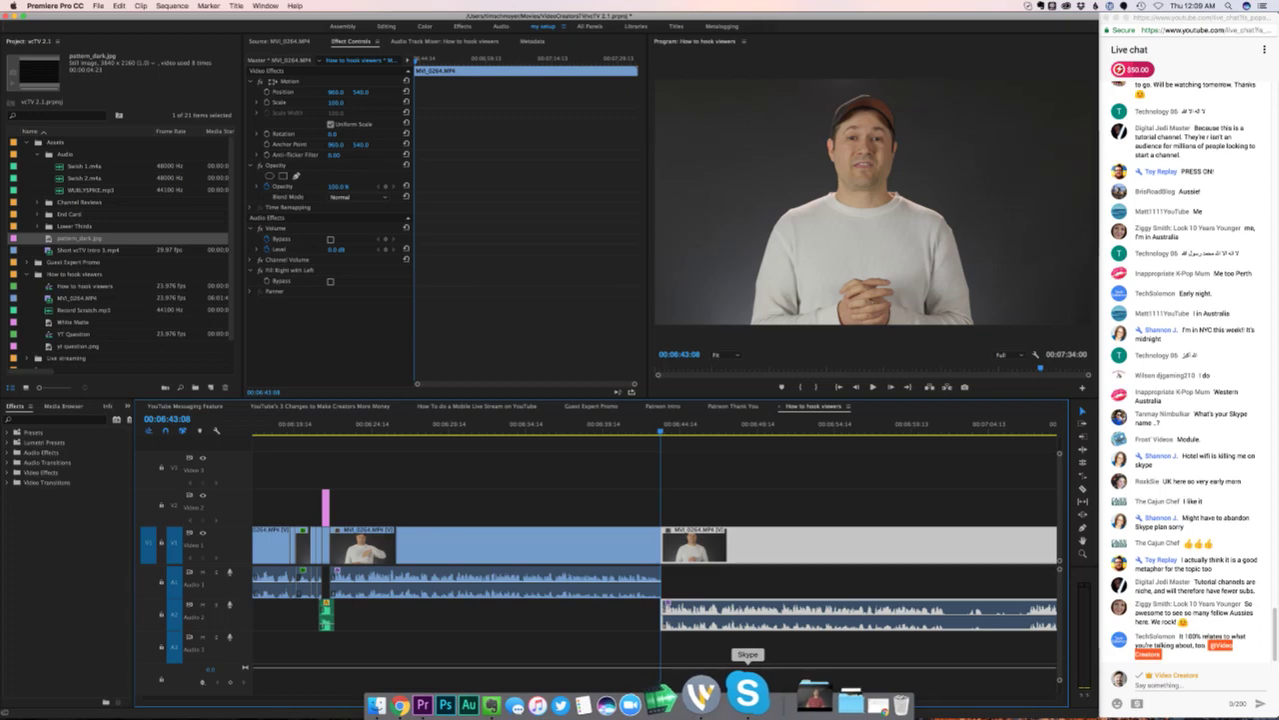
pyautogui.click(748, 693)
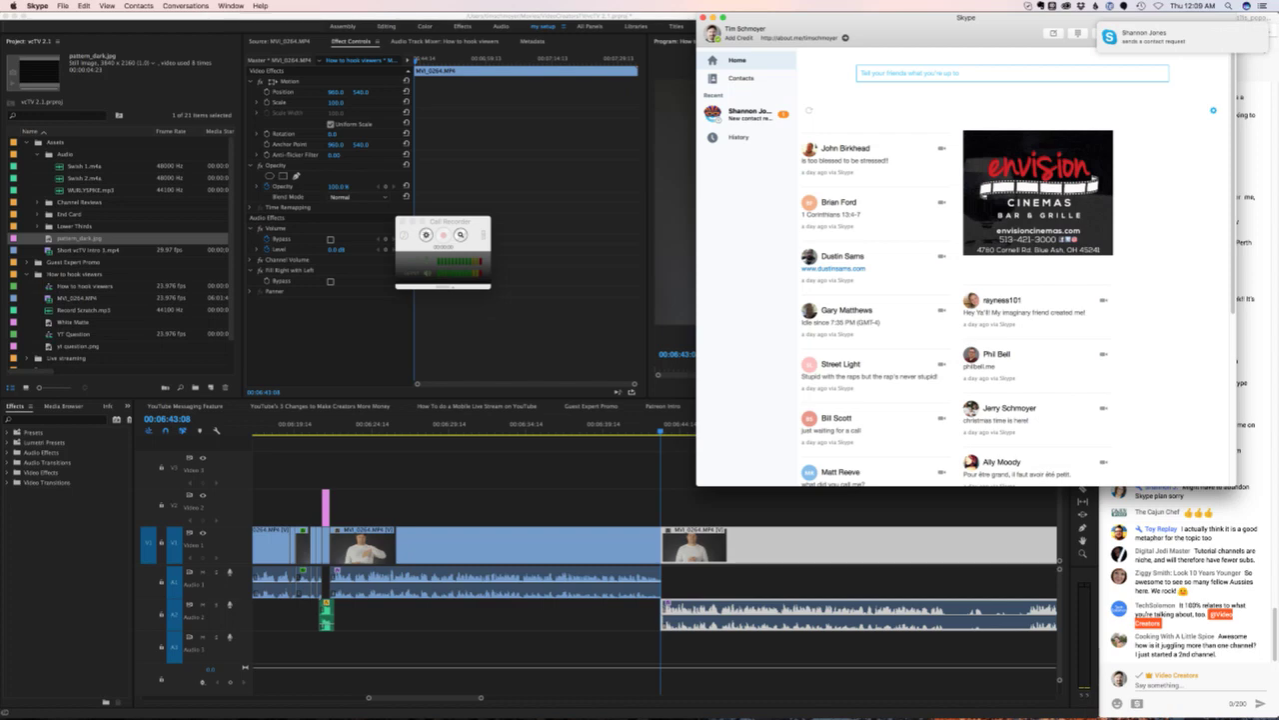
pyautogui.click(748, 114)
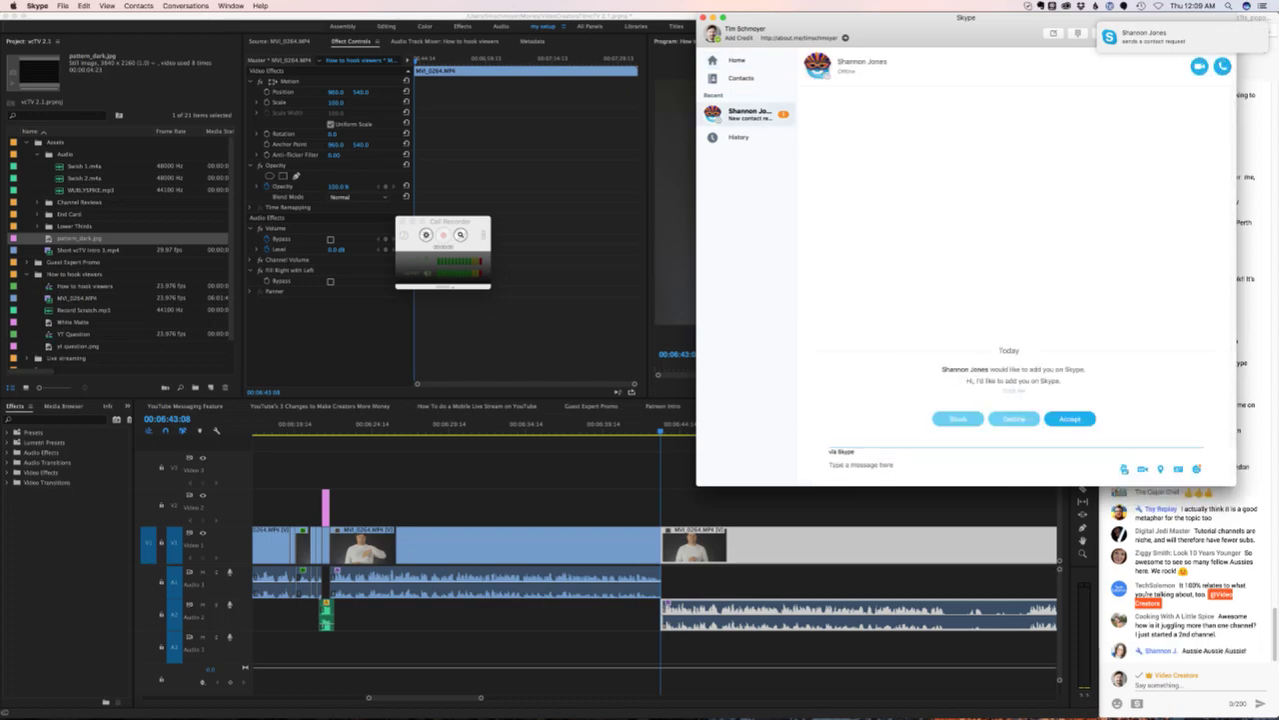
pyautogui.write('Are you the REAL')
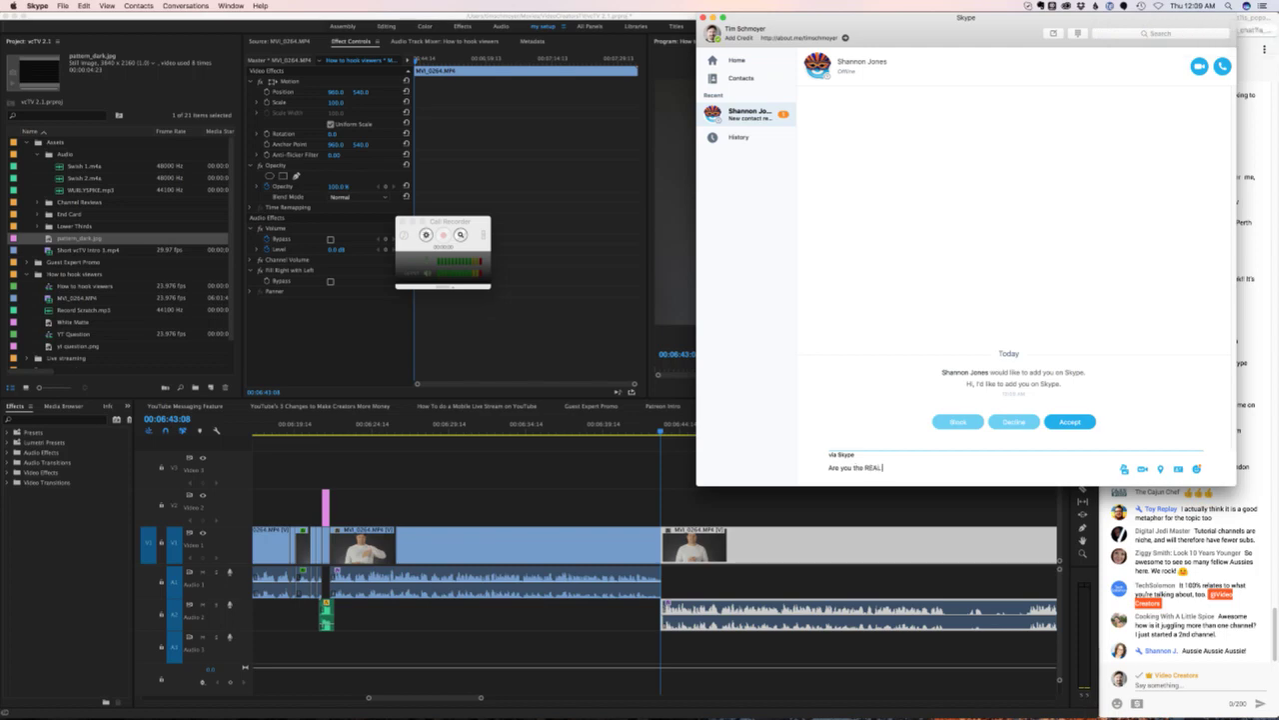
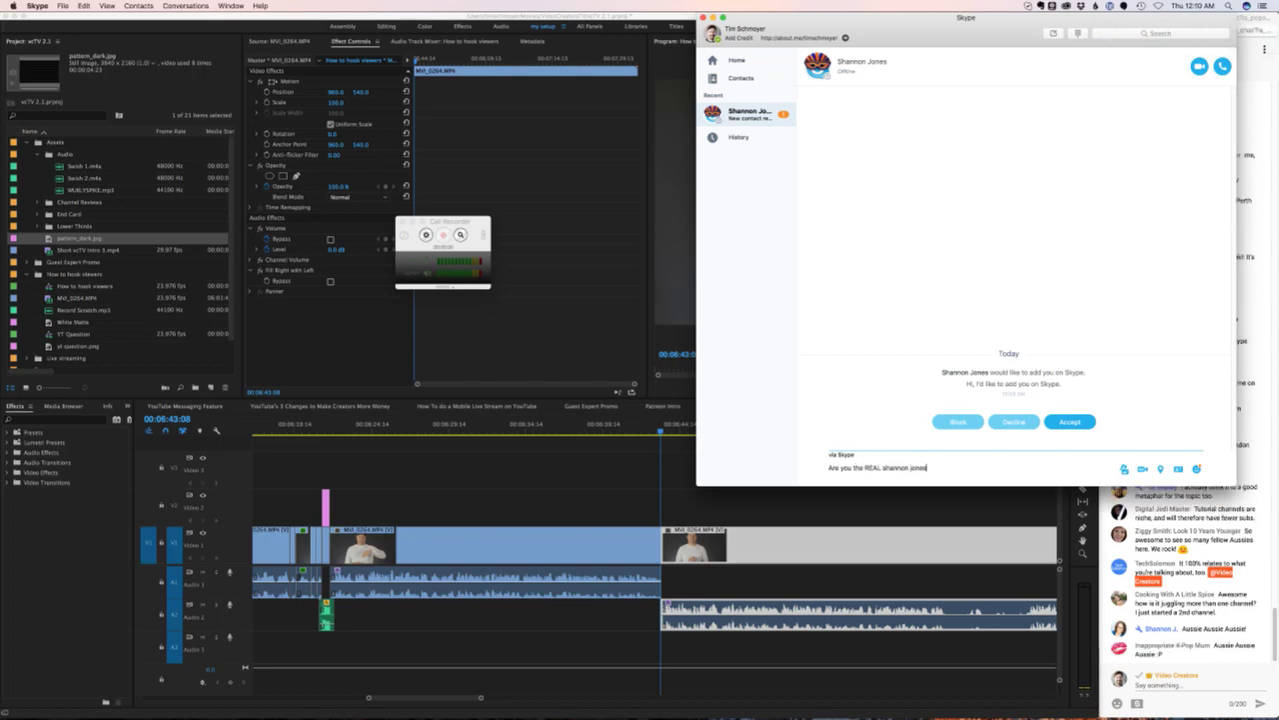
pyautogui.write('?!')
pyautogui.press('Return')
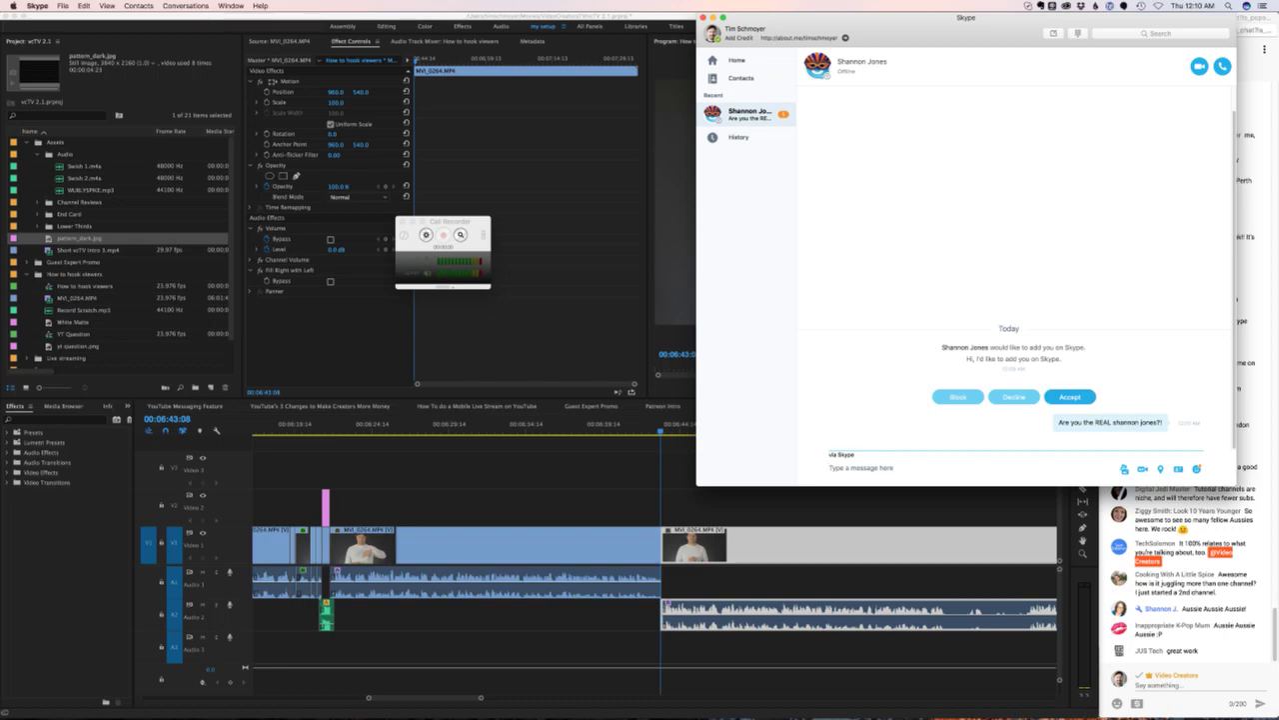
# - Accept the contact request, send the 'Hola, señorita?' greeting, and open Skype Preferences
pyautogui.click(1069, 397)
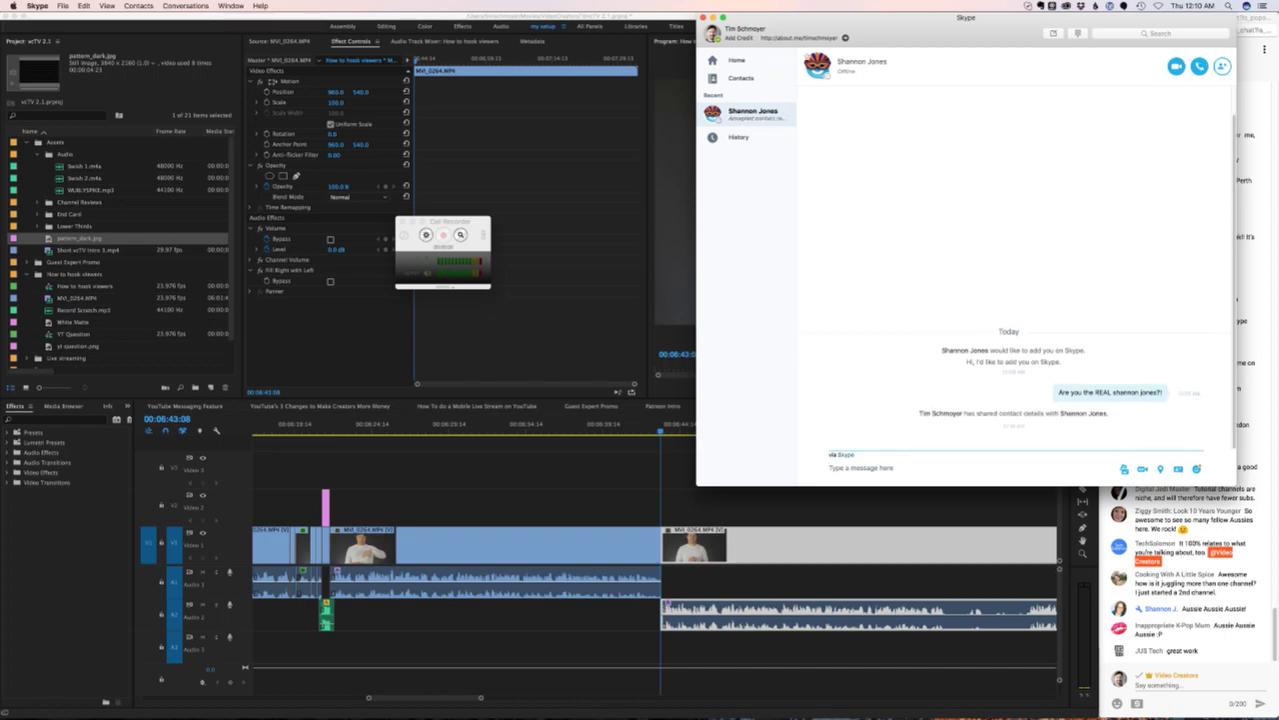
pyautogui.write('H')
pyautogui.press('BackSpace')
pyautogui.write('rita?')
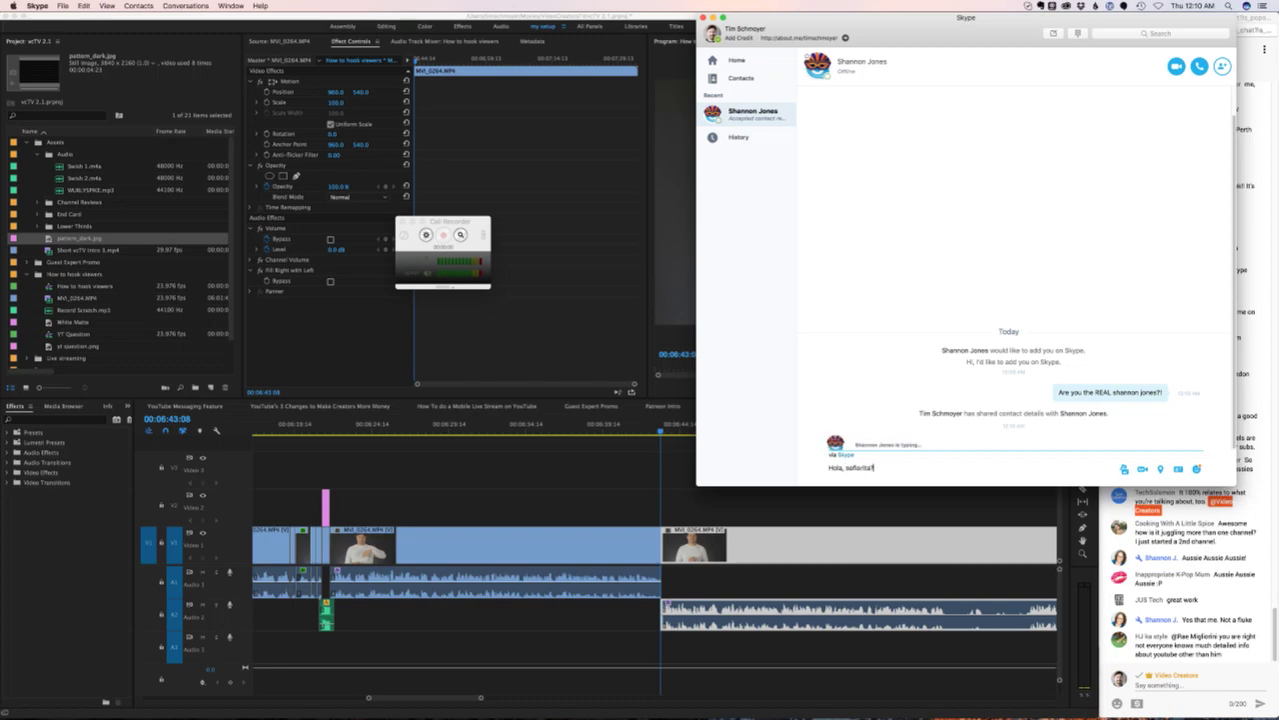
pyautogui.press('Return')
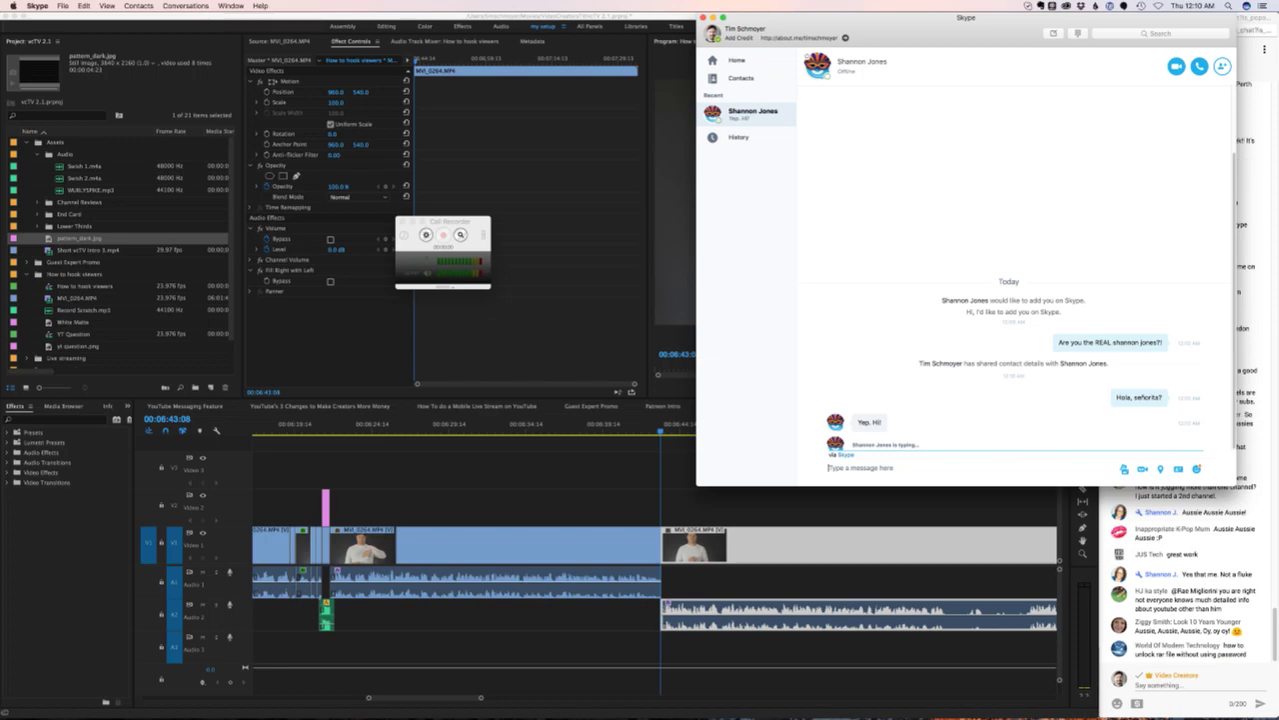
pyautogui.click(38, 5)
pyautogui.click(62, 34)
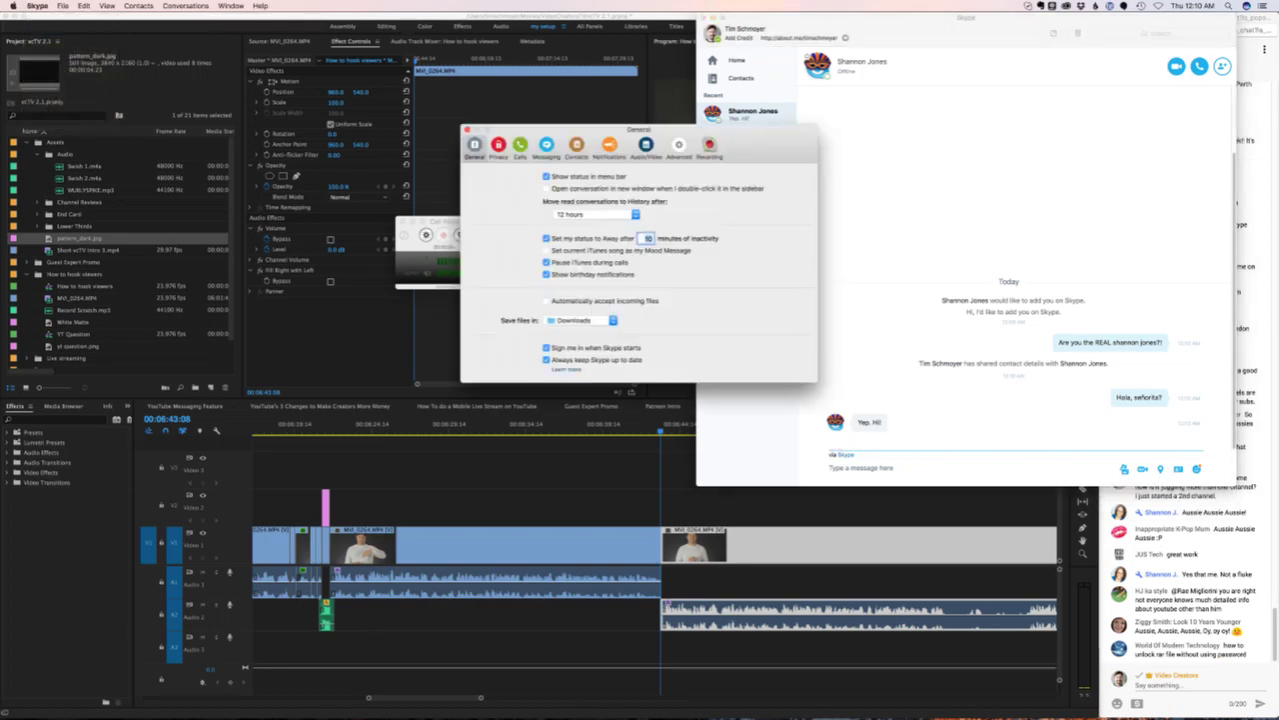
# - Set Skype's speaker output to Sound Siphon Out, then place an audio call to the contact
pyautogui.click(646, 147)
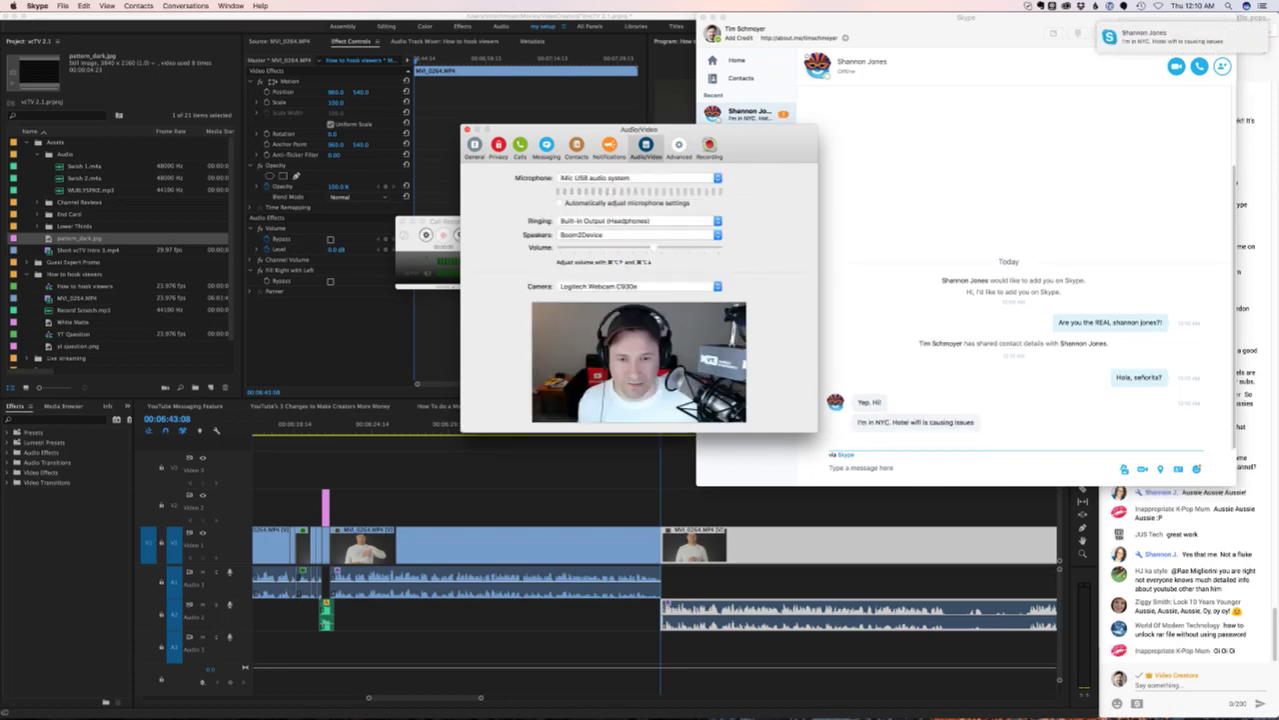
pyautogui.click(640, 234)
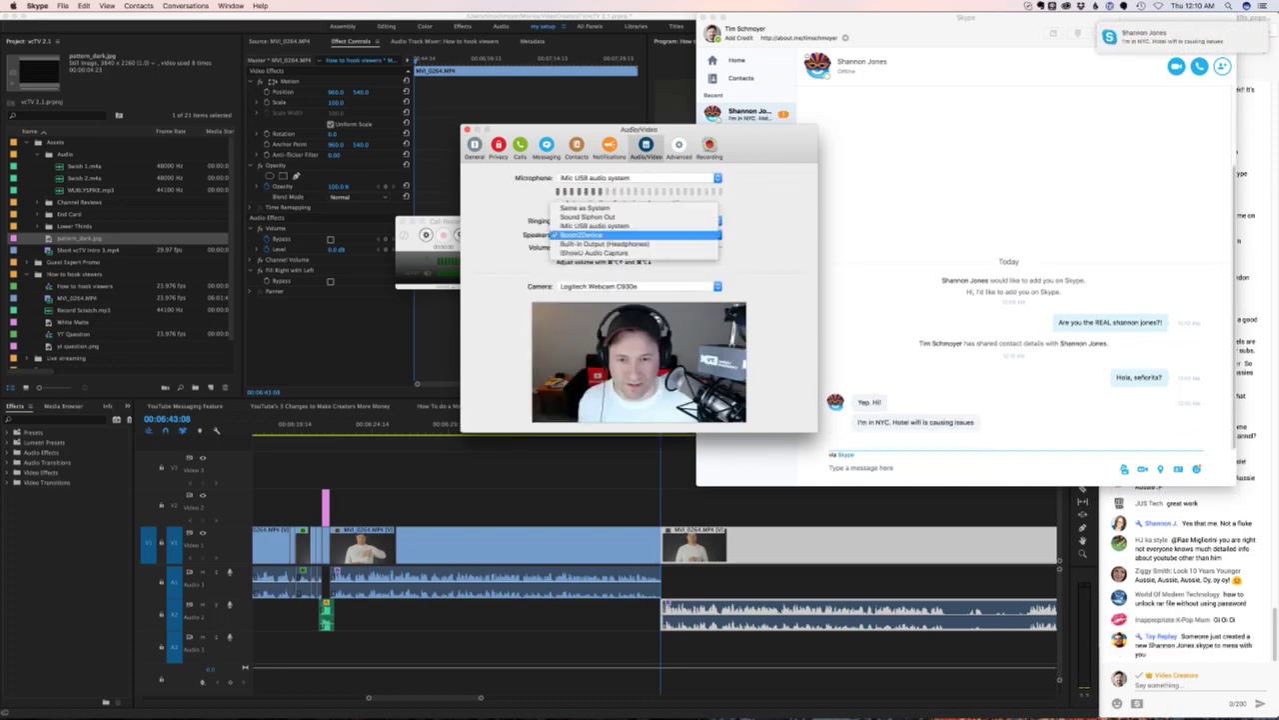
pyautogui.press('Return')
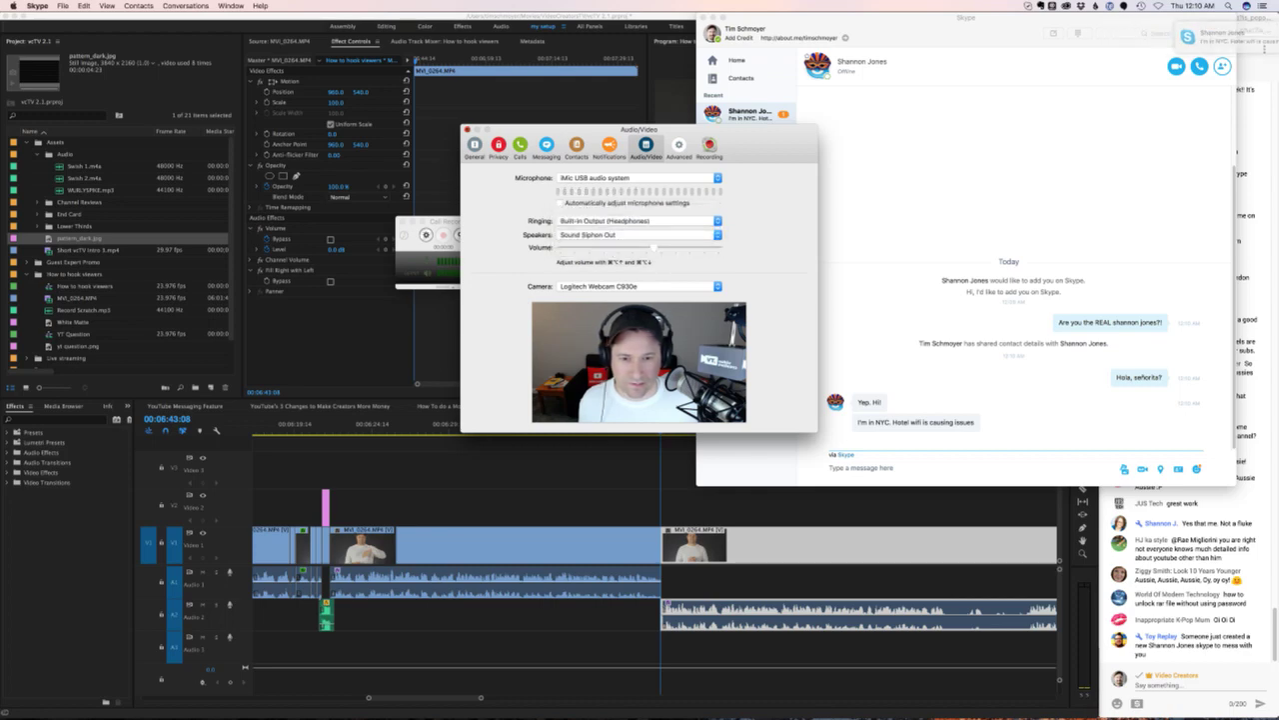
pyautogui.press('super+w')
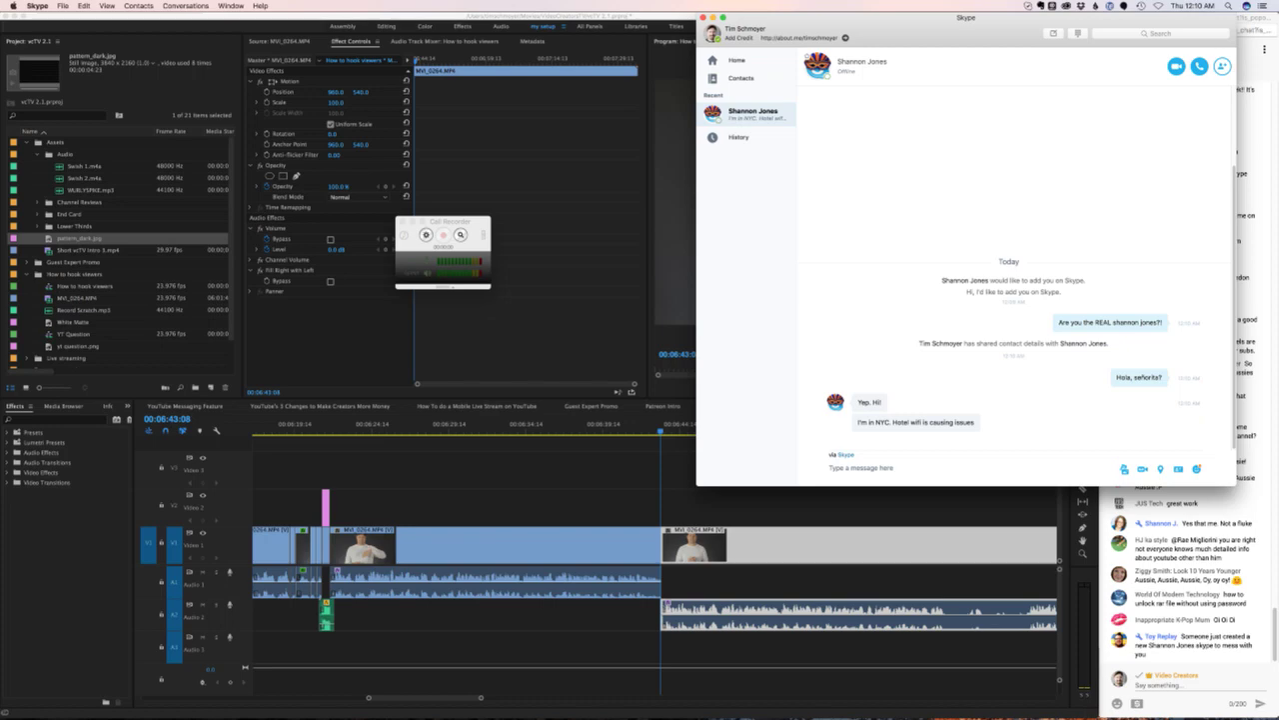
pyautogui.click(1199, 66)
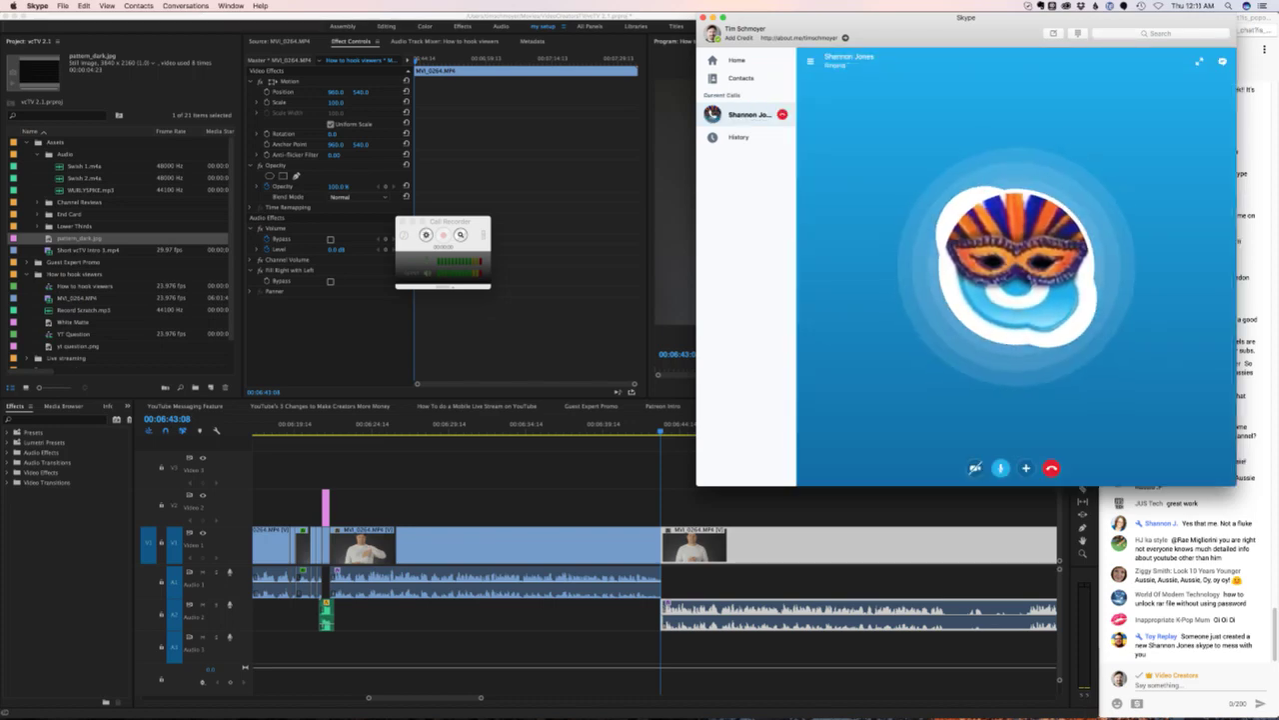
# - Bring Wirecast's live production window in front of the Skype call from the Dock
pyautogui.moveTo(630, 712)
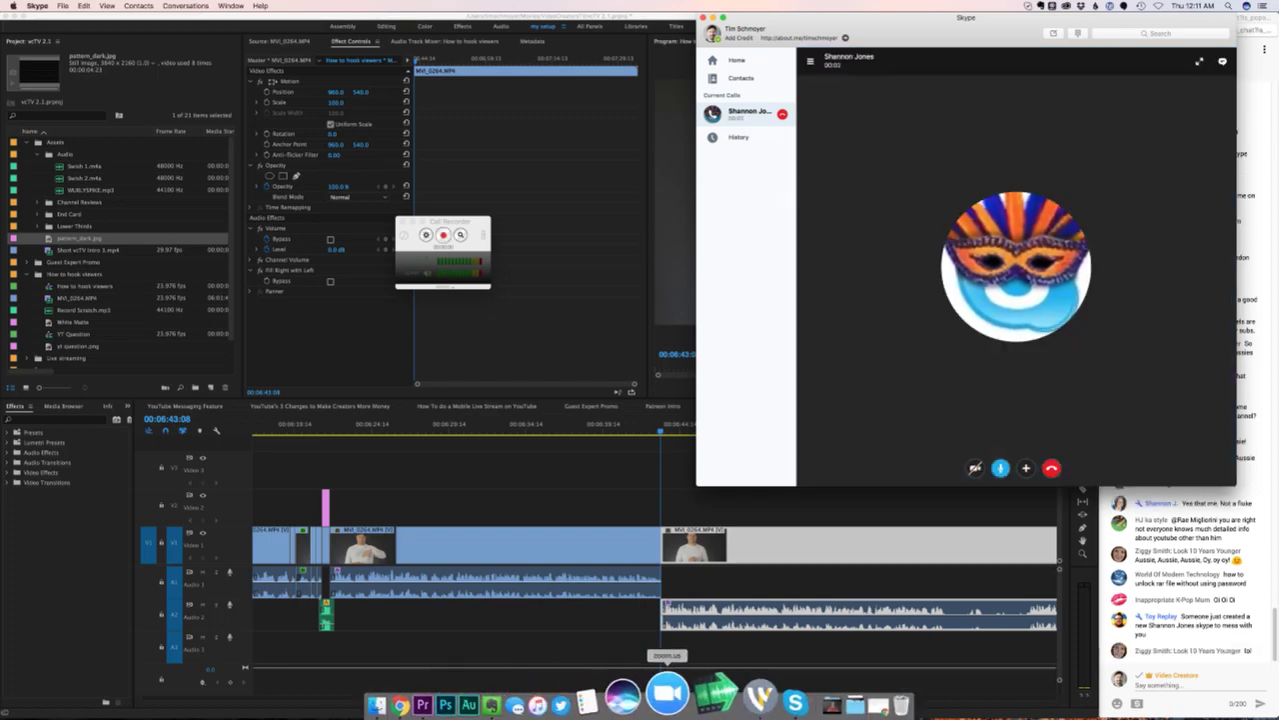
pyautogui.click(730, 692)
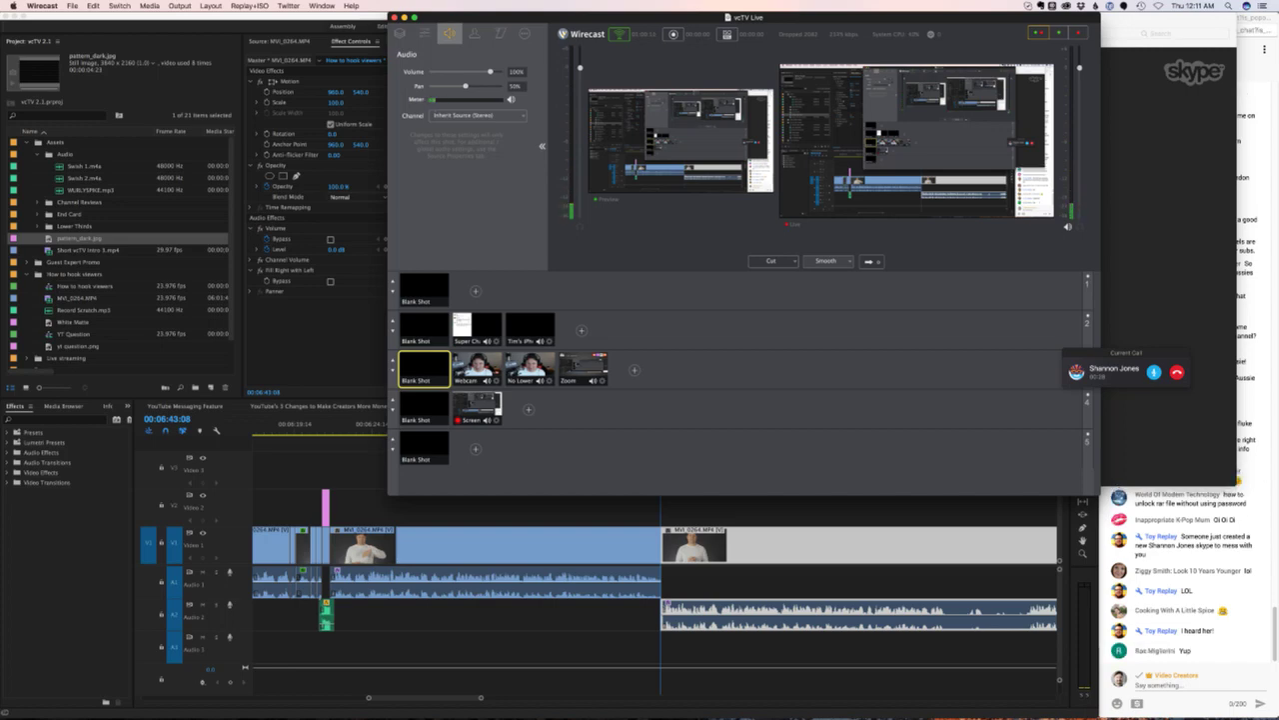
# - Open Skype's Audio/Video preferences and move the window aside to uncover the shots
pyautogui.click(1114, 369)
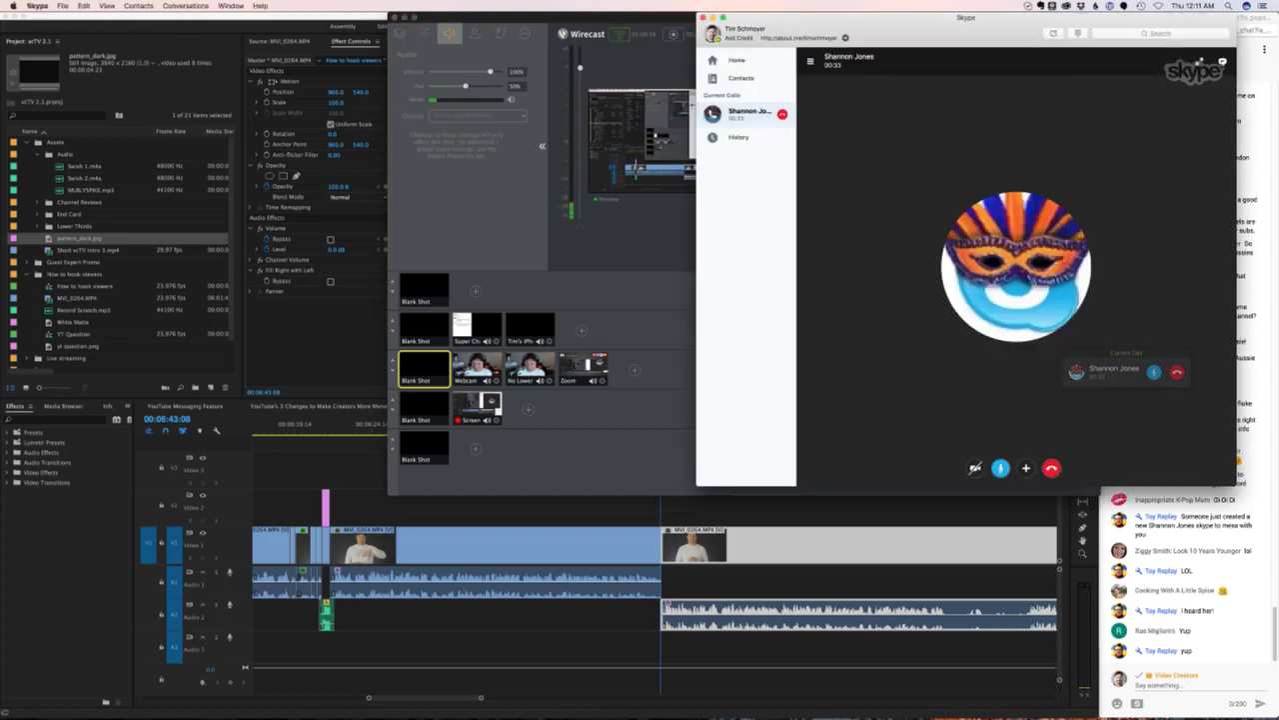
pyautogui.click(37, 5)
pyautogui.click(60, 33)
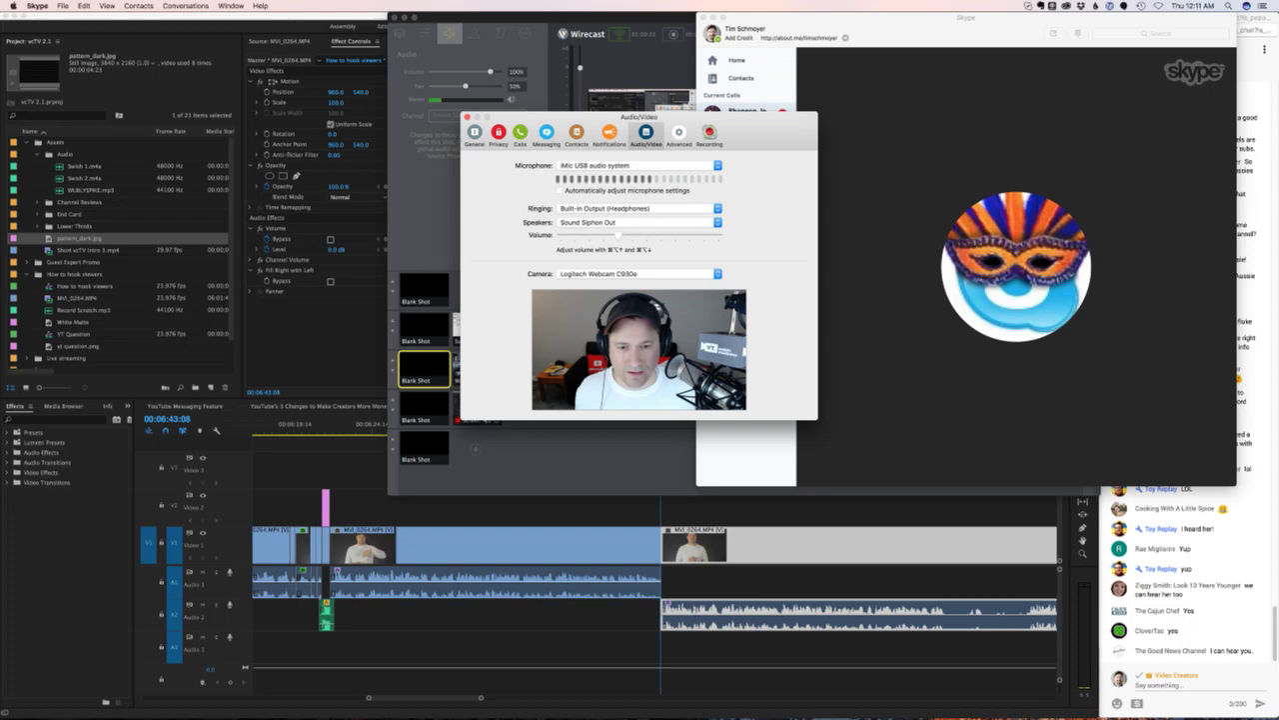
pyautogui.moveTo(599, 117); pyautogui.dragTo(833, 166)
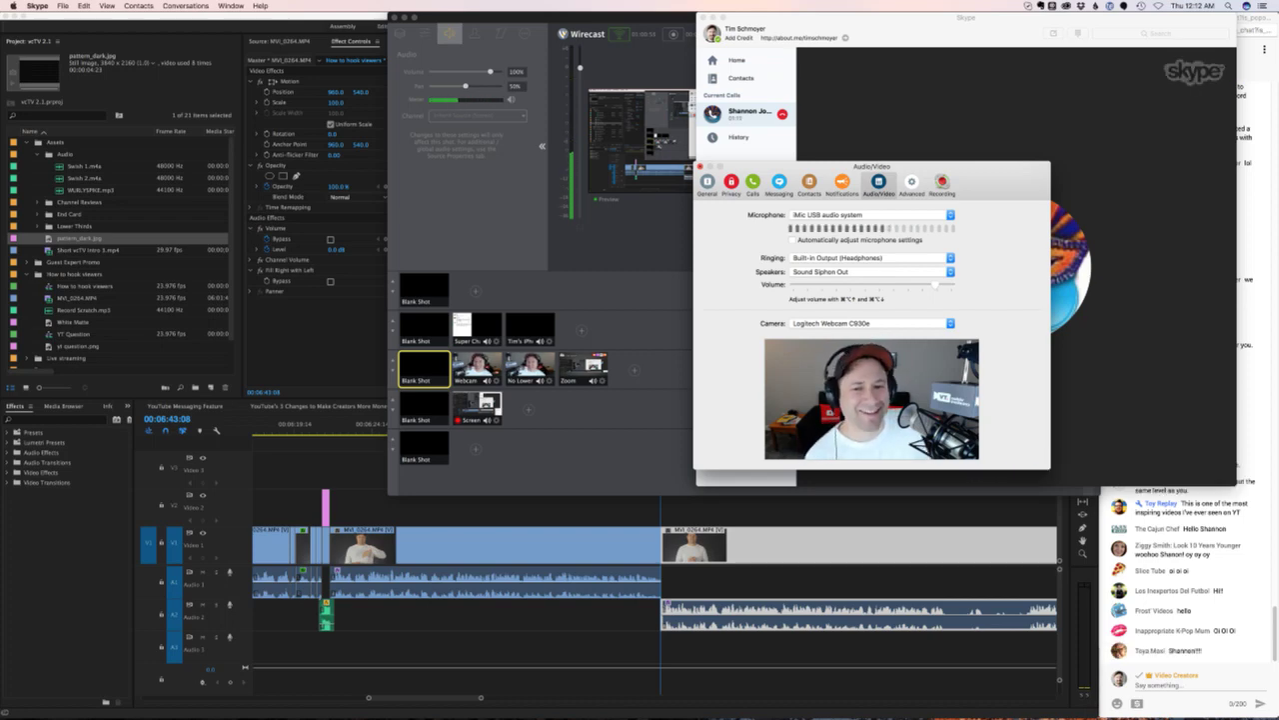
# - Minimize the Skype call, close preferences, return to Premiere, and move the call panel top right
pyautogui.press('super+Tab')
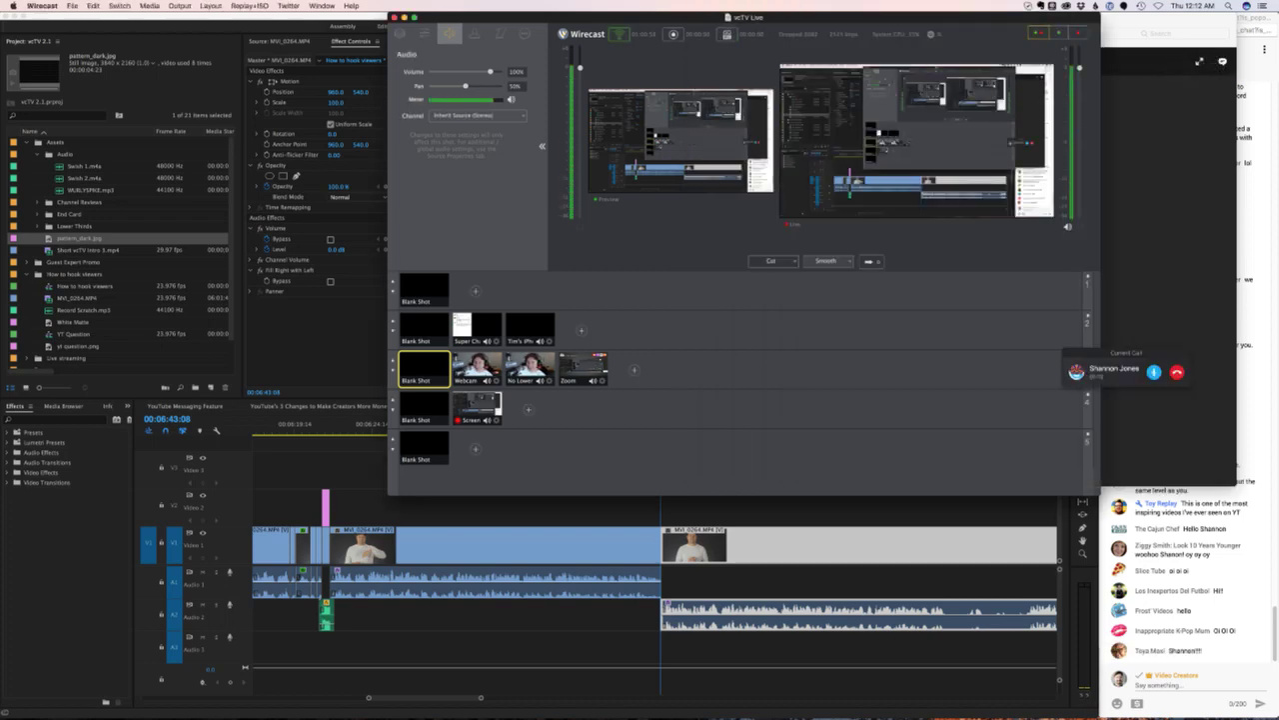
pyautogui.press('super+Tab')
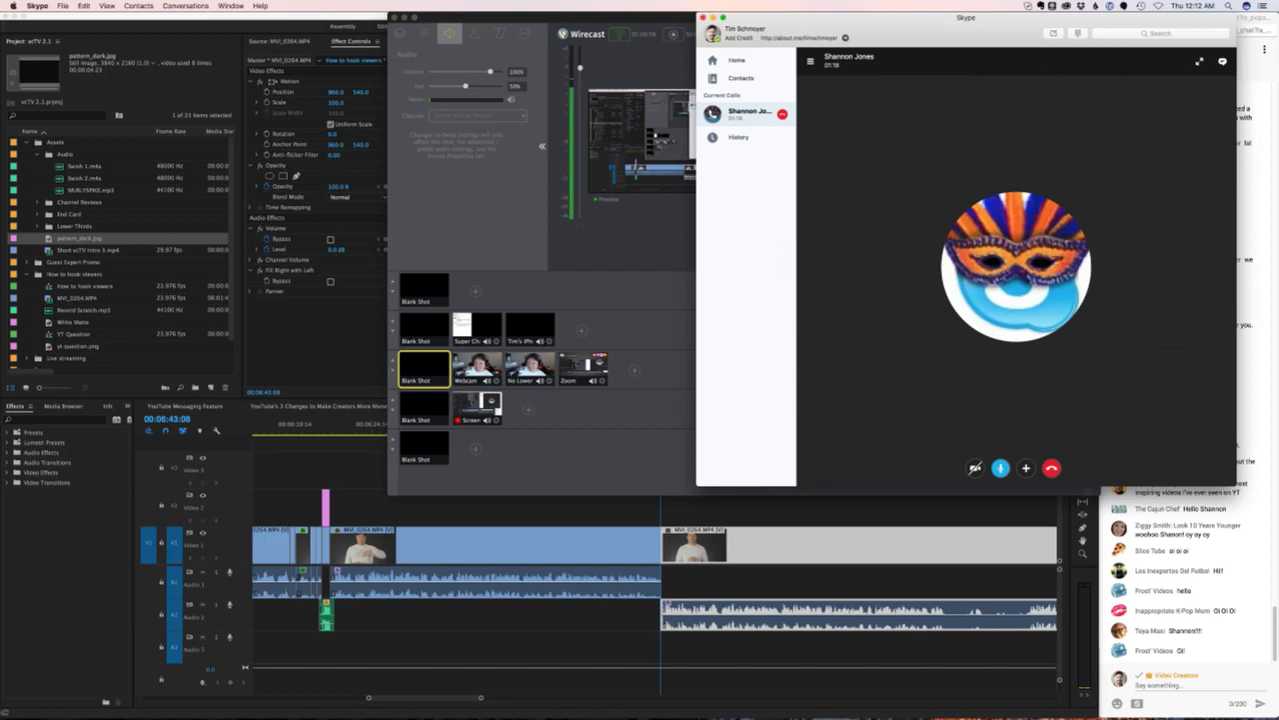
pyautogui.press('super+m')
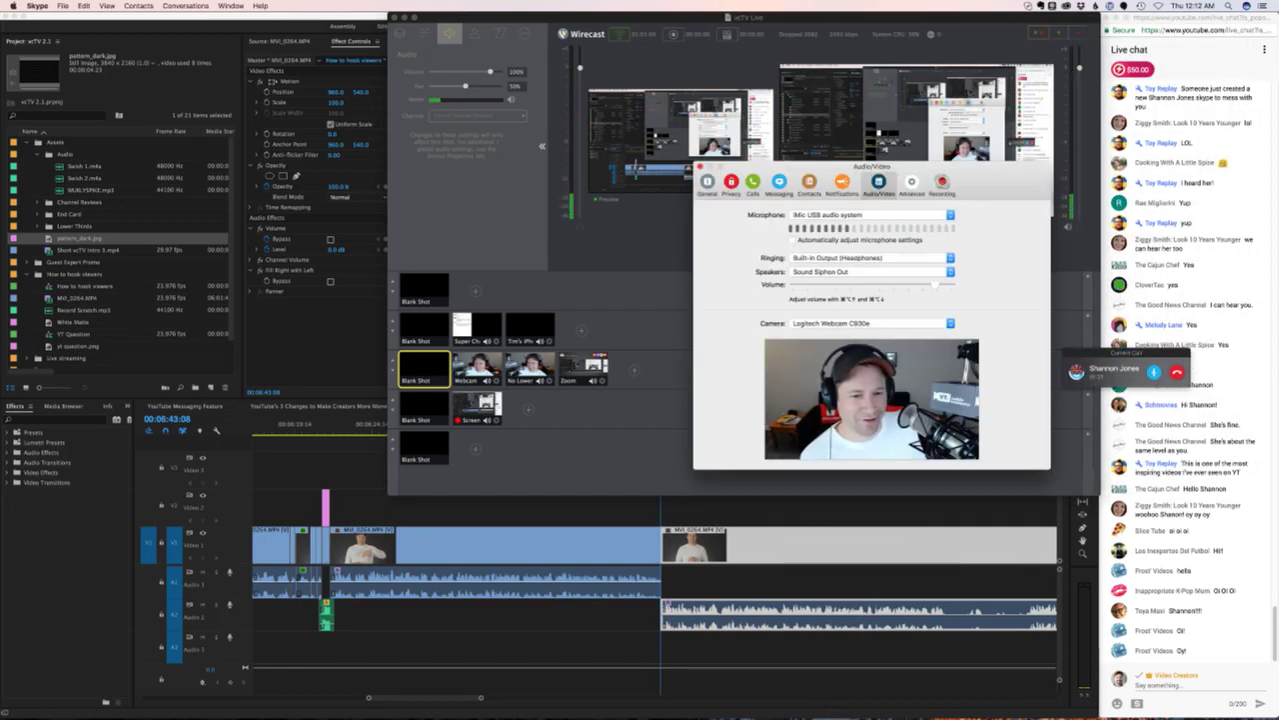
pyautogui.press('super+w')
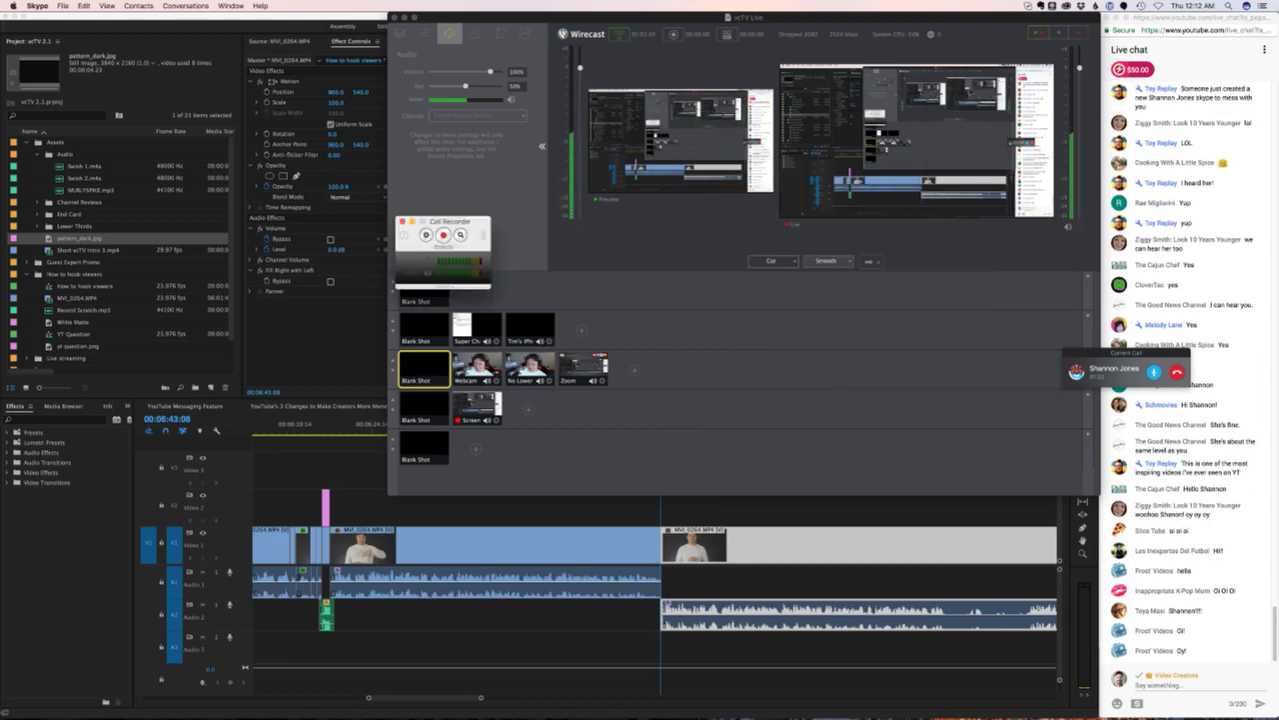
pyautogui.press('super+Tab')
pyautogui.moveTo(1115, 368); pyautogui.dragTo(1023, 38)
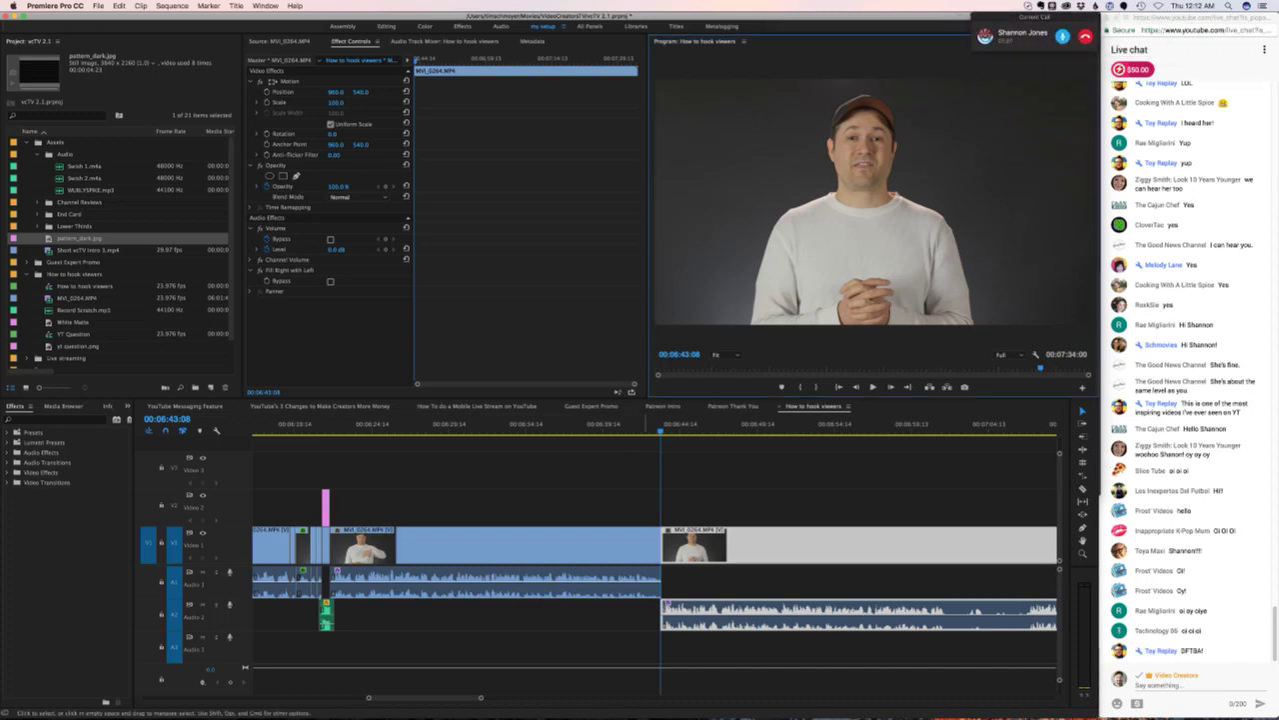
# - Play through the MVI_0264 footage and park the playhead at about 00:07:01:16
pyautogui.hotkey('shift', 'k')
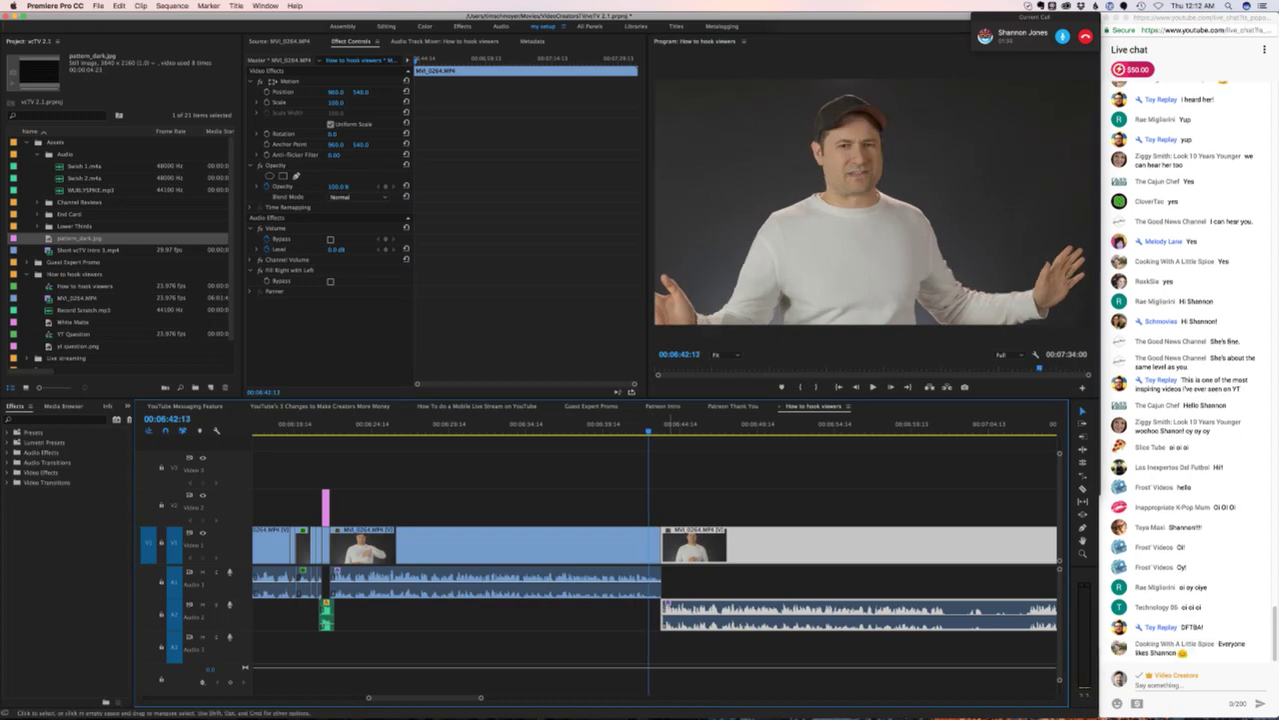
pyautogui.hscroll(5, 655, 560)
pyautogui.press('space')
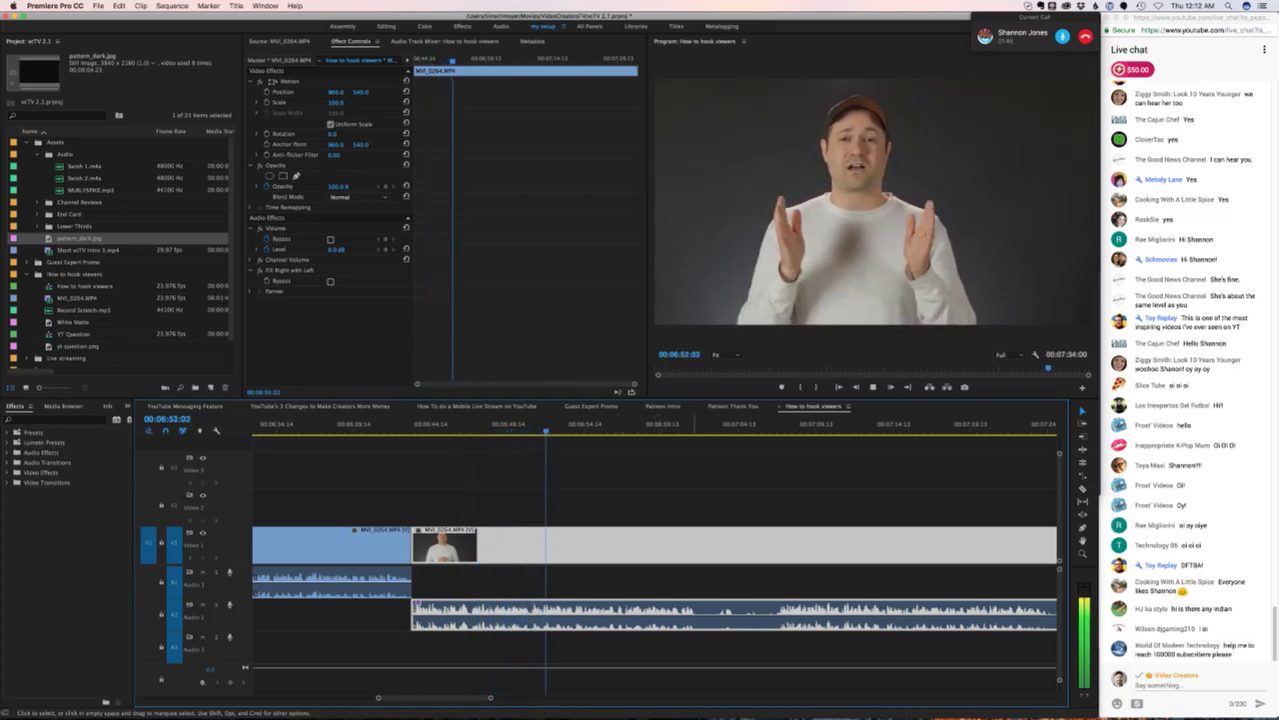
pyautogui.press('super+shift+a')
pyautogui.press('space')
pyautogui.hotkey('shift', 'k')
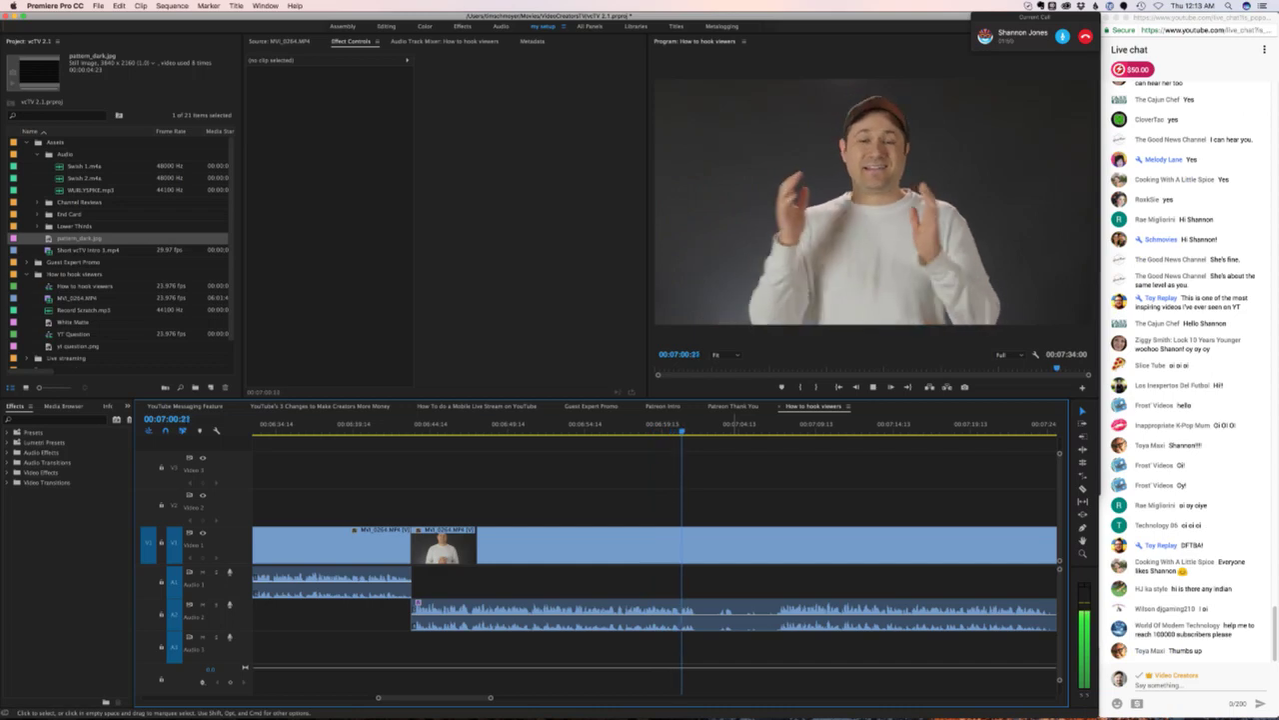
pyautogui.press('space')
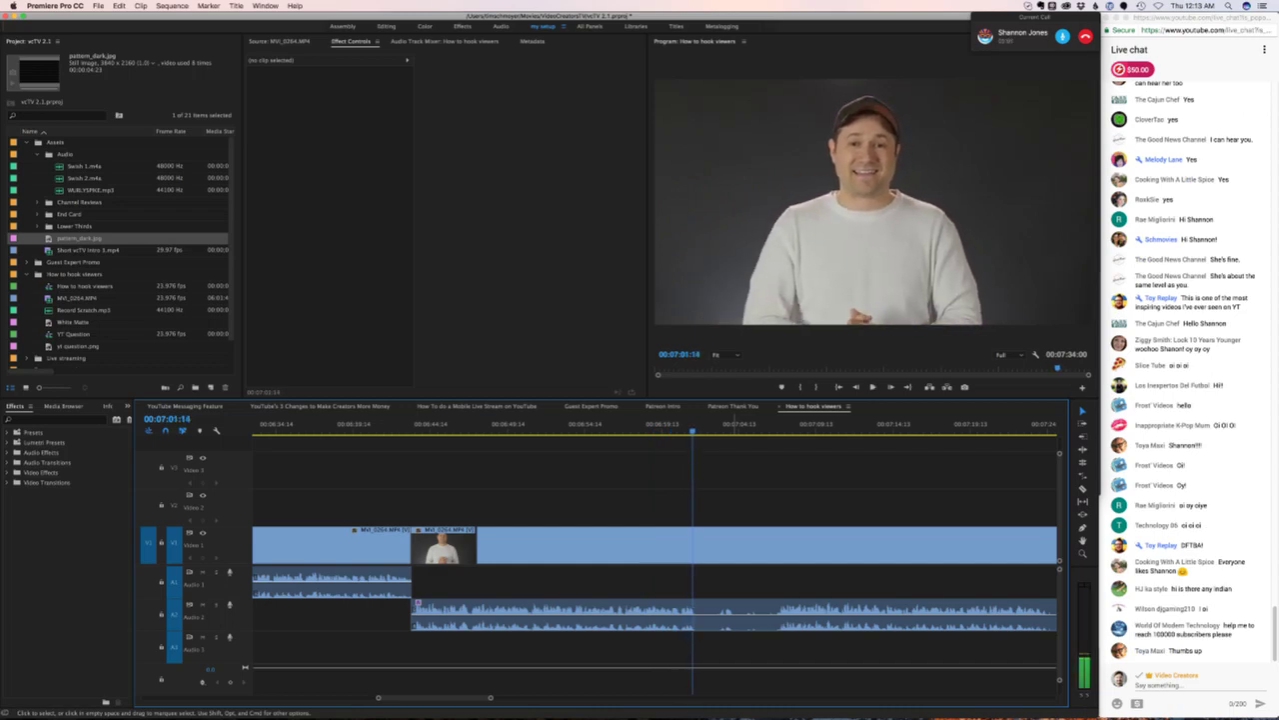
pyautogui.press('Left')
pyautogui.press('Left')
# - Add edit points to MVI_0264 at about 07:01:16 and 07:07:07
pyautogui.press('super+k')
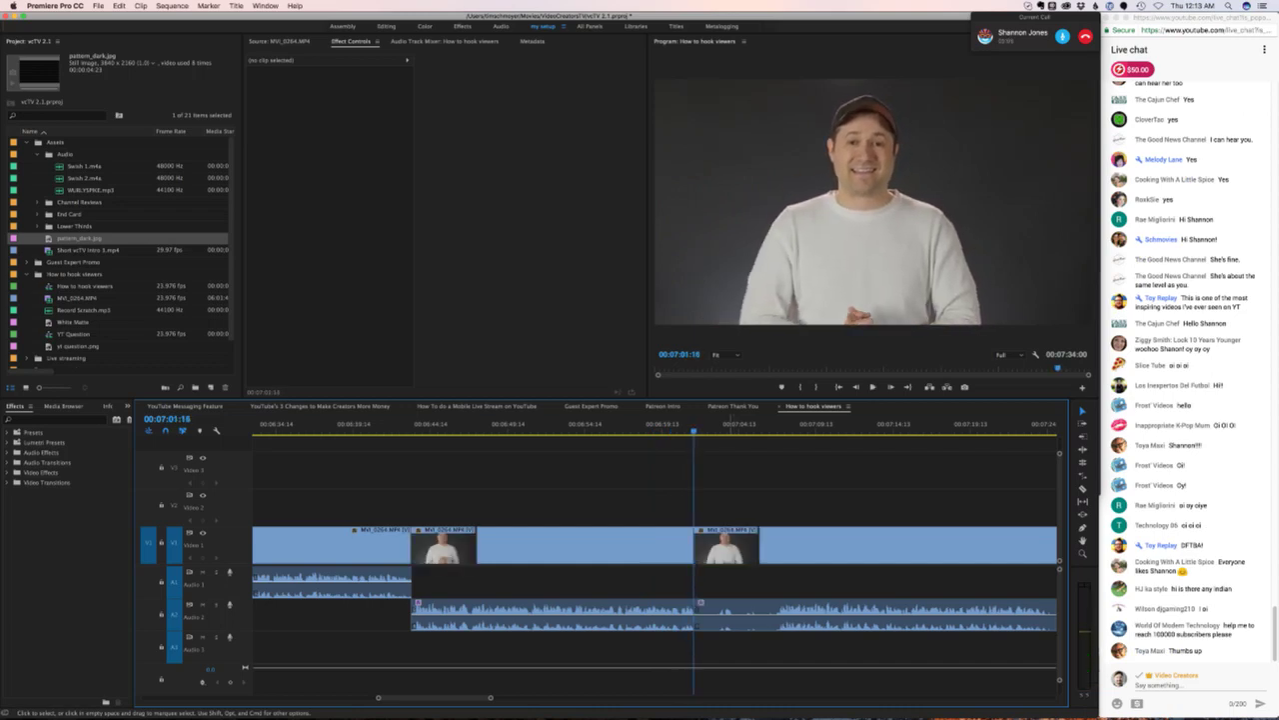
pyautogui.hscroll(3, 654, 560)
pyautogui.hscroll(5, 654, 560)
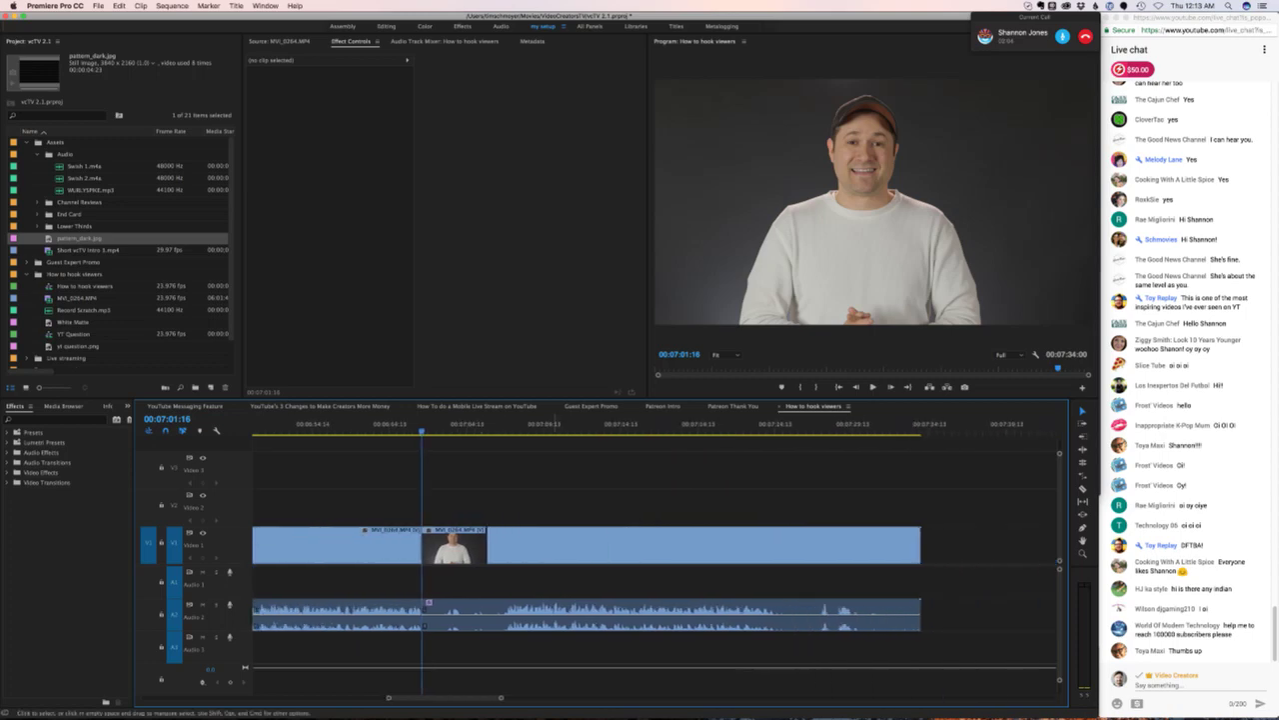
pyautogui.press('space')
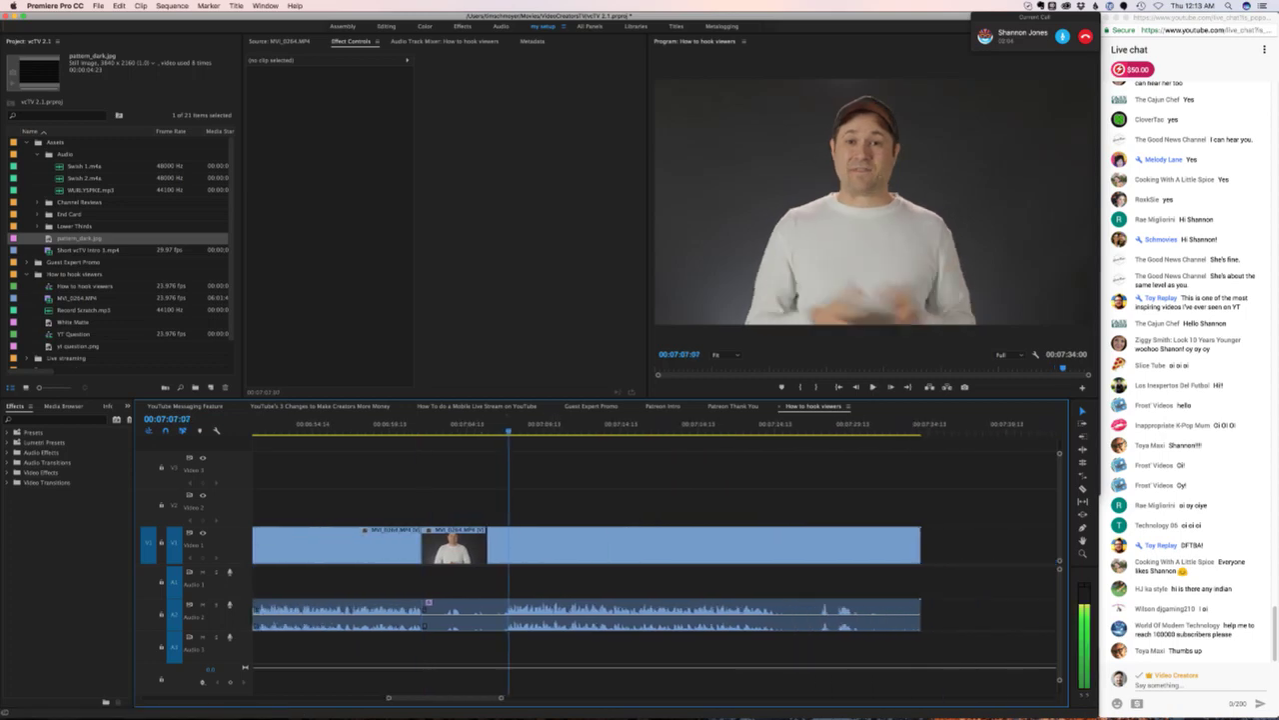
pyautogui.press('super+k')
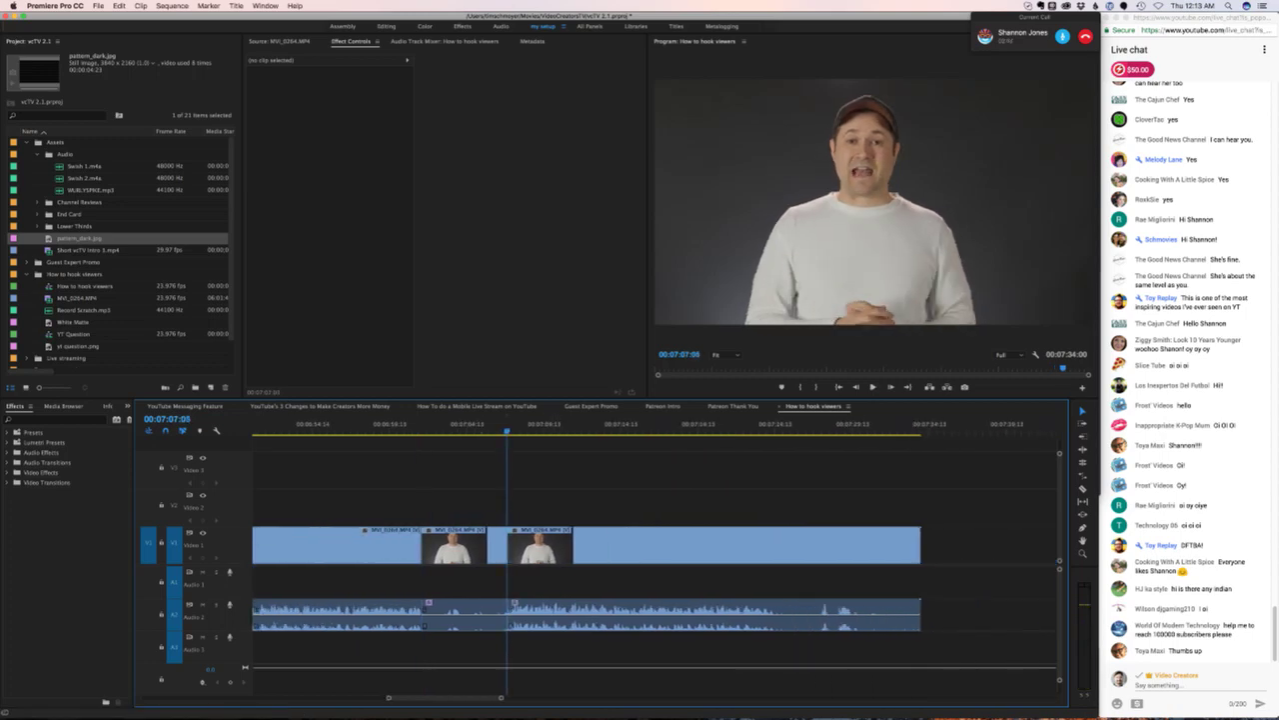
# - Ripple delete the section between the two cuts and move the following clip's audio up to A1
pyautogui.click(455, 545)
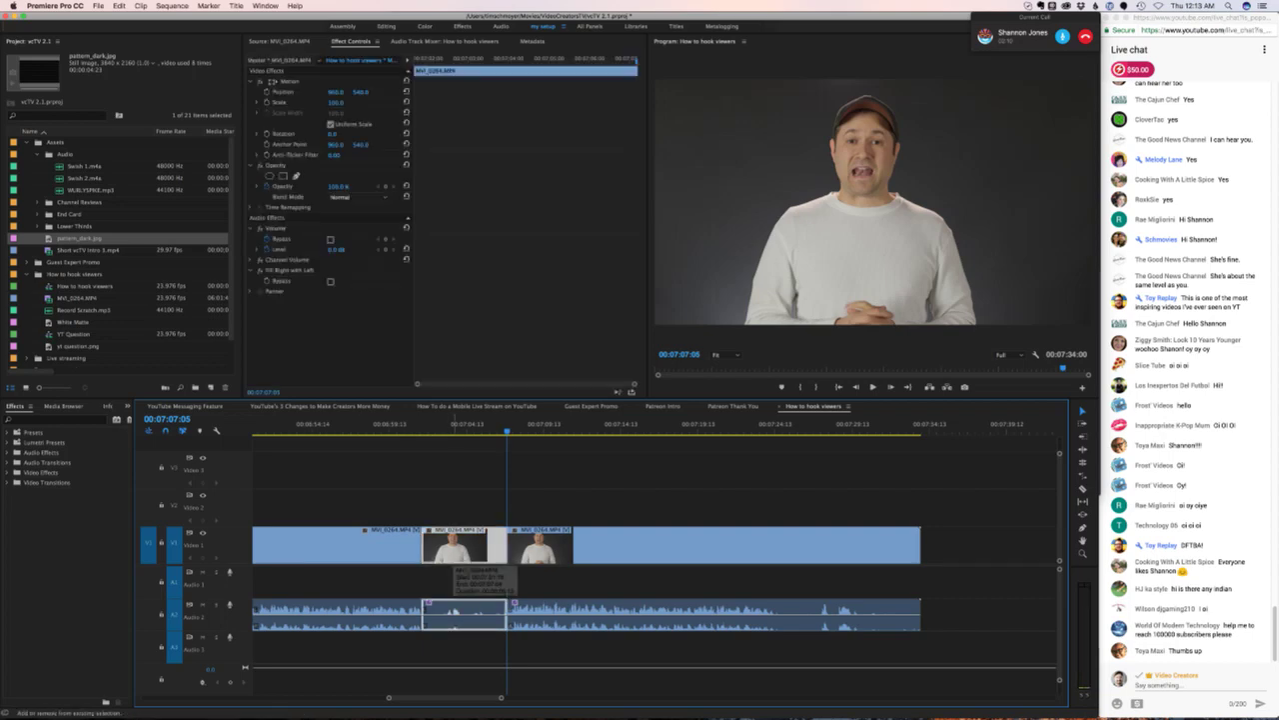
pyautogui.hotkey('alt', 'BackSpace')
pyautogui.moveTo(454, 612); pyautogui.dragTo(458, 582)
pyautogui.moveTo(420, 427); pyautogui.dragTo(411, 428)
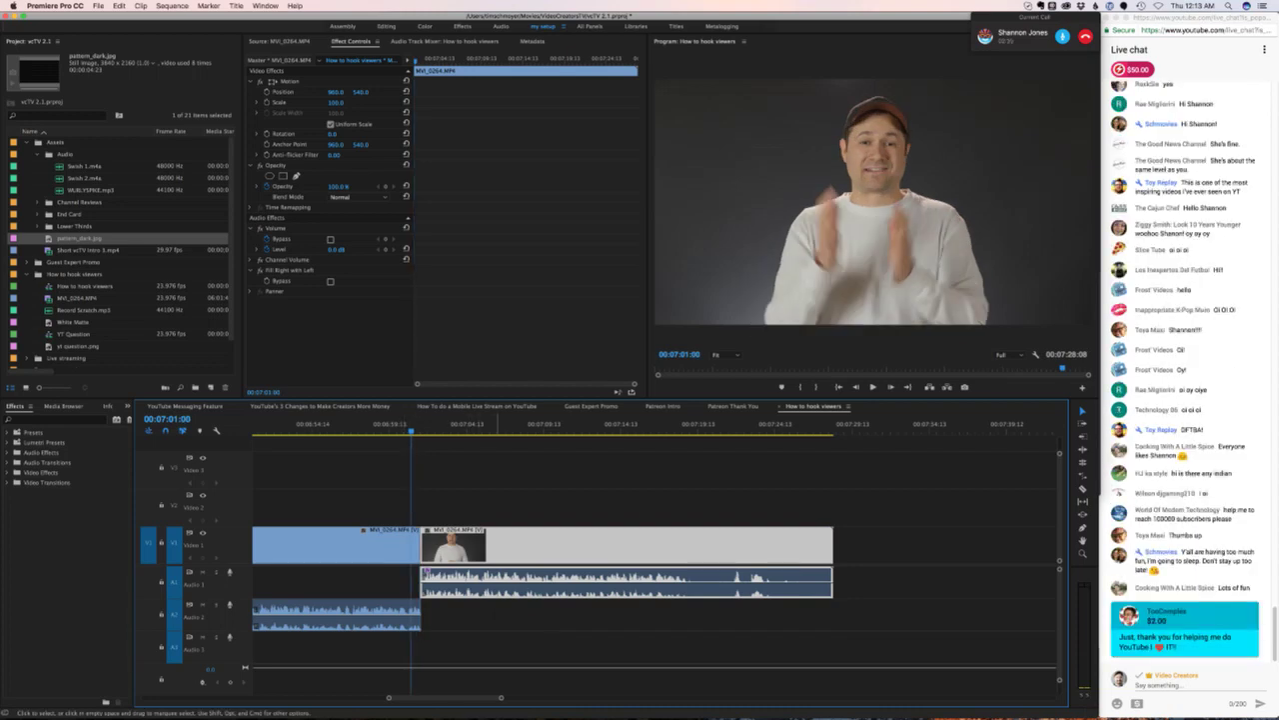
# - From Skype's menus start screen sharing, switch to 'Share your entire screen', and begin sharing
pyautogui.moveTo(600, 704)
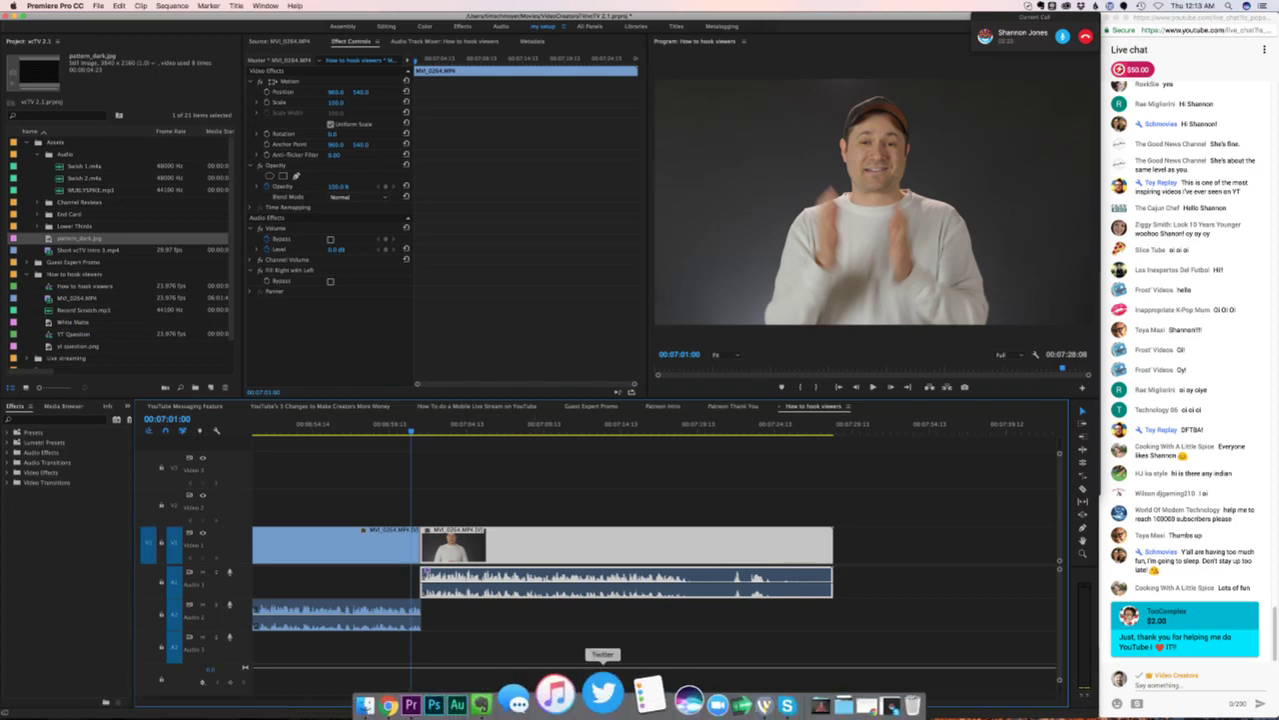
pyautogui.click(730, 692)
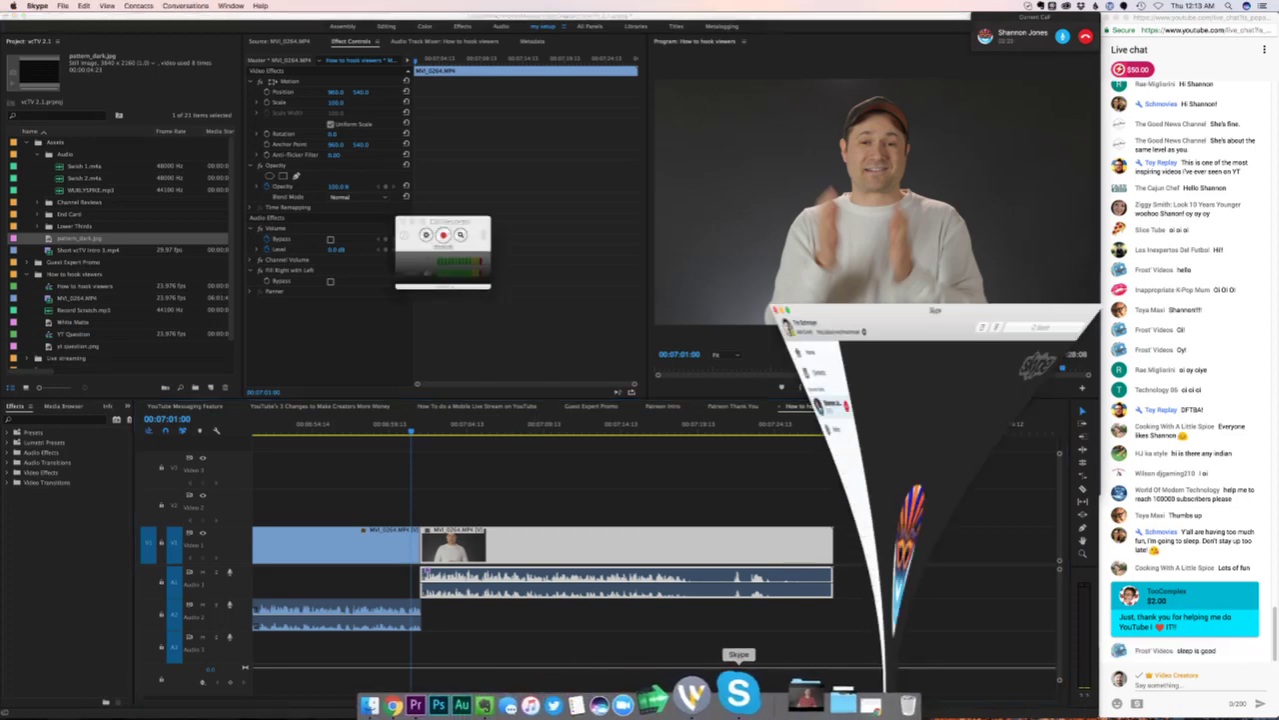
pyautogui.click(138, 5)
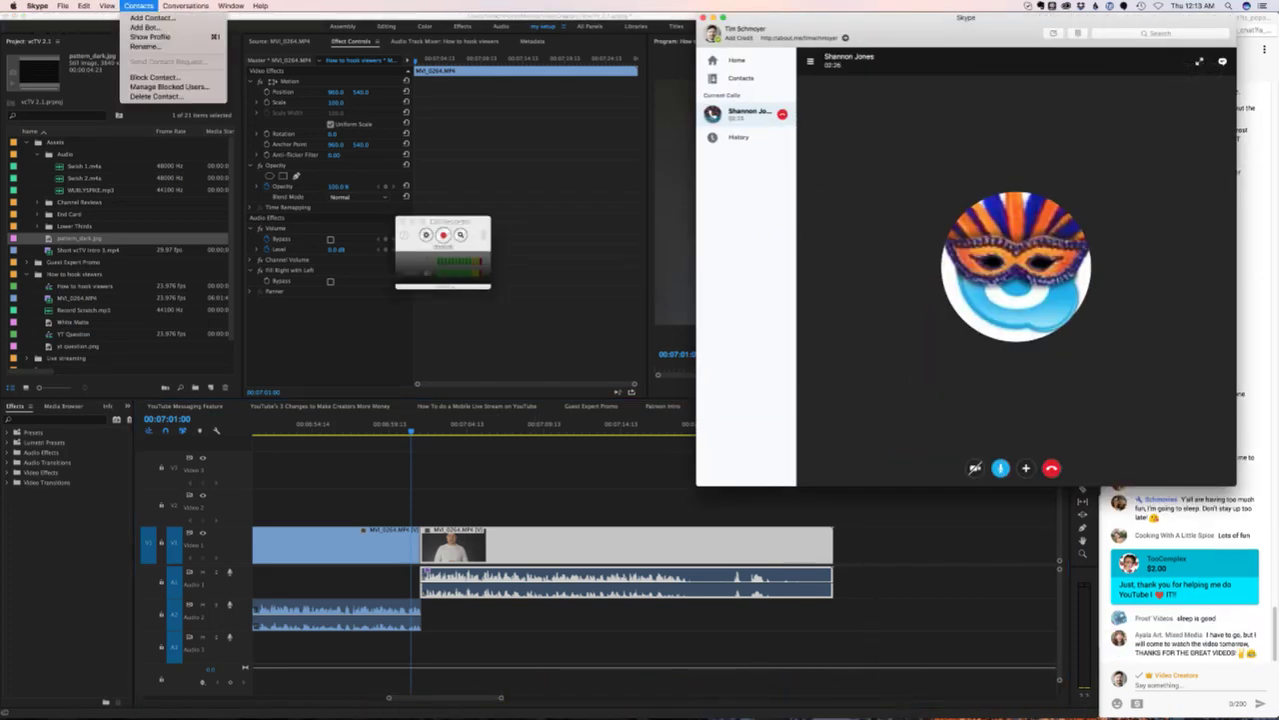
pyautogui.moveTo(107, 5)
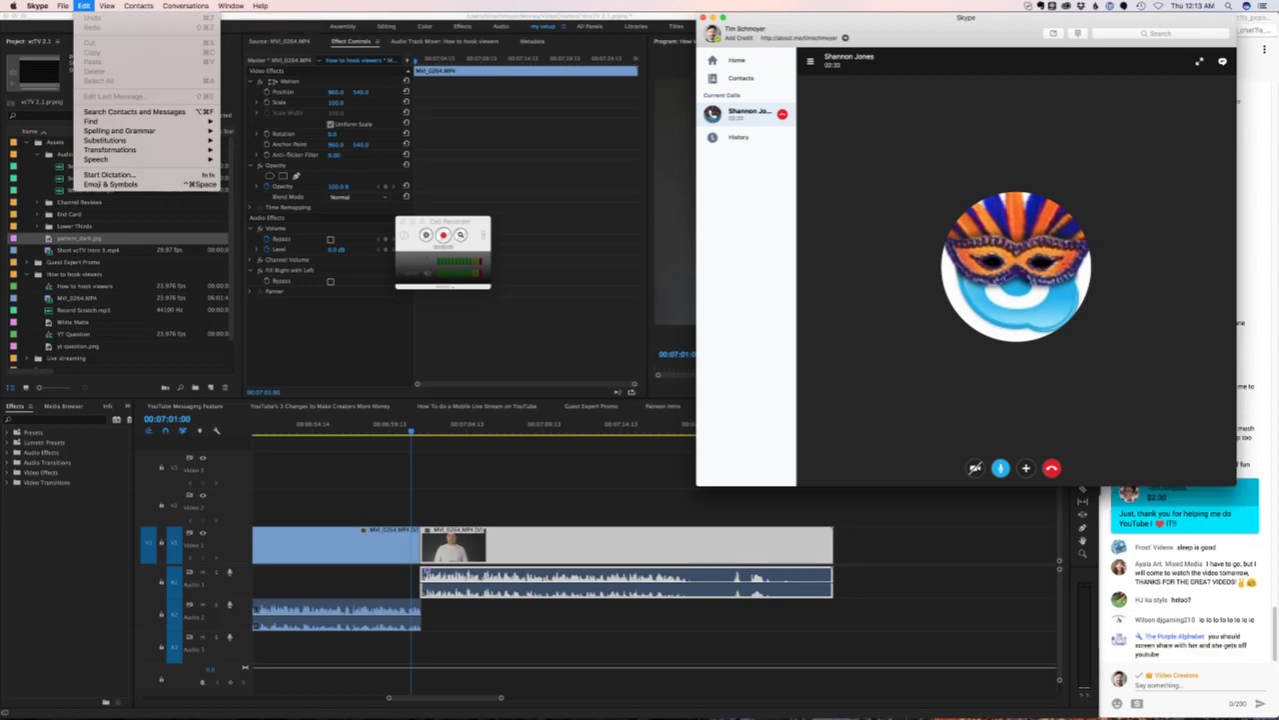
pyautogui.press('Left')
pyautogui.press('Right')
pyautogui.press('Right')
pyautogui.press('Right')
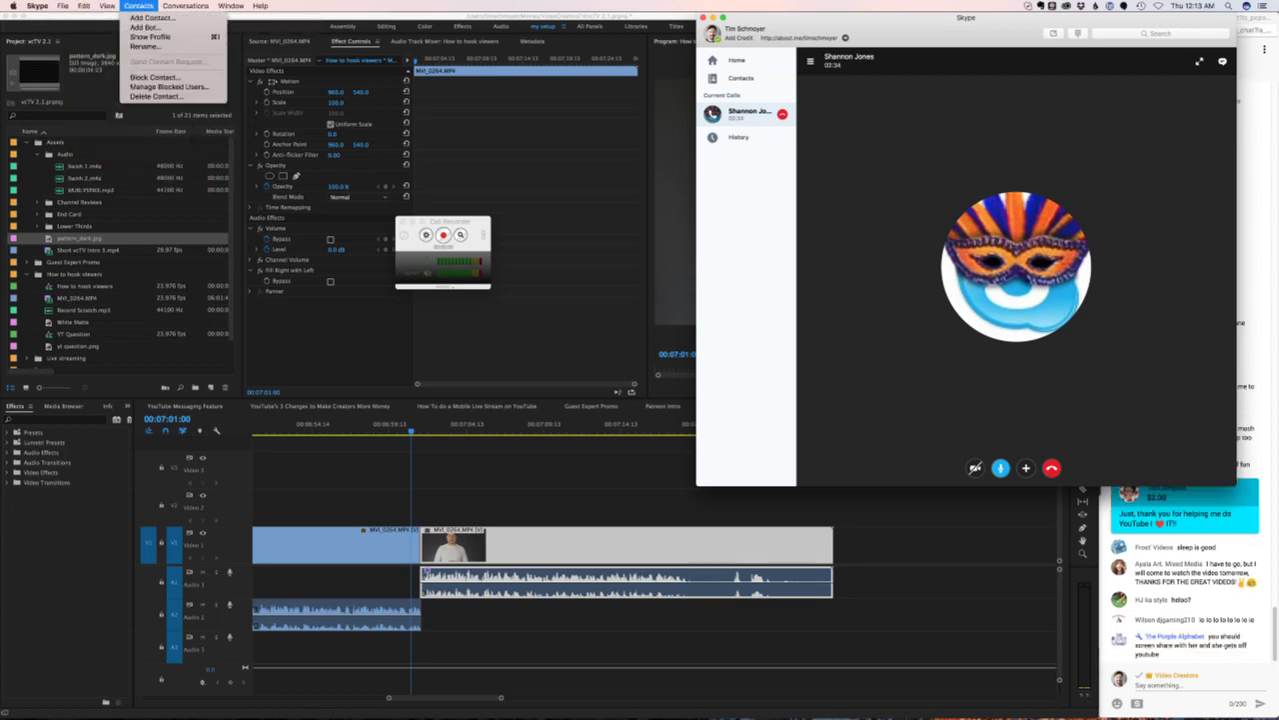
pyautogui.press('Right')
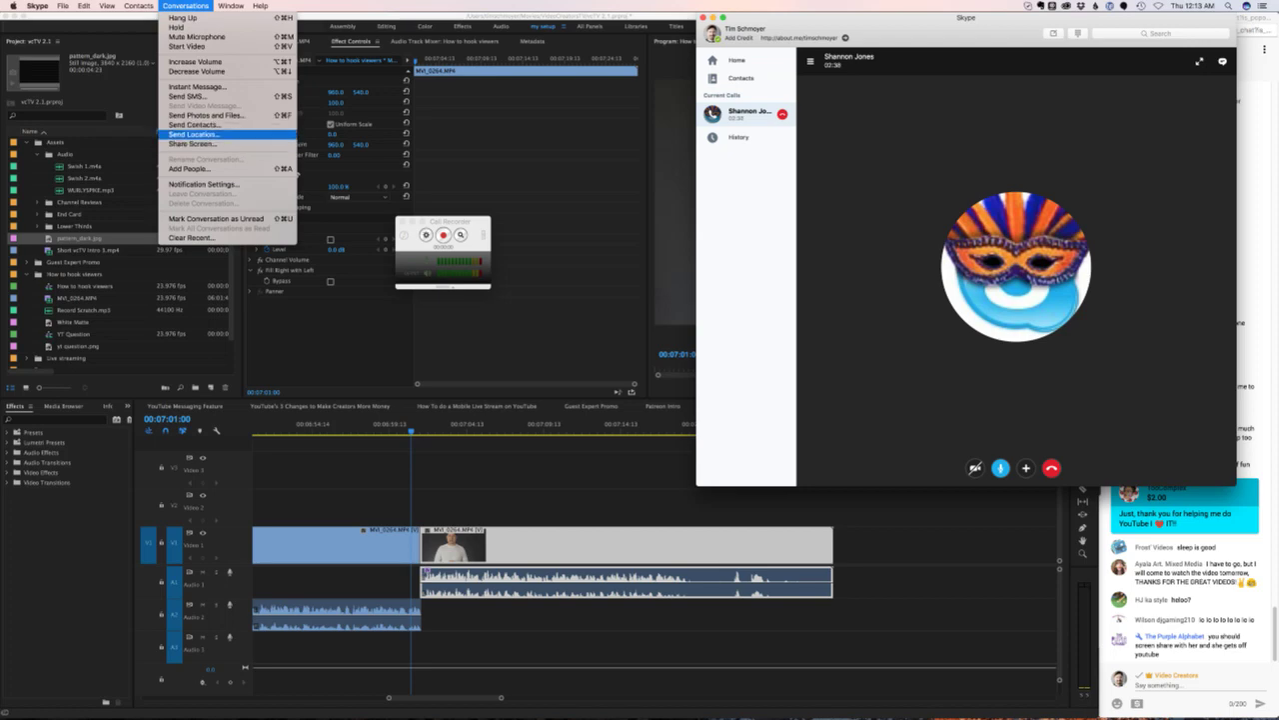
pyautogui.click(194, 144)
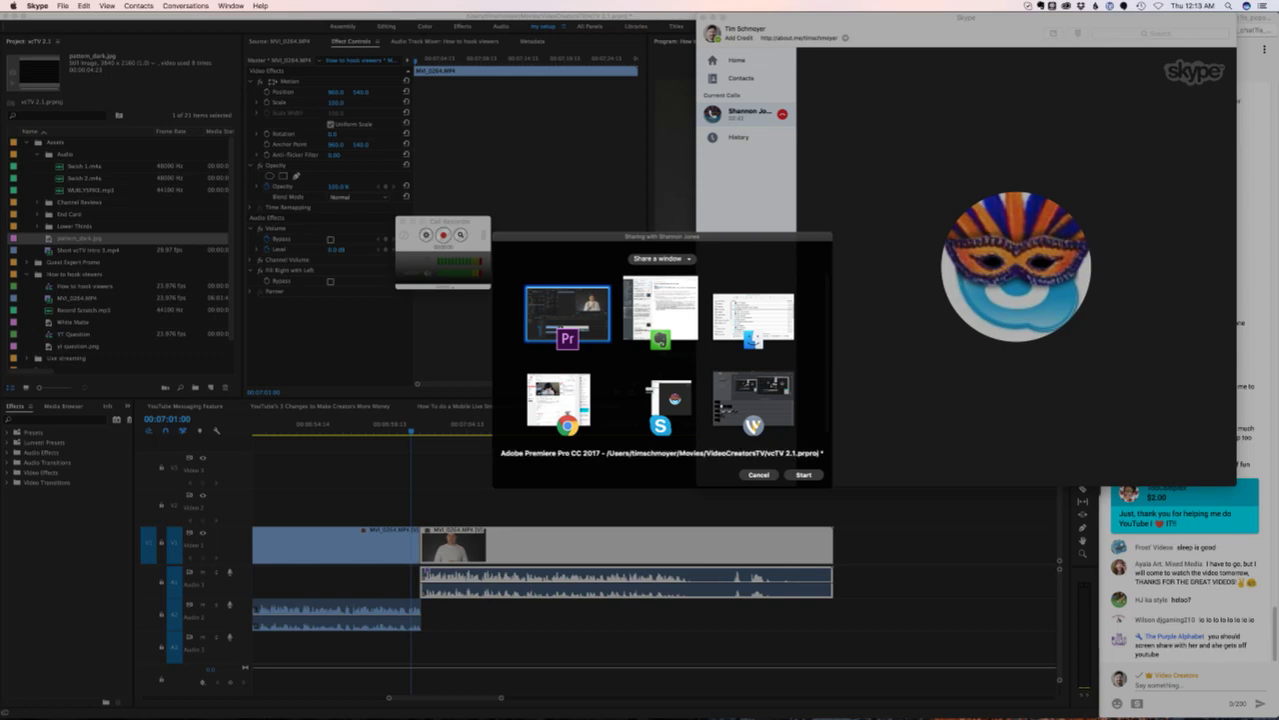
pyautogui.click(661, 258)
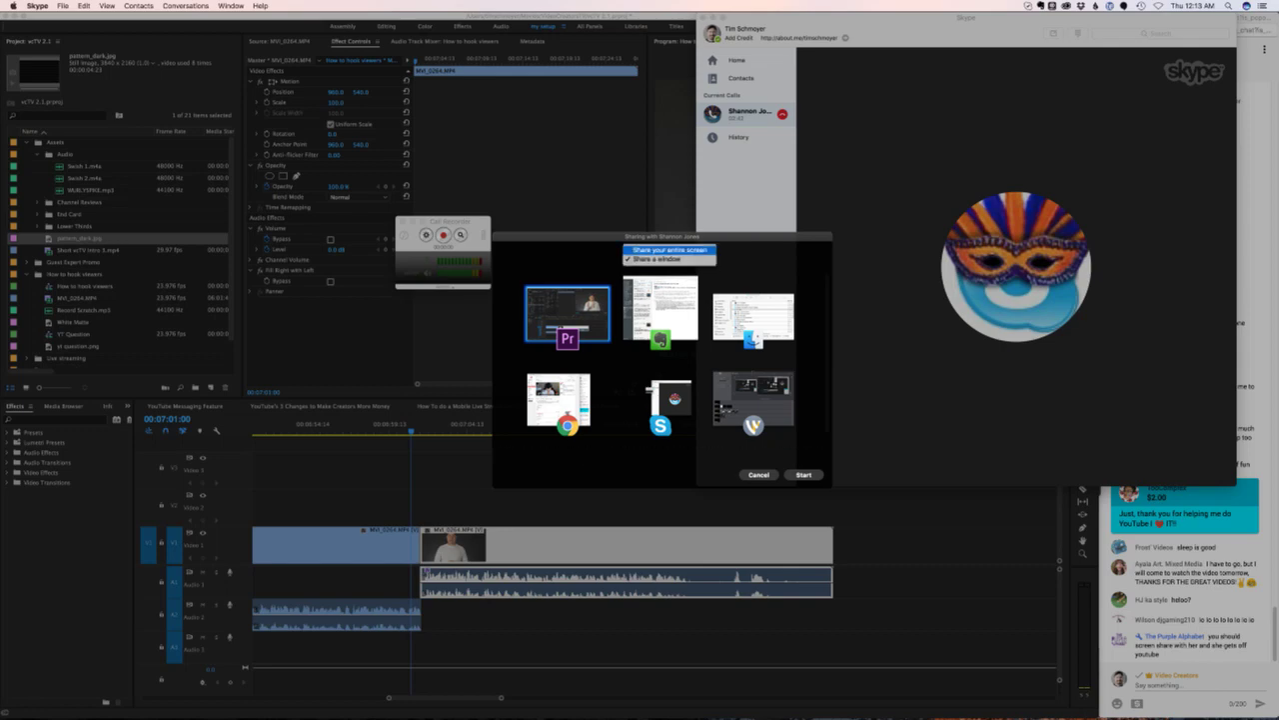
pyautogui.click(669, 249)
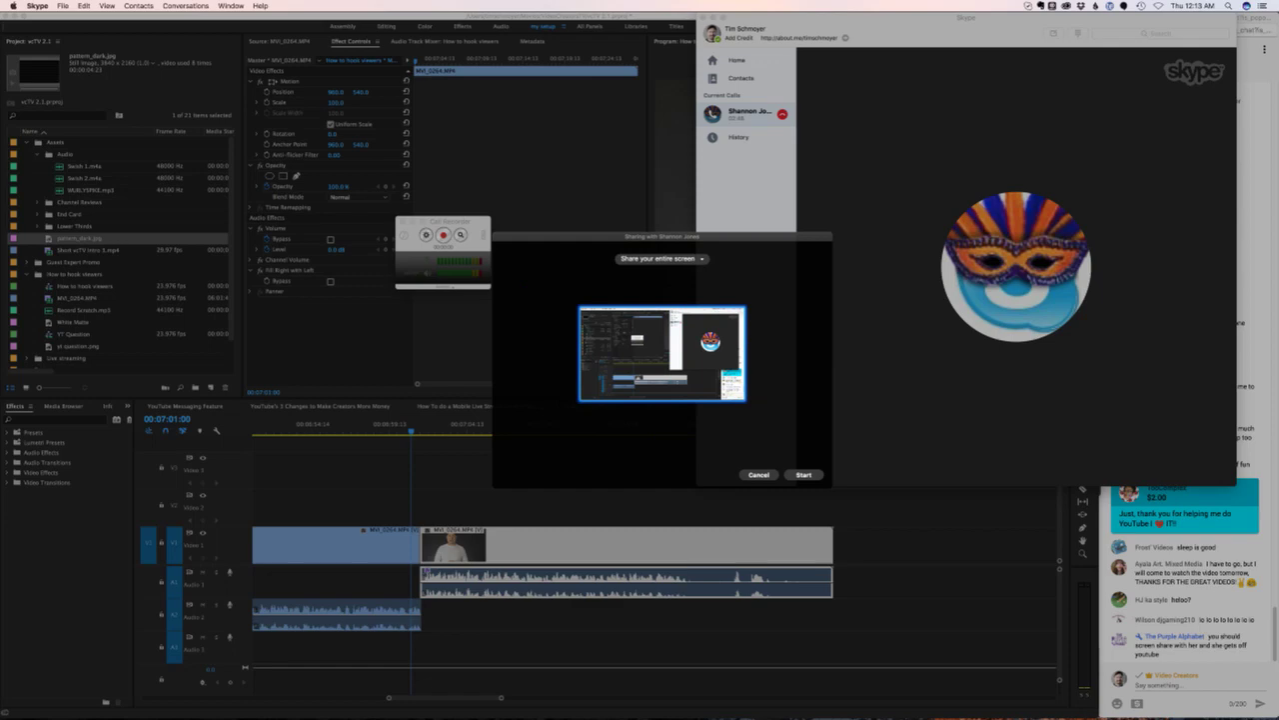
pyautogui.click(803, 473)
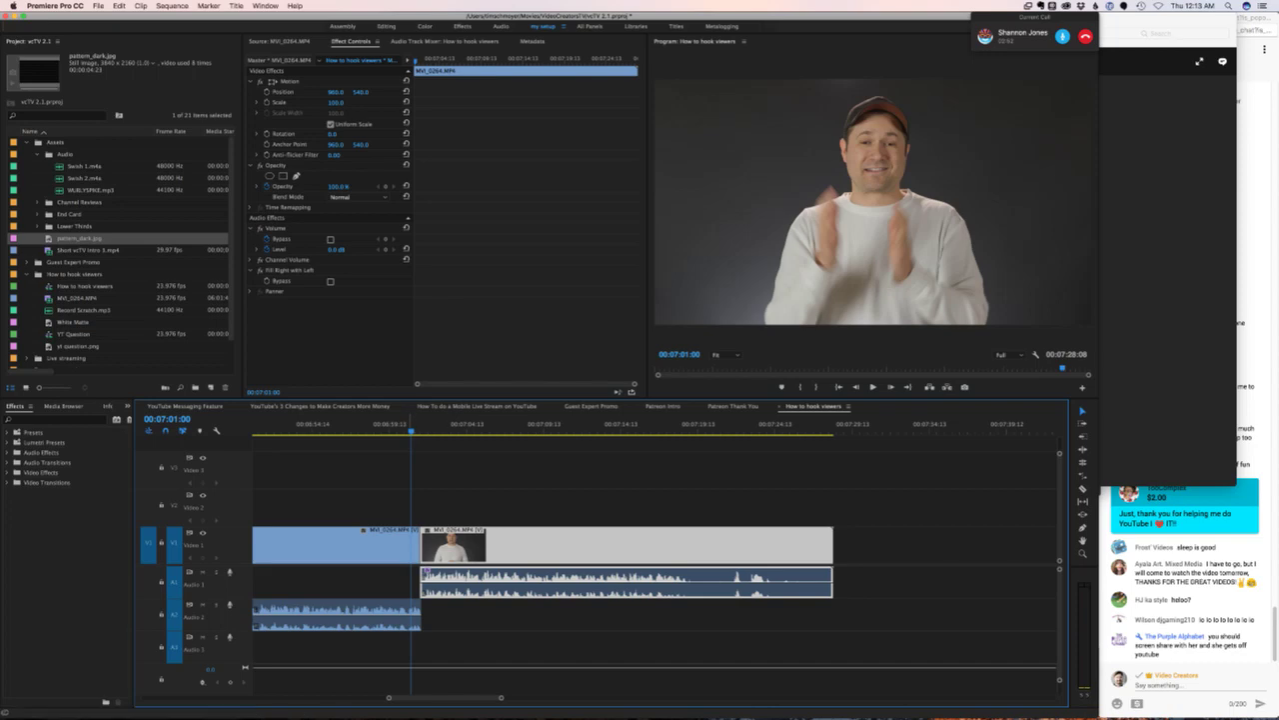
# - Read the YouTube live chat in Chrome, then return to Premiere and deselect the timeline clip
pyautogui.press('super+Tab')
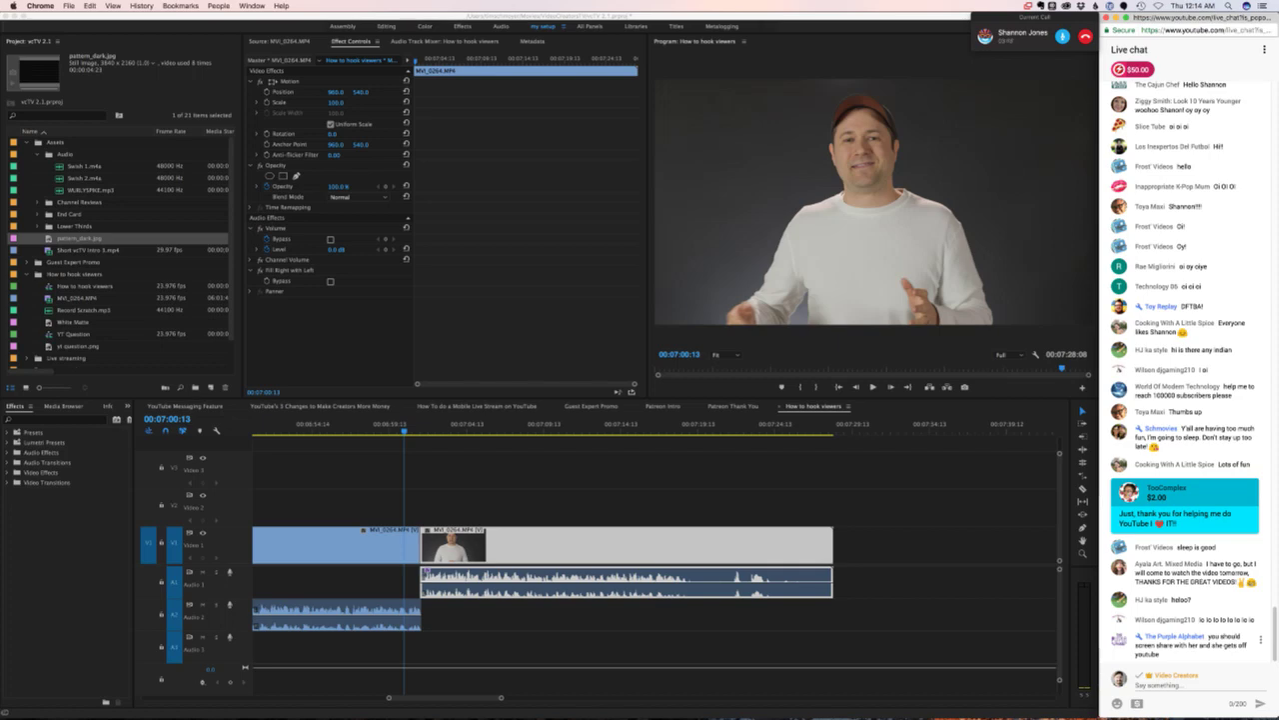
pyautogui.moveTo(1208, 636); pyautogui.dragTo(1161, 654)
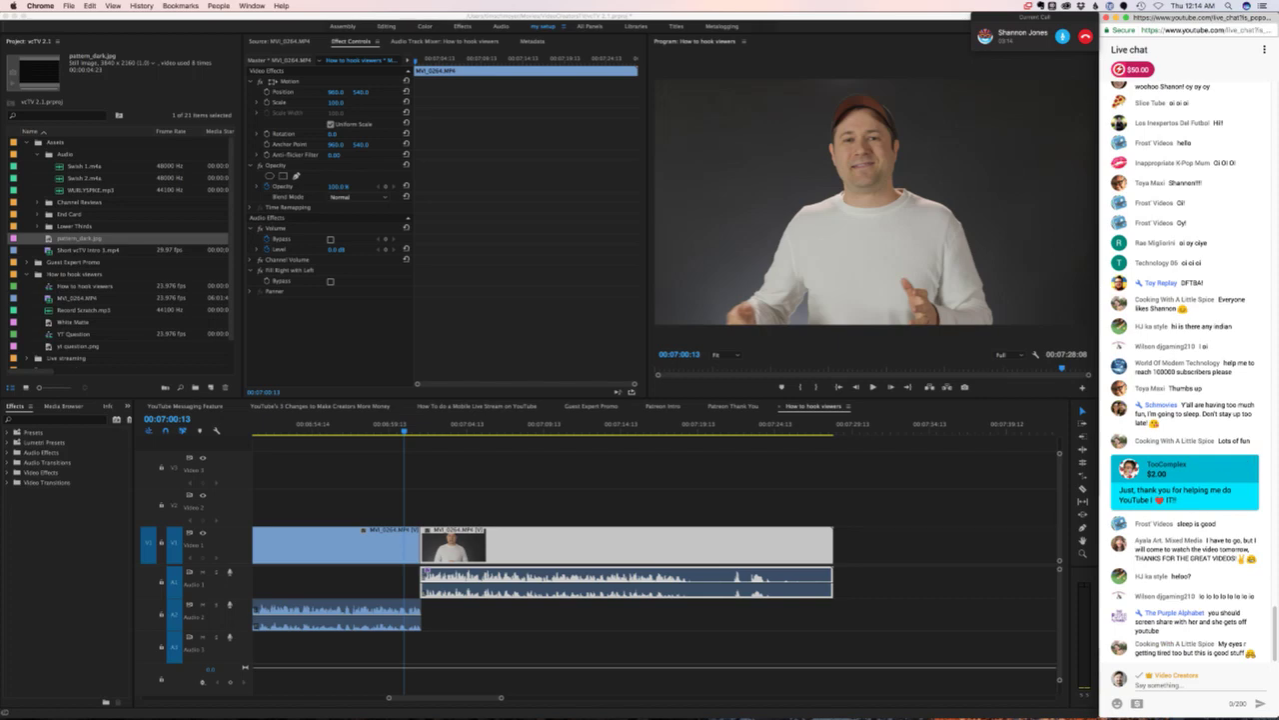
pyautogui.click(640, 490)
pyautogui.click(640, 489)
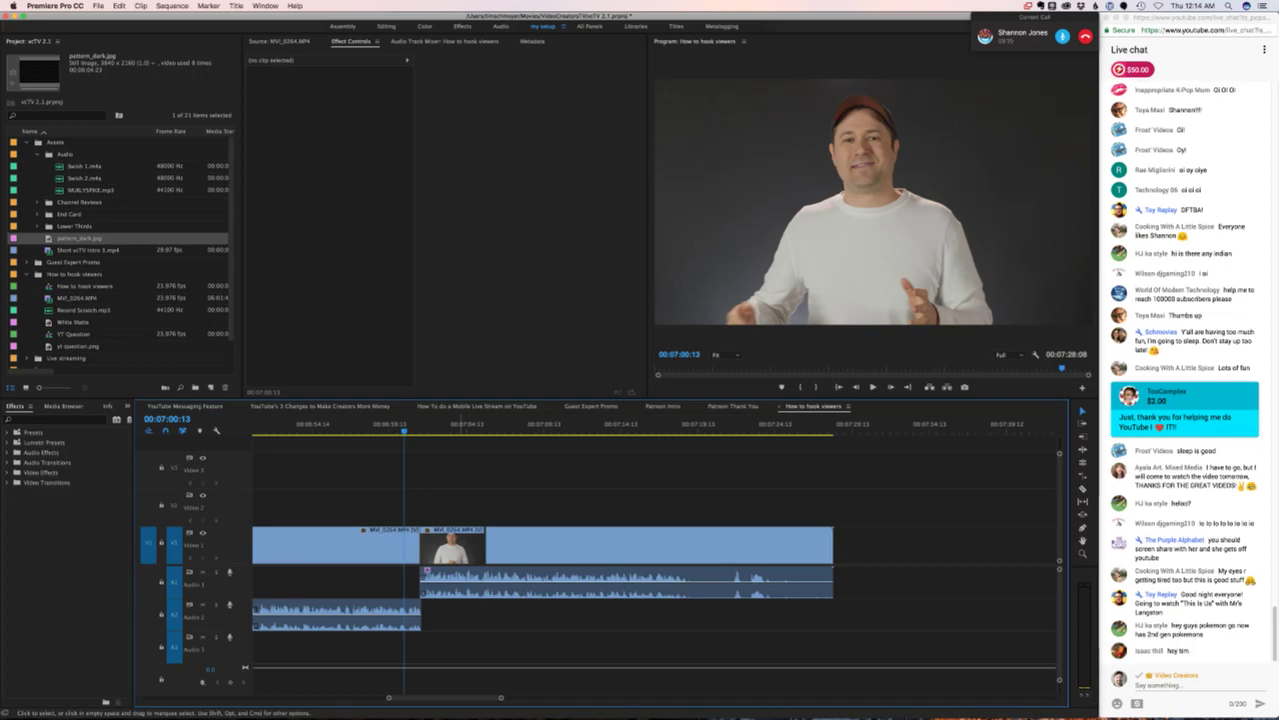
pyautogui.hscroll(3, 650, 560)
pyautogui.hscroll(-4, 650, 560)
pyautogui.hscroll(-1, 650, 560)
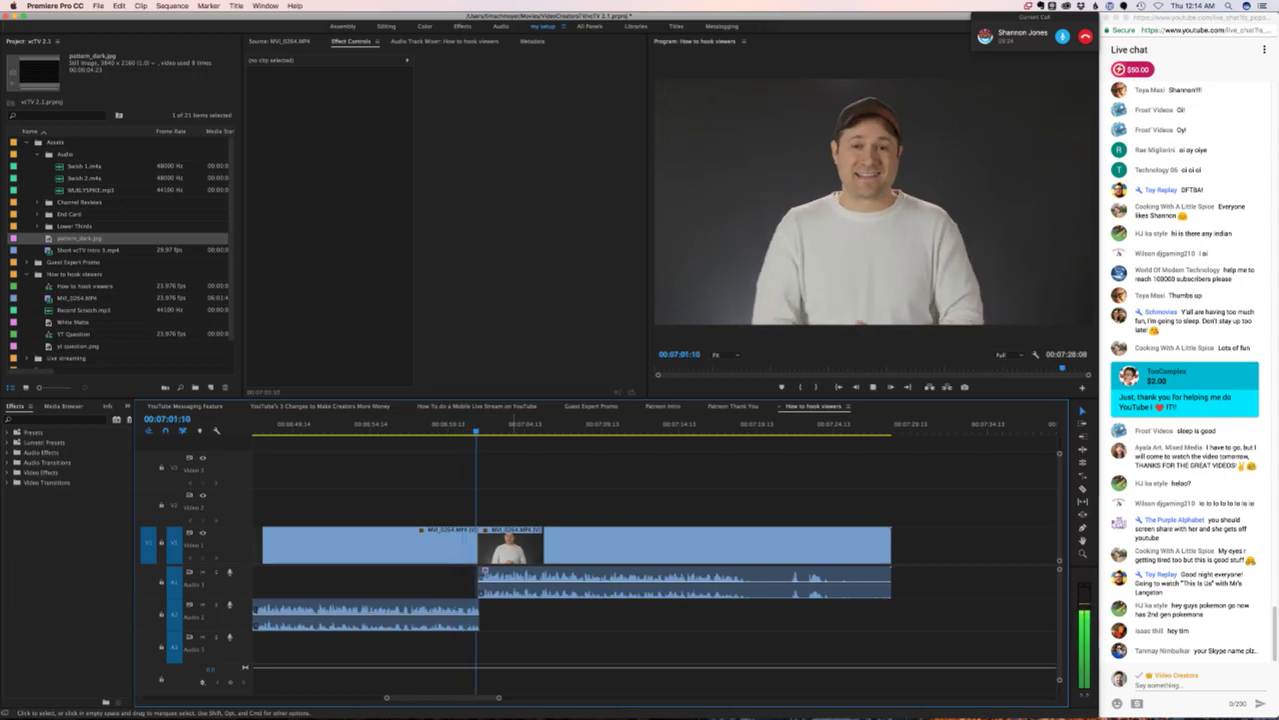
# - Play, reverse and stop the talking-head clip, then replay it from about 00:07:00:08
pyautogui.press('space')
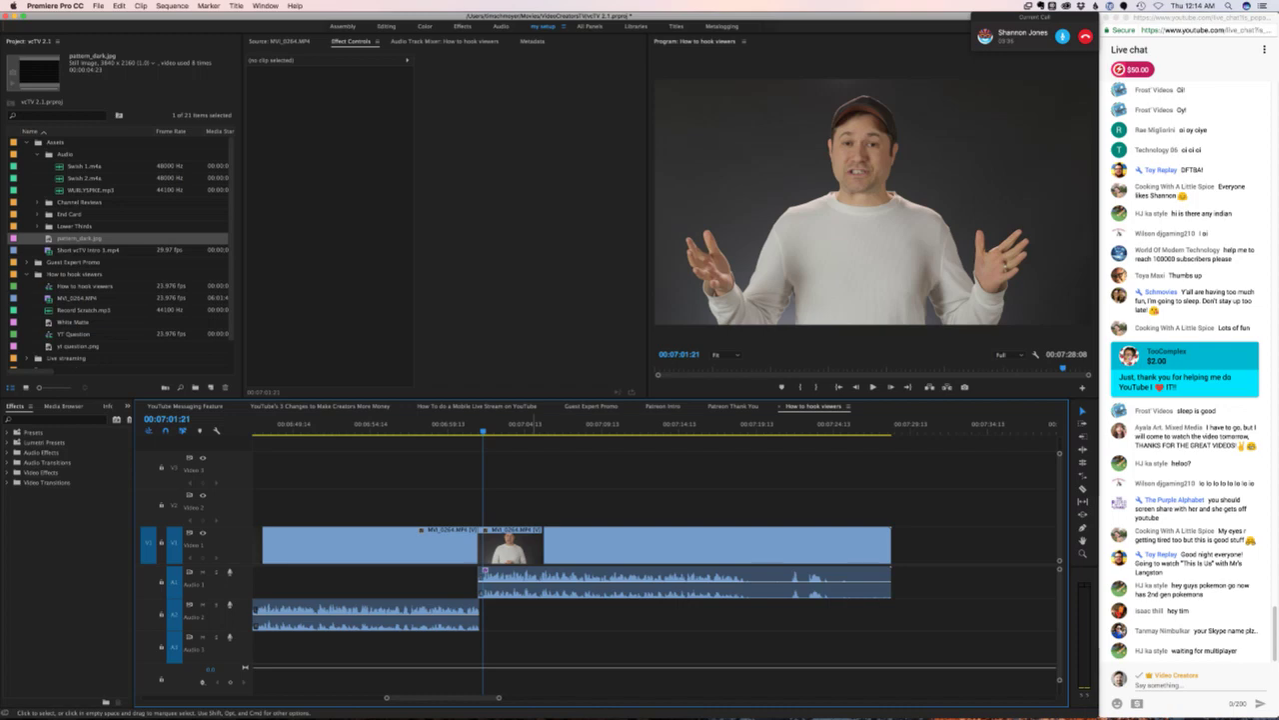
pyautogui.press('j')
pyautogui.press('k')
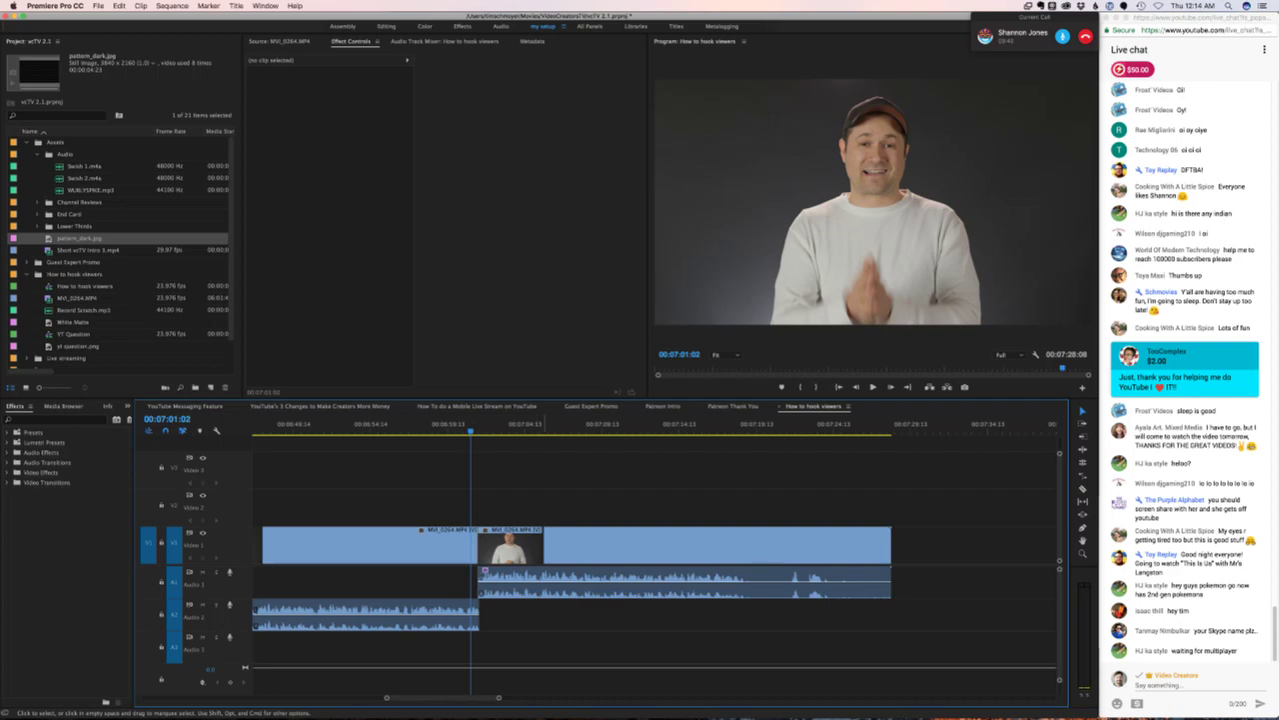
pyautogui.press('j')
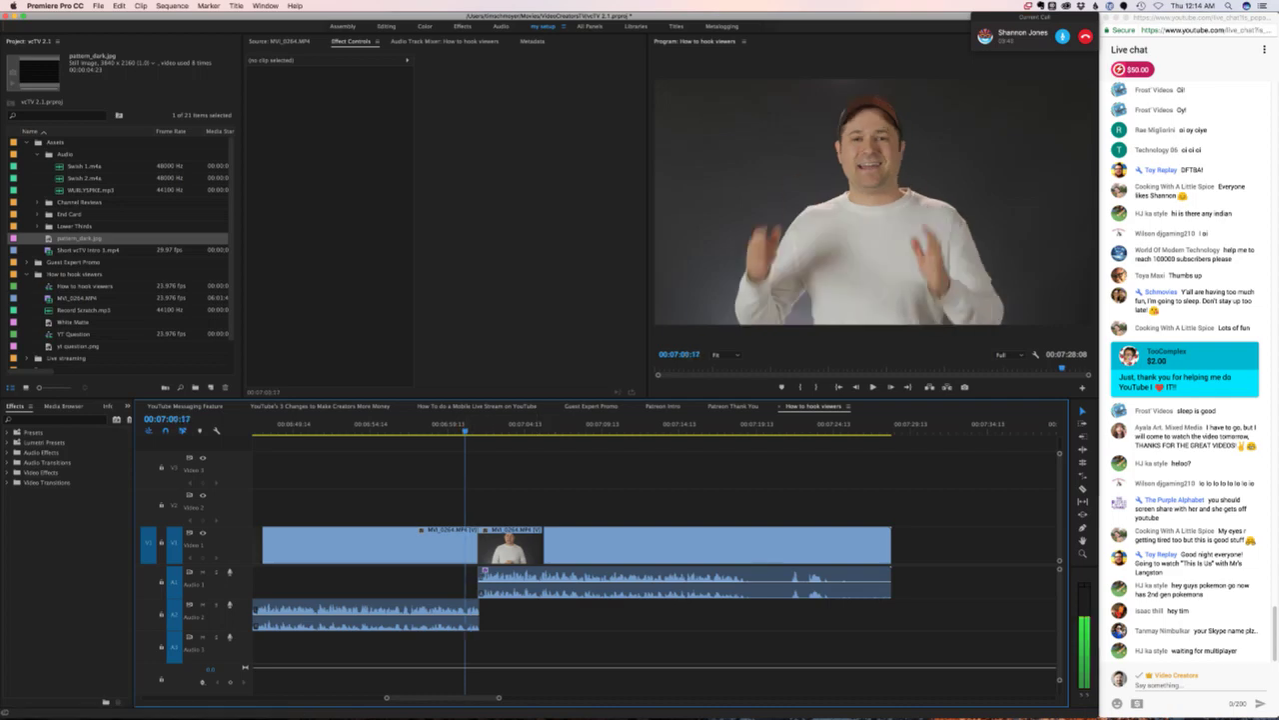
pyautogui.press('k')
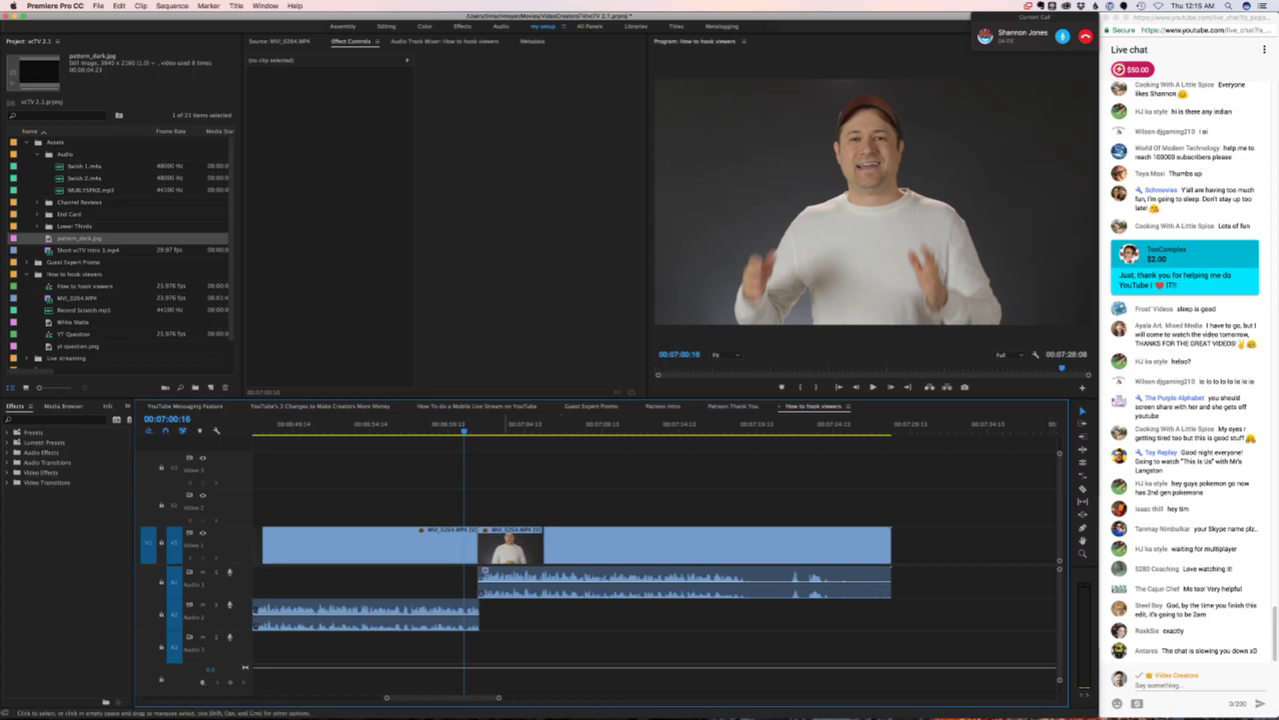
pyautogui.click(460, 426)
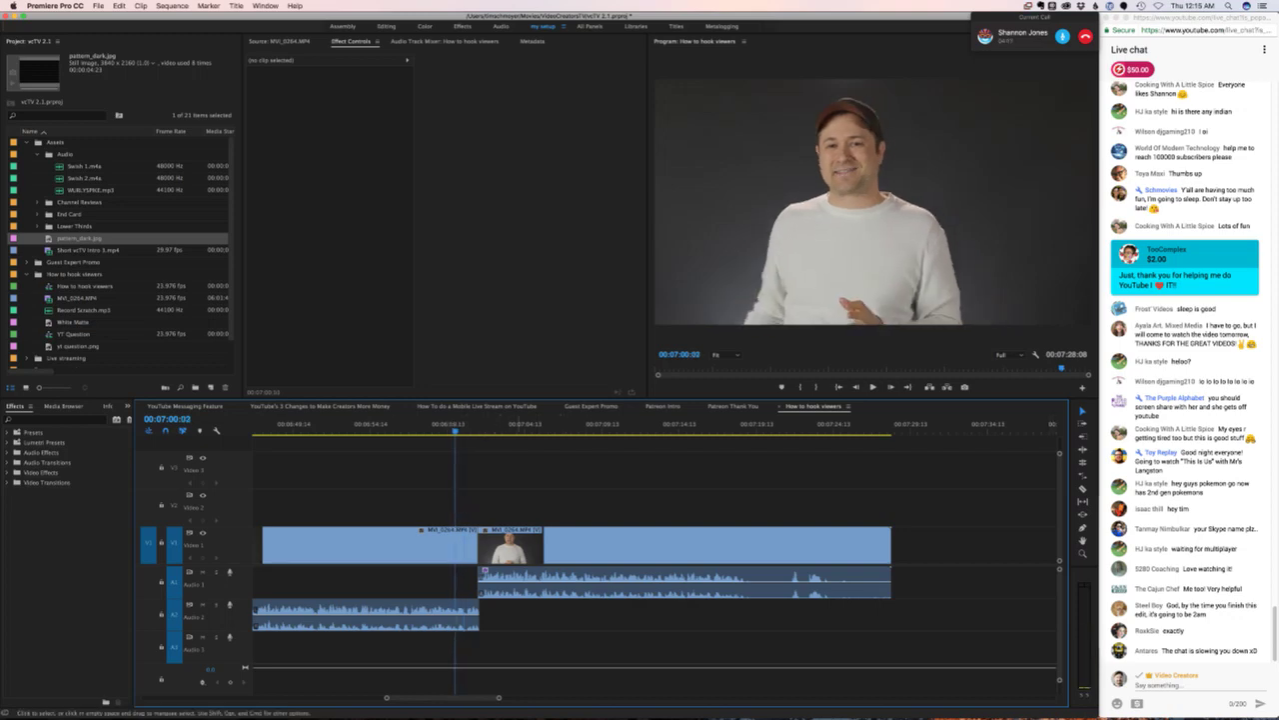
pyautogui.press('space')
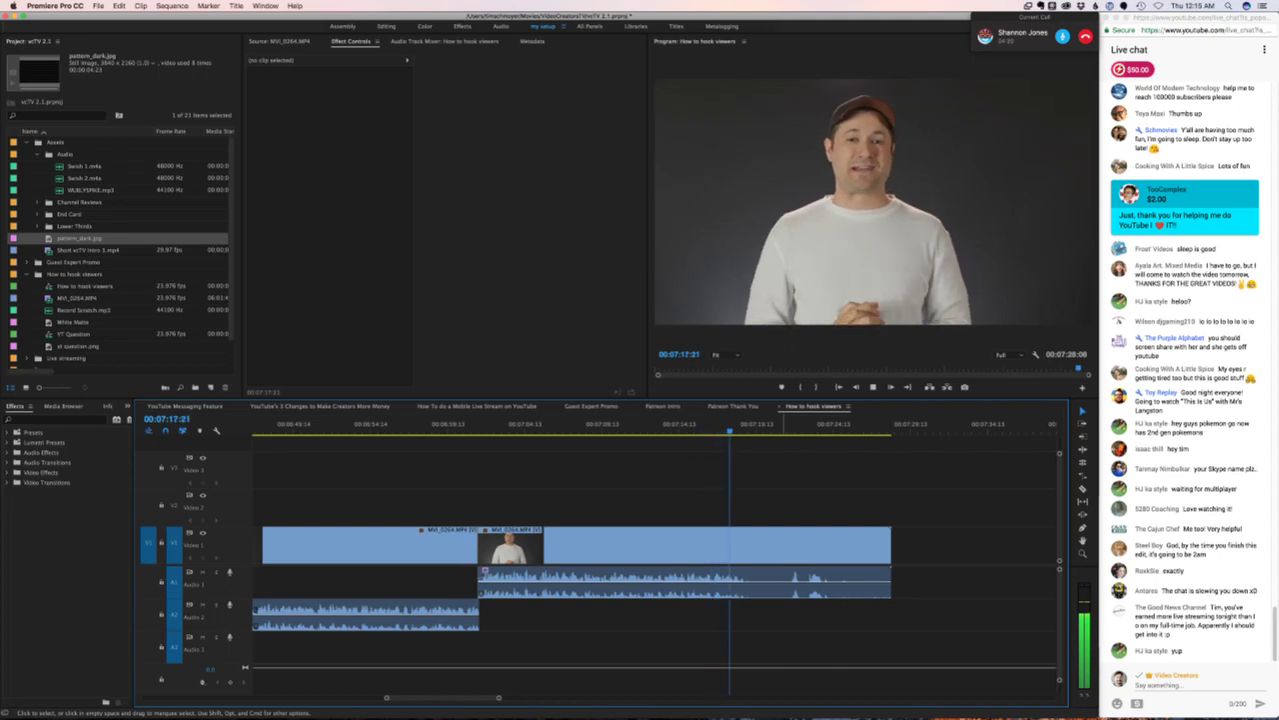
# - Cut the clip at 00:07:18:20, delete the MVI_0264.MP4 tail after it, and end the Skype call
pyautogui.press('space')
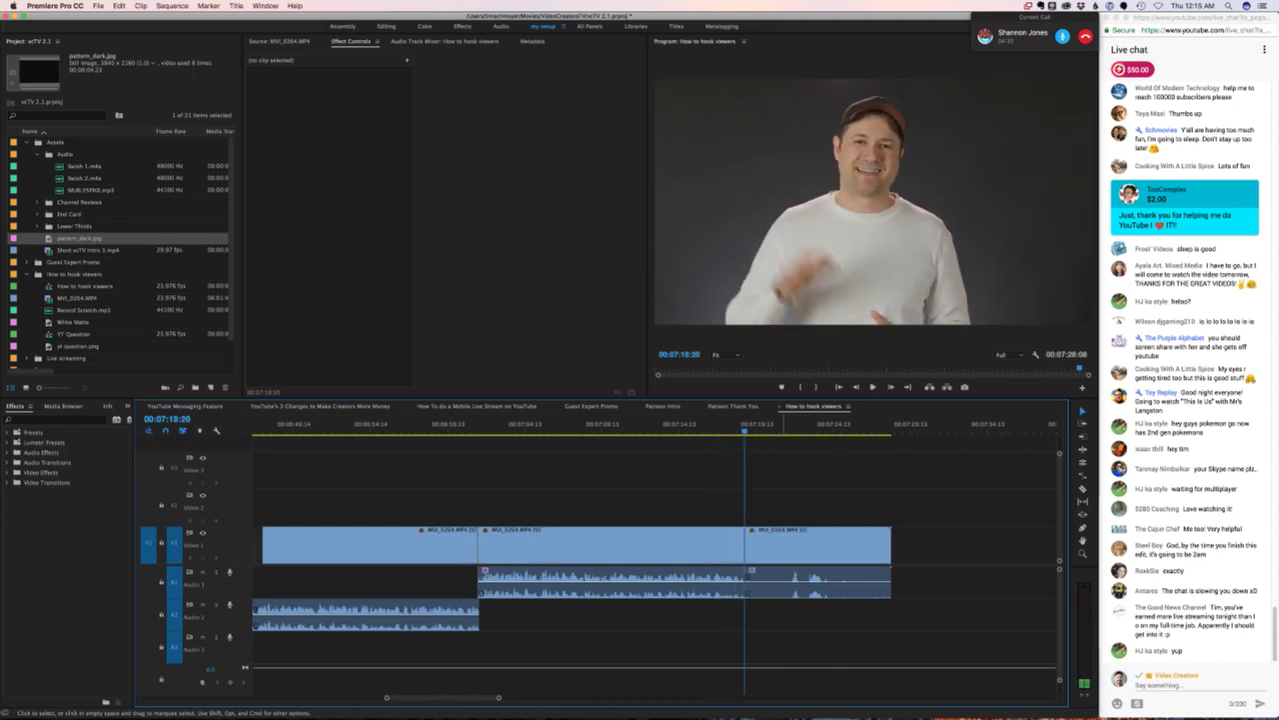
pyautogui.press('super+k')
pyautogui.press('d')
pyautogui.press('Delete')
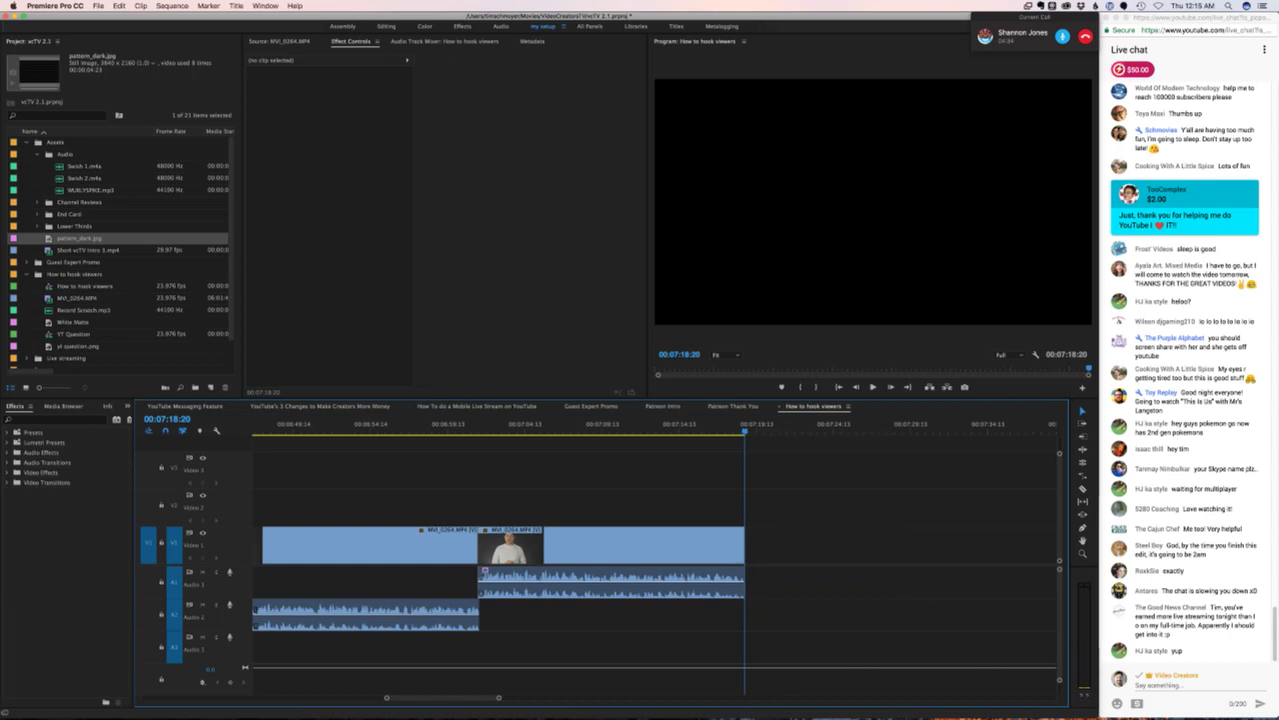
pyautogui.click(1085, 37)
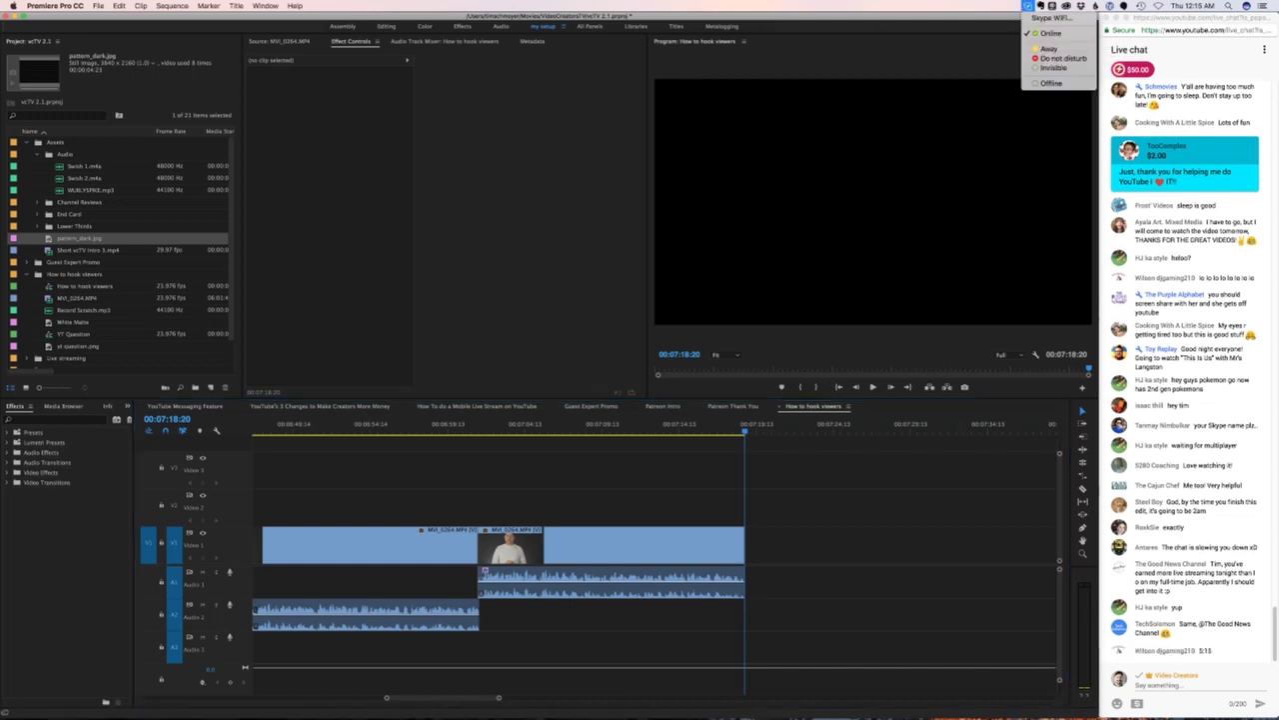
pyautogui.click(1087, 60)
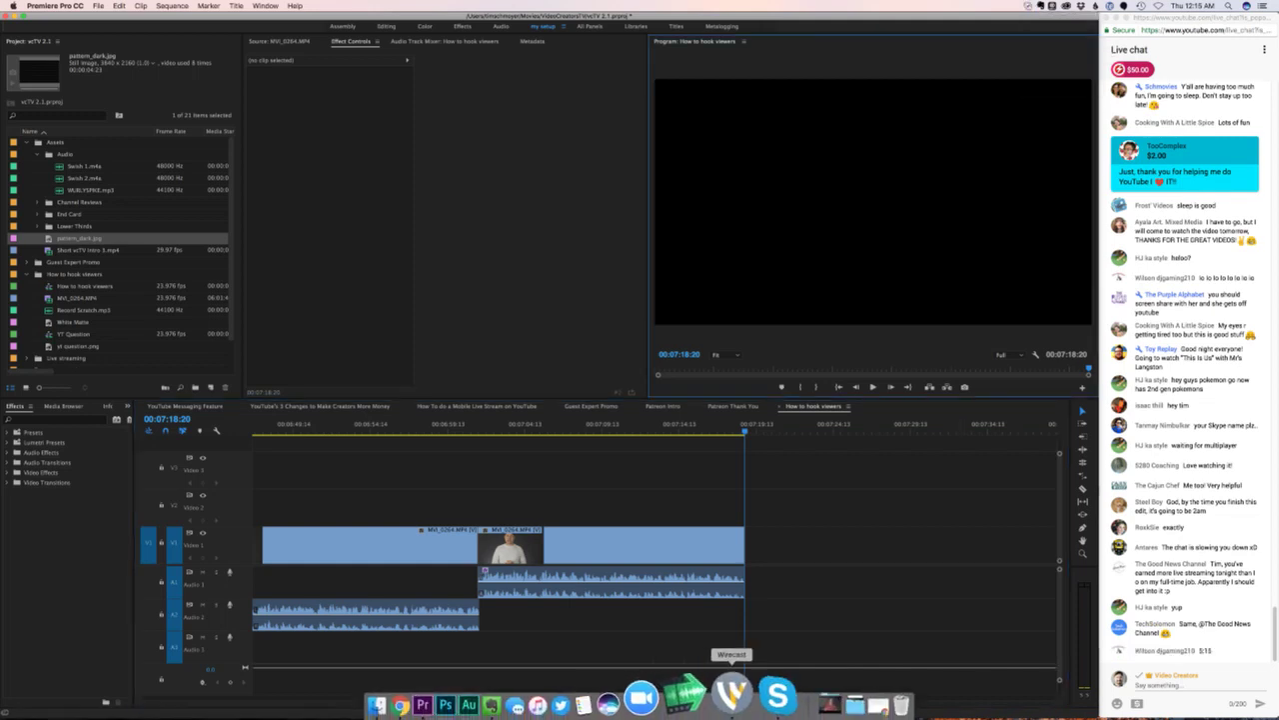
pyautogui.click(735, 692)
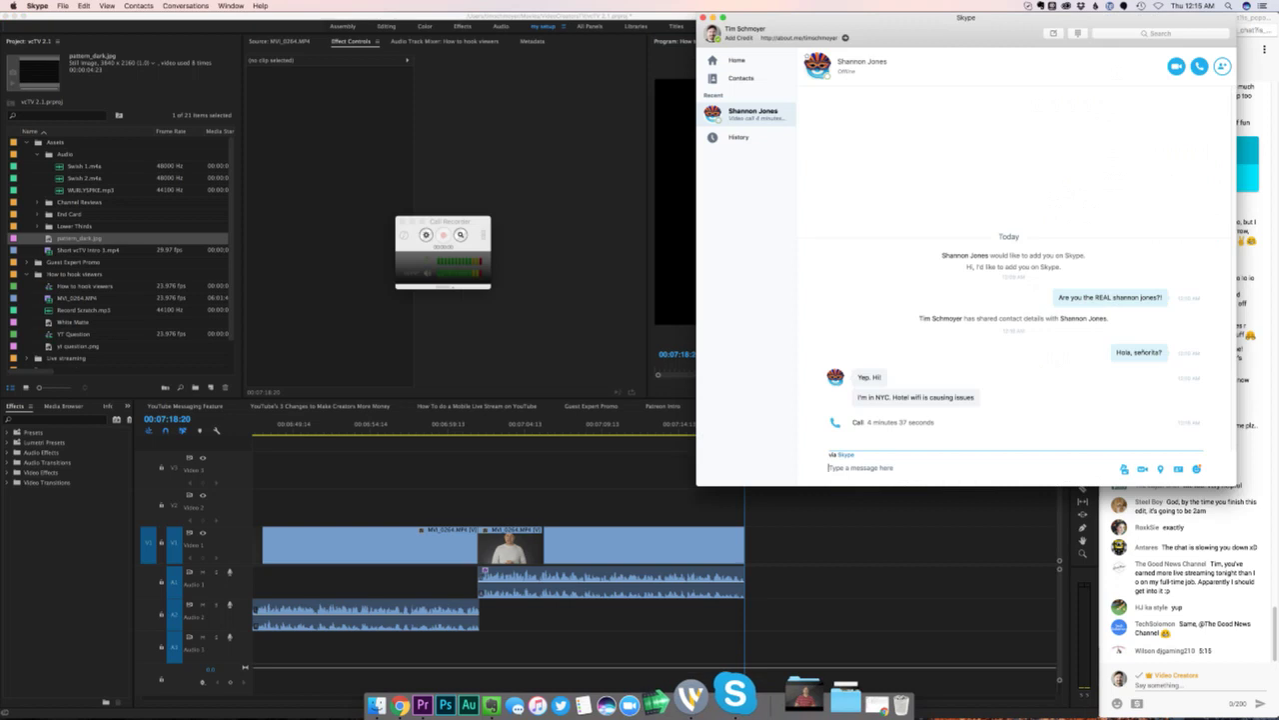
pyautogui.press('super+h')
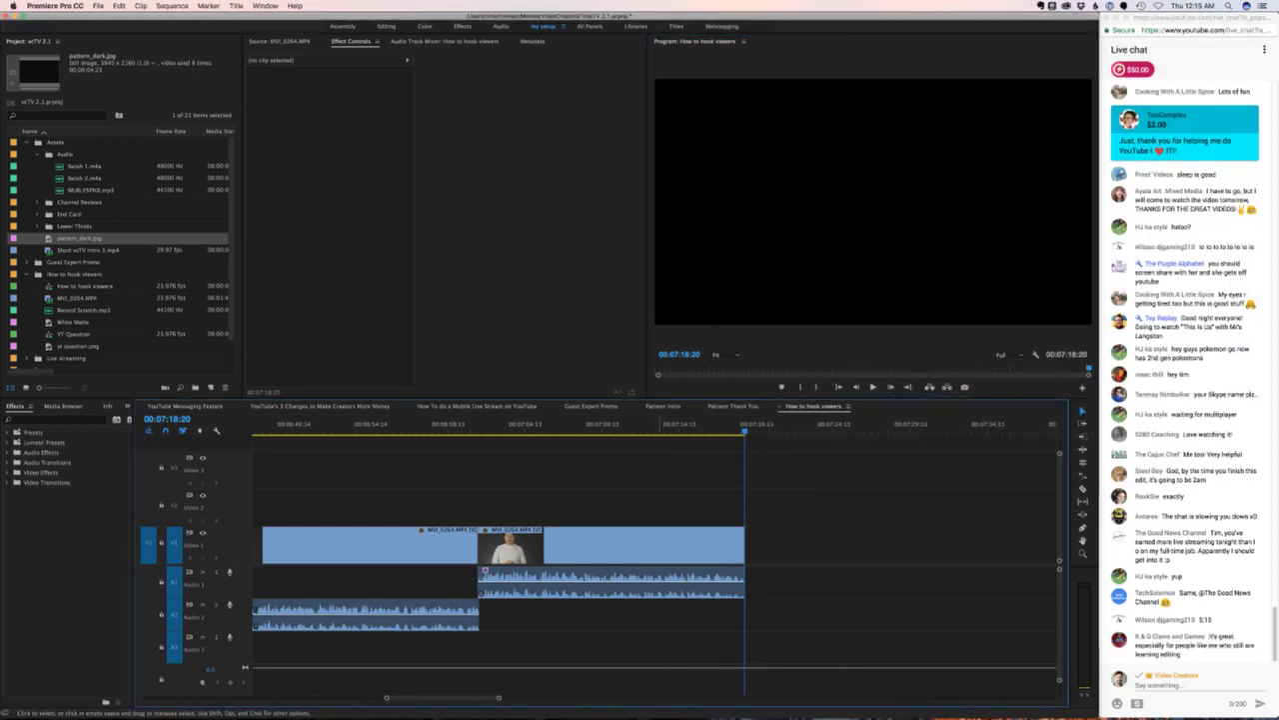
# - Fit the How to hook viewers sequence in the timeline, return to its start, and save the project
pyautogui.press('\\')
pyautogui.press('Home')
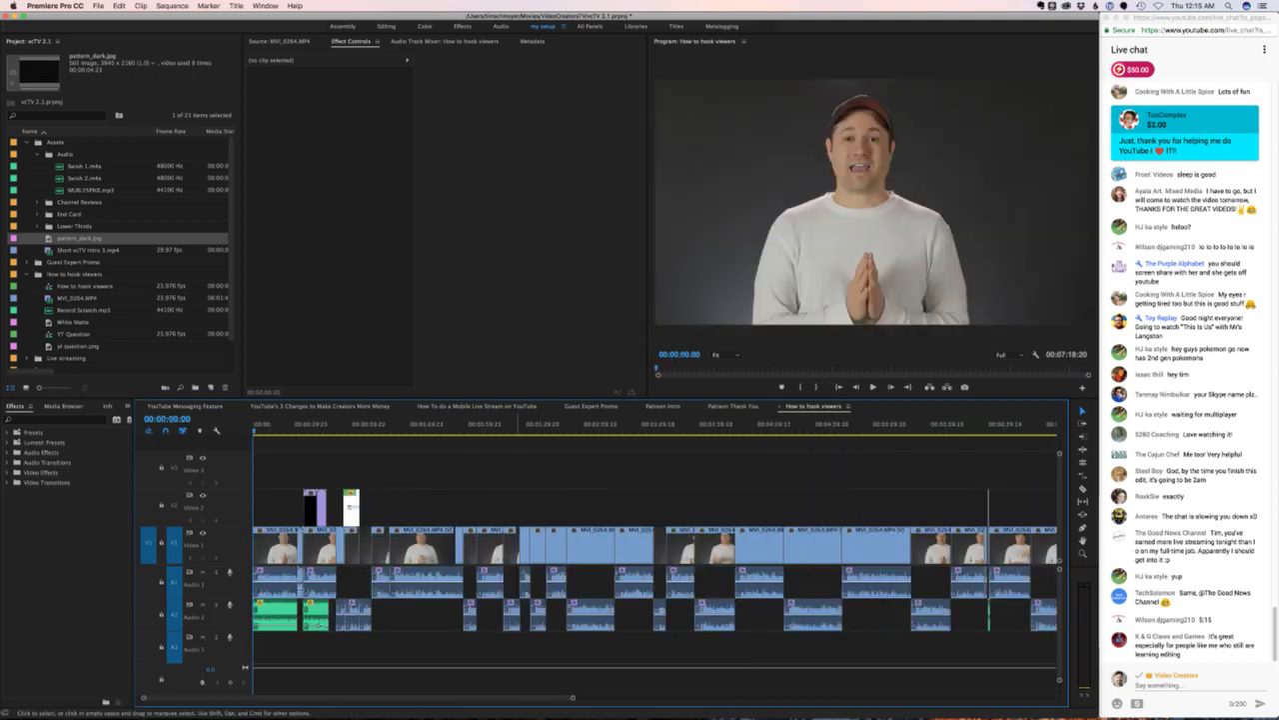
pyautogui.press('super+s')
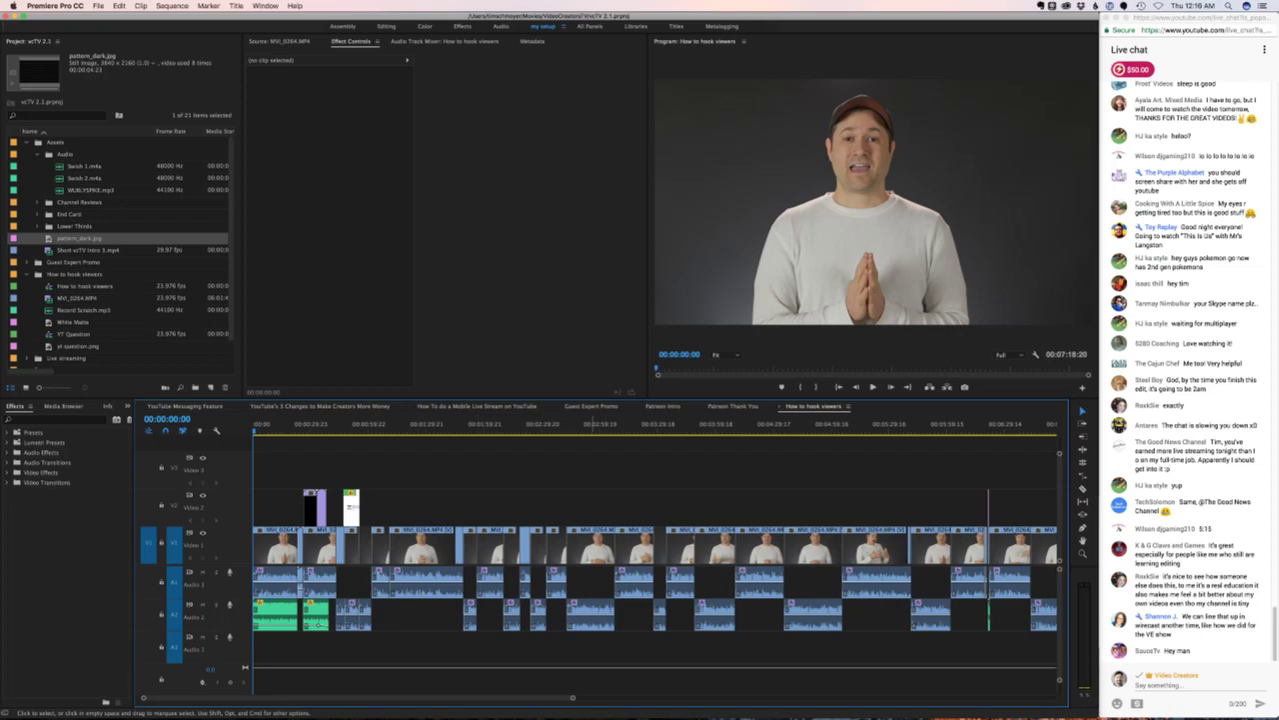
pyautogui.click(462, 693)
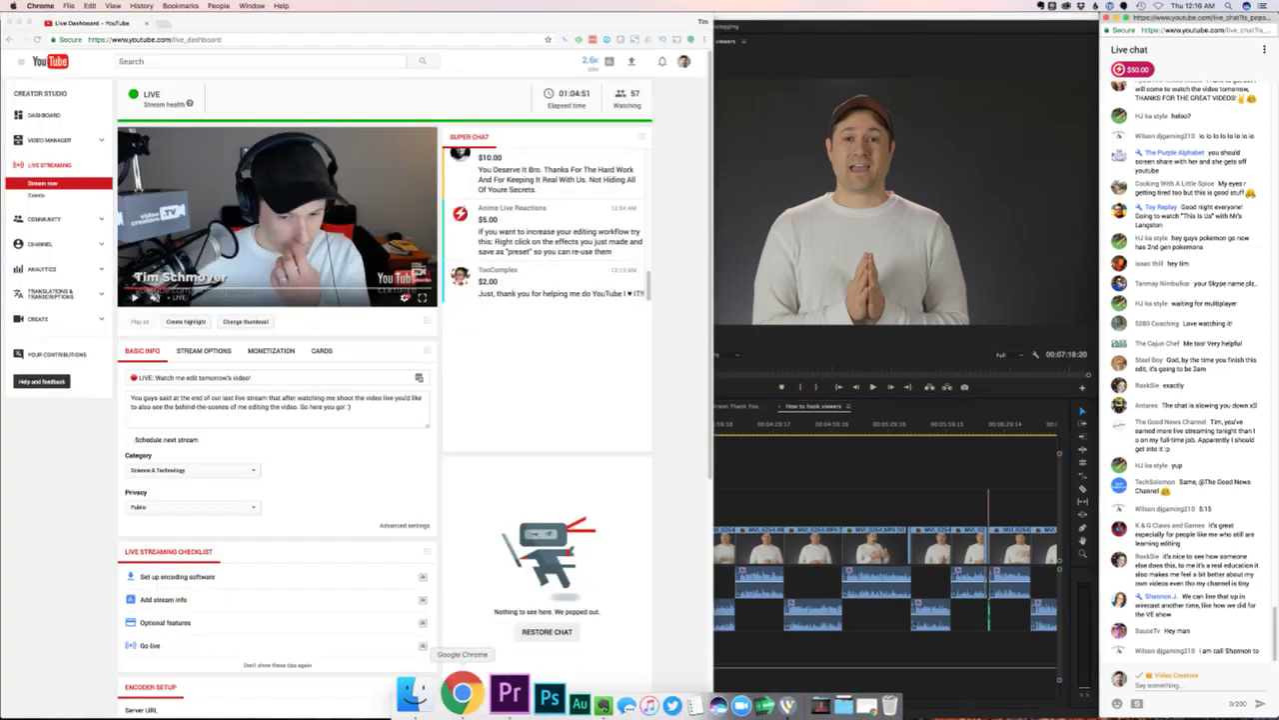
pyautogui.press('super+Tab')
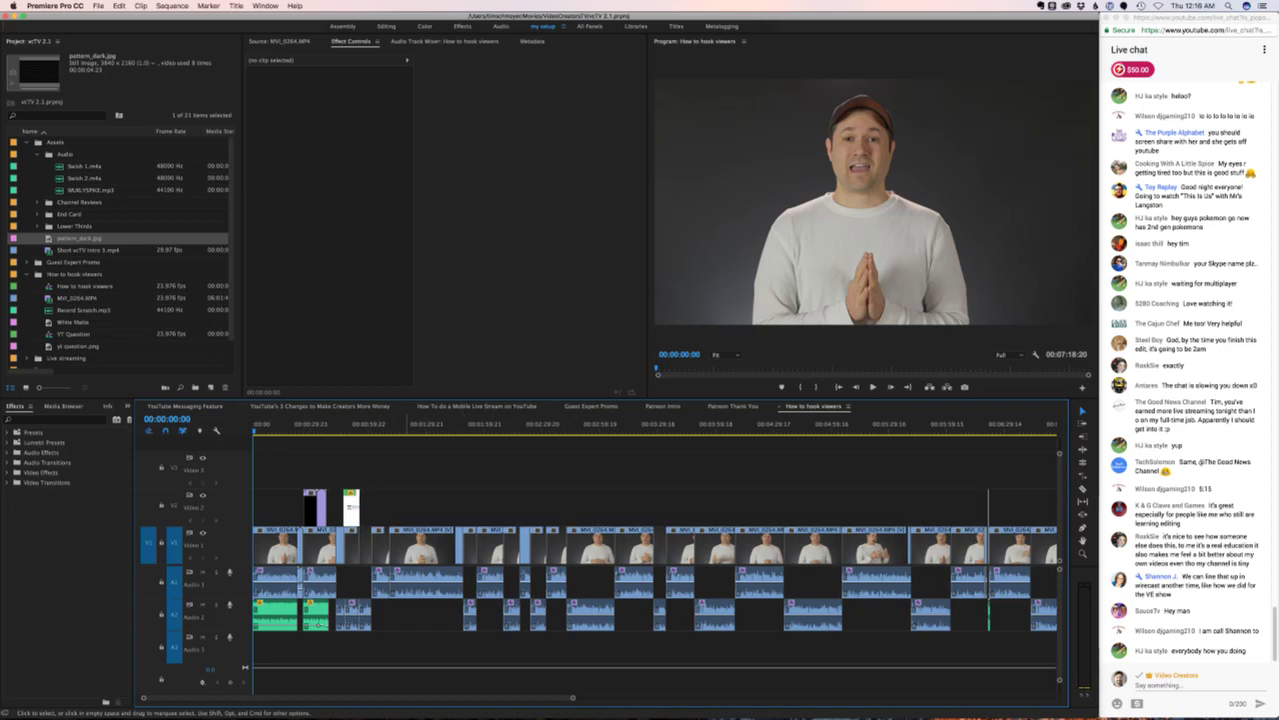
# - Play from about 00:00:42, then replay from about 00:00:56 and stop at 00:01:03:08
pyautogui.moveTo(292, 424); pyautogui.dragTo(352, 430)
pyautogui.press('space')
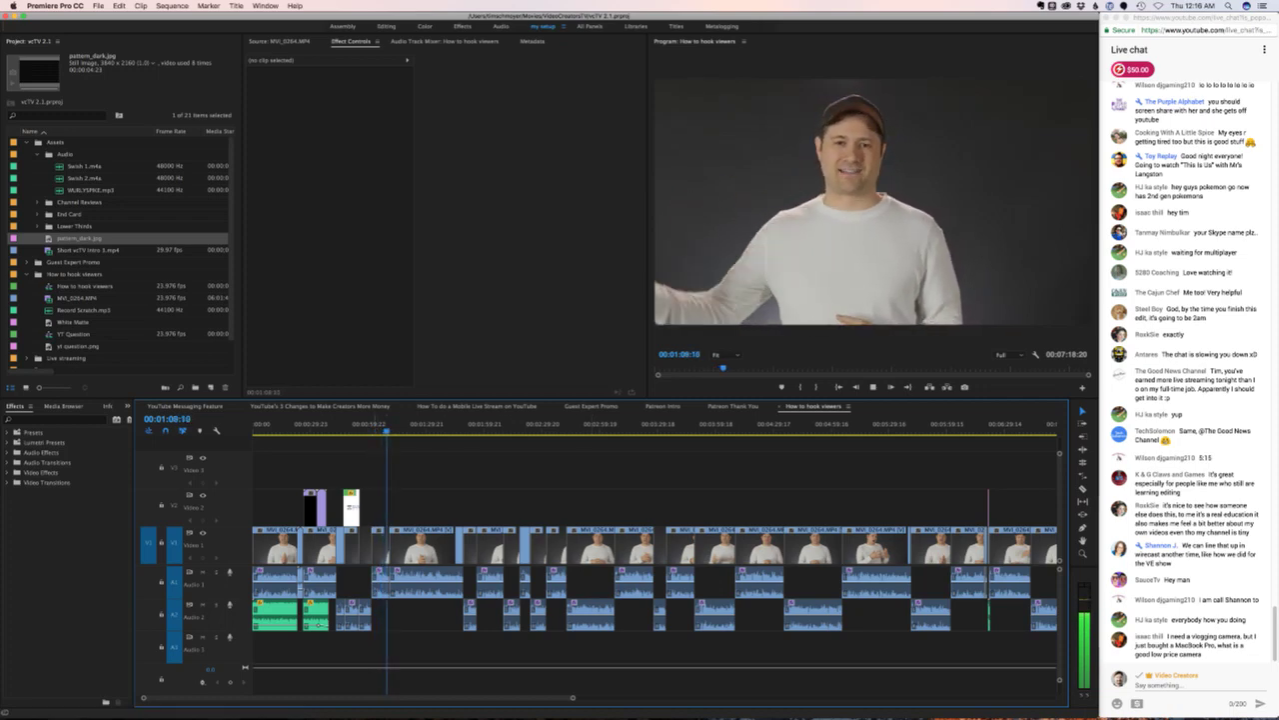
pyautogui.press('space')
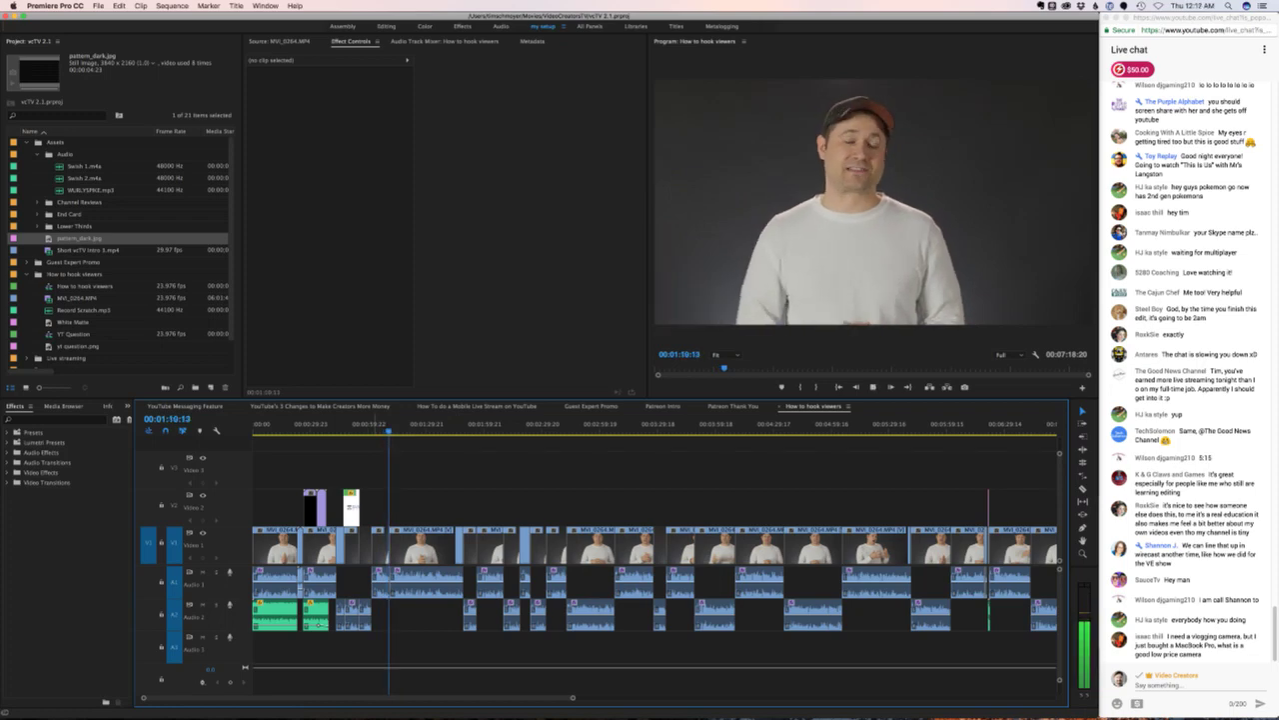
pyautogui.click(367, 424)
pyautogui.press('space')
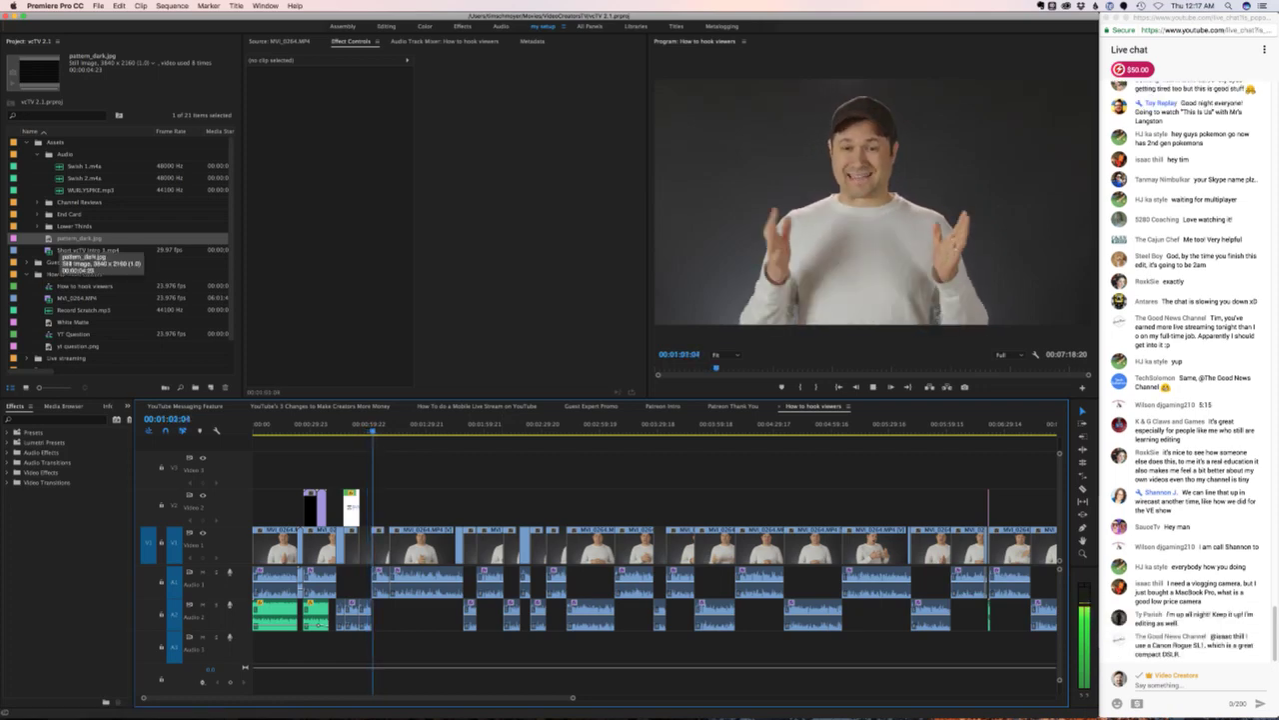
pyautogui.press('space')
# - Place pattern_dark.jpg on Video 2 at 00:01:03:08 and scale it to the frame size
pyautogui.moveTo(80, 238); pyautogui.dragTo(380, 508)
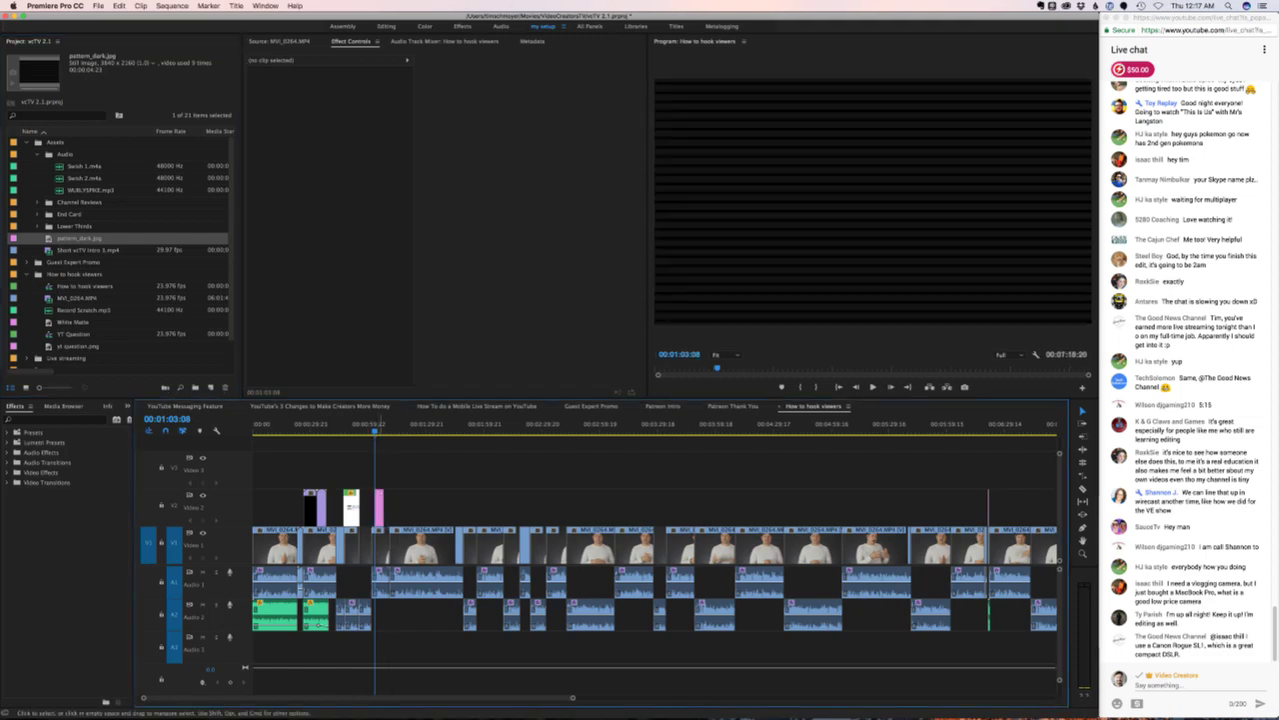
pyautogui.click(380, 508)
pyautogui.rightClick(380, 508)
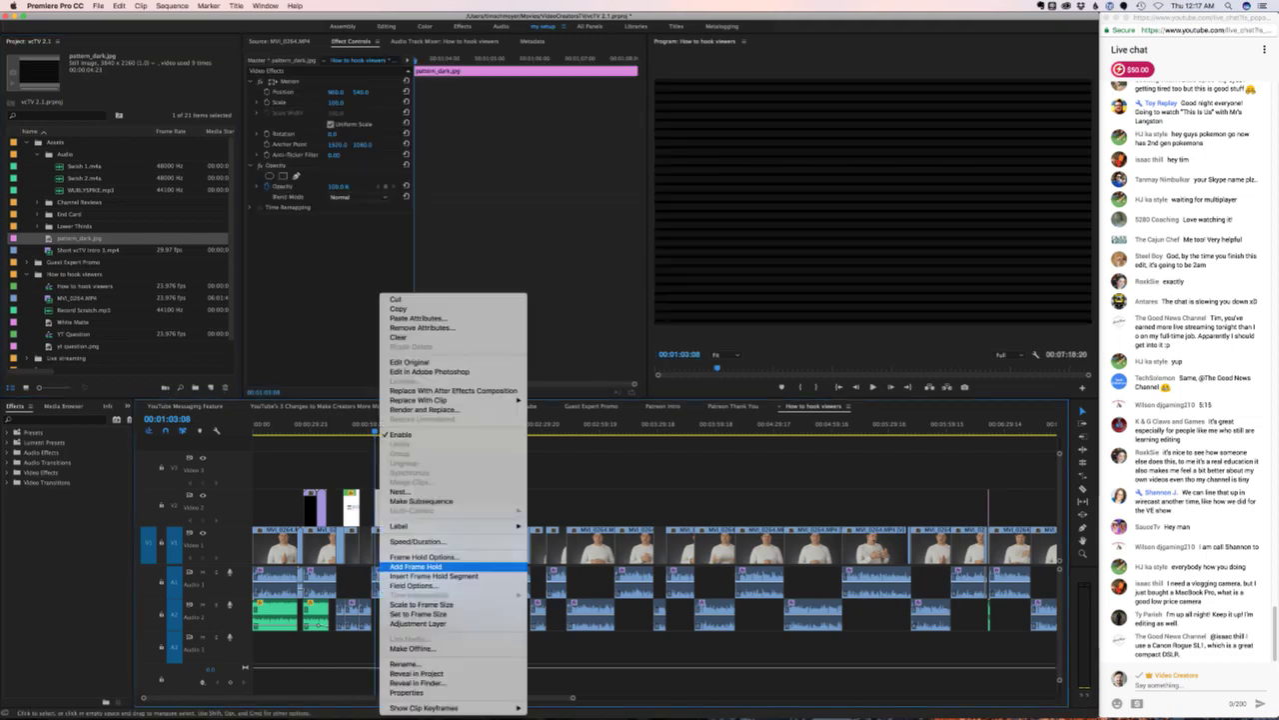
pyautogui.click(421, 603)
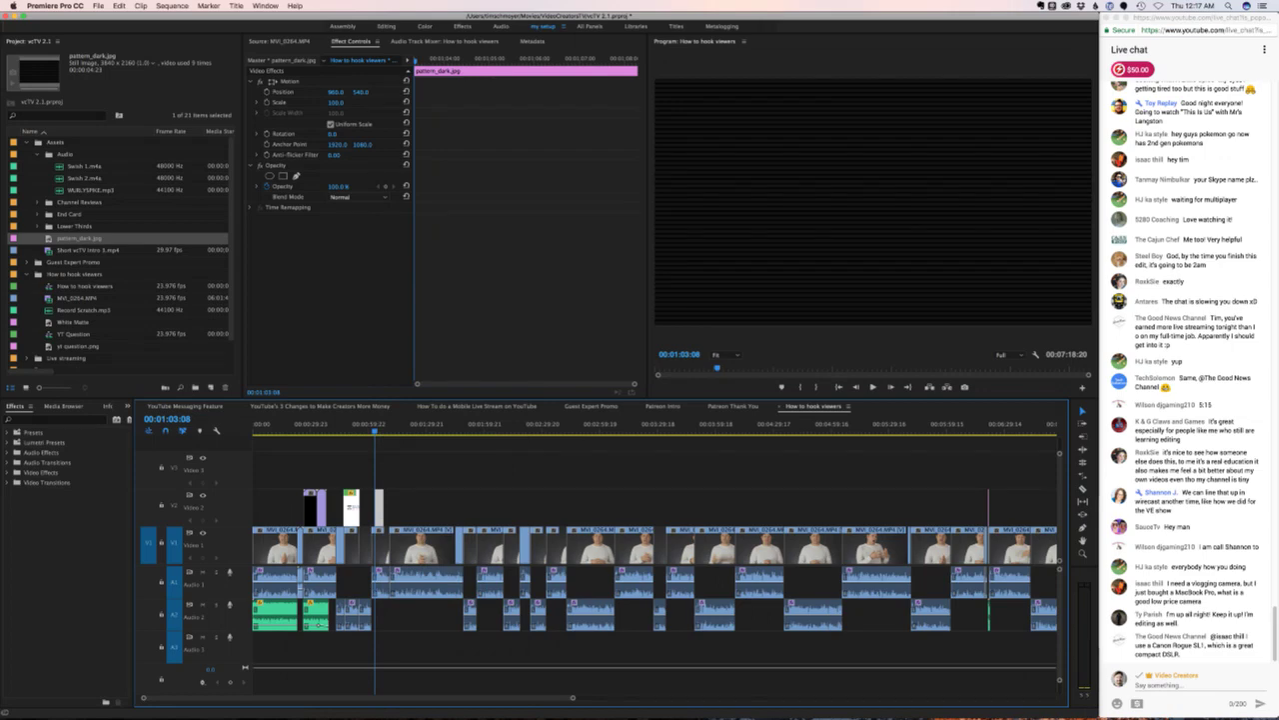
pyautogui.click(28, 142)
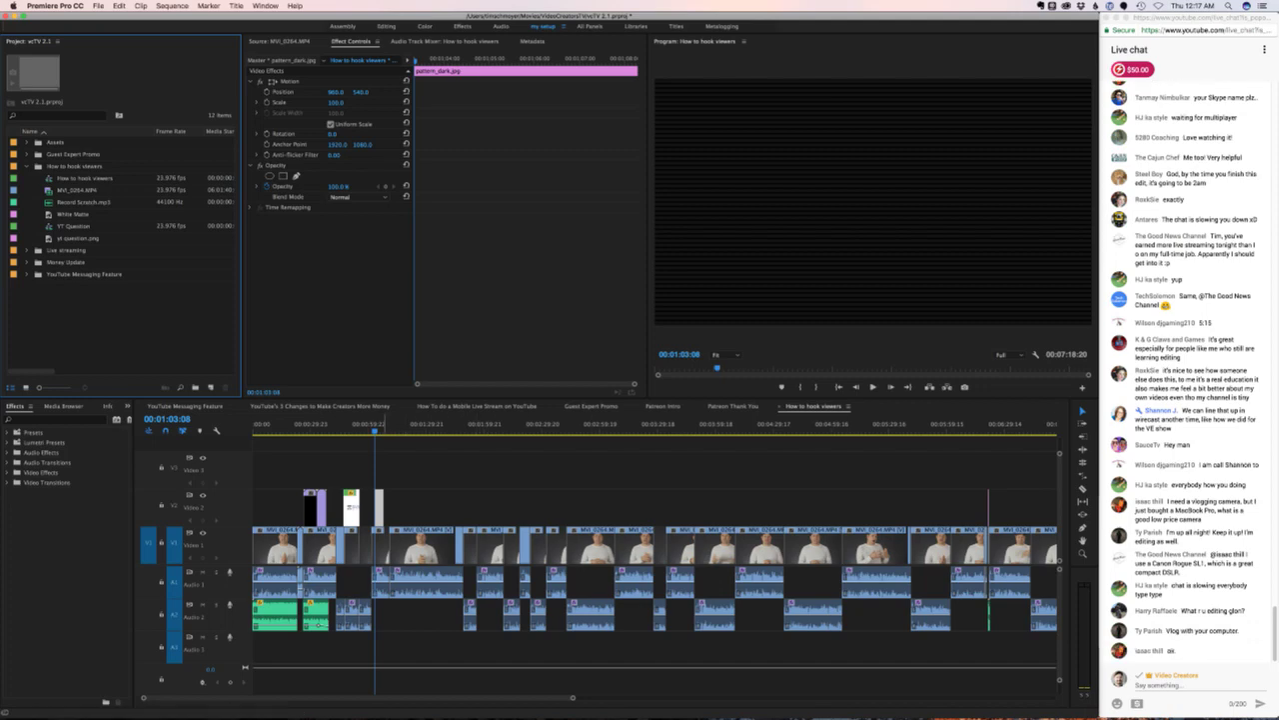
# - Lengthen the end of the Video 2 overlay clip and preview the result
pyautogui.press('=')
pyautogui.moveTo(515, 508); pyautogui.dragTo(526, 509)
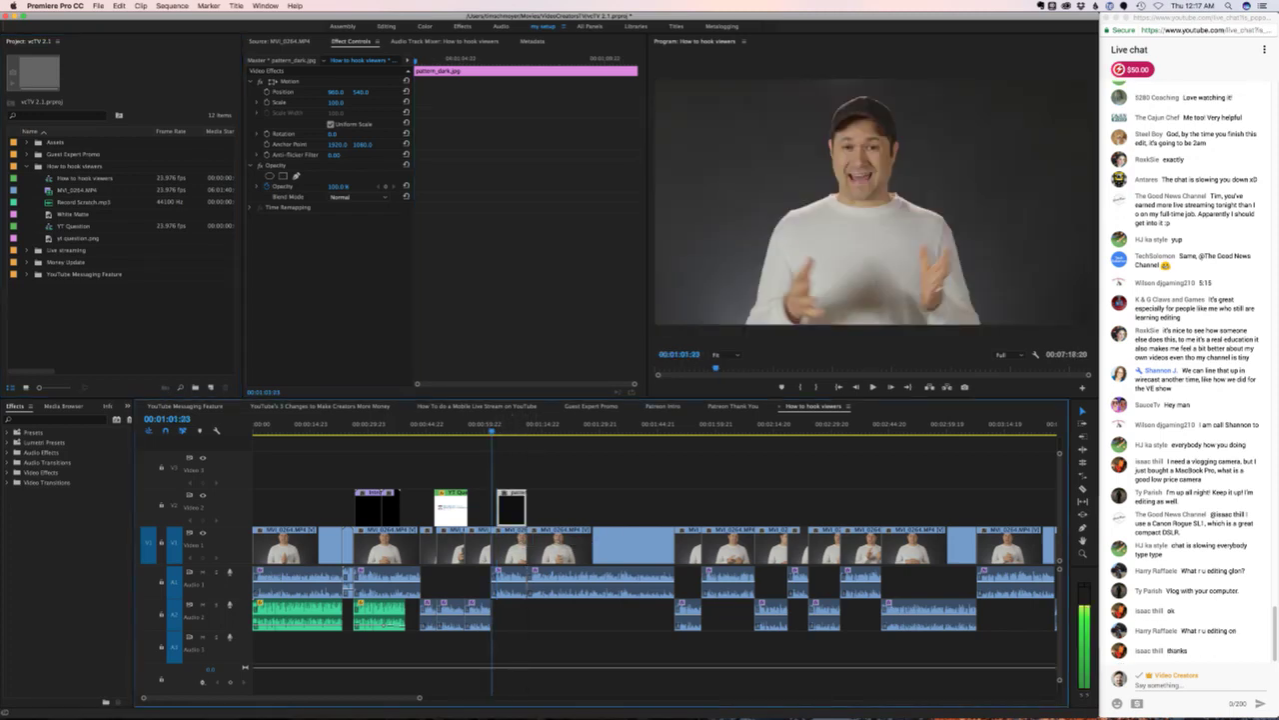
pyautogui.press('Left')
pyautogui.press('Left')
pyautogui.press('Left')
pyautogui.press('-')
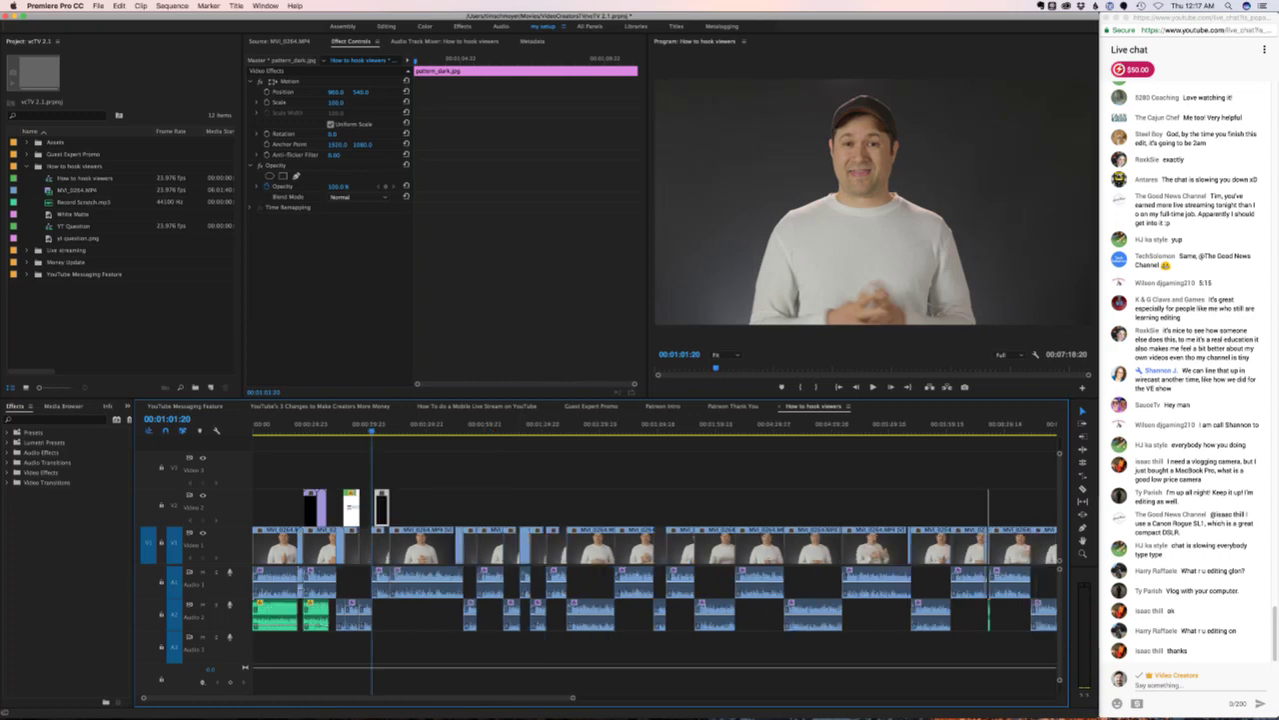
pyautogui.press('space')
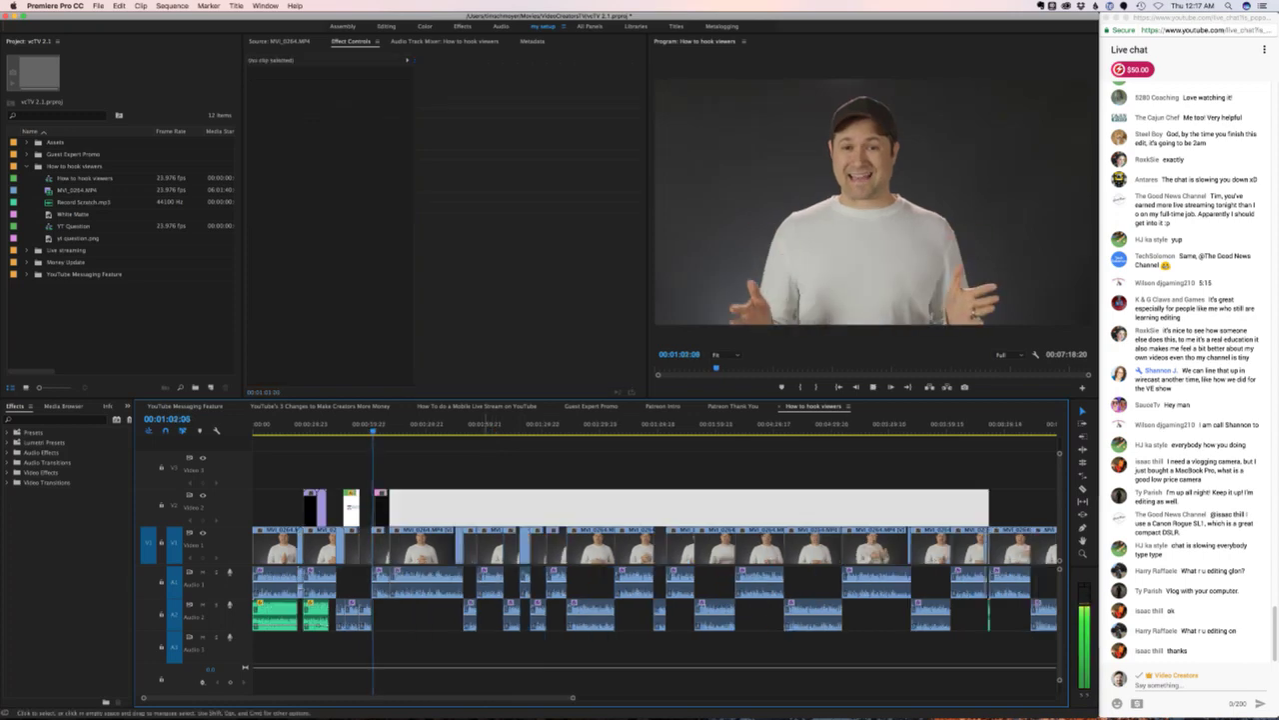
pyautogui.press('space')
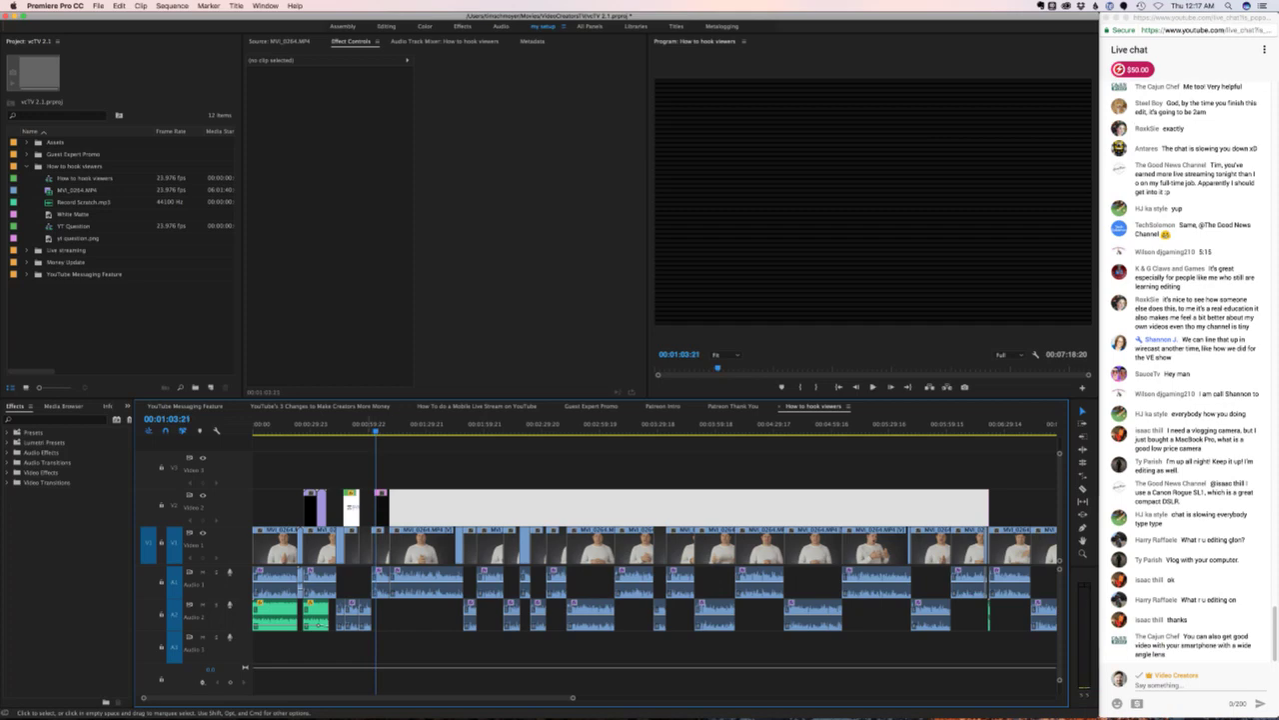
# - Extend the black Video 2 clip so it starts earlier, and preview the trim
pyautogui.press('=')
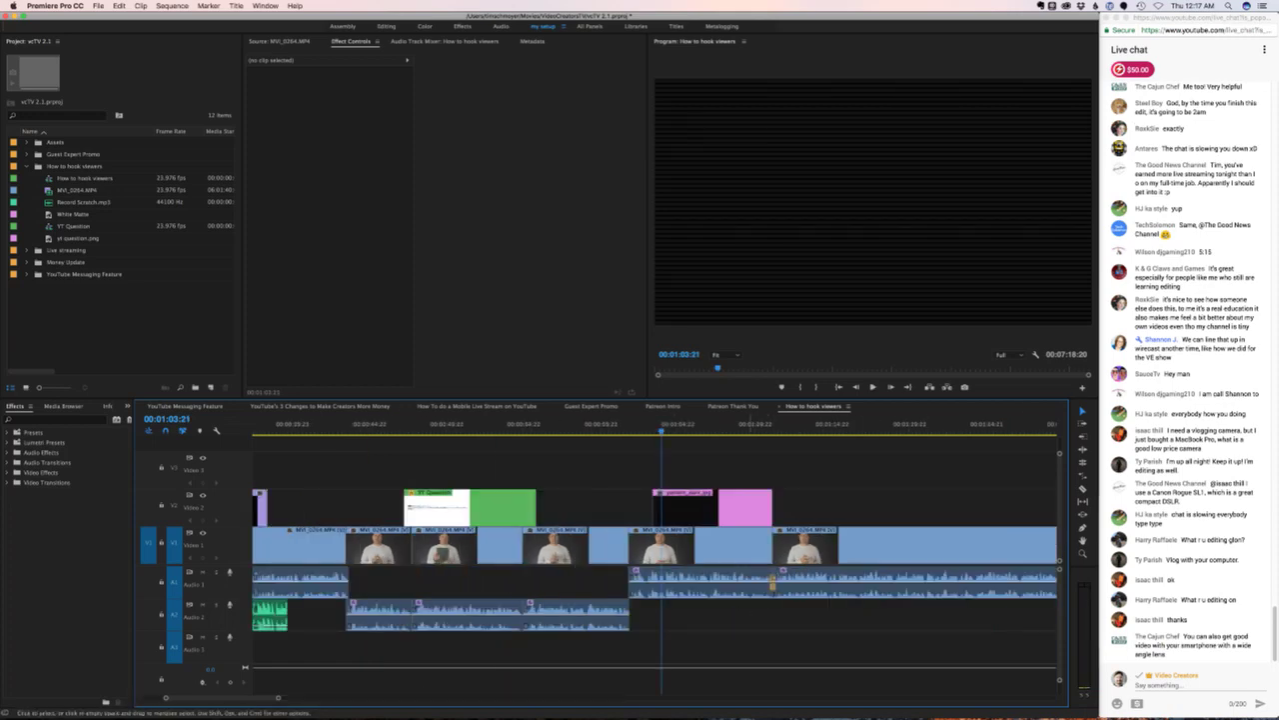
pyautogui.moveTo(655, 504); pyautogui.dragTo(627, 510)
pyautogui.press('space')
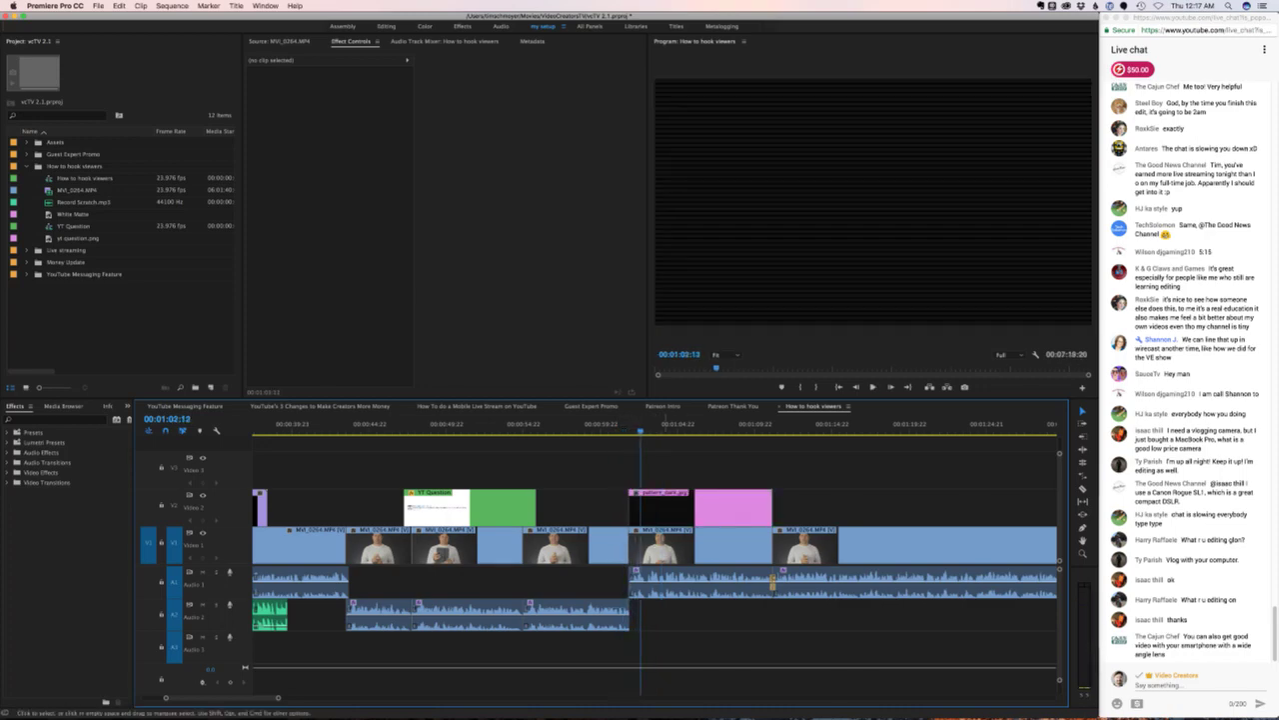
pyautogui.press('space')
# - Shift pattern_dark.jpg right against the pink clip's start and play the section back
pyautogui.moveTo(636, 510); pyautogui.dragTo(653, 510)
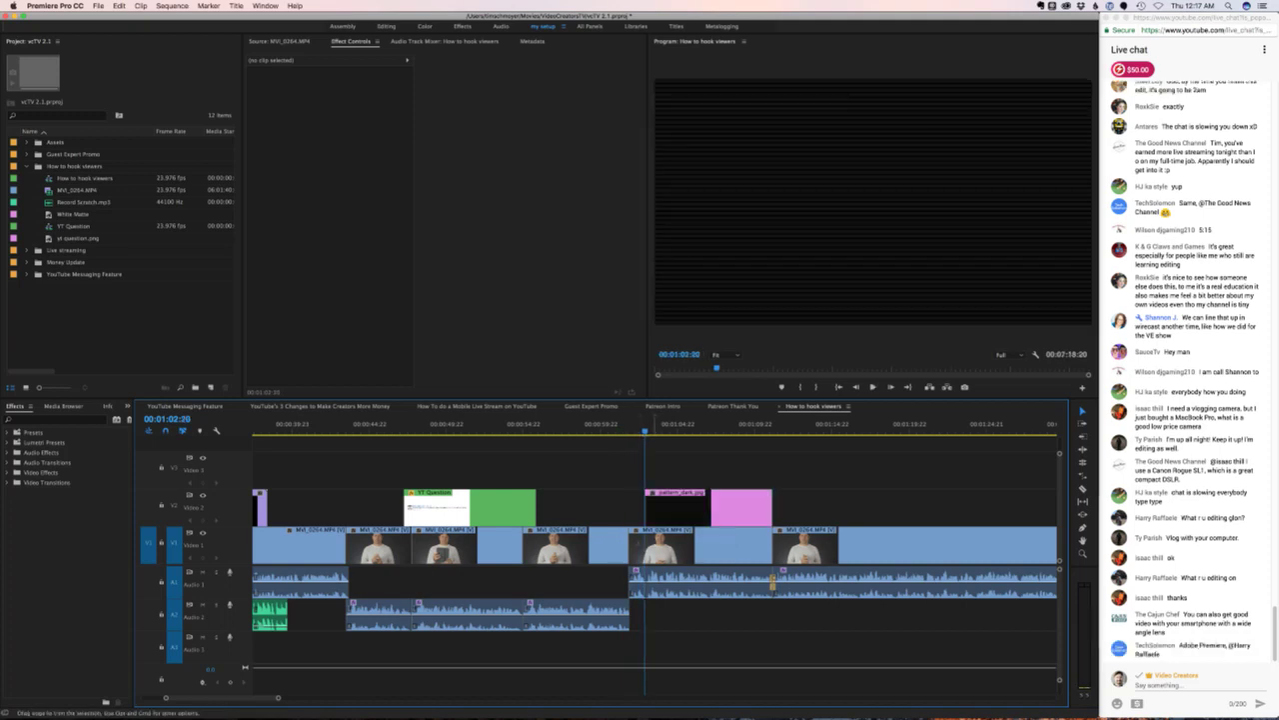
pyautogui.press('space')
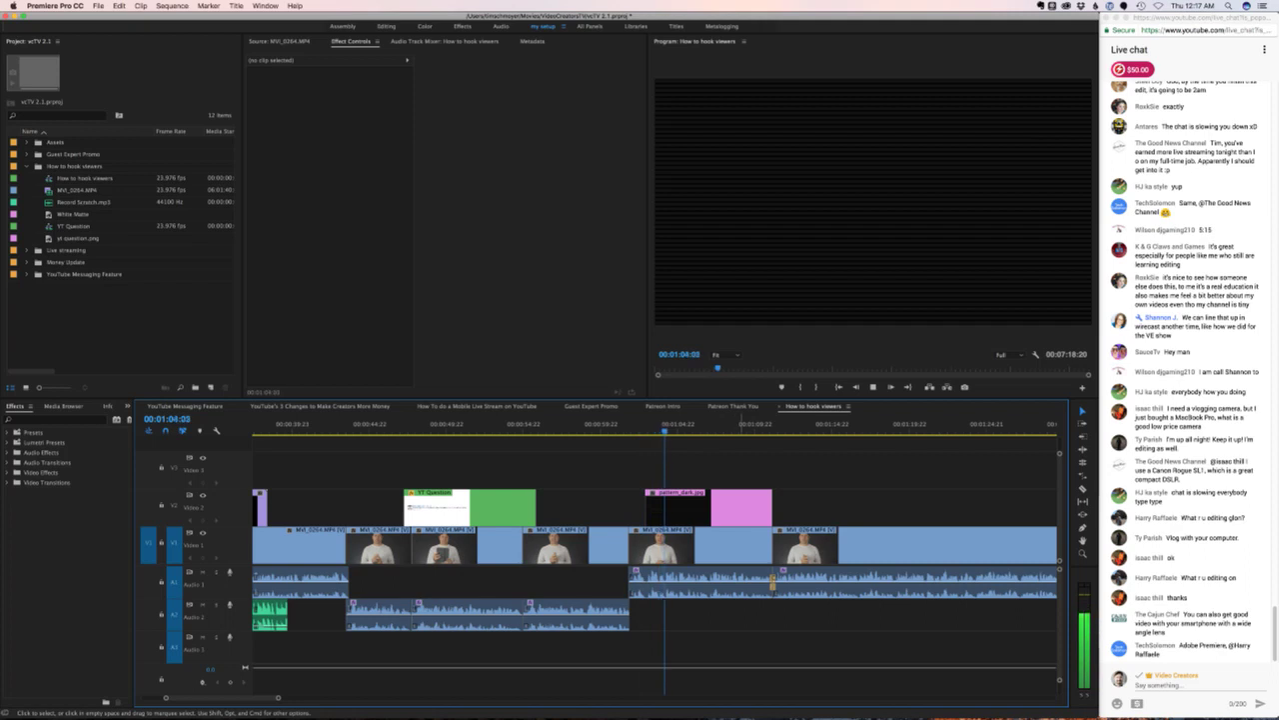
pyautogui.press('space')
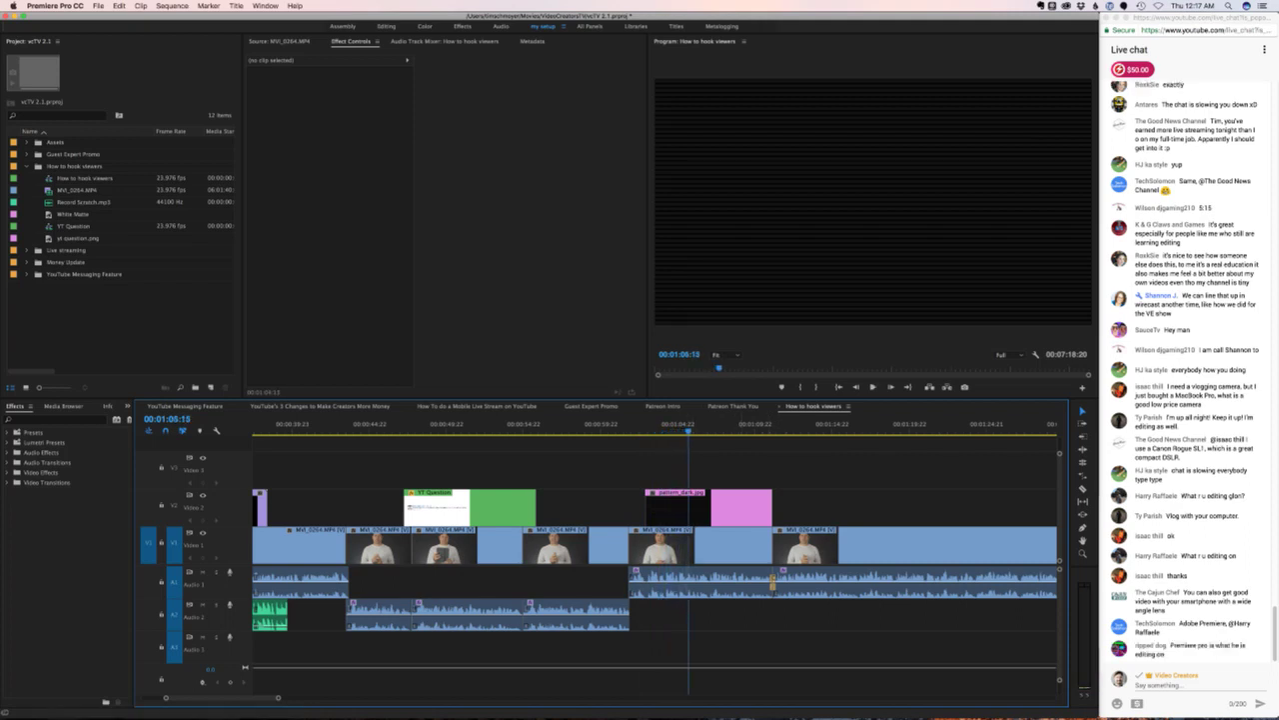
pyautogui.click(75, 166)
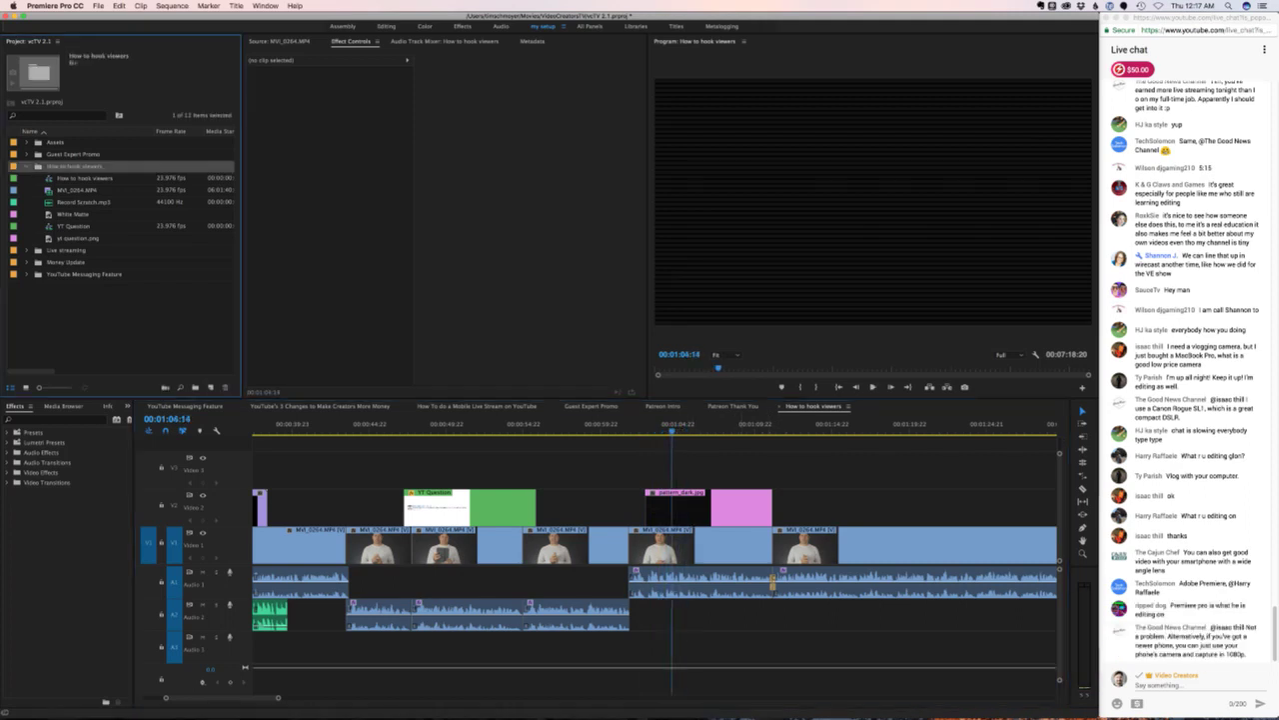
# - Create Title 13 and type 'WHY SOMEONE CLICKS ON', taken from the video ideas note
pyautogui.click(195, 387)
pyautogui.click(235, 430)
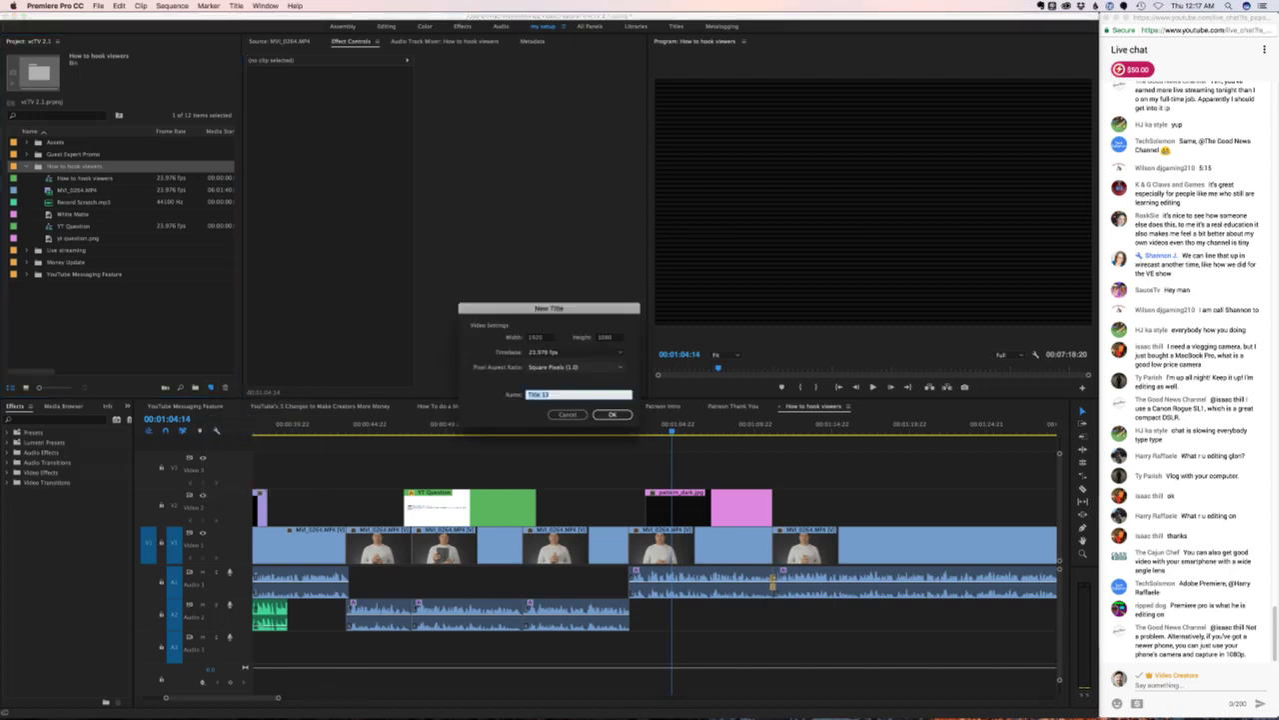
pyautogui.press('Return')
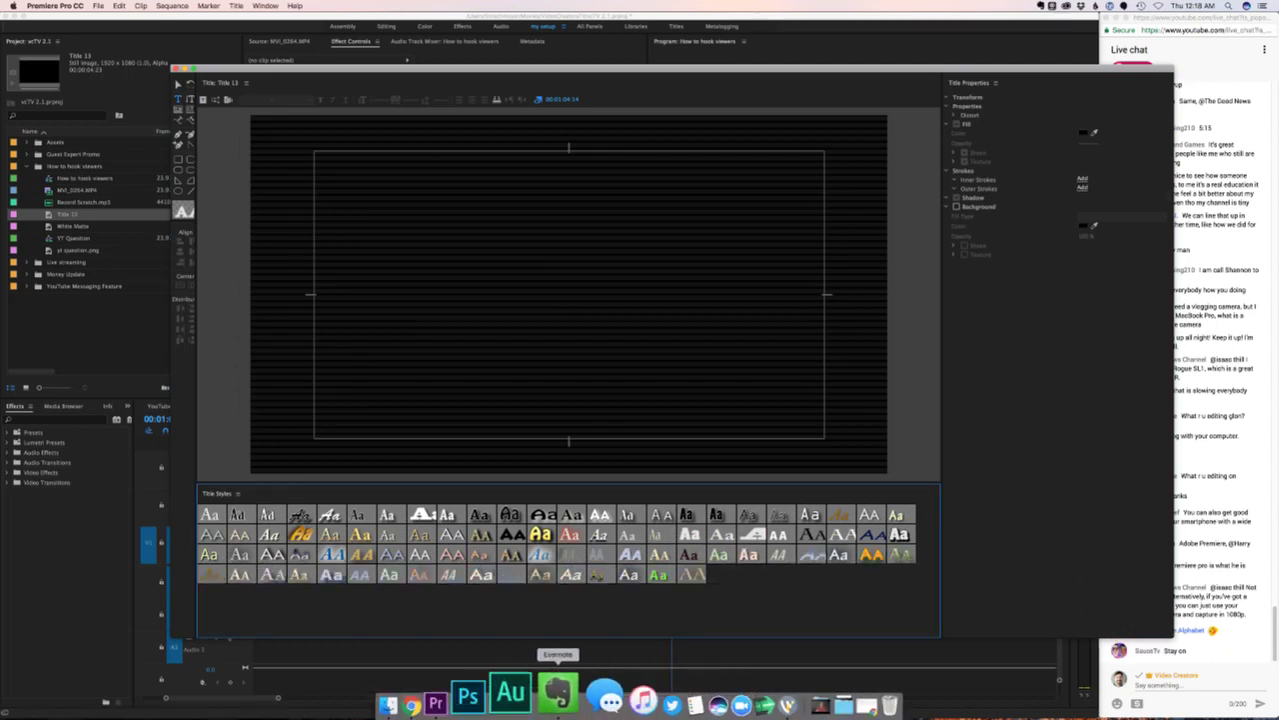
pyautogui.click(556, 693)
pyautogui.moveTo(767, 166); pyautogui.dragTo(864, 166)
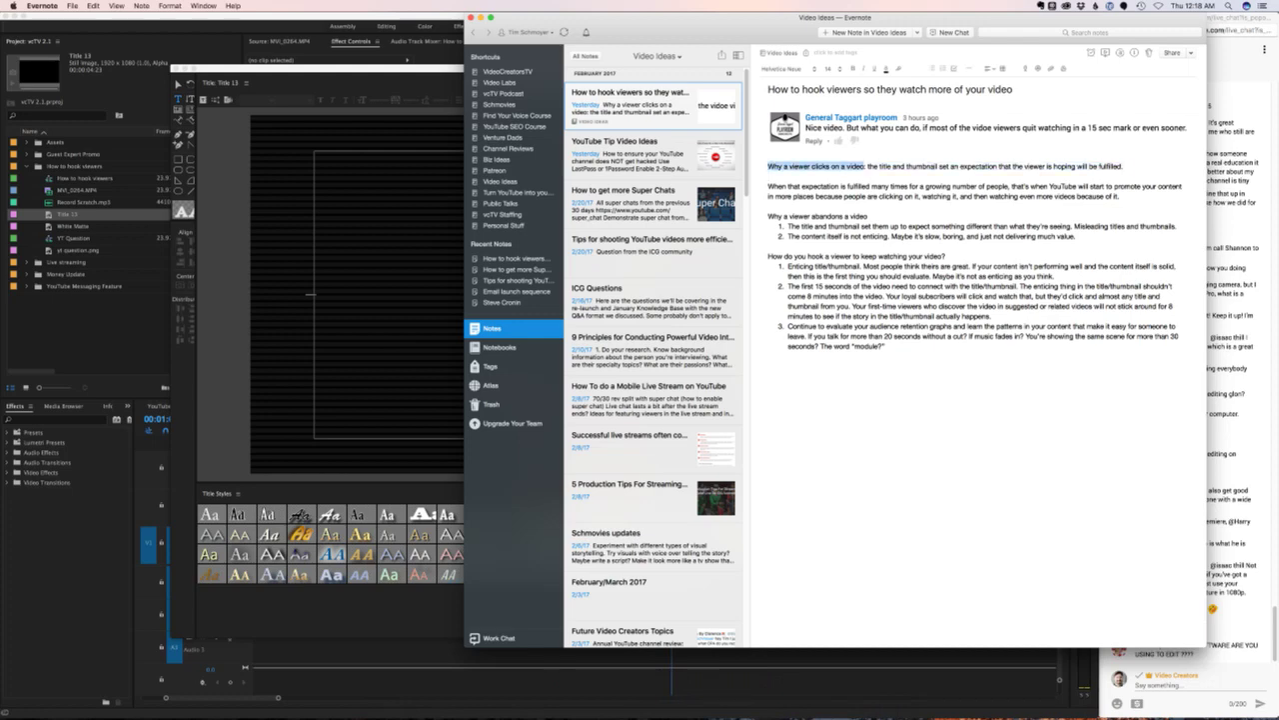
pyautogui.press('super+Tab')
pyautogui.click(366, 184)
pyautogui.write('W')
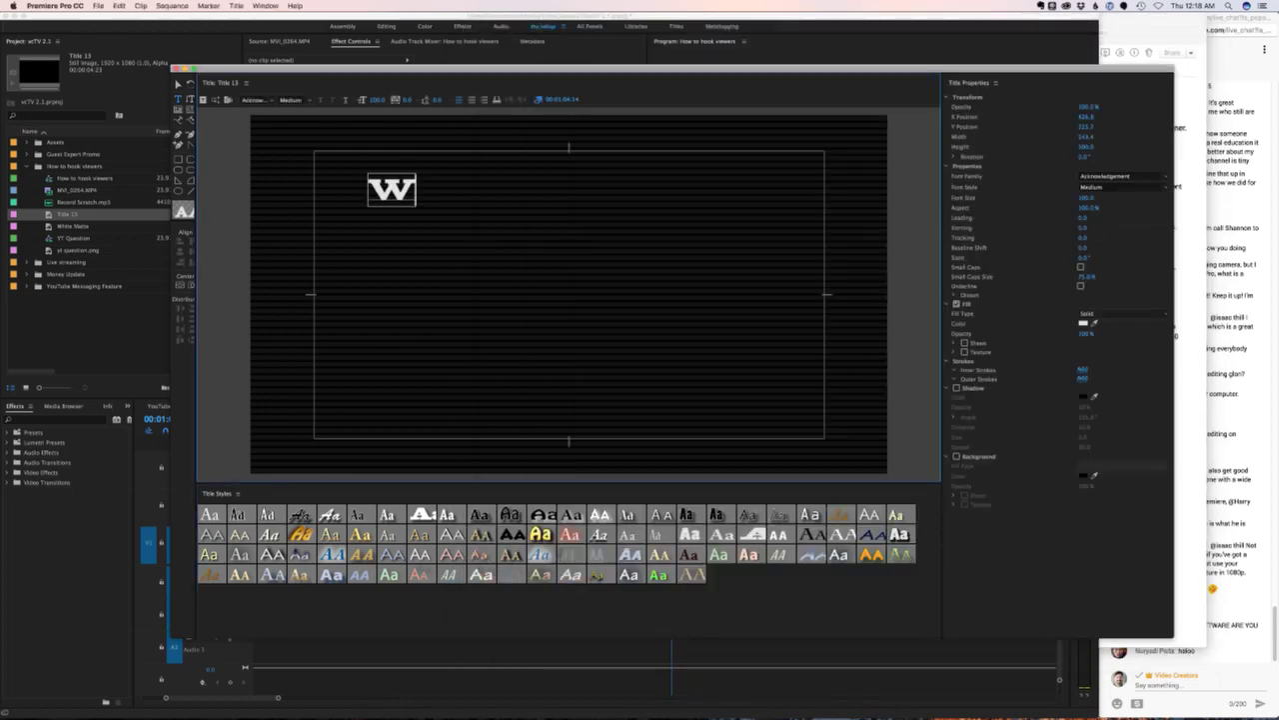
pyautogui.write('HY SOMEONE CLICKS ON')
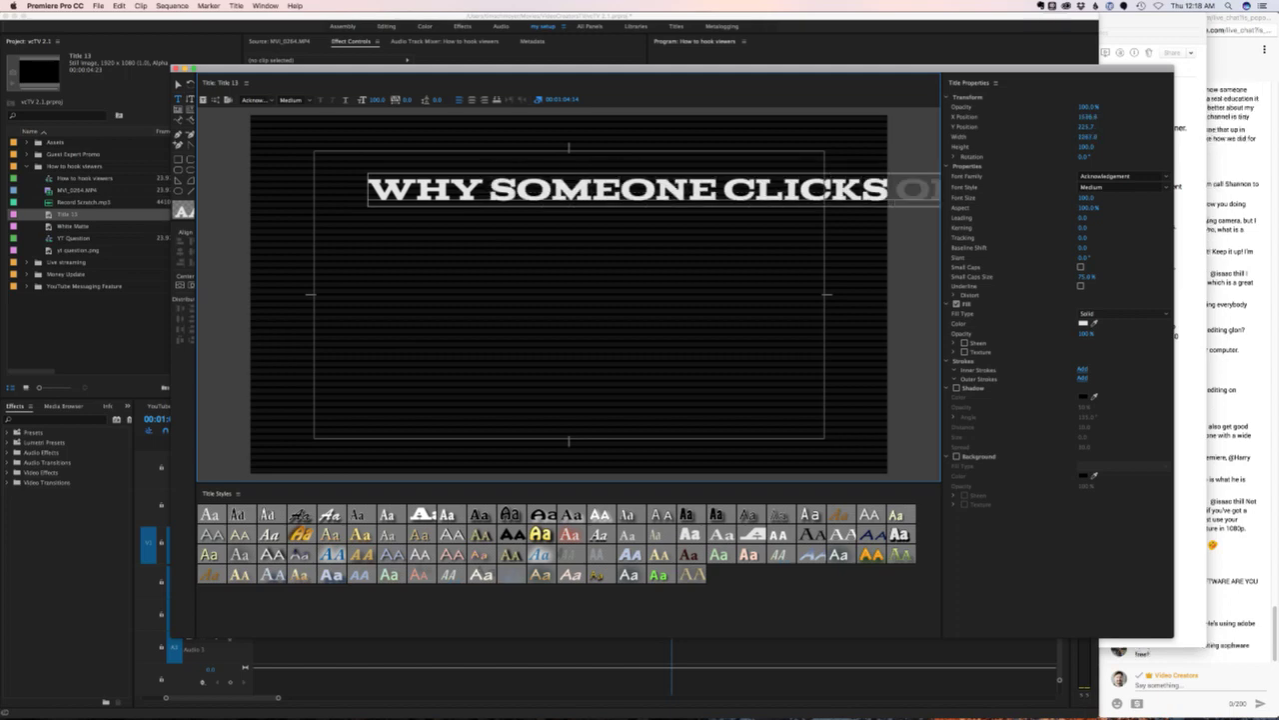
# - Set the title text to Gotham Black and pick pure red as its fill
pyautogui.press('super+a')
pyautogui.click(1092, 176)
pyautogui.write('Gotham')
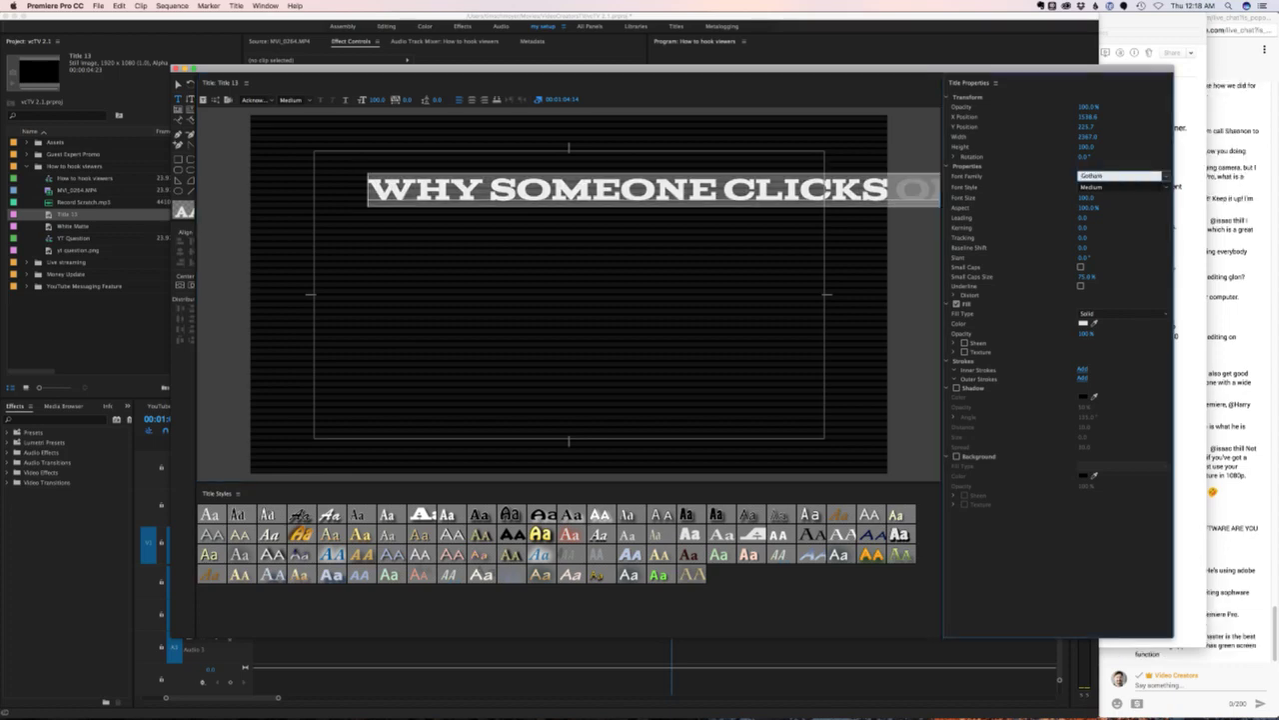
pyautogui.write(' Black')
pyautogui.press('Return')
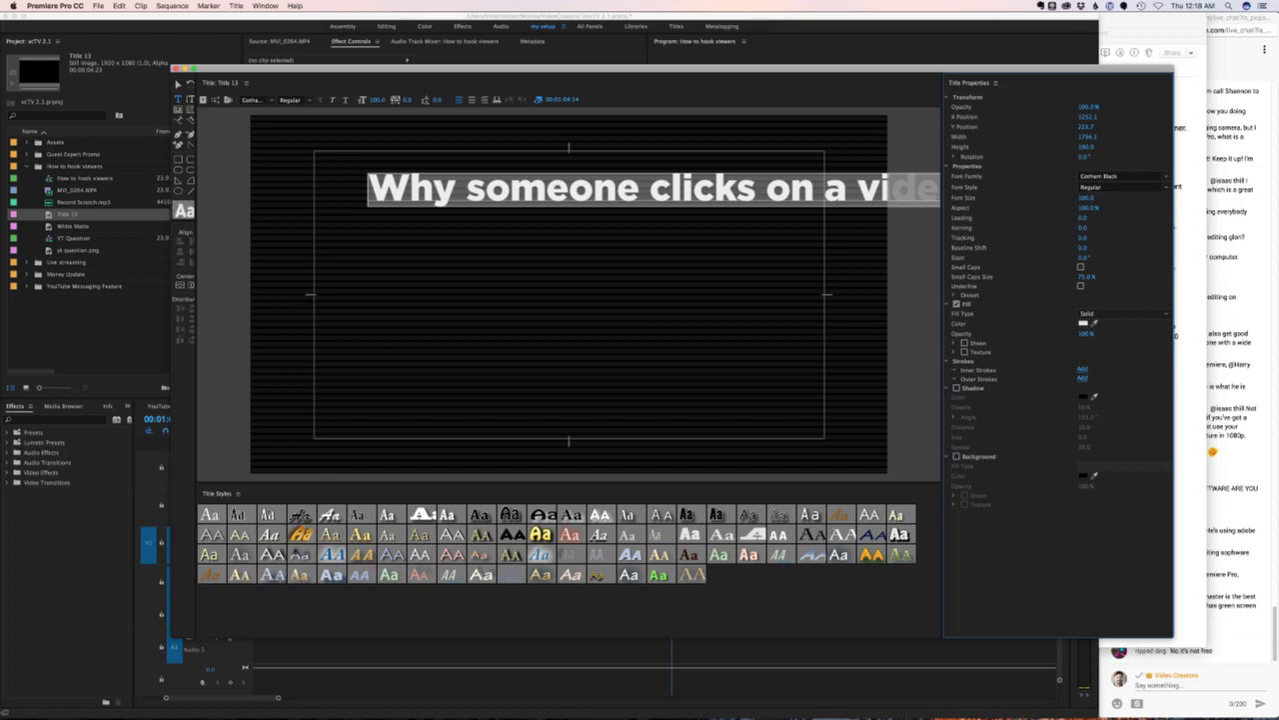
pyautogui.click(1083, 323)
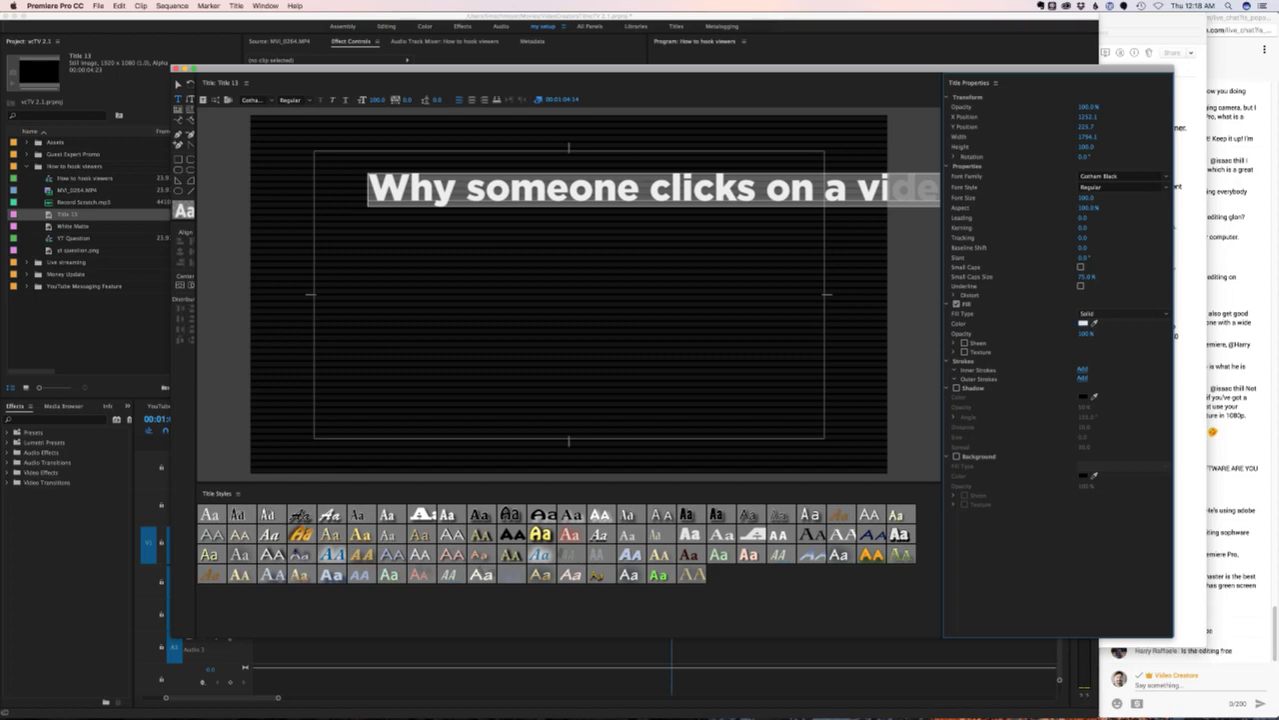
pyautogui.click(651, 176)
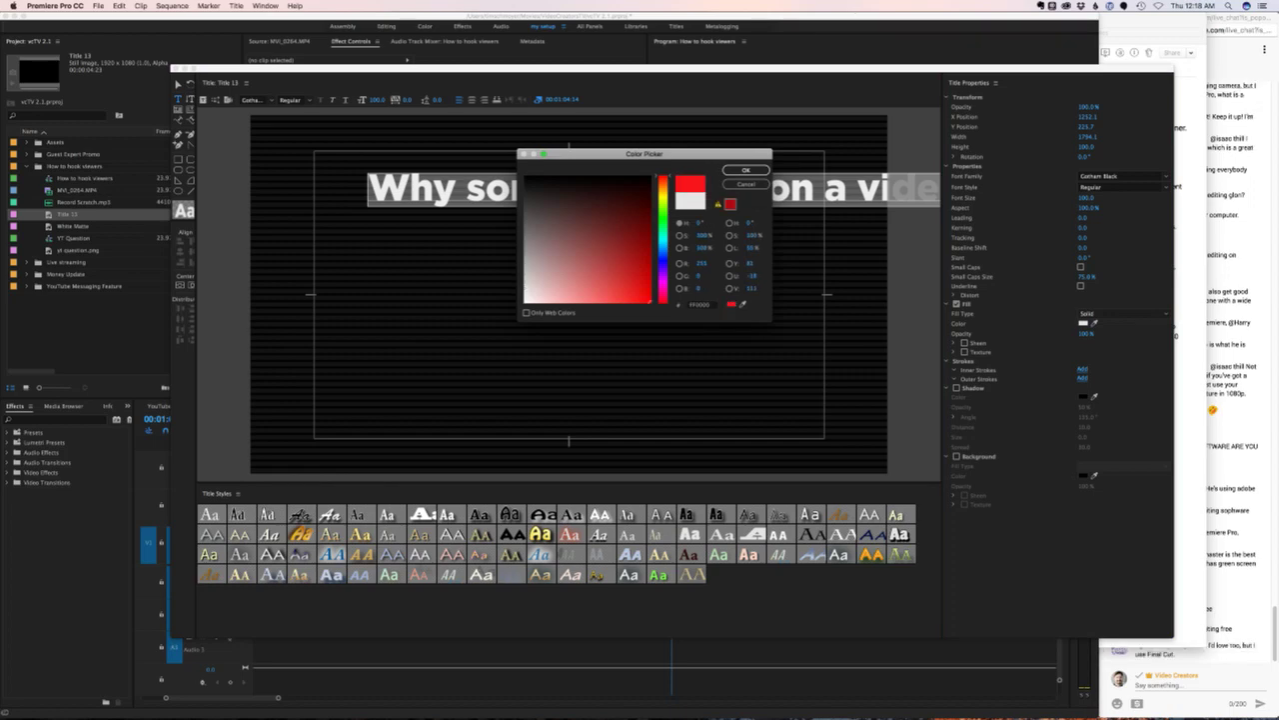
# - Apply a slightly darker red fill to the title text, leaving small caps off
pyautogui.click(650, 257)
pyautogui.click(746, 170)
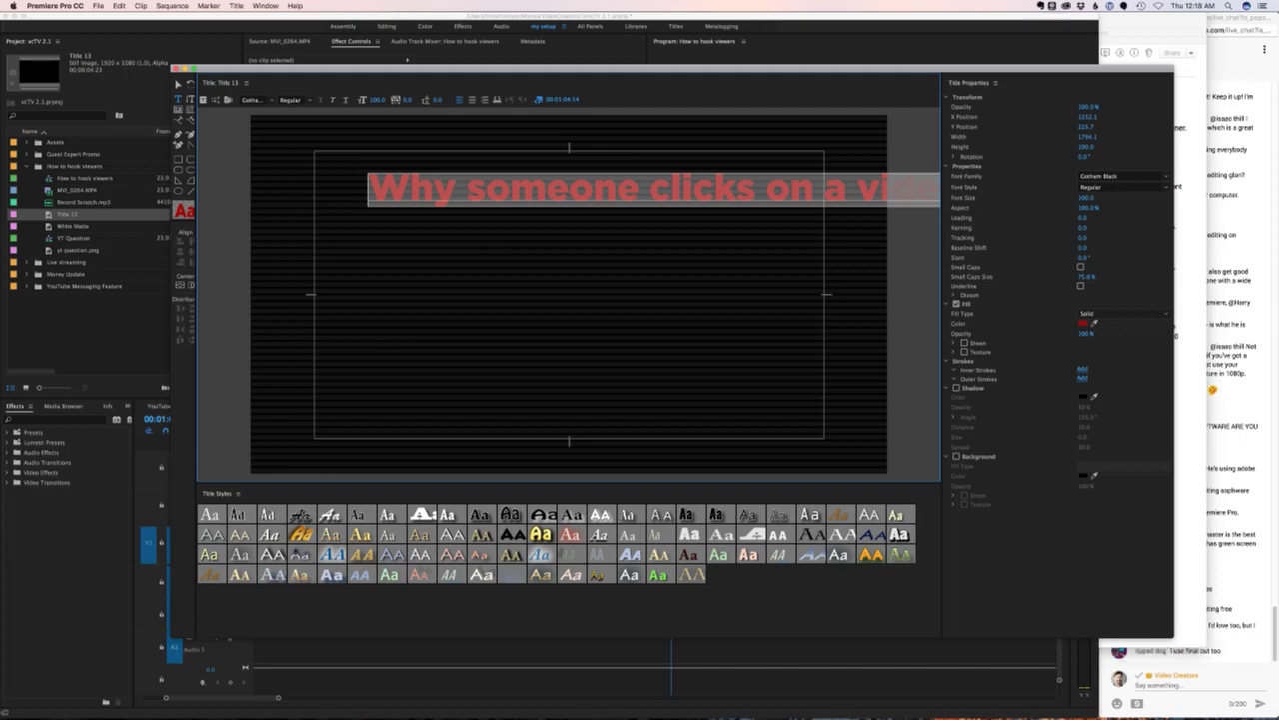
pyautogui.click(1081, 266)
pyautogui.click(1081, 267)
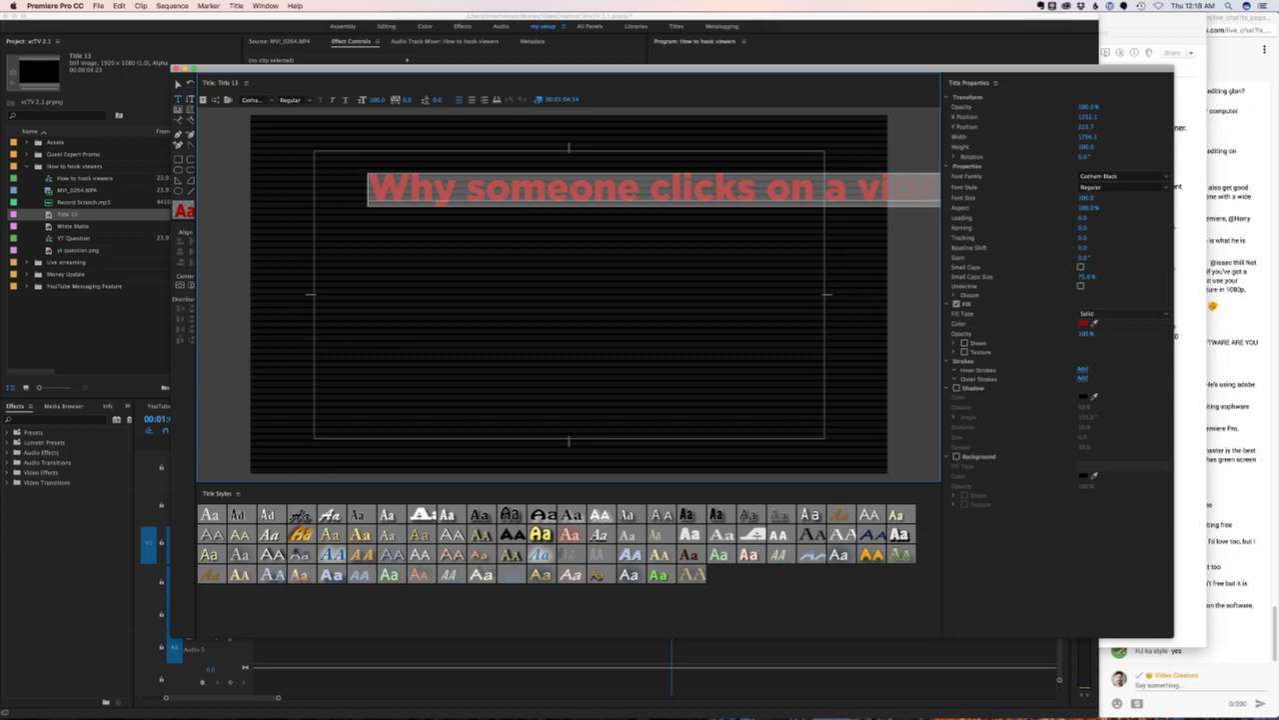
# - Retype the heading as 'WHY SOMEONE CLICKS A VIDEO', break it before CLICKS, and set leading to 12
pyautogui.write('WHY SOMEONE')
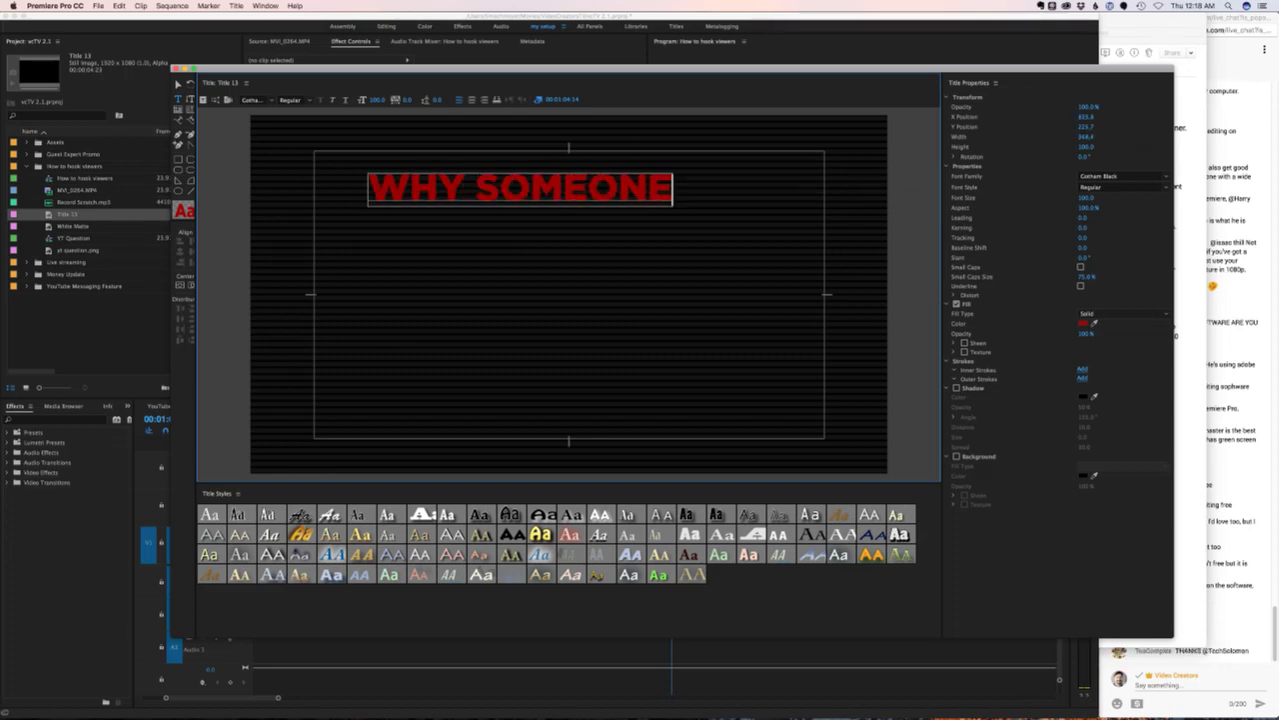
pyautogui.write(' CLICKS A VID')
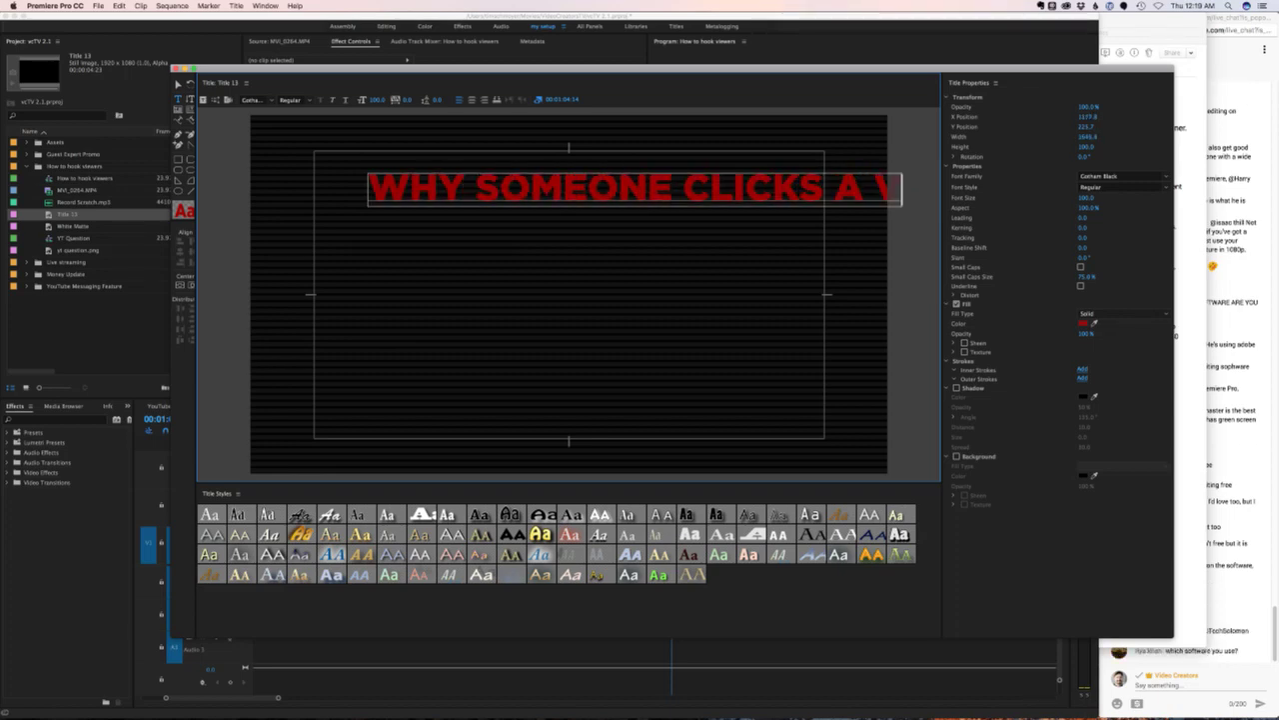
pyautogui.click(683, 188)
pyautogui.press('Return')
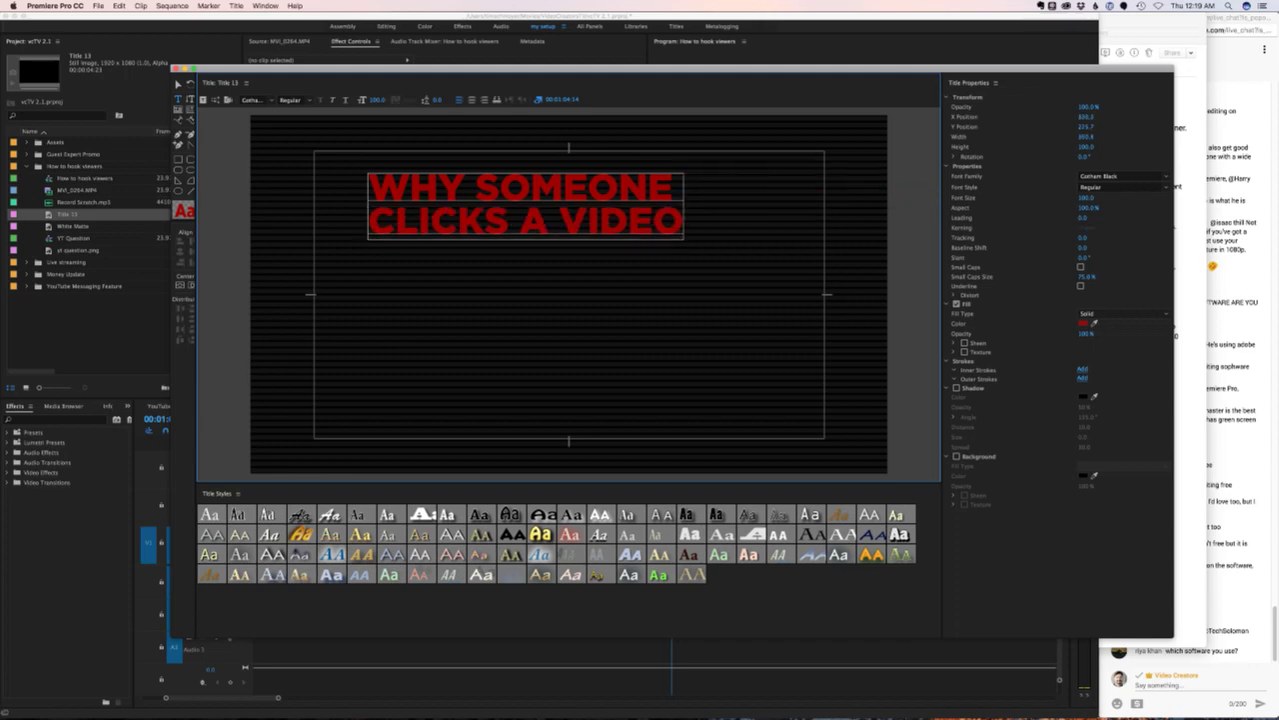
pyautogui.press('super+a')
pyautogui.click(1082, 218)
pyautogui.write('12')
pyautogui.press('Return')
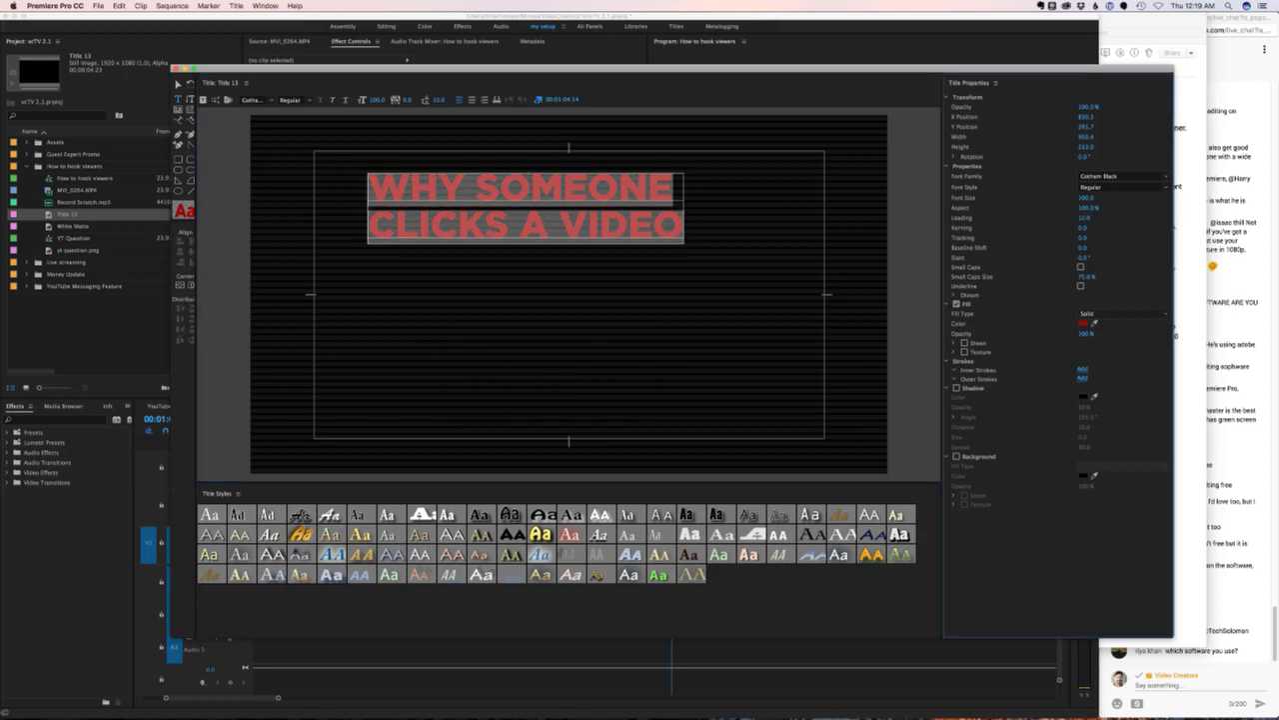
# - Move the title block to the upper left of the frame and close the title editor
pyautogui.click(178, 83)
pyautogui.moveTo(522, 207); pyautogui.dragTo(468, 185)
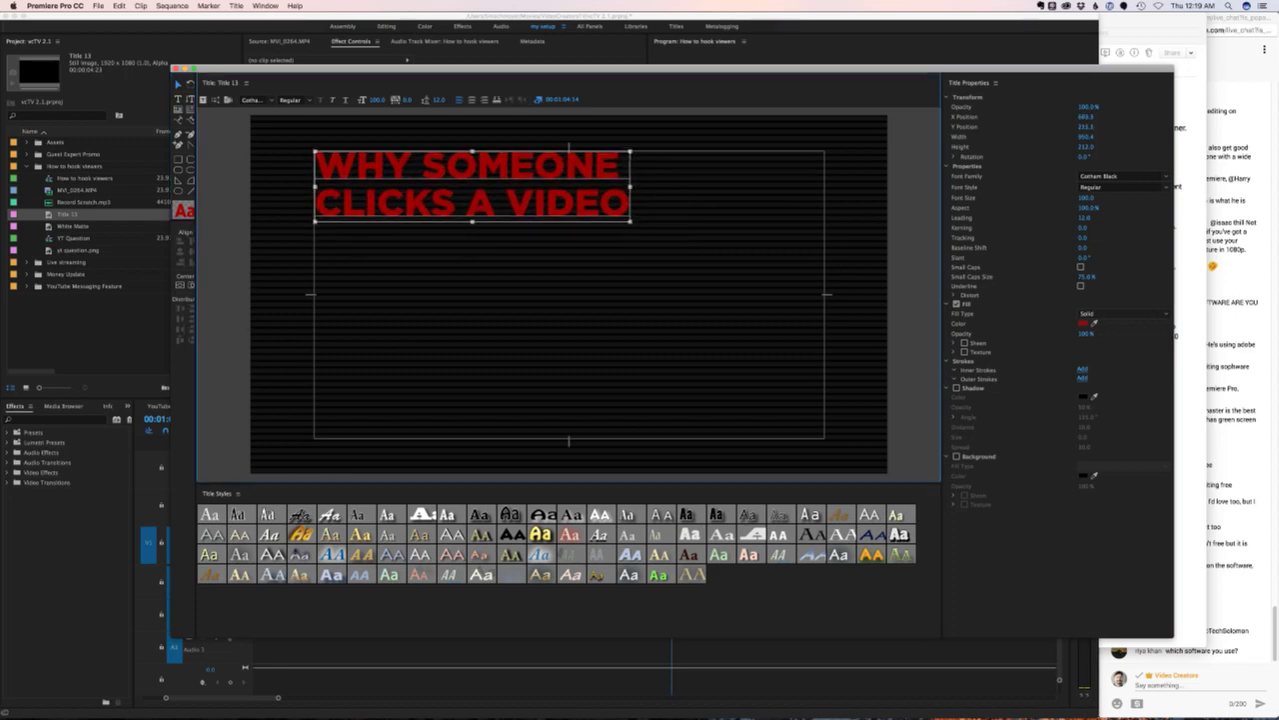
pyautogui.press('Escape')
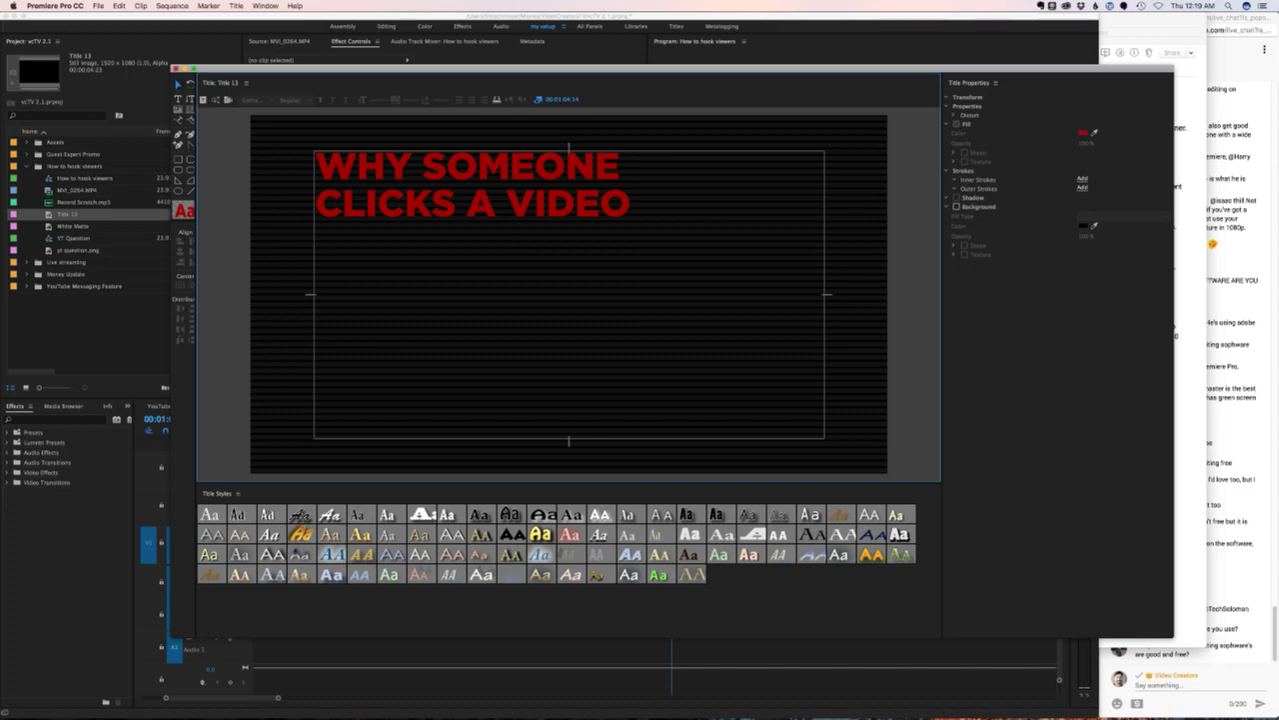
pyautogui.press('super+w')
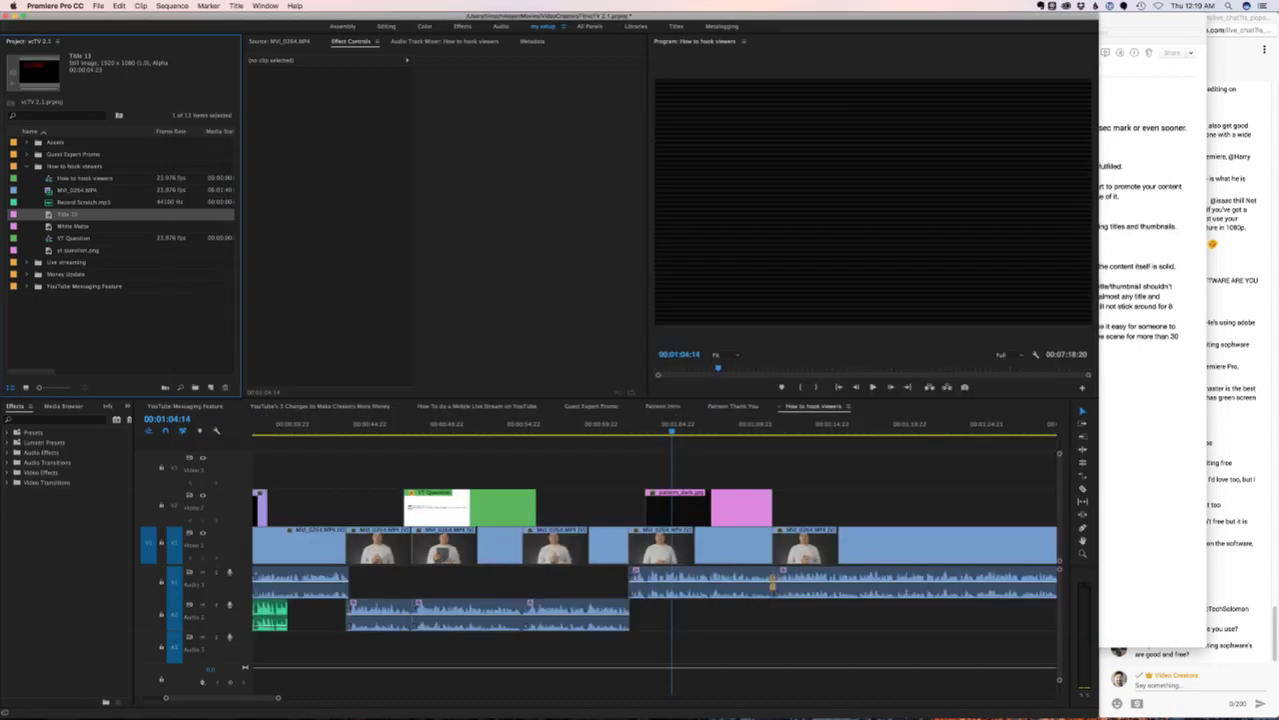
# - Place Title 13 on Video 3 above the pattern clip, lengthened to match the pink clip
pyautogui.moveTo(66, 212); pyautogui.dragTo(772, 470)
pyautogui.press('super+Tab')
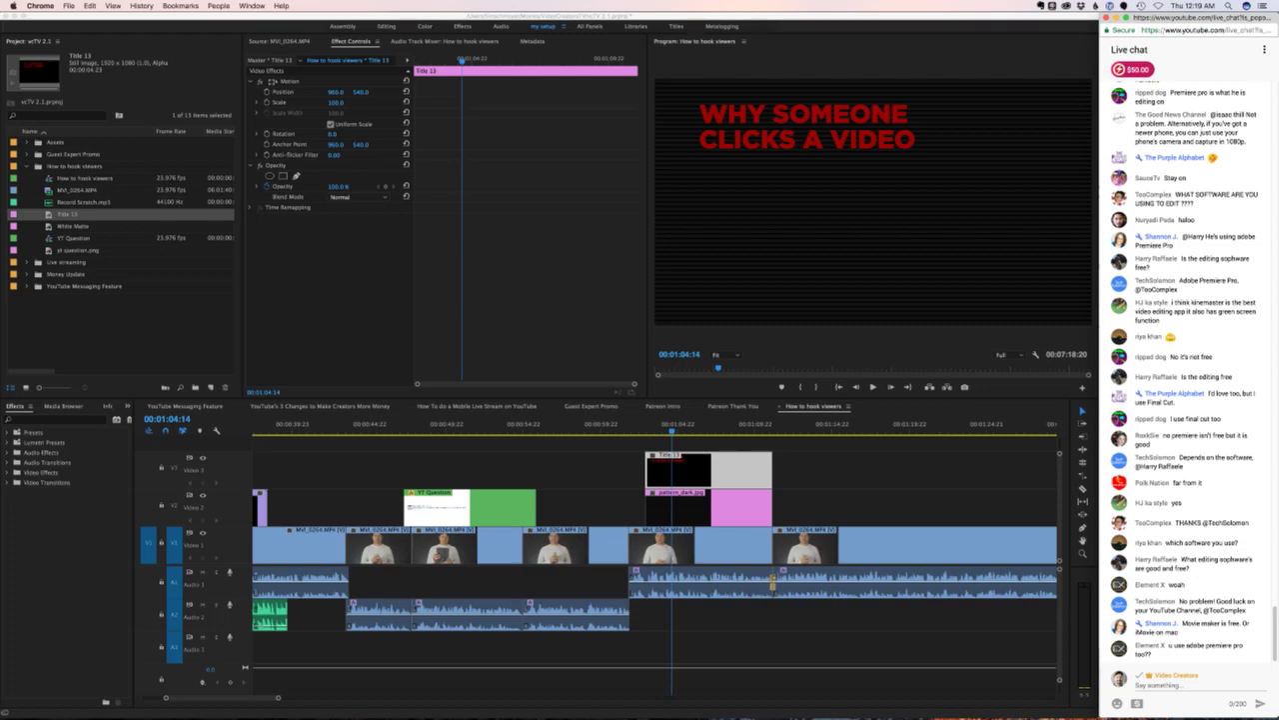
pyautogui.press('super+Tab')
pyautogui.press('super+shift+a')
# - Play the red heading over the video from just before it, stopping near 00:01:05
pyautogui.hotkey('shift', 'Left')
pyautogui.hotkey('shift', 'Left')
pyautogui.hotkey('shift', 'Left')
pyautogui.hotkey('shift', 'Left')
pyautogui.hotkey('shift', 'Left')
pyautogui.hotkey('shift', 'Left')
pyautogui.press('Left')
pyautogui.press('Left')
pyautogui.press('space')
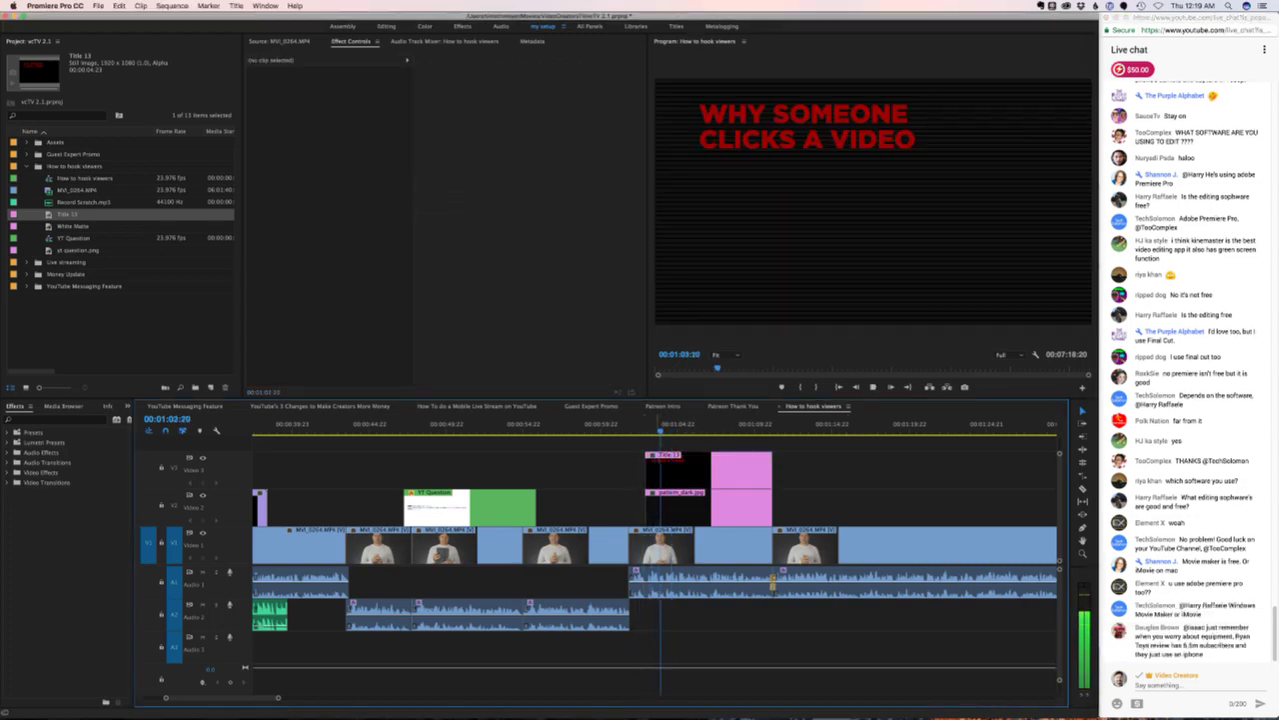
pyautogui.press('space')
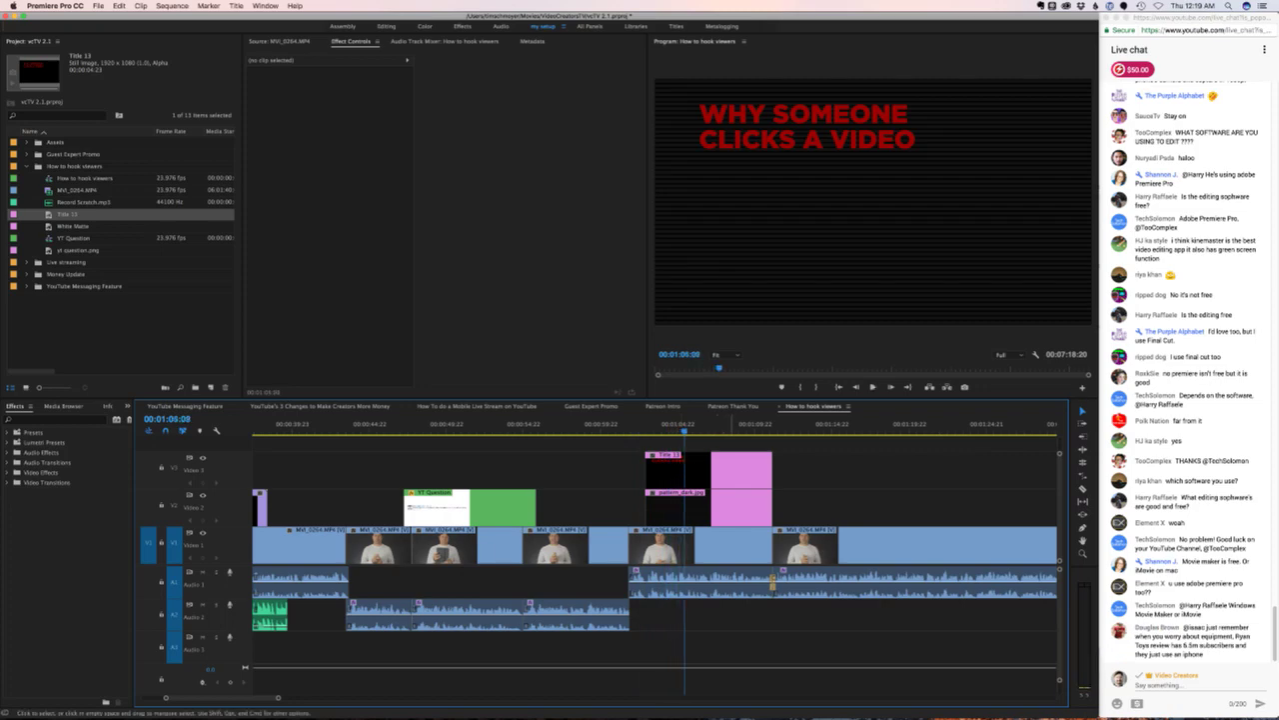
# - Copy 'title and thumbnail set an expectation' from the Evernote video note and return to Premiere
pyautogui.moveTo(770, 710)
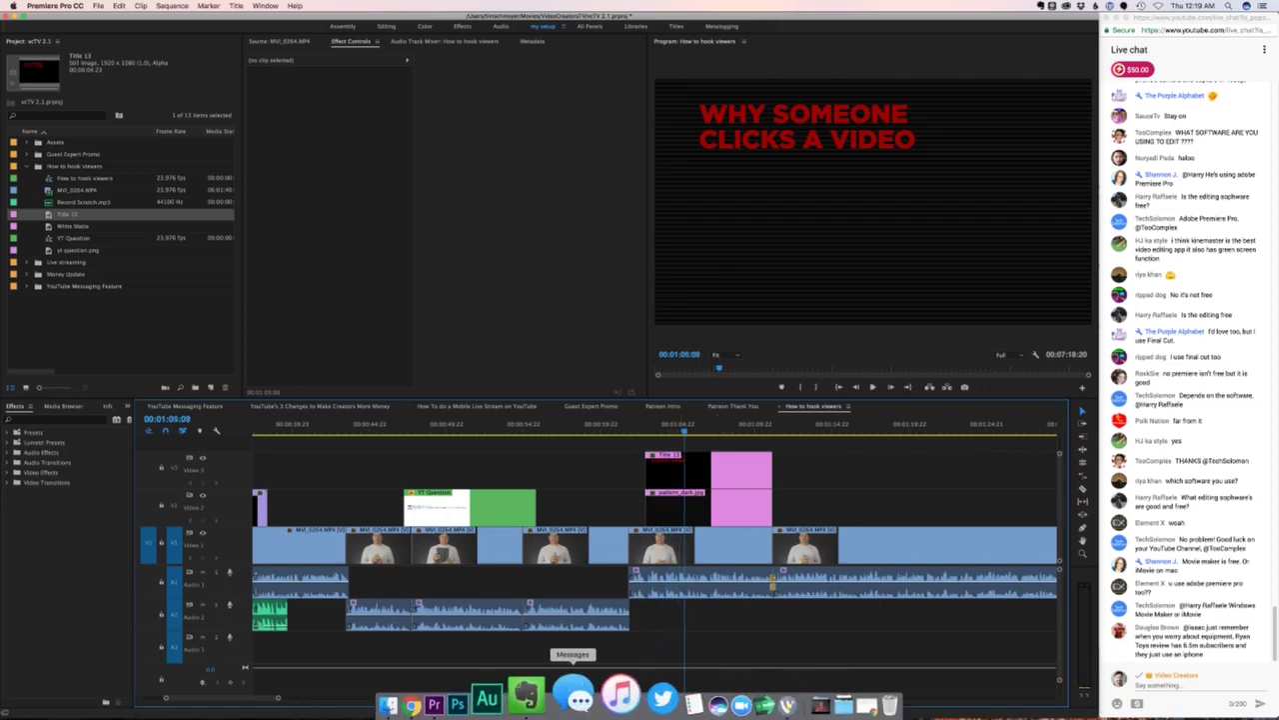
pyautogui.click(519, 696)
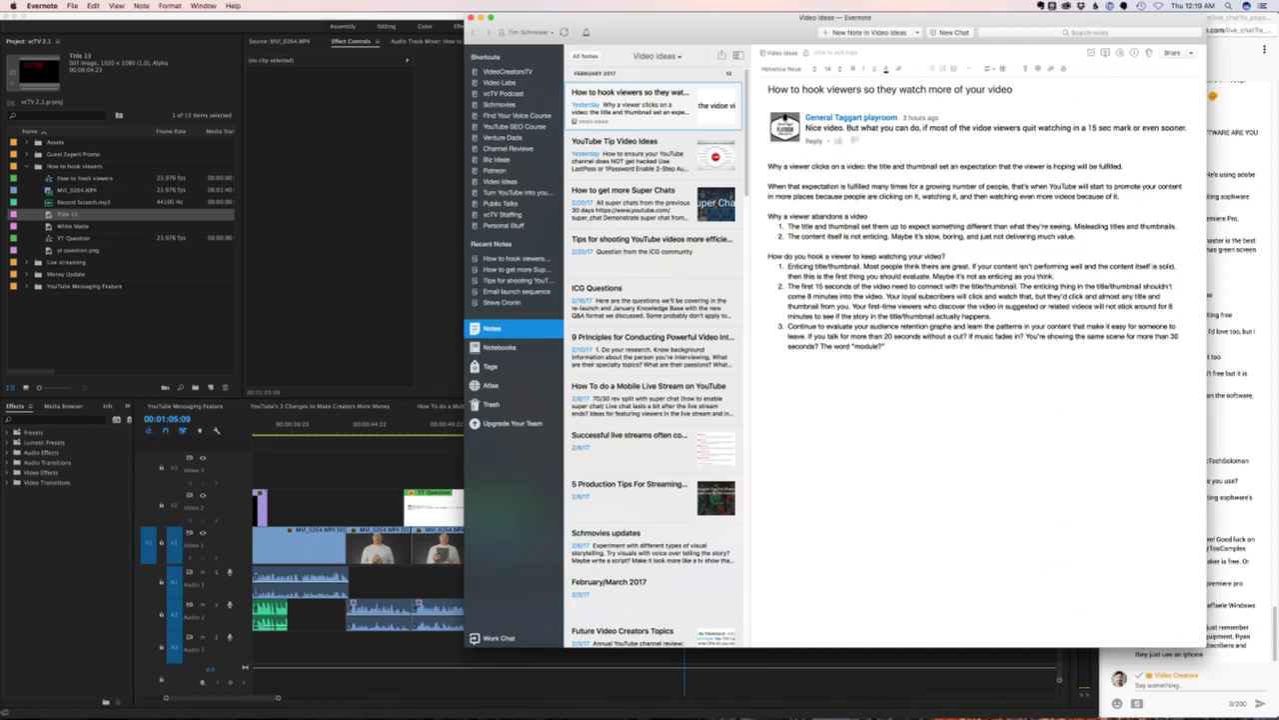
pyautogui.moveTo(879, 166); pyautogui.dragTo(997, 166)
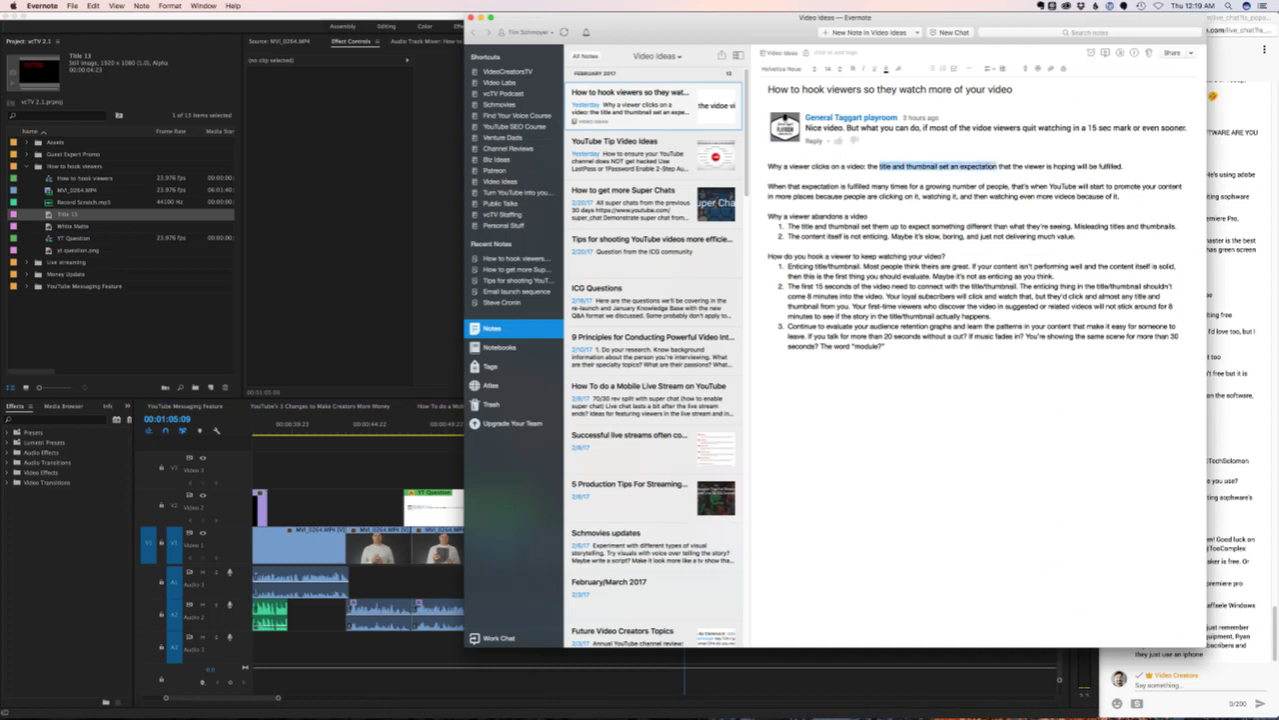
pyautogui.press('super+Tab')
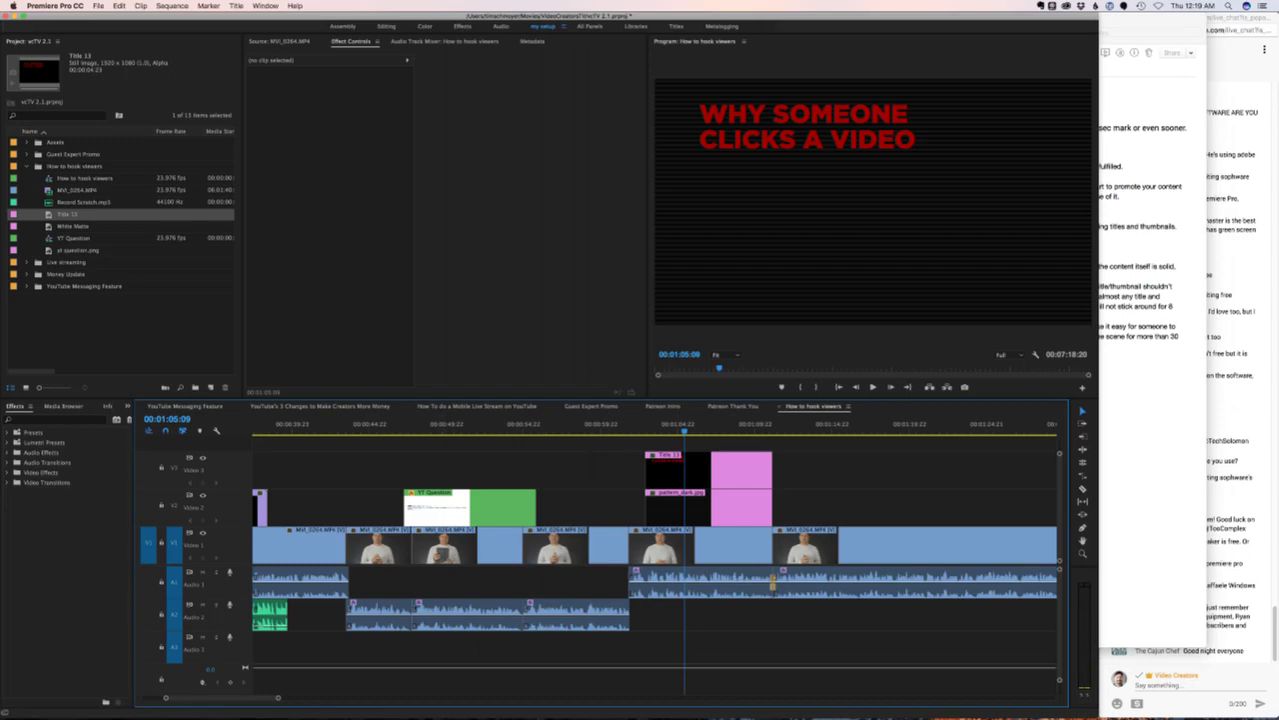
pyautogui.click(210, 387)
# - Create Title 14 from the pasted phrase, set in Gotham Light
pyautogui.click(234, 429)
pyautogui.press('Return')
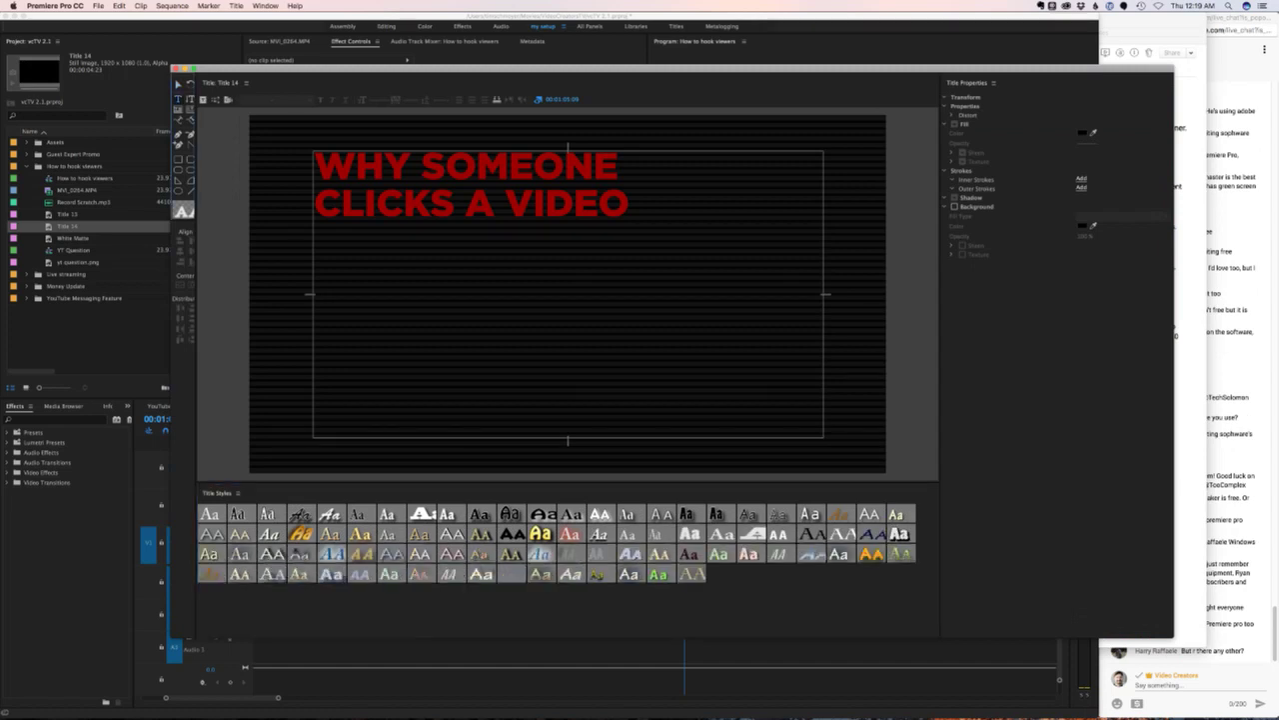
pyautogui.press('super+v')
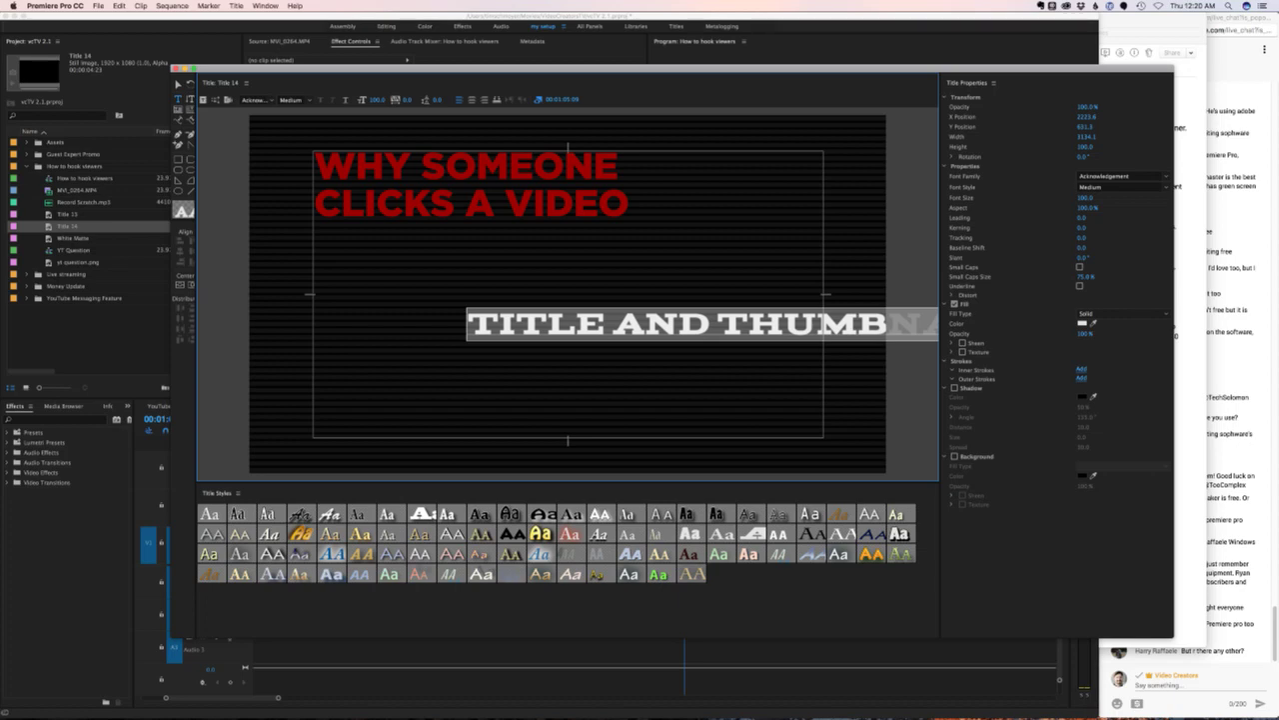
pyautogui.click(1117, 176)
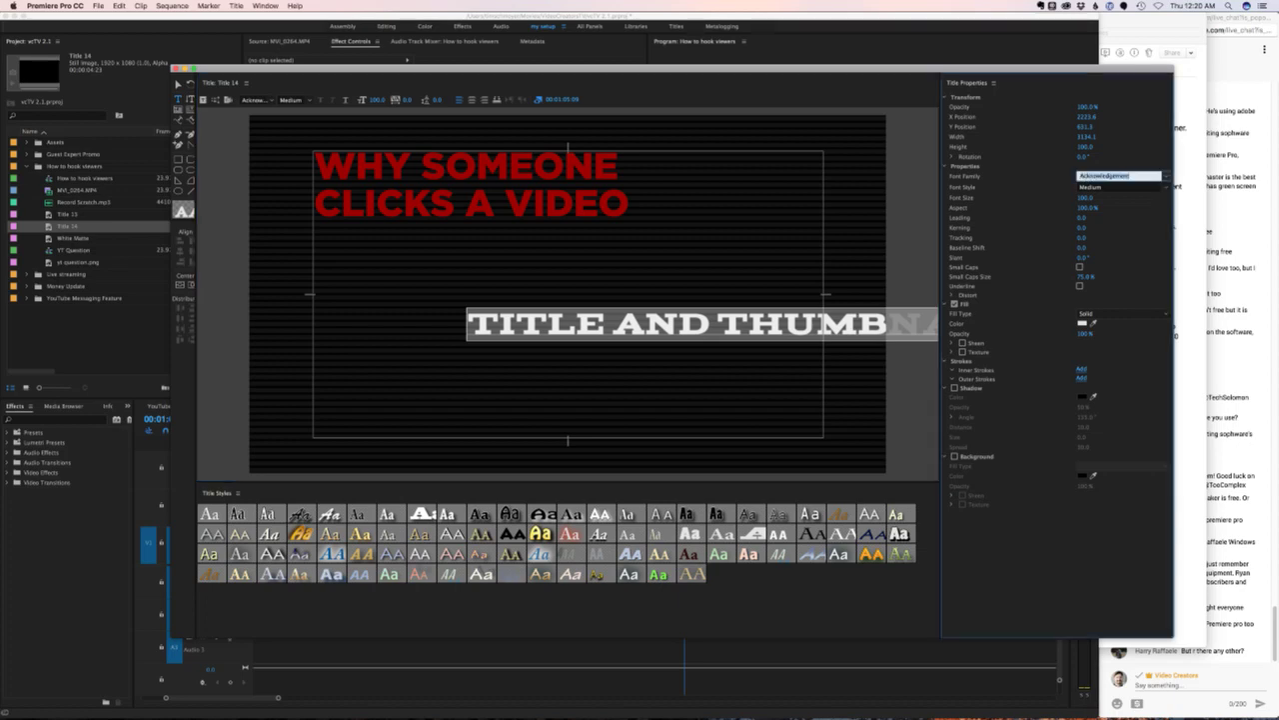
pyautogui.write('Gotham Light')
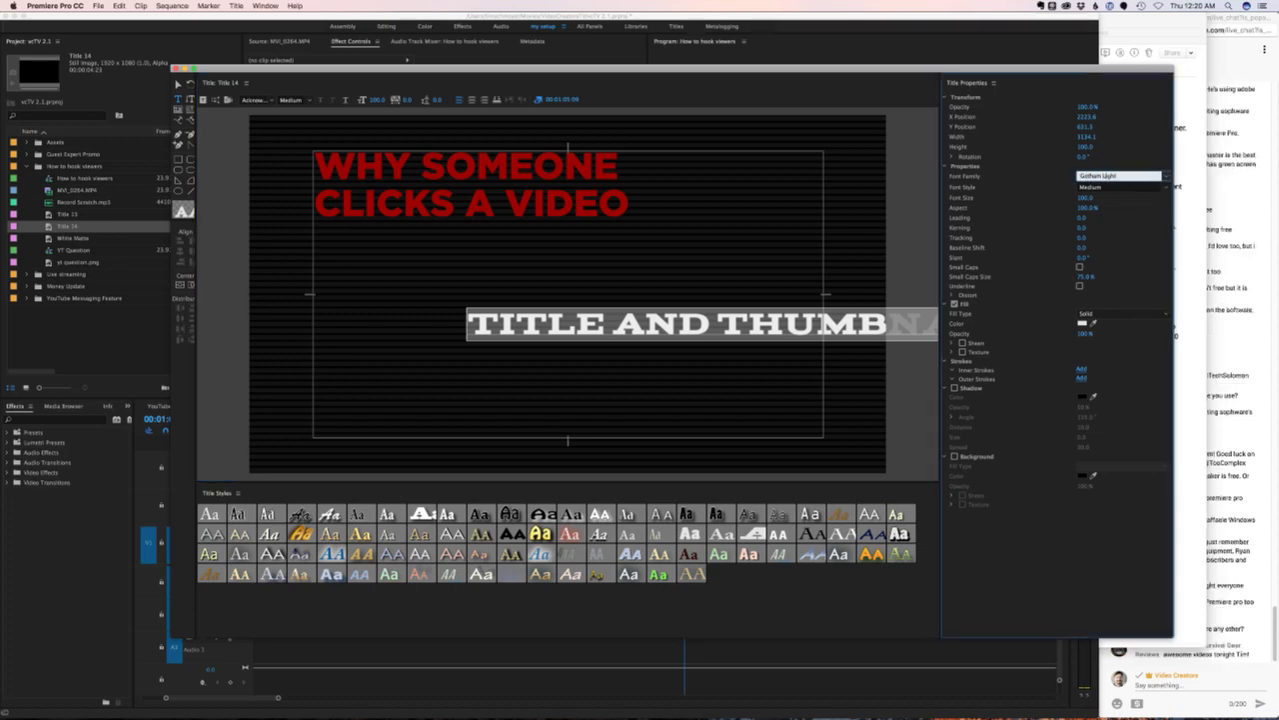
pyautogui.press('Return')
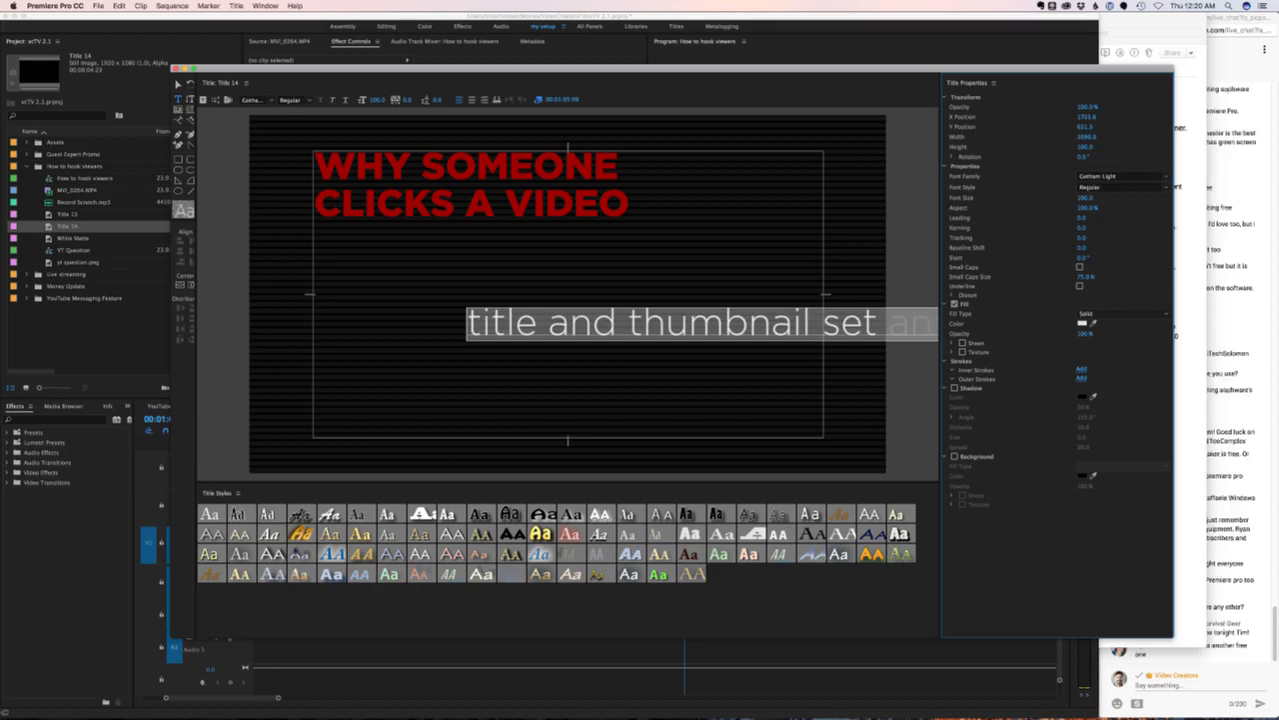
# - Prefix the text with 'The' and set its font size to 60
pyautogui.click(476, 321)
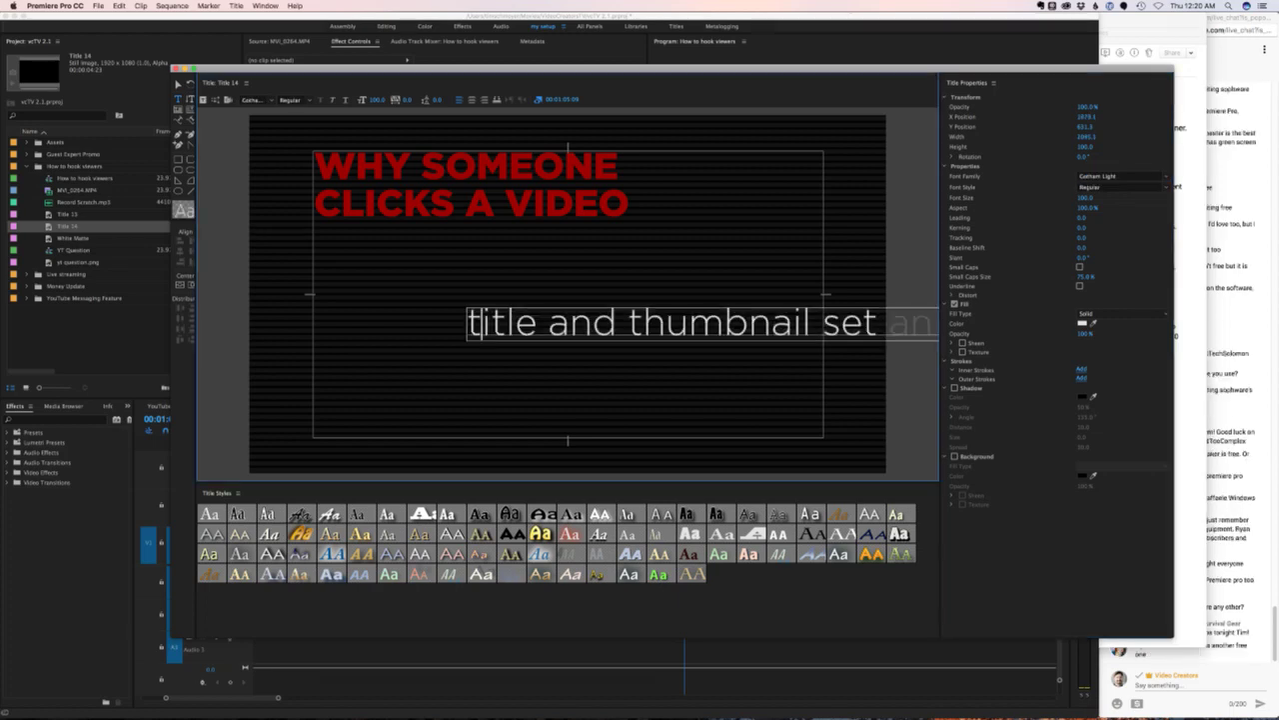
pyautogui.write('The')
pyautogui.press('super+a')
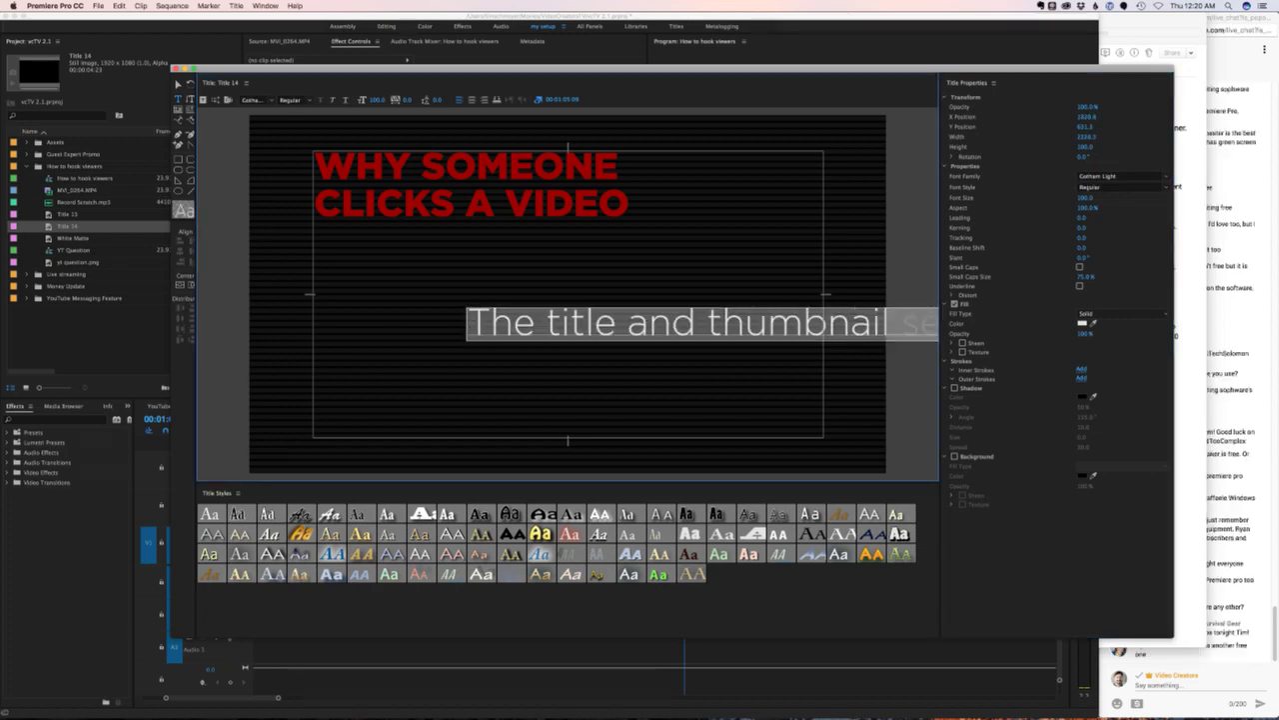
pyautogui.click(1087, 197)
pyautogui.write('60')
pyautogui.press('Return')
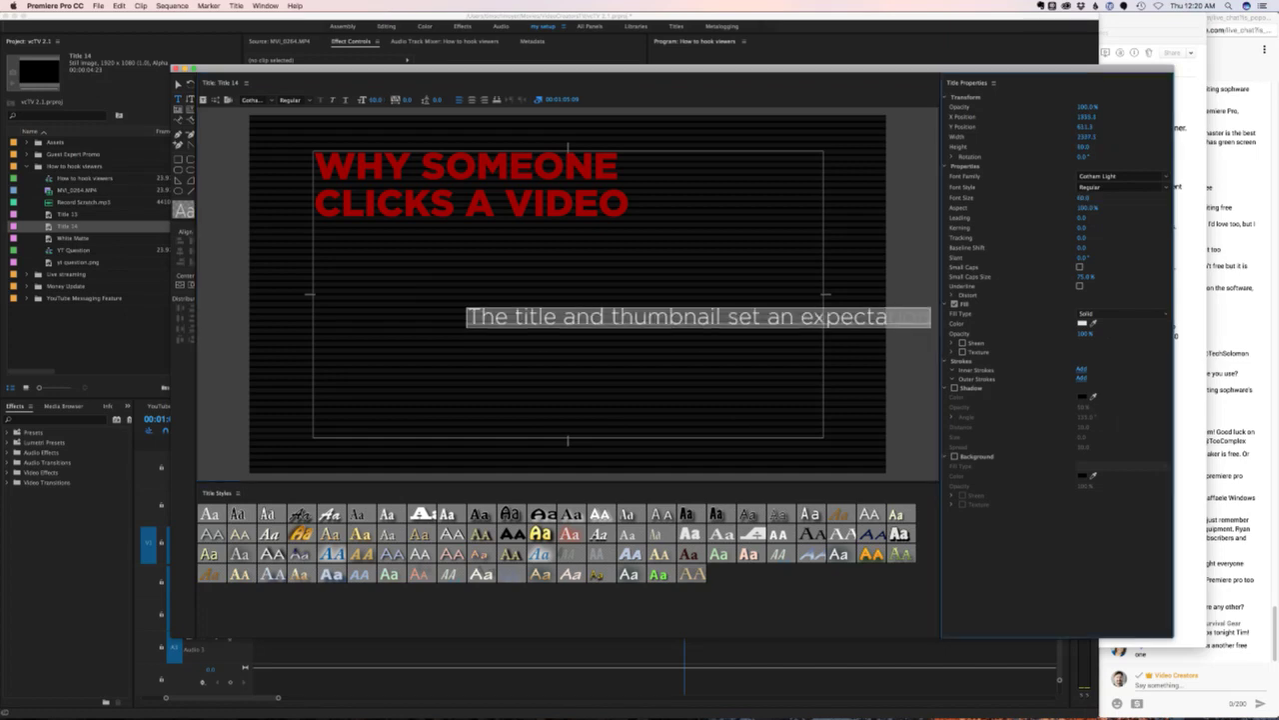
# - Move the subtitle left and up so it sits beneath the red heading
pyautogui.click(534, 317)
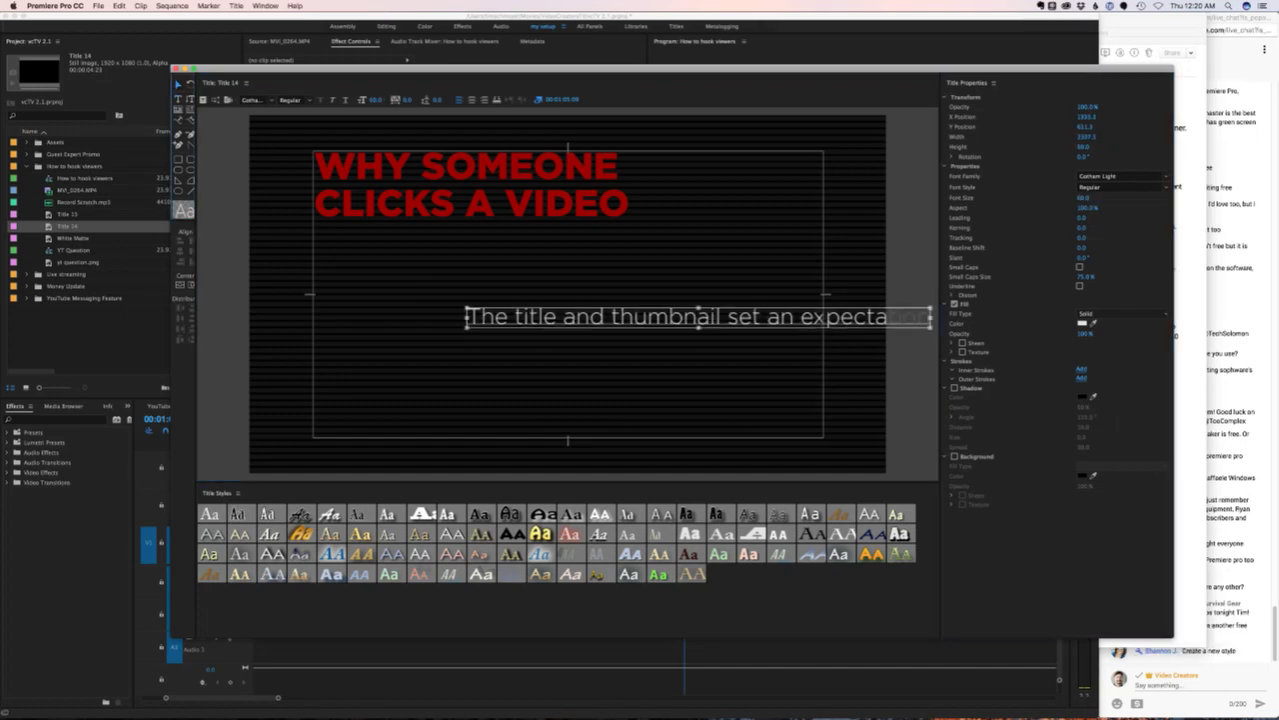
pyautogui.moveTo(534, 317); pyautogui.dragTo(422, 324)
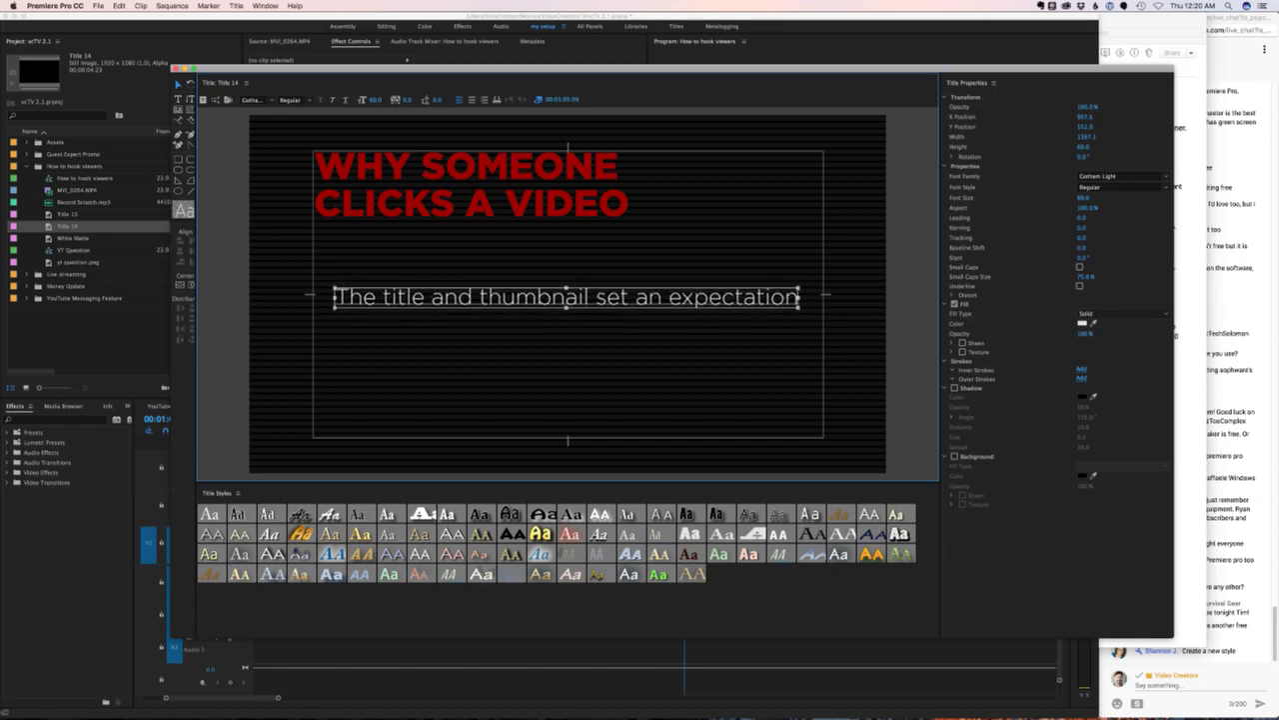
pyautogui.hotkey('shift', 'Up')
pyautogui.press('Left')
pyautogui.press('Left')
pyautogui.press('Left')
pyautogui.press('Left')
pyautogui.press('Left')
pyautogui.press('Left')
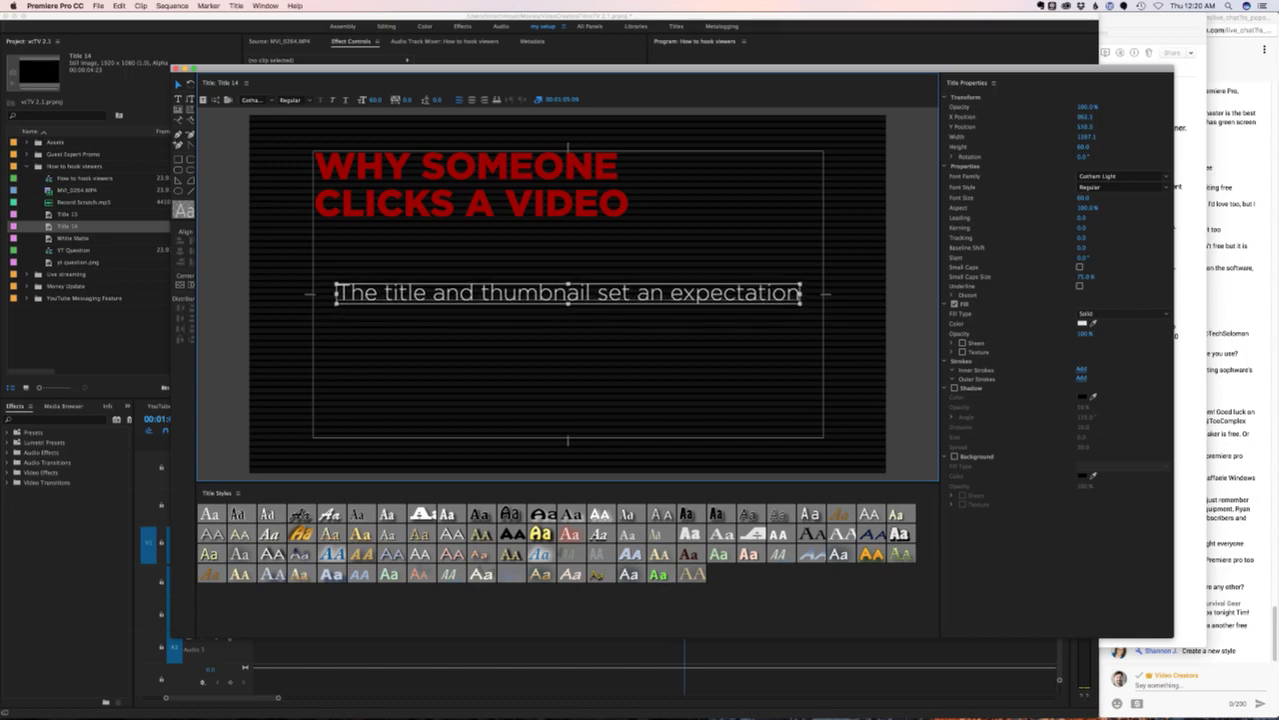
pyautogui.press('Up')
pyautogui.press('Up')
pyautogui.press('Up')
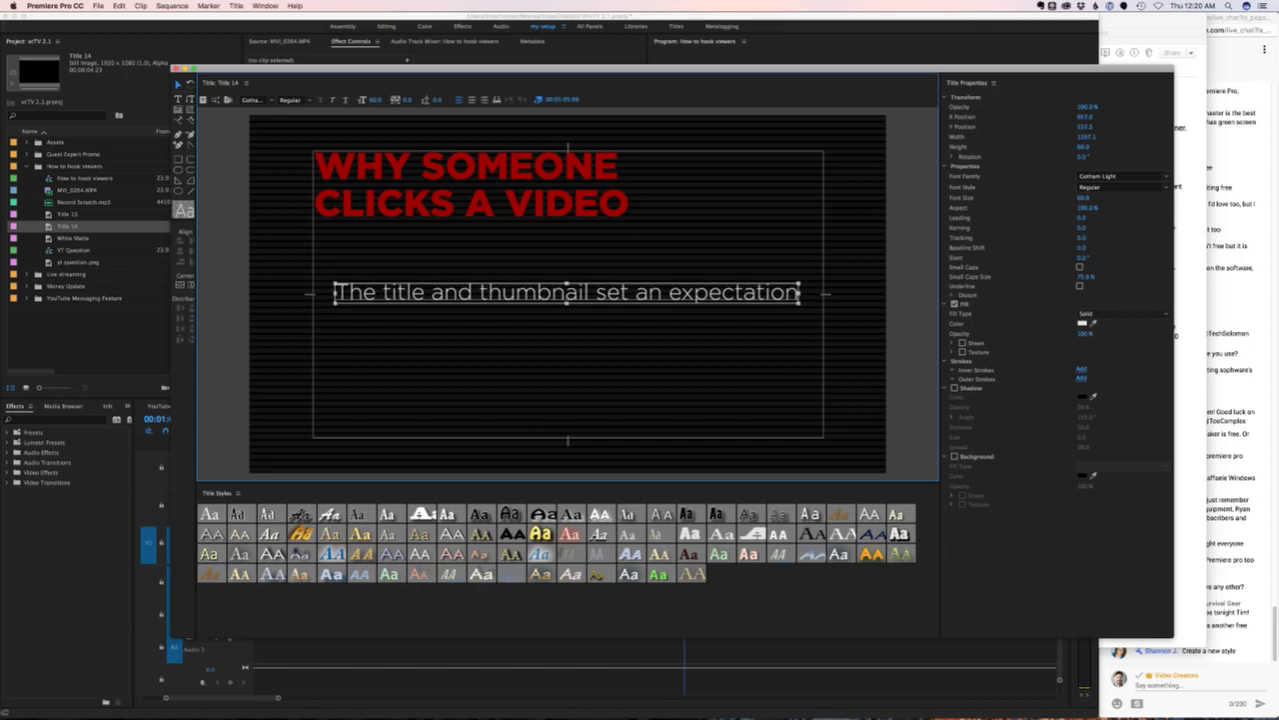
pyautogui.press('Escape')
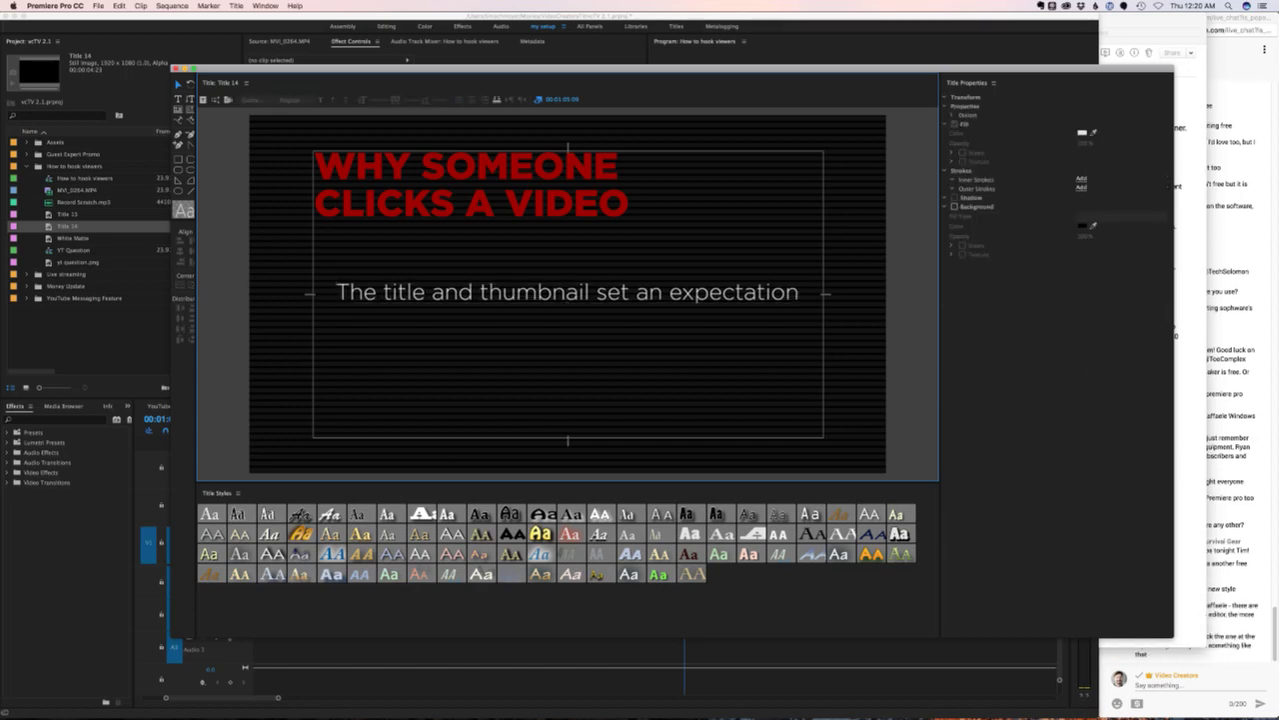
# - Fine-tune the subtitle's position with small nudges, then close the title editor
pyautogui.click(567, 291)
pyautogui.hotkey('shift', 'Left')
pyautogui.hotkey('shift', 'Left')
pyautogui.hotkey('shift', 'Left')
pyautogui.hotkey('shift', 'Left')
pyautogui.hotkey('shift', 'Left')
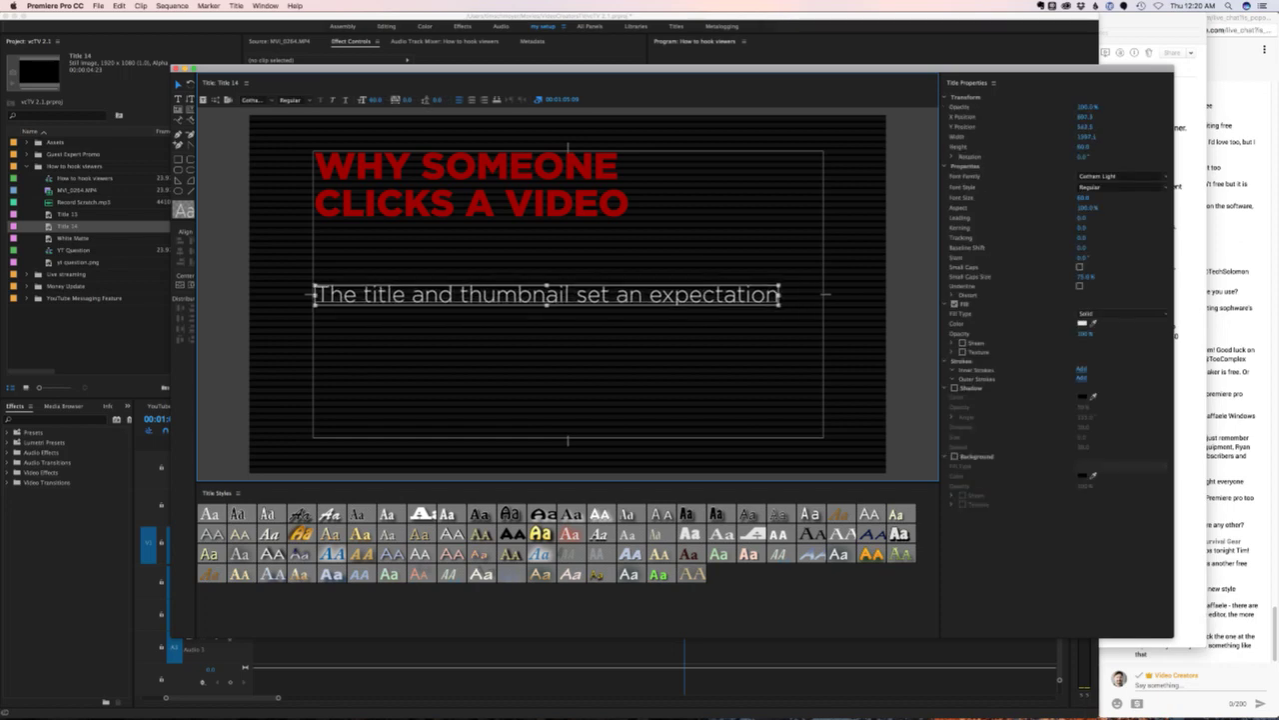
pyautogui.press('Down')
pyautogui.press('Up')
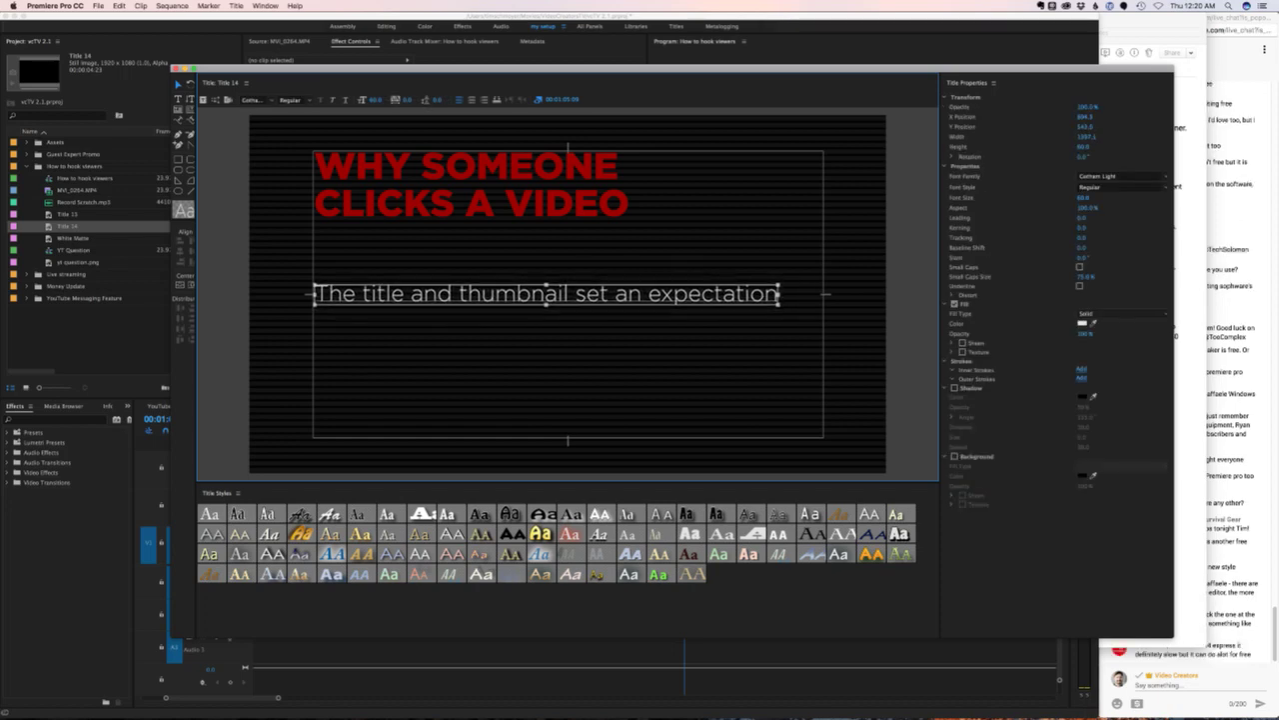
pyautogui.press('super+w')
pyautogui.press('super+Tab')
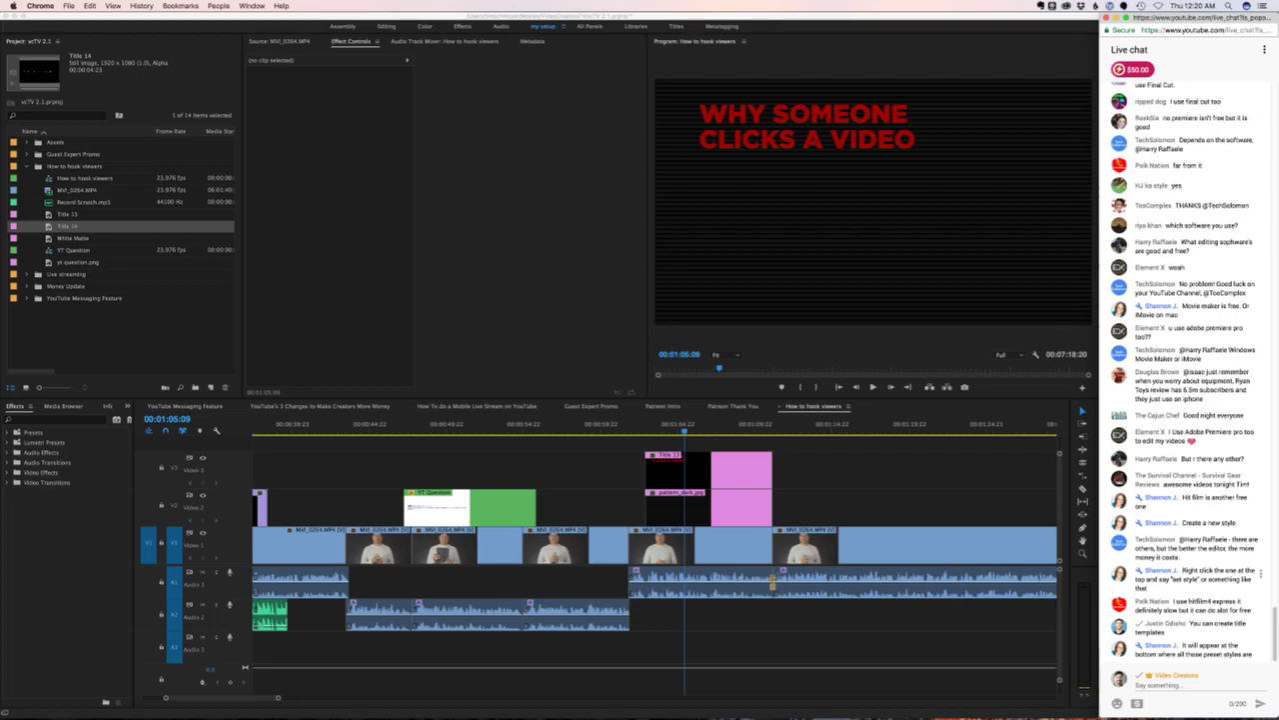
# - Open the red heading title (Title 13) in the titler to review it, then close it
pyautogui.moveTo(640, 718)
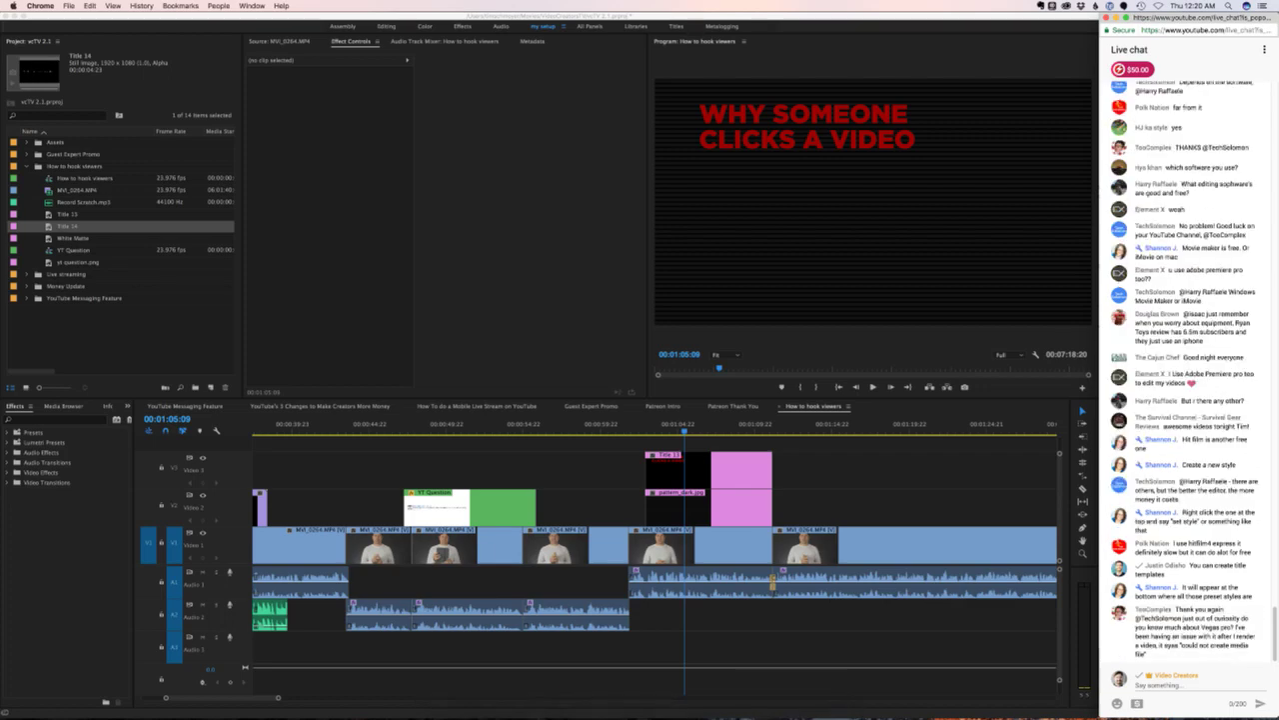
pyautogui.doubleClick(665, 455)
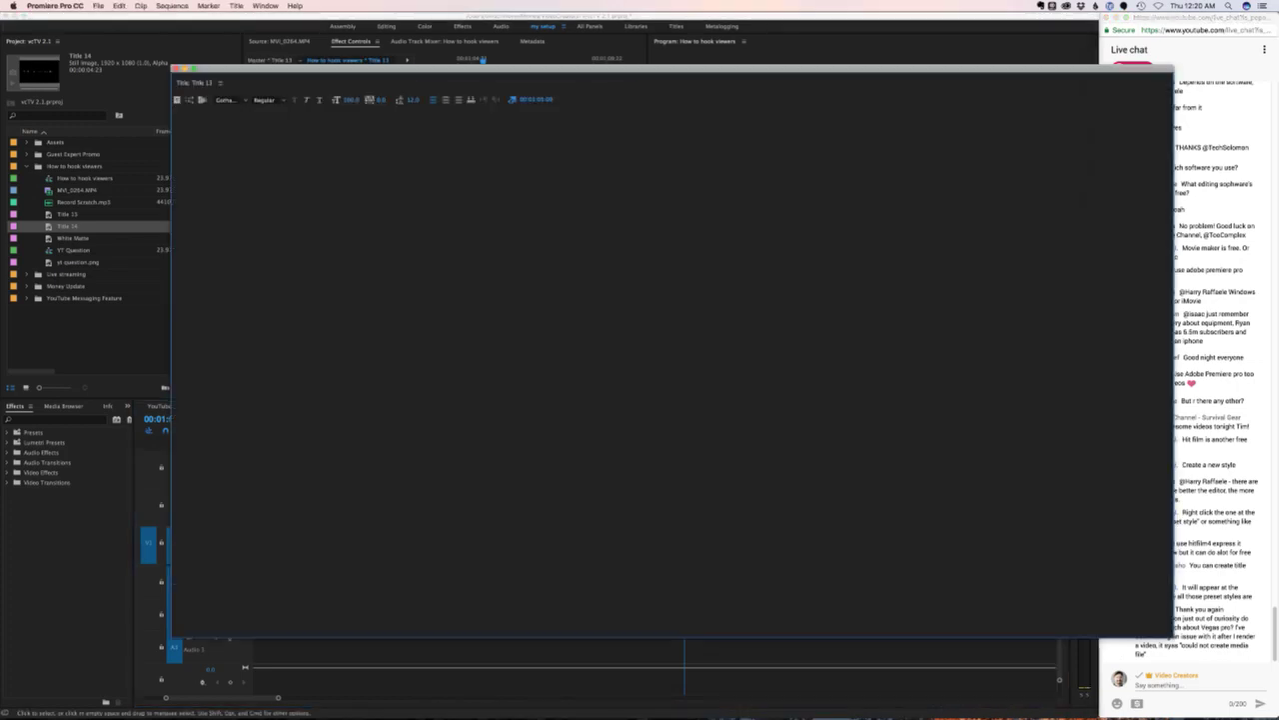
pyautogui.press('super+w')
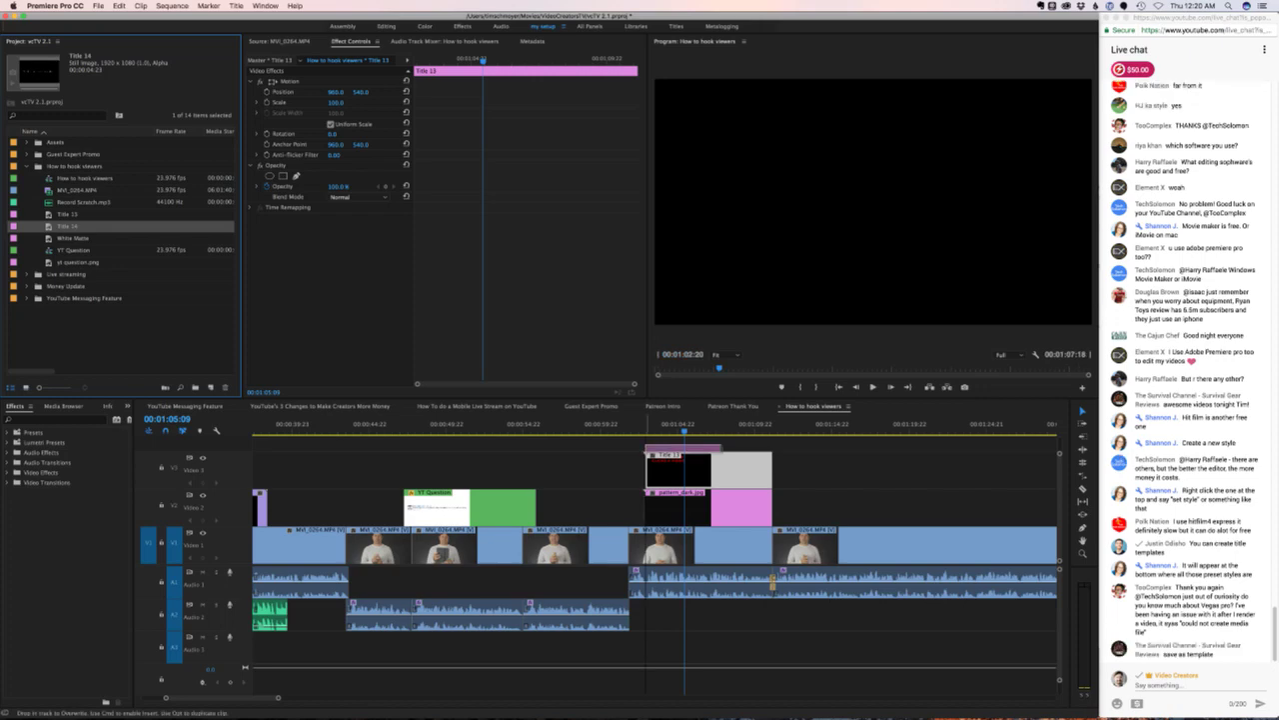
# - Lay Title 14 above Title 13 at matching length, reopen it, and shift the editor window left
pyautogui.moveTo(67, 226); pyautogui.dragTo(772, 444)
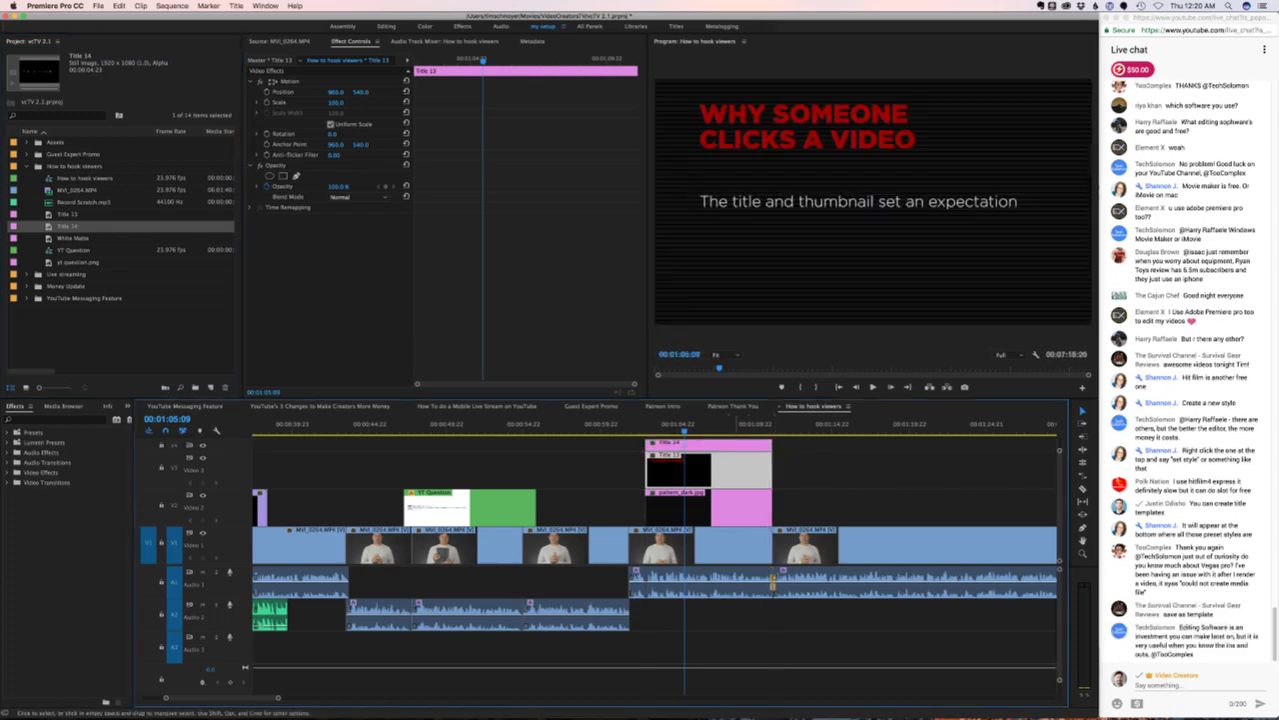
pyautogui.doubleClick(724, 444)
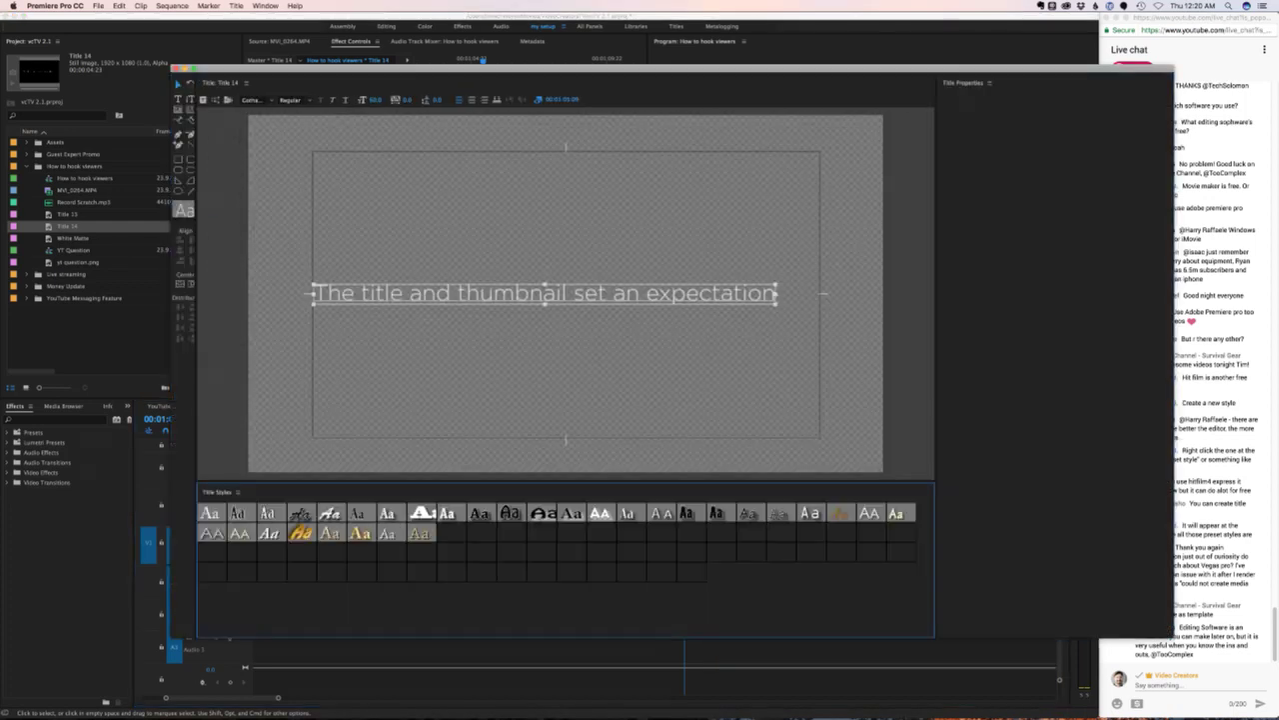
pyautogui.click(989, 82)
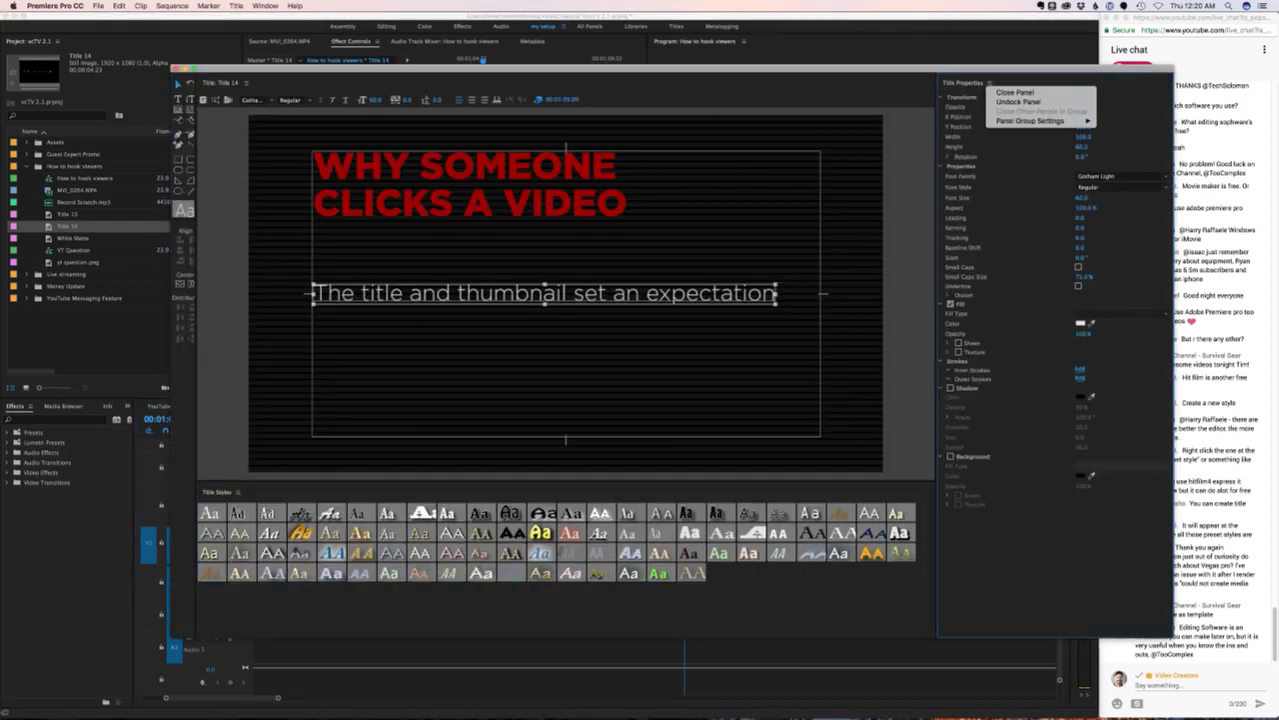
pyautogui.moveTo(1030, 121)
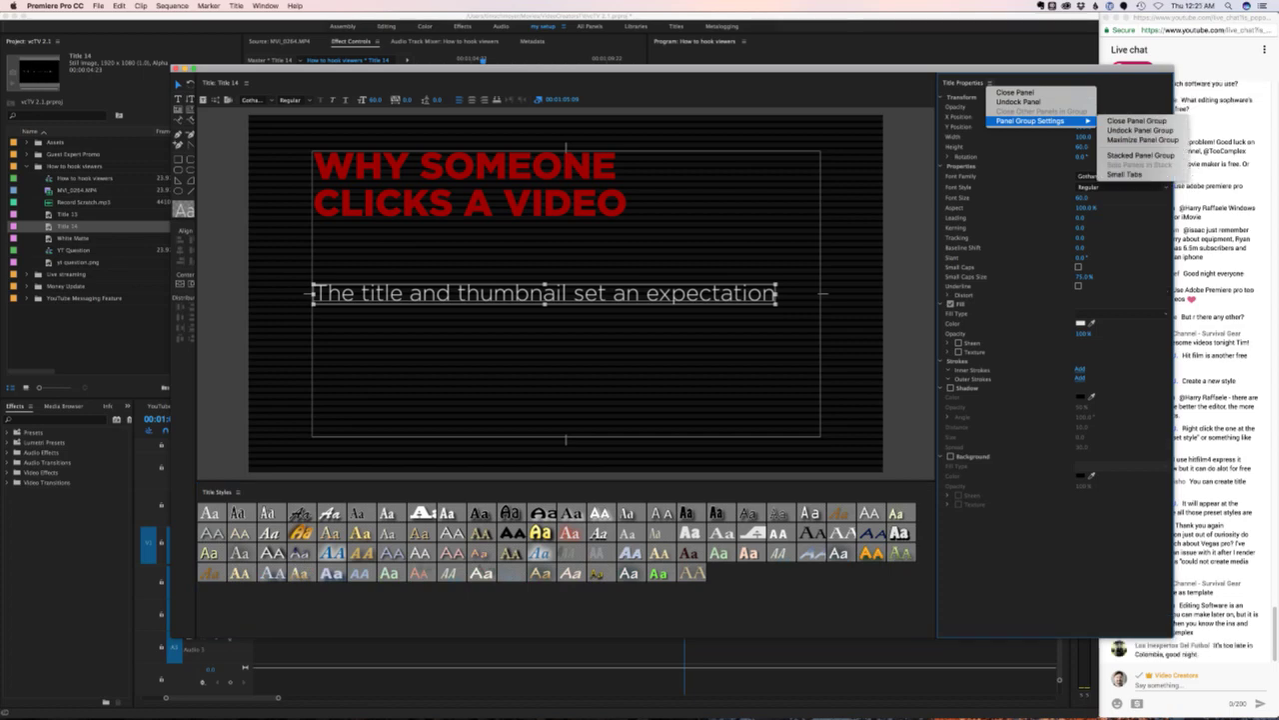
pyautogui.click(700, 70)
pyautogui.moveTo(699, 70); pyautogui.dragTo(602, 70)
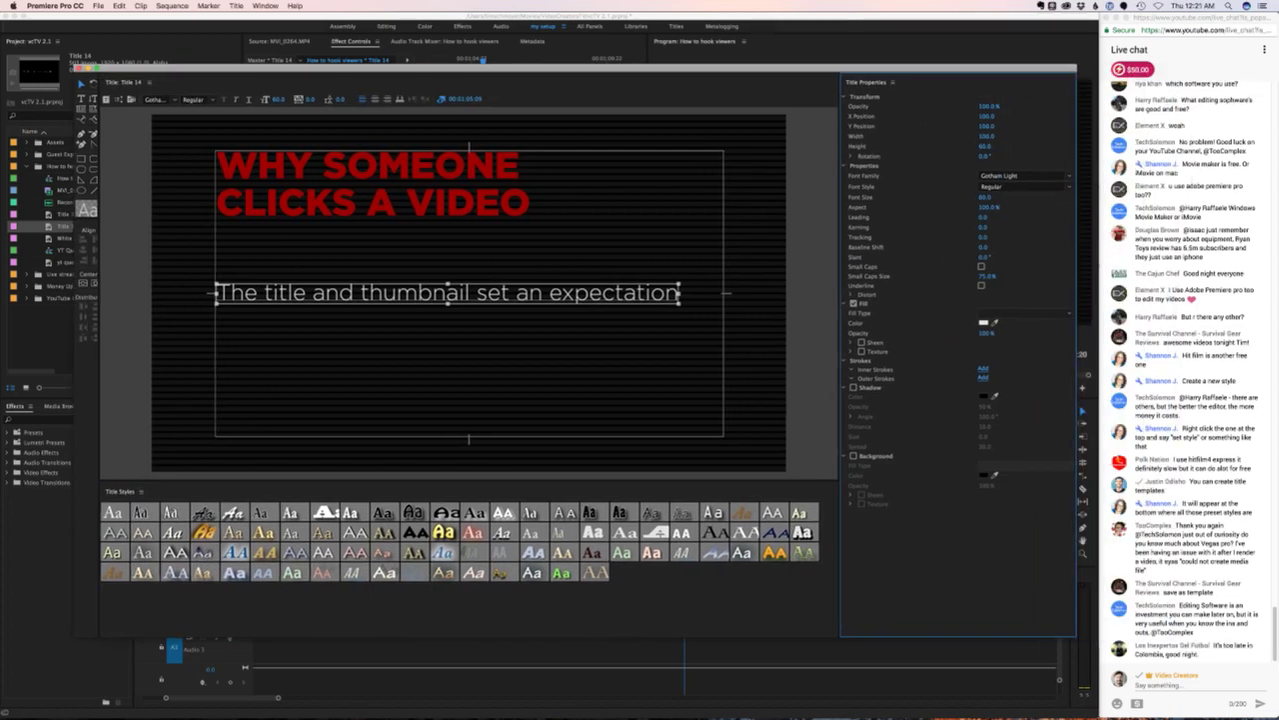
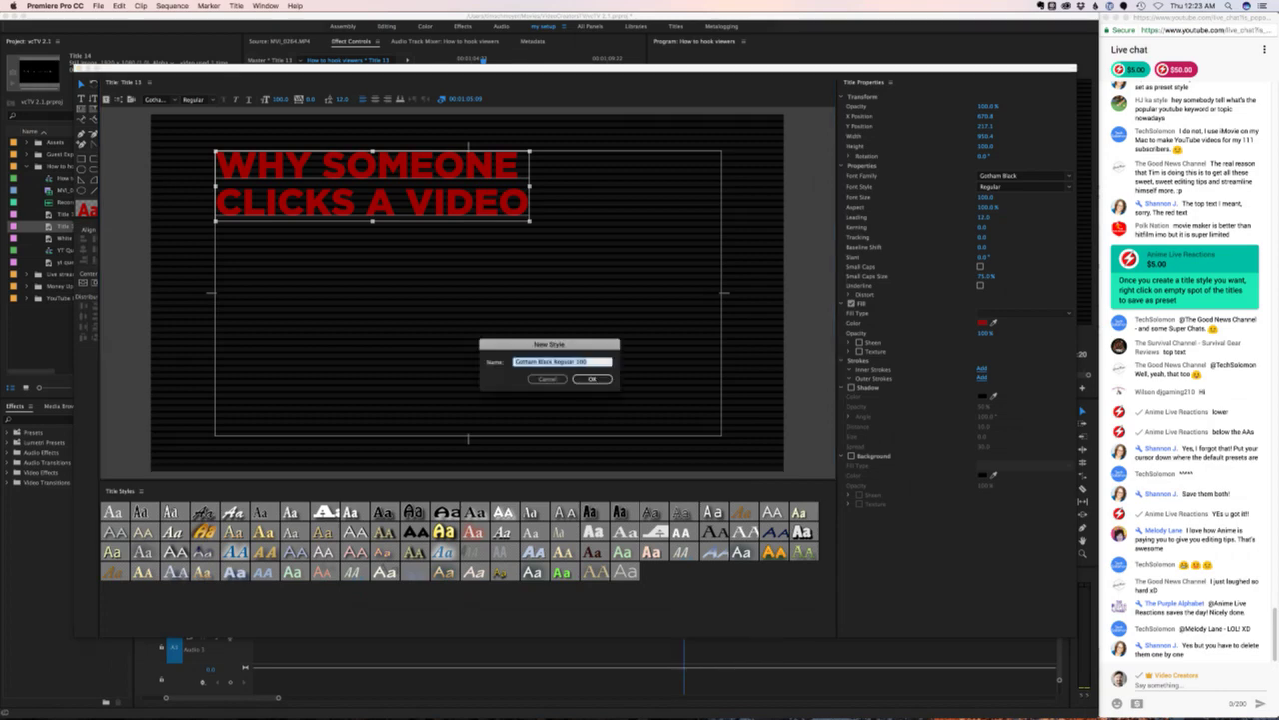
# - Save the red heading look as the 'Gotham Black Regular 100' title style and close the titler
pyautogui.press('Return')
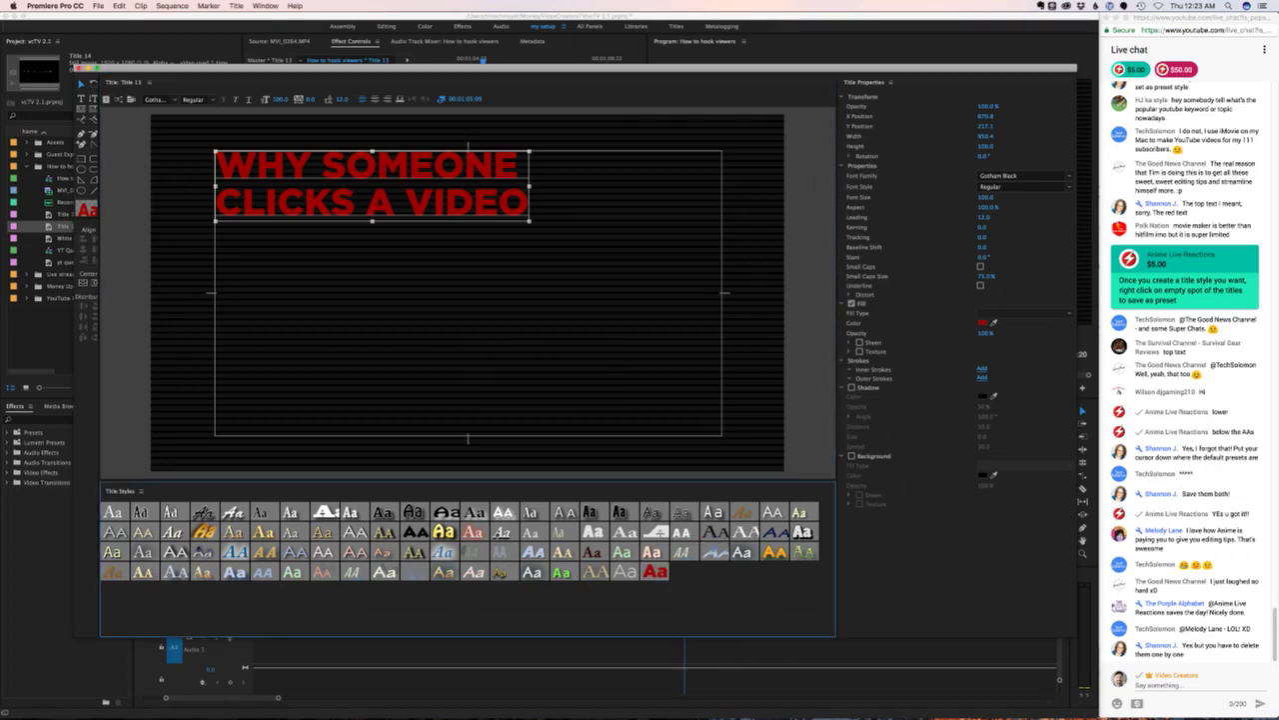
pyautogui.press('super+w')
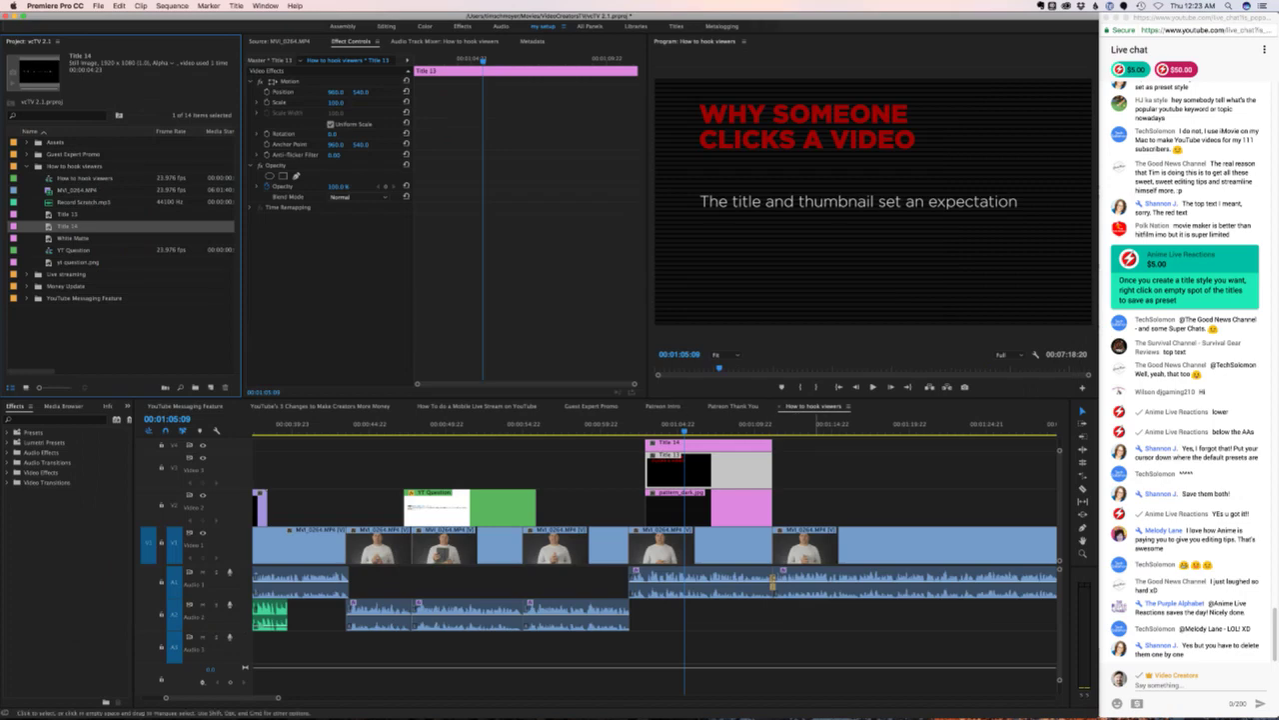
# - Replay the title section and drag Title 13's start earlier
pyautogui.click(915, 507)
pyautogui.click(635, 424)
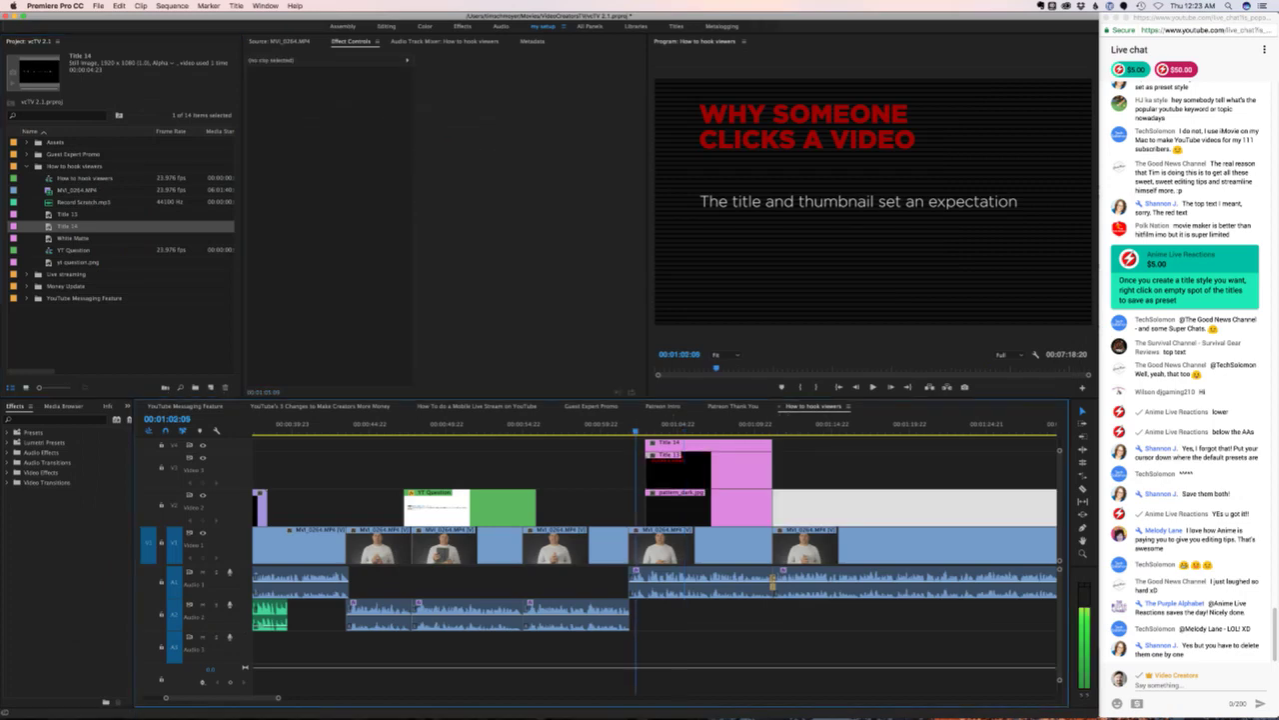
pyautogui.press('space')
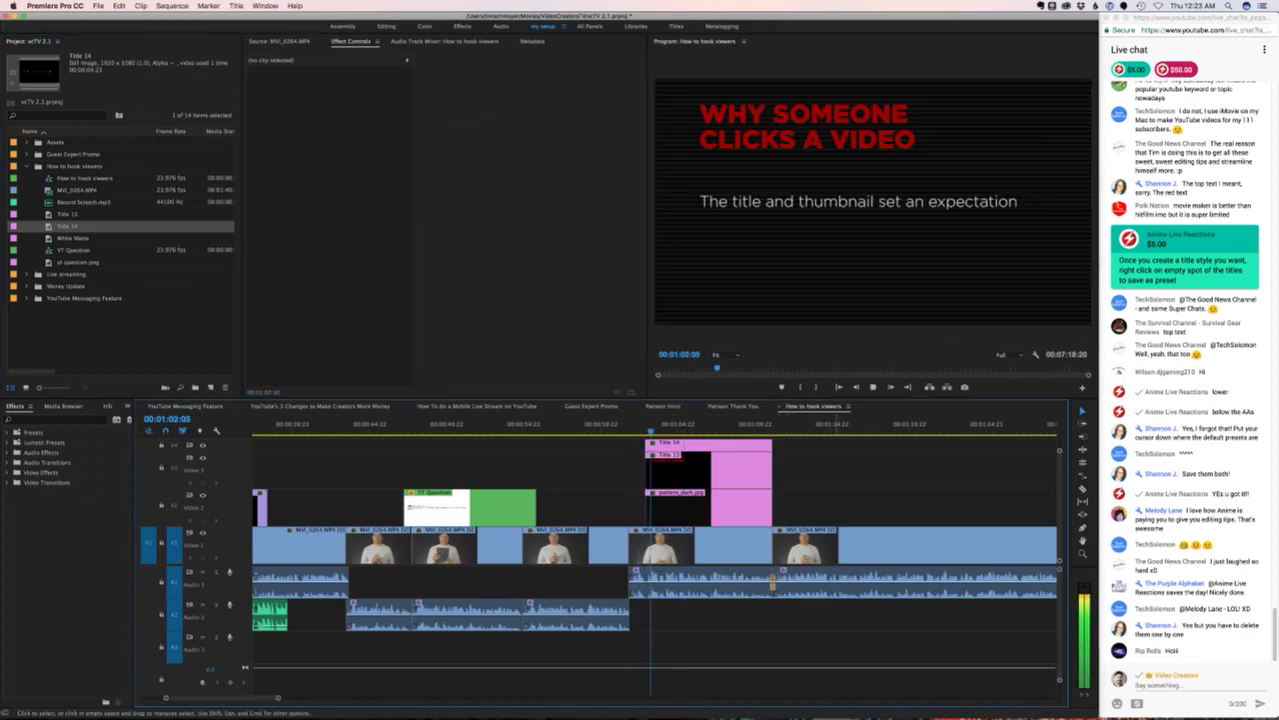
pyautogui.click(618, 424)
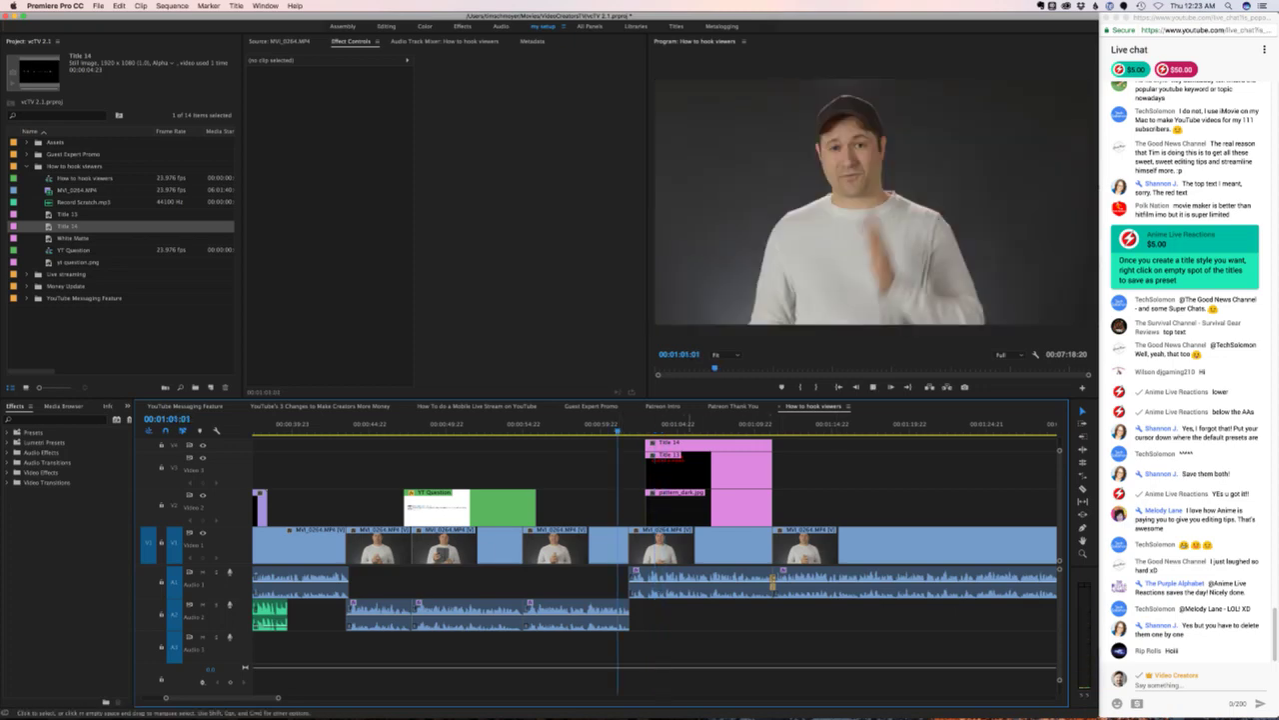
pyautogui.click(915, 508)
pyautogui.press('space')
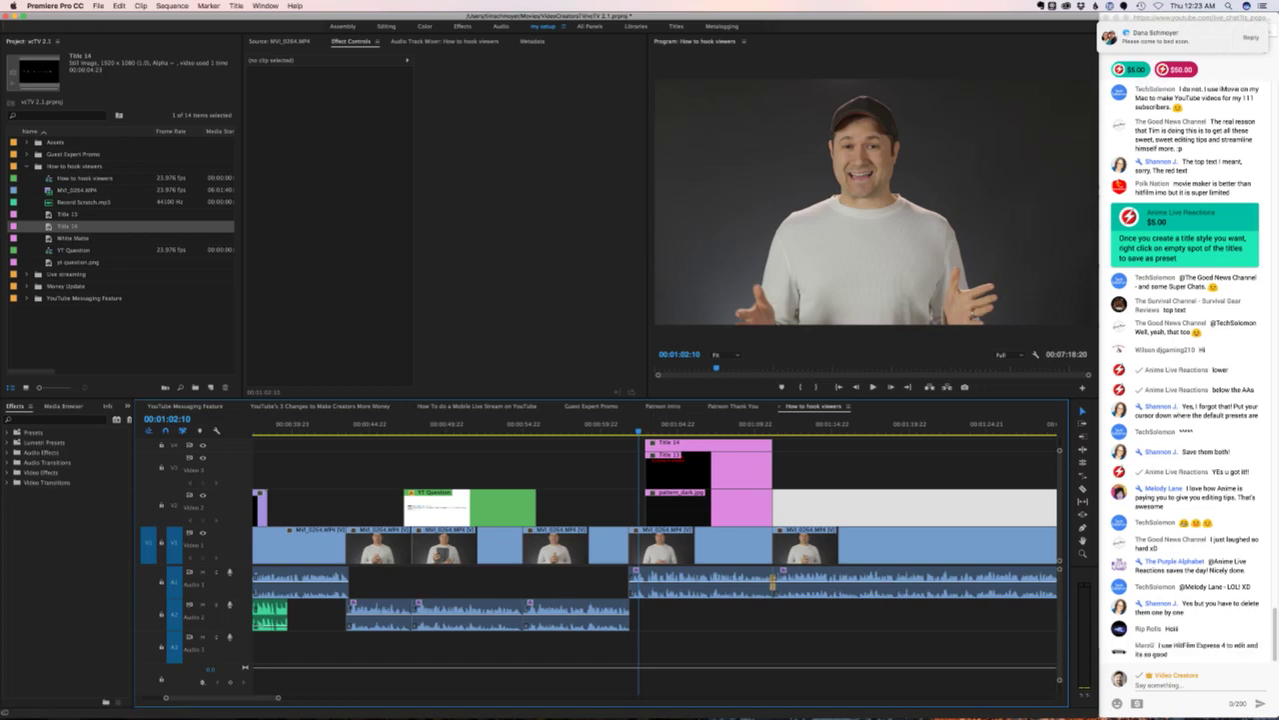
pyautogui.moveTo(646, 470); pyautogui.dragTo(641, 462)
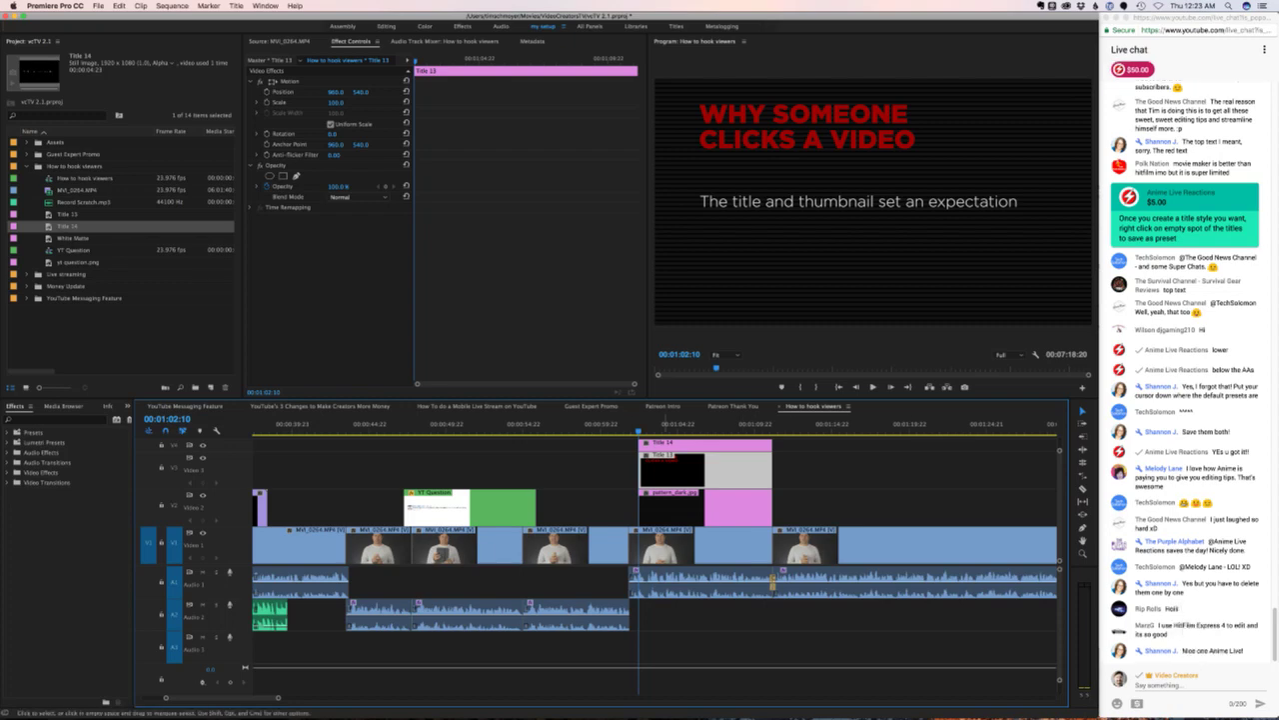
pyautogui.hotkey('shift', 'k')
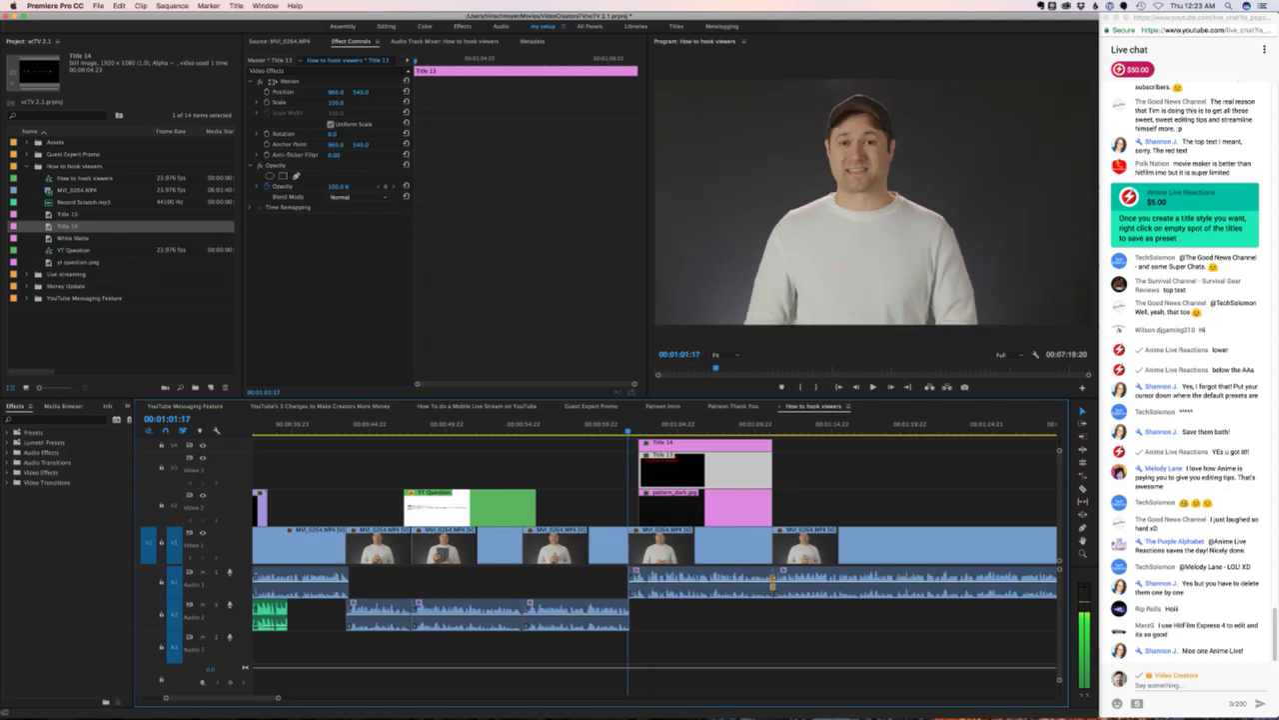
pyautogui.press('space')
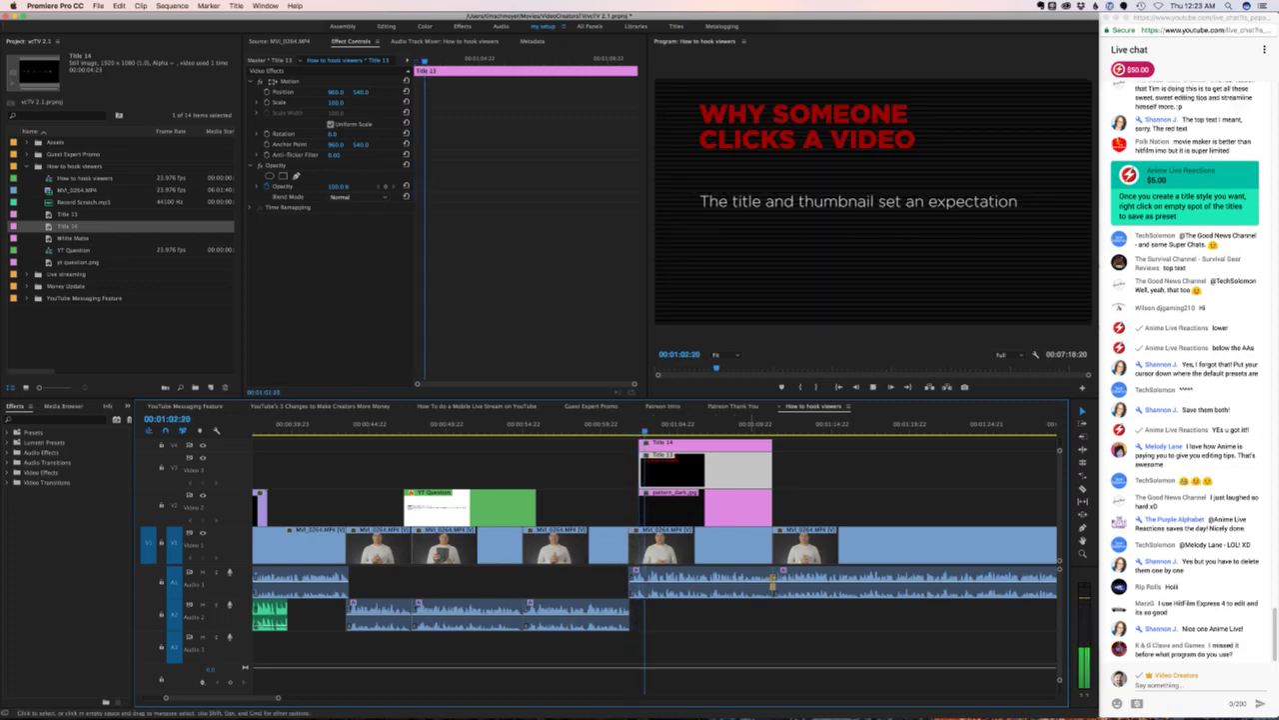
# - Trim Title 14's in point slightly later
pyautogui.press('super+shift+a')
pyautogui.click(700, 443)
pyautogui.moveTo(641, 444); pyautogui.dragTo(650, 443)
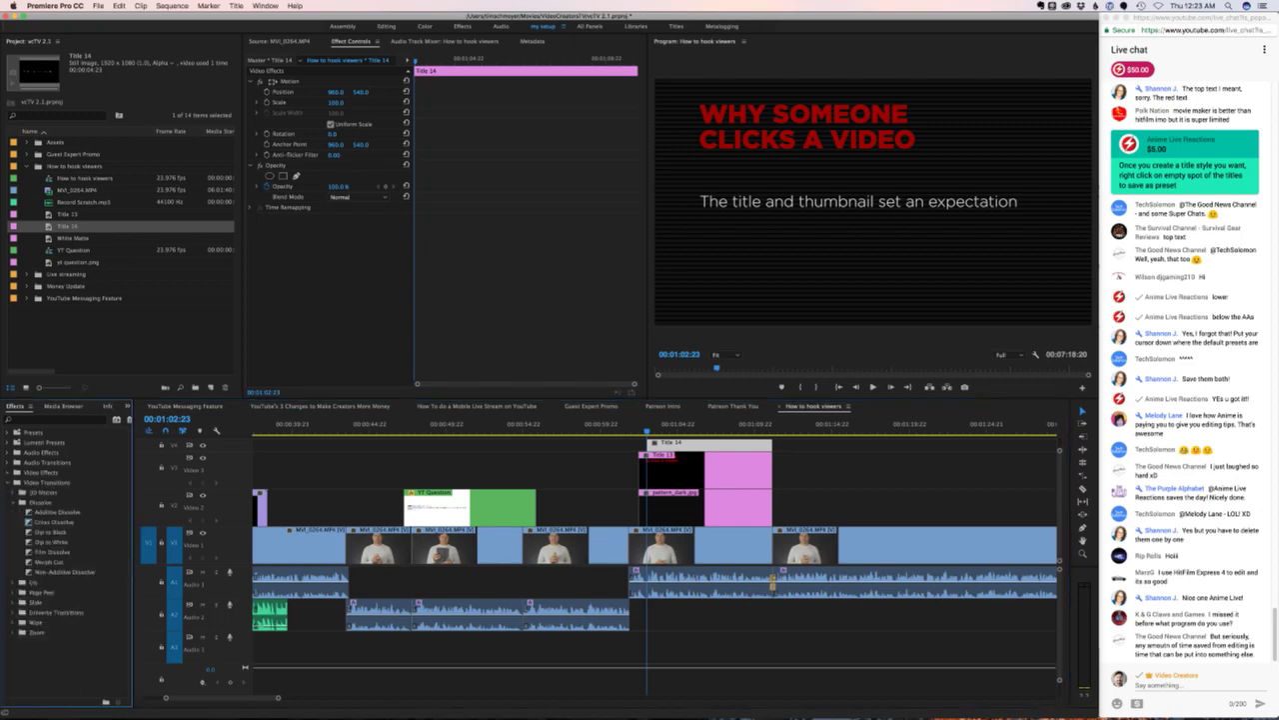
# - Set Cross Dissolve as the default video transition
pyautogui.click(60, 522)
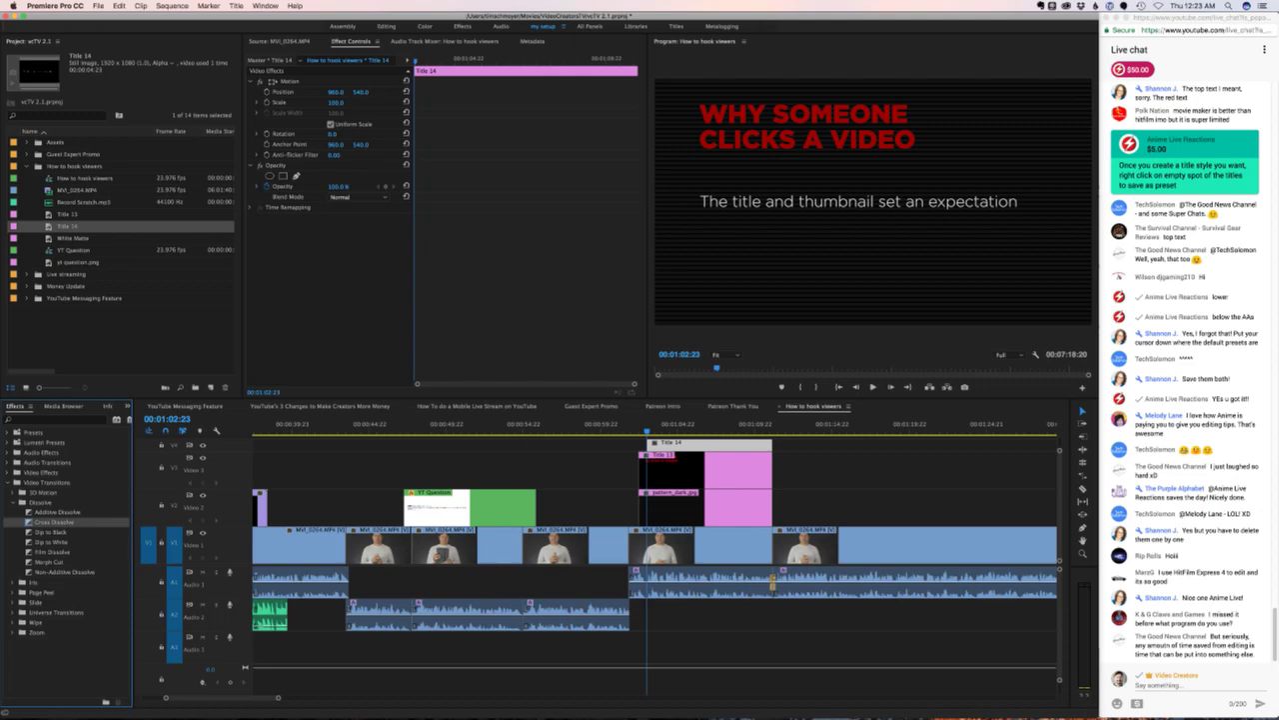
pyautogui.rightClick(32, 523)
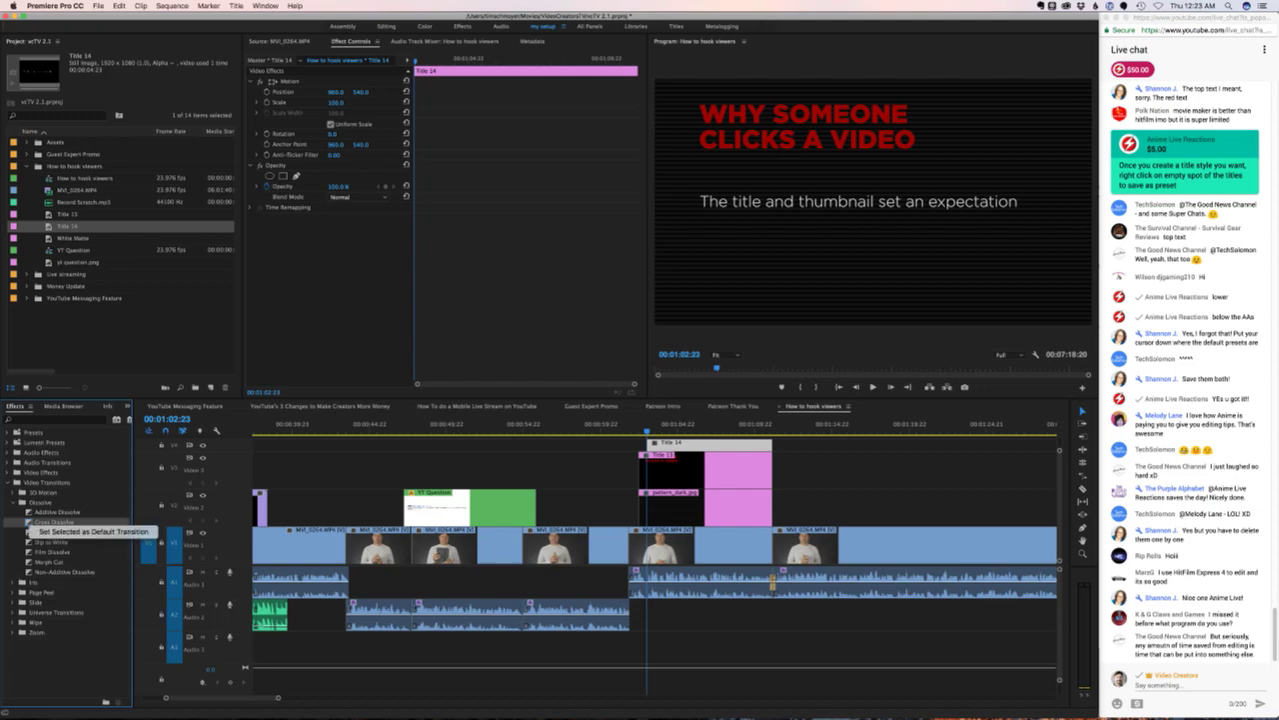
pyautogui.click(93, 531)
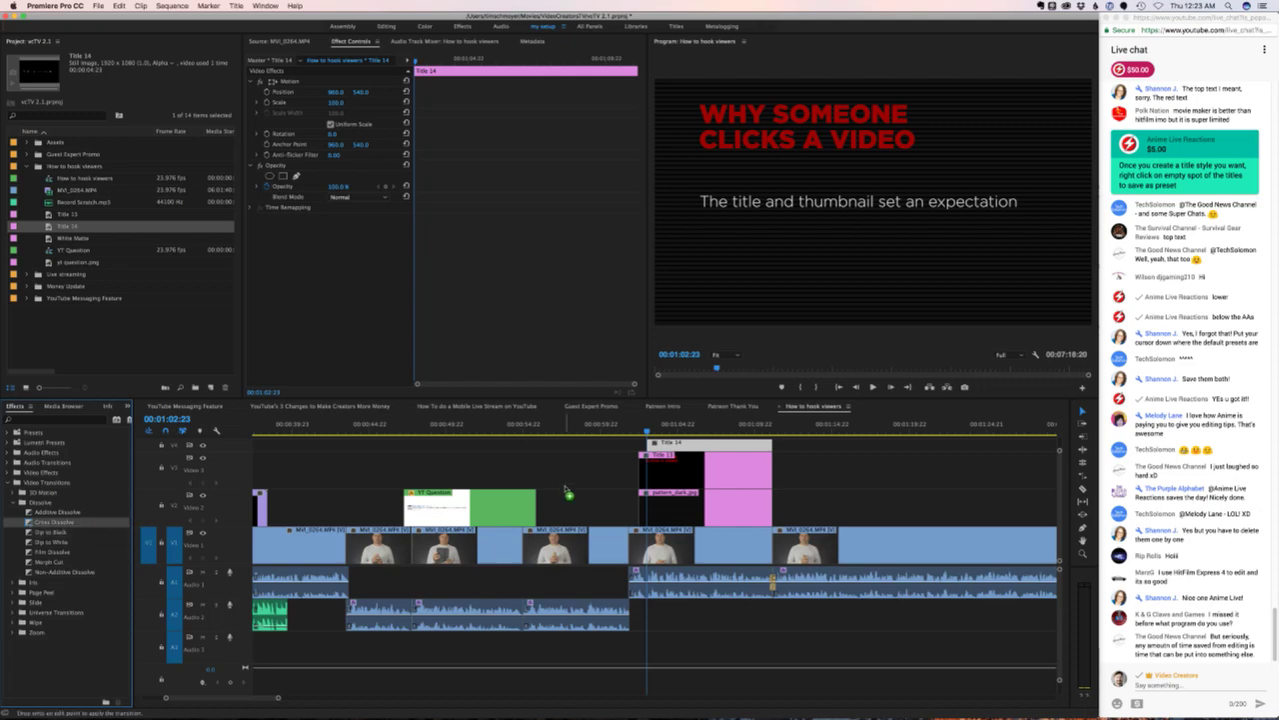
# - Add an 18-frame cross dissolve at Title 14's start and preview it
pyautogui.moveTo(660, 455); pyautogui.dragTo(656, 455)
pyautogui.hotkey('shift', 'k')
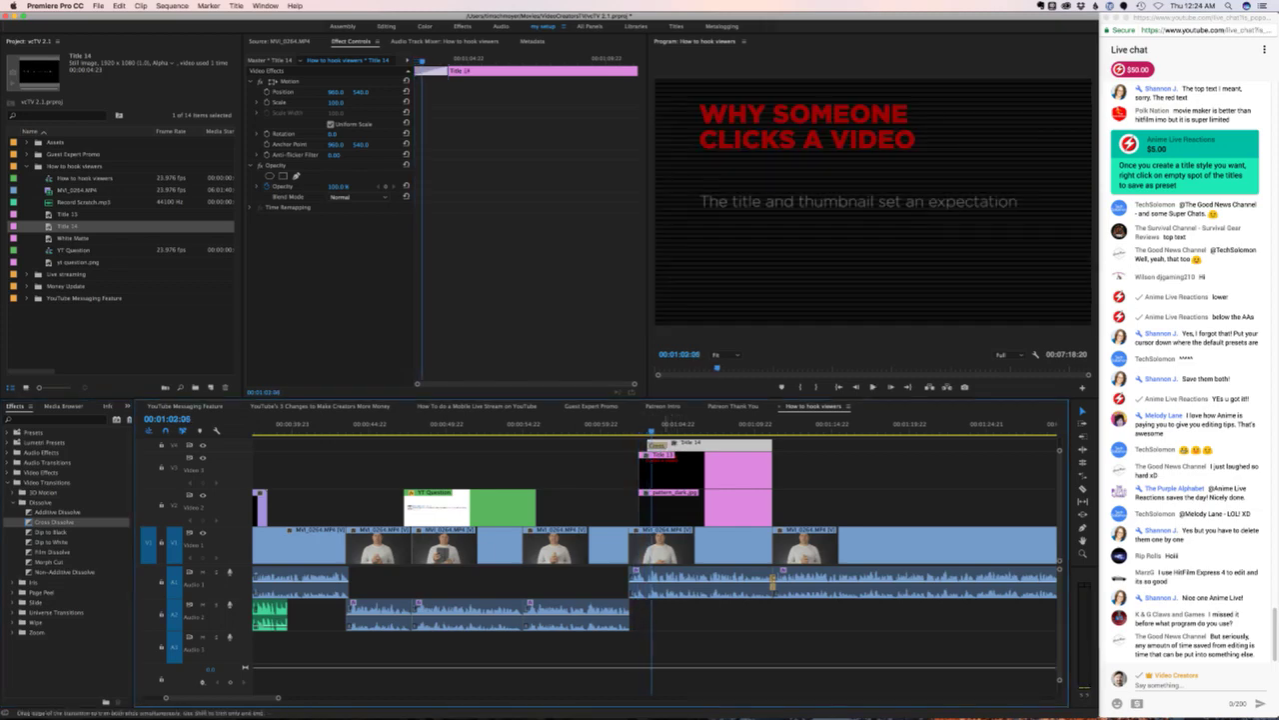
pyautogui.click(655, 445)
pyautogui.hotkey('shift', 'k')
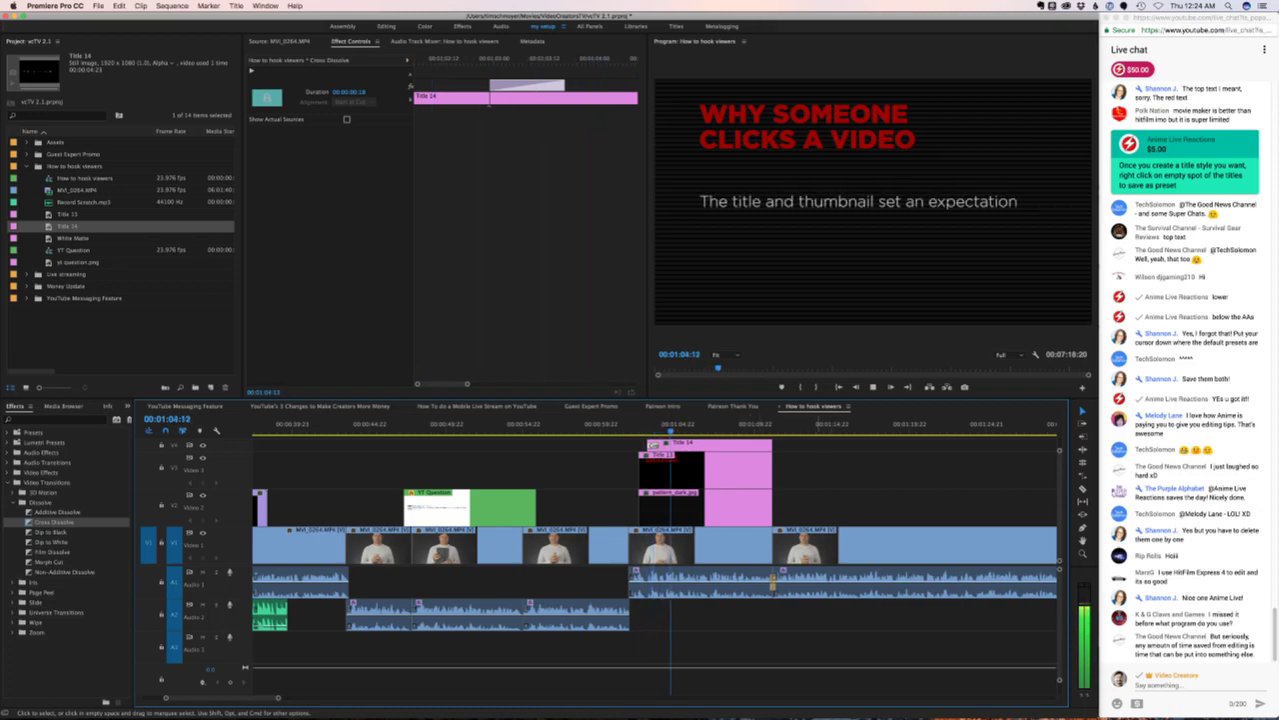
pyautogui.click(915, 506)
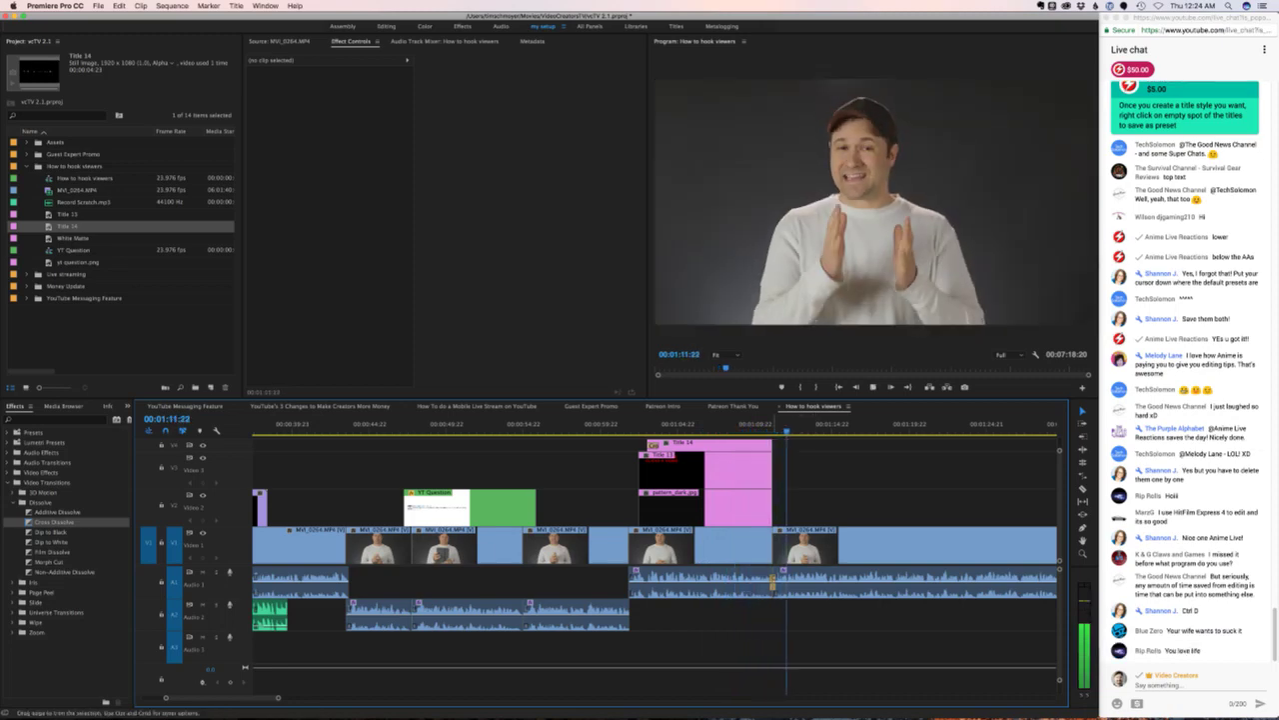
# - Replay the title section to watch both titles fade in
pyautogui.press('space')
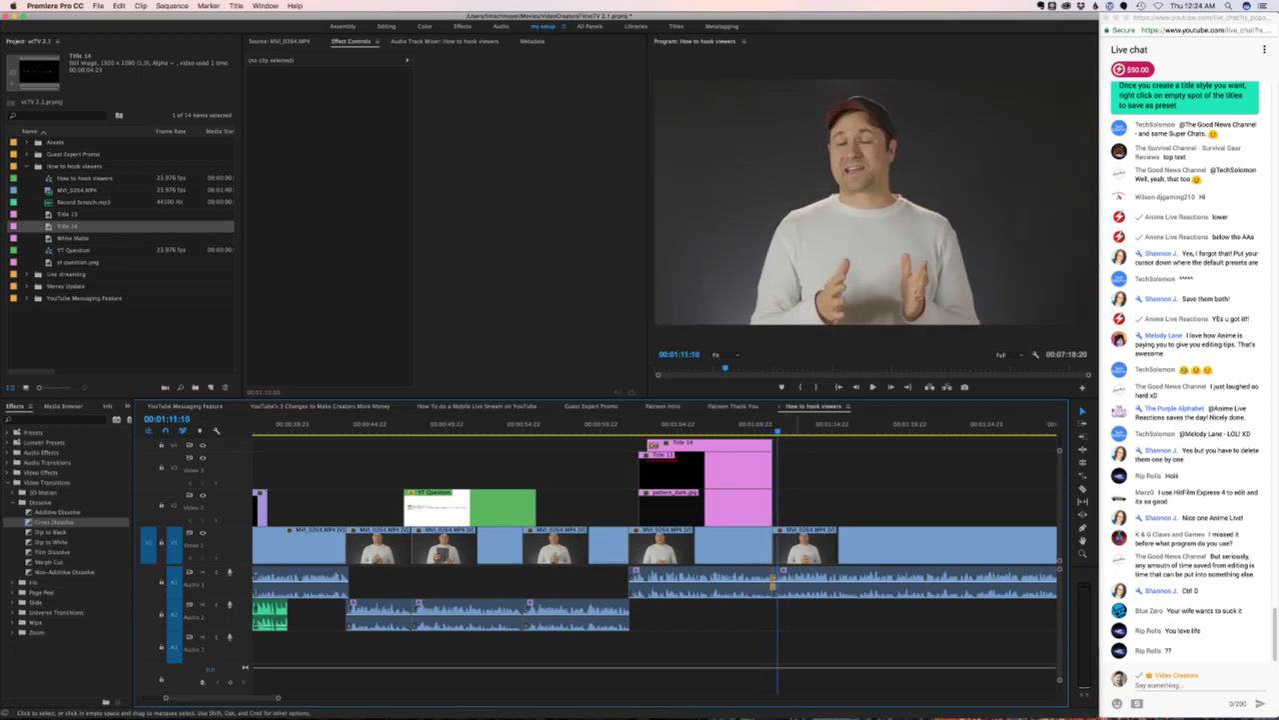
pyautogui.moveTo(794, 441); pyautogui.dragTo(765, 516)
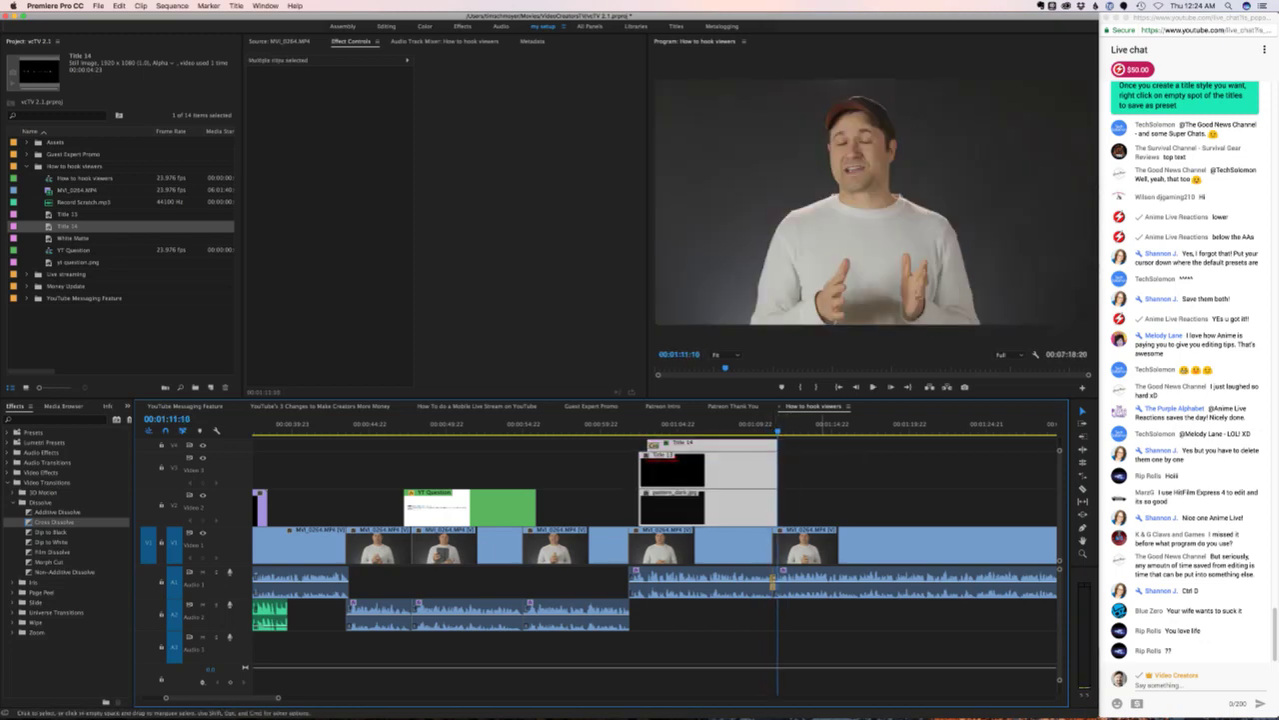
pyautogui.press('super+shift+a')
pyautogui.press('space')
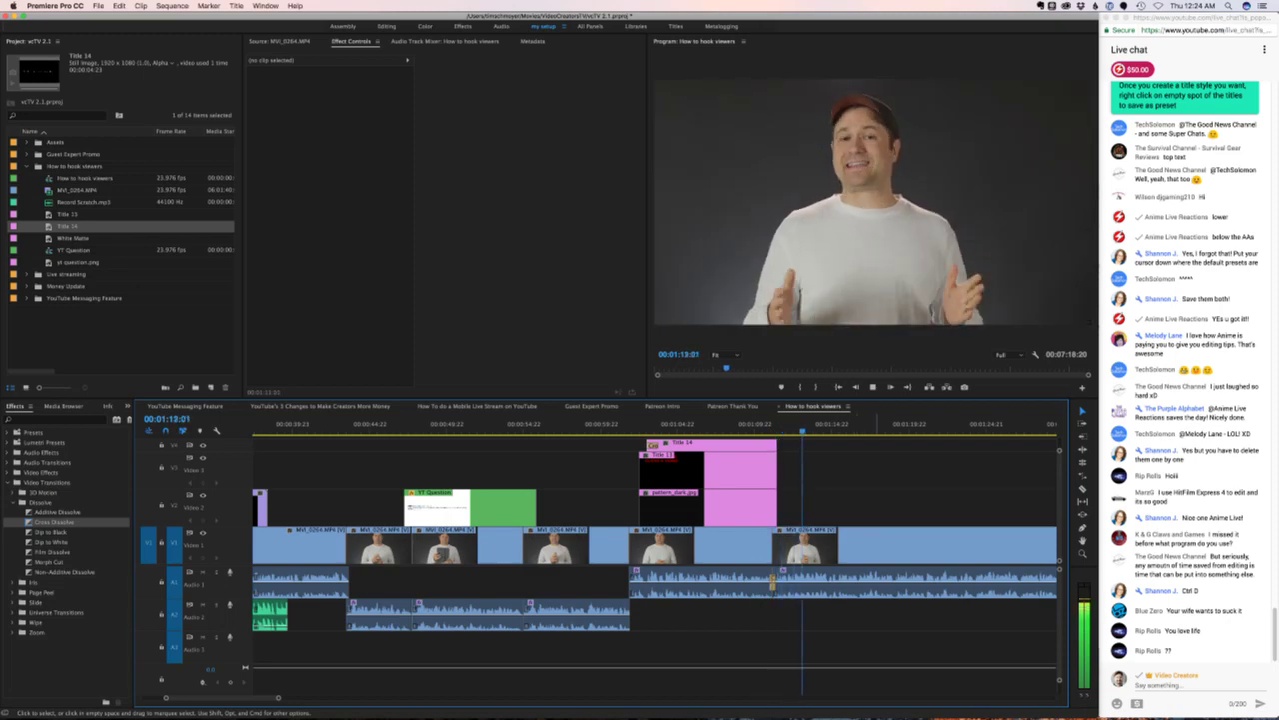
# - Zoom the timeline out, scroll through the edit, and replay from the titles
pyautogui.press('-')
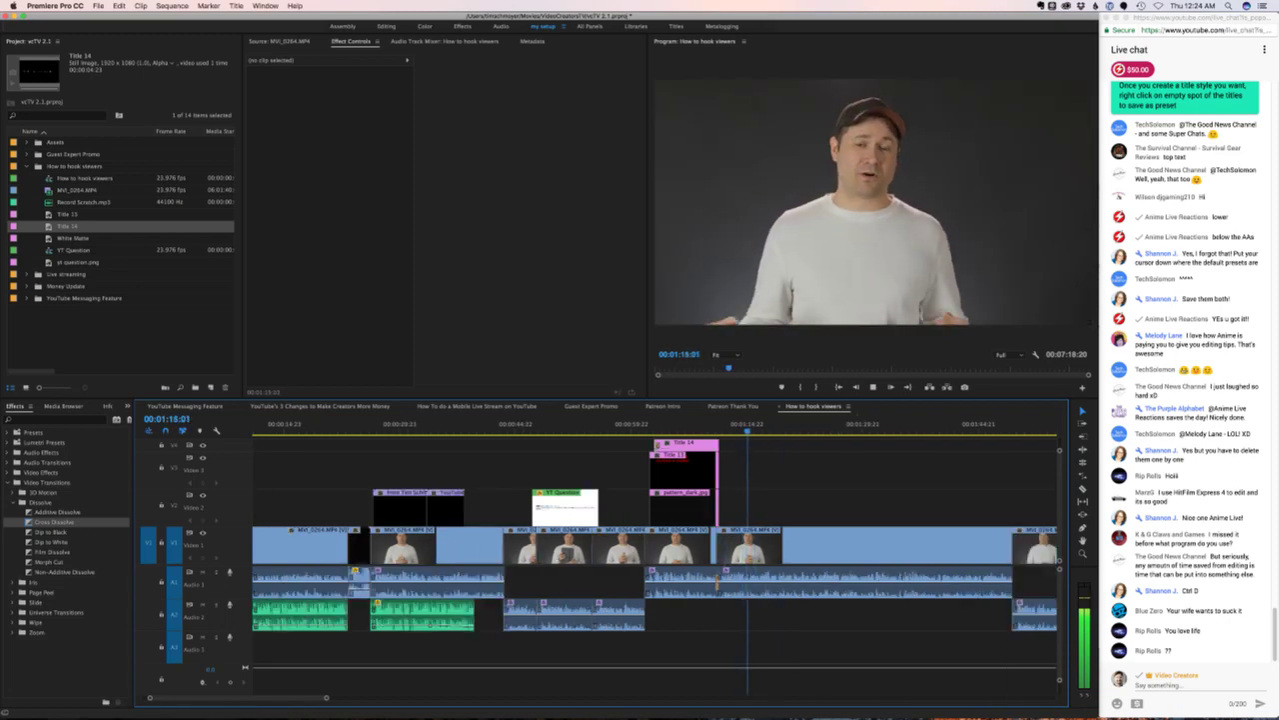
pyautogui.hscroll(10, 656, 560)
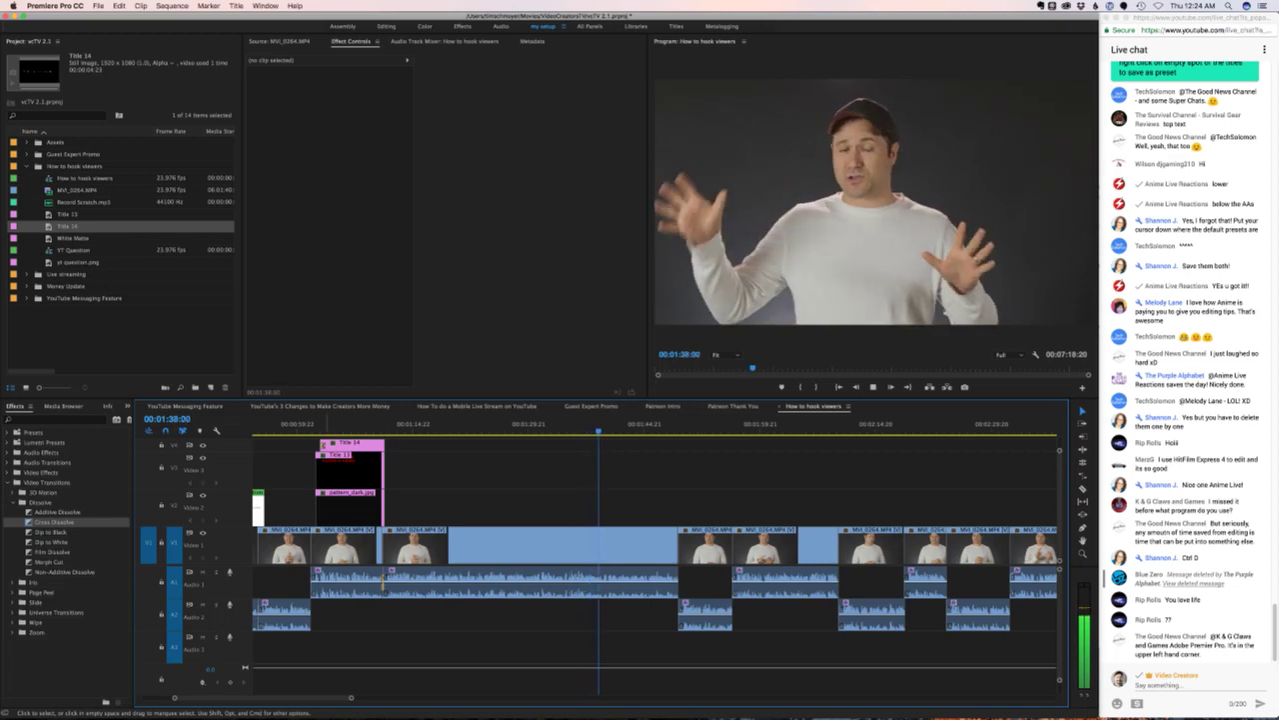
pyautogui.hscroll(5, 654, 560)
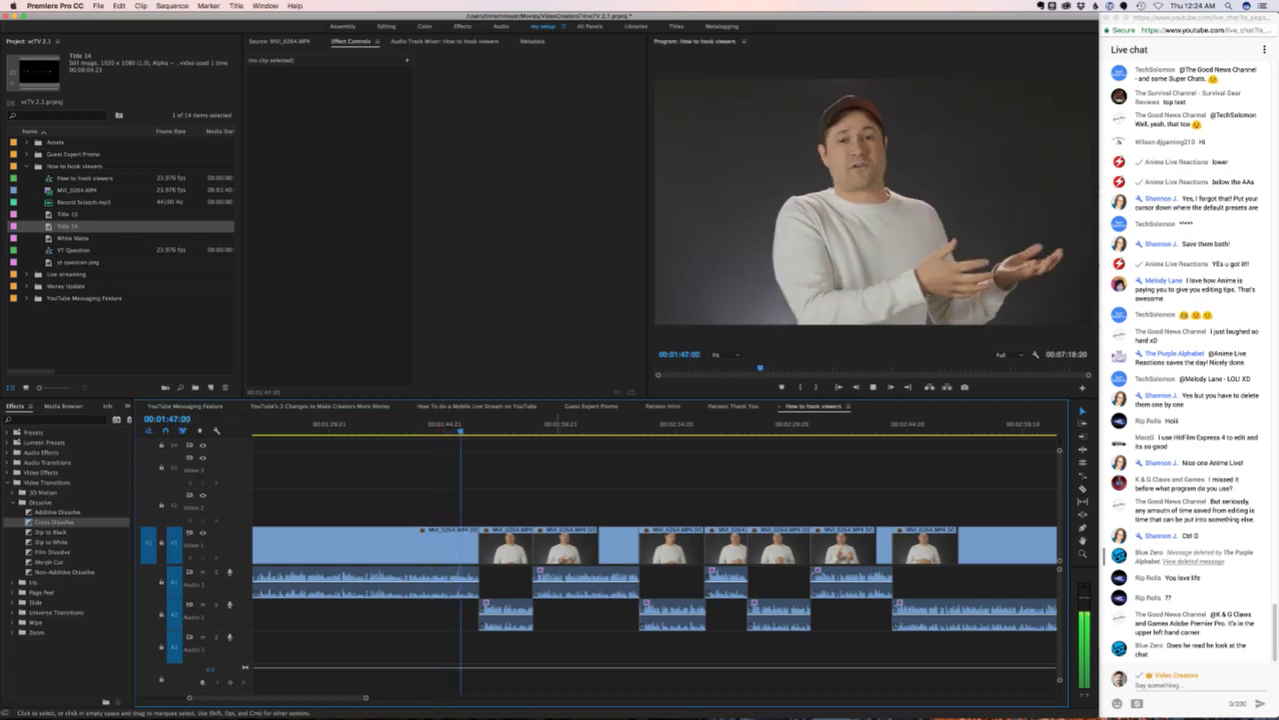
pyautogui.press('space')
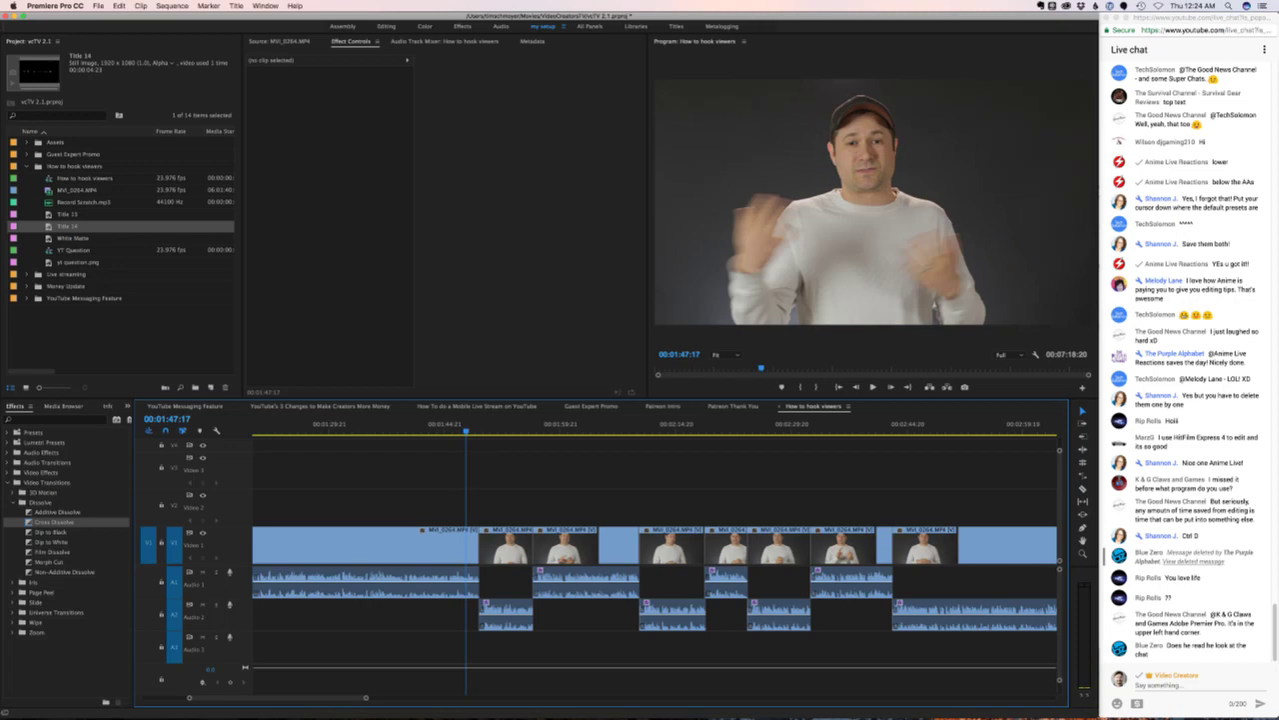
pyautogui.hscroll(-5, 655, 540)
pyautogui.click(420, 423)
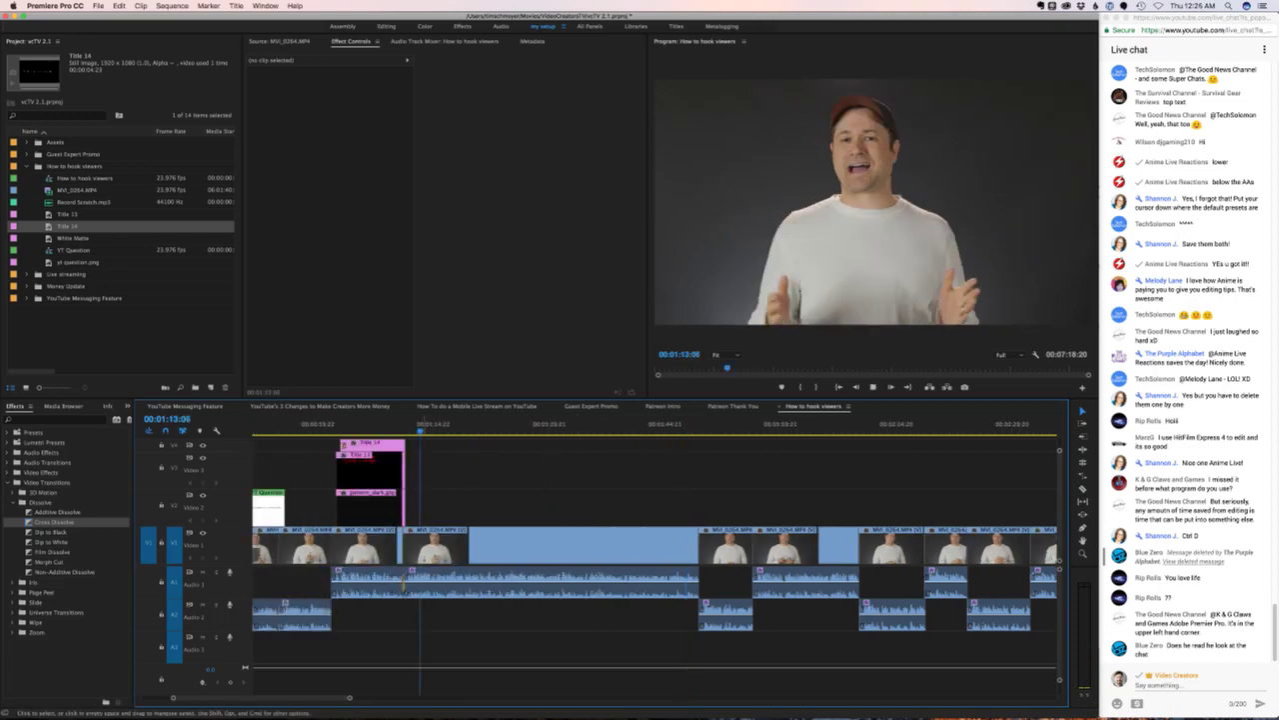
pyautogui.press('space')
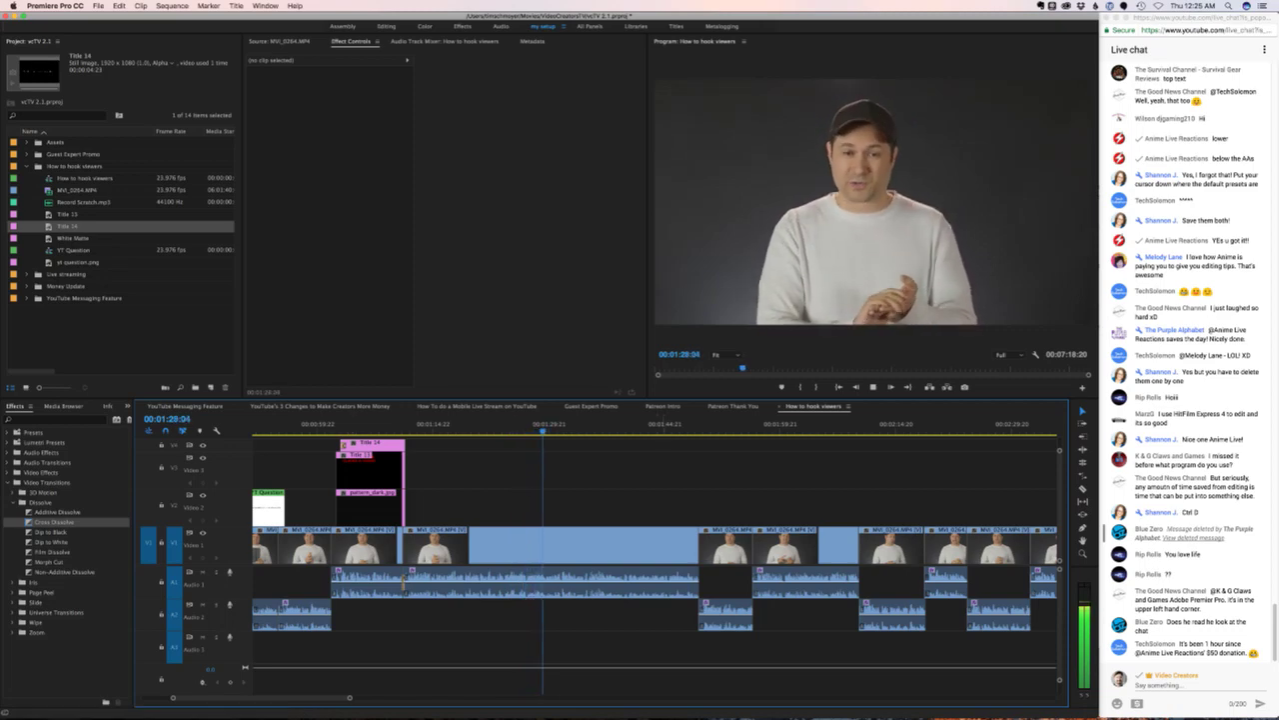
pyautogui.press('space')
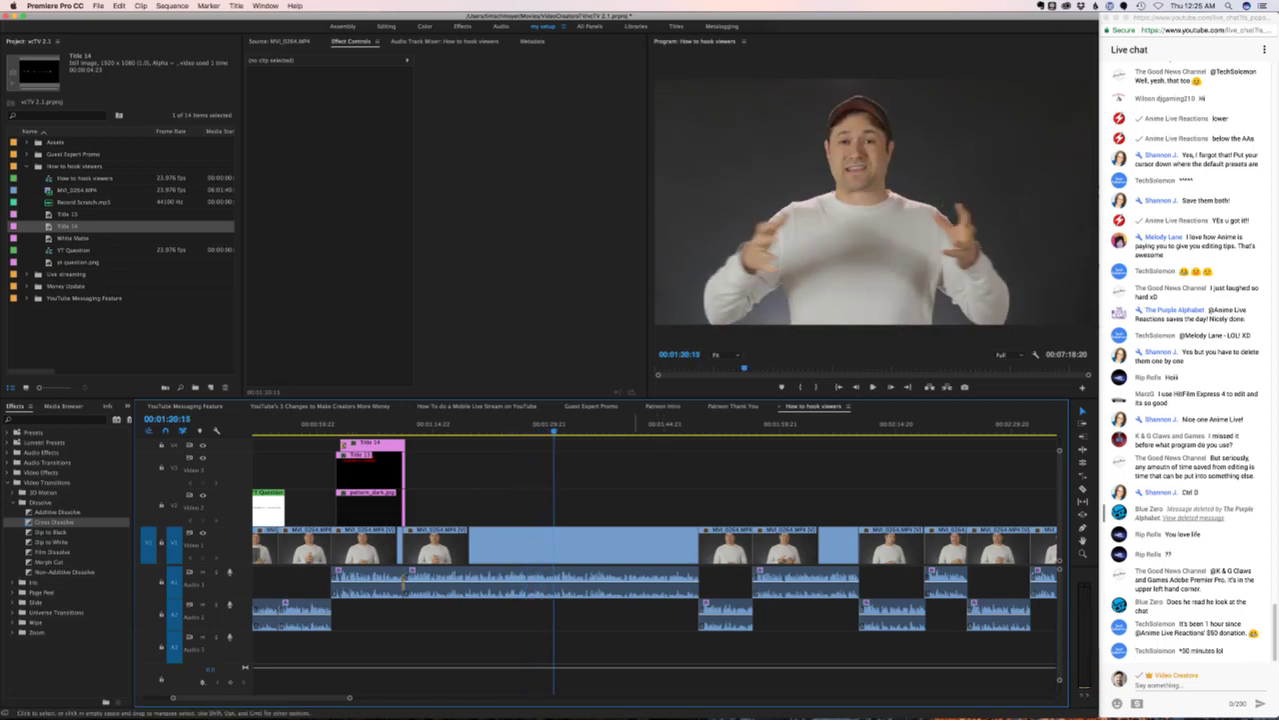
# - Load videoblocks.com in a new browser tab and log in with saved credentials
pyautogui.click(450, 692)
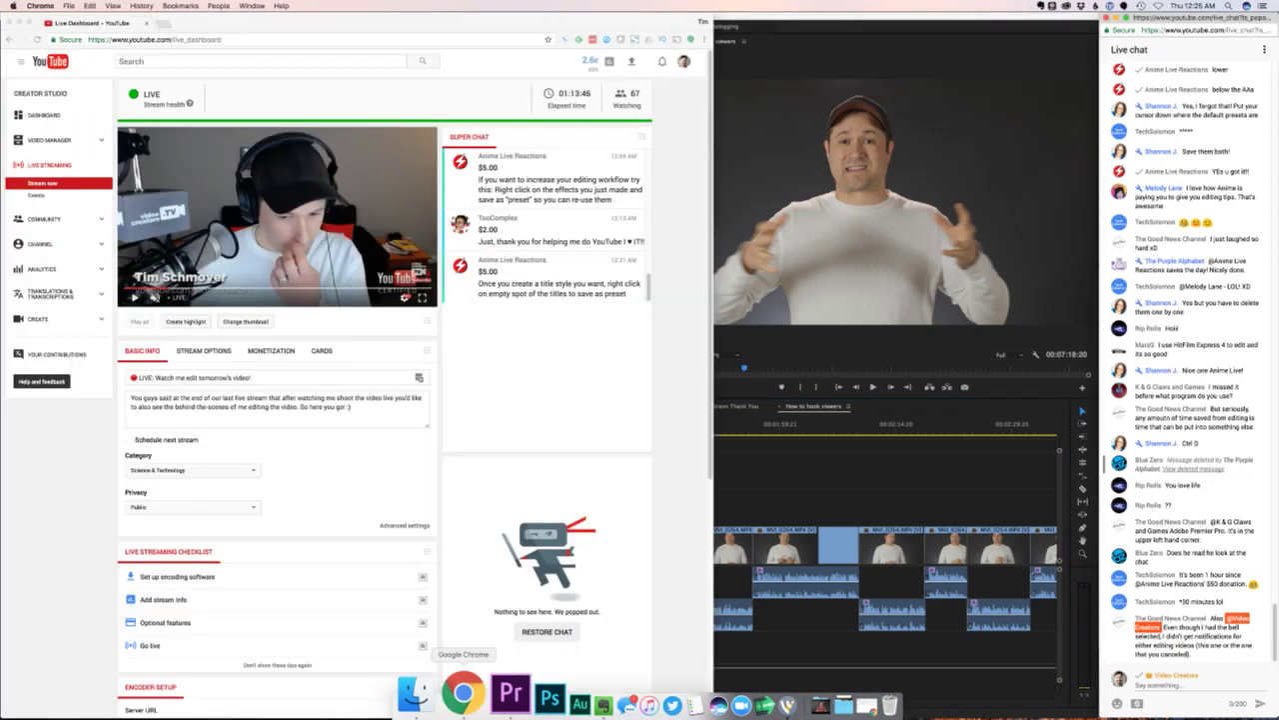
pyautogui.press('super+t')
pyautogui.write('video')
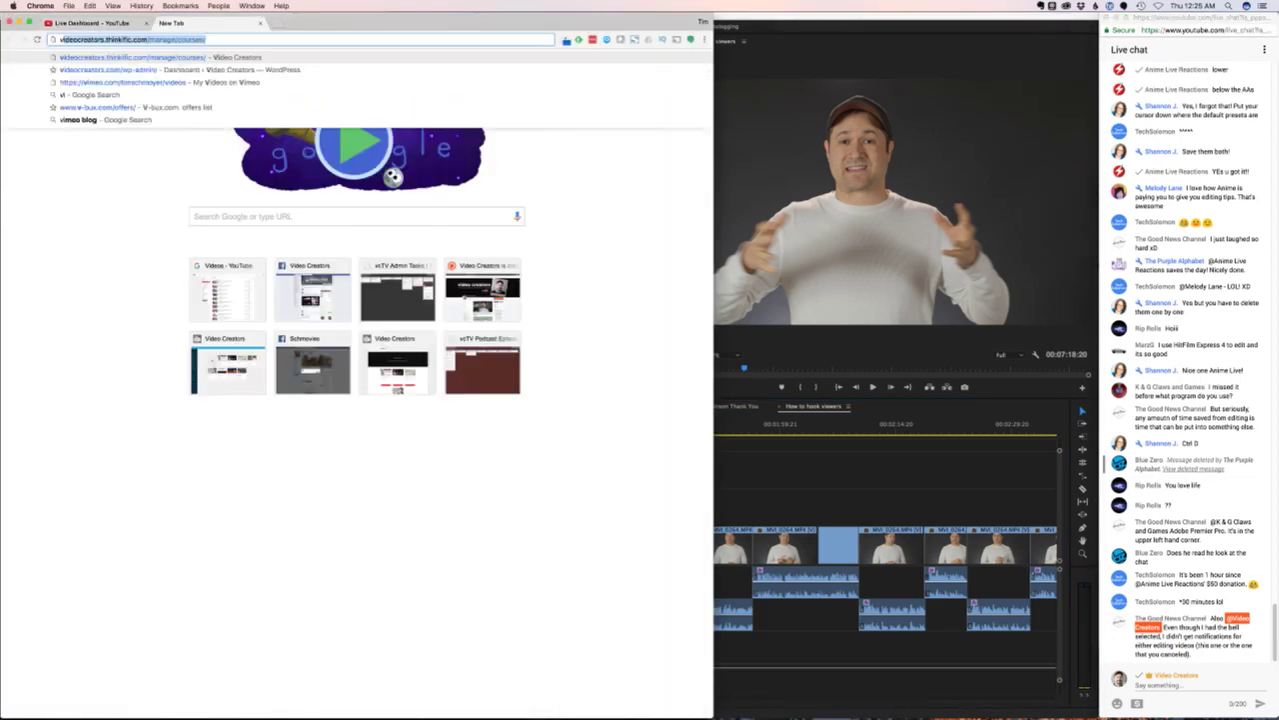
pyautogui.write('blocks')
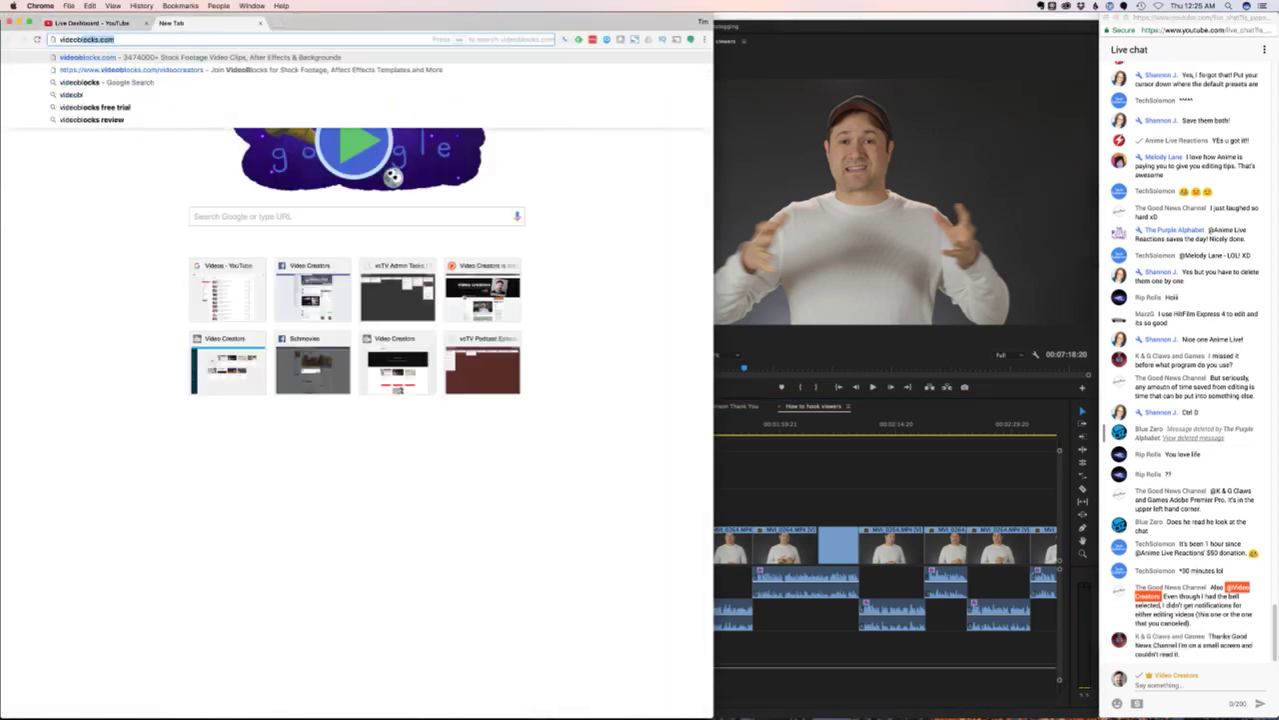
pyautogui.press('Return')
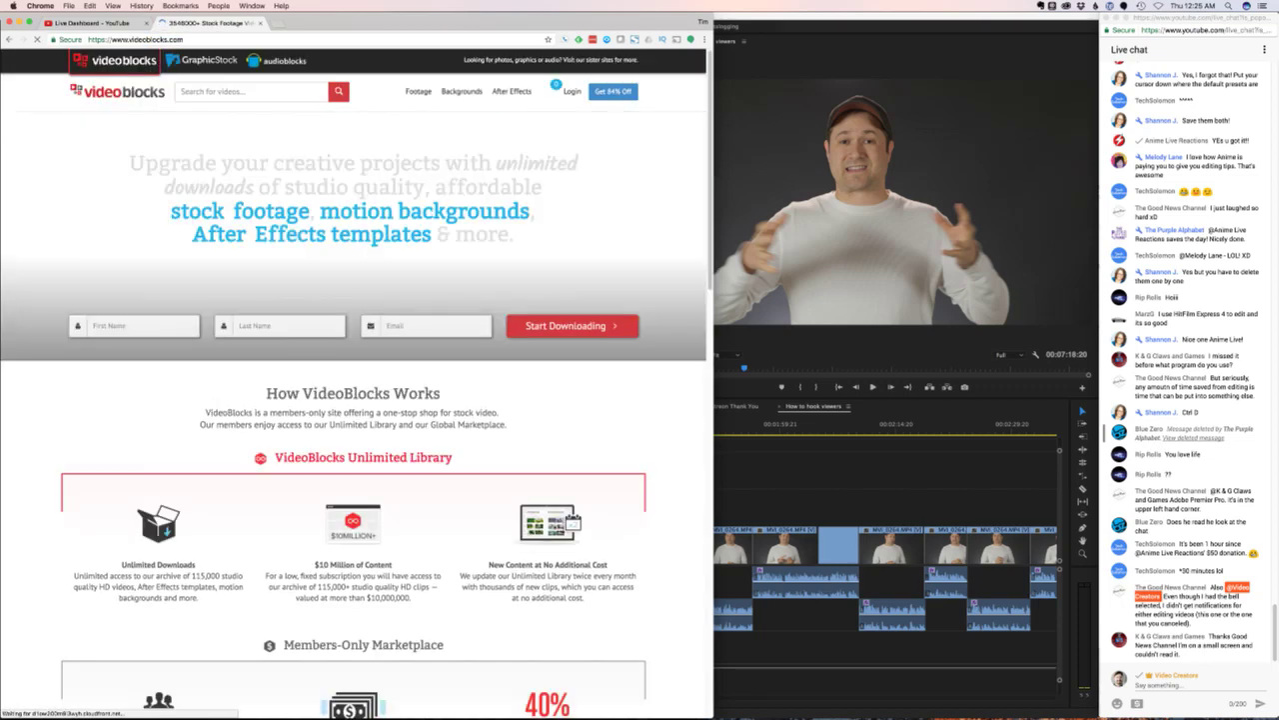
pyautogui.moveTo(510, 91)
pyautogui.moveTo(571, 91)
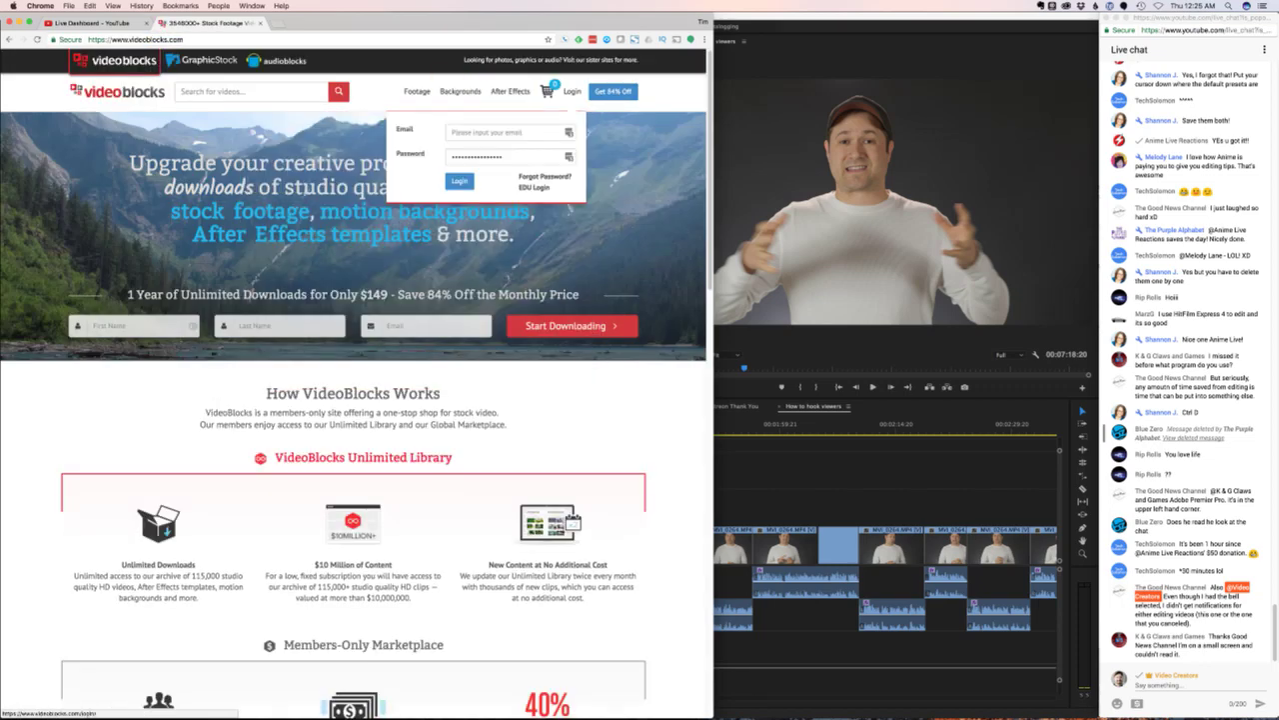
pyautogui.click(458, 180)
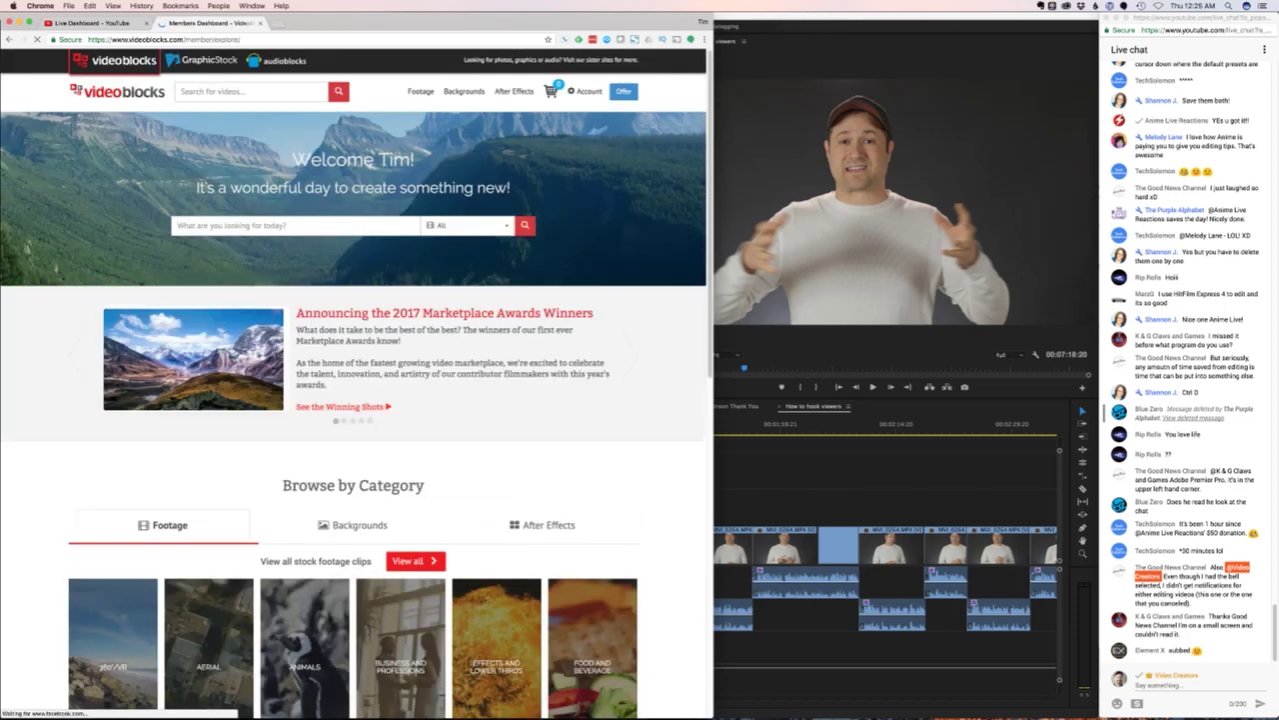
# - Search the VideoBlocks library for 'youtube' clips
pyautogui.click(250, 91)
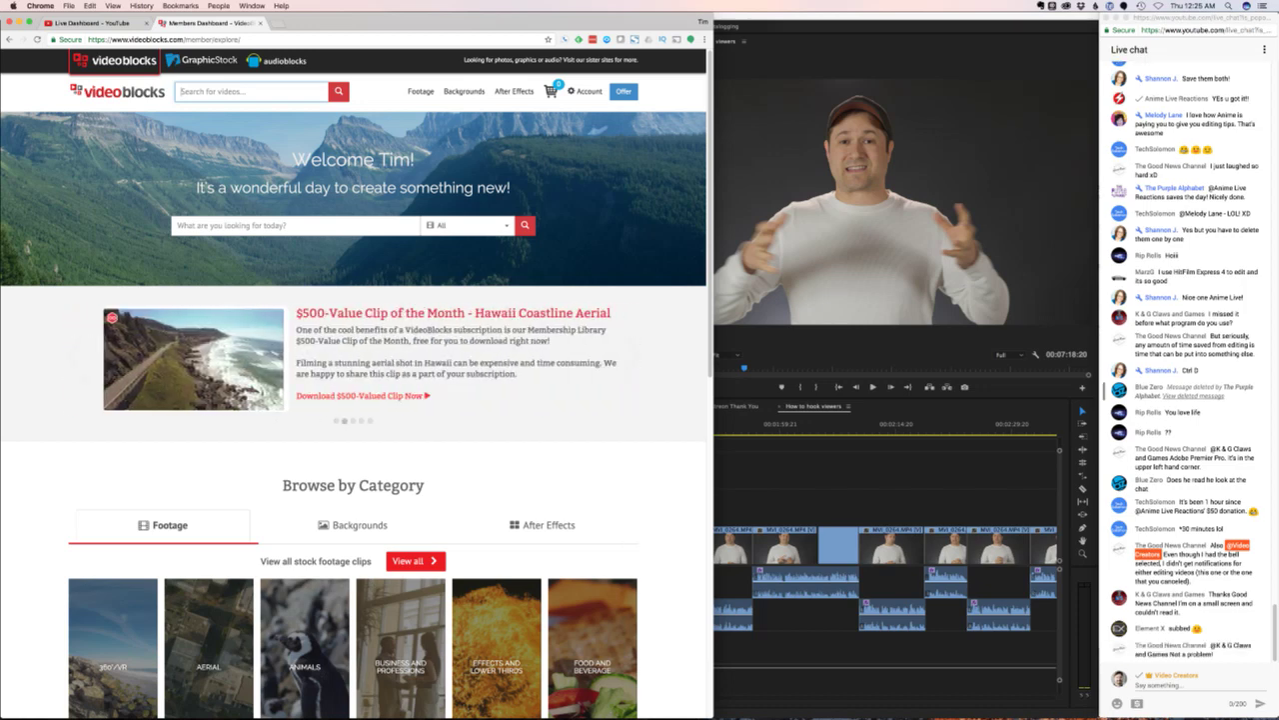
pyautogui.write('youtube')
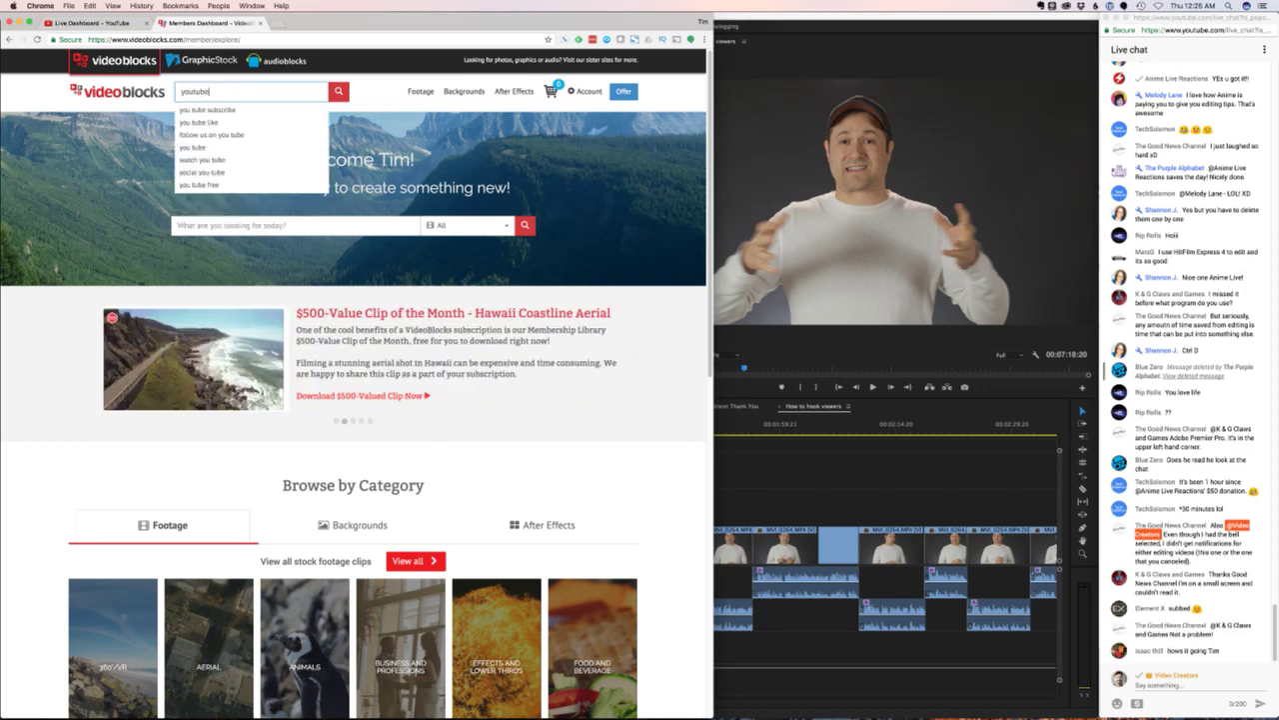
pyautogui.press('Return')
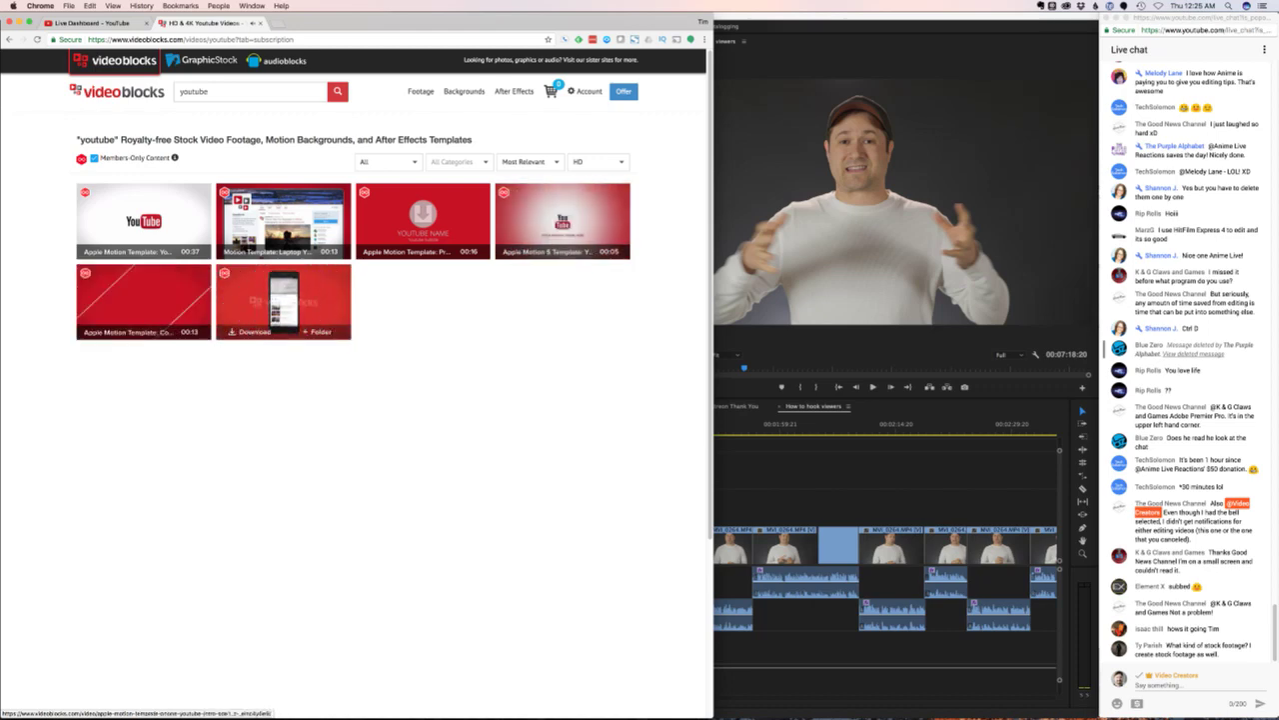
pyautogui.doubleClick(195, 91)
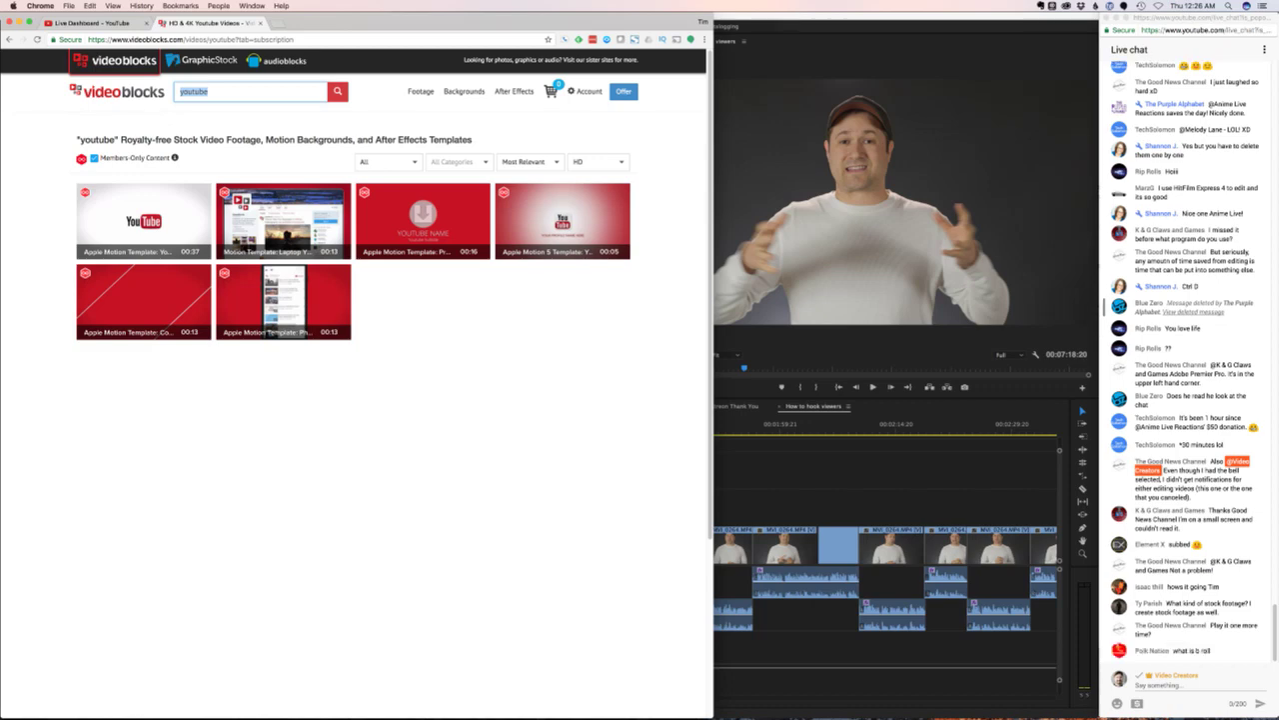
# - Check the live chat, then go back to the live dashboard tab and Premiere Pro
pyautogui.press('super+grave')
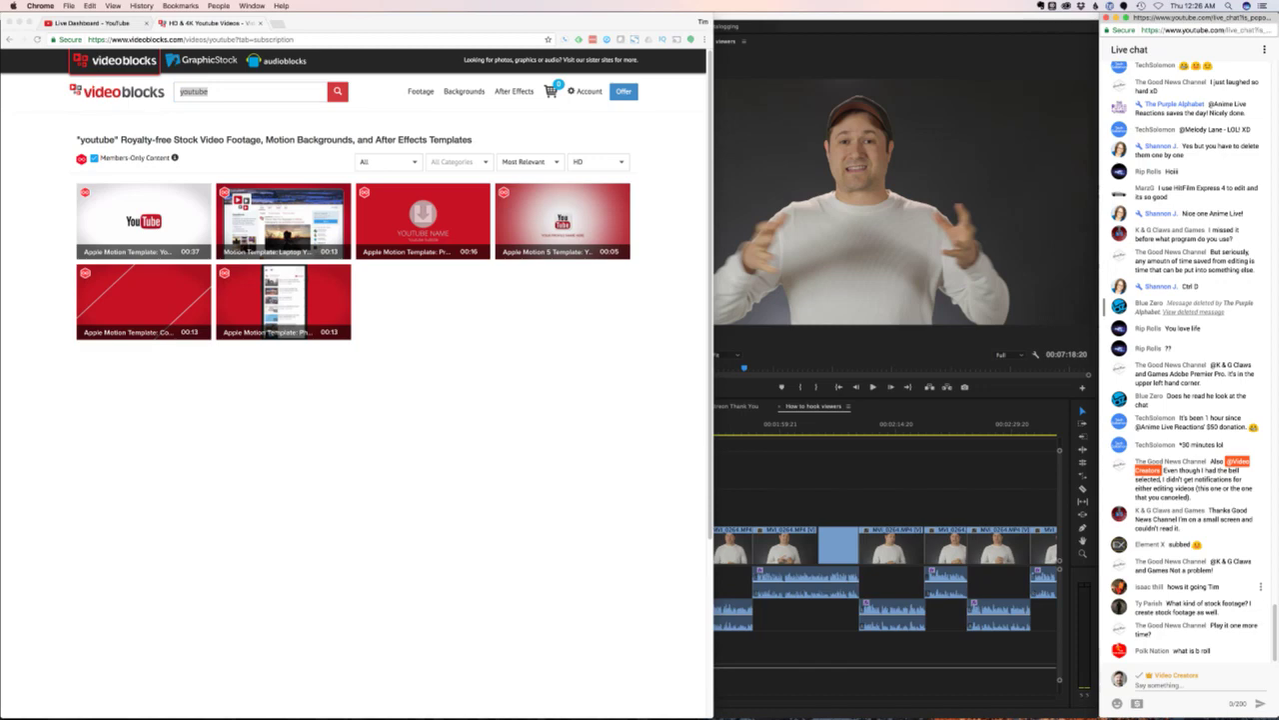
pyautogui.press('super+grave')
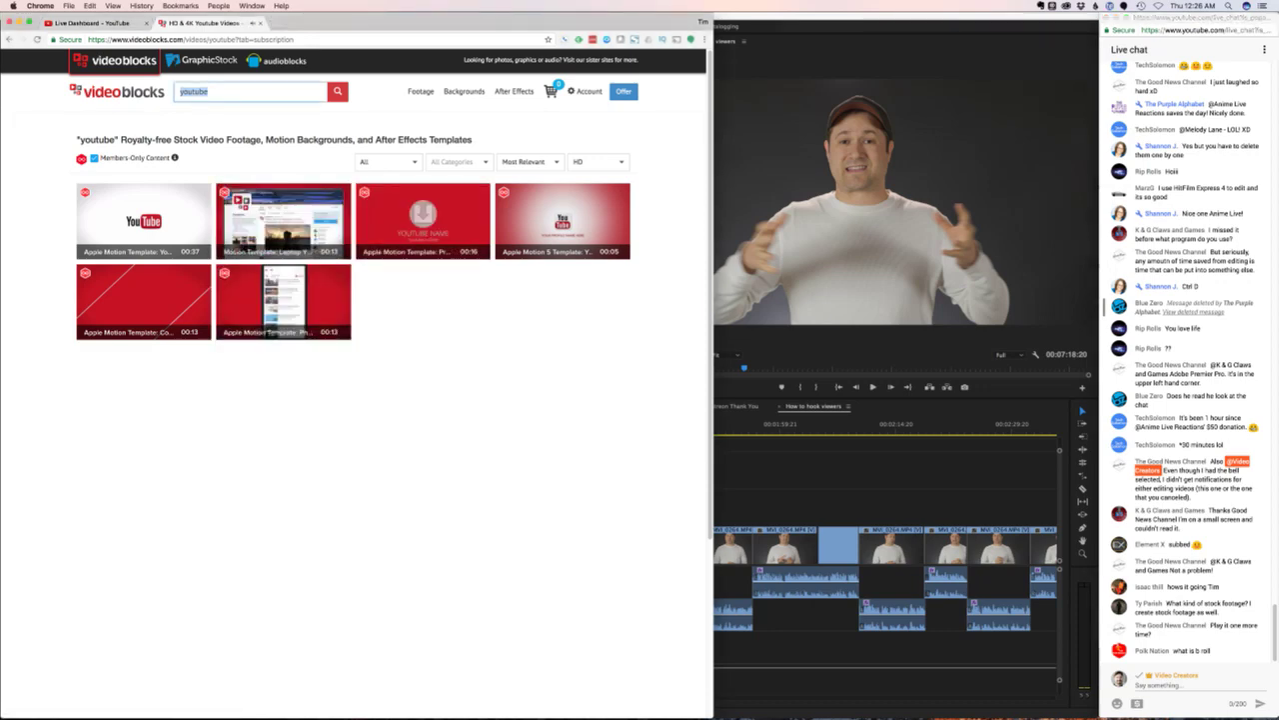
pyautogui.press('super+1')
pyautogui.press('super+Tab')
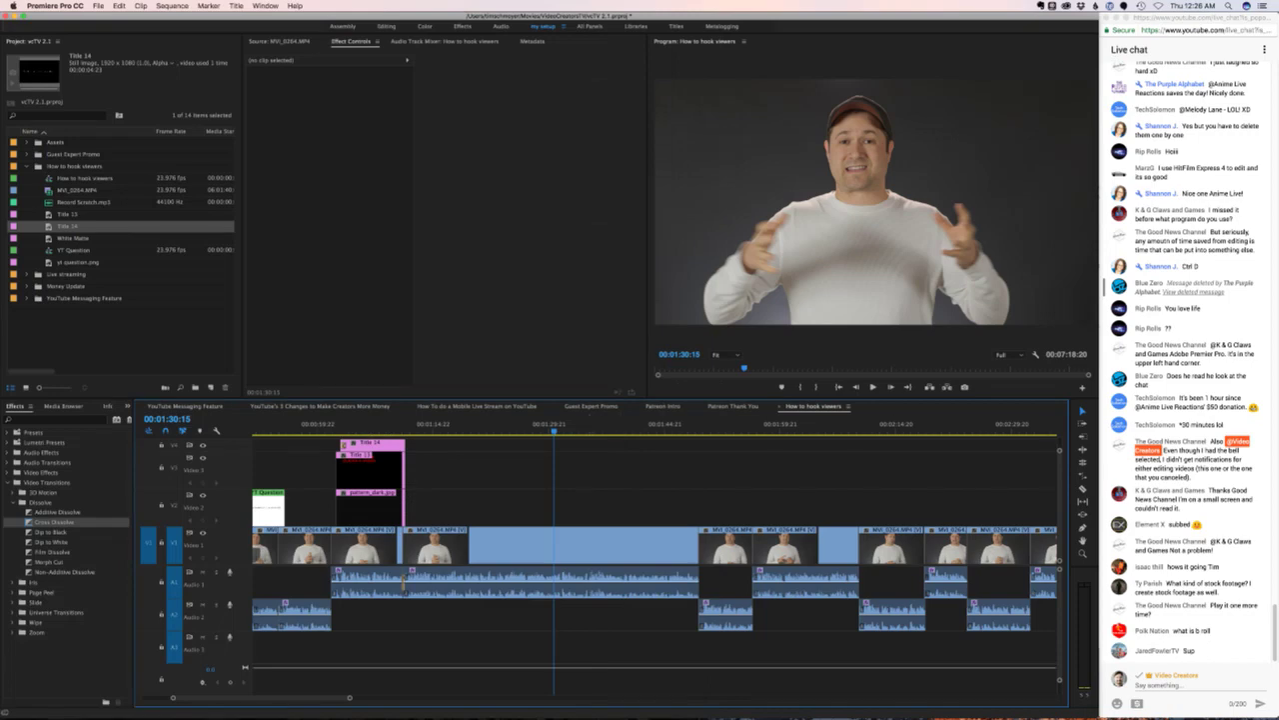
pyautogui.click(362, 424)
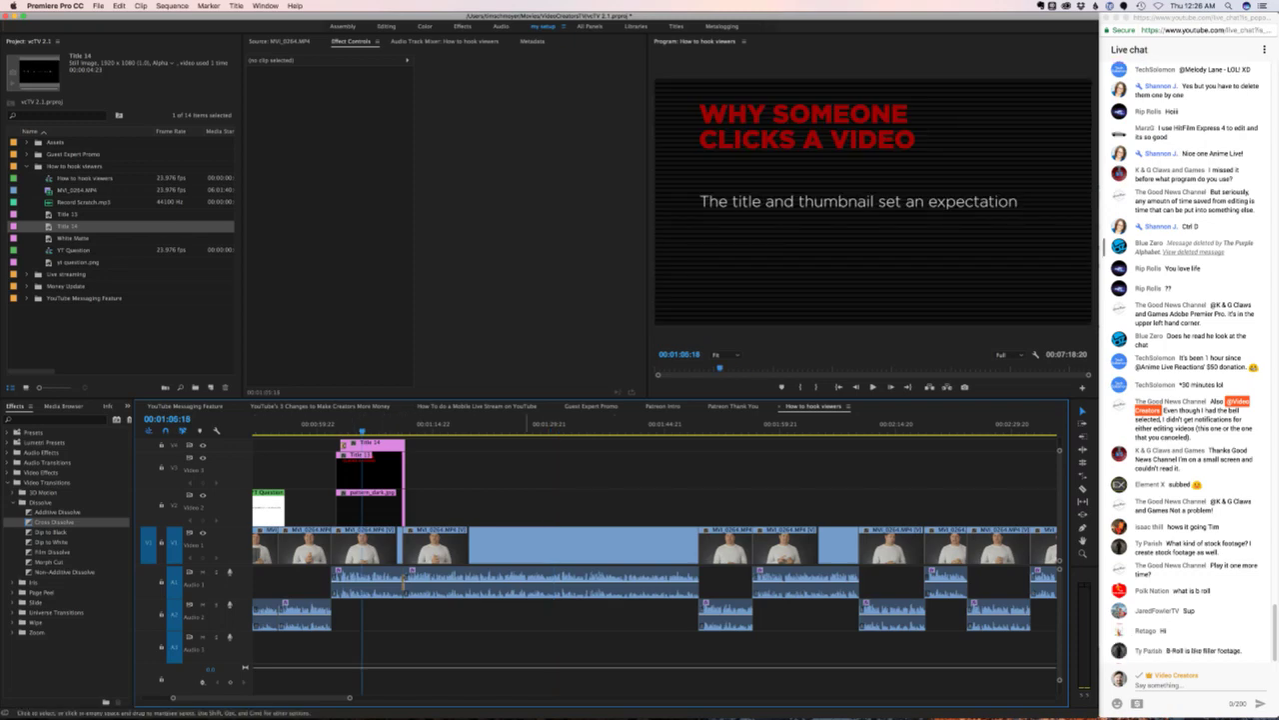
pyautogui.press('space')
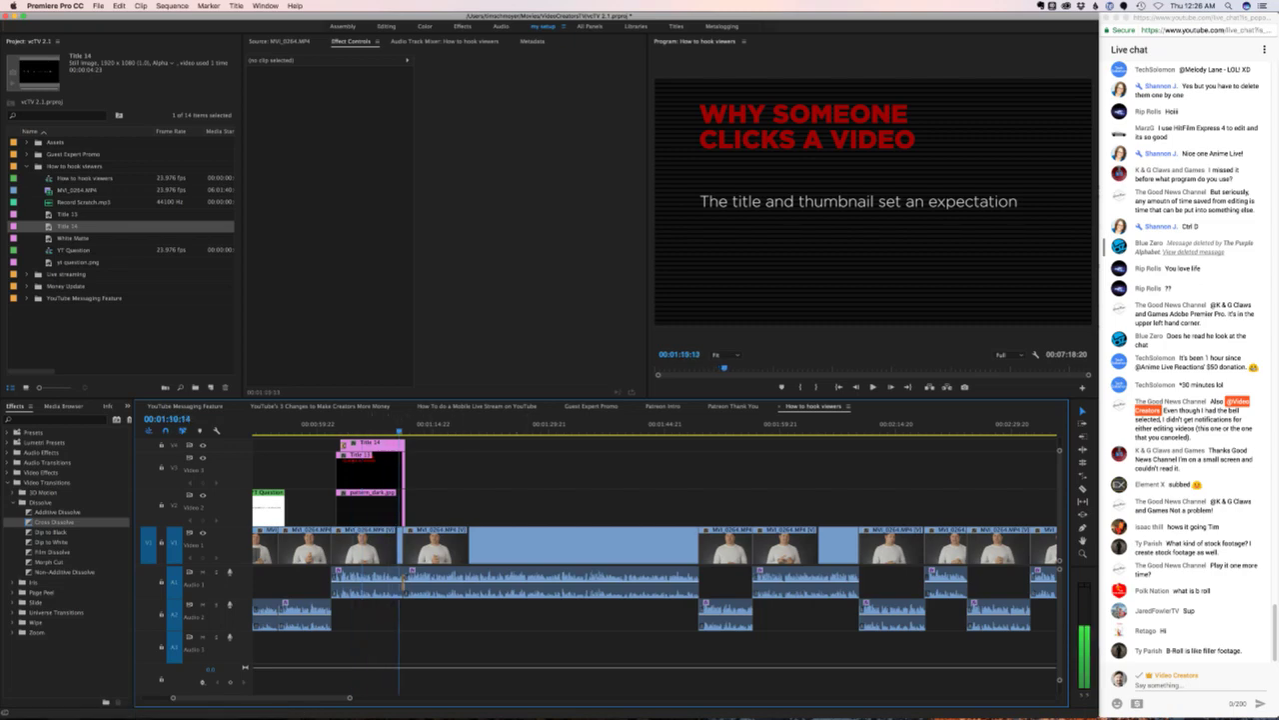
pyautogui.press('j')
pyautogui.press('j')
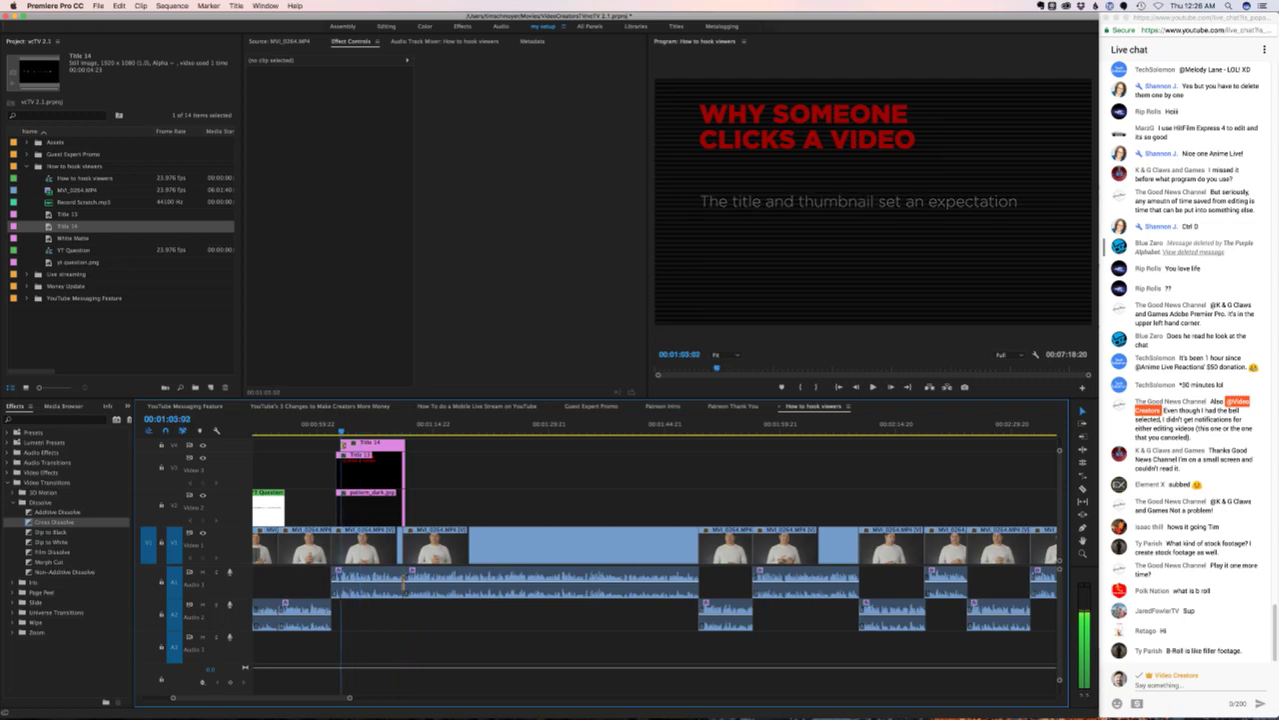
pyautogui.press('k')
pyautogui.press('l')
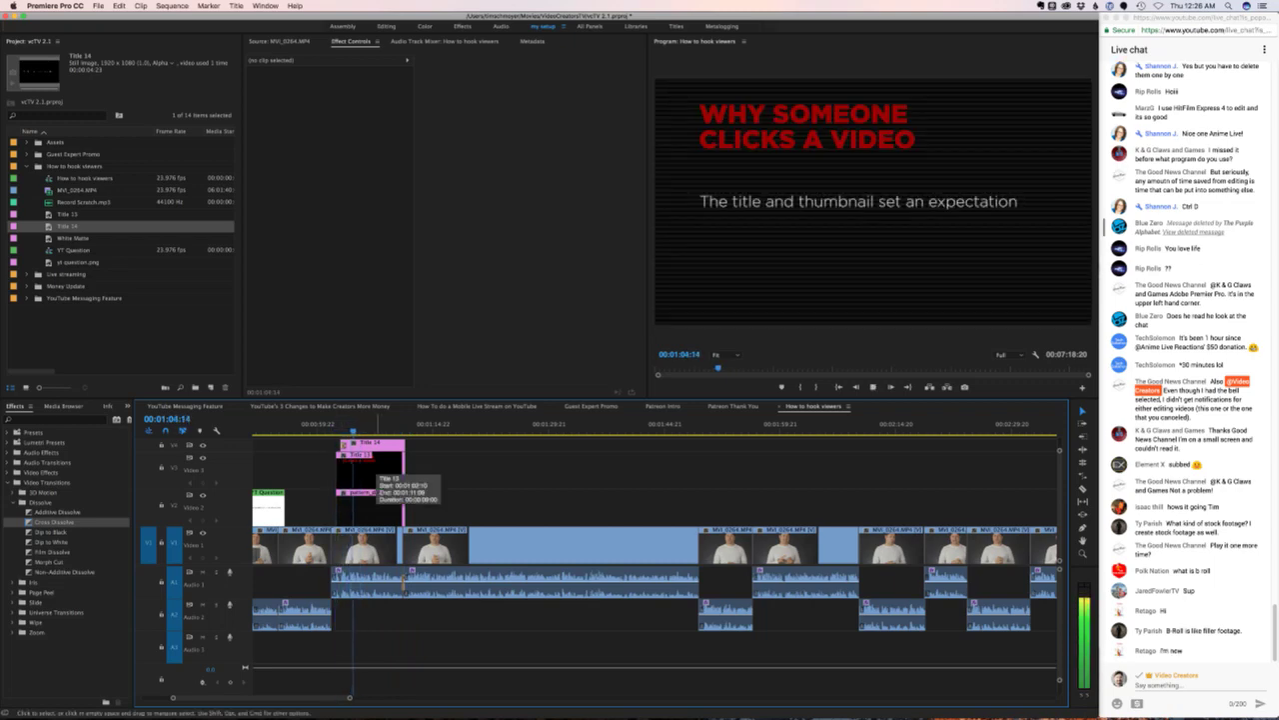
pyautogui.press('l')
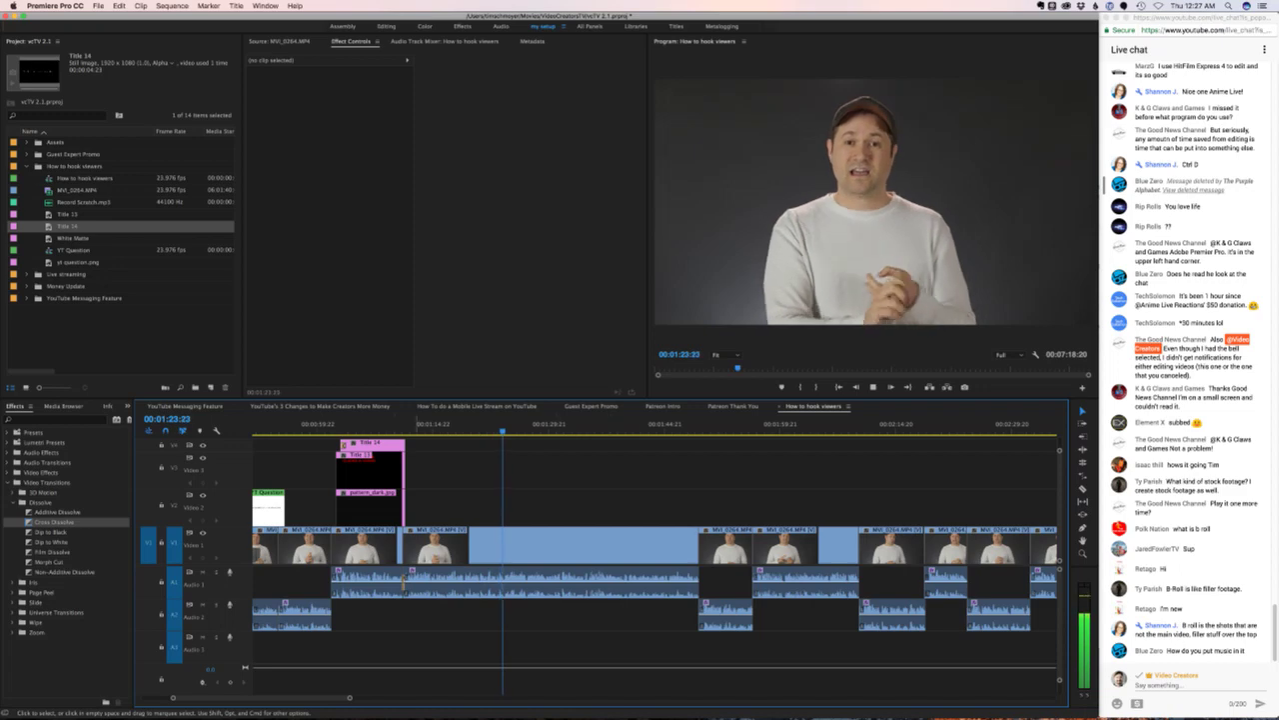
pyautogui.hscroll(3, 613, 562)
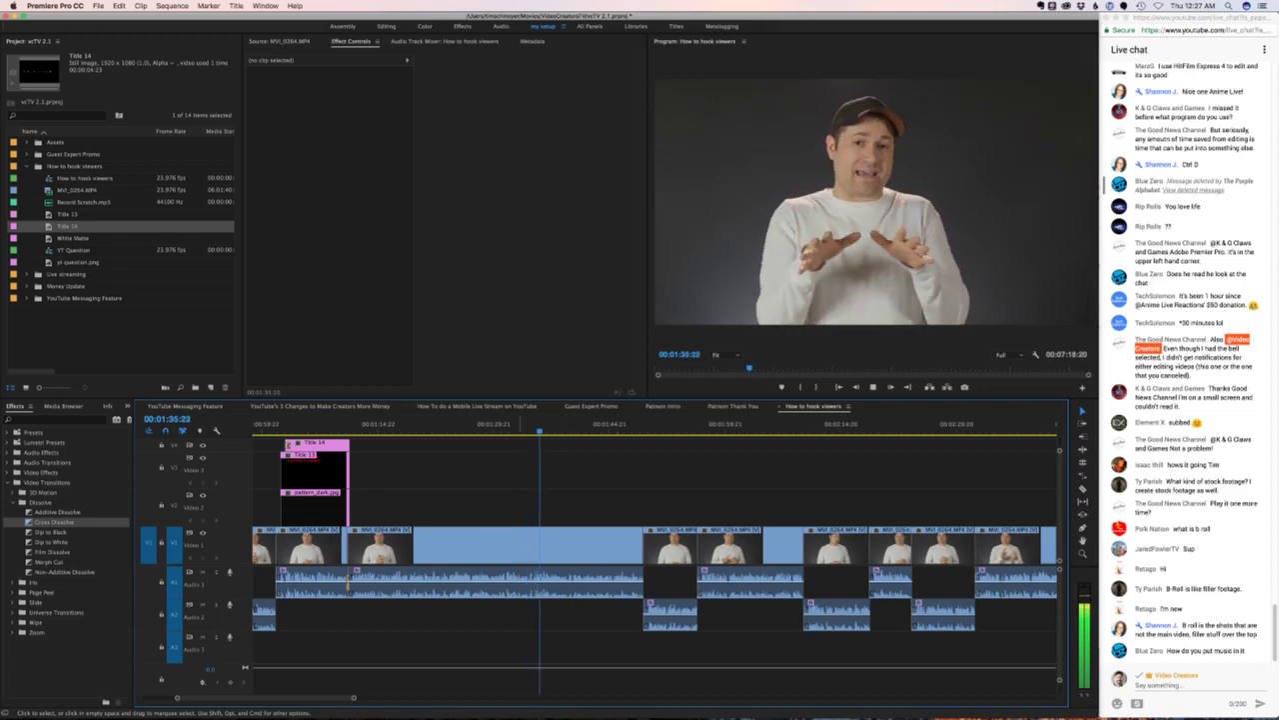
pyautogui.press('j')
pyautogui.press('j')
pyautogui.press('j')
pyautogui.press('l')
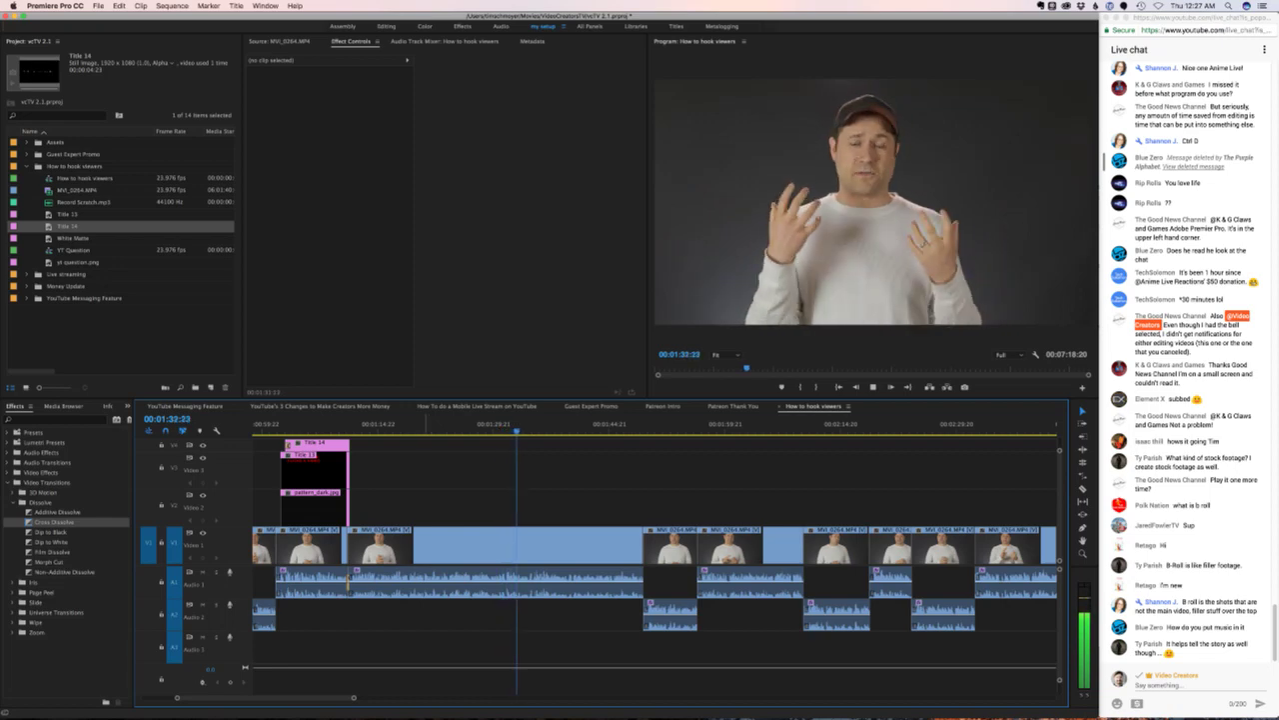
pyautogui.press('space')
pyautogui.click(422, 427)
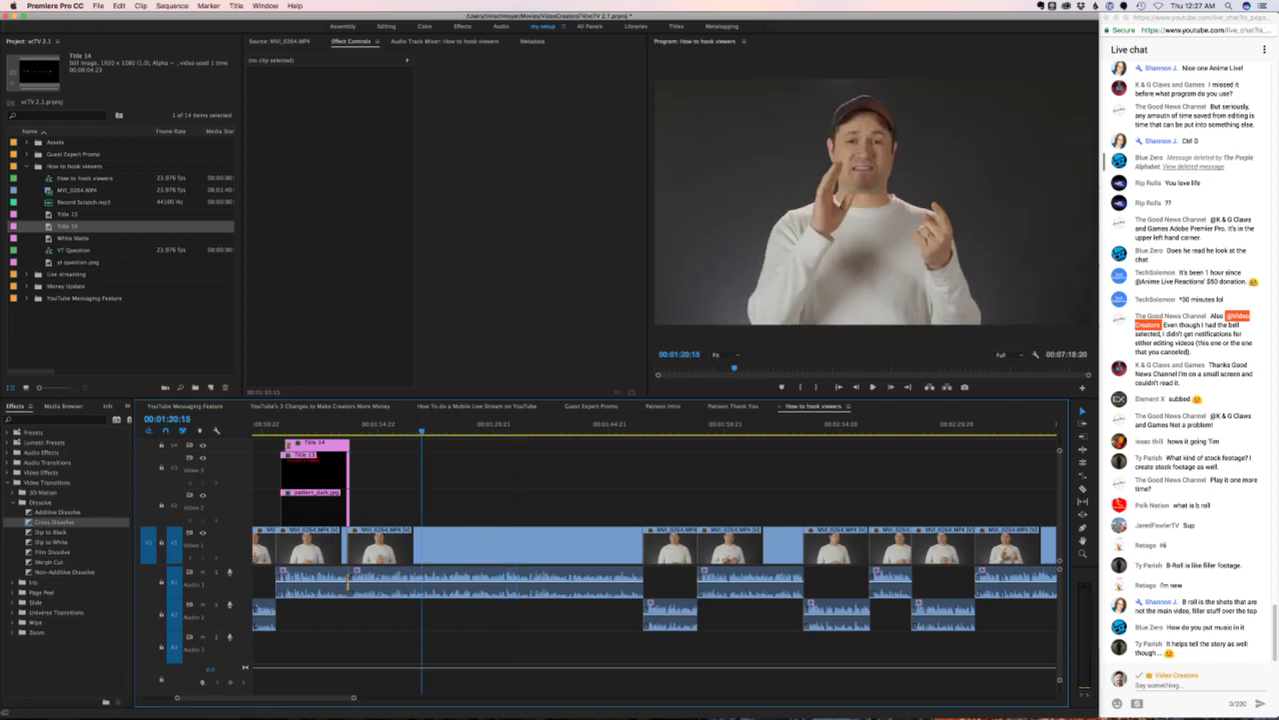
pyautogui.scroll(10, 1185, 360)
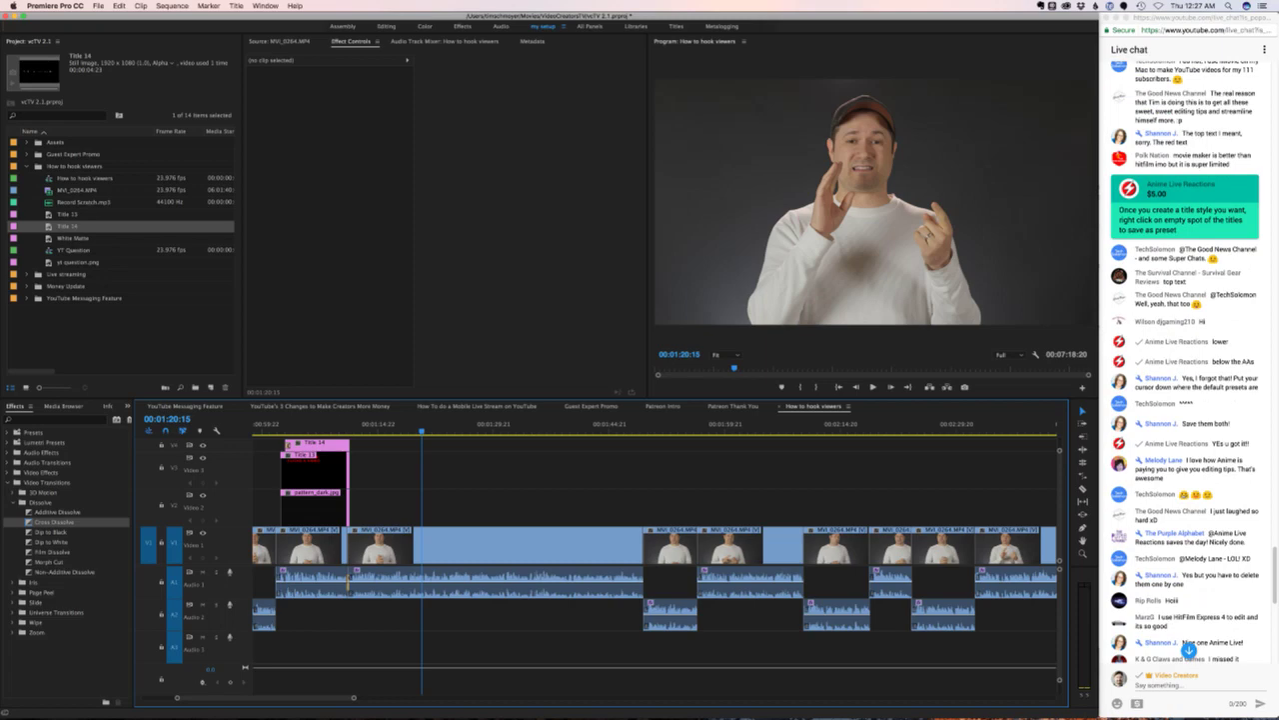
pyautogui.click(1189, 651)
# - Visit the Super Chat sender's Anime Live Reactions channel, then bring up iShowU Instant
pyautogui.click(1248, 185)
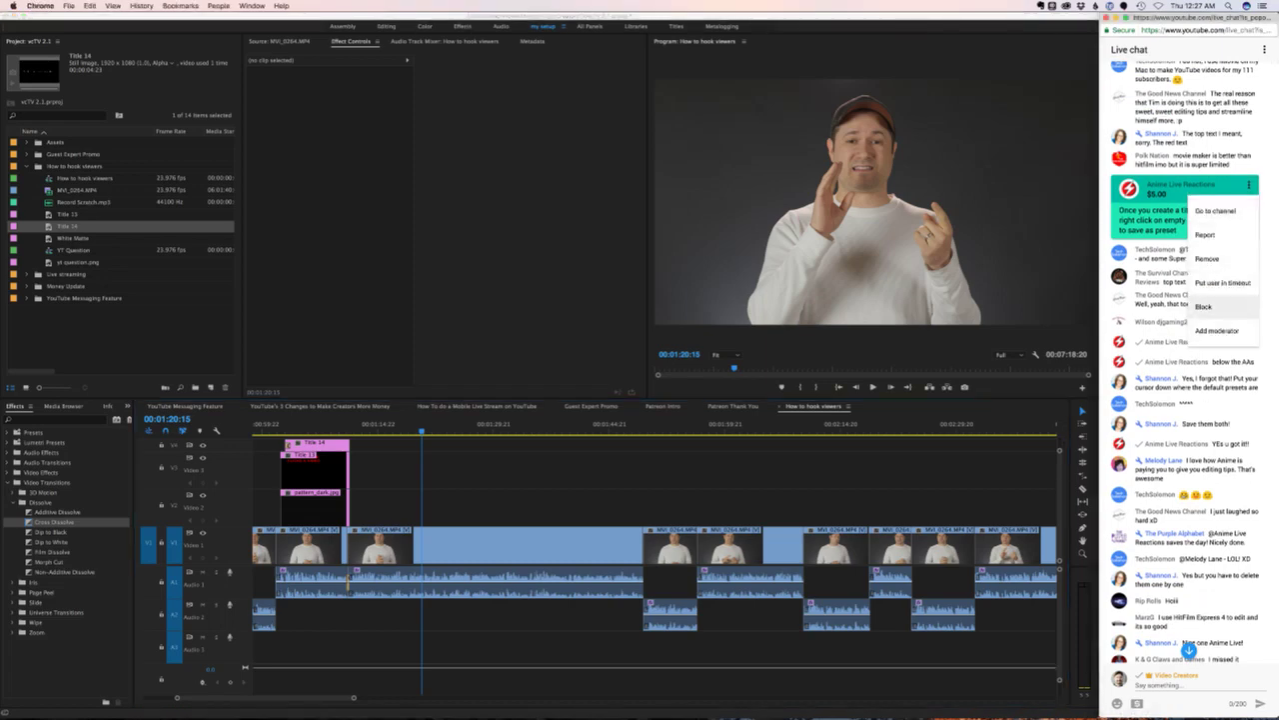
pyautogui.click(1221, 211)
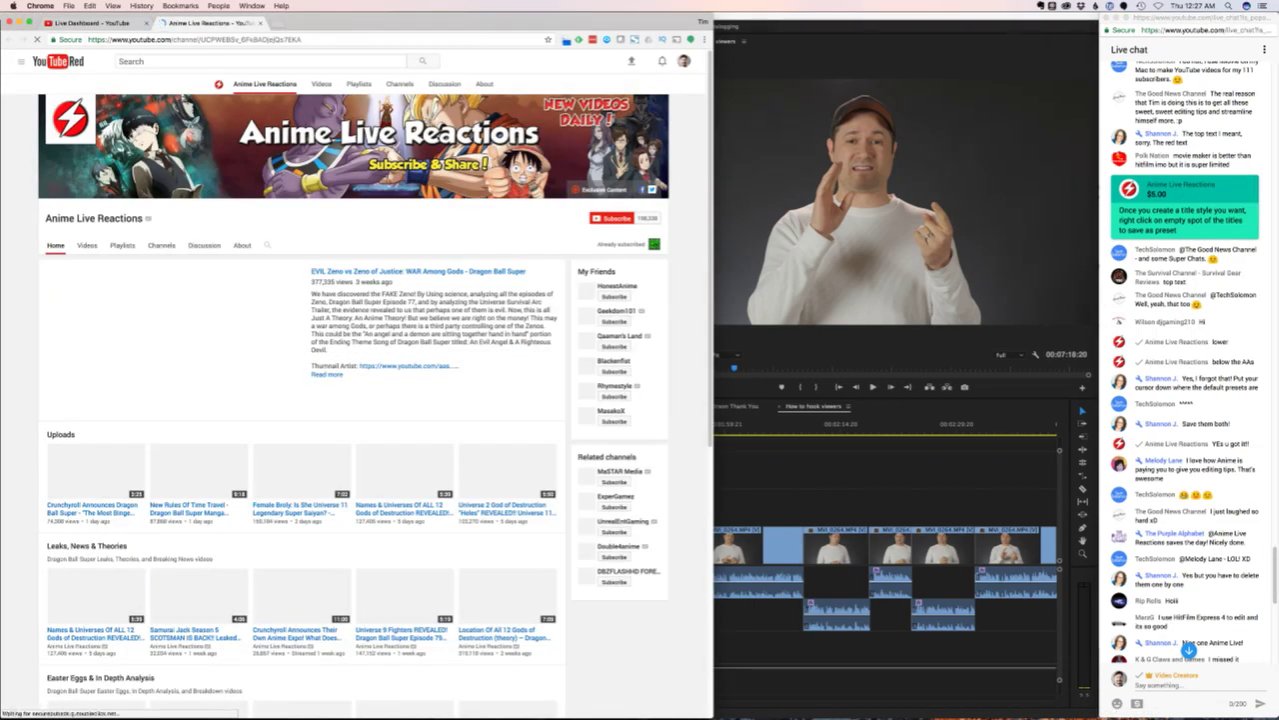
pyautogui.scroll(-1, 353, 395)
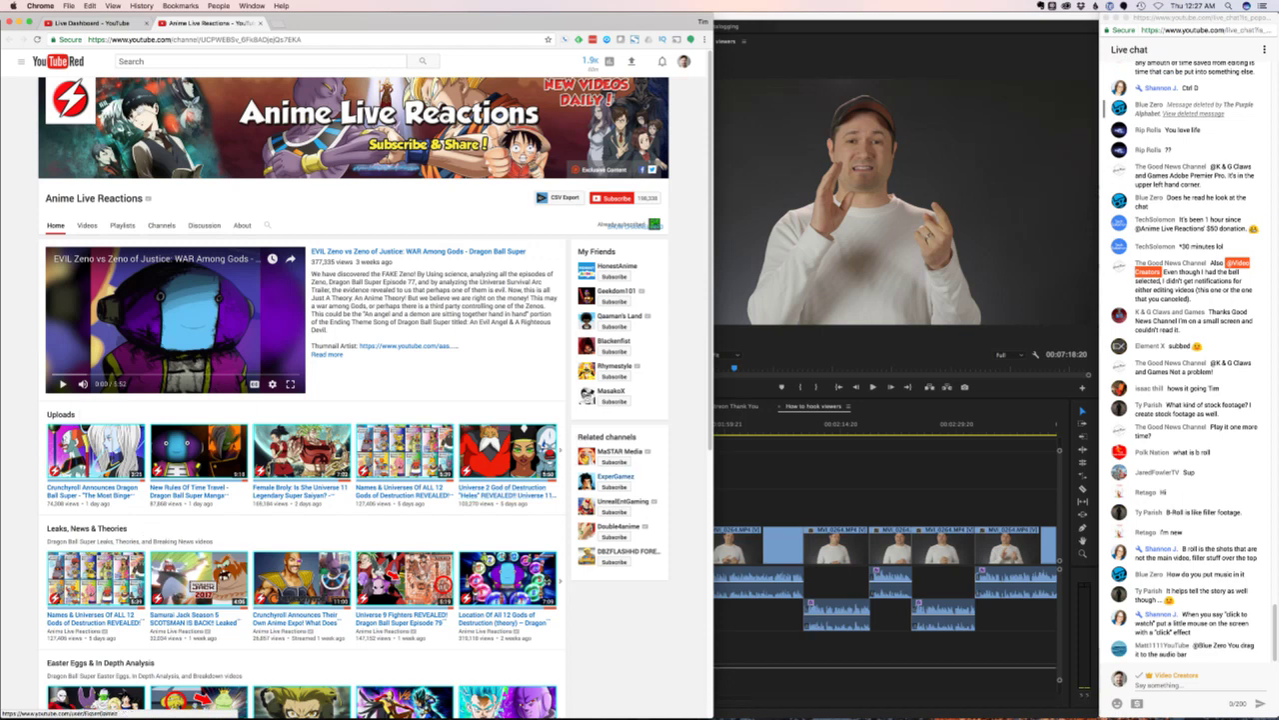
pyautogui.moveTo(744, 711)
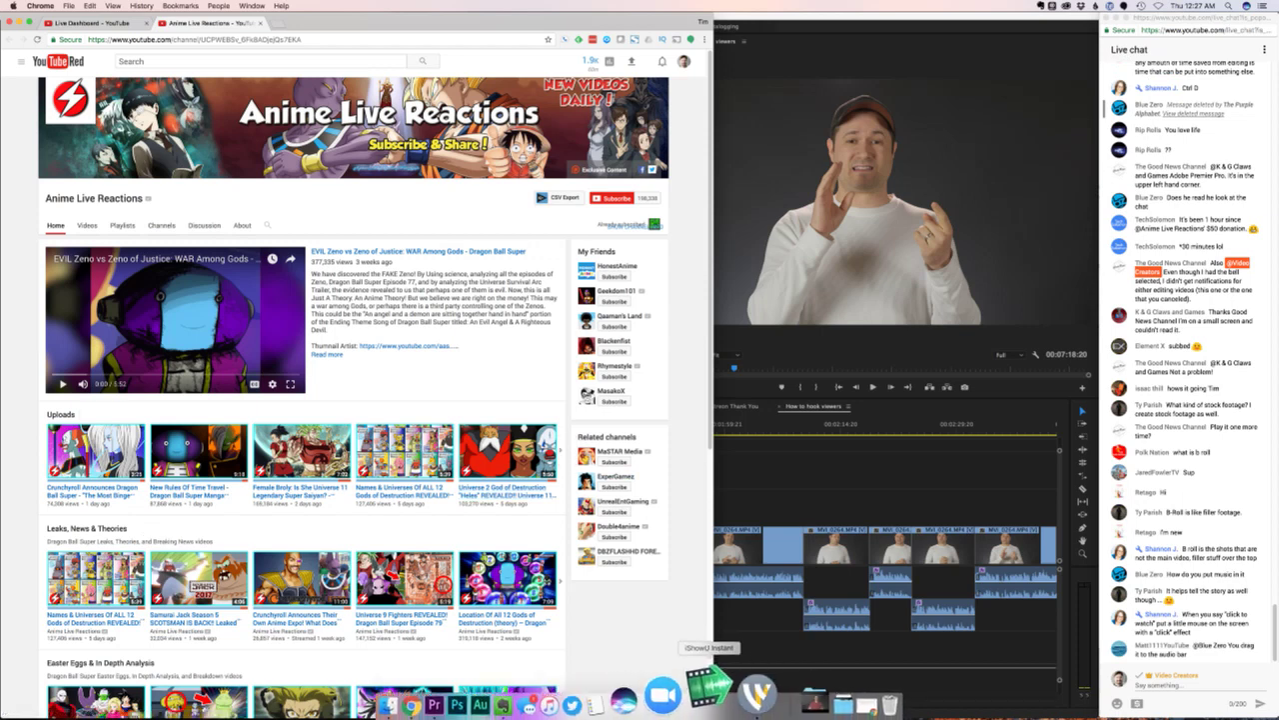
pyautogui.click(696, 692)
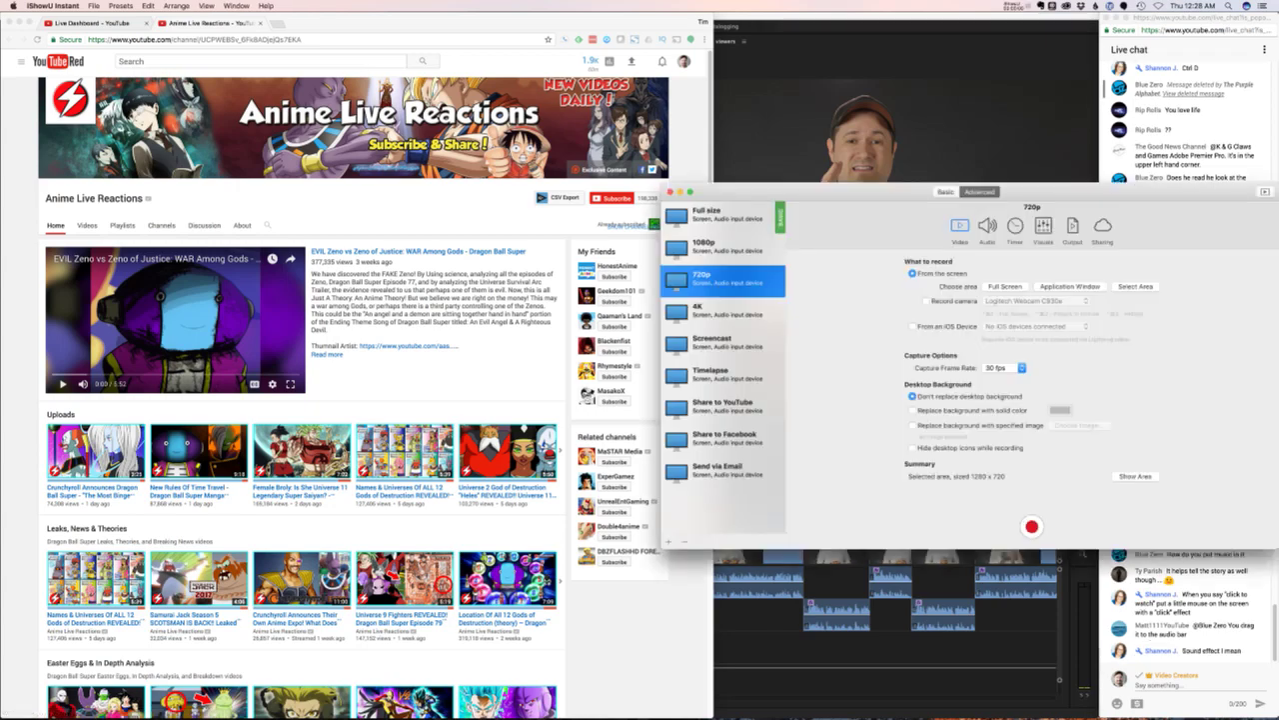
# - Switch between Premiere and the streaming software, ending in iShowU Instant's recording settings
pyautogui.press('super+Tab')
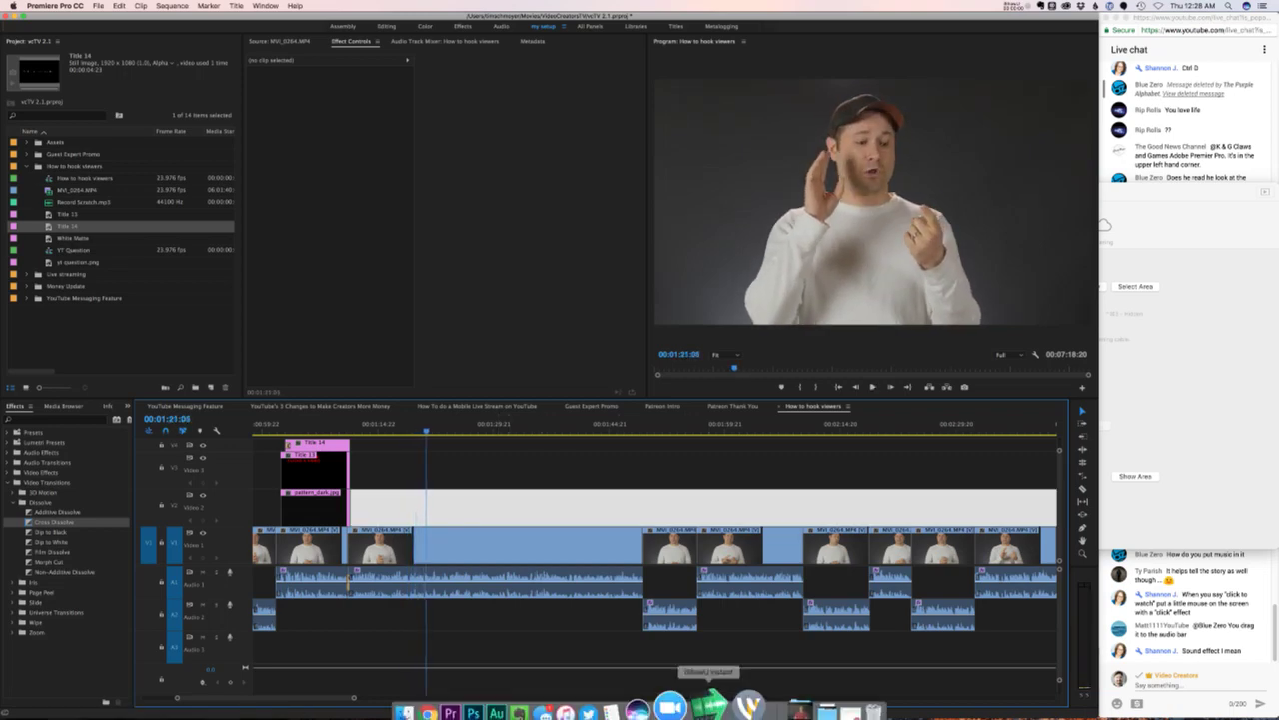
pyautogui.click(740, 692)
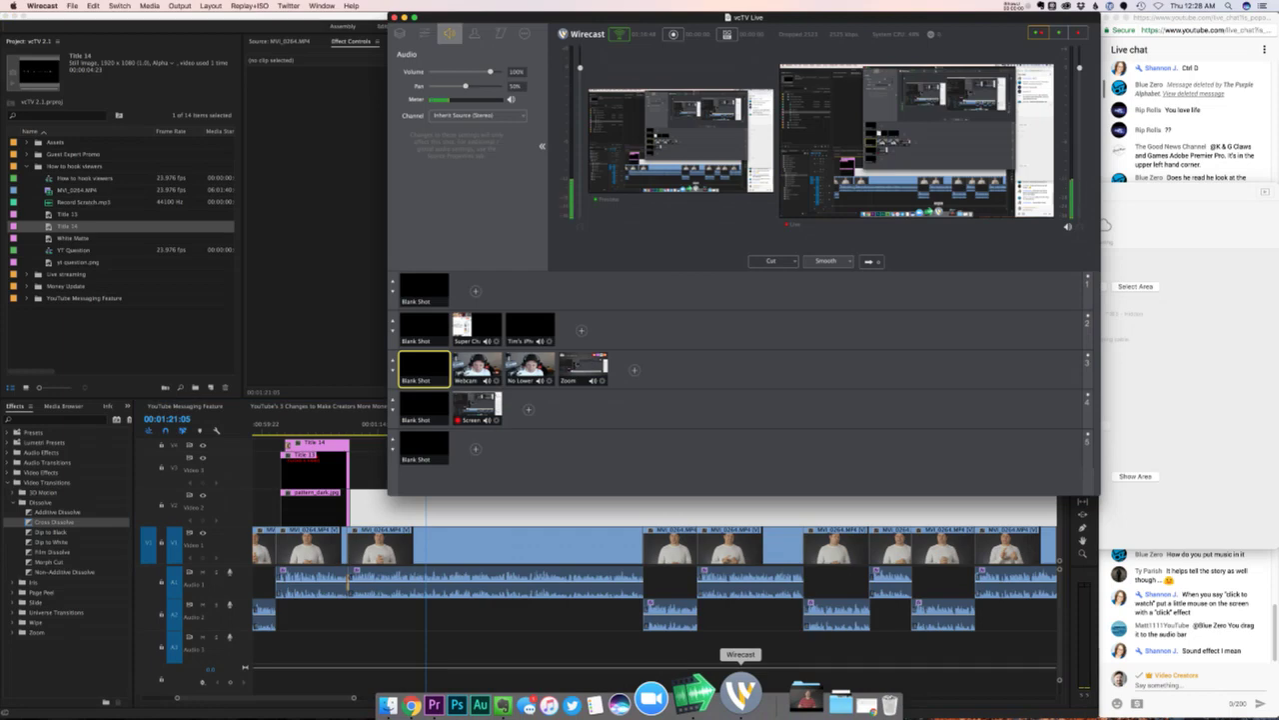
pyautogui.press('super+Tab')
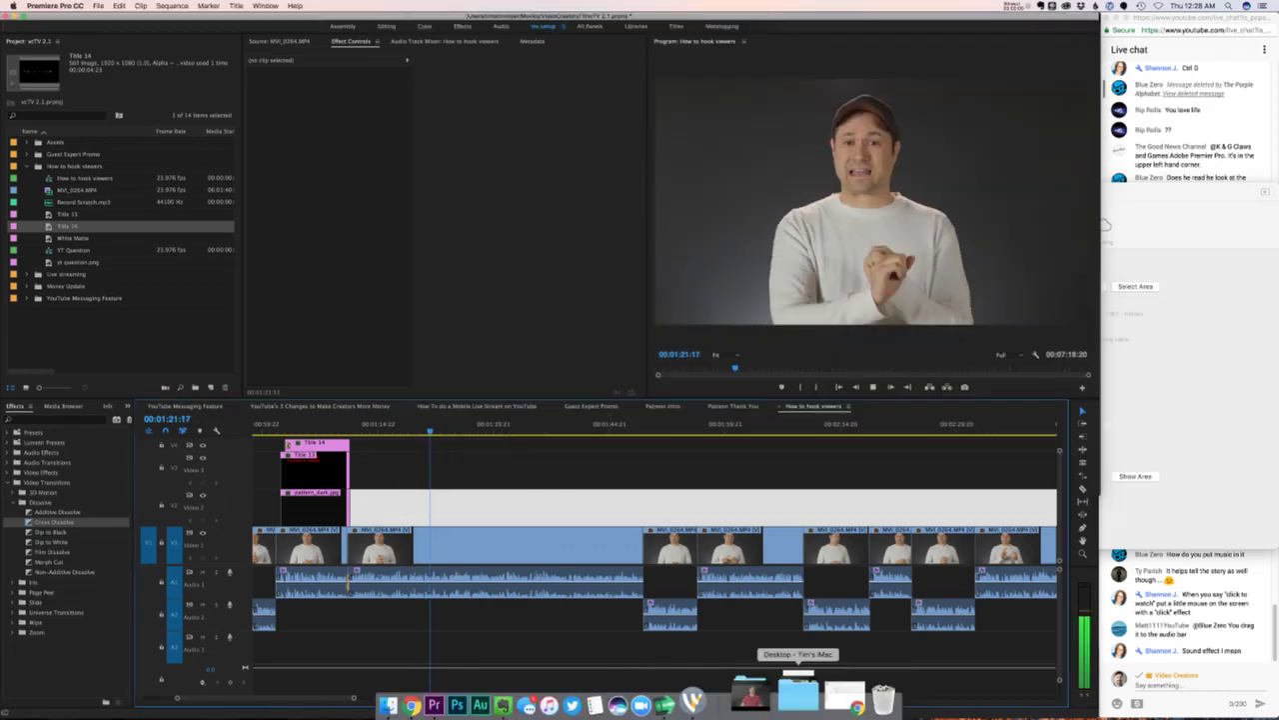
pyautogui.click(700, 692)
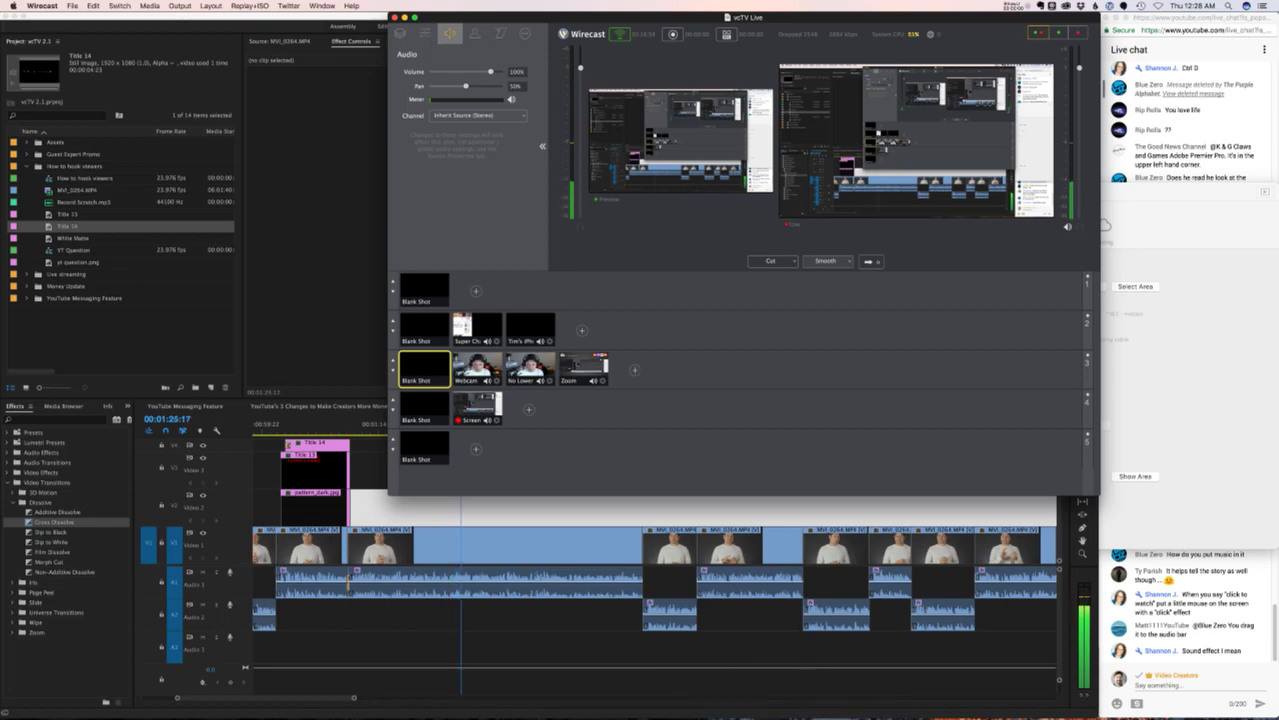
pyautogui.press('super+Tab')
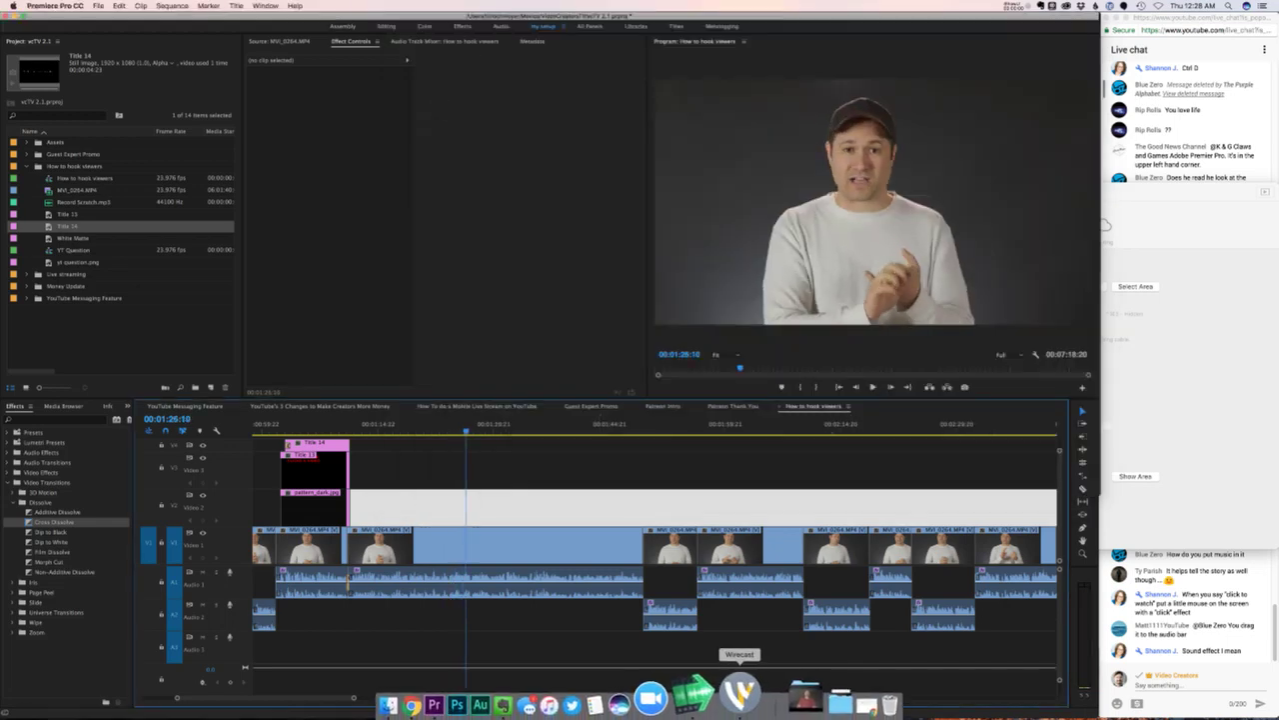
pyautogui.click(700, 691)
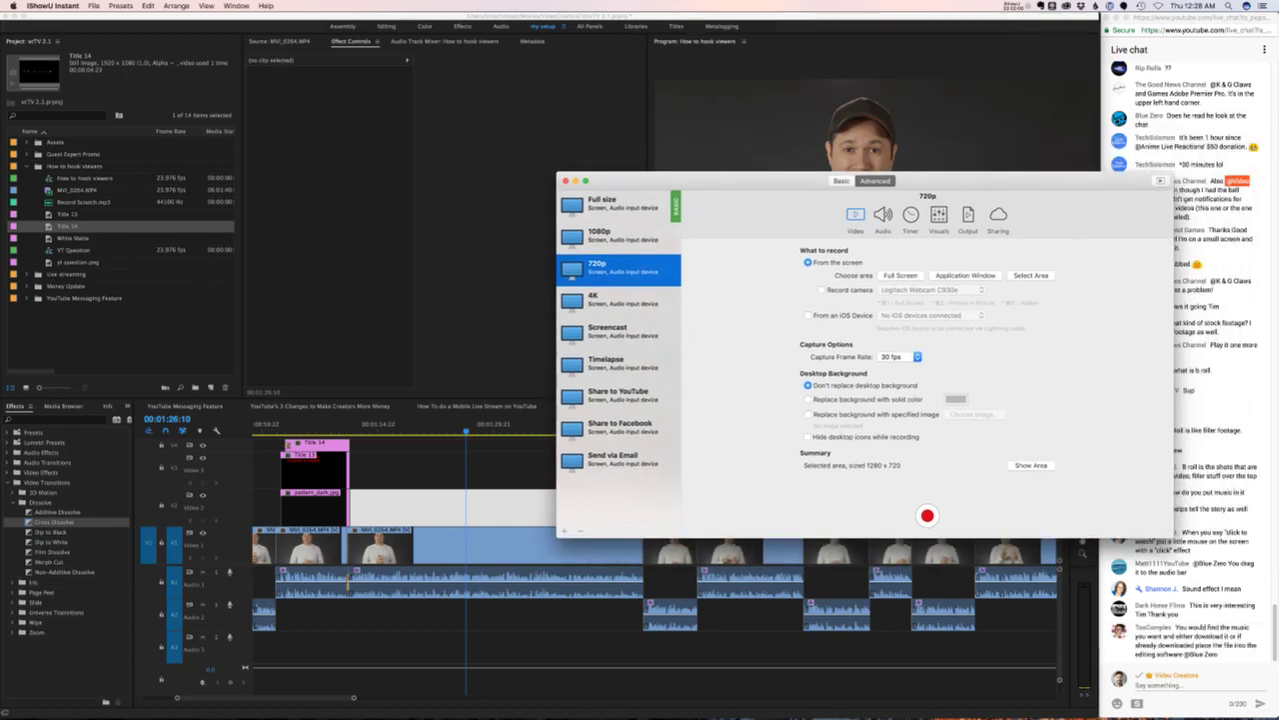
# - Turn off microphone recording for the 720p preset and test-play the sequence
pyautogui.click(882, 218)
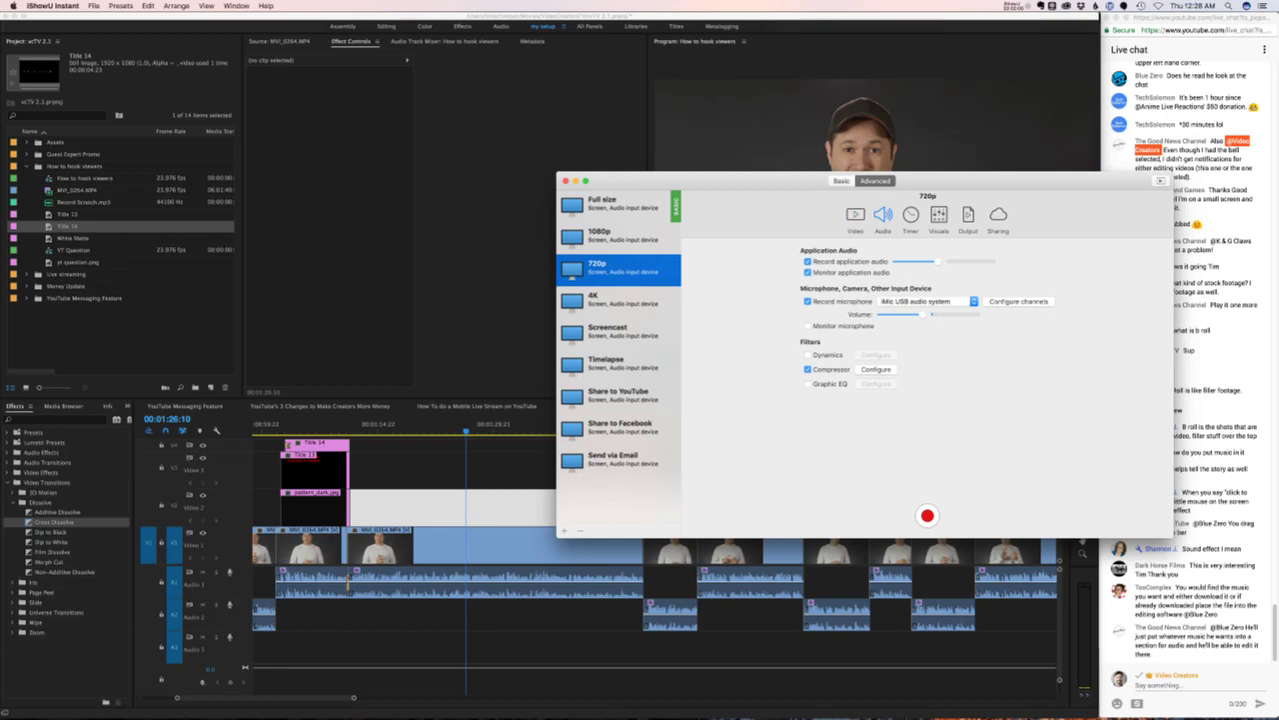
pyautogui.click(807, 301)
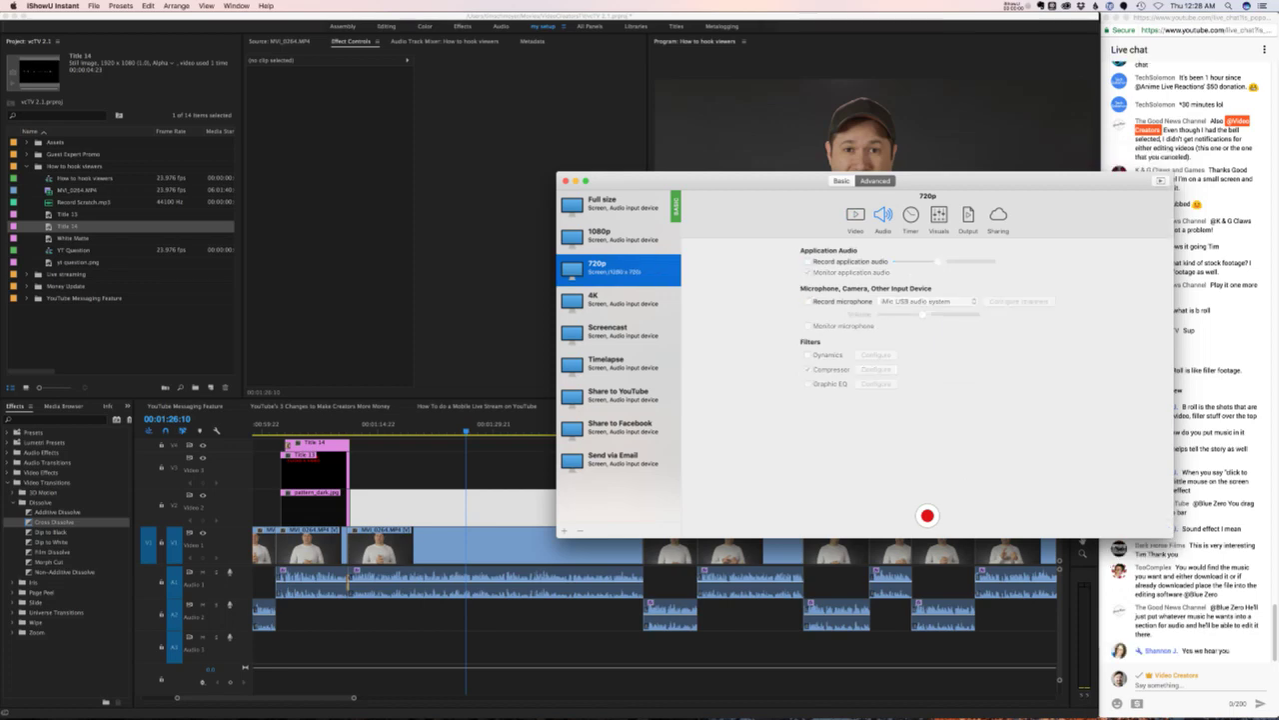
pyautogui.click(928, 516)
pyautogui.press('space')
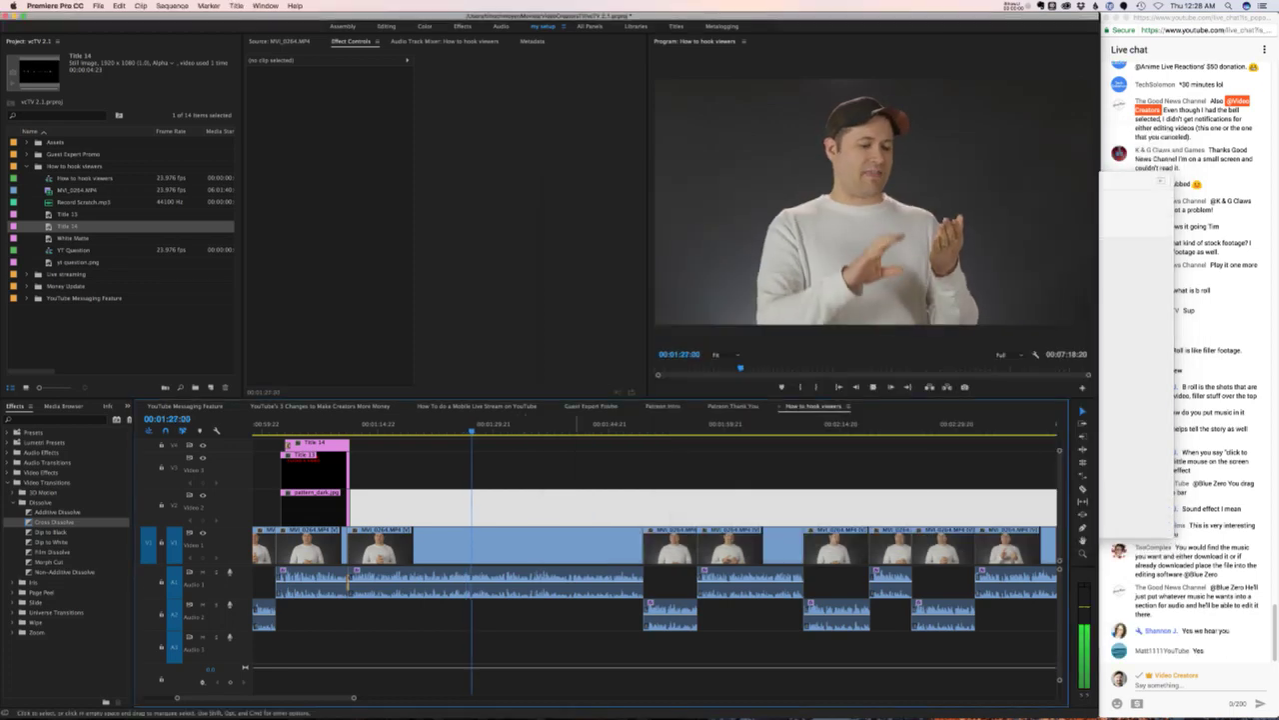
pyautogui.press('space')
# - Return to the recorder's Video pane and bring the YouTube channel page forward
pyautogui.press('super+Tab')
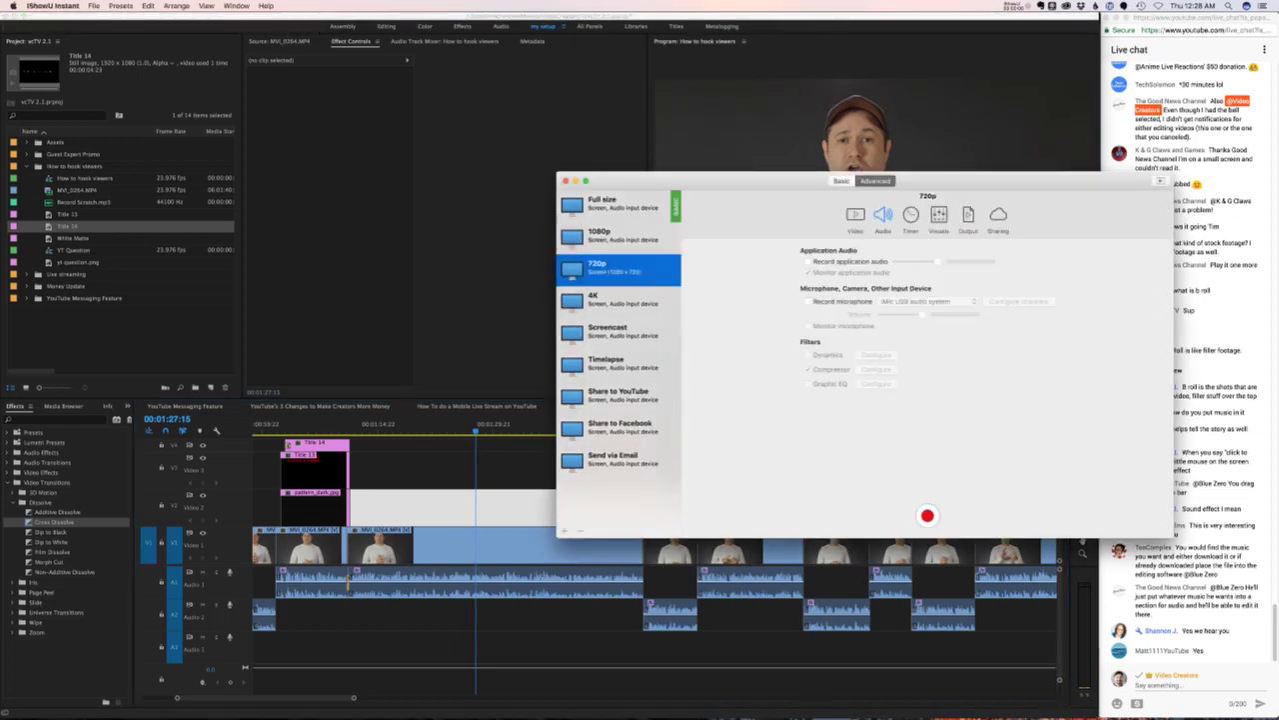
pyautogui.click(855, 215)
pyautogui.moveTo(483, 699)
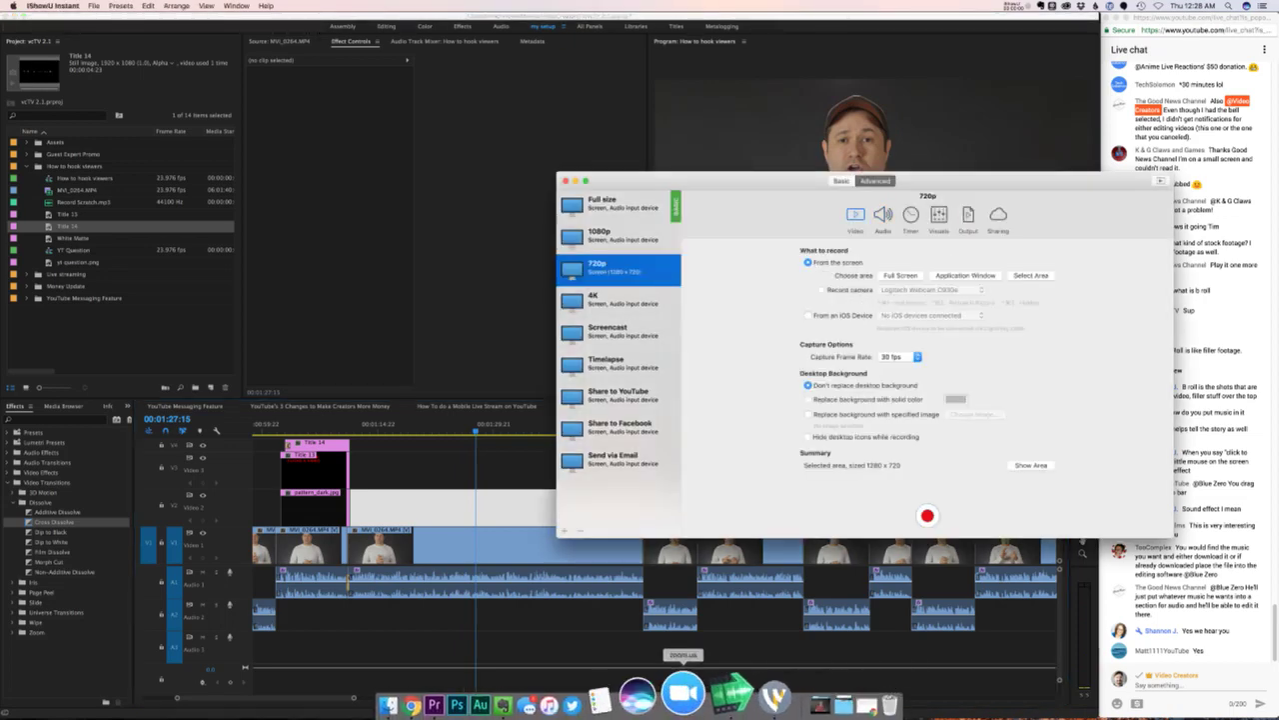
pyautogui.click(436, 695)
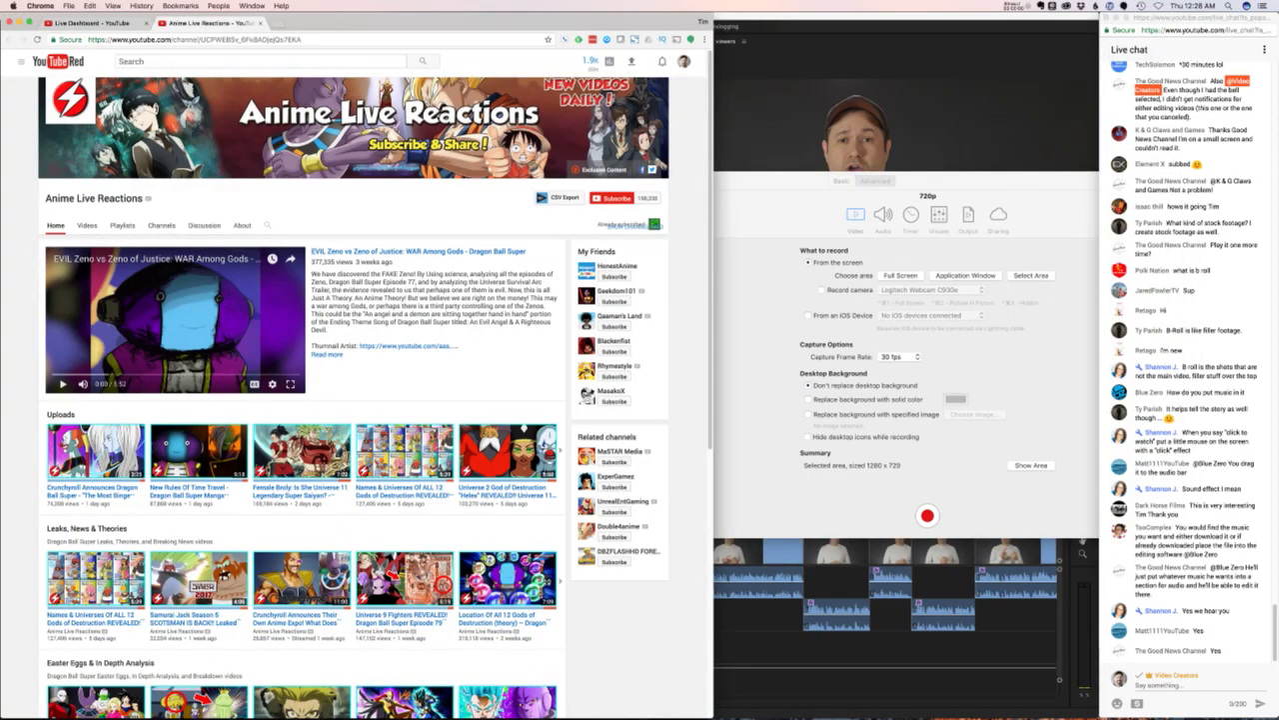
# - Shorten the YouTube window and set a 1280 x 720 capture area
pyautogui.moveTo(559, 717); pyautogui.dragTo(560, 497)
pyautogui.click(749, 480)
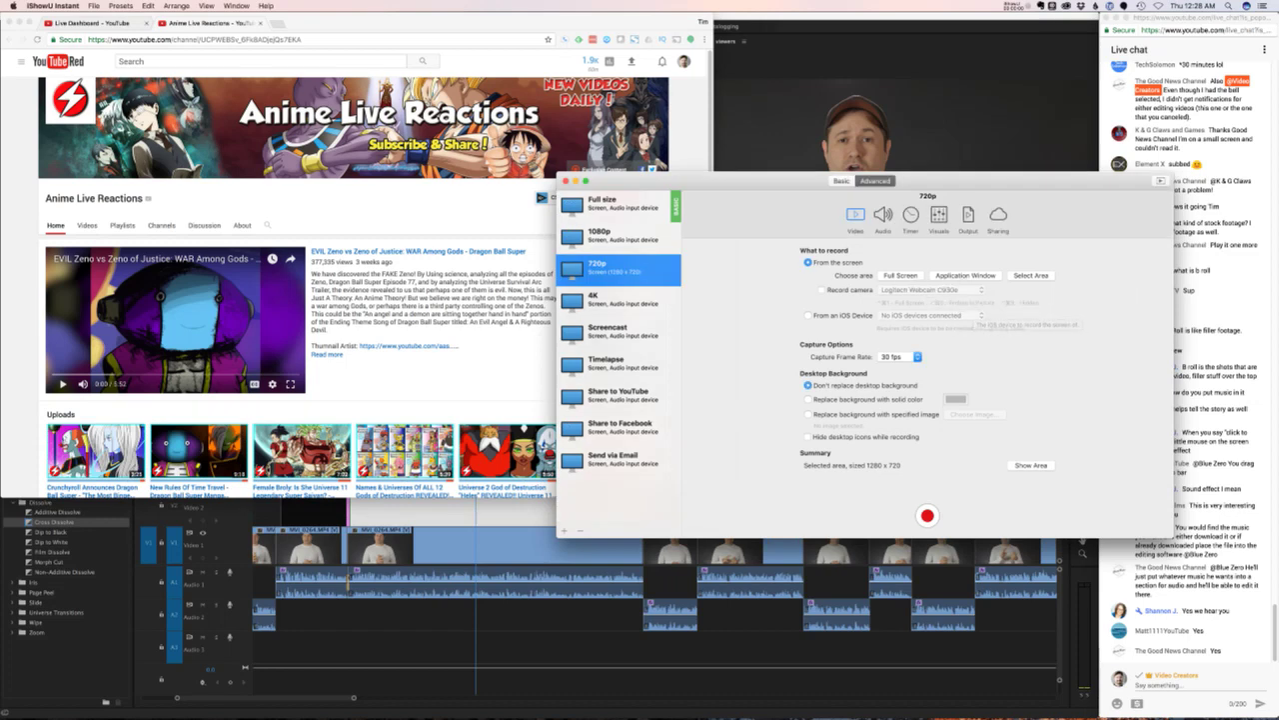
pyautogui.press('super+Tab')
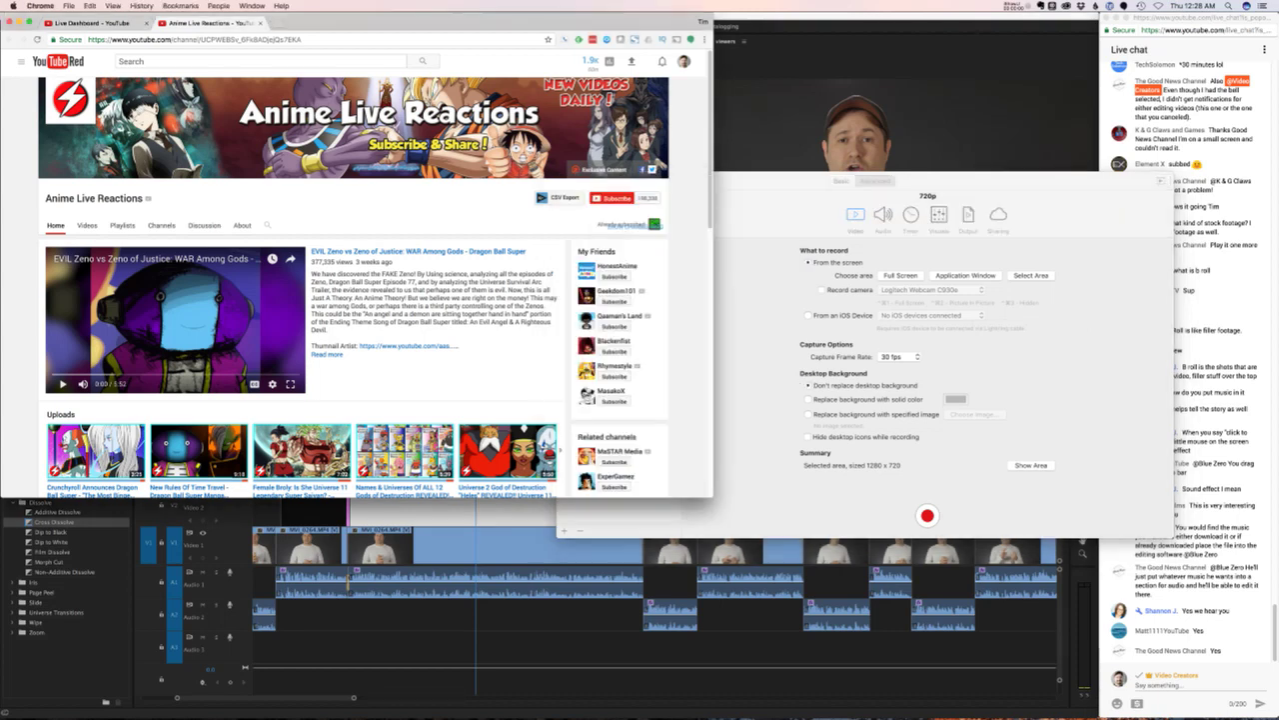
pyautogui.press('super+Tab')
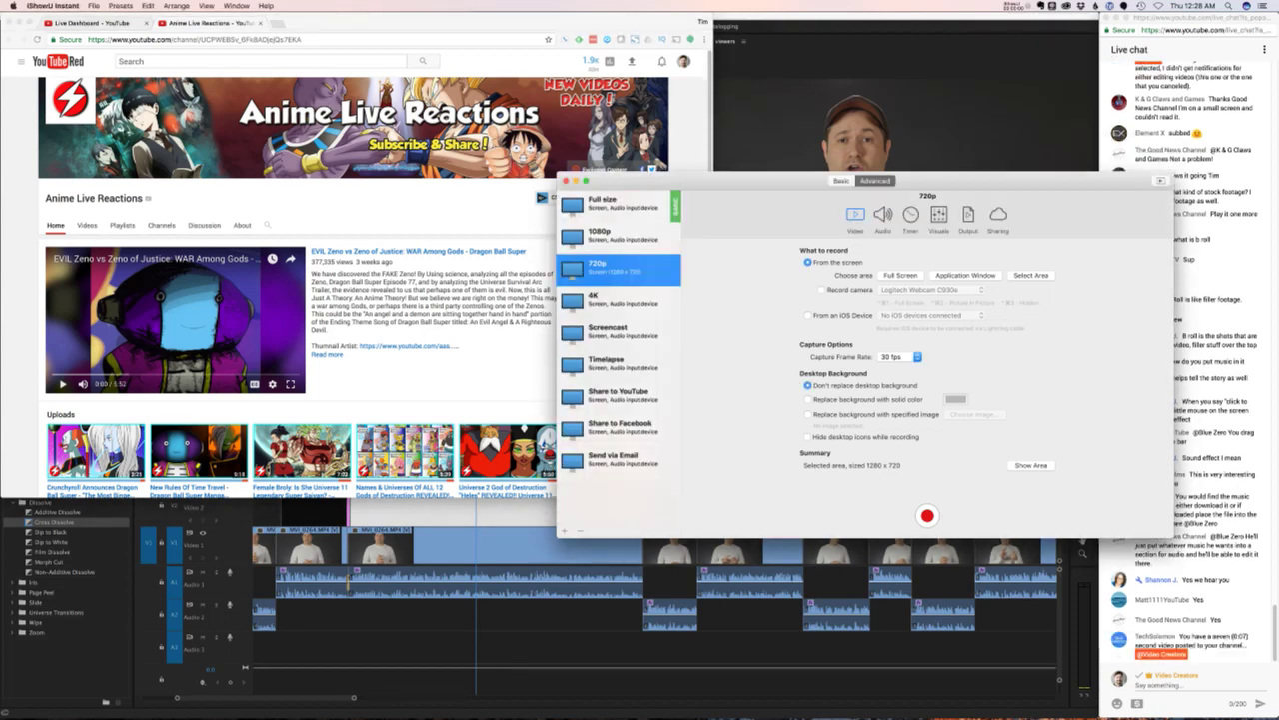
pyautogui.click(1031, 275)
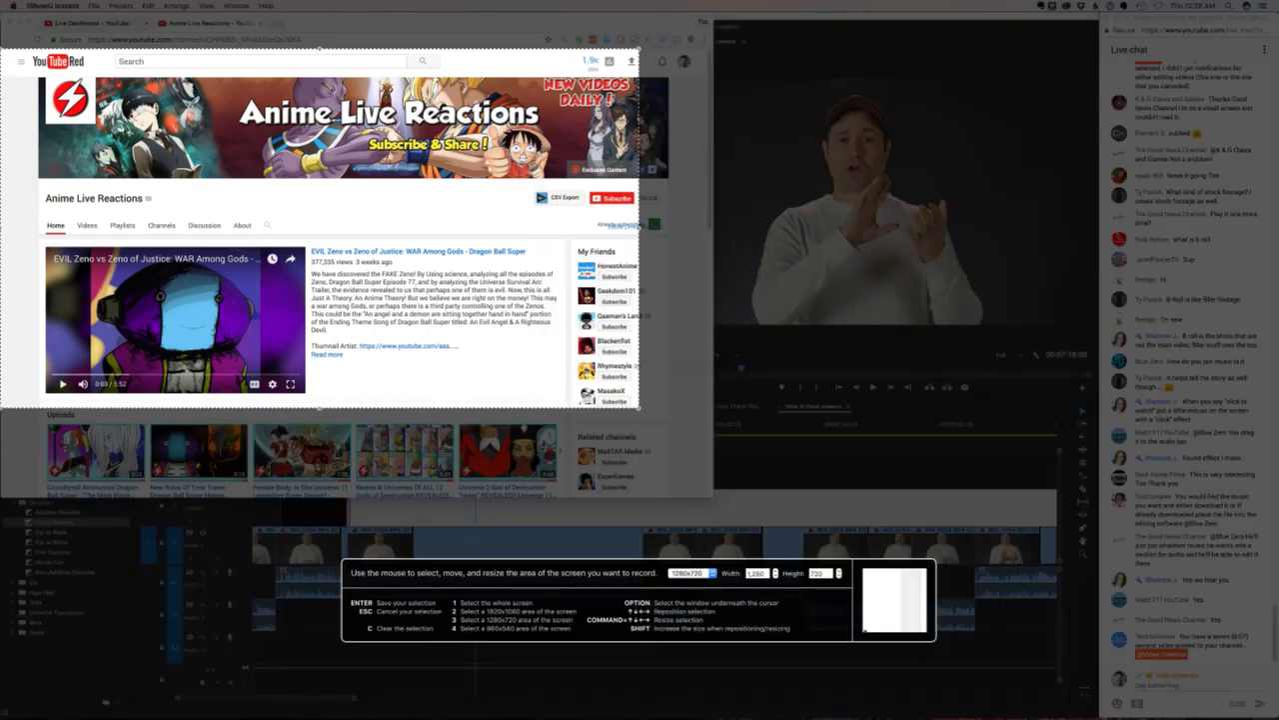
pyautogui.press('Return')
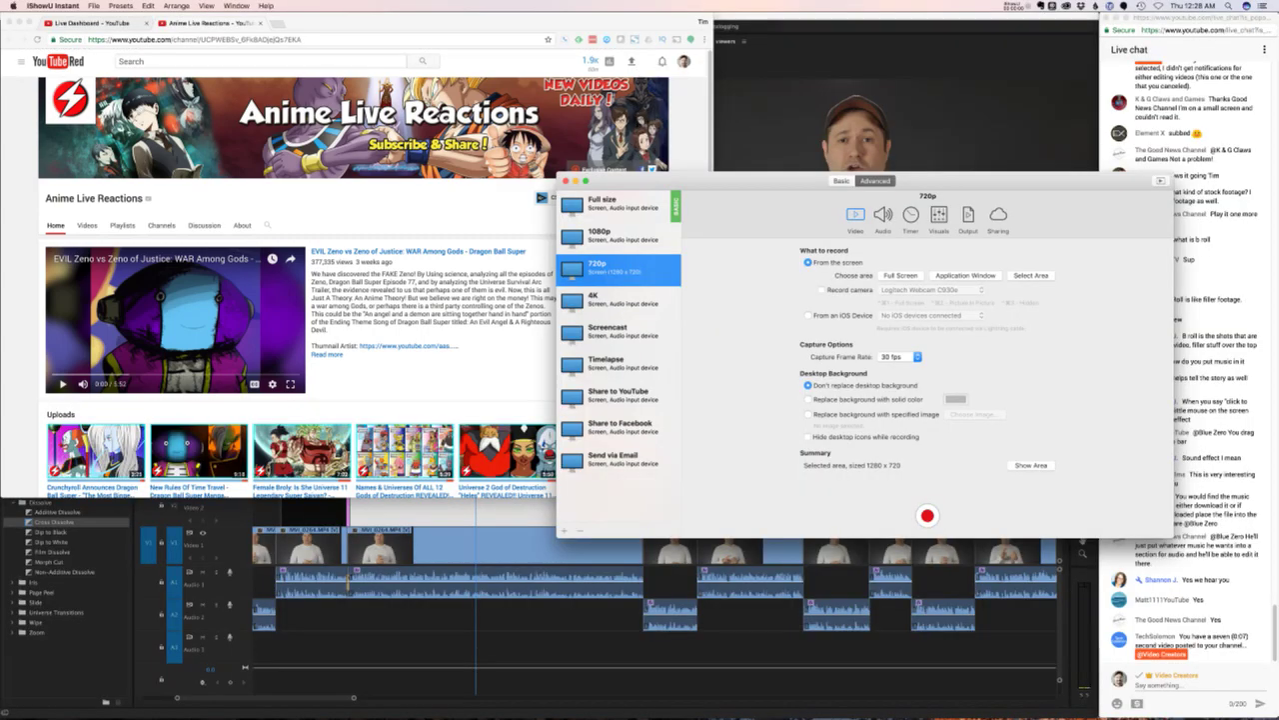
# - Shrink the browser window further and reselect the 1280 x 720 capture area over it
pyautogui.moveTo(712, 496); pyautogui.dragTo(626, 415)
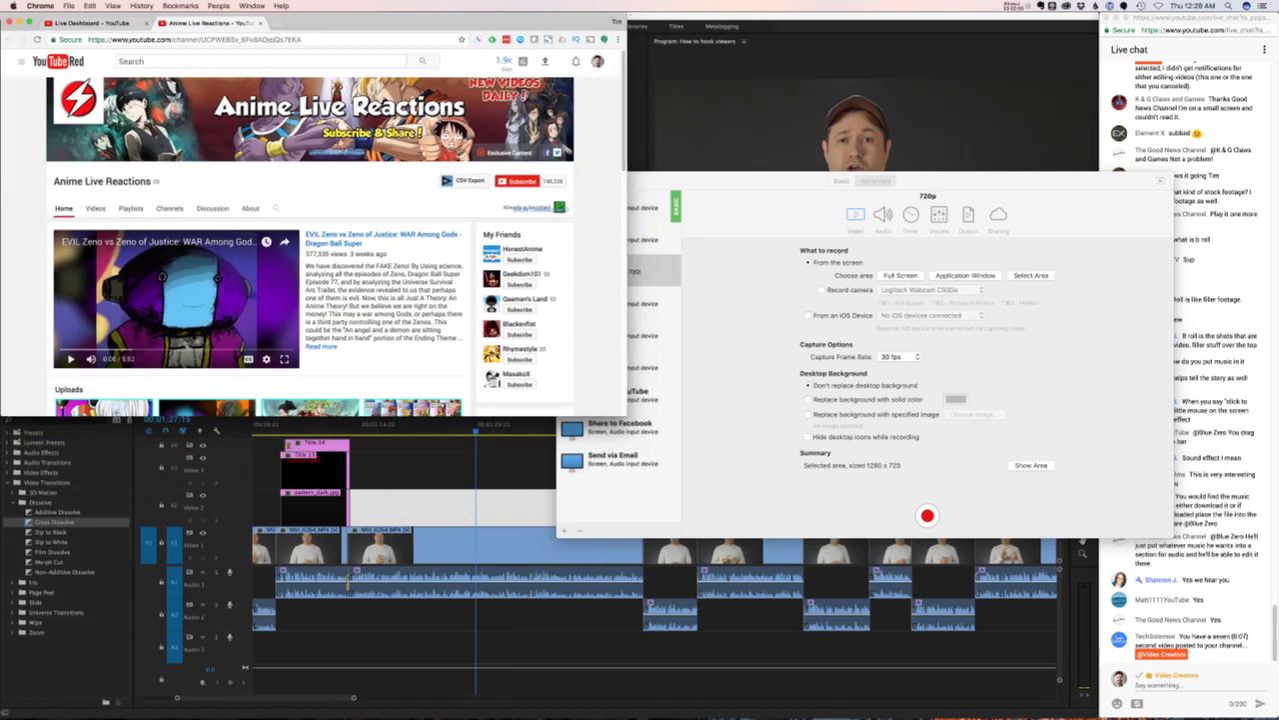
pyautogui.click(644, 425)
pyautogui.click(1030, 275)
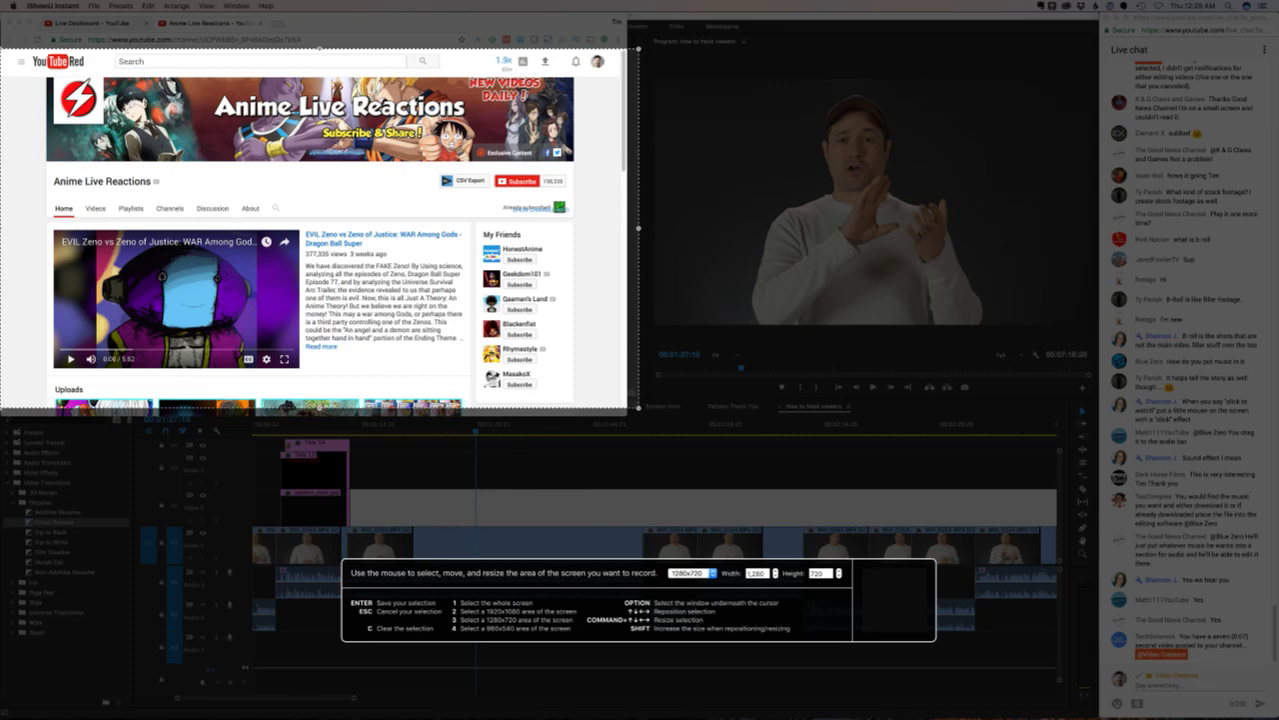
pyautogui.press('Return')
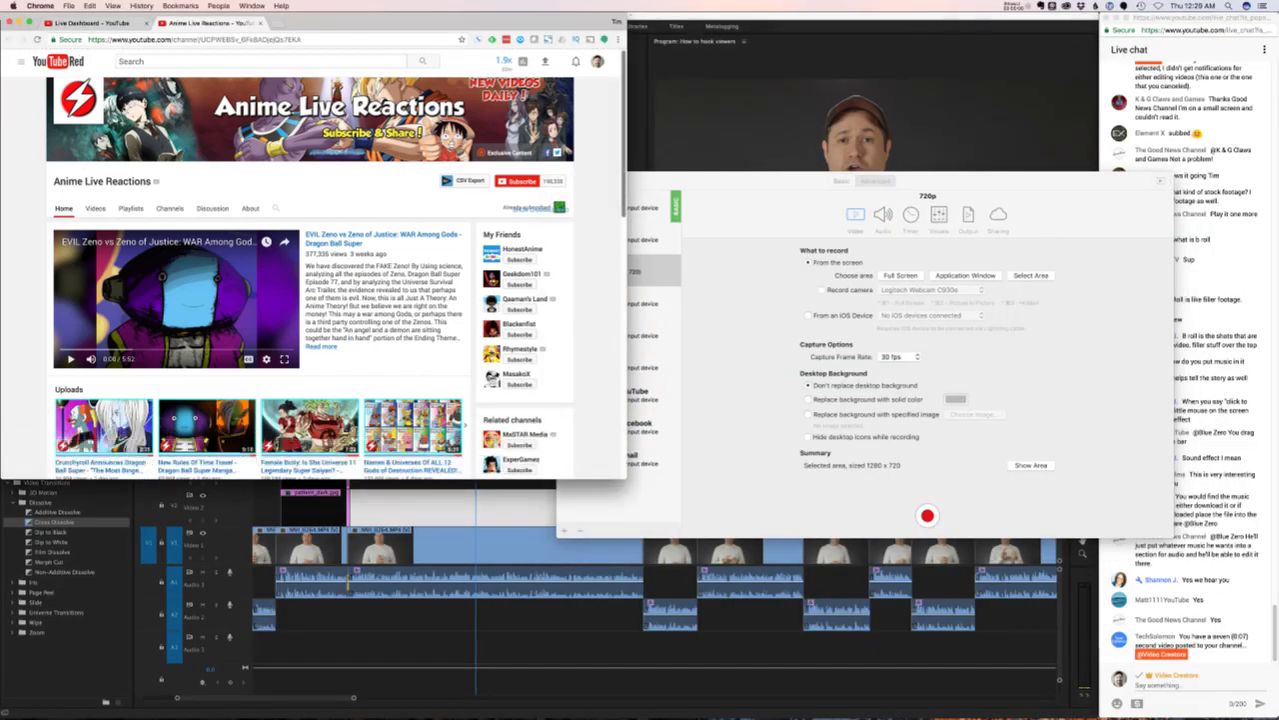
# - Nudge the capture area down, confirm it, and switch back to Premiere
pyautogui.click(1031, 274)
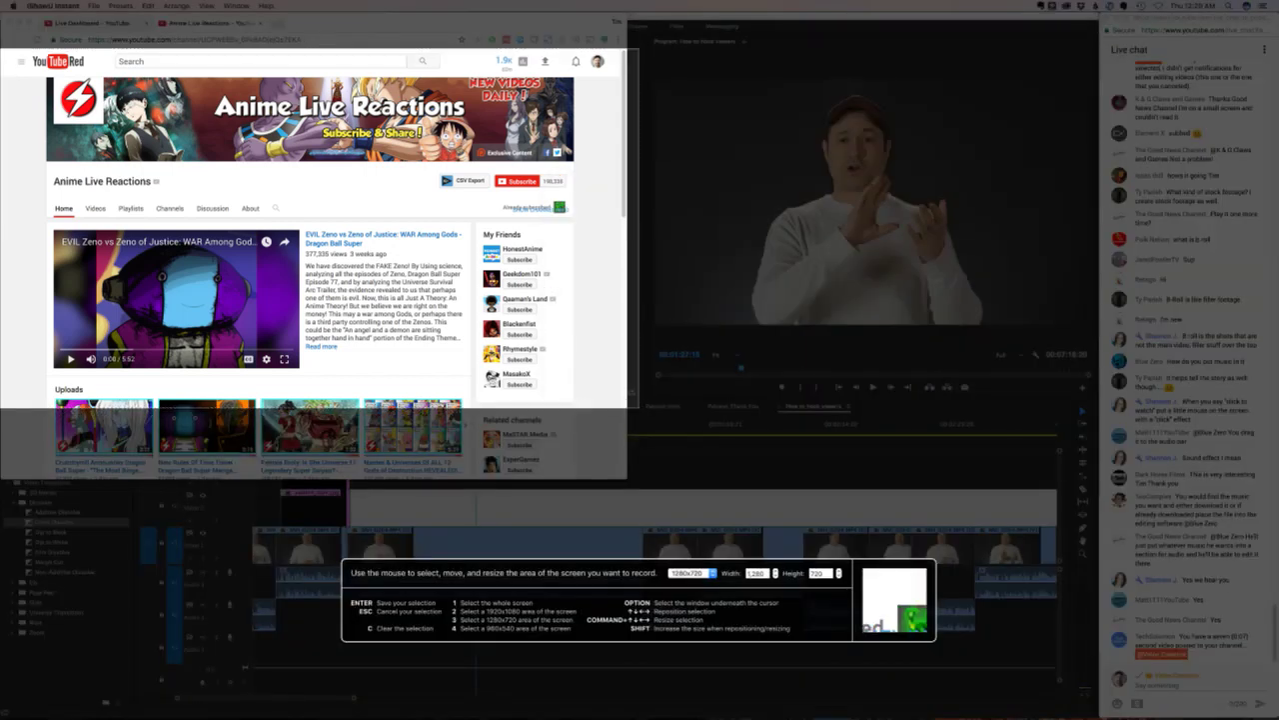
pyautogui.press('Down')
pyautogui.press('Down')
pyautogui.press('Down')
pyautogui.press('Down')
pyautogui.press('Down')
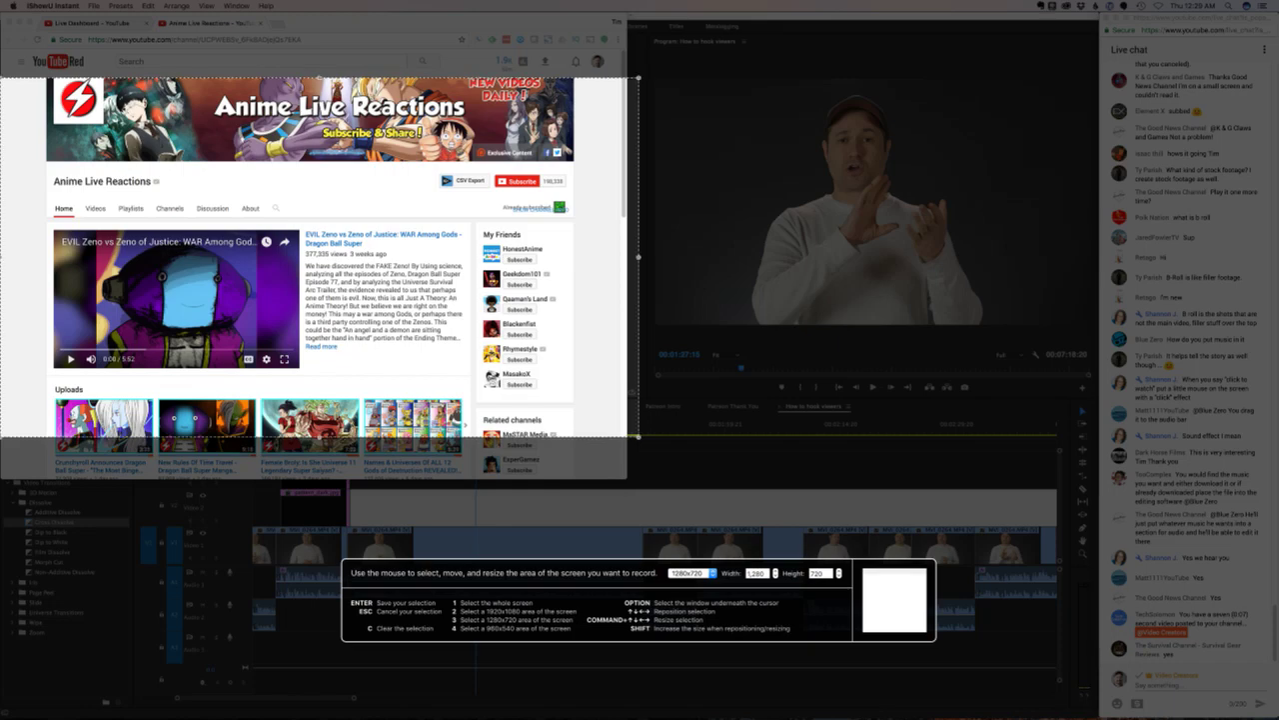
pyautogui.press('Return')
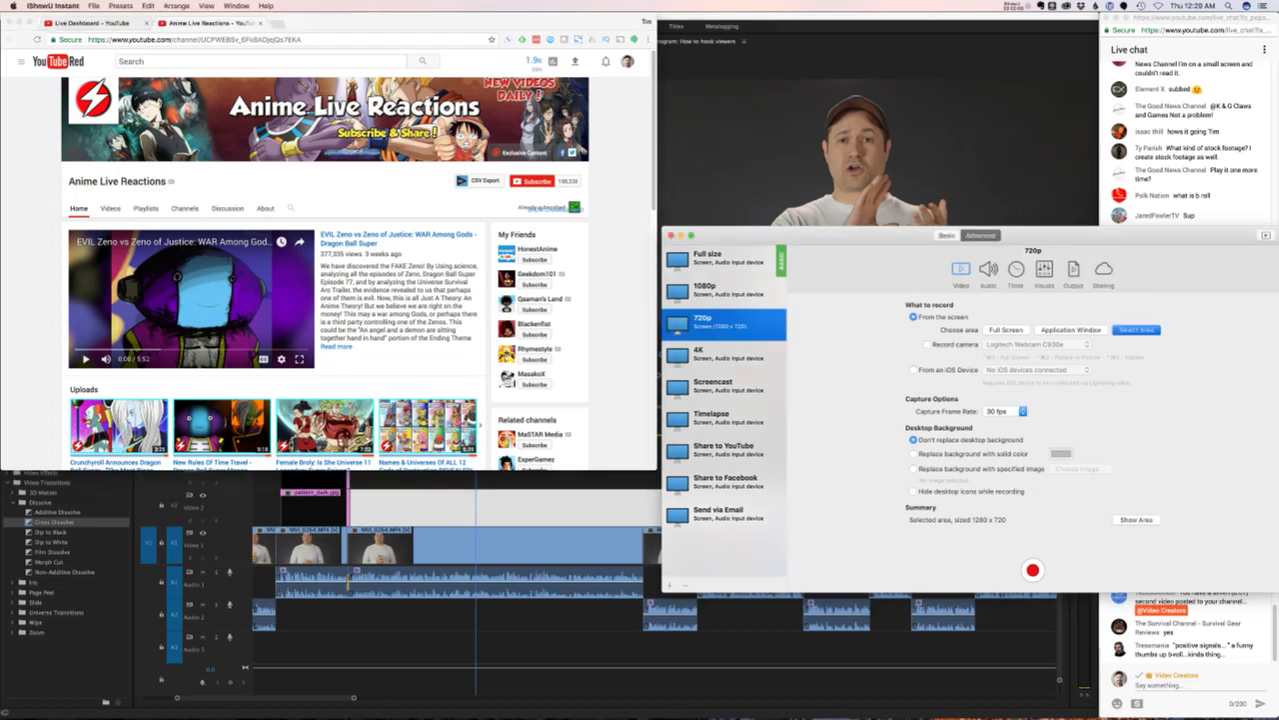
pyautogui.press('Return')
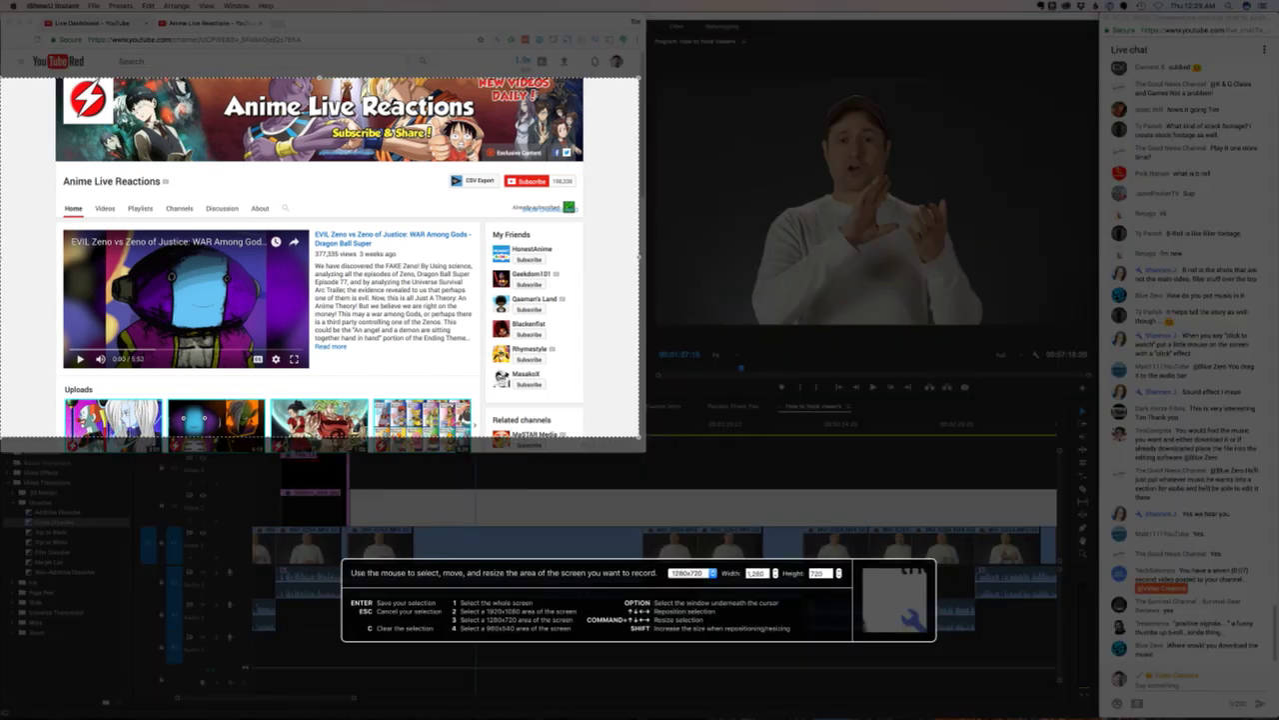
pyautogui.press('Return')
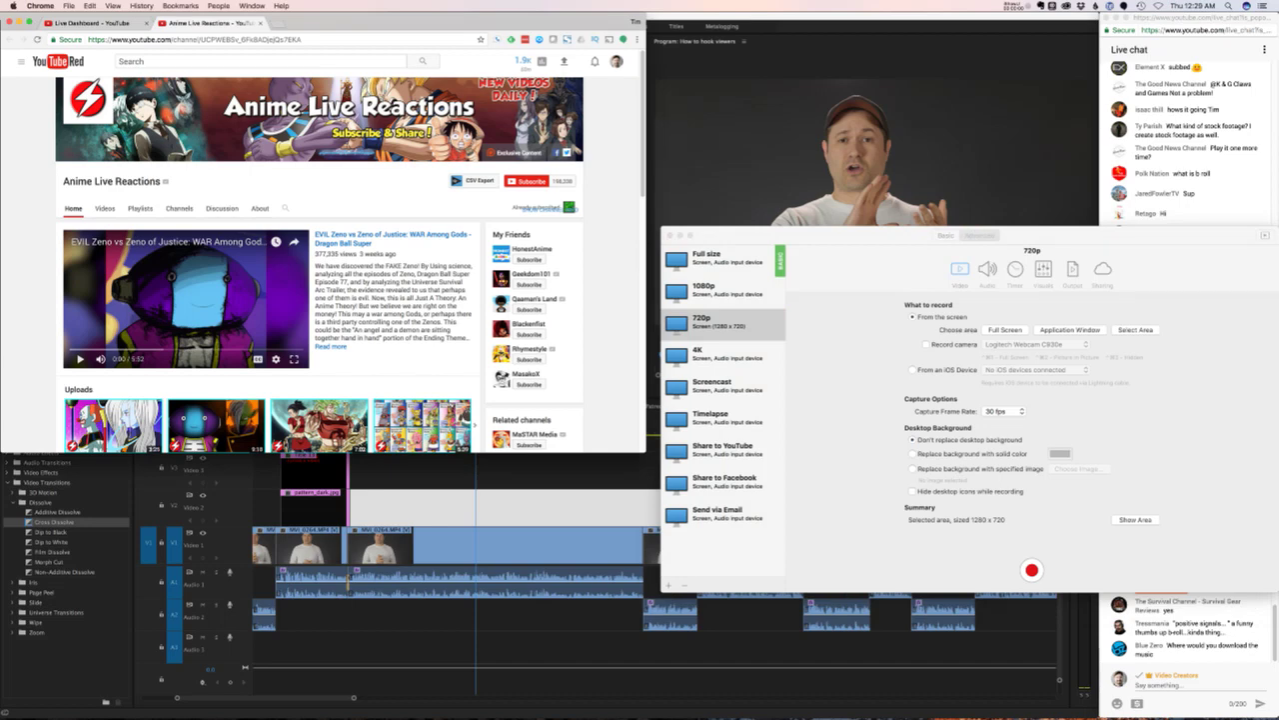
pyautogui.press('super+Tab')
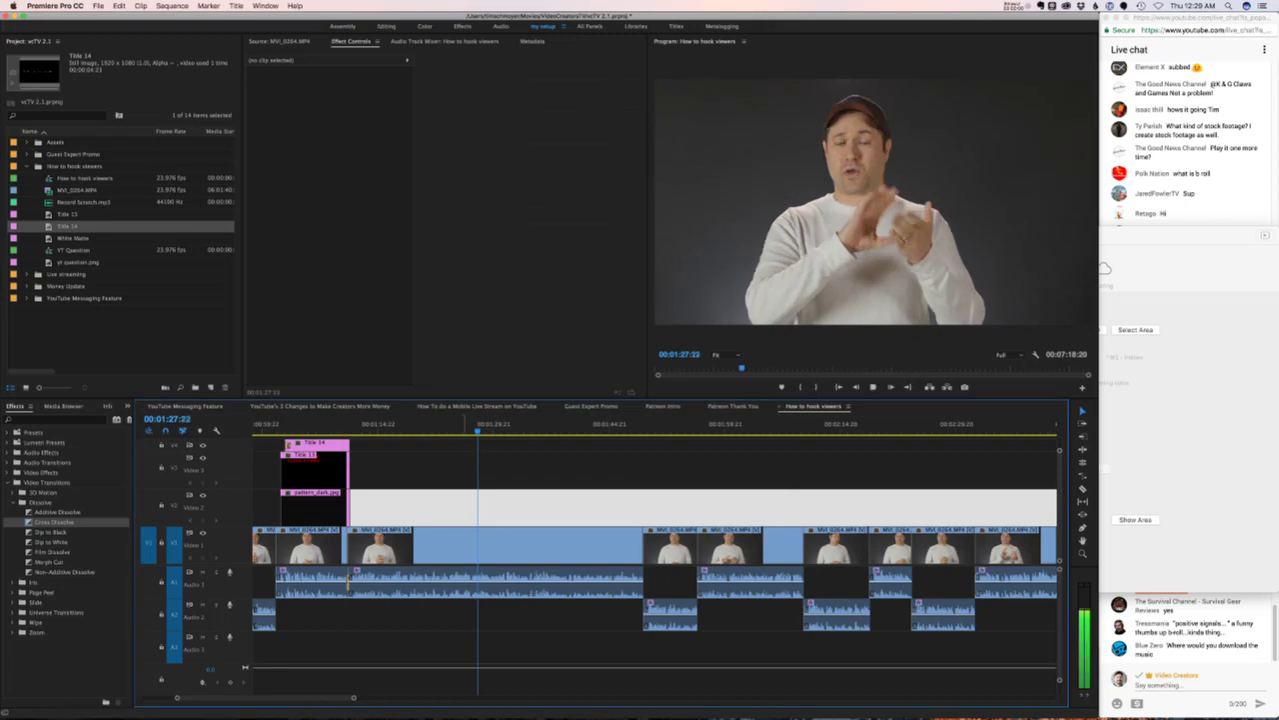
# - Glance at the live chat during playback, then return the playhead to 00:01:22
pyautogui.press('super+Tab')
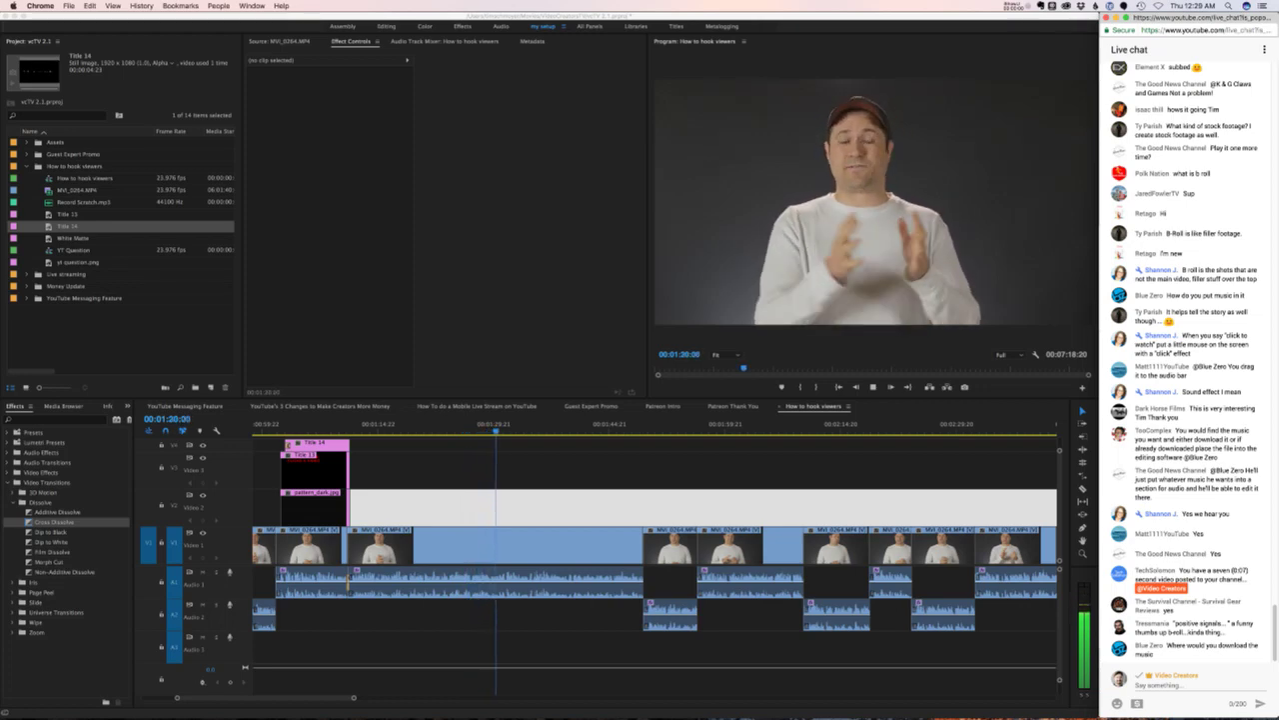
pyautogui.press('super+Tab')
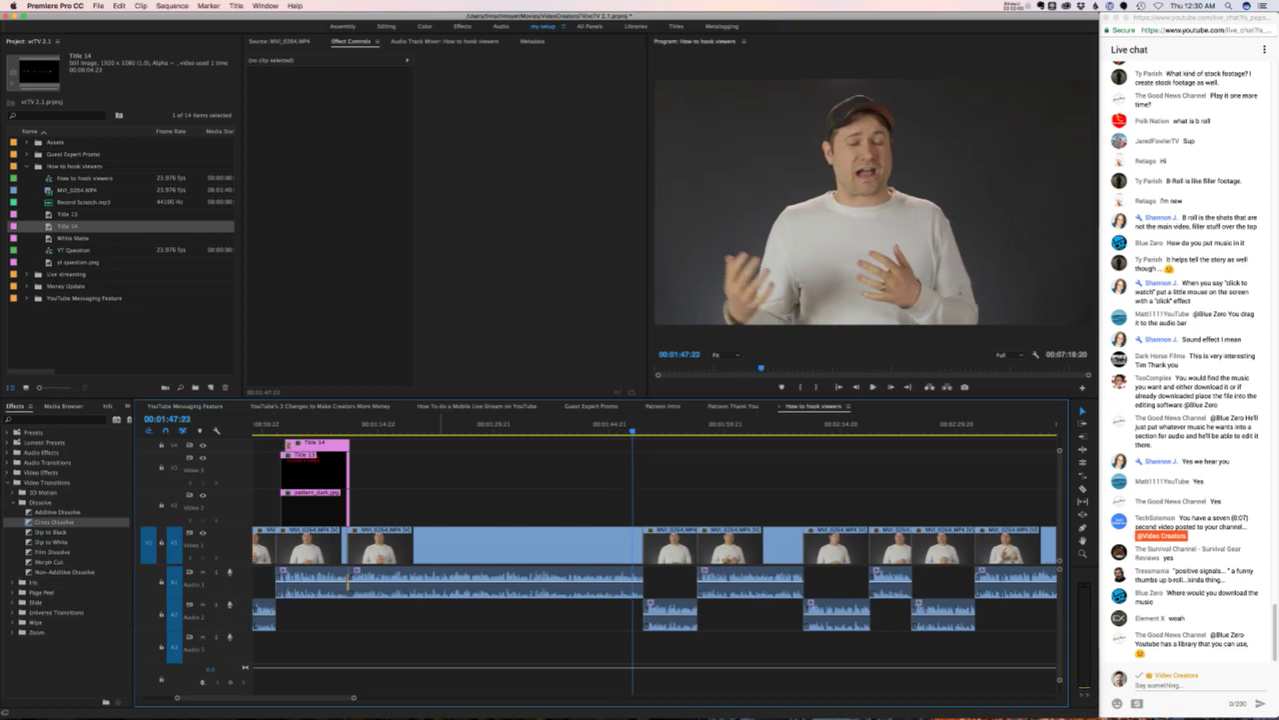
pyautogui.click(438, 424)
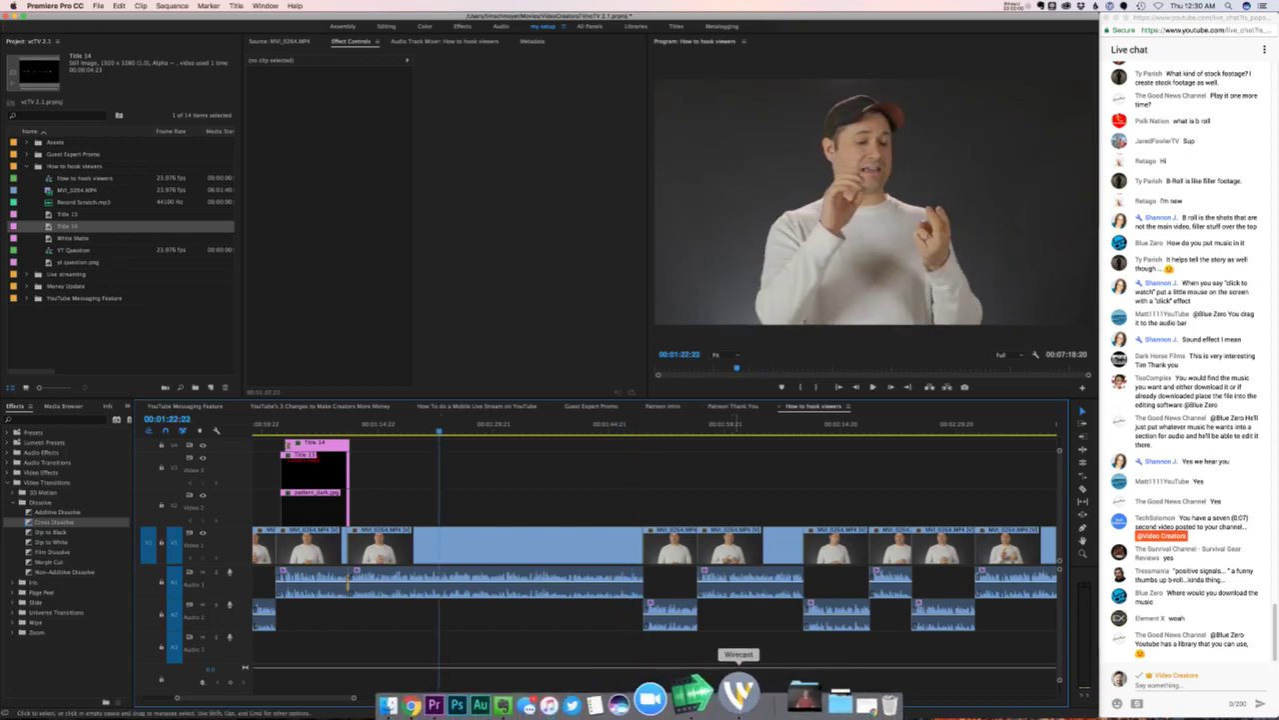
# - Start an iShowU recording of the YouTube channel page area
pyautogui.click(457, 694)
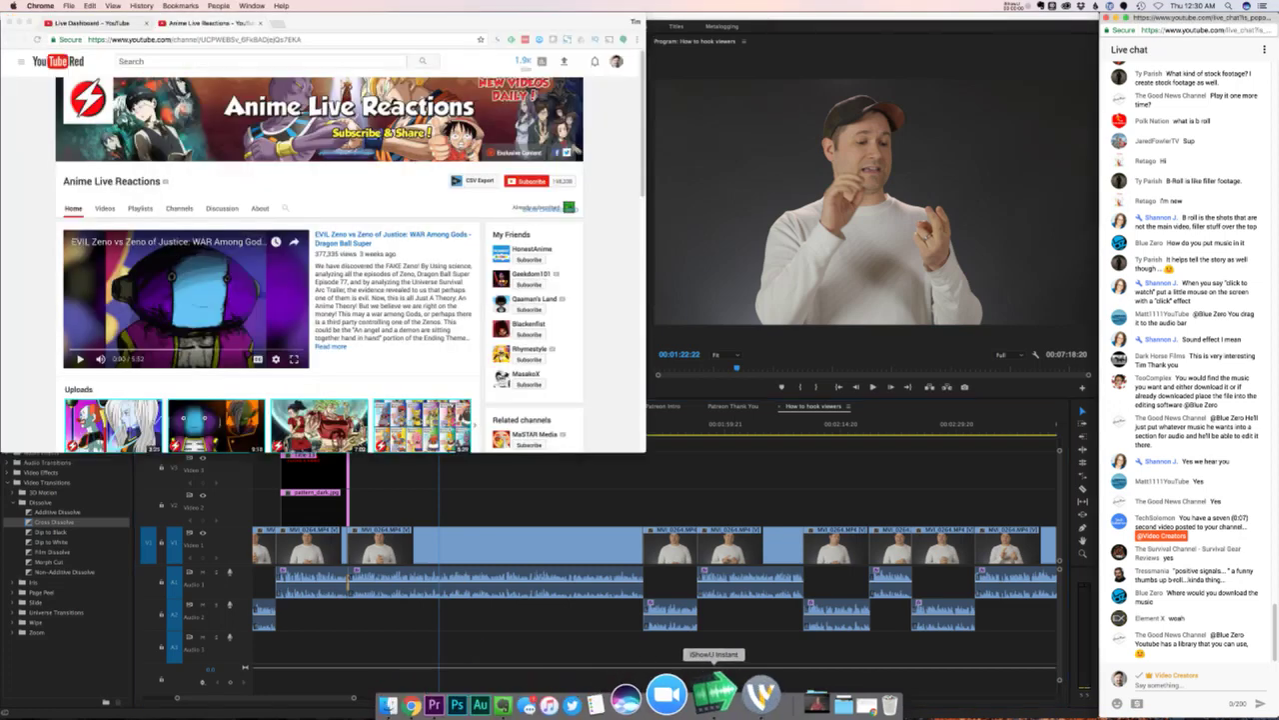
pyautogui.click(688, 700)
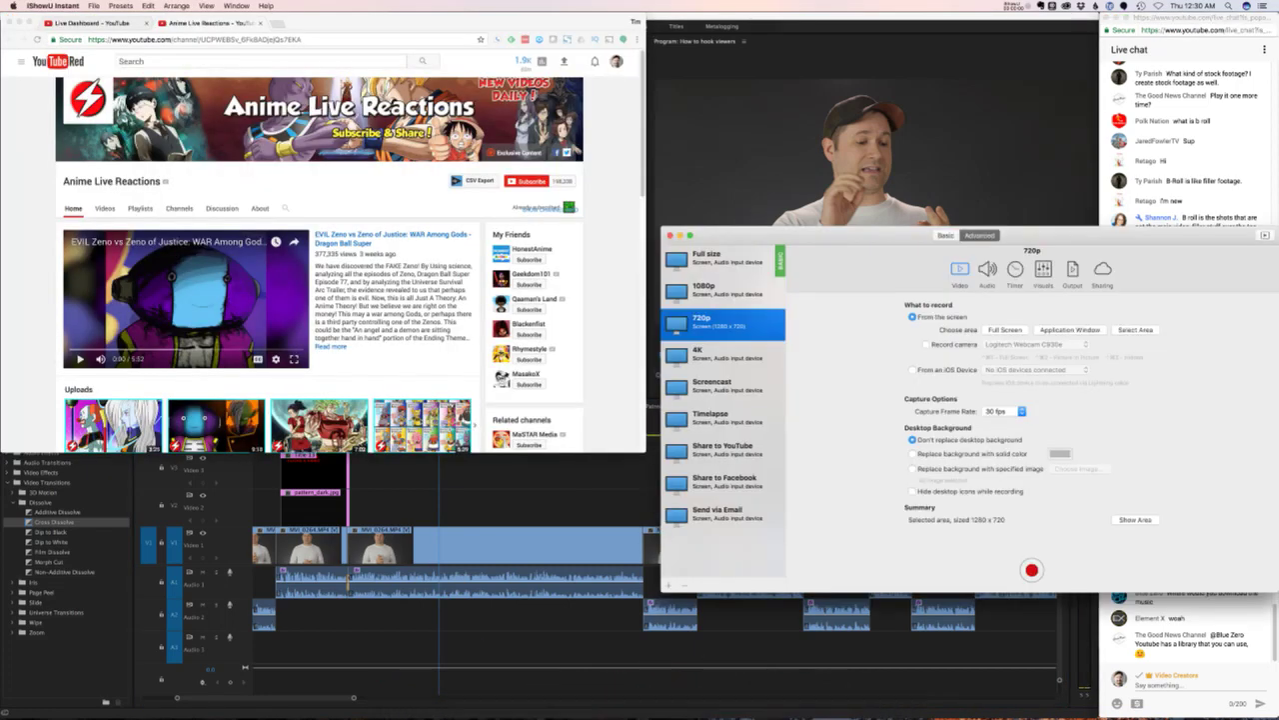
pyautogui.press('shift+super+2')
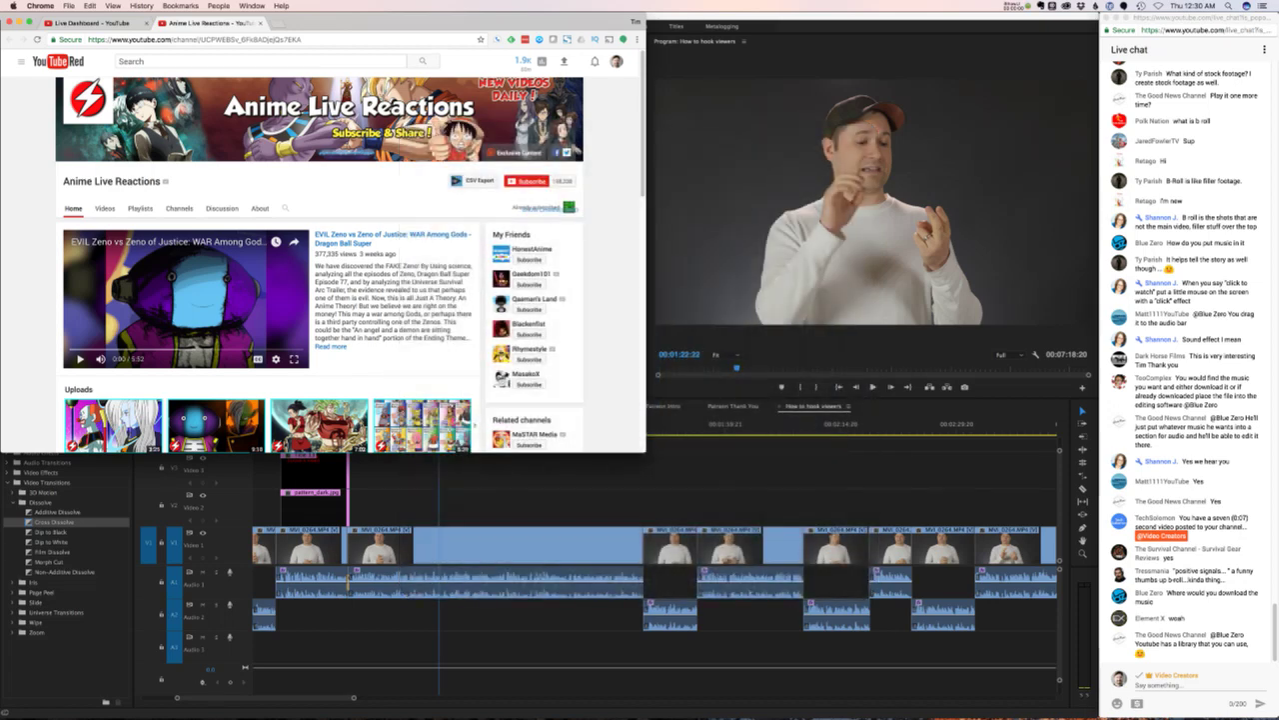
# - Open the channel's first upload in theater mode and pause it
pyautogui.scroll(-3, 460, 396)
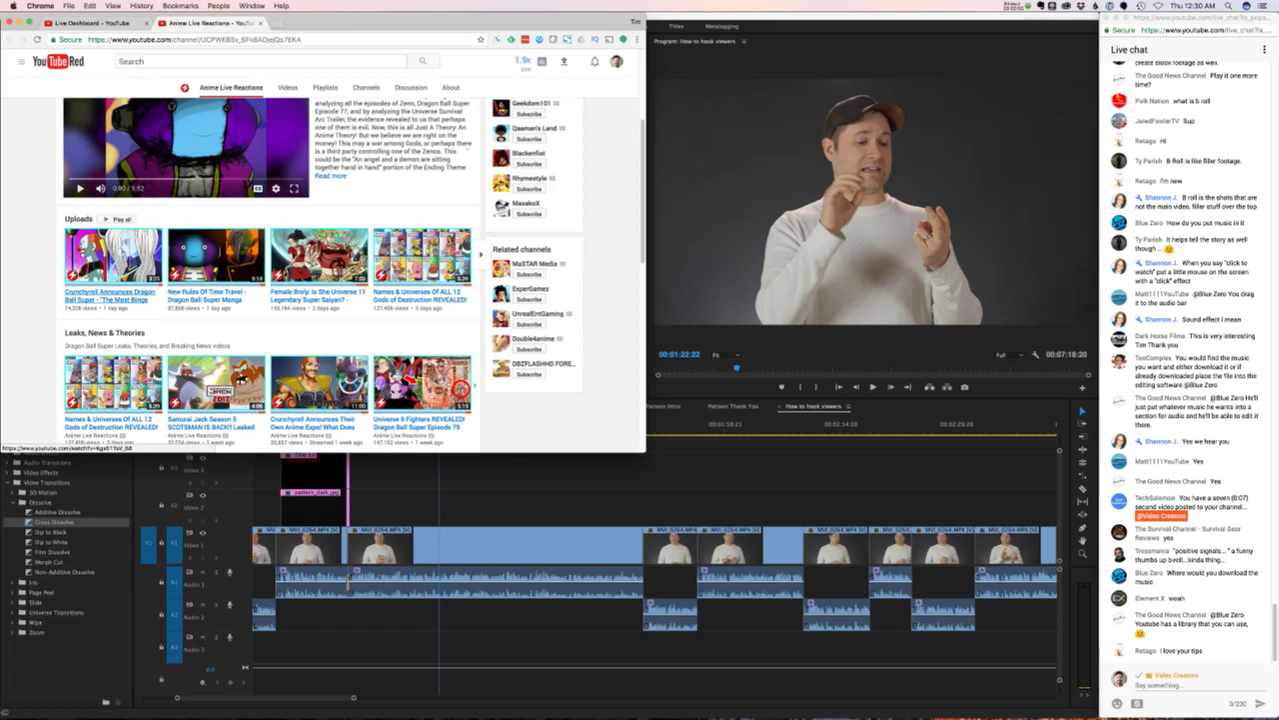
pyautogui.click(110, 295)
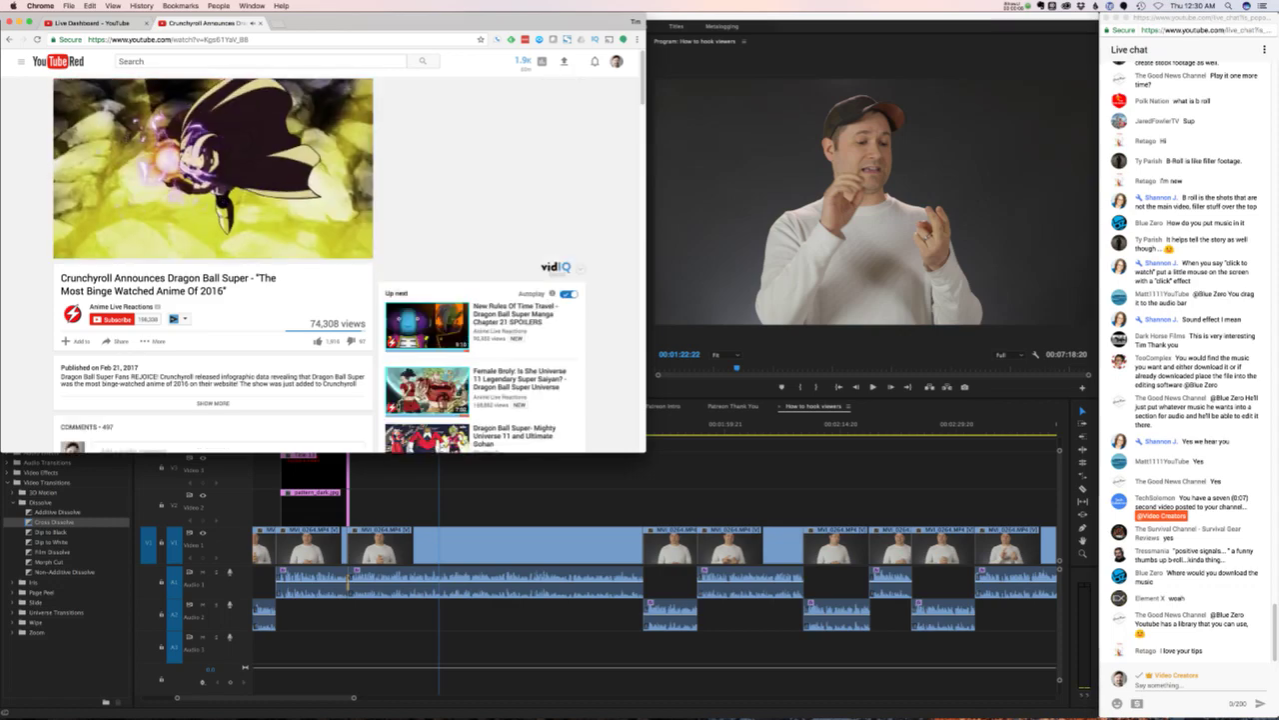
pyautogui.press('t')
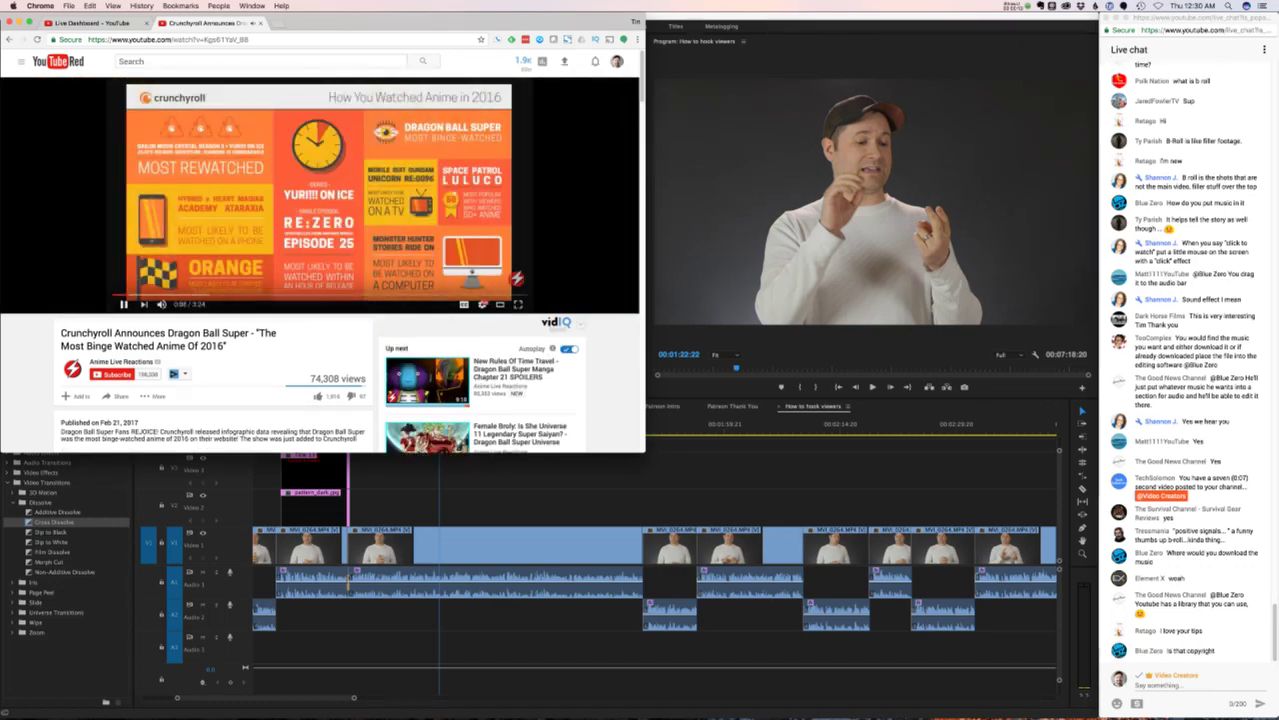
pyautogui.press('k')
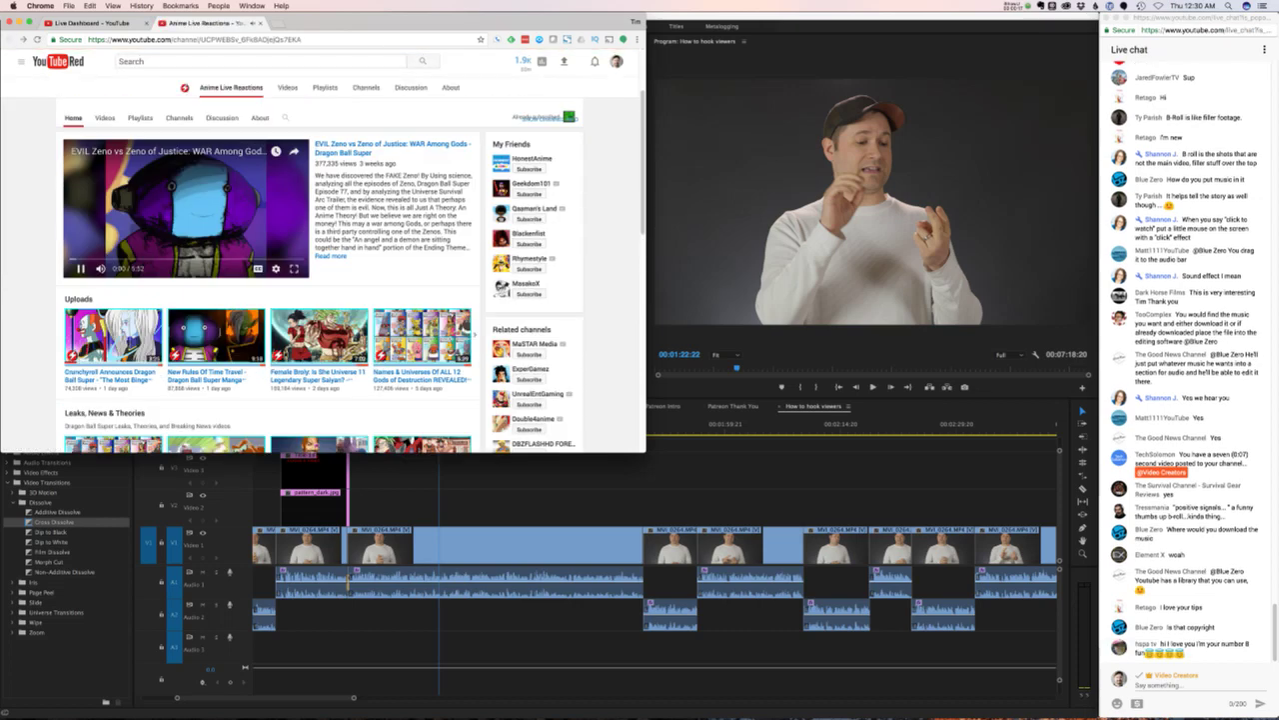
# - Open the Female Broly video and skip ahead past 2:25
pyautogui.scroll(-2, 320, 265)
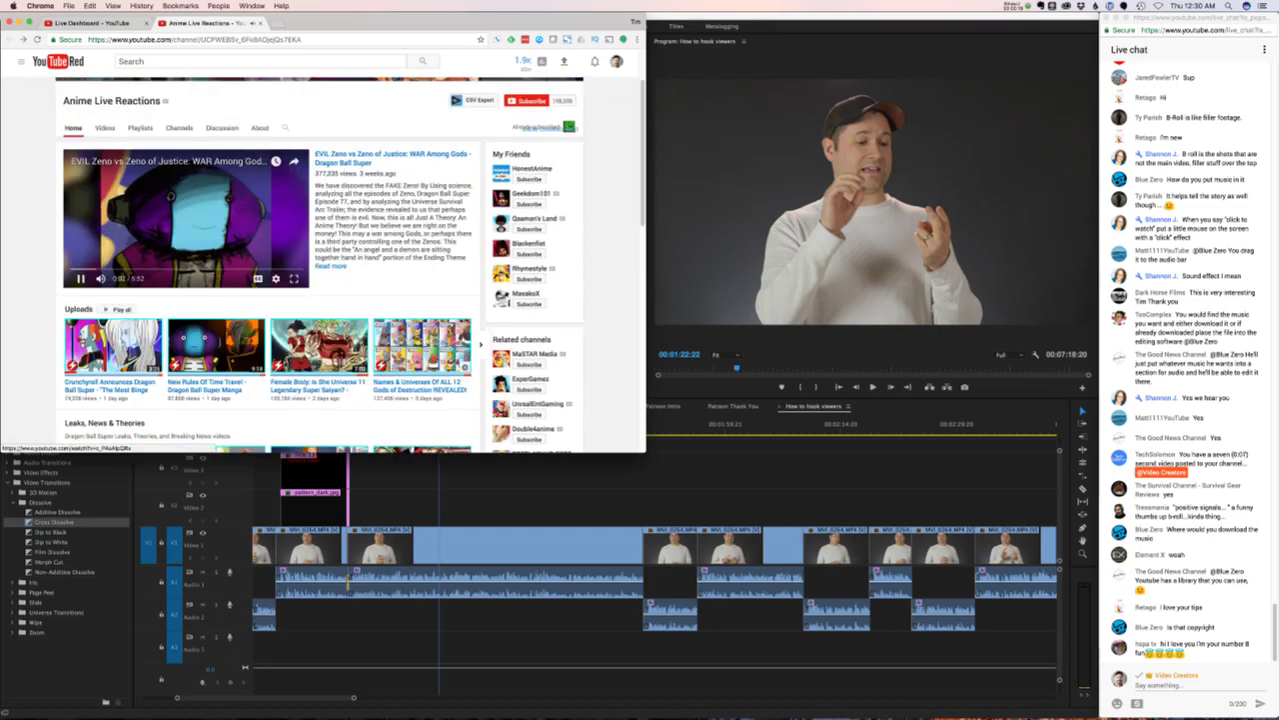
pyautogui.scroll(-1, 320, 264)
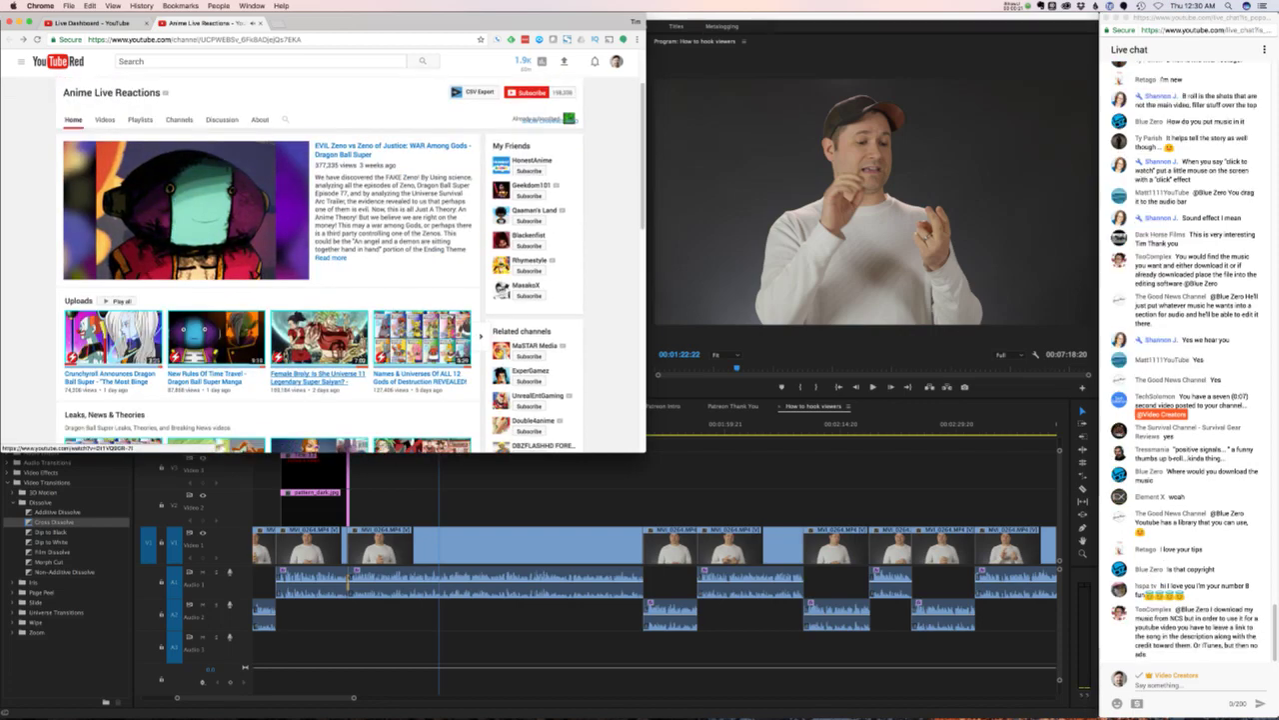
pyautogui.click(305, 377)
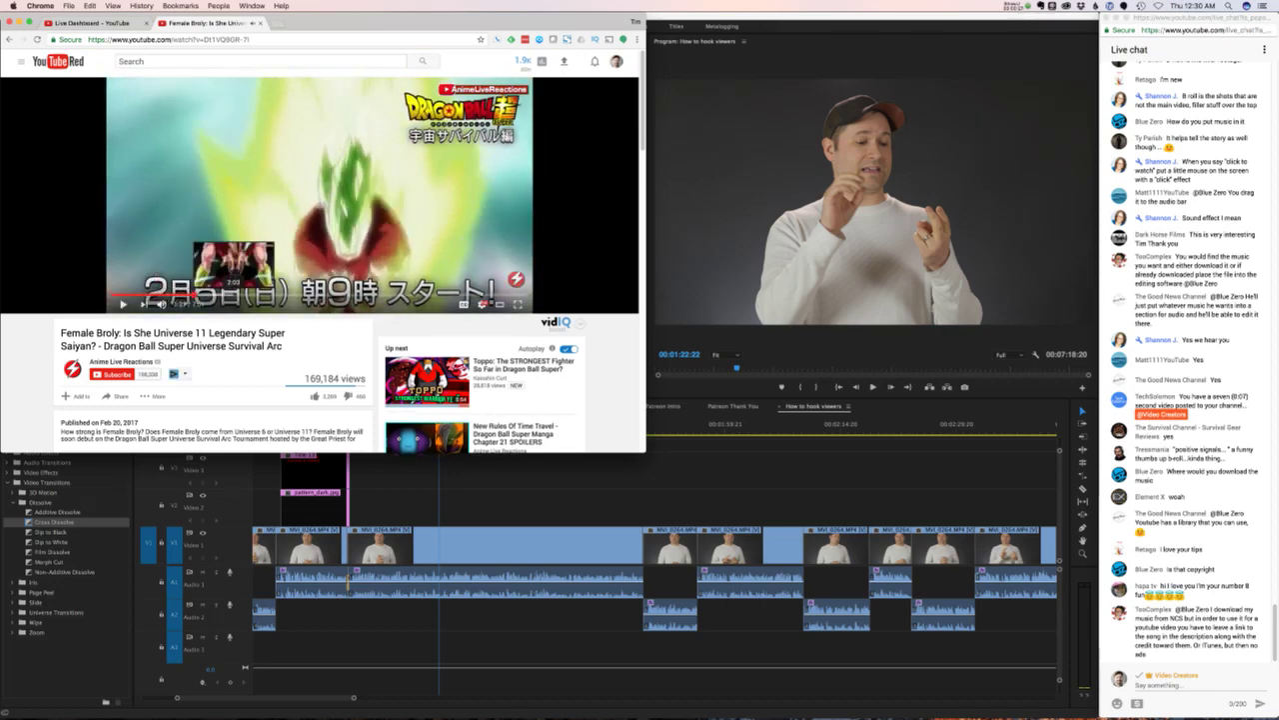
pyautogui.click(256, 295)
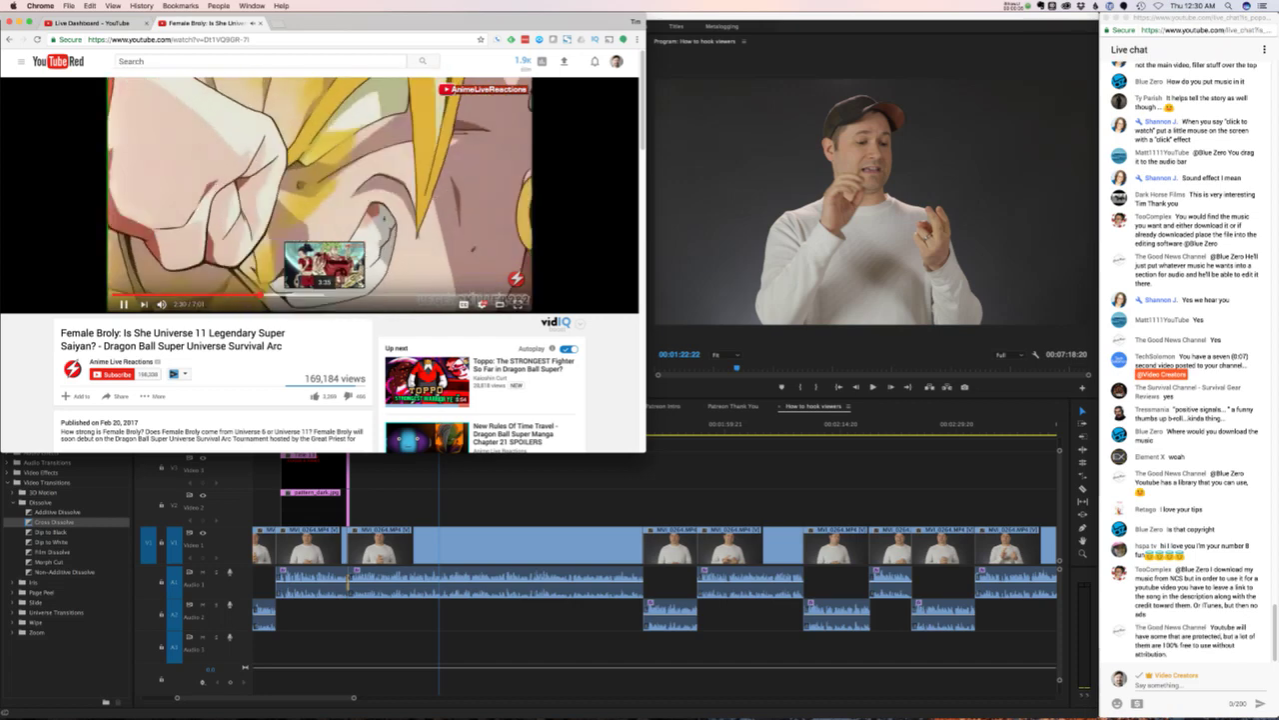
pyautogui.click(348, 295)
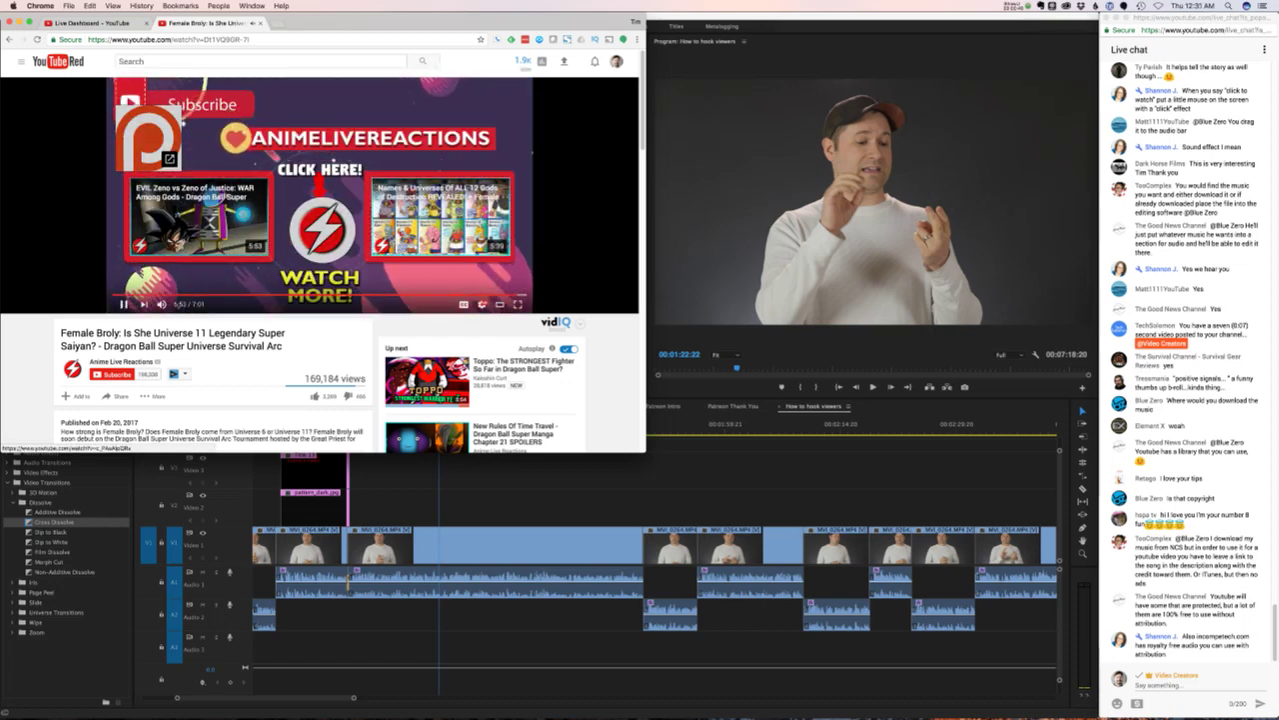
# - Follow the 12 Gods of Destruction card, then return to the Female Broly video
pyautogui.click(440, 214)
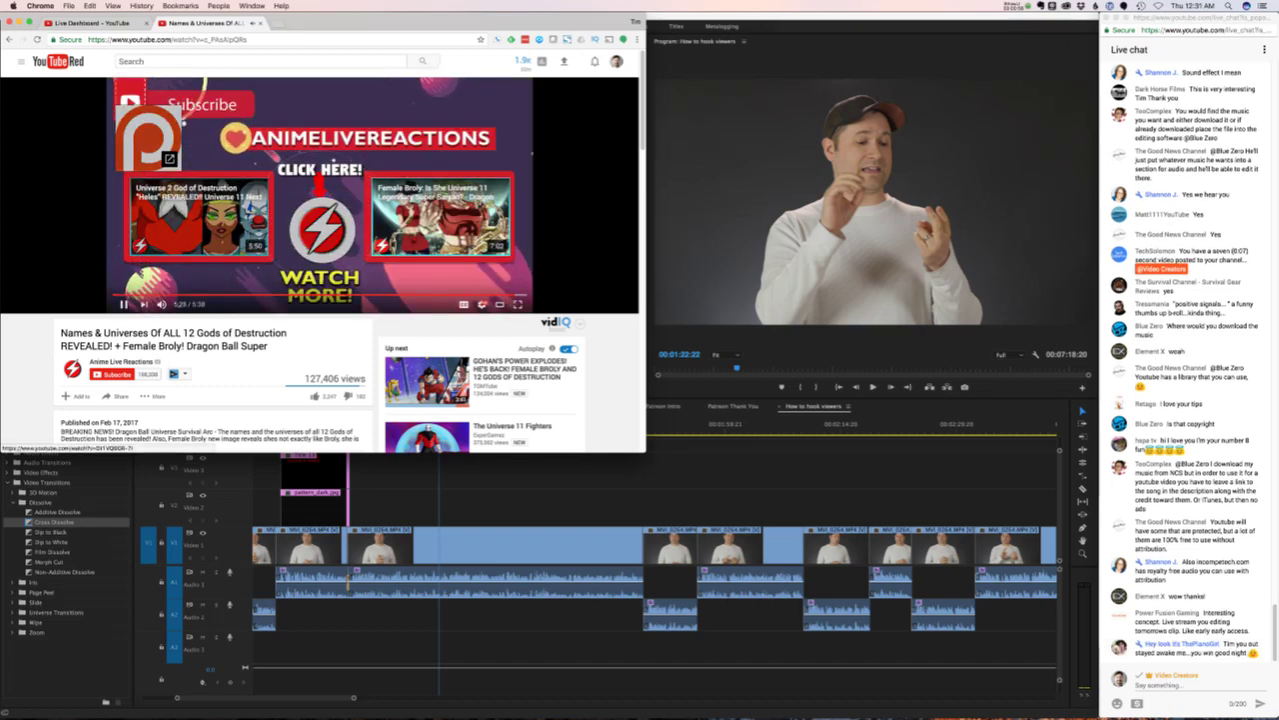
pyautogui.click(440, 218)
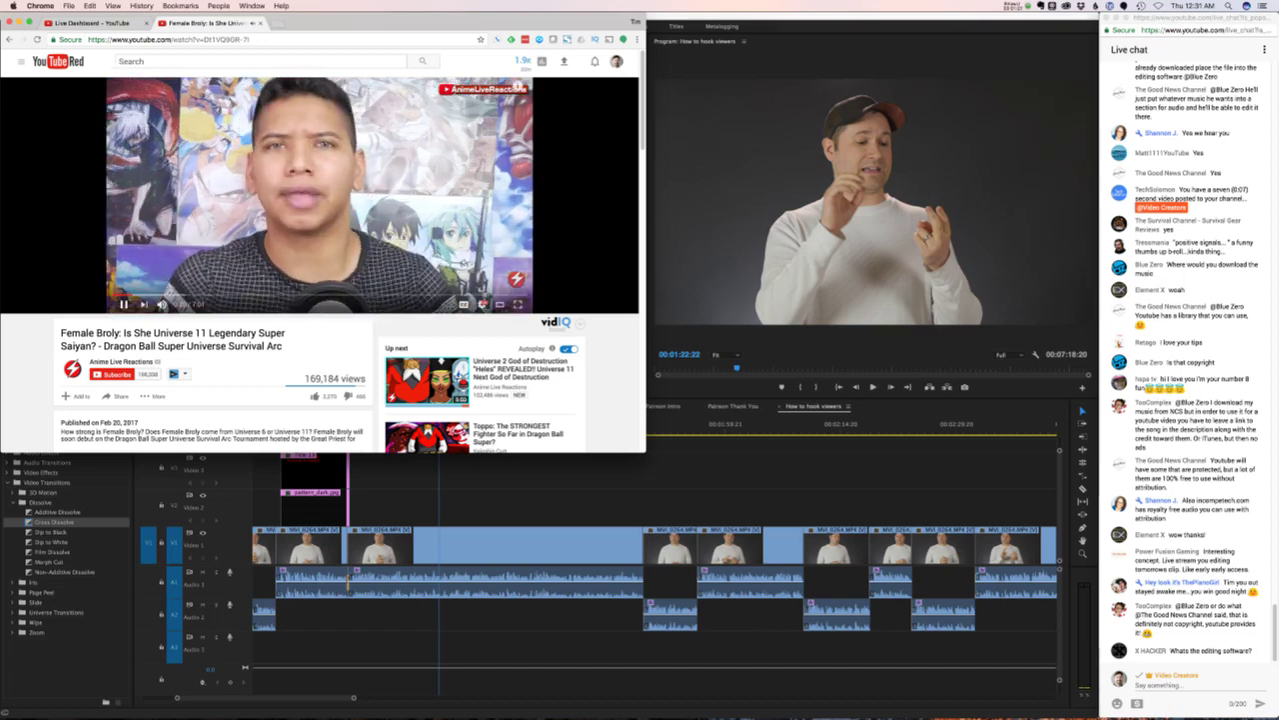
pyautogui.scroll(-1, 320, 250)
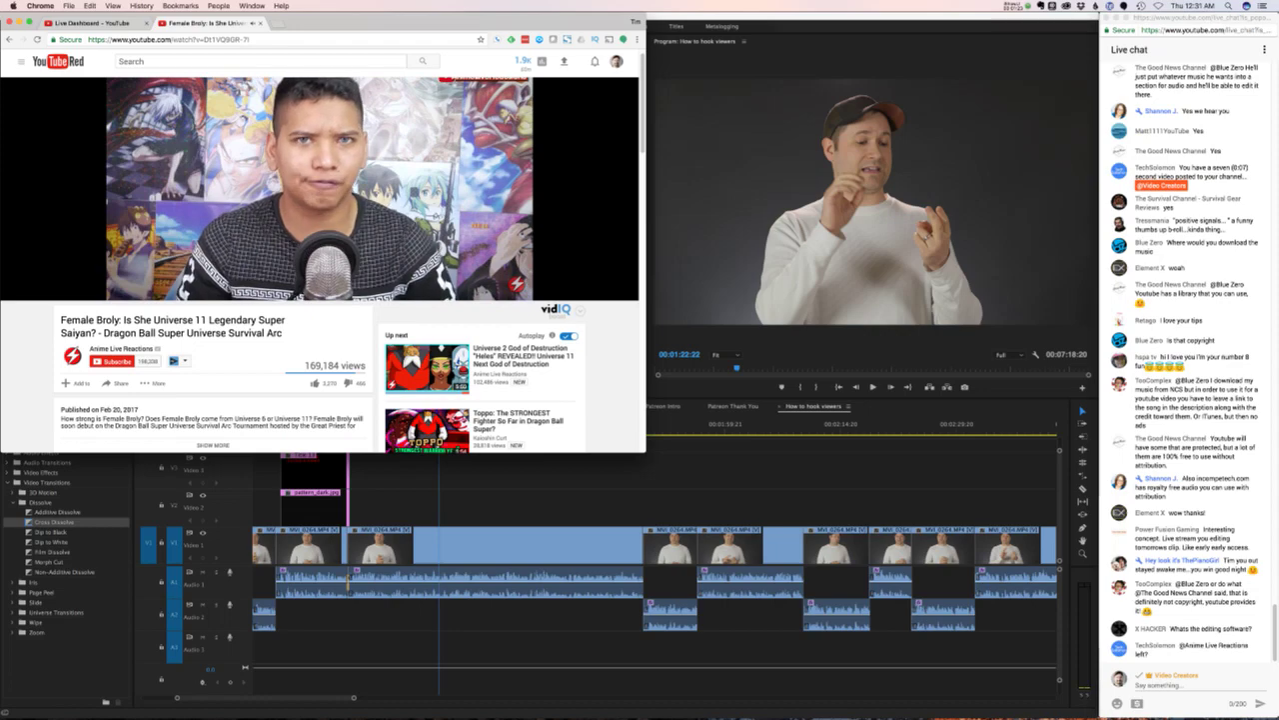
pyautogui.scroll(-5, 320, 250)
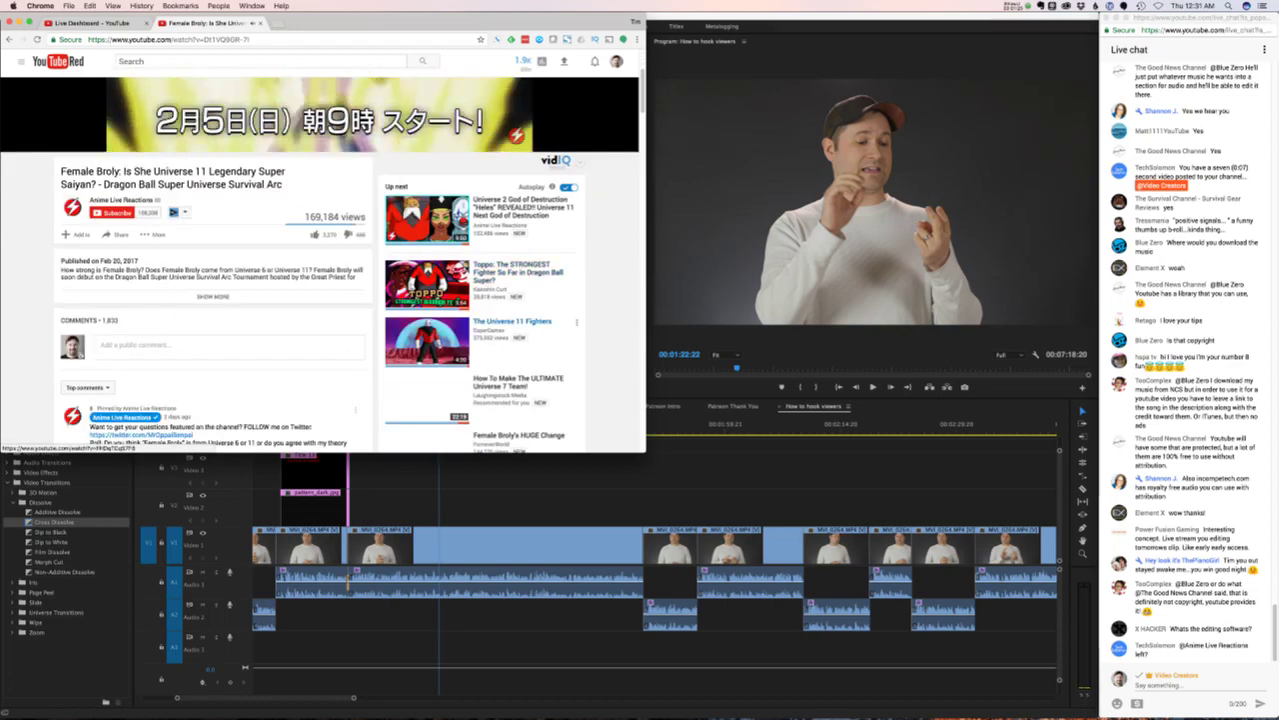
pyautogui.scroll(5, 320, 250)
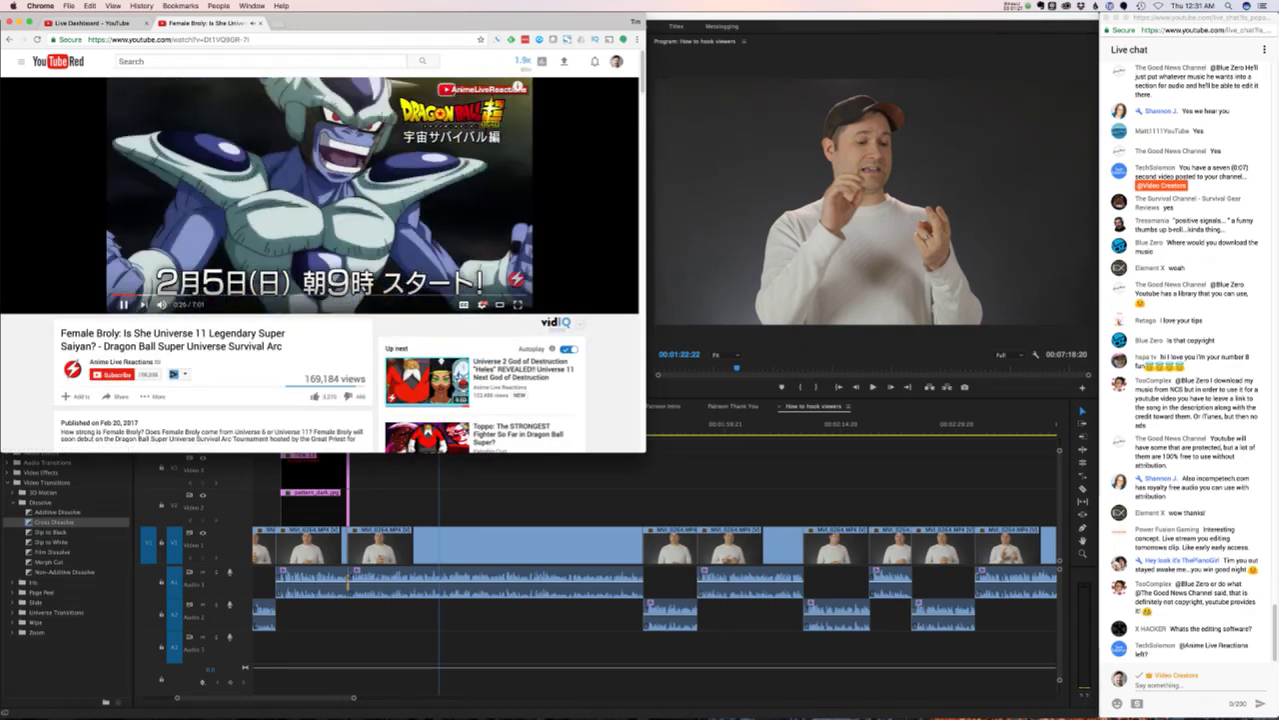
pyautogui.click(1010, 5)
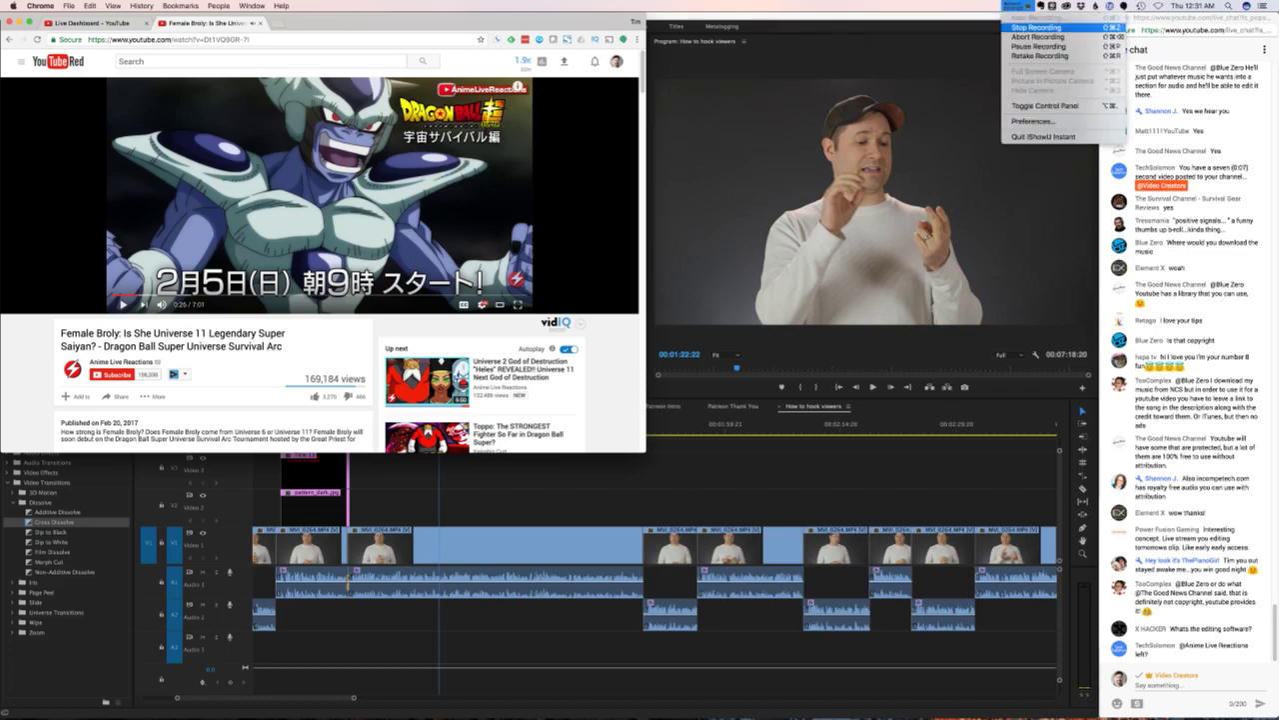
# - Stop the iShowU screen recording and open the How to hook viewers folder in Finder
pyautogui.click(1037, 27)
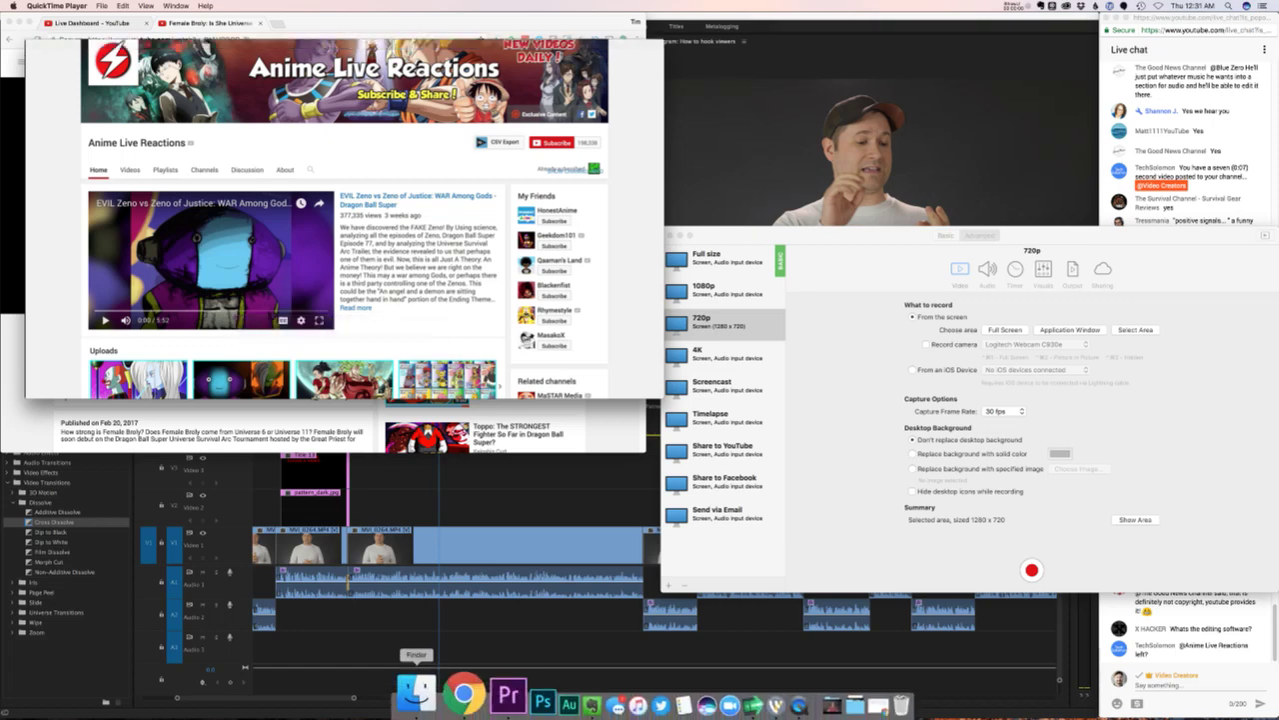
pyautogui.click(423, 689)
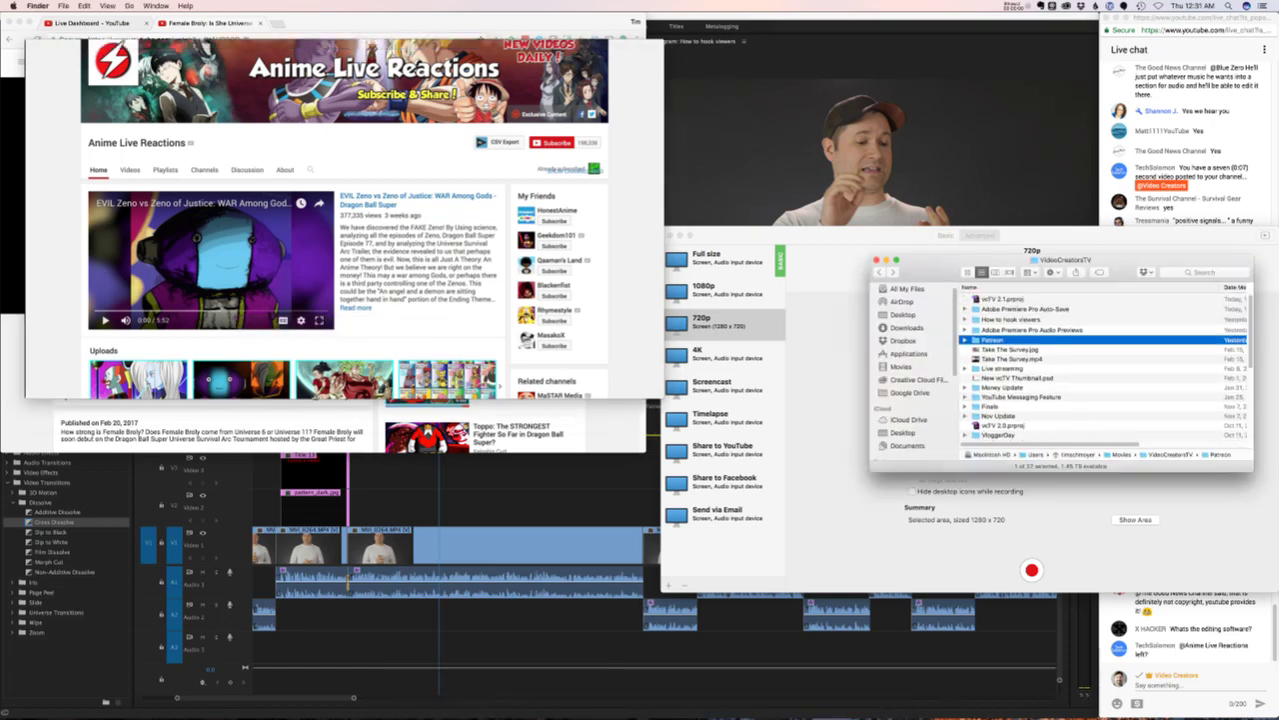
pyautogui.doubleClick(1011, 319)
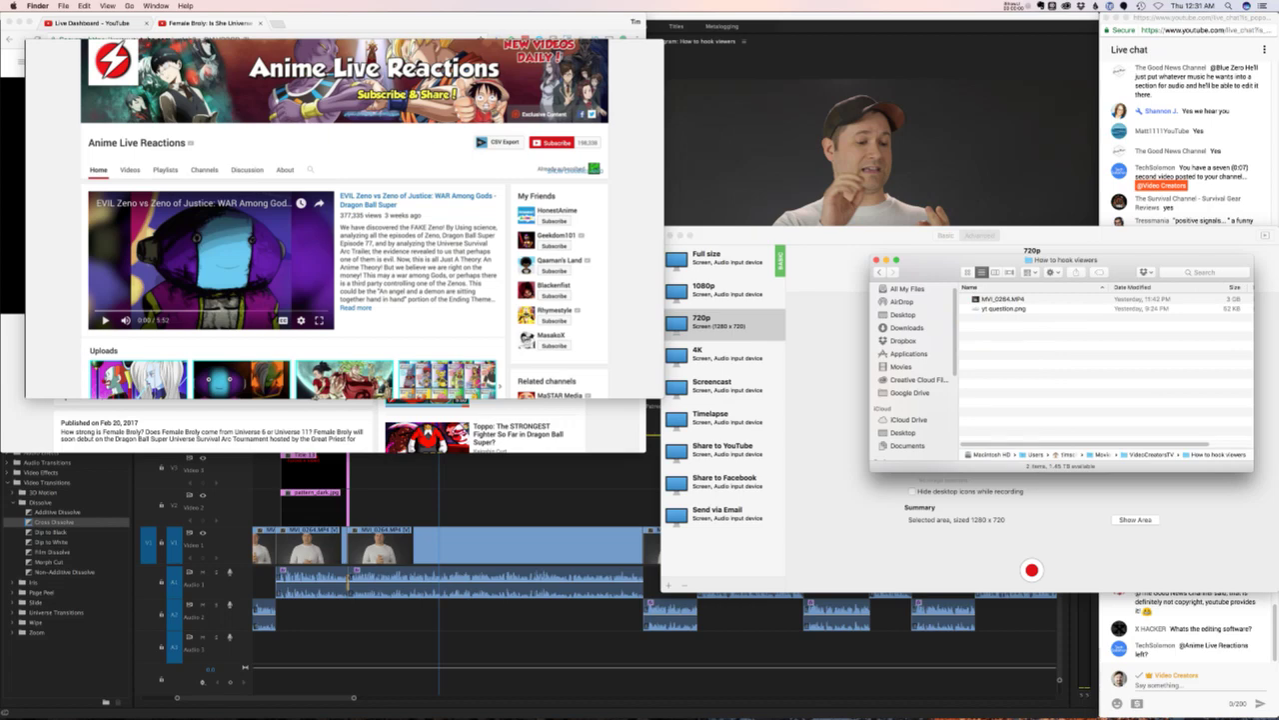
pyautogui.moveTo(999, 259); pyautogui.dragTo(573, 362)
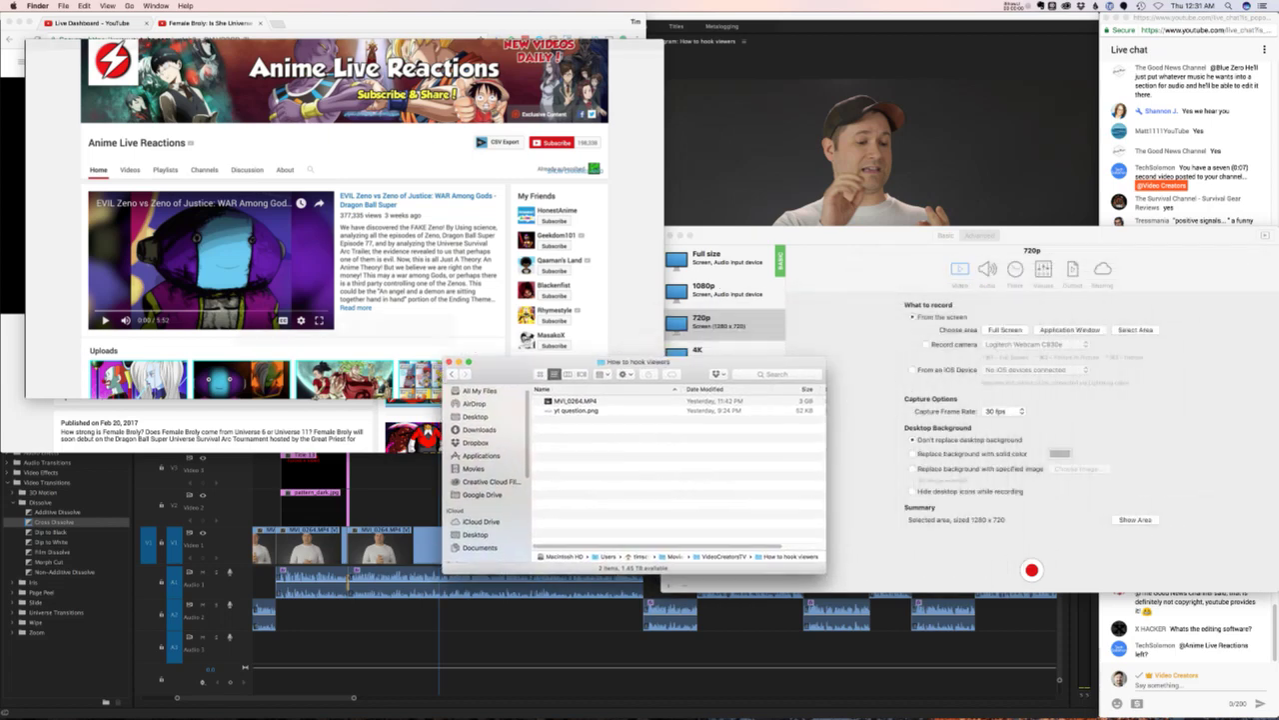
# - Check iShowU's recent recordings, close the playback window and return to Premiere
pyautogui.press('super+Tab')
pyautogui.click(1100, 6)
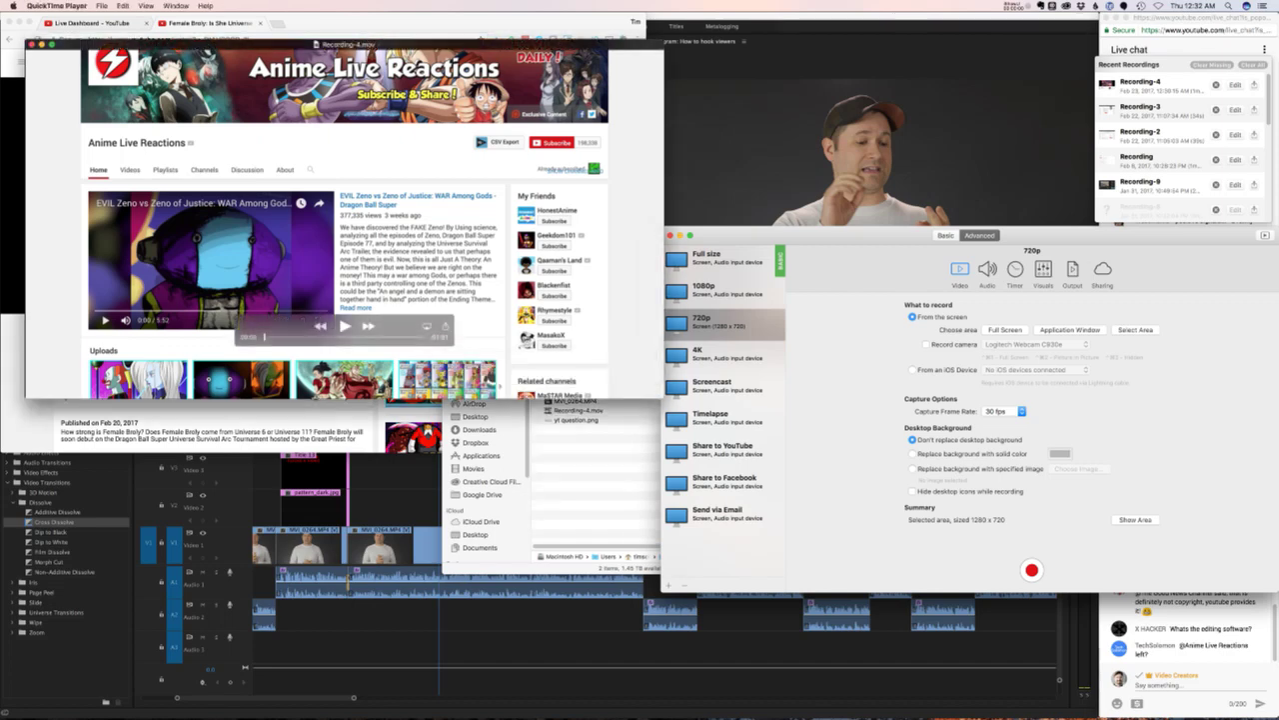
pyautogui.press('super+w')
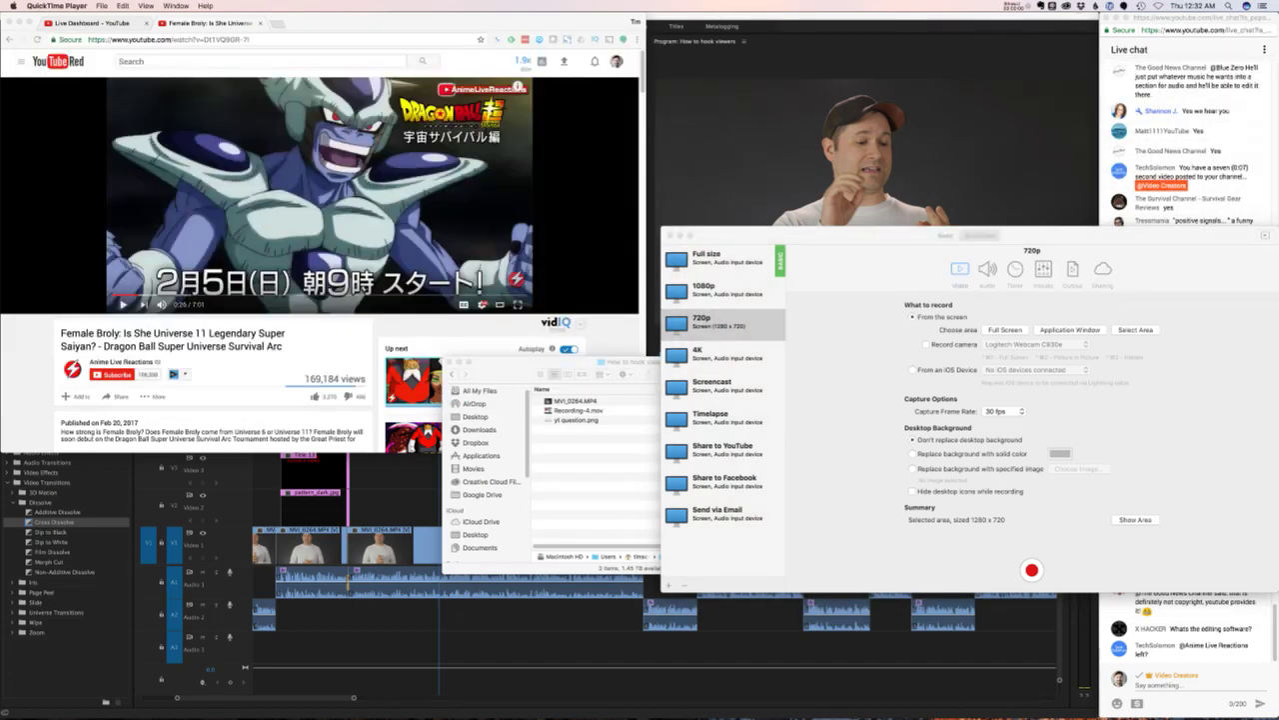
pyautogui.press('super+Tab')
# - Import Recording-4.mov from the How to hook viewers folder and preview it in the Source monitor
pyautogui.click(443, 704)
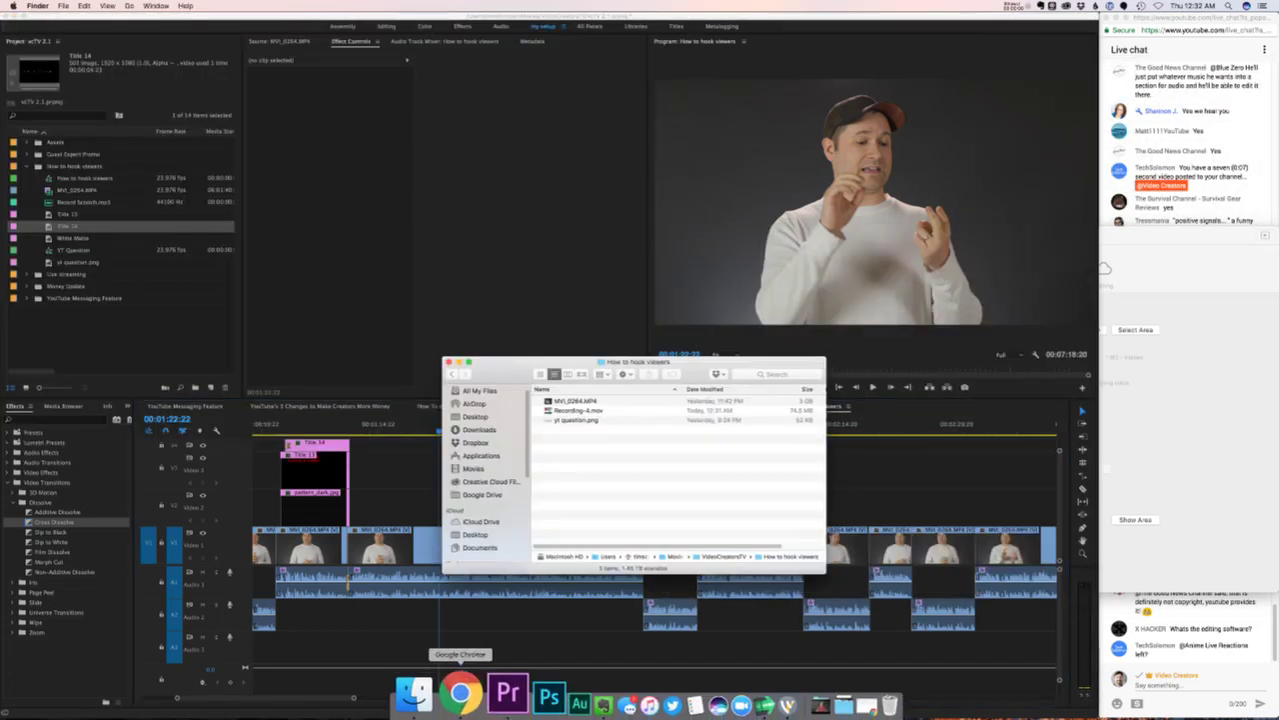
pyautogui.click(578, 410)
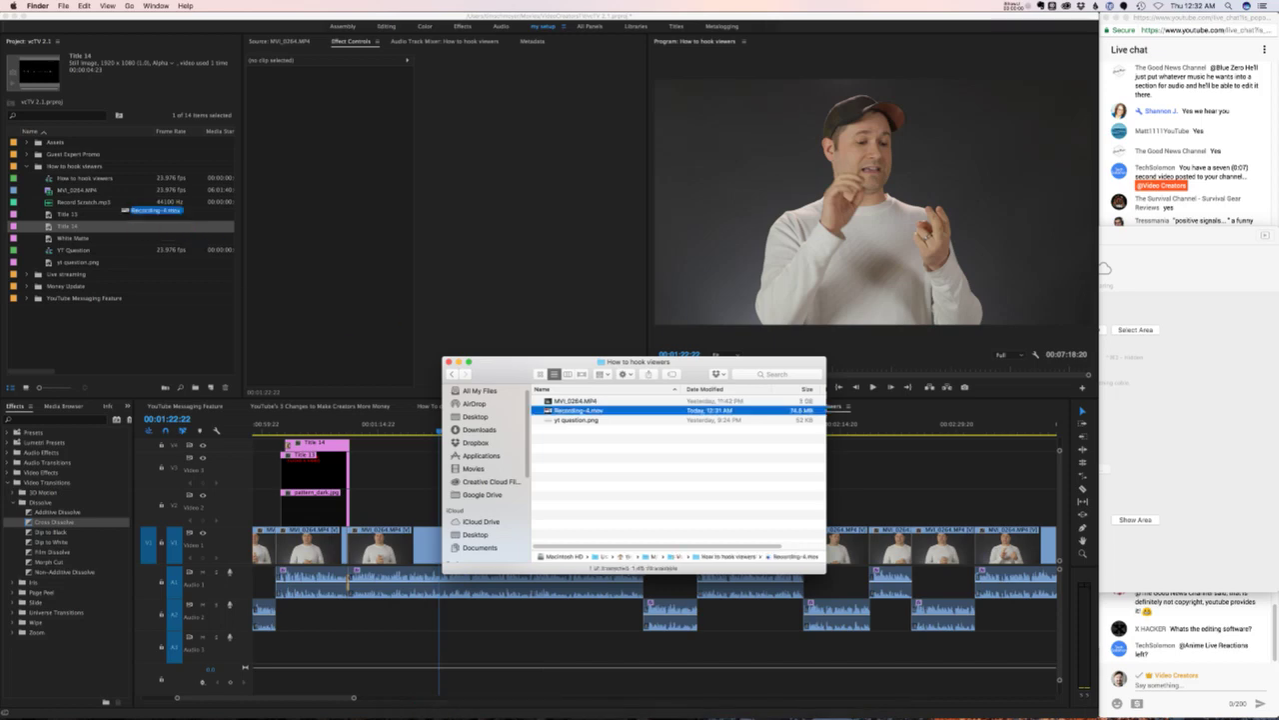
pyautogui.moveTo(578, 409); pyautogui.dragTo(120, 320)
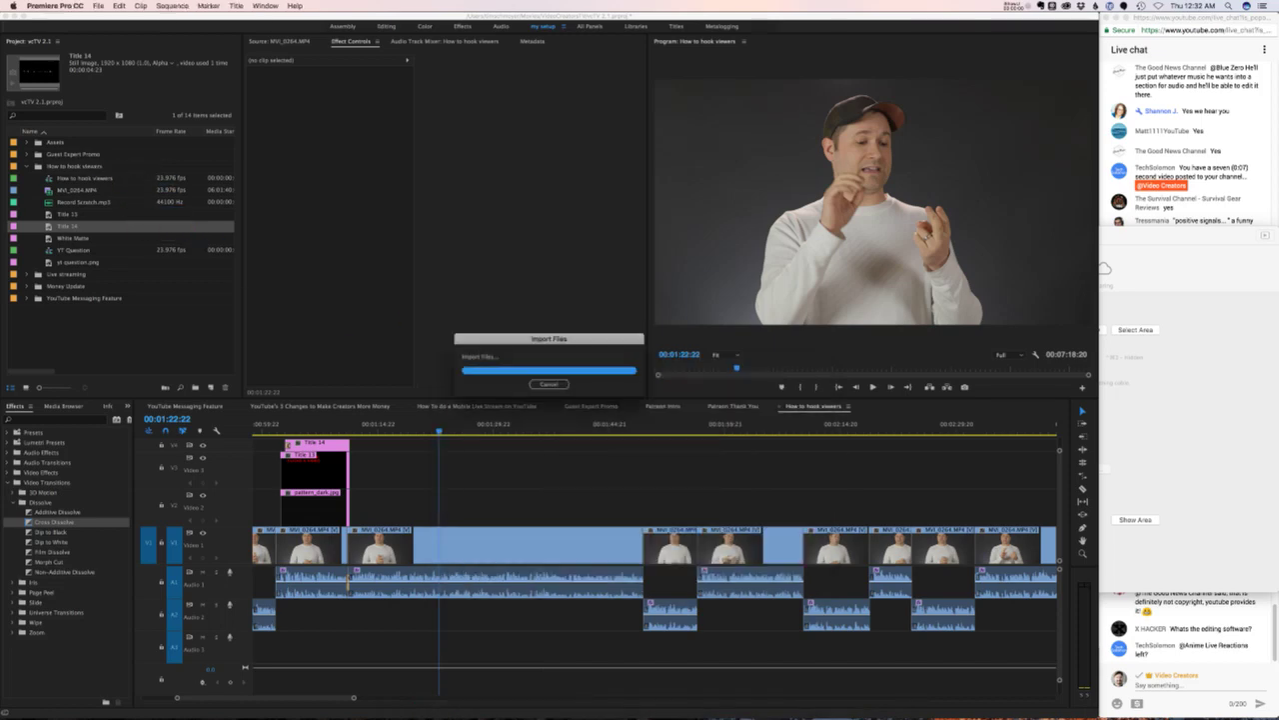
pyautogui.doubleClick(80, 214)
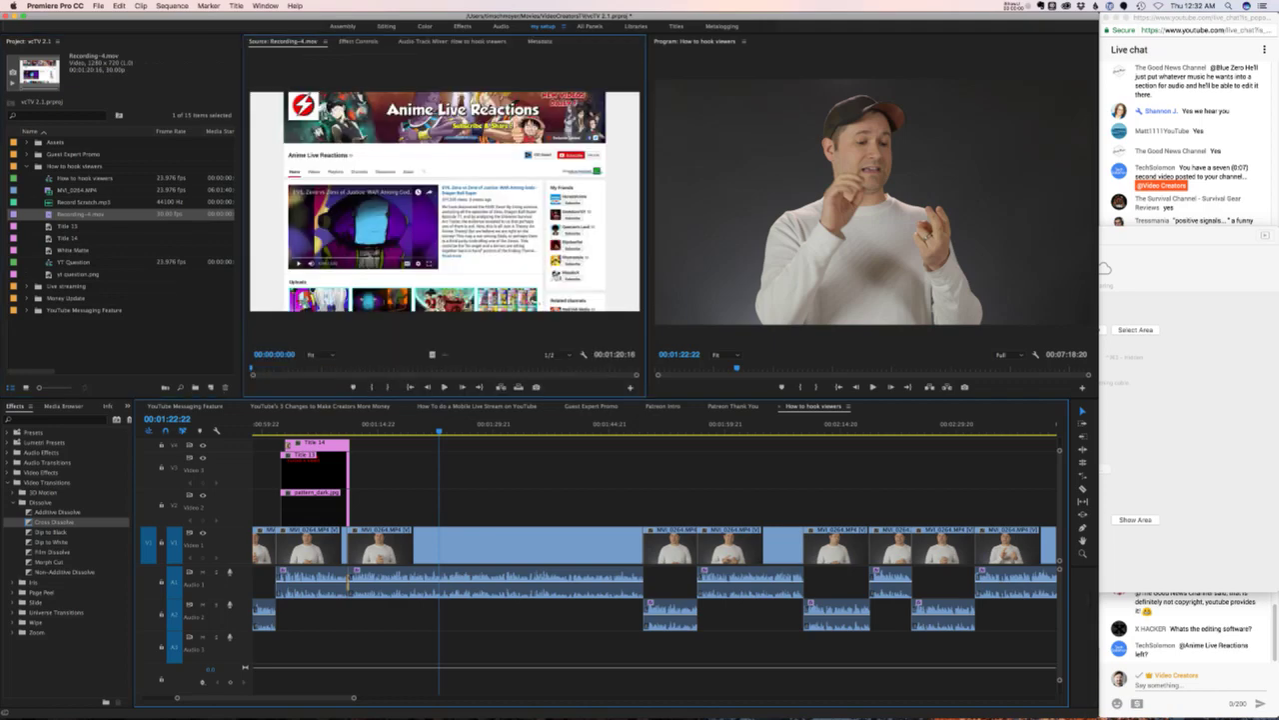
pyautogui.press('l')
pyautogui.press('l')
pyautogui.press('l')
pyautogui.press('l')
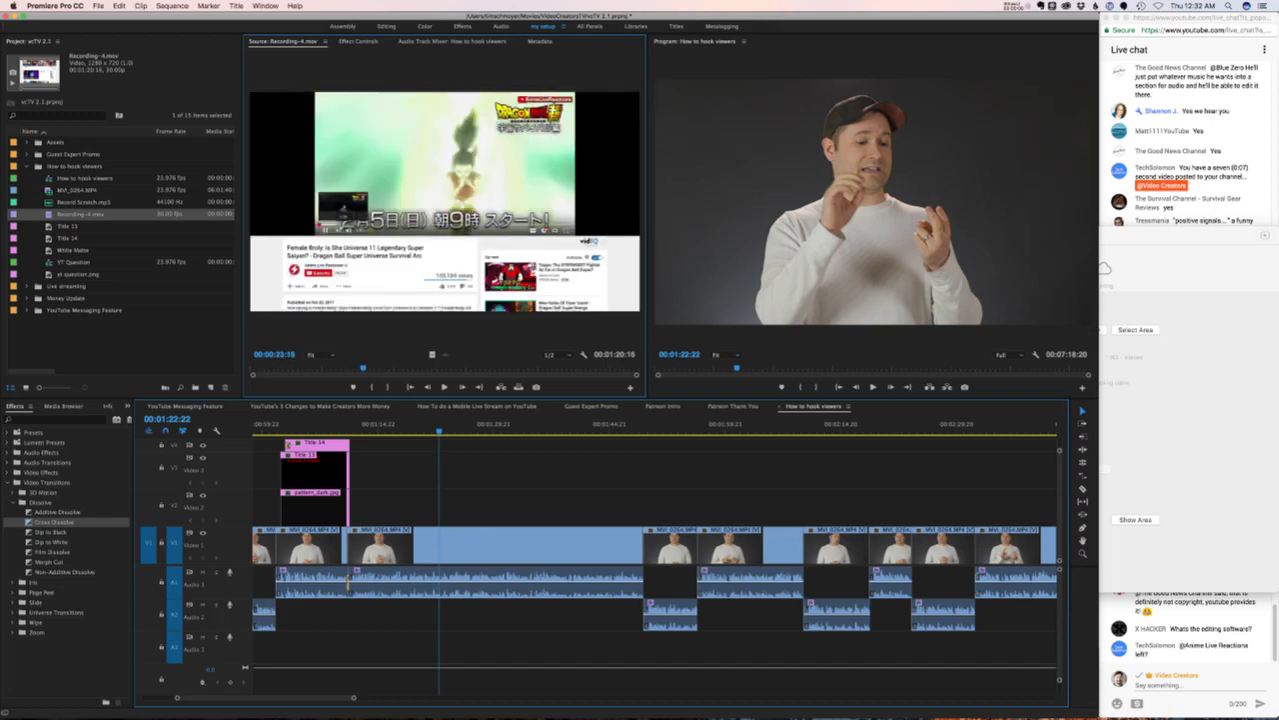
# - Mark Recording-4.mov's In point on the frame where the anime video page begins
pyautogui.press('j')
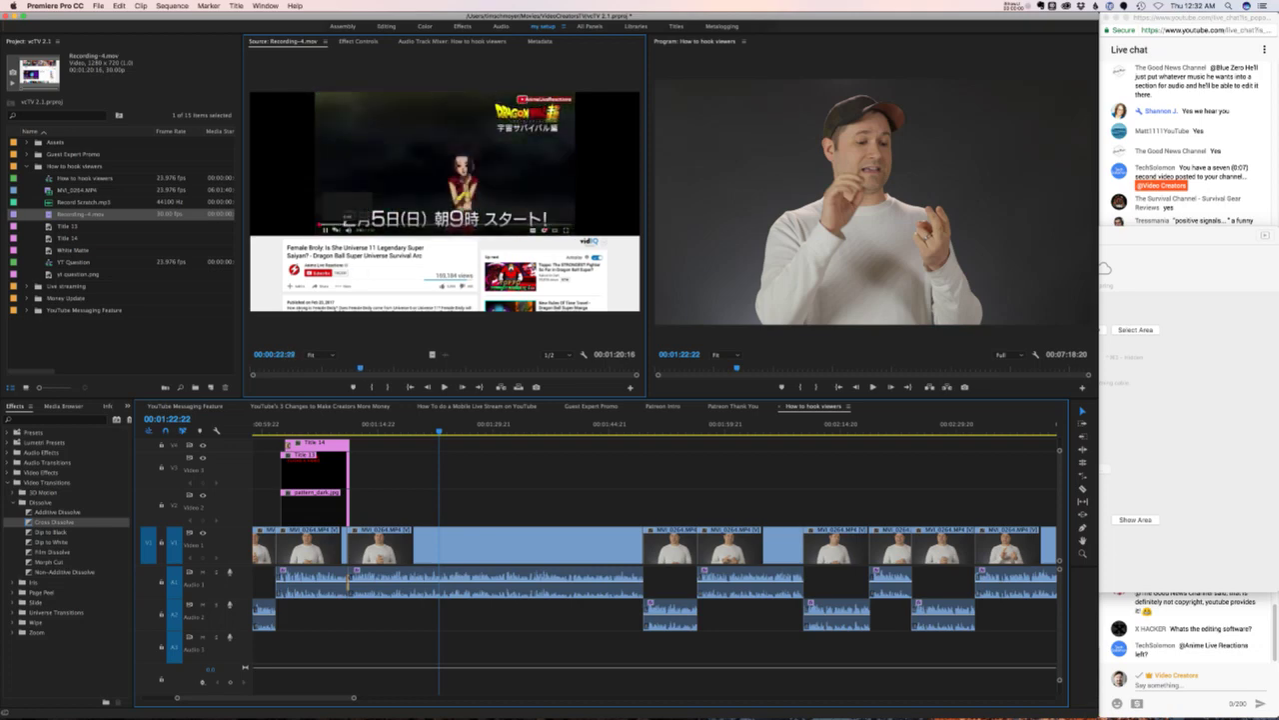
pyautogui.press('l')
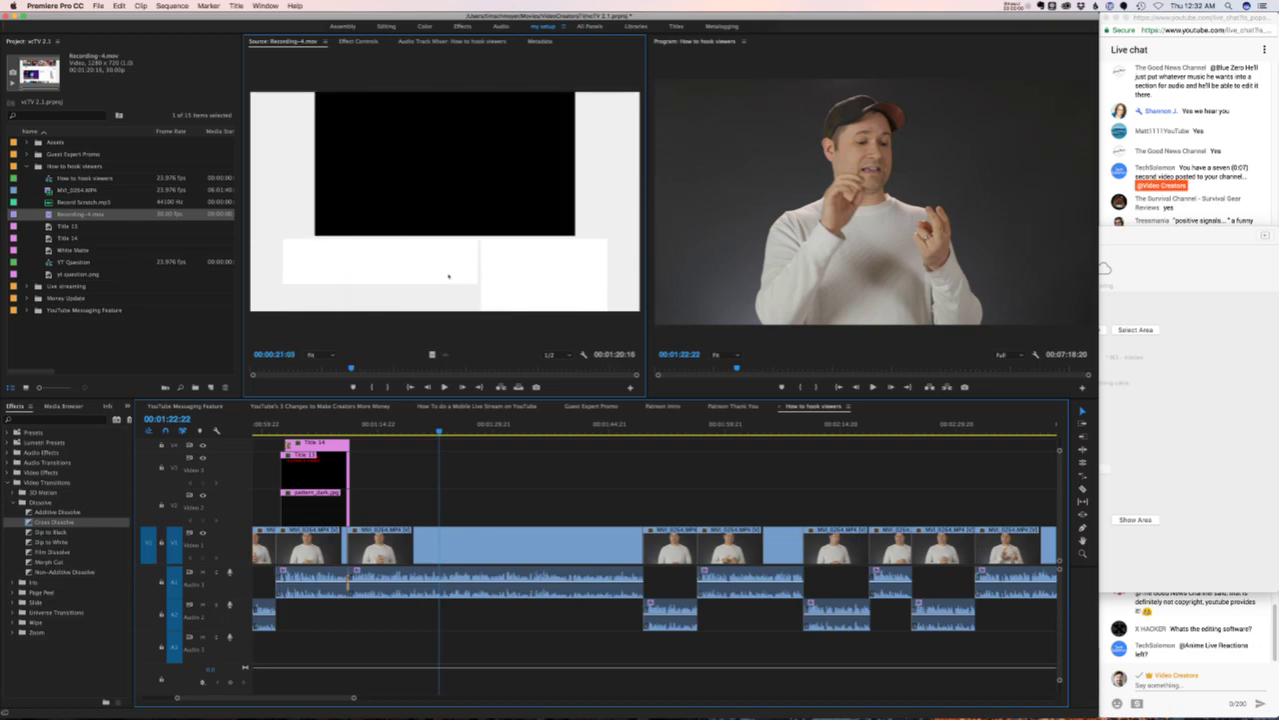
pyautogui.press('j')
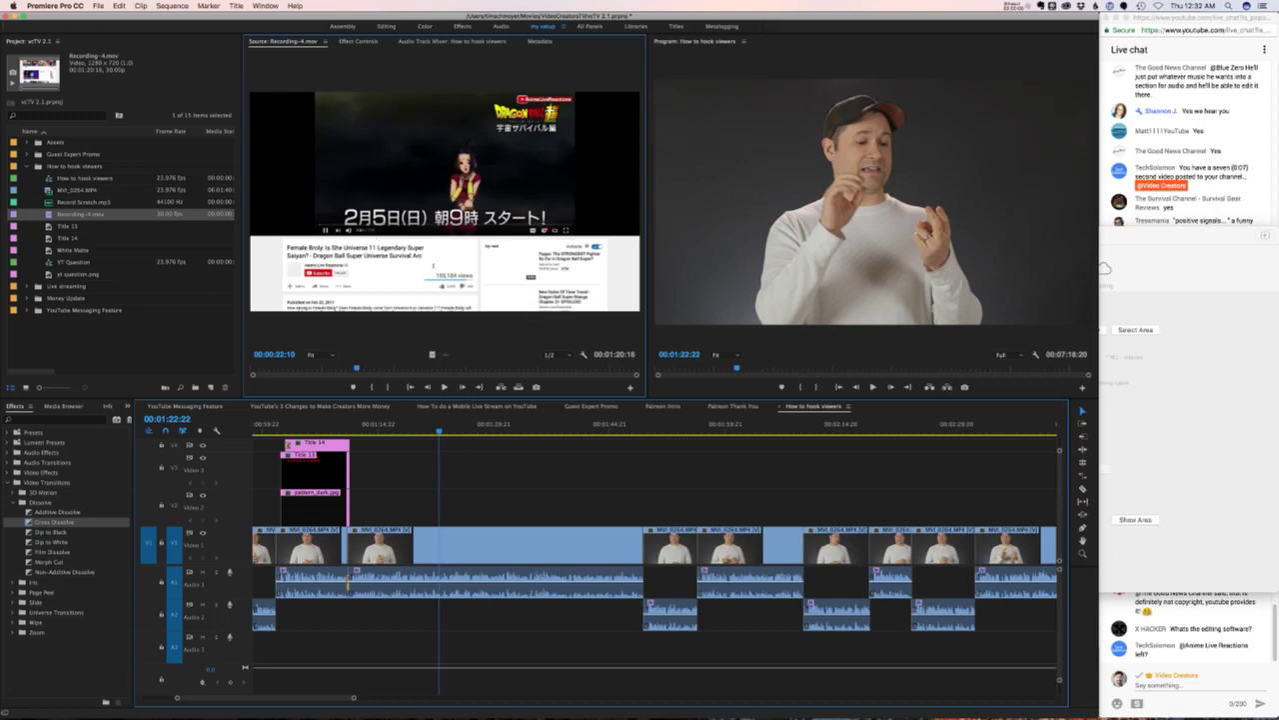
pyautogui.press('i')
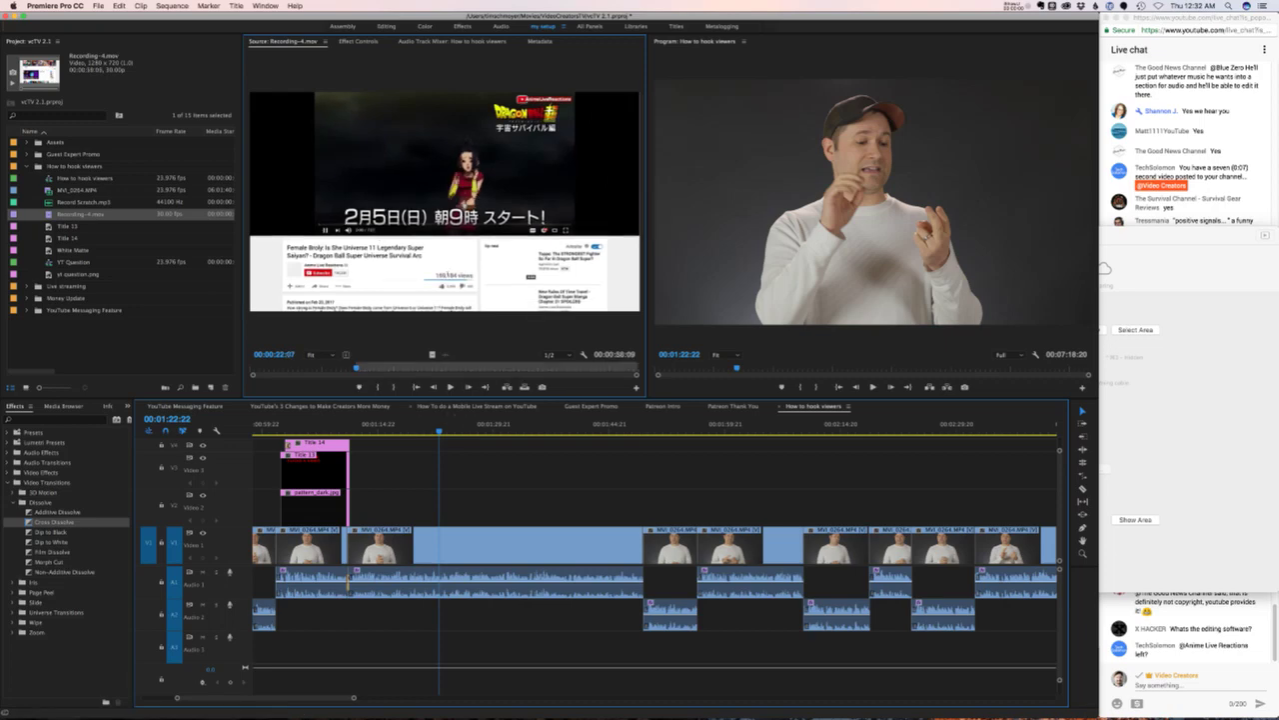
# - Place the marked recording on track V2 and scale it to fit the sequence frame
pyautogui.moveTo(432, 353); pyautogui.dragTo(442, 506)
pyautogui.rightClick(536, 504)
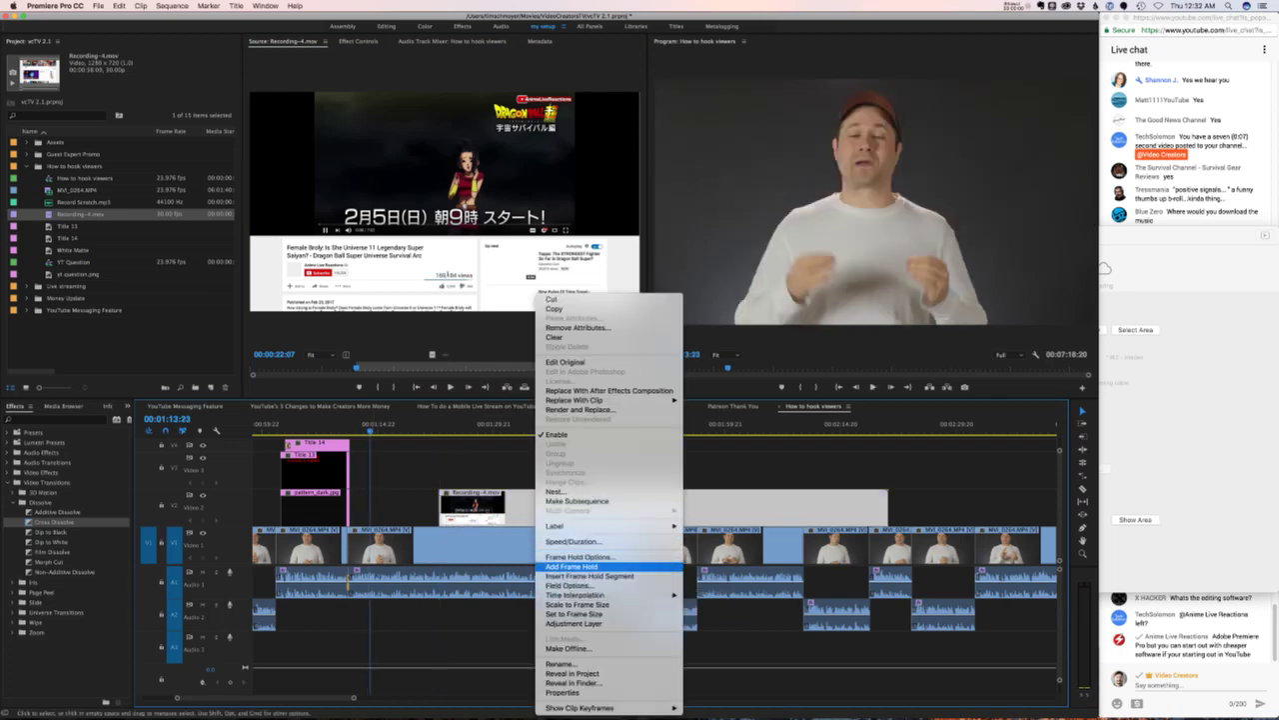
pyautogui.click(574, 614)
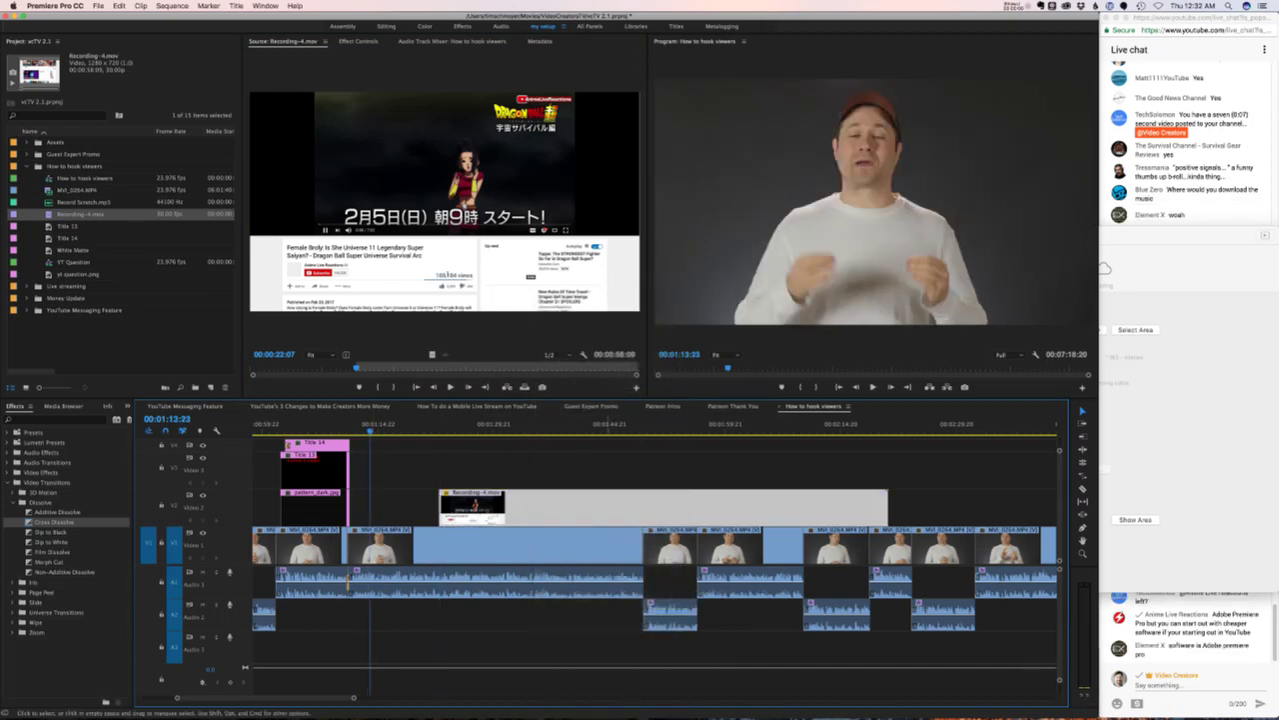
pyautogui.rightClick(561, 555)
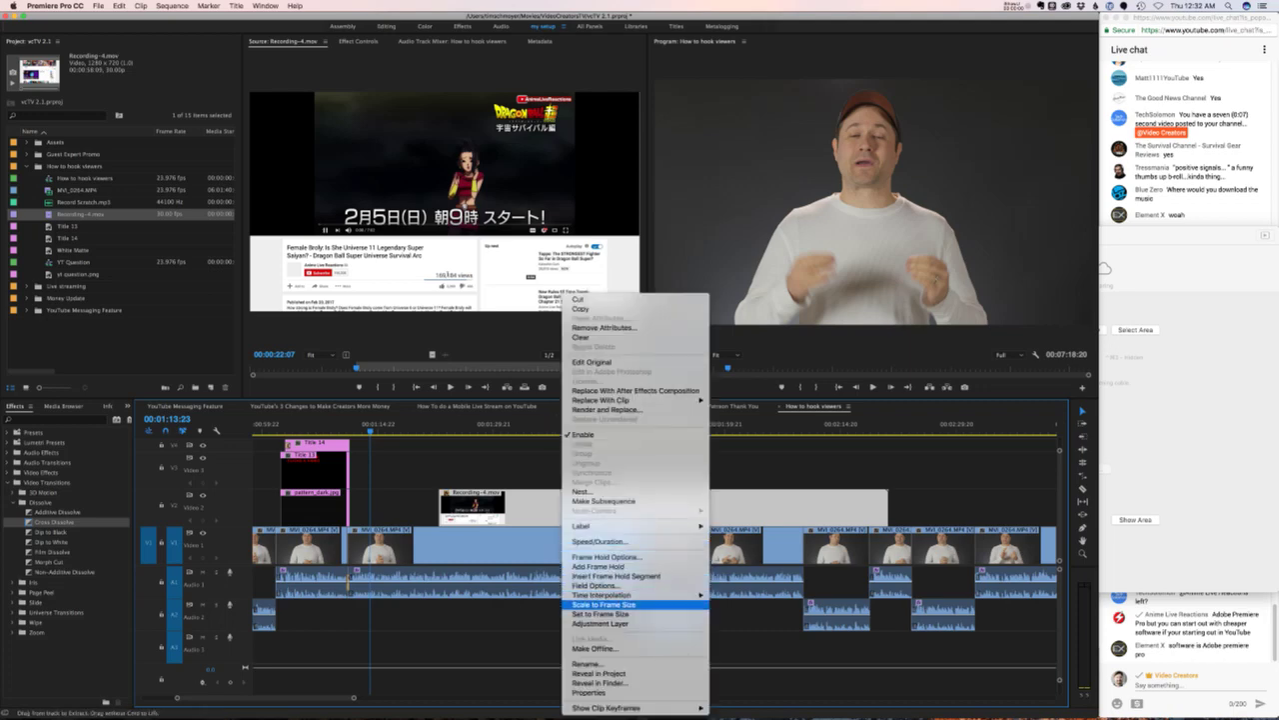
pyautogui.click(575, 608)
# - Review the sequence, stop on the B-roll and show Recording-4.mov's Effect Controls
pyautogui.press('space')
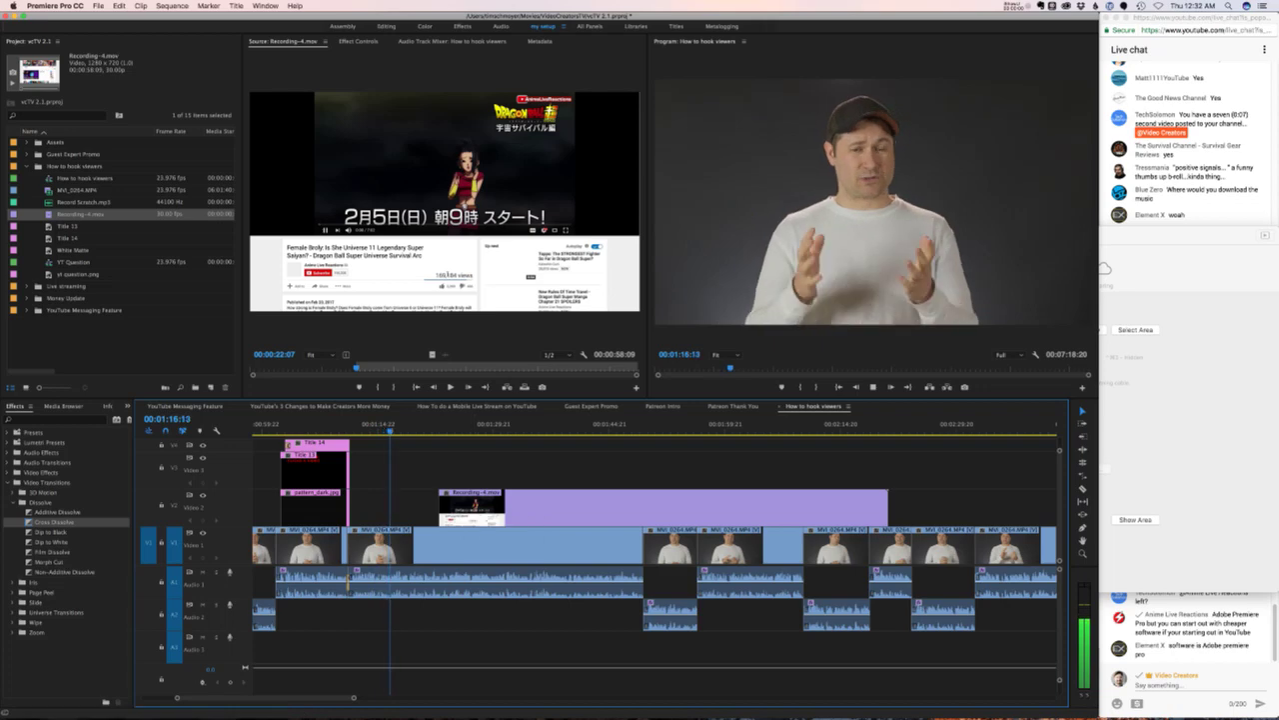
pyautogui.press('super+Tab')
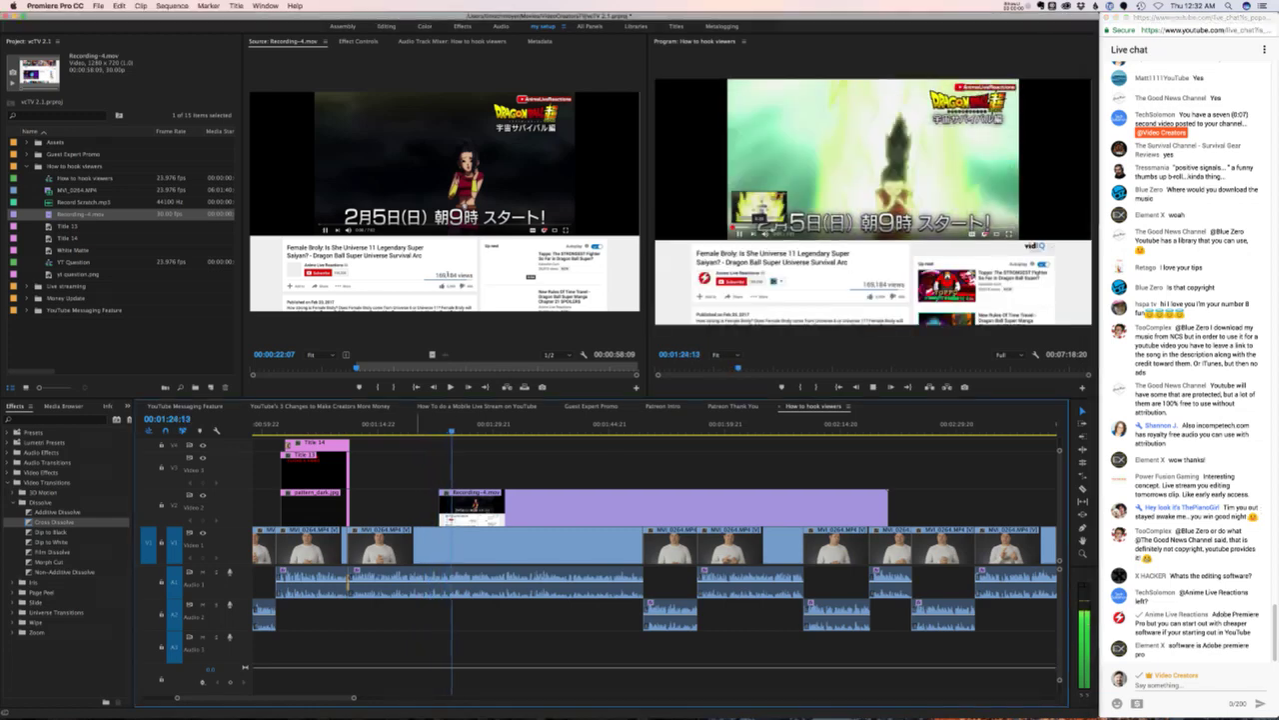
pyautogui.click(404, 424)
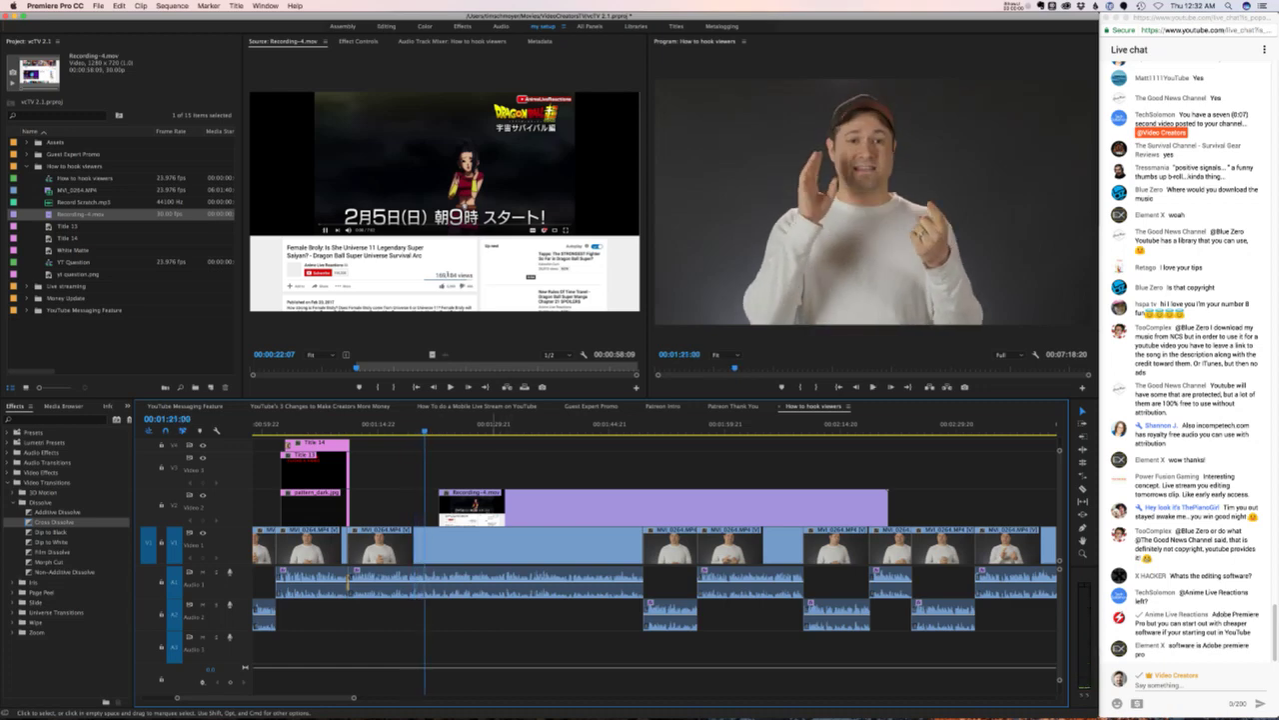
pyautogui.press('space')
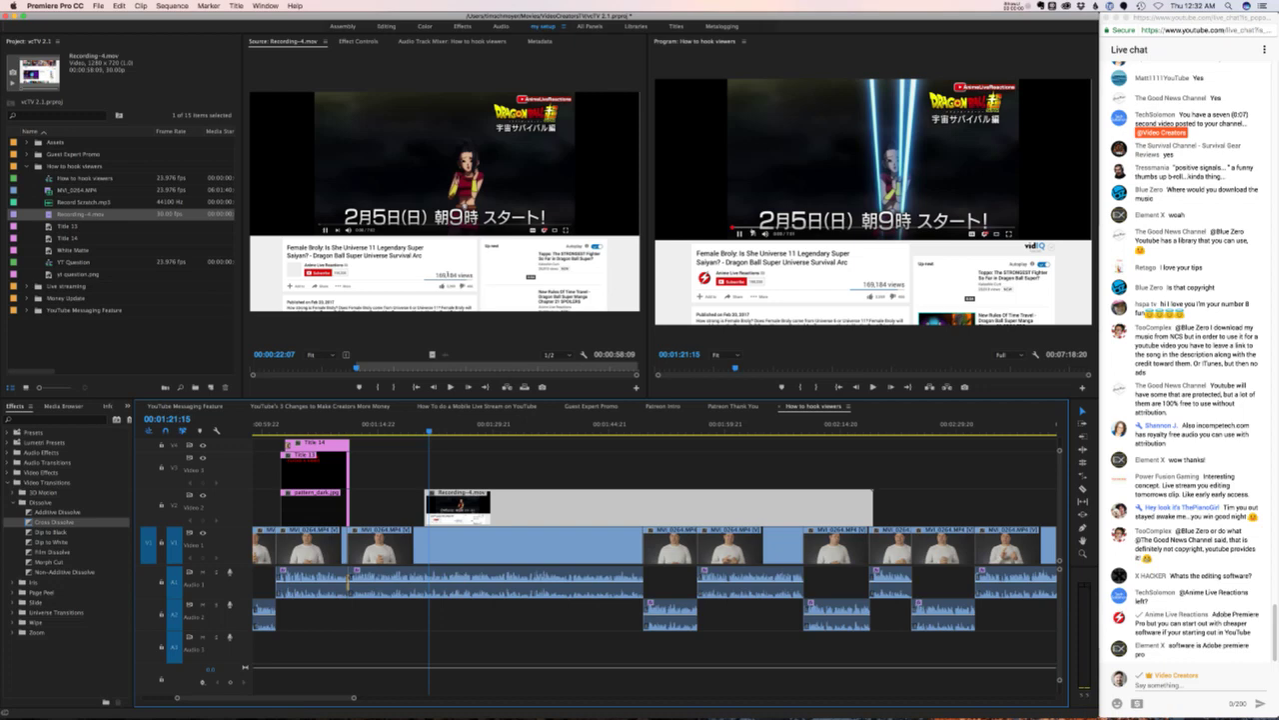
pyautogui.hotkey('shift', '5')
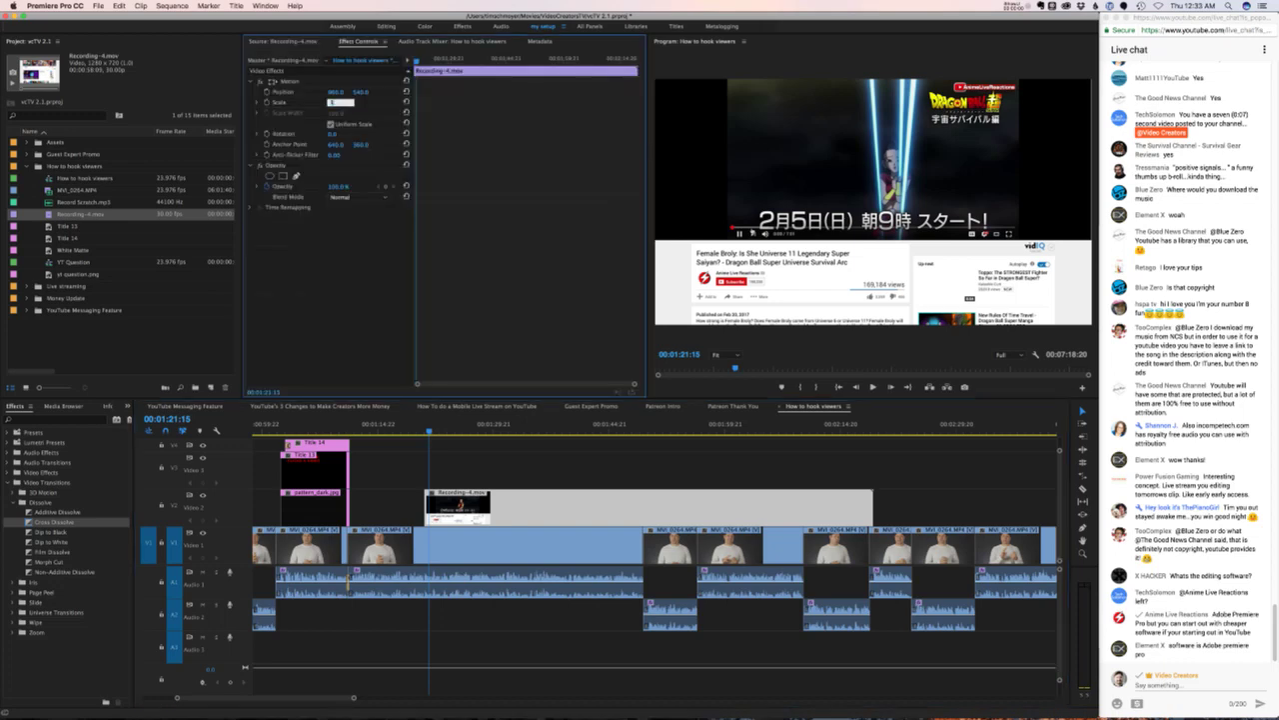
# - Commit a Scale of 111 for the B-roll and play it back to check
pyautogui.press('Return')
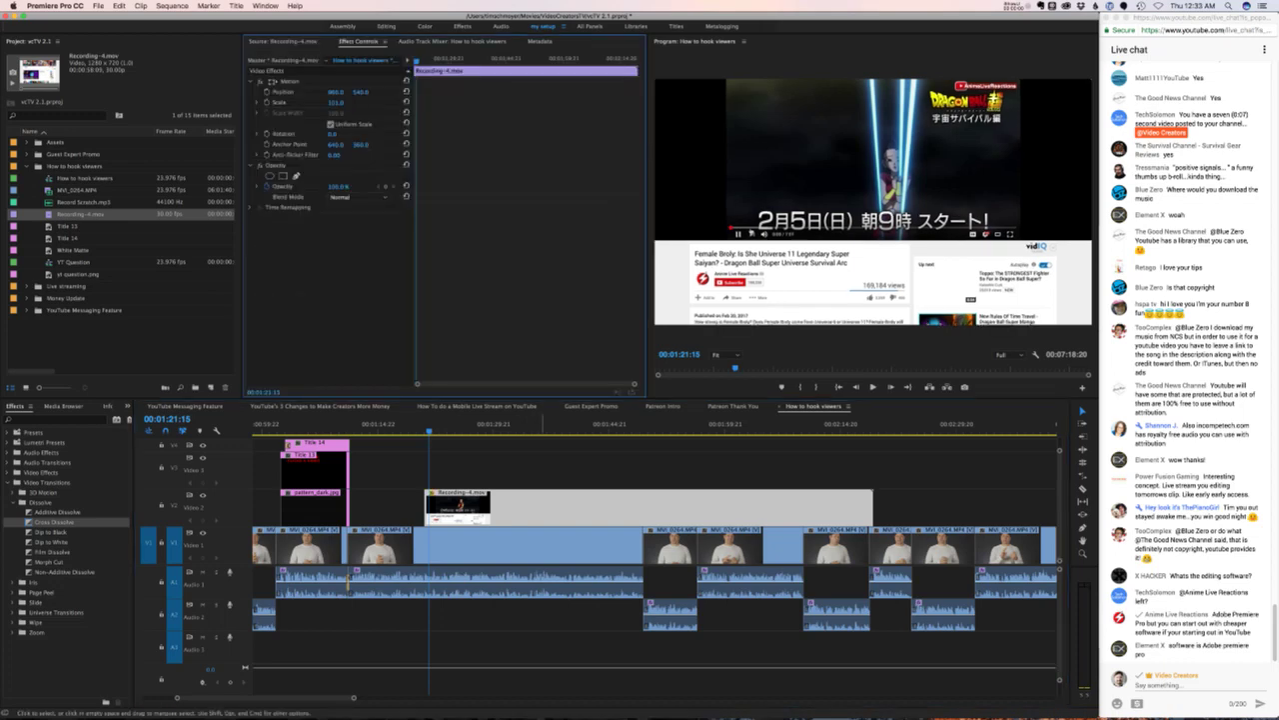
pyautogui.press('space')
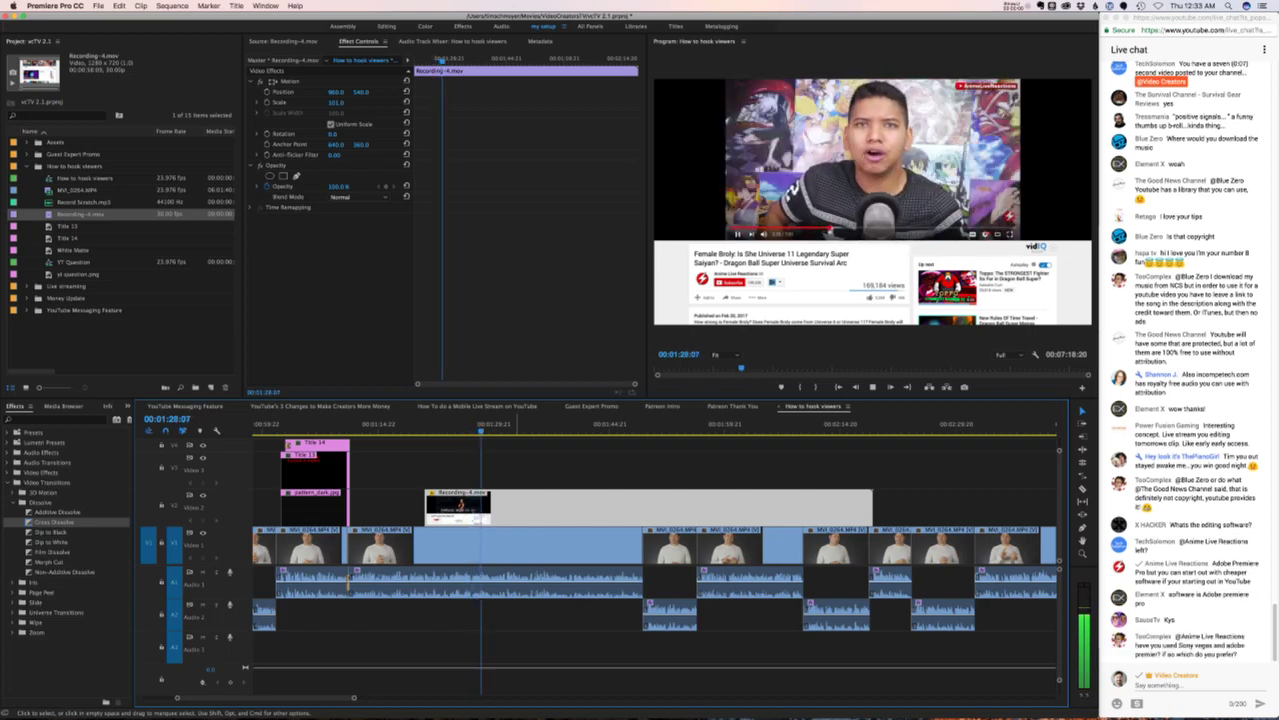
pyautogui.press('space')
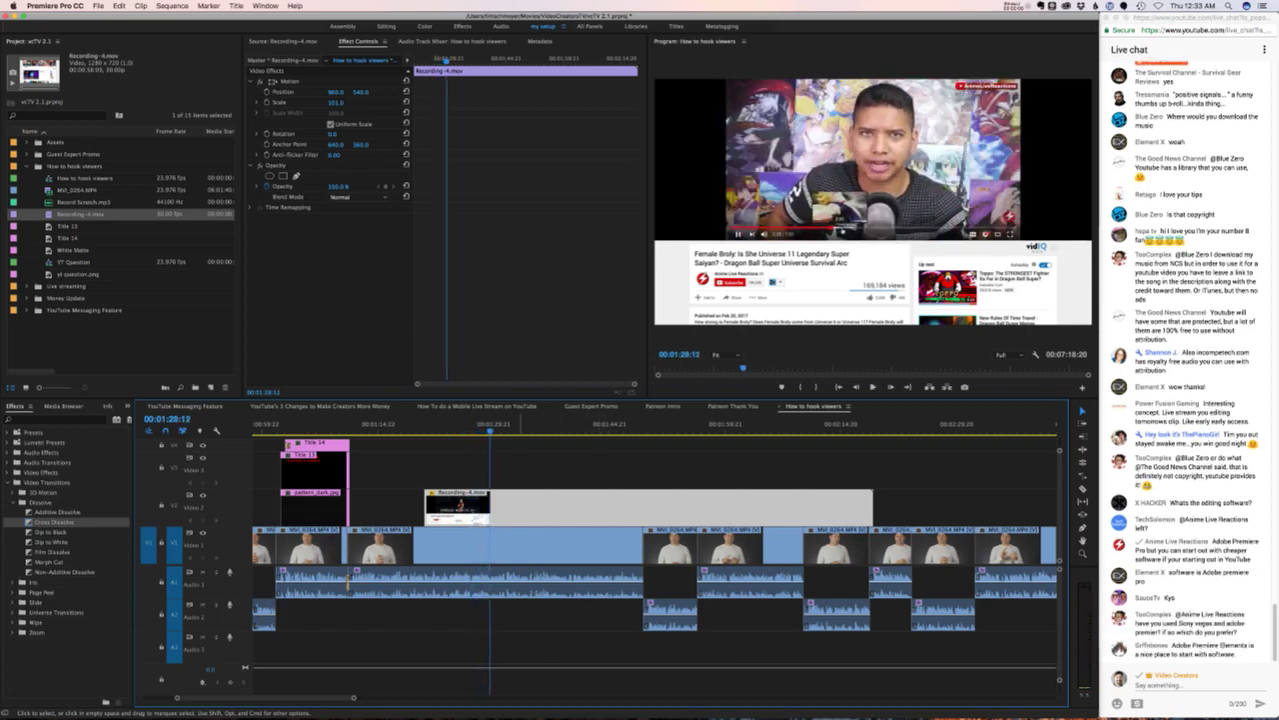
# - Cut the Recording-4.mov clip at 01:29:04 and find the next cut point
pyautogui.press('Right')
pyautogui.press('Right')
pyautogui.press('Right')
pyautogui.press('Right')
pyautogui.press('Right')
pyautogui.press('Right')
pyautogui.press('Right')
pyautogui.press('Right')
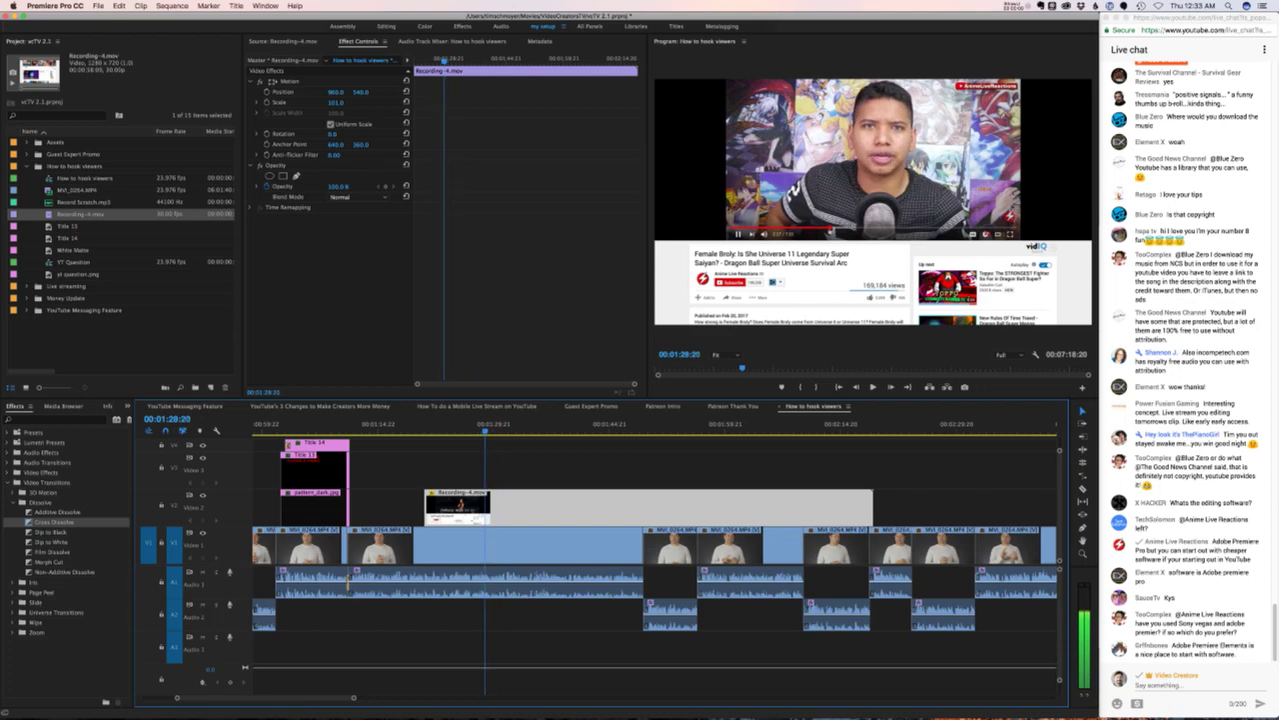
pyautogui.press('Right')
pyautogui.press('Right')
pyautogui.press('Right')
pyautogui.press('Right')
pyautogui.press('Right')
pyautogui.press('Right')
pyautogui.press('Right')
pyautogui.press('Right')
pyautogui.press('super+k')
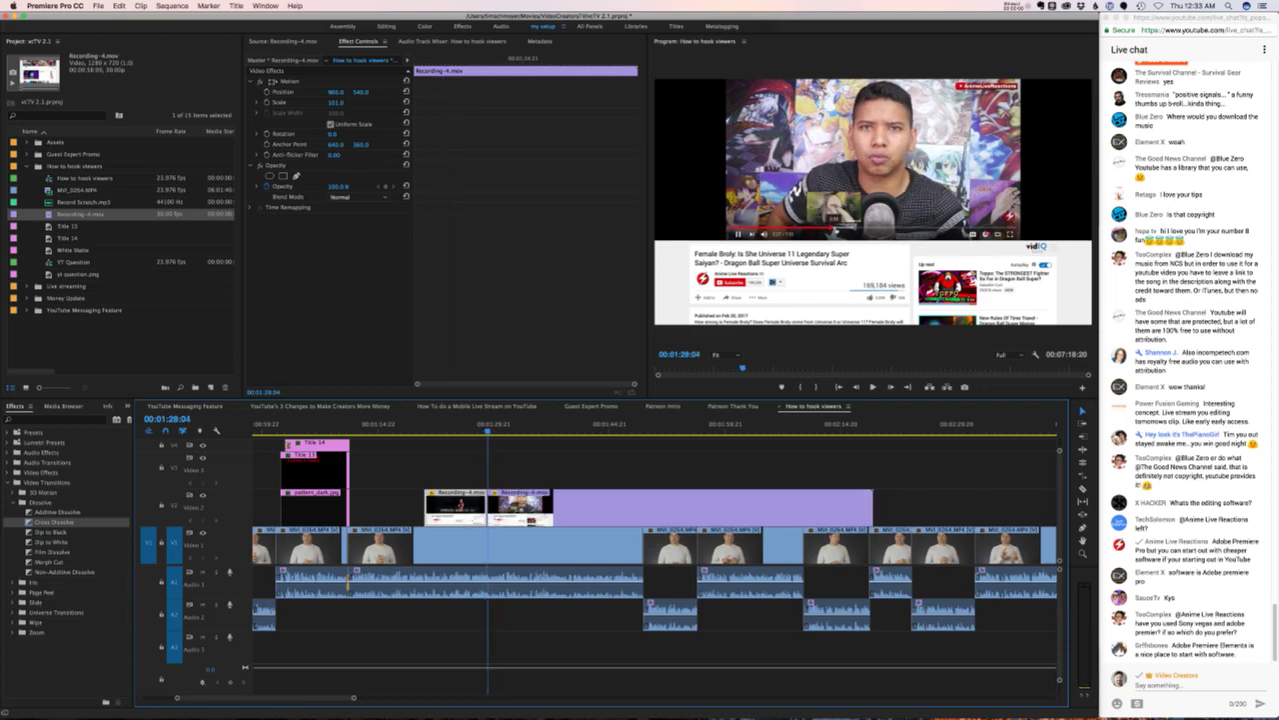
pyautogui.press('l')
pyautogui.press('l')
pyautogui.press('l')
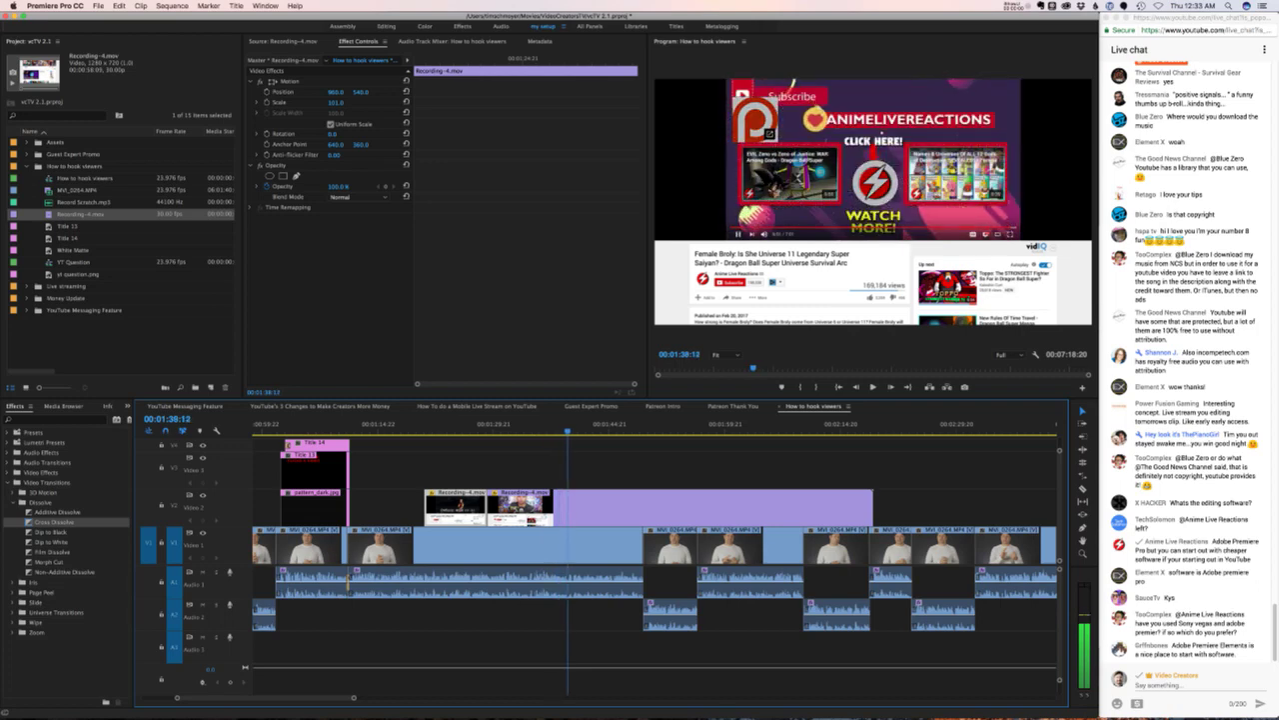
pyautogui.press('j')
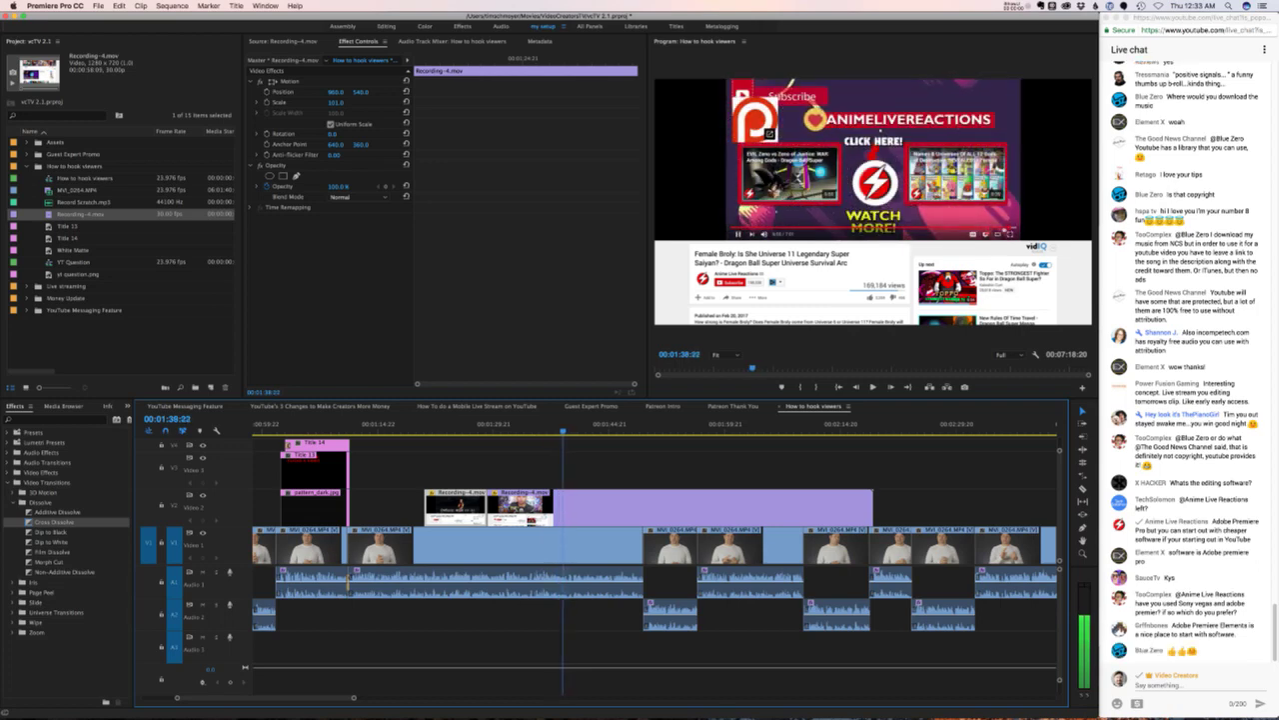
pyautogui.press('l')
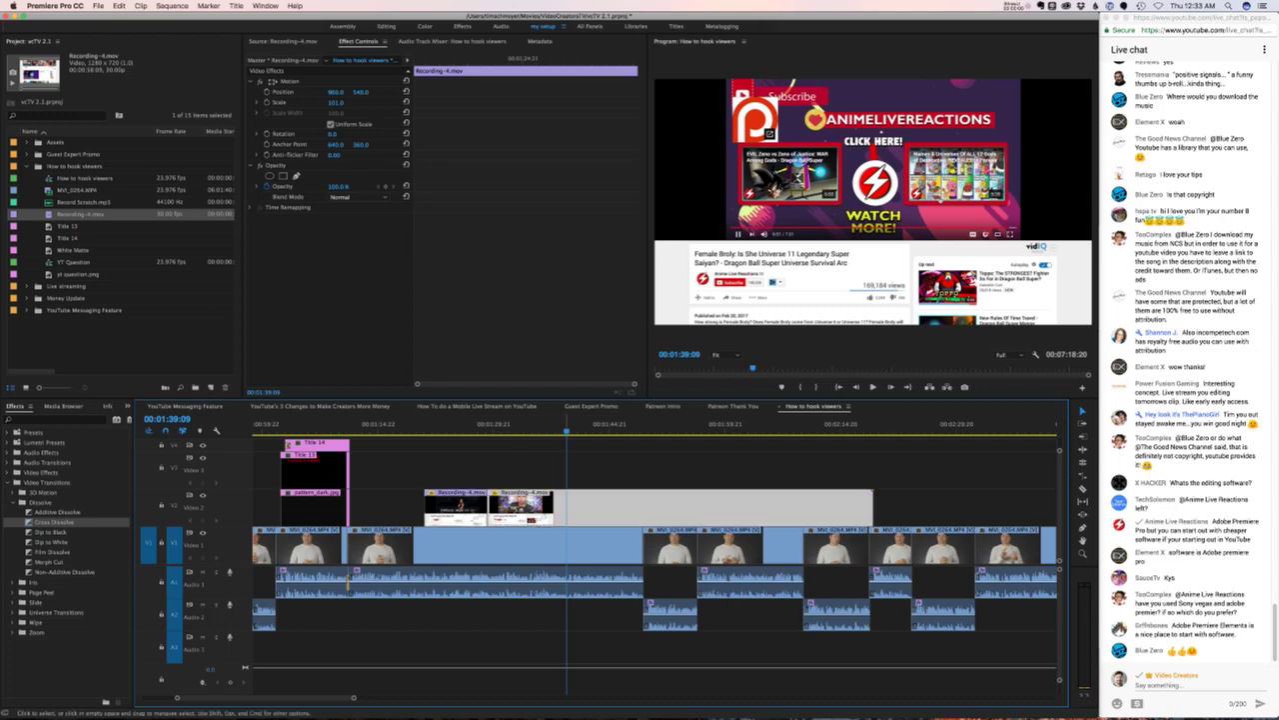
# - Slide the second B-roll part about 10 s earlier and cut it at 01:40:02
pyautogui.moveTo(508, 514); pyautogui.dragTo(575, 515)
pyautogui.moveTo(692, 514); pyautogui.dragTo(612, 518)
pyautogui.click(468, 424)
pyautogui.press('space')
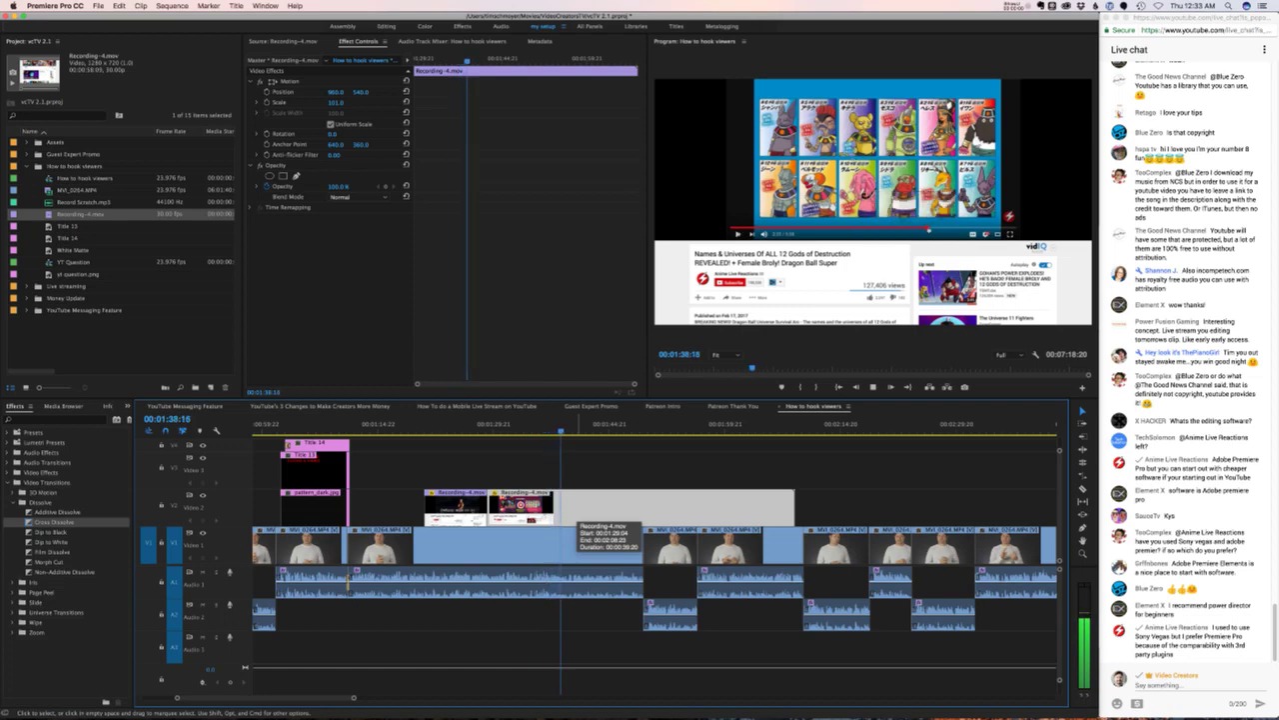
pyautogui.press('space')
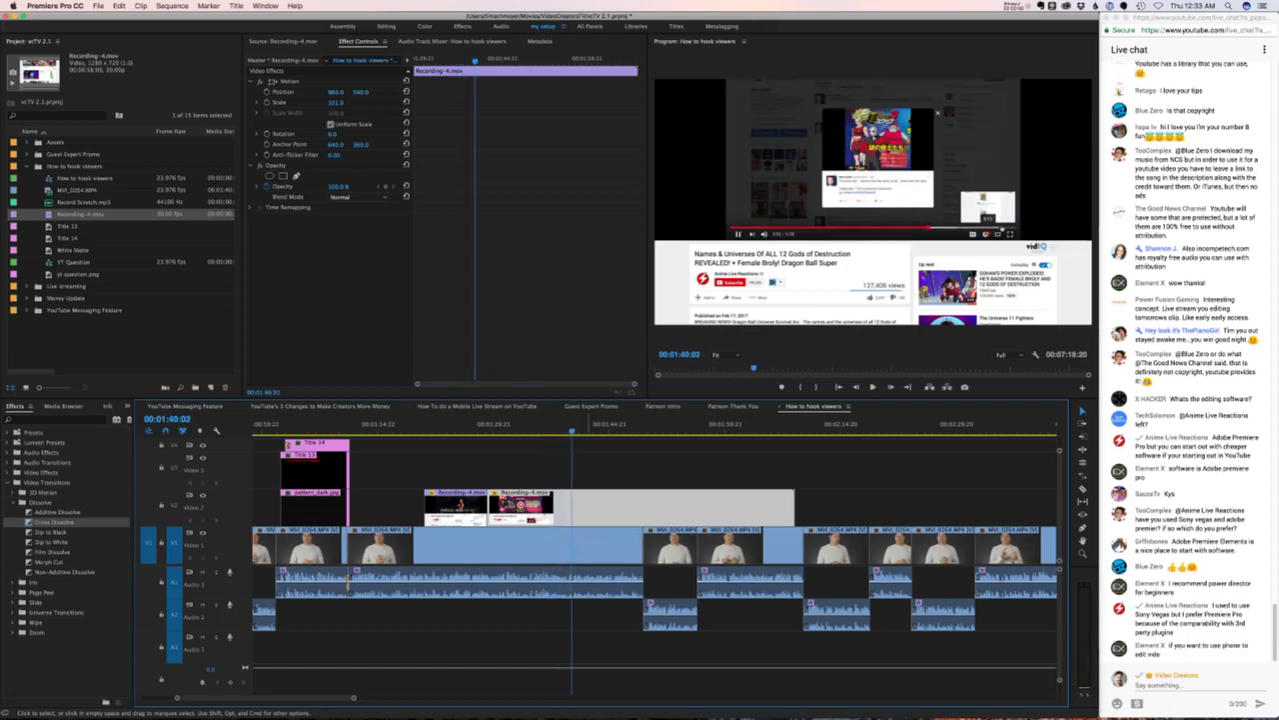
pyautogui.press('.')
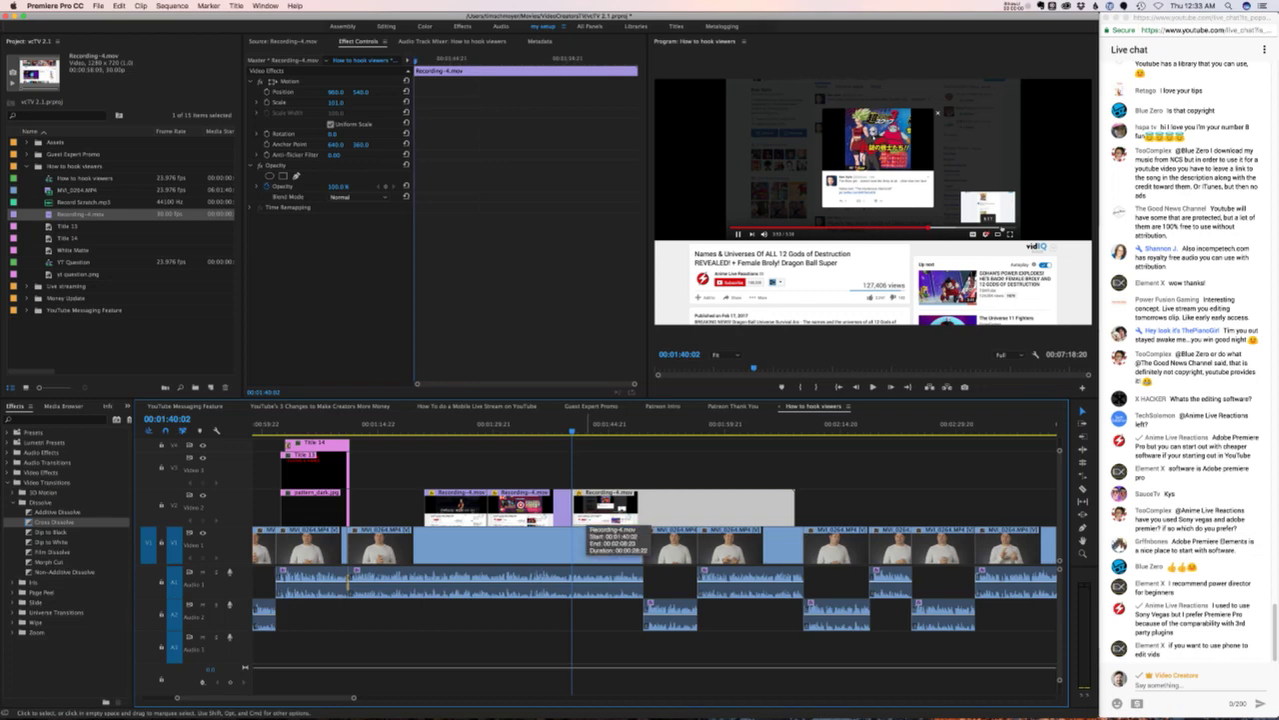
pyautogui.press('Delete')
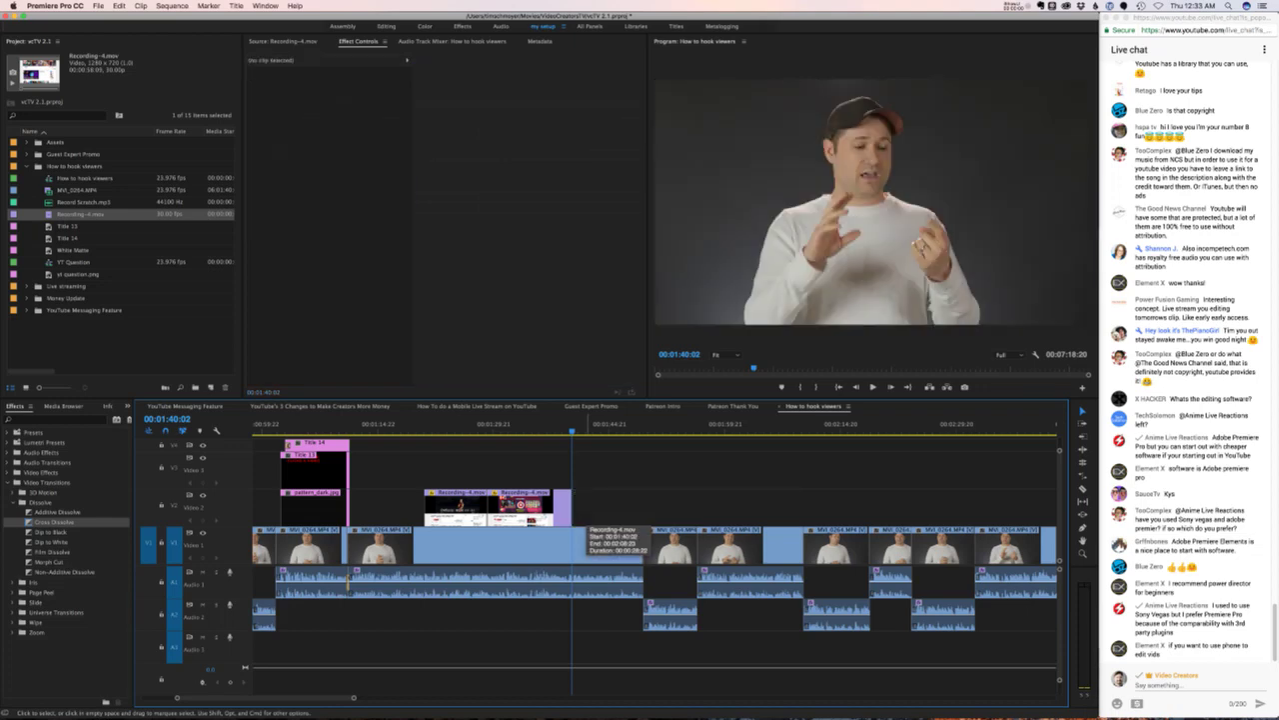
pyautogui.press('space')
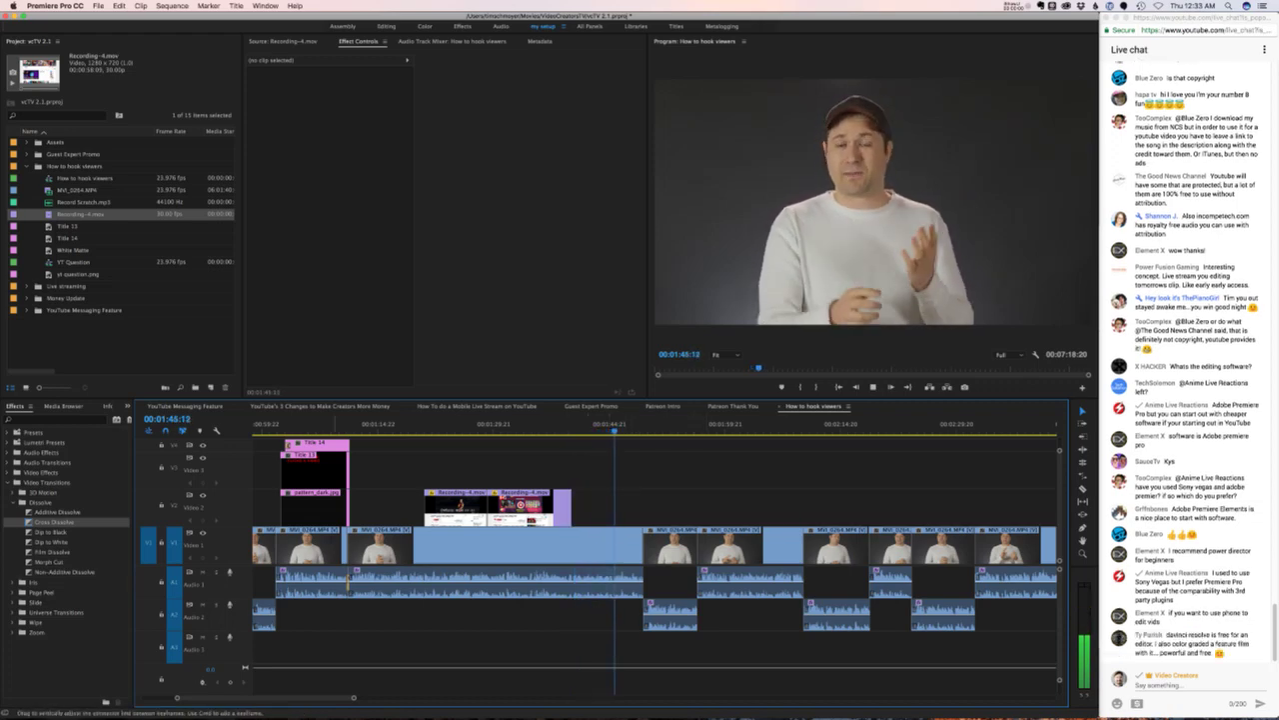
pyautogui.click(419, 424)
pyautogui.press('Left')
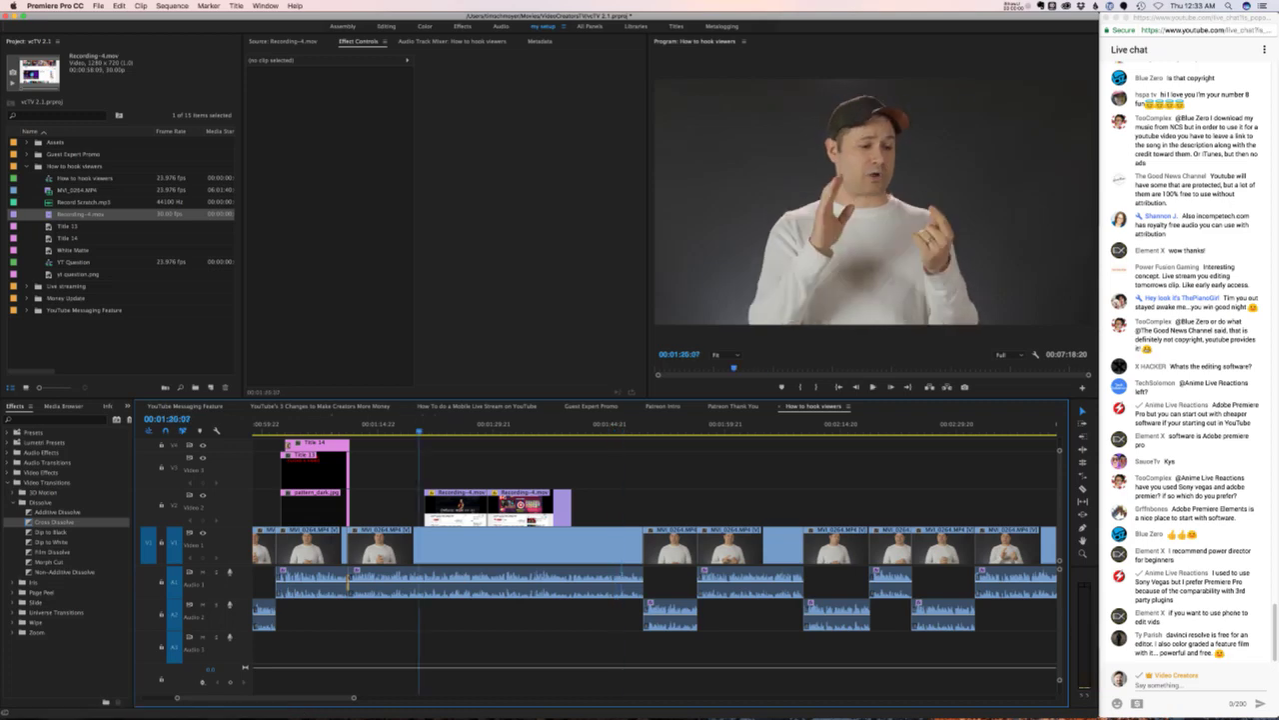
pyautogui.hotkey('shift', 'k')
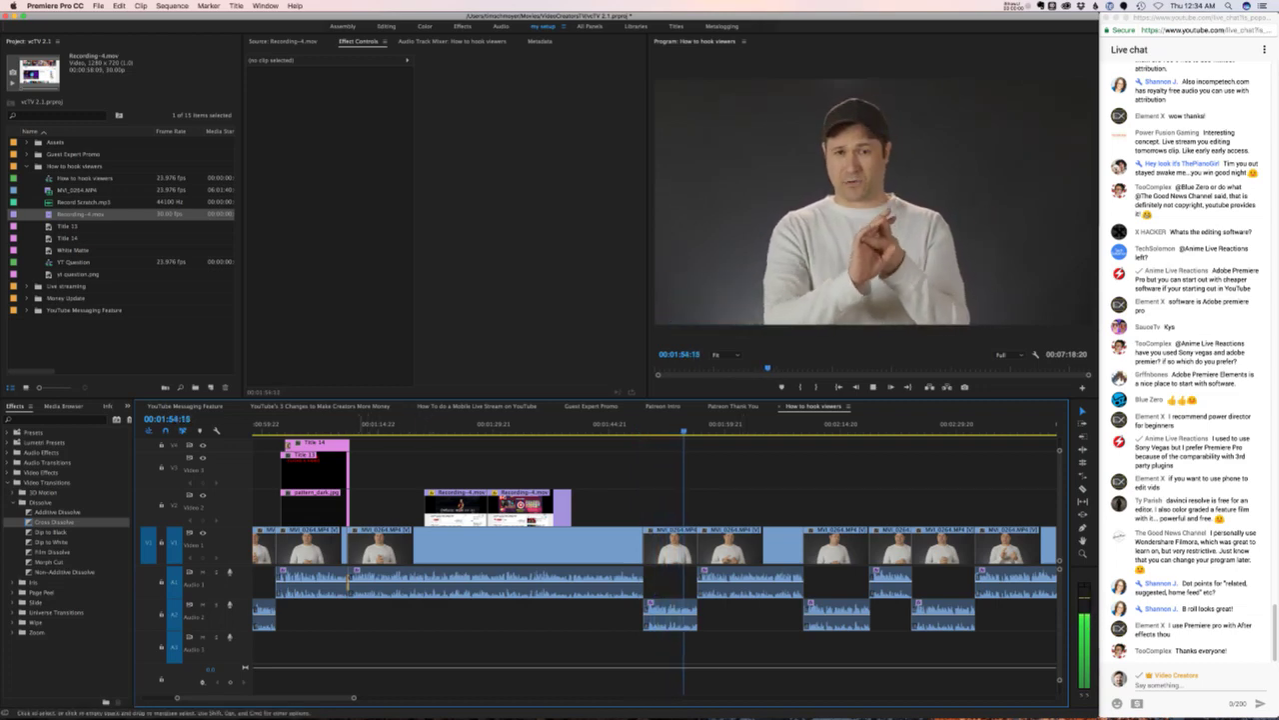
# - Copy Title 14 with its pattern_dark background and paste it at the playhead
pyautogui.moveTo(362, 507); pyautogui.dragTo(335, 440)
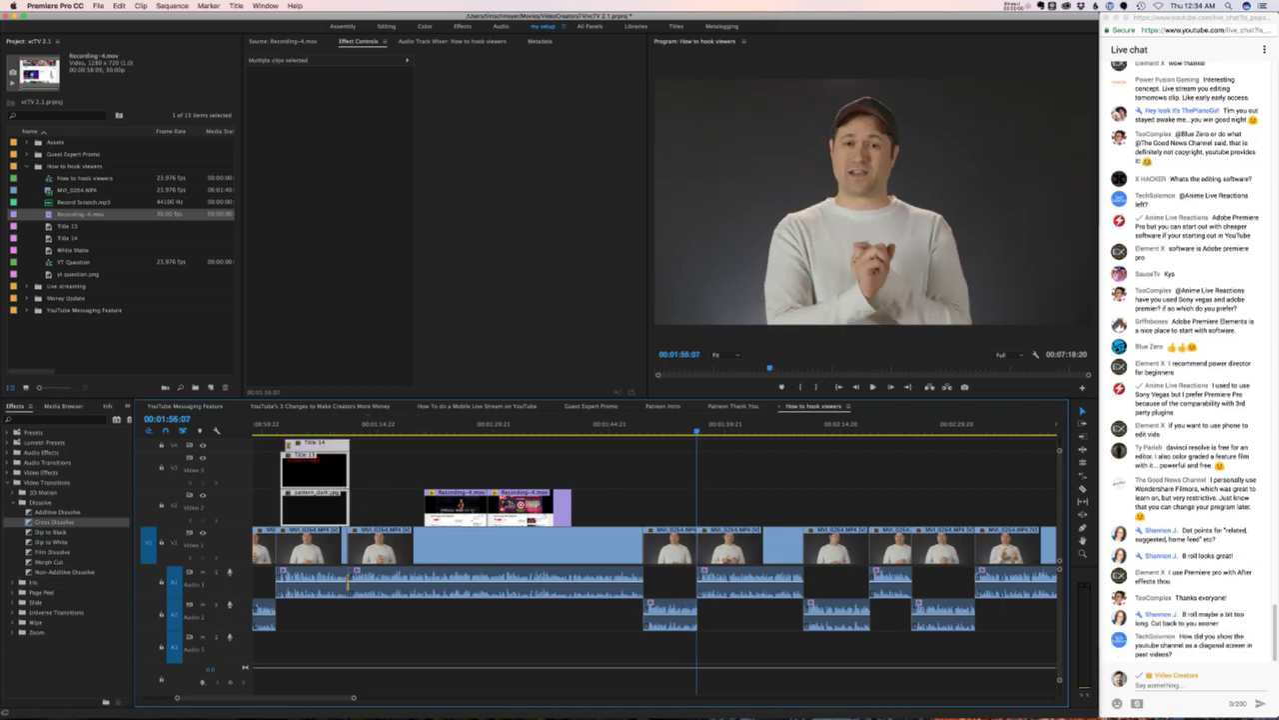
pyautogui.hotkey('ctrl', 'v')
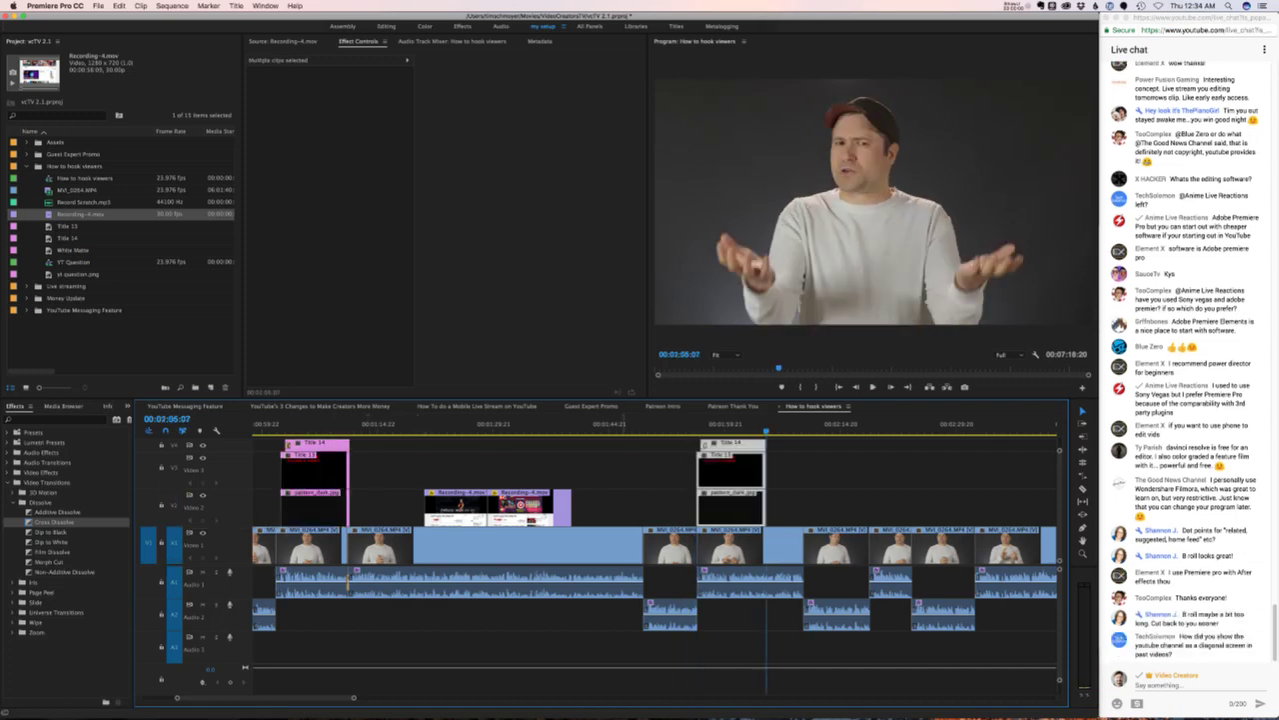
pyautogui.press('Up')
pyautogui.press('space')
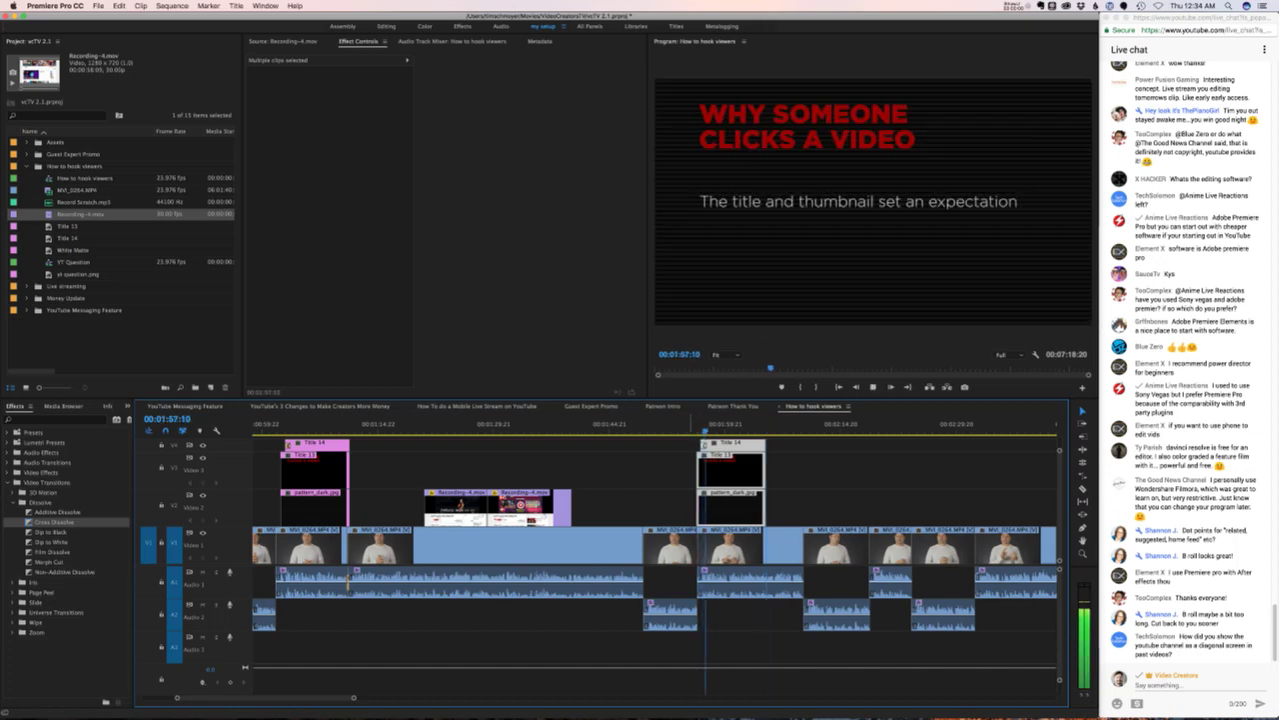
# - Move the pasted clips onto the playhead near 01:53 and delete the copied title text
pyautogui.click(900, 508)
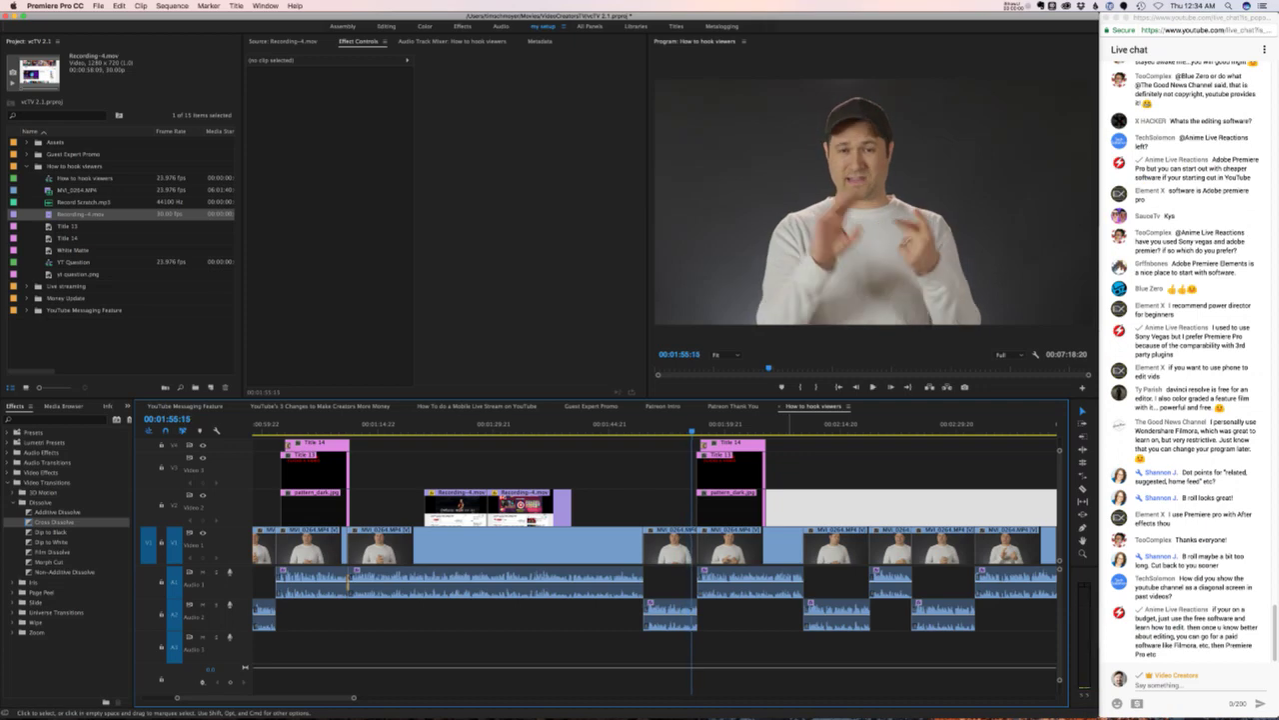
pyautogui.moveTo(784, 445); pyautogui.dragTo(718, 437)
pyautogui.click(796, 508)
pyautogui.press('Delete')
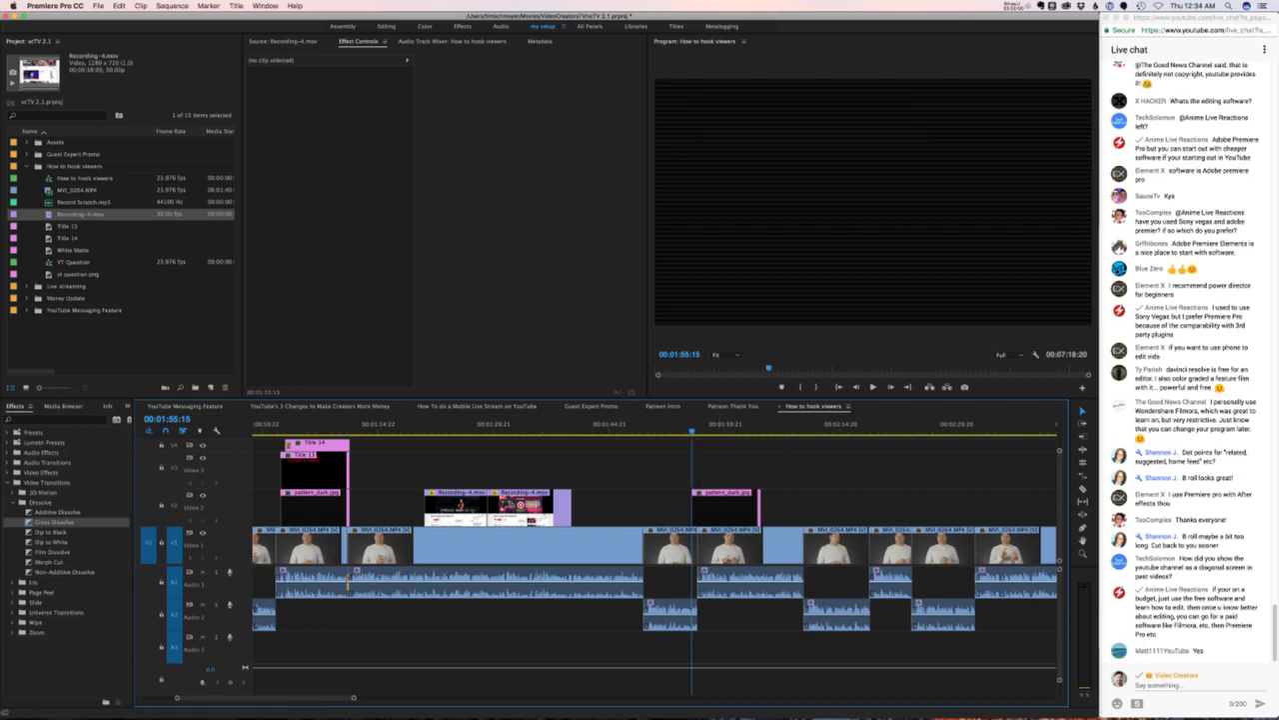
pyautogui.click(66, 226)
# - Duplicate Title 13 as Title 13 Copy 01, place it over pattern_dark near 01:55, and preview
pyautogui.rightClick(50, 226)
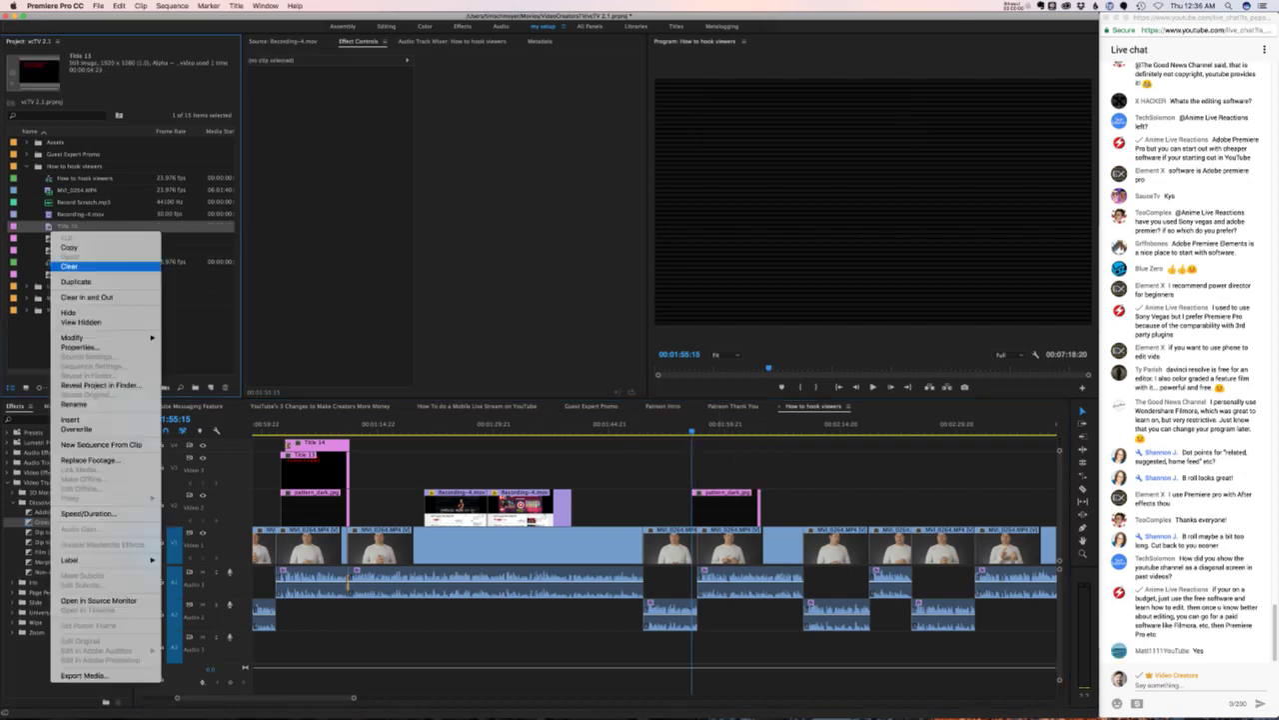
pyautogui.click(69, 280)
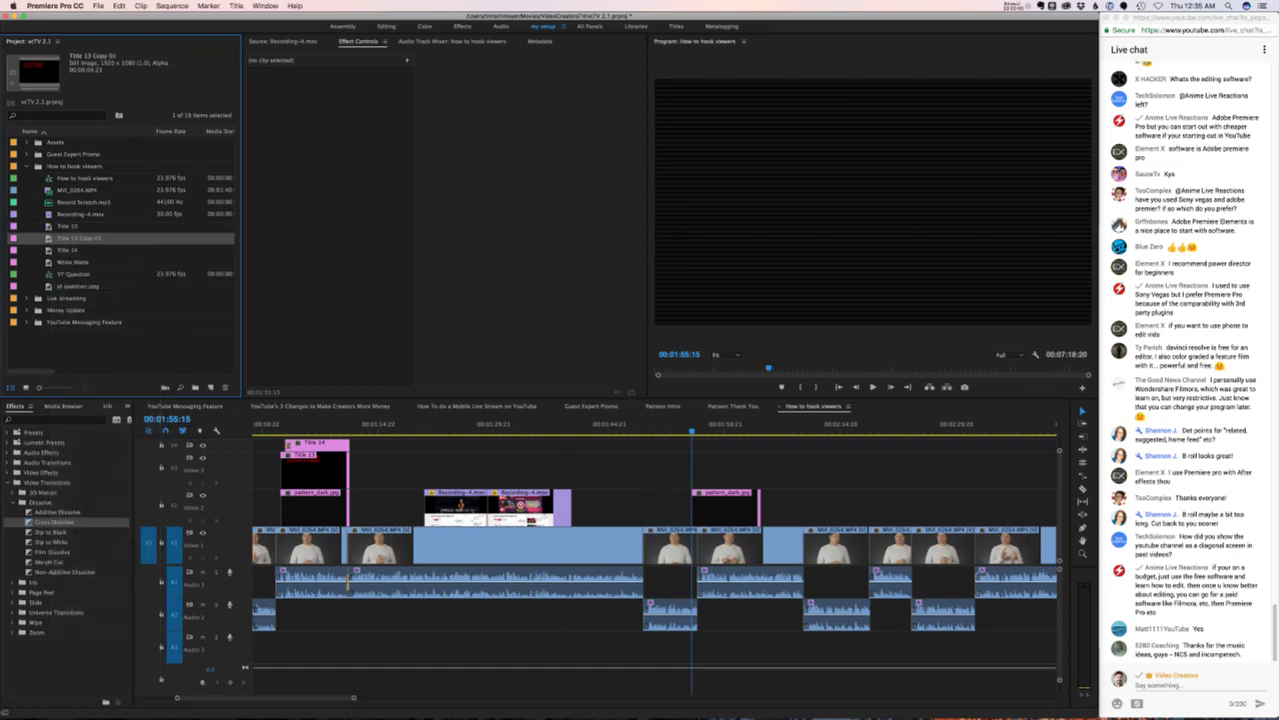
pyautogui.moveTo(80, 238); pyautogui.dragTo(760, 492)
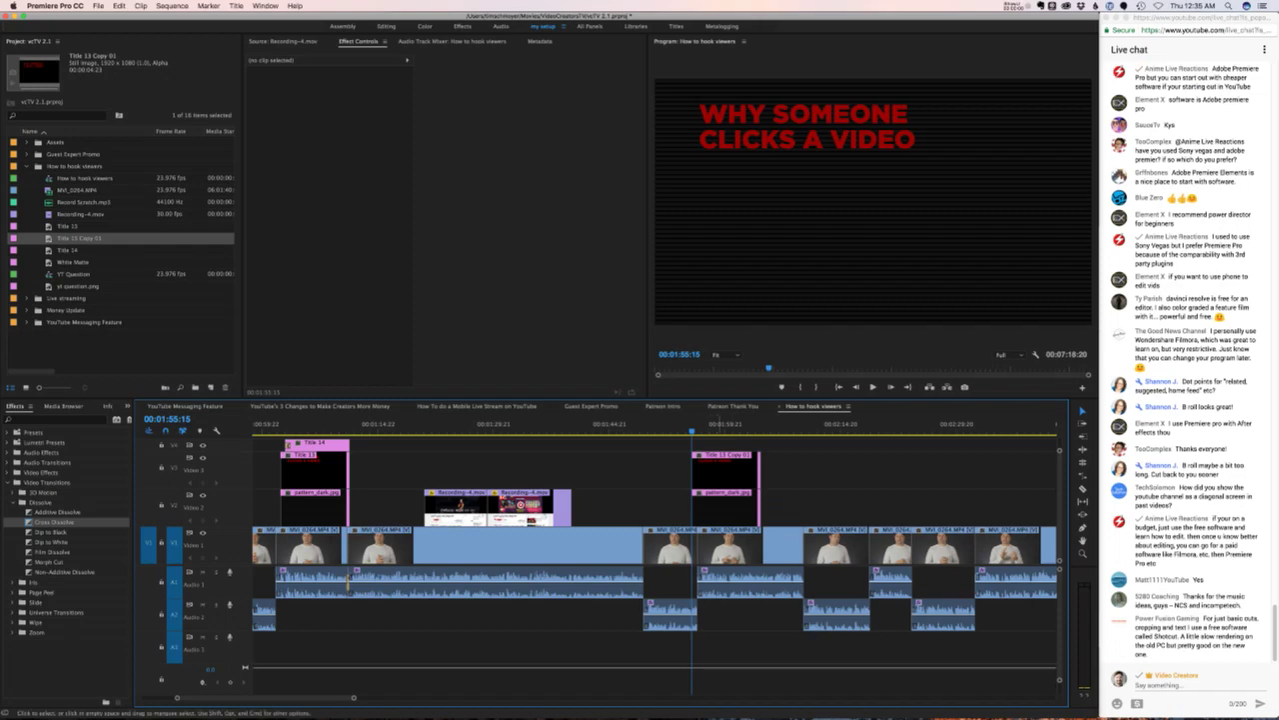
pyautogui.press('Up')
pyautogui.press('space')
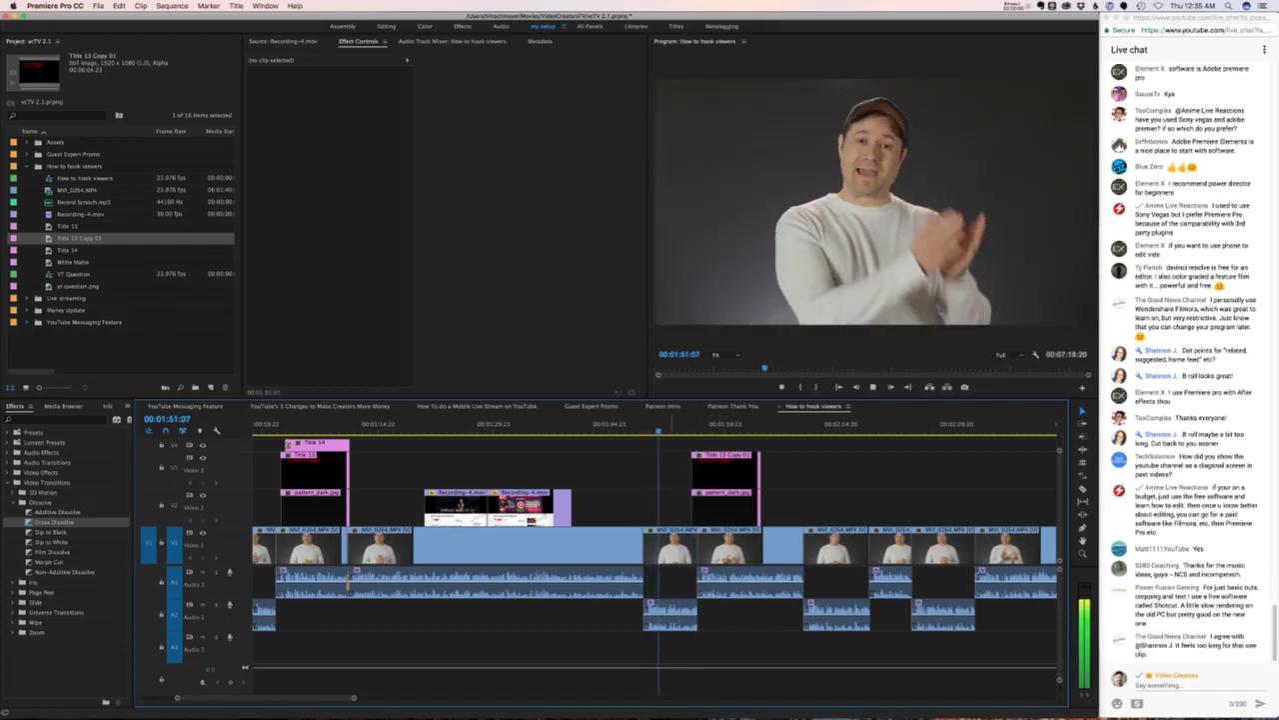
pyautogui.press('space')
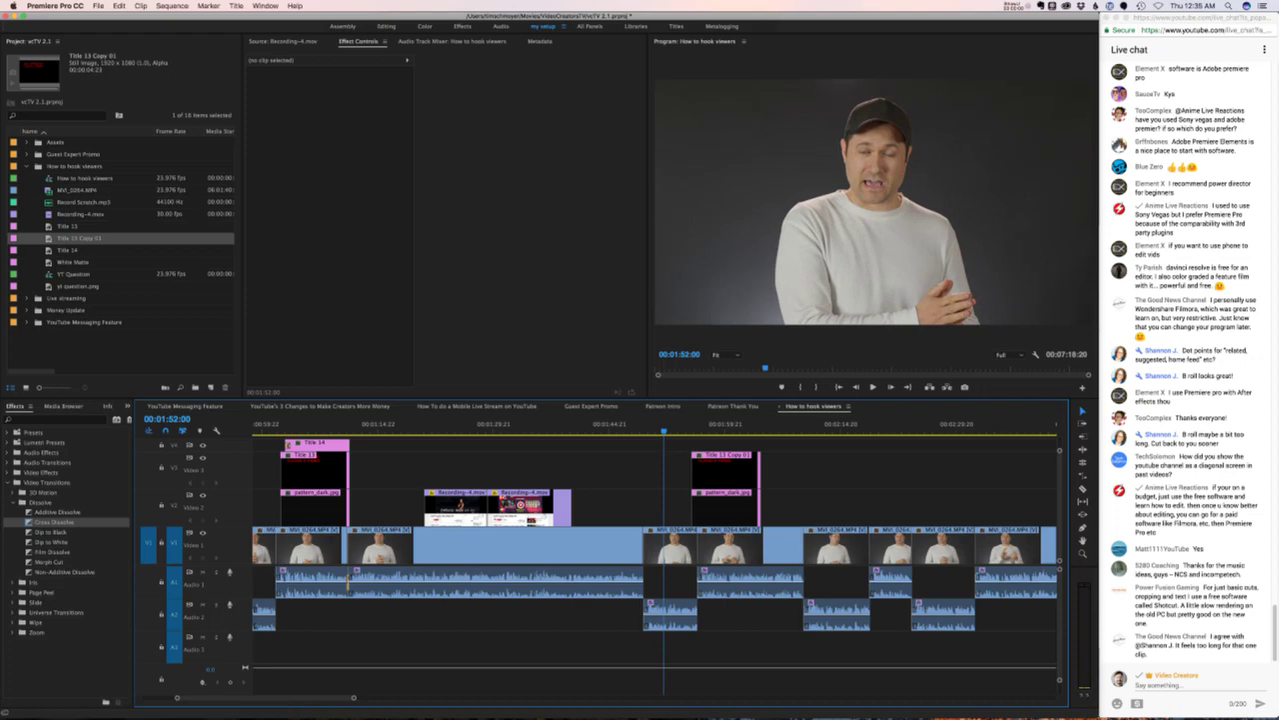
pyautogui.press('Up')
pyautogui.press('Up')
pyautogui.press('Up')
pyautogui.press('space')
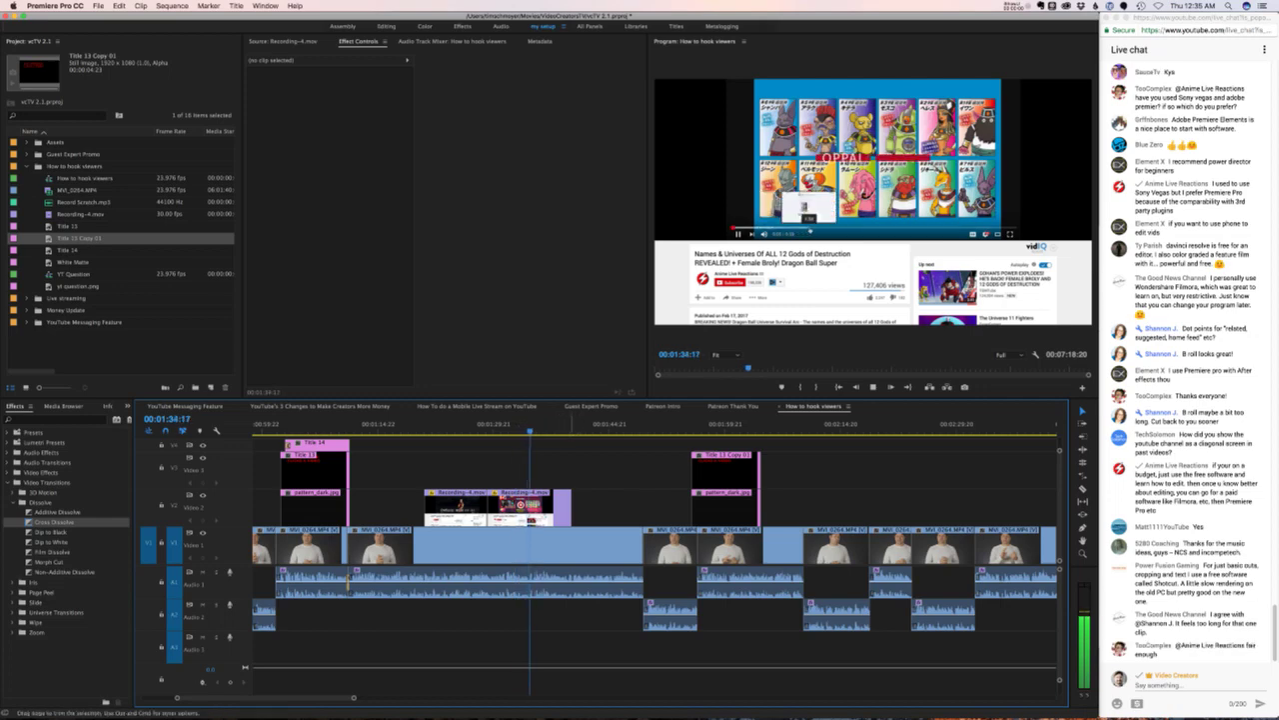
# - Trim Recording-4.mov's end on V2 back to the playhead and review the edit
pyautogui.press('space')
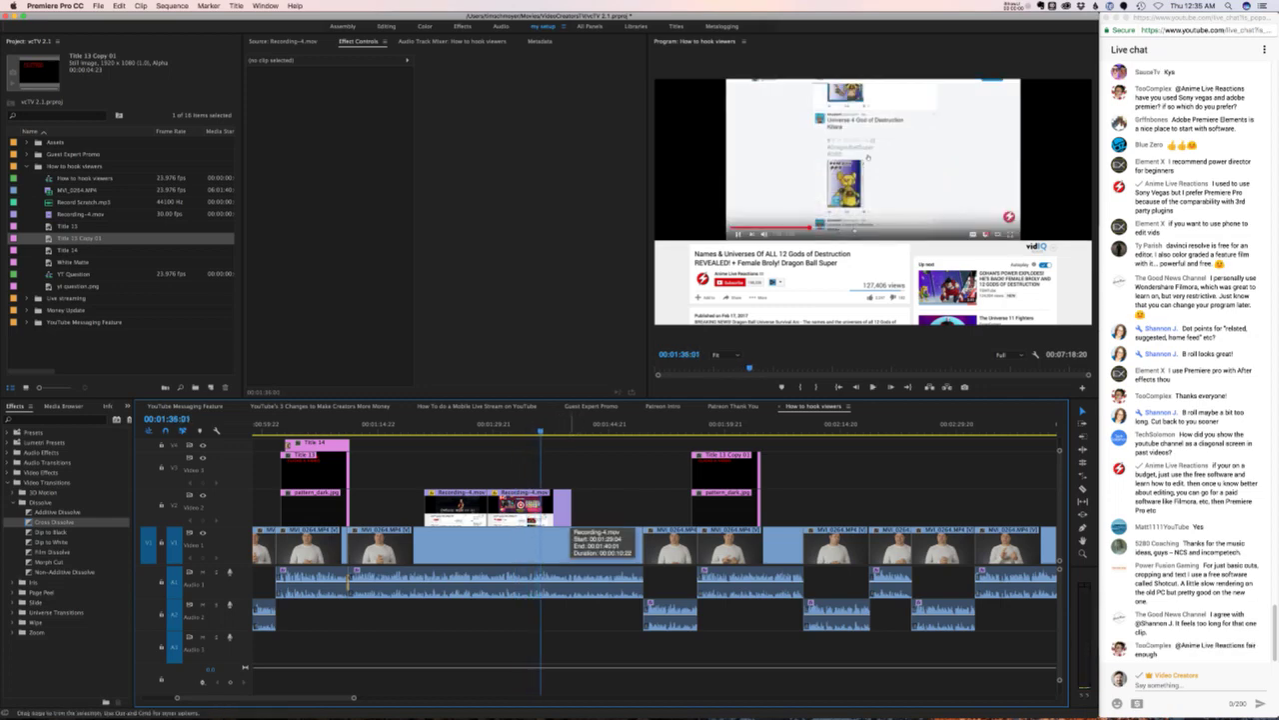
pyautogui.moveTo(567, 515); pyautogui.dragTo(541, 515)
pyautogui.press('space')
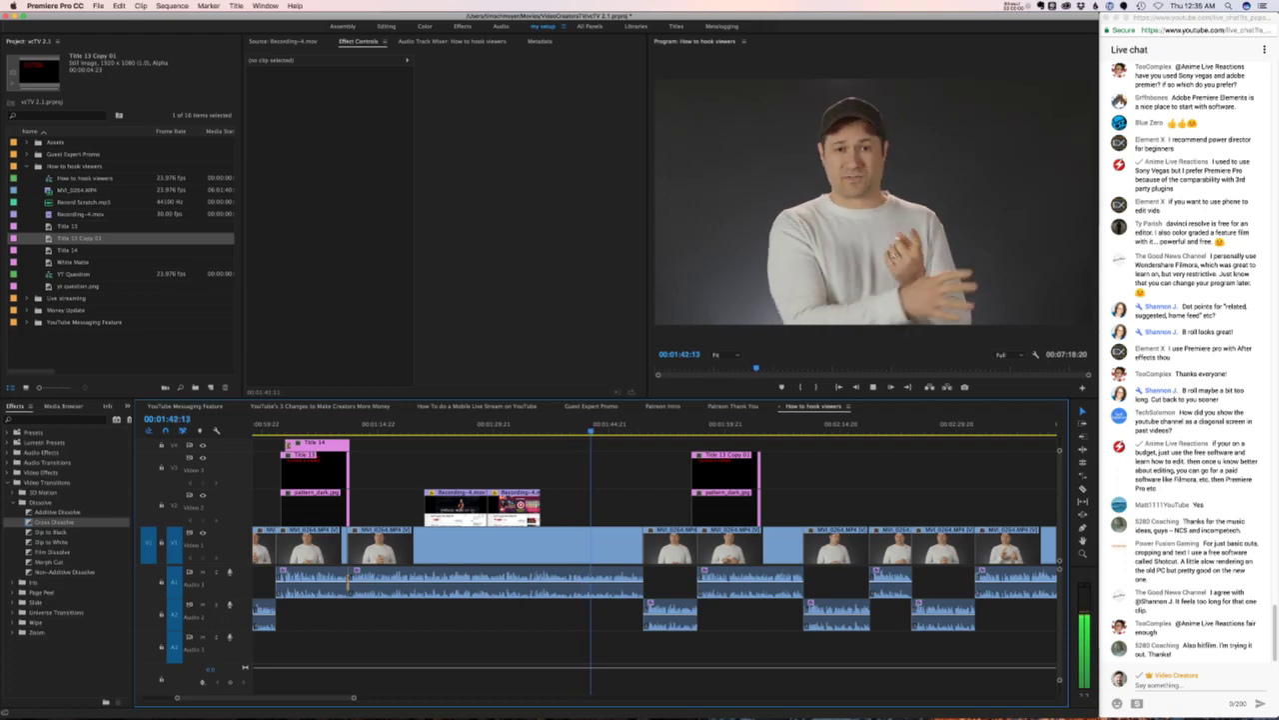
pyautogui.press('super+Tab')
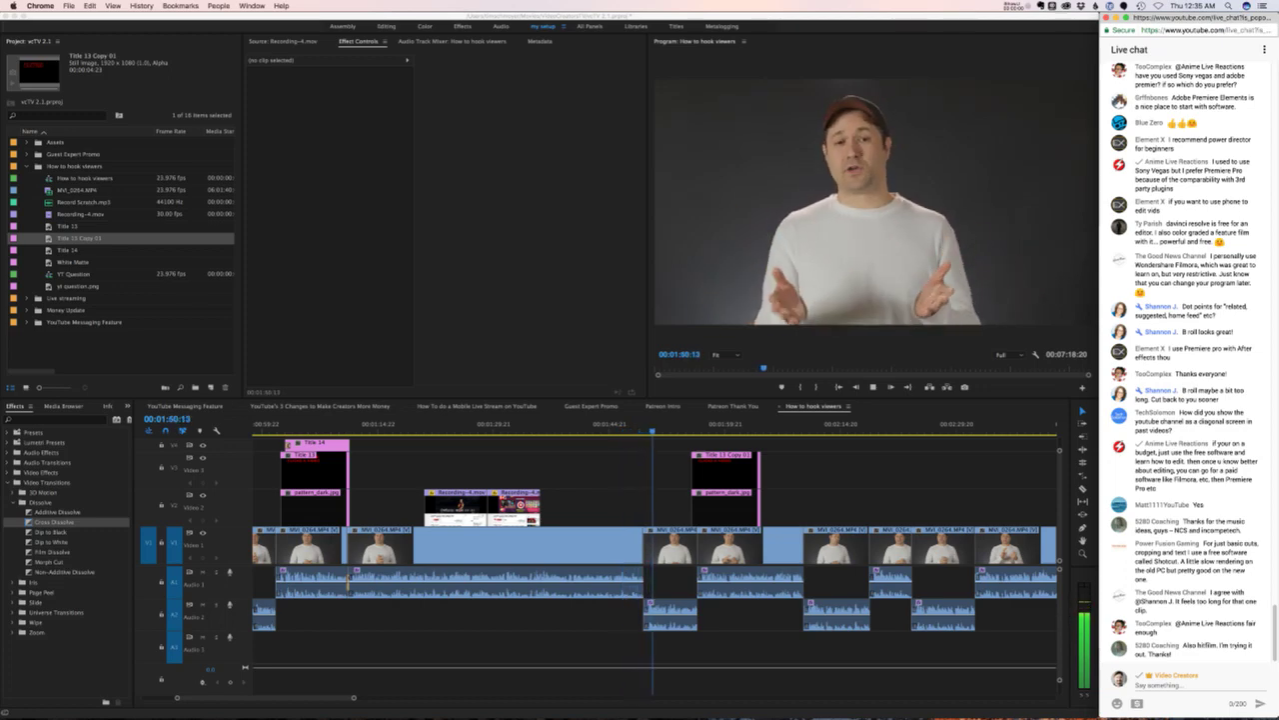
pyautogui.press('super+Tab')
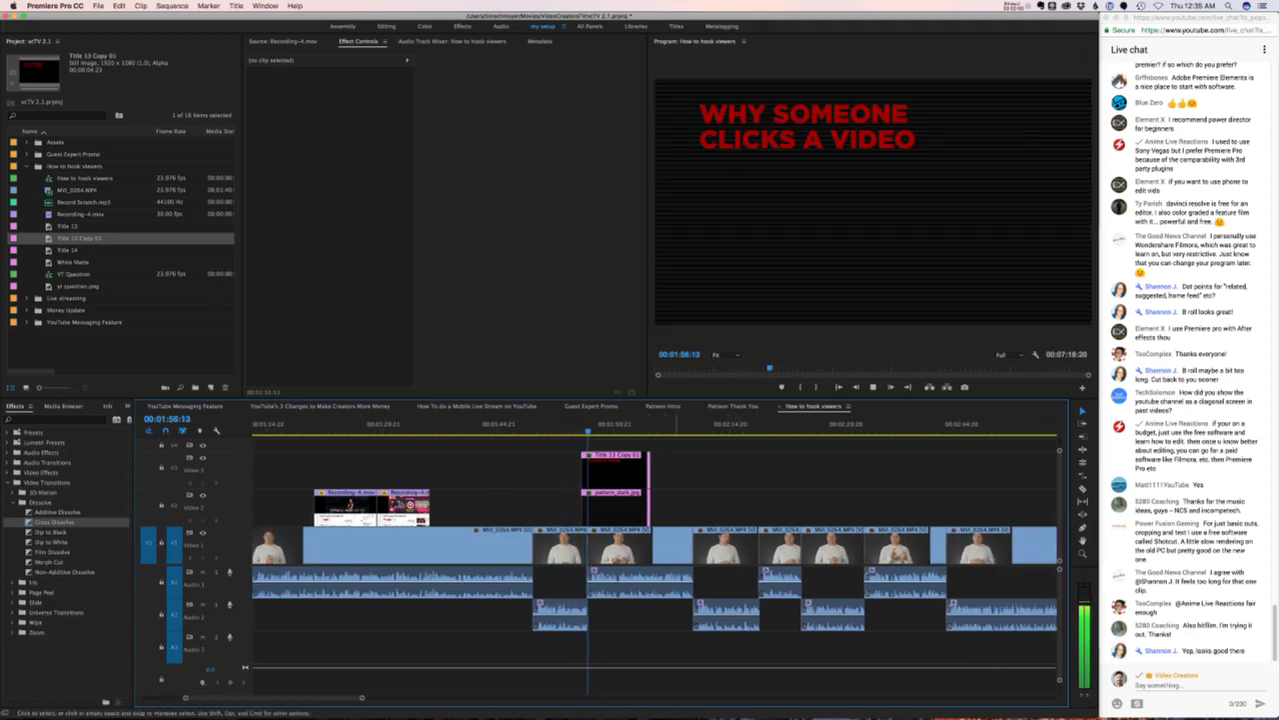
# - Rewrite Title 13 Copy 01 as 'WHY A VIEWER' / 'ABANDONS YOUR VIDEO' on two lines
pyautogui.press('space')
pyautogui.press('j')
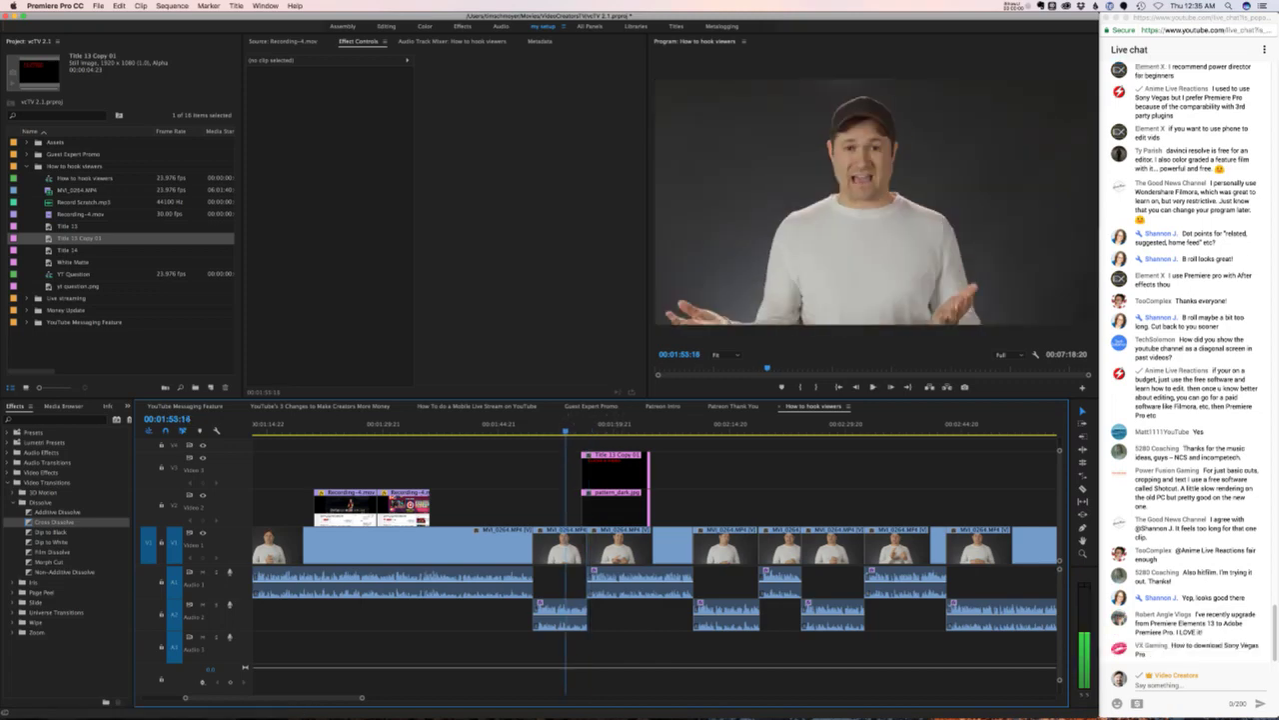
pyautogui.click(611, 424)
pyautogui.doubleClick(615, 475)
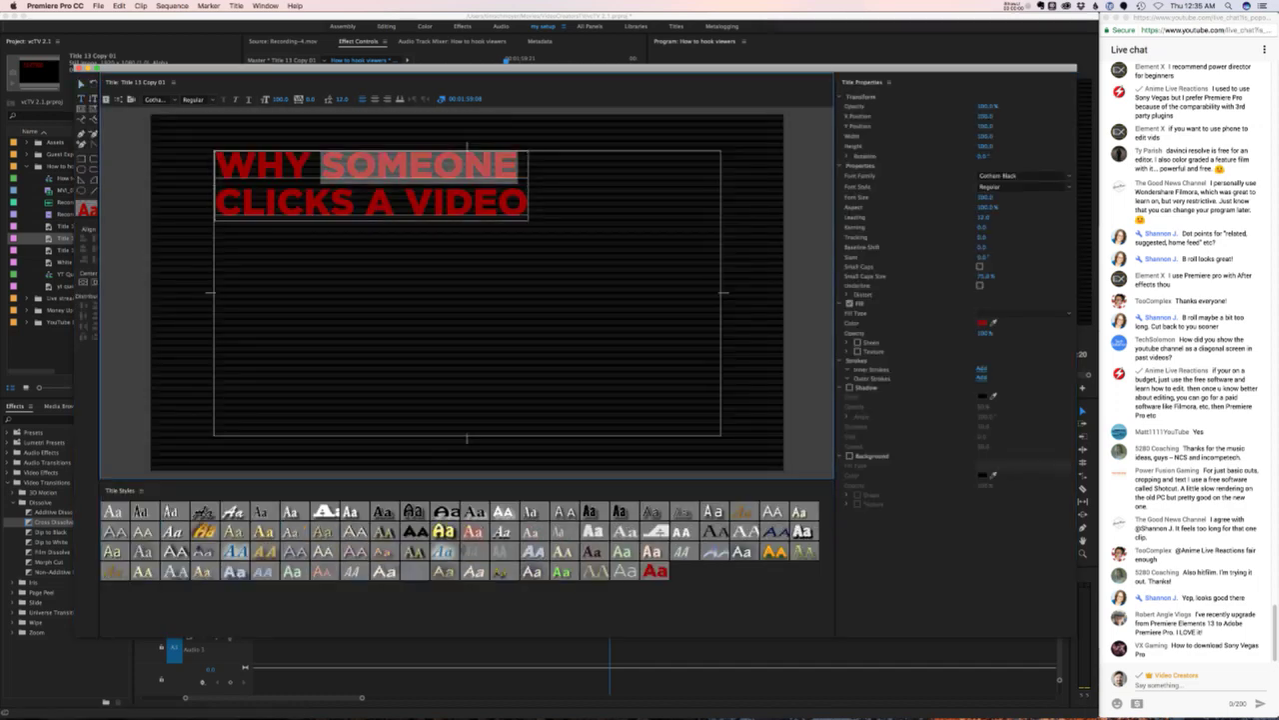
pyautogui.hotkey('shift', 'Down')
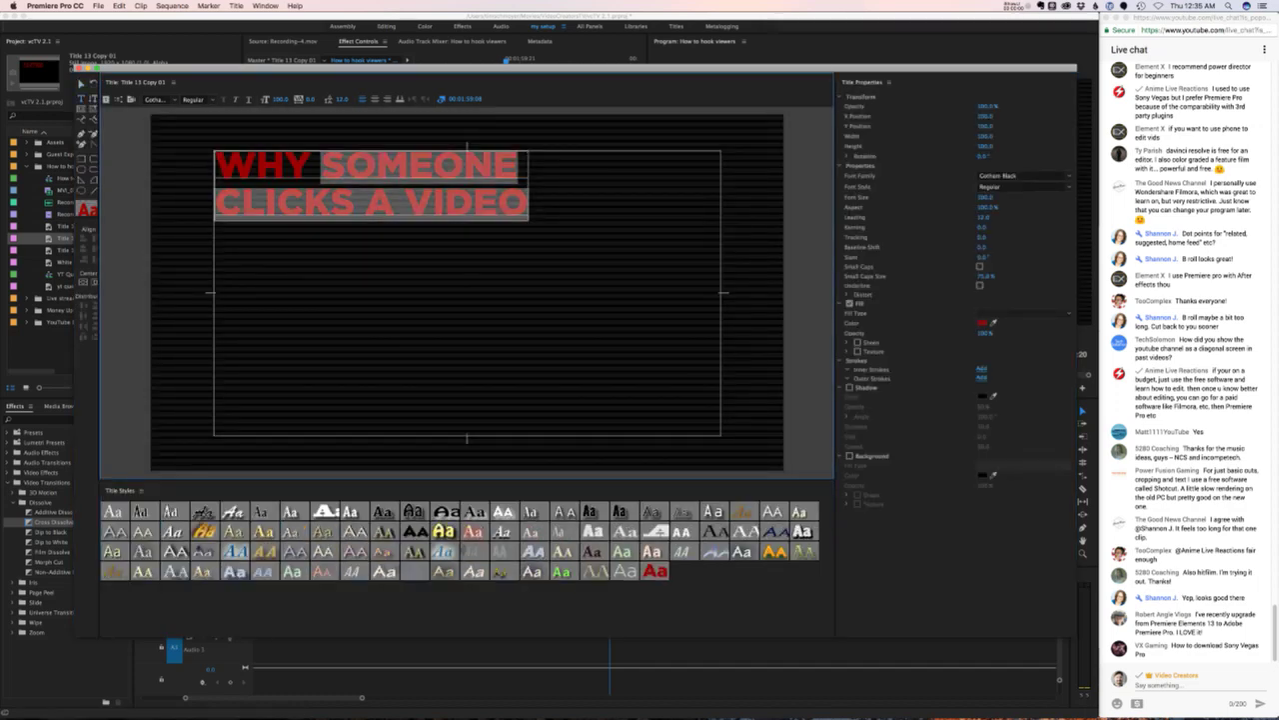
pyautogui.write('A VIEWER ABA')
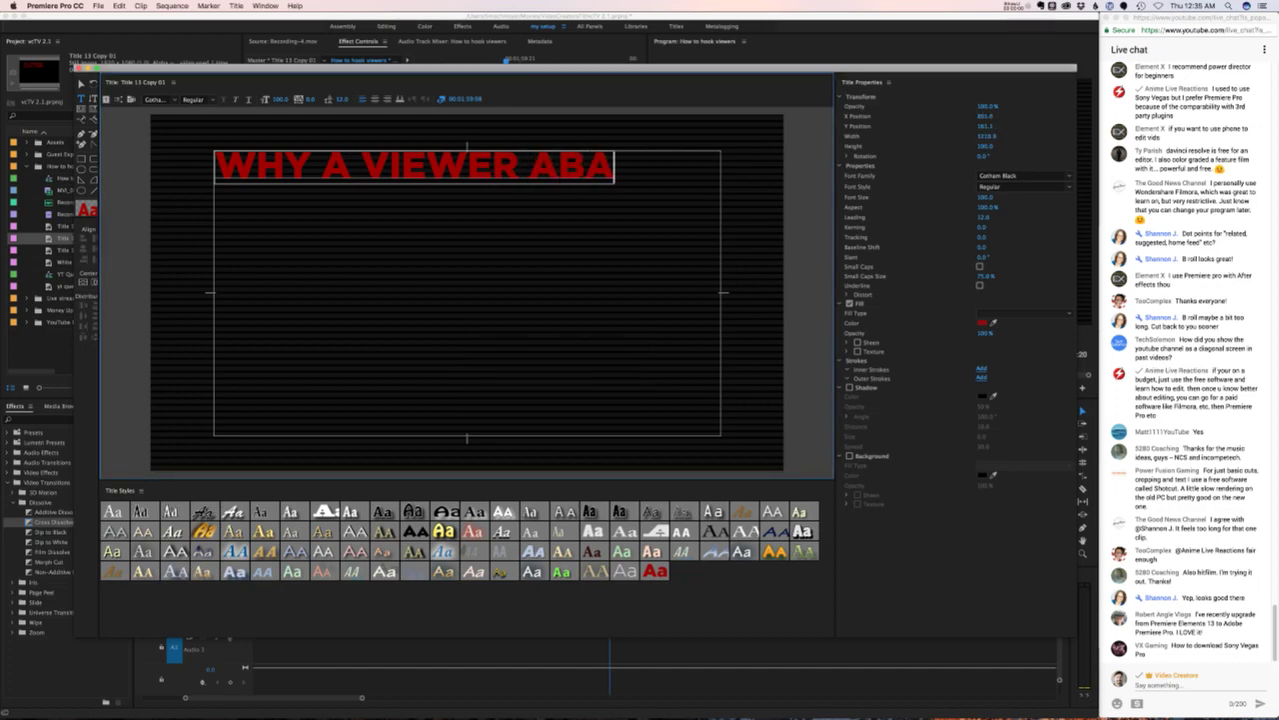
pyautogui.press('BackSpace')
pyautogui.press('BackSpace')
pyautogui.press('BackSpace')
pyautogui.press('BackSpace')
pyautogui.press('Return')
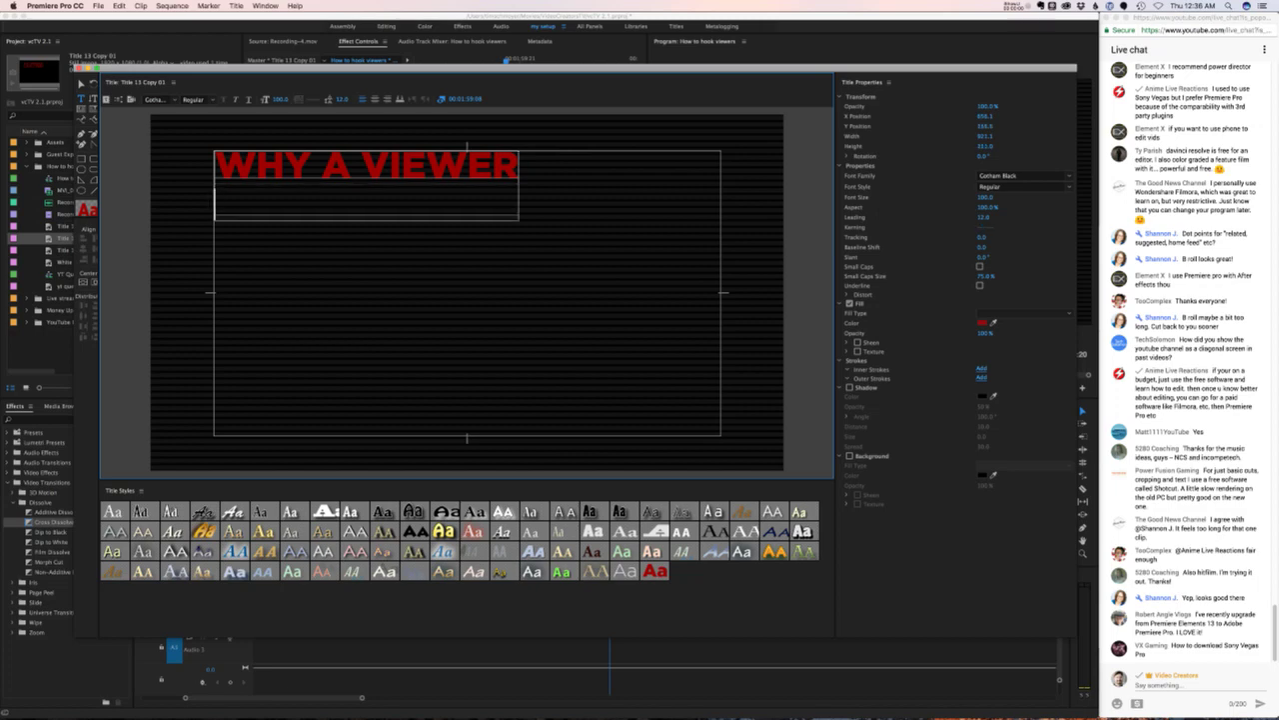
pyautogui.write('ABANDONS')
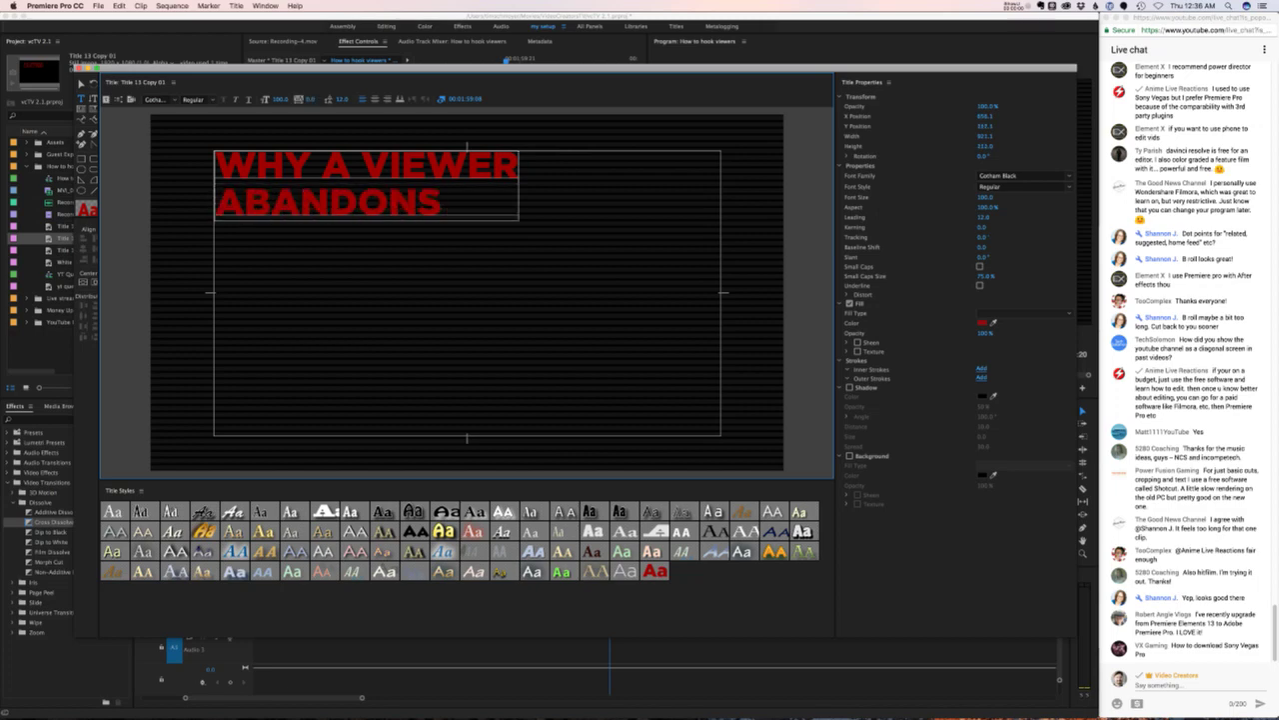
pyautogui.write(' YOUR VIDEO')
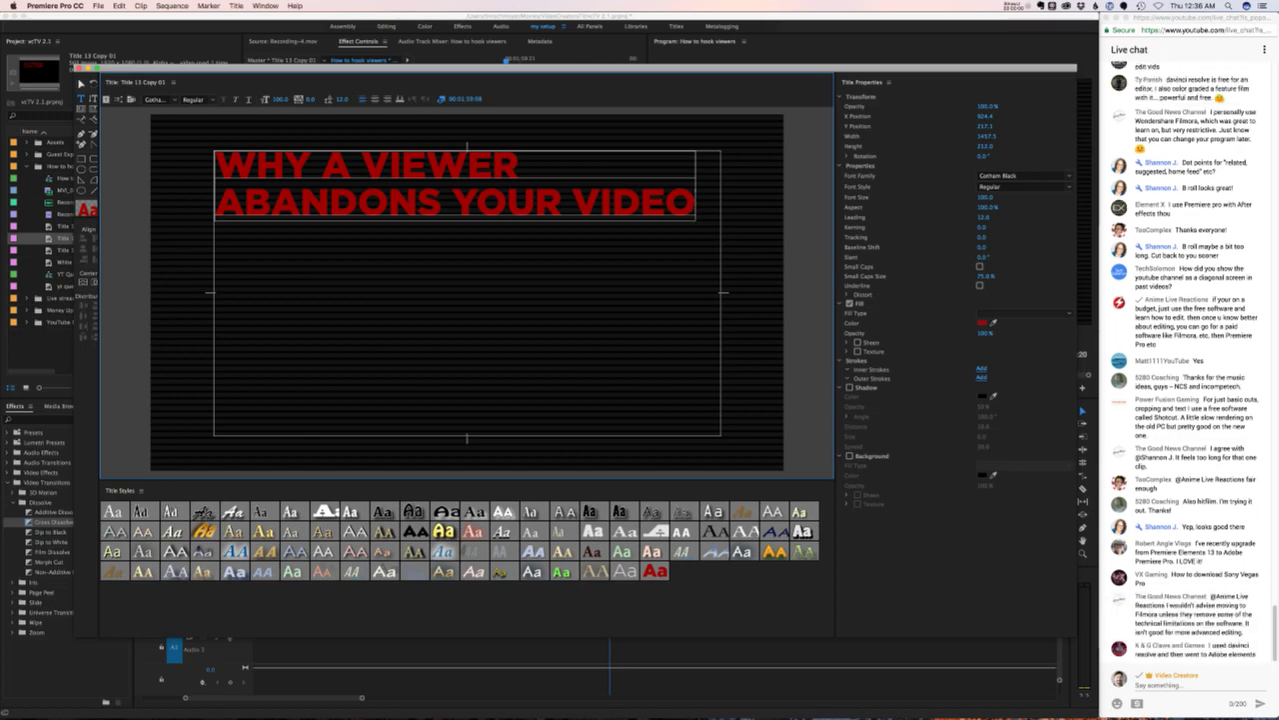
pyautogui.press('super+w')
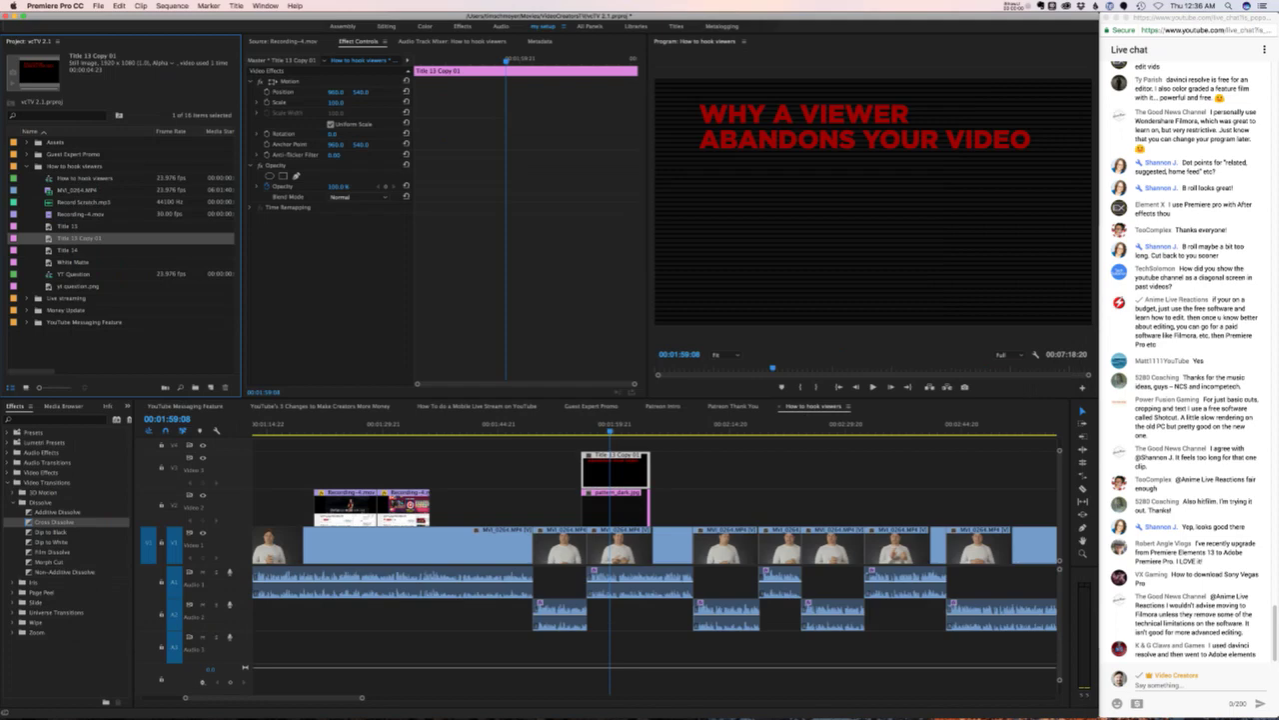
# - Duplicate Title 14 and place Title 14 Copy 01 above the red title, slightly later
pyautogui.rightClick(70, 250)
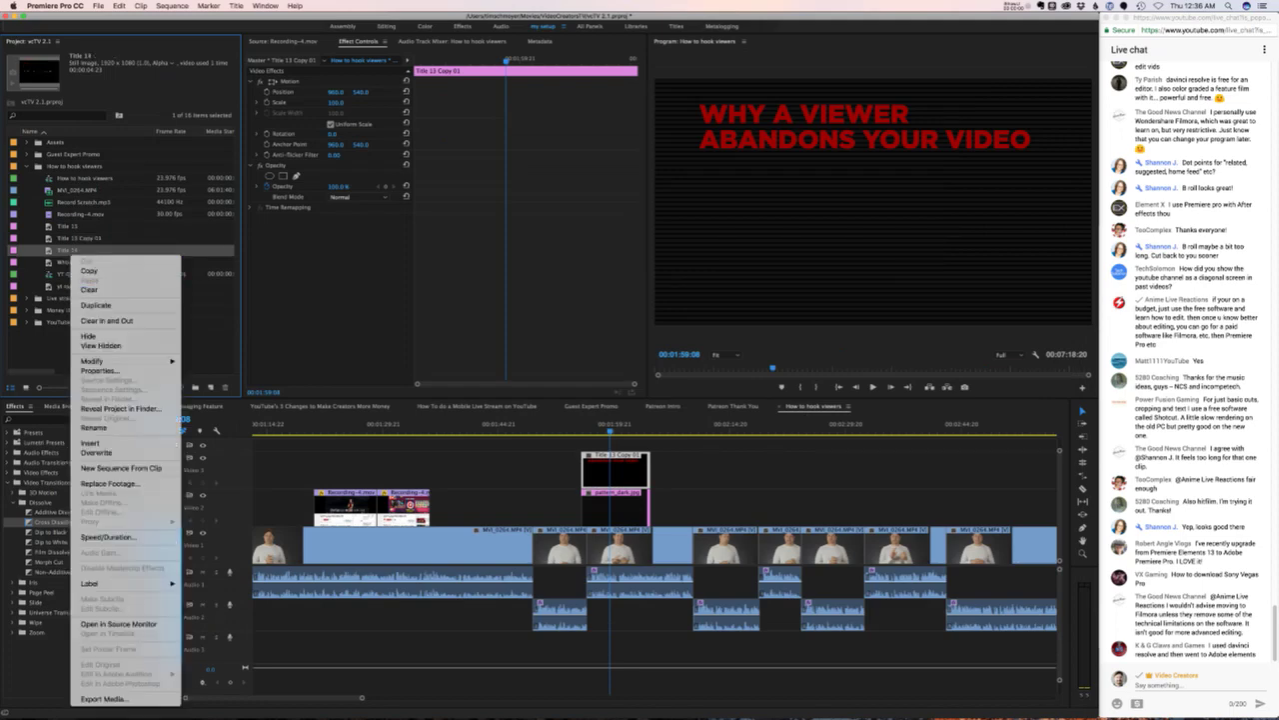
pyautogui.click(96, 305)
pyautogui.moveTo(78, 262); pyautogui.dragTo(649, 446)
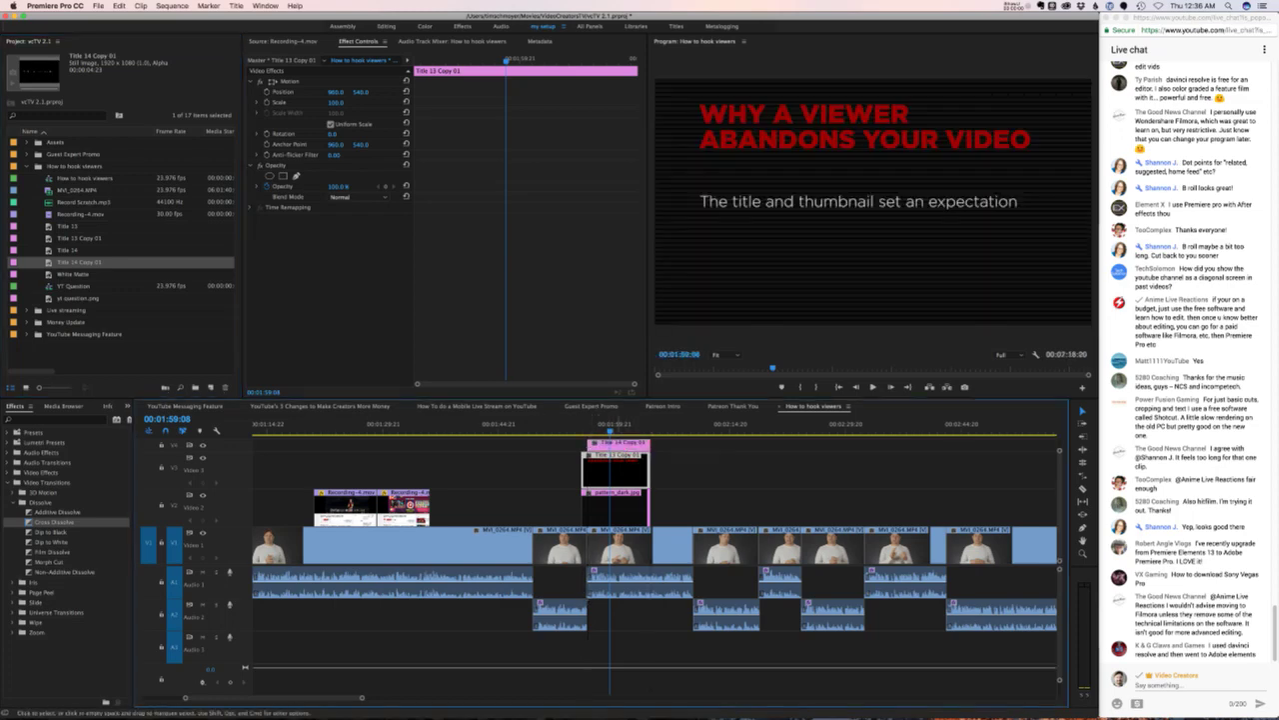
pyautogui.press('Up')
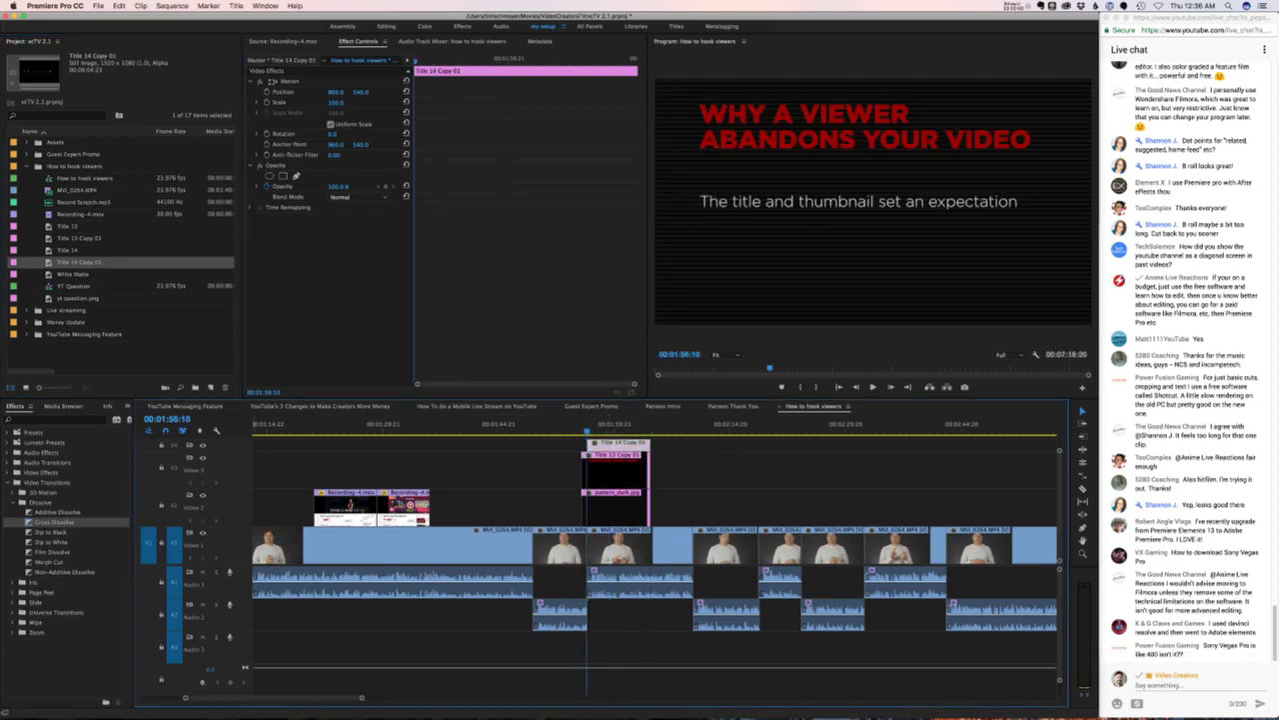
pyautogui.moveTo(634, 444); pyautogui.dragTo(643, 444)
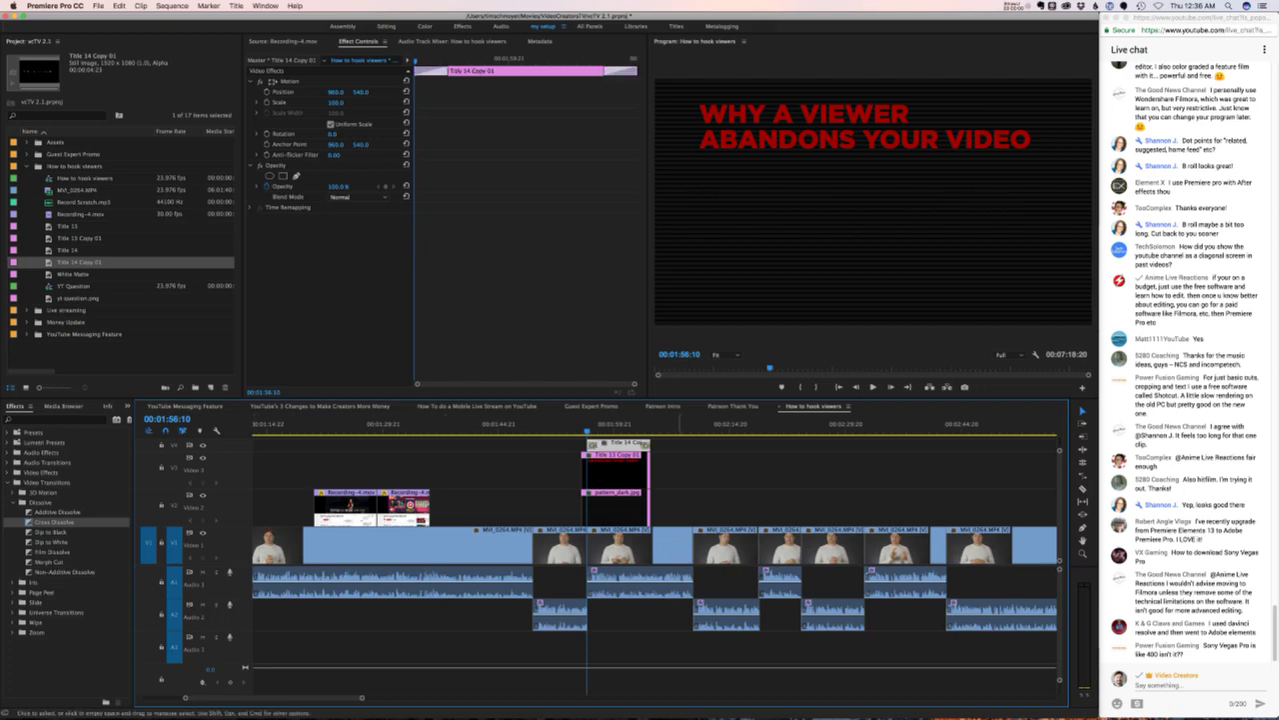
pyautogui.click(692, 440)
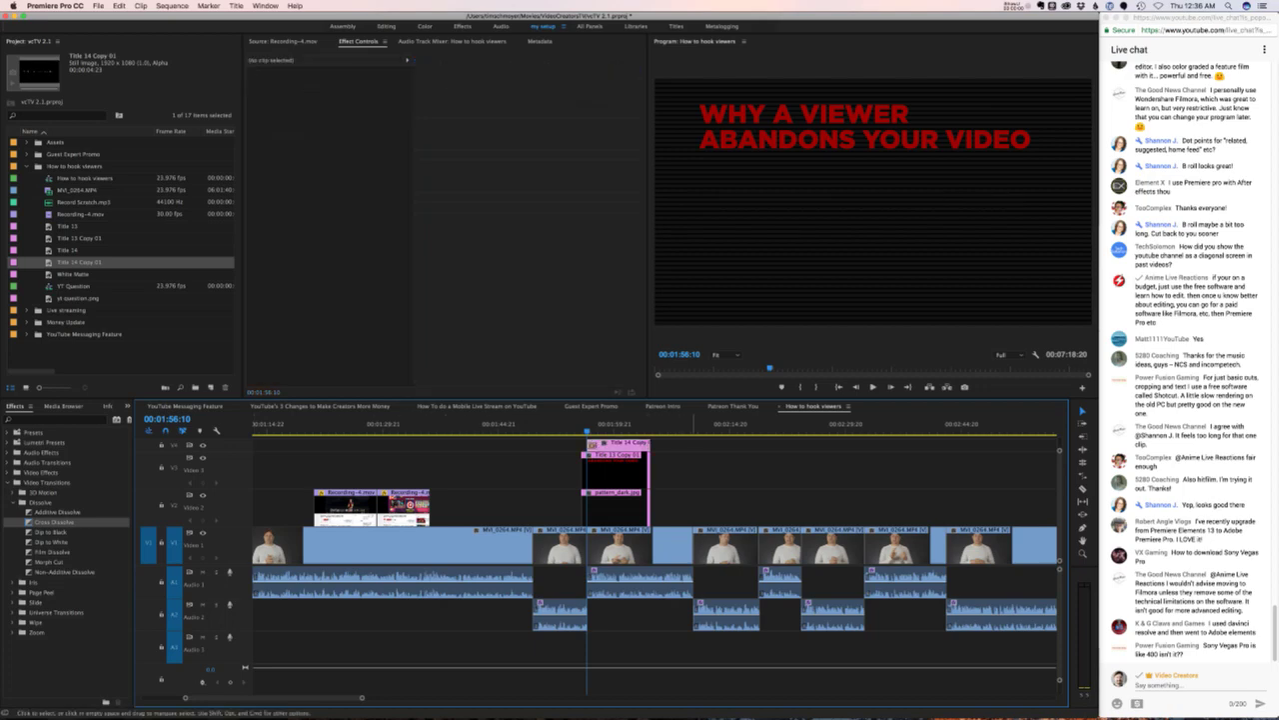
# - Zoom in on the titles and play back the subtitle's Cross Dissolve fade-in
pyautogui.press('=')
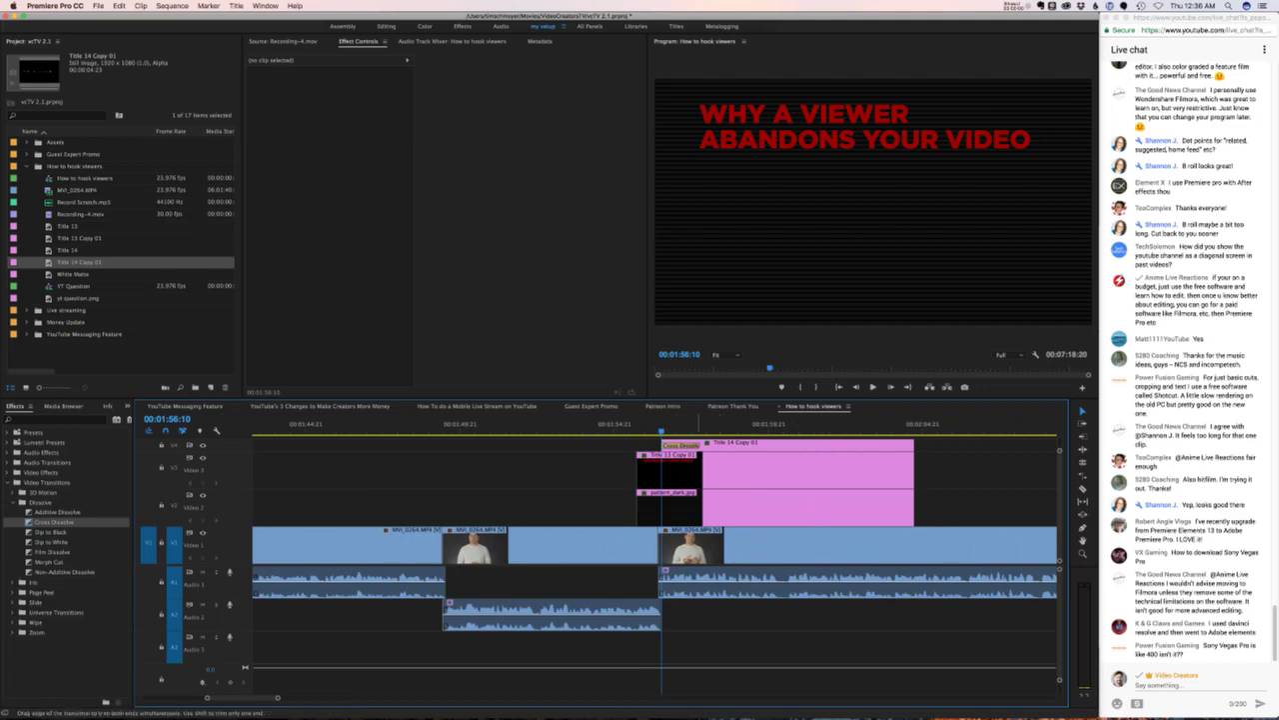
pyautogui.click(680, 445)
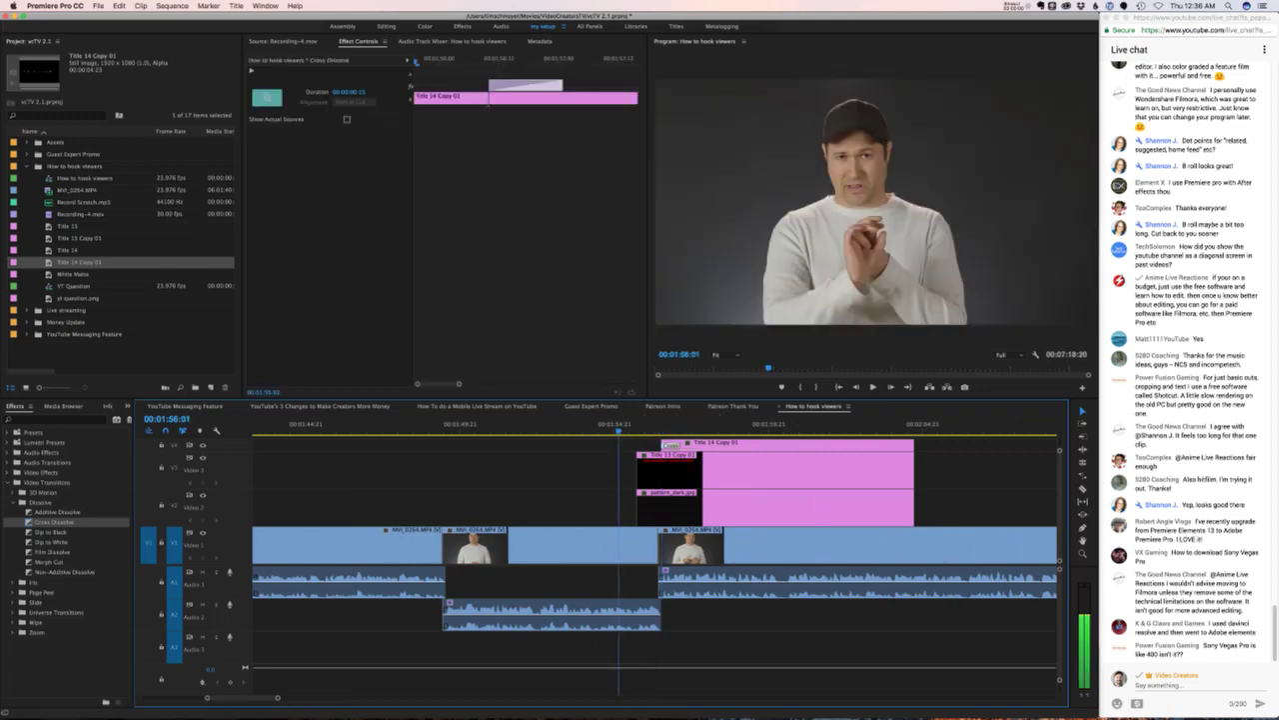
pyautogui.press('space')
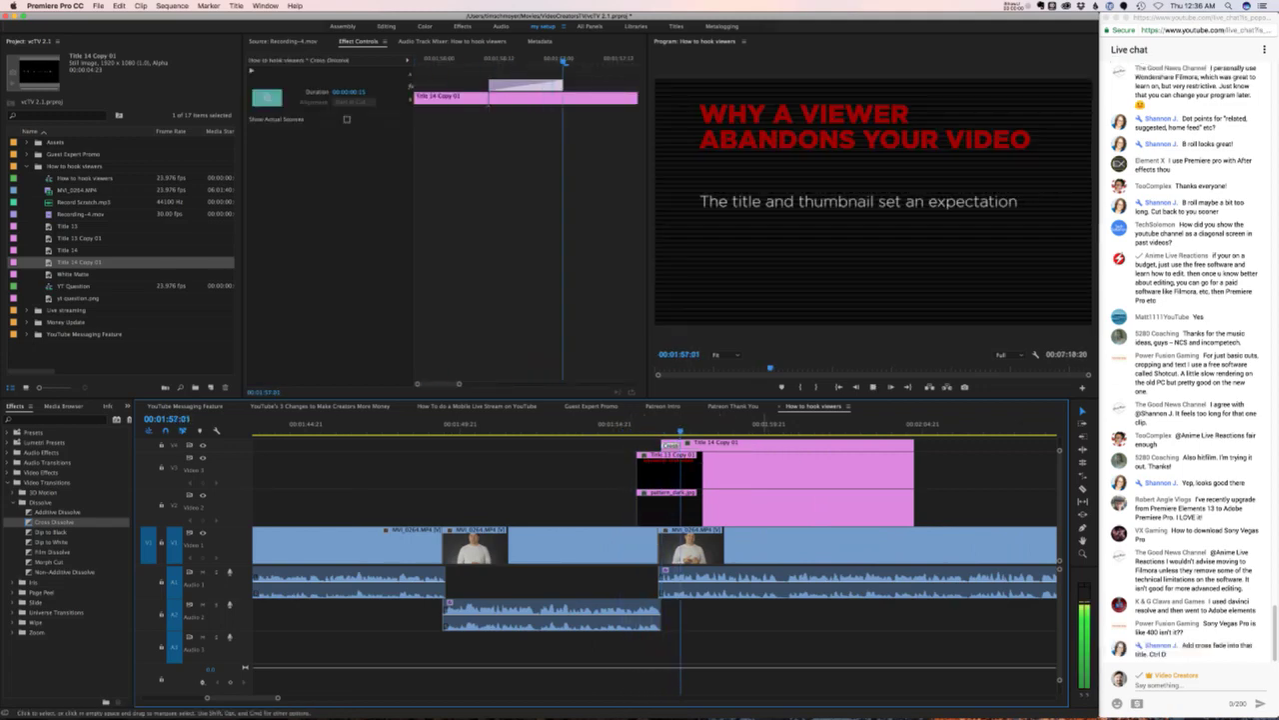
# - Stop playback and review the video ideas notes in Evernote
pyautogui.press('space')
pyautogui.moveTo(590, 700)
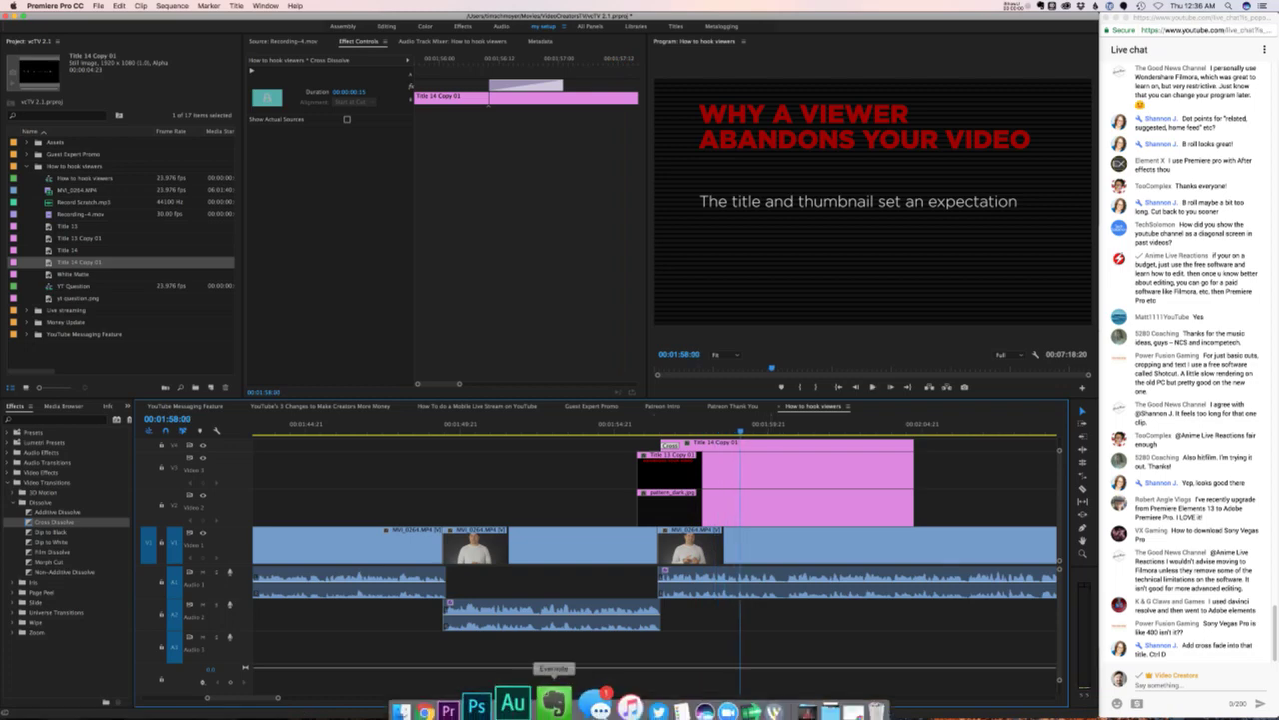
pyautogui.click(544, 691)
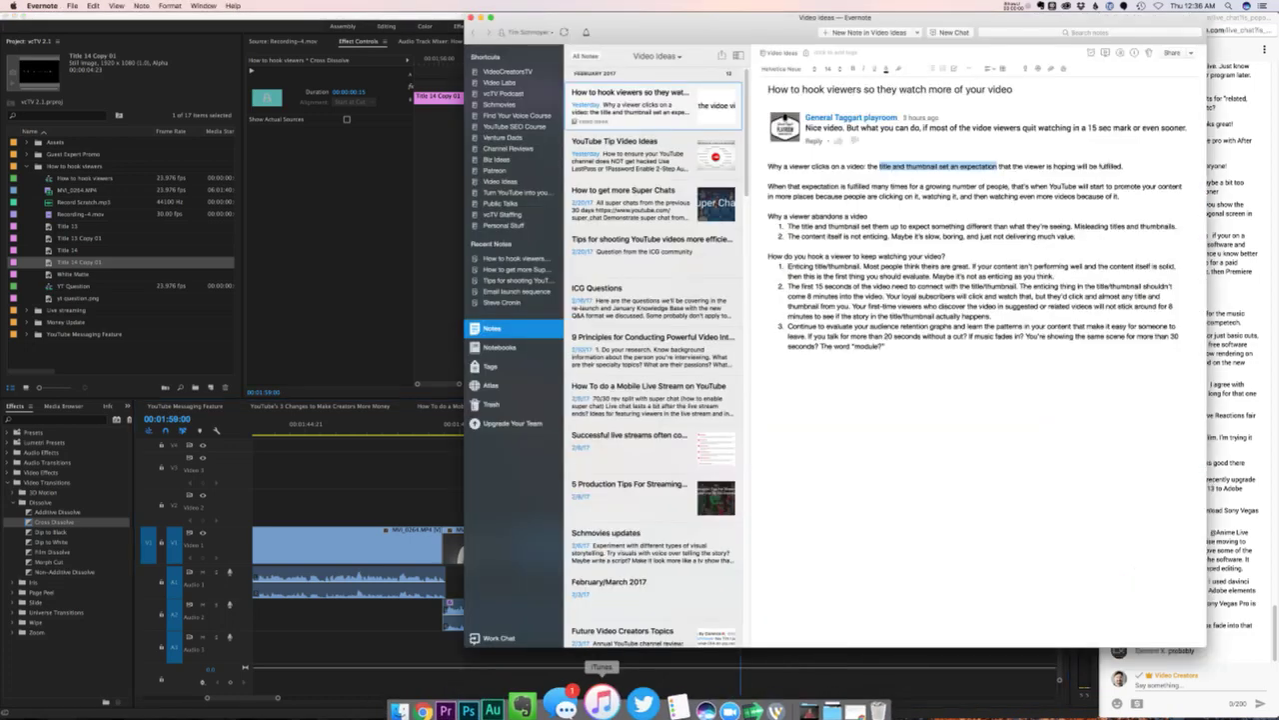
pyautogui.click(769, 244)
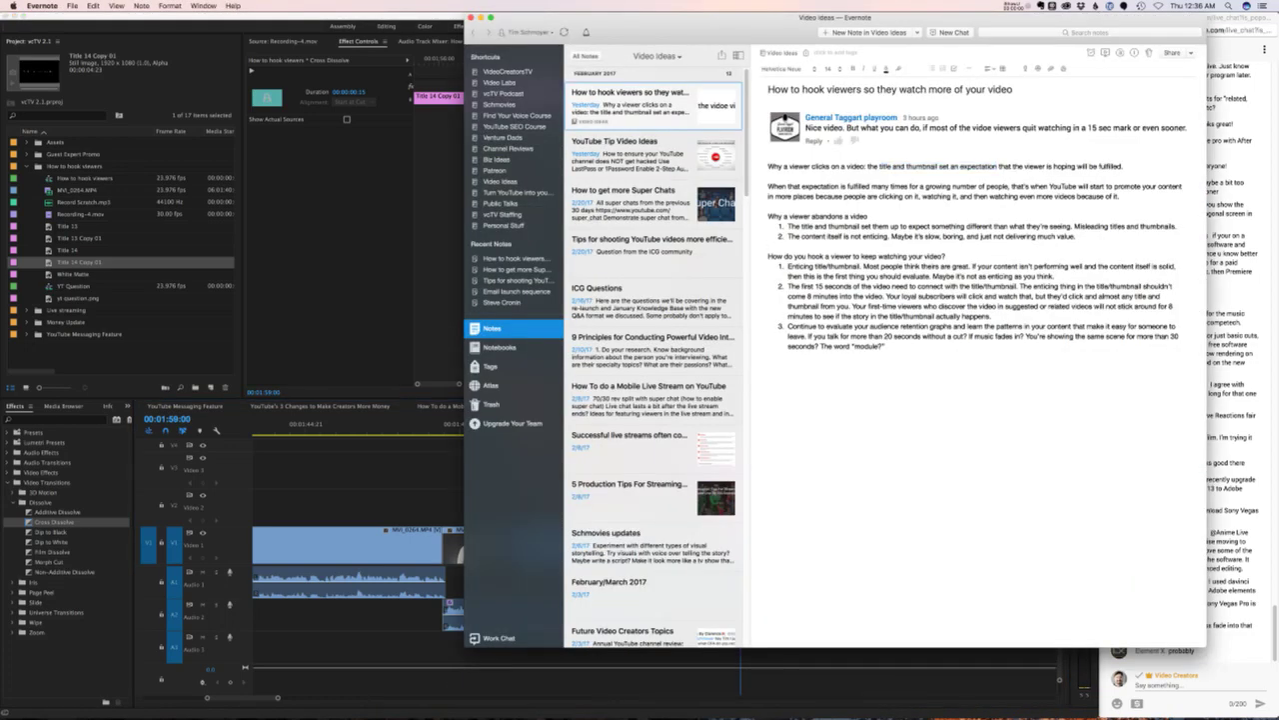
pyautogui.press('super+Tab')
# - Open Title 14 Copy 01 and delete its subtitle line
pyautogui.doubleClick(780, 469)
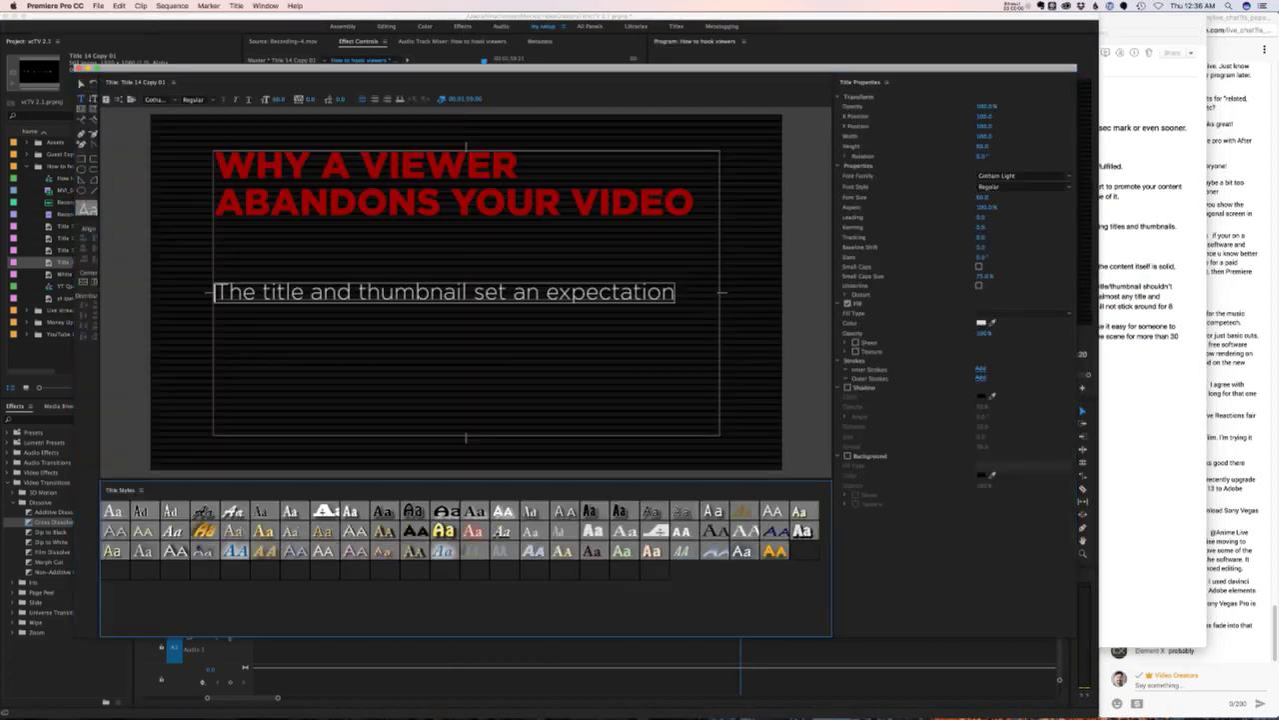
pyautogui.press('super+a')
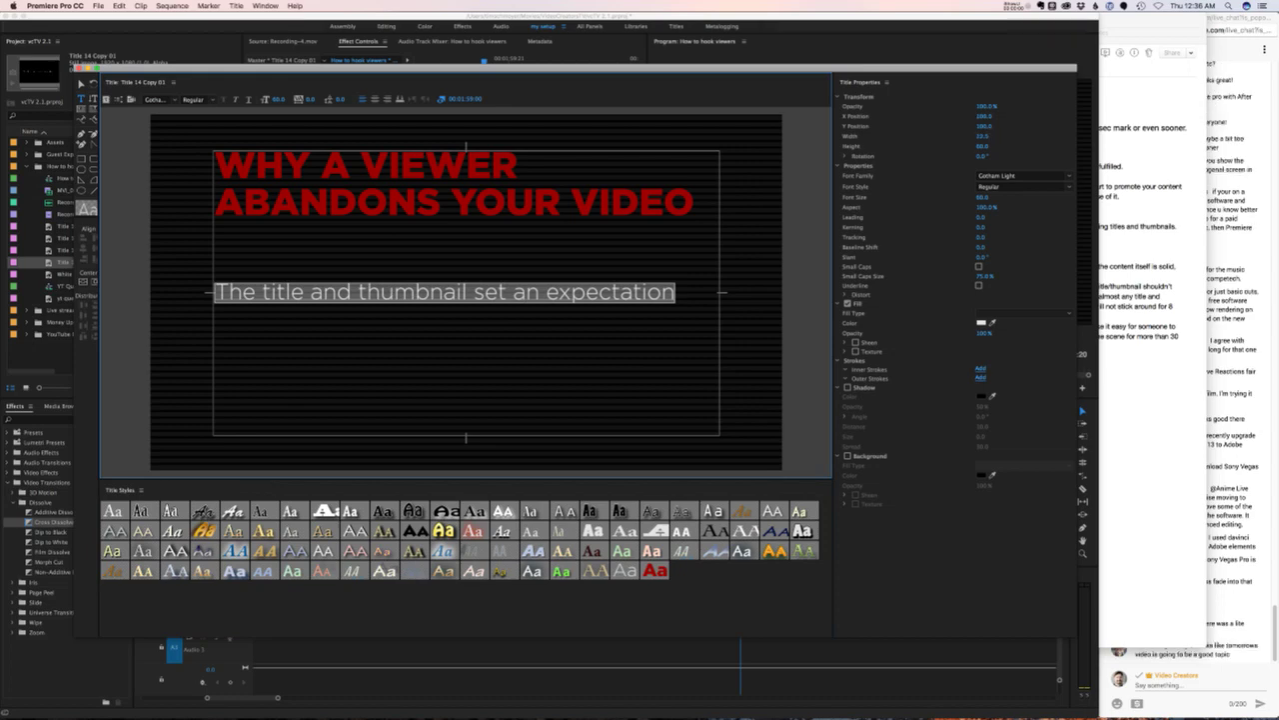
pyautogui.press('BackSpace')
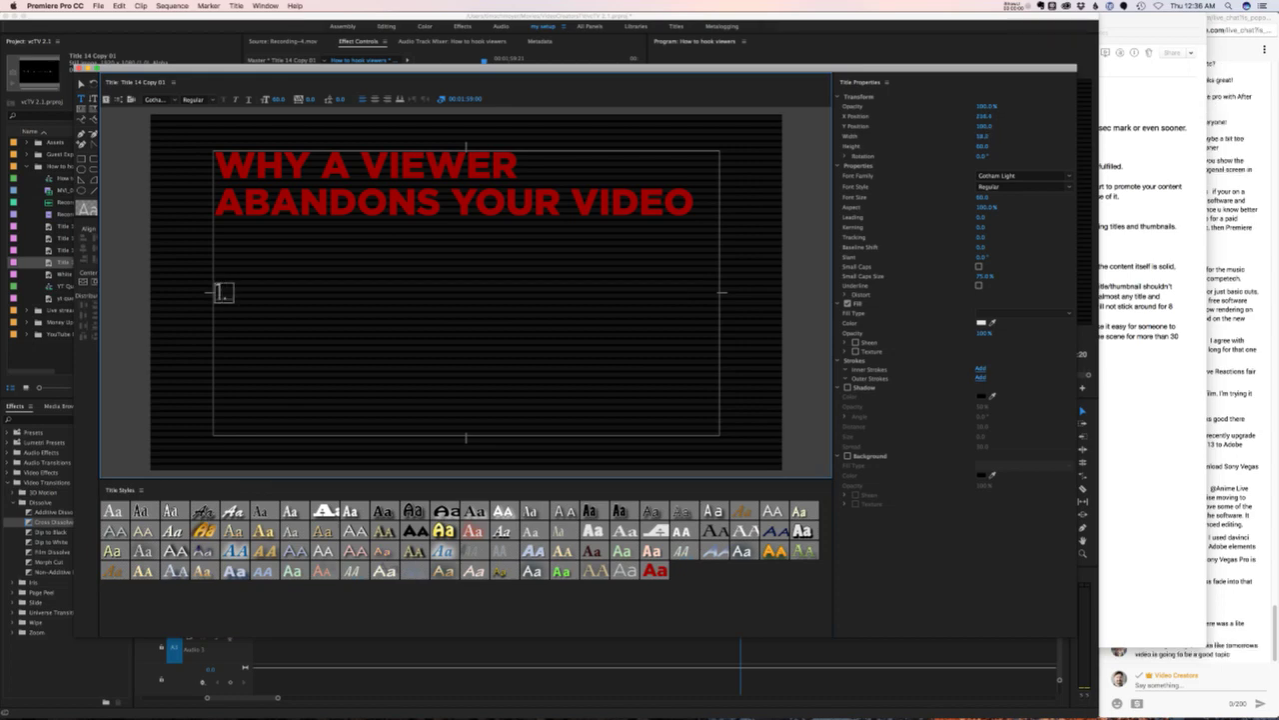
# - Check the notes and enter the first point 'Title/thumbnail set' as the new subtitle
pyautogui.press('super+Tab')
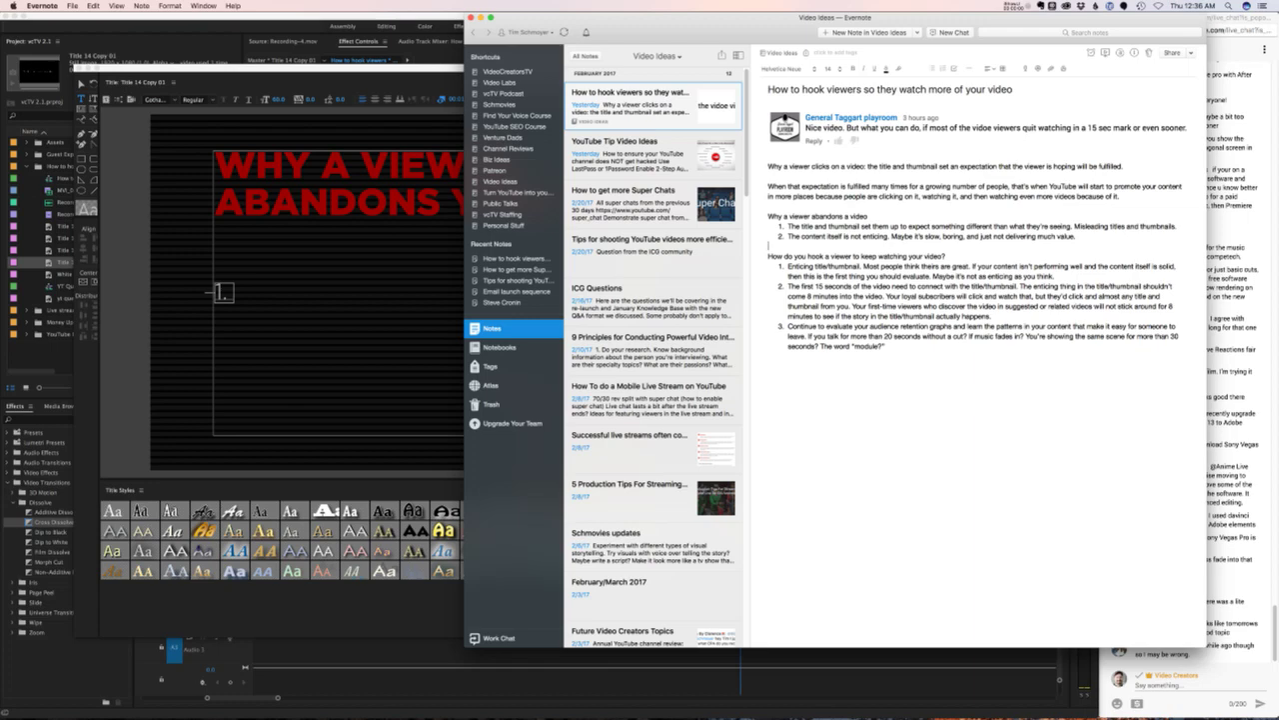
pyautogui.press('super+Tab')
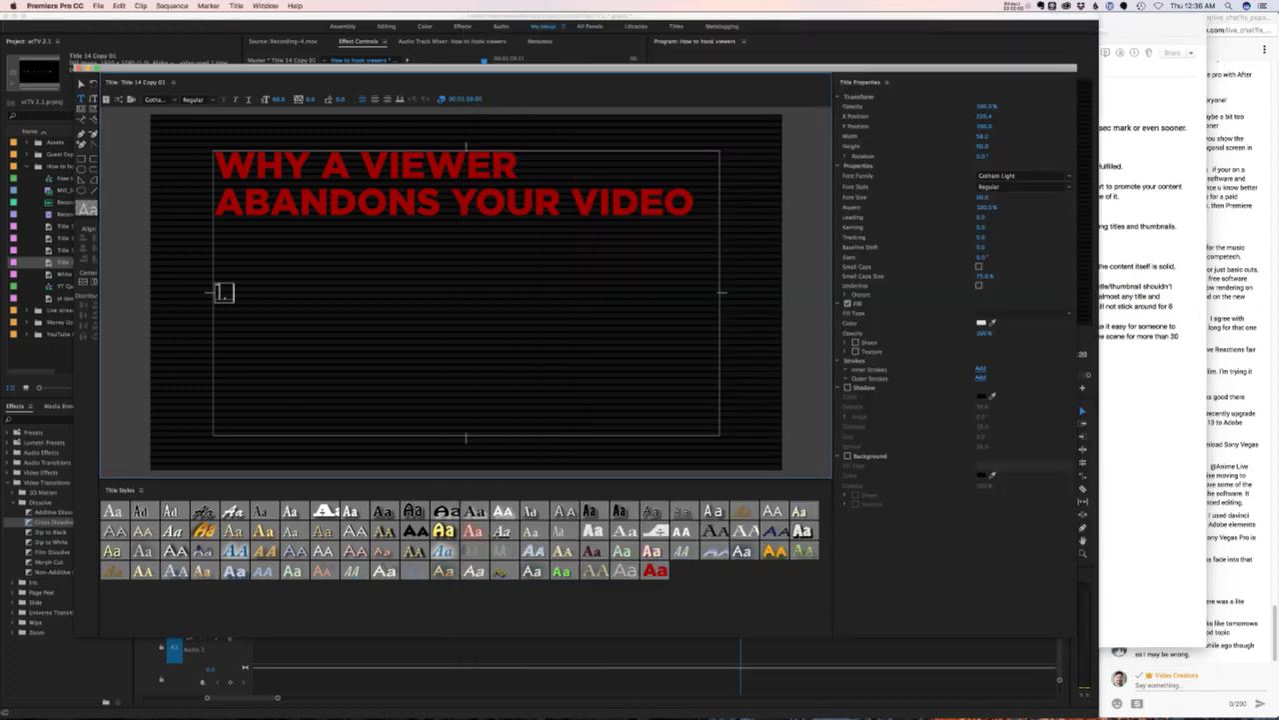
pyautogui.press('super+Tab')
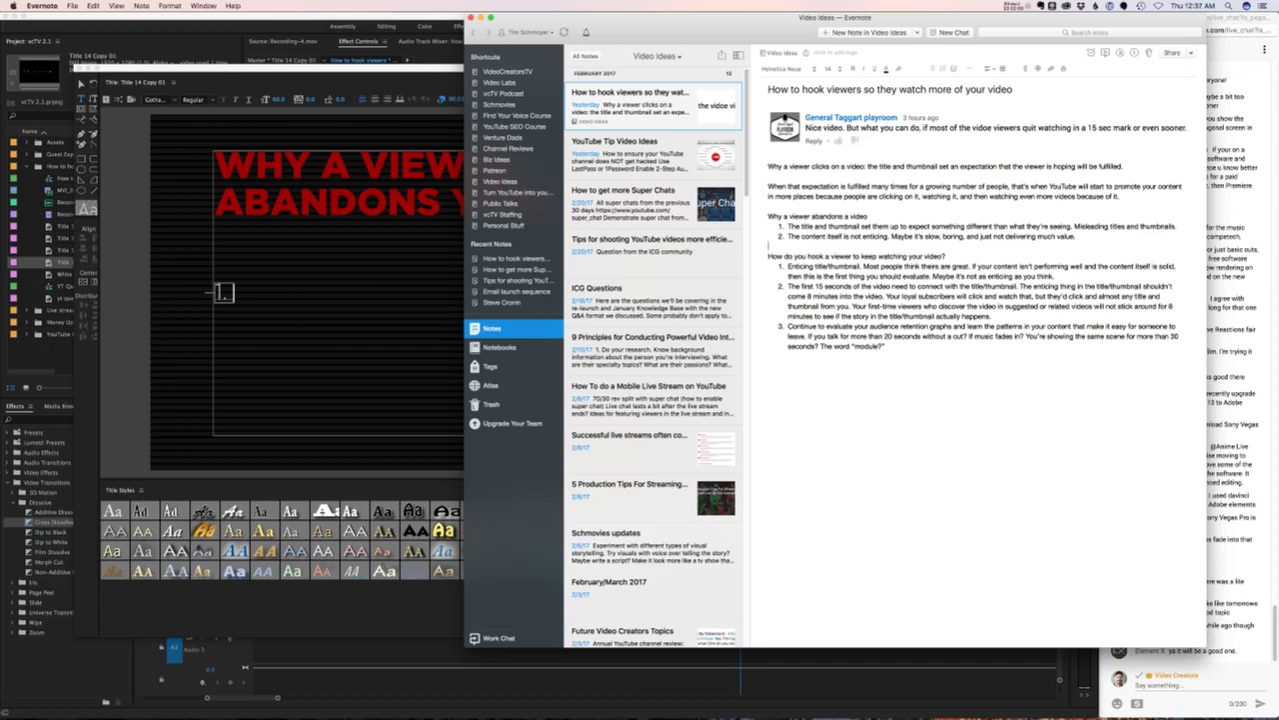
pyautogui.press('super+Tab')
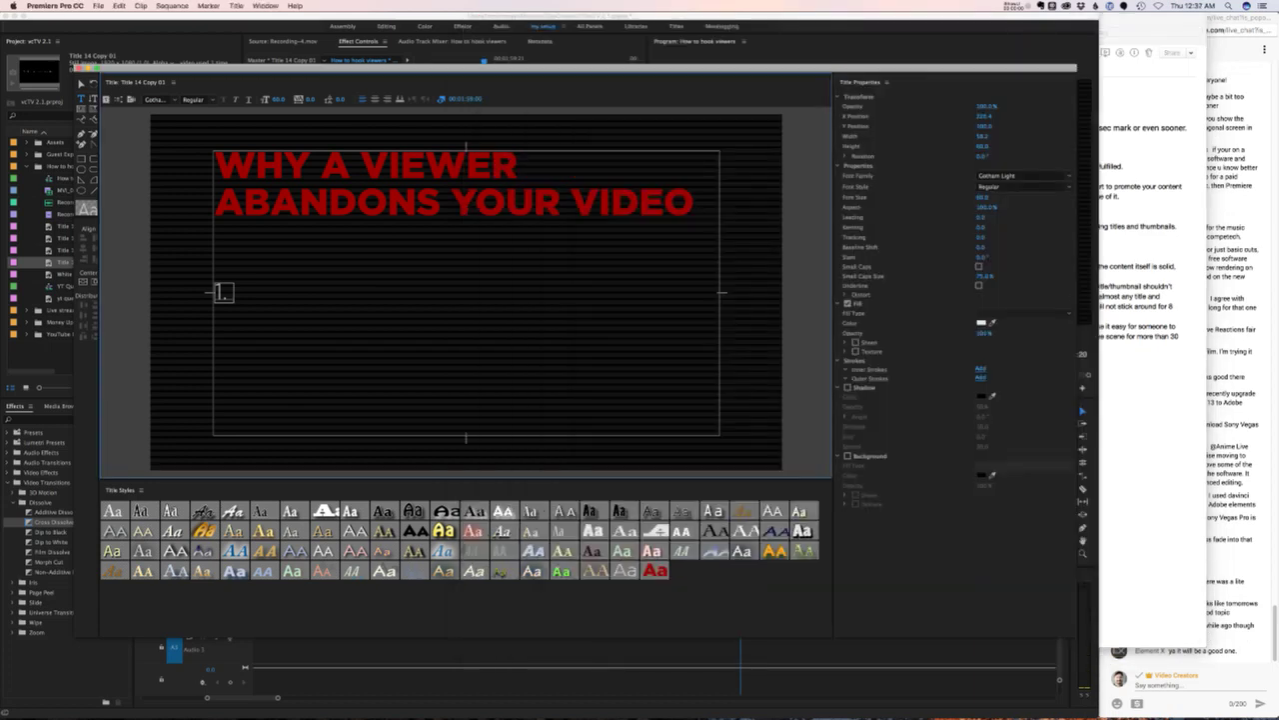
pyautogui.write('Title/thumb')
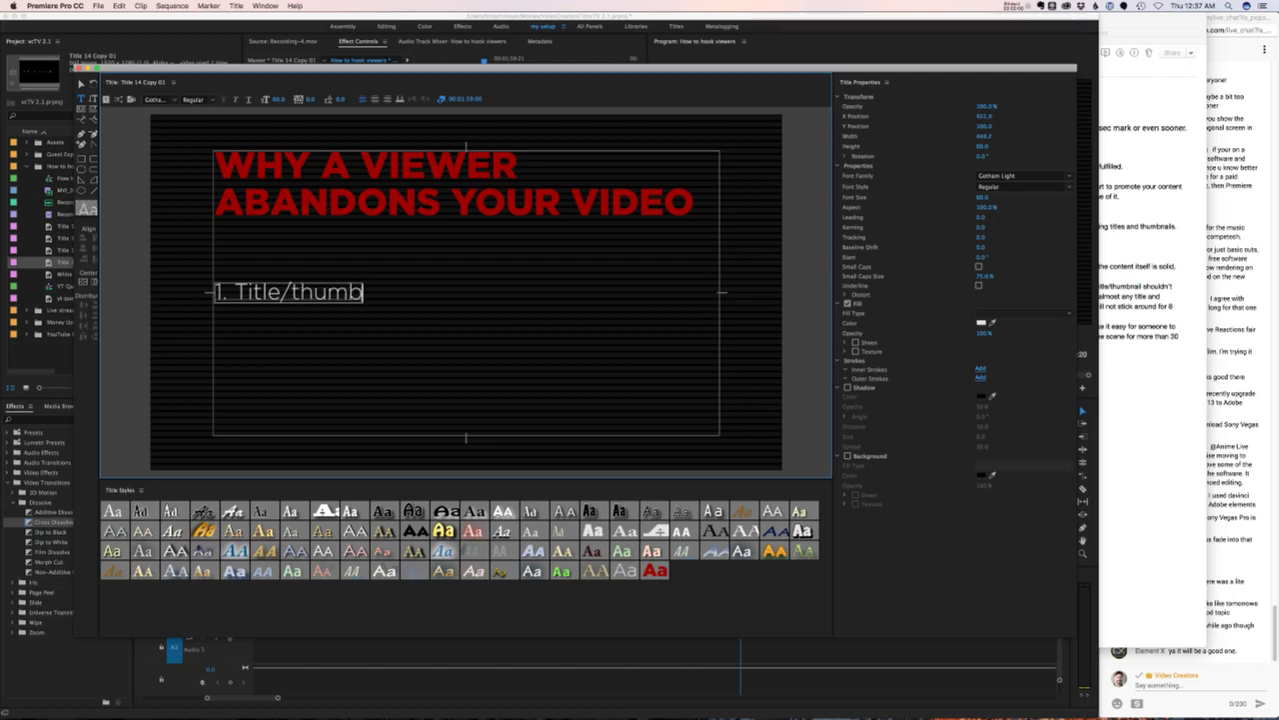
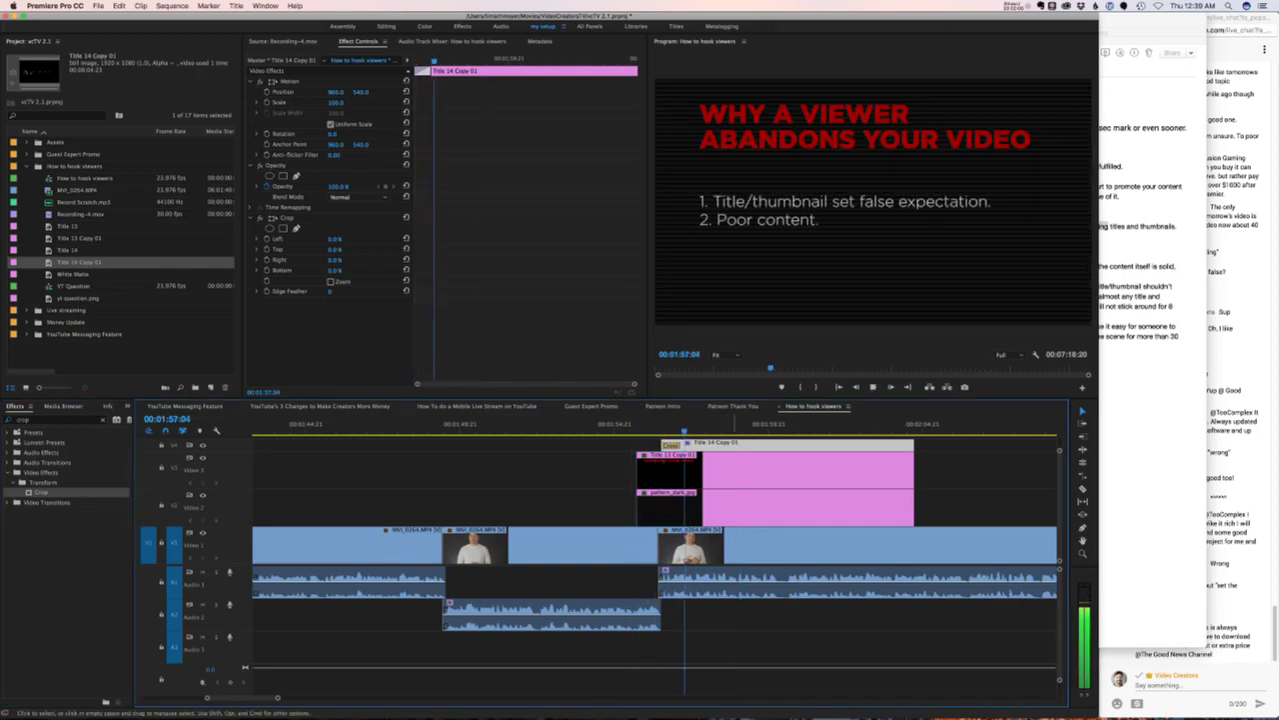
# - Trim Title 14 Copy 01's start to the playhead and crop the second tip line off its bottom
pyautogui.press('space')
pyautogui.moveTo(334, 270); pyautogui.dragTo(377, 270)
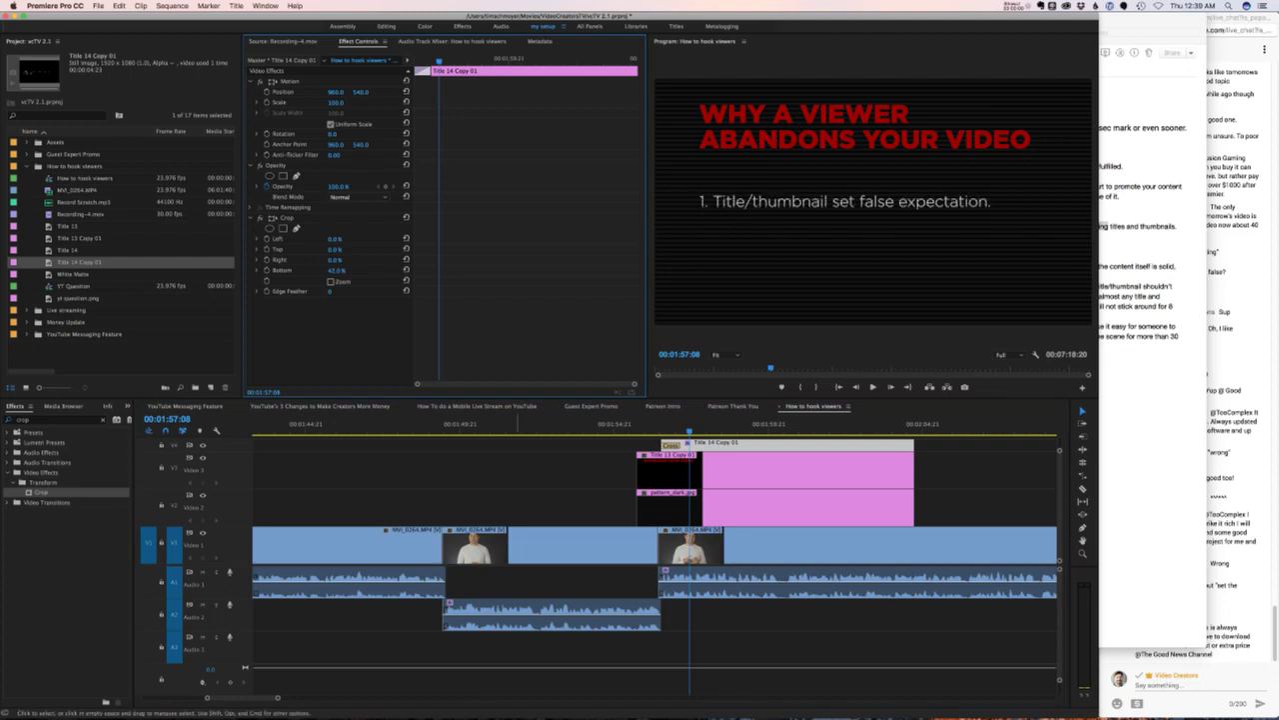
pyautogui.click(450, 499)
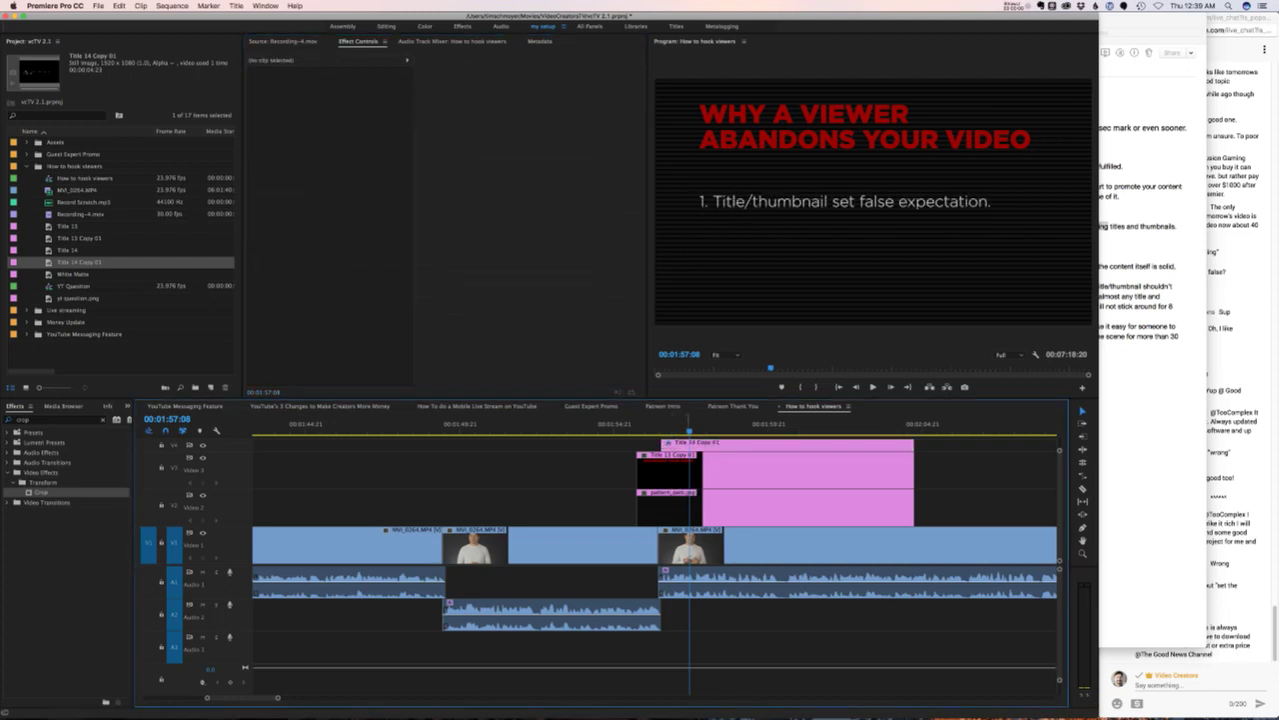
pyautogui.click(674, 469)
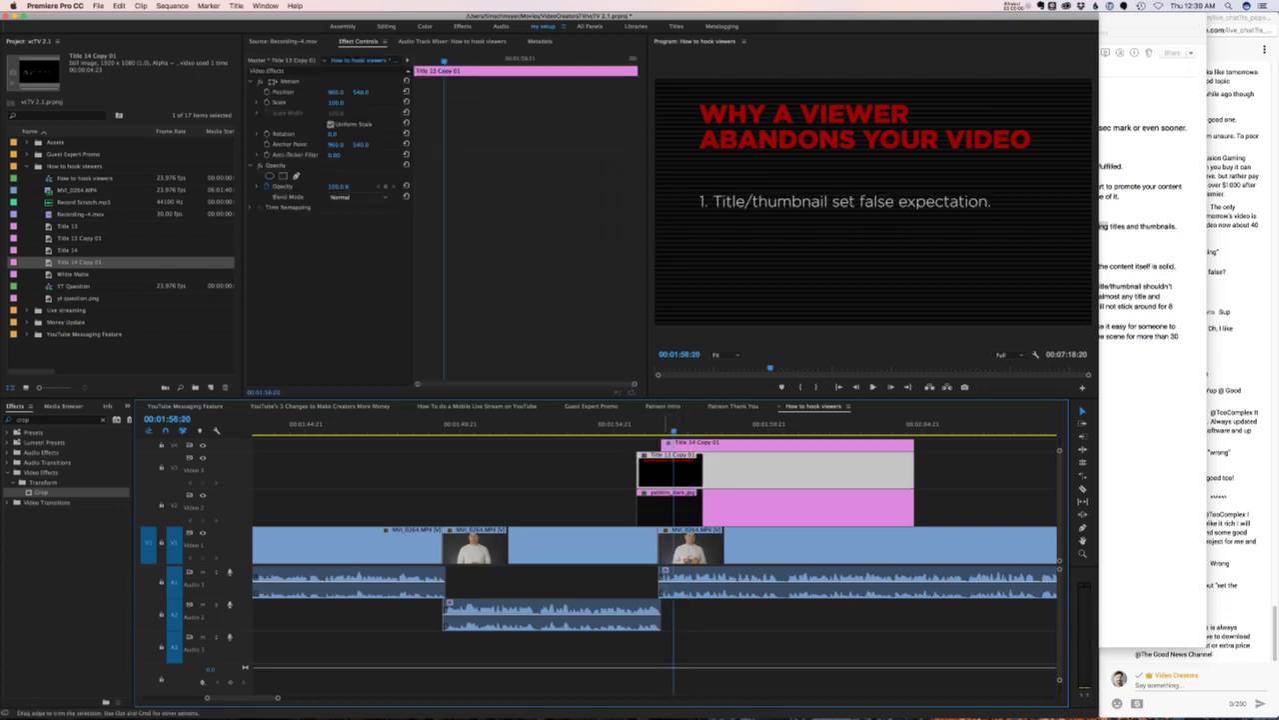
pyautogui.moveTo(663, 443); pyautogui.dragTo(675, 443)
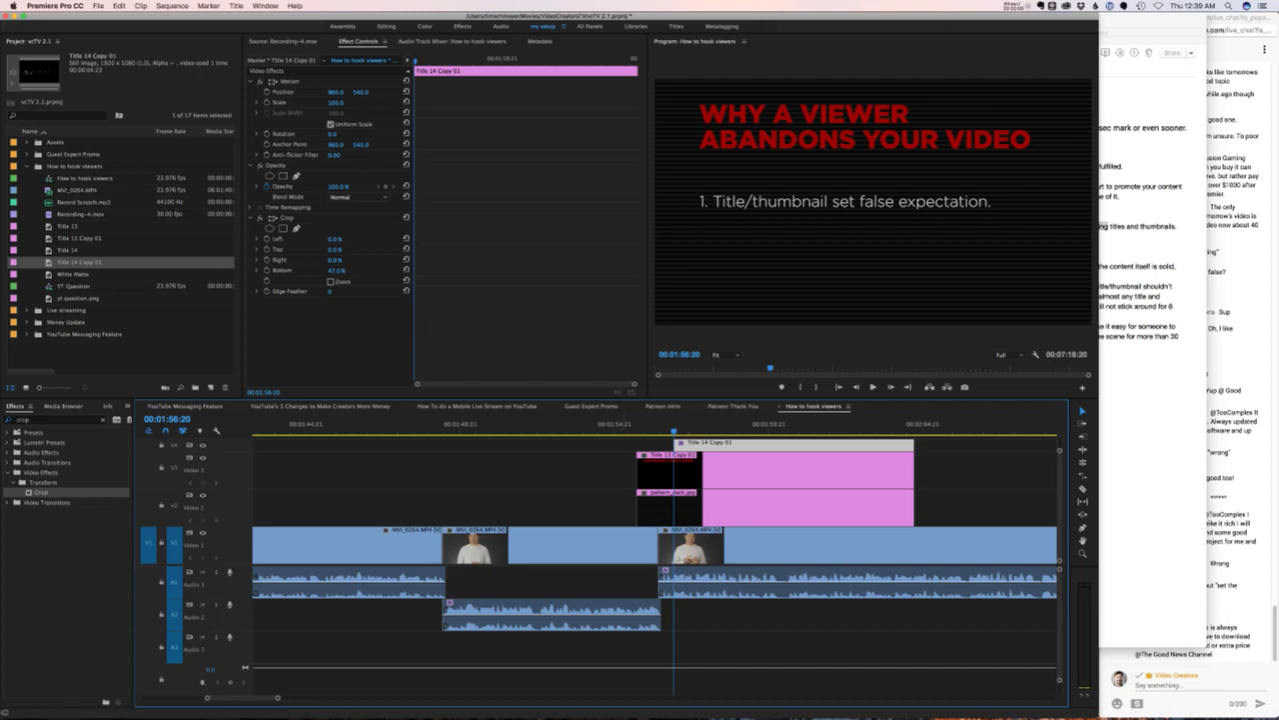
pyautogui.moveTo(336, 270)
pyautogui.mouseDown()
pyautogui.moveTo(325, 270)
pyautogui.moveTo(342, 270)
pyautogui.mouseUp()
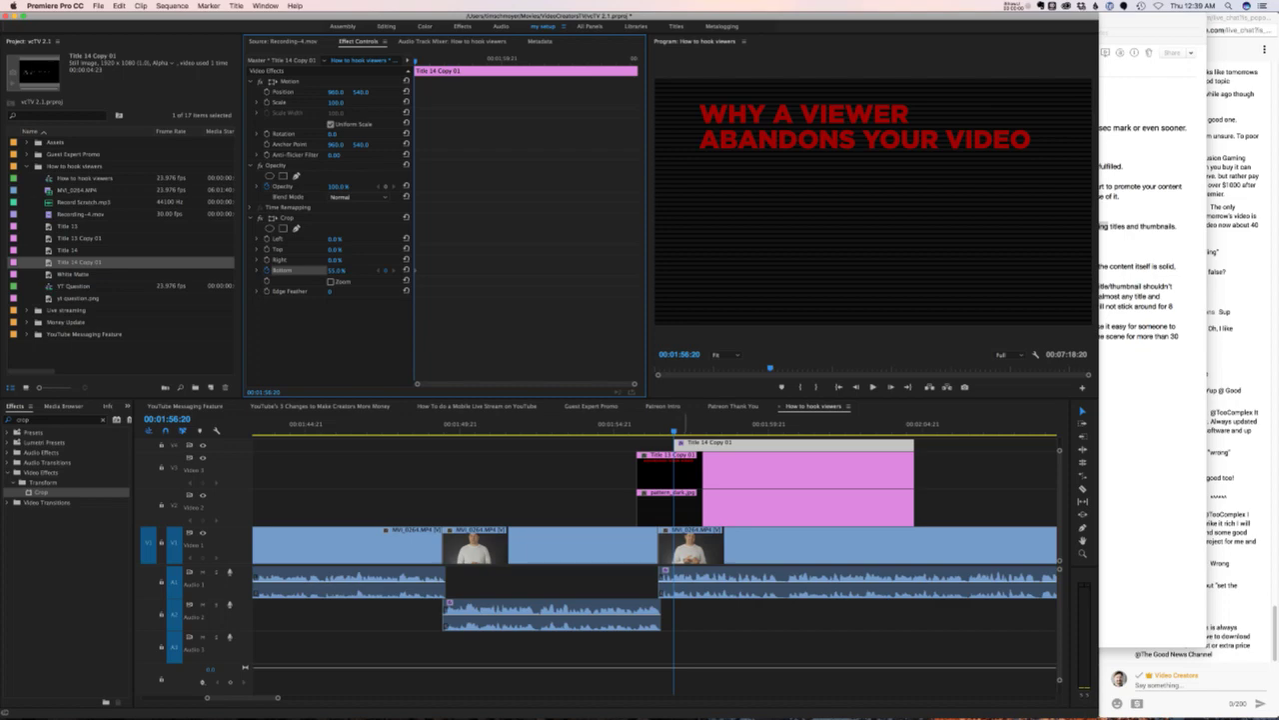
# - Keyframe the 47% Bottom crop so only the first tip shows, and play back the reveal
pyautogui.press('space')
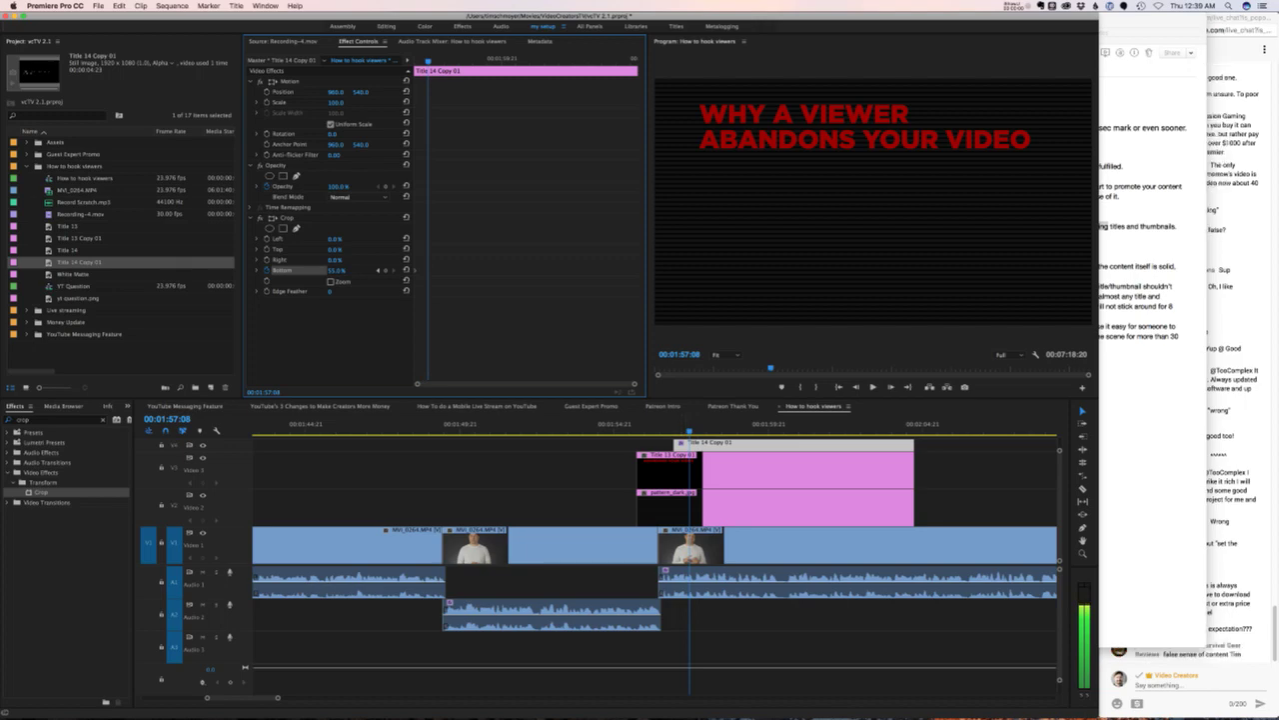
pyautogui.press('Down')
pyautogui.press('Down')
pyautogui.press('Down')
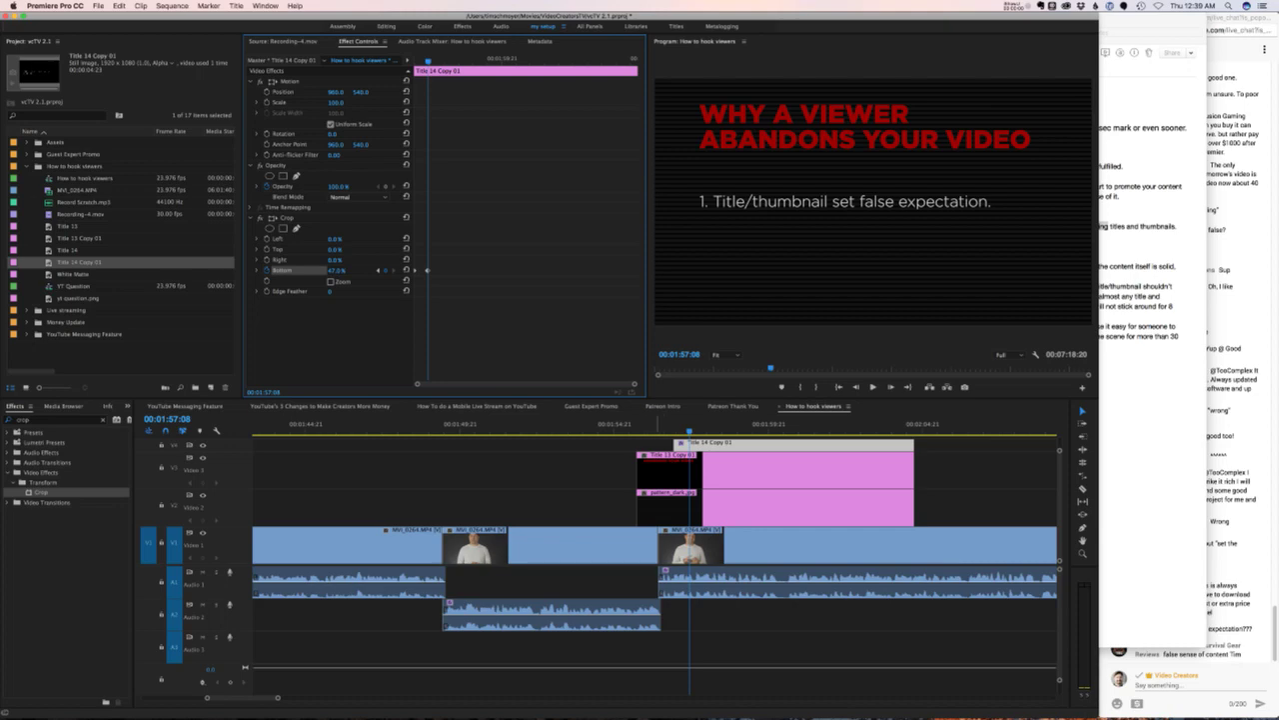
pyautogui.press('Left')
pyautogui.press('space')
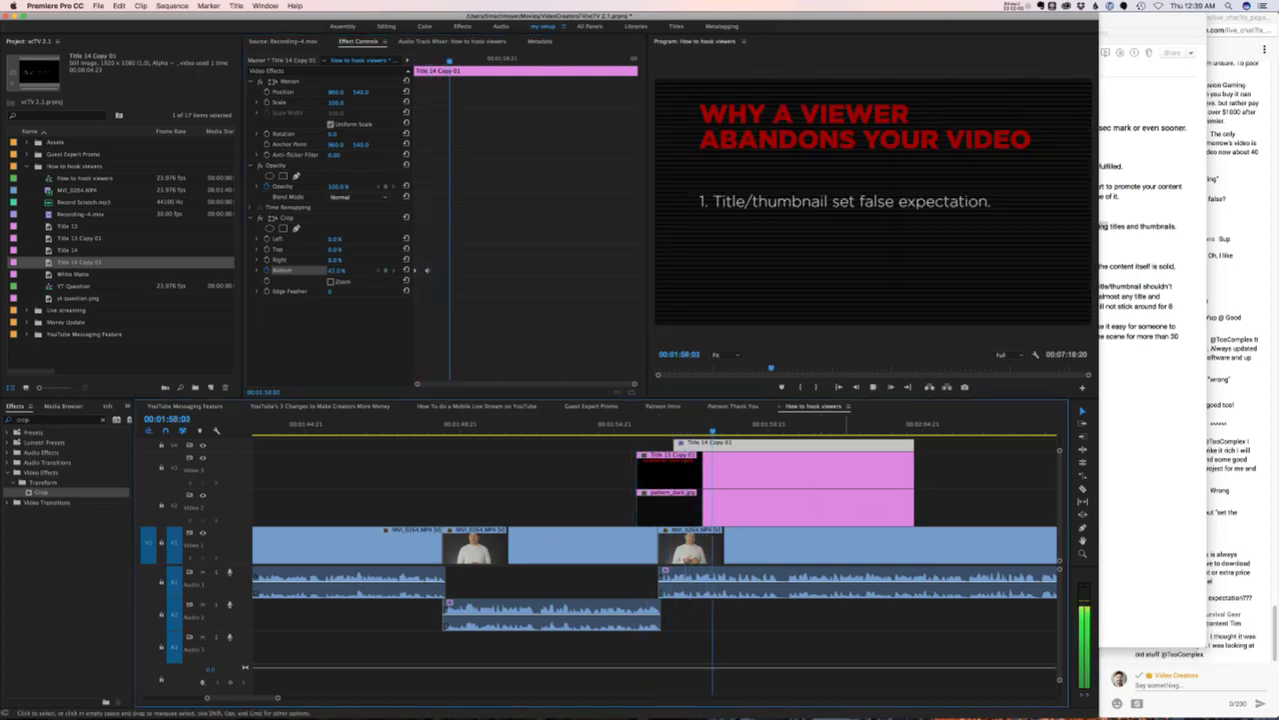
pyautogui.click(1240, 460)
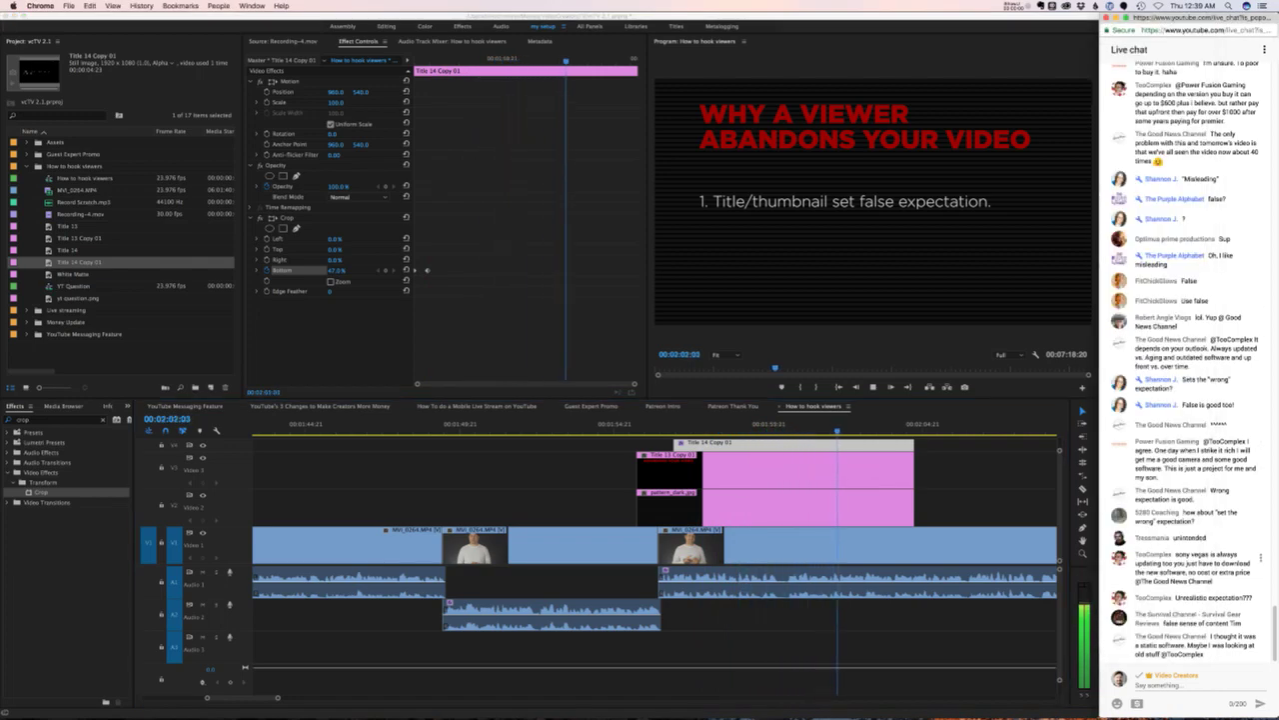
pyautogui.click(600, 655)
pyautogui.press('space')
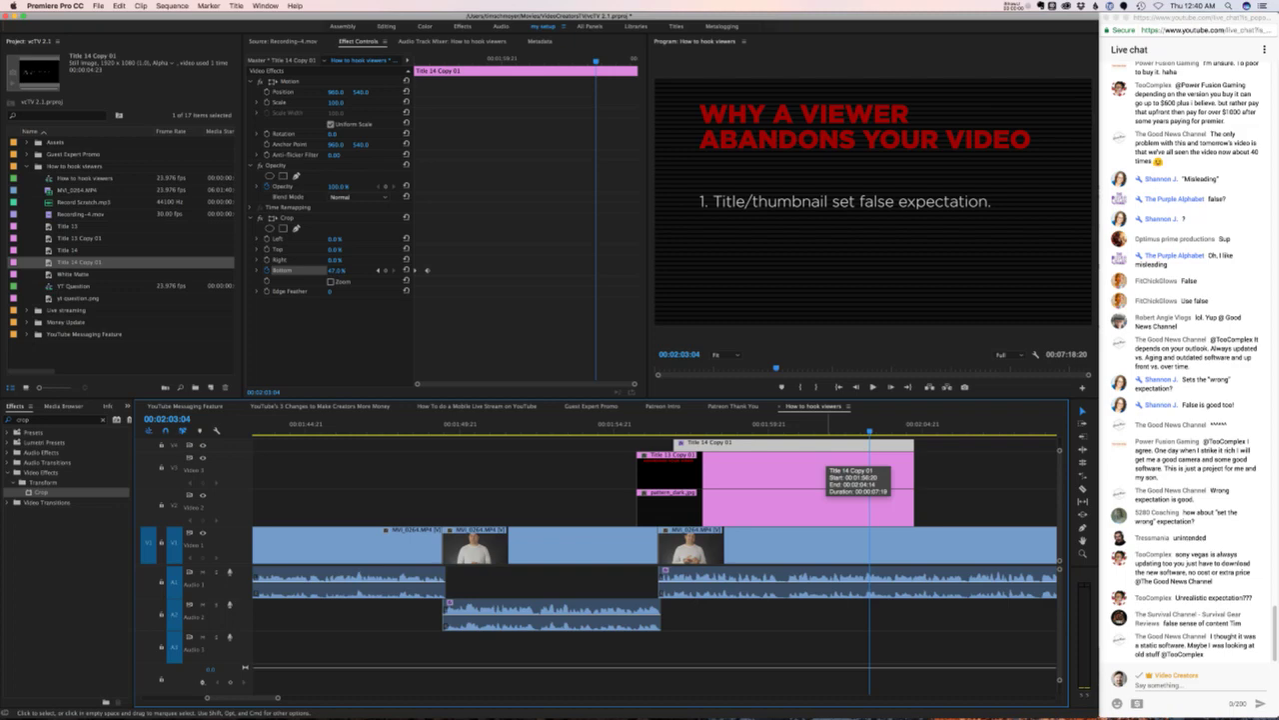
# - Replace the word 'false' with 'unintended' in Title 14 Copy 01's first tip
pyautogui.doubleClick(821, 462)
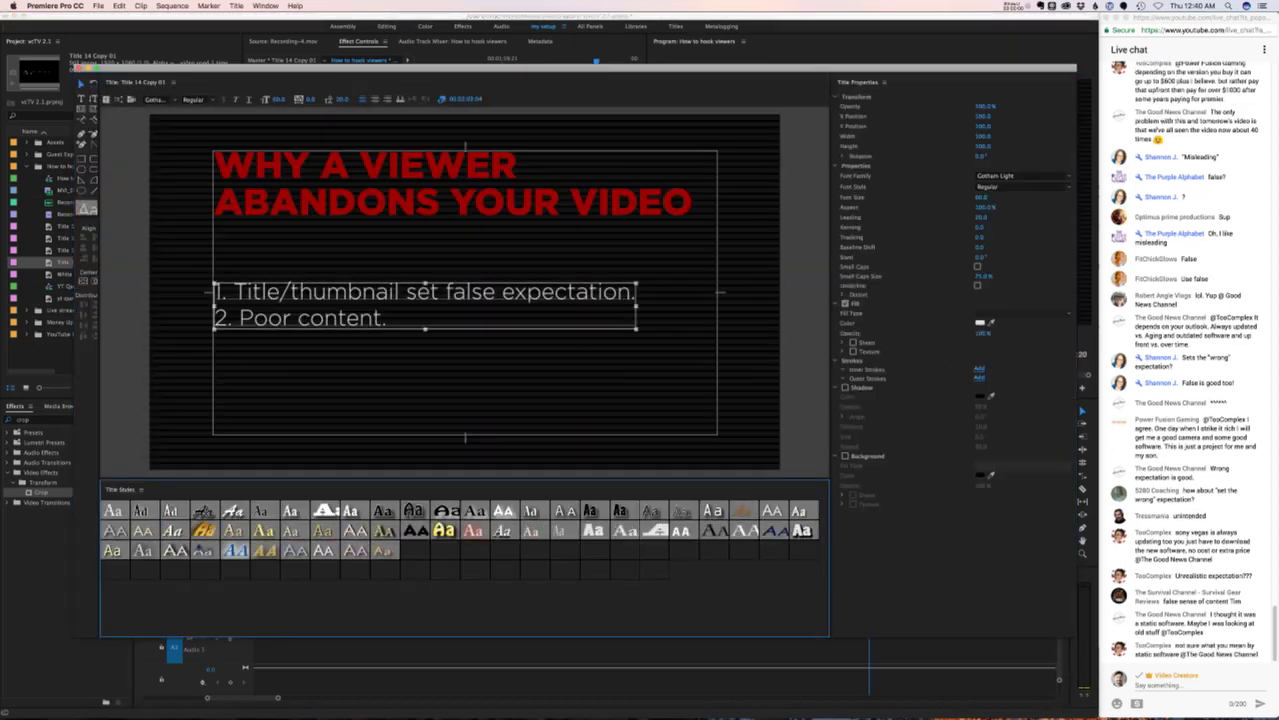
pyautogui.doubleClick(469, 291)
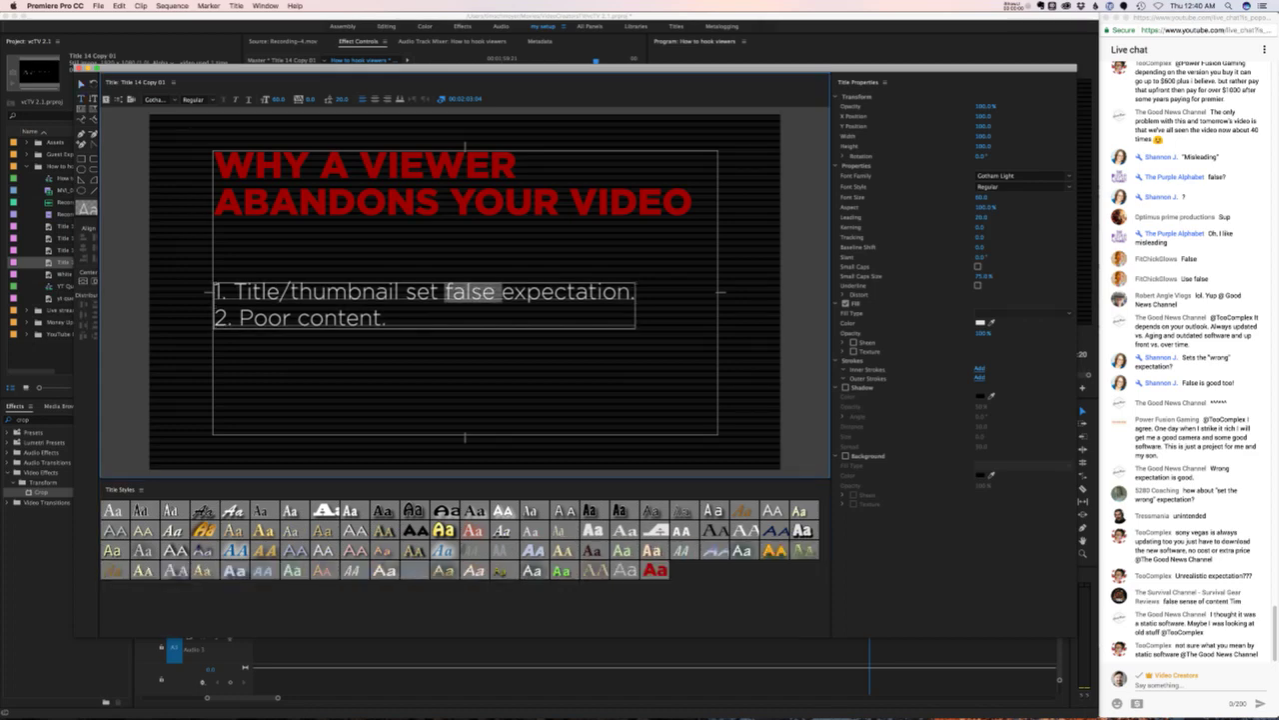
pyautogui.write('uninten')
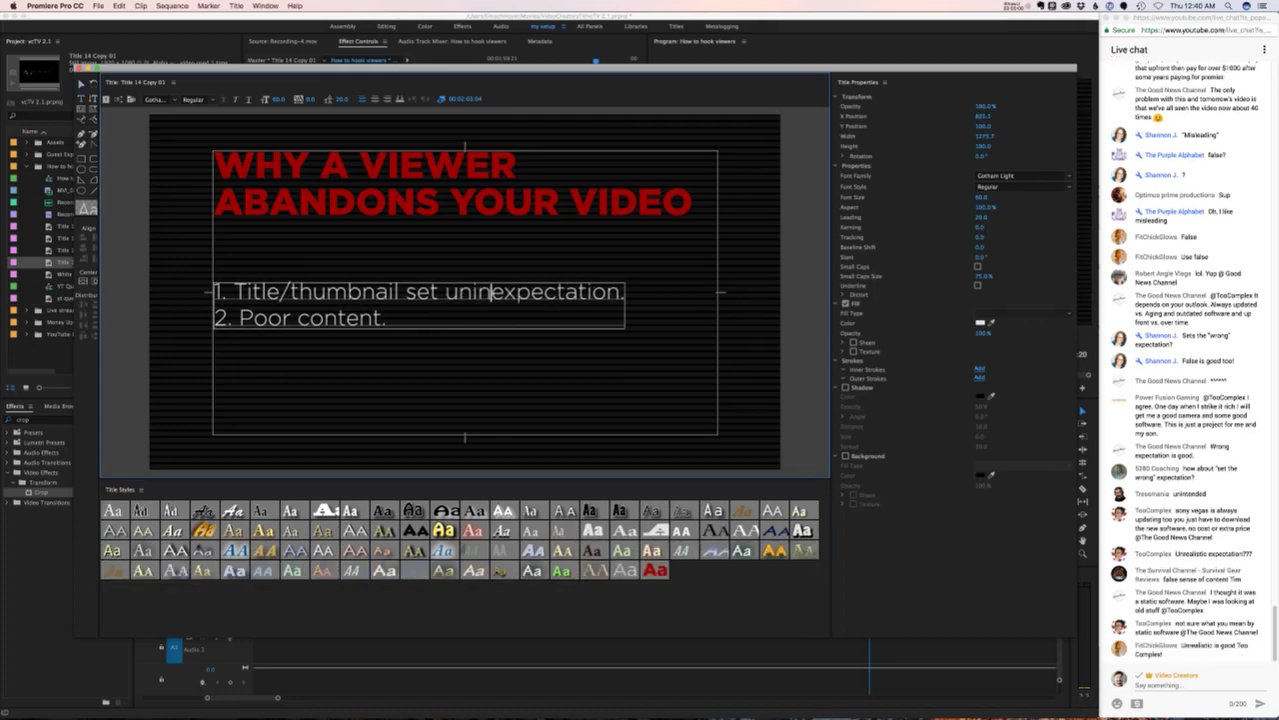
pyautogui.write('ded')
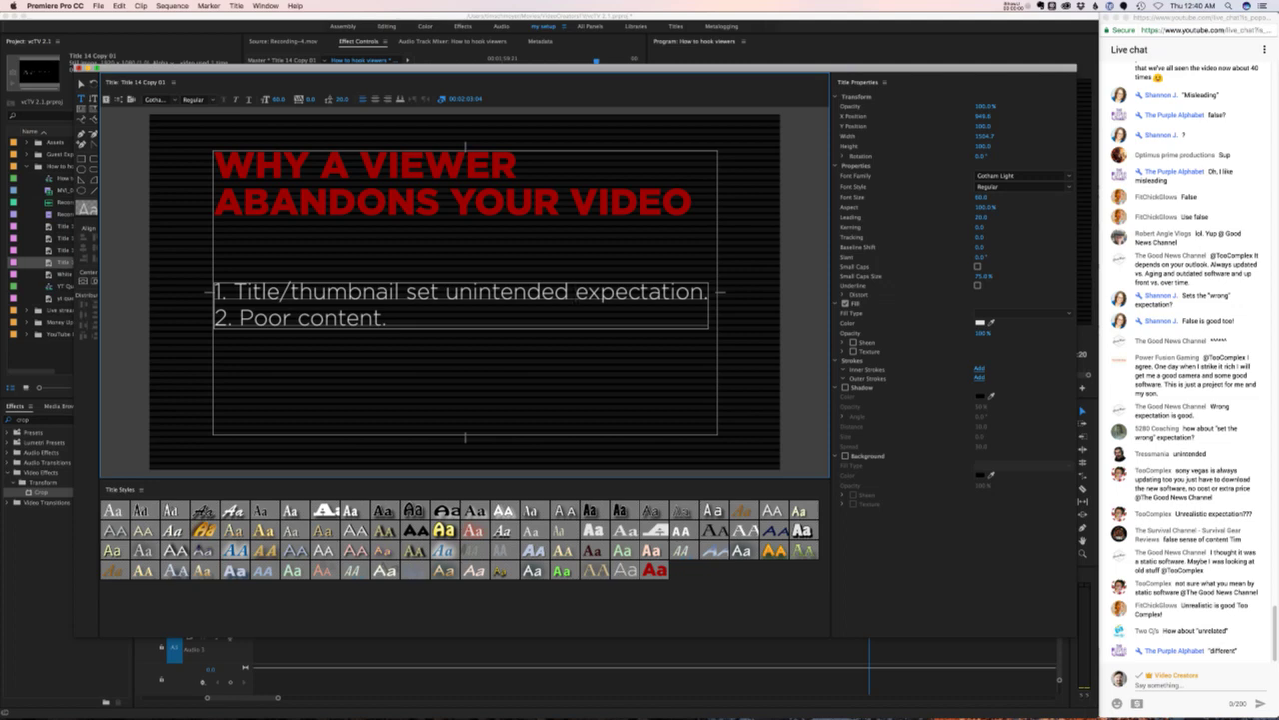
pyautogui.press('super+w')
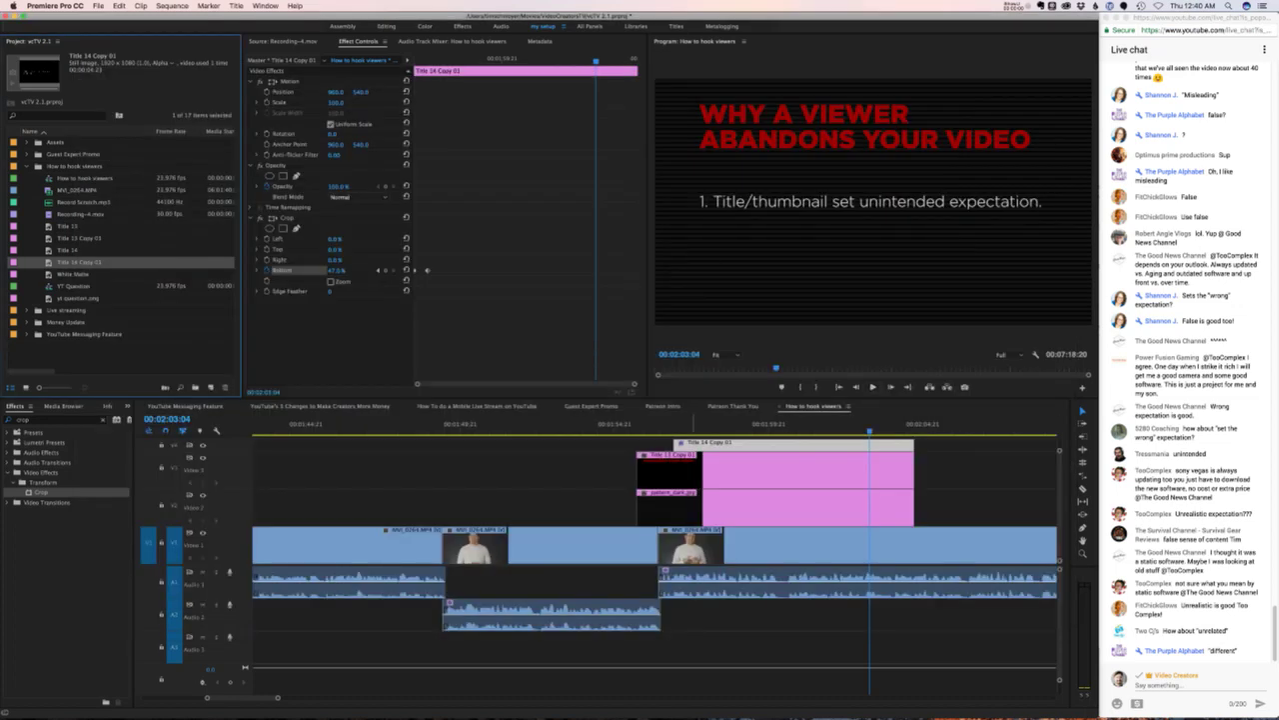
# - Copy the stacked title and pattern_dark.jpg clips and paste them at the playhead on the lower track
pyautogui.click(670, 492)
pyautogui.press('-')
pyautogui.press('-')
pyautogui.press('space')
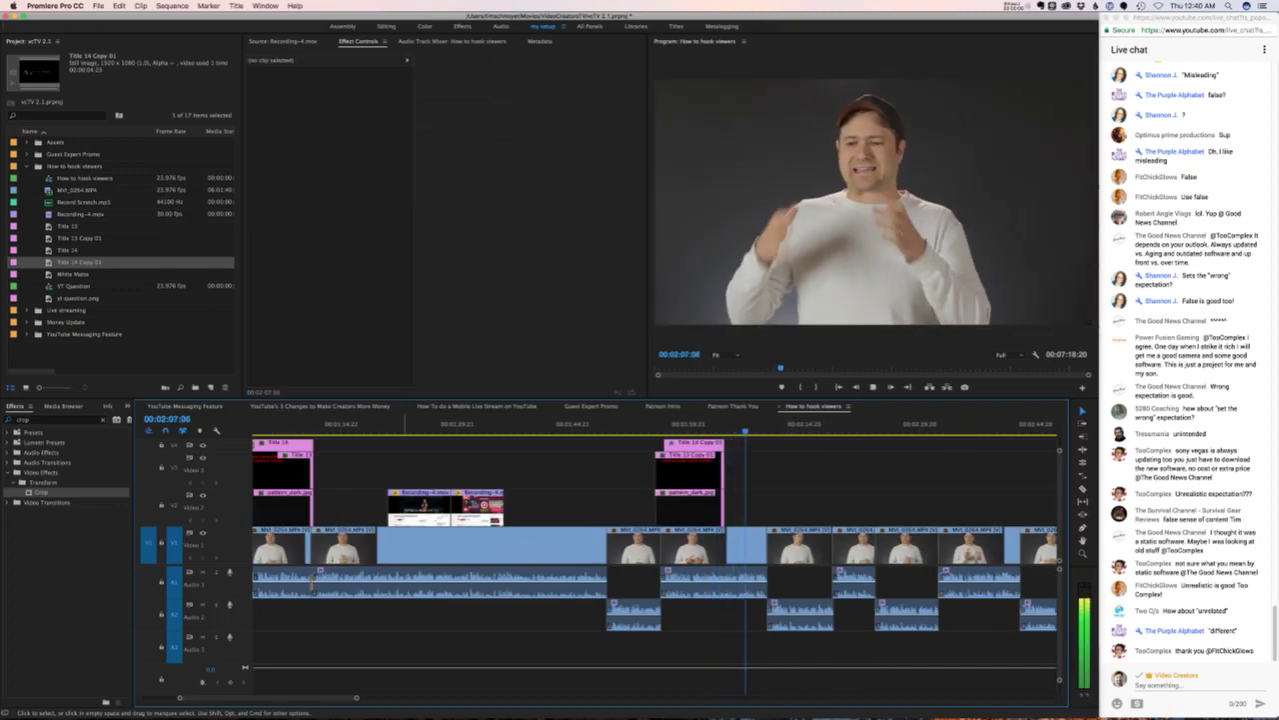
pyautogui.hscroll(5, 655, 559)
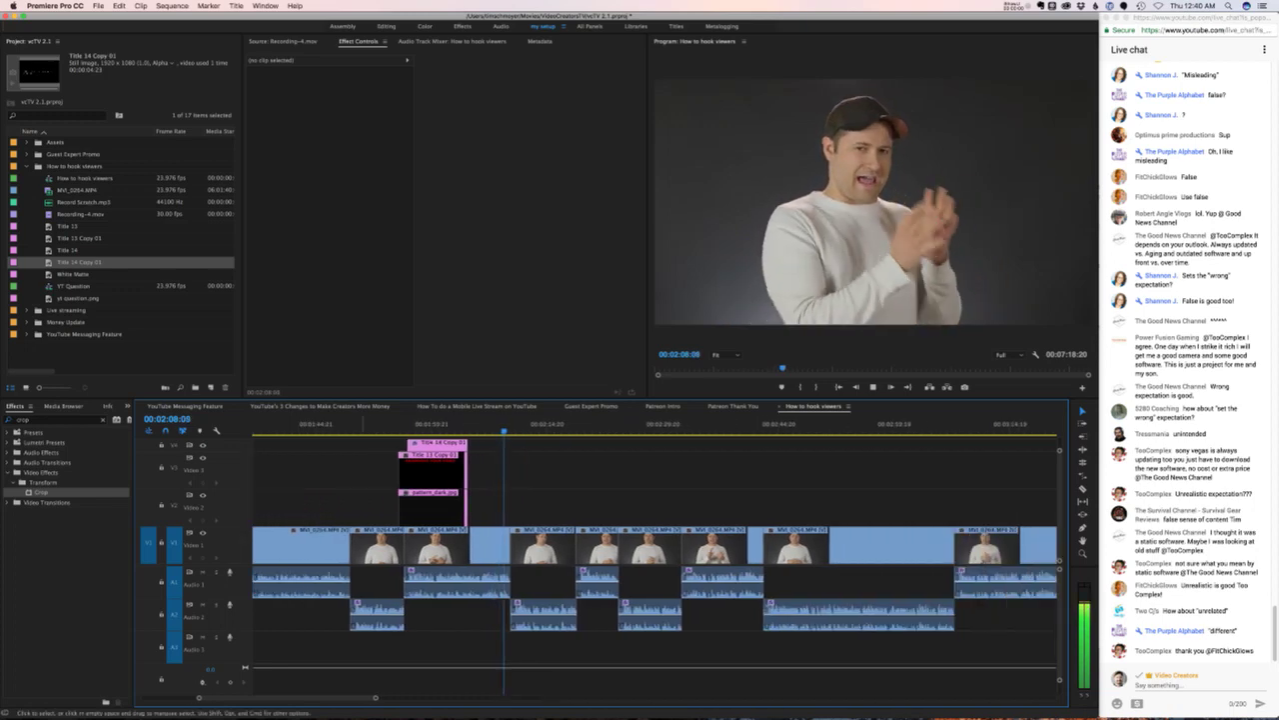
pyautogui.moveTo(490, 512); pyautogui.dragTo(401, 448)
pyautogui.press('j')
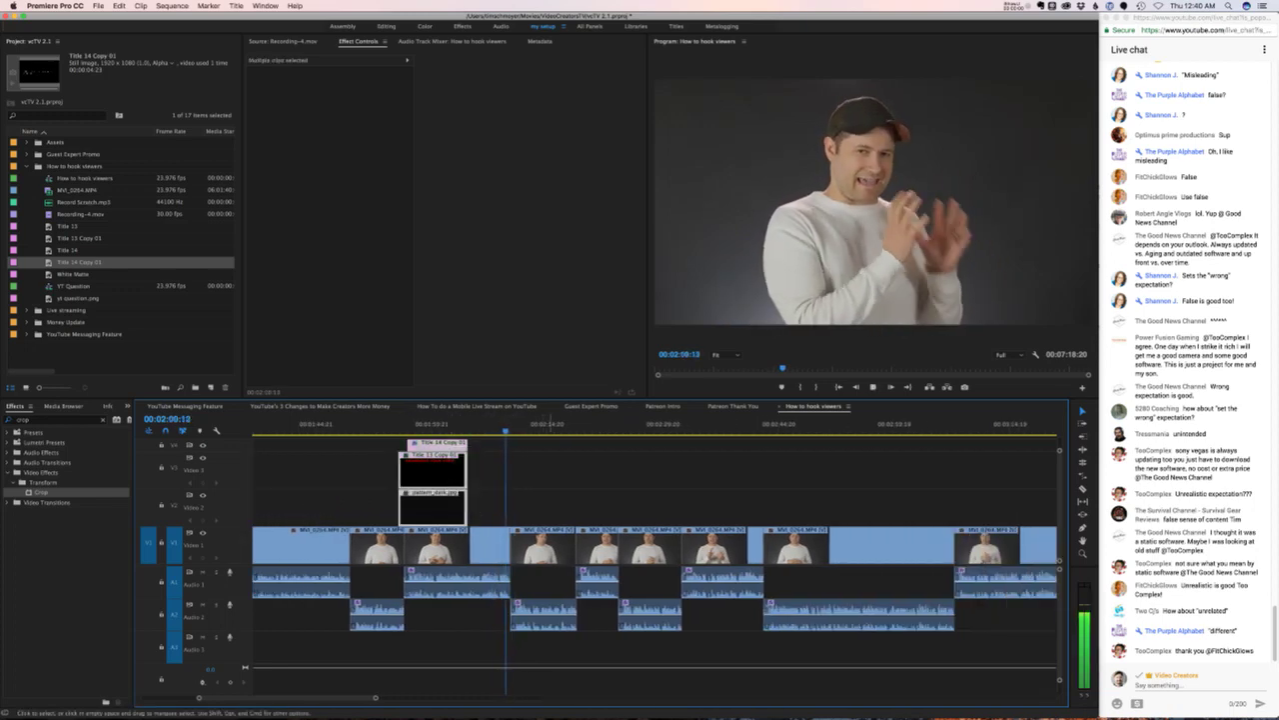
pyautogui.press('l')
pyautogui.press('k')
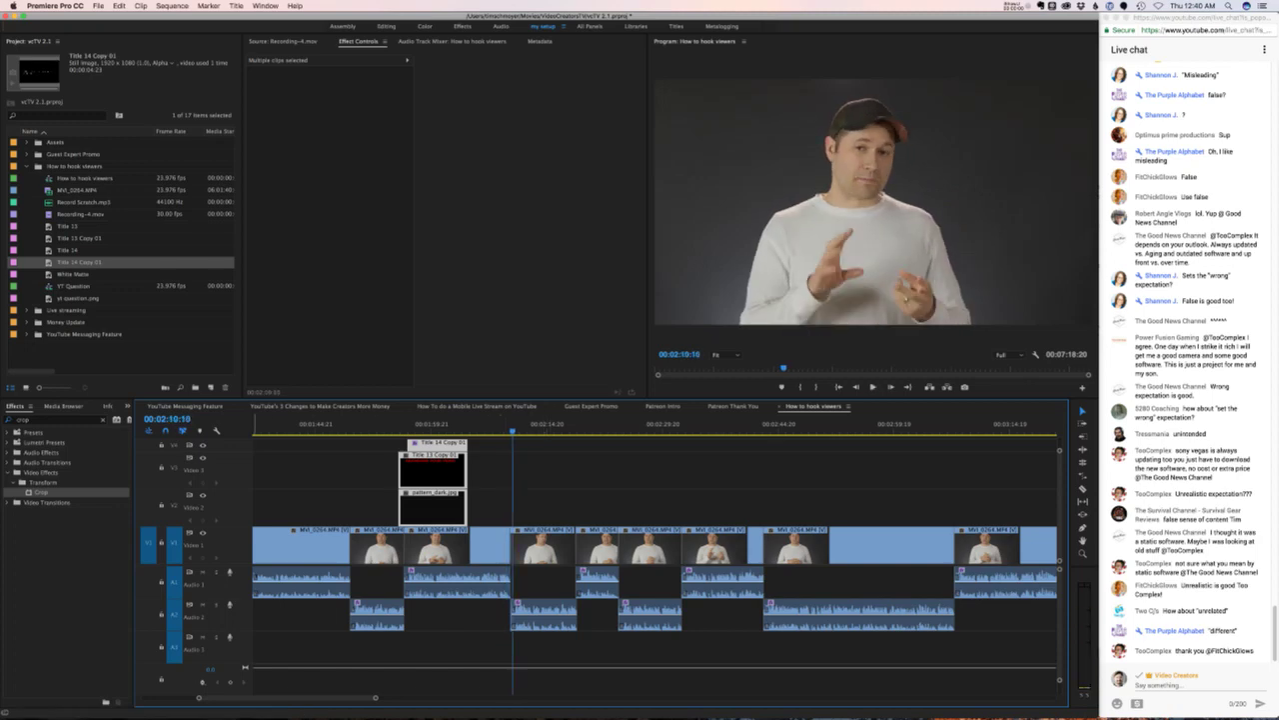
pyautogui.press('k')
pyautogui.click(175, 498)
pyautogui.hotkey('ctrl', 'v')
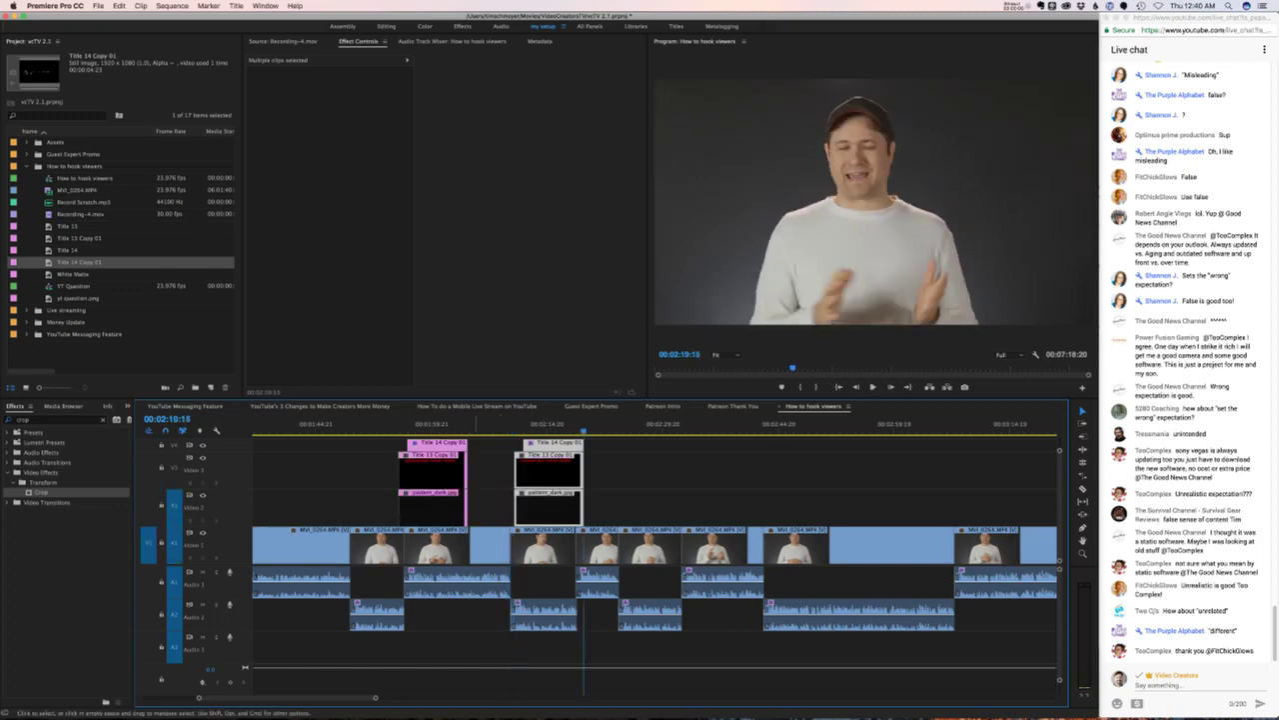
pyautogui.press('Up')
pyautogui.hotkey('ctrl', 'shift', 'a')
pyautogui.press('space')
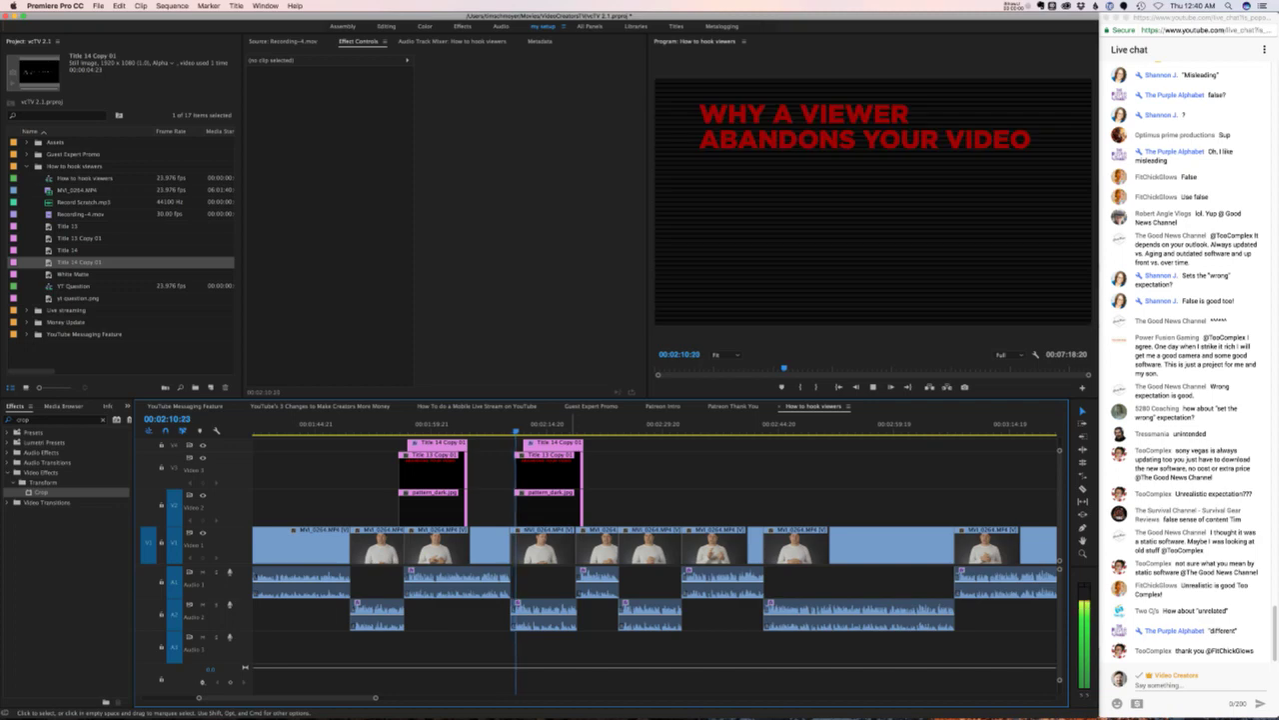
pyautogui.press('space')
# - Play through the pasted Title 14 Copy 01 to check its bottom-crop keyframes
pyautogui.click(524, 445)
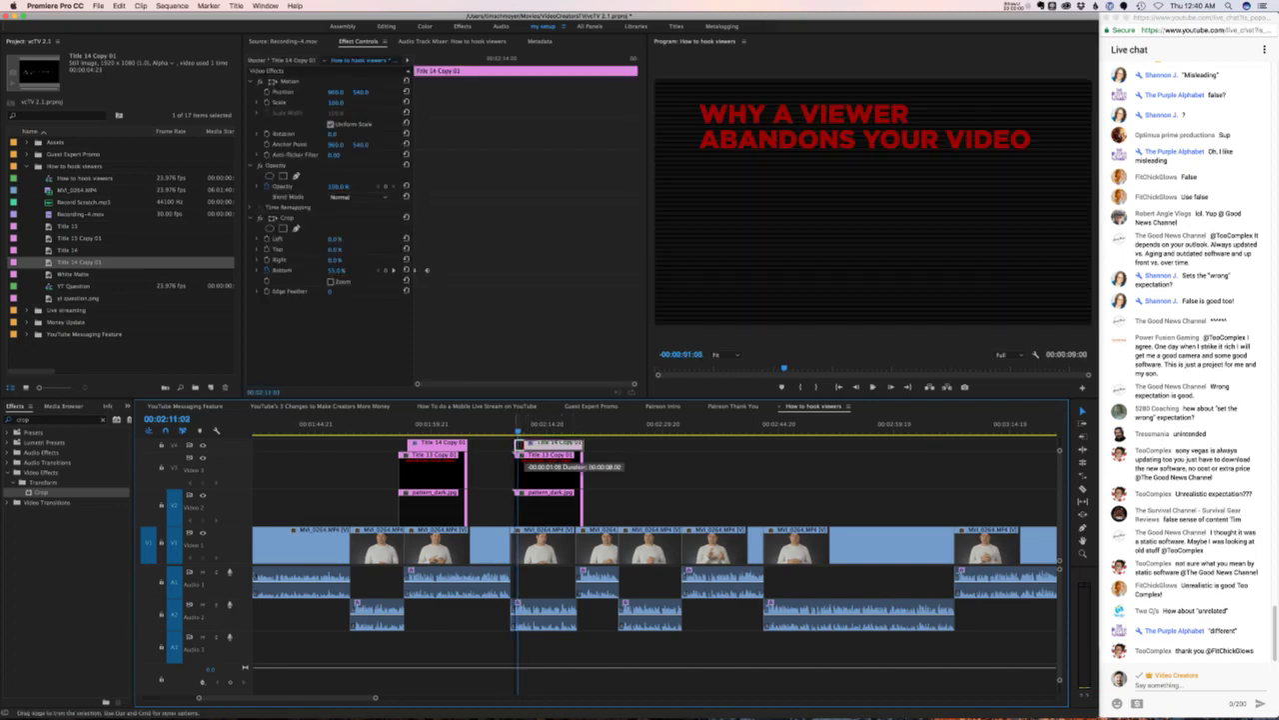
pyautogui.press('Up')
pyautogui.hotkey('ctrl', 'shift', 'a')
pyautogui.press('space')
pyautogui.press('space')
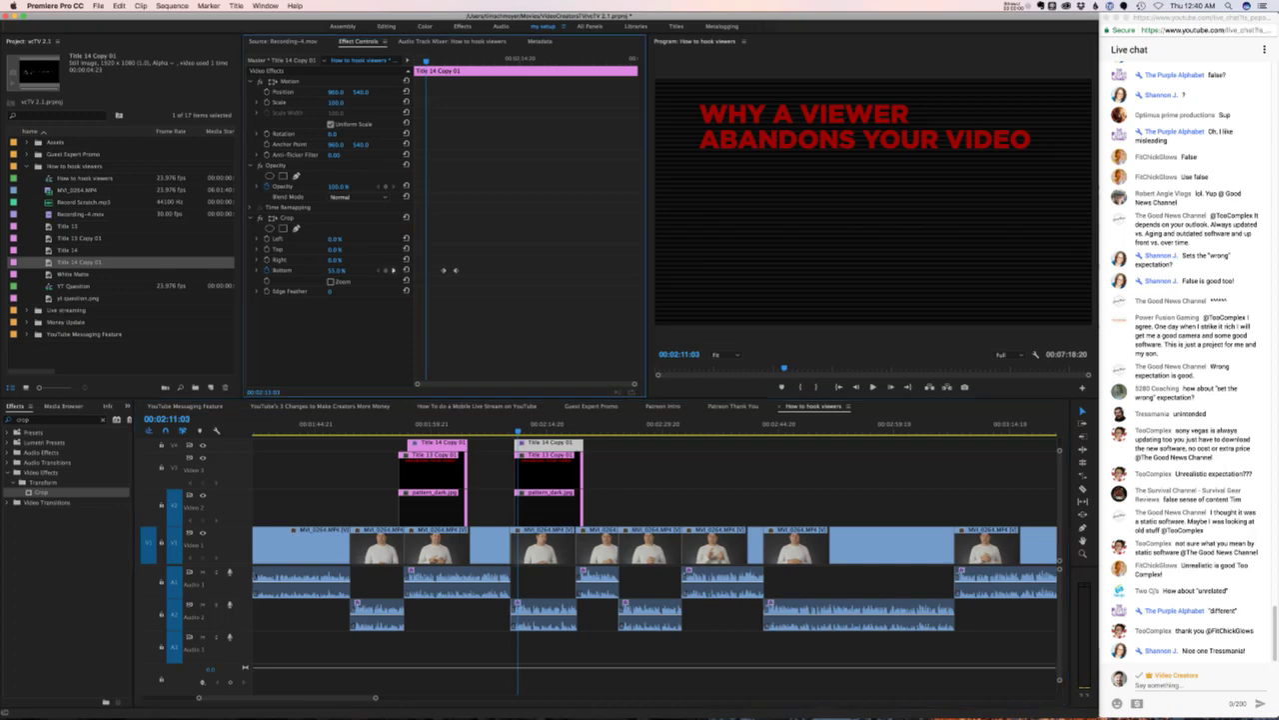
pyautogui.click(393, 270)
pyautogui.press('Up')
pyautogui.press('space')
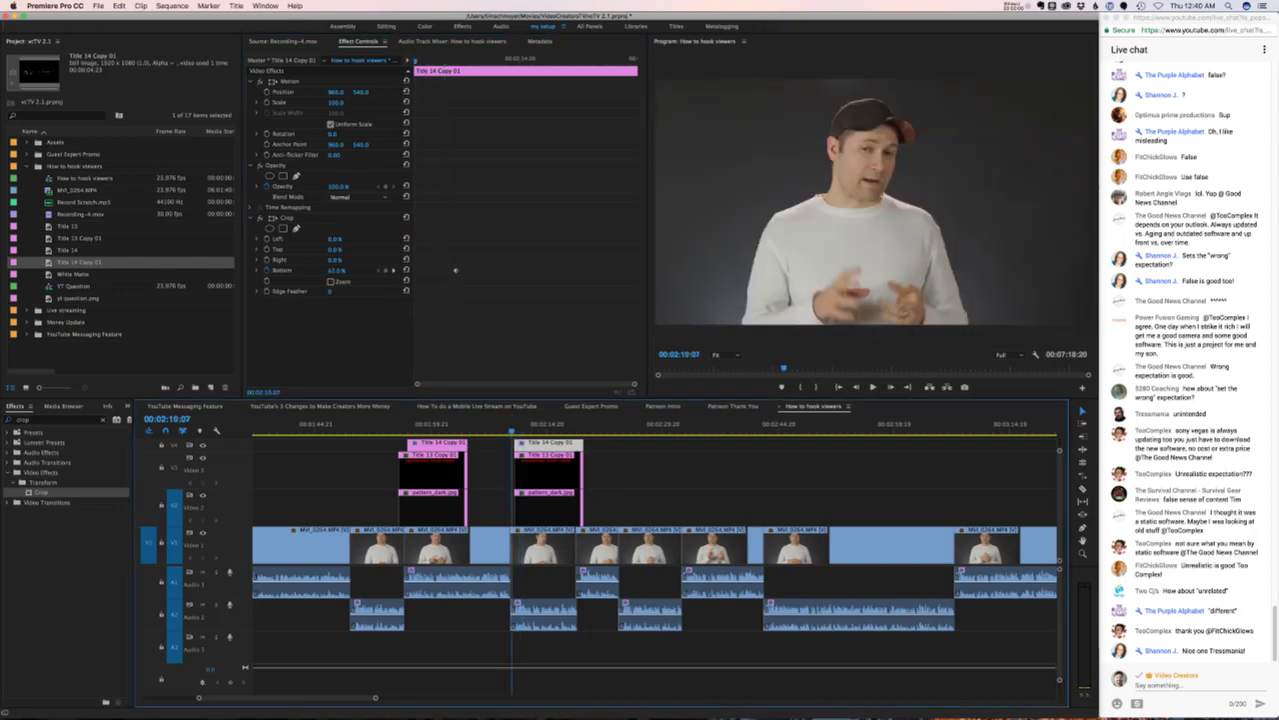
pyautogui.press('space')
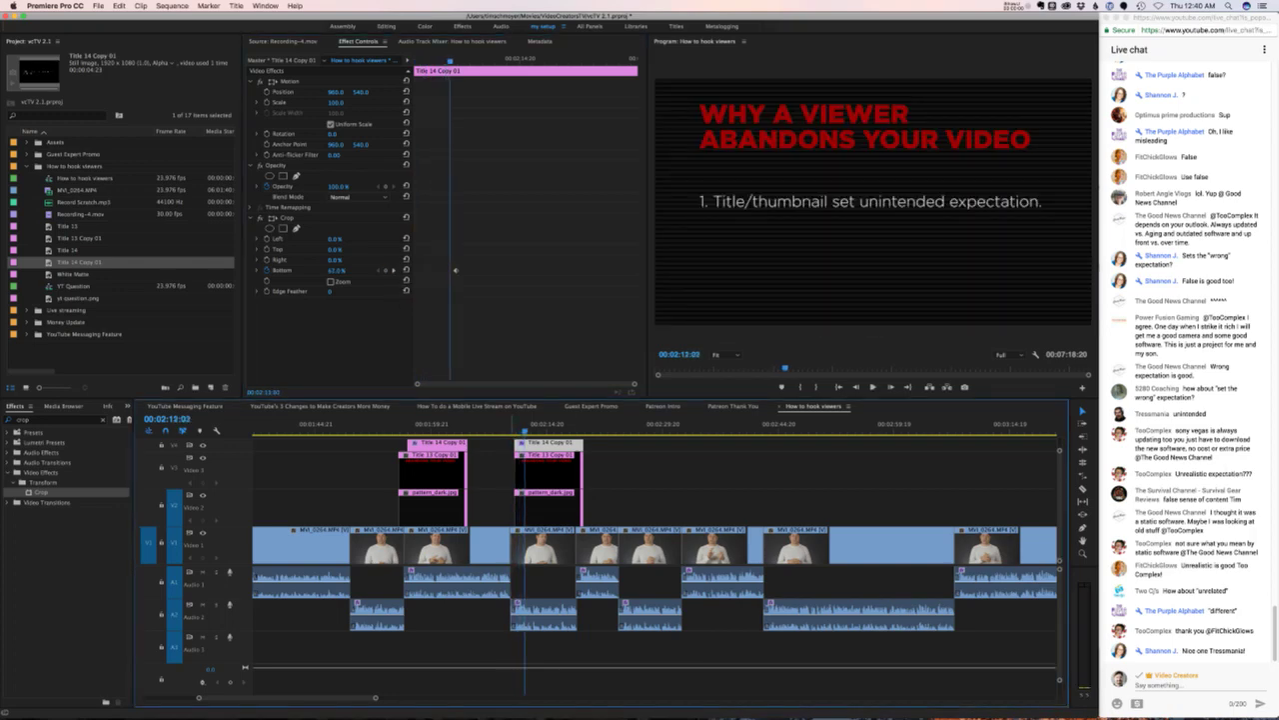
pyautogui.press('space')
pyautogui.press('space')
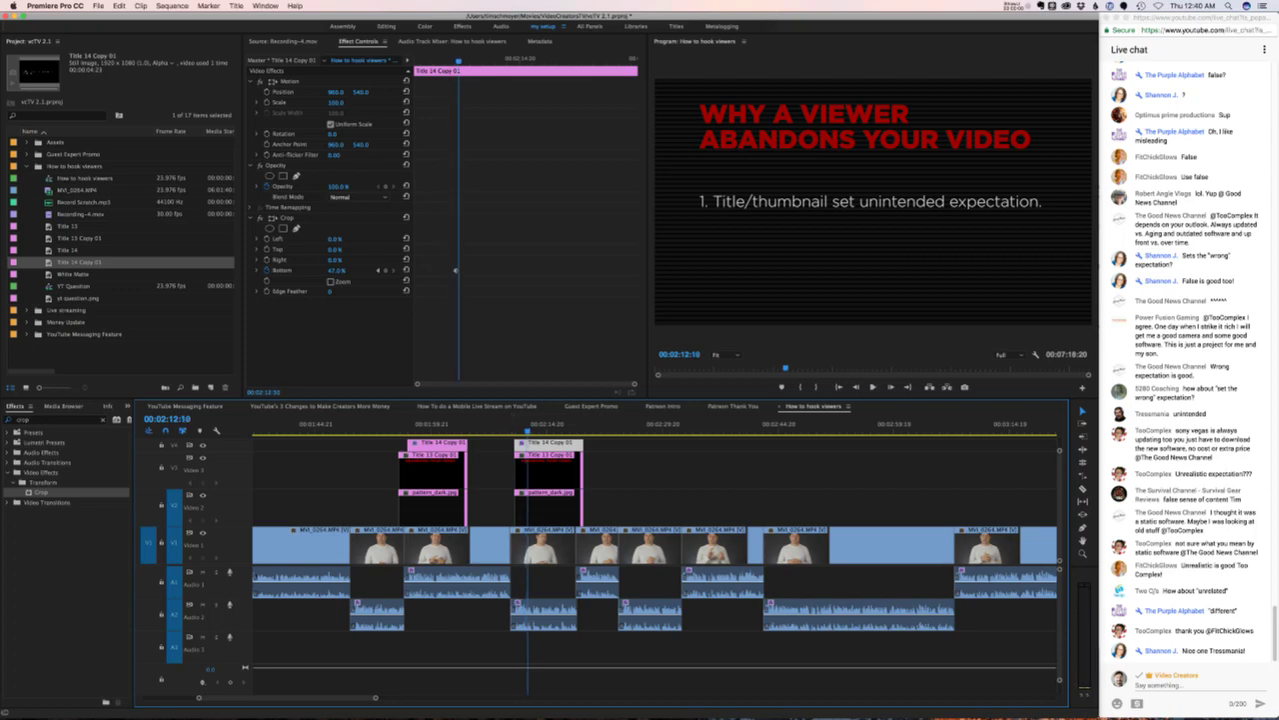
pyautogui.press('space')
pyautogui.press('space')
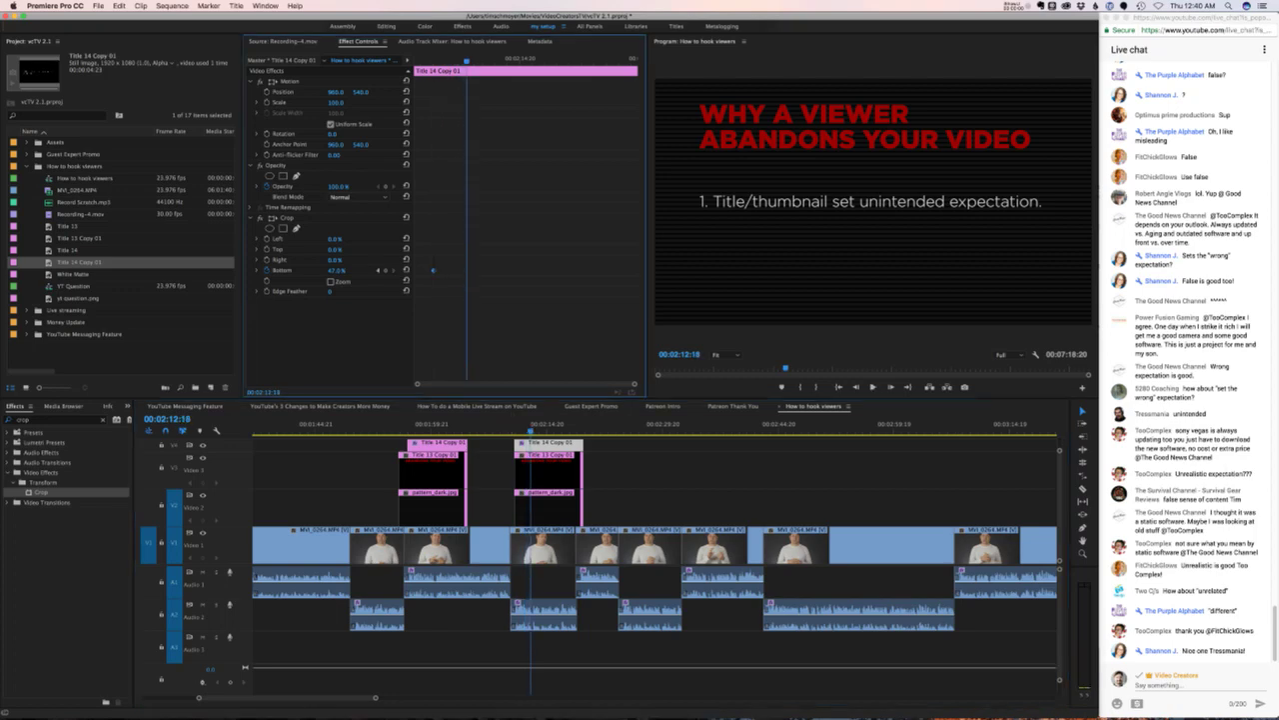
pyautogui.hotkey('shift', 'k')
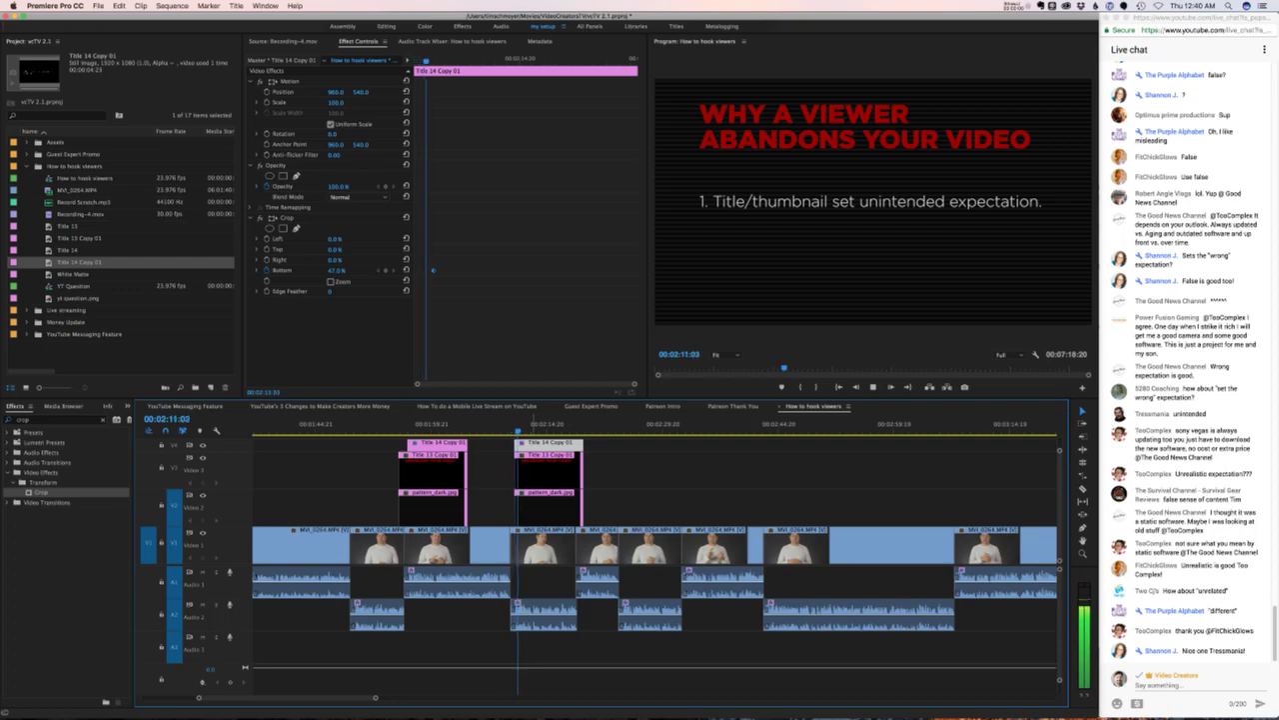
pyautogui.press('space')
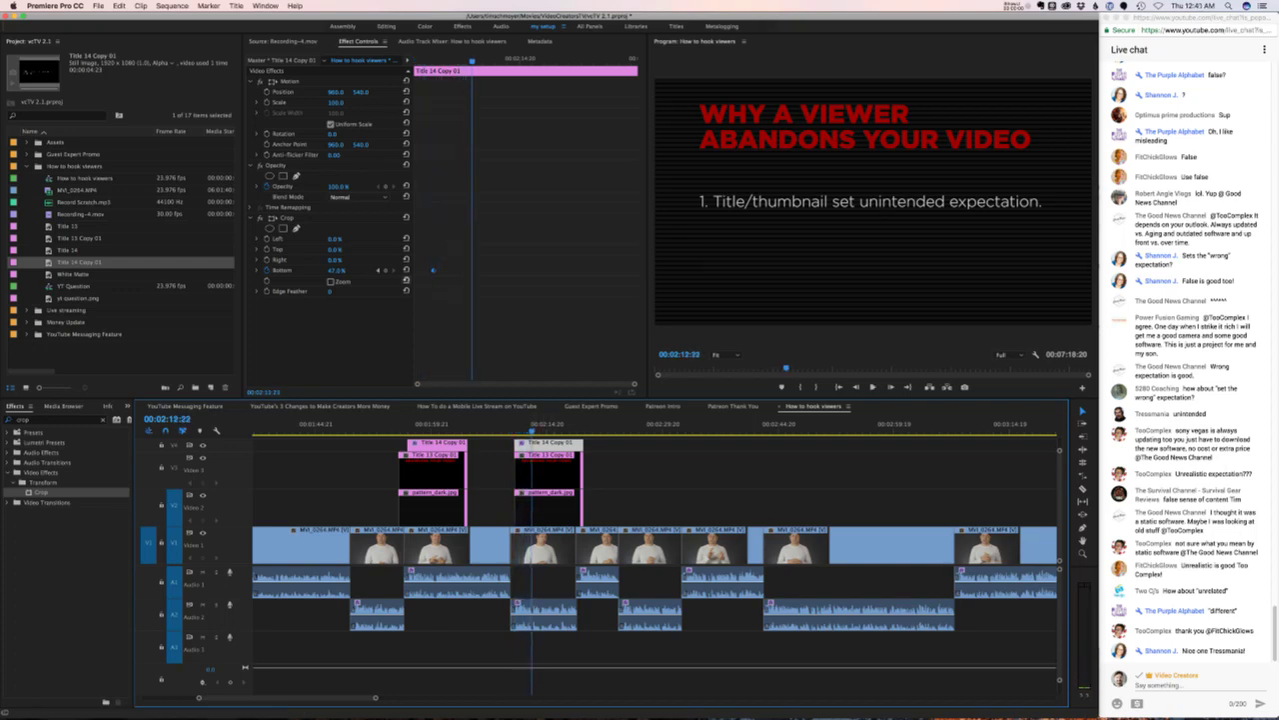
pyautogui.press('space')
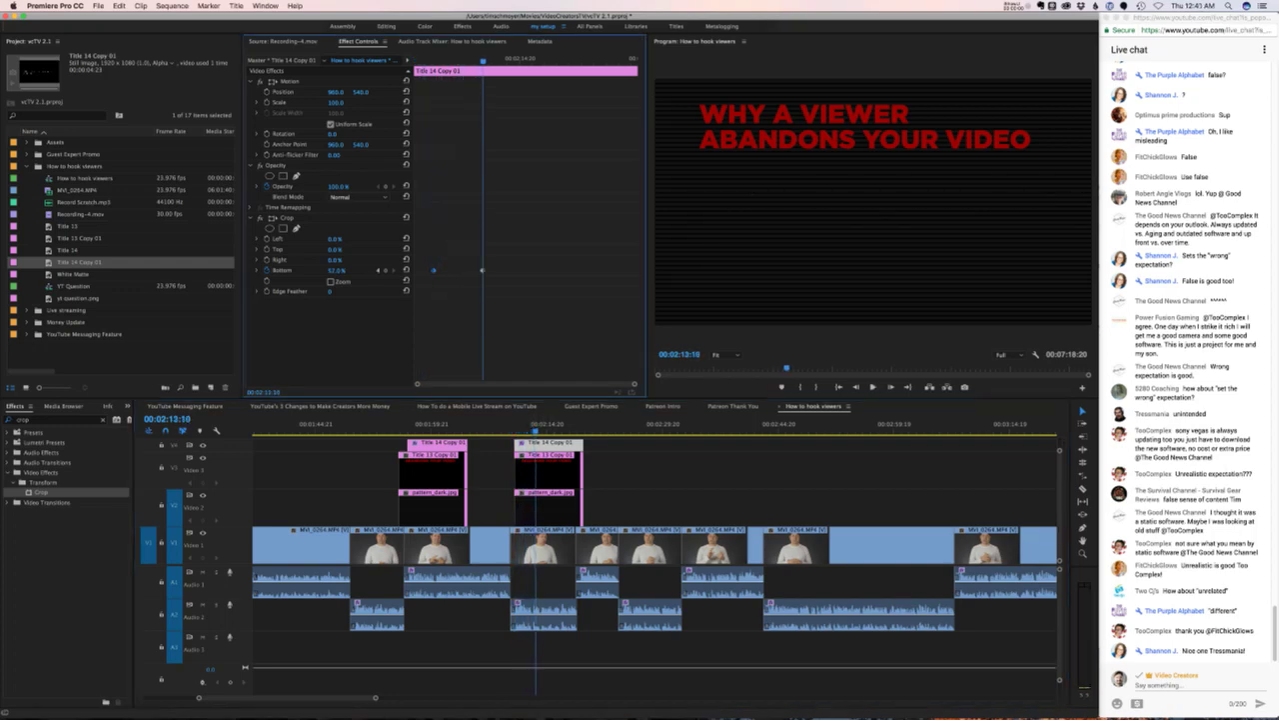
# - Lower Crop Bottom to about 31% with a new keyframe revealing '2. Poor content.', then play back
pyautogui.moveTo(338, 270)
pyautogui.mouseDown()
pyautogui.moveTo(300, 270)
pyautogui.moveTo(320, 270)
pyautogui.mouseUp()
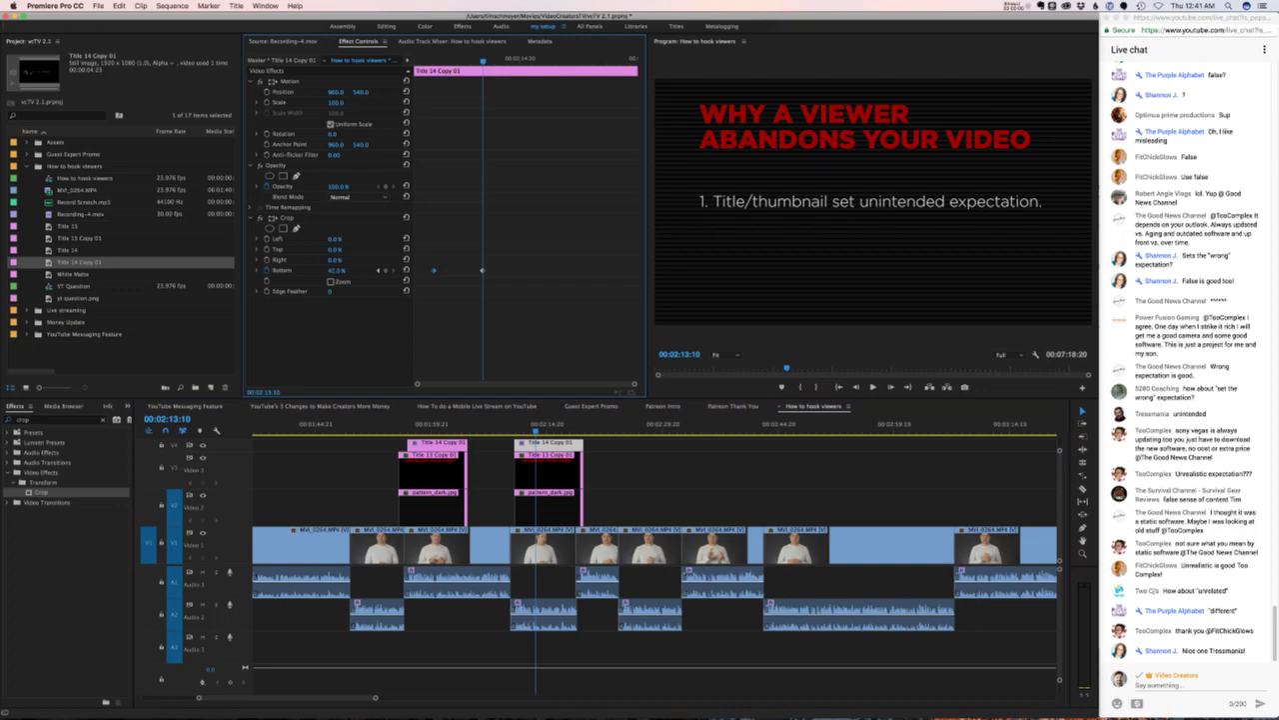
pyautogui.press('space')
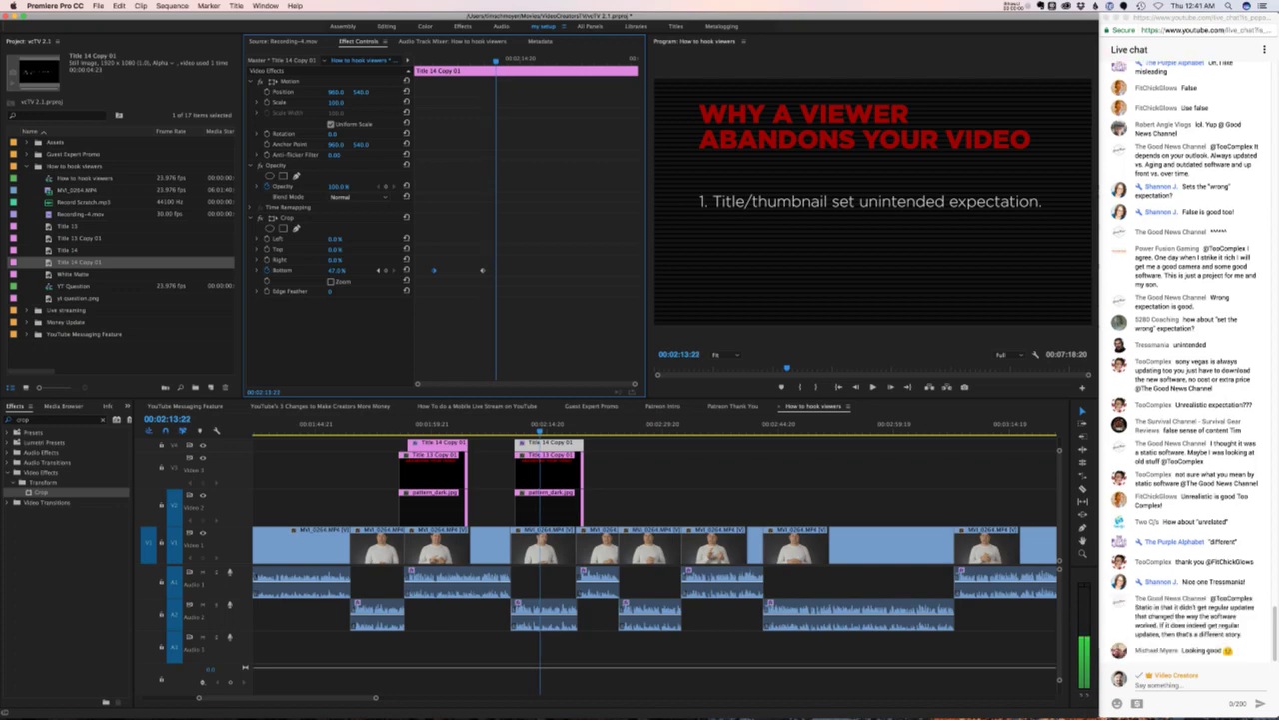
pyautogui.moveTo(338, 270)
pyautogui.mouseDown()
pyautogui.moveTo(303, 269)
pyautogui.moveTo(350, 270)
pyautogui.moveTo(326, 270)
pyautogui.mouseUp()
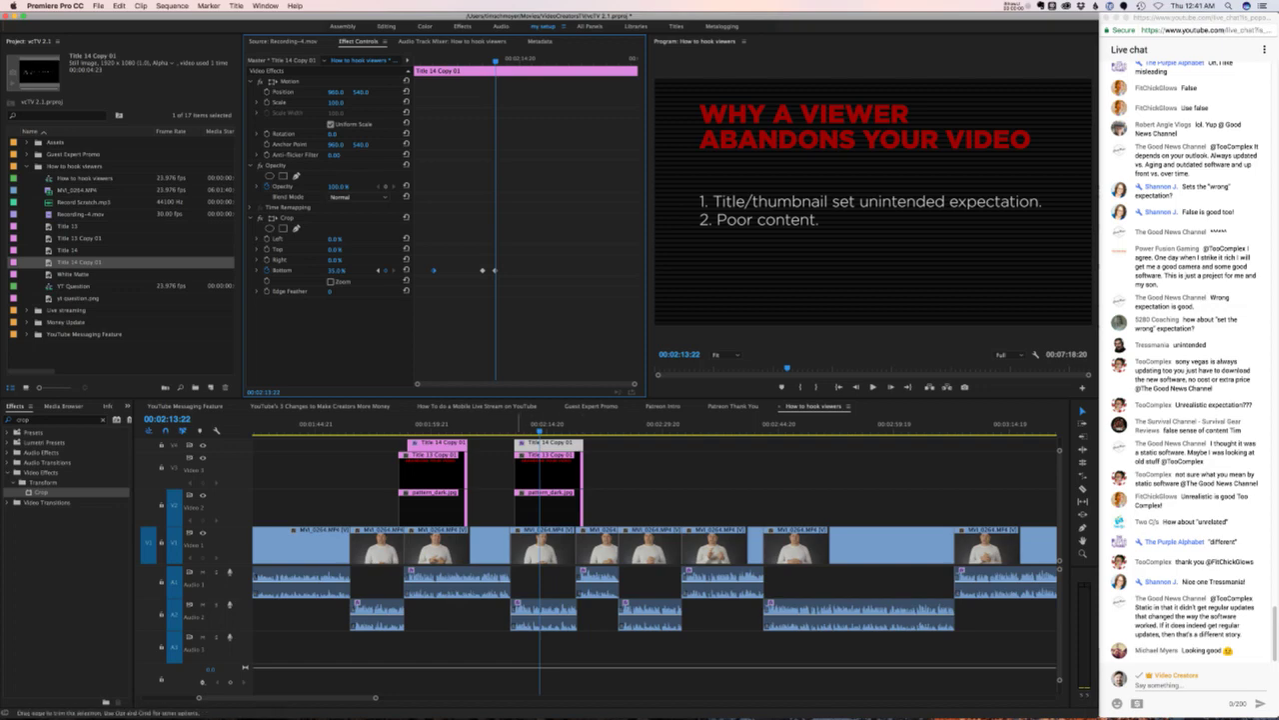
pyautogui.click(506, 425)
pyautogui.press('space')
pyautogui.click(625, 507)
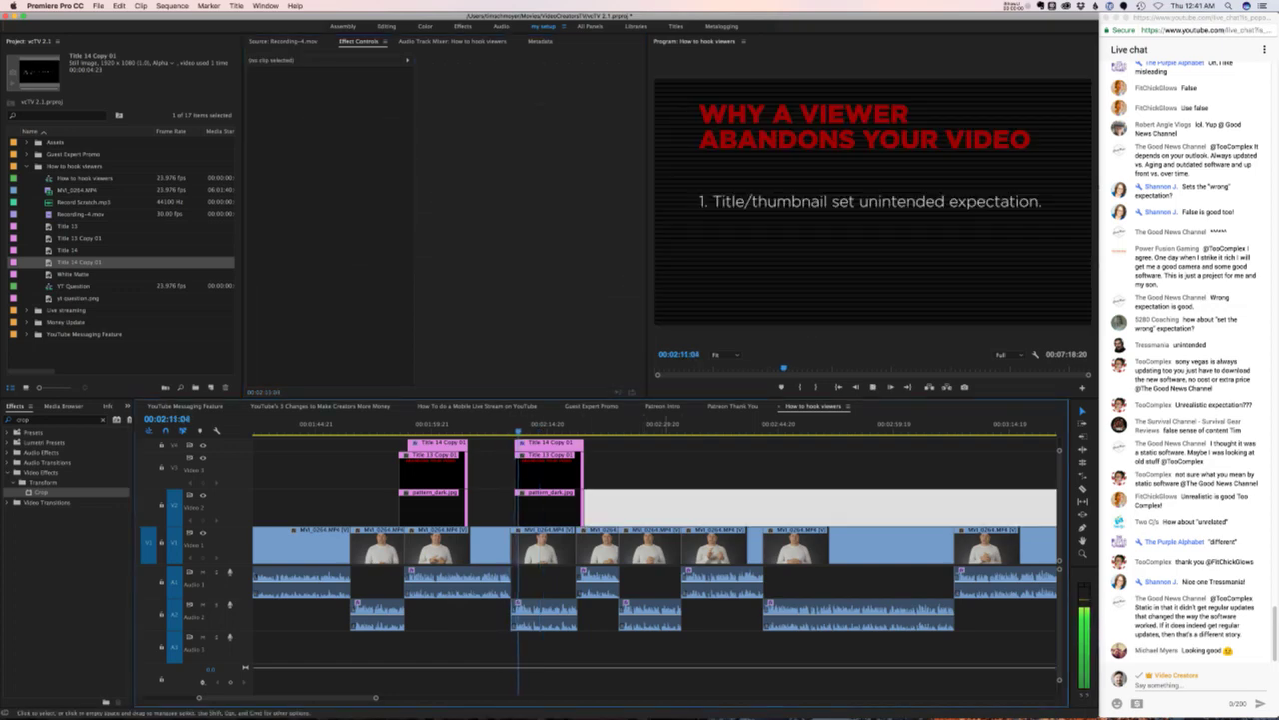
# - Trim the title and pattern clips so they end at the playhead after the tips
pyautogui.press('super+shift+a')
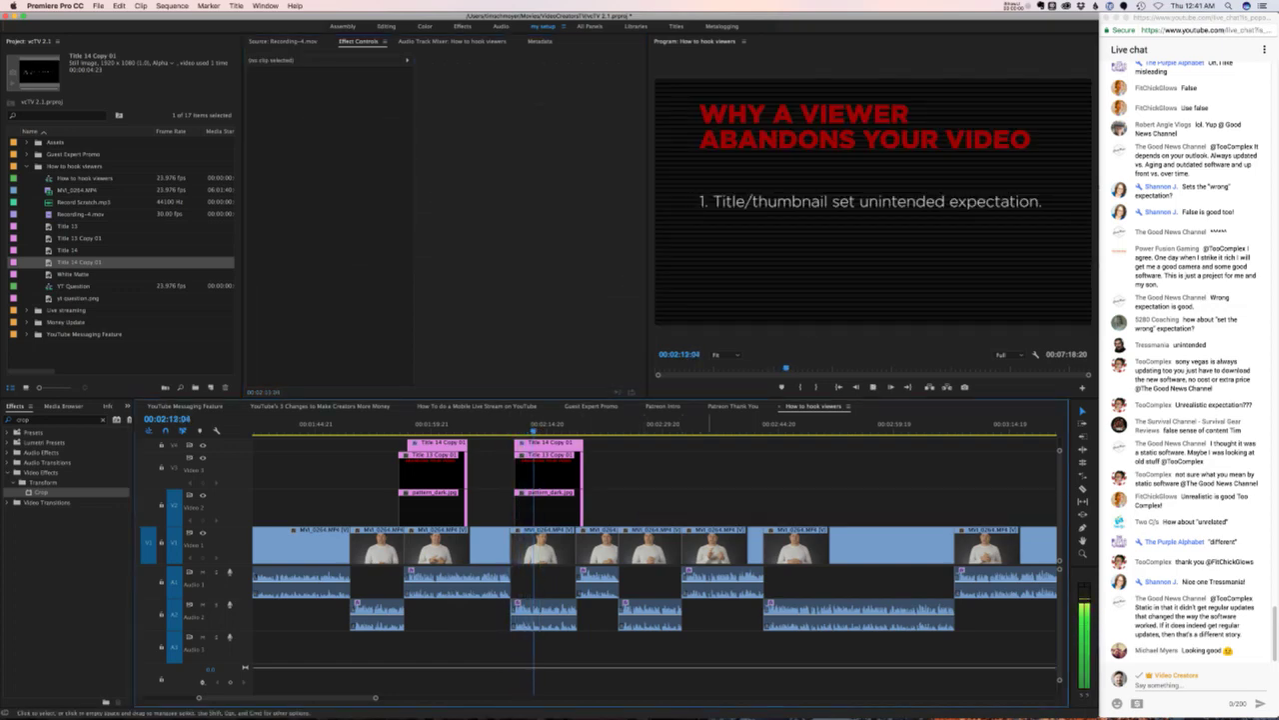
pyautogui.click(625, 506)
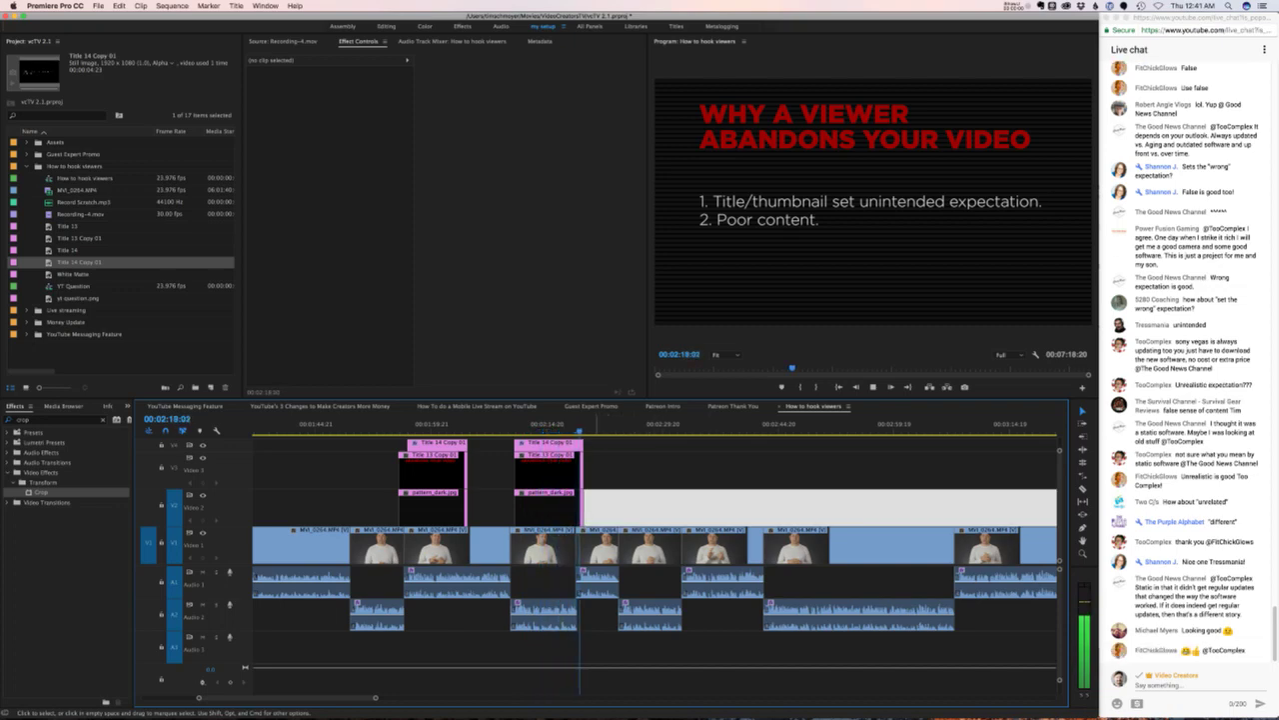
pyautogui.press('space')
pyautogui.moveTo(596, 440); pyautogui.dragTo(514, 519)
pyautogui.moveTo(582, 459); pyautogui.dragTo(579, 459)
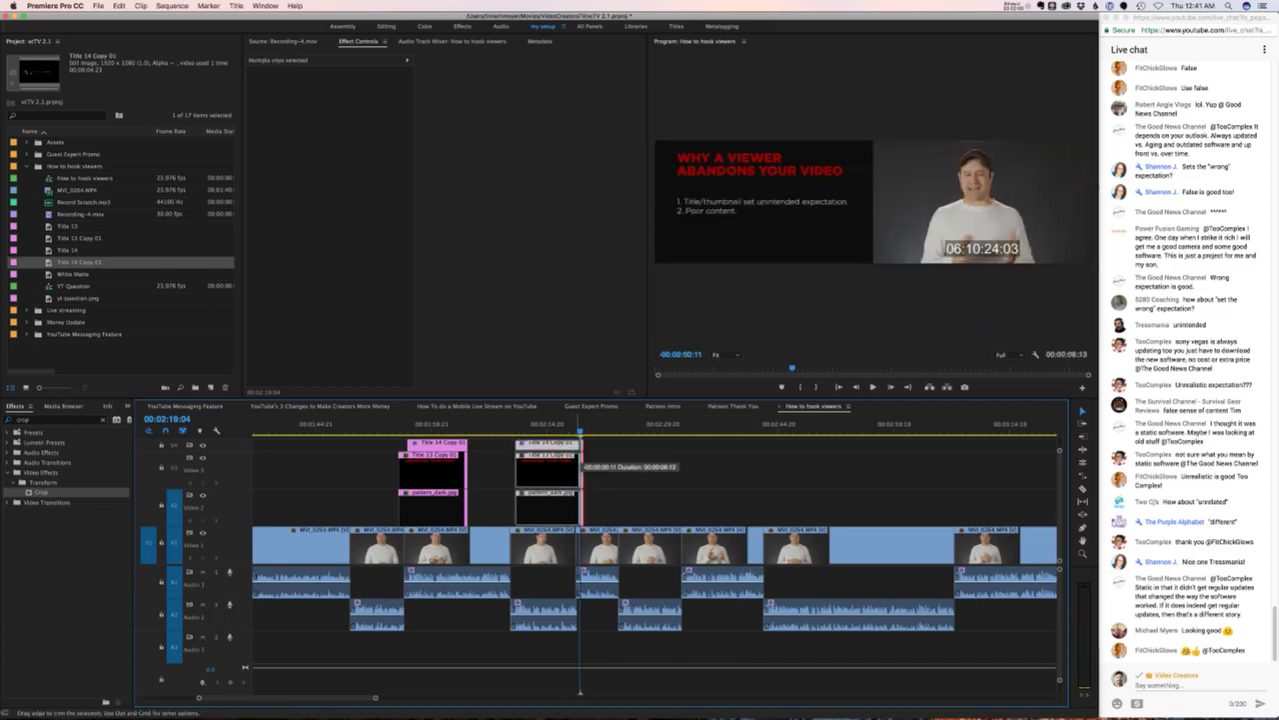
pyautogui.click(620, 507)
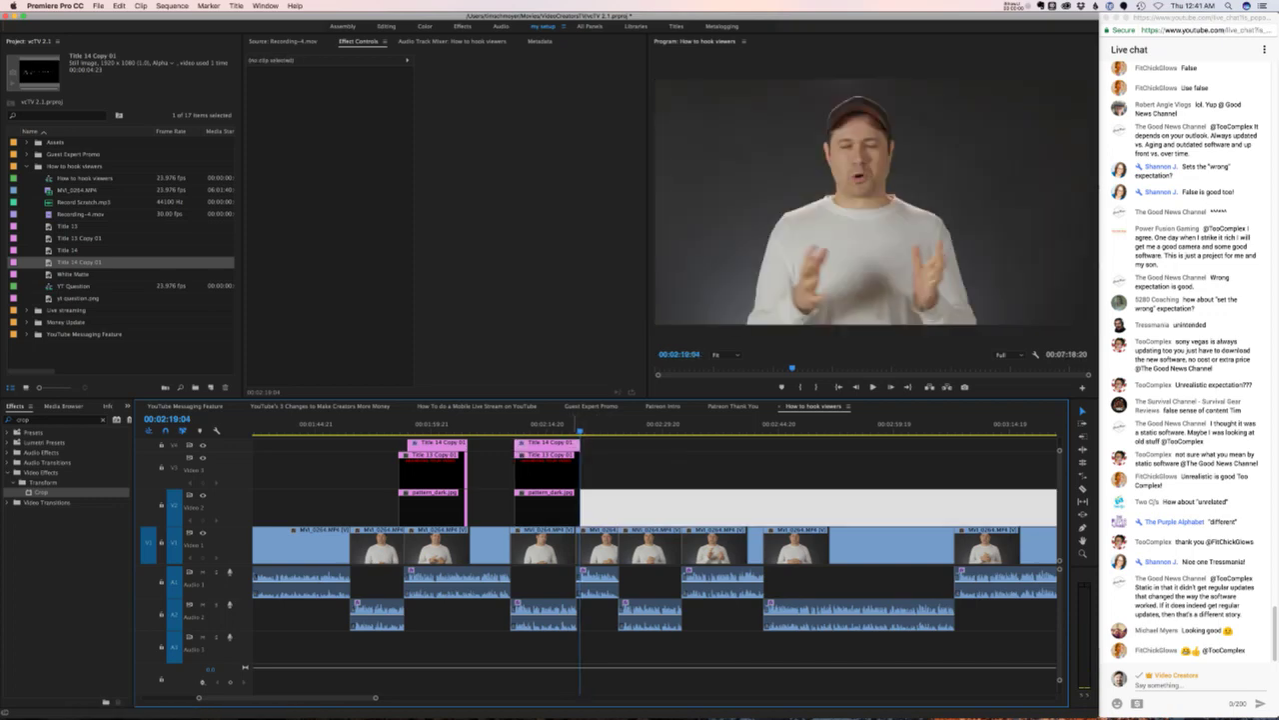
pyautogui.click(569, 426)
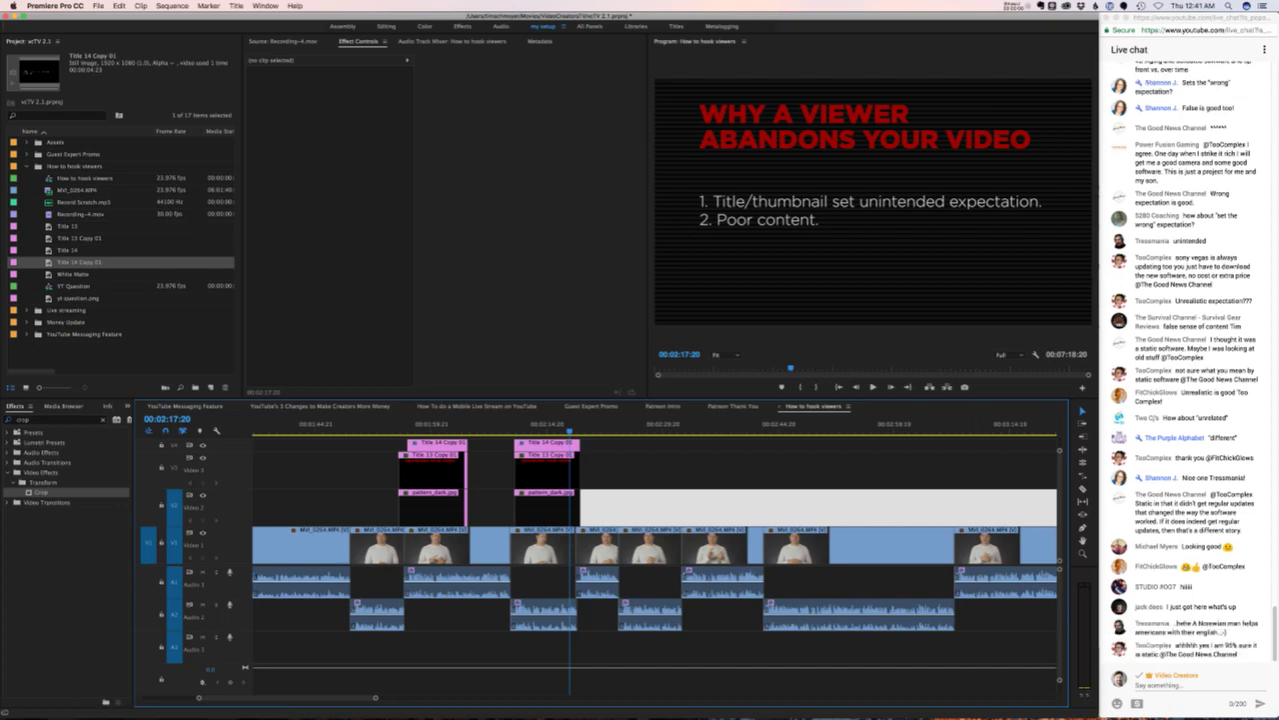
# - Paste a copy of the title stack and pattern background around 00:02:31 in the sequence
pyautogui.press('j')
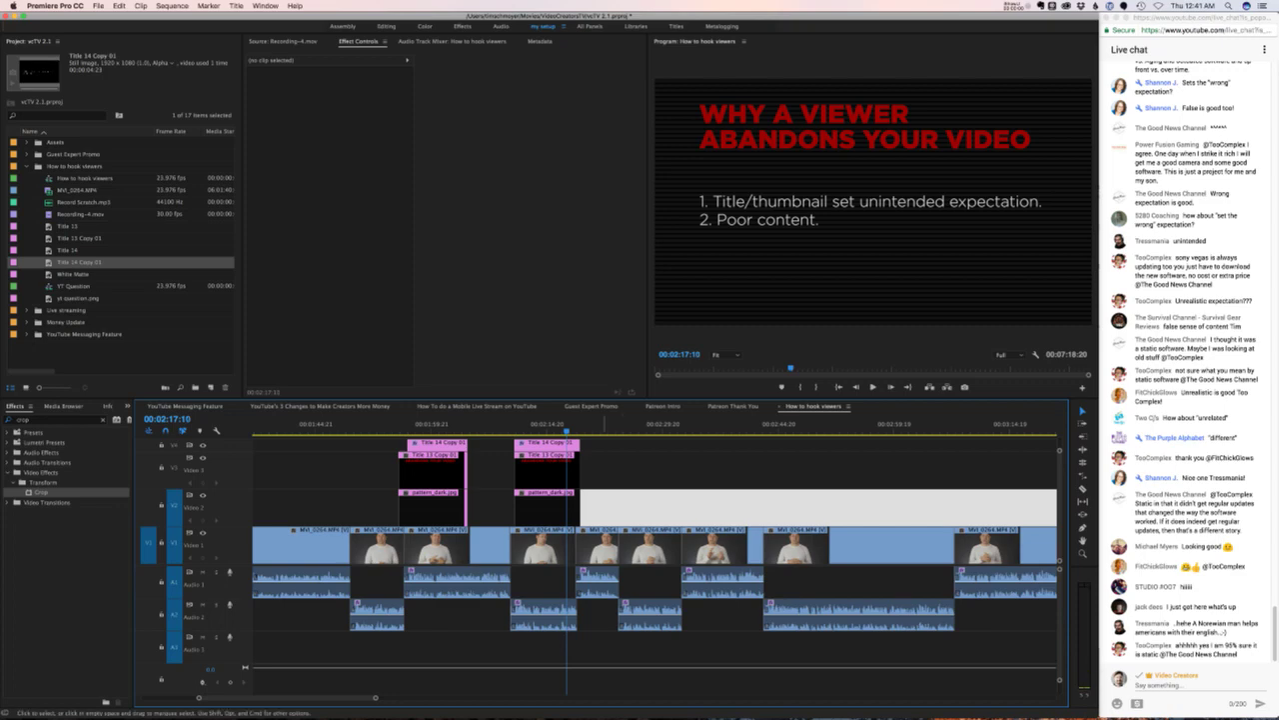
pyautogui.press('l')
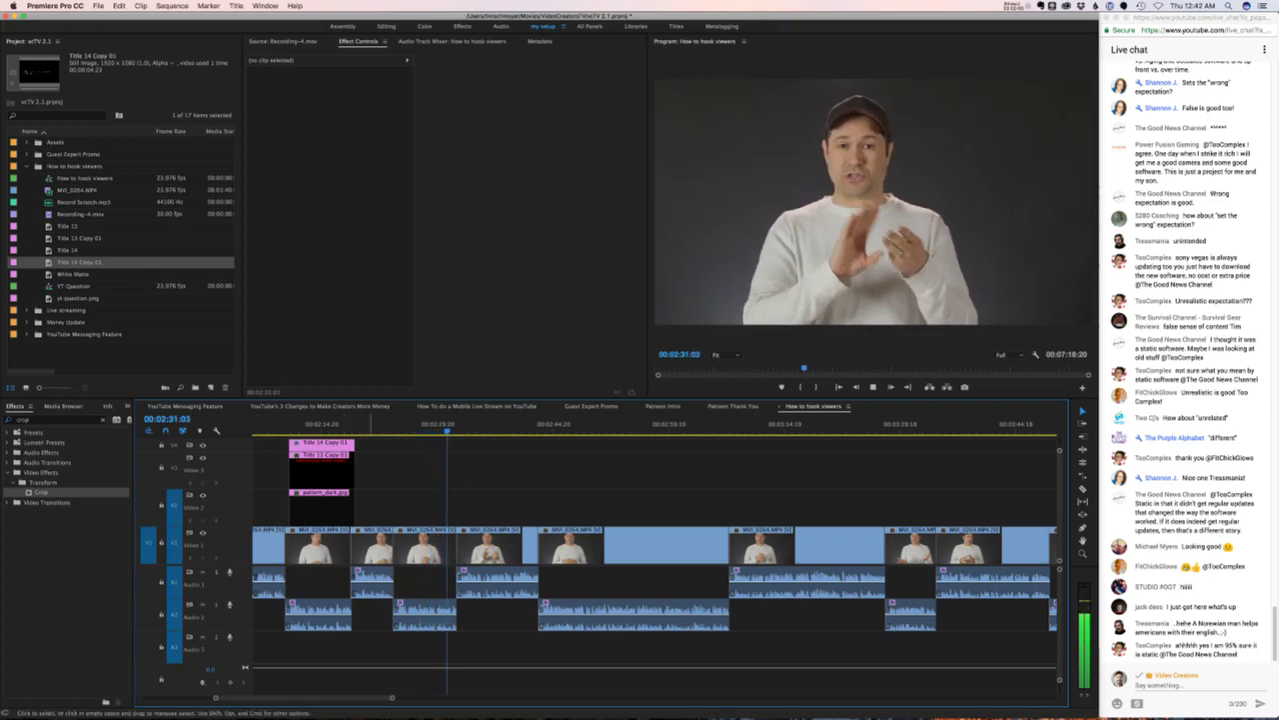
pyautogui.press('space')
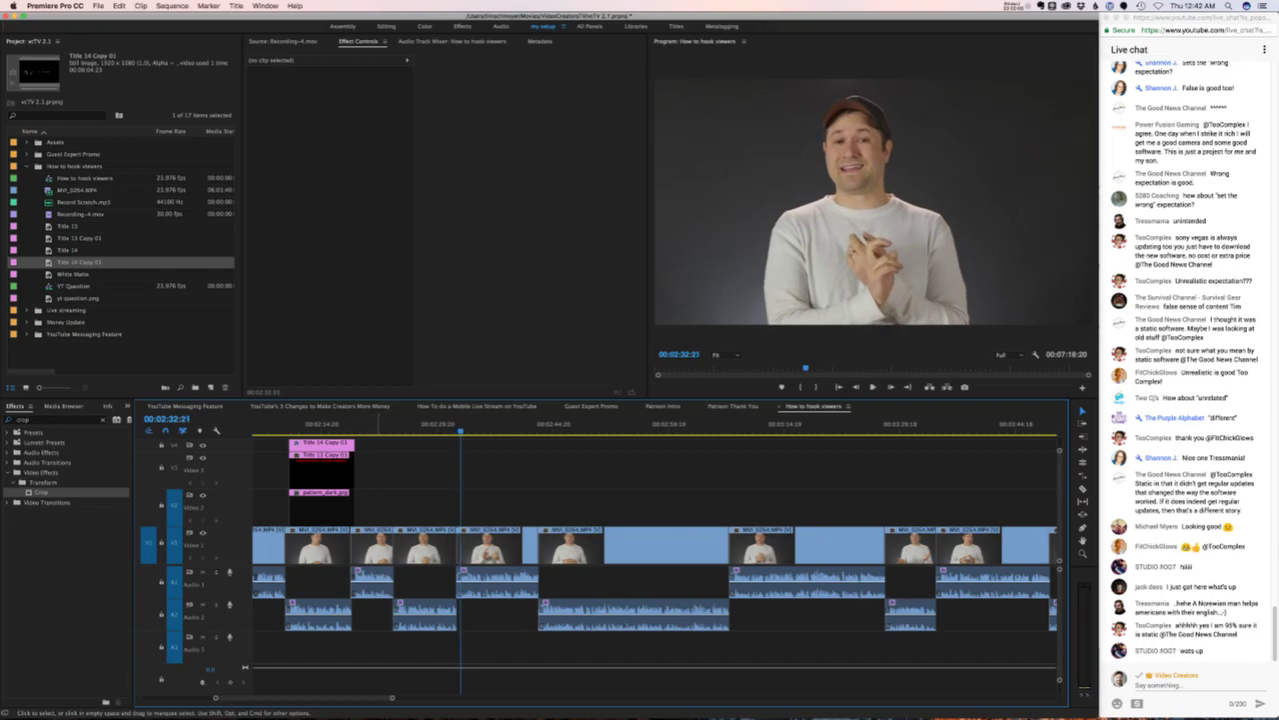
pyautogui.click(667, 545)
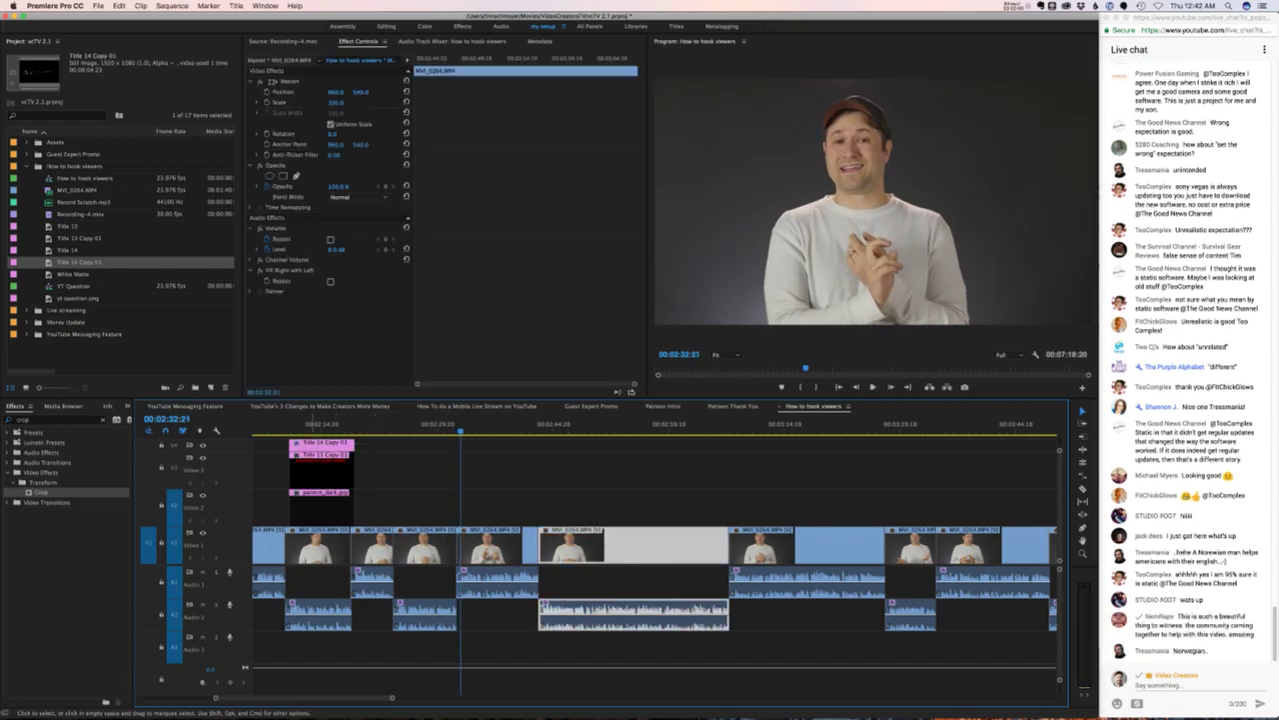
pyautogui.press('super+v')
# - Align the pasted clips to the playhead and delete their titles, keeping the pattern background
pyautogui.press('space')
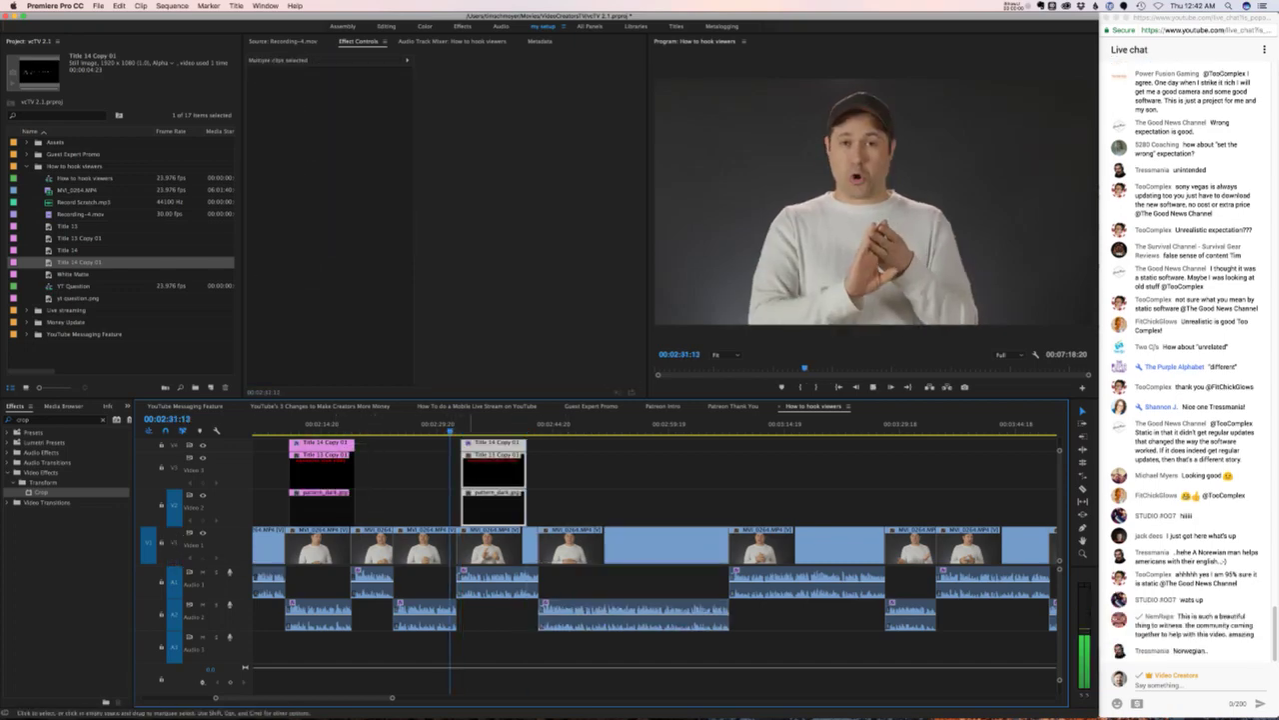
pyautogui.press('space')
pyautogui.press('Left')
pyautogui.press('Left')
pyautogui.press('Left')
pyautogui.press('Left')
pyautogui.press('Left')
pyautogui.press('Left')
pyautogui.press('Left')
pyautogui.press('Left')
pyautogui.press('Left')
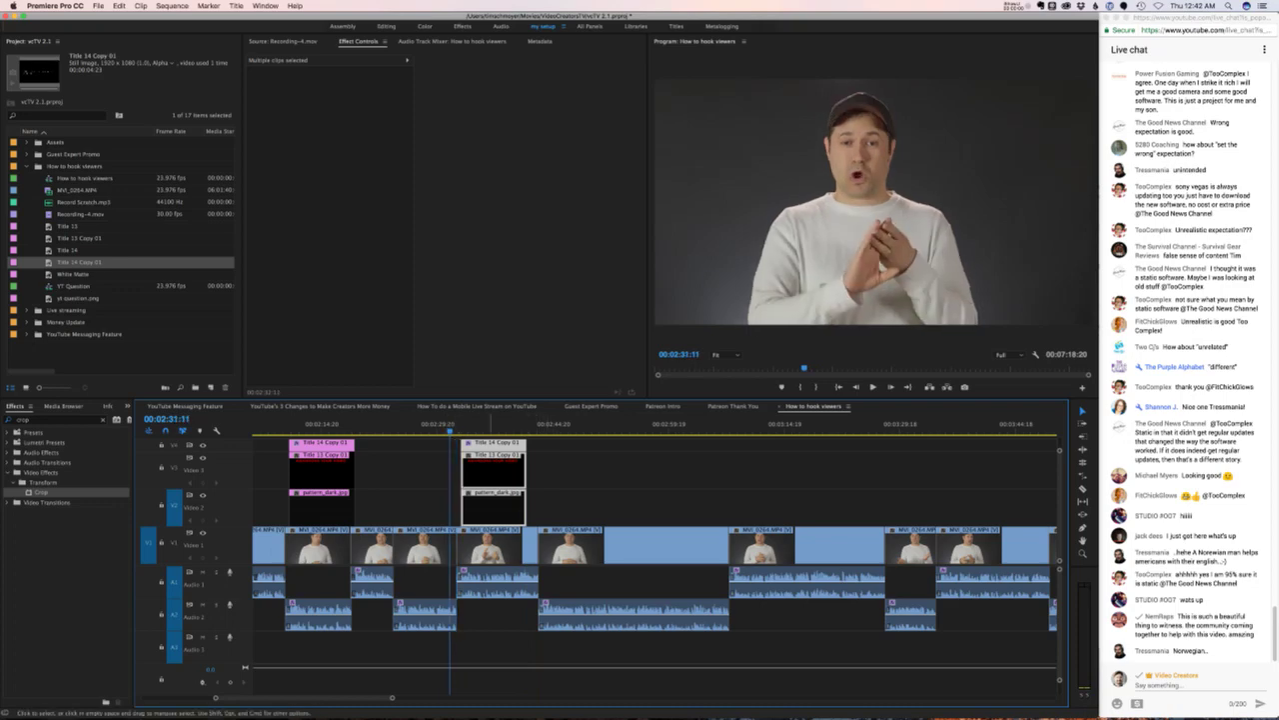
pyautogui.moveTo(543, 503); pyautogui.dragTo(456, 435)
pyautogui.press('space')
pyautogui.press('space')
pyautogui.press('Delete')
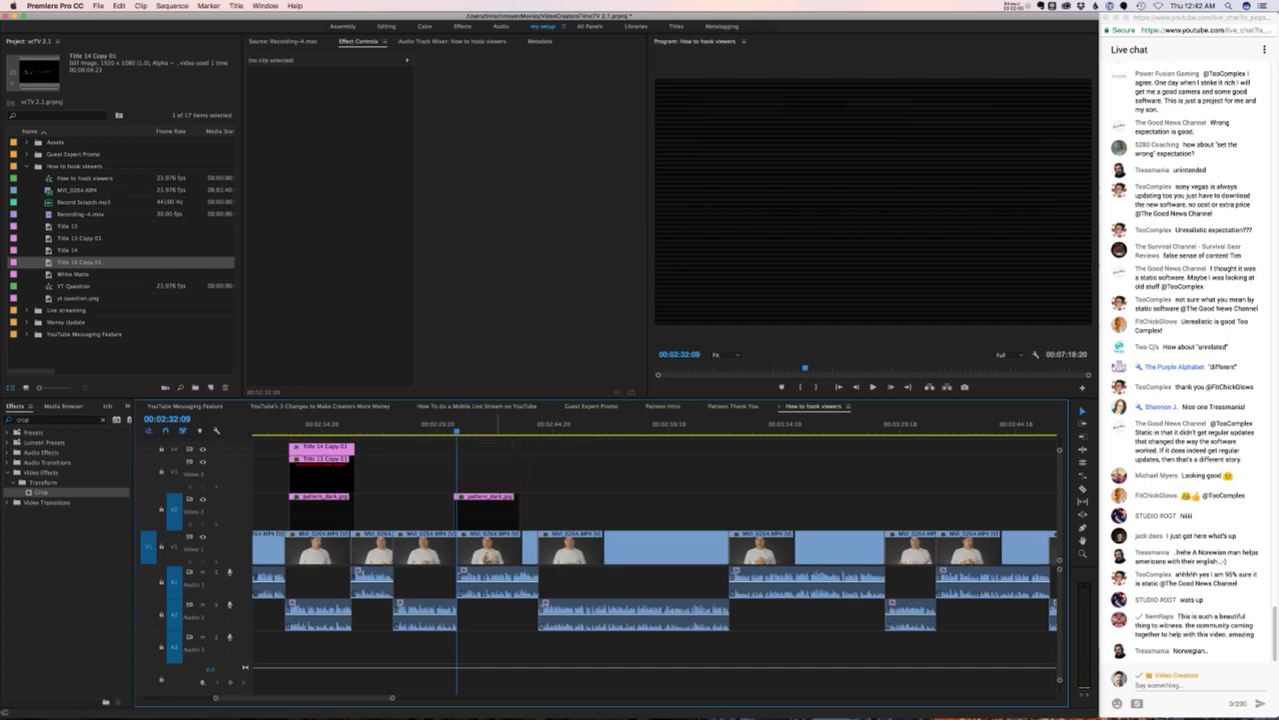
# - Duplicate Title 13, place the copy over the pattern, and retype it as 'HOW TO HOOK A VIEWER'
pyautogui.rightClick(77, 227)
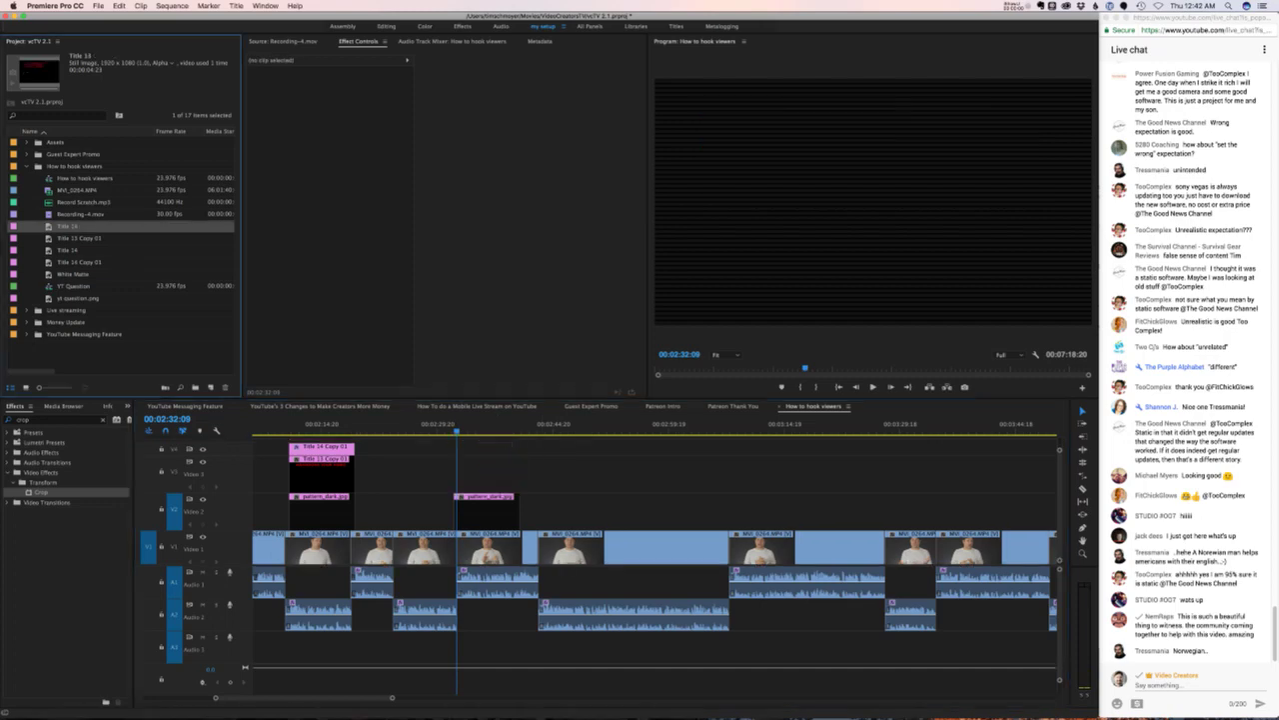
pyautogui.click(102, 280)
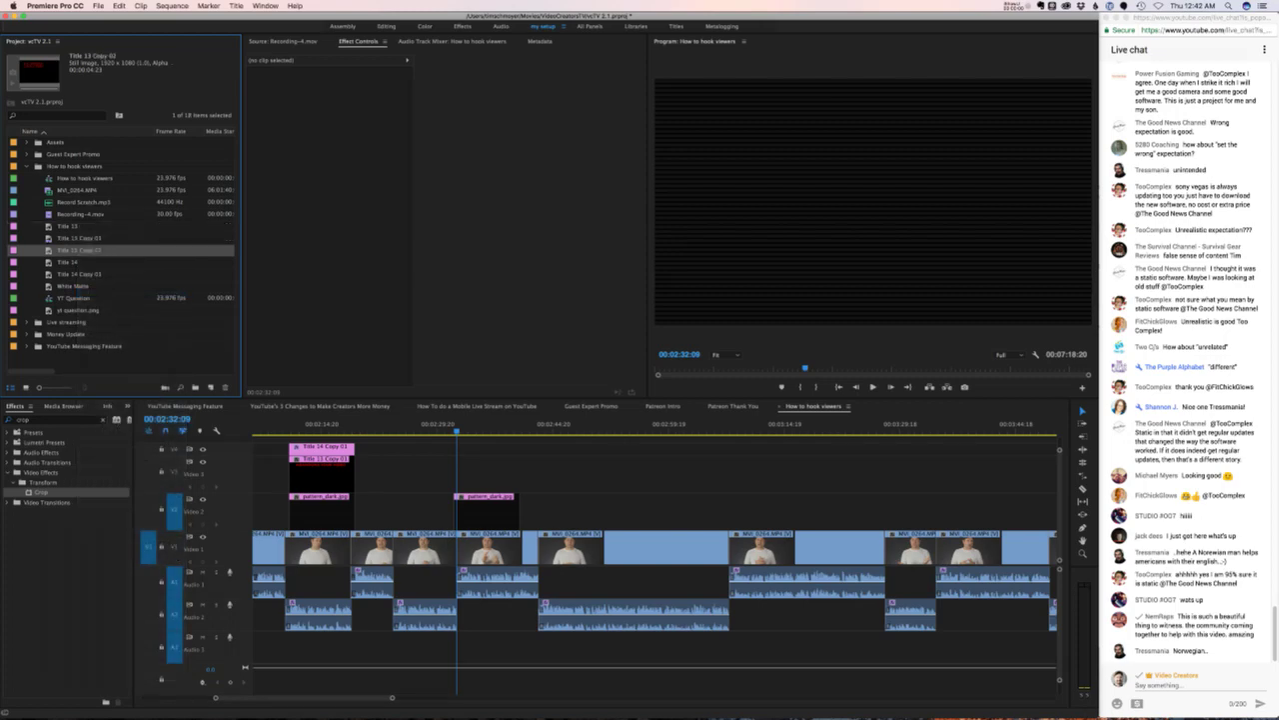
pyautogui.moveTo(80, 250); pyautogui.dragTo(468, 476)
pyautogui.doubleClick(475, 476)
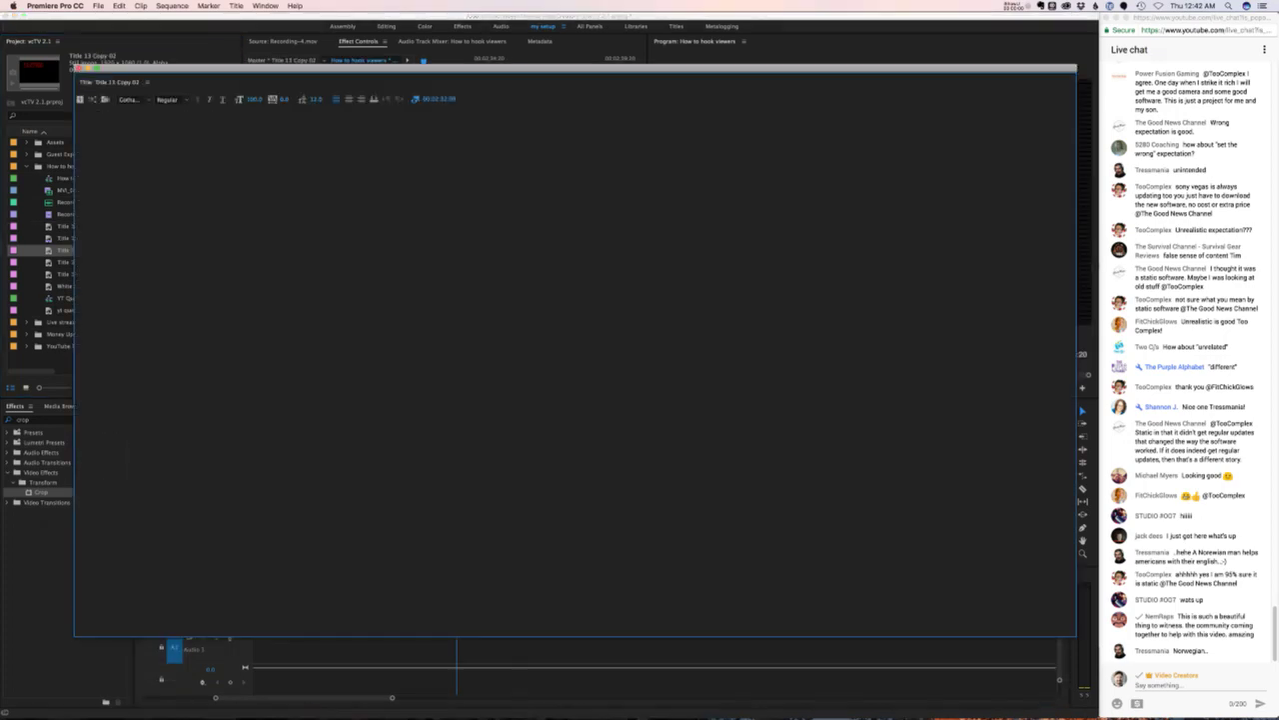
pyautogui.hotkey('ctrl', 'a')
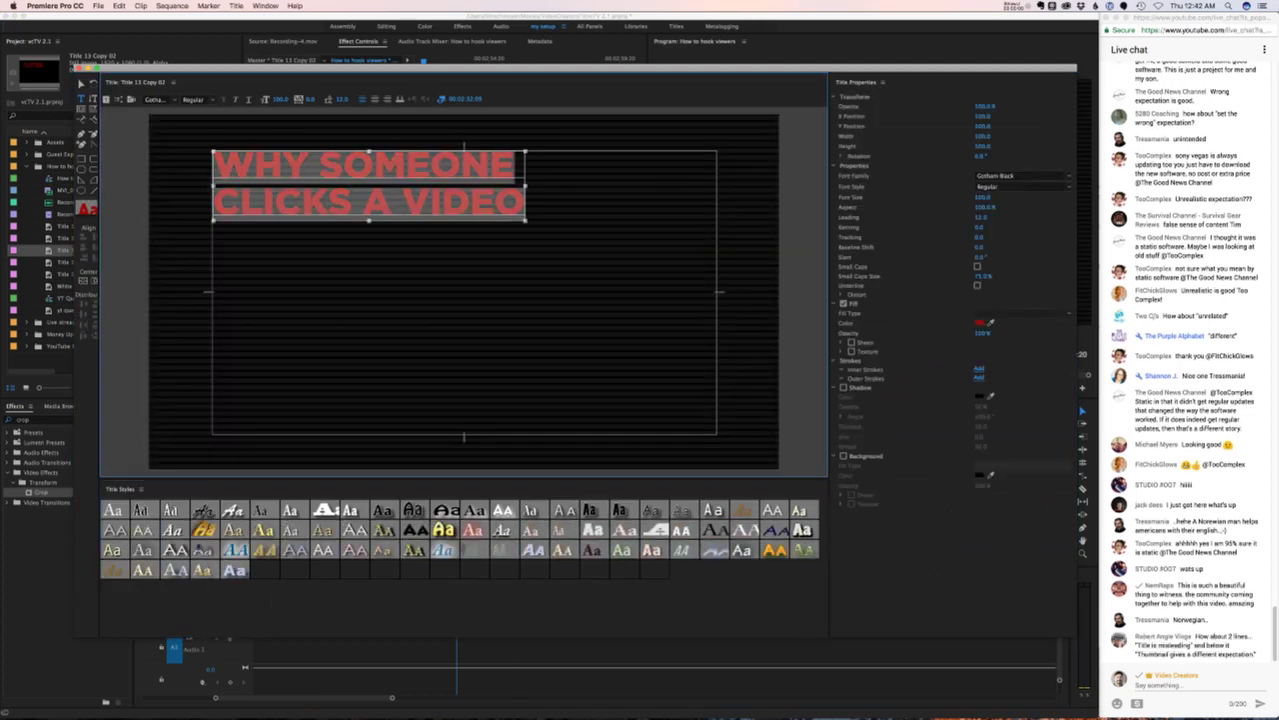
pyautogui.press('BackSpace')
pyautogui.press('BackSpace')
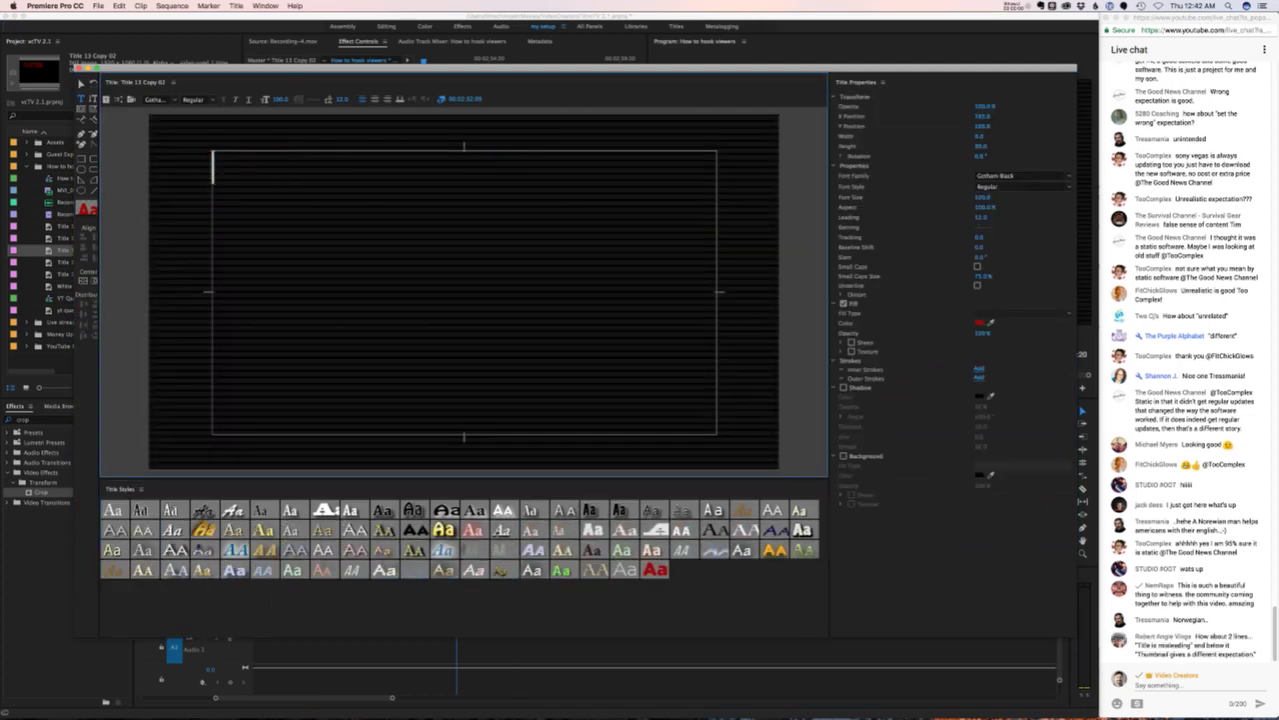
pyautogui.write('HOW TO HOOK A VIEWER')
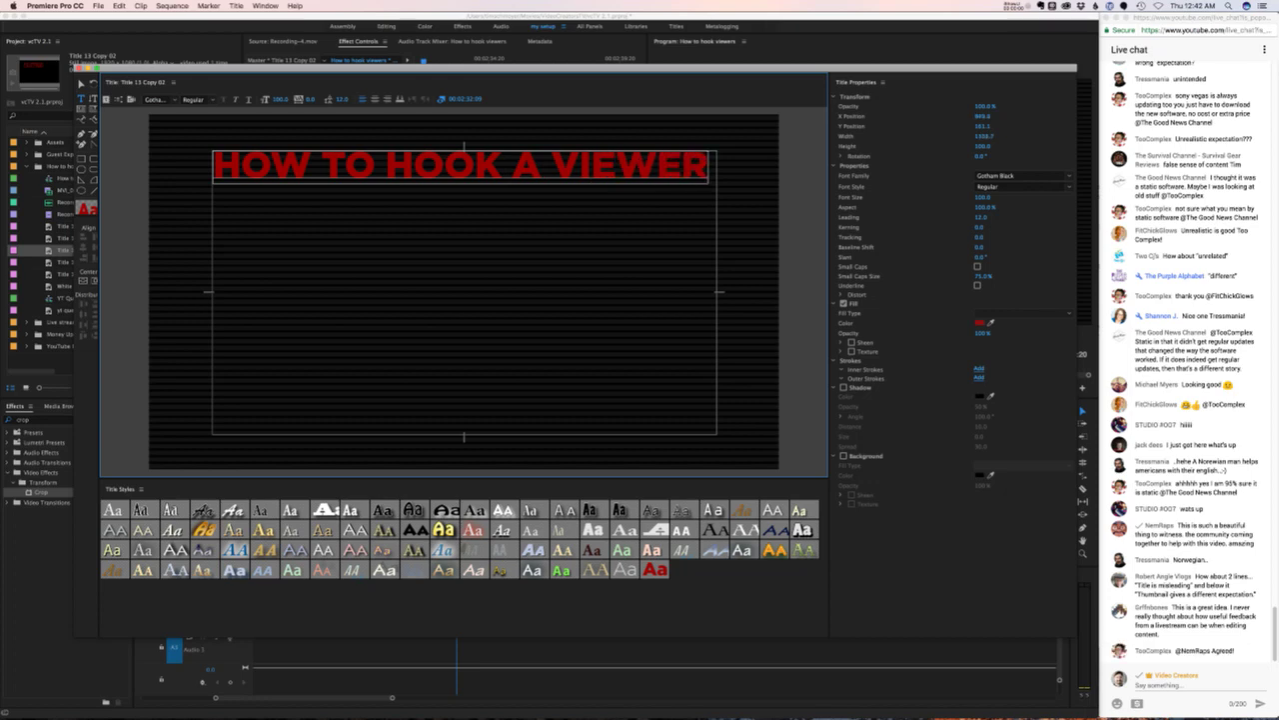
pyautogui.press('super+w')
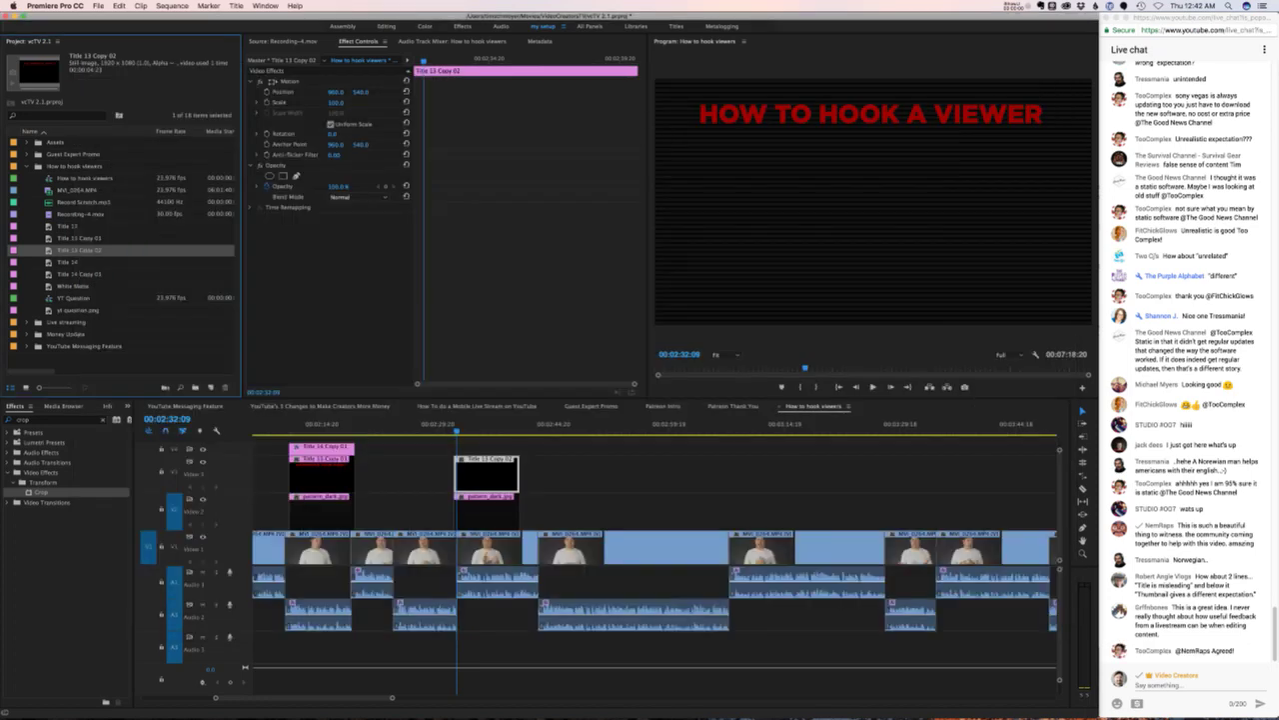
# - Duplicate Title 14 and place Title 14 Copy 02 above the new header at the playhead
pyautogui.rightClick(66, 262)
pyautogui.click(89, 314)
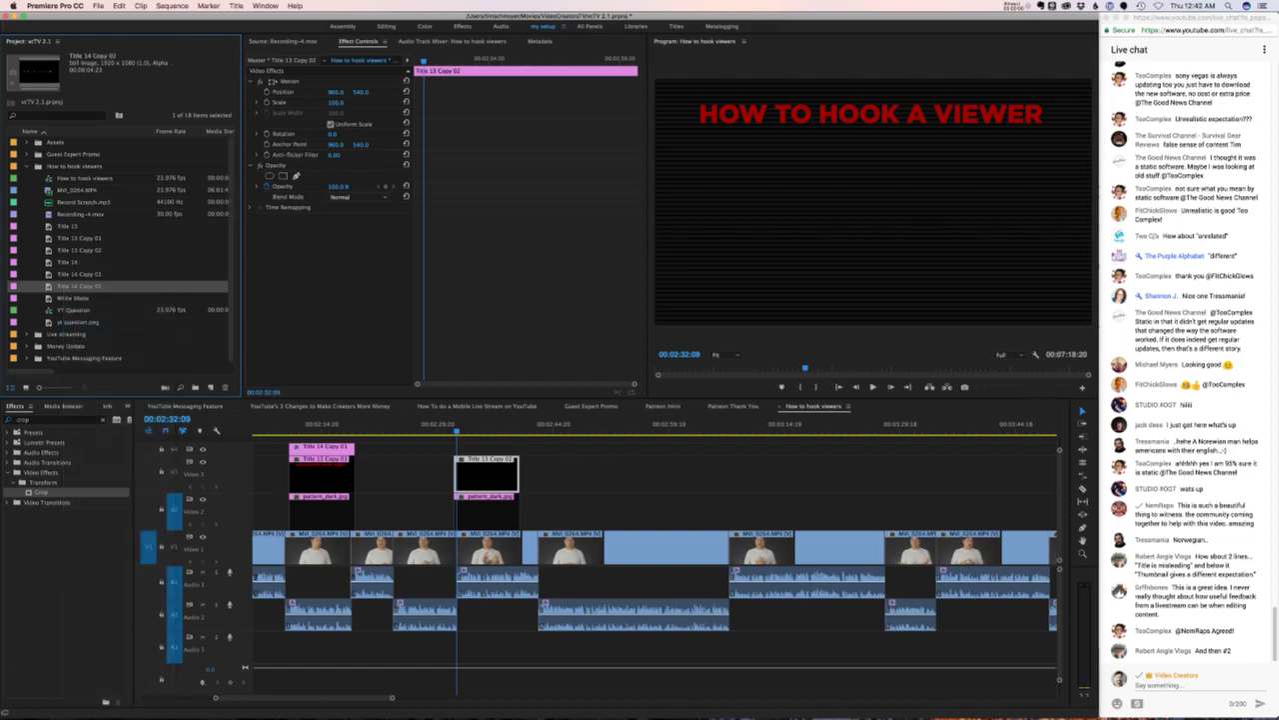
pyautogui.moveTo(79, 286); pyautogui.dragTo(497, 456)
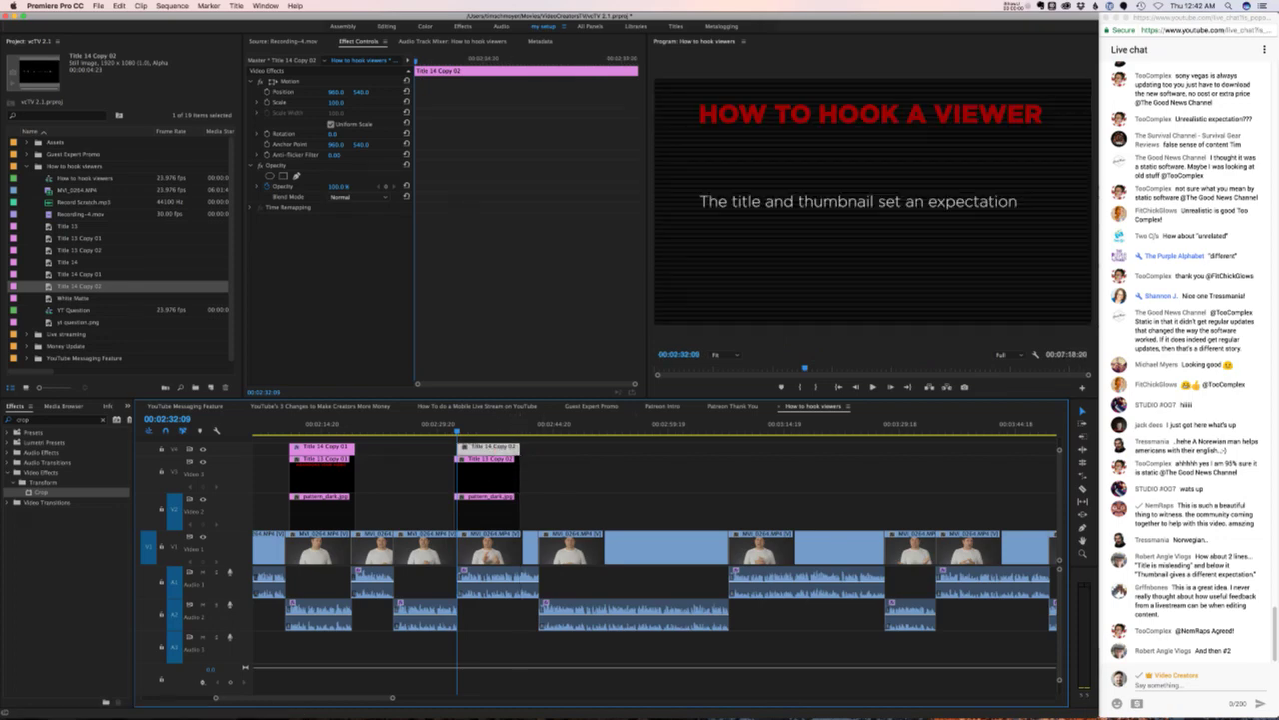
# - Check the Evernote script notes and the live chat, then play back the new title card
pyautogui.moveTo(771, 692)
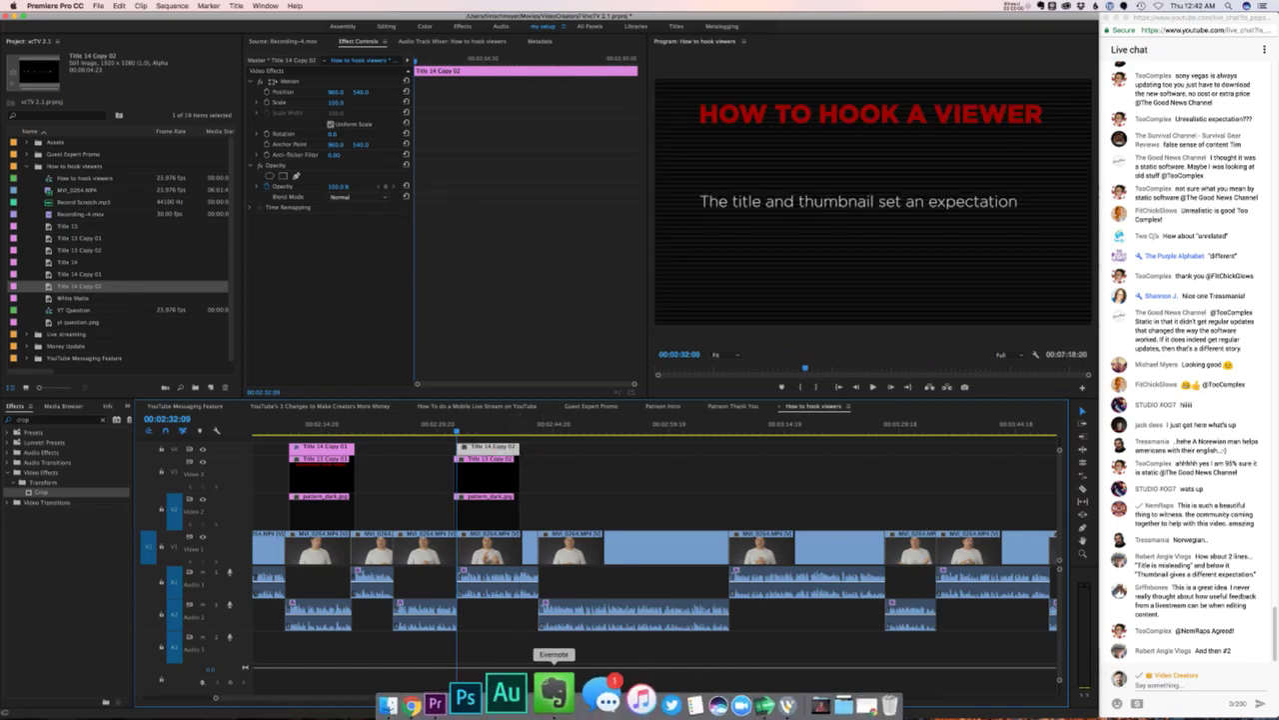
pyautogui.click(554, 692)
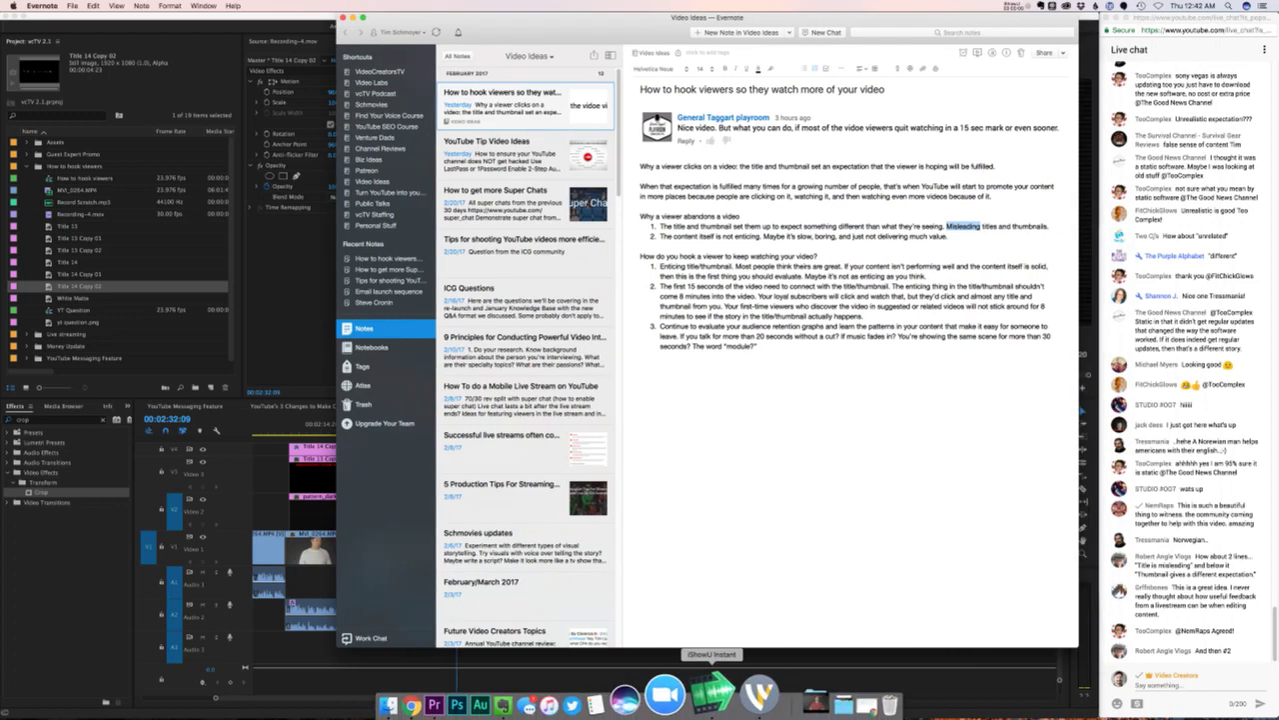
pyautogui.click(712, 692)
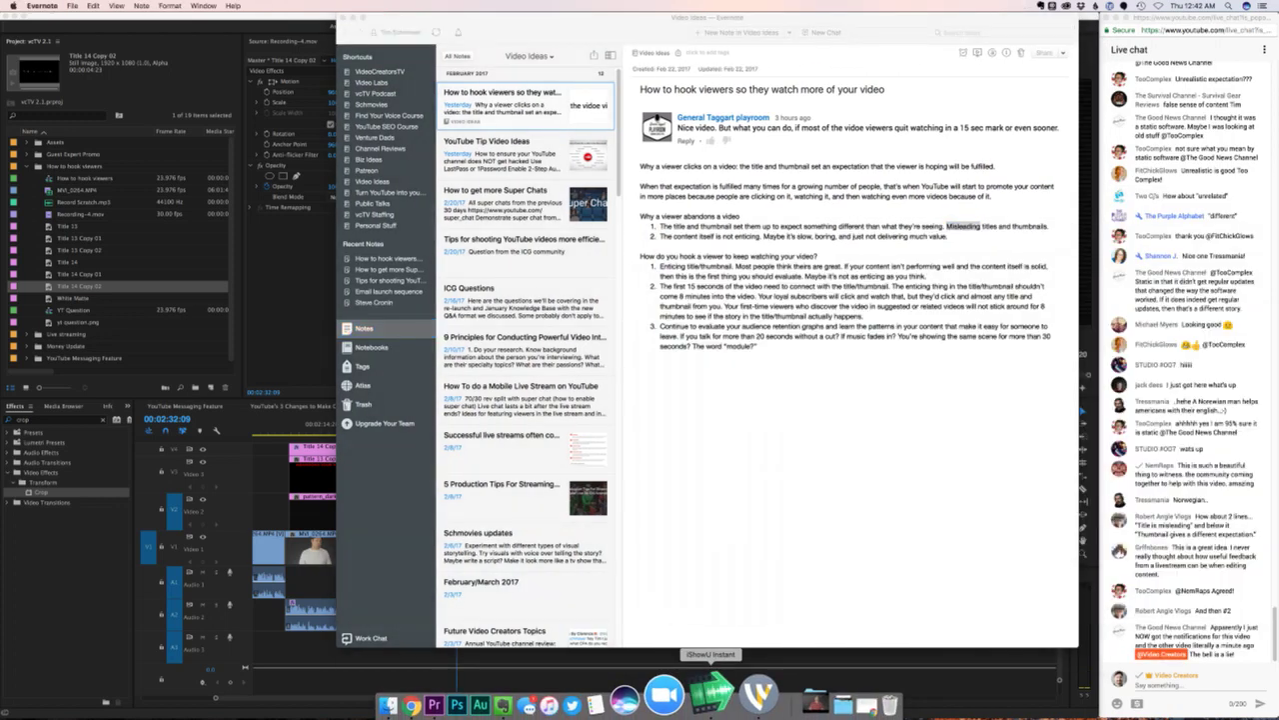
pyautogui.click(434, 704)
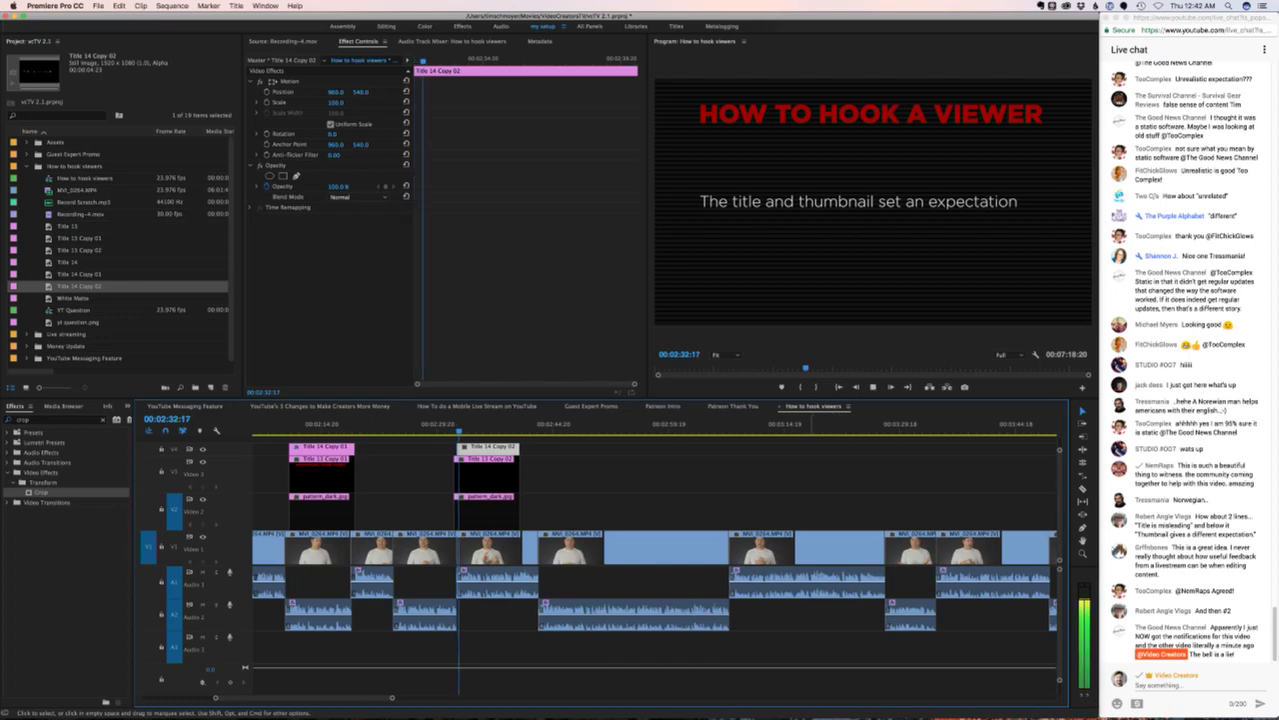
pyautogui.moveTo(762, 691)
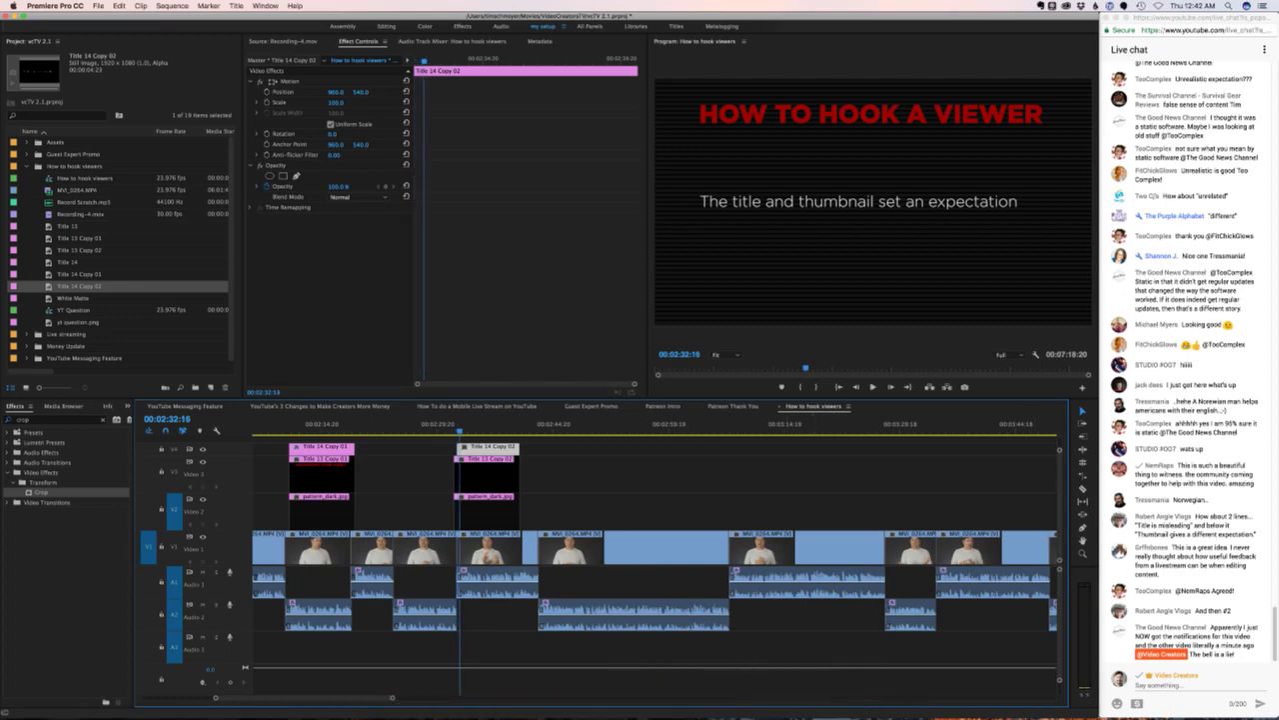
pyautogui.click(1260, 630)
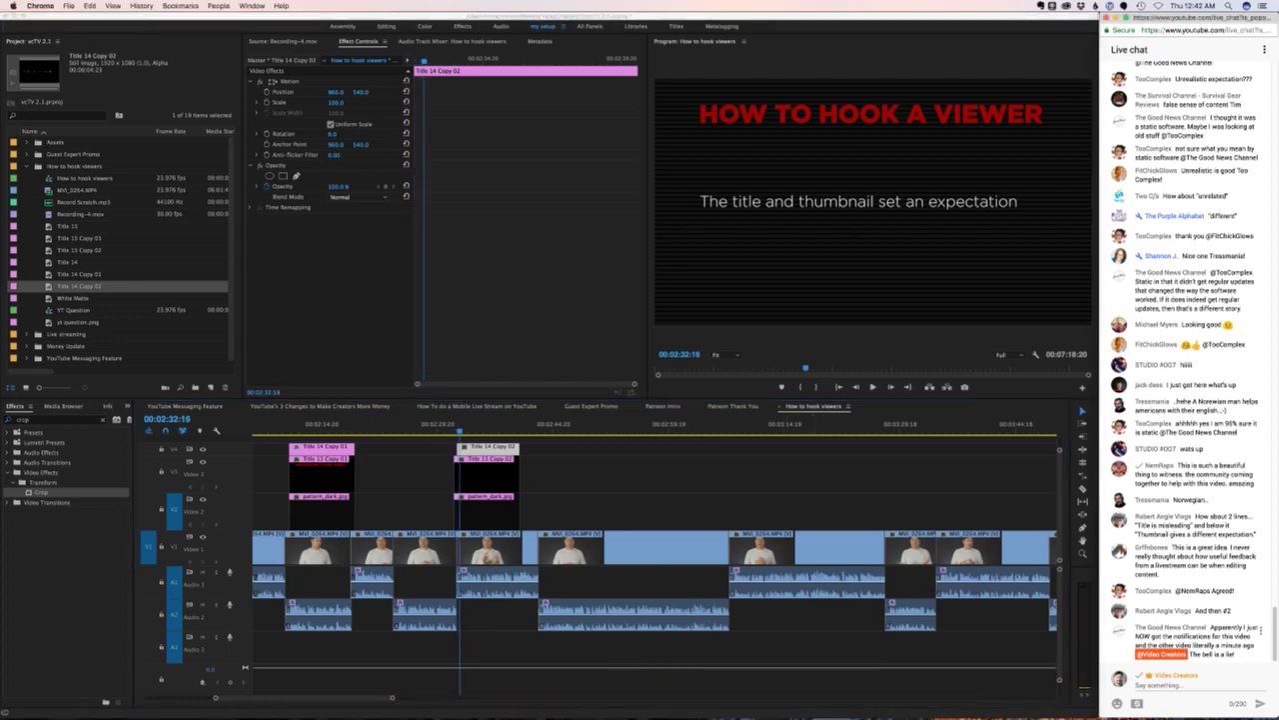
pyautogui.moveTo(1189, 654); pyautogui.dragTo(1233, 654)
pyautogui.click(1234, 654)
pyautogui.press('super+Tab')
pyautogui.hotkey('shift', 'k')
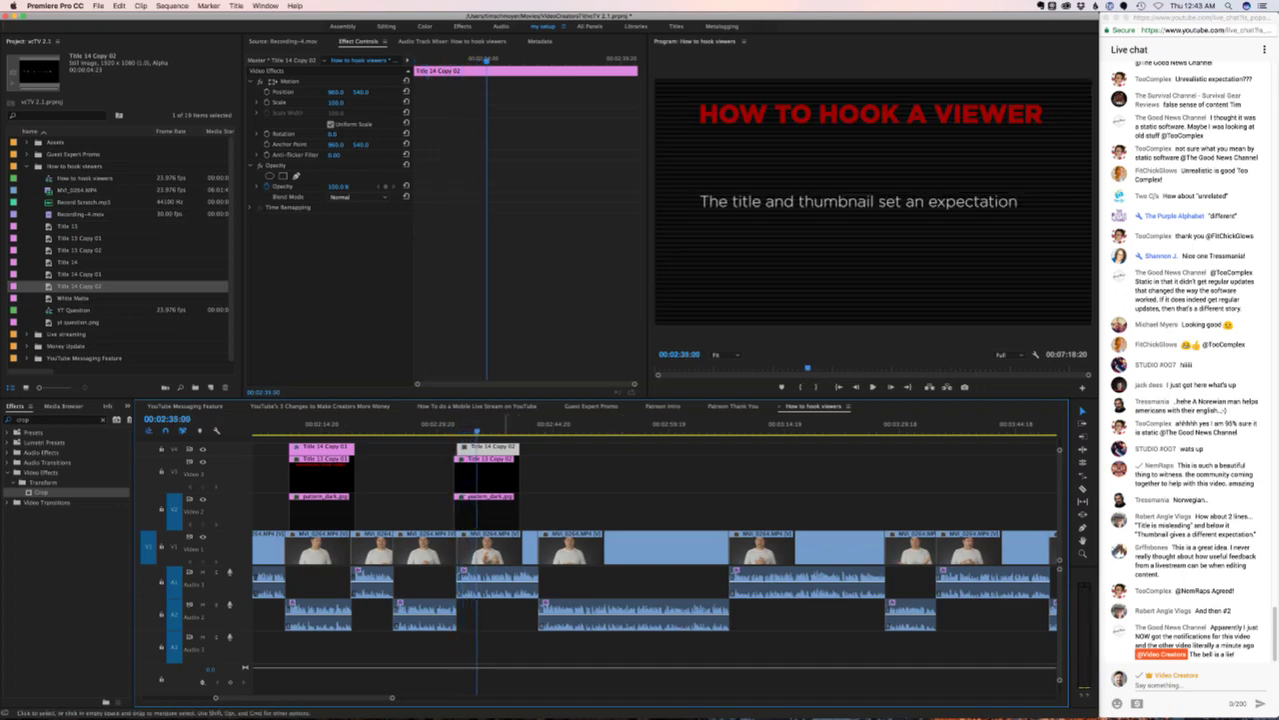
# - Following the Evernote note, replace the subtitle with '1. Craft enticing titles and thumbnails.' and start a new line
pyautogui.moveTo(776, 690)
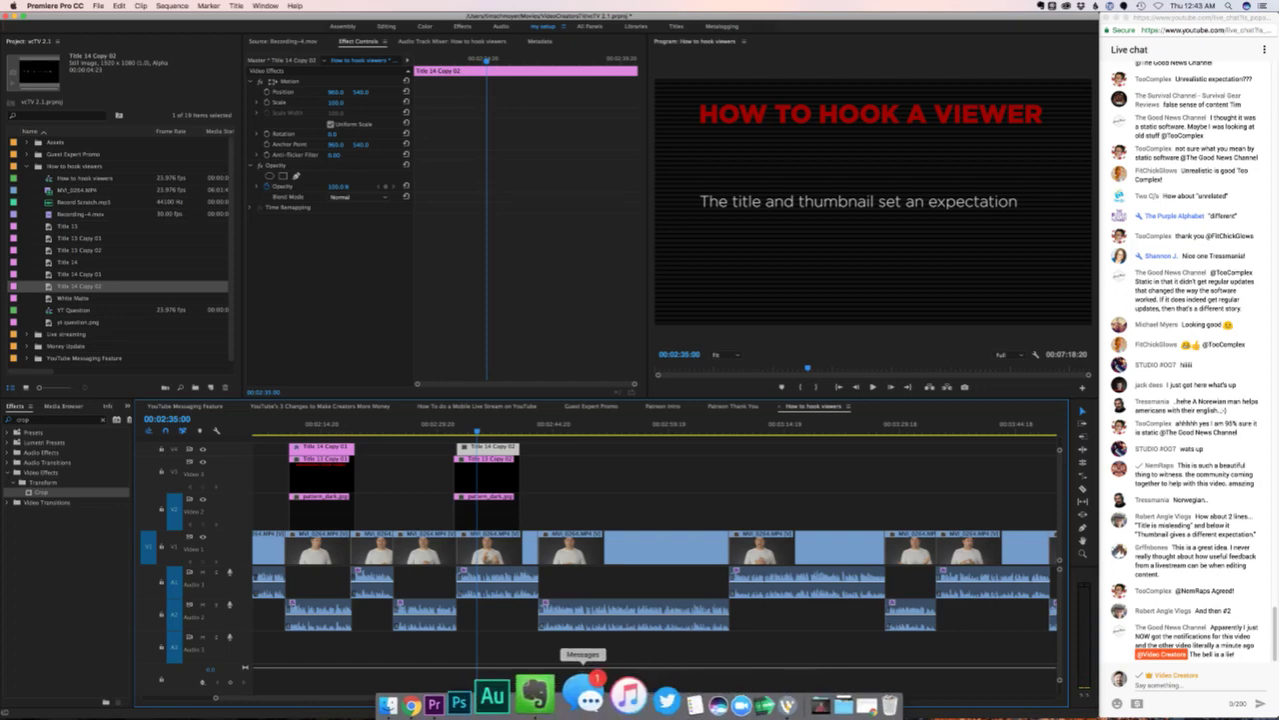
pyautogui.click(505, 702)
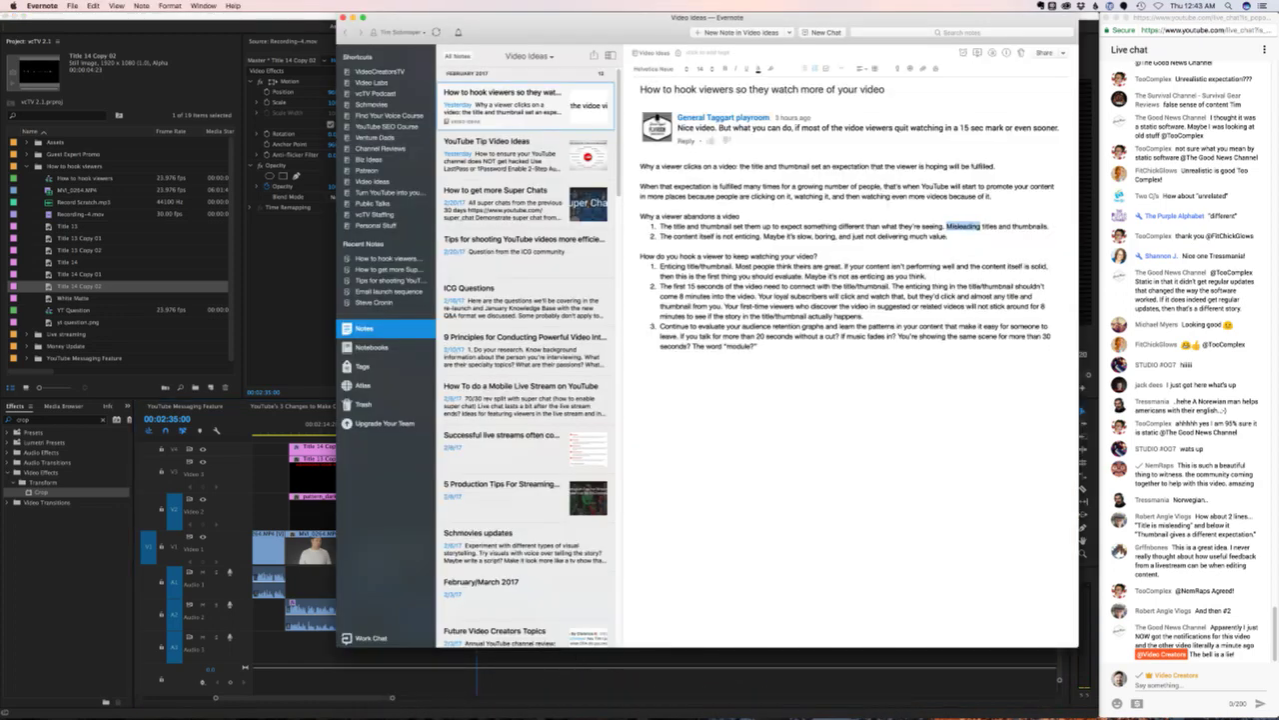
pyautogui.moveTo(734, 266); pyautogui.dragTo(659, 266)
pyautogui.press('super+Tab')
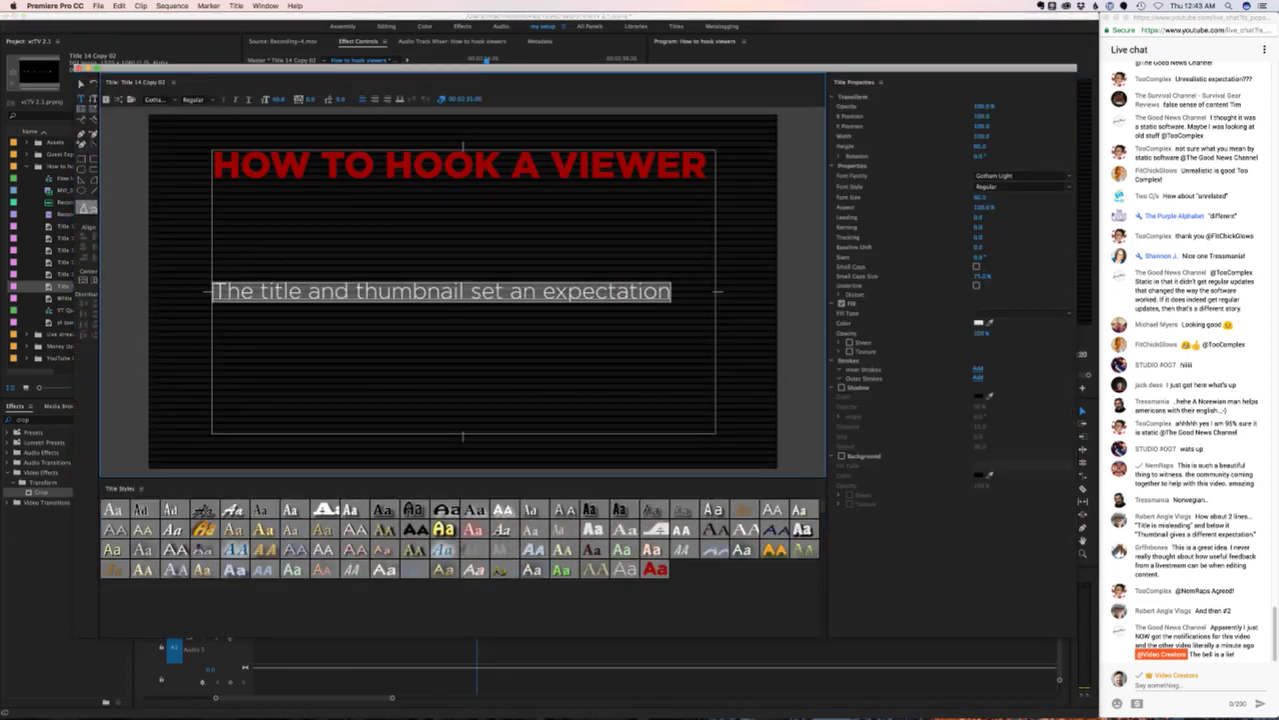
pyautogui.press('BackSpace')
pyautogui.write('1. Craf')
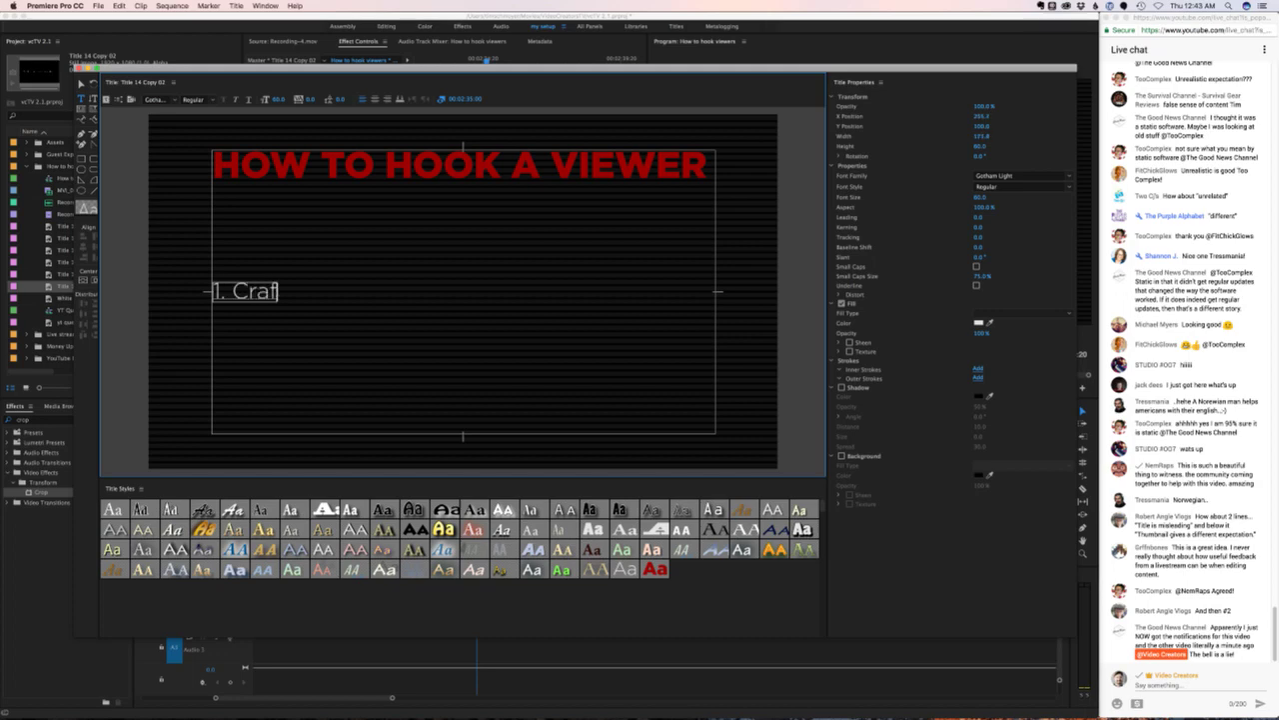
pyautogui.write('t enticing titles')
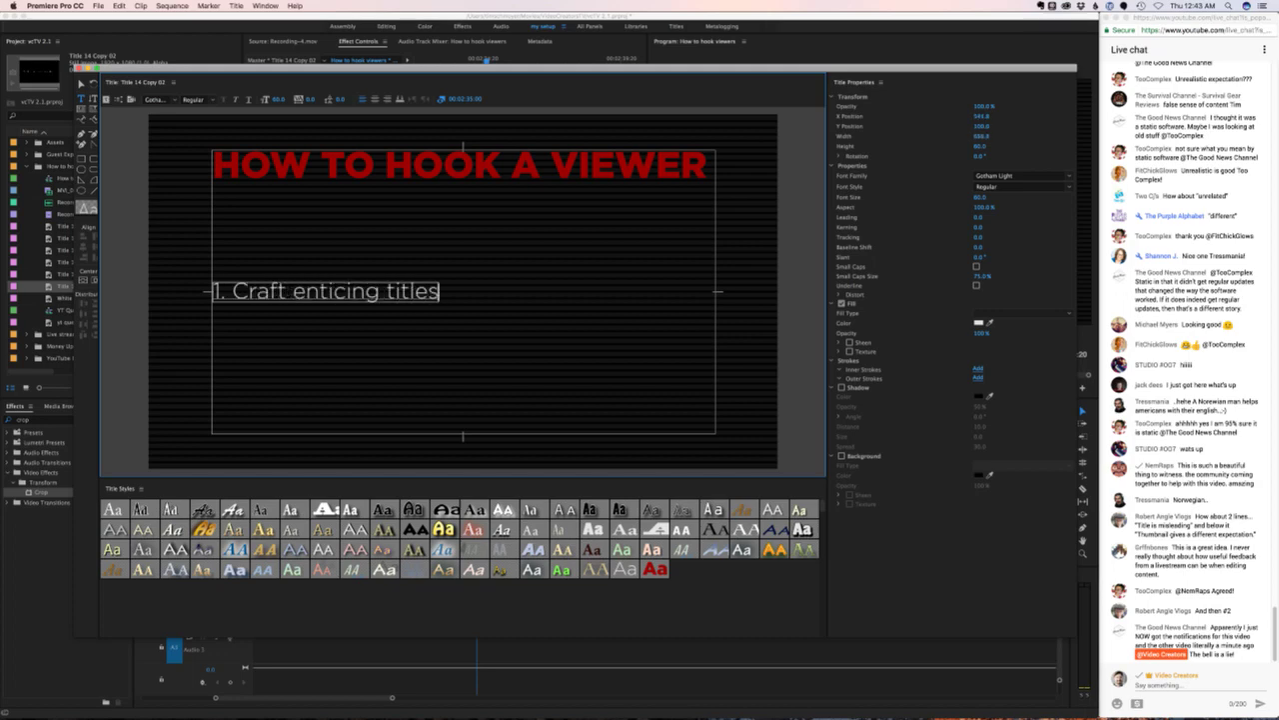
pyautogui.write(' and thumbnail')
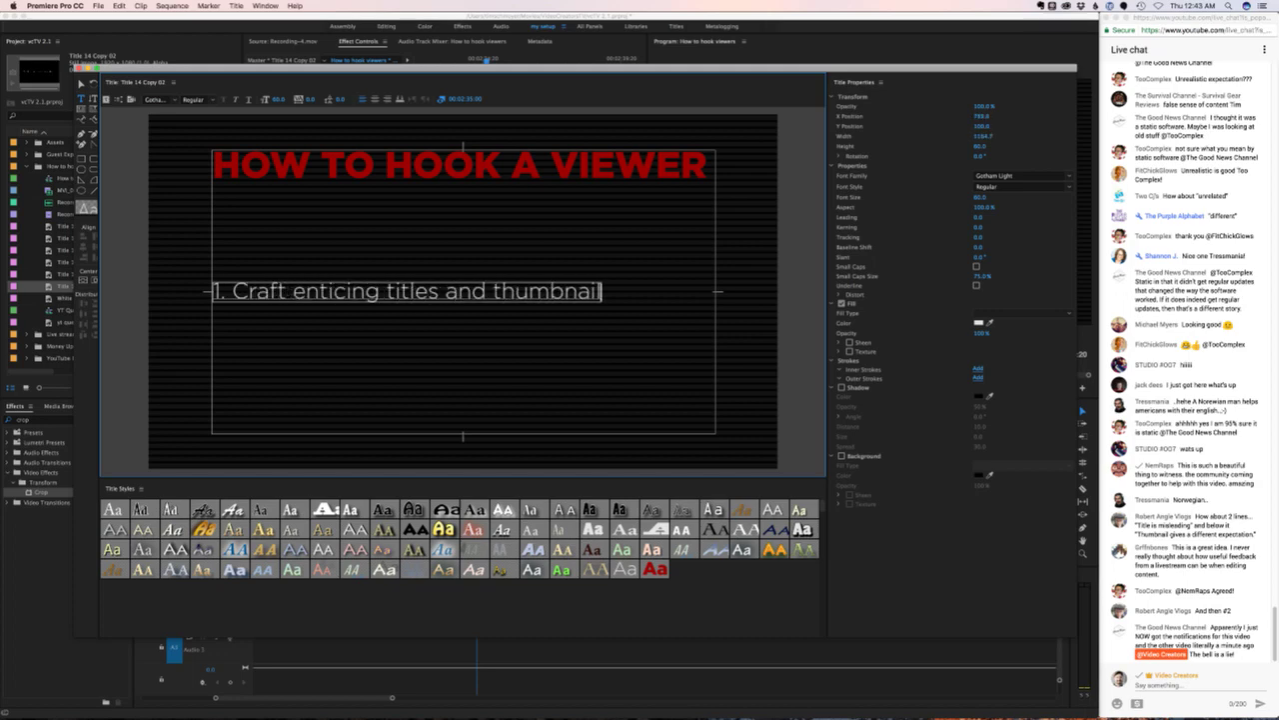
pyautogui.write('s.')
pyautogui.press('Return')
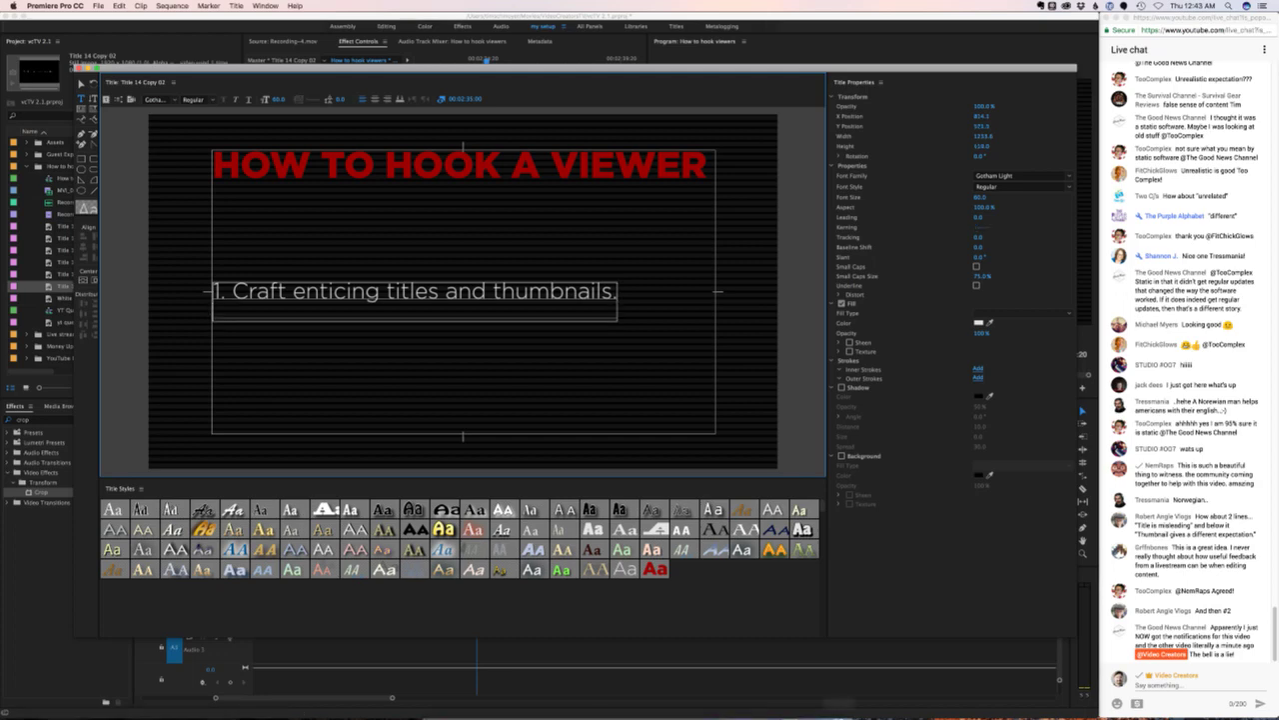
# - Read the note's second tip about the first 15 seconds and begin the title's second line with '2.'
pyautogui.moveTo(736, 695)
pyautogui.click(548, 692)
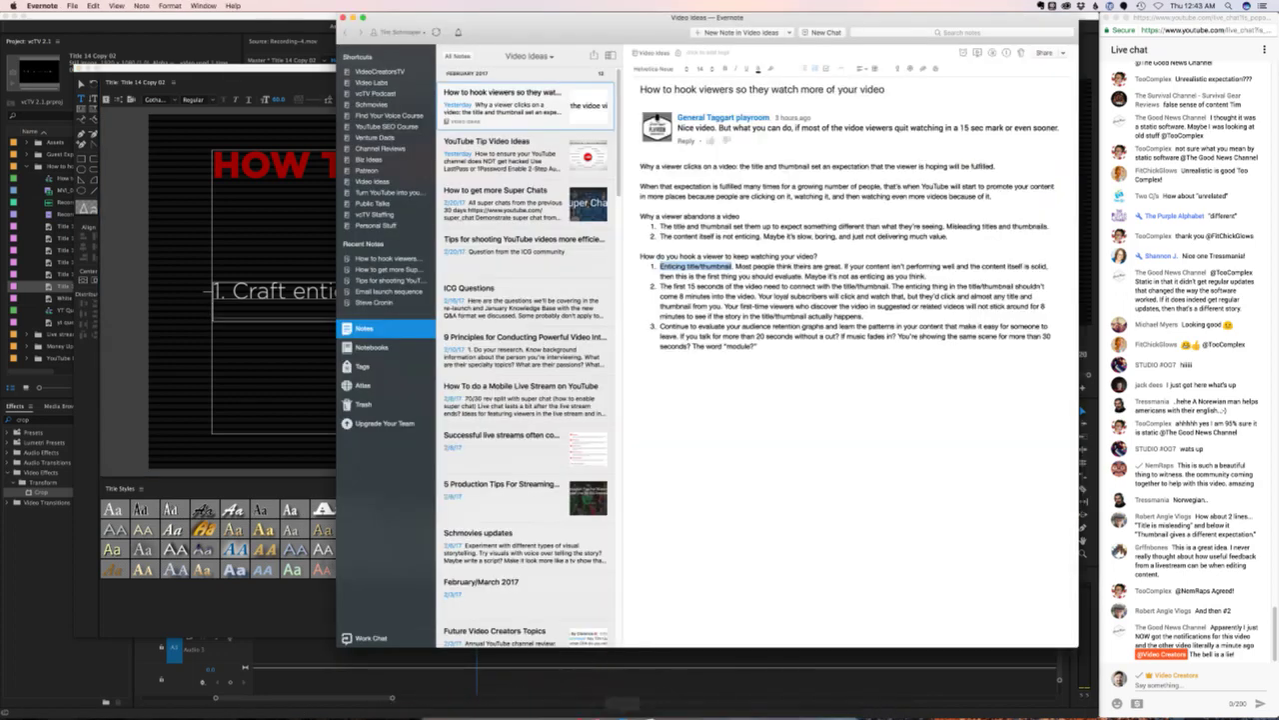
pyautogui.click(660, 286)
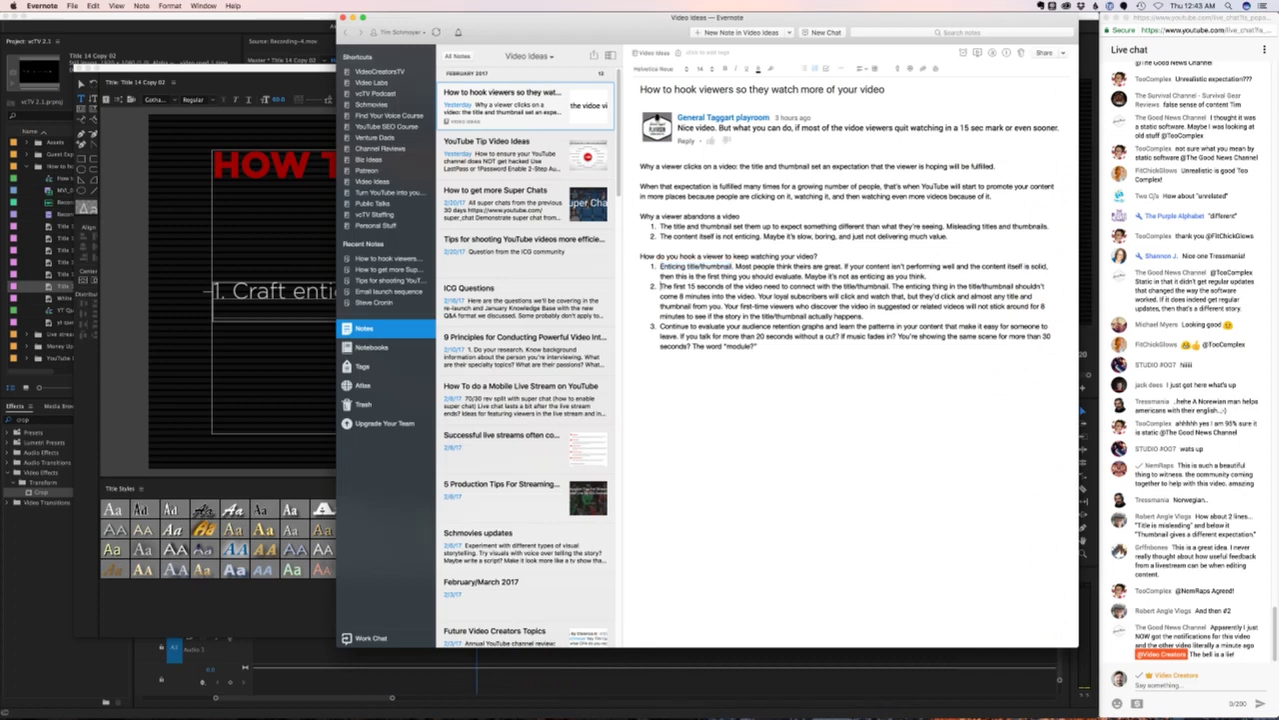
pyautogui.moveTo(660, 286); pyautogui.dragTo(889, 286)
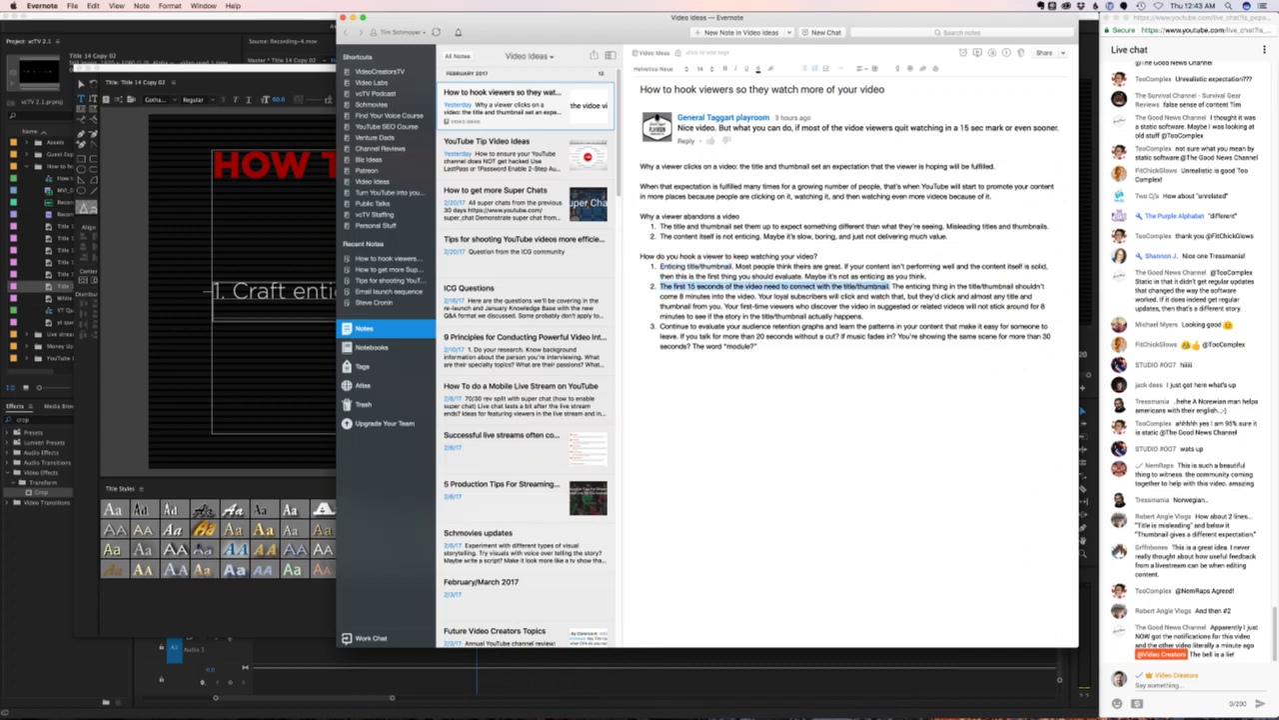
pyautogui.press('super+Tab')
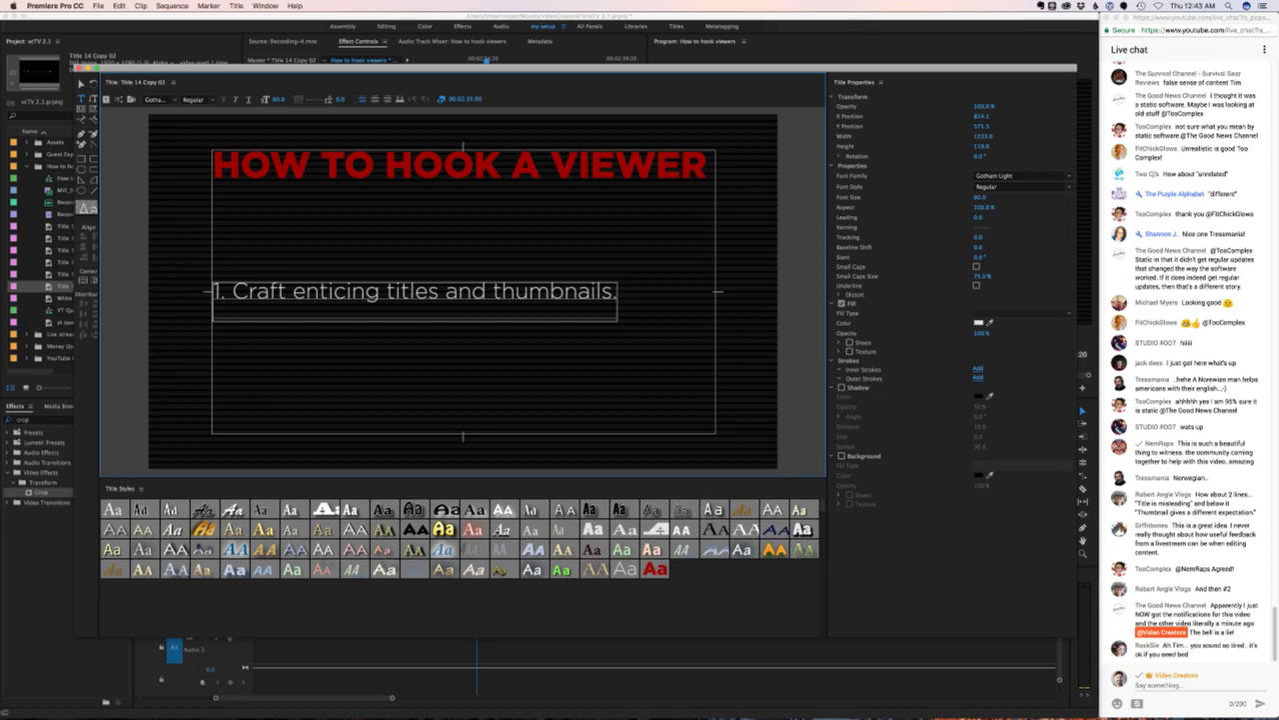
pyautogui.write('2. Hook')
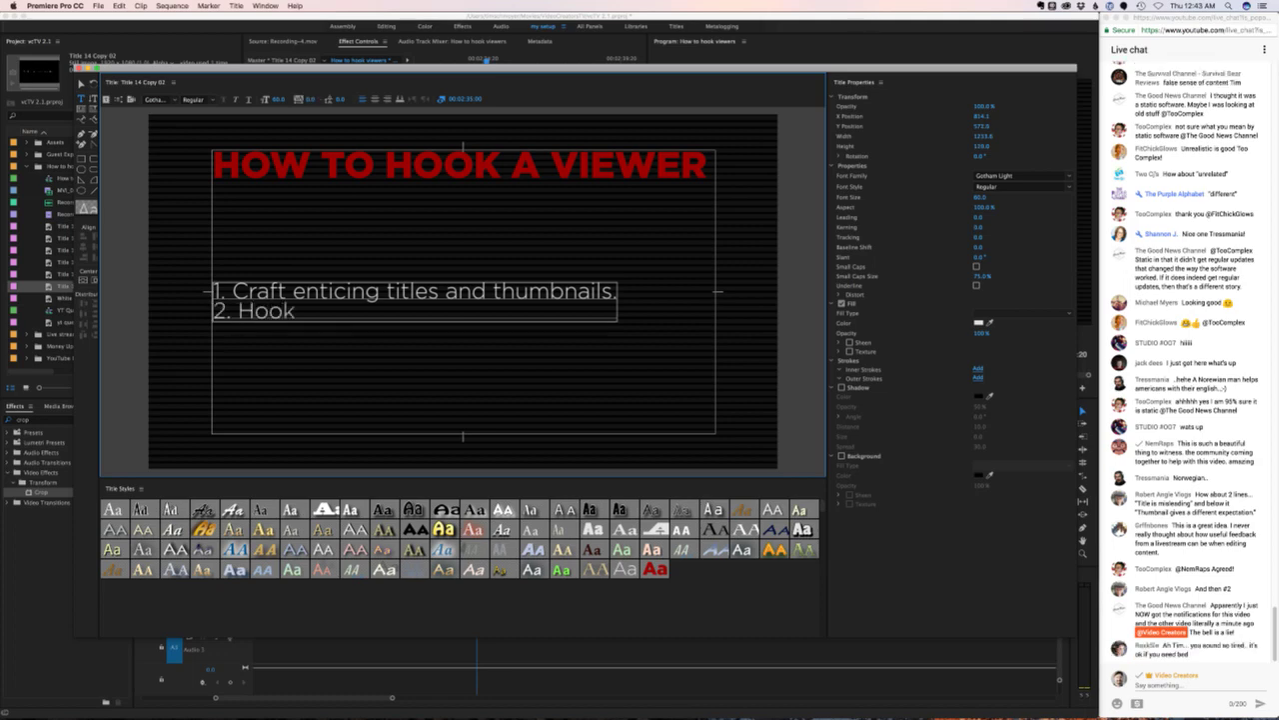
pyautogui.press('BackSpace')
pyautogui.press('BackSpace')
pyautogui.press('BackSpace')
pyautogui.press('BackSpace')
pyautogui.moveTo(717, 695)
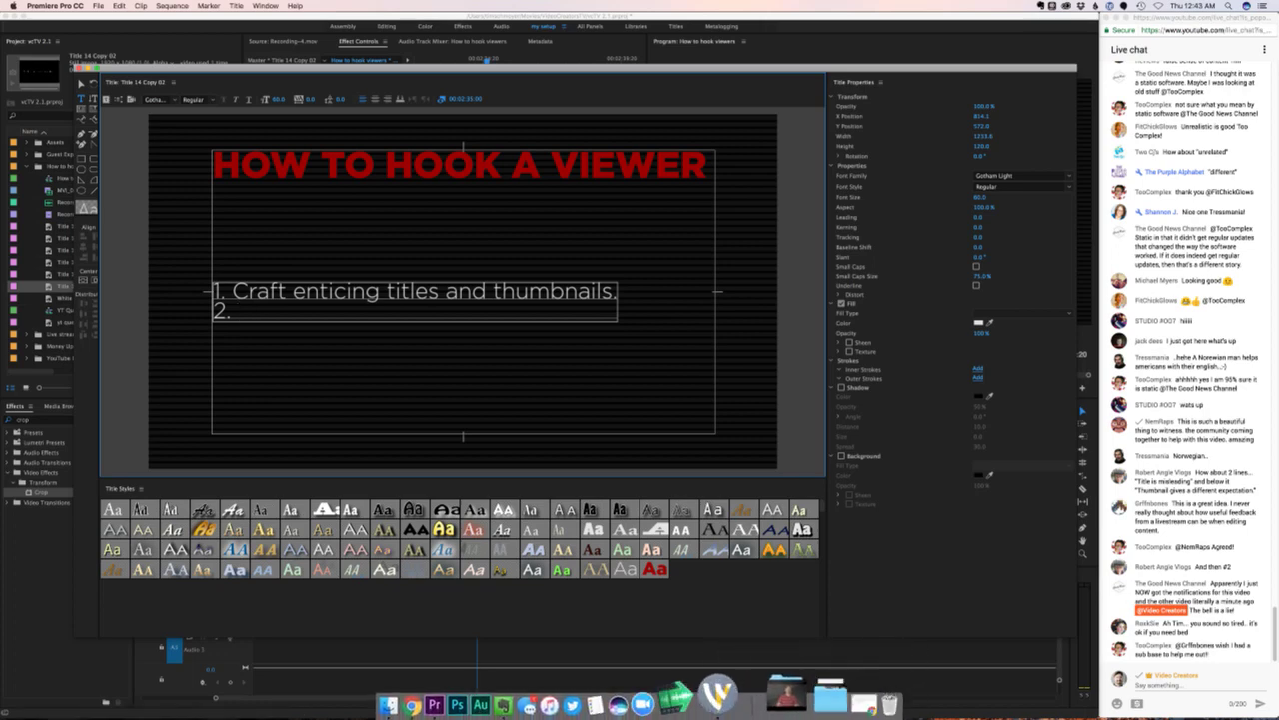
pyautogui.click(557, 697)
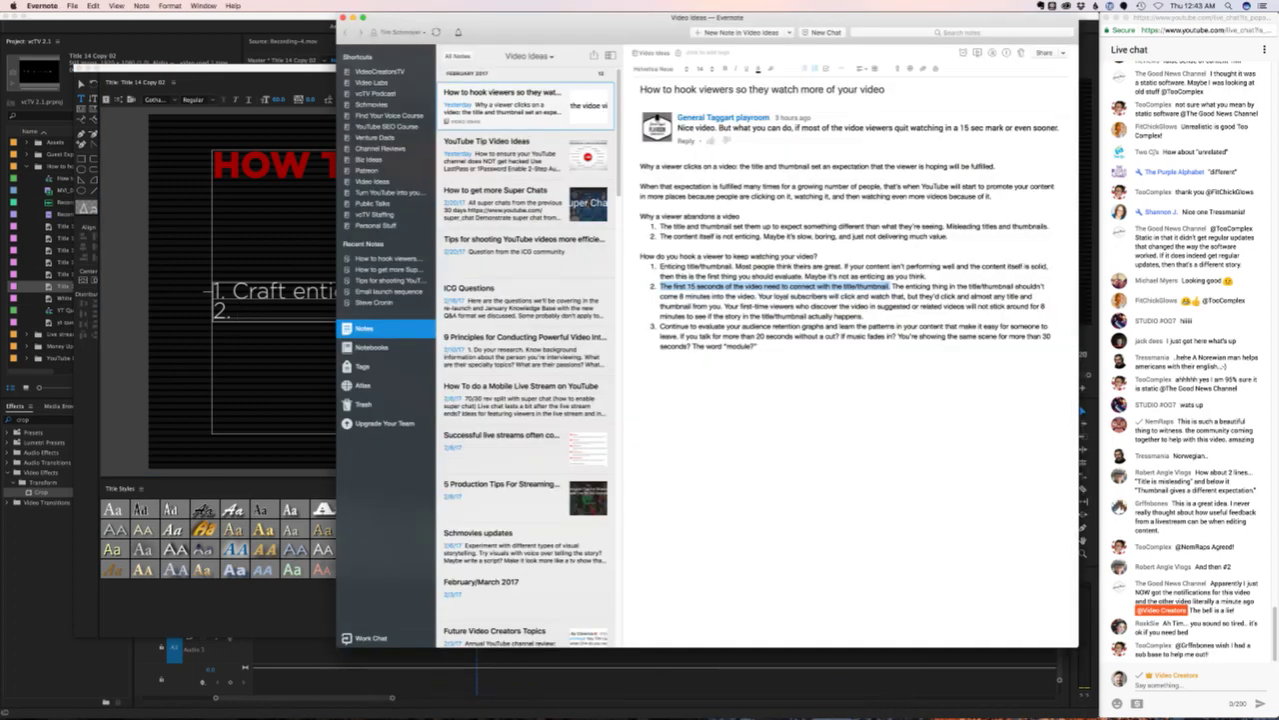
pyautogui.click(789, 286)
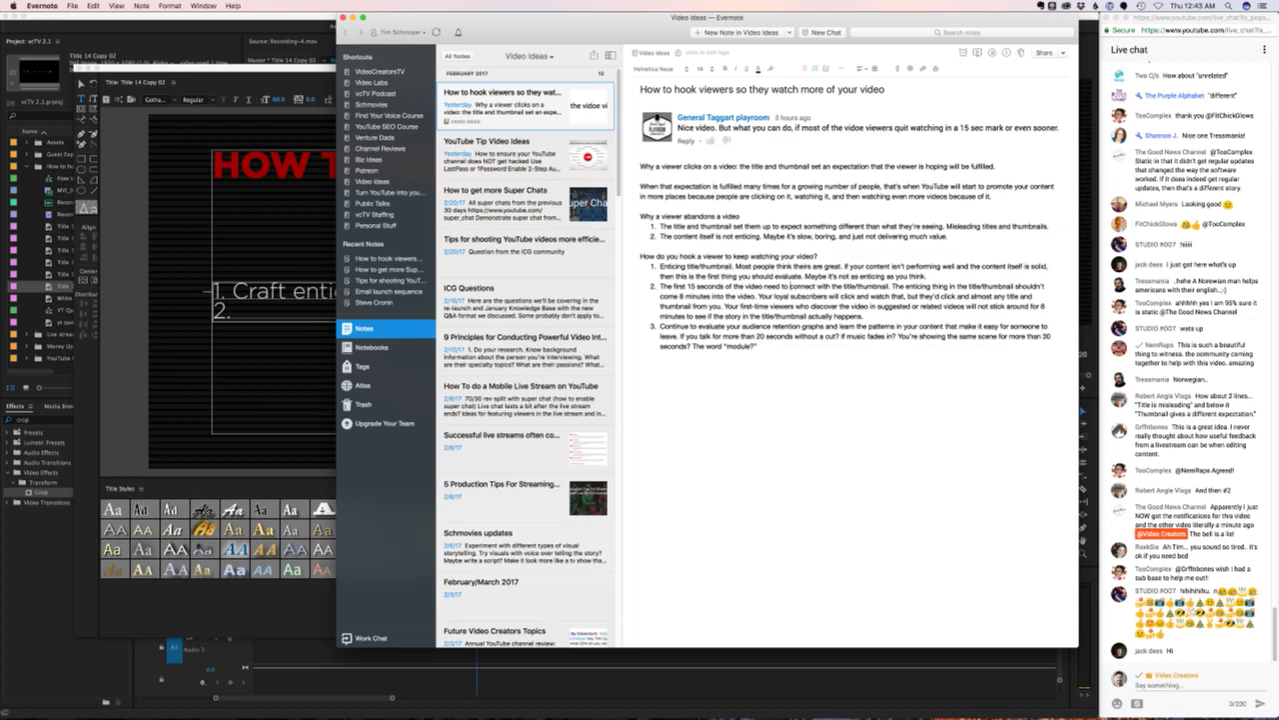
pyautogui.press('super+Tab')
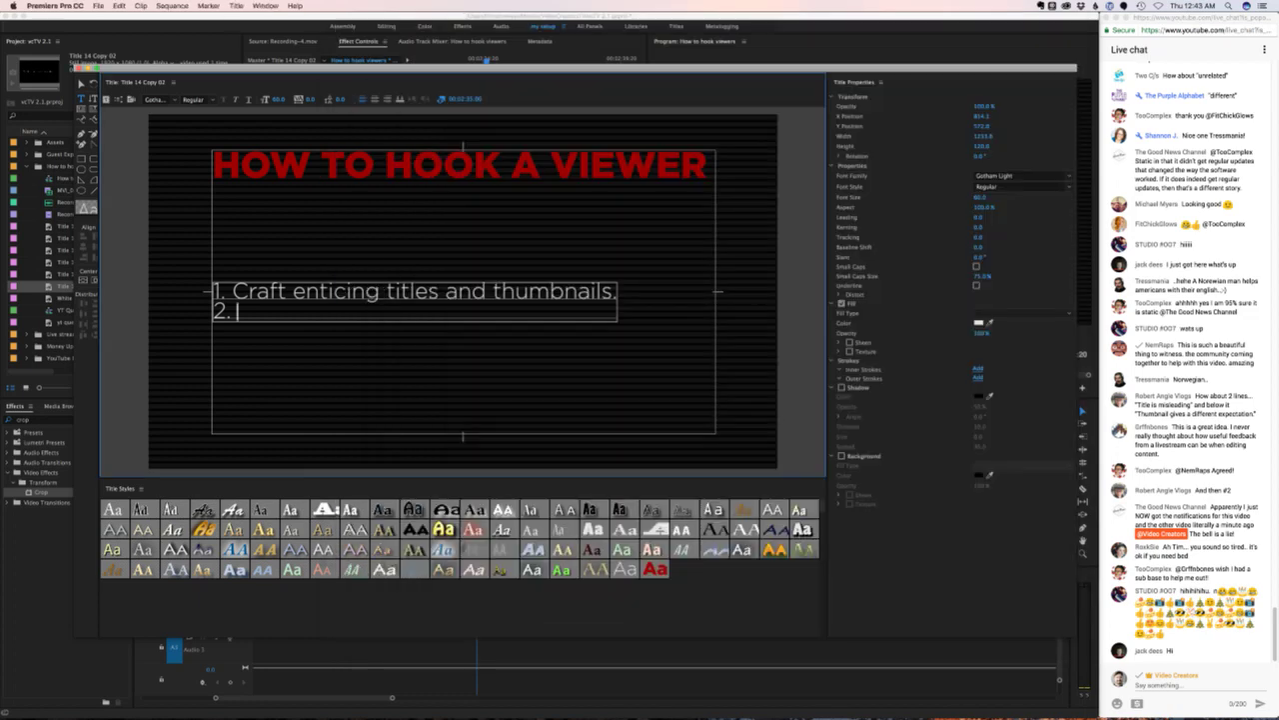
# - Complete the second line as 'Connect the opening seconds to the title/thumbnail', correcting typos along the way
pyautogui.write('Connect the optn')
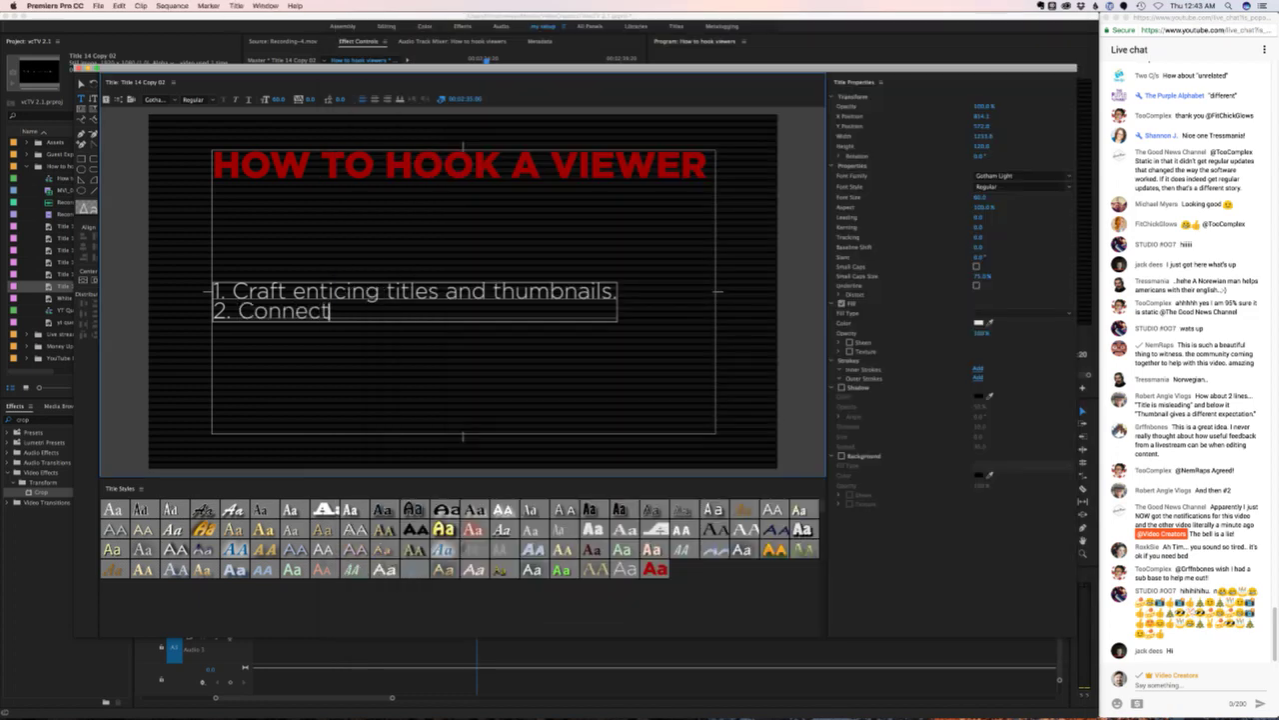
pyautogui.press('BackSpace')
pyautogui.press('BackSpace')
pyautogui.write('eni')
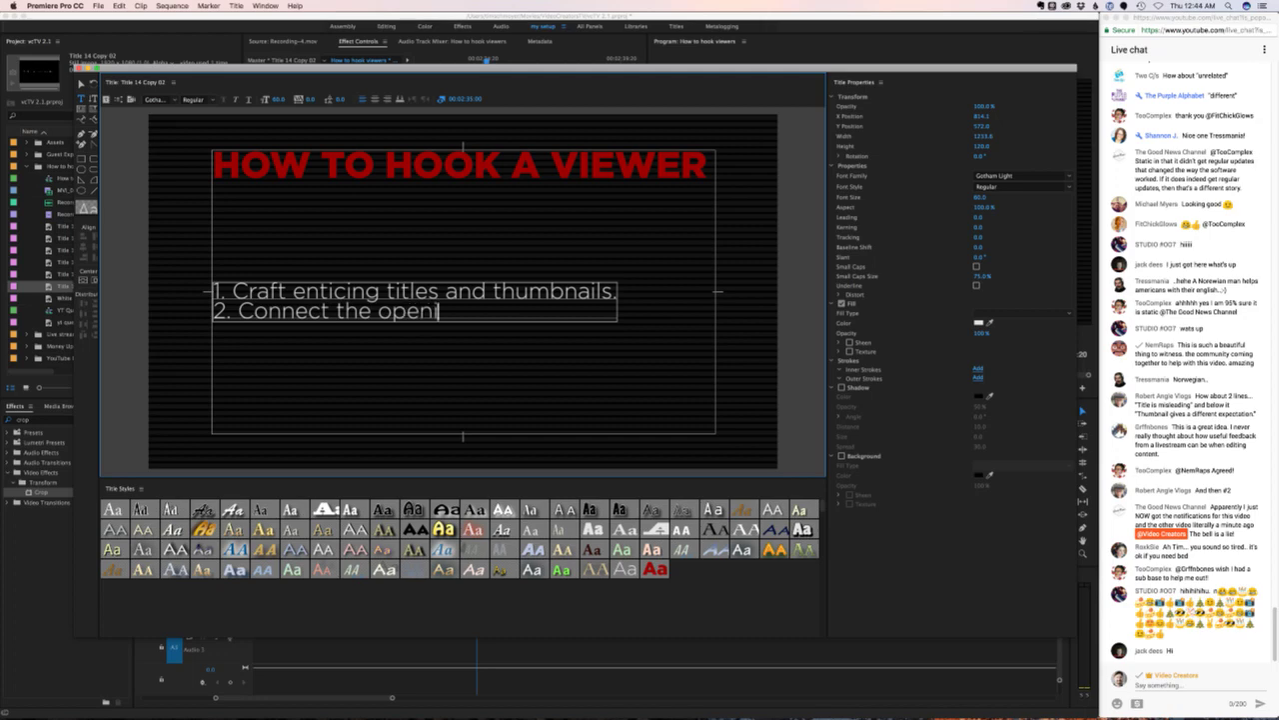
pyautogui.write('ng second to the')
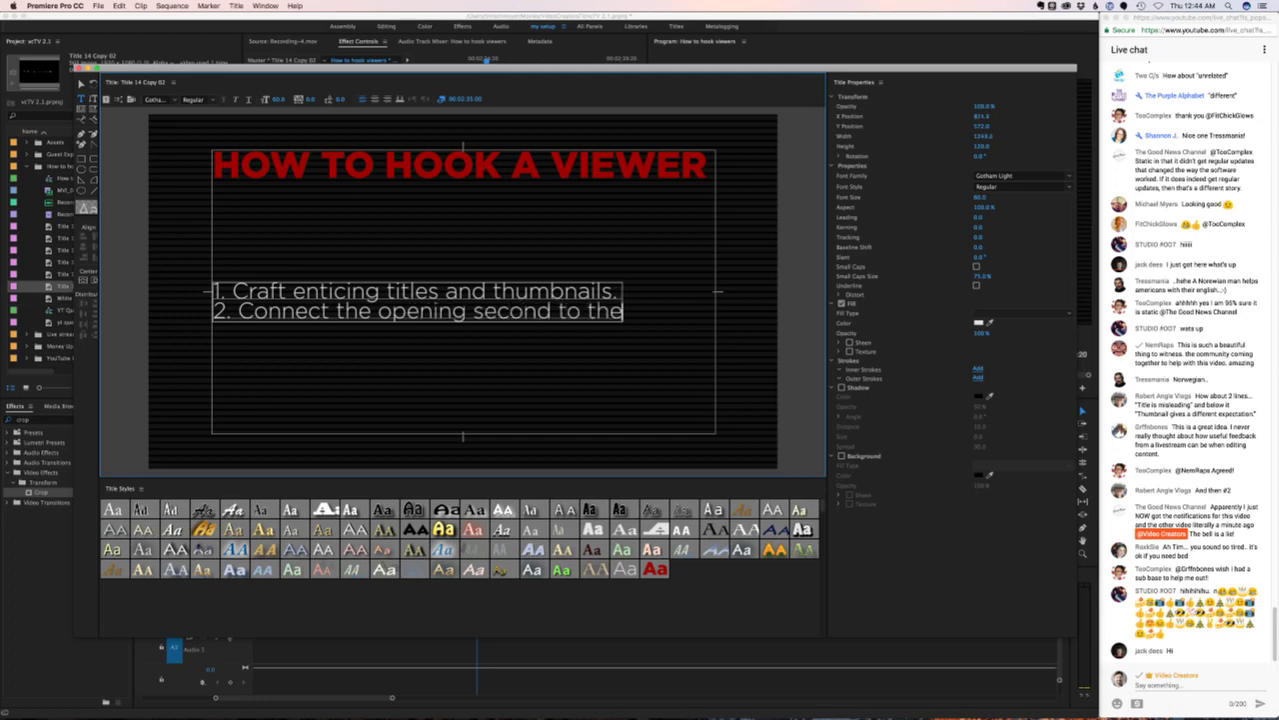
pyautogui.press('BackSpace')
pyautogui.press('BackSpace')
pyautogui.press('BackSpace')
pyautogui.press('BackSpace')
pyautogui.press('BackSpace')
pyautogui.press('BackSpace')
pyautogui.press('BackSpace')
pyautogui.write('s to the t')
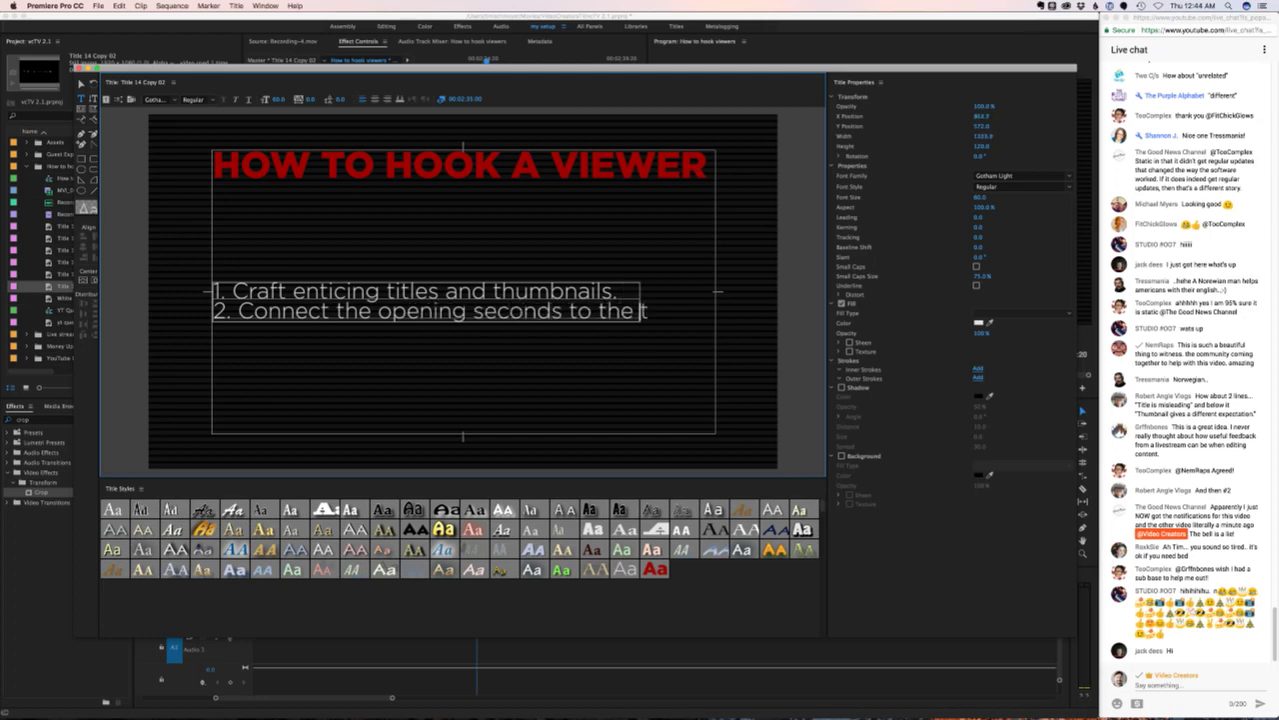
pyautogui.write('itle/thumbnai')
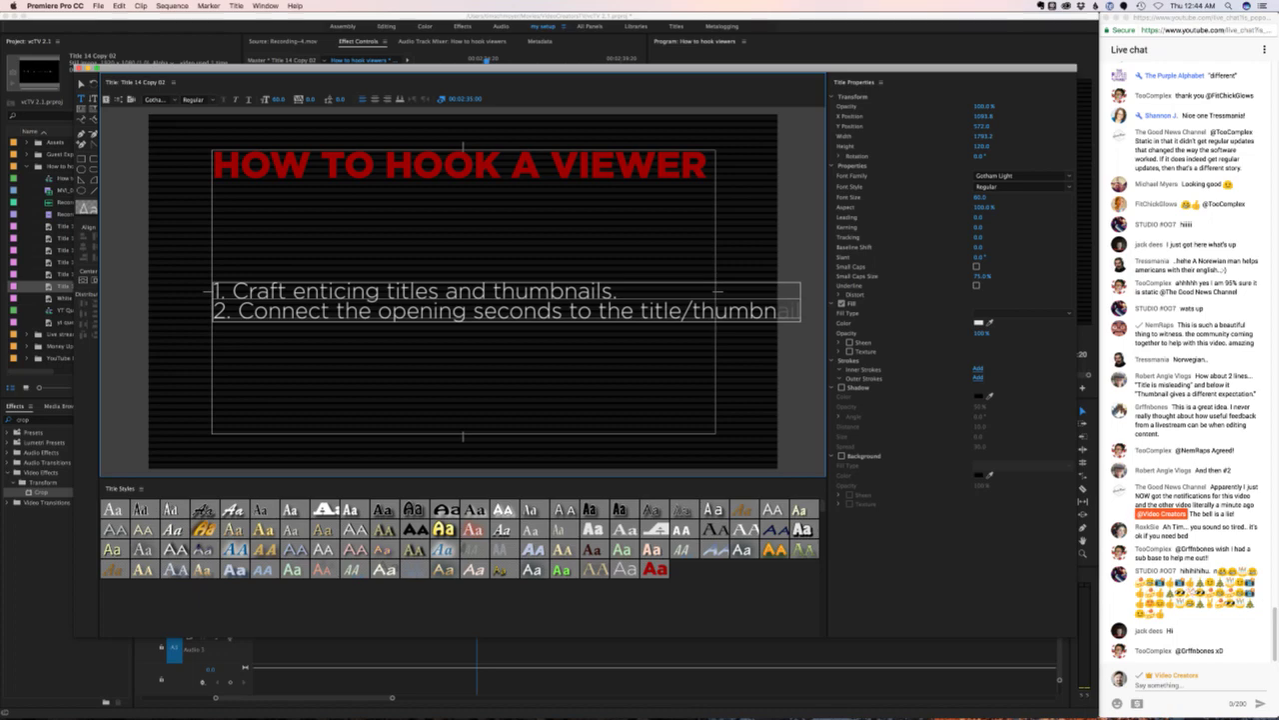
pyautogui.doubleClick(356, 311)
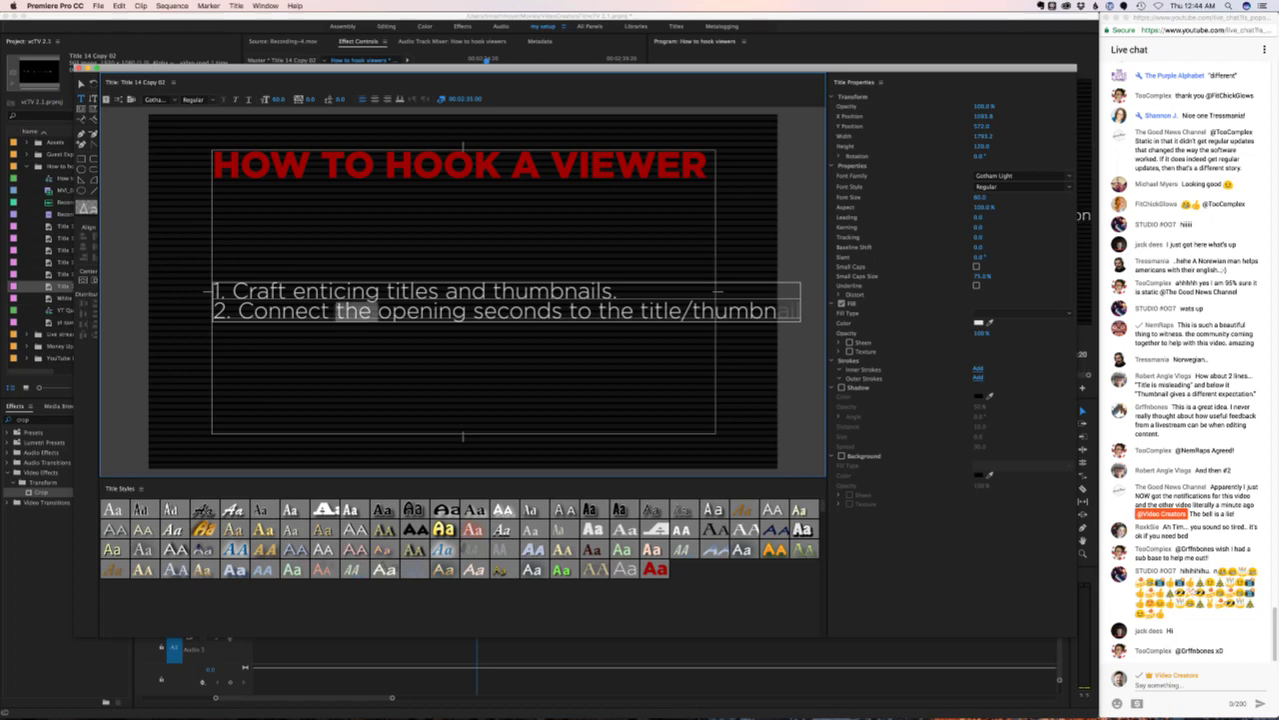
pyautogui.click(492, 291)
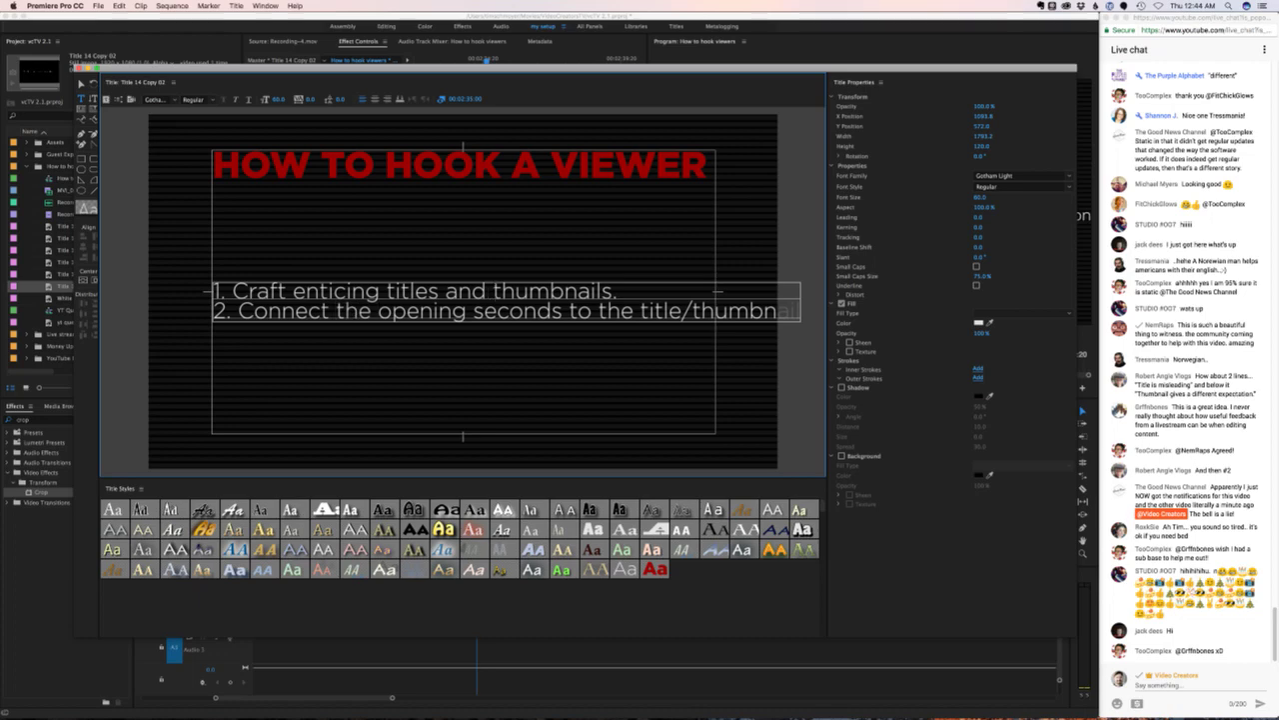
pyautogui.click(570, 311)
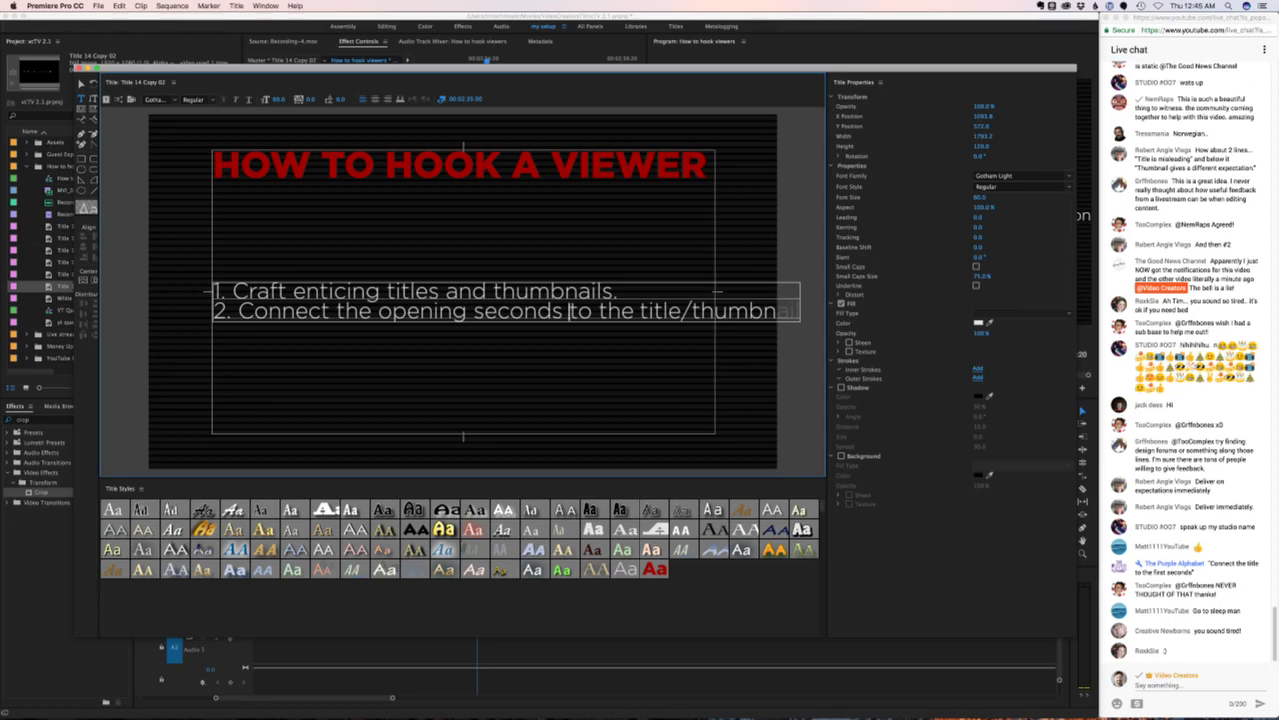
pyautogui.click(618, 292)
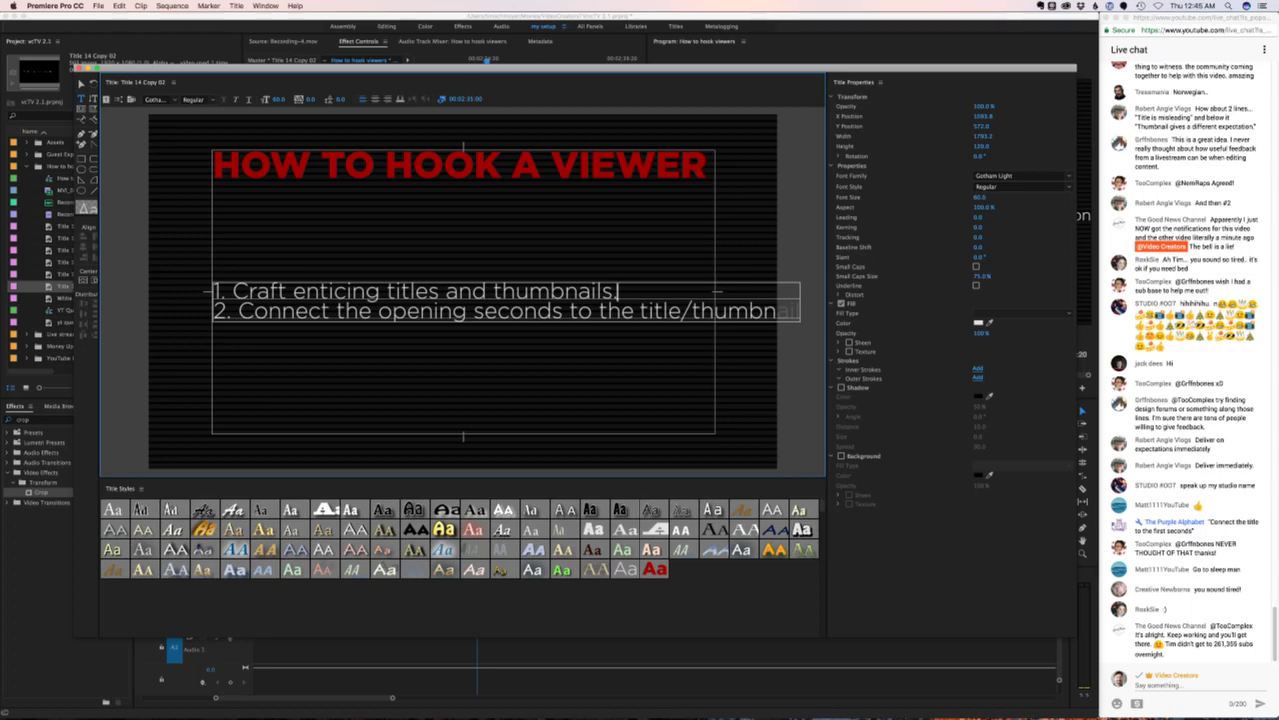
# - Set the leading of both tip lines, trying 120 and settling on 30
pyautogui.press('super+a')
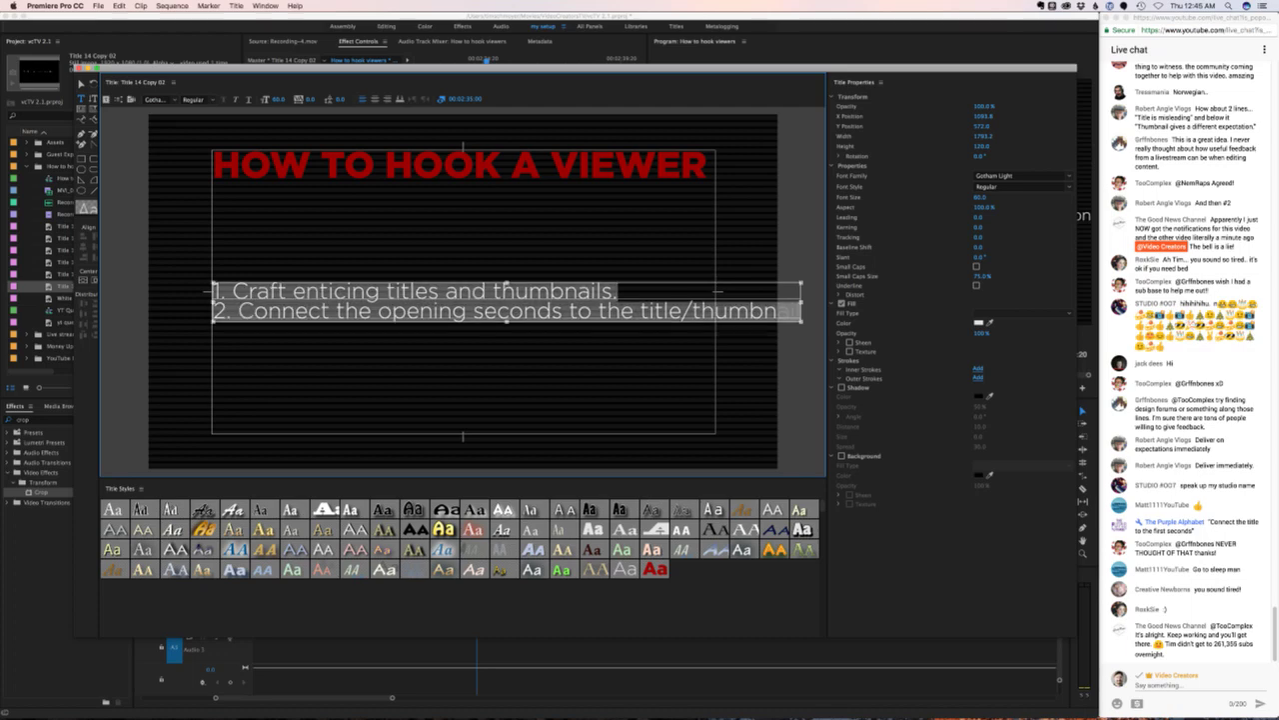
pyautogui.click(979, 217)
pyautogui.write('120')
pyautogui.press('Return')
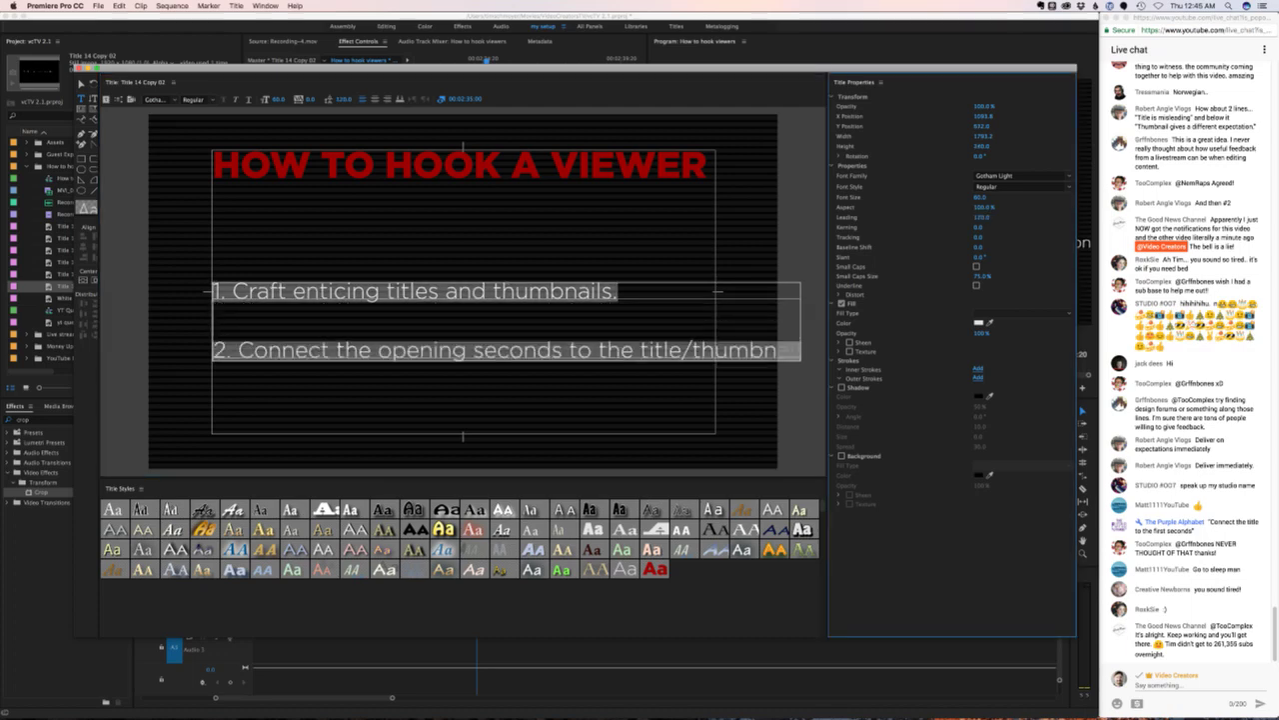
pyautogui.click(979, 217)
pyautogui.write('30')
pyautogui.press('Return')
# - Reword tip 2 to '2. Connect title/thumbnail to the opening seconds'
pyautogui.click(621, 318)
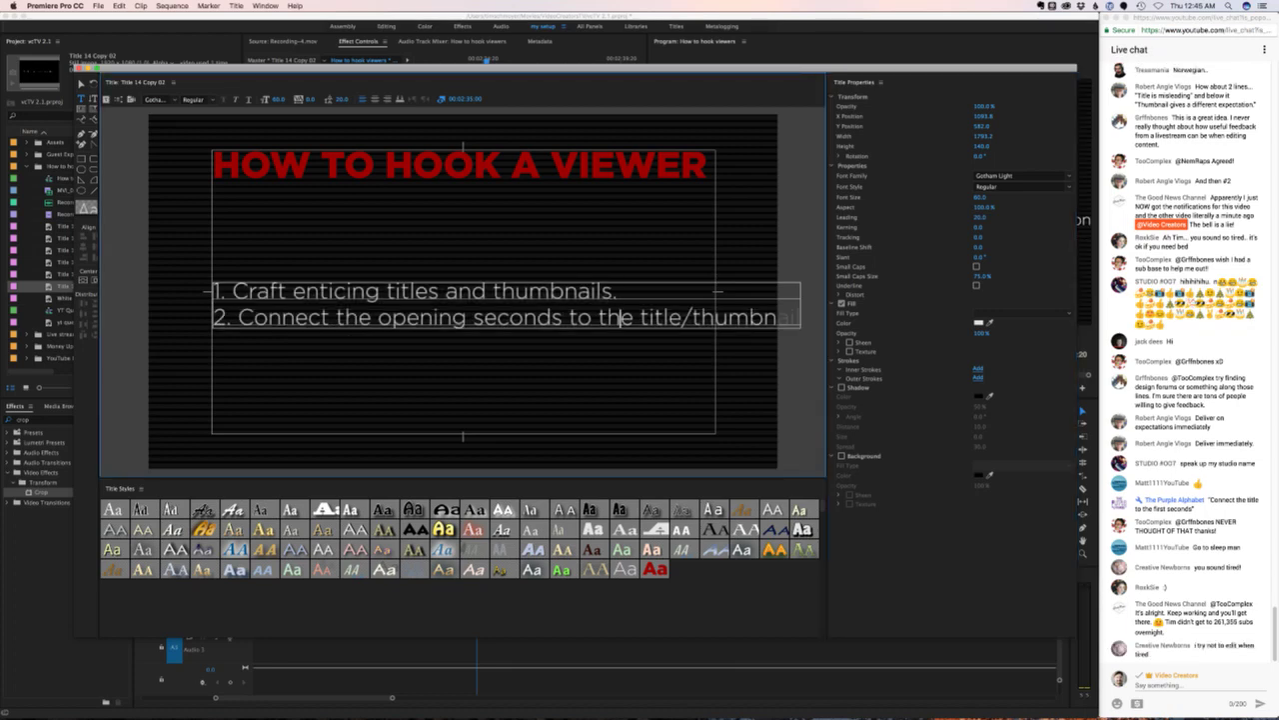
pyautogui.click(336, 317)
pyautogui.moveTo(336, 316); pyautogui.dragTo(640, 317)
pyautogui.press('BackSpace')
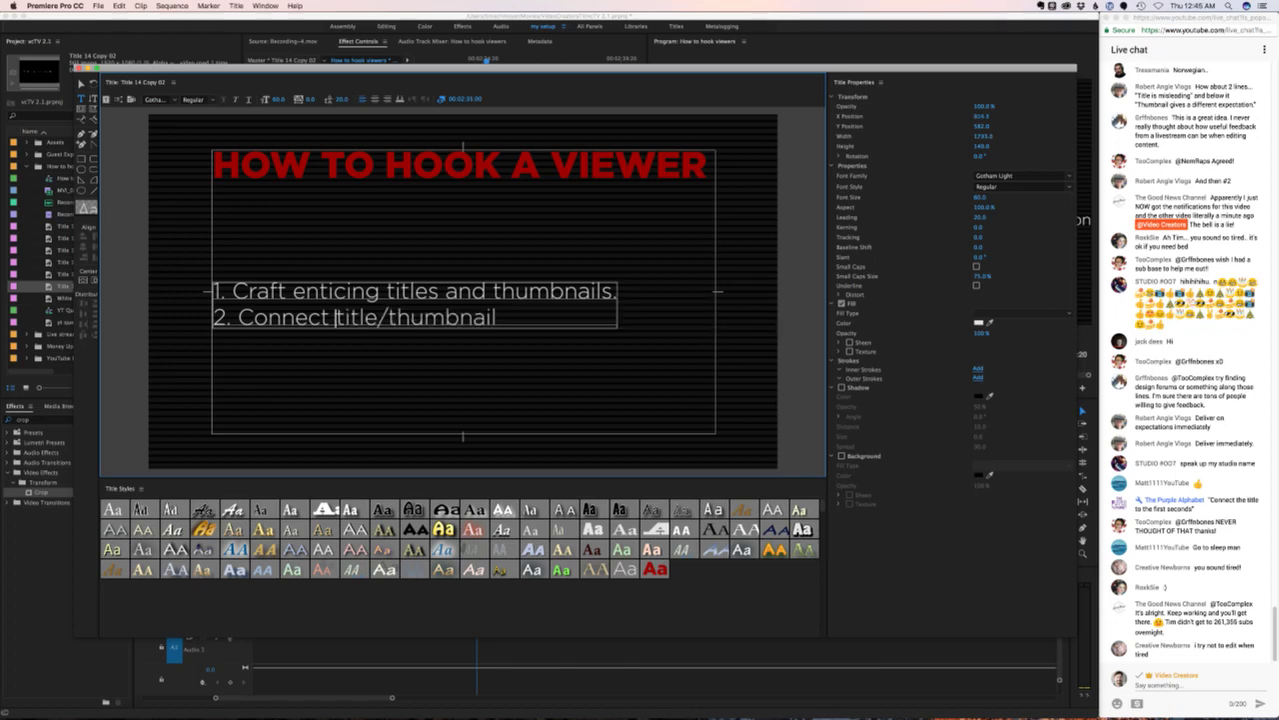
pyautogui.click(496, 317)
pyautogui.write('the first seconds')
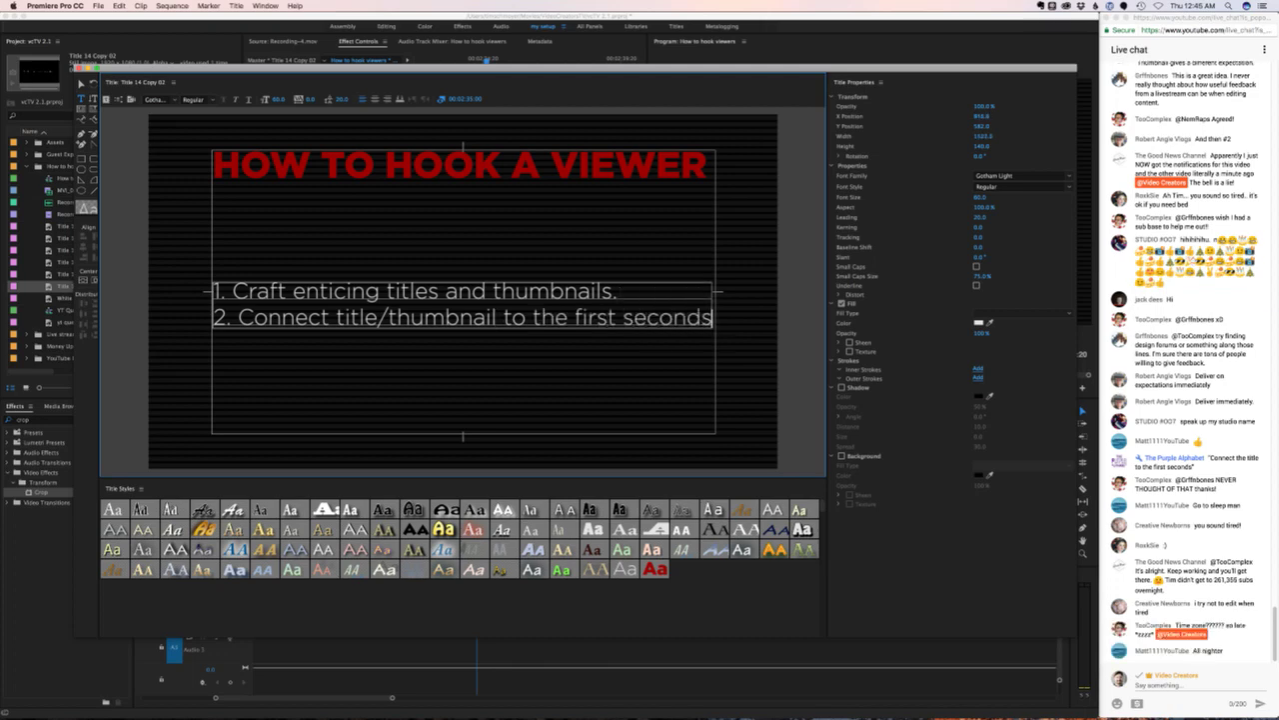
pyautogui.doubleClick(596, 317)
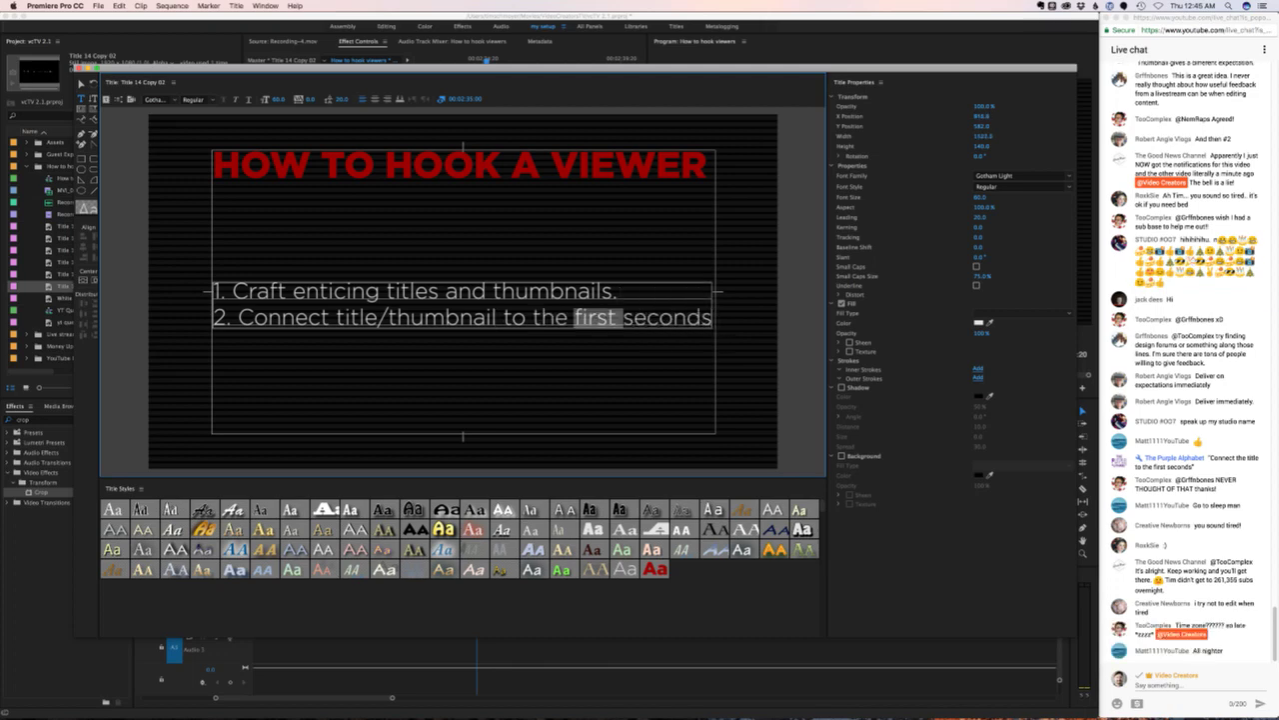
pyautogui.write('opening')
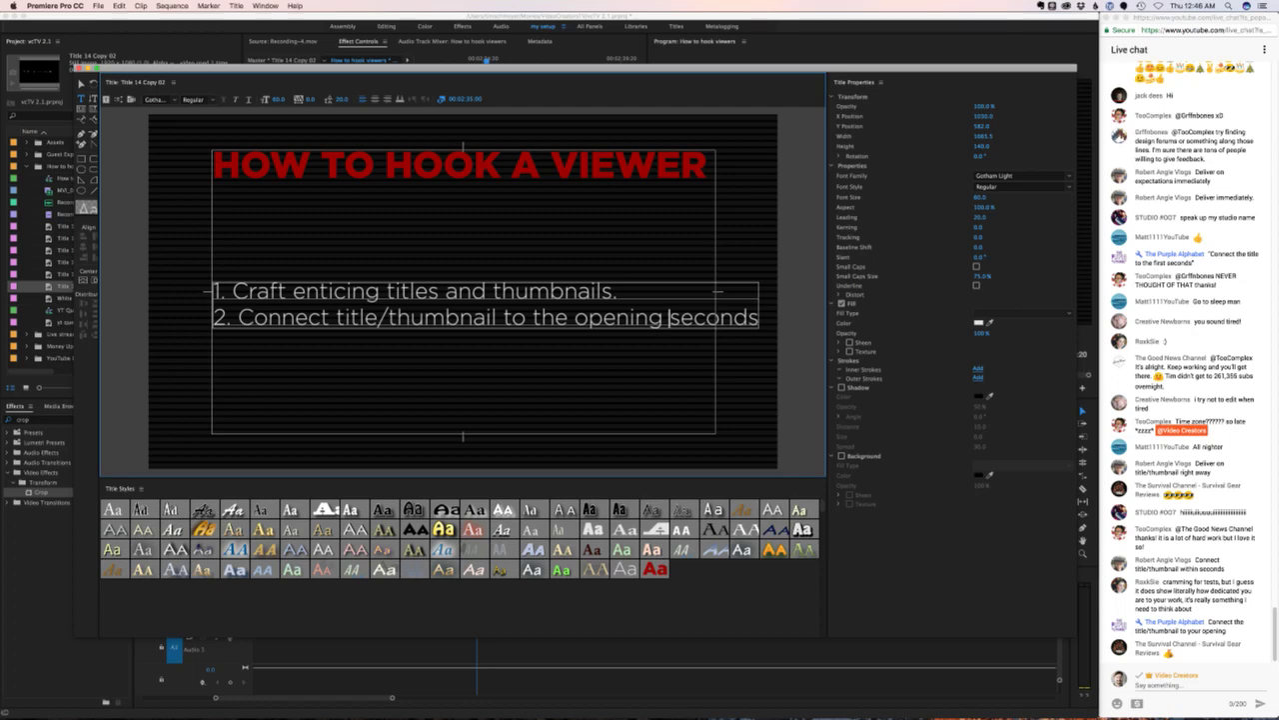
# - In tip 2, replace 'the' with 'your' before 'opening' and delete the trailing word 'seconds'
pyautogui.moveTo(532, 316); pyautogui.dragTo(568, 317)
pyautogui.write('your')
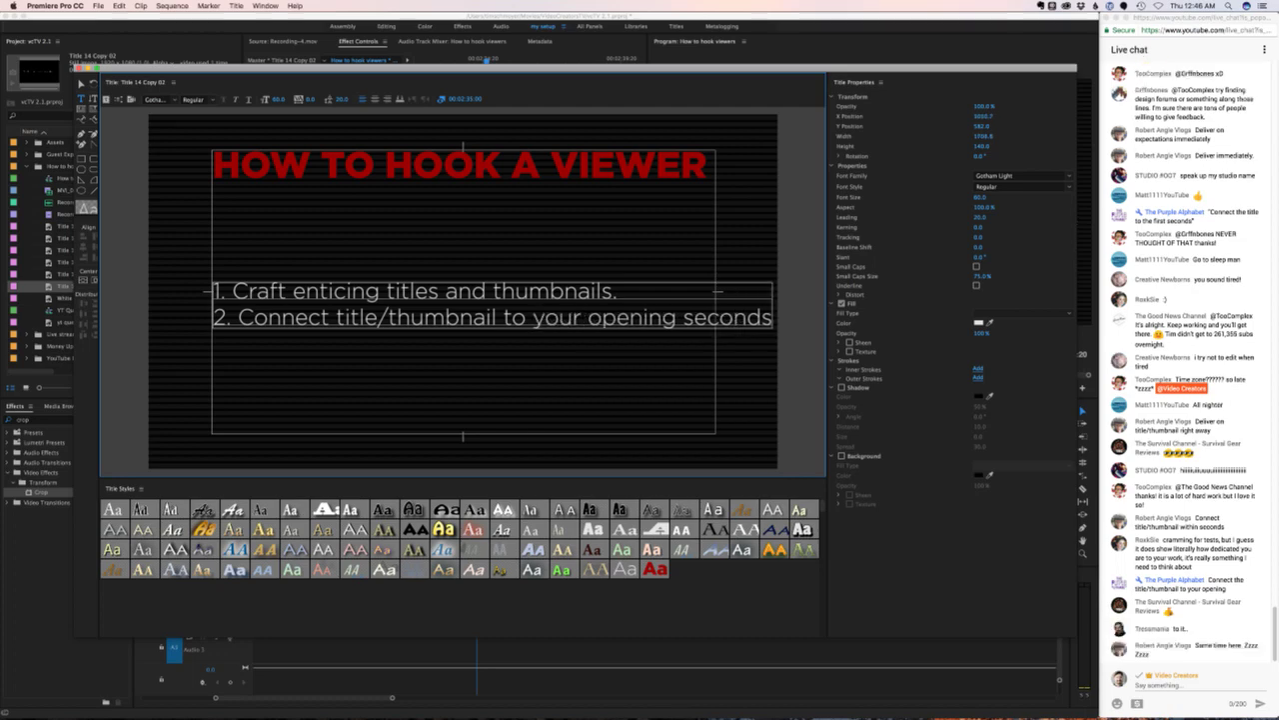
pyautogui.moveTo(677, 317); pyautogui.dragTo(773, 317)
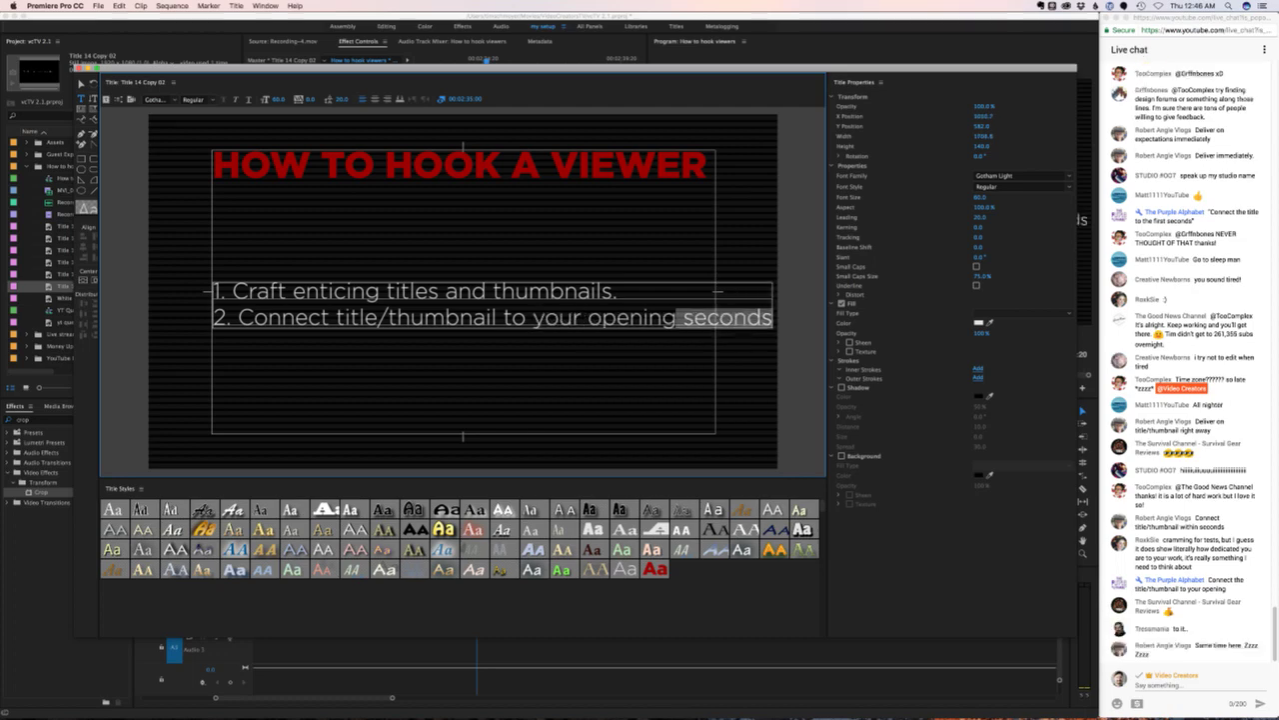
pyautogui.press('BackSpace')
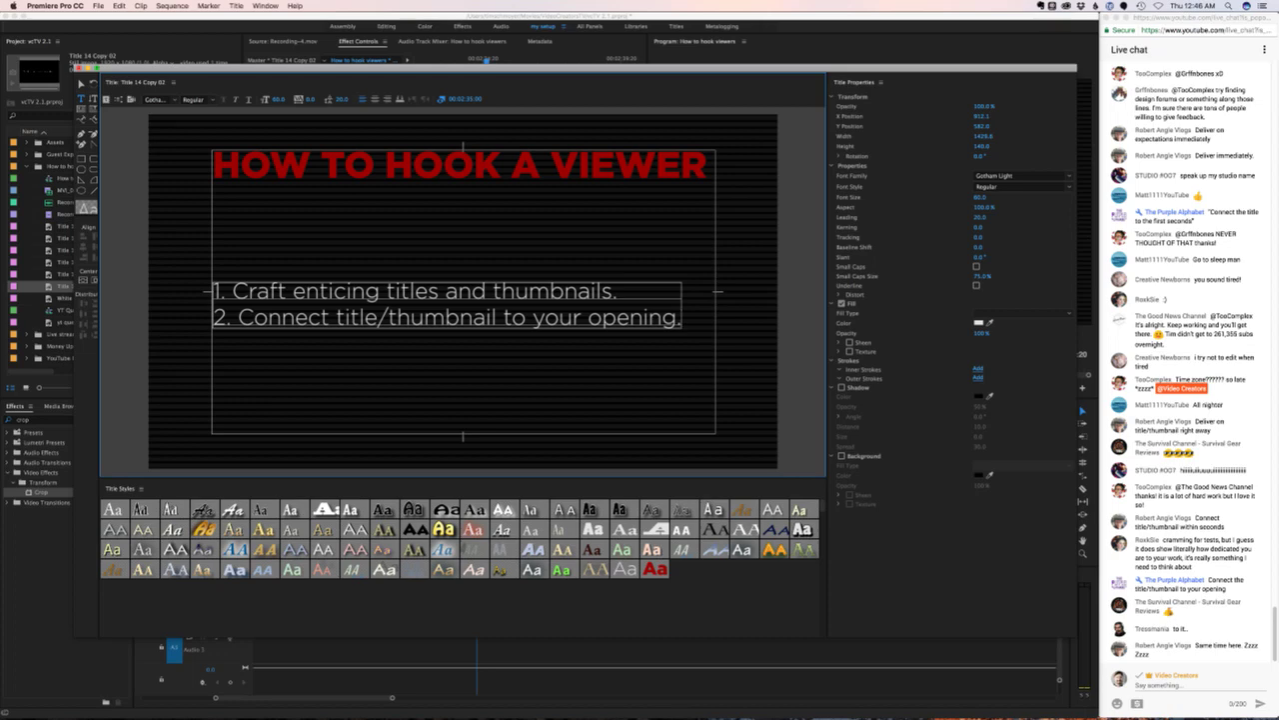
# - End tip 2 with a period and start tip 3 as '3. Evaluate audience retention.' using the notes
pyautogui.write('.')
pyautogui.press('Return')
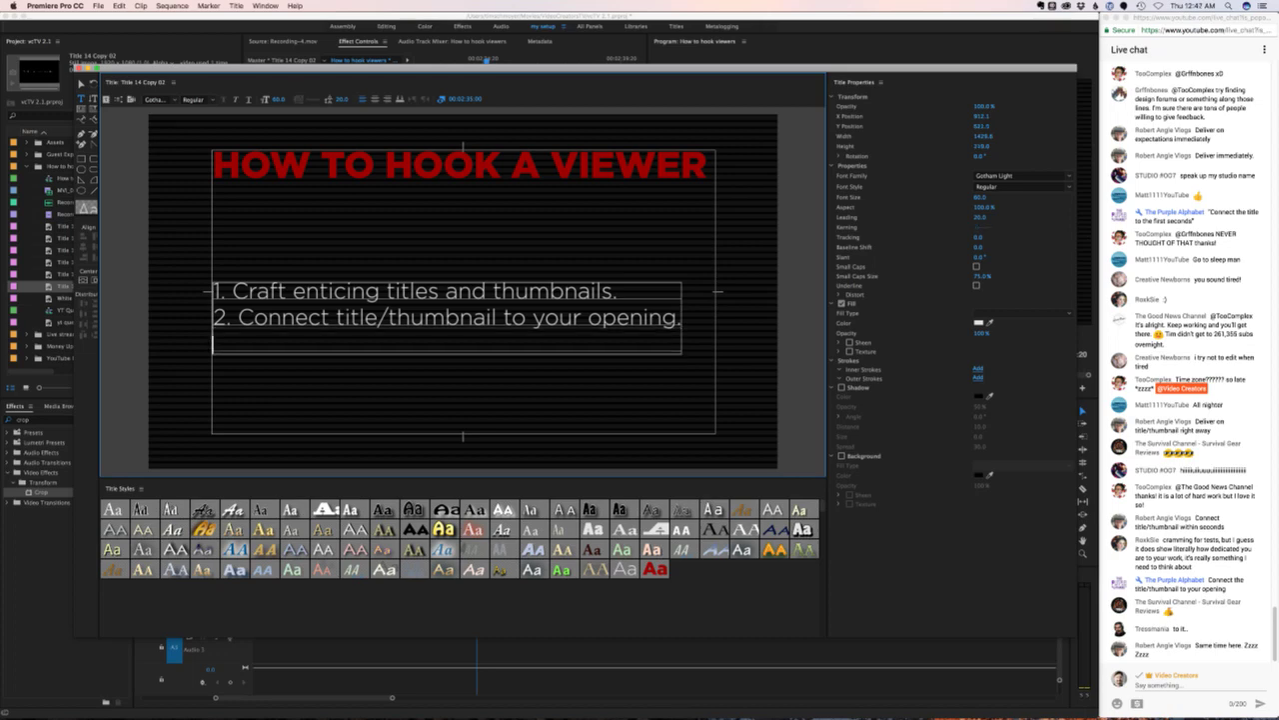
pyautogui.write('3.')
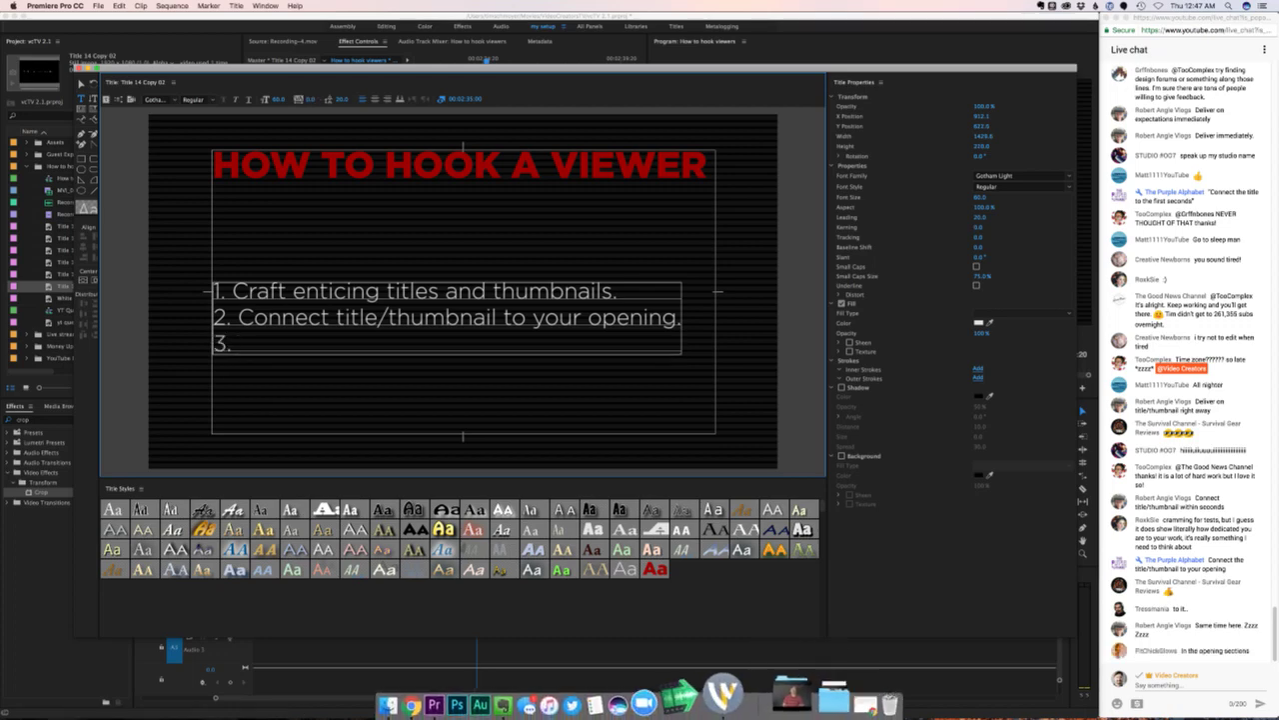
pyautogui.click(539, 695)
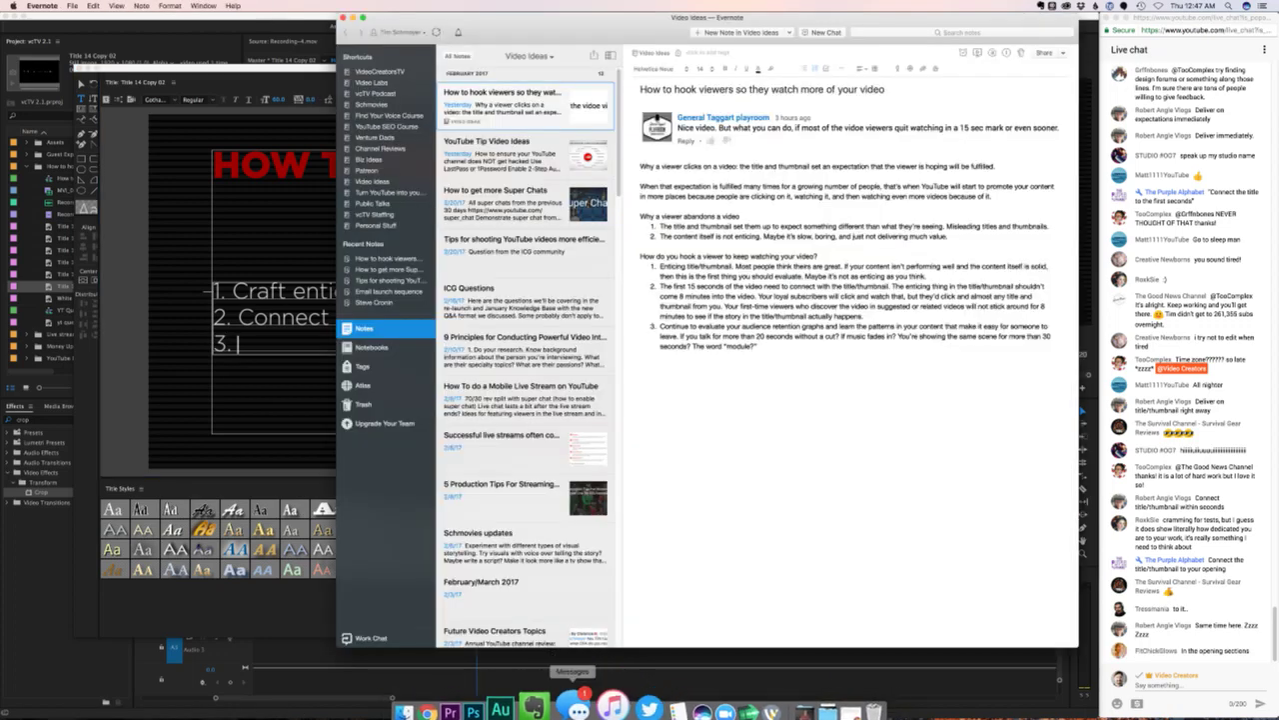
pyautogui.moveTo(660, 326); pyautogui.dragTo(745, 327)
pyautogui.press('super+Tab')
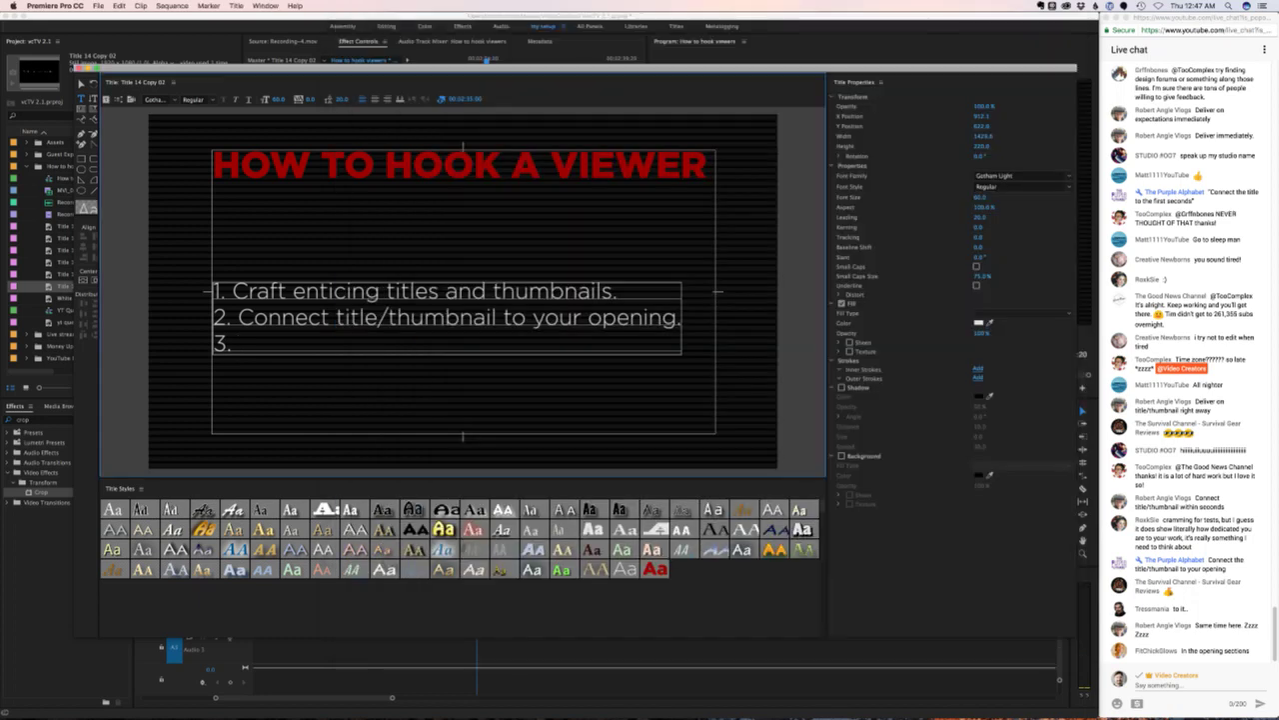
pyautogui.write('Evaluate audie')
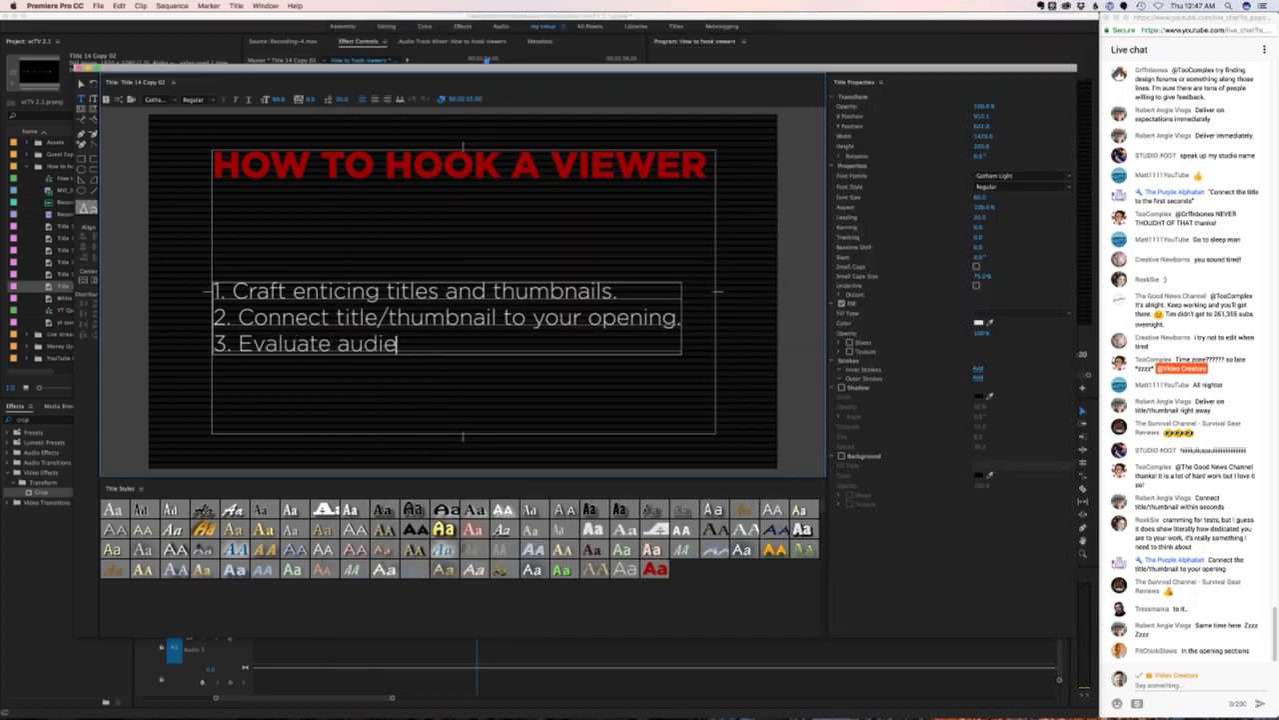
pyautogui.write('nce retention.')
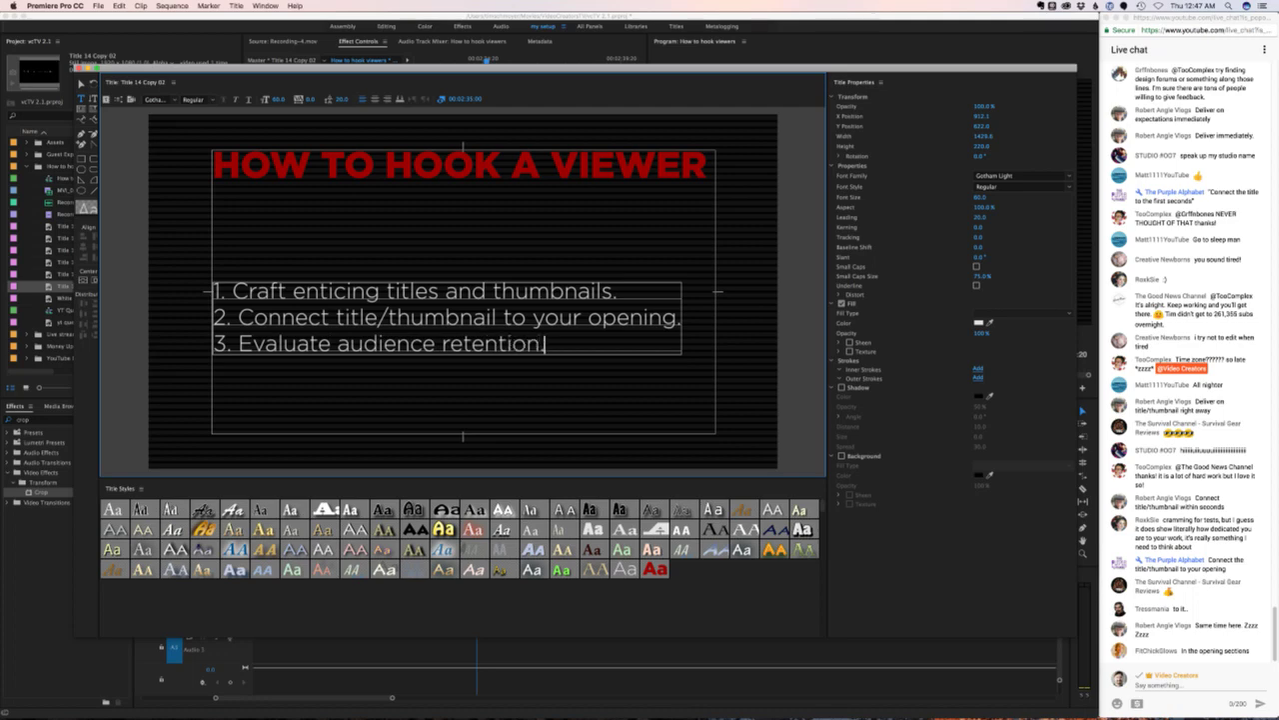
# - Reword tip 3 to 'Learn from audience retention graphs.' and close the title editor
pyautogui.doubleClick(285, 343)
pyautogui.write('Le')
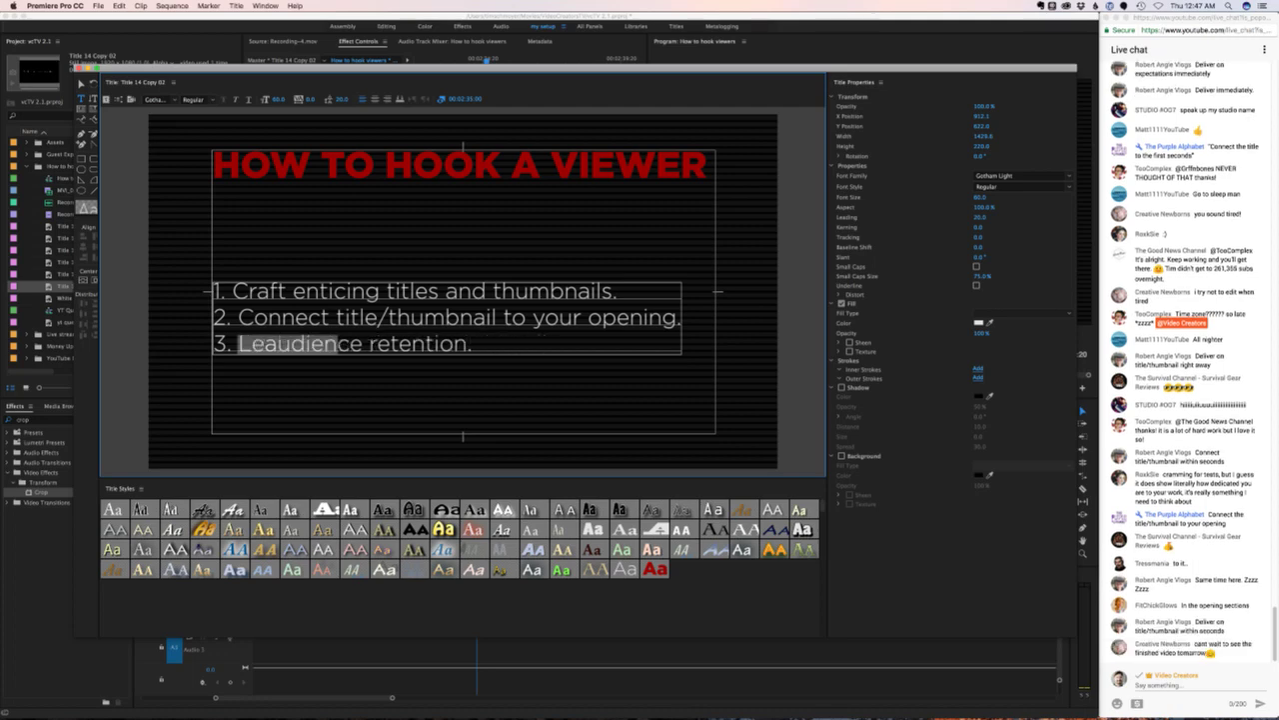
pyautogui.write('arn from y')
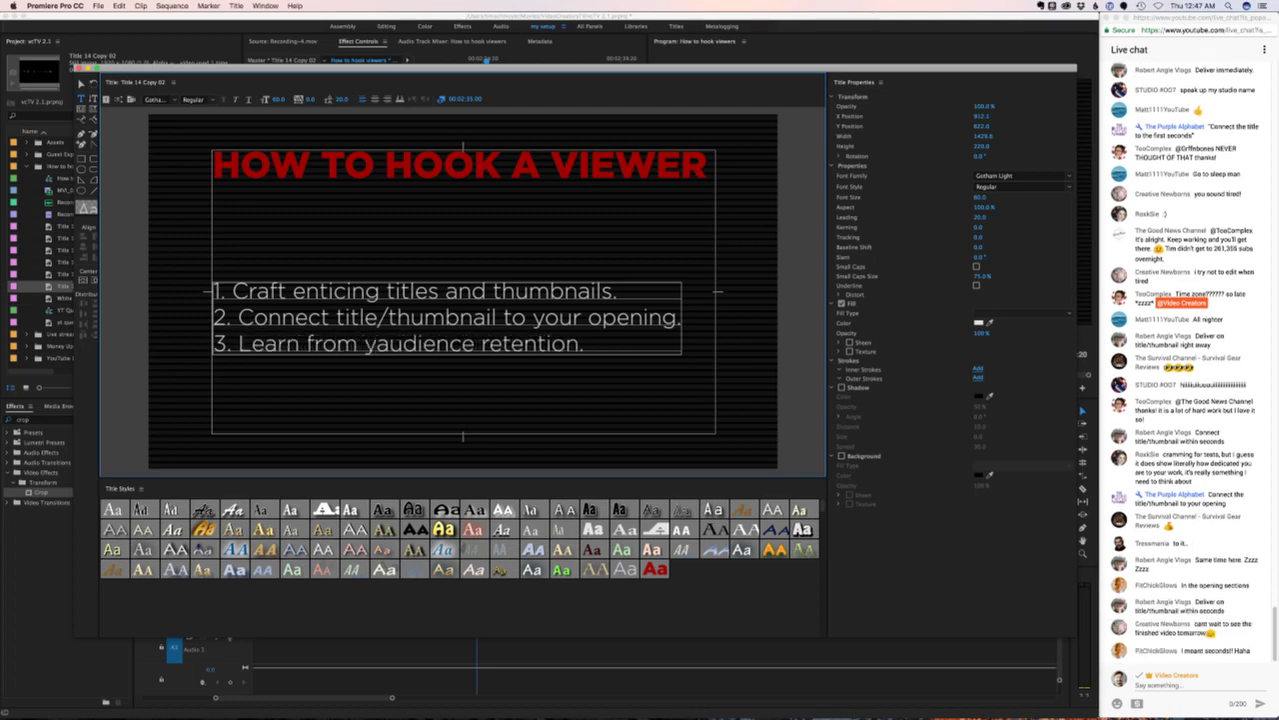
pyautogui.press('BackSpace')
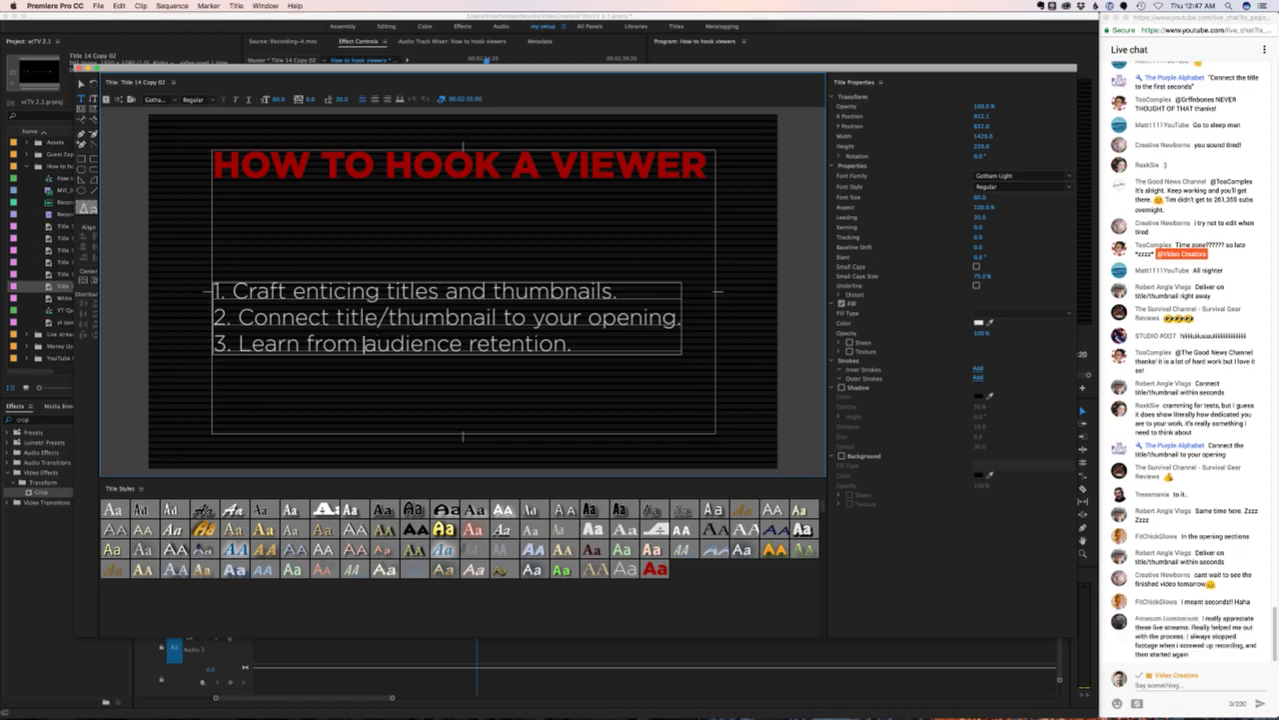
pyautogui.click(567, 345)
pyautogui.write('graphs')
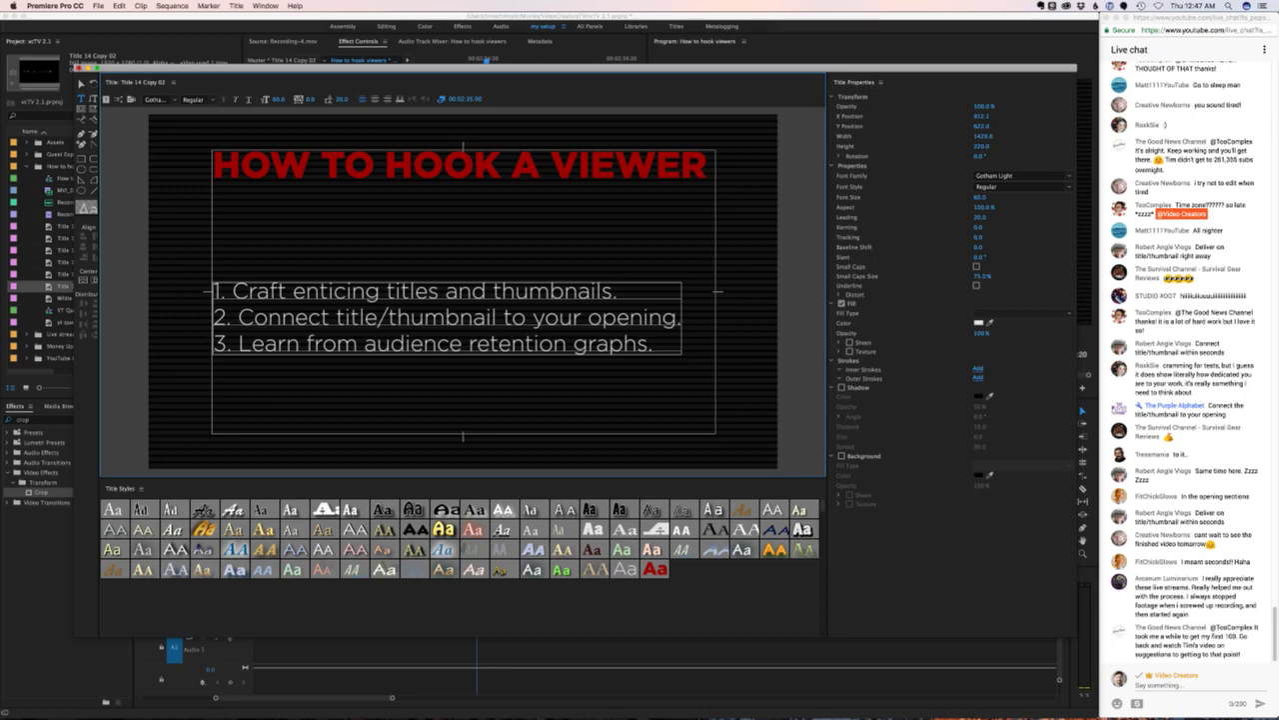
pyautogui.press('super+w')
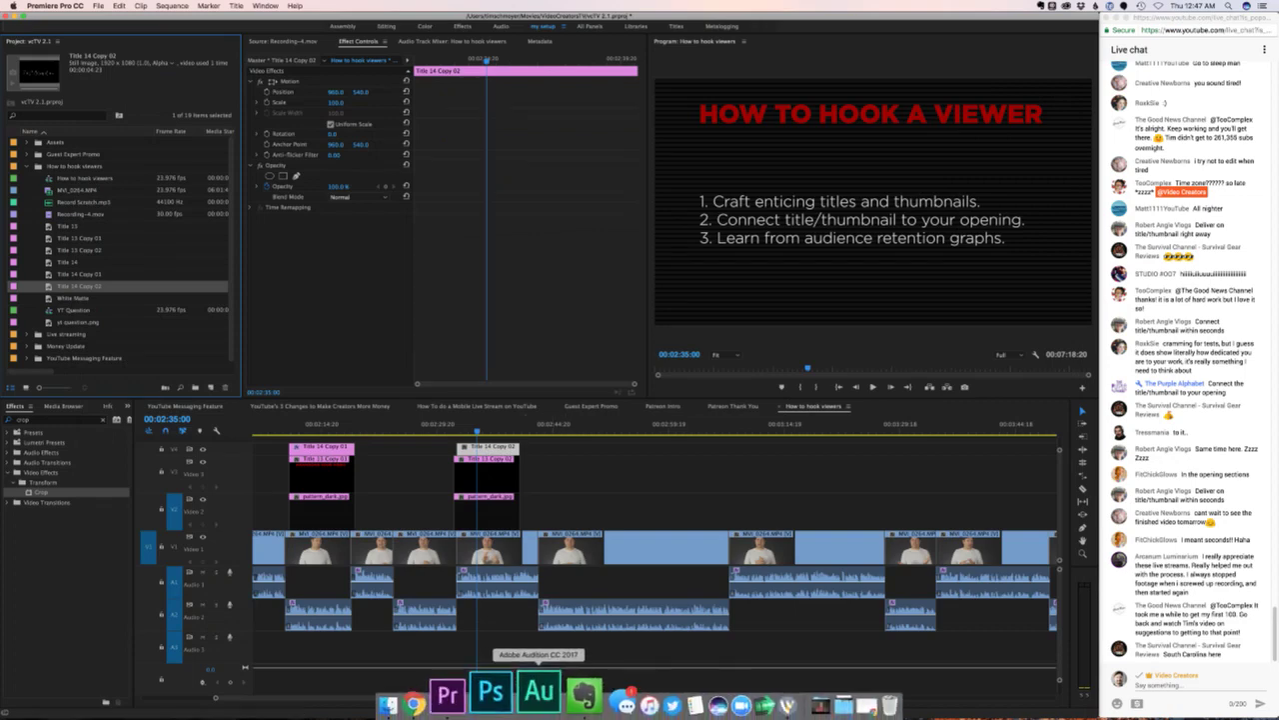
# - Search Google Images in a new Chrome tab for 'hook icon'
pyautogui.click(440, 695)
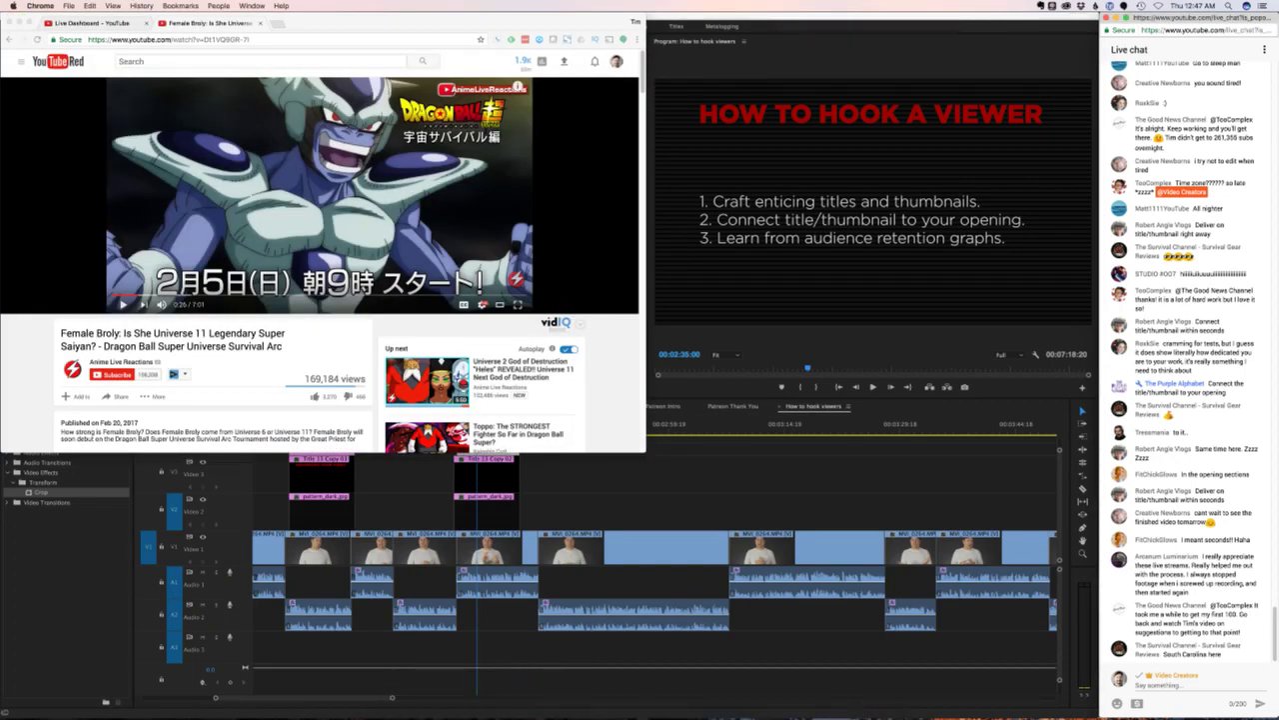
pyautogui.press('super+t')
pyautogui.write('hook')
pyautogui.press('Return')
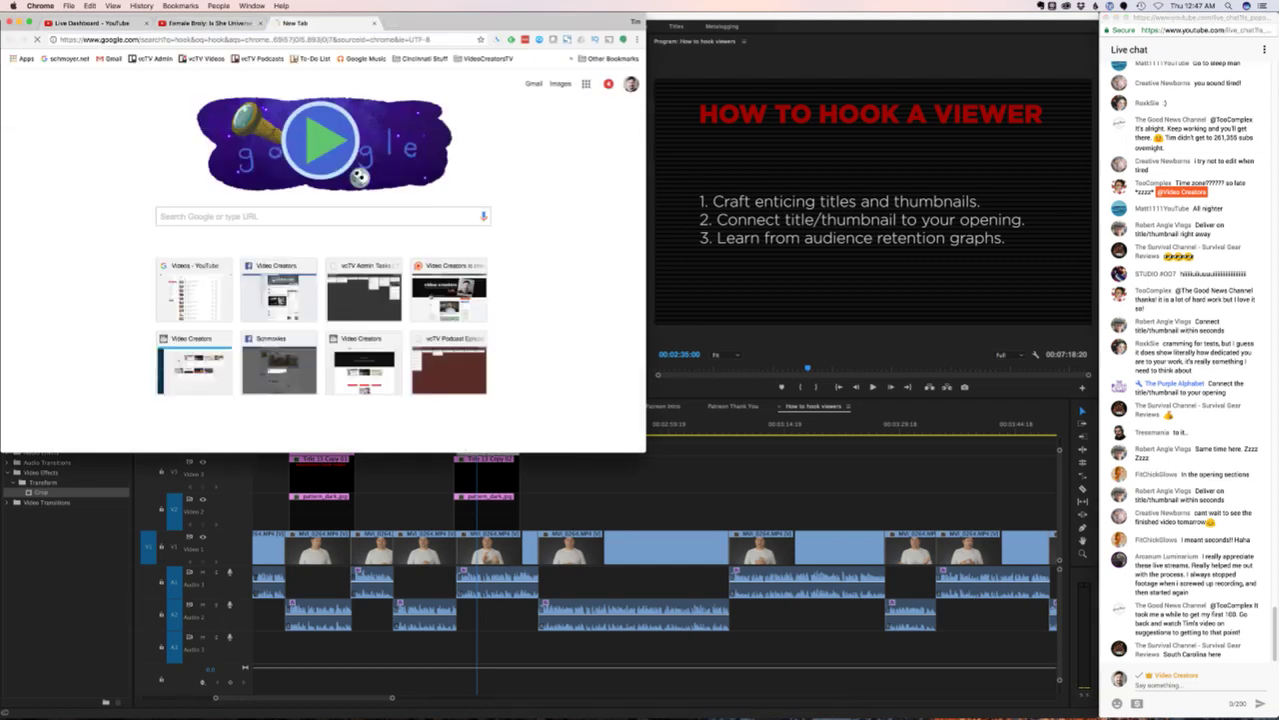
pyautogui.click(117, 99)
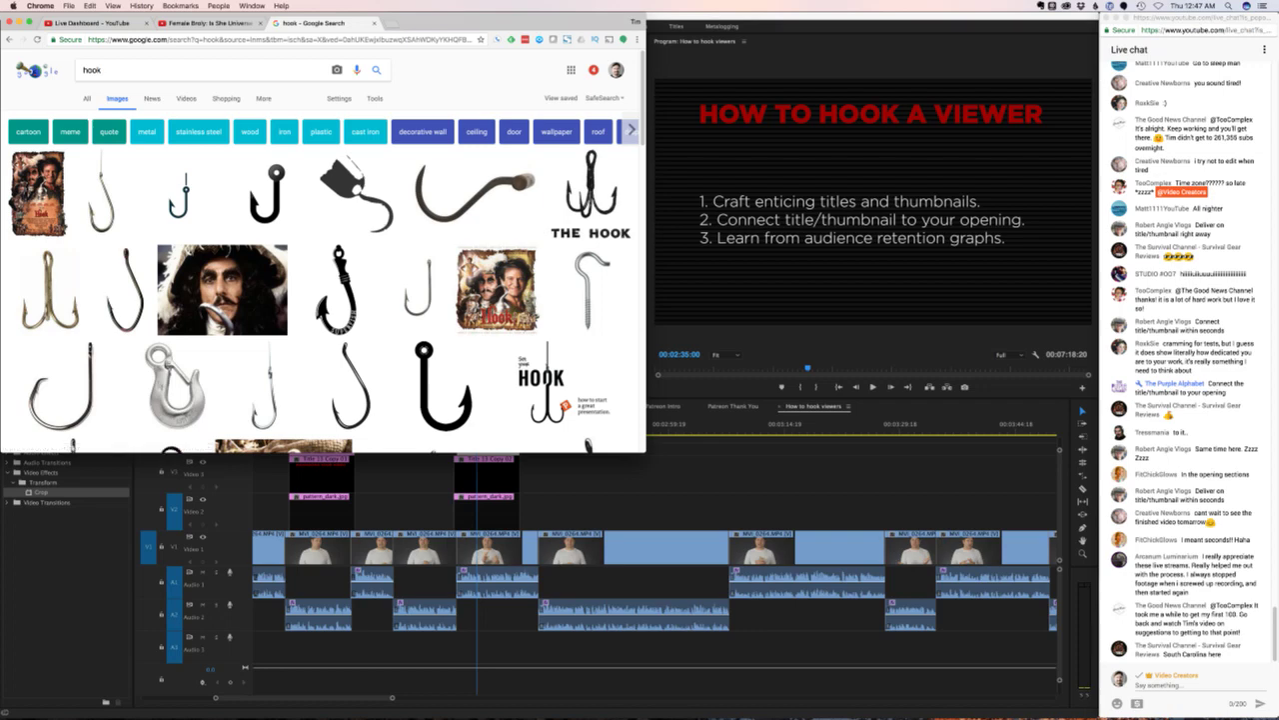
pyautogui.write('icon')
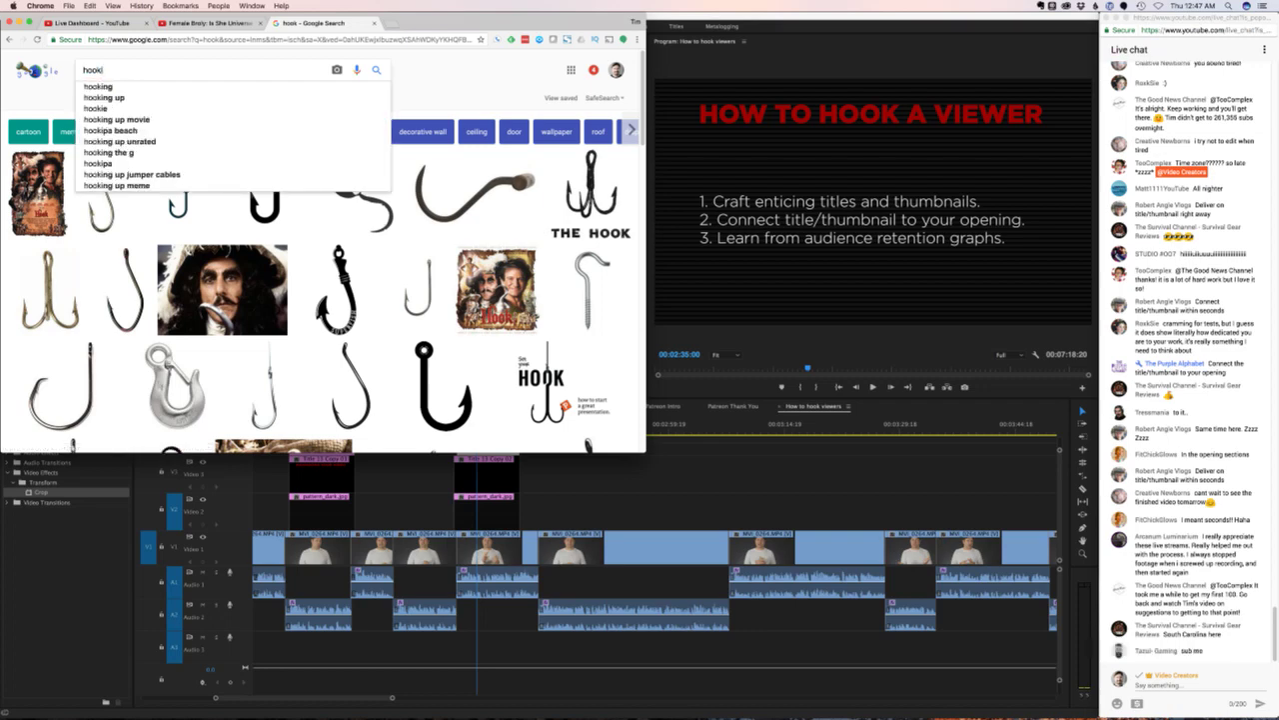
pyautogui.press('Return')
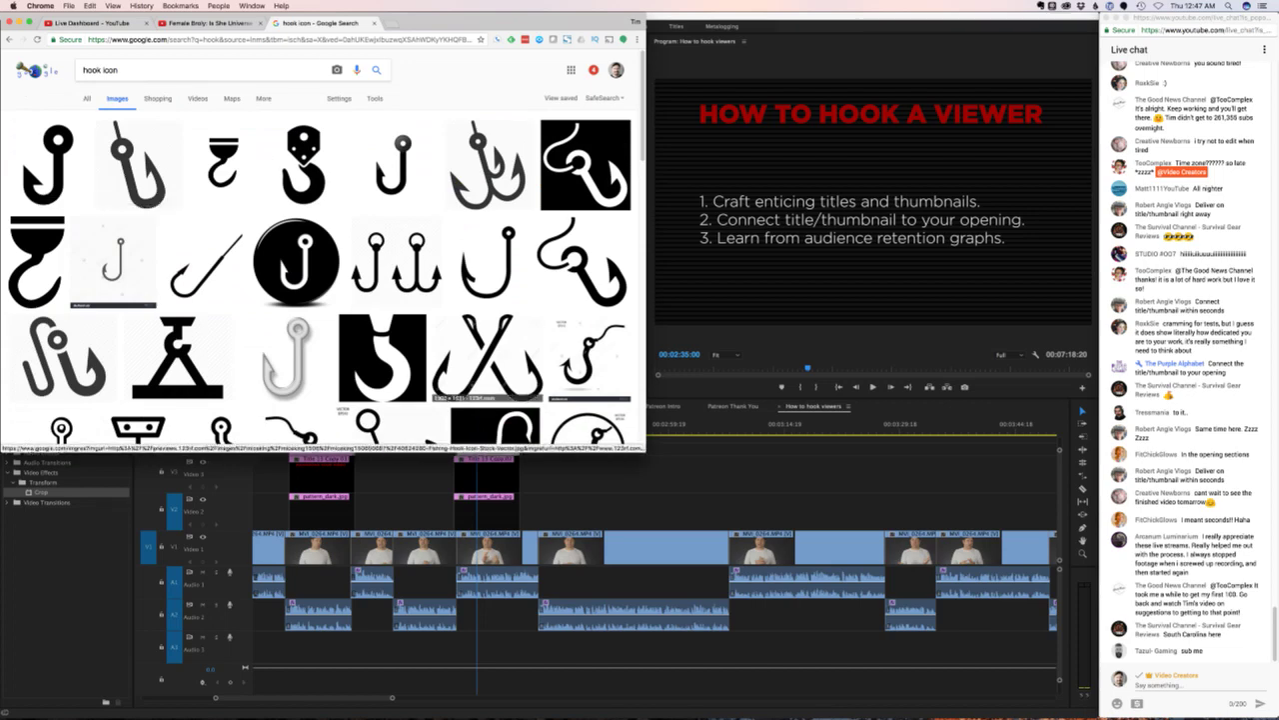
# - Scroll through the hook icon image results to look for a suitable icon
pyautogui.scroll(-1, 488, 350)
pyautogui.scroll(-5, 488, 350)
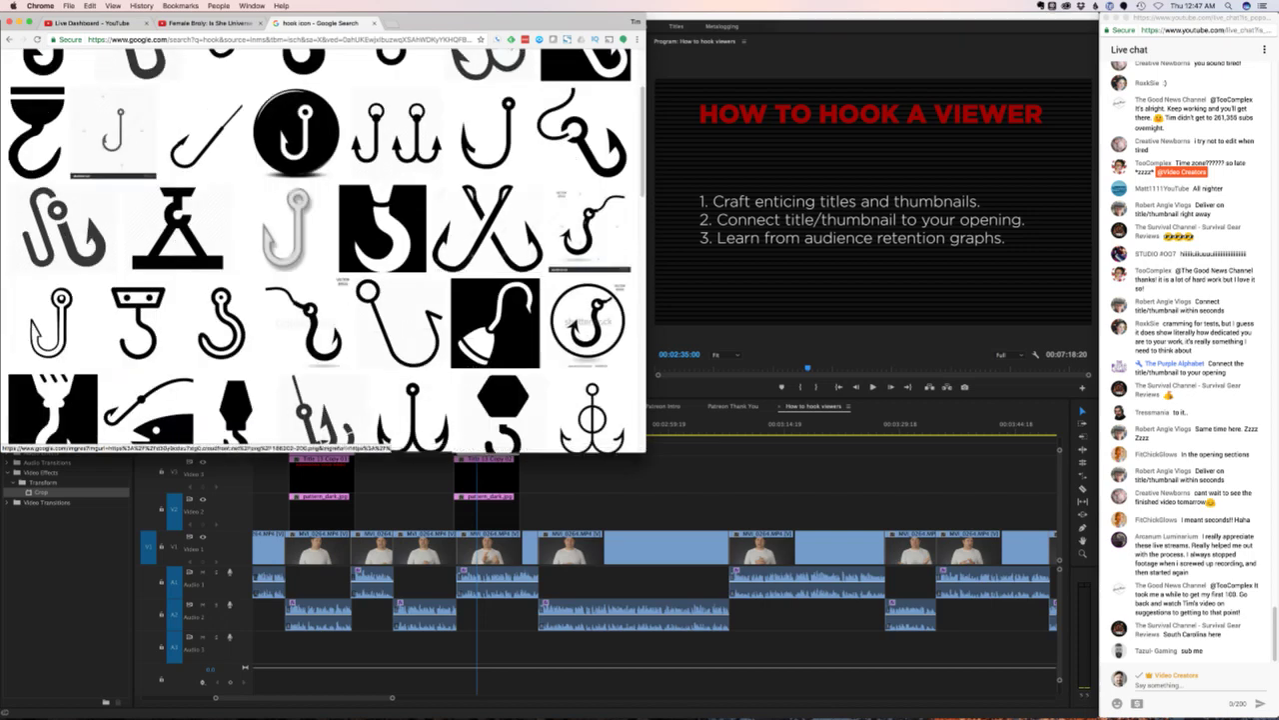
pyautogui.scroll(-1, 415, 420)
pyautogui.scroll(-3, 415, 420)
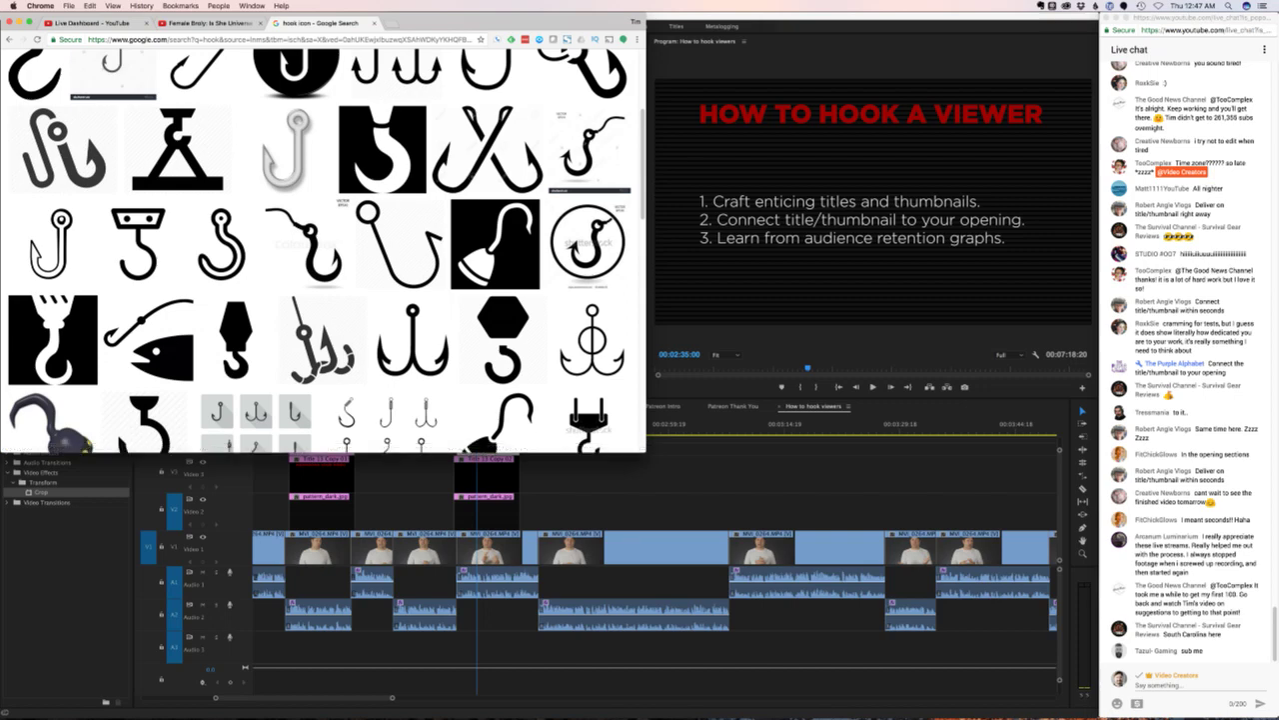
pyautogui.scroll(-3, 260, 380)
pyautogui.scroll(-5, 150, 280)
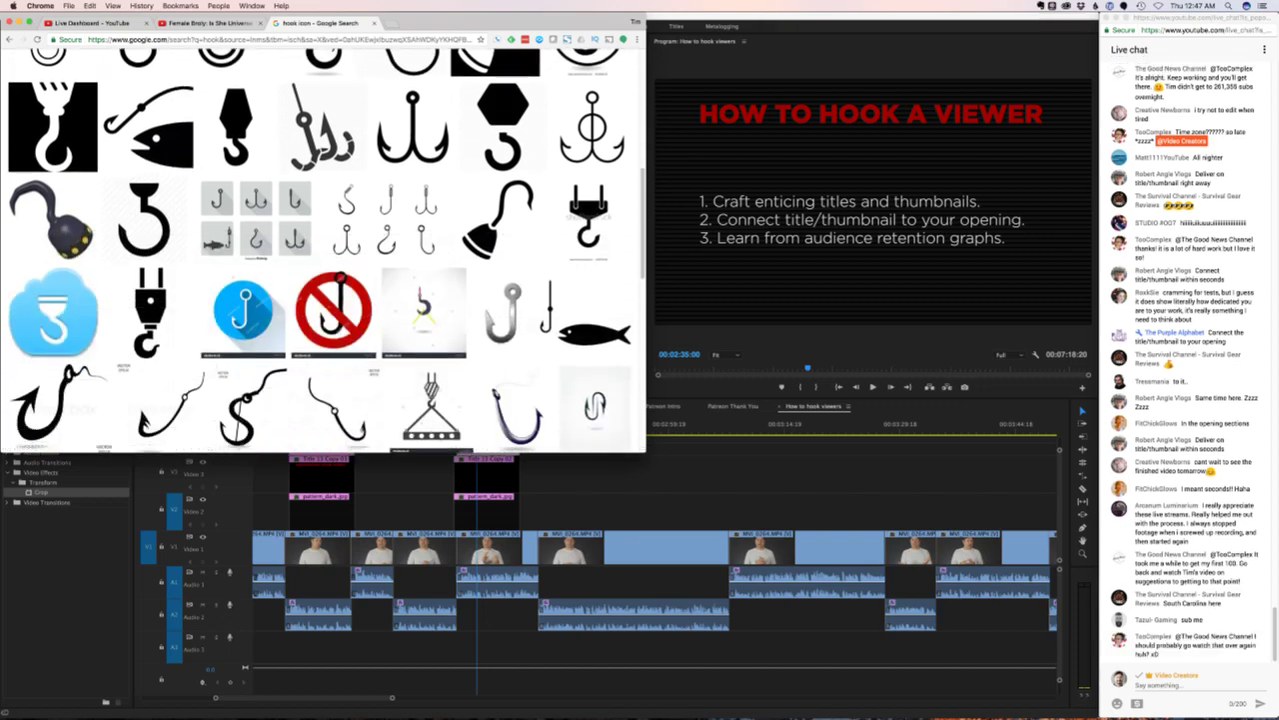
pyautogui.scroll(-2, 320, 250)
pyautogui.scroll(5, 320, 250)
pyautogui.scroll(3, 319, 300)
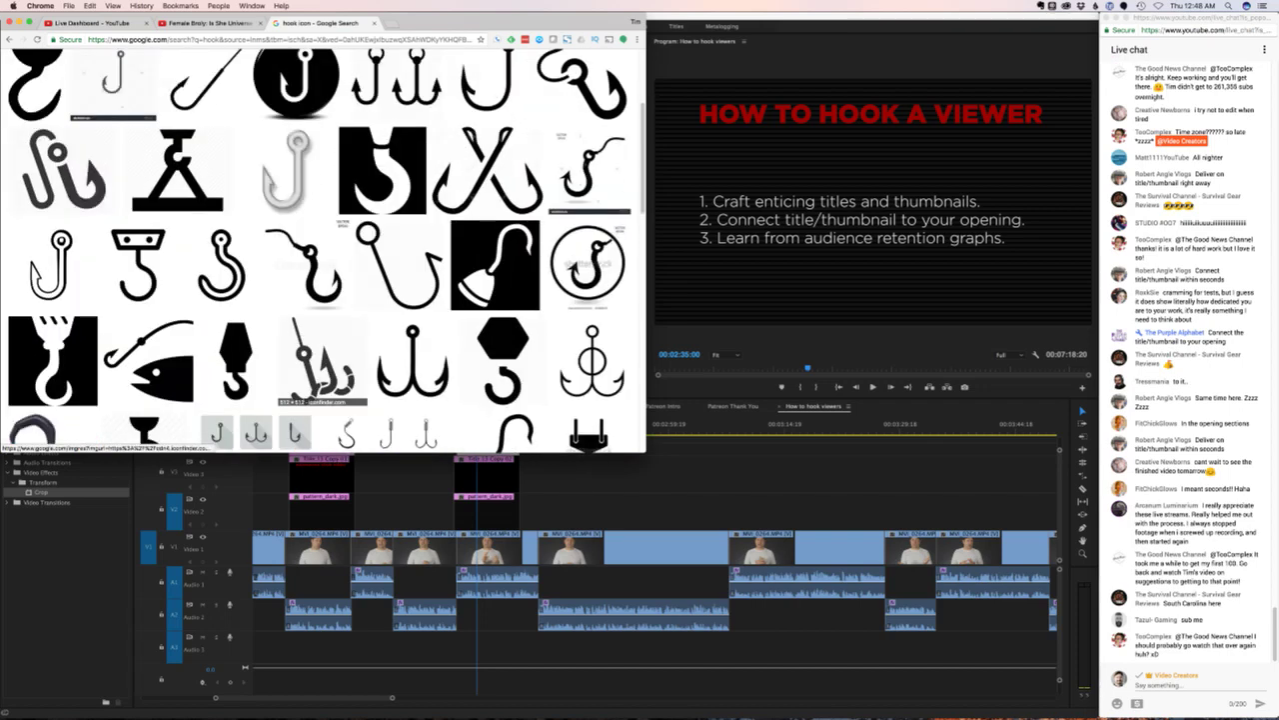
pyautogui.scroll(1, 320, 380)
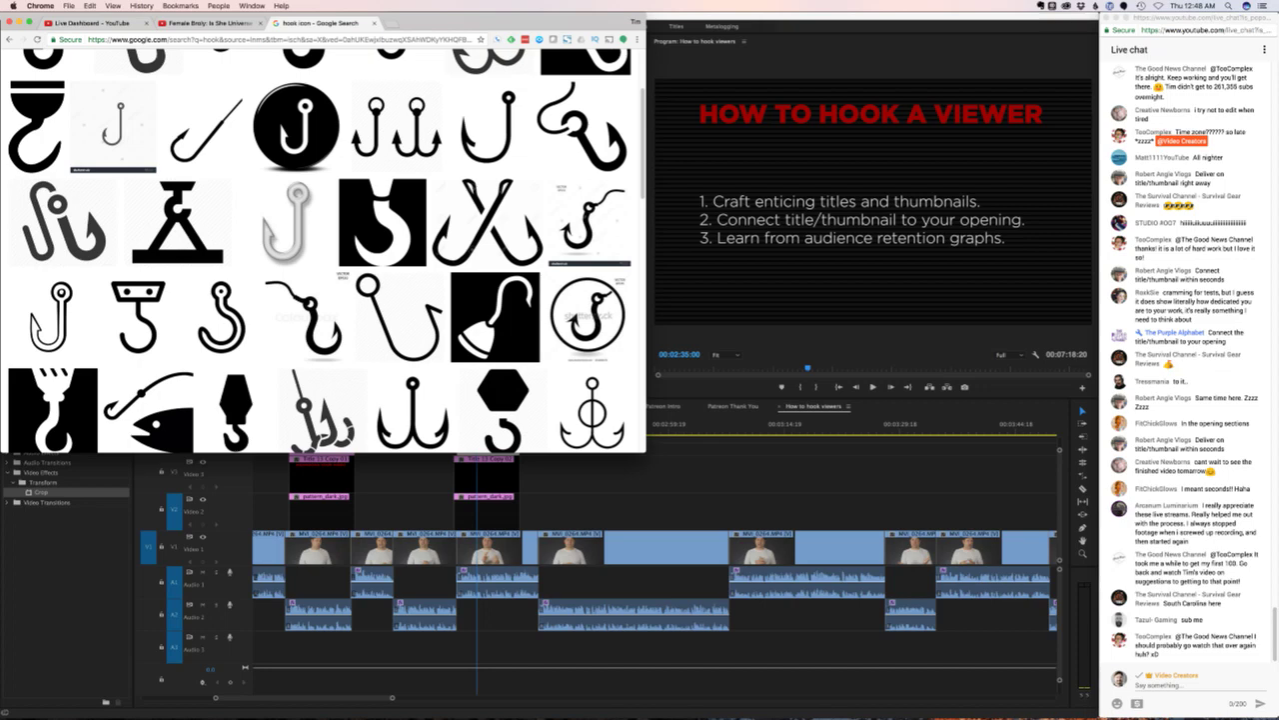
pyautogui.scroll(3, 30, 440)
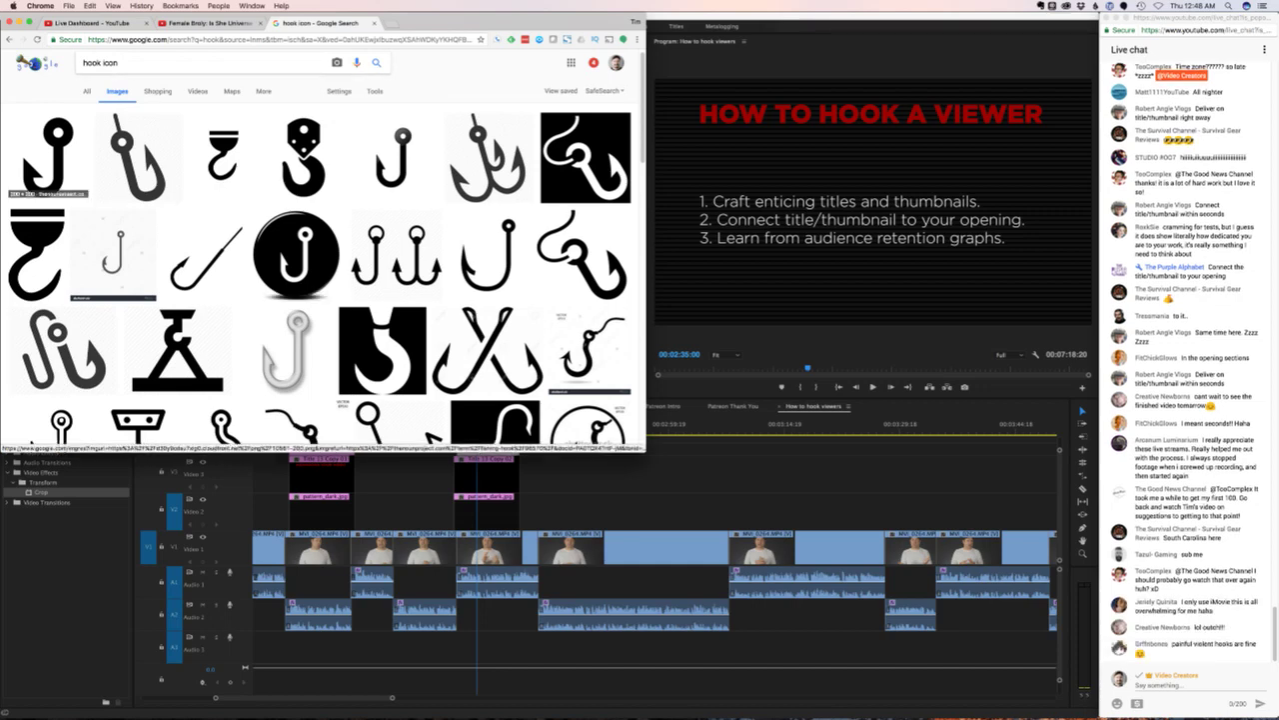
pyautogui.scroll(-10, 320, 249)
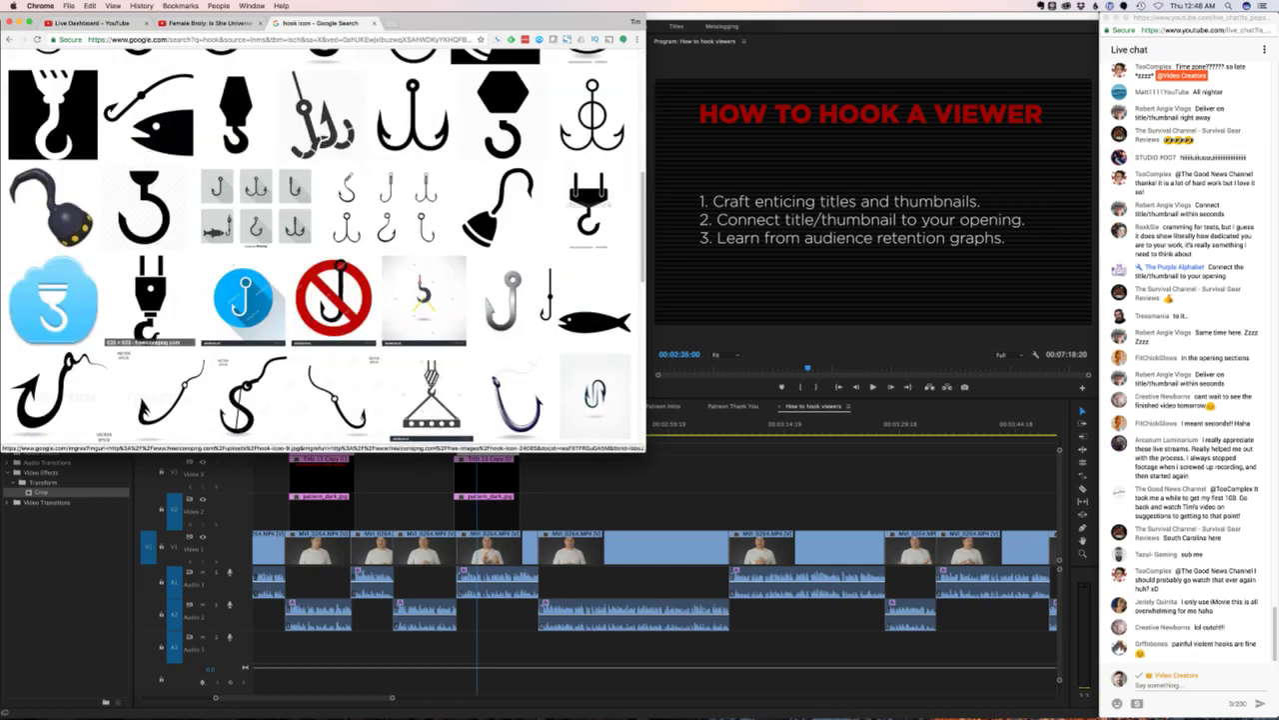
pyautogui.scroll(-5, 320, 250)
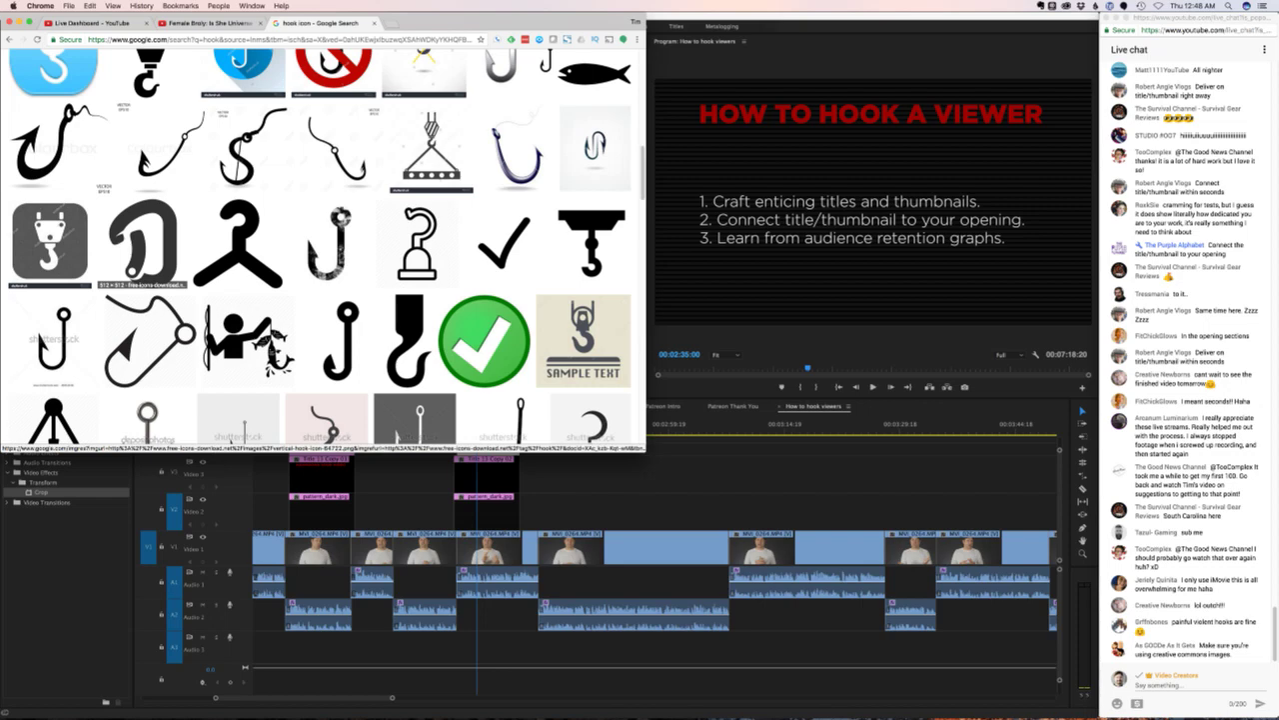
pyautogui.scroll(-4, 320, 250)
pyautogui.scroll(-3, 320, 250)
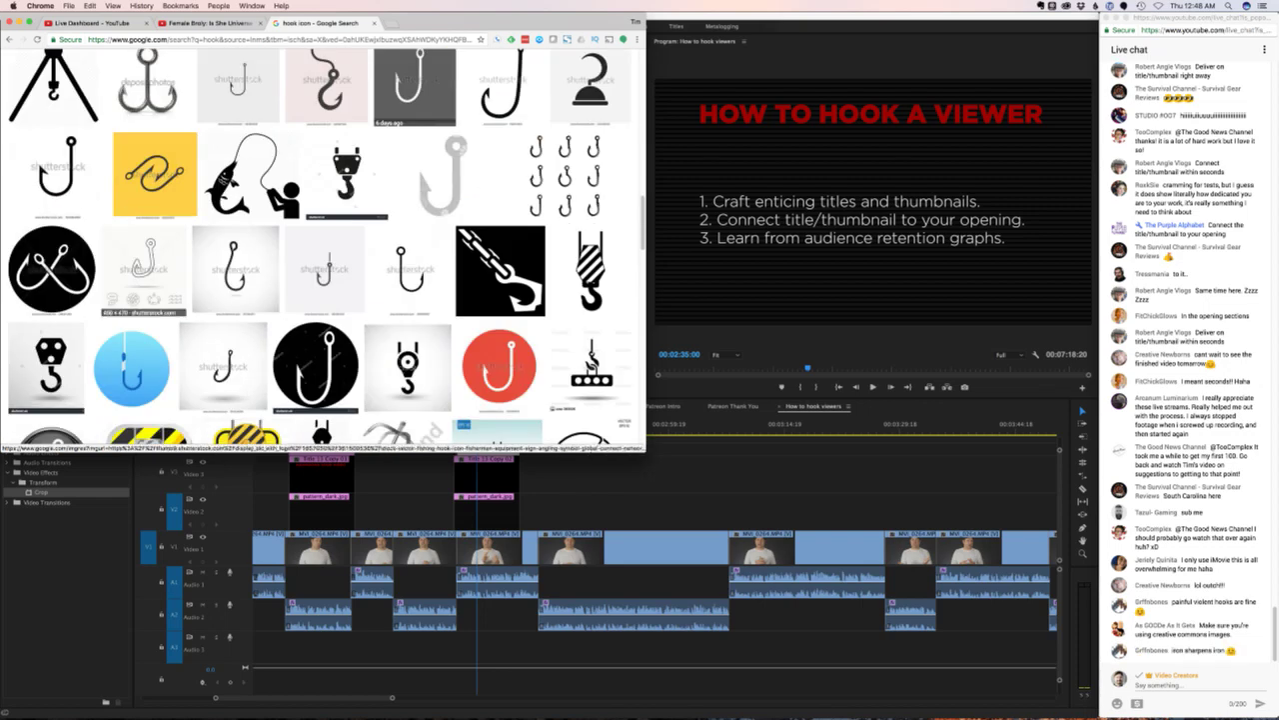
pyautogui.scroll(15, 320, 249)
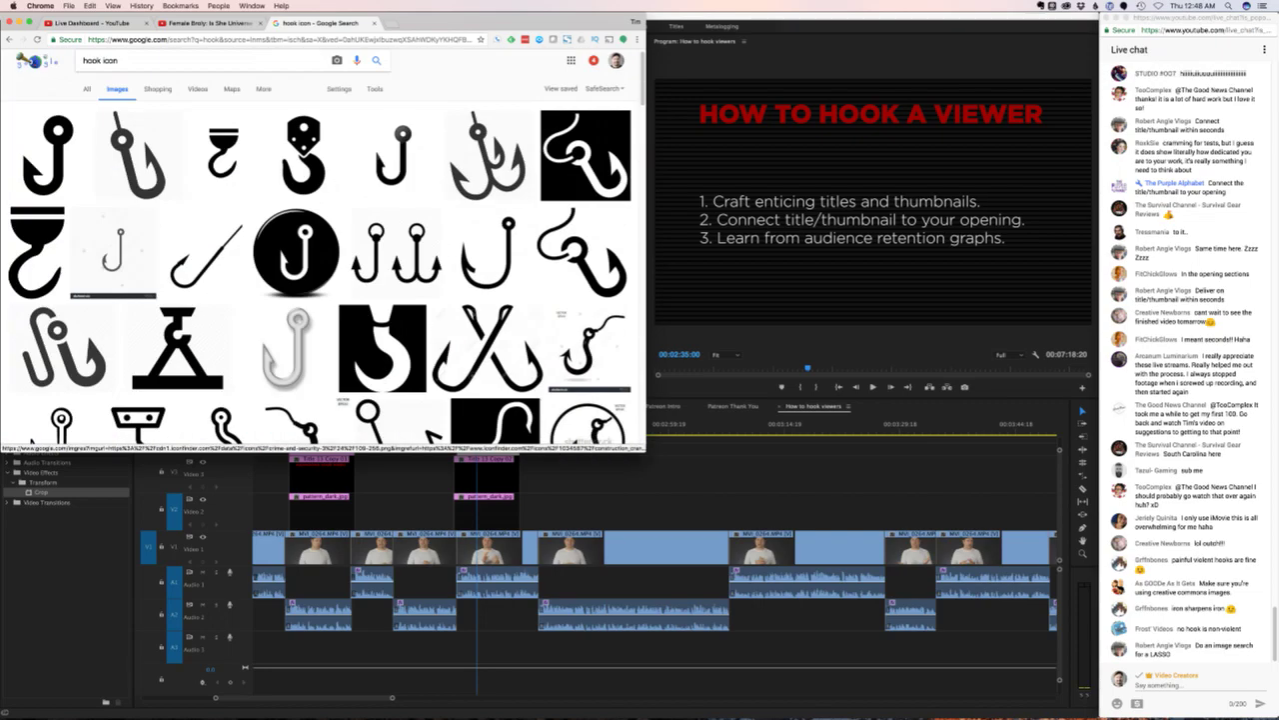
pyautogui.scroll(1, 320, 250)
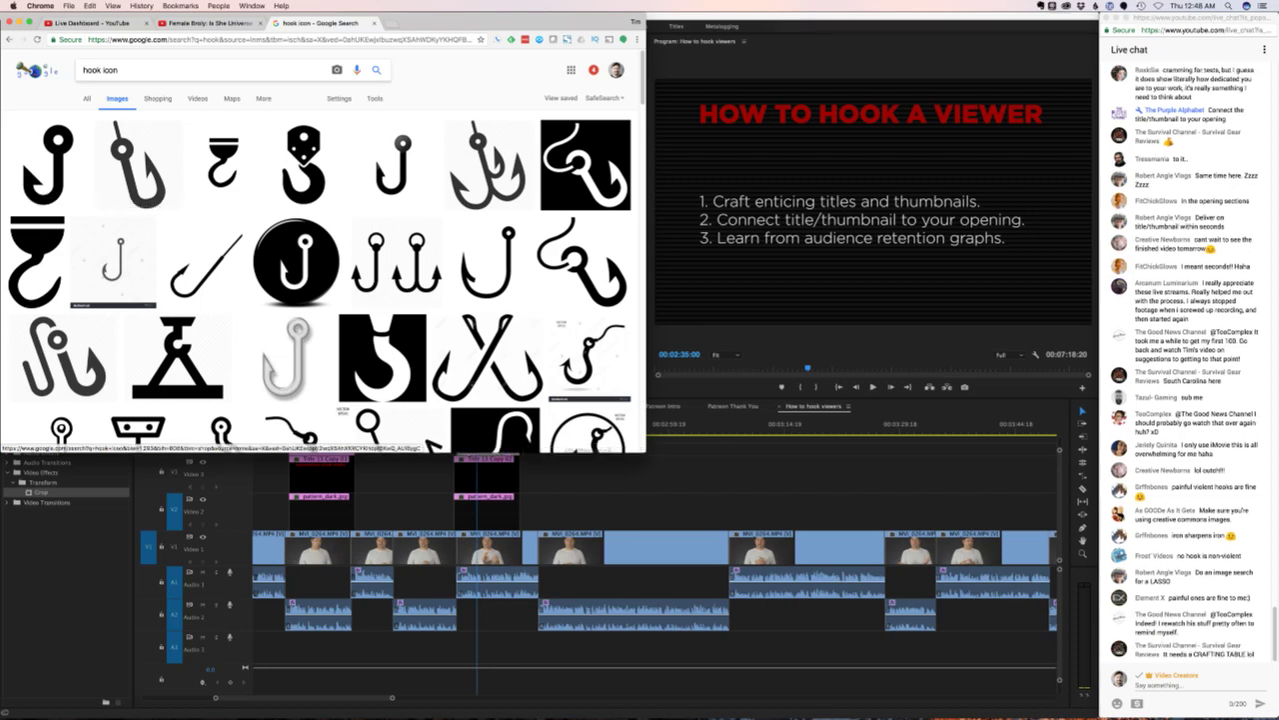
pyautogui.tripleClick(100, 70)
pyautogui.write('las')
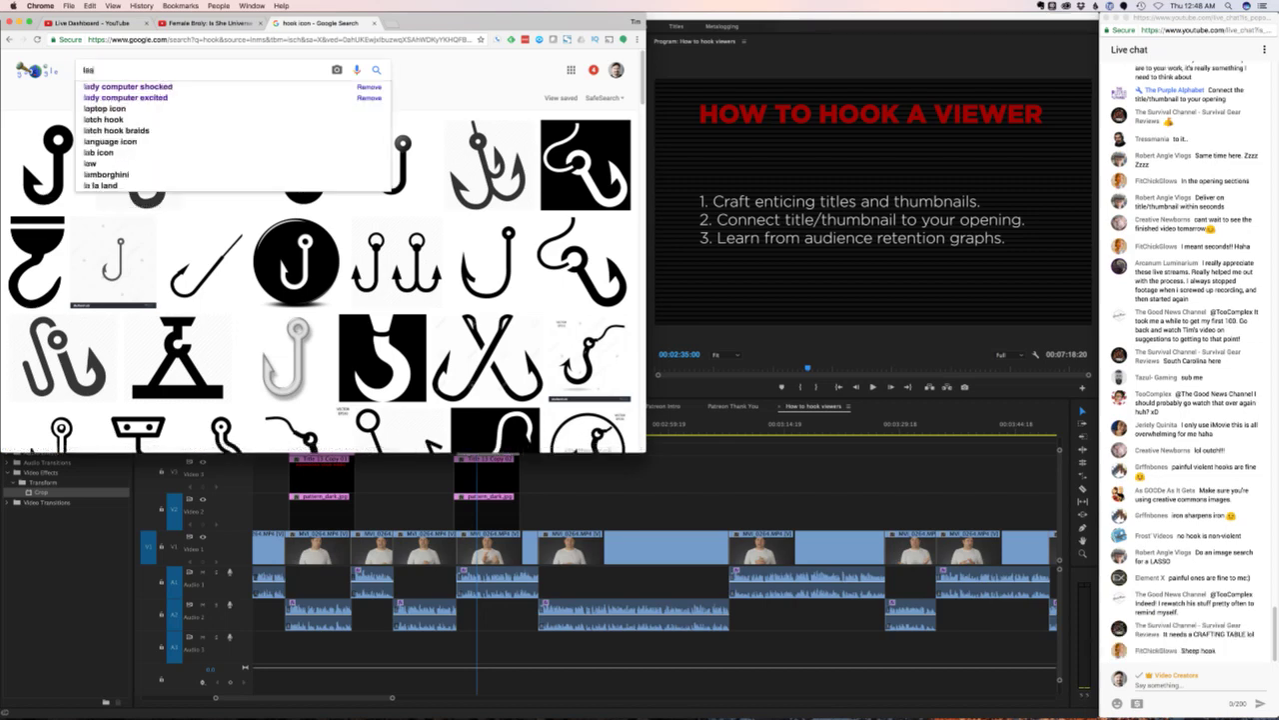
pyautogui.write('s')
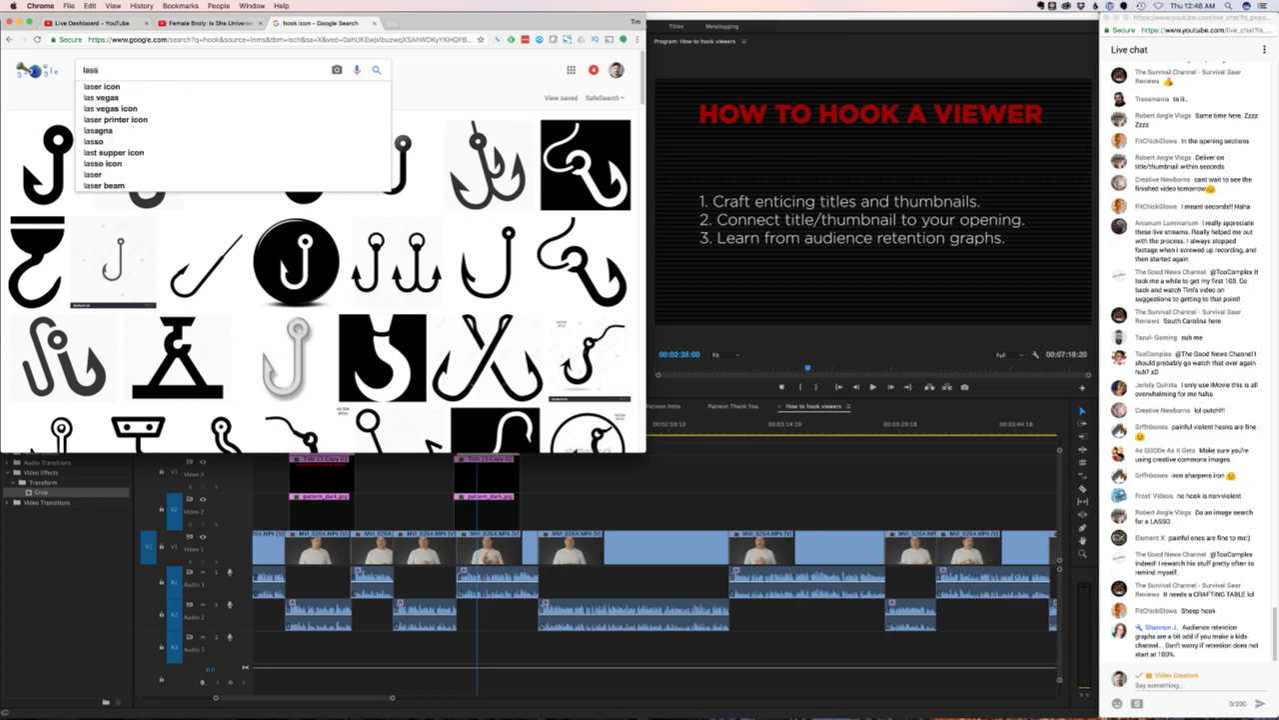
pyautogui.write('o icon')
pyautogui.press('Return')
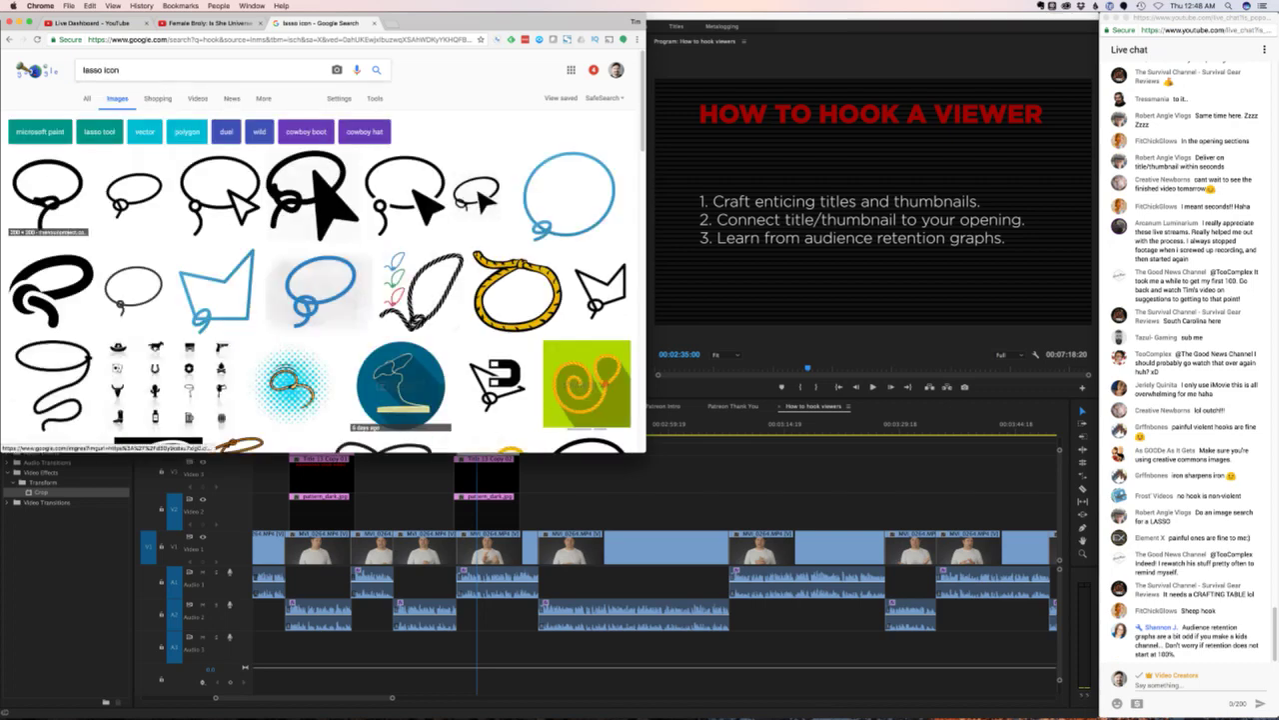
pyautogui.press('super+bracketleft')
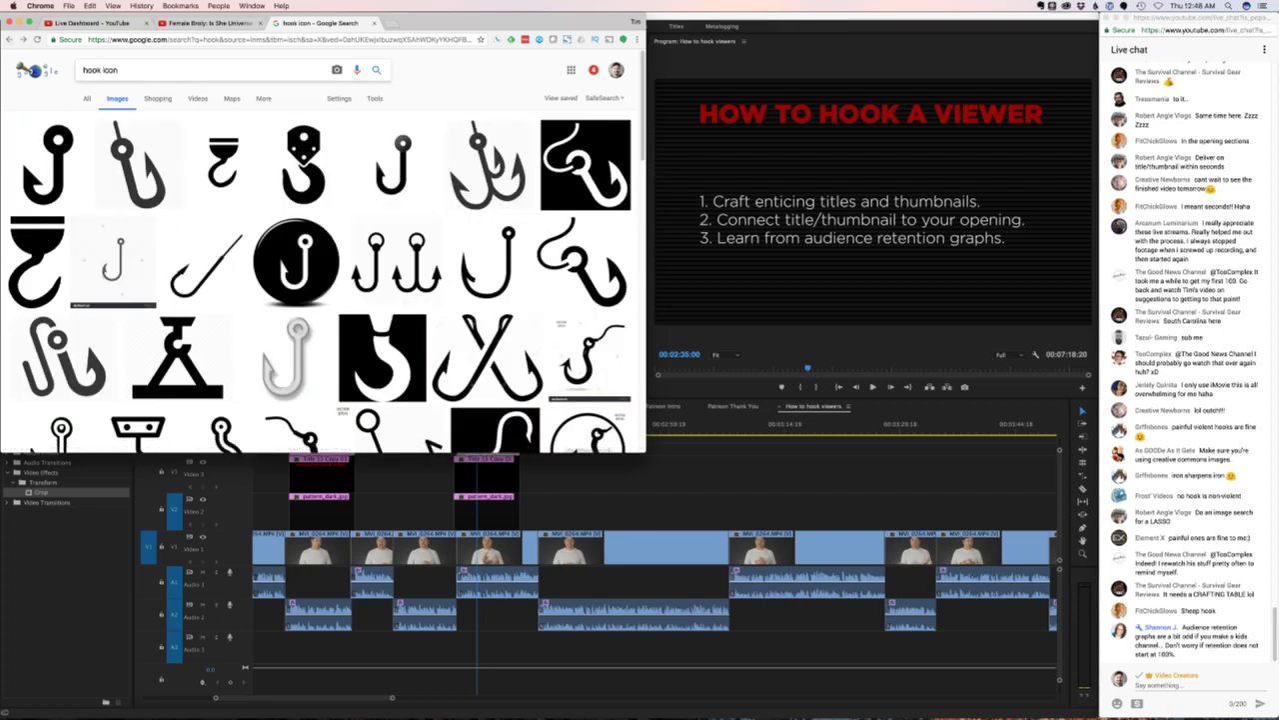
pyautogui.write('sheep')
pyautogui.press('Return')
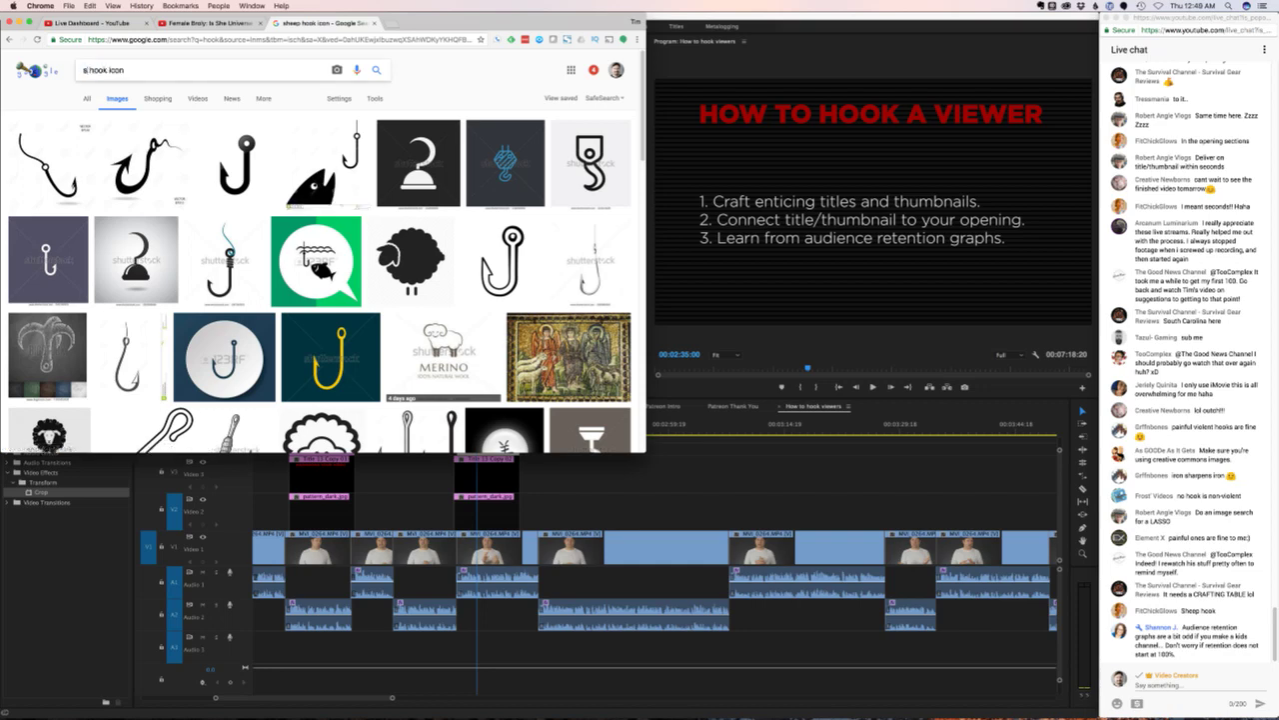
pyautogui.click(107, 70)
pyautogui.write('ha')
pyautogui.write('d')
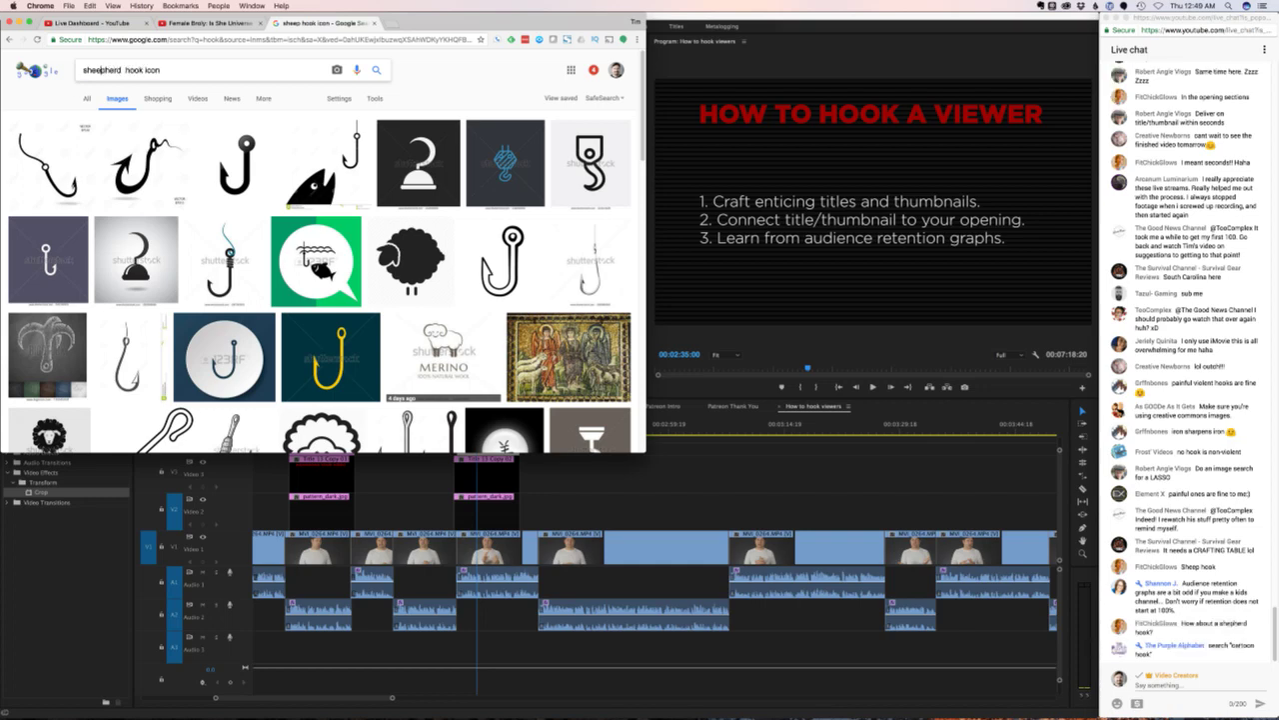
pyautogui.press('Left')
pyautogui.press('Left')
pyautogui.press('Left')
pyautogui.press('Left')
pyautogui.press('Left')
pyautogui.press('Left')
pyautogui.press('BackSpace')
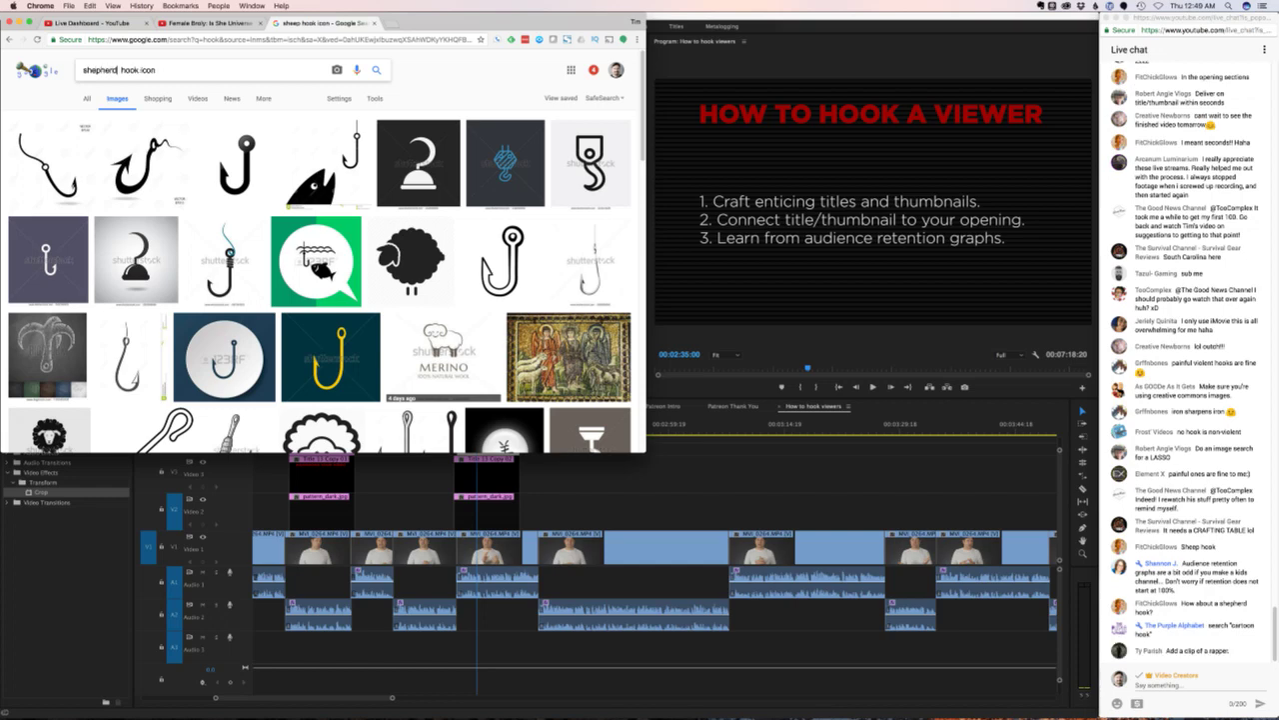
pyautogui.hotkey('shift', 'End')
pyautogui.write('staff')
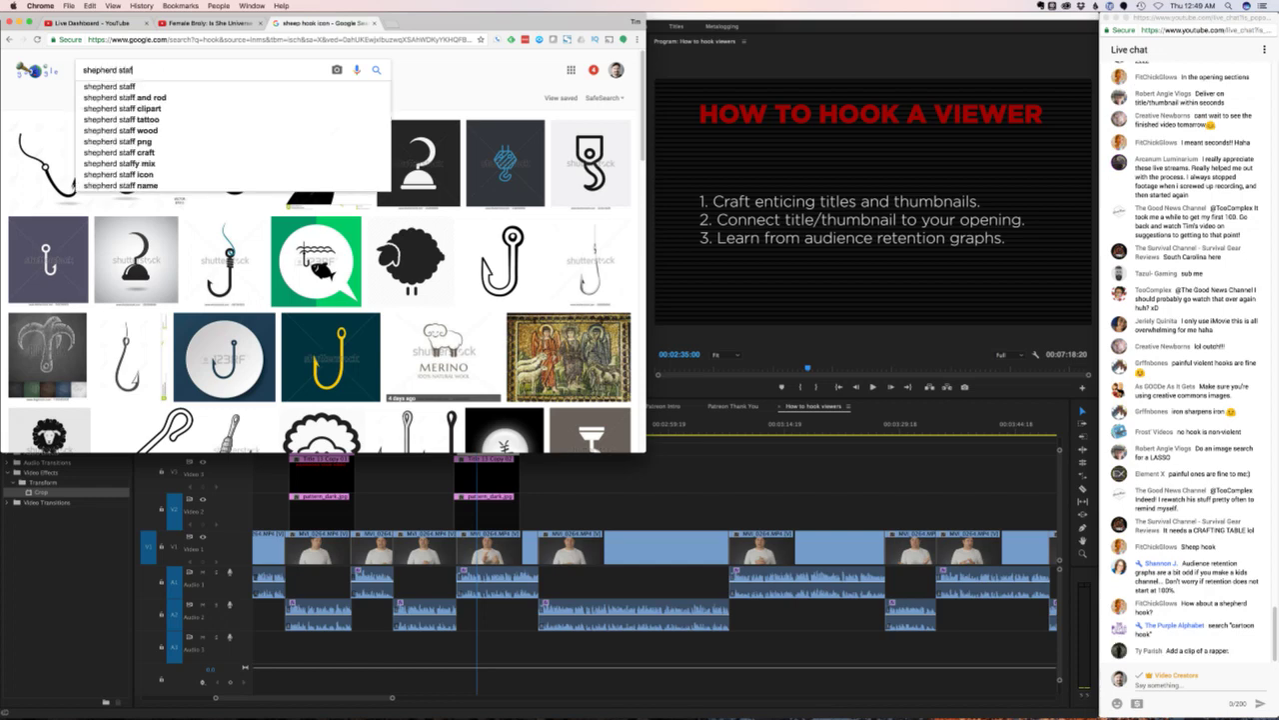
pyautogui.write(' icon')
pyautogui.press('Return')
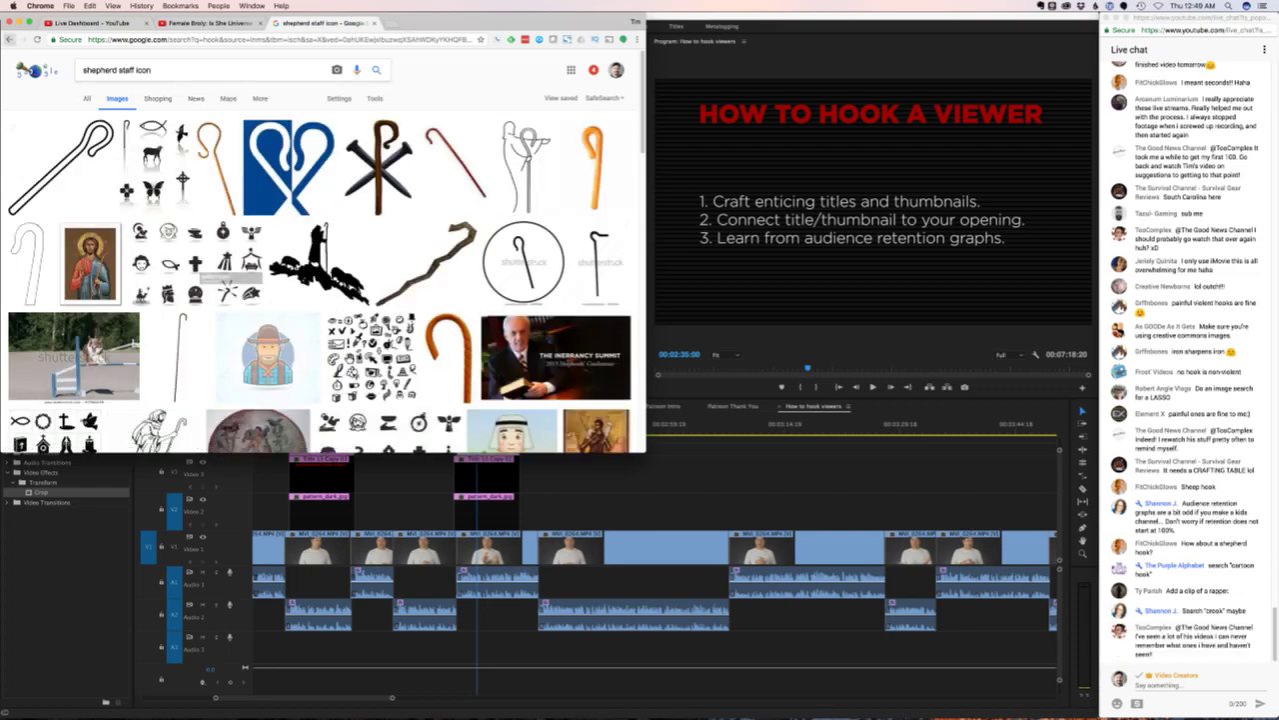
pyautogui.press('super+bracketleft')
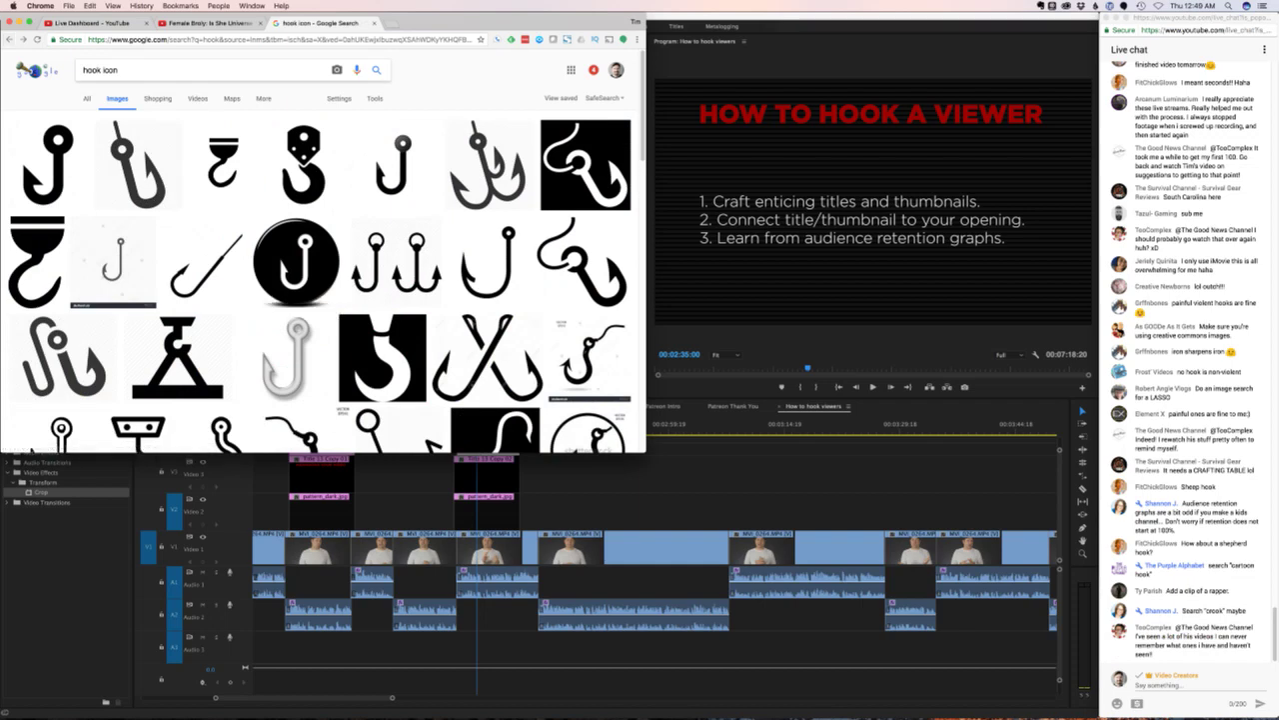
pyautogui.click(83, 70)
pyautogui.write('cartoon')
pyautogui.press('Return')
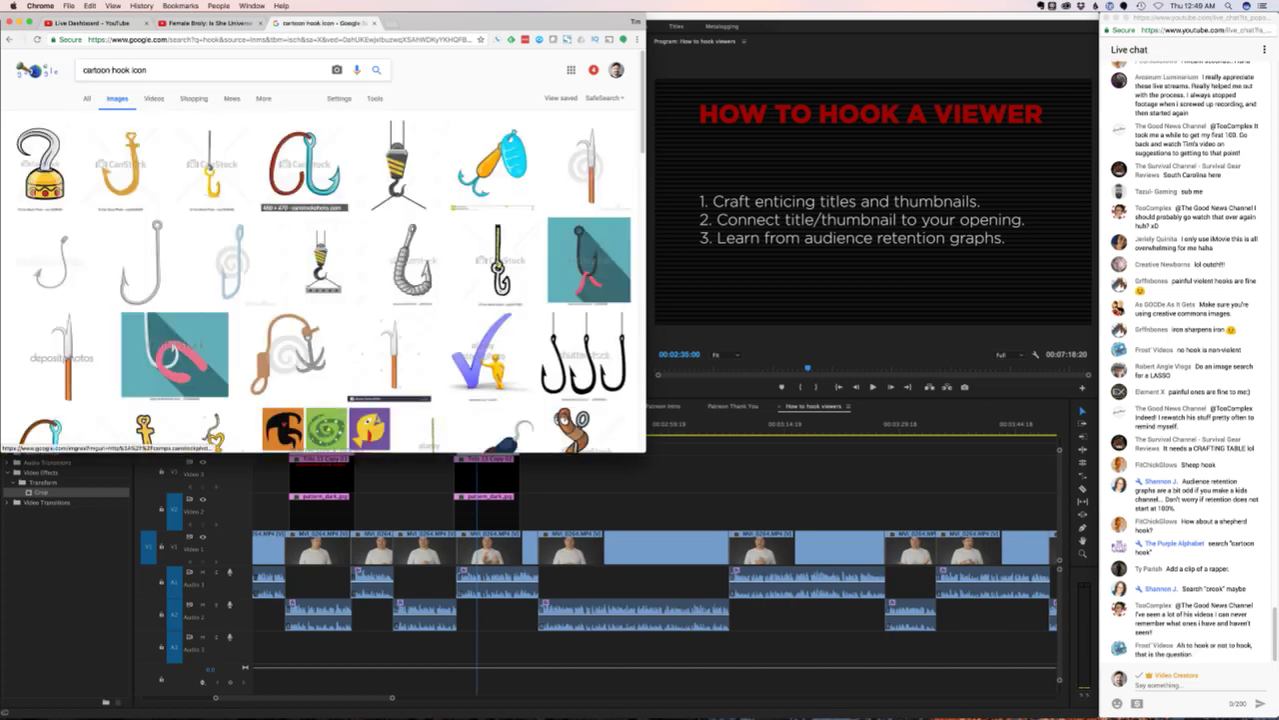
pyautogui.scroll(-2, 320, 250)
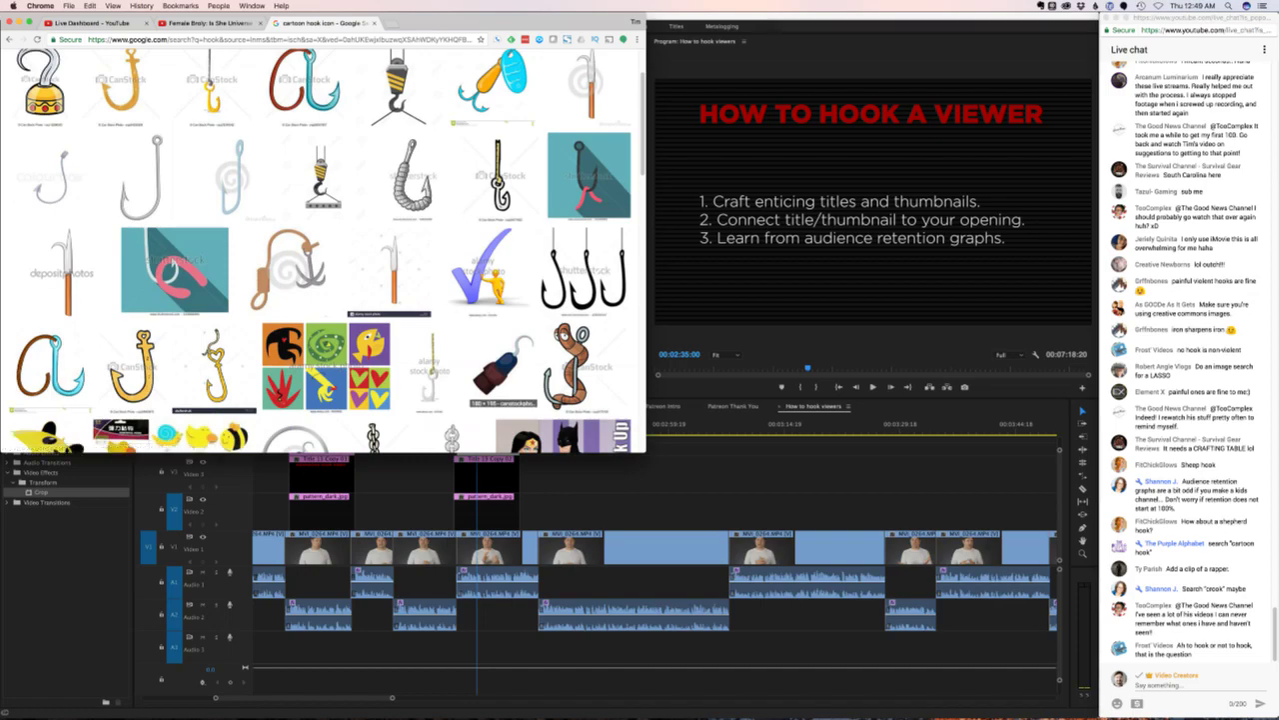
pyautogui.scroll(-3, 320, 250)
pyautogui.scroll(-2, 435, 310)
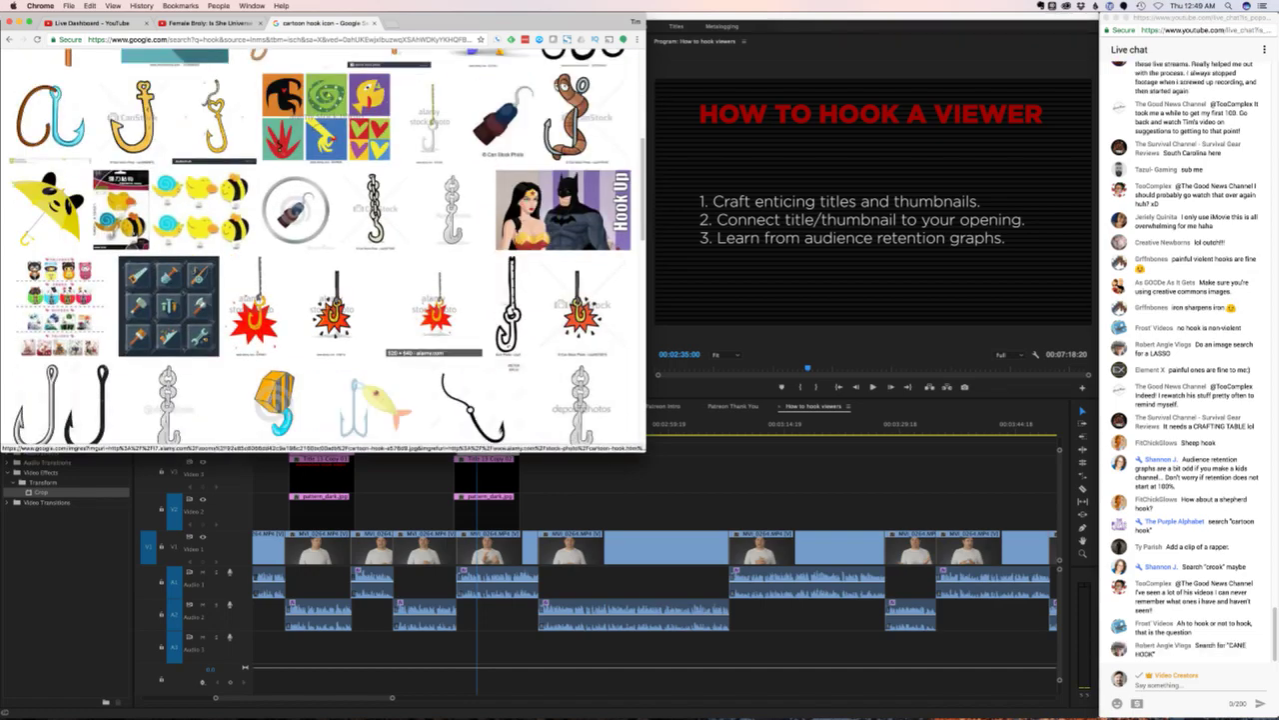
pyautogui.scroll(10, 320, 250)
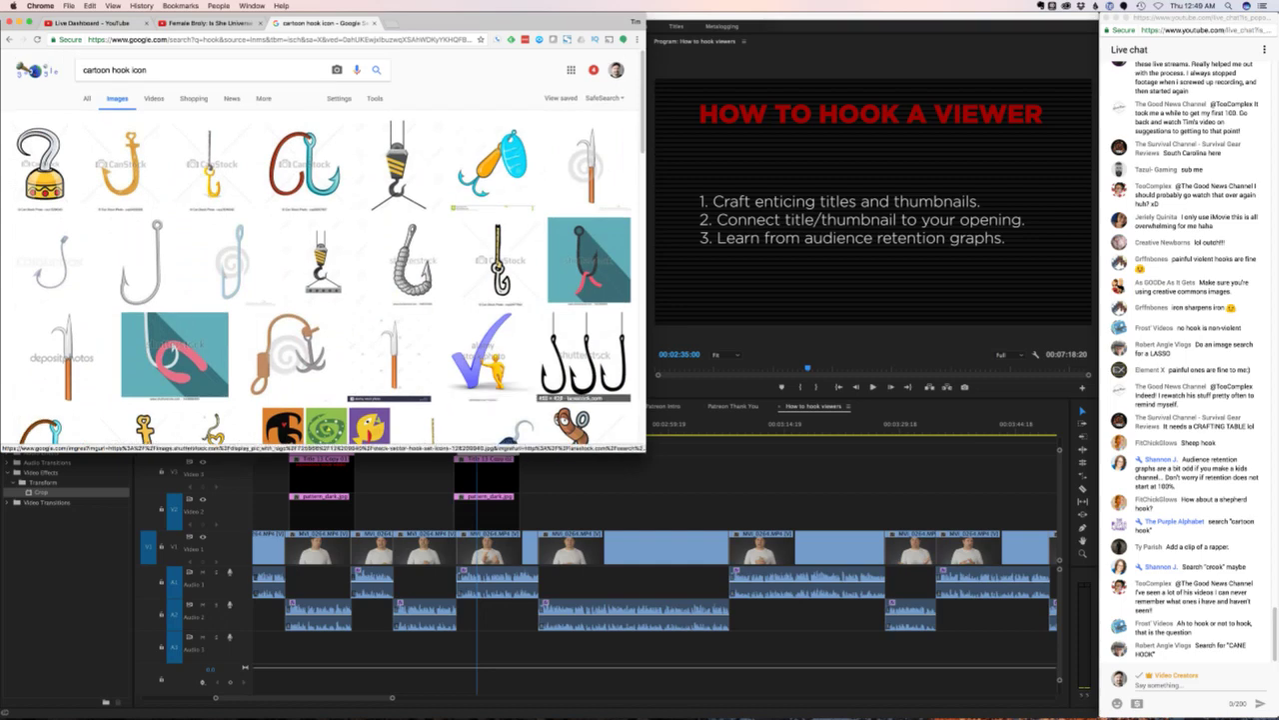
pyautogui.tripleClick(114, 70)
pyautogui.write('cane c')
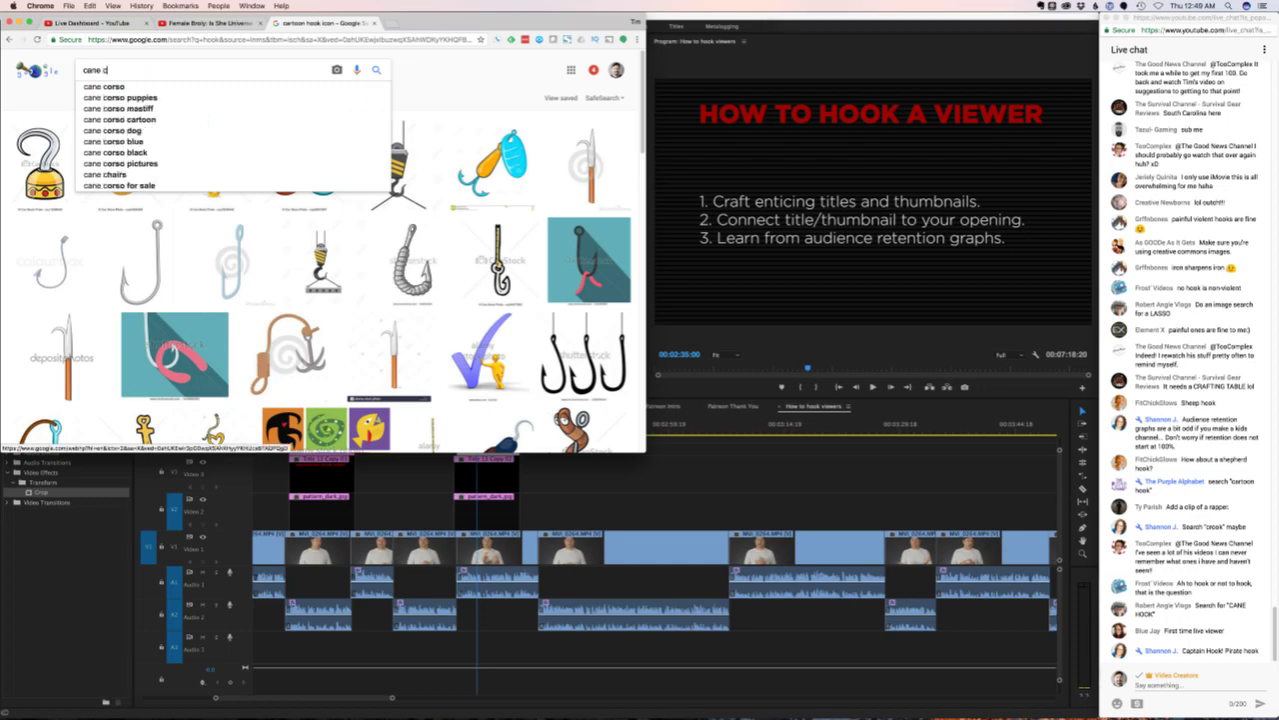
pyautogui.press('BackSpace')
pyautogui.write('hook')
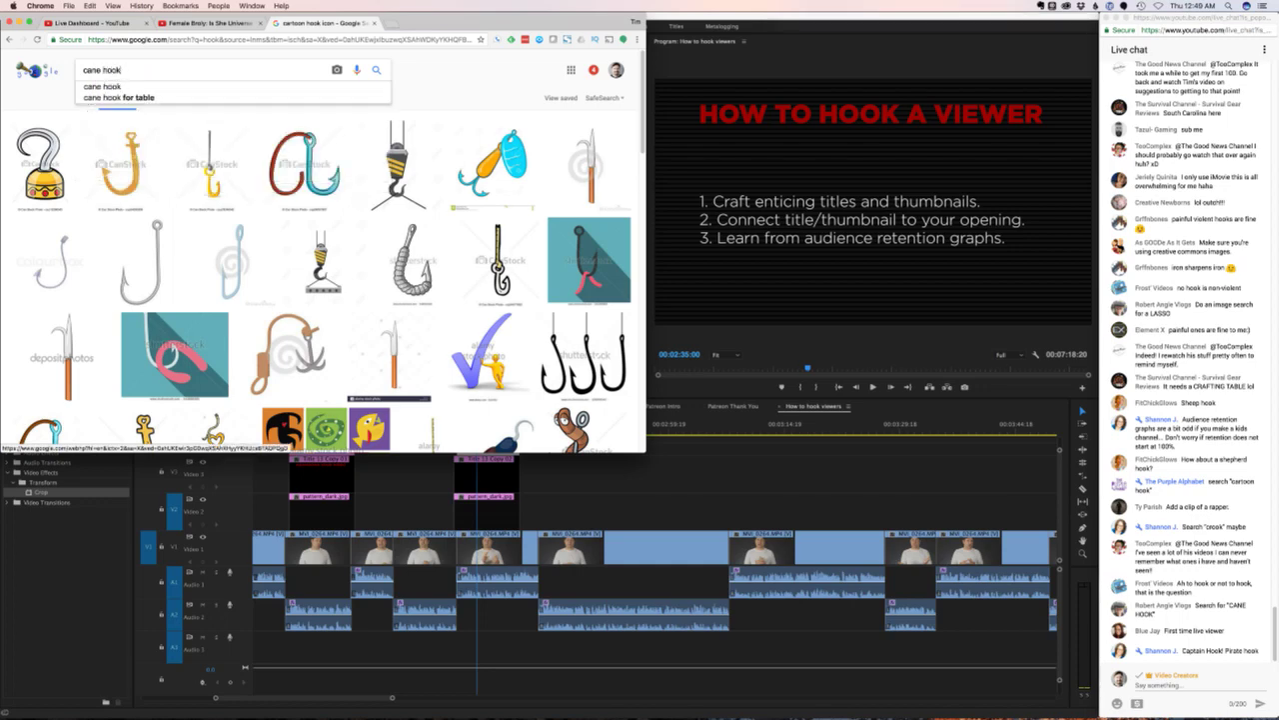
pyautogui.press('Return')
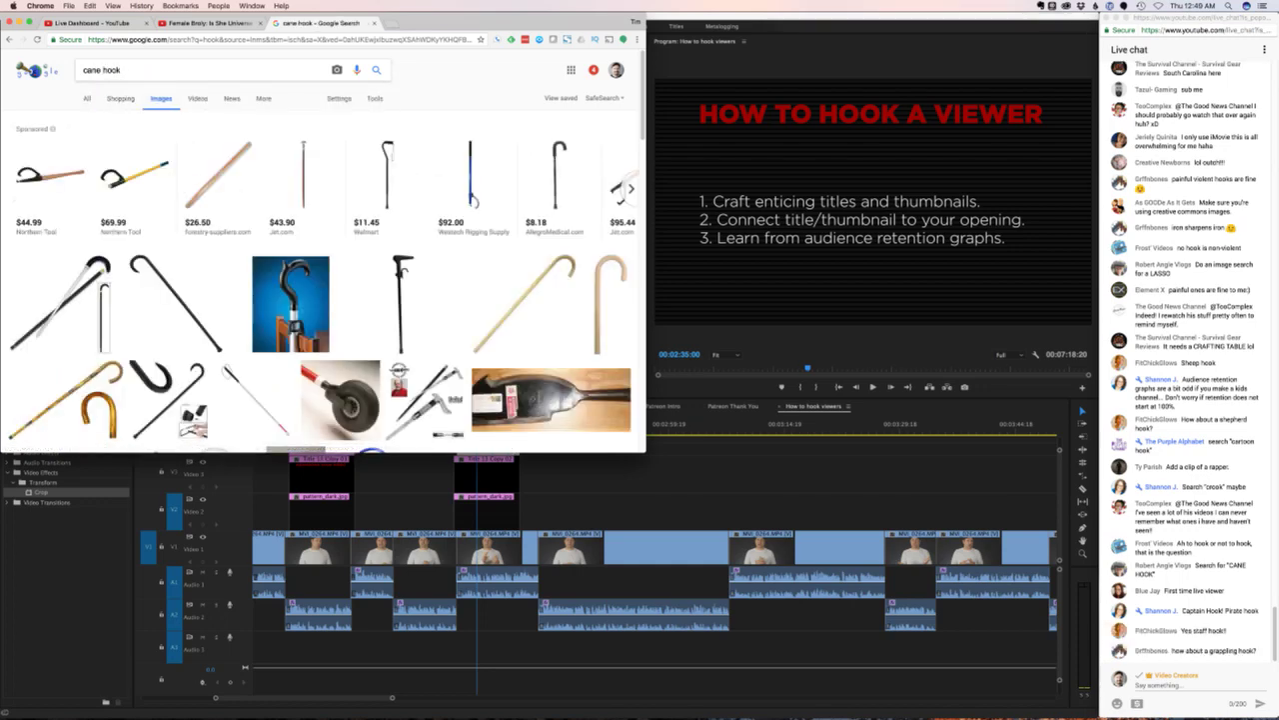
pyautogui.scroll(-2, 320, 250)
pyautogui.scroll(2, 320, 250)
pyautogui.click(9, 39)
pyautogui.click(9, 39)
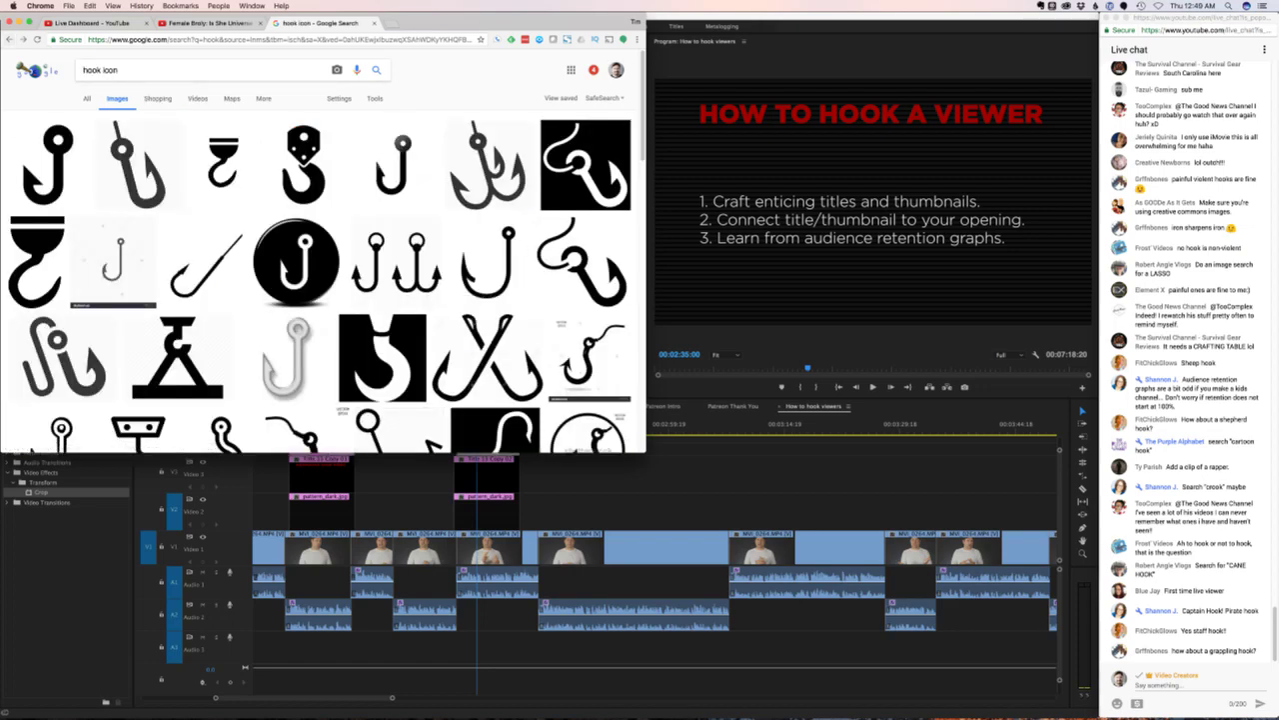
# - Save the full-size fishing hook image as fishing-hook_38318.png in 'How to hook viewers', then close the tab
pyautogui.click(582, 262)
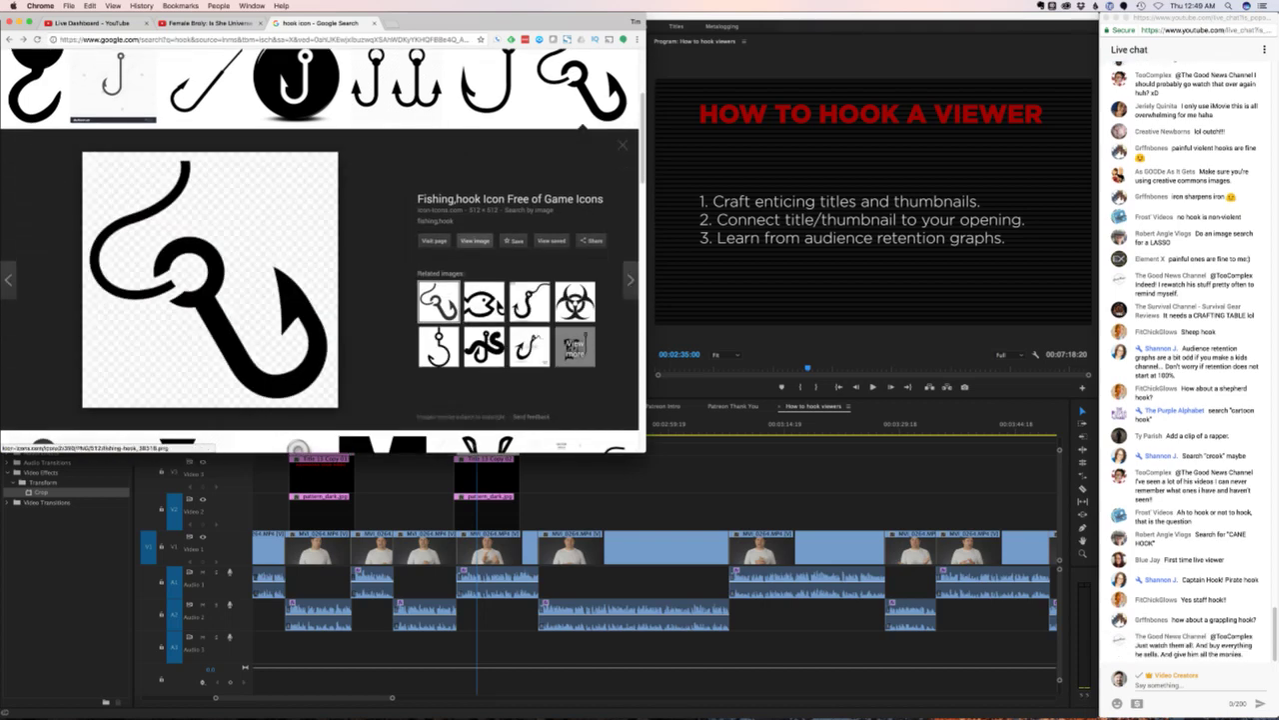
pyautogui.click(475, 239)
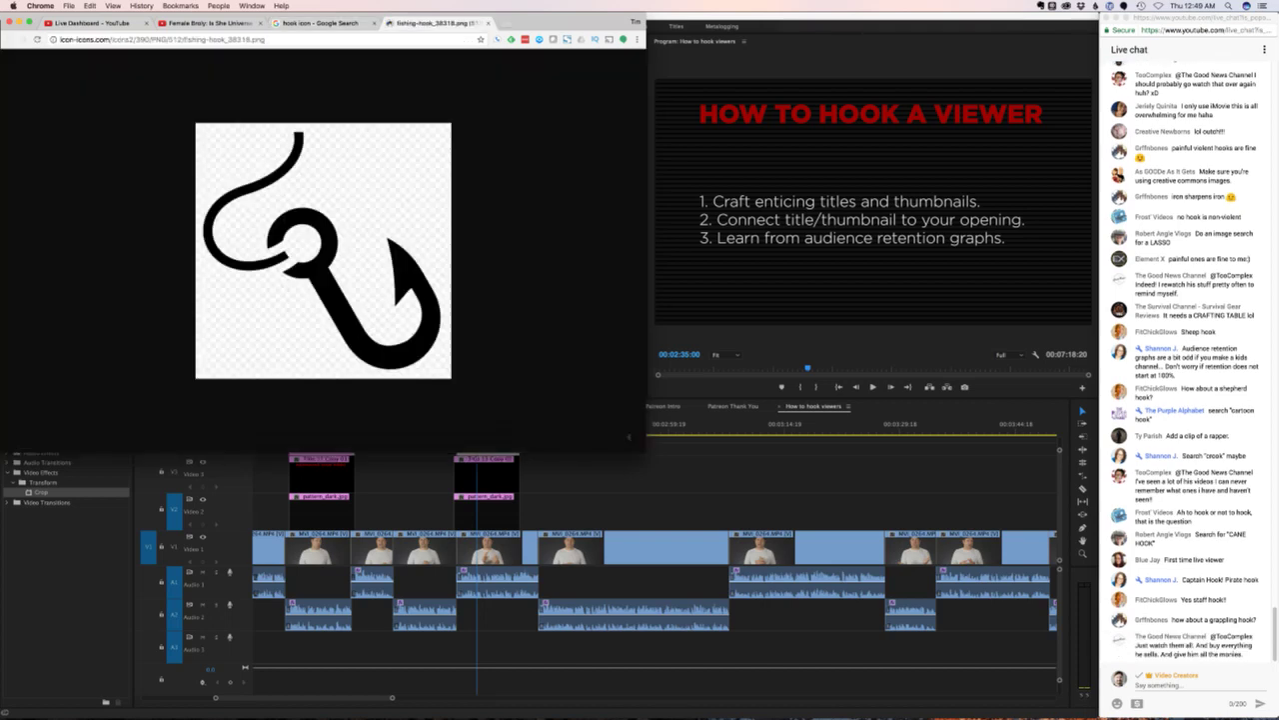
pyautogui.rightClick(388, 210)
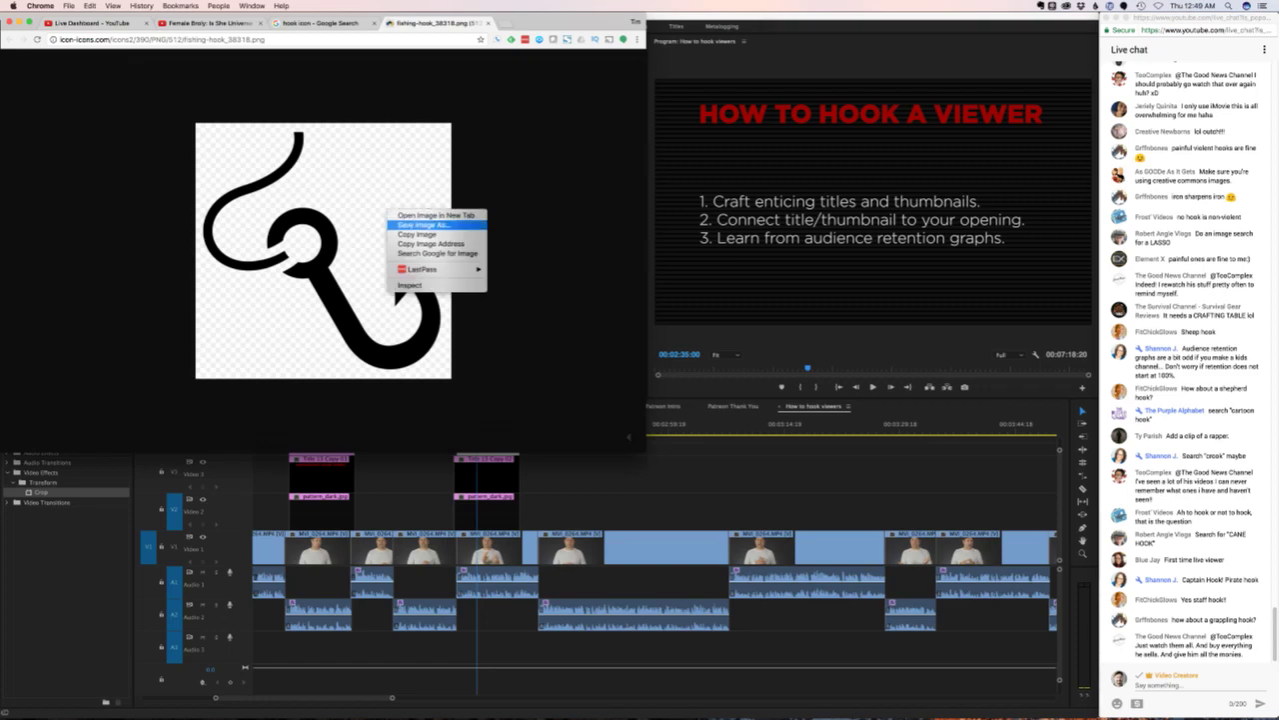
pyautogui.click(424, 225)
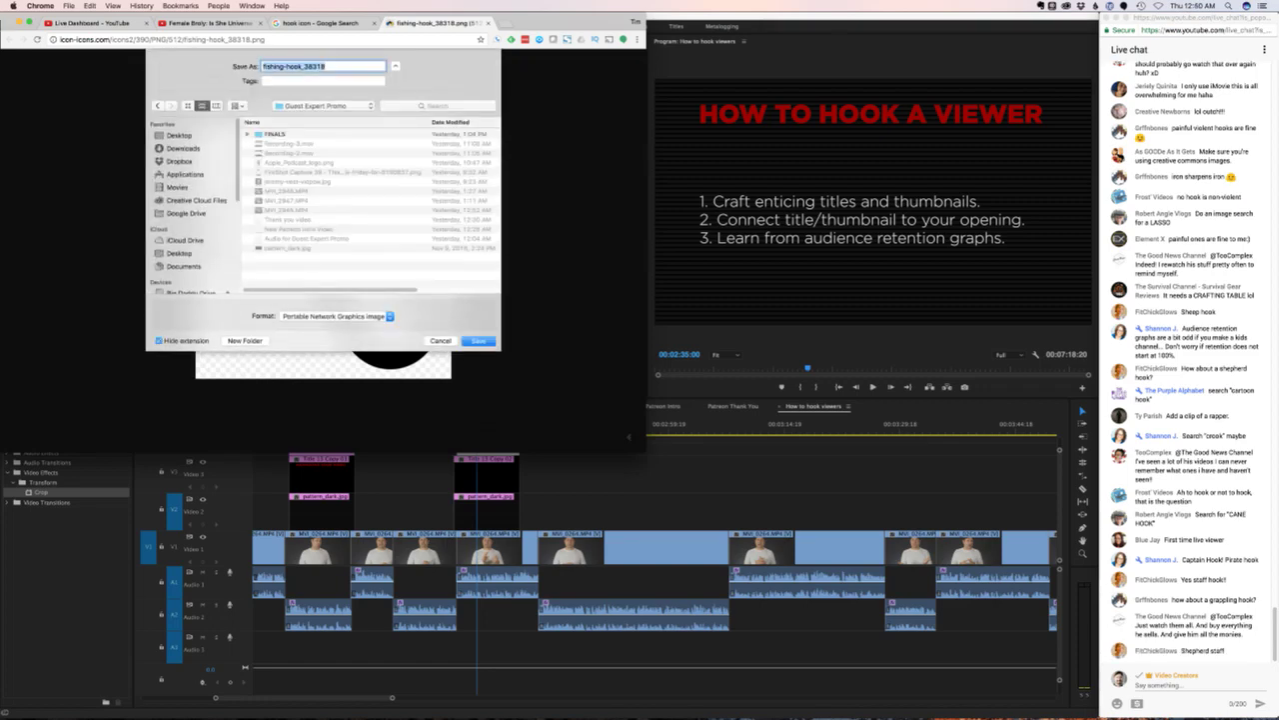
pyautogui.click(325, 105)
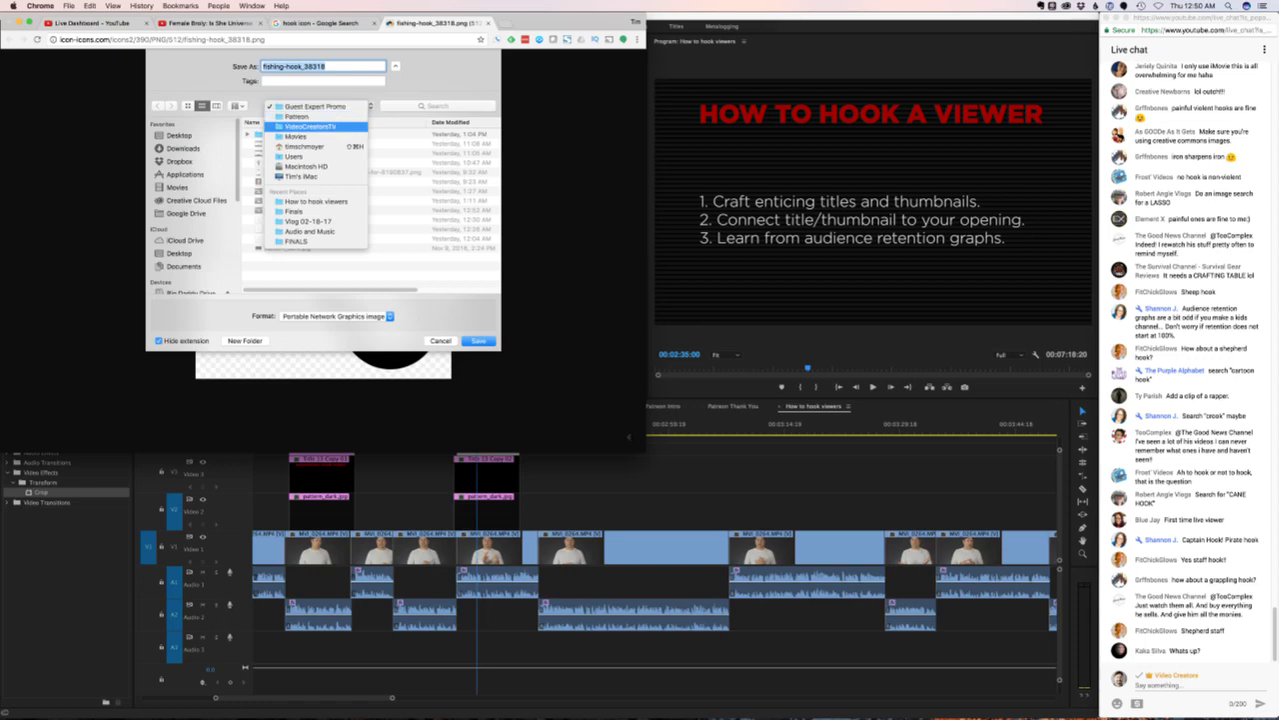
pyautogui.click(309, 126)
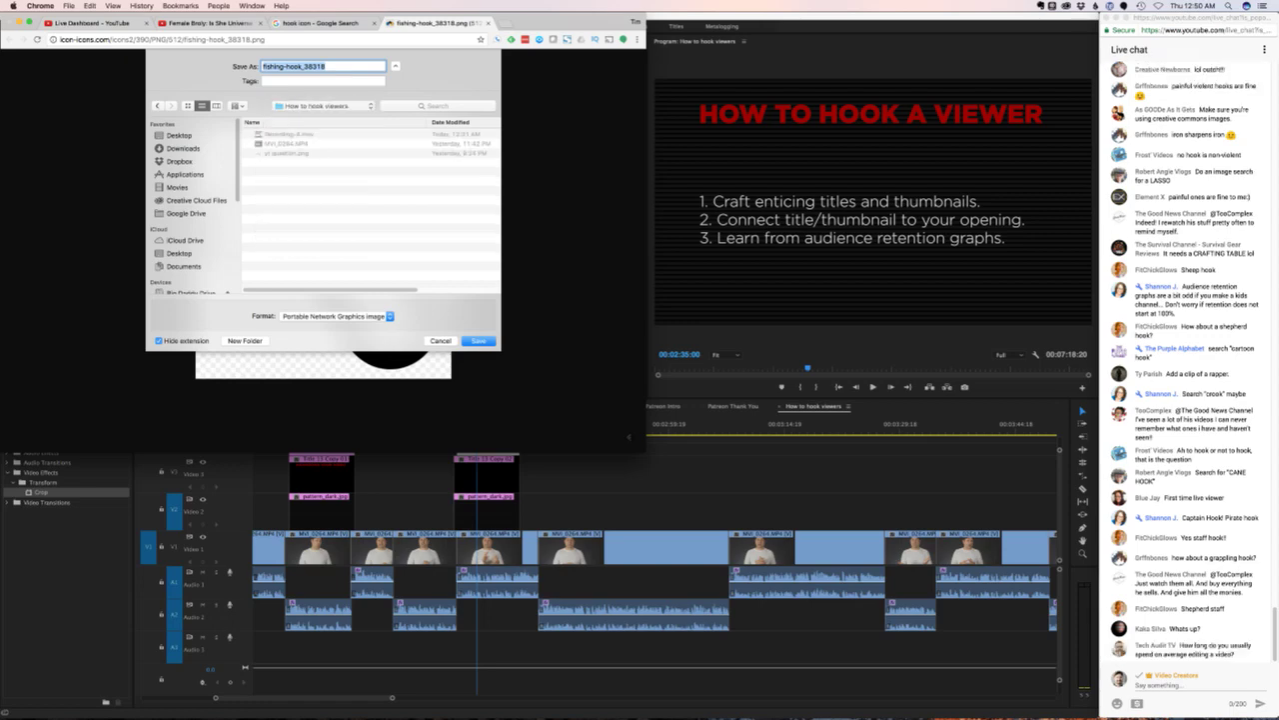
pyautogui.press('Return')
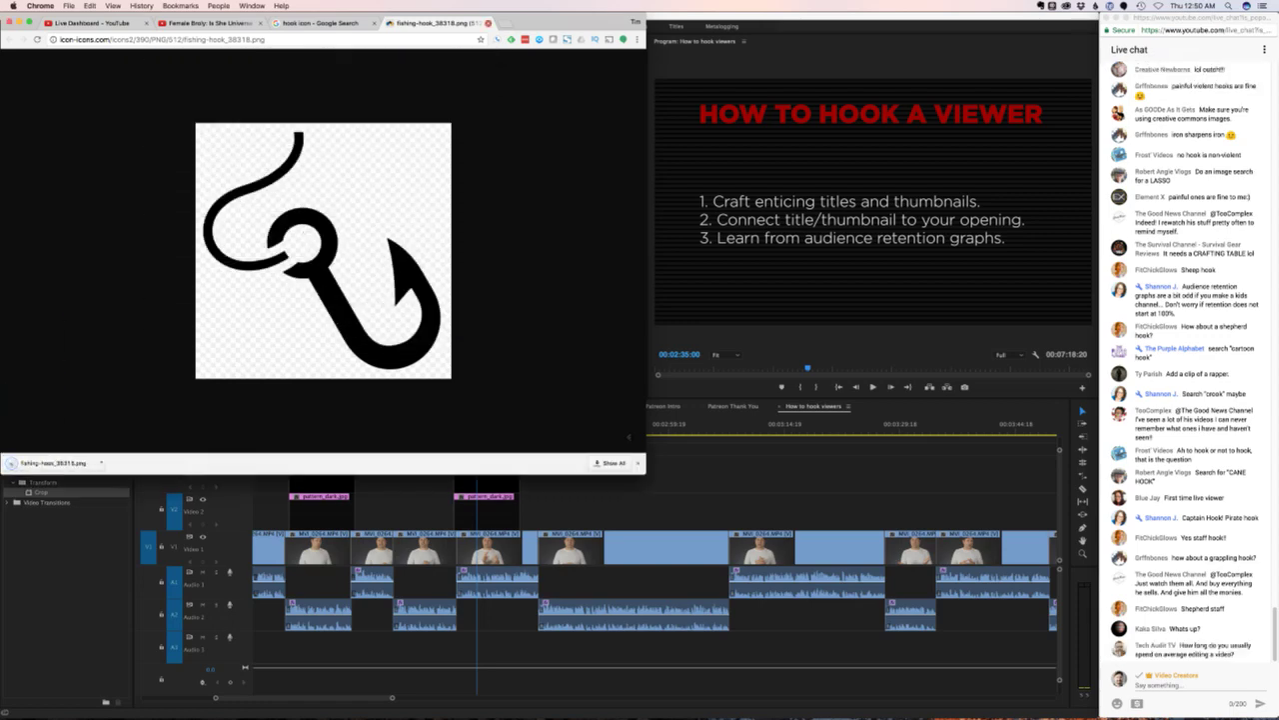
pyautogui.press('super+w')
# - Import fishing-hook_38318.png and place it on V3 above the titles, extending its start earlier
pyautogui.press('super+Tab')
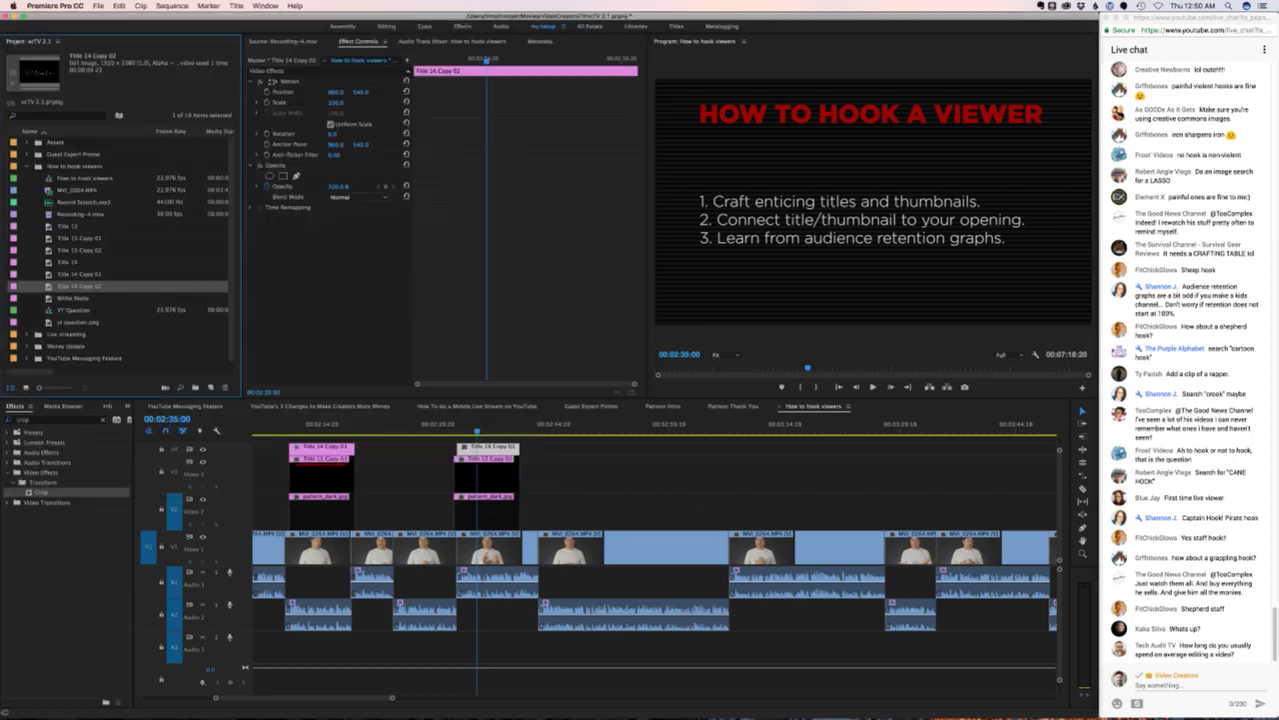
pyautogui.press('super+i')
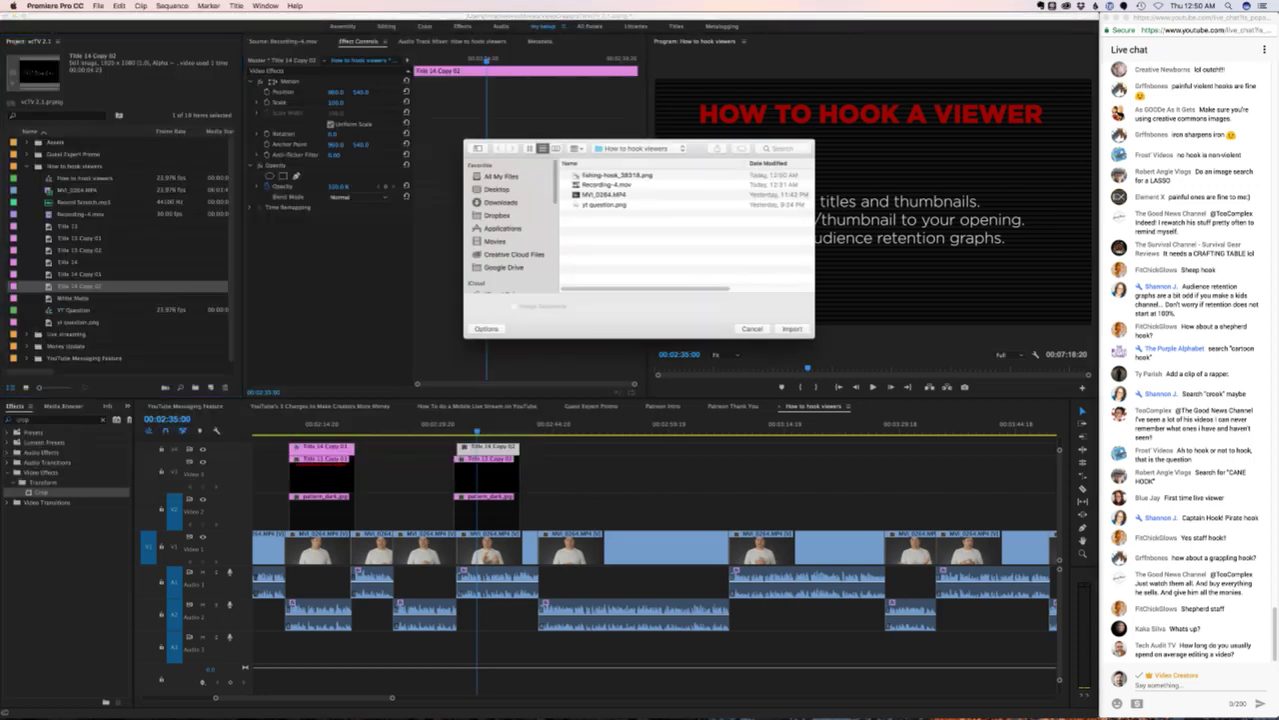
pyautogui.click(650, 174)
pyautogui.press('Return')
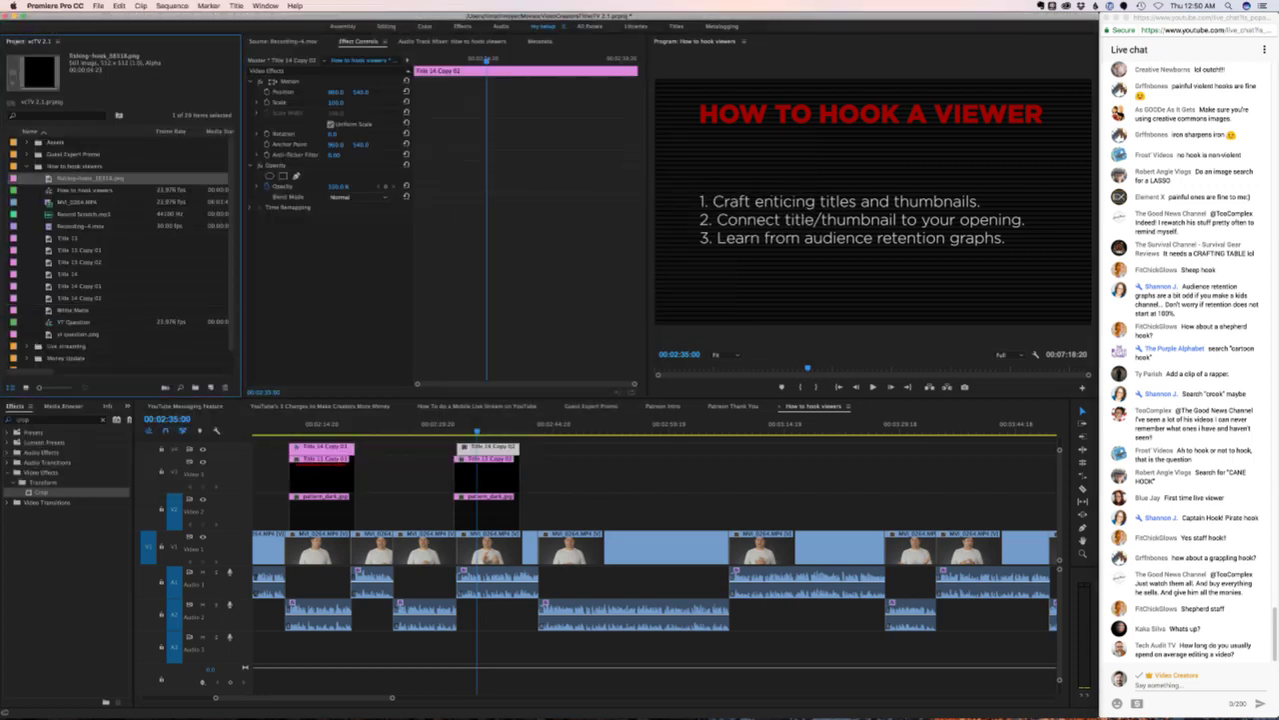
pyautogui.moveTo(90, 178); pyautogui.dragTo(519, 447)
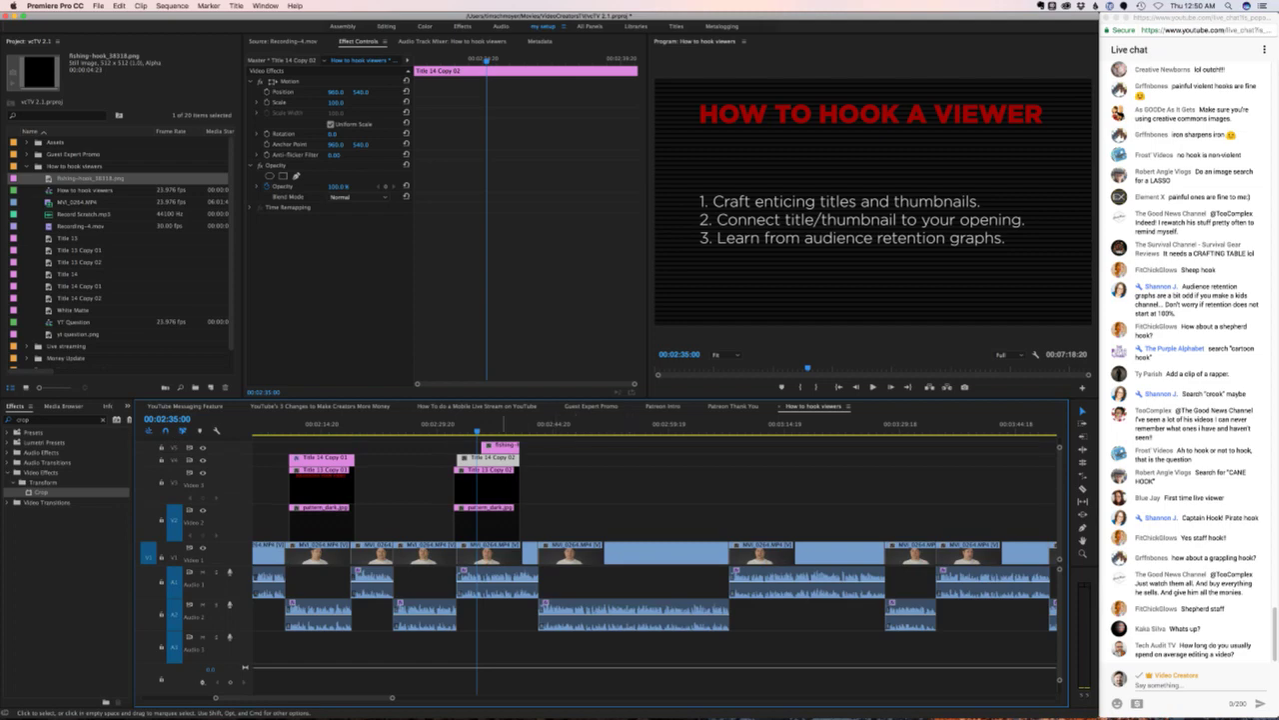
pyautogui.moveTo(483, 447); pyautogui.dragTo(455, 448)
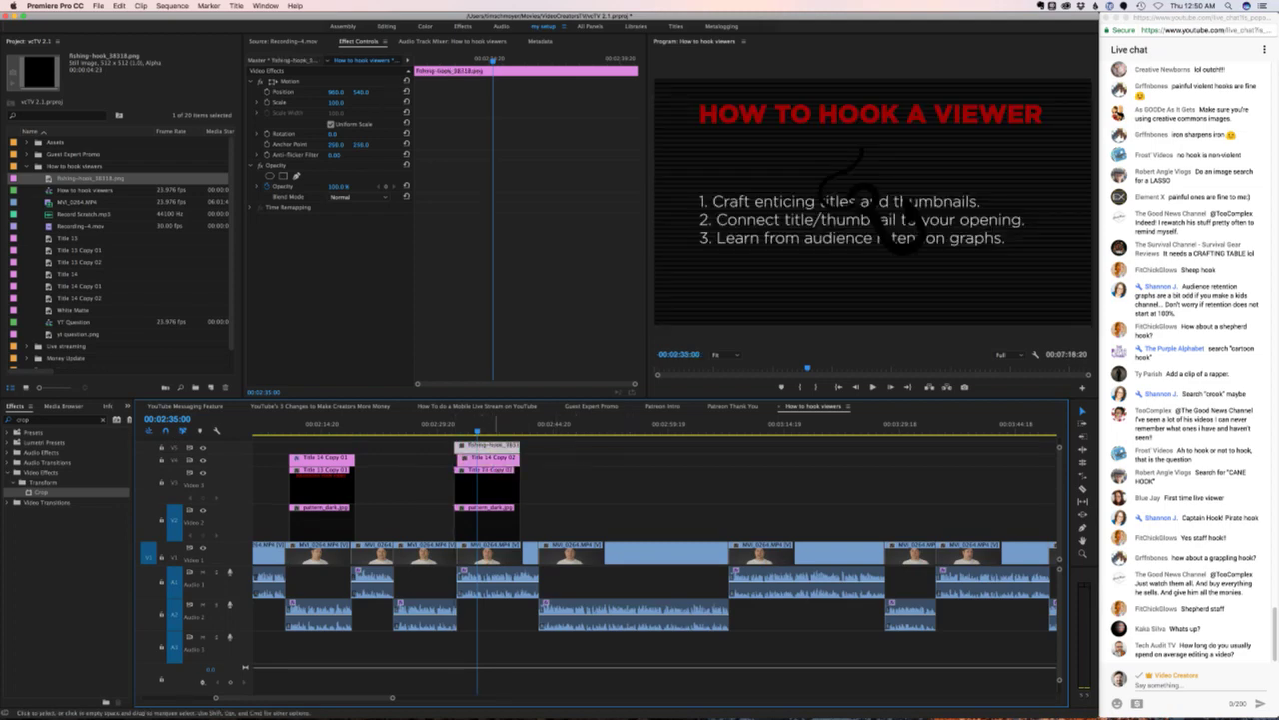
# - Apply Change to Color to the hook clip with 100% hue tolerance, changing hue, lightness and saturation
pyautogui.click(50, 419)
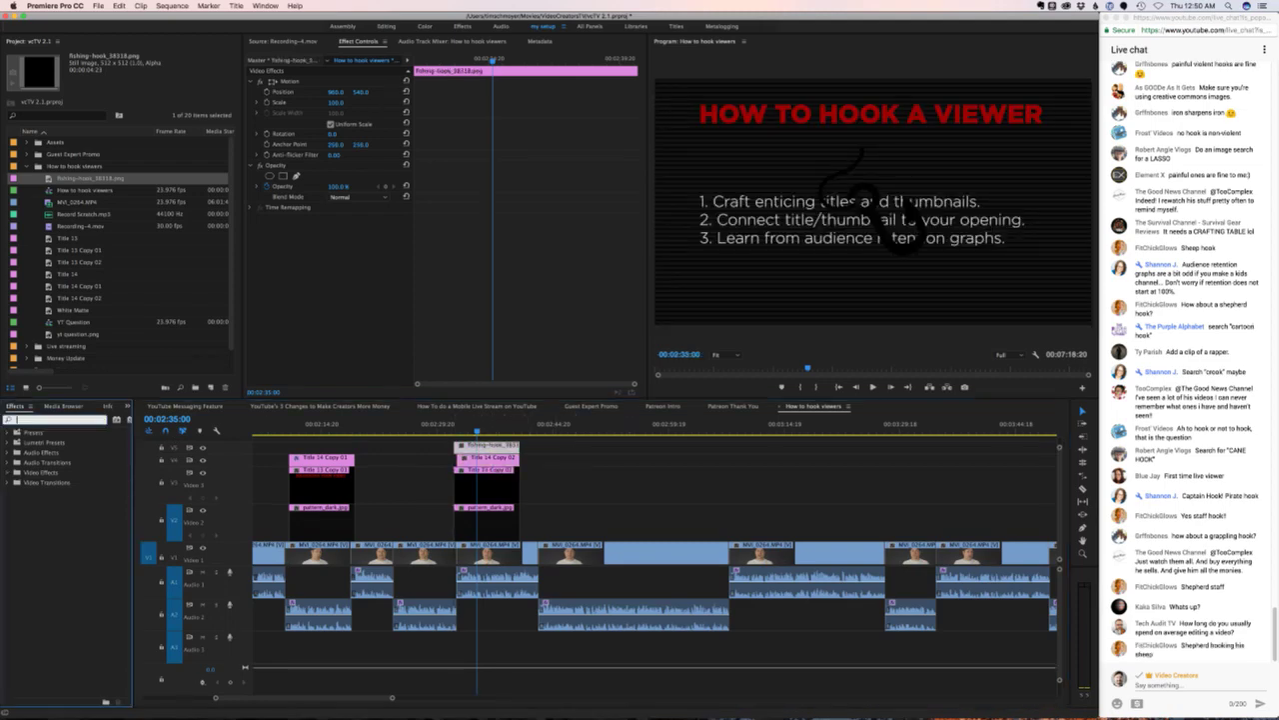
pyautogui.write('change')
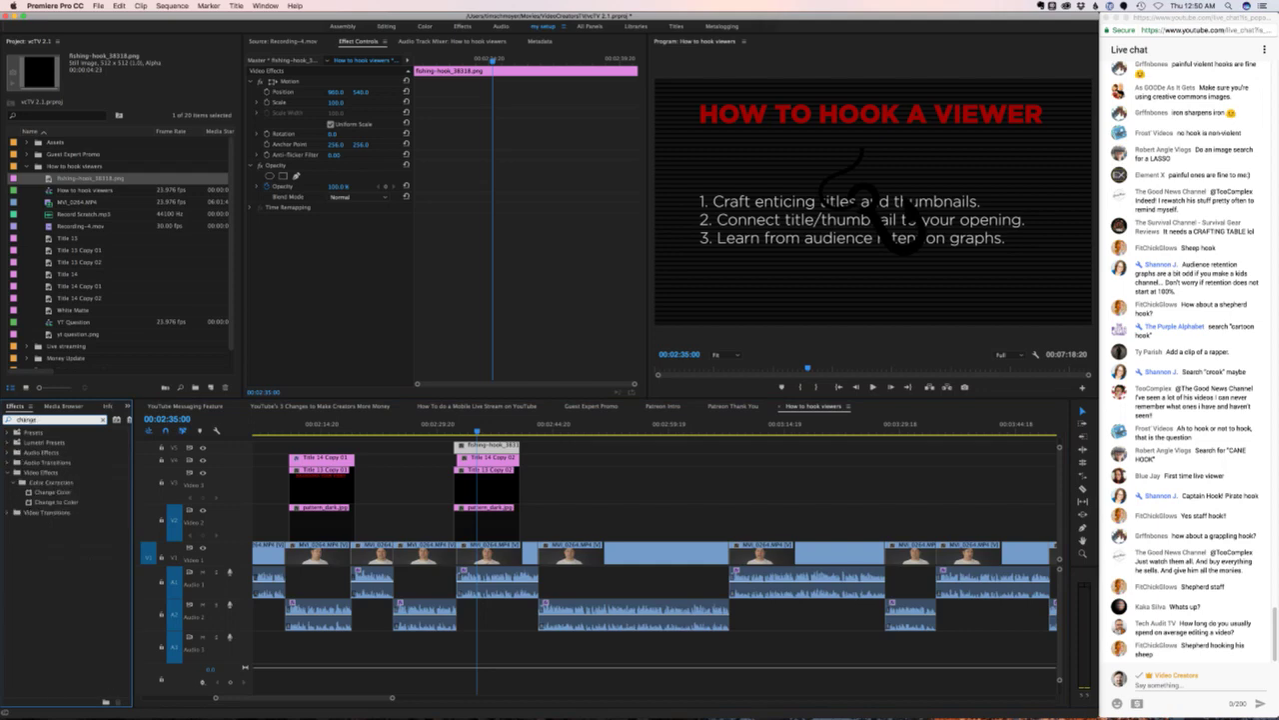
pyautogui.click(55, 502)
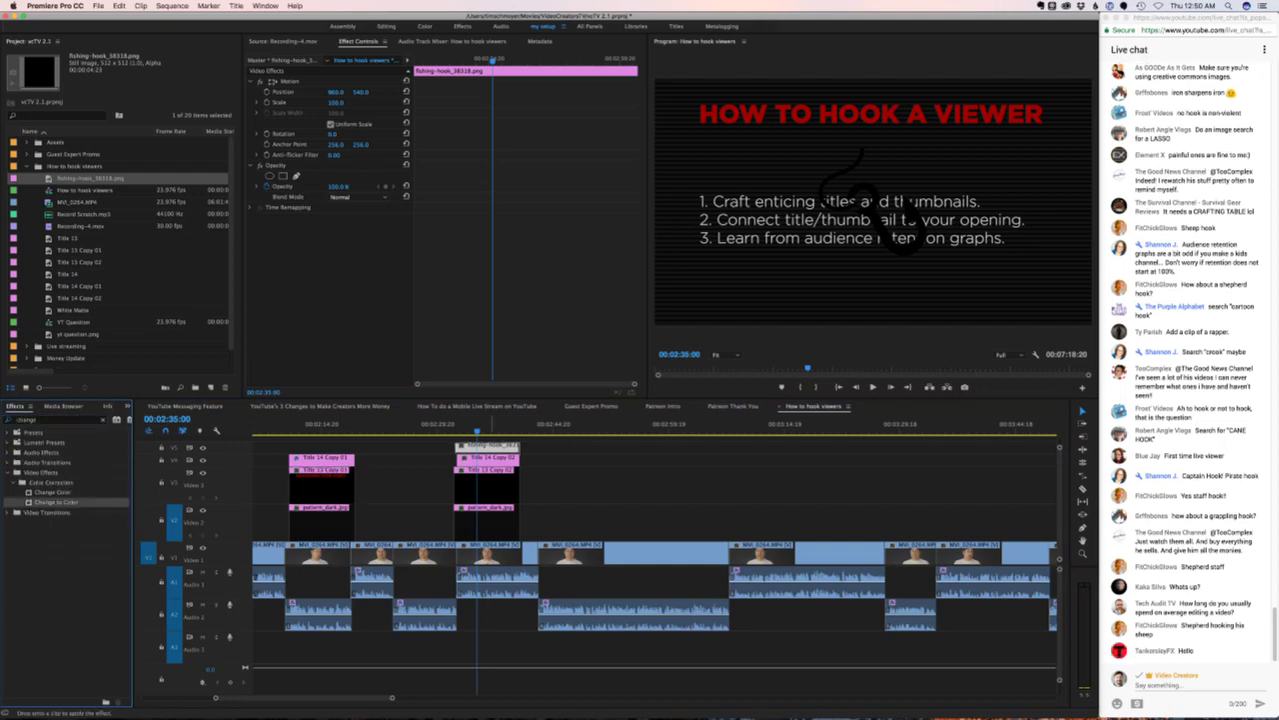
pyautogui.moveTo(487, 447); pyautogui.dragTo(487, 447)
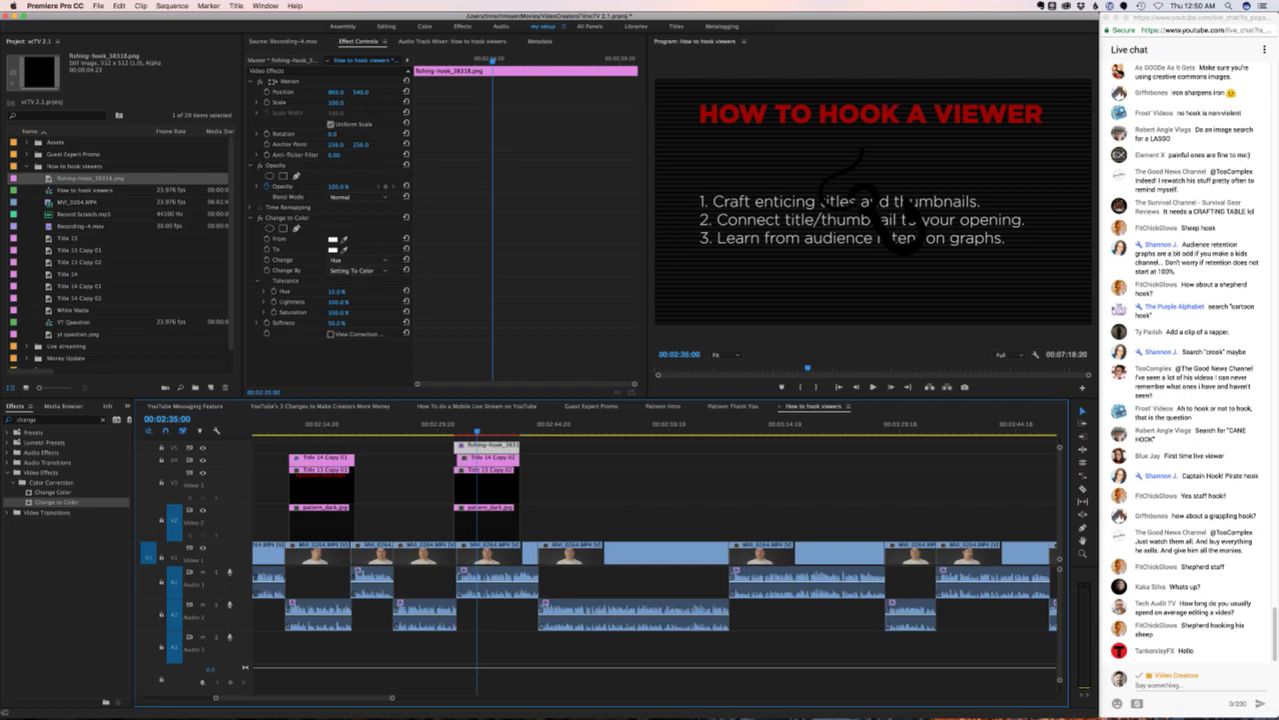
pyautogui.moveTo(337, 291); pyautogui.dragTo(289, 291)
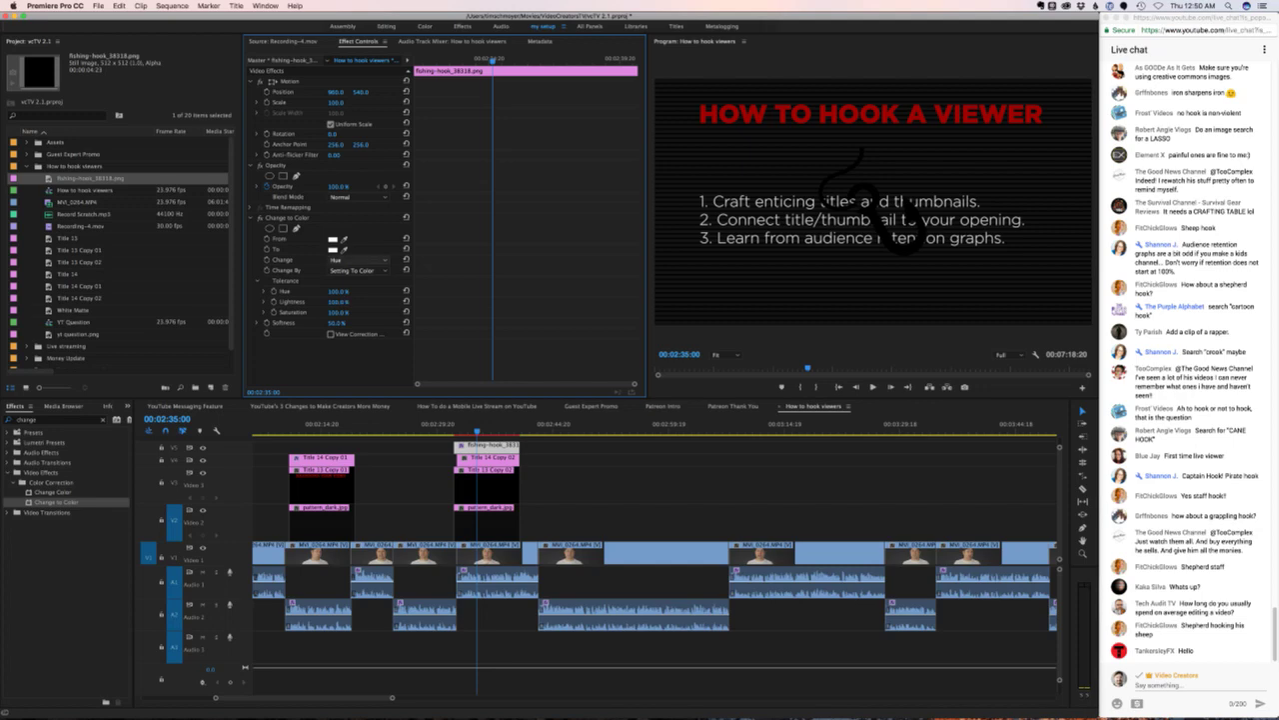
pyautogui.click(345, 260)
pyautogui.click(345, 260)
pyautogui.click(345, 260)
pyautogui.click(383, 297)
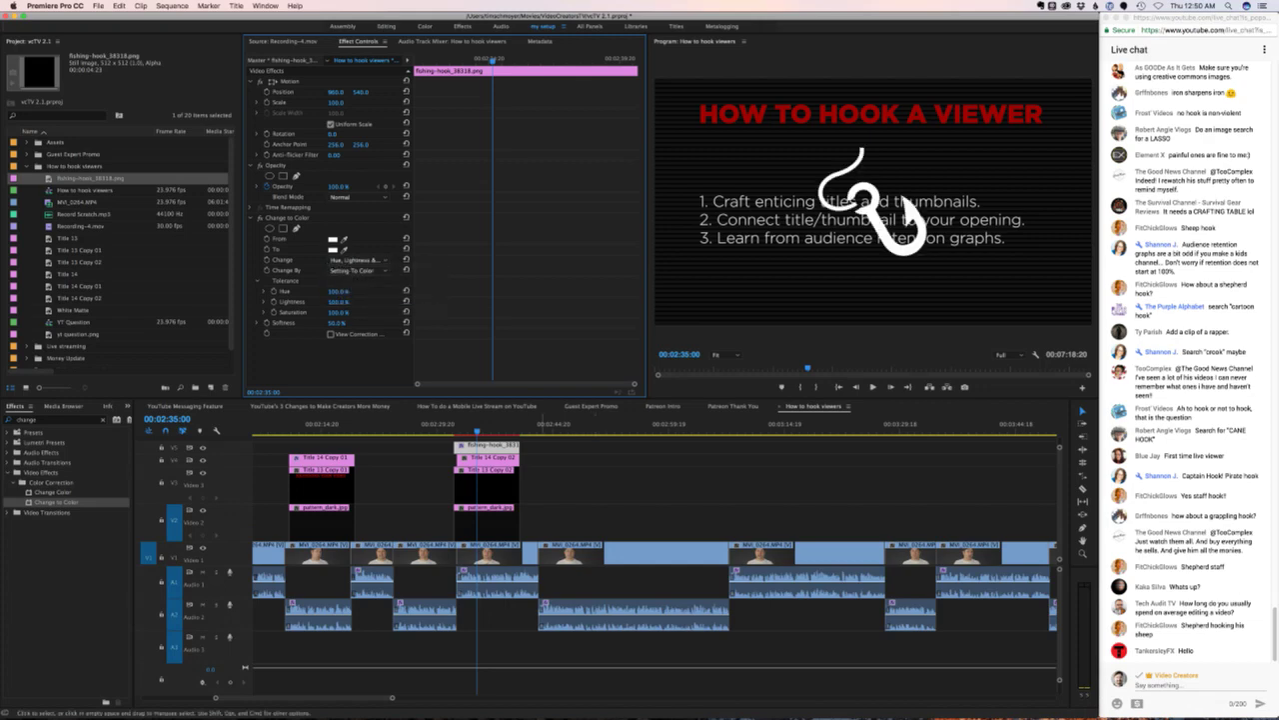
pyautogui.hotkey('shift', '3')
# - Adjust the hook's Motion Position X and Y until it sits top left beside the header
pyautogui.moveTo(337, 91); pyautogui.dragTo(150, 92)
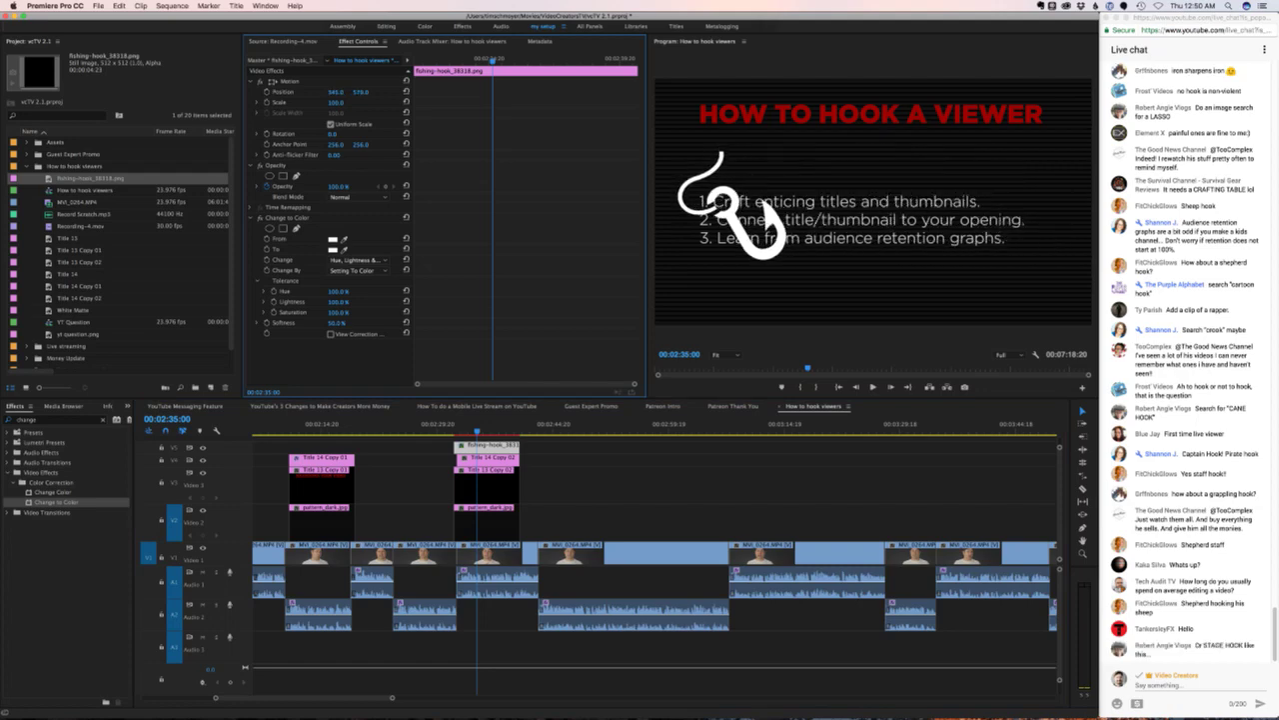
pyautogui.moveTo(360, 92); pyautogui.dragTo(423, 92)
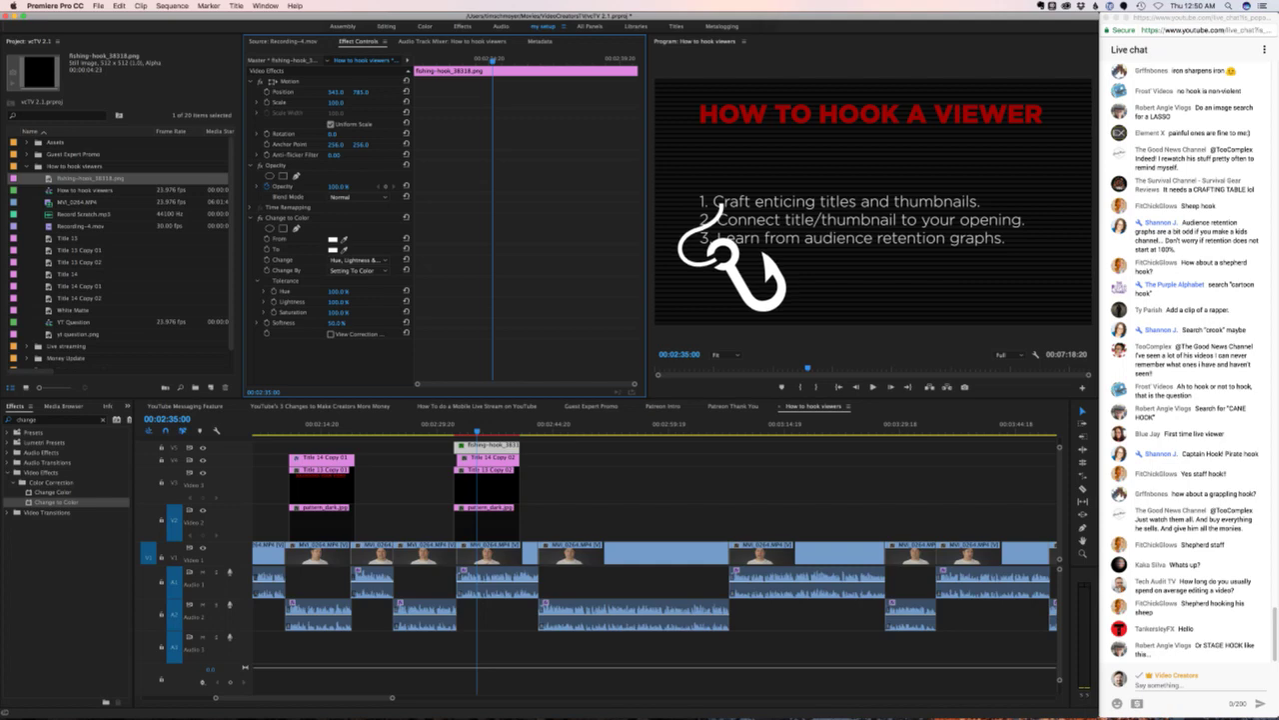
pyautogui.moveTo(360, 92); pyautogui.dragTo(362, 92)
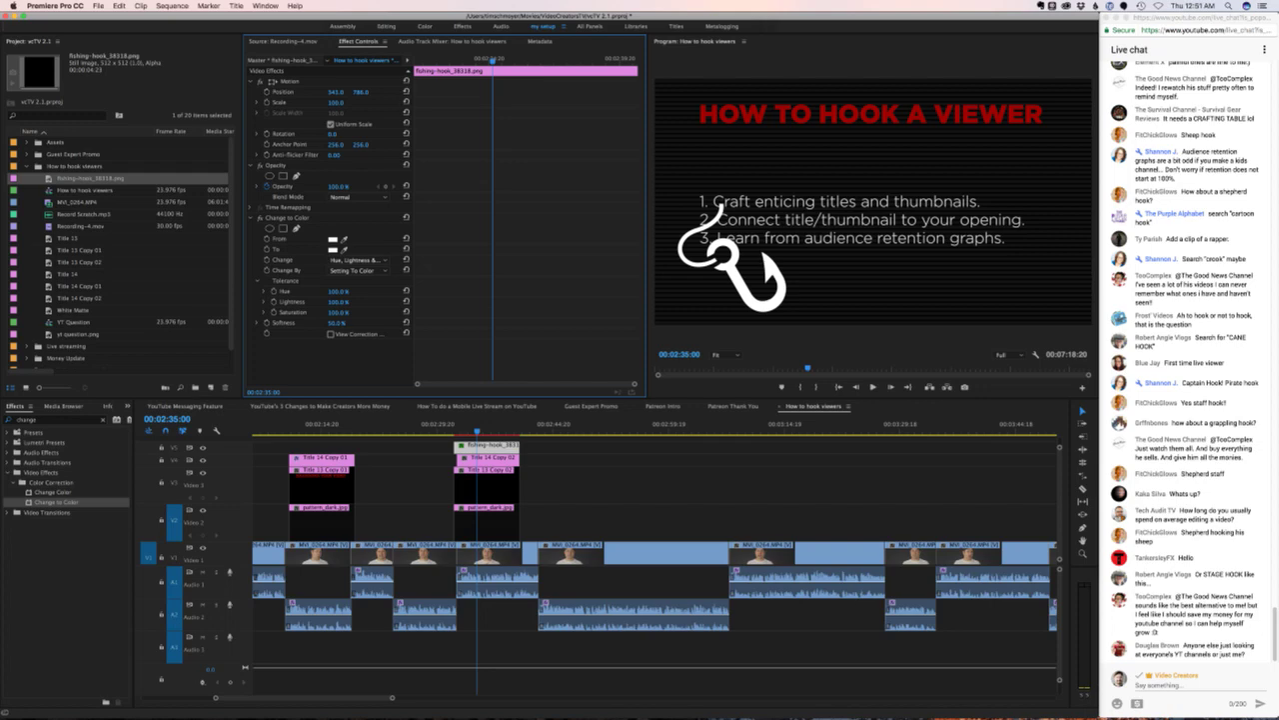
pyautogui.press('super+Tab')
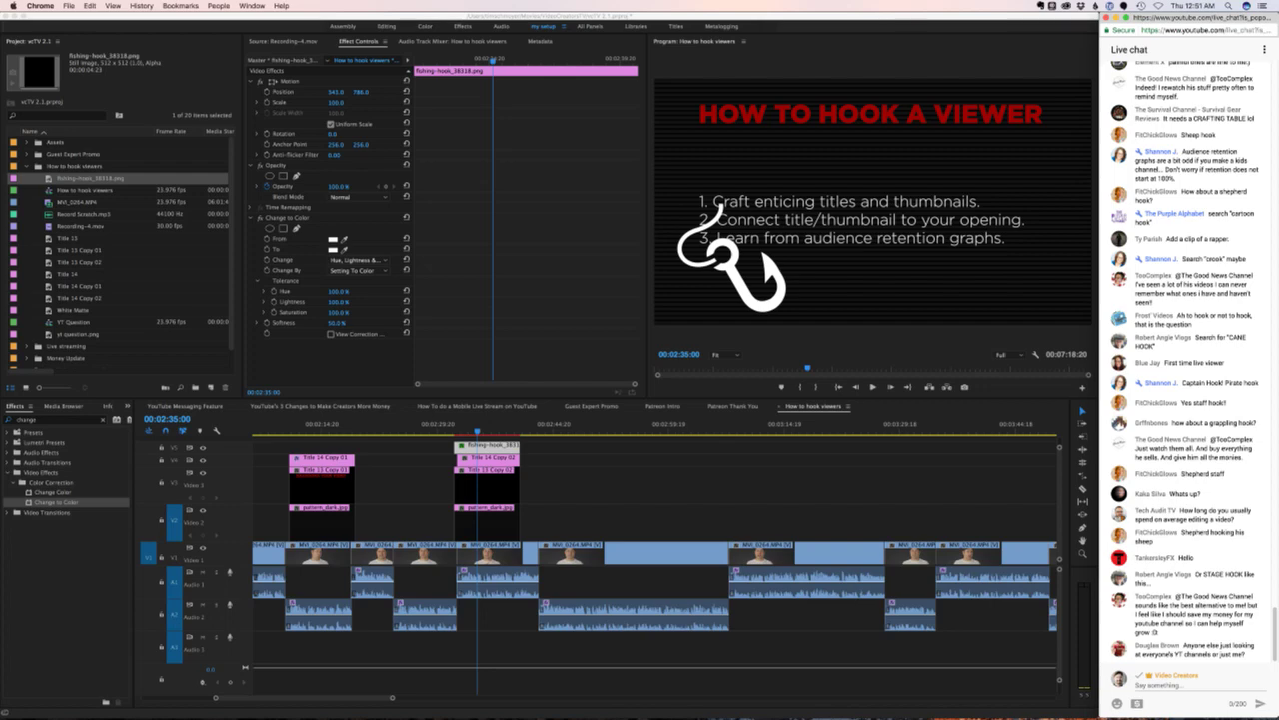
pyautogui.press('super+Tab')
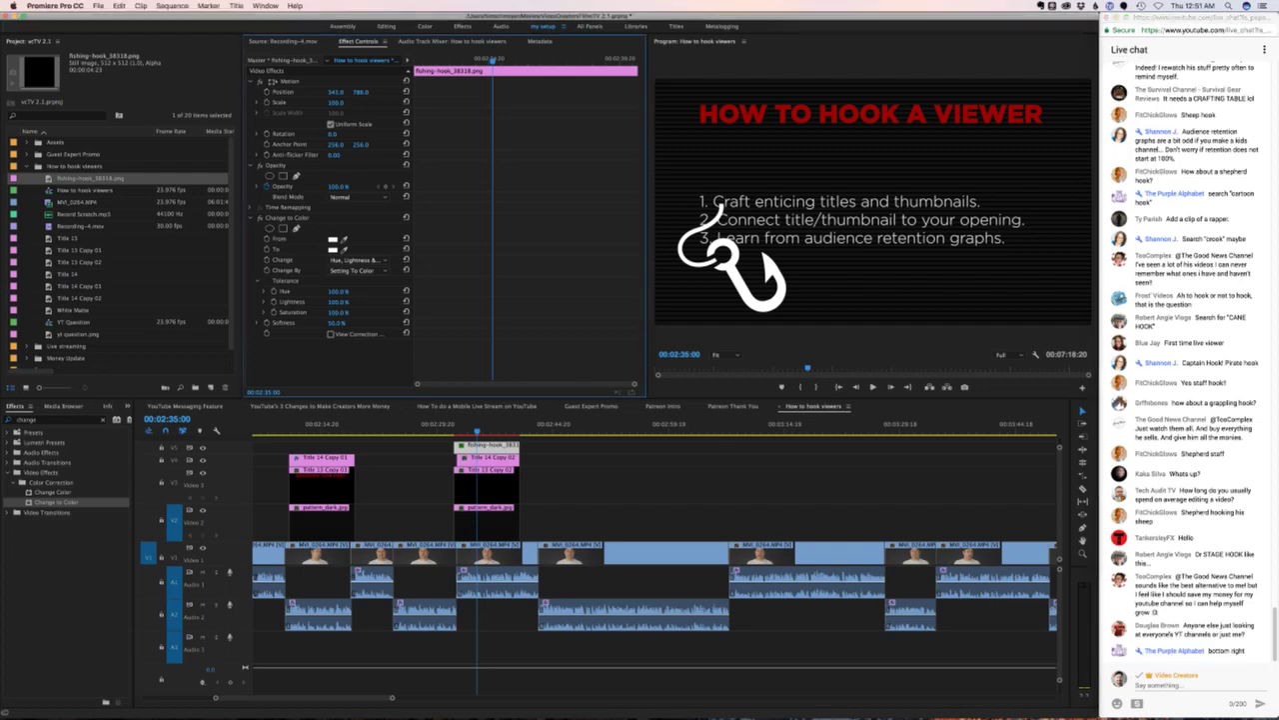
pyautogui.moveTo(336, 91); pyautogui.dragTo(287, 91)
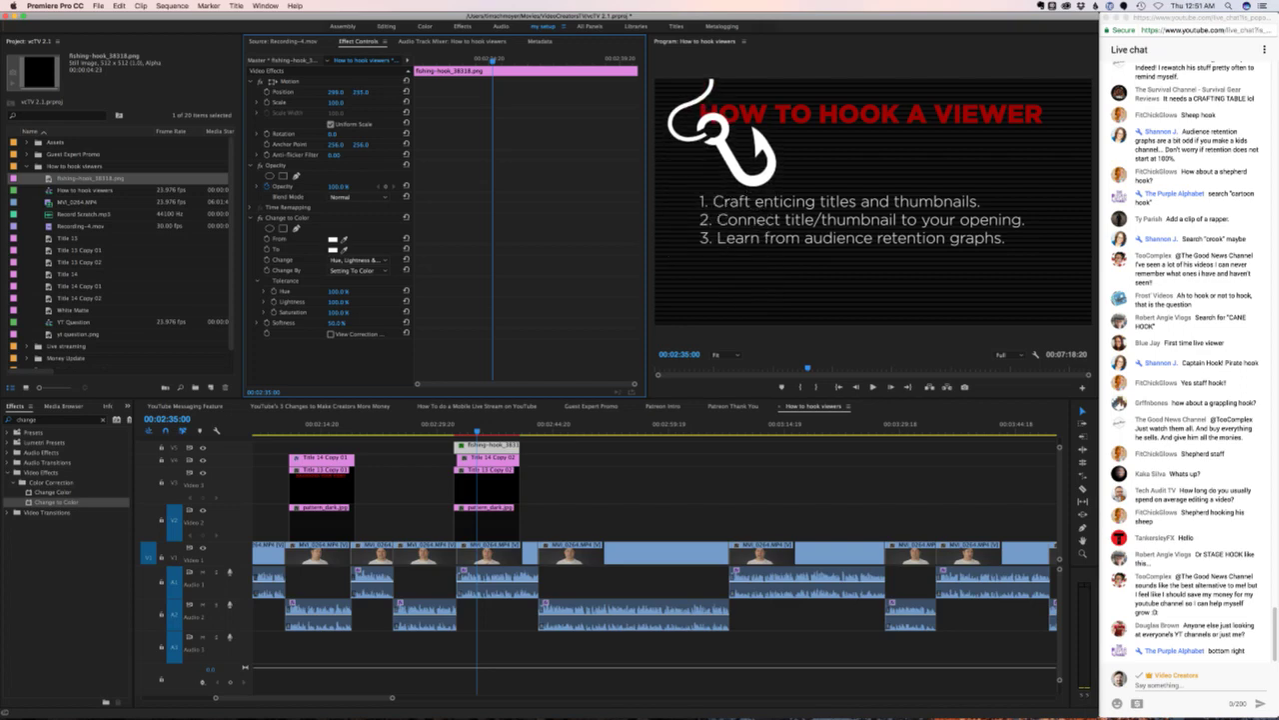
pyautogui.click(487, 457)
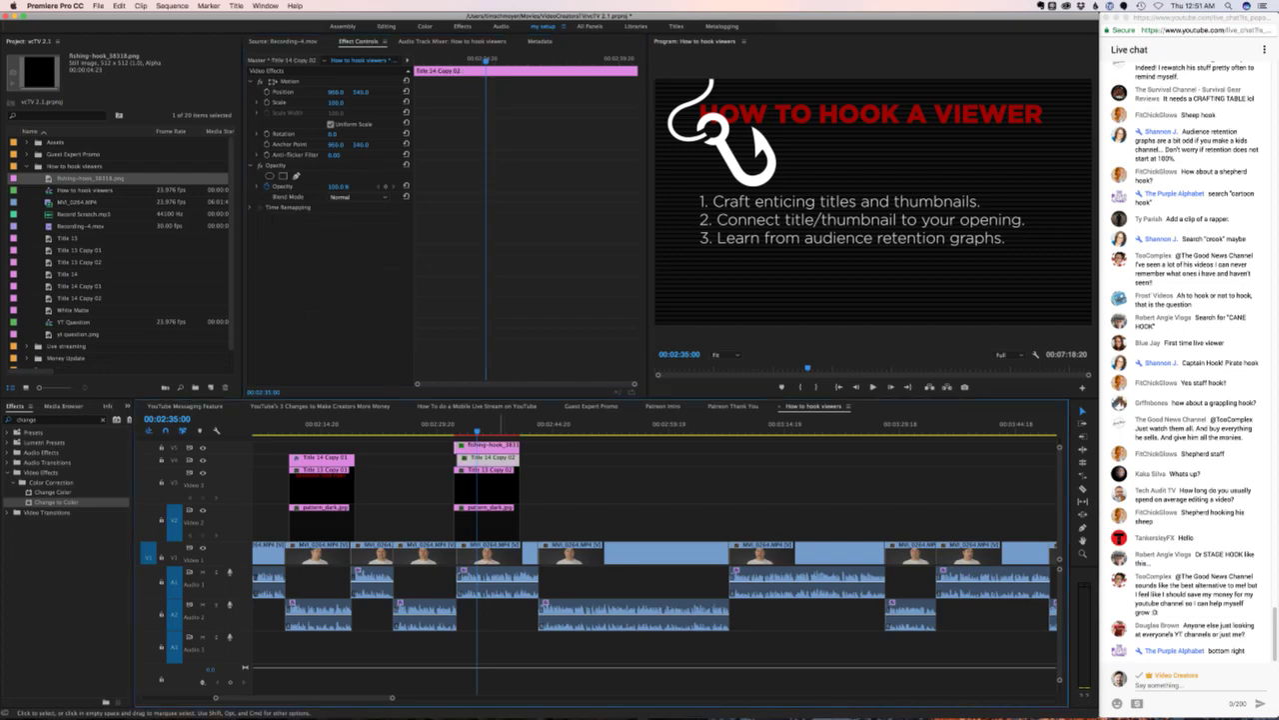
# - Break the header title into two lines, 'HOW TO' above 'HOOK A VIEWER'
pyautogui.doubleClick(487, 468)
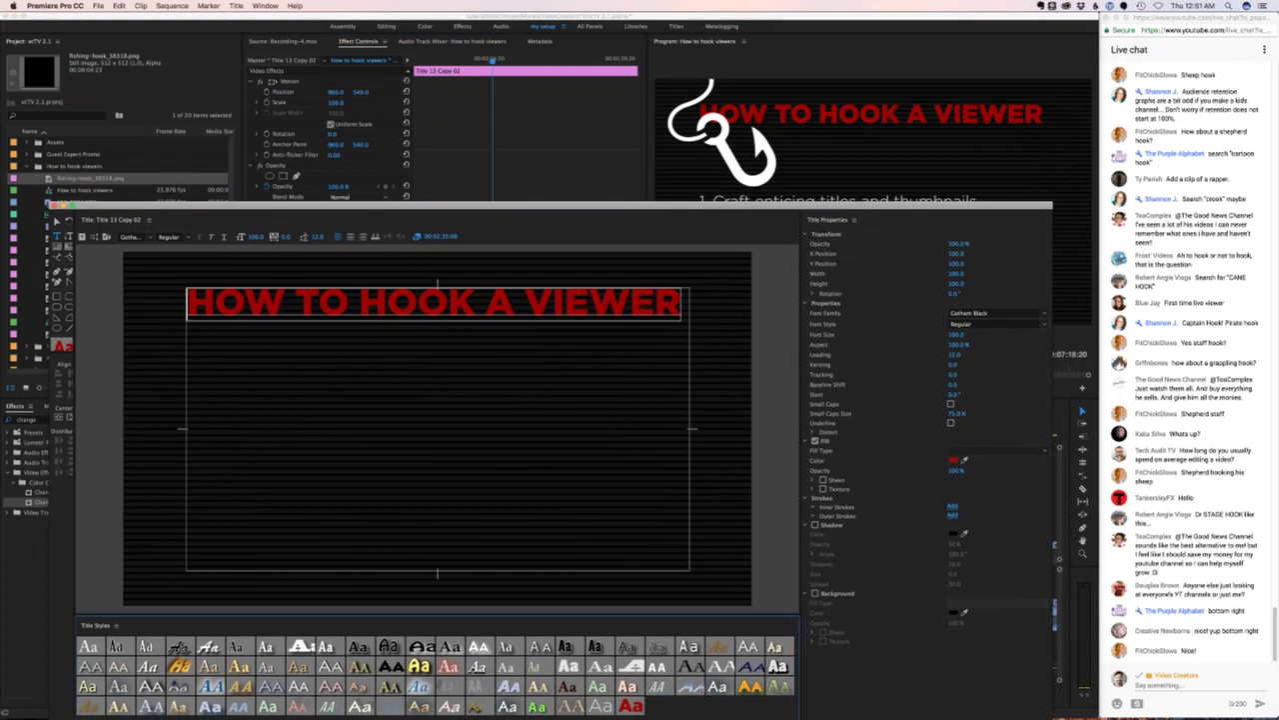
pyautogui.click(448, 302)
pyautogui.click(485, 302)
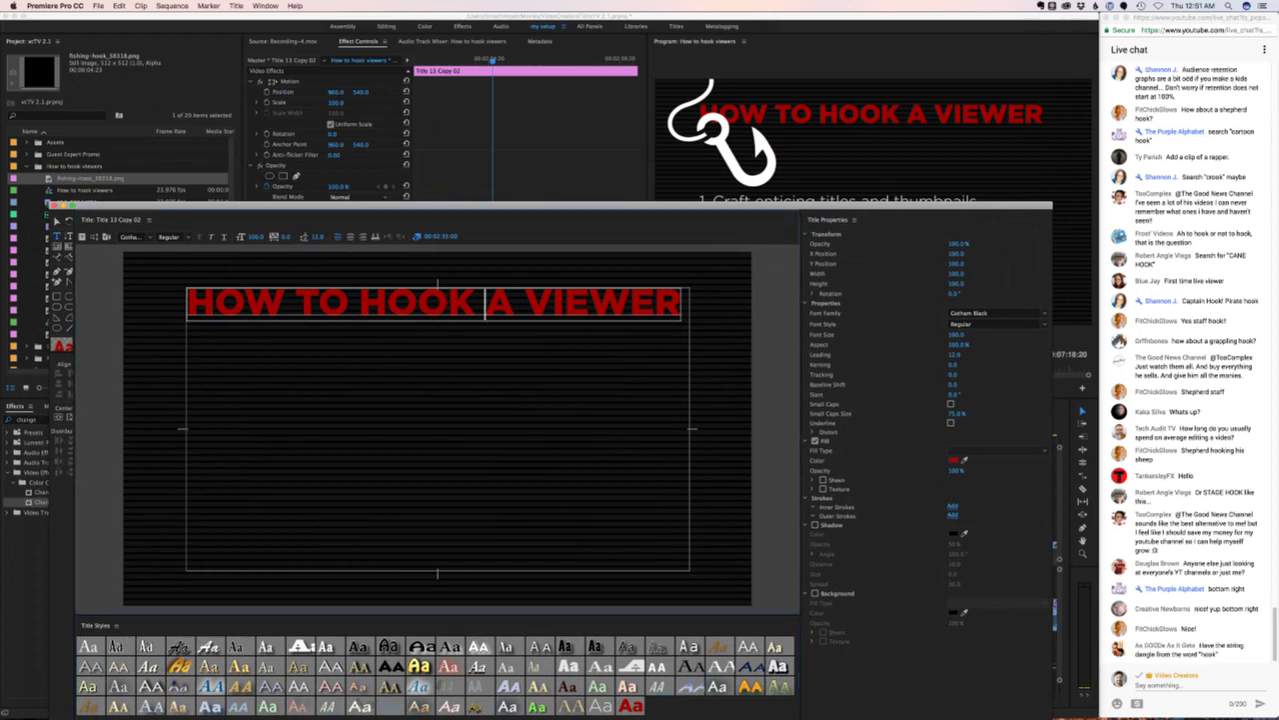
pyautogui.click(358, 302)
pyautogui.press('BackSpace')
pyautogui.press('Return')
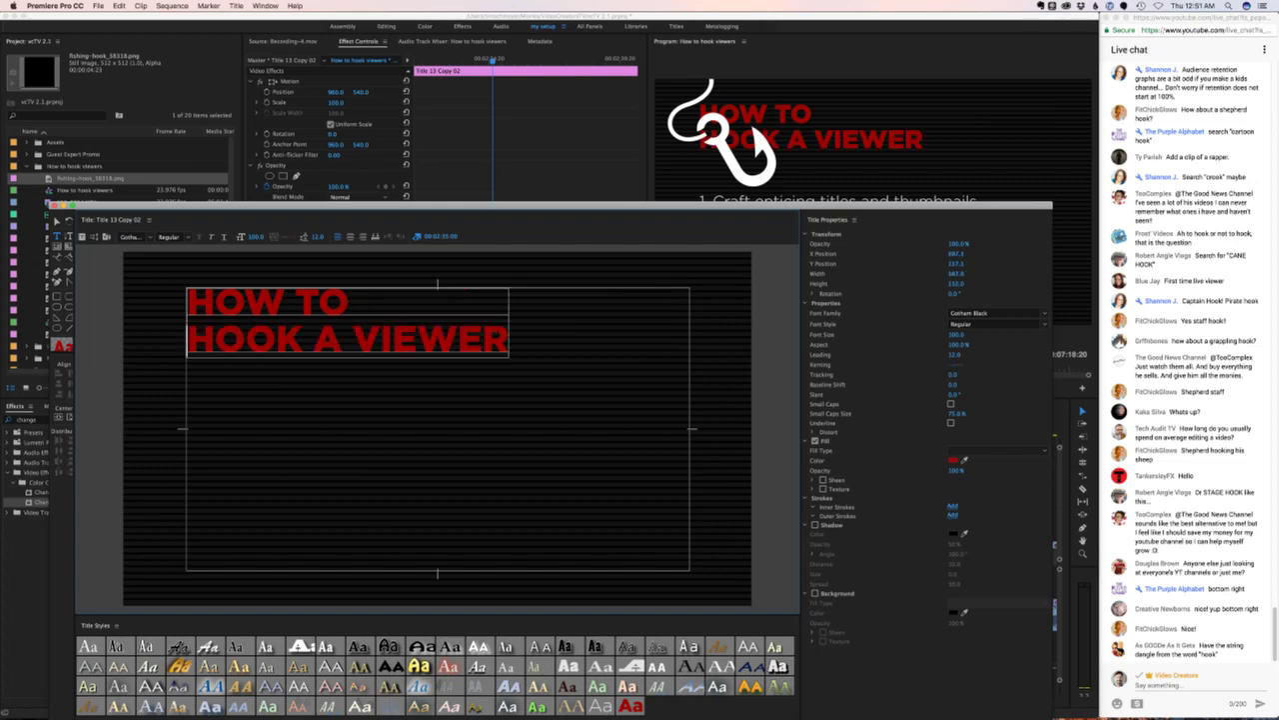
# - Right-align the header, move it to the right side of the frame, and close the editor
pyautogui.hotkey('ctrl', 'a')
pyautogui.click(363, 237)
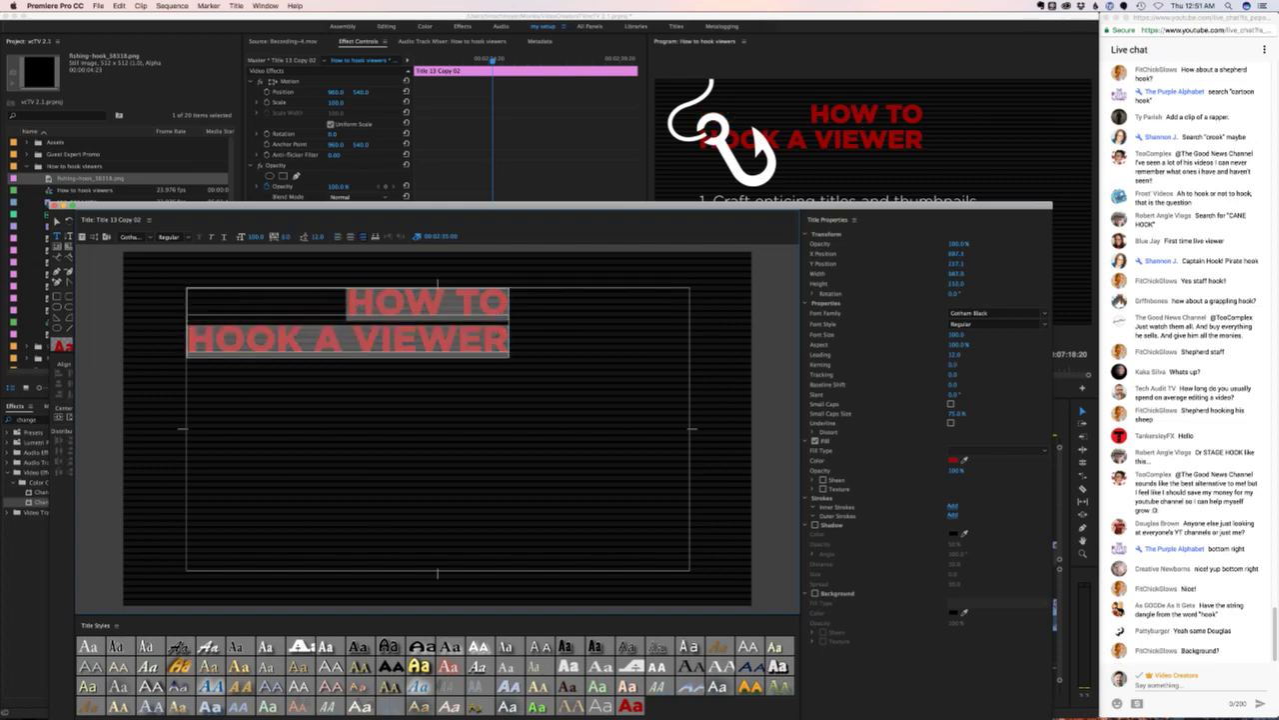
pyautogui.click(56, 221)
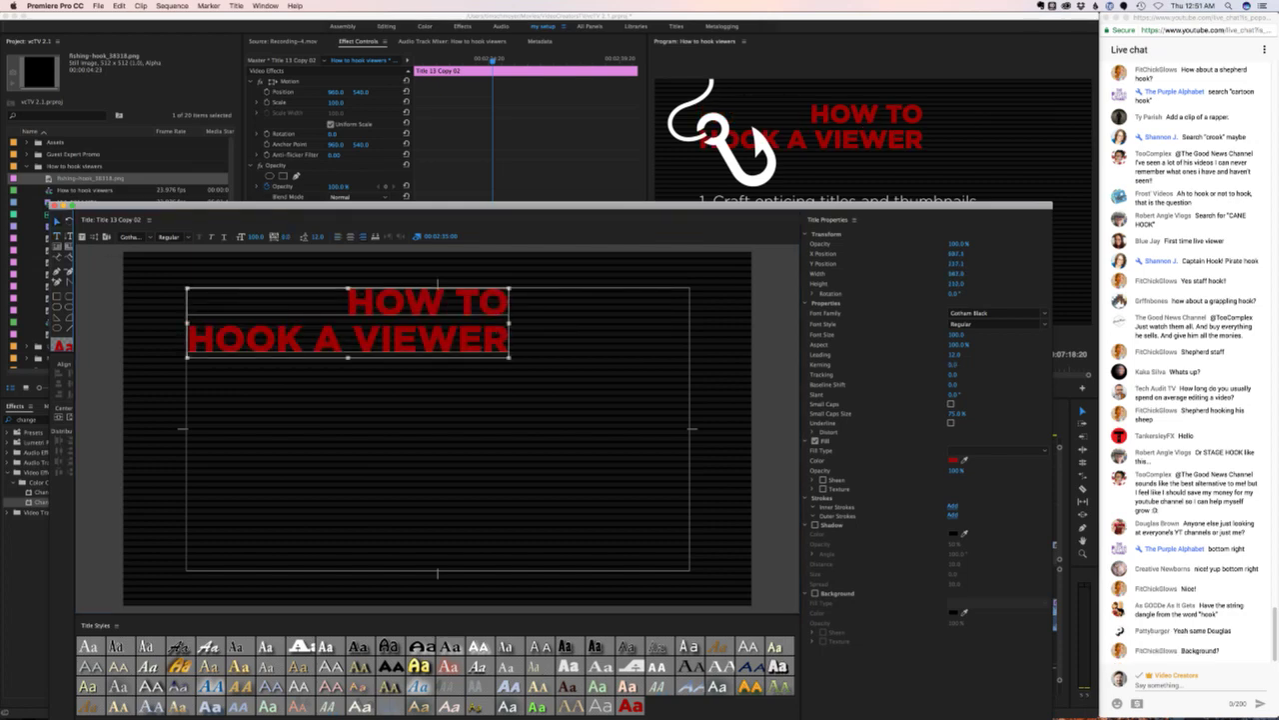
pyautogui.moveTo(378, 335); pyautogui.dragTo(560, 336)
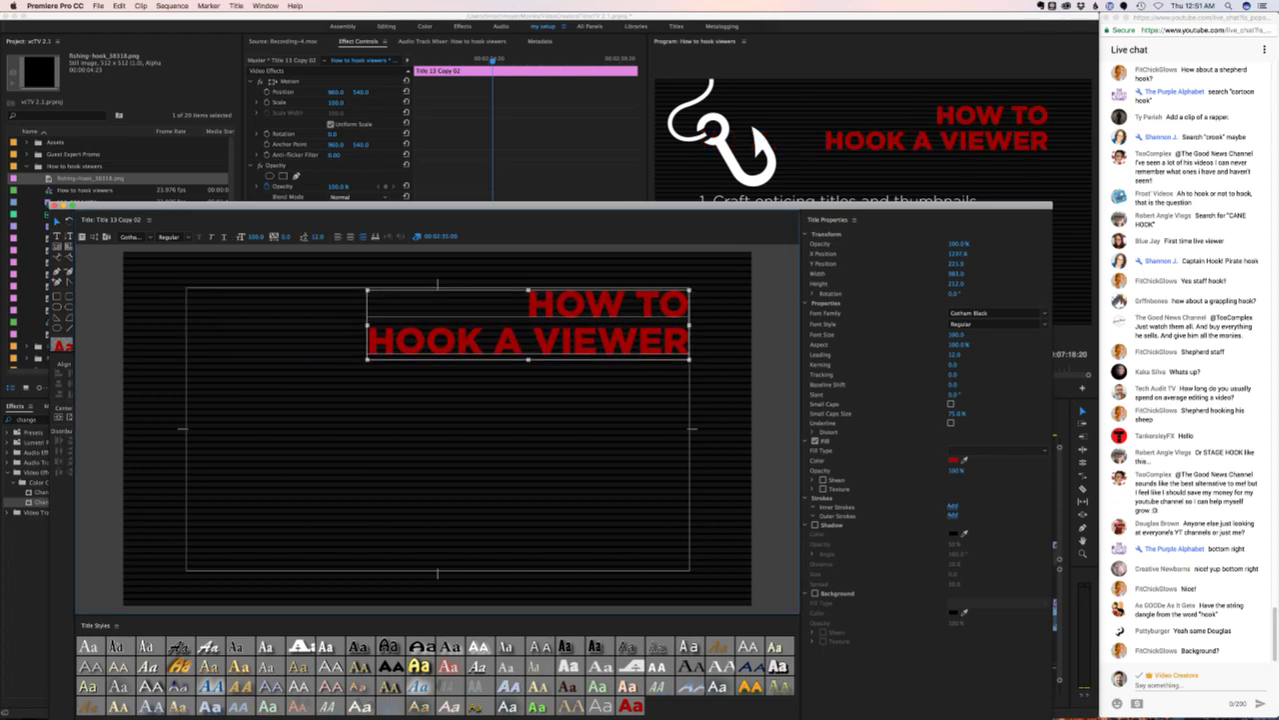
pyautogui.press('Up')
pyautogui.press('Up')
pyautogui.press('Up')
pyautogui.press('Up')
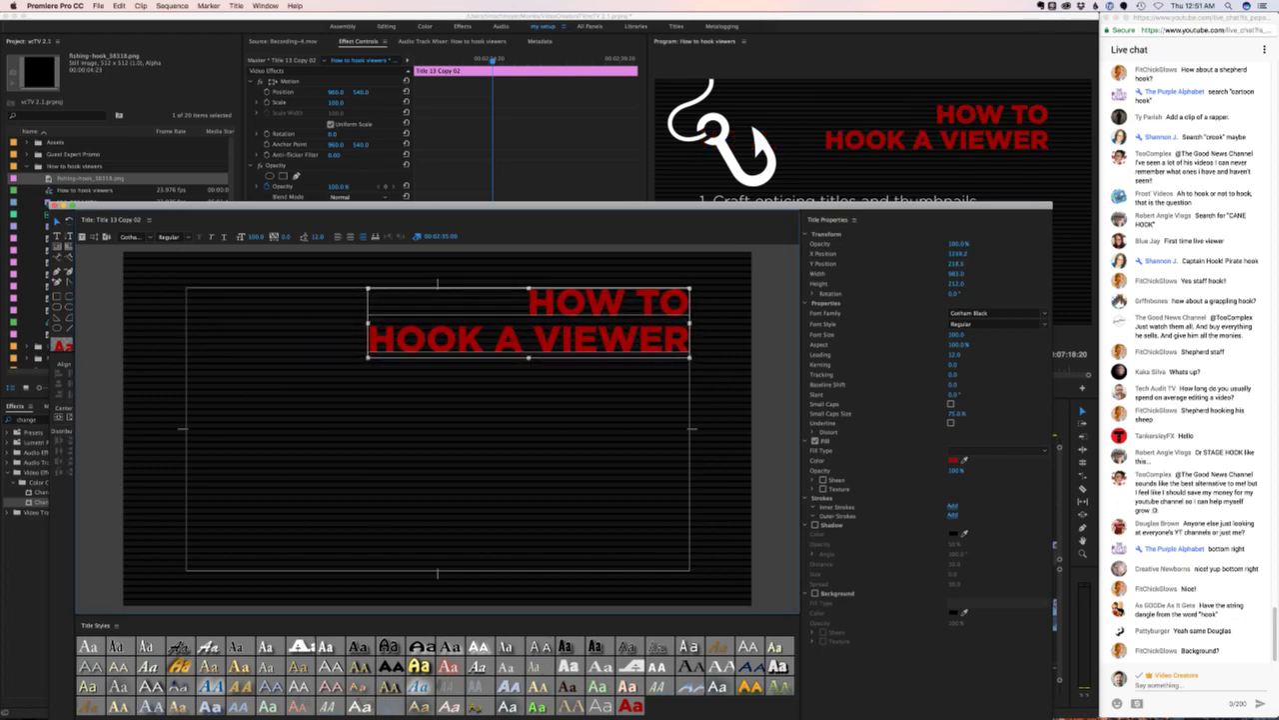
pyautogui.press('Down')
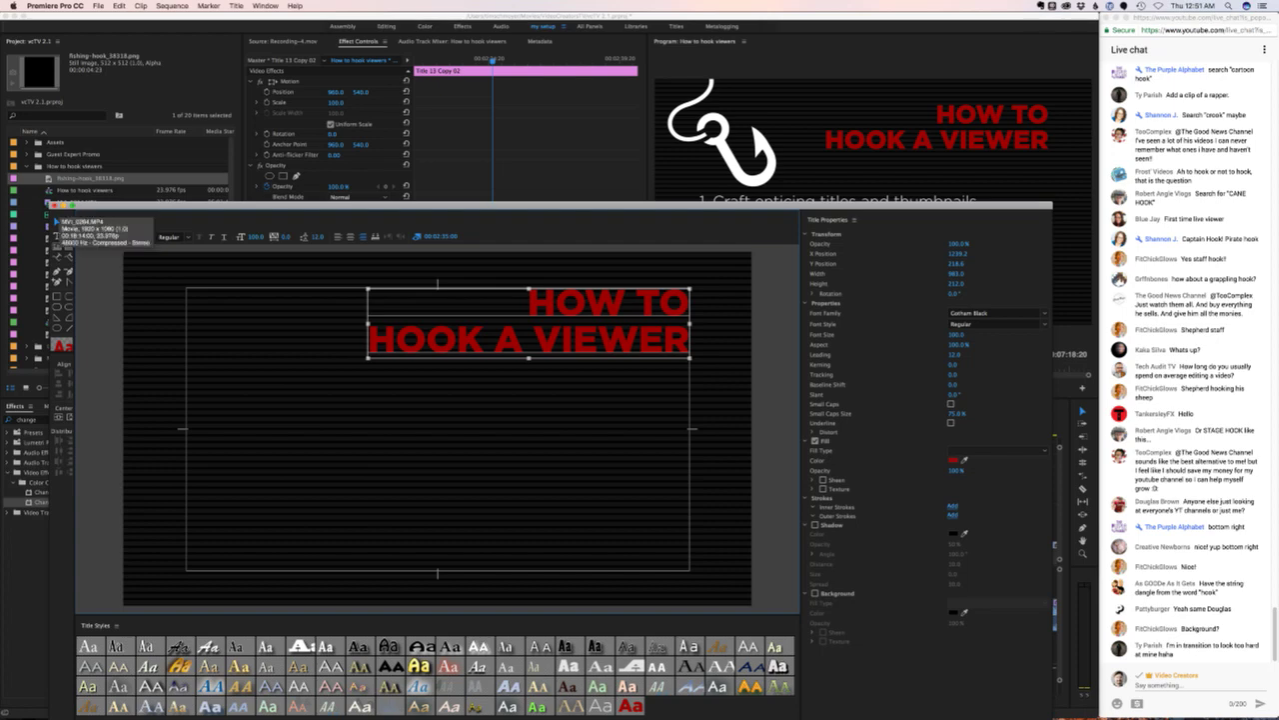
pyautogui.click(52, 206)
# - Nudge the Title 14 Copy 02 tips list down twice with Shift+Down and close the editor
pyautogui.click(486, 457)
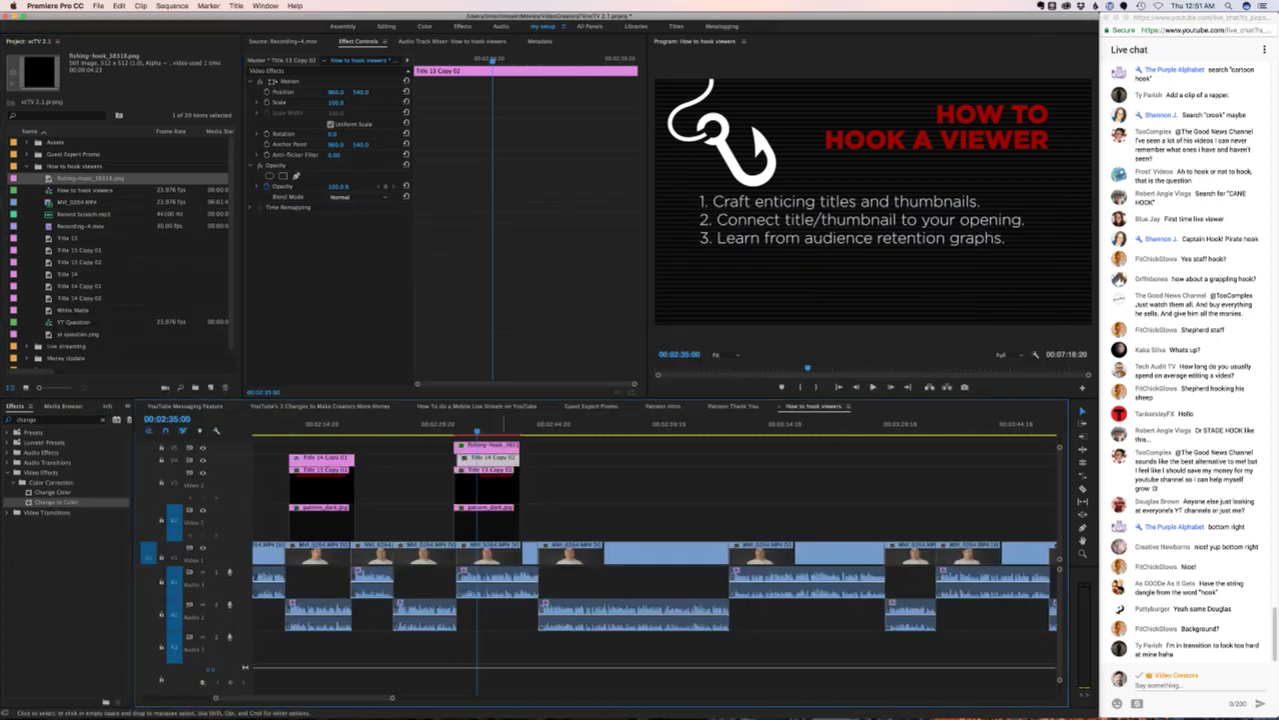
pyautogui.doubleClick(487, 457)
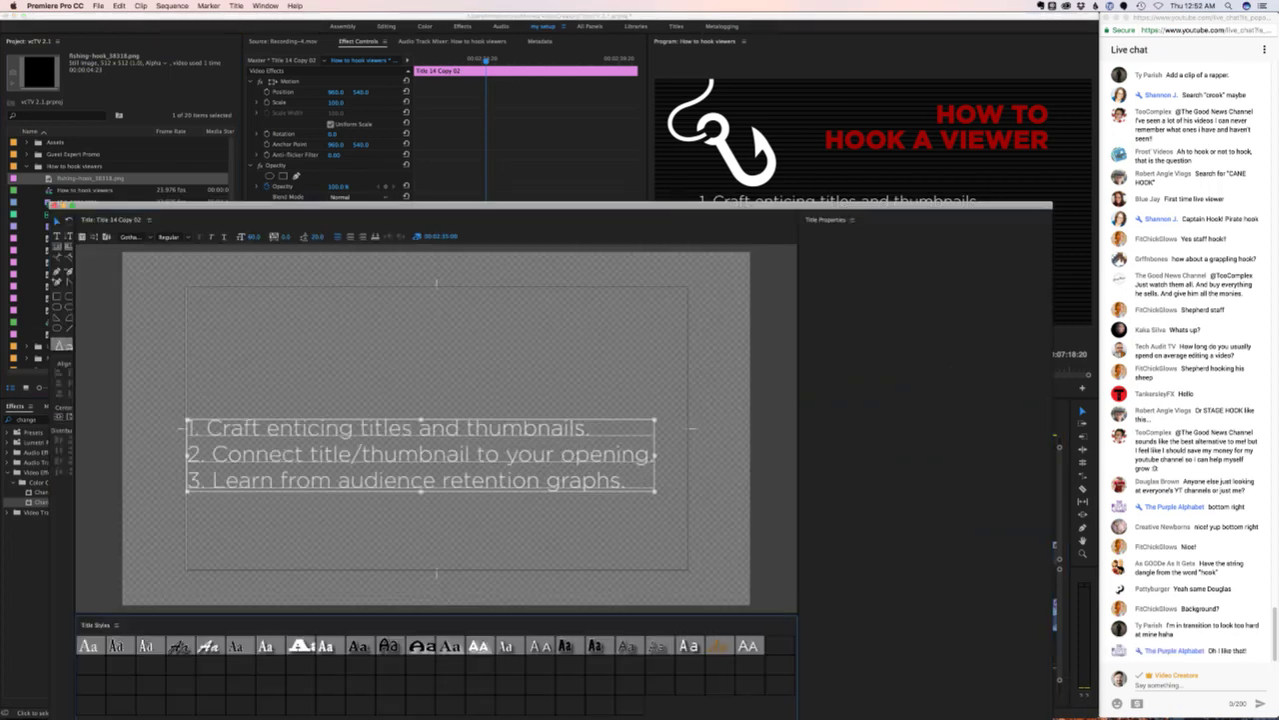
pyautogui.hotkey('shift', 'Down')
pyautogui.hotkey('shift', 'Down')
pyautogui.hotkey('shift', 'Down')
pyautogui.hotkey('shift', 'Down')
pyautogui.hotkey('shift', 'Down')
pyautogui.hotkey('shift', 'Down')
pyautogui.hotkey('shift', 'Down')
pyautogui.hotkey('shift', 'Down')
pyautogui.hotkey('shift', 'Down')
pyautogui.hotkey('shift', 'Down')
pyautogui.hotkey('shift', 'Down')
pyautogui.hotkey('shift', 'Down')
pyautogui.hotkey('shift', 'Down')
pyautogui.hotkey('shift', 'Down')
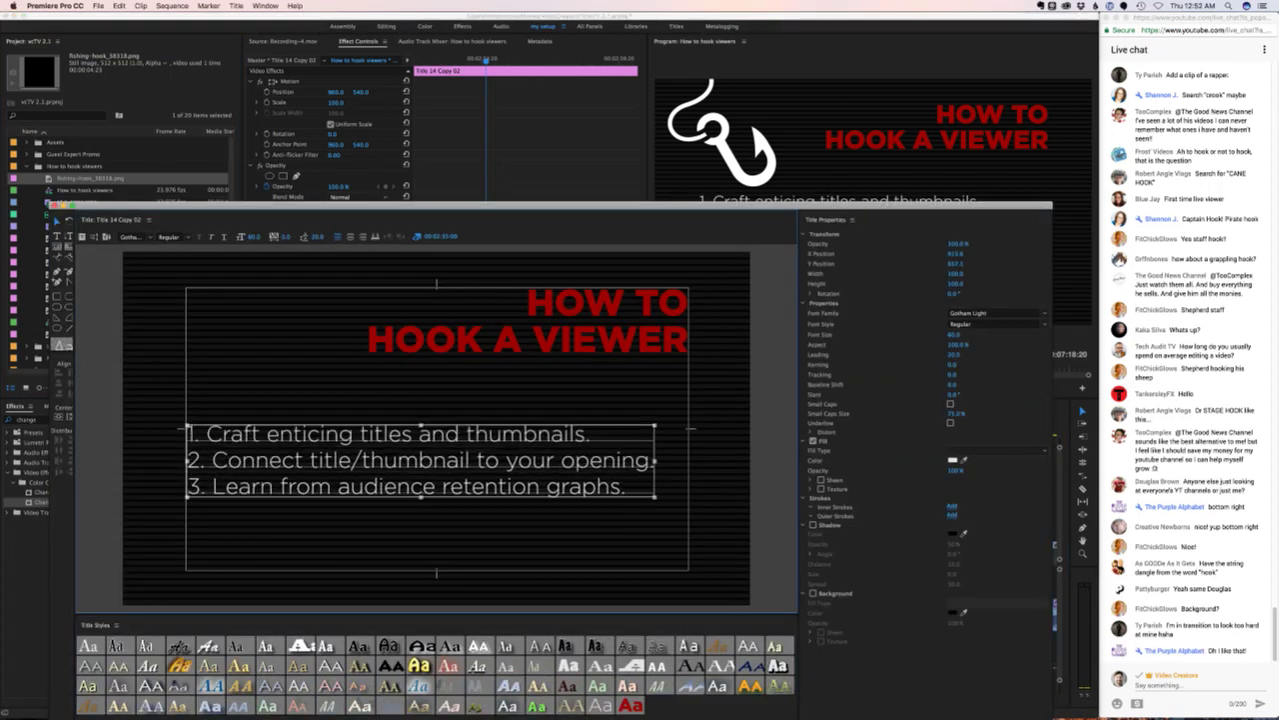
pyautogui.hotkey('shift', 'Down')
pyautogui.hotkey('shift', 'Down')
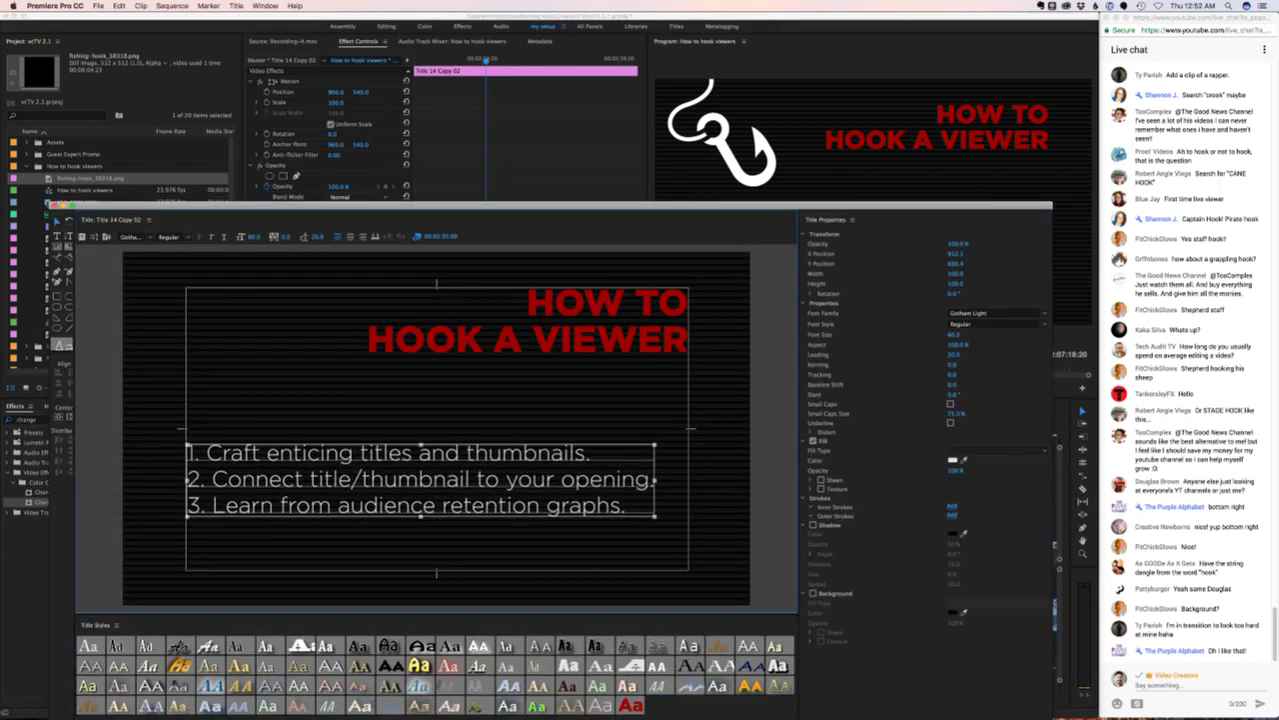
pyautogui.moveTo(560, 207); pyautogui.dragTo(562, 145)
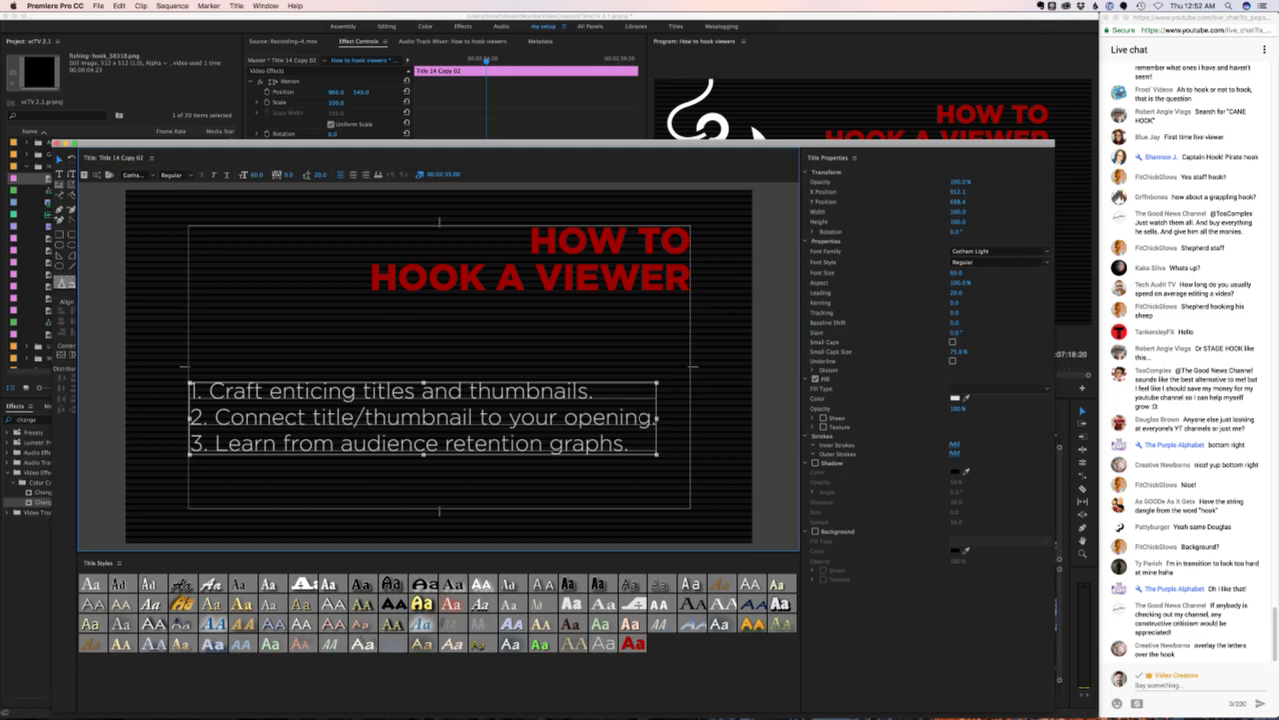
pyautogui.press('super+w')
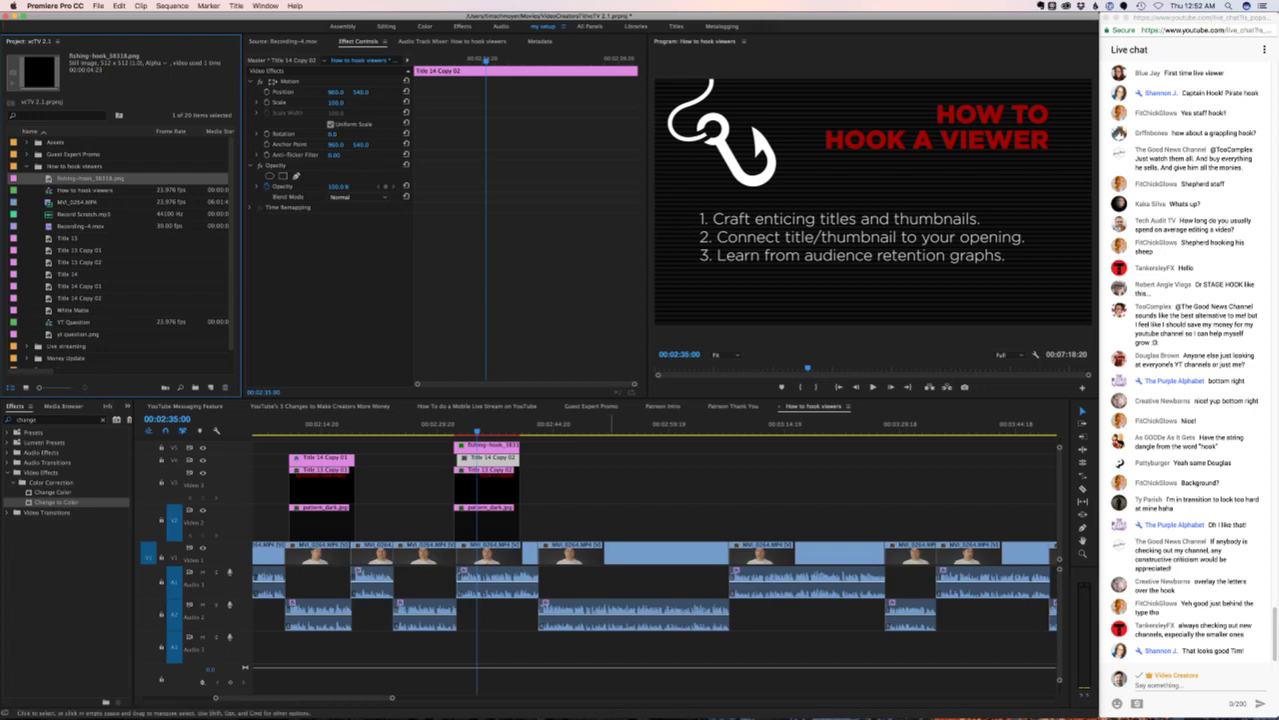
# - Play back the title card, then apply the Crop effect to the Title 14 Copy 02 clip
pyautogui.click(605, 416)
pyautogui.click(450, 428)
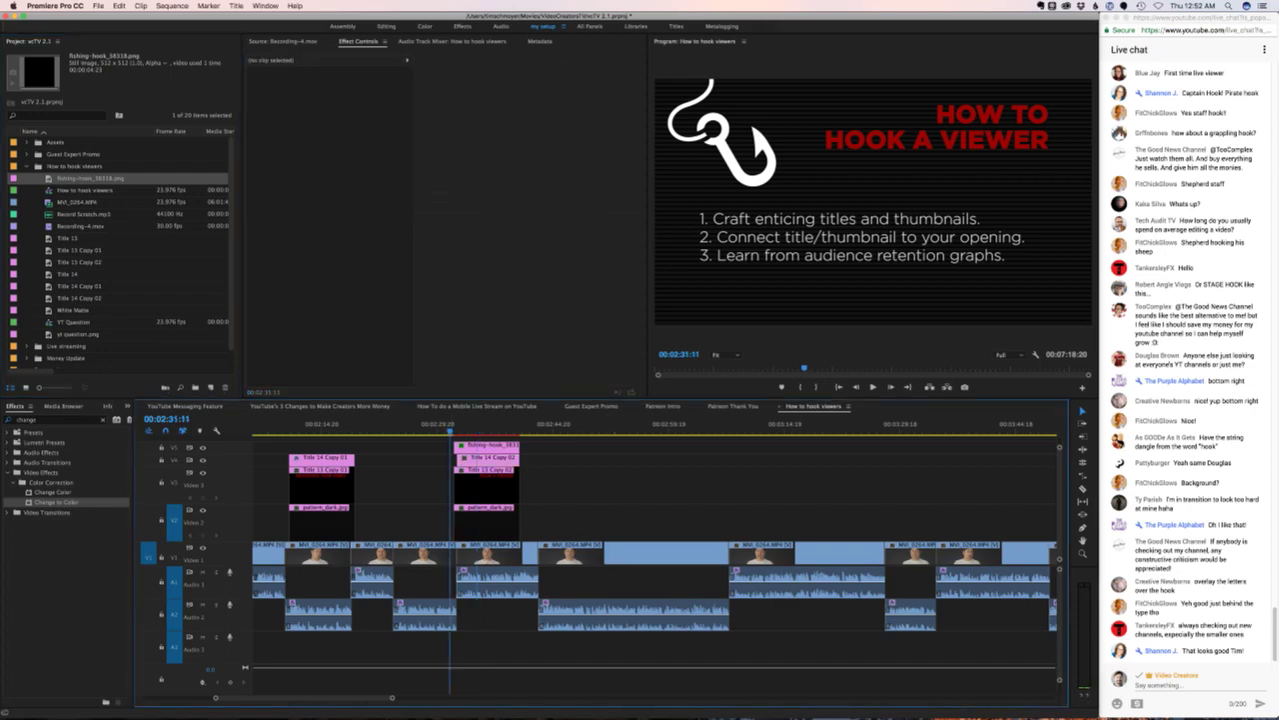
pyautogui.press('space')
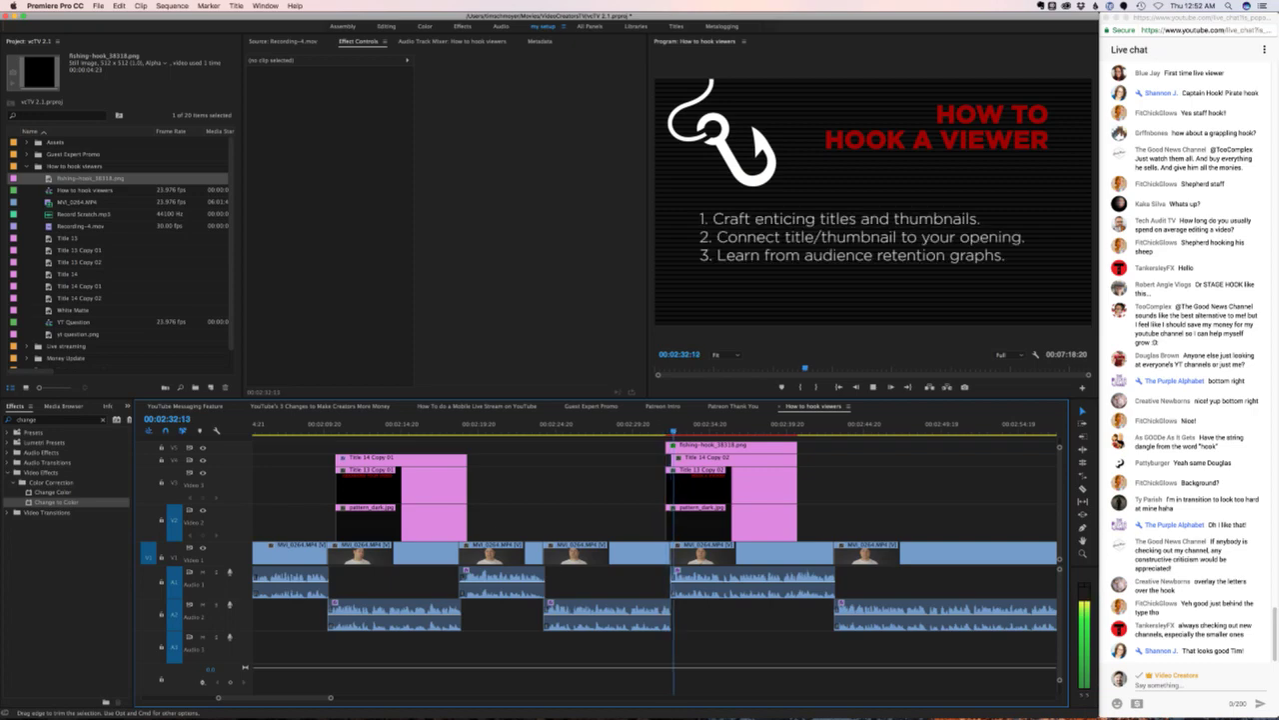
pyautogui.click(740, 456)
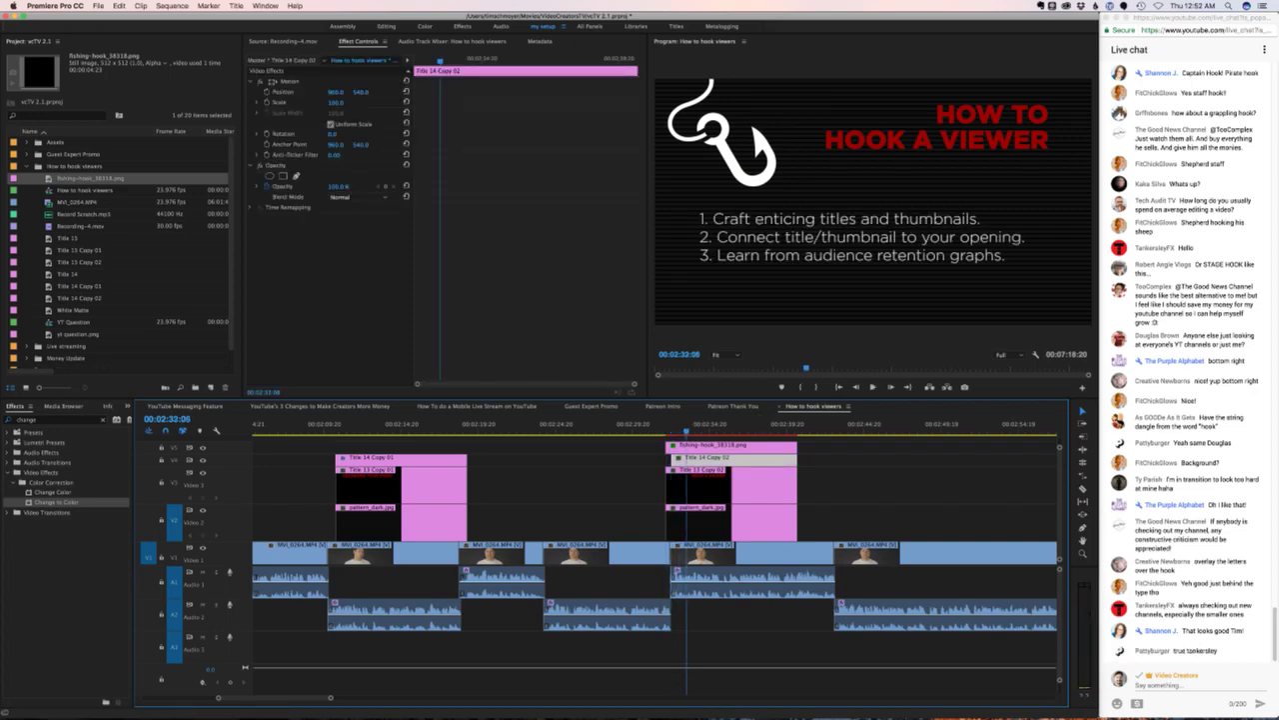
pyautogui.click(55, 419)
pyautogui.write('crop')
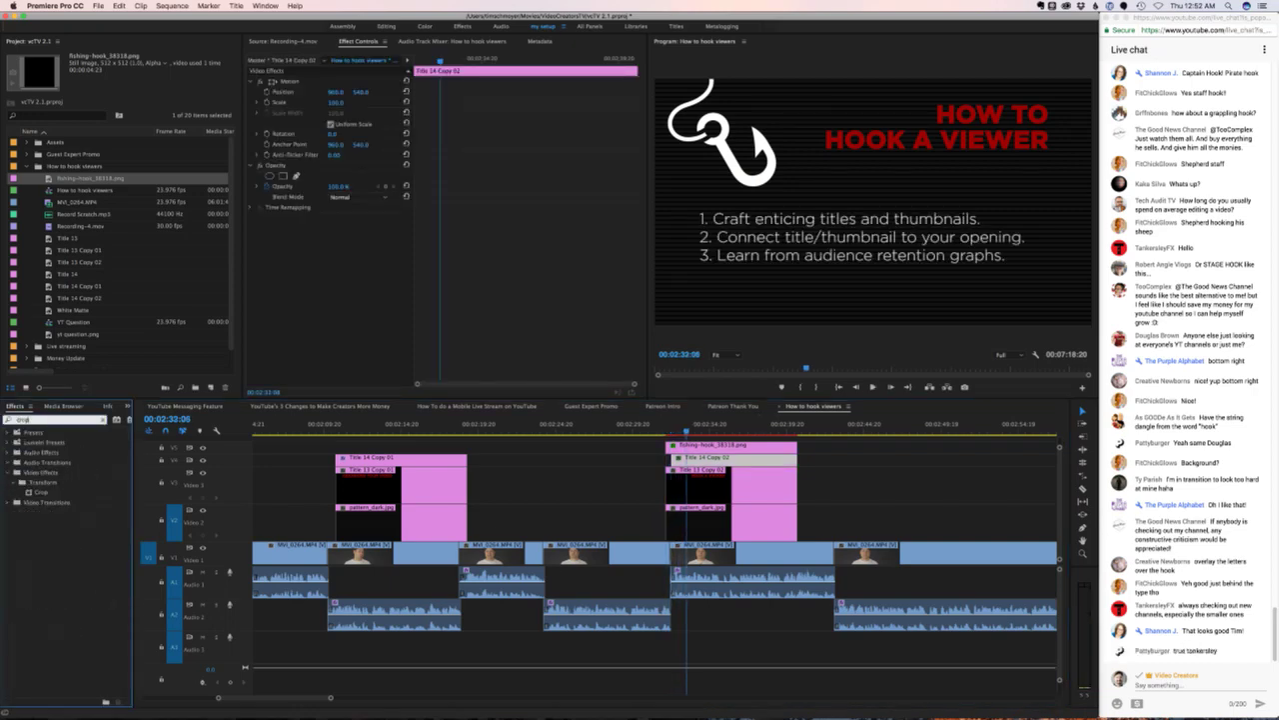
pyautogui.moveTo(41, 492); pyautogui.dragTo(730, 460)
# - Replay the section and step back a couple of frames to the tip reveal point
pyautogui.hotkey('shift', 'k')
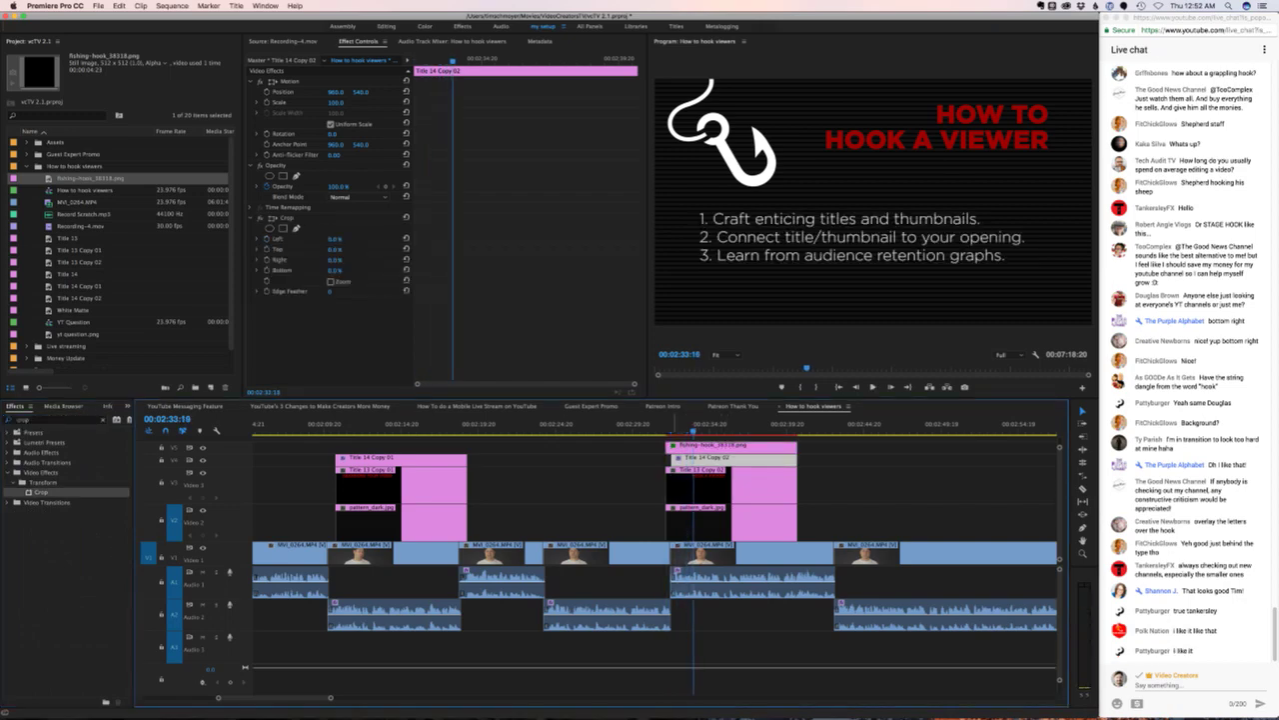
pyautogui.press('space')
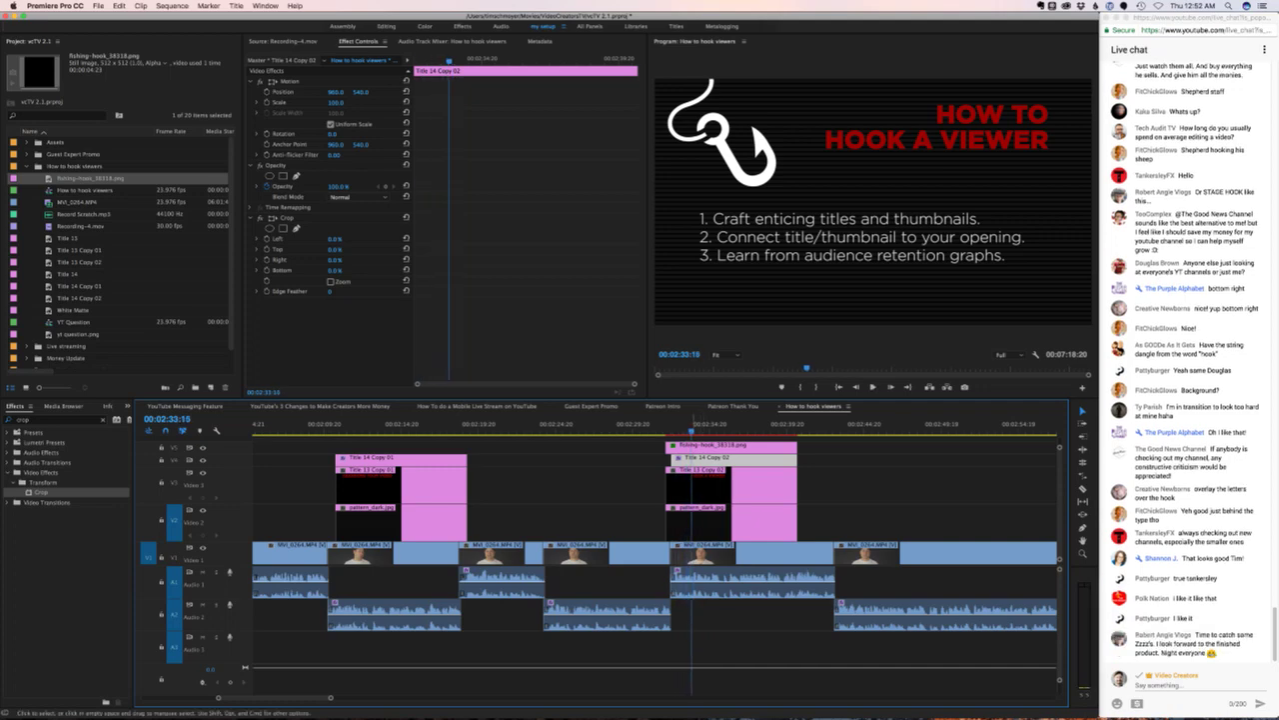
pyautogui.press('Left')
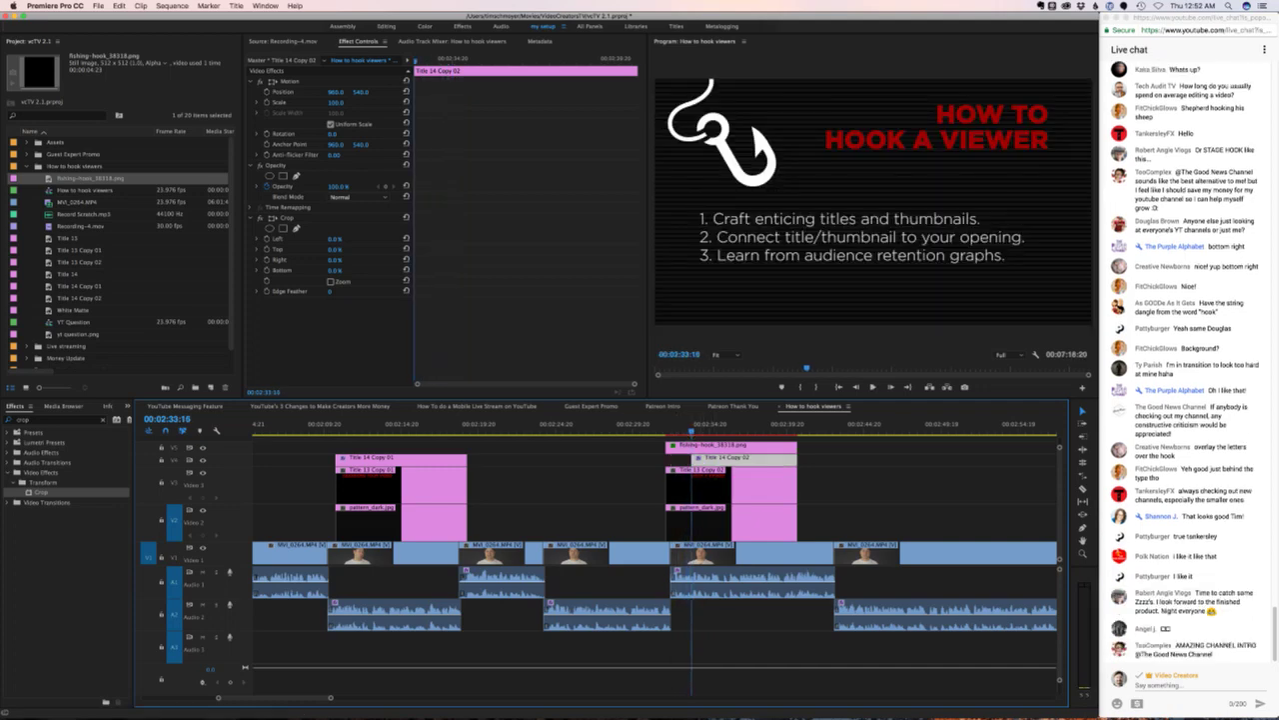
pyautogui.press('Left')
pyautogui.press('Left')
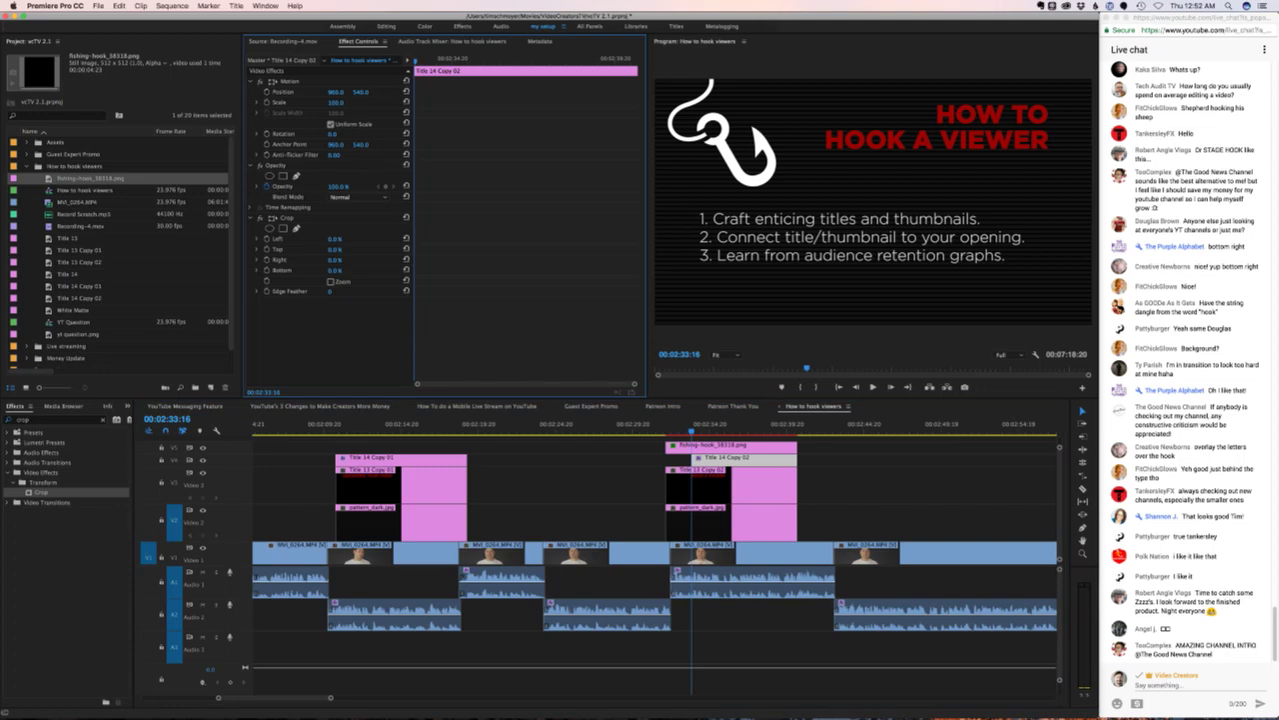
# - Keyframe Crop Bottom from 47% to about 33% a few frames later to reveal tip 1, then replay
pyautogui.moveTo(336, 269); pyautogui.dragTo(378, 270)
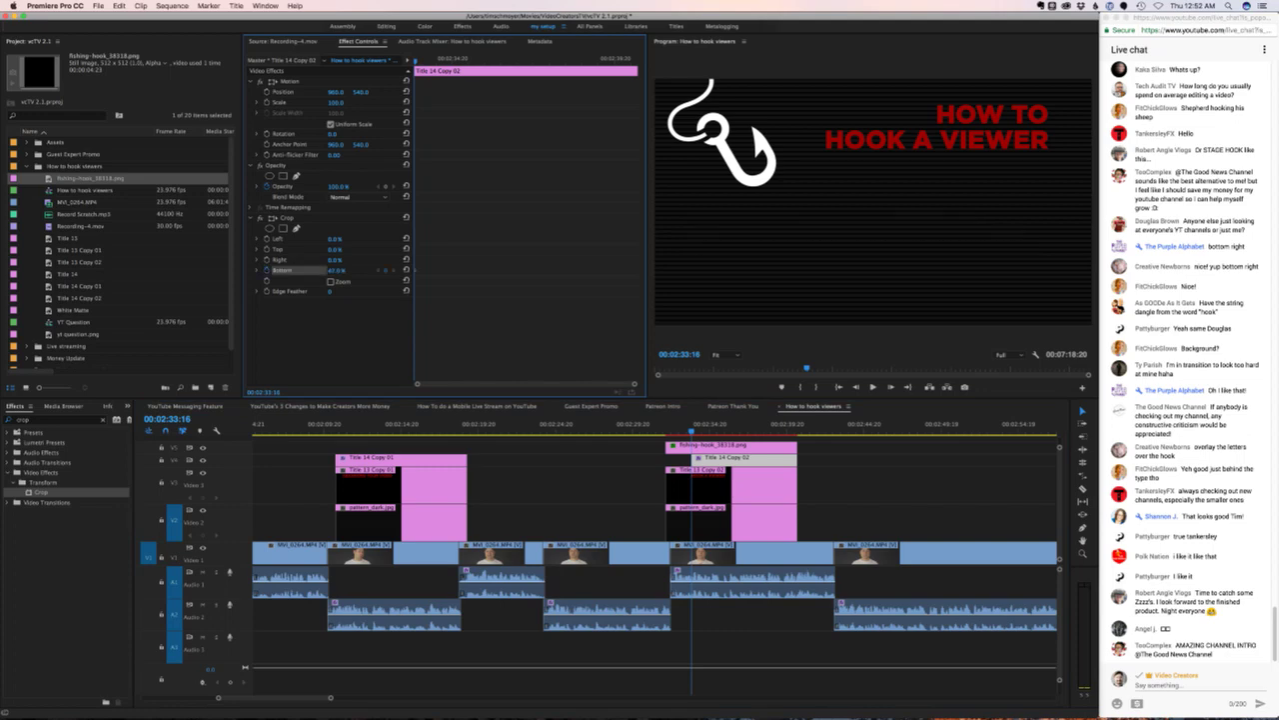
pyautogui.press('Right')
pyautogui.press('Right')
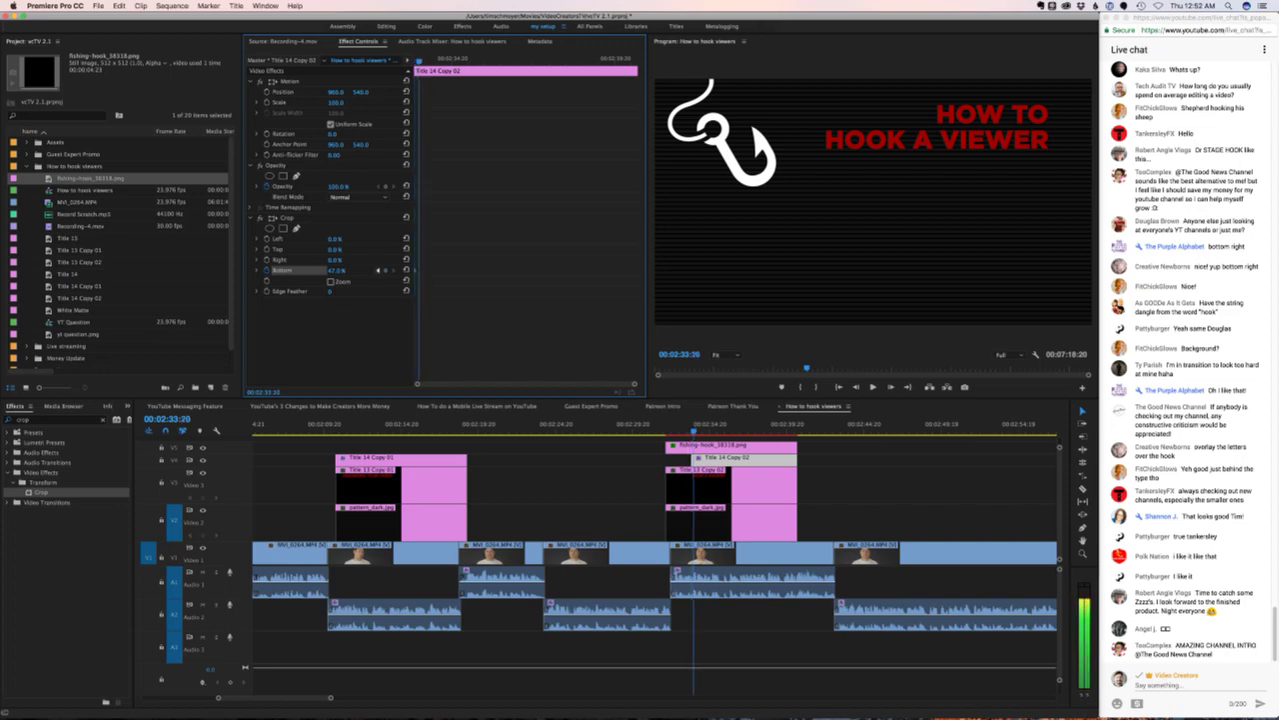
pyautogui.press('Right')
pyautogui.press('Right')
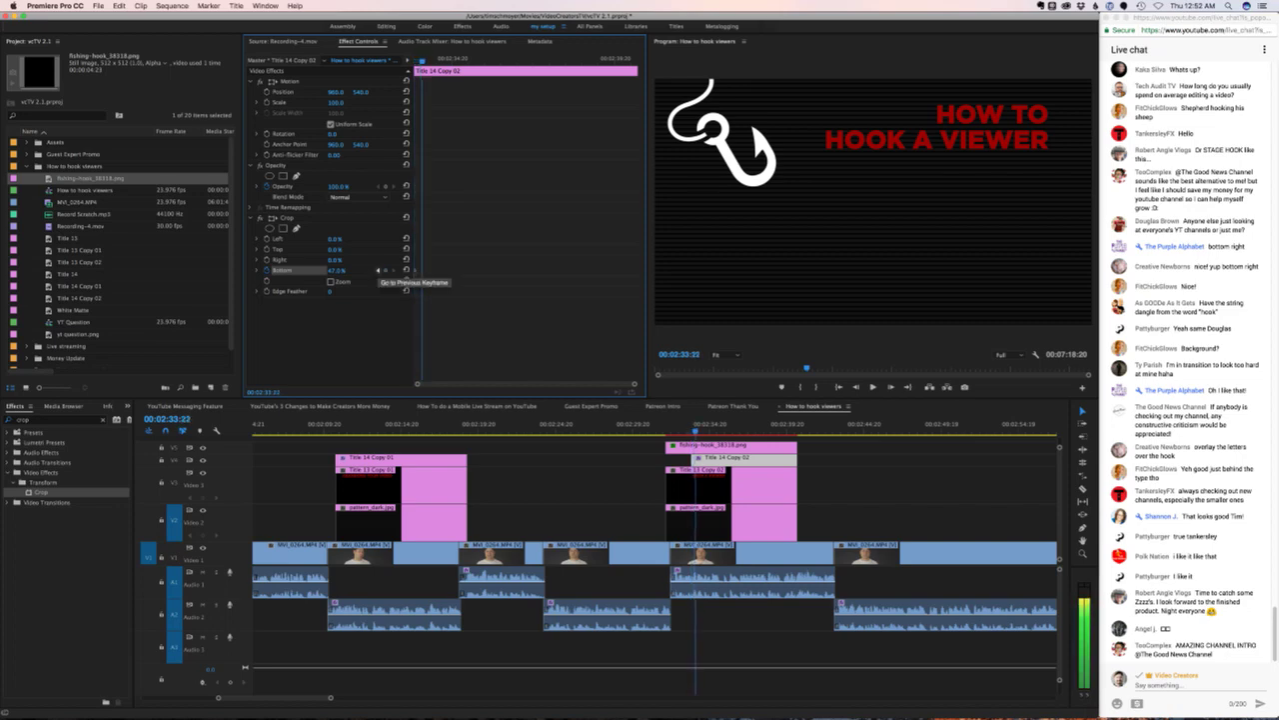
pyautogui.press('Right')
pyautogui.press('Right')
pyautogui.press('Right')
pyautogui.press('Right')
pyautogui.press('Right')
pyautogui.press('Right')
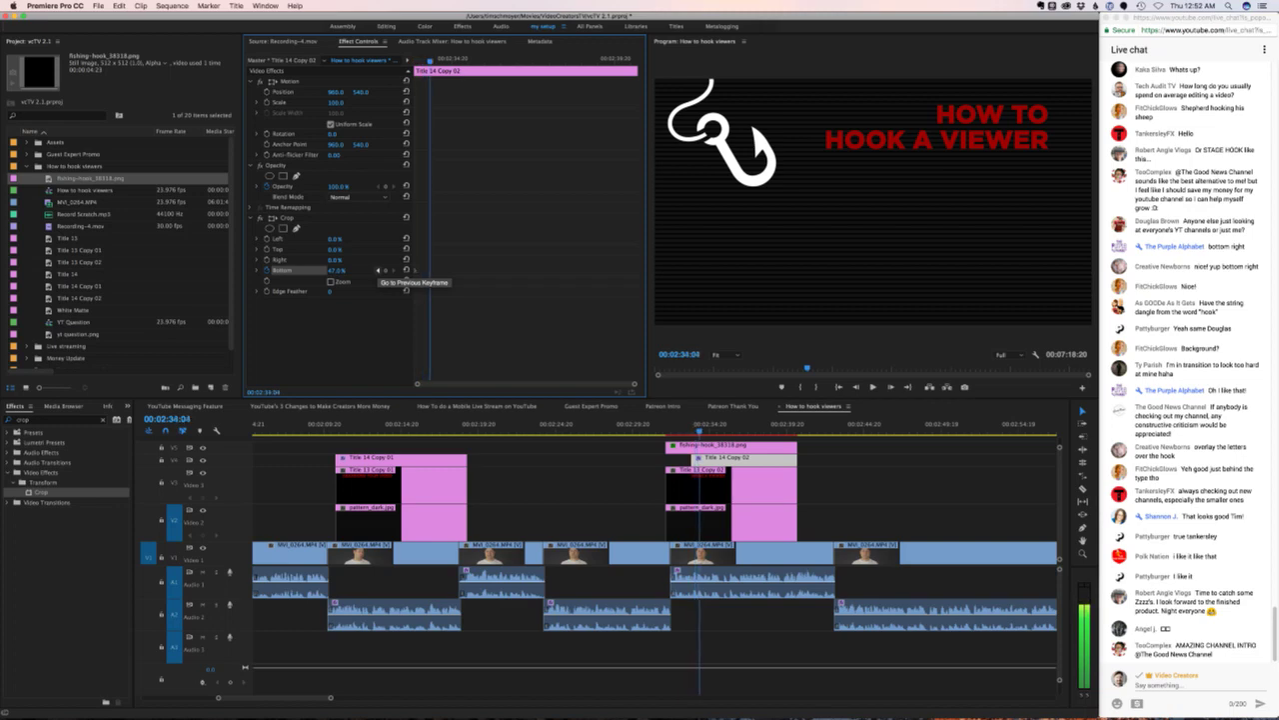
pyautogui.moveTo(337, 270)
pyautogui.mouseDown()
pyautogui.moveTo(312, 270)
pyautogui.moveTo(352, 270)
pyautogui.mouseUp()
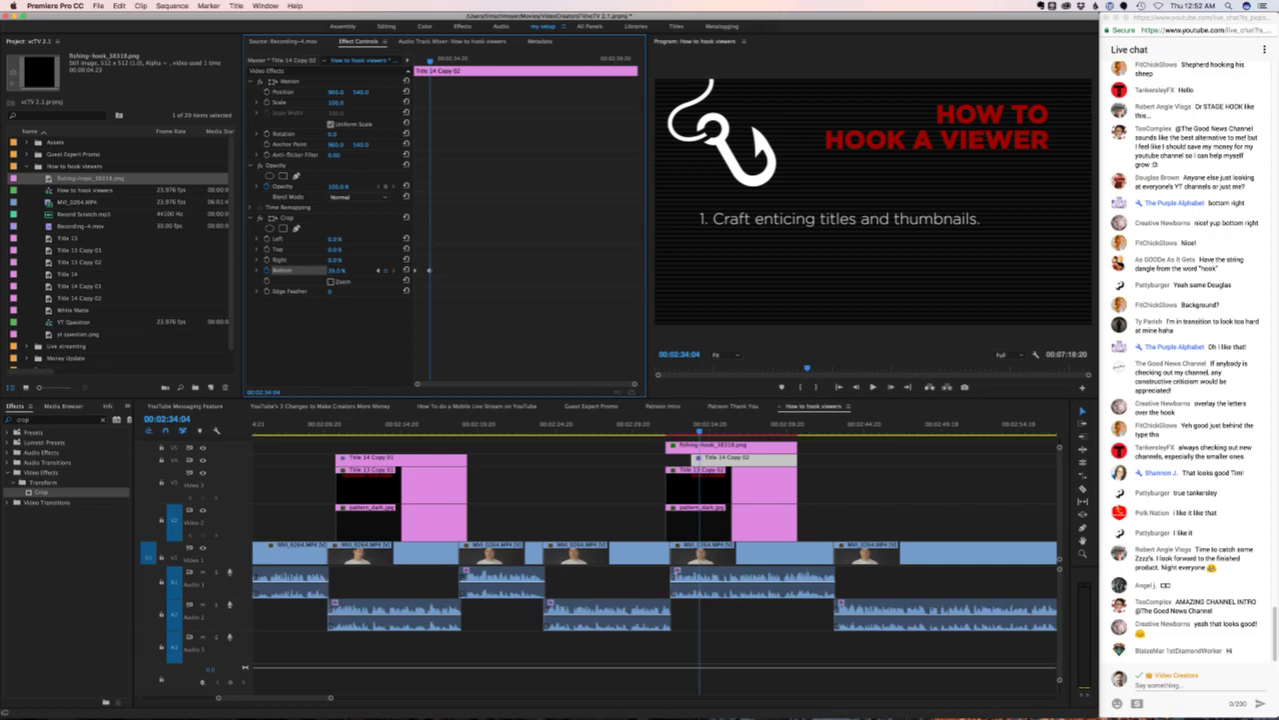
pyautogui.moveTo(700, 427); pyautogui.dragTo(660, 426)
pyautogui.press('space')
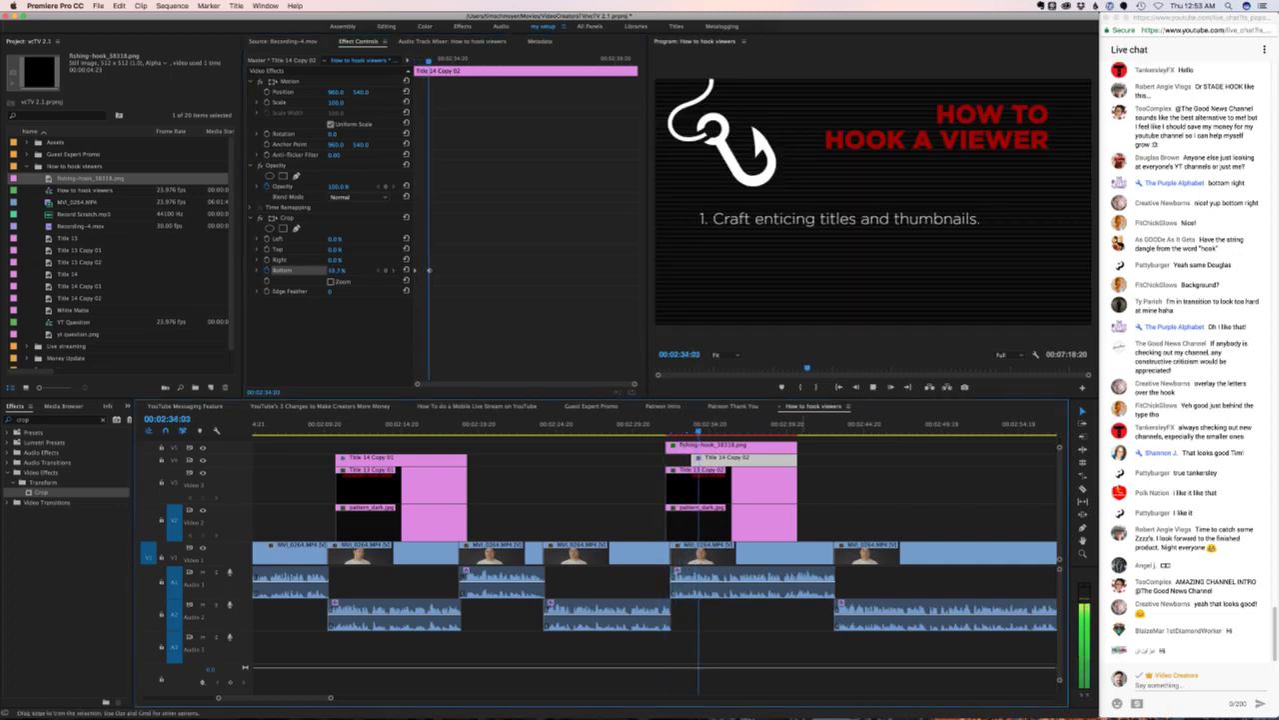
# - Play through the hook title card into the presenter footage to review the edit
pyautogui.press('super+shift+a')
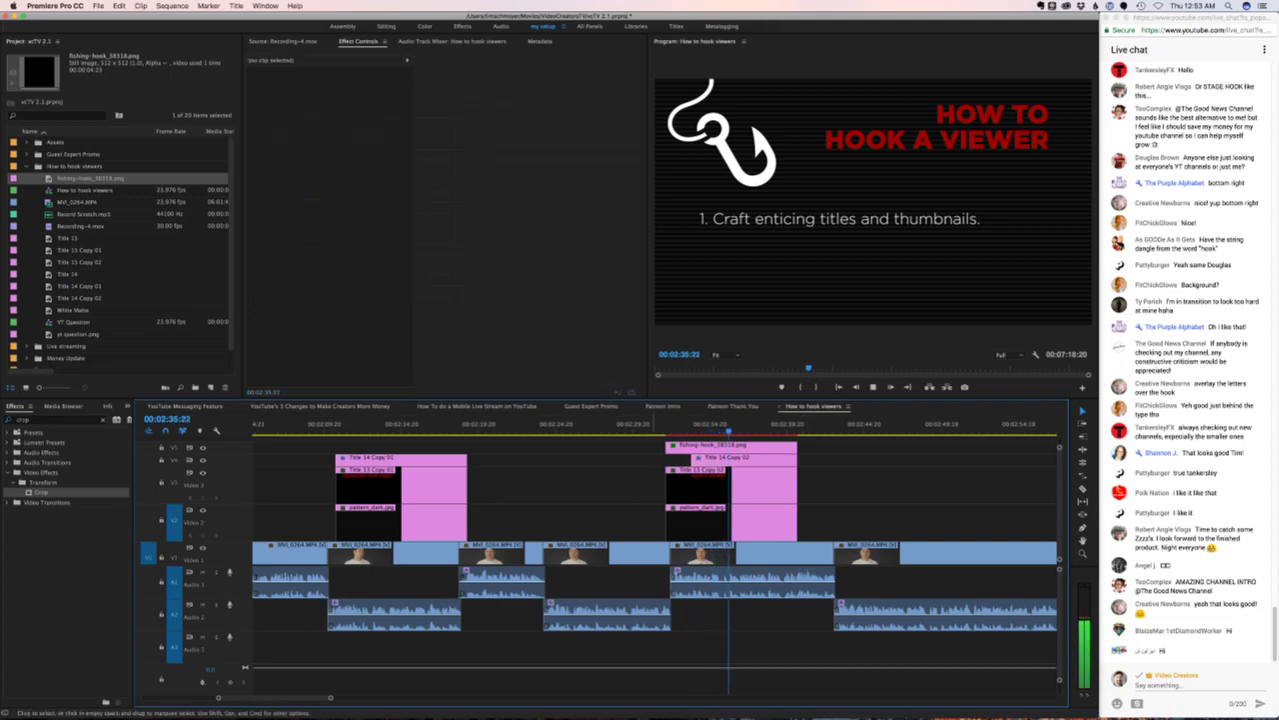
pyautogui.hscroll(10, 655, 560)
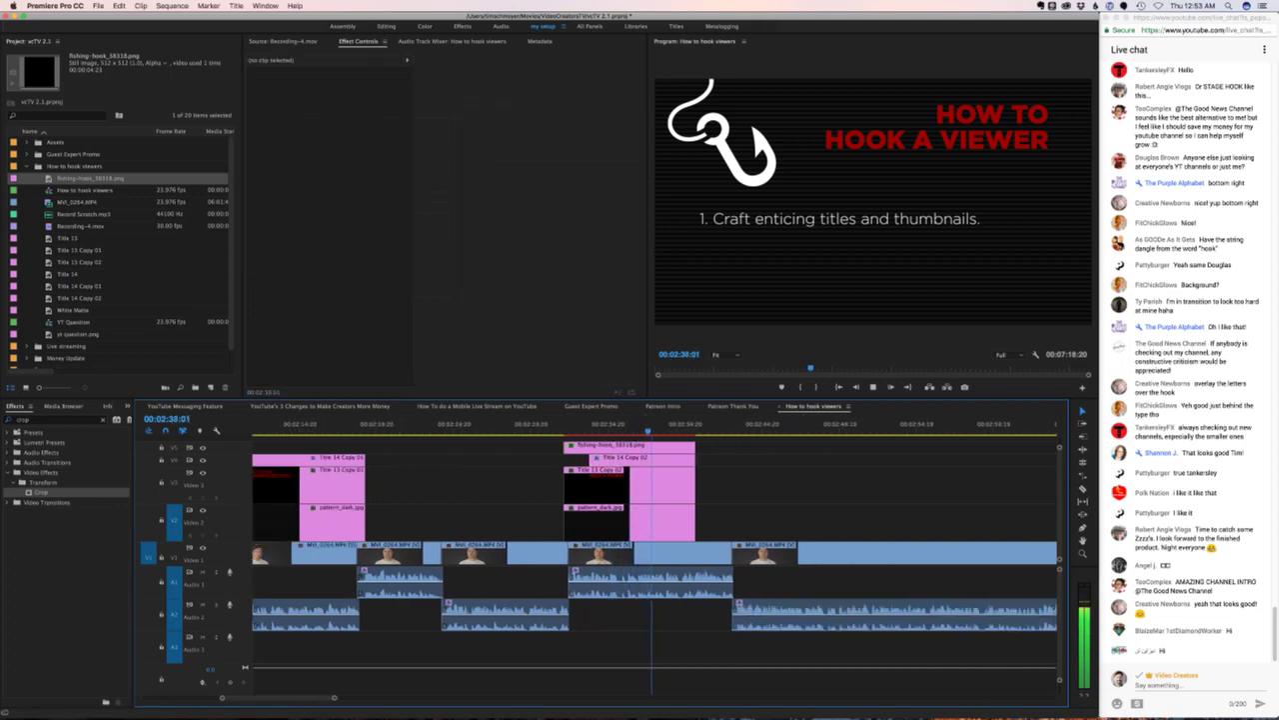
pyautogui.press('space')
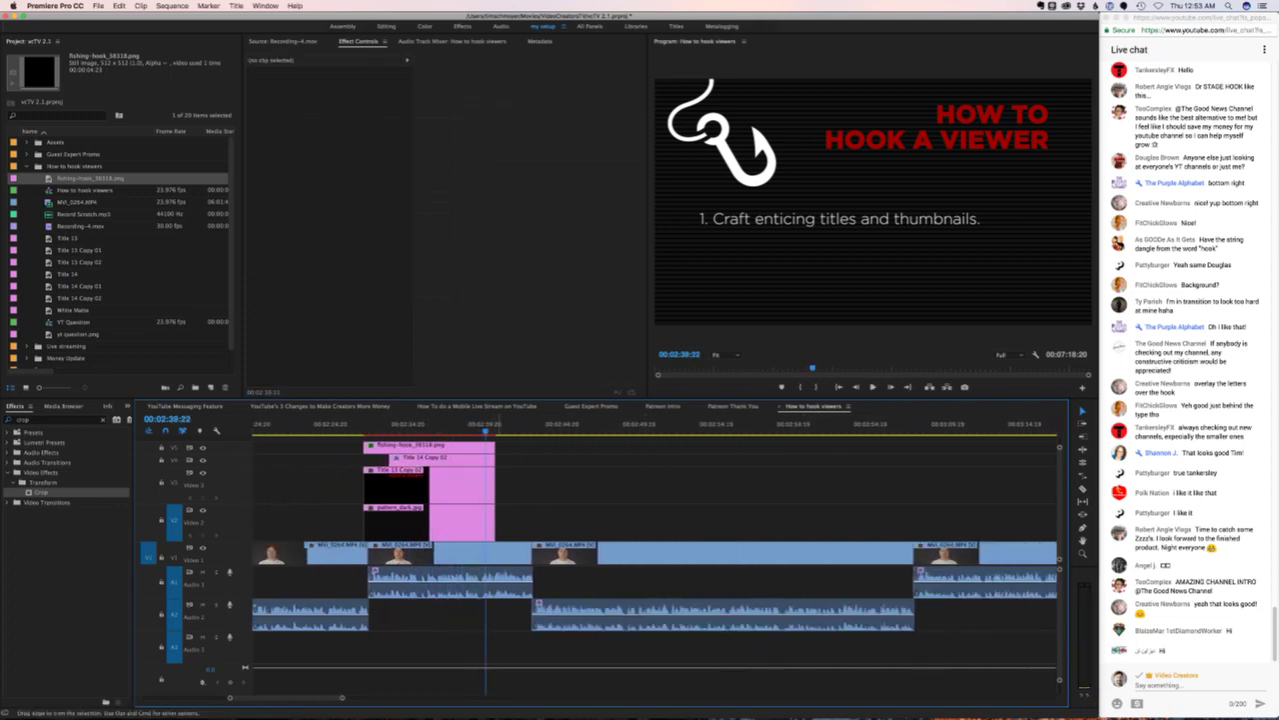
pyautogui.press('space')
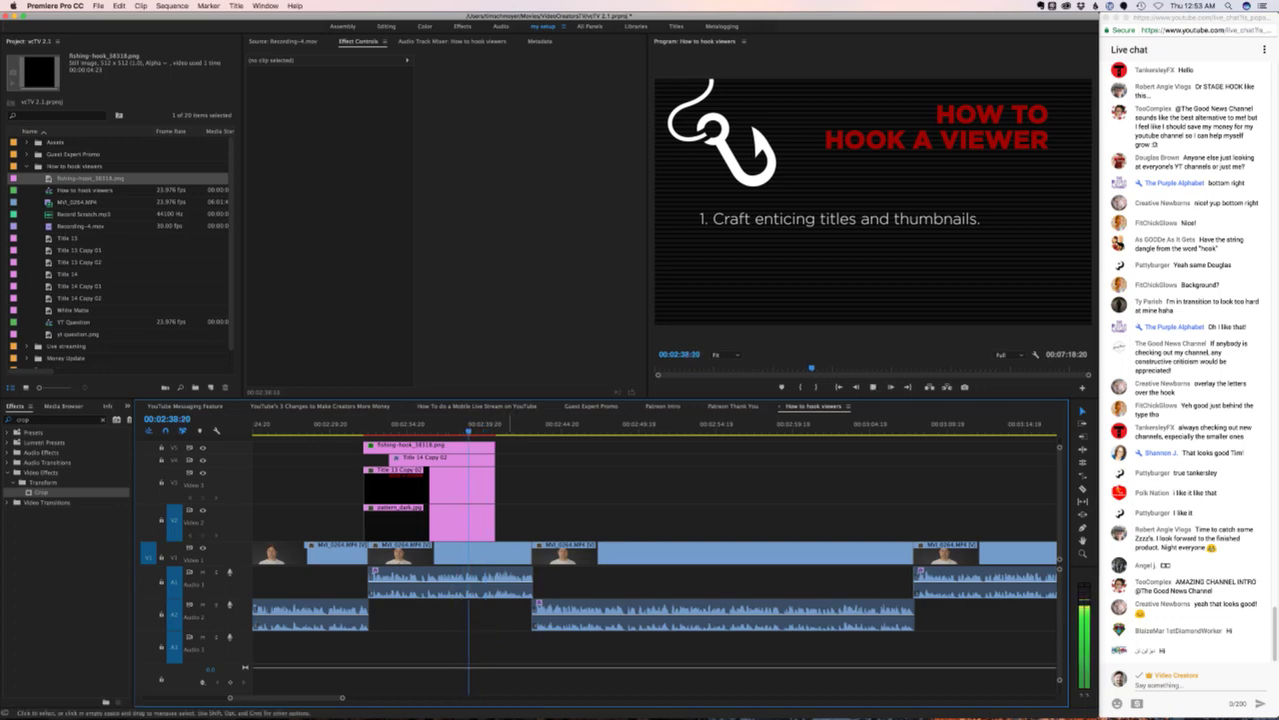
pyautogui.moveTo(510, 541); pyautogui.dragTo(364, 439)
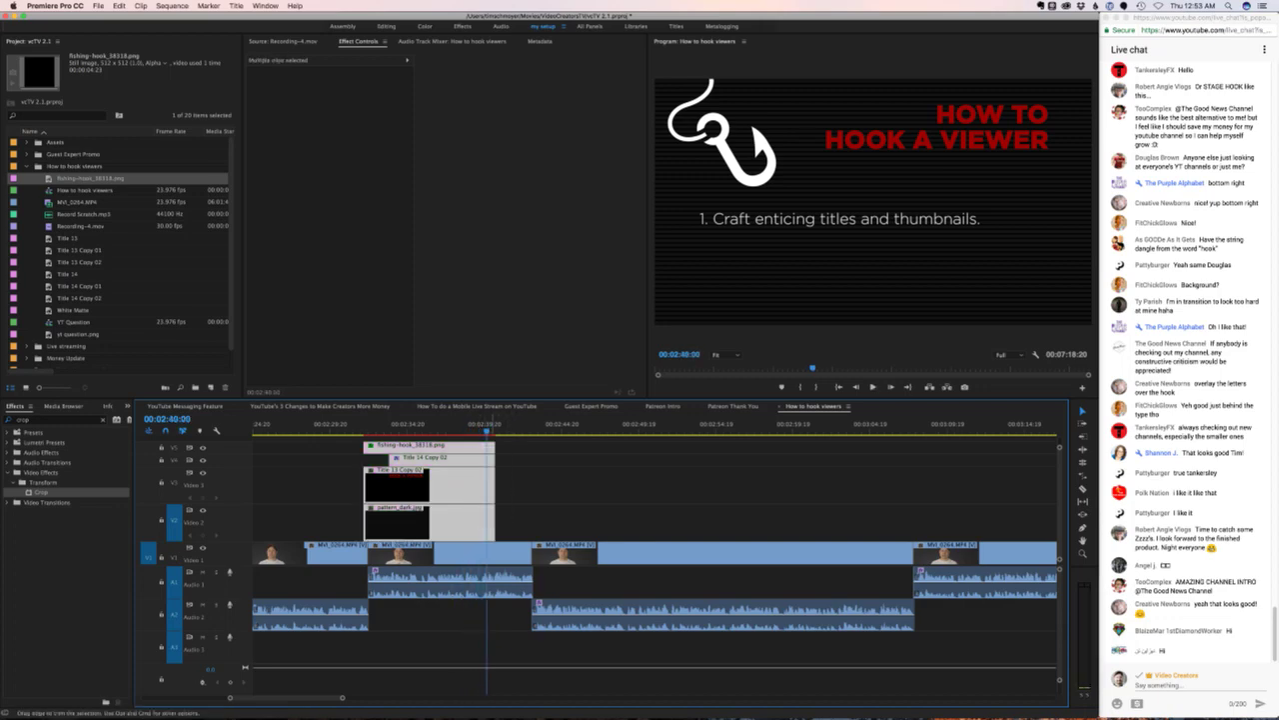
pyautogui.press('space')
pyautogui.press('space')
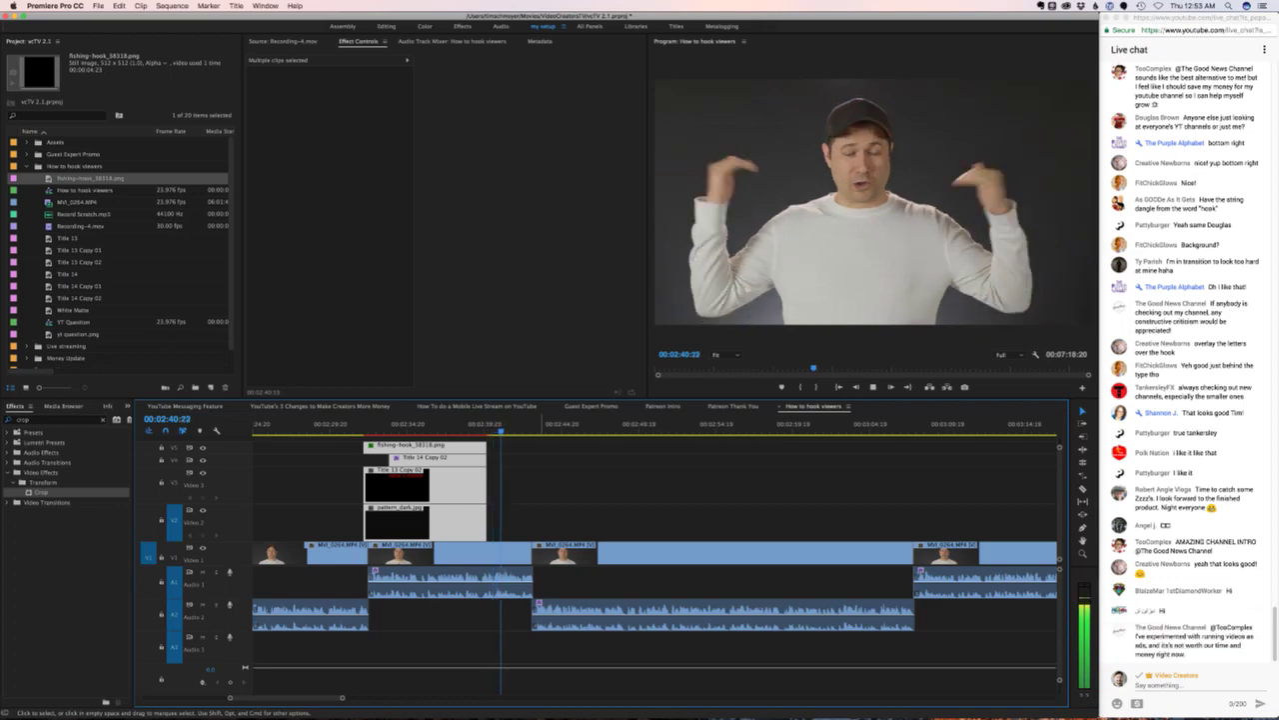
pyautogui.press('super+shift+a')
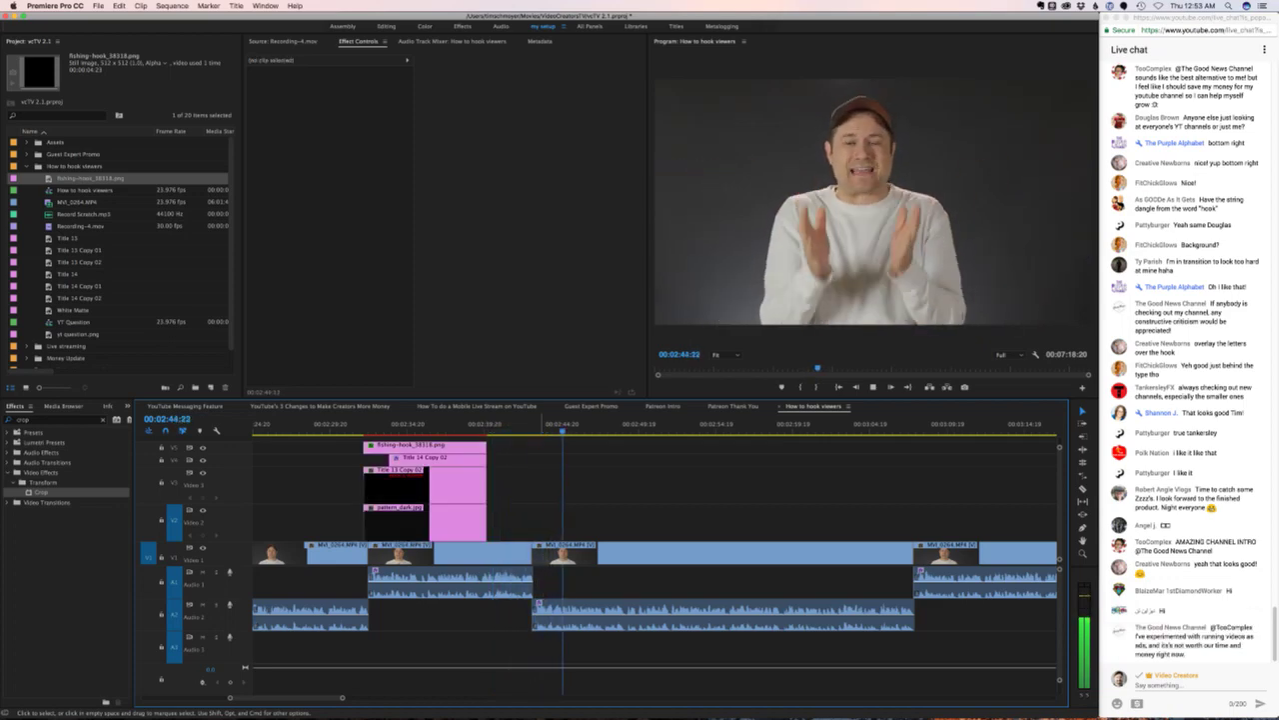
pyautogui.click(524, 424)
# - Export the presenter frame at 00:02:43:20 as a JPEG still to the Desktop, then zoom the timeline out
pyautogui.press('space')
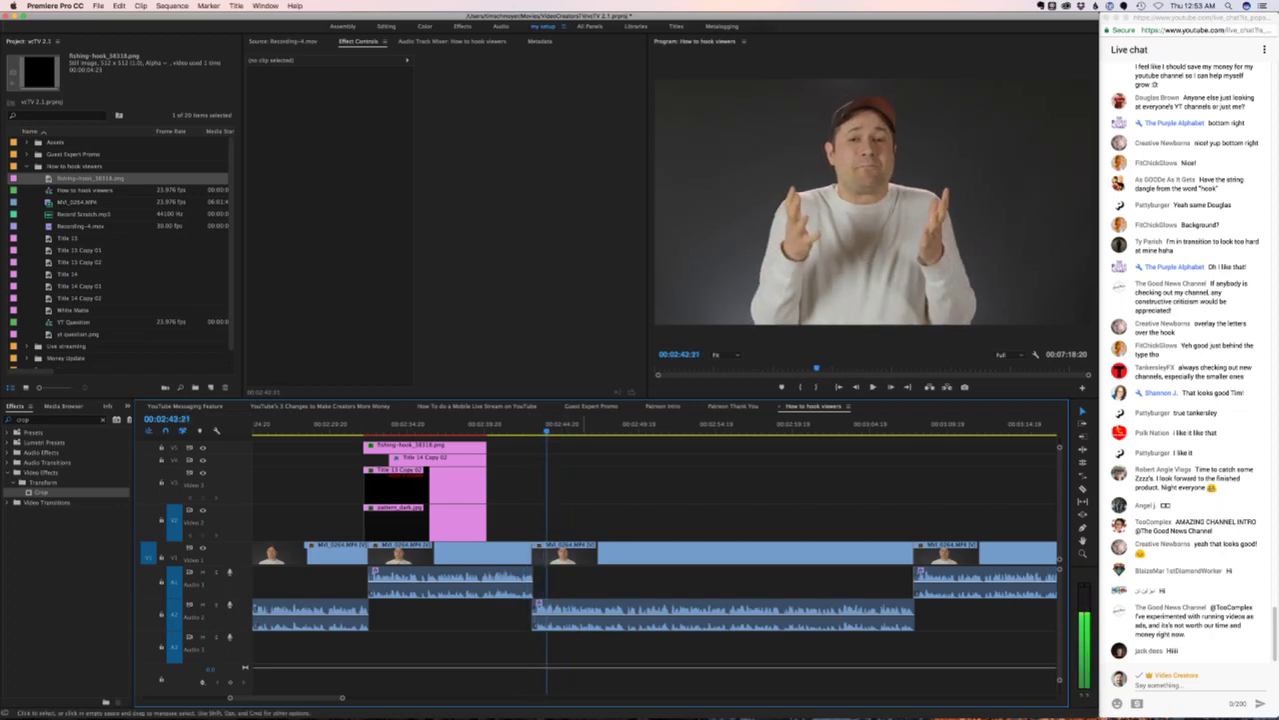
pyautogui.press('Left')
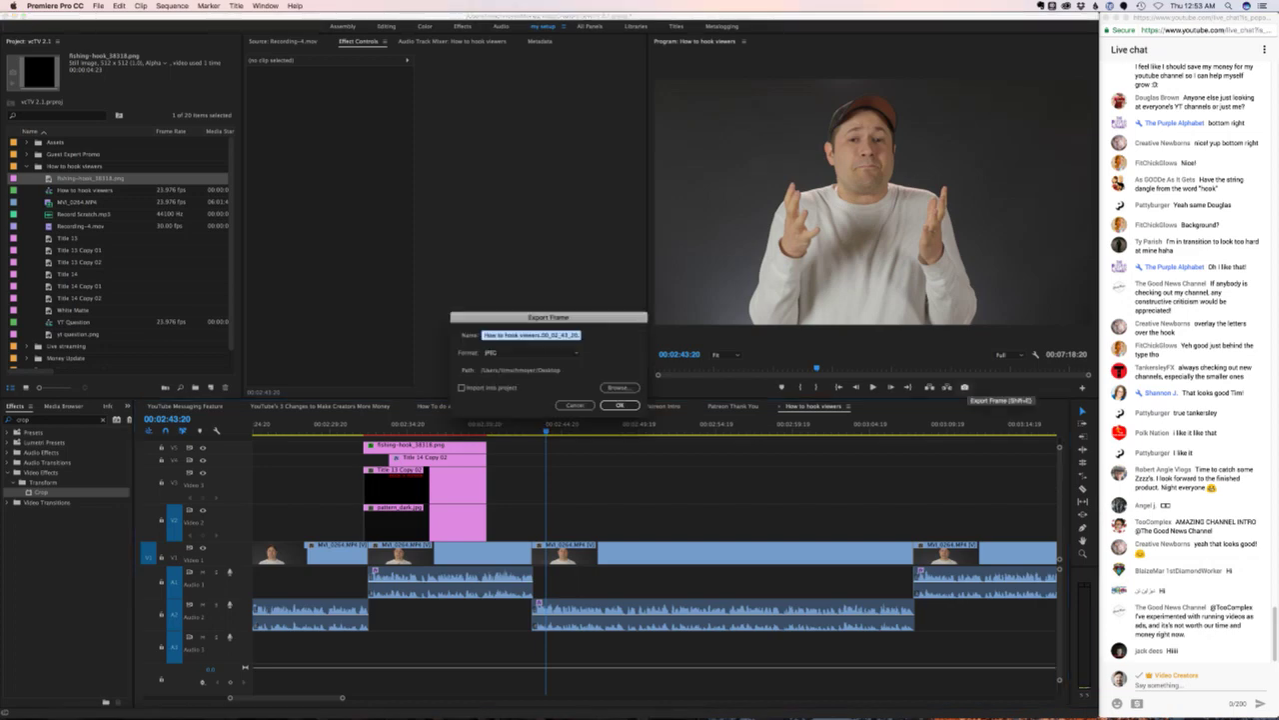
pyautogui.press('space')
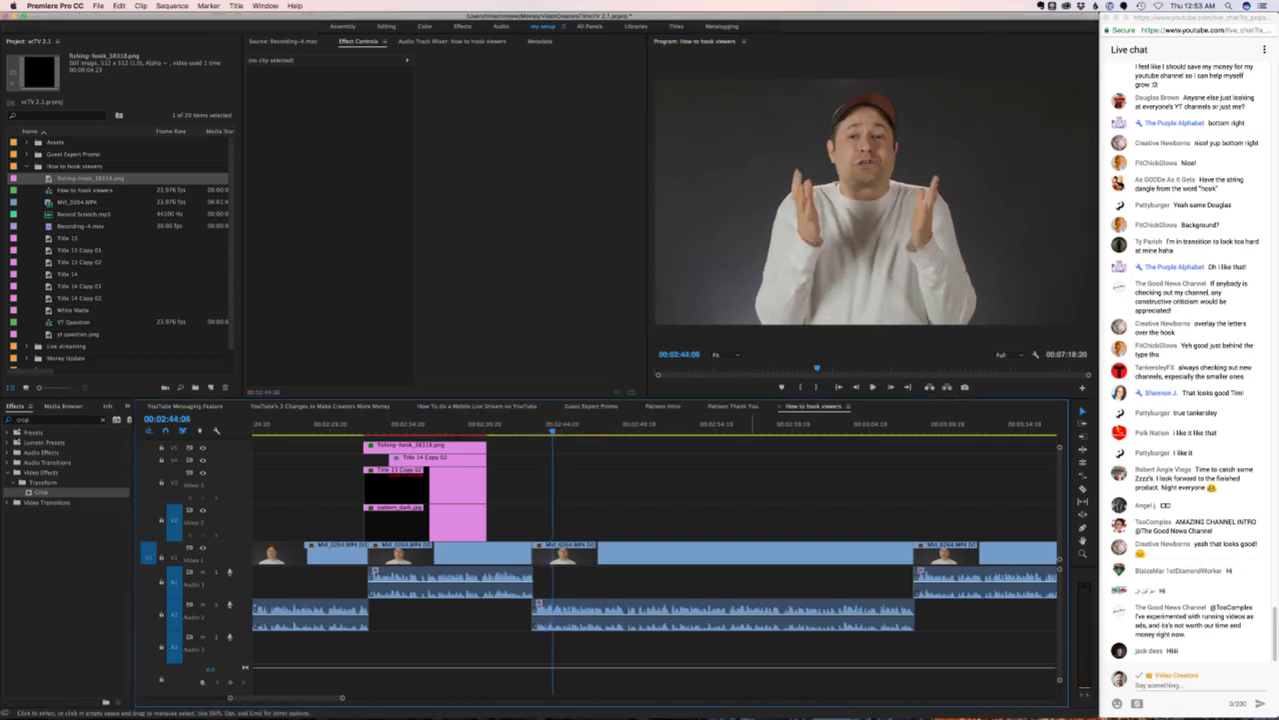
pyautogui.press('Left')
pyautogui.press('Left')
pyautogui.press('Left')
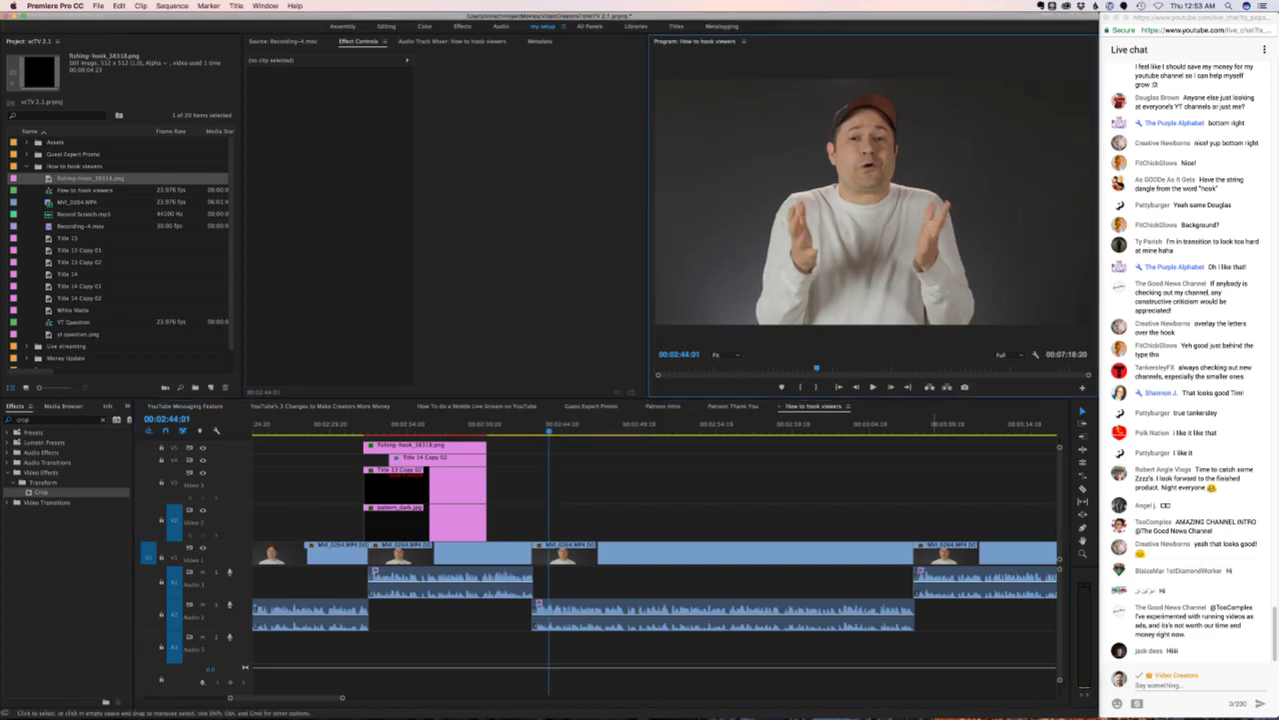
pyautogui.press('space')
pyautogui.press('space')
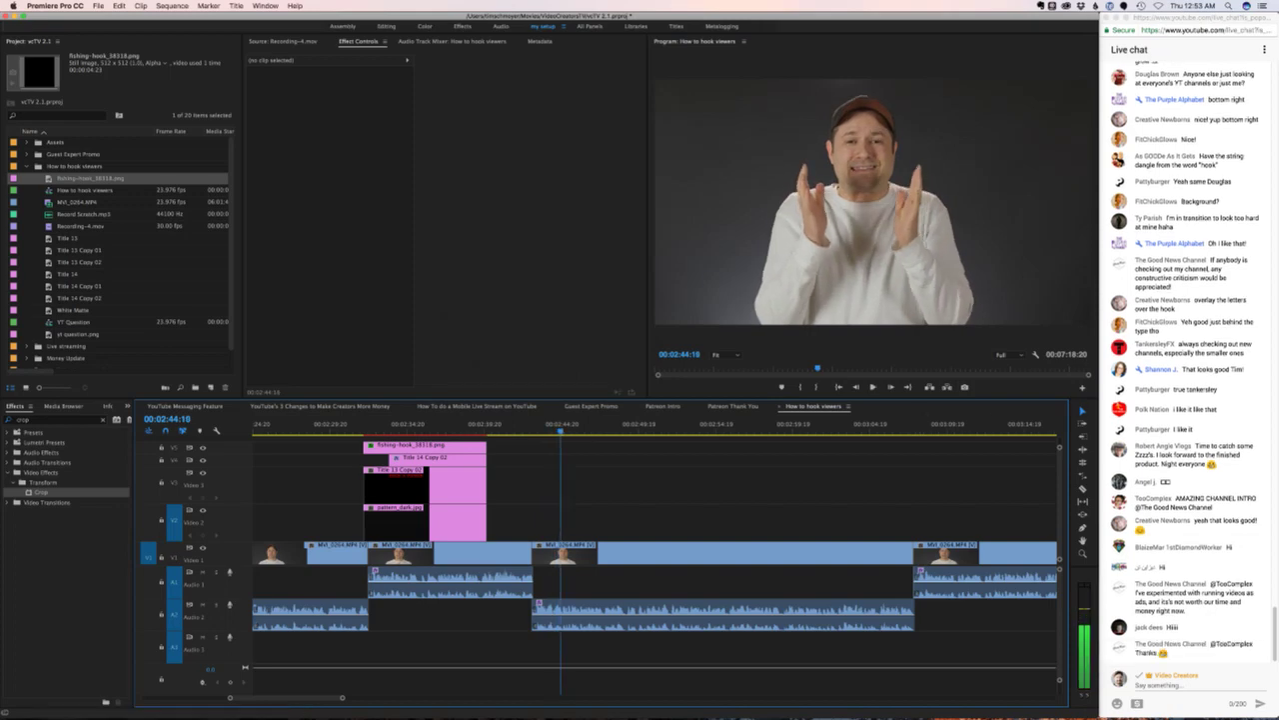
pyautogui.click(965, 386)
pyautogui.press('space')
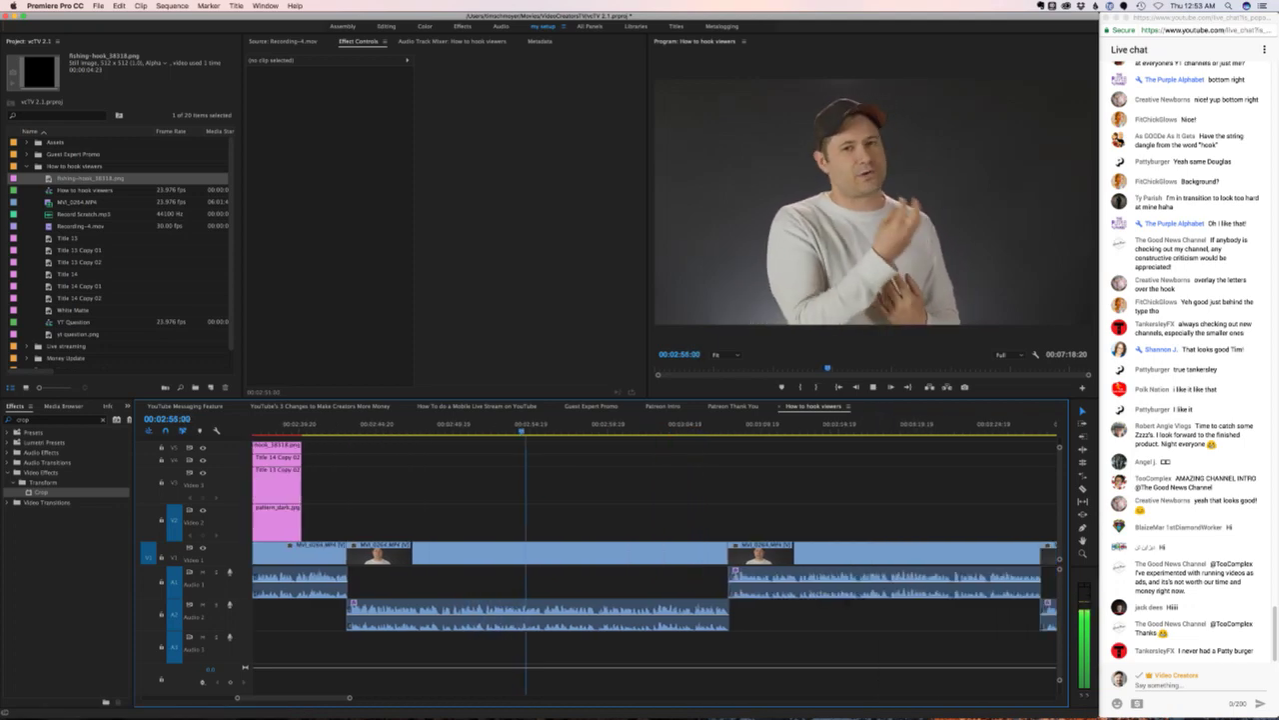
pyautogui.press('-')
pyautogui.hscroll(4, 655, 560)
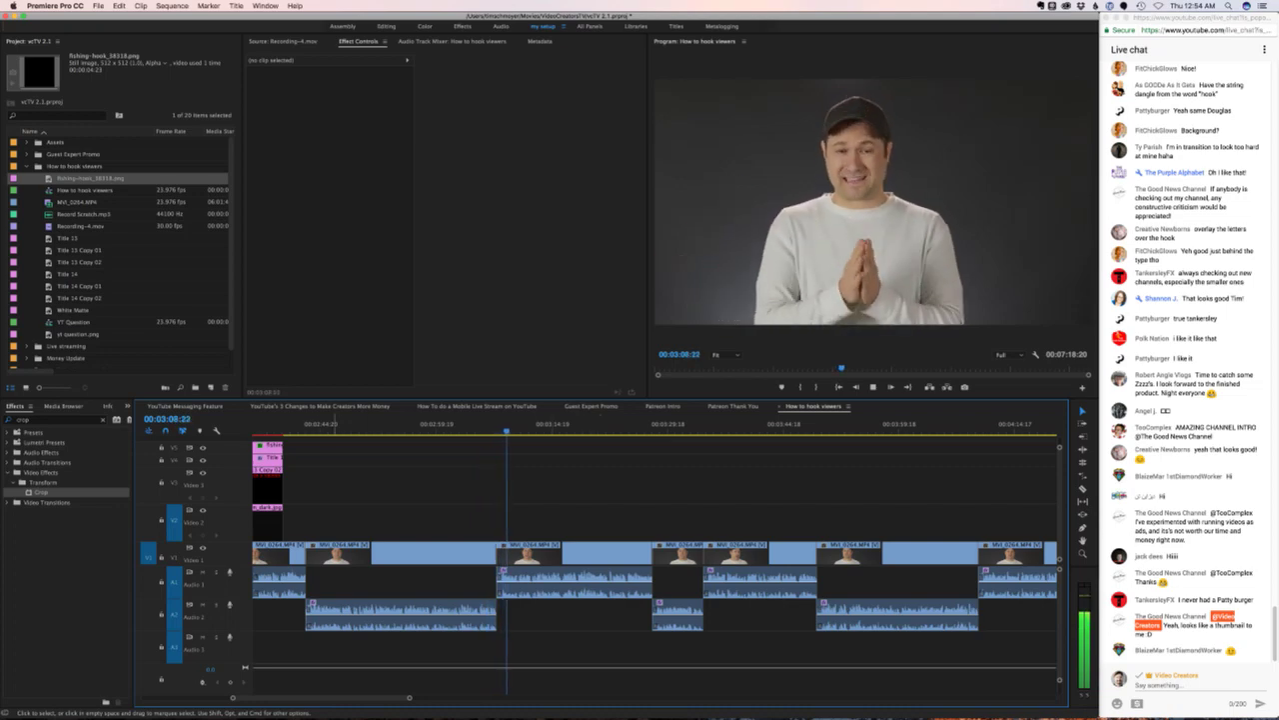
# - Copy the hook title clip stack and paste it at the playhead, then play it back
pyautogui.hscroll(-5, 654, 540)
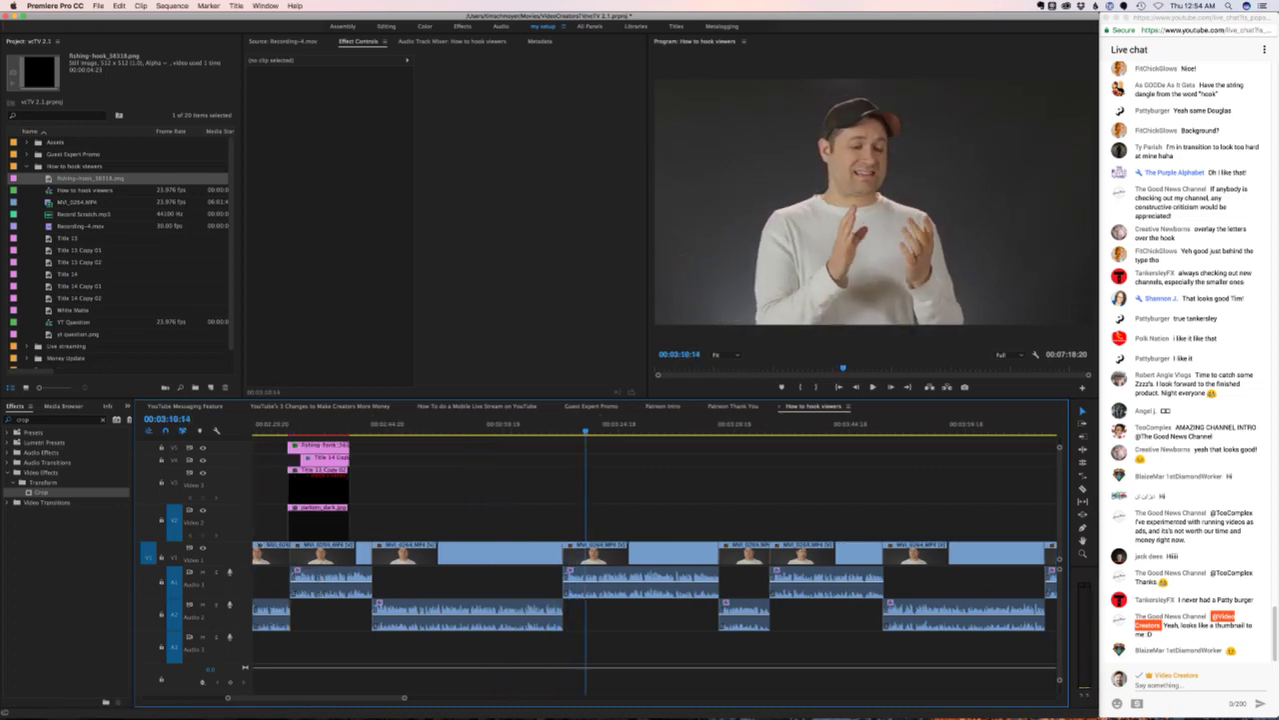
pyautogui.press('space')
pyautogui.press('space')
pyautogui.moveTo(424, 515); pyautogui.dragTo(398, 446)
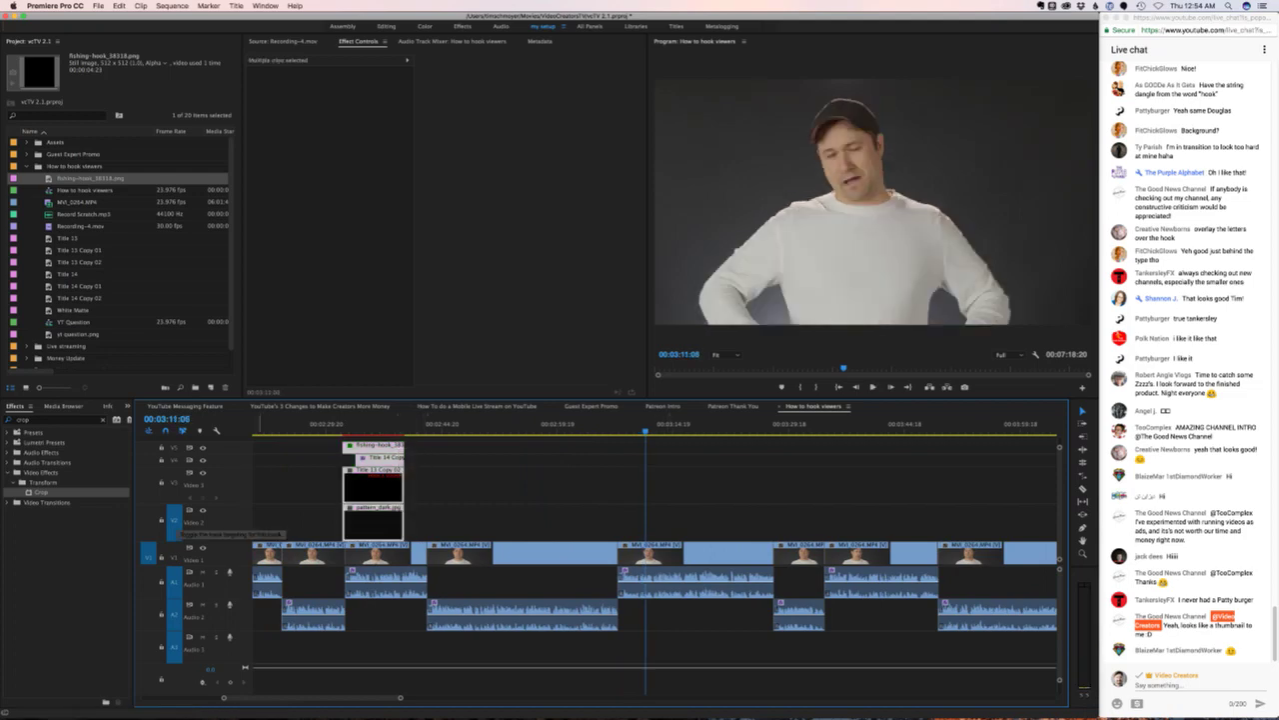
pyautogui.hotkey('ctrl', 'v')
pyautogui.press('space')
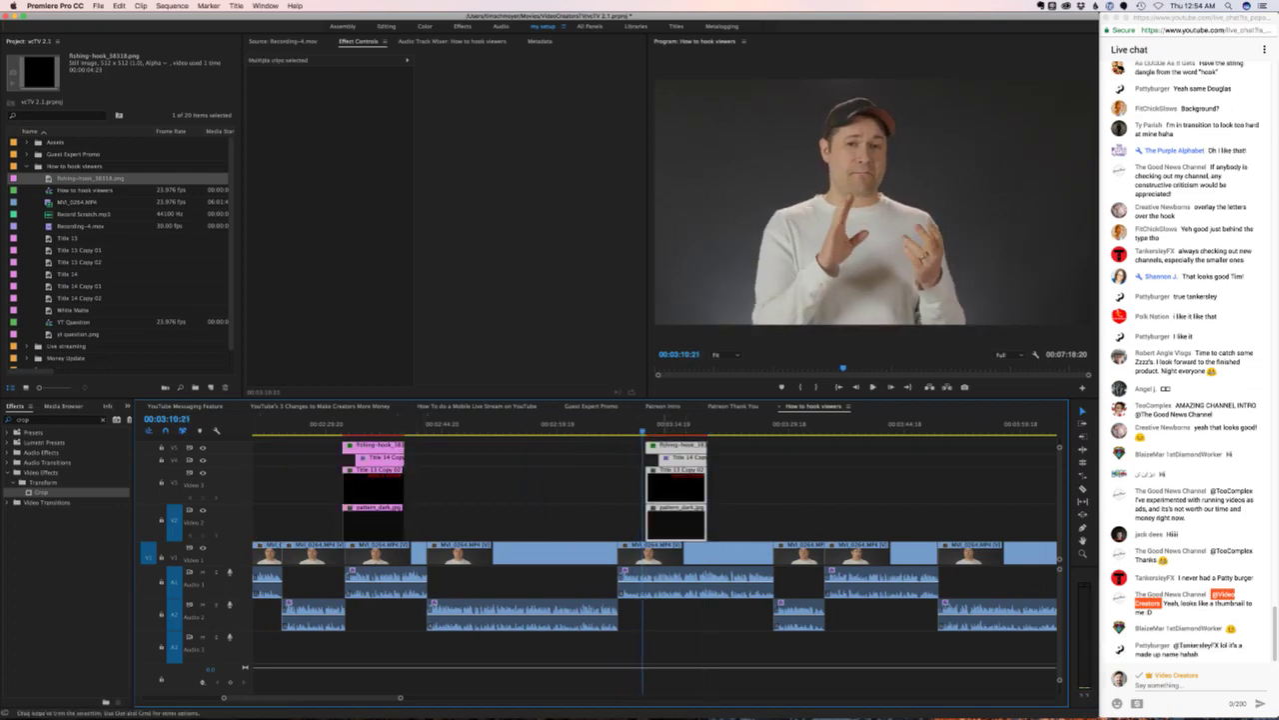
pyautogui.moveTo(647, 478); pyautogui.dragTo(628, 477)
pyautogui.hotkey('ctrl', 'z')
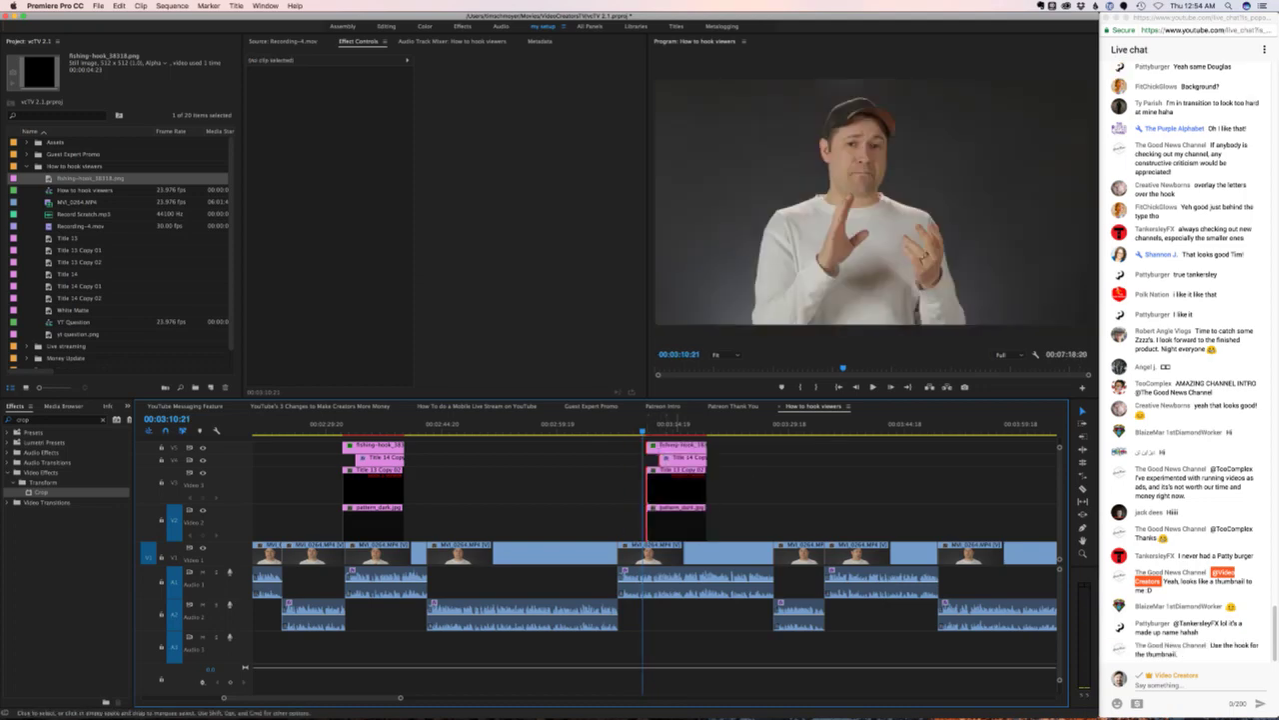
pyautogui.click(677, 457)
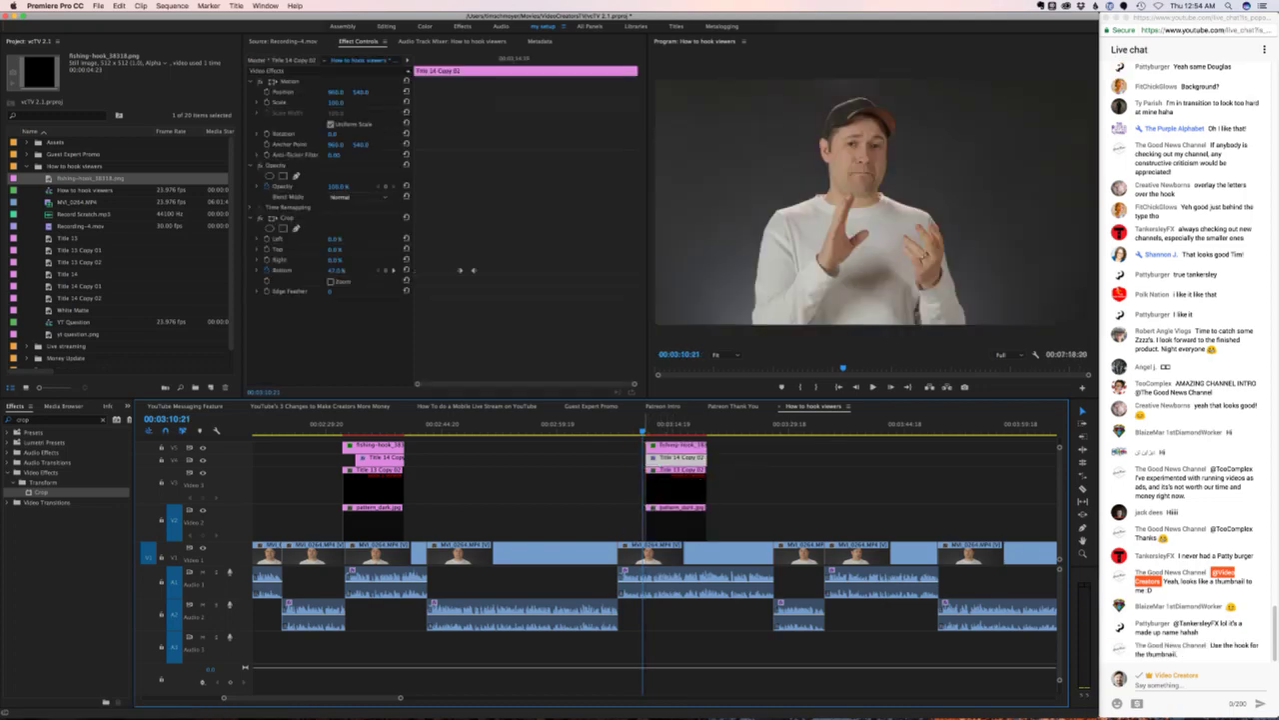
pyautogui.press('space')
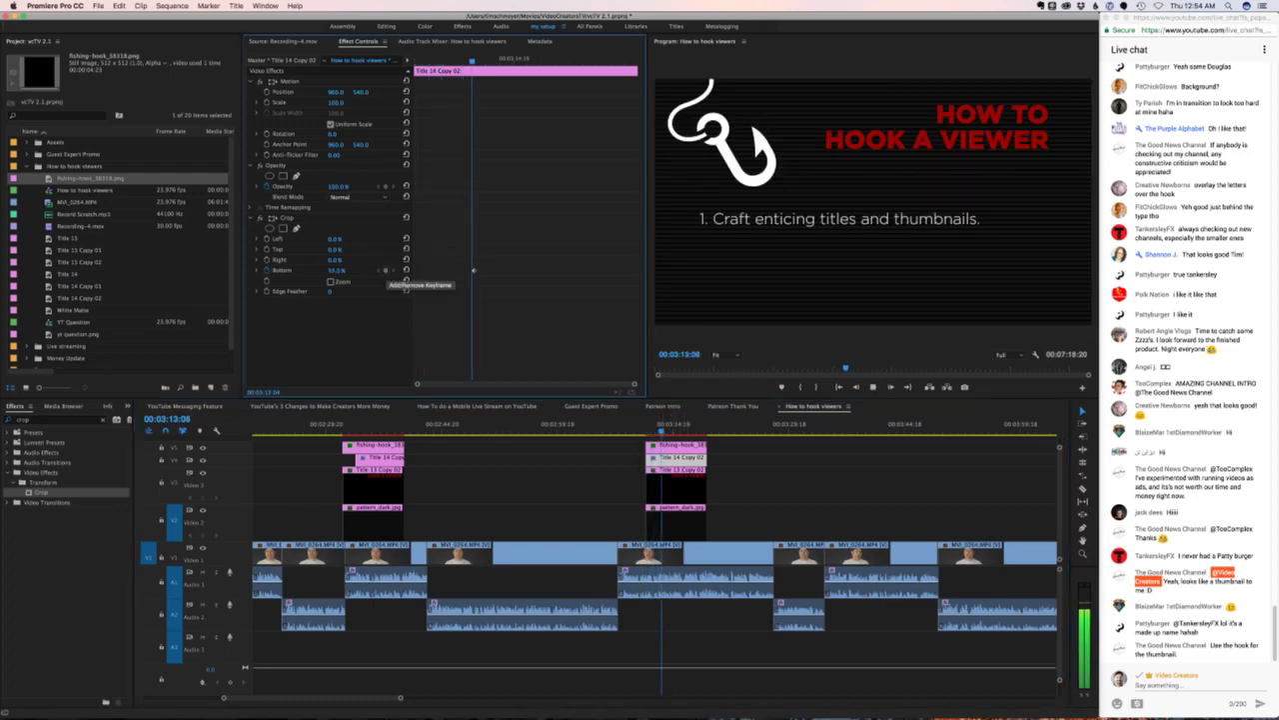
pyautogui.press('space')
pyautogui.press('space')
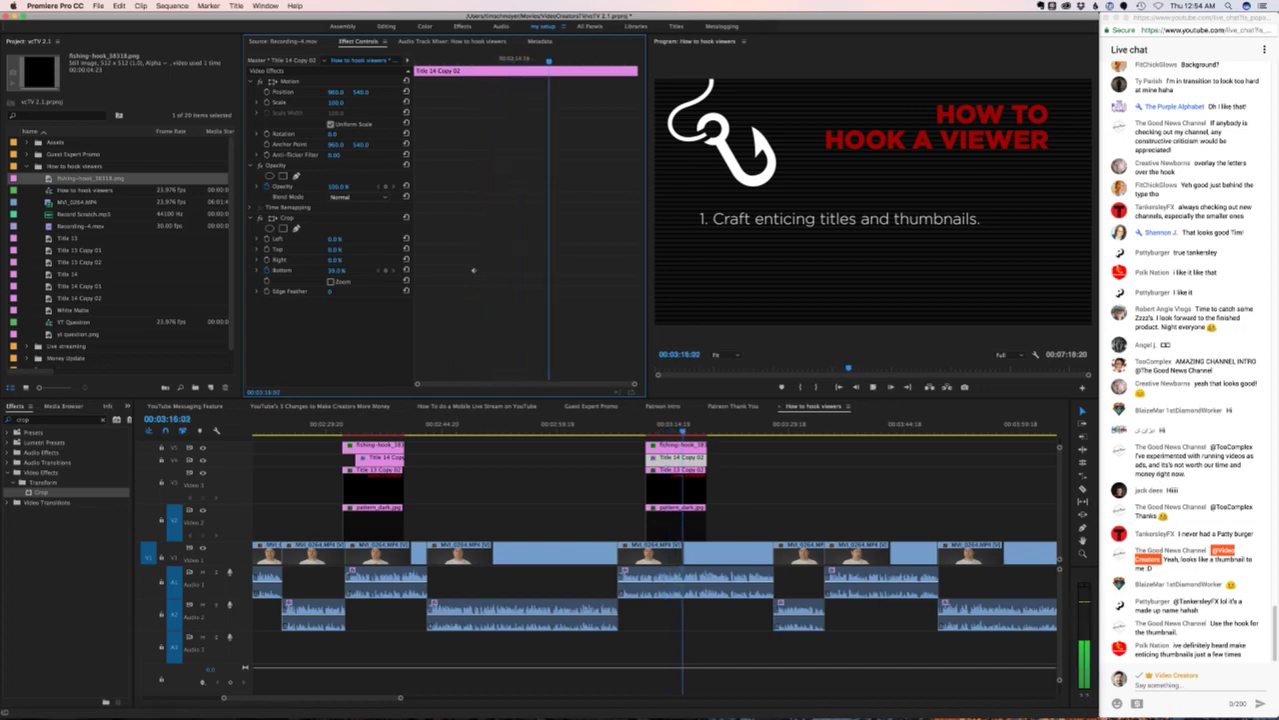
# - Move the pasted title stack later over the presenter footage, after 00:03:18, and review it
pyautogui.scroll(-5, 650, 560)
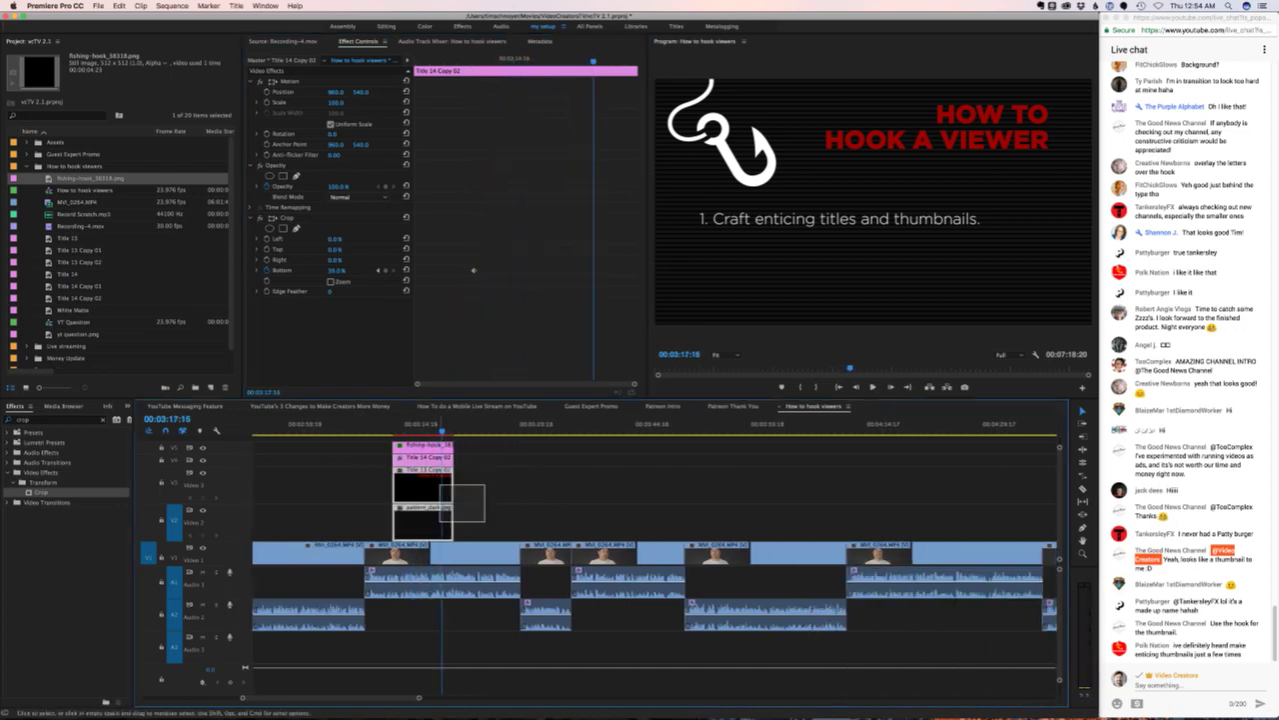
pyautogui.moveTo(479, 540); pyautogui.dragTo(625, 470)
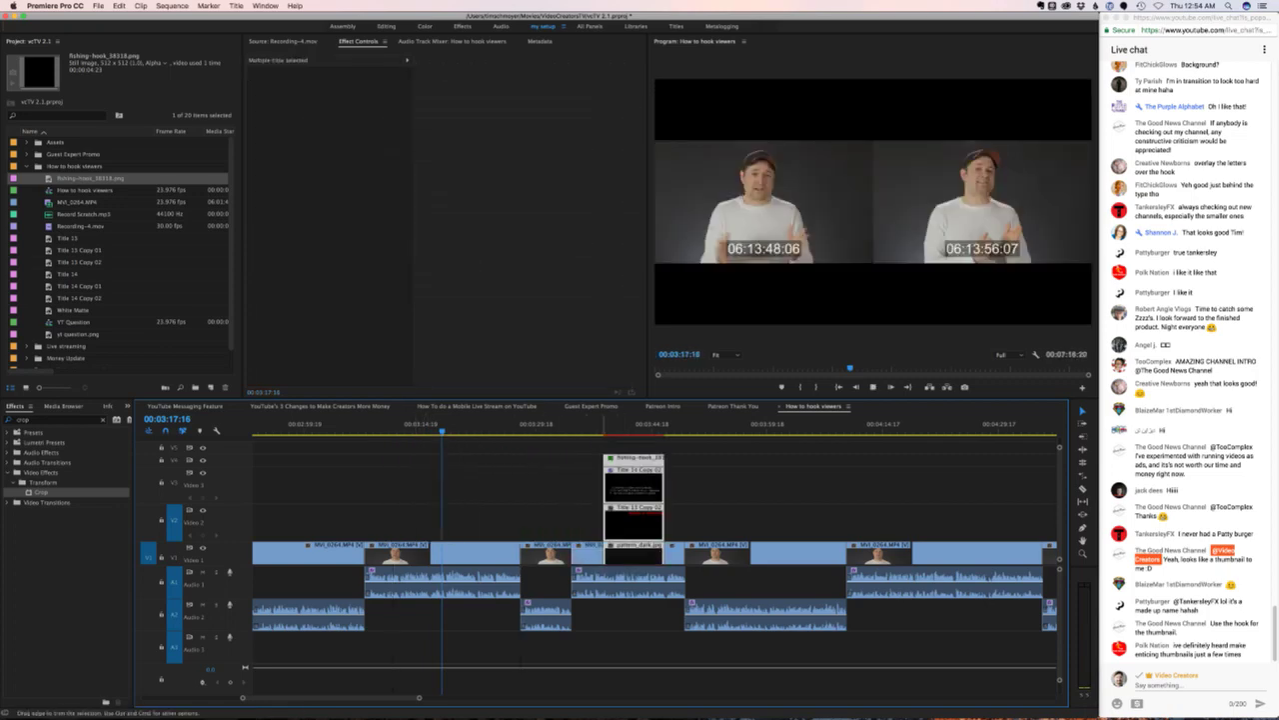
pyautogui.press('space')
pyautogui.press('super+z')
pyautogui.press('space')
pyautogui.moveTo(495, 540); pyautogui.dragTo(644, 465)
pyautogui.press('space')
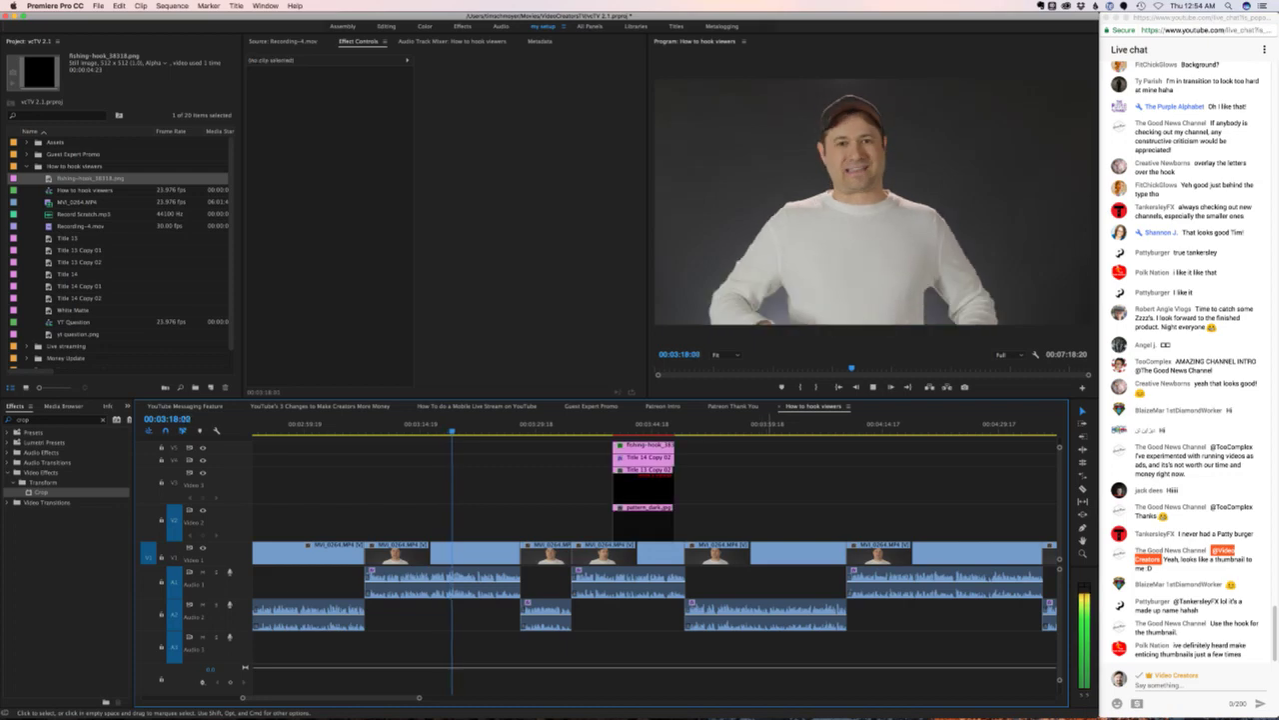
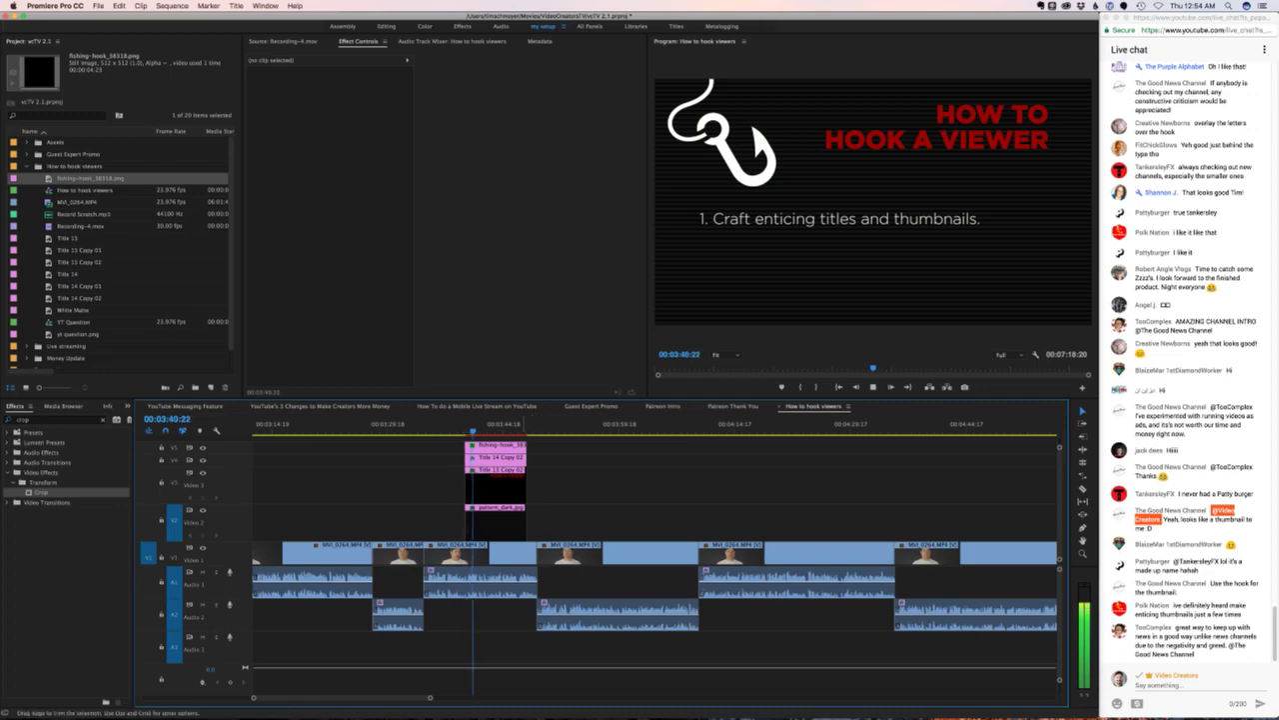
# - Keyframe Title 14 Copy 02's Crop Bottom from 35% to 31% to reveal 'Connect title/thumbnail to your opening', then play it
pyautogui.click(497, 456)
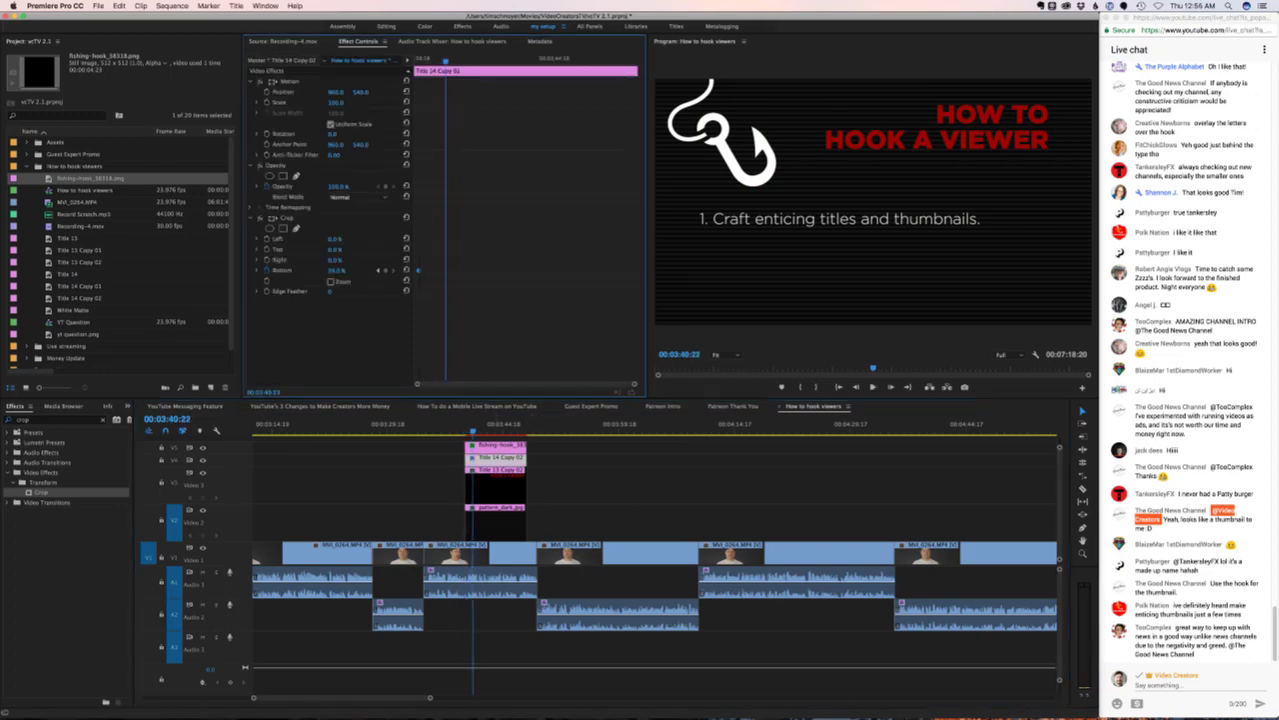
pyautogui.press('Left')
pyautogui.press('Left')
pyautogui.press('Left')
pyautogui.press('Left')
pyautogui.press('Left')
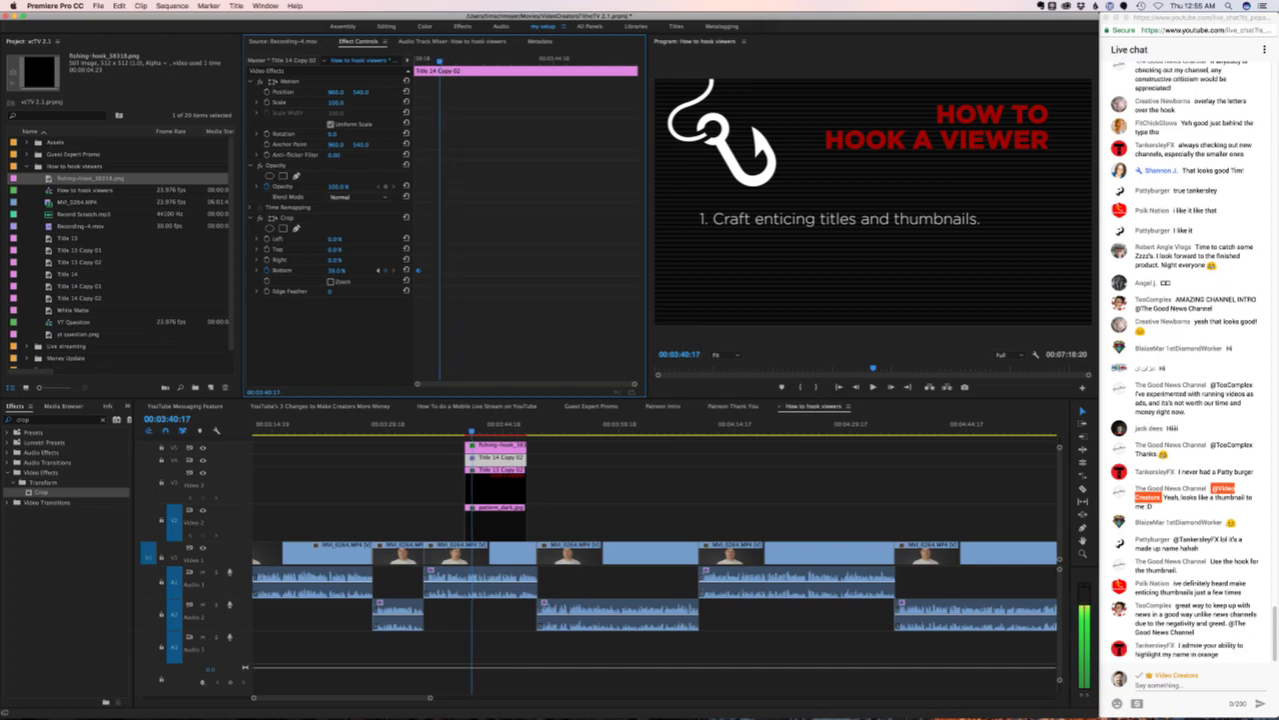
pyautogui.click(386, 270)
pyautogui.press('Right')
pyautogui.press('Right')
pyautogui.press('Right')
pyautogui.press('Right')
pyautogui.press('Right')
pyautogui.press('Right')
pyautogui.press('Right')
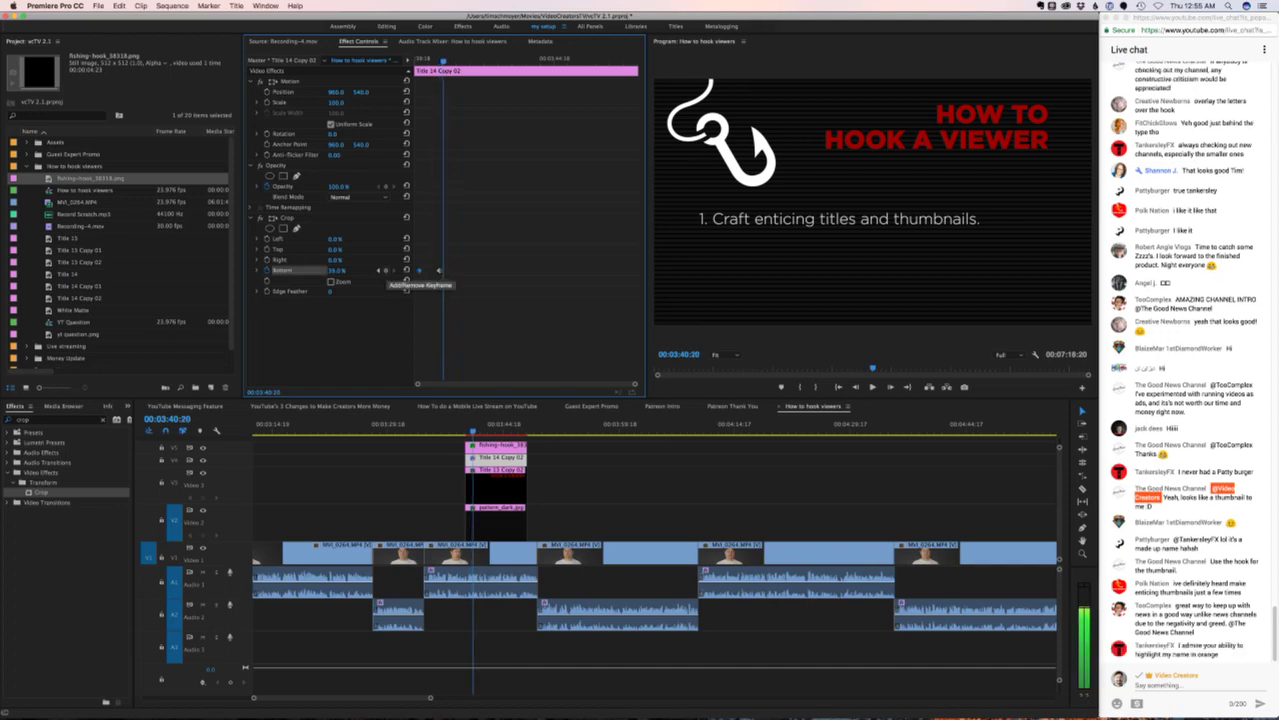
pyautogui.press('Right')
pyautogui.press('Right')
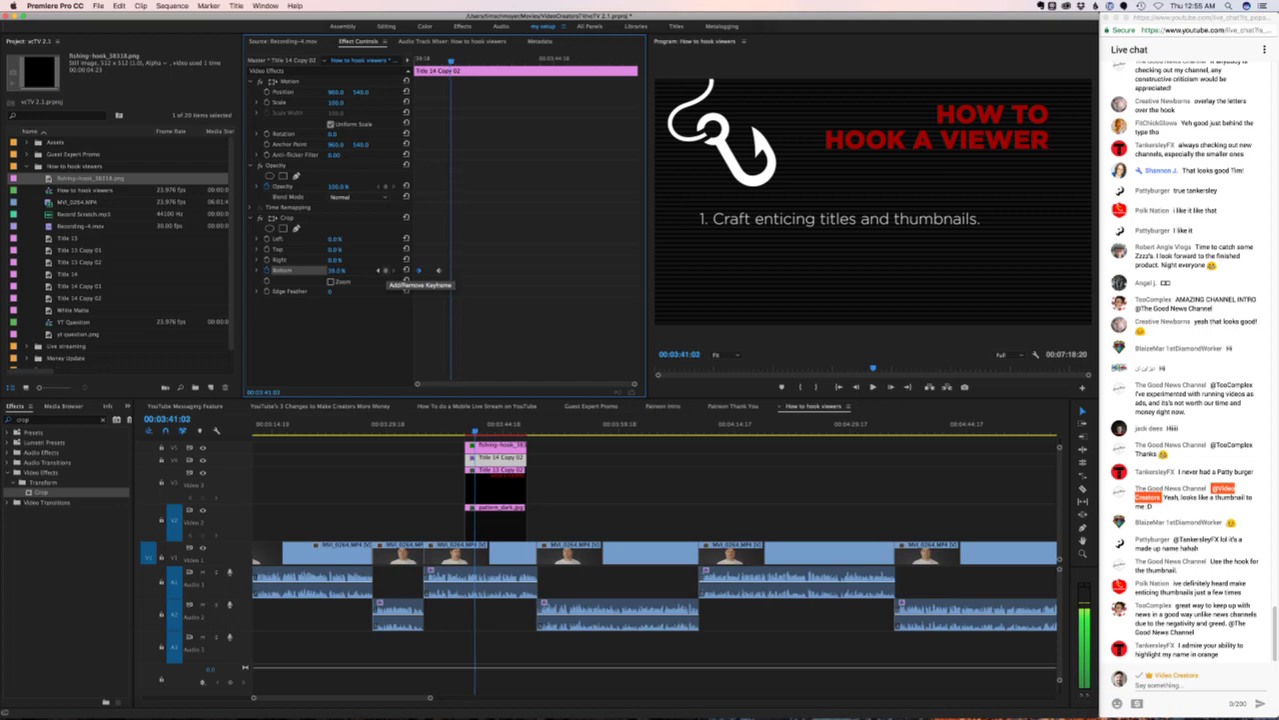
pyautogui.moveTo(337, 270)
pyautogui.mouseDown()
pyautogui.moveTo(312, 269)
pyautogui.moveTo(333, 270)
pyautogui.mouseUp()
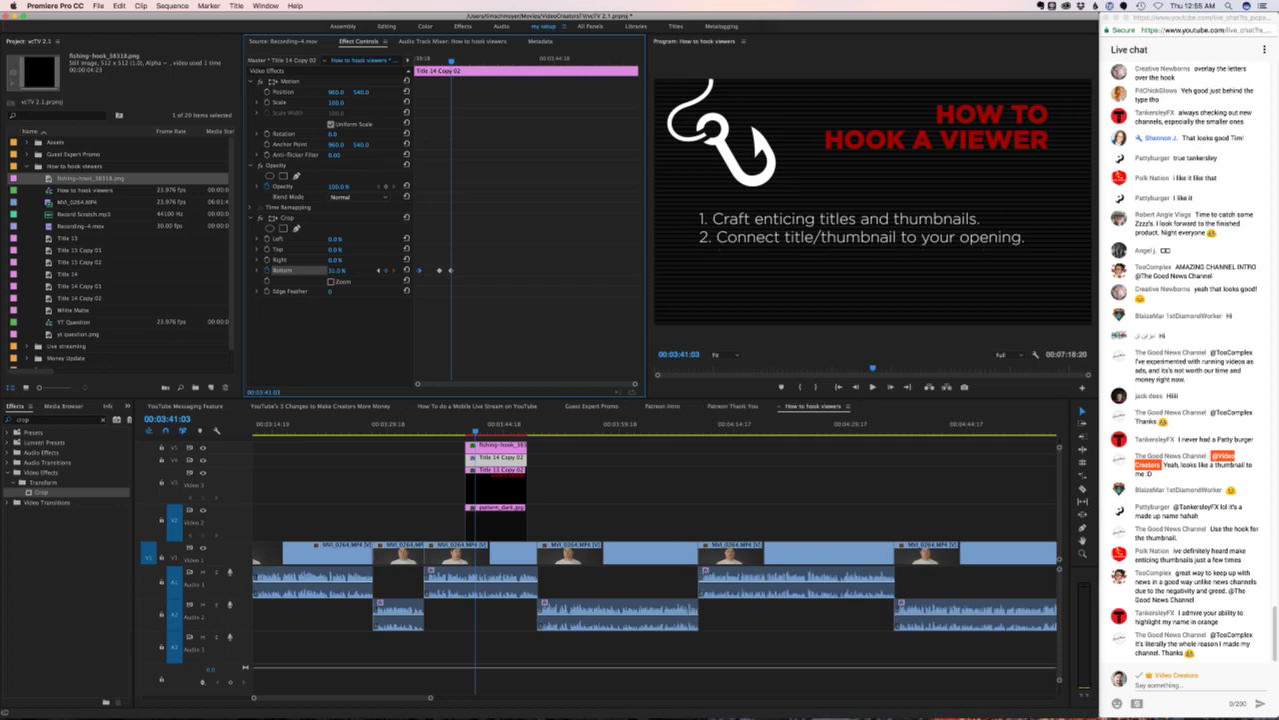
pyautogui.press('space')
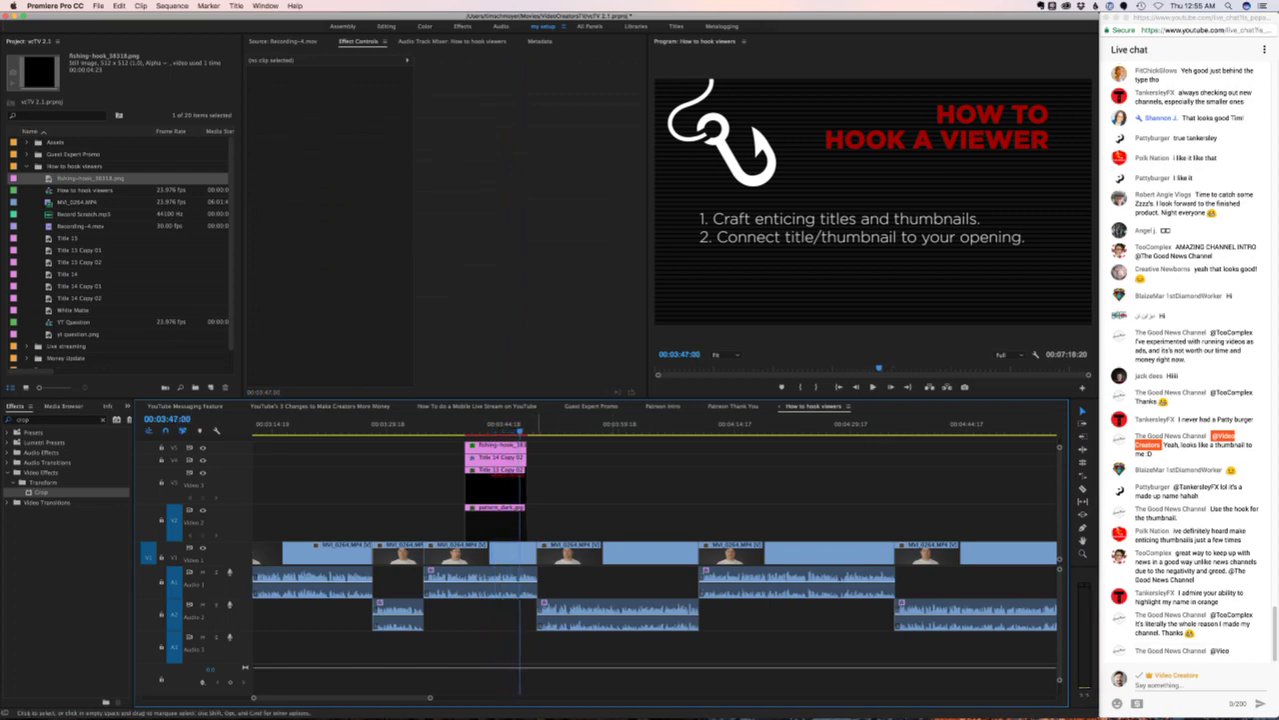
# - Trim the ends of the stacked V2/V3 title clips shorter and play back the result
pyautogui.moveTo(526, 470); pyautogui.dragTo(519, 470)
pyautogui.press('space')
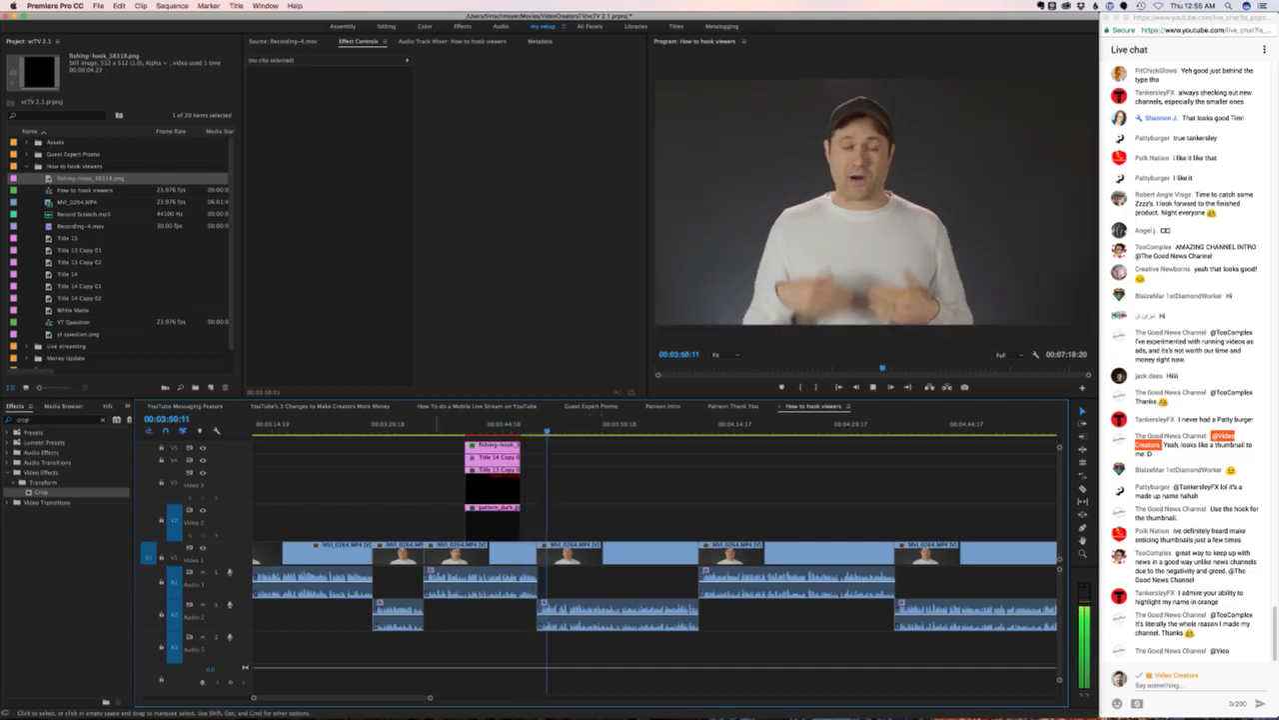
pyautogui.hscroll(3, 654, 560)
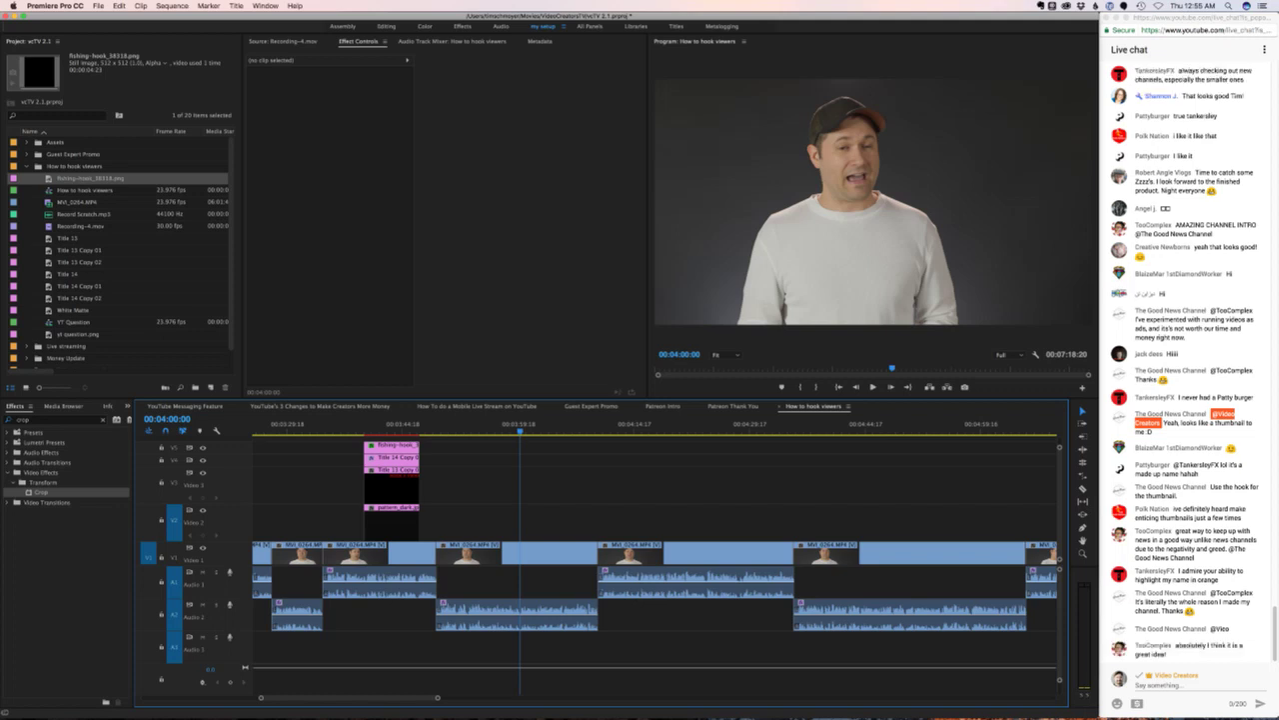
# - Check the live chat, then review the edit following the titles and stop playback
pyautogui.press('super+Tab')
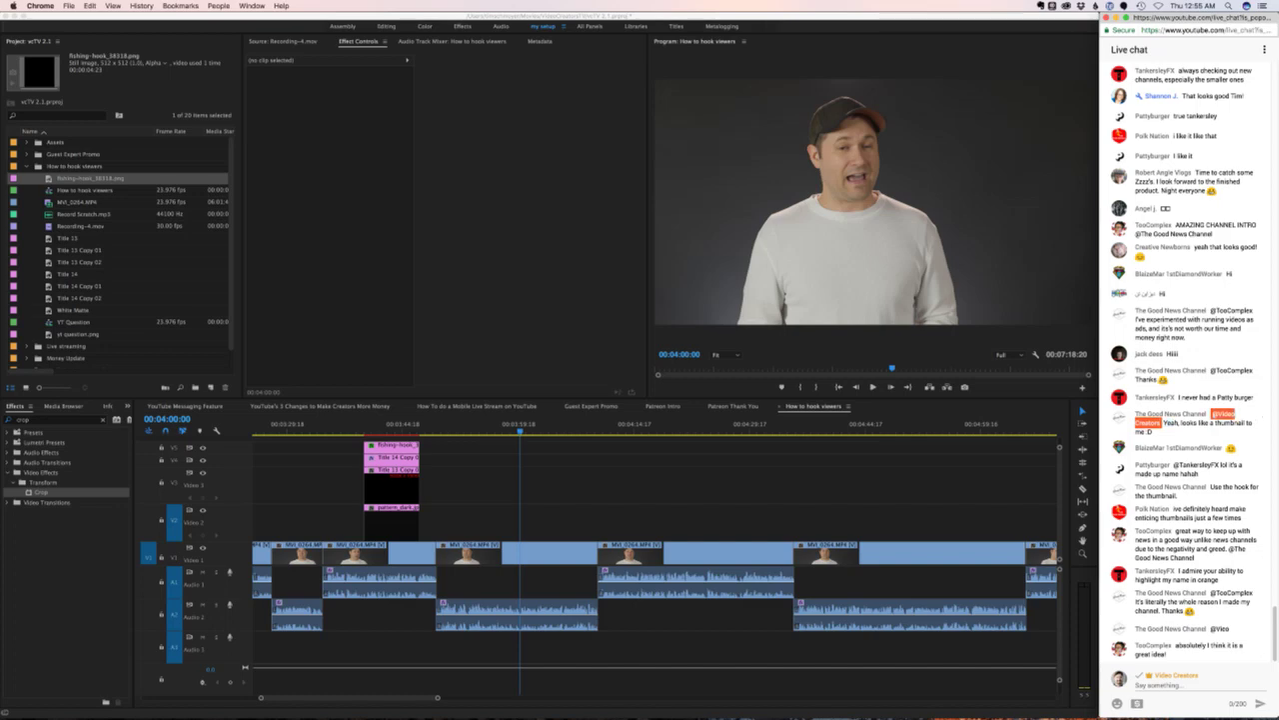
pyautogui.press('space')
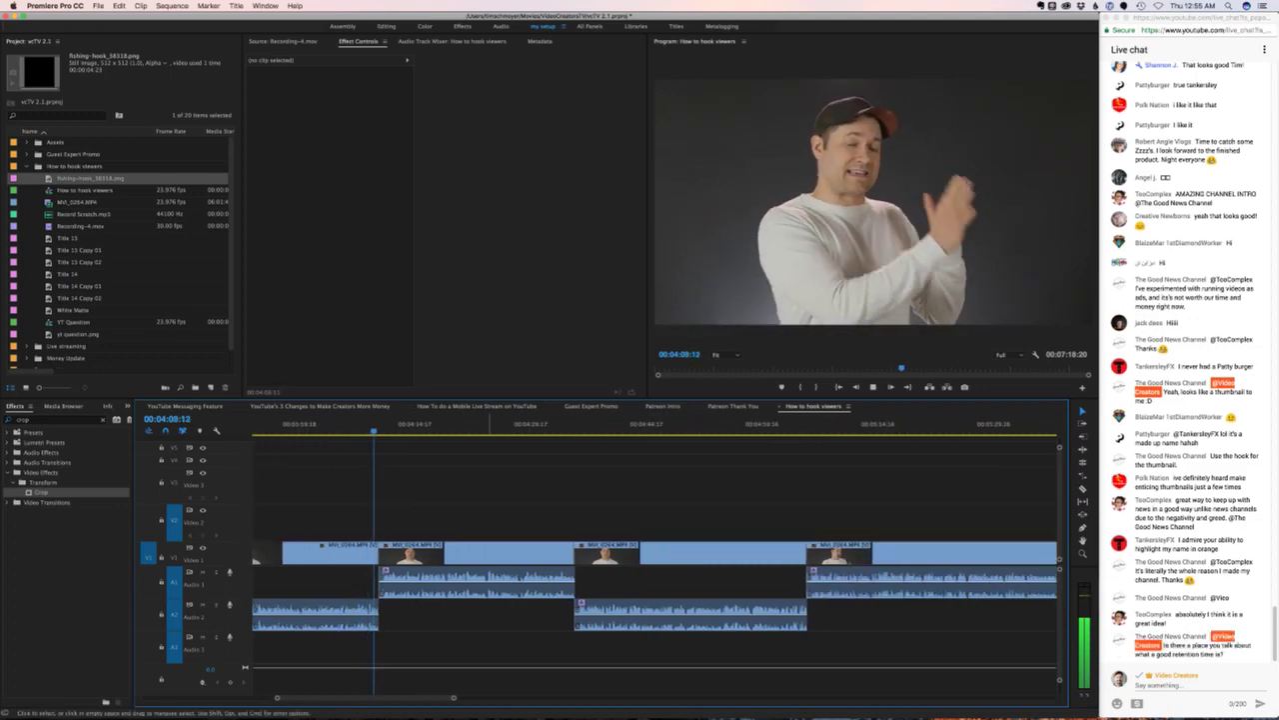
pyautogui.scroll(3, 654, 560)
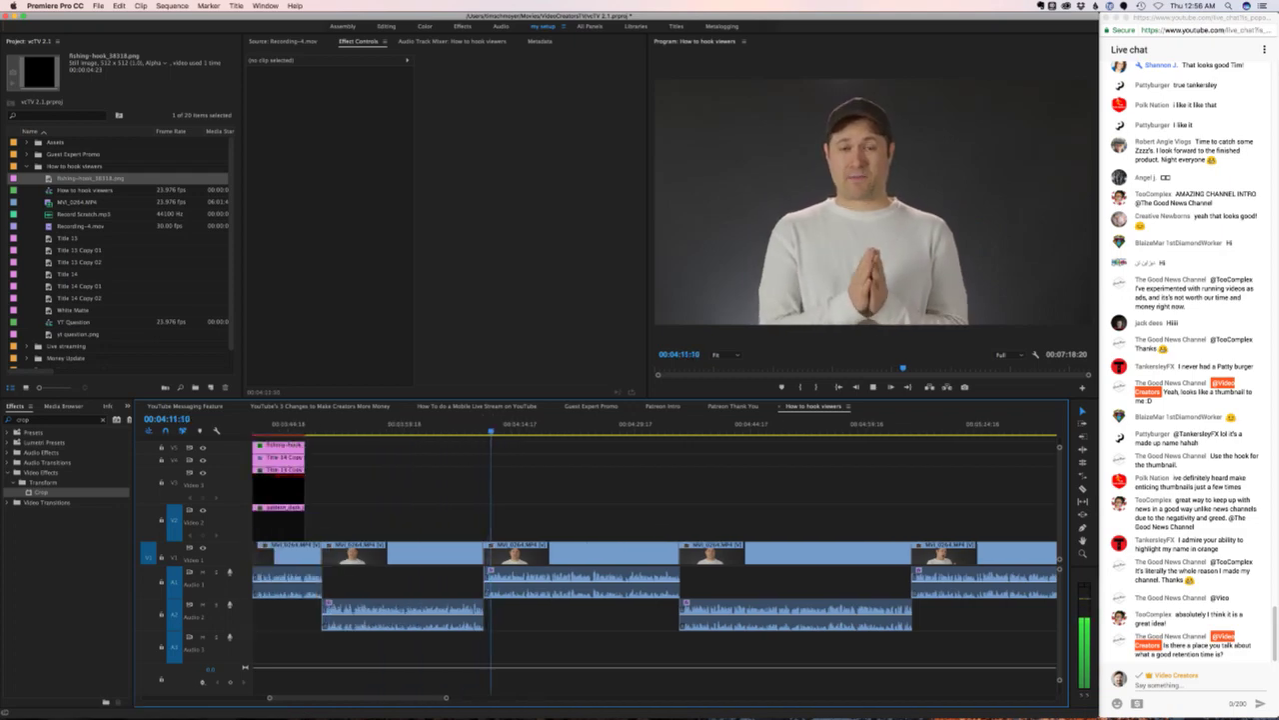
pyautogui.scroll(-2, 654, 560)
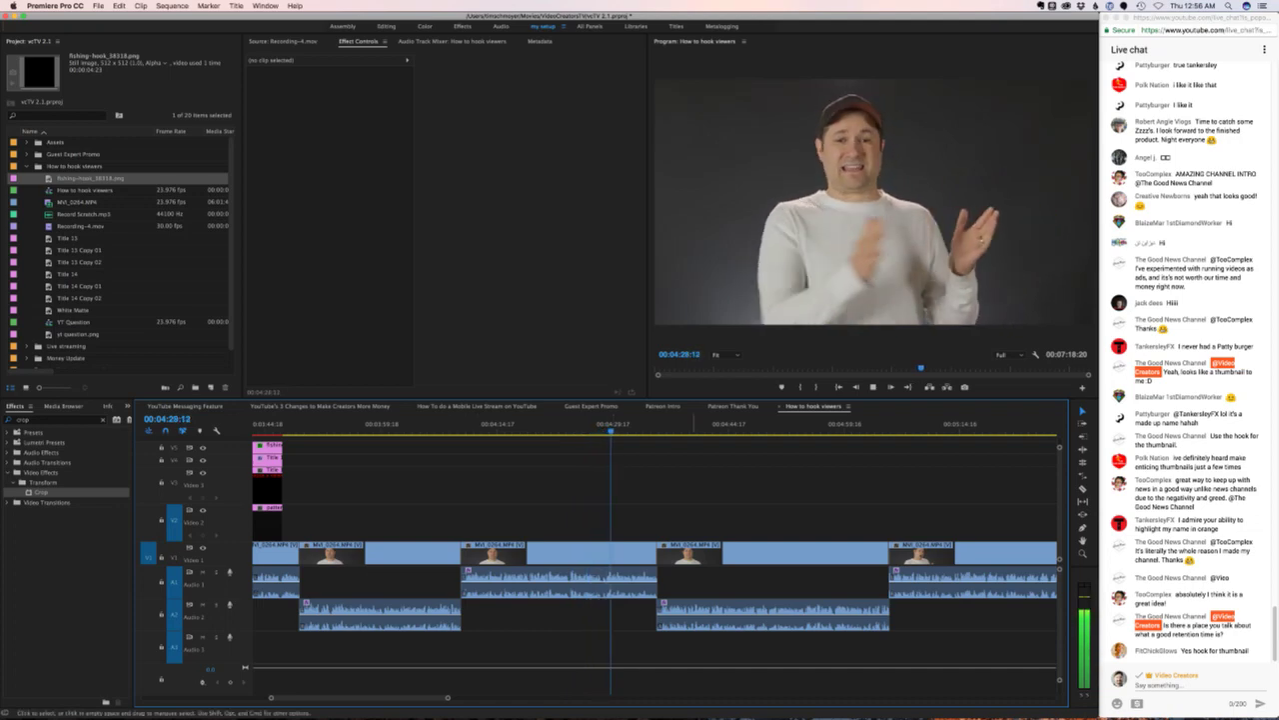
pyautogui.hscroll(5, 655, 560)
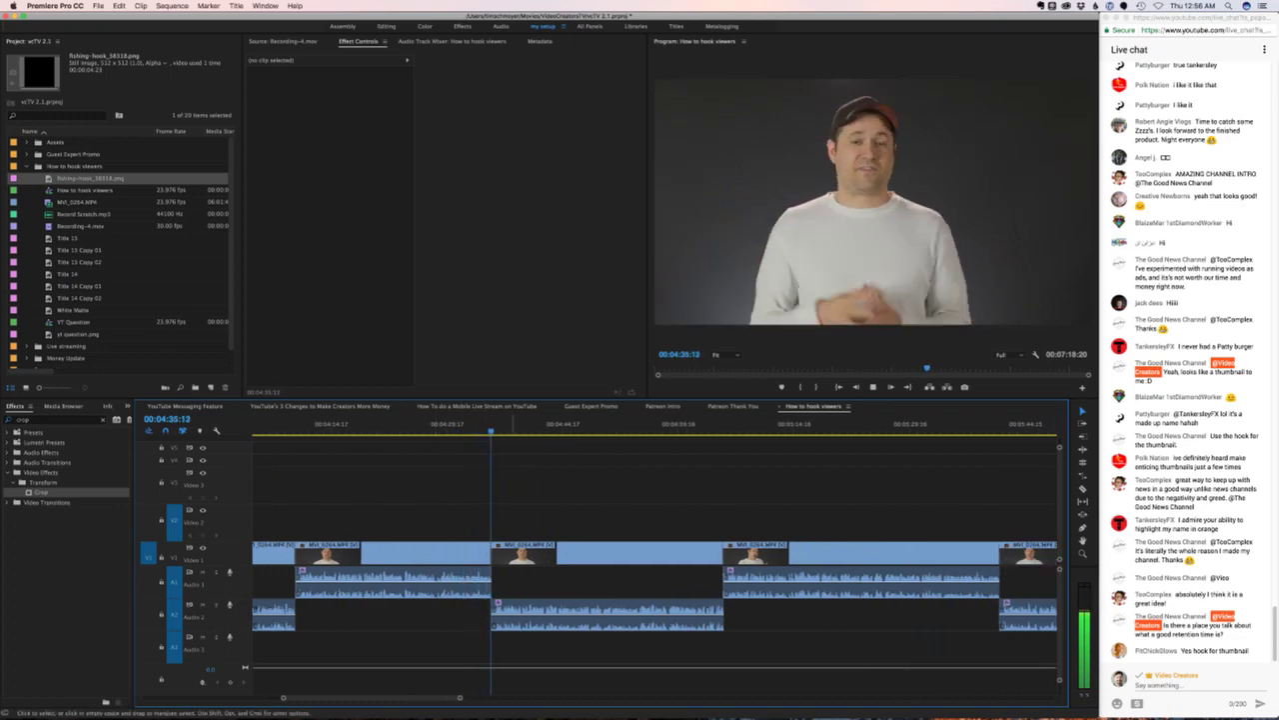
pyautogui.press('space')
pyautogui.hscroll(3, 655, 560)
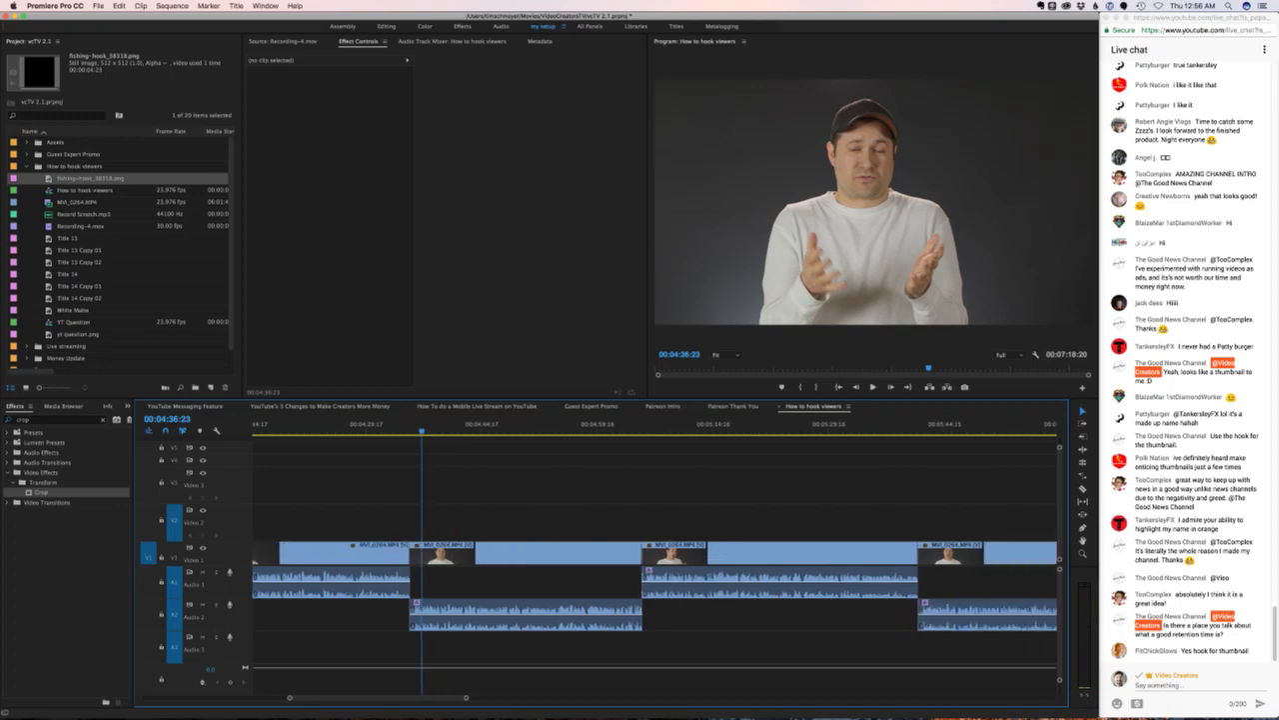
pyautogui.scroll(-2, 655, 548)
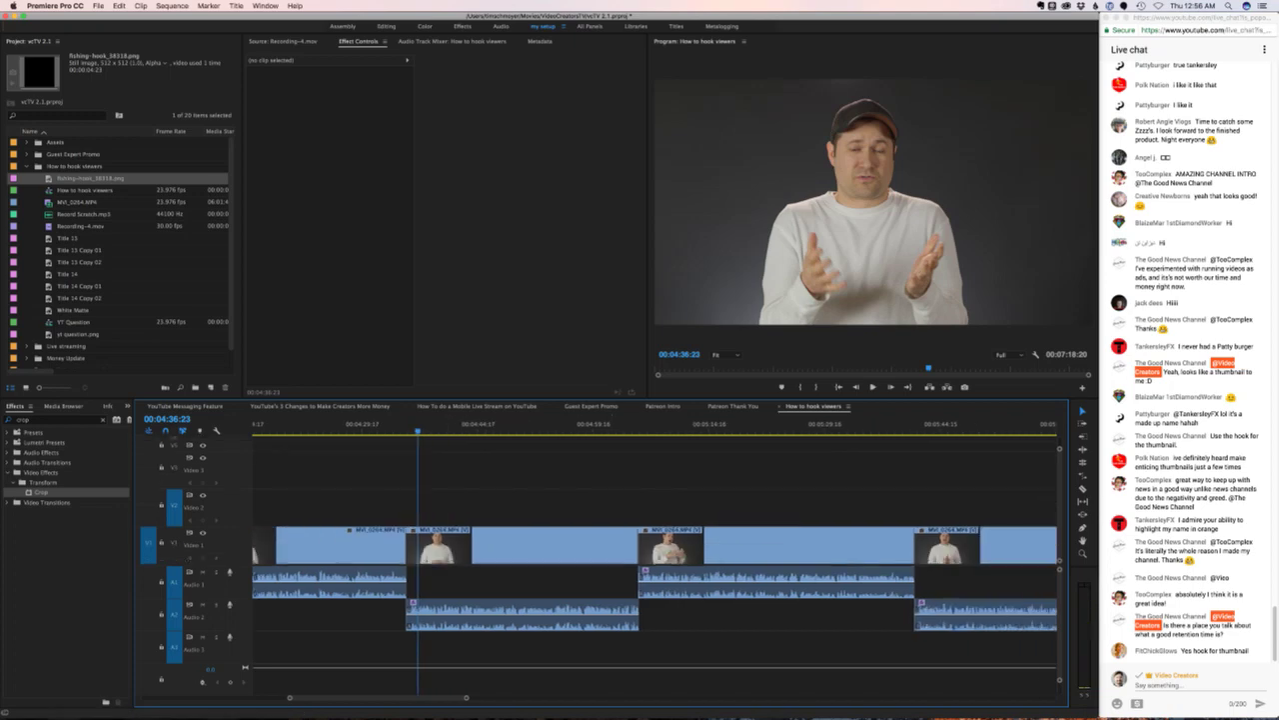
pyautogui.press('-')
pyautogui.hscroll(-10, 655, 560)
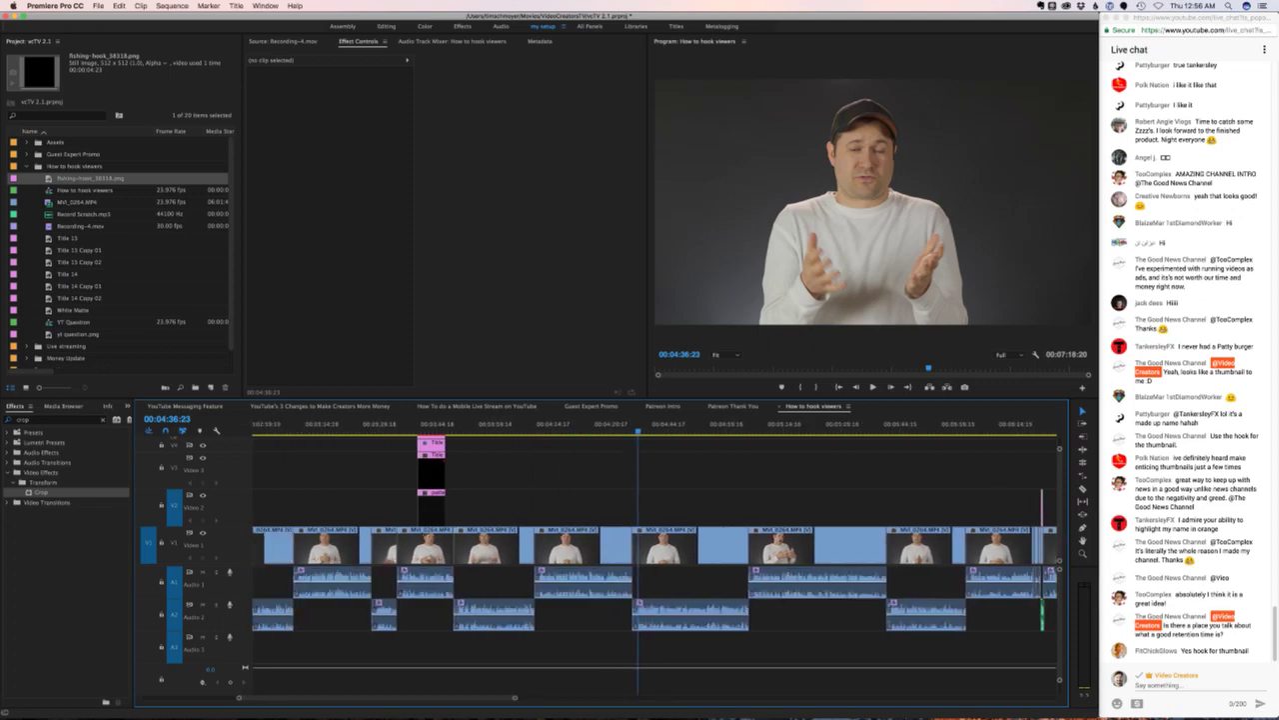
pyautogui.hscroll(-3, 655, 559)
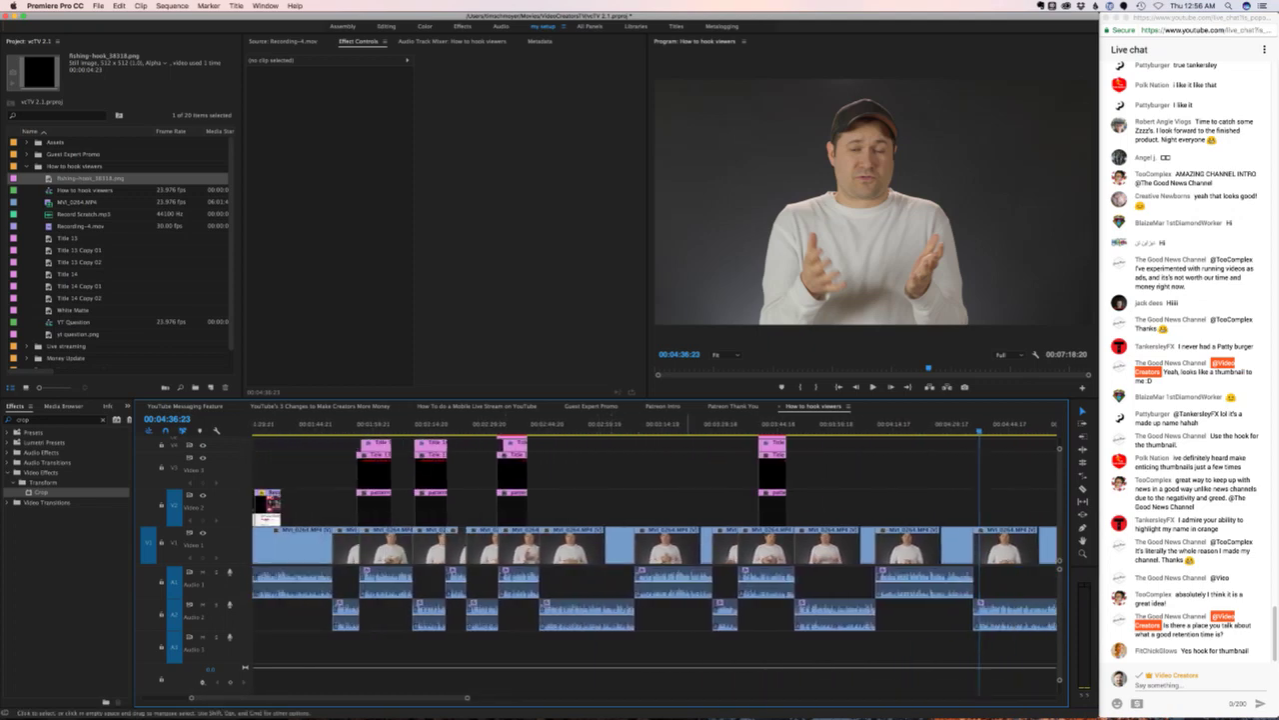
pyautogui.hscroll(4, 655, 560)
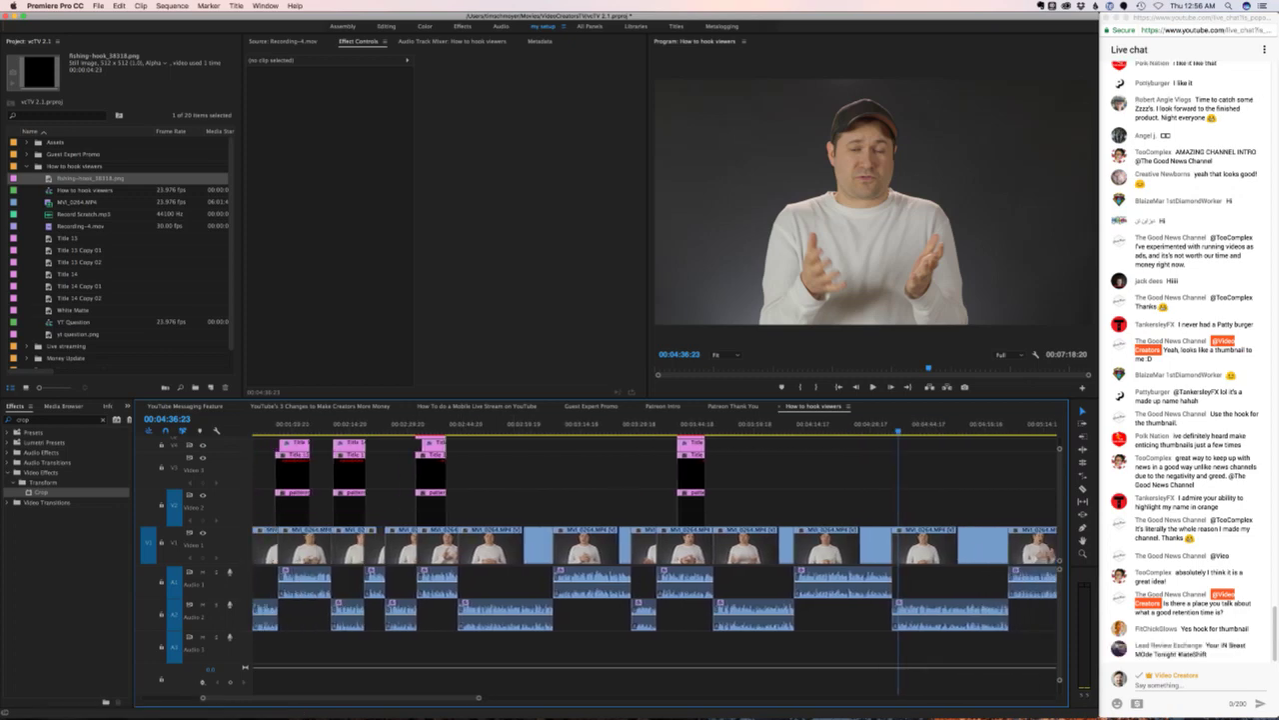
pyautogui.hscroll(12, 654, 560)
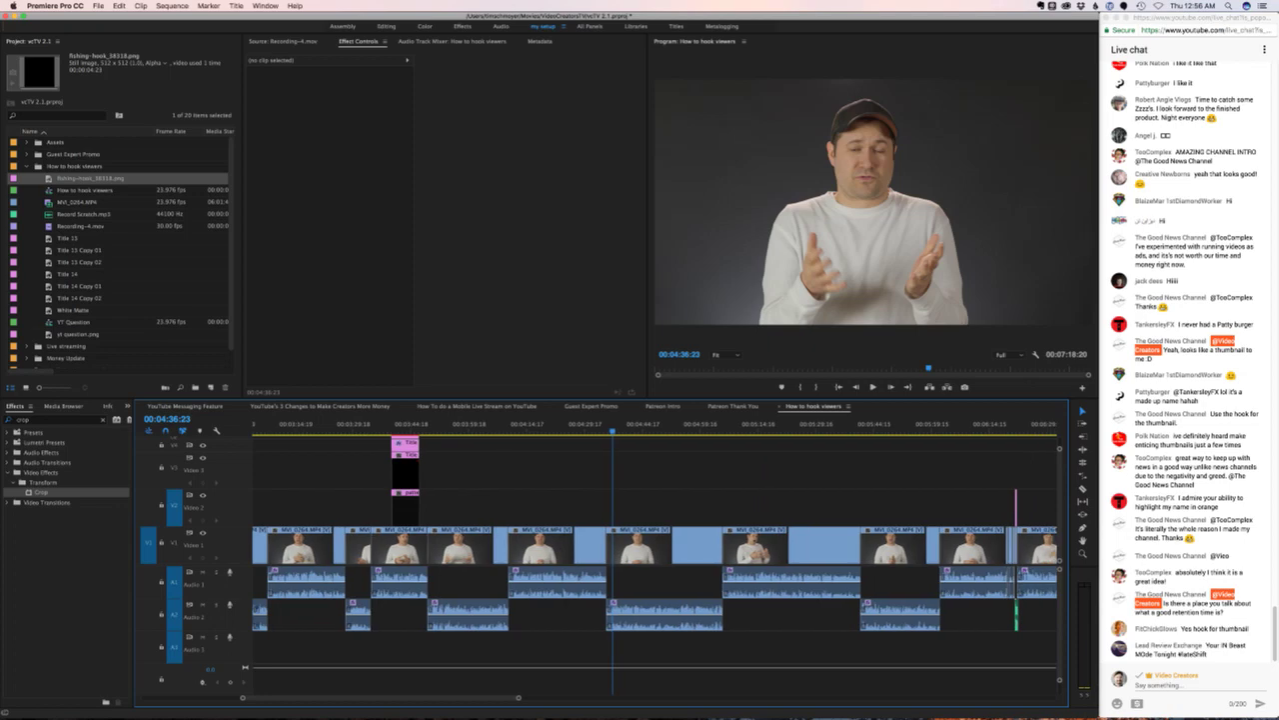
pyautogui.hscroll(3, 655, 560)
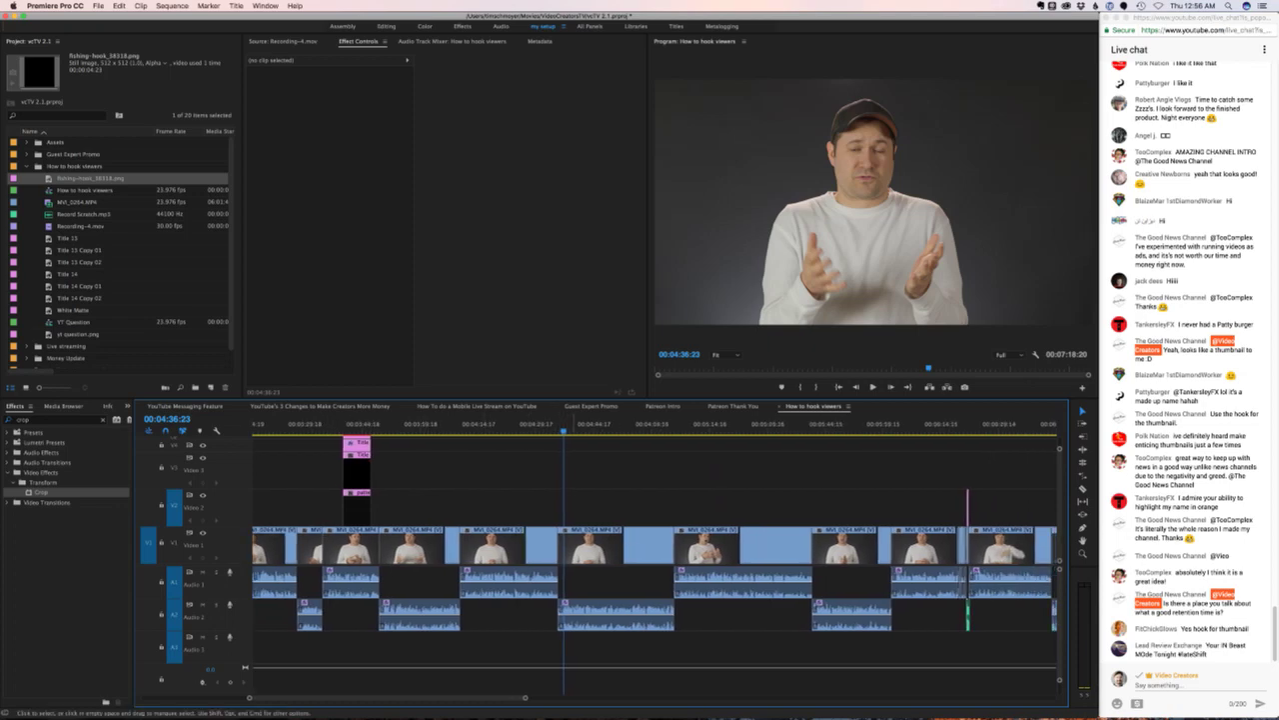
pyautogui.press('j')
pyautogui.press('j')
pyautogui.press('j')
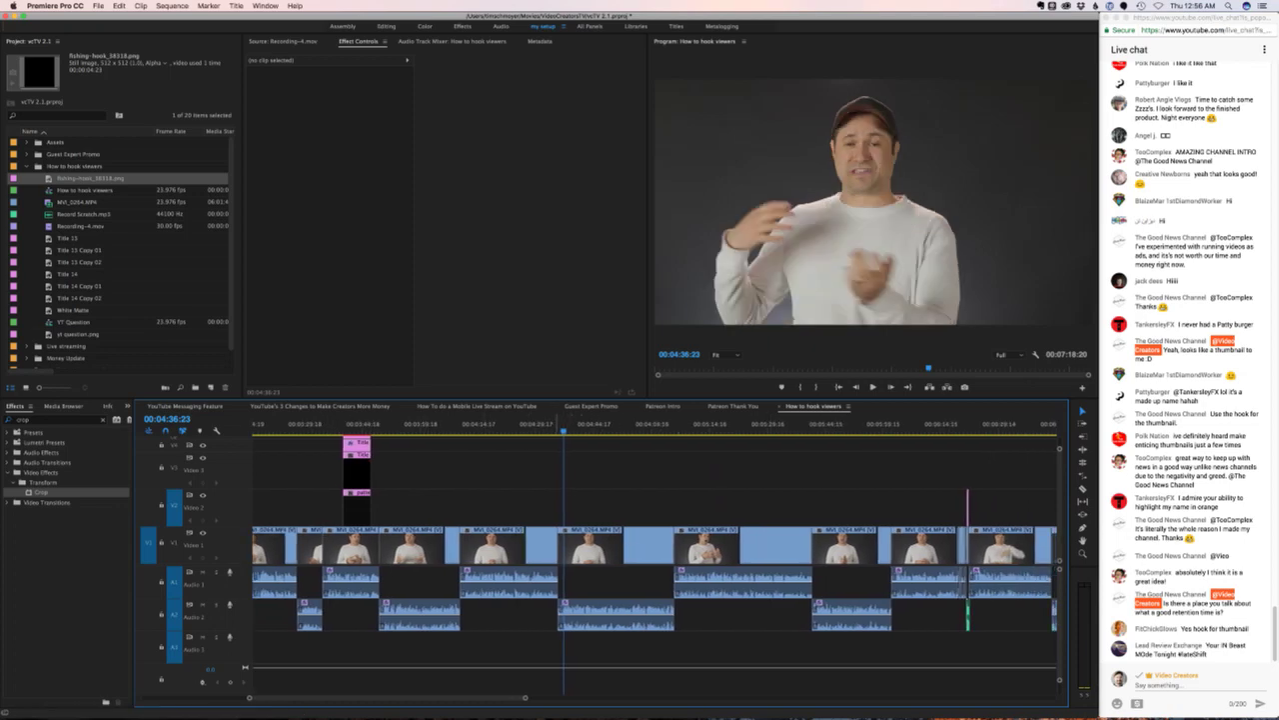
pyautogui.press('l')
pyautogui.press('l')
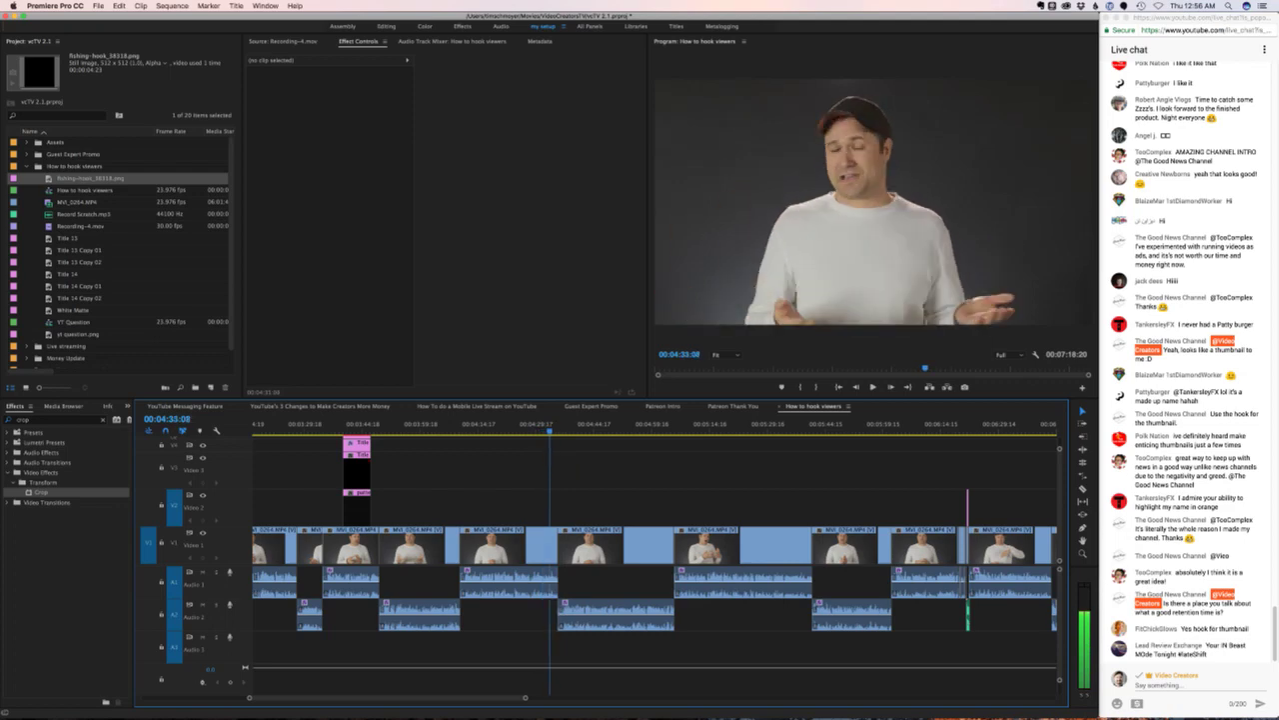
pyautogui.press('k')
pyautogui.press('l')
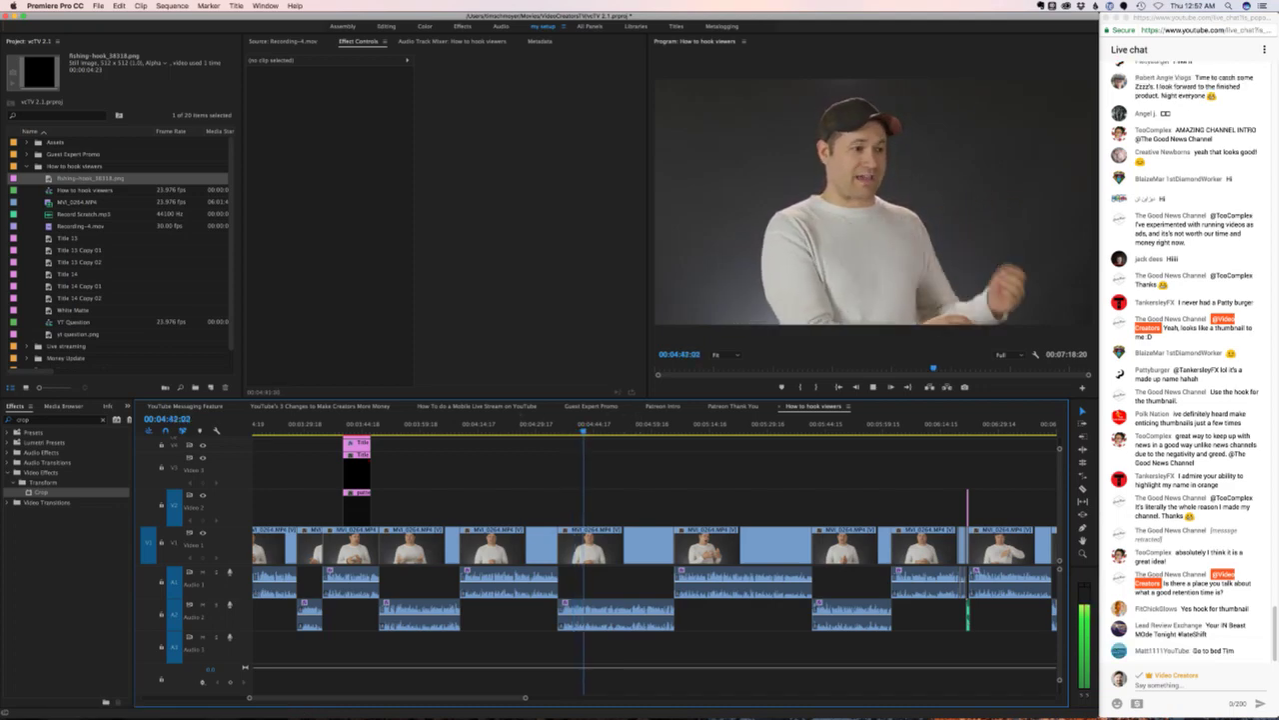
pyautogui.press('space')
pyautogui.moveTo(536, 431); pyautogui.dragTo(618, 431)
pyautogui.press('space')
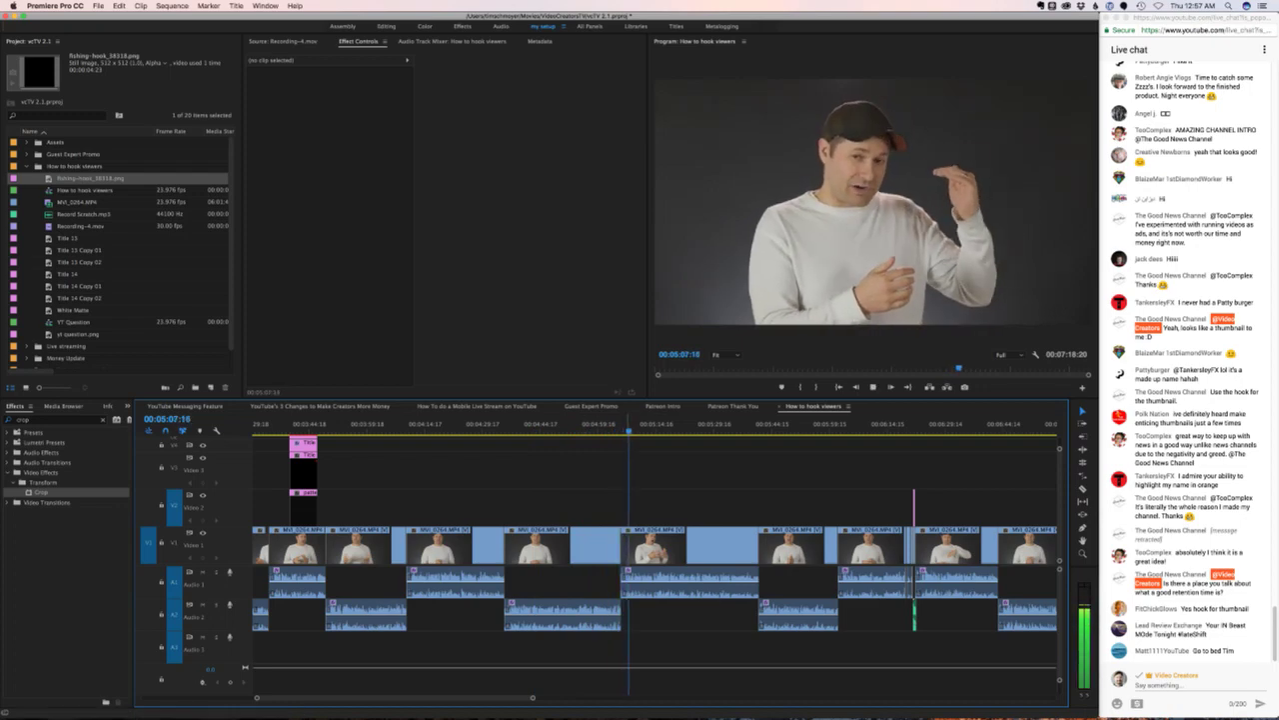
pyautogui.press('space')
pyautogui.press('l')
pyautogui.press('l')
pyautogui.press('l')
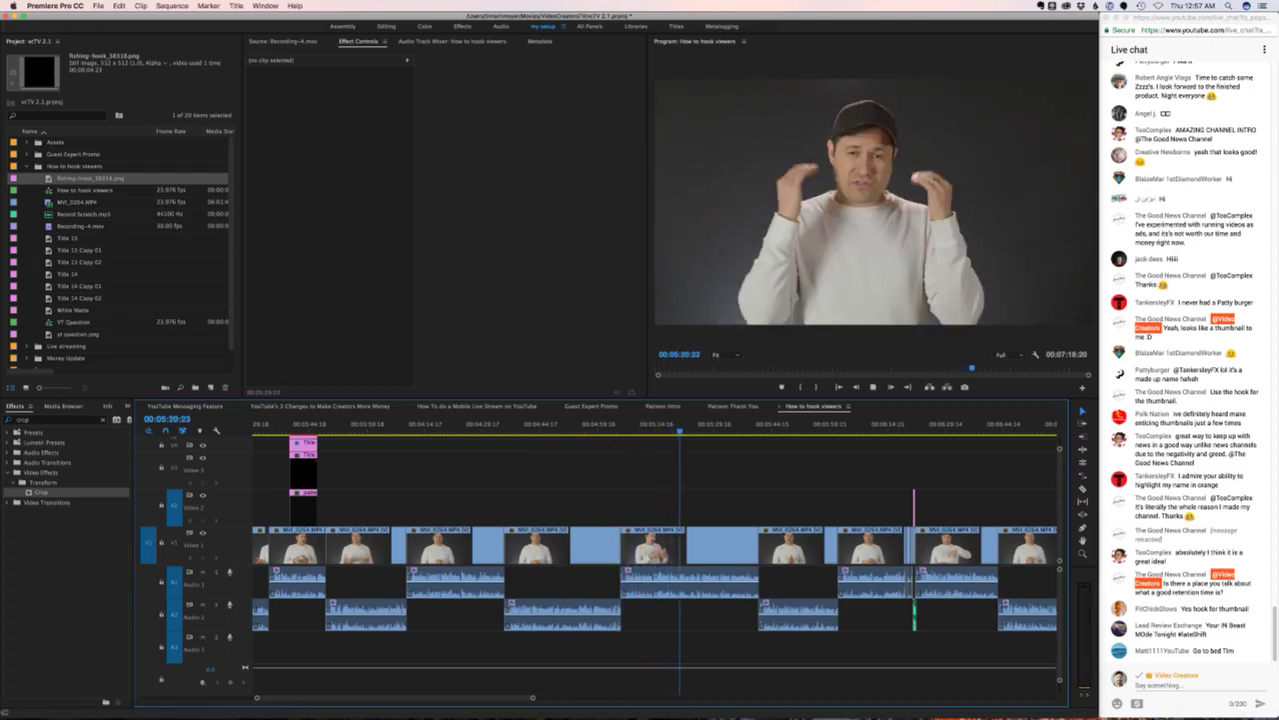
pyautogui.press('l')
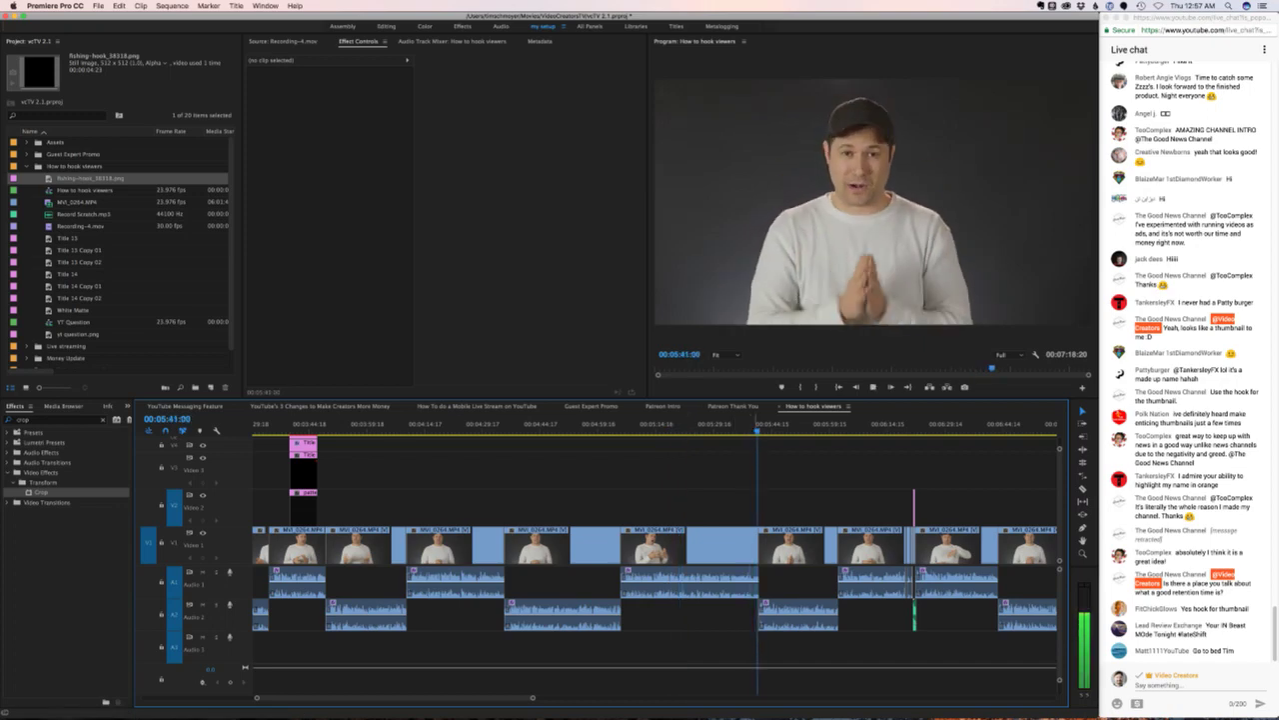
# - Copy the stacked V2/V3 title clips, paste them at the playhead and play them back
pyautogui.moveTo(350, 507); pyautogui.dragTo(292, 438)
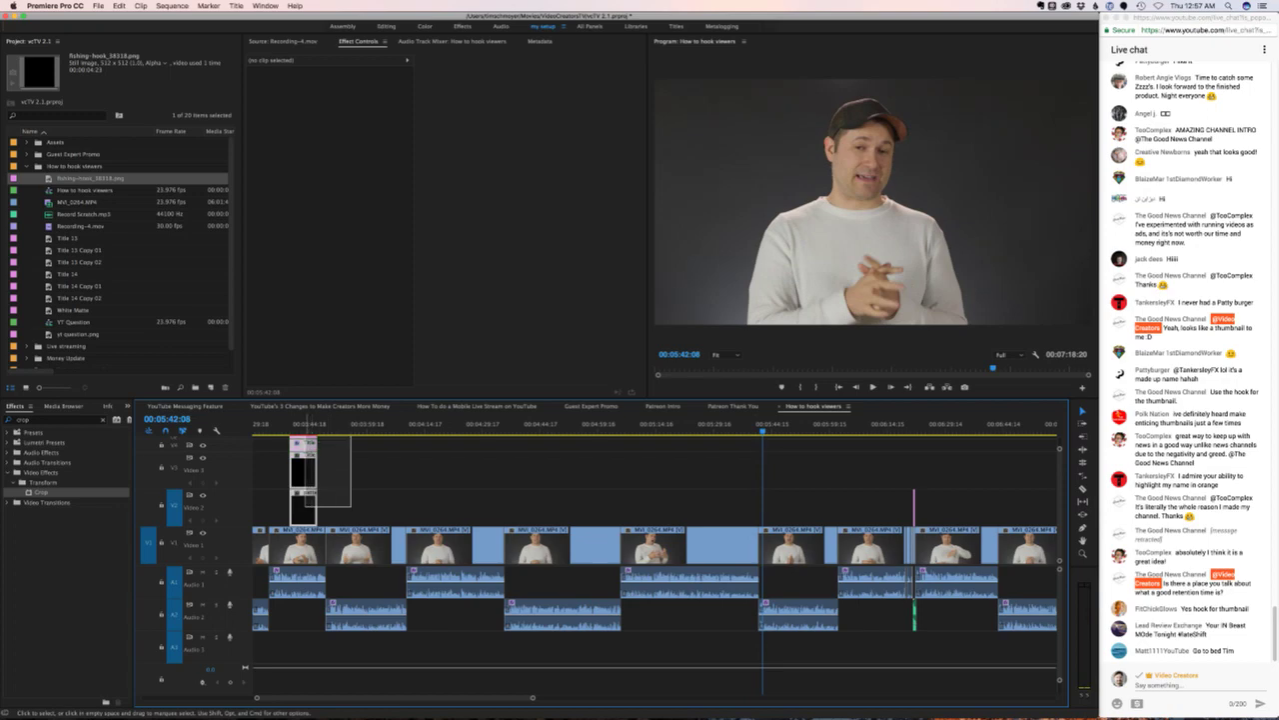
pyautogui.press('super+minus')
pyautogui.press('super+equal')
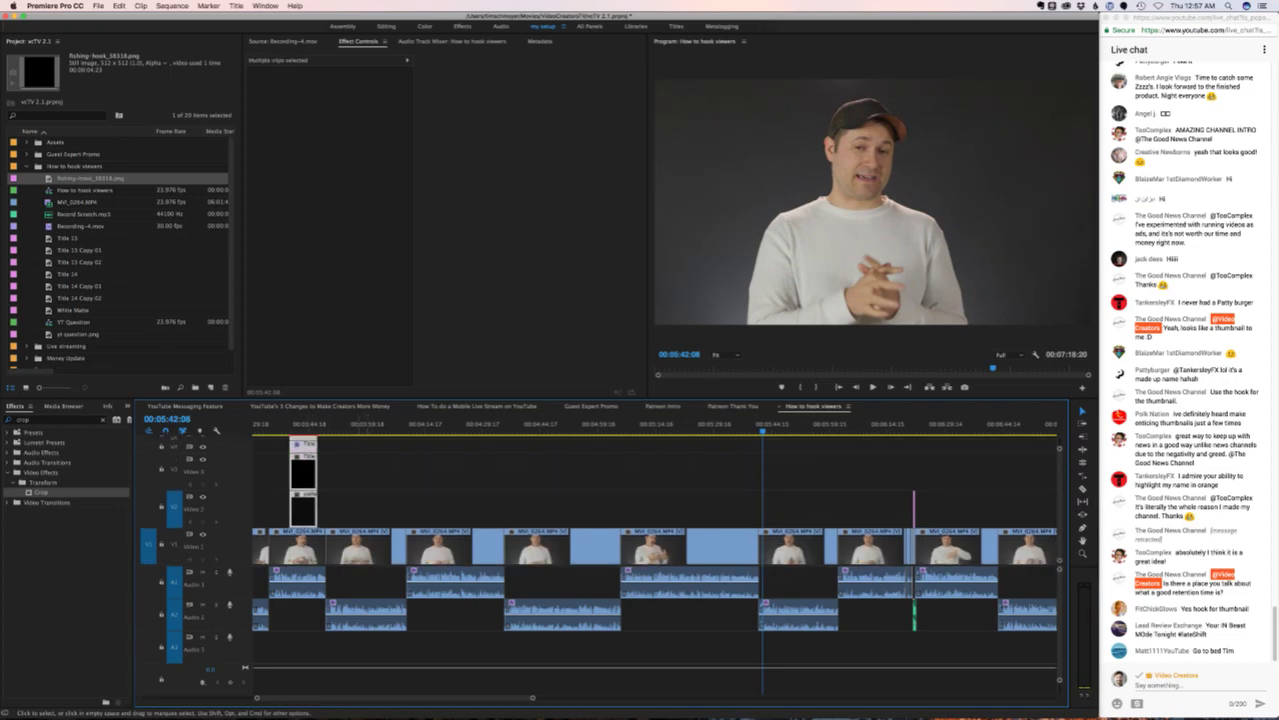
pyautogui.press('super+c')
pyautogui.press('super+v')
pyautogui.press('space')
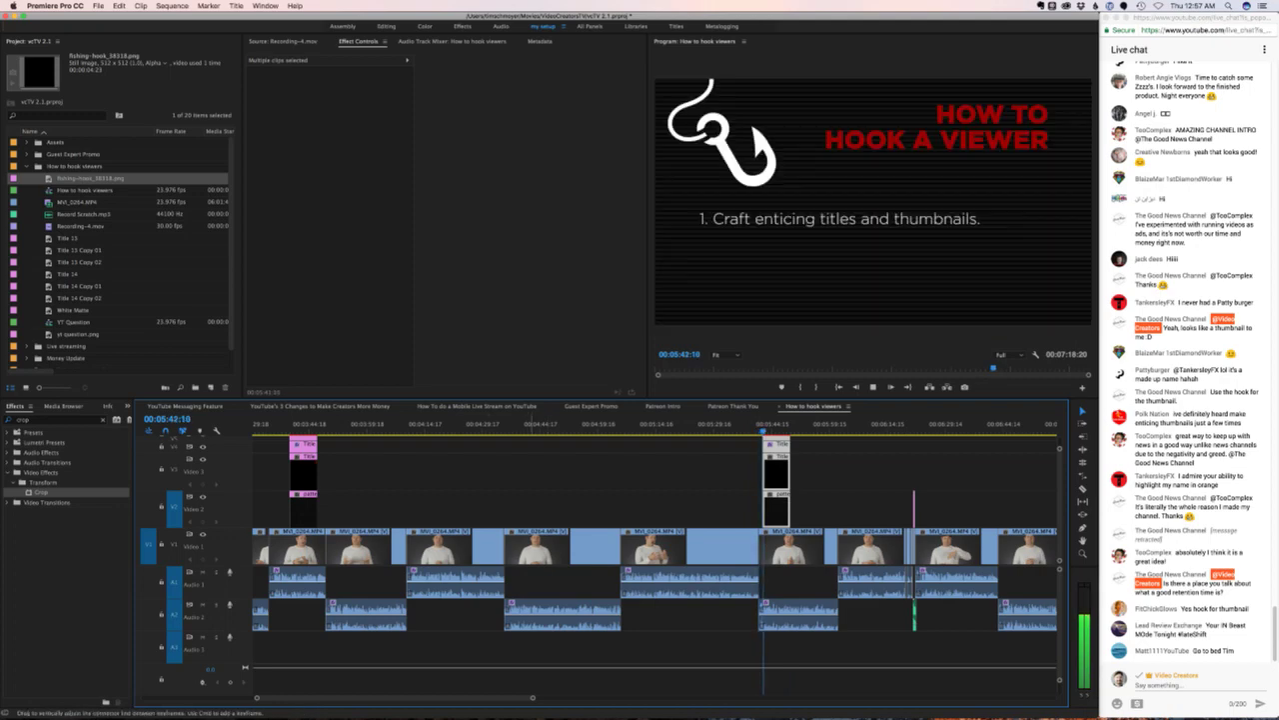
pyautogui.press('space')
# - Lower the pasted title's Crop Bottom to about 20% to reveal the third point about audience retention graphs
pyautogui.click(775, 447)
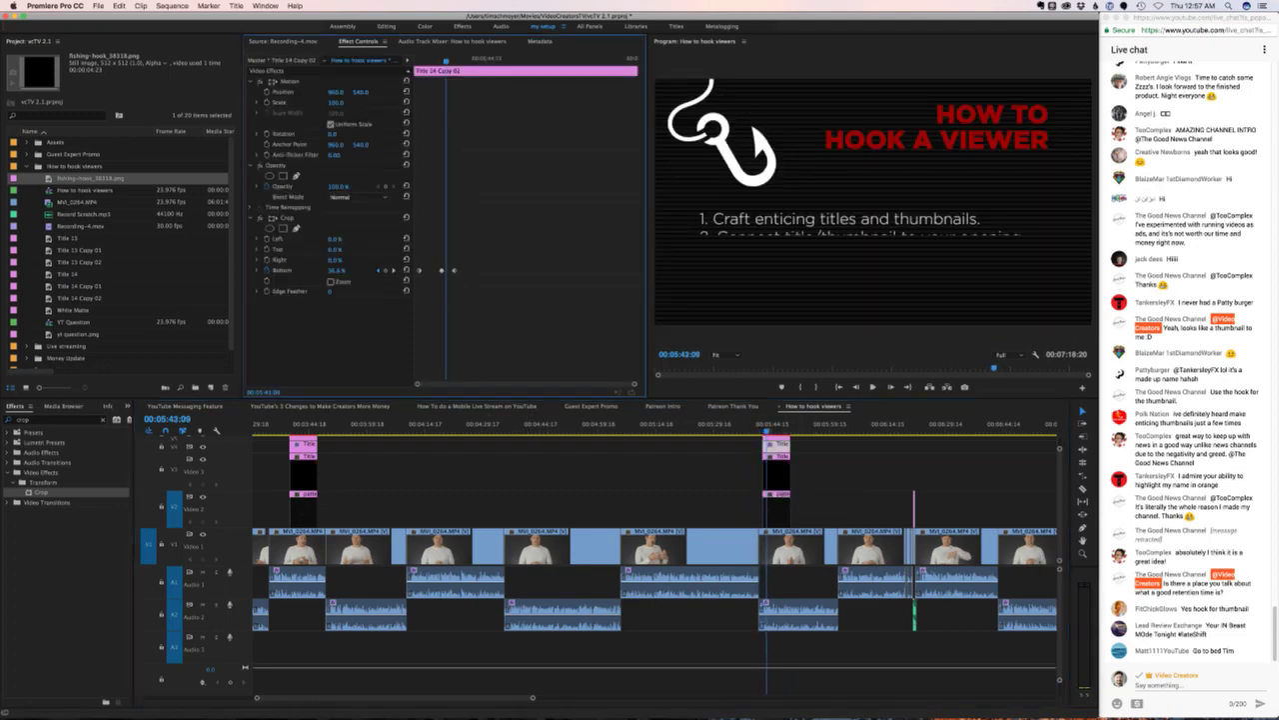
pyautogui.press('Up')
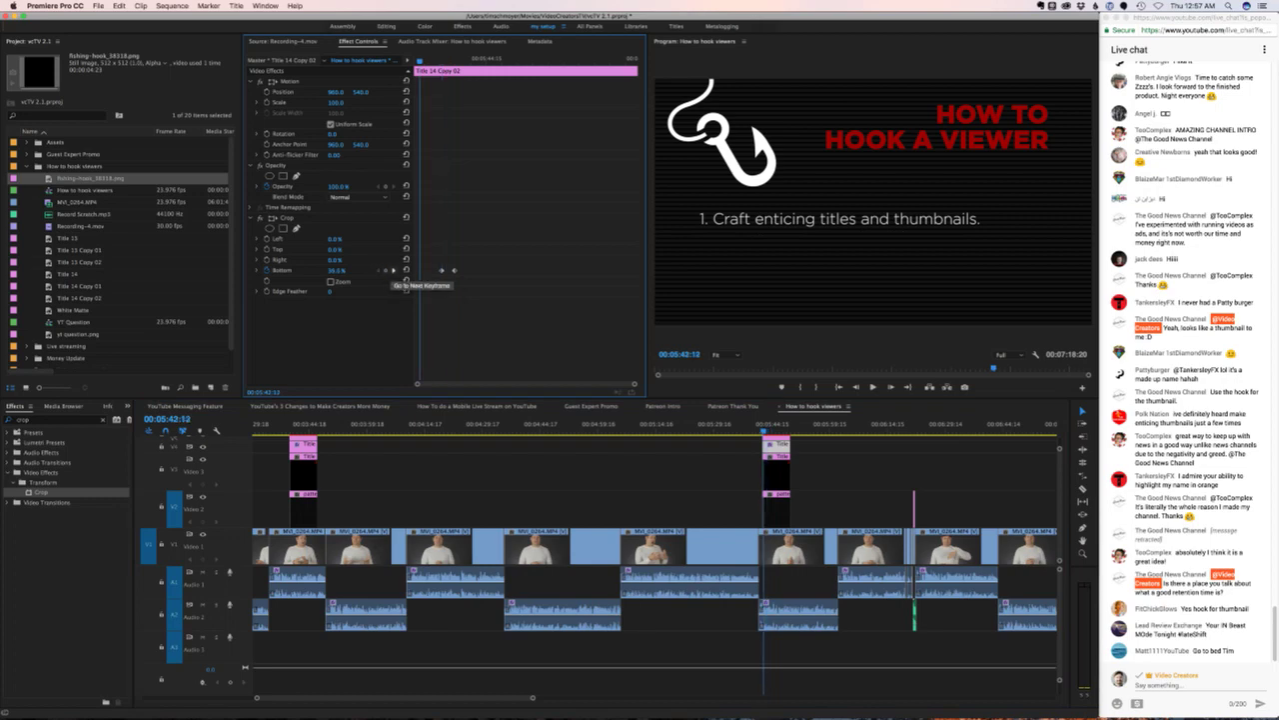
pyautogui.click(393, 271)
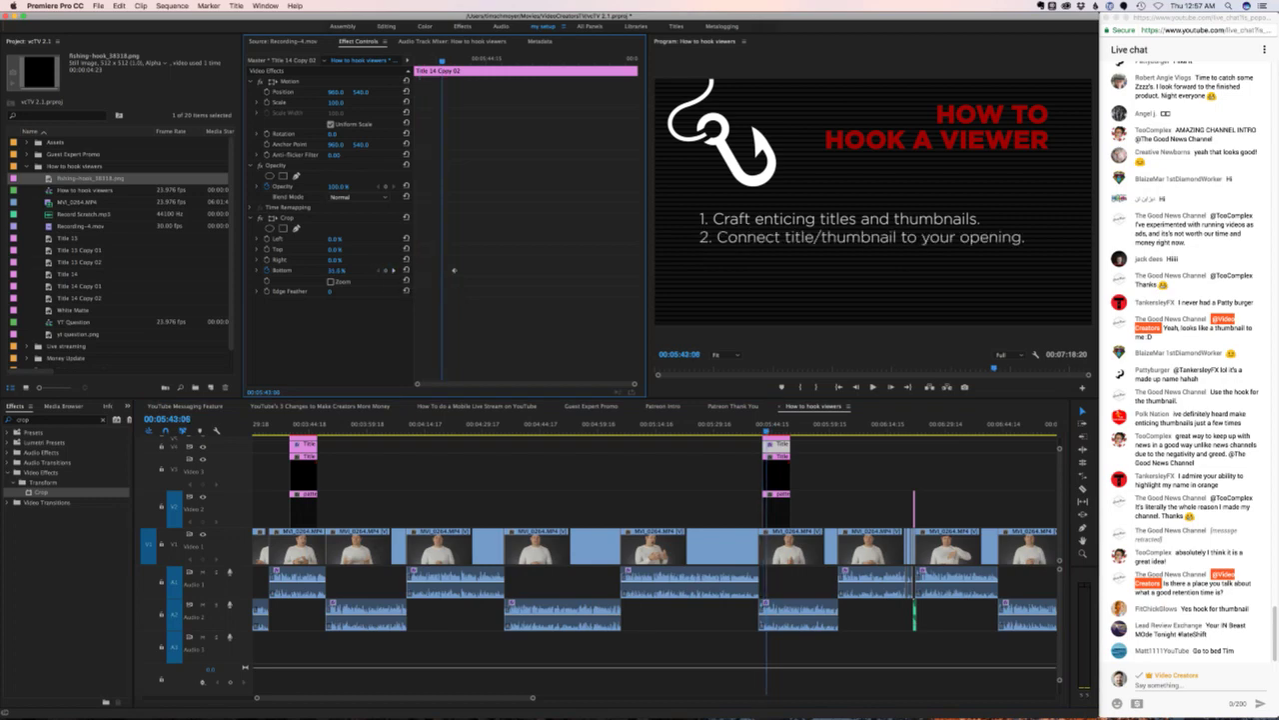
pyautogui.hotkey('shift', 'Left')
pyautogui.hotkey('shift', 'Left')
pyautogui.hotkey('shift', 'Left')
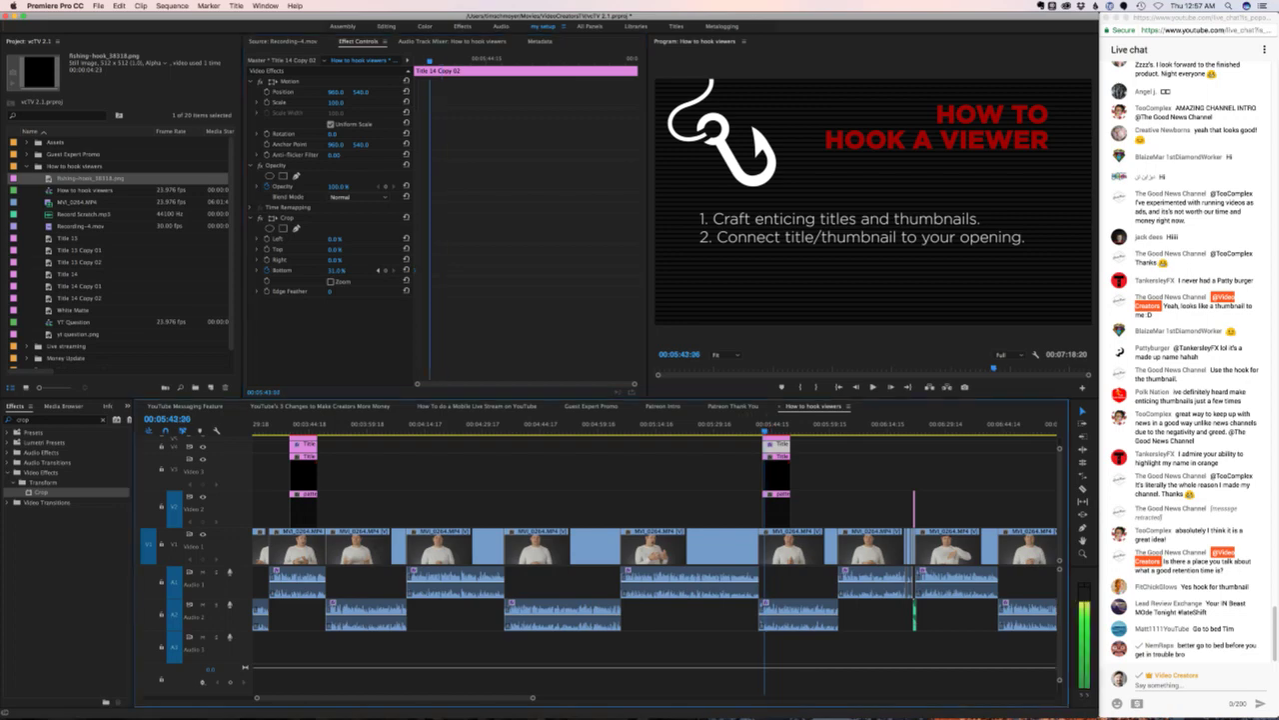
pyautogui.press('=')
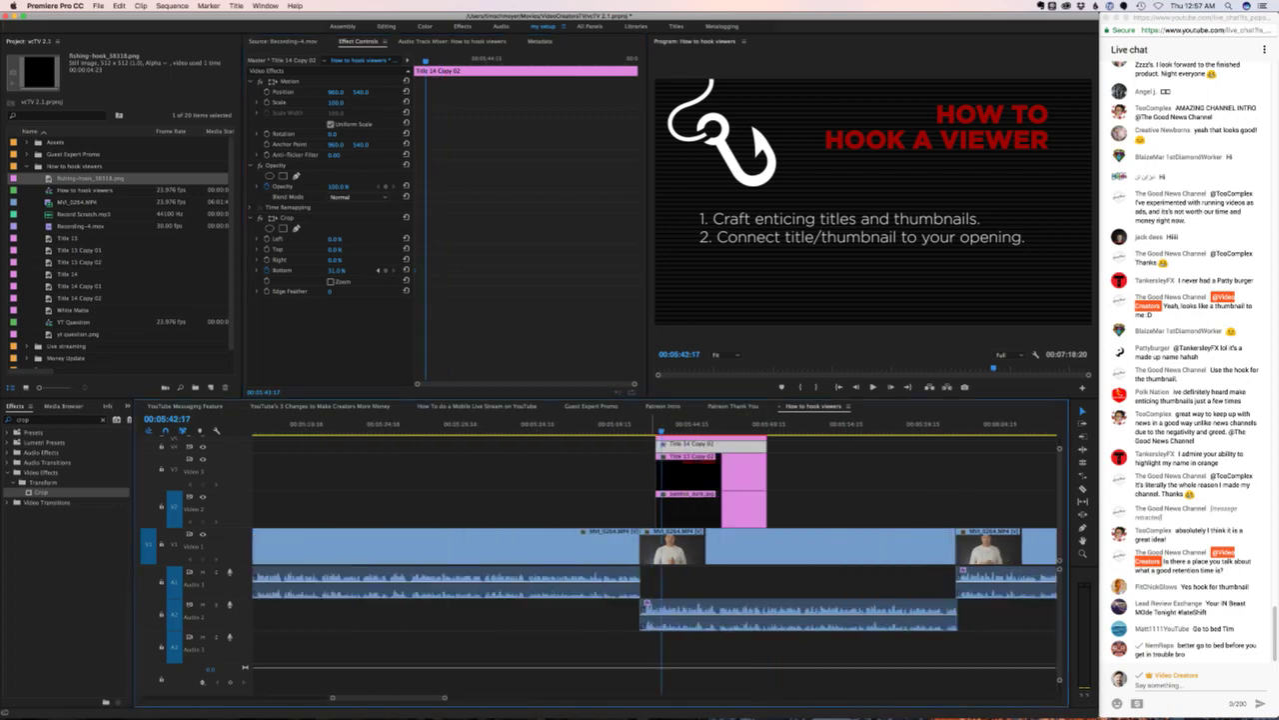
pyautogui.press('space')
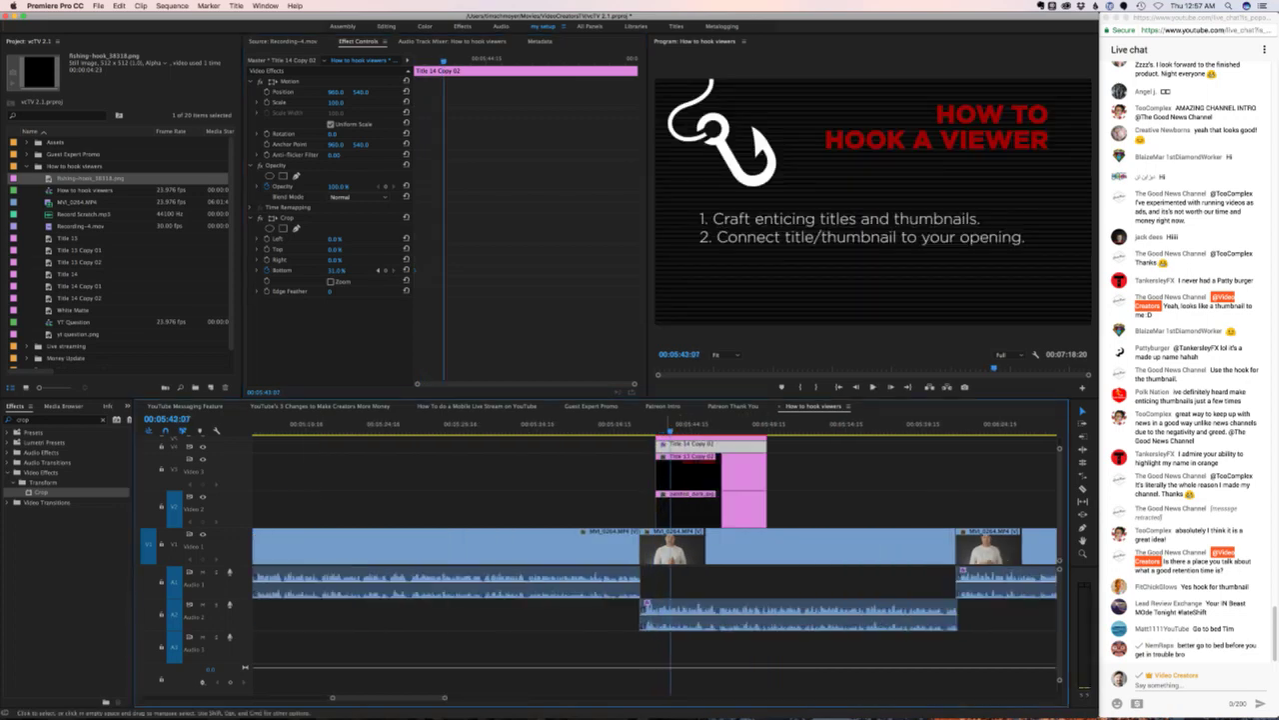
pyautogui.click(452, 269)
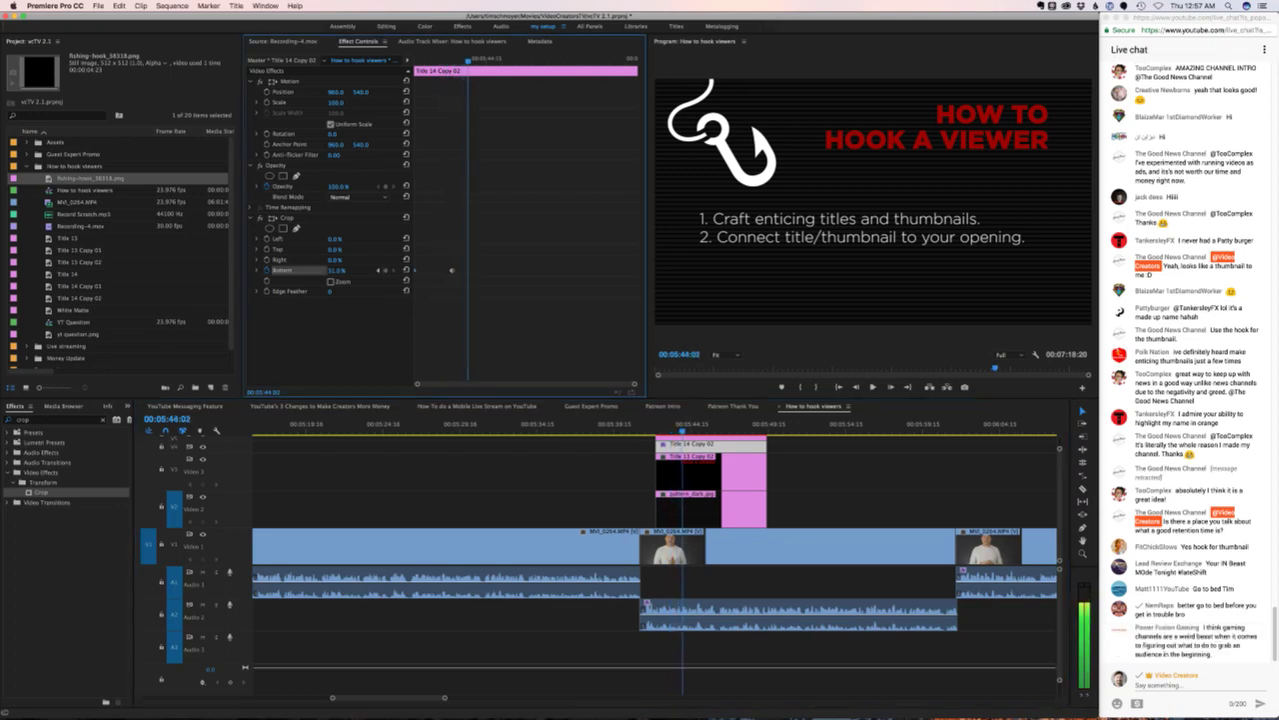
pyautogui.moveTo(337, 270); pyautogui.dragTo(318, 270)
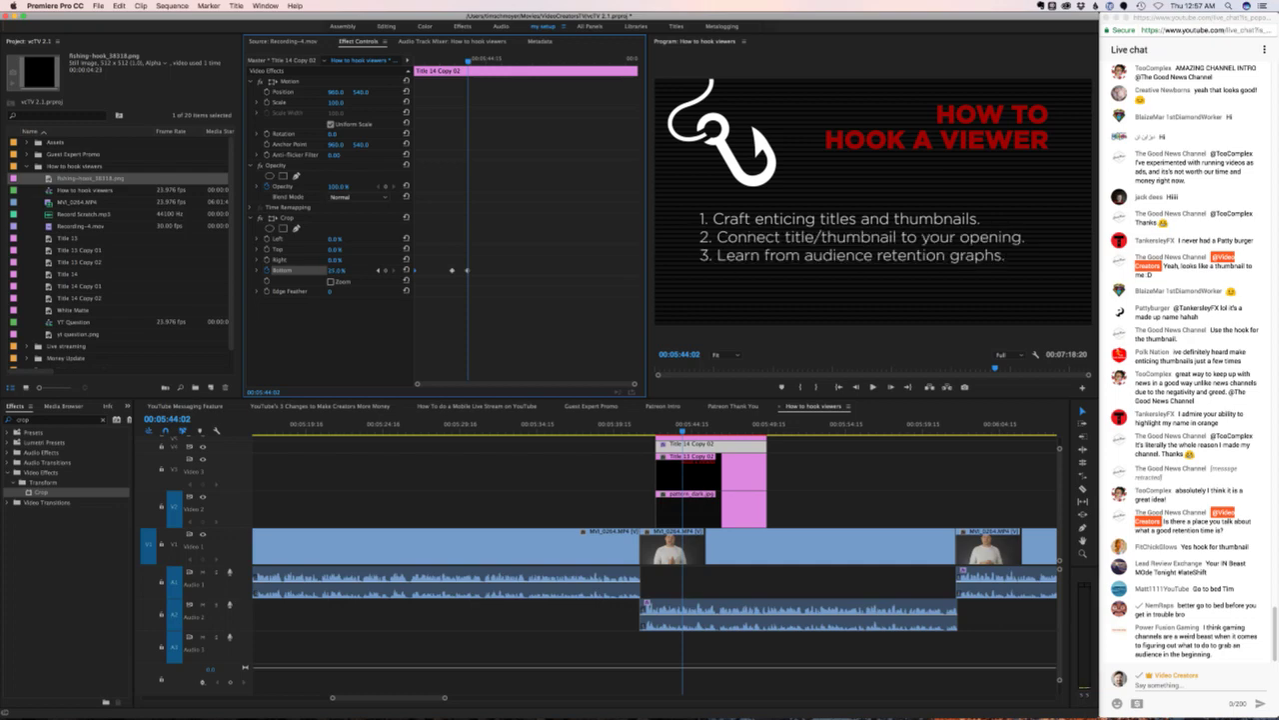
pyautogui.click(646, 424)
pyautogui.press('space')
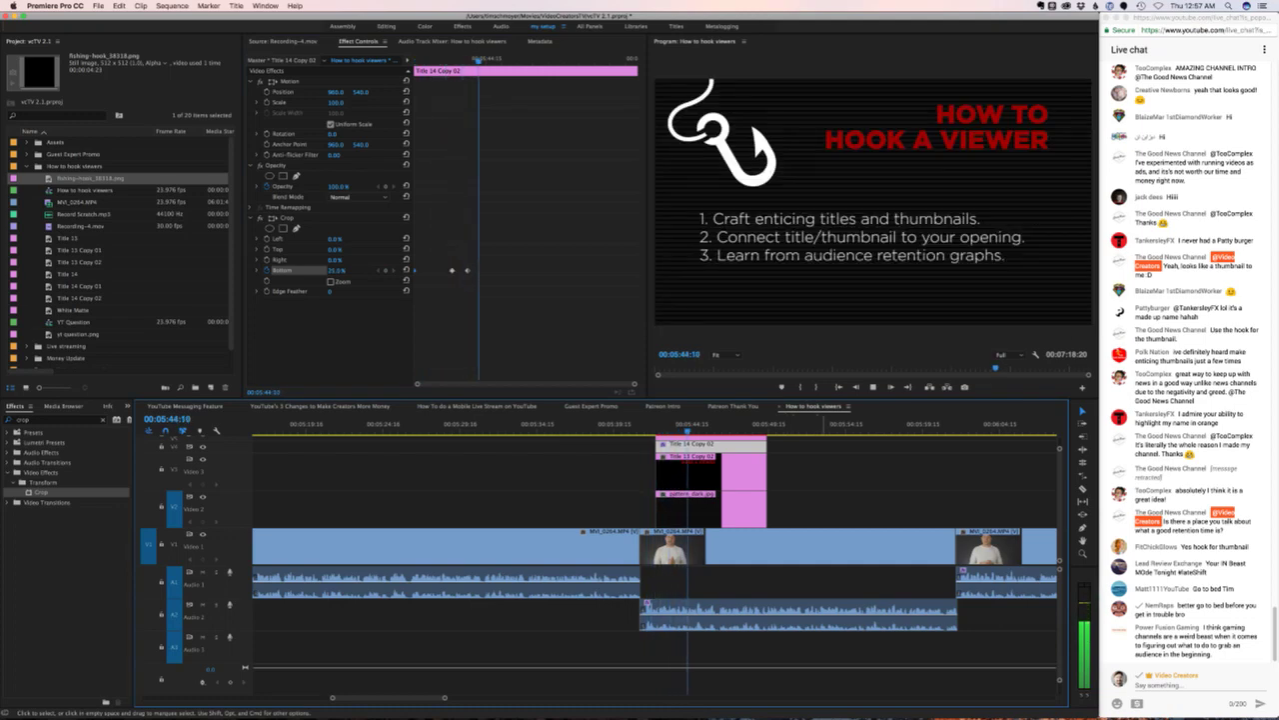
# - Trim the three stacked title clips to end at the playhead, 00:05:48:11, and replay the ending
pyautogui.click(900, 509)
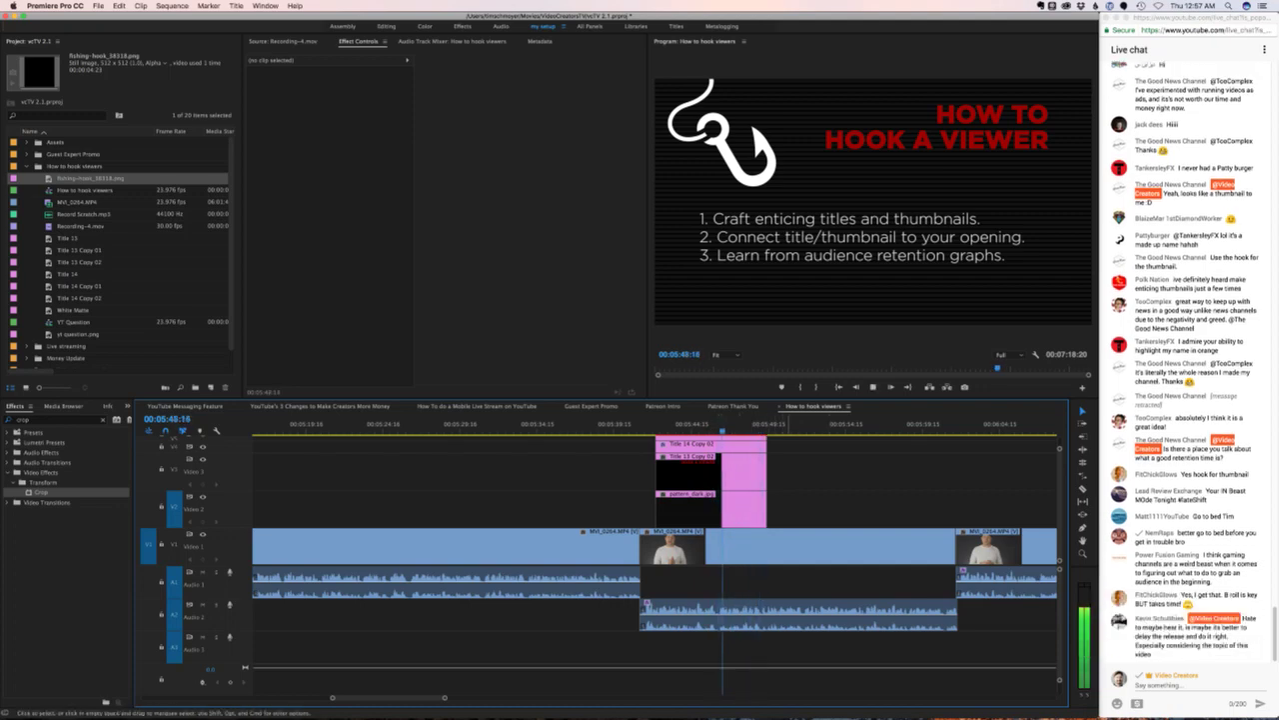
pyautogui.press('space')
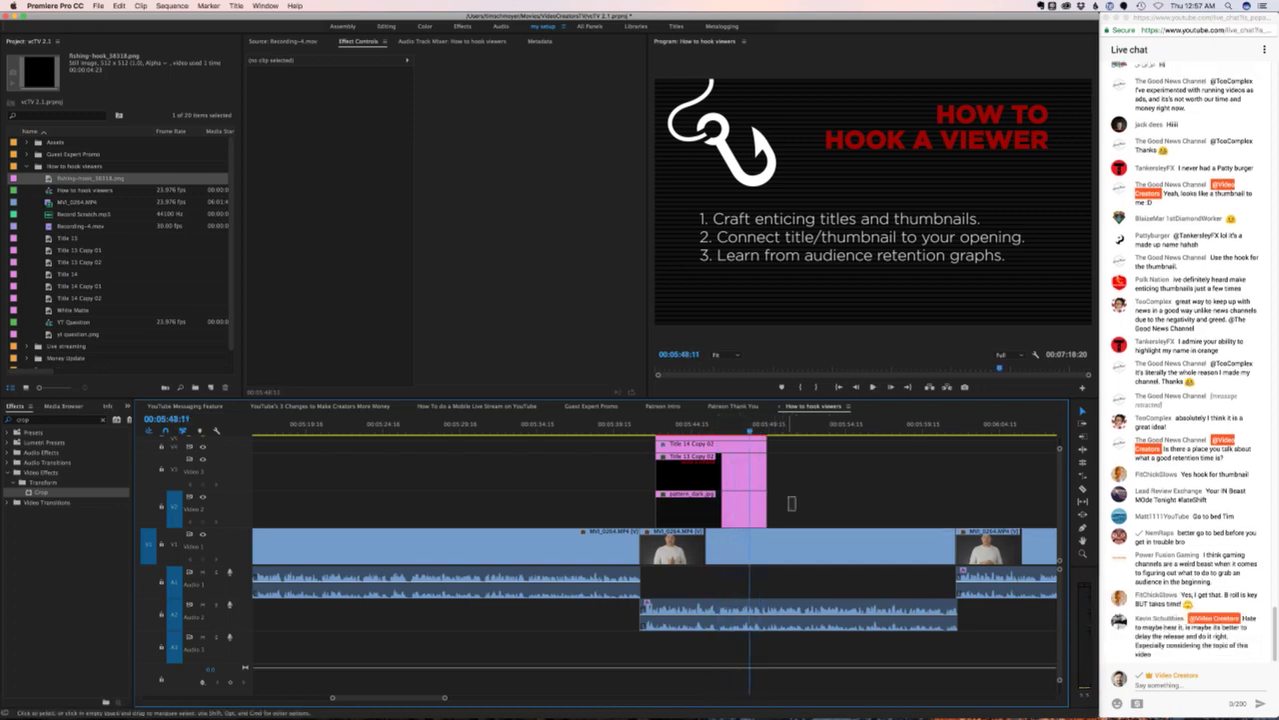
pyautogui.moveTo(792, 503); pyautogui.dragTo(700, 449)
pyautogui.press('w')
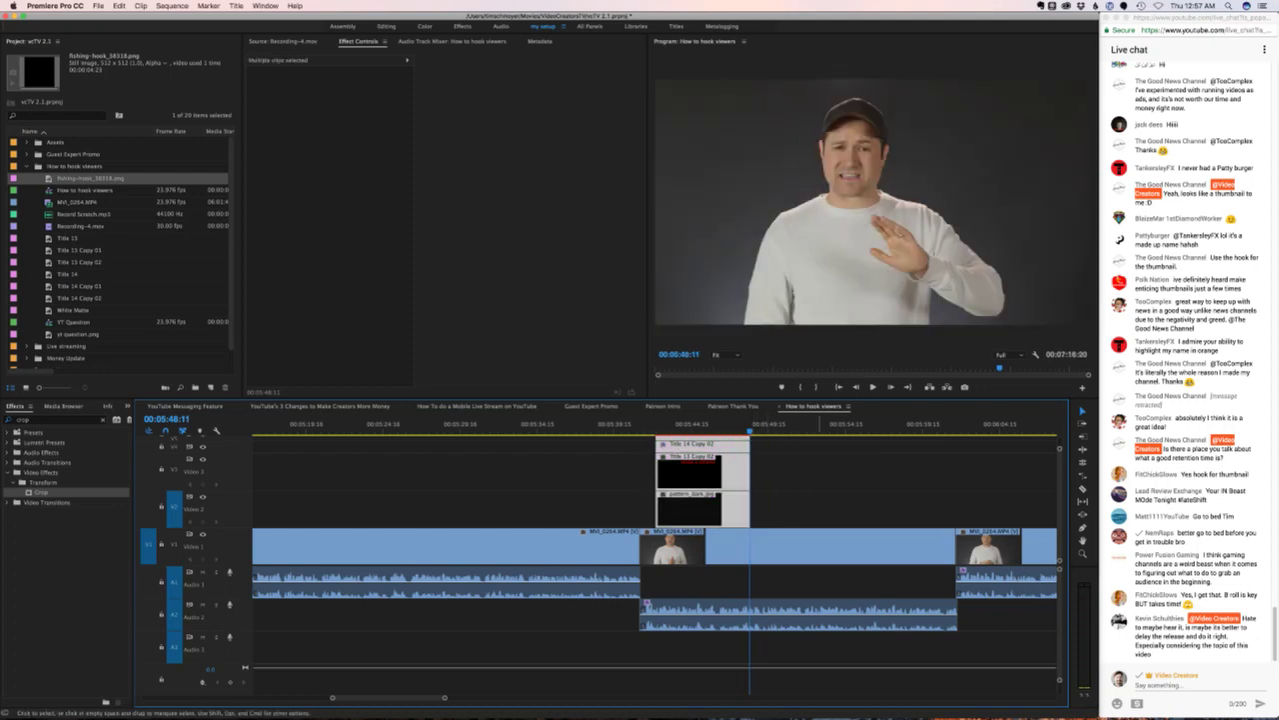
pyautogui.press('super+Tab')
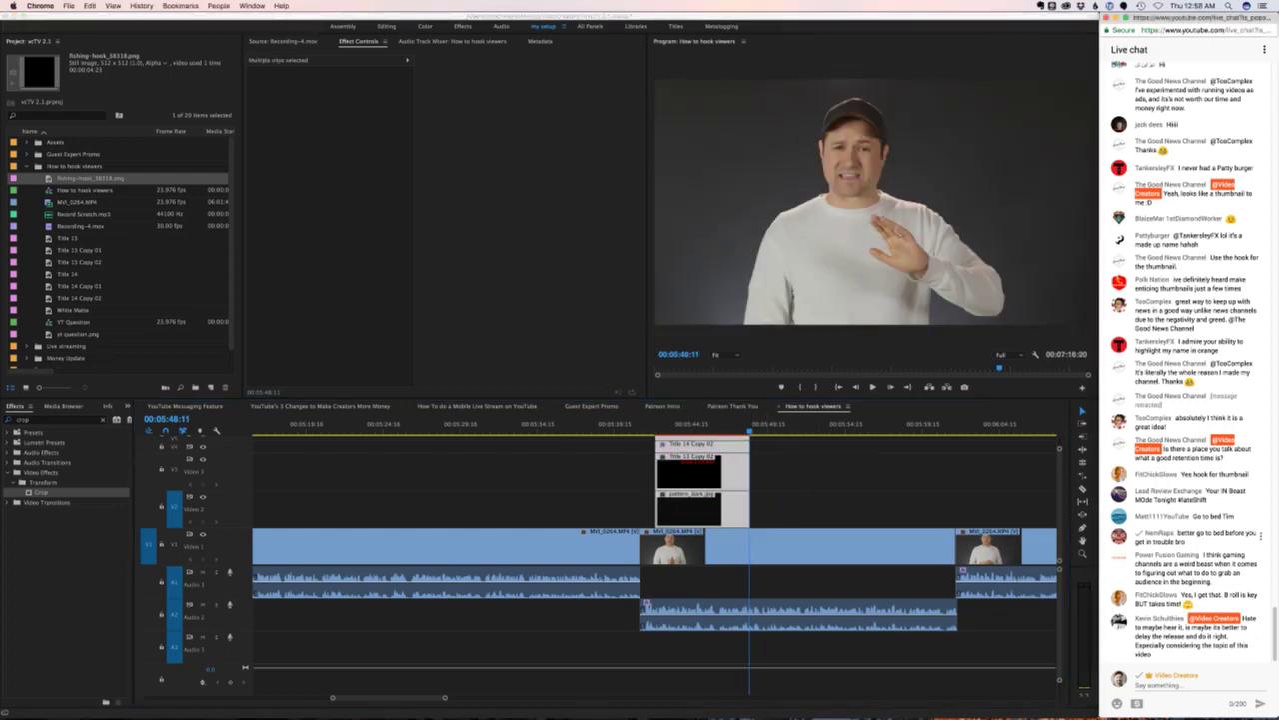
pyautogui.press('super+Tab')
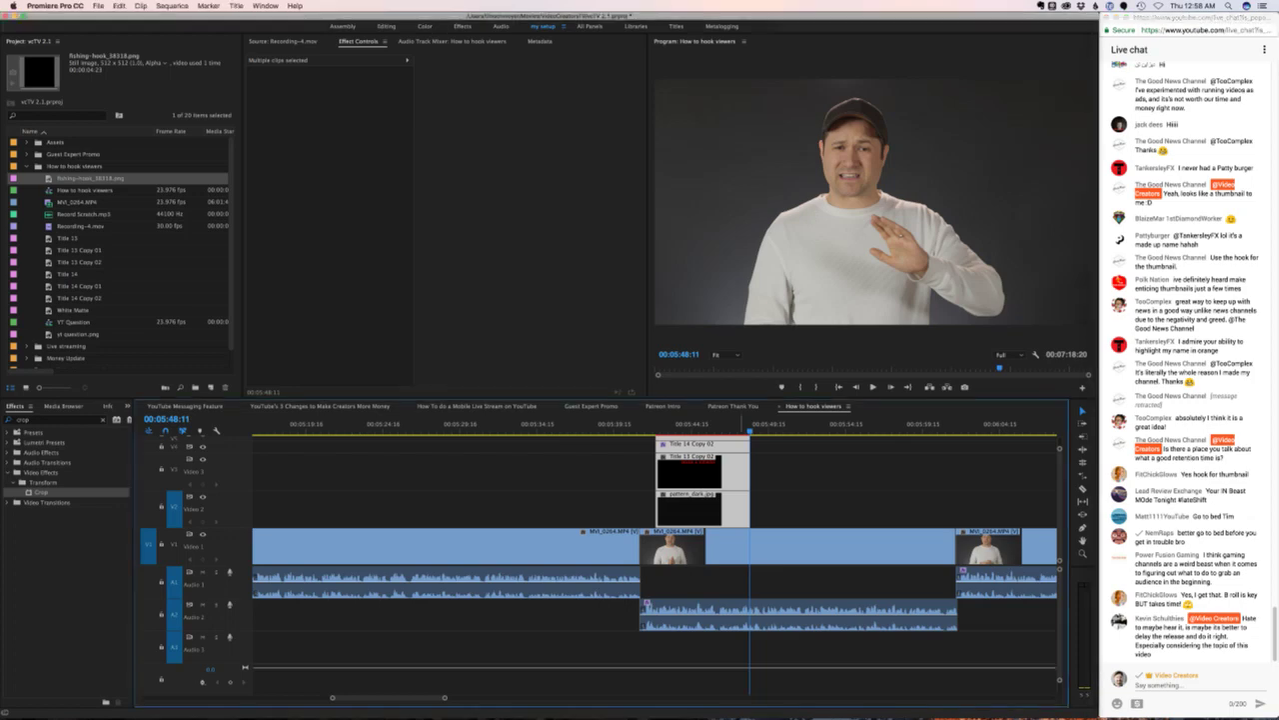
pyautogui.press('j')
pyautogui.press('super+shift+a')
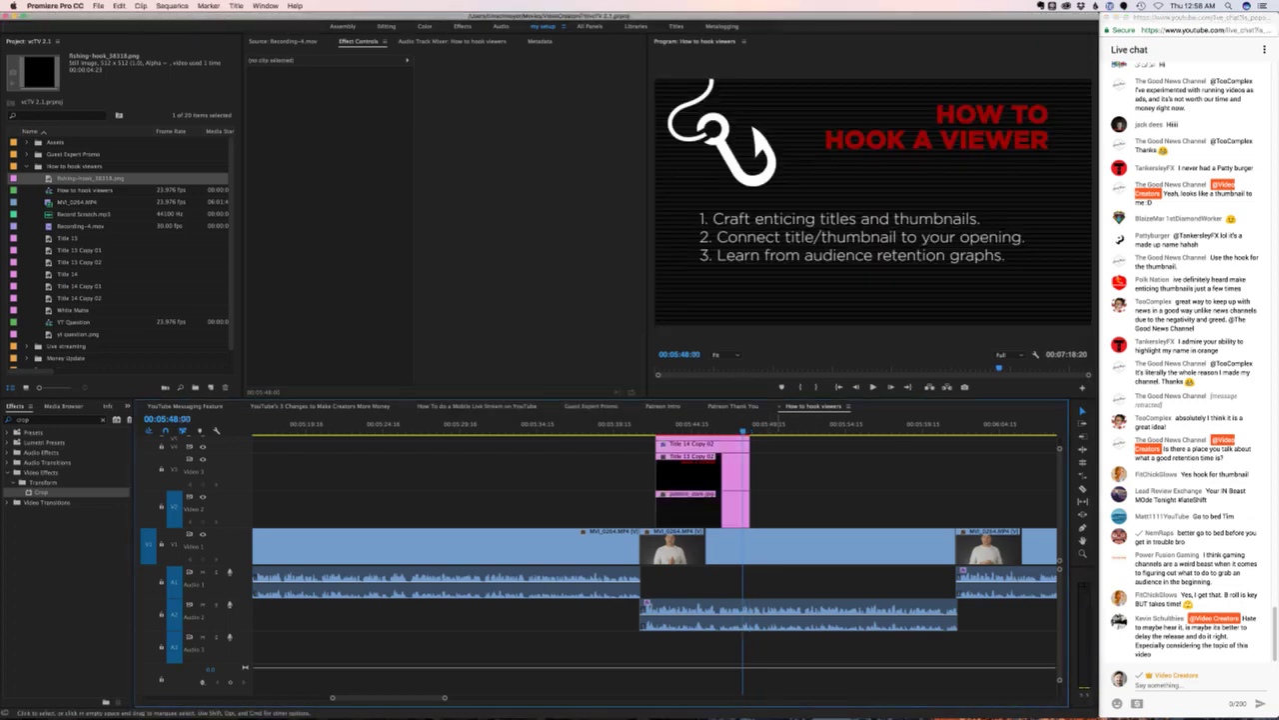
# - Play the end of the title card and zoom the timeline out
pyautogui.press('space')
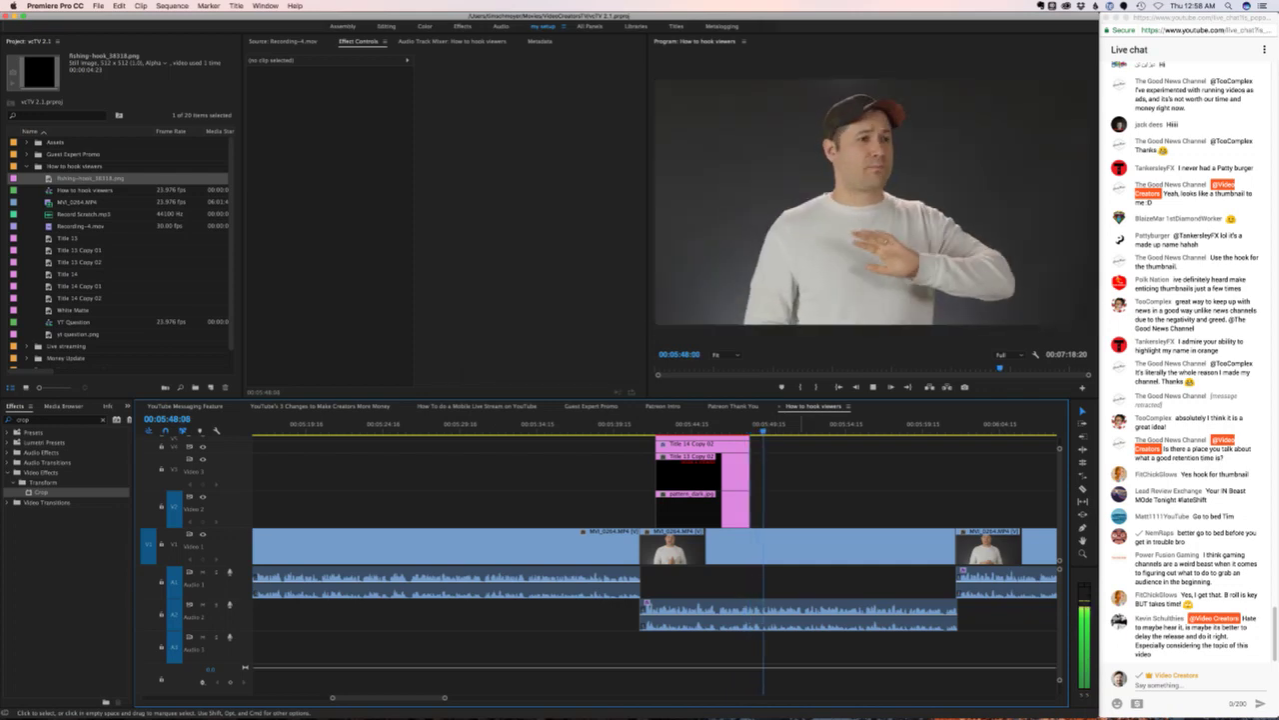
pyautogui.press('space')
pyautogui.hscroll(5, 655, 558)
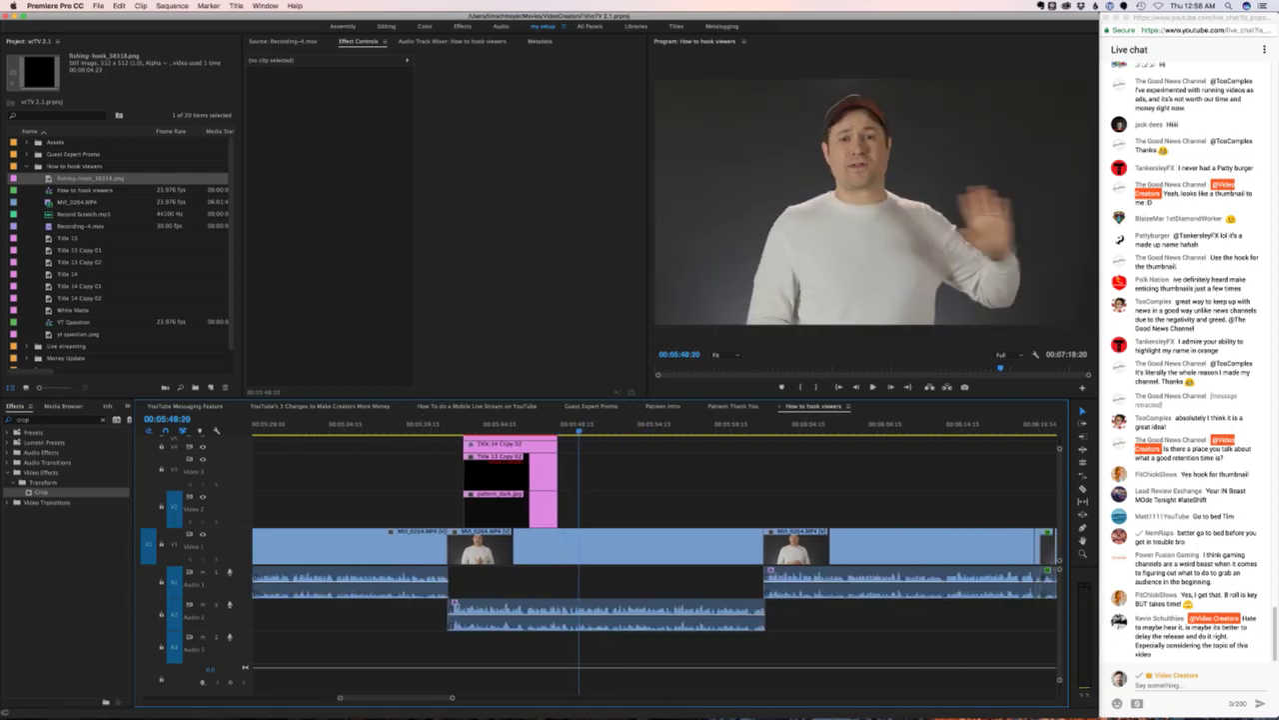
pyautogui.press('-')
pyautogui.press('-')
pyautogui.hscroll(4, 655, 558)
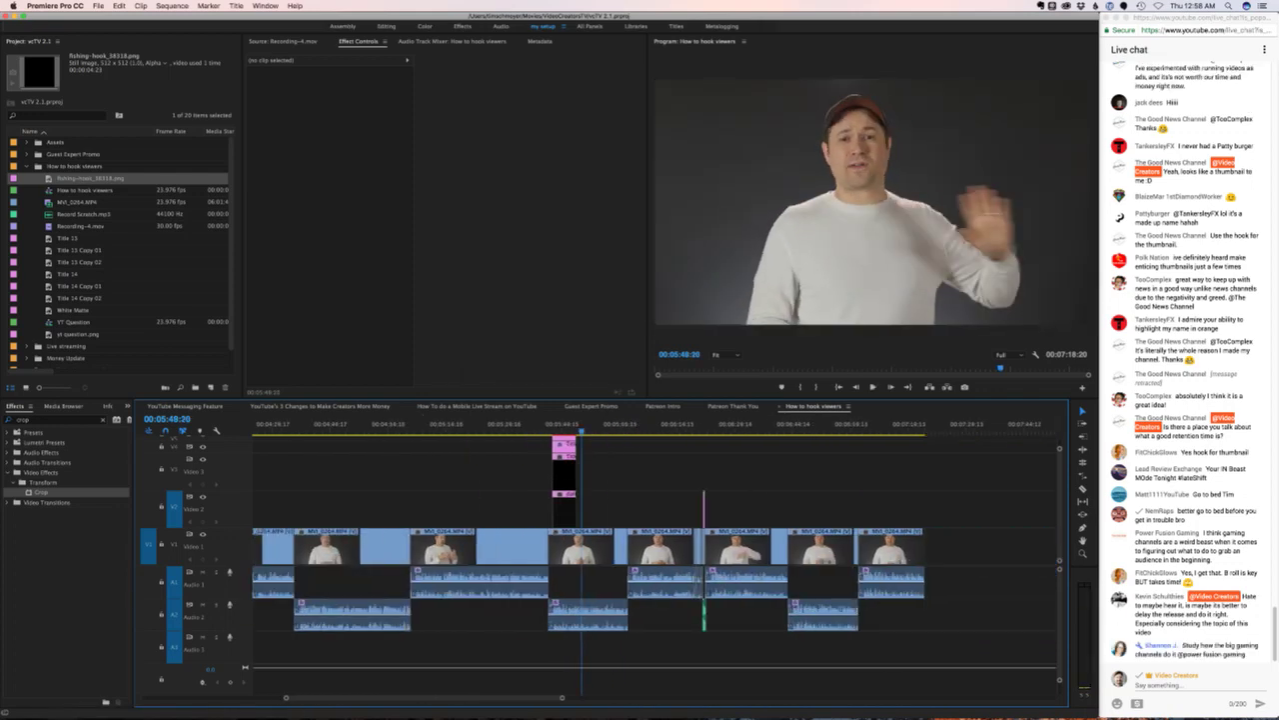
# - Select WURLYSPIKE.mp3 in the Mobile Live Stream sequence, then set the playhead past the How to hook viewers edit's end
pyautogui.click(477, 406)
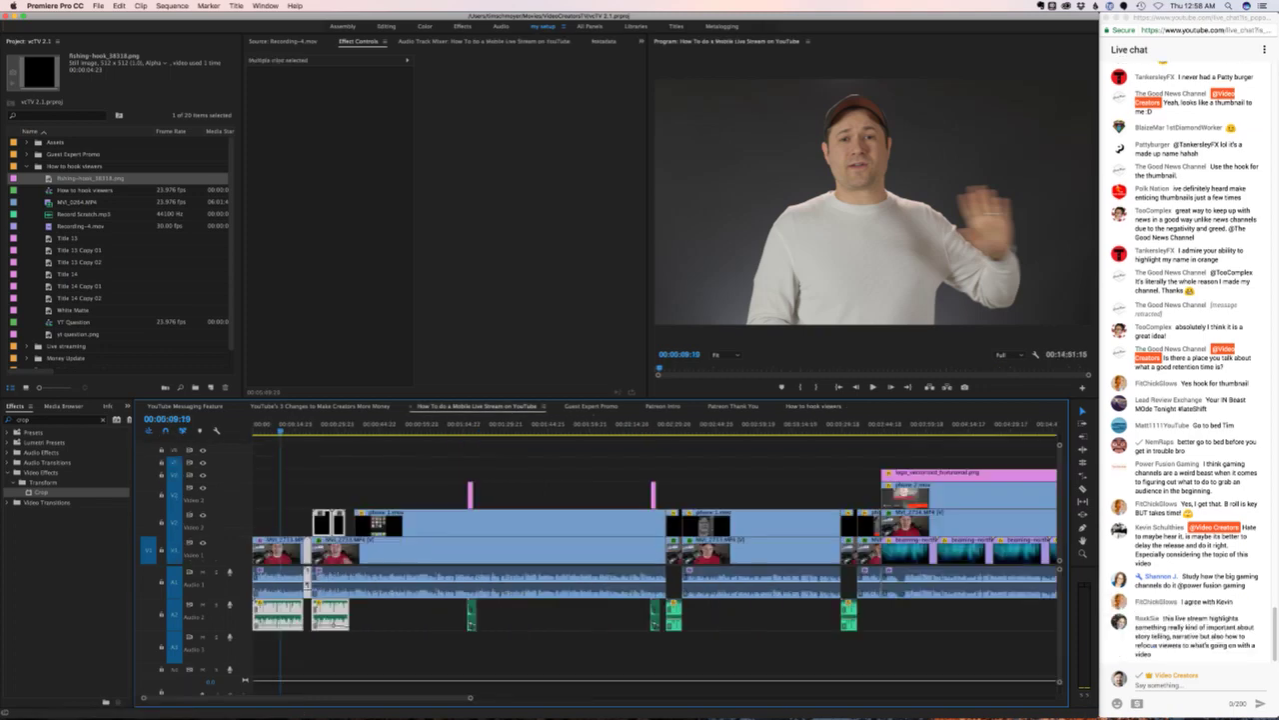
pyautogui.hscroll(20, 655, 550)
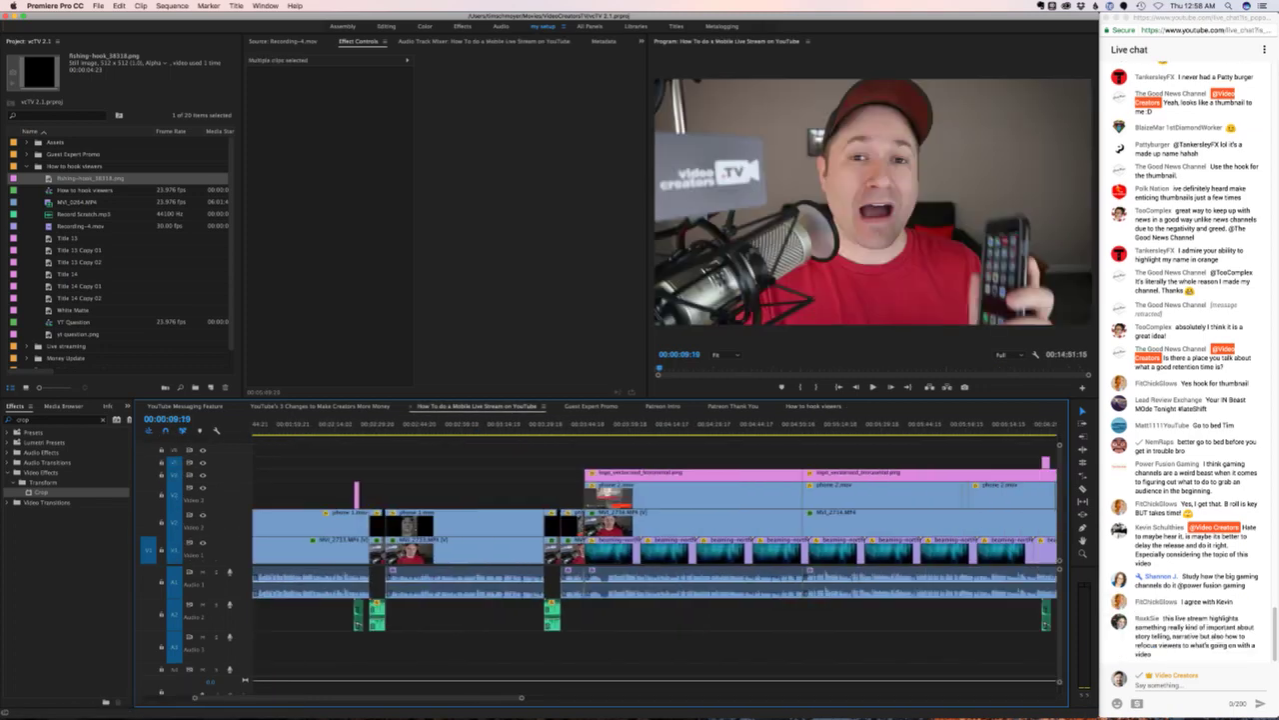
pyautogui.hscroll(12, 655, 550)
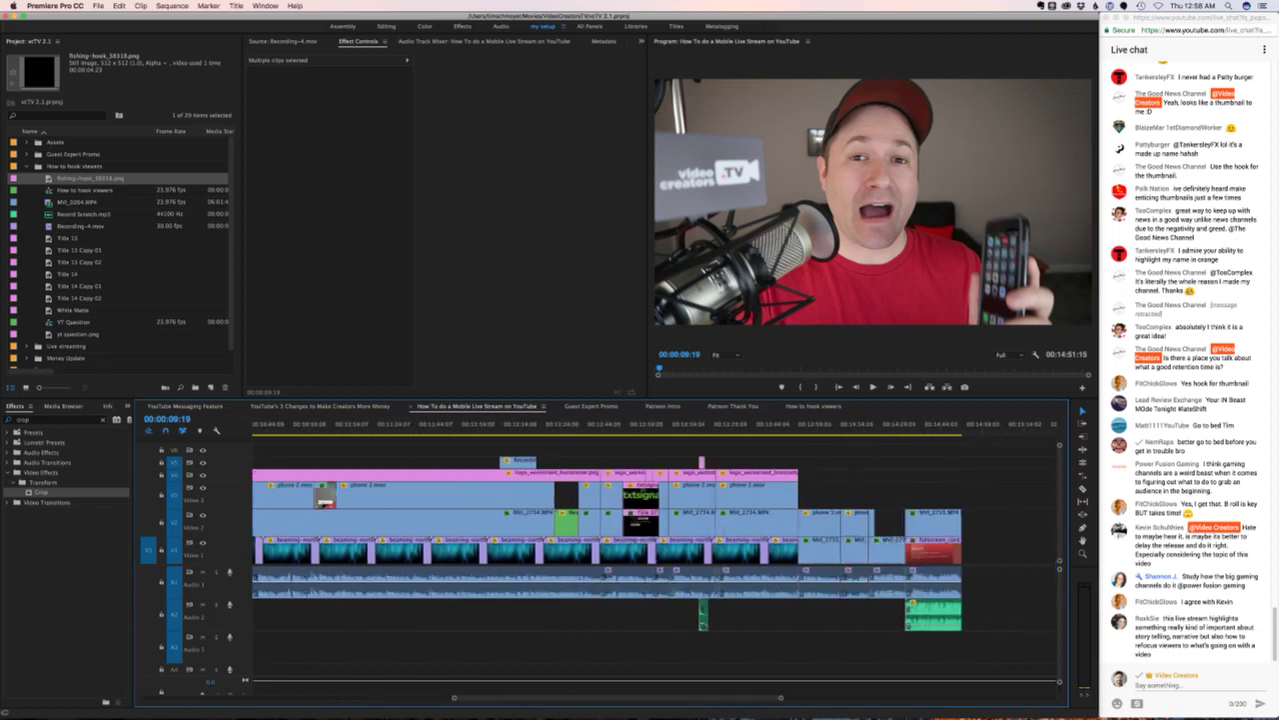
pyautogui.click(770, 524)
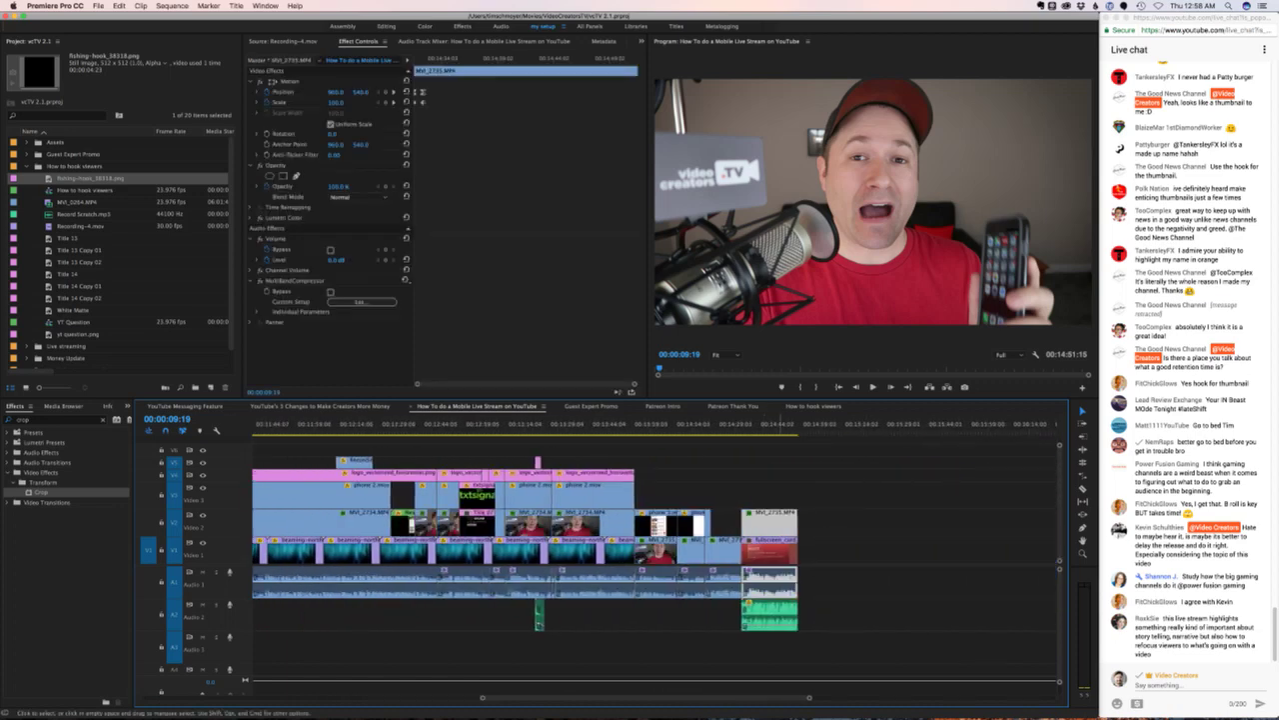
pyautogui.click(770, 615)
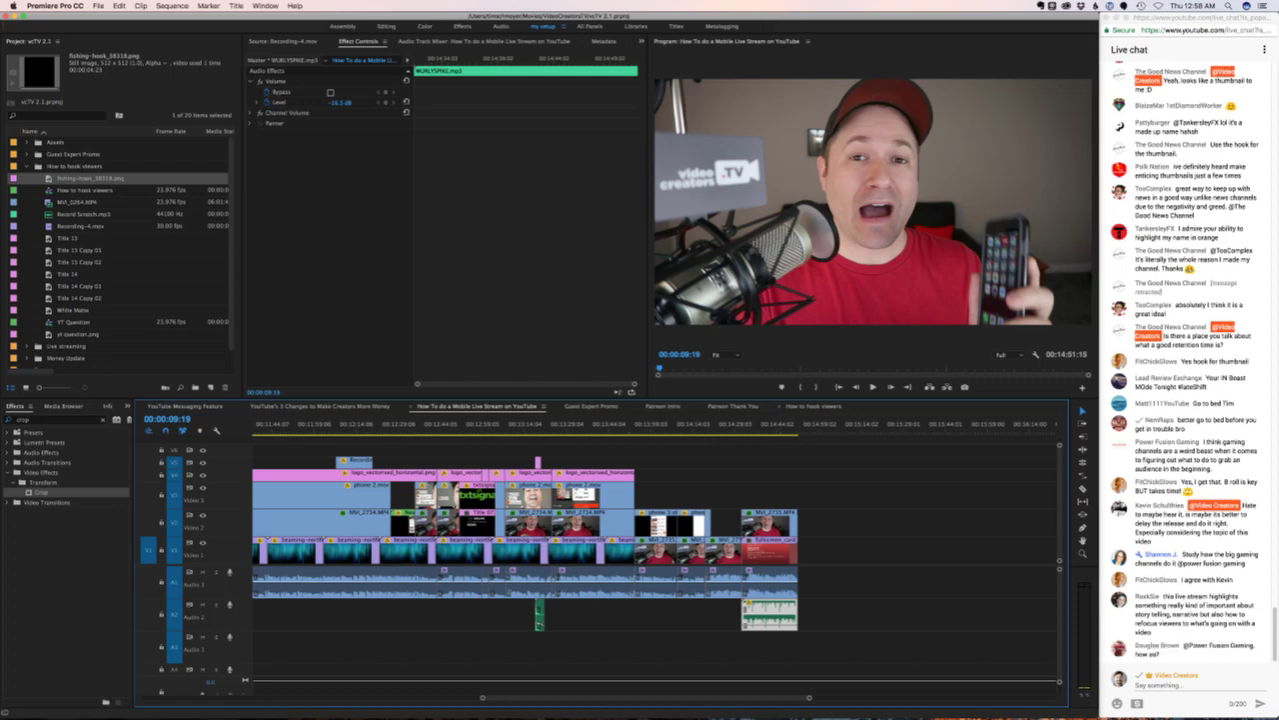
pyautogui.click(813, 406)
pyautogui.click(872, 424)
pyautogui.press('super+v')
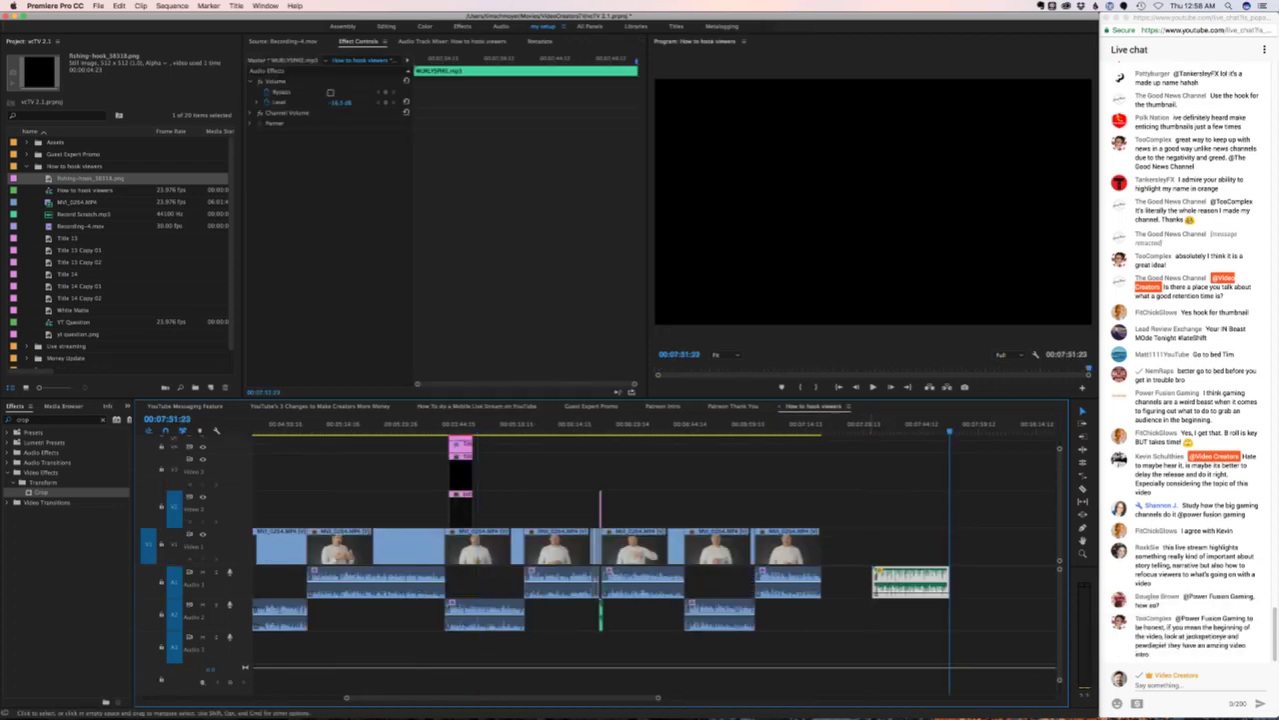
pyautogui.moveTo(904, 582); pyautogui.dragTo(787, 649)
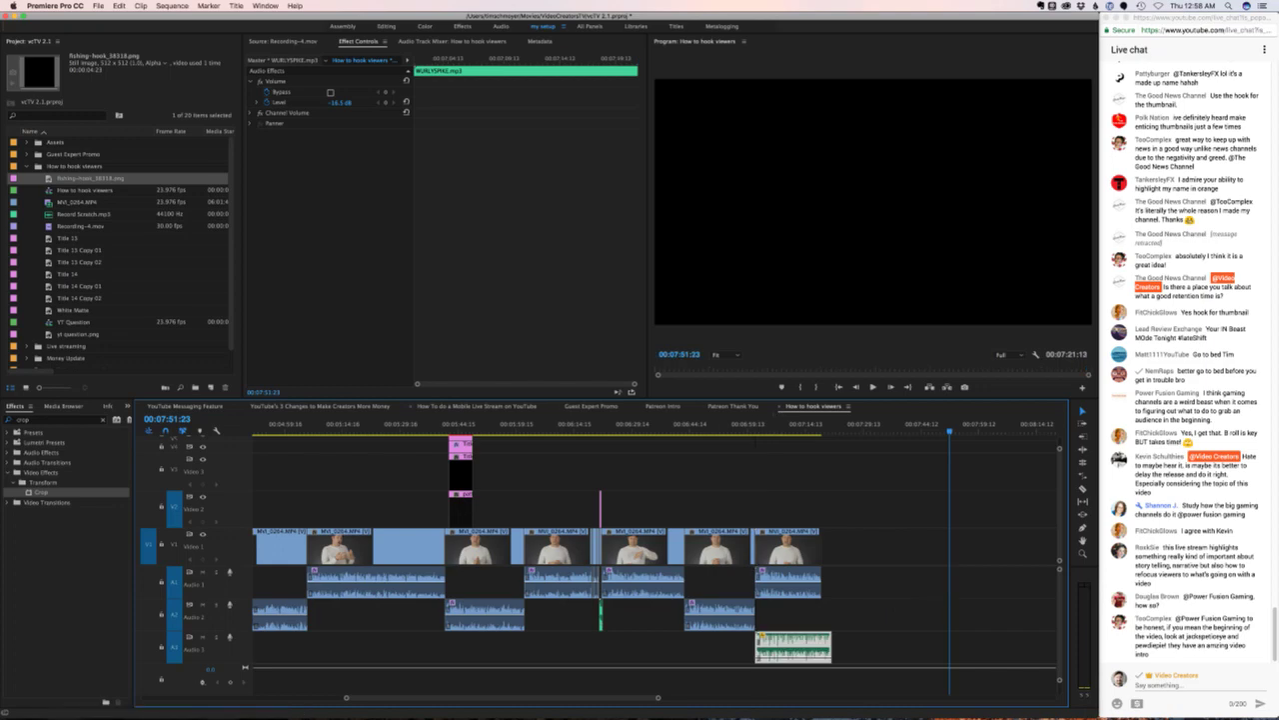
pyautogui.click(477, 405)
pyautogui.click(759, 424)
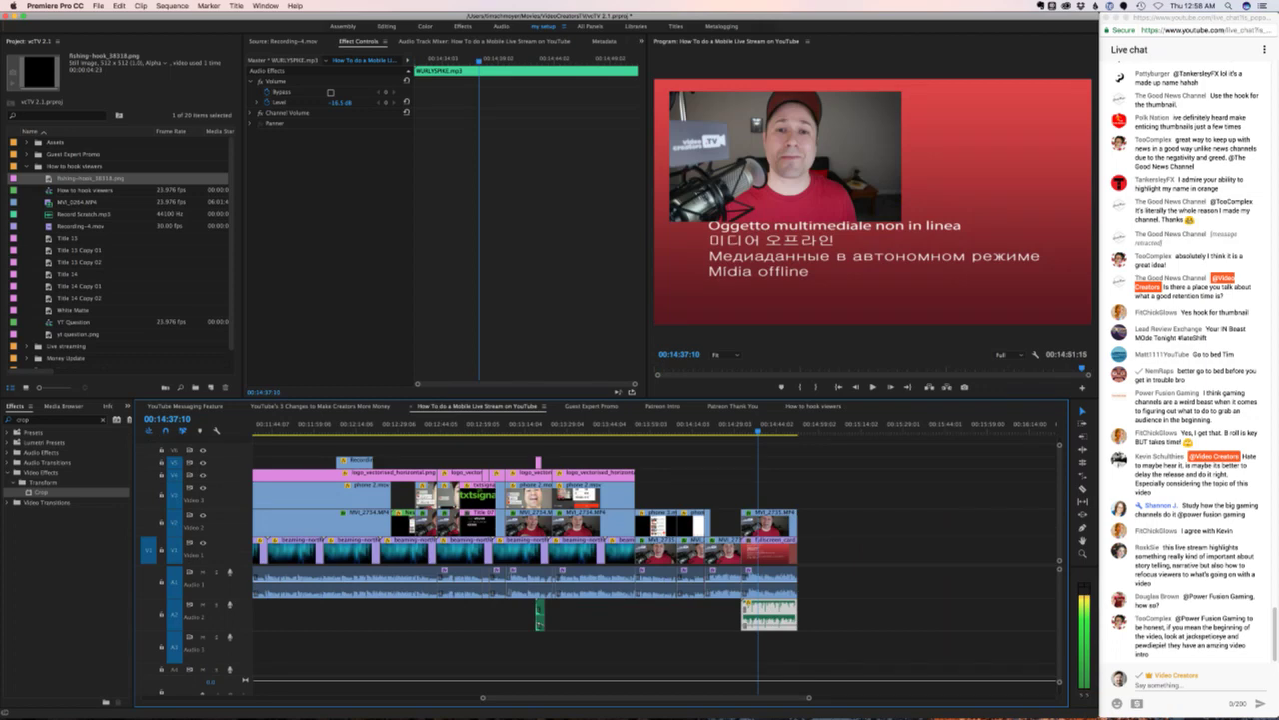
pyautogui.click(320, 406)
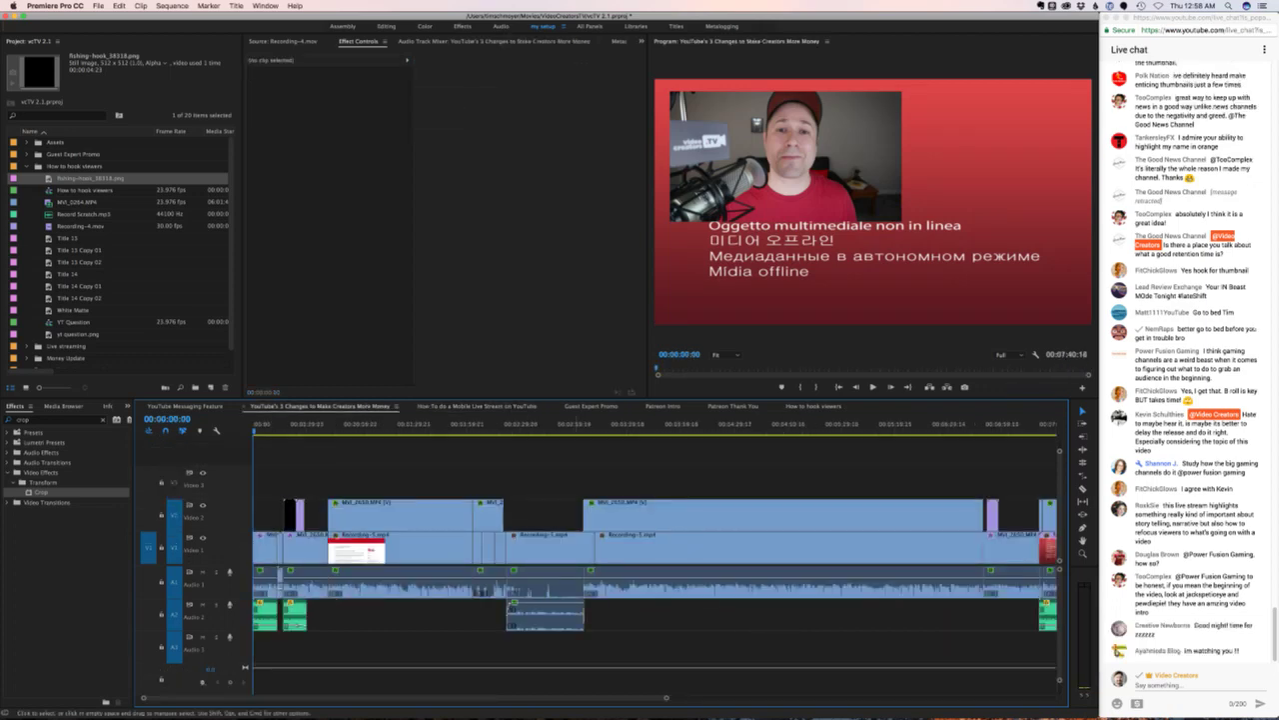
pyautogui.hscroll(2, 639, 540)
pyautogui.click(815, 423)
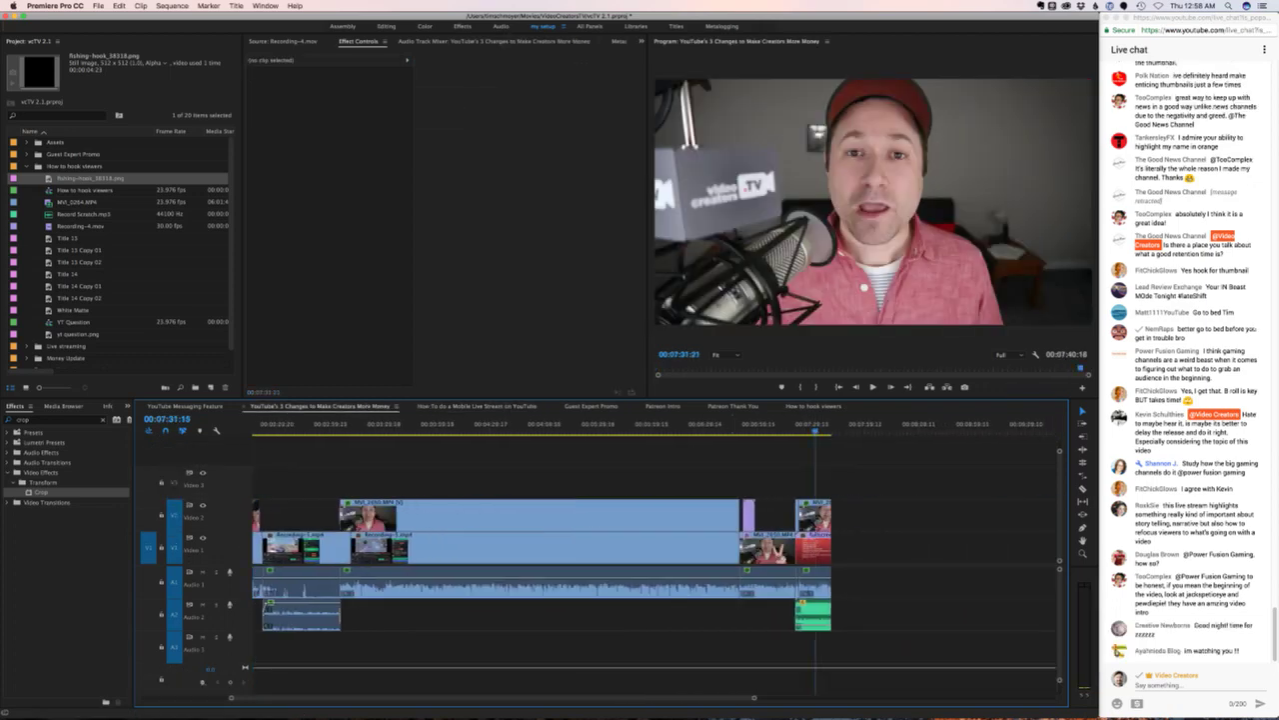
pyautogui.click(814, 406)
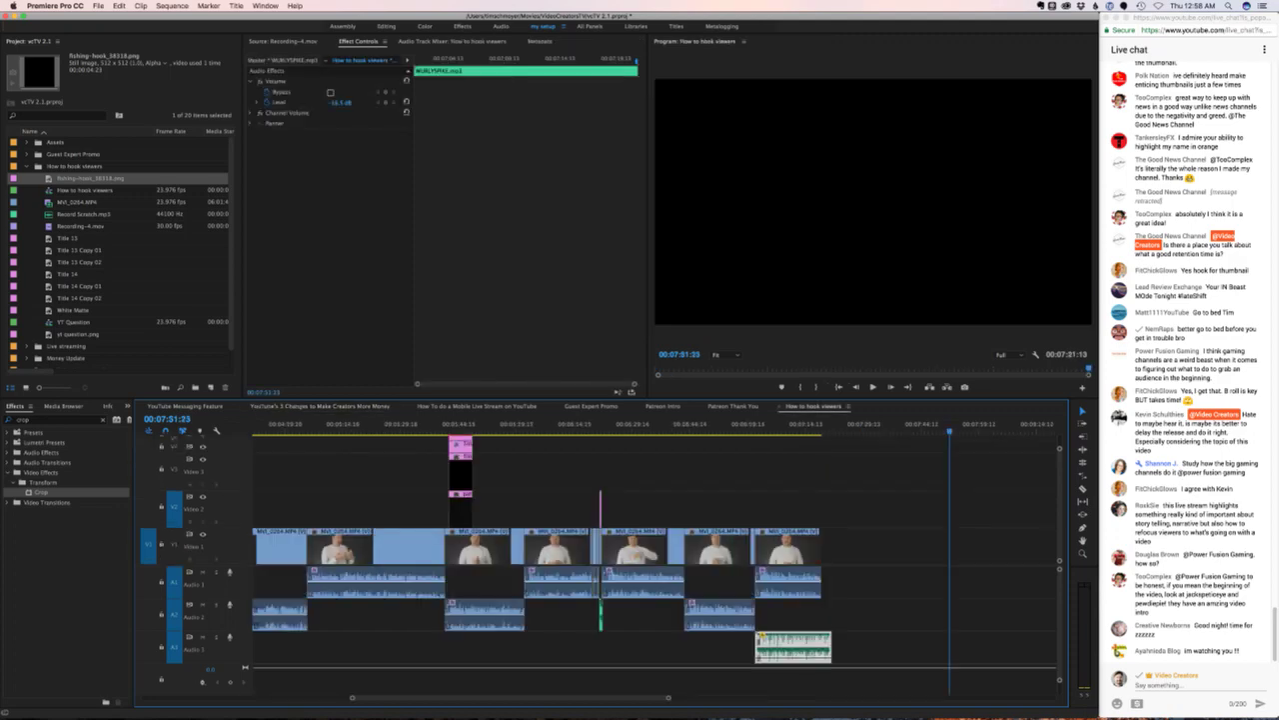
pyautogui.scroll(-1, 120, 250)
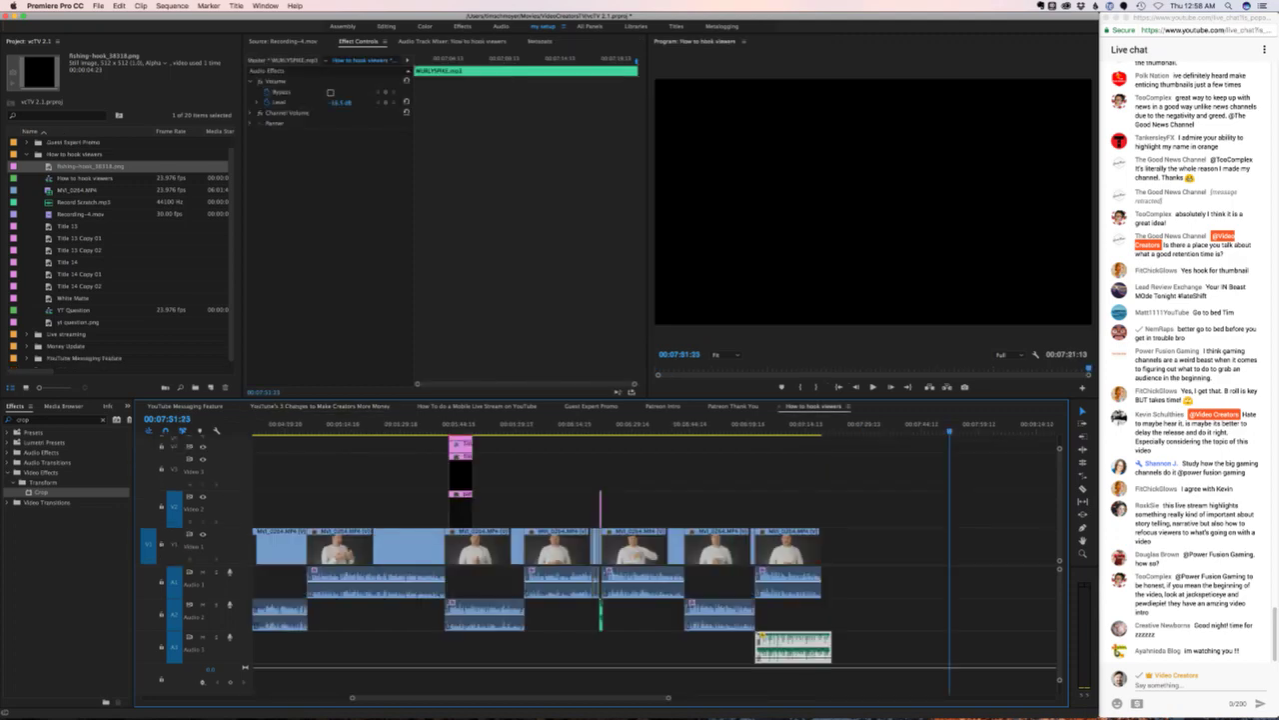
pyautogui.click(185, 406)
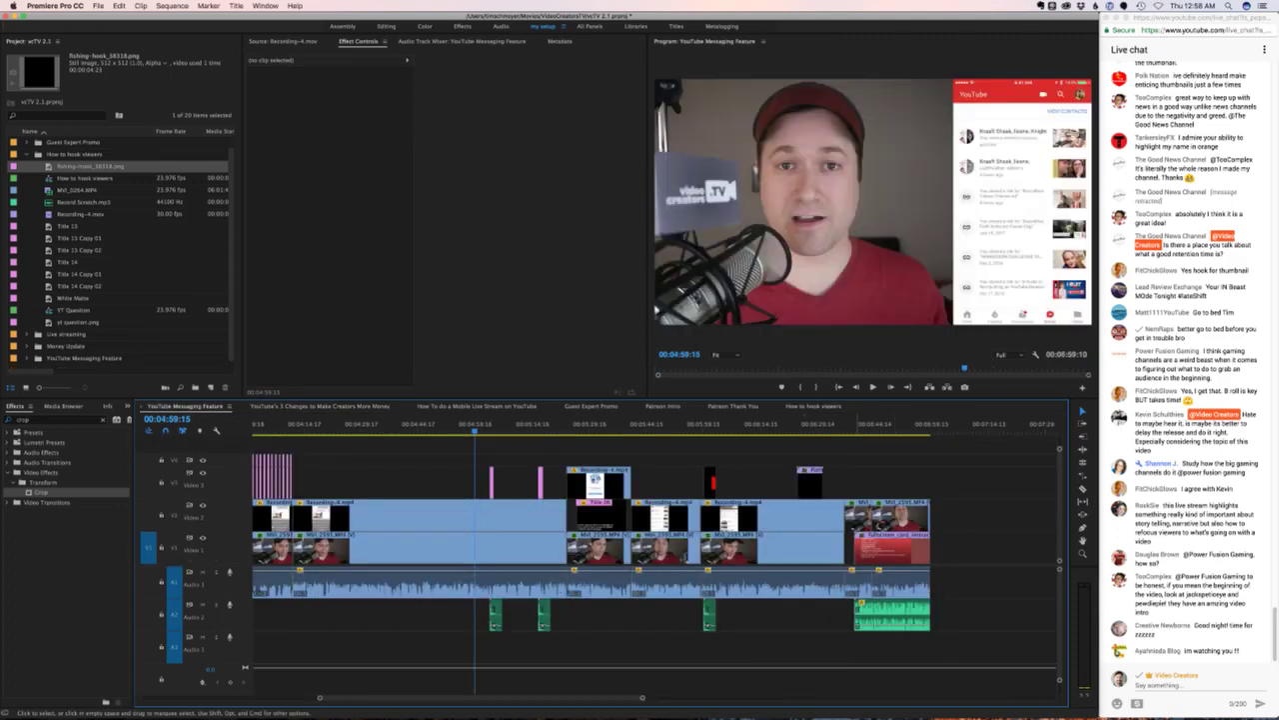
pyautogui.click(814, 406)
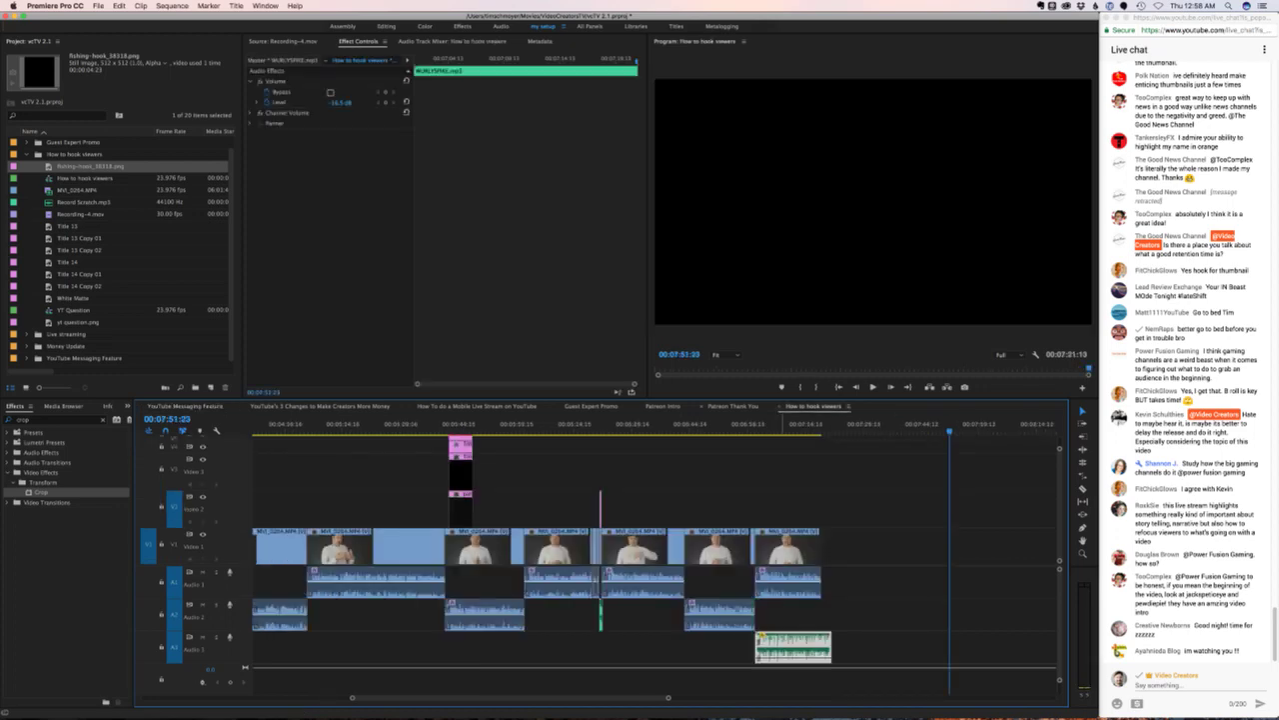
pyautogui.scroll(1, 120, 250)
# - Expand the Assets > End Card bin in the Project panel and look through its end-card files
pyautogui.press('super+shift+a')
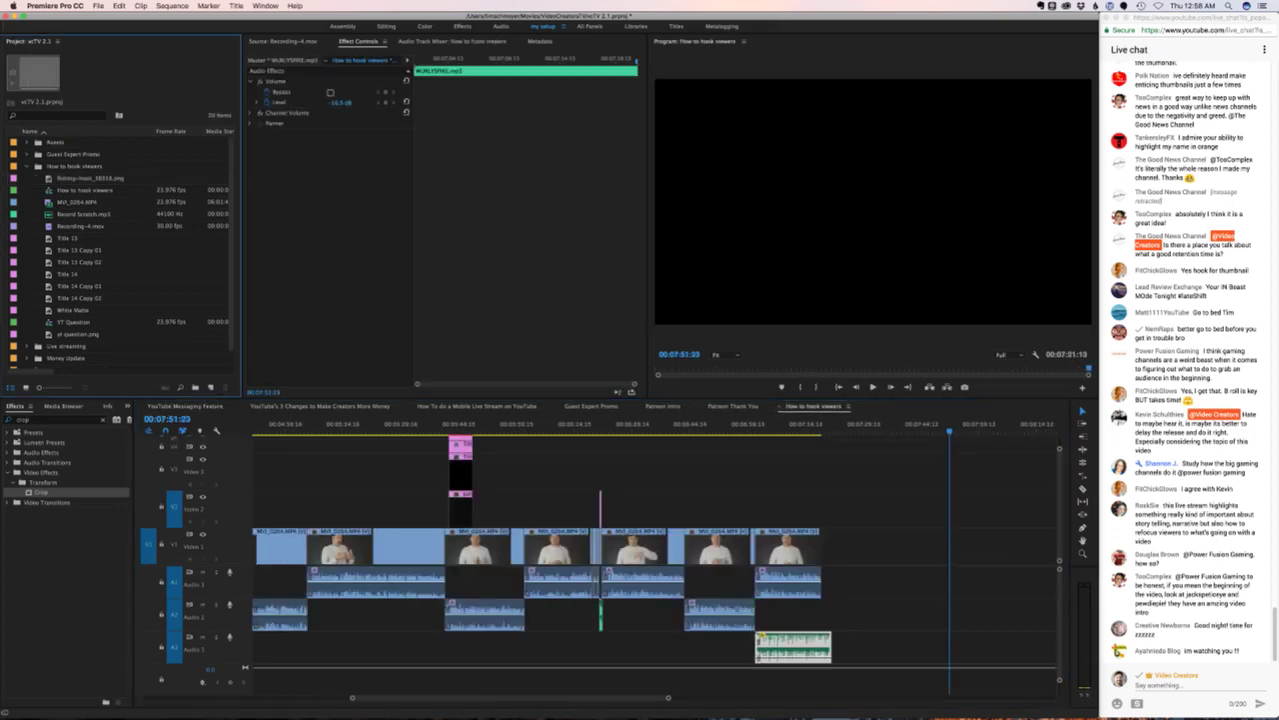
pyautogui.click(27, 142)
pyautogui.click(37, 154)
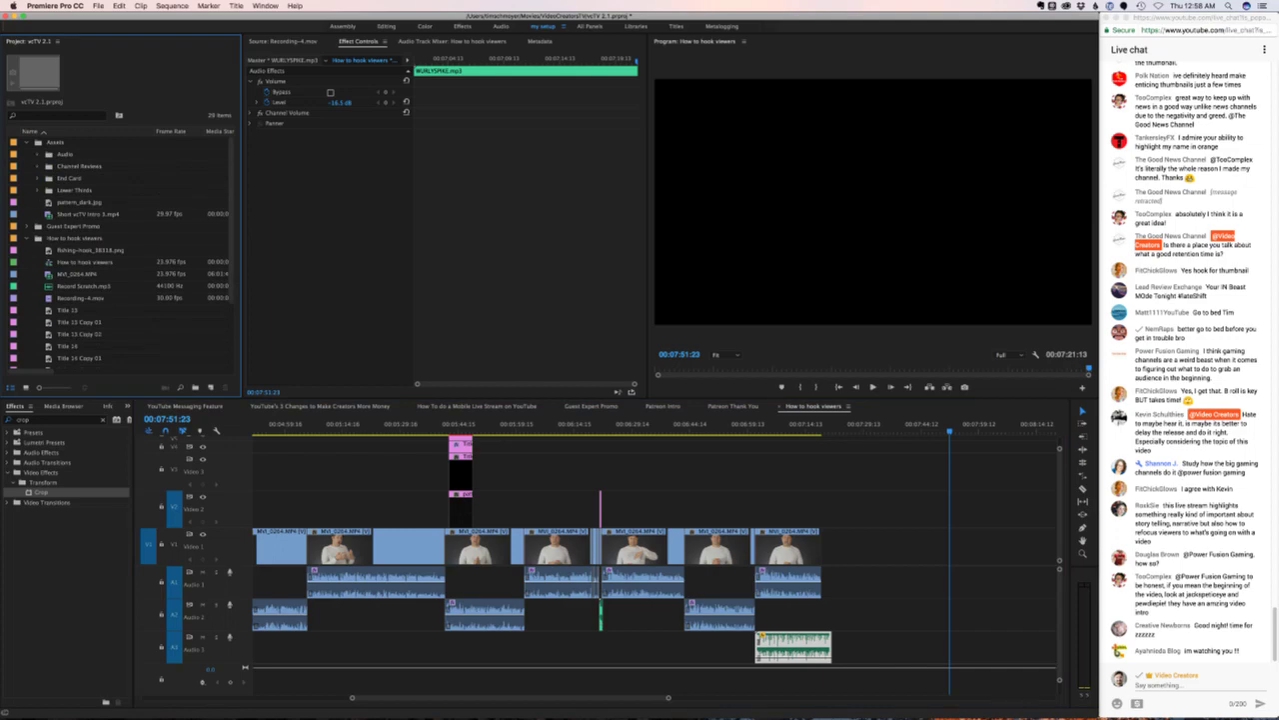
pyautogui.click(37, 178)
pyautogui.click(100, 190)
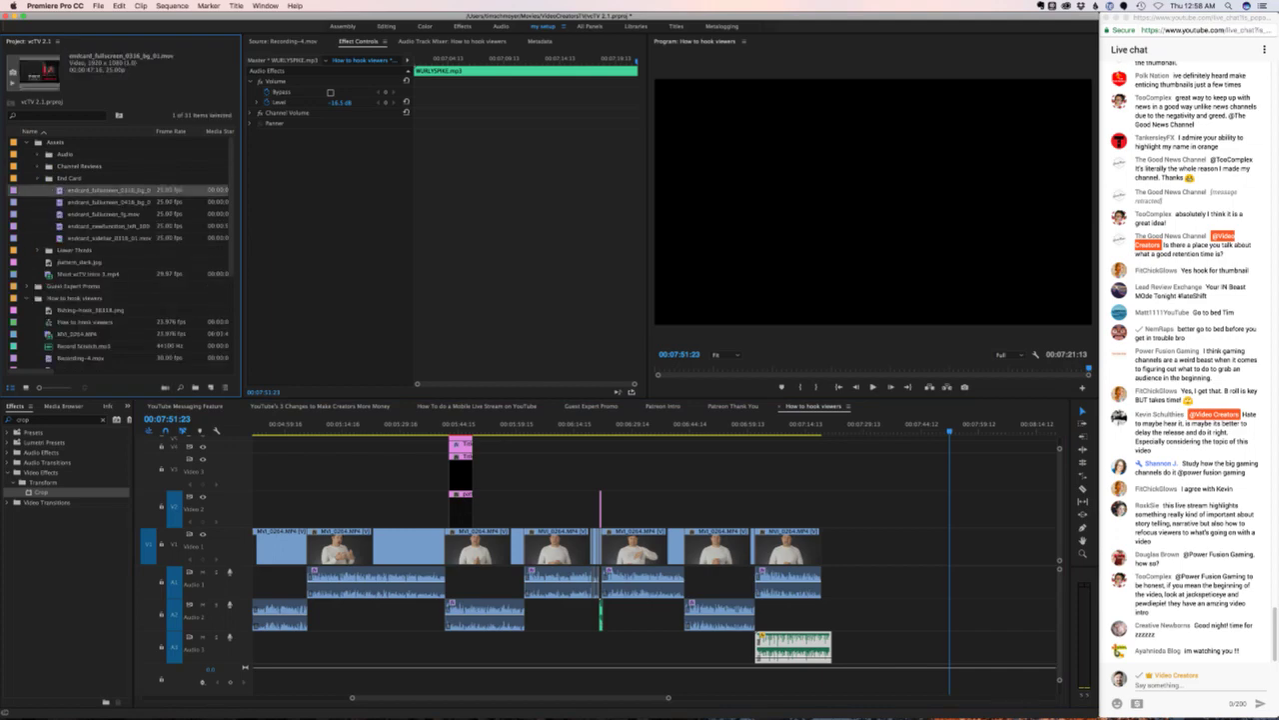
pyautogui.press('Down')
pyautogui.press('Down')
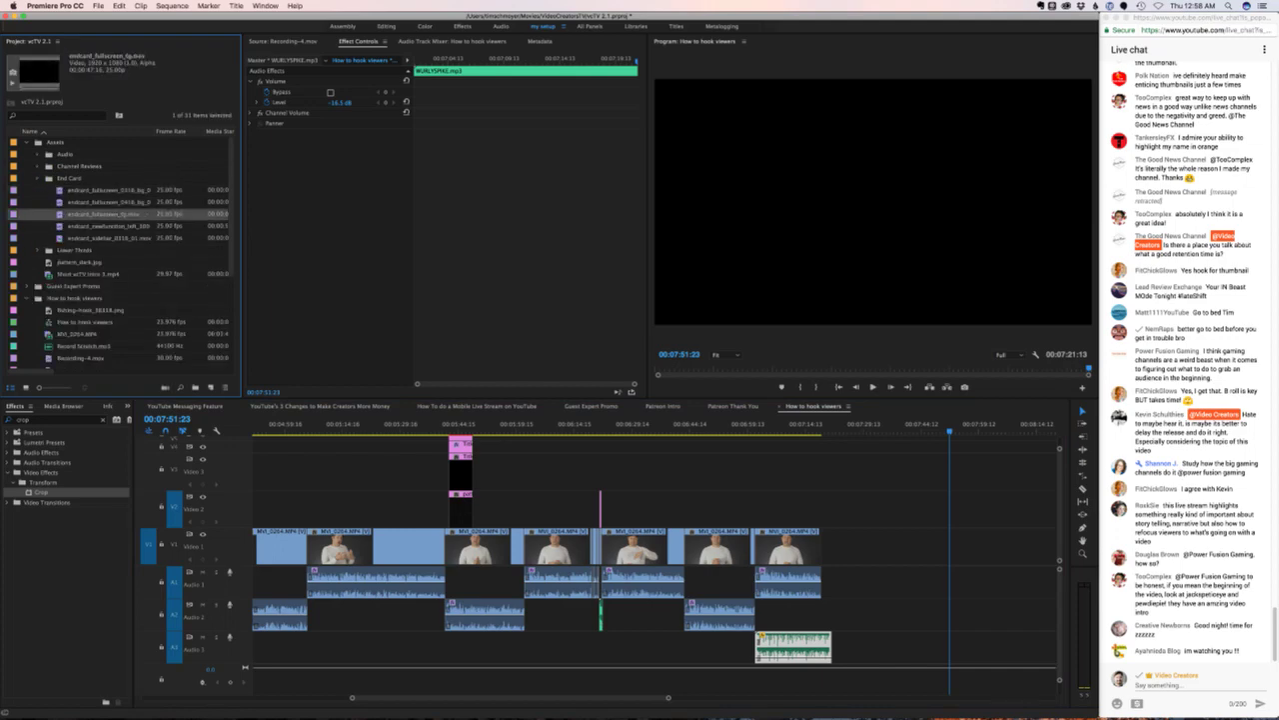
pyautogui.press('Down')
pyautogui.press('Down')
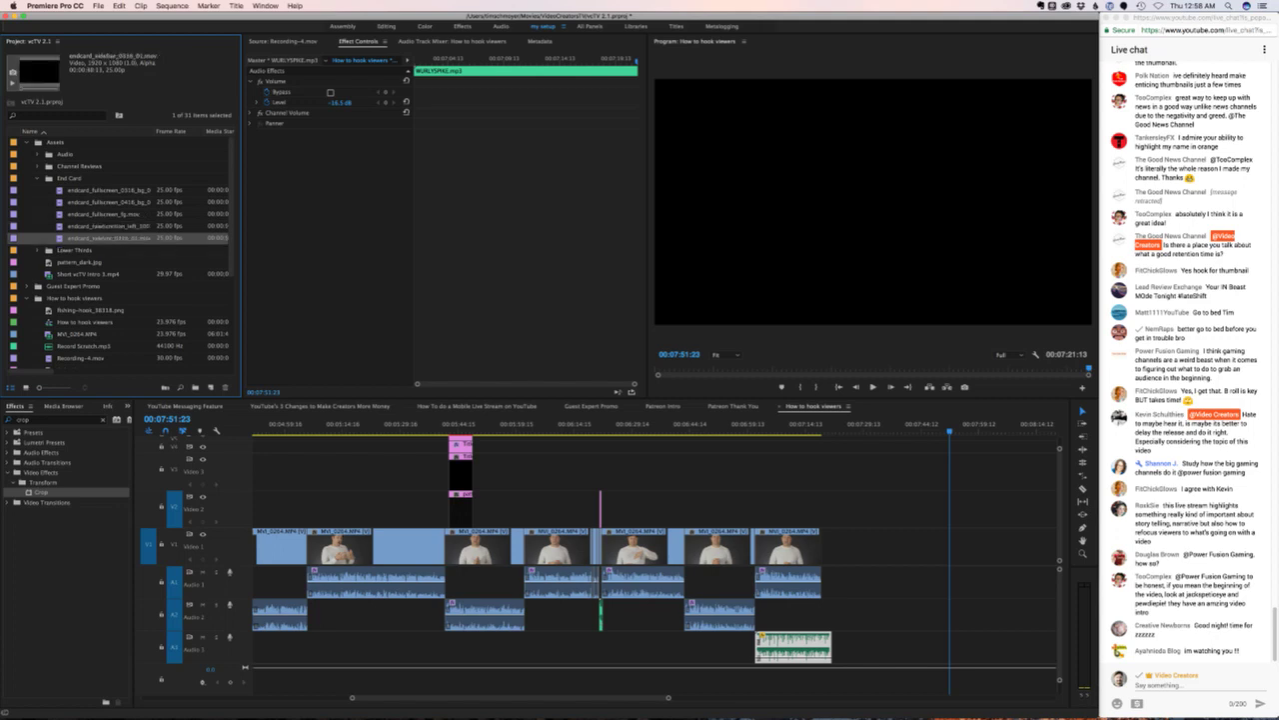
pyautogui.click(429, 692)
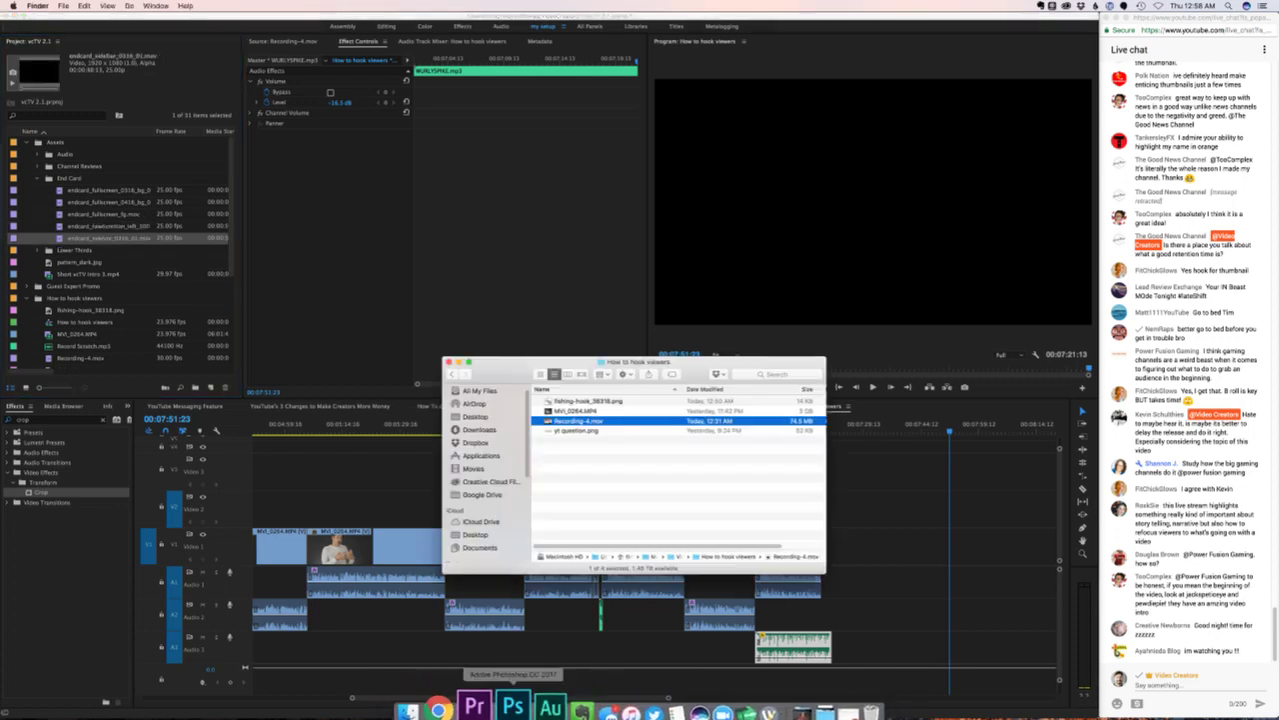
# - From Finder's Dropbox > vcTV Videos > End Card folder, preview and import endcard_newfunction_left_100616.mov into Premiere
pyautogui.press('super+t')
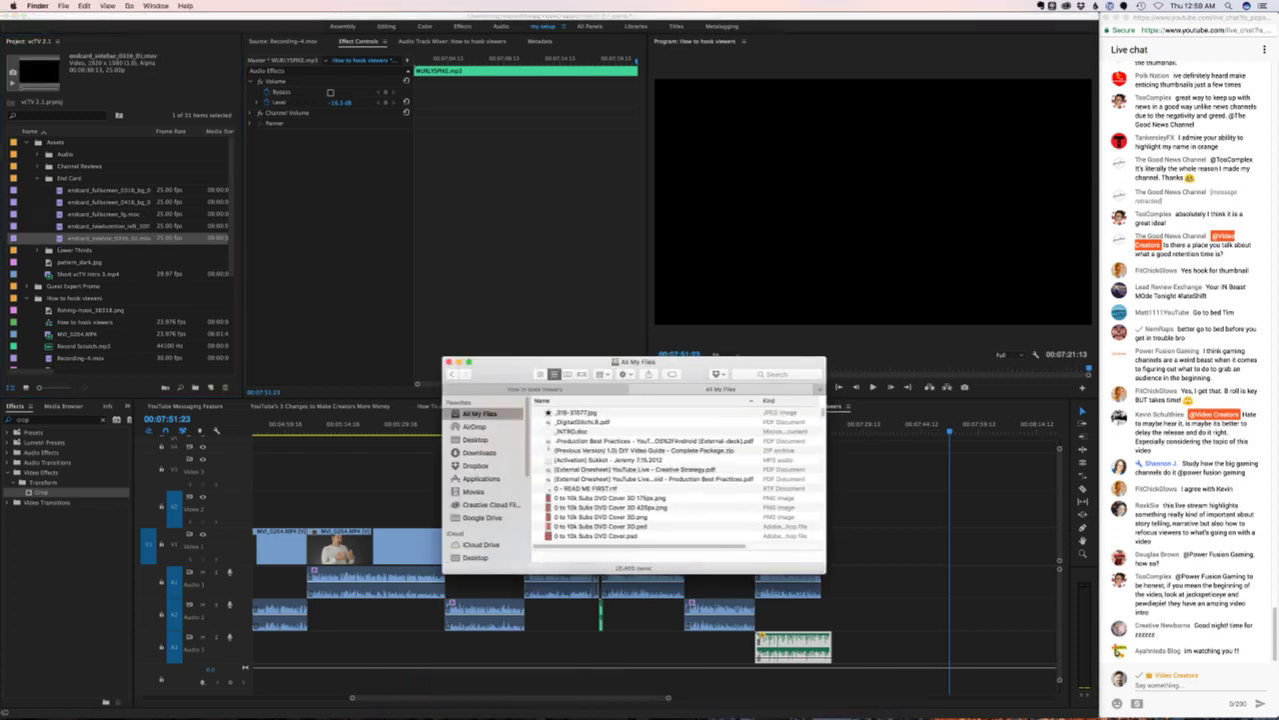
pyautogui.click(476, 465)
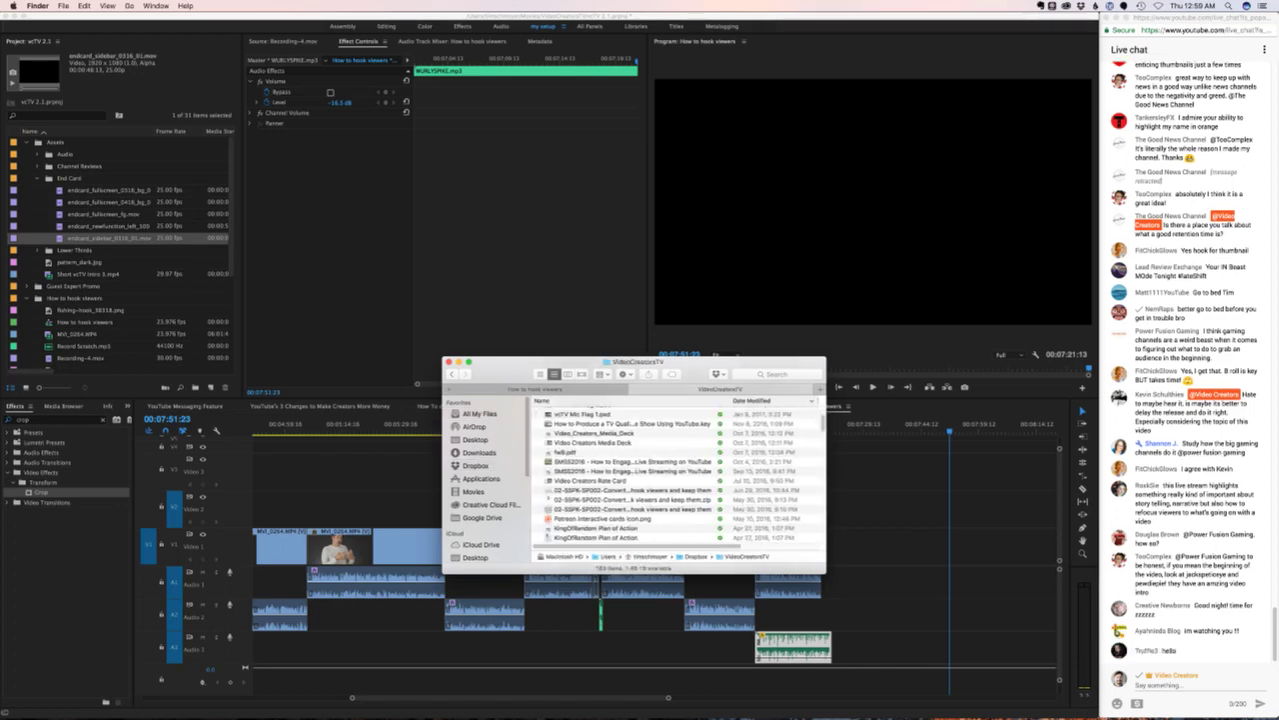
pyautogui.doubleClick(573, 451)
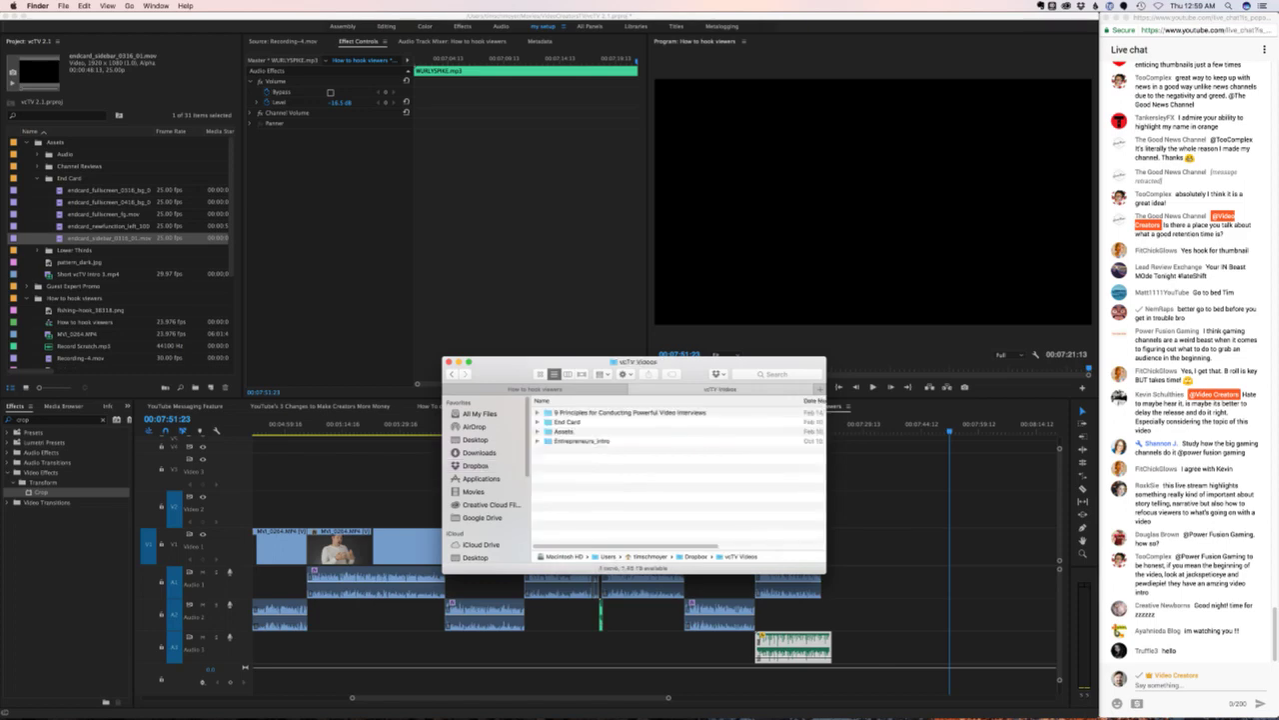
pyautogui.doubleClick(566, 422)
pyautogui.click(604, 411)
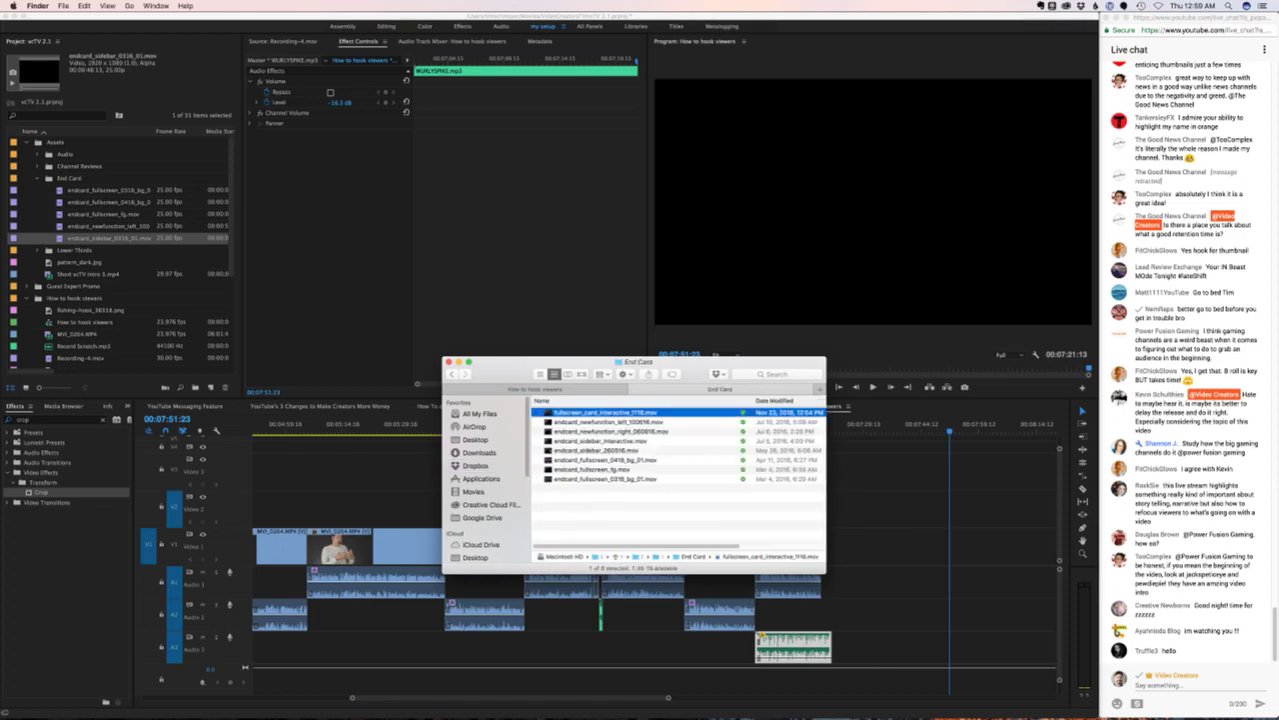
pyautogui.press('space')
pyautogui.press('space')
pyautogui.press('space')
pyautogui.press('Down')
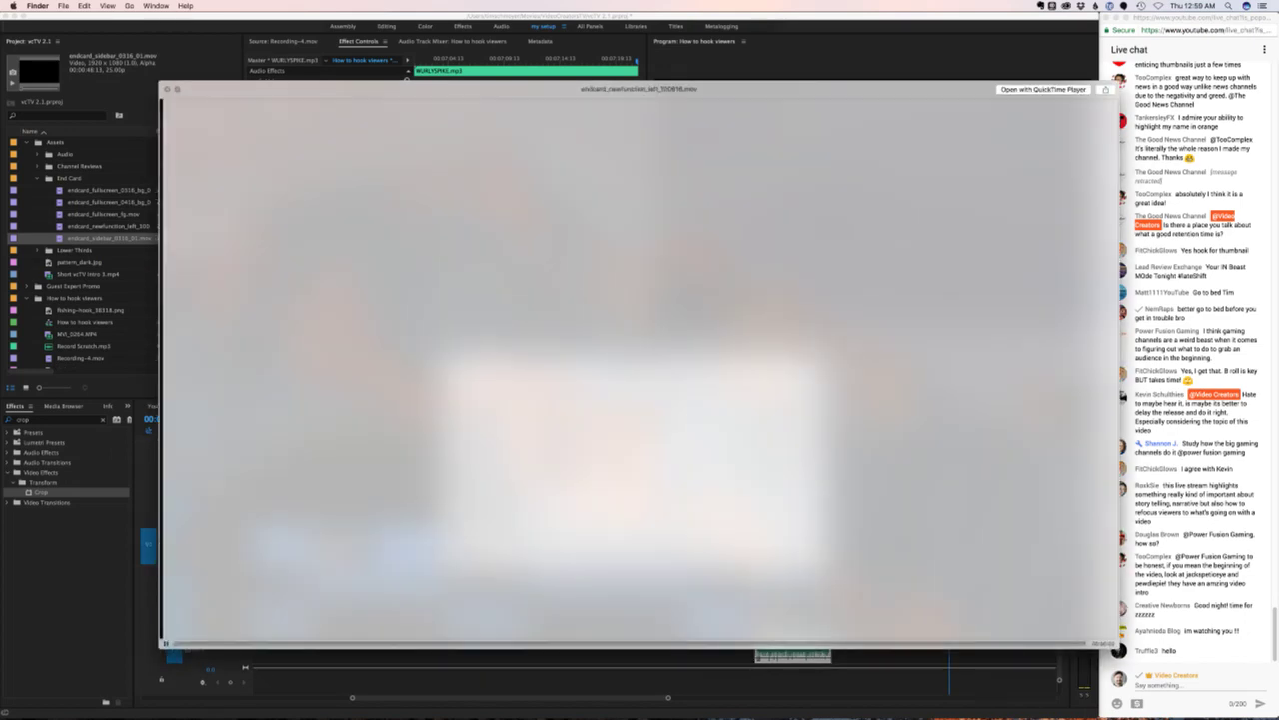
pyautogui.press('space')
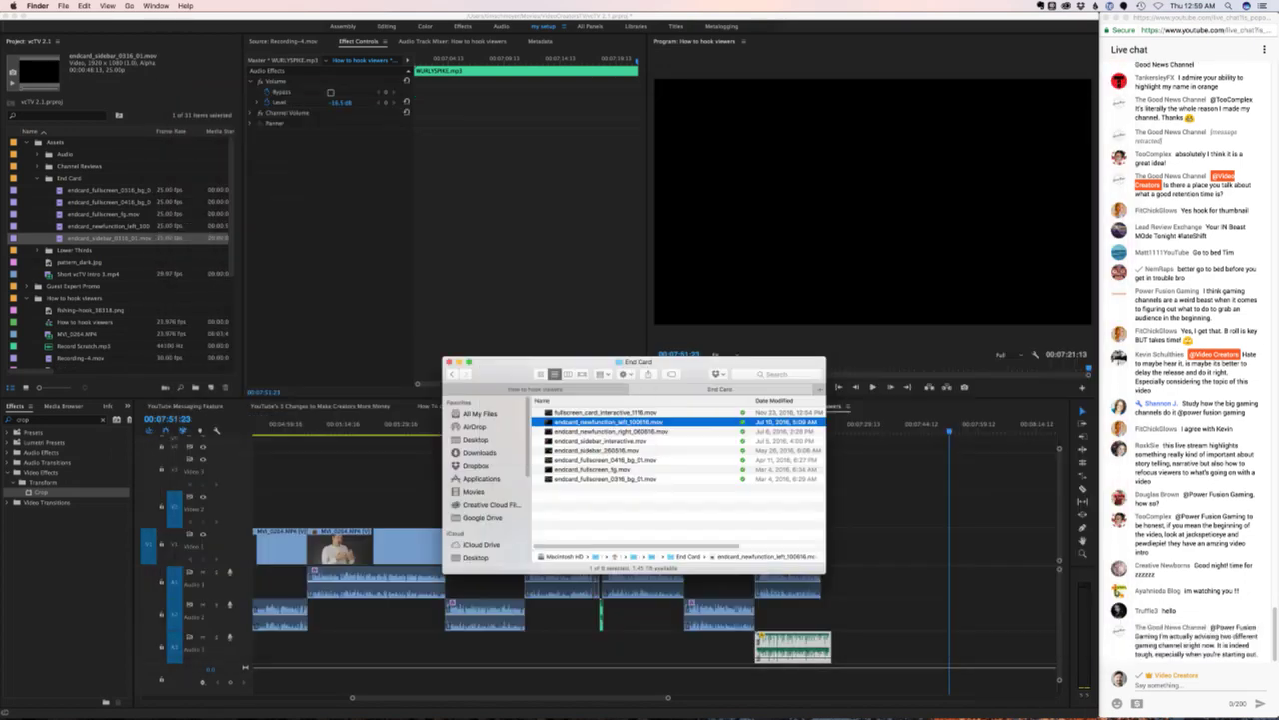
pyautogui.moveTo(600, 421); pyautogui.dragTo(124, 238)
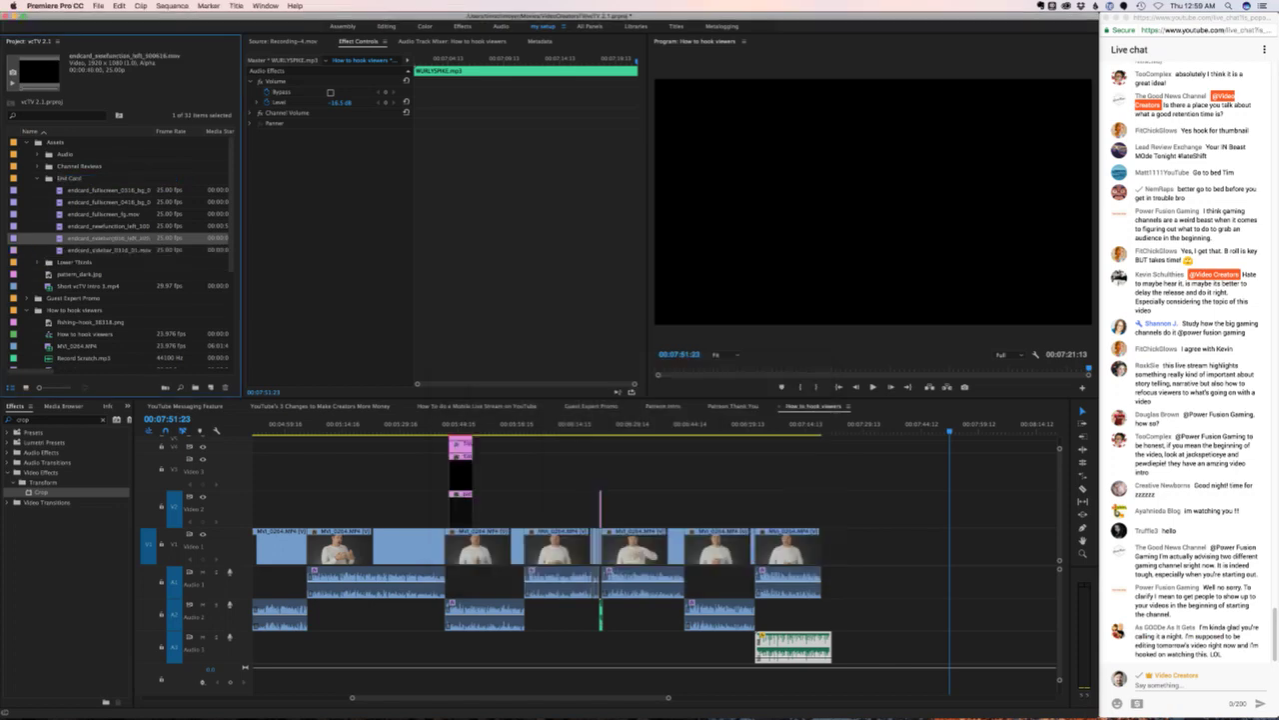
# - Add the end card after the last clip on Video 1, closing the gap at 00:07:28:20
pyautogui.doubleClick(125, 238)
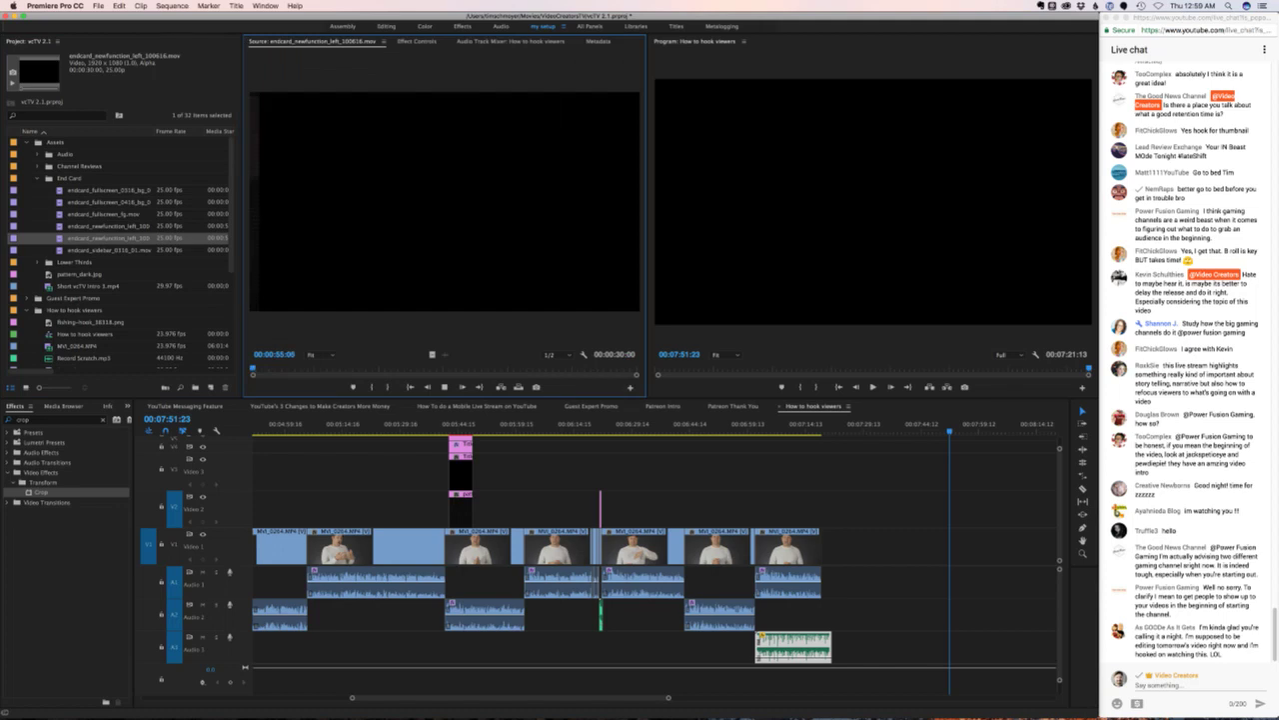
pyautogui.moveTo(125, 237); pyautogui.dragTo(845, 547)
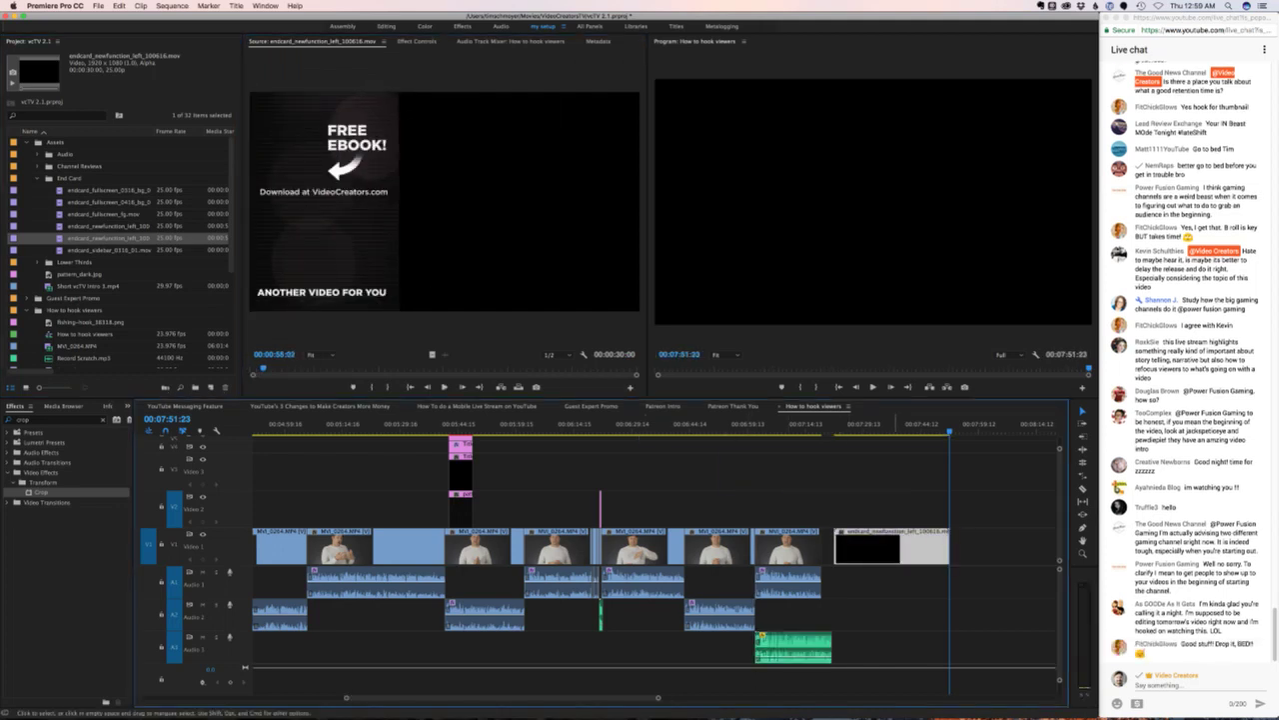
pyautogui.press('Up')
pyautogui.press('Up')
pyautogui.press('Up')
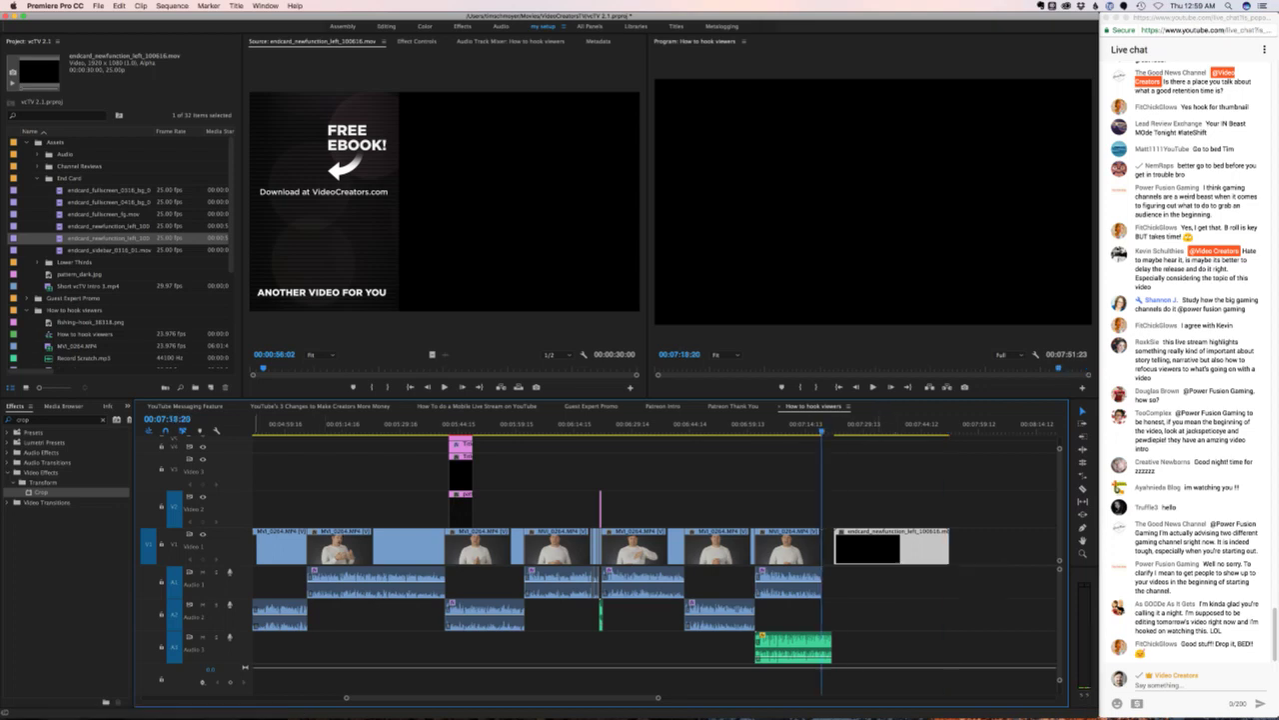
pyautogui.click(168, 418)
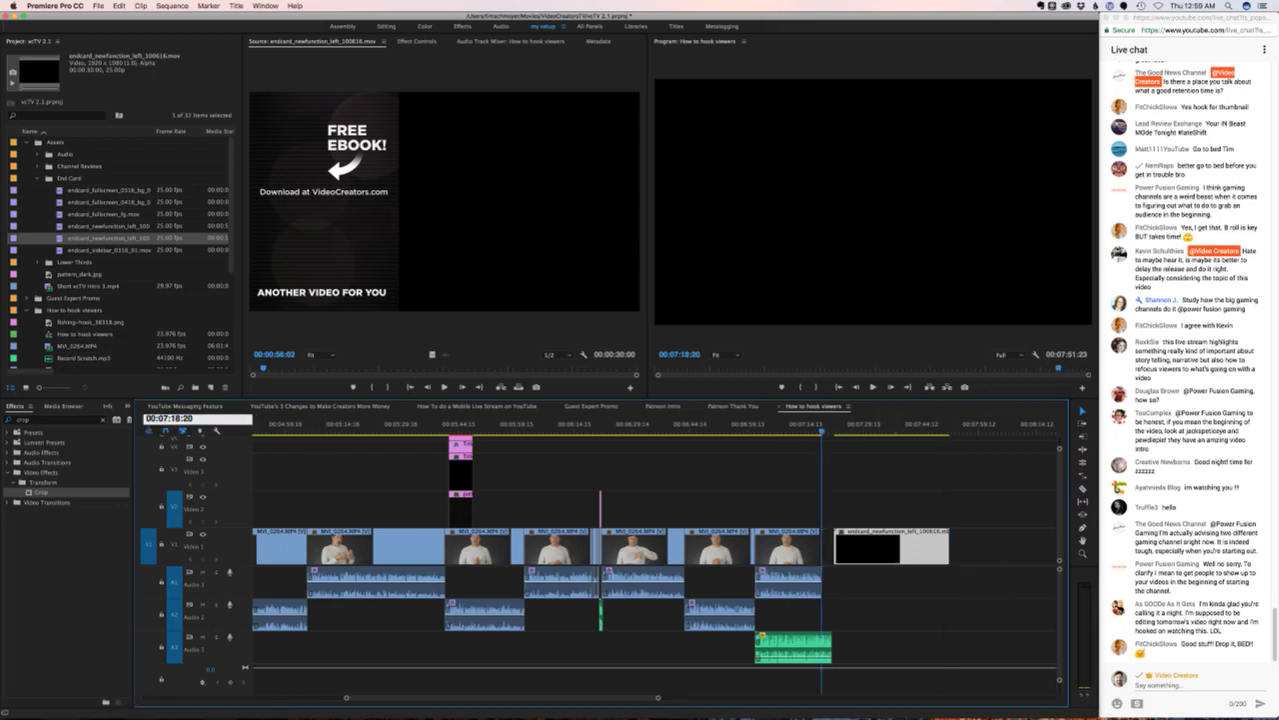
pyautogui.press('Return')
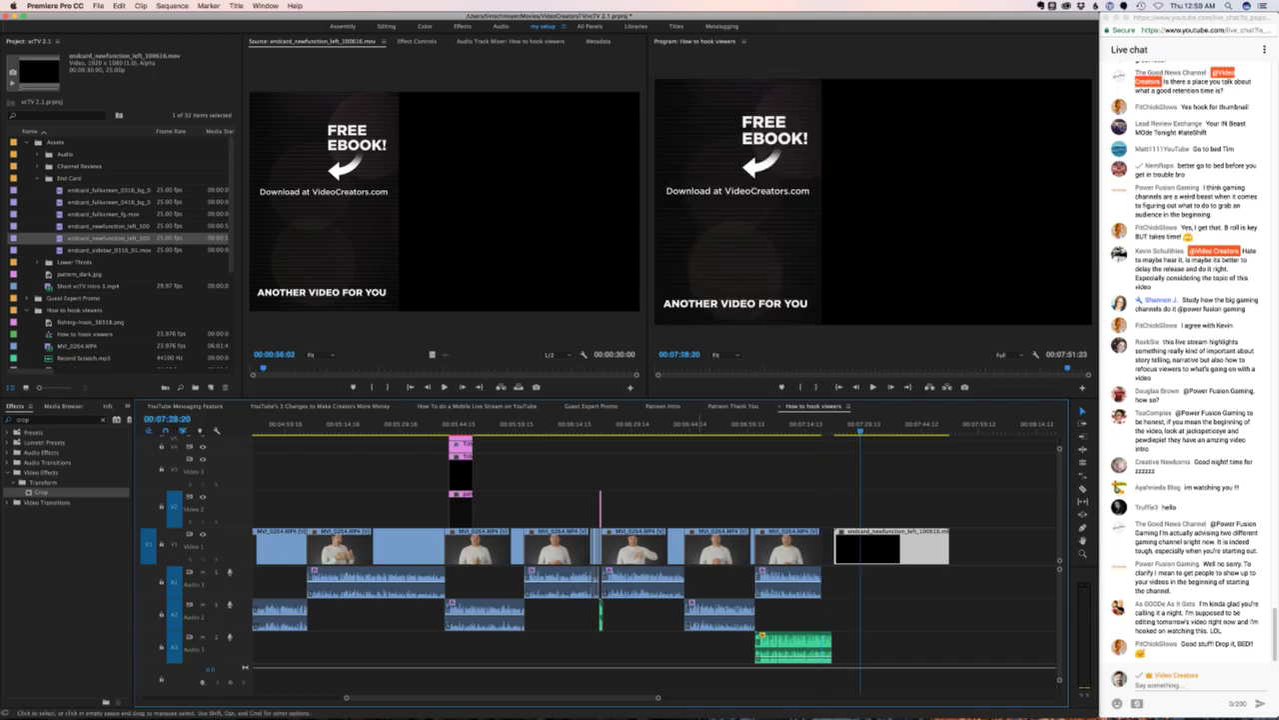
pyautogui.moveTo(879, 548); pyautogui.dragTo(859, 548)
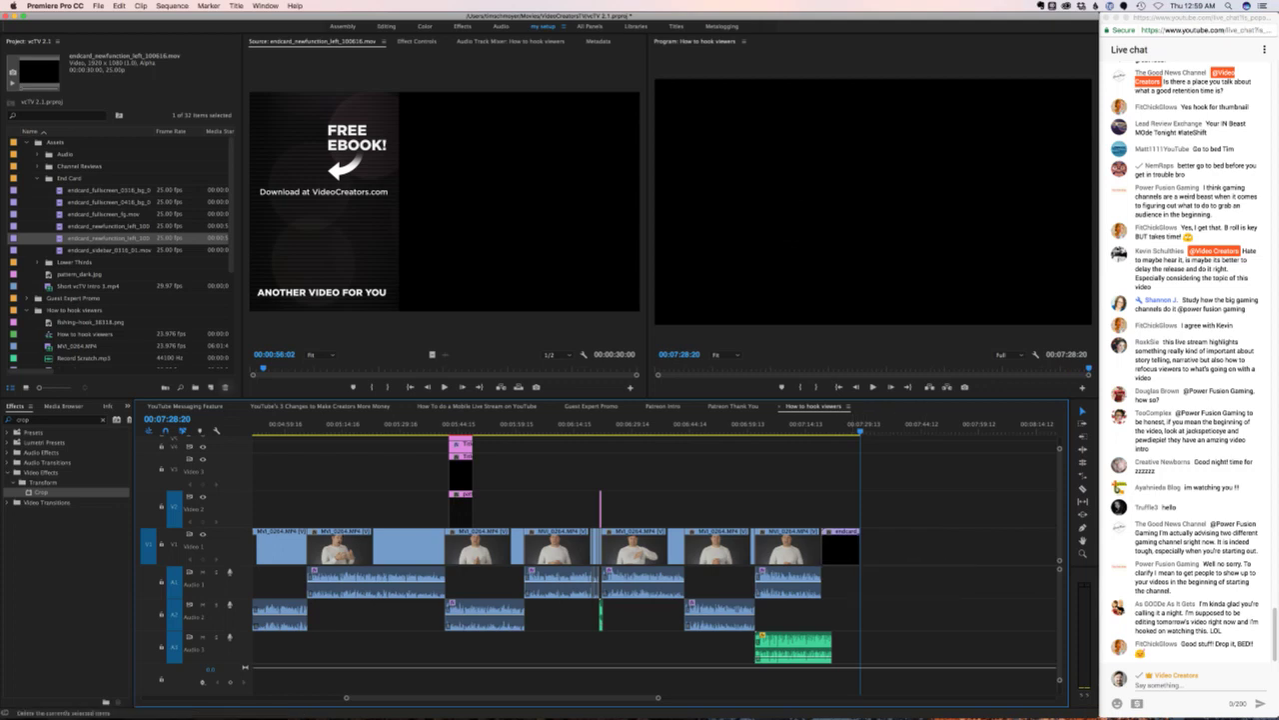
# - Trim the end card to end at 00:07:38:20 and move it up to Video 2, earlier
pyautogui.click(168, 419)
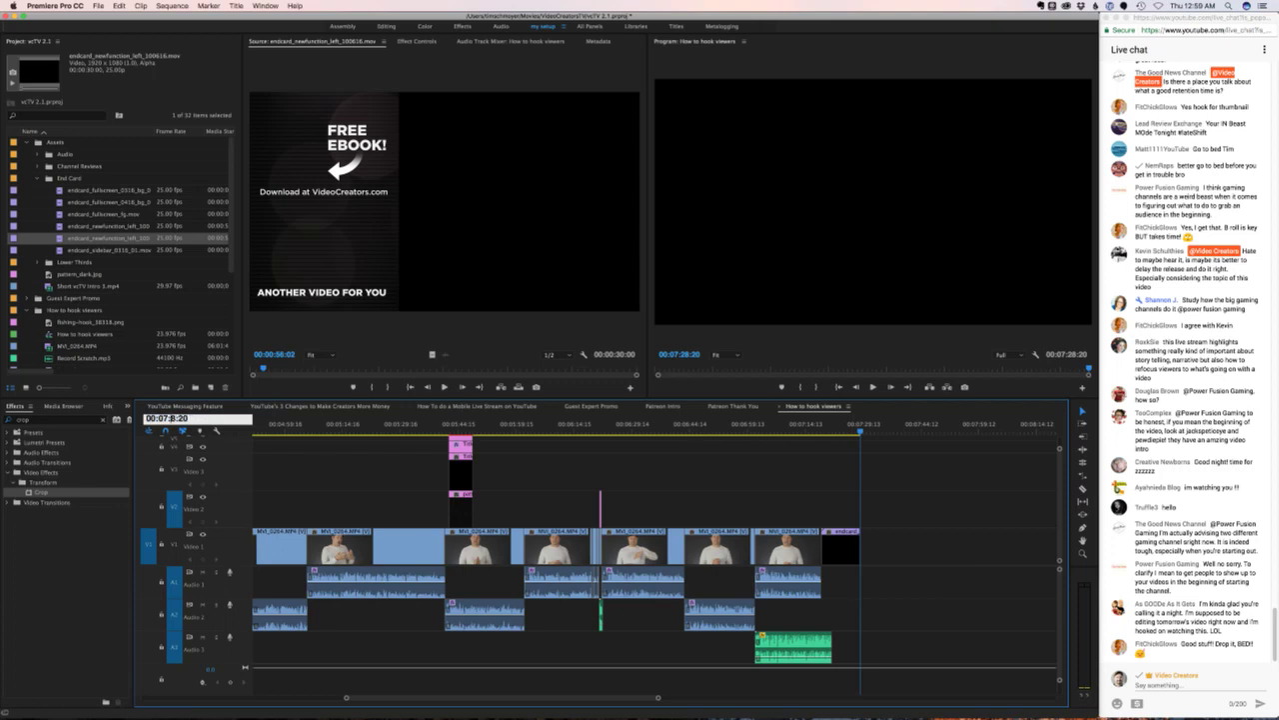
pyautogui.write('3')
pyautogui.press('Return')
pyautogui.moveTo(859, 560); pyautogui.dragTo(898, 560)
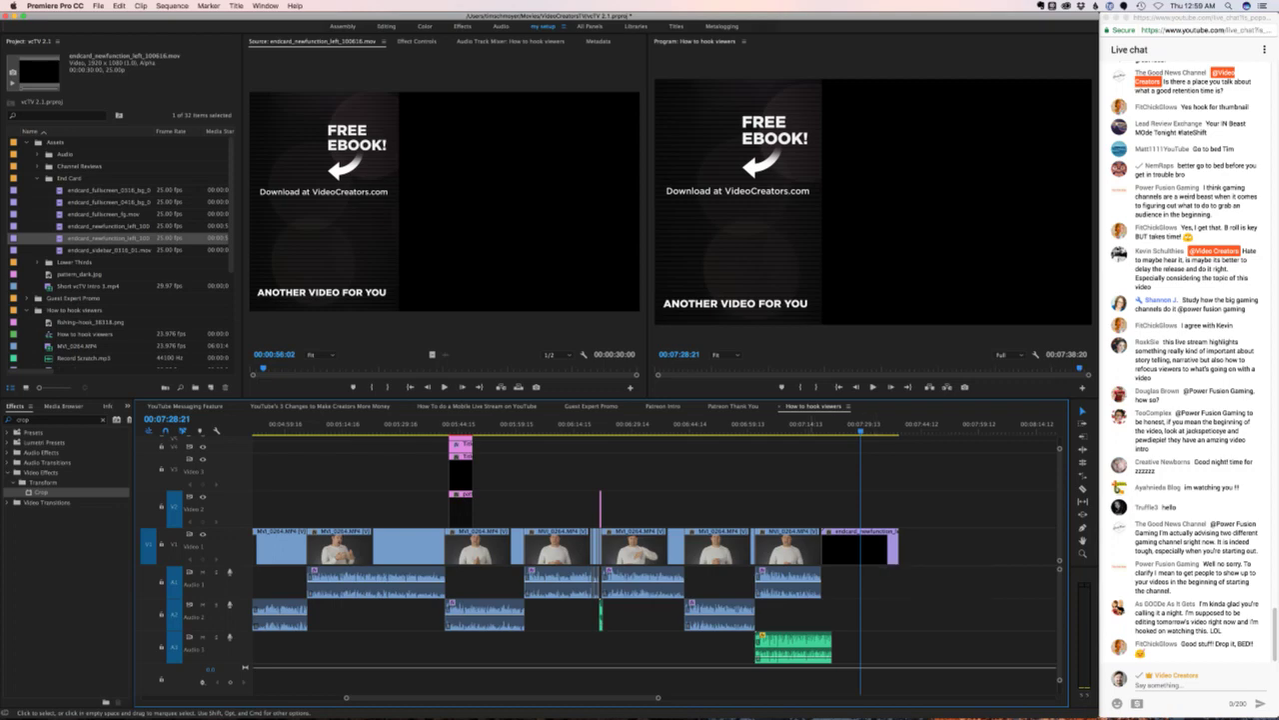
pyautogui.moveTo(860, 545); pyautogui.dragTo(783, 509)
# - Nest the final presenter clip as Nested Sequence 18 and file it into the How to hook viewers bin
pyautogui.press('Up')
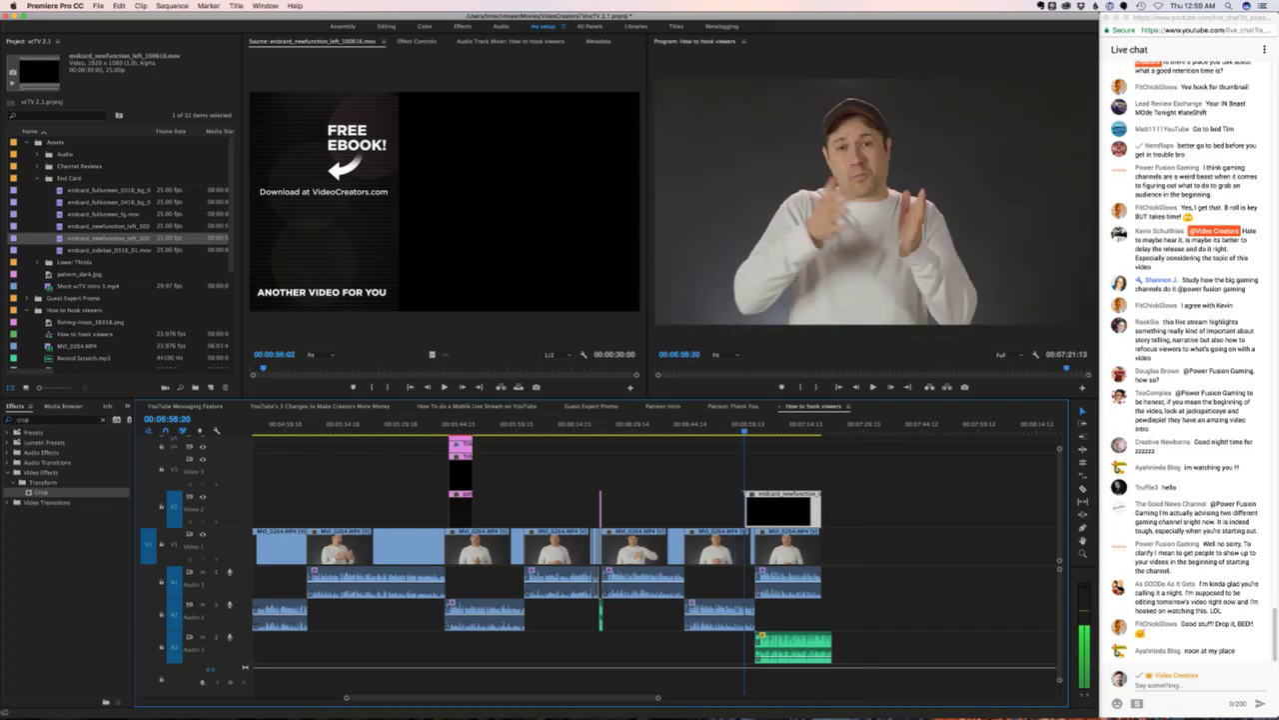
pyautogui.click(718, 545)
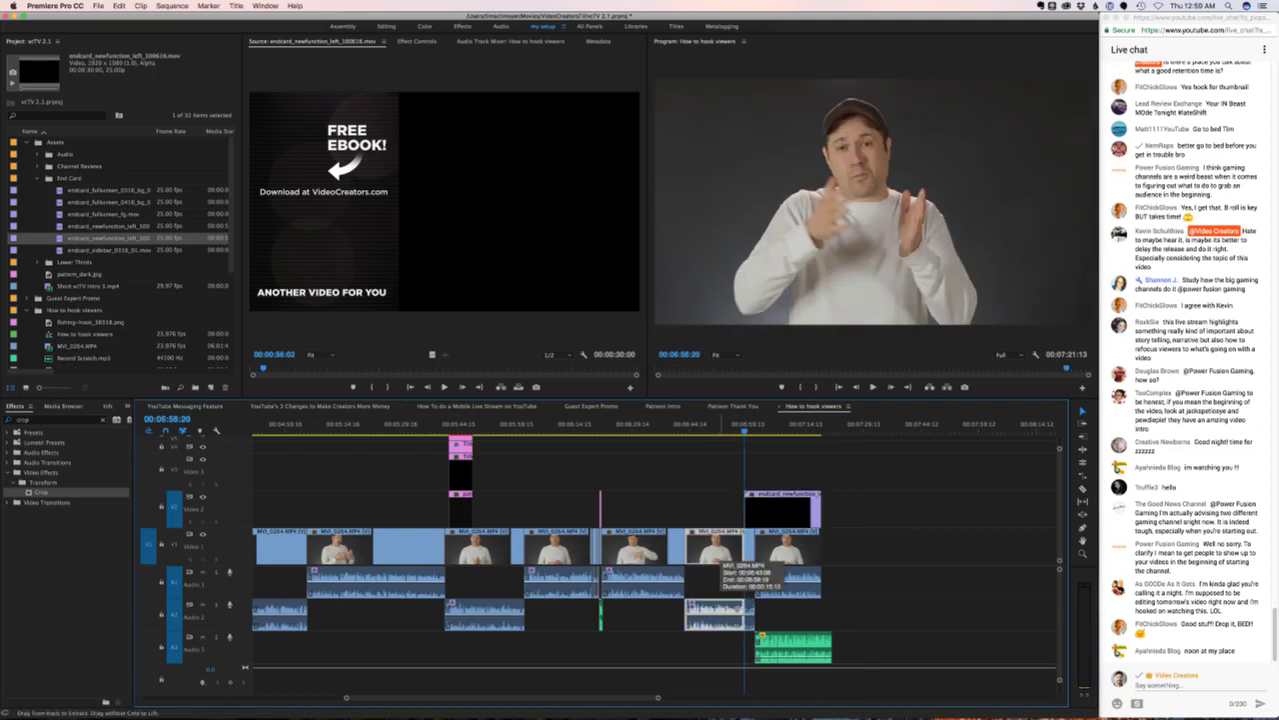
pyautogui.moveTo(868, 539); pyautogui.dragTo(756, 555)
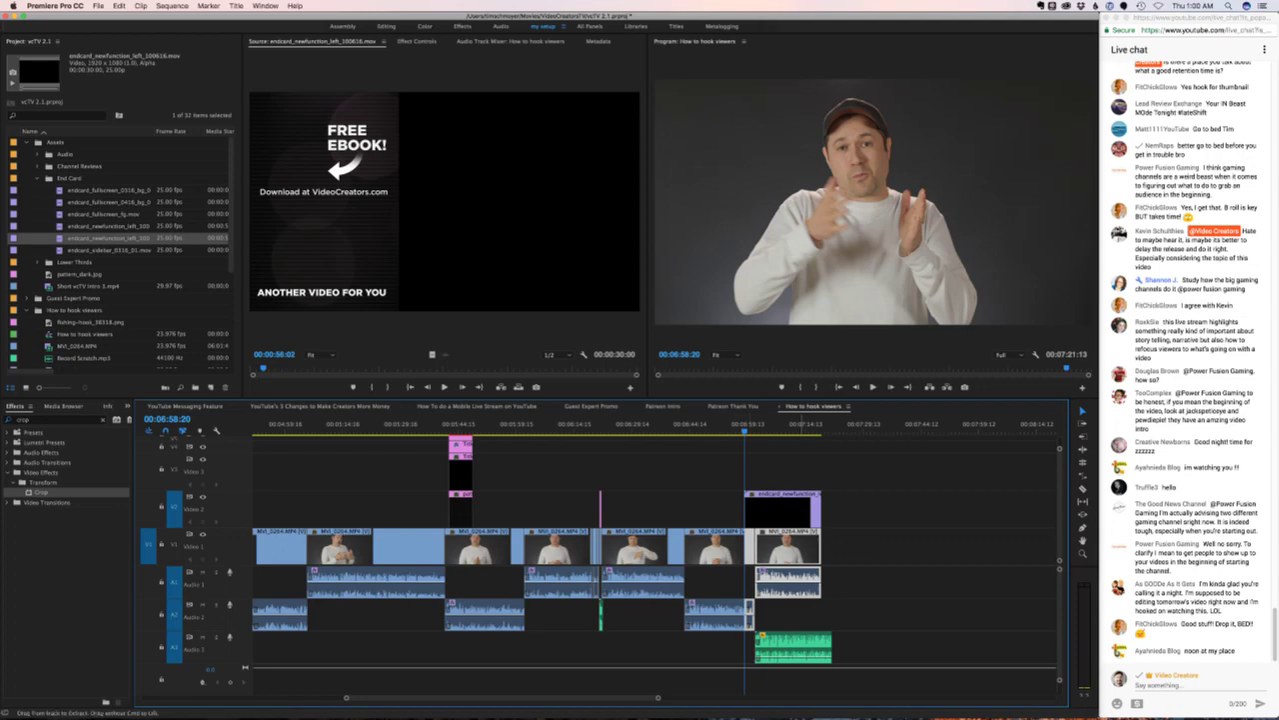
pyautogui.moveTo(872, 541); pyautogui.dragTo(760, 546)
pyautogui.rightClick(791, 542)
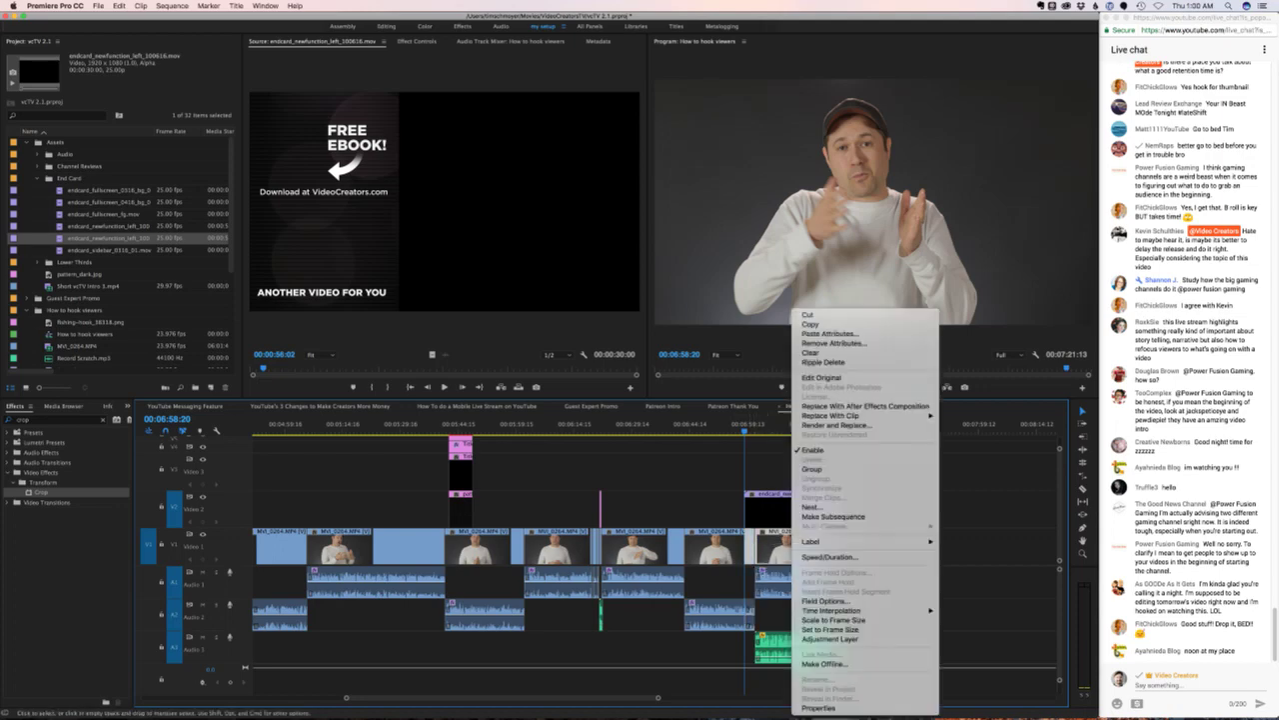
pyautogui.click(812, 507)
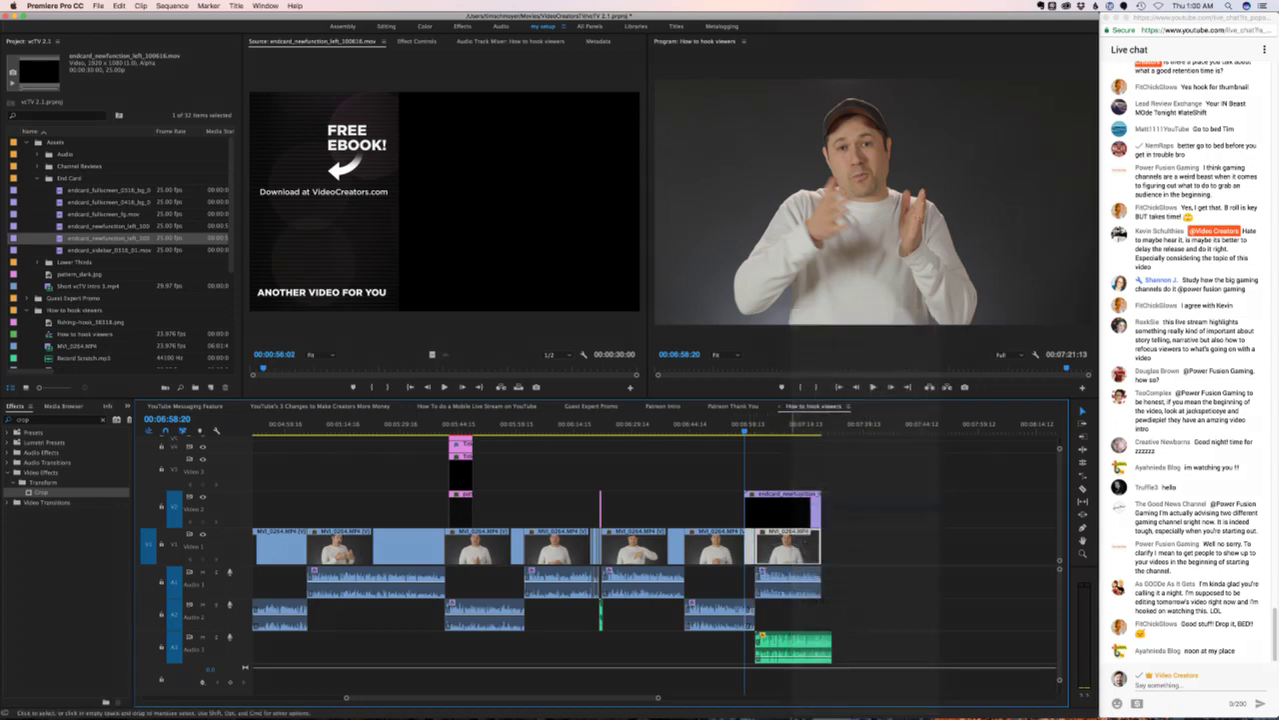
pyautogui.press('Return')
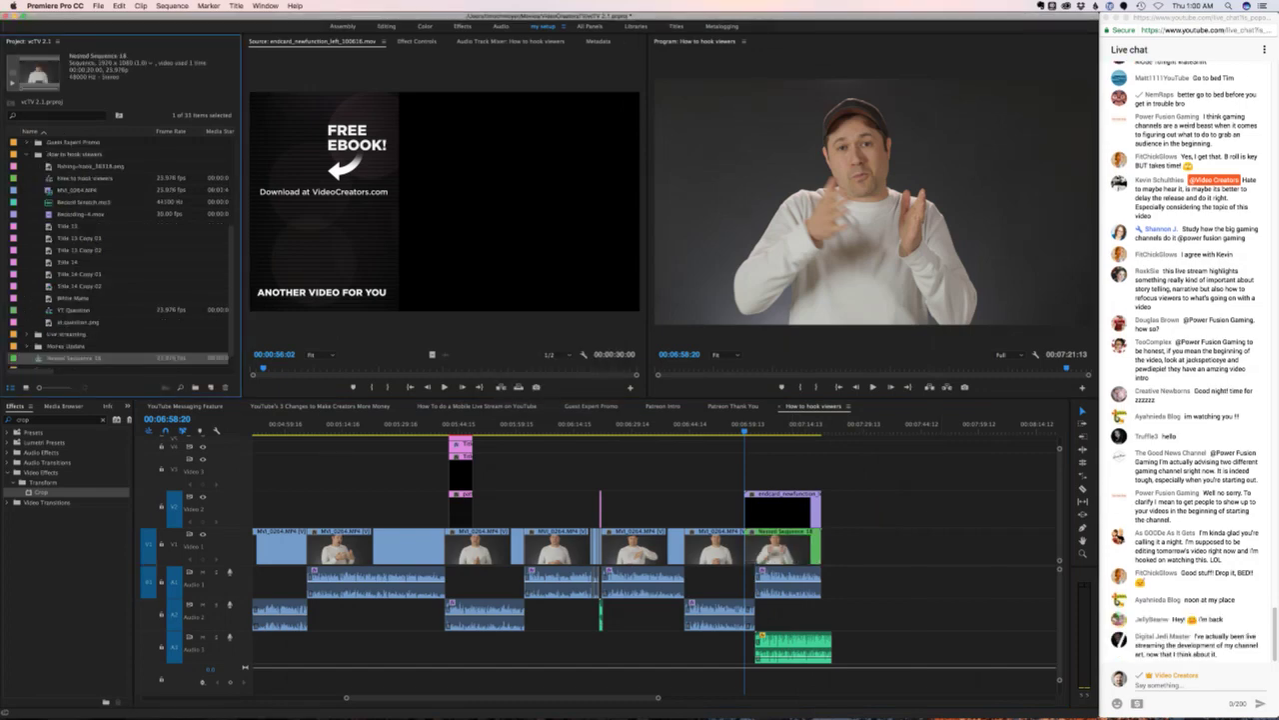
pyautogui.moveTo(74, 358); pyautogui.dragTo(74, 155)
# - Move Nested Sequence 18 onto Video 1 beneath the end card and line its green music clip up underneath
pyautogui.click(832, 589)
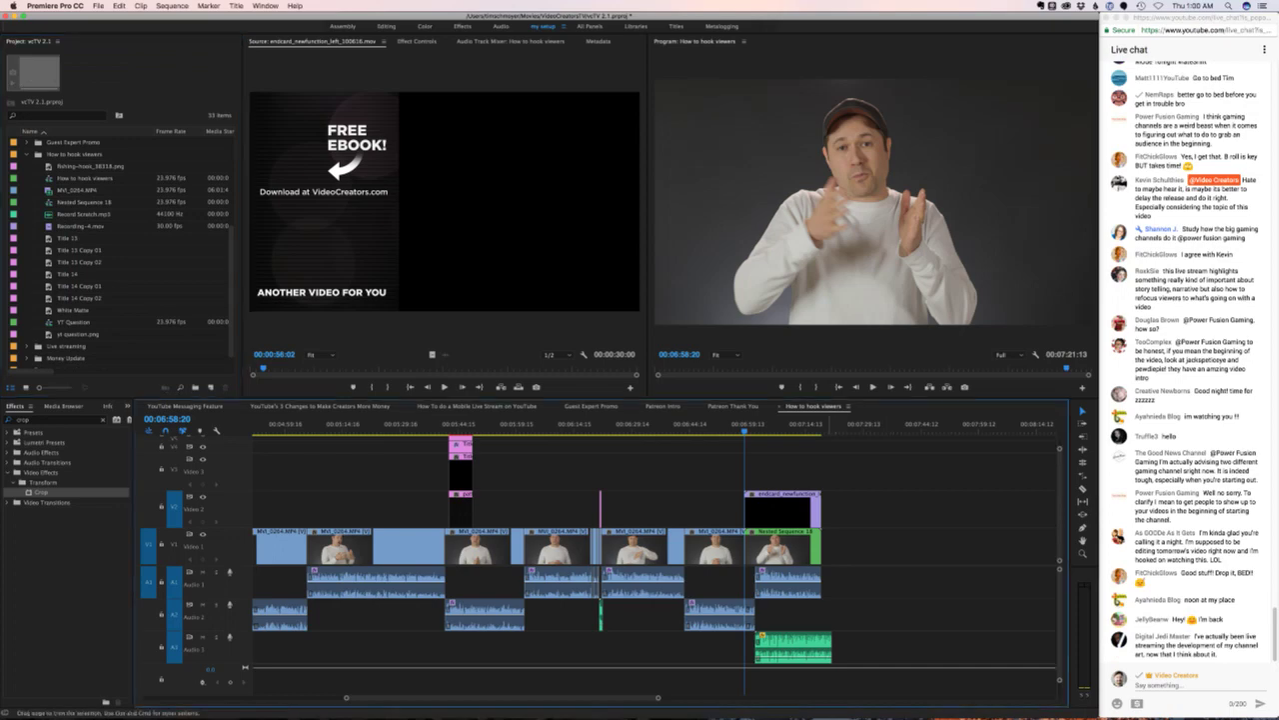
pyautogui.moveTo(785, 544); pyautogui.dragTo(784, 508)
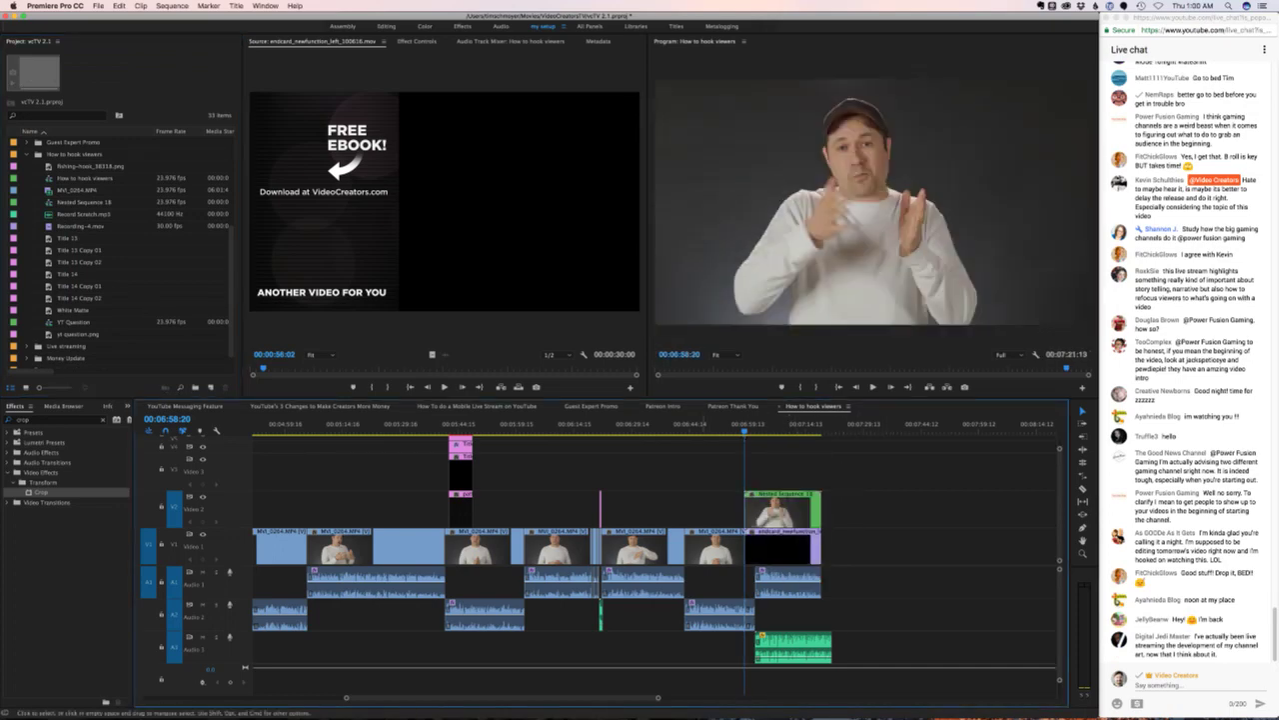
pyautogui.moveTo(746, 426); pyautogui.dragTo(734, 427)
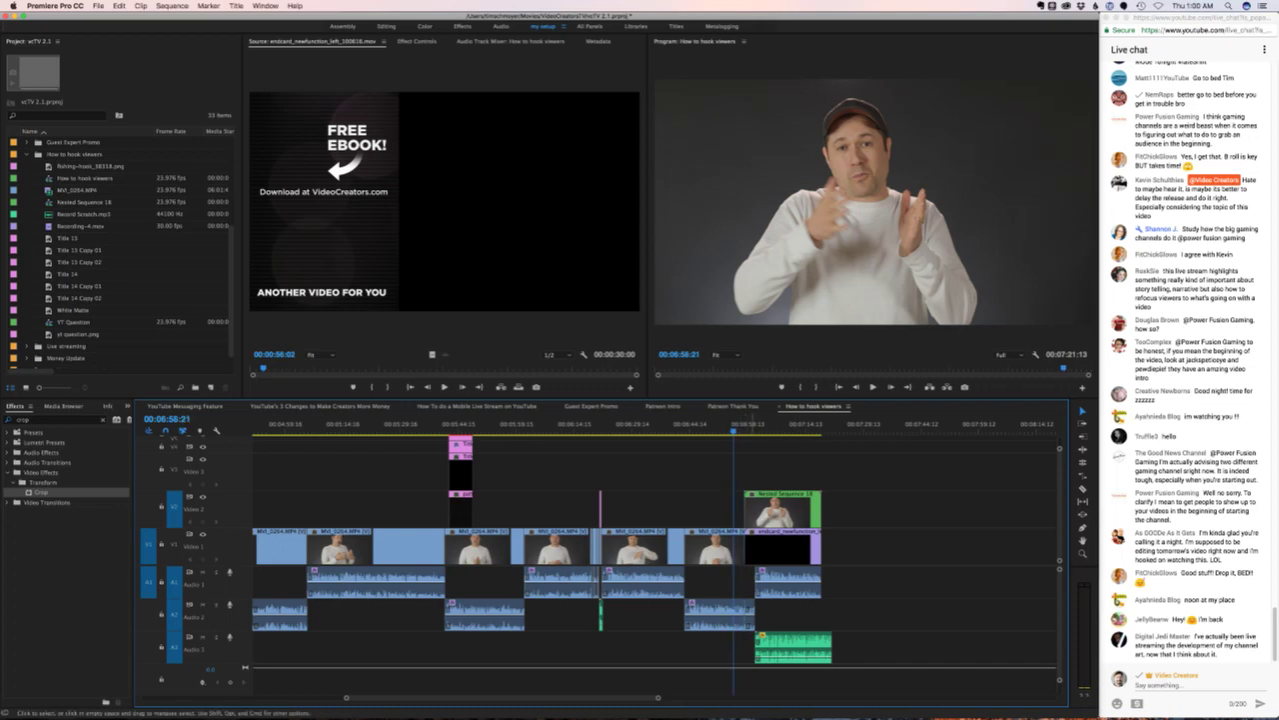
pyautogui.click(775, 509)
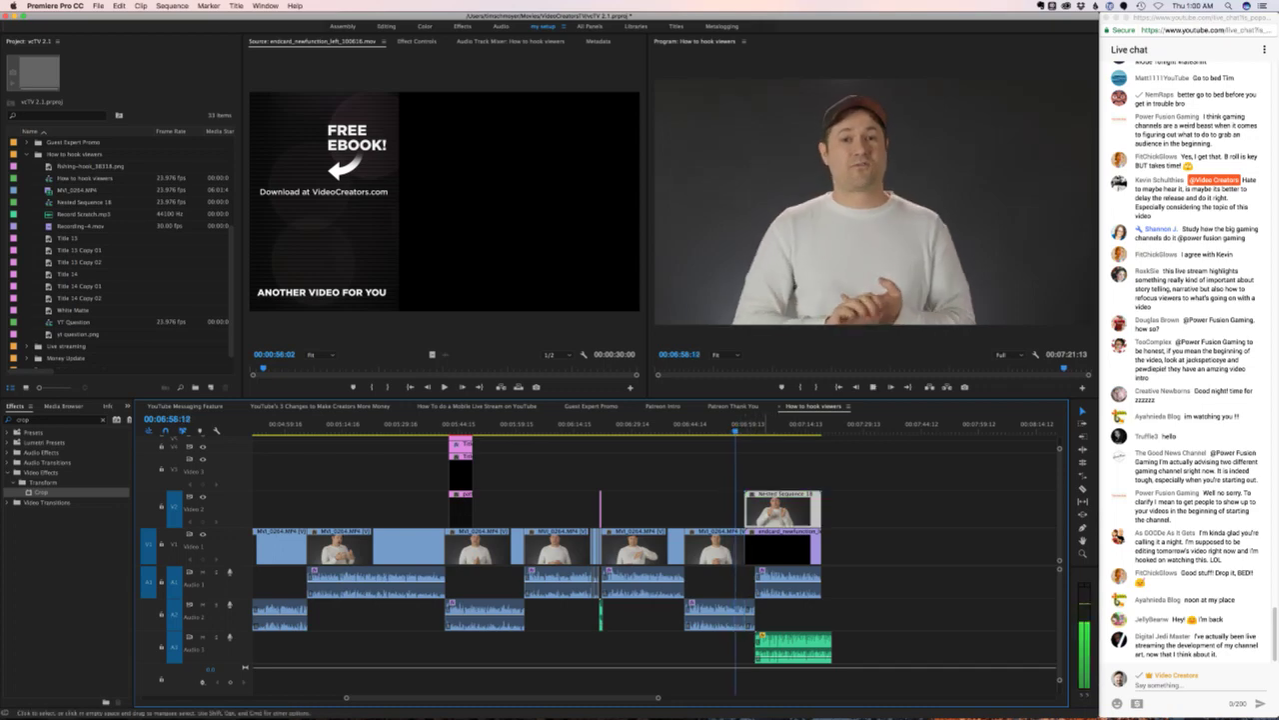
pyautogui.moveTo(793, 648); pyautogui.dragTo(782, 648)
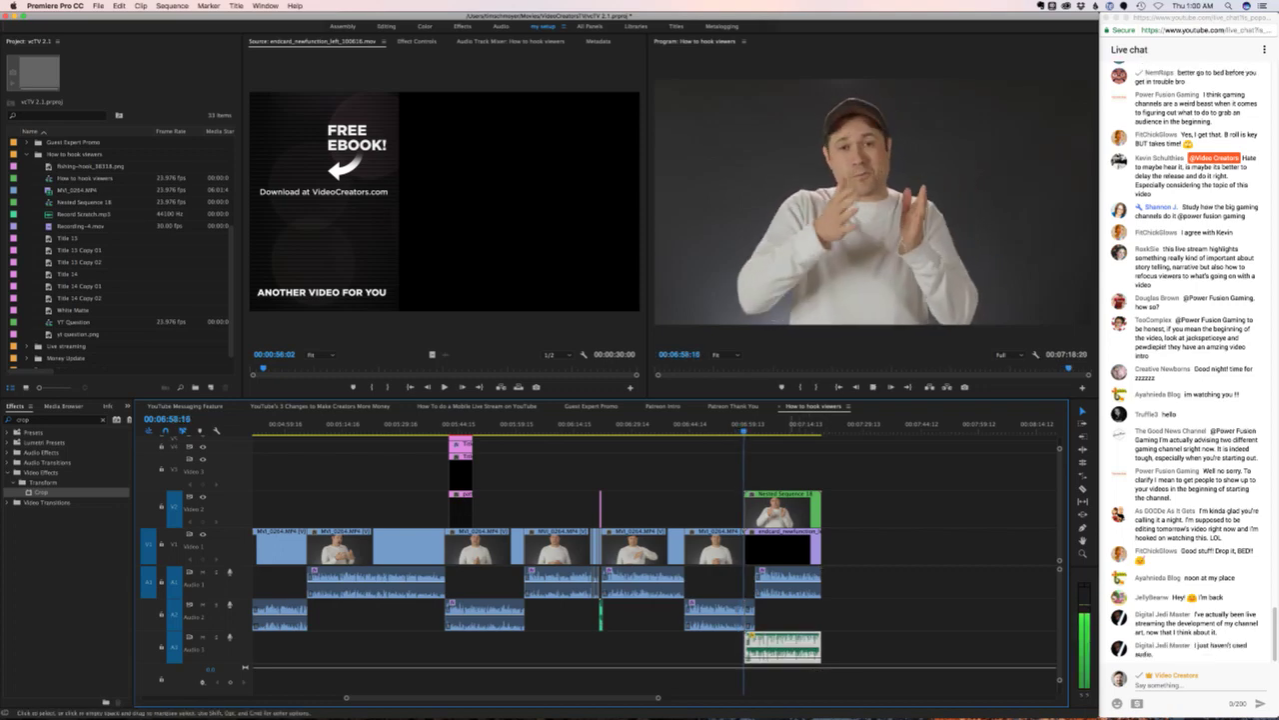
pyautogui.press('space')
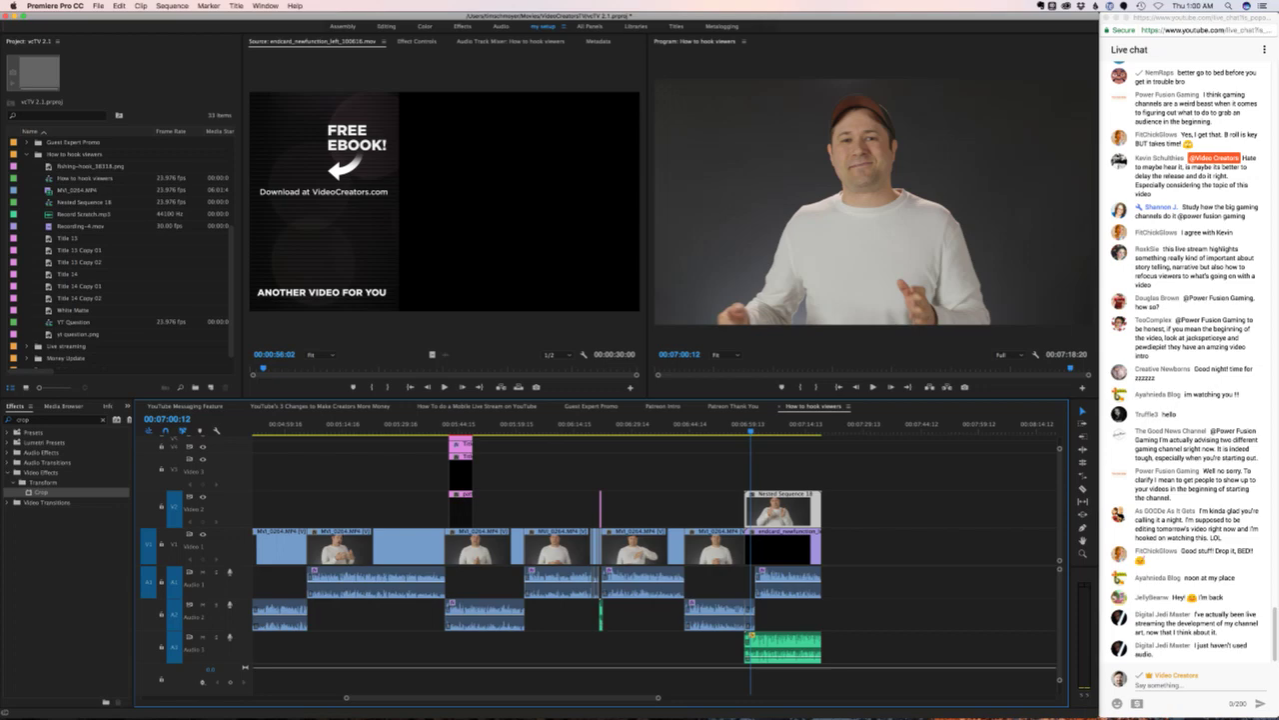
pyautogui.moveTo(784, 510); pyautogui.dragTo(793, 546)
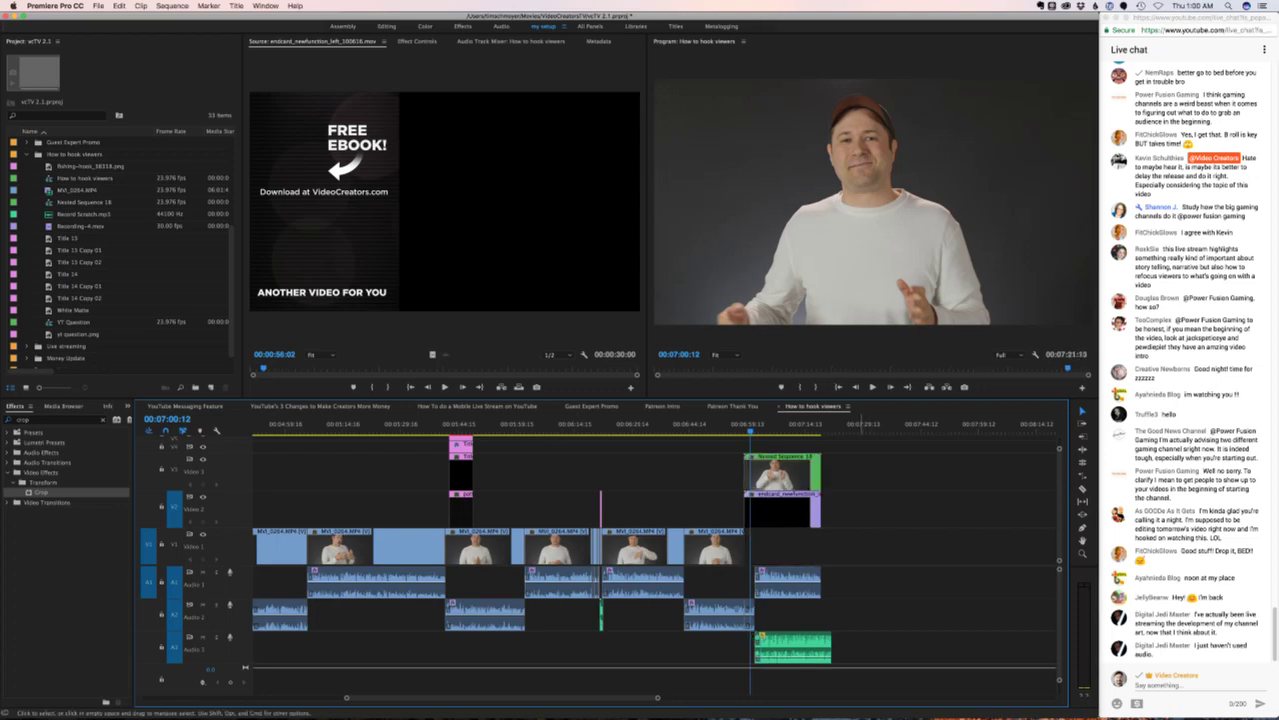
pyautogui.moveTo(790, 648); pyautogui.dragTo(780, 648)
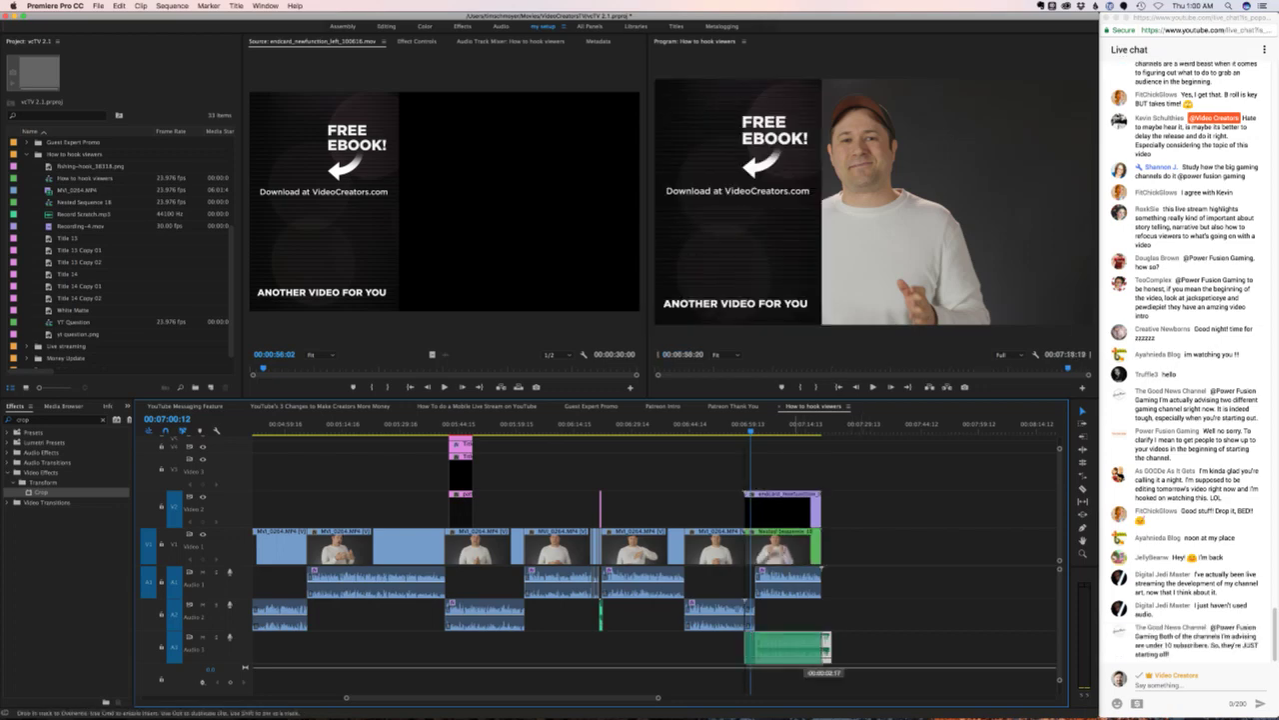
# - Play back the end card transition, then bring up Nested Sequence 18's Effect Controls
pyautogui.moveTo(751, 431); pyautogui.dragTo(743, 431)
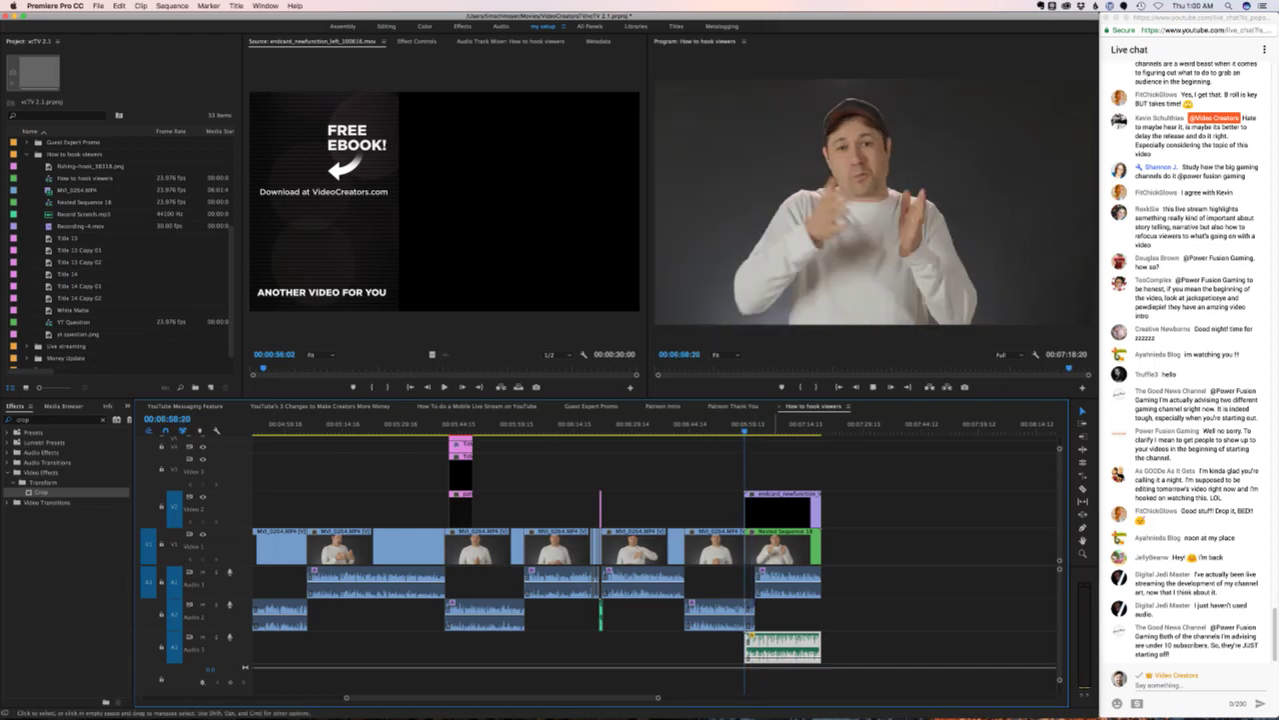
pyautogui.press('space')
pyautogui.press('space')
pyautogui.press('Left')
pyautogui.press('Left')
pyautogui.press('Left')
pyautogui.press('Left')
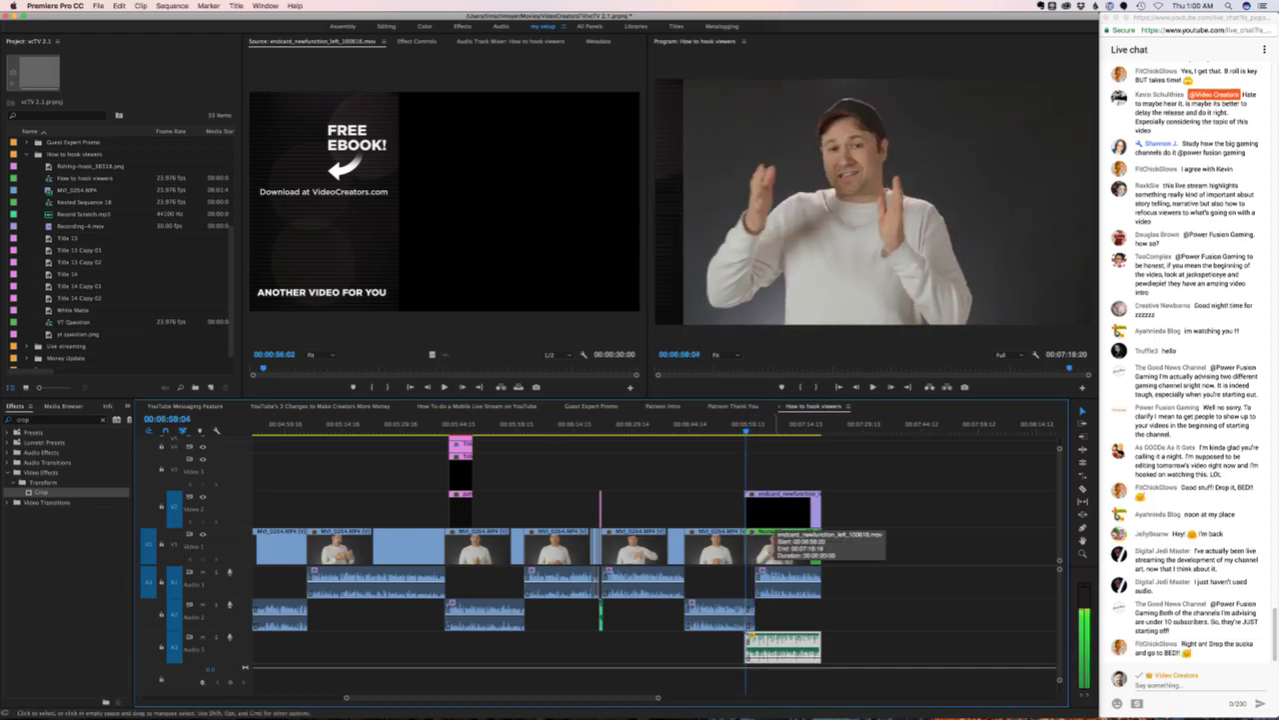
pyautogui.click(770, 545)
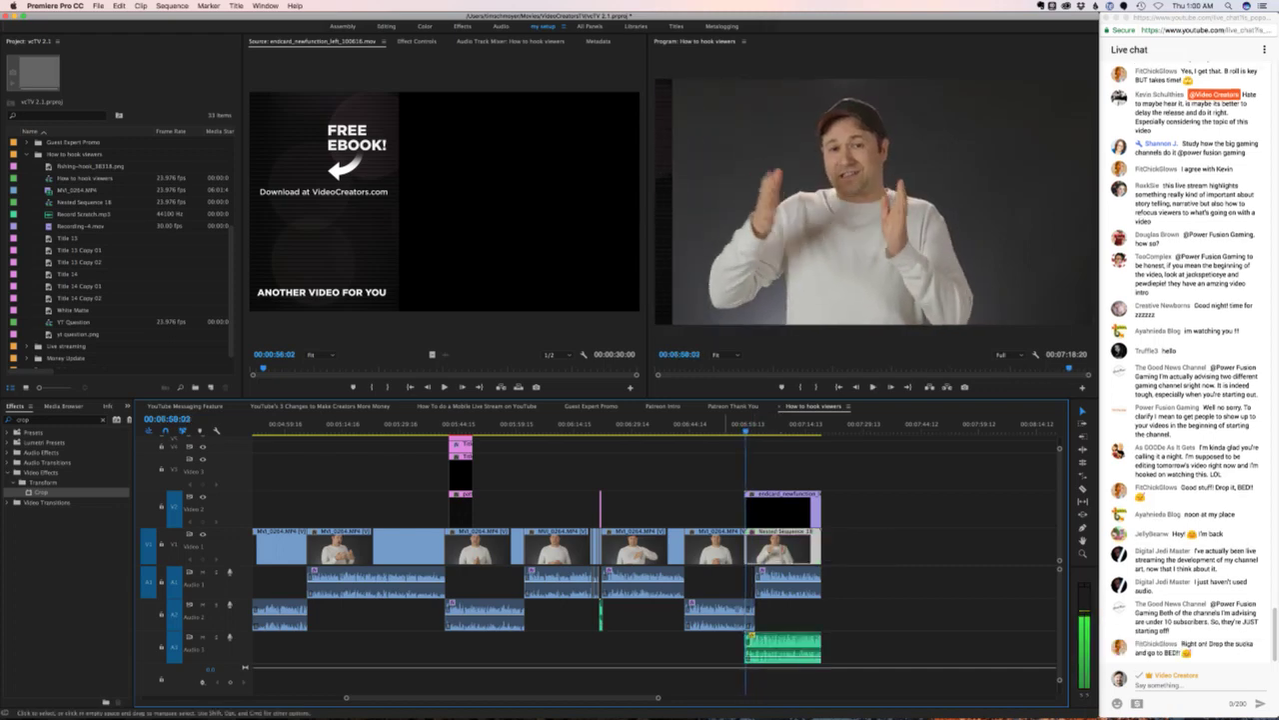
pyautogui.hotkey('shift', '5')
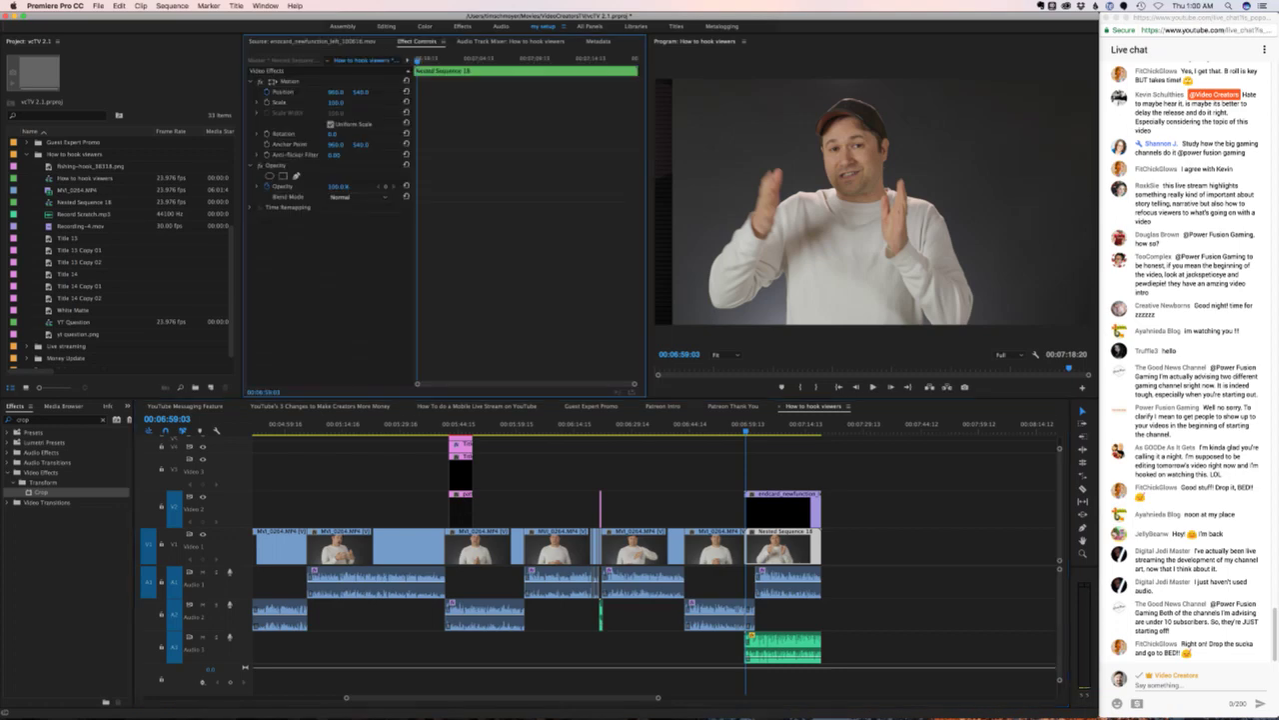
# - Keyframe Nested Sequence 18's Position sliding right from X 960 to 1463, with Ease Out and Ease In
pyautogui.press('space')
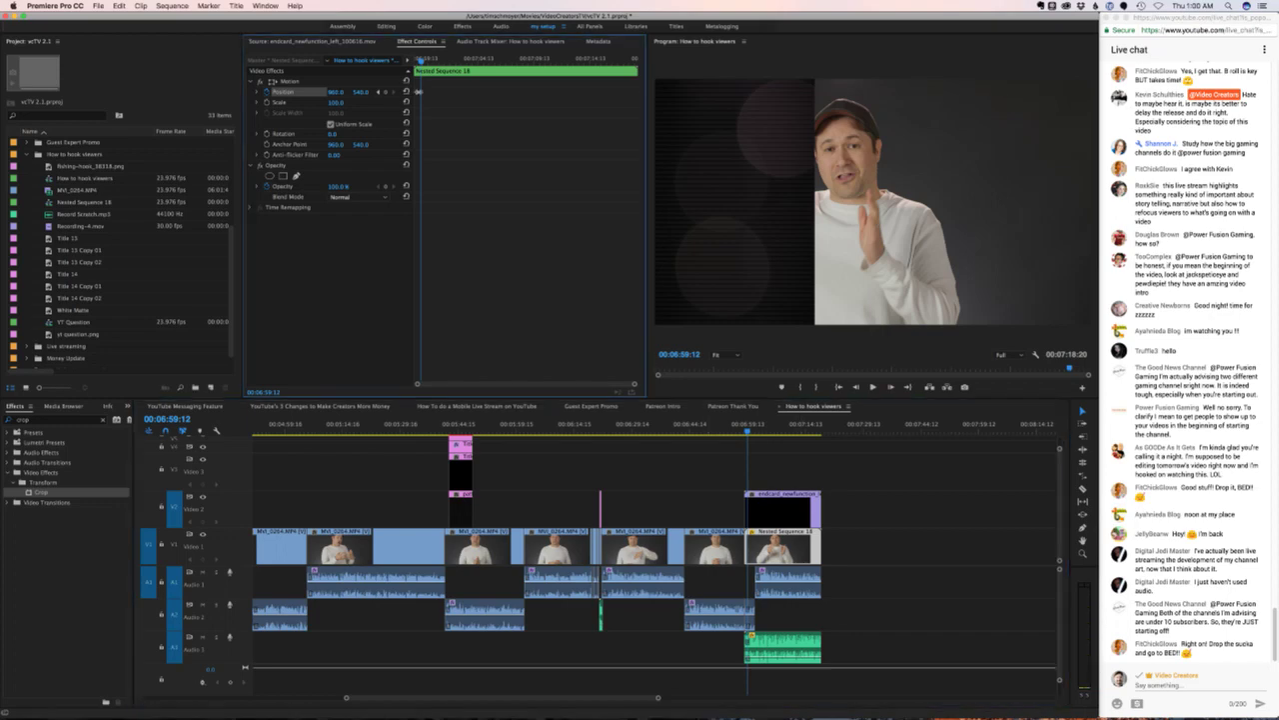
pyautogui.moveTo(336, 91); pyautogui.dragTo(463, 91)
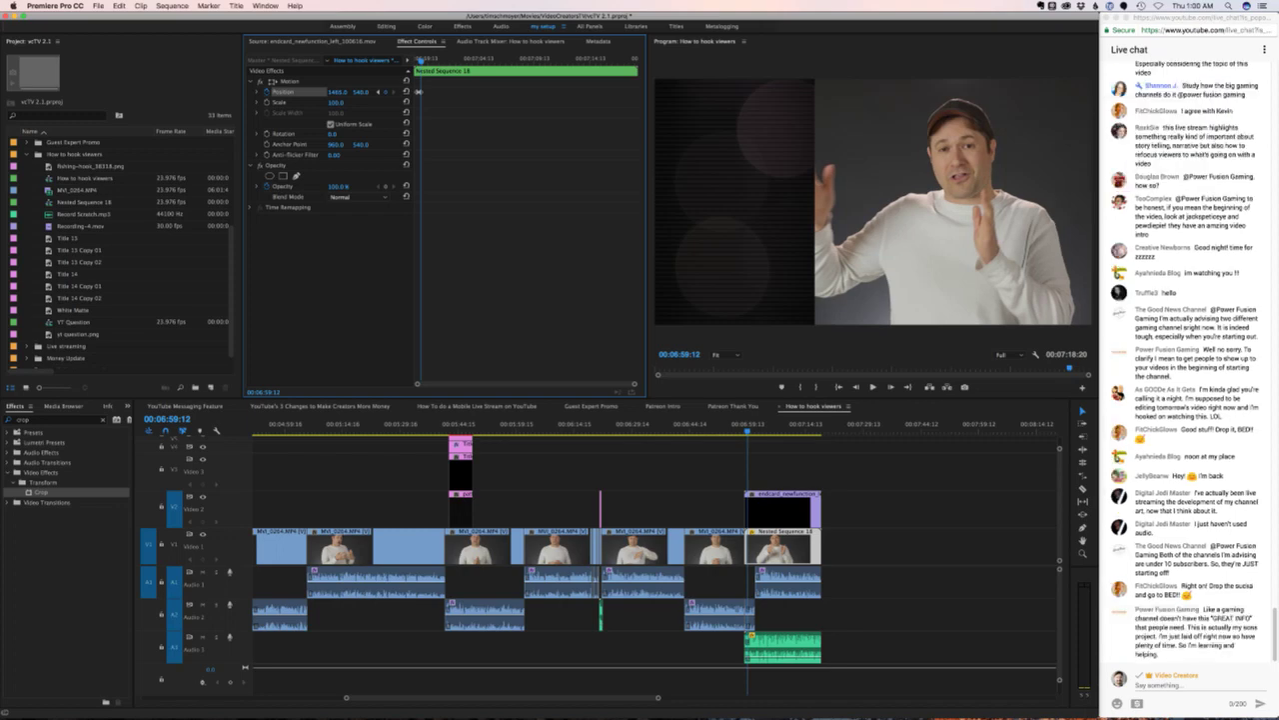
pyautogui.rightClick(418, 91)
pyautogui.moveTo(470, 178)
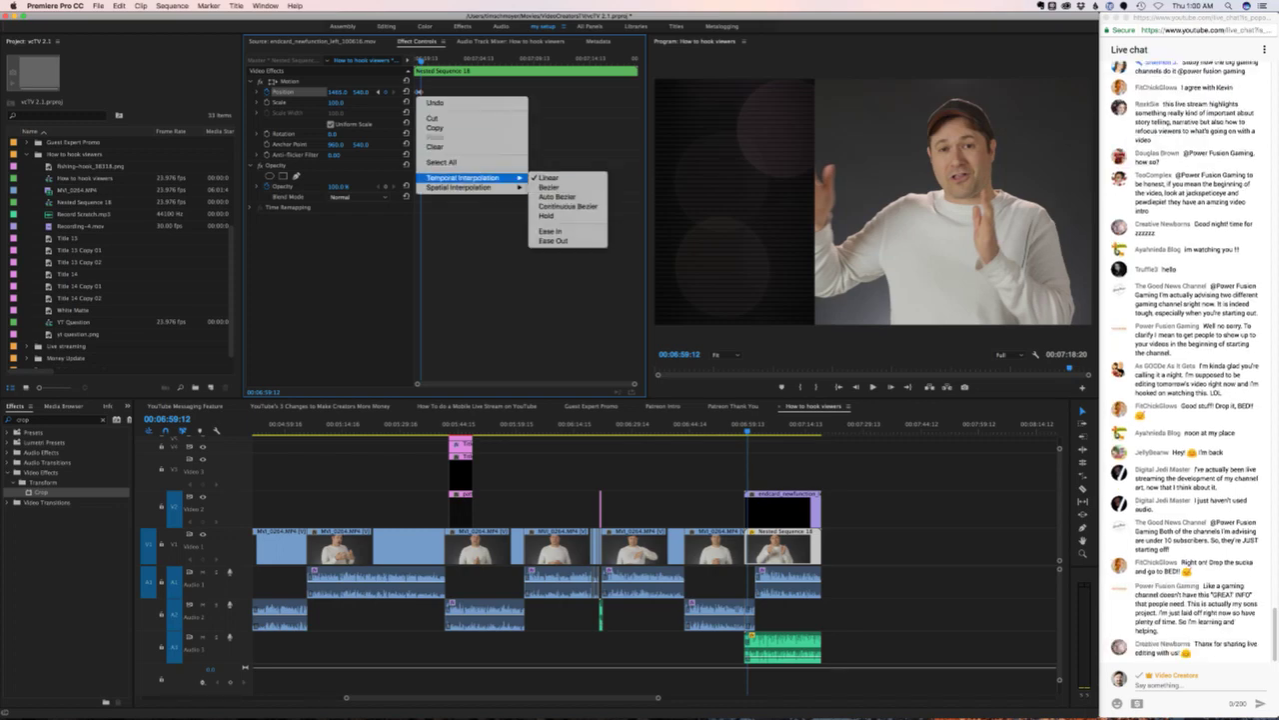
pyautogui.click(552, 241)
pyautogui.rightClick(424, 92)
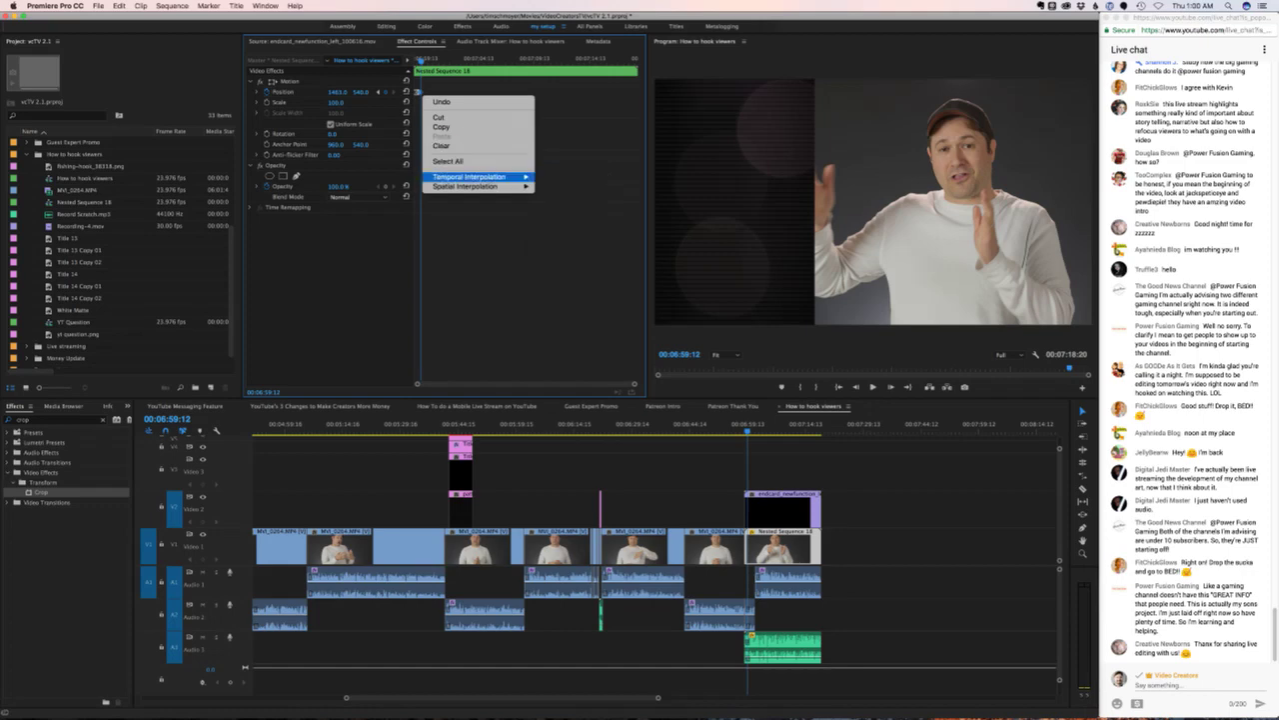
pyautogui.click(557, 230)
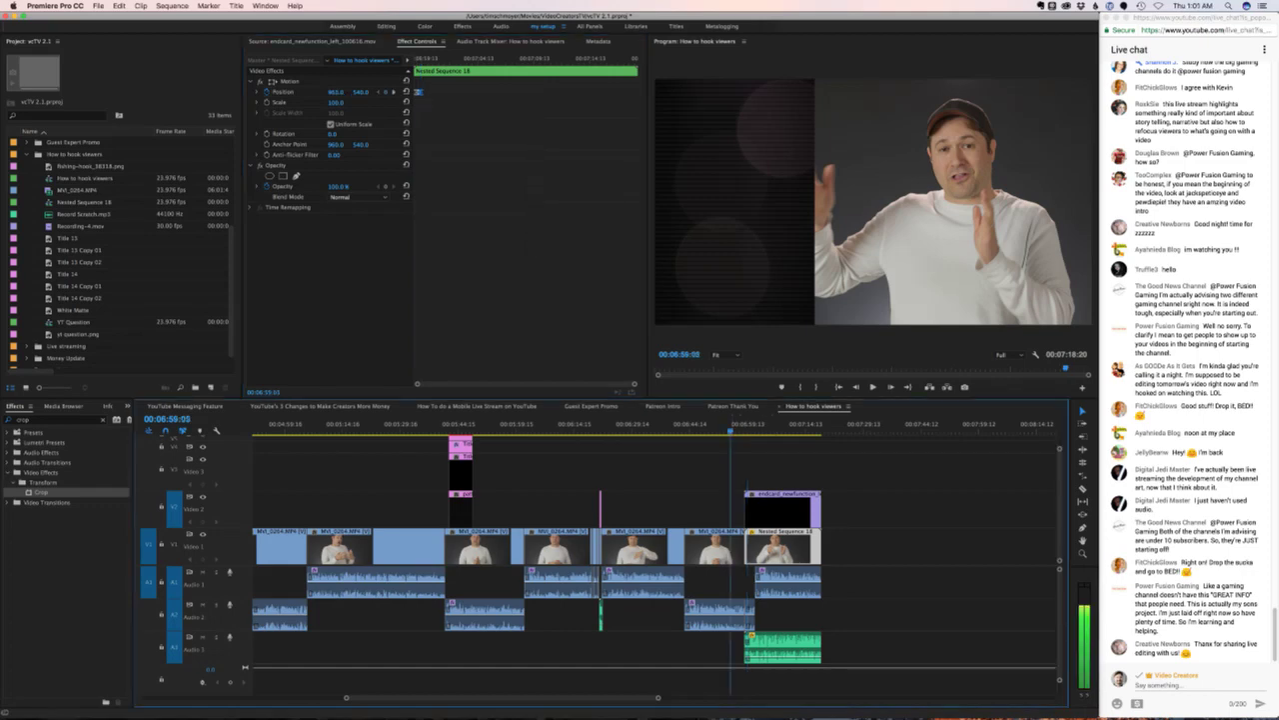
pyautogui.click(730, 424)
# - Replay and step through the slide until the FREE EBOOK end card text shows beside the speaker
pyautogui.press('space')
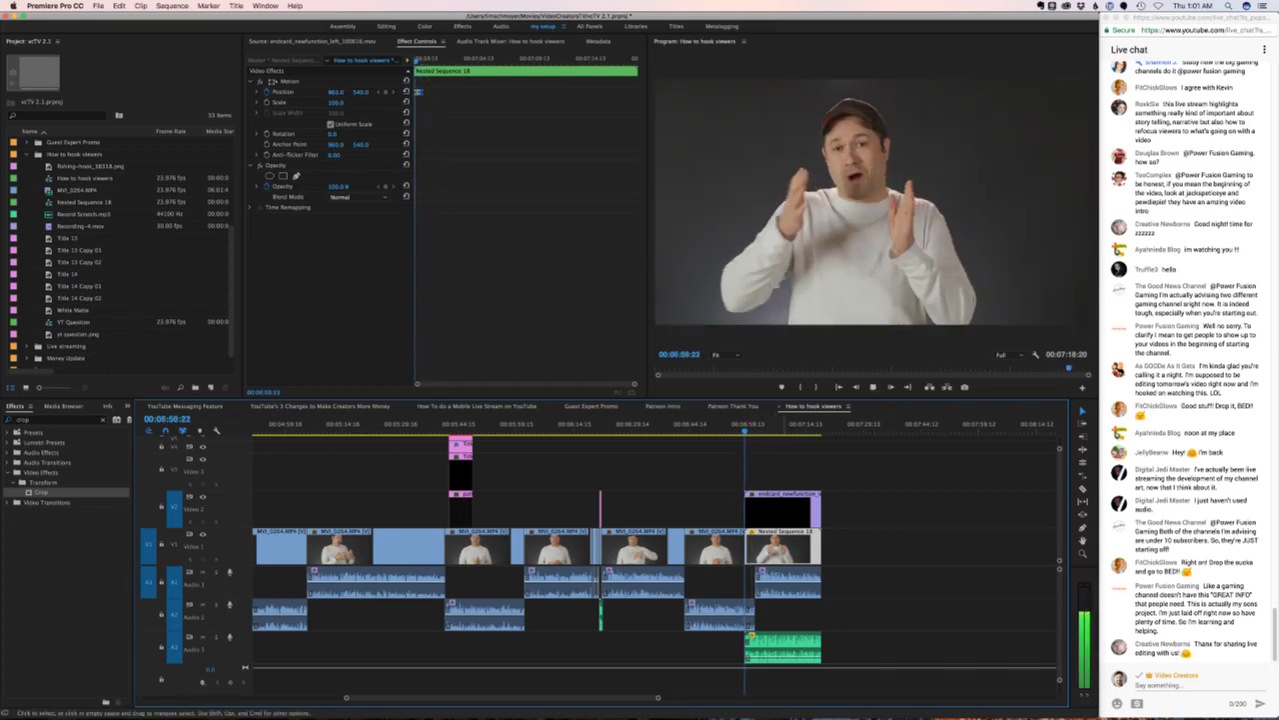
pyautogui.press('space')
pyautogui.press('Right')
pyautogui.press('Right')
pyautogui.press('Right')
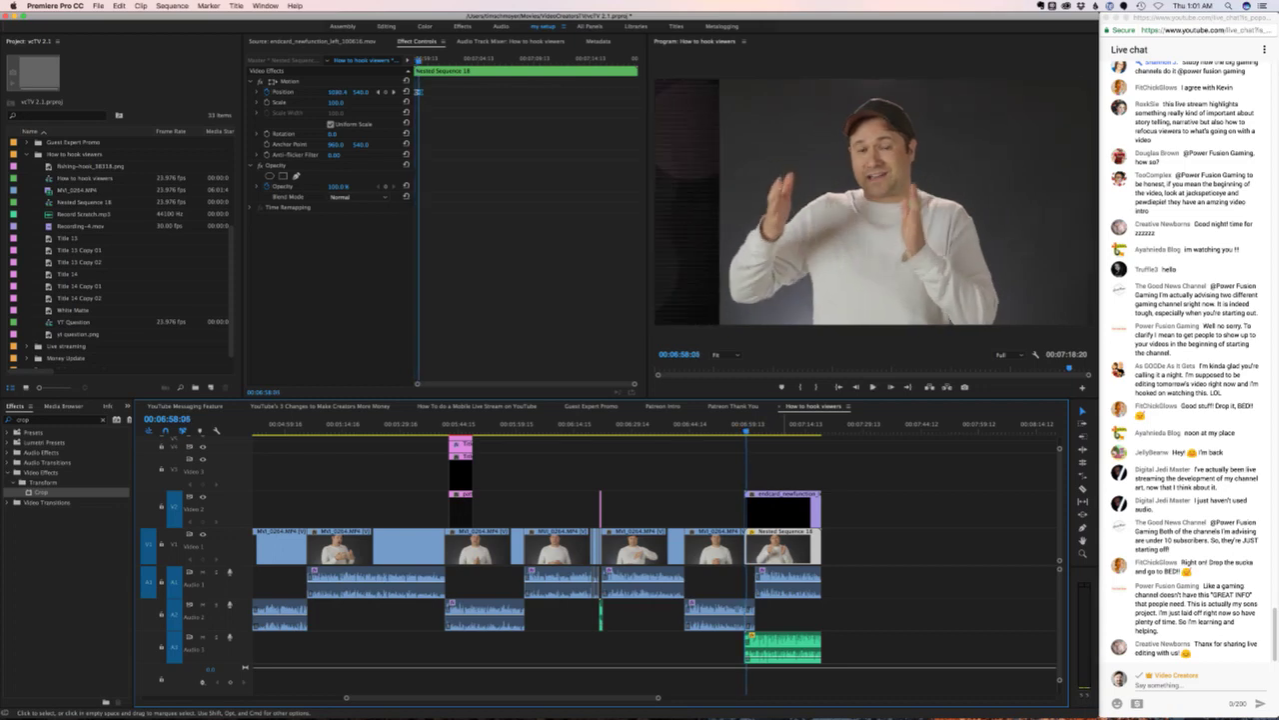
pyautogui.press('Right')
pyautogui.press('Right')
pyautogui.press('Right')
pyautogui.press('Right')
pyautogui.press('Right')
pyautogui.press('Right')
pyautogui.press('Right')
pyautogui.press('Right')
pyautogui.press('Right')
pyautogui.press('Right')
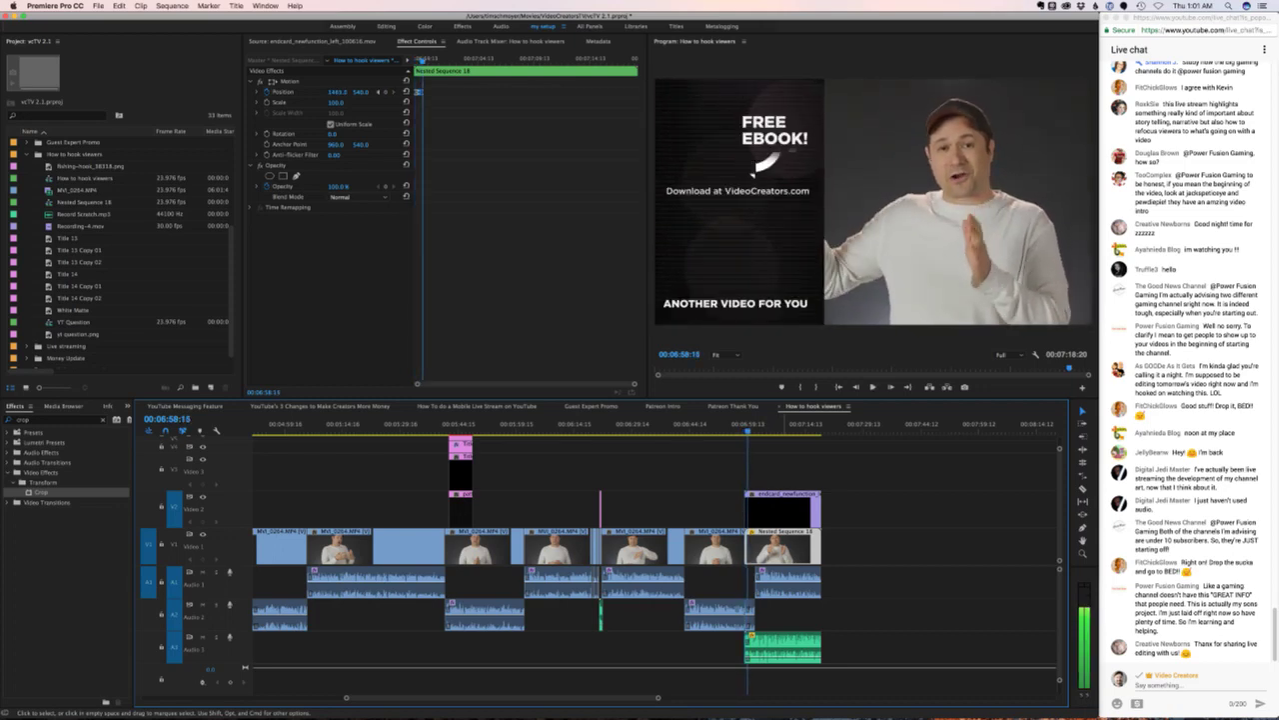
pyautogui.press('Right')
pyautogui.press('Right')
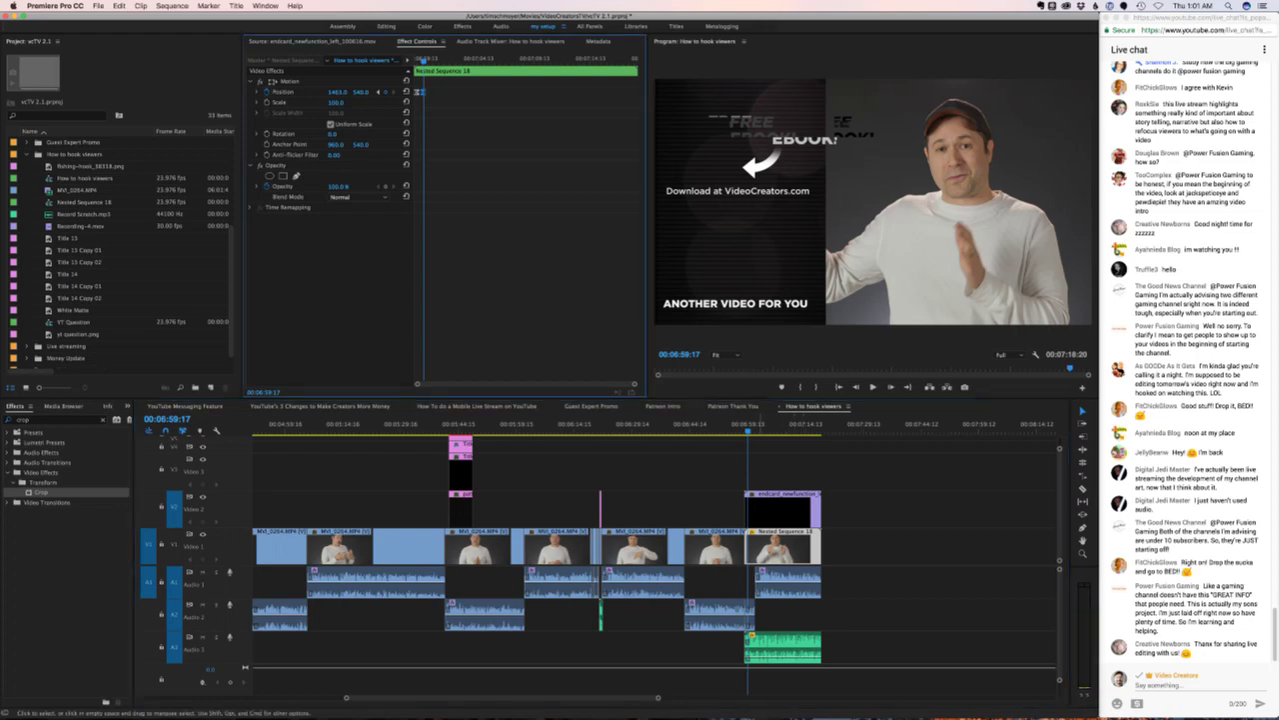
pyautogui.press('space')
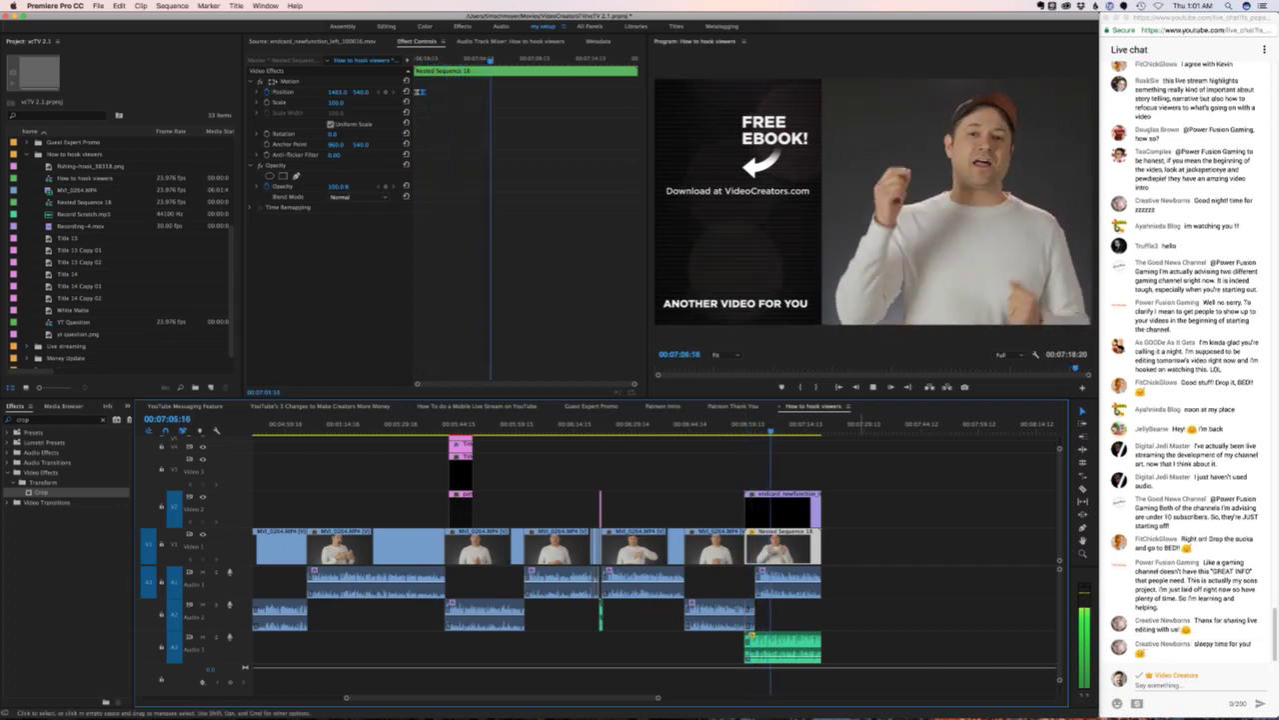
pyautogui.press('space')
pyautogui.press('super+shift+a')
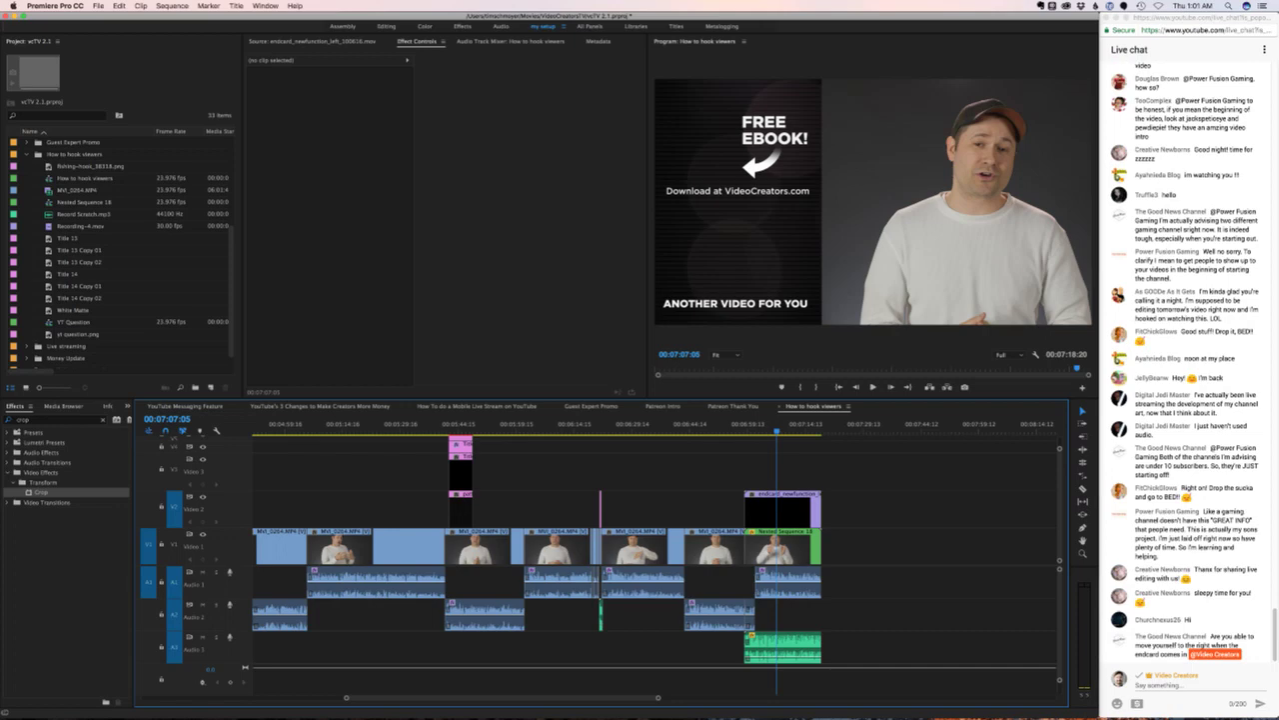
pyautogui.press('j')
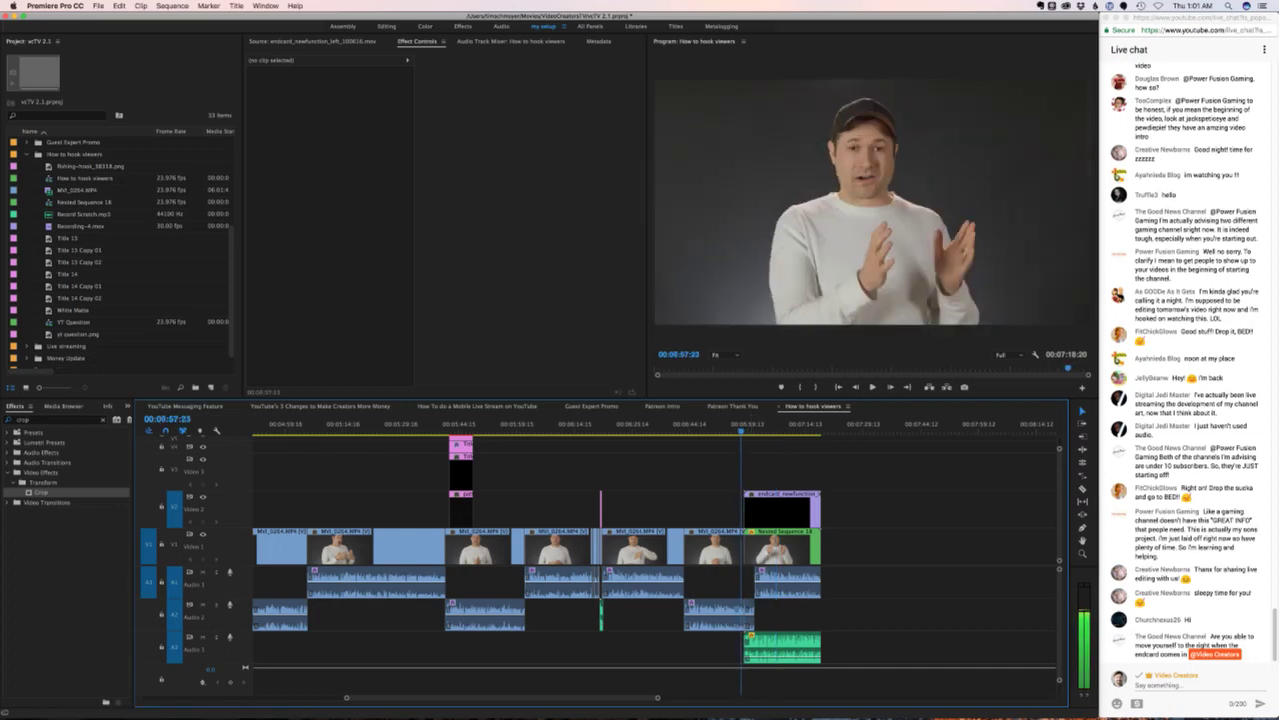
pyautogui.press('k')
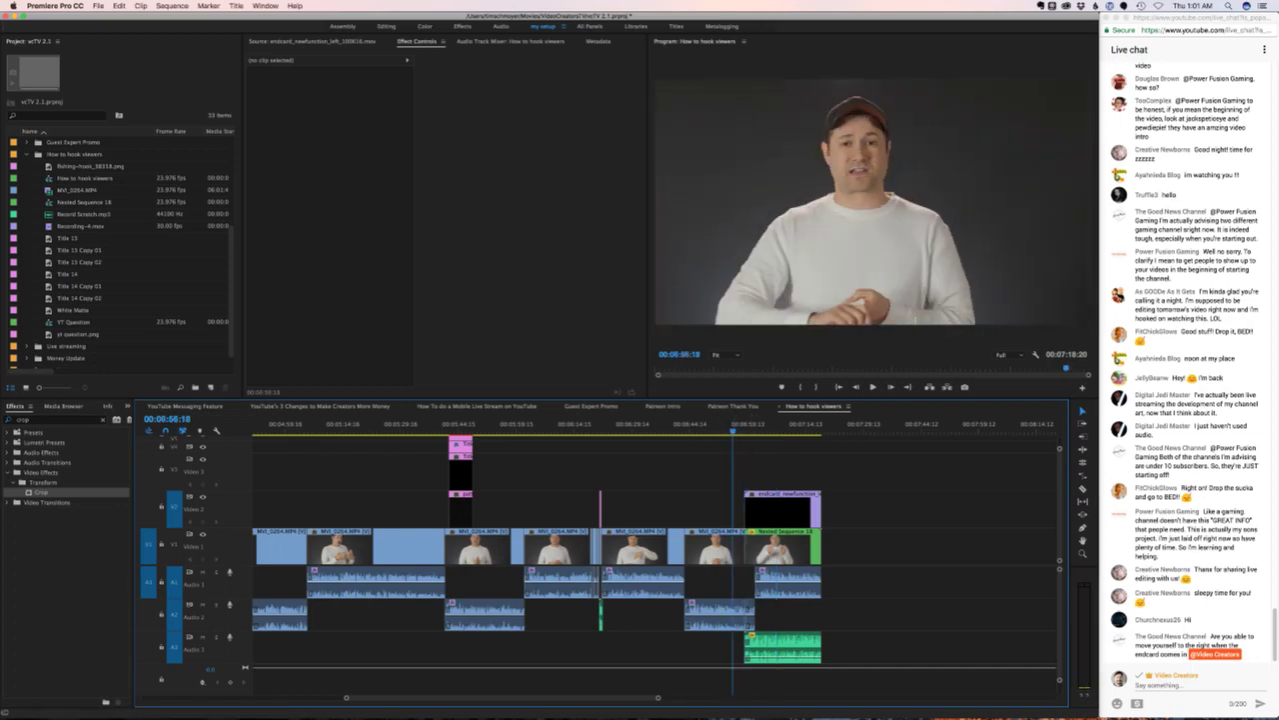
pyautogui.click(477, 406)
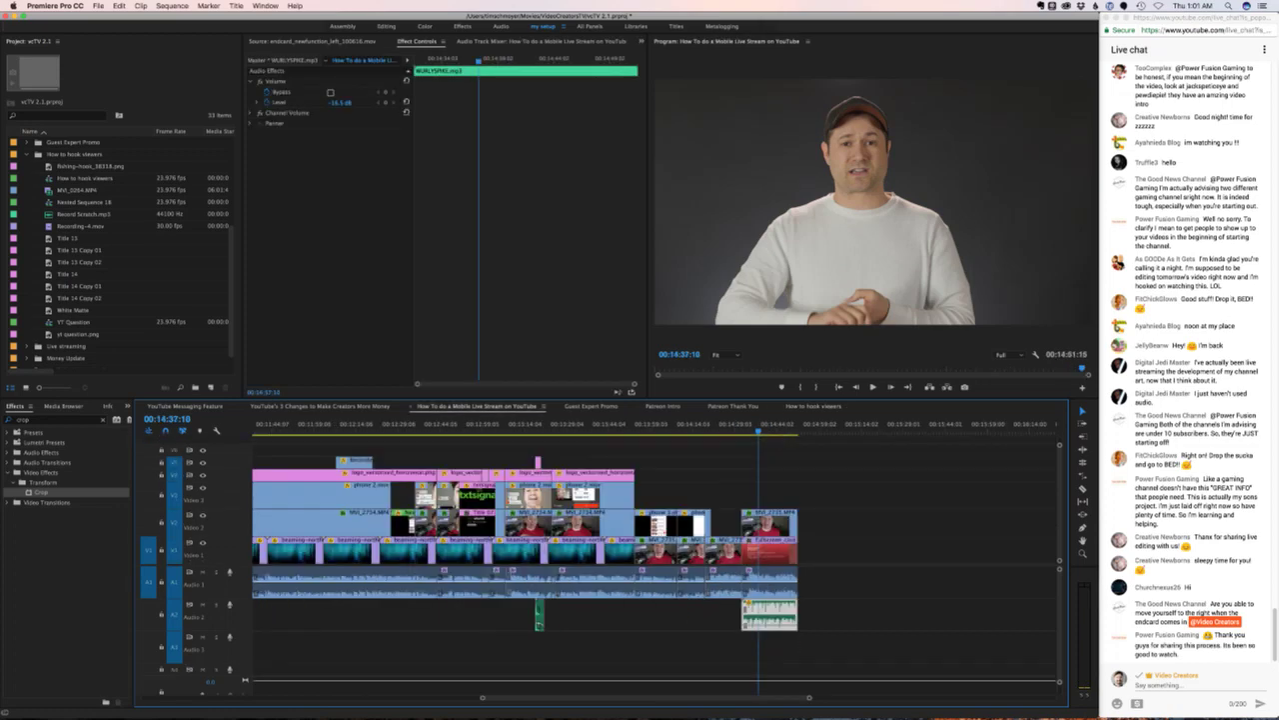
pyautogui.click(460, 583)
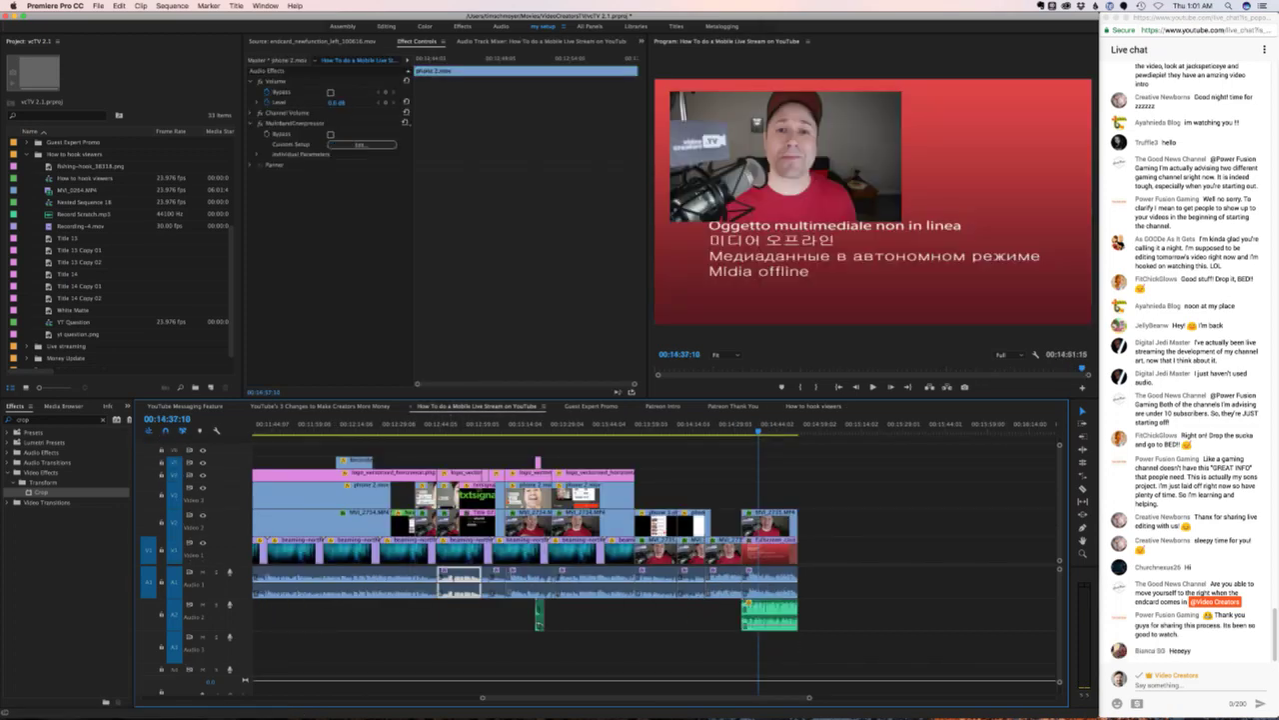
pyautogui.click(295, 123)
pyautogui.click(814, 406)
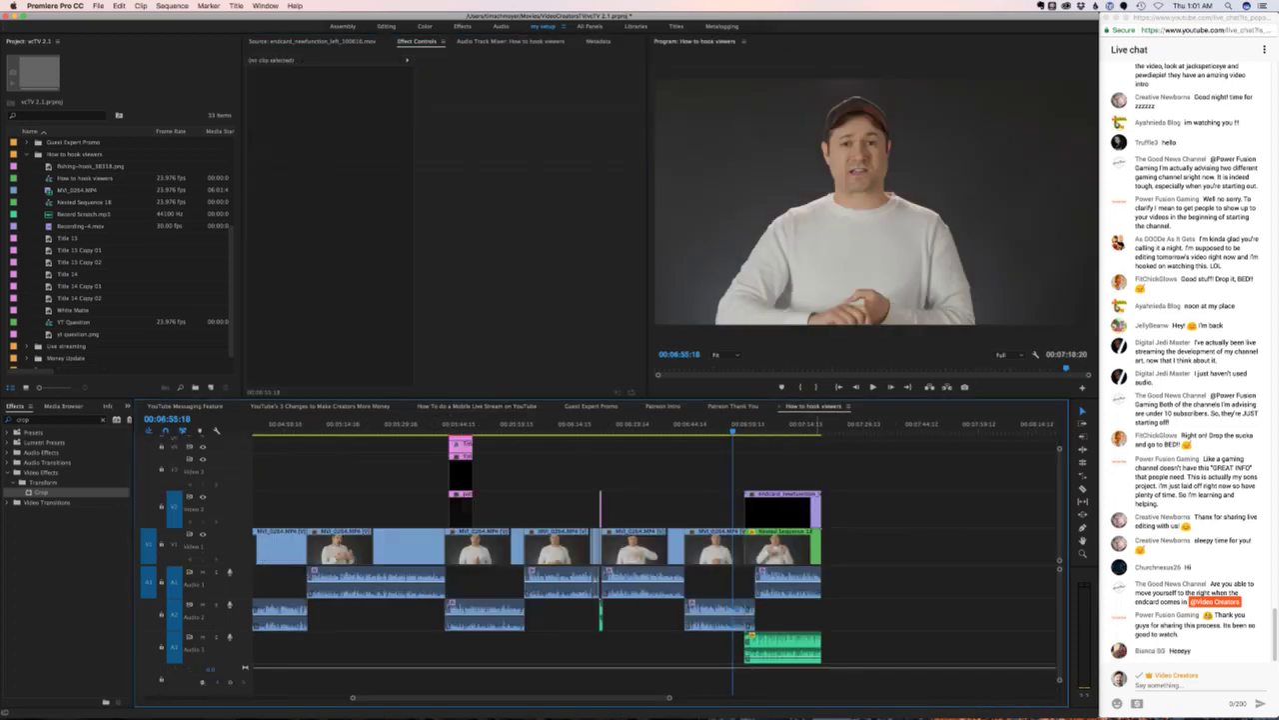
pyautogui.press('-')
# - Zoom out to the whole sequence and play the edit from the beginning
pyautogui.press('Home')
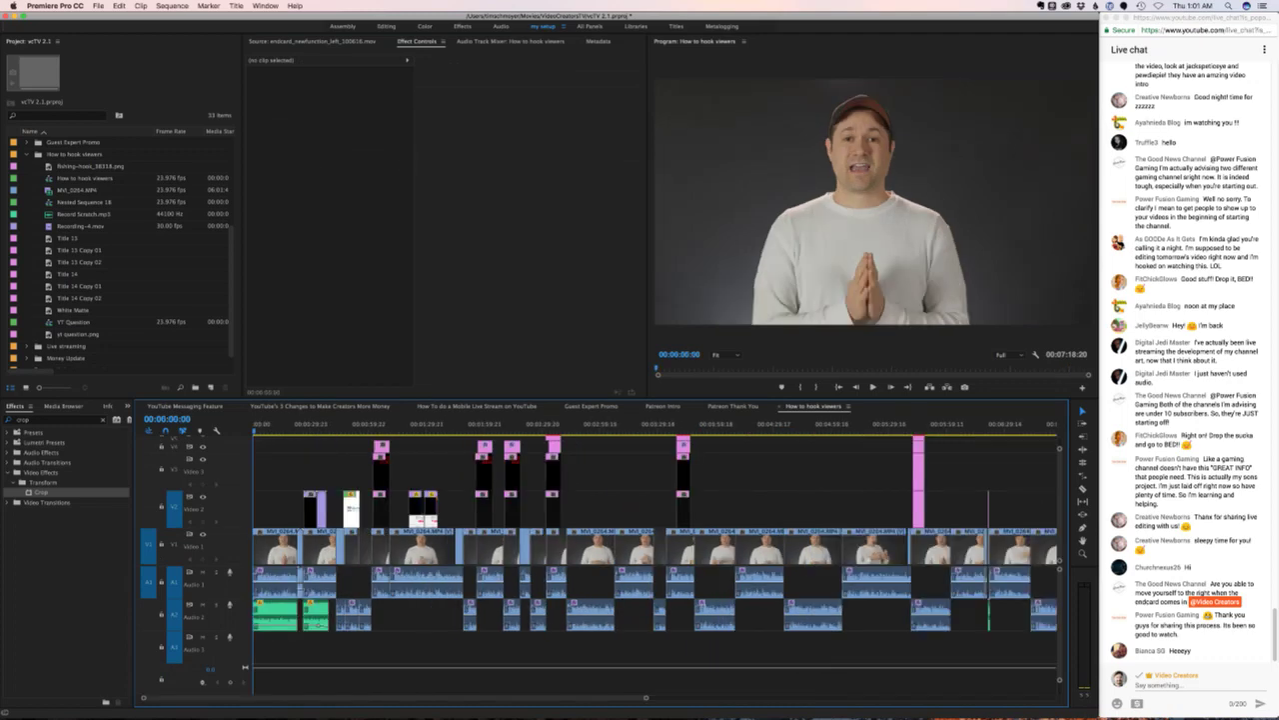
pyautogui.press('-')
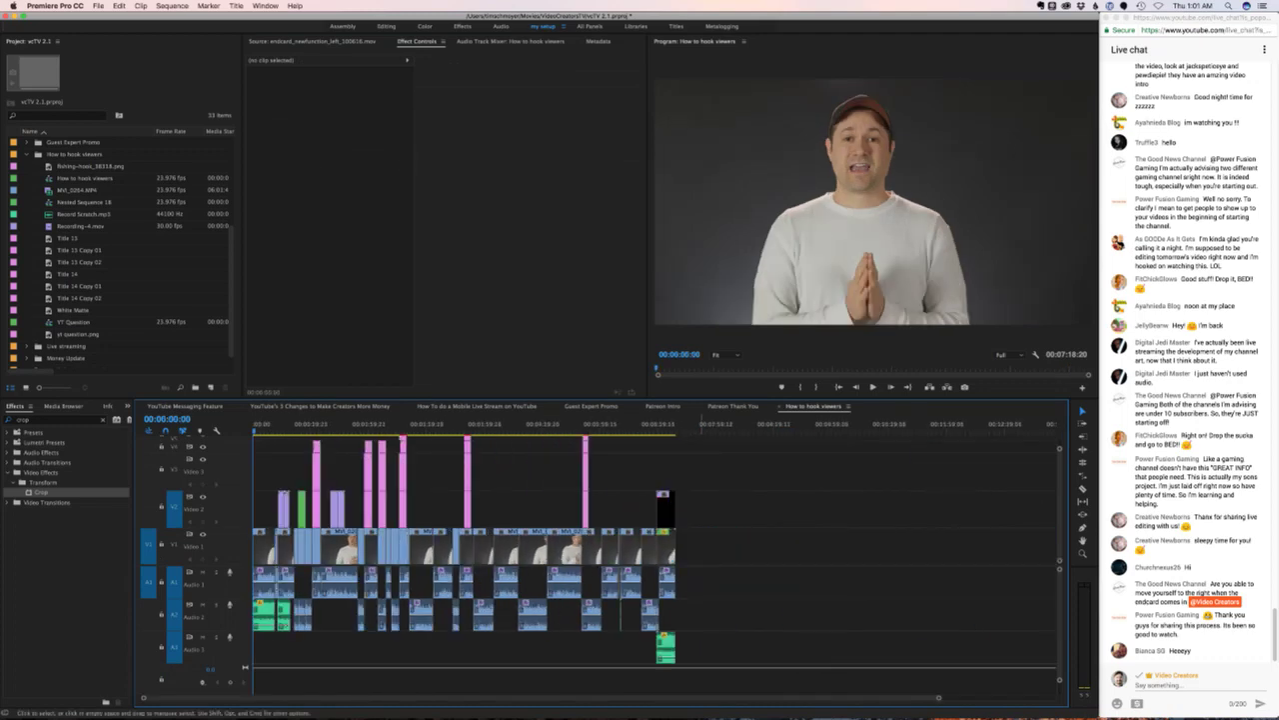
pyautogui.moveTo(713, 572); pyautogui.dragTo(590, 580)
pyautogui.click(720, 480)
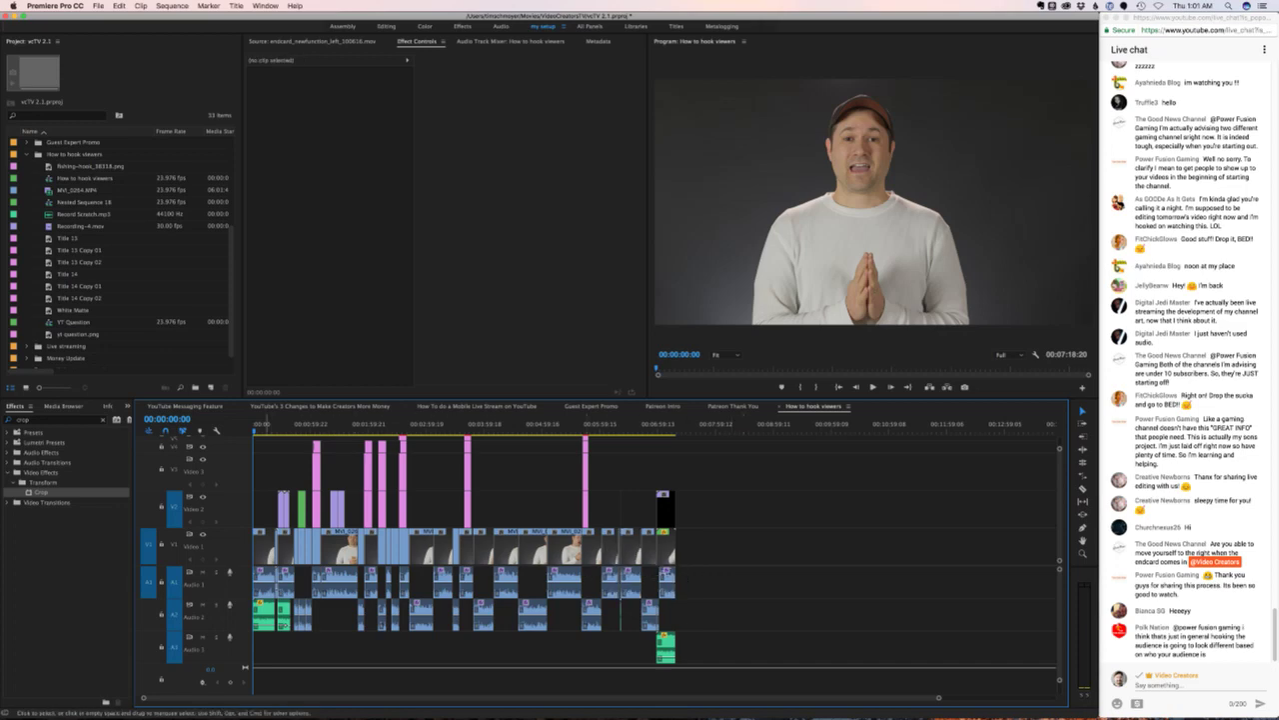
pyautogui.press('space')
# - Select the opening MVI_0264 clip and delete its MultibandCompressor effect
pyautogui.click(265, 546)
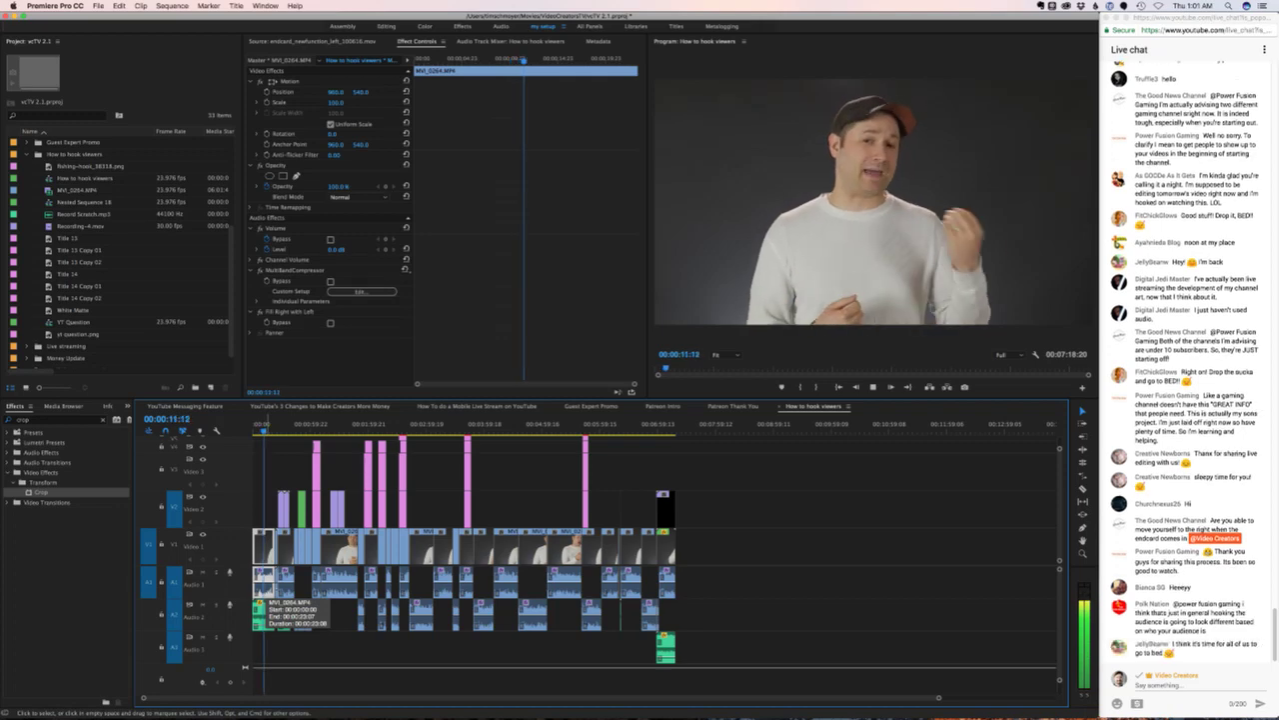
pyautogui.press('=')
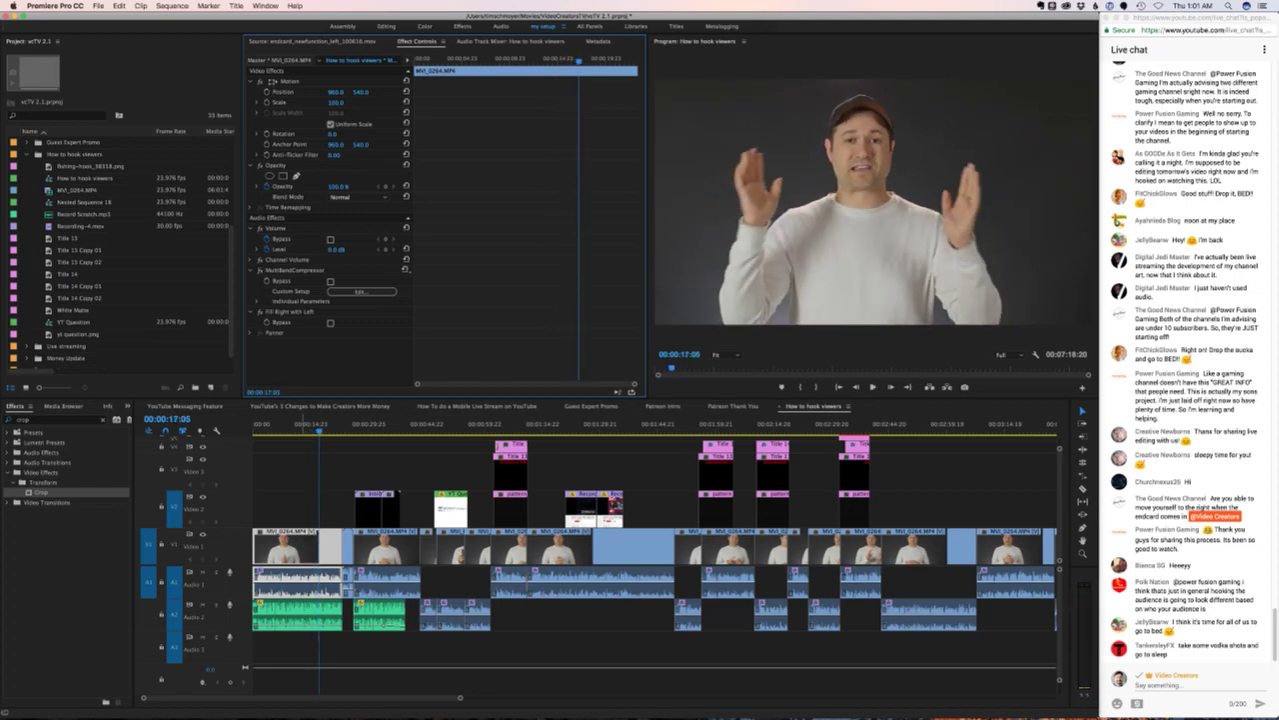
pyautogui.press('Home')
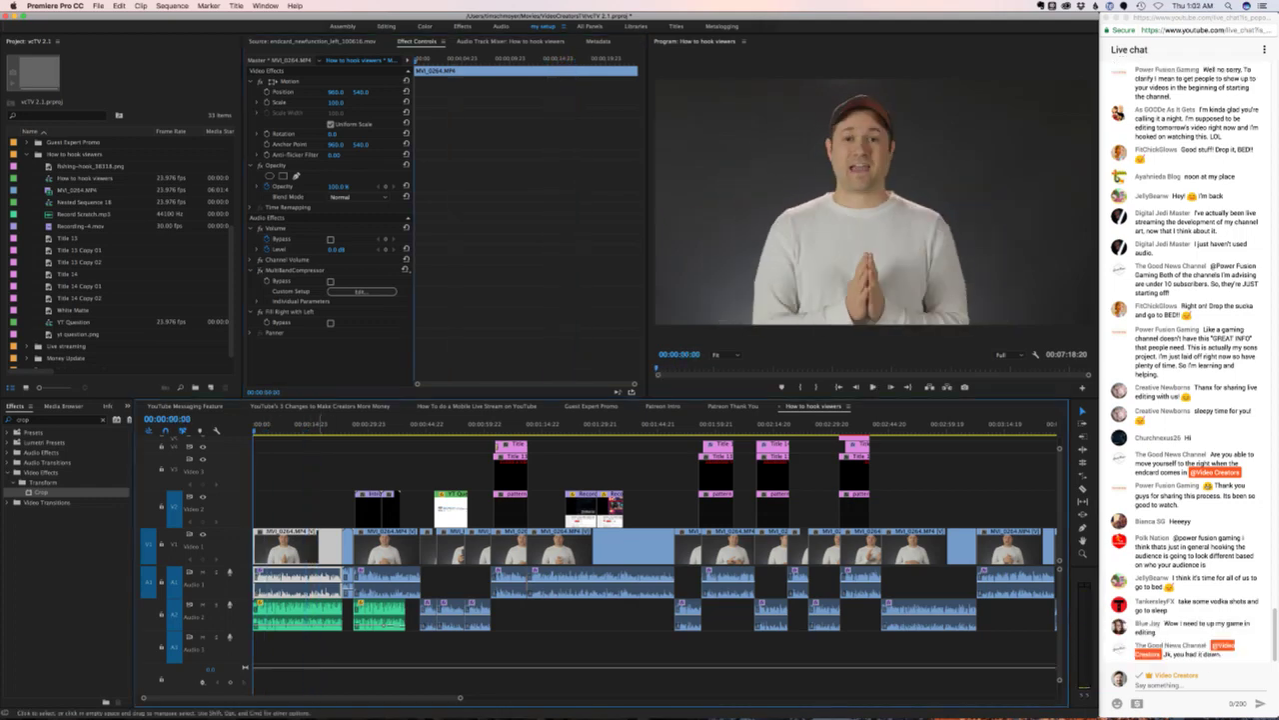
pyautogui.press('space')
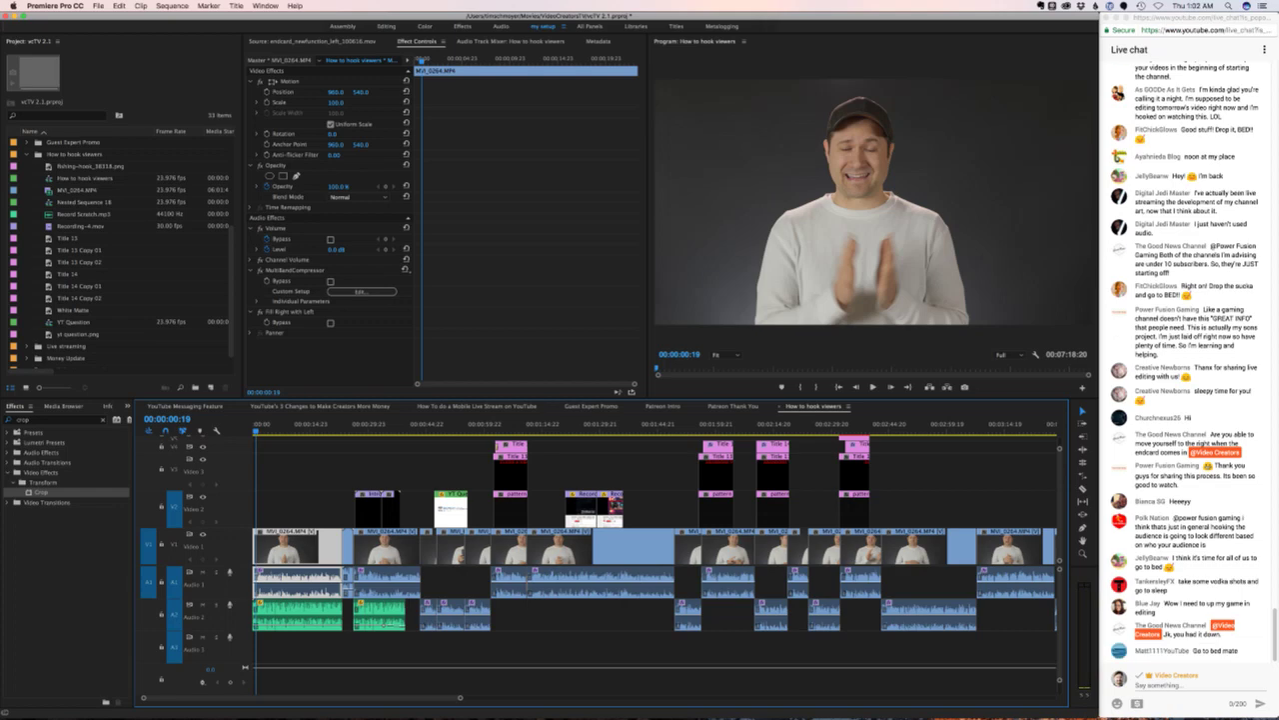
pyautogui.press('Delete')
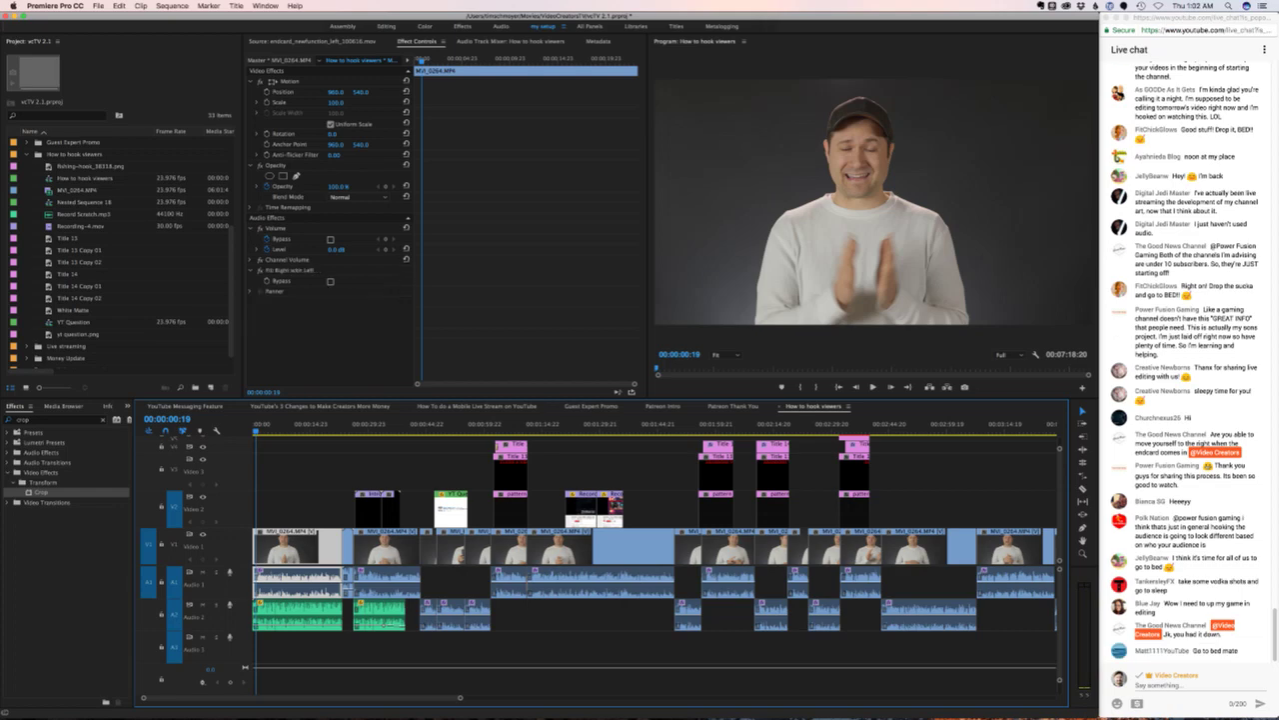
pyautogui.click(548, 424)
pyautogui.click(552, 582)
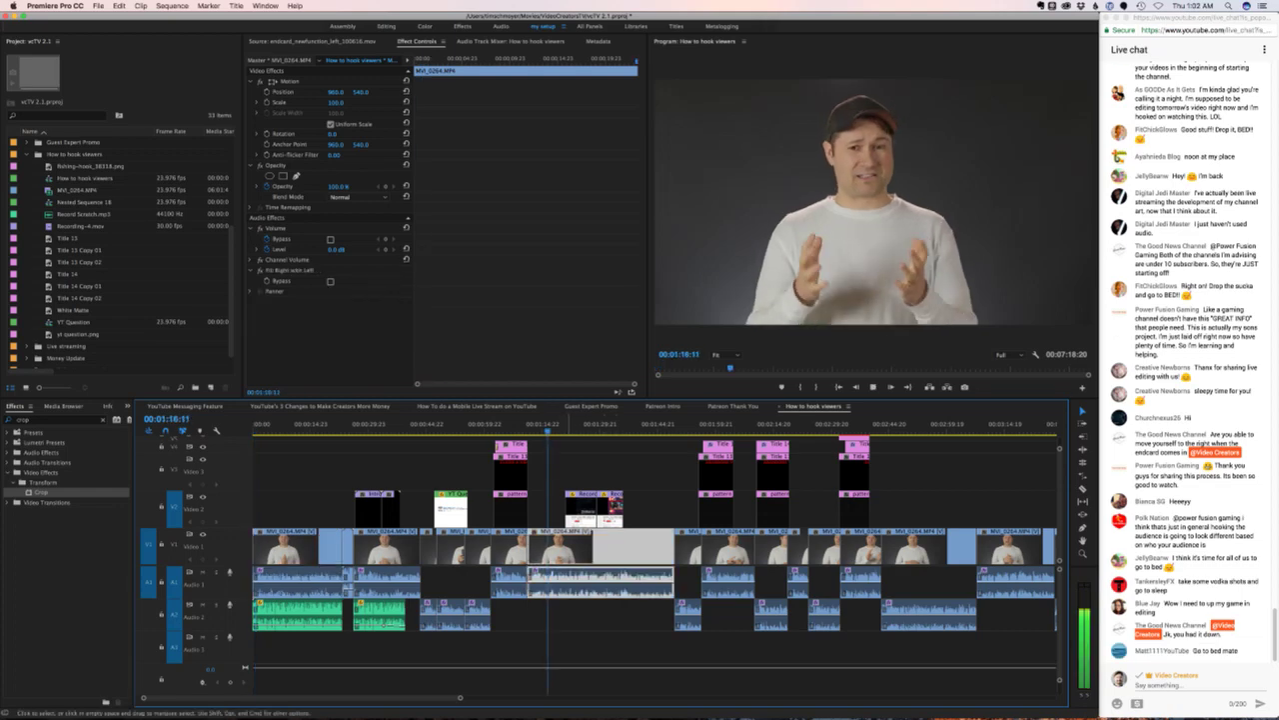
pyautogui.press('space')
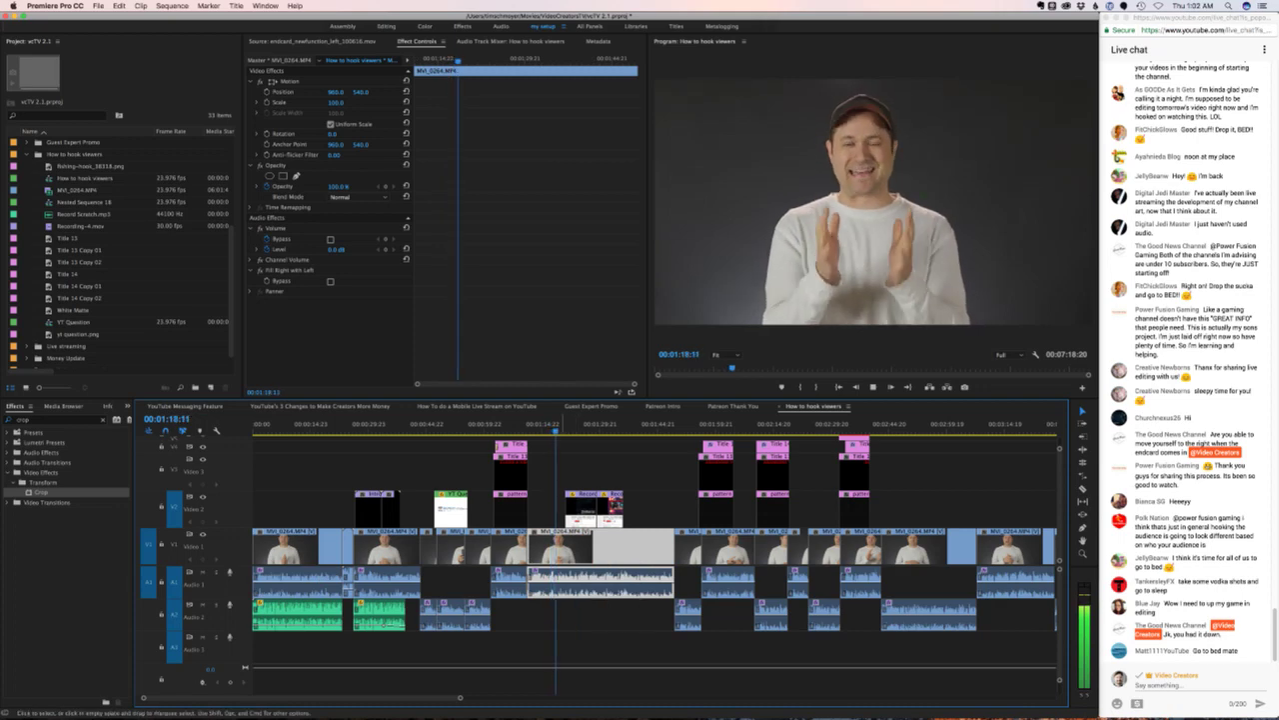
pyautogui.click(537, 424)
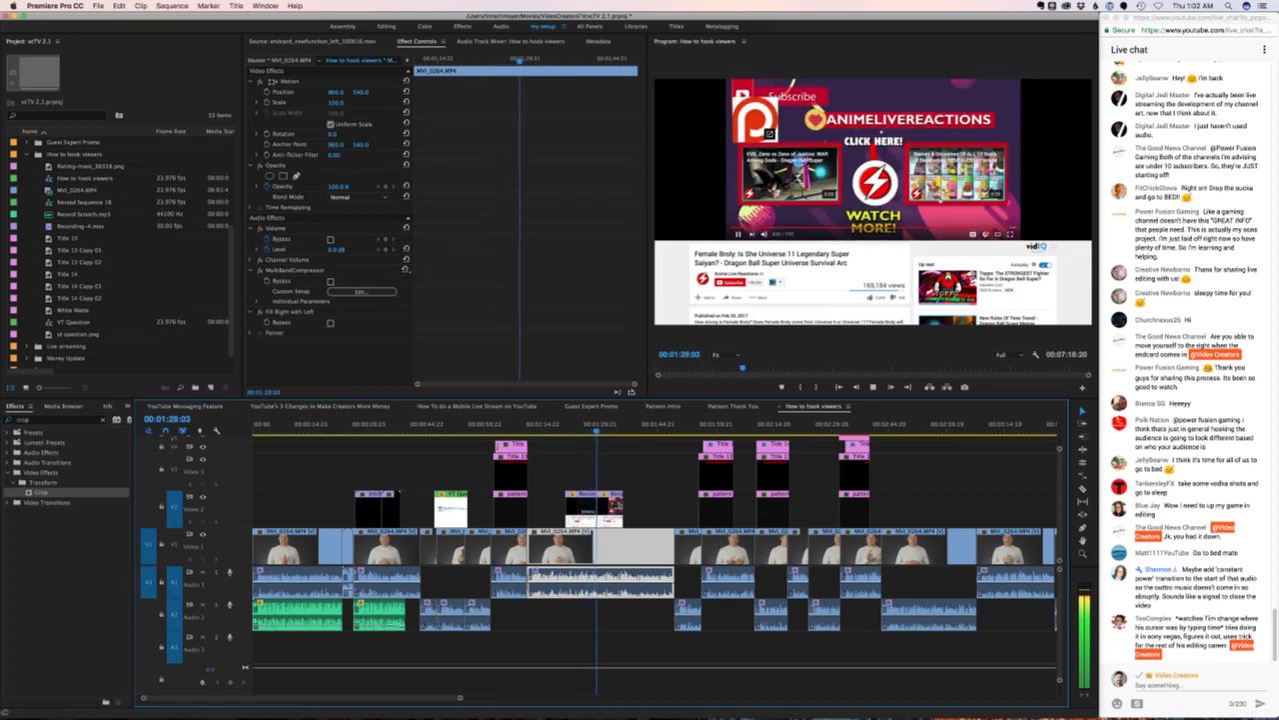
pyautogui.press('space')
pyautogui.press('space')
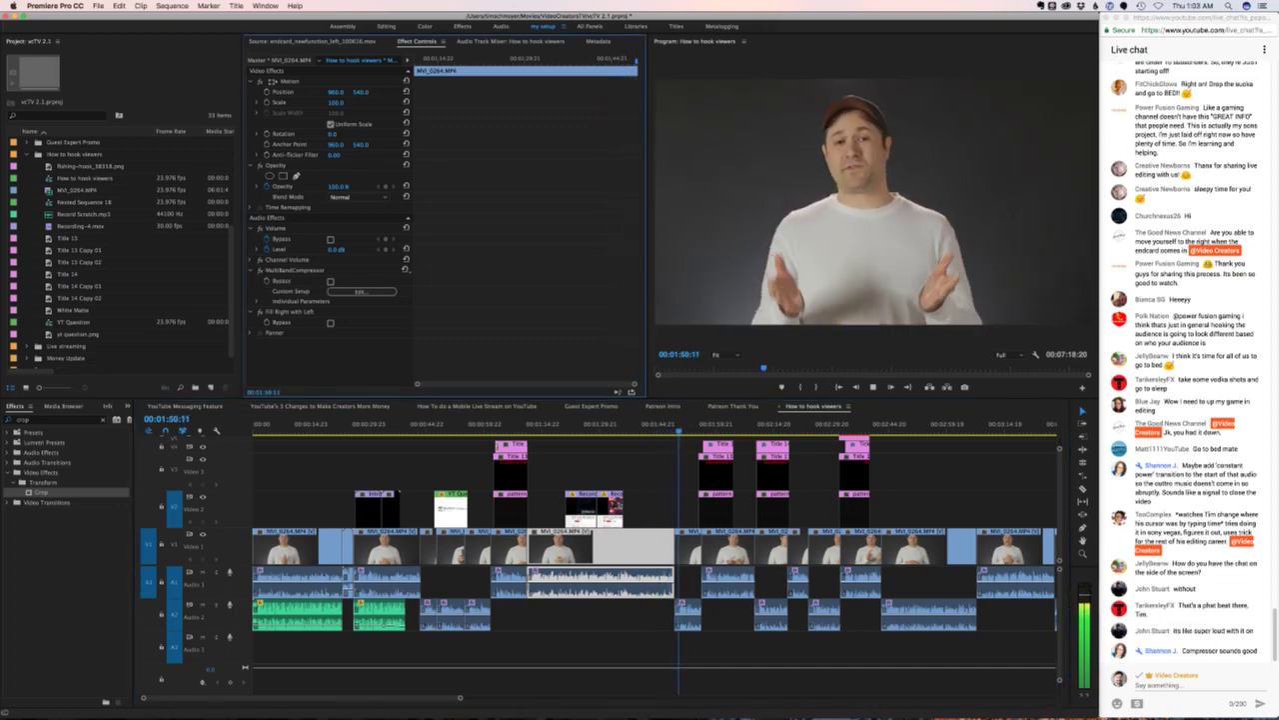
pyautogui.press('space')
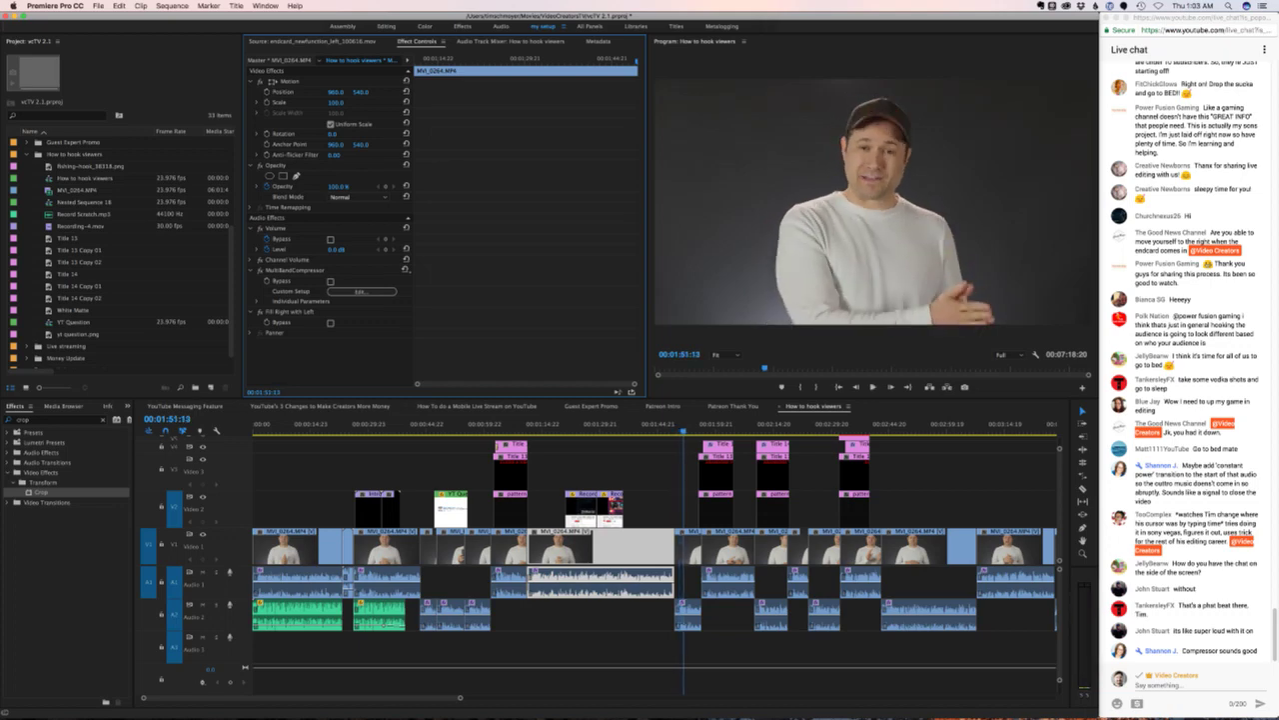
pyautogui.press('Up')
pyautogui.press('space')
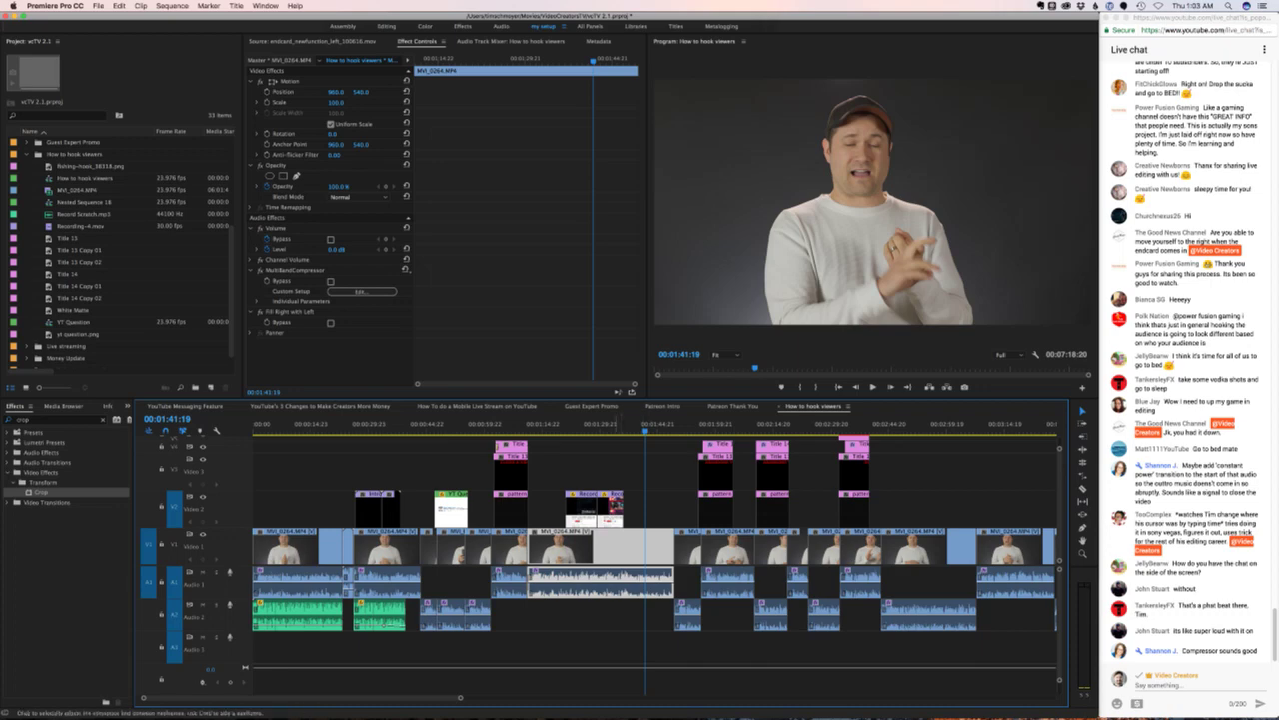
pyautogui.press('Up')
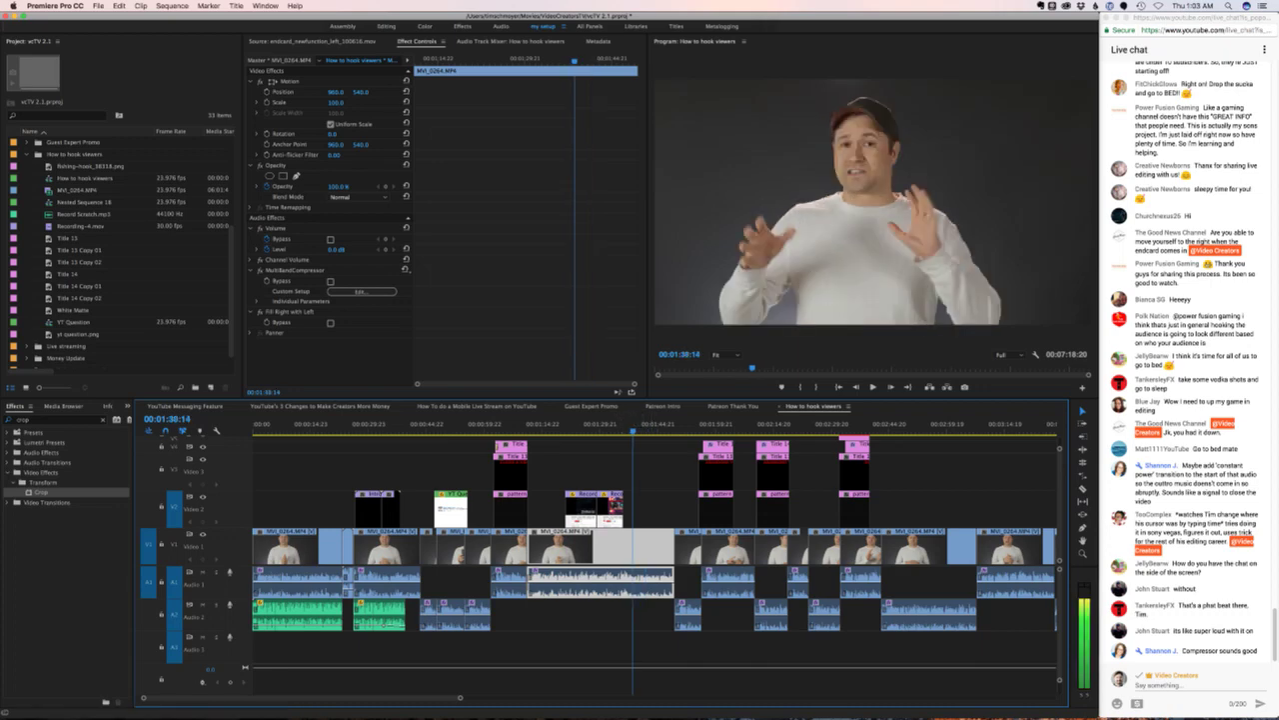
pyautogui.press('space')
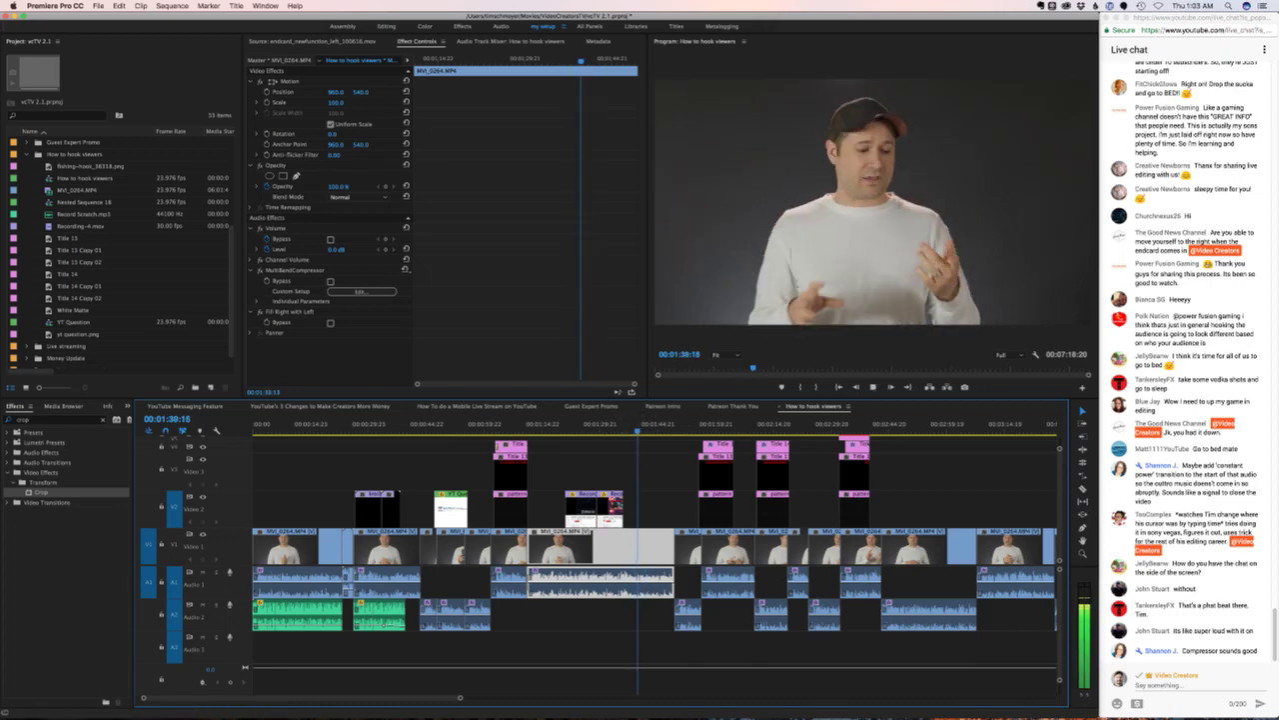
# - Stop at 1:40 and delete the MultibandCompressor effect from the clip there
pyautogui.press('space')
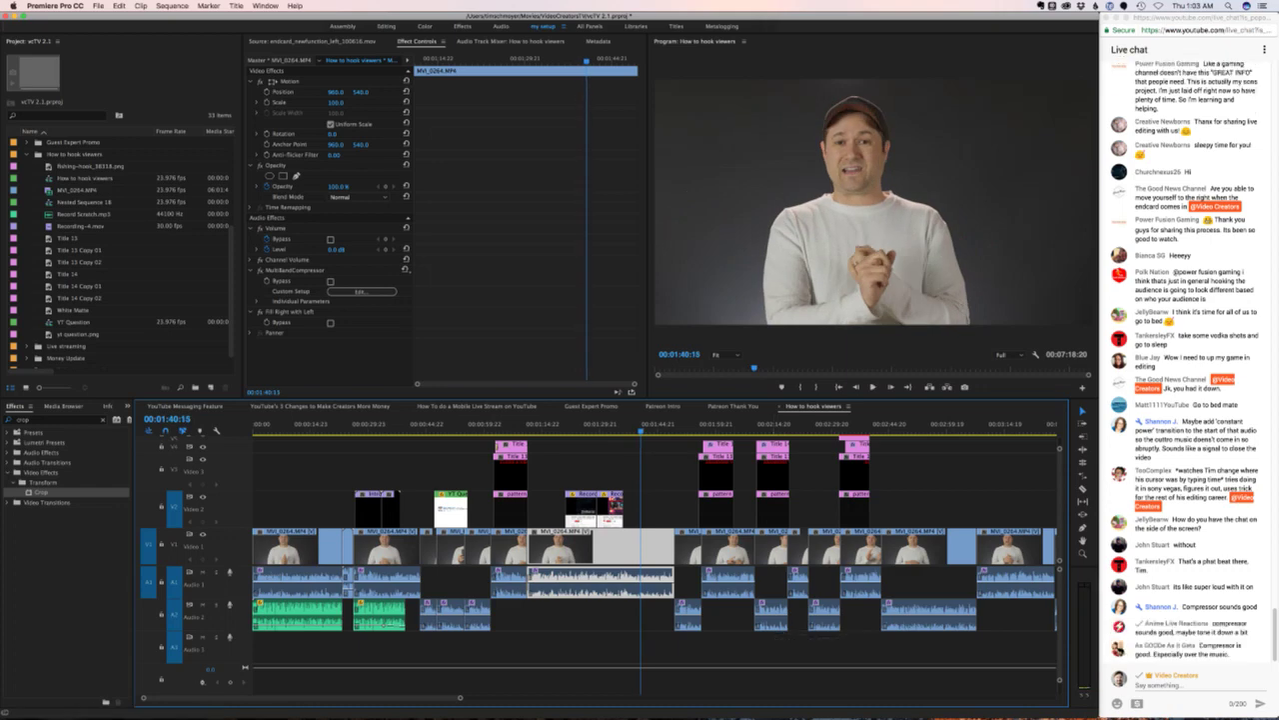
pyautogui.click(295, 270)
pyautogui.press('Delete')
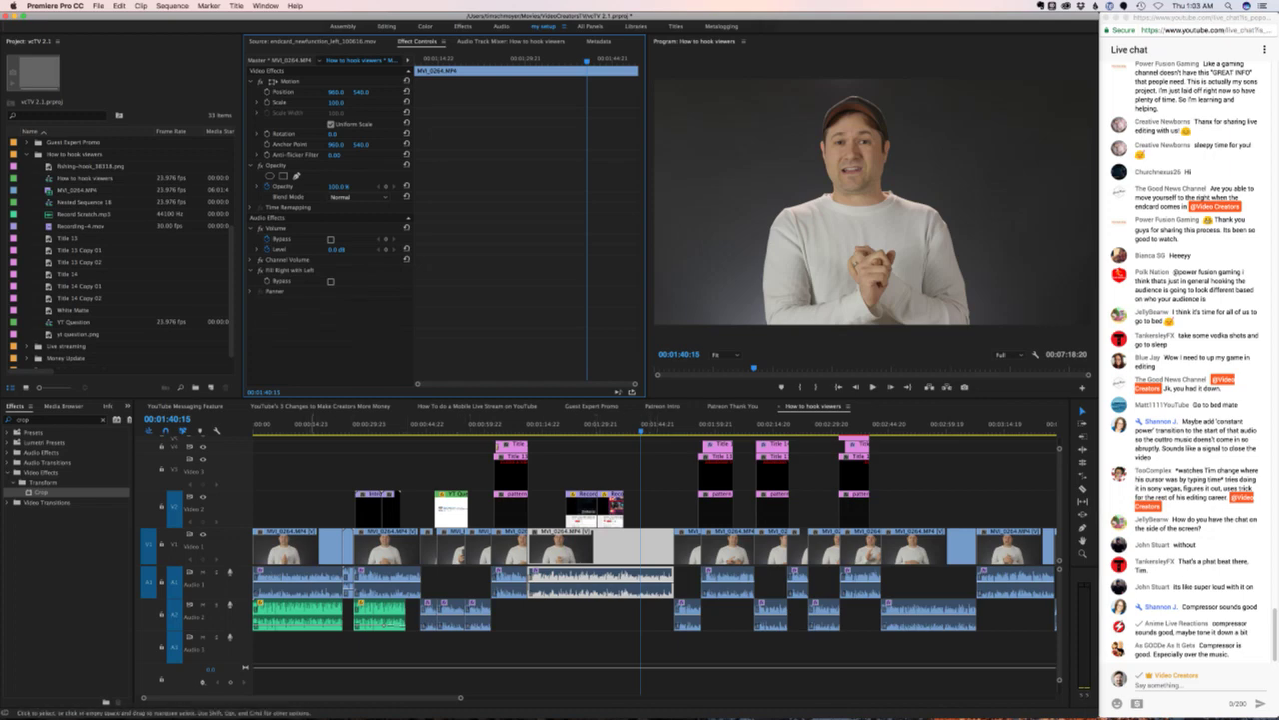
# - Select the neighbouring and later audio clips on A1 to check their effects
pyautogui.click(385, 582)
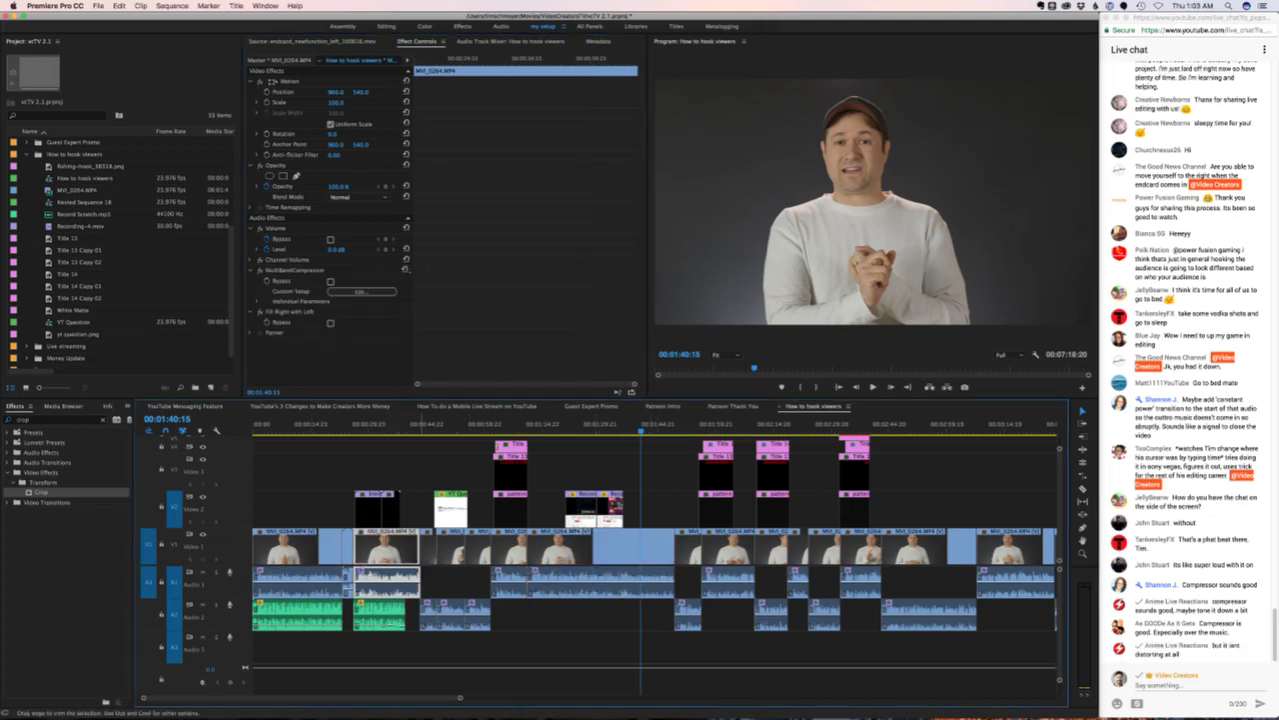
pyautogui.moveTo(425, 570); pyautogui.dragTo(522, 648)
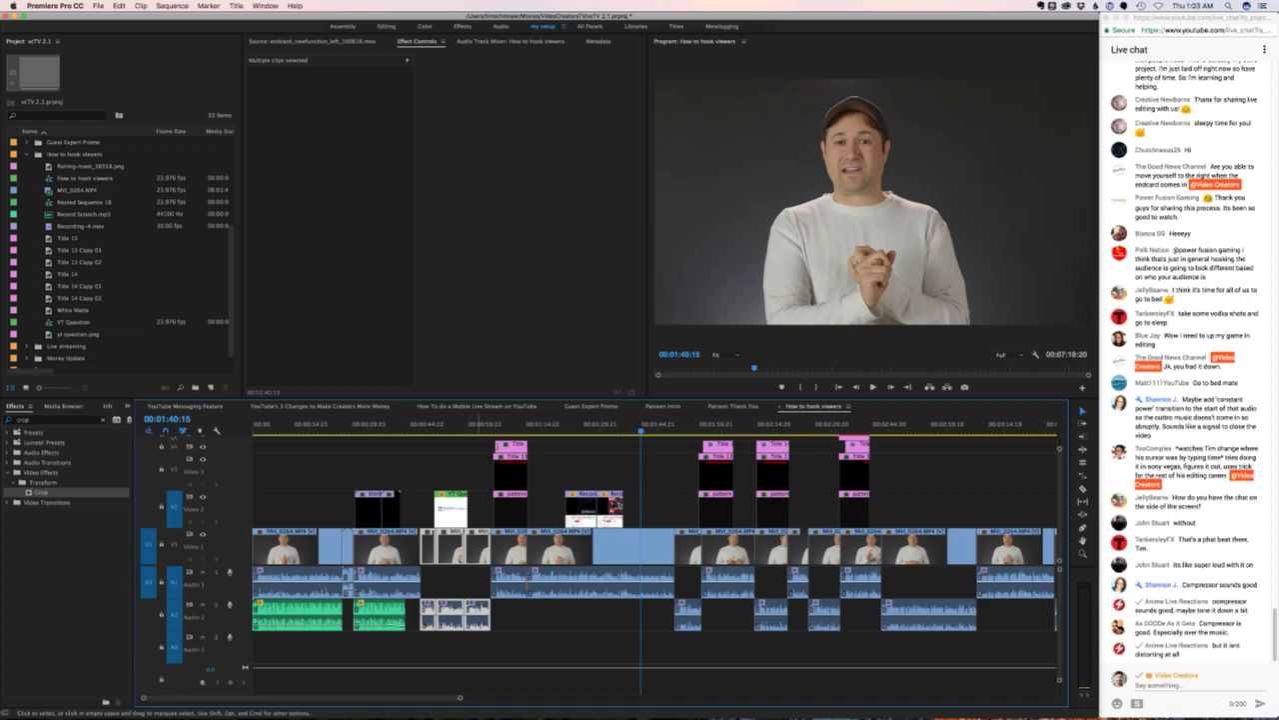
pyautogui.click(580, 582)
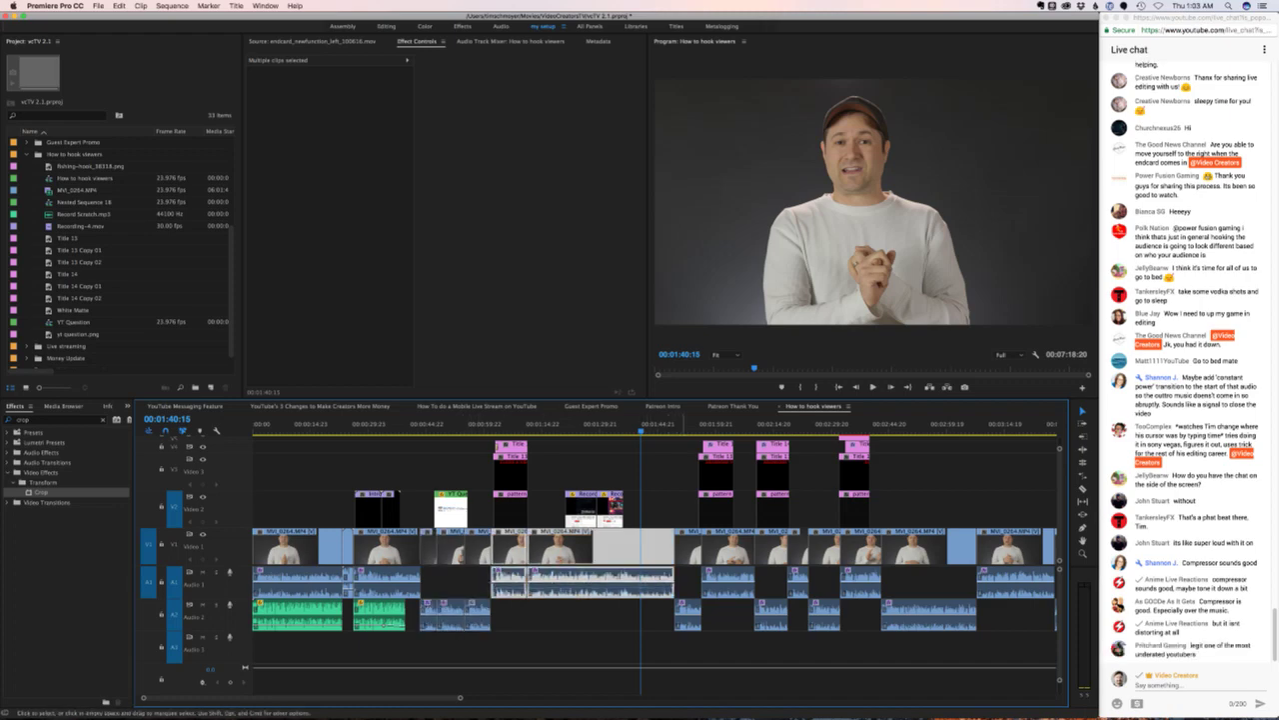
pyautogui.click(600, 581)
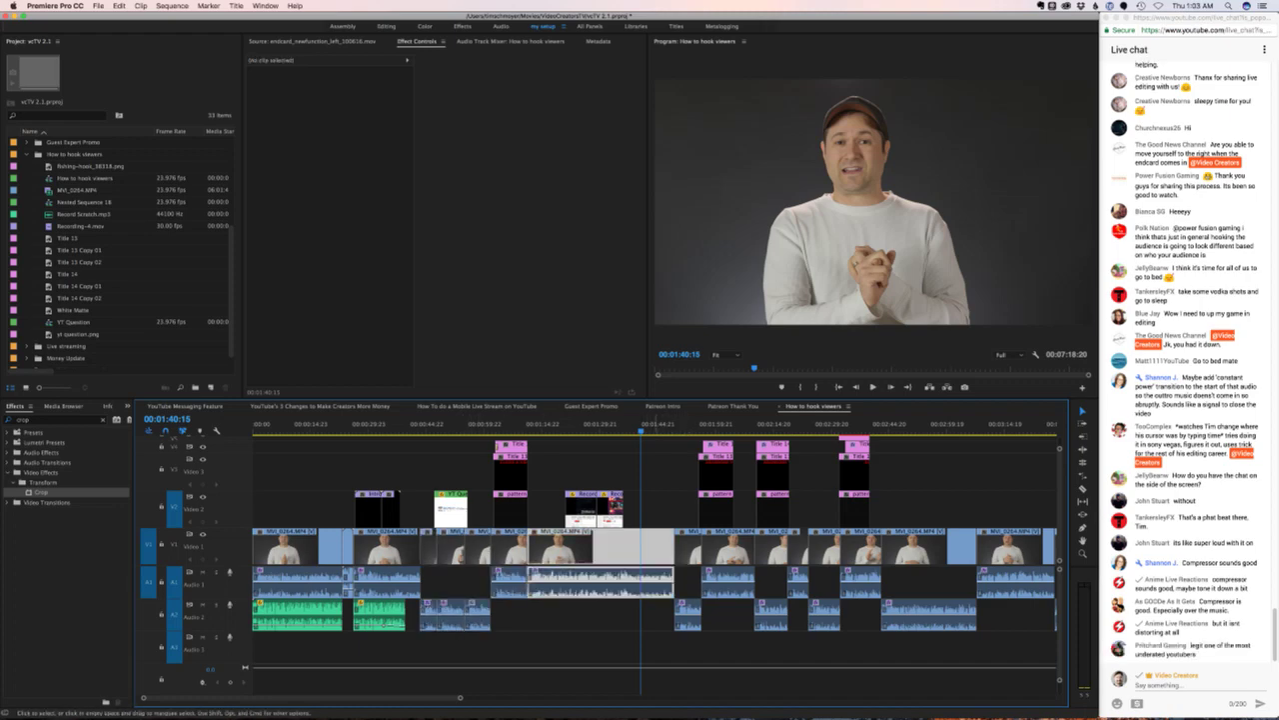
pyautogui.moveTo(686, 580); pyautogui.dragTo(897, 612)
# - Zoom in at 6:20:03 and drag the MVI_0264 clip later in the sequence
pyautogui.click(855, 579)
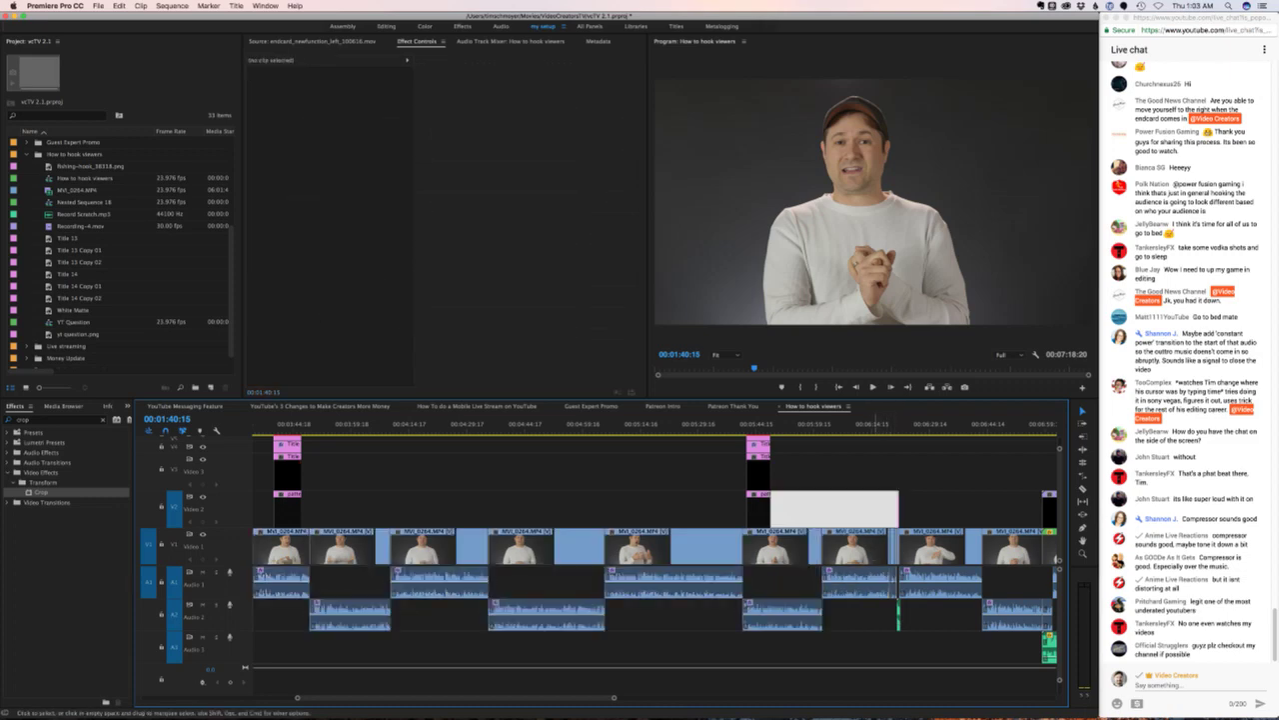
pyautogui.click(893, 424)
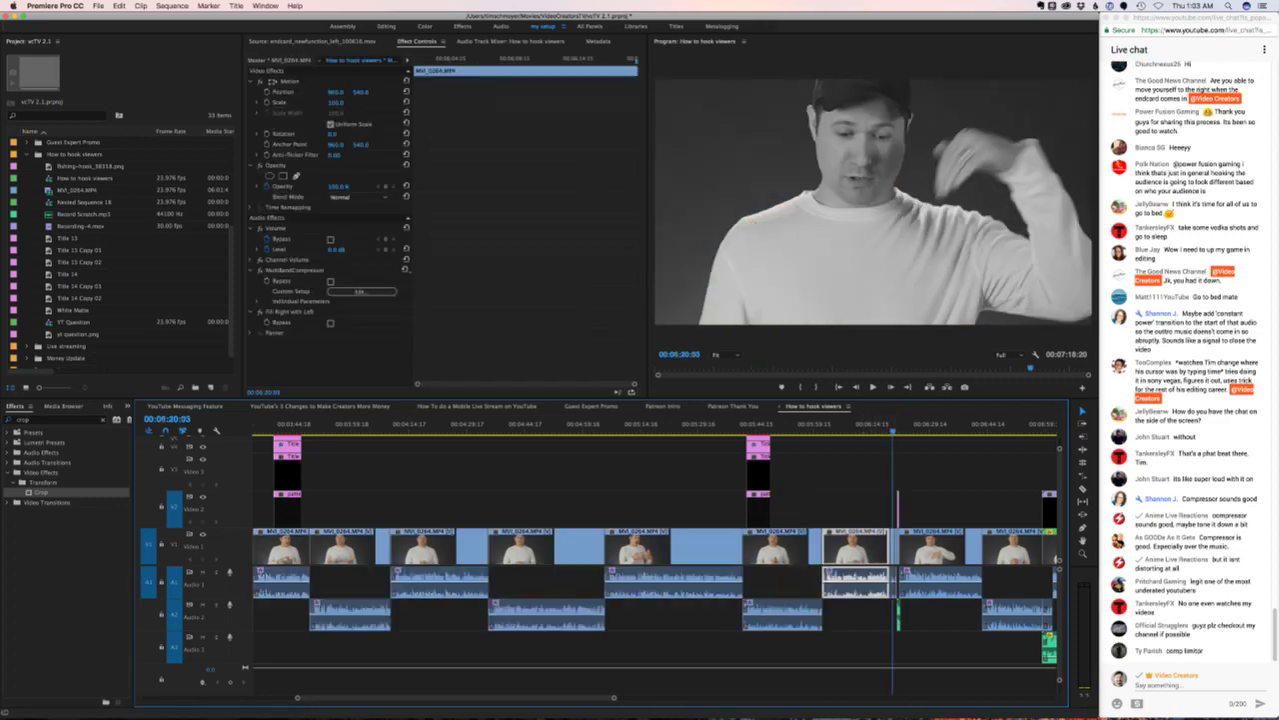
pyautogui.press('=')
pyautogui.press('=')
pyautogui.press('=')
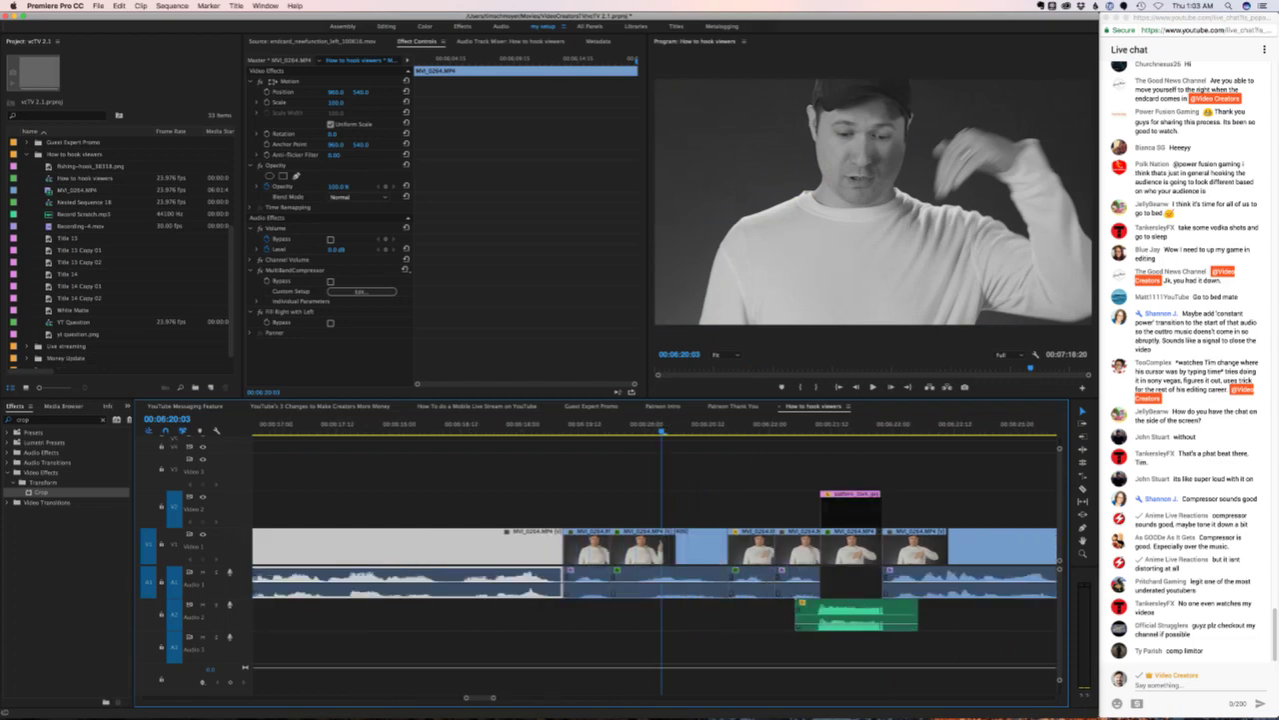
pyautogui.click(796, 581)
pyautogui.moveTo(862, 600); pyautogui.dragTo(562, 528)
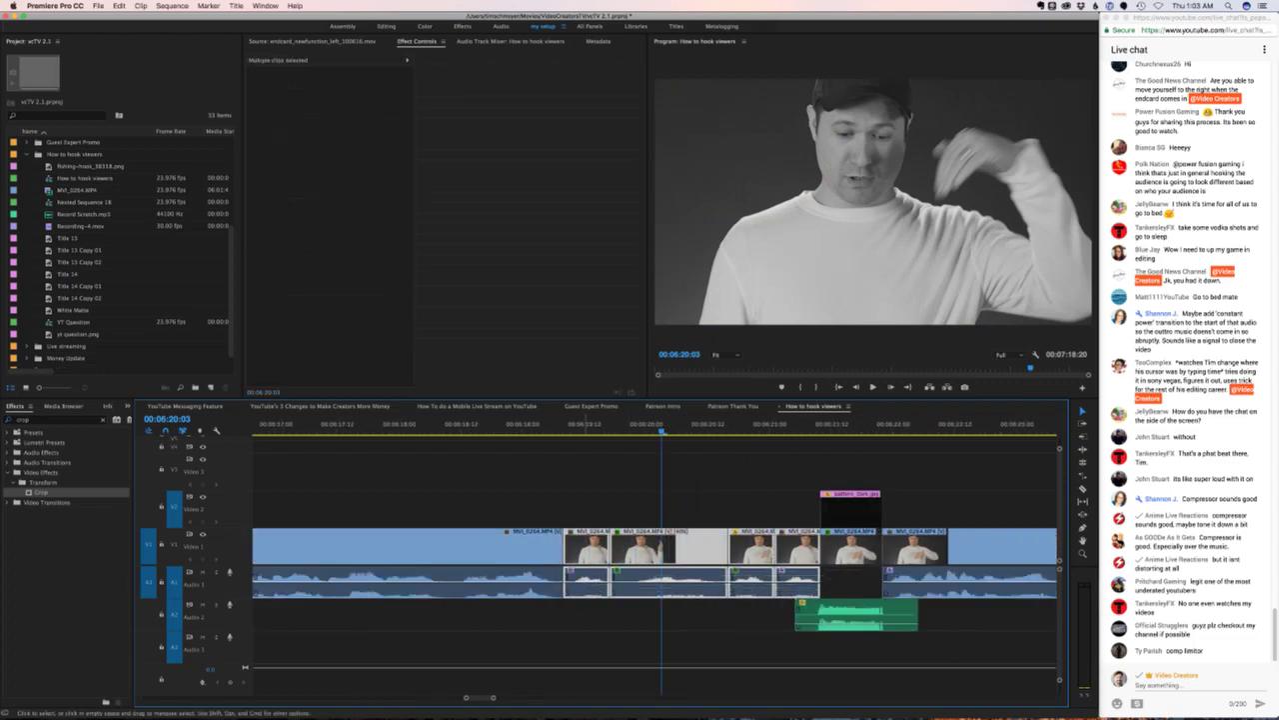
pyautogui.click(668, 582)
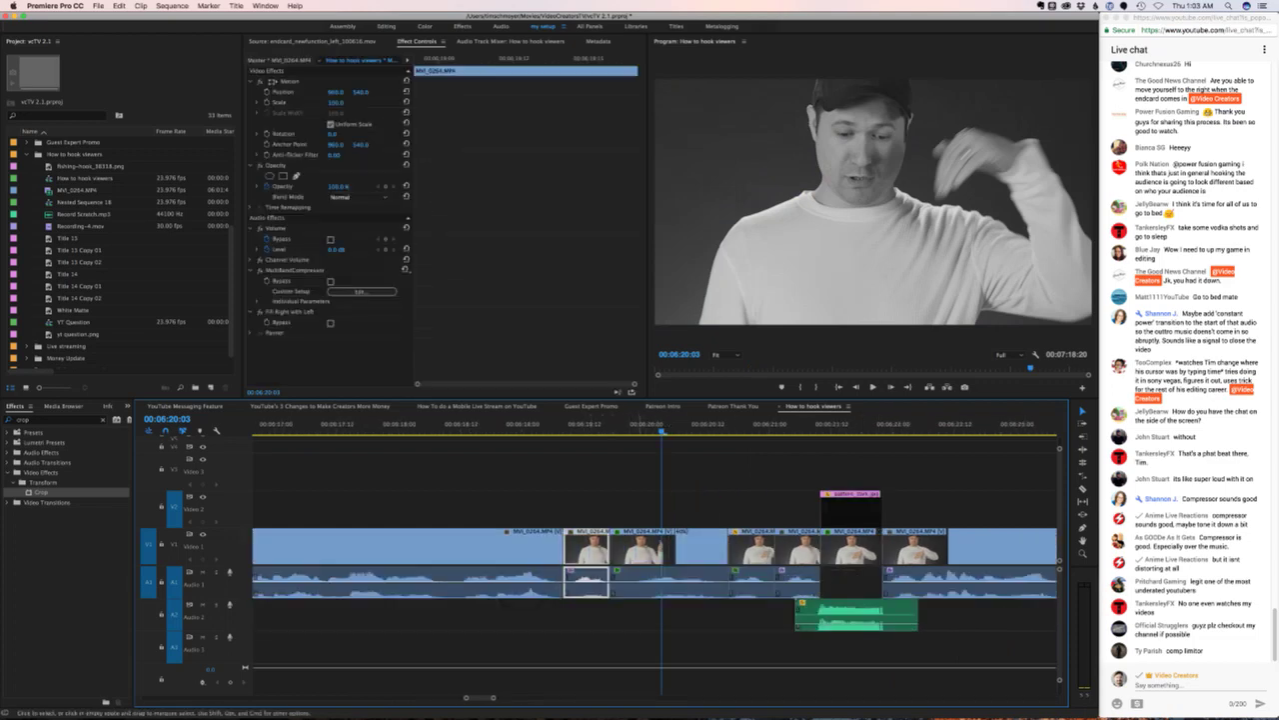
pyautogui.moveTo(667, 582); pyautogui.dragTo(941, 582)
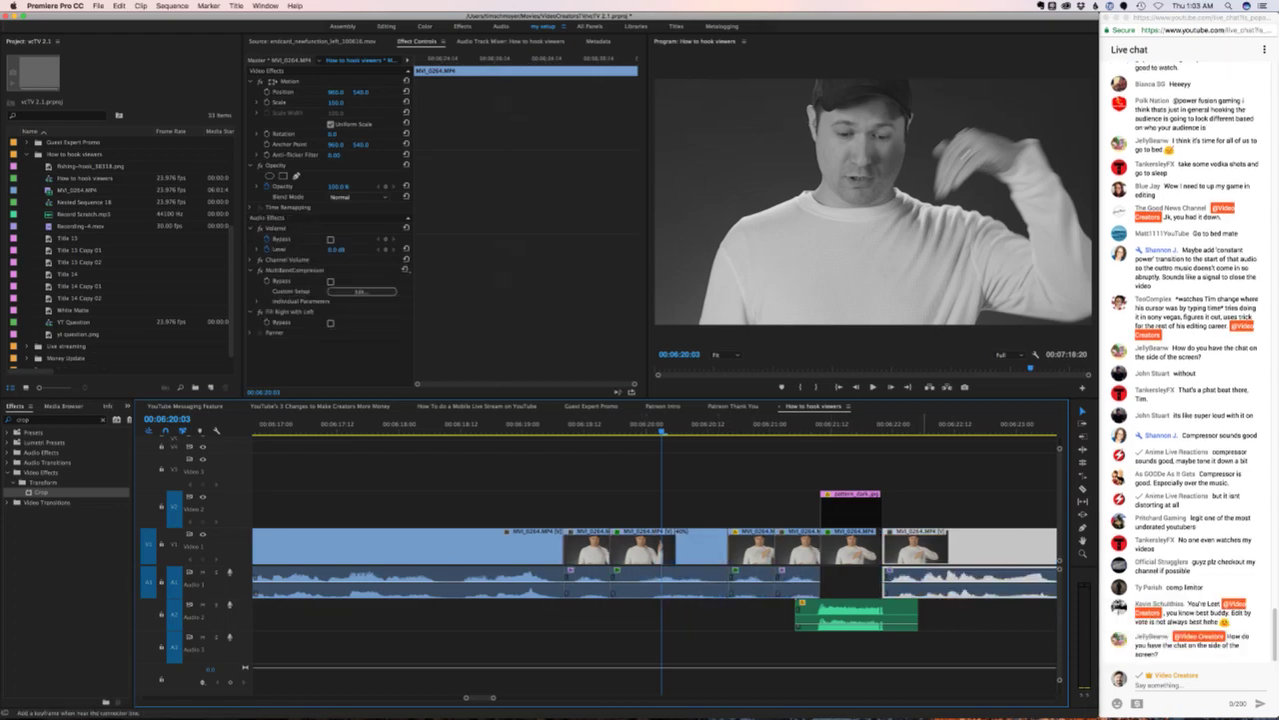
# - Zoom out, play the ending from about 6:32, return to the start and save
pyautogui.press('-')
pyautogui.press('-')
pyautogui.press('-')
pyautogui.press('-')
pyautogui.press('-')
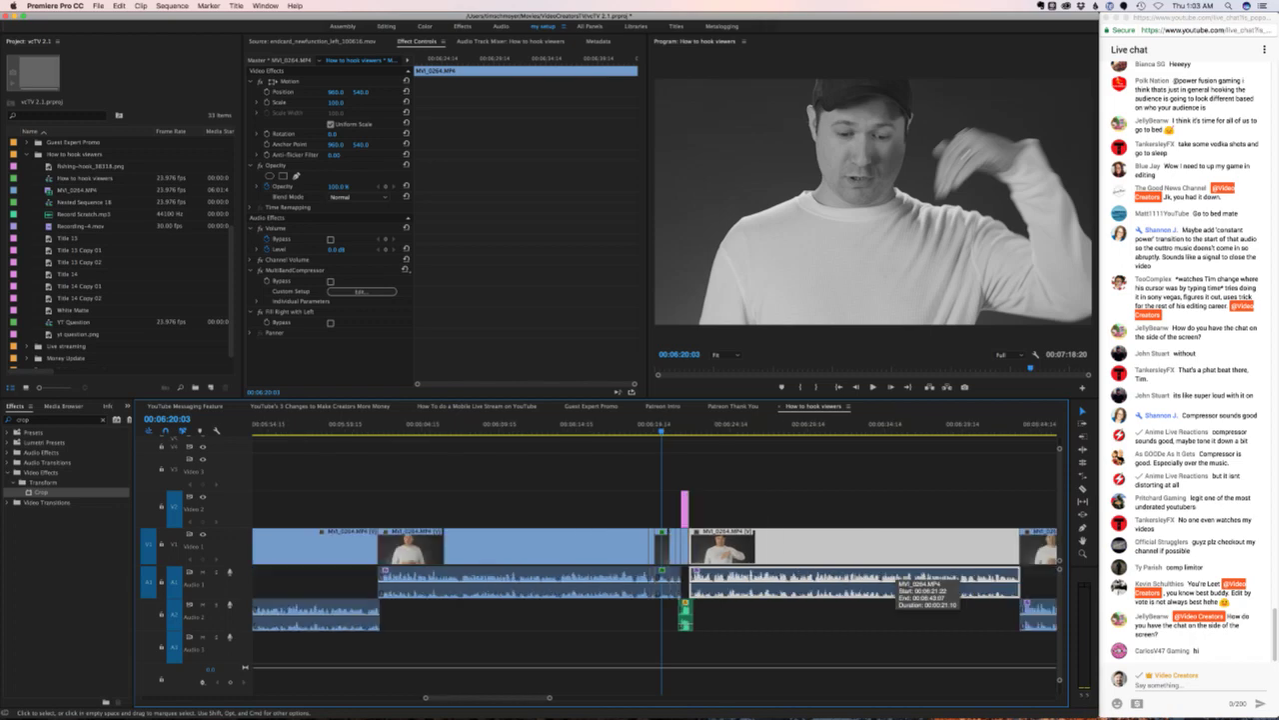
pyautogui.moveTo(925, 608); pyautogui.dragTo(768, 583)
pyautogui.click(768, 584)
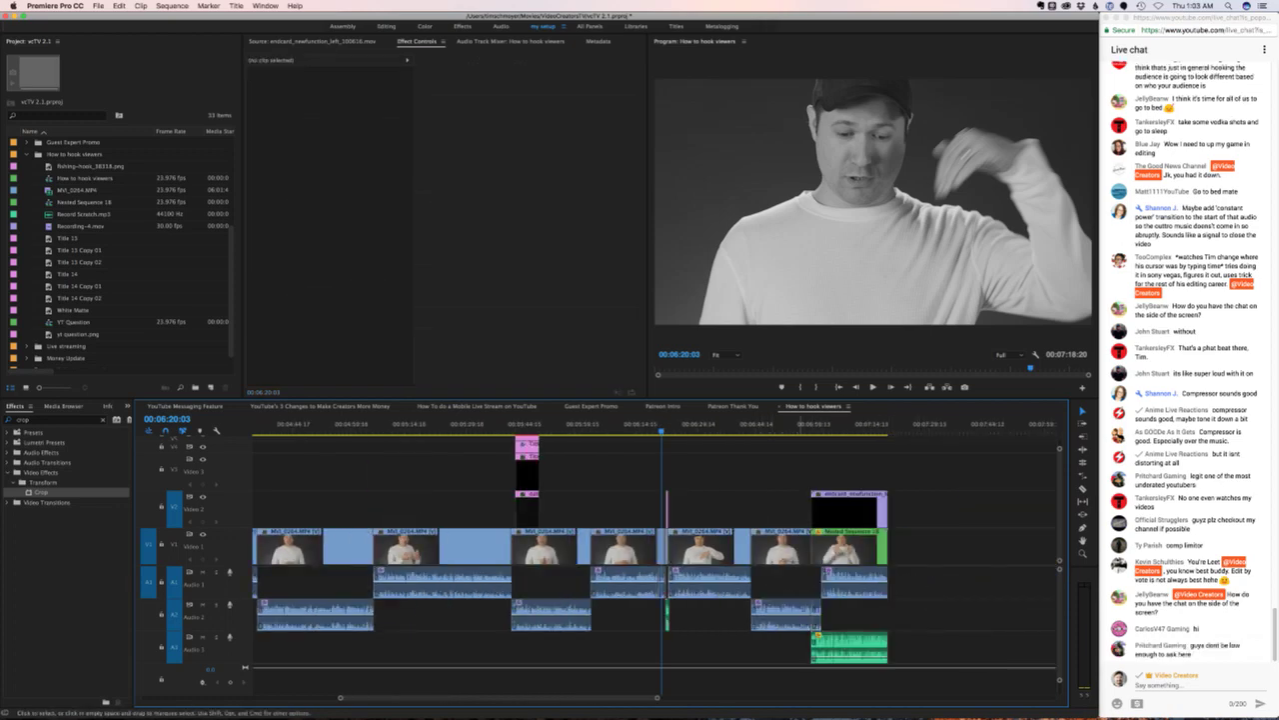
pyautogui.click(766, 644)
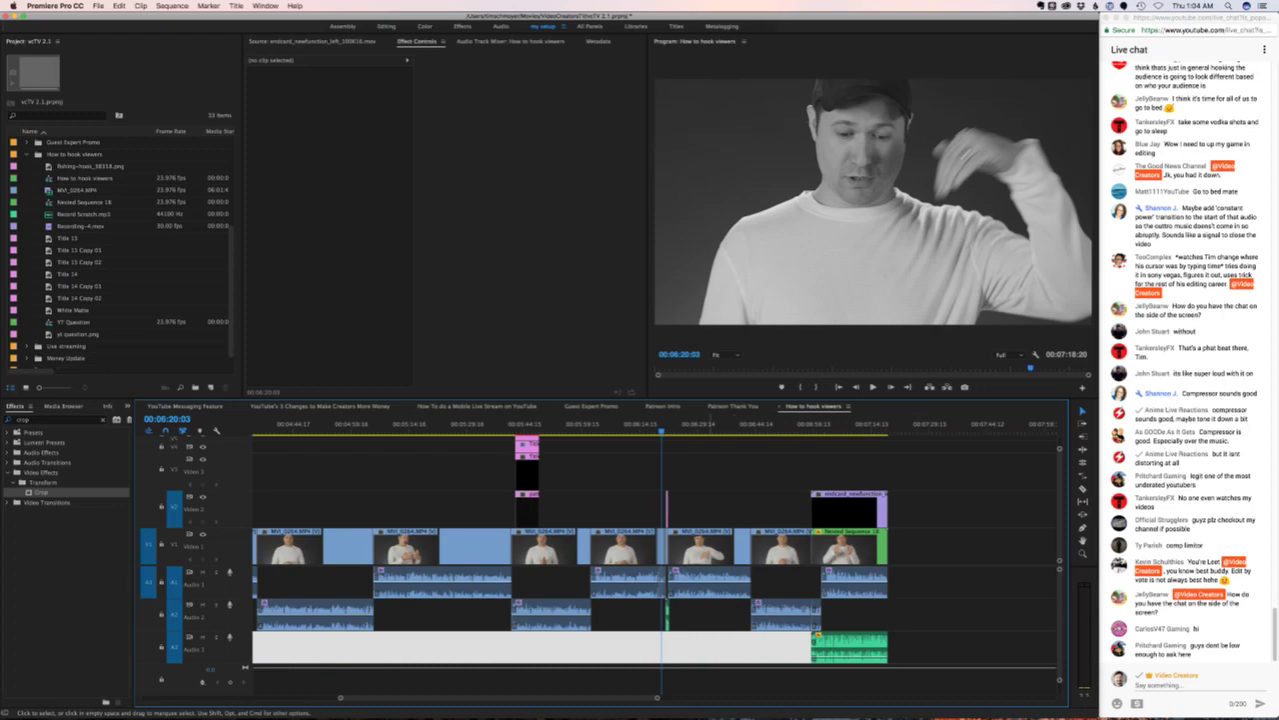
pyautogui.click(705, 425)
pyautogui.press('space')
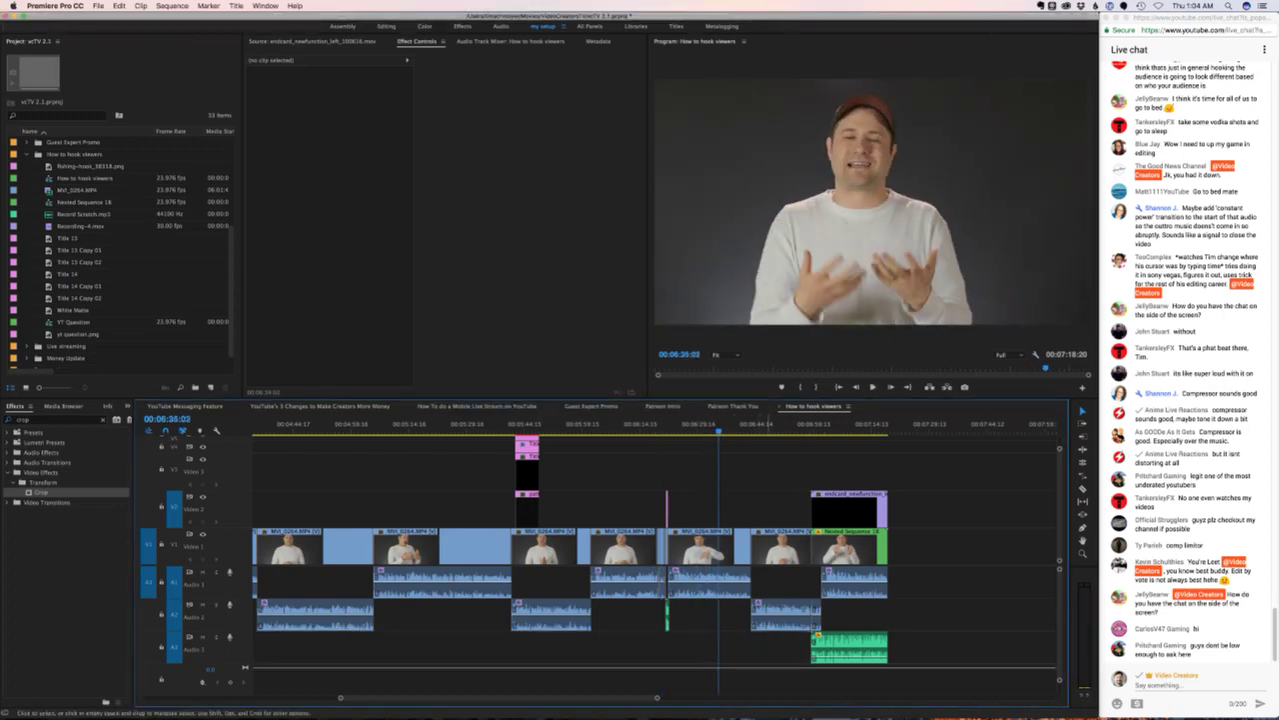
pyautogui.press('Home')
pyautogui.press('super+s')
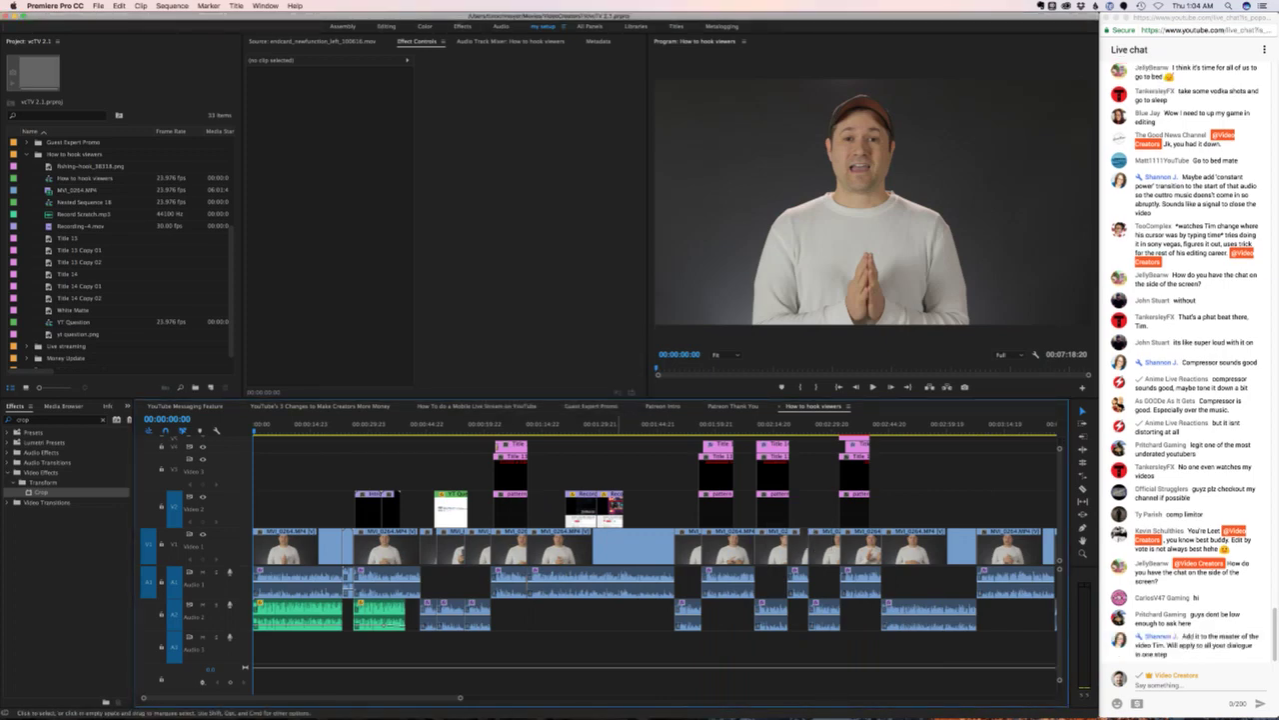
# - Marquee-select the two green clips on Audio 2 and drag them down to Audio 3
pyautogui.click(583, 615)
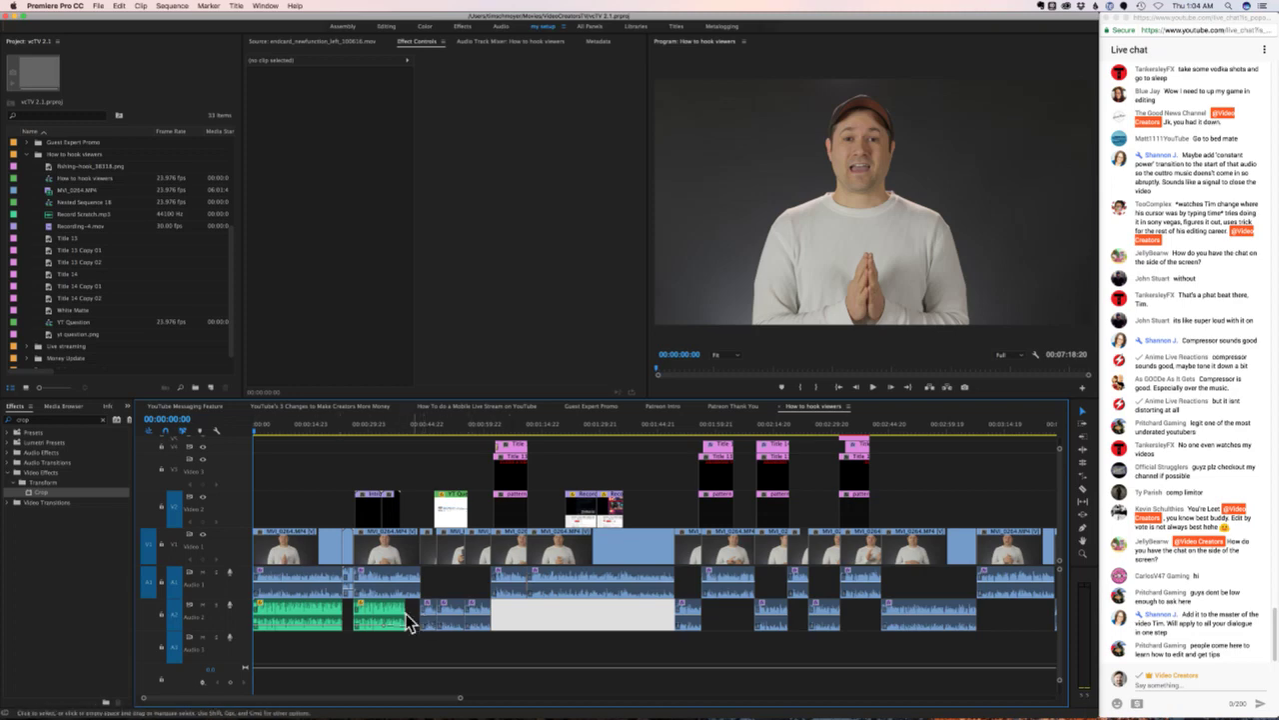
pyautogui.moveTo(391, 647); pyautogui.dragTo(291, 615)
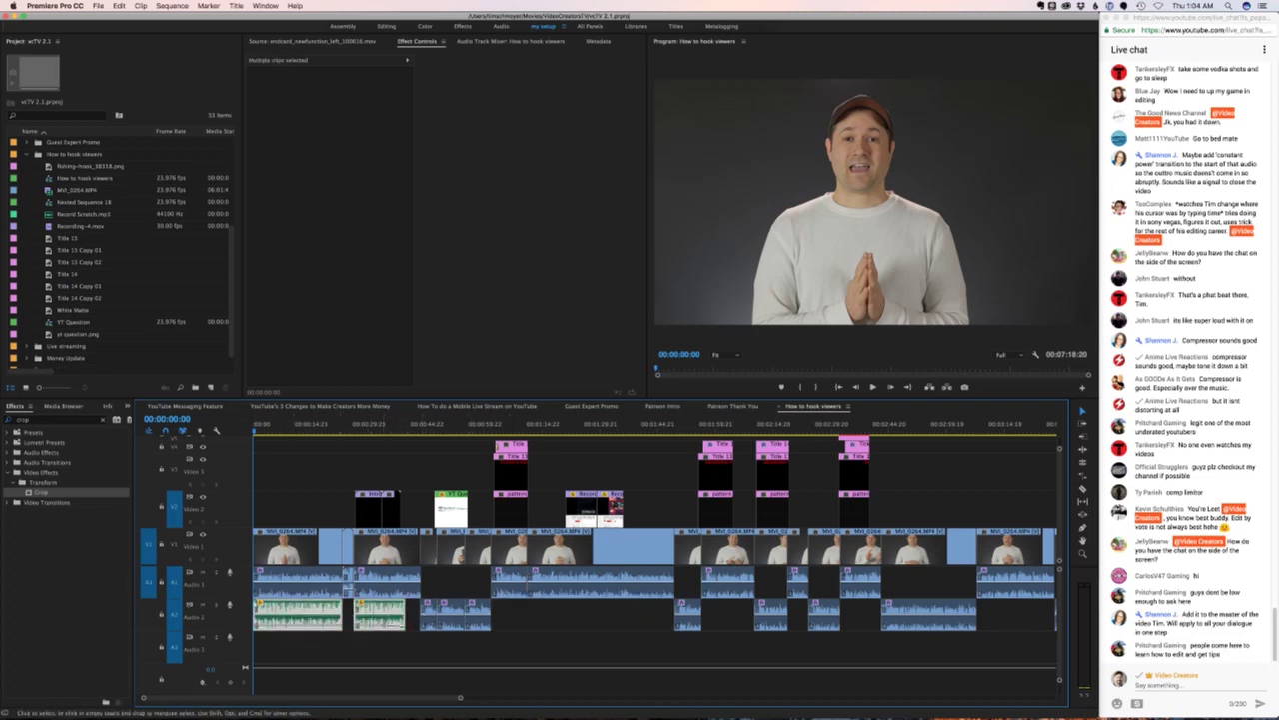
pyautogui.moveTo(385, 625); pyautogui.dragTo(385, 649)
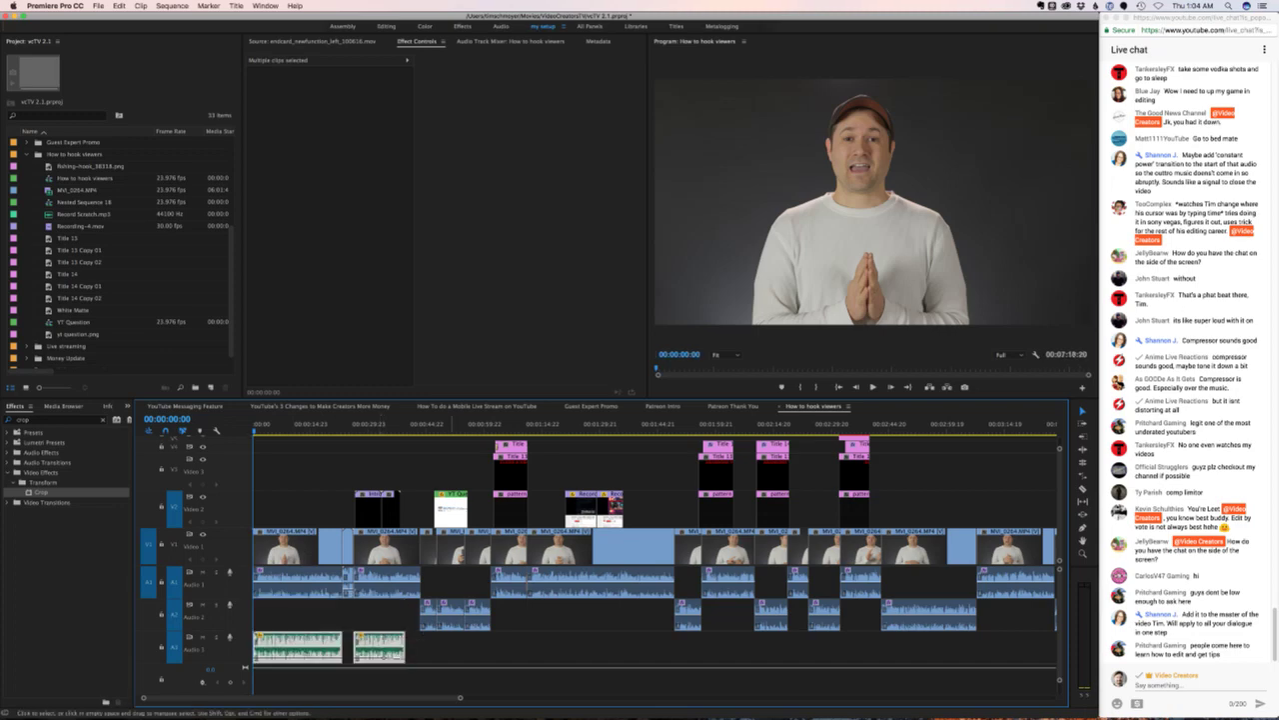
pyautogui.hscroll(5, 655, 558)
pyautogui.hscroll(10, 654, 558)
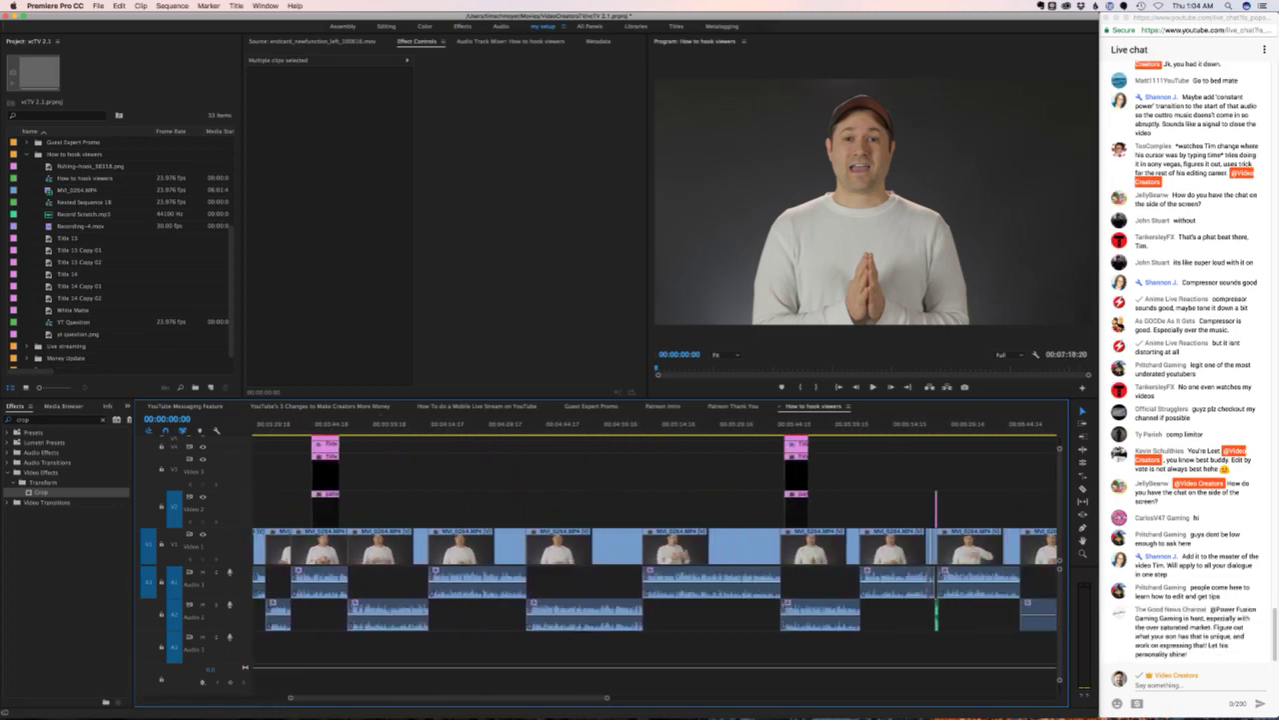
pyautogui.hscroll(3, 654, 558)
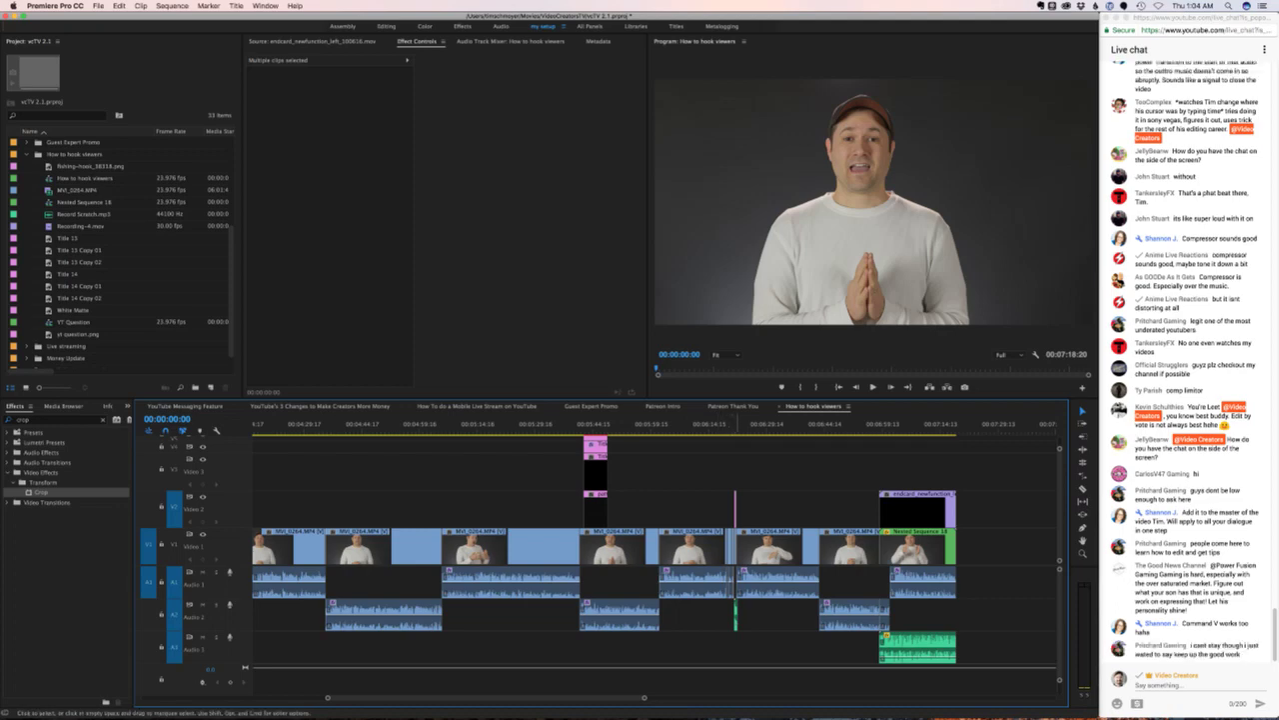
# - Drag the Record Scratch sound effect from Audio 2 down onto Audio 3
pyautogui.click(735, 617)
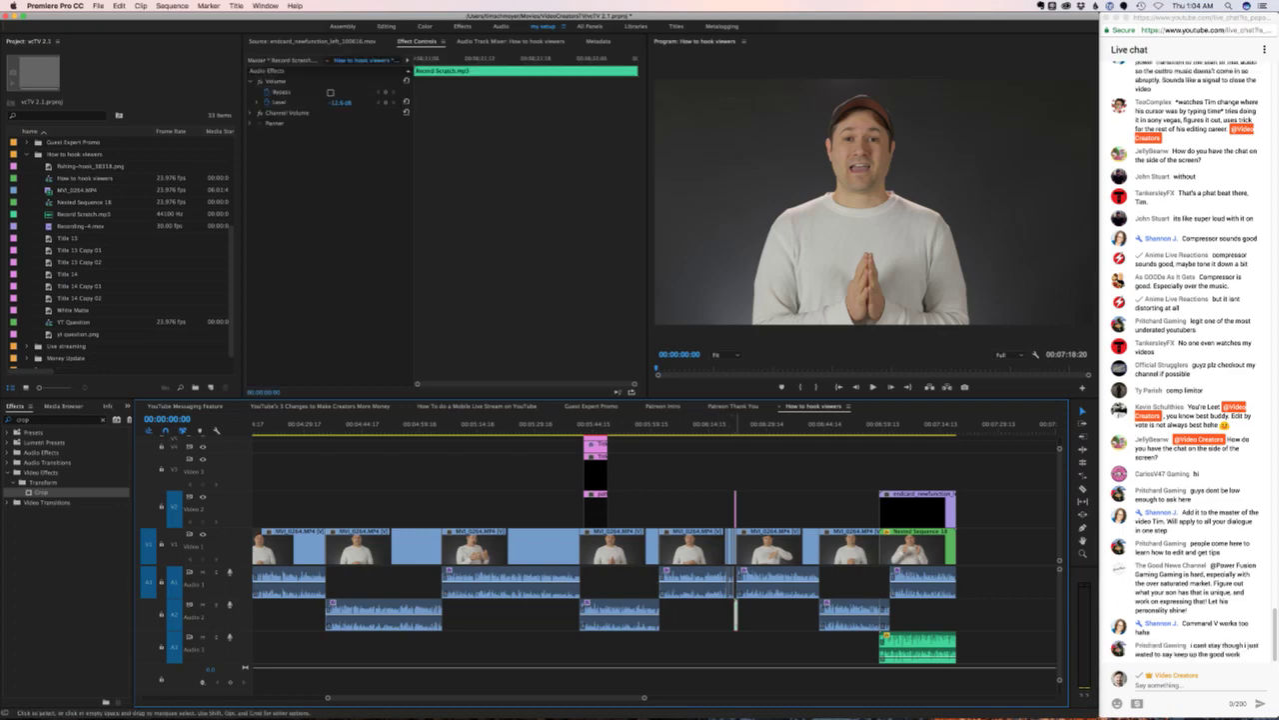
pyautogui.press('=')
pyautogui.press('=')
pyautogui.press('=')
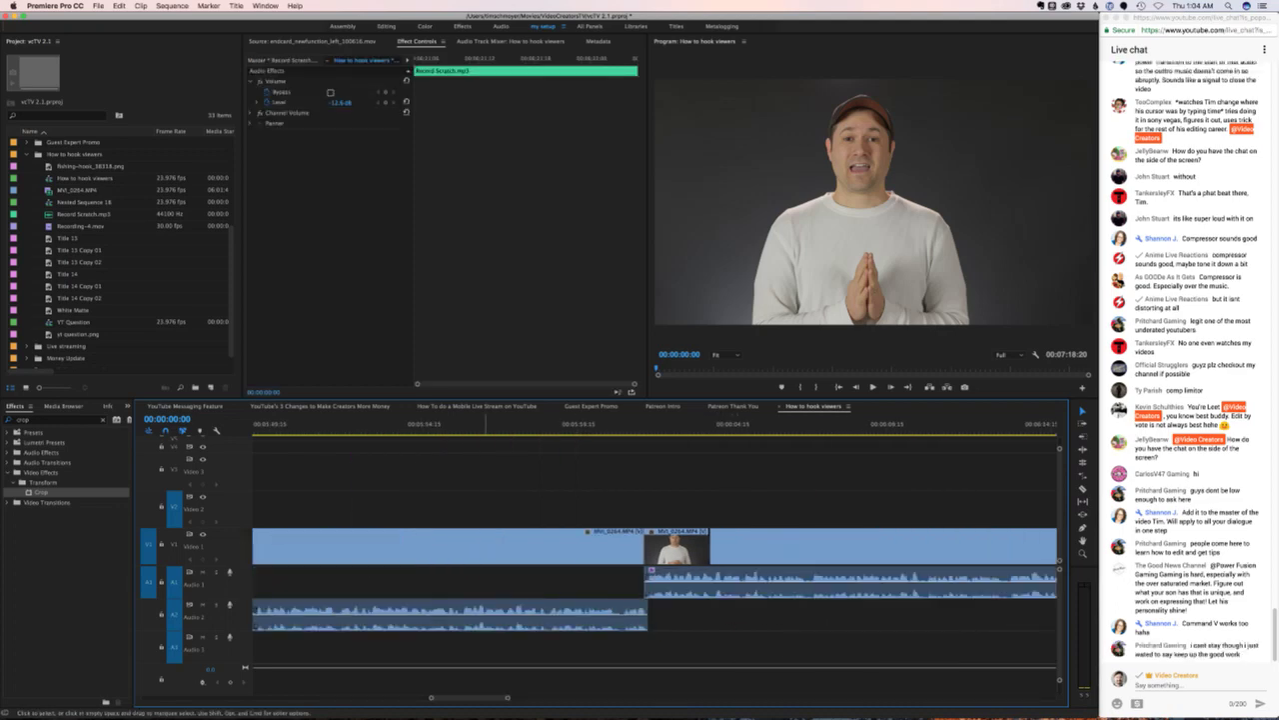
pyautogui.hscroll(15, 654, 558)
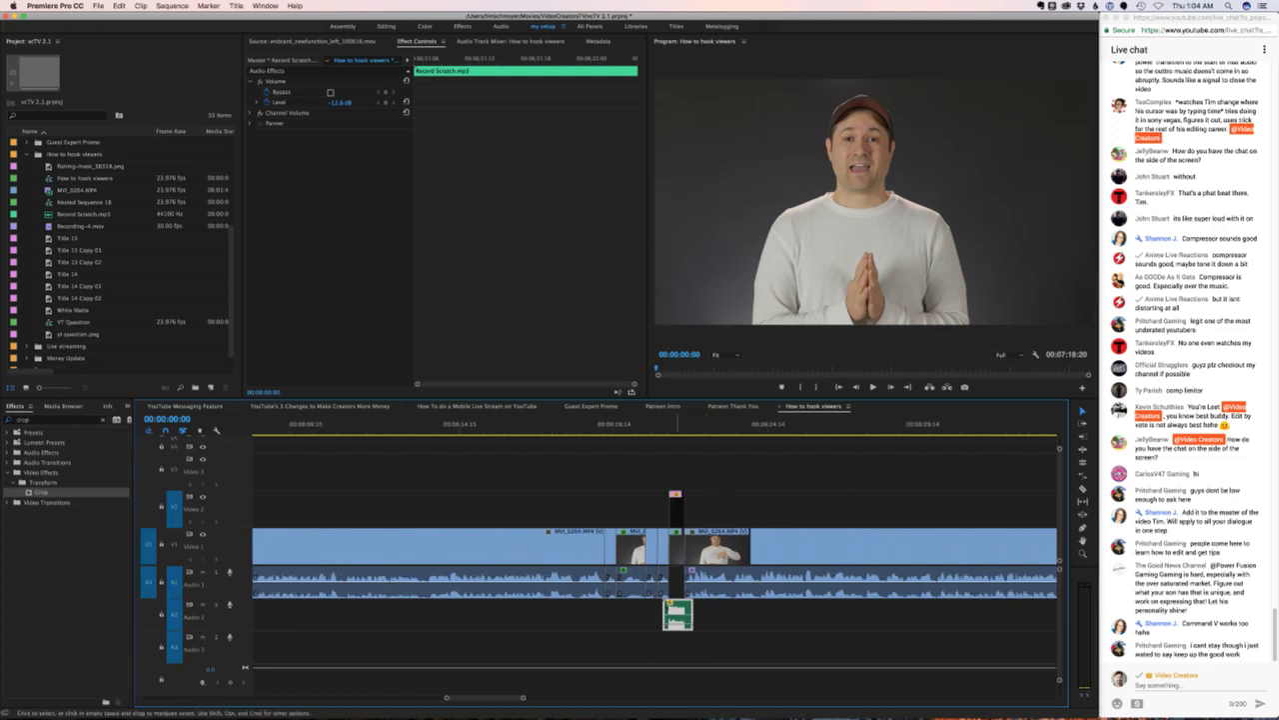
pyautogui.moveTo(678, 613); pyautogui.dragTo(678, 646)
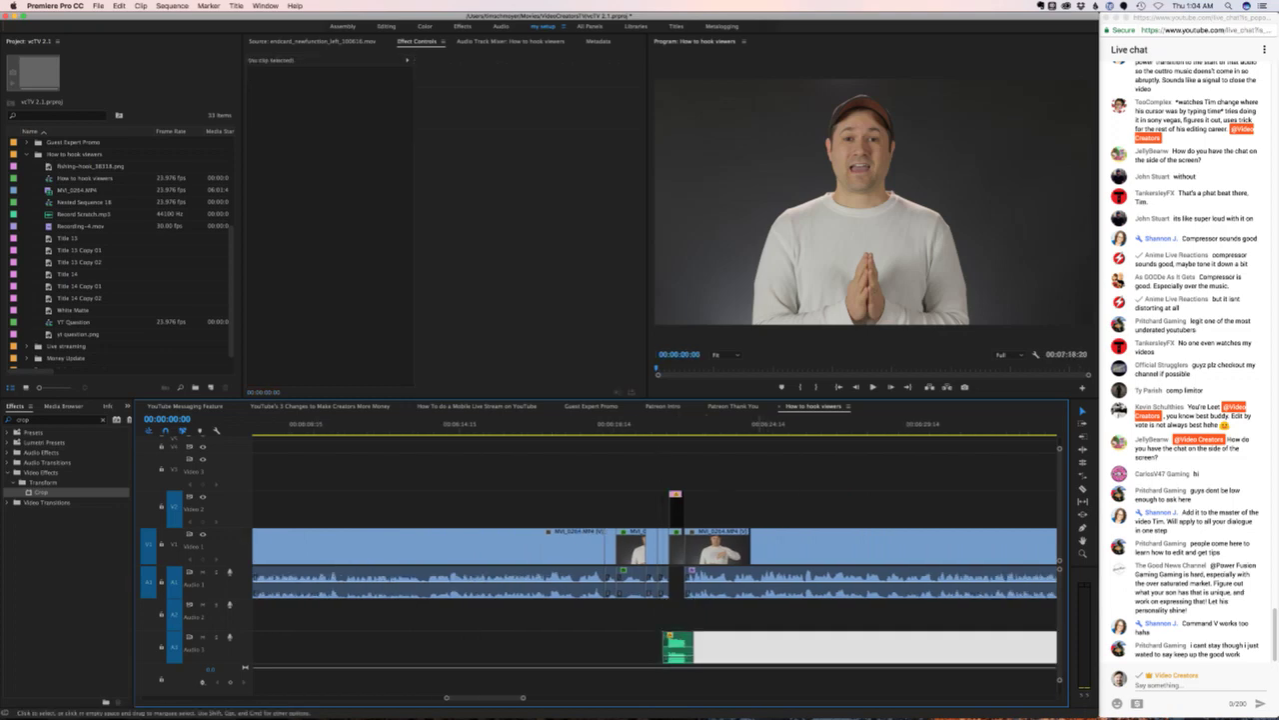
pyautogui.press('-')
pyautogui.press('-')
pyautogui.press('-')
pyautogui.press('-')
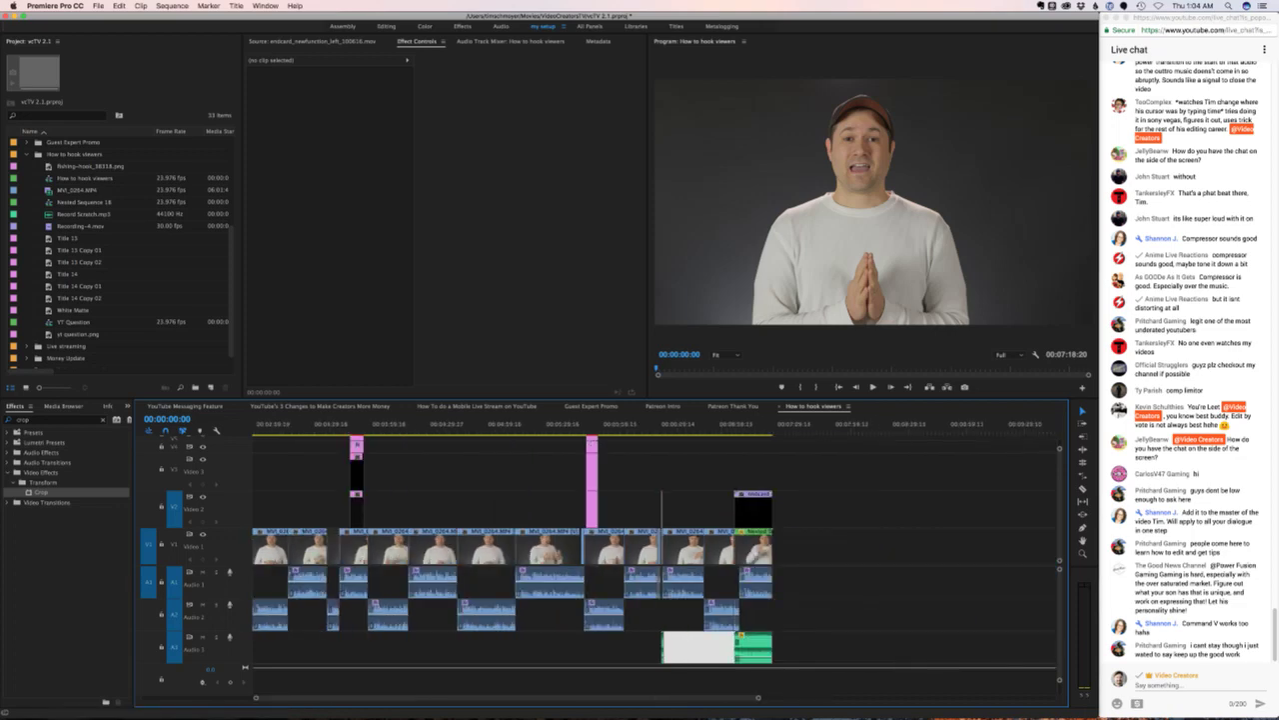
pyautogui.hotkey('shift', '6')
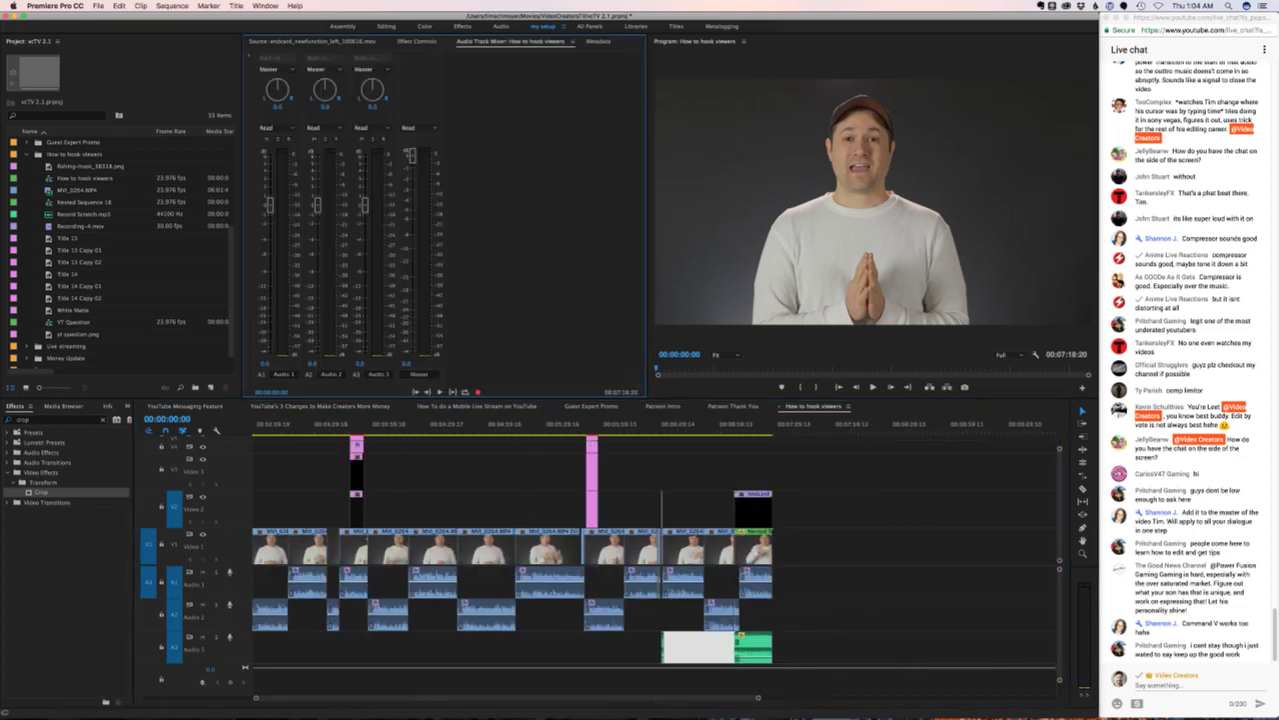
pyautogui.hotkey('shift', '5')
pyautogui.click(706, 613)
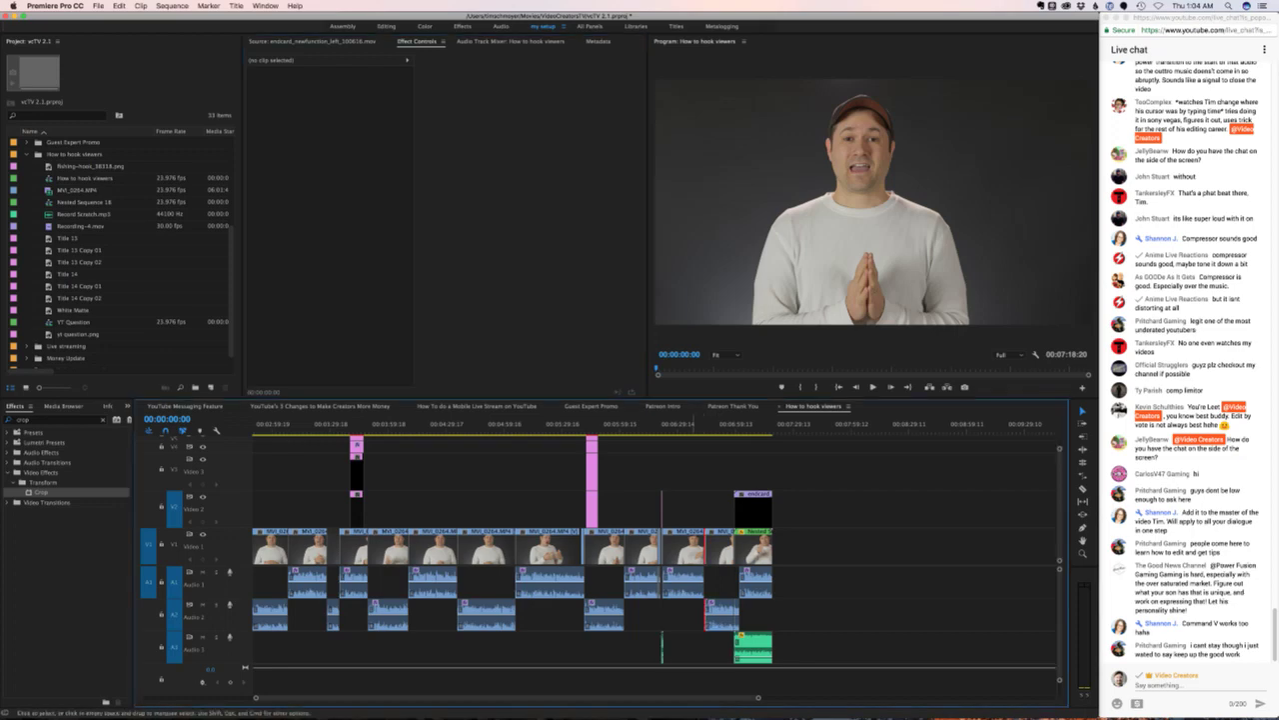
pyautogui.press('-')
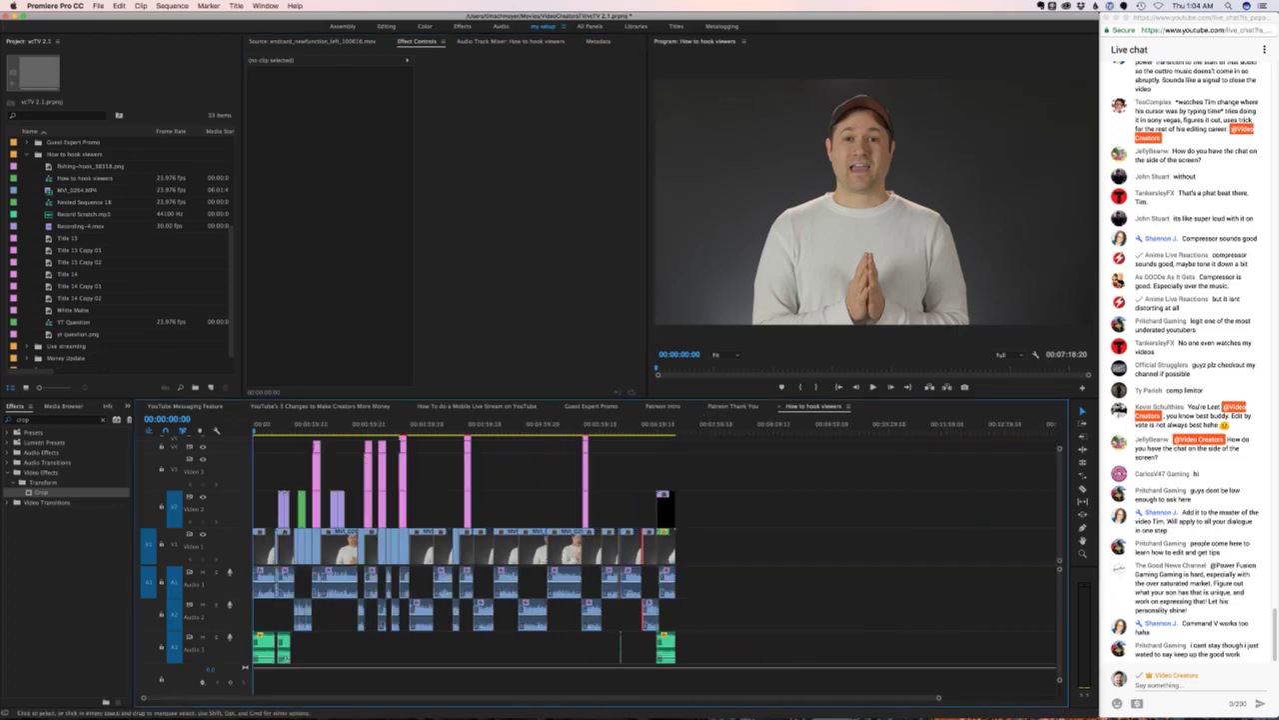
# - Save the project and play the edit from the beginning
pyautogui.press('super+s')
pyautogui.press('=')
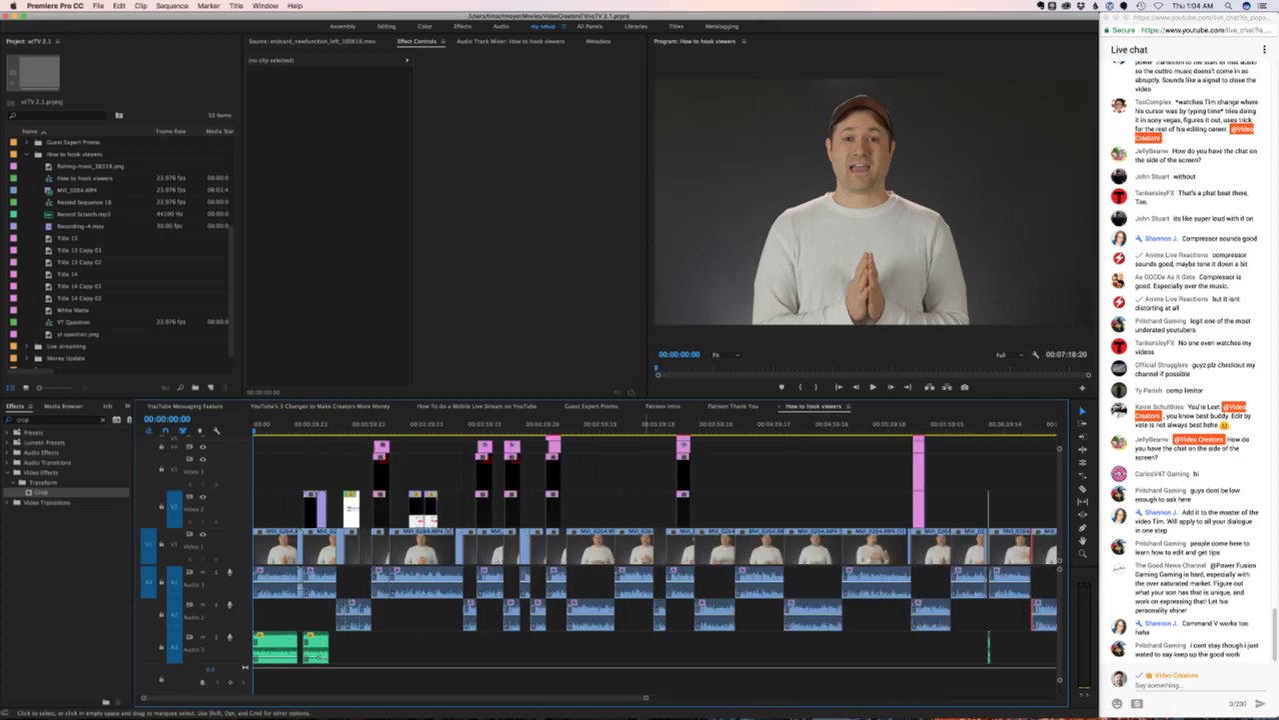
pyautogui.press('space')
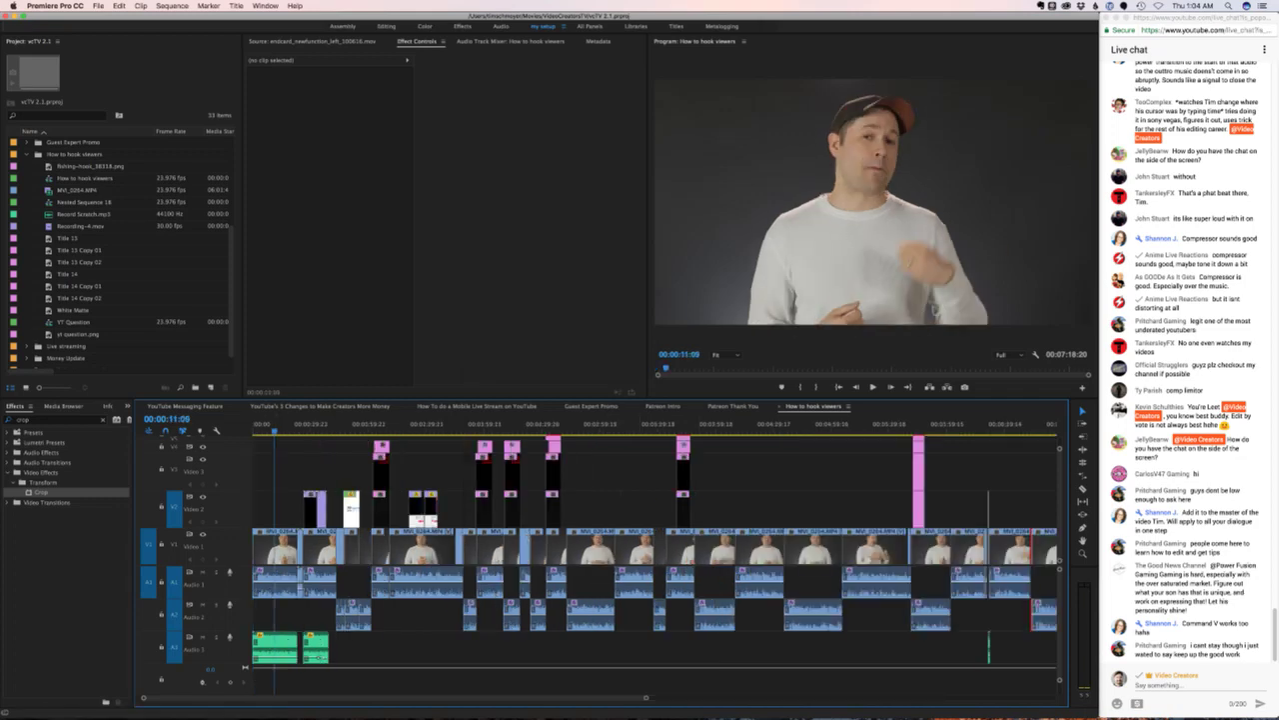
pyautogui.click(185, 406)
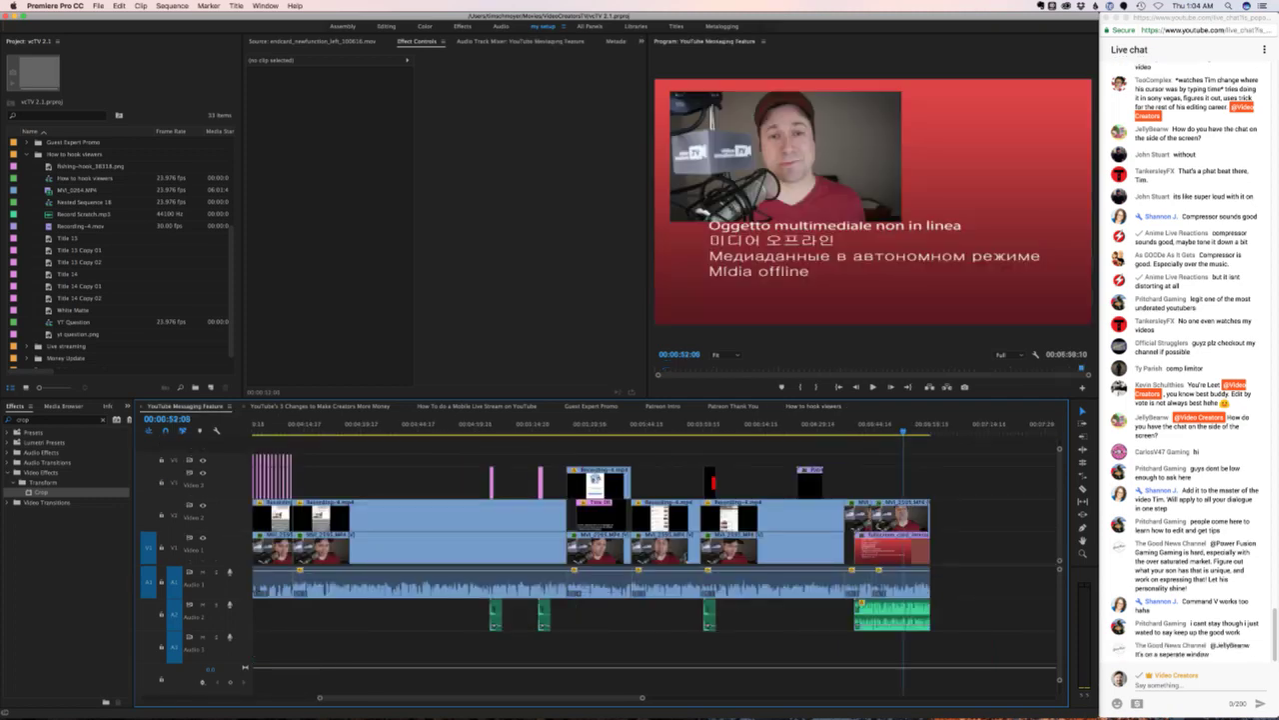
pyautogui.click(320, 406)
pyautogui.click(477, 406)
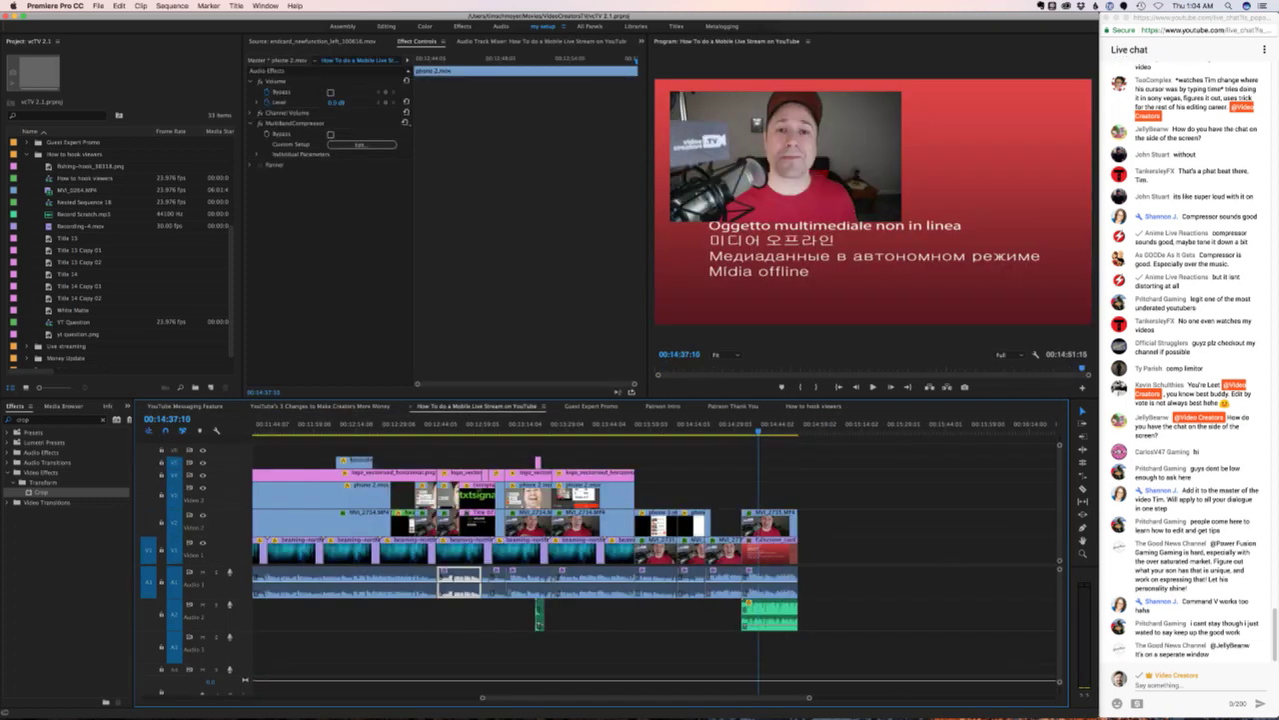
pyautogui.click(591, 405)
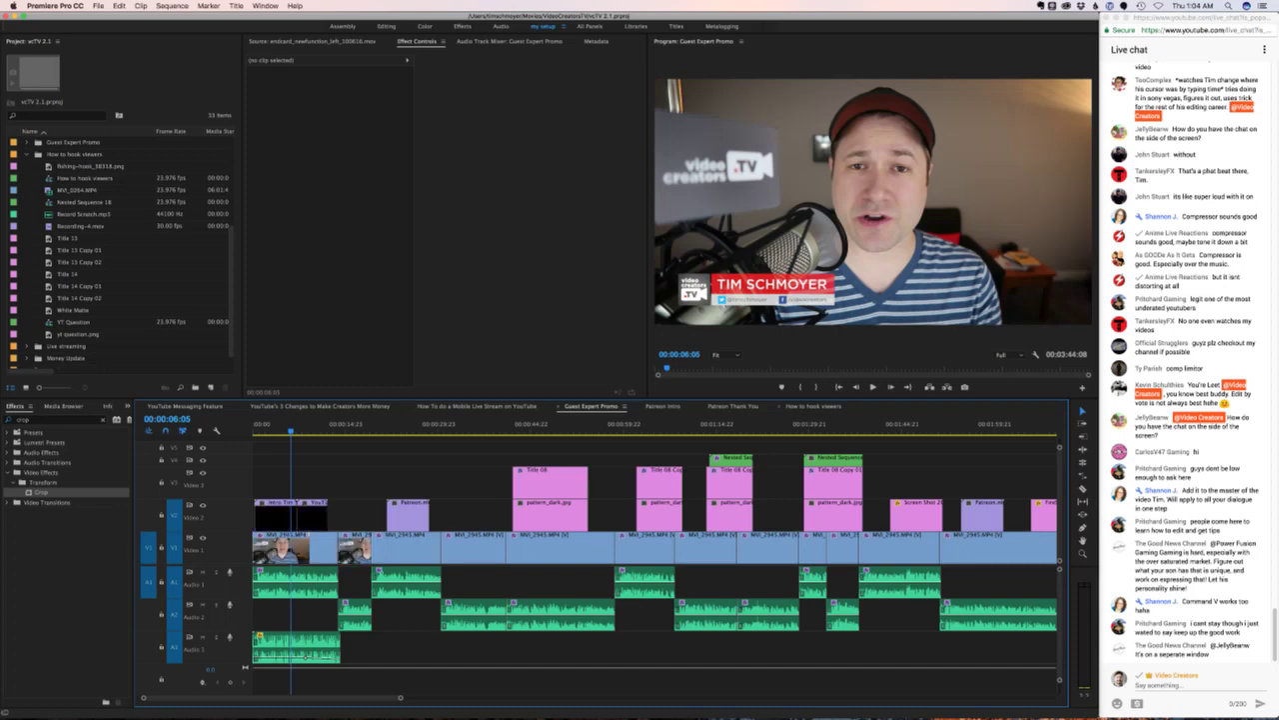
pyautogui.click(814, 406)
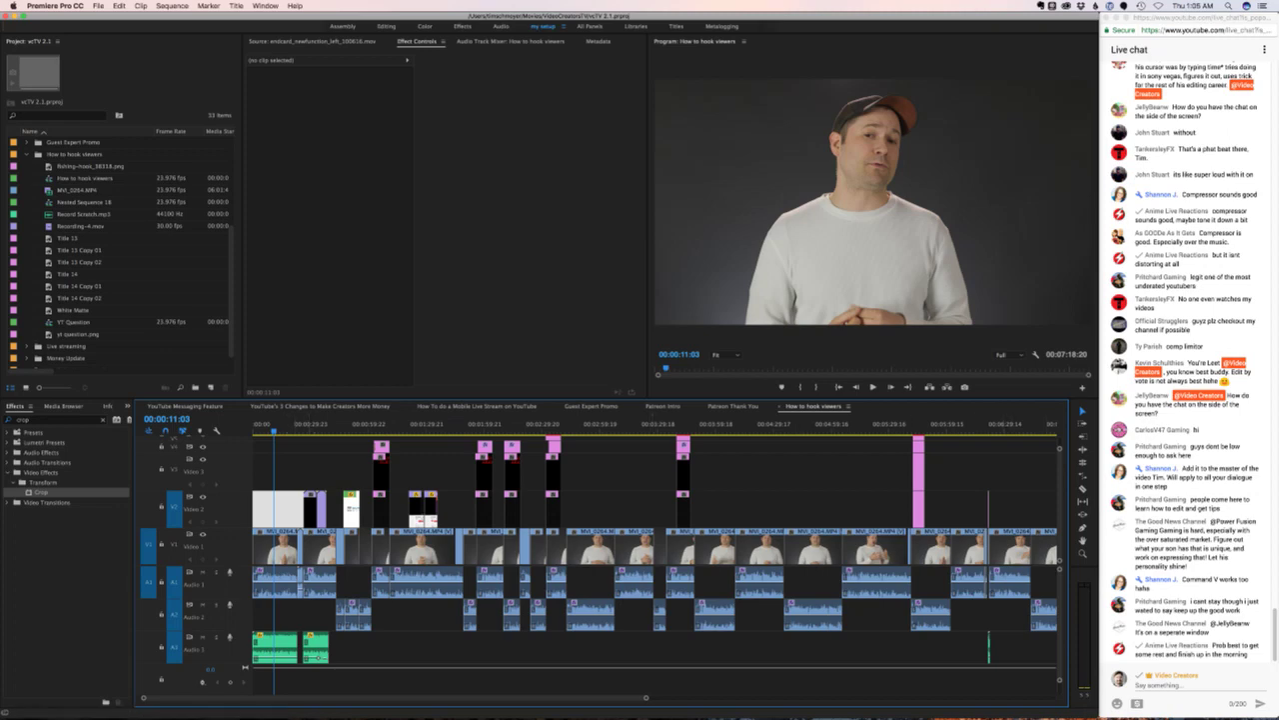
# - Inspect the Audio 2 clip near 00:02:54 in Effect Controls, then deselect it
pyautogui.click(1254, 648)
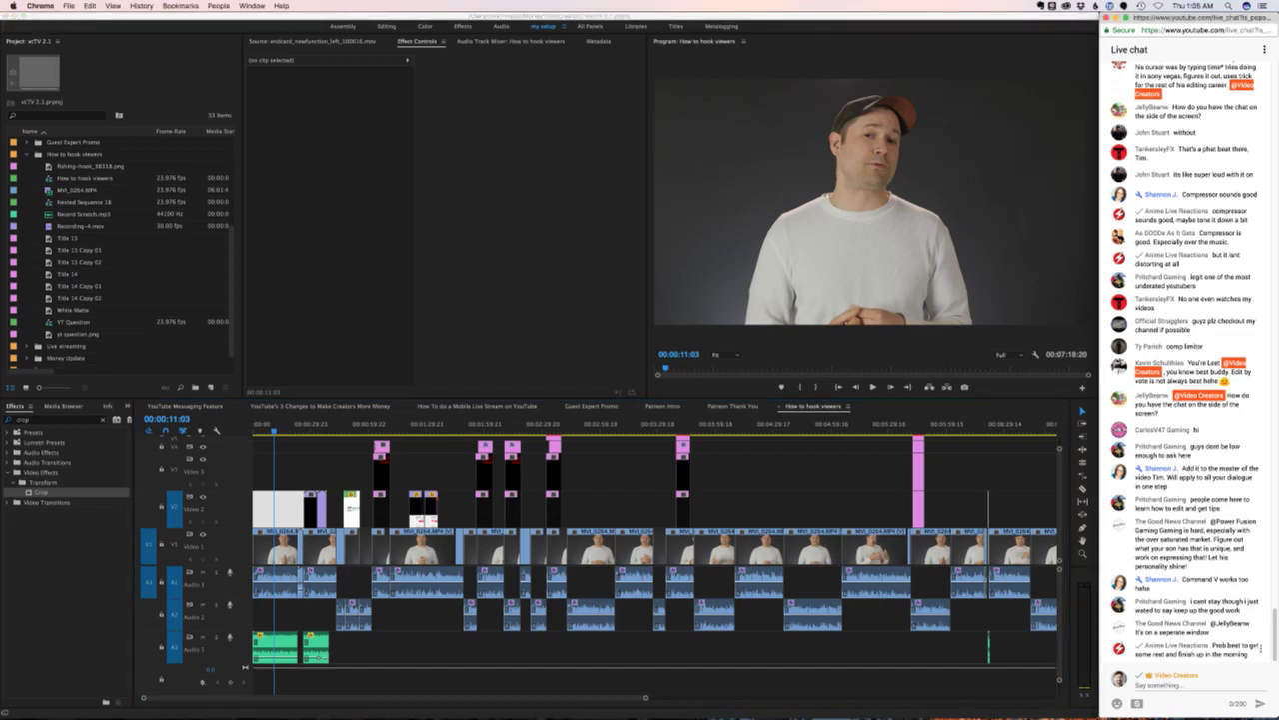
pyautogui.click(590, 615)
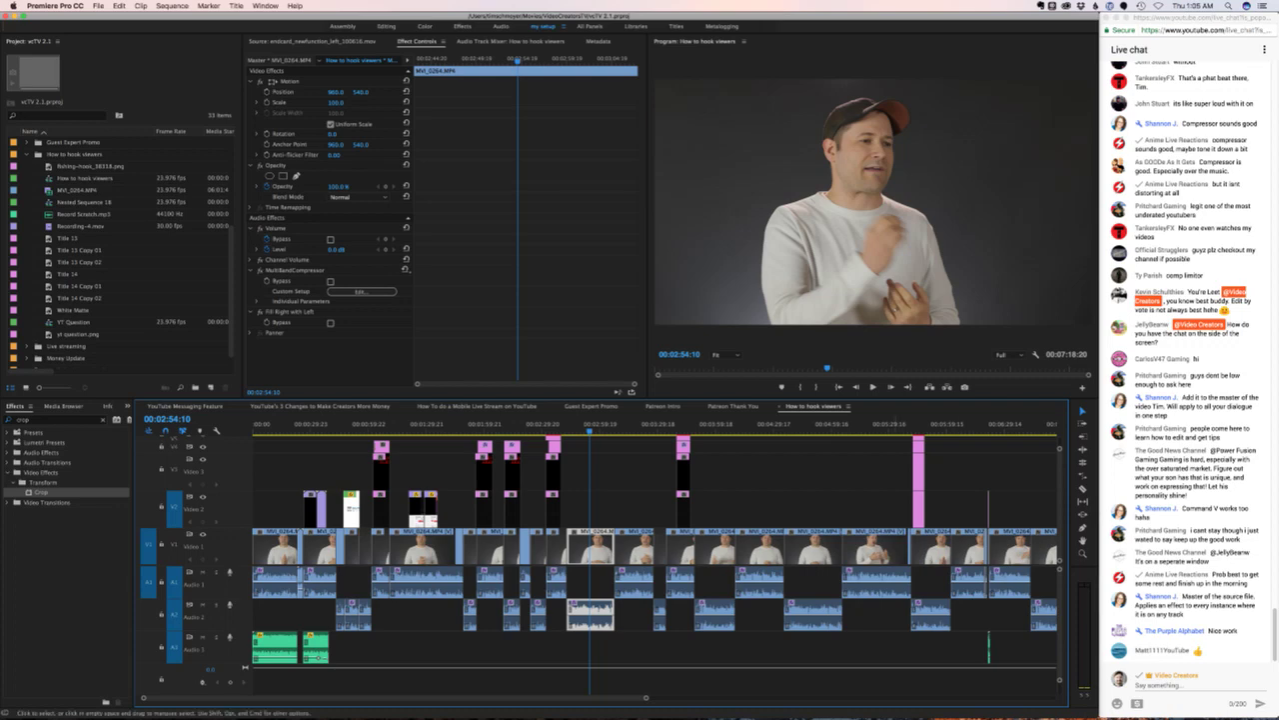
pyautogui.moveTo(689, 491); pyautogui.dragTo(914, 527)
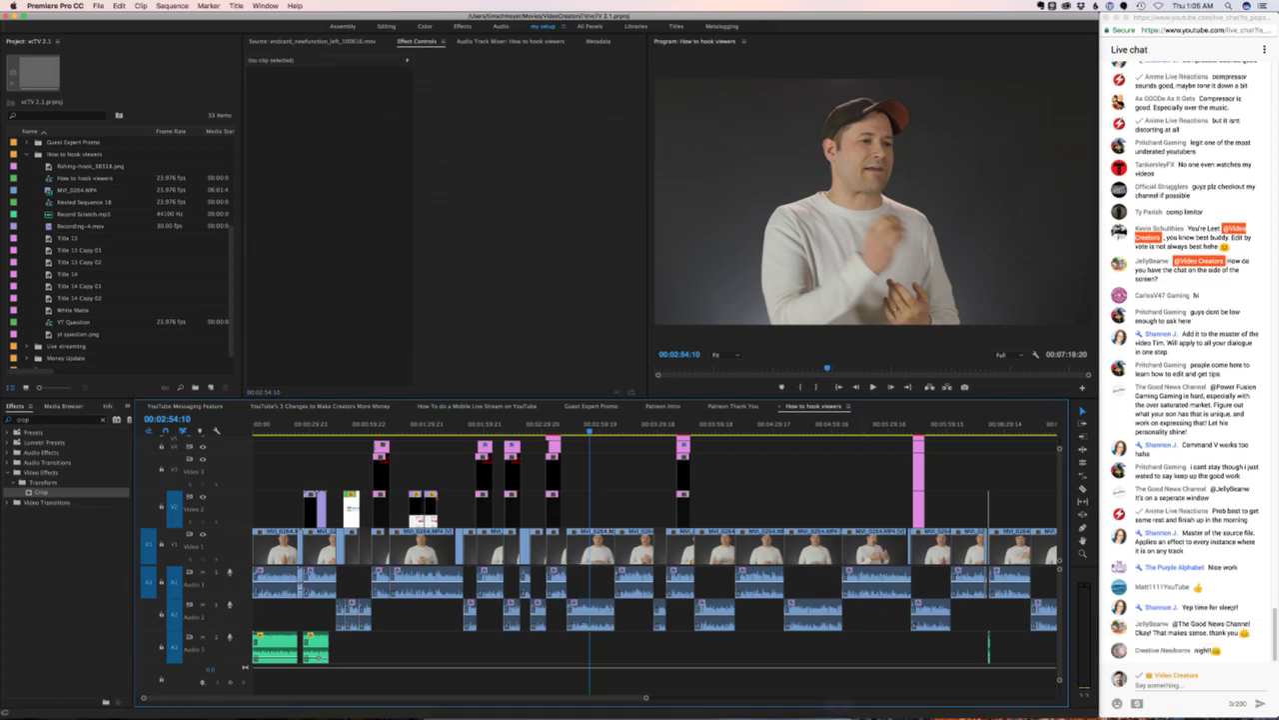
# - Switch to Wirecast and take the Webcam shot live on the stream
pyautogui.press('super+Tab')
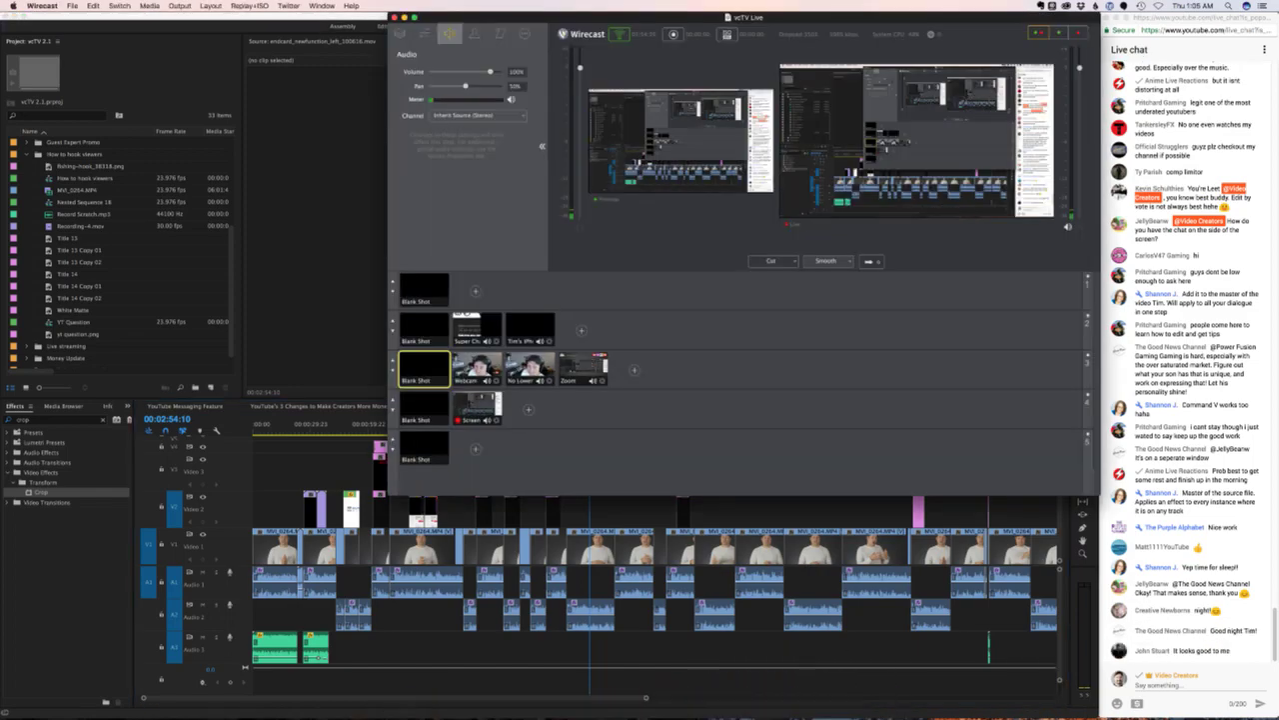
pyautogui.click(477, 368)
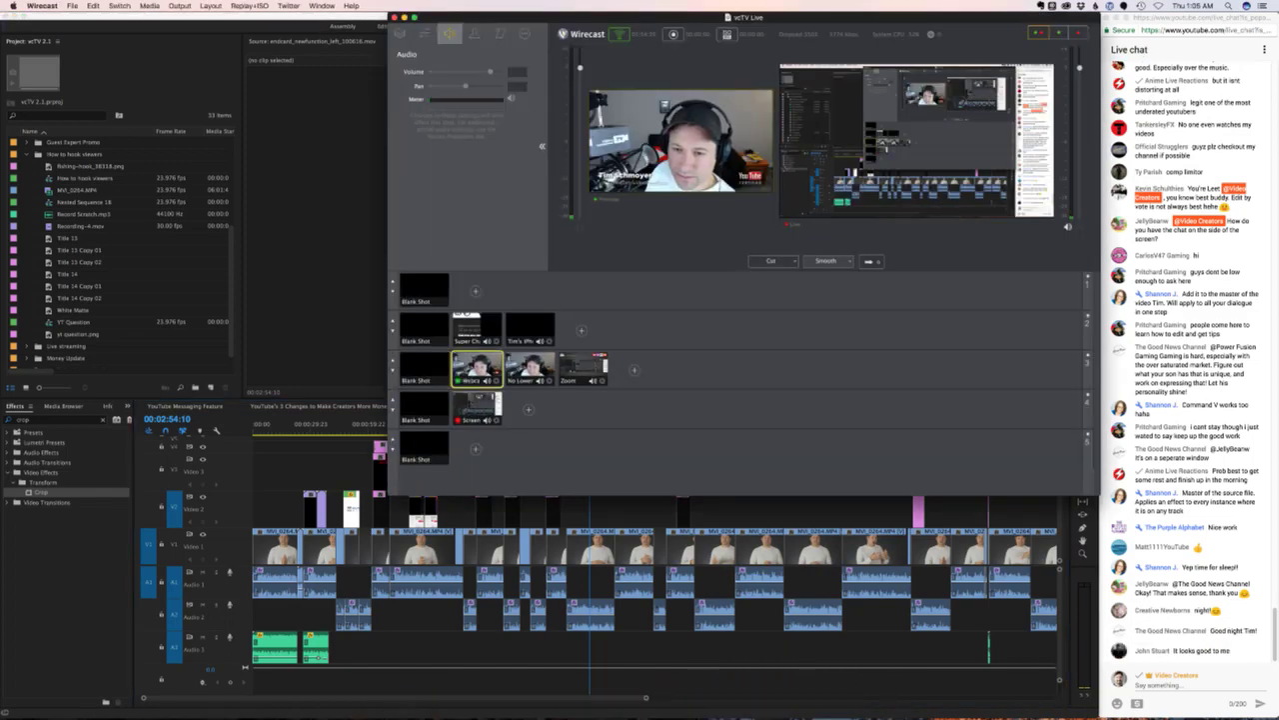
pyautogui.press('super+g')
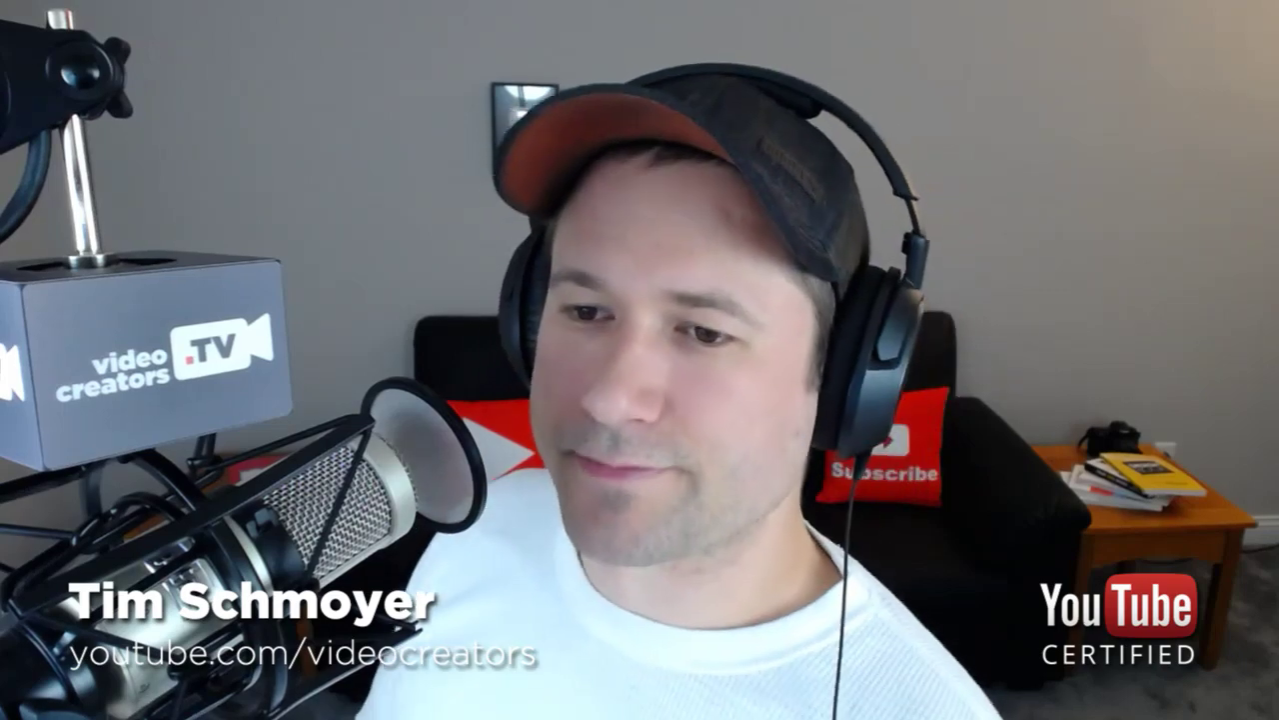